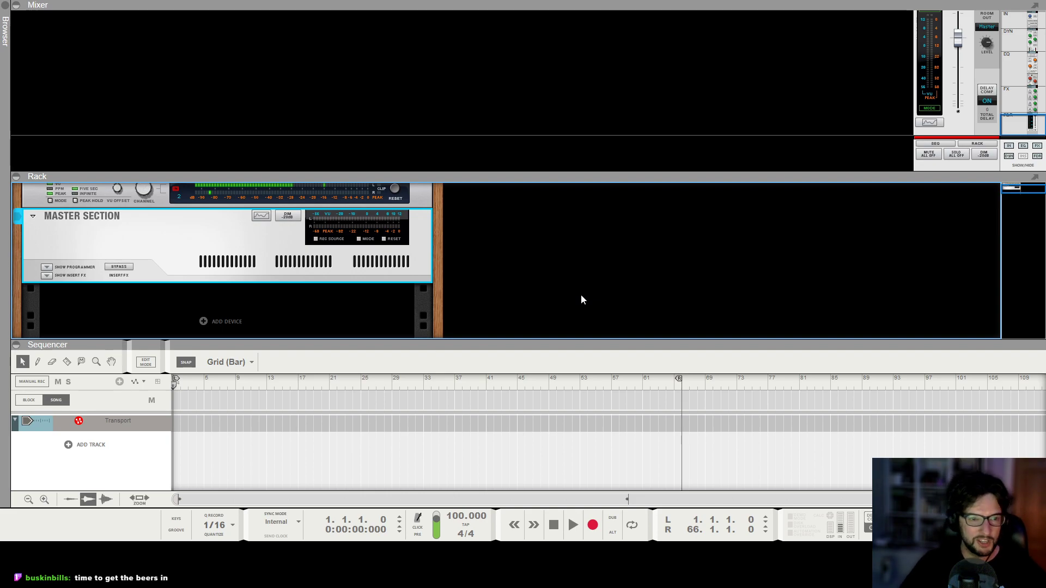
Set the song tempo to 125 BPM.
click(595, 261)
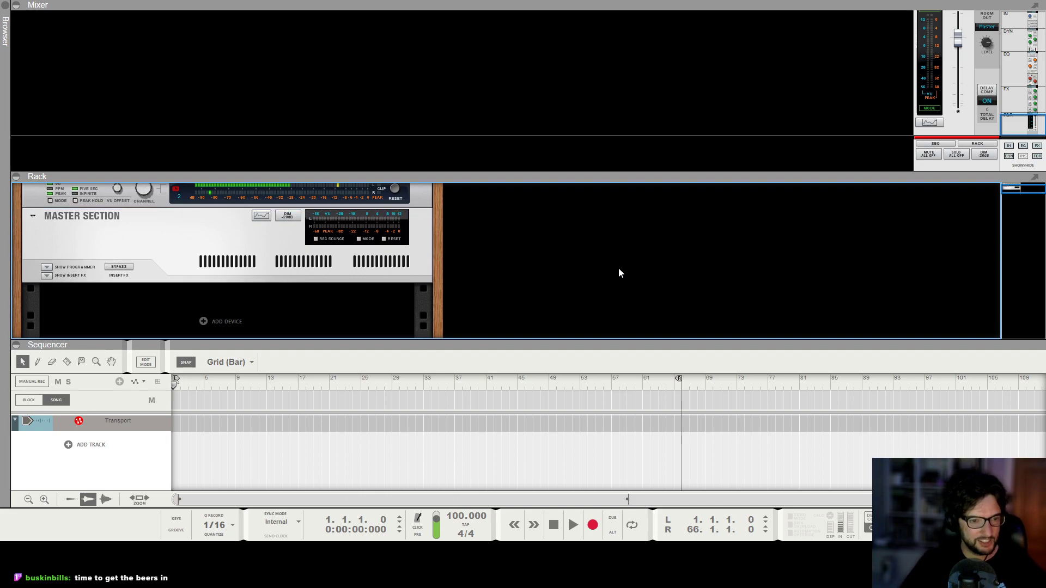
click(453, 517)
text(125)
key(Return)
click(583, 253)
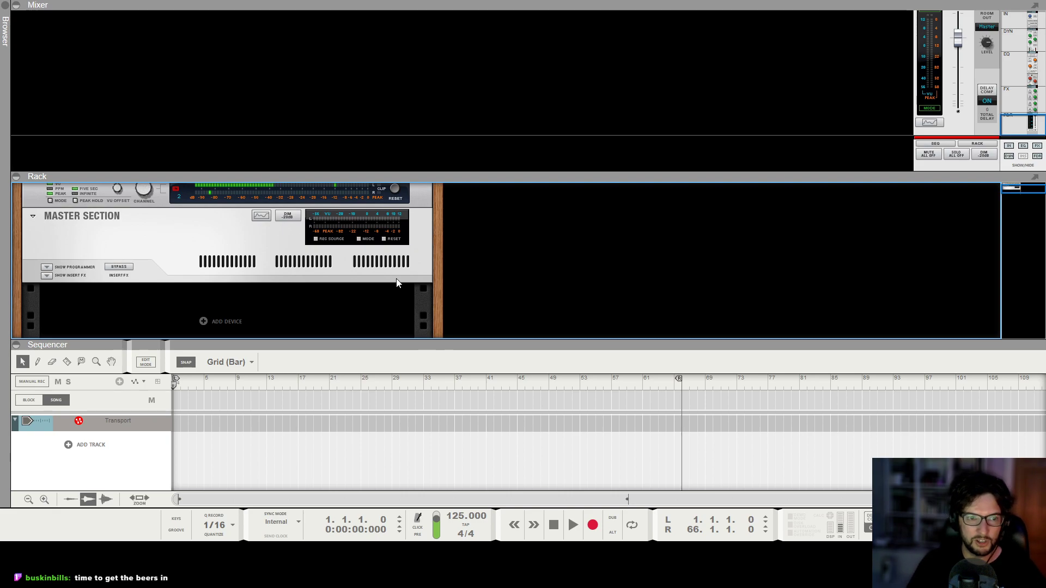
Enlarge the rack and reveal the master section's insert FX, showing the Maximizer.
click(234, 216)
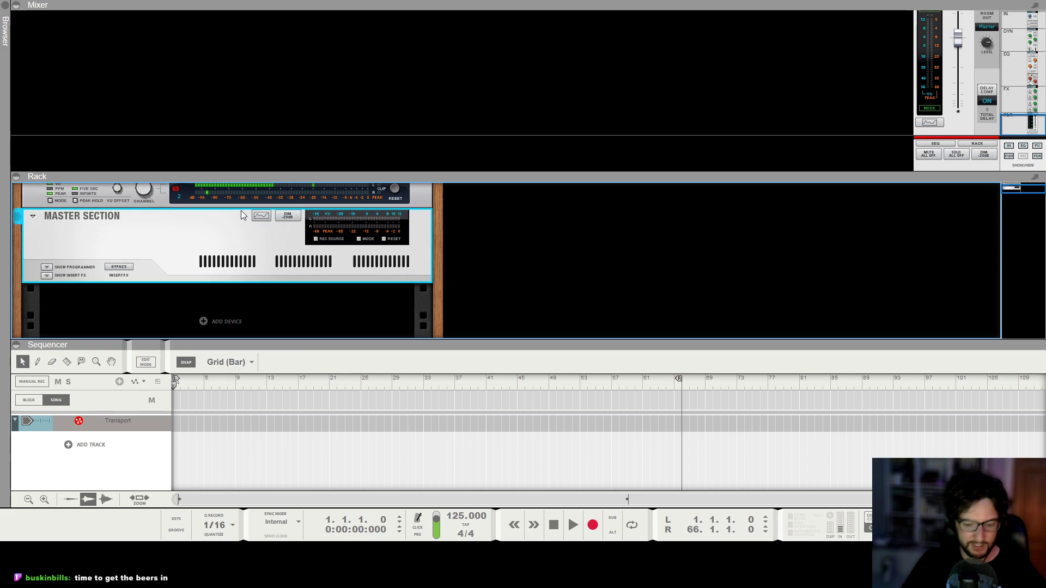
key(F6)
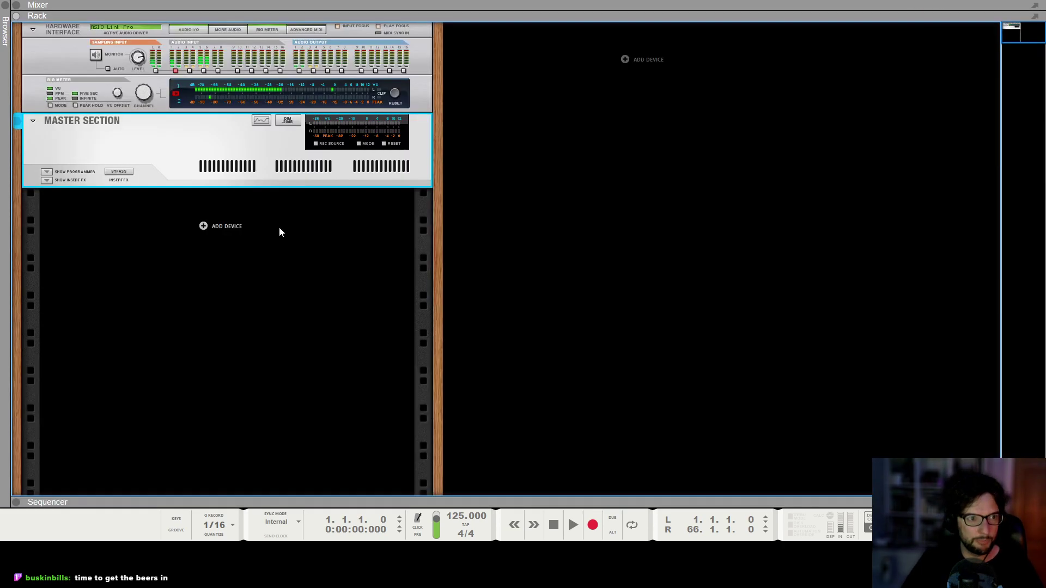
click(573, 191)
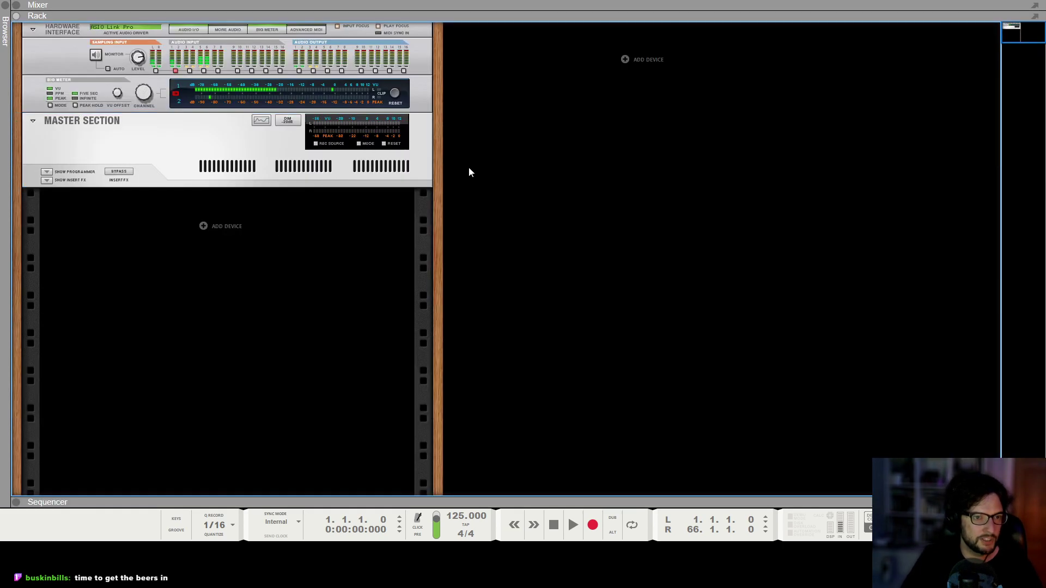
click(238, 173)
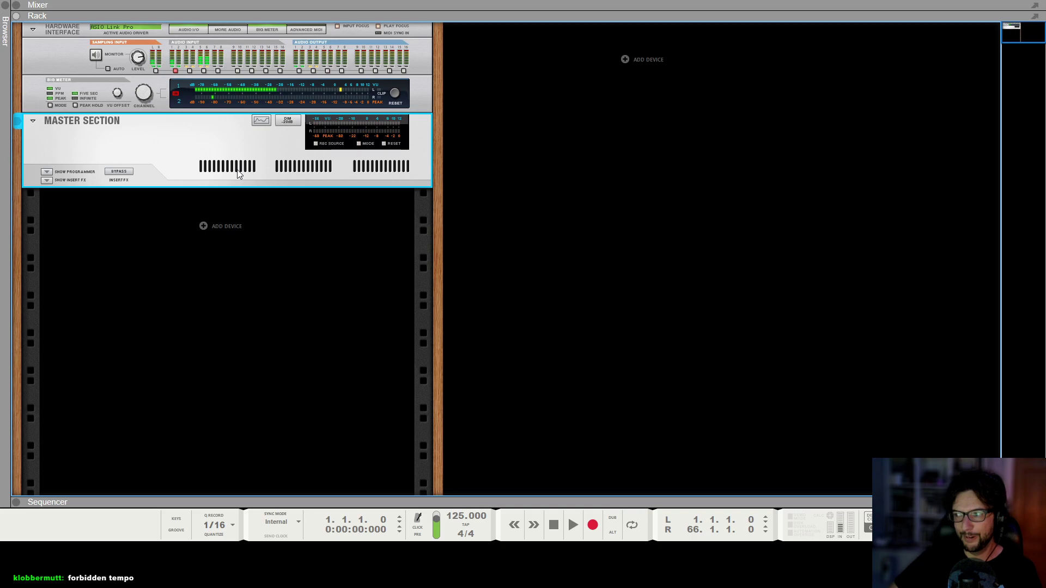
click(47, 180)
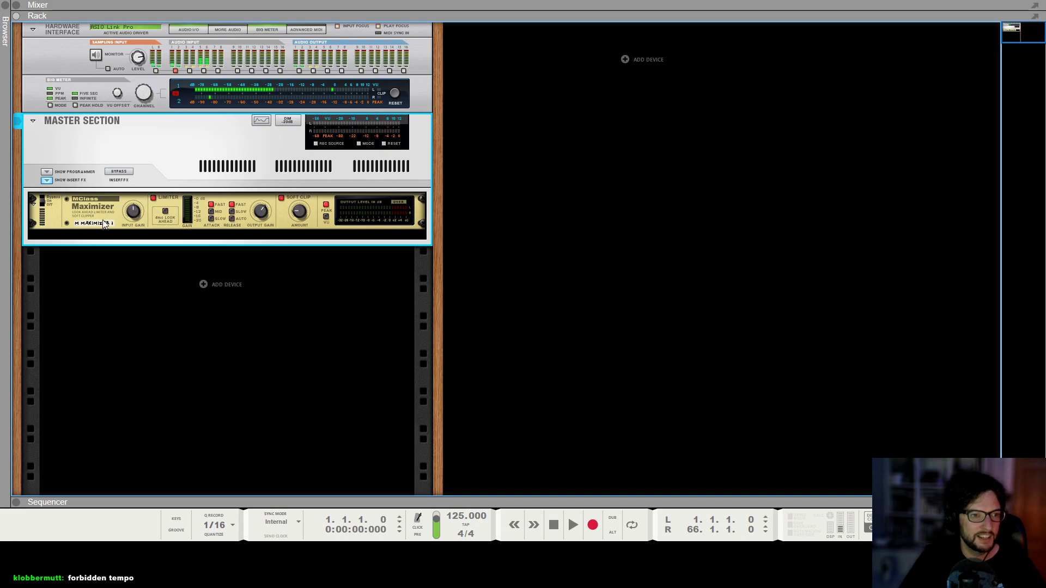
click(123, 231)
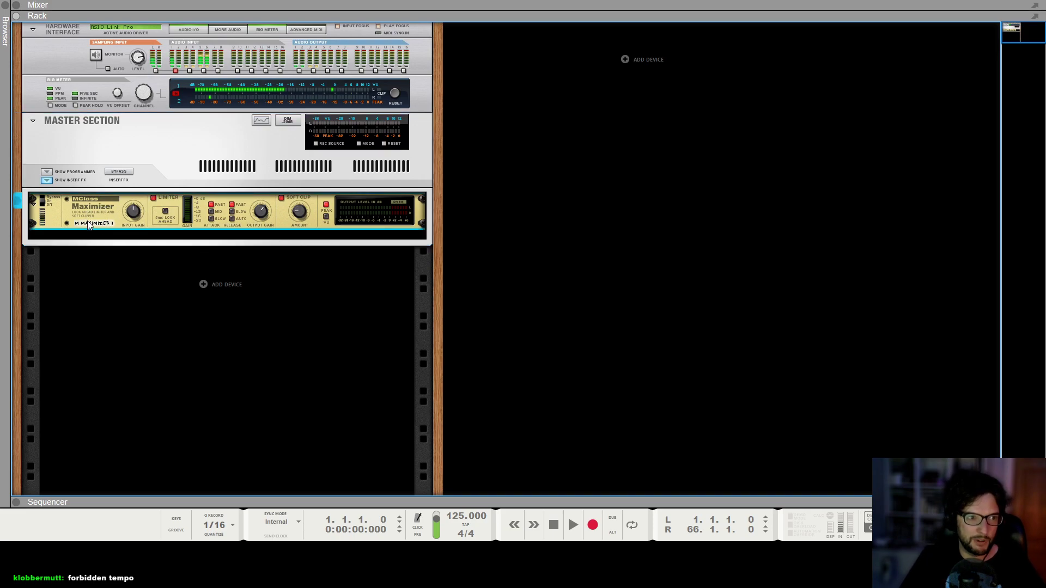
Flip the rack around to inspect the Maximizer's cable connections on the back.
key(Tab)
click(403, 162)
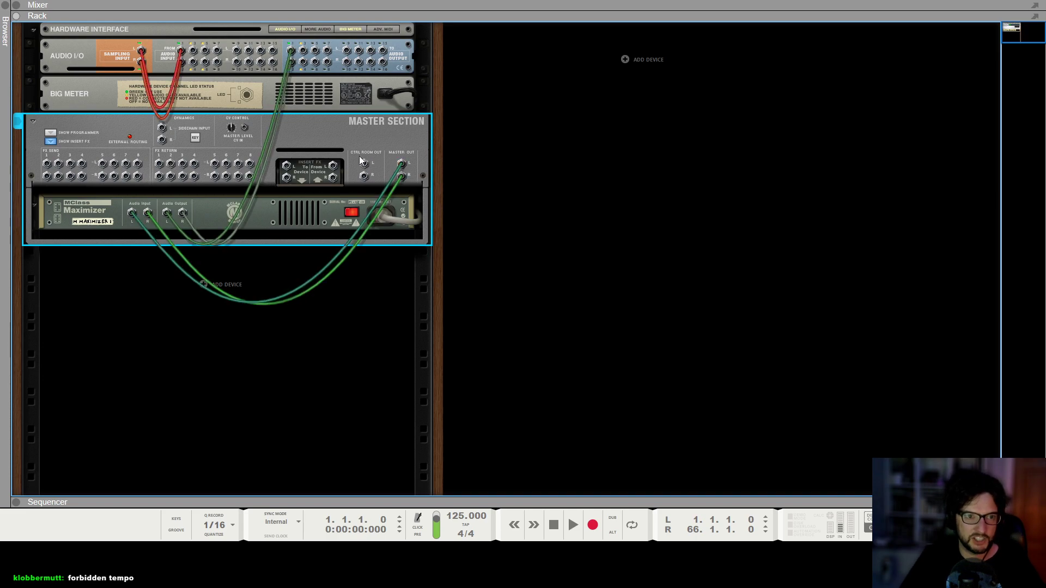
click(400, 162)
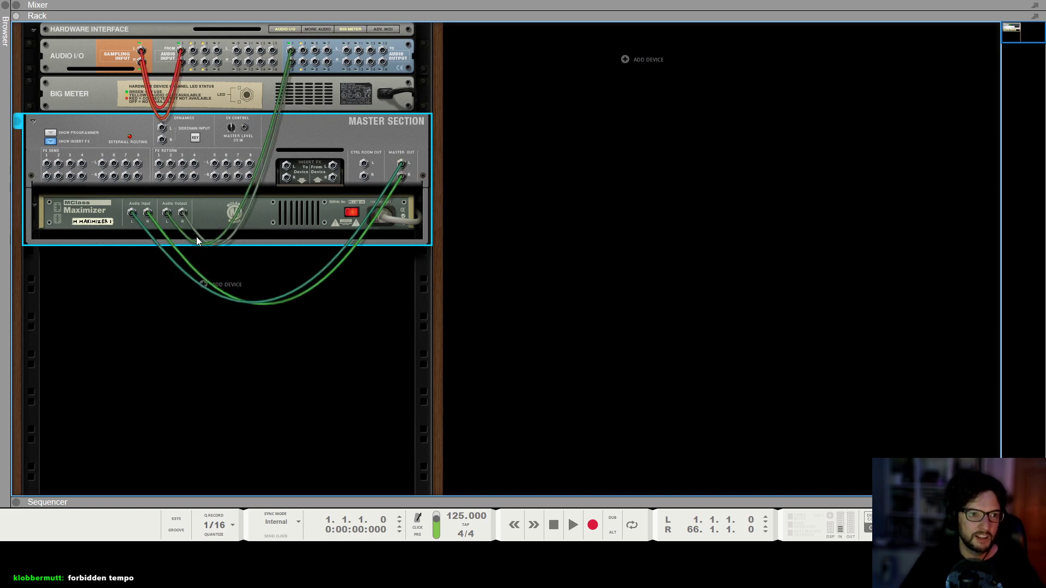
key(Tab)
Glance at the mixer, return to the rack and hide the master section's insert FX.
click(87, 208)
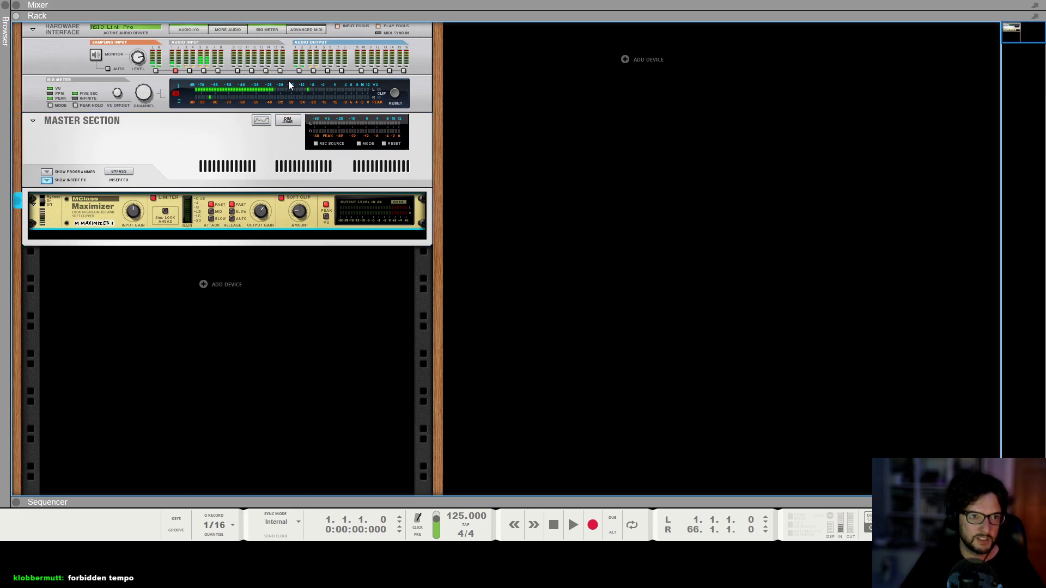
click(83, 64)
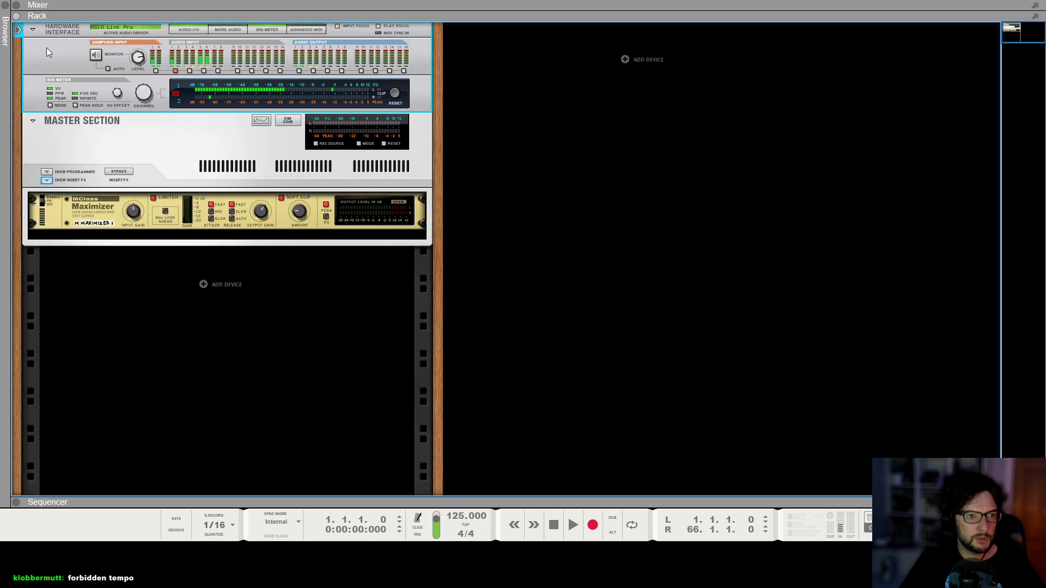
click(88, 203)
key(F5)
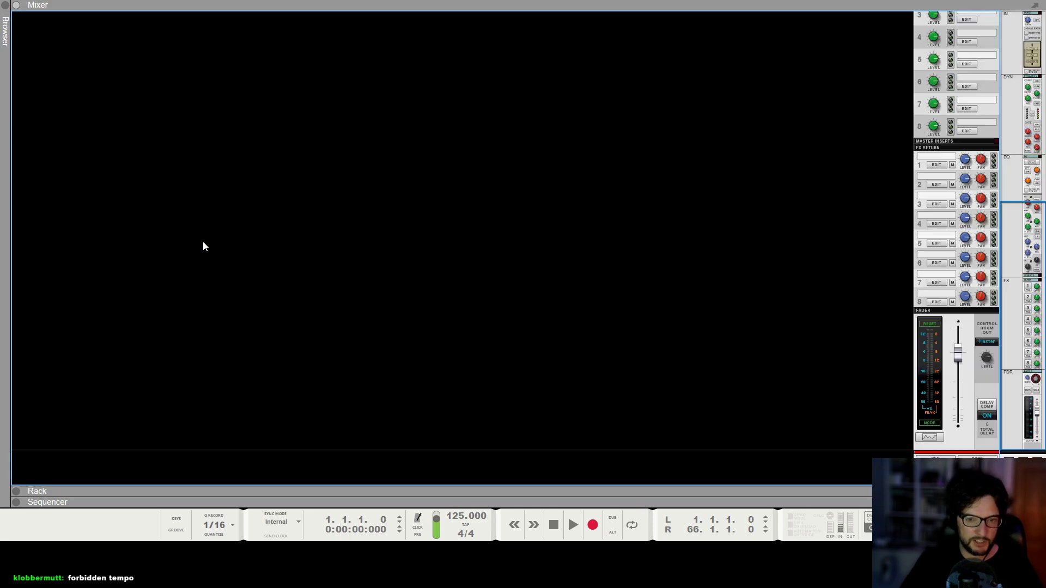
key(F6)
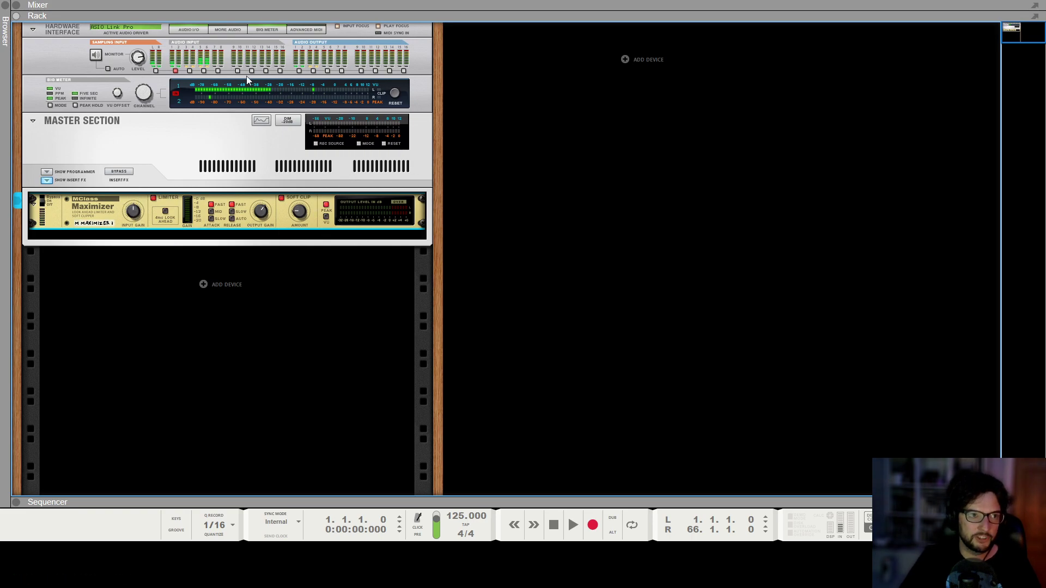
click(170, 140)
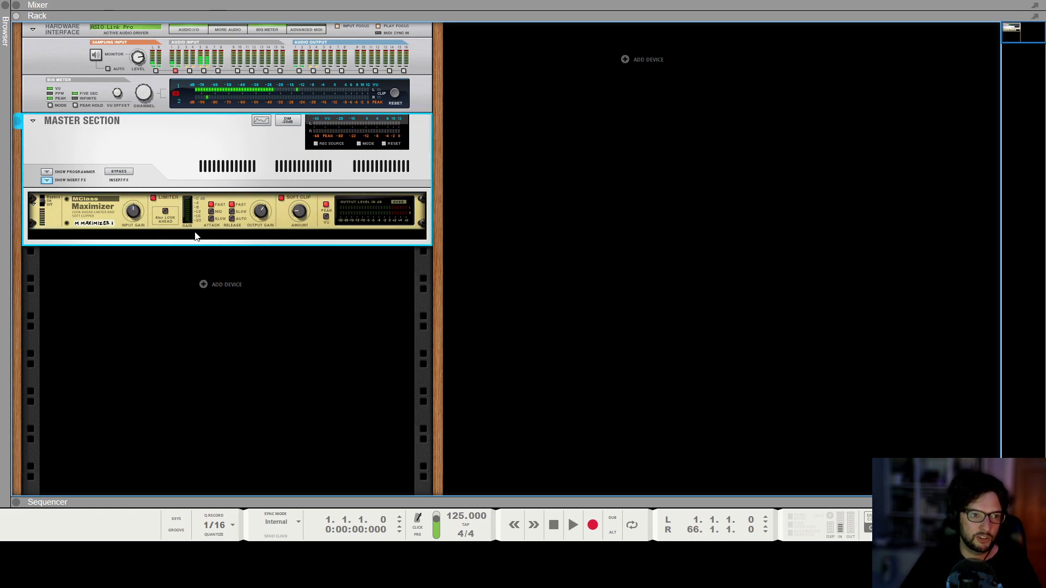
click(266, 212)
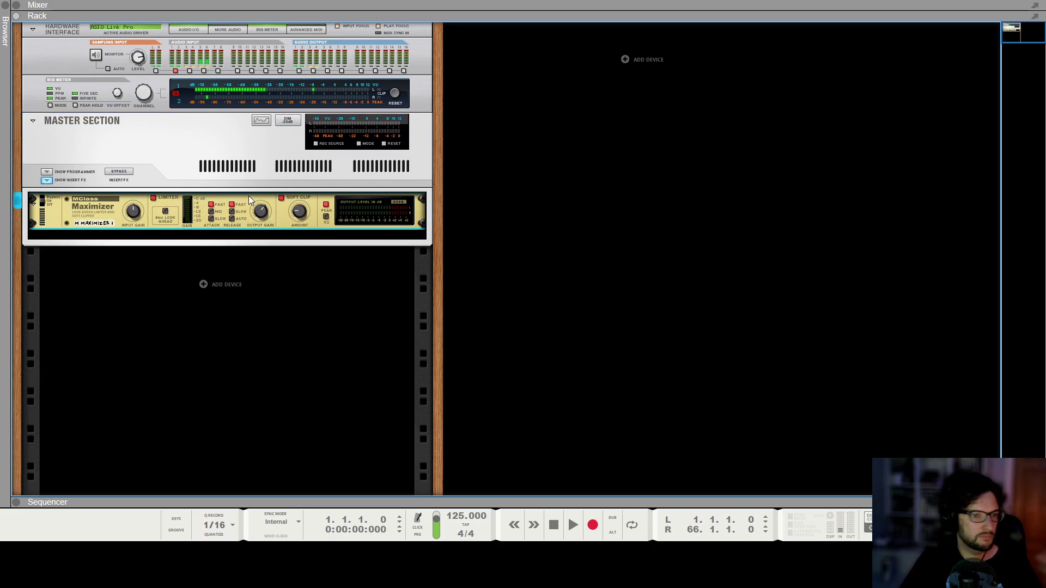
click(48, 180)
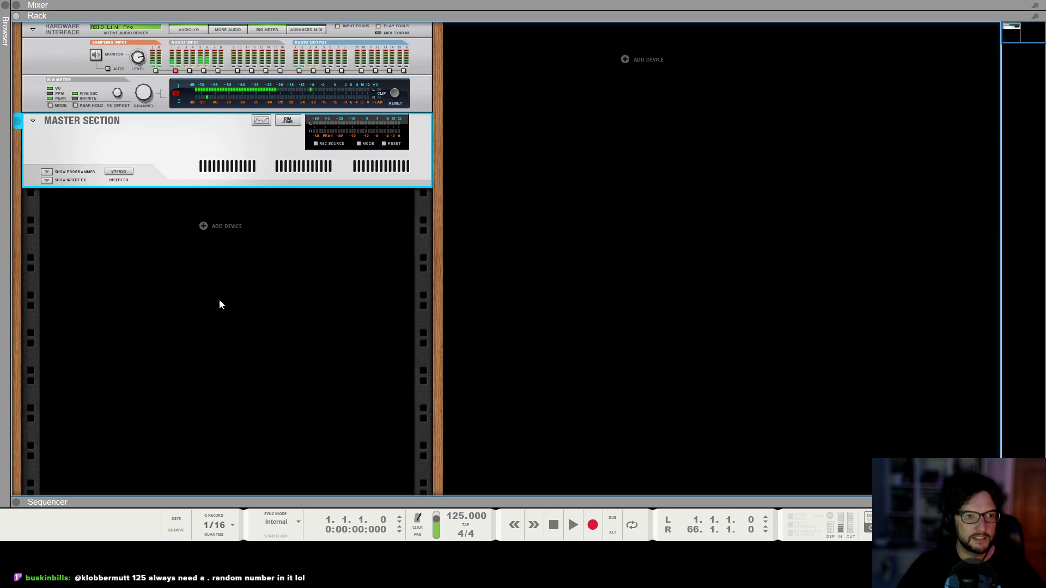
Add a Europa Shapeshifting Synthesizer from the built-in instruments to the rack.
right_click(239, 225)
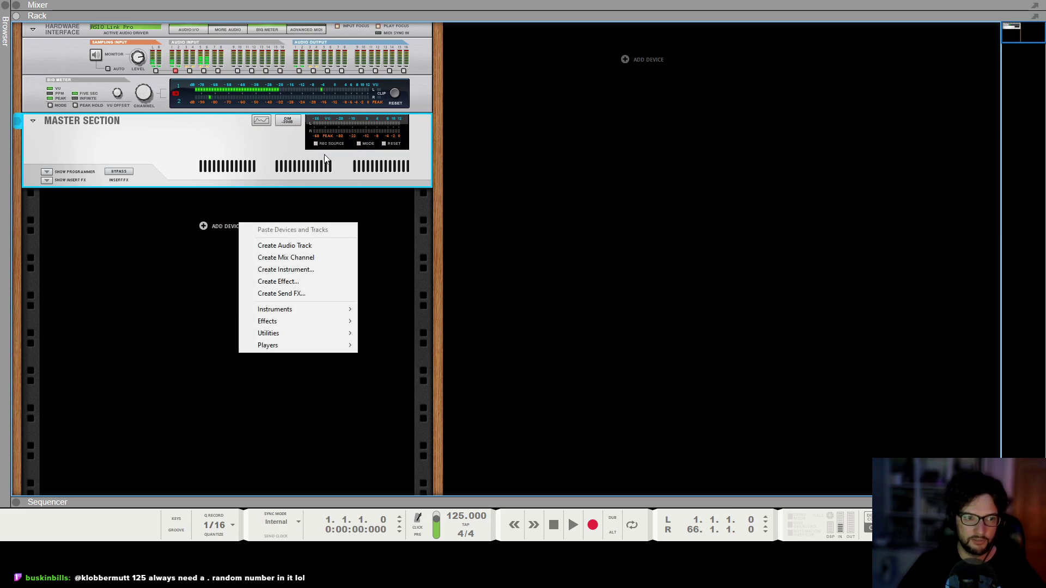
mouse_move(340, 313)
mouse_move(430, 340)
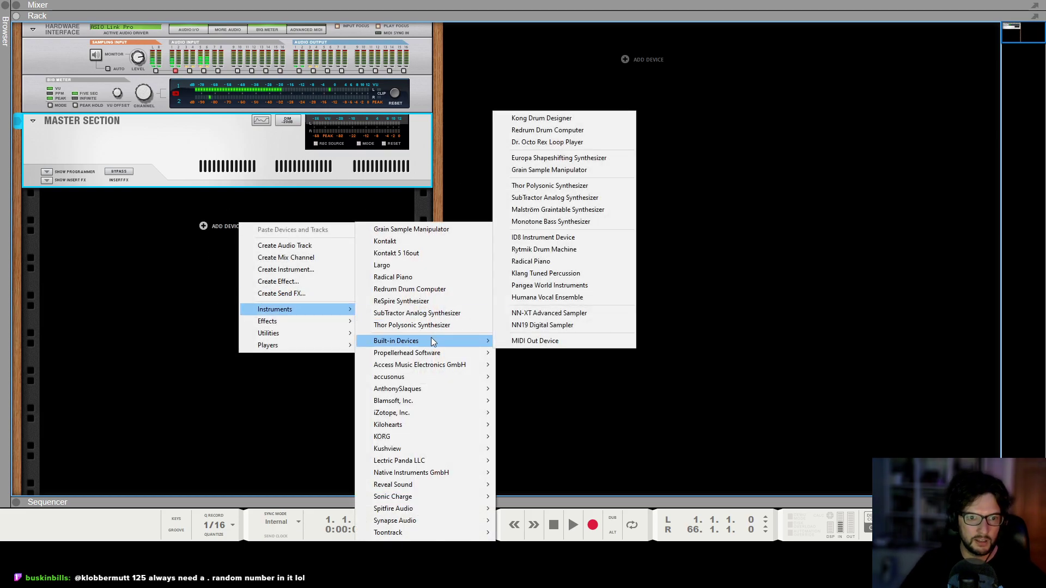
click(566, 158)
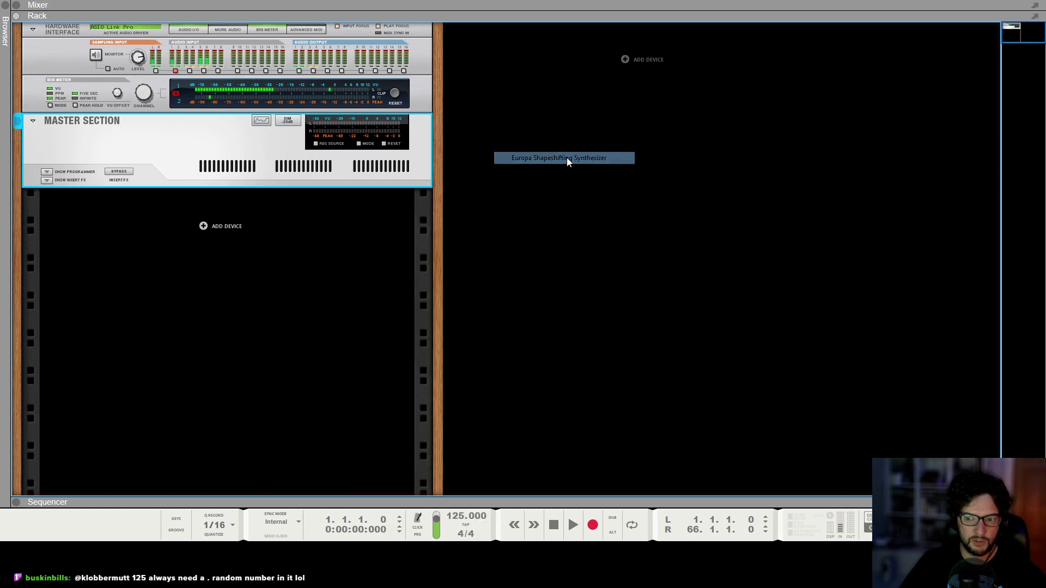
click(576, 339)
click(268, 166)
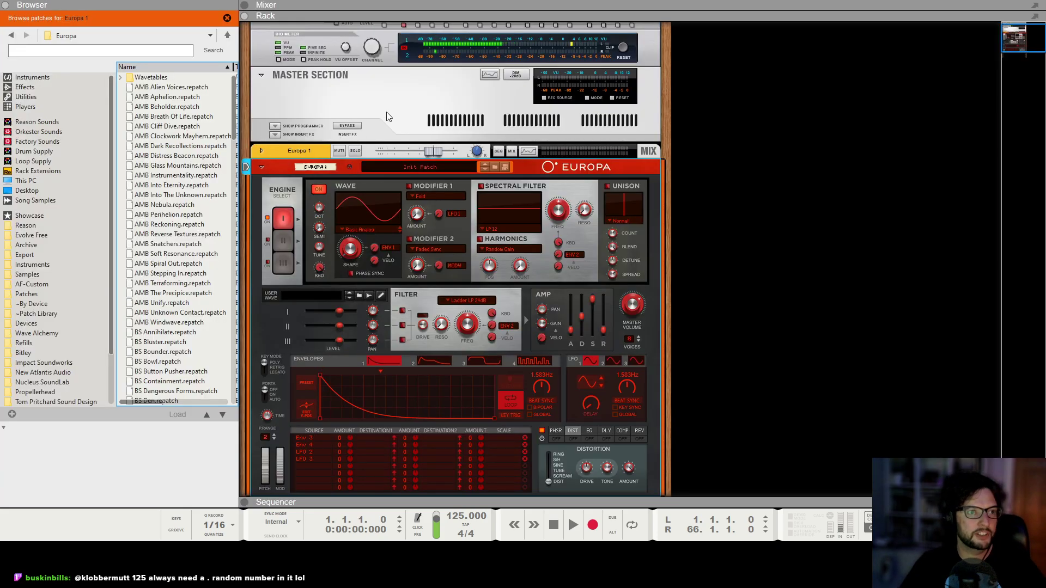
Browse the Europa patches and load the PD Bay Pad patch.
scroll(190, 121, down, 15)
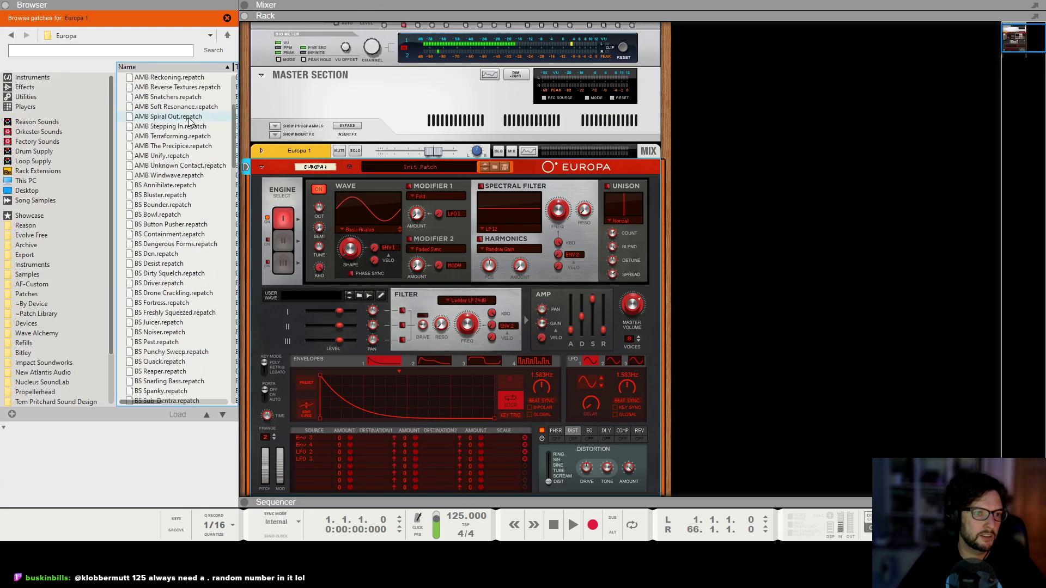
scroll(191, 120, up, 11)
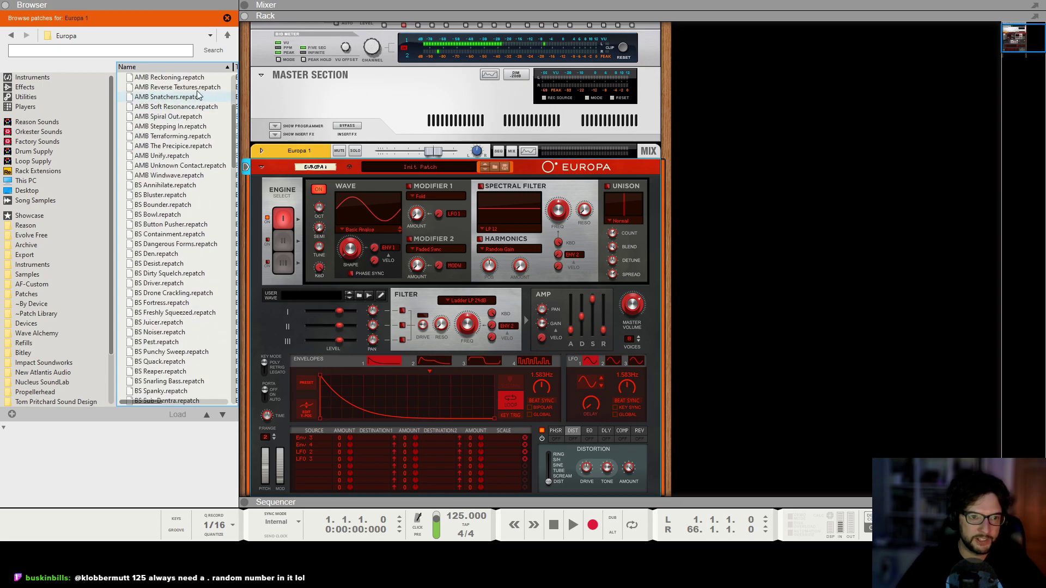
scroll(198, 117, down, 9)
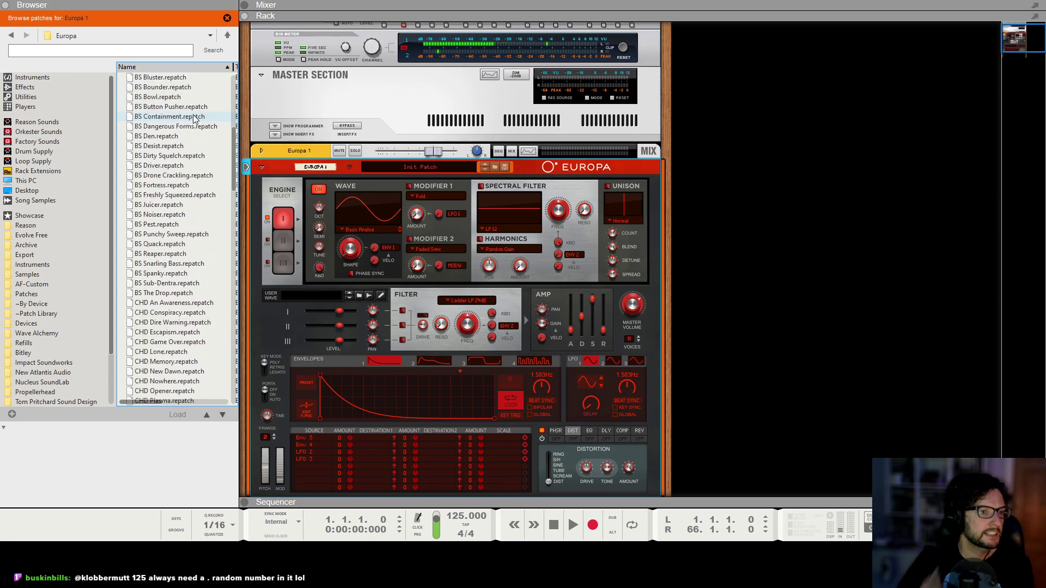
scroll(158, 245, down, 8)
scroll(141, 244, down, 15)
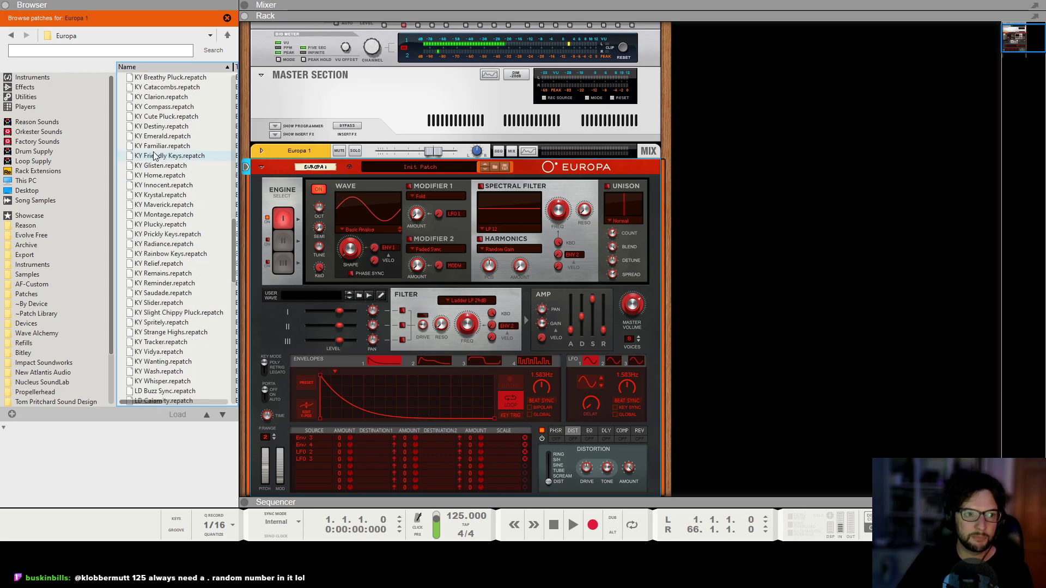
scroll(151, 187, down, 1)
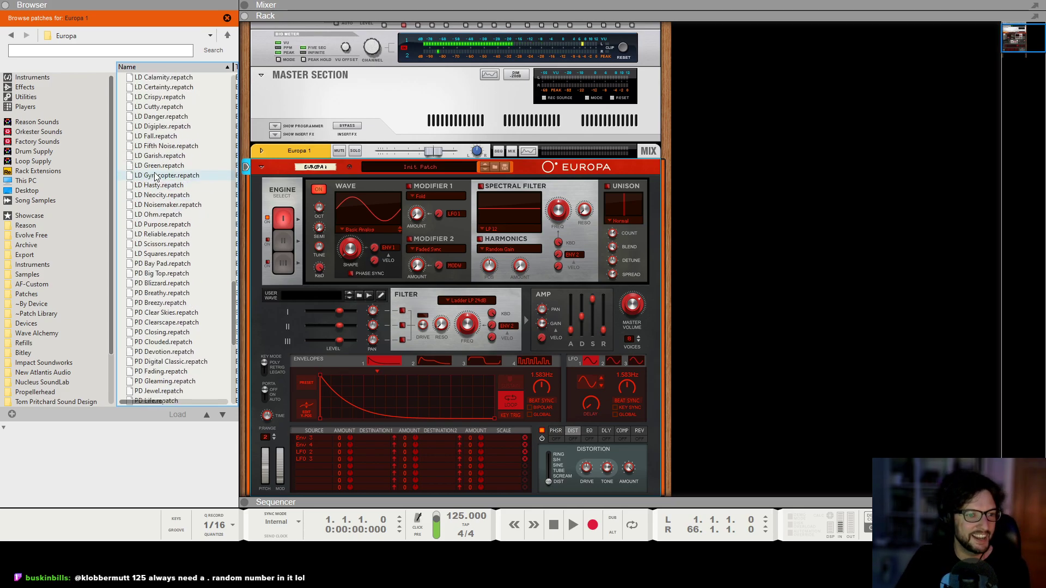
scroll(196, 174, down, 1)
click(174, 237)
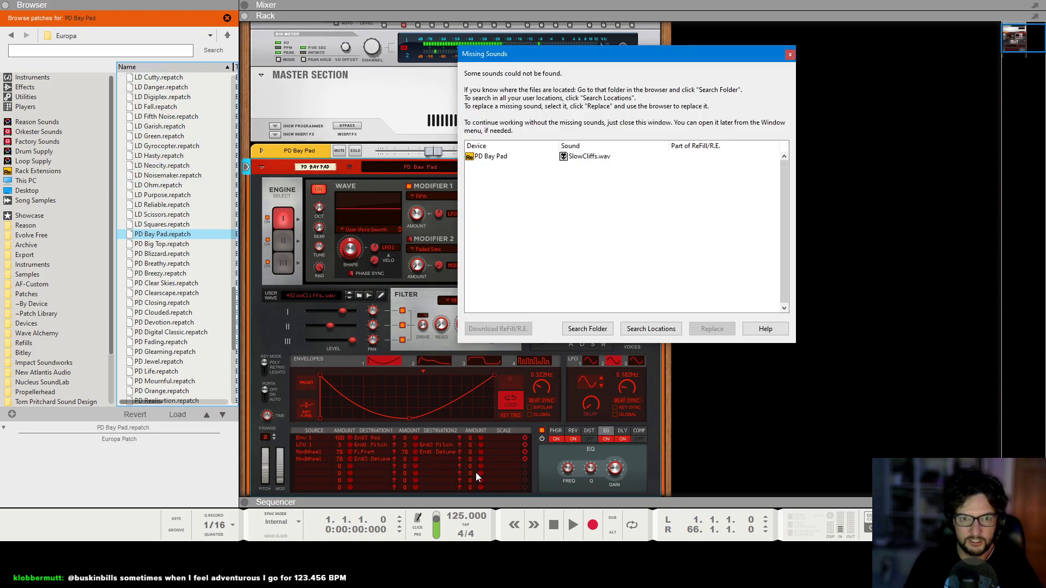
Locate the missing SlowCliffs.wav sample by searching the Wavetables folder, then close the missing sounds dialog.
scroll(185, 136, up, 20)
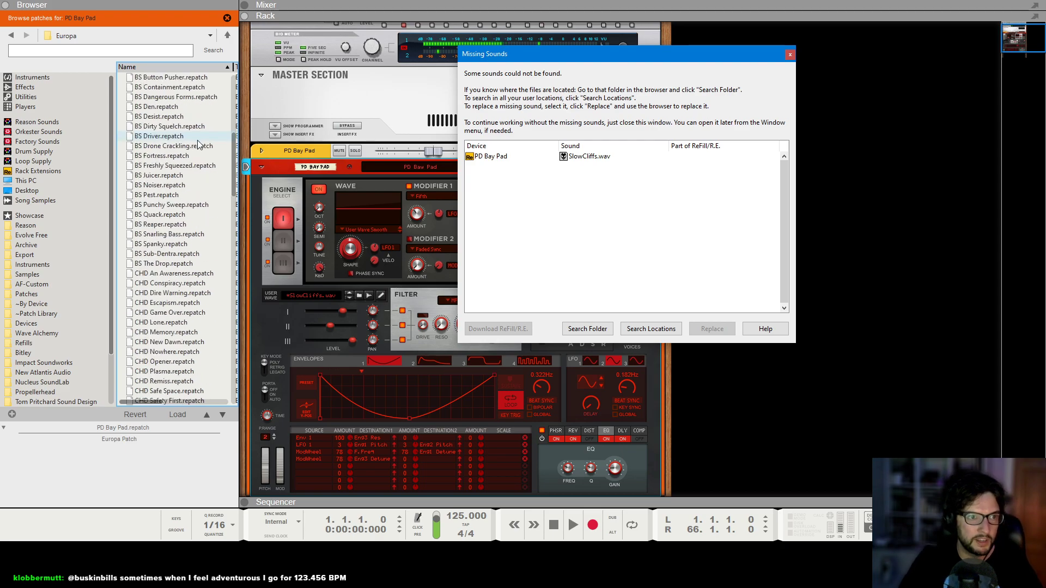
double_click(154, 78)
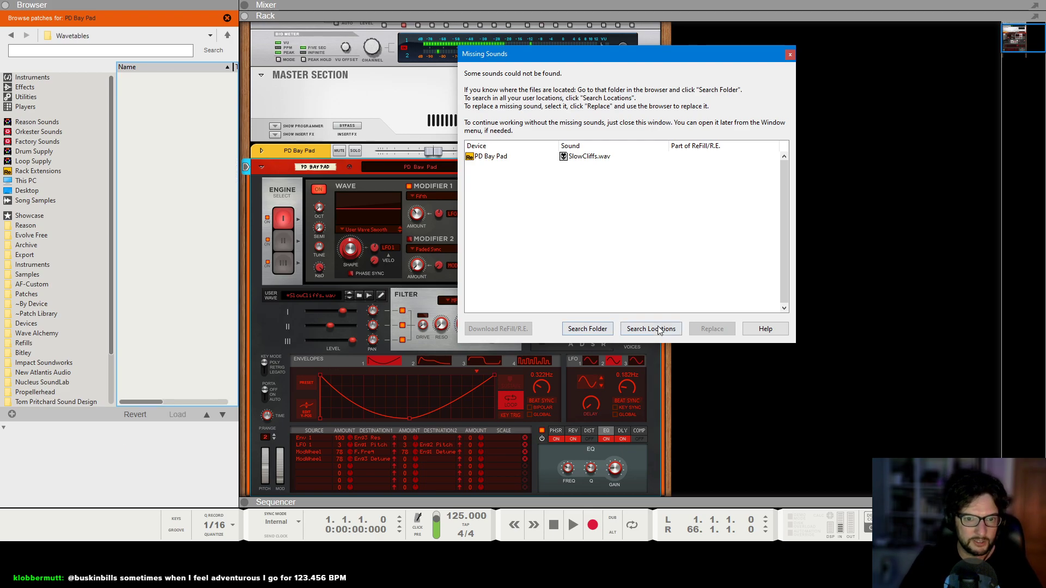
click(596, 330)
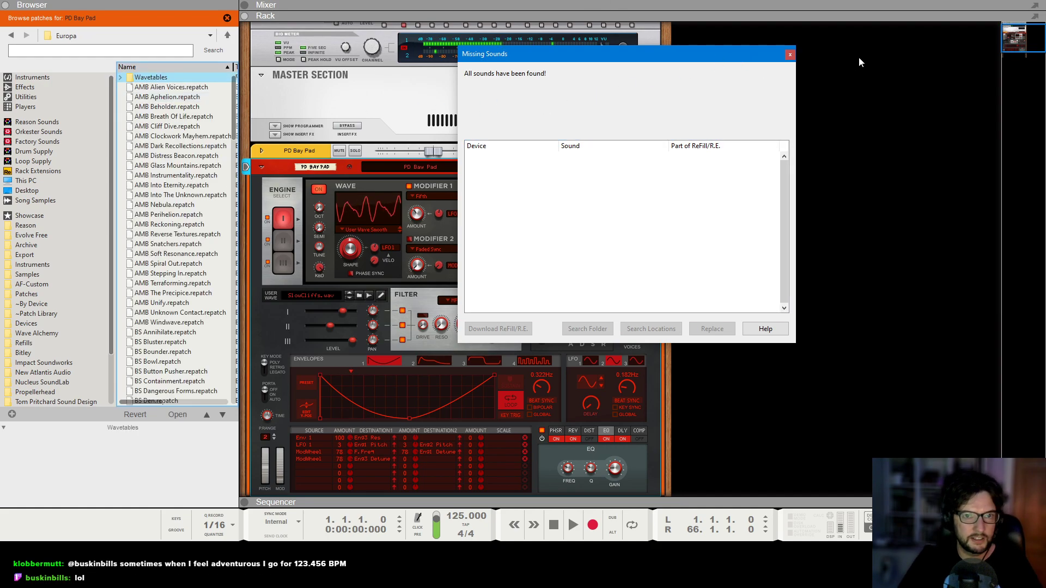
click(790, 55)
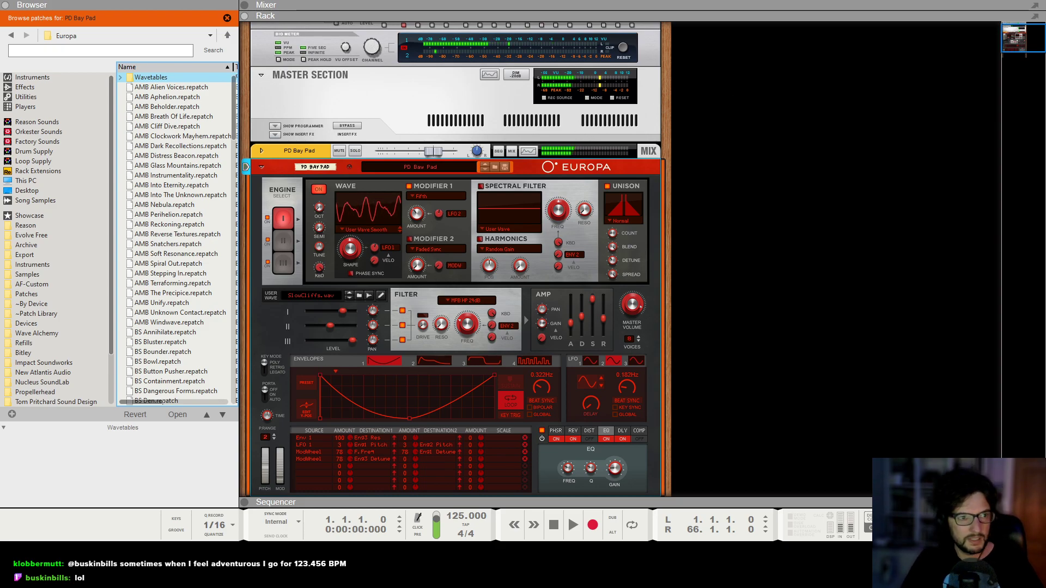
Review the new synth in the mixer, rack and sequencer views.
key(F3)
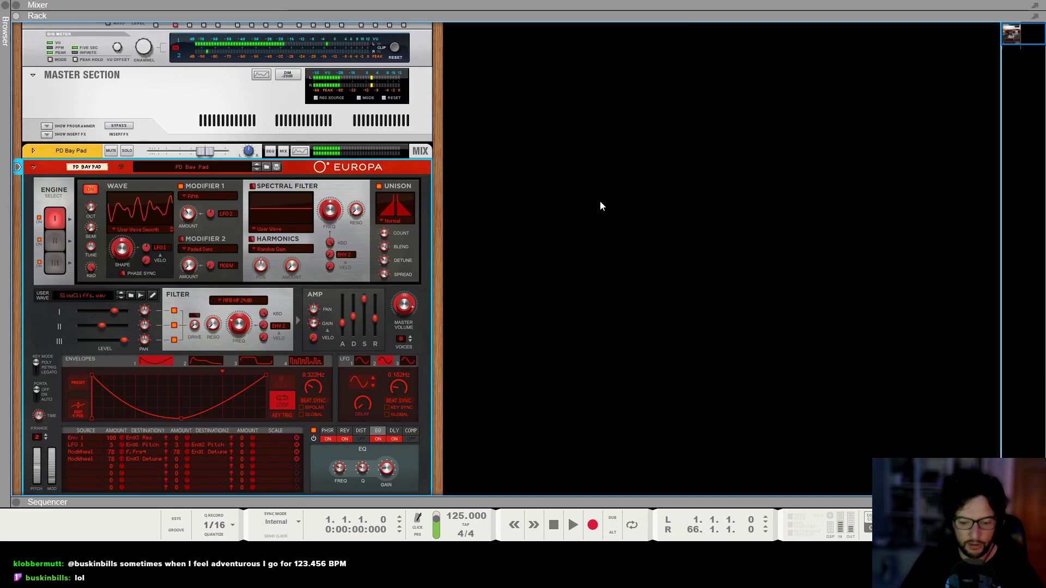
key(F5)
drag(903, 384, 923, 392)
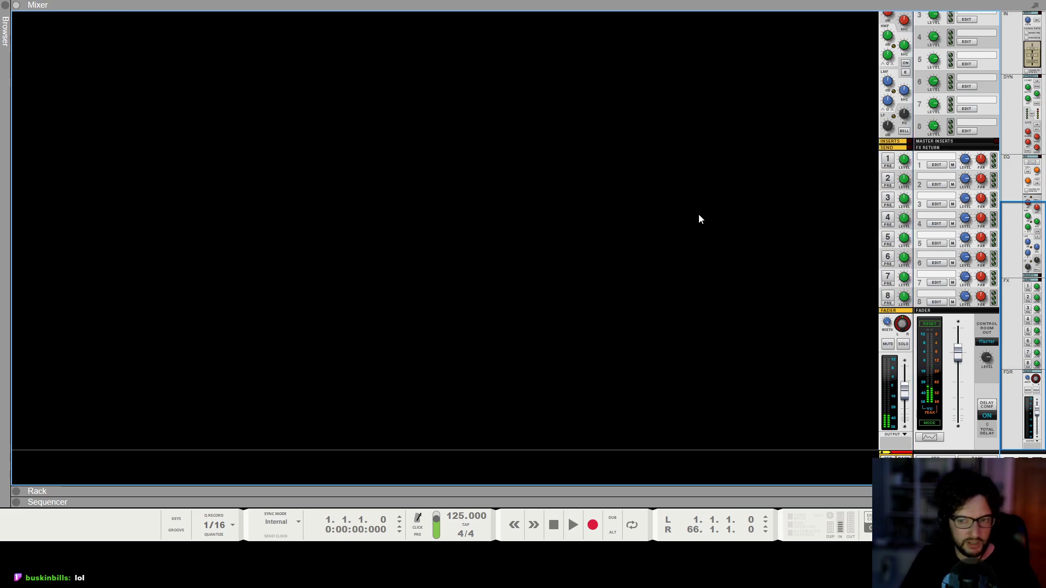
key(F6)
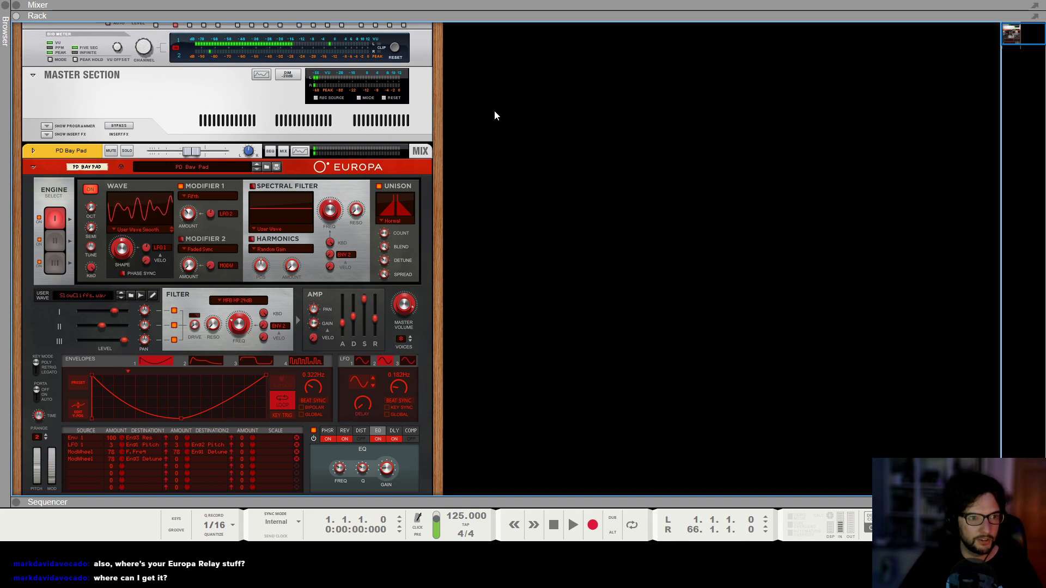
key(F6)
key(F7)
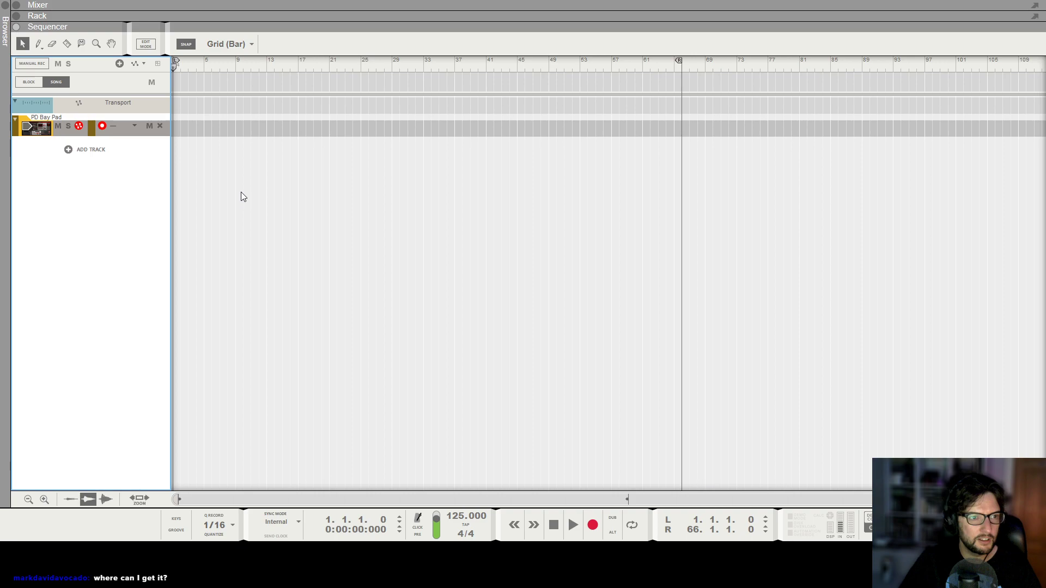
Add a Scales & Chords player device to the Europa synth.
key(F6)
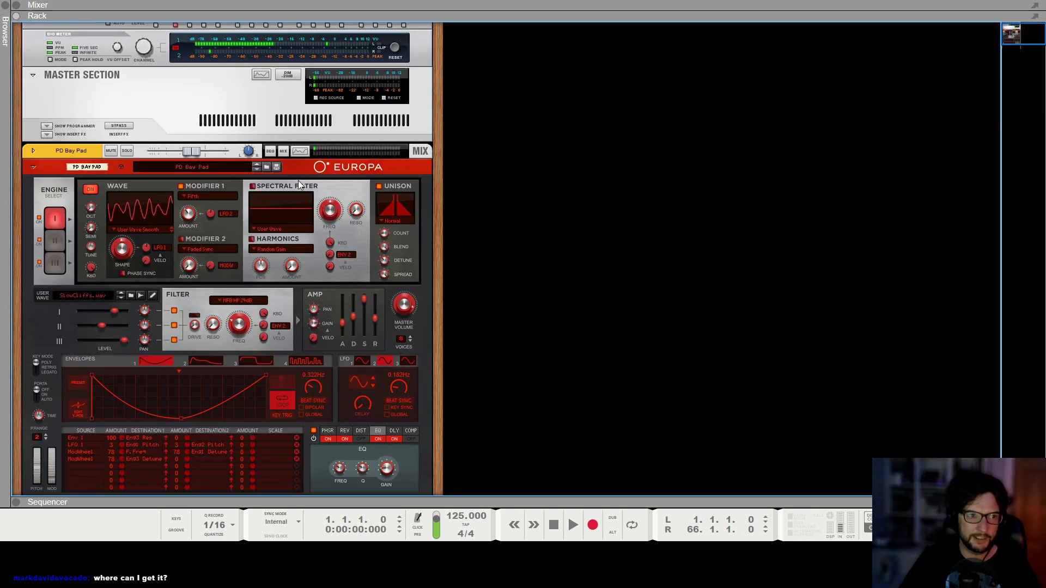
key(F7)
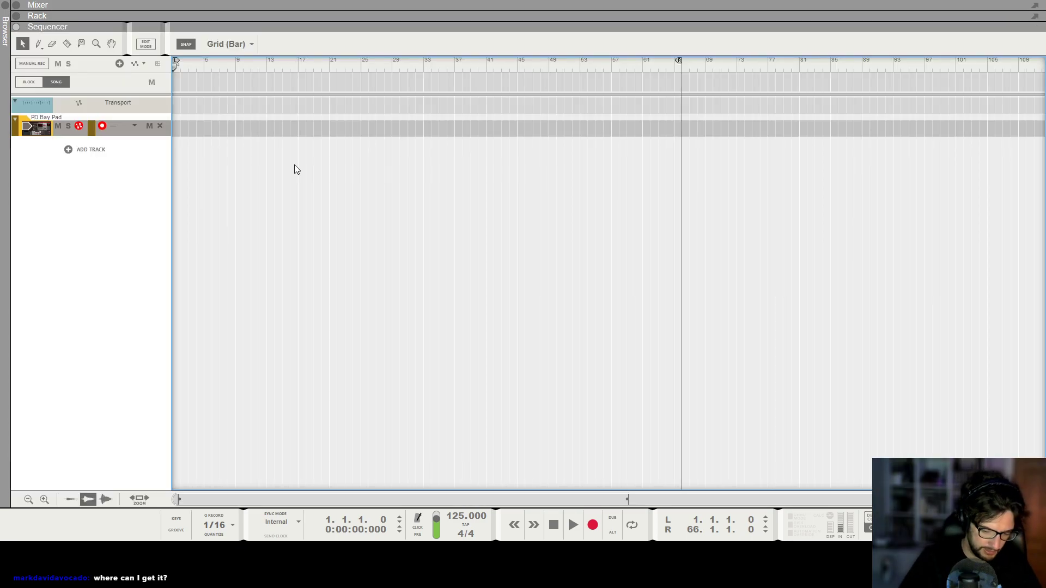
key(F6)
right_click(191, 185)
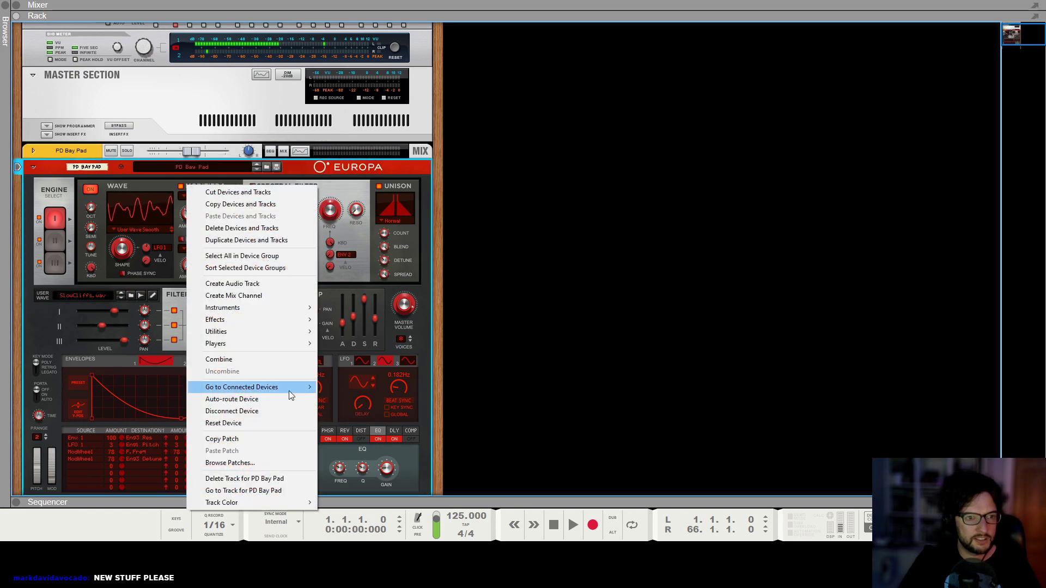
mouse_move(270, 344)
click(393, 417)
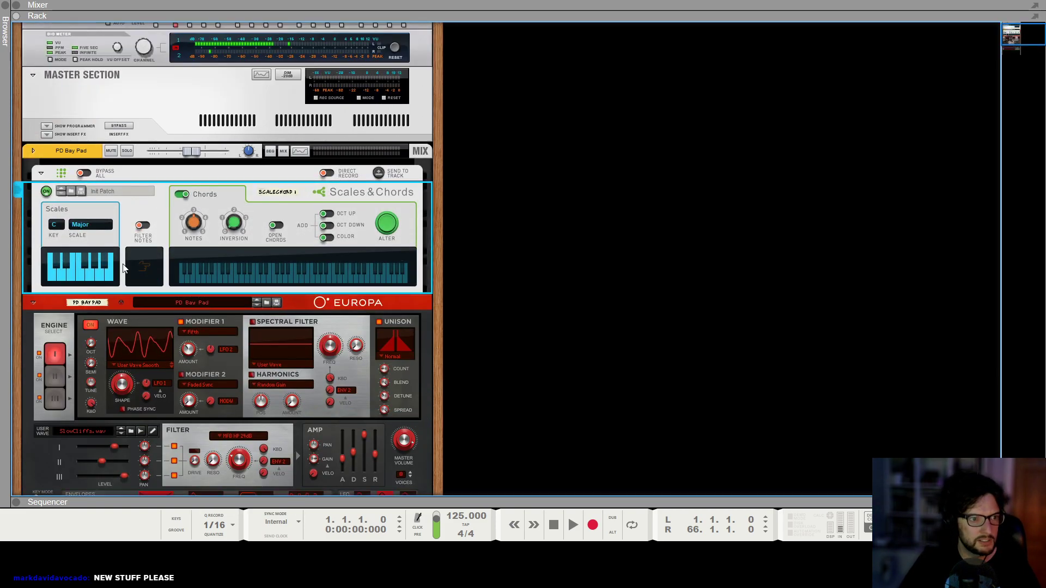
Set the Scales & Chords key to Ab and its scale to Dorian.
click(60, 226)
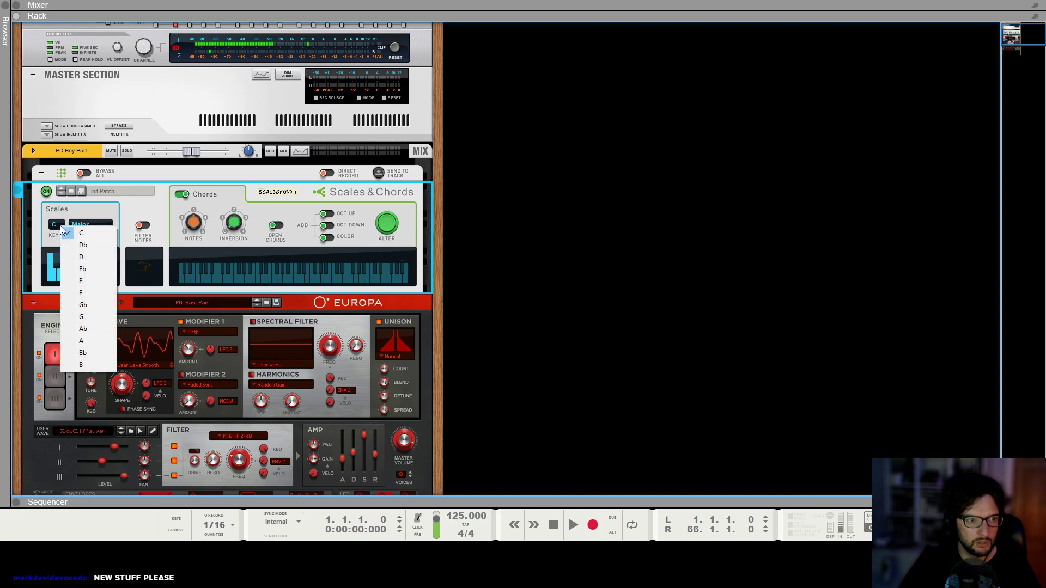
click(94, 330)
click(96, 227)
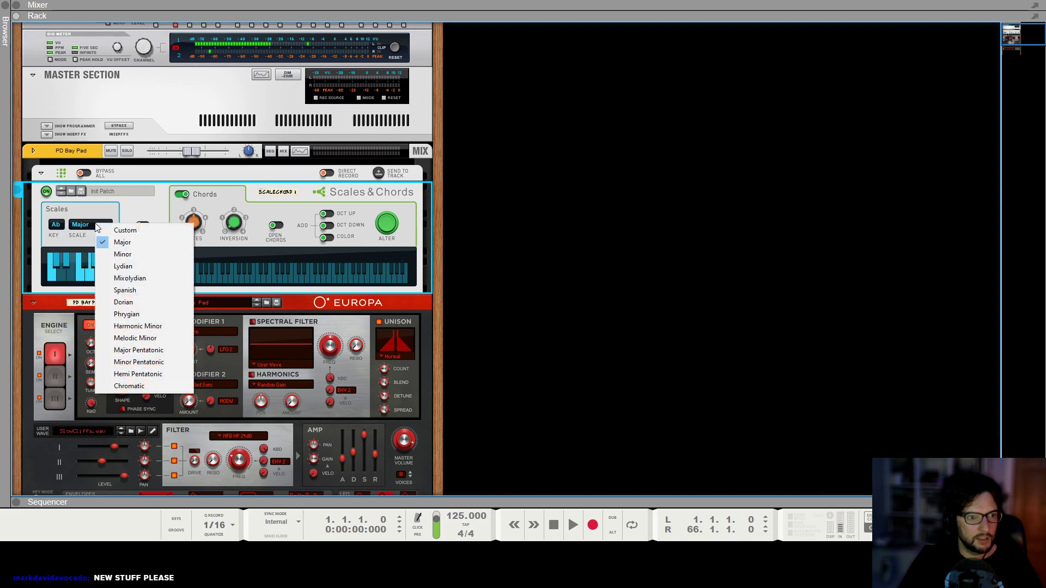
click(152, 316)
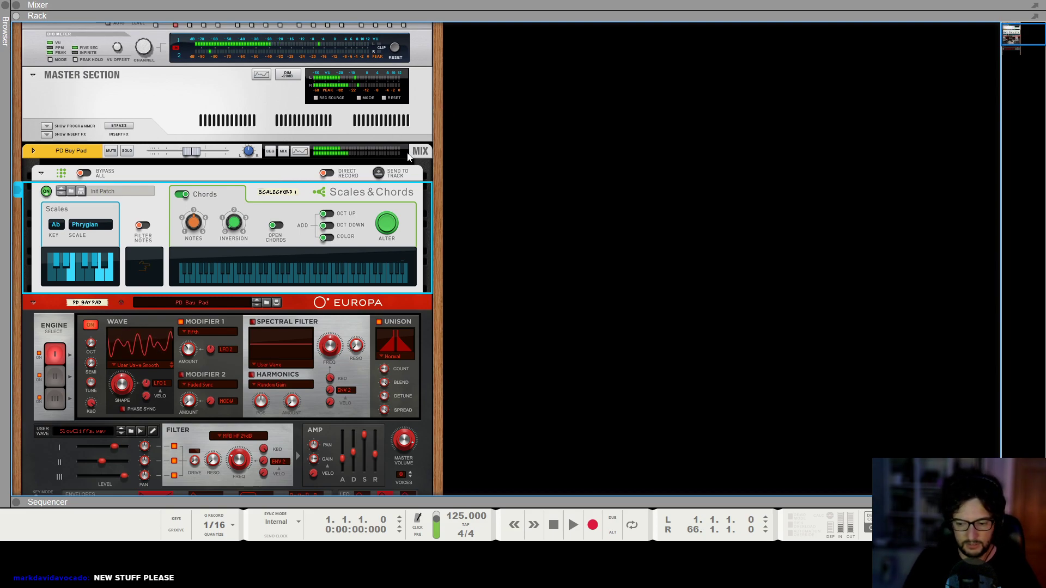
click(81, 225)
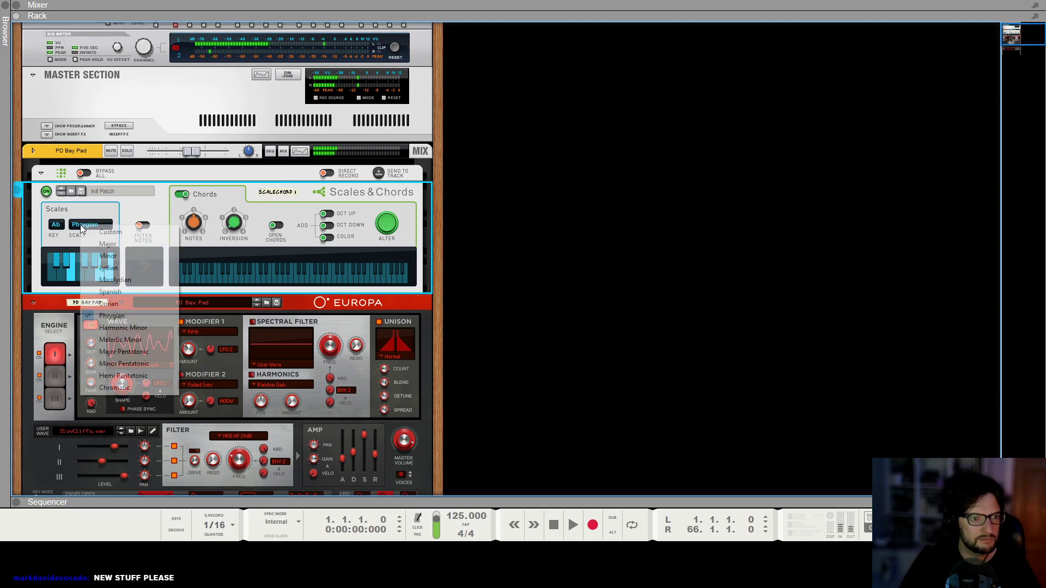
click(104, 304)
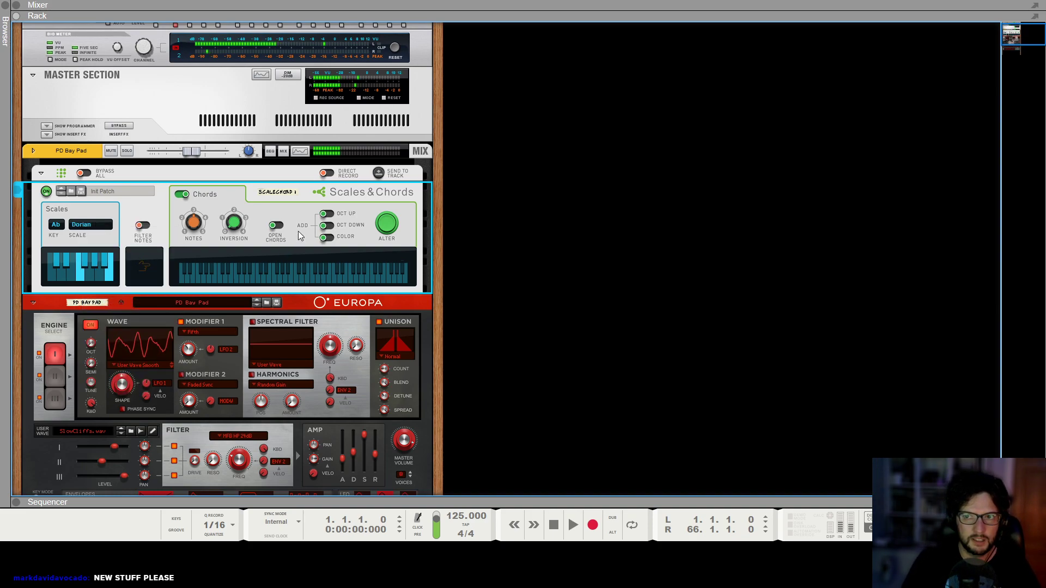
Switch on the Oct Down option in the Scales & Chords chord section.
click(329, 228)
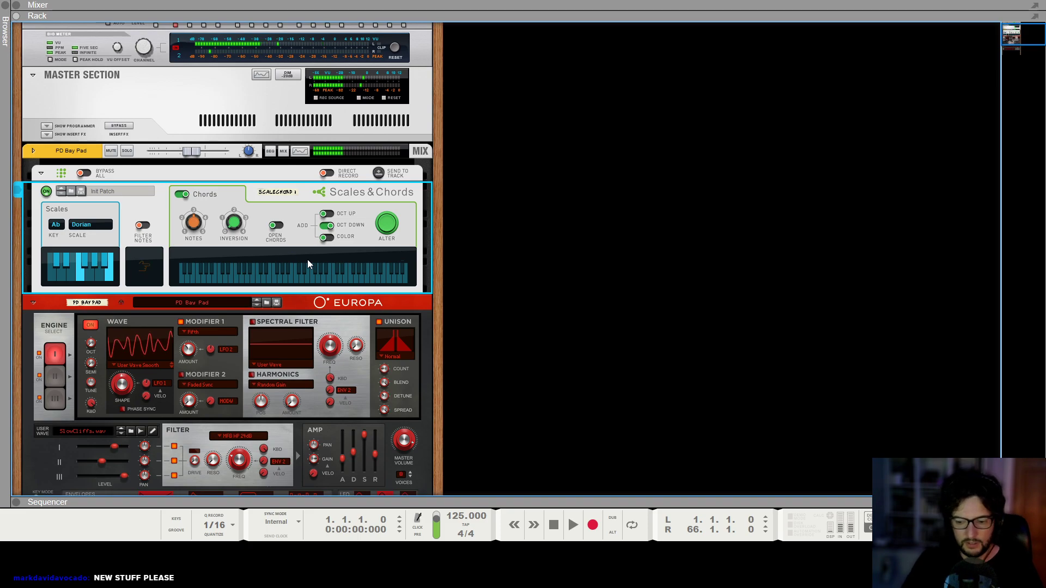
click(511, 308)
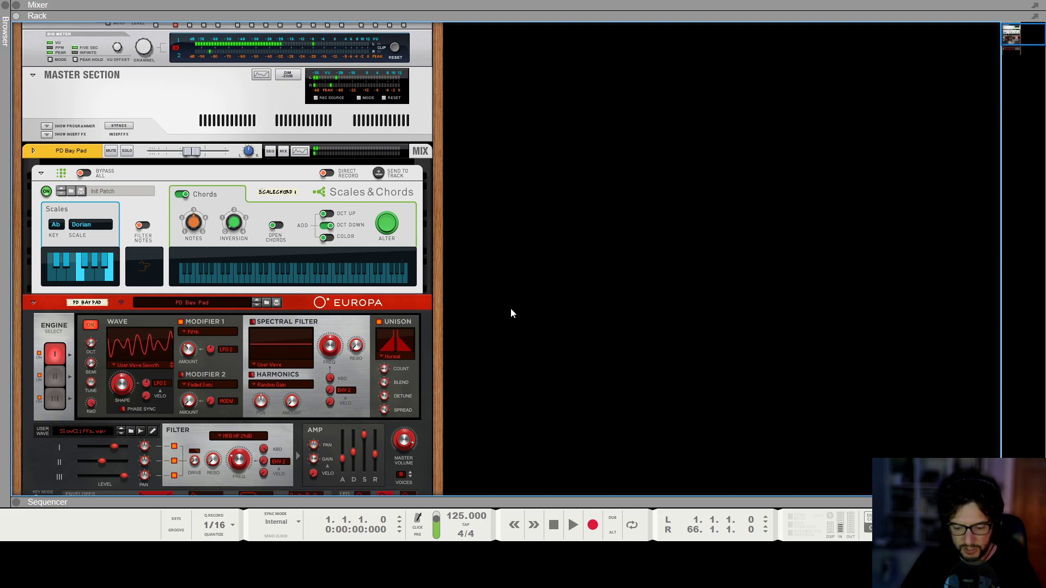
Draw an 8-bar clip on the PD Bay Pad track and open it for note editing.
key(F7)
drag(178, 124, 236, 126)
double_click(219, 125)
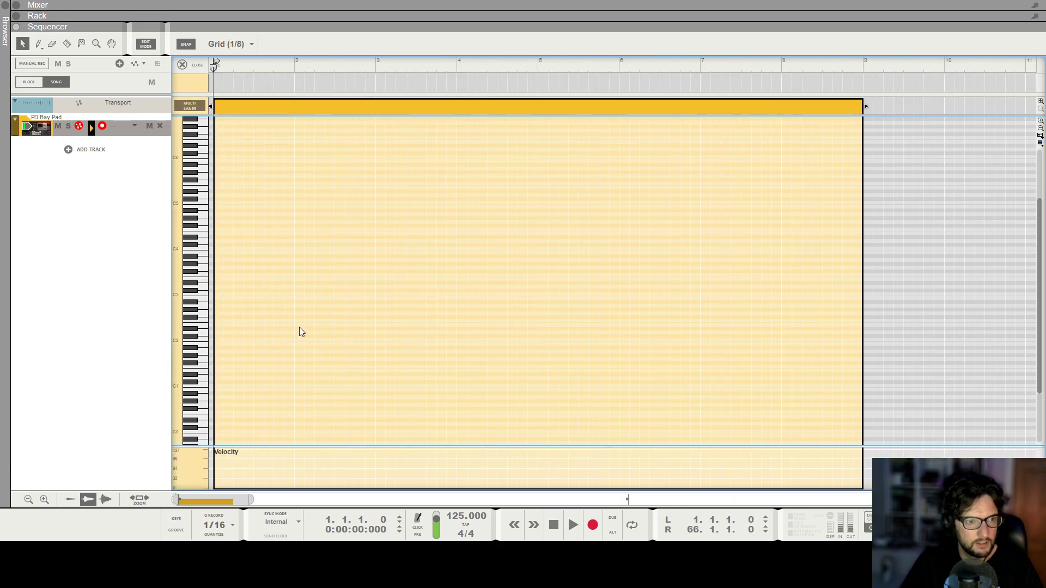
Draw a long G#2 note at the very start of the clip.
drag(217, 309, 342, 309)
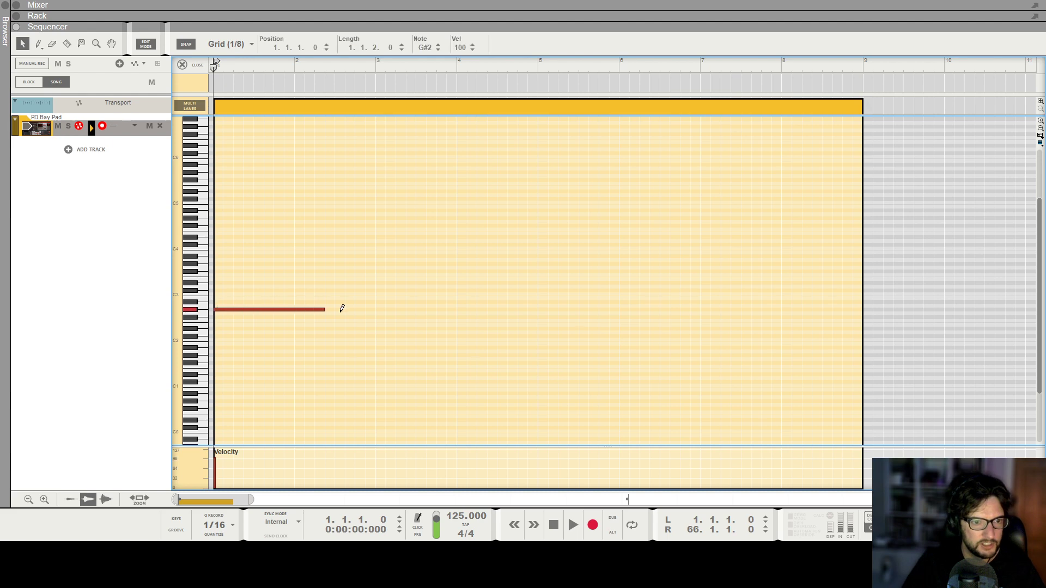
key(KP_0)
key(KP_0)
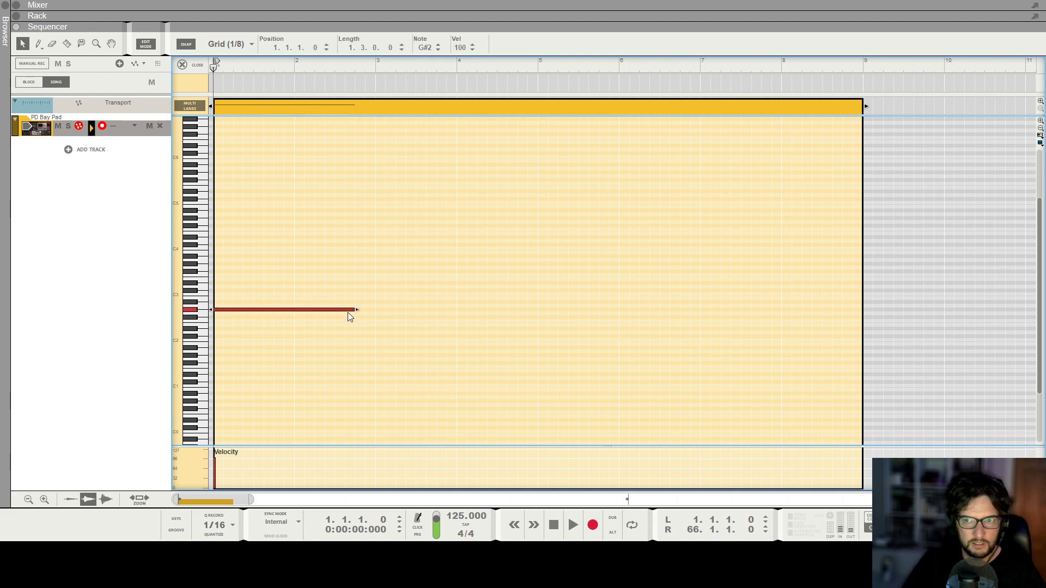
Play back the clip to hear the first note.
scroll(348, 312, down, 3)
scroll(302, 250, down, 6)
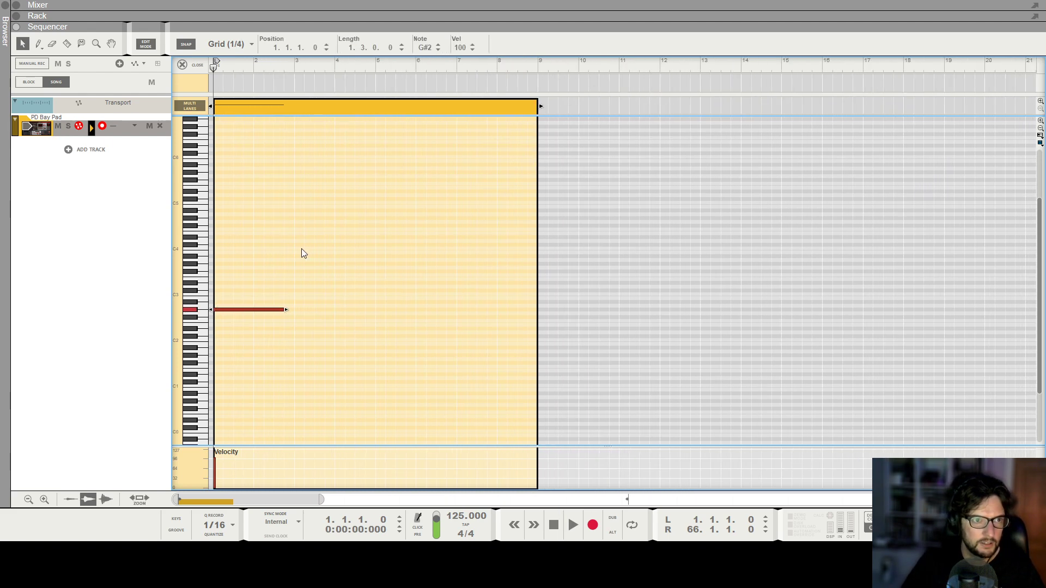
scroll(276, 257, down, 1)
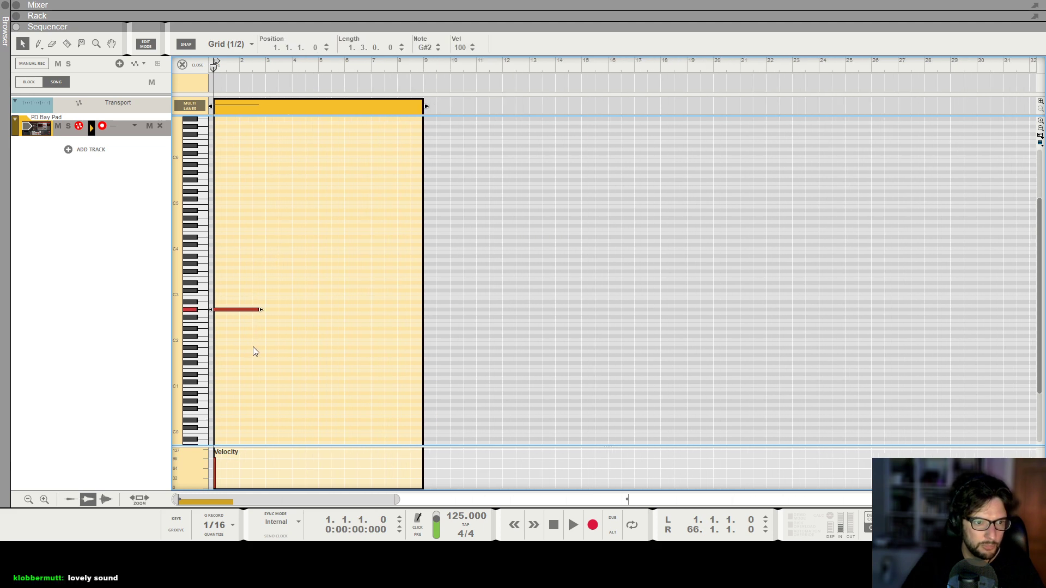
click(379, 257)
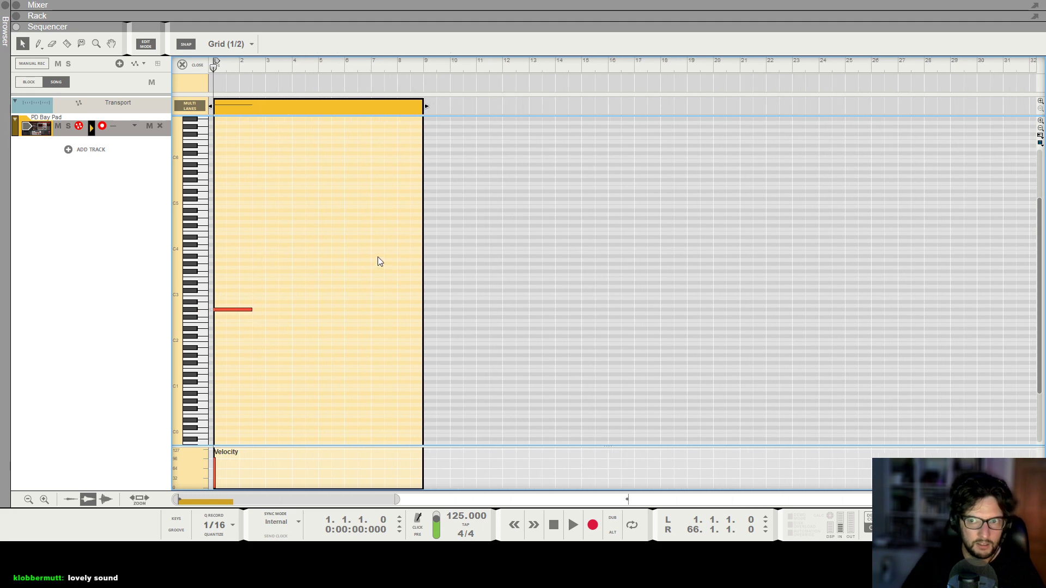
key(space)
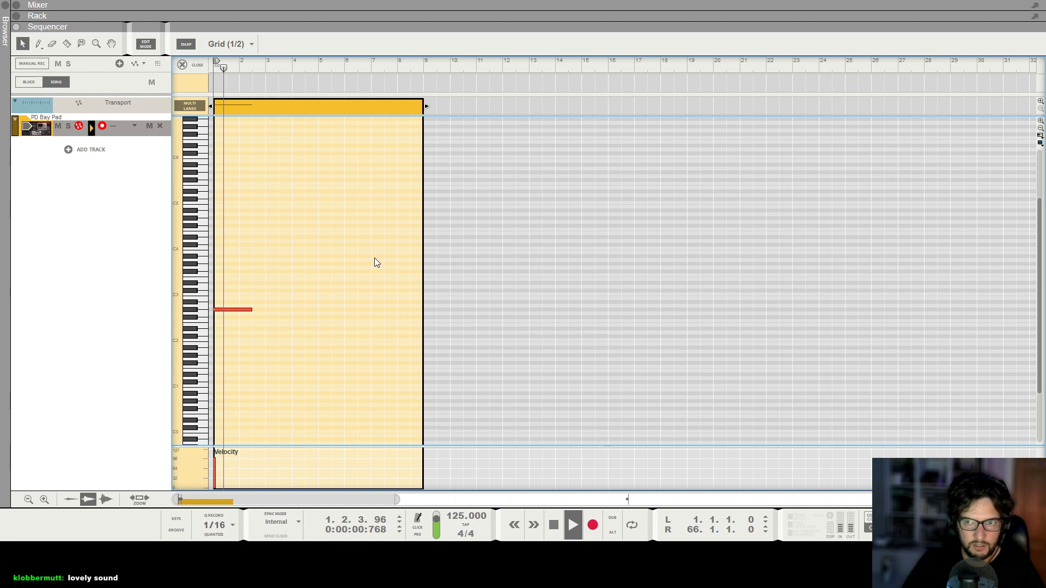
key(space)
Add a short higher note right after the long G#2 note.
alt+click(259, 283)
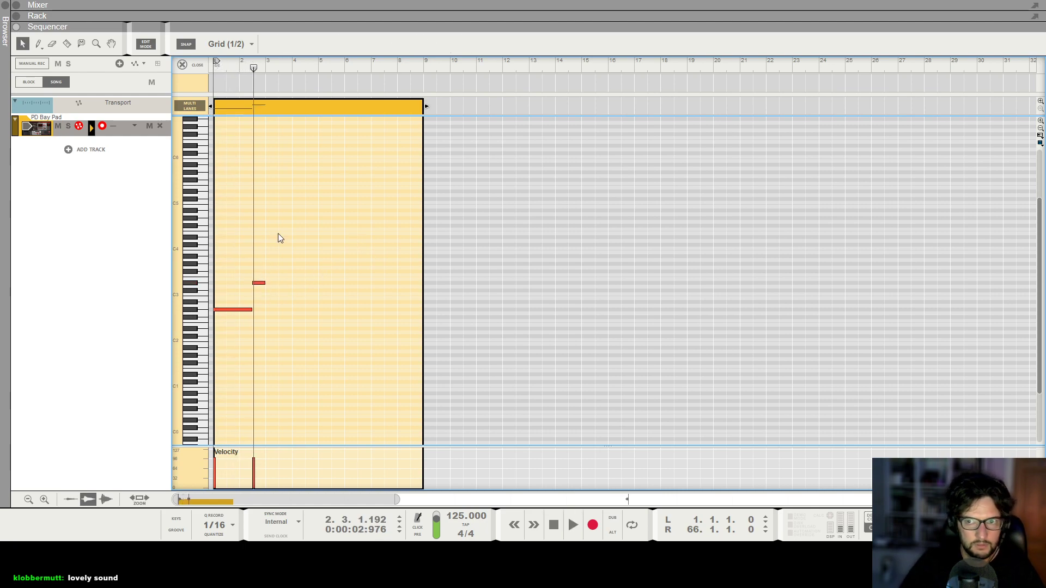
key(space)
key(space)
Copy the two notes and paste them directly after themselves.
drag(299, 216, 149, 357)
key(ctrl+c)
key(ctrl+v)
click(322, 255)
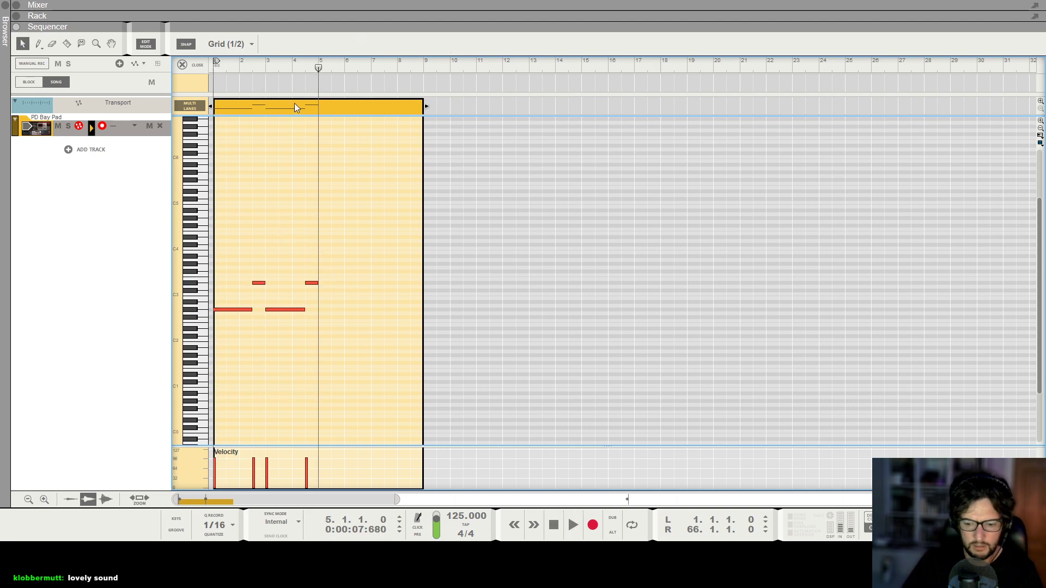
Lower the pasted short note by one semitone and play the clip.
drag(310, 284, 311, 288)
key(KP_0)
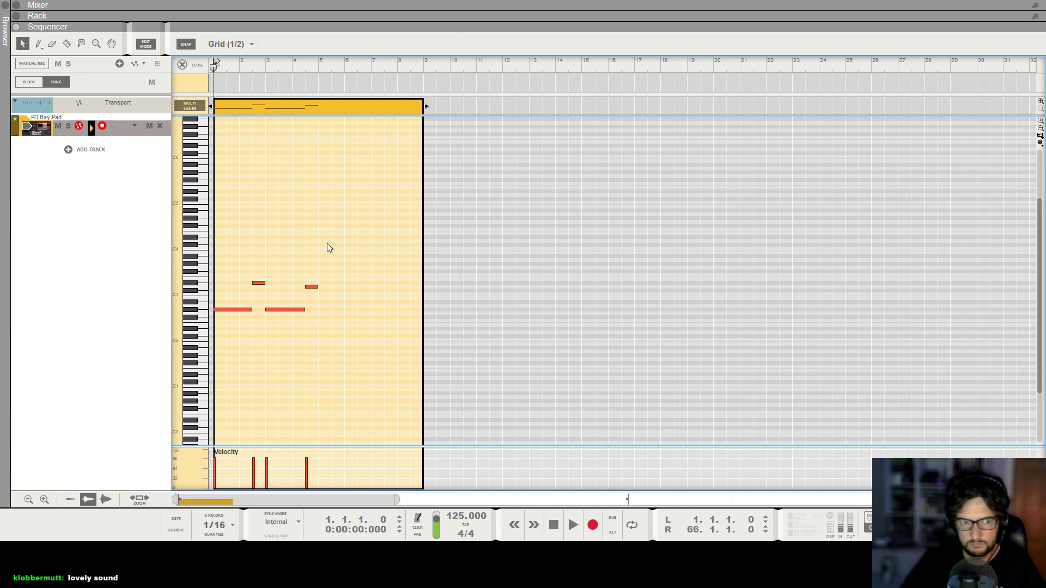
key(space)
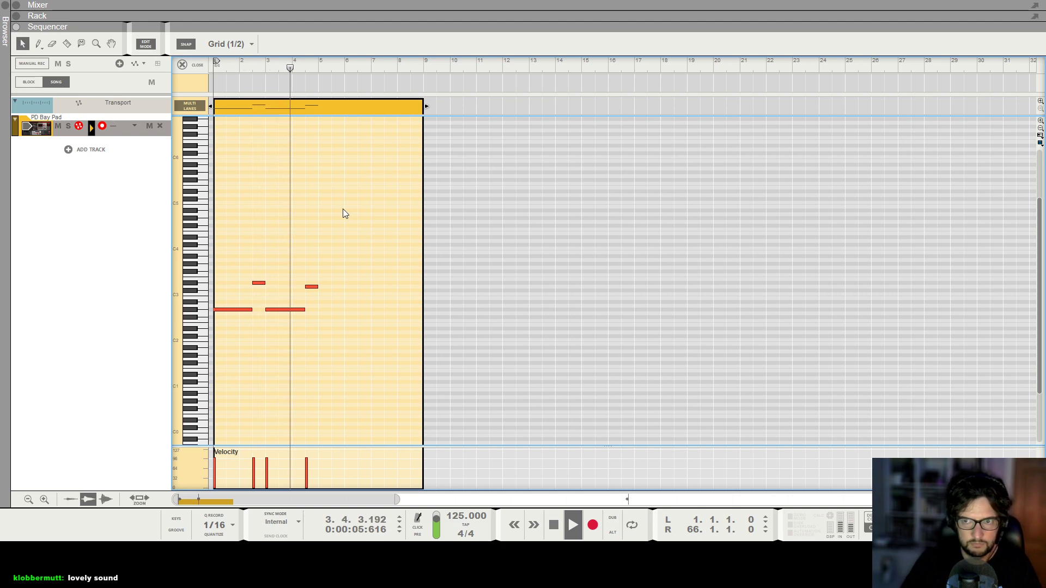
key(space)
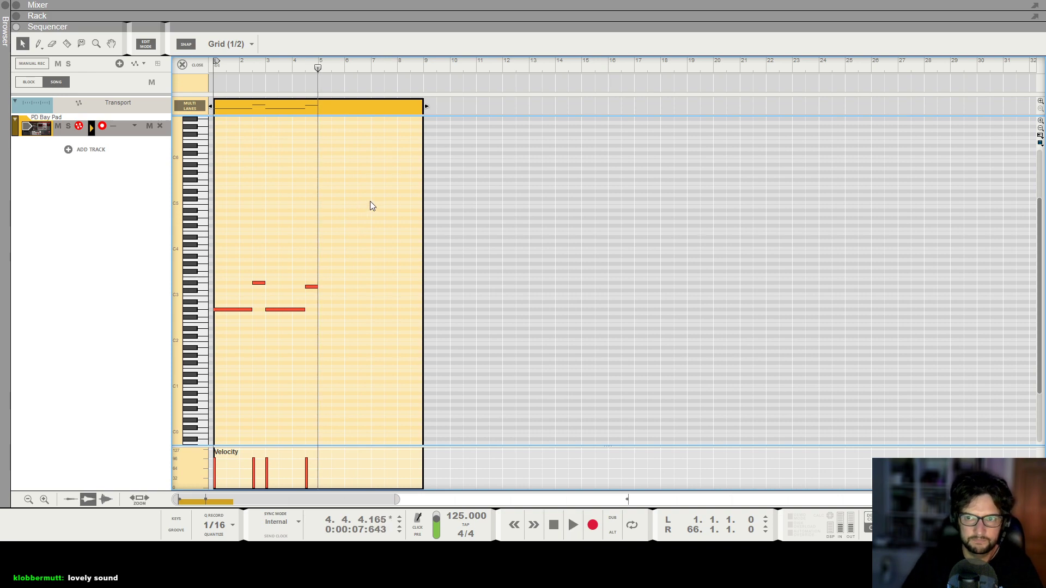
Copy the first long and short notes and paste them at bar 5.
drag(261, 250, 215, 349)
click(318, 61)
key(ctrl+v)
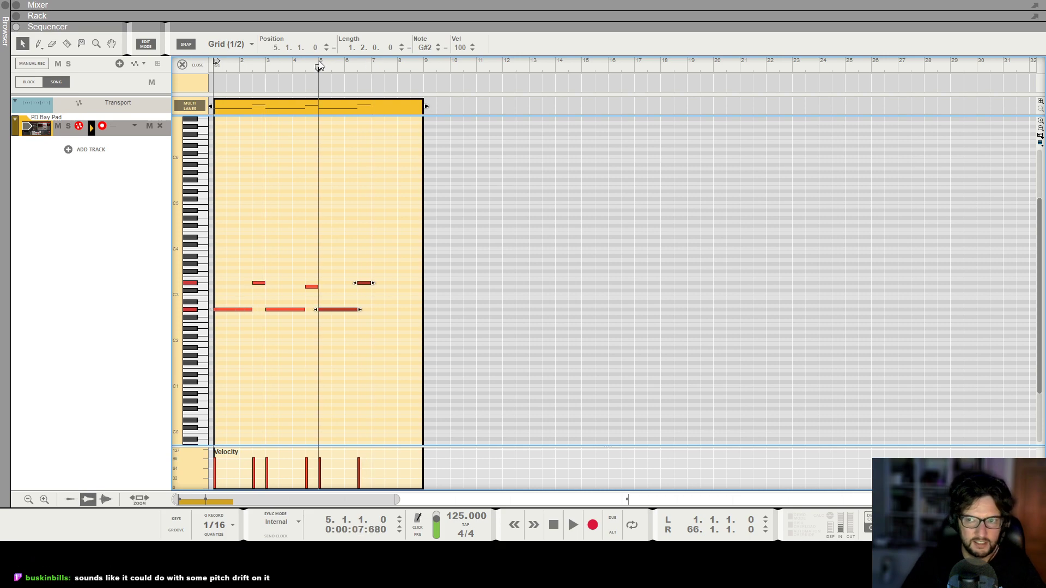
click(390, 177)
Draw a long A#2 note starting at bar 7 and a short D#3 note at the clip's end, then play it.
click(329, 313)
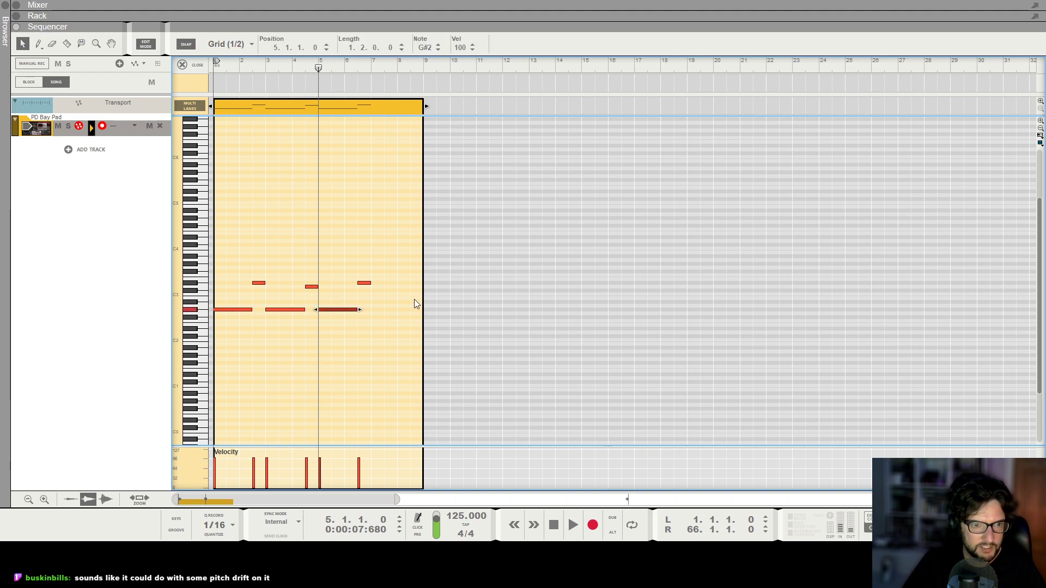
drag(378, 299, 404, 299)
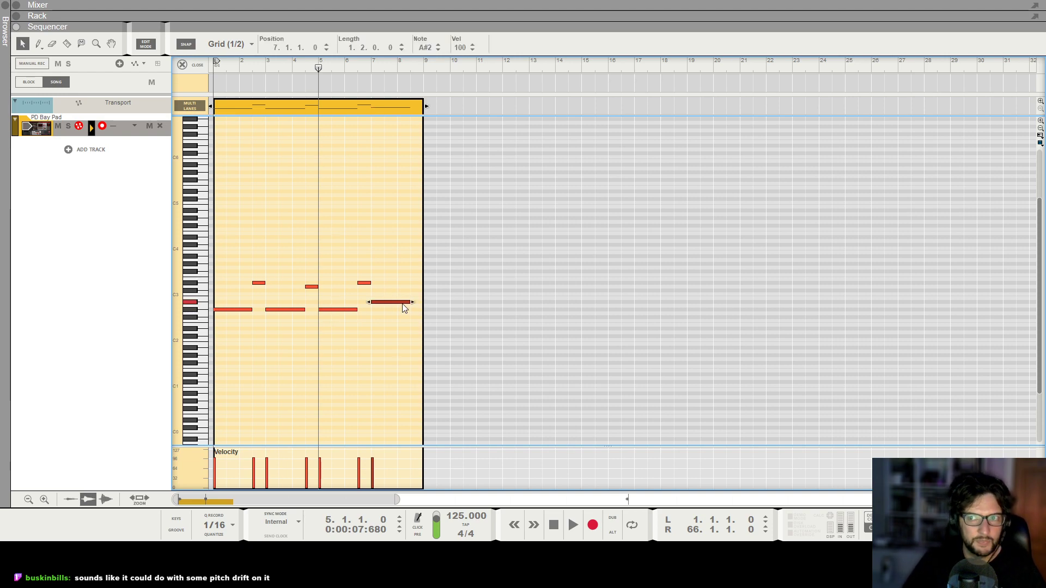
alt+click(418, 283)
key(KP_0)
key(space)
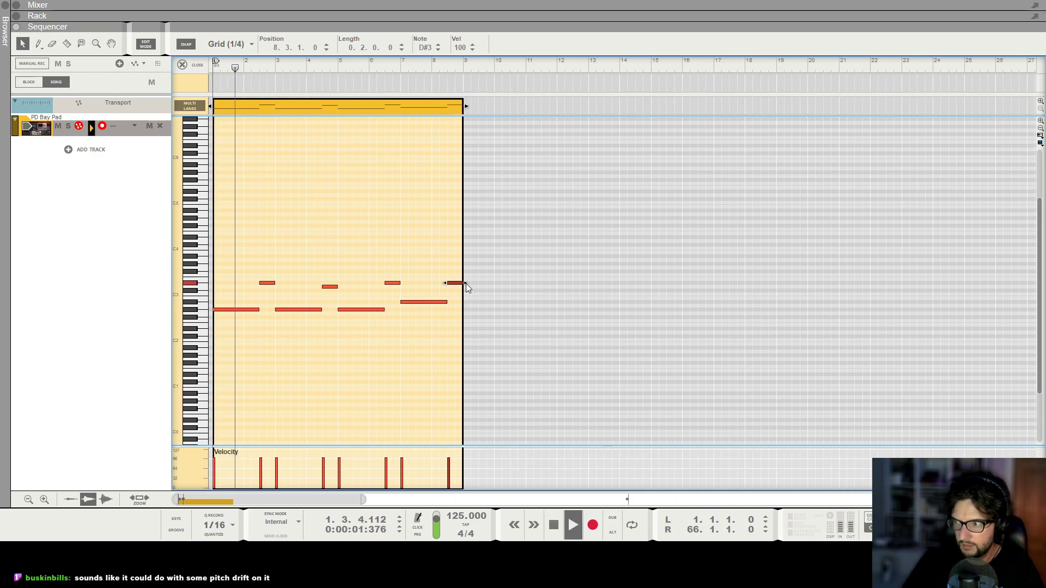
Set the loop end locator to bar 9 and turn on loop playback.
click(411, 178)
alt+click(424, 65)
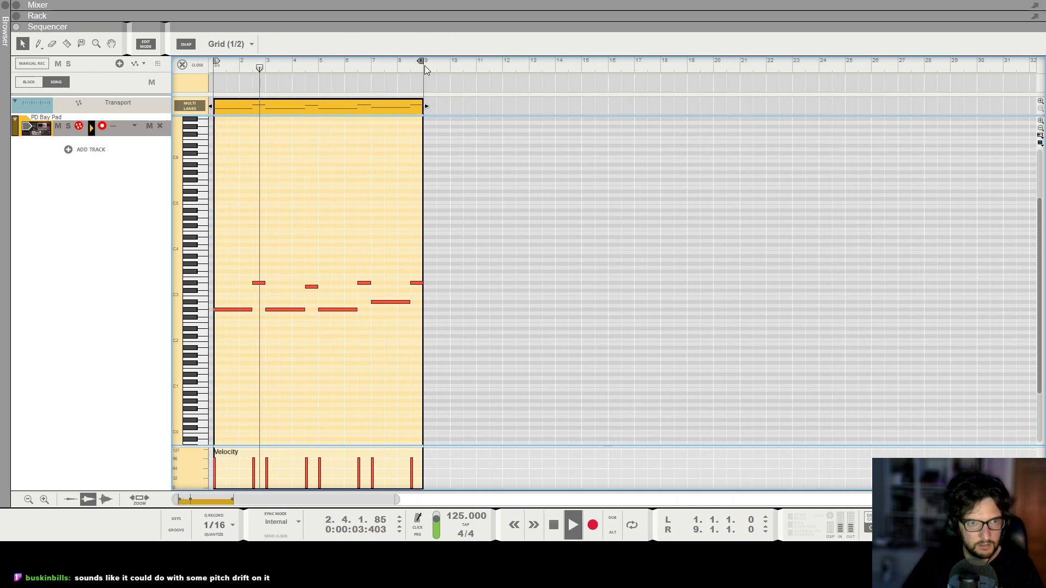
key(l)
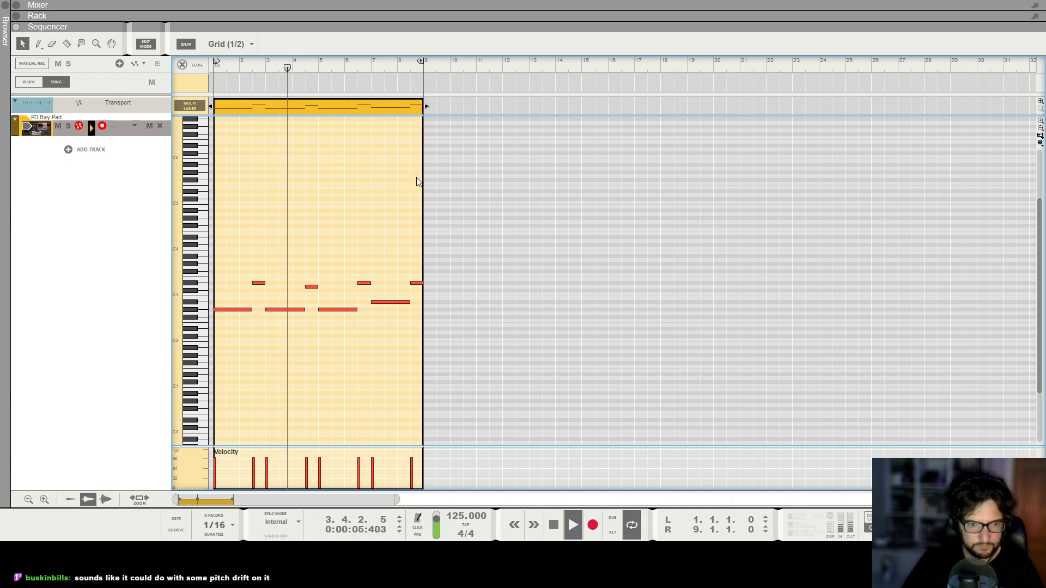
Check the output fader level in the mixer, then return to the sequencer and stop playback.
key(F5)
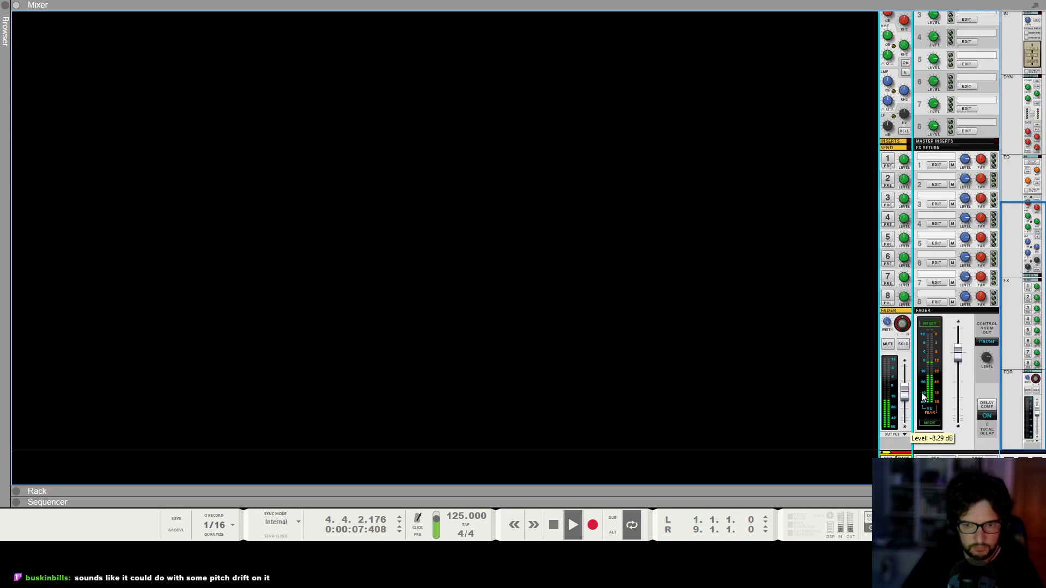
drag(907, 399, 907, 400)
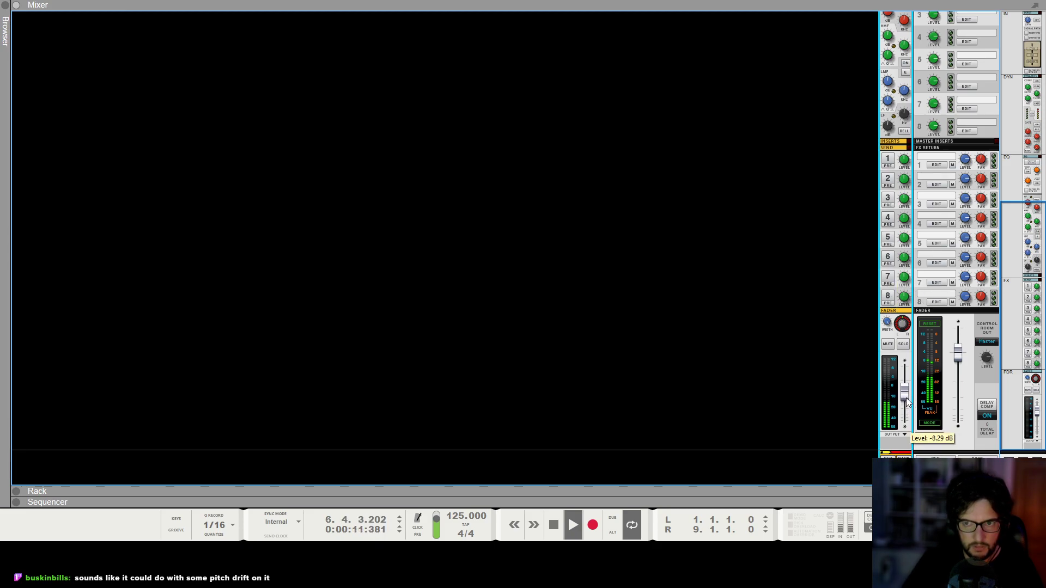
key(F6)
key(F7)
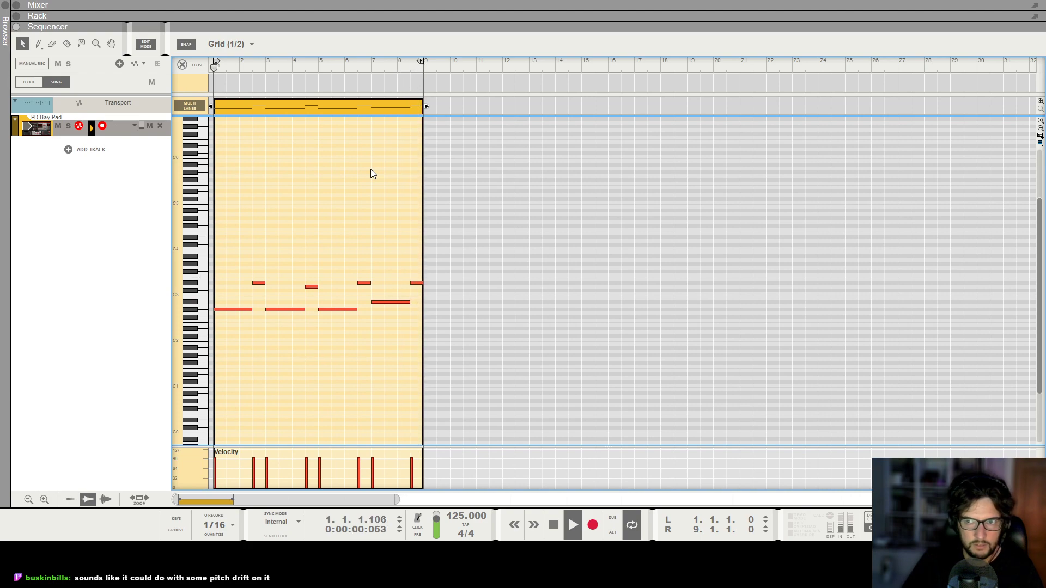
key(space)
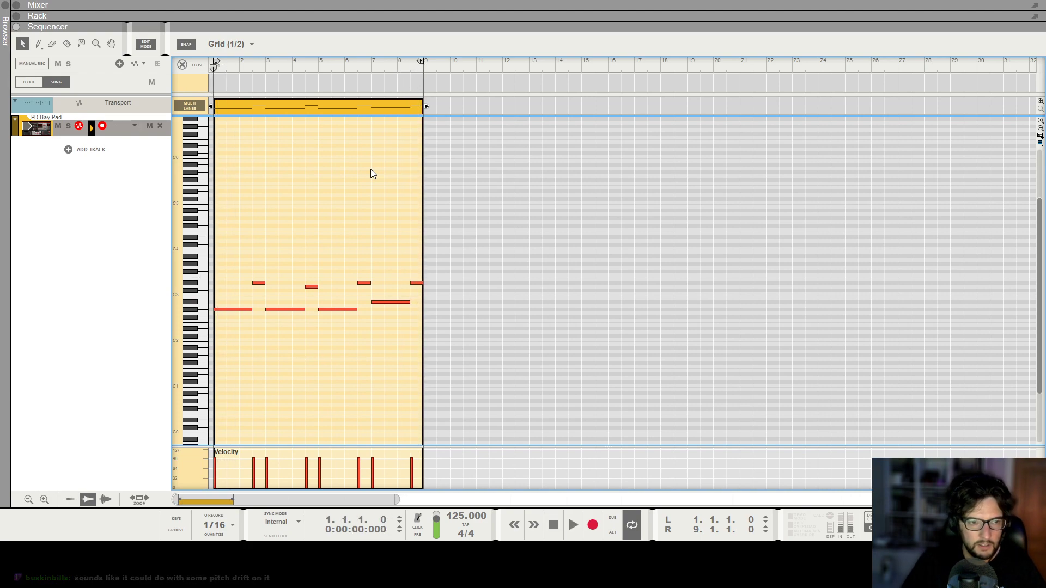
Open the Europa patch browser, load the PD Clear Skies patch and audition it with the loop.
key(F6)
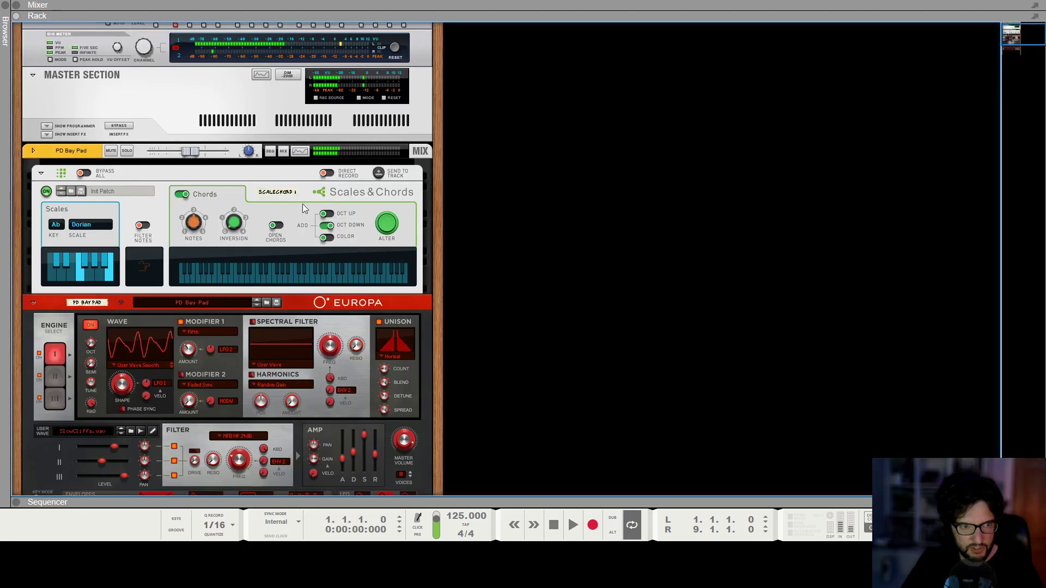
click(266, 302)
scroll(206, 296, down, 1)
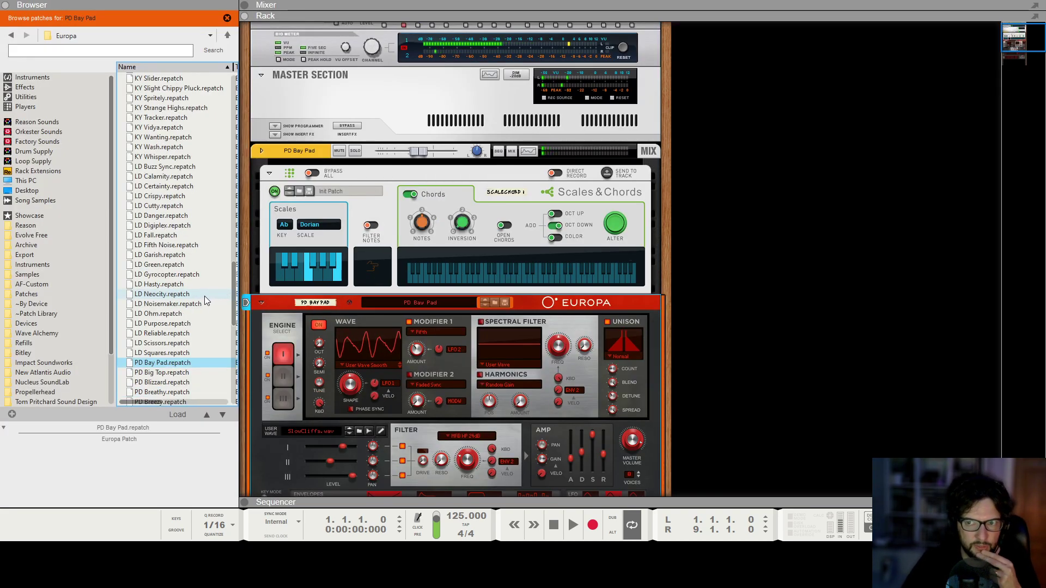
scroll(197, 297, down, 3)
click(185, 325)
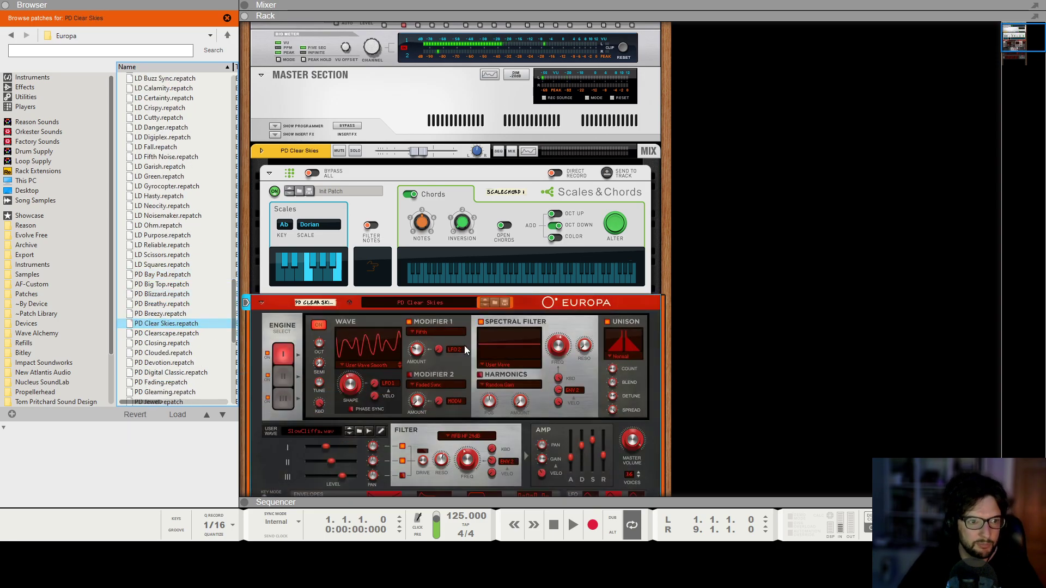
key(space)
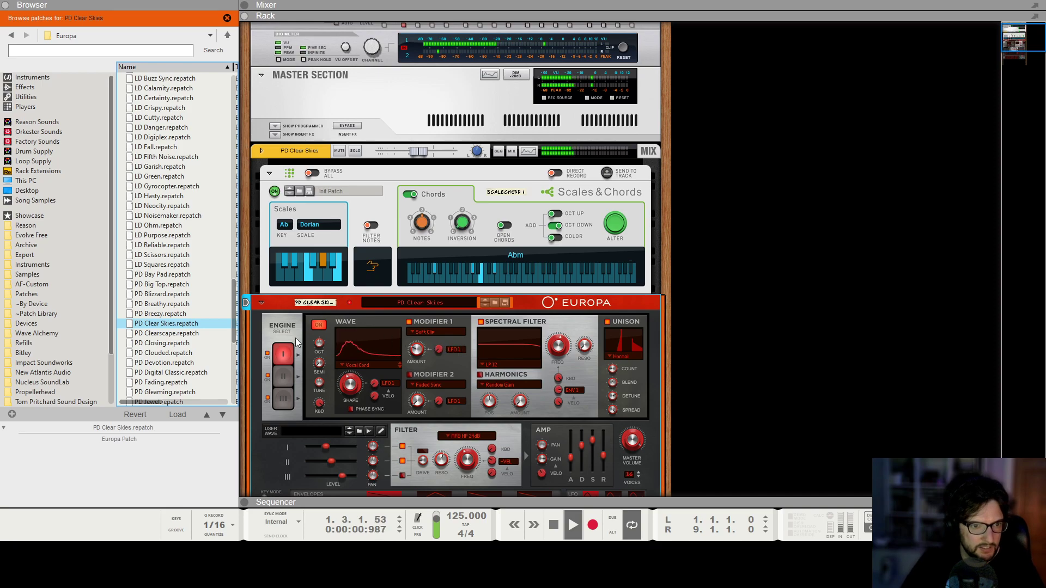
key(space)
Try the PD Towers patch, then load the PD Upcoming patch and audition it with the loop.
scroll(201, 347, down, 1)
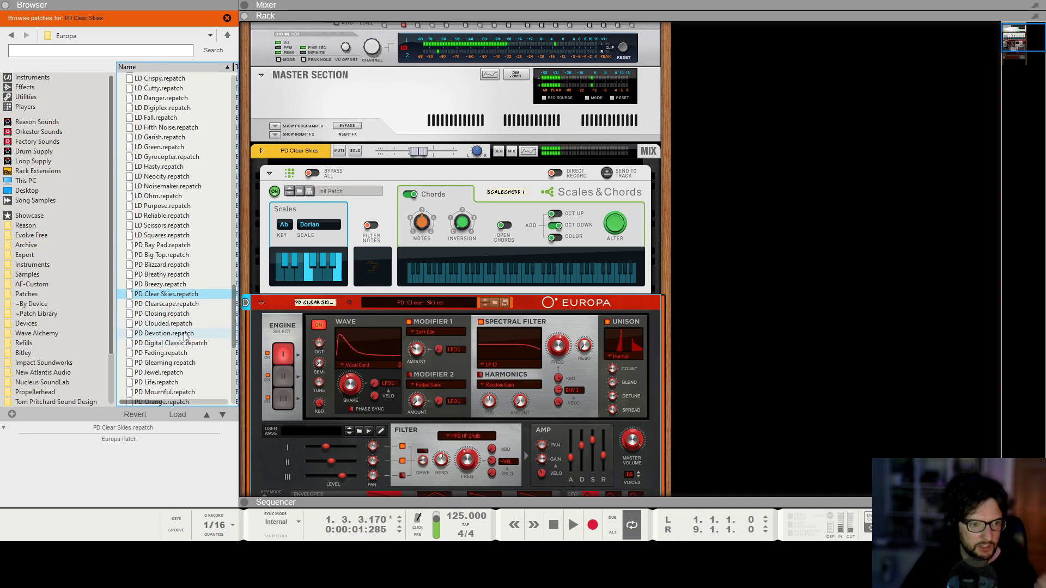
scroll(184, 337, down, 3)
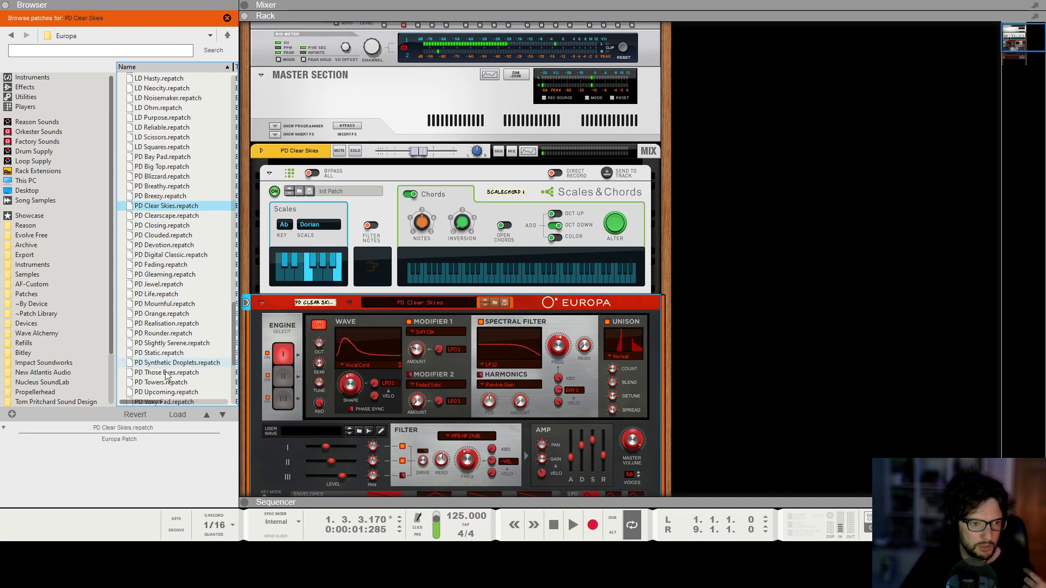
click(164, 382)
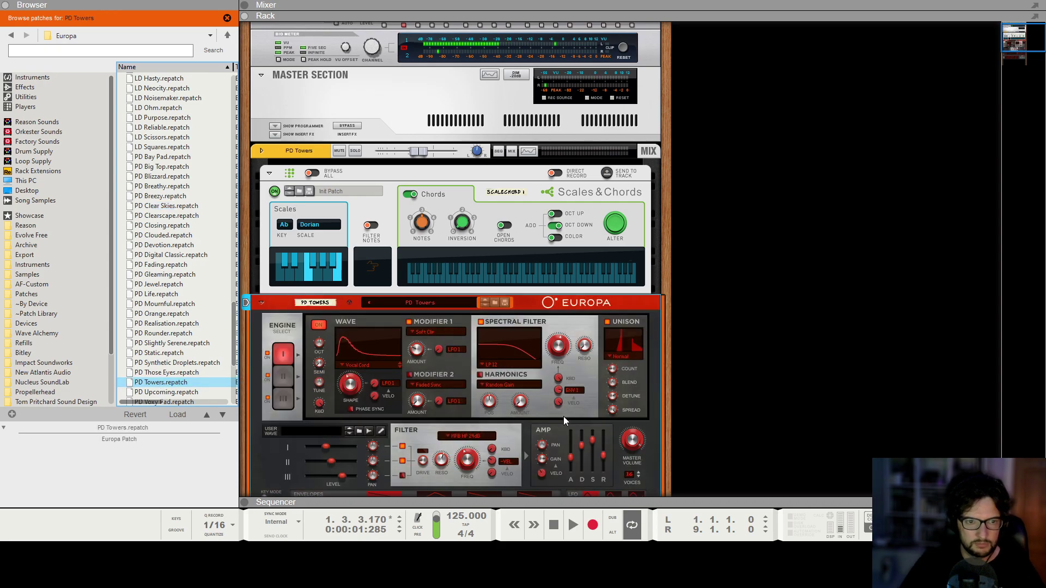
scroll(168, 284, down, 1)
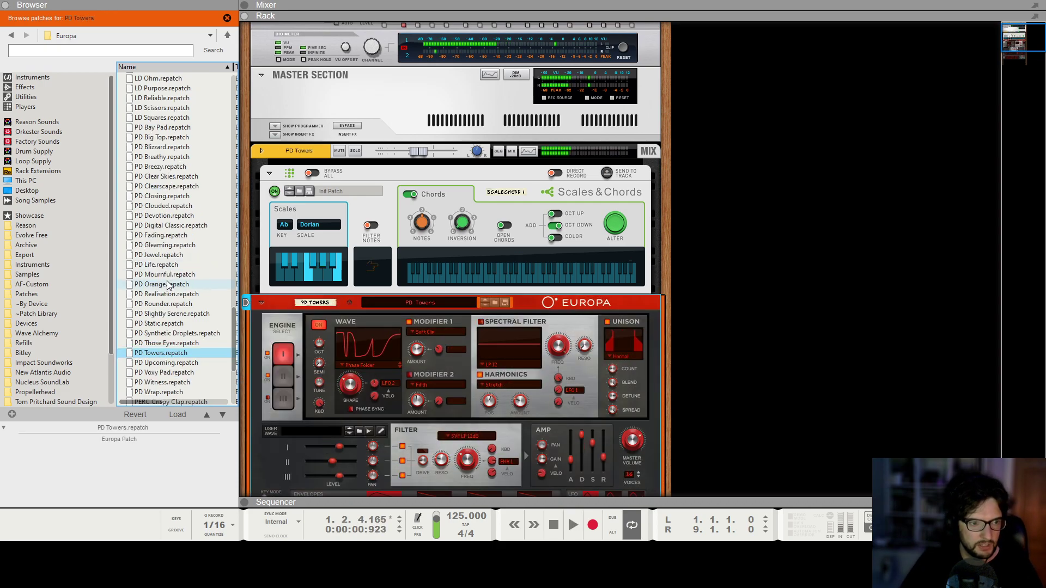
click(174, 362)
key(space)
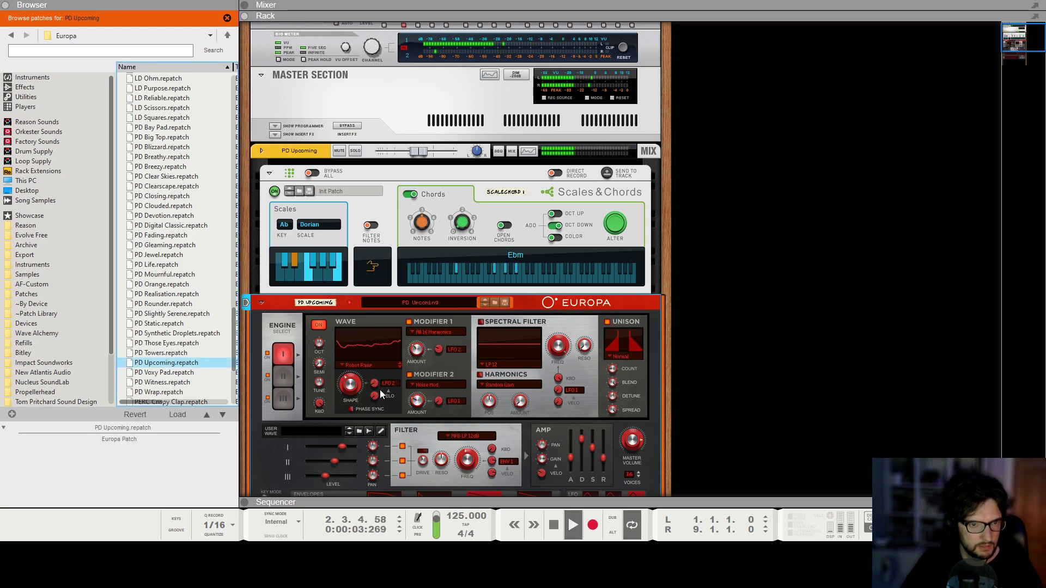
key(space)
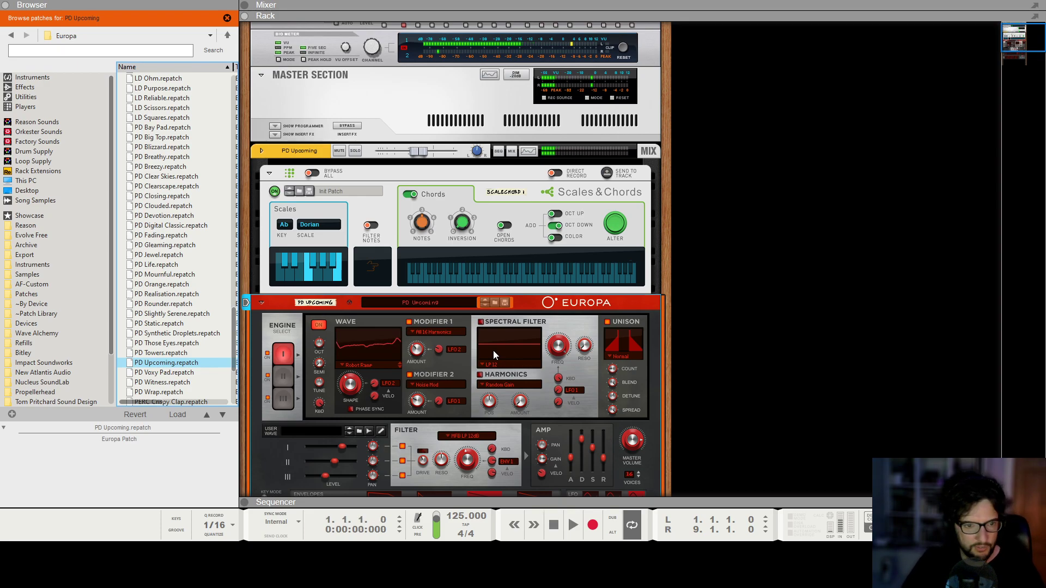
Switch to the mixer, start playback and close the browser panel.
key(F5)
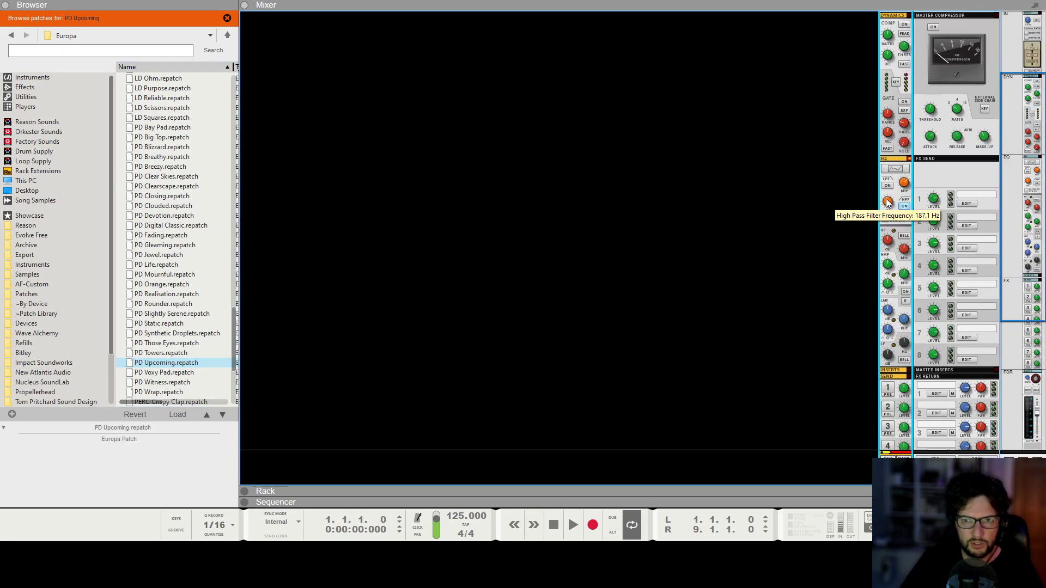
key(space)
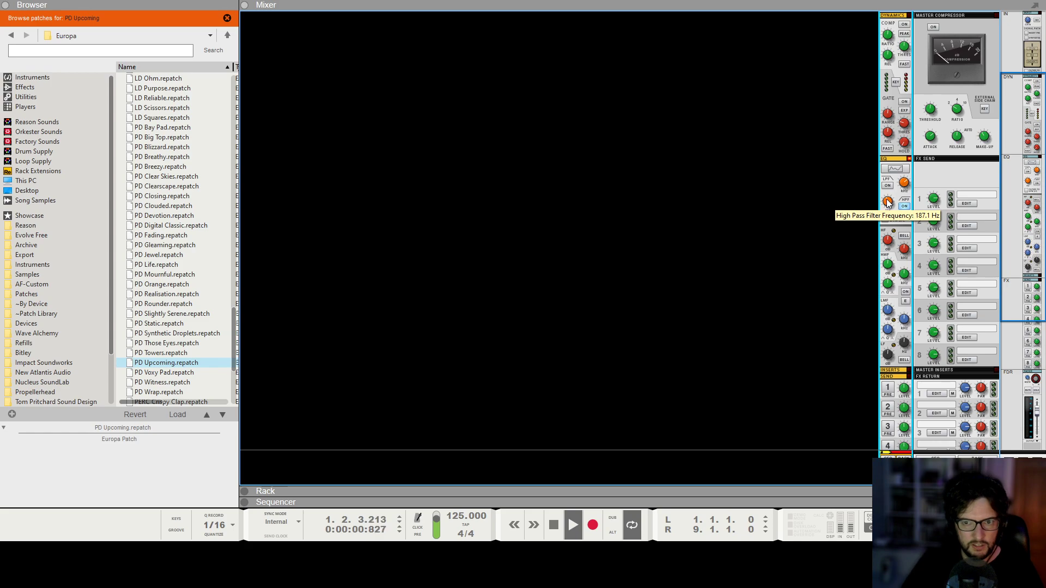
click(5, 5)
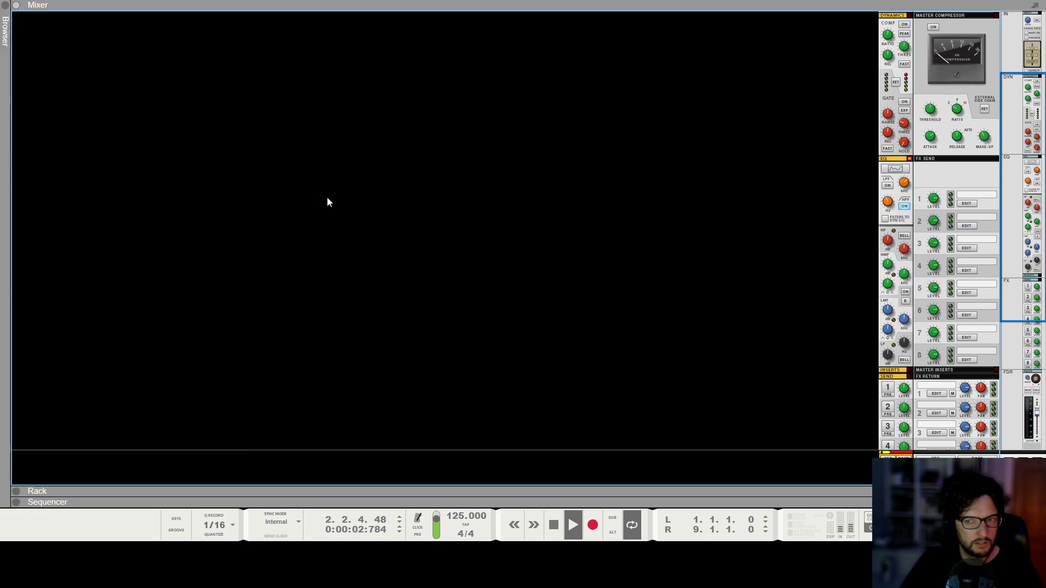
Listen to the loop while switching between the sequencer, rack and mixer to inspect the Europa device.
key(F7)
key(F6)
key(space)
scroll(455, 302, down, 7)
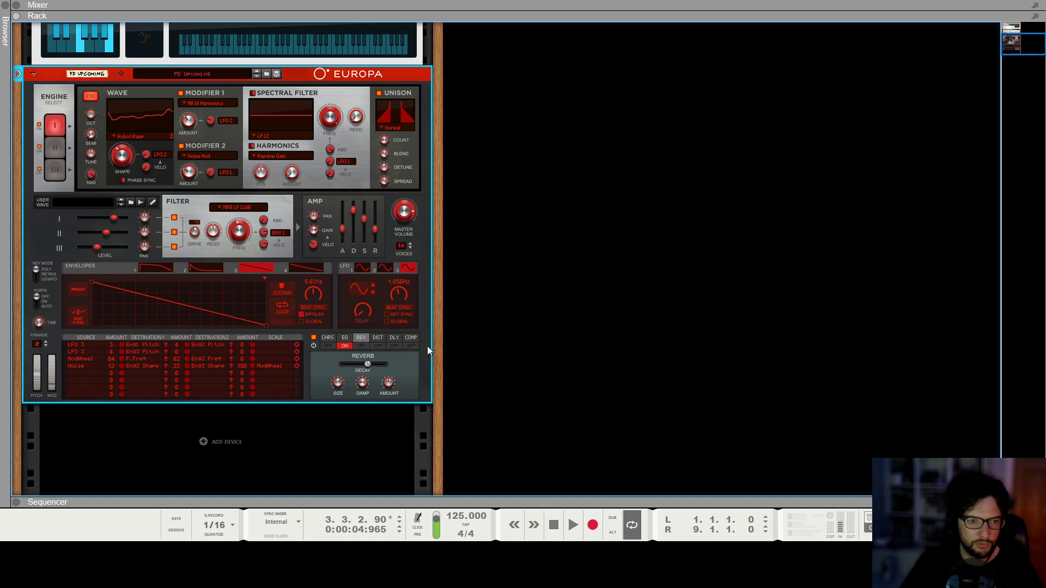
scroll(697, 326, up, 5)
key(space)
key(F5)
scroll(929, 402, down, 5)
key(space)
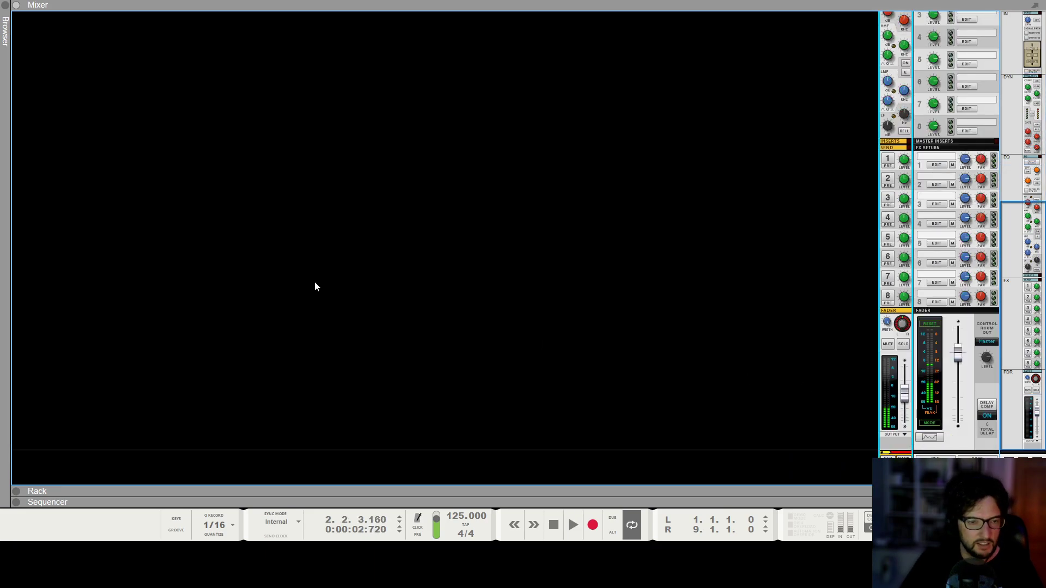
key(F6)
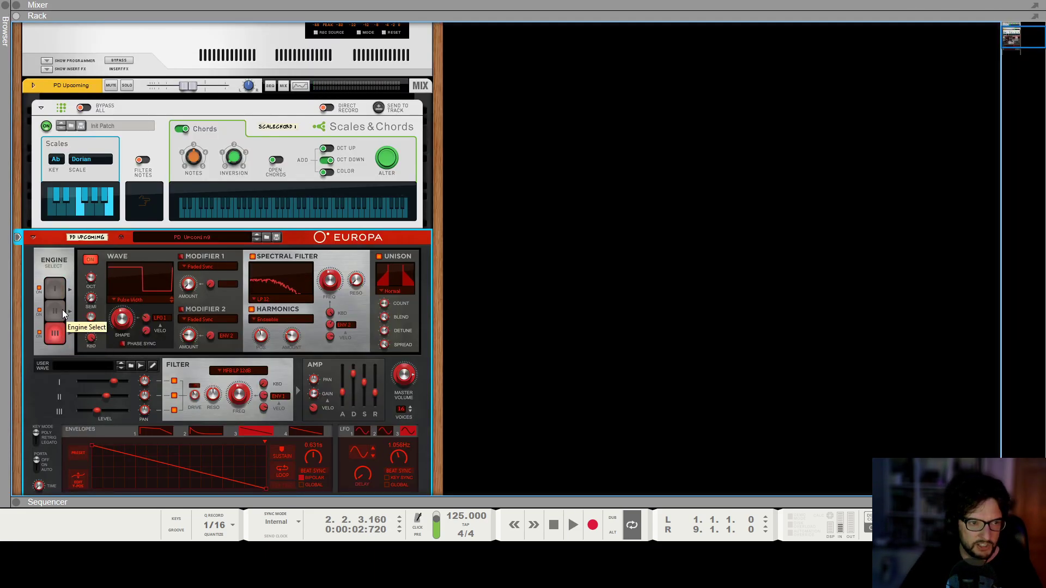
Switch between Europa's engines and toggle the power of engines two and three, then audition the loop.
click(61, 310)
click(60, 290)
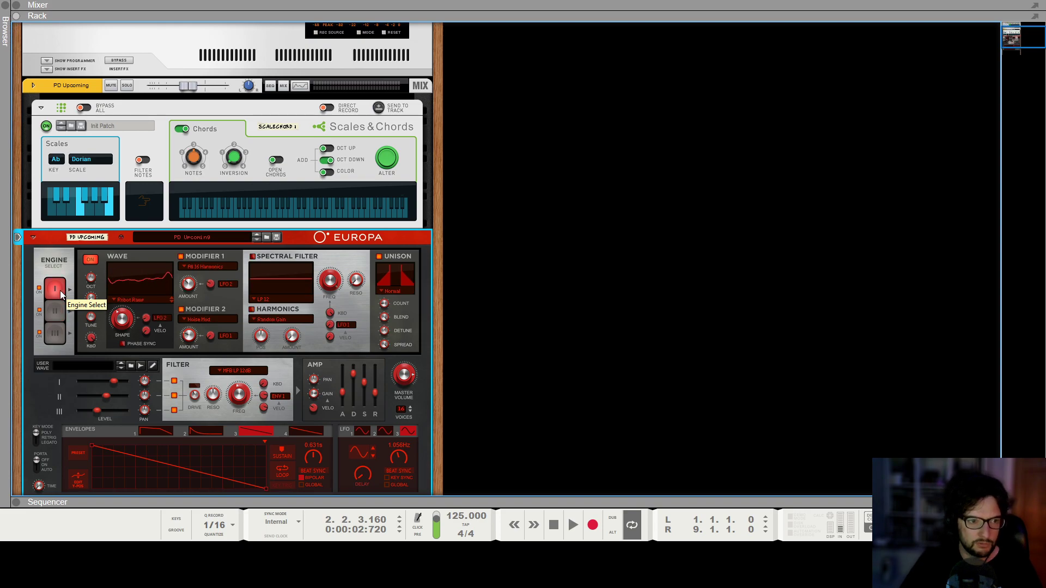
click(38, 310)
click(39, 332)
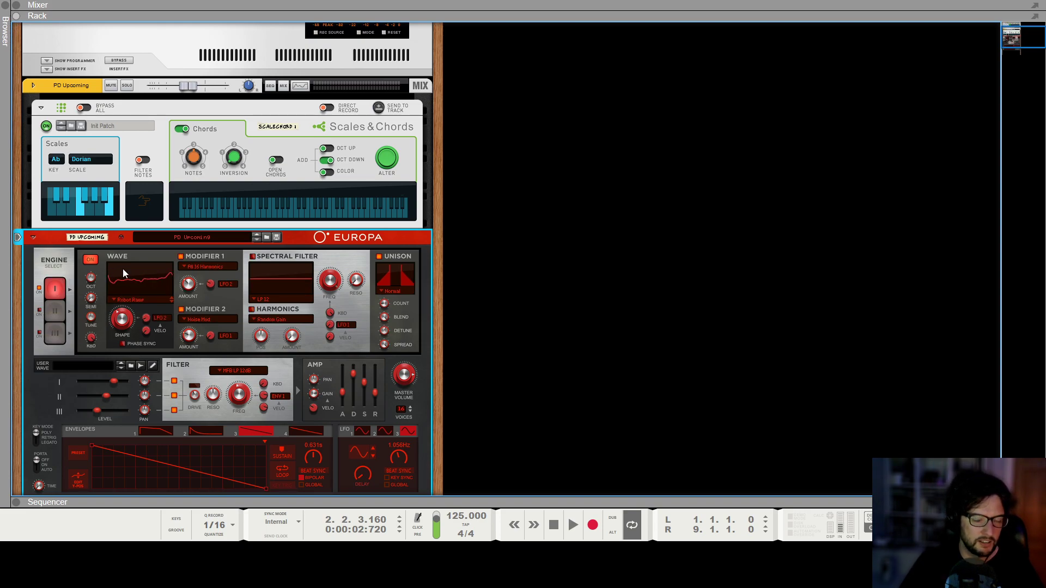
scroll(123, 269, up, 3)
scroll(123, 269, down, 6)
key(shift+Return)
click(53, 145)
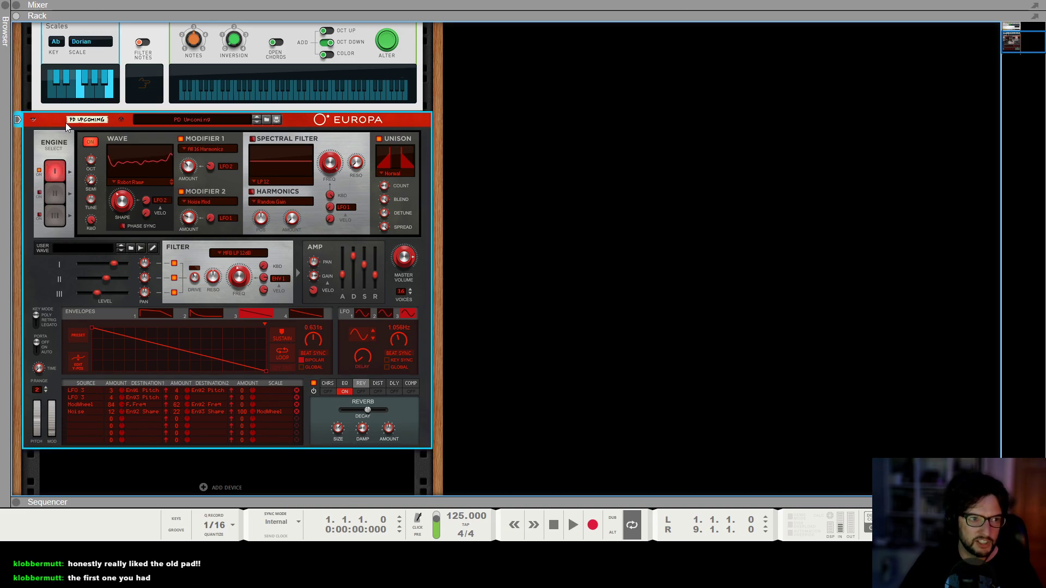
key(space)
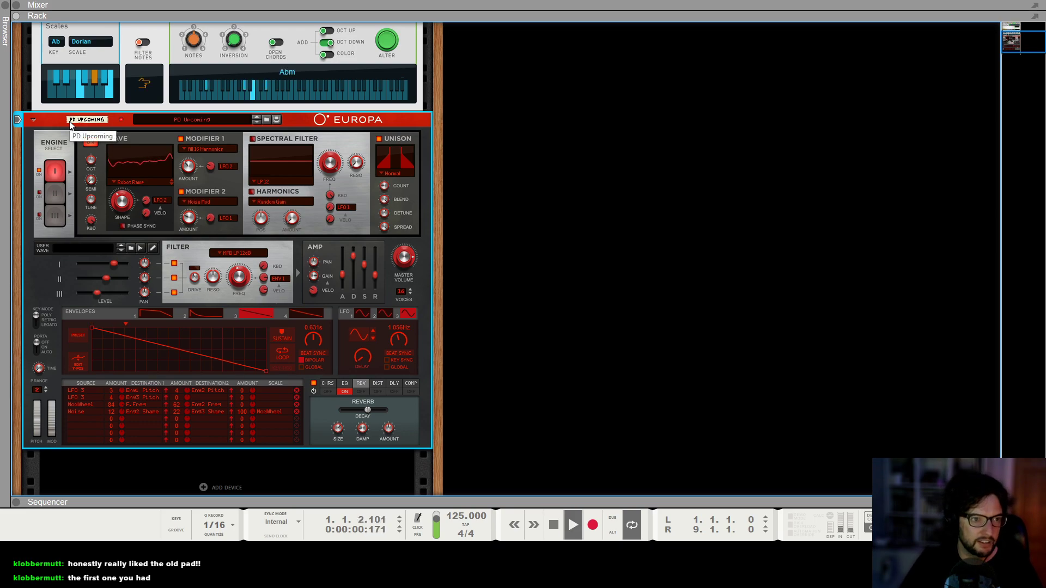
key(space)
Compare Europa with engine one toggled off and on and toggle engine three while auditioning the loop.
click(39, 171)
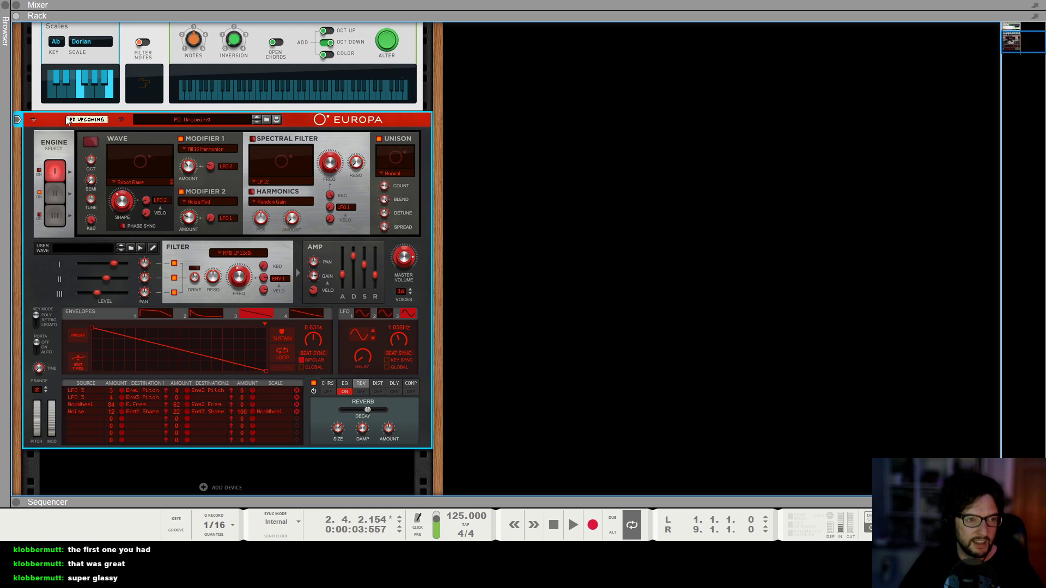
key(space)
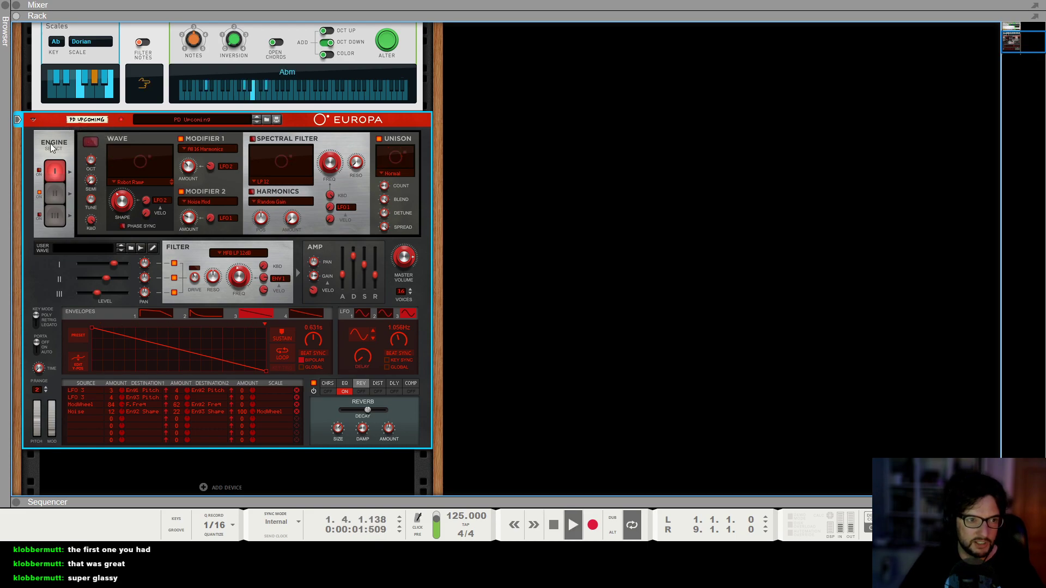
key(space)
click(38, 171)
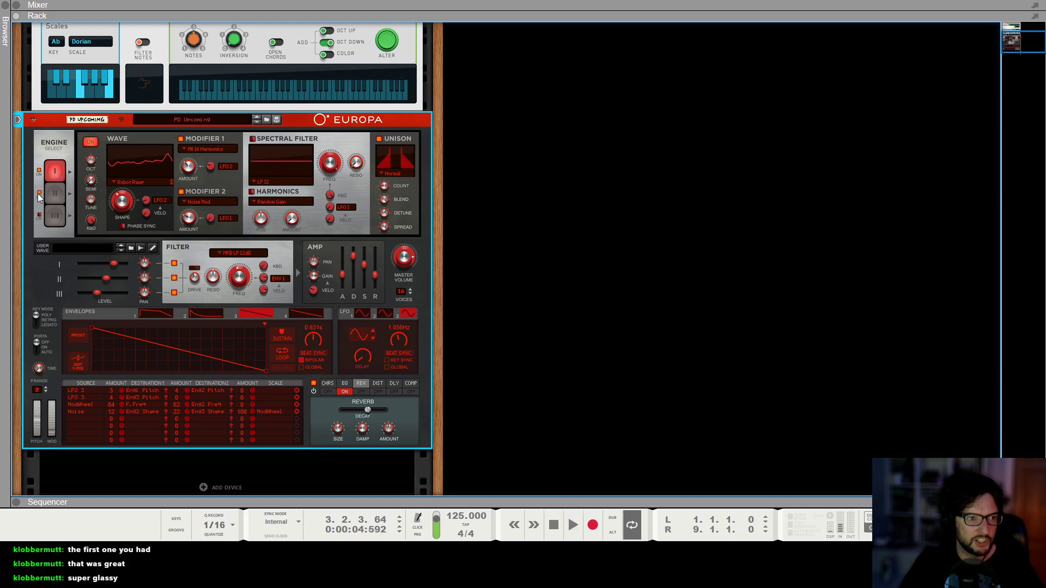
click(39, 171)
click(37, 213)
key(space)
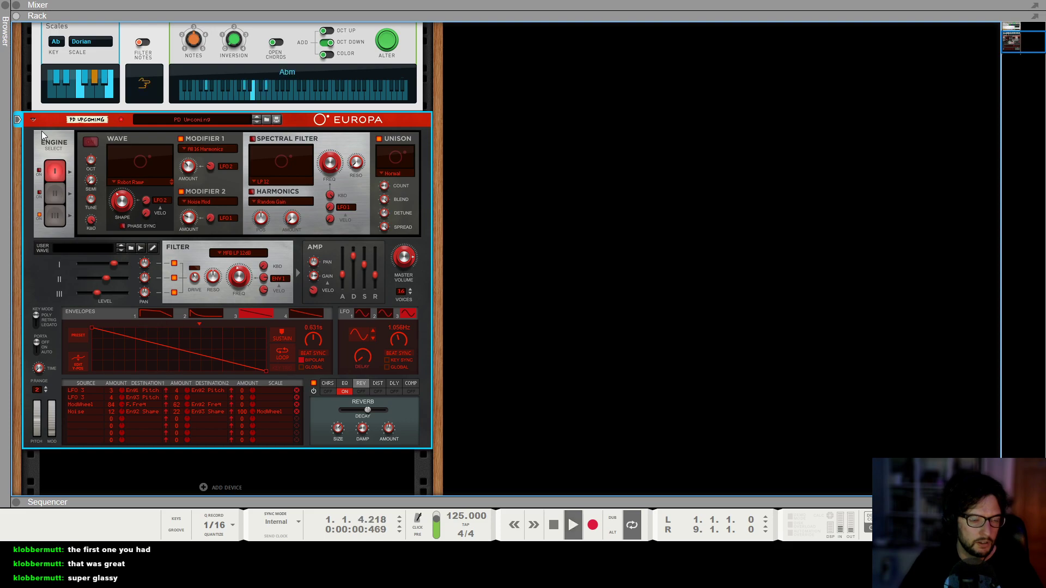
key(space)
click(39, 171)
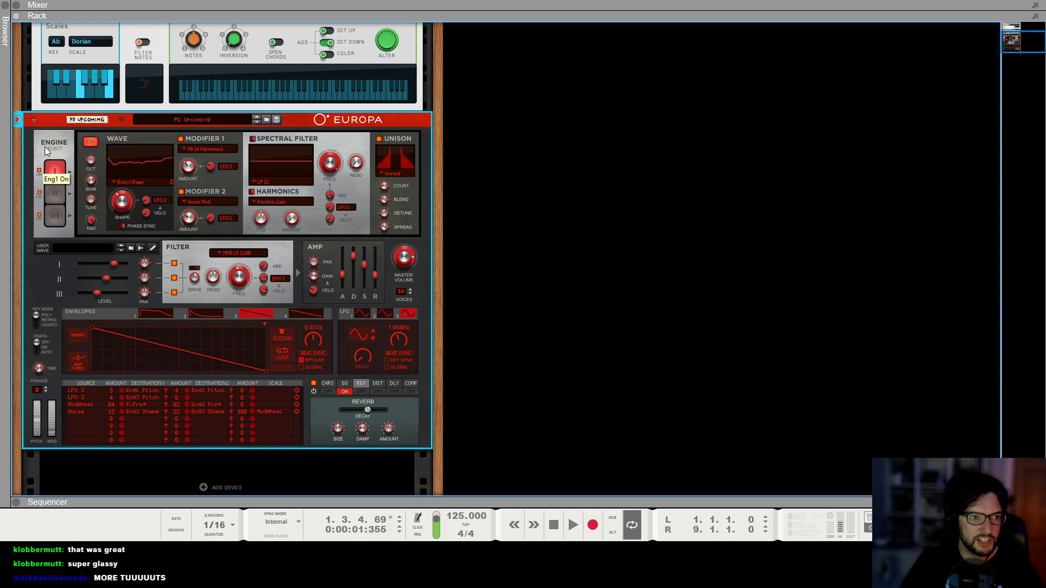
Review each Europa engine's settings and the master volume while playing the loop.
click(53, 215)
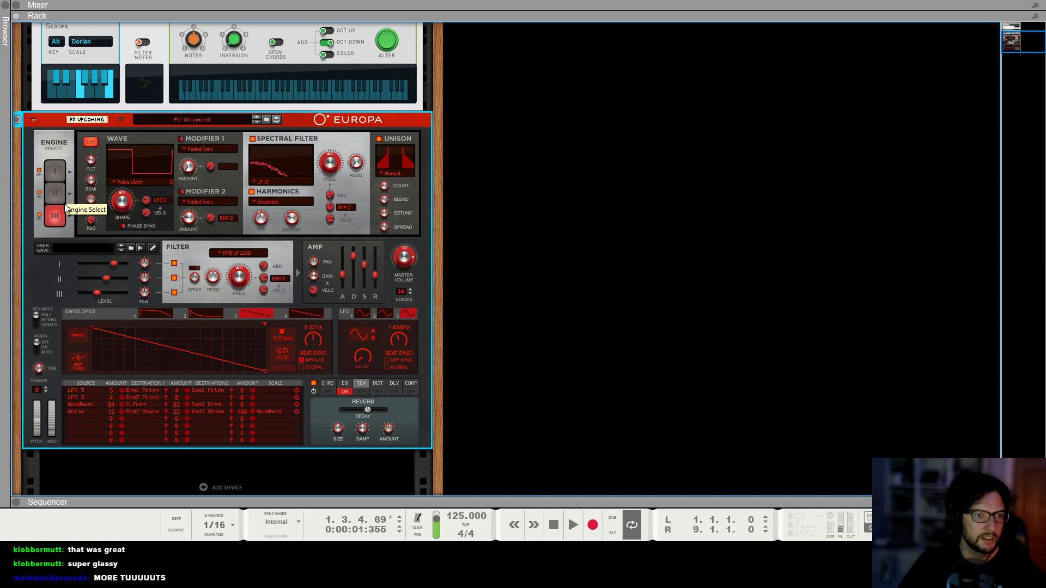
click(56, 194)
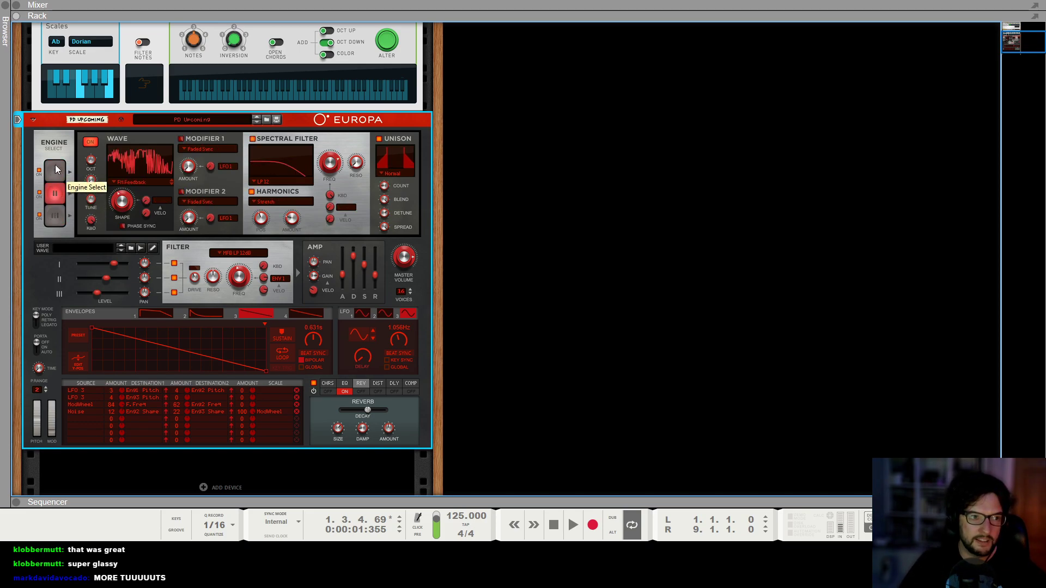
click(54, 171)
key(shift+Return)
key(space)
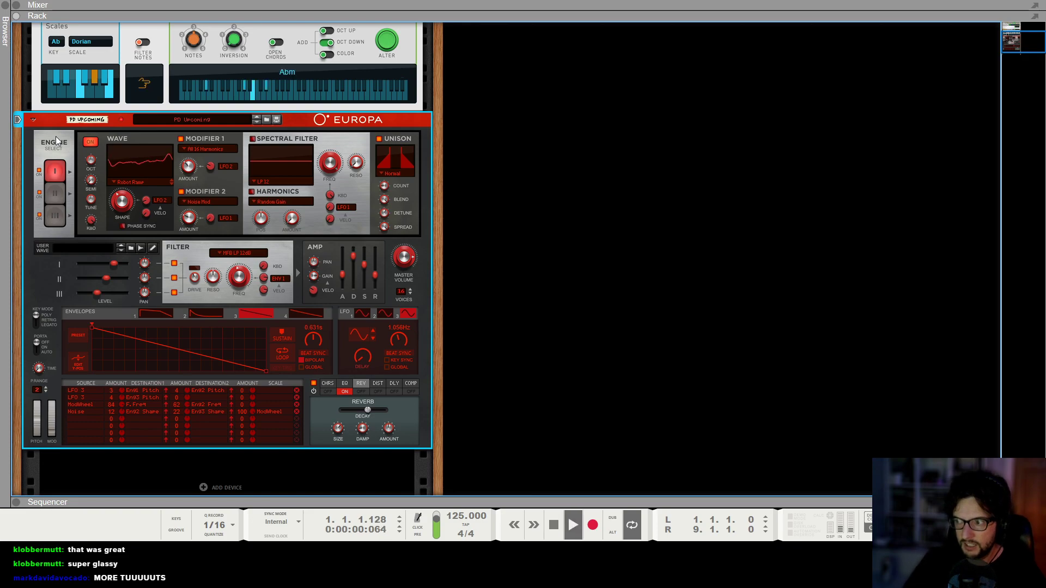
click(458, 265)
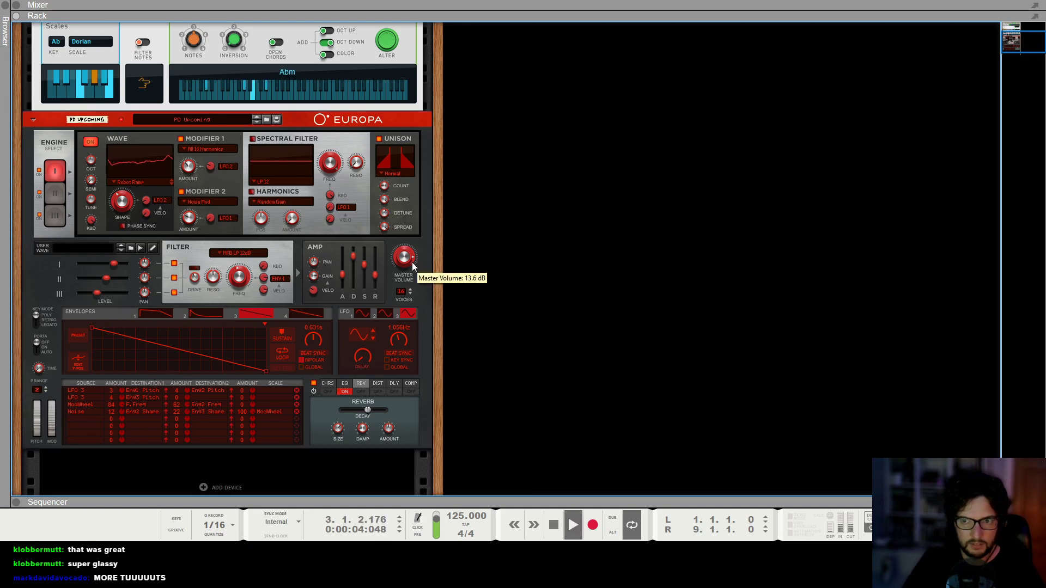
key(space)
scroll(391, 325, up, 5)
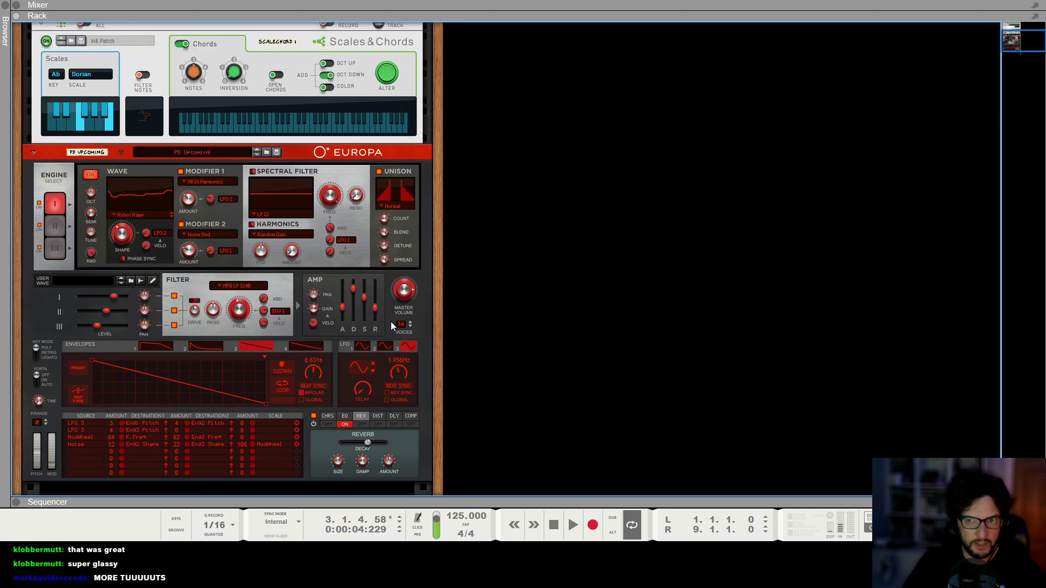
Show the PD Upcoming channel's insert FX and add an Alligator Filter Gate effect.
click(32, 130)
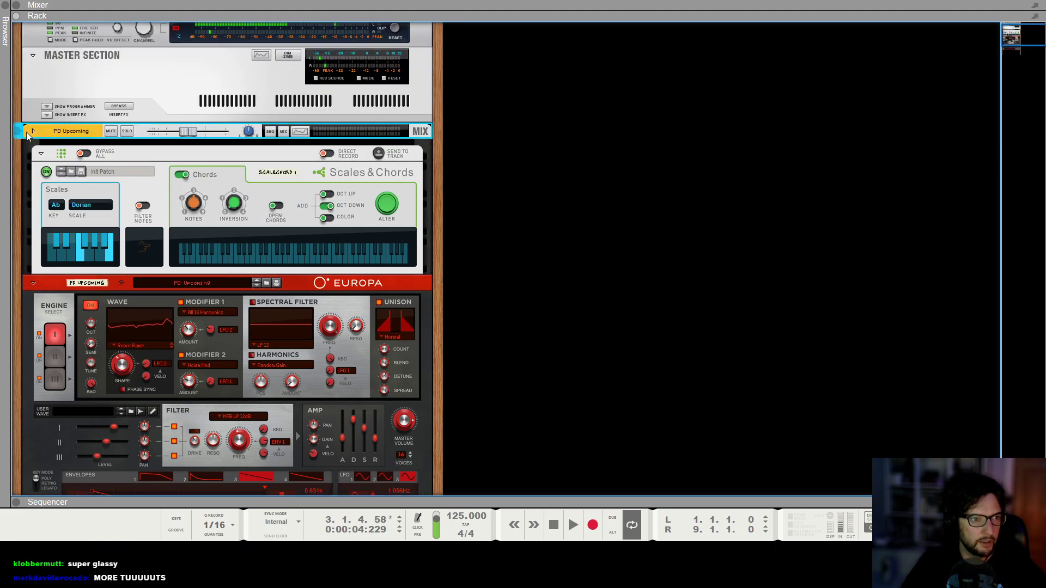
click(46, 153)
right_click(69, 171)
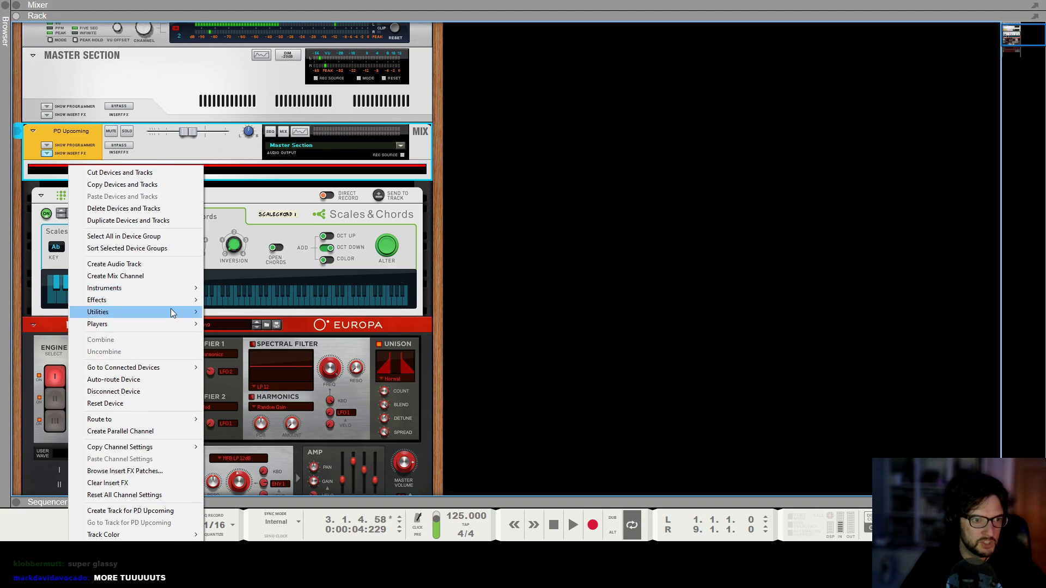
mouse_move(165, 303)
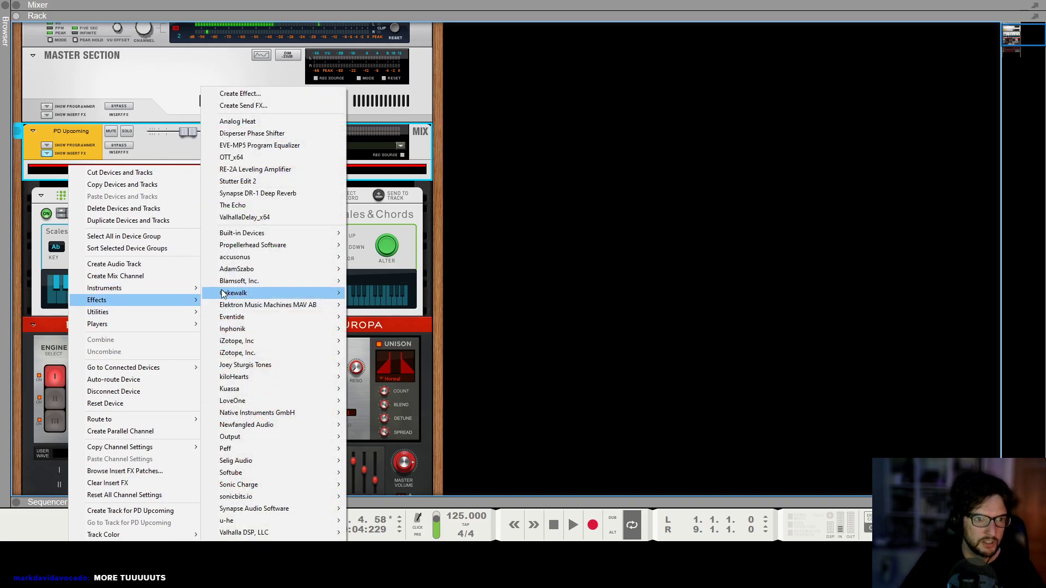
mouse_move(271, 232)
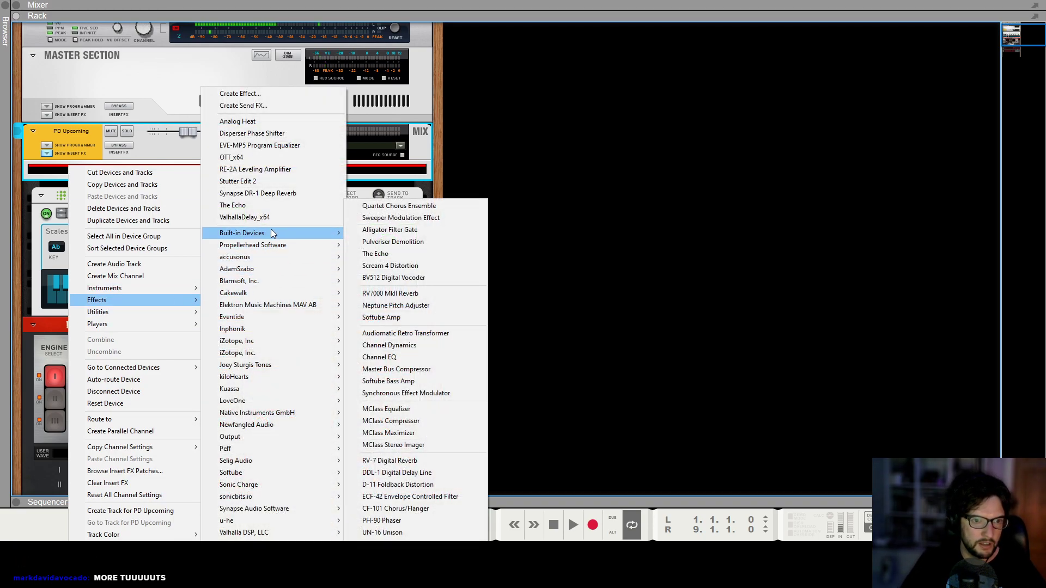
click(421, 227)
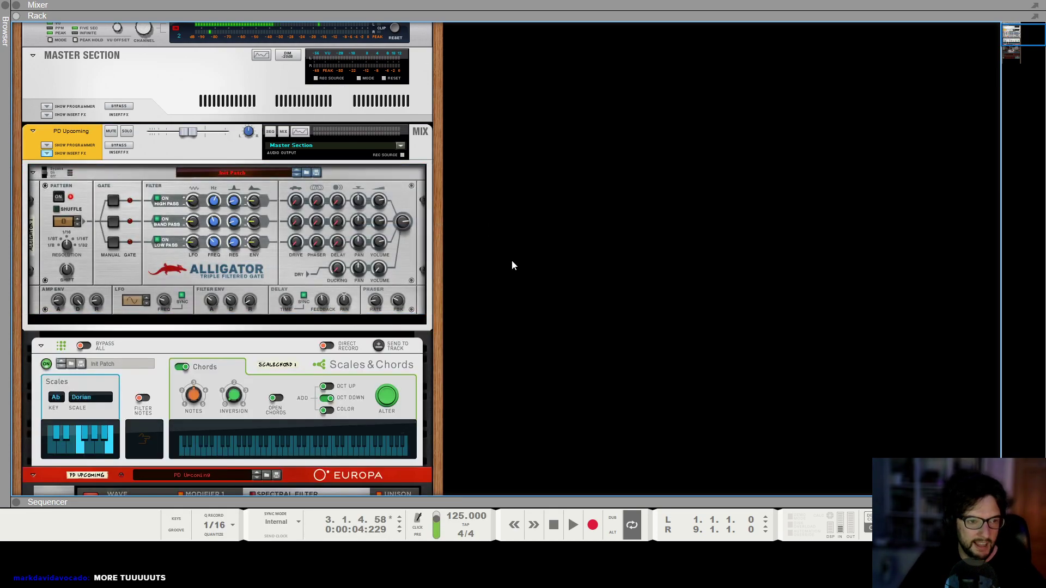
Switch the Alligator's gate pattern to another preset and audition the loop with it.
key(shift+Return)
key(space)
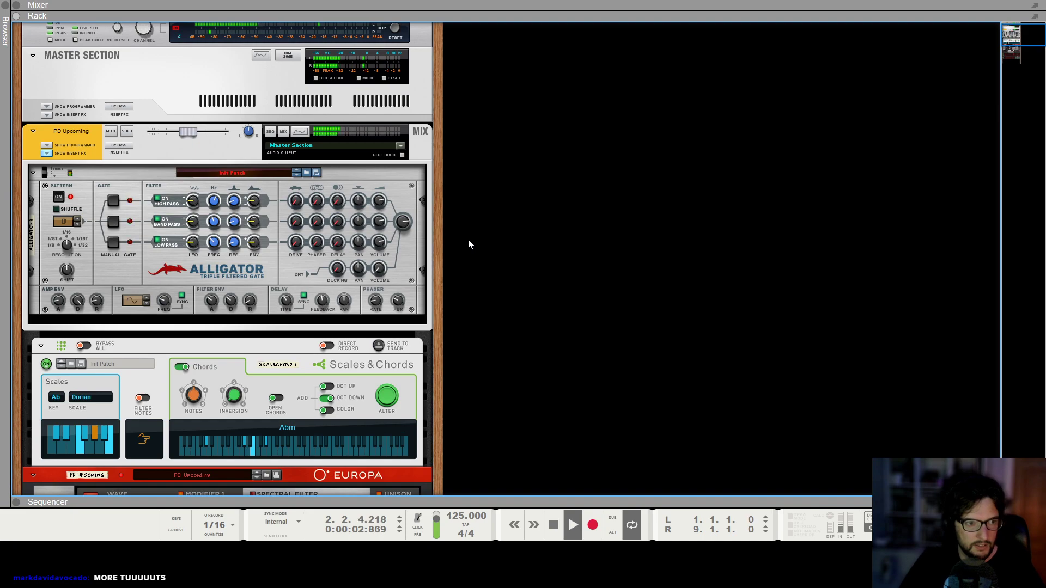
key(space)
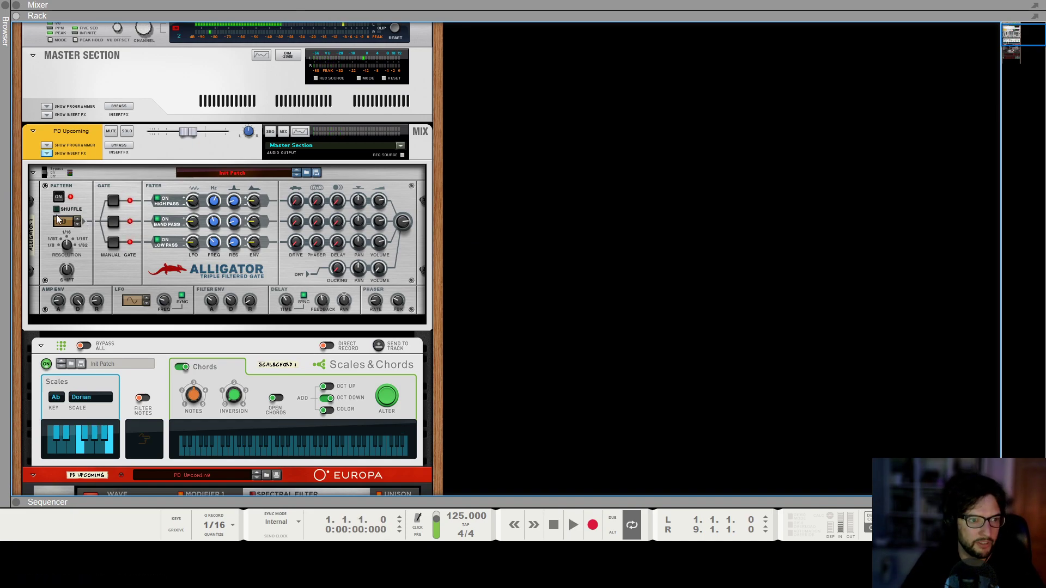
click(79, 220)
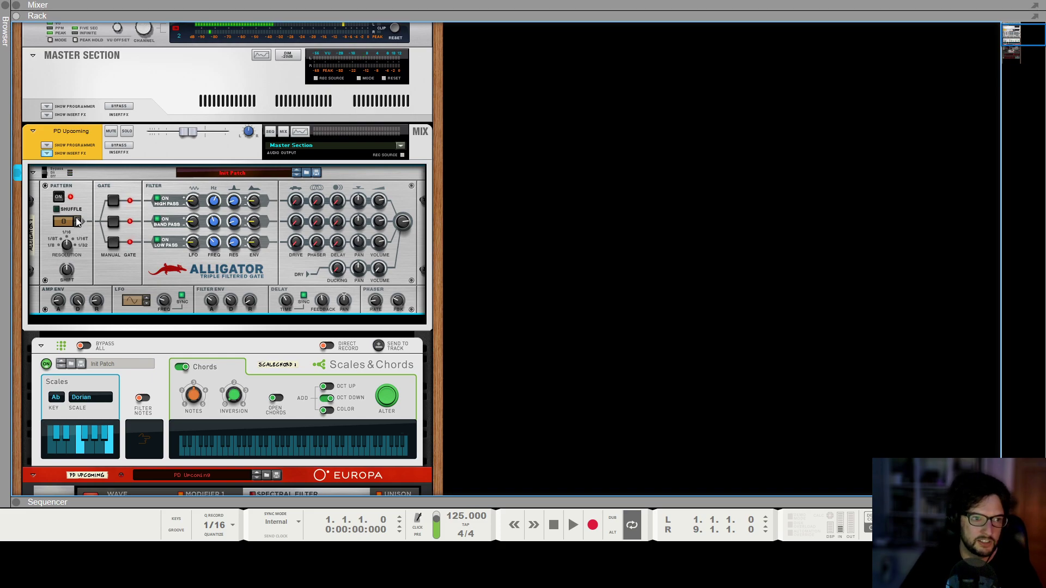
key(space)
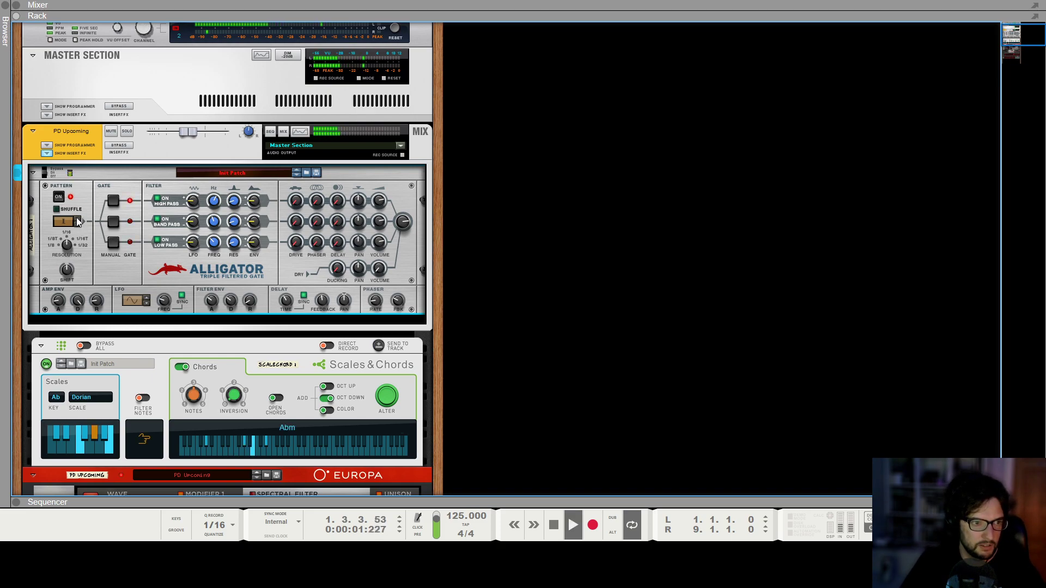
key(space)
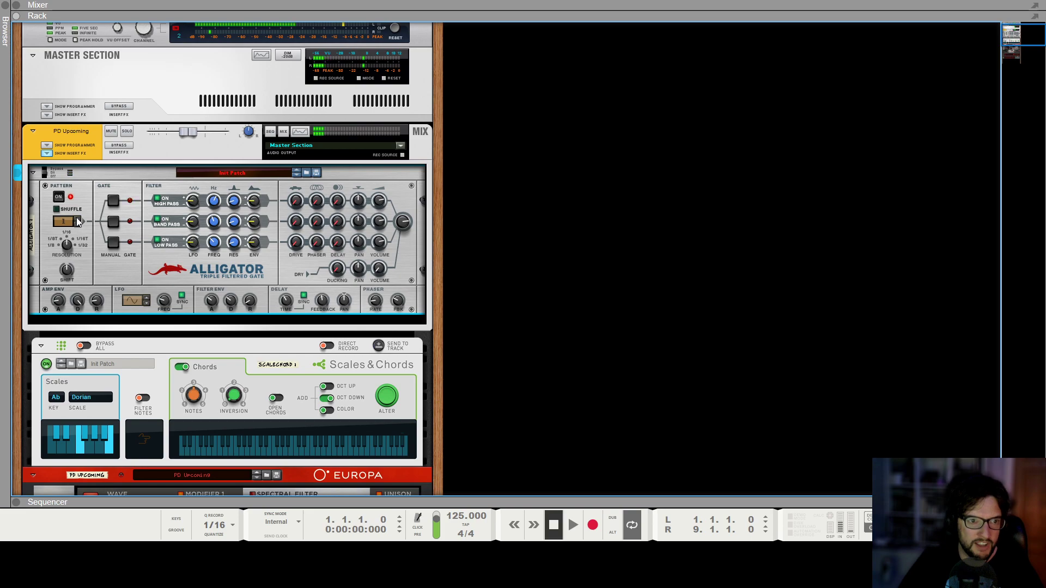
key(space)
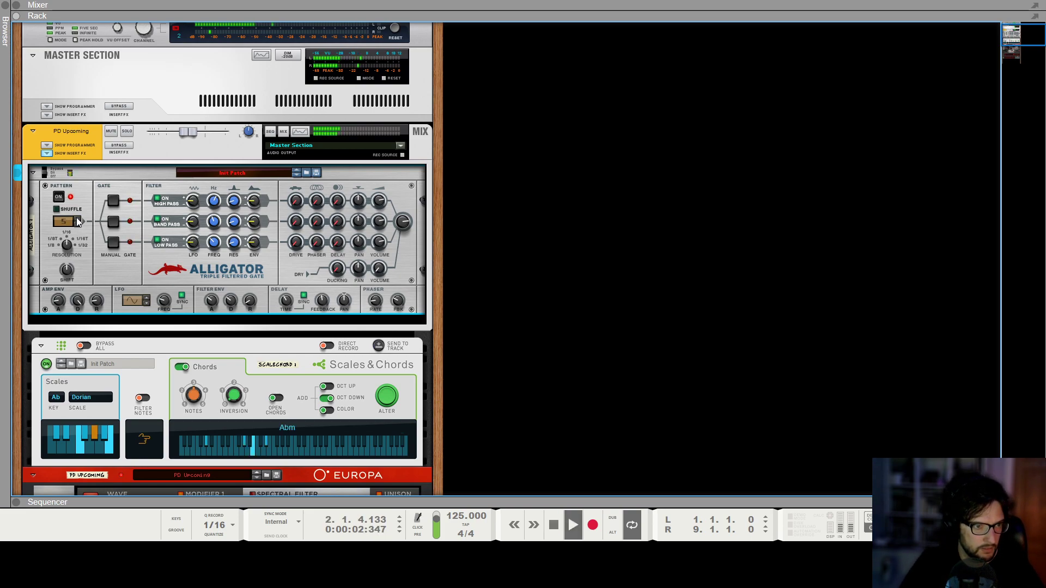
click(77, 221)
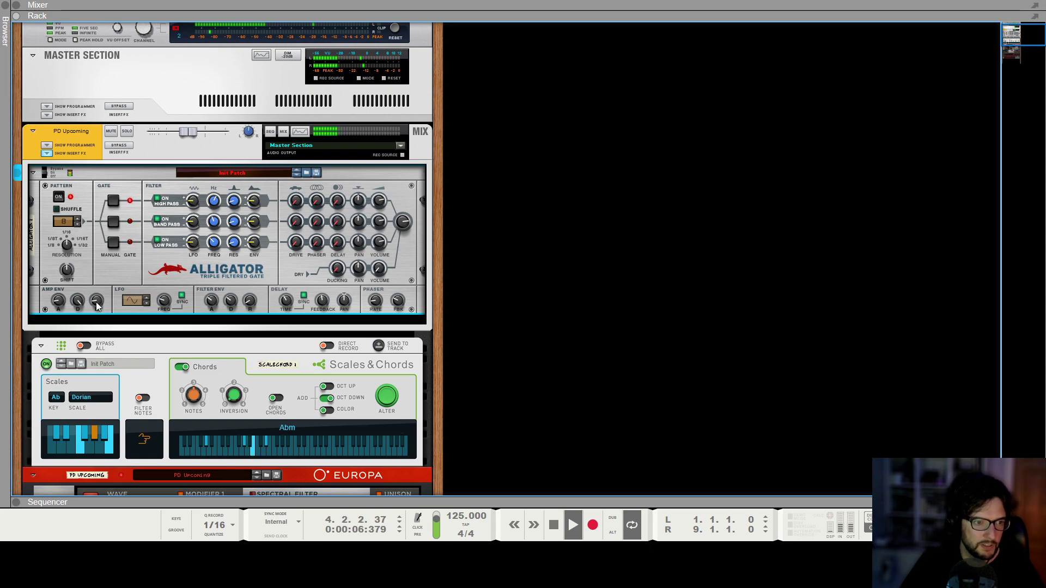
Set the Alligator amp envelope release to about 36% and decay to about 52% while the loop plays.
mouse_move(103, 303)
drag(103, 303, 110, 298)
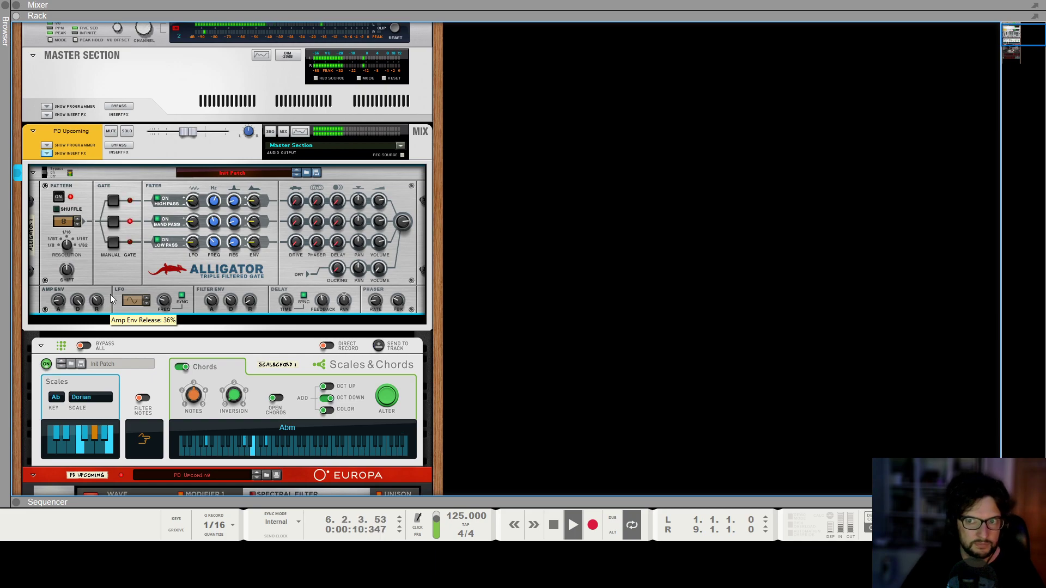
mouse_move(81, 305)
drag(81, 305, 92, 321)
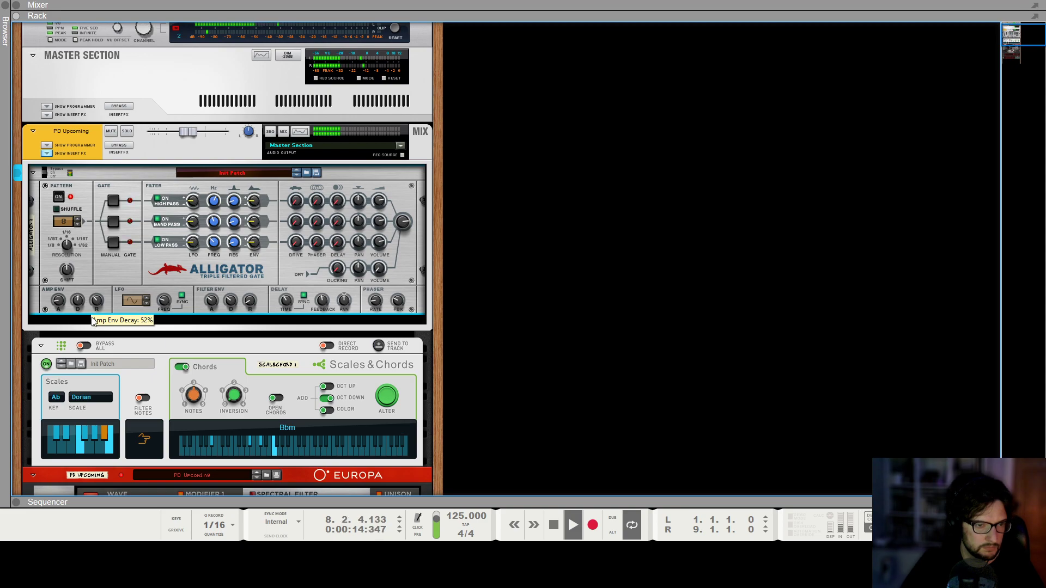
key(space)
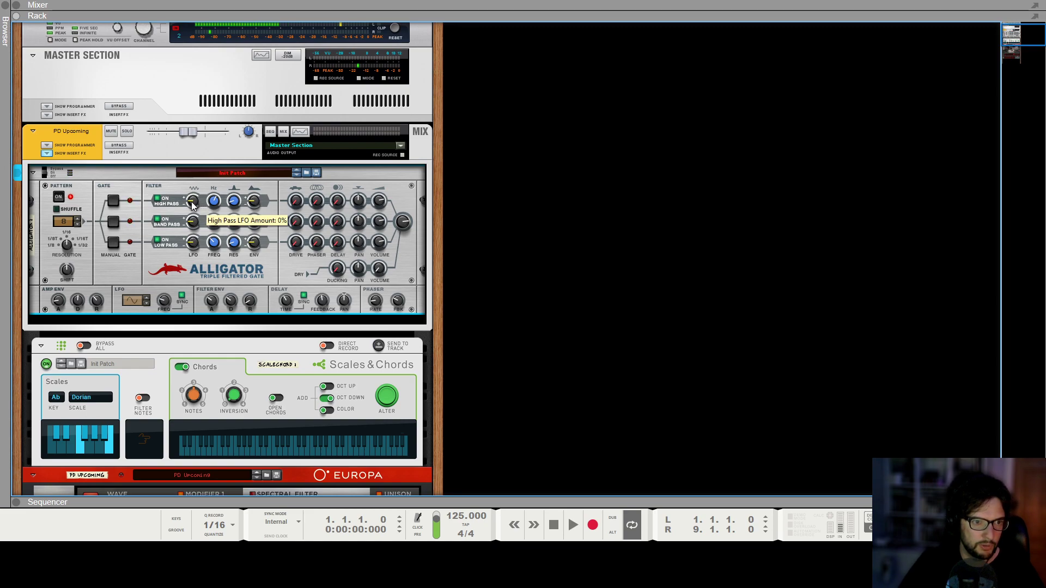
Nudge the Alligator high-pass LFO amount and raise the amp envelope release to about 43% while auditioning.
drag(197, 204, 202, 202)
key(space)
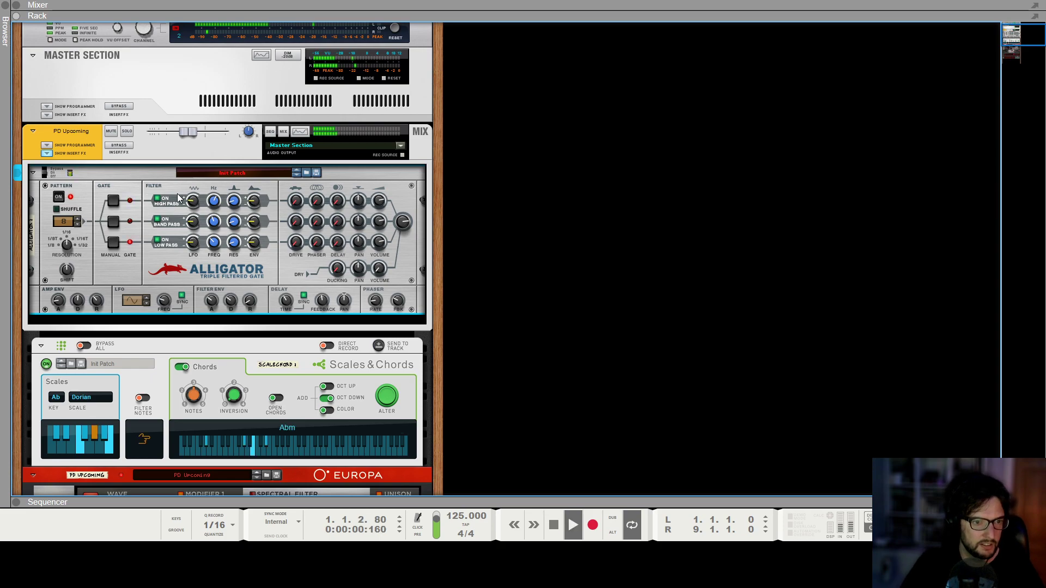
drag(196, 201, 198, 200)
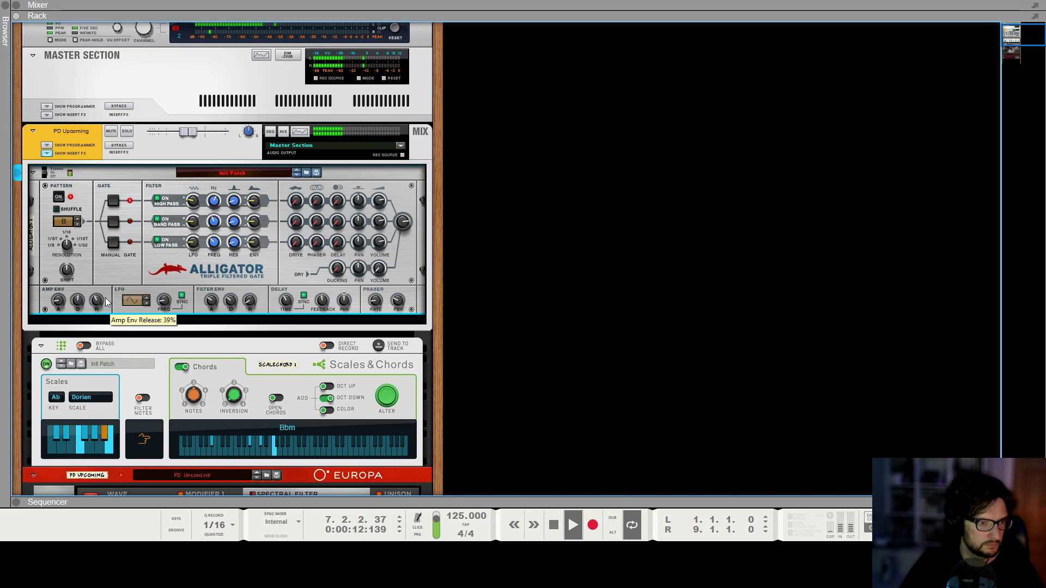
drag(107, 302, 105, 303)
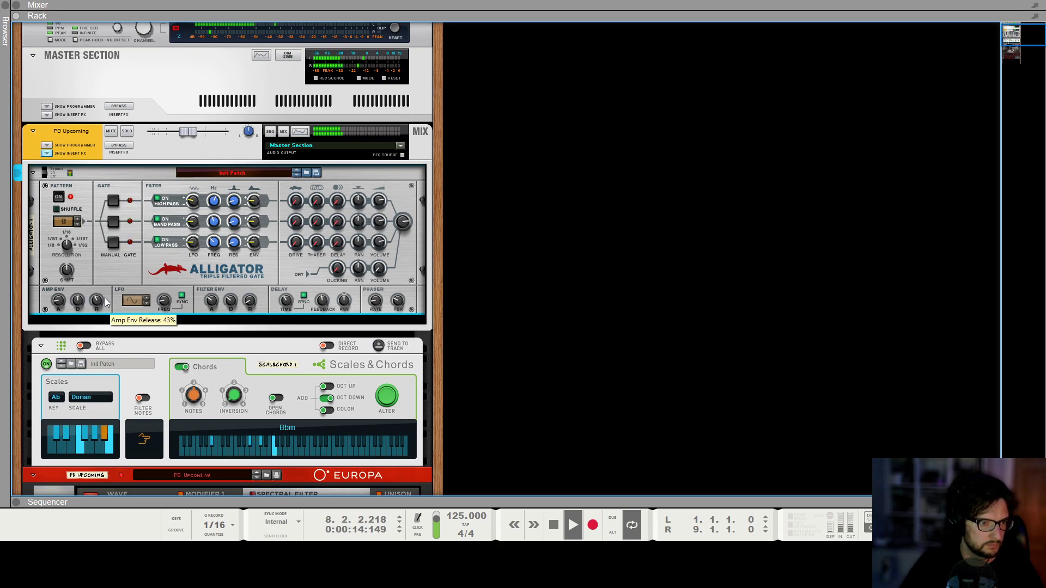
key(space)
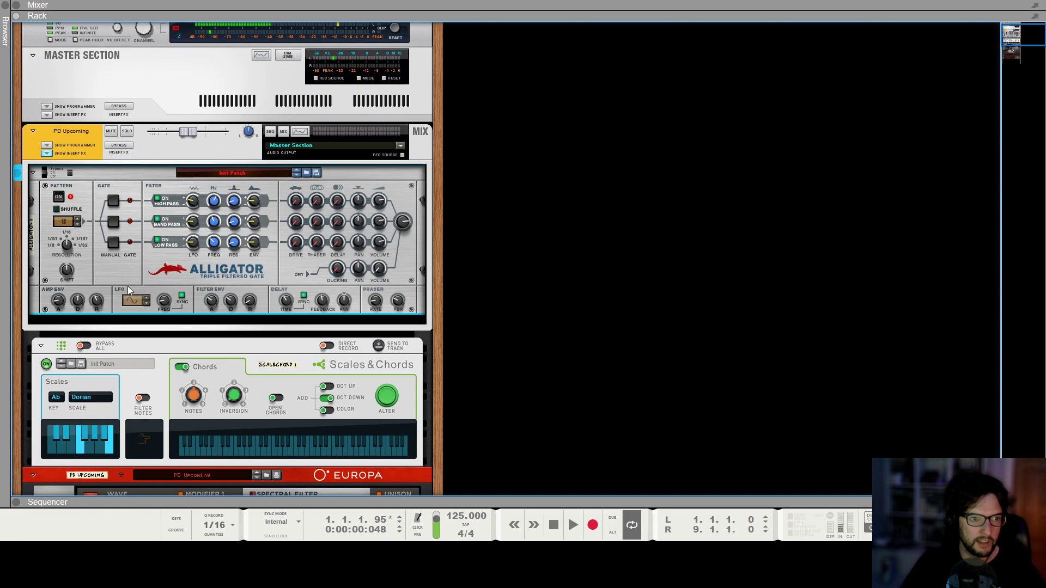
Add a Synapse DR-1 Deep Reverb effect below the Alligator in the PD Upcoming insert chain.
right_click(115, 261)
mouse_move(164, 351)
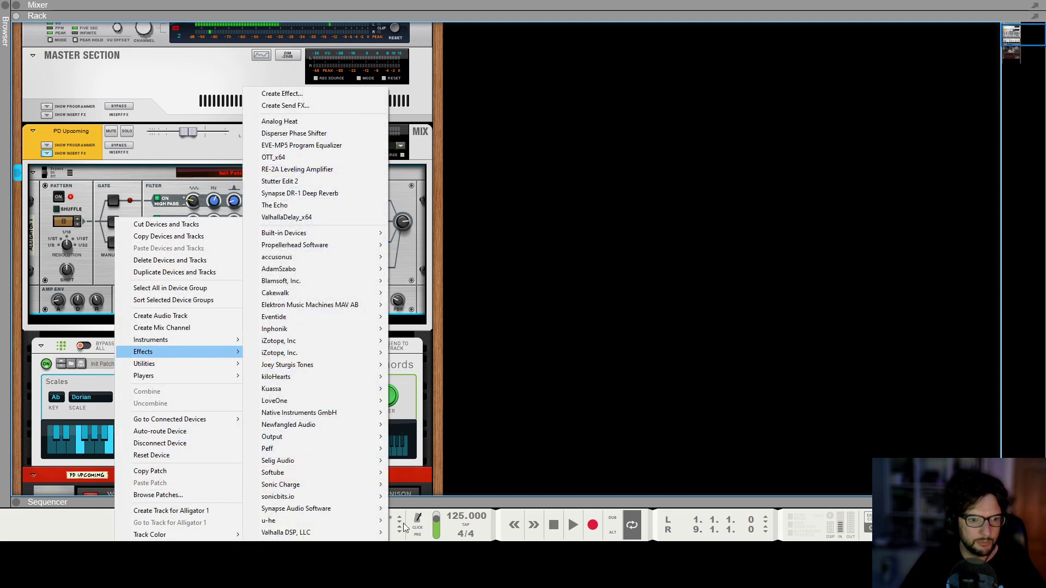
mouse_move(327, 508)
click(443, 460)
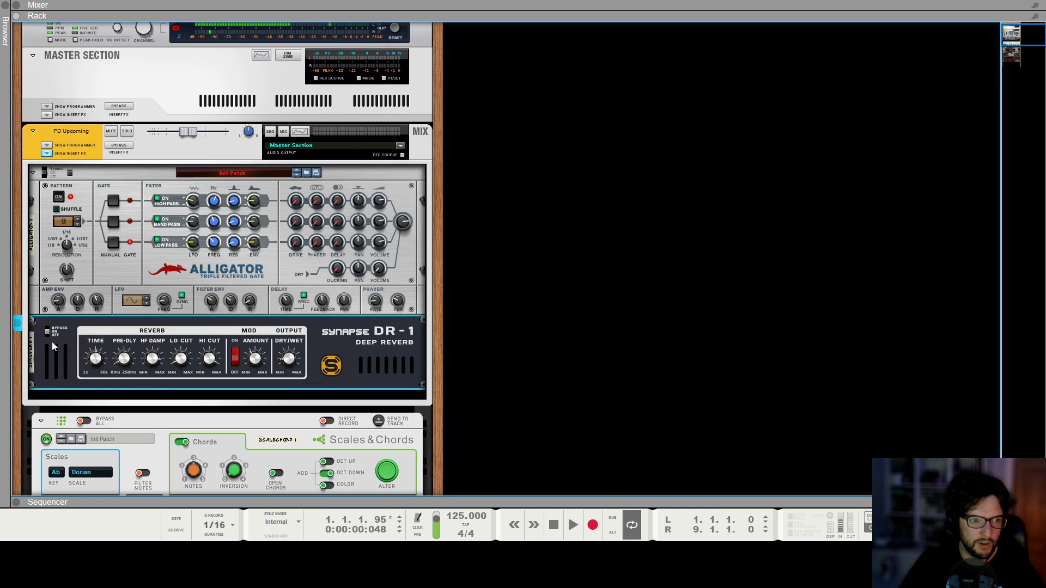
click(568, 270)
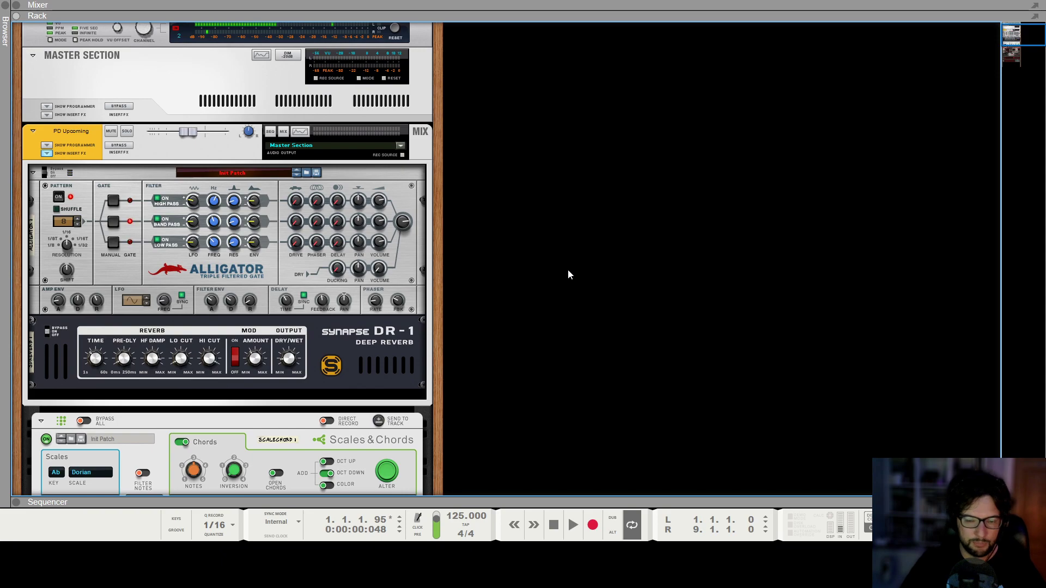
Audition the loop from the start with the reverb added.
key(shift+Return)
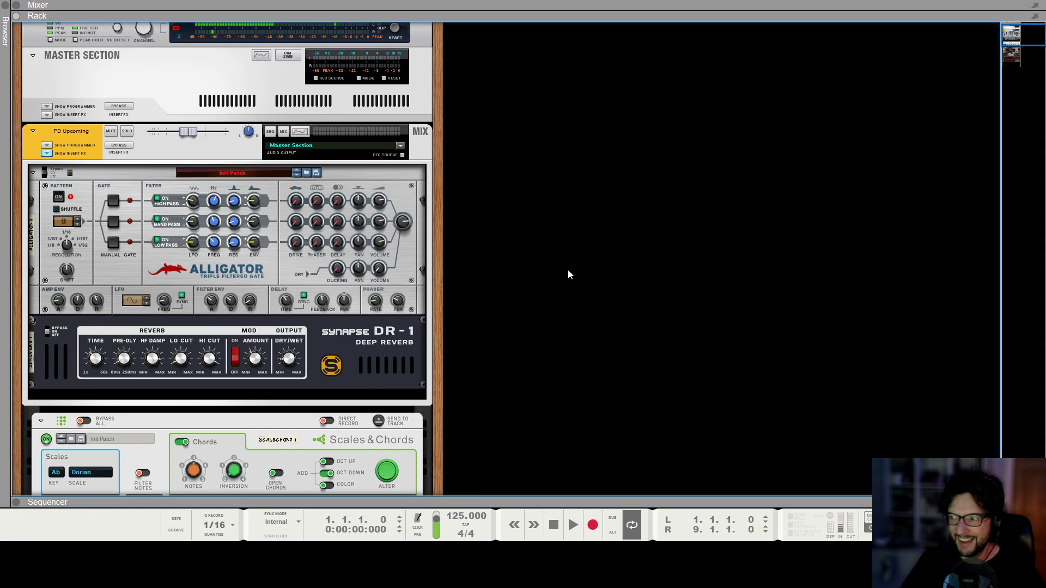
key(space)
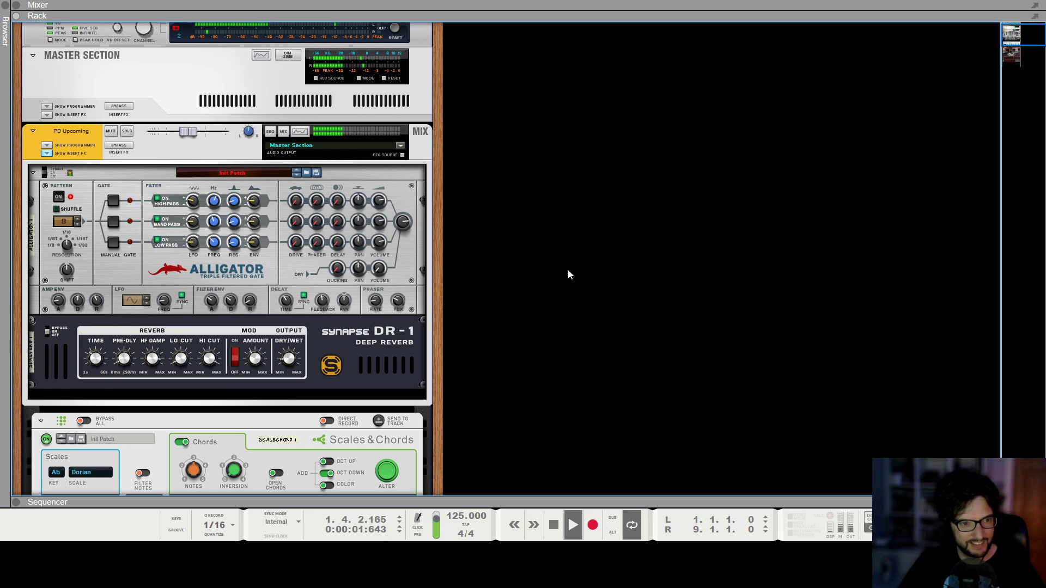
key(space)
key(shift+Return)
Add The Echo delay effect below the DR-1 reverb.
right_click(412, 342)
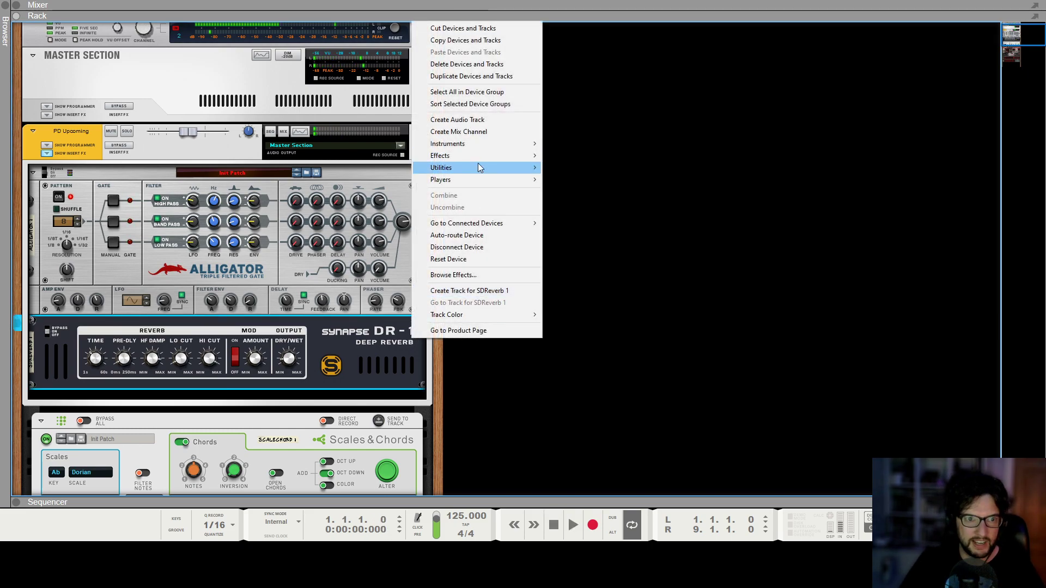
mouse_move(477, 155)
click(623, 205)
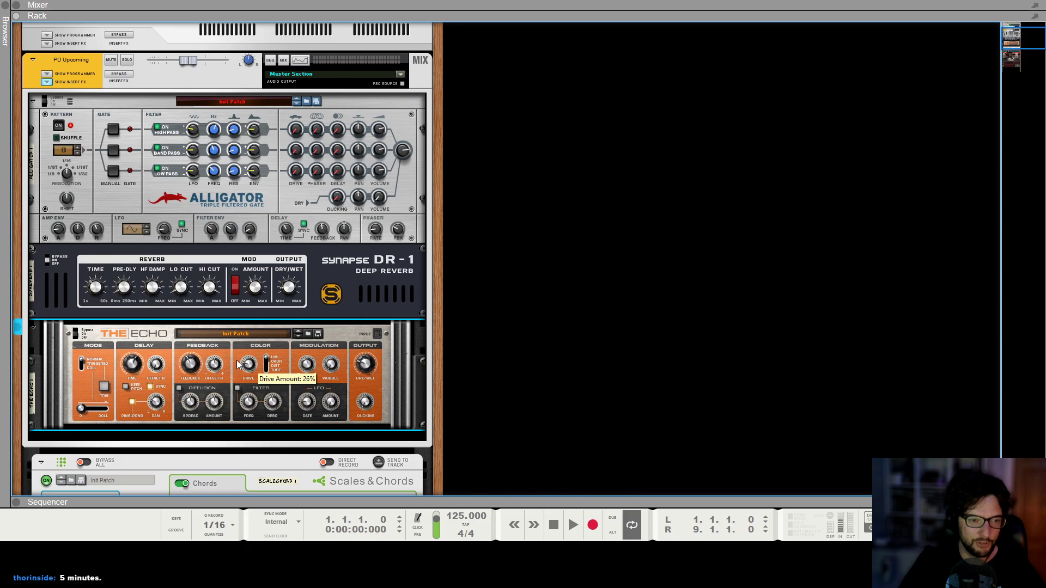
click(603, 383)
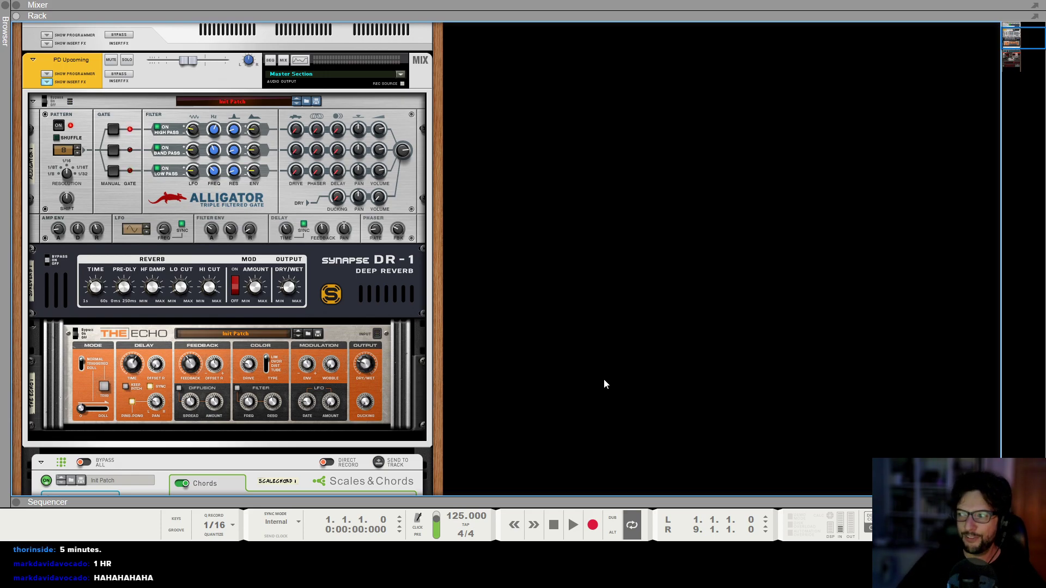
Audition the loop and scroll through the rack between the effect chain and the Scales & Chords player.
key(space)
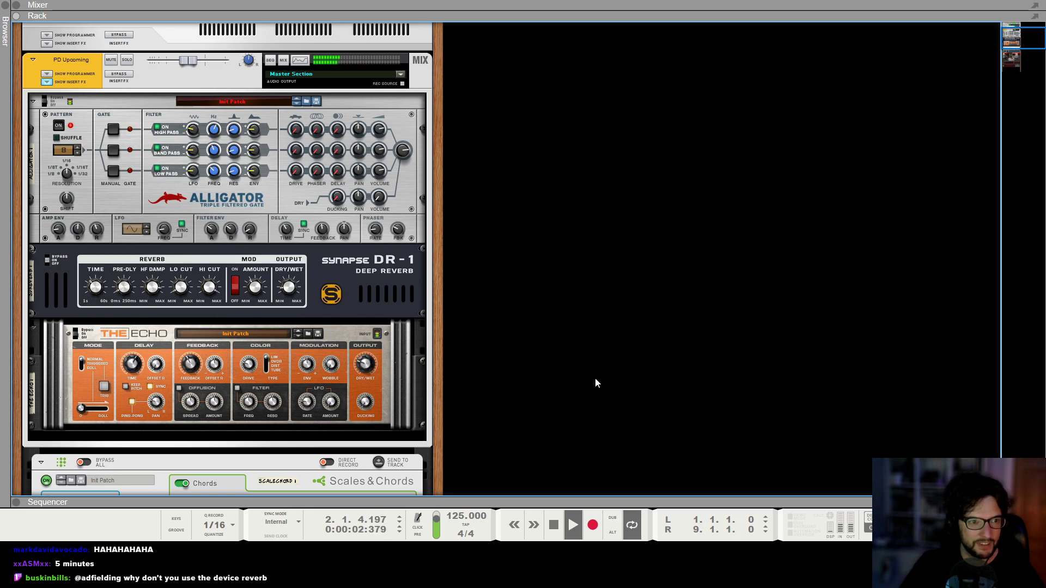
key(space)
click(371, 304)
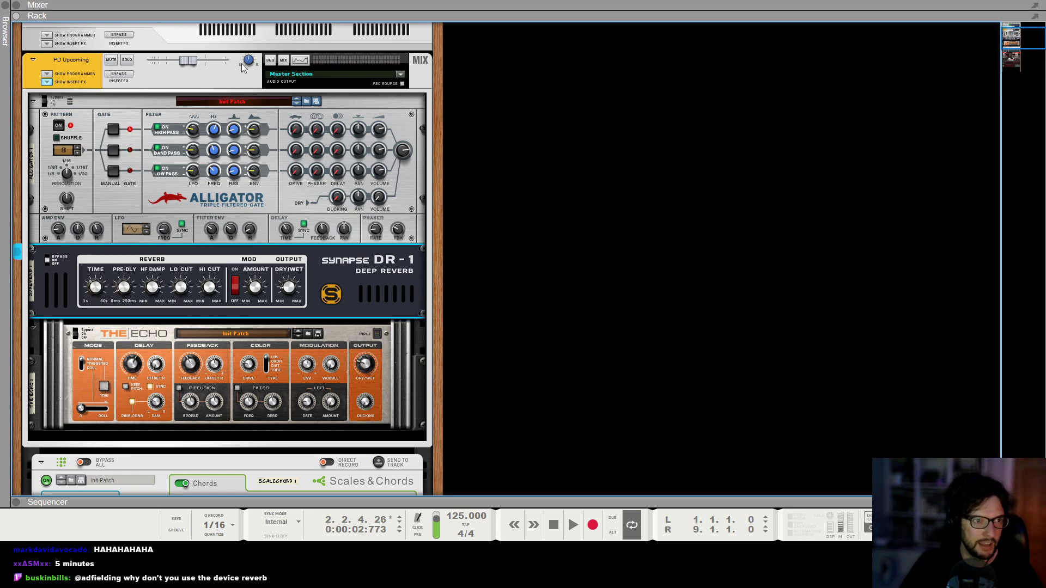
scroll(294, 331, down, 9)
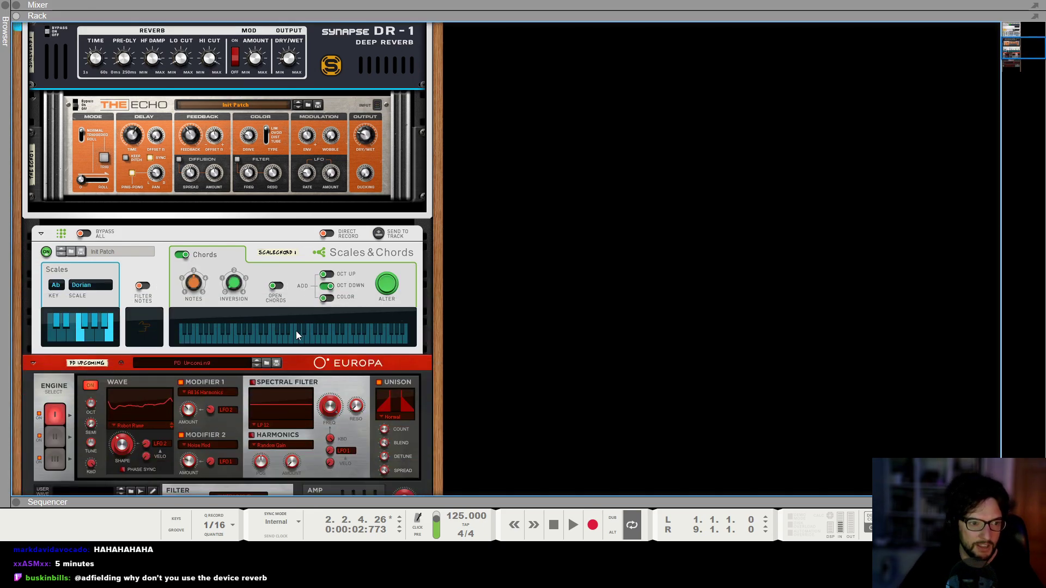
click(318, 318)
scroll(322, 320, up, 9)
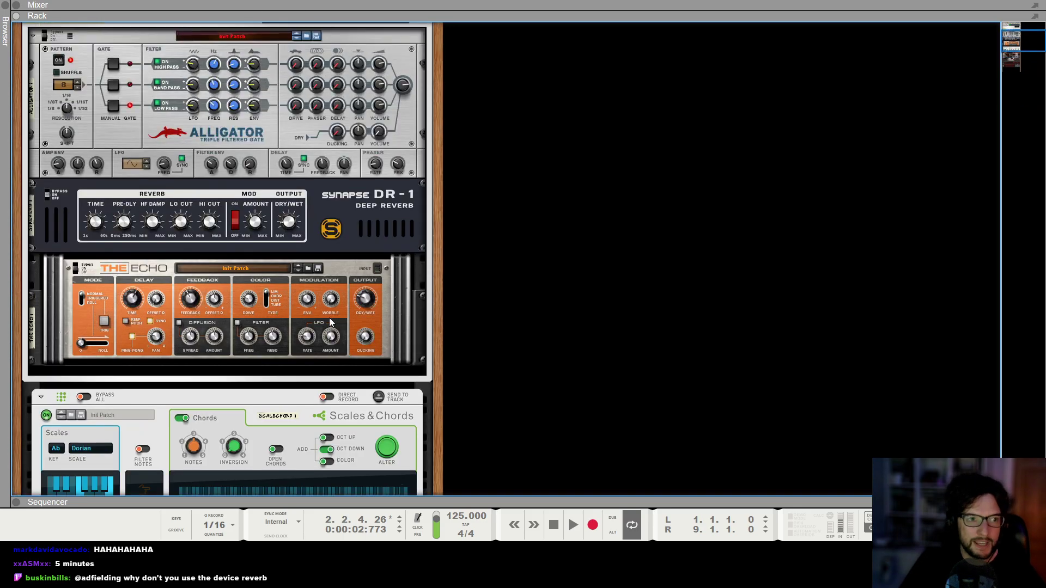
scroll(366, 228, down, 5)
scroll(321, 305, up, 7)
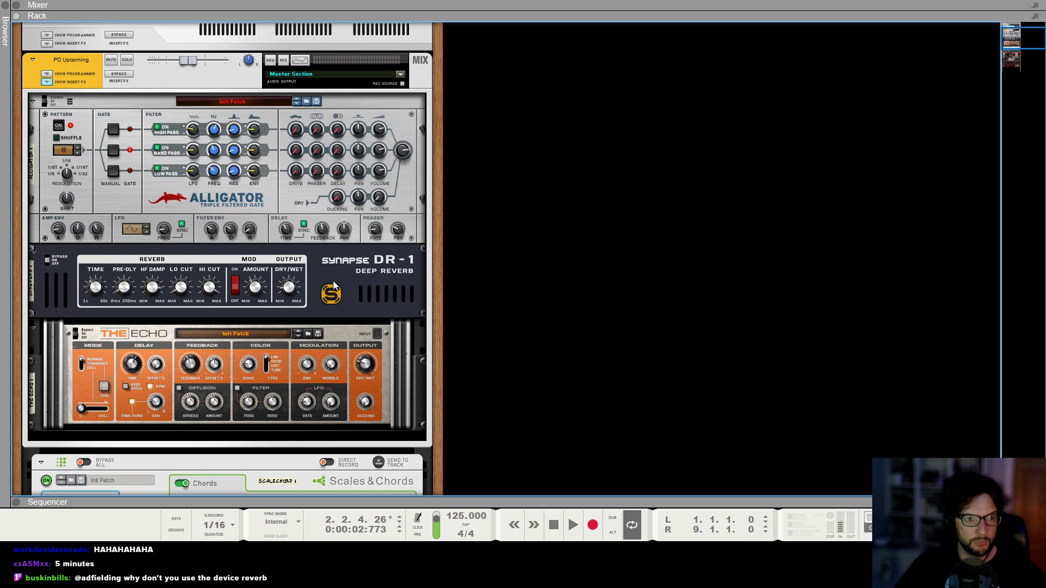
Select the Alligator, Europa and reverb devices in turn, replay the loop and scroll to the bottom of the rack.
click(266, 191)
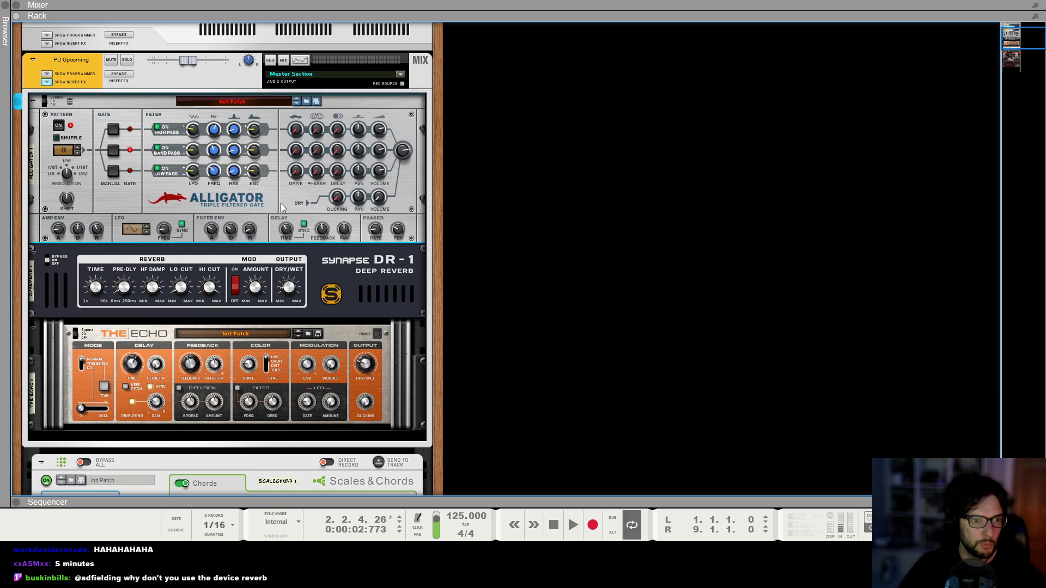
scroll(289, 239, down, 5)
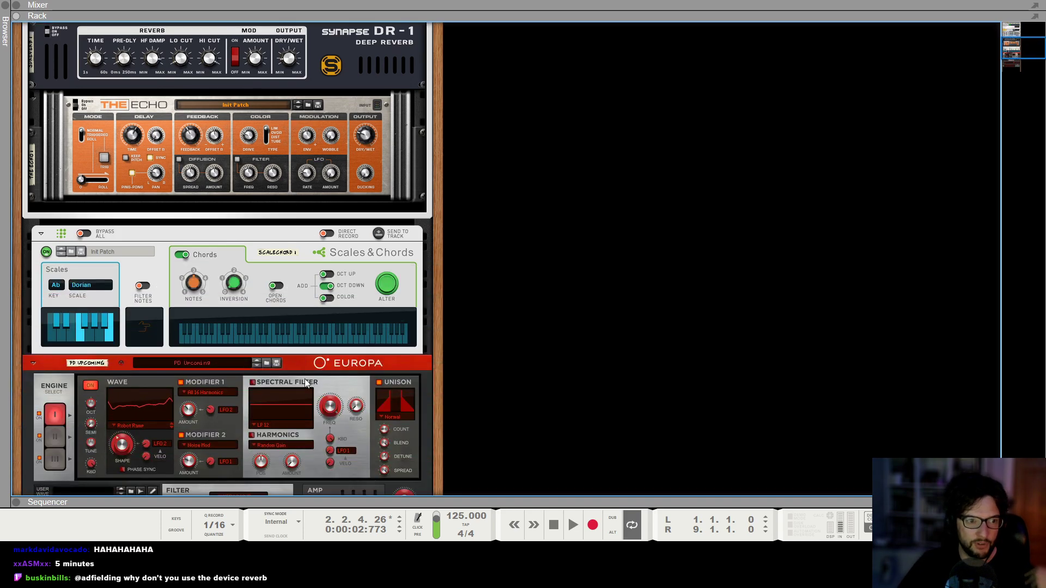
click(304, 363)
scroll(304, 349, down, 2)
scroll(300, 311, up, 9)
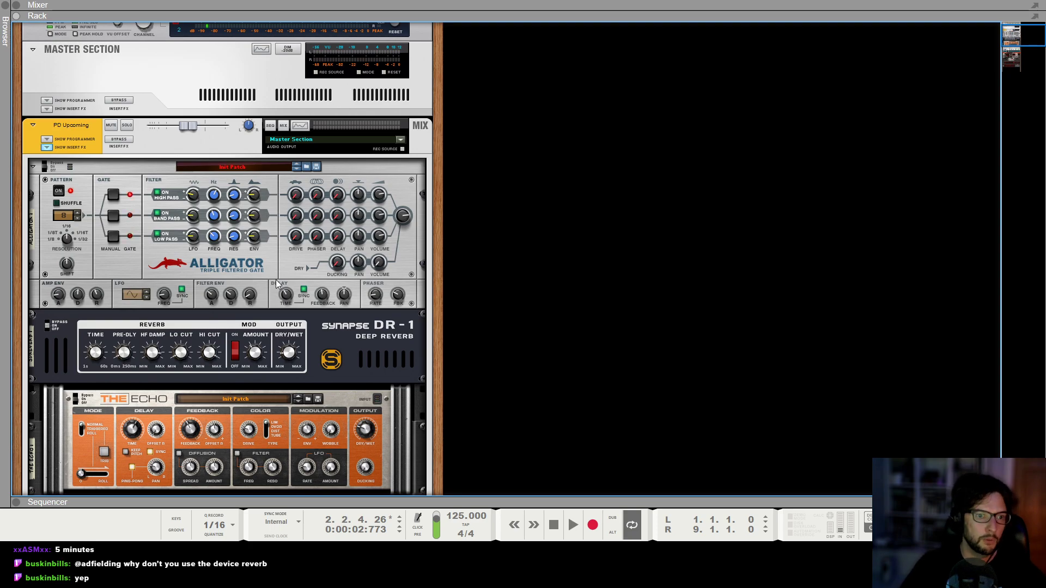
click(363, 357)
key(shift+Return)
key(space)
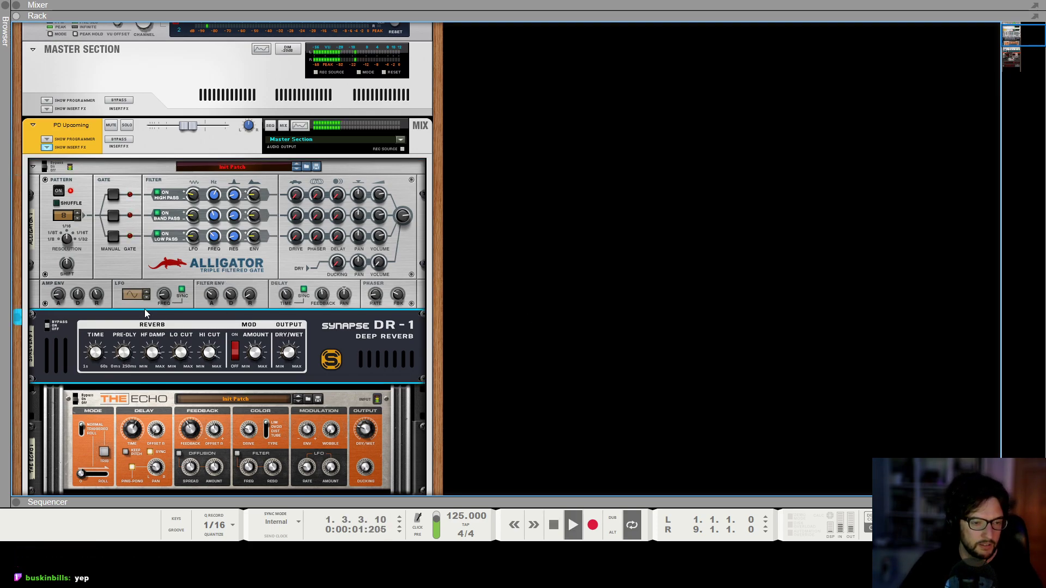
scroll(519, 319, down, 5)
scroll(567, 314, down, 6)
key(space)
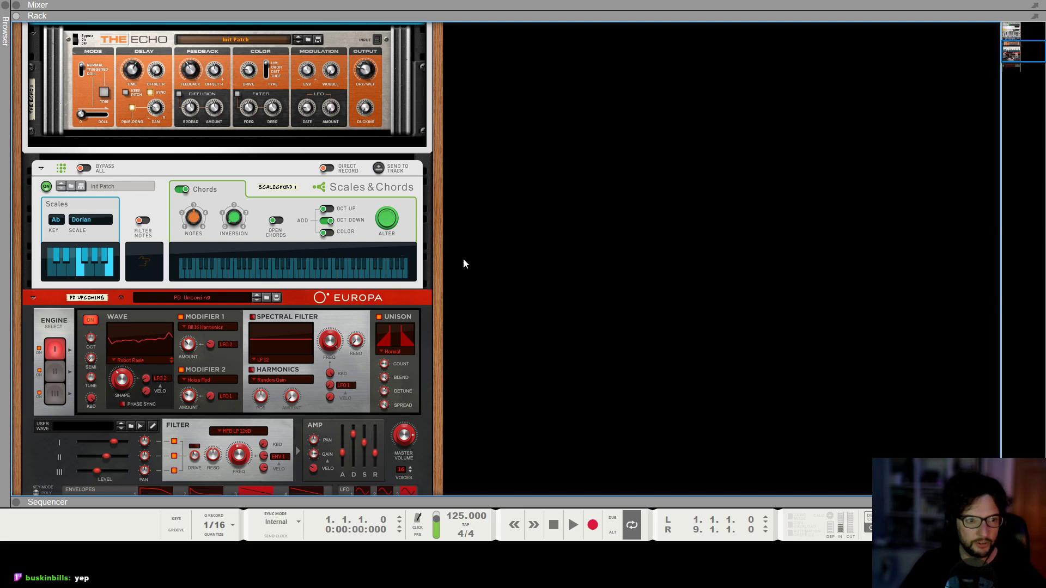
Create a Redrum Drum Computer instrument in the empty rack space below Europa.
scroll(446, 267, down, 1)
scroll(446, 262, down, 6)
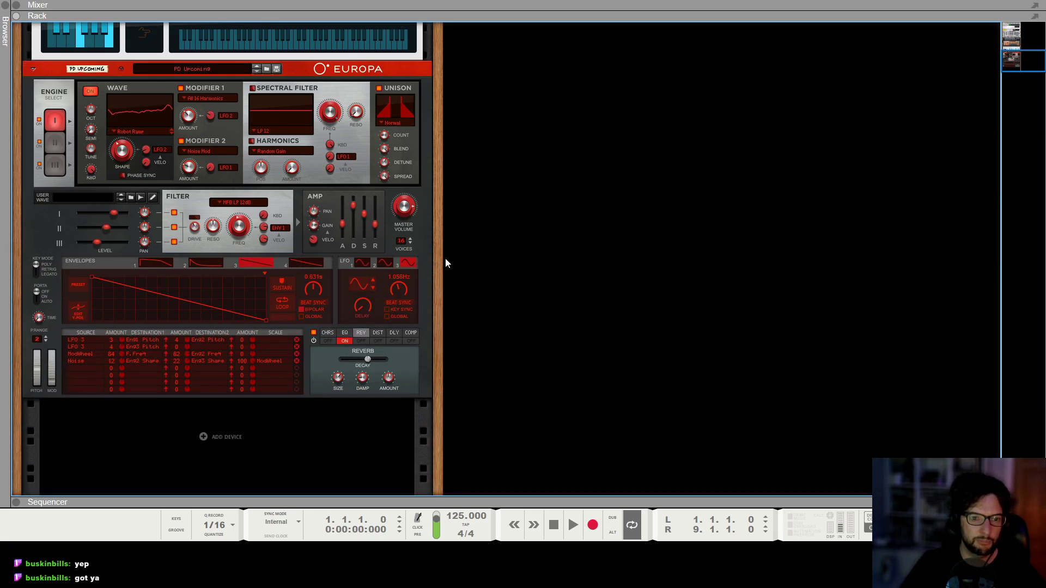
right_click(197, 448)
mouse_move(287, 405)
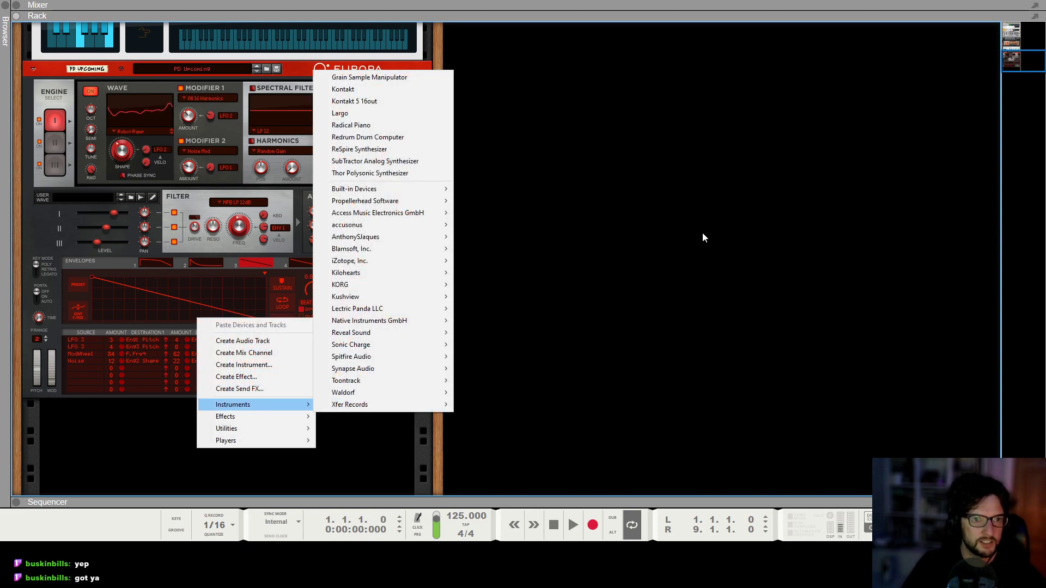
click(402, 143)
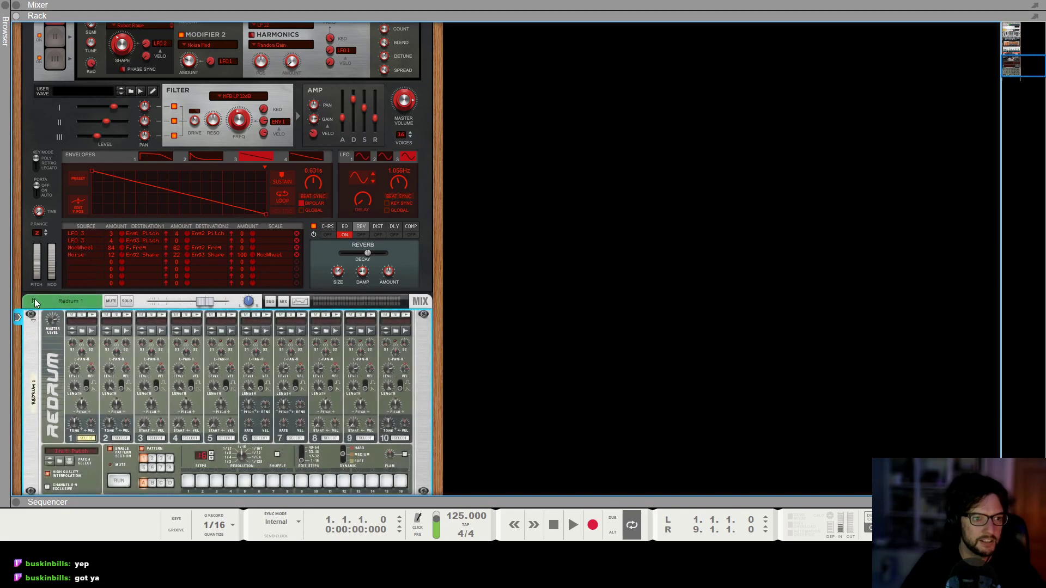
Load the EVE Drums-NoSC.cmb combinator patch as the insert effect on the Redrum mixer channel.
click(47, 322)
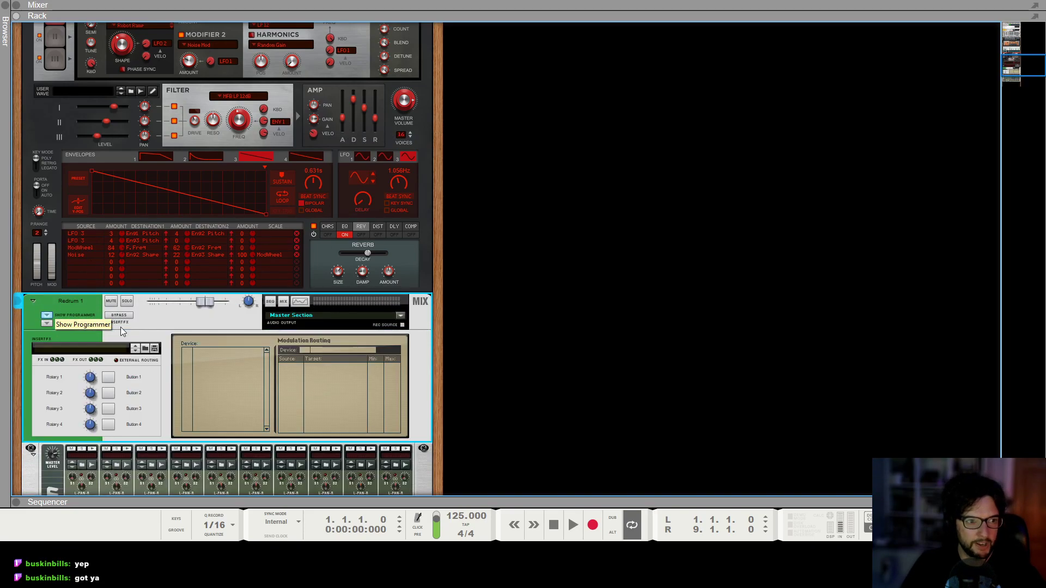
click(144, 349)
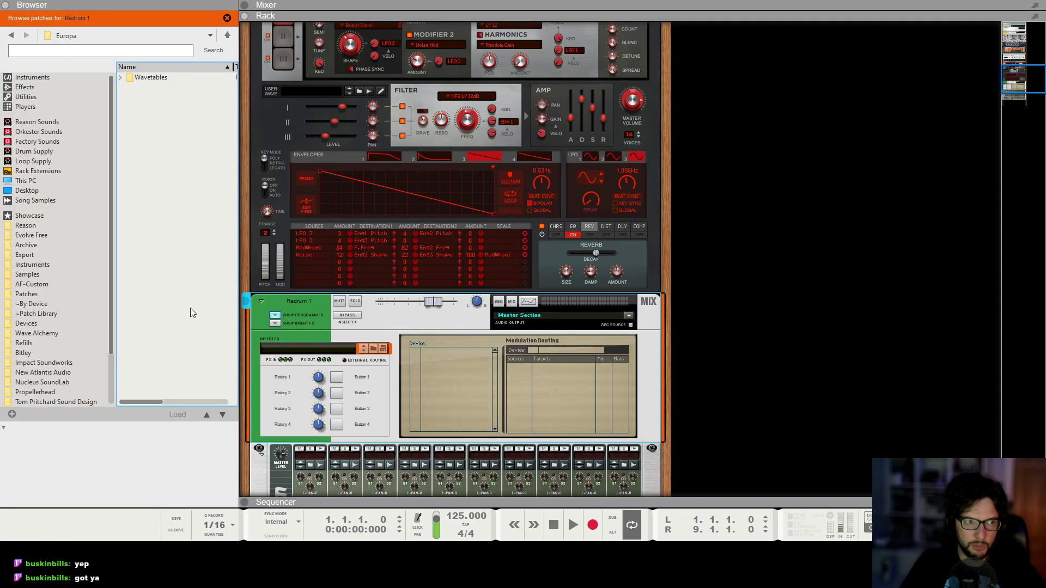
click(33, 294)
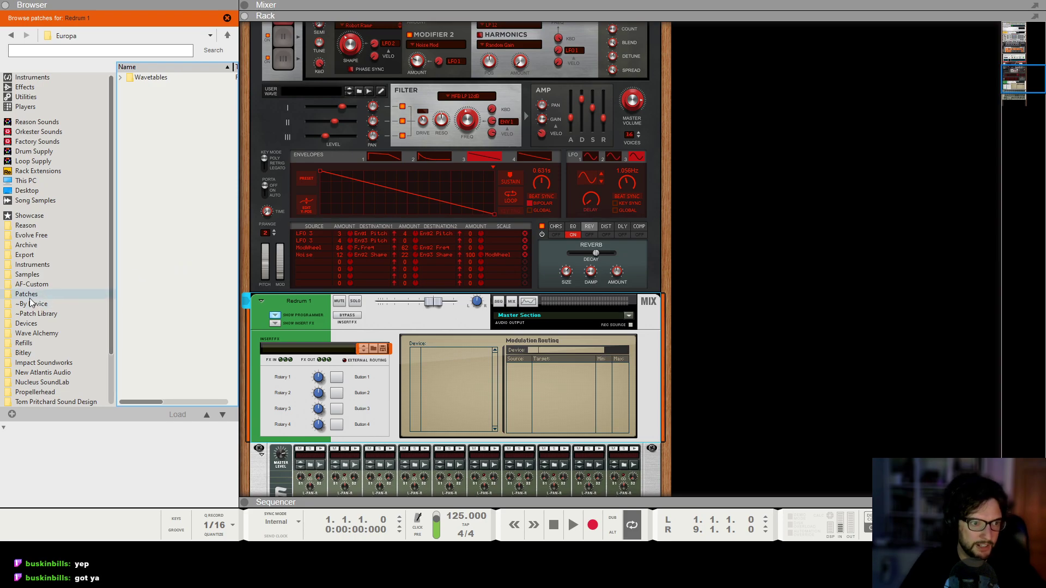
double_click(144, 106)
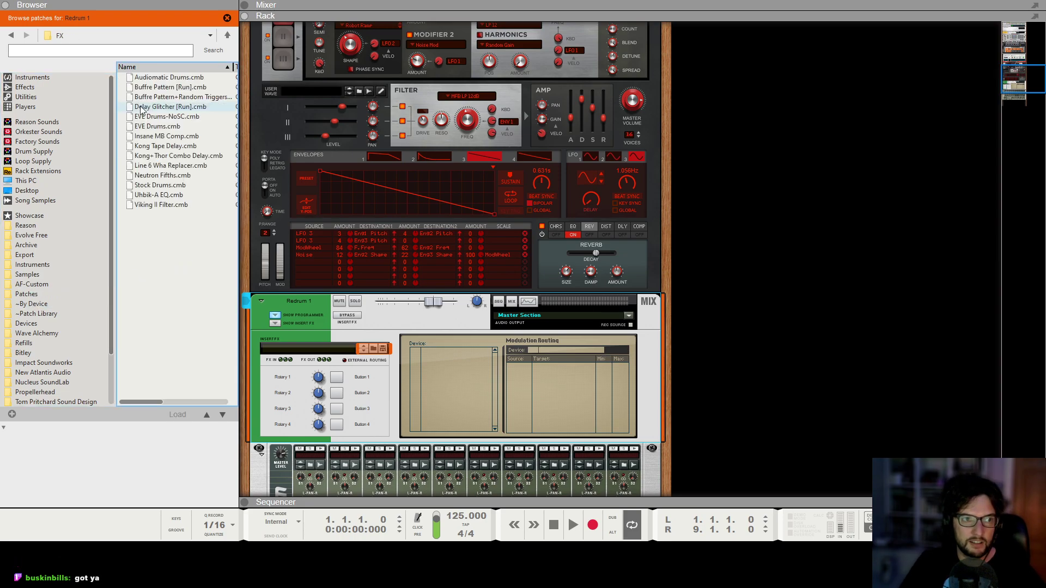
drag(163, 116, 341, 355)
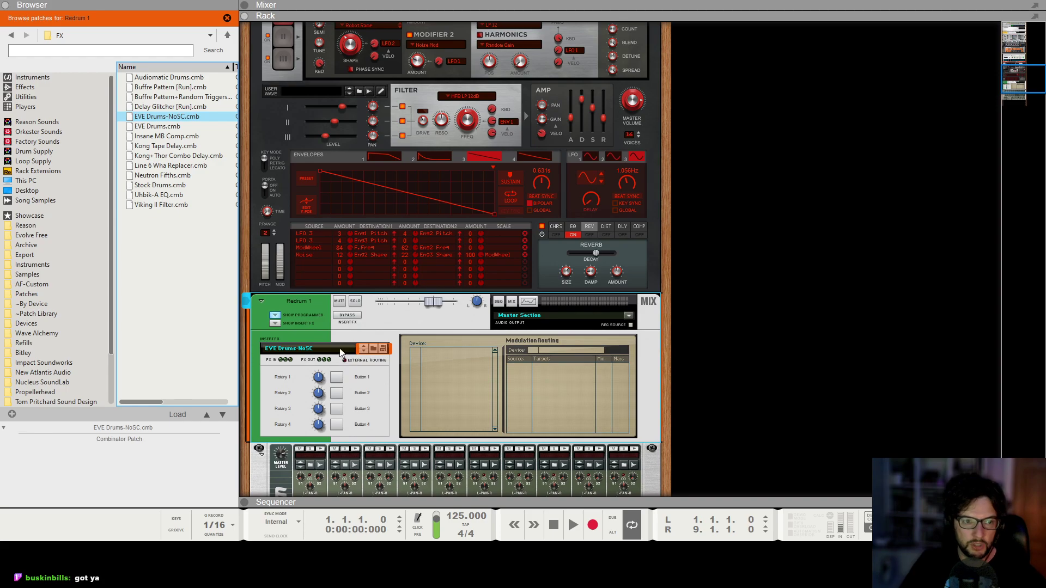
Expand the Redrum insert effects to examine the EVE-MP5, Pulveriser and Limiter devices, and close the browser.
click(275, 324)
scroll(413, 308, down, 2)
scroll(414, 310, down, 2)
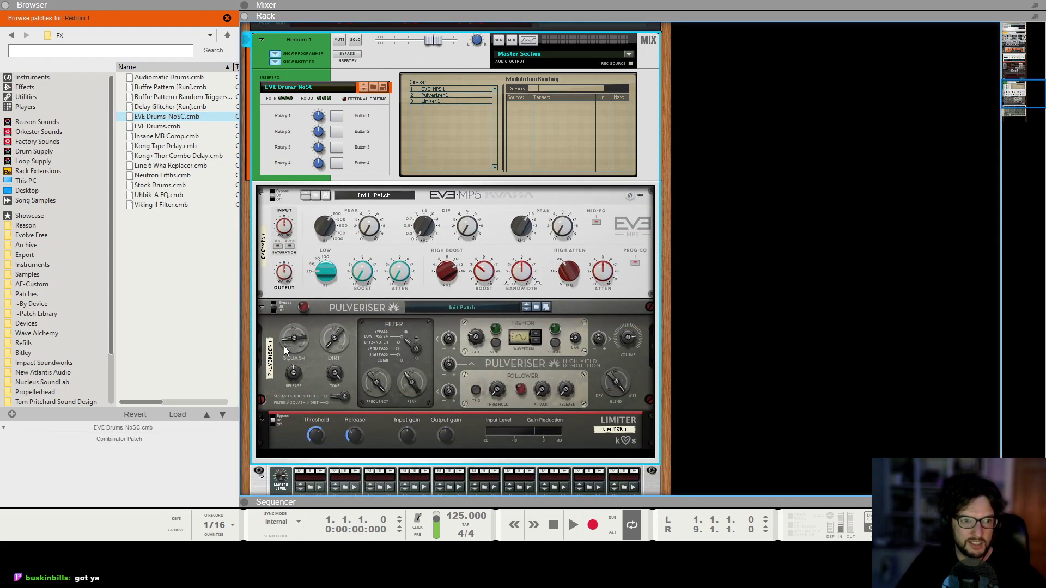
click(313, 438)
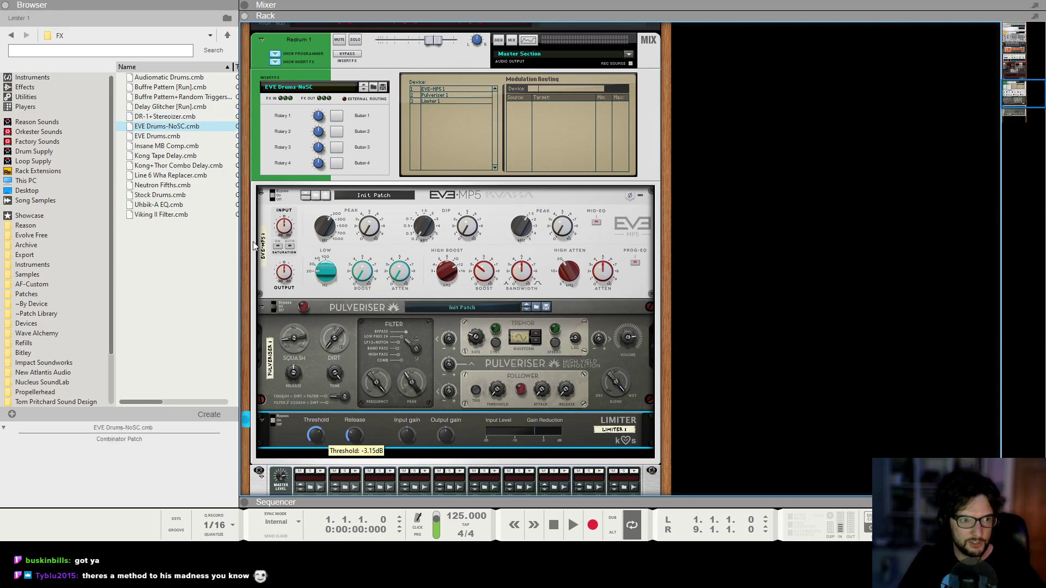
click(5, 5)
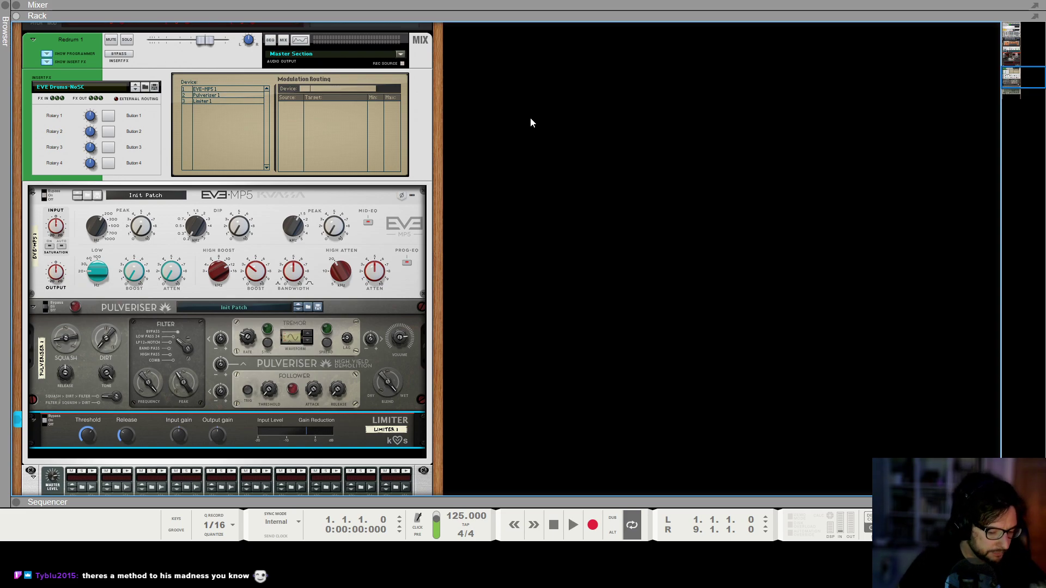
click(548, 161)
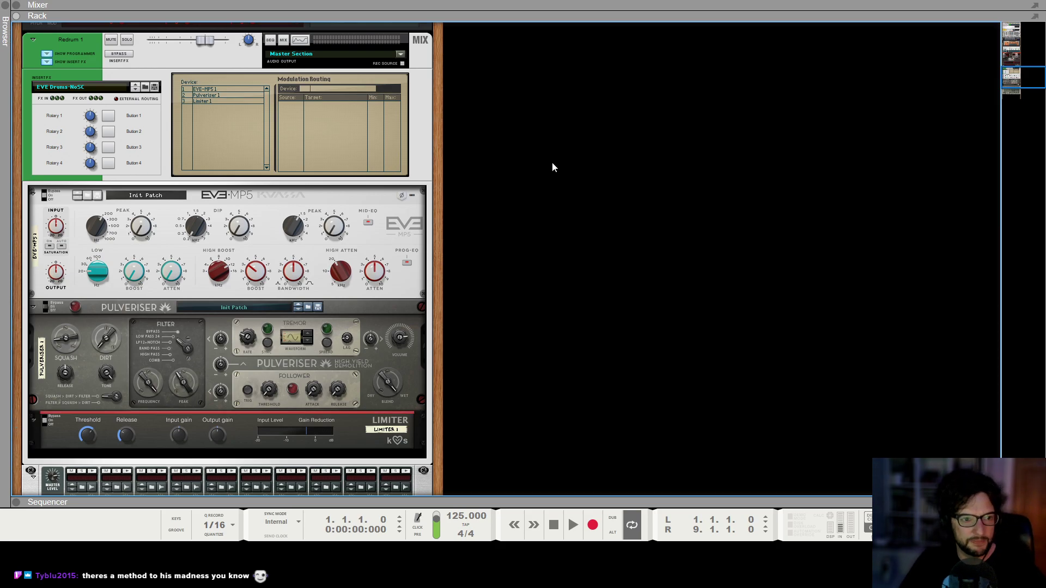
scroll(412, 309, down, 4)
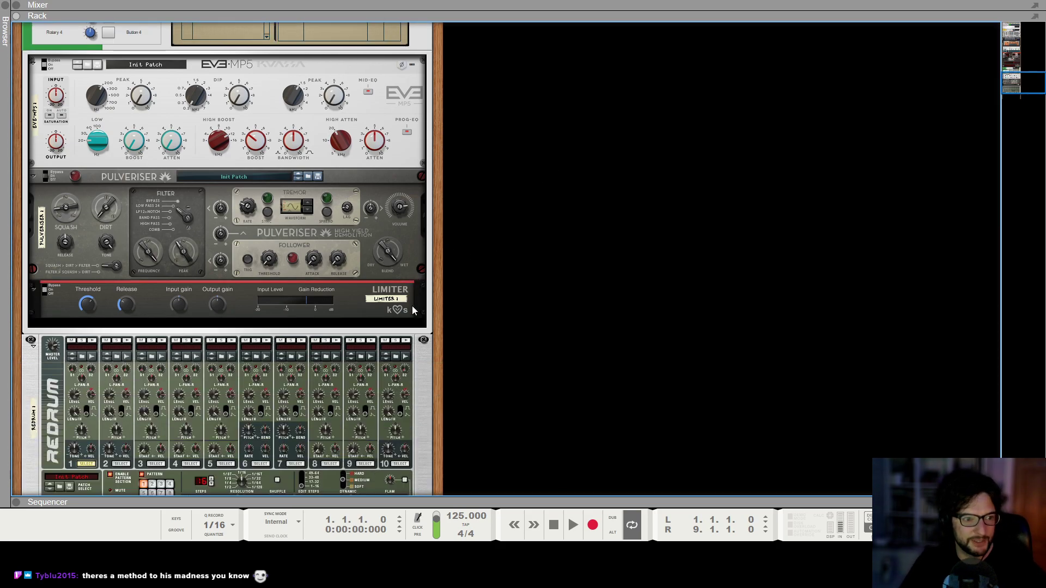
Audition kicks in the Evolve Free kick drums folder and load wa_evolve_kick_47.wav into Redrum drum channel 1.
click(81, 358)
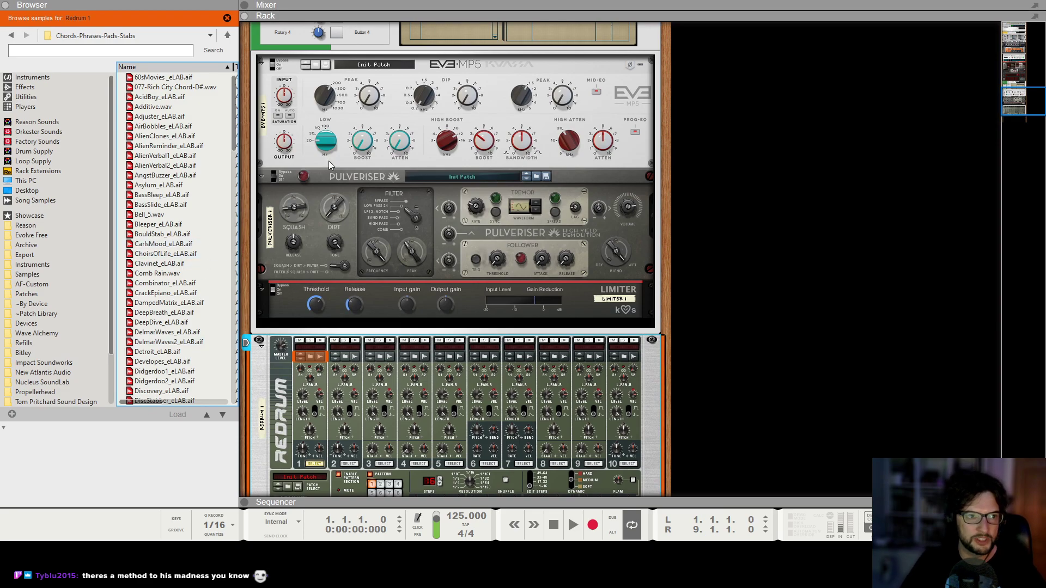
click(41, 237)
click(130, 240)
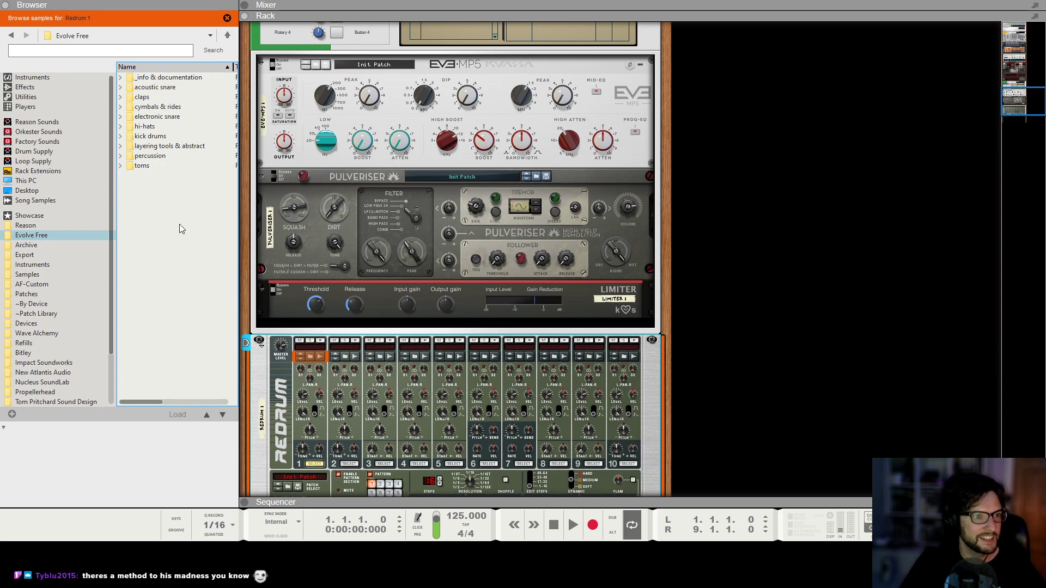
click(152, 137)
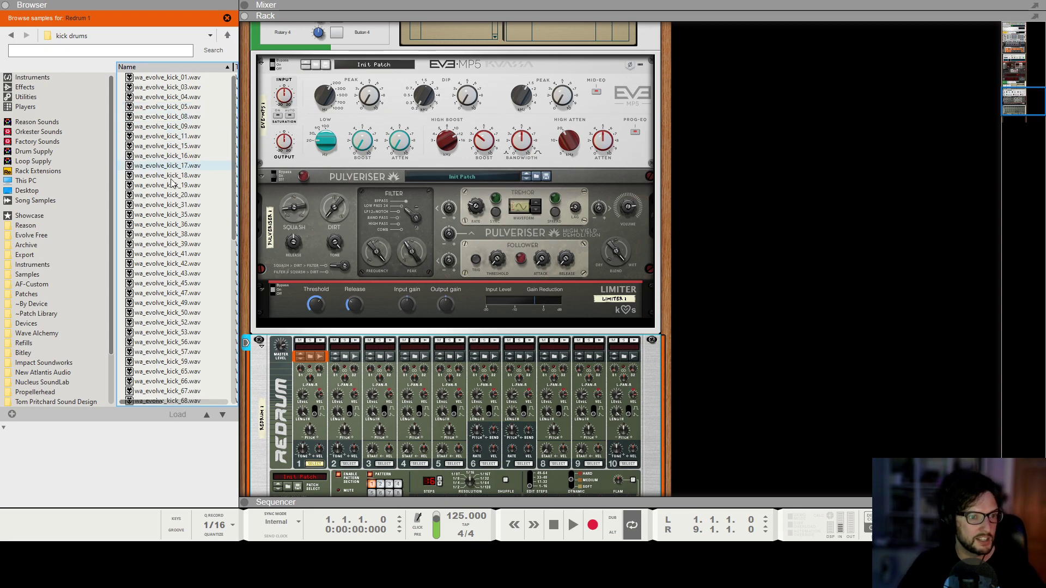
click(154, 125)
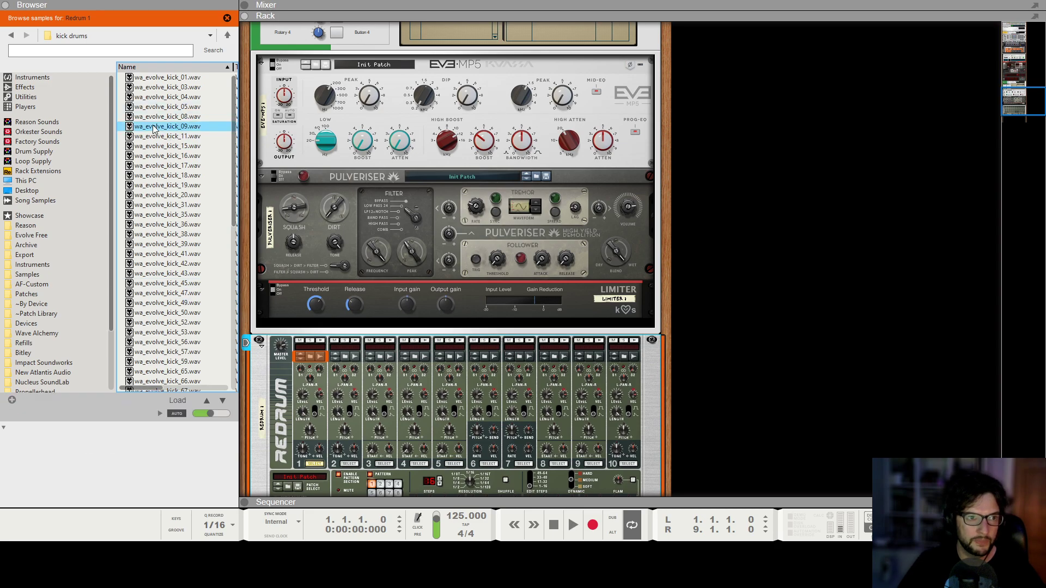
click(149, 155)
click(146, 225)
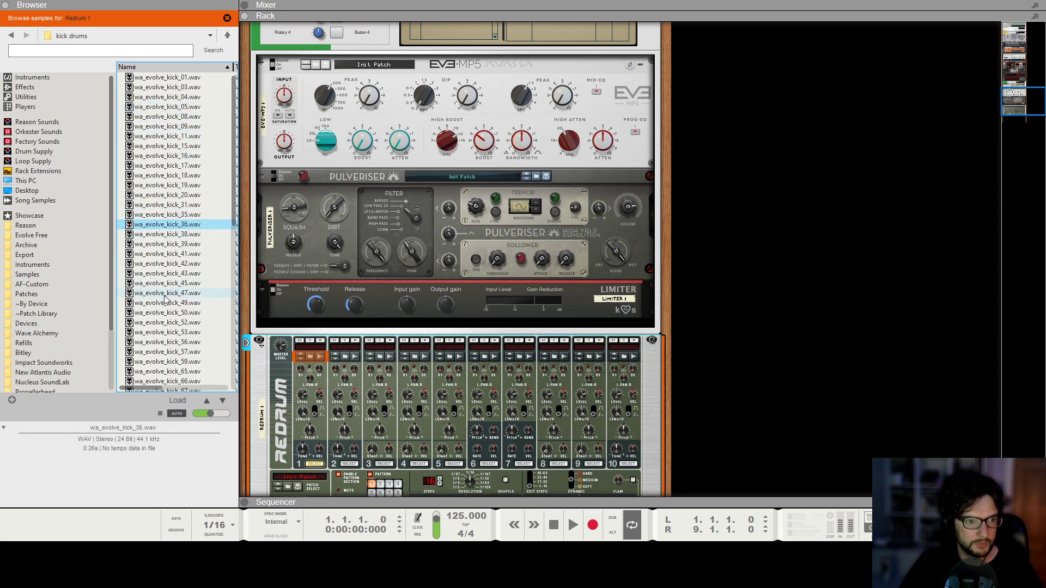
click(145, 293)
drag(144, 296, 311, 419)
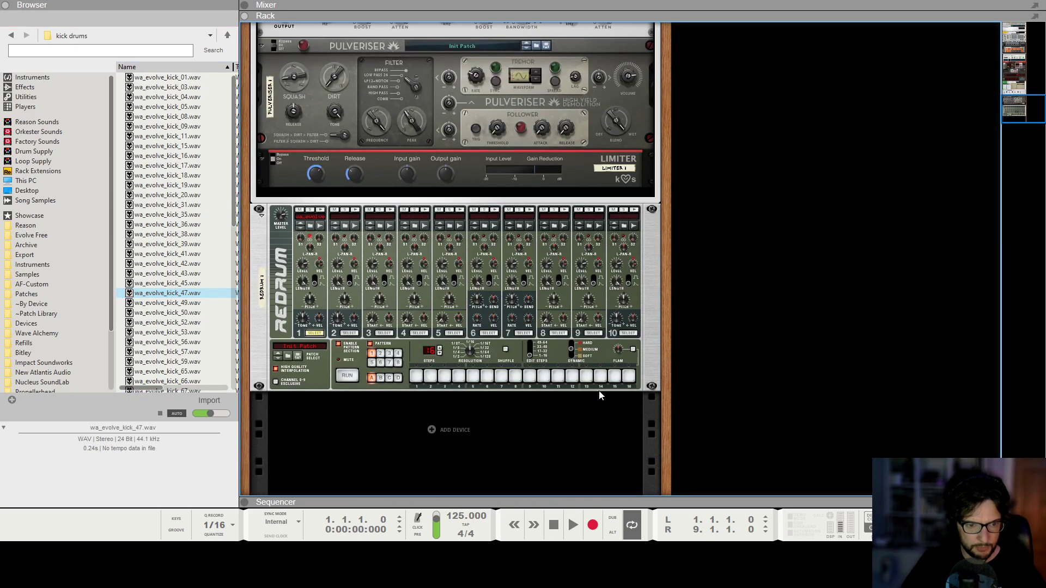
Program kicks on steps 1, 5, 9 and 13 of the Redrum pattern and play it.
click(414, 380)
click(473, 376)
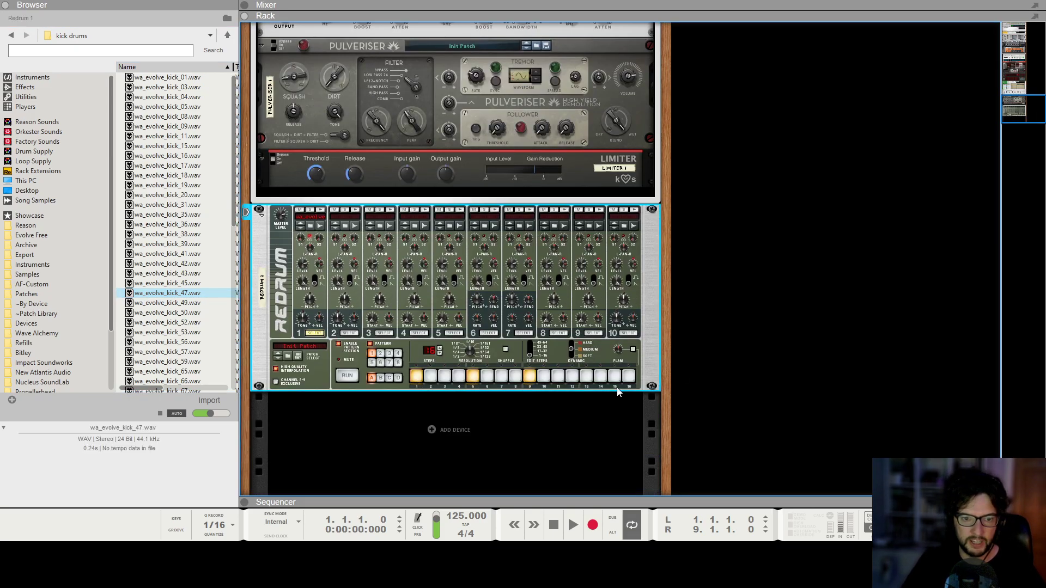
click(586, 376)
click(830, 311)
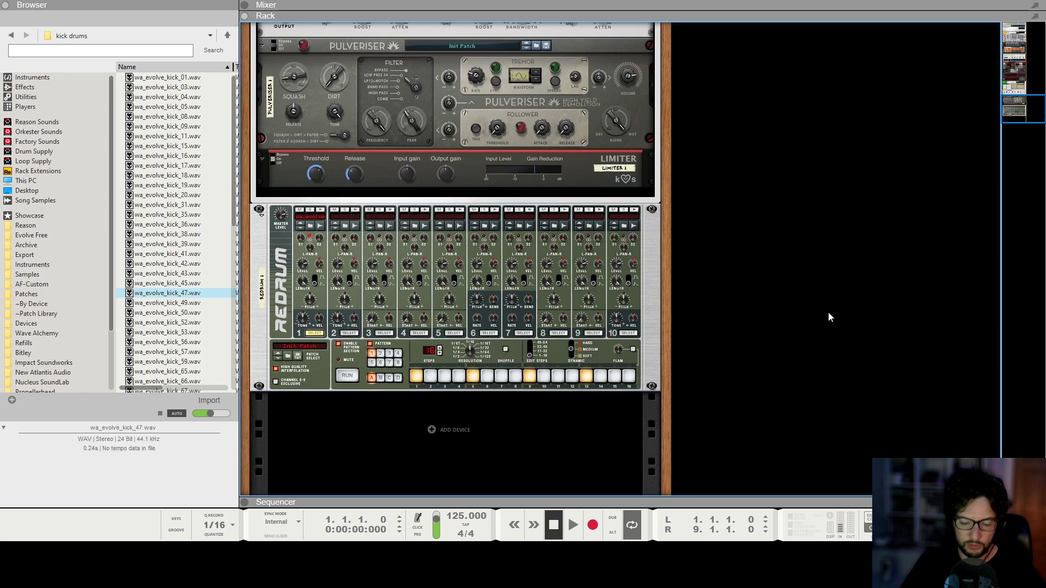
key(space)
Stop playback and set Redrum drum channel 1's length to 46.
key(F5)
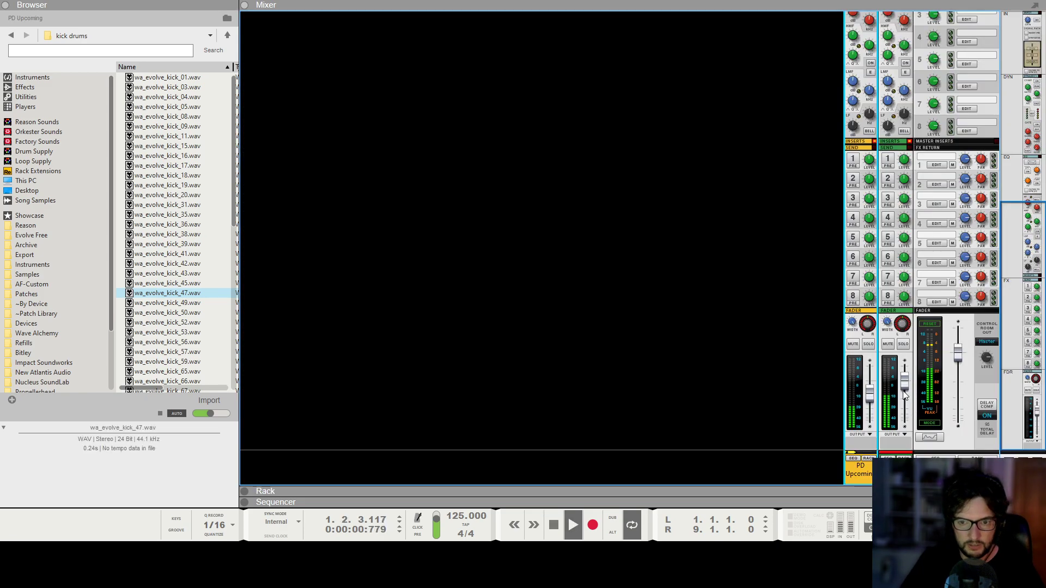
key(space)
key(F6)
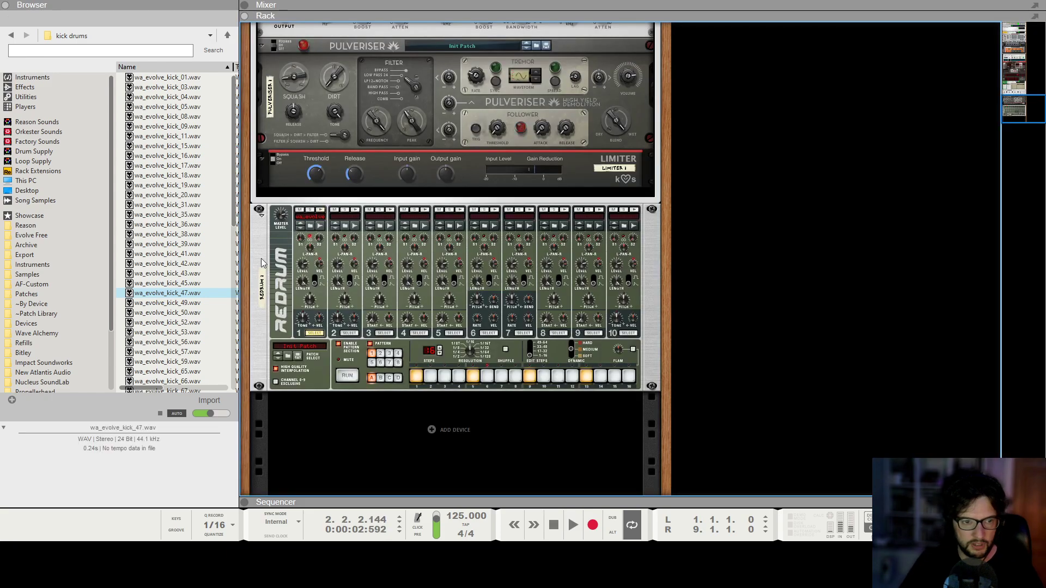
scroll(302, 287, down, 2)
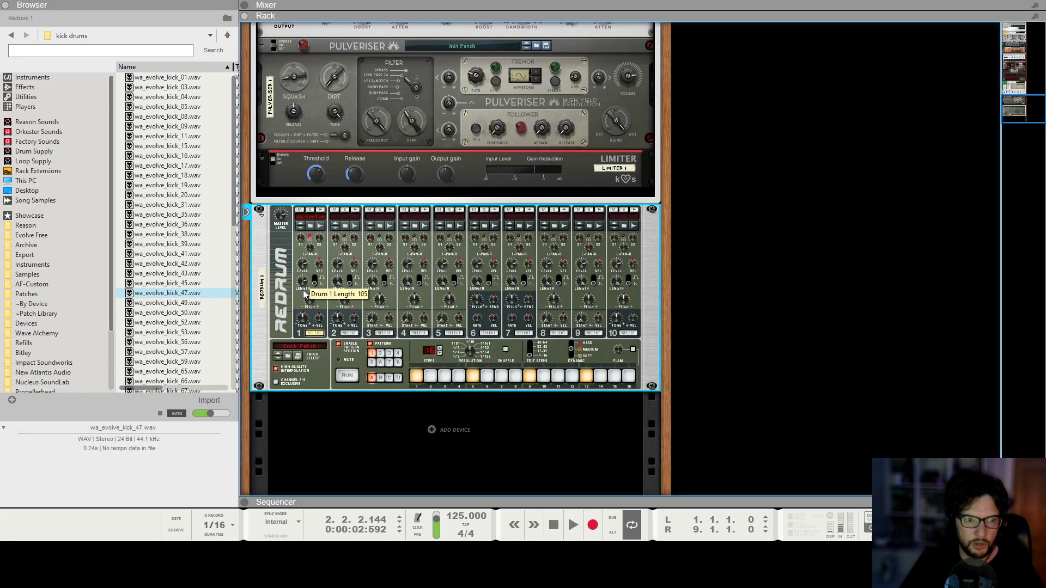
drag(305, 305, 307, 306)
scroll(310, 308, down, 2)
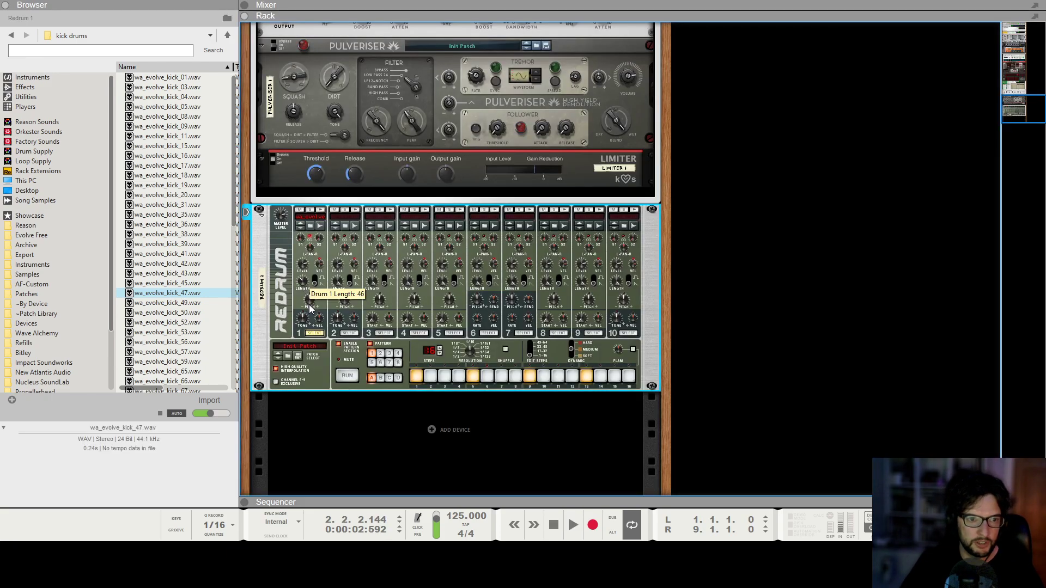
Clear all programmed steps from the Redrum pattern.
key(F7)
key(KP_0)
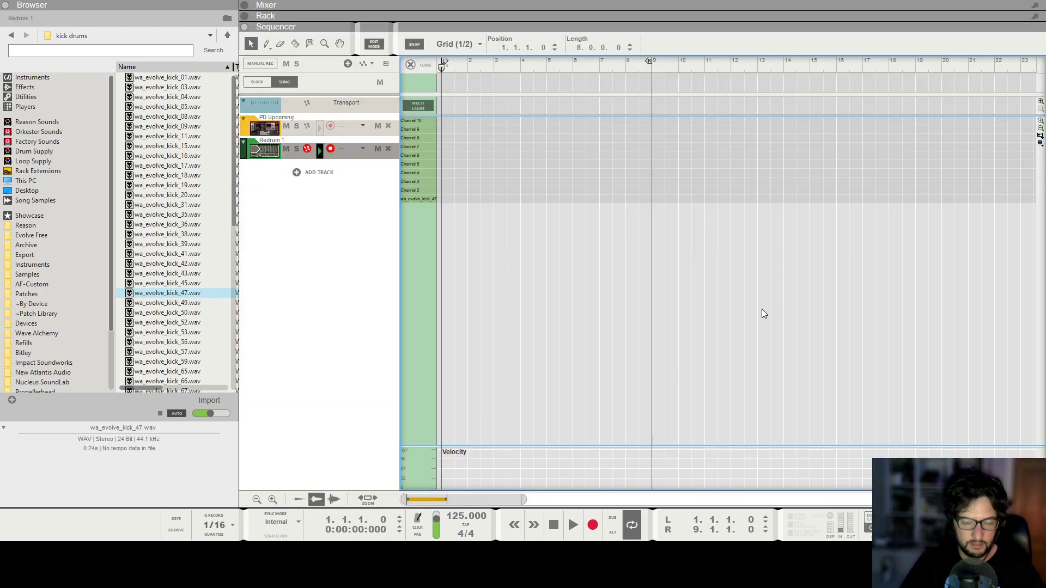
key(space)
key(F5)
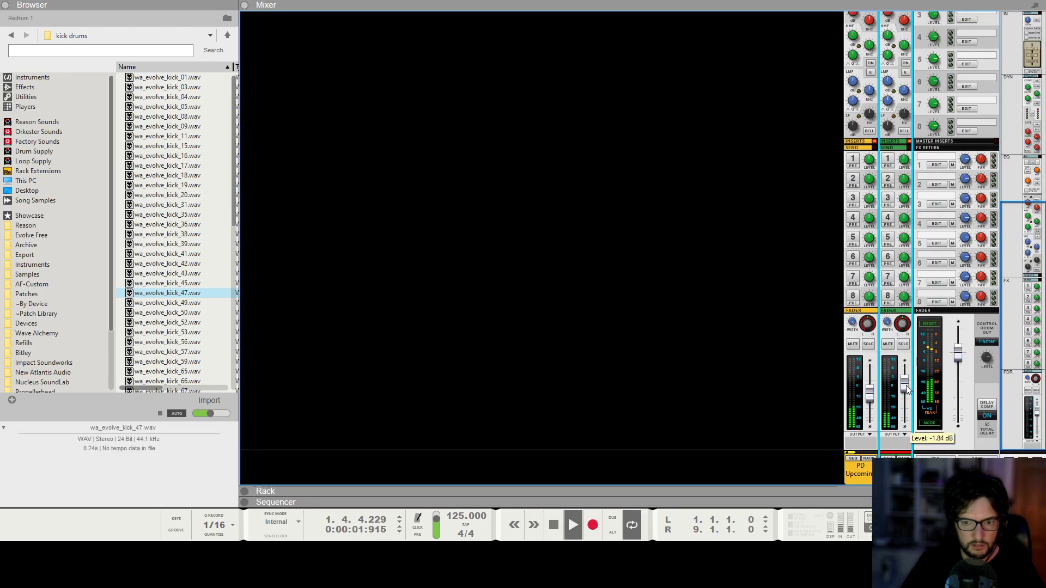
key(F7)
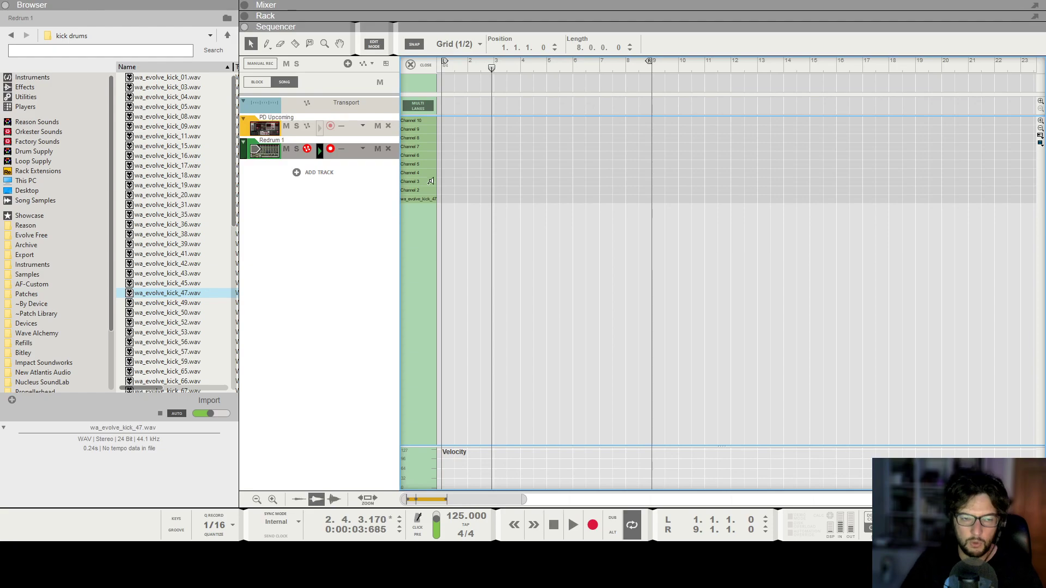
key(F6)
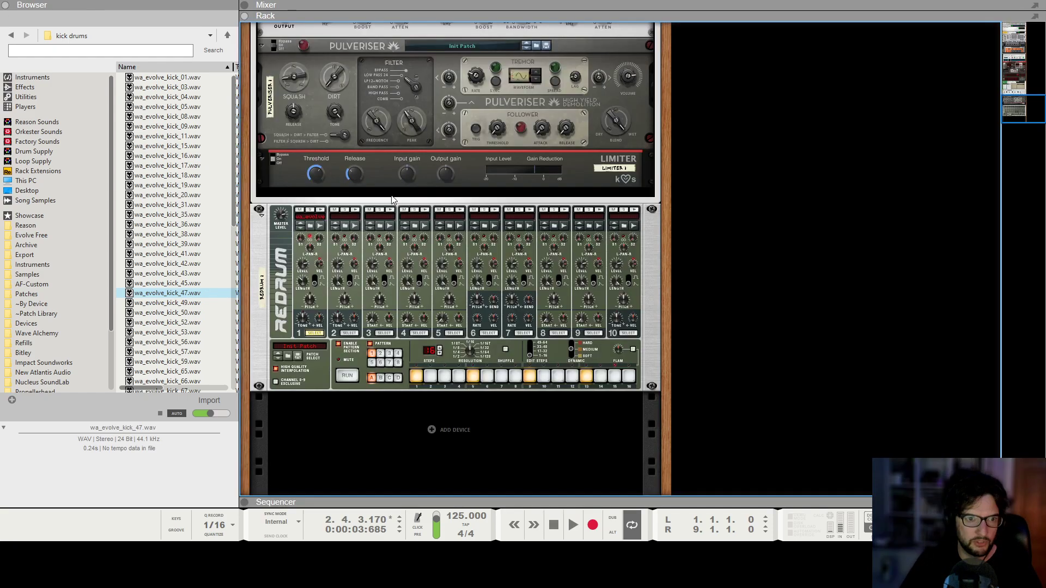
drag(416, 376, 629, 384)
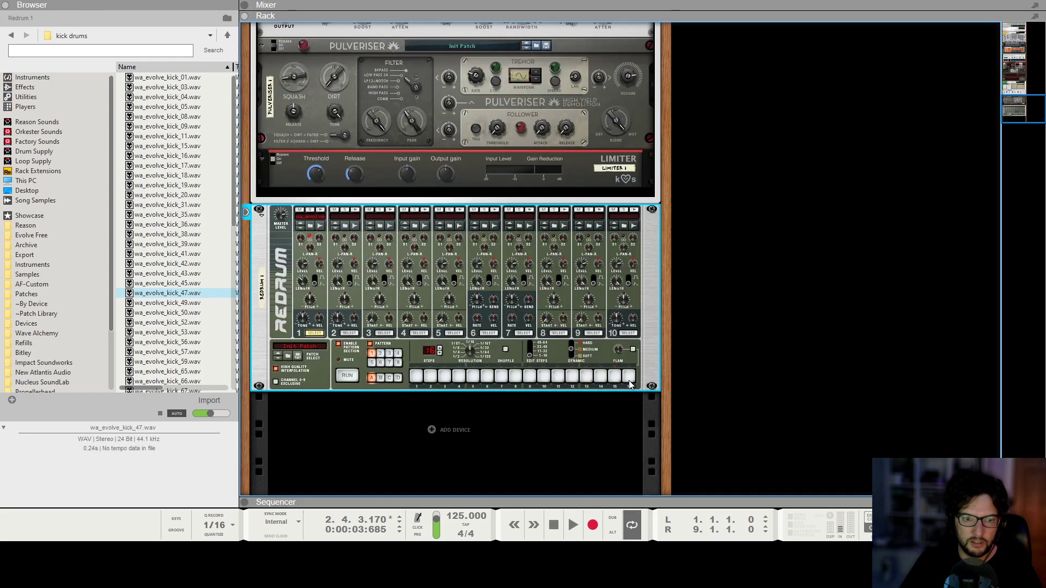
click(791, 321)
key(KP_0)
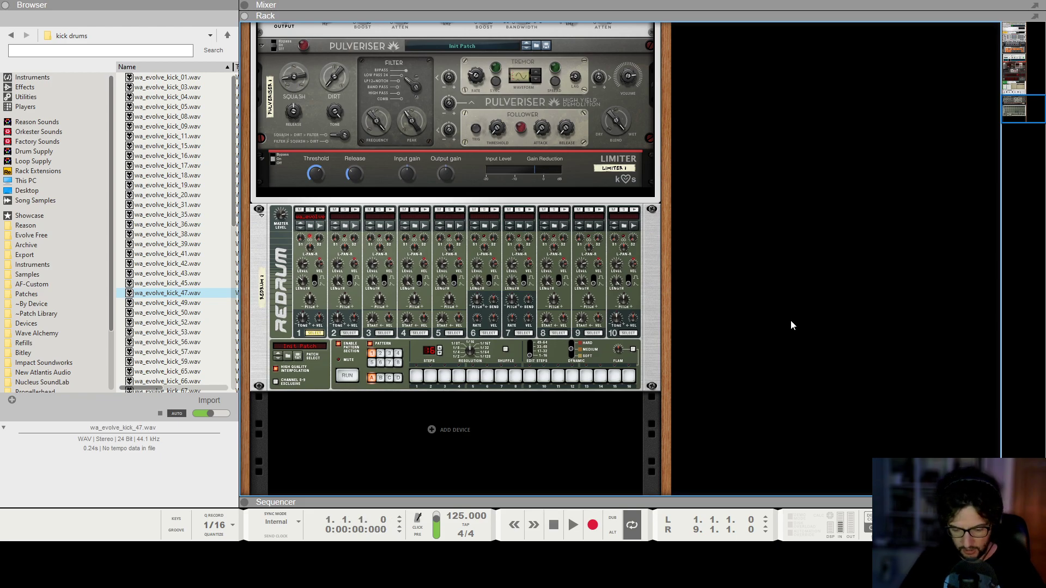
Draw two kick notes in the first bar of the Redrum track's wa_evolve_kick_47 lane on a 1/16 grid.
key(F7)
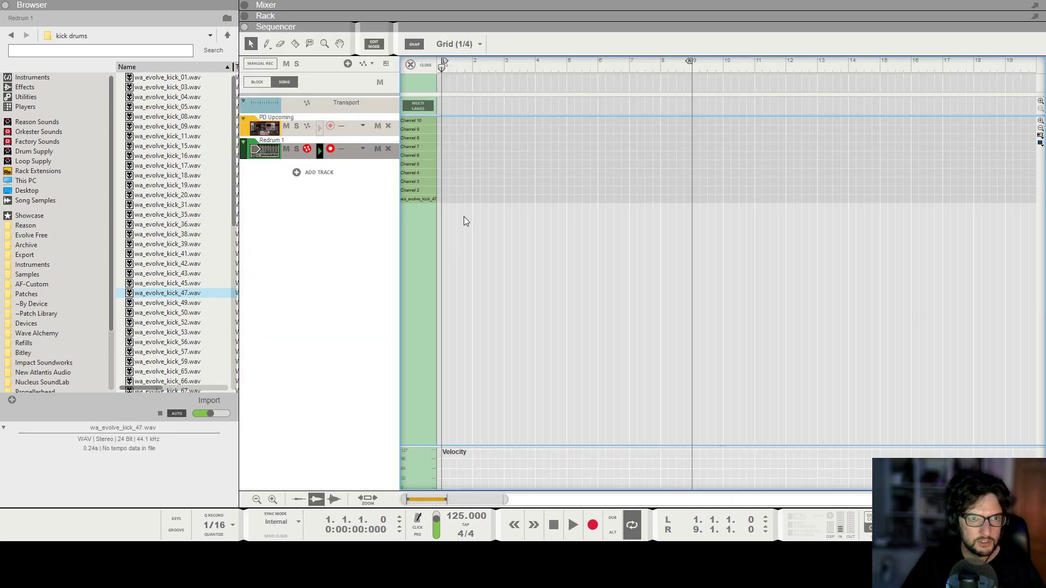
scroll(459, 203, up, 10)
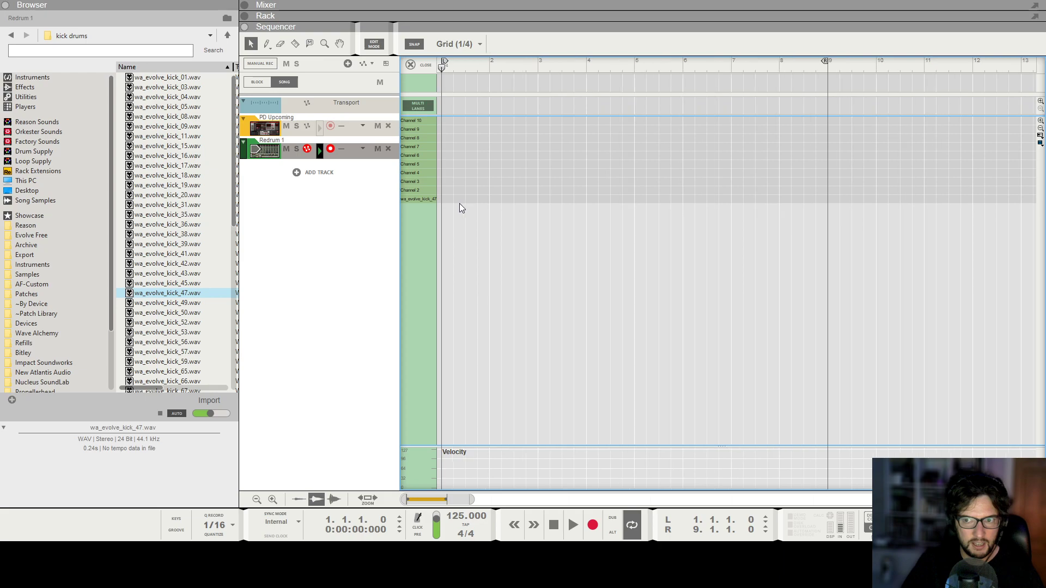
scroll(444, 203, up, 3)
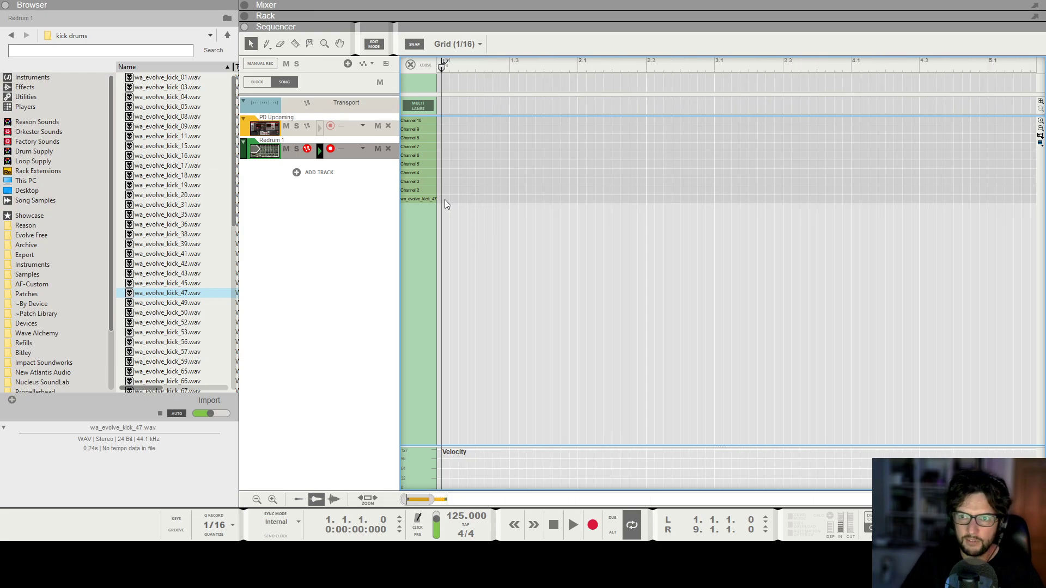
drag(447, 196, 548, 197)
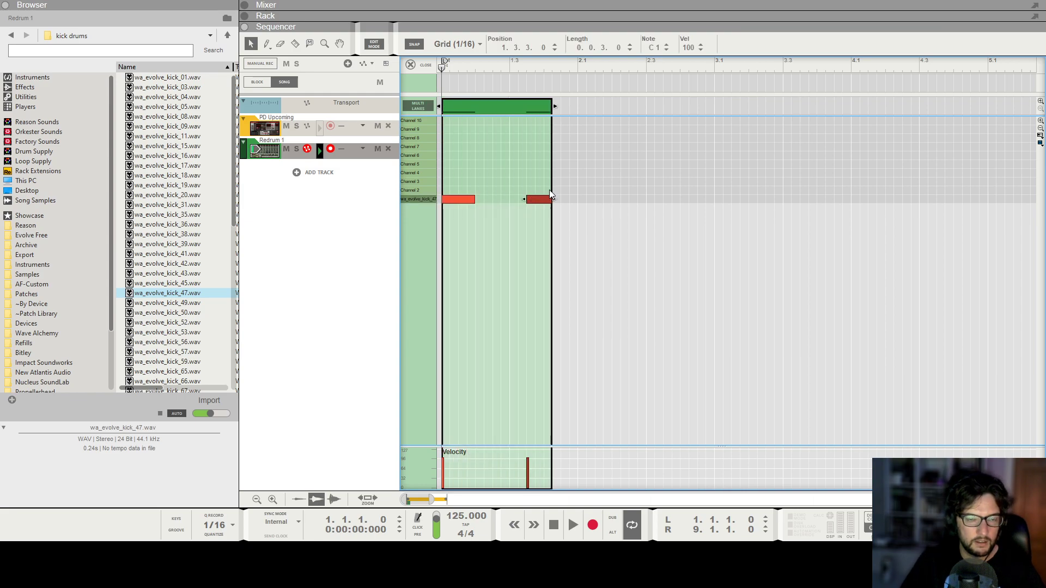
Duplicate the selected kick note directly after itself and play the clip from the start.
key(ctrl+c)
key(ctrl+v)
key(Home)
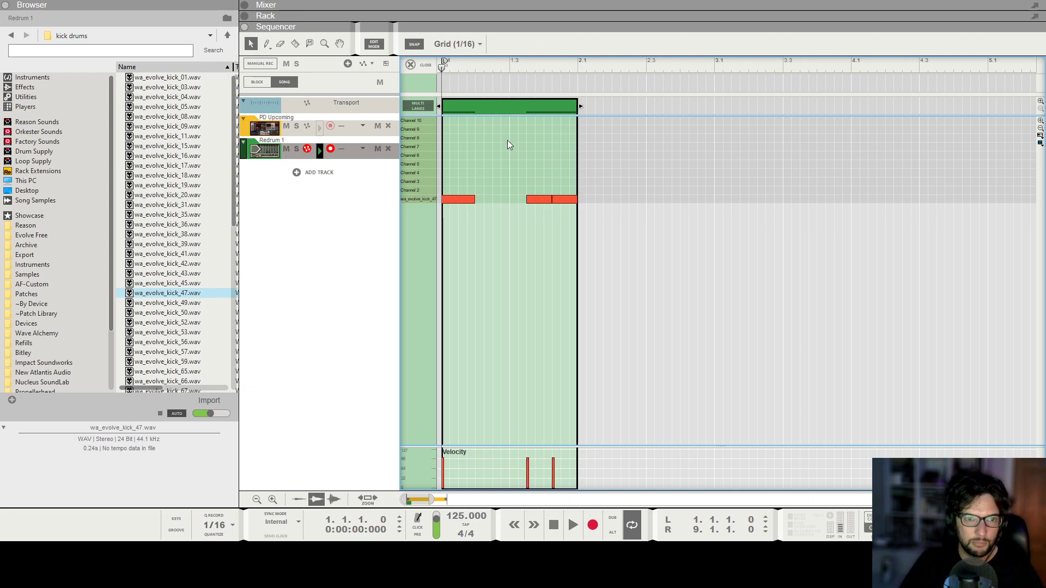
key(space)
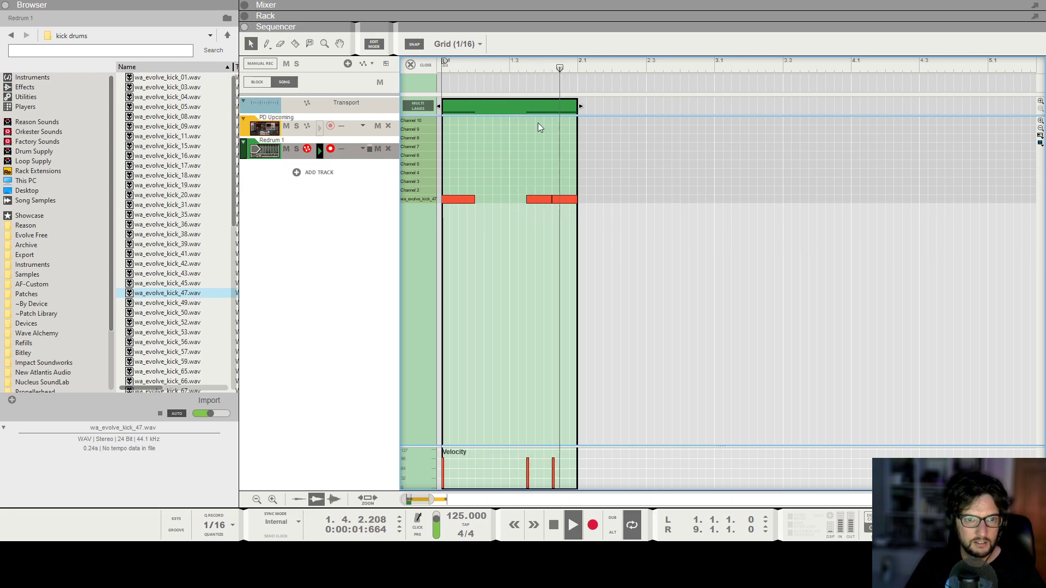
key(space)
Copy all kick notes into the second bar and play the two-bar drum part from the start.
key(ctrl+a)
key(ctrl+c)
key(ctrl+v)
key(Home)
key(space)
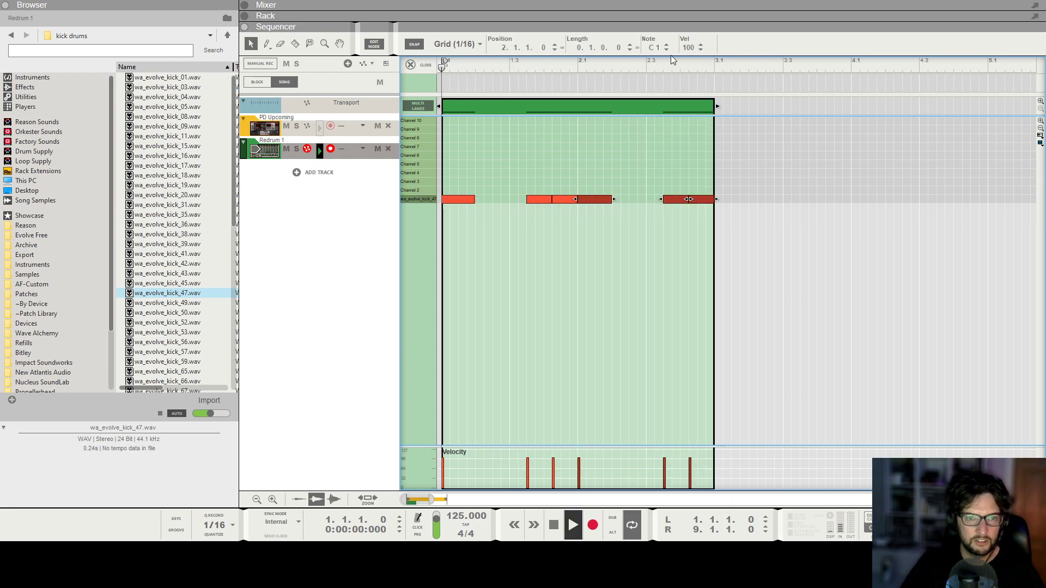
Close the note editor, duplicate the two-bar drum clip three times, and return to the song start.
click(412, 65)
key(ctrl+d)
key(ctrl+d)
key(ctrl+d)
key(Home)
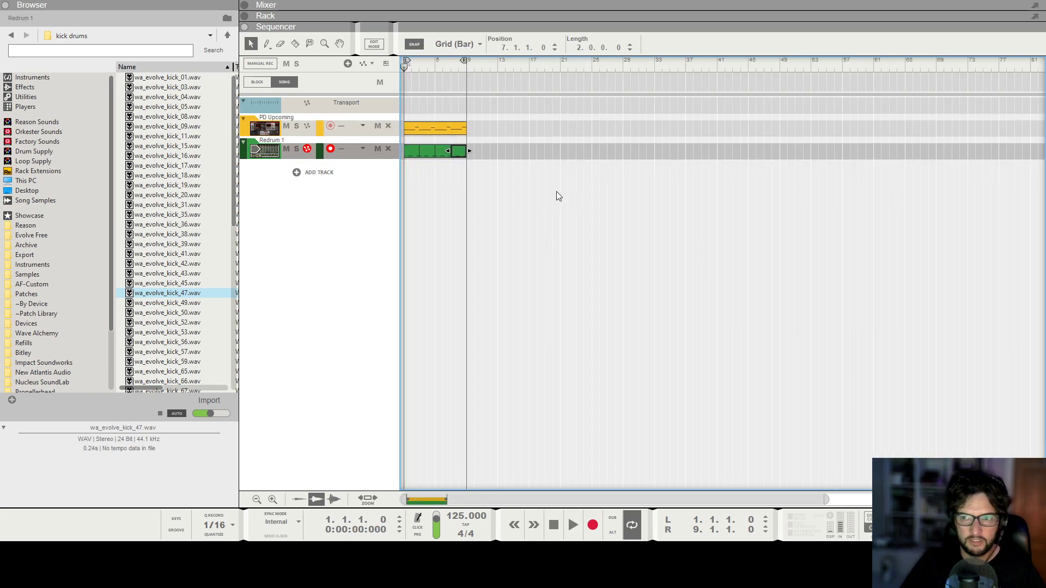
Audition clap samples and load wa_evolve_clap-snap_04.wav into Redrum drum channel 2.
click(571, 193)
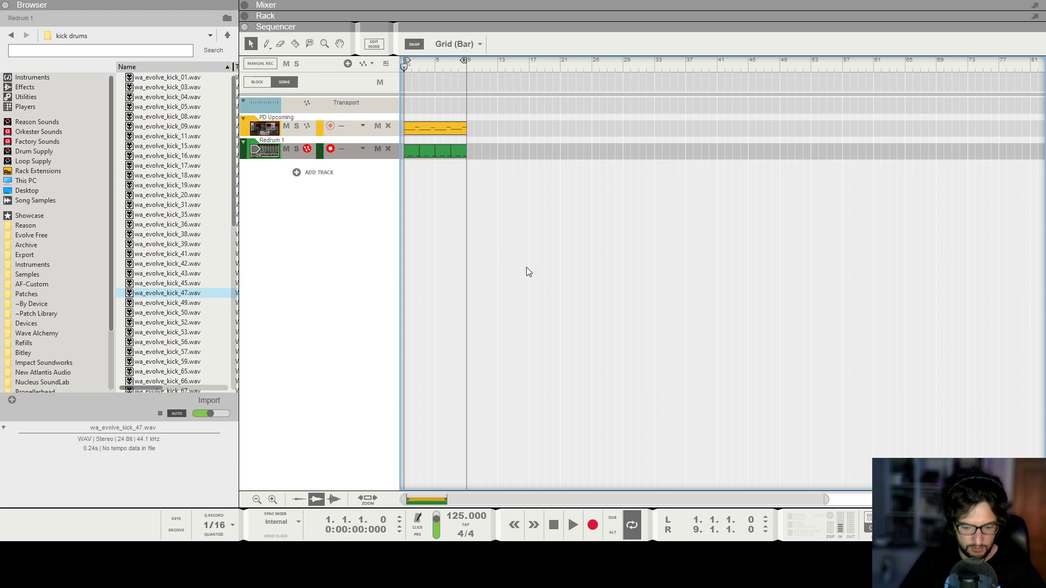
key(F6)
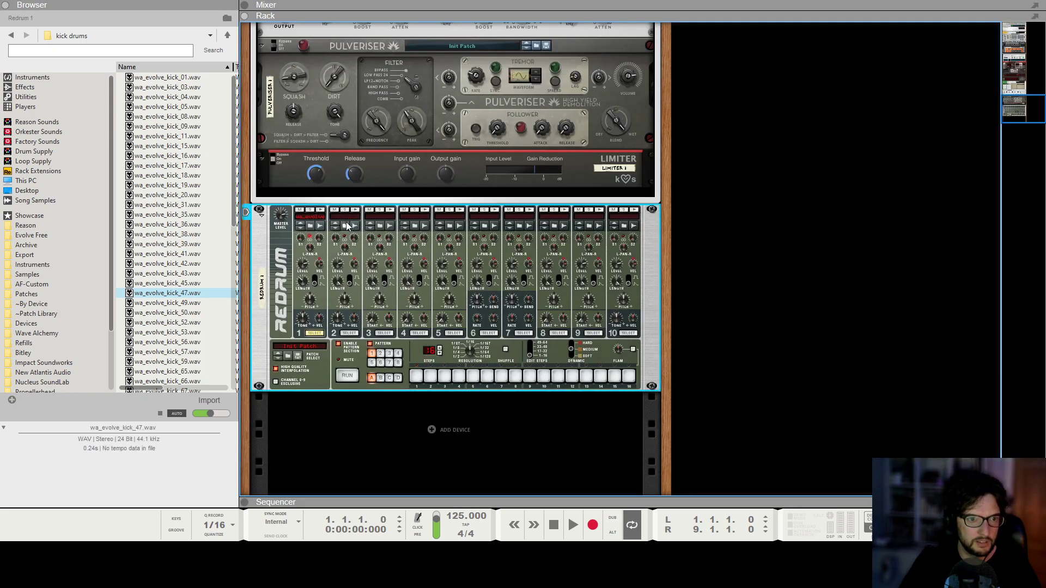
click(347, 226)
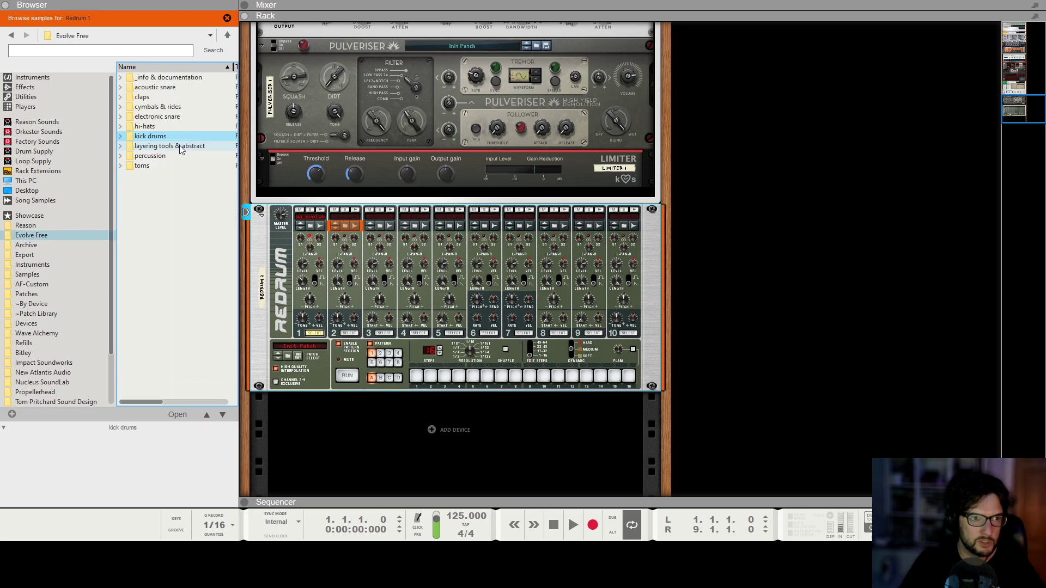
click(174, 98)
double_click(174, 99)
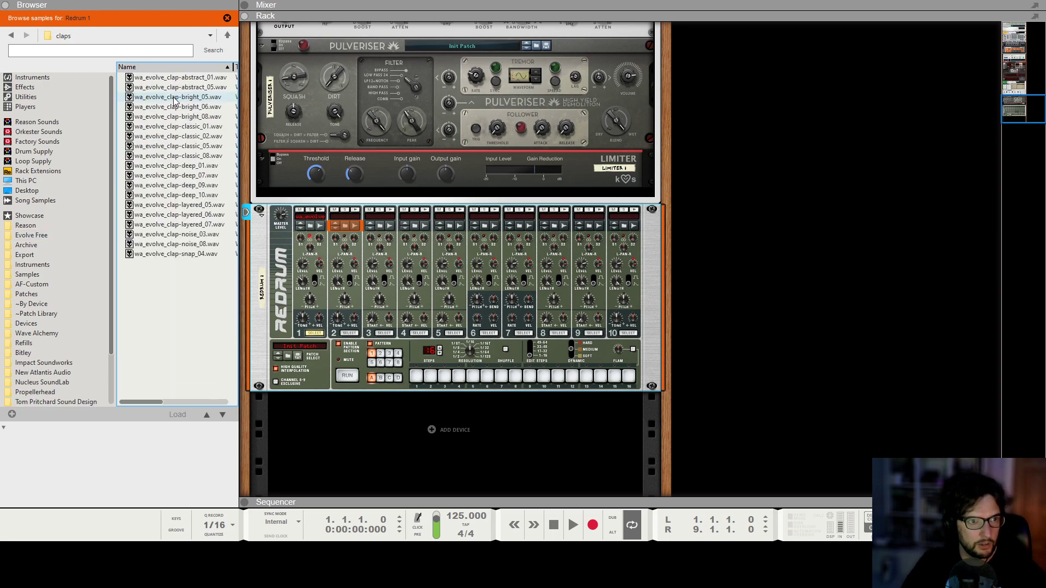
click(174, 99)
click(176, 117)
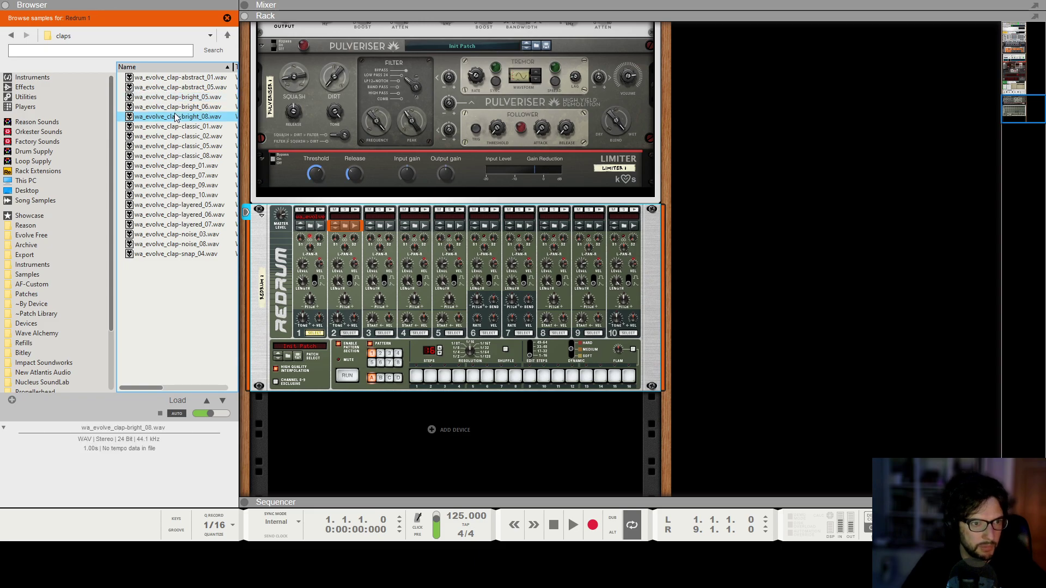
click(167, 127)
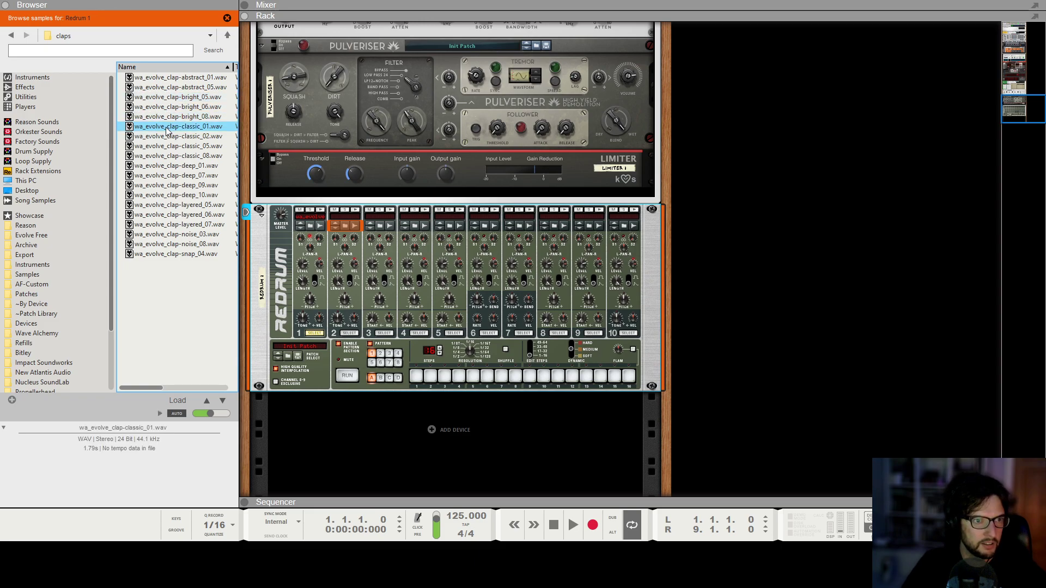
click(165, 156)
click(154, 175)
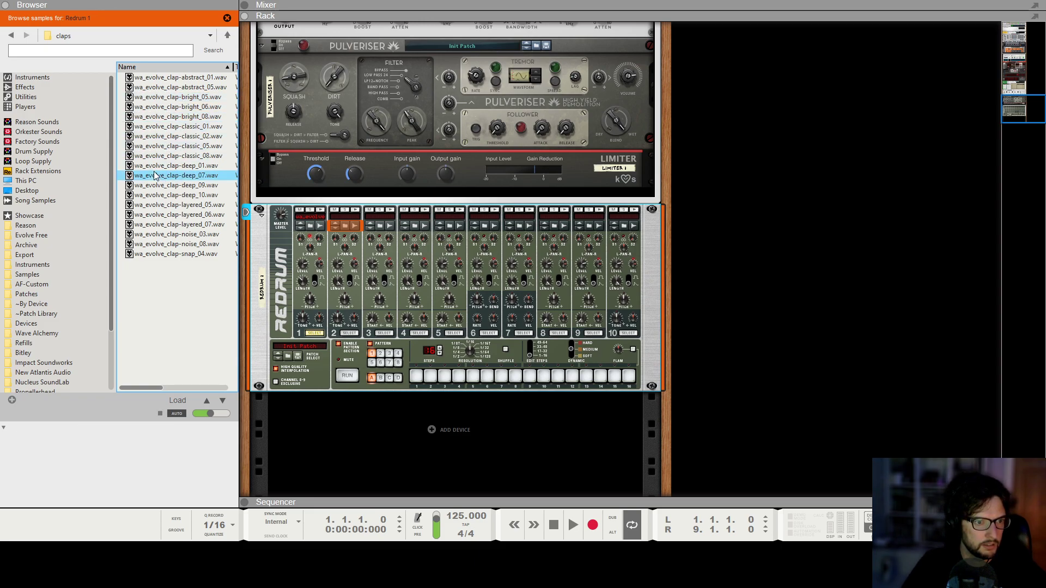
click(159, 254)
drag(149, 255, 351, 281)
Set Redrum drum 2's level to 88.
click(355, 211)
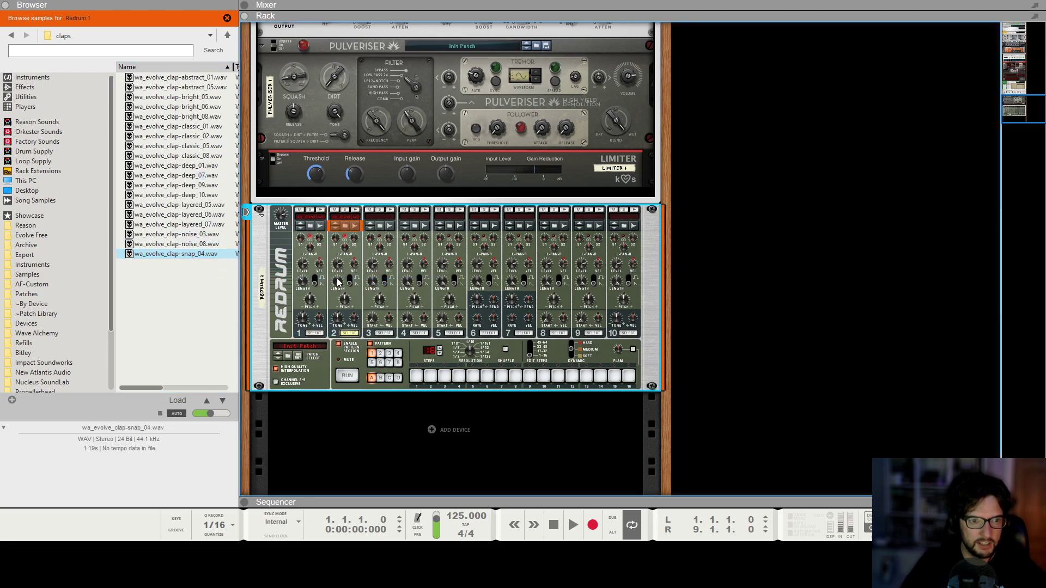
drag(339, 281, 343, 294)
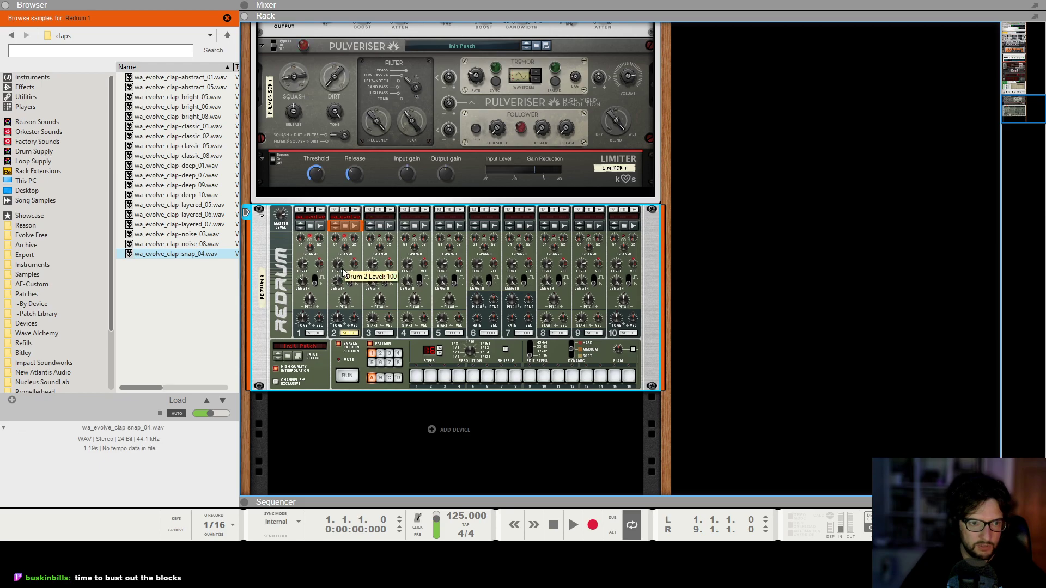
drag(342, 263, 347, 258)
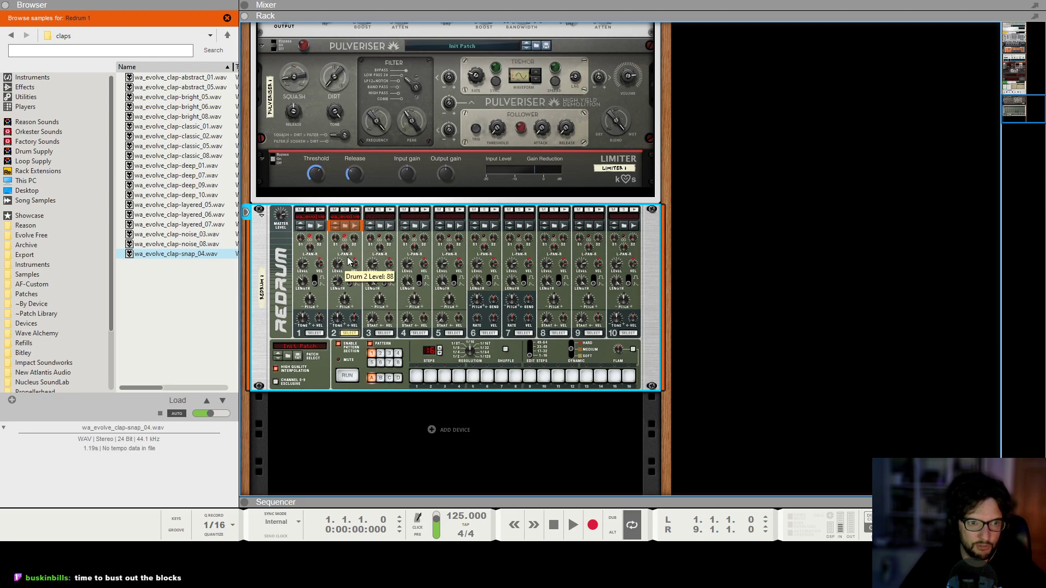
click(894, 236)
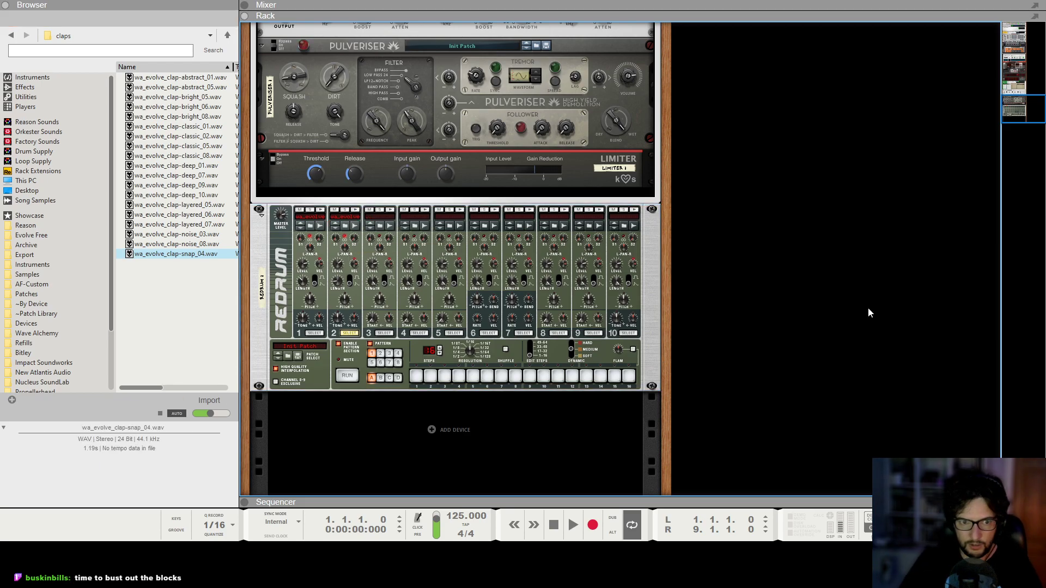
Switch the sequencer to Block mode and paste the pad and drum clips into the eight-bar Block 1.
key(F7)
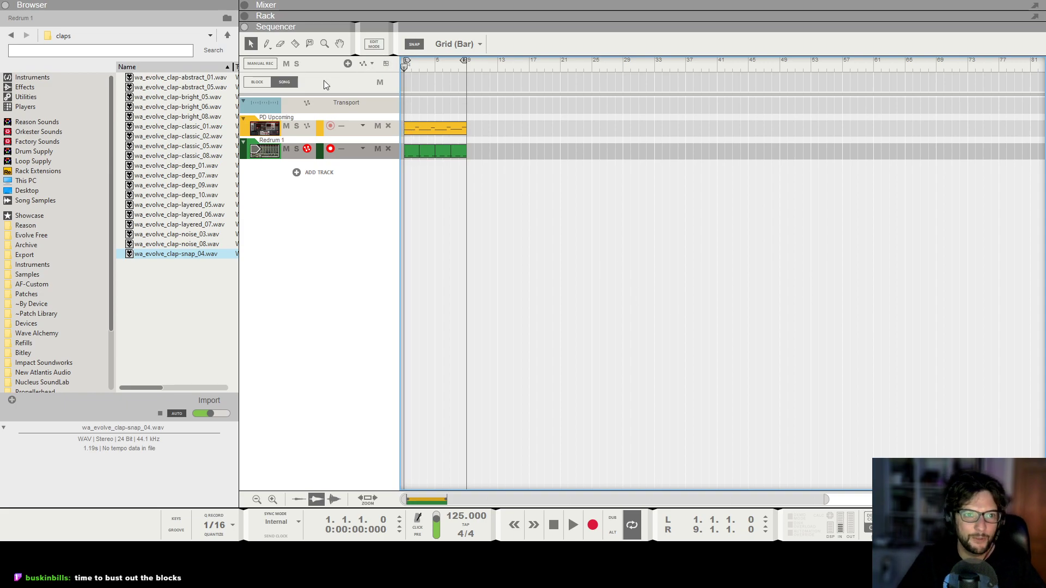
click(258, 81)
key(ctrl+v)
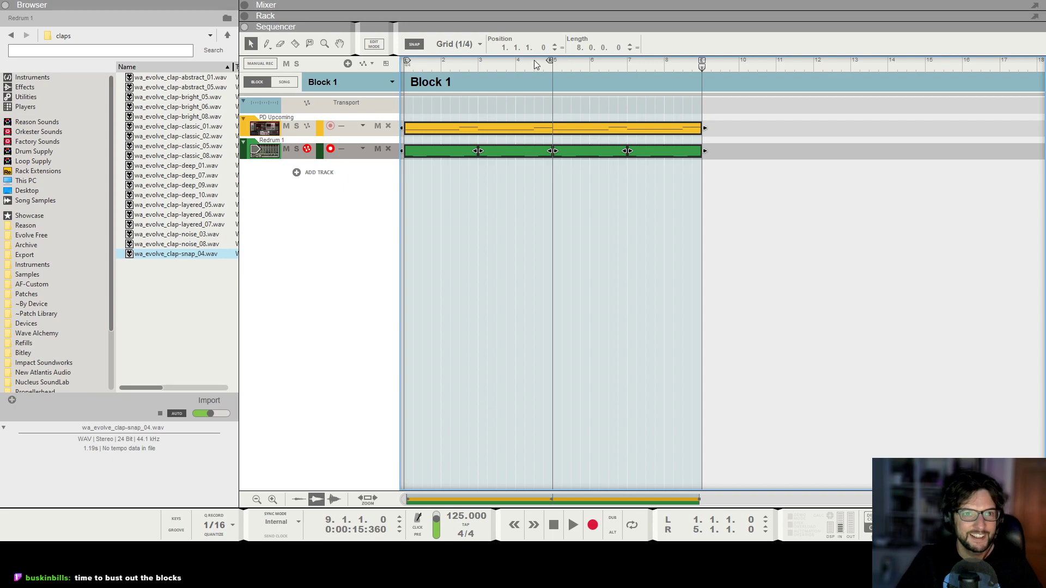
alt+click(702, 68)
drag(519, 69, 405, 69)
click(421, 204)
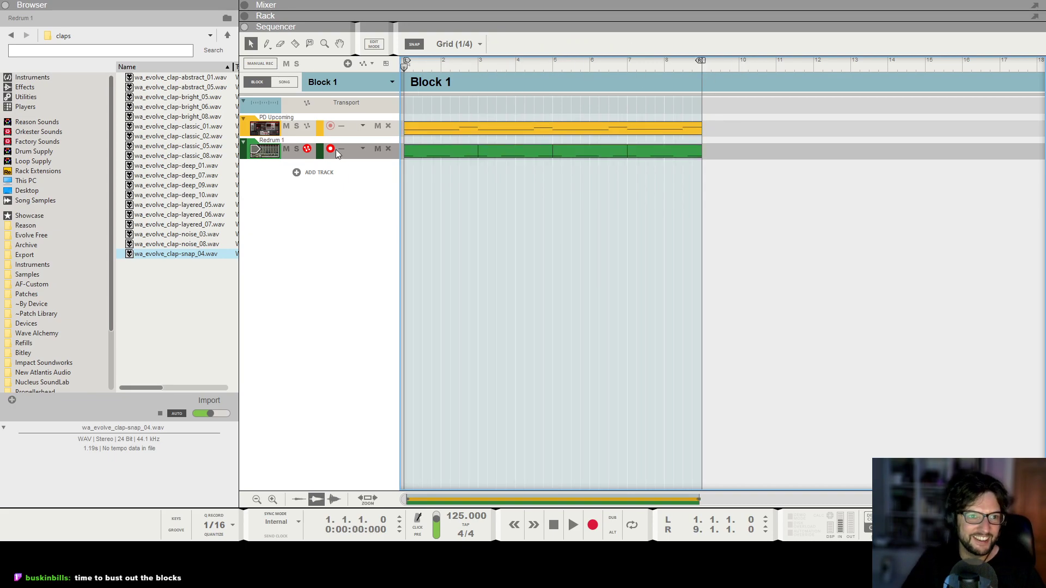
Add a second note lane to the Redrum track, draw a clip in it and open it for editing.
right_click(324, 136)
click(358, 346)
drag(404, 156, 478, 155)
double_click(450, 156)
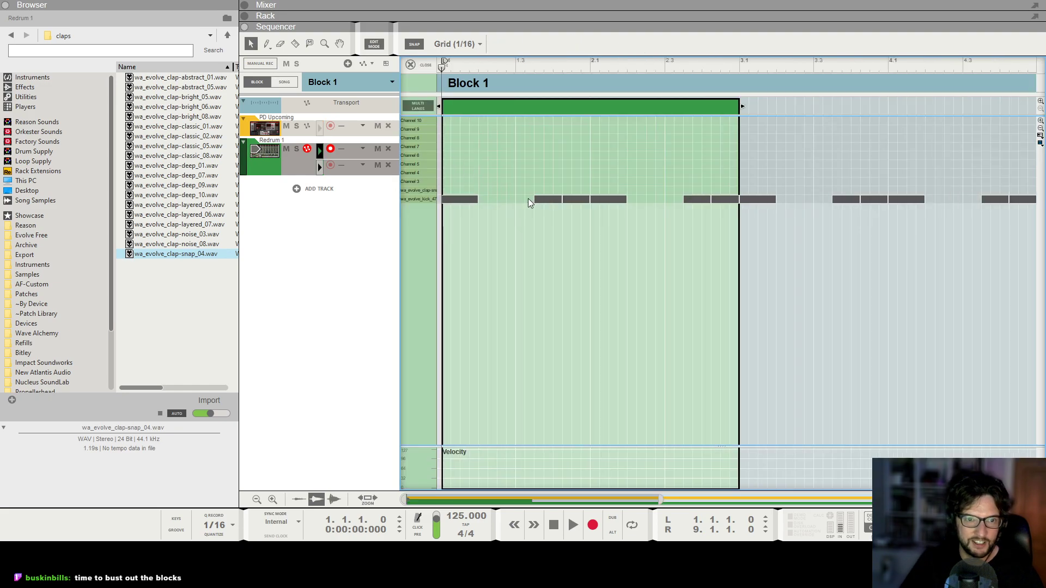
Draw a two-beat clap note starting on beat 2 in the clap lane, duplicate it three times, and close the editor.
drag(490, 190, 588, 185)
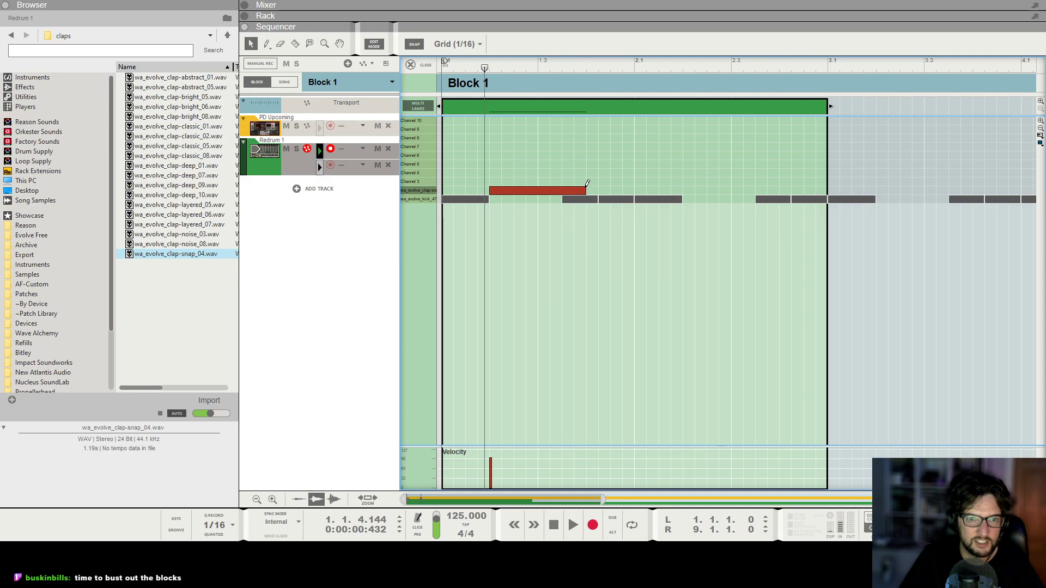
key(ctrl+d)
key(ctrl+d)
key(ctrl+d)
click(427, 66)
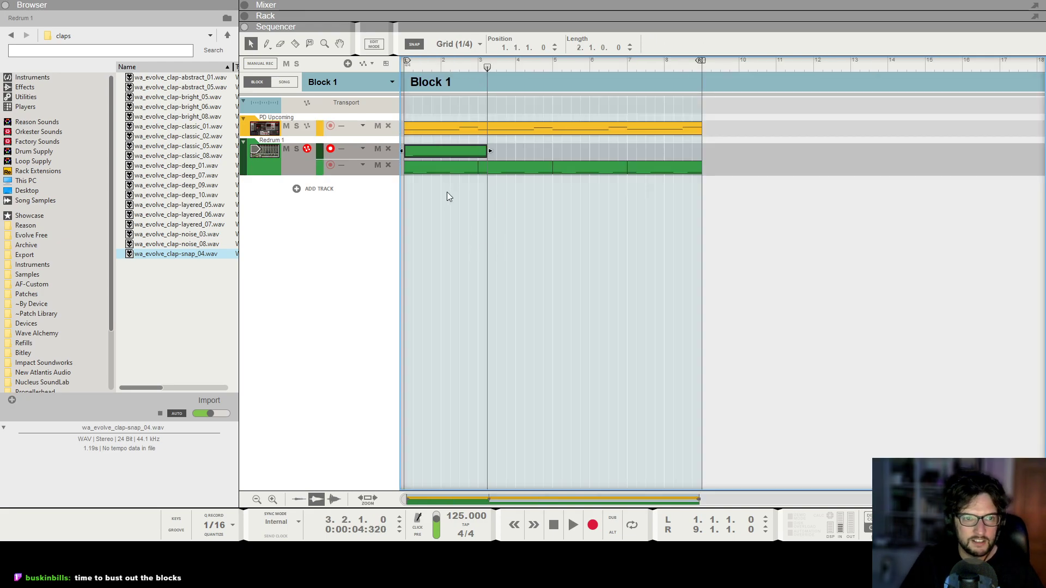
Trim the clap clip to two bars and duplicate it three times to fill the eight-bar block.
drag(489, 153, 466, 154)
key(ctrl+d)
key(ctrl+d)
key(ctrl+d)
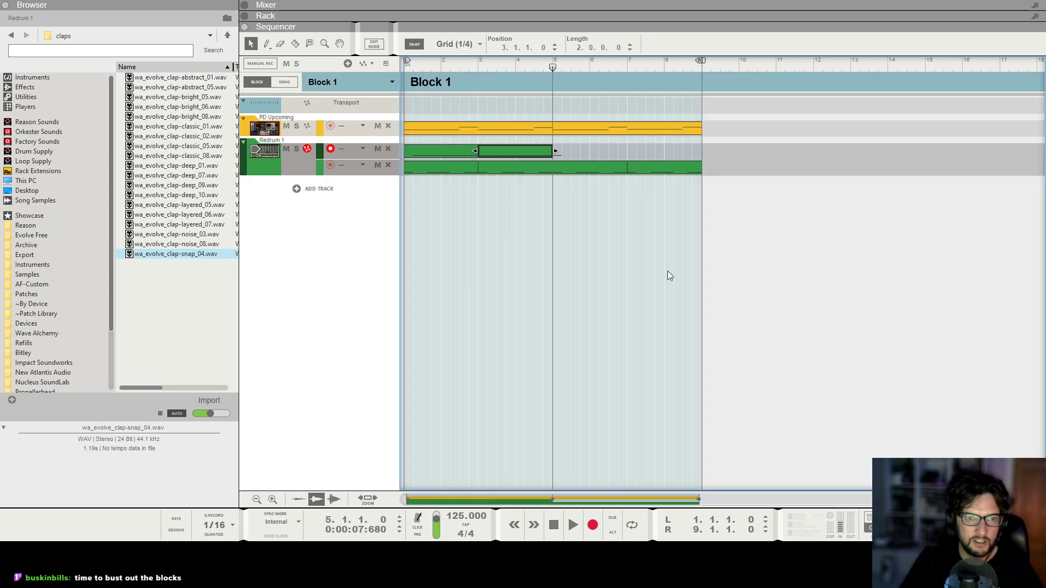
Play the block, lower Redrum drum 2's level to 82 while listening, and stop playback.
key(space)
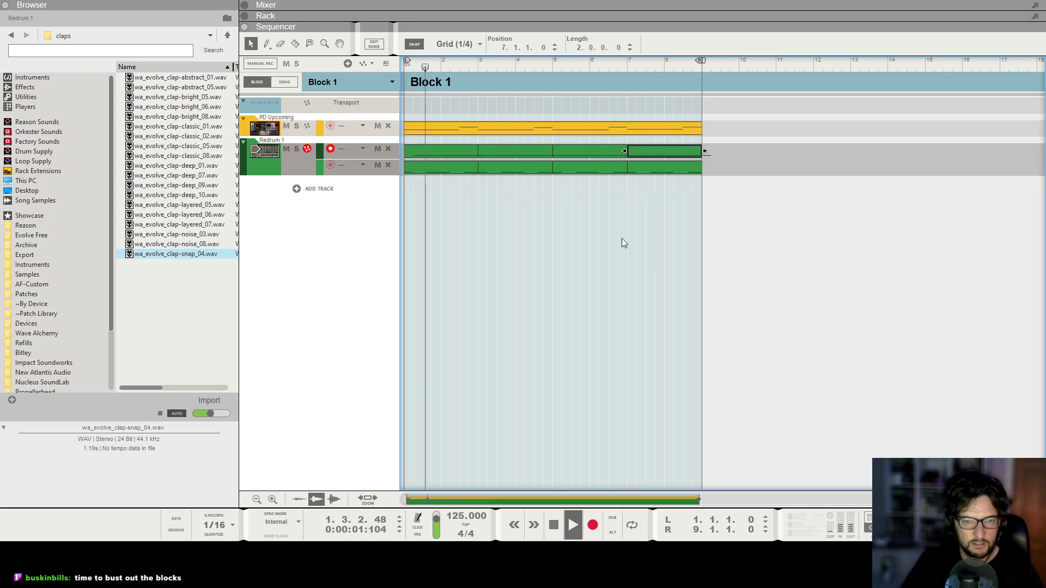
key(F6)
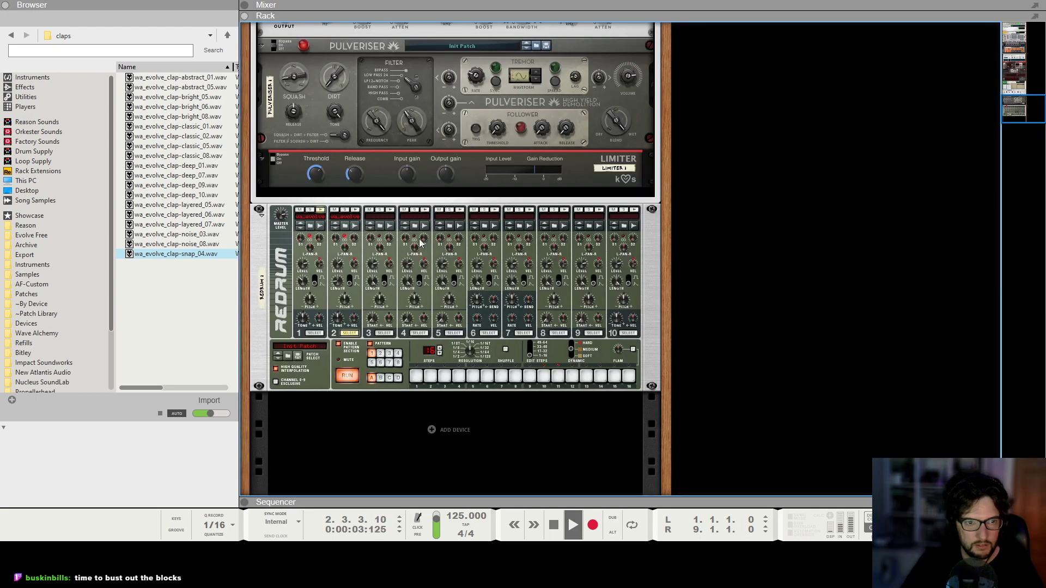
mouse_move(338, 263)
mouse_down()
mouse_move(350, 268)
mouse_move(342, 272)
mouse_up()
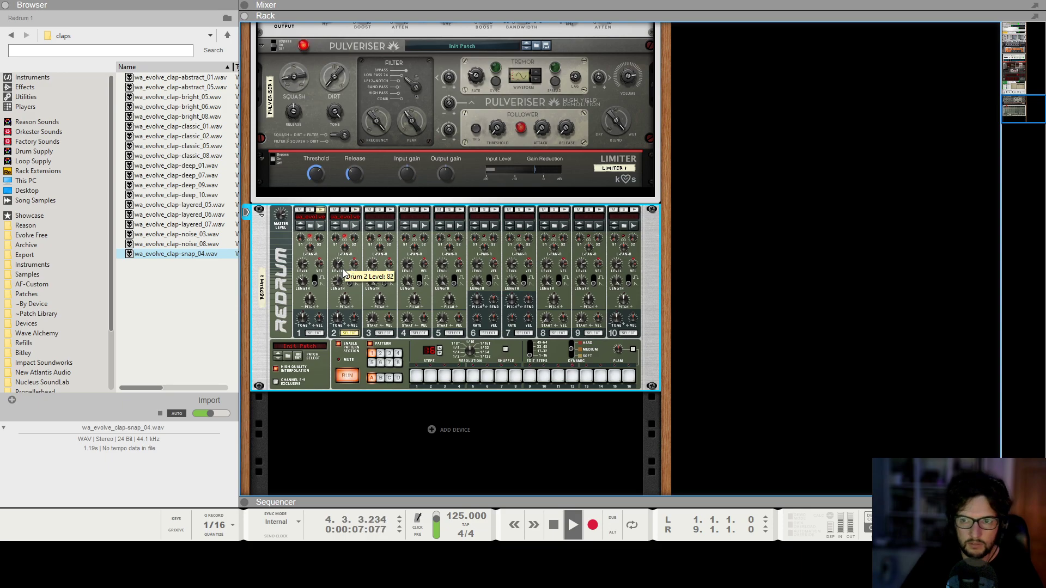
scroll(681, 381, up, 2)
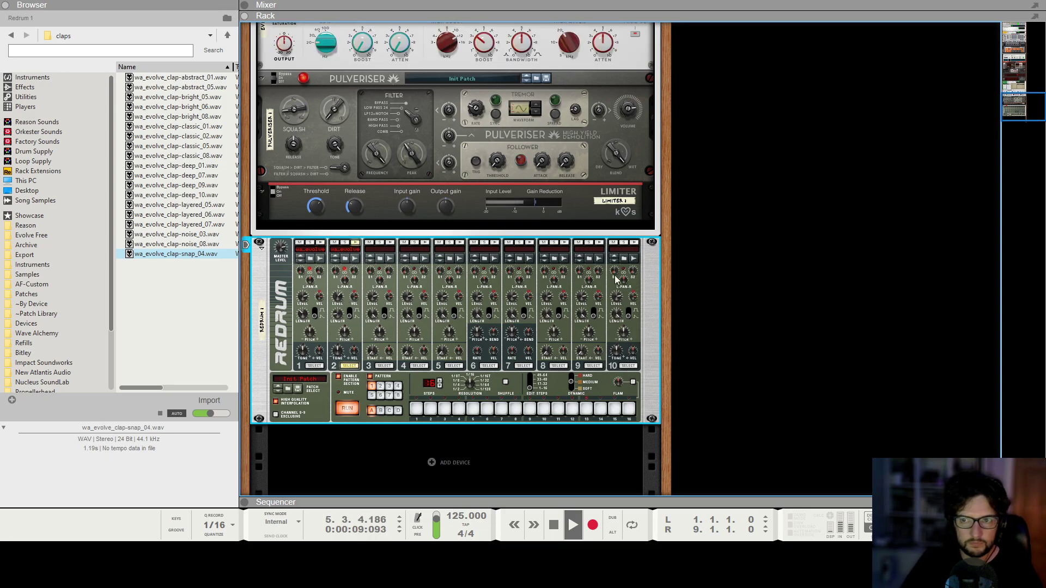
key(space)
Audition hi-hat samples and load wa_evolve_cl-hat_42.wav into Redrum drum channel 3.
click(379, 259)
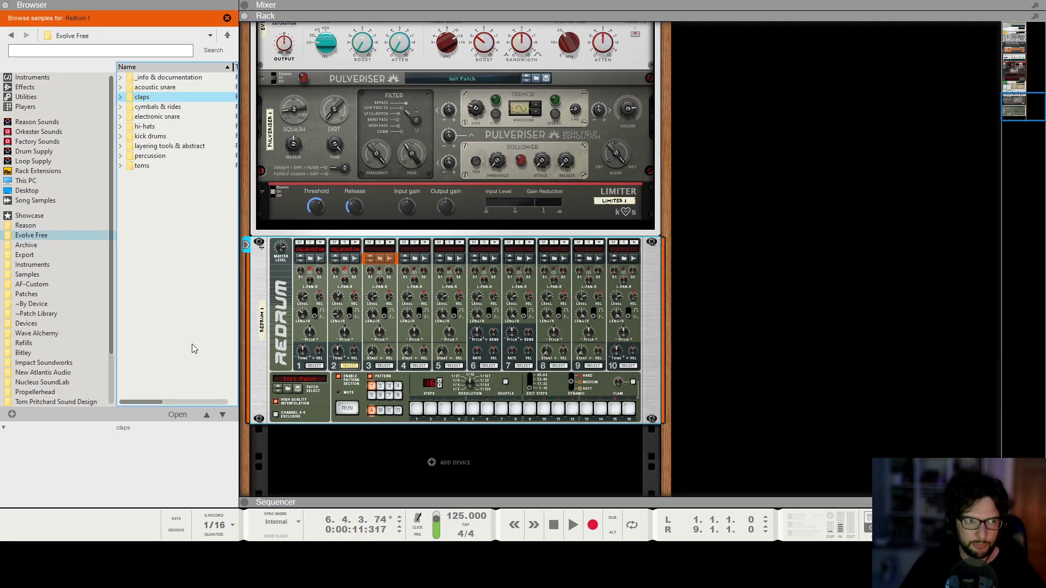
click(158, 126)
double_click(158, 127)
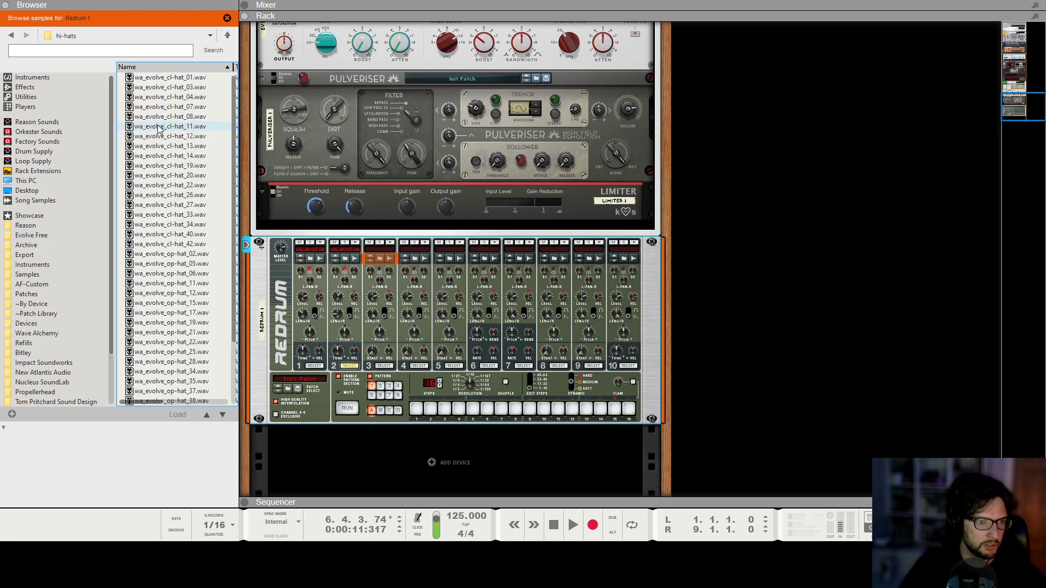
click(158, 127)
click(149, 166)
click(150, 205)
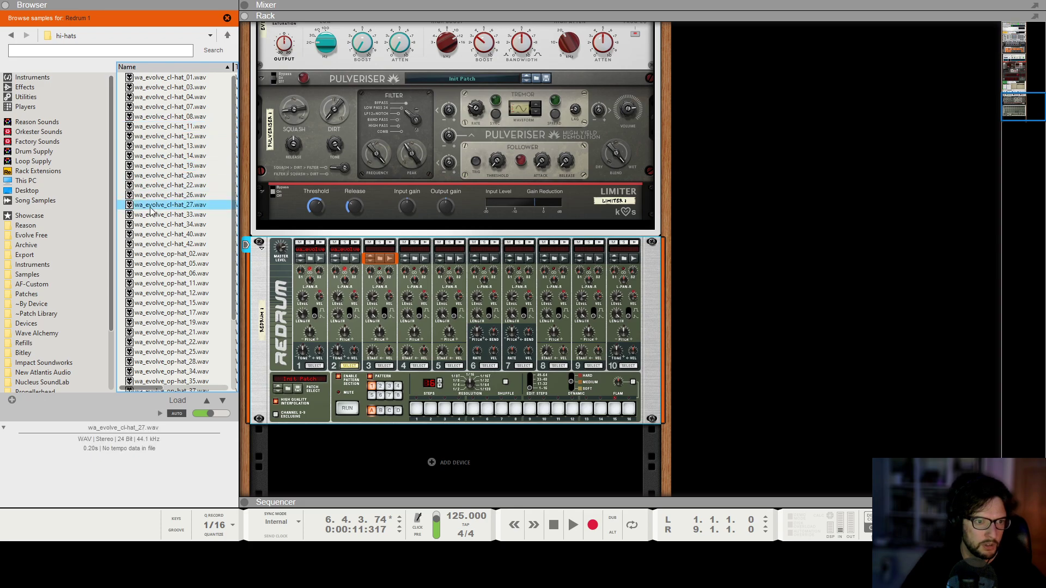
click(151, 224)
click(151, 235)
click(152, 244)
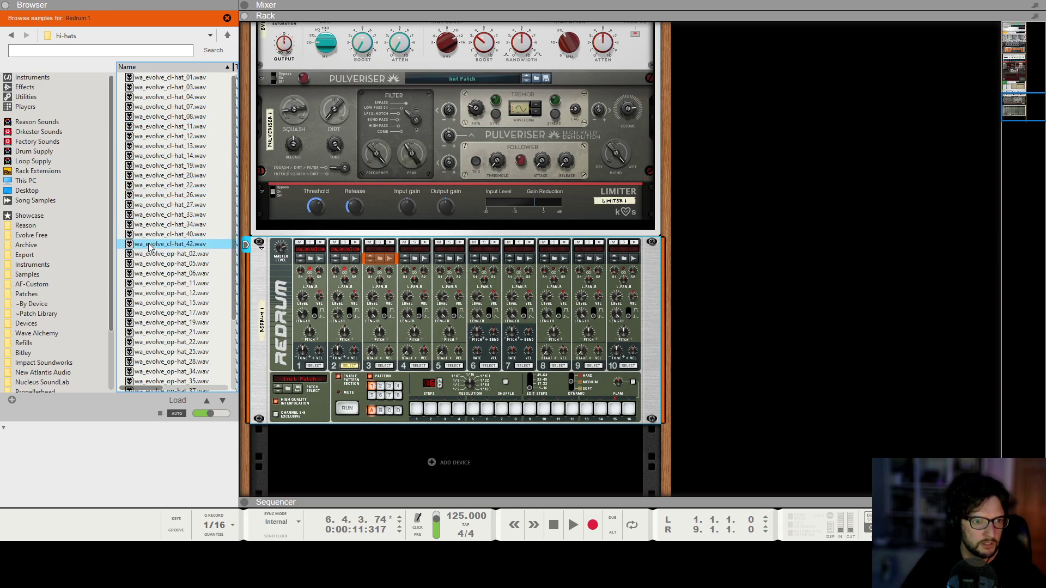
drag(151, 244, 380, 317)
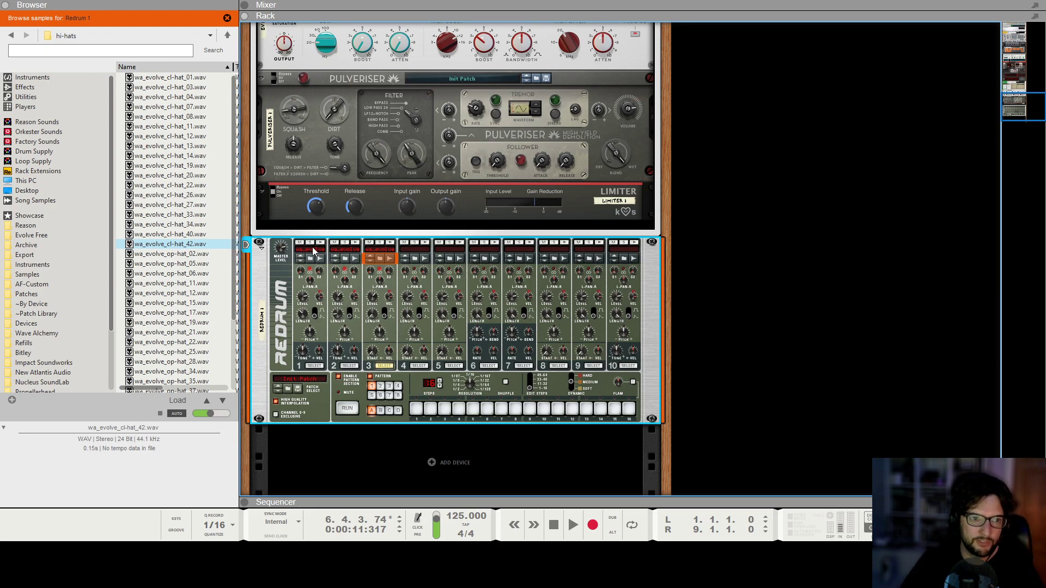
Create a Beat Map player on the Redrum device.
right_click(271, 289)
mouse_move(329, 148)
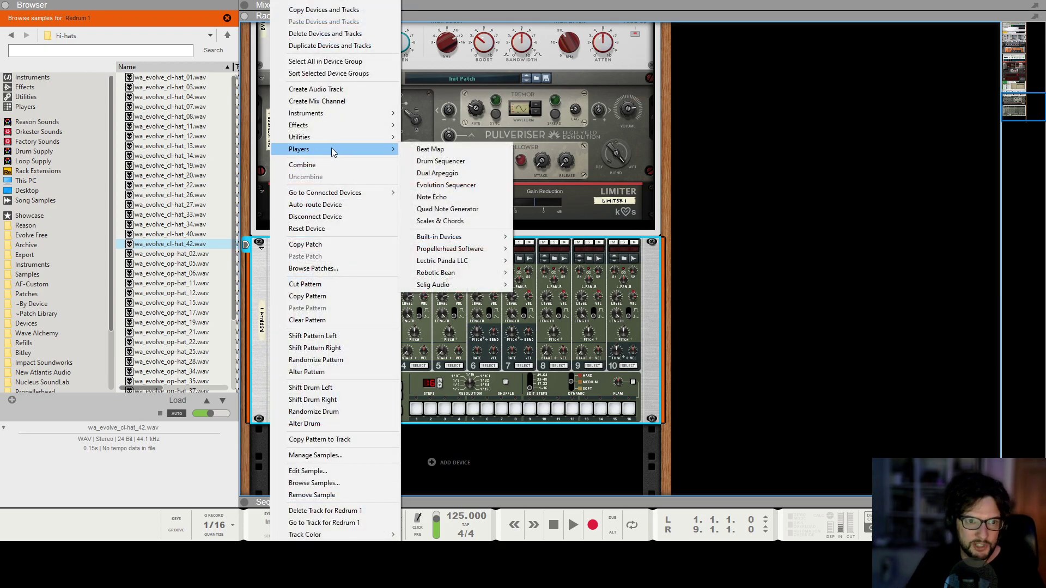
click(452, 149)
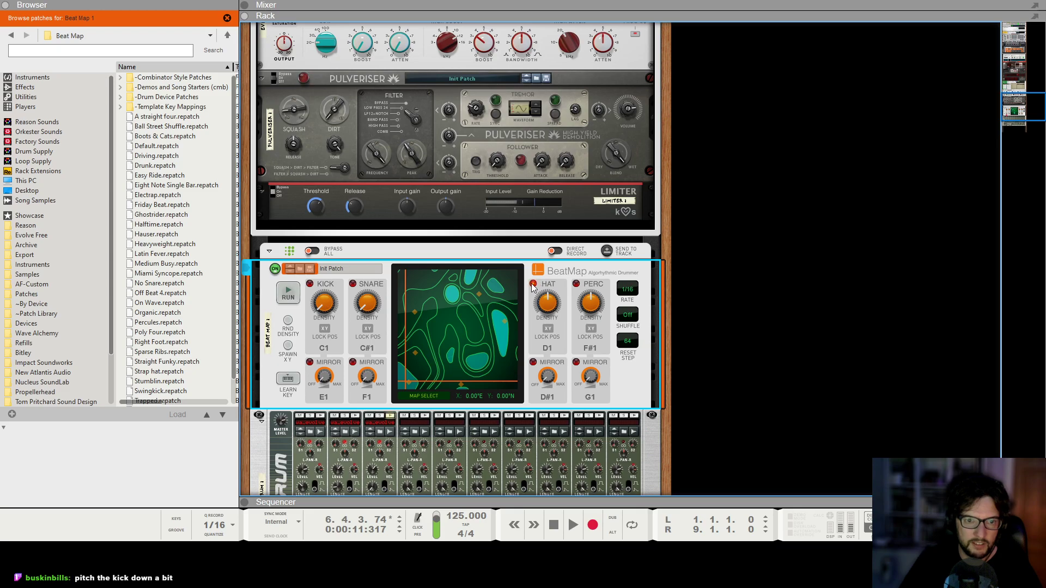
Choose the Lava map in Beat Map's map selector.
scroll(420, 308, down, 3)
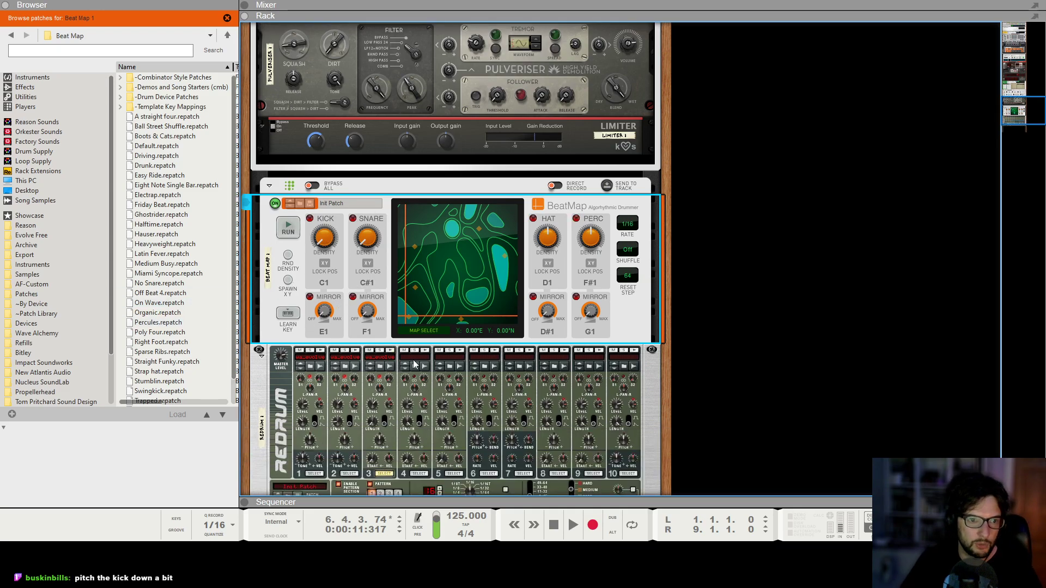
click(431, 333)
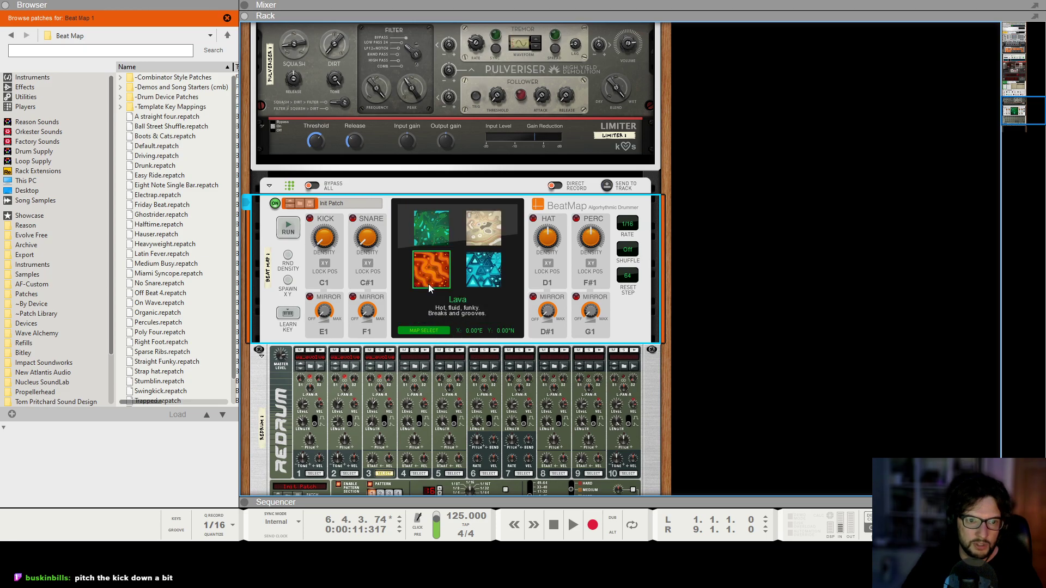
click(433, 333)
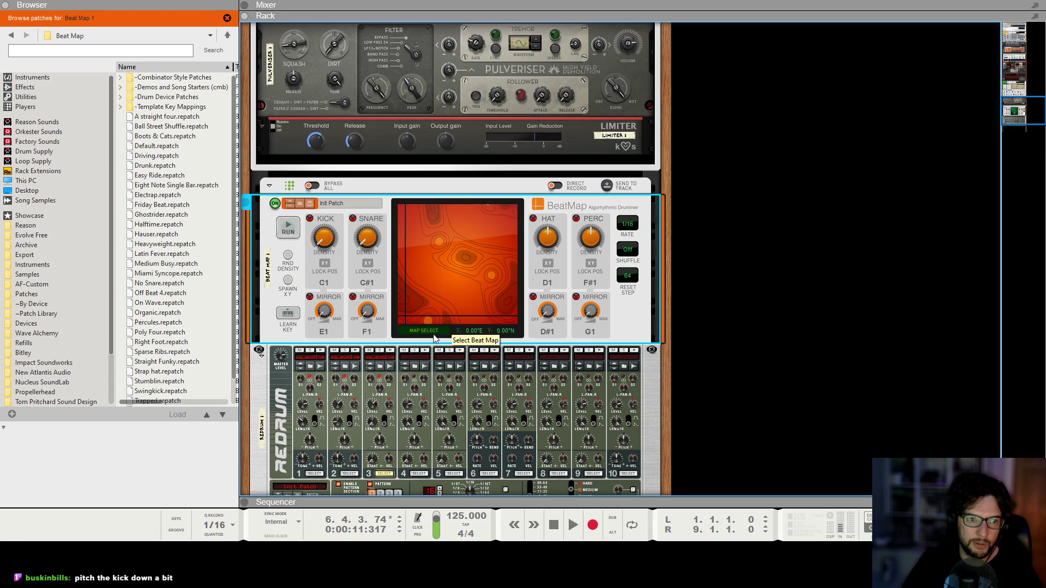
Spawn a random X/Y position on the Beat Map and play the song with the player running.
click(288, 280)
click(838, 266)
key(shift+Return)
key(space)
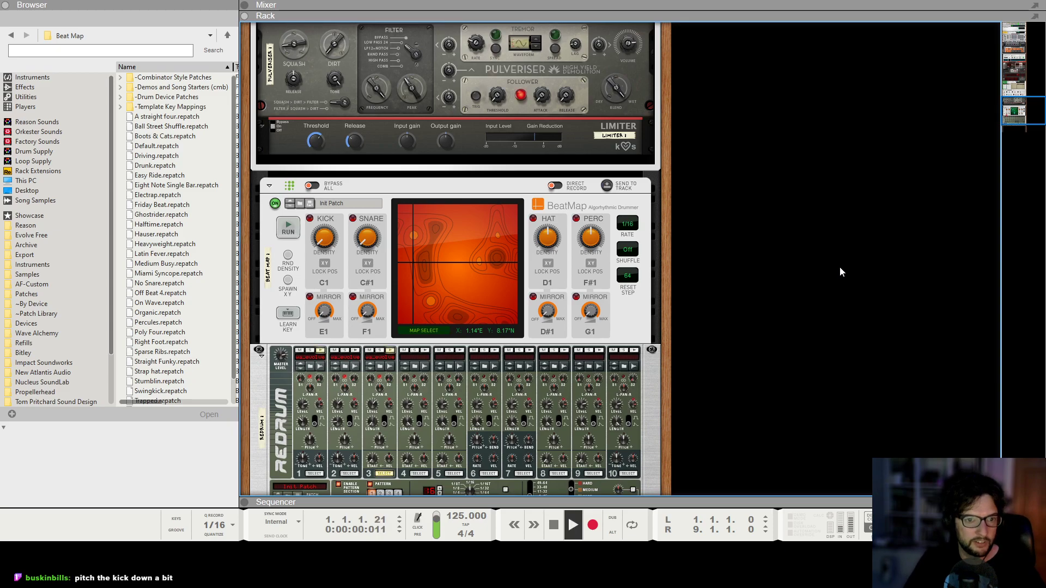
click(547, 238)
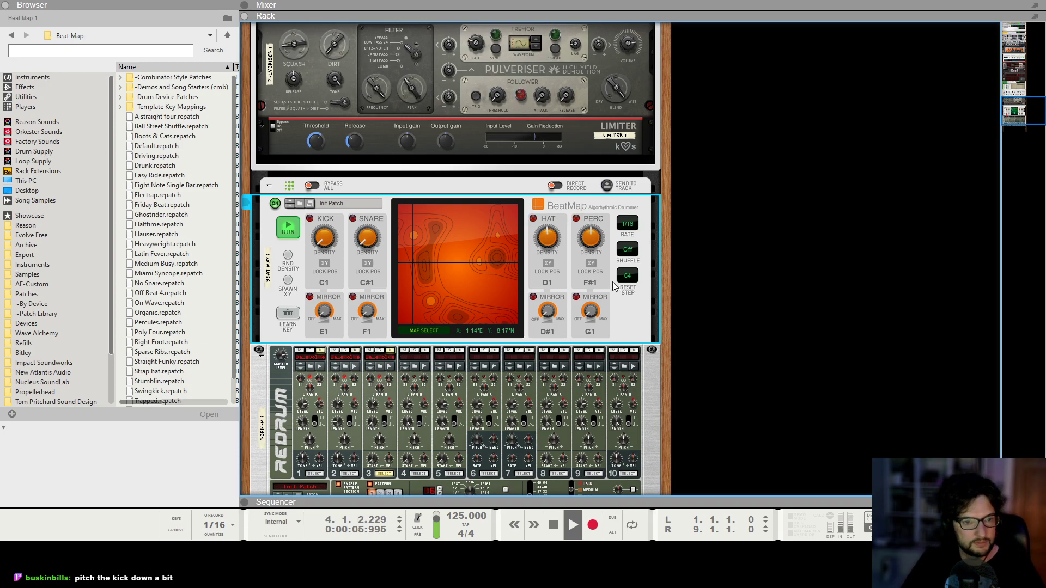
Stop playback and browse the Evolve Free sample folders for a new sample on Redrum drum channel 4.
key(space)
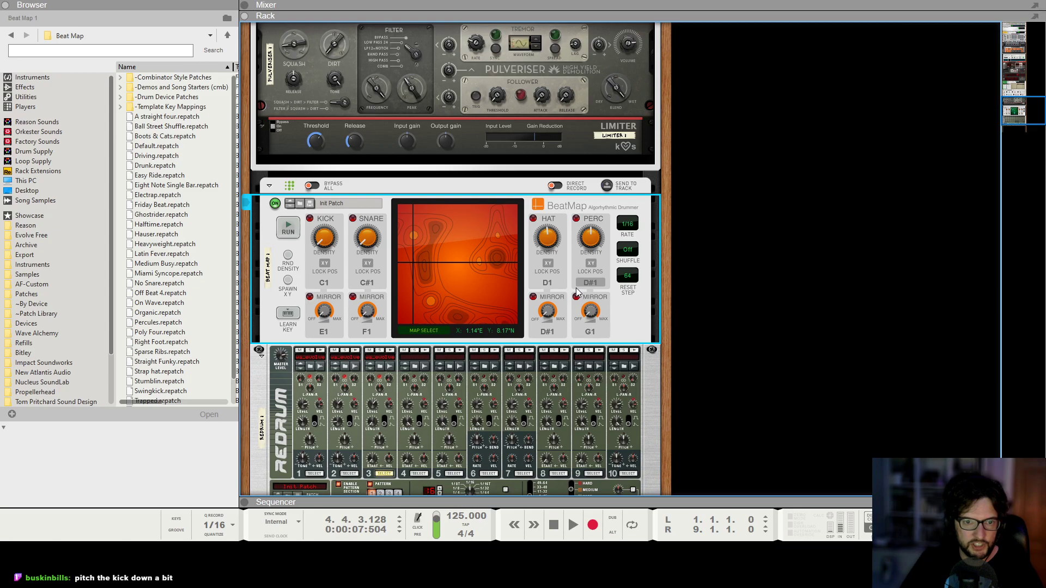
scroll(431, 361, down, 2)
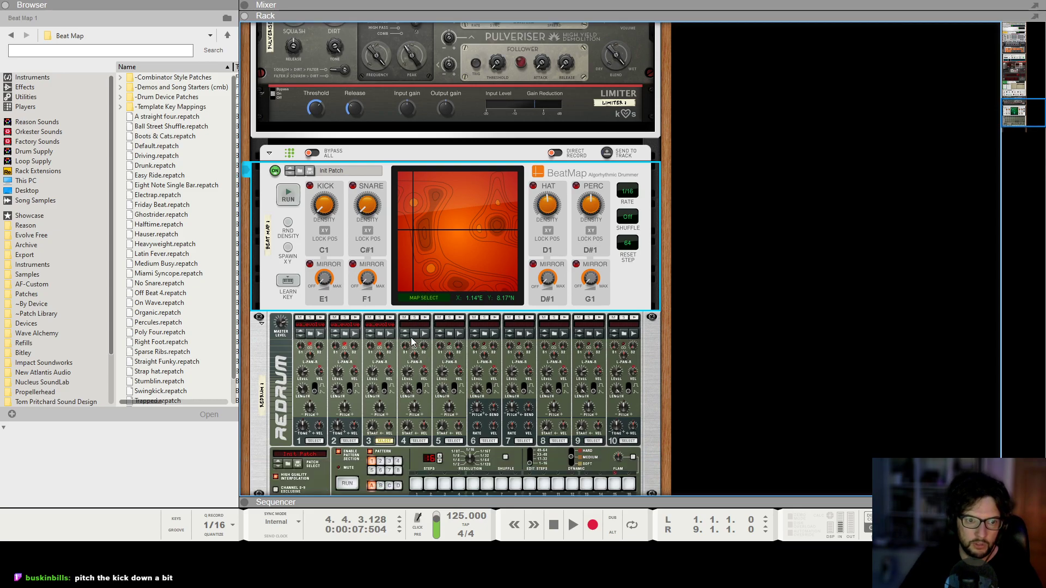
click(415, 335)
click(182, 215)
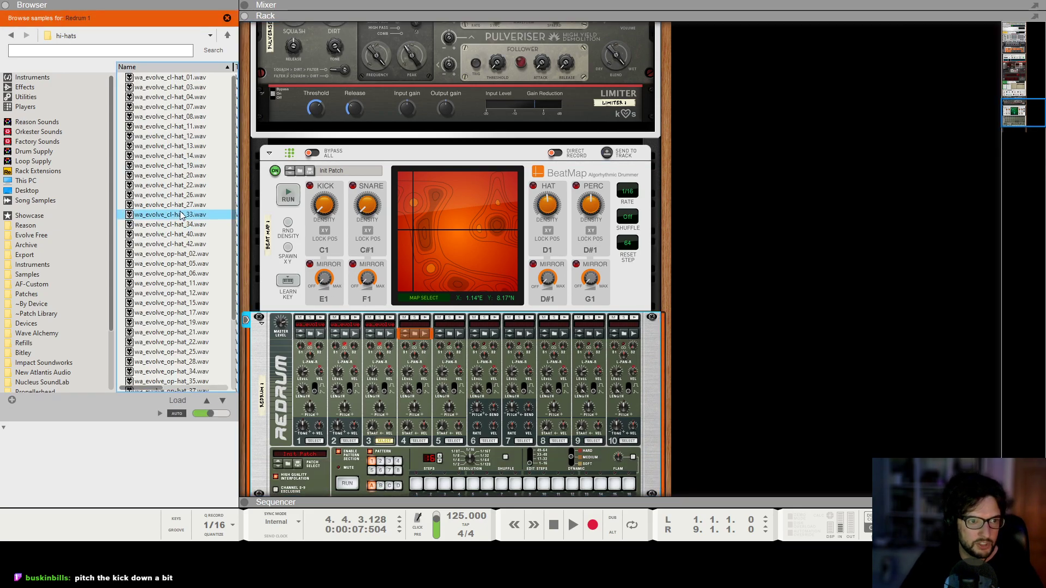
key(BackSpace)
click(160, 192)
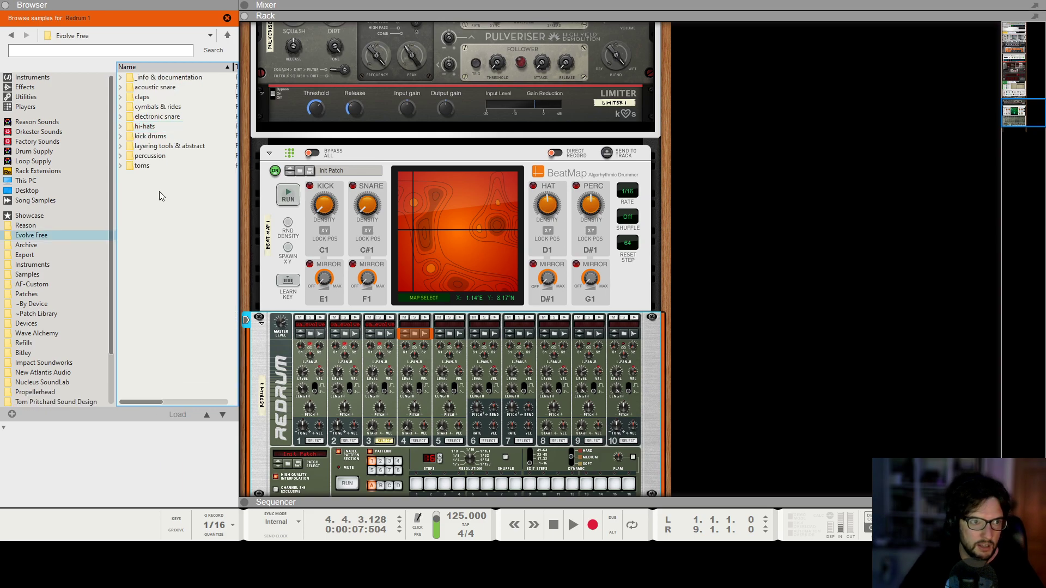
click(193, 145)
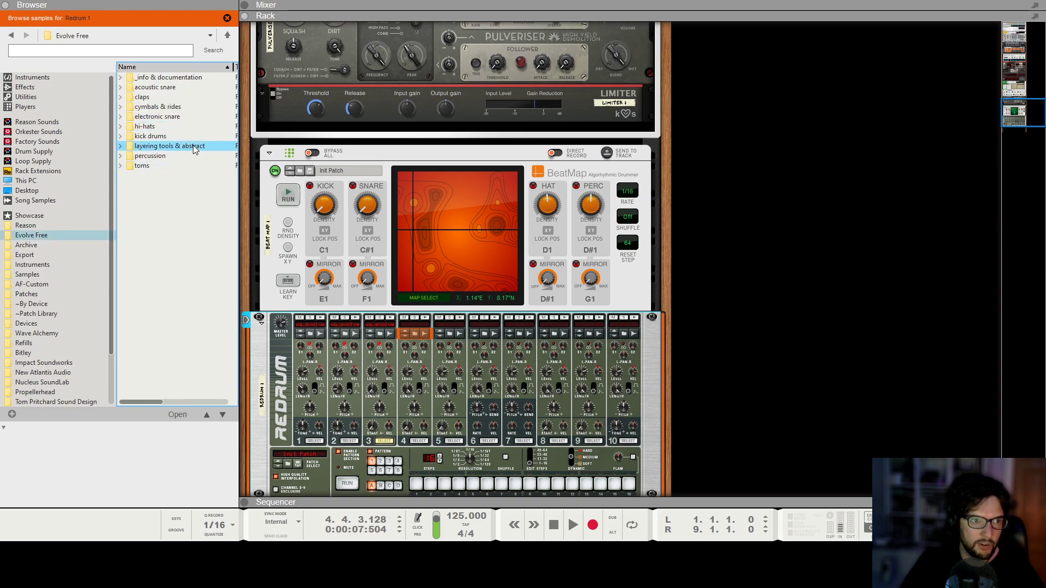
key(Return)
click(177, 117)
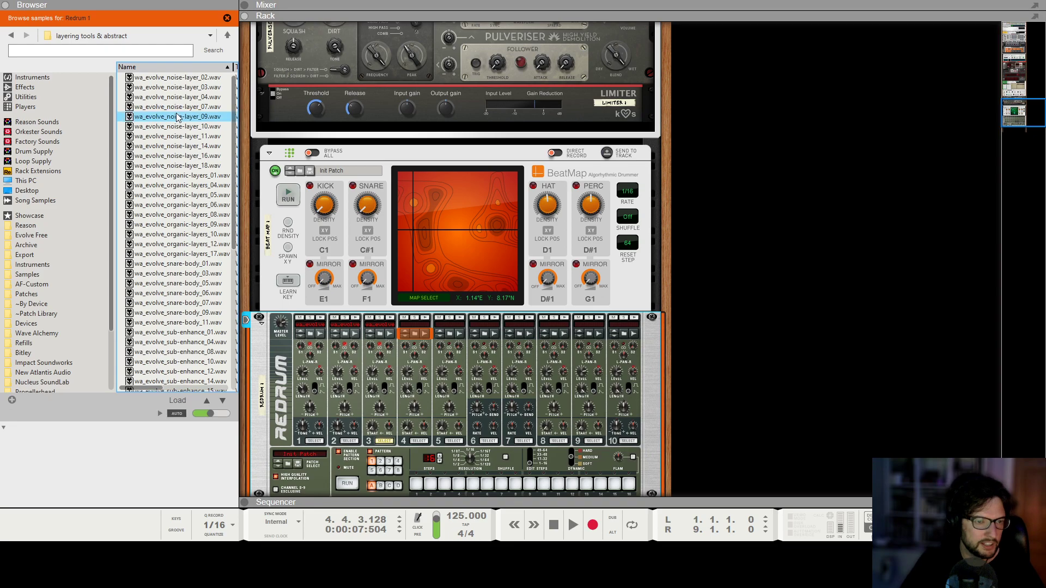
key(BackSpace)
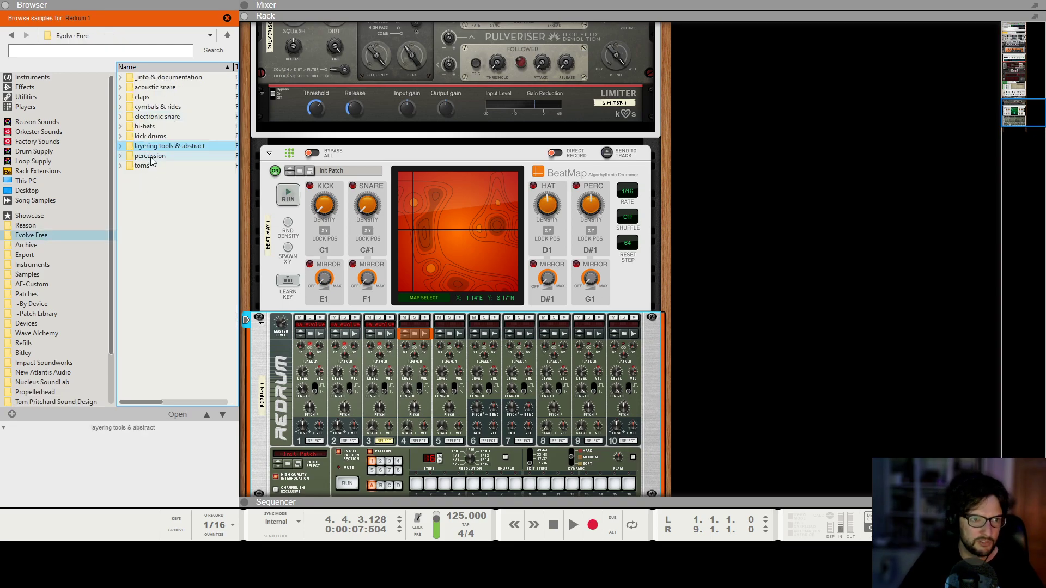
Audition percussion samples and load wa_evolve_ac-perc_17.wav into Redrum drum channel 4.
click(151, 157)
key(Return)
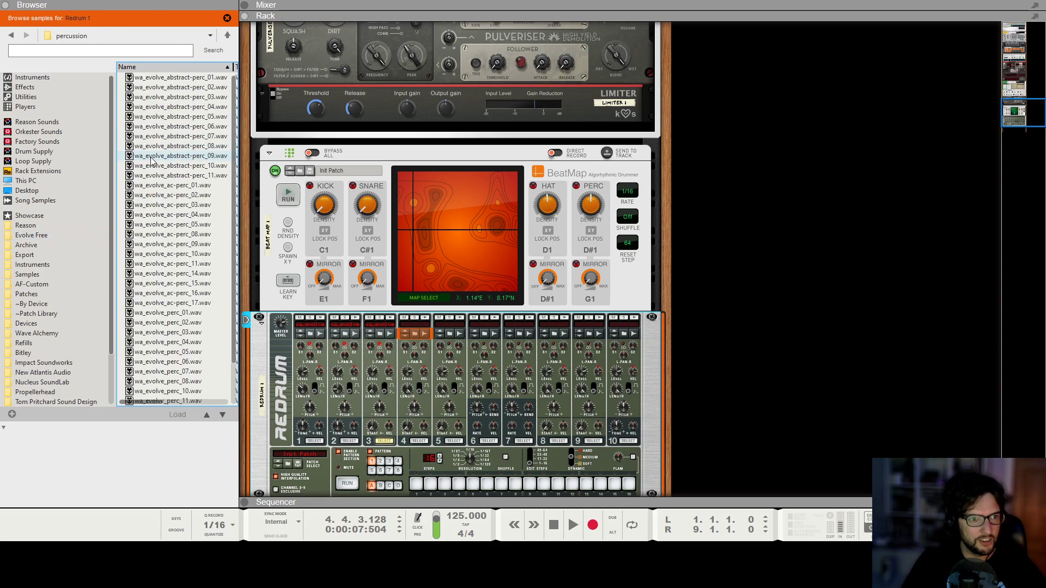
click(151, 158)
click(157, 236)
click(157, 255)
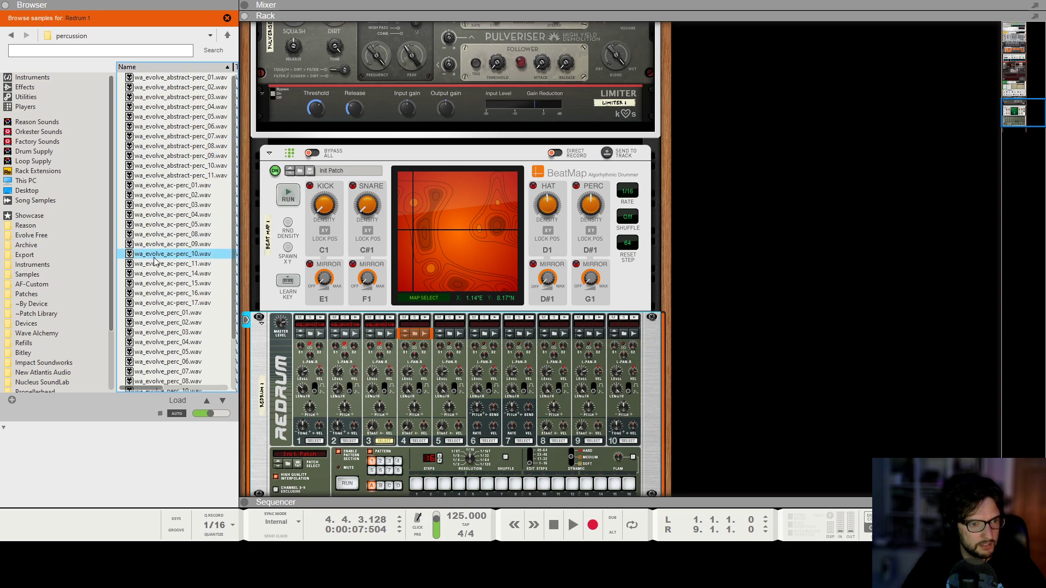
click(158, 283)
click(158, 302)
drag(166, 307, 412, 396)
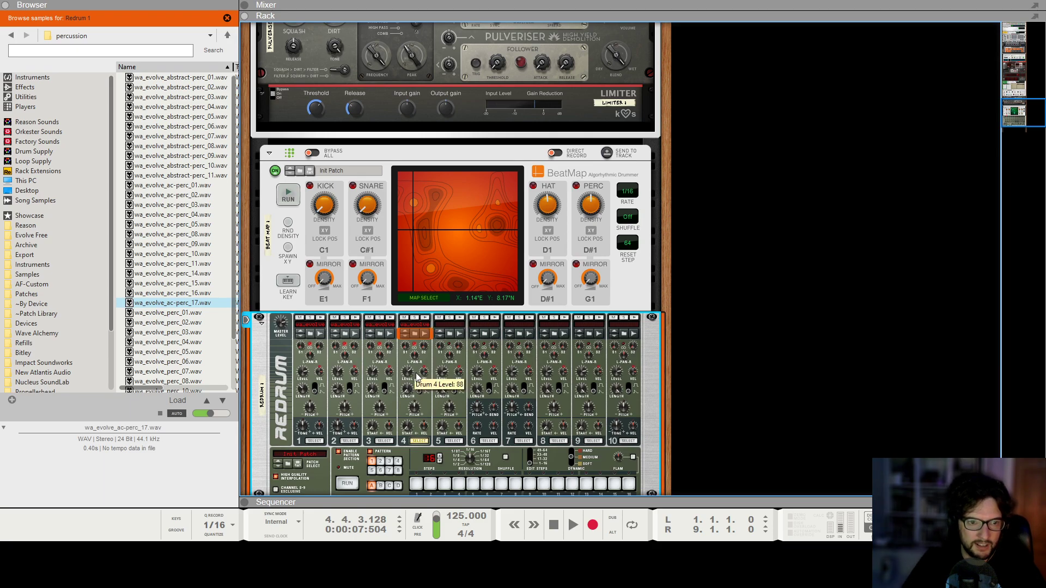
Play the song with Beat Map running to hear the new percussion sample.
click(788, 373)
key(space)
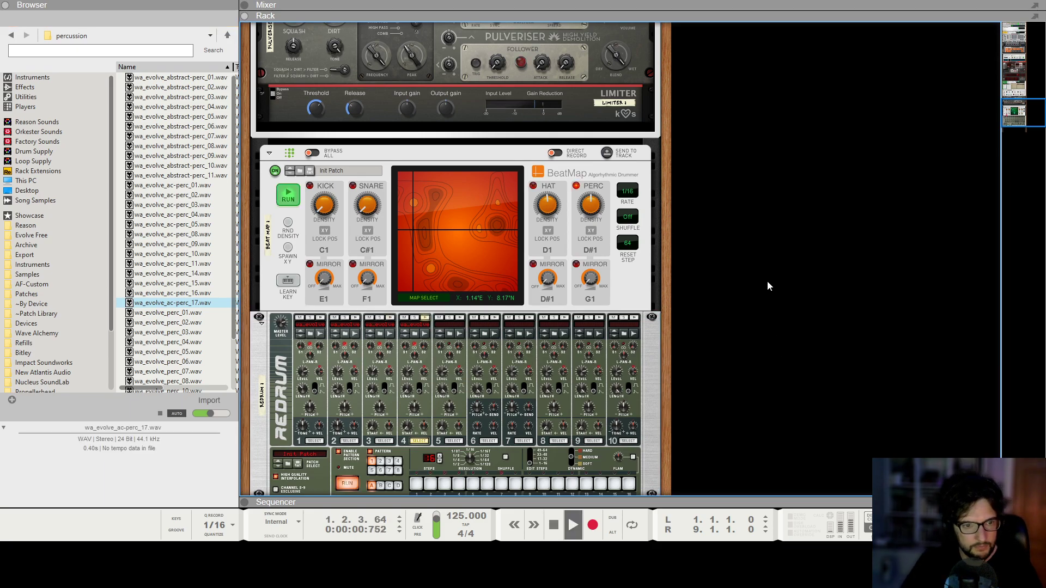
click(630, 289)
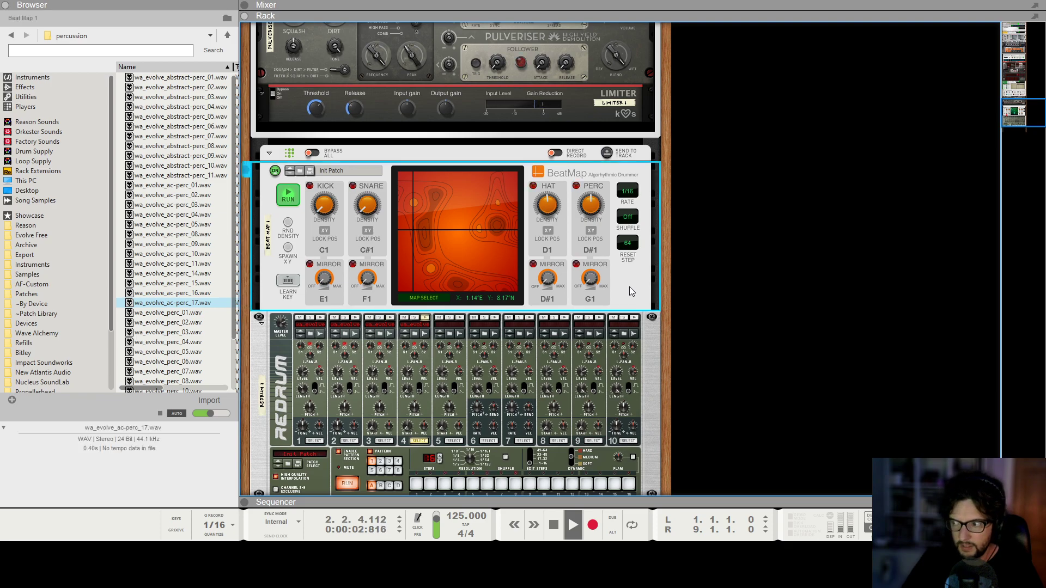
click(768, 266)
key(space)
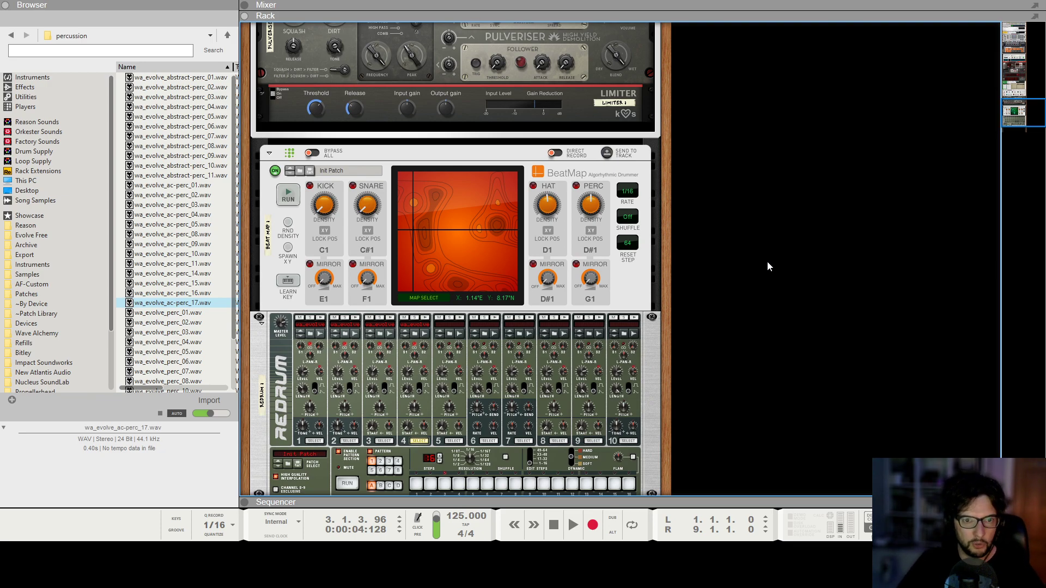
Adjust the Beat Map PERC density knob while the song plays, then stop playback.
key(space)
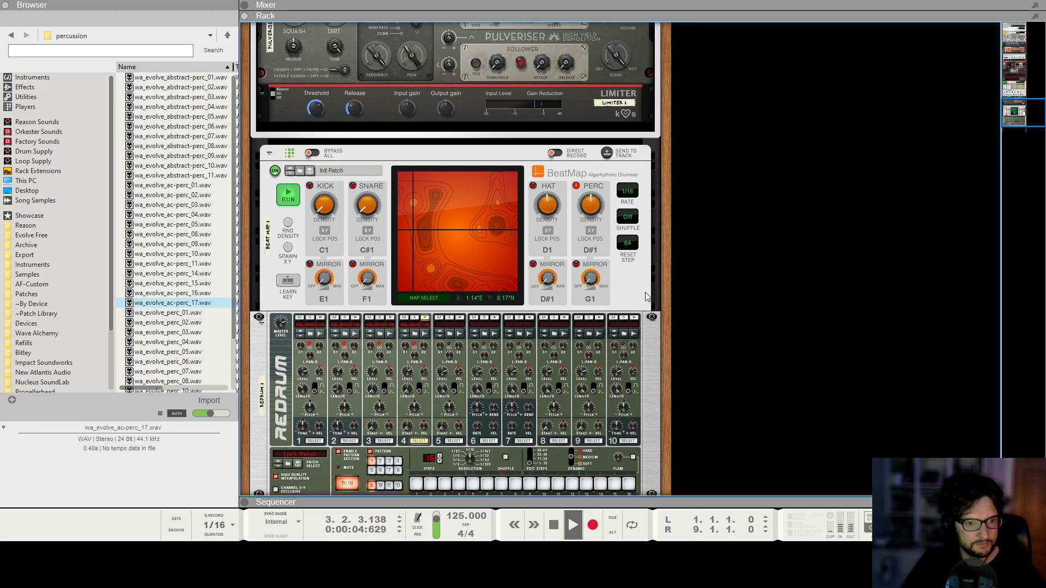
click(586, 216)
drag(586, 216, 579, 216)
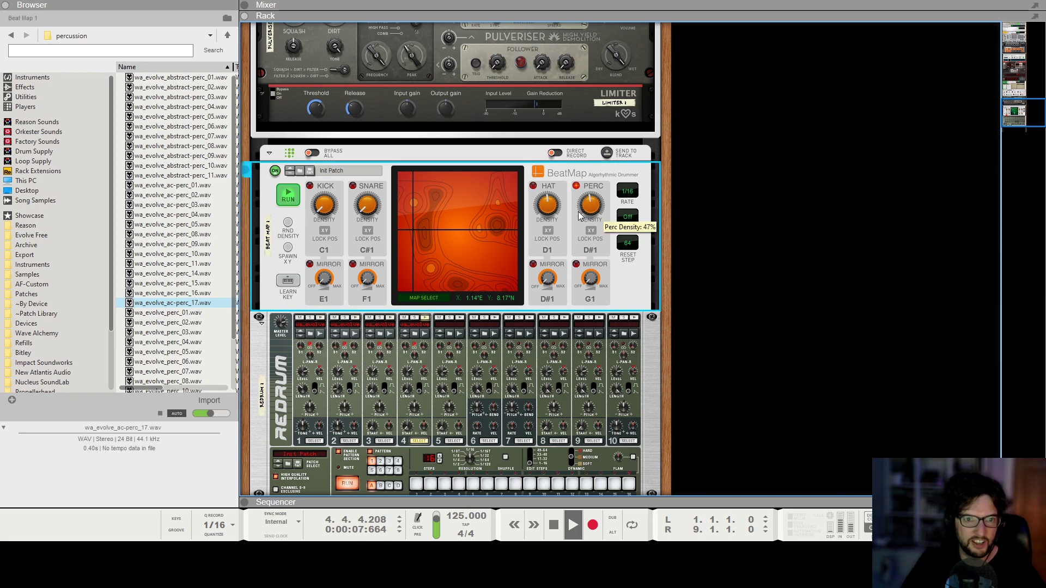
click(412, 371)
click(795, 305)
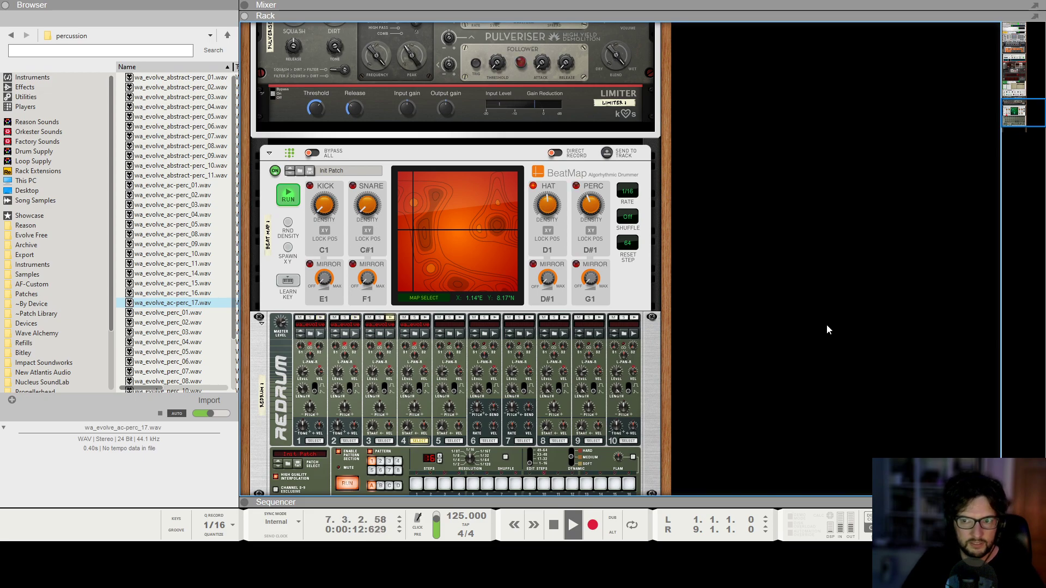
key(space)
Hide the browser and move the Redrum mix channel with Beat Map and Redrum into a second rack column.
click(8, 4)
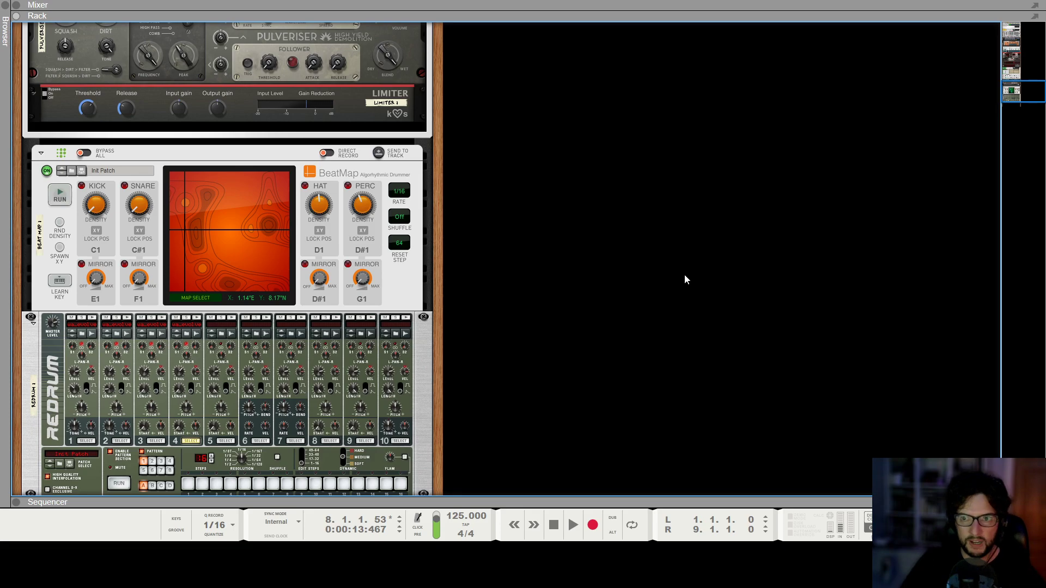
scroll(622, 325, down, 3)
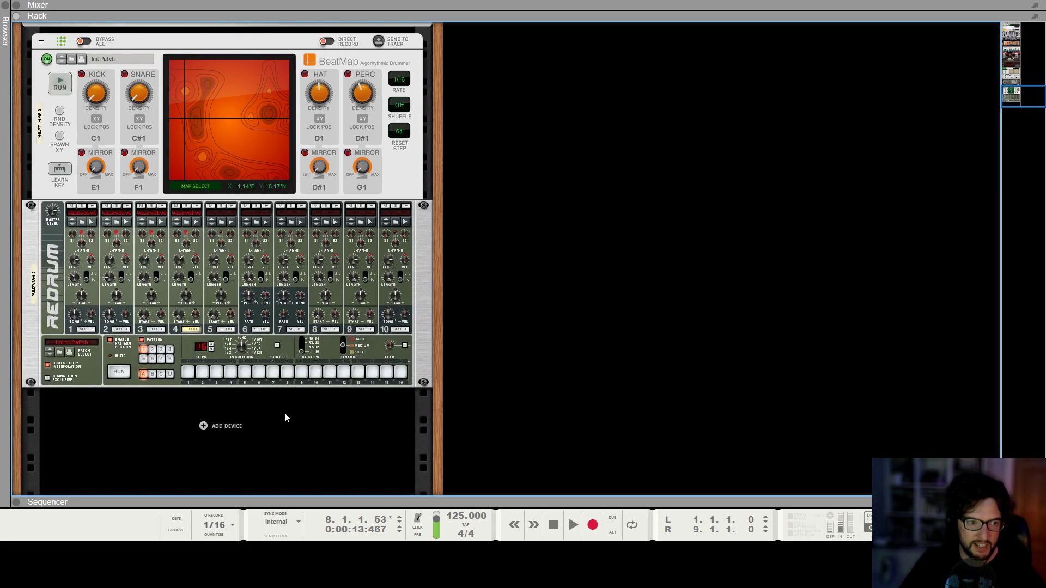
scroll(342, 370, up, 4)
scroll(112, 256, up, 8)
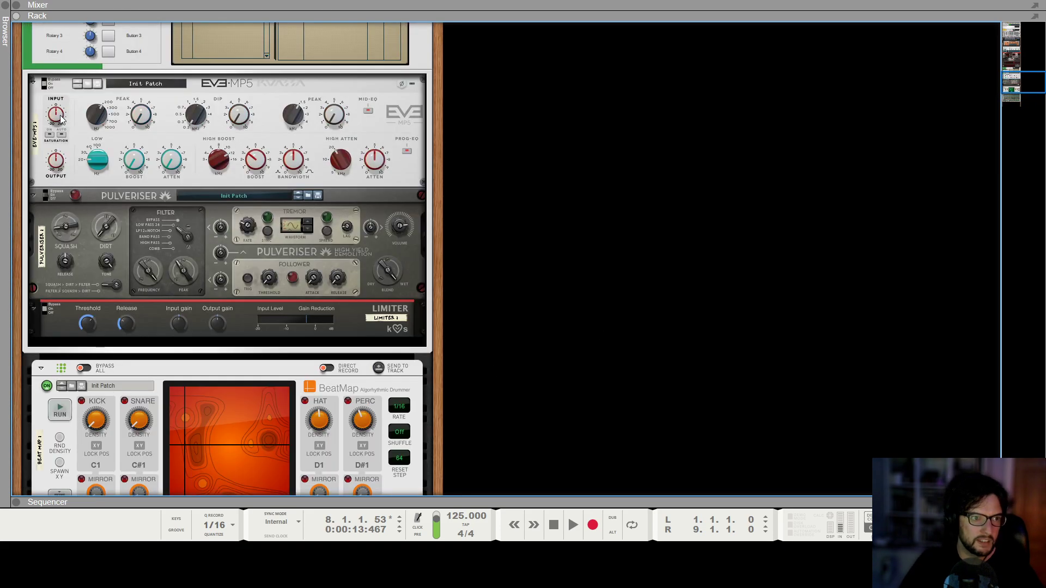
click(47, 147)
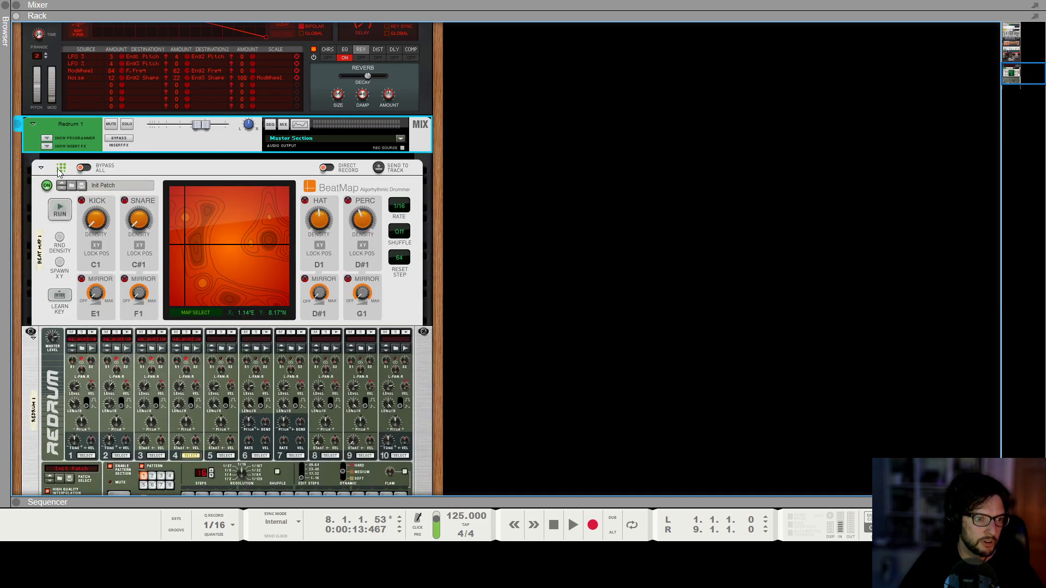
scroll(42, 294, up, 5)
scroll(44, 156, up, 9)
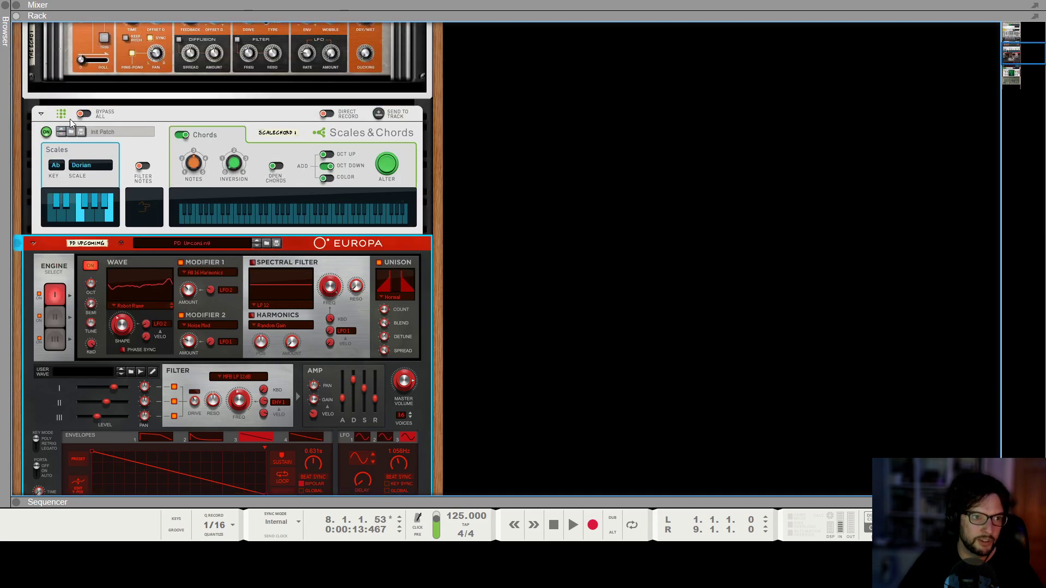
scroll(112, 138, up, 7)
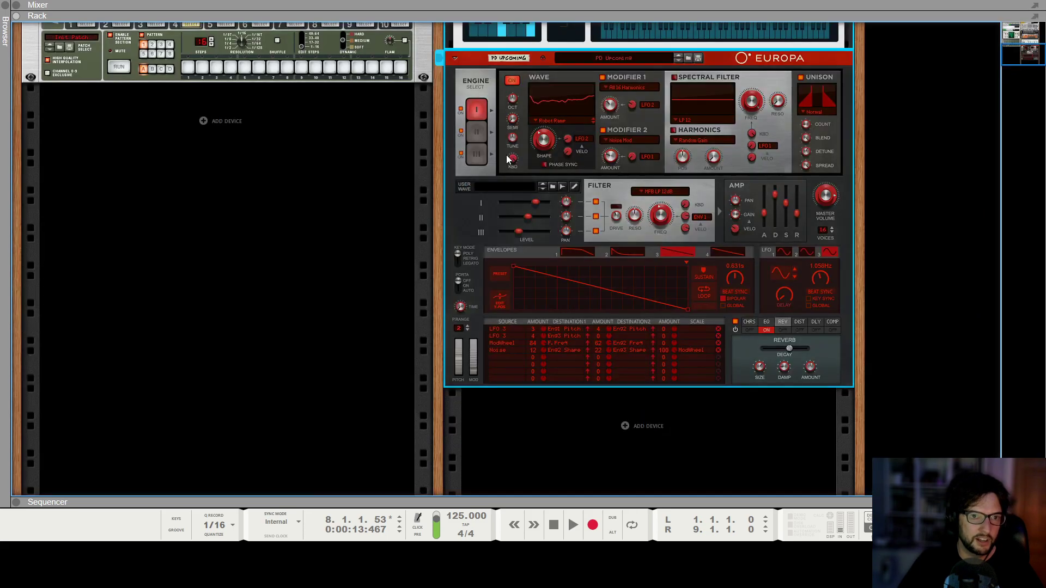
scroll(63, 207, up, 12)
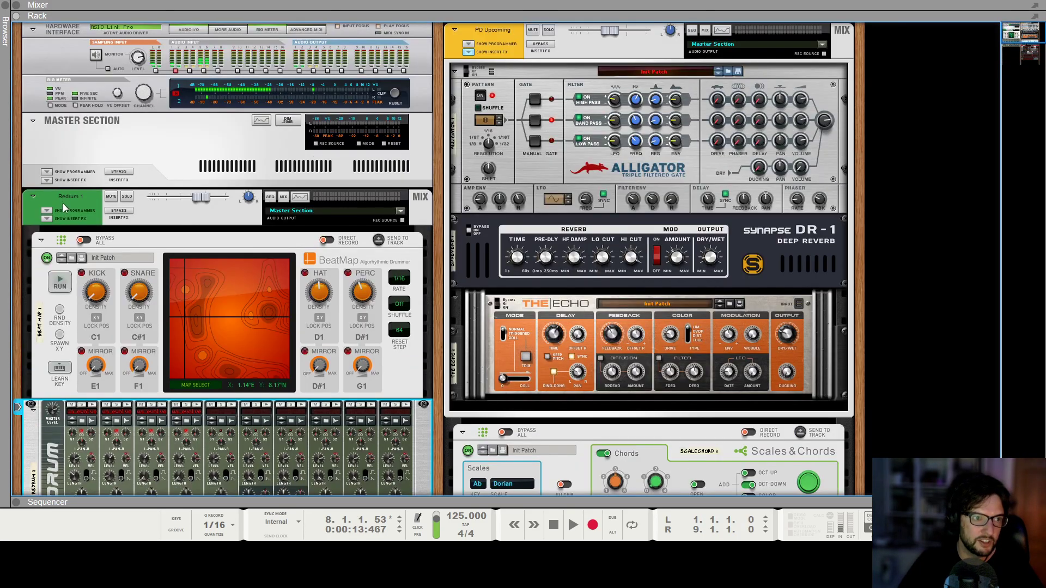
drag(64, 207, 853, 158)
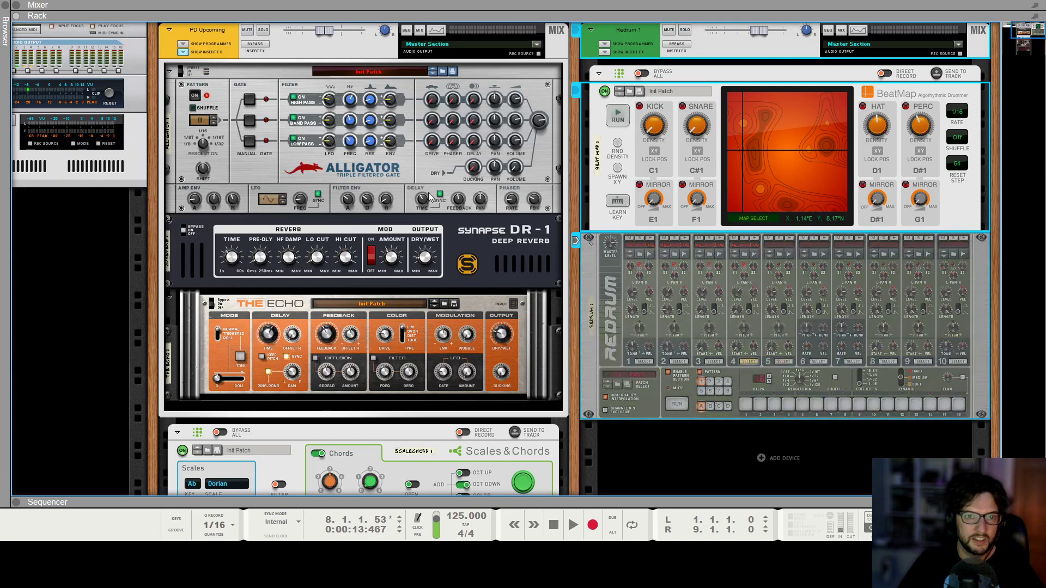
Rename the pad mix channel as Pad and the Redrum mix channel as Drums.
click(204, 37)
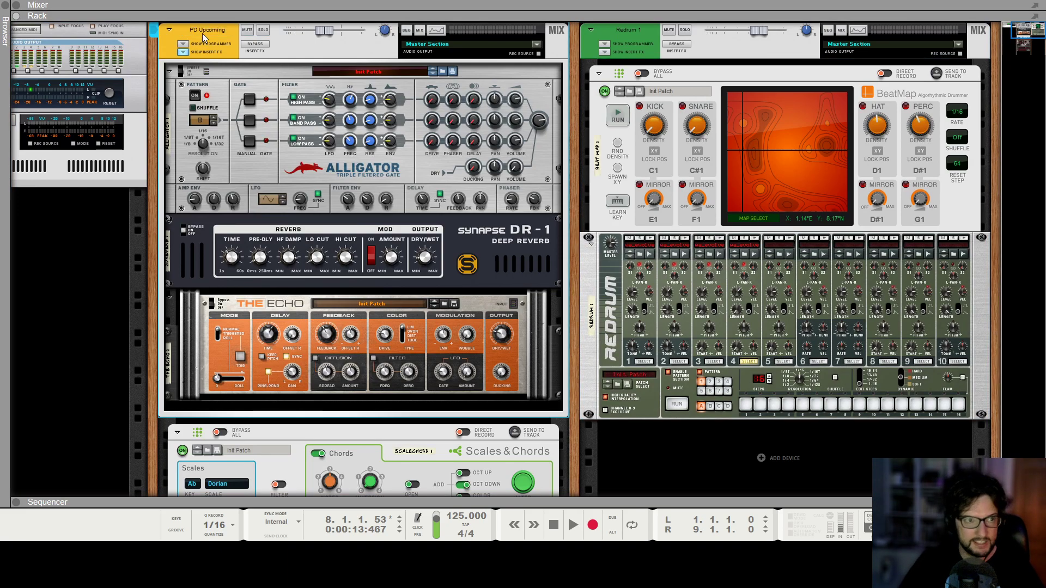
double_click(636, 34)
text(Drums)
key(Return)
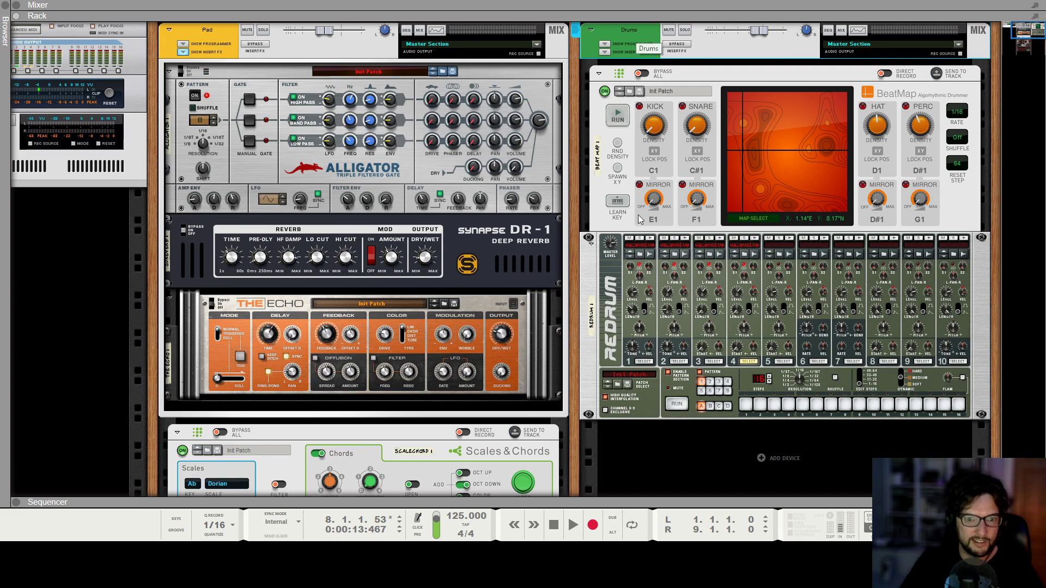
Add a SubTractor Analog Synthesizer below the Redrum in the drums column.
scroll(726, 360, down, 5)
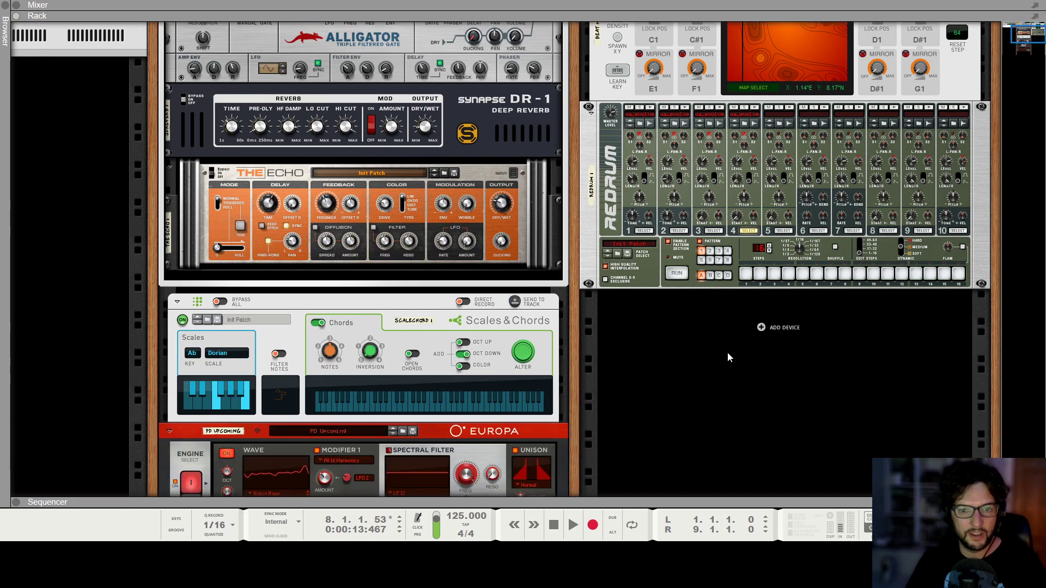
right_click(747, 331)
mouse_move(800, 415)
mouse_move(957, 205)
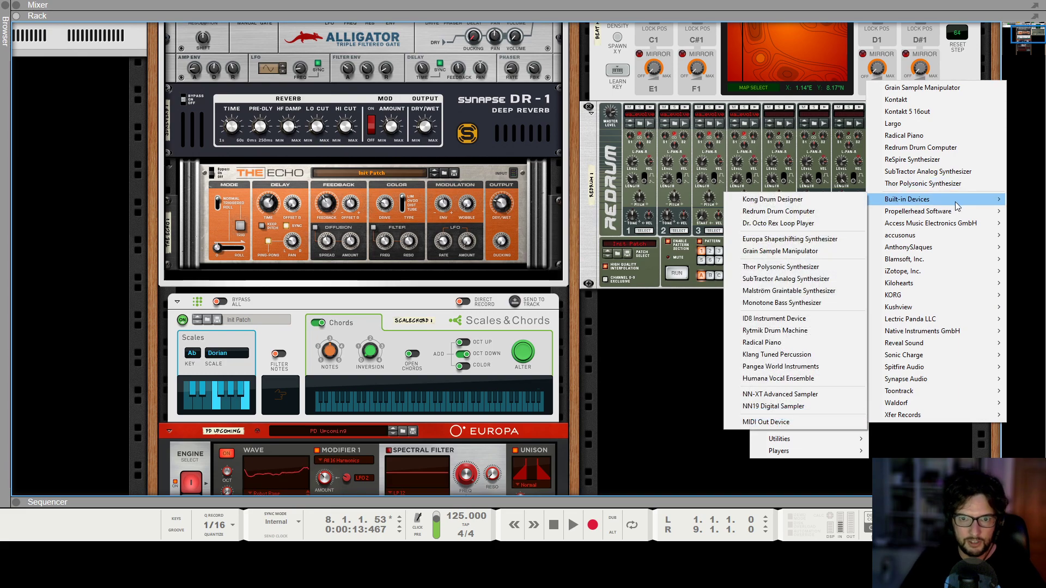
click(784, 279)
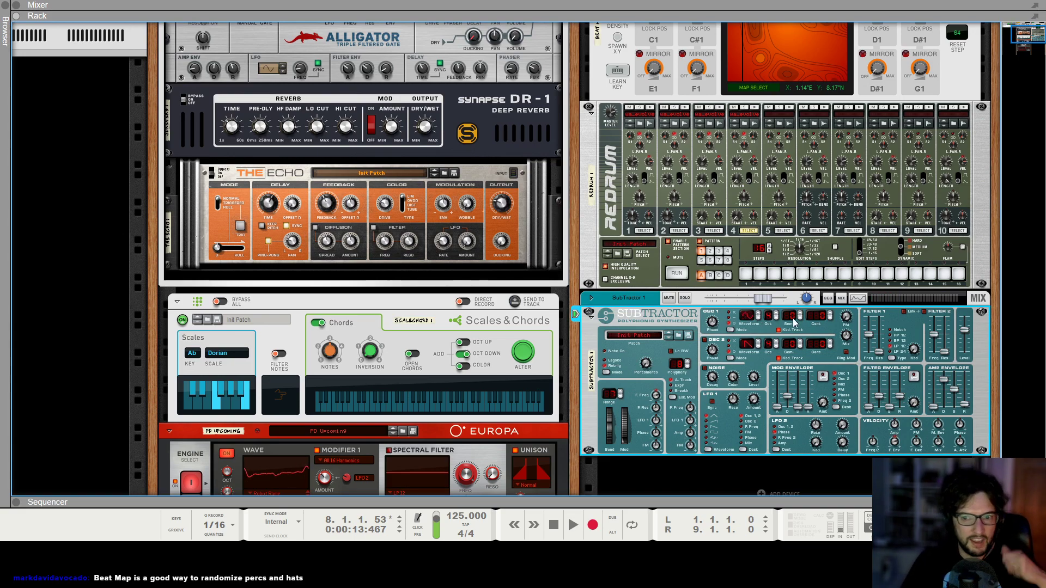
Set the SubTractor amp envelope release to about 58 and adjust its oscillator and pitch settings.
drag(943, 380, 956, 388)
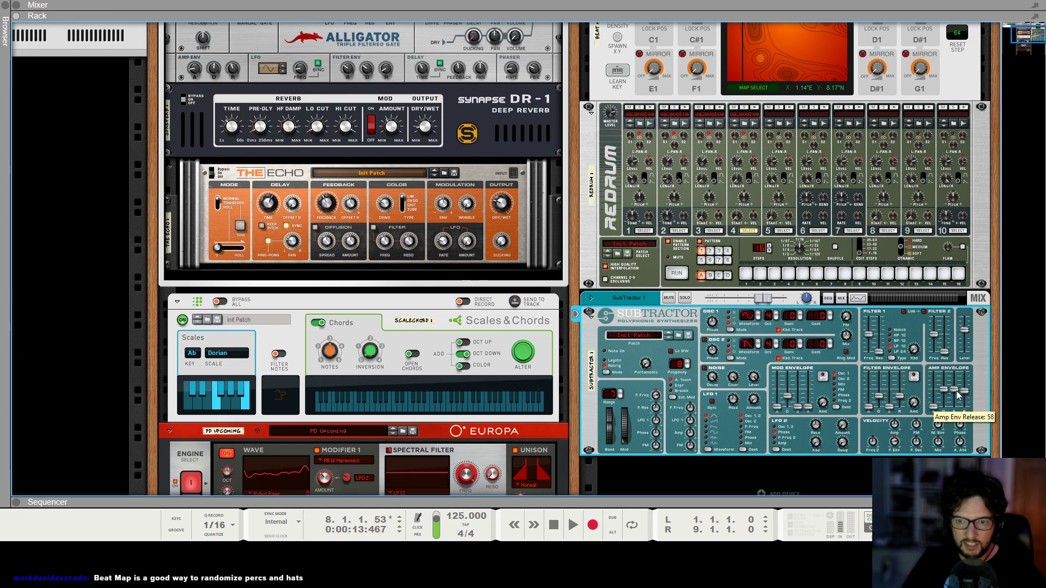
click(777, 319)
click(777, 319)
drag(674, 368, 674, 384)
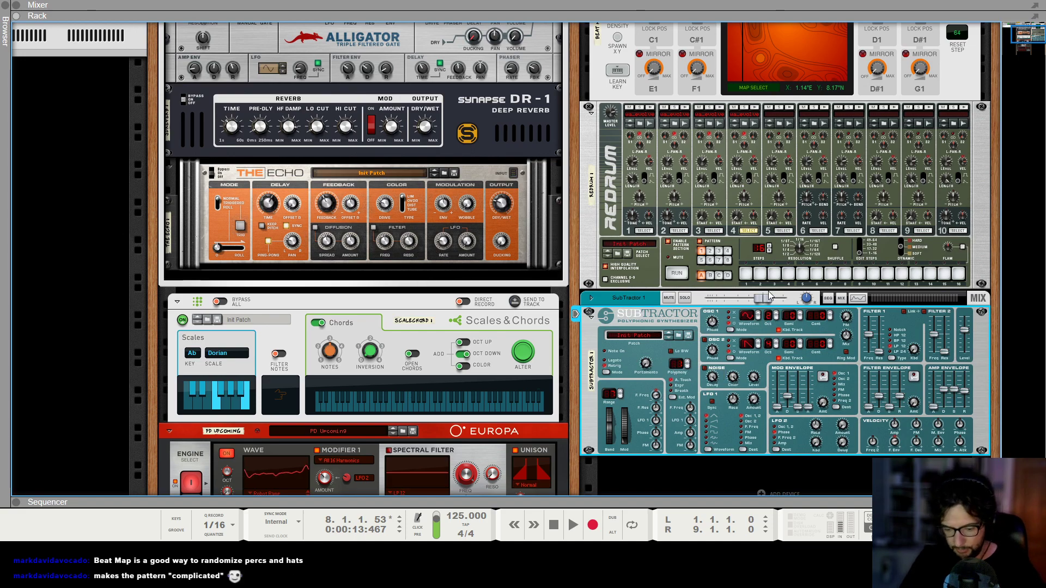
Open the sequencer and draw a two-bar clip at the start of the SubTractor 1 track.
key(F7)
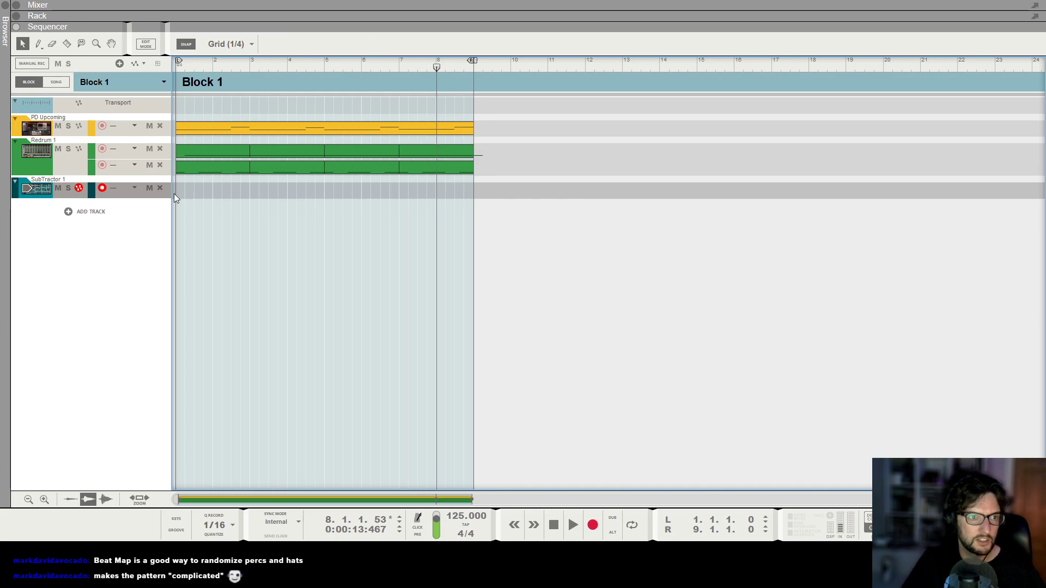
click(182, 171)
drag(177, 184, 245, 181)
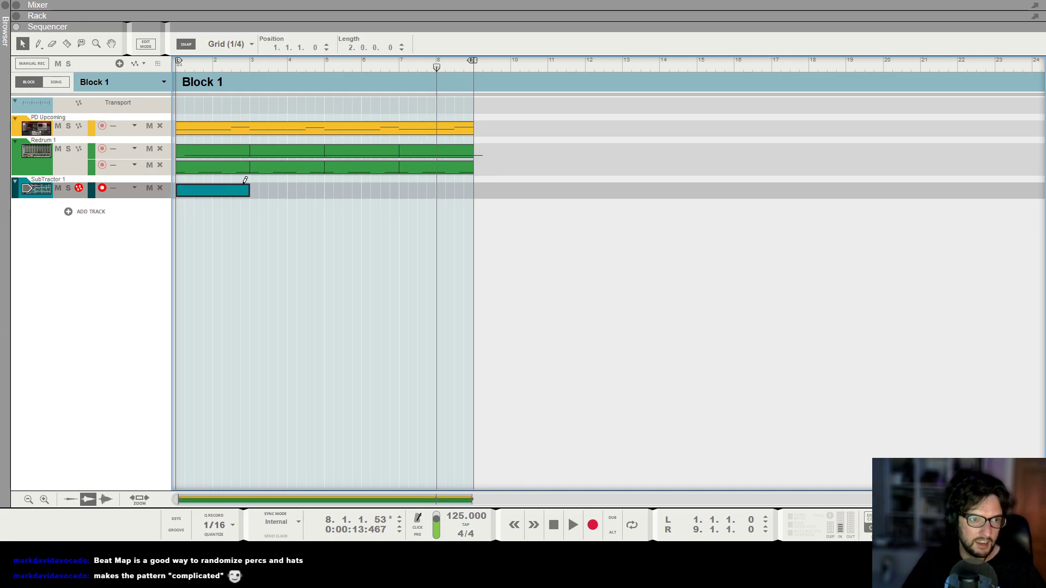
Open the Pad track's clip to inspect its chord notes, then close the note editor.
double_click(230, 128)
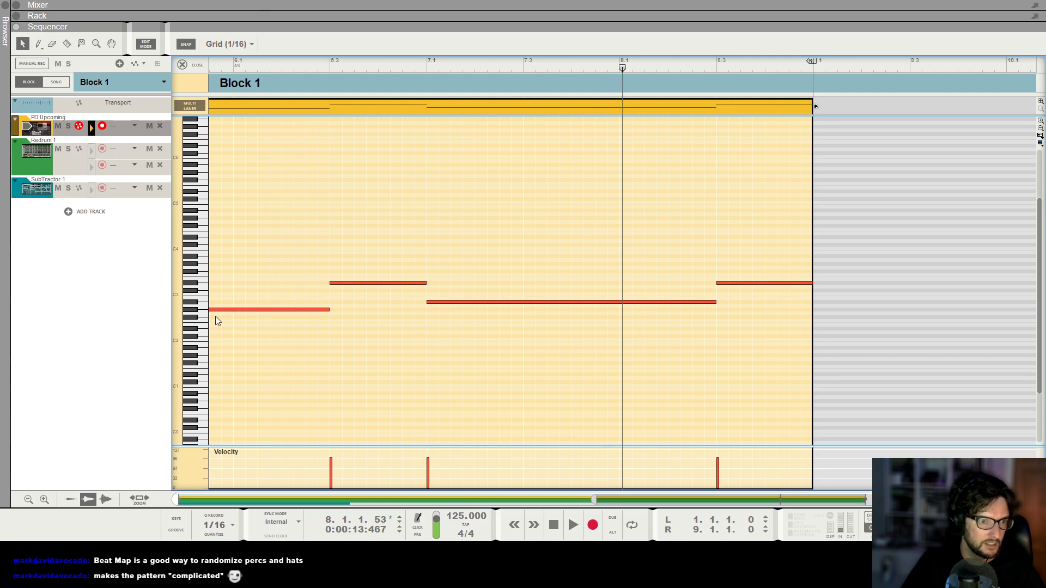
click(191, 64)
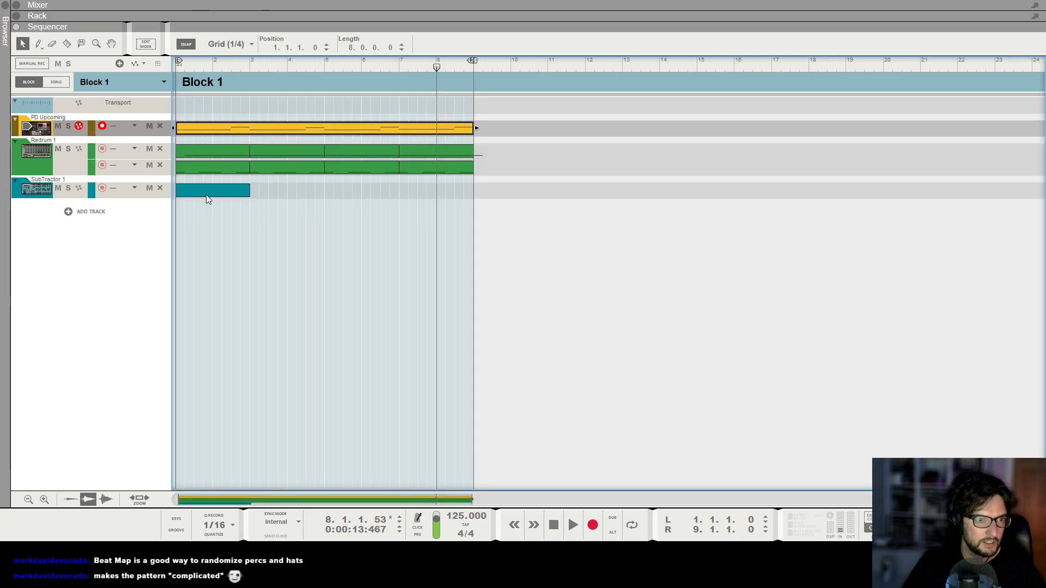
Open the SubTractor clip in the note editor, draw a one-beat G#2 note at its start, and play it back.
double_click(206, 195)
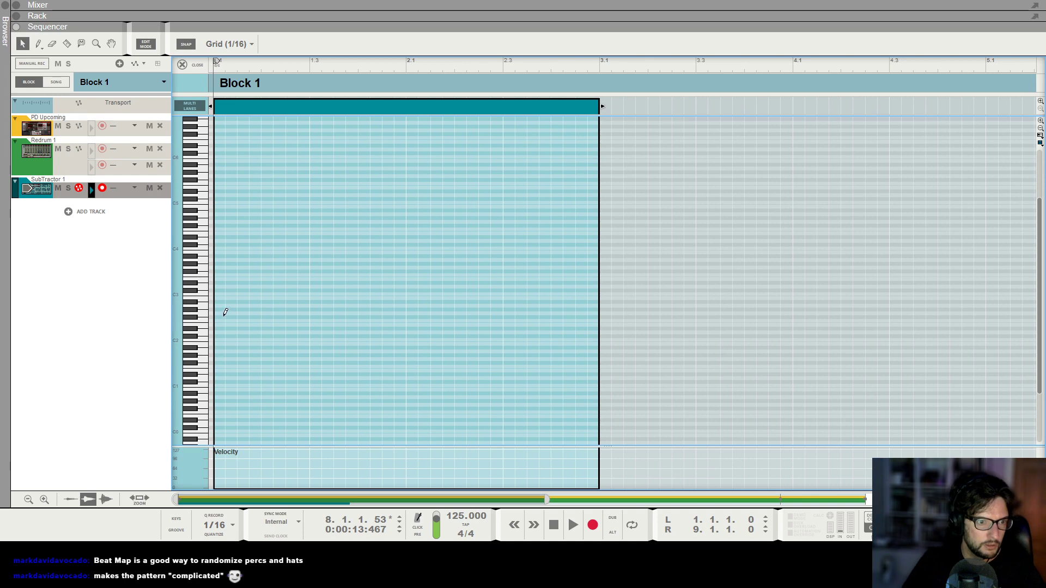
drag(218, 309, 239, 308)
key(space)
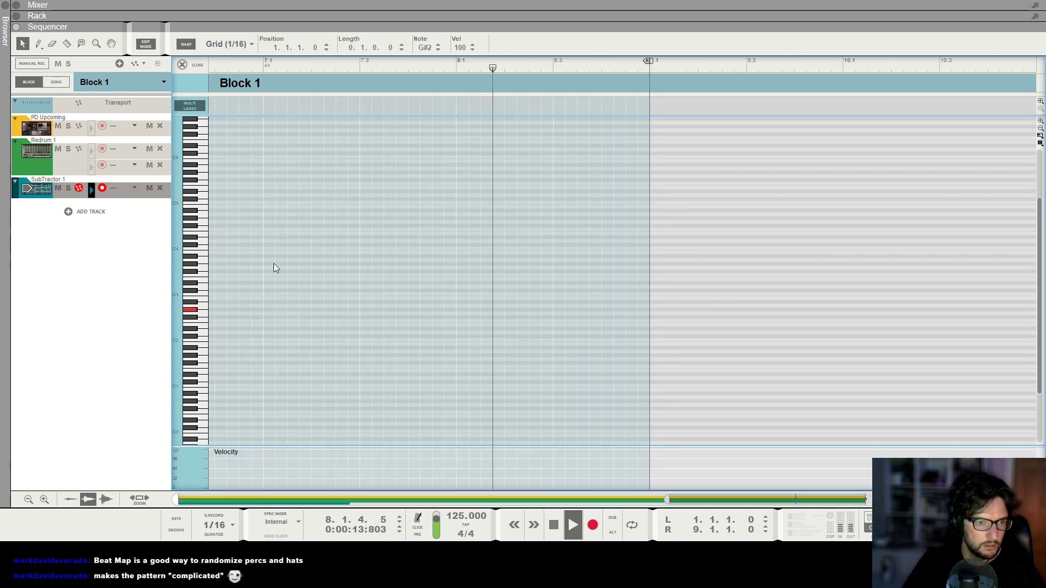
key(space)
click(227, 309)
key(shift+Return)
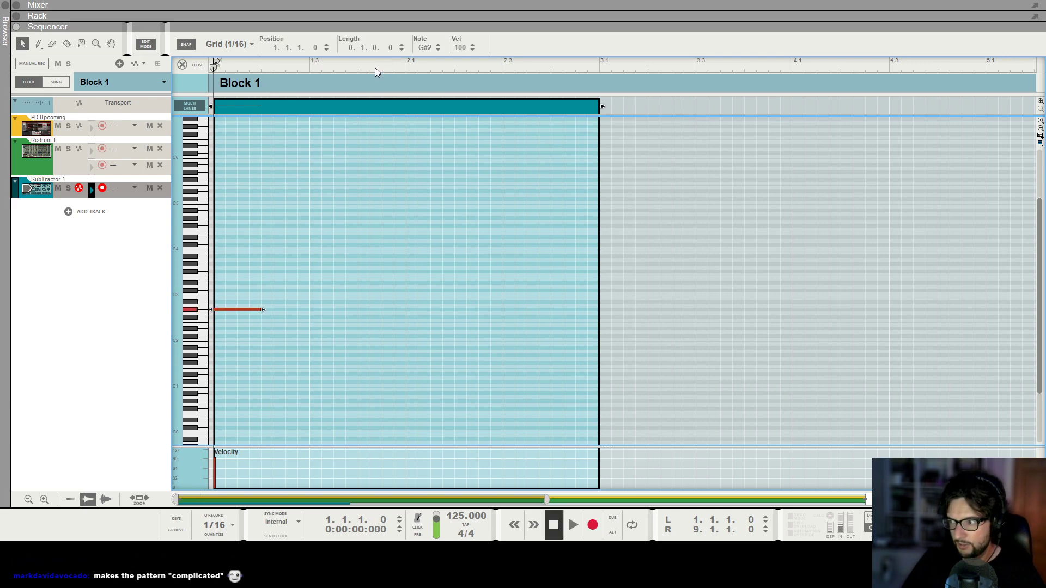
key(space)
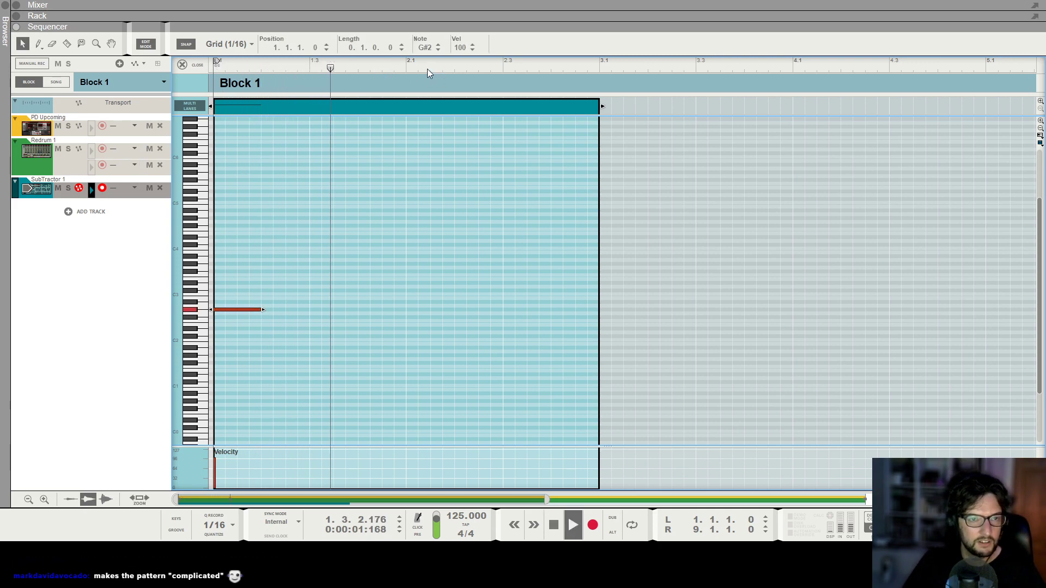
key(space)
Paste two more G#2 notes after the first one, each three sixteenths long.
drag(242, 65, 334, 68)
key(ctrl+v)
drag(384, 309, 370, 309)
key(ctrl+c)
key(ctrl+v)
key(shift+Return)
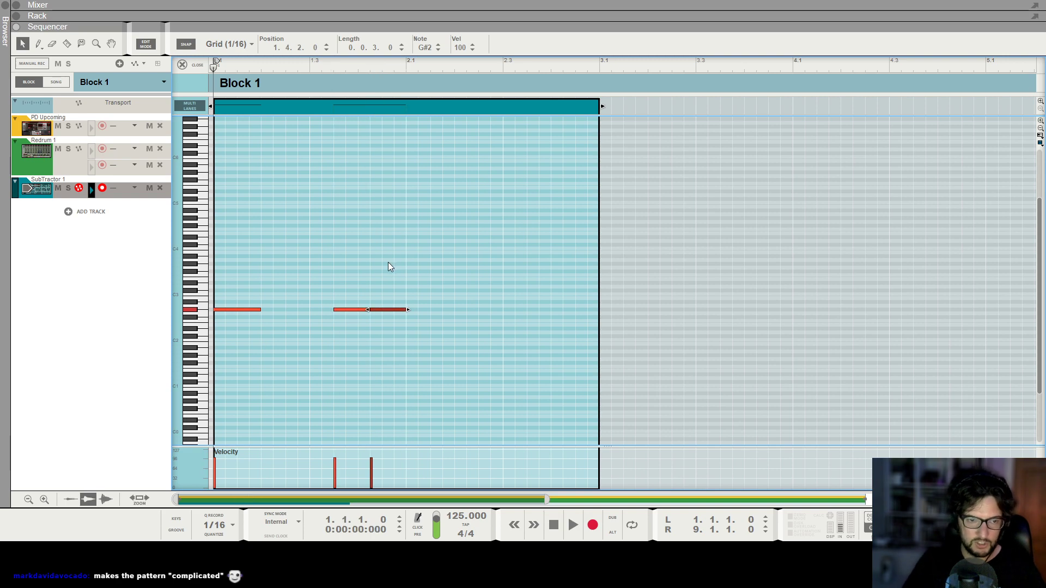
Insert a Softube Saturation Knob on the SubTractor channel and set its saturation to about 2.2.
key(F5)
key(space)
key(space)
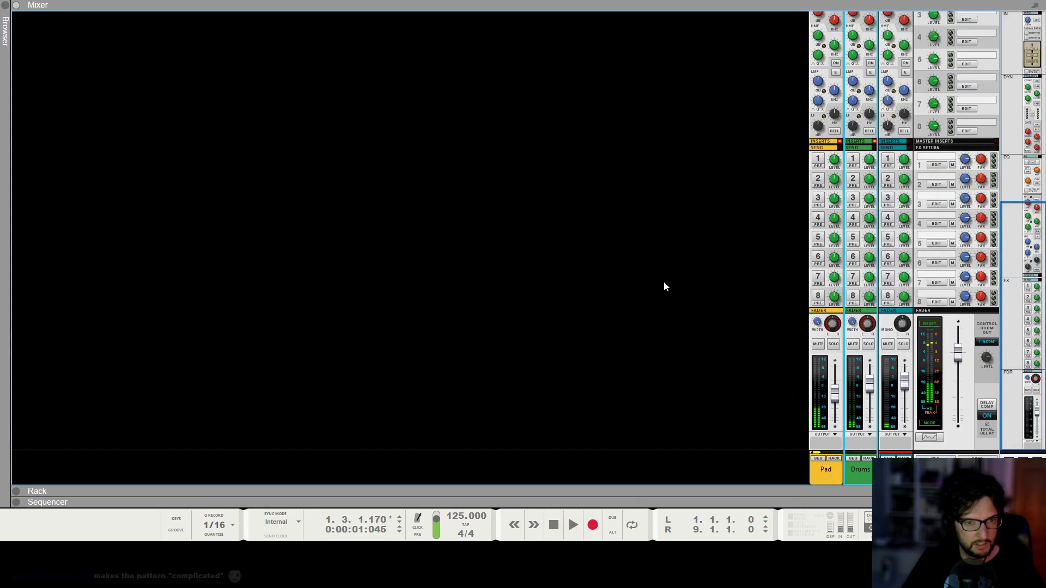
key(F6)
key(Tab)
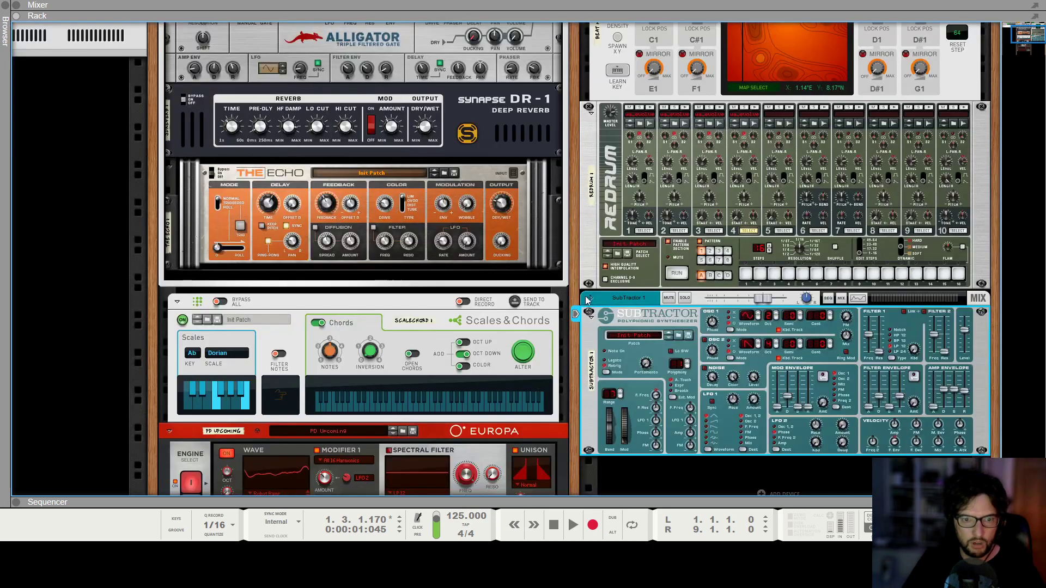
right_click(625, 336)
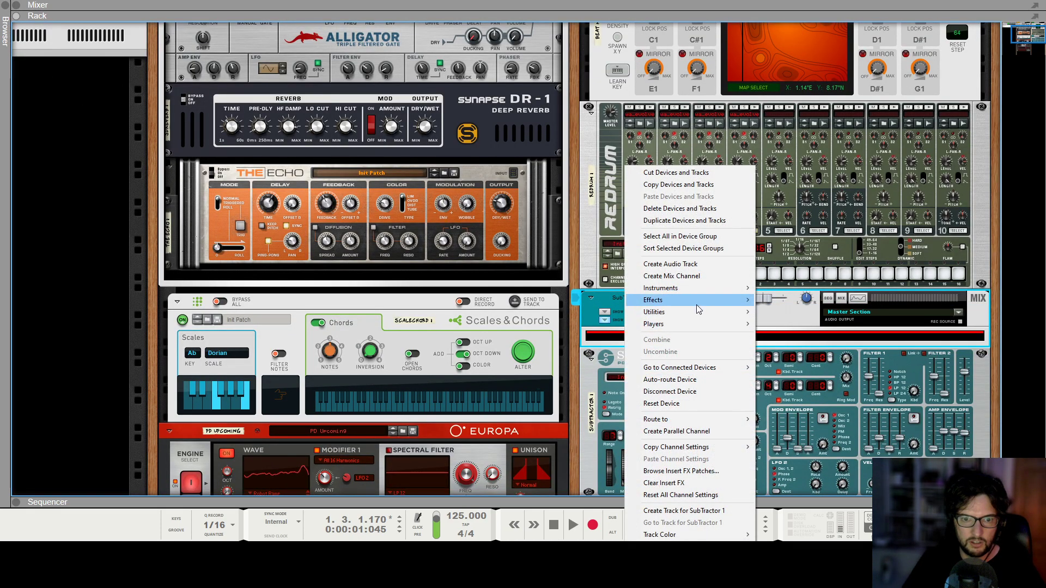
mouse_move(707, 301)
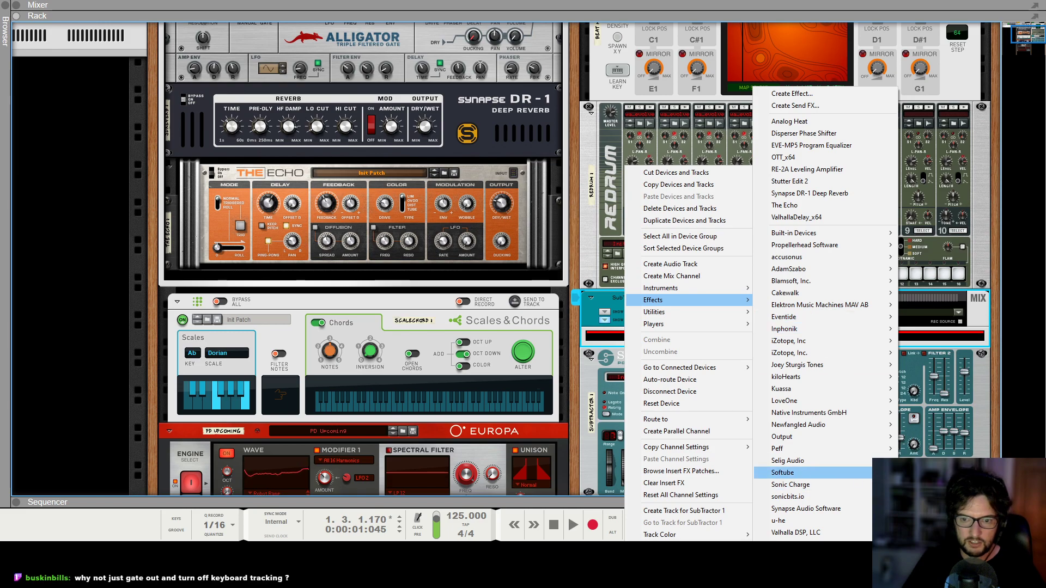
click(926, 473)
drag(662, 382, 663, 376)
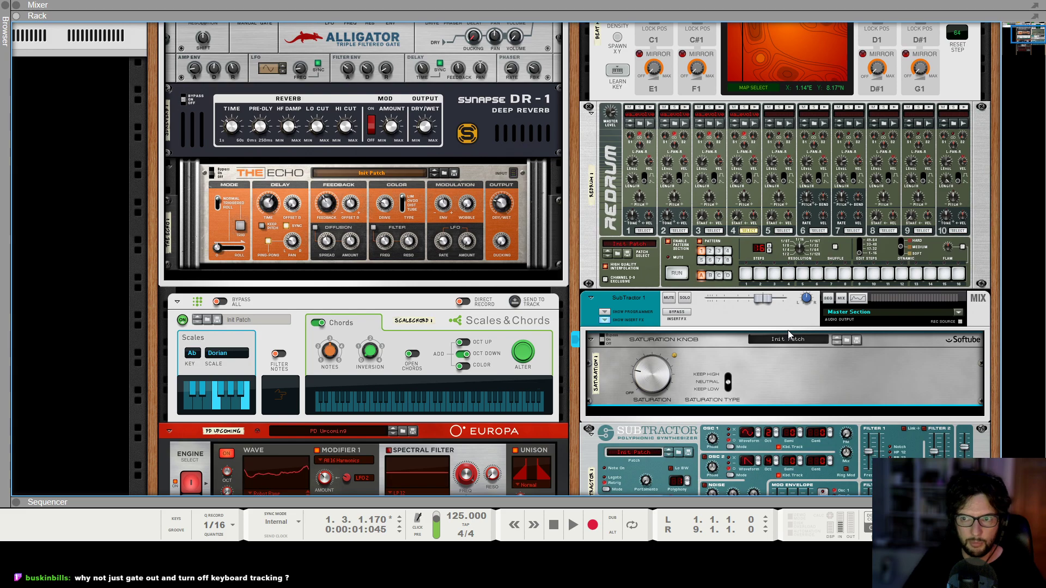
key(space)
mouse_move(659, 384)
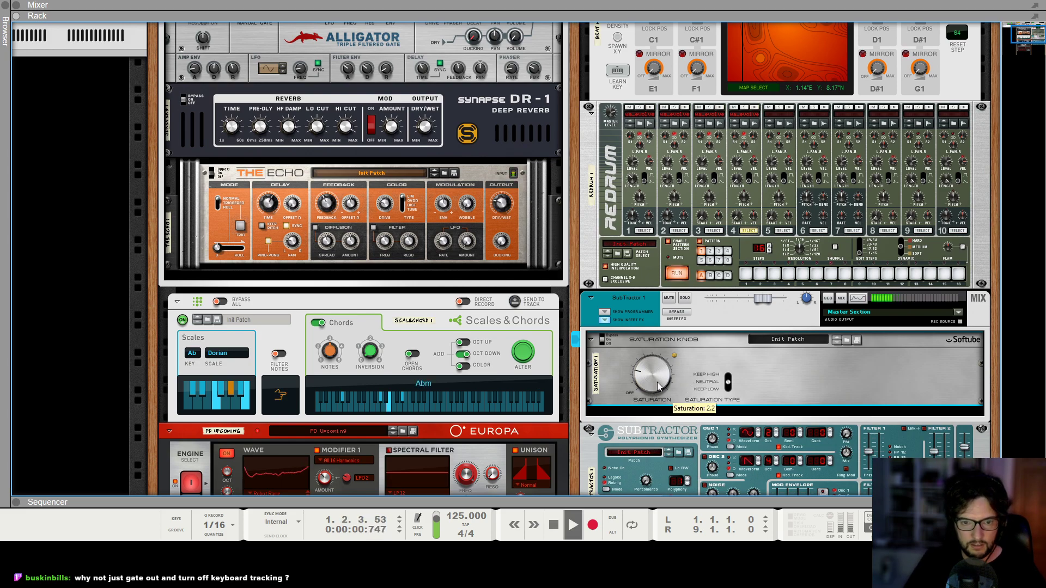
Lower the SubTractor channel fader to about -5.1 dB while the song plays.
scroll(675, 359, down, 1)
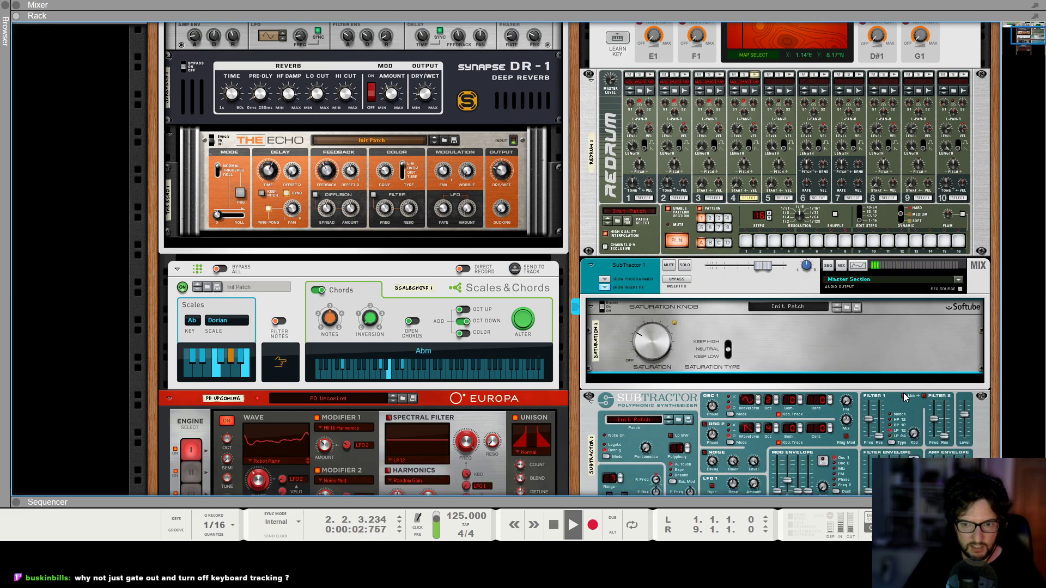
click(909, 388)
key(space)
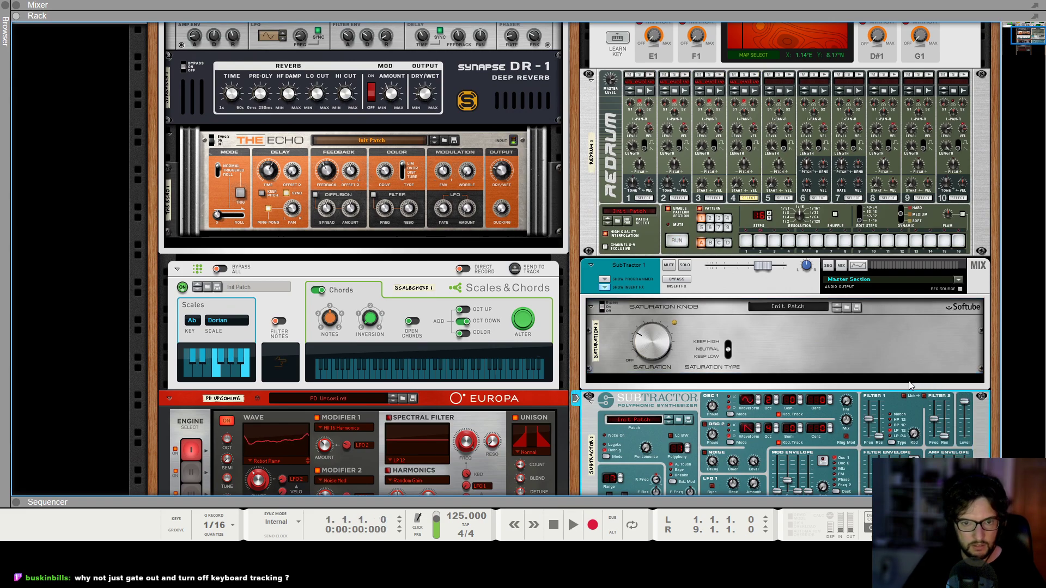
key(space)
key(F5)
drag(907, 383, 907, 391)
key(space)
key(space)
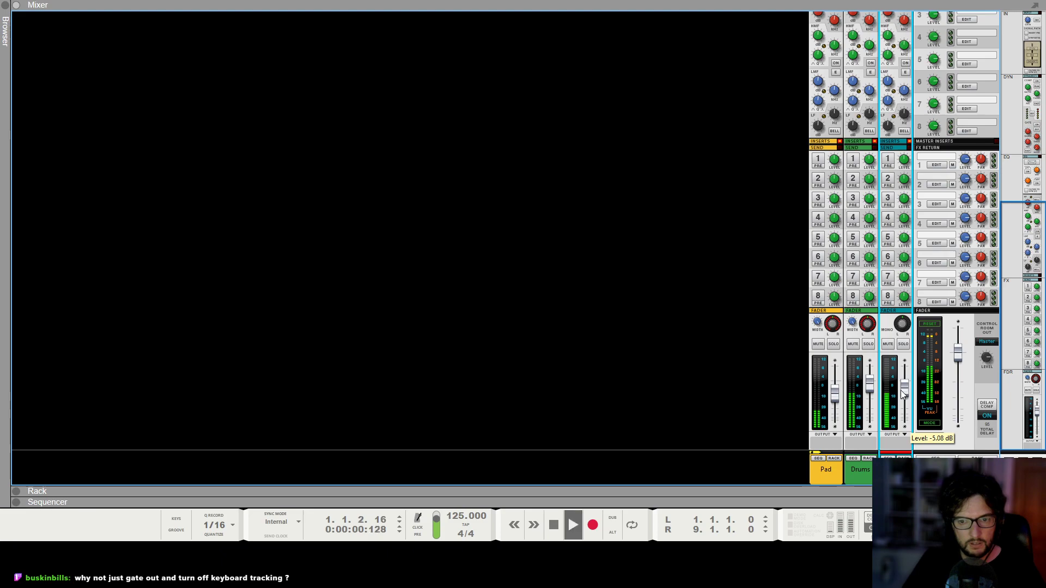
key(space)
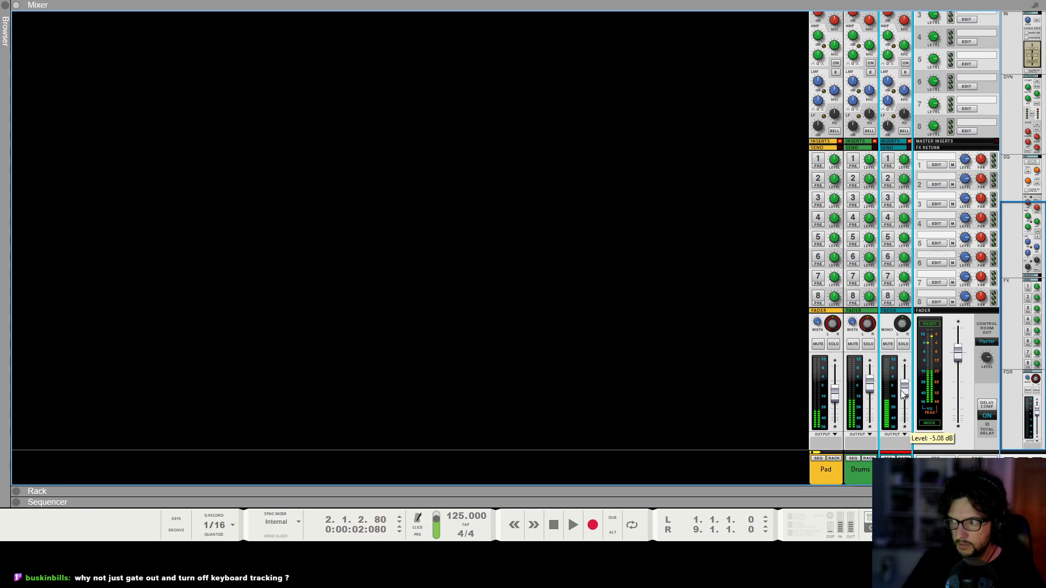
Copy the SubTractor notes and paste them further along the two-bar clip, then play it back.
key(F6)
scroll(569, 289, down, 1)
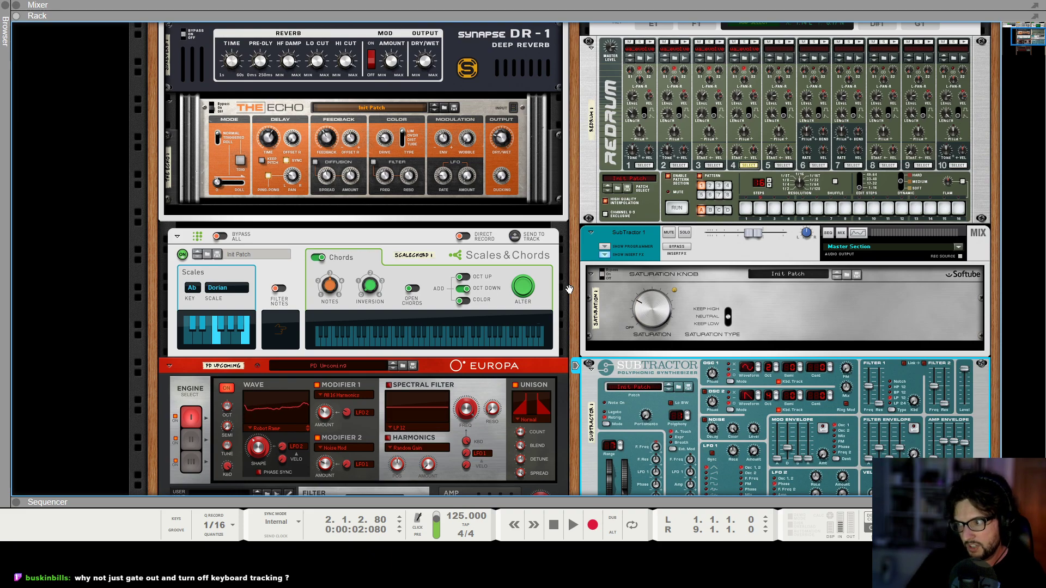
key(F7)
click(337, 277)
drag(429, 282, 149, 354)
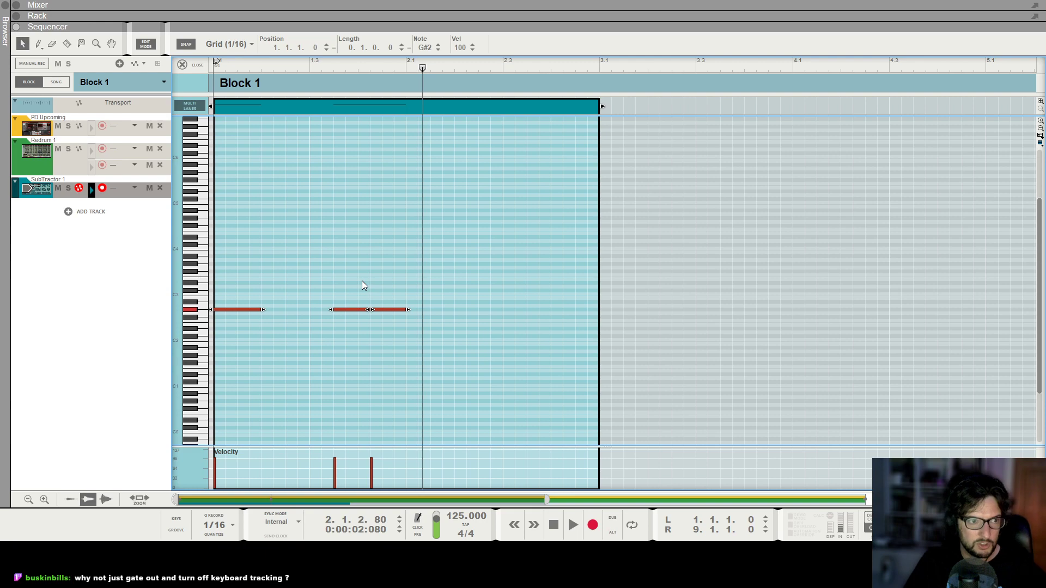
drag(462, 297, 88, 333)
key(ctrl+c)
key(ctrl+v)
key(shift+Return)
key(space)
click(414, 214)
drag(516, 257, 604, 329)
key(space)
Check the Pad track's chord notes, then transpose the SubTractor clip's last two notes up three semitones to D#3.
click(71, 118)
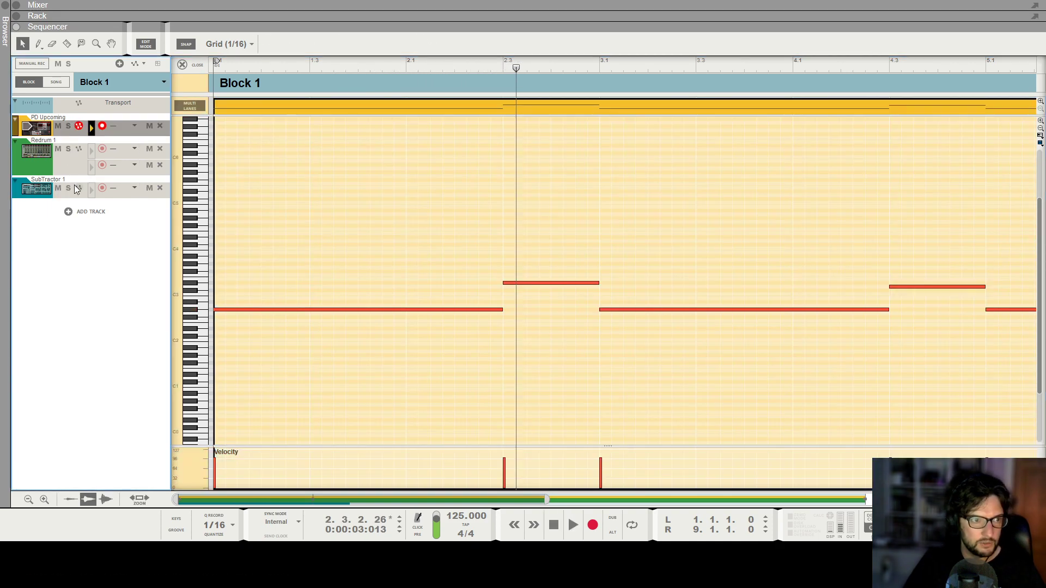
click(67, 180)
drag(562, 287, 658, 364)
key(Up)
key(Up)
key(Up)
key(Up)
key(Up)
key(Up)
key(shift+Return)
key(space)
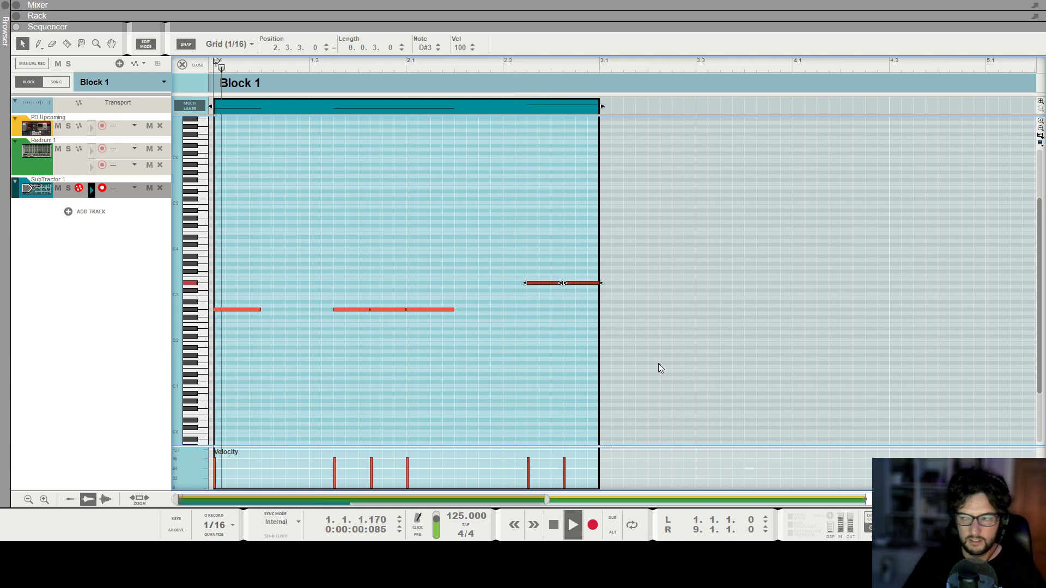
Duplicate all SubTractor notes to extend the clip to four bars, and play it back in the rack.
scroll(456, 227, down, 2)
scroll(455, 227, down, 2)
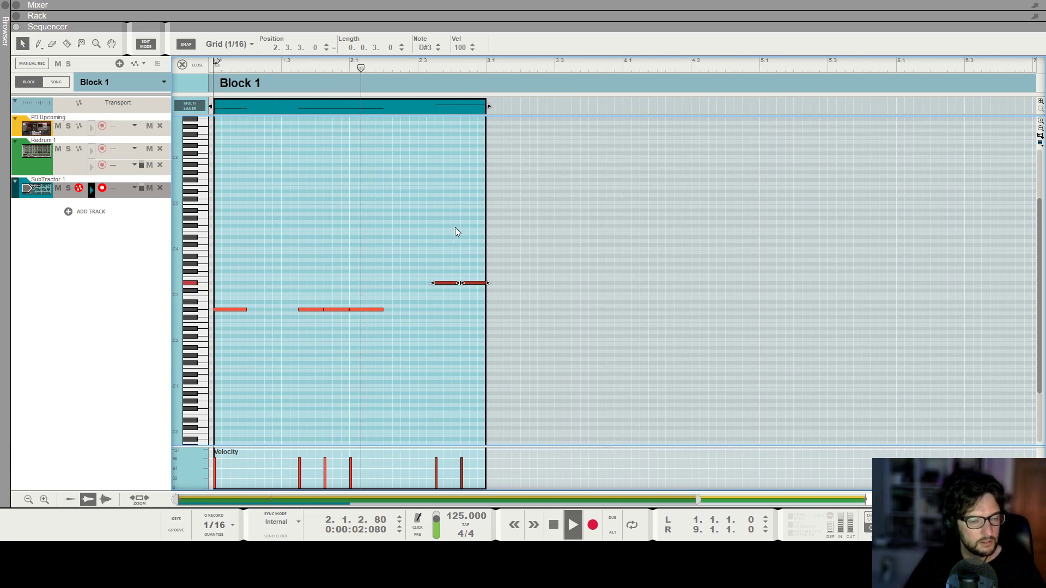
click(347, 195)
key(ctrl+a)
key(ctrl+d)
click(478, 209)
key(F6)
key(space)
scroll(192, 280, up, 15)
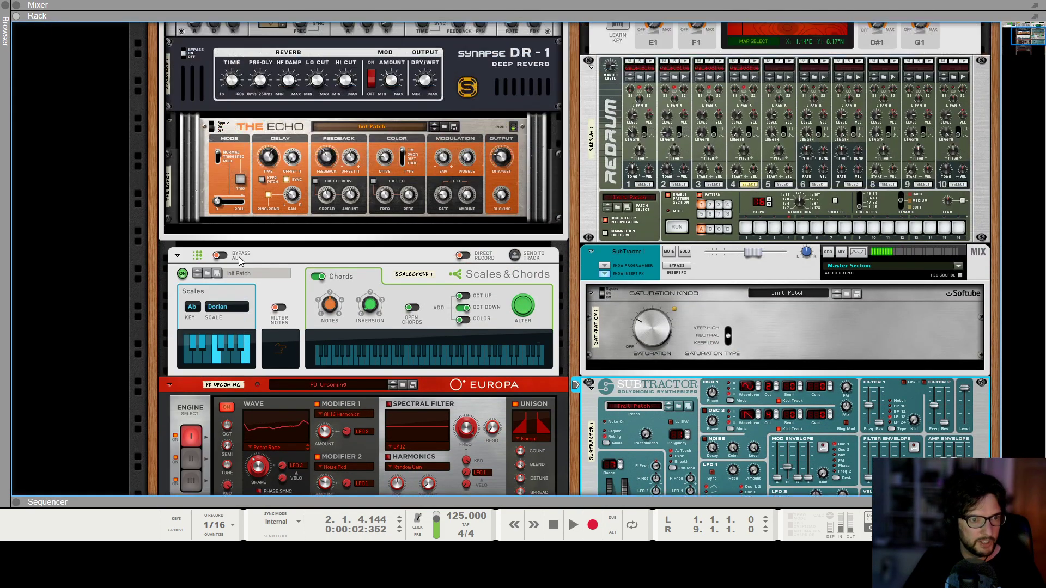
scroll(718, 276, down, 1)
click(738, 263)
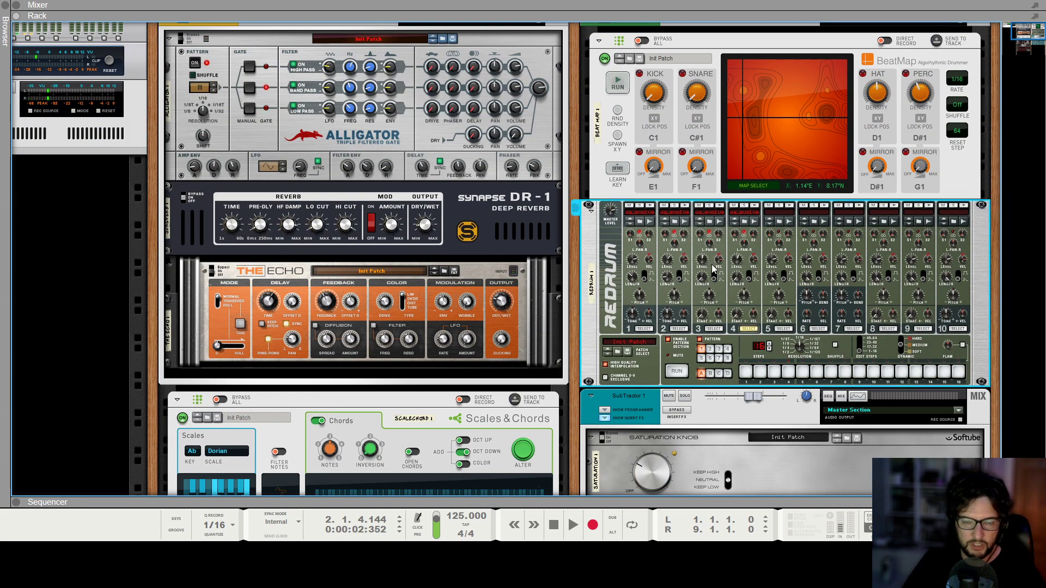
key(space)
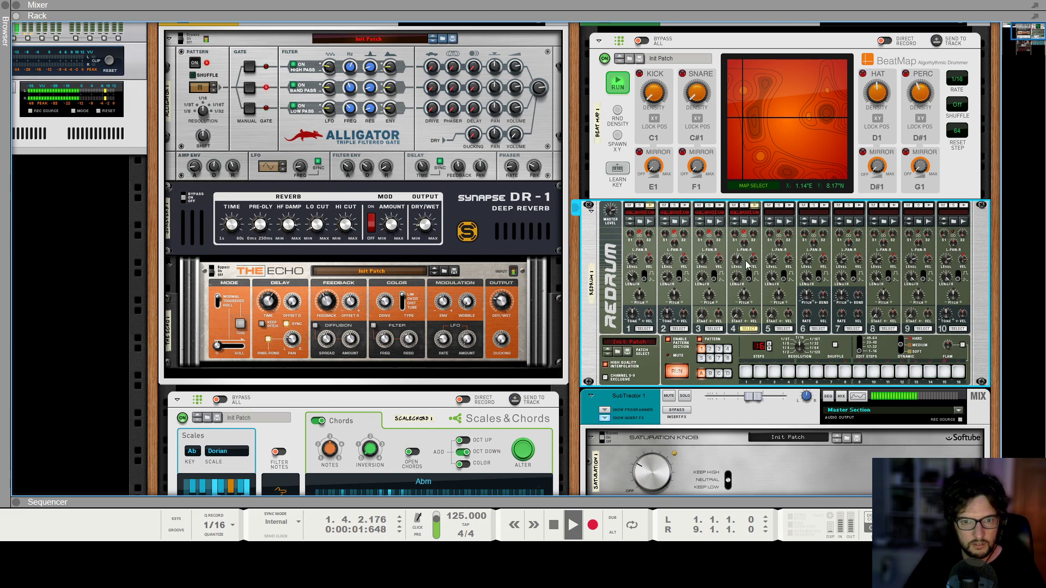
key(F7)
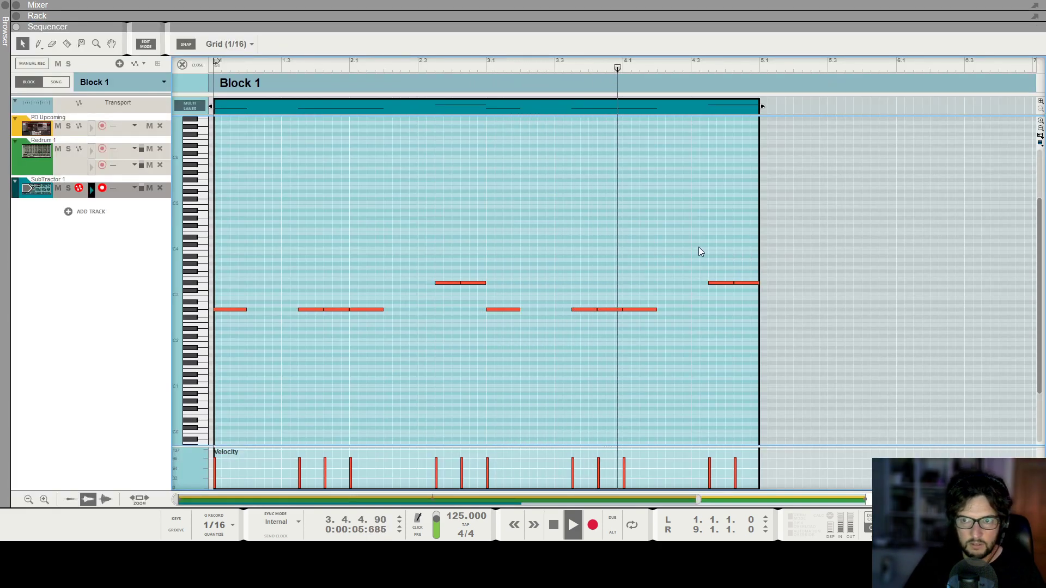
key(space)
Lower the clip's final two notes by a semitone, then copy all notes and paste them to extend the clip to eight bars.
drag(674, 242, 782, 311)
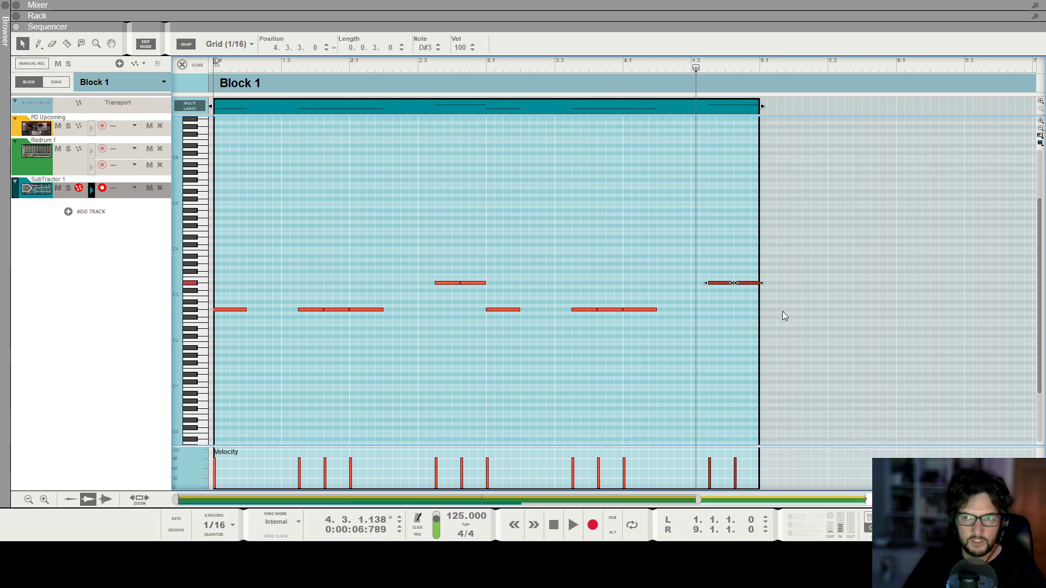
key(Down)
click(594, 196)
key(ctrl+a)
key(ctrl+c)
key(ctrl+v)
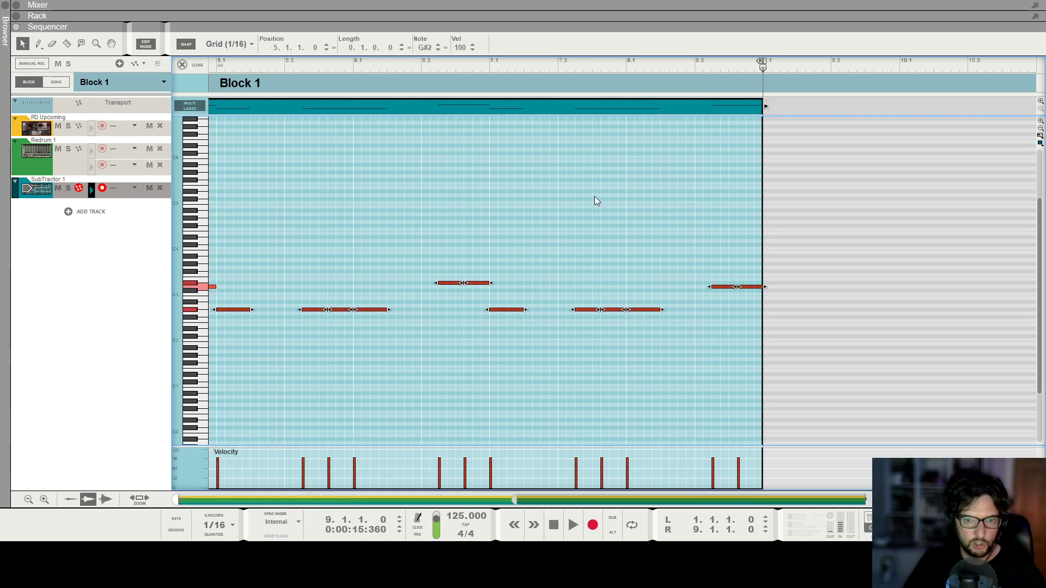
Transpose the G#2 notes in bar 7 up two semitones to A#2 and play that section back.
scroll(447, 230, down, 2)
scroll(544, 231, down, 3)
click(671, 125)
click(661, 65)
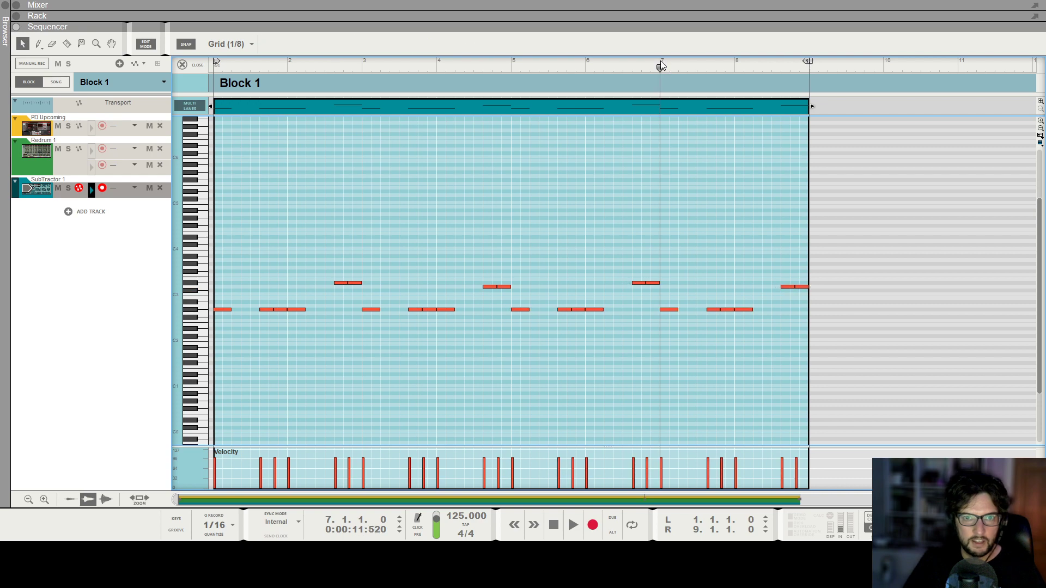
key(space)
key(space)
drag(665, 303, 762, 330)
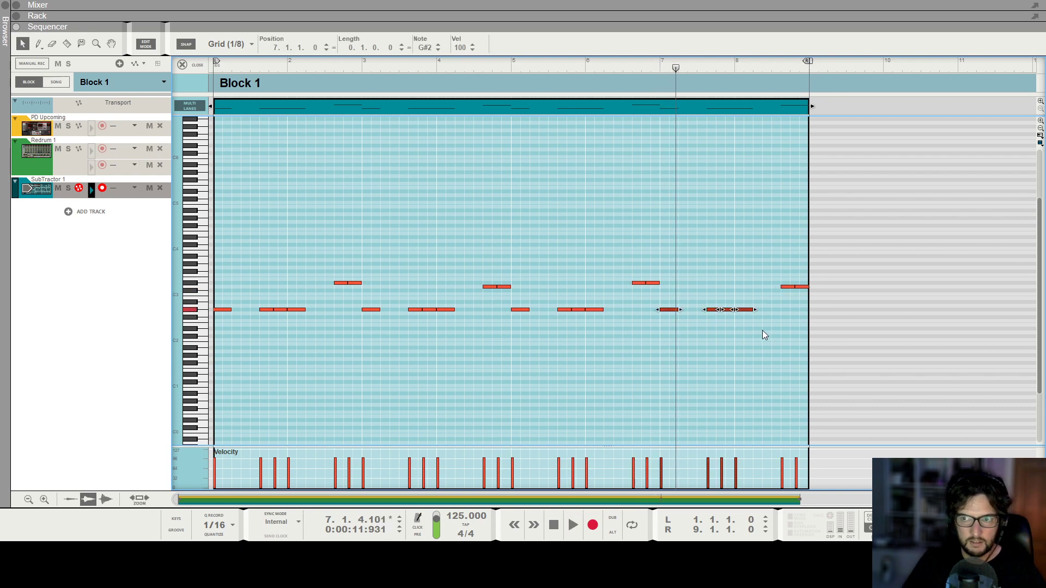
key(Up)
key(Up)
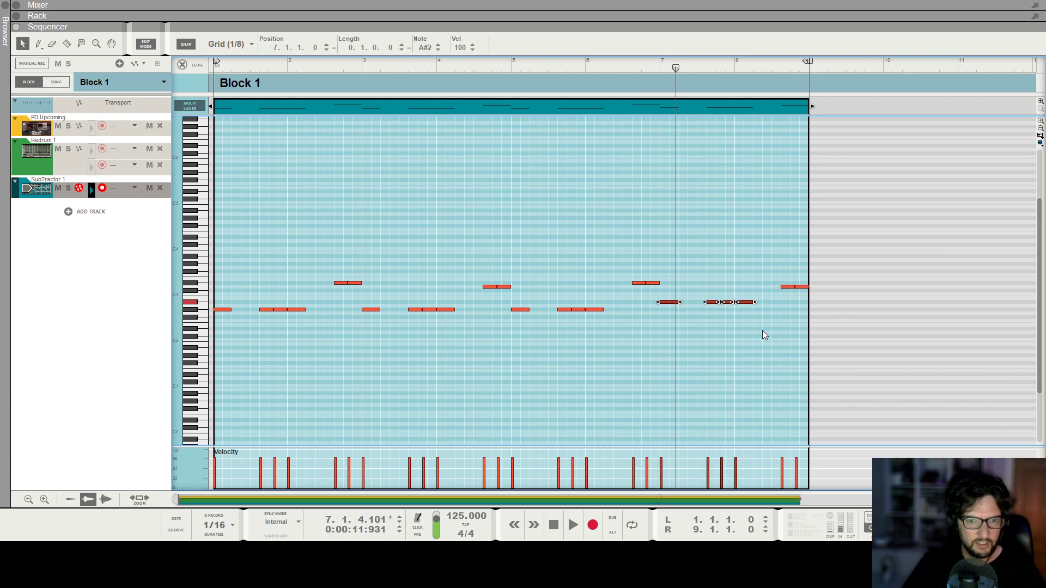
click(652, 64)
key(space)
click(780, 230)
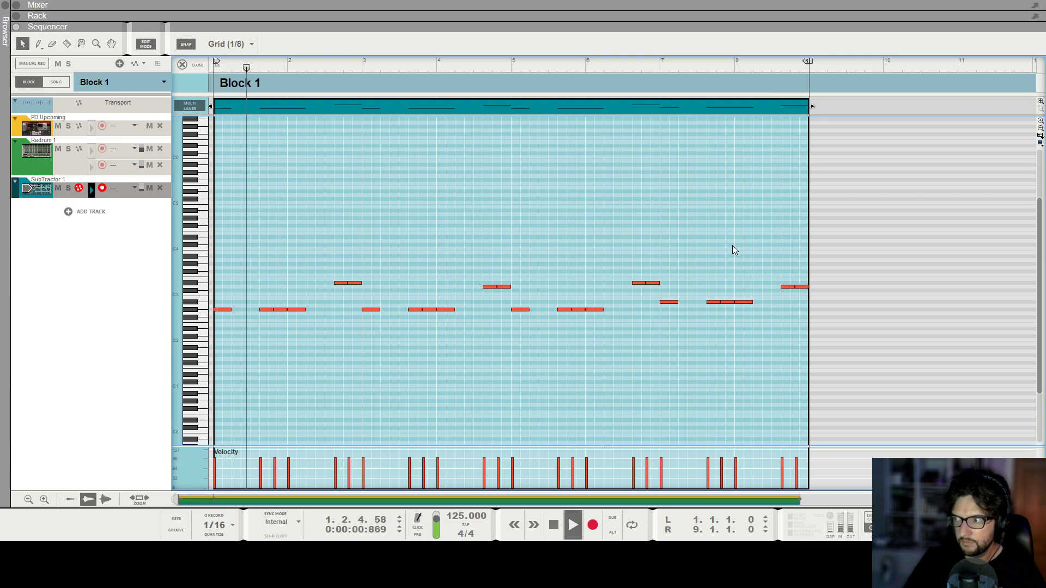
key(F6)
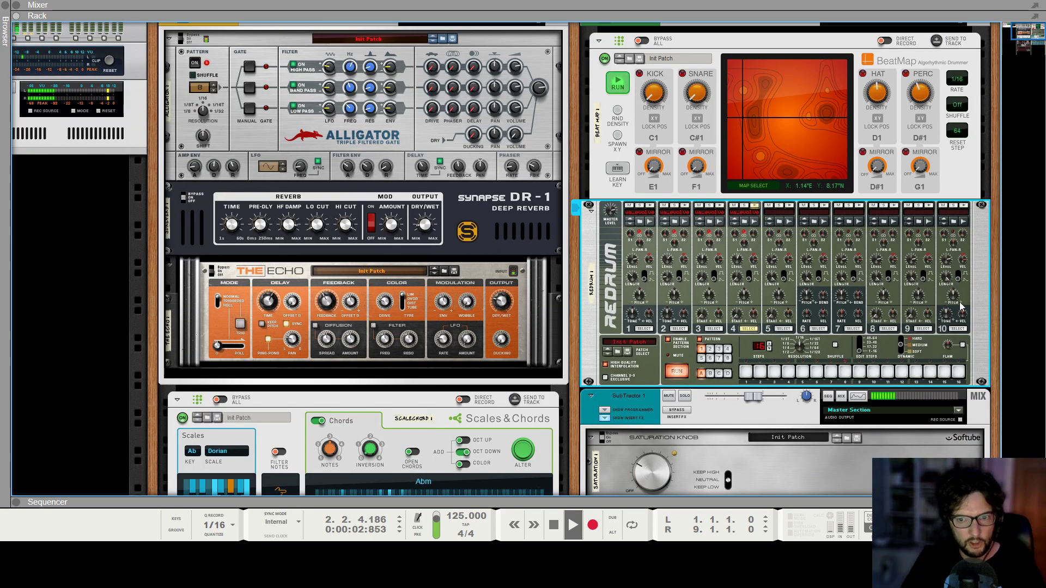
scroll(965, 350, down, 5)
key(space)
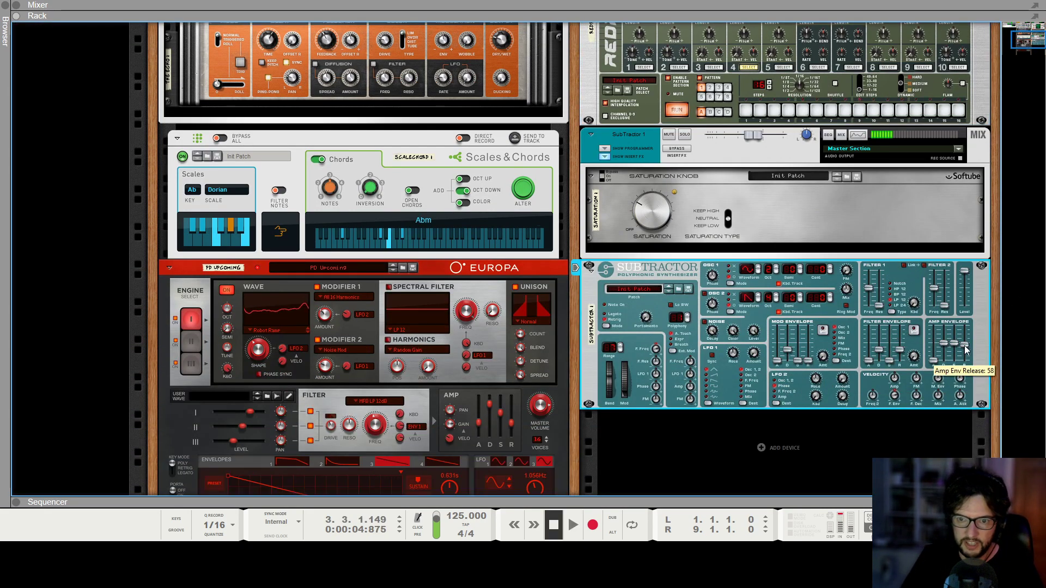
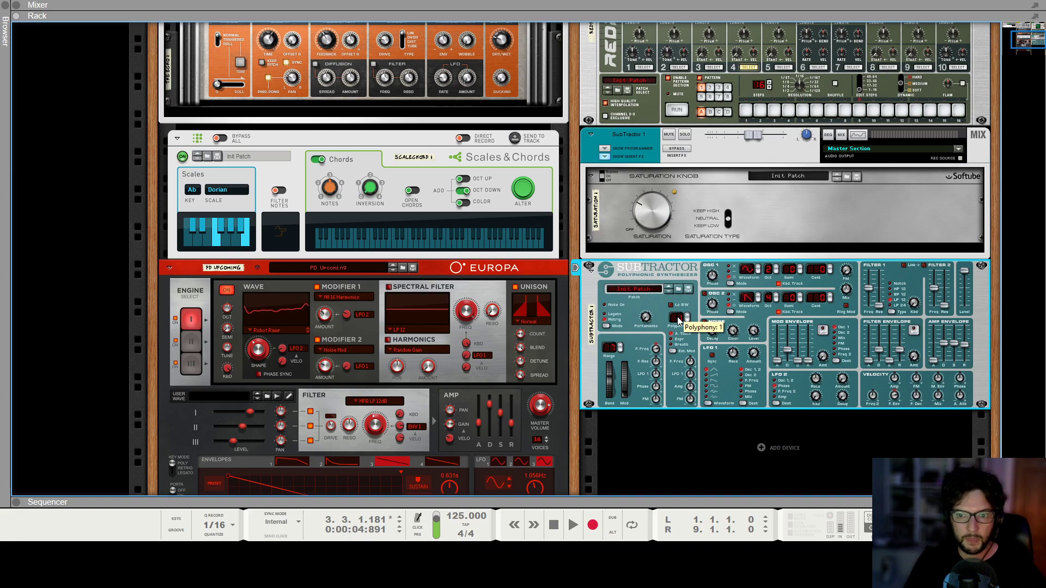
Adjust the SubTractor's amp envelope attack slightly, then play the song from the start.
drag(933, 359, 918, 355)
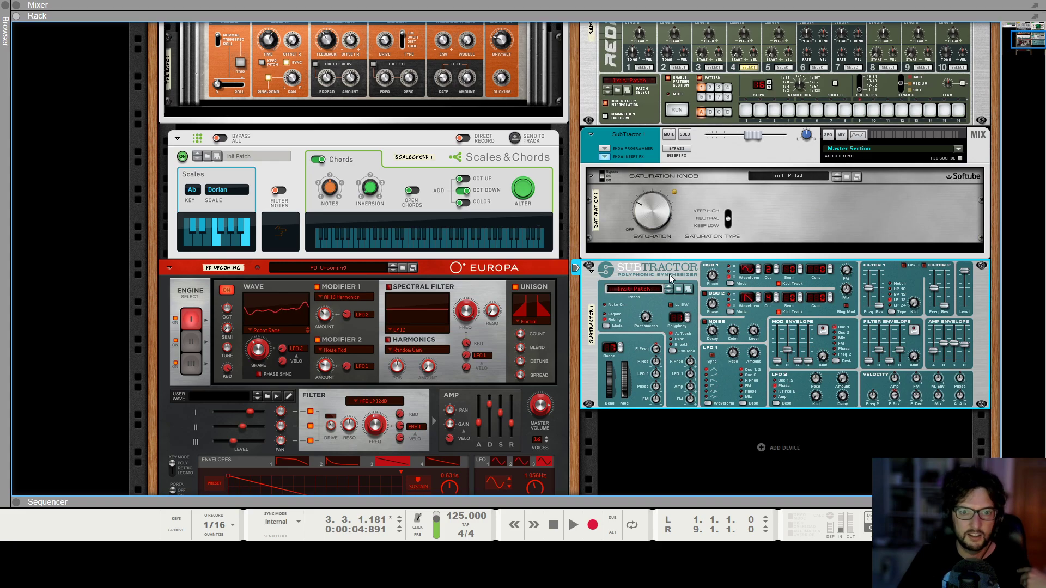
key(KP_0)
key(KP_0)
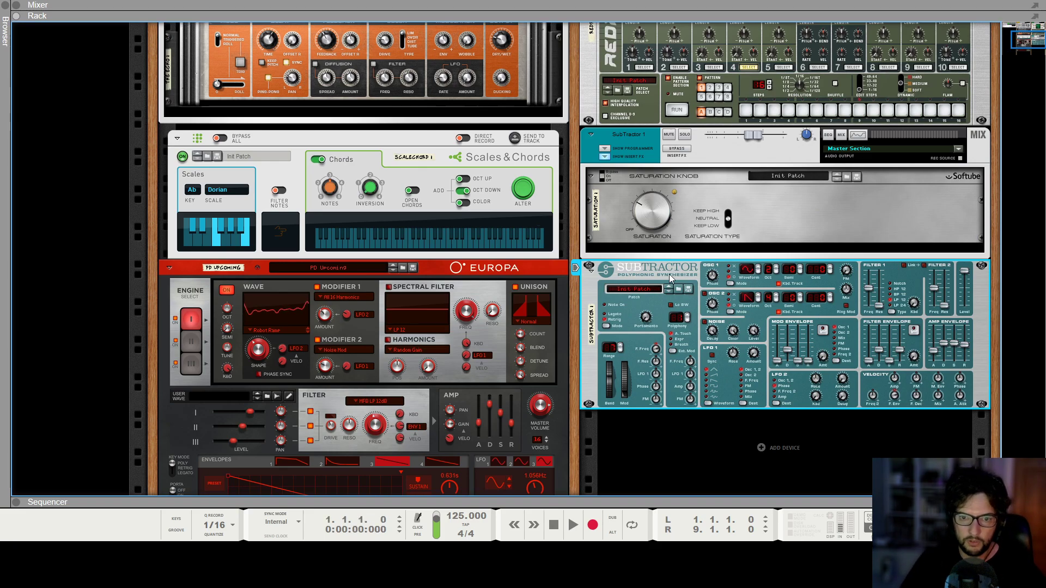
key(space)
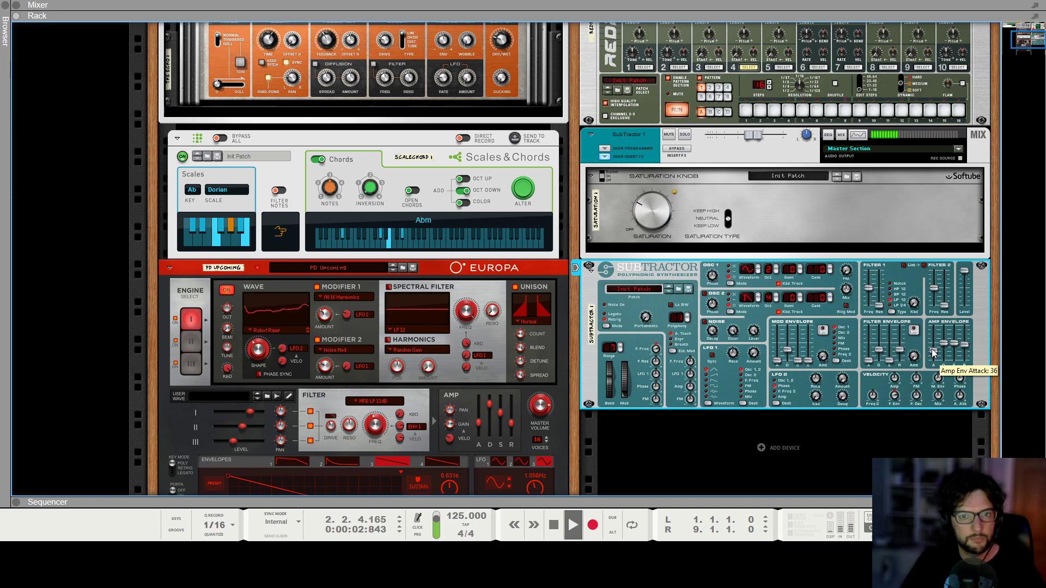
Lower the SubTractor mixer channel's fader to about -6.87 dB, then stop playback.
key(F5)
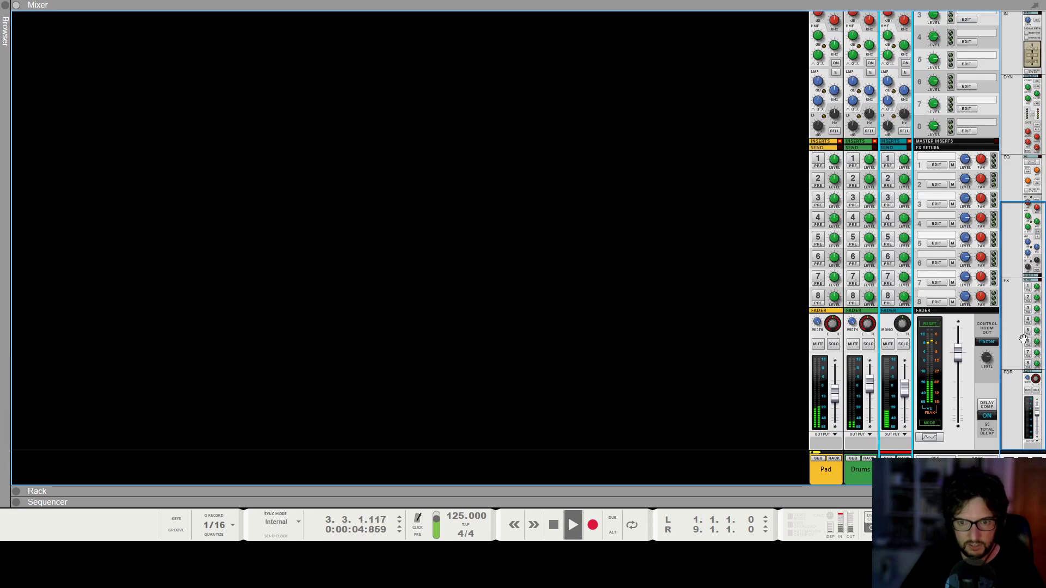
drag(918, 397, 910, 399)
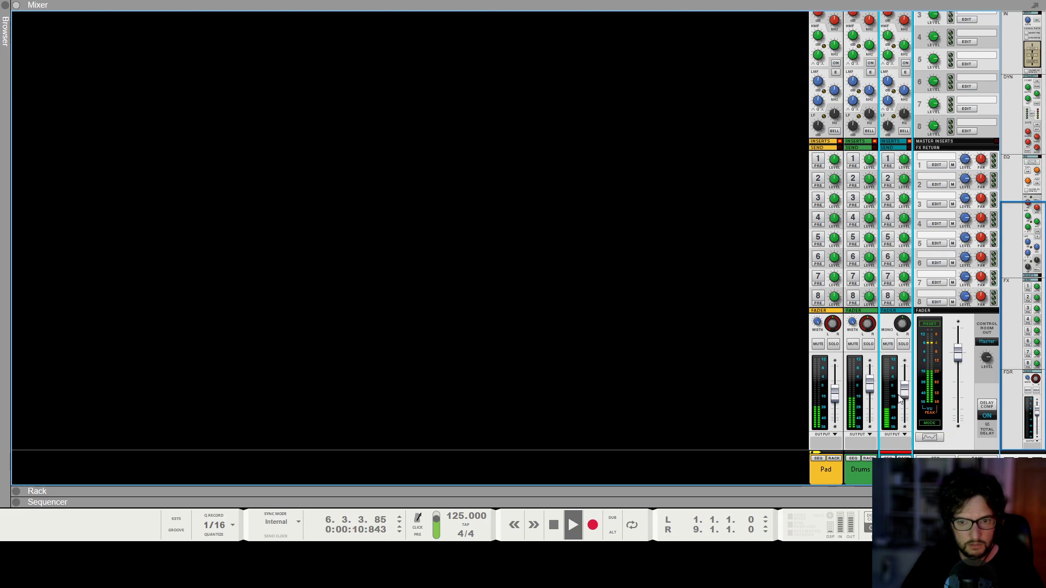
drag(903, 398, 907, 400)
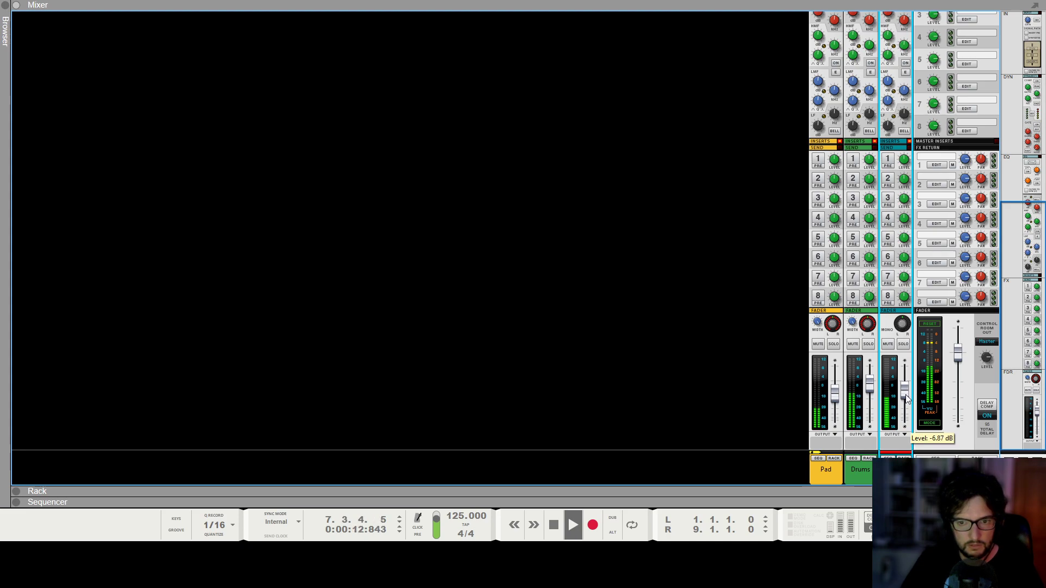
key(F6)
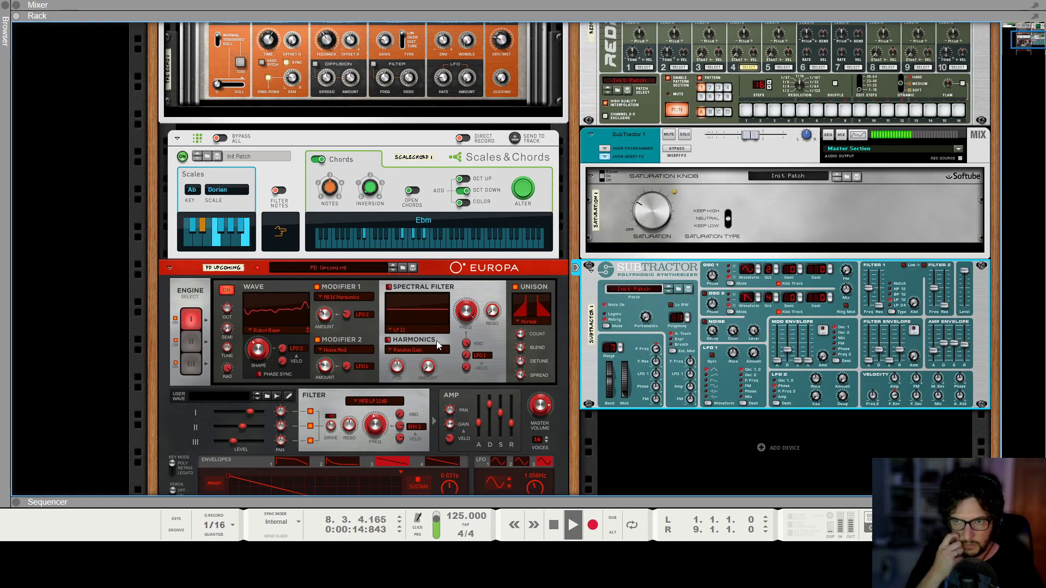
click(642, 209)
key(space)
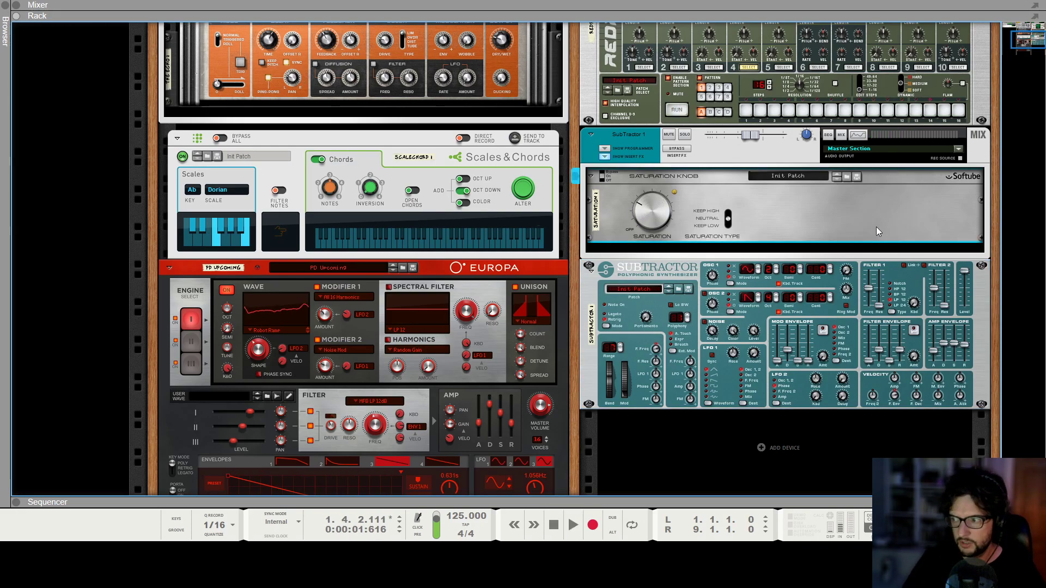
Rename the SubTractor mix channel to Sub Bass and hide its insert effects.
click(630, 136)
double_click(630, 135)
text(Sub Bass)
key(Return)
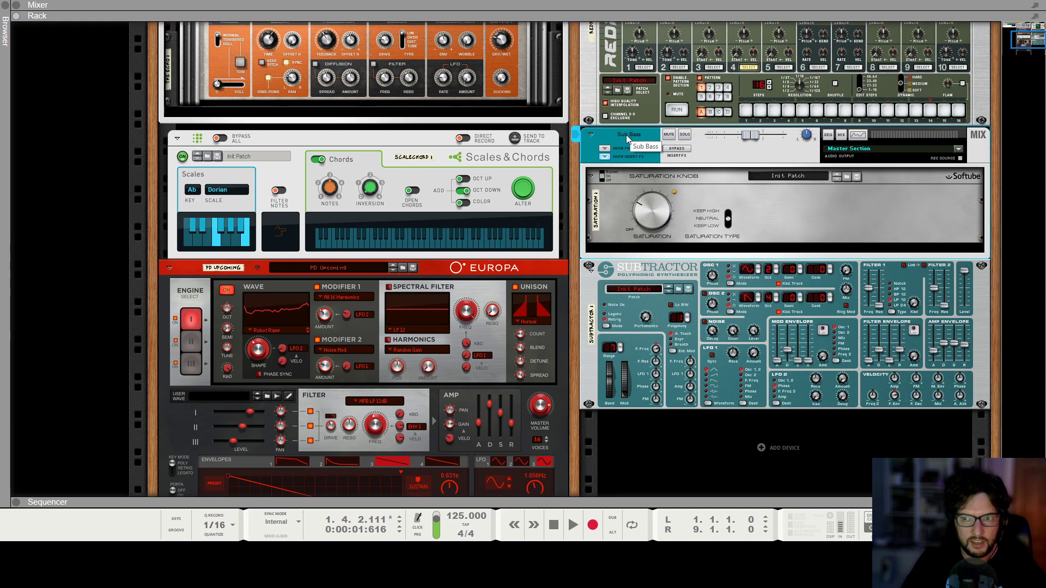
click(604, 157)
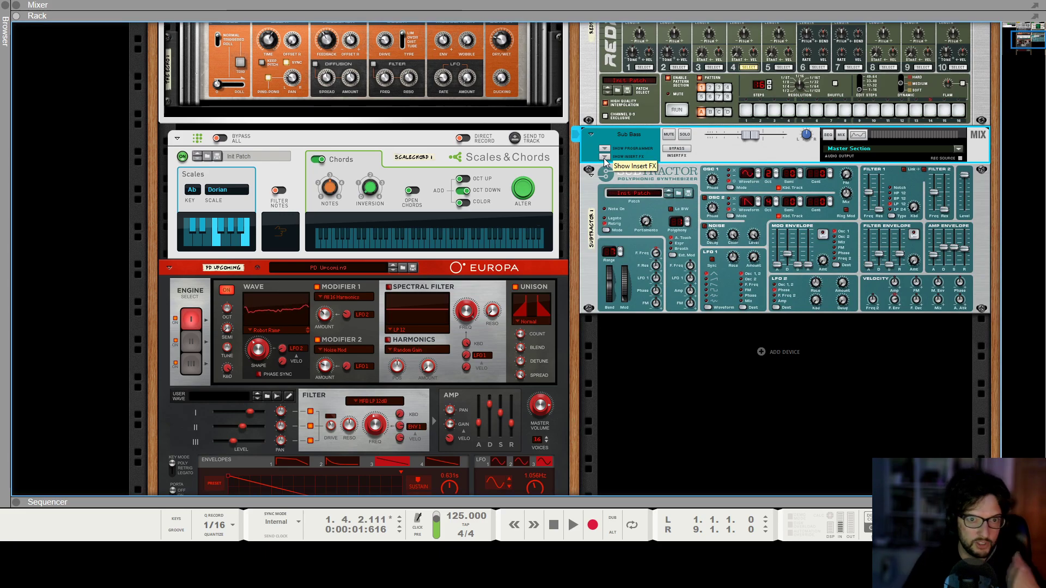
Create a new Europa Shapeshifting Synthesizer instrument below the Sub Bass device.
scroll(610, 164, up, 6)
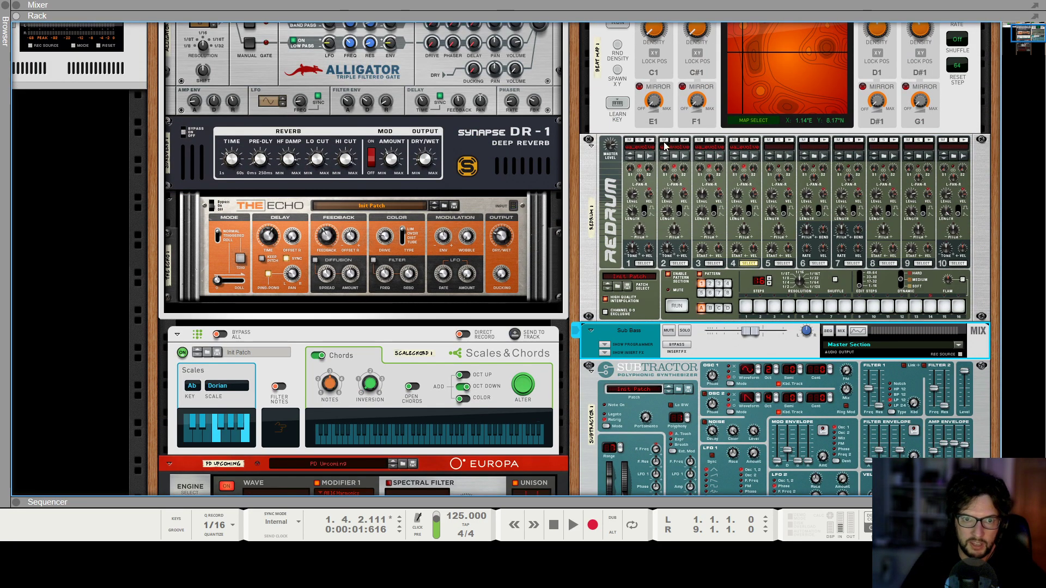
scroll(751, 285, down, 5)
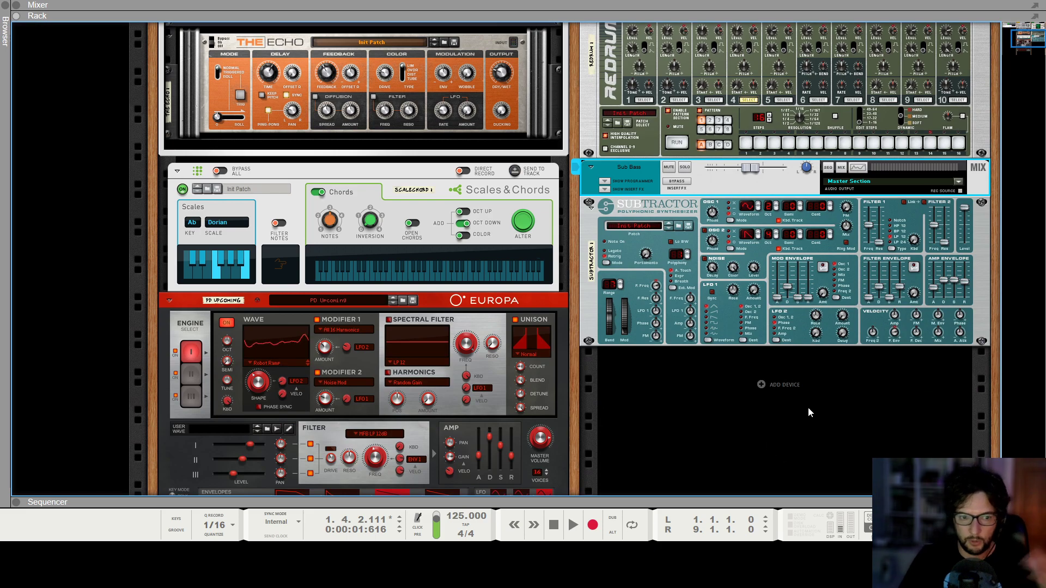
click(761, 384)
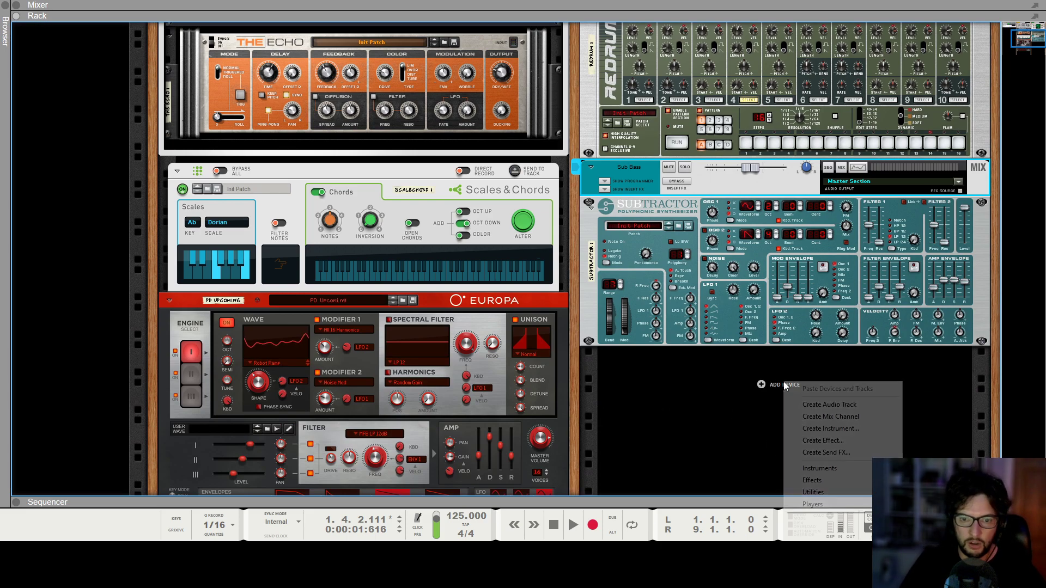
mouse_move(847, 474)
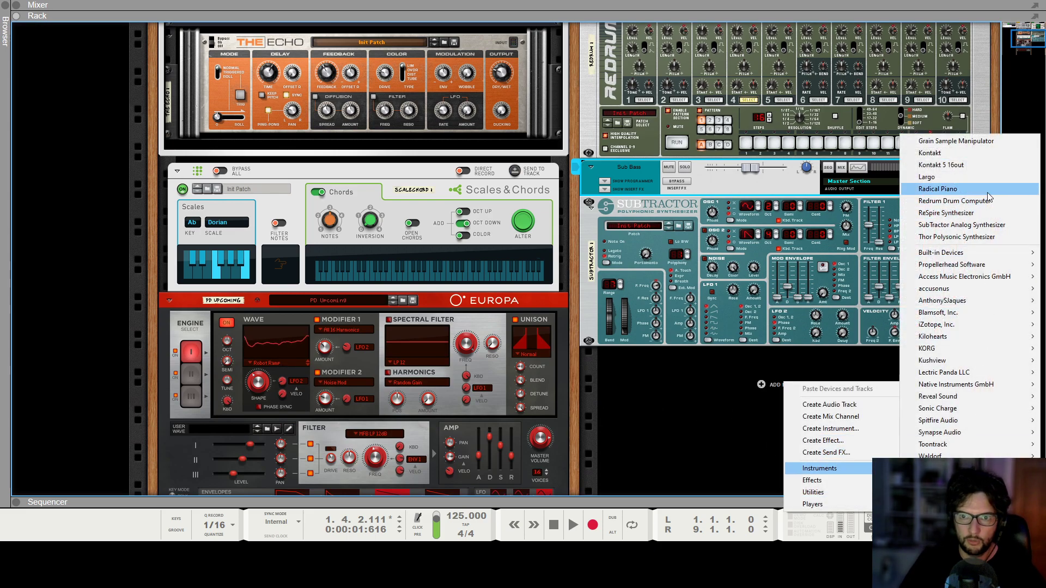
mouse_move(985, 254)
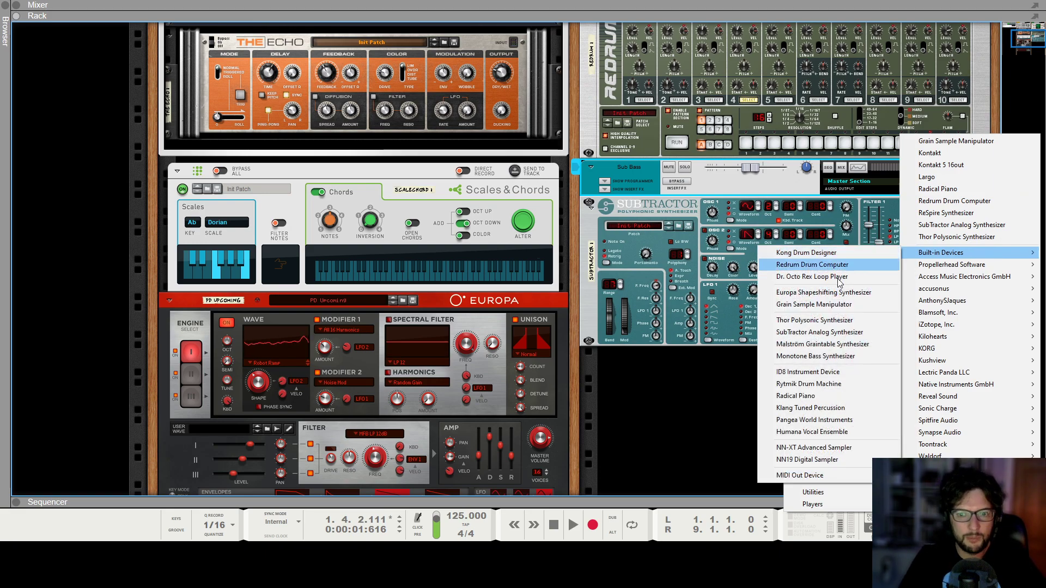
click(810, 294)
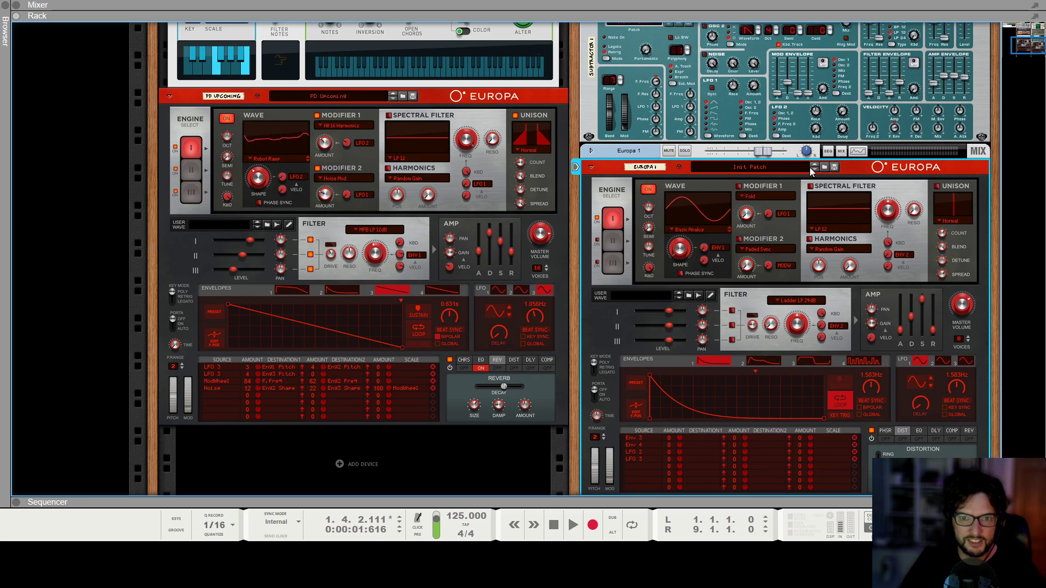
Browse Europa patches and load BS Driver onto the new Europa.
click(825, 168)
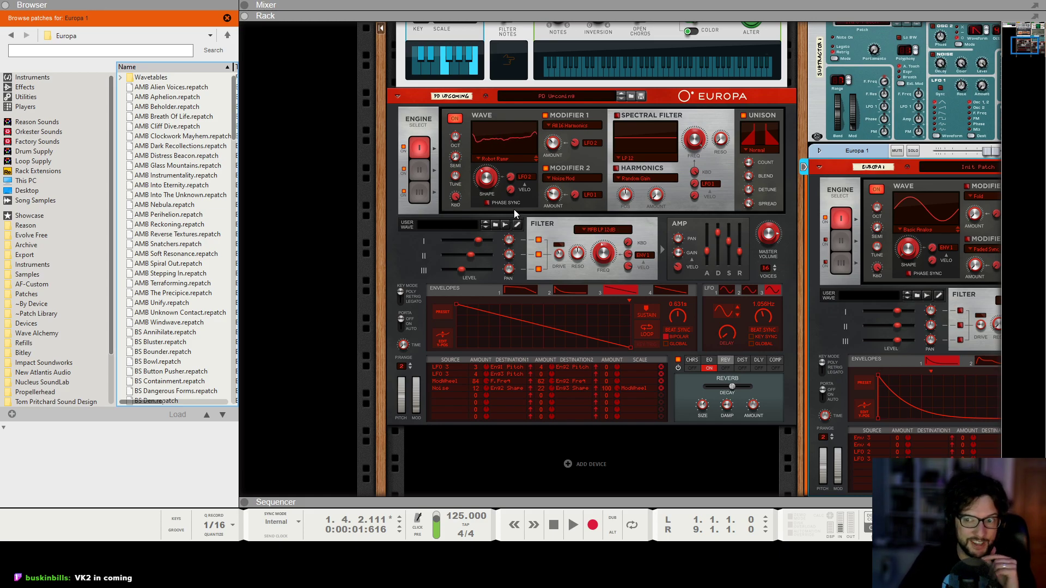
scroll(458, 211, left, 1)
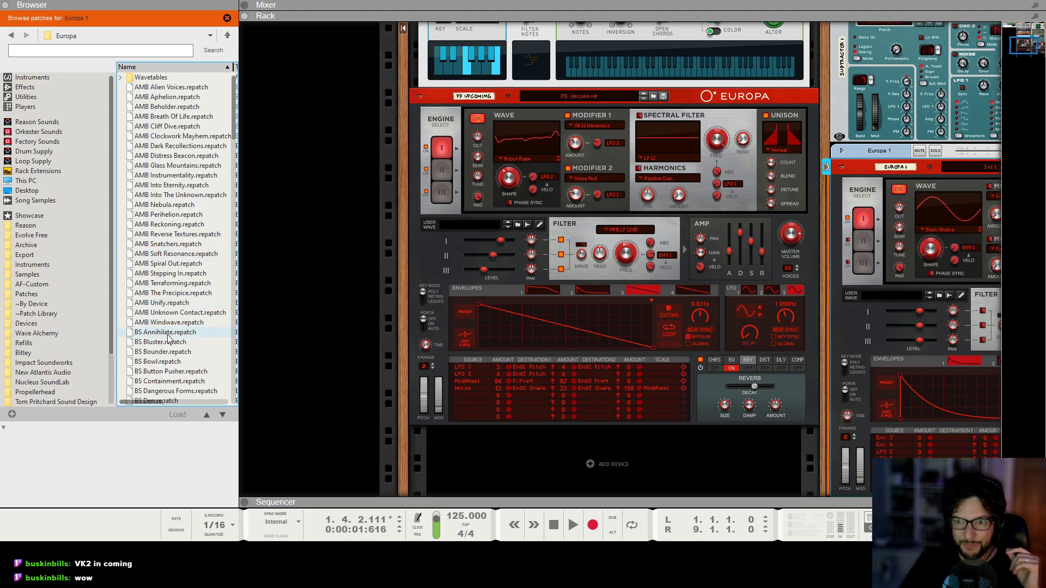
scroll(175, 344, down, 1)
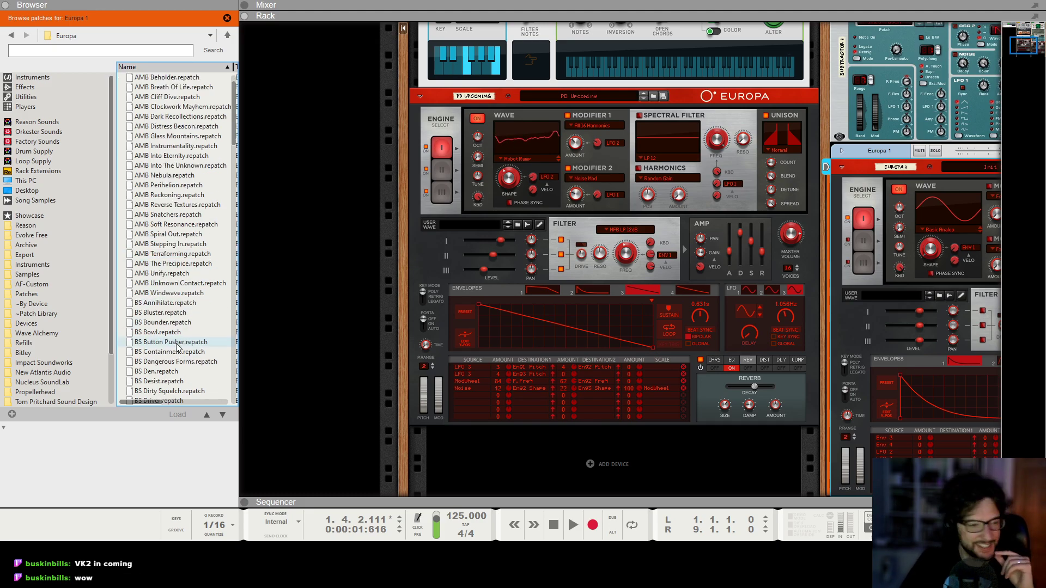
scroll(177, 346, down, 2)
drag(177, 347, 870, 337)
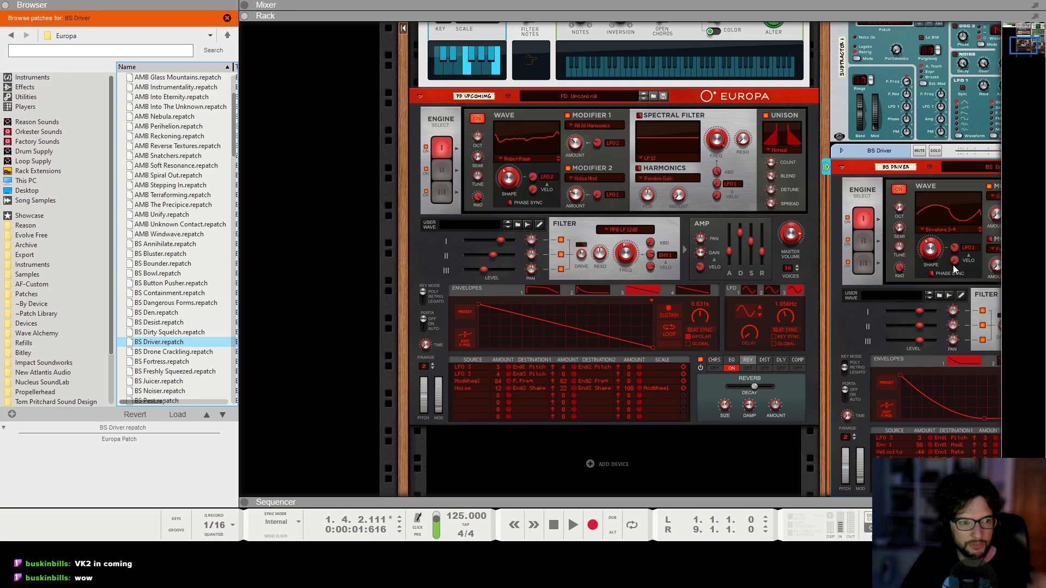
Load the BS Drone Crackling patch onto the new Europa instead and toggle its third engine.
scroll(857, 167, right, 2)
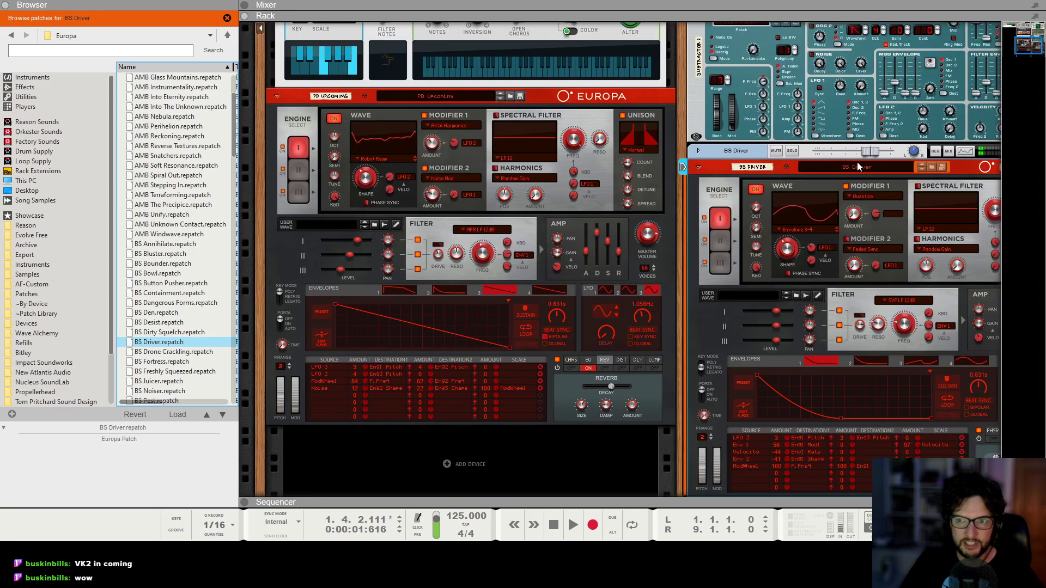
scroll(846, 164, right, 1)
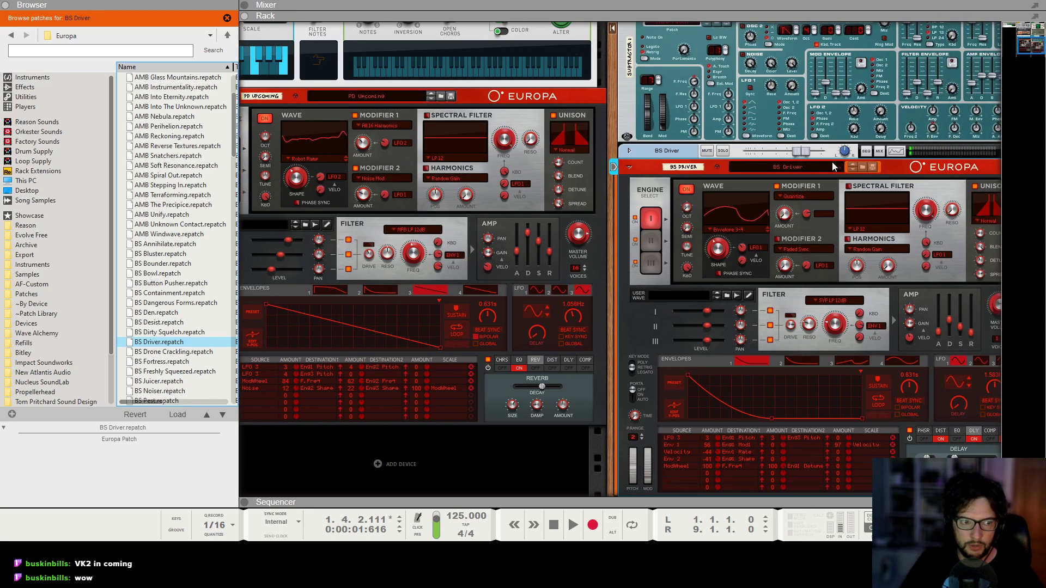
drag(176, 352, 779, 341)
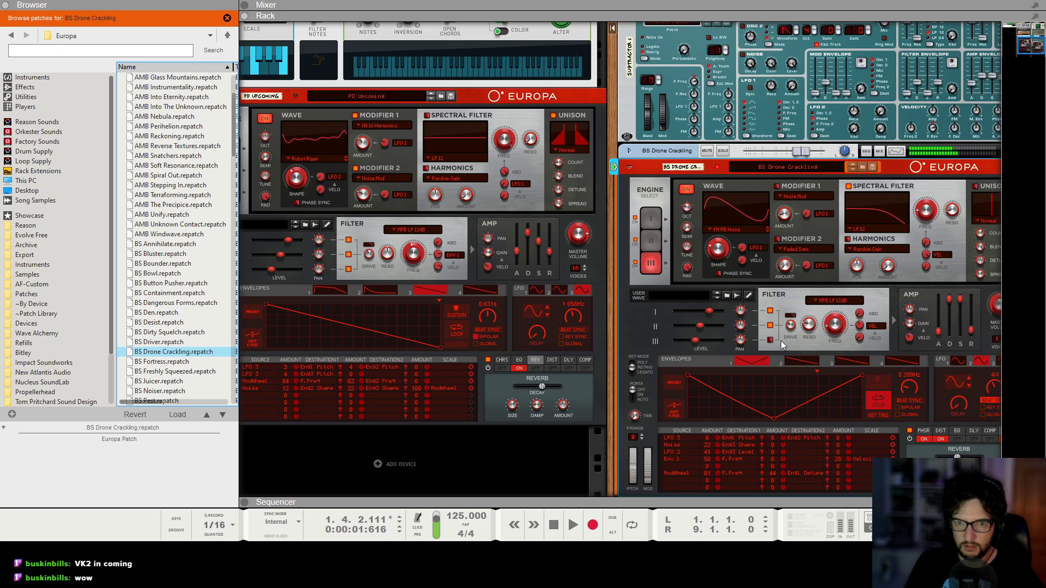
click(635, 265)
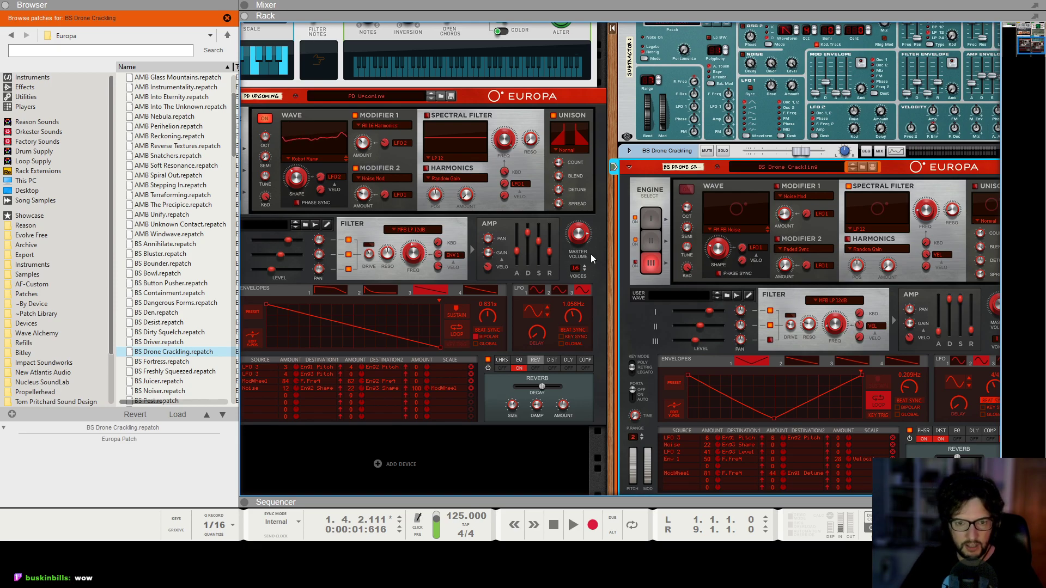
Set up the BS Drone Crackling track's clip in the sequencer and play the song from the start.
key(F7)
click(416, 64)
drag(784, 96, 439, 243)
click(513, 379)
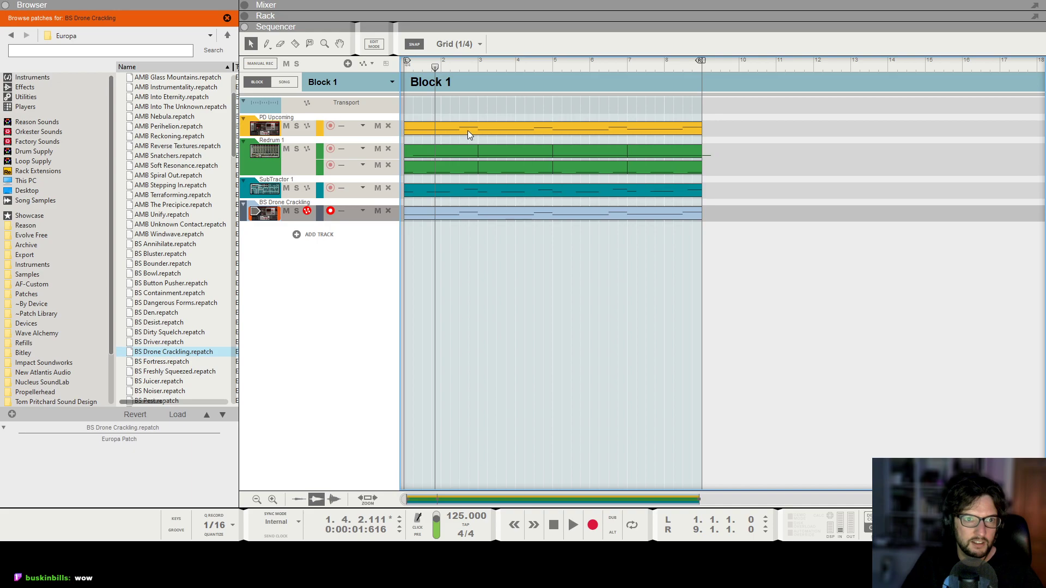
key(shift+Return)
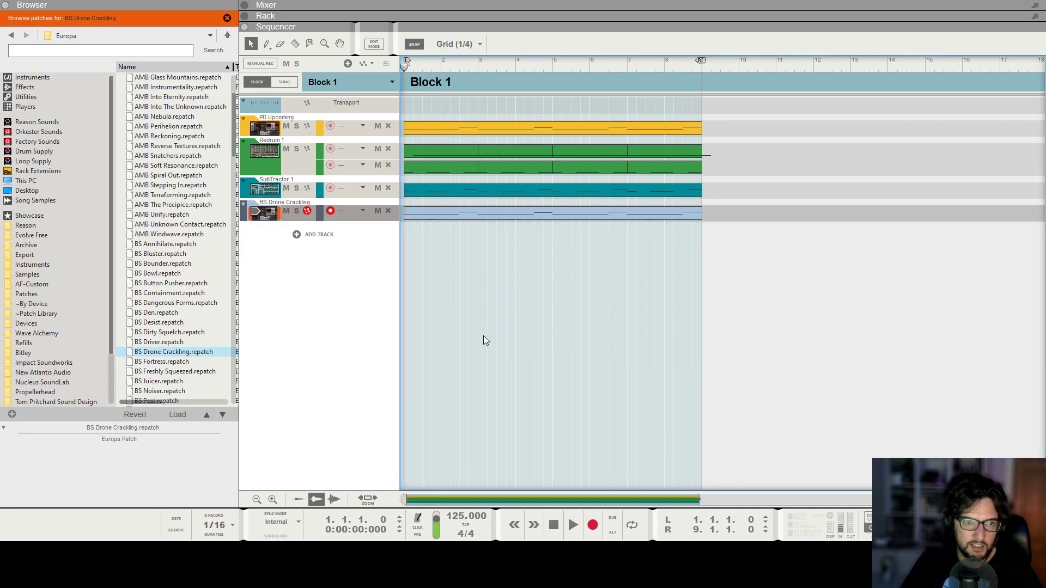
key(space)
Lower the drone channel's fader to about -12.5 dB and switch on its high-pass filter.
key(F5)
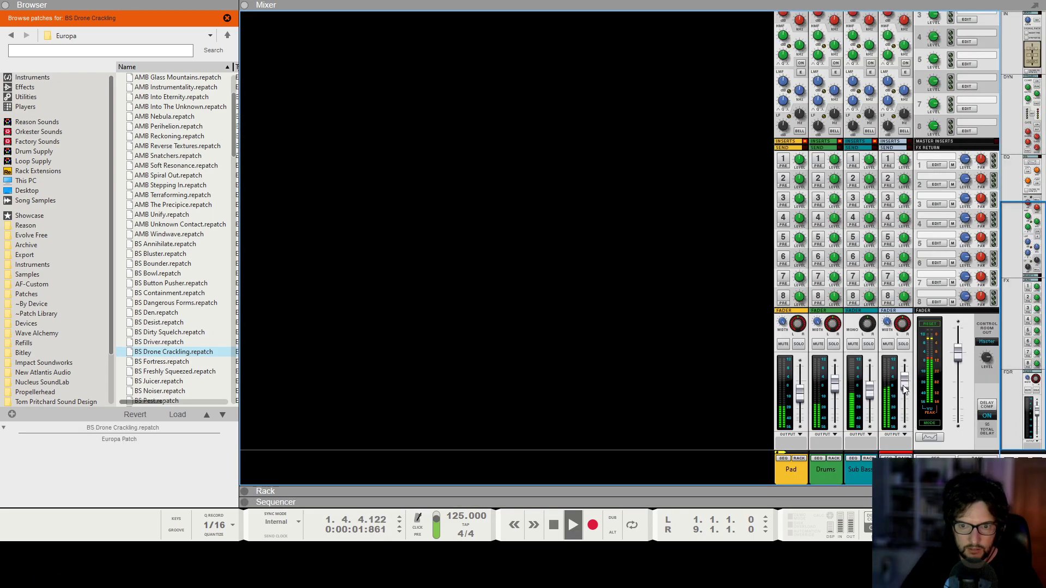
drag(905, 394, 906, 400)
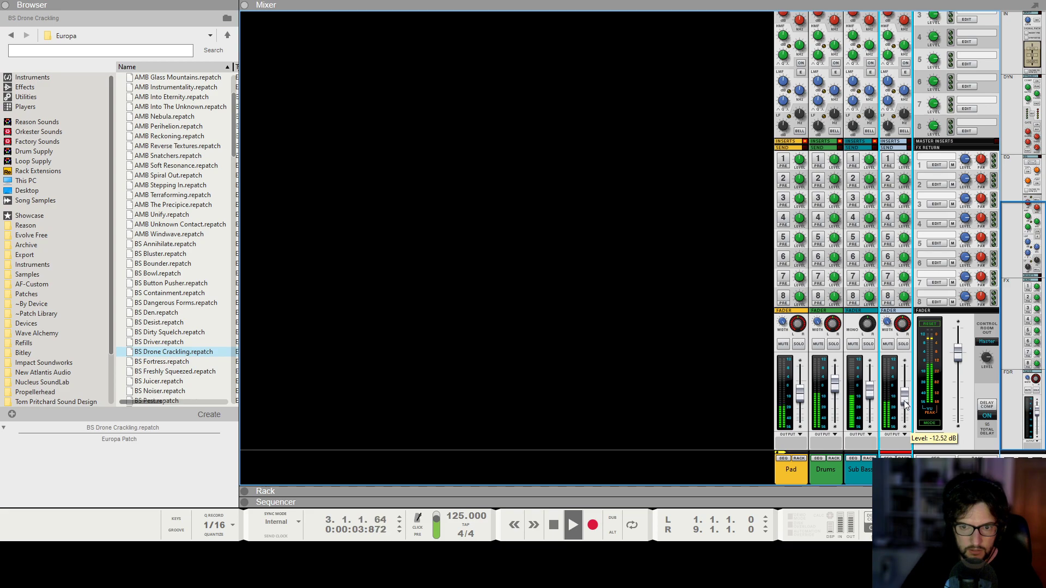
scroll(907, 379, up, 5)
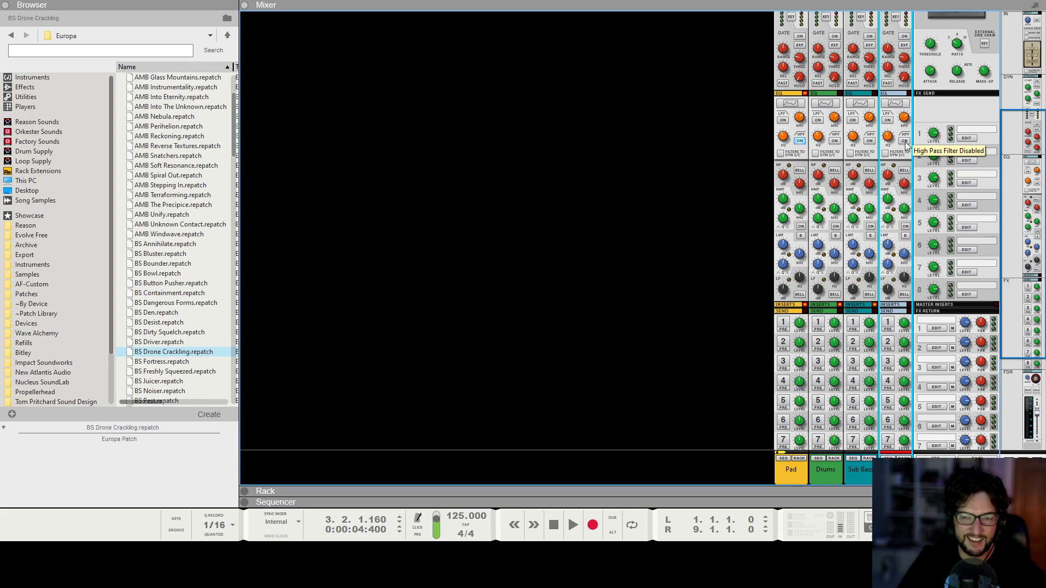
drag(890, 141, 897, 156)
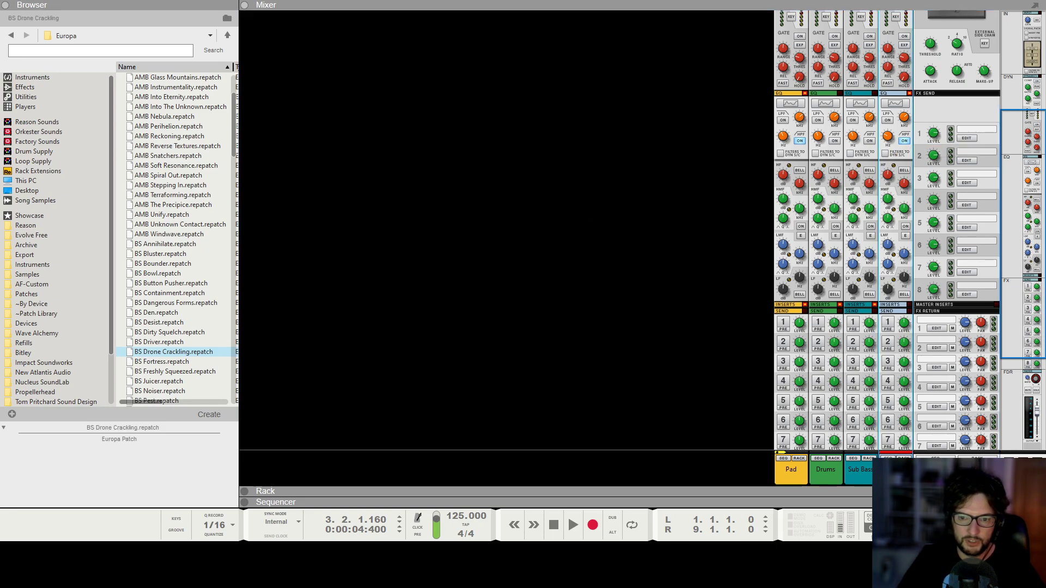
Play the song from the start to audition the mix, then stop and return to the rack.
key(shift+Return)
key(space)
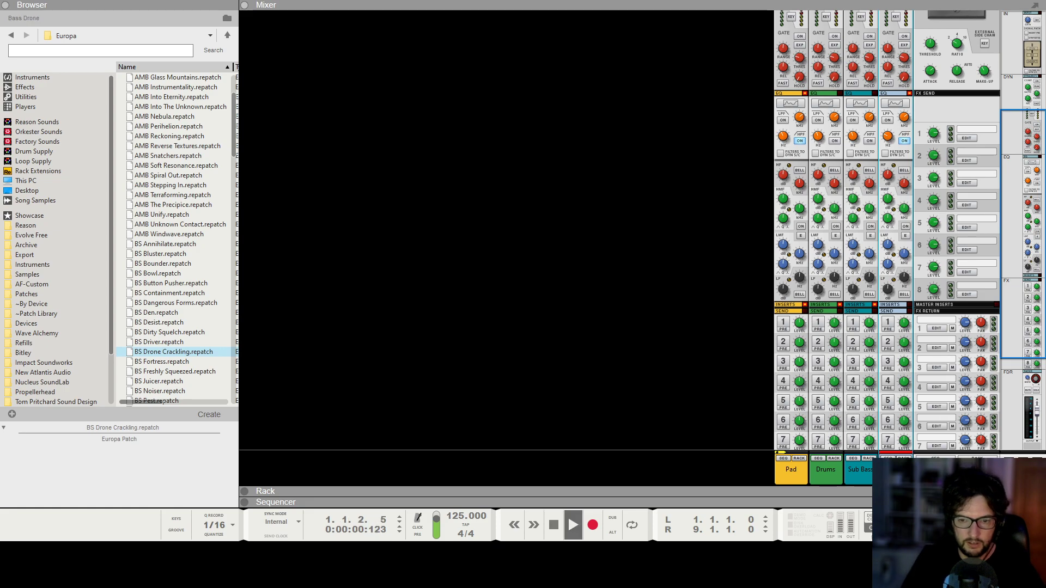
scroll(706, 239, down, 5)
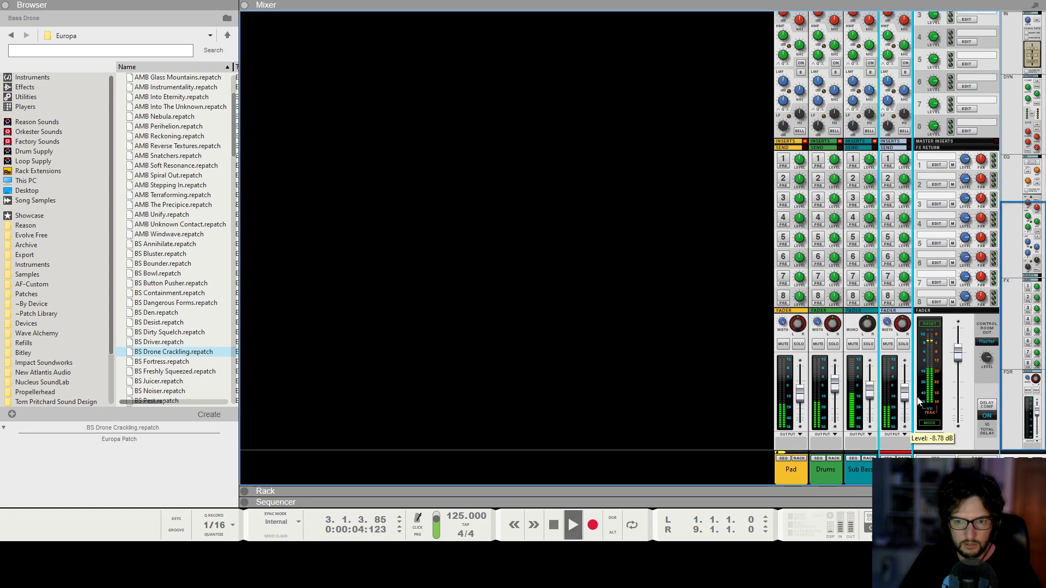
key(space)
key(shift+Return)
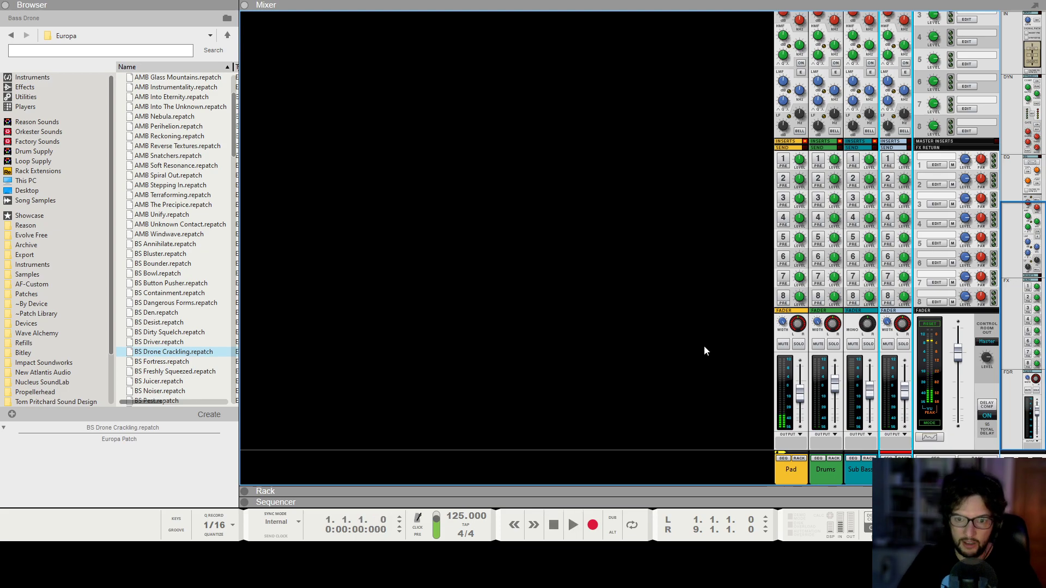
key(F6)
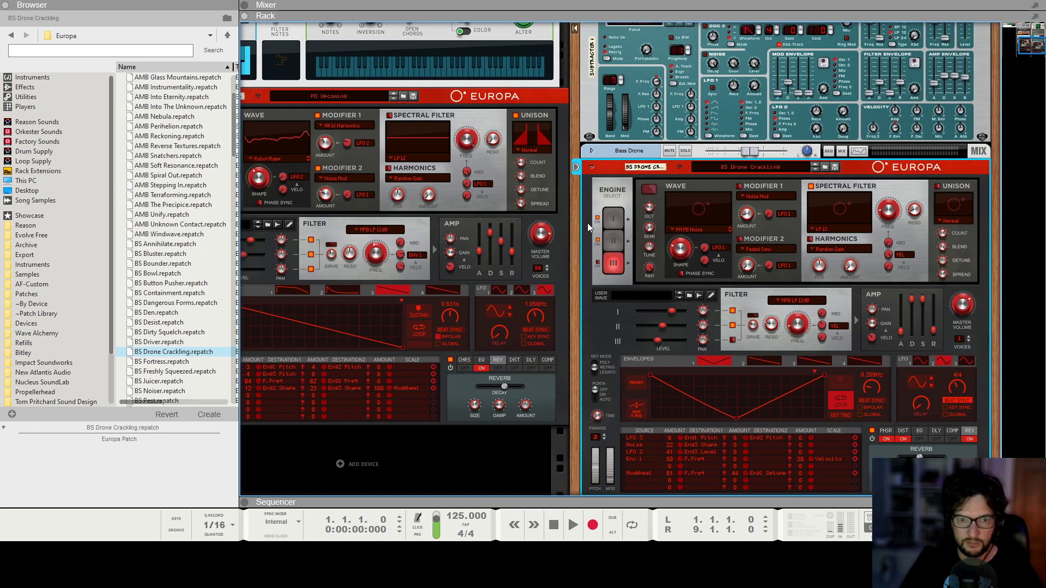
Select the drone Europa's second engine and set its filter type to MFB LP 24dB.
click(618, 249)
click(780, 301)
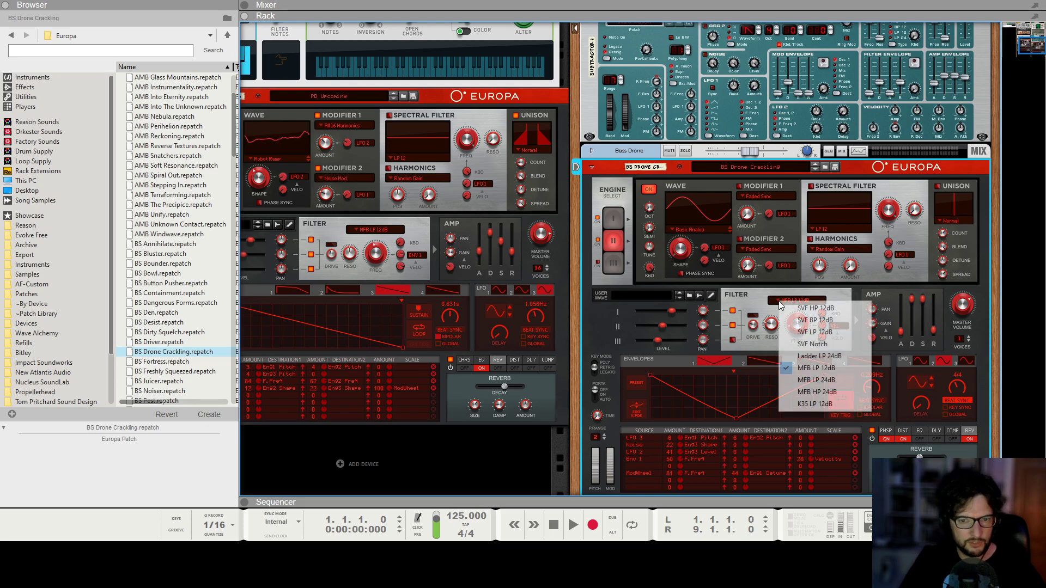
click(842, 380)
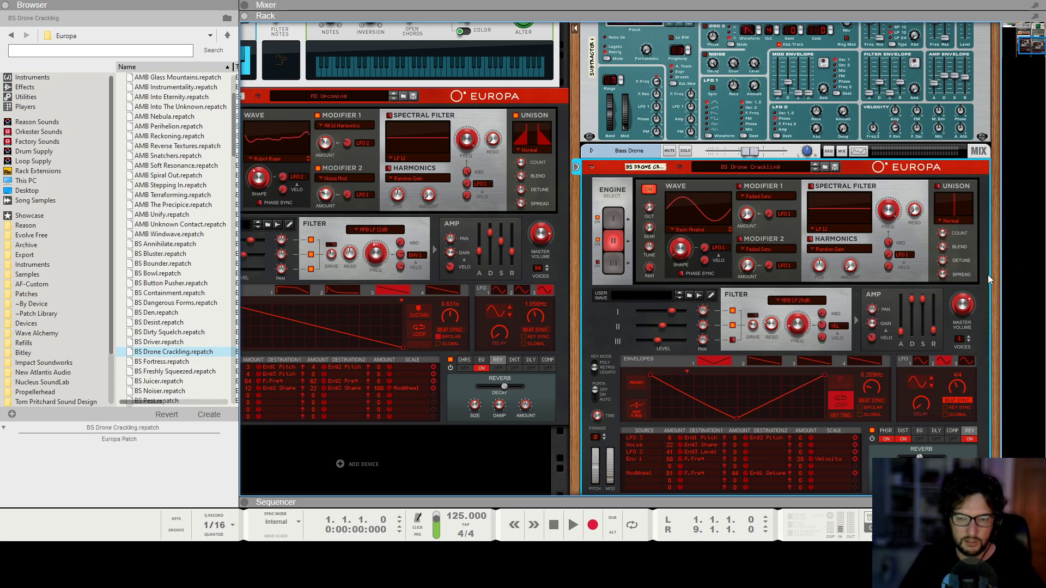
Play the song to audition the drone's filter change, glancing at the mixer and rack, then stop.
key(space)
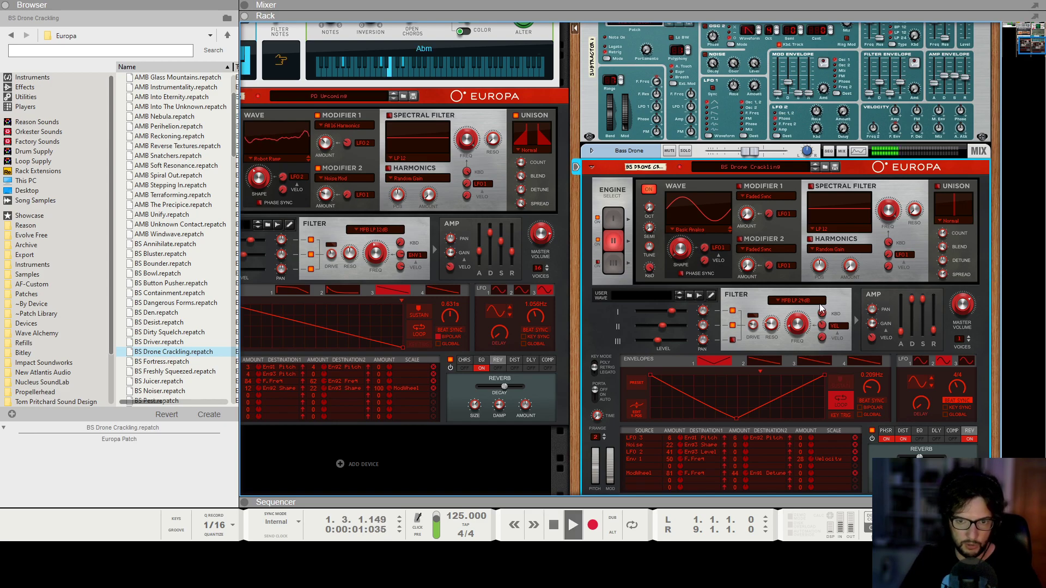
key(F5)
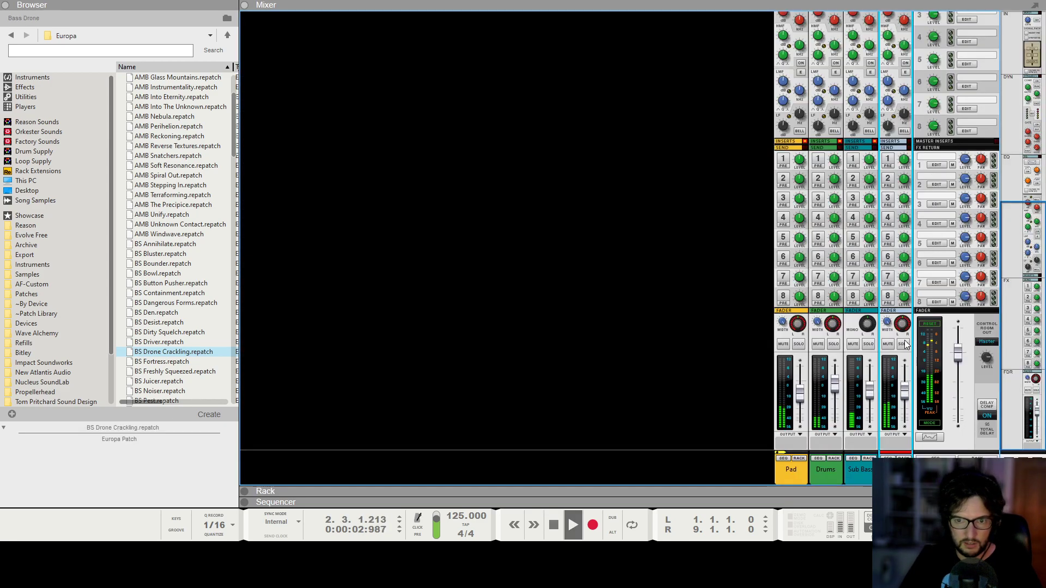
key(F6)
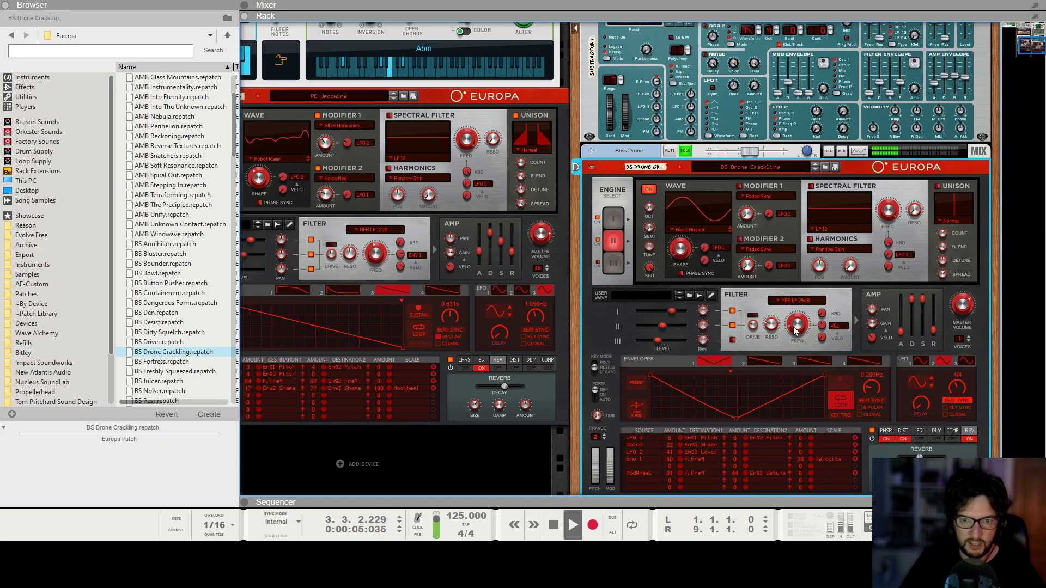
scroll(708, 412, down, 1)
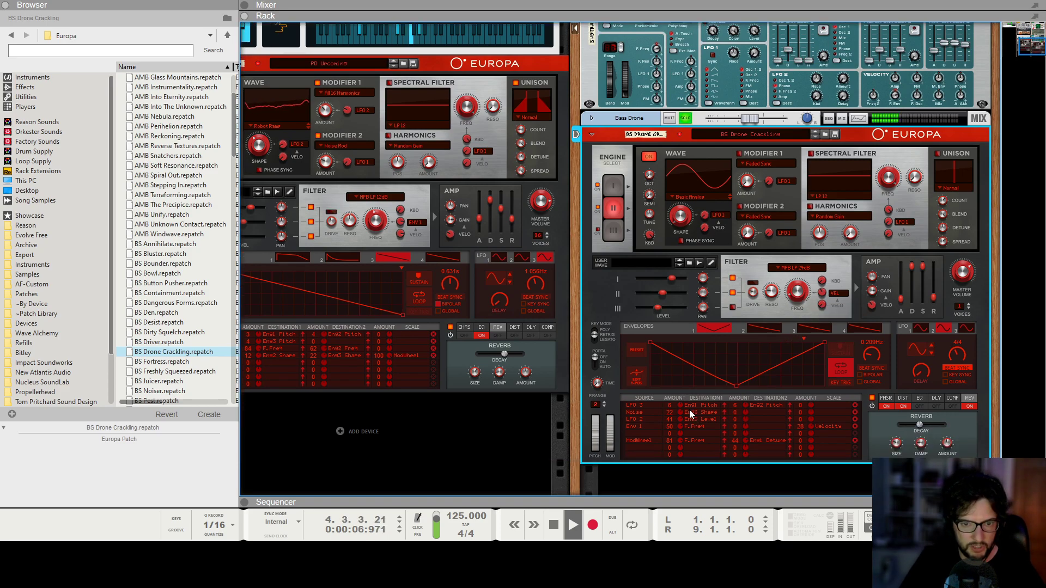
key(space)
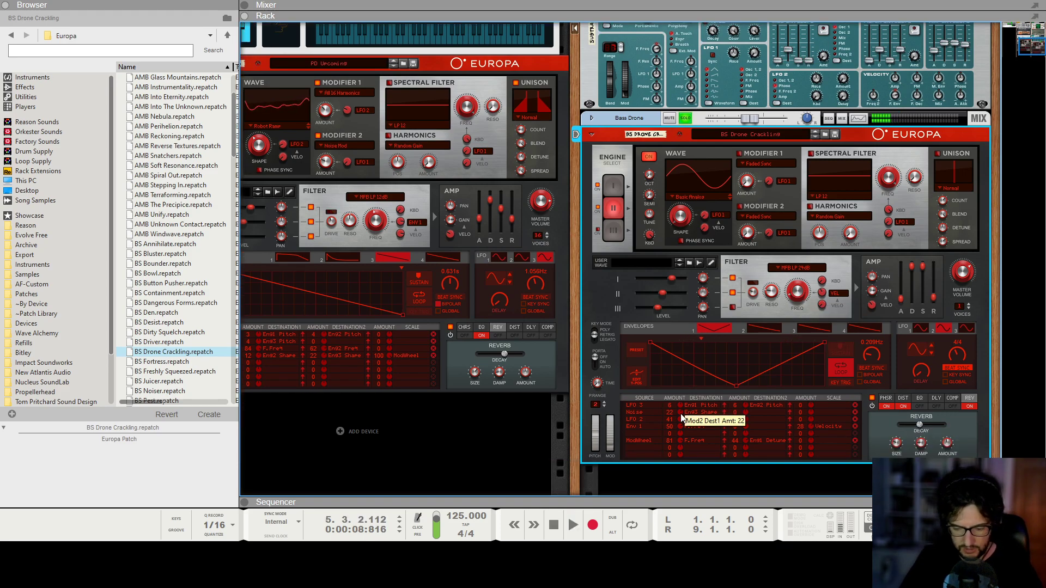
Open the BS Drone Crackling clip in the sequencer and move one of its notes down a step.
key(F7)
double_click(483, 211)
click(576, 283)
drag(719, 287, 718, 292)
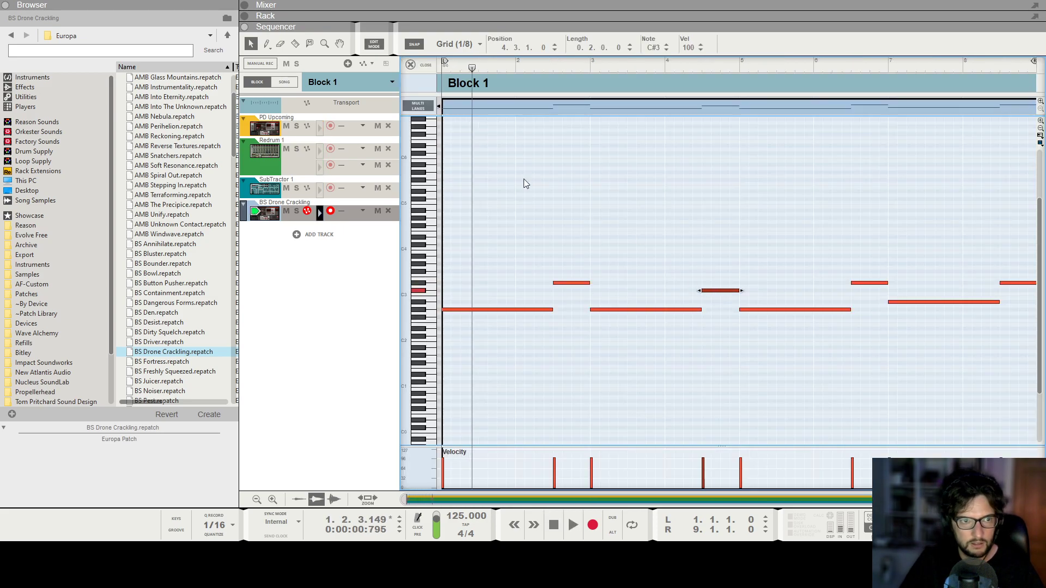
Move the matching note in the PD Upcoming pad clip down to the same pitch and play the song.
click(278, 120)
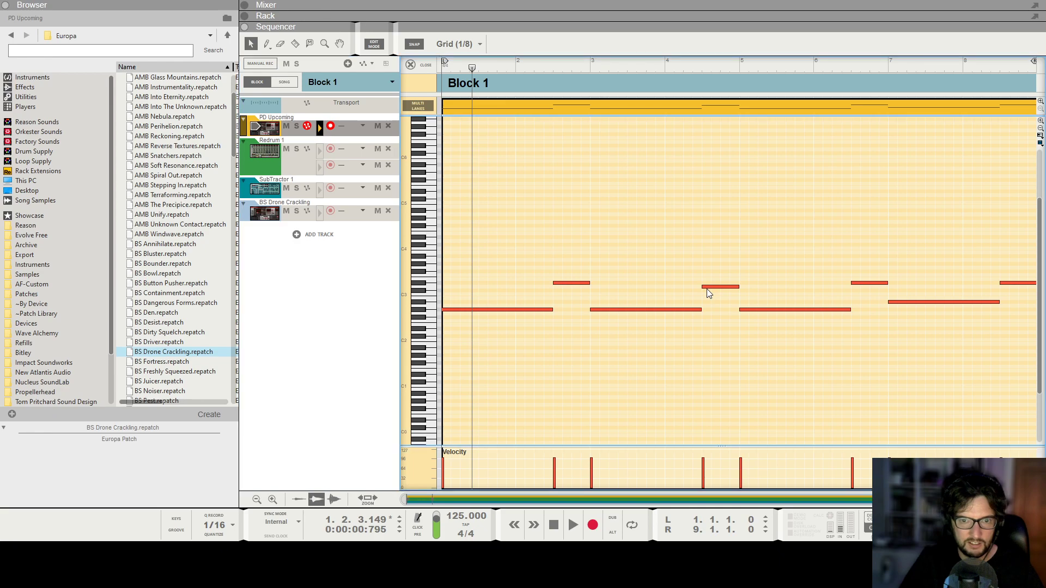
drag(707, 289, 708, 293)
click(735, 244)
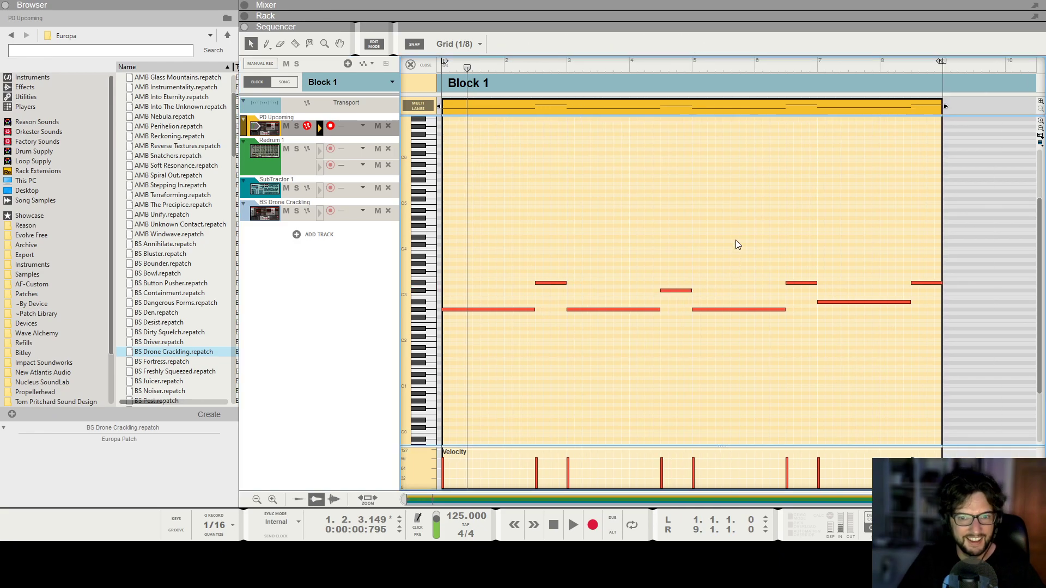
key(space)
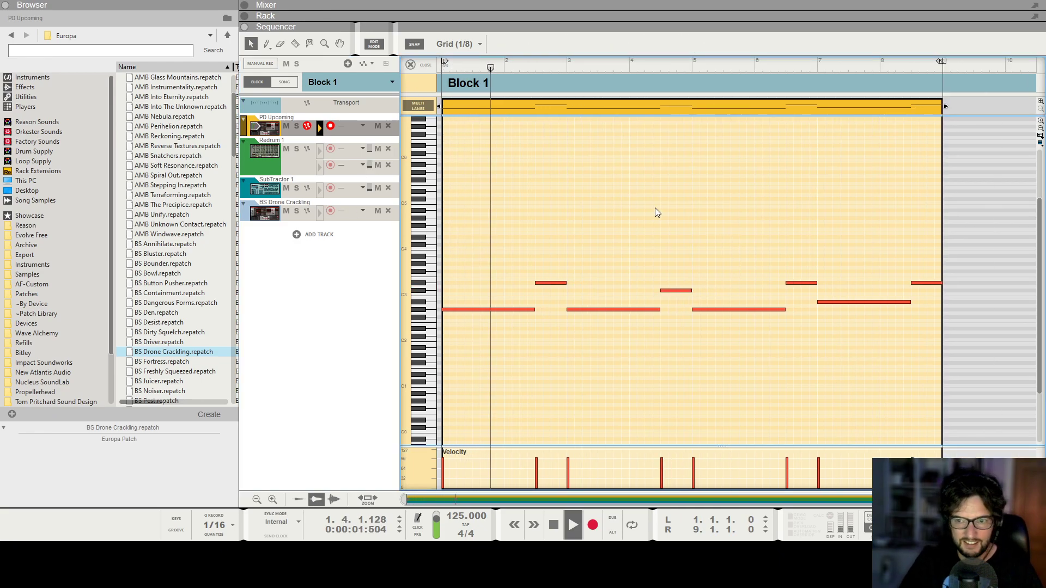
Lower the Env 1 to filter frequency amount in the drone's modulation matrix to about 28.
key(F5)
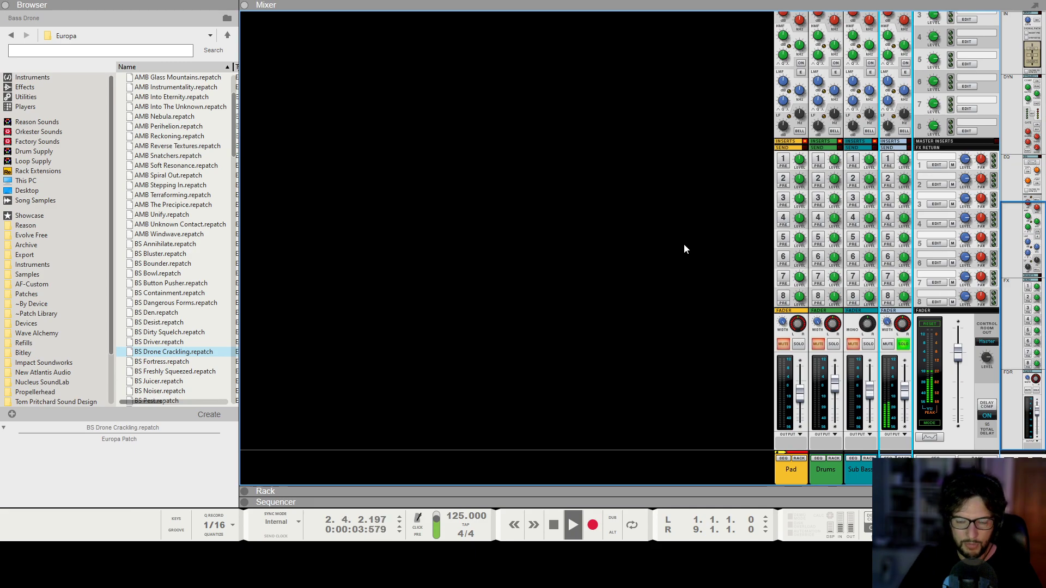
key(F6)
scroll(802, 319, right, 3)
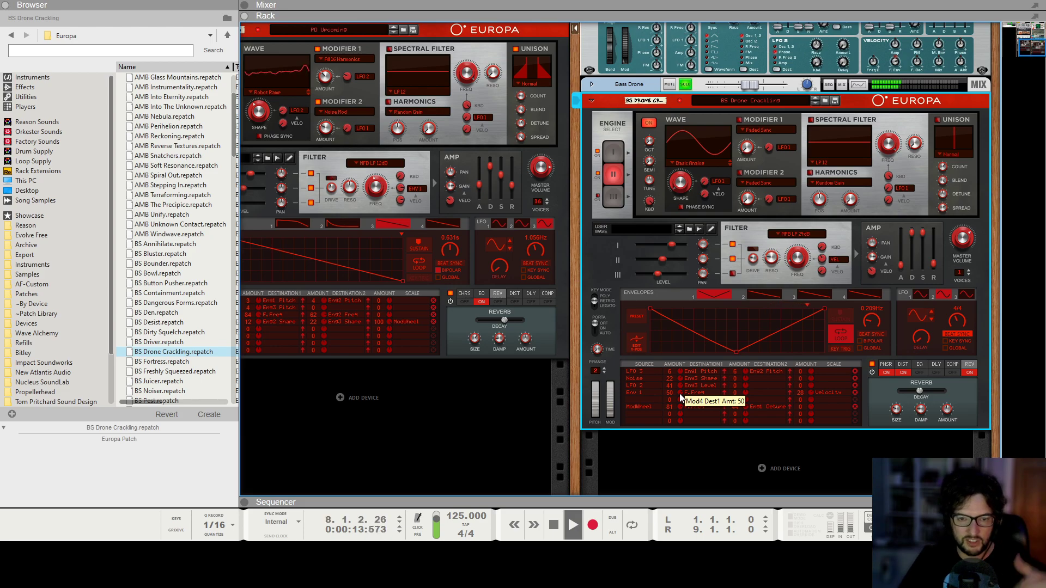
drag(677, 394, 702, 418)
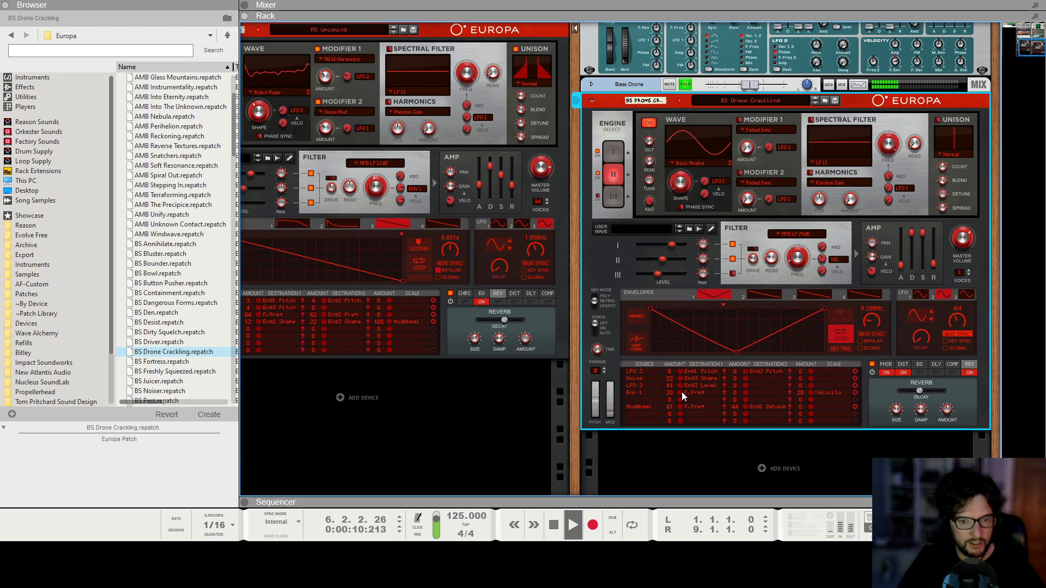
drag(681, 391, 675, 391)
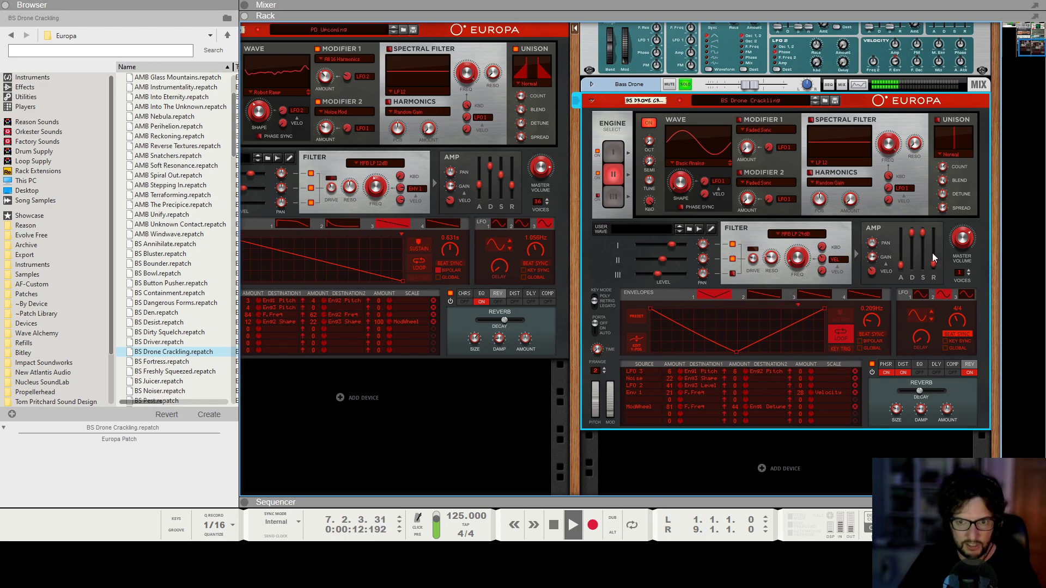
Select the drone's first engine and increase its unison spread.
click(615, 155)
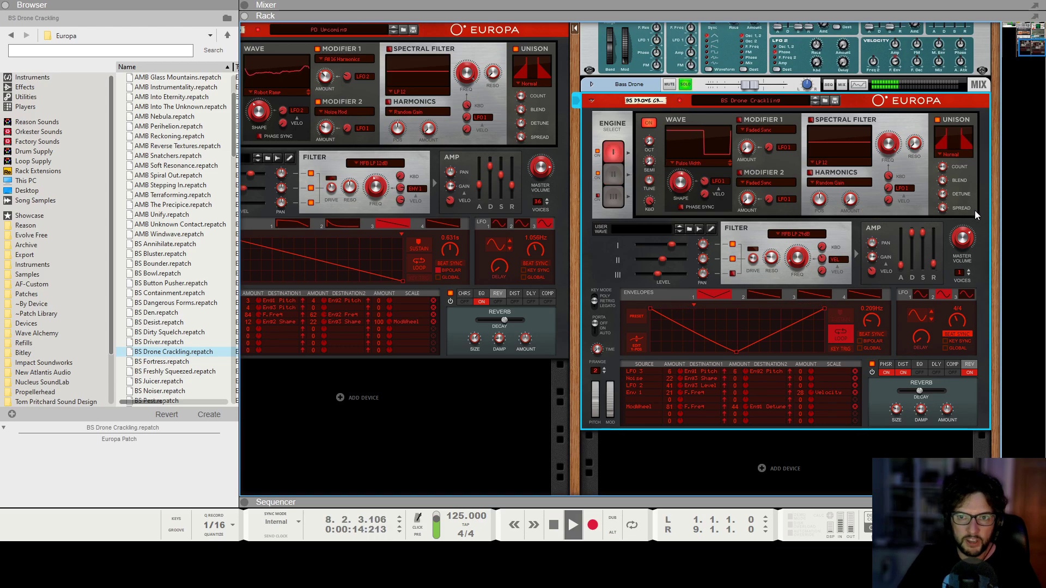
drag(943, 208, 952, 222)
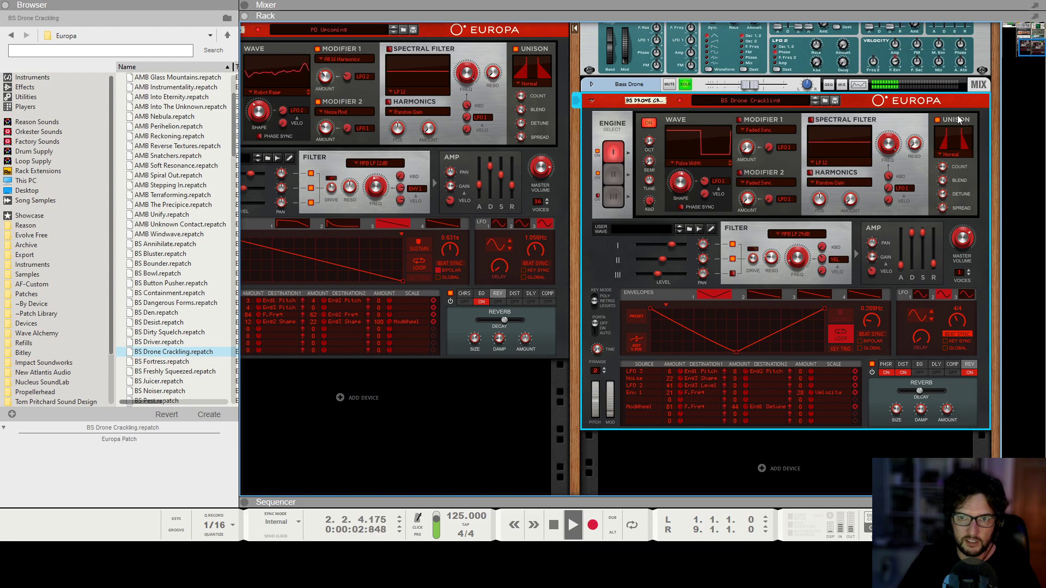
click(620, 174)
click(613, 152)
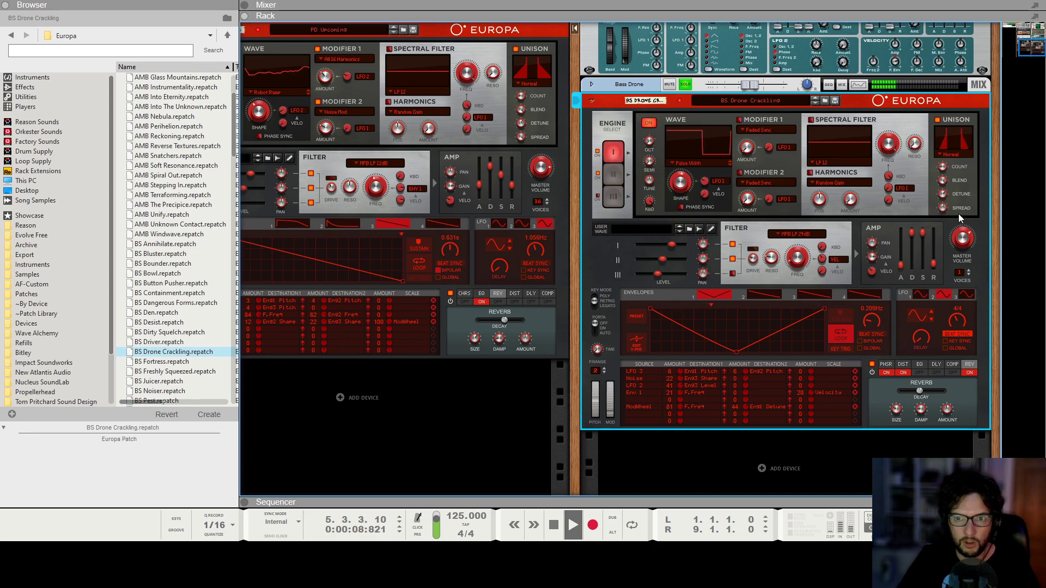
mouse_move(950, 210)
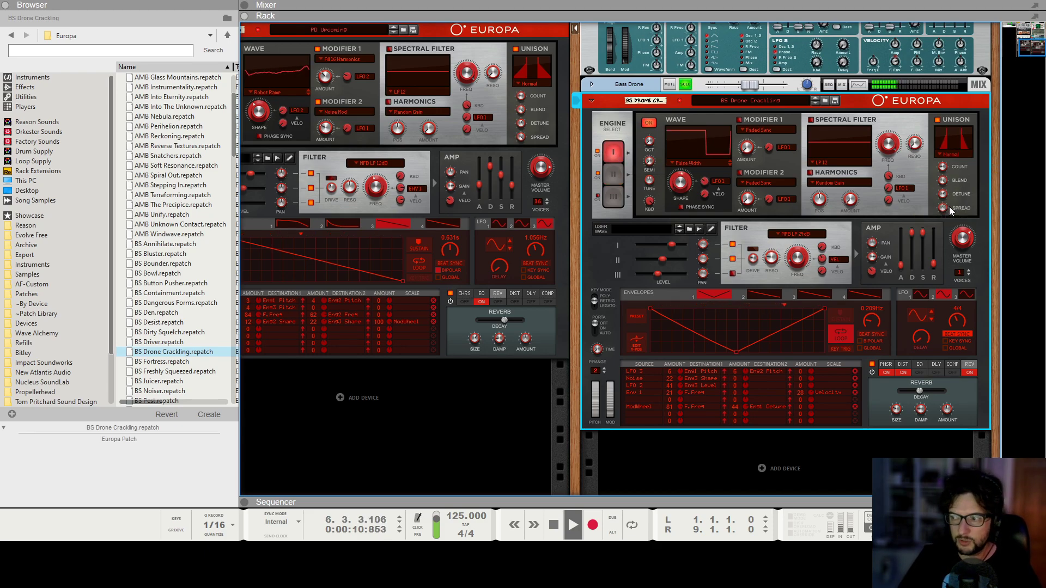
Unsolo the drone channel in the mixer, raise its fader to about -1.8 dB, and stop playback.
key(F5)
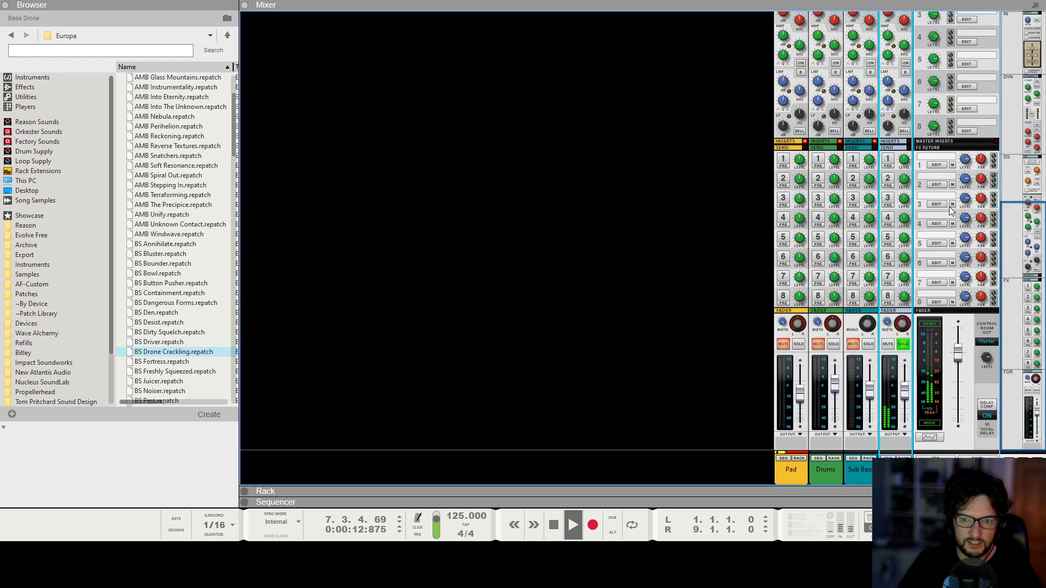
click(902, 344)
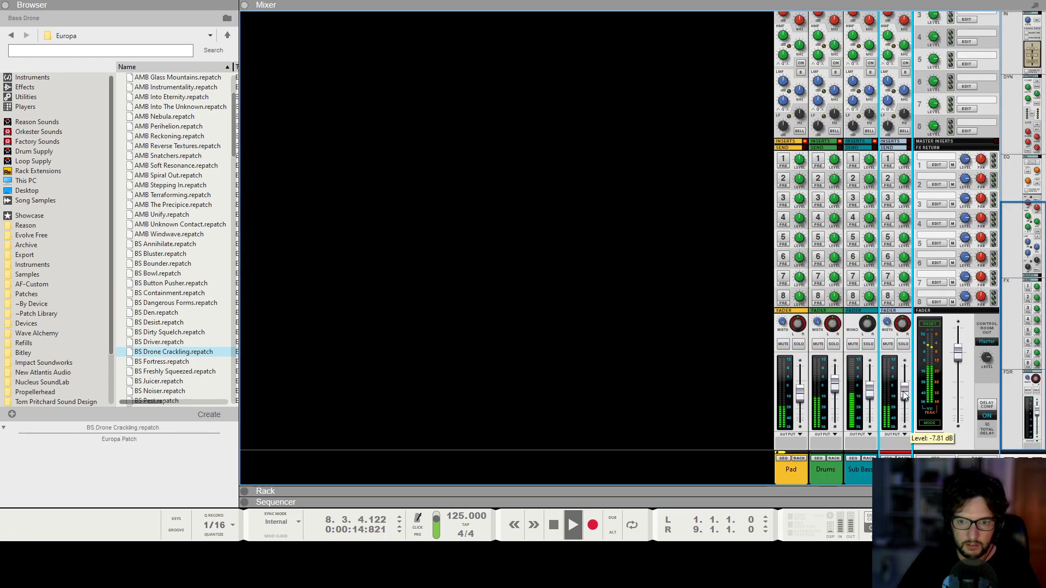
drag(896, 389, 911, 386)
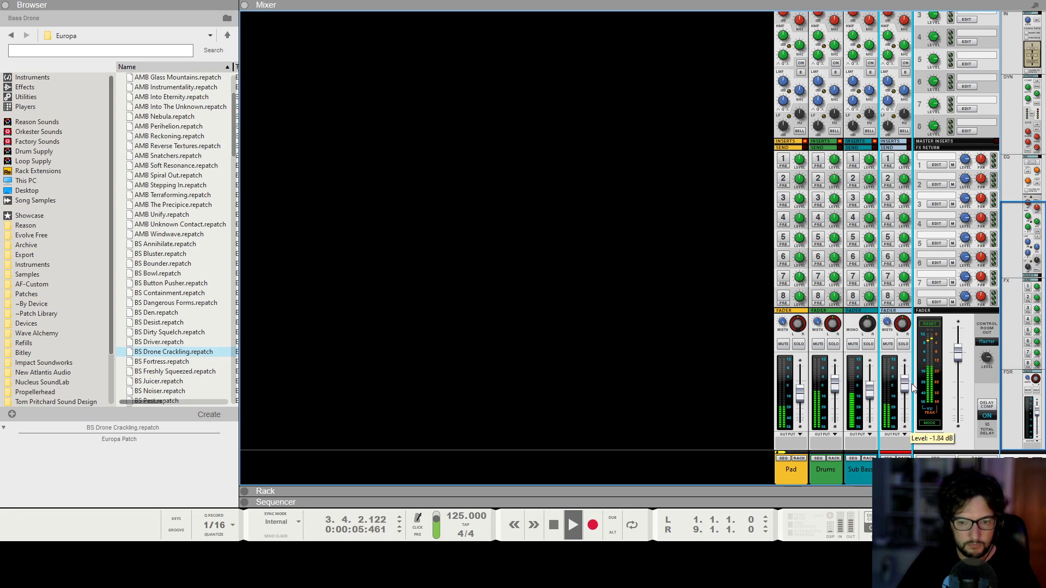
key(space)
Play the song from the start and set the drone channel's fader to about -2.2 dB.
click(869, 480)
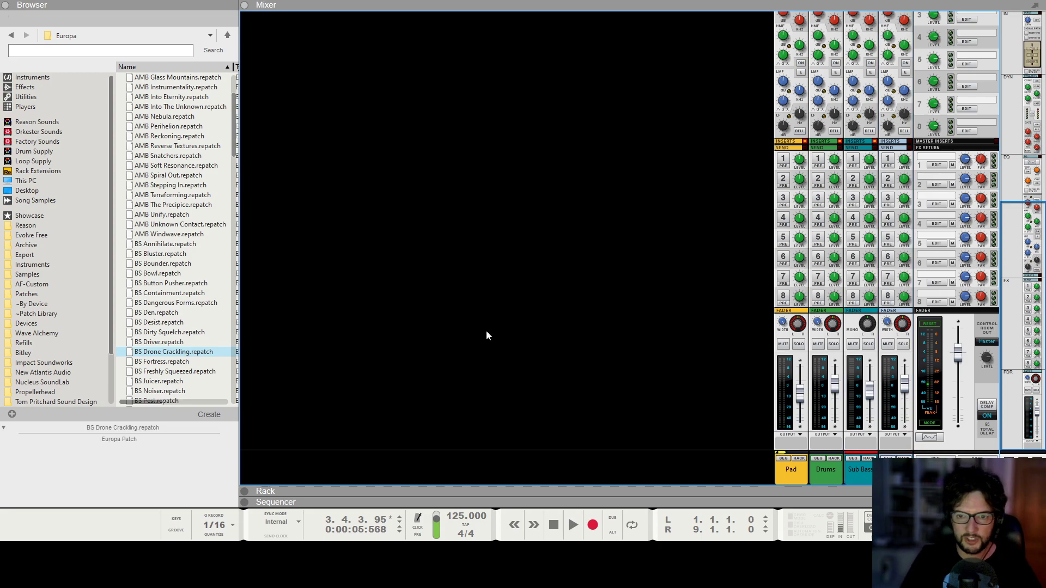
key(KP_0)
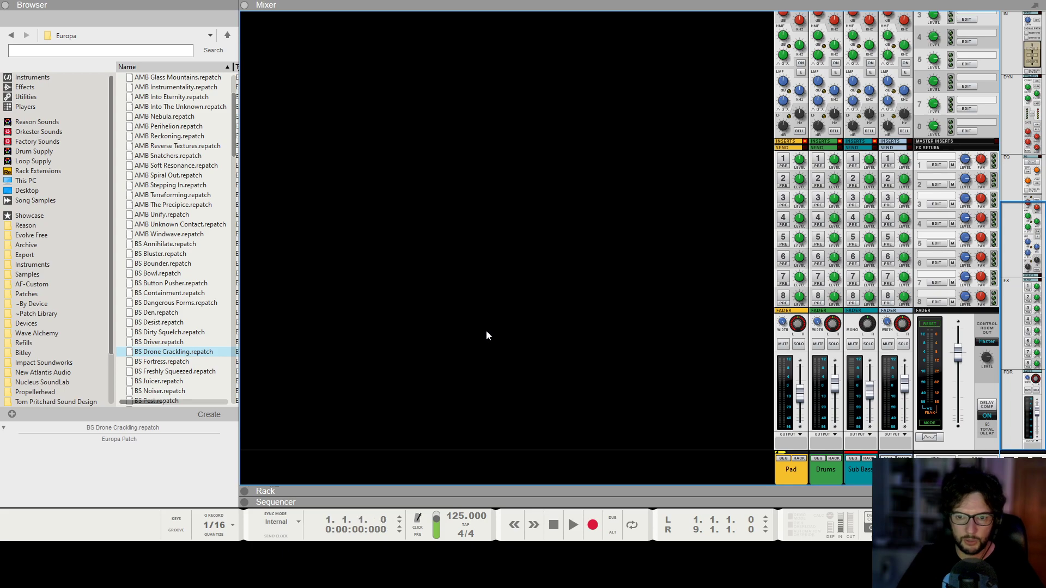
key(space)
click(905, 387)
drag(904, 386, 905, 386)
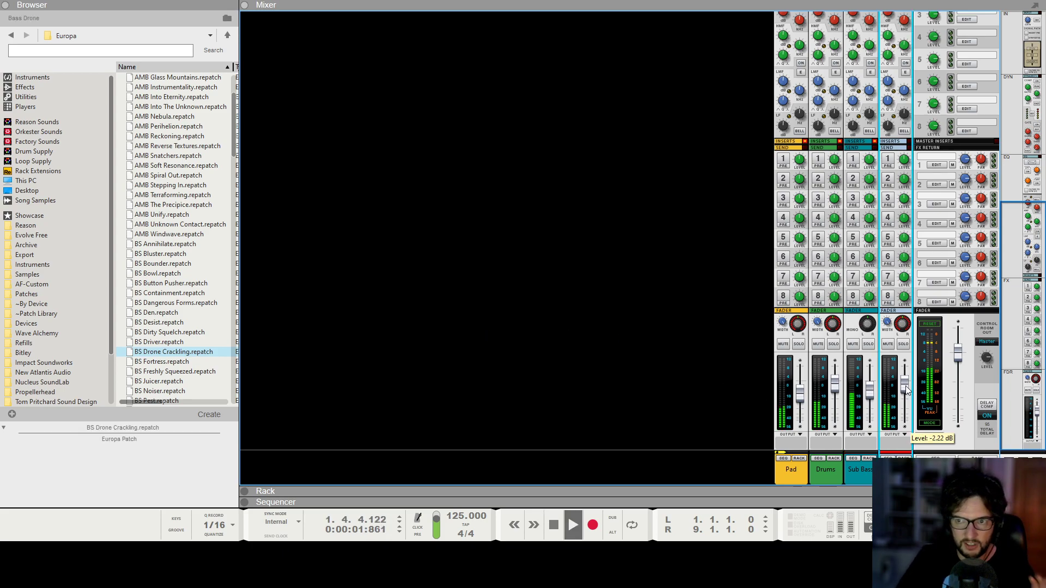
key(space)
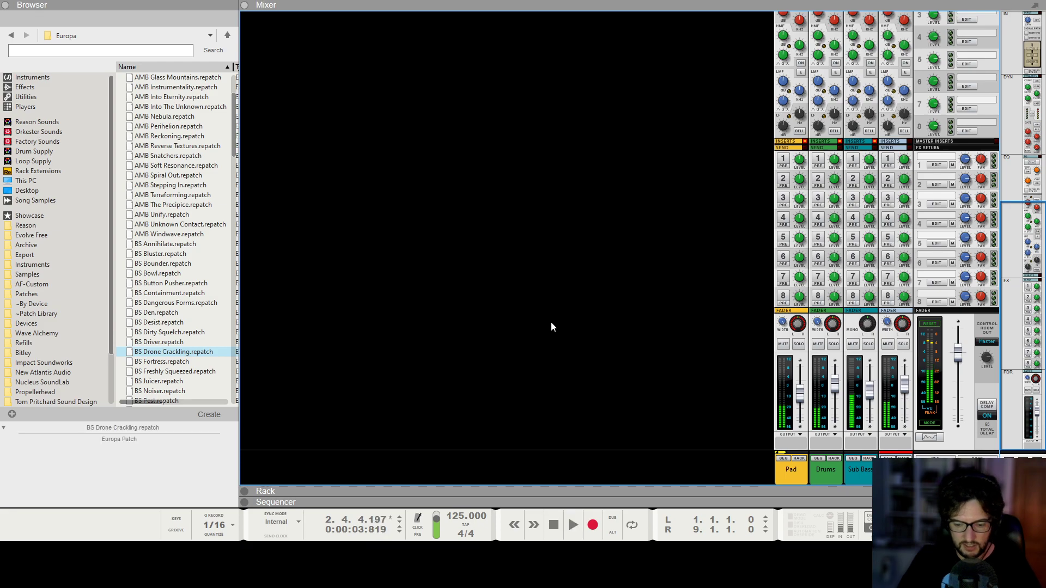
Add a Spider Audio Merger & Splitter to the Drums channel's insert effects in the rack.
scroll(548, 340, up, 3)
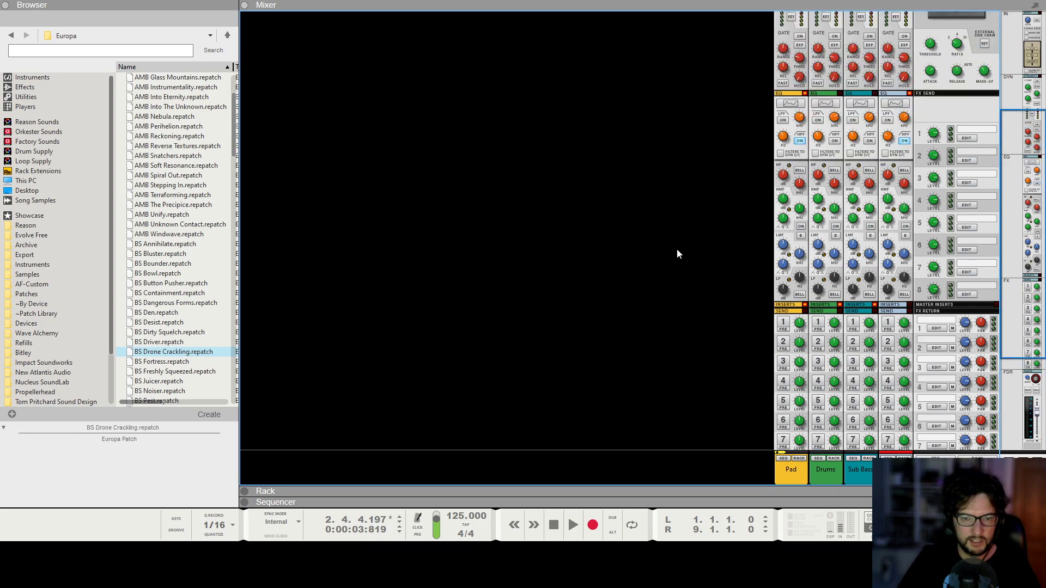
key(F6)
scroll(658, 282, up, 8)
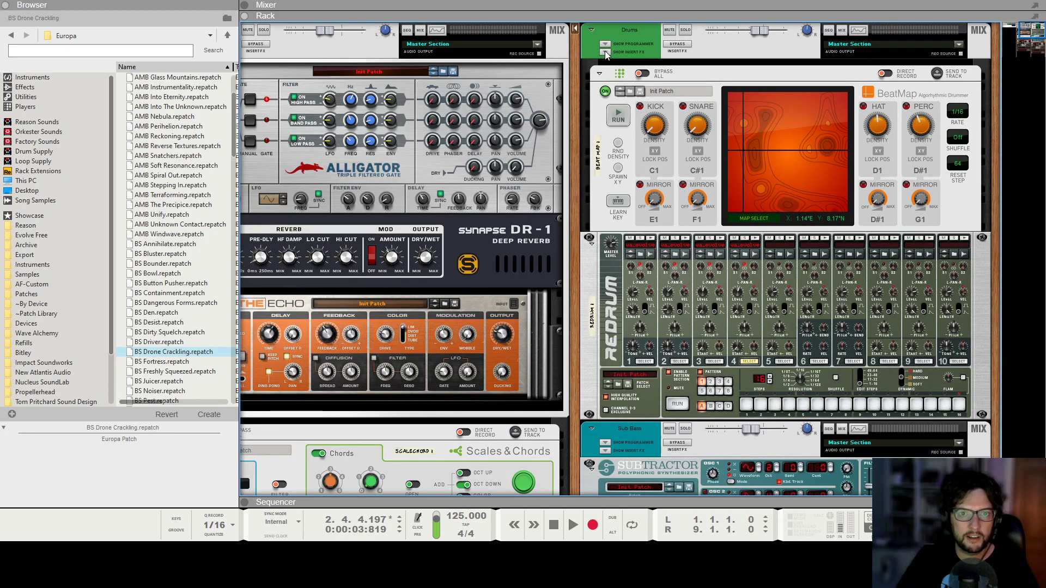
click(607, 54)
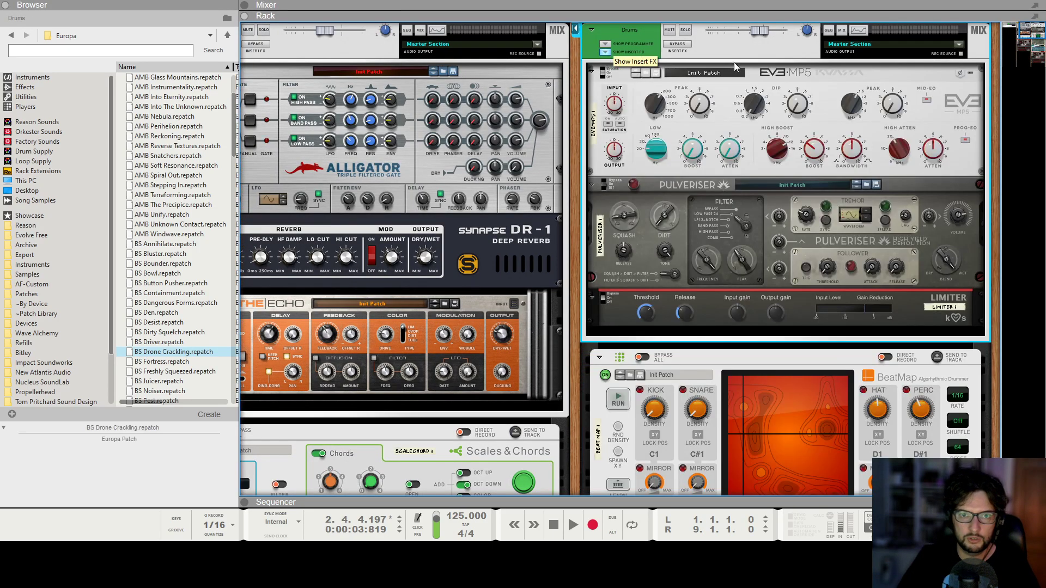
right_click(629, 167)
mouse_move(691, 311)
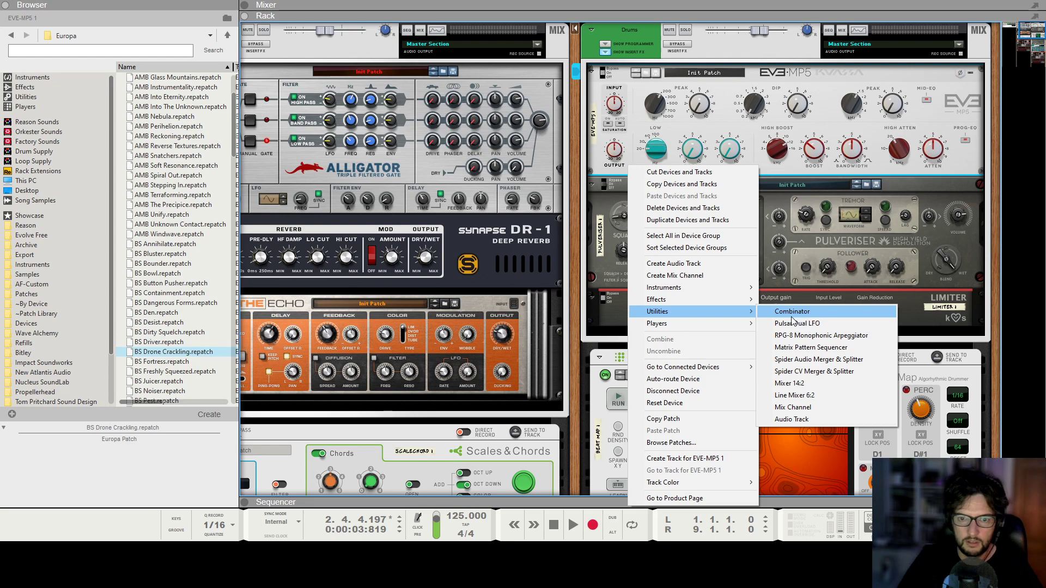
click(849, 361)
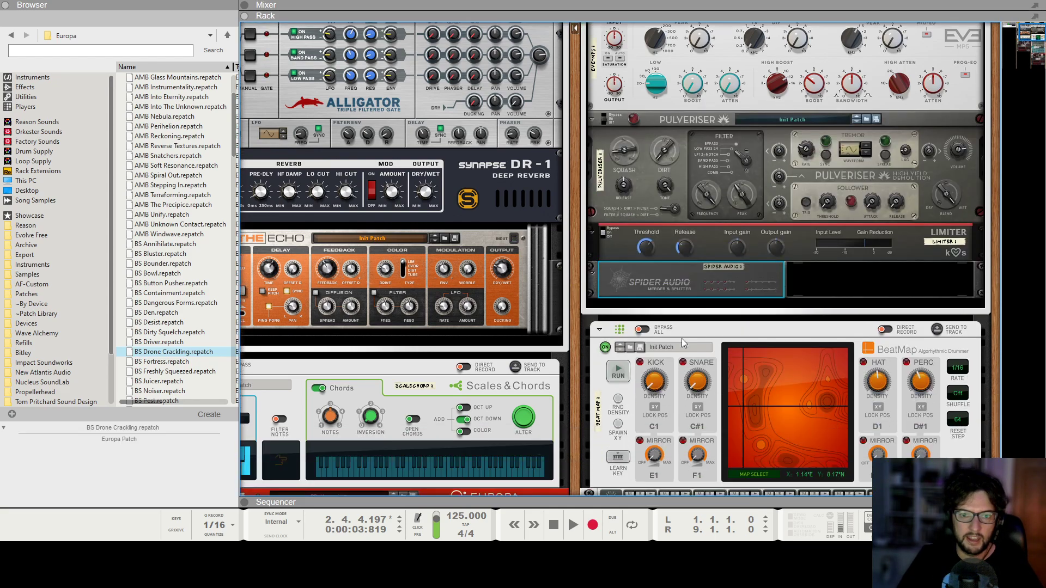
Flip the rack and cable Redrum's outputs through the Spider Audio merger and splitter into the Drums channel.
key(Tab)
drag(624, 393, 627, 147)
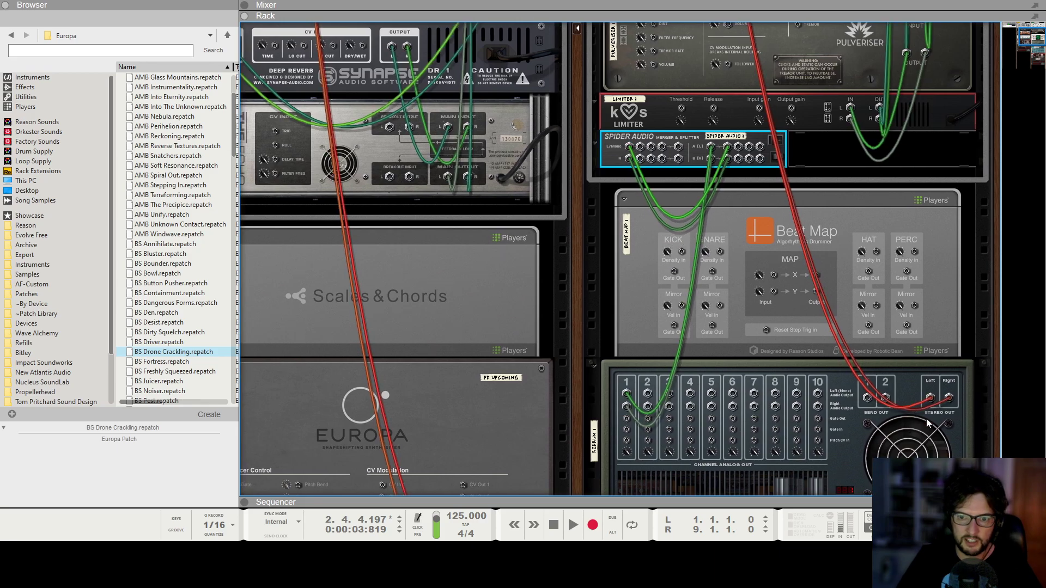
drag(930, 398, 678, 147)
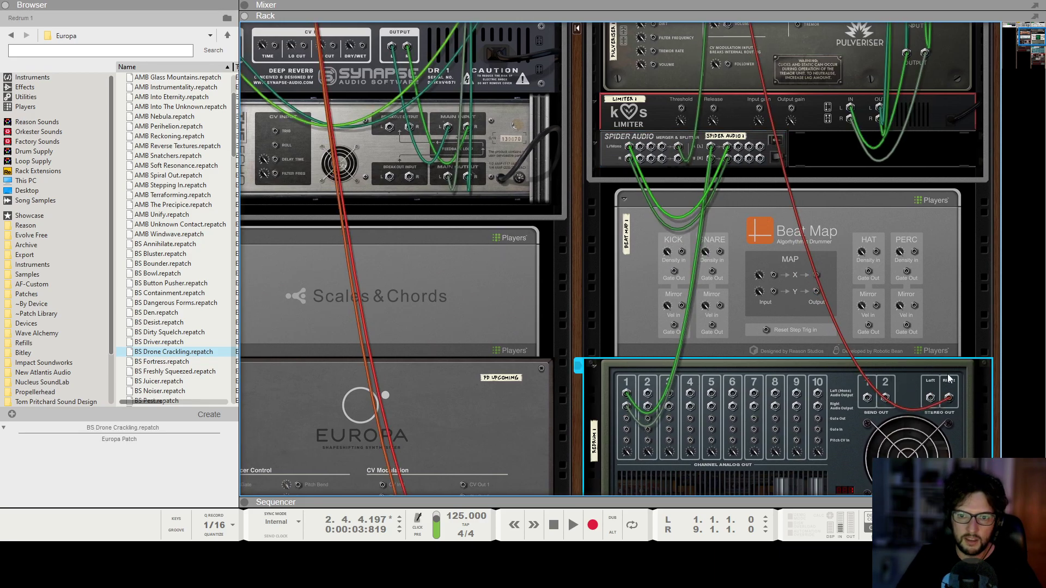
drag(950, 398, 678, 158)
drag(931, 398, 719, 44)
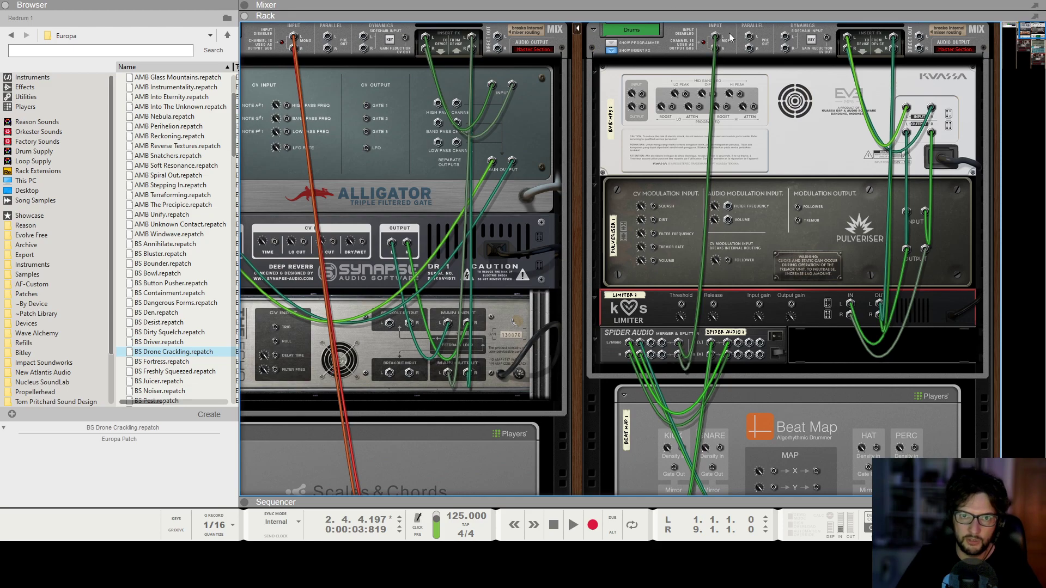
scroll(762, 172, down, 5)
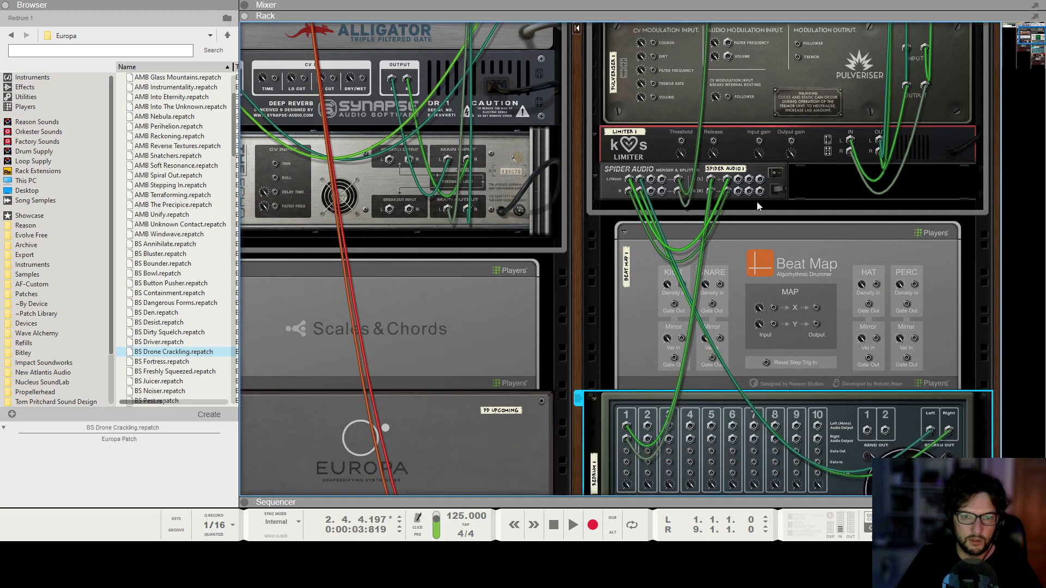
Play the song from the start to audition the drums routed through the Spider Audio merger and splitter.
key(shift+Return)
key(space)
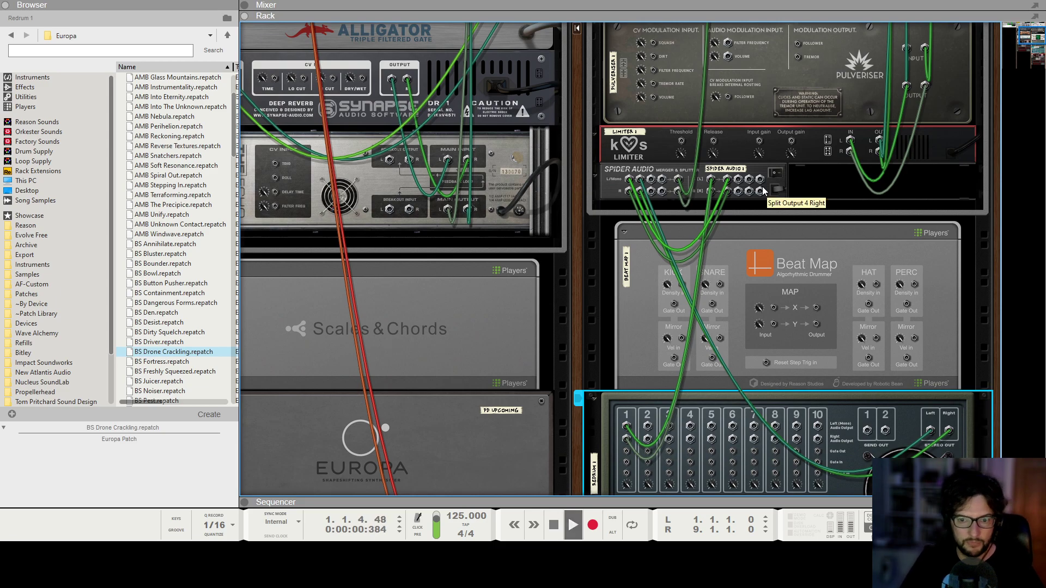
key(space)
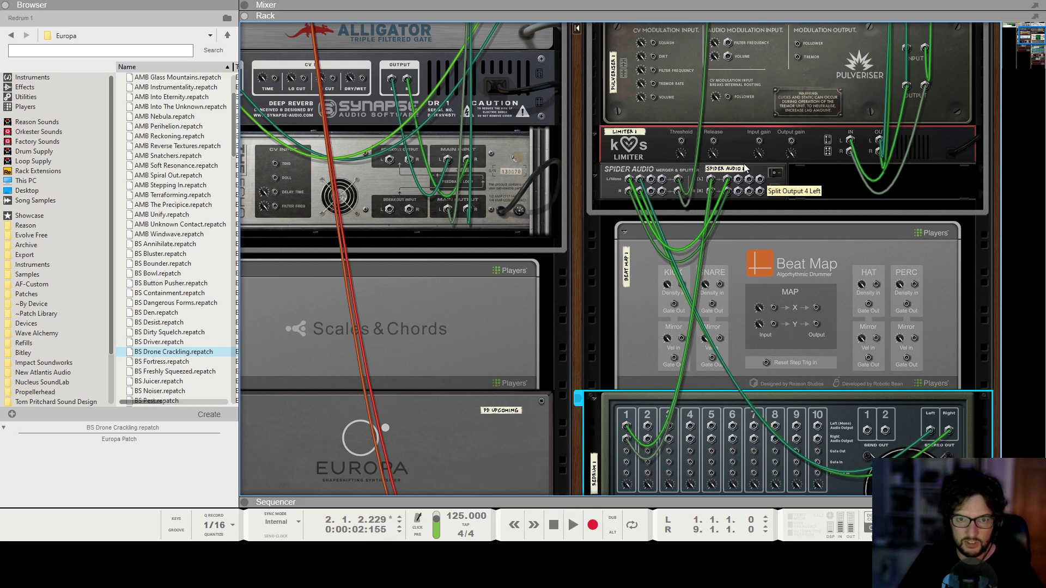
drag(738, 179, 737, 117)
scroll(776, 305, down, 4)
scroll(727, 316, down, 10)
click(594, 316)
scroll(703, 202, up, 12)
scroll(871, 250, down, 4)
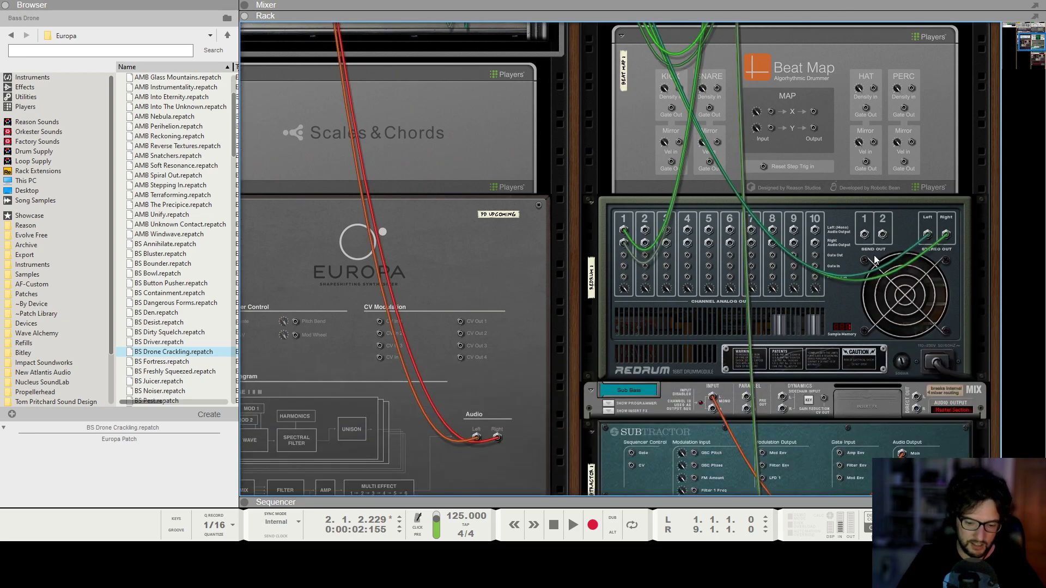
Enable the drone channel's compressor in the mixer and set its ratio to about 5.33:1 during playback.
key(F5)
scroll(894, 131, up, 8)
click(907, 125)
scroll(517, 138, down, 2)
key(KP_0)
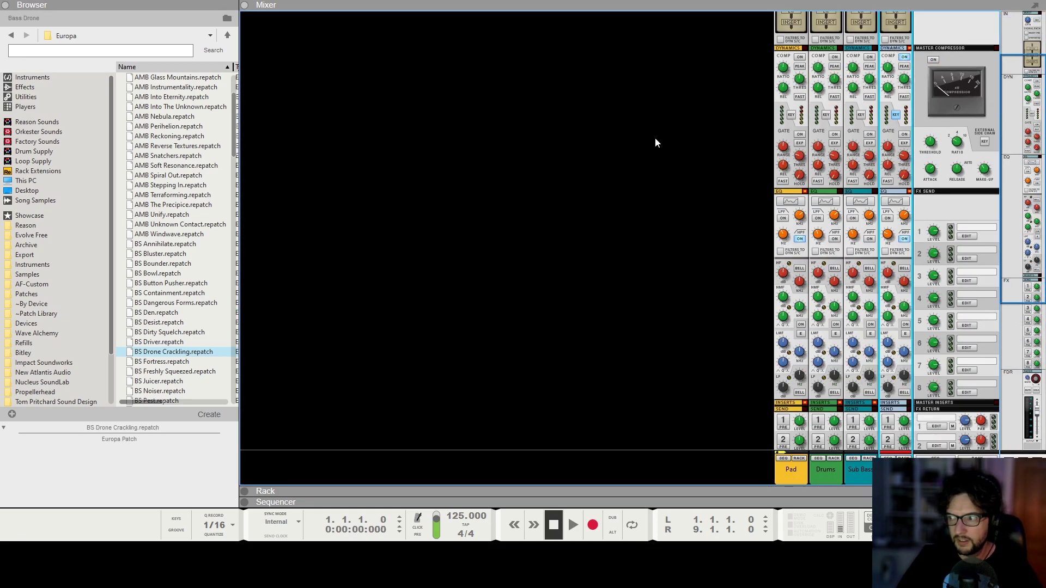
key(space)
scroll(926, 87, up, 2)
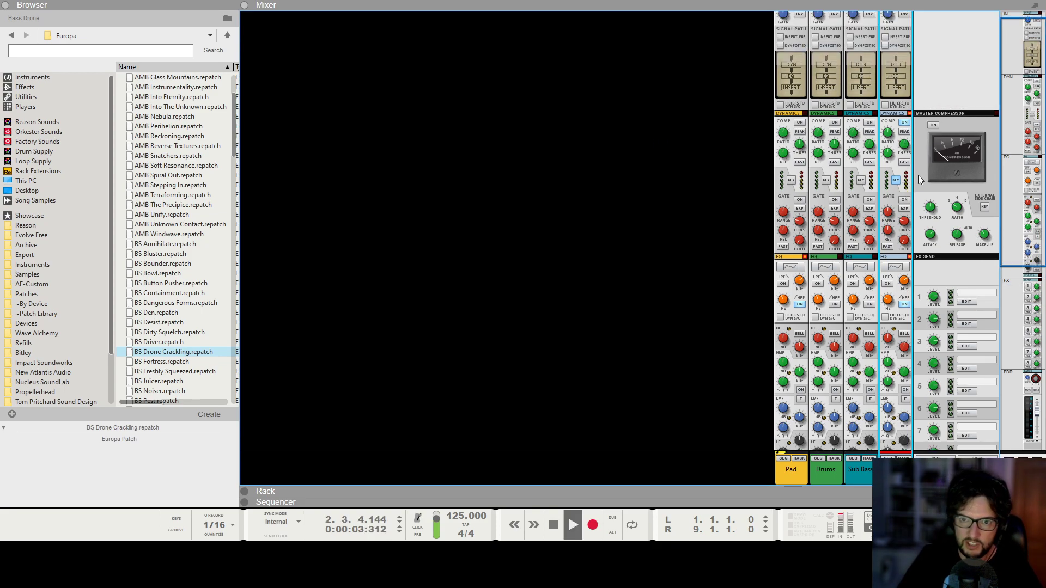
drag(904, 144, 918, 153)
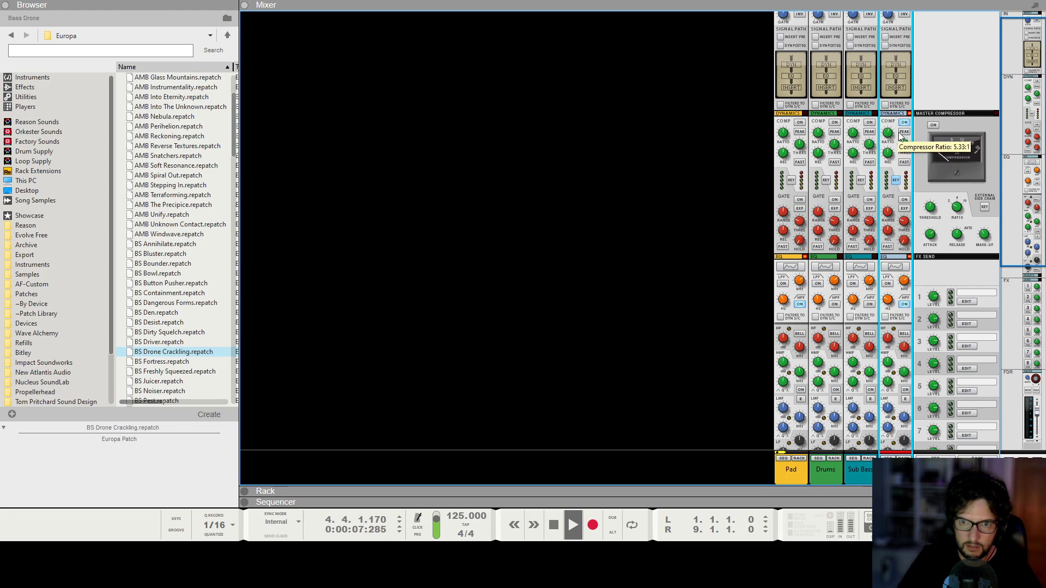
Lower the drone channel's fader to about -6.41 dB and stop playback.
scroll(912, 267, down, 1)
scroll(912, 267, down, 9)
drag(907, 387, 903, 393)
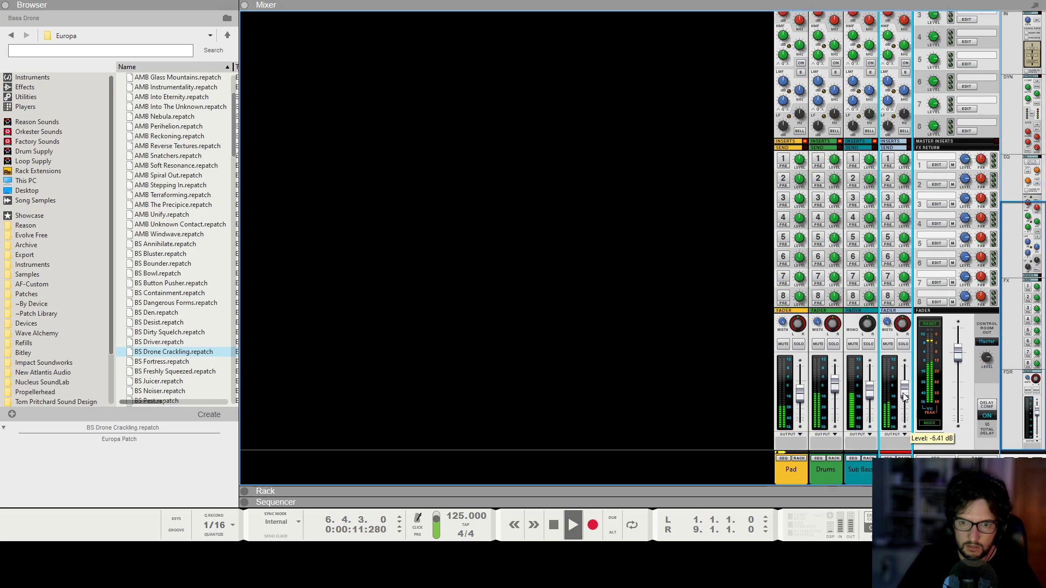
click(553, 328)
key(space)
key(KP_0)
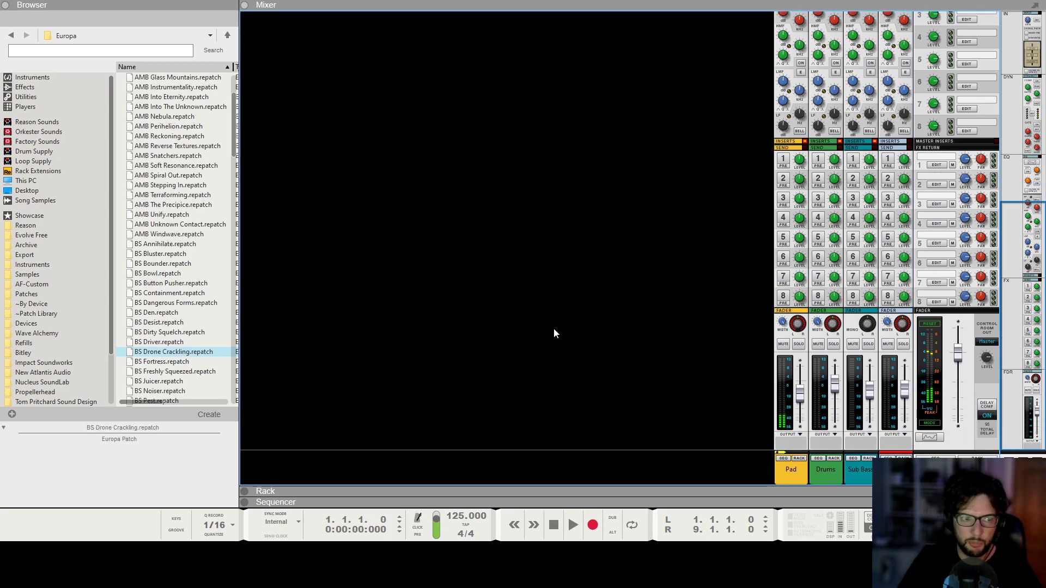
Add the 120 JV Ground Elements loop from the J.Views - Organic Electronics percussion samples as a new audio track in the sequencer.
click(5, 5)
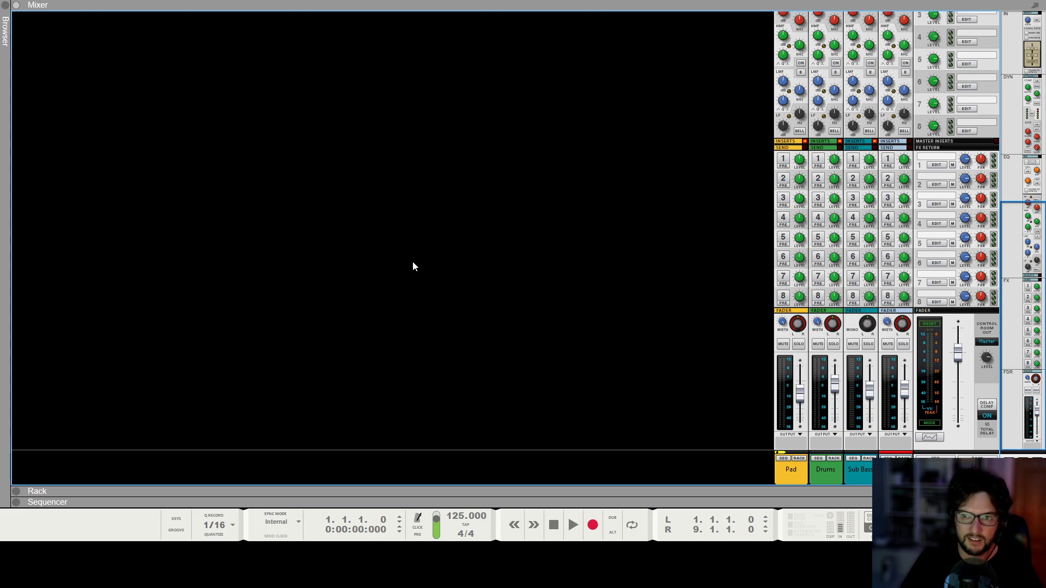
key(F6)
key(F7)
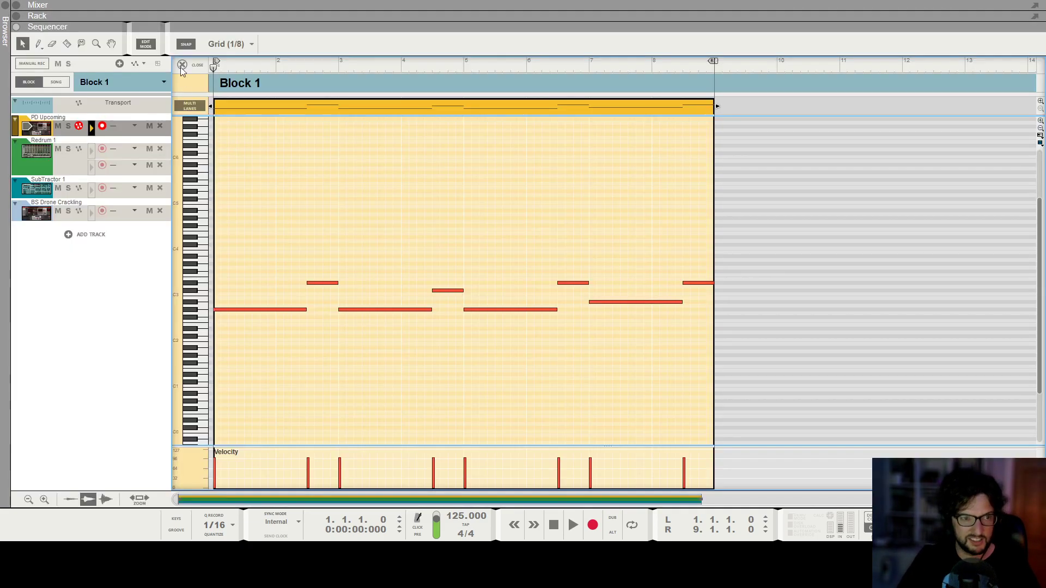
key(ctrl+e)
scroll(522, 253, down, 9)
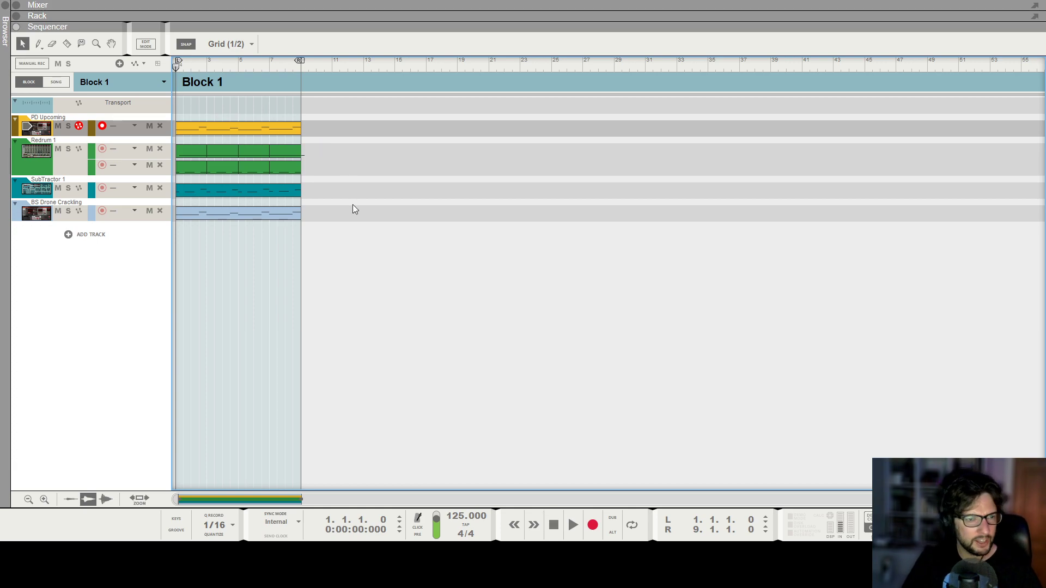
click(3, 11)
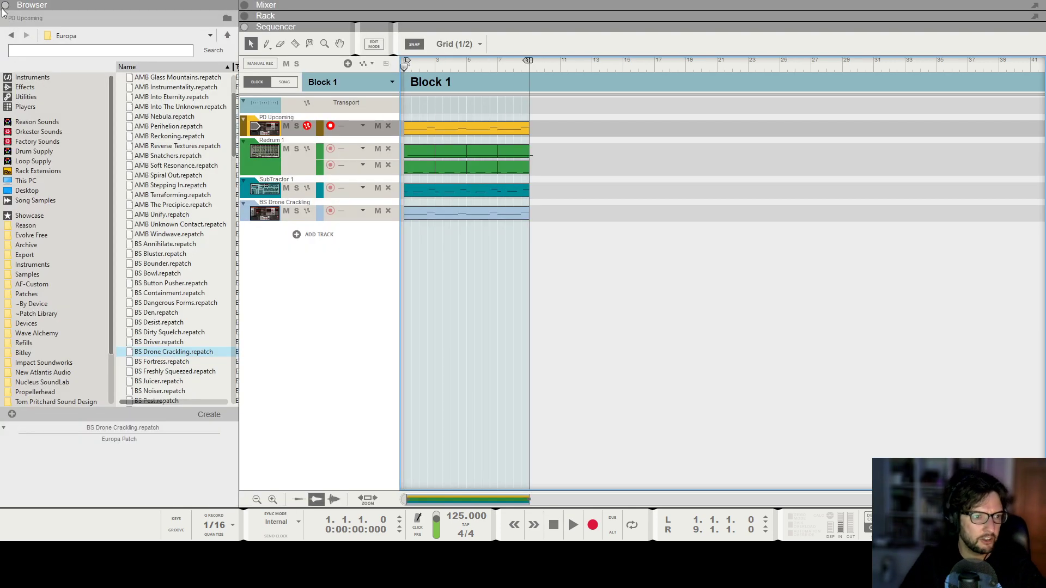
click(64, 274)
double_click(173, 125)
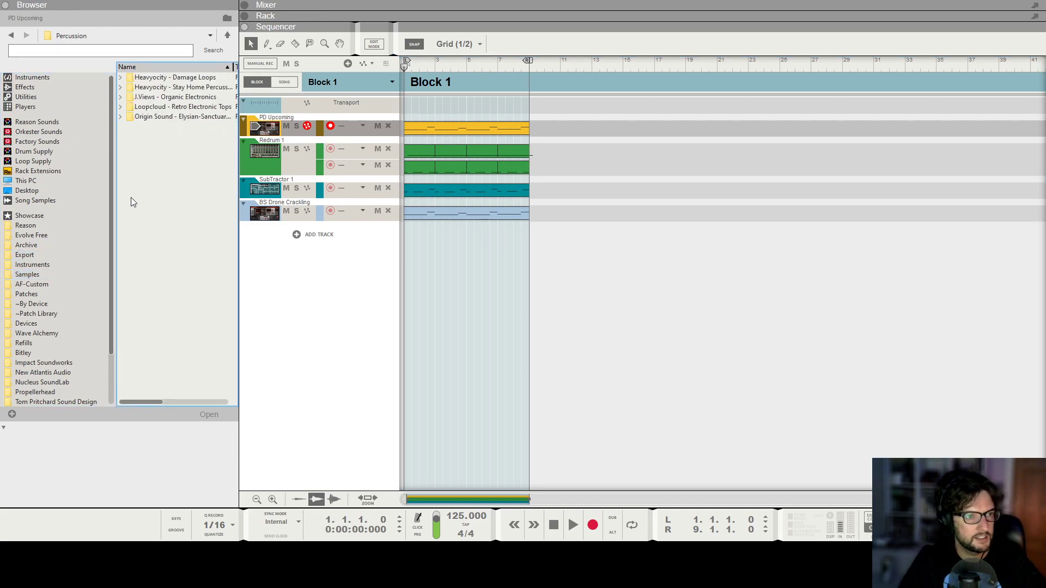
click(171, 100)
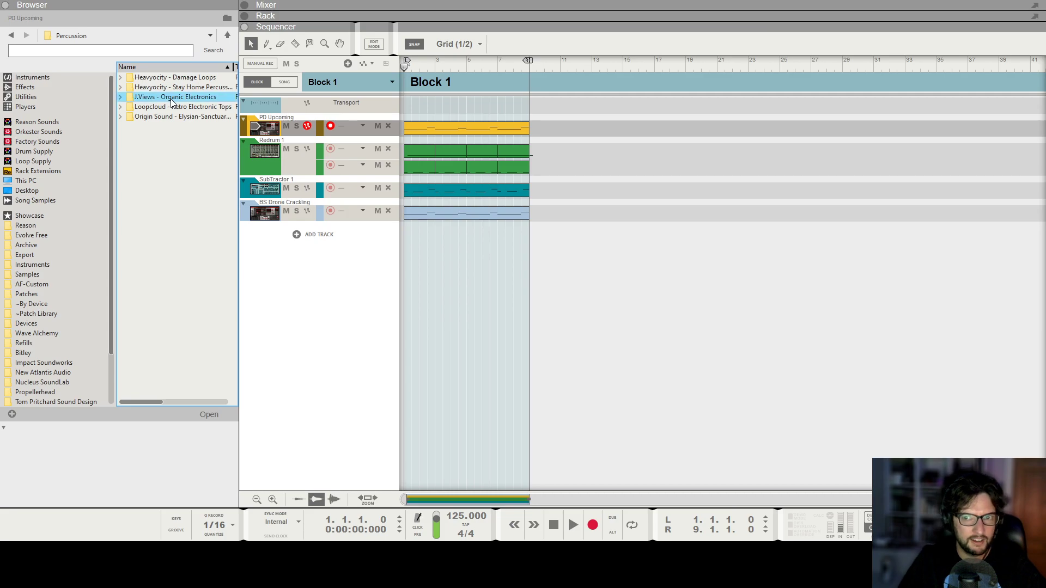
double_click(170, 98)
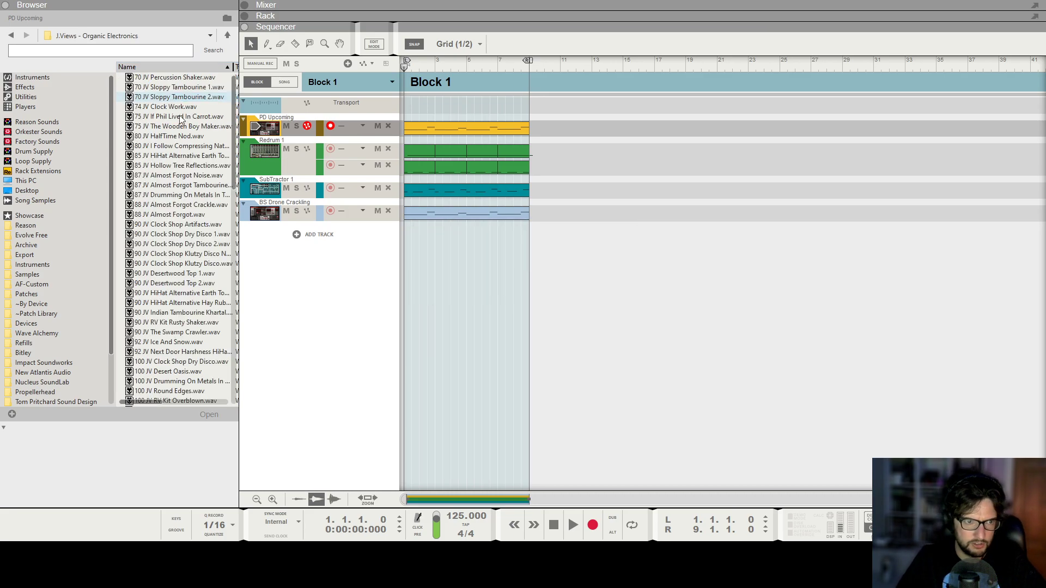
scroll(188, 164, down, 8)
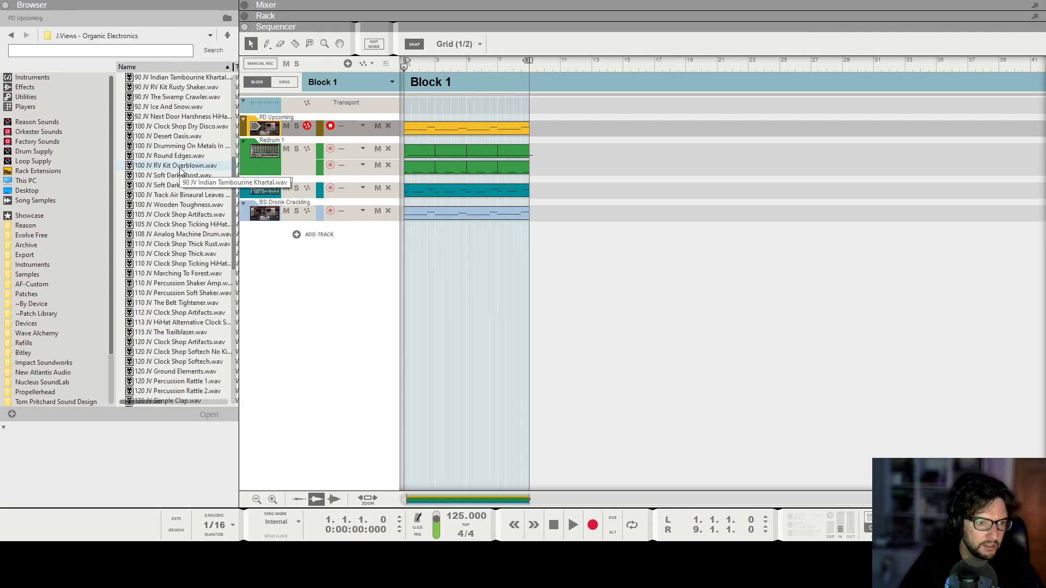
click(166, 343)
click(158, 372)
scroll(158, 375, down, 2)
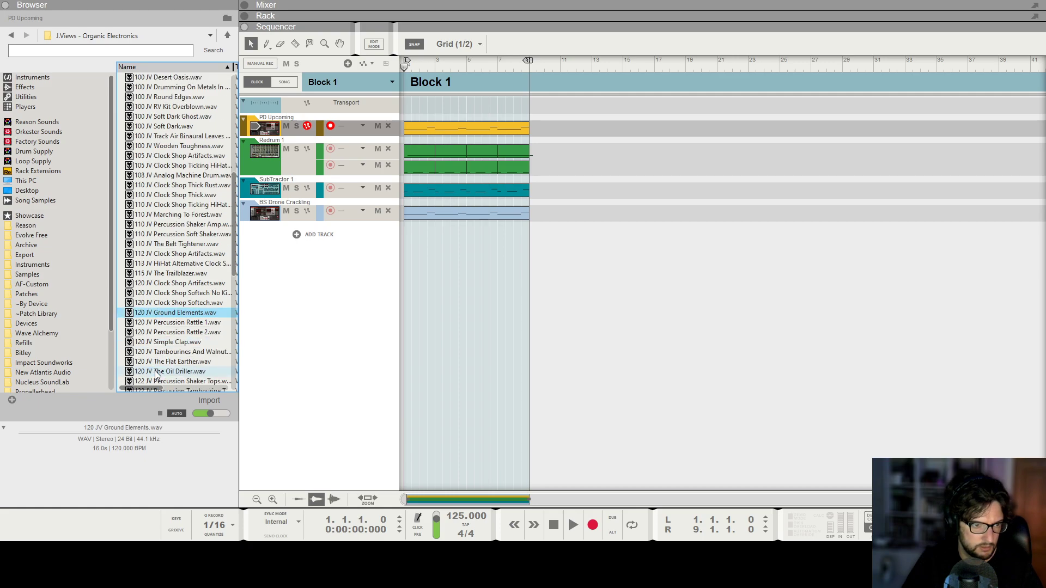
drag(172, 318, 404, 261)
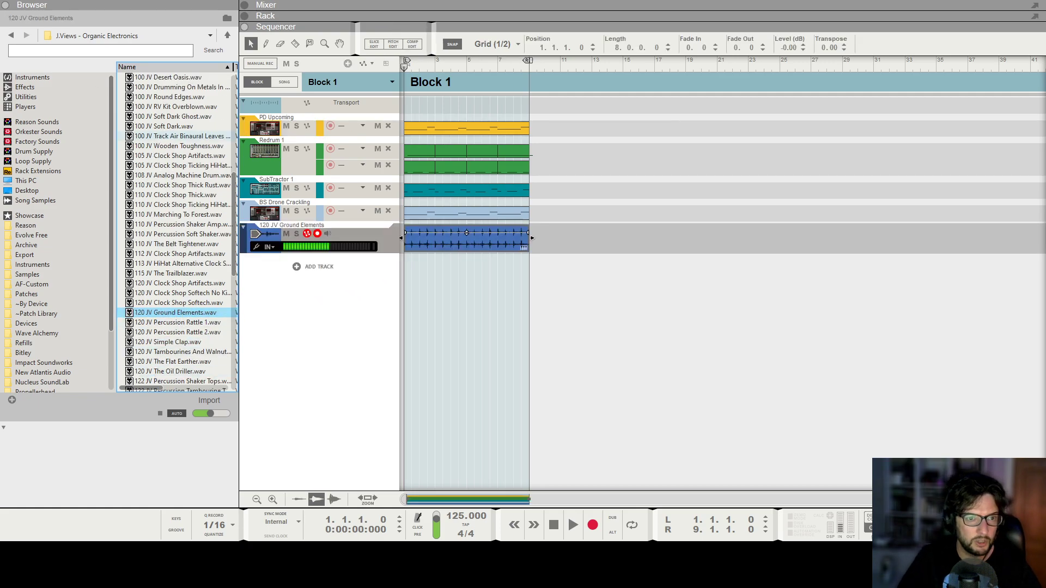
click(8, 7)
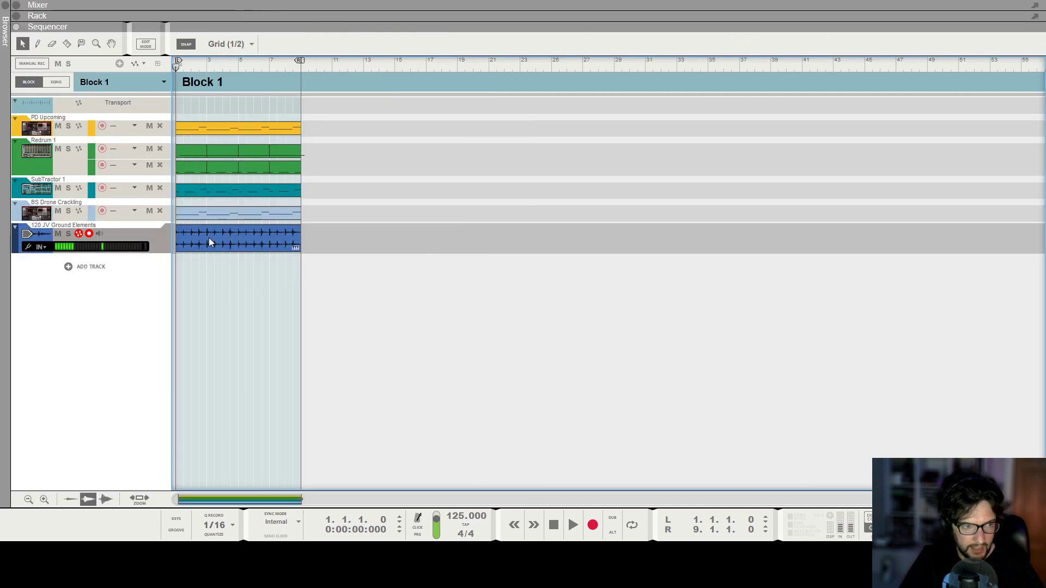
click(6, 20)
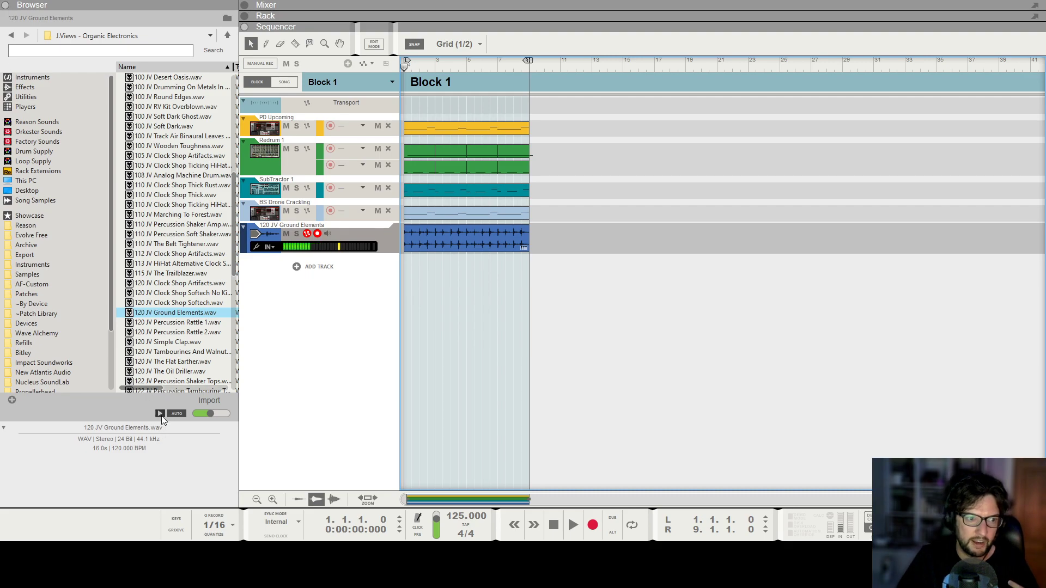
click(6, 6)
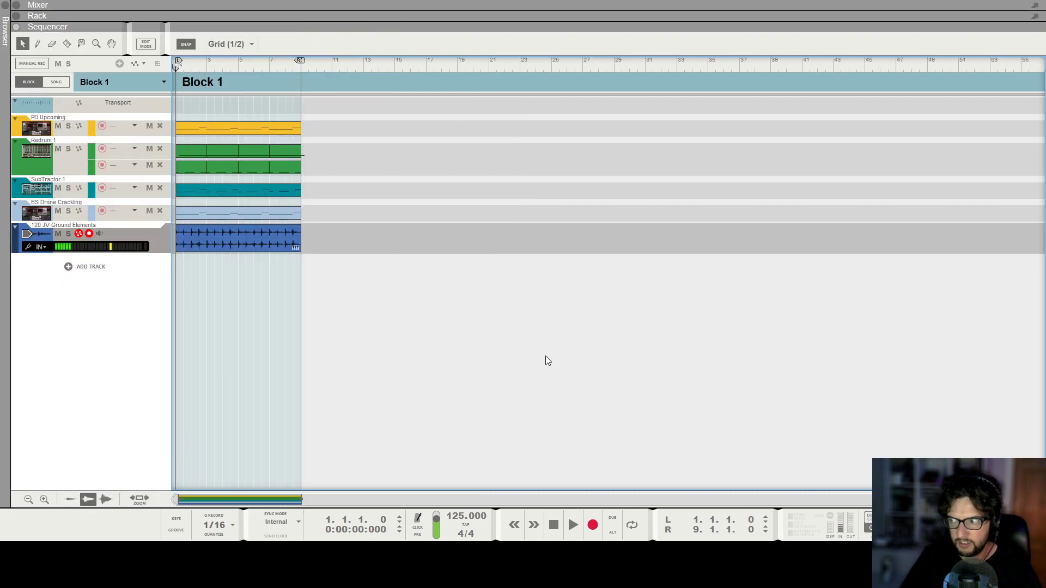
Insert an accusonus Beatformer effect on the 120 JV Ground Elements audio track in the rack.
key(F6)
click(587, 383)
key(Tab)
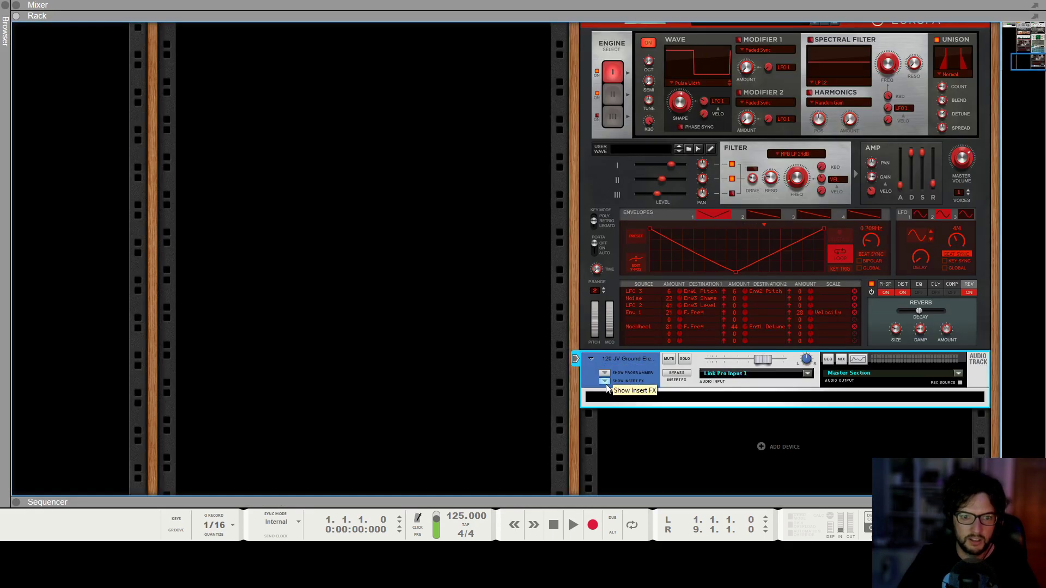
right_click(626, 401)
mouse_move(727, 152)
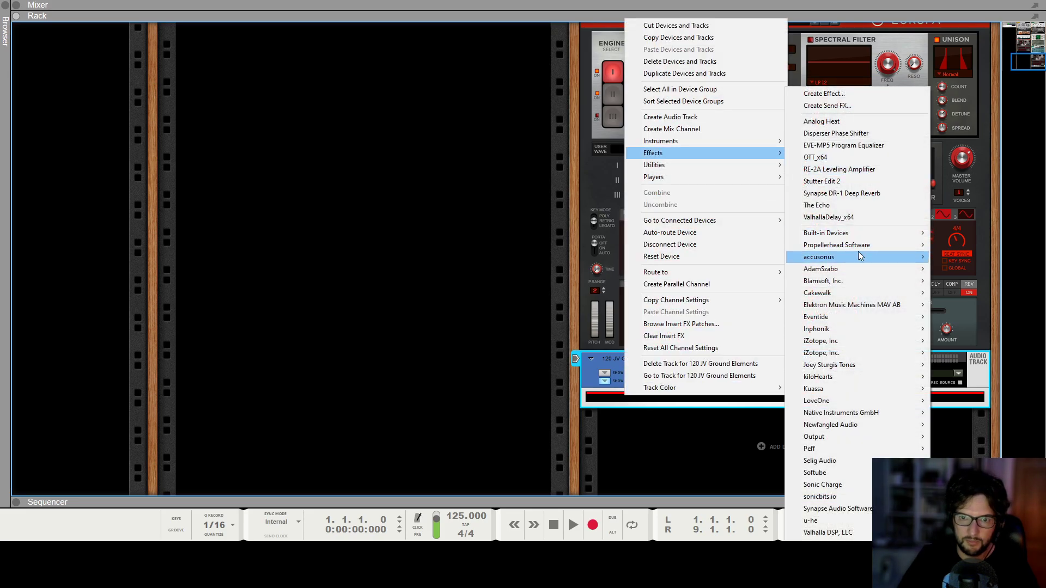
mouse_move(850, 258)
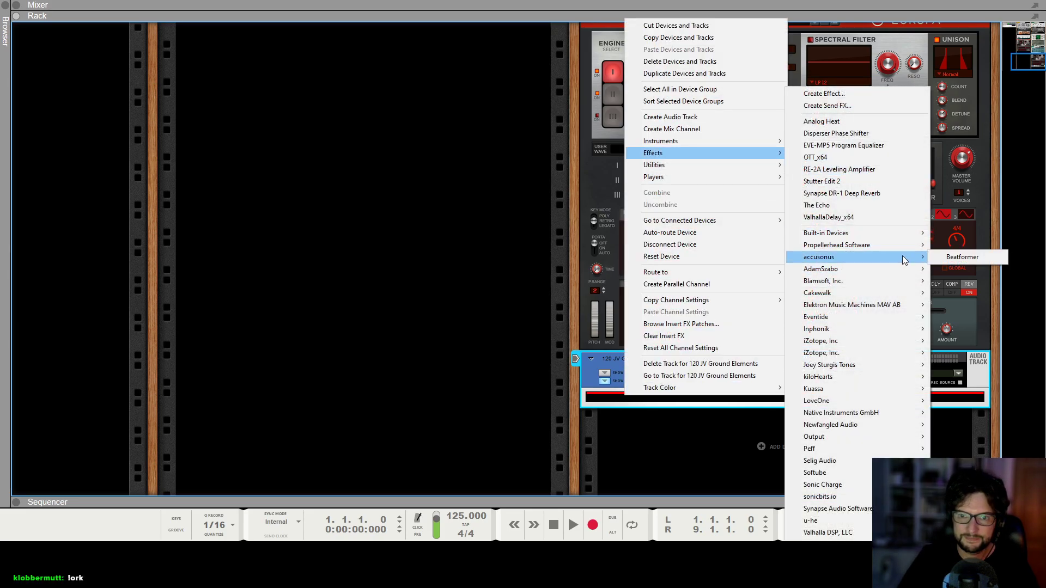
click(942, 257)
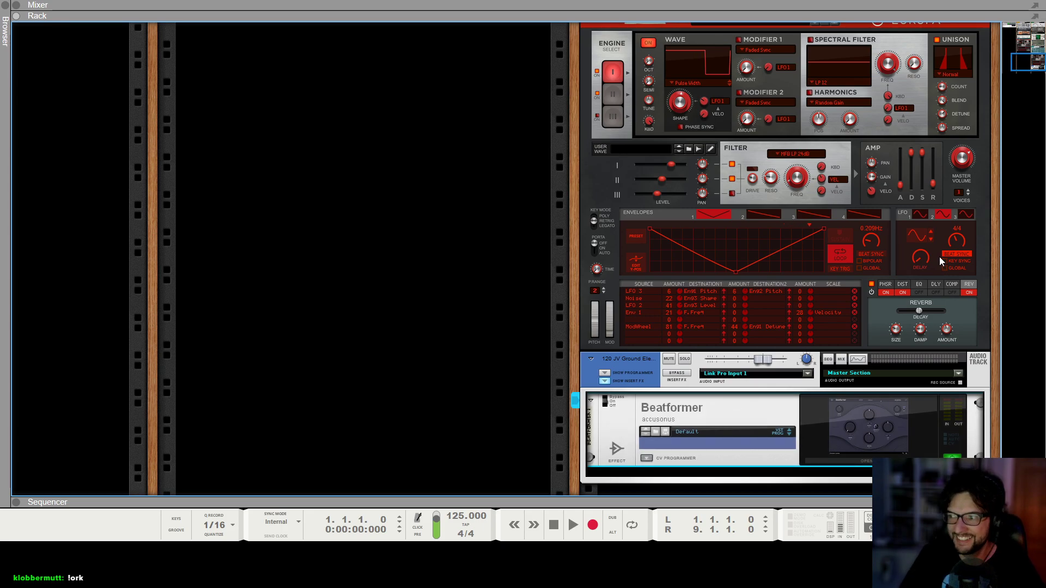
Solo the Sub Bass channel in the mixer and start playback.
scroll(836, 391, down, 2)
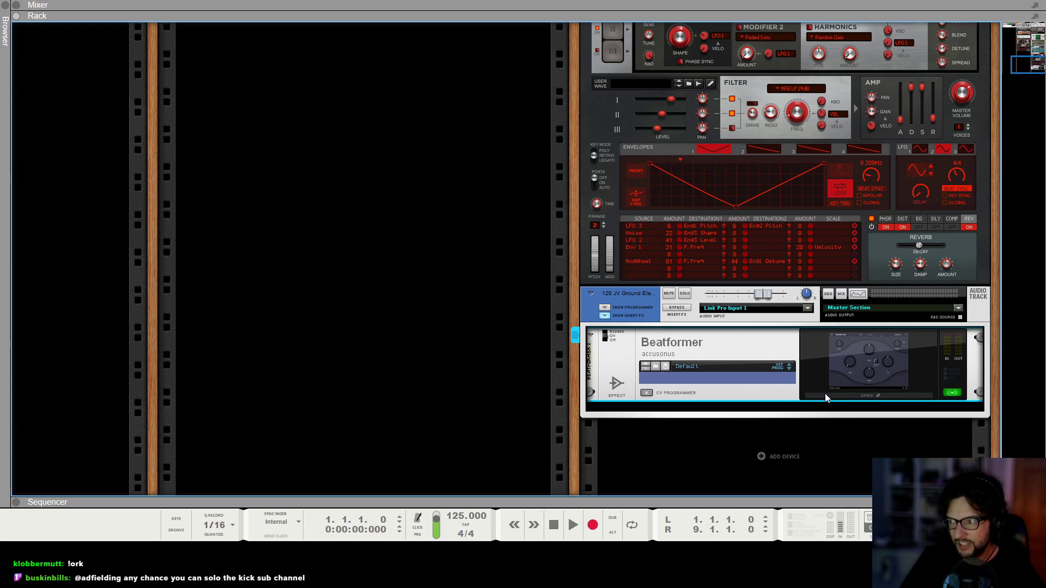
key(F5)
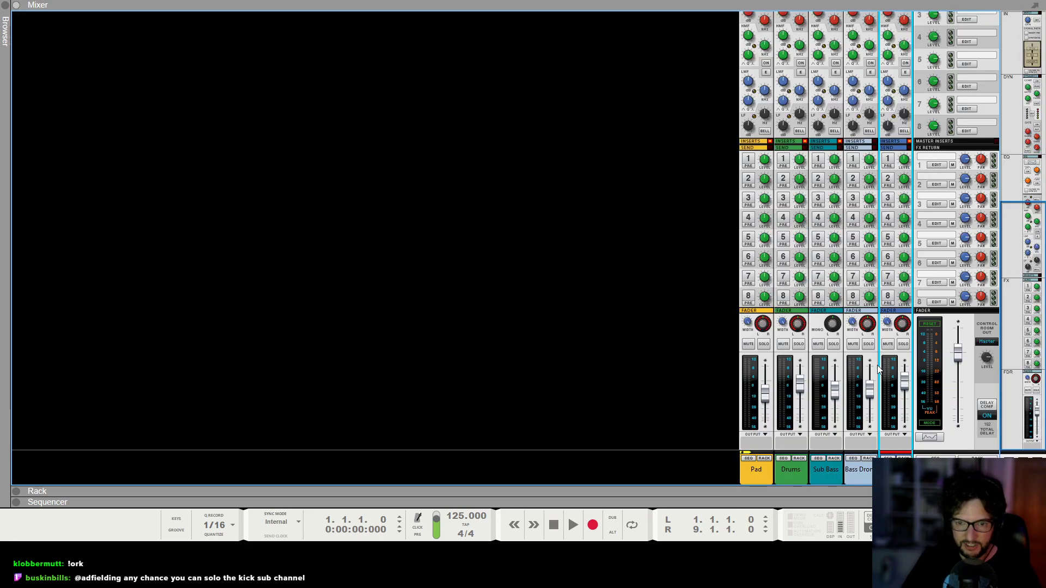
click(833, 343)
key(space)
key(F7)
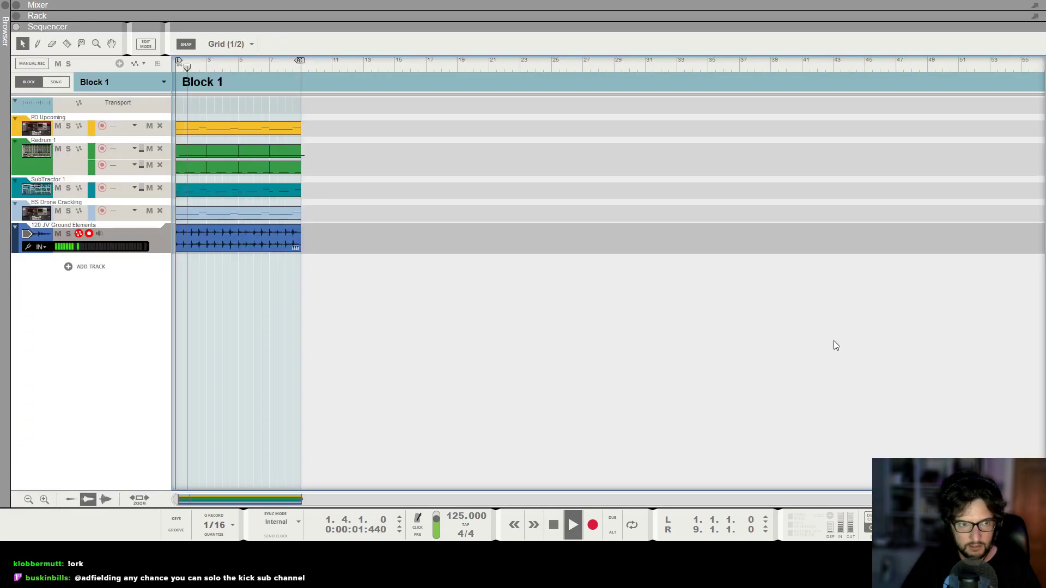
Show the Sub Bass channel's insert effects and switch the Saturation Knob's saturation type, then stop playback.
key(F6)
scroll(836, 344, up, 5)
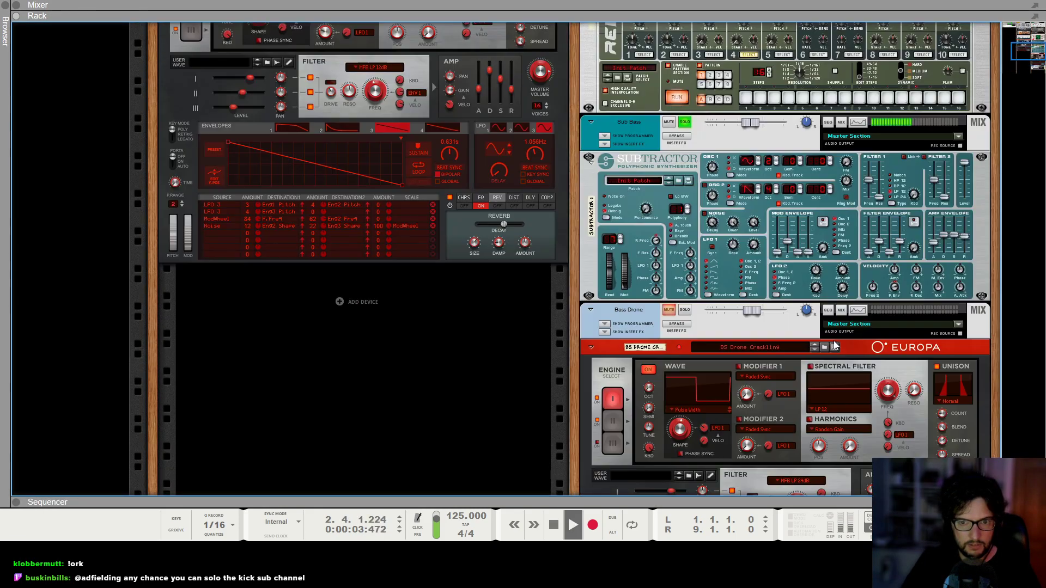
scroll(836, 345, up, 1)
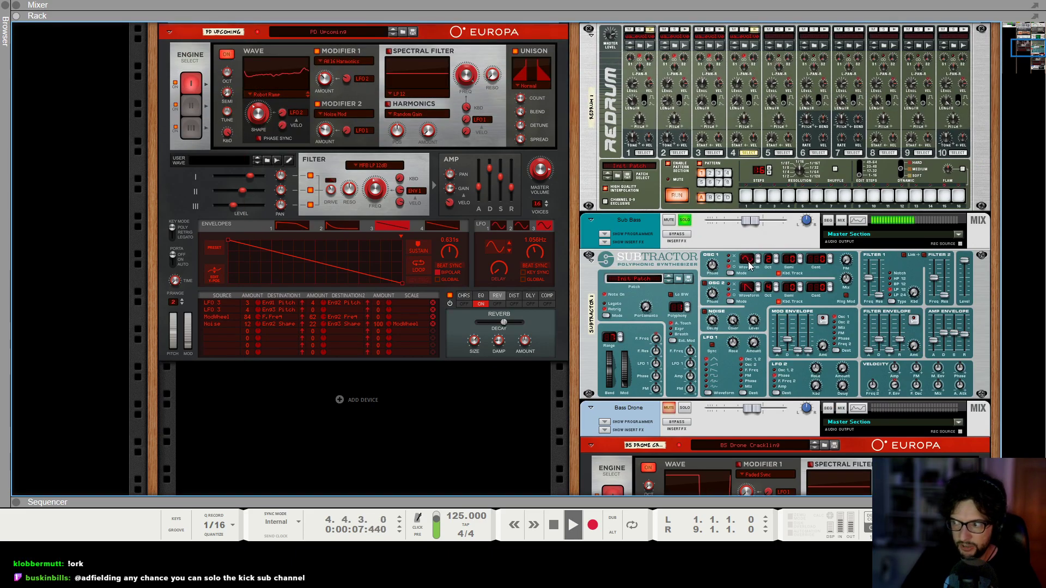
click(607, 242)
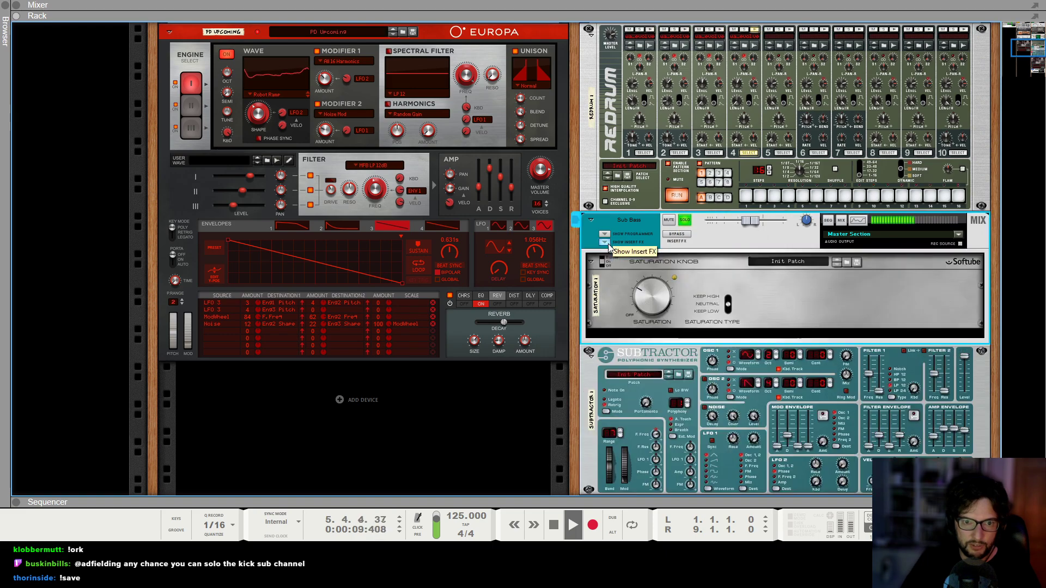
click(764, 315)
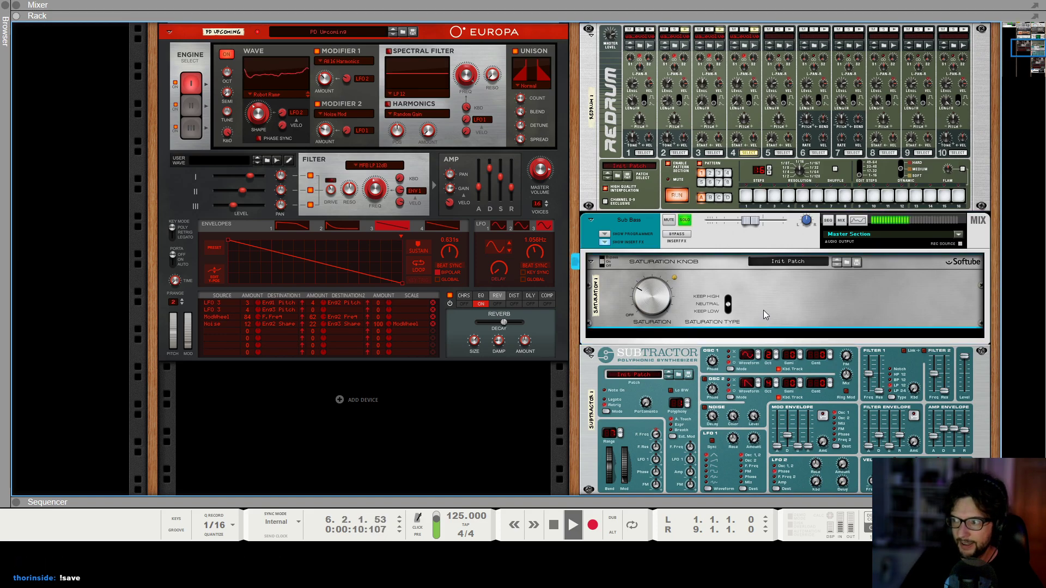
key(space)
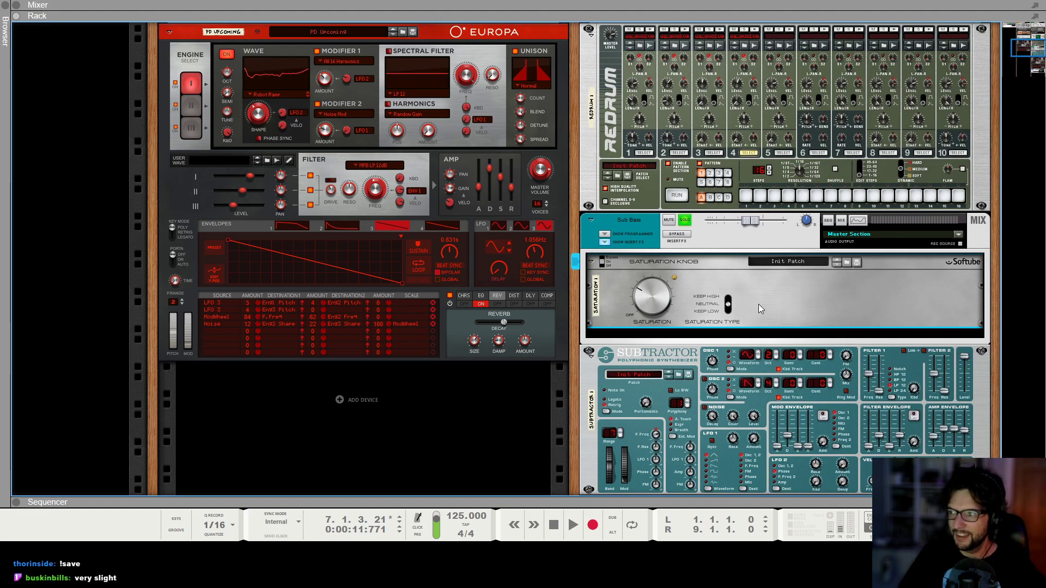
scroll(758, 304, down, 3)
key(F5)
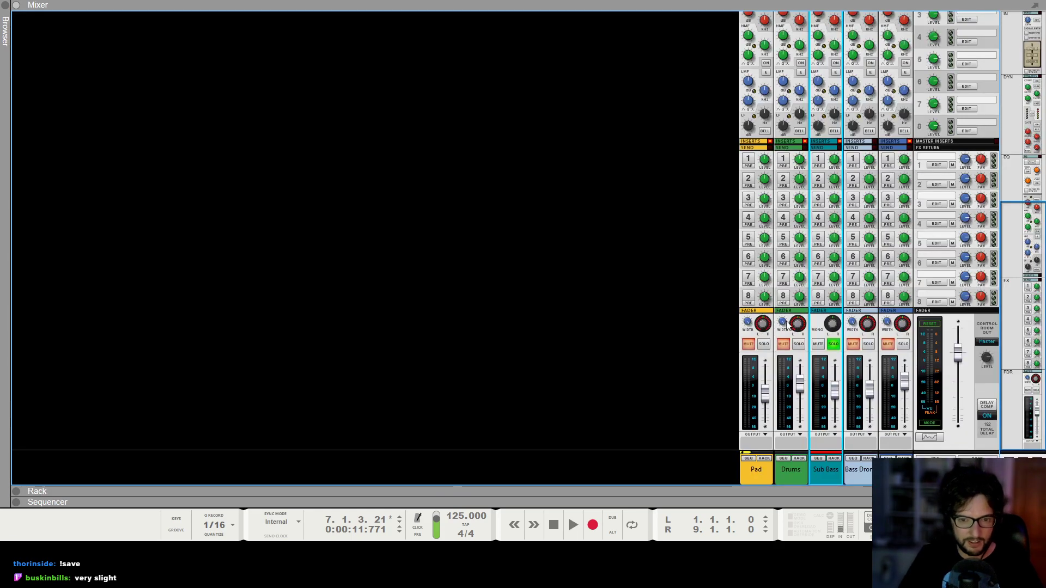
key(shift+Return)
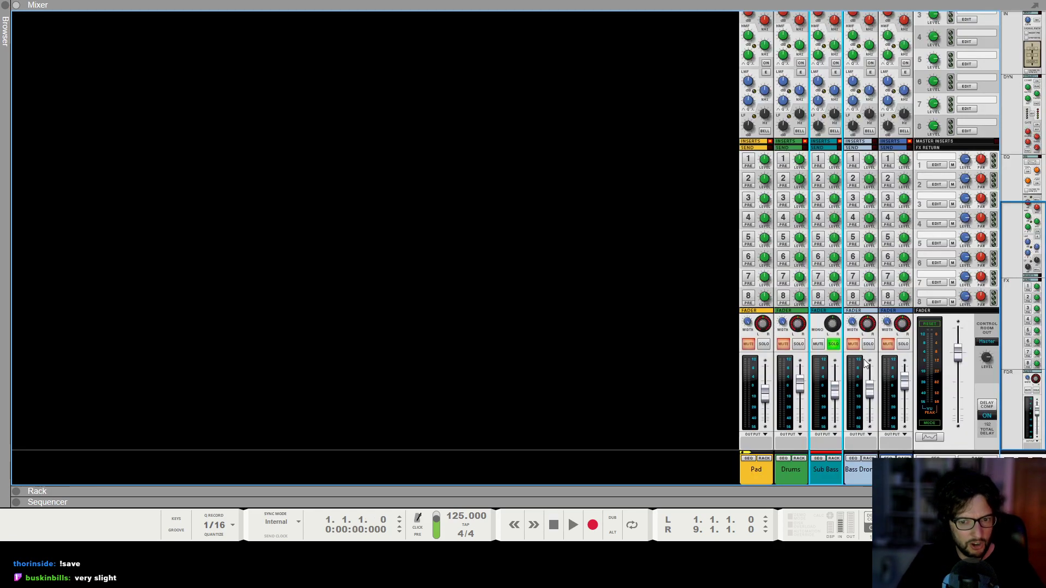
Audition the Sub Bass and Bass Drone channels soloed together during playback, then clear both solos.
click(832, 345)
click(833, 344)
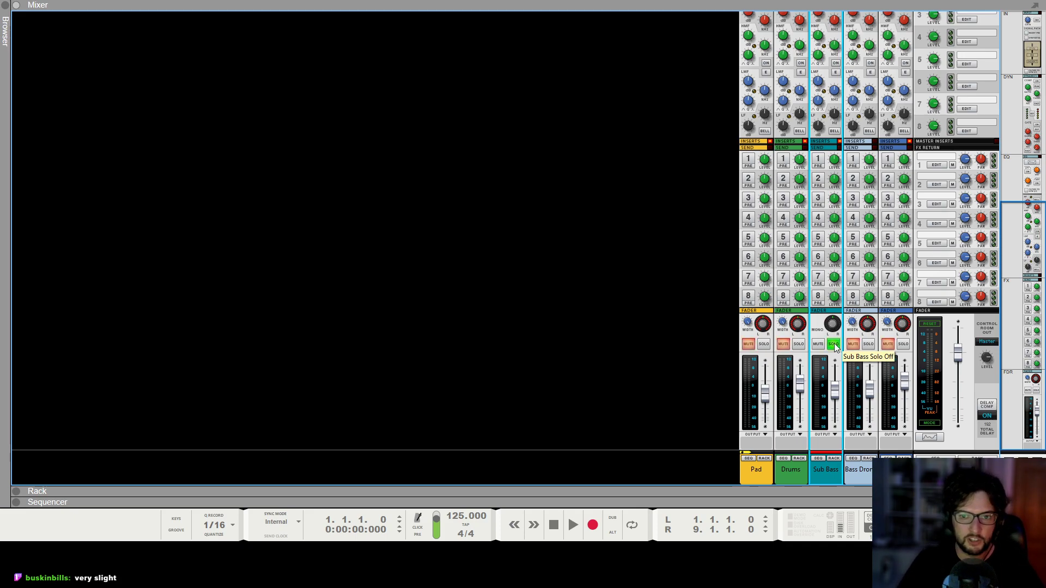
click(868, 345)
key(space)
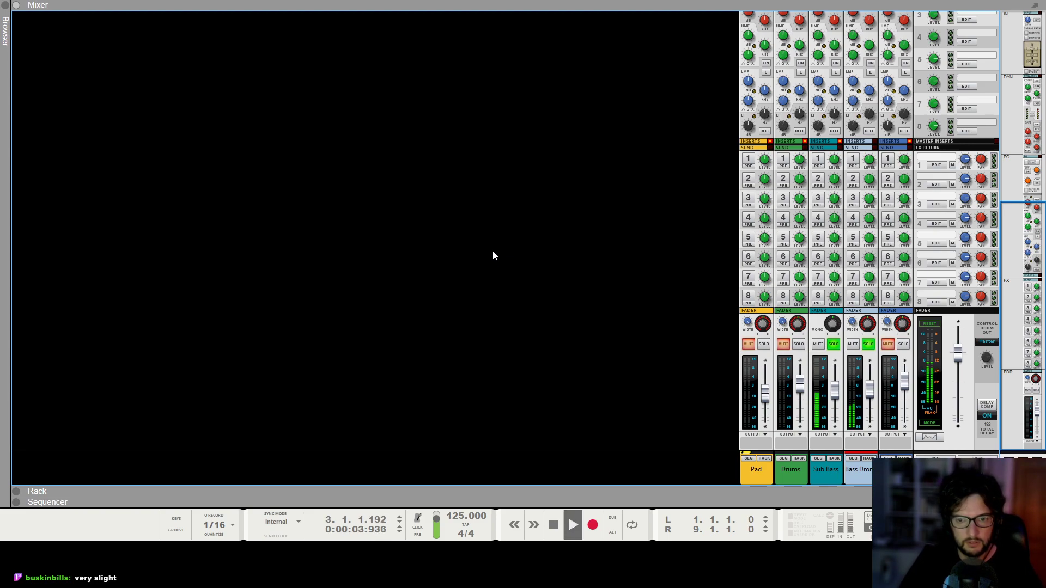
key(space)
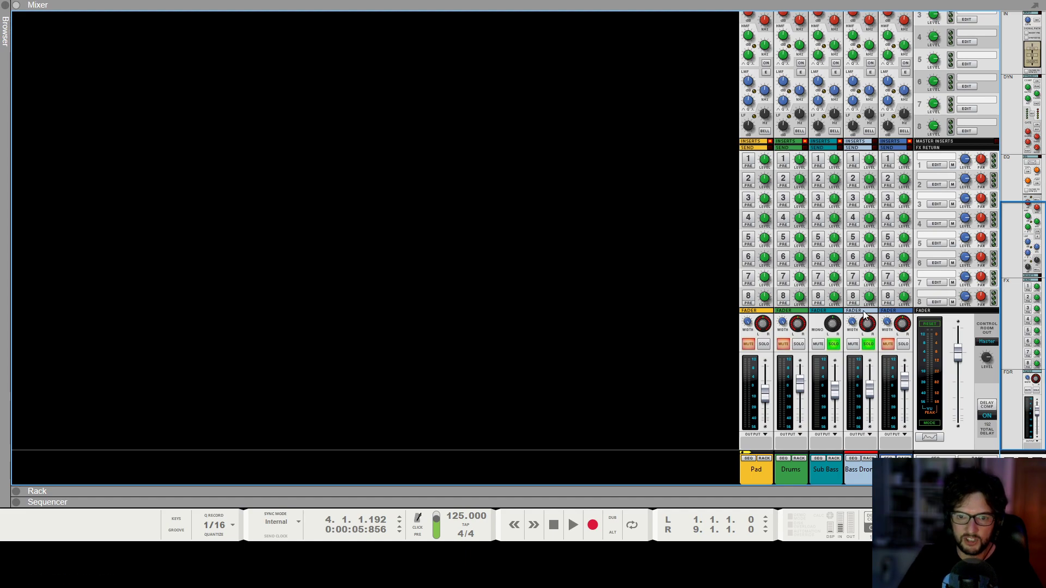
click(834, 344)
click(868, 344)
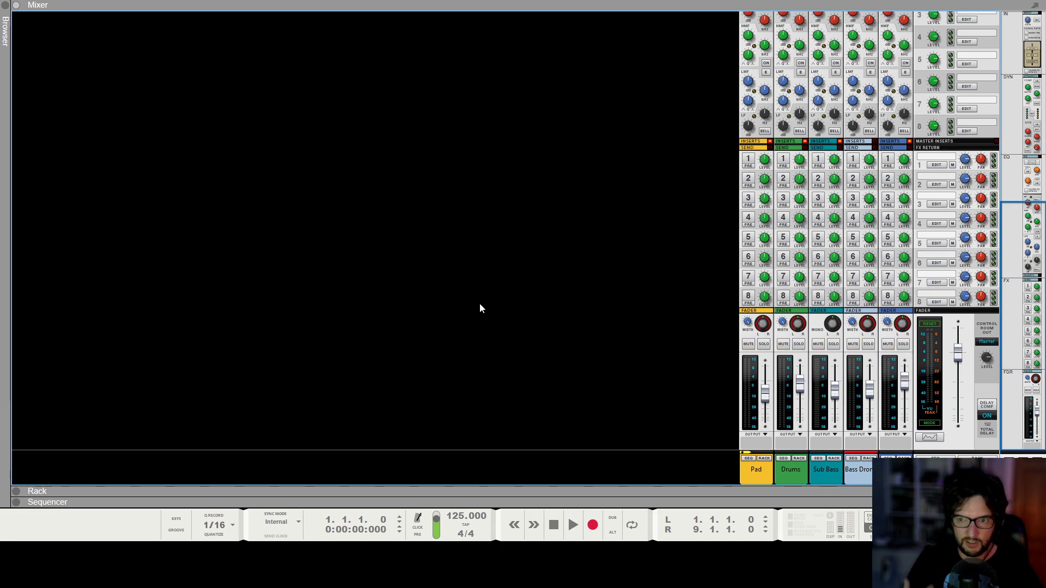
Open the Beatformer plugin window for the 120 JV Ground Elements channel and position it over the sequencer.
click(905, 458)
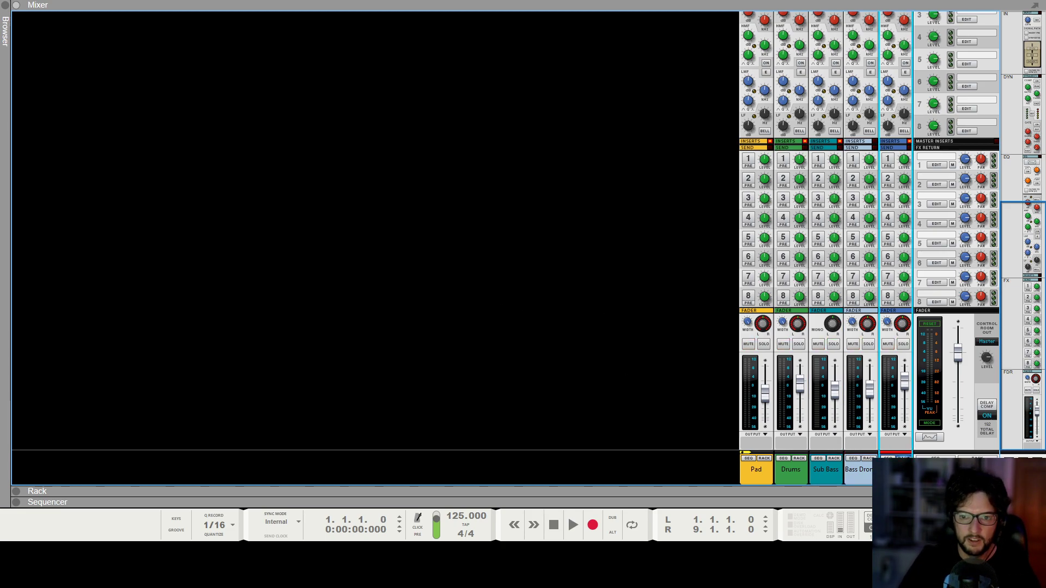
click(874, 371)
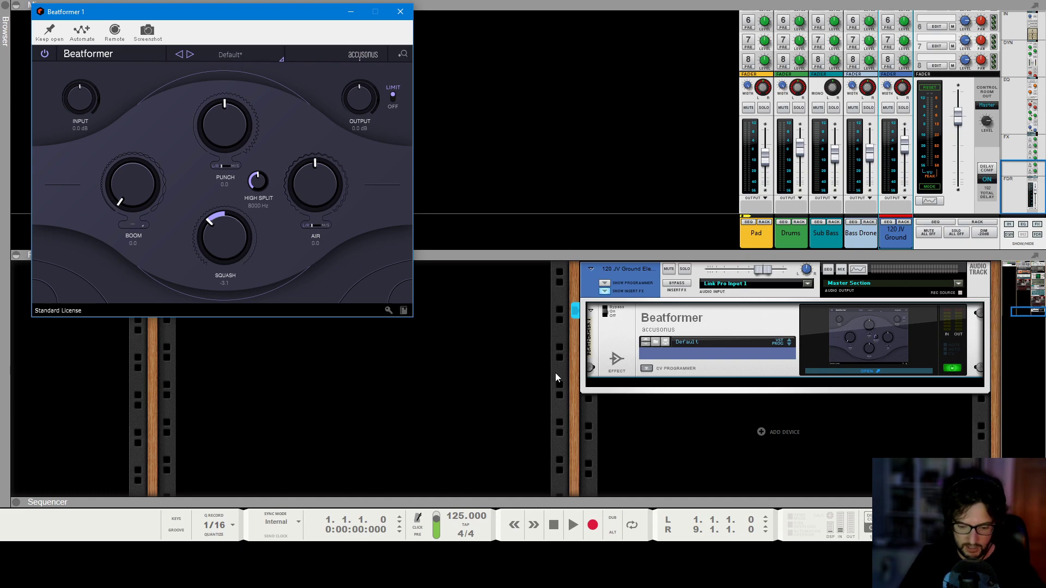
key(F7)
drag(224, 14, 632, 60)
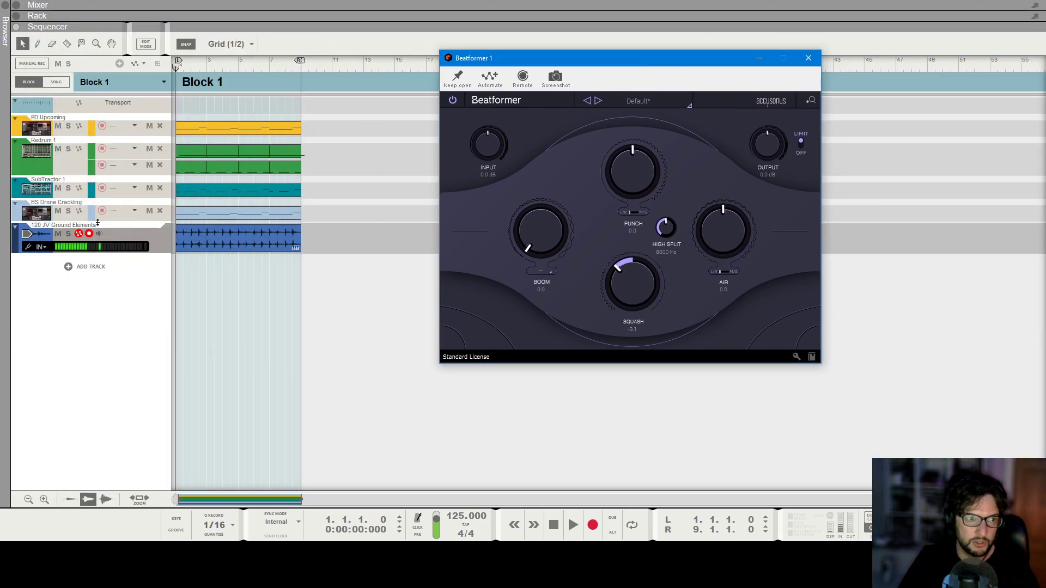
Solo the 120 JV Ground Elements track and, during playback, set Beatformer's Squash to -3.3.
click(68, 234)
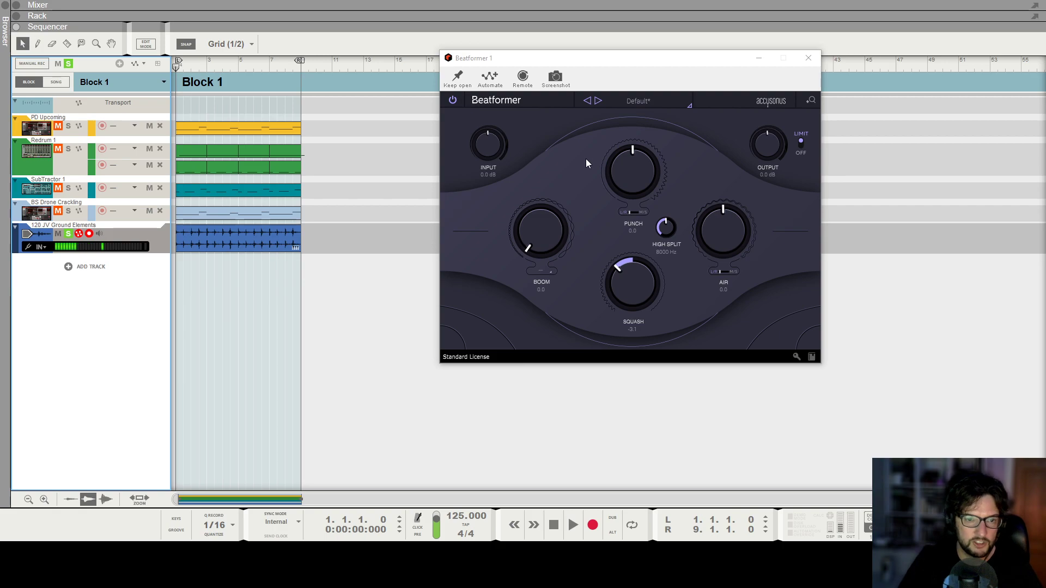
key(space)
mouse_move(653, 297)
mouse_down()
mouse_move(646, 293)
mouse_move(650, 303)
mouse_move(659, 290)
mouse_move(645, 303)
mouse_move(659, 289)
mouse_up()
key(space)
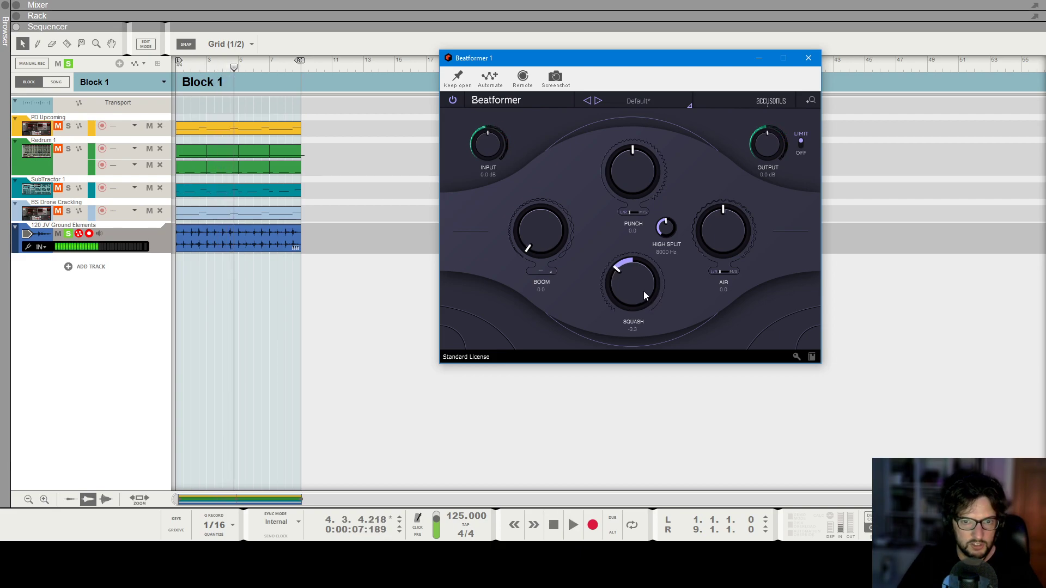
Set Beatformer's Air to 0.7 and close the plugin window.
drag(737, 232, 742, 228)
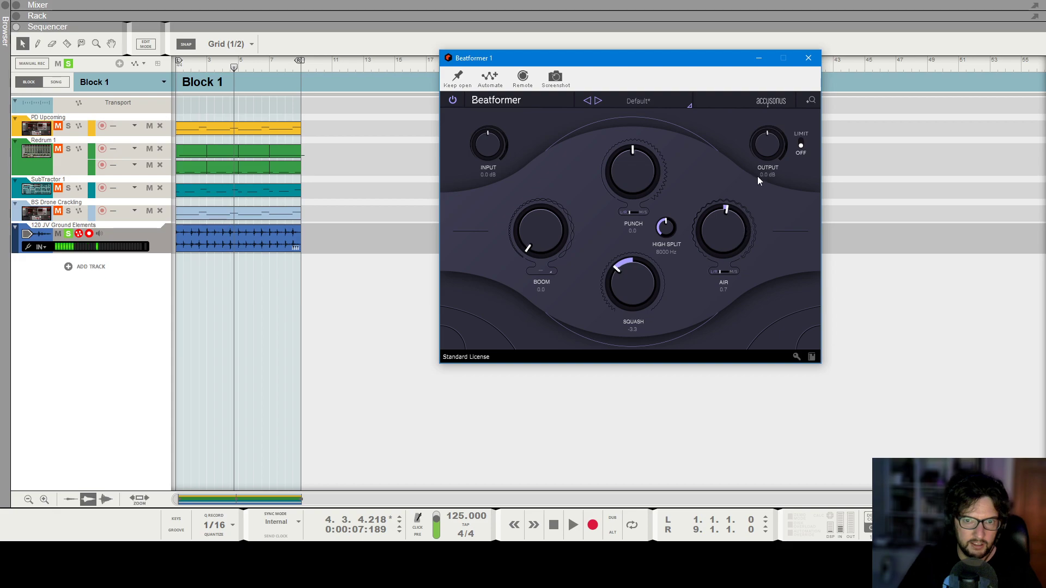
click(808, 58)
Enable the high-pass filter on the 120 JV Ground channel strip in the mixer.
key(F5)
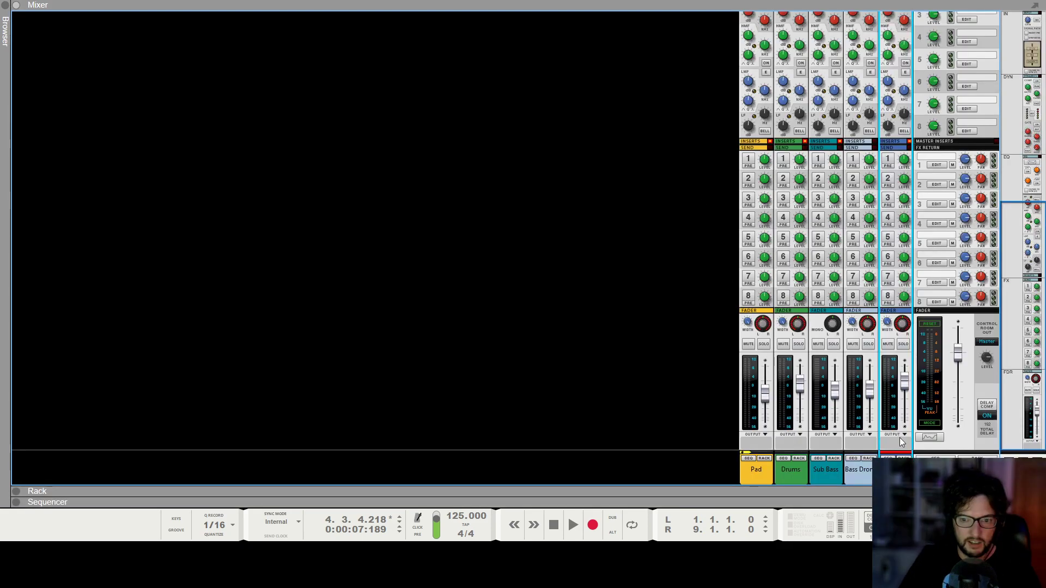
scroll(897, 34, up, 6)
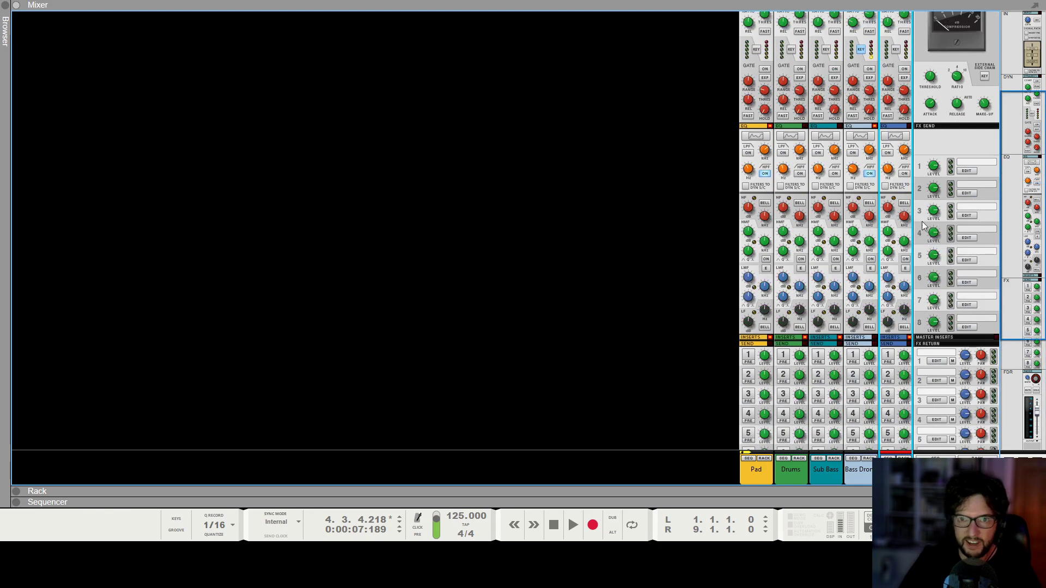
click(886, 48)
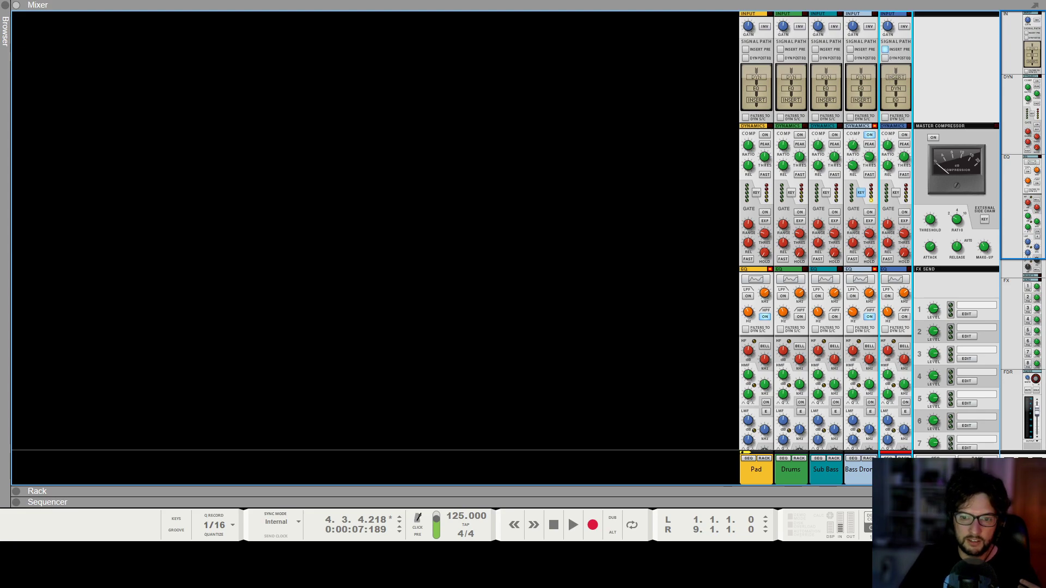
click(903, 458)
scroll(699, 327, down, 1)
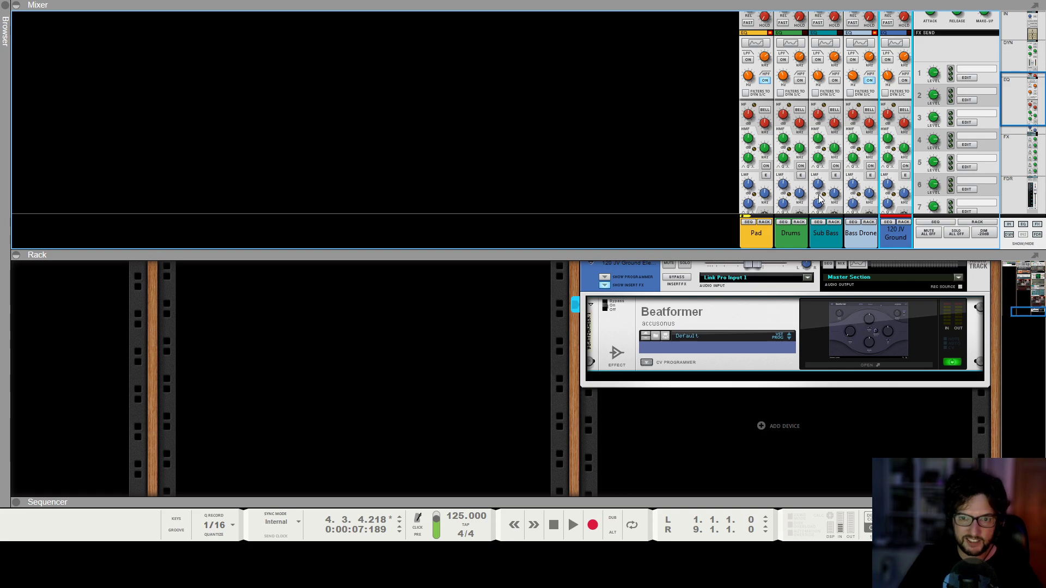
scroll(876, 165, up, 4)
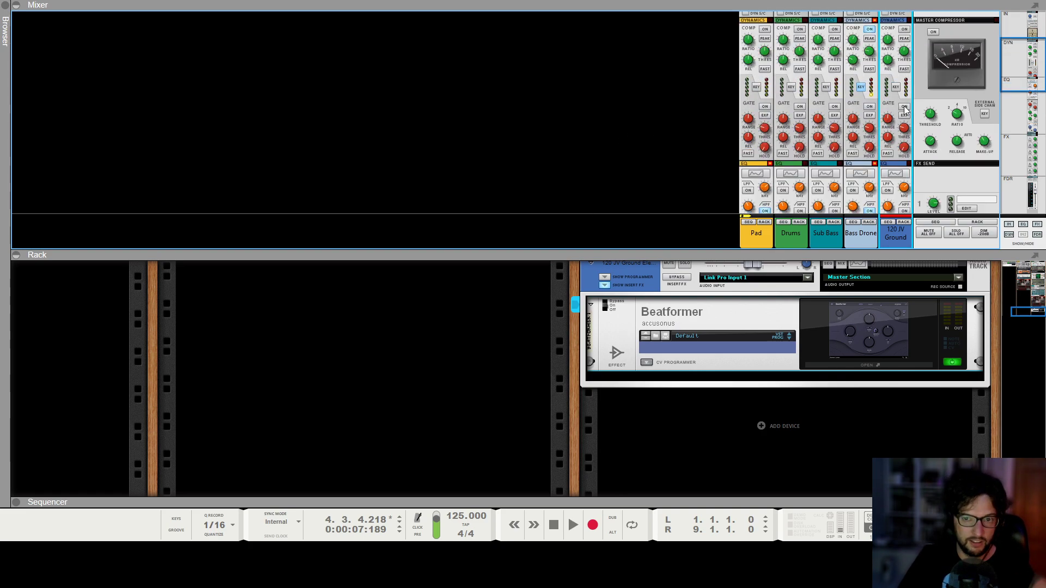
scroll(899, 136, down, 4)
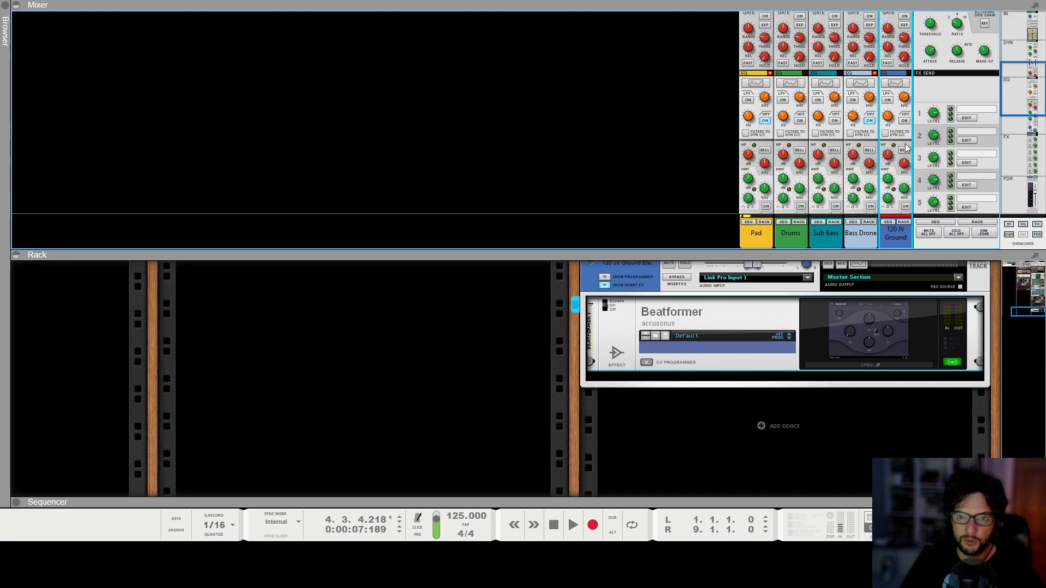
scroll(893, 65, up, 6)
scroll(888, 47, down, 6)
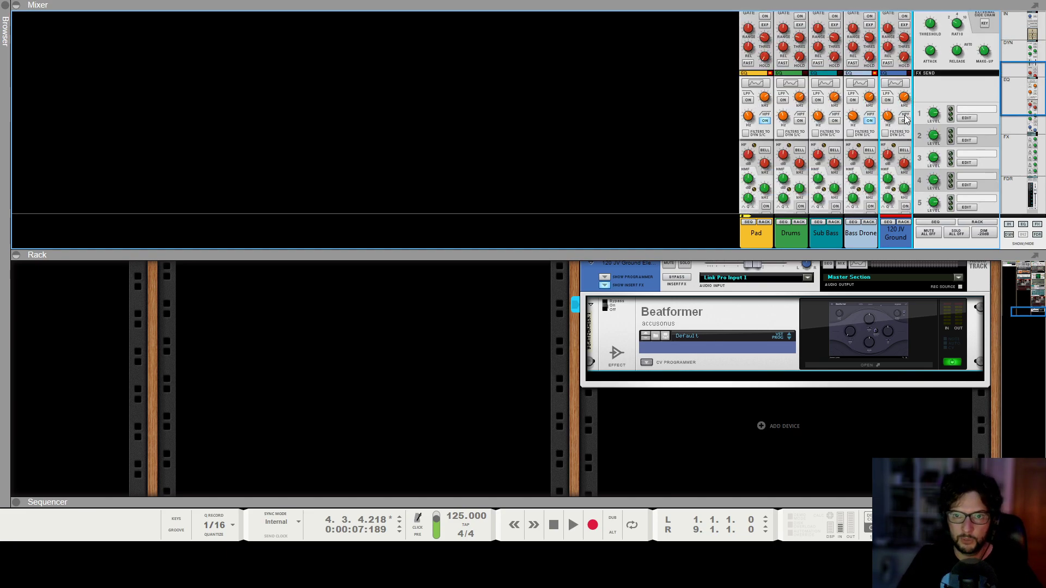
scroll(918, 131, down, 1)
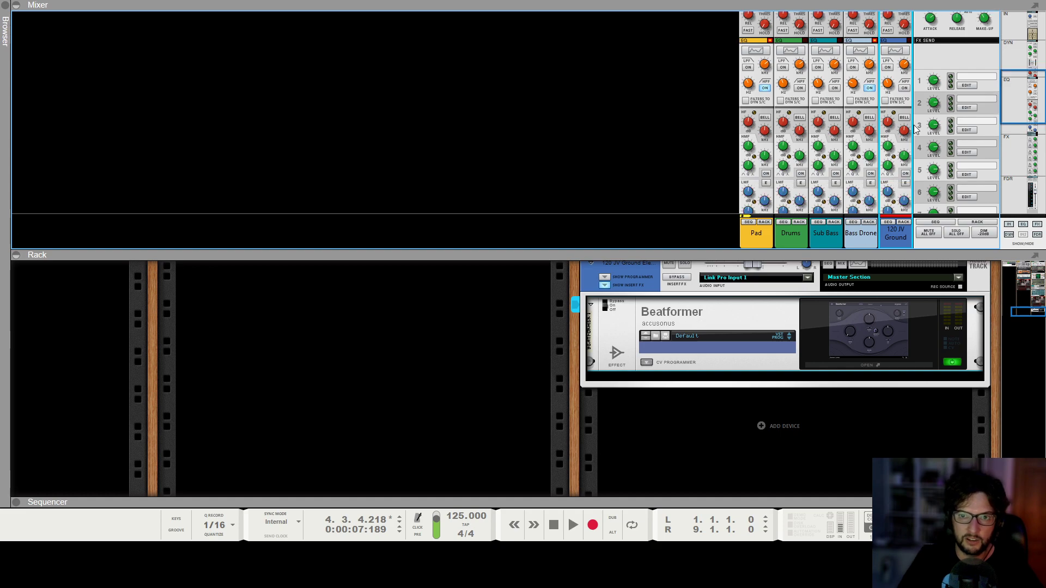
click(904, 88)
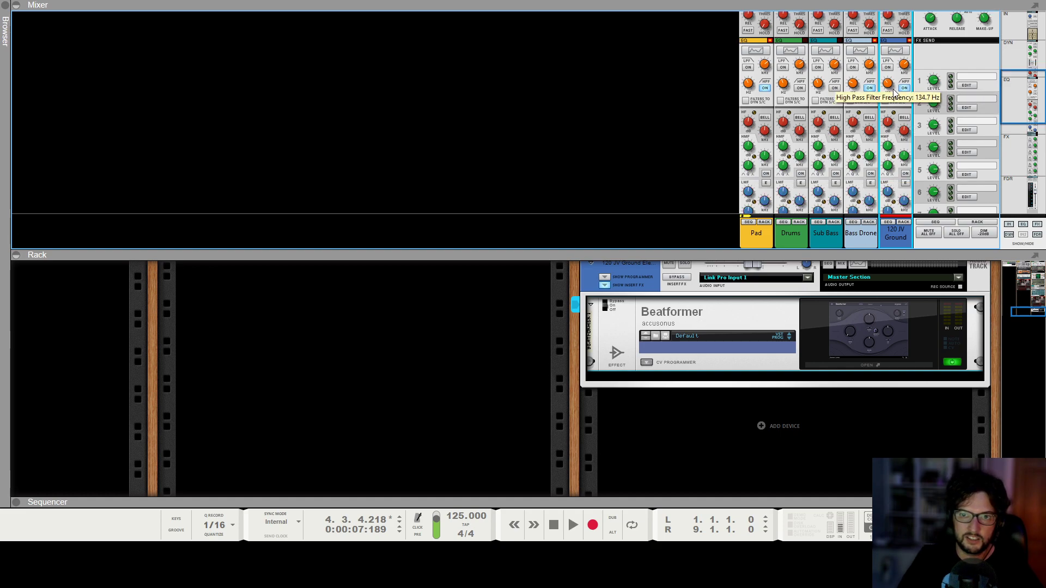
Play the song from the start and show the Drums channel's devices in the rack.
scroll(894, 91, up, 5)
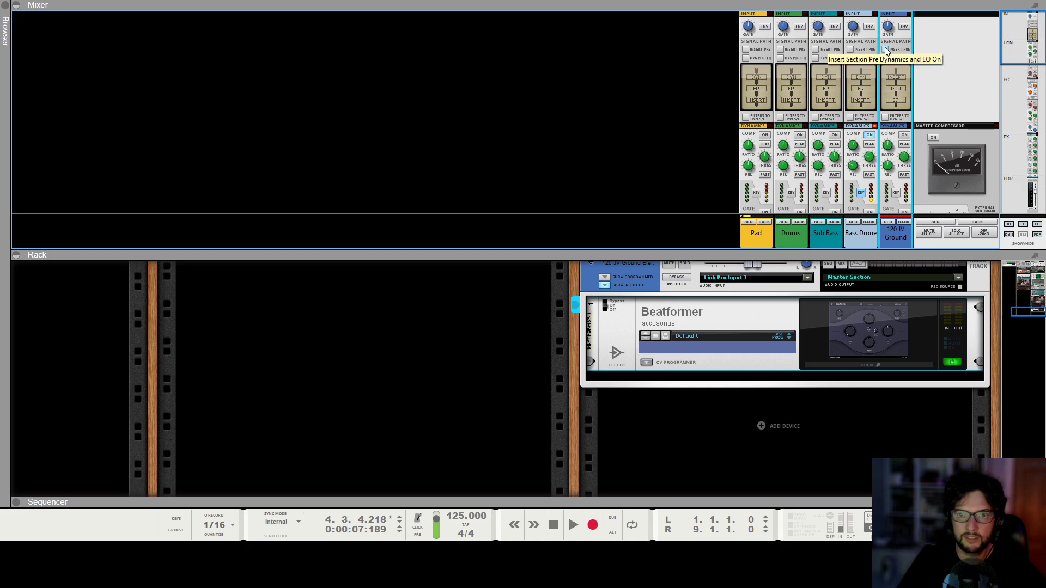
key(KP_0)
key(space)
scroll(888, 98, down, 10)
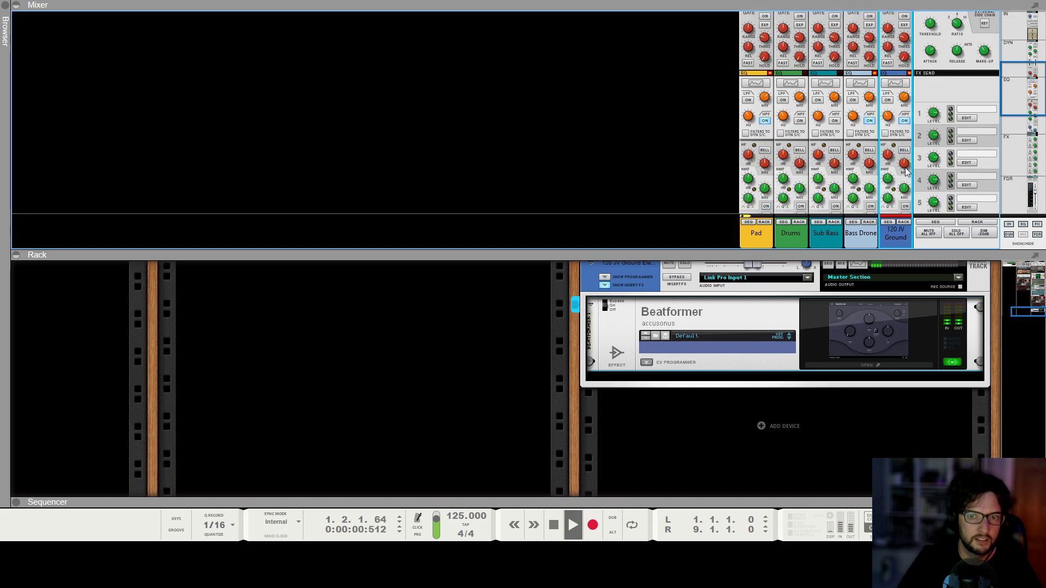
scroll(904, 157, down, 2)
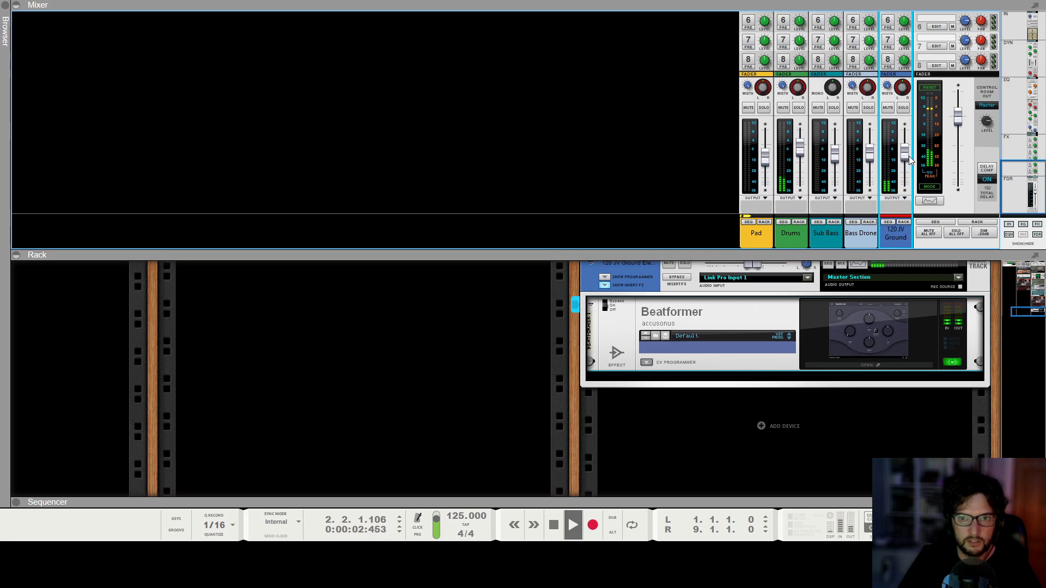
click(795, 225)
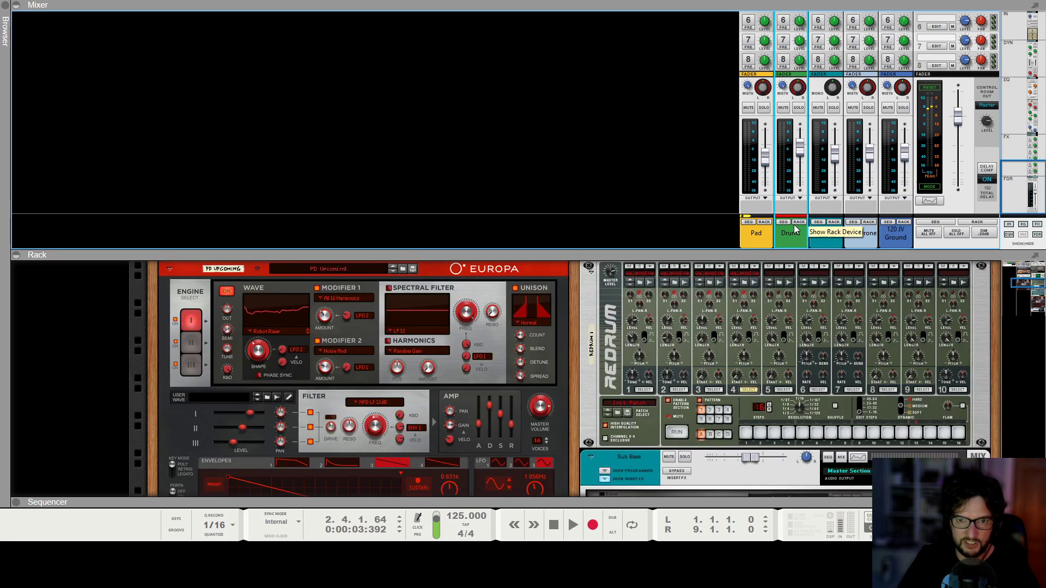
scroll(662, 339, up, 3)
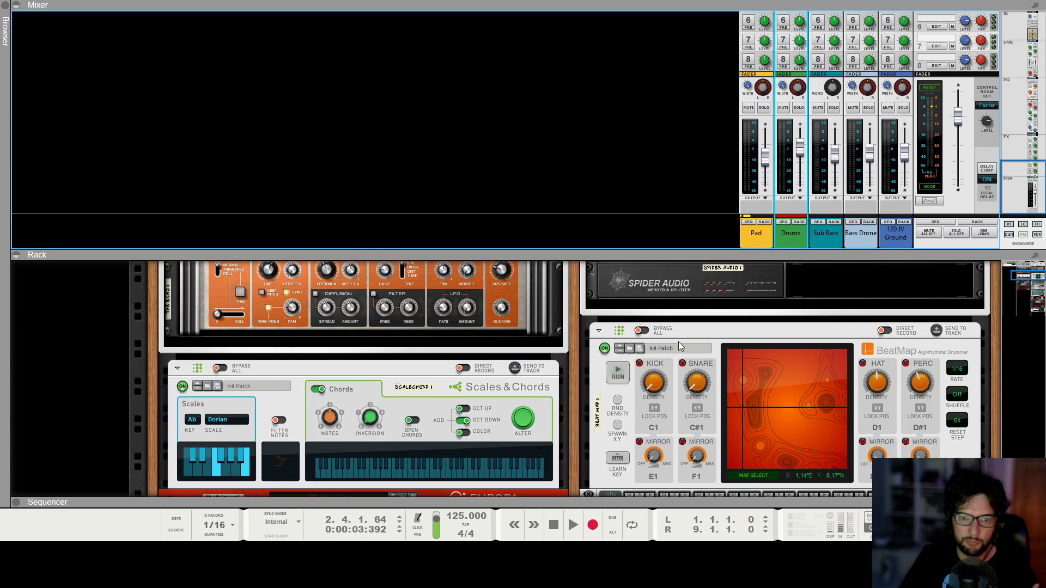
click(706, 332)
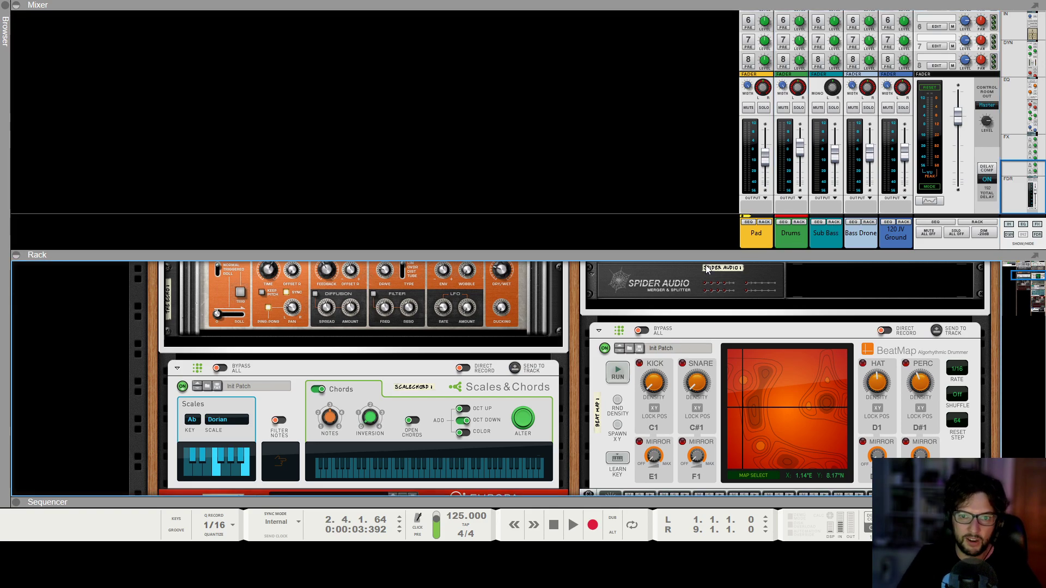
Unsolo the 120 JV Ground Elements track and start playback of the full mix.
key(F7)
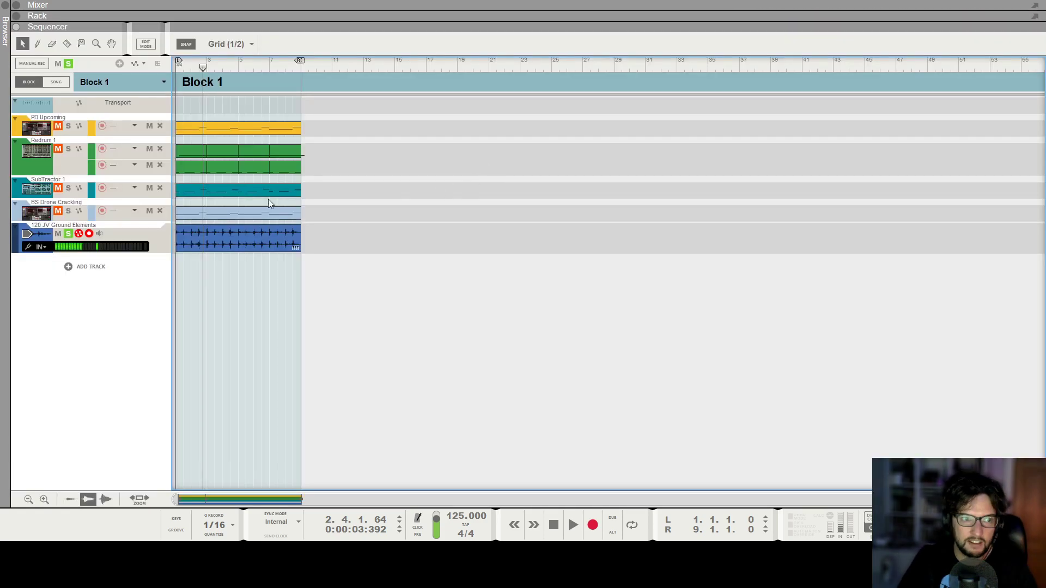
click(80, 234)
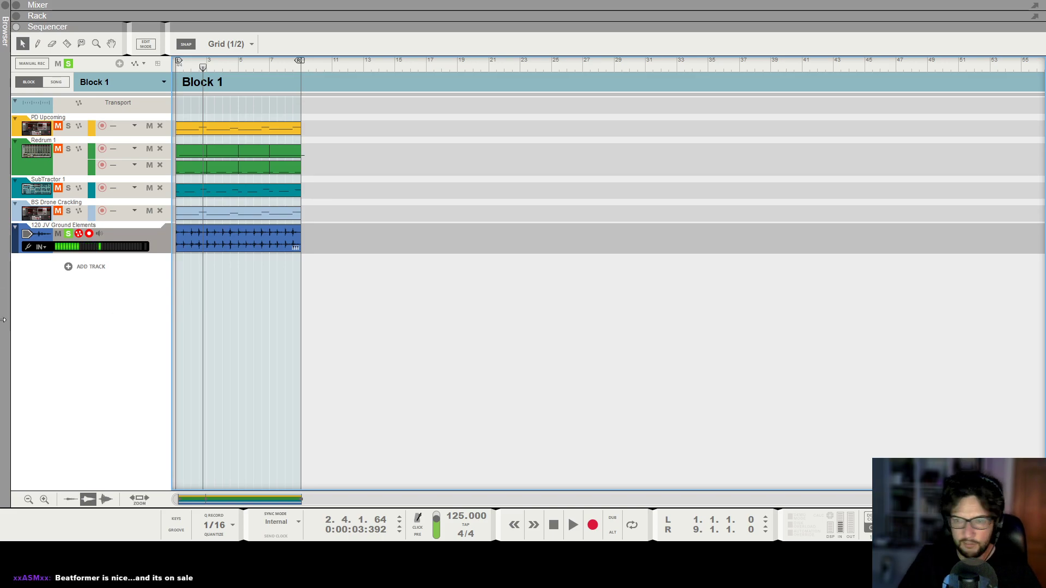
click(68, 234)
key(space)
Listen to the full mix while switching between the mixer, sequencer and rack views.
key(F5)
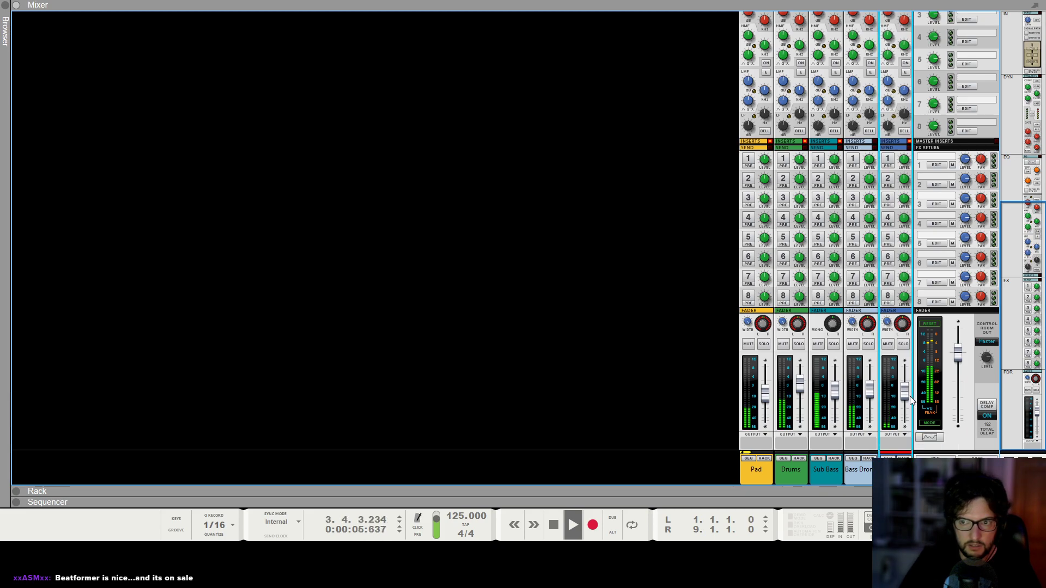
key(F7)
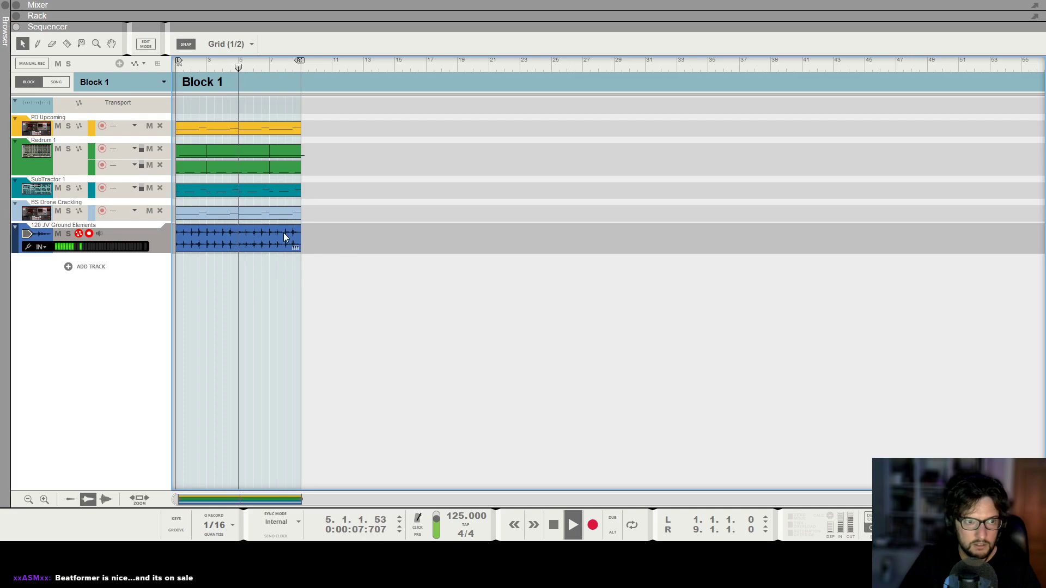
key(space)
key(F5)
key(F6)
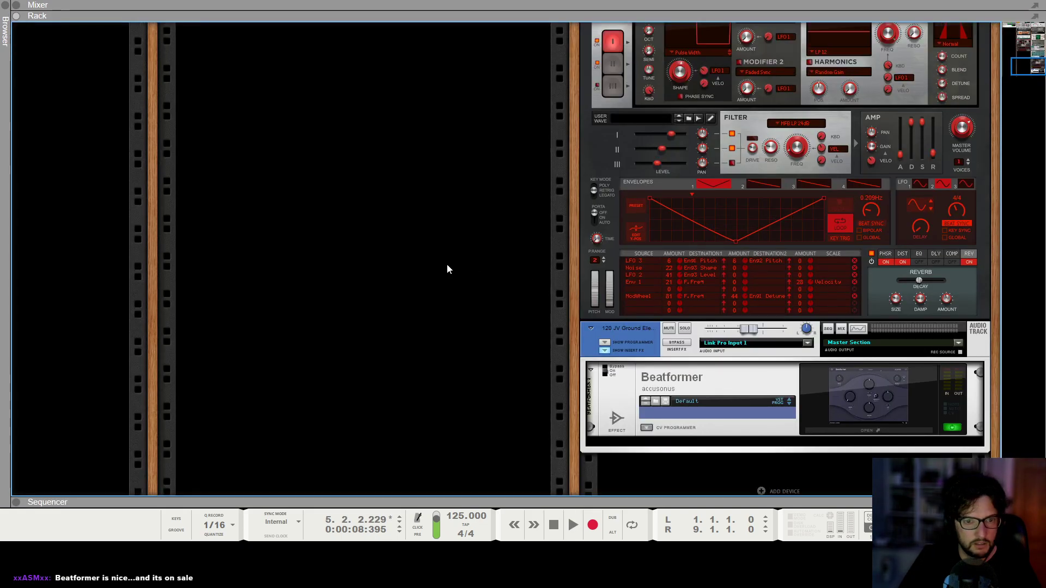
key(space)
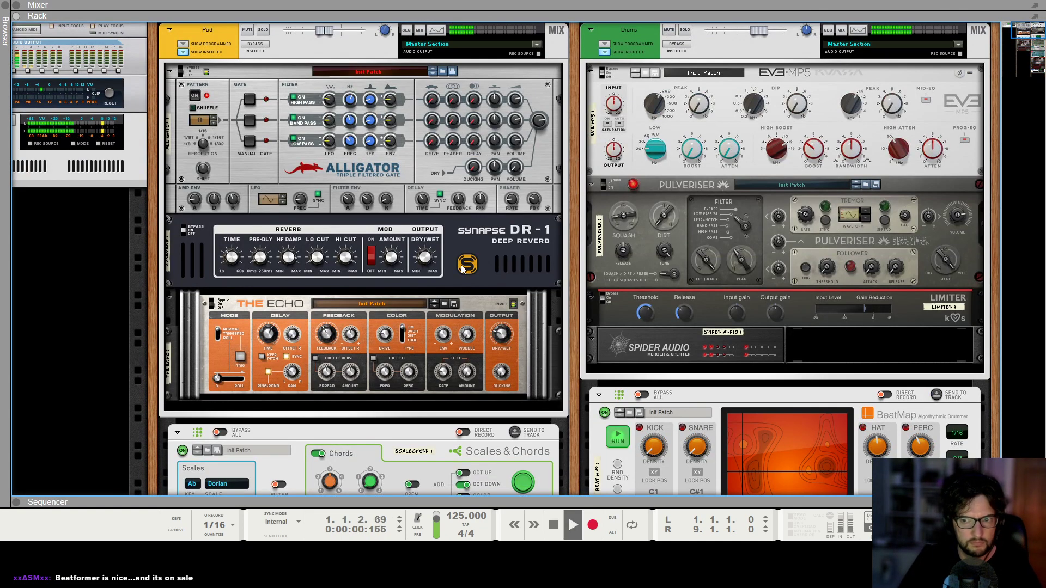
scroll(461, 265, down, 10)
key(space)
click(685, 233)
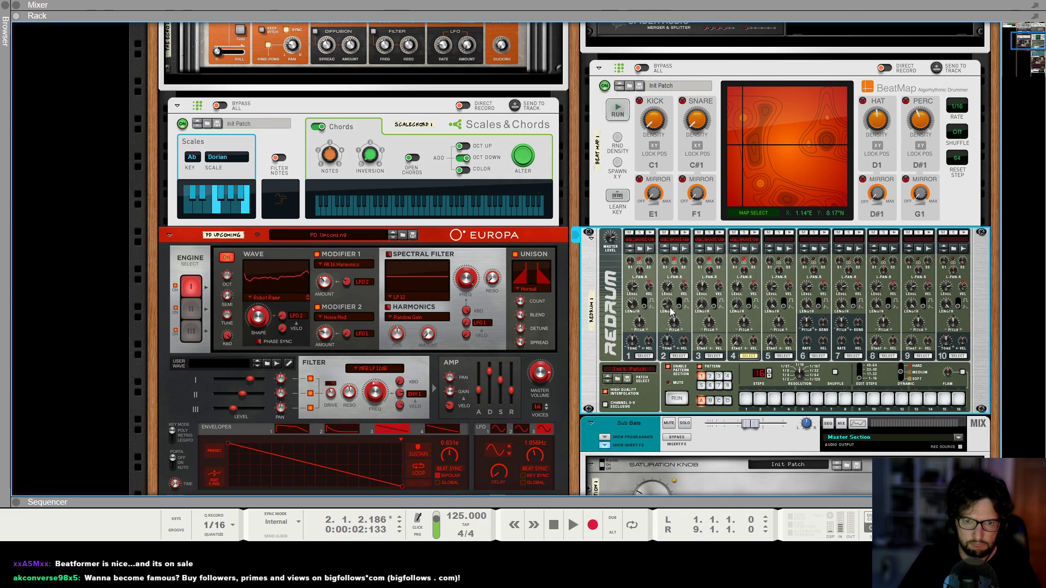
click(683, 234)
key(shift+Return)
key(space)
Play the song in the sequencer and select the 120 JV Ground Elements clip.
key(F7)
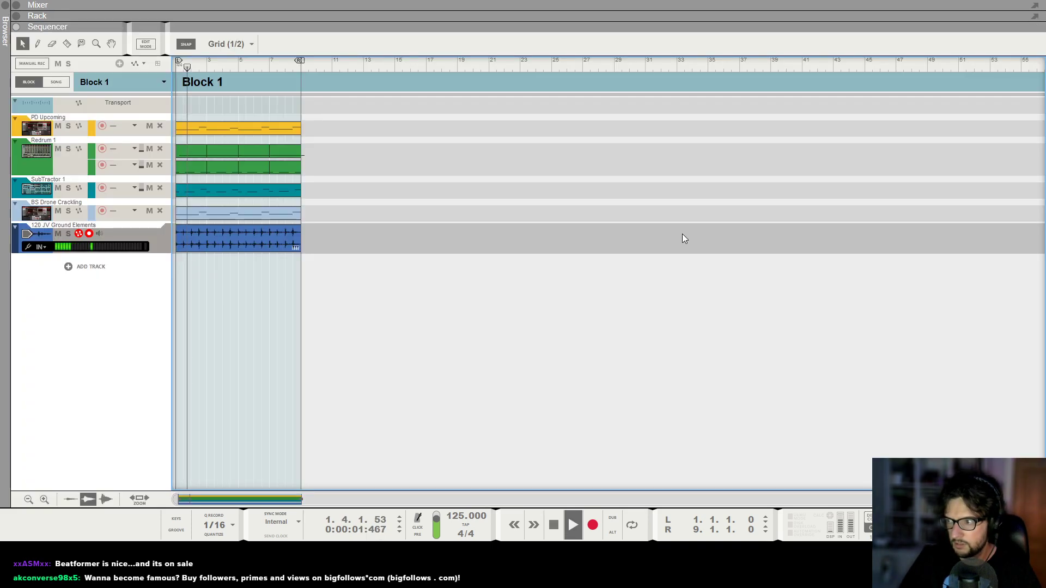
key(space)
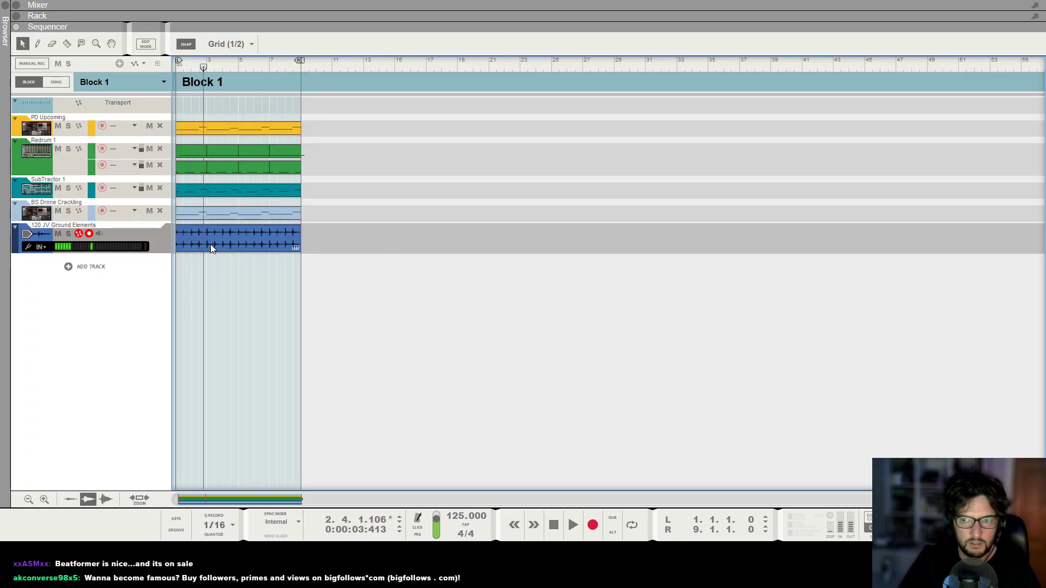
click(210, 244)
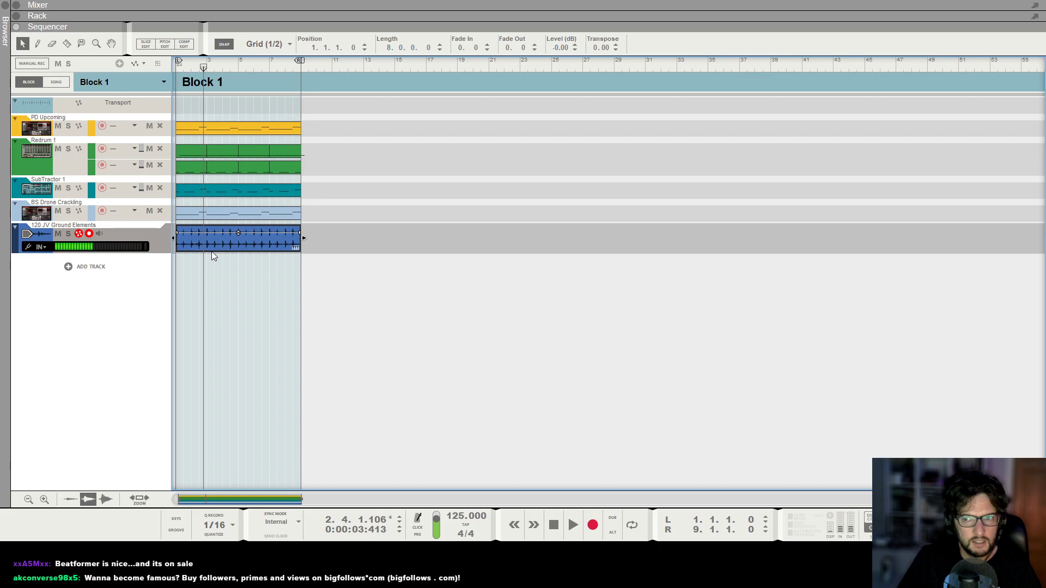
Open the browser and audition percussion loops in the J.Views - Organic Electronics folder.
click(4, 6)
scroll(213, 321, down, 1)
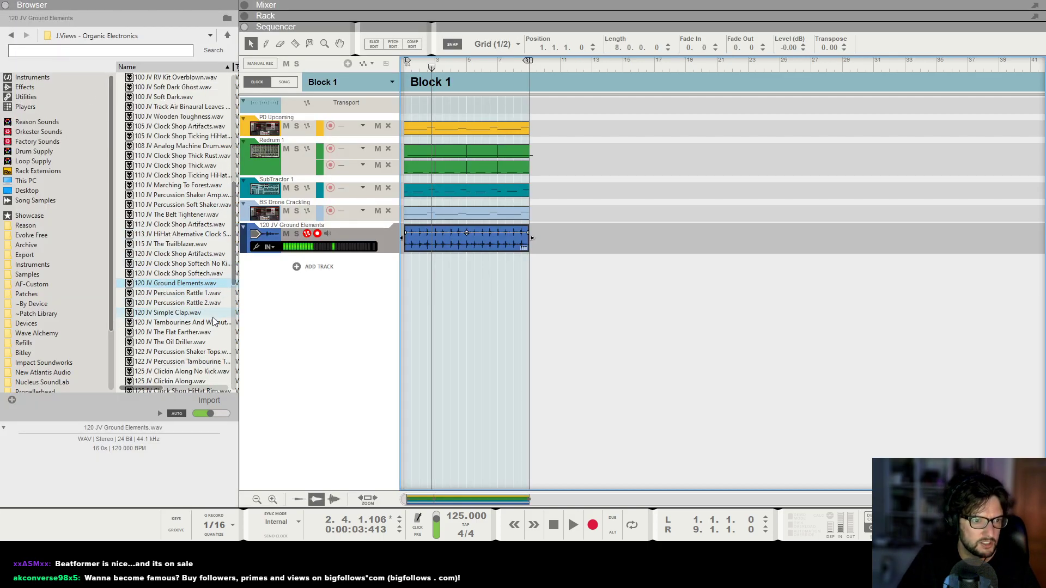
click(201, 313)
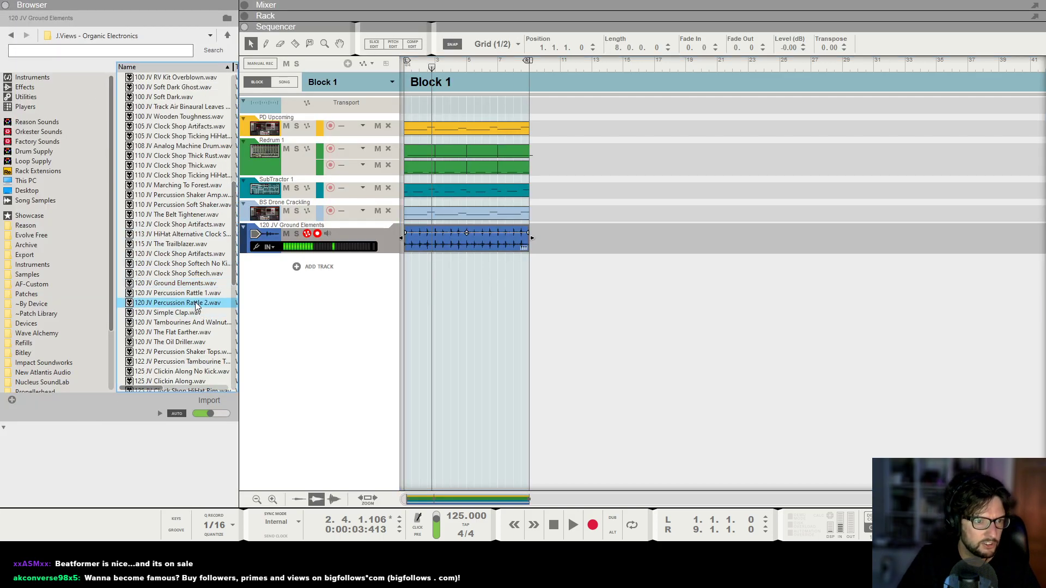
click(197, 275)
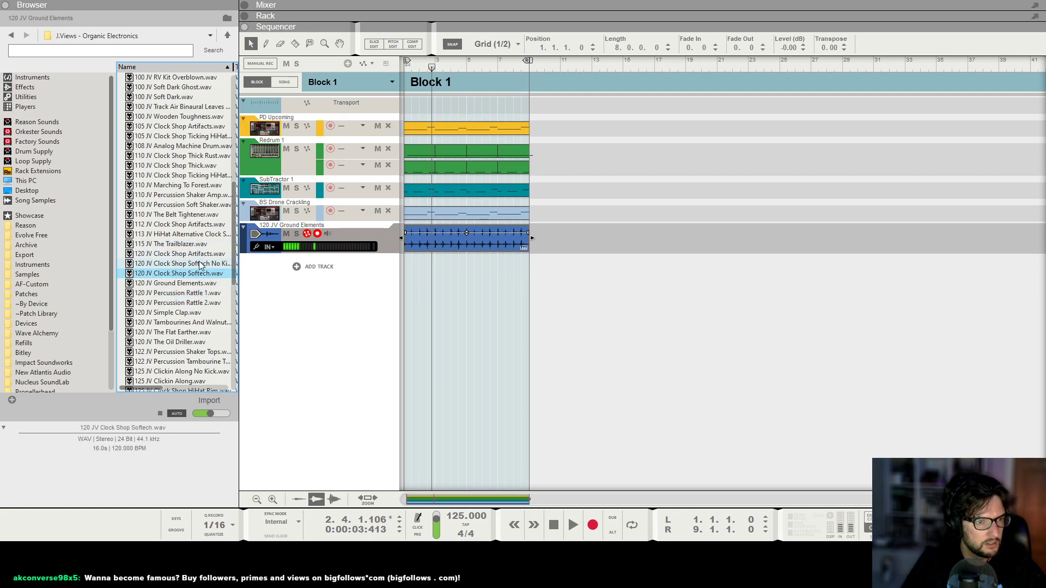
click(195, 255)
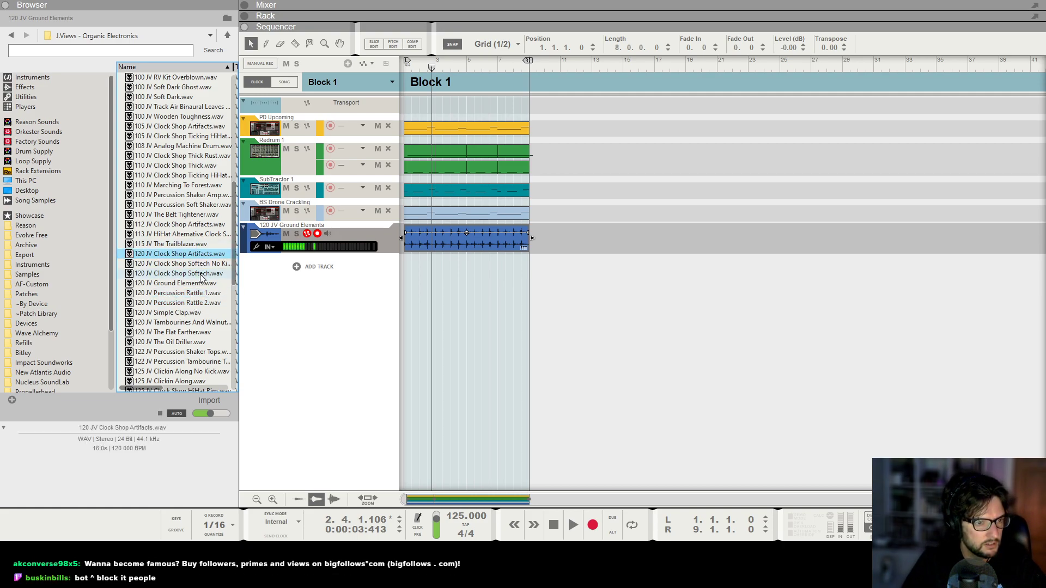
scroll(200, 278, down, 2)
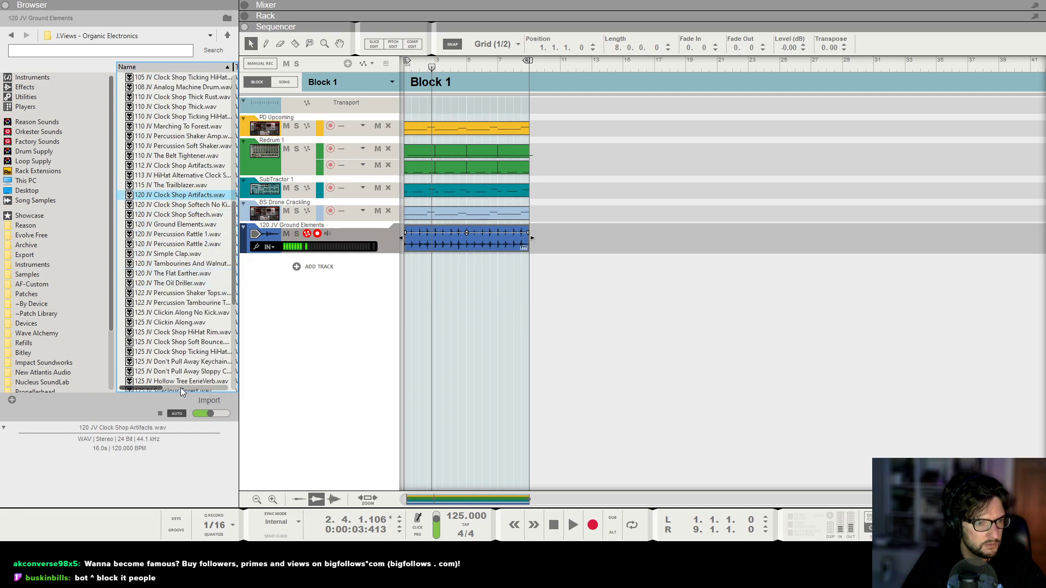
click(176, 381)
scroll(213, 294, down, 1)
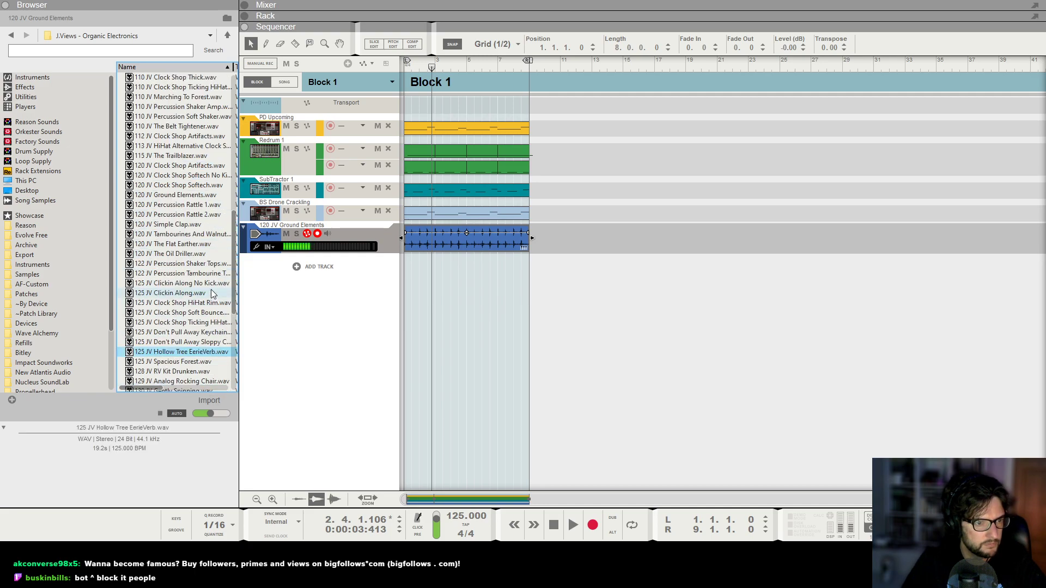
click(166, 284)
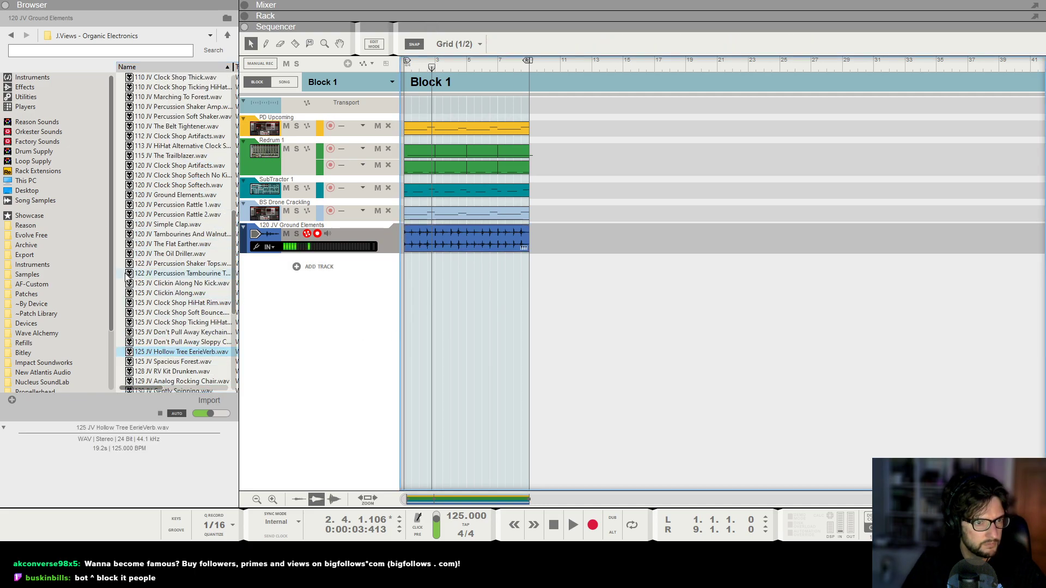
click(173, 273)
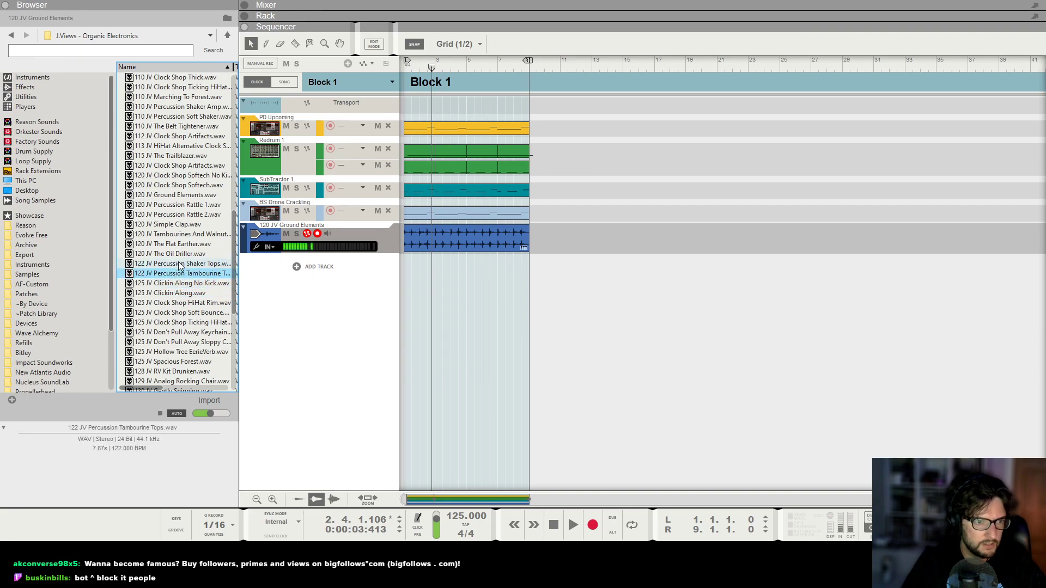
click(180, 264)
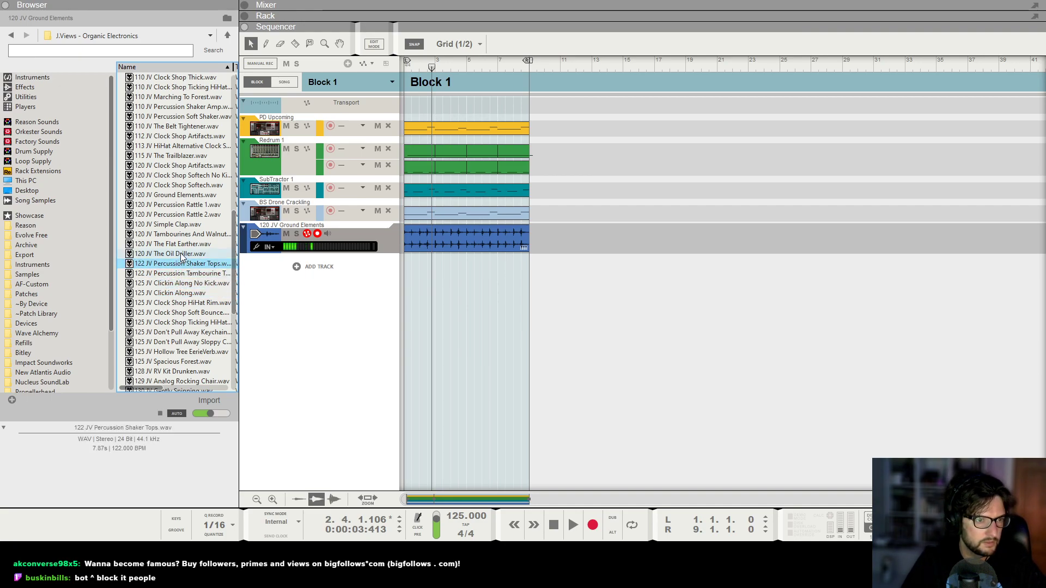
Replace the 120 JV Ground Elements clip with the 122 JV Percussion Shaker Tops.wav loop at the song start.
click(471, 250)
key(Delete)
drag(167, 265, 404, 250)
key(space)
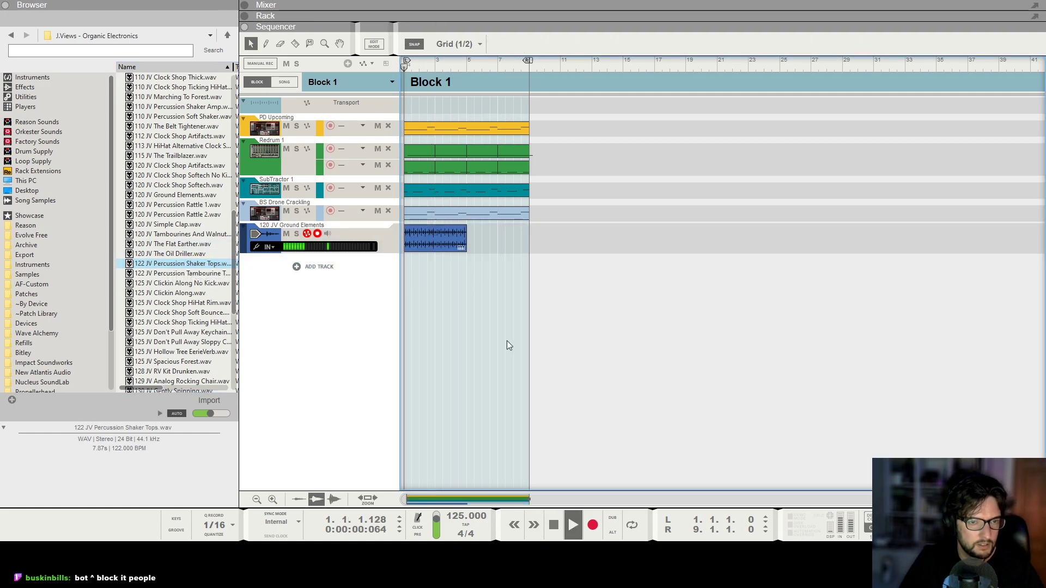
Play the mix and open the Beatformer plugin window on the percussion track, then close it.
key(F5)
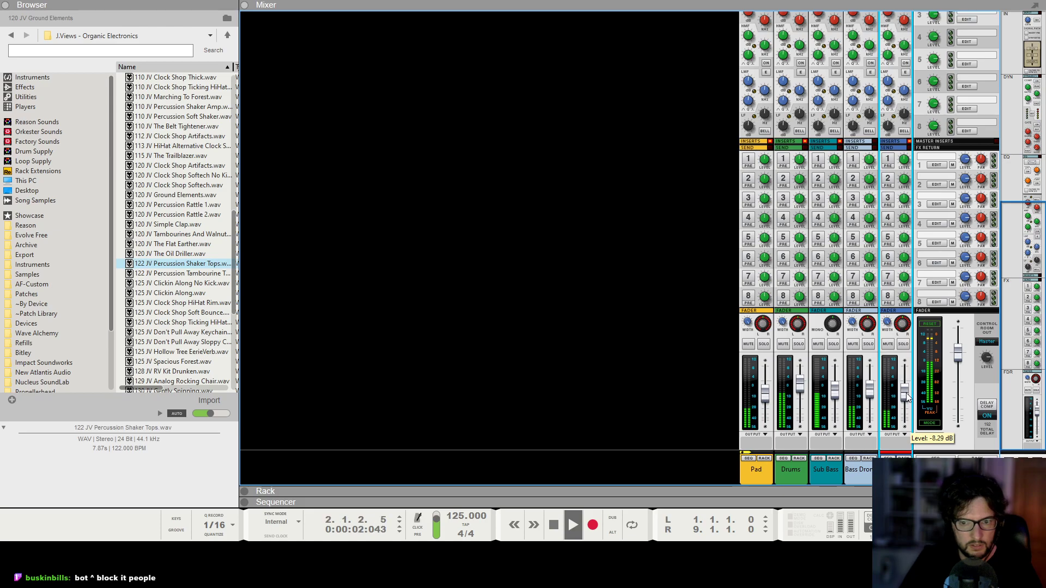
key(F6)
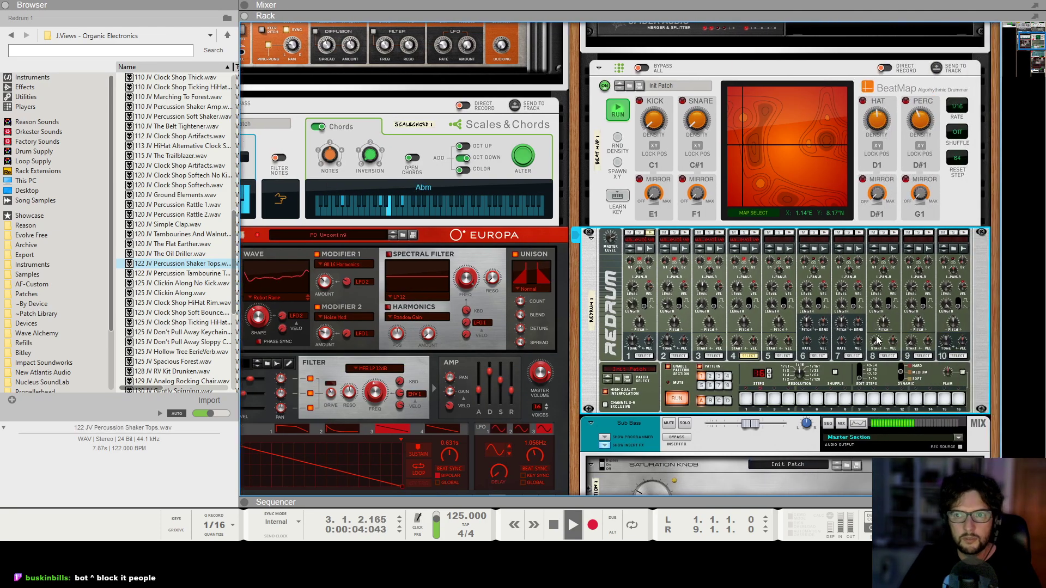
scroll(868, 333, down, 12)
key(space)
click(873, 365)
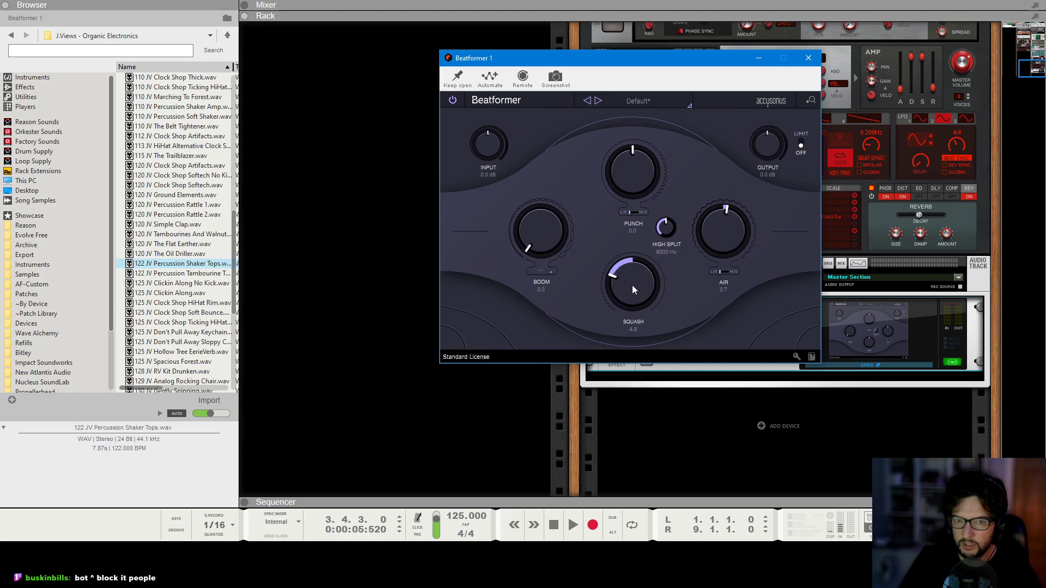
key(space)
click(809, 58)
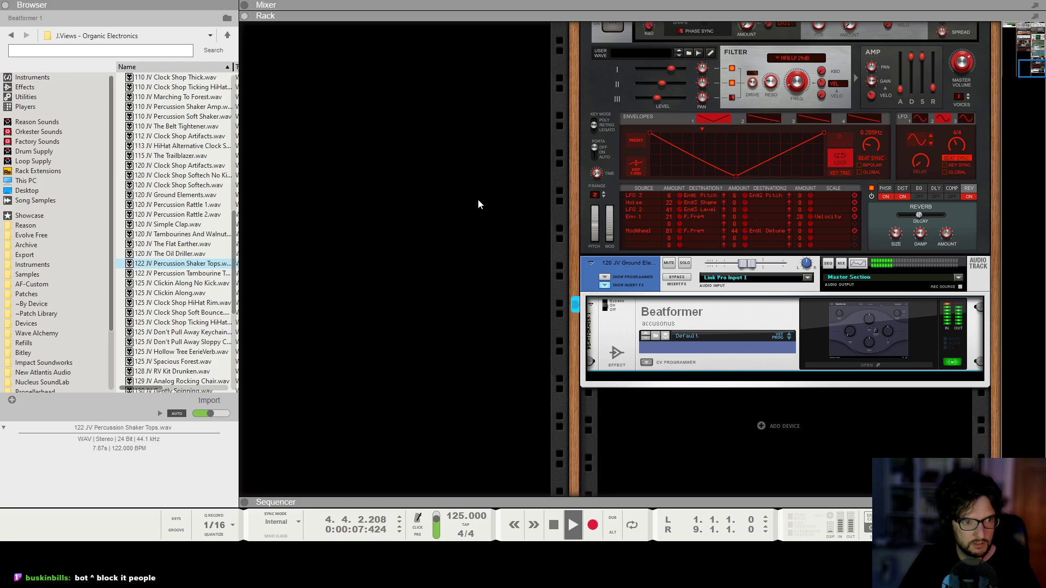
Copy the Shaker Tops clip and paste it to repeat directly after itself.
key(F5)
key(space)
key(F7)
click(451, 240)
key(ctrl+c)
key(ctrl+v)
key(KP_0)
key(KP_0)
click(659, 297)
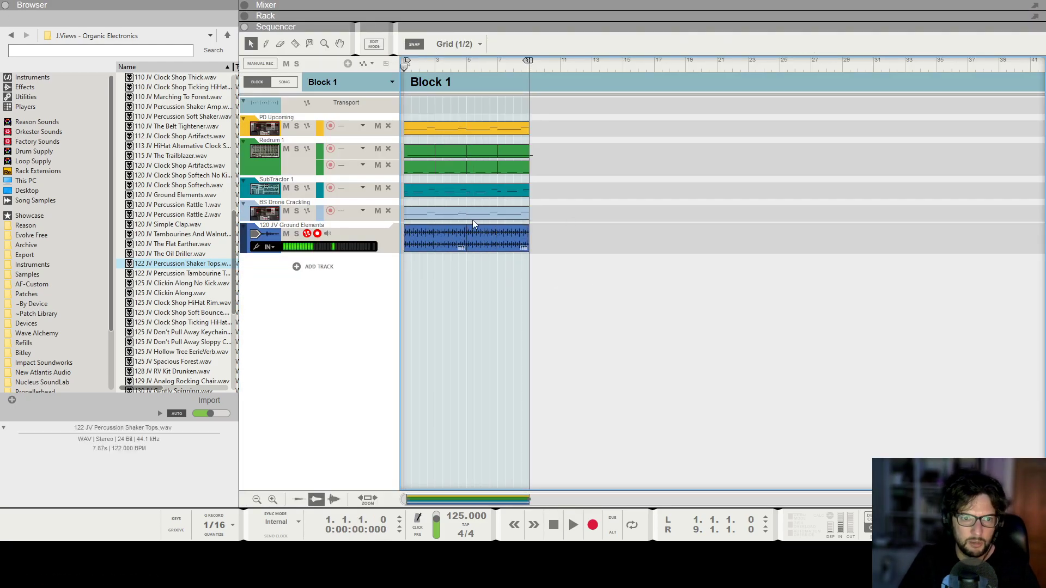
Bounce the percussion clips in place to a new audio track.
click(418, 239)
right_click(419, 240)
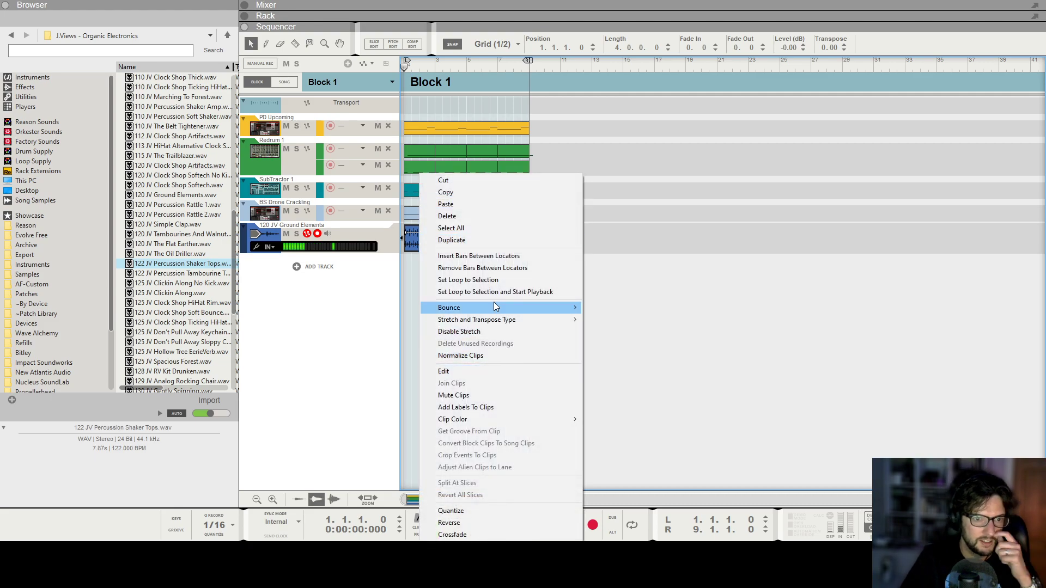
mouse_move(496, 307)
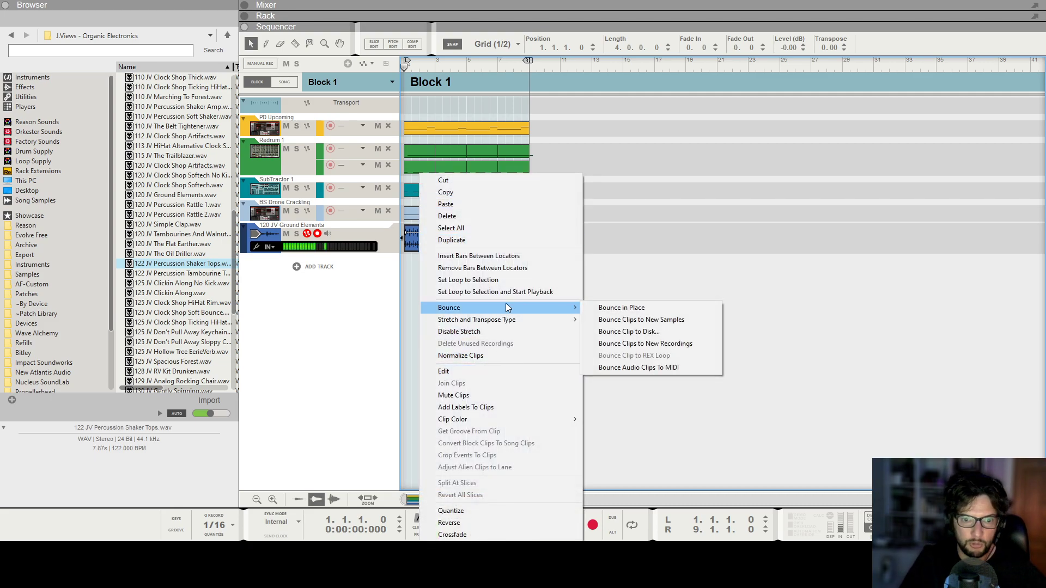
click(692, 306)
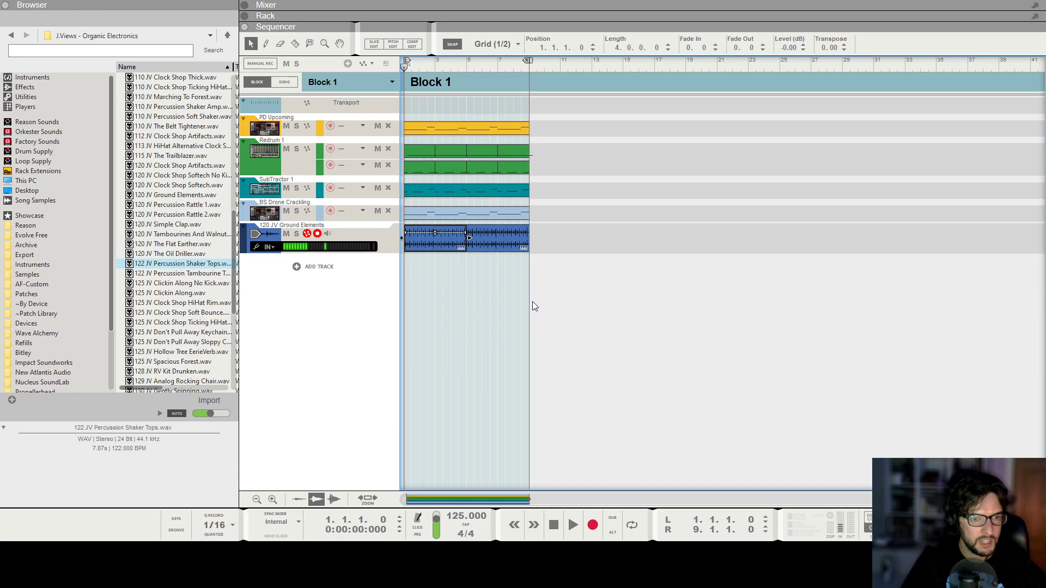
click(602, 282)
Delete the original 120 JV Ground Elements track and its devices.
click(344, 234)
right_click(346, 229)
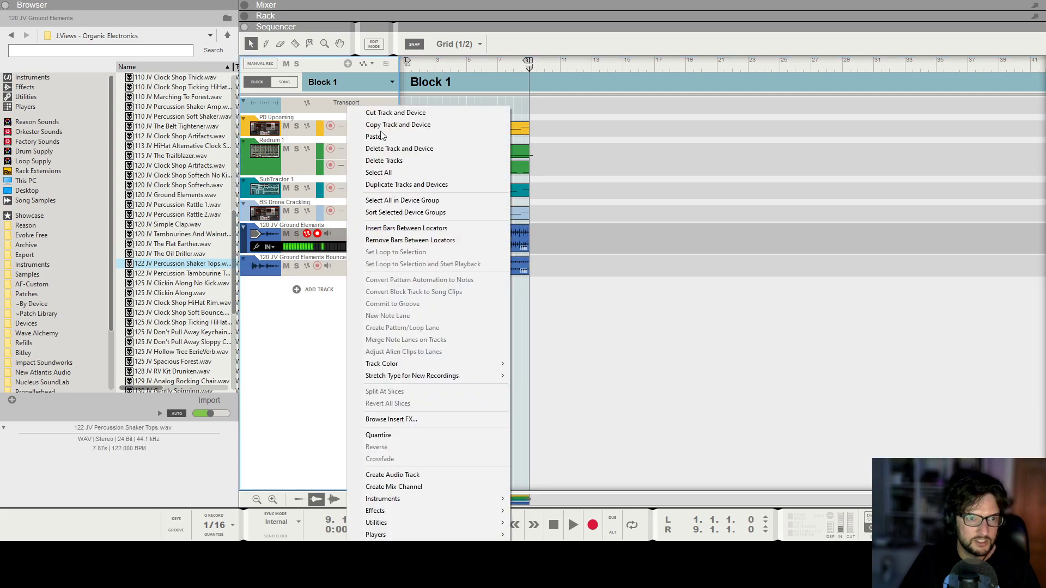
click(403, 149)
click(502, 285)
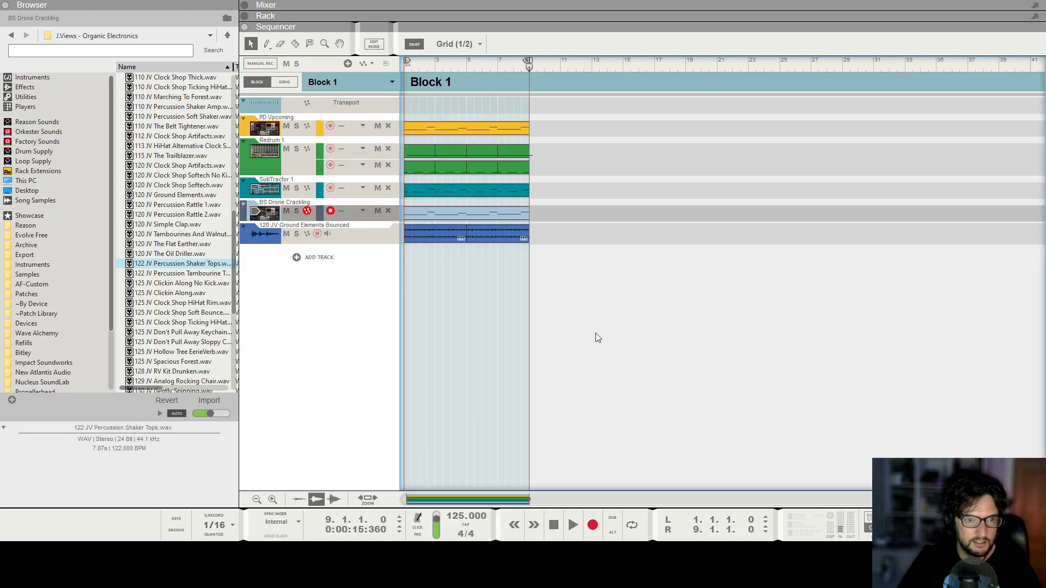
Start playback and move the bounced track's audio device in the rack between Subtractor and Bass Drone.
key(shift+Return)
key(space)
key(F6)
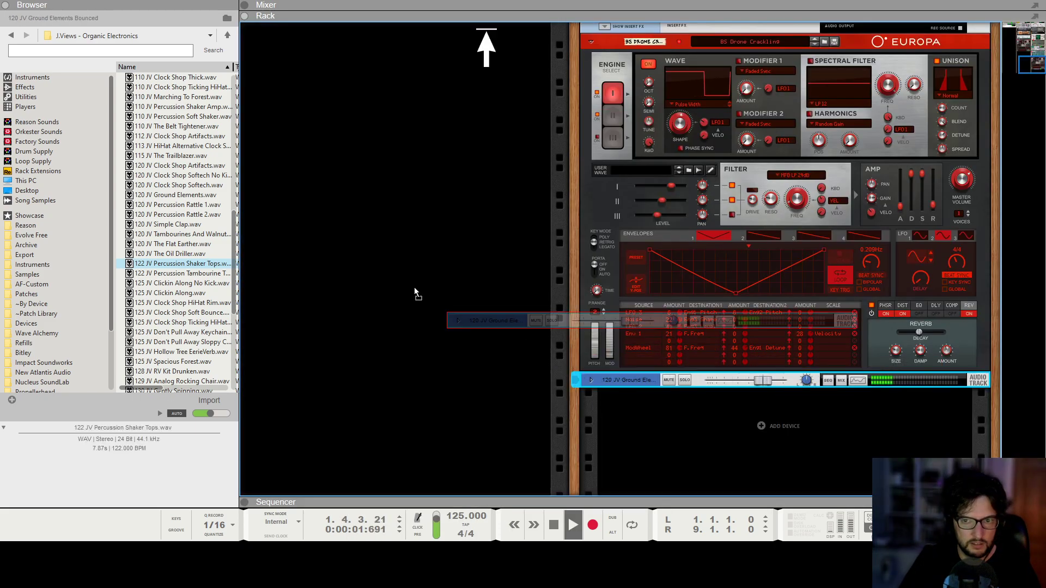
drag(571, 362, 426, 332)
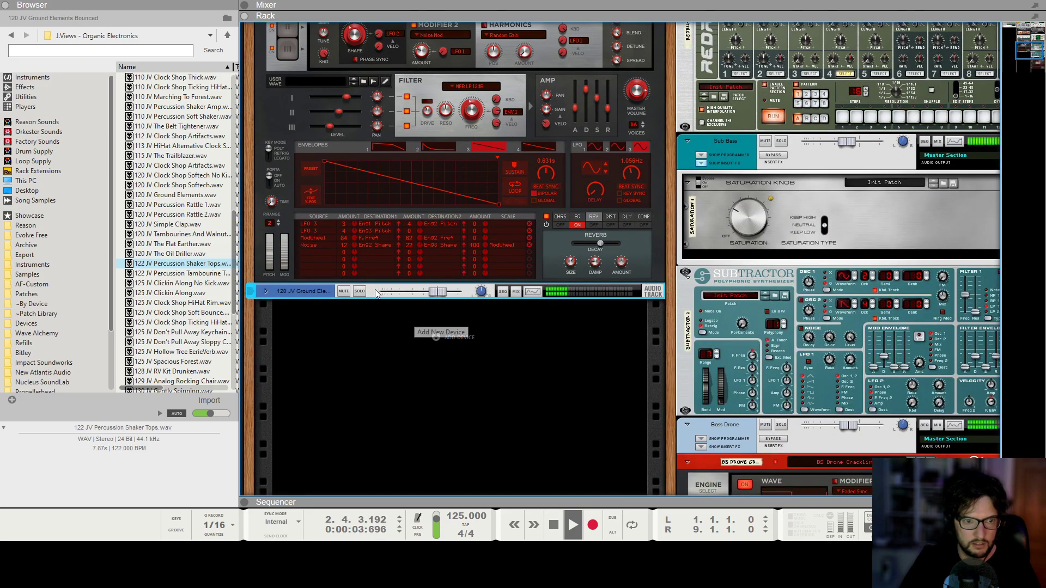
drag(334, 295, 786, 417)
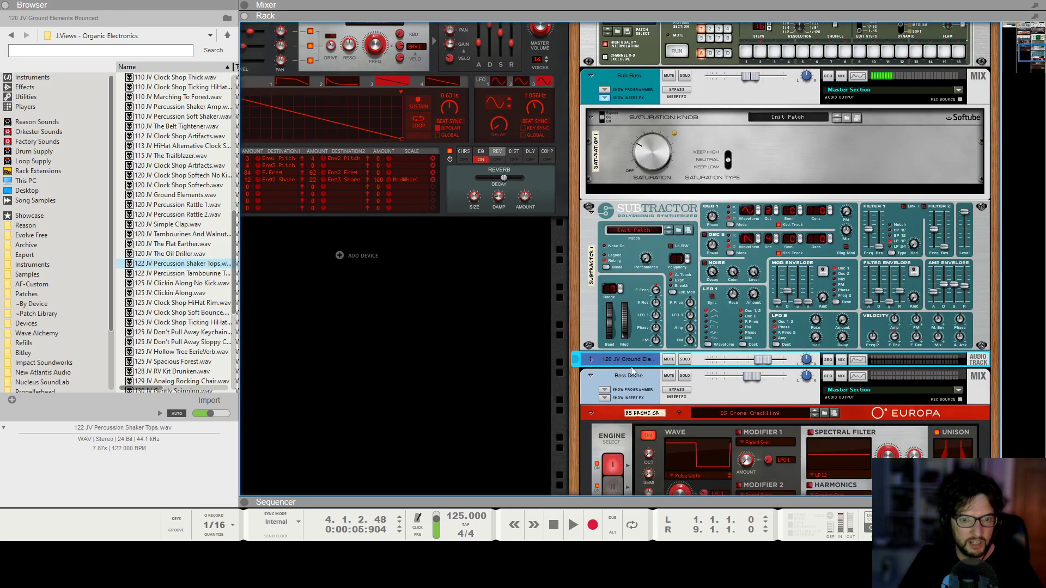
Reposition the bounced track's audio device in the rack directly beneath the Redrum.
click(626, 374)
ctrl+click(608, 414)
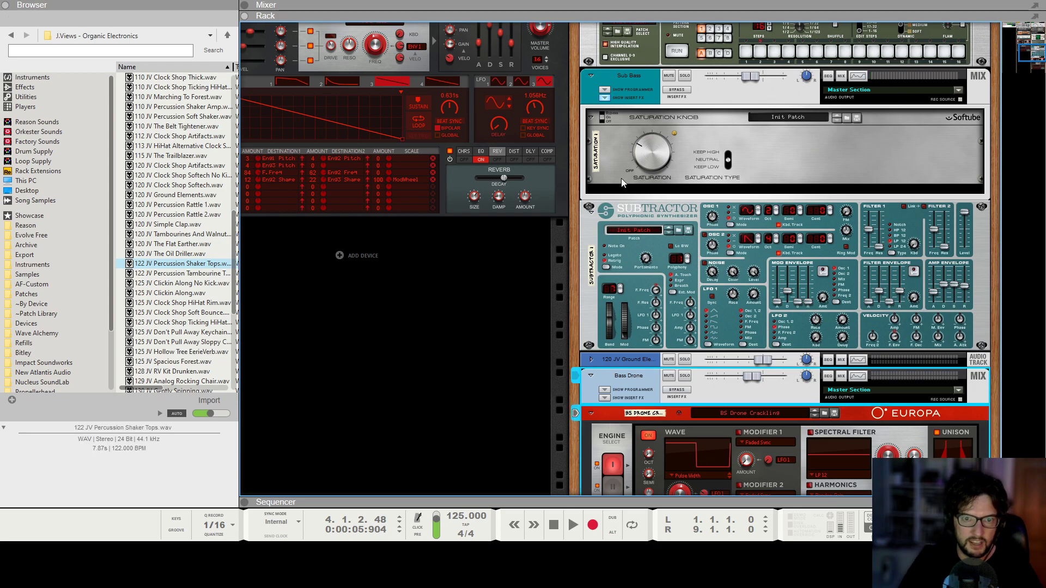
scroll(621, 174, up, 3)
ctrl+click(591, 175)
drag(601, 172, 1039, 137)
scroll(724, 245, down, 4)
scroll(522, 320, left, 1)
scroll(522, 323, down, 3)
scroll(463, 324, left, 1)
click(300, 311)
scroll(724, 264, up, 8)
scroll(724, 264, down, 7)
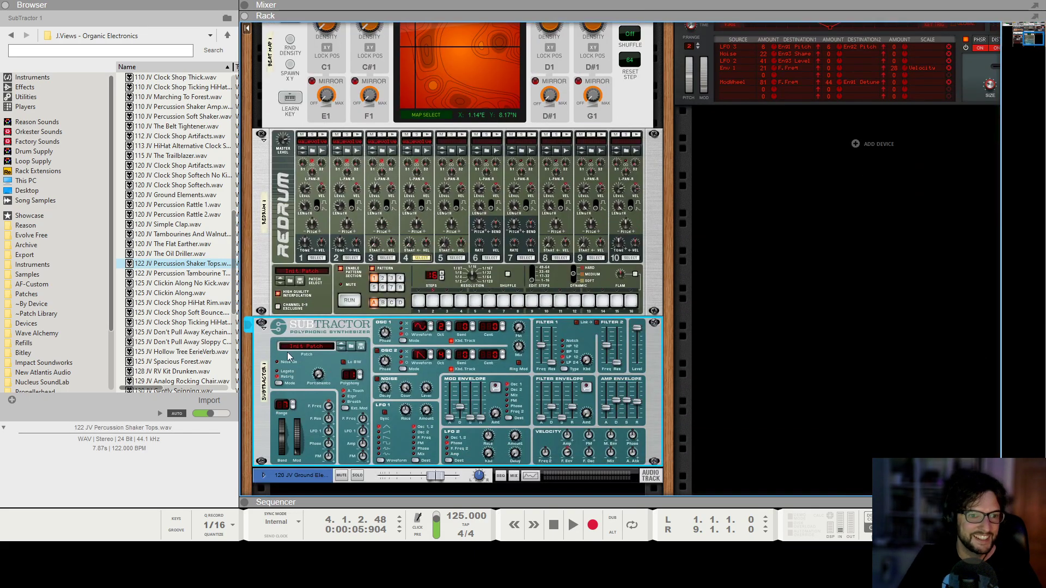
drag(335, 323, 812, 154)
scroll(773, 172, up, 8)
scroll(697, 140, down, 7)
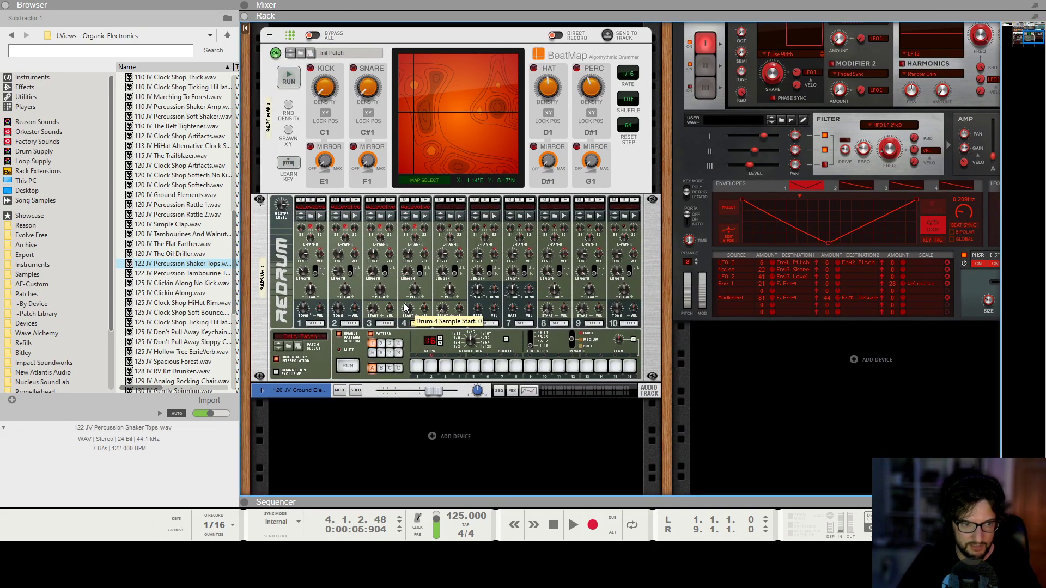
Stop playback and rename the bounced audio track to Percussion.
key(space)
double_click(308, 391)
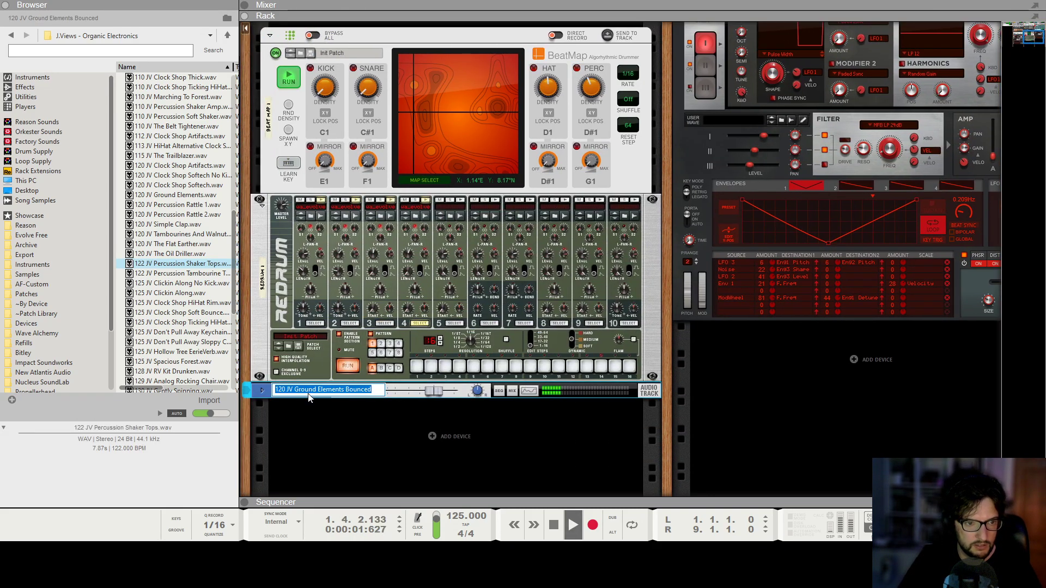
text(Percussion)
key(Return)
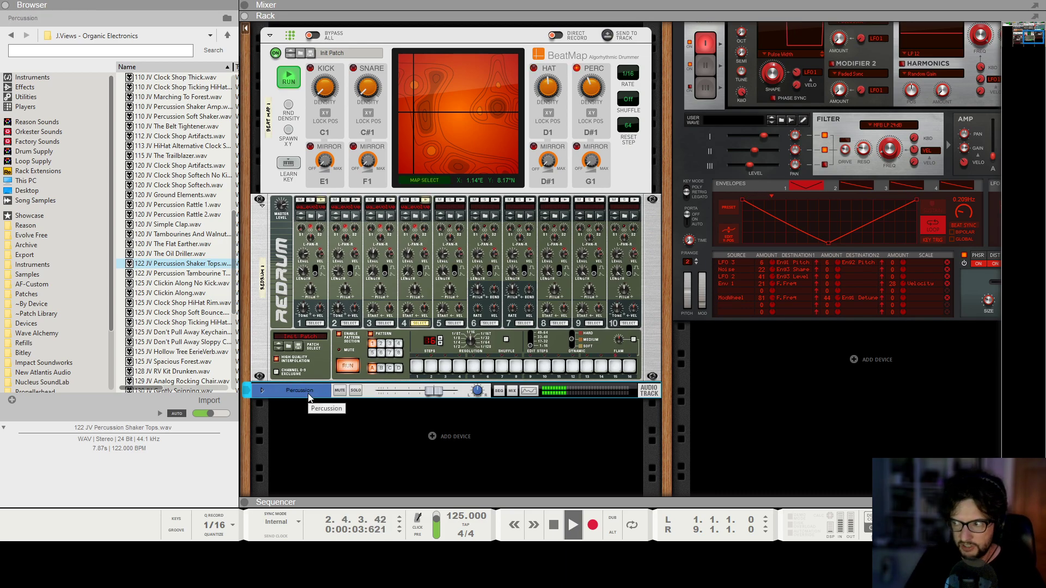
click(753, 427)
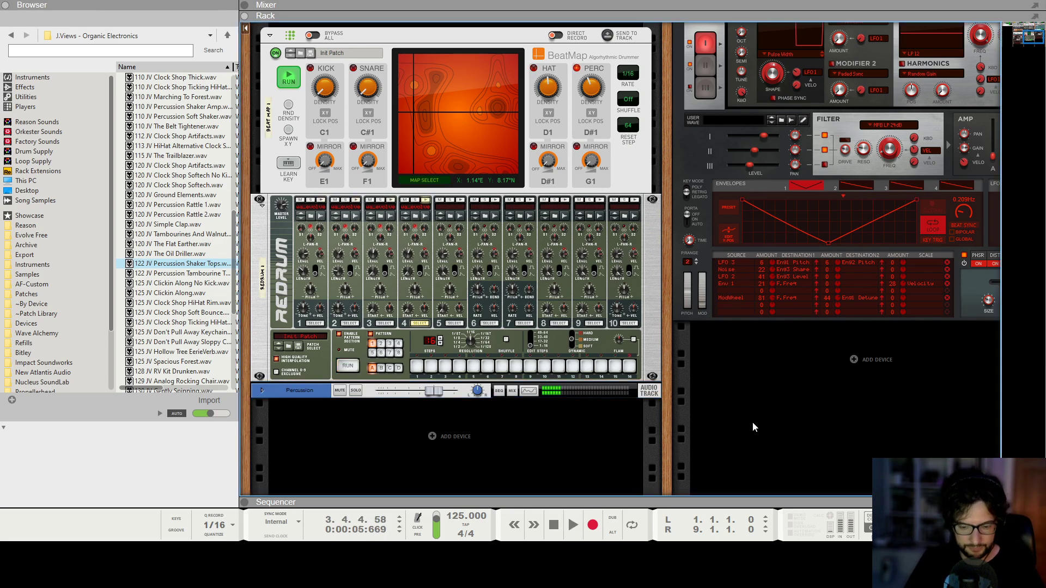
Play the mix and open the Percussion folder of the Reason Loop Supply in the browser.
key(F5)
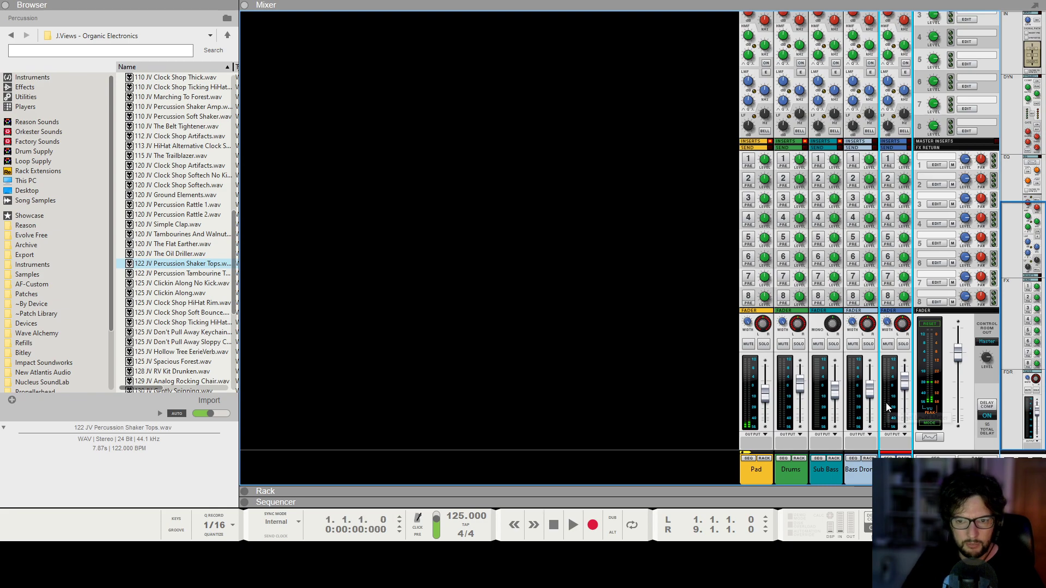
key(space)
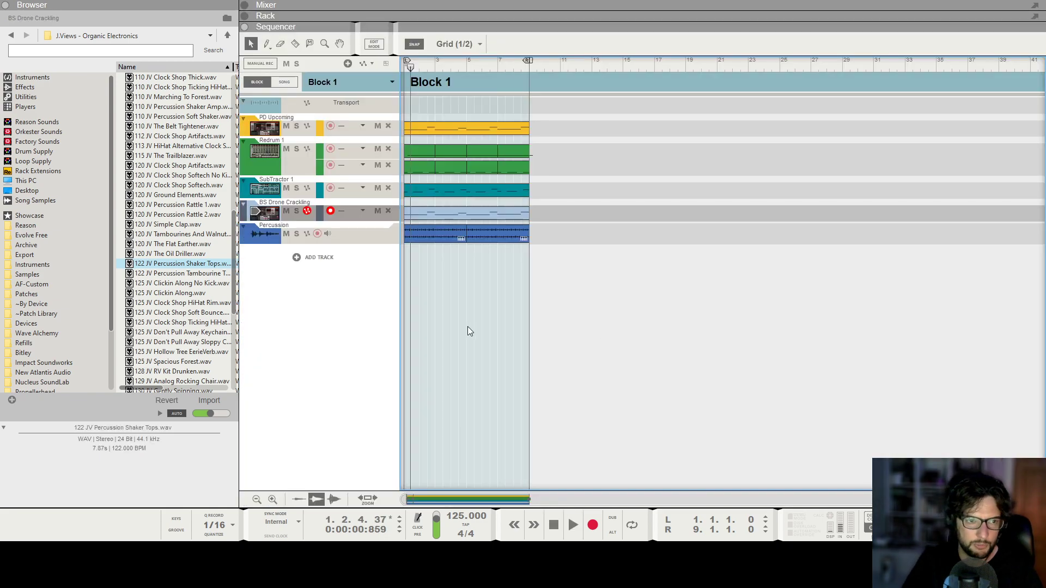
click(36, 161)
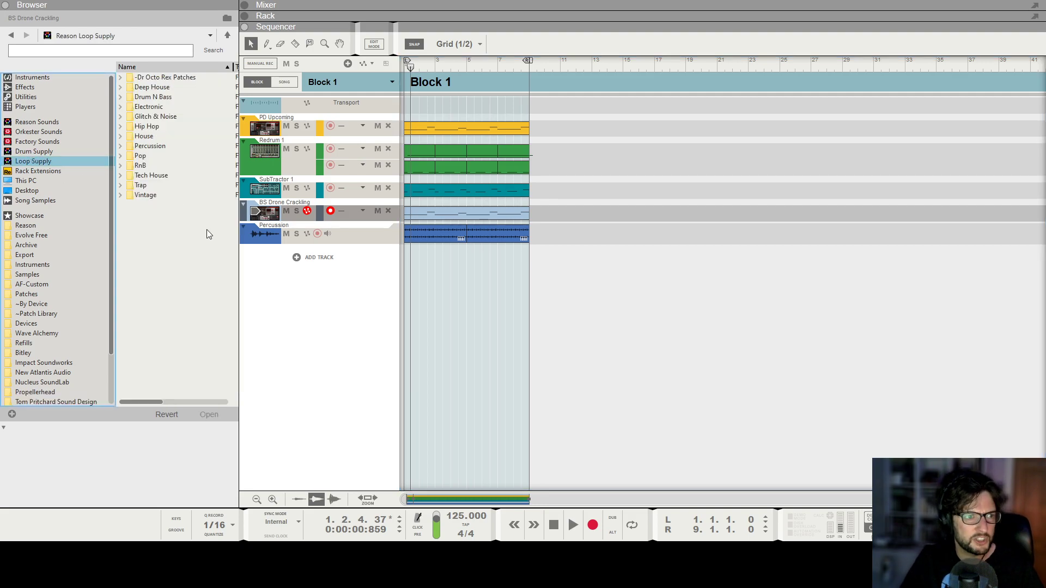
double_click(147, 146)
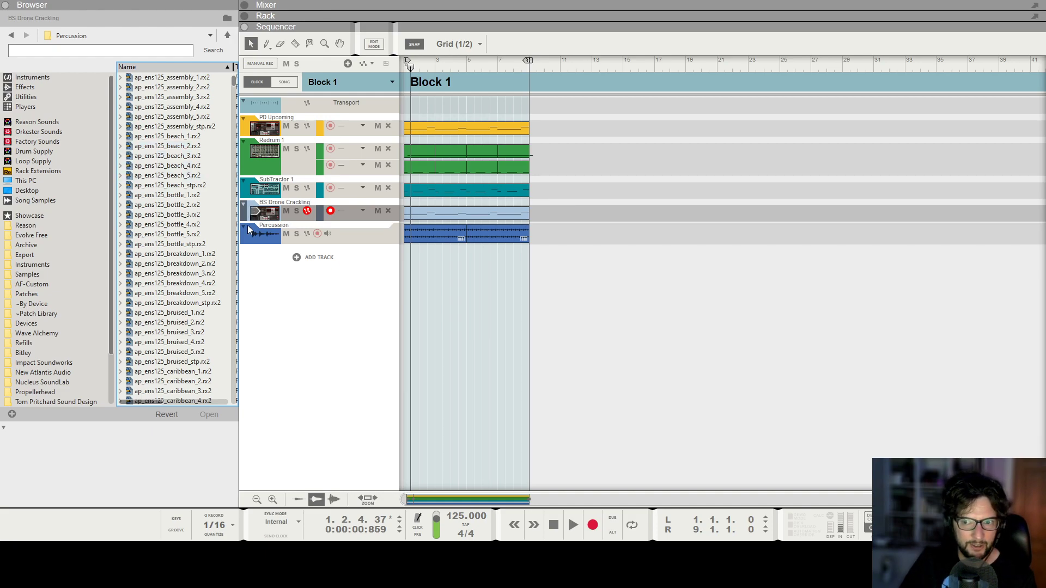
Browse the Percussion loop folder and preview the ap_ens125_division_1.rx2 loop.
scroll(181, 316, down, 4)
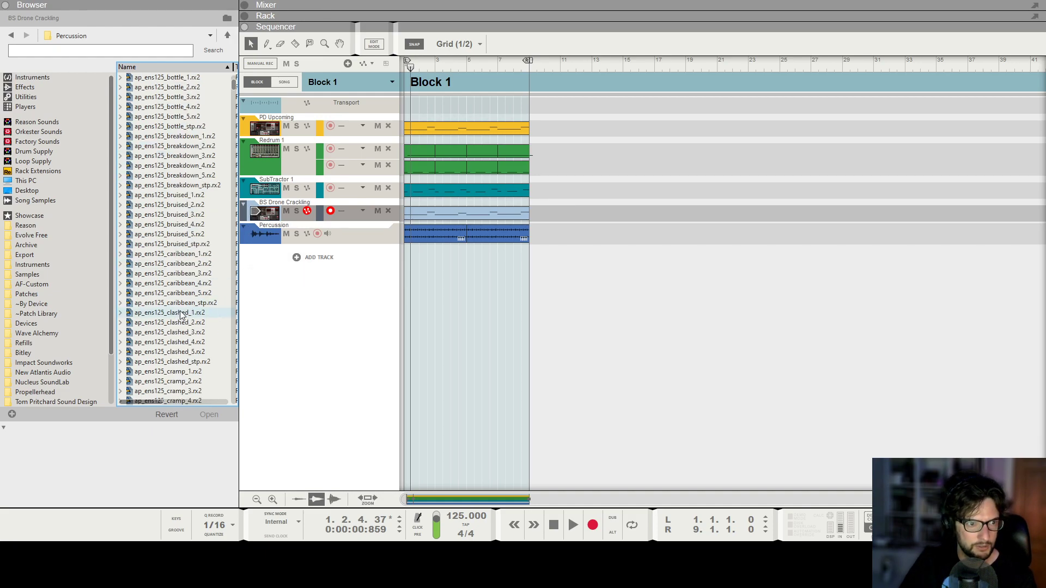
scroll(181, 316, down, 4)
click(181, 313)
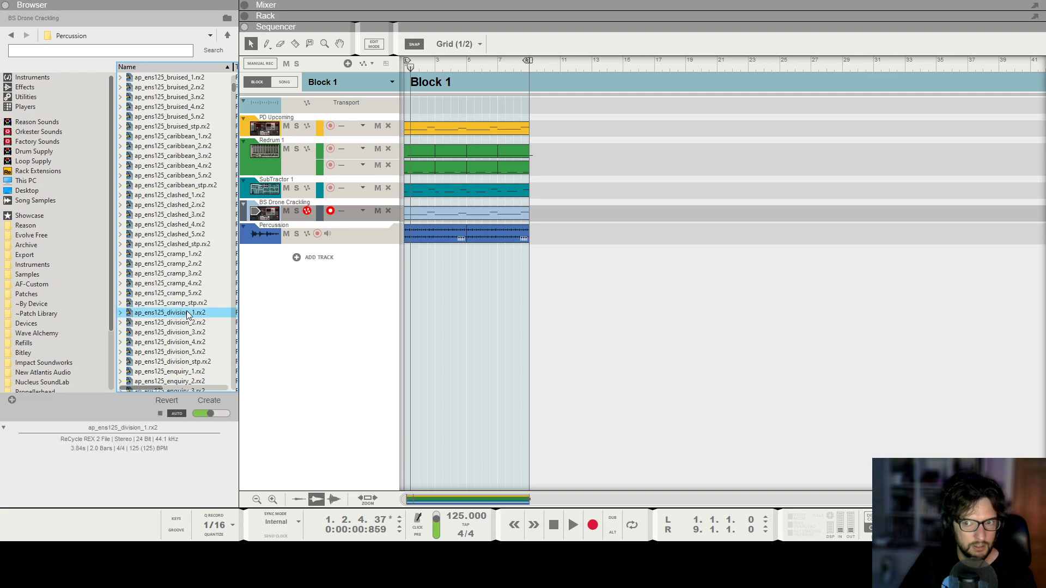
click(5, 5)
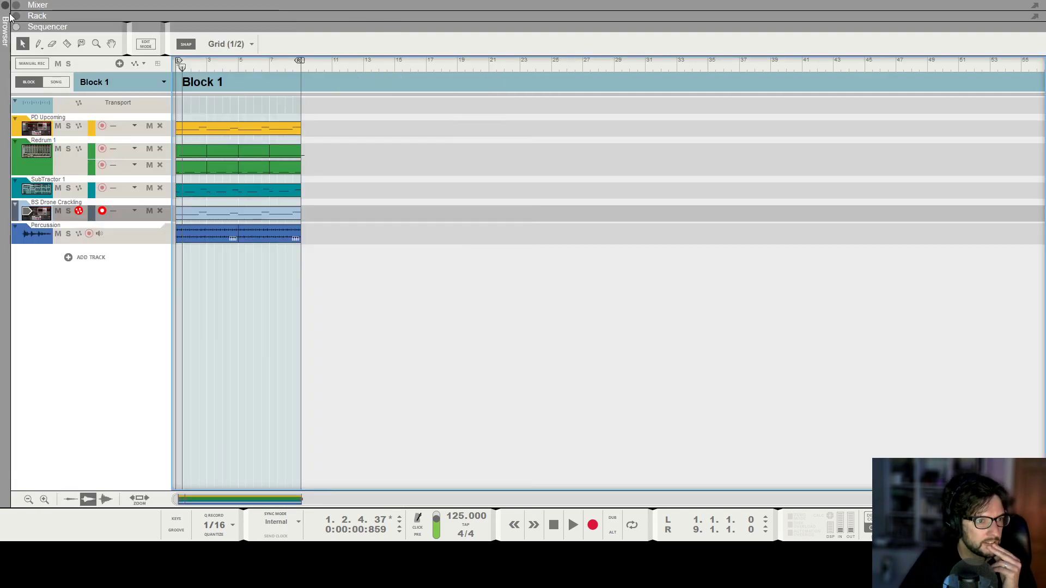
click(3, 4)
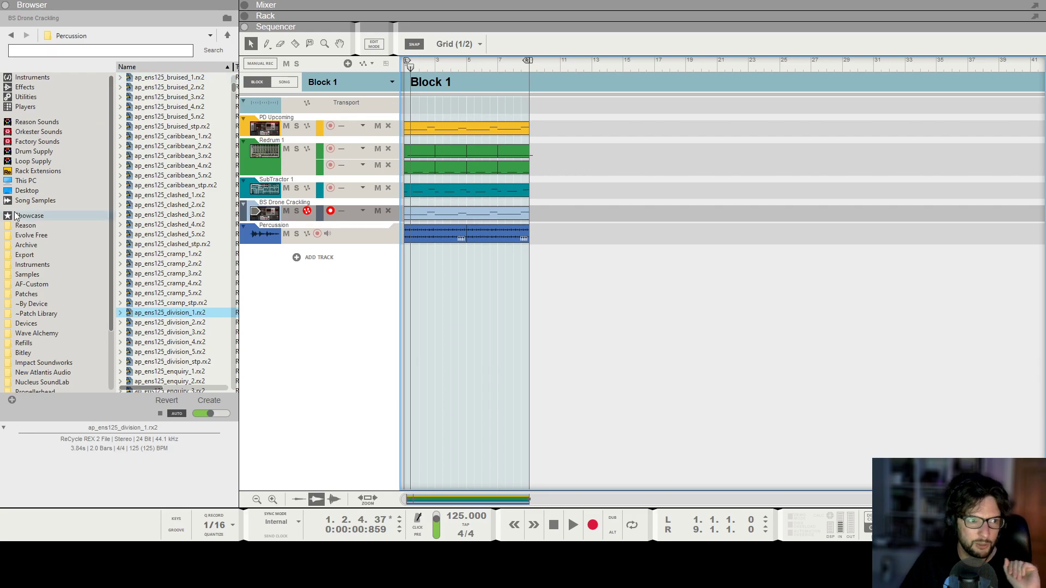
Add the Reaktor - BlinkSonic - Ruidoz.fxb patch from the Devices folder to the rack and open its Reaktor panel.
click(45, 323)
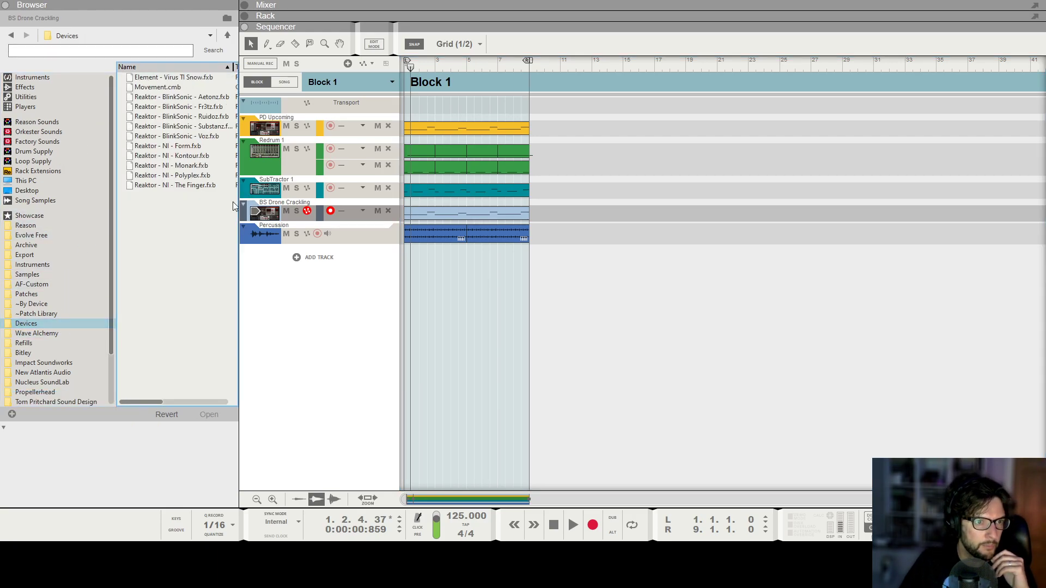
key(F6)
drag(216, 117, 599, 479)
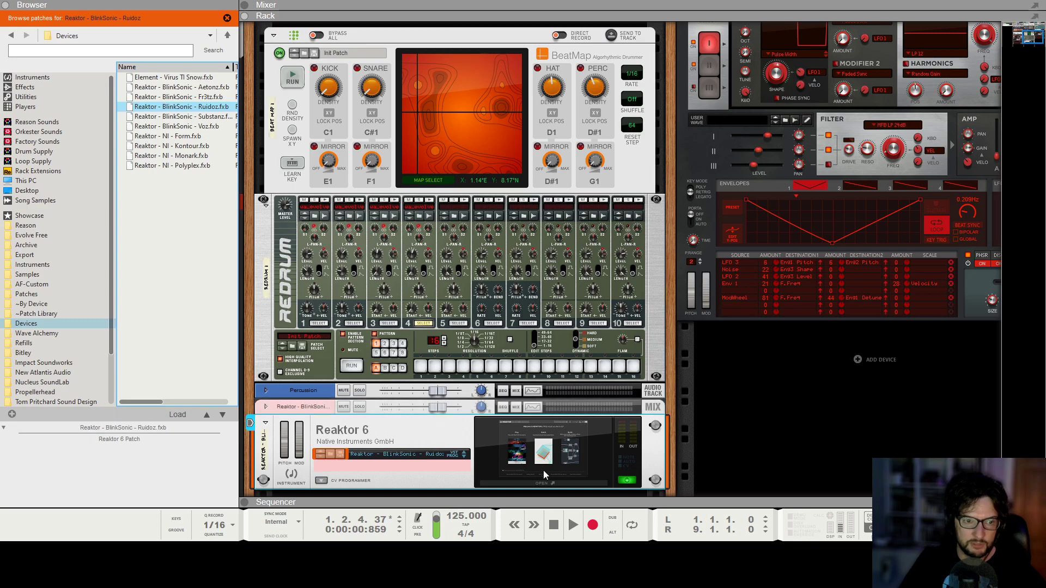
click(511, 484)
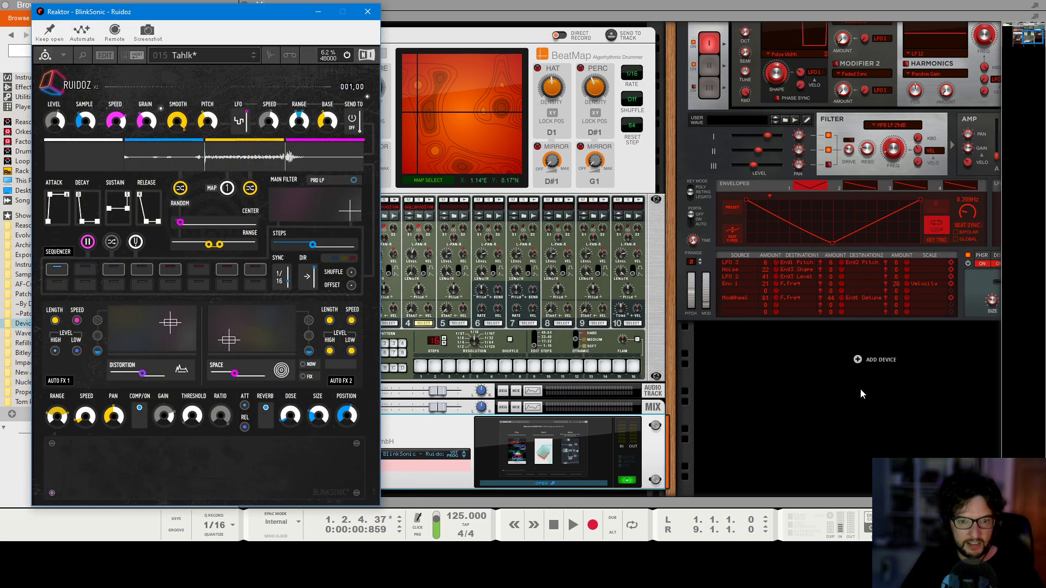
Start playback with the mixer shown and load the Cano preset in Ruidoz.
key(F5)
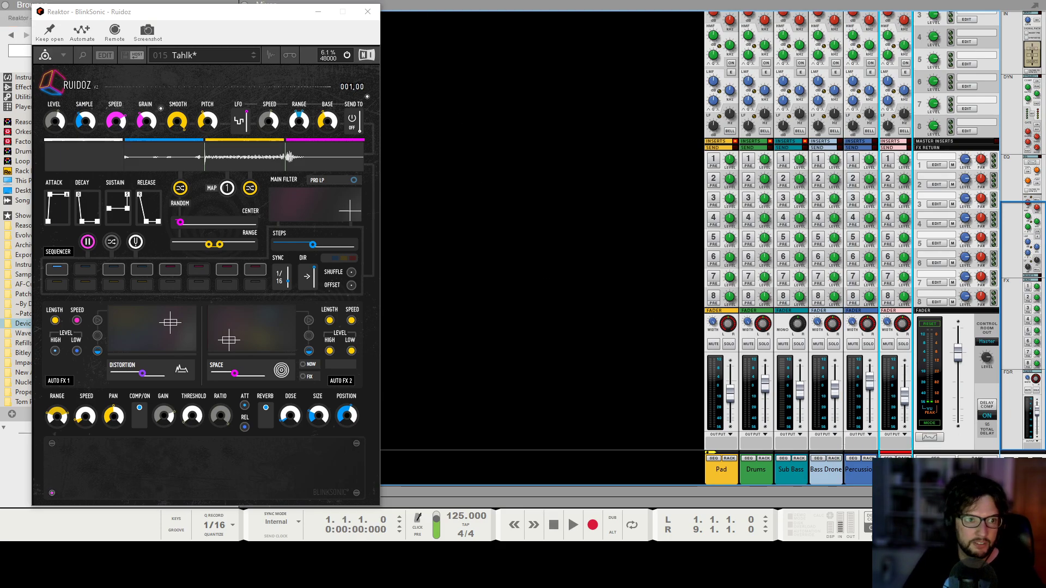
key(space)
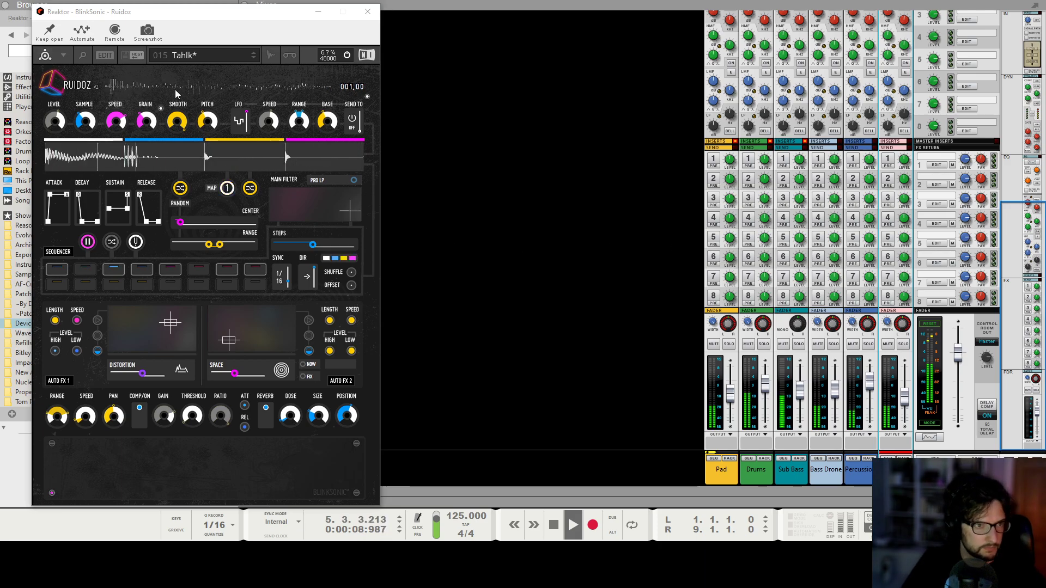
click(177, 58)
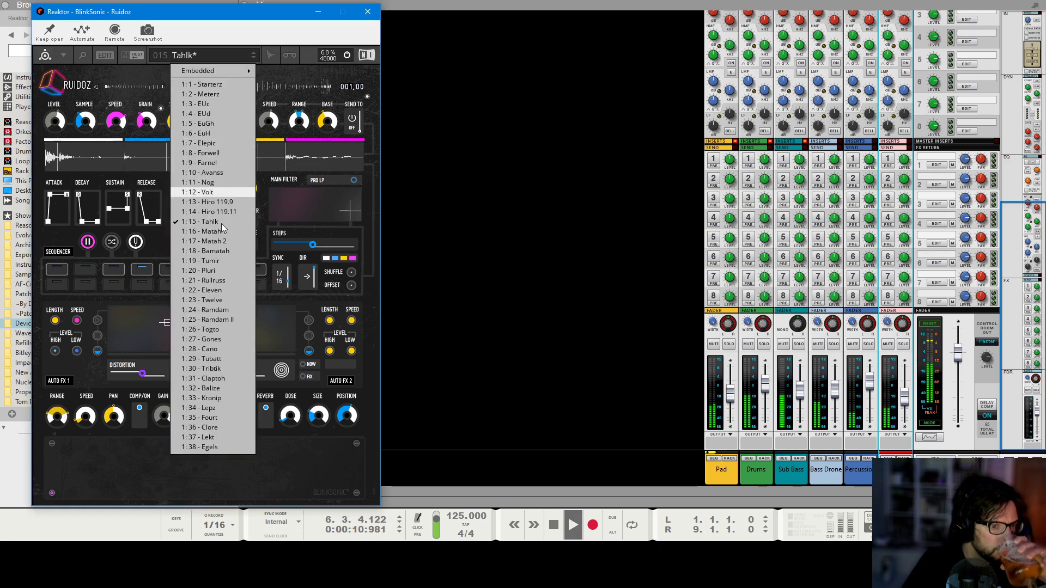
click(242, 349)
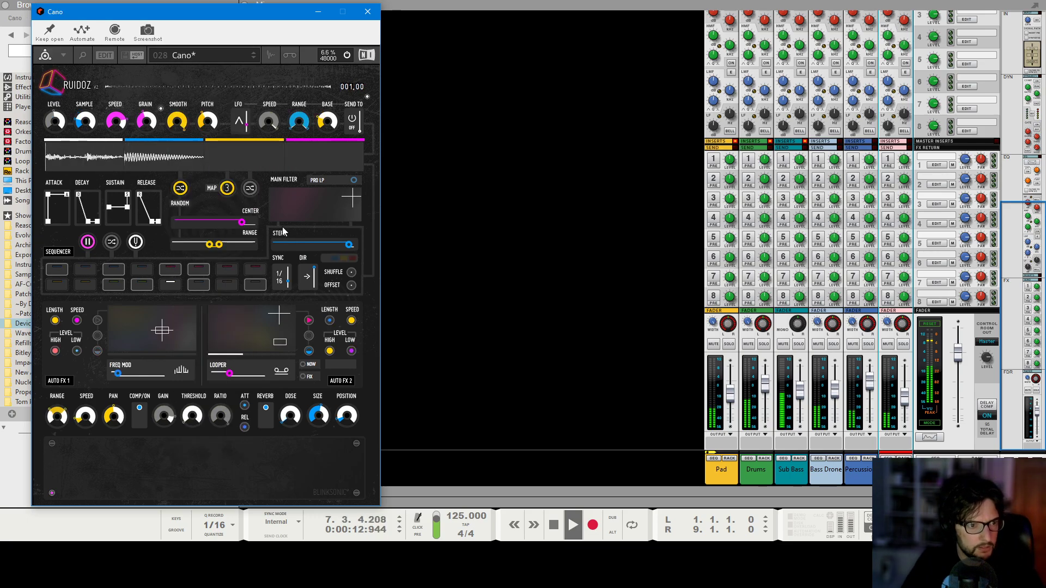
Adjust Ruidoz's range center slider and switch the reverb on.
drag(242, 223, 215, 227)
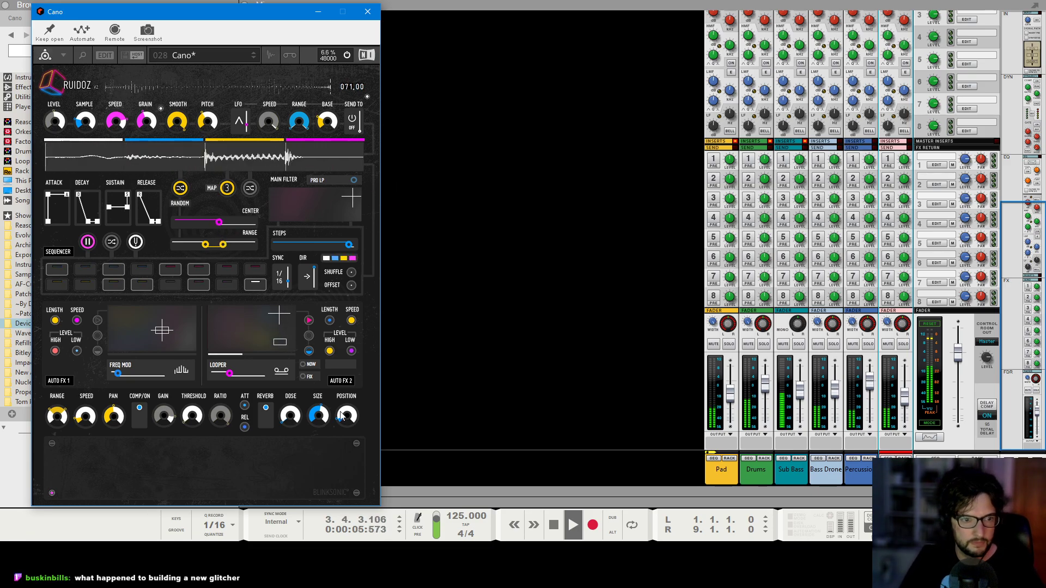
click(265, 409)
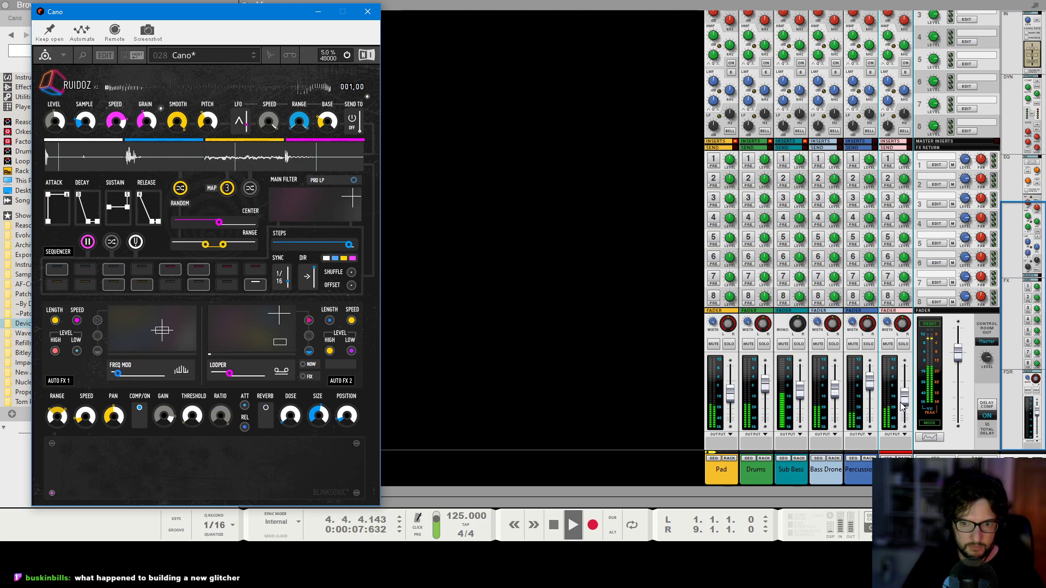
Lower the Cano channel fader to about -14.92 dB and stop playback.
drag(904, 403, 904, 405)
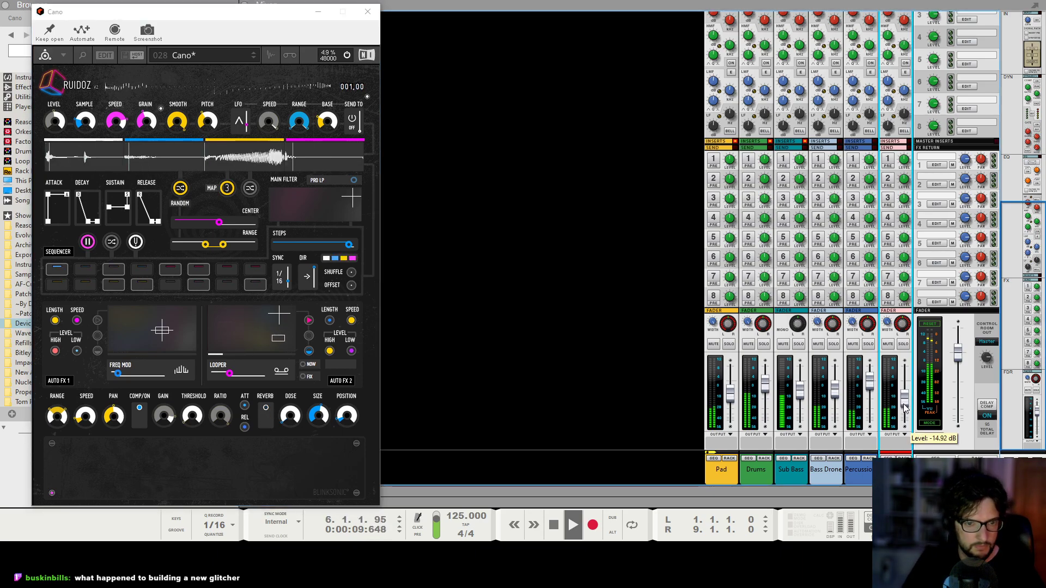
key(space)
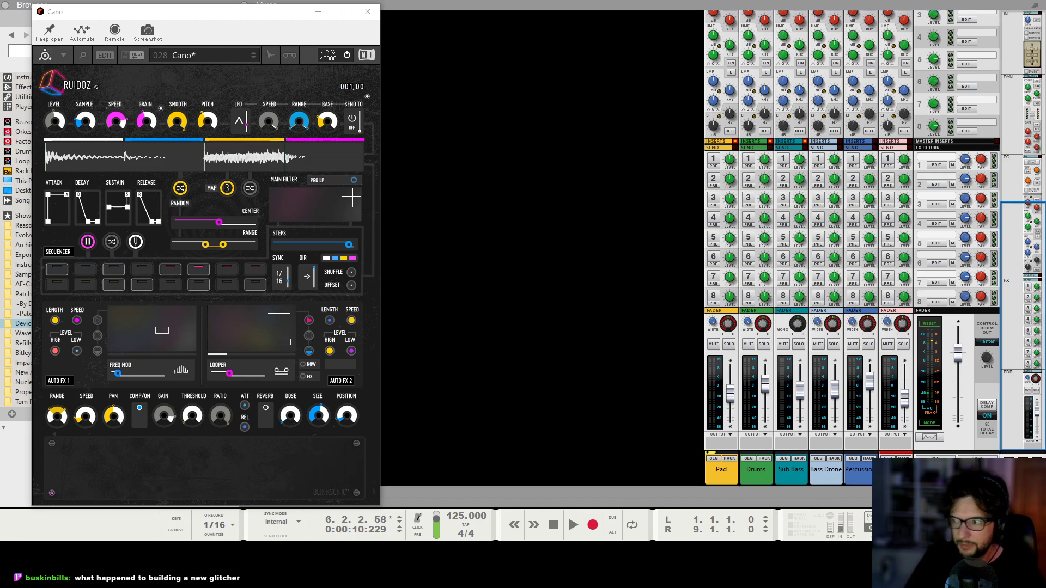
drag(198, 24, 404, 7)
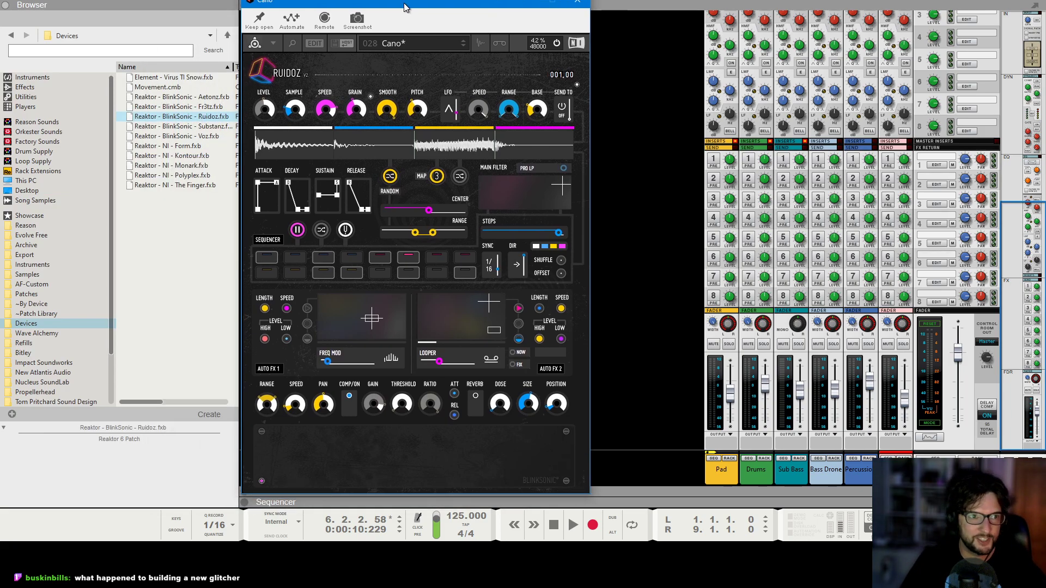
click(8, 6)
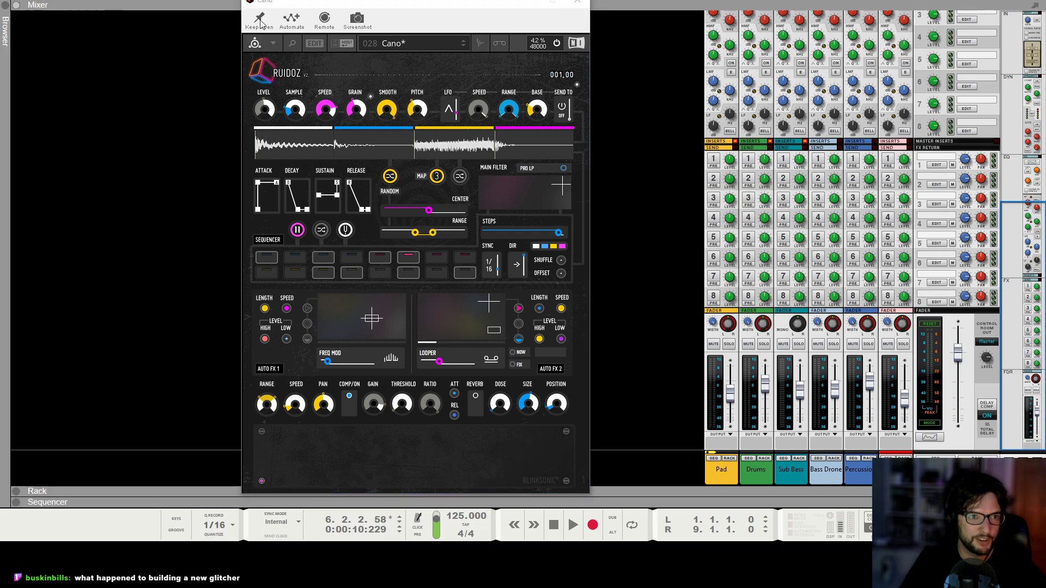
drag(356, 3, 283, 20)
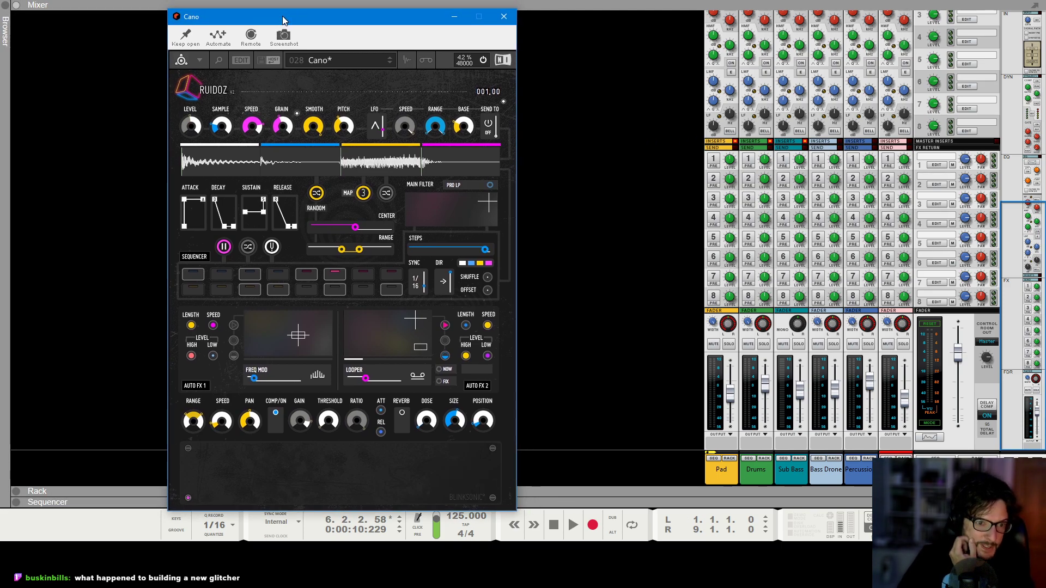
click(341, 62)
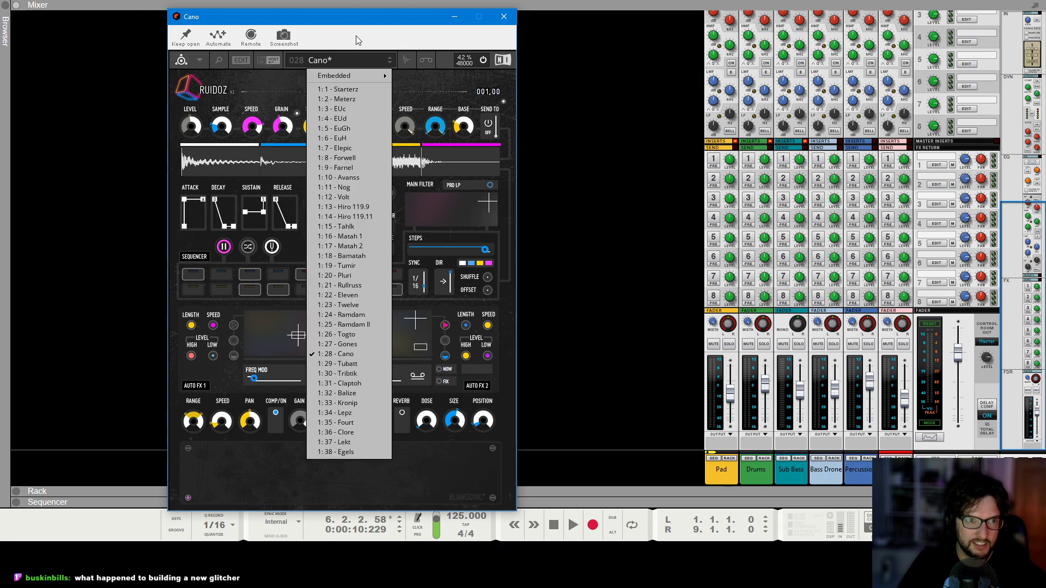
click(429, 81)
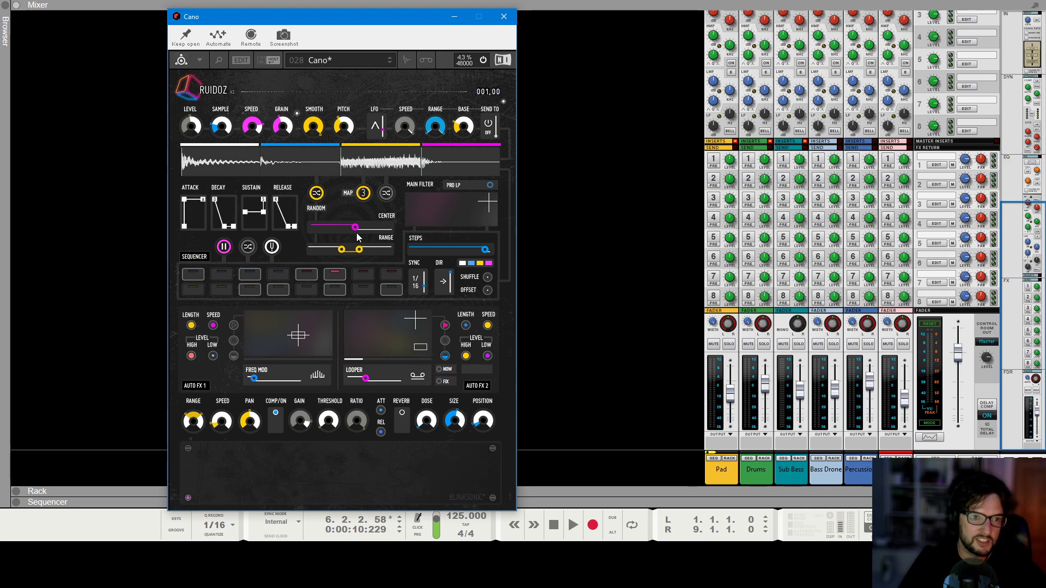
Fine-tune Ruidoz's range center and range sliders while auditioning the mix, then close the Reaktor window.
drag(359, 227, 356, 231)
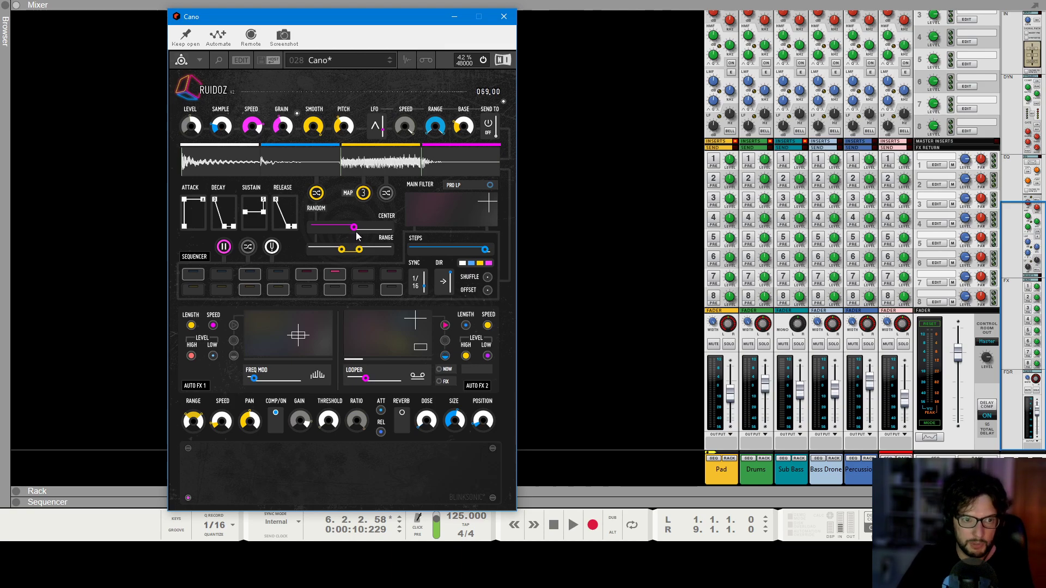
drag(364, 248, 364, 251)
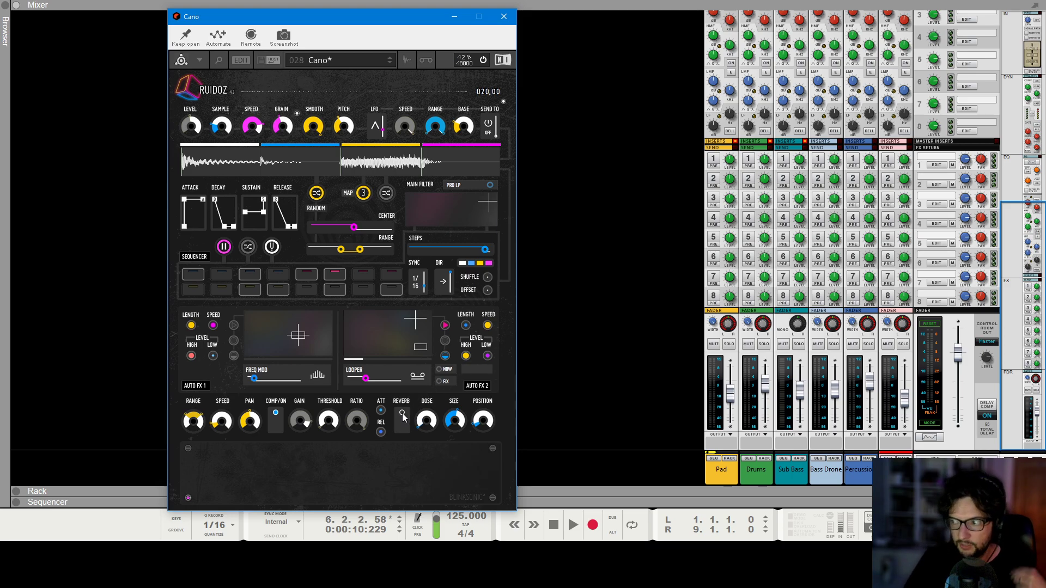
click(626, 383)
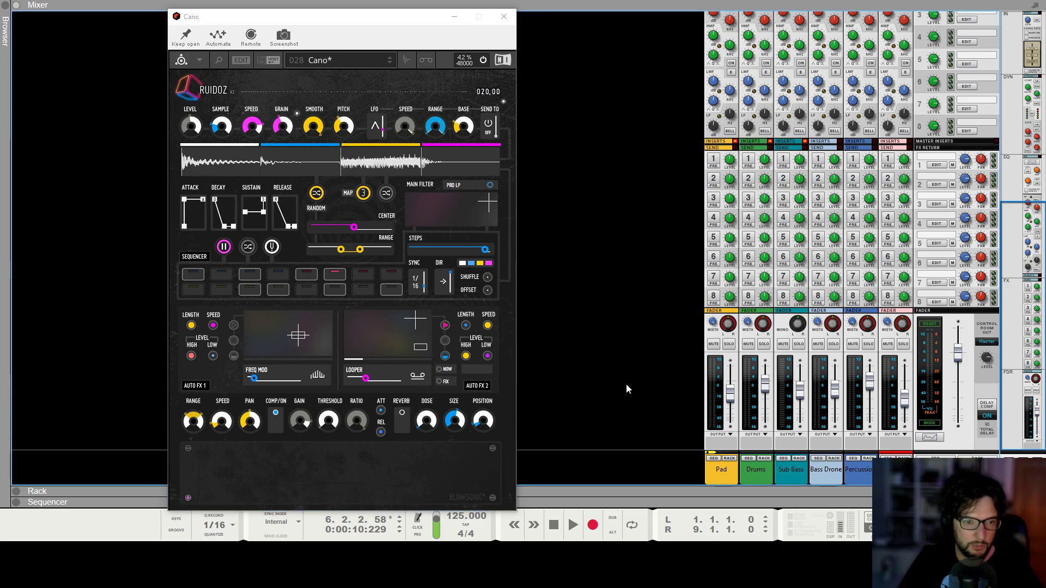
key(space)
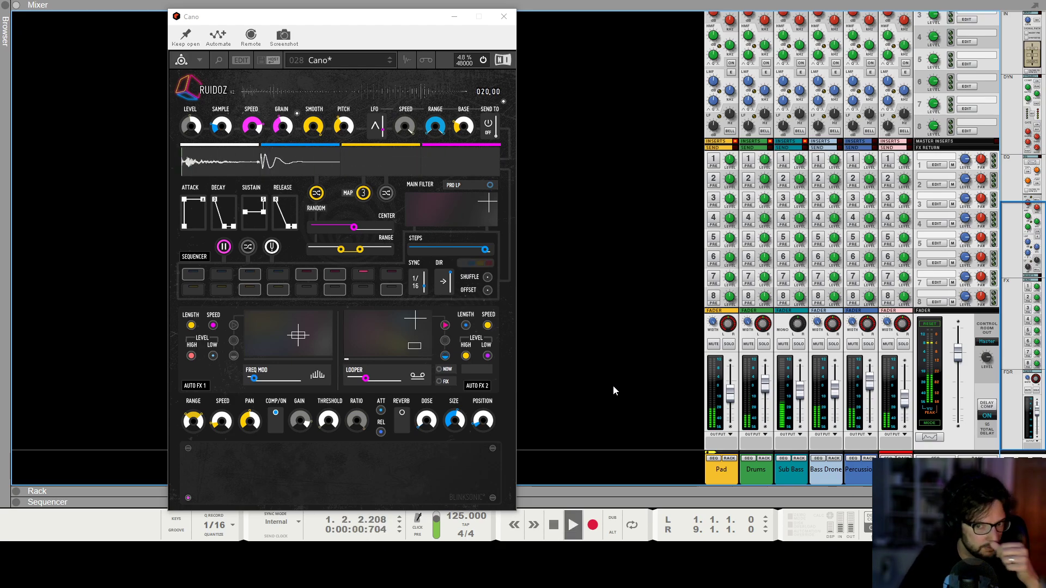
click(906, 402)
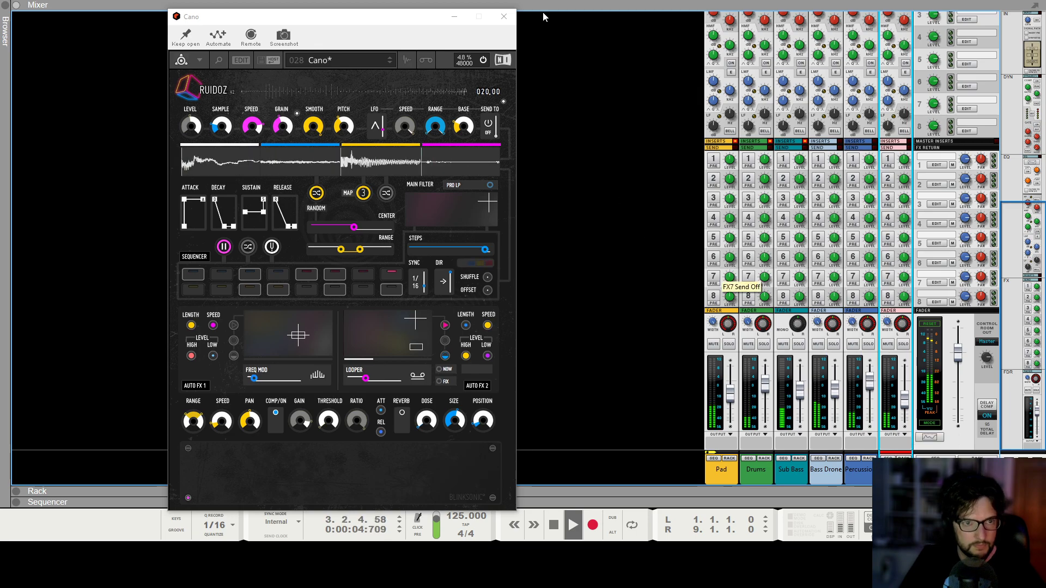
click(505, 17)
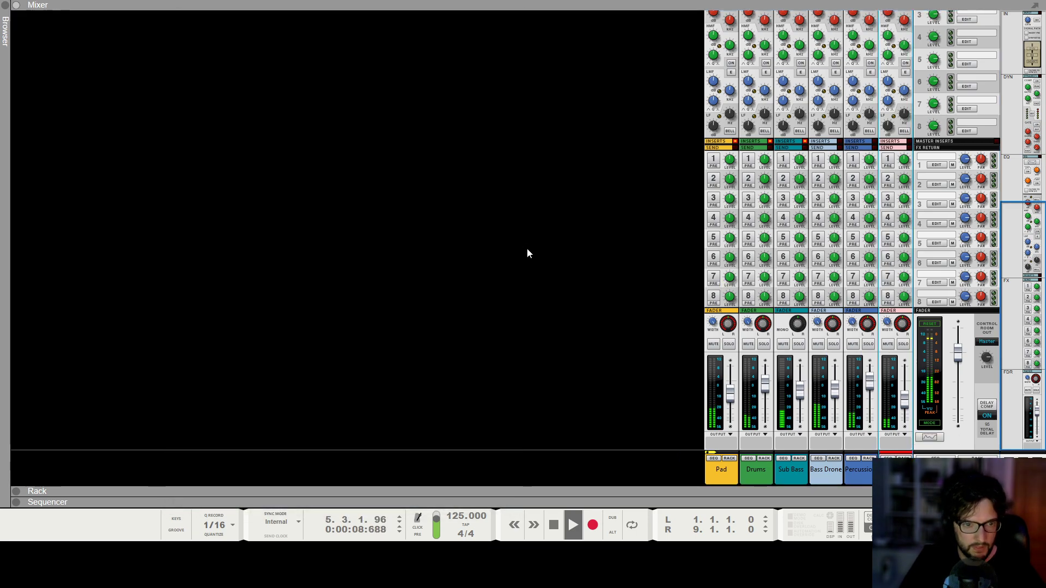
key(space)
Draw an 8-bar clip on the Cano track in the sequencer and double its length twice to 32 bars.
key(F7)
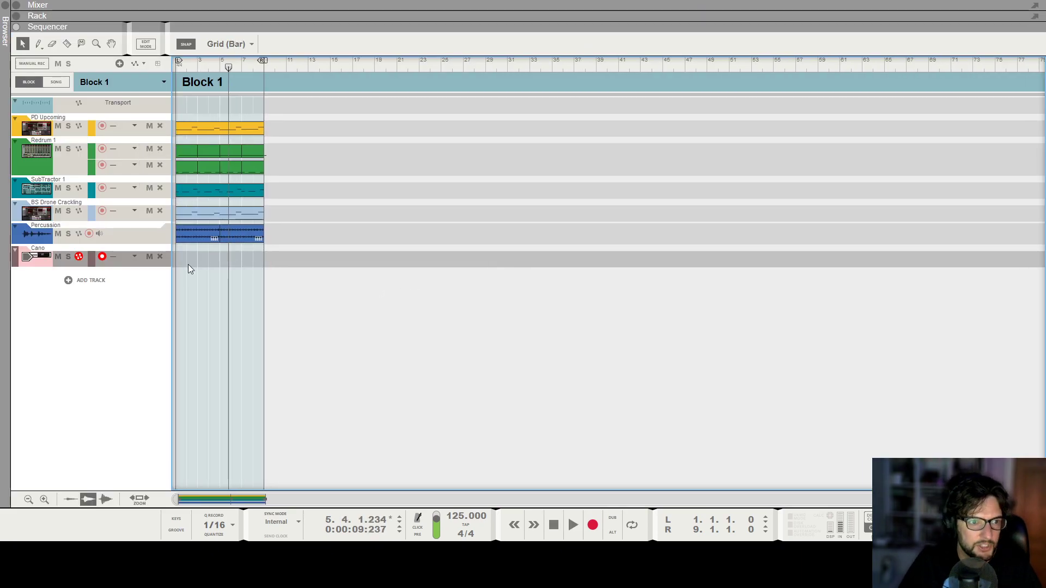
drag(178, 265, 250, 279)
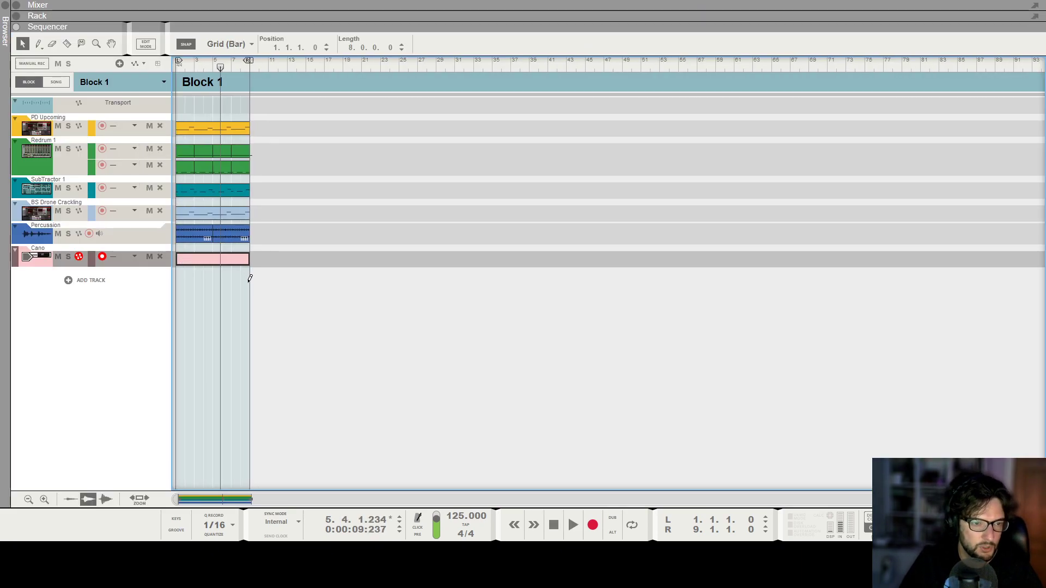
key(F8)
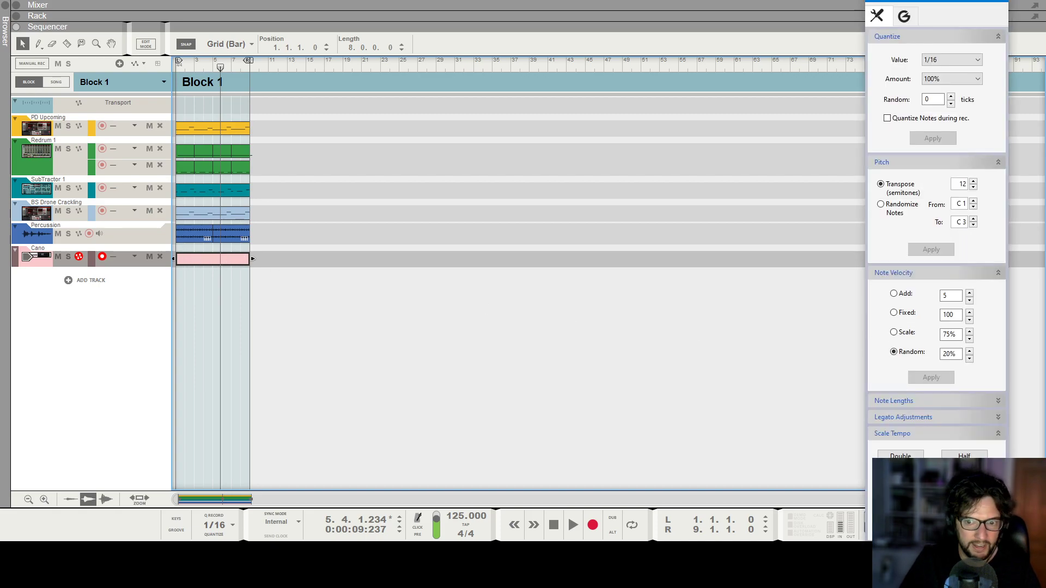
click(964, 457)
click(964, 457)
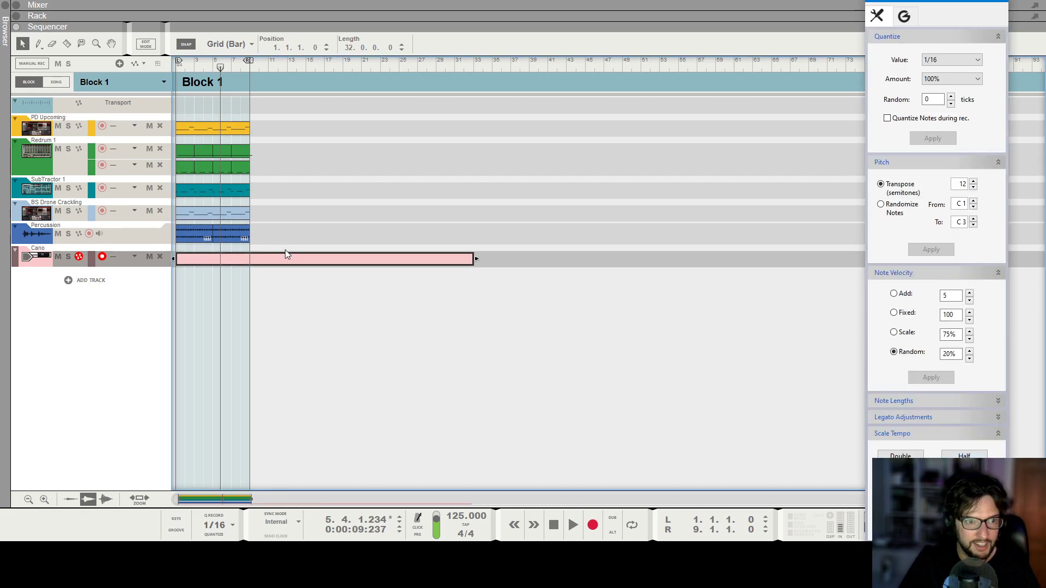
Bounce the Cano clip to a new audio track.
right_click(287, 259)
click(413, 400)
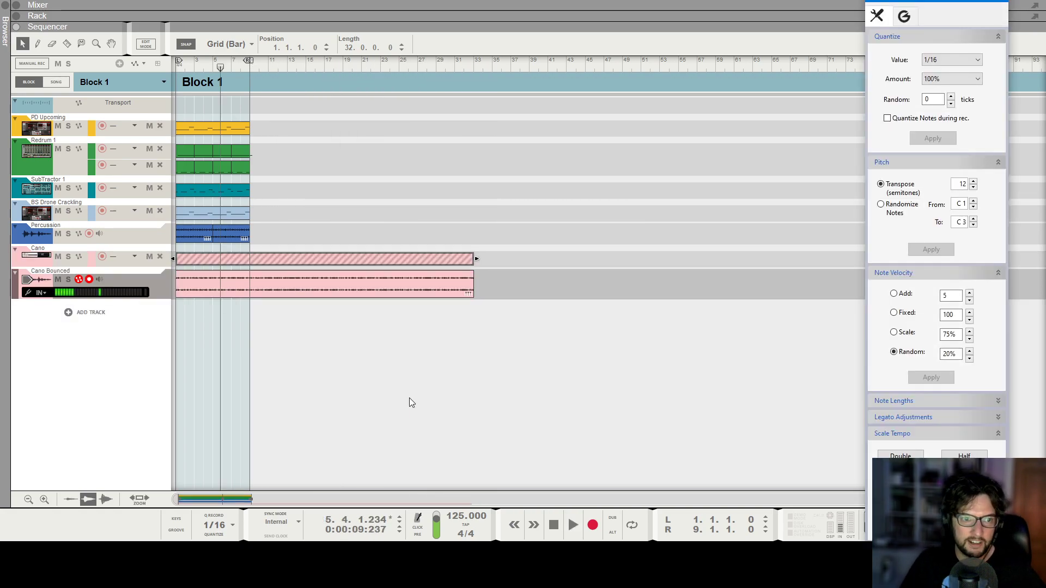
click(298, 257)
Delete the Reaktor Cano device from the rack.
key(F6)
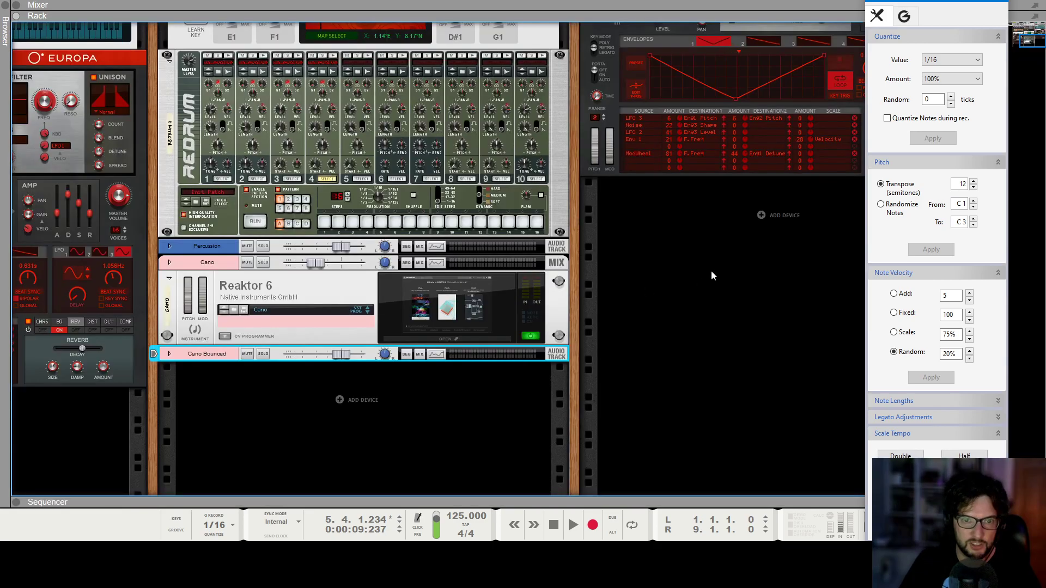
scroll(711, 274, up, 1)
click(293, 351)
right_click(217, 330)
click(298, 58)
click(504, 286)
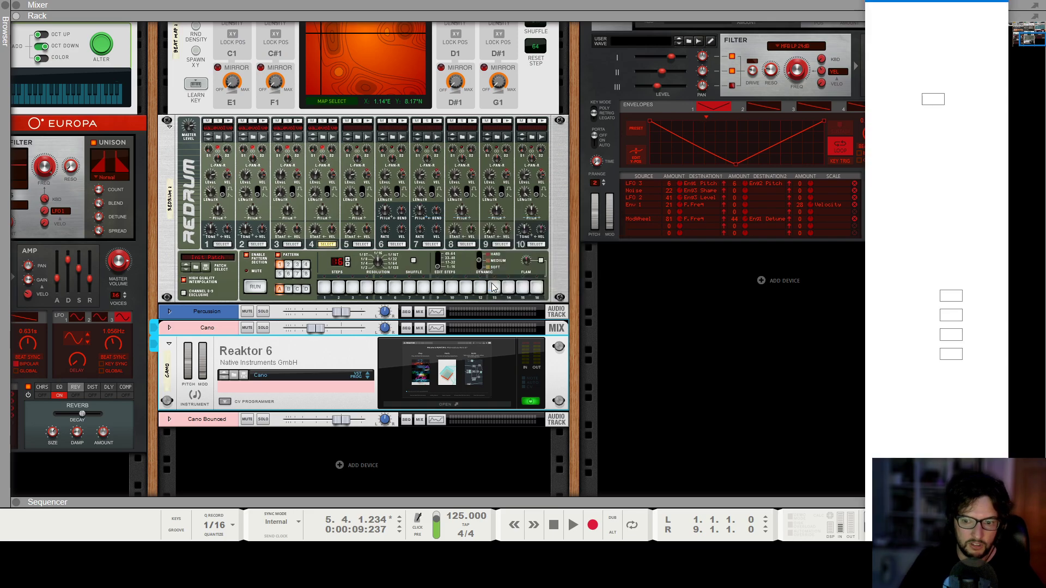
Rename the bounced Cano audio track to Glitchy Percussion.
double_click(209, 329)
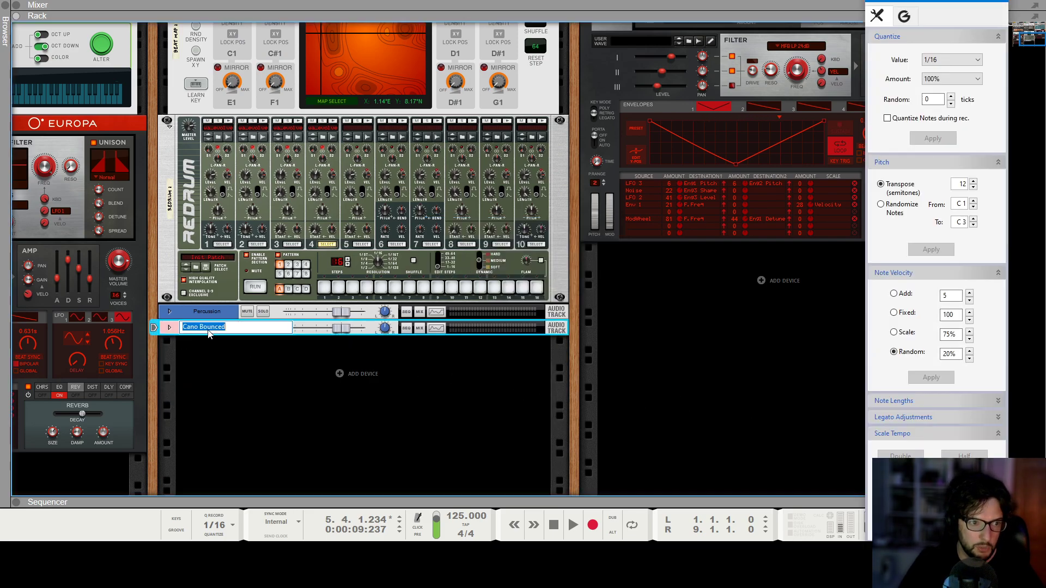
text(Glitchy Percussion)
key(Return)
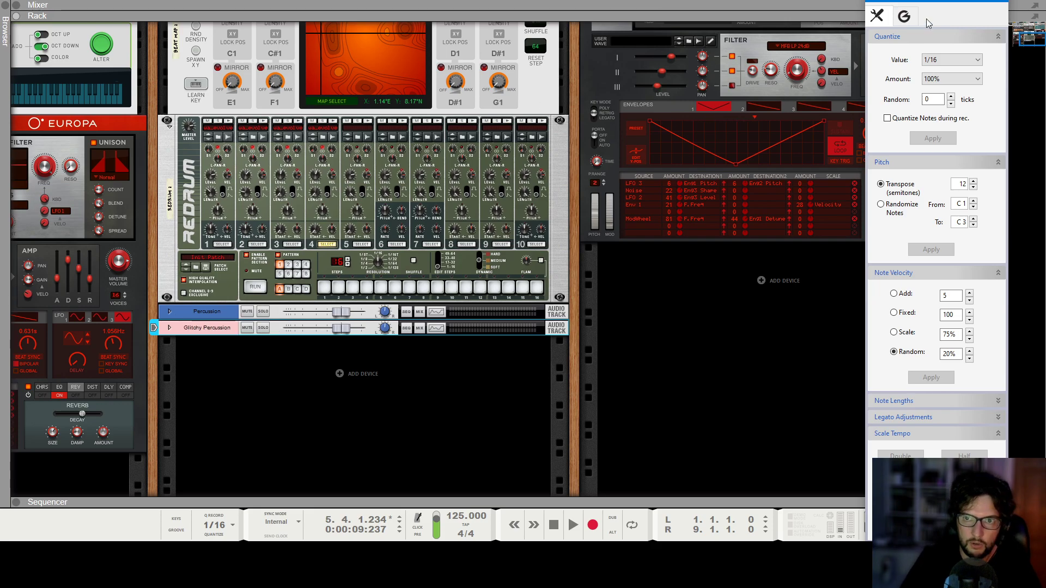
Normalize the Glitchy Percussion audio clip in the sequencer.
click(999, 1)
key(F7)
right_click(407, 252)
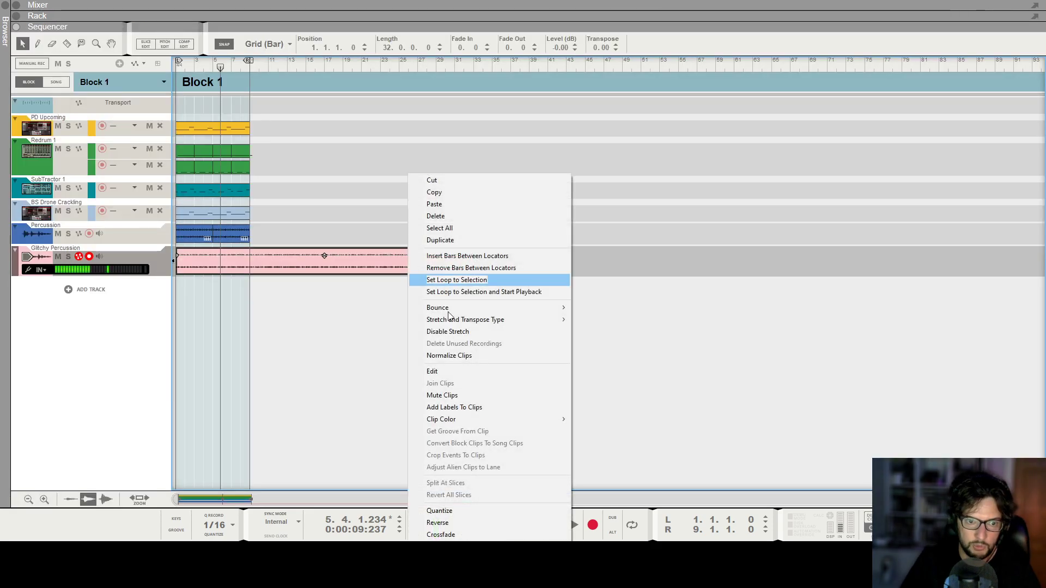
click(466, 354)
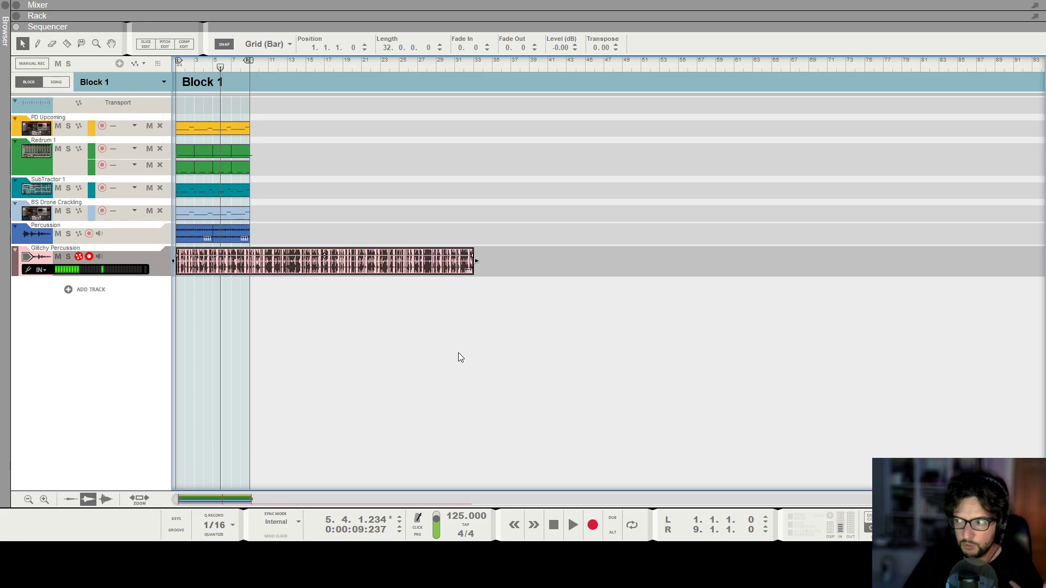
click(5, 22)
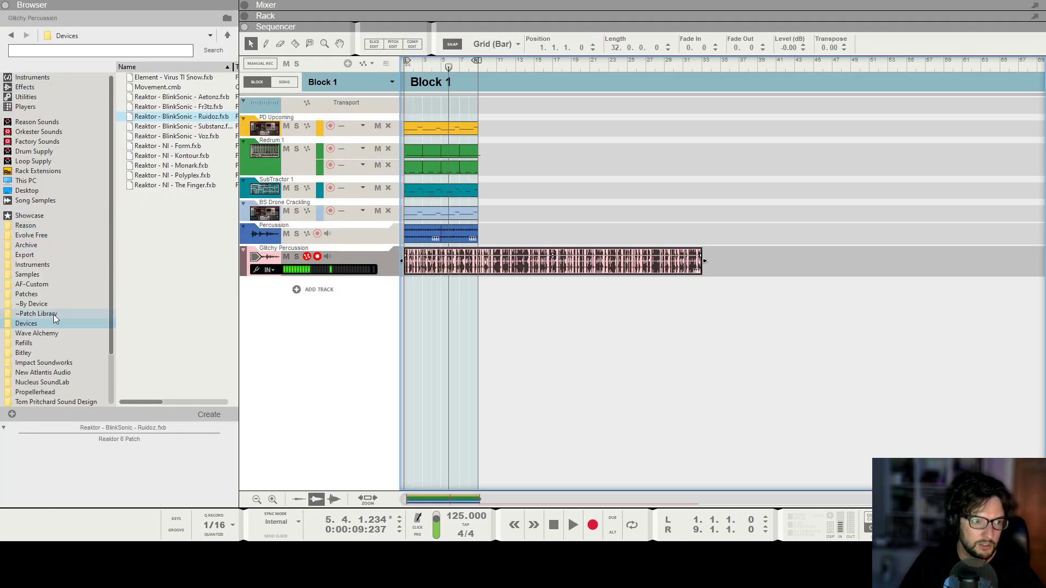
click(6, 5)
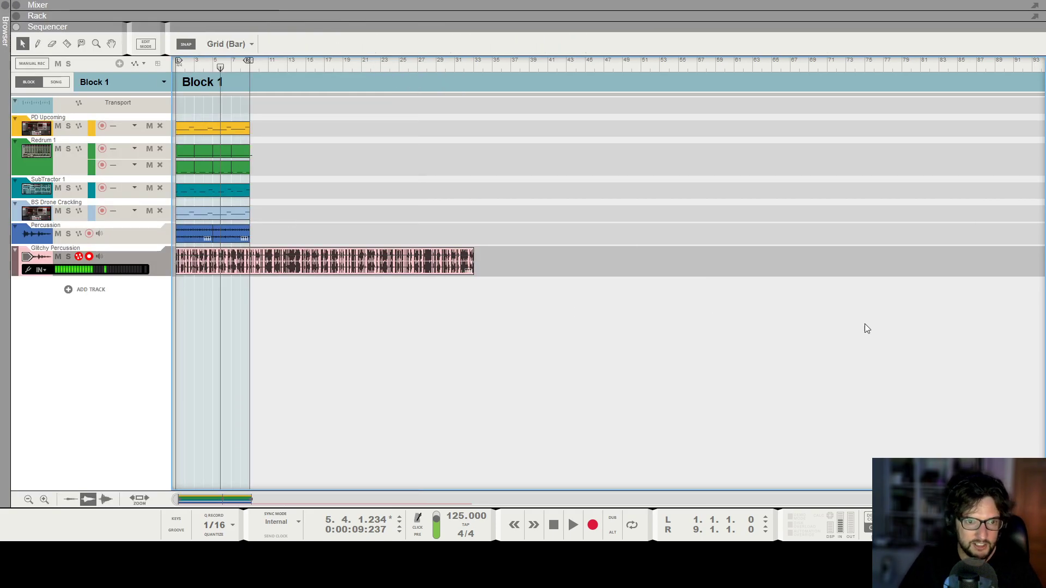
Play the song from the start and lower the Glitchy Percussion channel fader to about -23.8 dB.
key(F5)
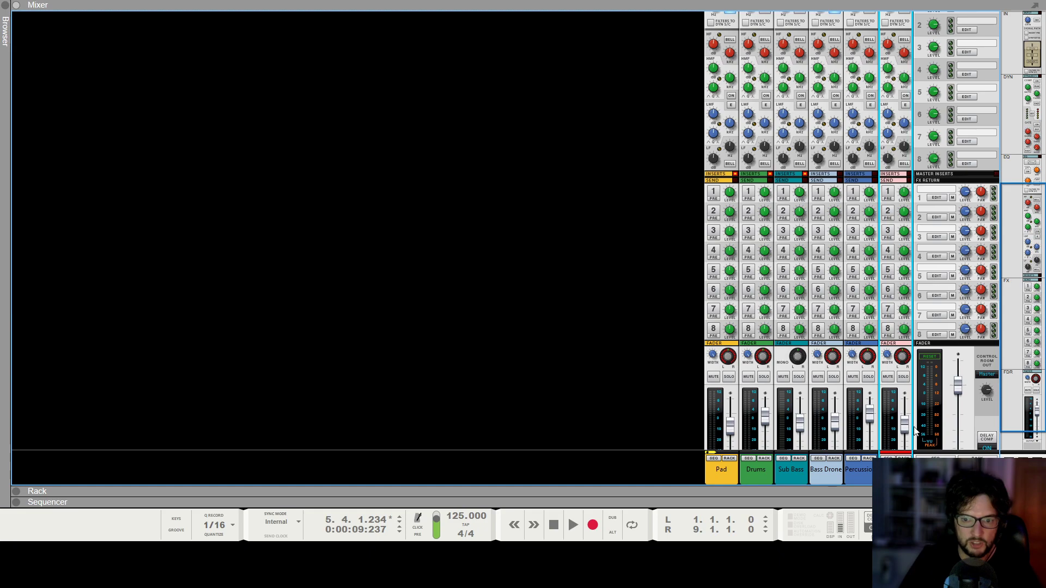
scroll(904, 381, down, 2)
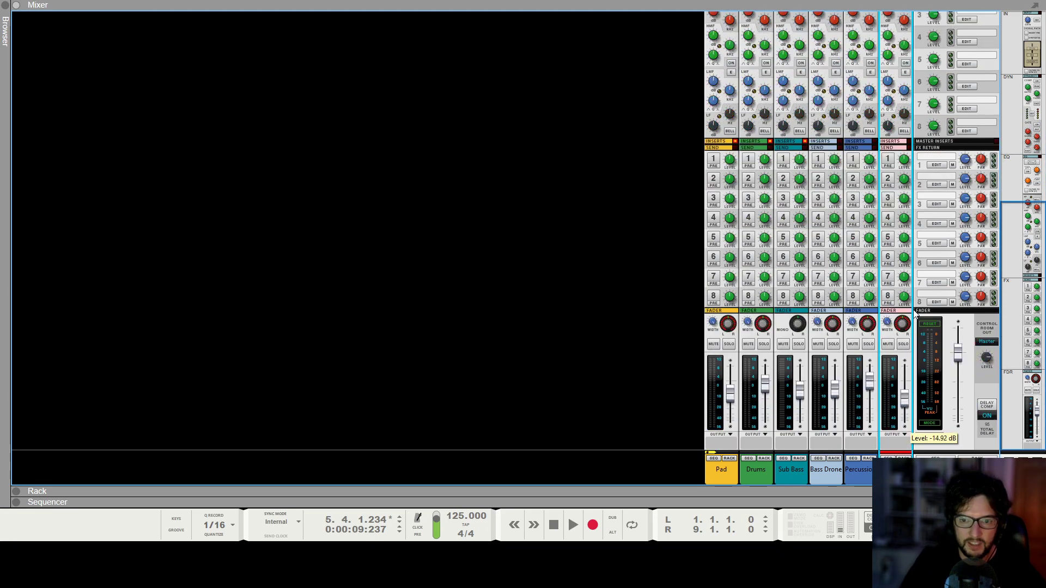
scroll(895, 185, up, 10)
scroll(901, 206, down, 9)
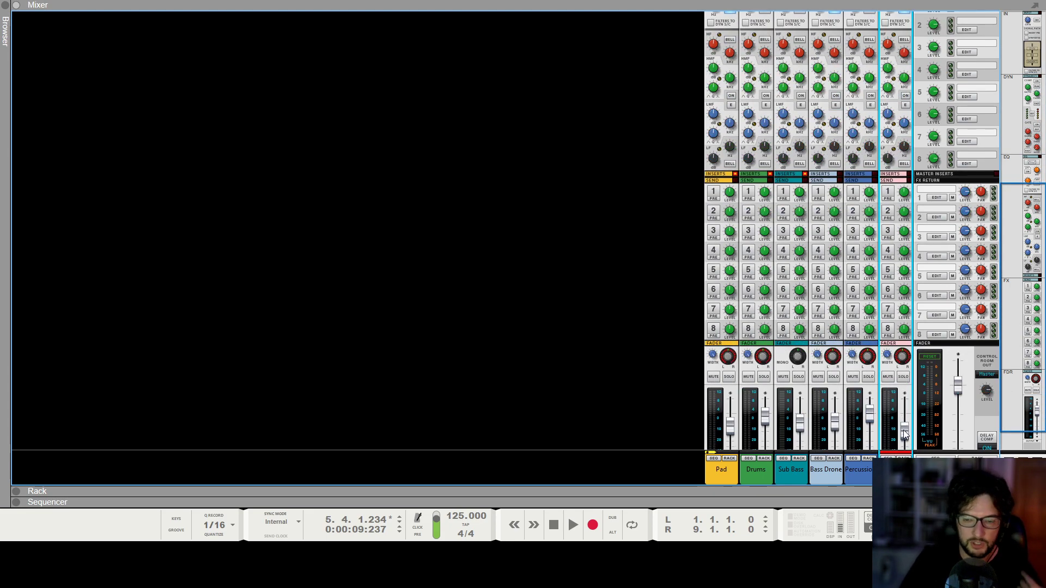
key(shift+Return)
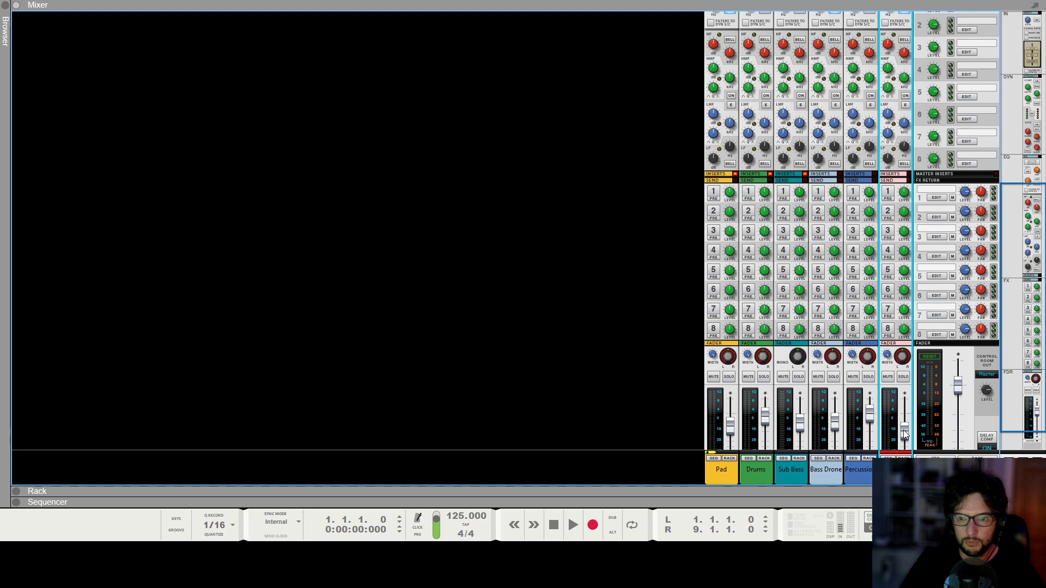
key(space)
scroll(905, 430, down, 1)
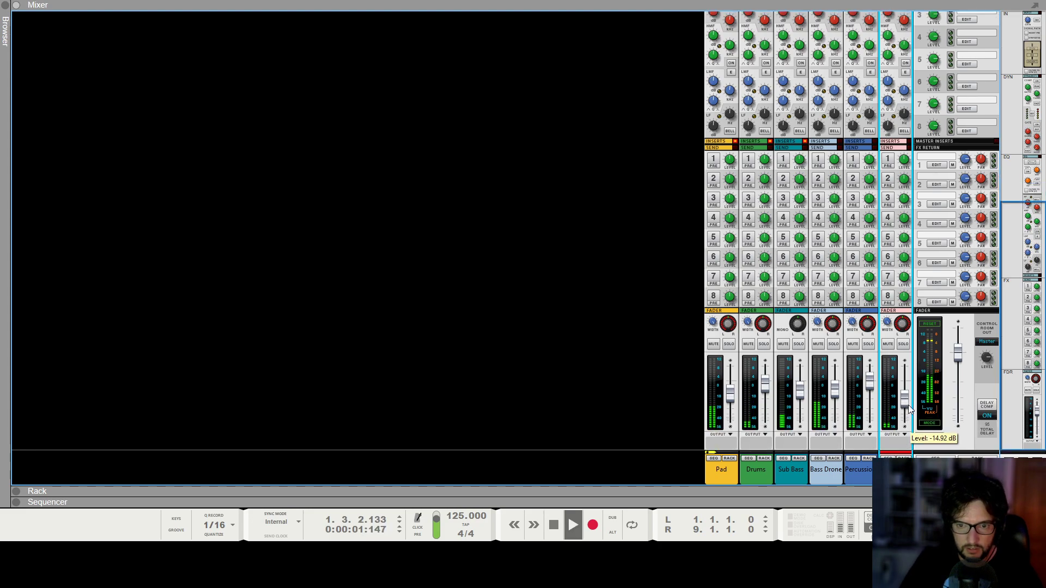
drag(912, 409, 906, 415)
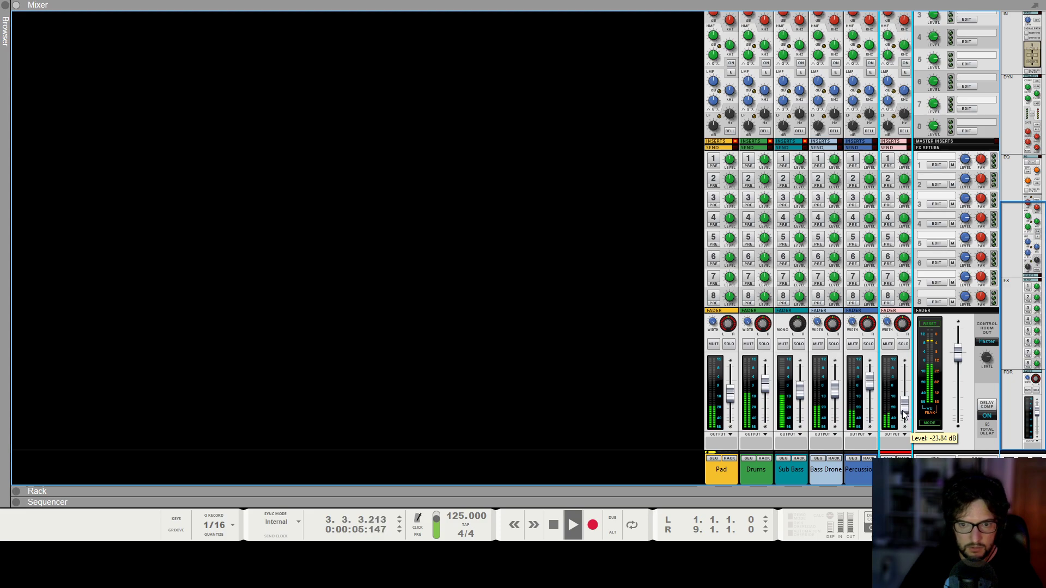
key(F6)
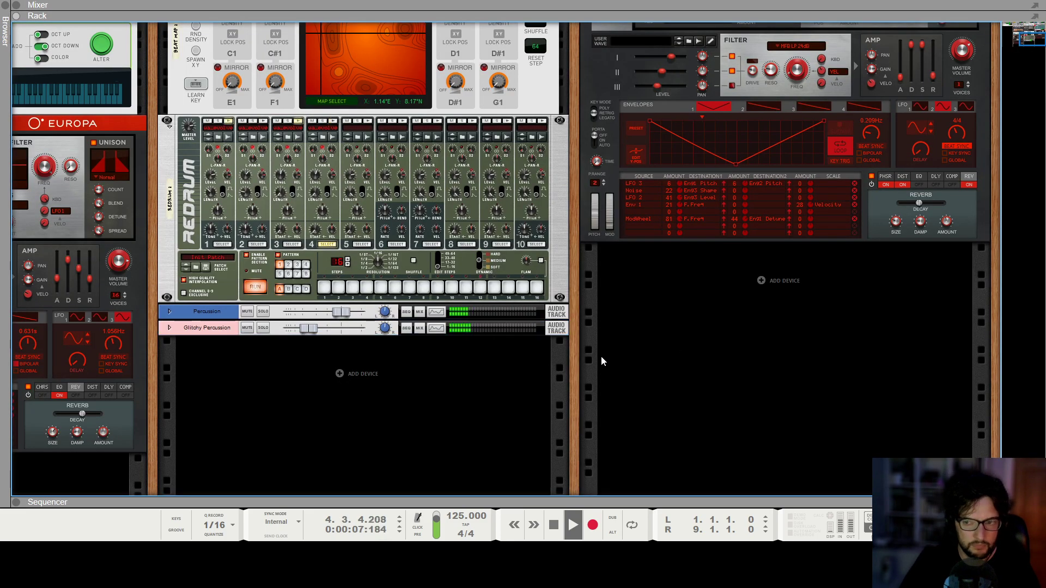
key(space)
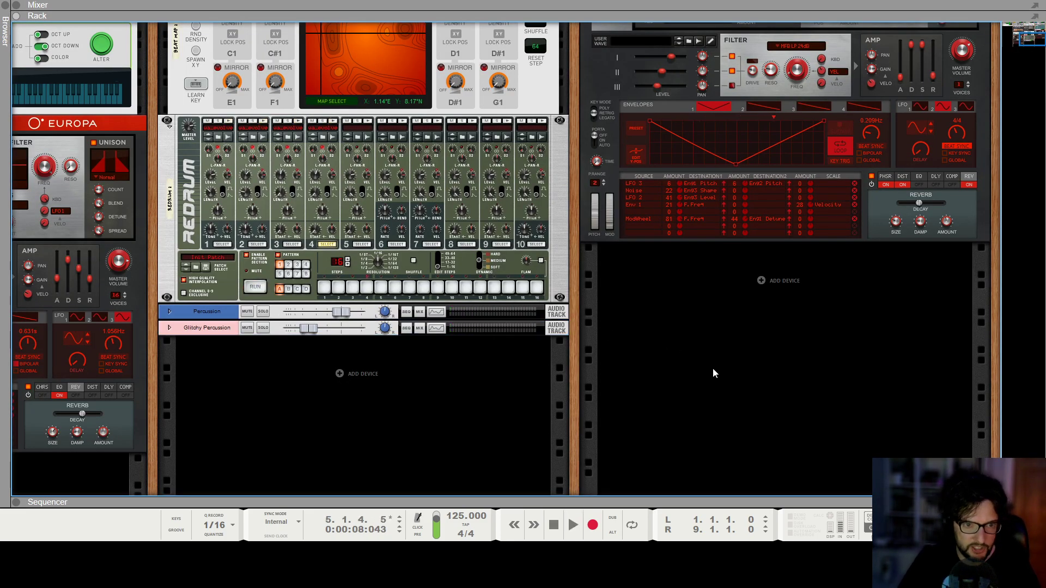
scroll(712, 373, up, 3)
scroll(596, 381, down, 2)
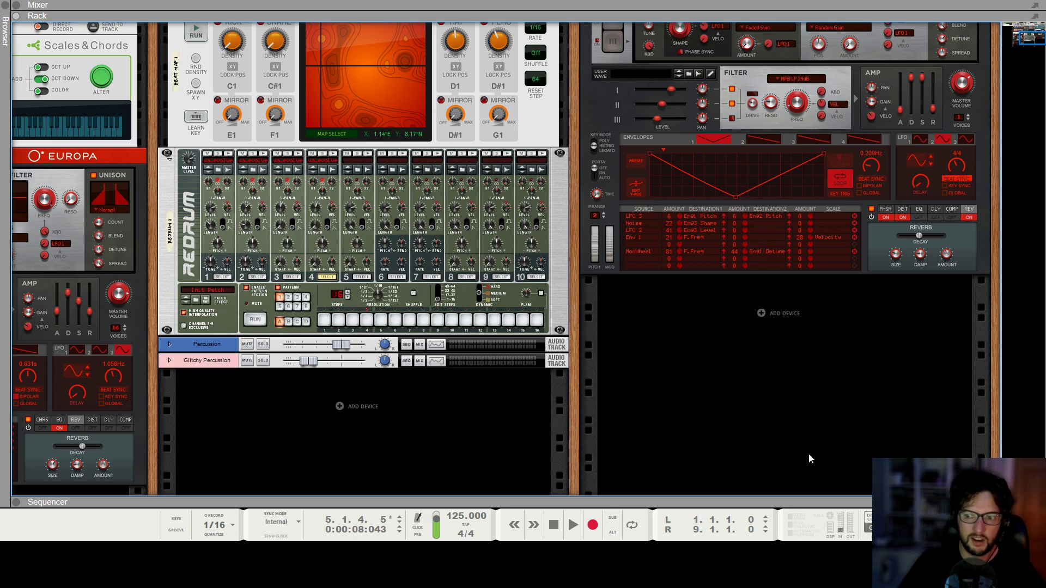
scroll(808, 453, up, 2)
scroll(776, 450, down, 1)
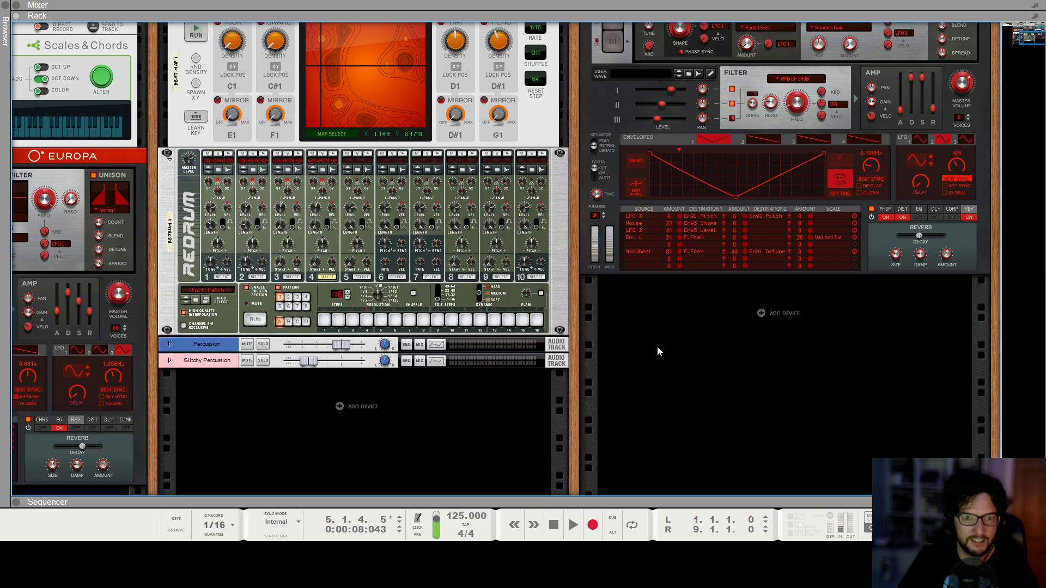
Solo the Redrum and SubTractor tracks and play the arrangement from the start to audition them.
key(F7)
key(shift+Return)
key(space)
key(h)
key(h)
key(h)
key(h)
key(h)
key(h)
key(h)
key(h)
key(h)
key(h)
key(h)
key(h)
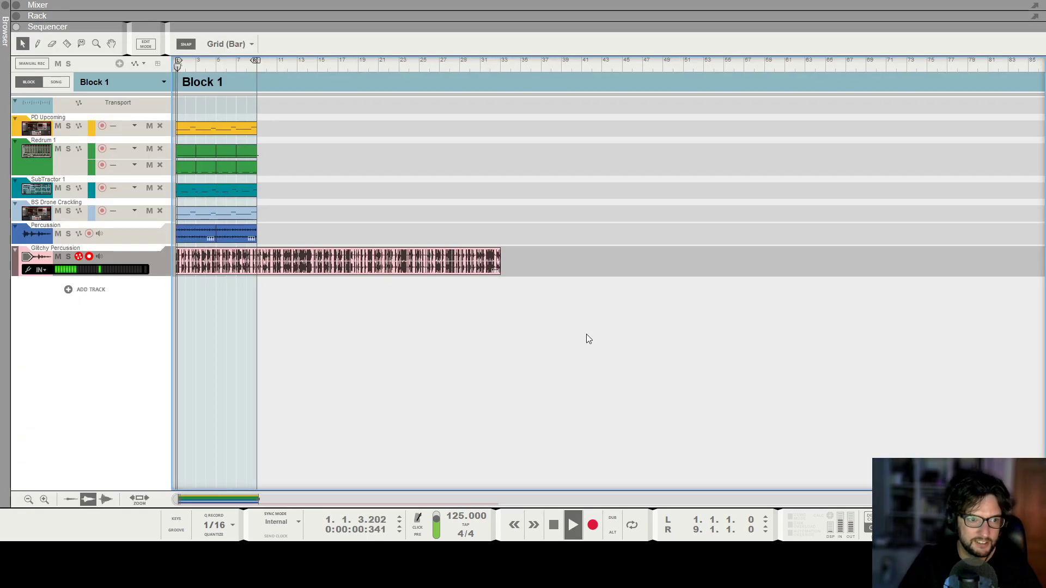
key(g)
key(g)
key(g)
key(g)
key(g)
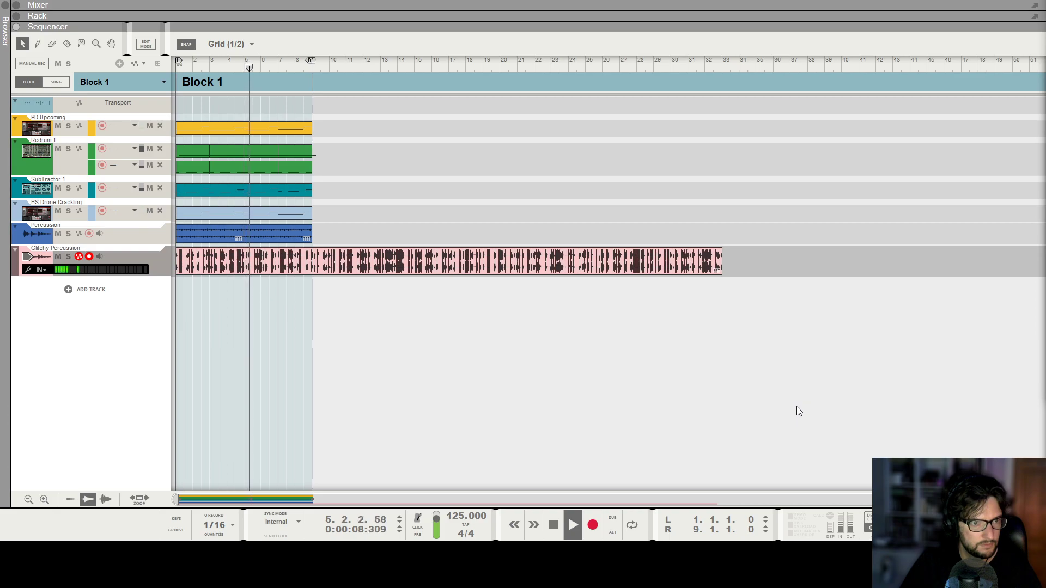
key(space)
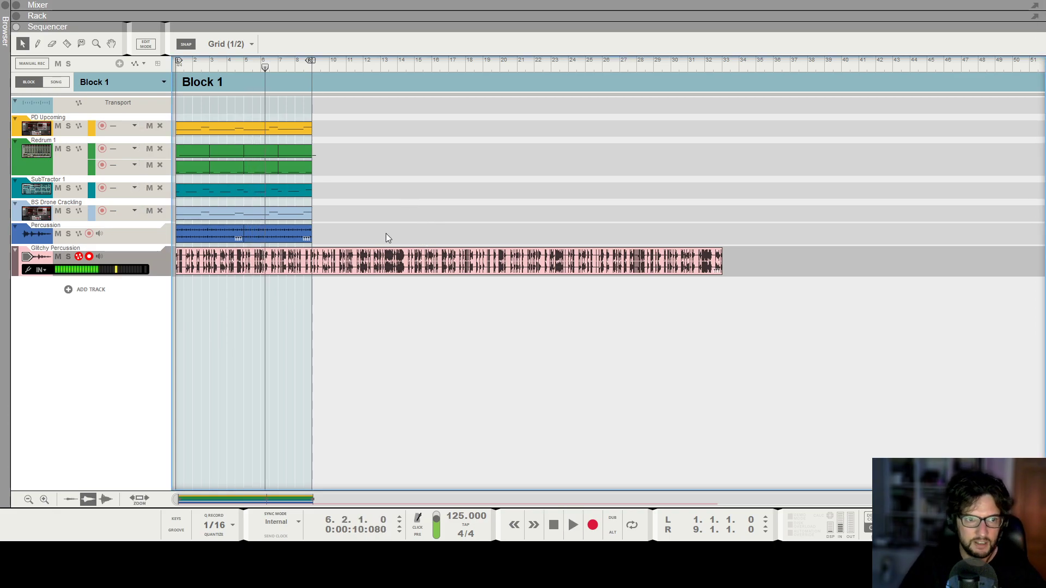
drag(382, 238, 141, 99)
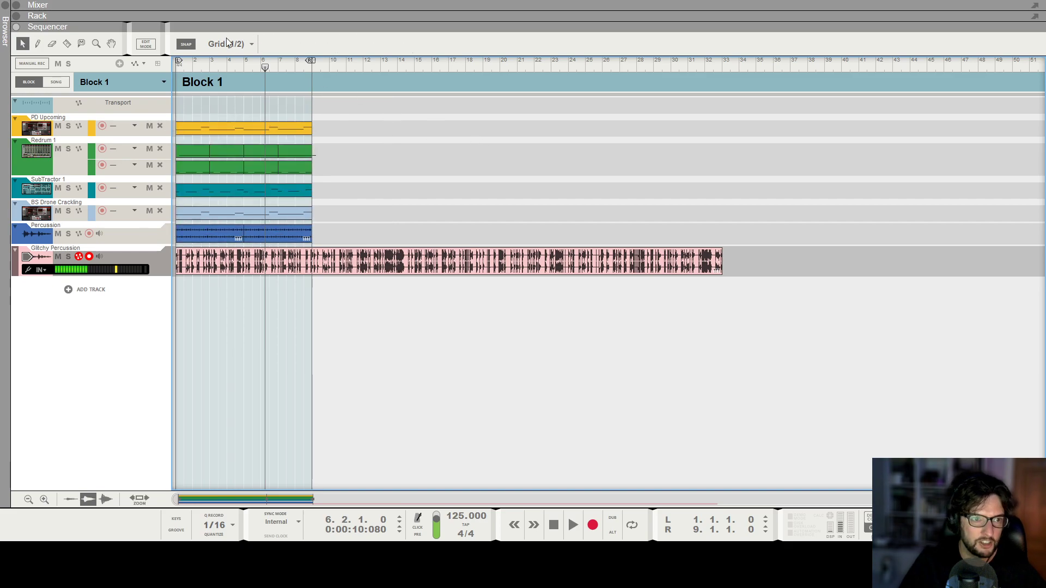
drag(264, 66, 158, 67)
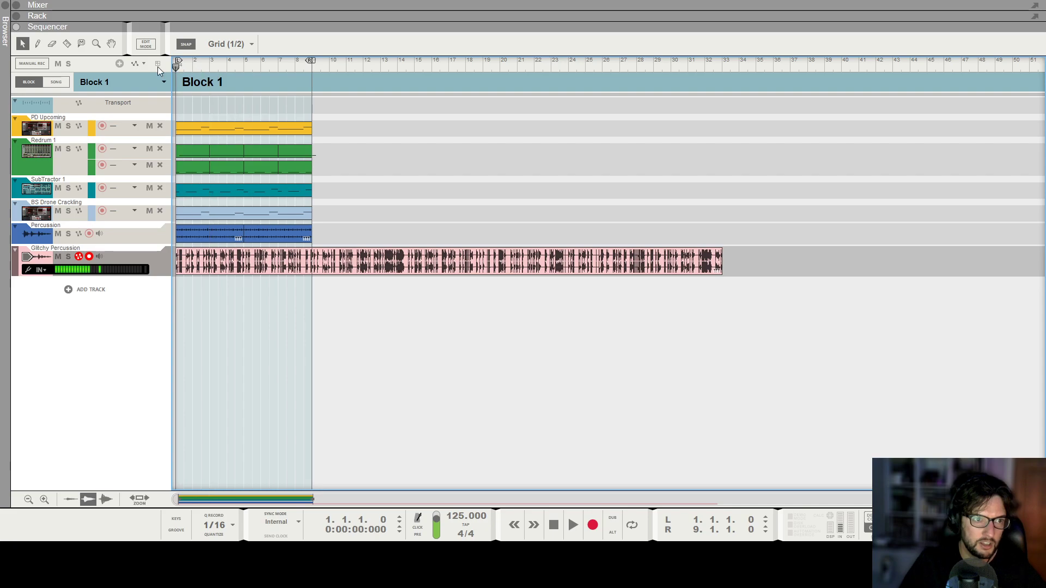
click(69, 148)
key(space)
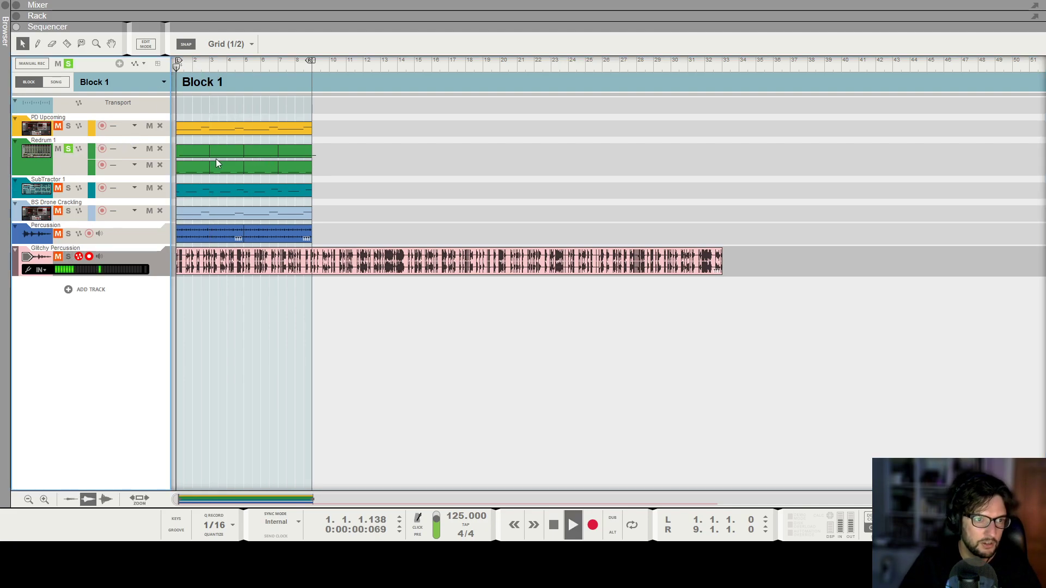
click(68, 188)
scroll(234, 163, up, 3)
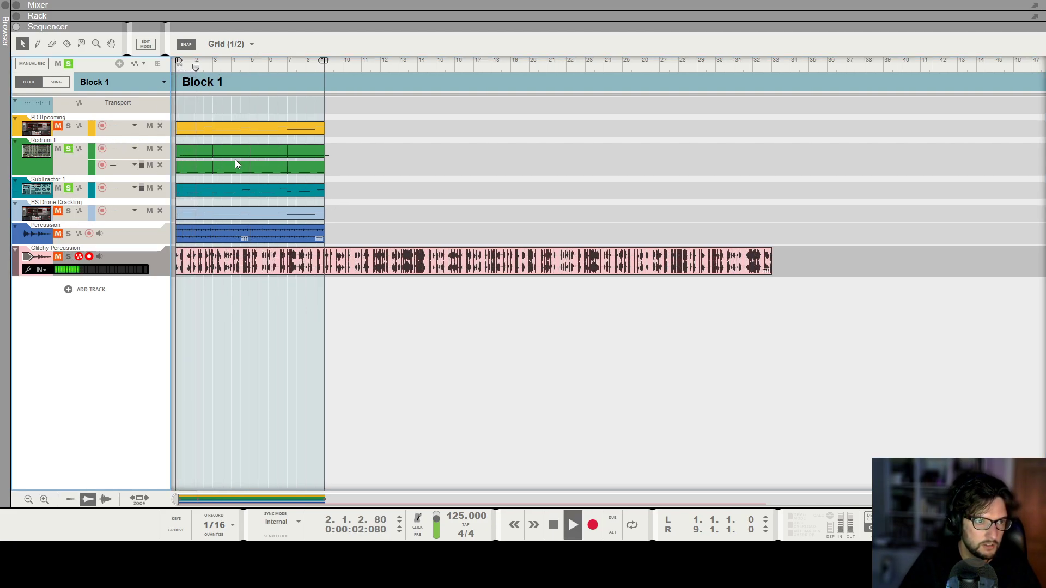
Open the Redrum clip for editing and move a clap note to start at 4.4.3 near the end of bar 4.
click(237, 168)
double_click(279, 168)
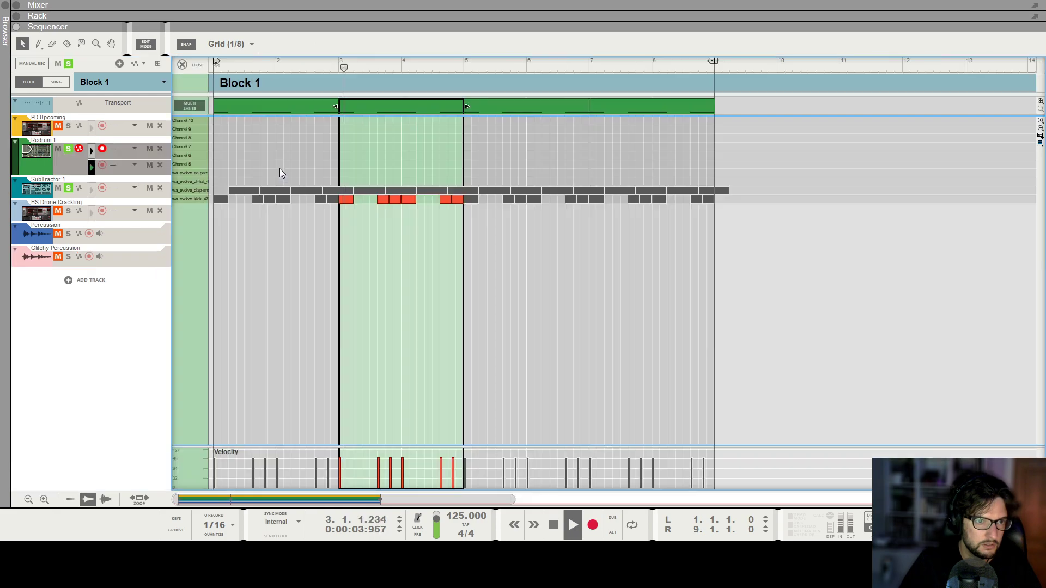
scroll(559, 204, up, 4)
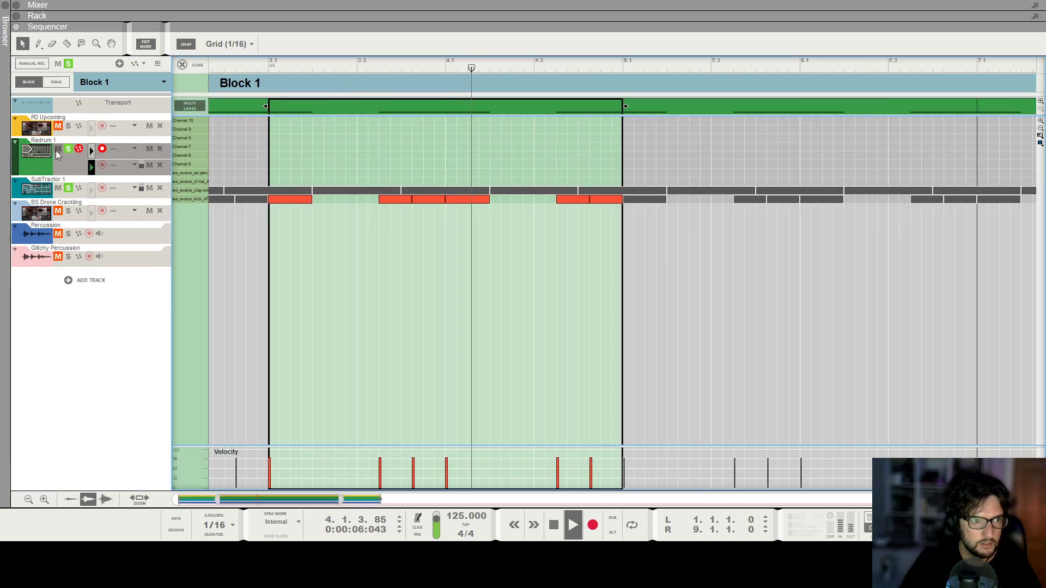
click(90, 150)
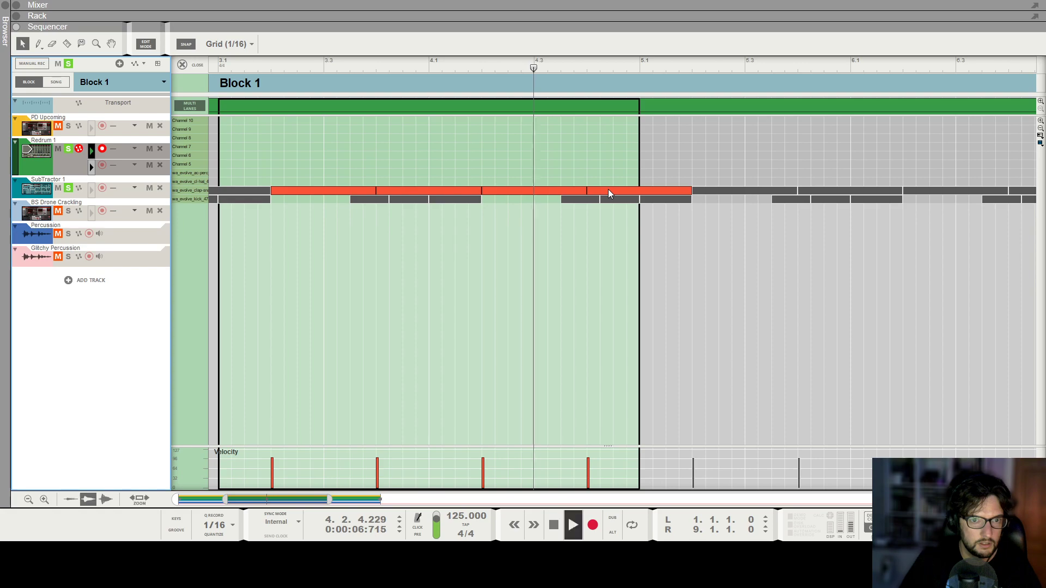
drag(620, 197, 640, 196)
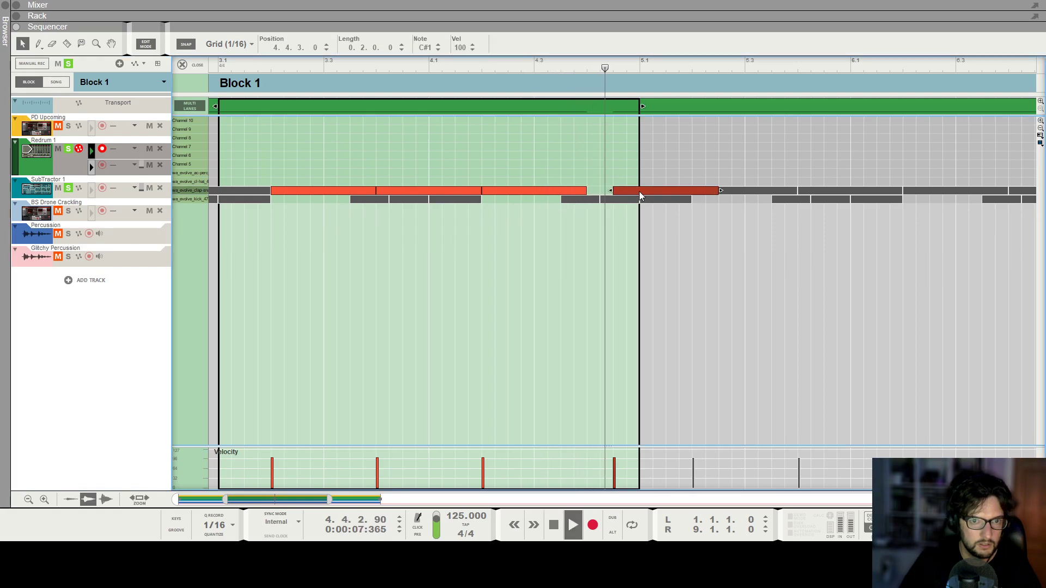
Add a short clap note at 8.4.4 at the end of the Redrum clip and close the editor.
scroll(763, 136, down, 4)
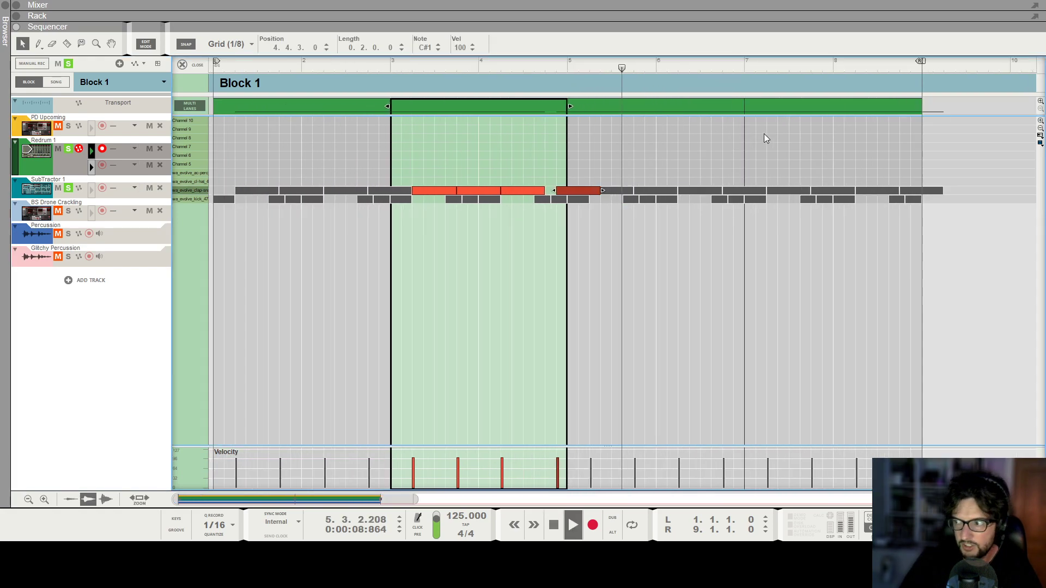
click(737, 146)
scroll(737, 146, up, 5)
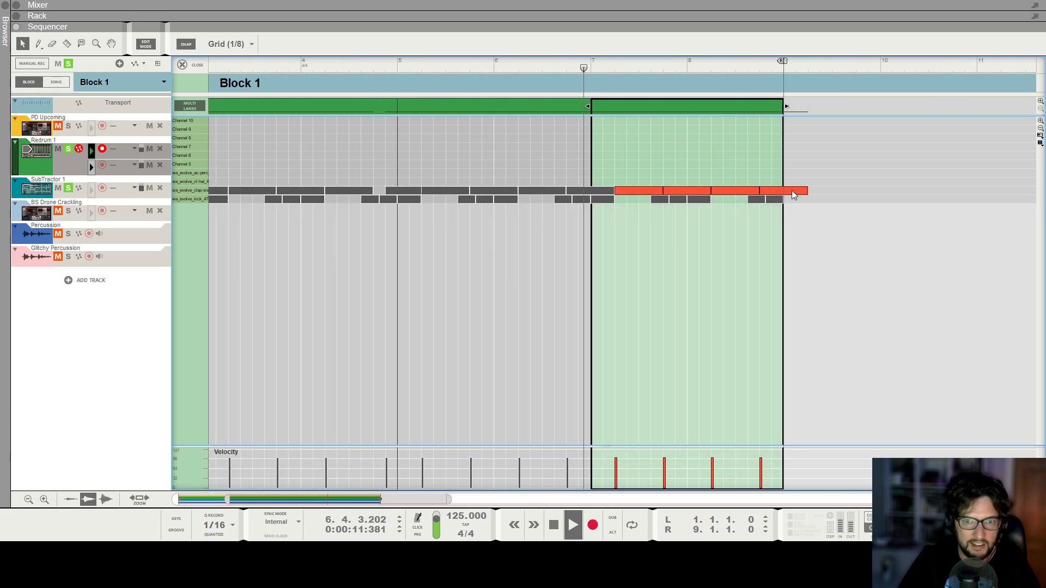
scroll(838, 196, up, 1)
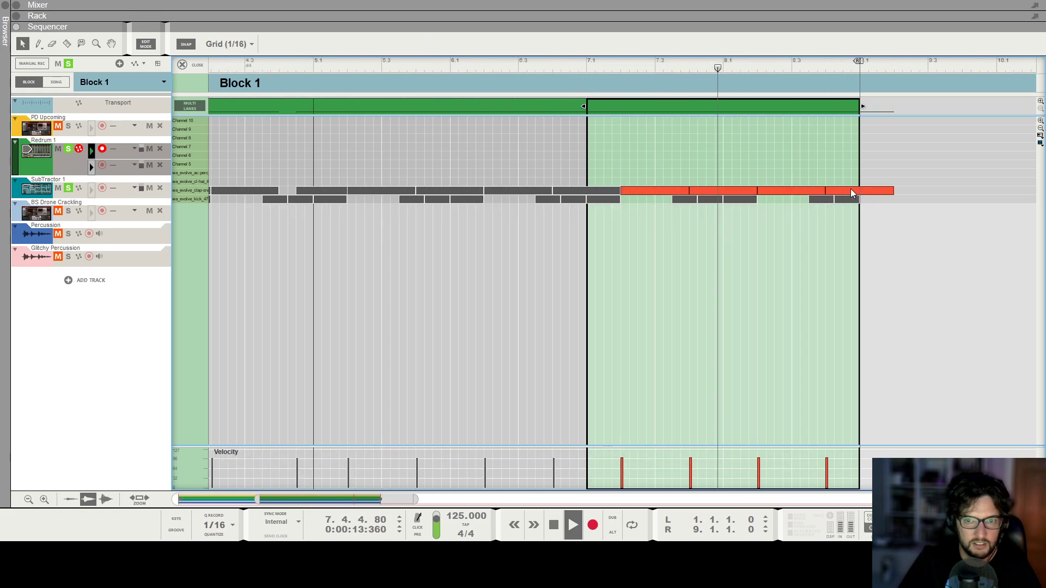
key(space)
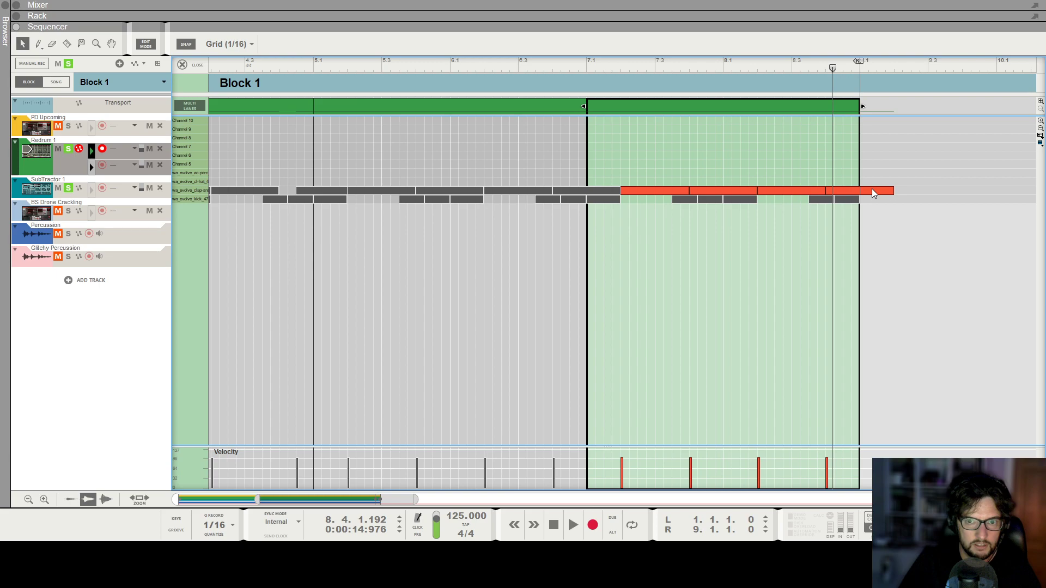
click(871, 191)
key(space)
key(space)
double_click(855, 191)
click(821, 68)
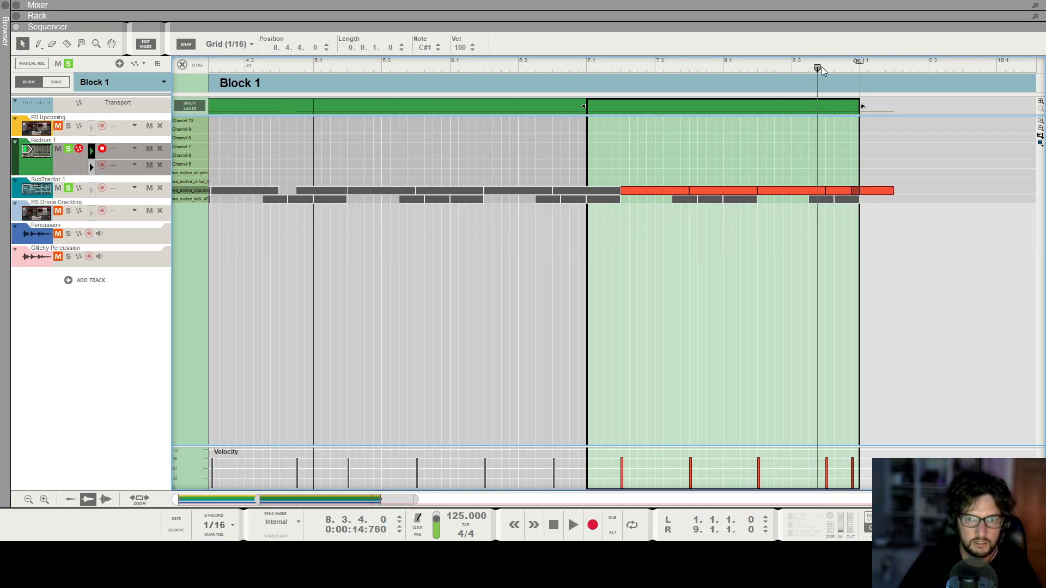
key(space)
key(space)
click(182, 65)
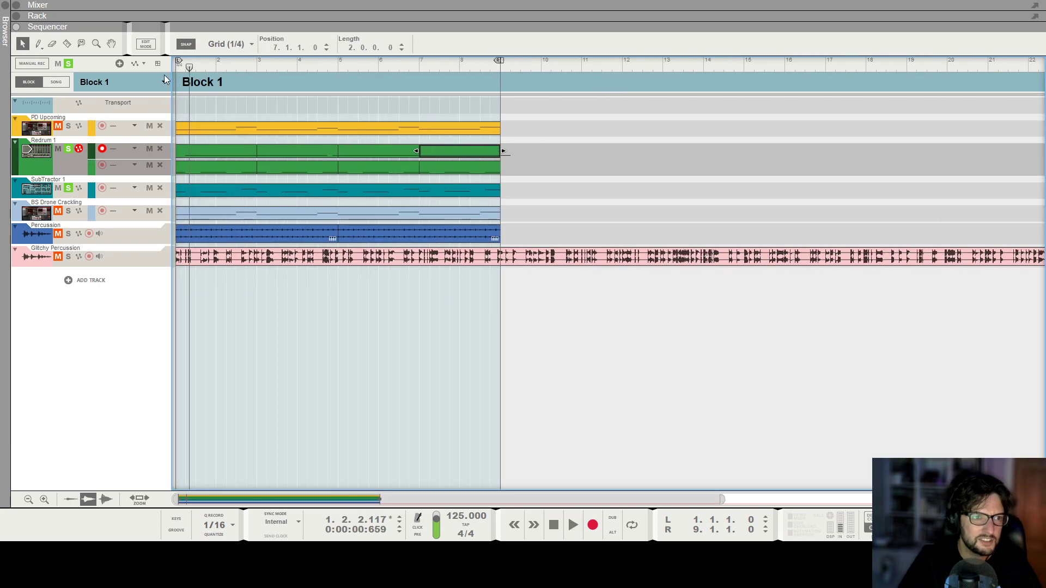
Clear the track solos and copy all clips in bars 1 to 8, pasting them into bars 9 to 16.
click(68, 64)
key(g)
key(g)
key(g)
key(g)
key(g)
key(g)
drag(364, 241, 126, 110)
key(h)
key(h)
key(ctrl+c)
key(ctrl+v)
key(Home)
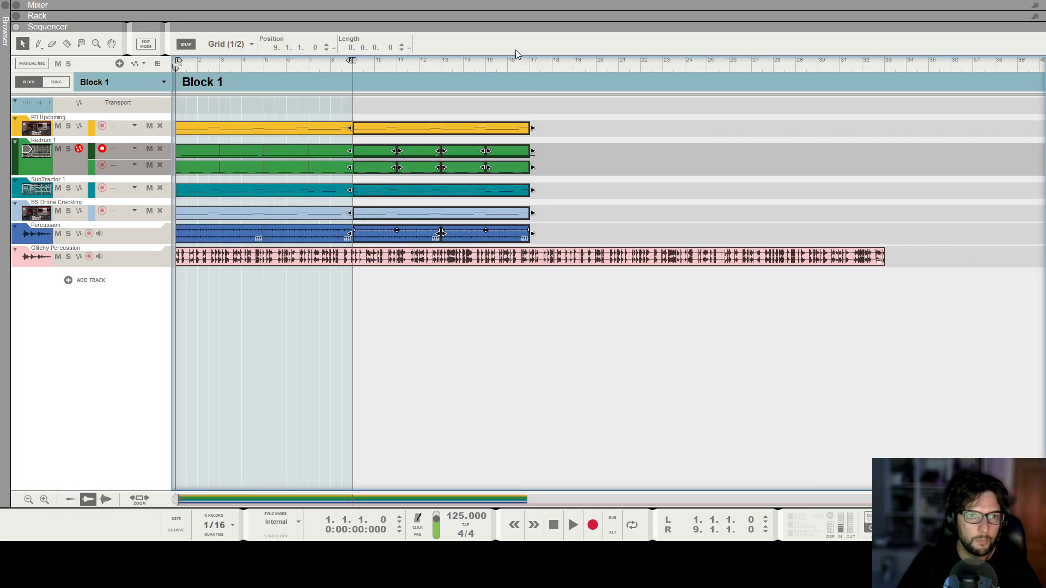
Set the right locator to bar 17 and move the song position to bar 12.
alt+click(533, 65)
click(537, 163)
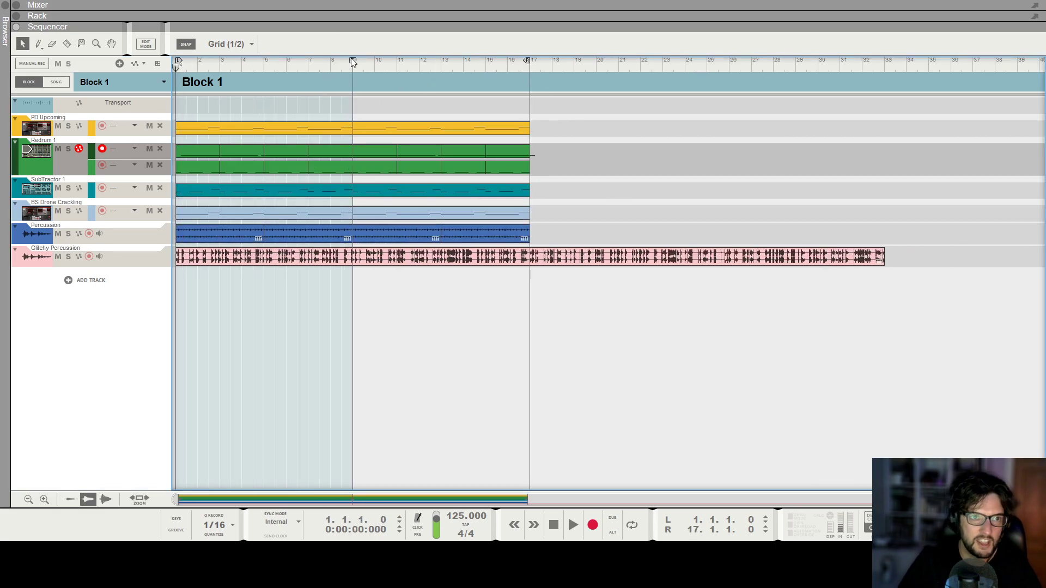
click(434, 90)
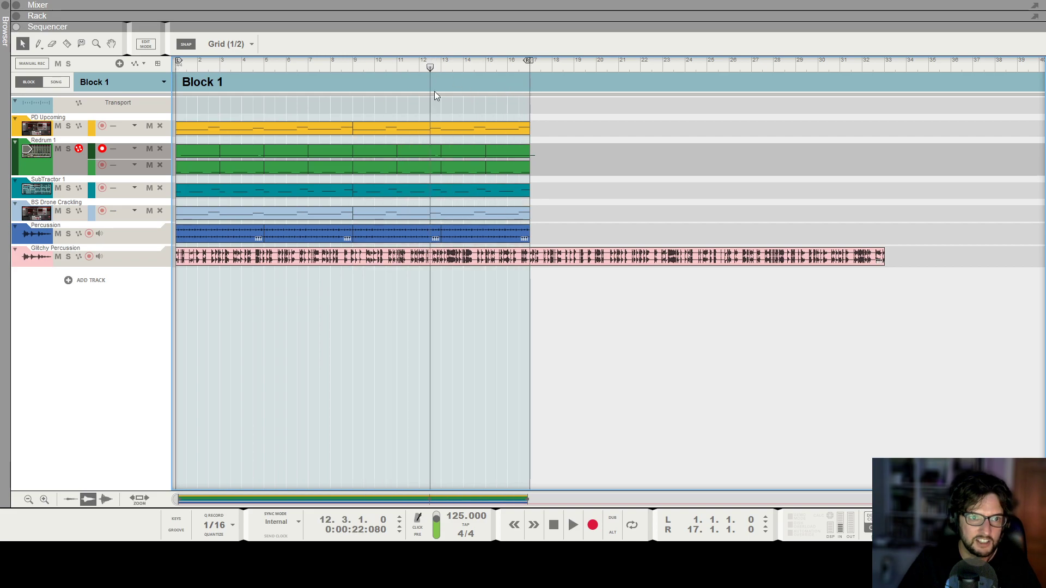
Open the Redrum clip covering bars 9 to 16 and delete the long clap note at 16.4.1 near its end.
double_click(435, 153)
key(h)
key(h)
key(h)
key(h)
key(h)
mouse_move(721, 194)
mouse_down()
mouse_move(695, 194)
mouse_move(724, 192)
mouse_up()
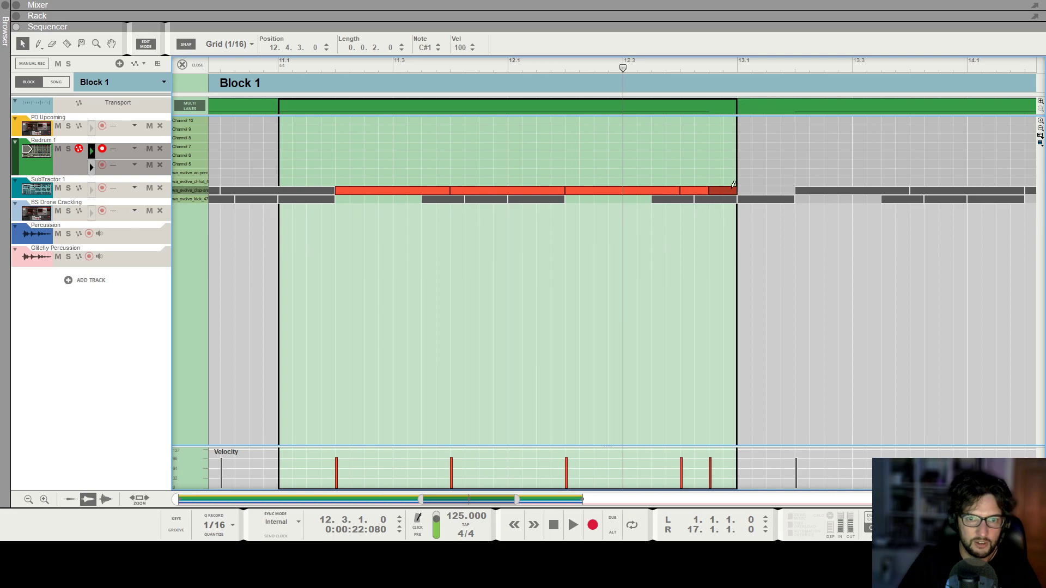
key(g)
key(g)
key(g)
key(g)
key(g)
key(g)
key(g)
click(763, 152)
key(h)
key(h)
key(h)
key(h)
key(h)
key(h)
scroll(871, 199, right, 10)
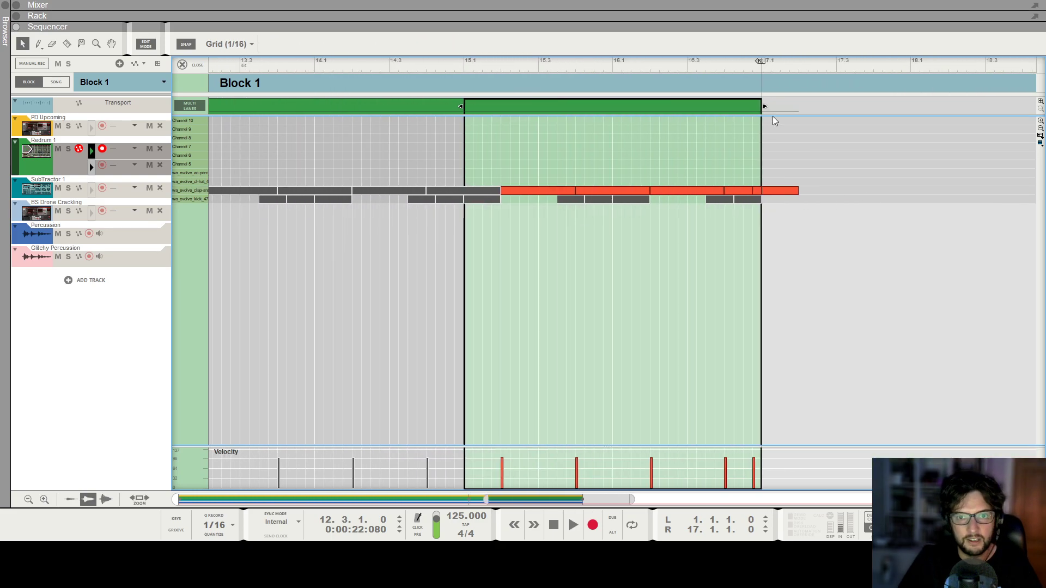
key(h)
key(h)
click(822, 67)
click(866, 194)
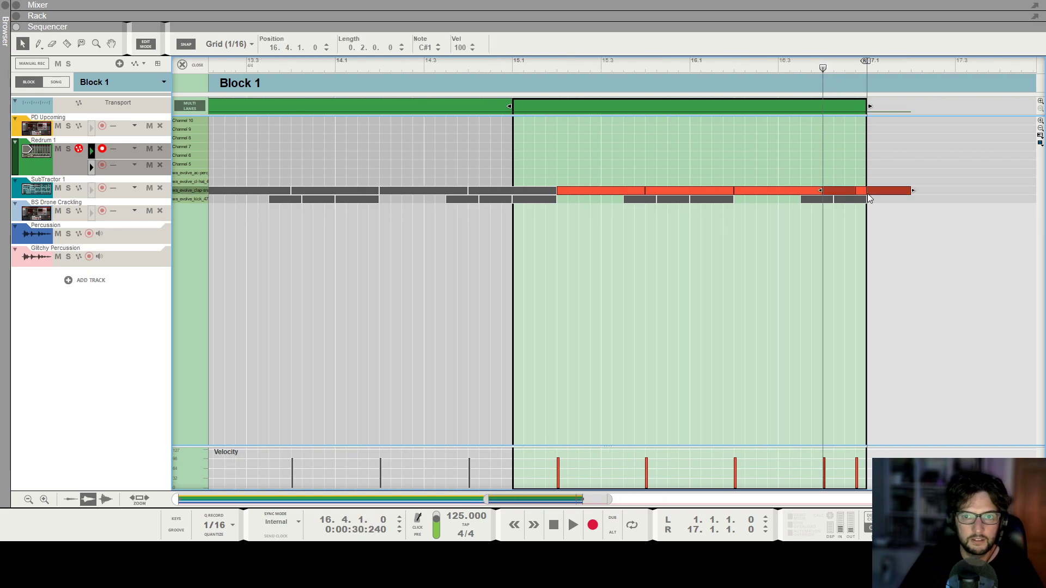
key(Delete)
Move the final short clap note to 16.4.3, play it back briefly, and close the editor.
click(859, 190)
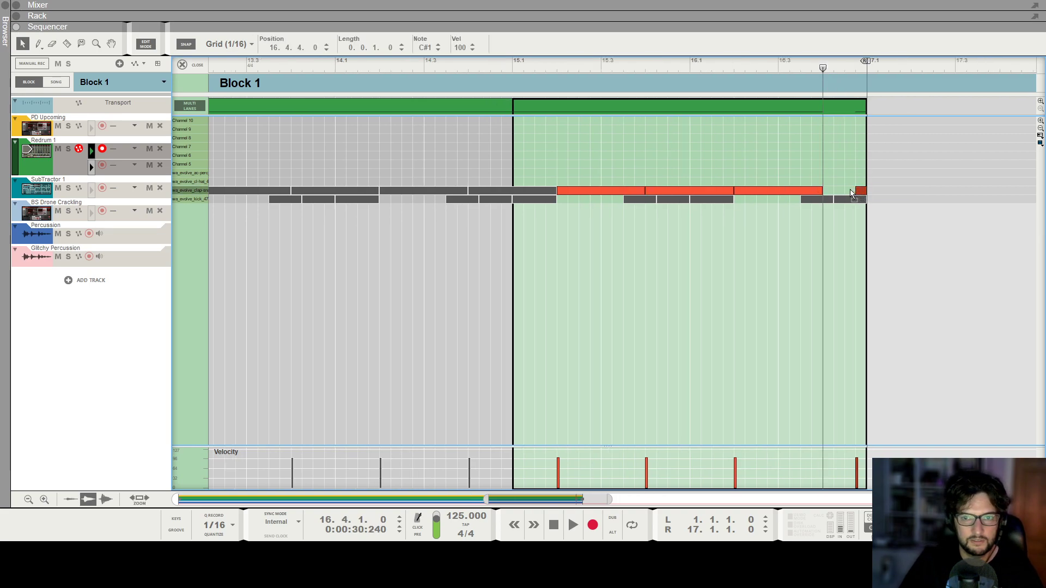
key(space)
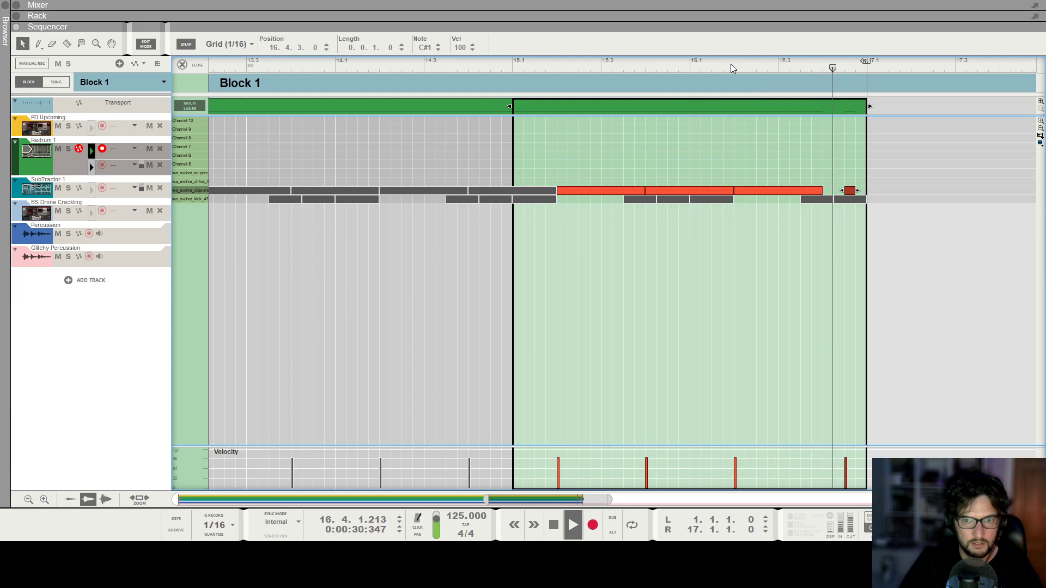
key(space)
click(183, 65)
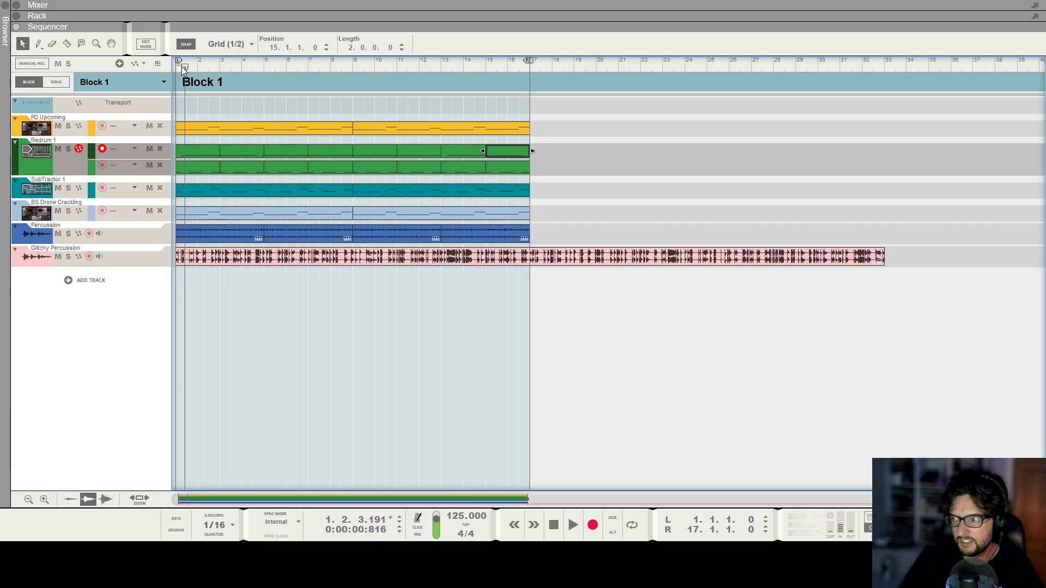
Open the PD Upcoming pad clip for note editing and set the song position to bar 13.
key(g)
key(shift+Return)
key(shift+Return)
key(h)
key(h)
key(h)
key(h)
key(h)
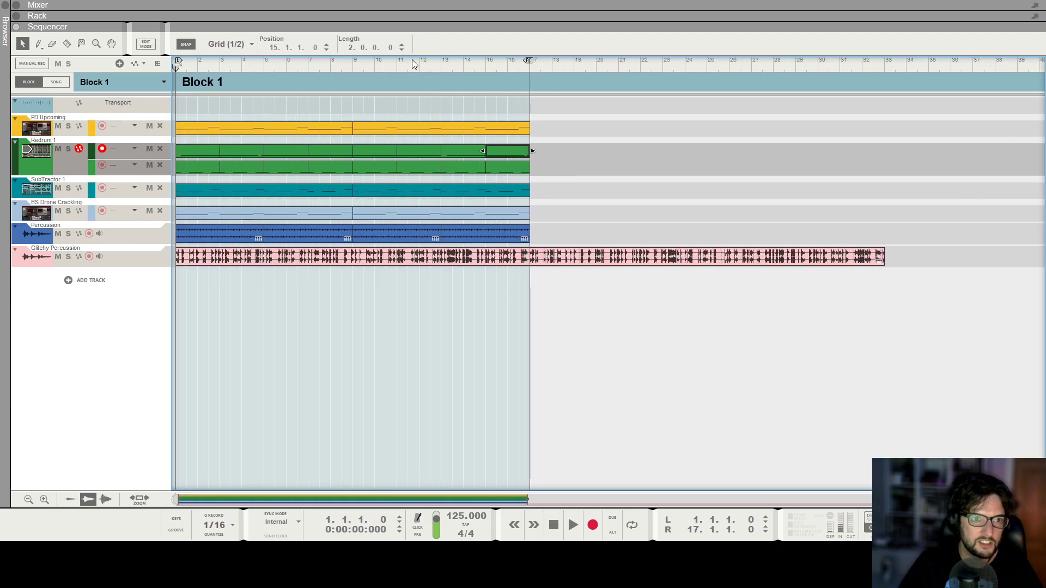
click(375, 63)
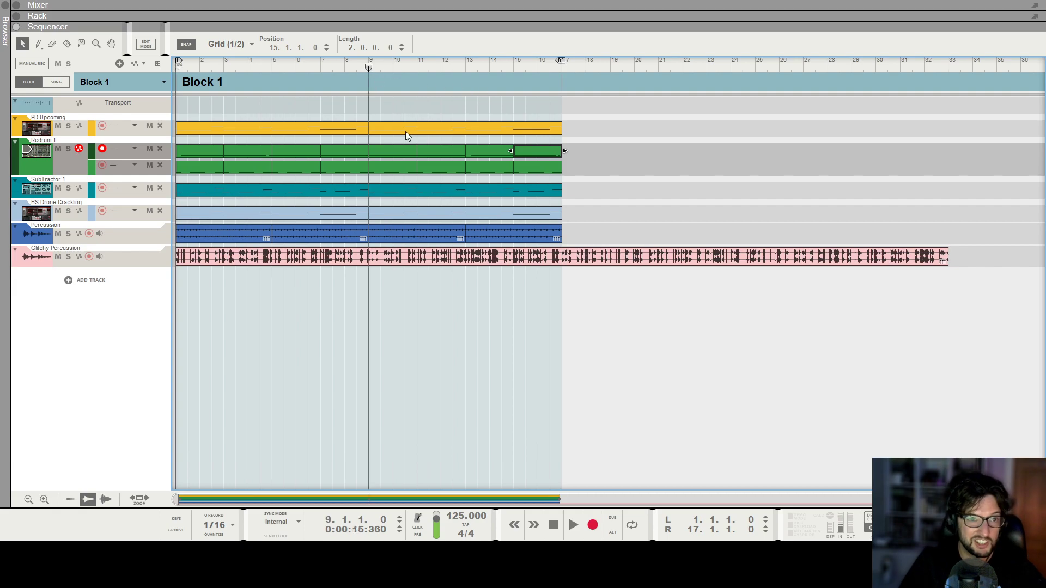
double_click(405, 132)
scroll(736, 192, right, 6)
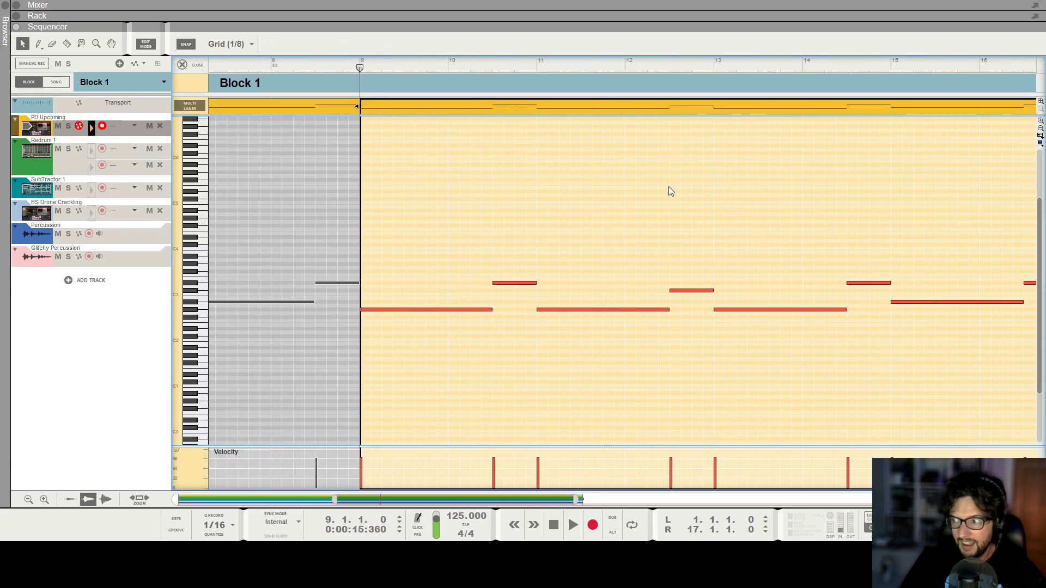
scroll(674, 184, right, 2)
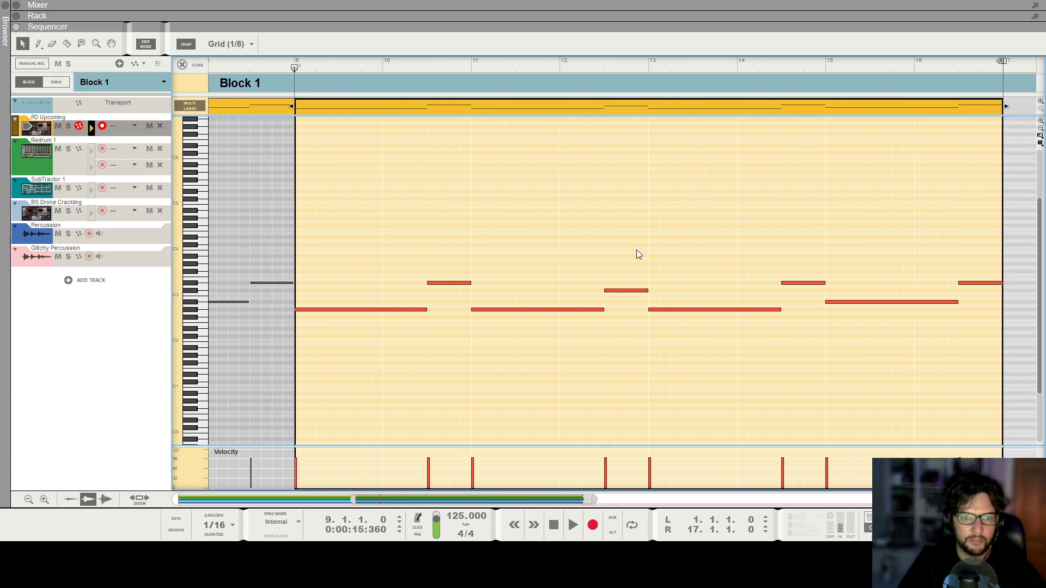
click(649, 65)
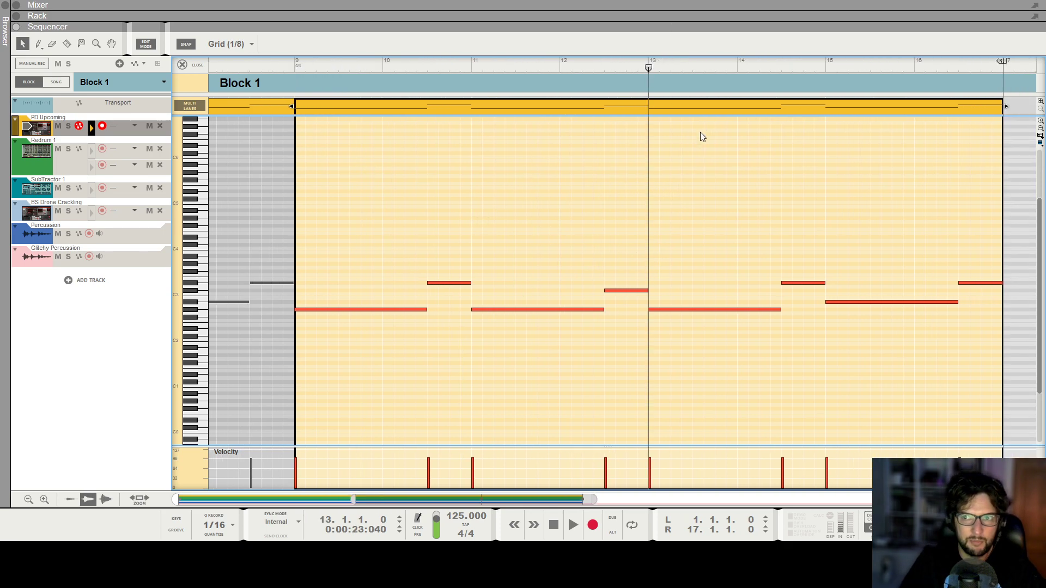
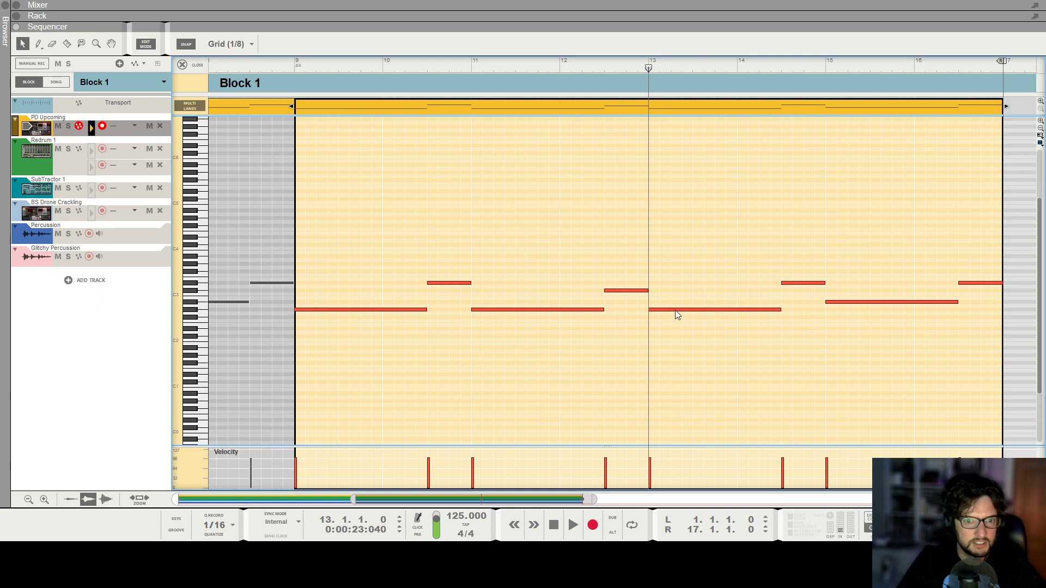
Raise the pad note at bar 13 to A#2, lower the pad note at bar 15 to F#2, and close the clip editor.
drag(665, 309, 664, 302)
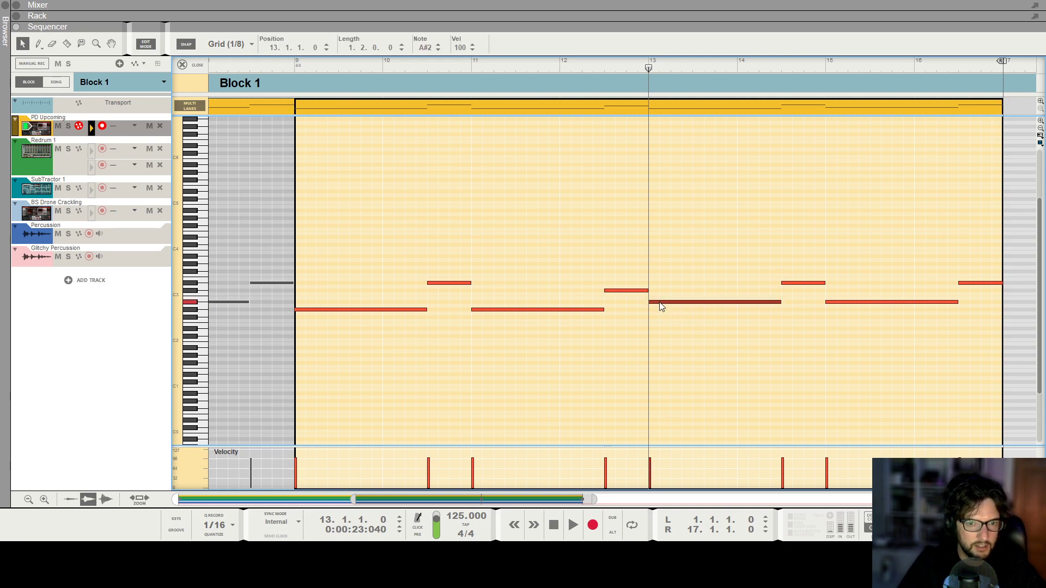
click(788, 283)
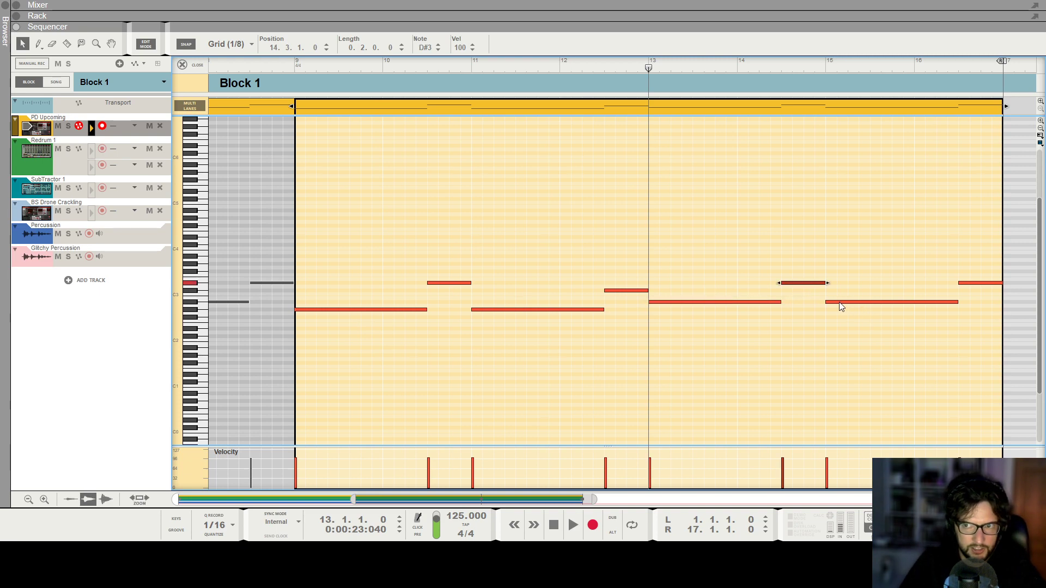
drag(840, 306, 840, 319)
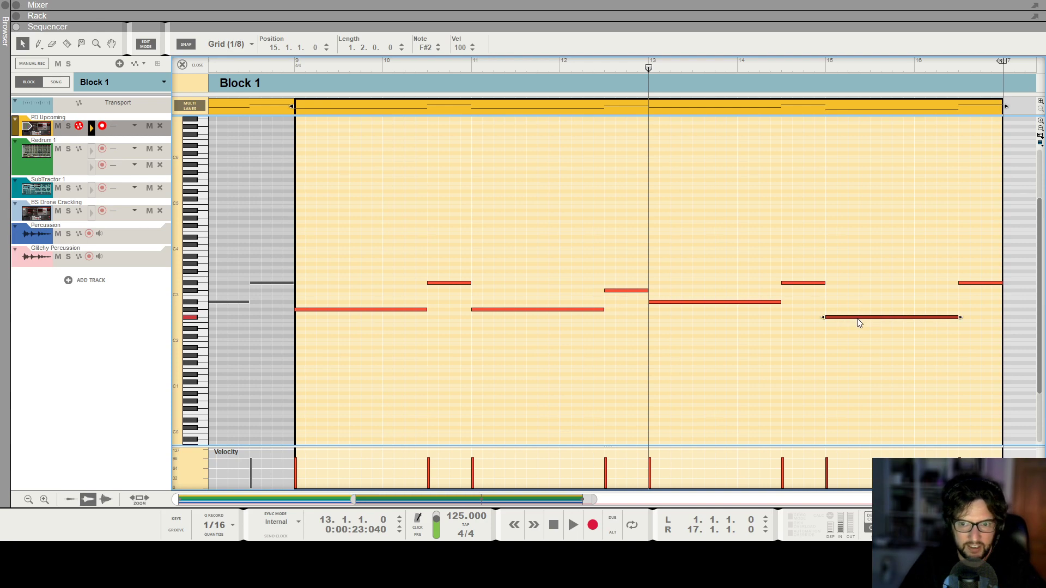
click(843, 206)
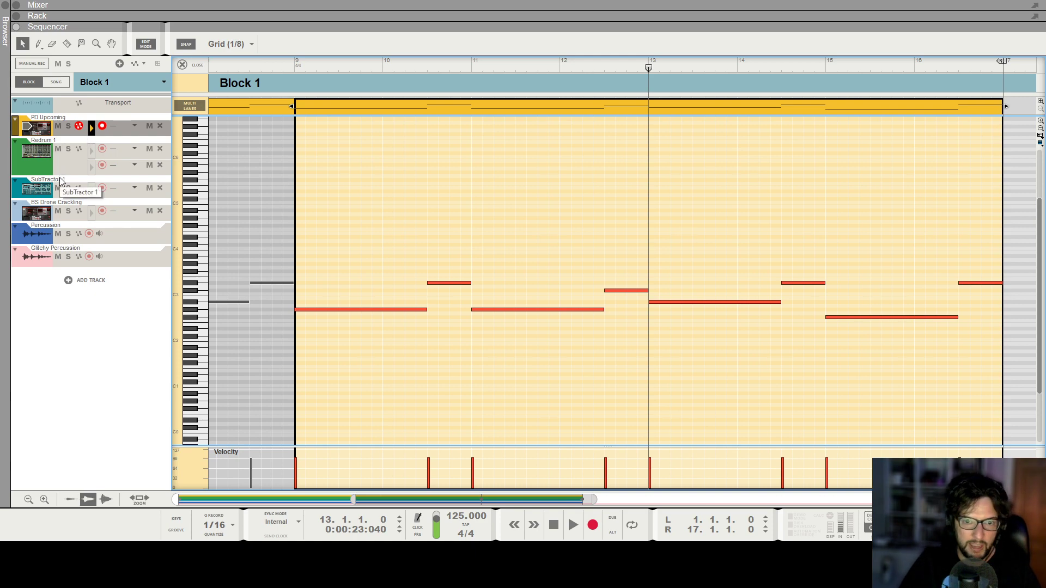
click(196, 64)
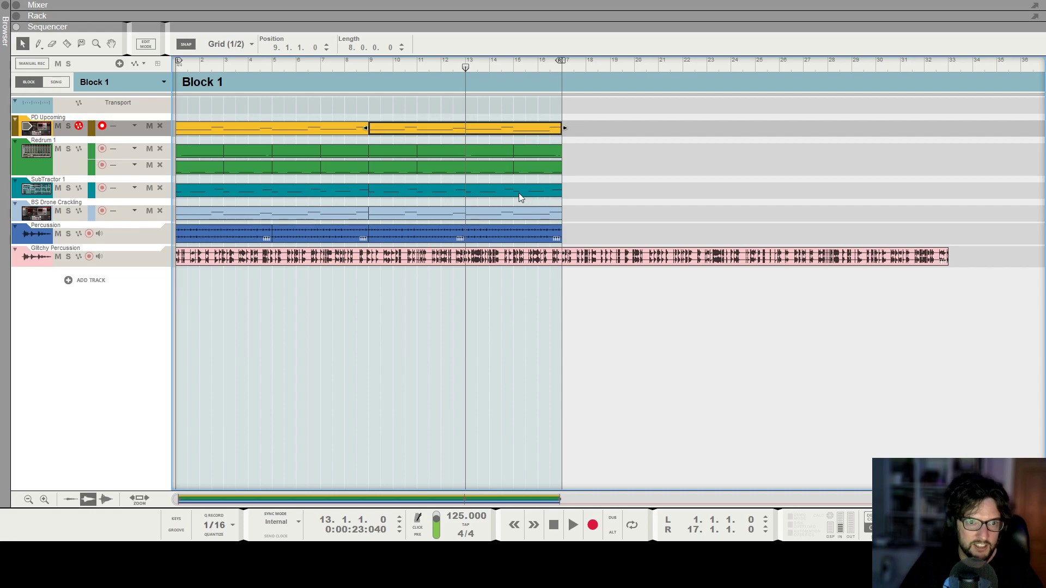
Replace the BS Drone Cracking clip covering bars 9 to 16 with a copy of the PD Upcoming clip from the same bars.
click(488, 218)
key(Delete)
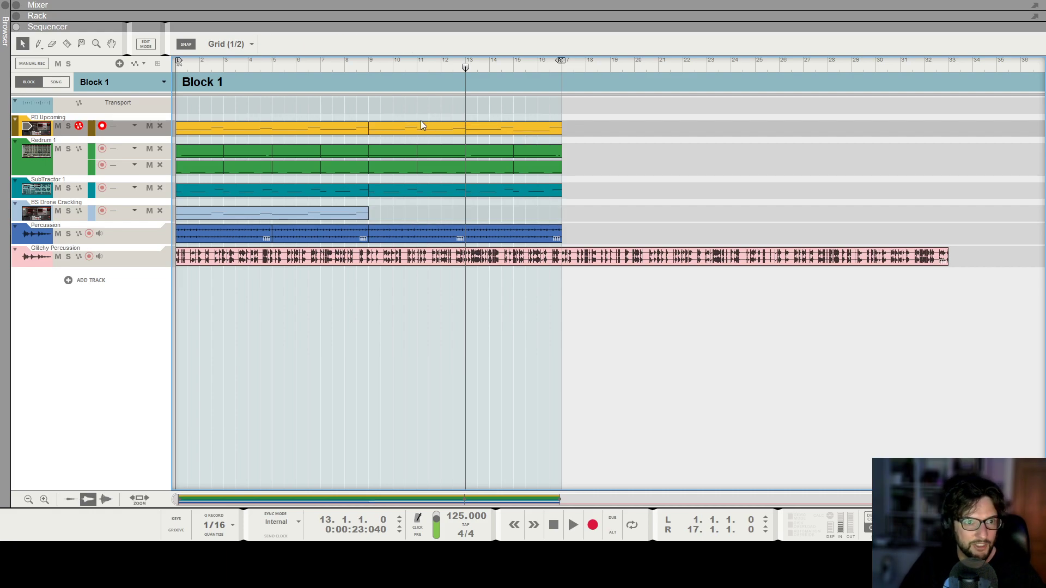
drag(402, 131, 404, 213)
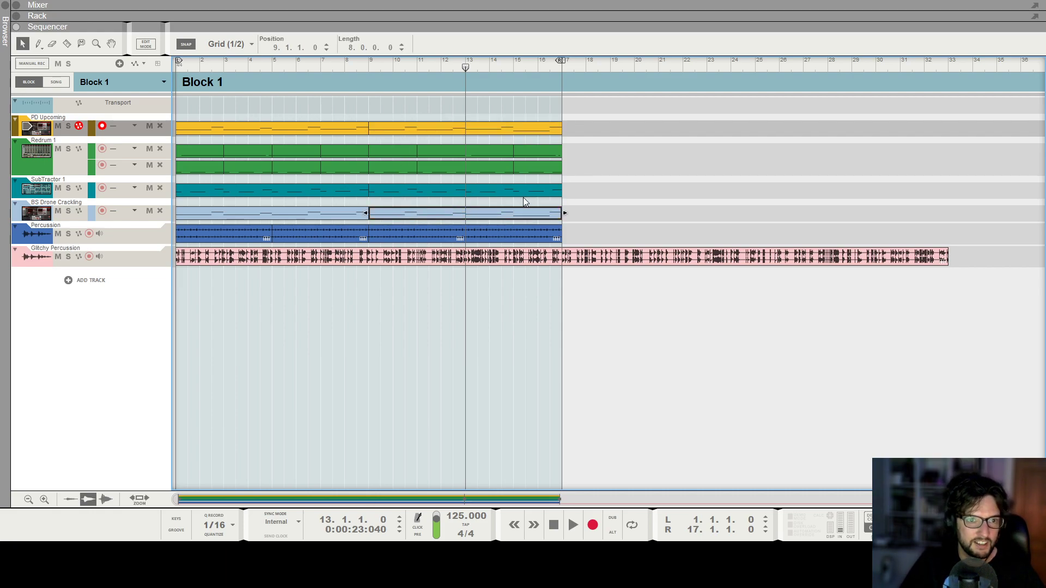
In the SubTractor clip starting at bar 9, raise the low notes from bar 13 to A#2 and lower those from bar 15 to F#2.
double_click(503, 194)
drag(626, 296, 731, 342)
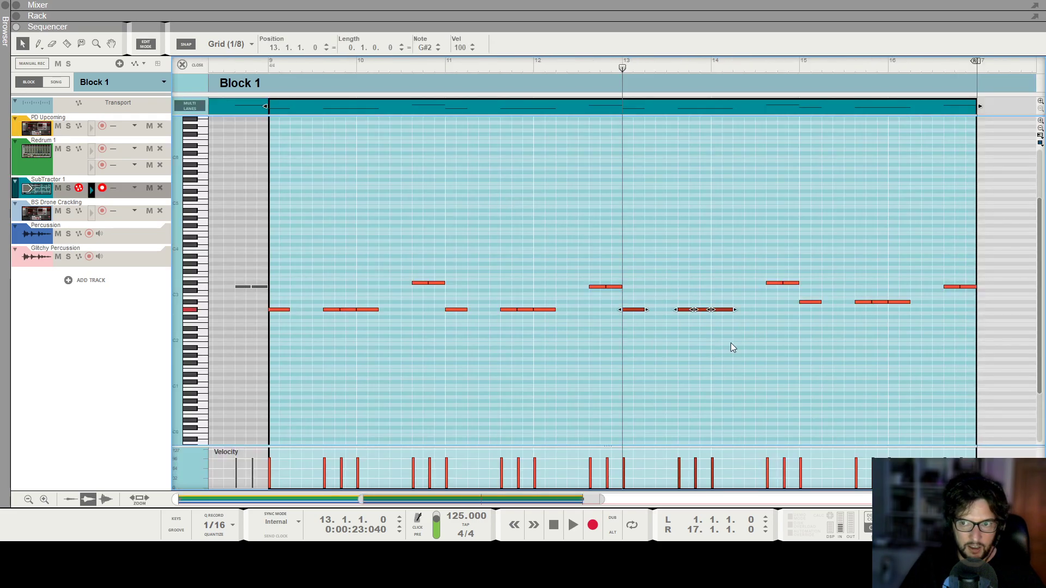
key(Up)
key(Up)
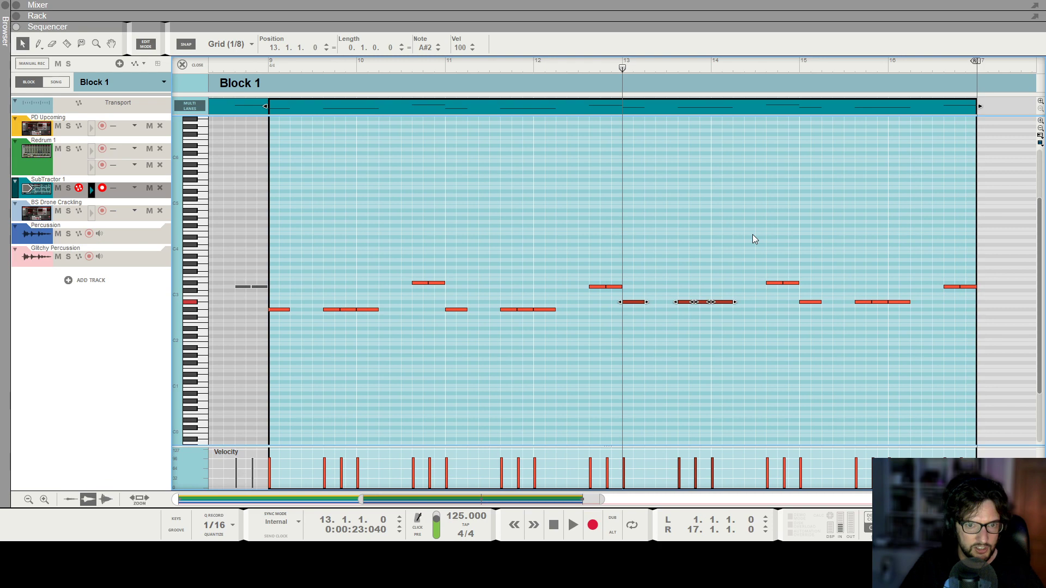
drag(798, 296, 881, 335)
key(Down)
key(Down)
key(Down)
key(Down)
Play back the revised bass line through bar 16 and on into the loop from bar 1.
key(space)
click(822, 171)
key(g)
key(g)
key(g)
key(g)
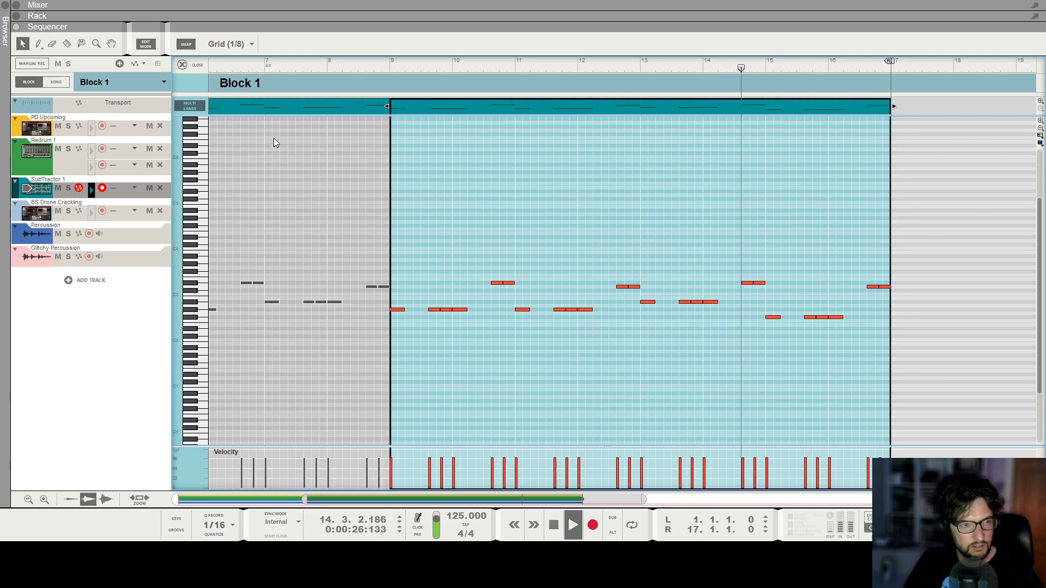
key(g)
key(g)
key(g)
key(g)
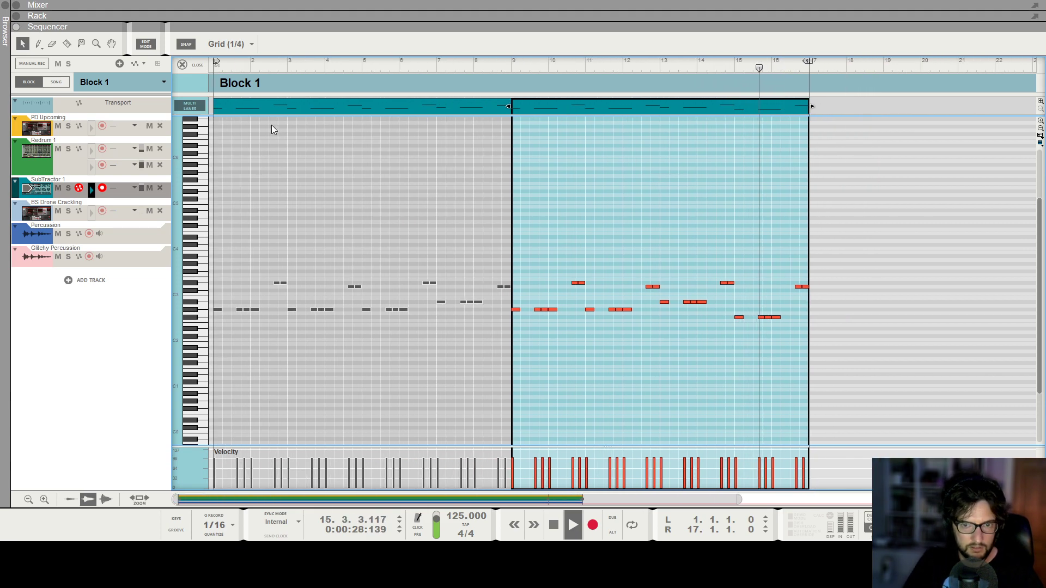
key(g)
key(g)
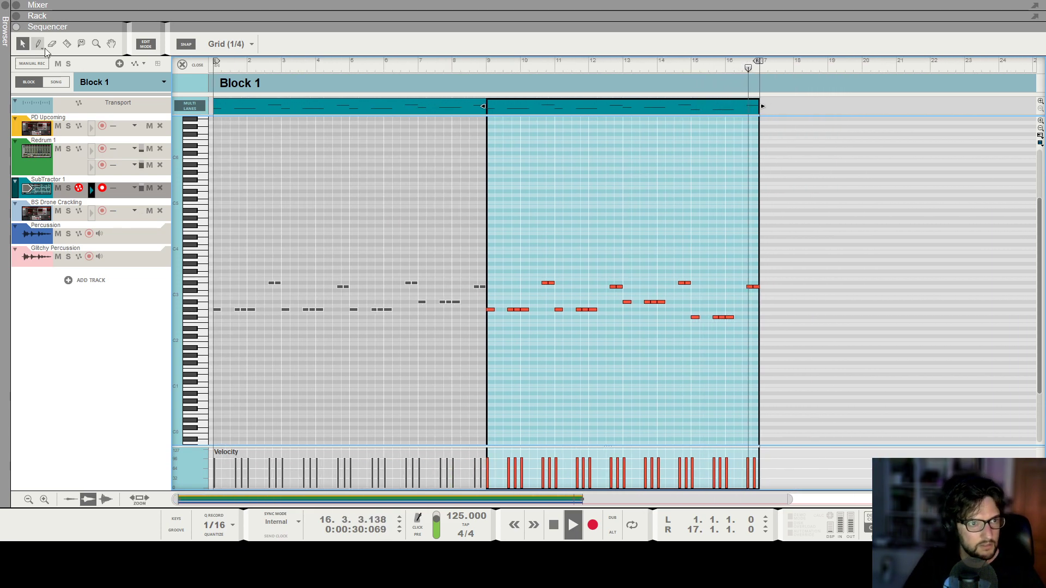
key(space)
key(space)
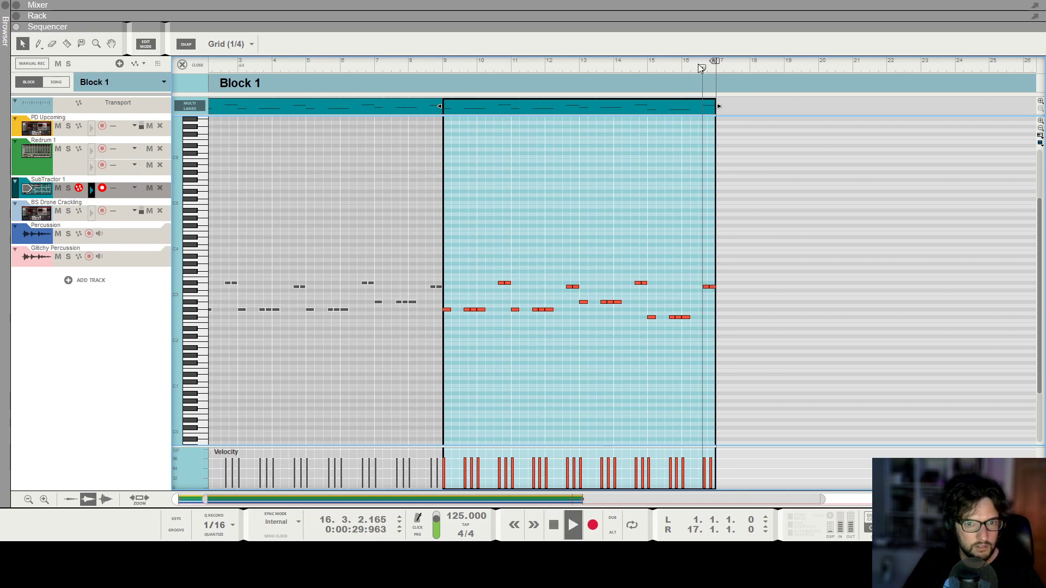
key(h)
key(h)
key(g)
key(g)
key(g)
key(g)
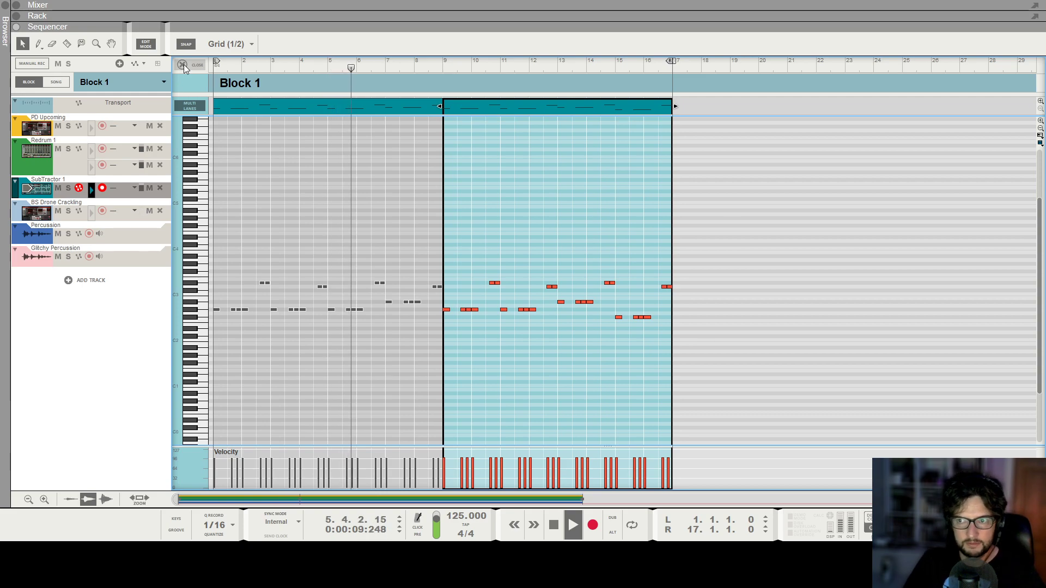
Stop playback and examine the high, band and low pass LFO amounts of the pad's Alligator in the rack.
key(F6)
key(space)
scroll(231, 291, up, 5)
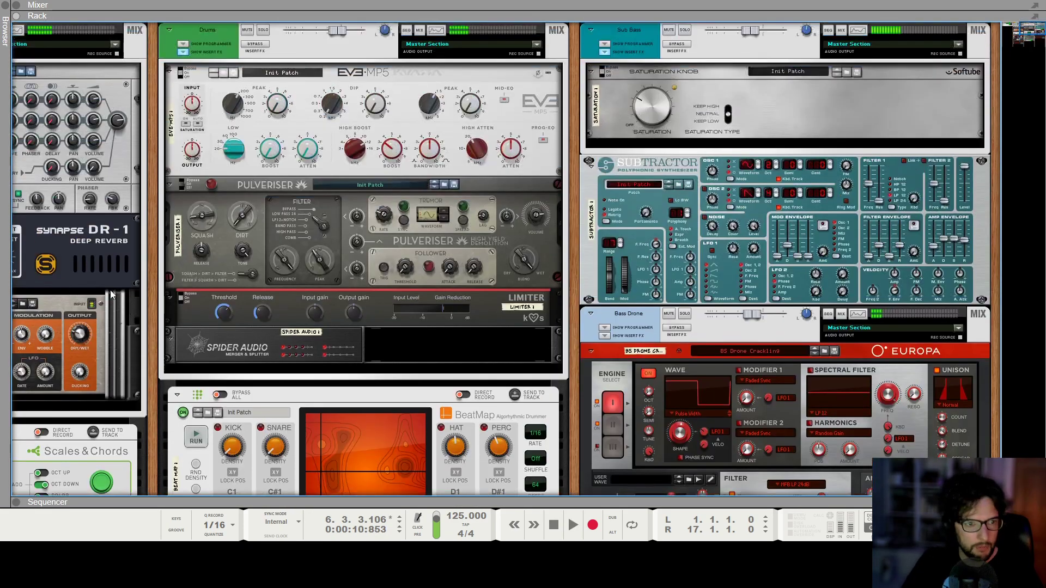
scroll(295, 264, left, 2)
scroll(295, 264, left, 4)
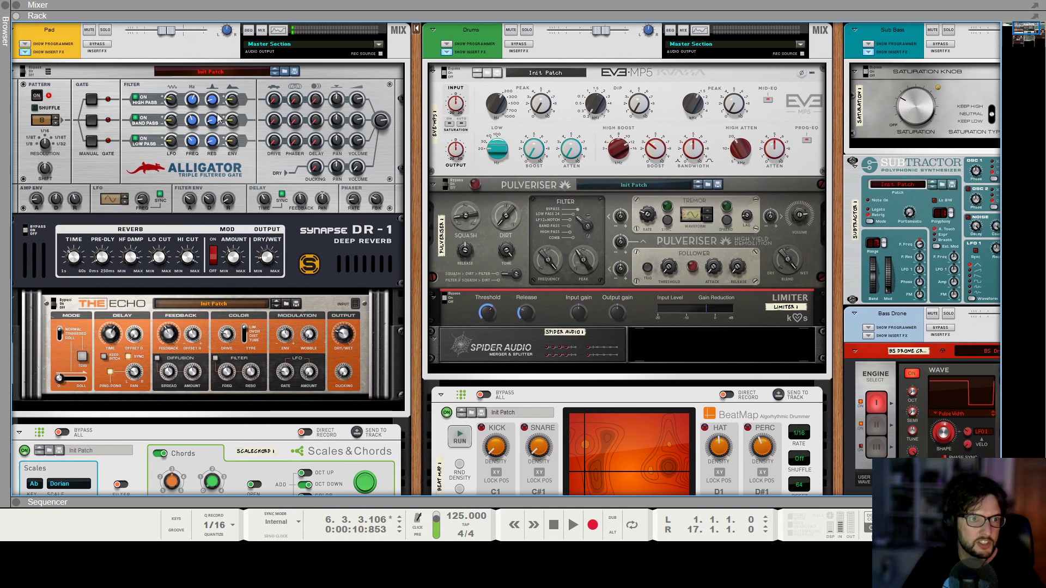
mouse_move(169, 105)
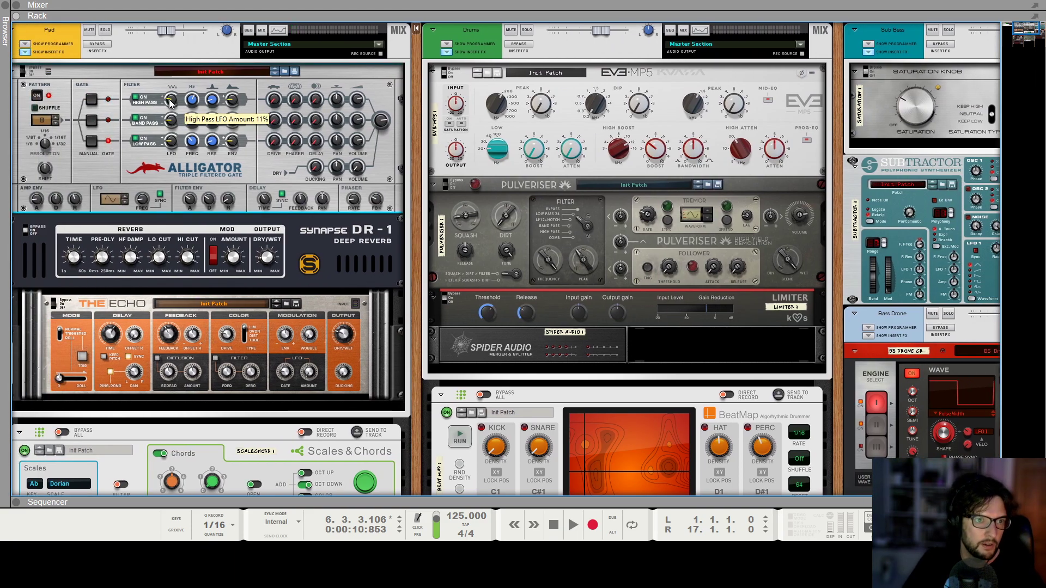
mouse_move(175, 126)
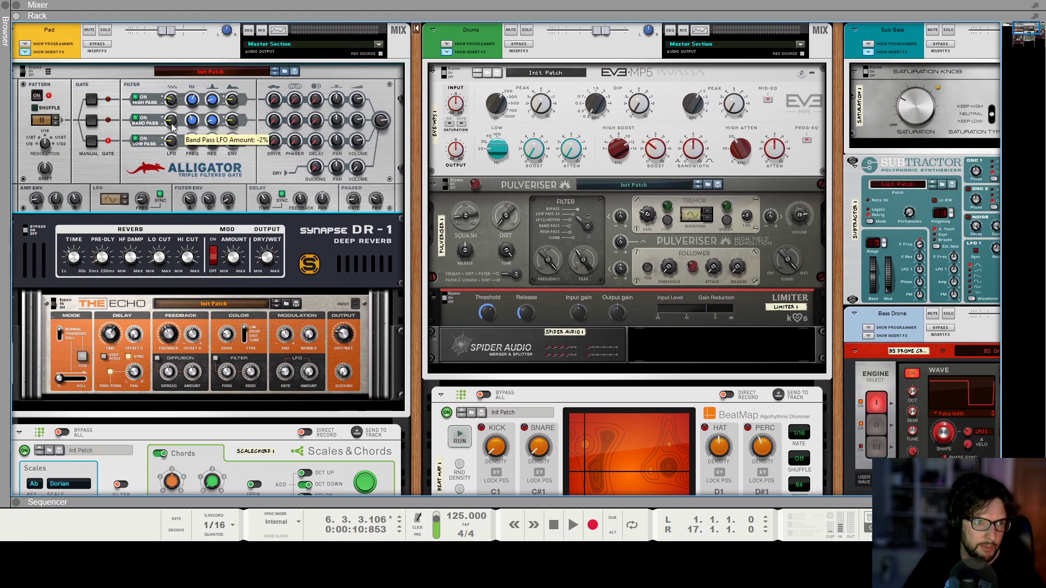
mouse_move(170, 144)
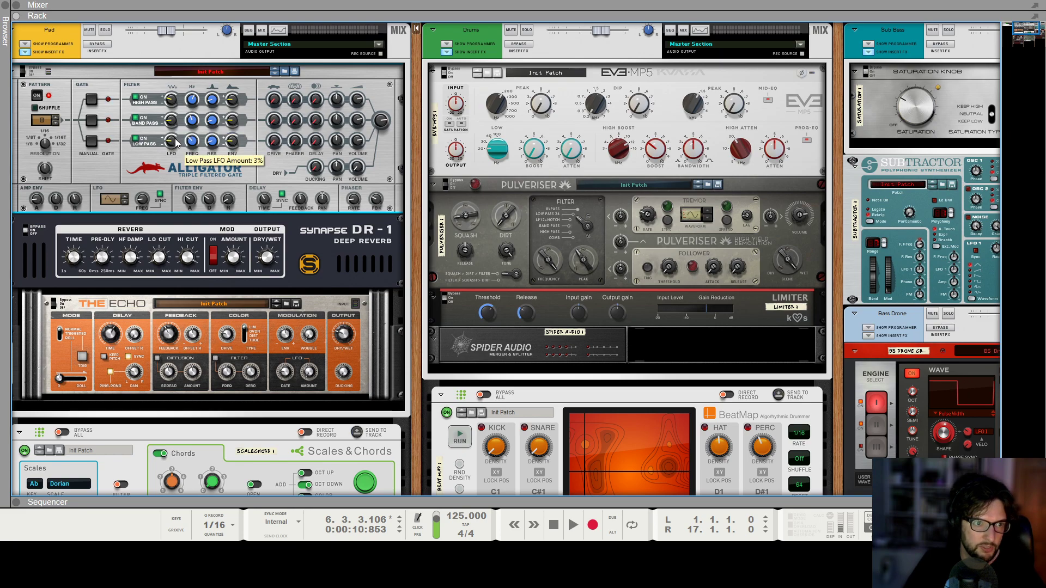
Play the song from bar 1 while reviewing the pad, drum and bass devices in the rack, and stop playback.
key(space)
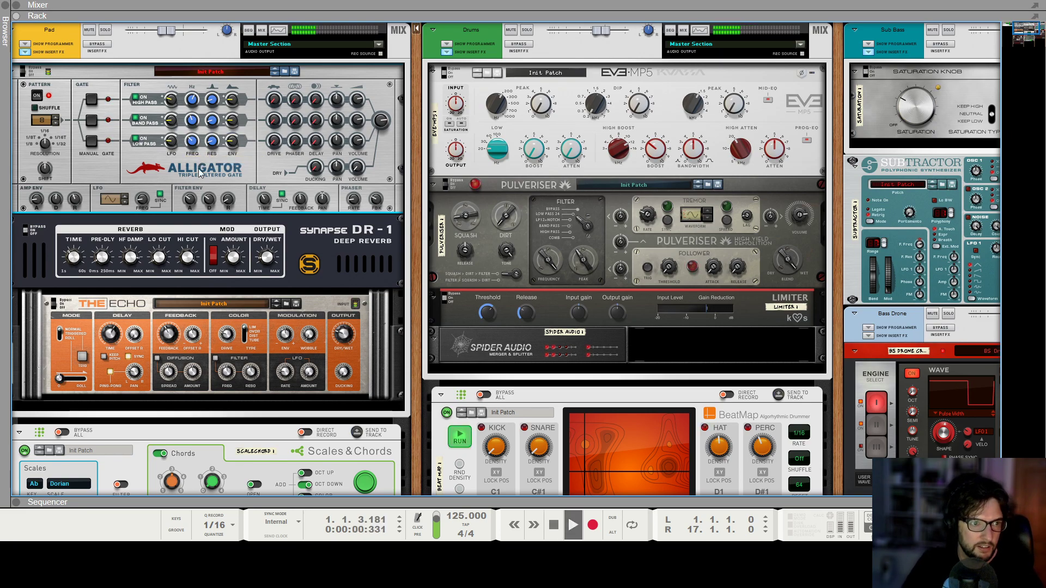
mouse_move(154, 203)
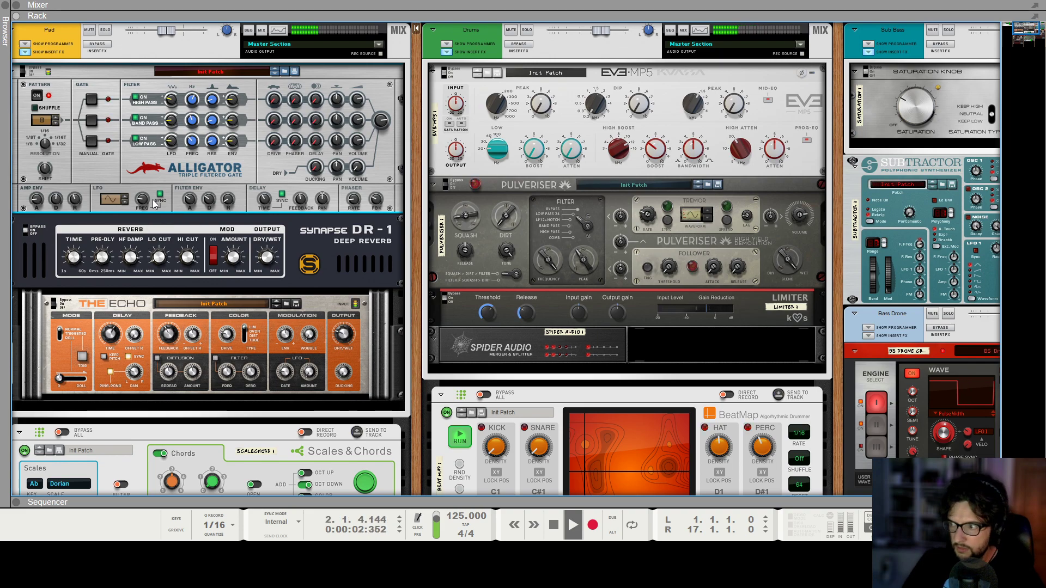
scroll(154, 203, right, 3)
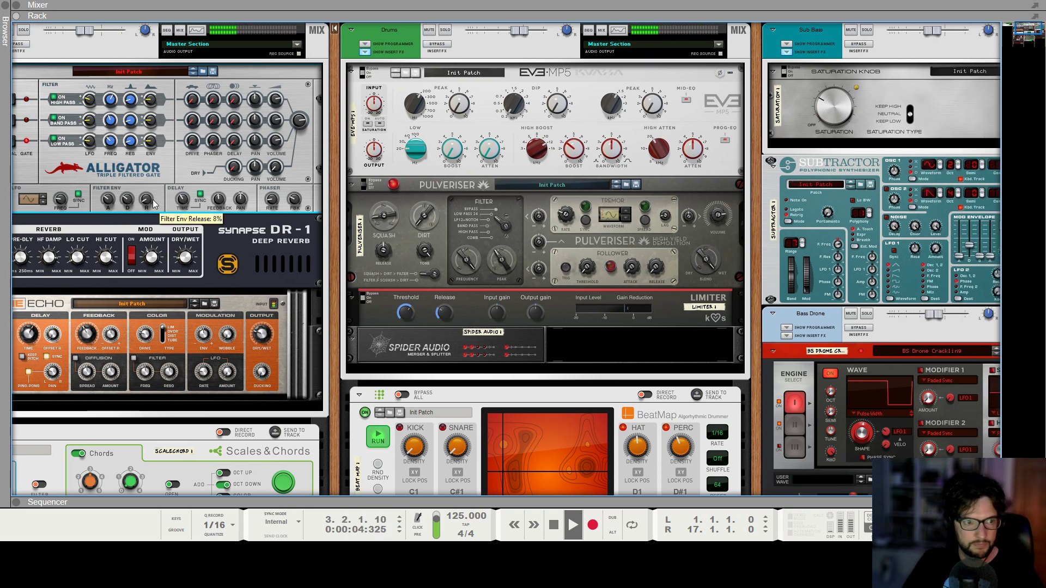
scroll(652, 228, right, 5)
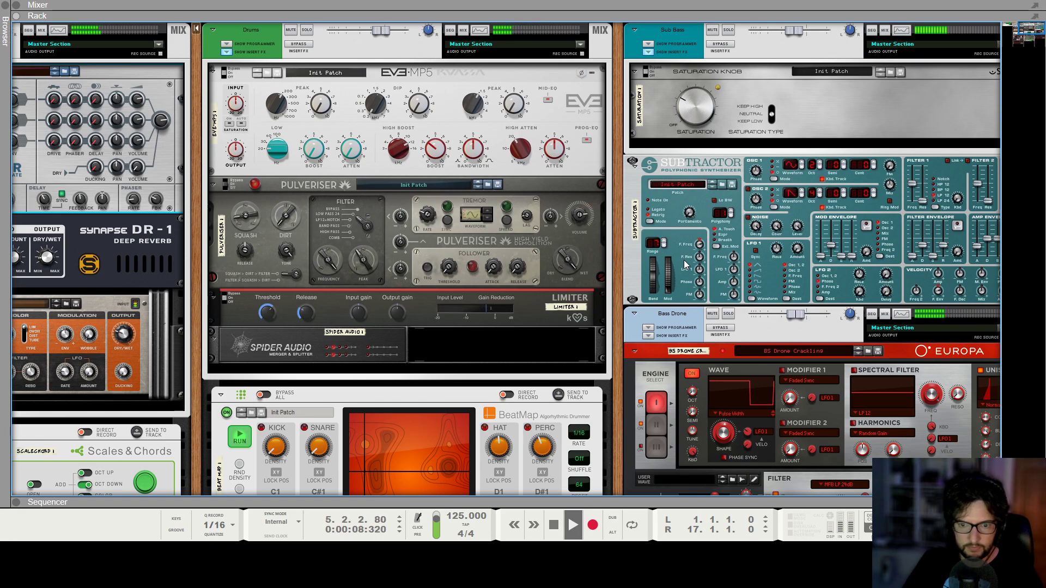
key(F7)
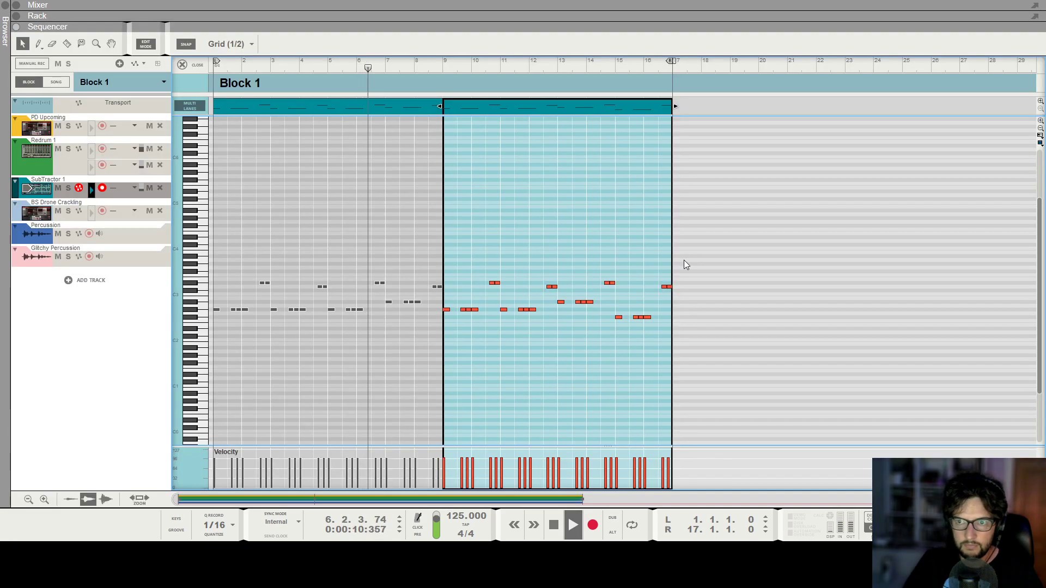
key(F6)
scroll(137, 177, left, 3)
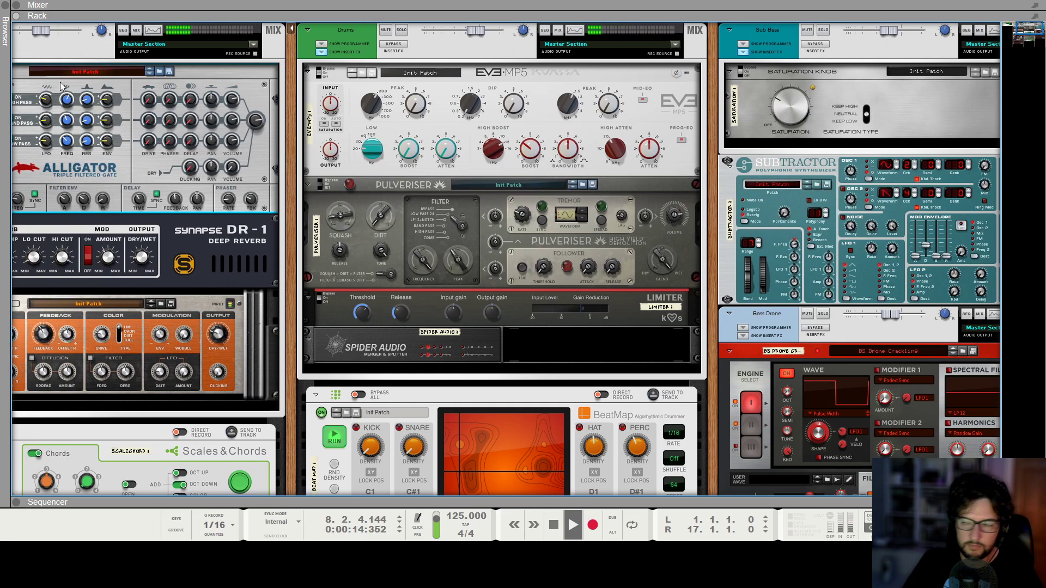
key(space)
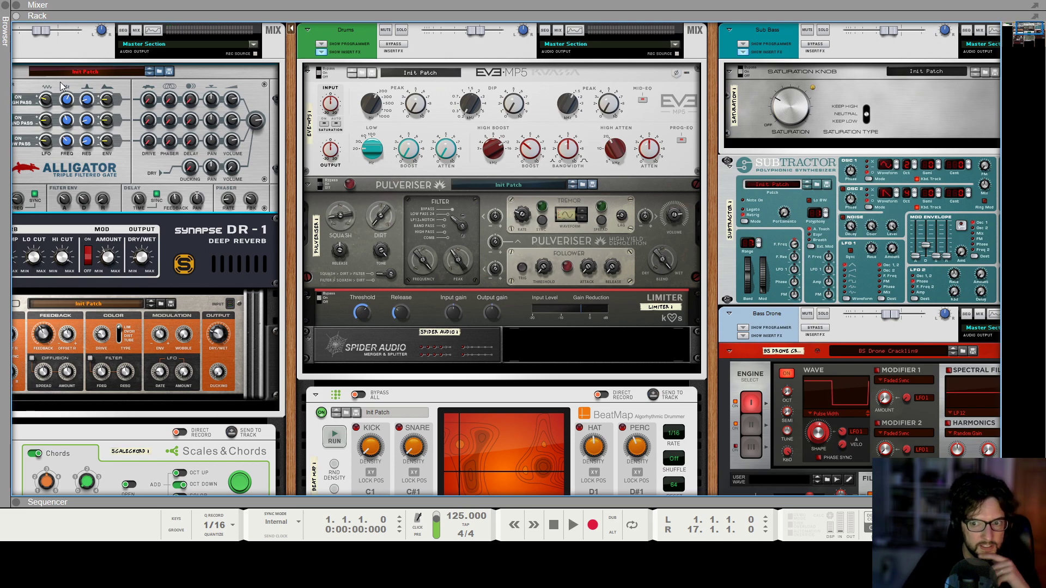
Browse samples for Redrum channel 5 and open the hi-hats folder of the Evolve Free library.
scroll(421, 252, down, 8)
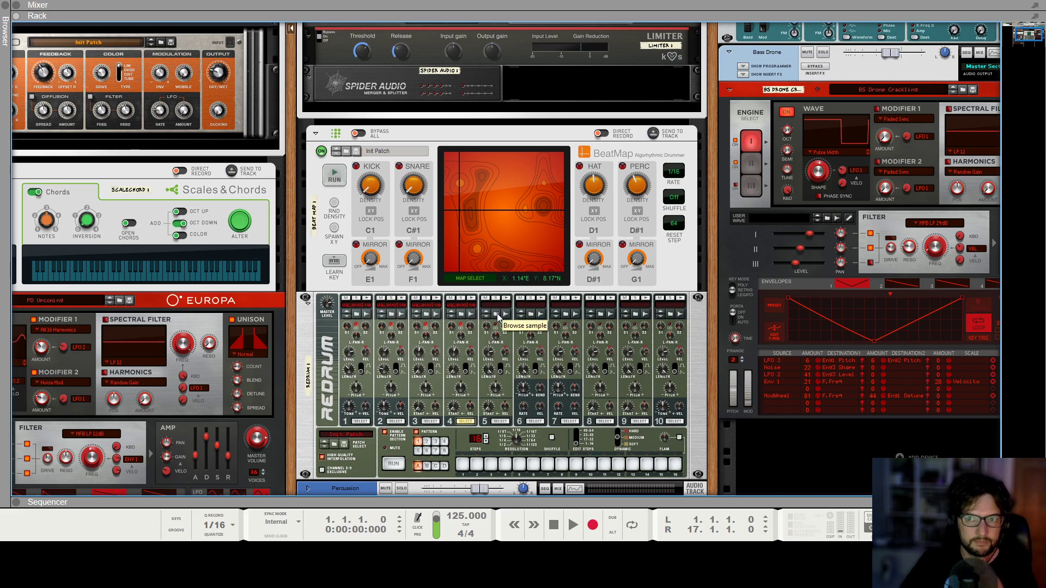
click(471, 301)
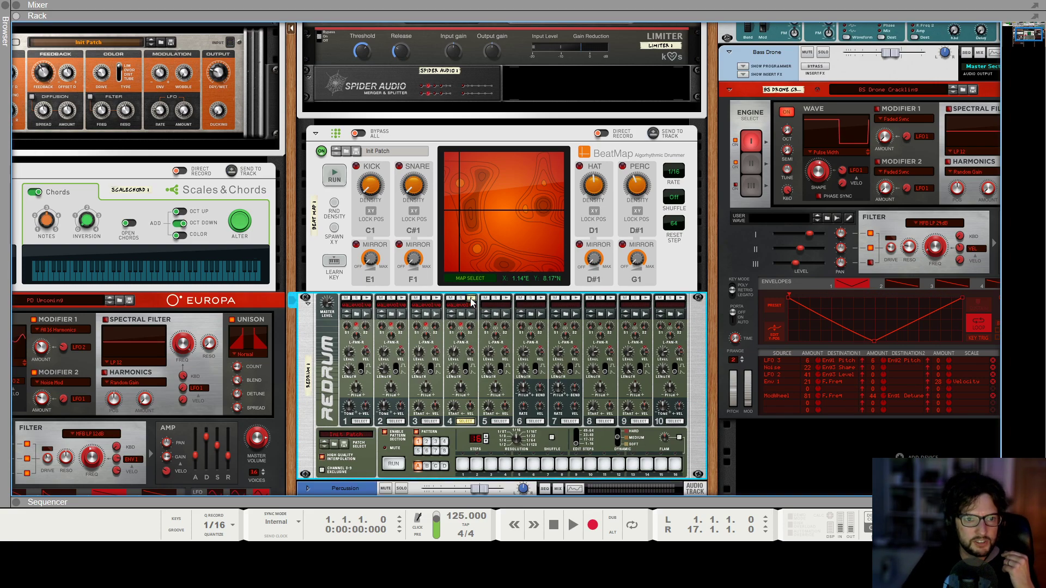
click(497, 315)
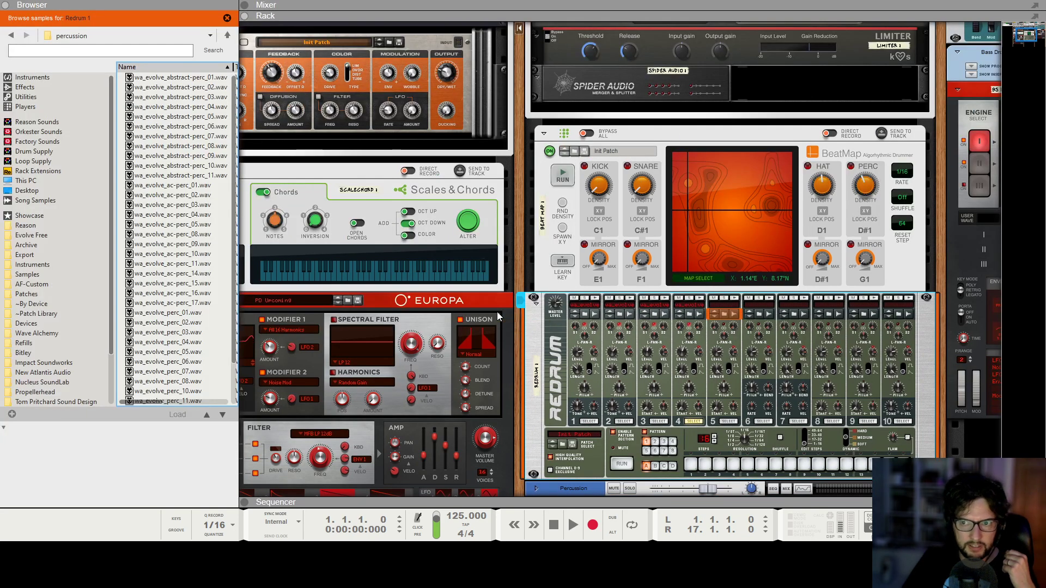
click(163, 170)
key(BackSpace)
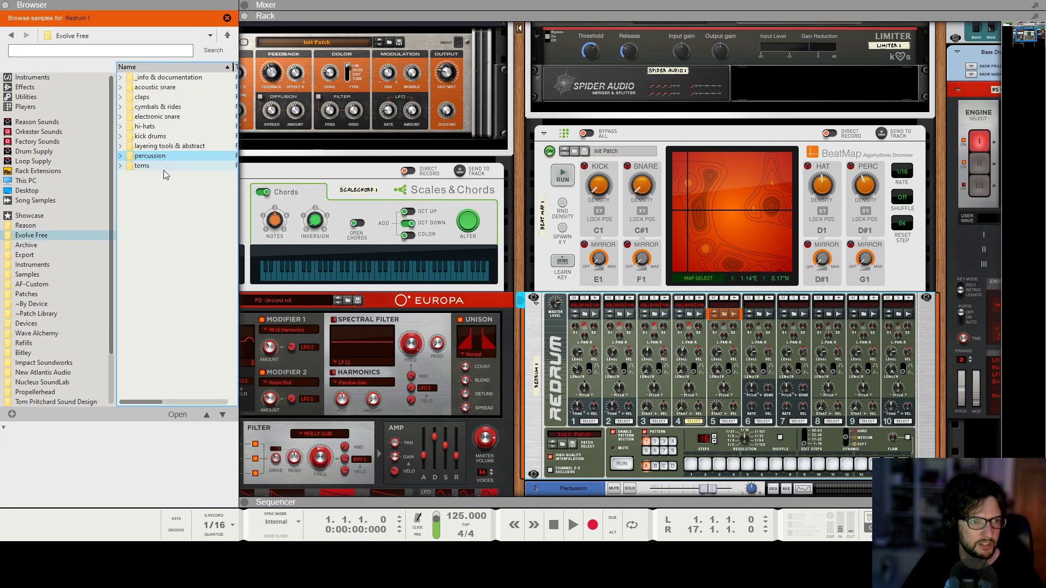
double_click(164, 126)
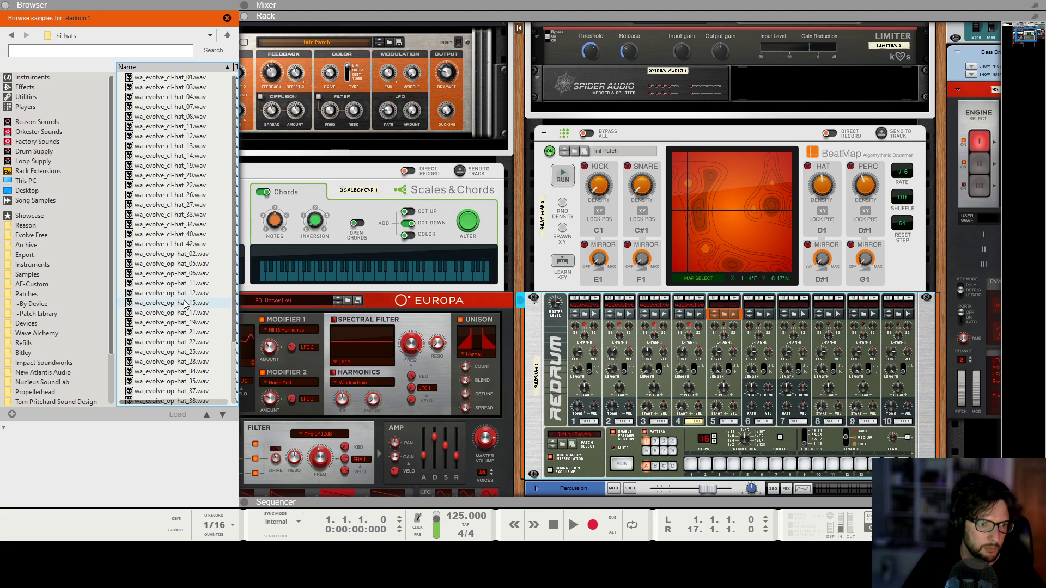
Audition several open hi-hat samples and load wa_evolve_op-hat_22.wav into Redrum channel 5.
click(176, 325)
click(175, 352)
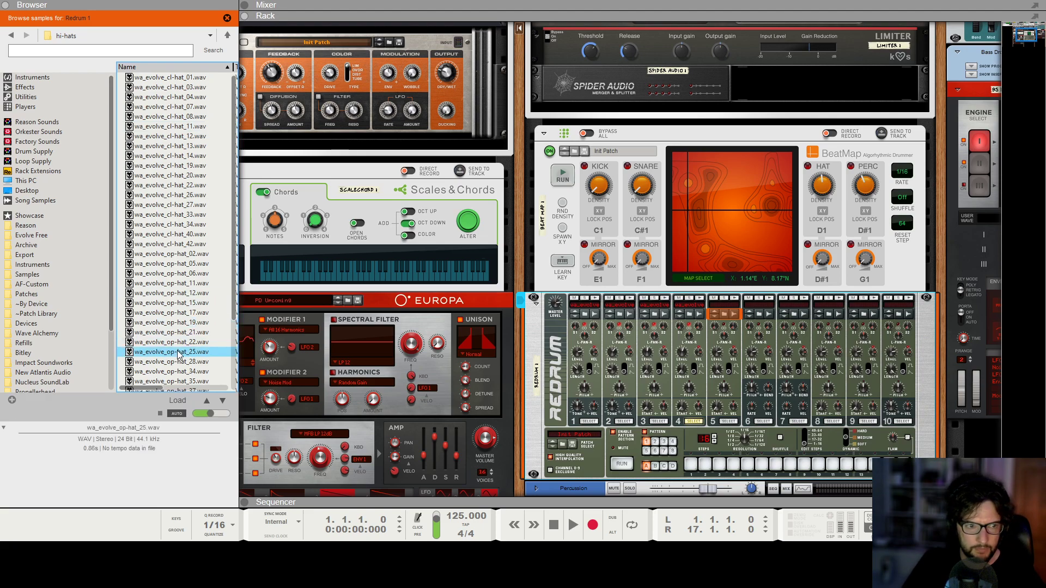
click(170, 344)
drag(168, 349, 728, 365)
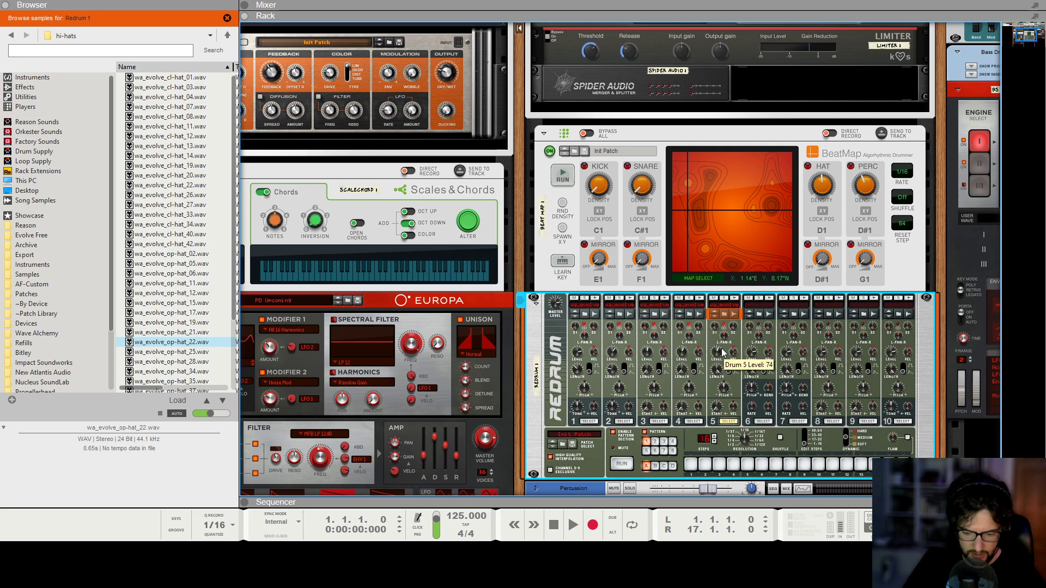
Return to the sequencer and add a new note lane to the Redrum 1 track.
key(F7)
right_click(289, 162)
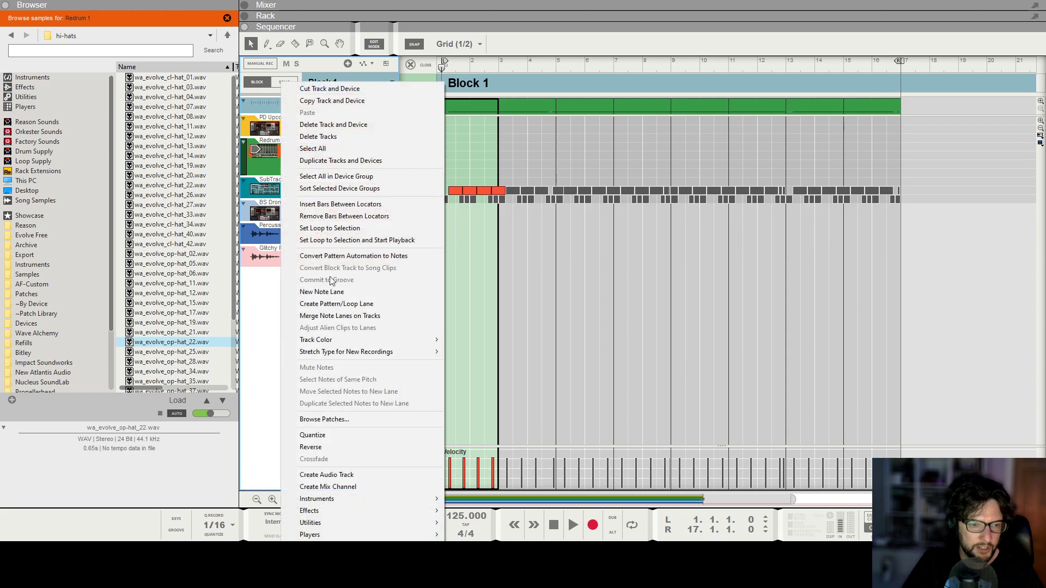
click(348, 292)
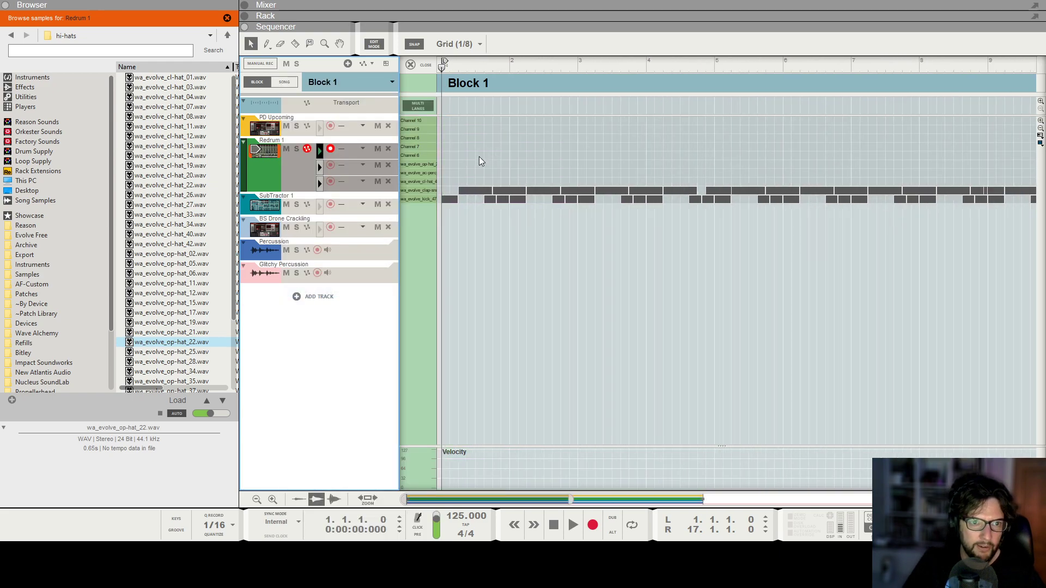
Place an open hi-hat note on Redrum channel 5 at position 1.1.3 with a length of 0.1.0.
scroll(478, 155, up, 3)
click(481, 165)
double_click(474, 166)
double_click(481, 165)
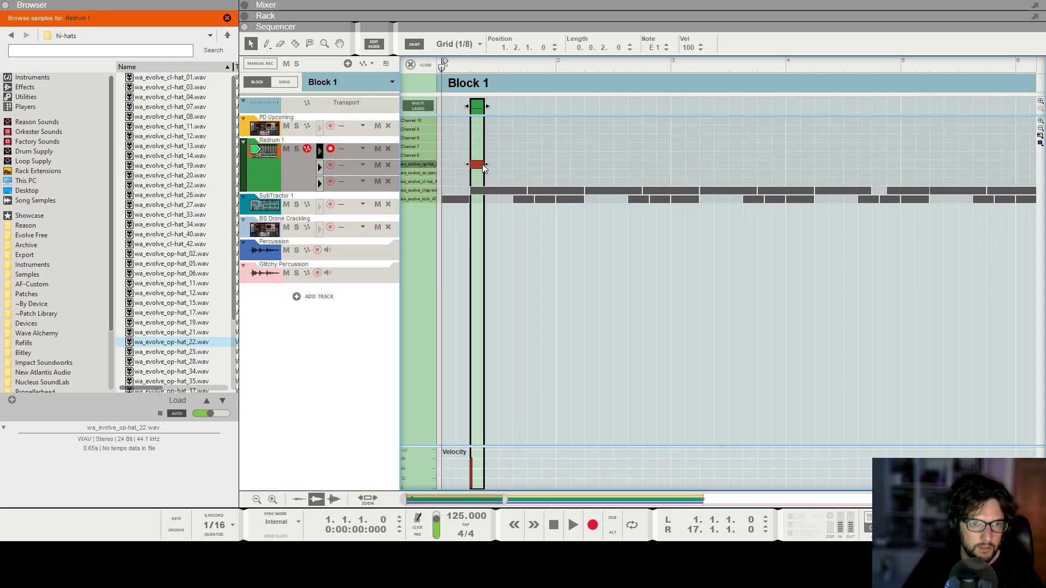
drag(480, 165, 466, 168)
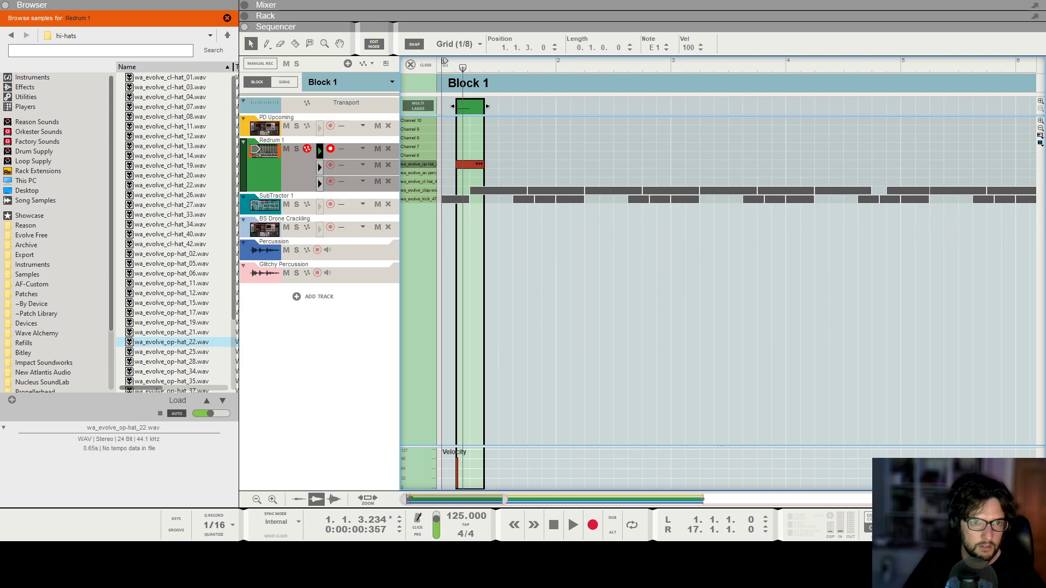
Duplicate the open hi-hat note repeatedly to fill about two bars of offbeats.
key(ctrl+d)
key(ctrl+d)
key(ctrl+d)
key(ctrl+d)
key(ctrl+d)
key(ctrl+d)
key(ctrl+d)
Play the open hi-hat pattern, set Redrum channel 5's level to 52, and stop playback.
key(space)
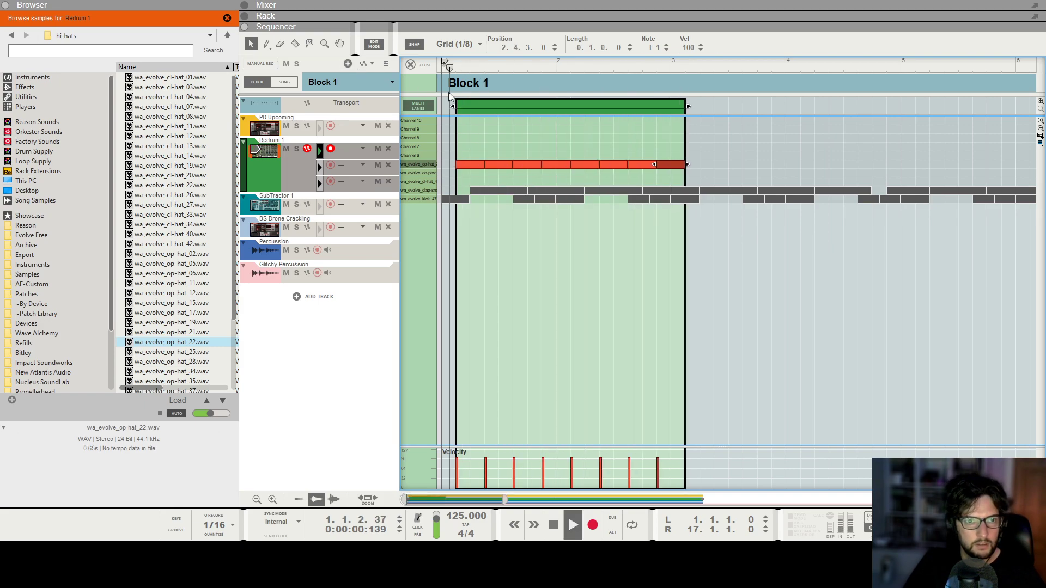
key(F6)
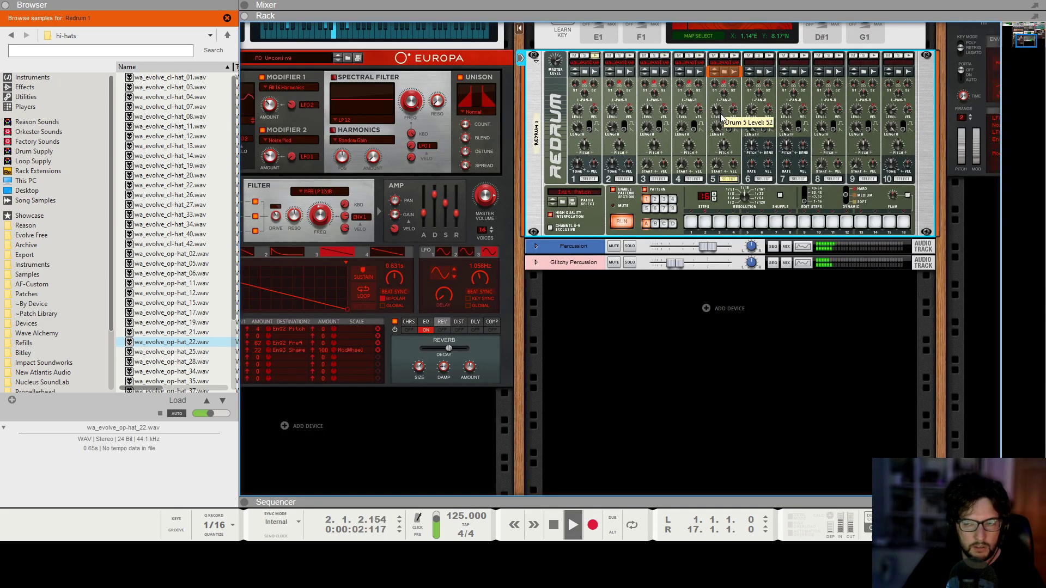
key(F7)
key(space)
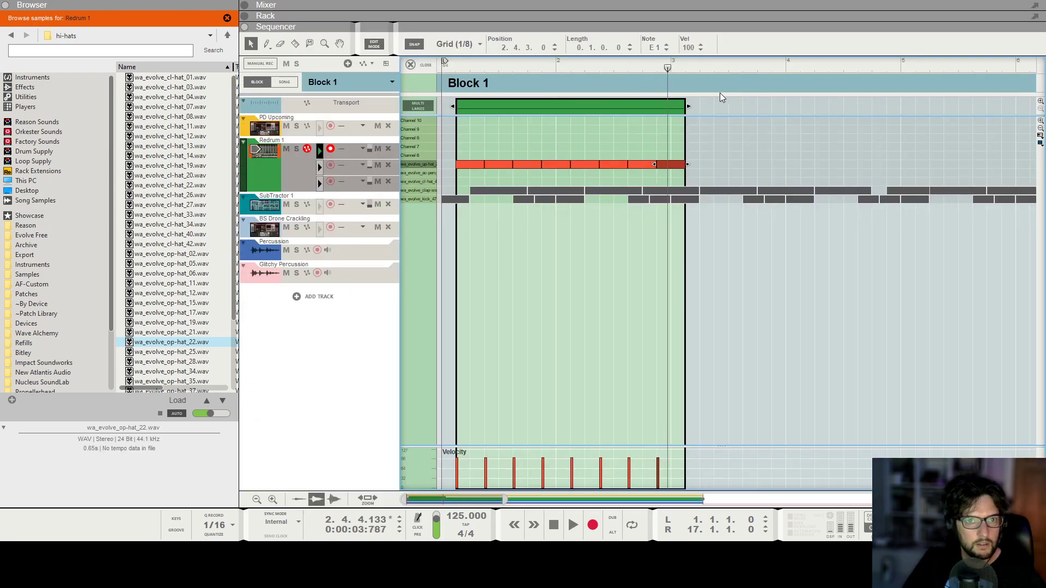
Shorten the end of the open hi-hat clip and return to the block arrangement.
drag(689, 107, 665, 113)
click(410, 65)
key(ctrl+d)
key(ctrl+d)
key(ctrl+d)
key(ctrl+d)
key(ctrl+d)
key(ctrl+d)
drag(782, 156, 469, 145)
key(Delete)
Fit the open hi-hat clip to two bars and duplicate it until the lane is filled through bar 16.
drag(400, 151, 398, 152)
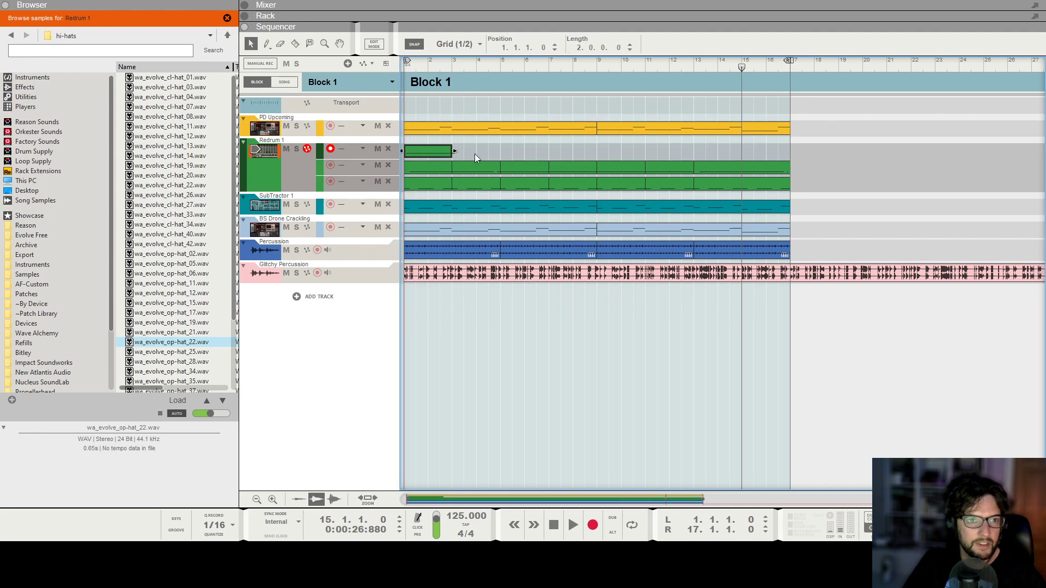
key(ctrl+d)
key(ctrl+d)
key(ctrl+d)
key(ctrl+d)
key(ctrl+d)
key(ctrl+d)
key(ctrl+d)
Play the block from bar 1 with the new hi-hats, view Redrum in the rack, and stop playback.
key(KP_0)
key(space)
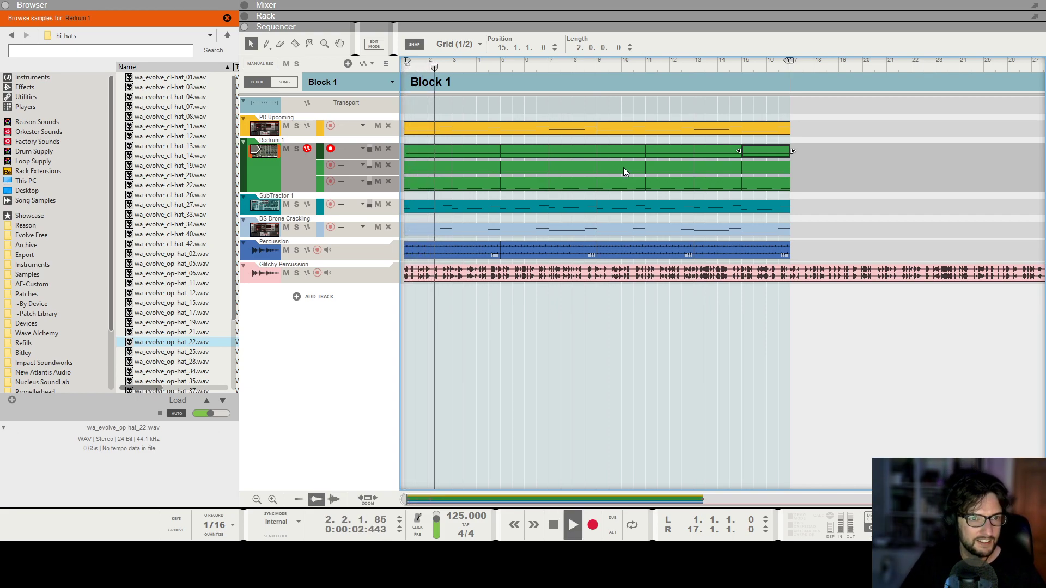
key(F6)
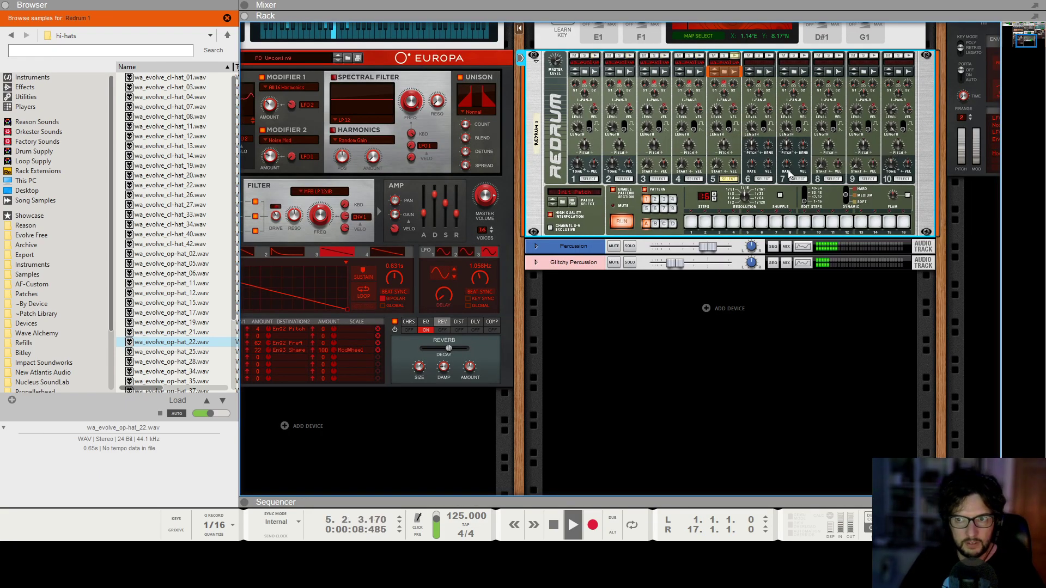
scroll(763, 113, up, 2)
key(space)
Browse samples for Redrum channel 6 and look through the percussion and layering tools & abstract folders of Evolve Free.
click(760, 103)
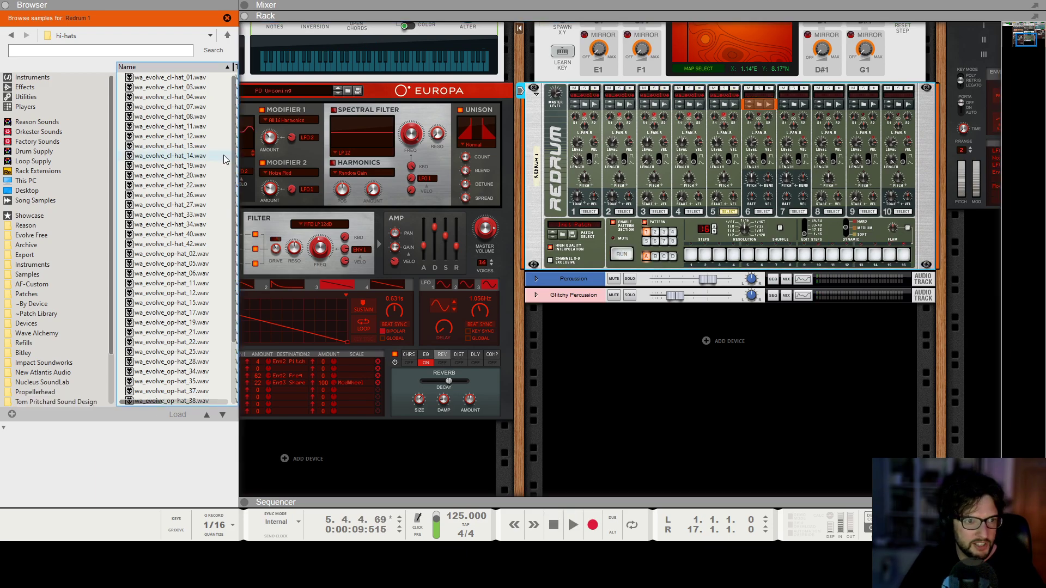
click(206, 156)
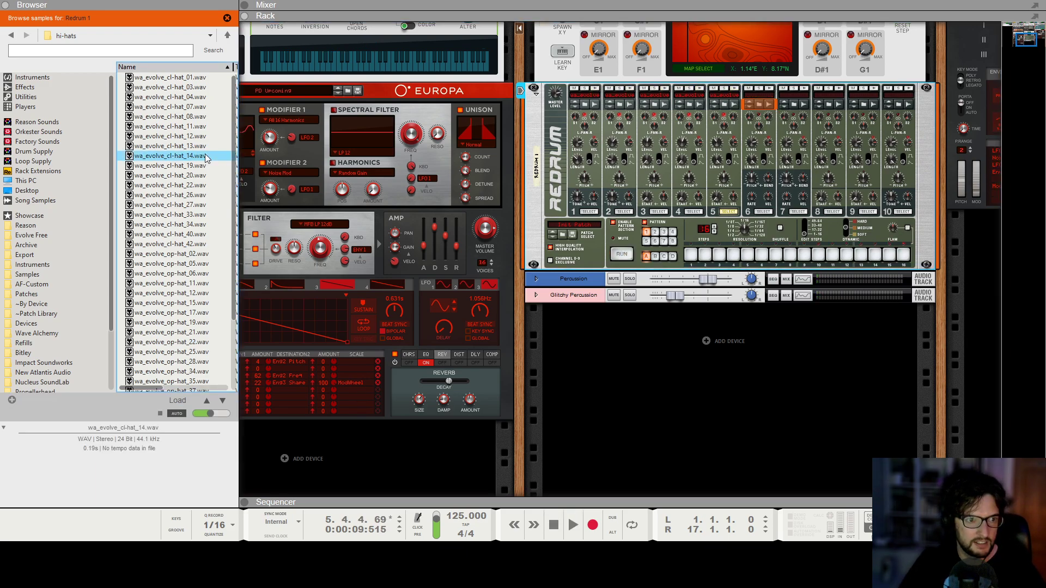
key(BackSpace)
click(198, 191)
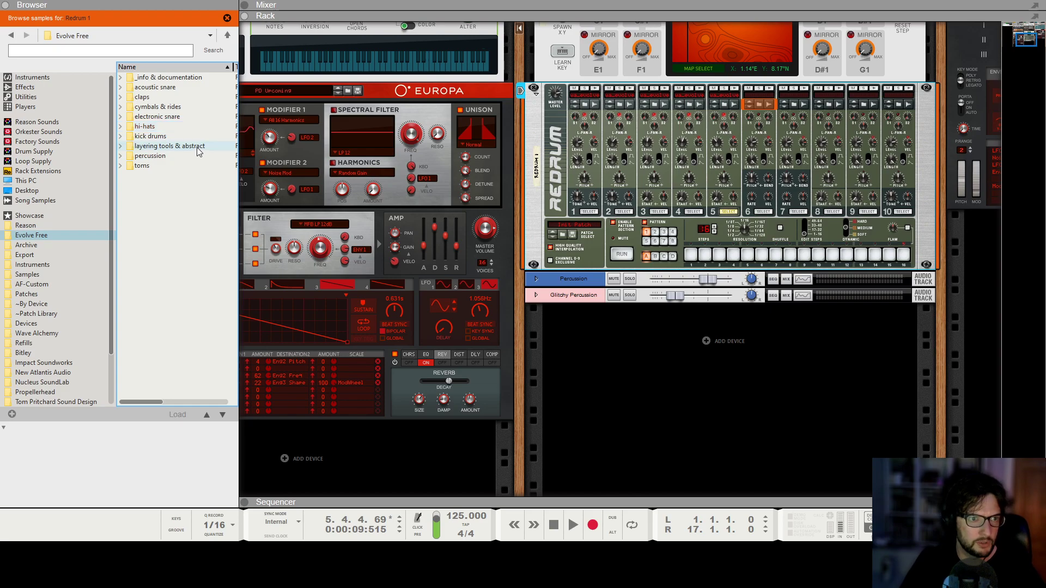
double_click(168, 157)
scroll(168, 181, down, 2)
scroll(169, 182, up, 2)
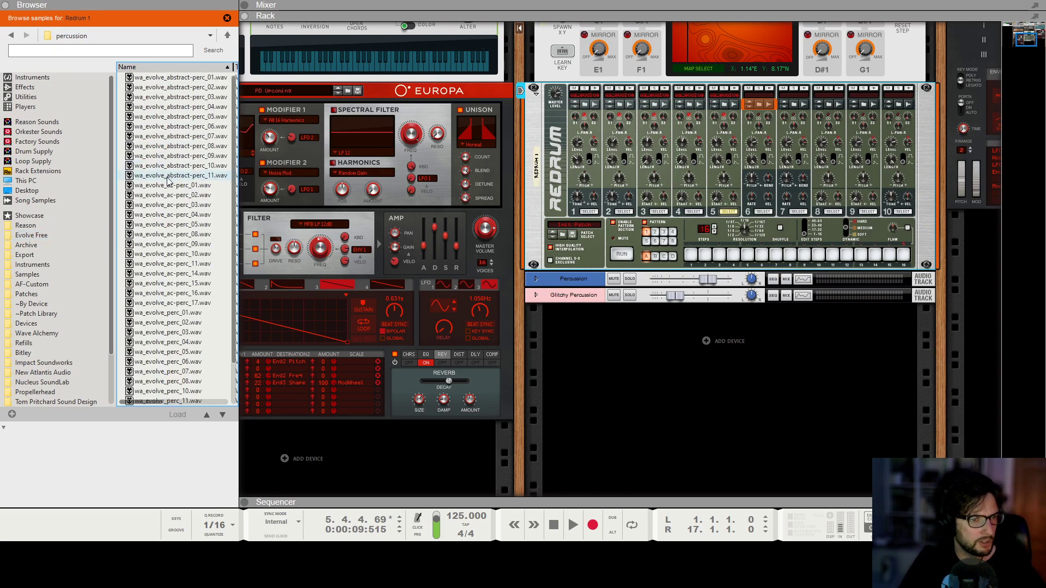
key(BackSpace)
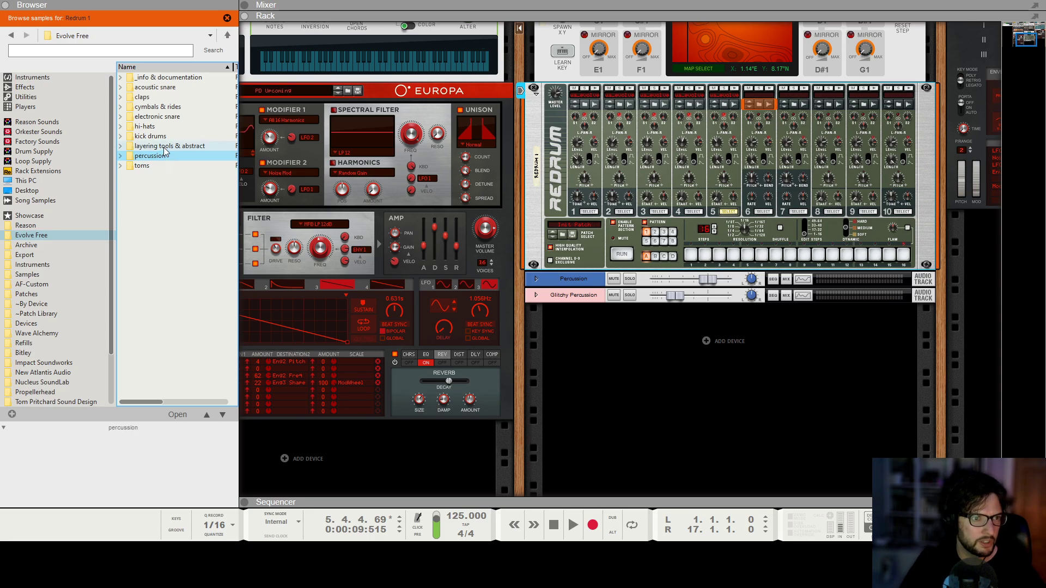
double_click(166, 147)
scroll(172, 269, down, 5)
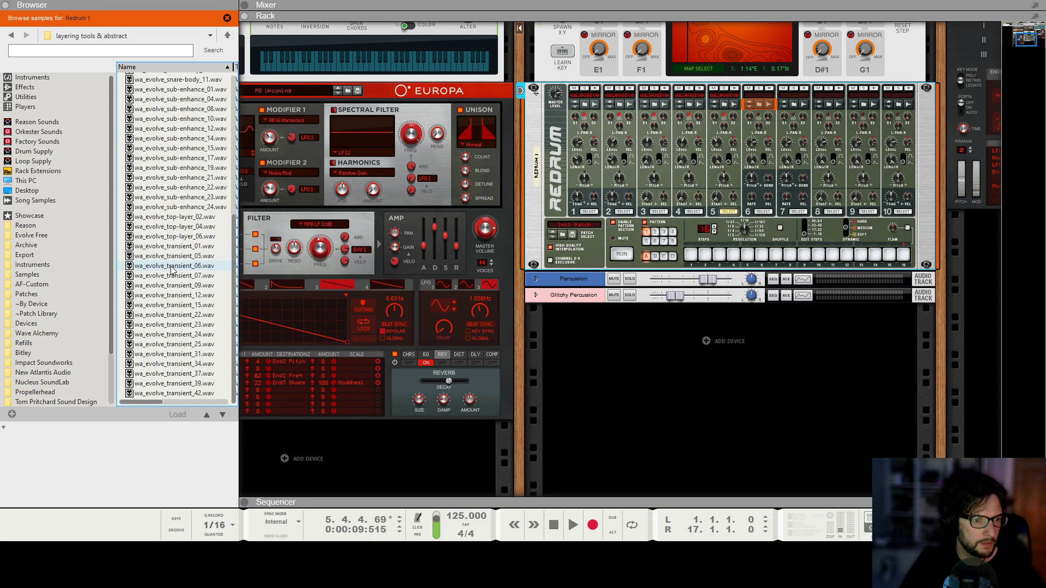
key(BackSpace)
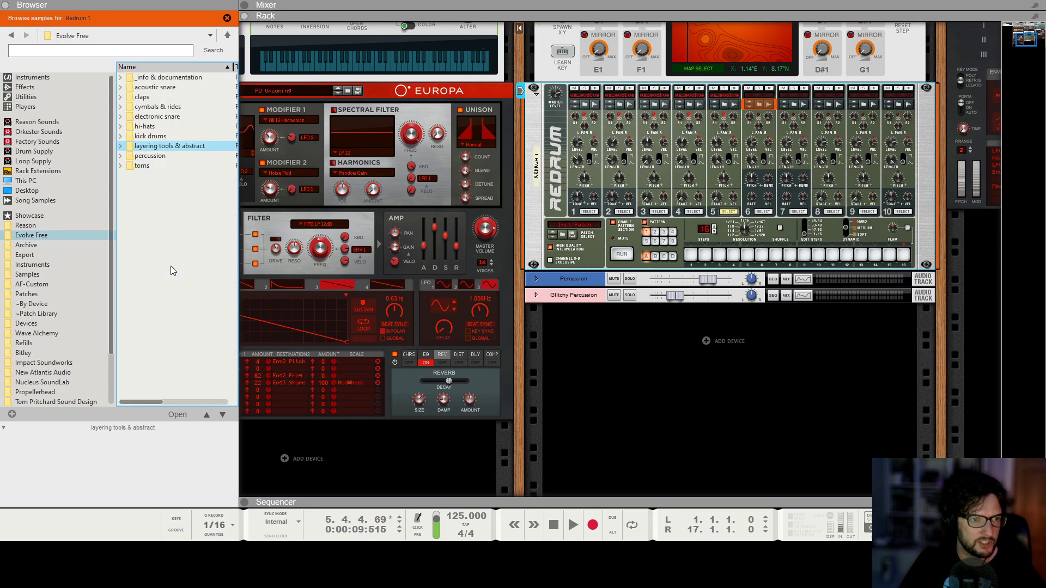
Load wa_evolve_shaker_01.wav from the hi-hats folder into Redrum channel 6.
click(158, 110)
double_click(162, 130)
scroll(162, 139, down, 5)
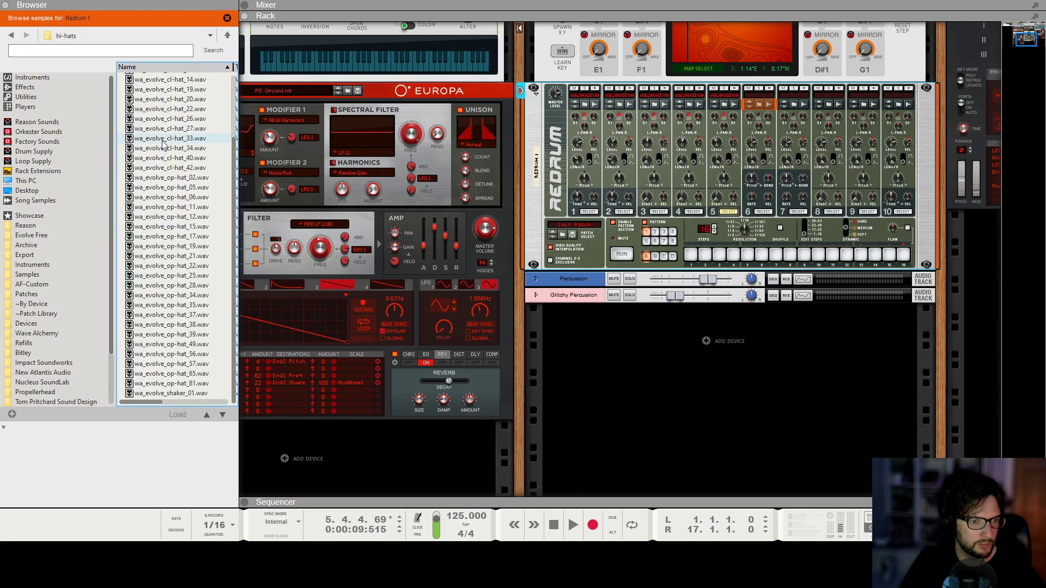
click(180, 393)
drag(174, 381, 760, 139)
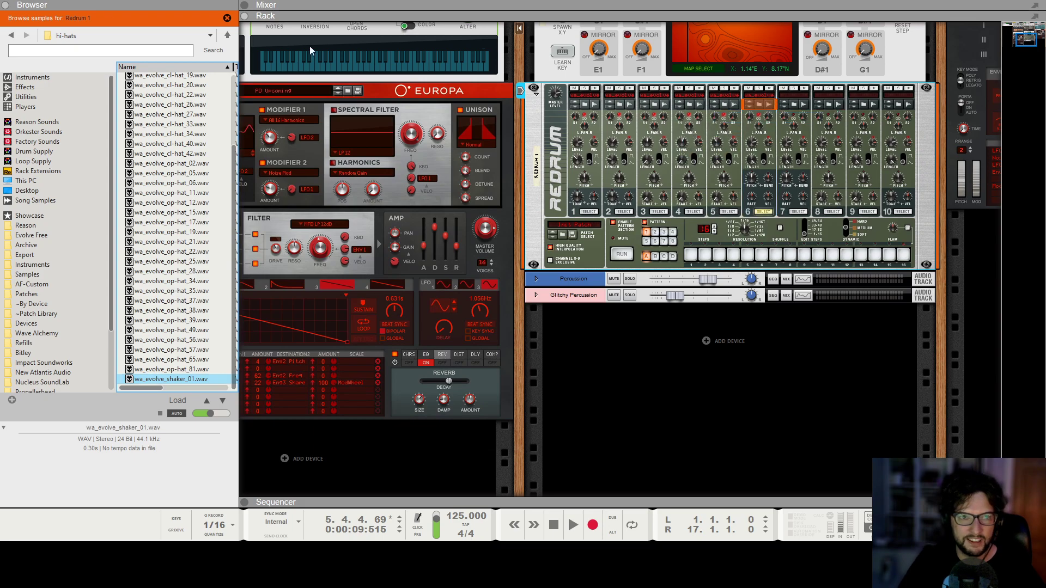
Close the browser and set Redrum channel 6's length to 79 and level to 72.
click(9, 5)
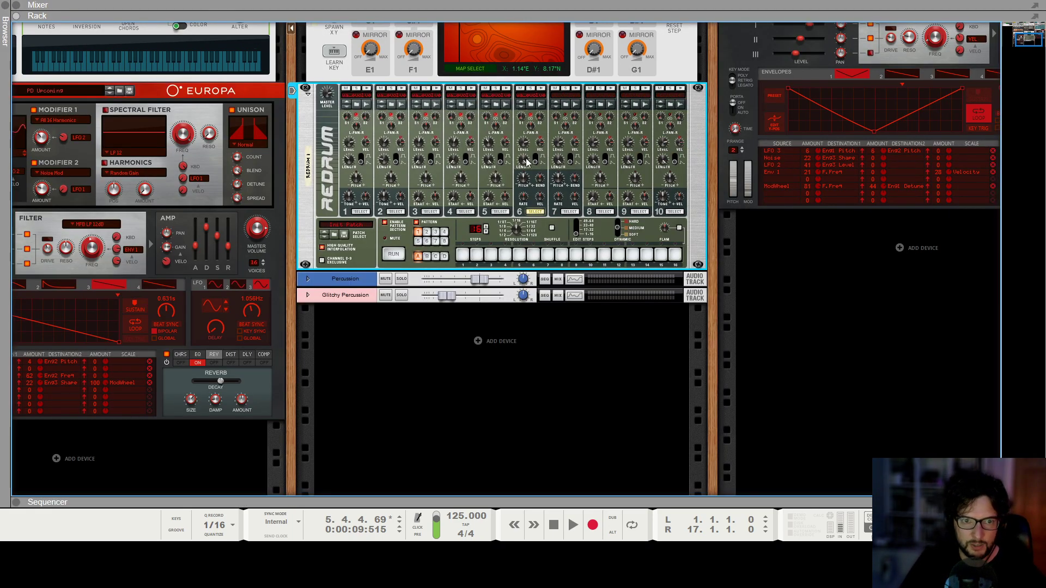
drag(529, 161, 533, 172)
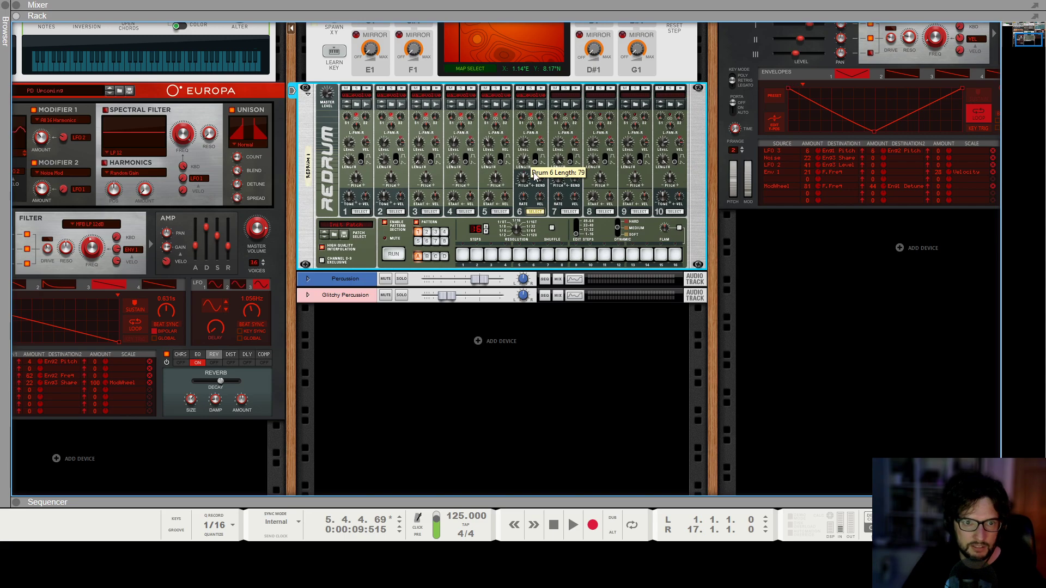
click(632, 334)
click(522, 149)
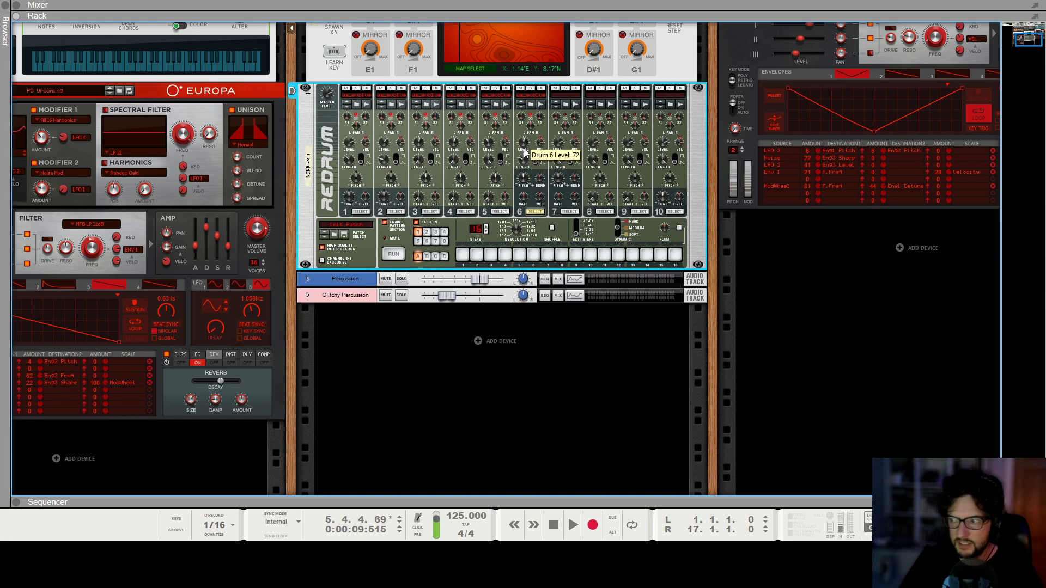
Add a new note lane to the Redrum 1 track, draw a two-bar clip from bar 1, and open it for editing.
key(F7)
key(shift+Return)
right_click(63, 185)
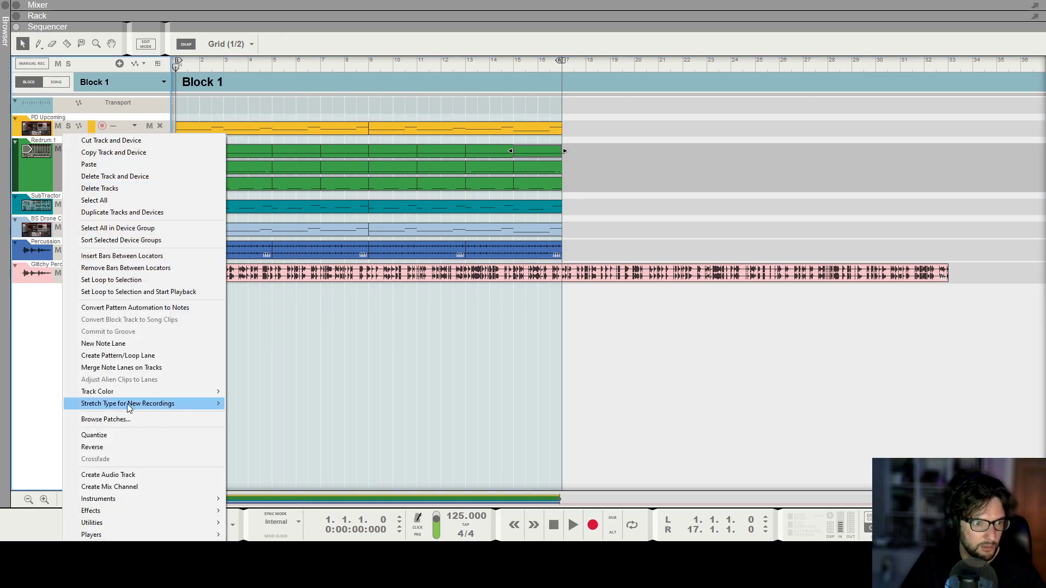
click(109, 343)
scroll(193, 153, up, 4)
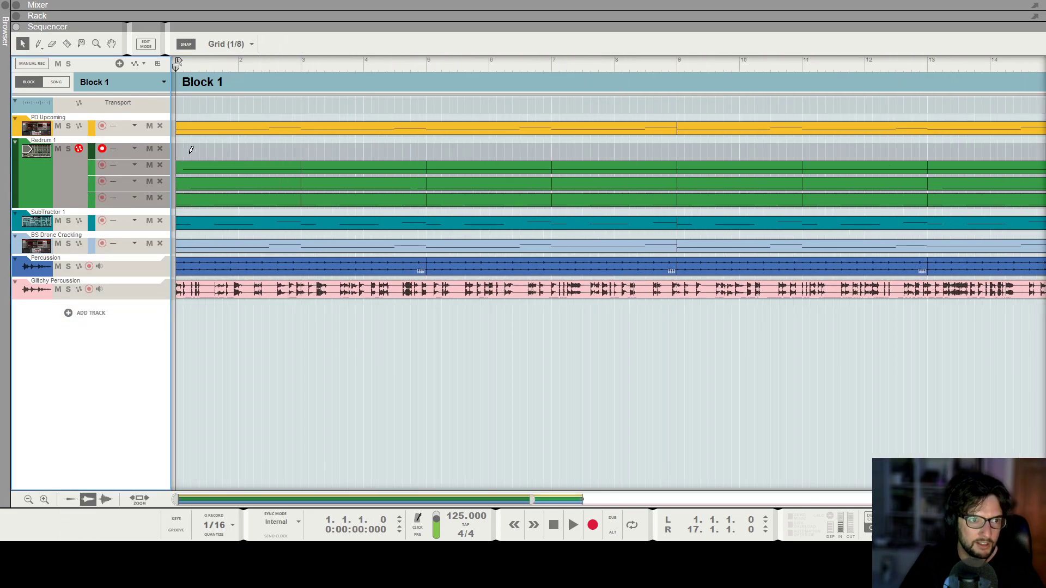
drag(187, 149, 301, 147)
double_click(277, 152)
Enter two consecutive 1/16 shaker notes on Redrum channel 6, lower the second note's velocity, and audition them.
scroll(225, 153, up, 2)
drag(217, 155, 236, 155)
key(space)
key(space)
click(227, 156)
click(226, 477)
key(shift+Return)
key(space)
key(space)
Select the shaker note pair, duplicate it across the two-bar clip, and return to the block arrangement.
drag(275, 143, 227, 151)
key(ctrl+d)
key(ctrl+d)
key(ctrl+d)
key(ctrl+d)
key(ctrl+d)
key(ctrl+d)
key(ctrl+d)
key(ctrl+d)
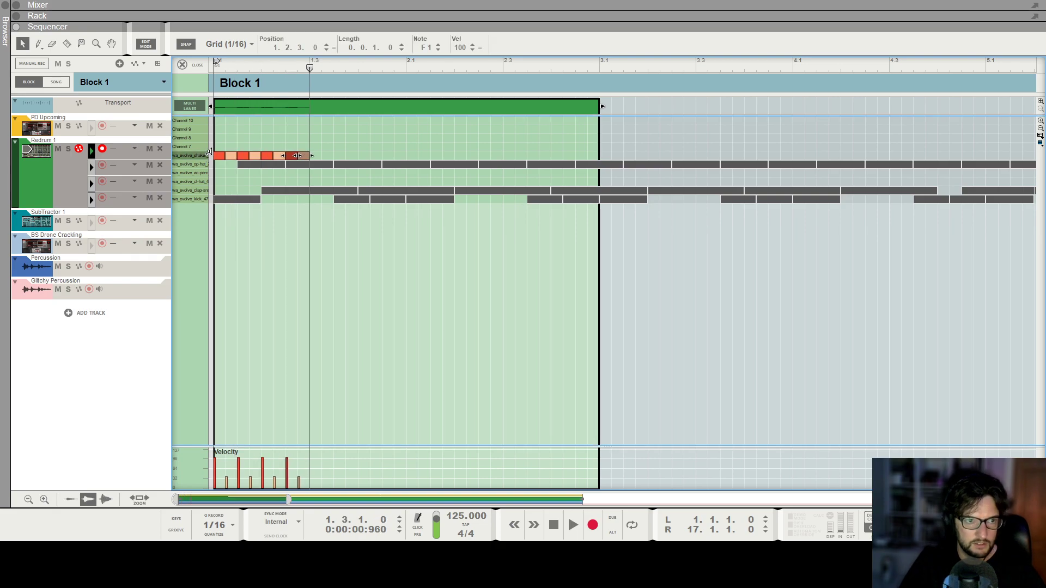
key(ctrl+d)
key(ctrl+d)
key(ctrl+d)
key(ctrl+d)
key(ctrl+d)
key(ctrl+d)
key(ctrl+d)
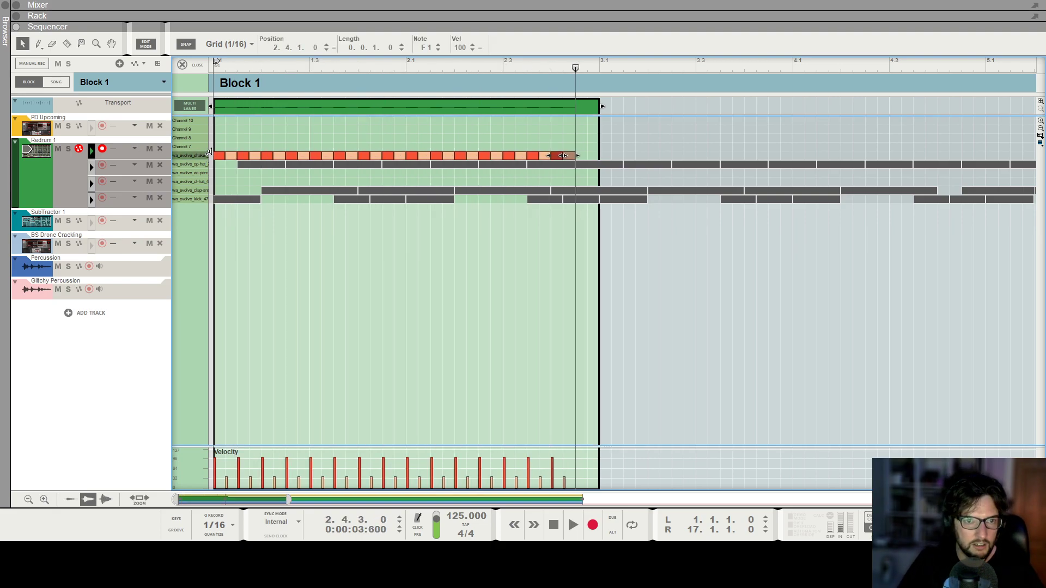
click(185, 65)
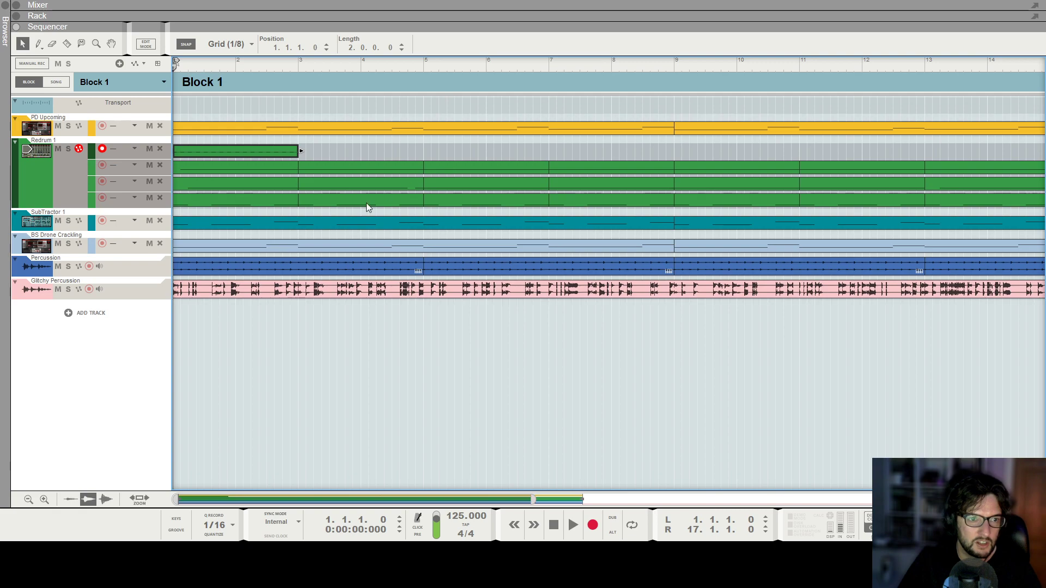
Copy the two-bar shaker clip and paste it repeatedly to fill the lane through bar 16.
scroll(317, 154, down, 3)
drag(301, 157, 208, 148)
key(ctrl+c)
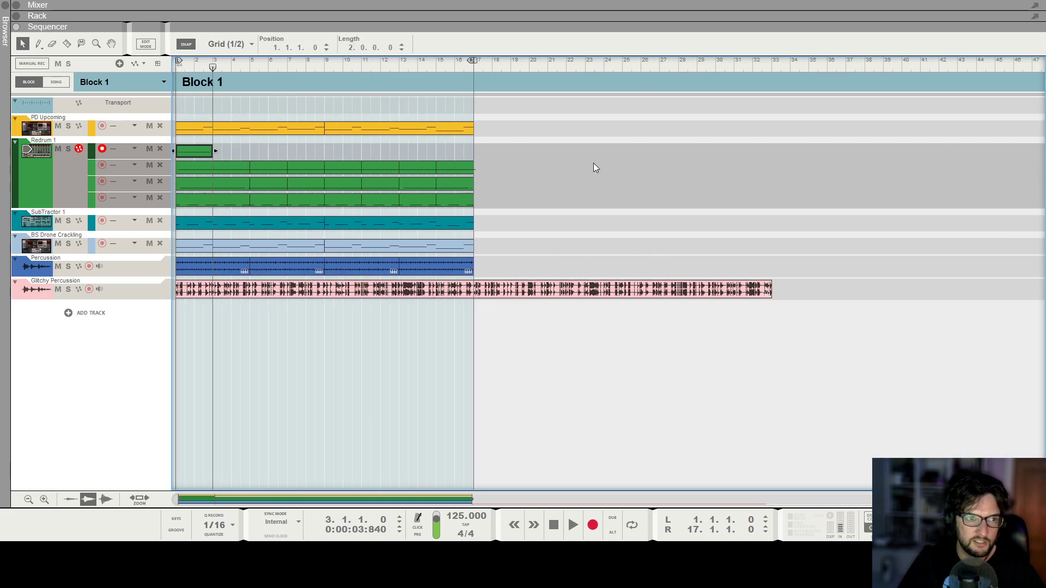
key(ctrl+v)
key(ctrl+v)
key(ctrl+v)
key(ctrl+v)
key(ctrl+v)
key(ctrl+v)
key(ctrl+v)
Play the block from bar 1, lower Redrum channel 6's level to about 52, and stop playback.
key(shift+Return)
key(space)
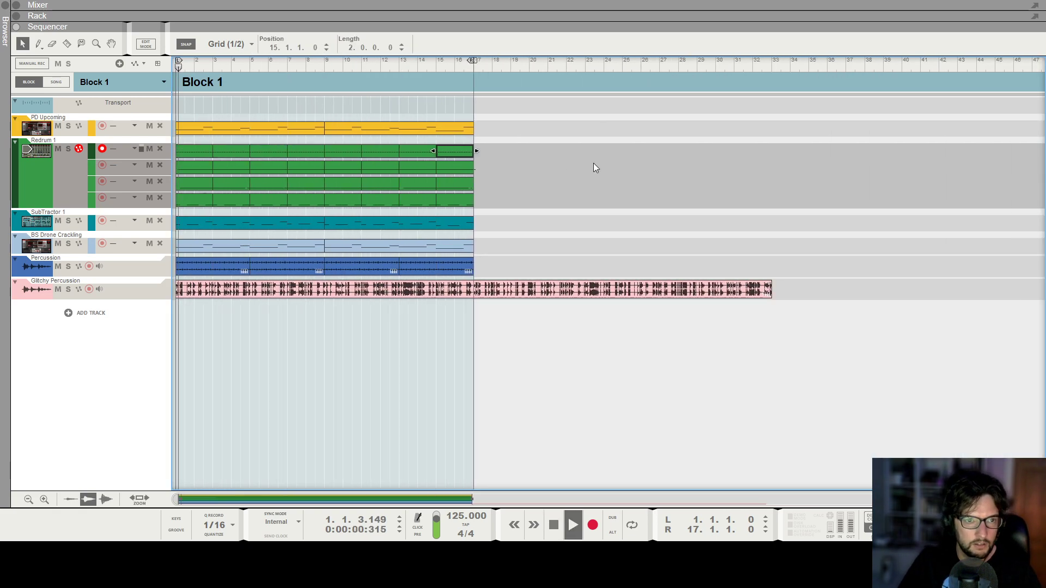
key(F6)
scroll(539, 175, up, 1)
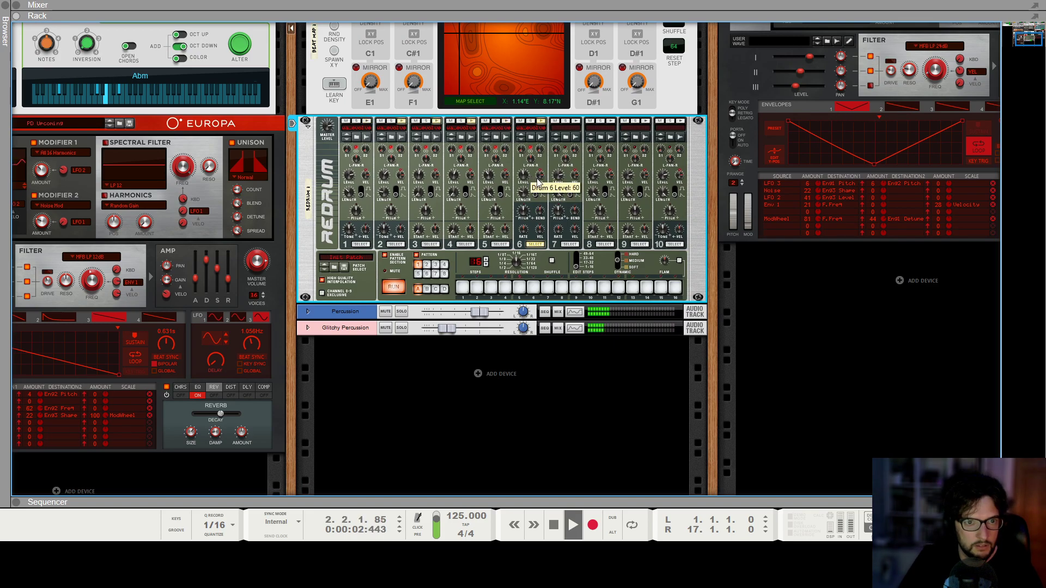
scroll(540, 187, down, 2)
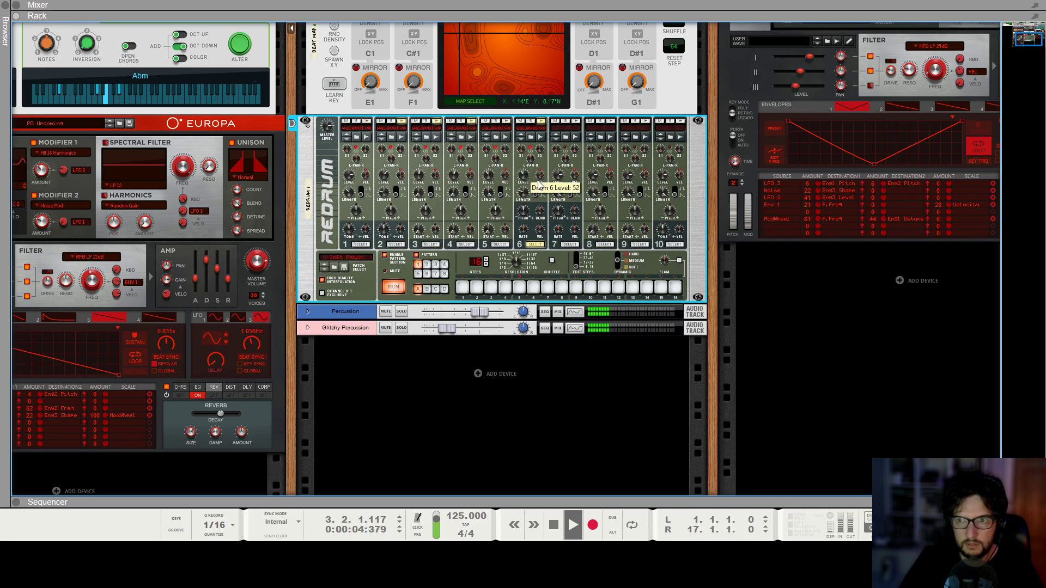
scroll(539, 185, up, 2)
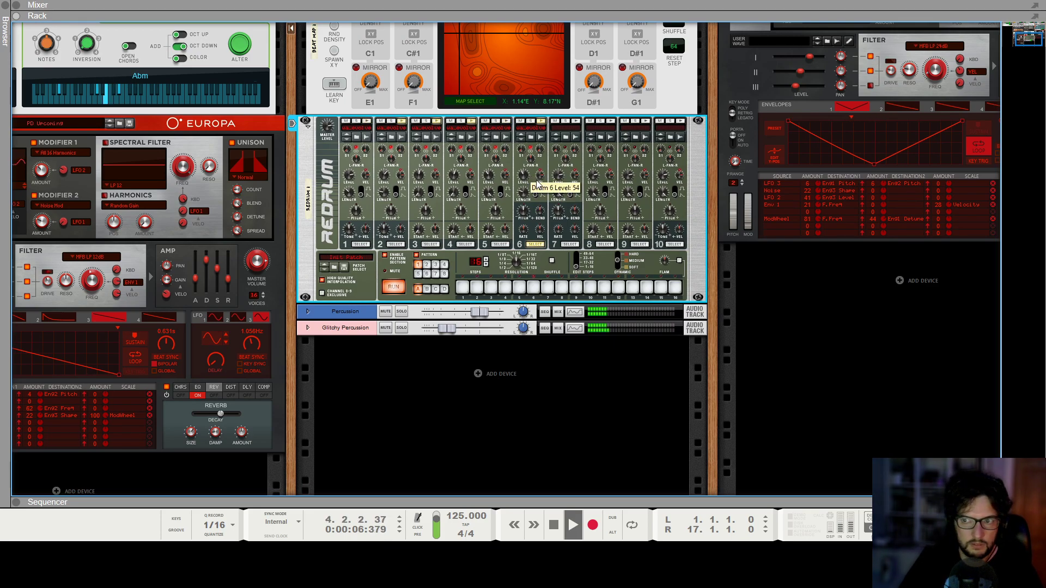
key(space)
Browse samples for Redrum channel 7 and load wa_evolve_op-hat_15.wav from the hi-hats folder.
click(566, 137)
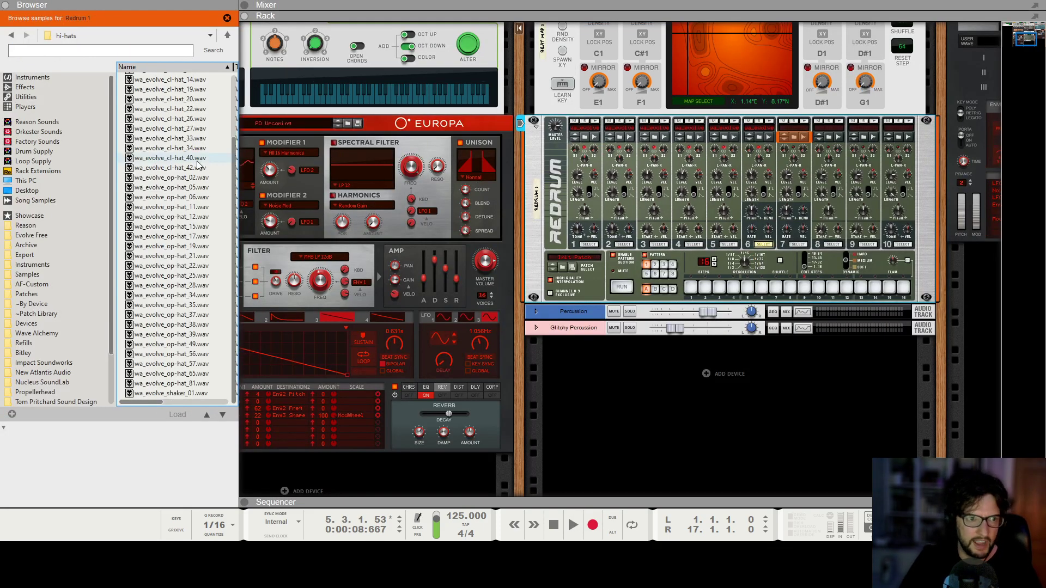
click(187, 226)
drag(187, 226, 810, 162)
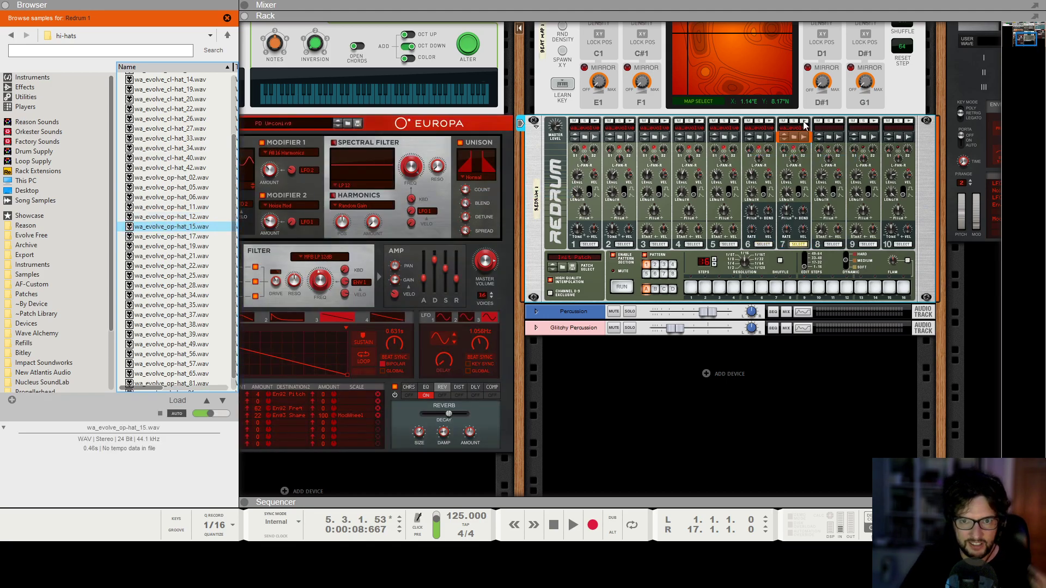
Trigger Redrum channel 7 to hear its sample, adjust the channel's level, and close the browser.
click(804, 122)
drag(788, 175, 801, 186)
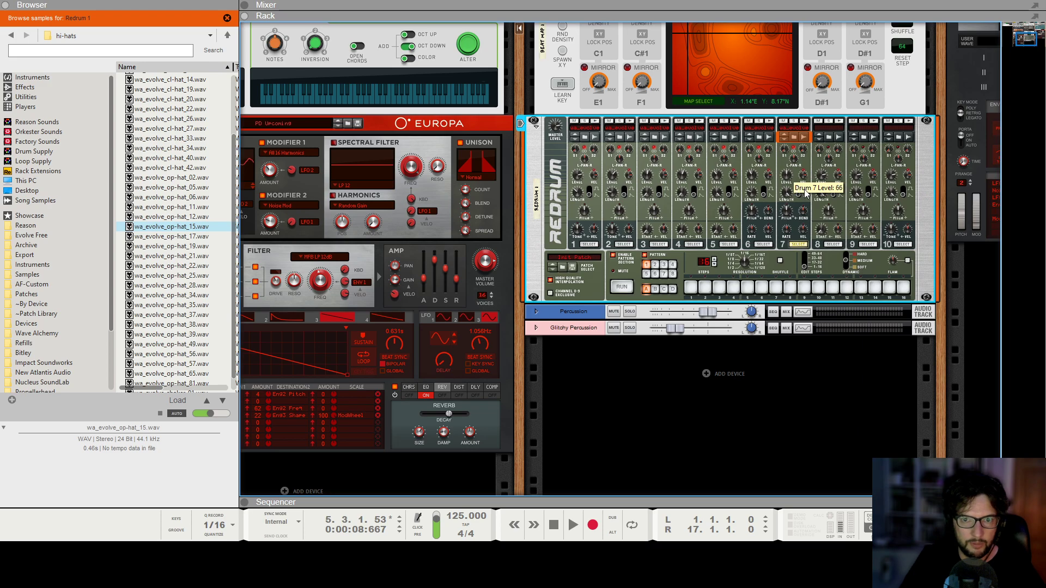
click(6, 5)
Add another note lane to the Redrum 1 track and draw a clip about two bars long from bar 1.
key(F7)
right_click(55, 199)
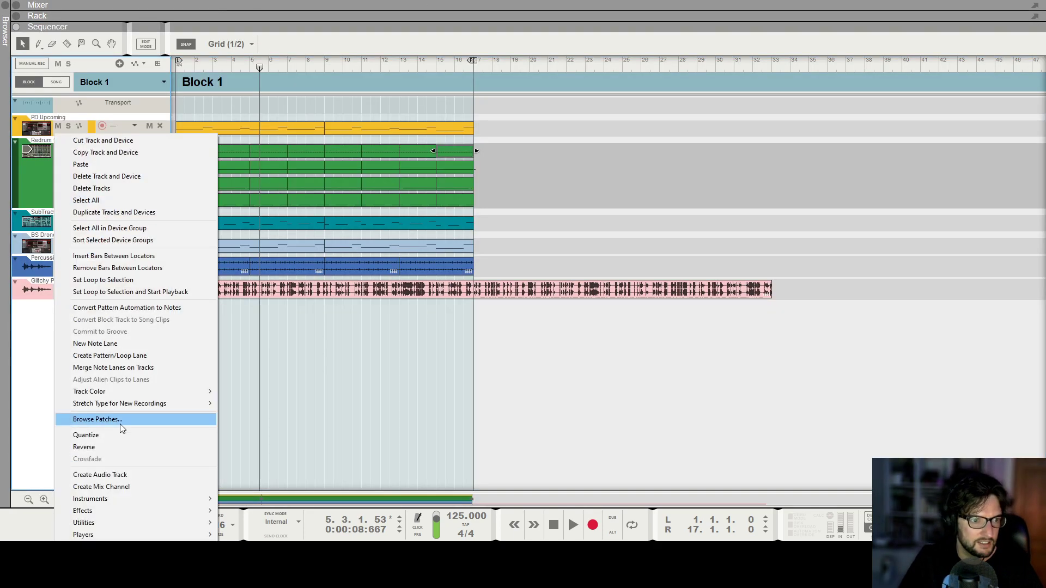
click(110, 343)
drag(178, 151, 213, 147)
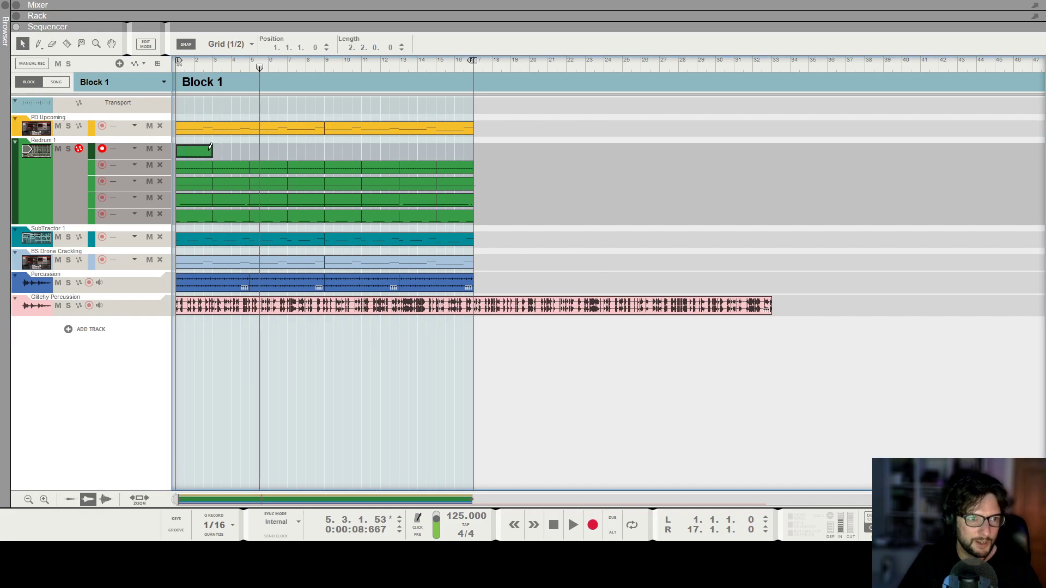
Open the new Redrum clip for editing, add two-beat op-hat notes at 1.1.3.0 and 1.3.3.0, and audition them.
double_click(196, 154)
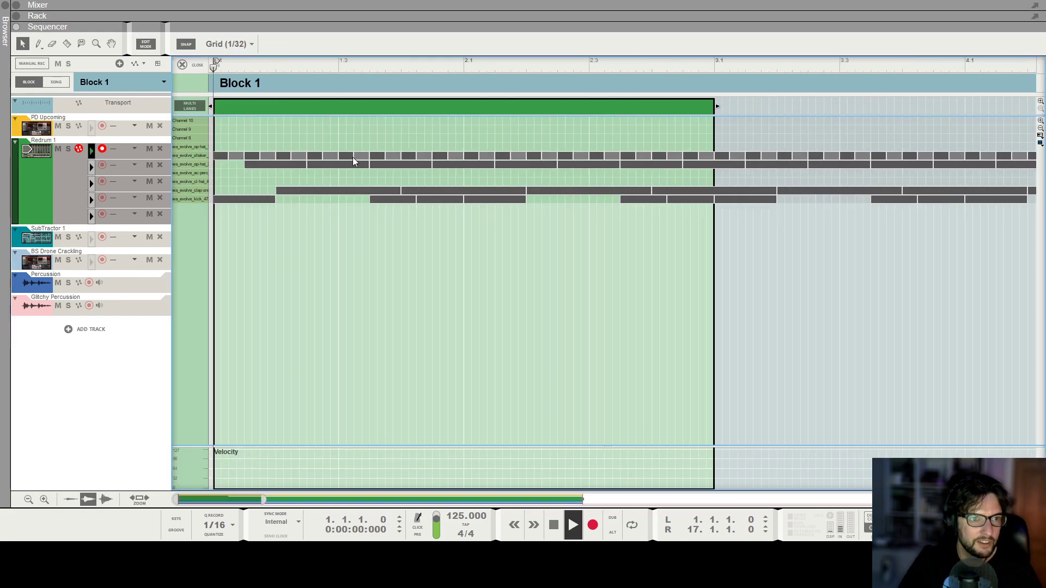
drag(247, 147, 276, 146)
key(space)
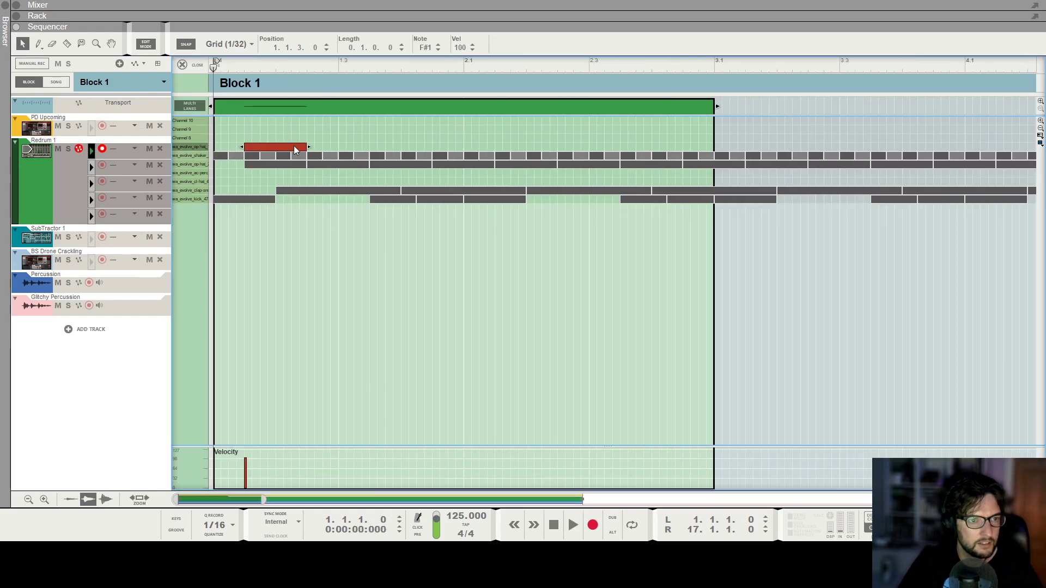
mouse_move(370, 146)
mouse_down()
mouse_move(433, 146)
mouse_move(259, 150)
mouse_move(372, 147)
mouse_up()
key(space)
key(space)
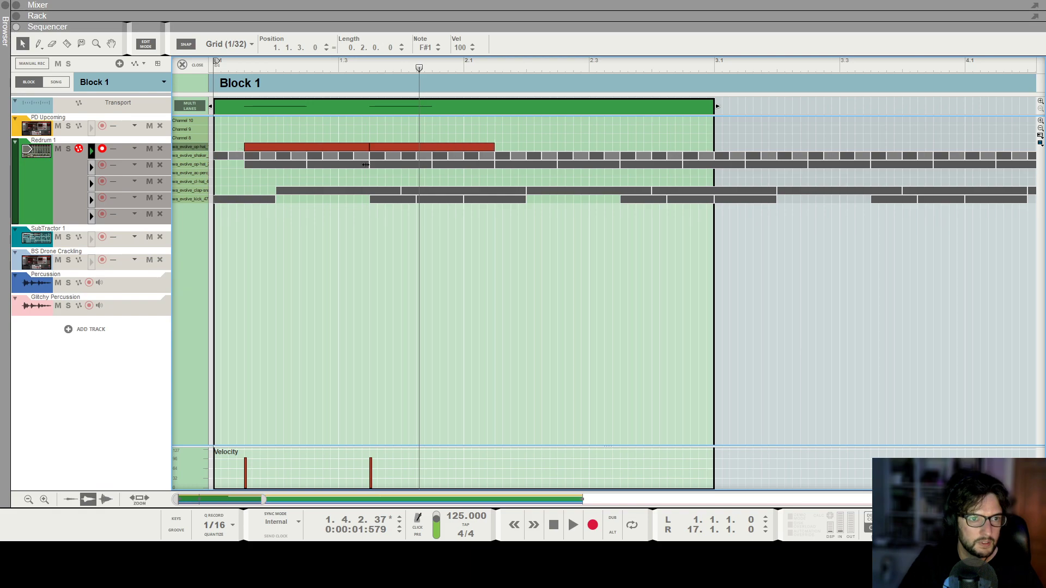
Duplicate the two open hi-hat notes across the rest of the two-bar clip and close the note editor.
key(ctrl+d)
click(719, 149)
drag(689, 142, 743, 143)
click(183, 64)
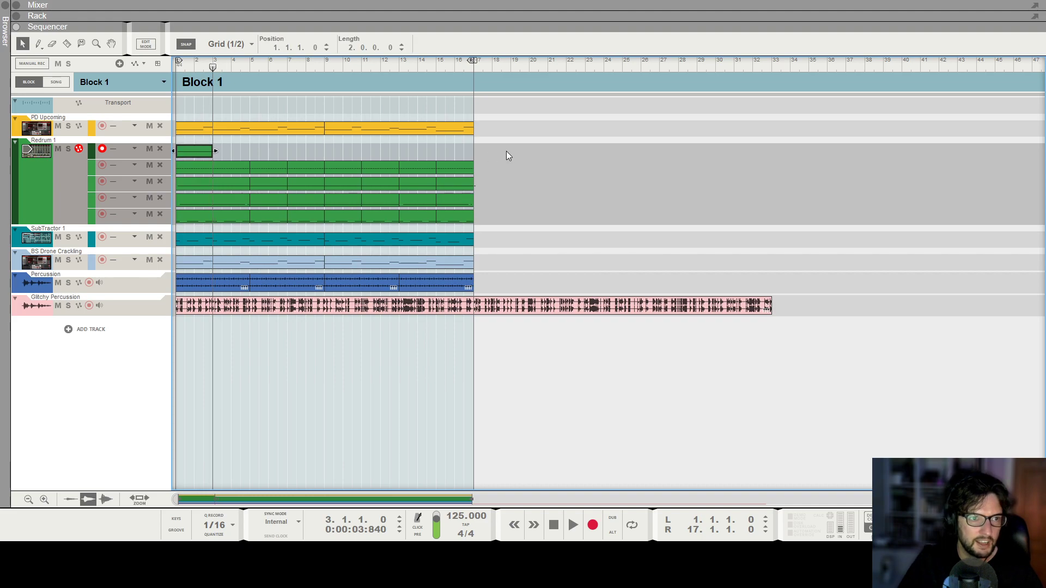
Repeat the two-bar open hi-hat clip along its lane up to bar 17 and return the playhead to bar 1.
key(ctrl+d)
key(ctrl+d)
key(ctrl+d)
key(ctrl+d)
key(ctrl+d)
key(ctrl+d)
key(ctrl+d)
key(KP_0)
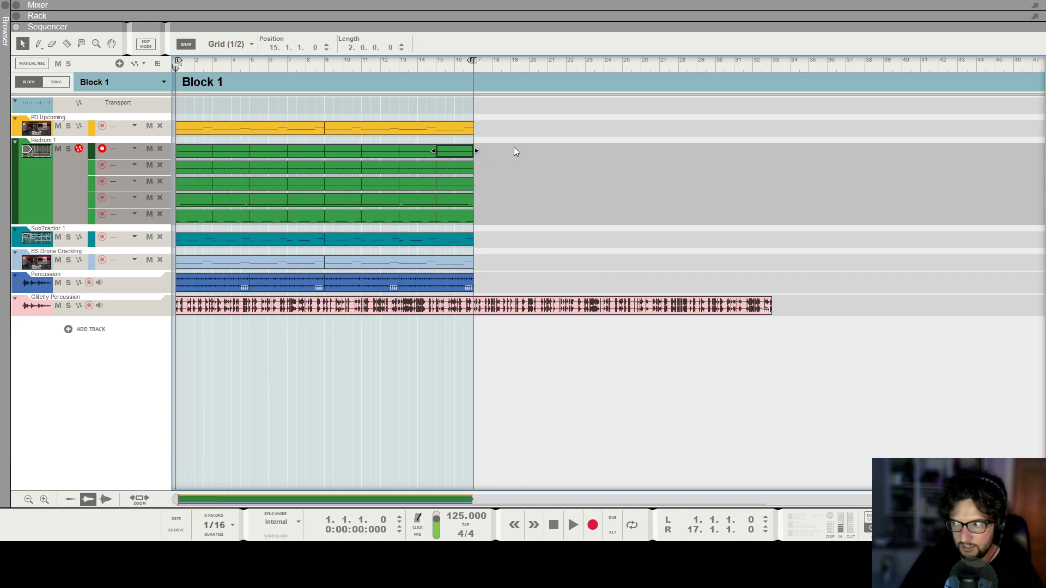
Play the block from bar 1, lower Redrum channel 7's level to about 43, and stop playback.
key(F6)
key(space)
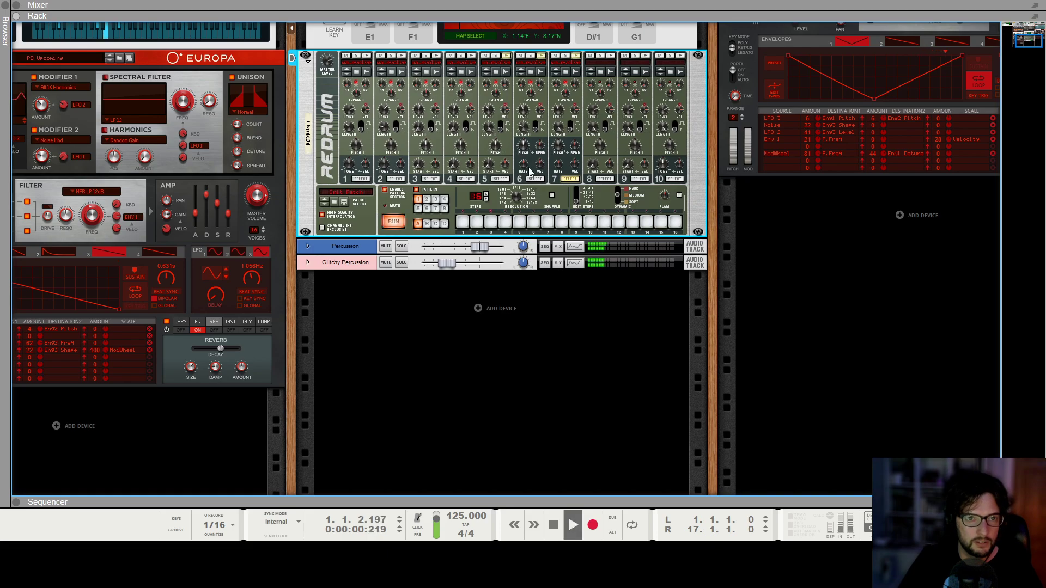
scroll(564, 119, up, 1)
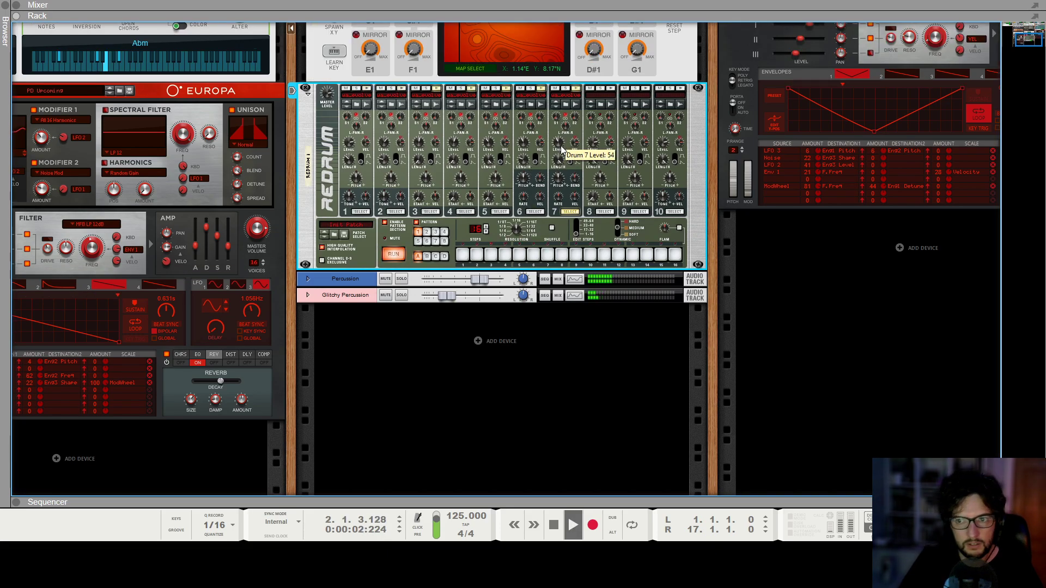
drag(557, 141, 557, 144)
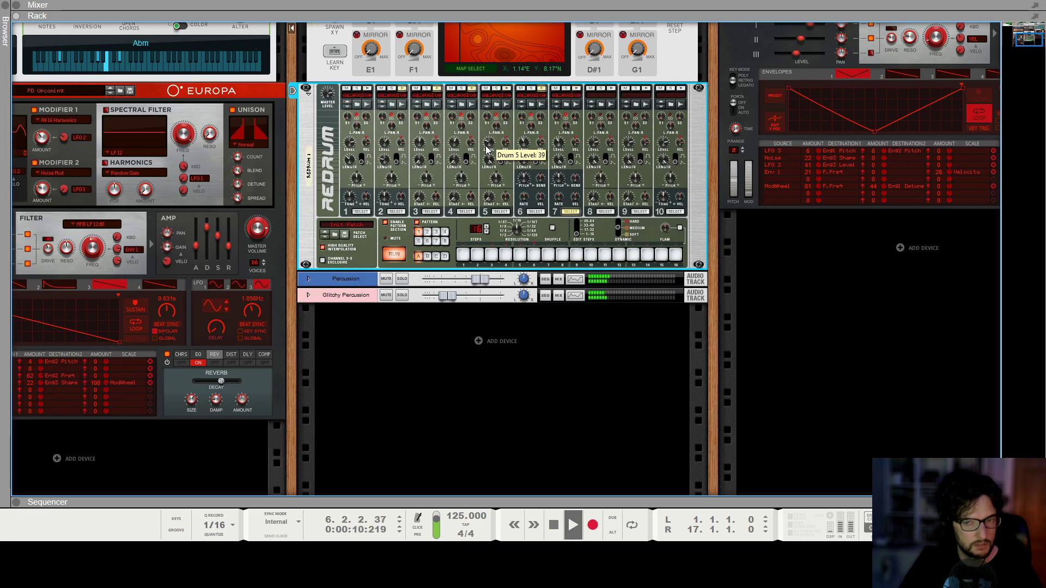
key(F7)
click(573, 224)
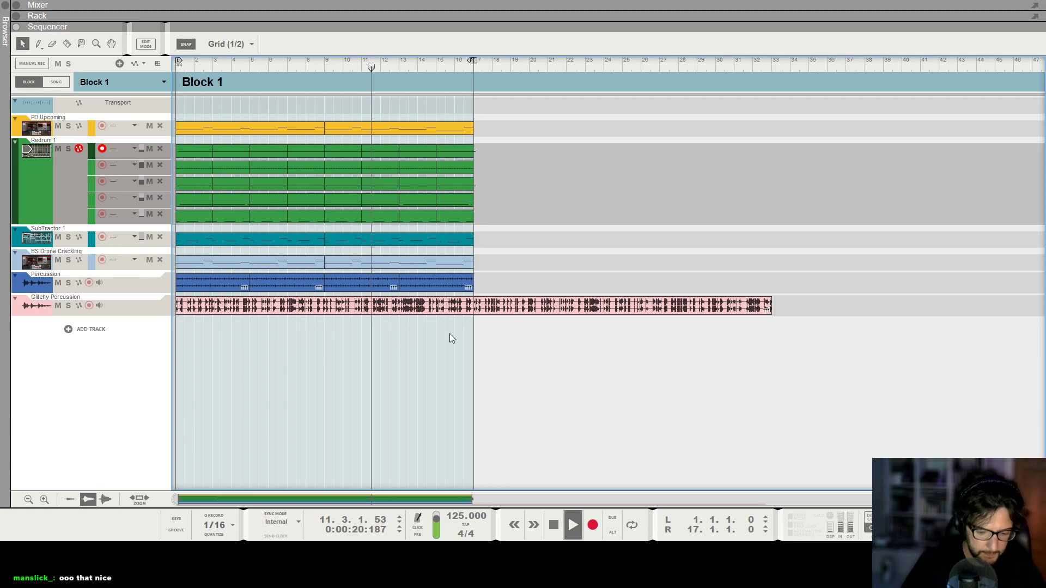
key(F6)
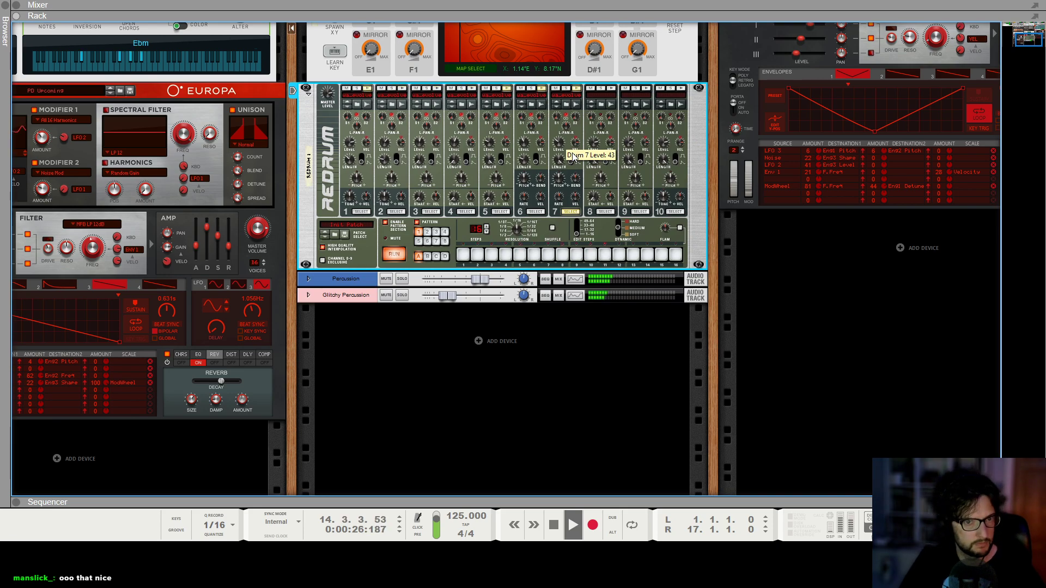
click(835, 393)
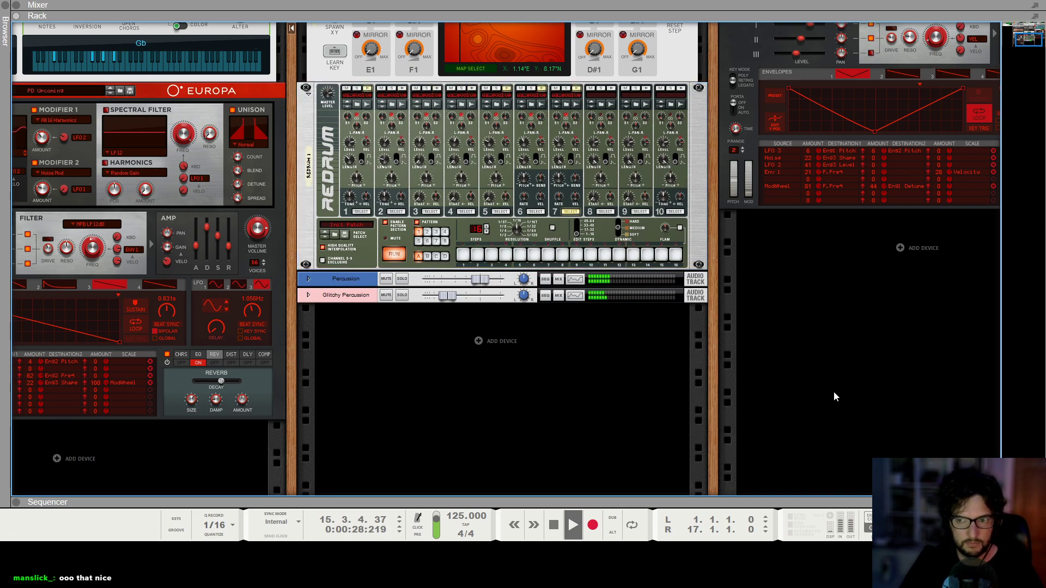
key(F5)
key(F7)
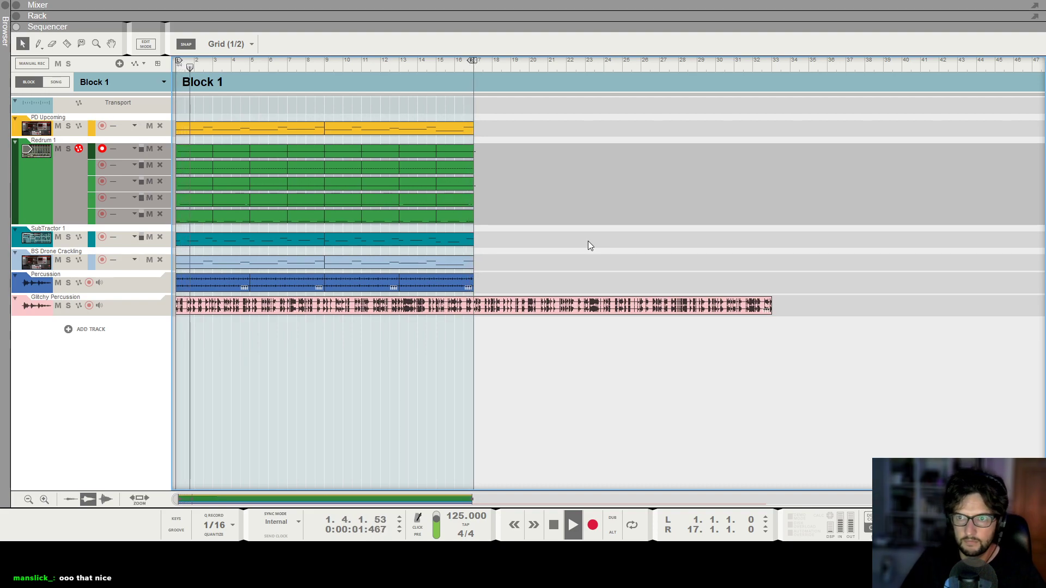
key(space)
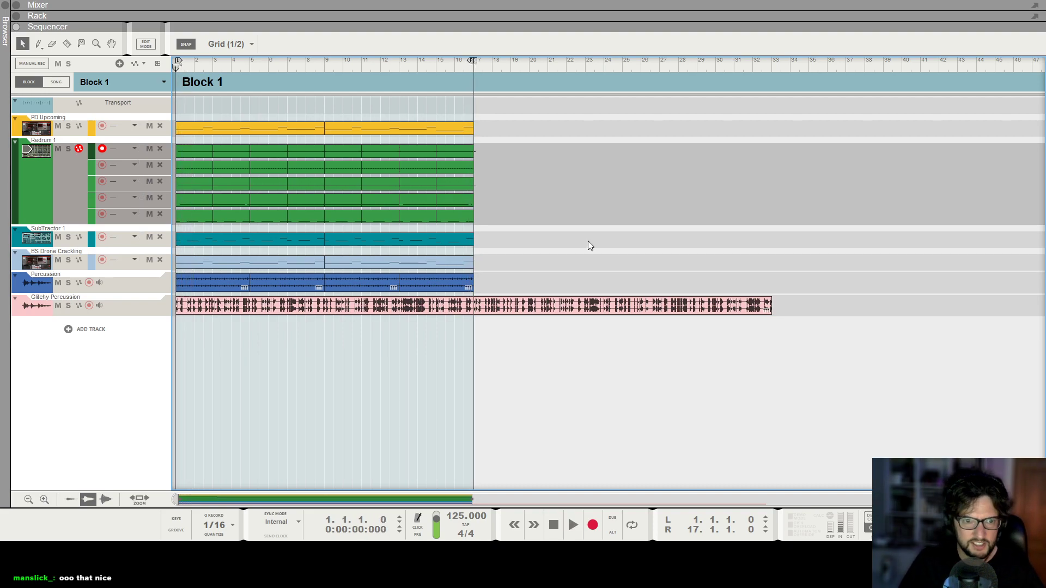
Split the Glitchy Percussion clip at bar 17.
click(597, 306)
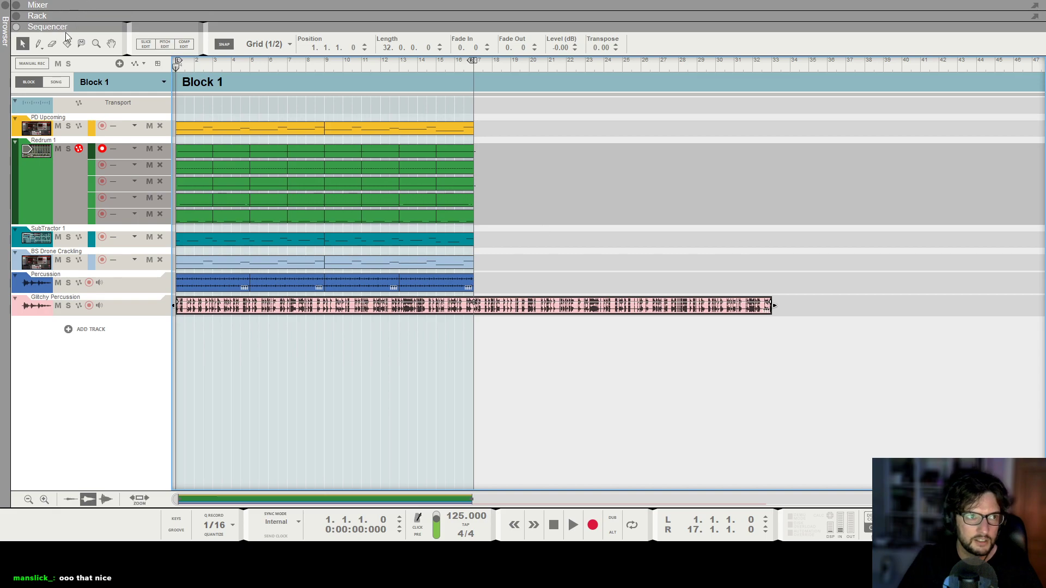
click(477, 309)
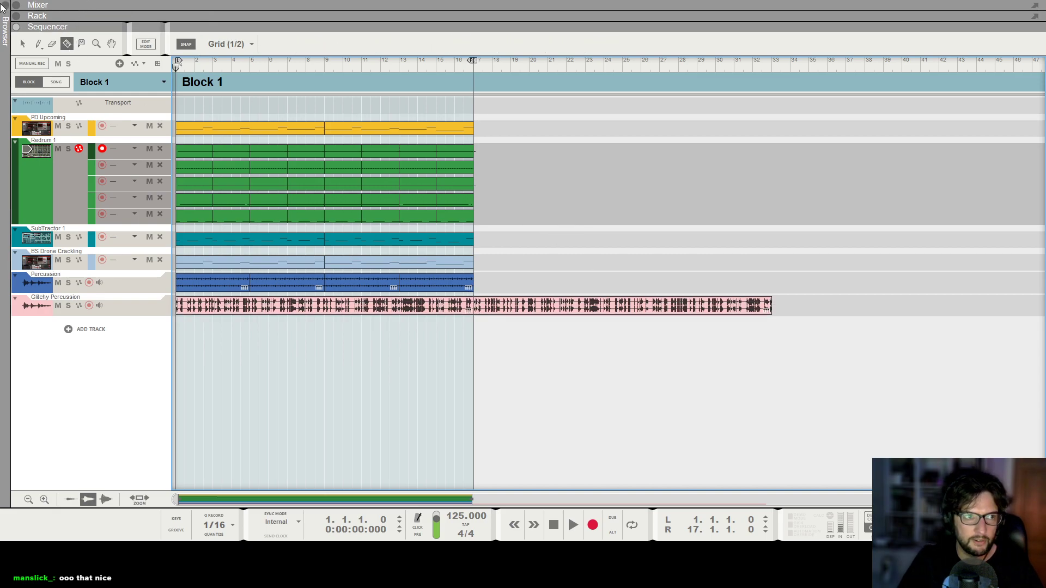
click(26, 44)
click(531, 308)
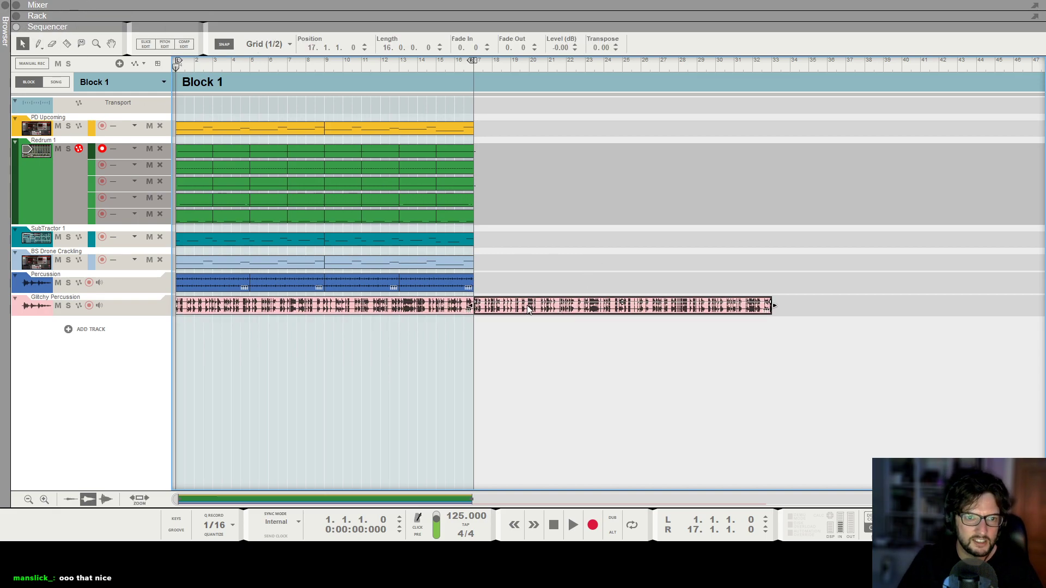
click(625, 179)
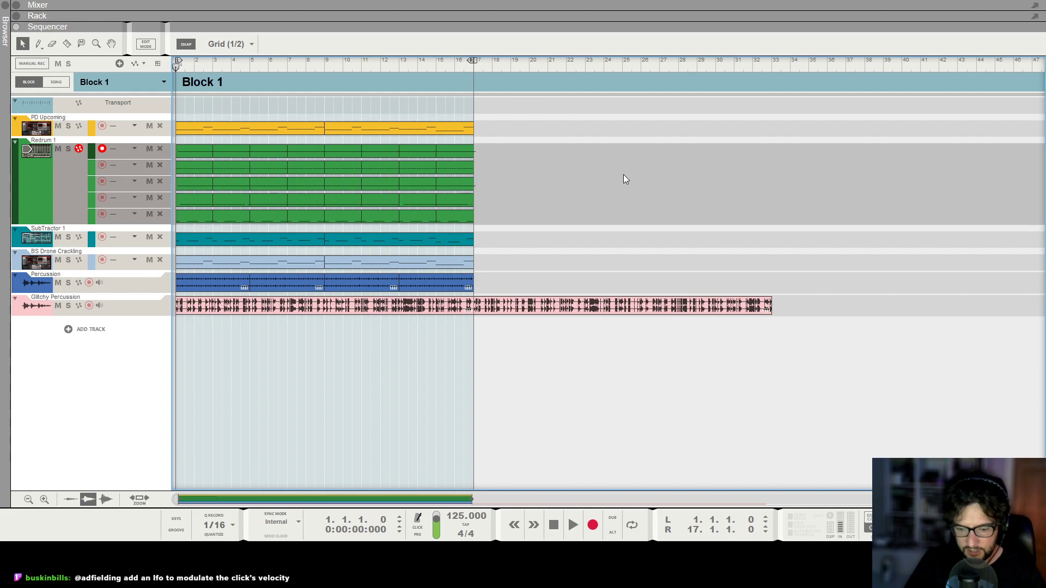
Examine the rear connections of the Redrum and Beat Map devices in the rack.
key(F6)
click(406, 158)
key(Tab)
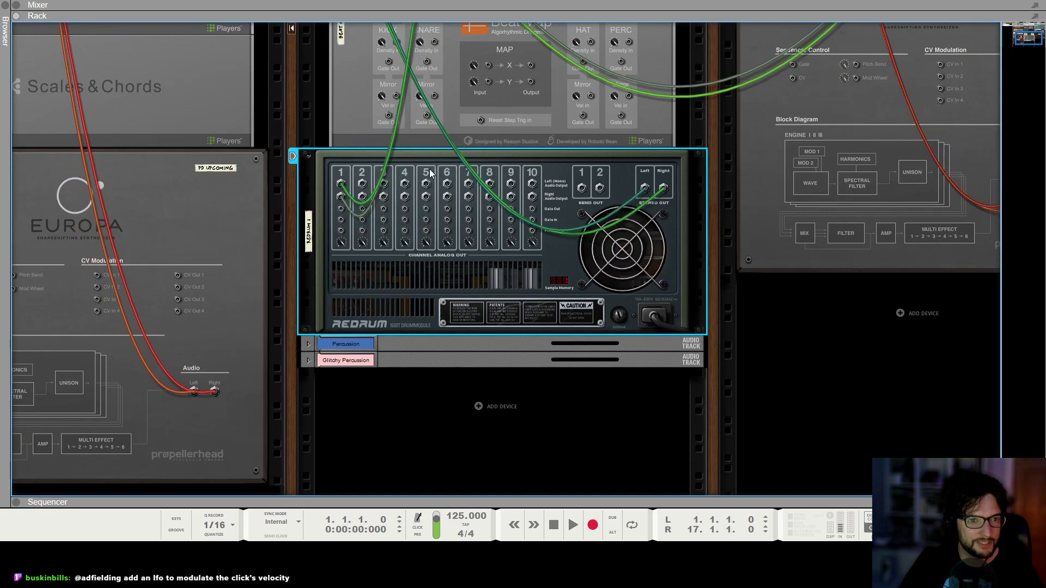
scroll(435, 180, up, 3)
key(Tab)
key(Tab)
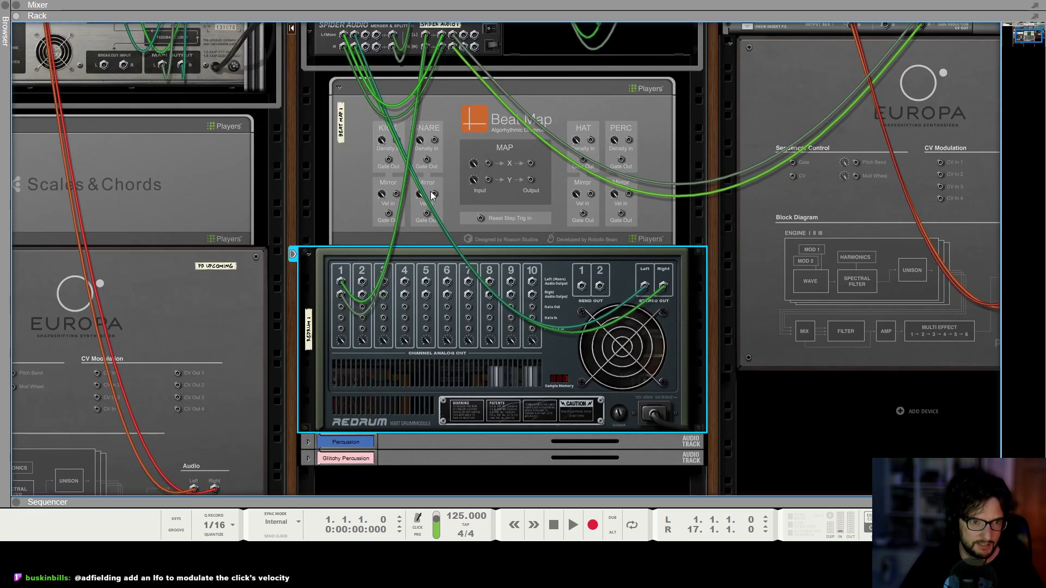
key(Tab)
Play a few bars of the block in the sequencer, stop, and return the playhead to bar 1.
key(space)
key(F7)
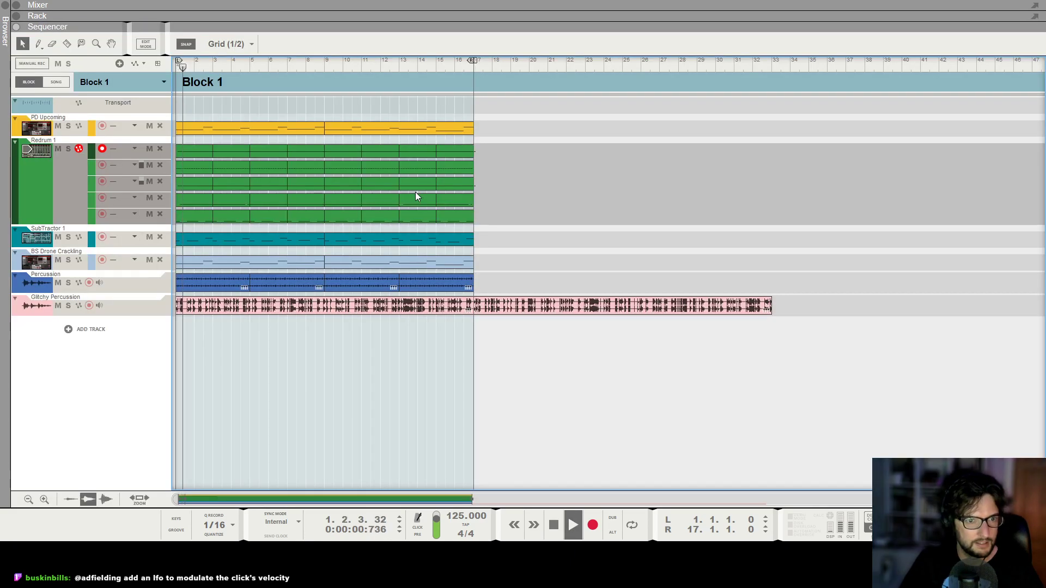
key(g)
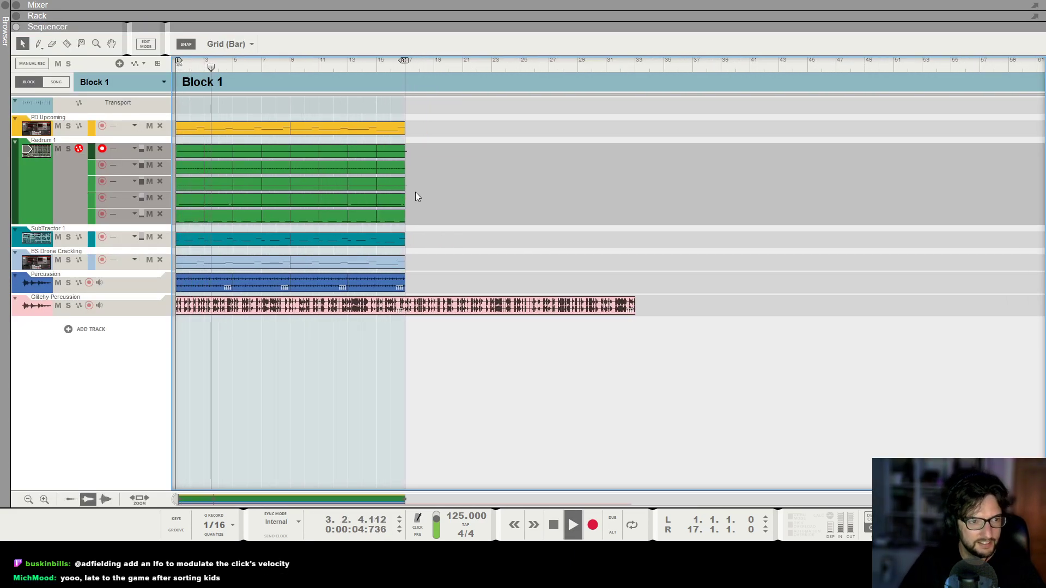
key(space)
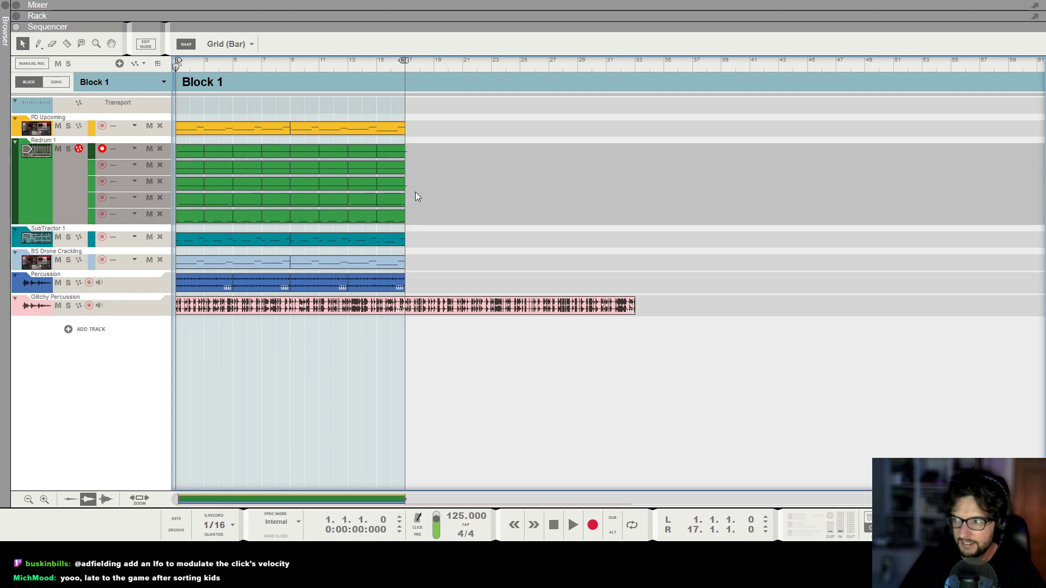
key(KP_0)
key(KP_0)
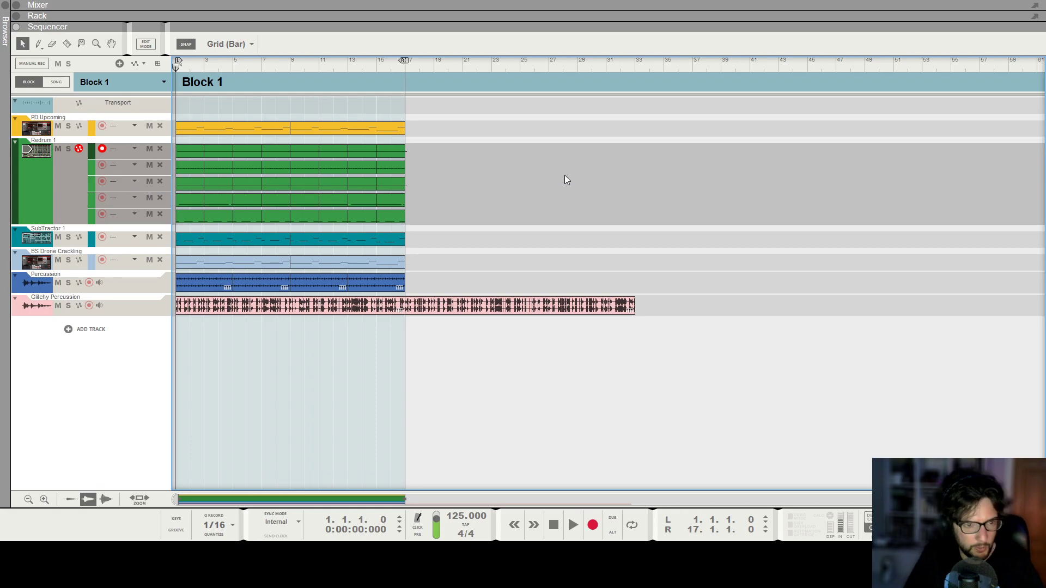
Switch the sequencer from block view to song view and briefly start and stop playback.
key(F6)
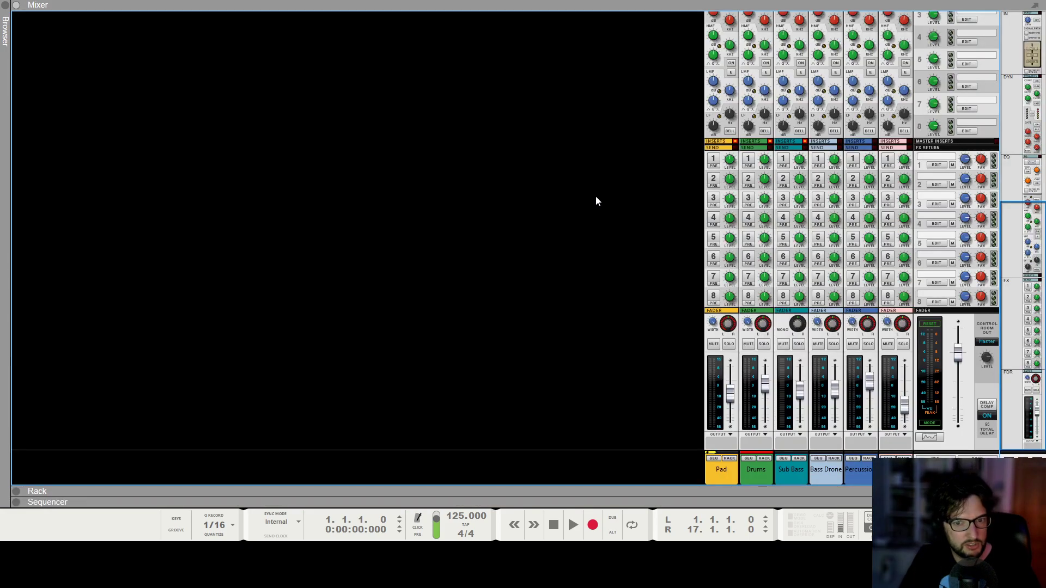
key(F7)
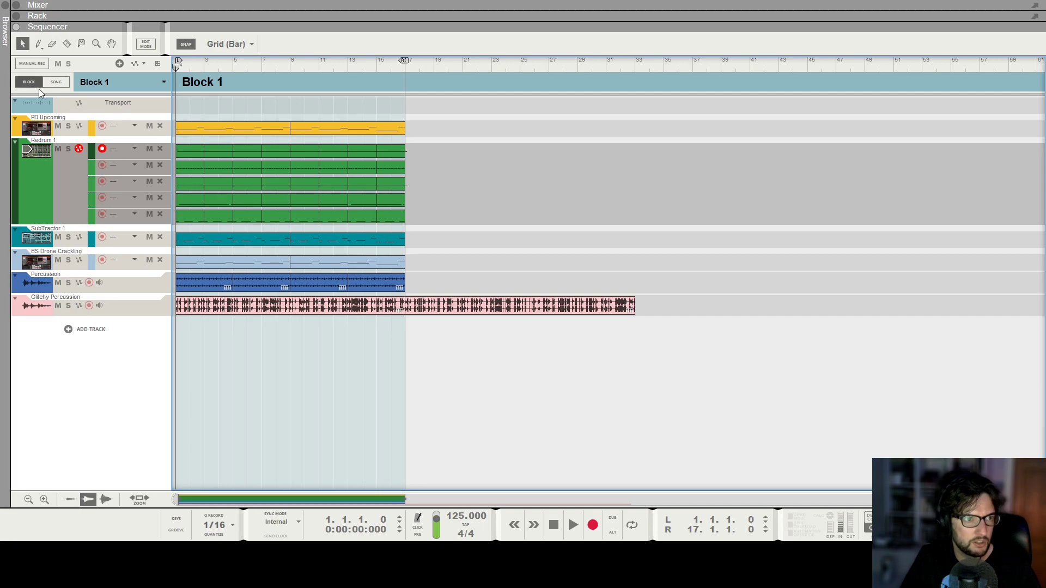
click(56, 82)
key(space)
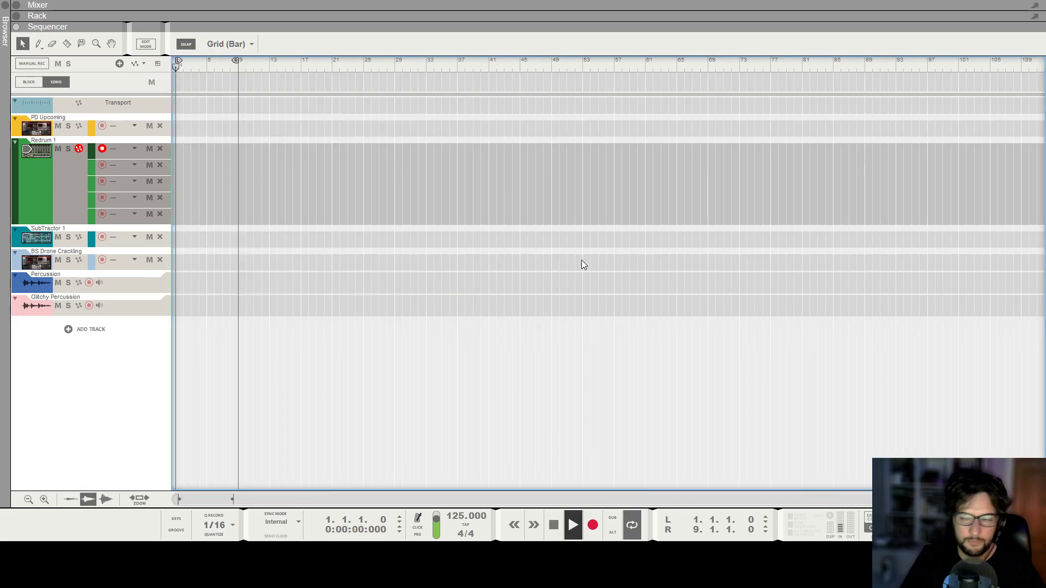
key(space)
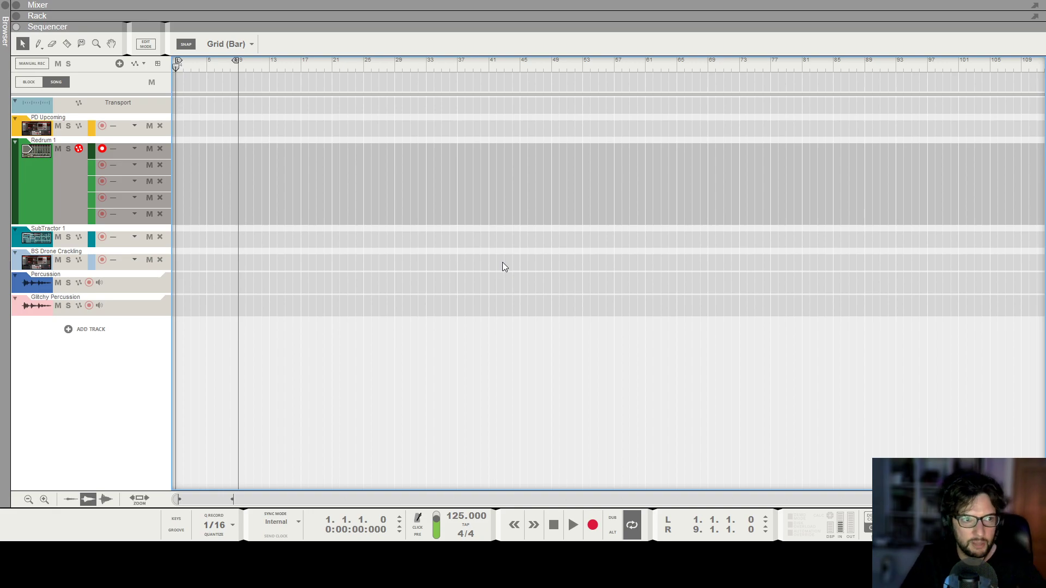
Look over the Beat Map and Redrum devices in the rack.
key(F6)
scroll(484, 261, up, 7)
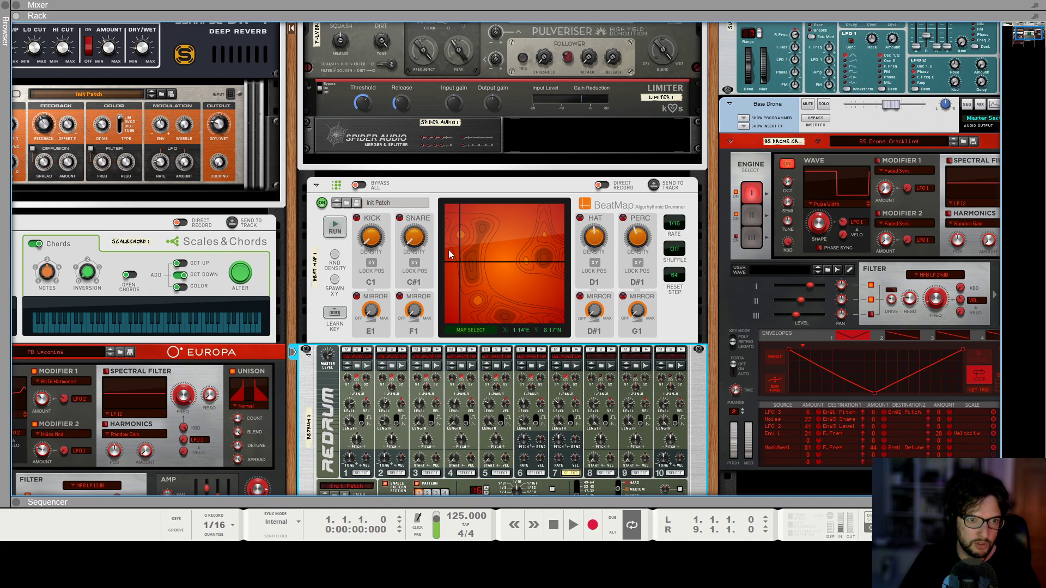
click(593, 220)
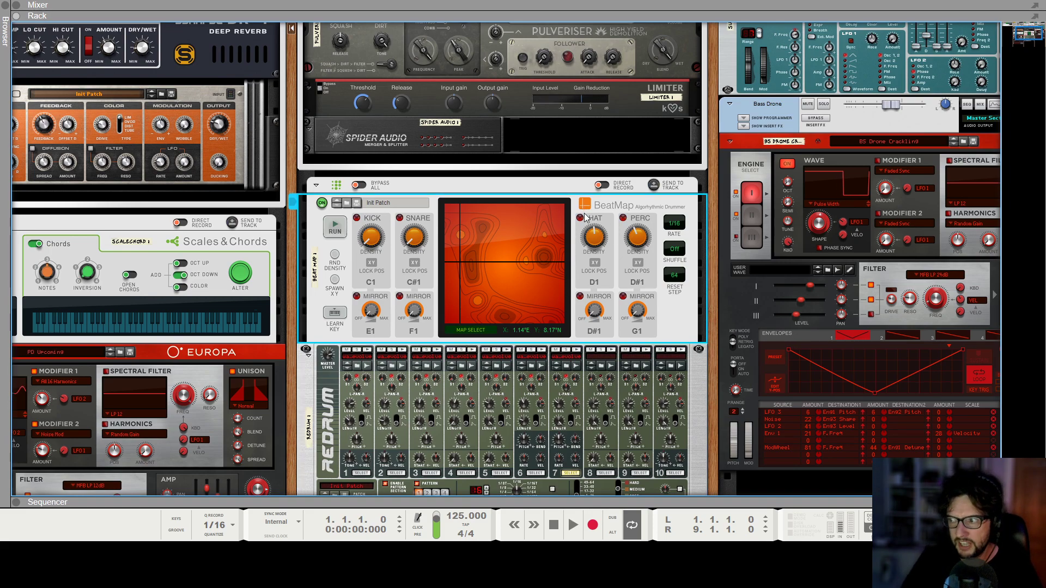
key(F7)
key(F6)
scroll(803, 271, down, 3)
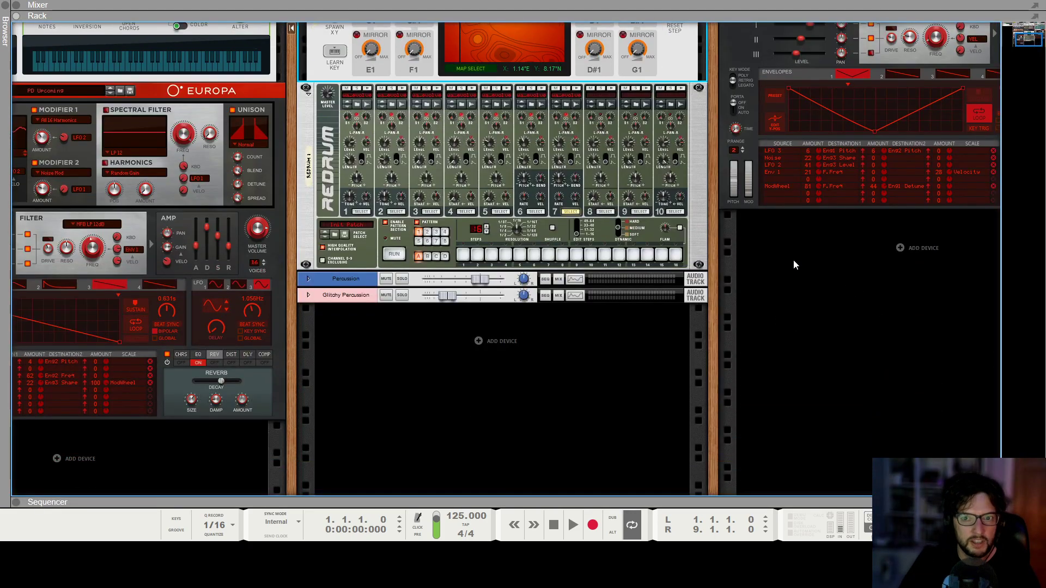
Create a Grain Sample Manipulator below the PD Upcoming Europa and open its sample browser.
scroll(903, 264, up, 6)
scroll(903, 263, right, 2)
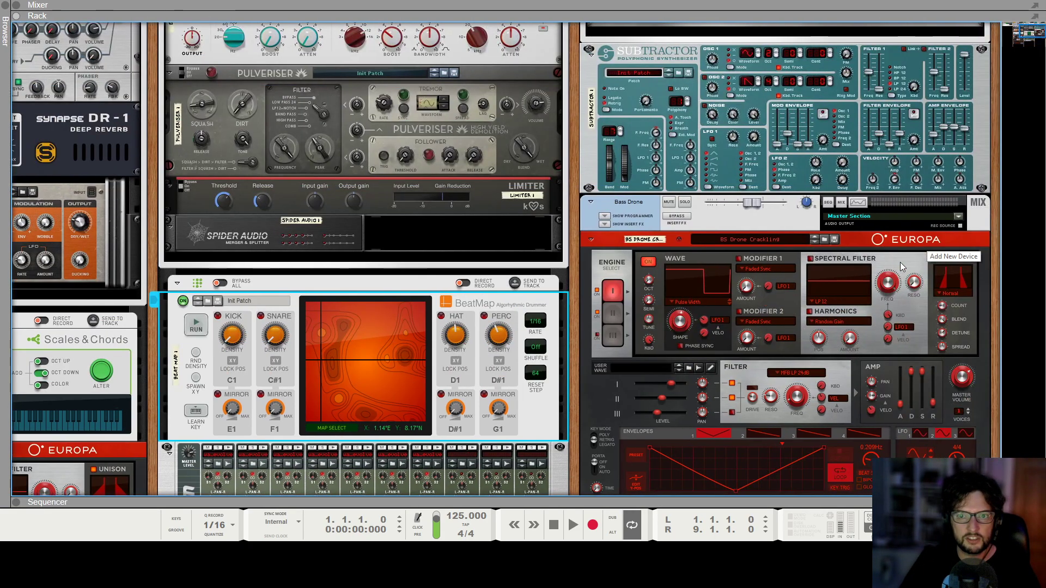
scroll(902, 263, down, 4)
scroll(295, 357, down, 3)
scroll(295, 357, left, 6)
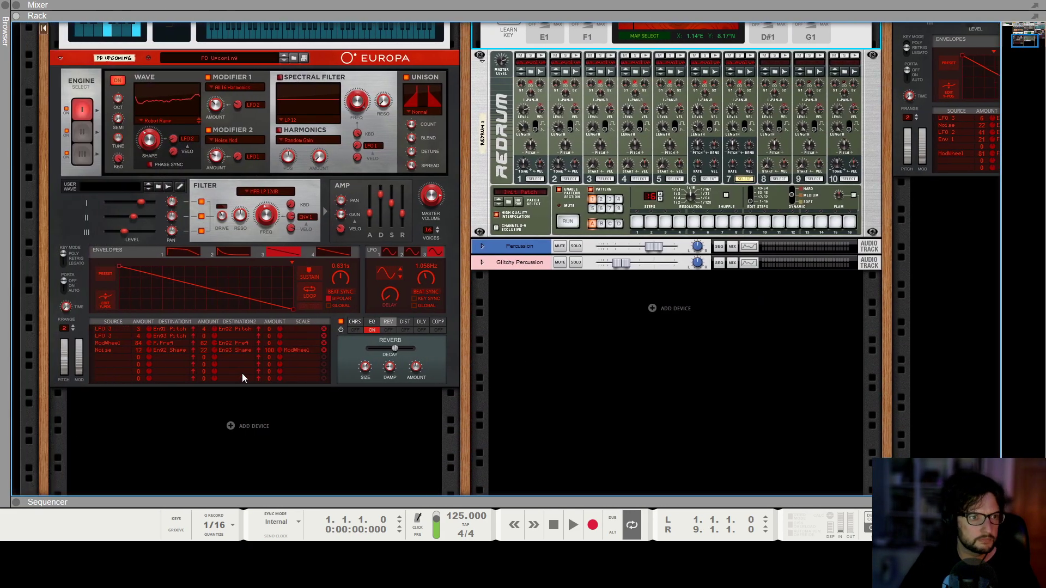
click(240, 427)
mouse_move(275, 379)
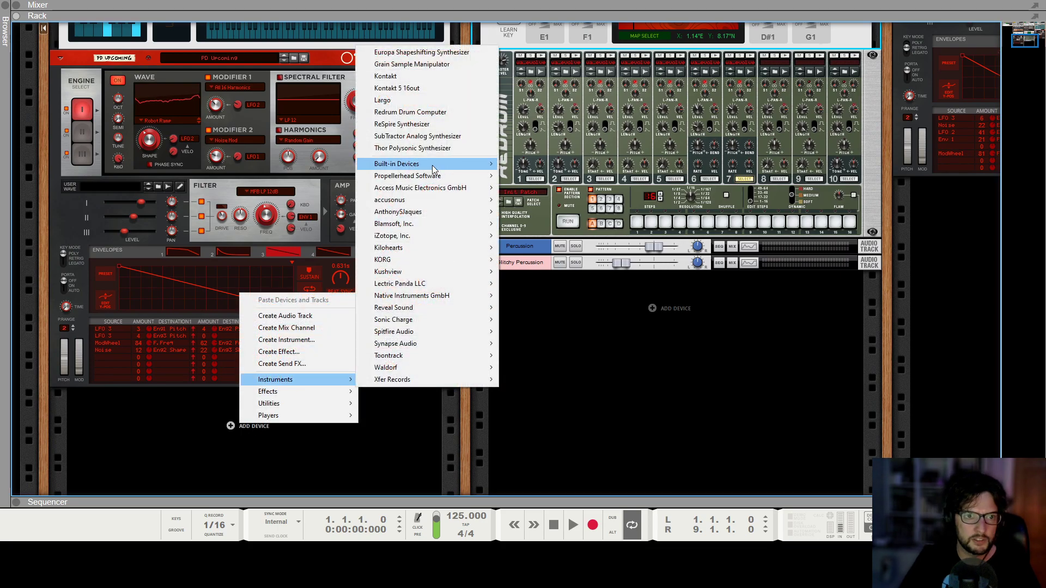
mouse_move(434, 168)
click(433, 64)
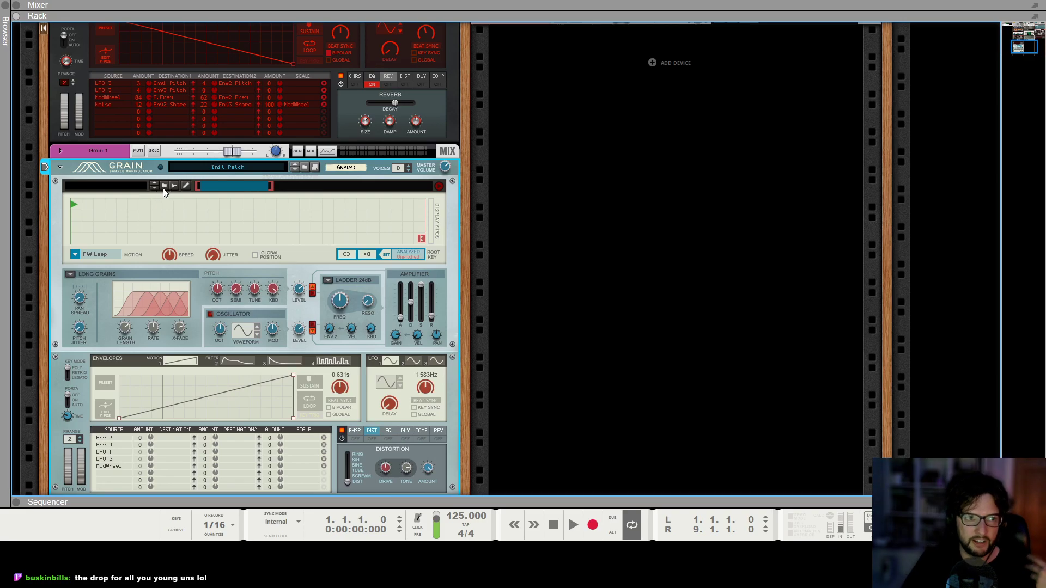
click(164, 186)
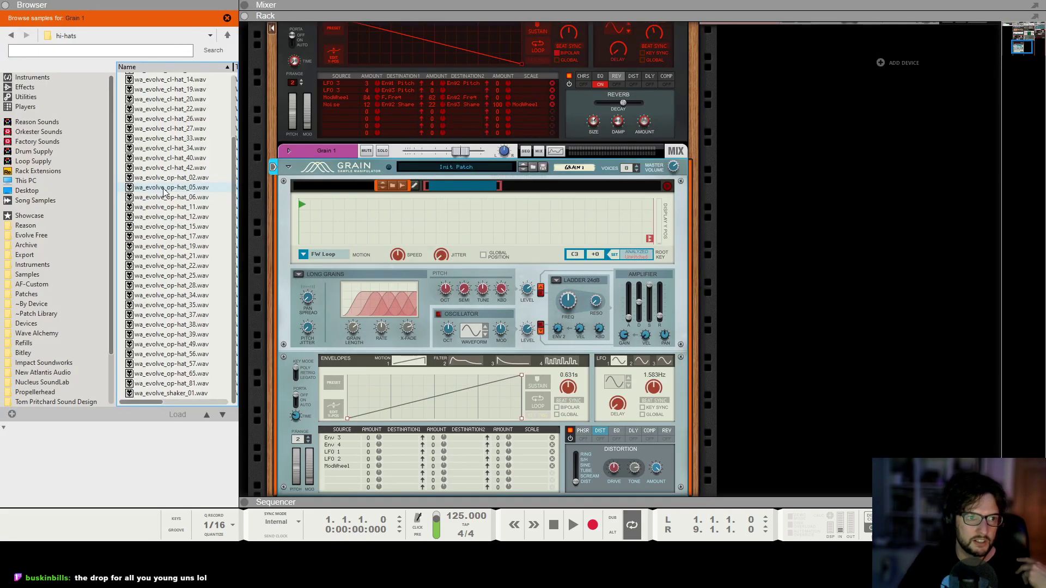
Browse the factory sound bank's Other Samples and preview DjungleBird_eLAB.aif from the FX-Vox folder.
click(40, 144)
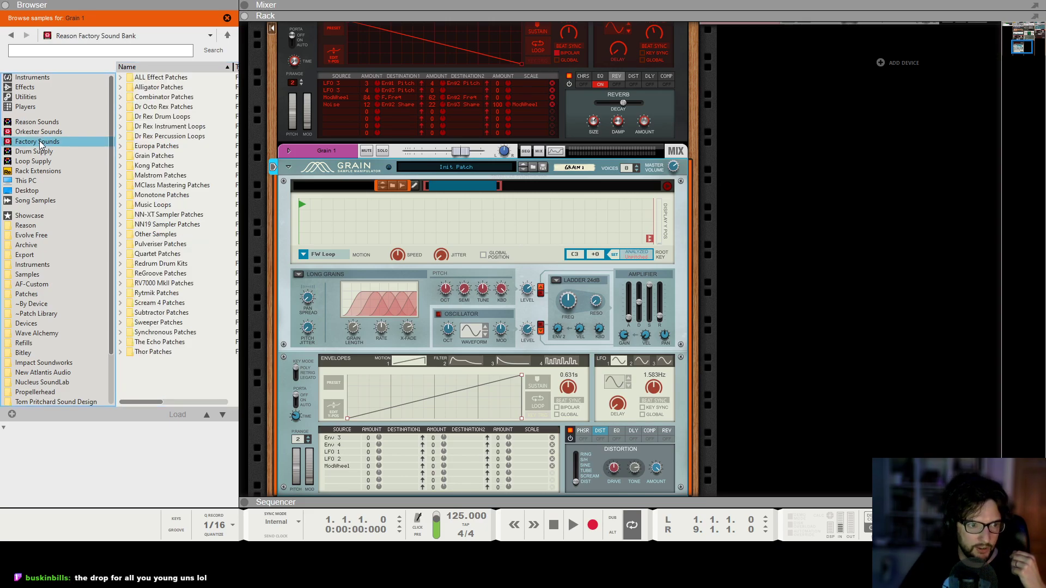
double_click(184, 234)
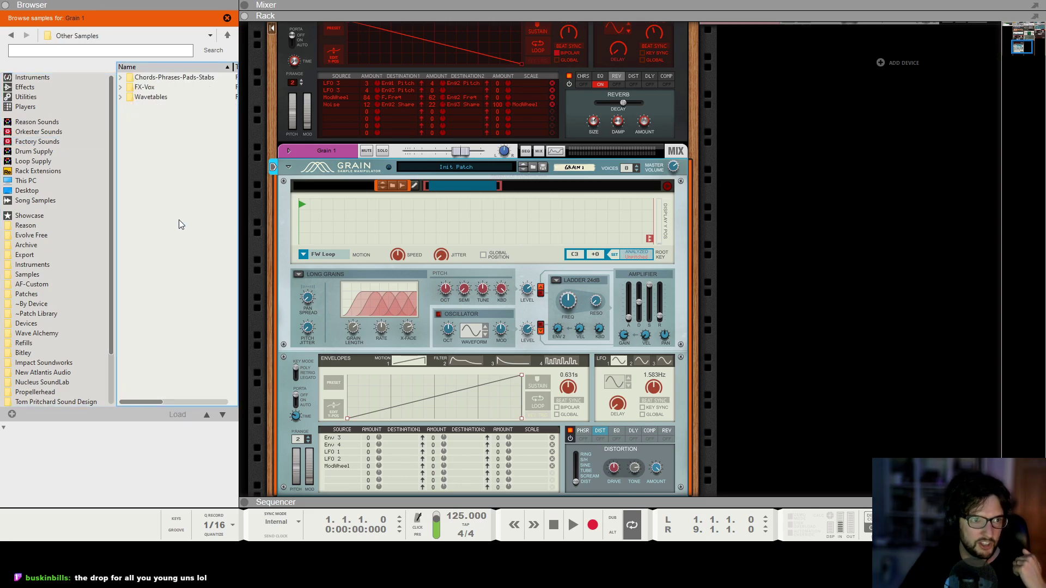
double_click(158, 87)
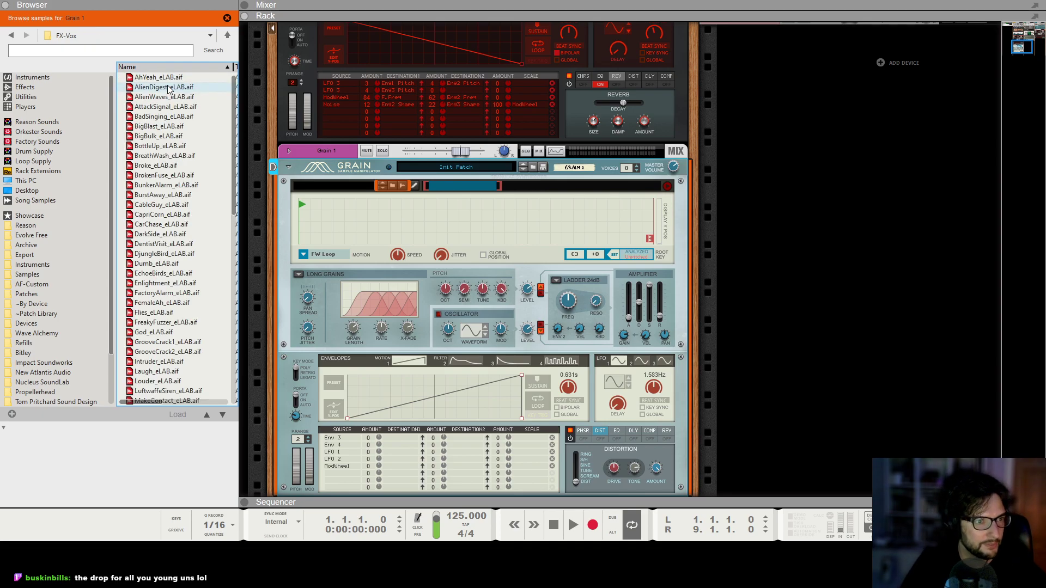
click(155, 256)
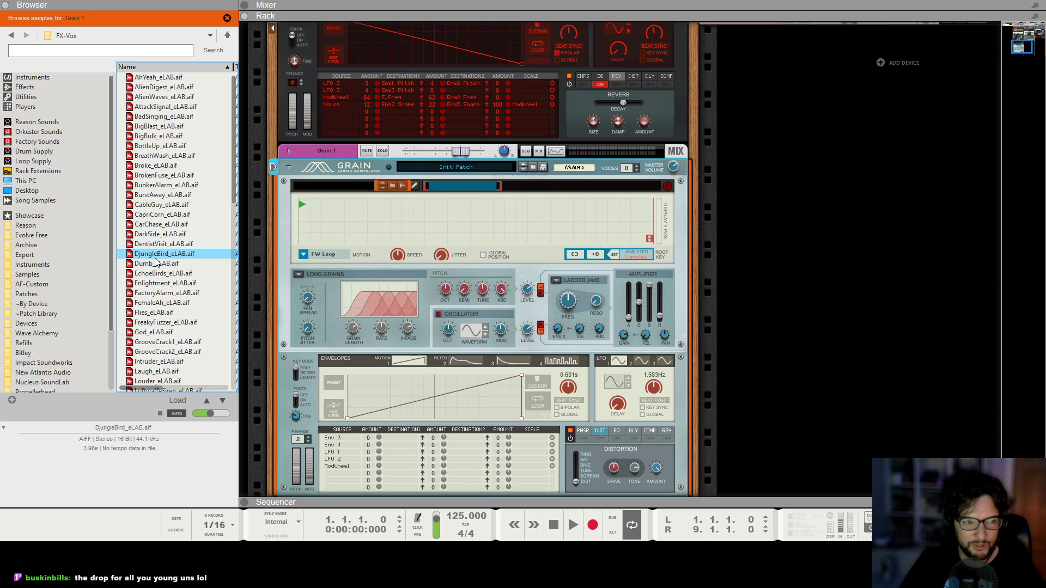
key(BackSpace)
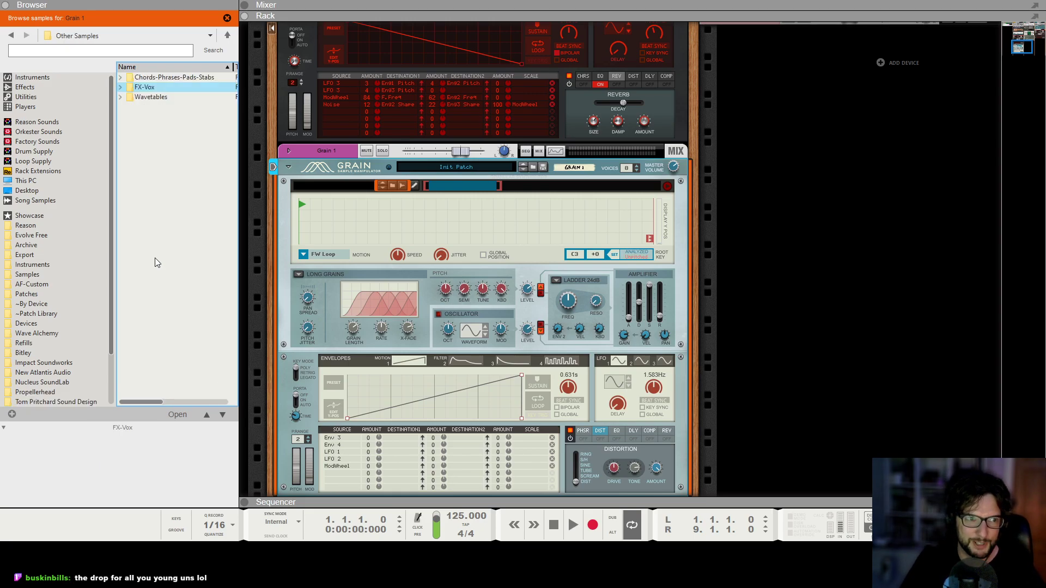
Audition samples in the Chords-Phrases-Pads-Stabs folder and load FP_RhodeRunner.wav into the Grain device.
double_click(178, 77)
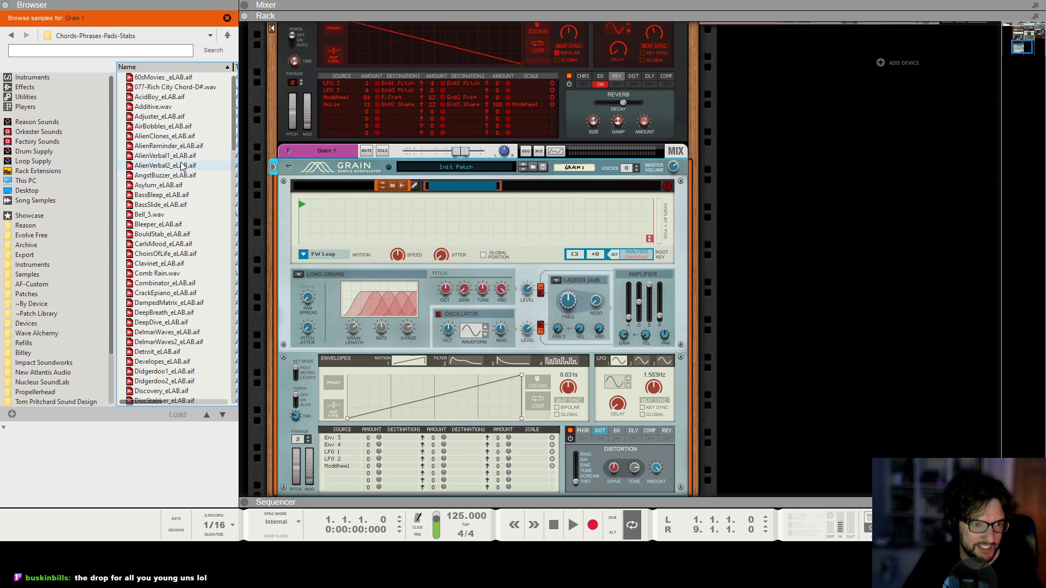
click(157, 293)
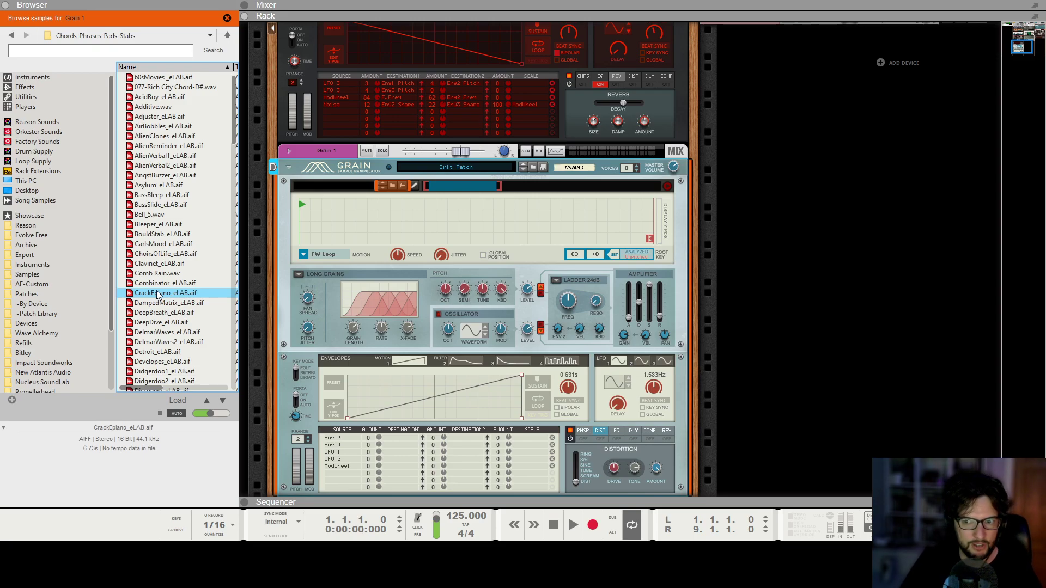
scroll(169, 305, down, 4)
click(164, 313)
scroll(163, 313, down, 4)
click(160, 313)
scroll(161, 317, down, 2)
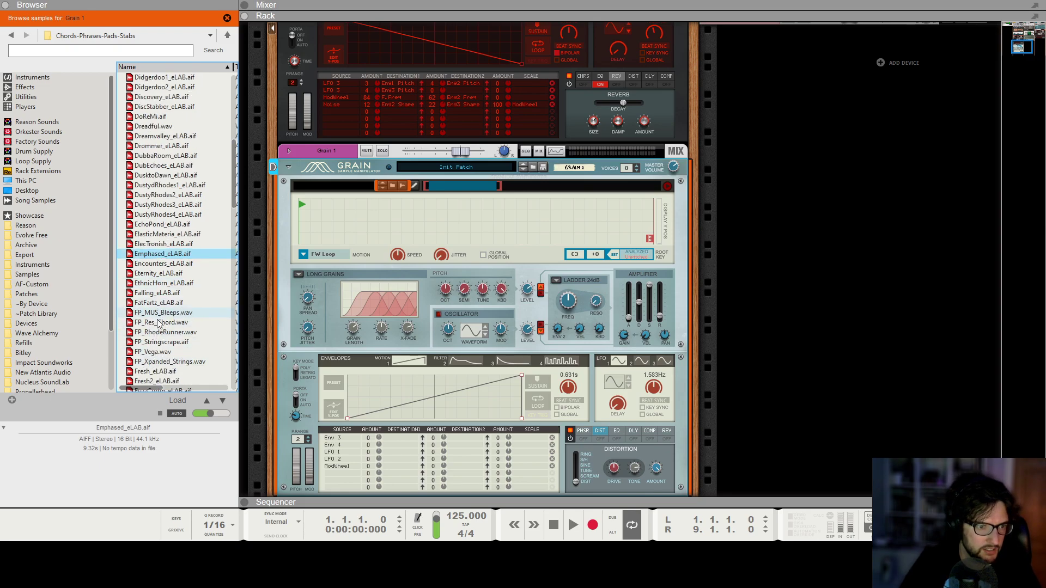
click(144, 333)
drag(142, 335, 645, 341)
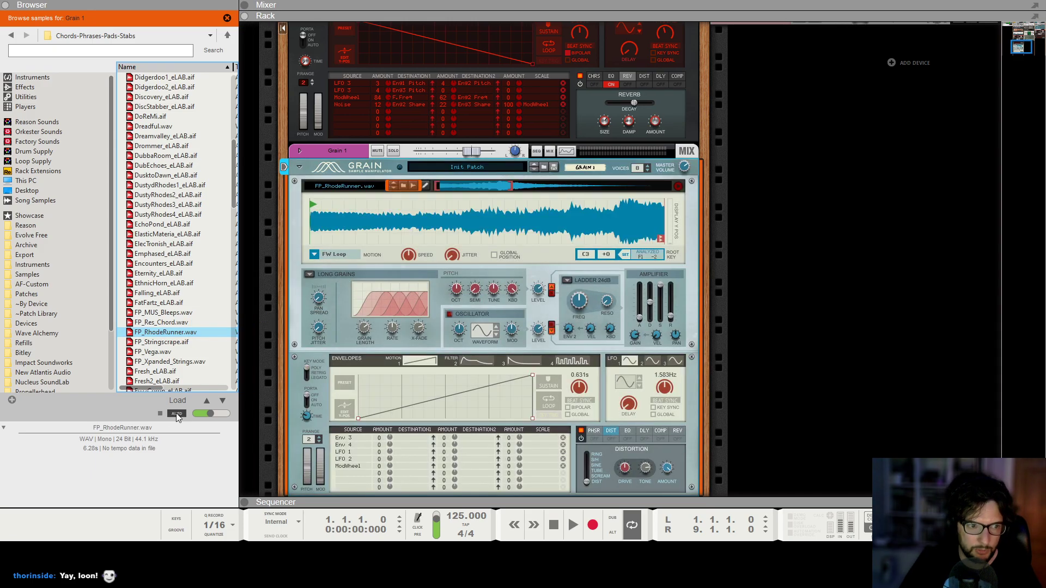
Set the sample's root key to the analyzed pitch and loop roughly its first half with FW-BW Loop motion.
click(622, 257)
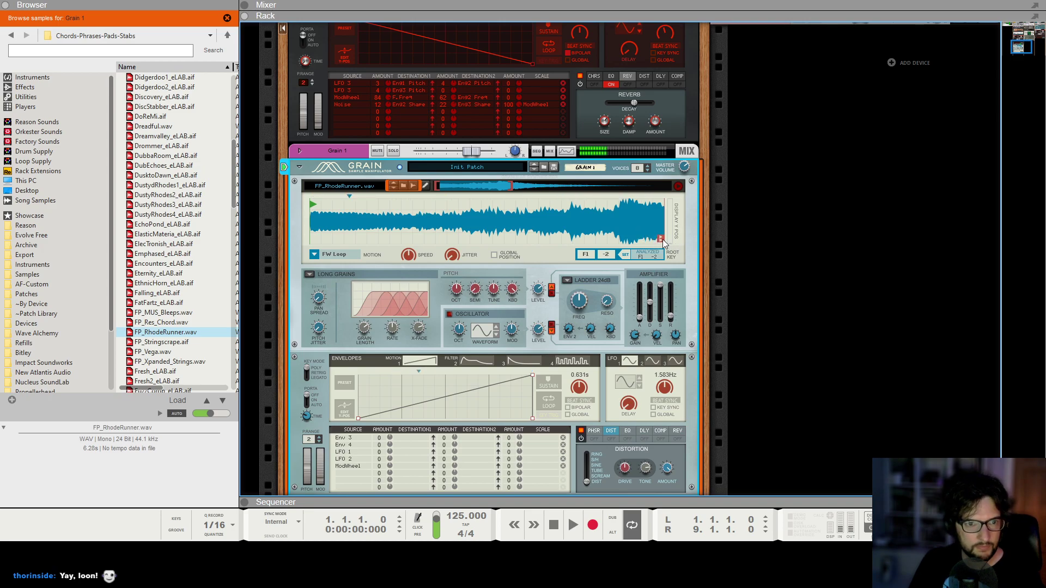
drag(662, 240, 481, 239)
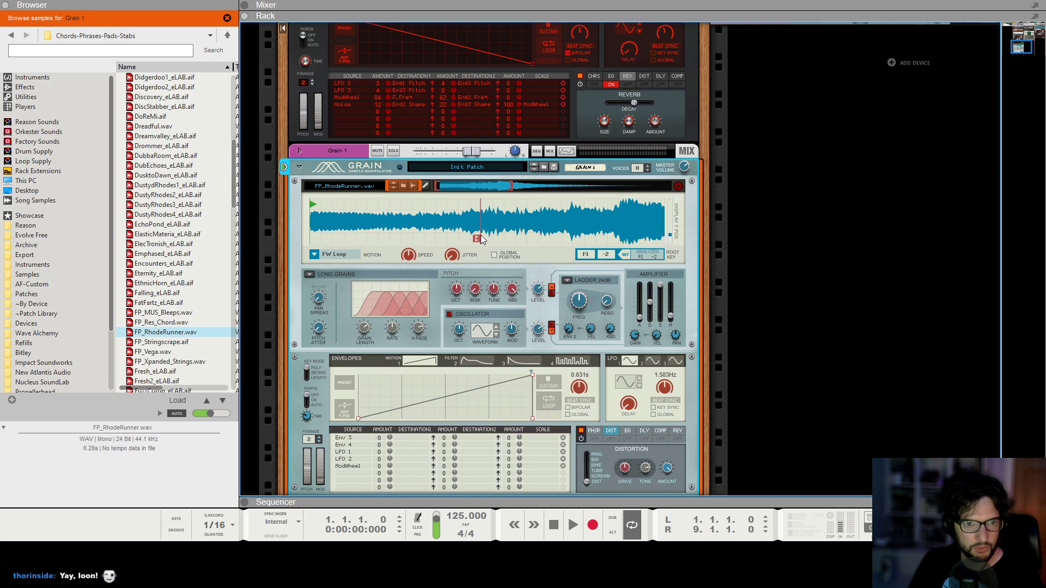
click(346, 255)
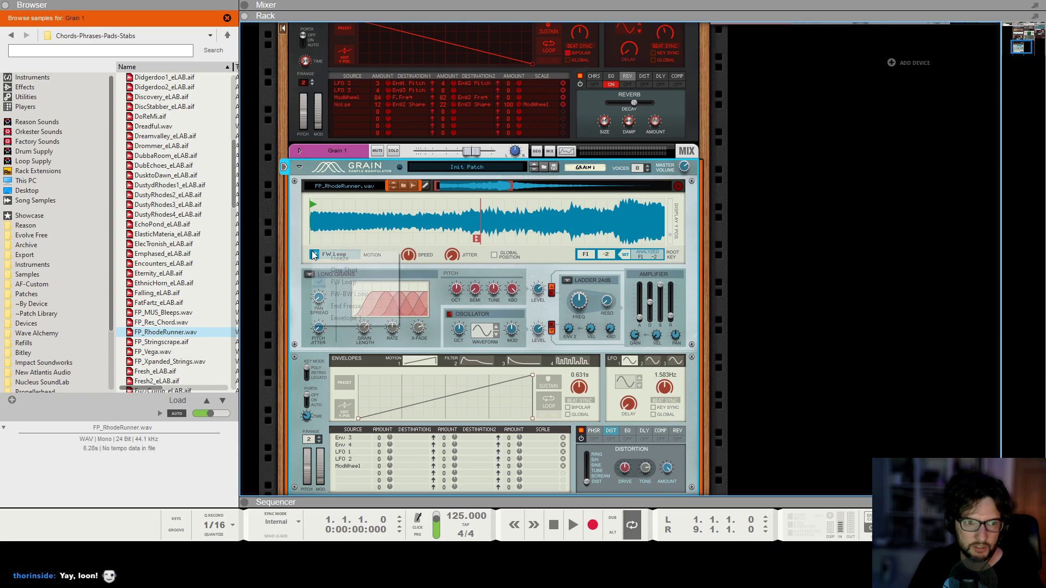
click(360, 294)
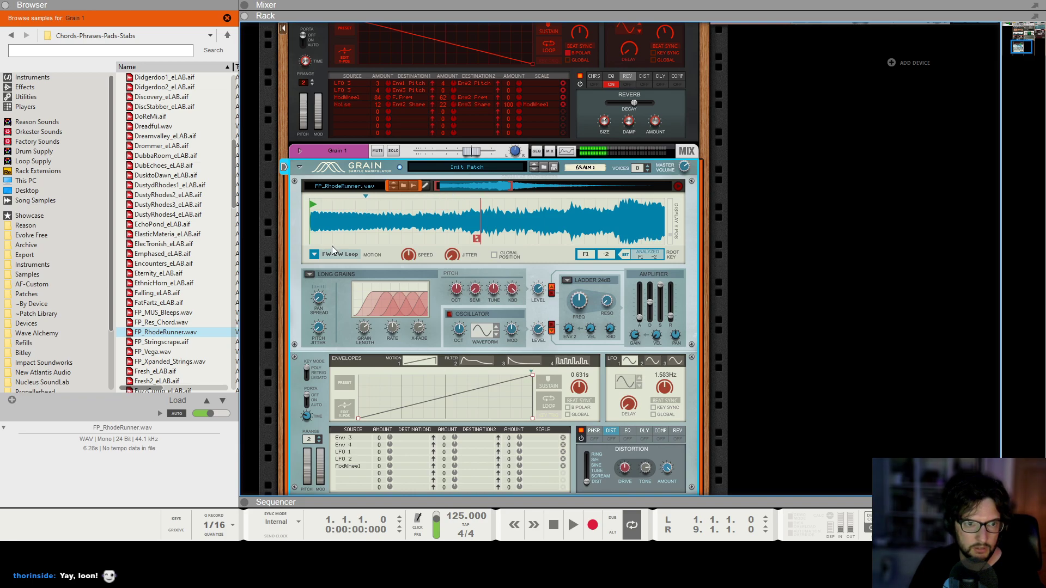
Set Grain's motion speed to 65.6% and pan spread to 35.9%, and adjust the grain length and pitch jitter.
mouse_move(407, 260)
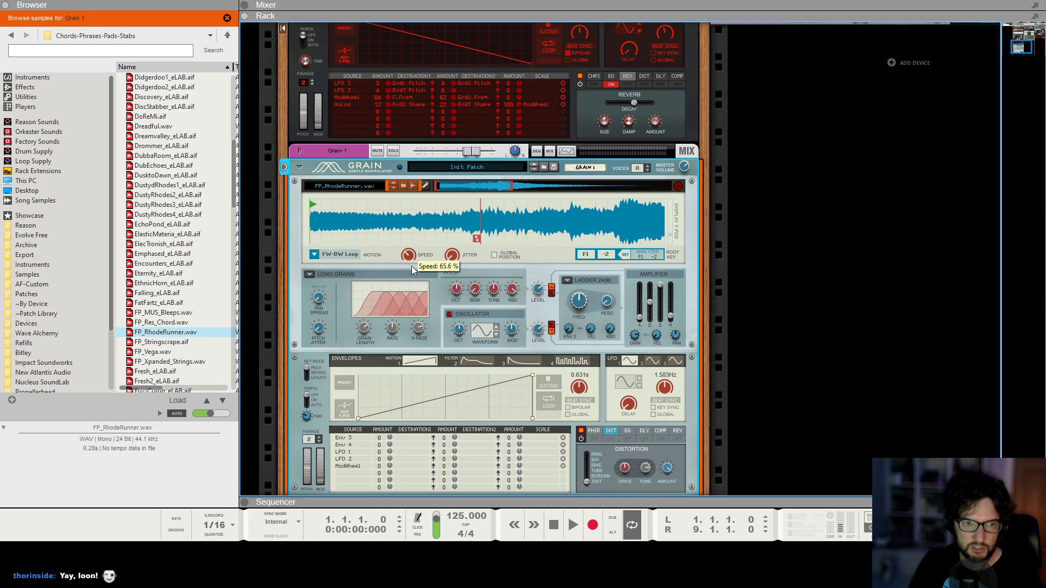
drag(366, 327, 377, 347)
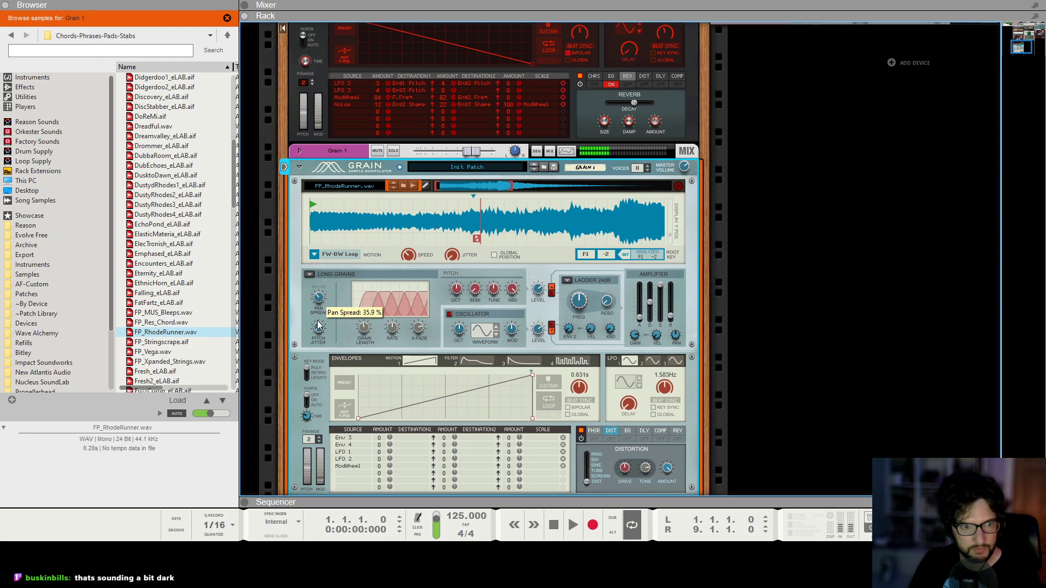
drag(320, 327, 328, 325)
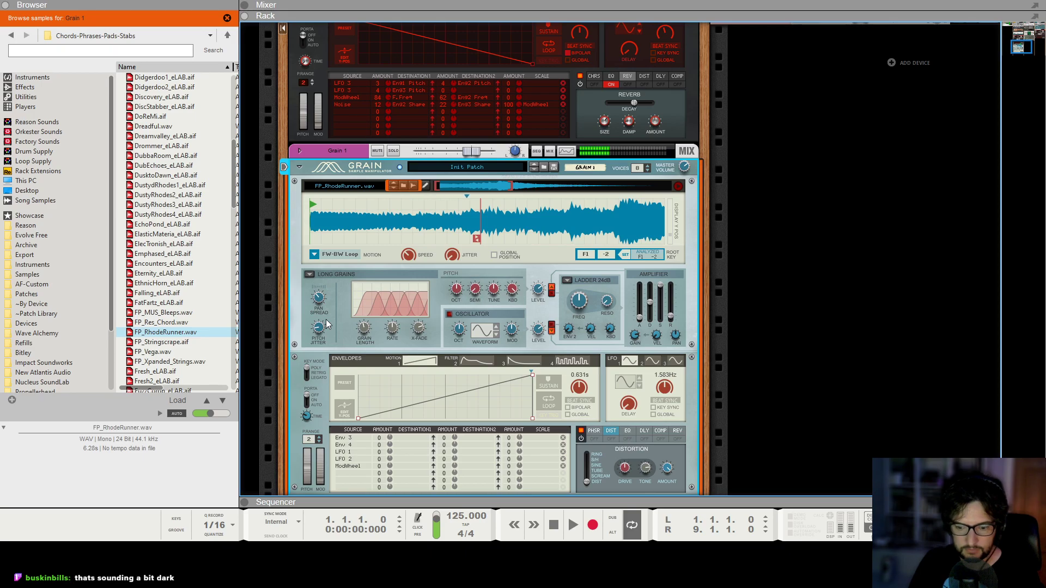
Create an empty 16-bar clip on the Grain 1 track in Block 1 and solo the Grain 1 and PD Upcoming tracks.
key(F7)
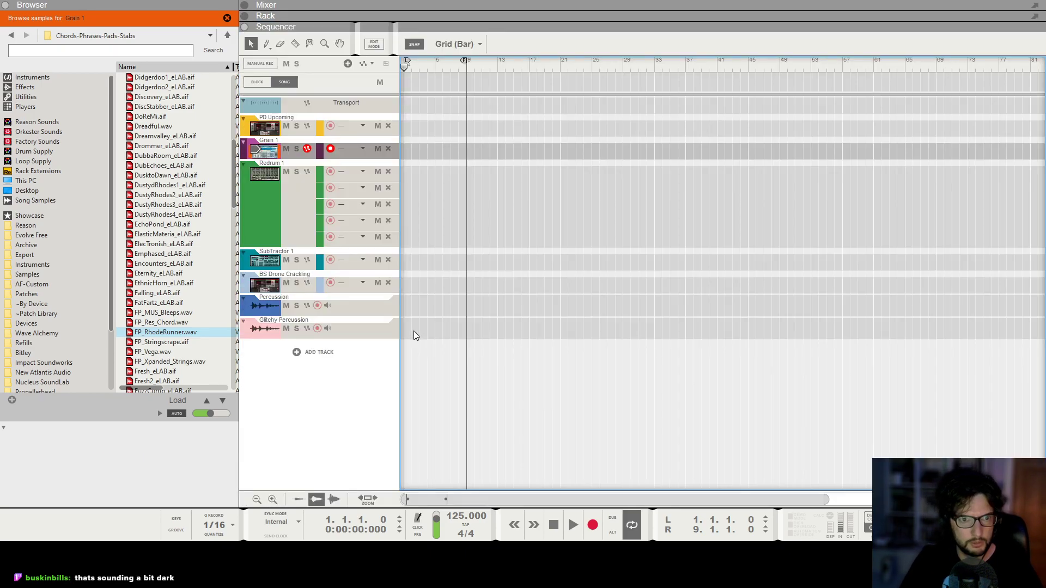
click(257, 82)
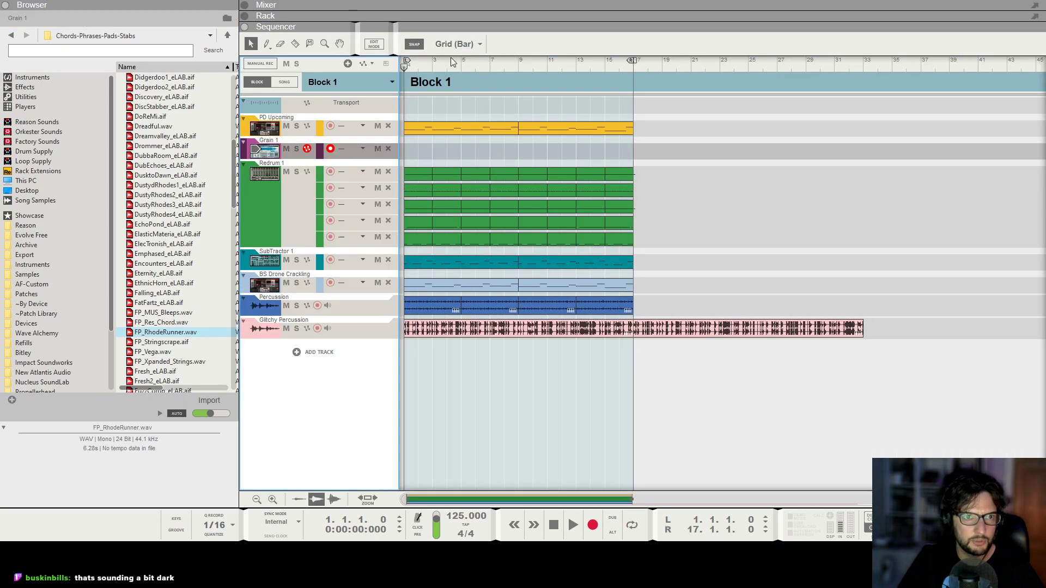
drag(410, 151, 620, 148)
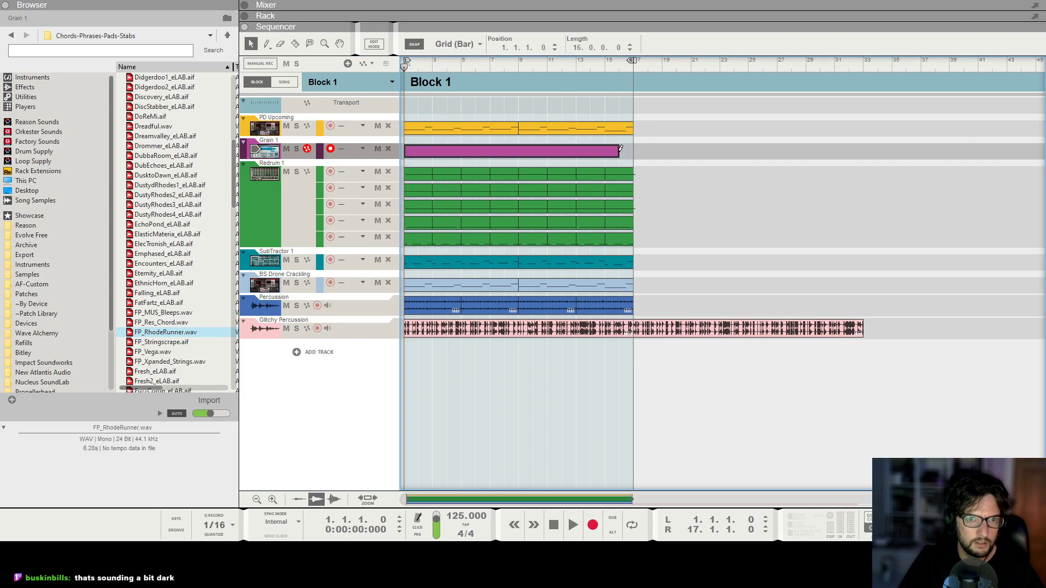
click(296, 149)
click(296, 126)
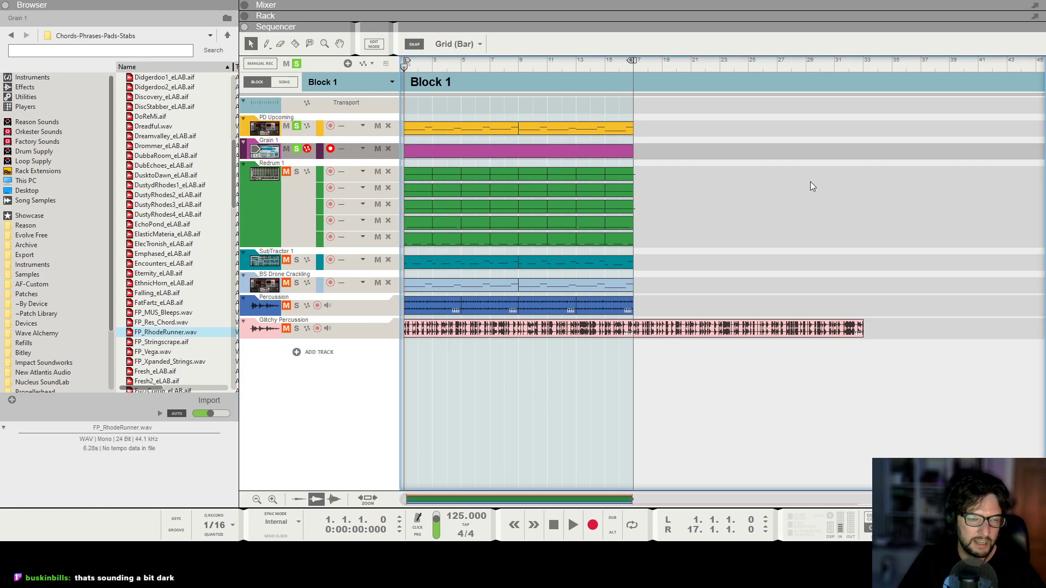
Play the block briefly and open the PD Upcoming clip to check its opening notes.
key(space)
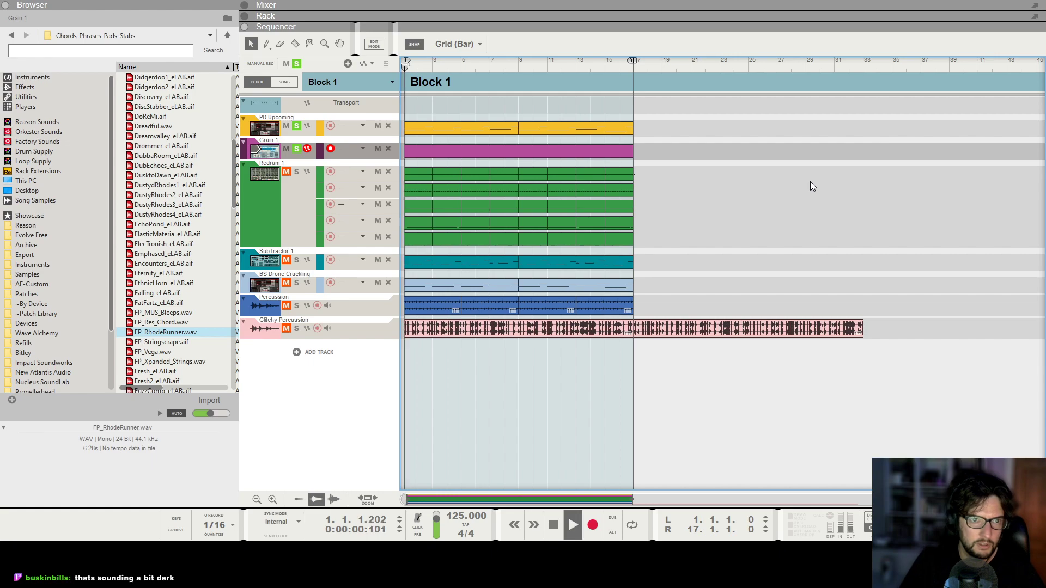
double_click(426, 127)
key(space)
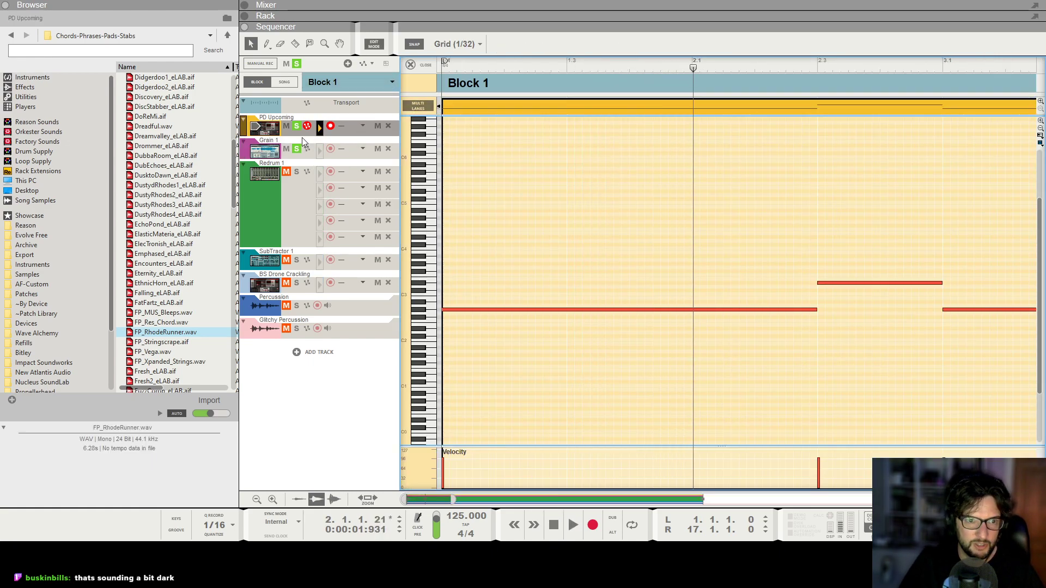
Draw a G#2 note about 1.3 bars long at the start of the Grain 1 clip.
click(303, 139)
drag(446, 306, 750, 328)
key(KP_0)
scroll(740, 325, down, 3)
Try the Grain 1 note an octave lower and listen to it with the PD Upcoming track unsoloed.
key(ctrl+shift+Down)
key(KP_0)
key(space)
scroll(739, 325, down, 3)
click(298, 127)
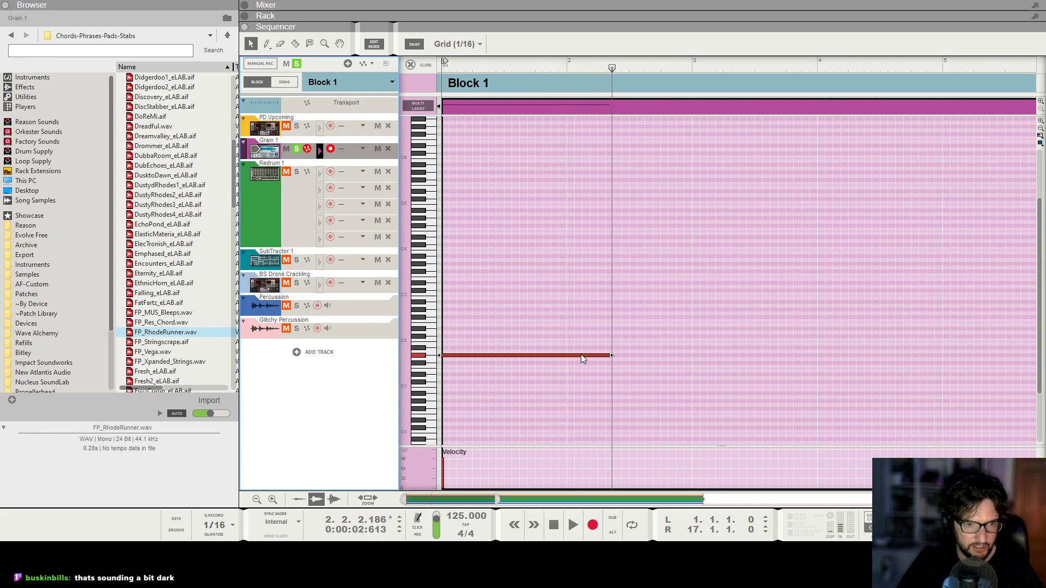
Transpose the Grain 1 note back up an octave, solo PD Upcoming again and play the block.
drag(600, 293, 576, 381)
key(ctrl+shift+Up)
key(KP_0)
scroll(518, 351, down, 2)
click(296, 126)
key(space)
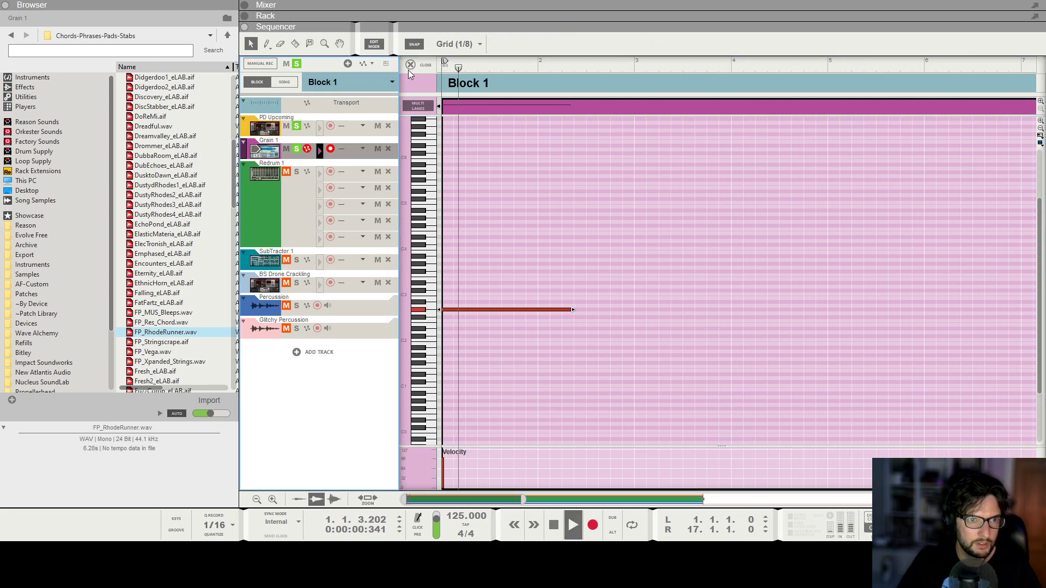
Stop playback and extend the Grain 1 clip's note to a length of 5 bars.
click(410, 66)
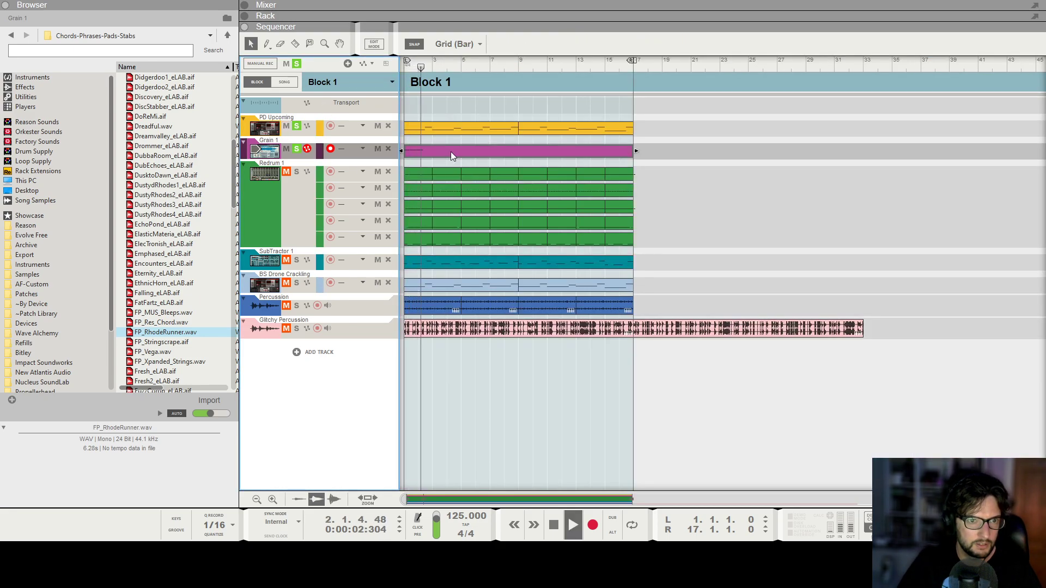
double_click(451, 152)
key(space)
key(ctrl+a)
scroll(564, 280, down, 5)
drag(490, 309, 604, 343)
Enable the high-pass filter on the Grain 1 mixer channel at 238.7 Hz and play the block to check levels.
key(F5)
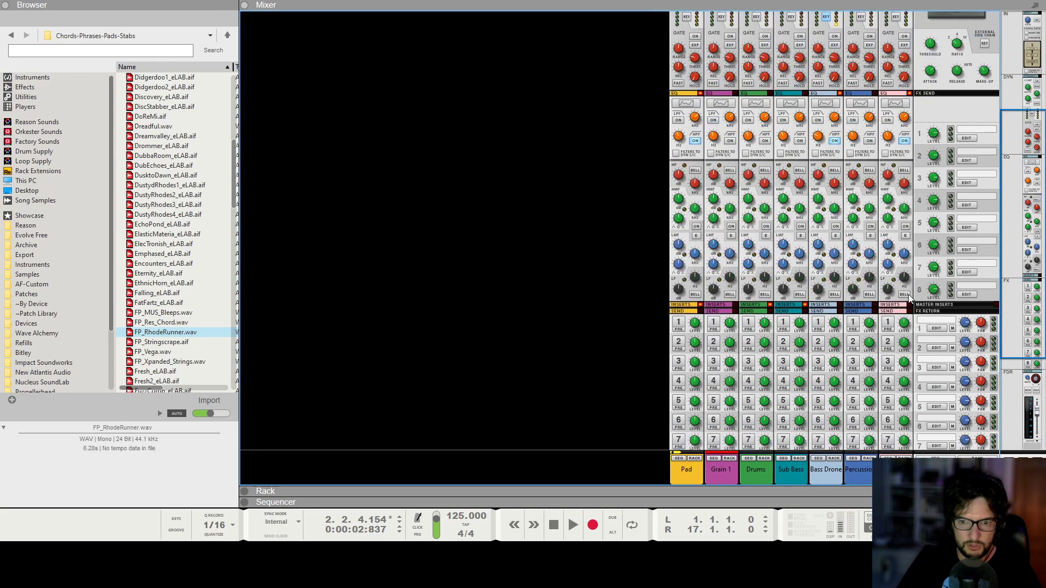
scroll(908, 297, up, 4)
click(733, 278)
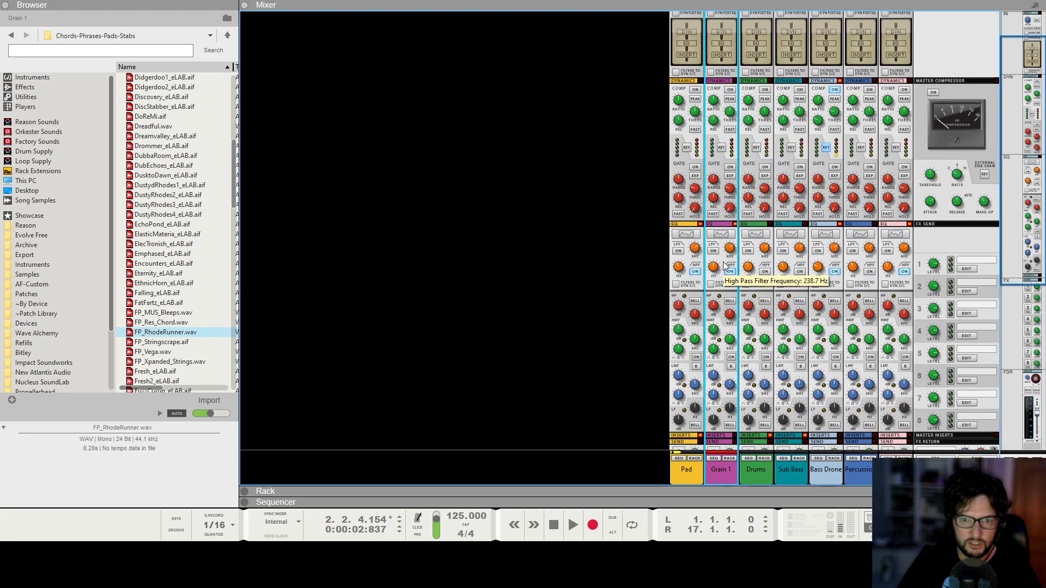
key(space)
scroll(725, 305, down, 4)
scroll(725, 305, down, 5)
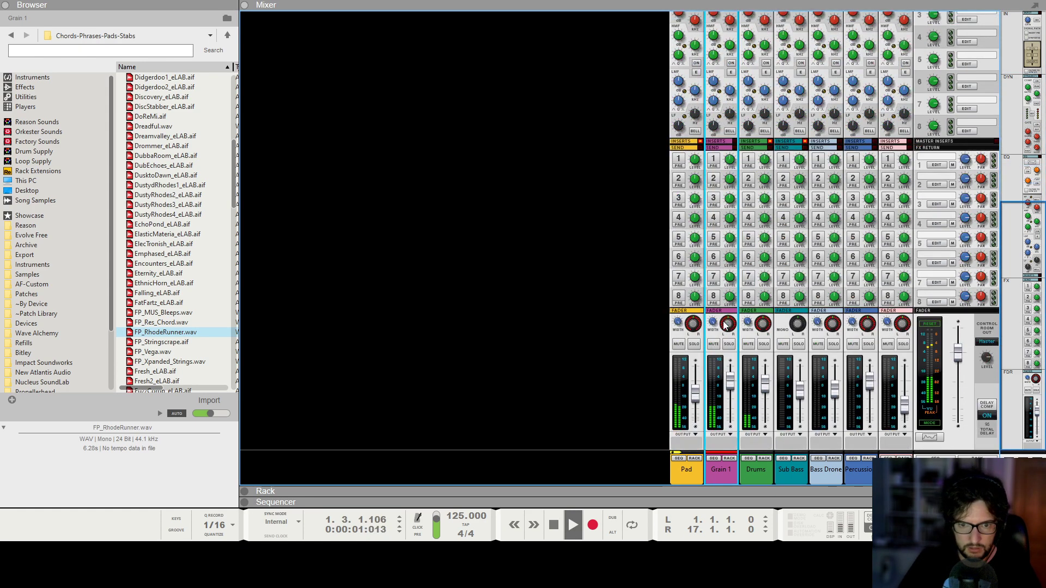
Fine-tune Grain's motion settings with jitter at 12.5% and raise its amplifier attack while listening, stopping playback at the end.
key(F6)
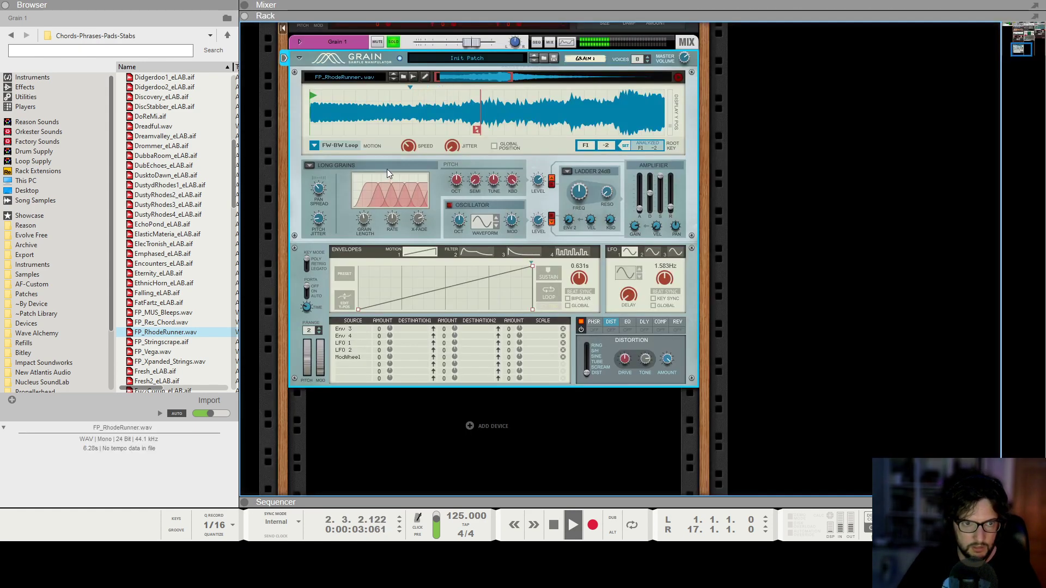
drag(406, 152, 406, 152)
mouse_move(462, 140)
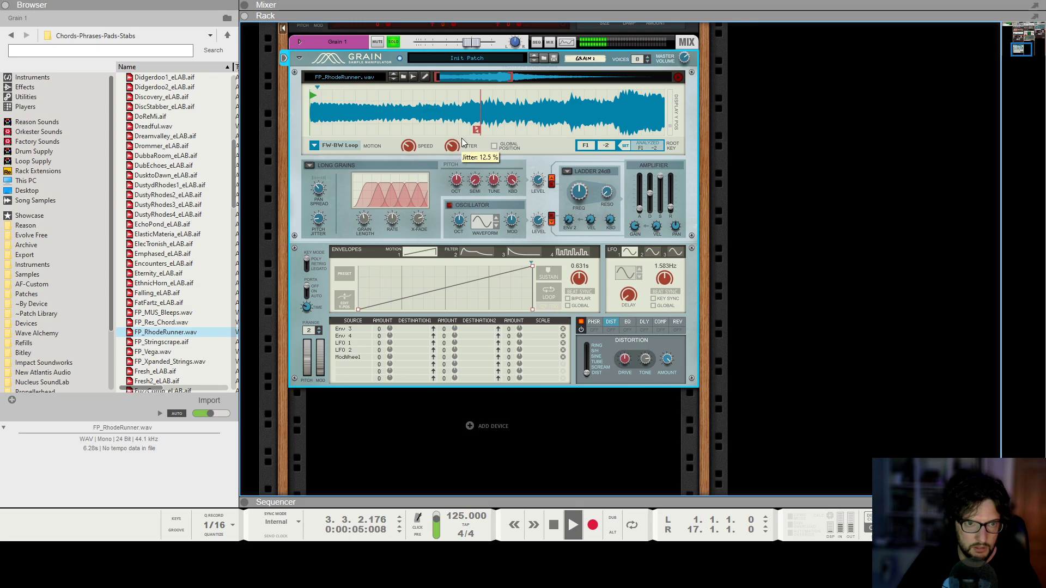
drag(641, 208, 645, 196)
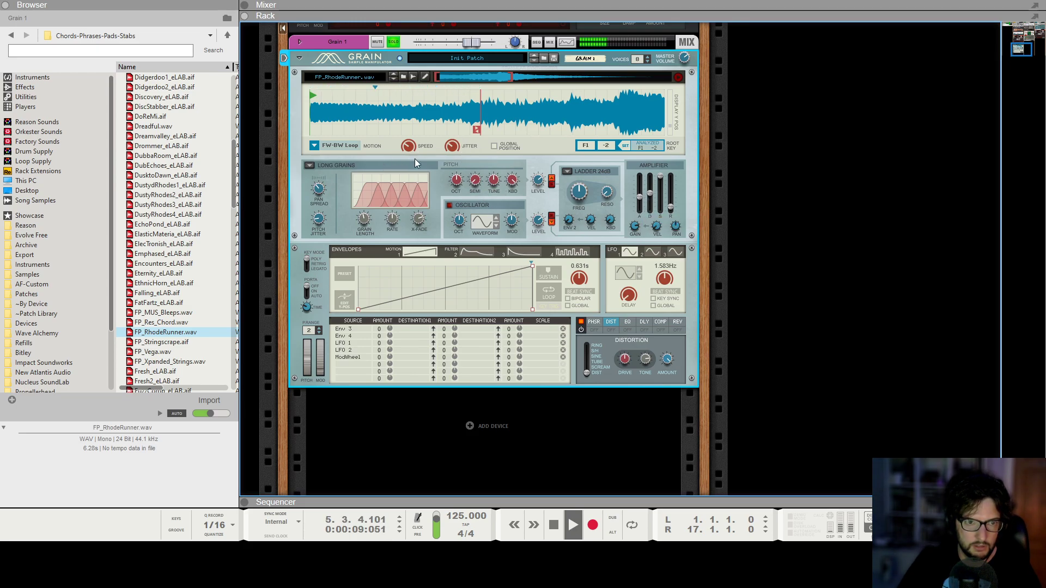
key(space)
key(space)
key(space)
Shorten the Grain 1 clip to match its five-bar note and return to the block overview.
key(F7)
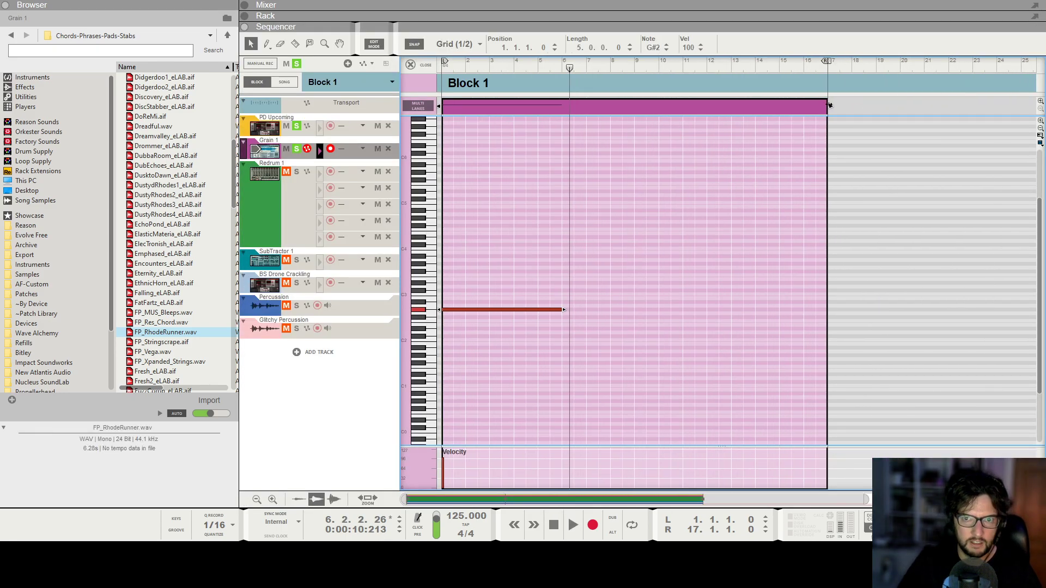
drag(829, 105, 564, 105)
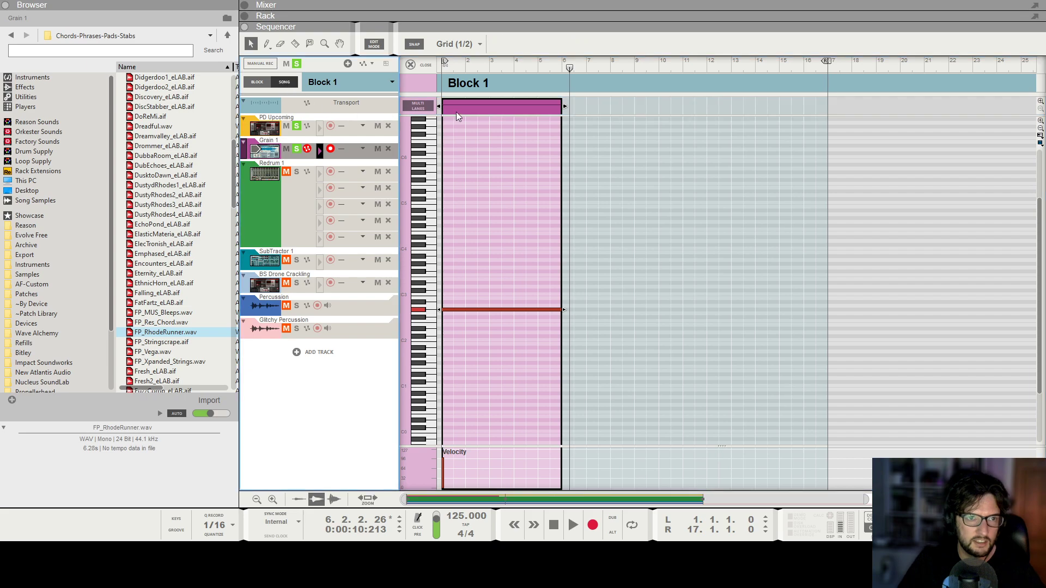
click(283, 82)
click(258, 81)
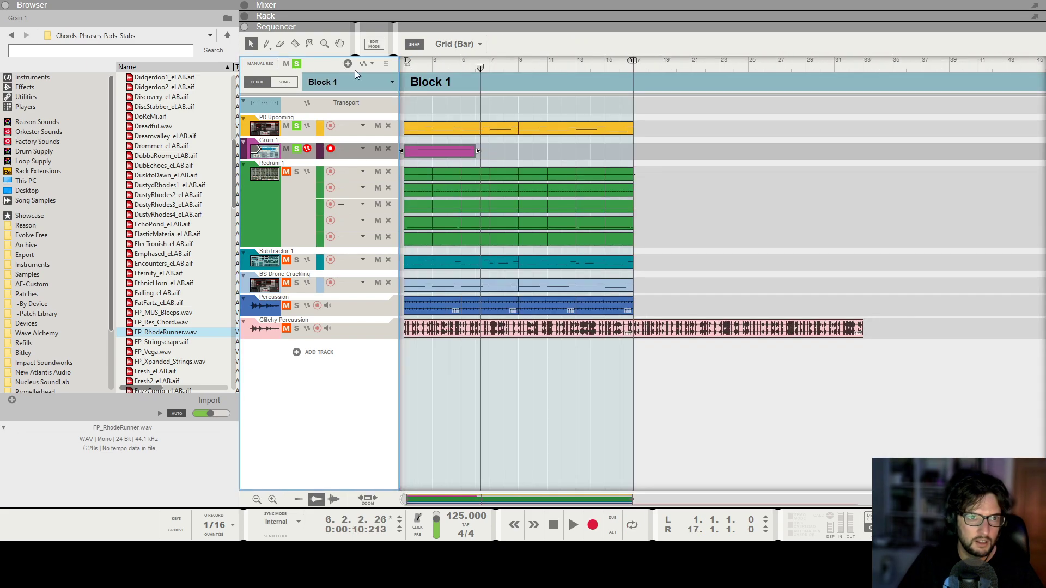
Move the Grain 1 clip from Block 1 to the start of the song arrangement and extend it to 8 bars.
click(442, 147)
key(ctrl+x)
click(284, 82)
click(502, 81)
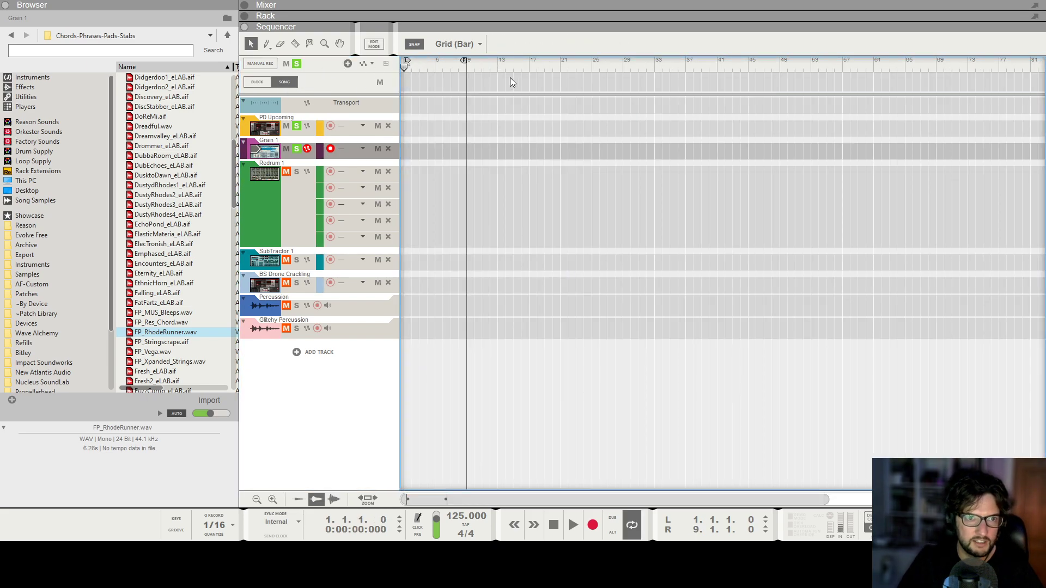
key(ctrl+v)
drag(443, 152, 467, 152)
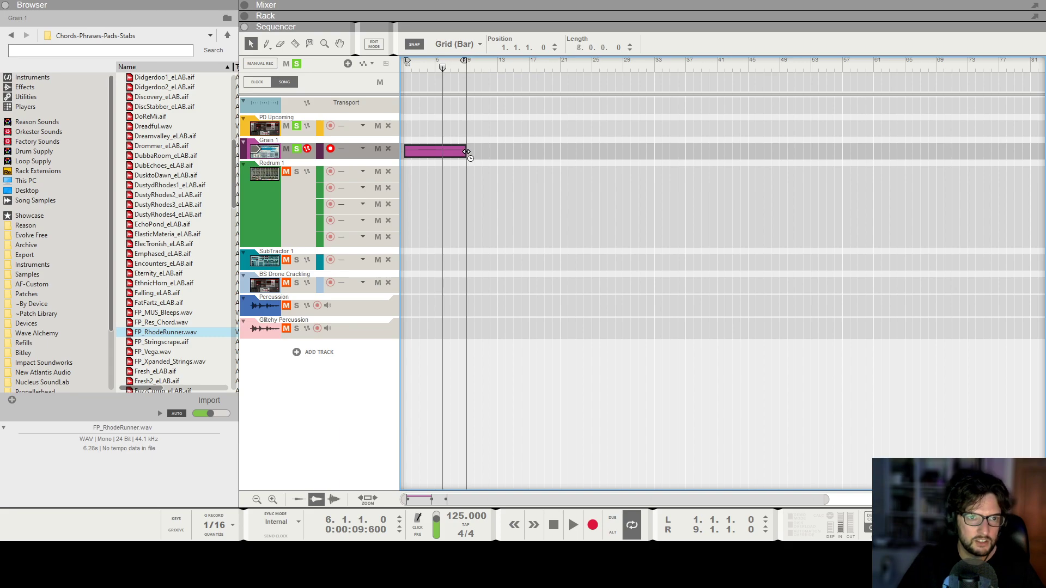
Automate Grain 1's Grain Length in the song with a rising ramp from bar 1 to 59.6% at bar 9.
key(F6)
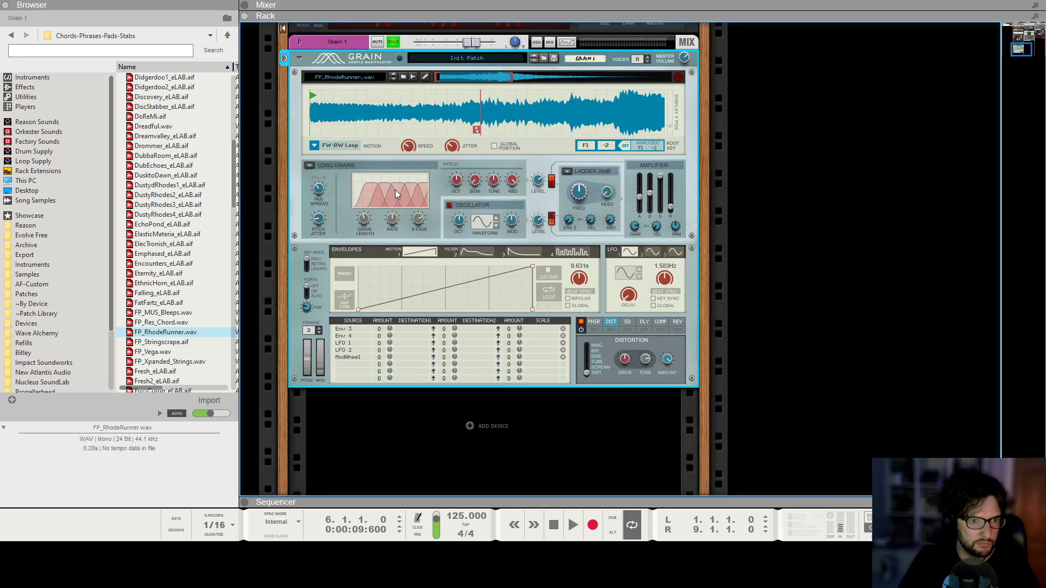
drag(364, 217, 368, 218)
alt+click(367, 220)
key(F7)
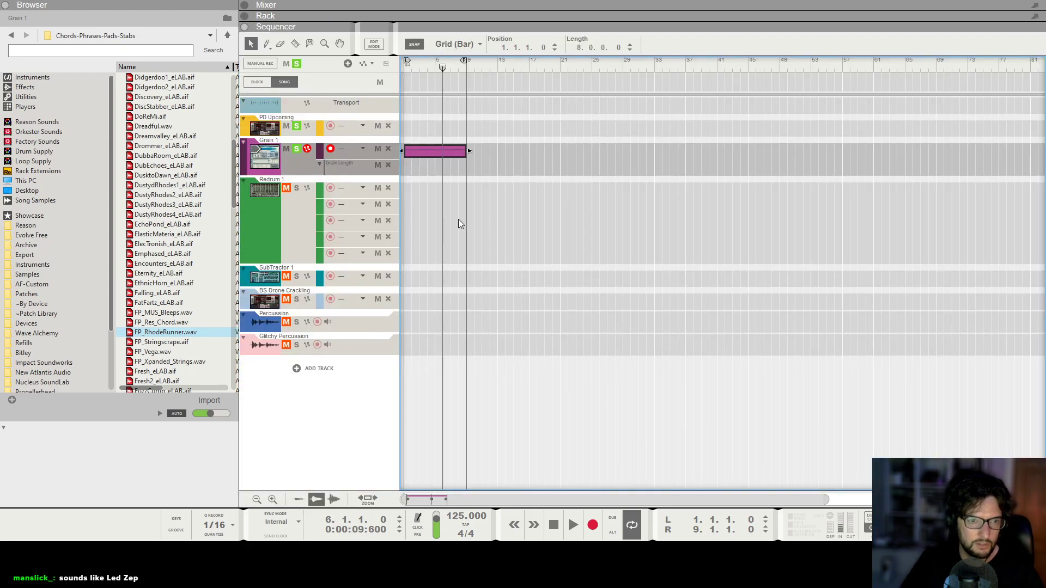
drag(478, 164, 390, 184)
double_click(411, 173)
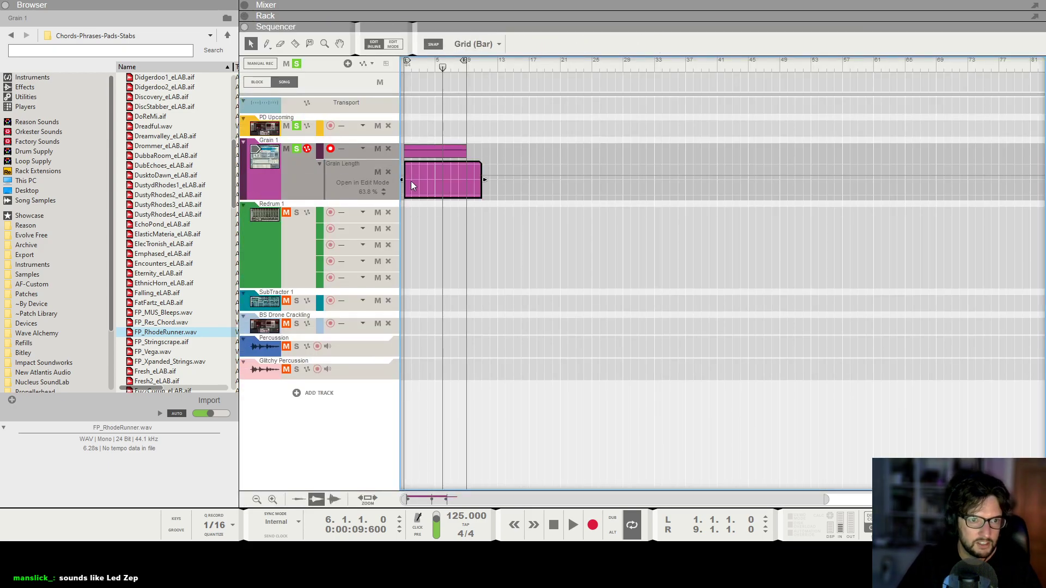
click(406, 189)
click(468, 177)
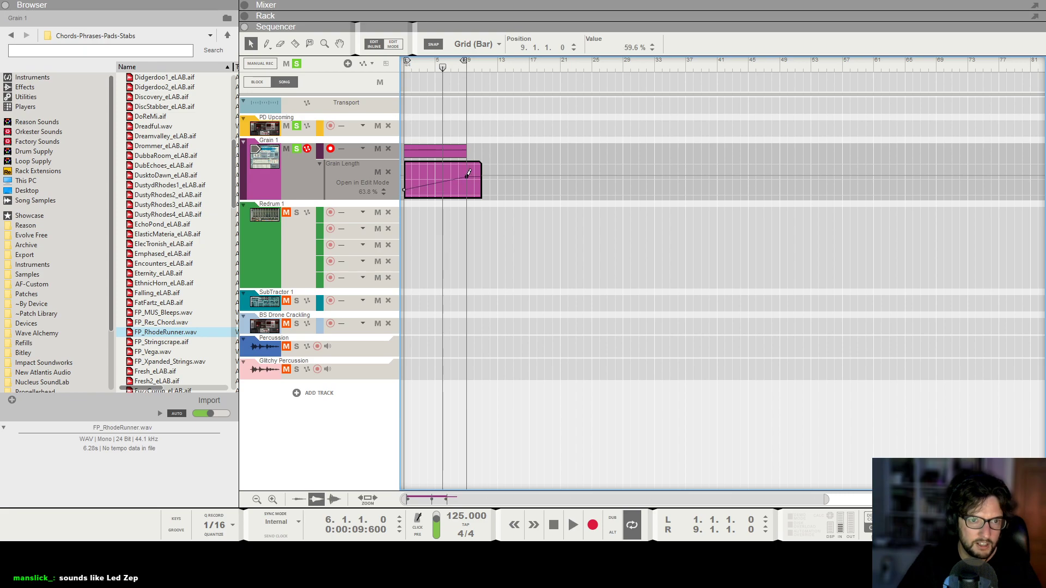
Play the song from the start and set Grain's Rate-Spacing to 35.9% while listening, stopping playback at the end.
click(520, 126)
key(shift+Return)
key(space)
scroll(521, 126, up, 3)
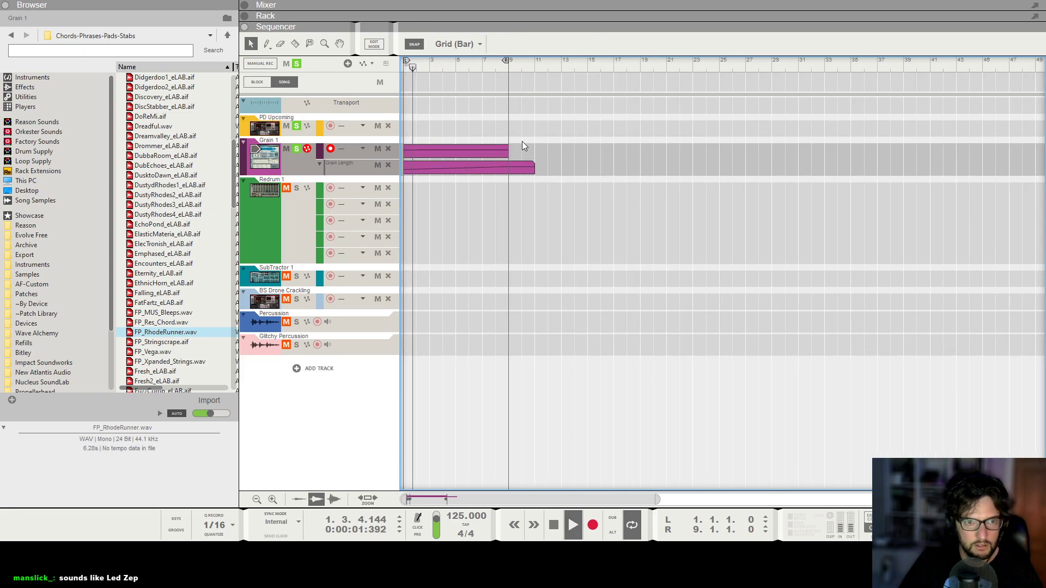
key(F6)
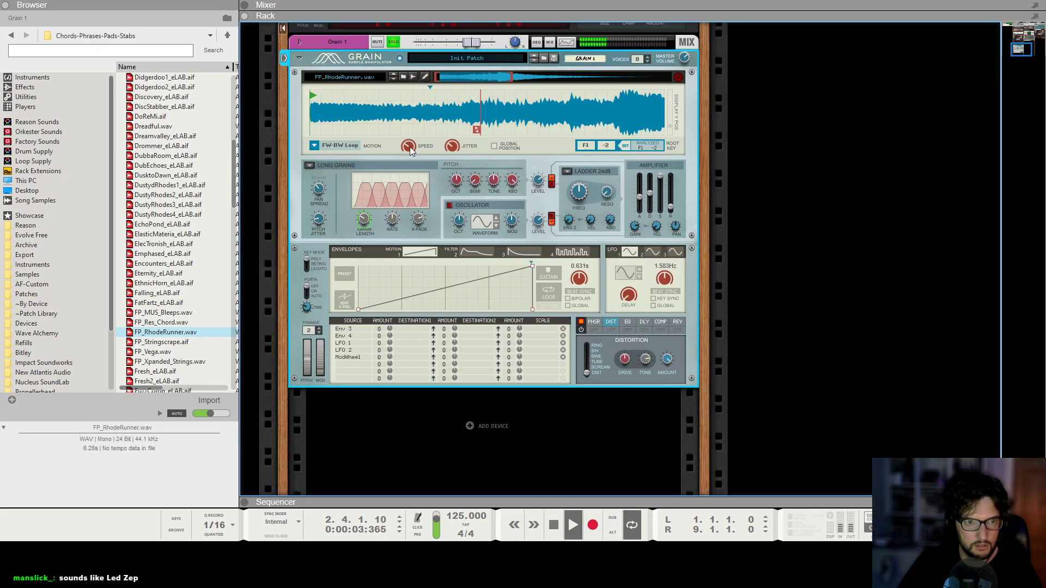
scroll(412, 154, down, 3)
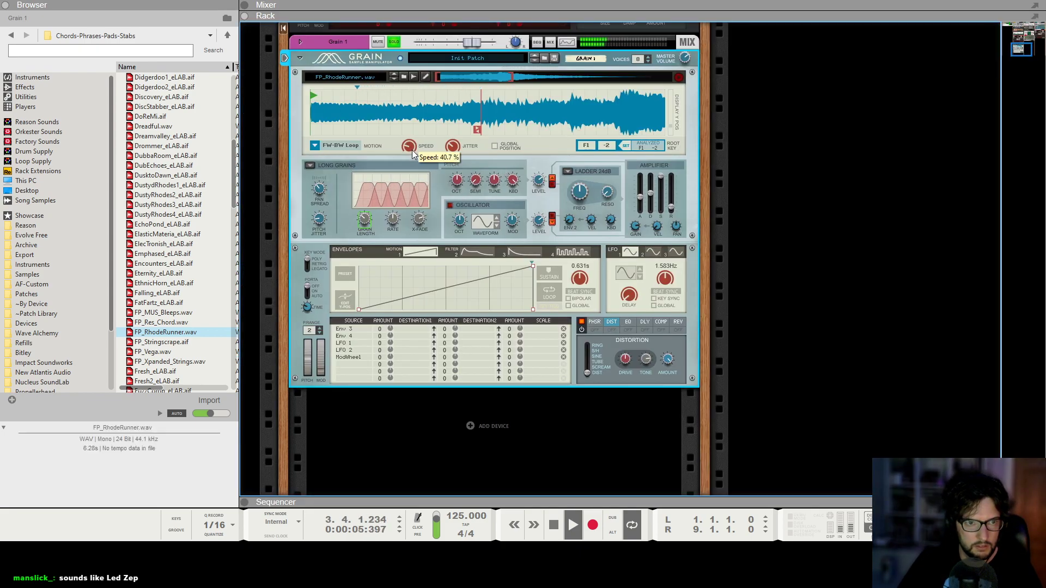
key(F7)
key(F6)
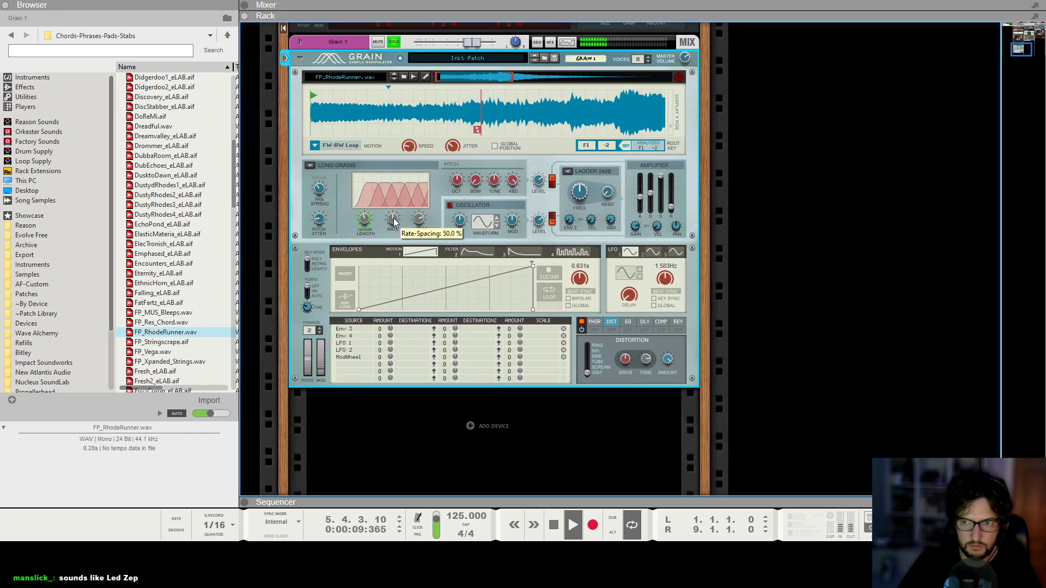
drag(394, 221, 398, 227)
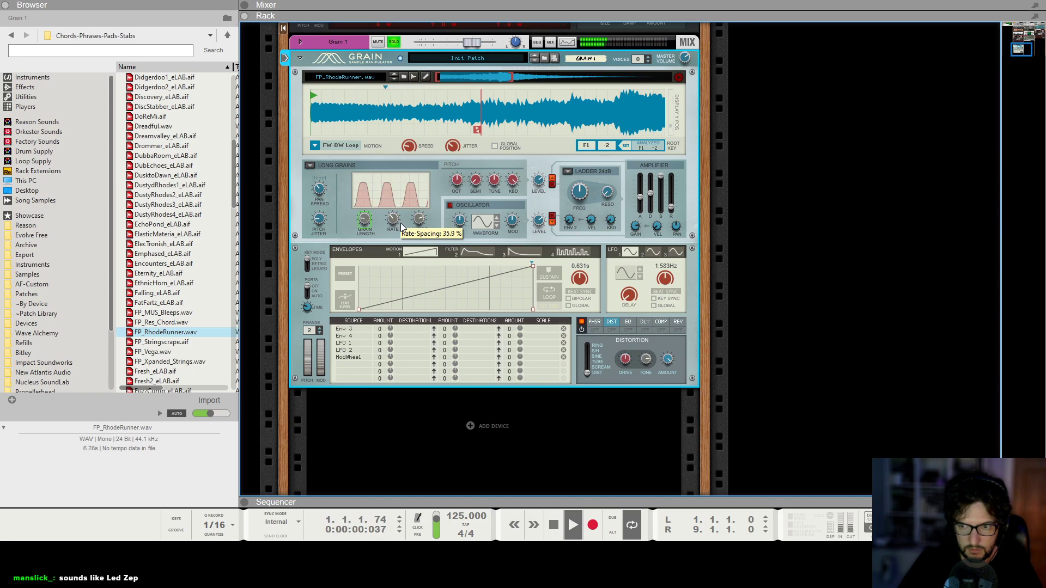
key(space)
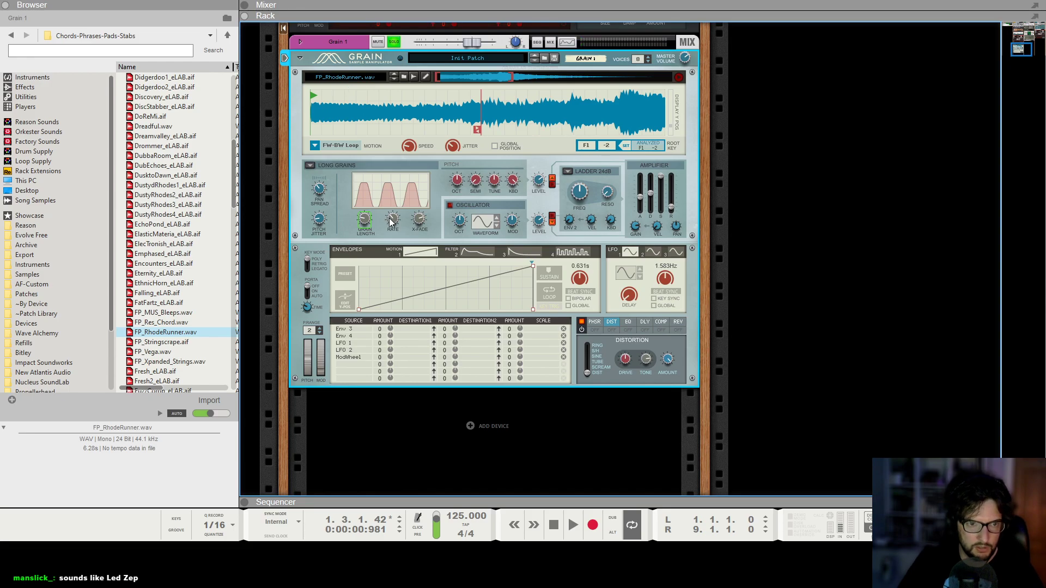
Automate Grain 1's Rate-Spacing with a rising ramp from 26.3% at bar 1 to bar 9 and play from the start.
key(F7)
drag(518, 197, 409, 193)
click(405, 201)
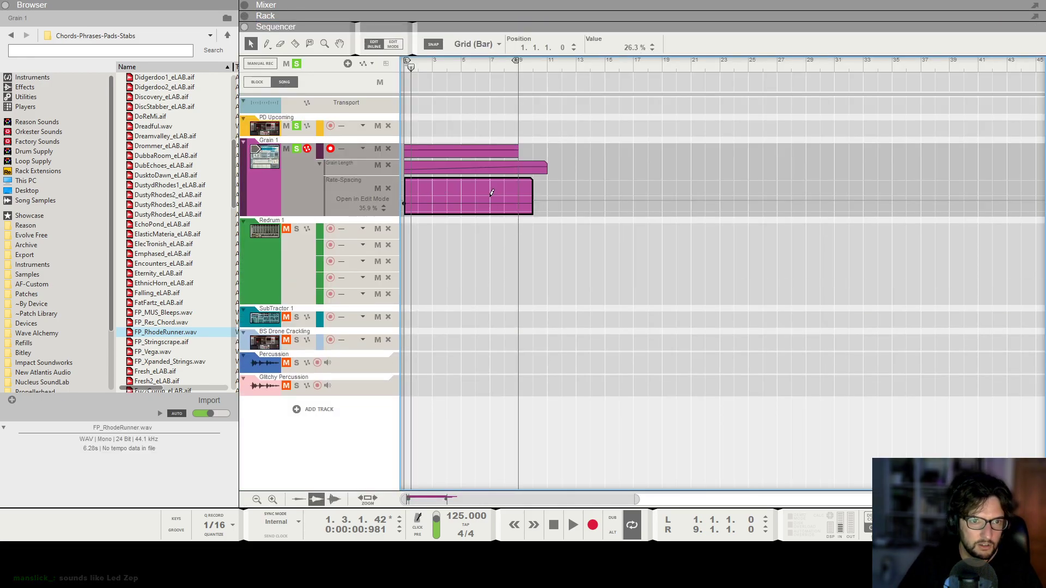
click(517, 193)
click(592, 128)
key(KP_0)
key(space)
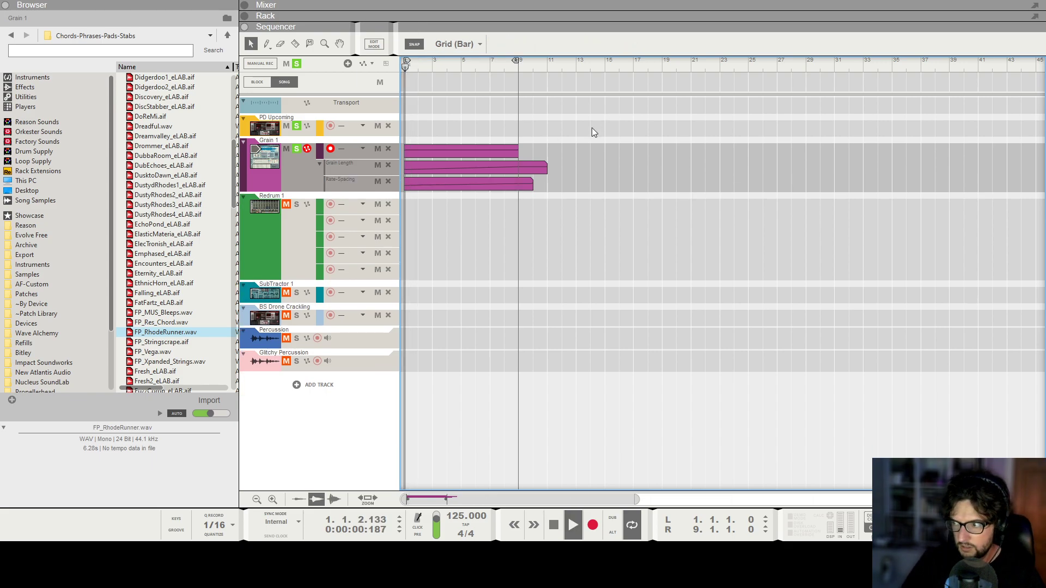
Reshape the Rate-Spacing automation into a falling ramp between bars 1 and 9 while listening, and stop playback.
click(417, 184)
drag(403, 204, 403, 186)
drag(518, 196, 518, 205)
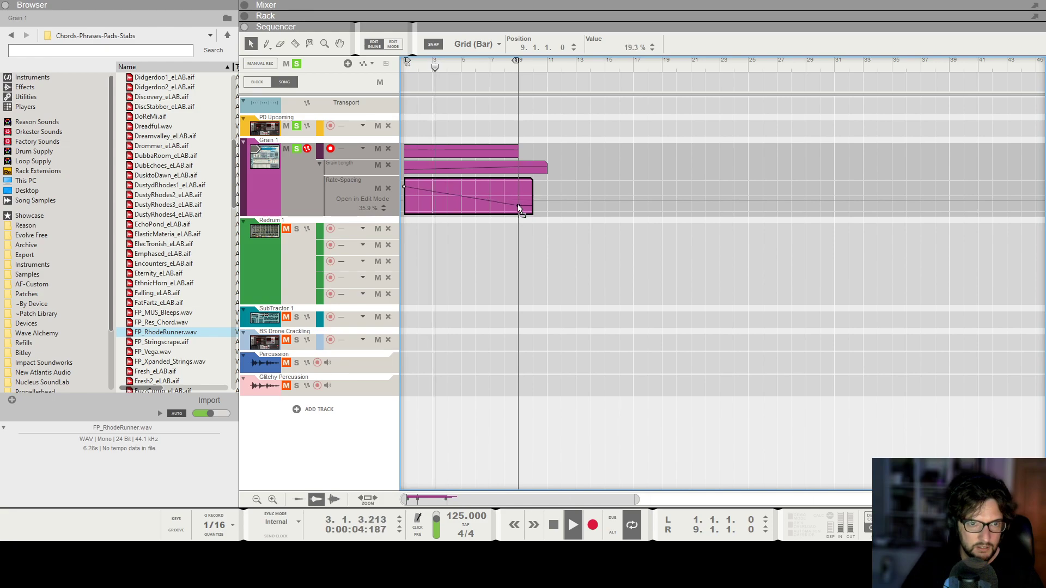
drag(445, 194, 517, 203)
click(626, 330)
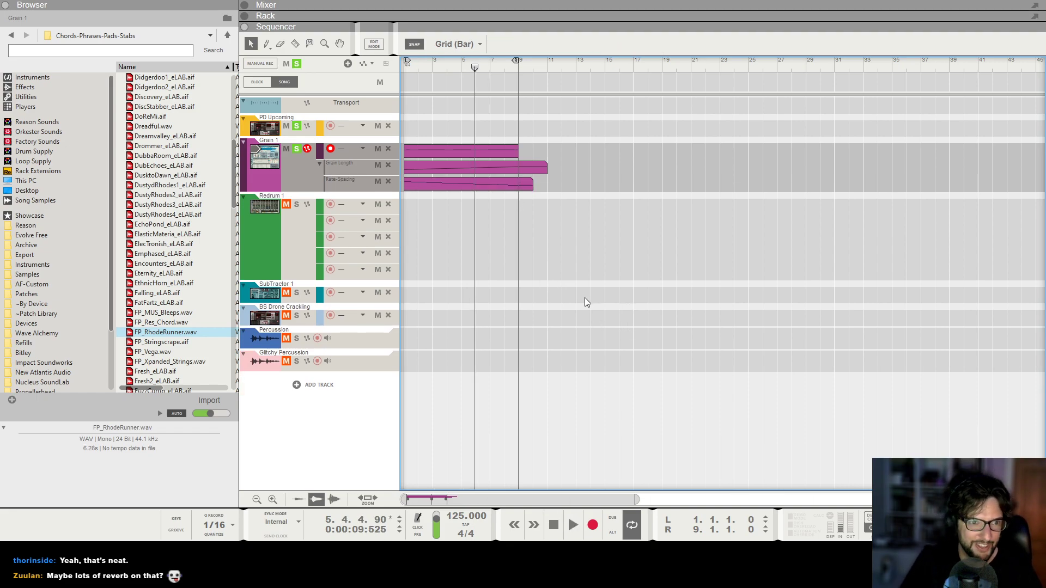
Add a Synapse DR-1 Deep Reverb as an insert effect on the Grain 1 mix channel.
key(F6)
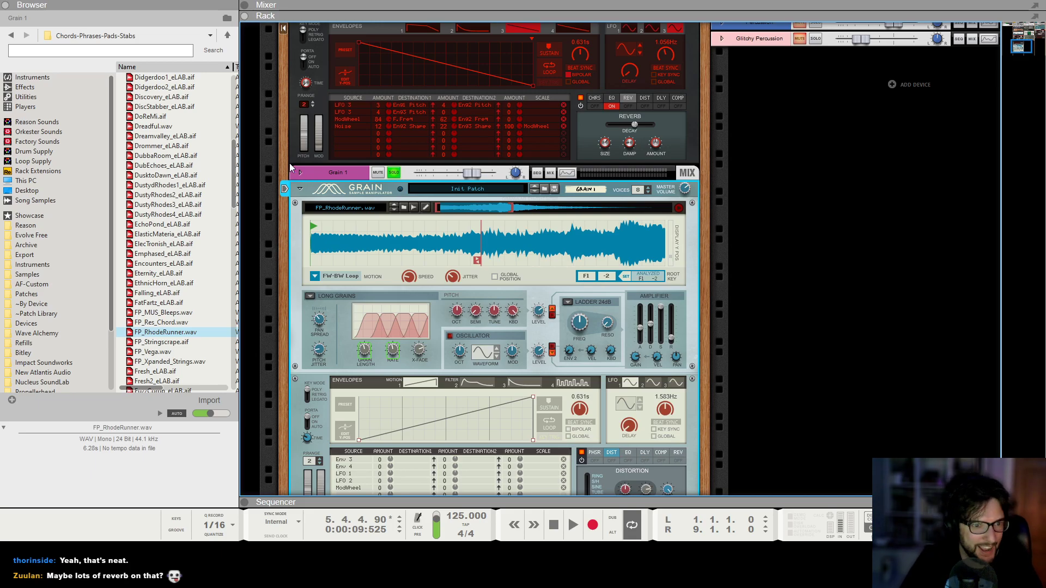
click(299, 173)
right_click(331, 167)
mouse_move(407, 300)
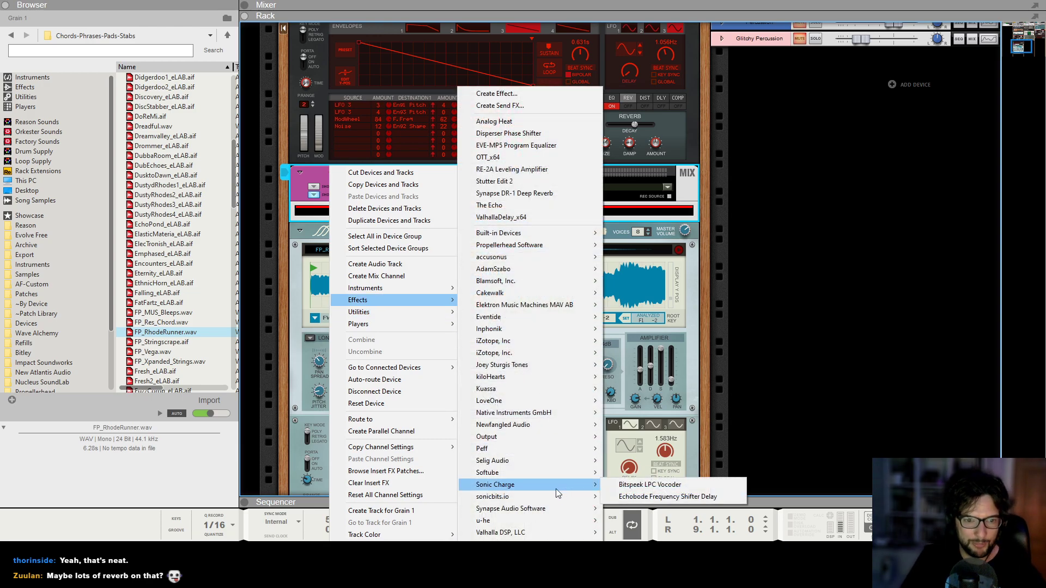
mouse_move(551, 508)
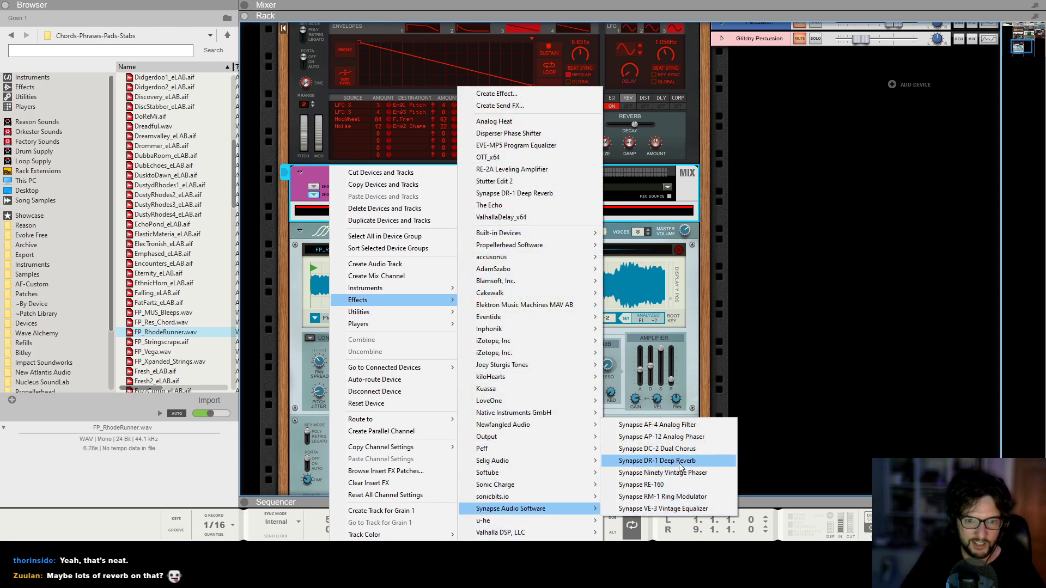
click(626, 461)
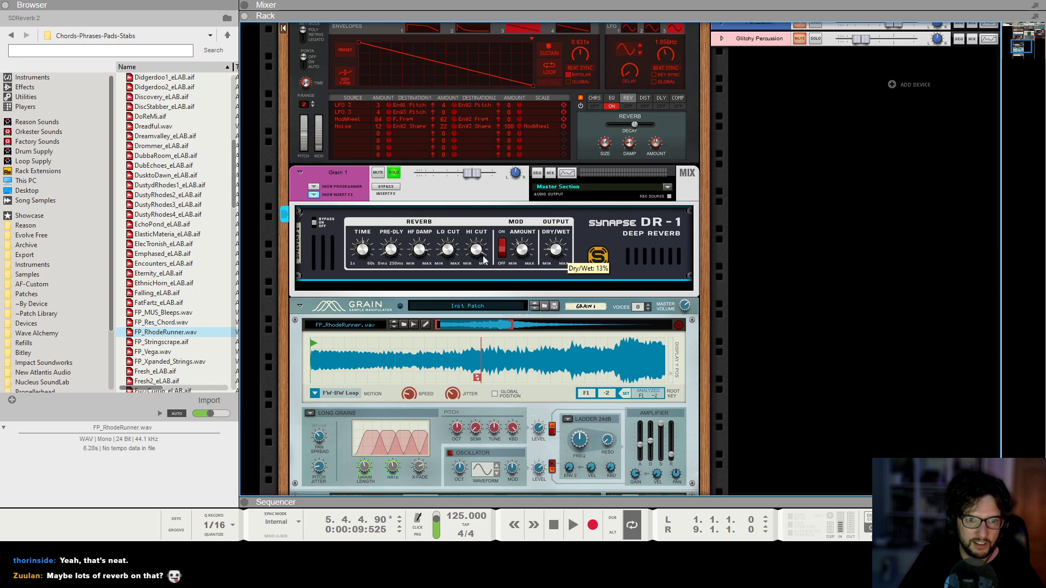
Play the song from the start with the reverb and lower the Grain 1 channel level to -1.84 dB, stopping playback.
mouse_move(364, 254)
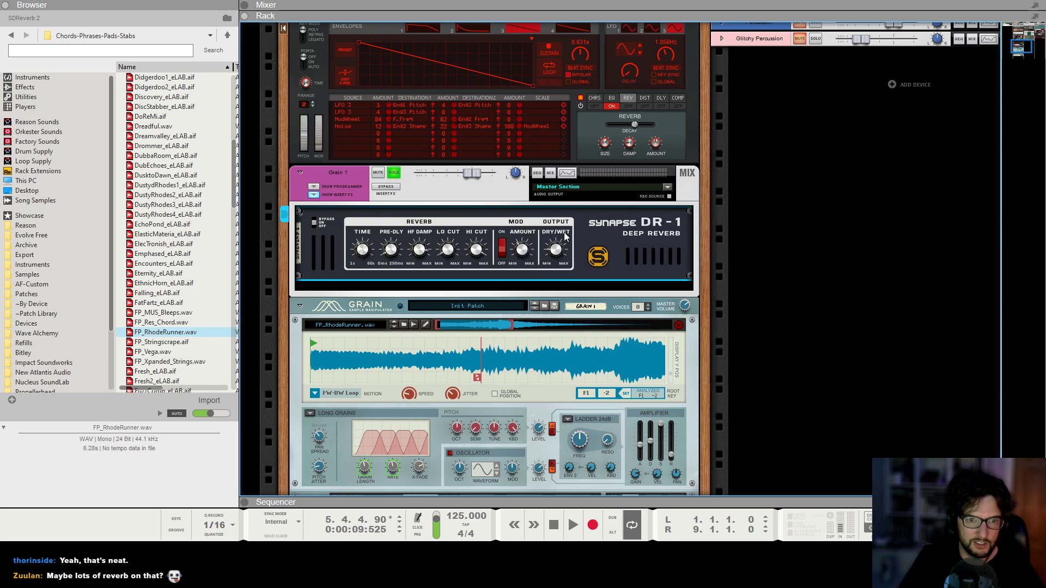
key(KP_0)
key(space)
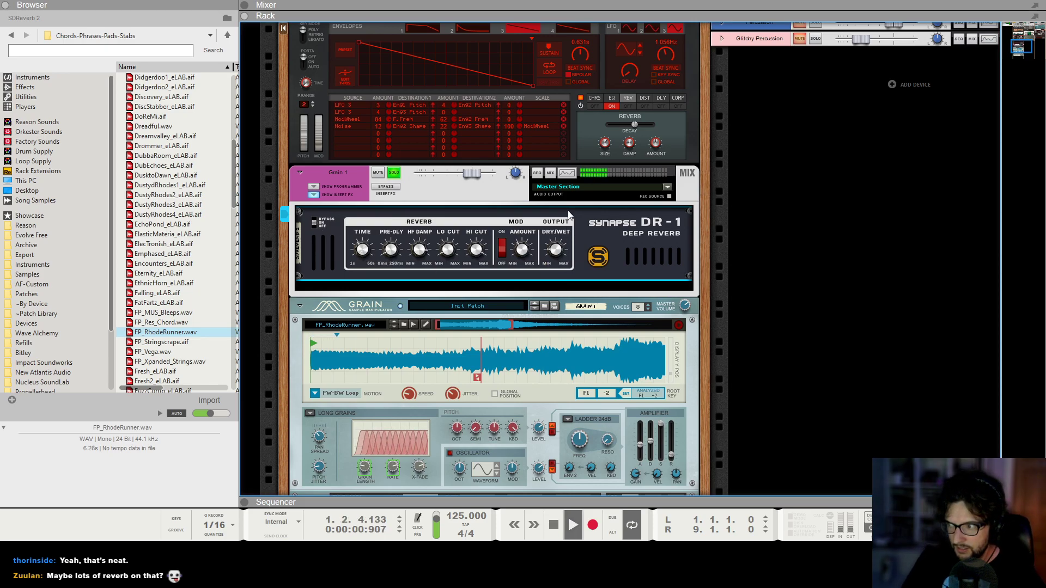
mouse_move(561, 249)
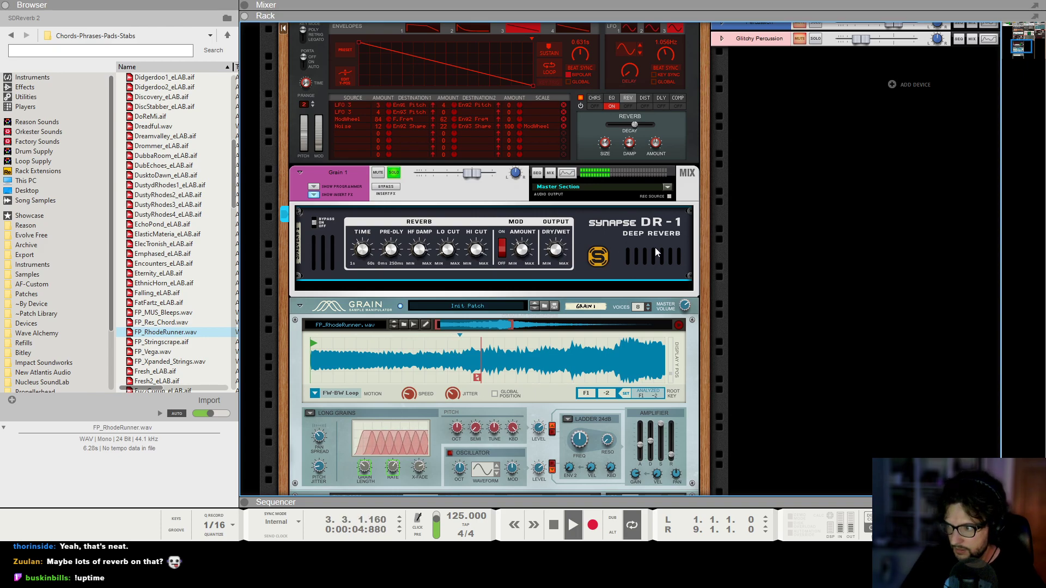
key(F5)
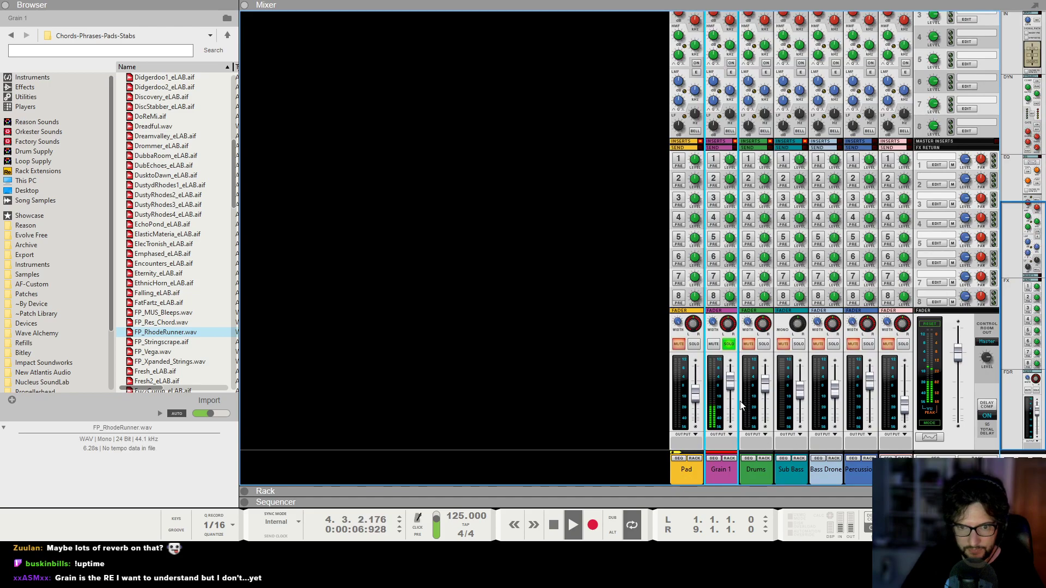
mouse_move(732, 389)
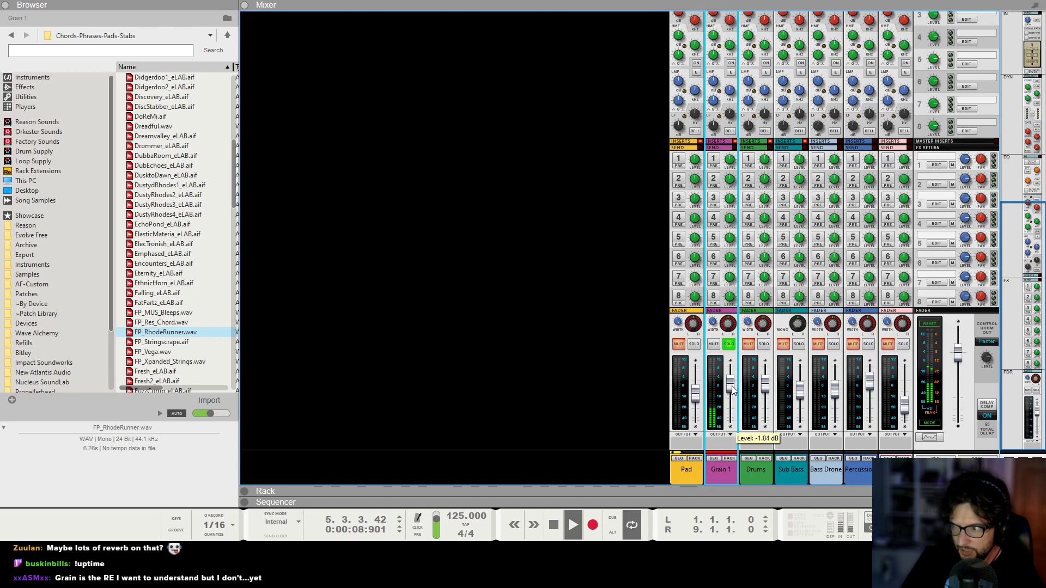
key(space)
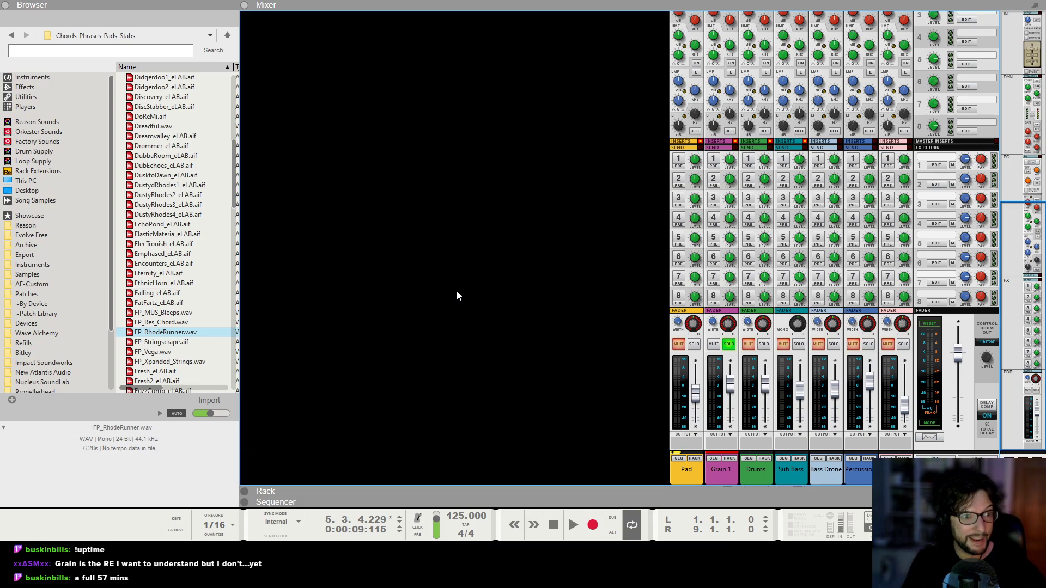
Hide the browser and clear all track solos and mutes in the sequencer.
click(5, 5)
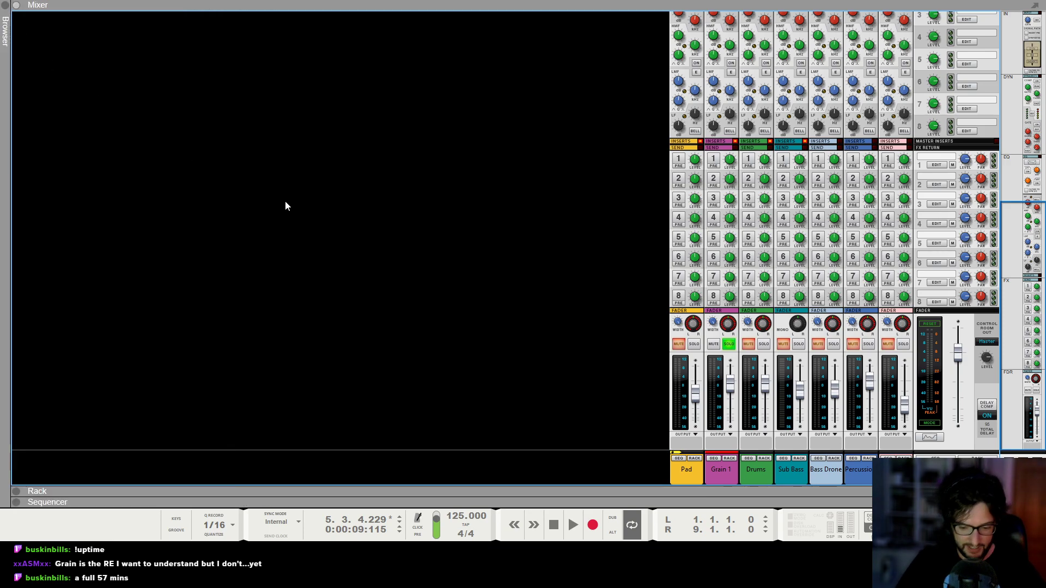
key(F7)
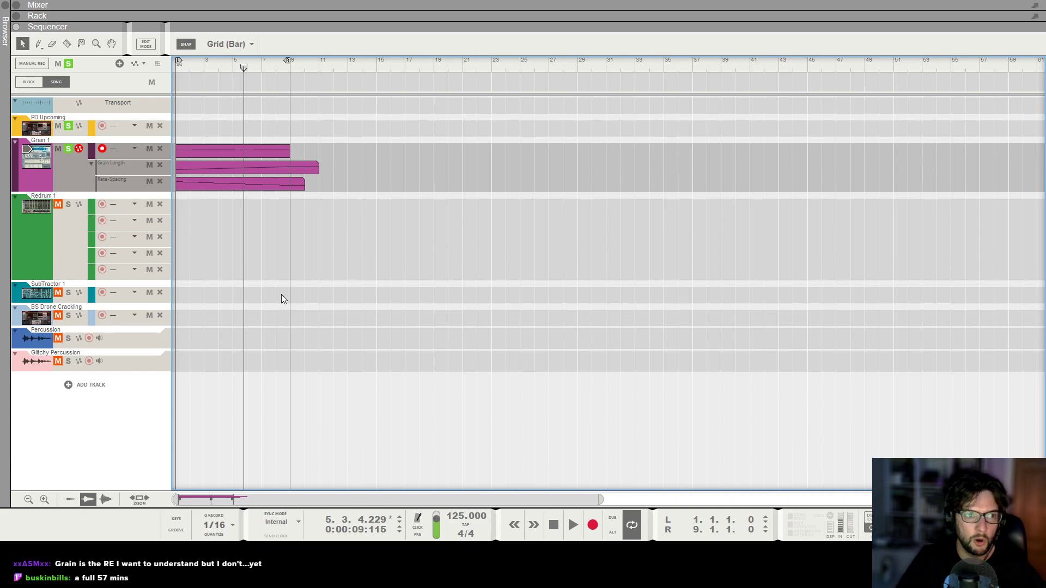
click(68, 64)
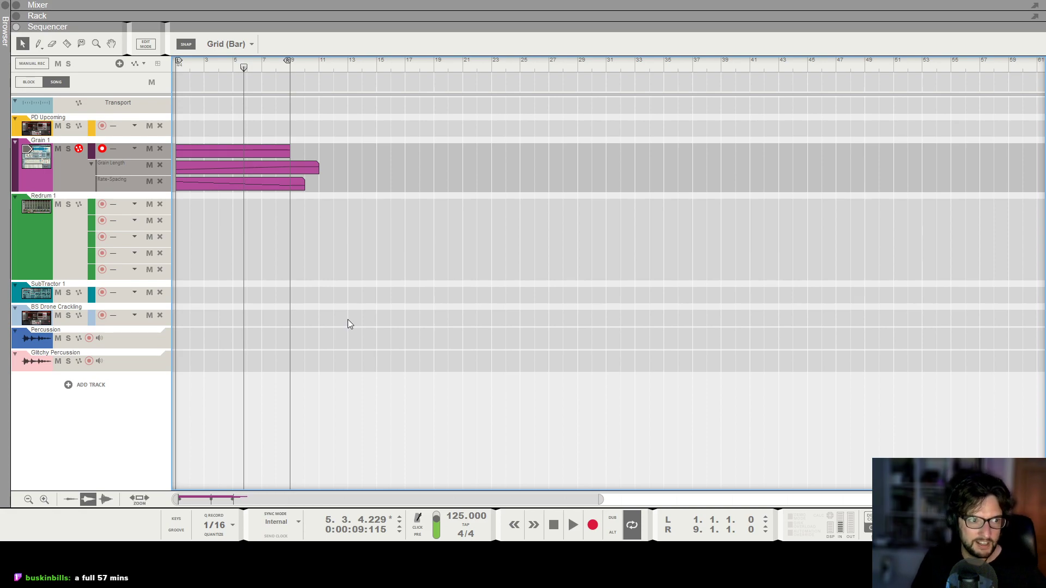
Place Block 1 over the song's first 8 bars and mute its drum, bass, drone and percussion lanes there.
click(26, 83)
drag(488, 145, 178, 106)
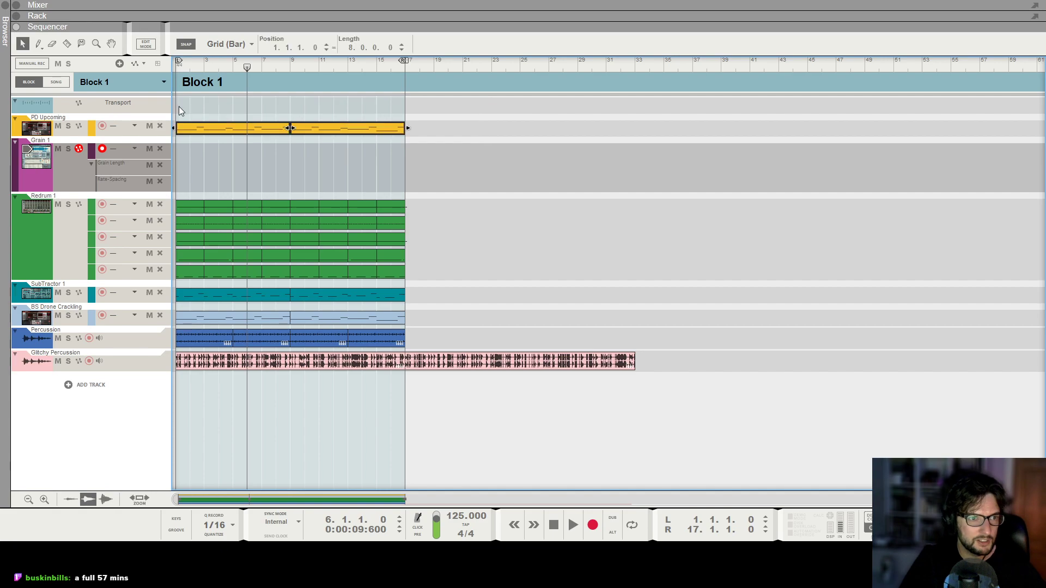
click(60, 82)
drag(177, 82, 289, 82)
key(t)
mouse_move(236, 204)
mouse_down()
mouse_move(215, 254)
mouse_move(215, 362)
mouse_up()
click(22, 44)
click(312, 191)
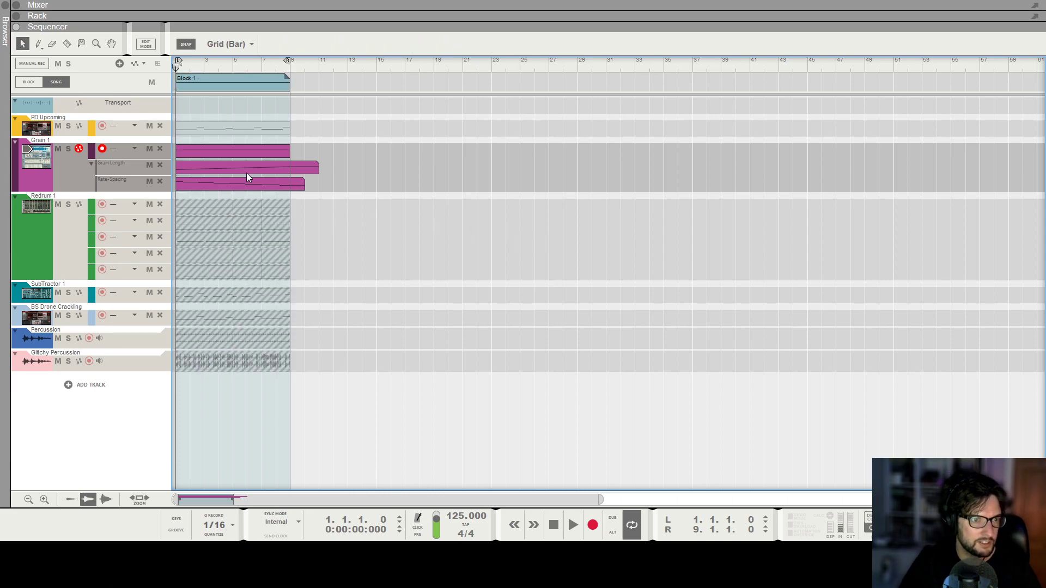
Automate the Amp Env Decay of the Pad channel's Alligator with a rising ramp from bar 1 to 49% at bar 9.
click(119, 118)
key(F6)
scroll(272, 216, up, 10)
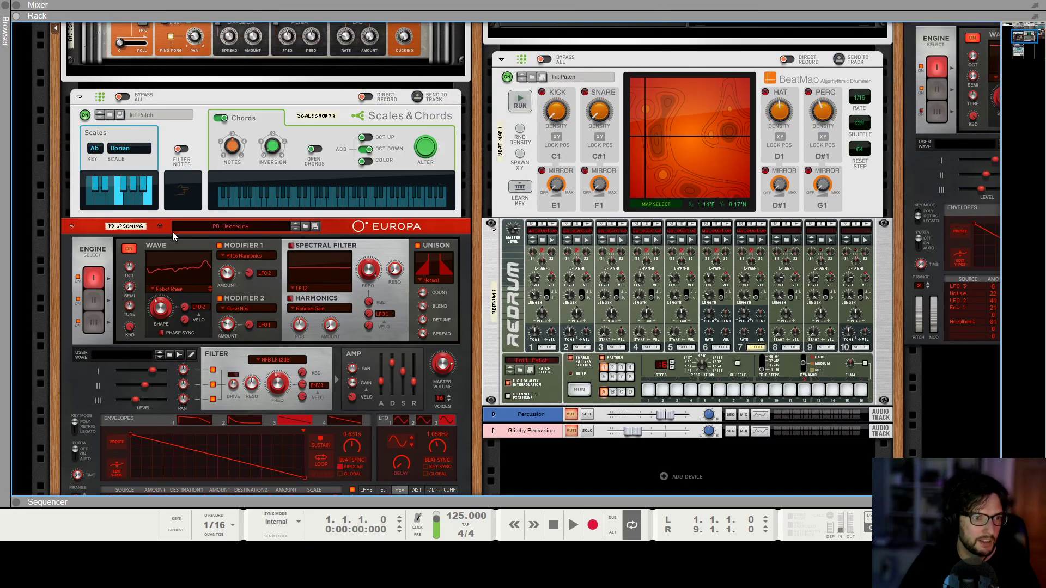
scroll(163, 238, up, 3)
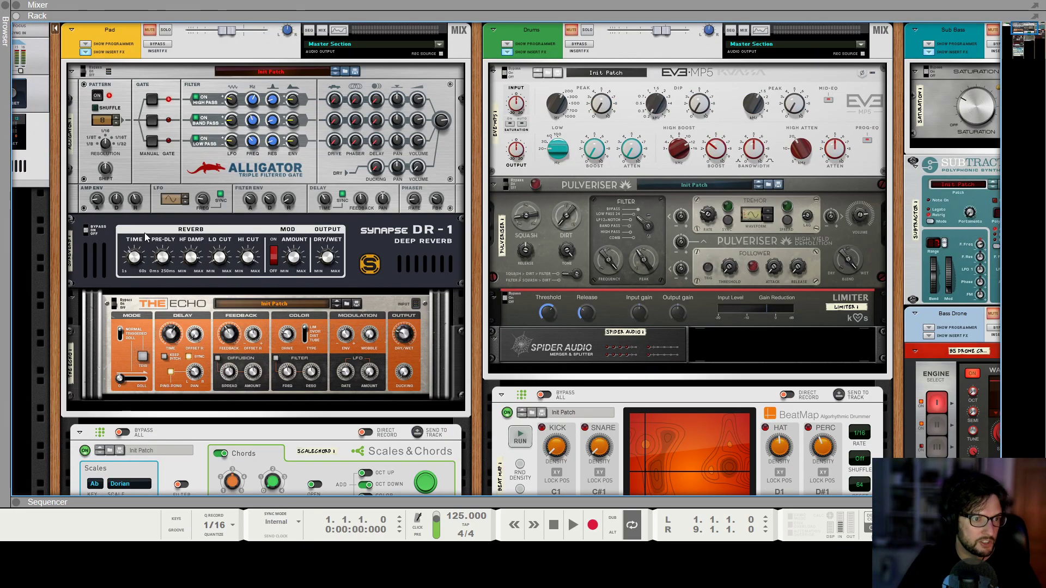
alt+click(113, 201)
drag(298, 381, 185, 386)
double_click(185, 387)
click(178, 401)
click(291, 396)
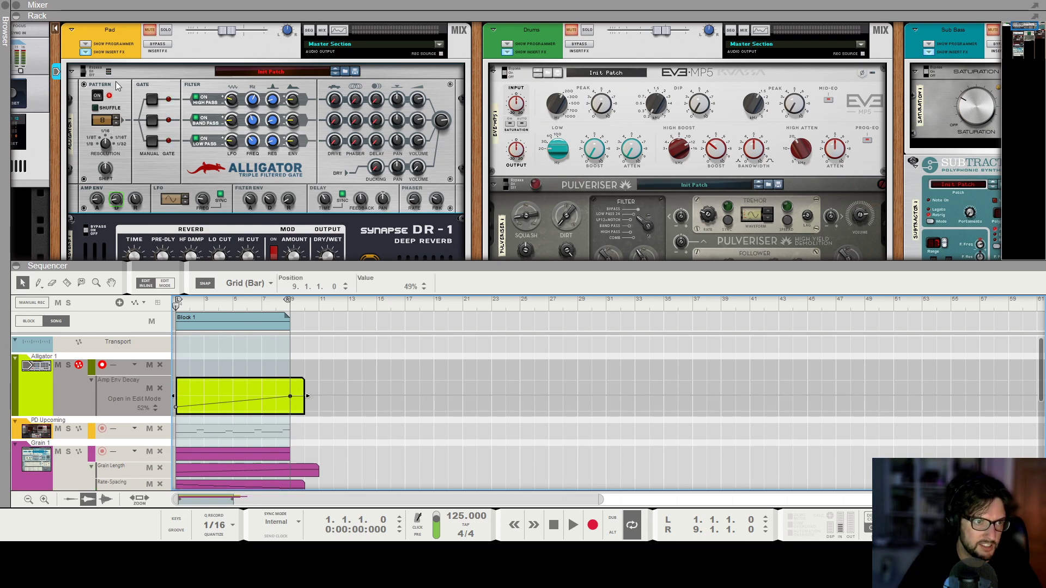
click(404, 397)
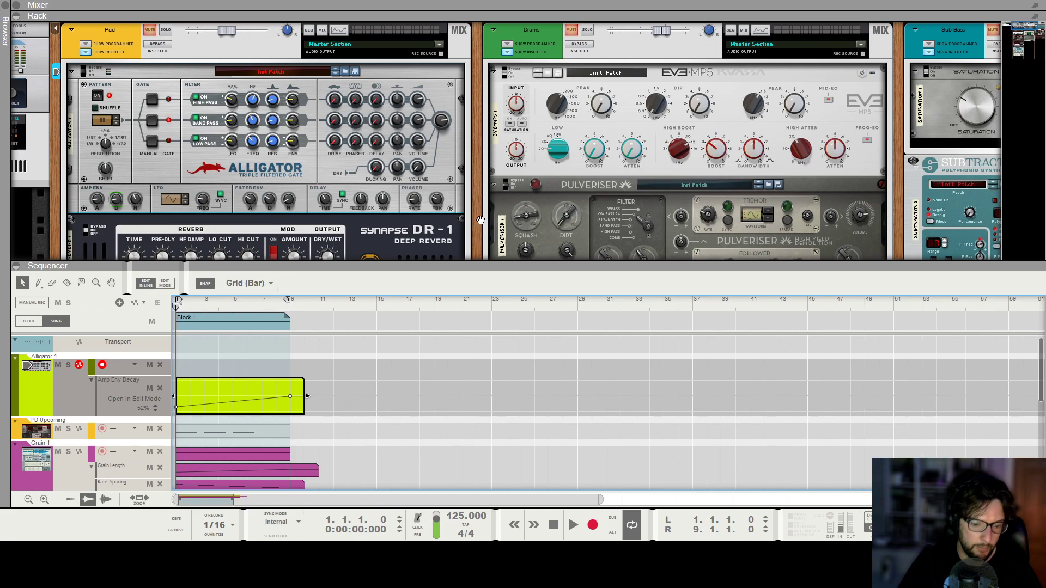
Automate the Pad channel's LPF Frequency with a rising ramp from bar 1 to a value of 1000 at bar 9.
key(F5)
key(F7)
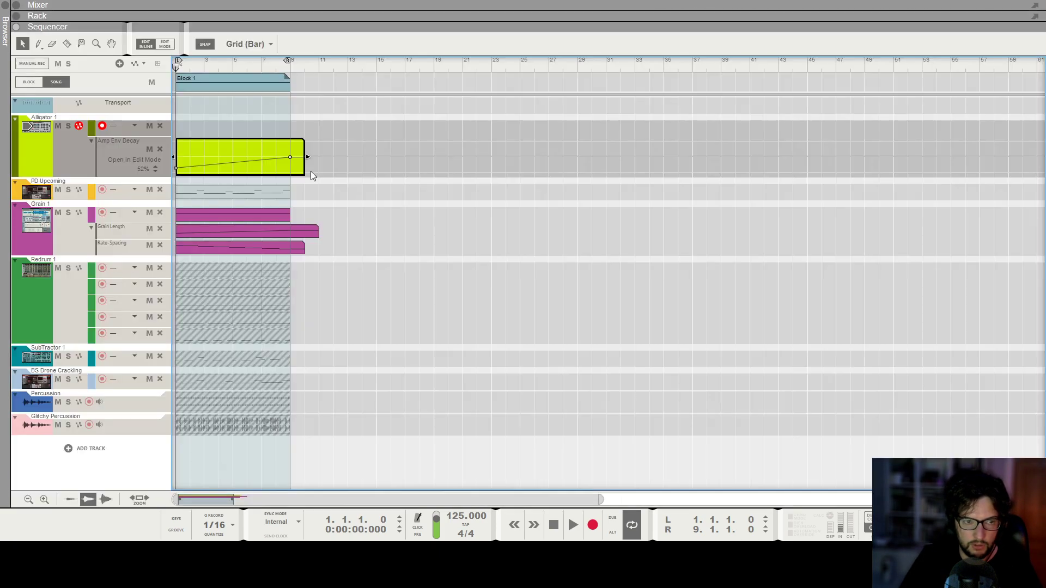
click(354, 192)
key(F5)
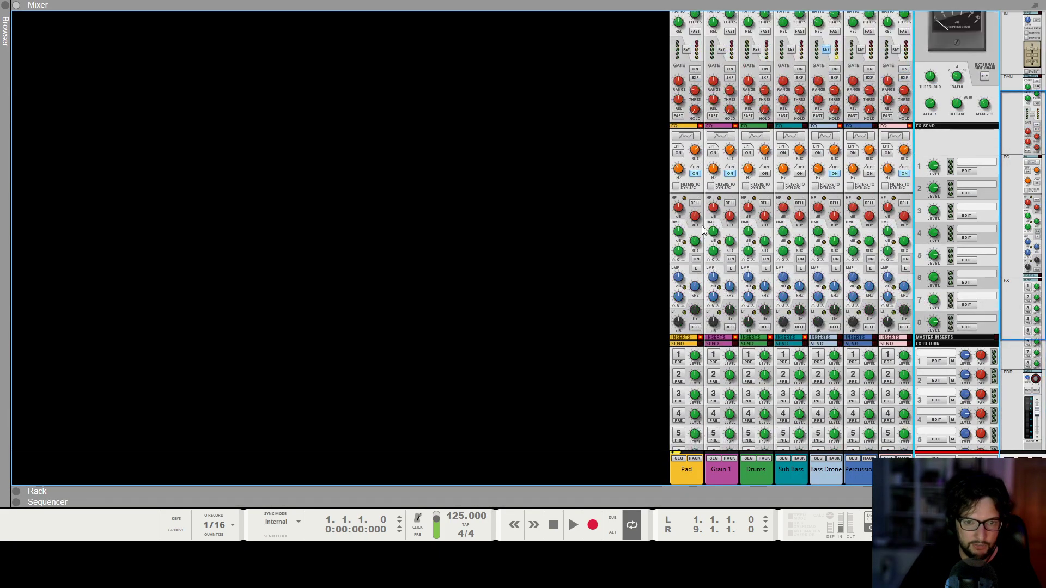
key(F7)
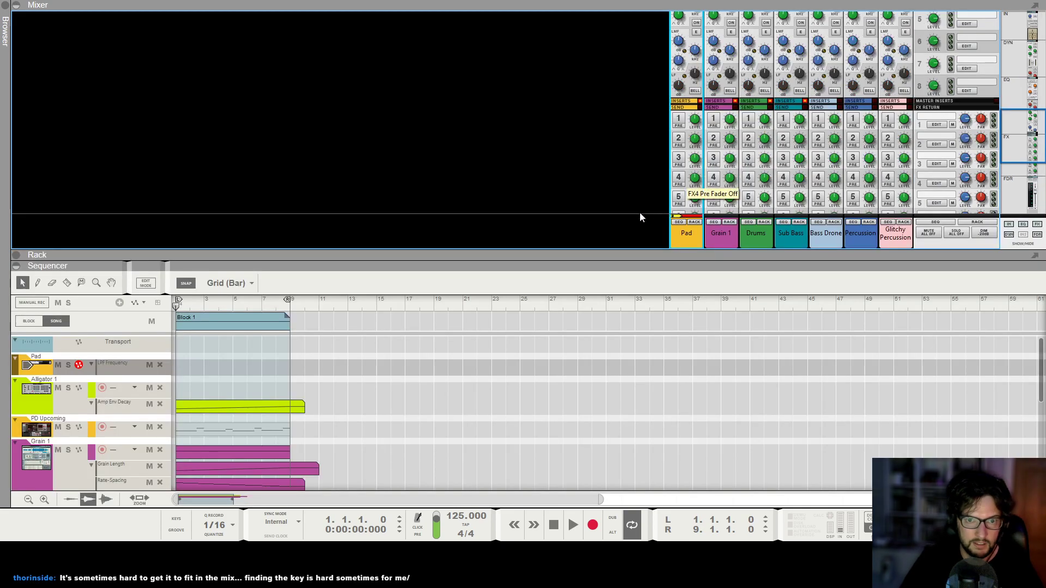
click(294, 125)
double_click(294, 124)
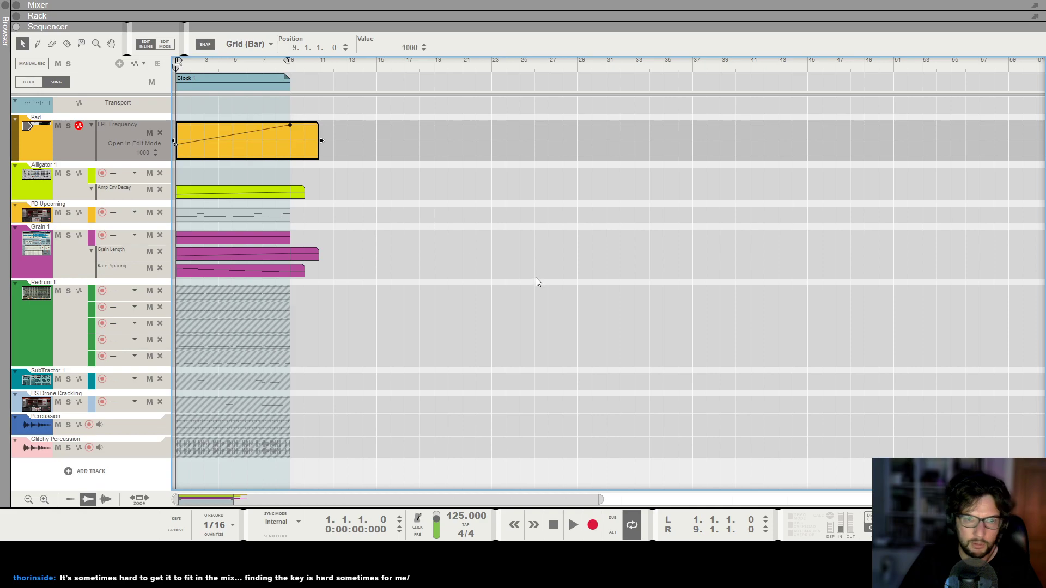
click(535, 277)
Play the intro, lower the Grain 1 channel level to -2.61 dB, and return the stopped playhead to the song start.
key(space)
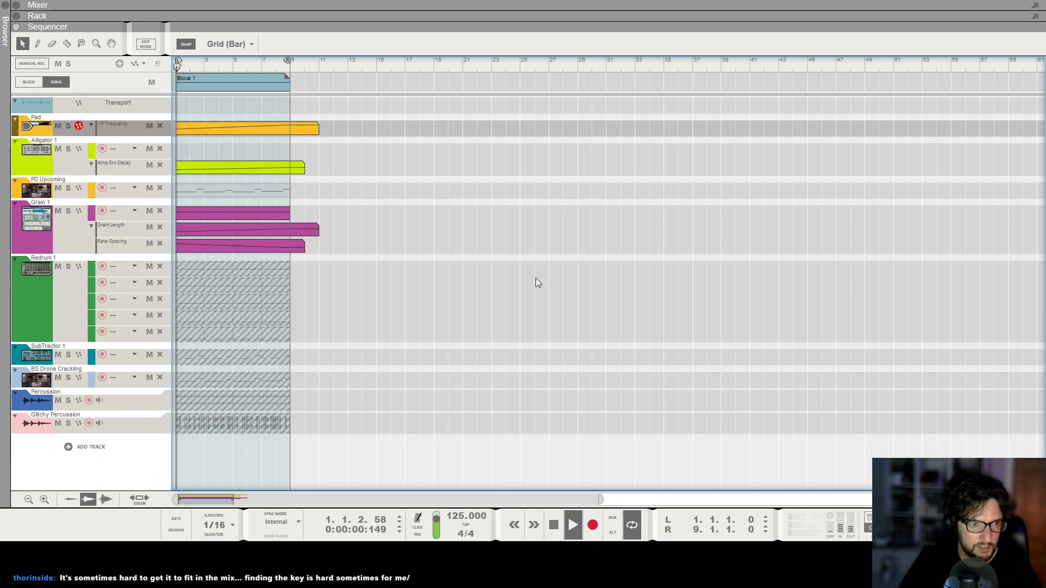
key(F5)
key(F6)
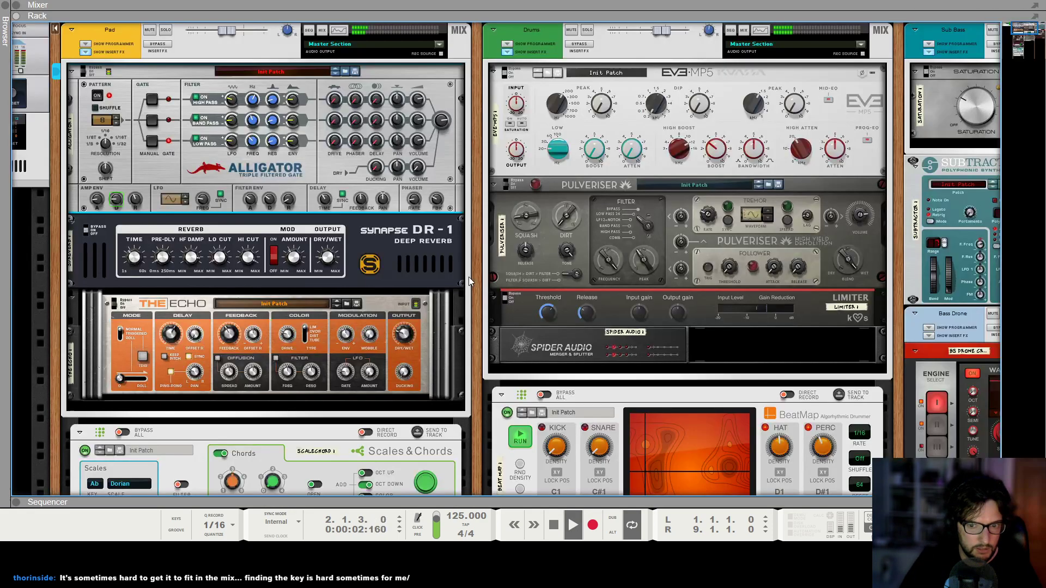
key(F5)
scroll(821, 252, down, 5)
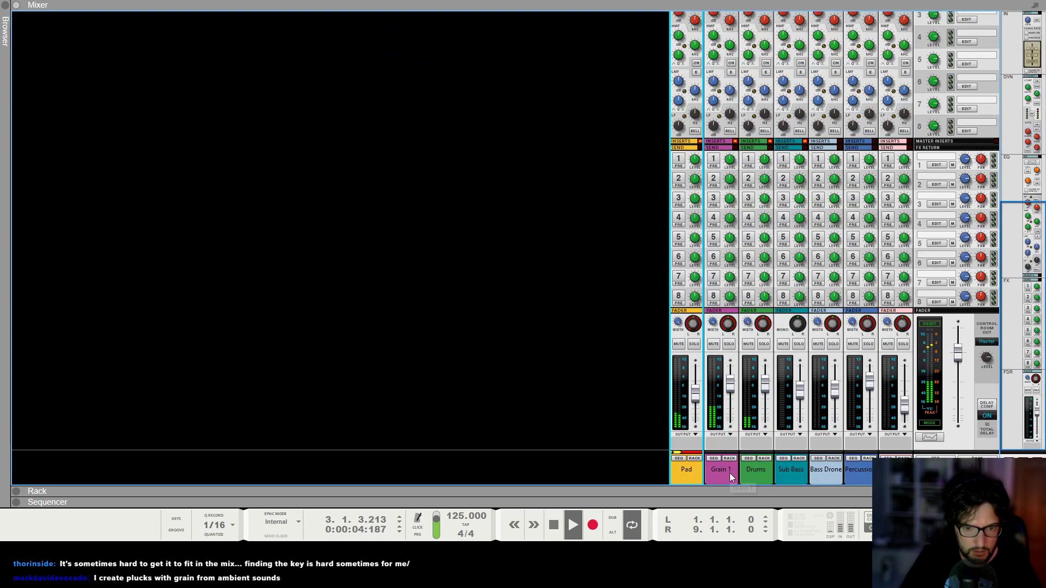
click(728, 391)
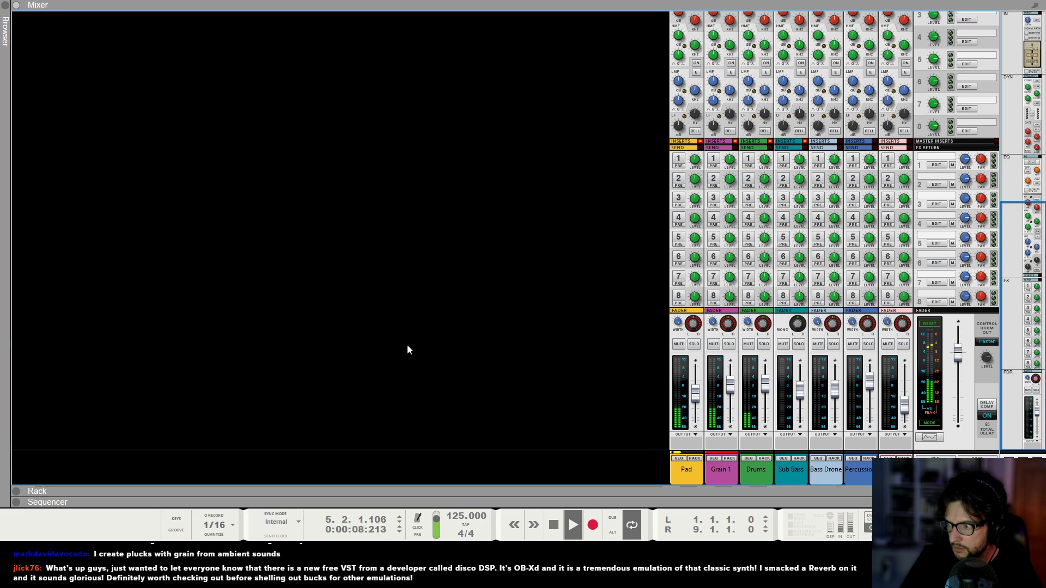
key(F7)
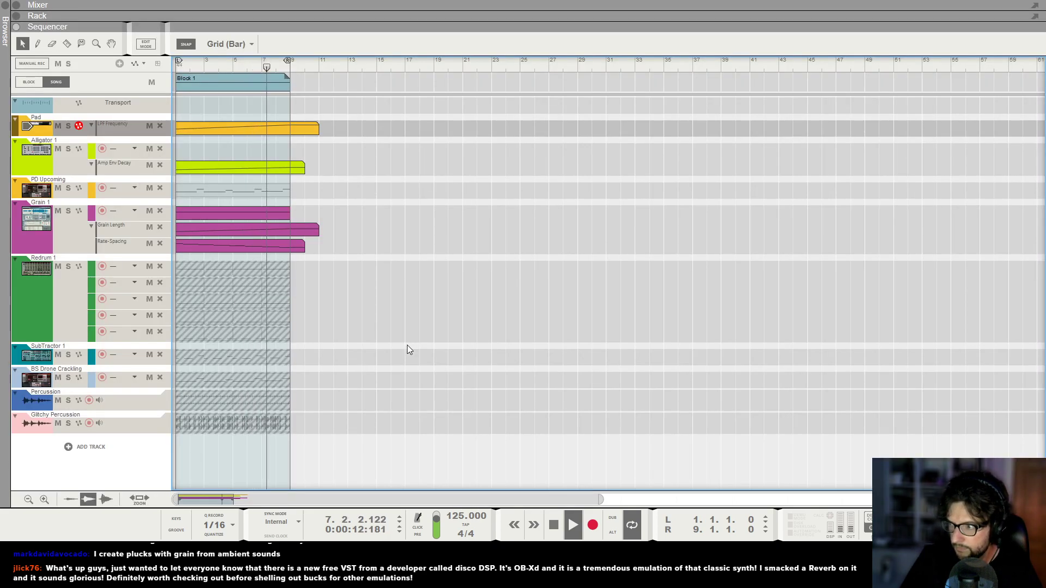
key(space)
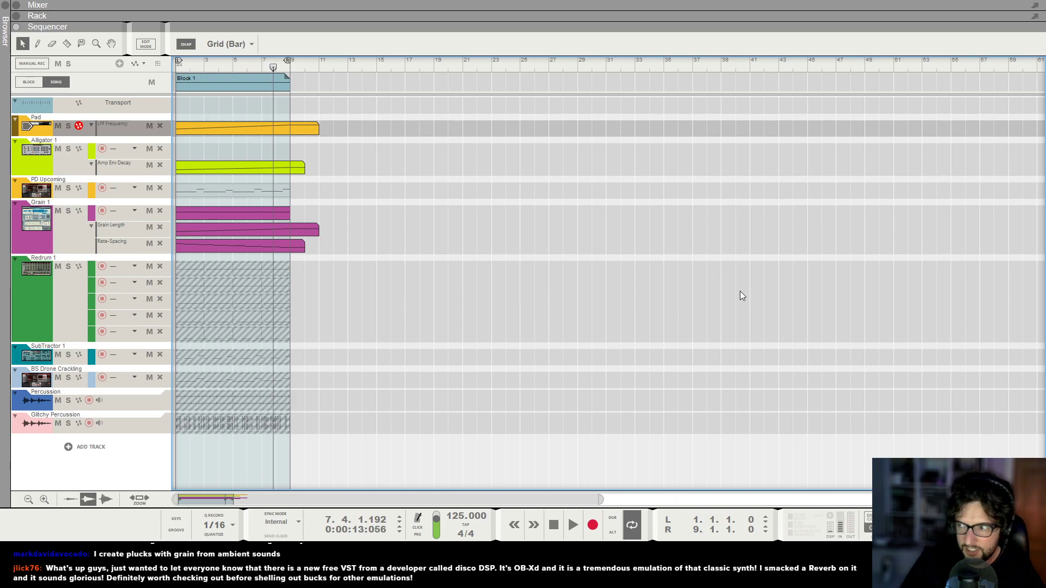
key(KP_0)
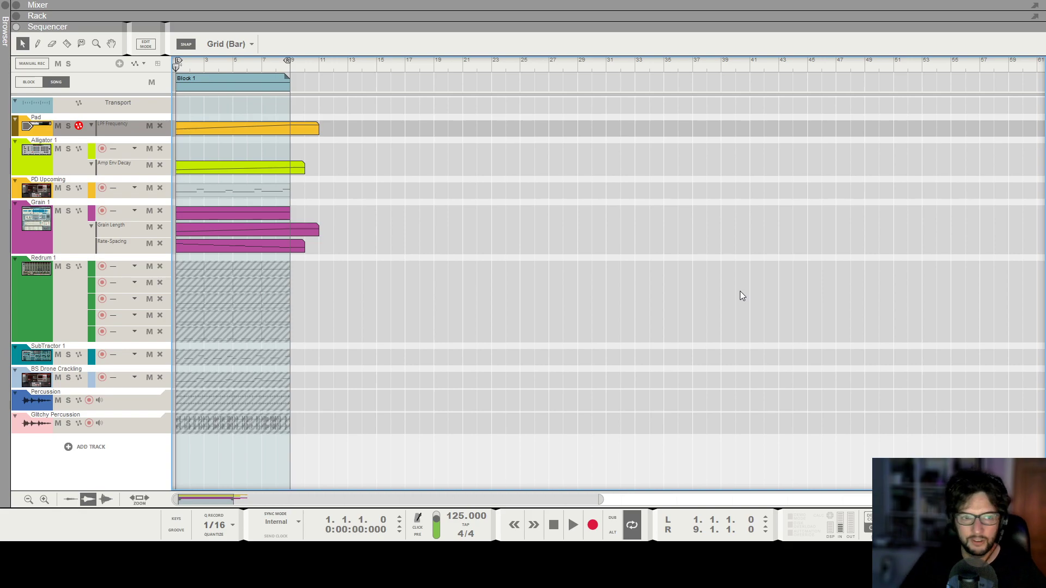
Replay the intro and set the Grain 1 channel level to -3.01 dB.
key(space)
key(F5)
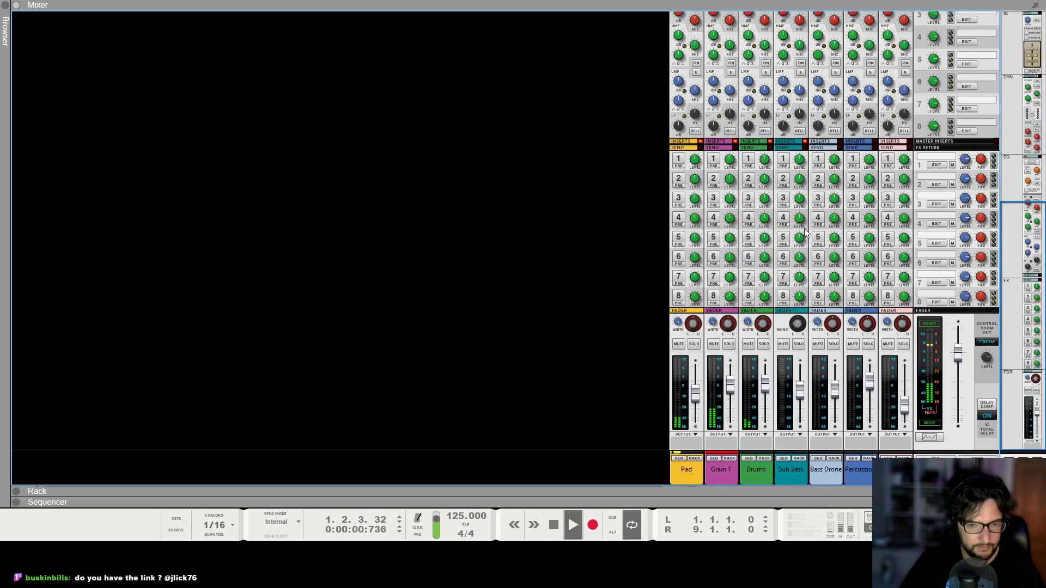
click(733, 393)
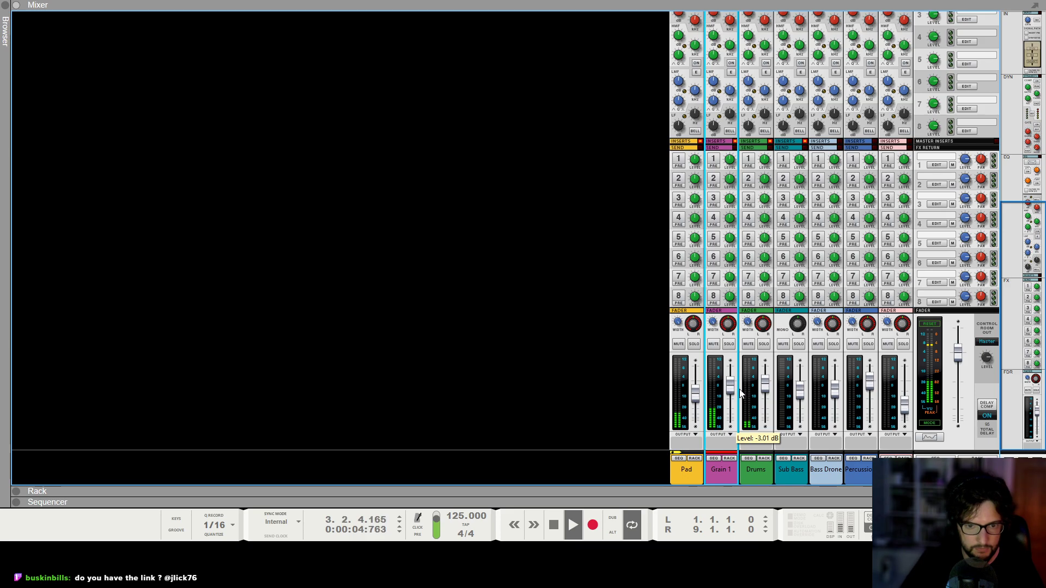
Automate the Grain 1 channel's HPF Frequency with a falling ramp from bar 1 to a value of 544 at bar 9.
scroll(726, 160, up, 5)
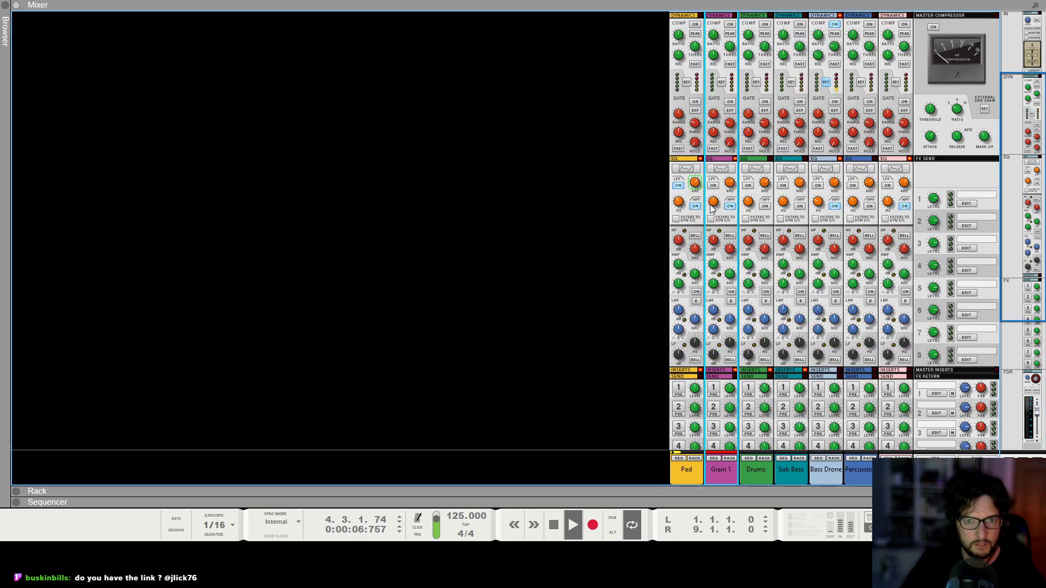
key(F5+F7)
scroll(354, 377, down, 1)
key(F6)
key(F7)
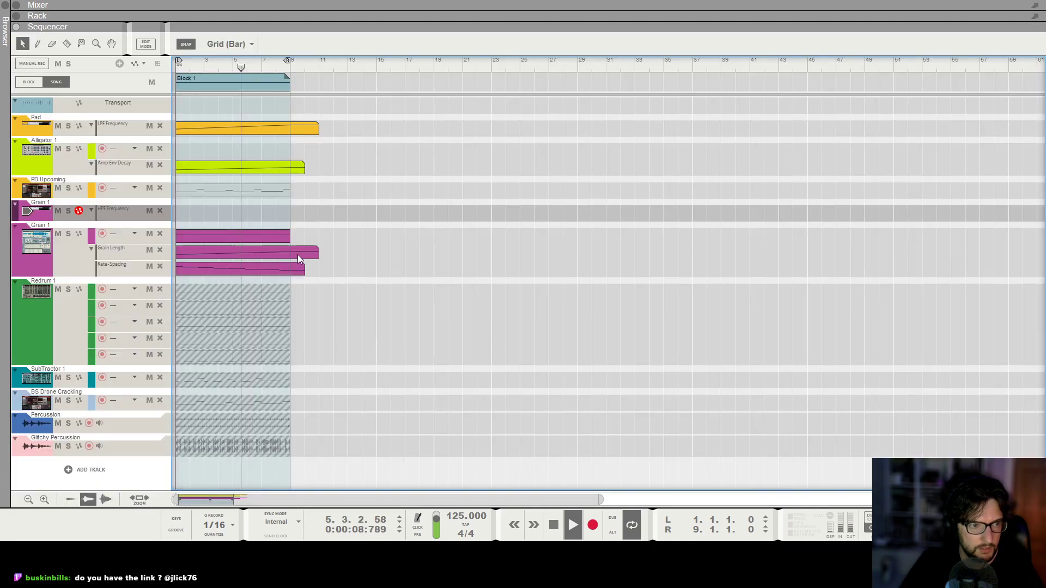
click(101, 210)
click(187, 212)
double_click(187, 212)
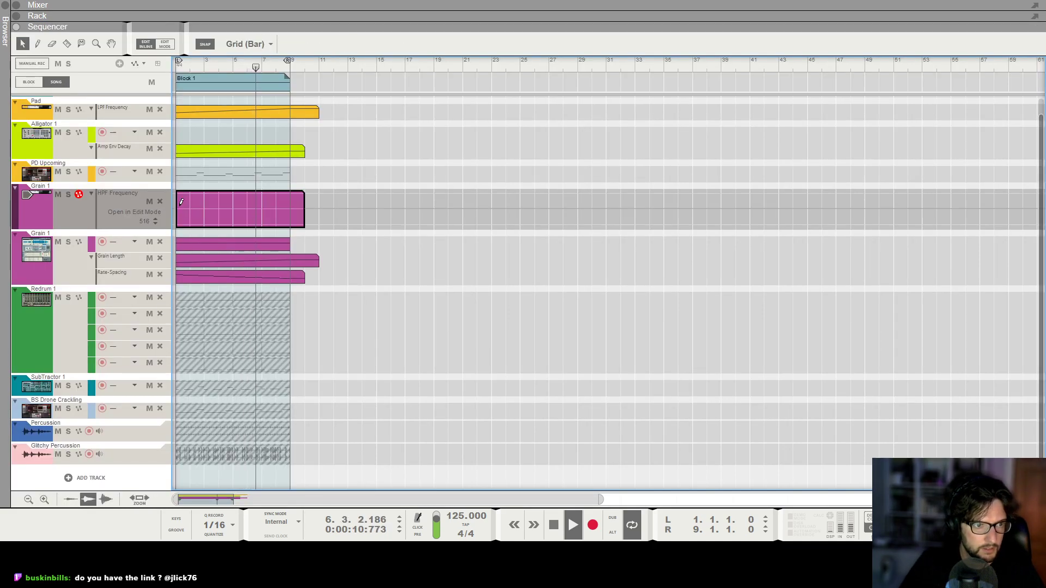
alt+click(176, 197)
alt+click(290, 207)
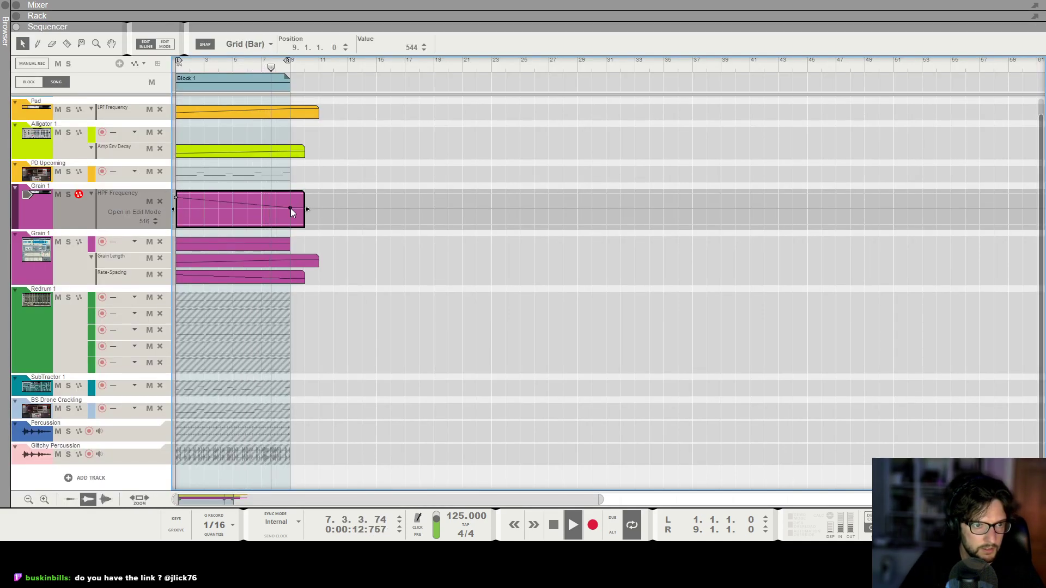
click(425, 287)
key(Escape)
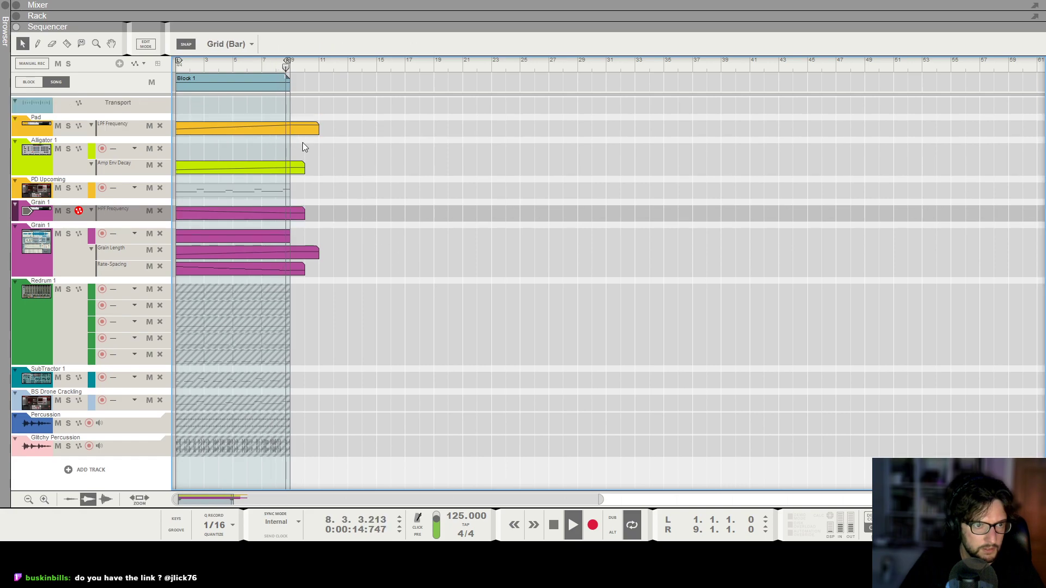
Replay the song from the start and lower the bar 1 point of the Grain 1 channel's HPF Frequency ramp slightly.
key(space)
key(KP_0)
key(space)
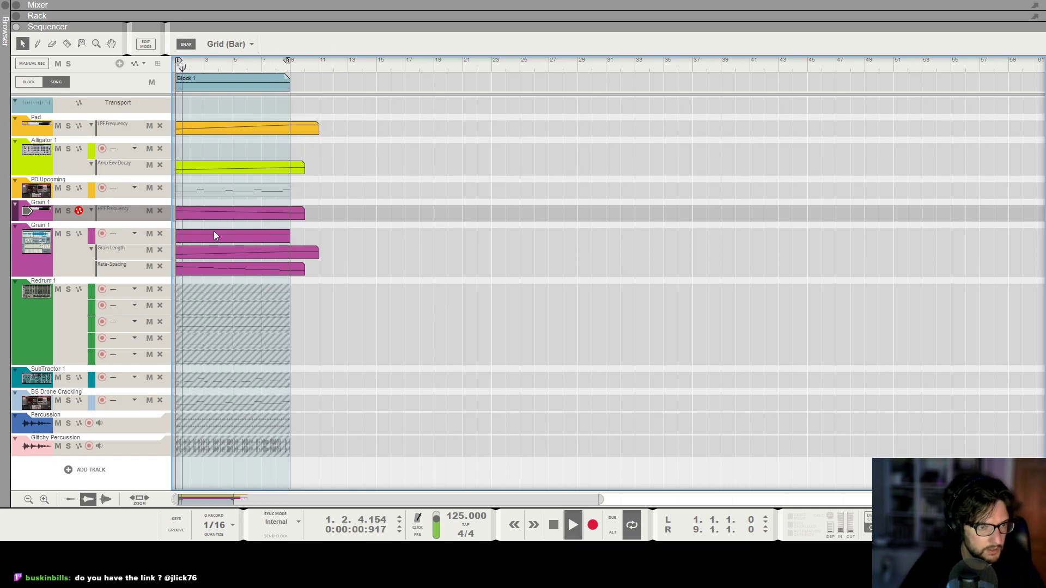
double_click(189, 215)
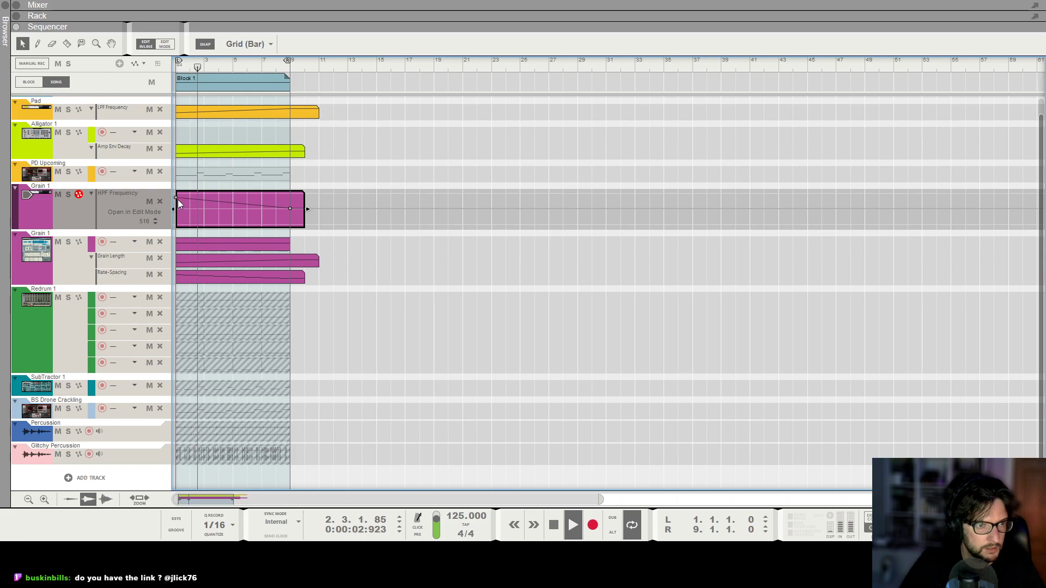
click(176, 198)
Check the DR-1 reverb settings on the Grain 1 mix channel and rename the channel as Intro Texture.
key(F6)
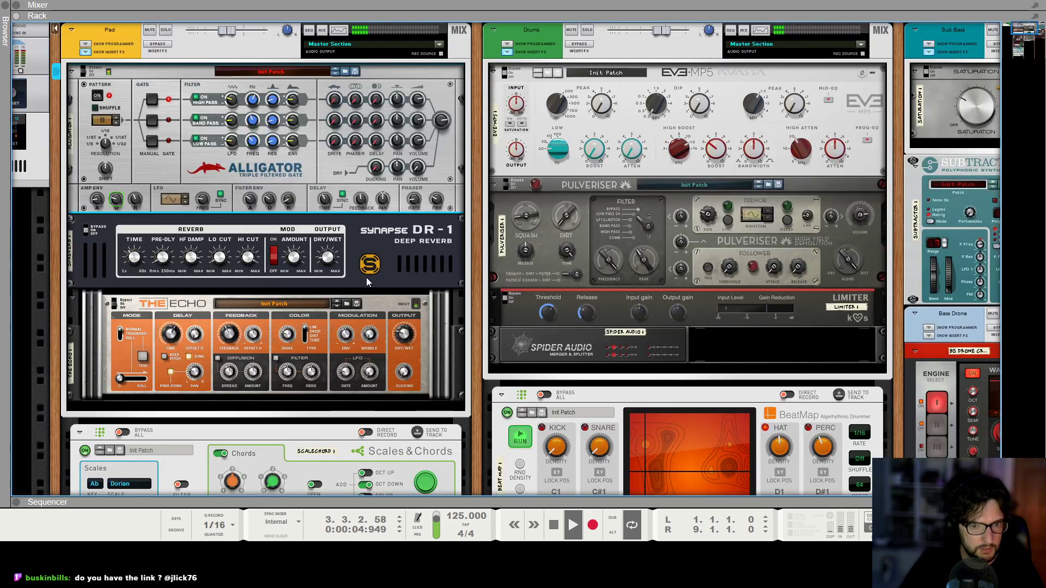
scroll(365, 276, down, 15)
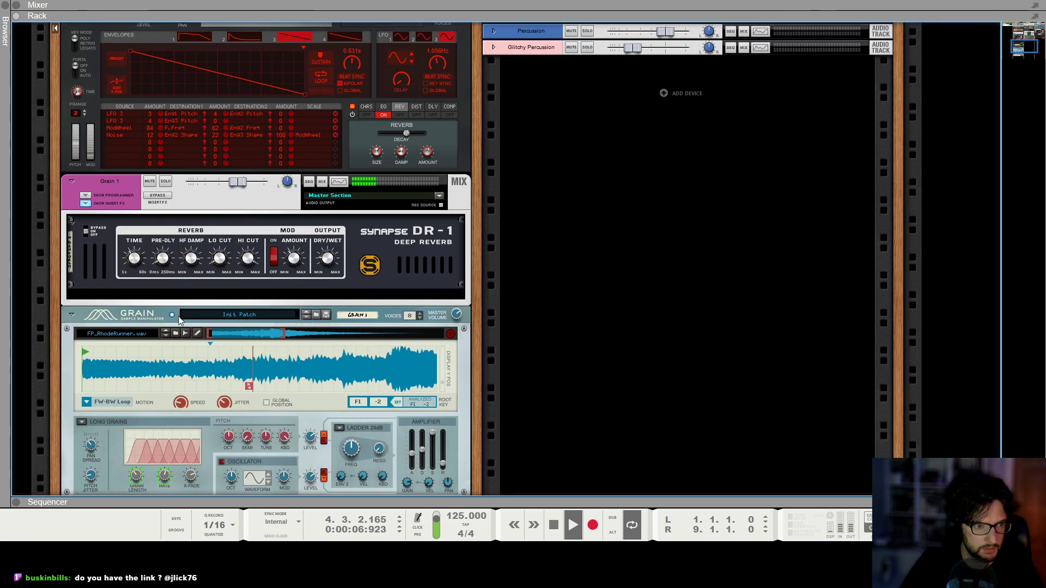
click(325, 262)
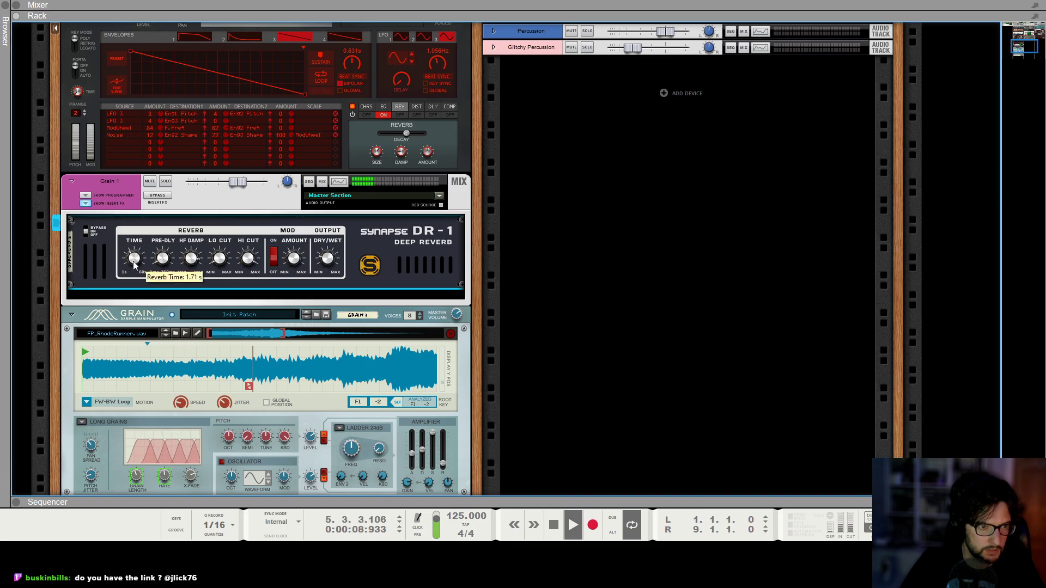
double_click(112, 182)
text(Intro Texture)
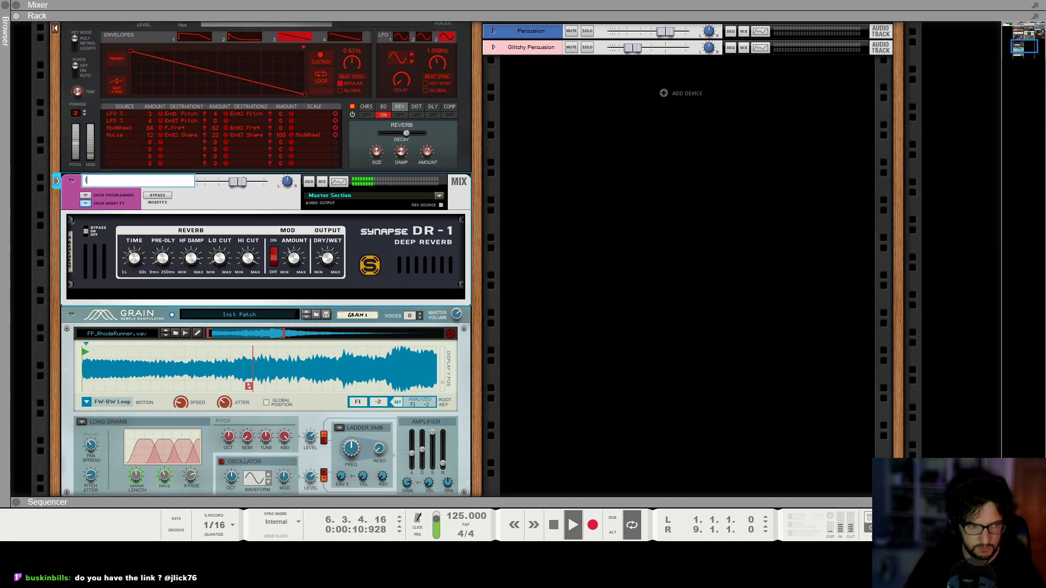
key(Return)
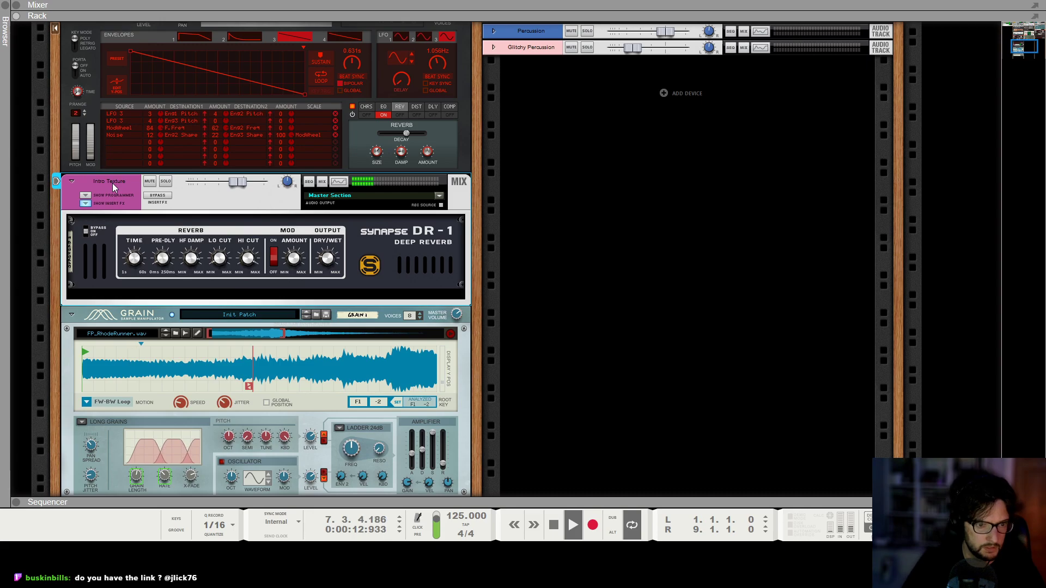
scroll(263, 233, down, 3)
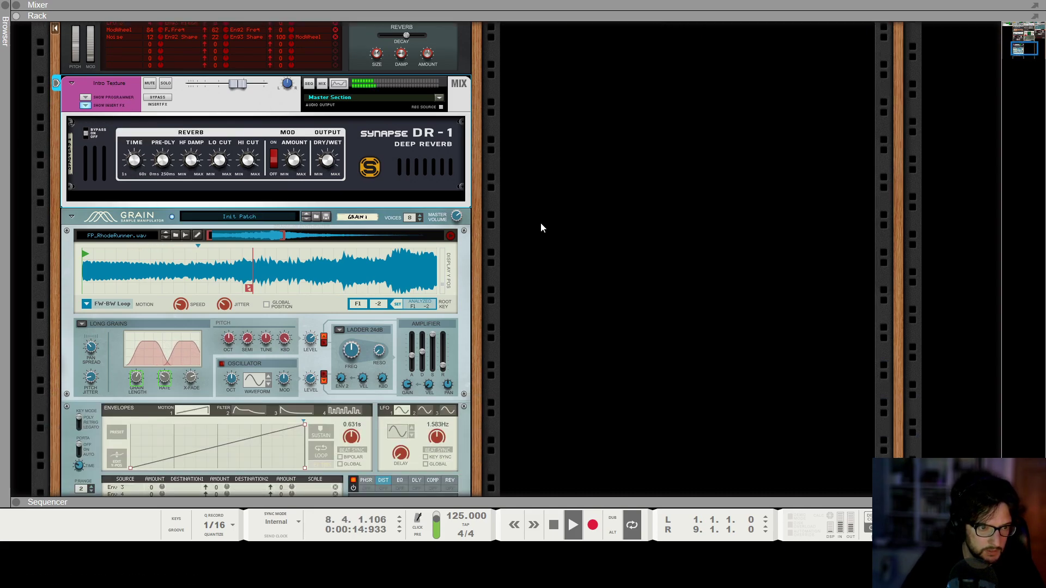
Extend Block 1 in the song to 16 bars and move the right loop locator to bar 17.
key(F7)
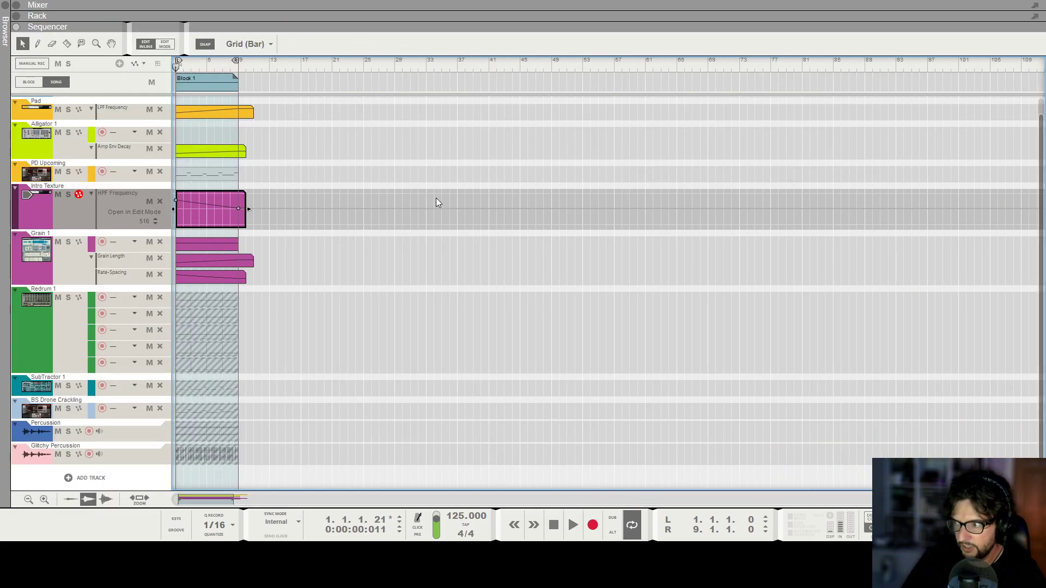
click(273, 188)
click(201, 82)
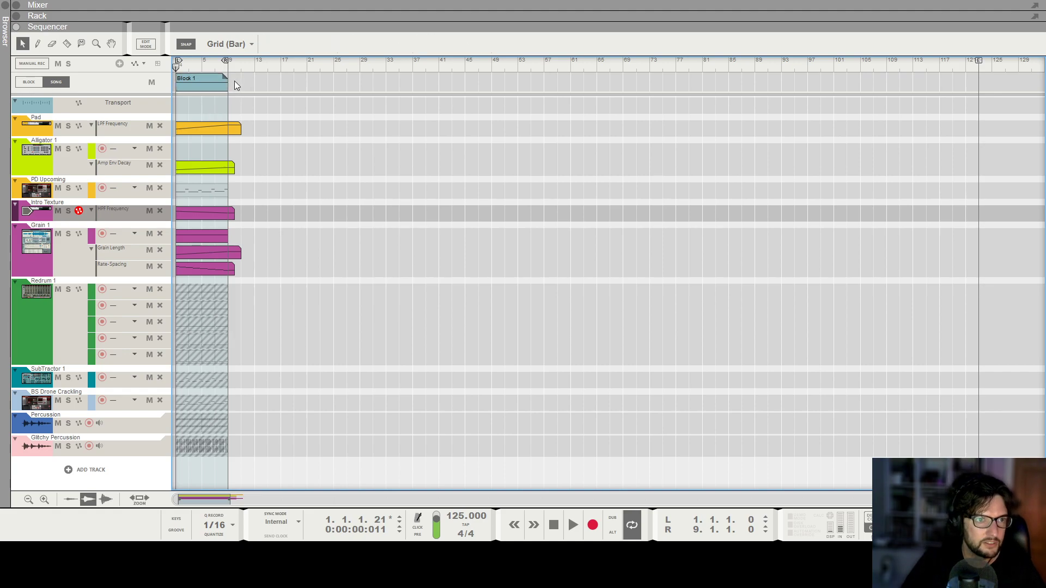
drag(231, 83, 279, 100)
drag(225, 60, 281, 68)
click(253, 197)
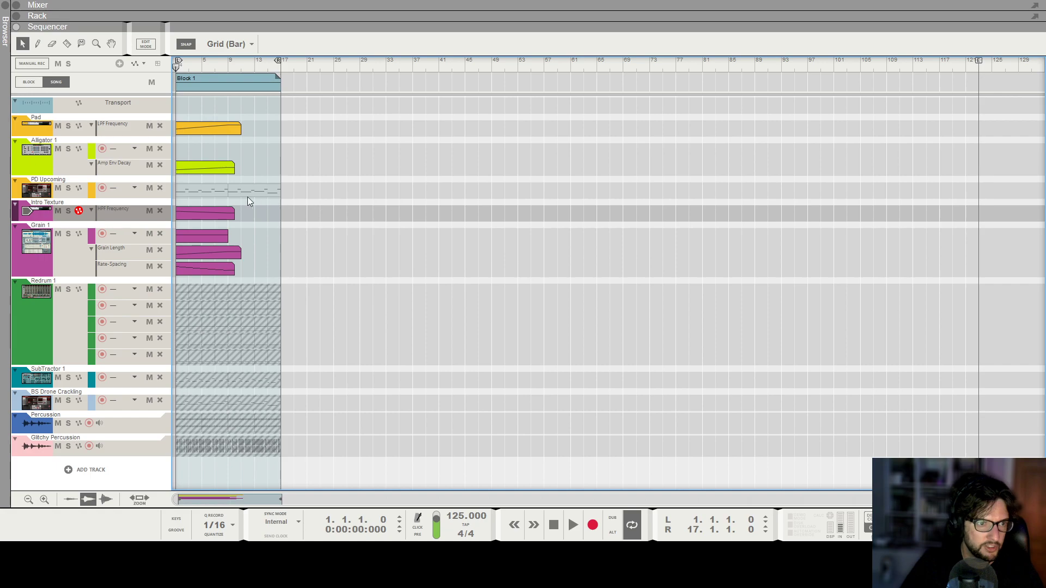
Extend the Grain 1 note clip to 16 bars and lengthen its Grain Length and Rate-Spacing automation clips to cover the same section.
scroll(245, 215, up, 3)
click(247, 214)
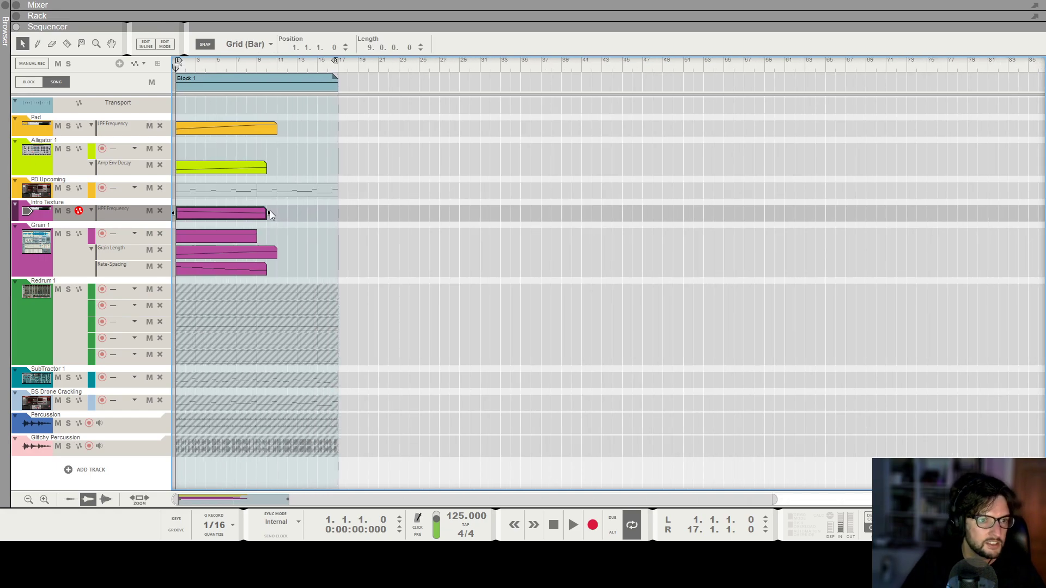
click(240, 234)
drag(258, 235, 334, 243)
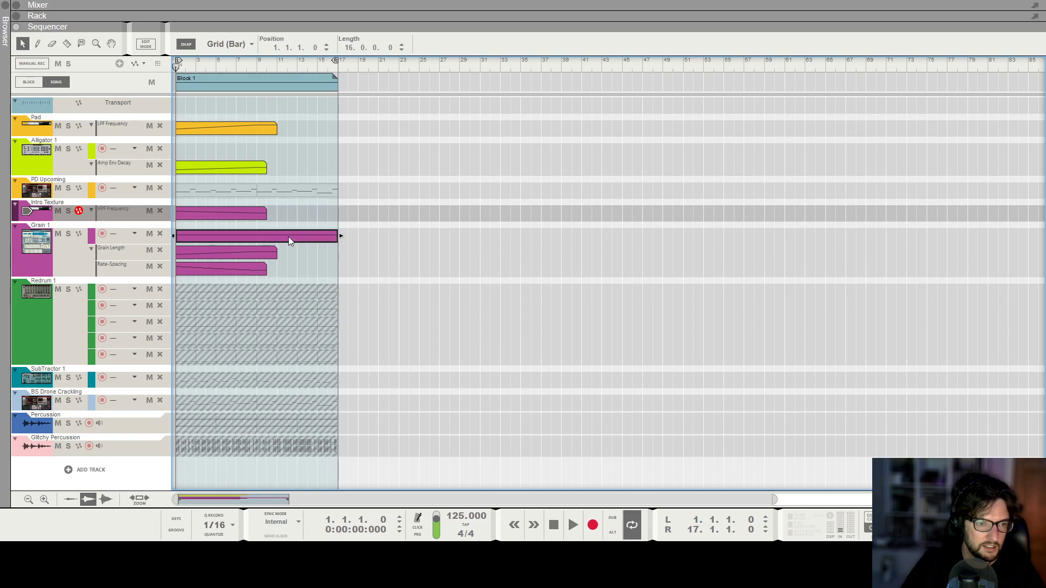
click(286, 254)
drag(302, 255, 348, 251)
click(256, 271)
drag(266, 269, 338, 269)
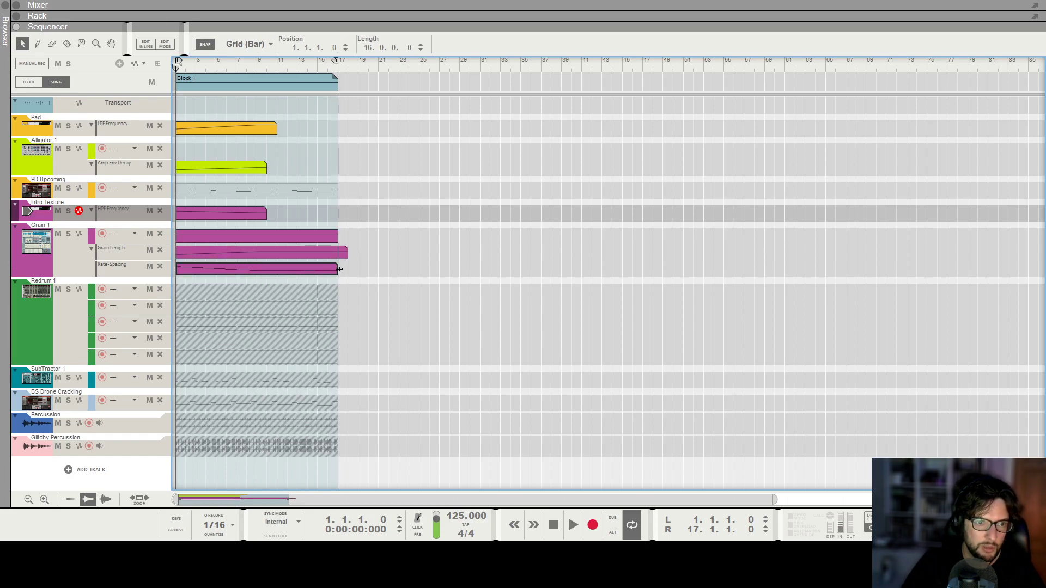
Lengthen the Pad channel's LPF Frequency automation clip and stretch its rising ramp to end at bar 17.
click(274, 129)
drag(280, 127, 338, 125)
double_click(314, 129)
click(332, 221)
During playback, extend the Alligator's Amp Env Decay clip to 17 bars and add a lower point at bar 13 and a higher one at bar 17.
key(space)
click(227, 165)
drag(269, 167, 349, 168)
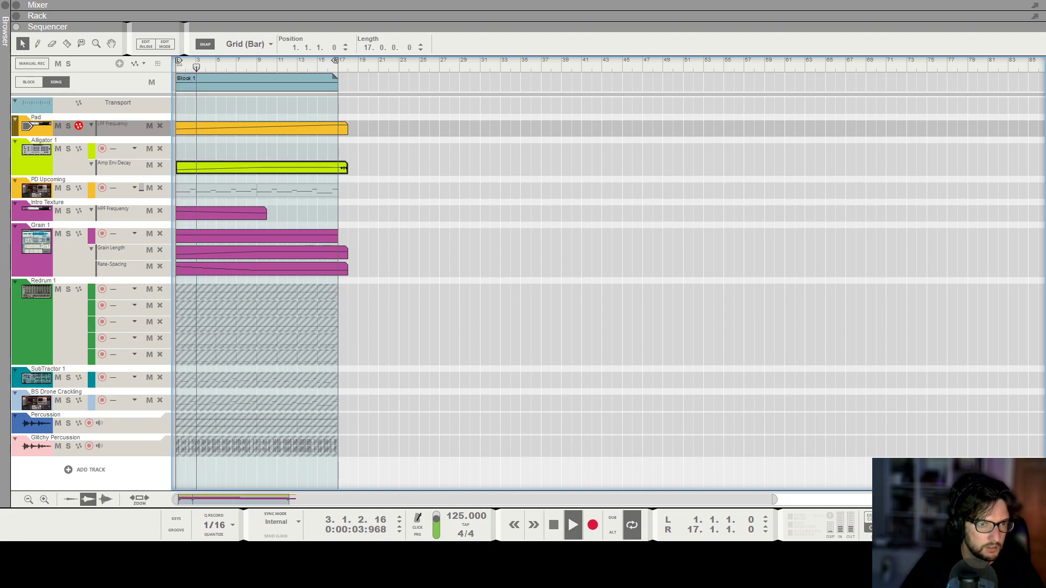
double_click(329, 169)
click(256, 180)
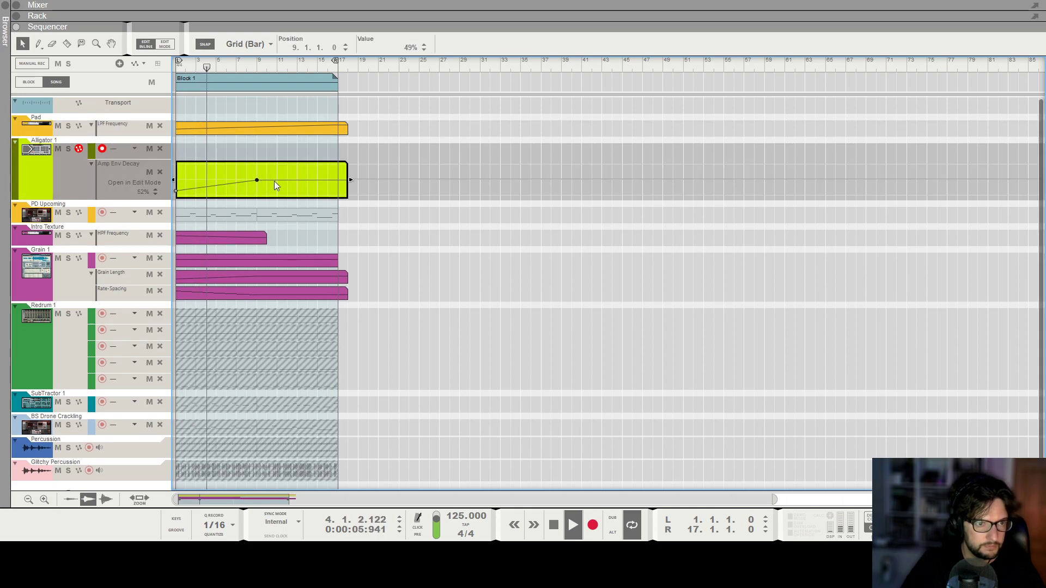
alt+click(296, 186)
alt+click(338, 178)
click(348, 299)
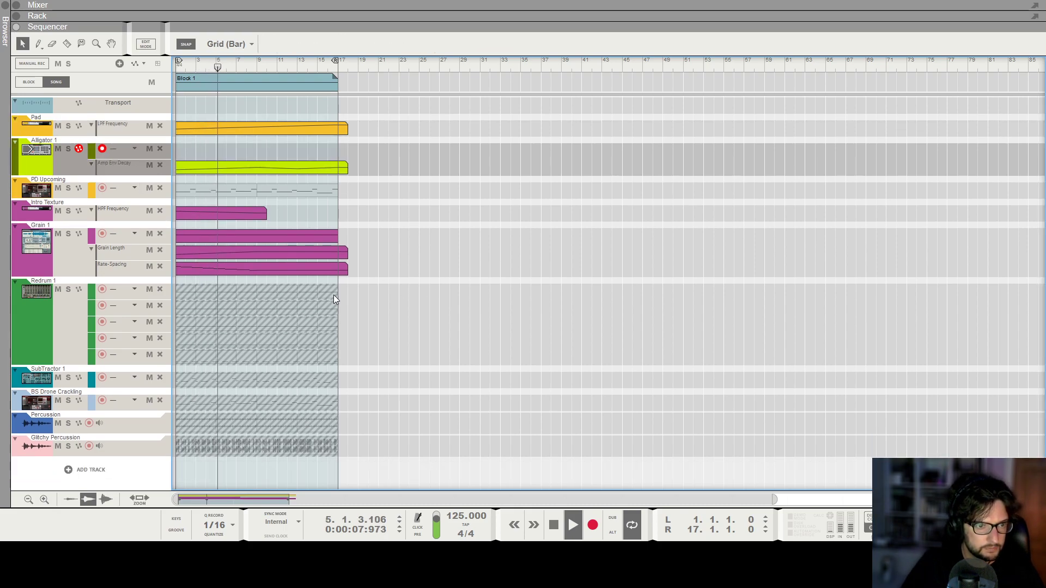
In Grain 1's Grain Length automation clip, add a point at bar 14 and a higher one at bar 17 with value 66.7%.
double_click(286, 251)
alt+click(307, 265)
alt+click(338, 260)
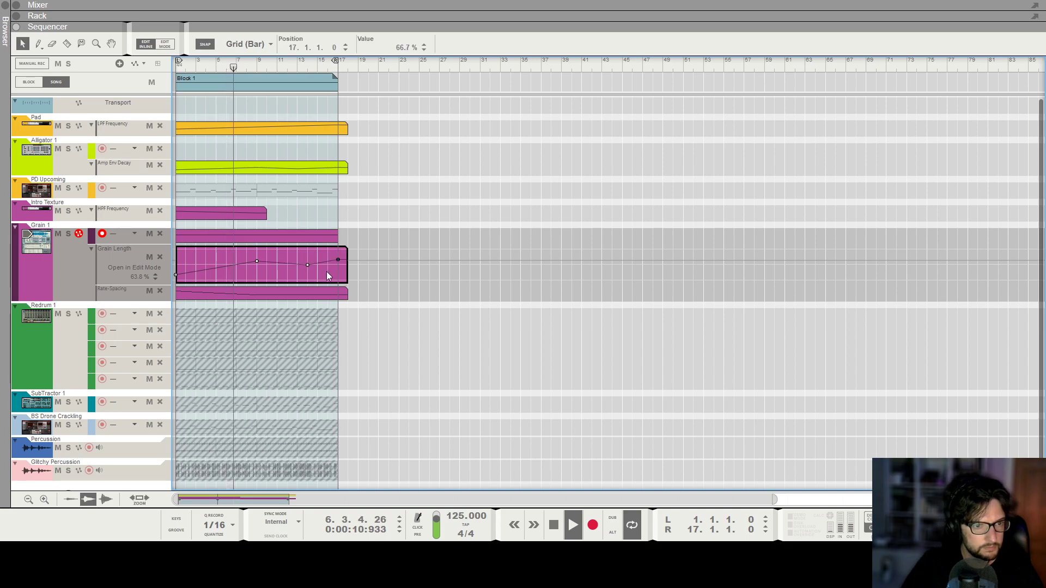
In Grain 1's Rate-Spacing automation clip, add a higher point at bar 13 and one at bar 17 with value 35.1%.
click(296, 288)
double_click(297, 268)
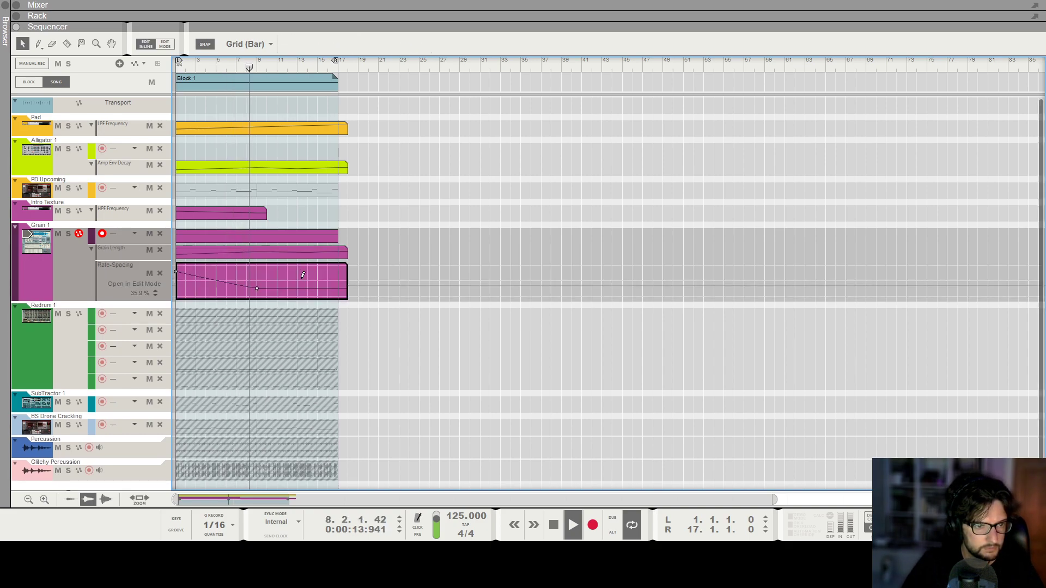
alt+click(297, 279)
alt+click(338, 285)
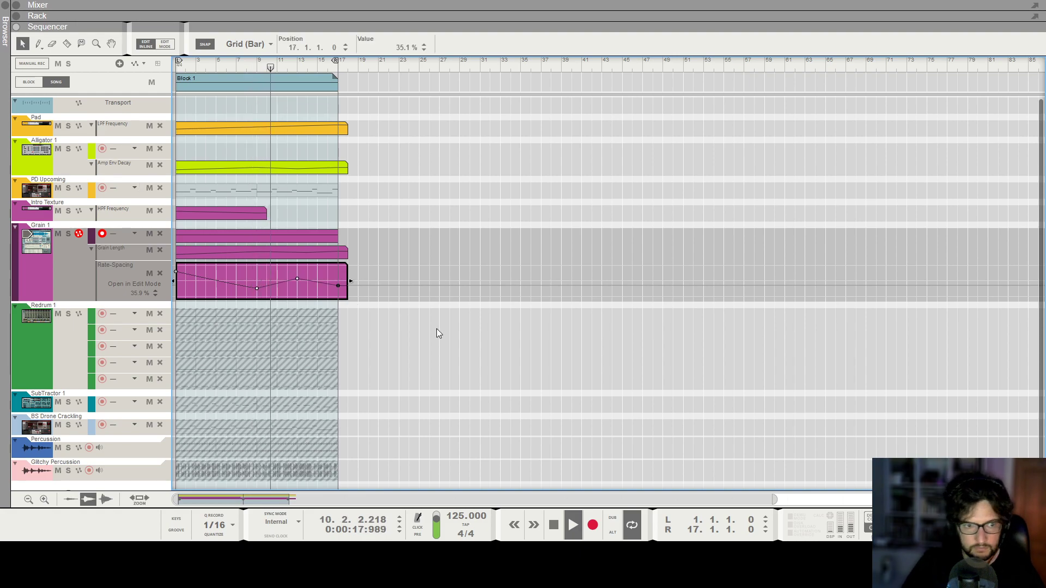
Stop playback, clear the Intro Texture channel's High Pass Filter Frequency automation, and set that filter's frequency to about 1.45 kHz.
key(F6)
scroll(290, 250, up, 6)
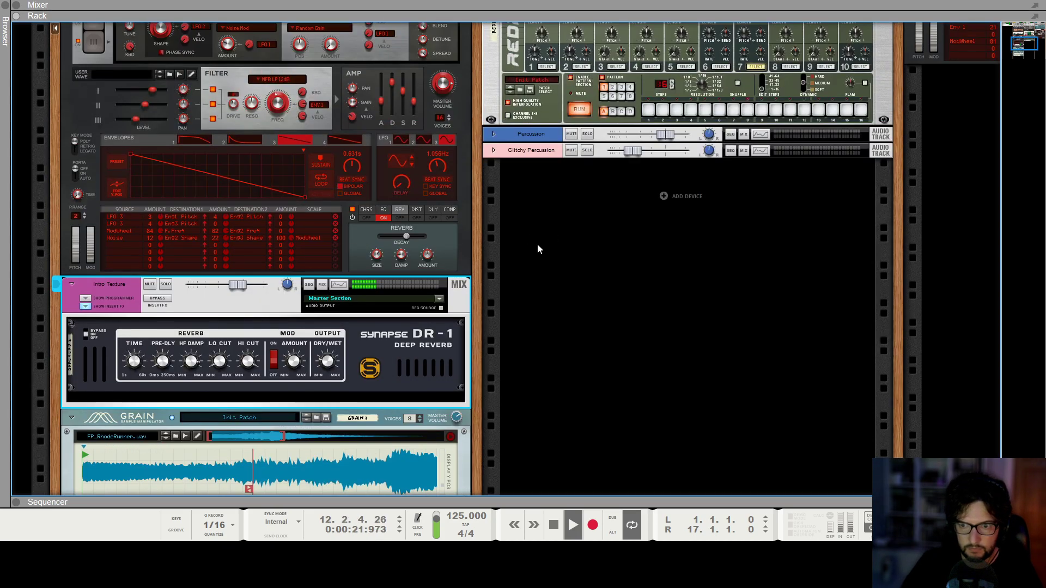
key(F5)
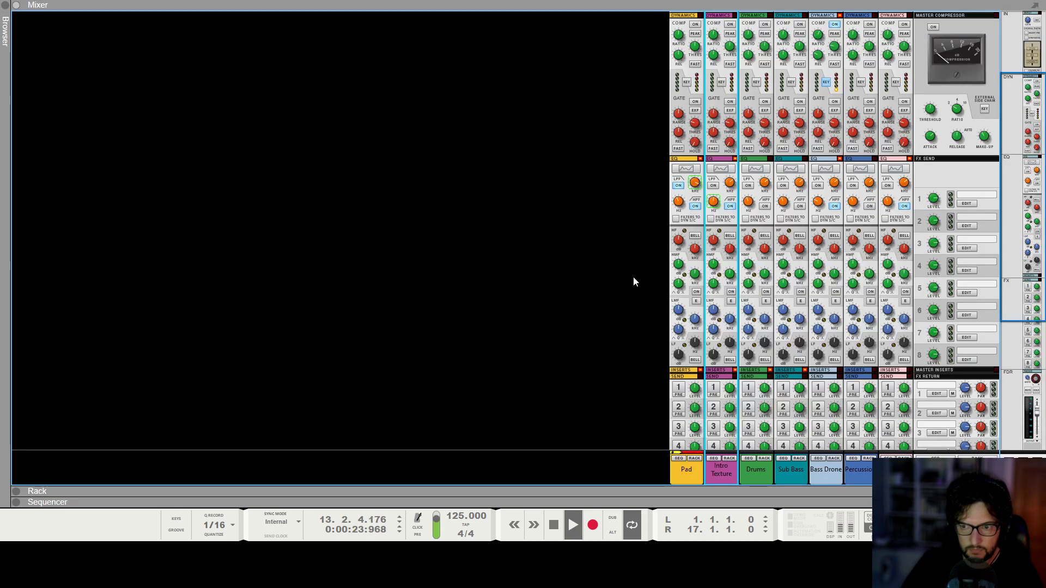
scroll(713, 235, up, 2)
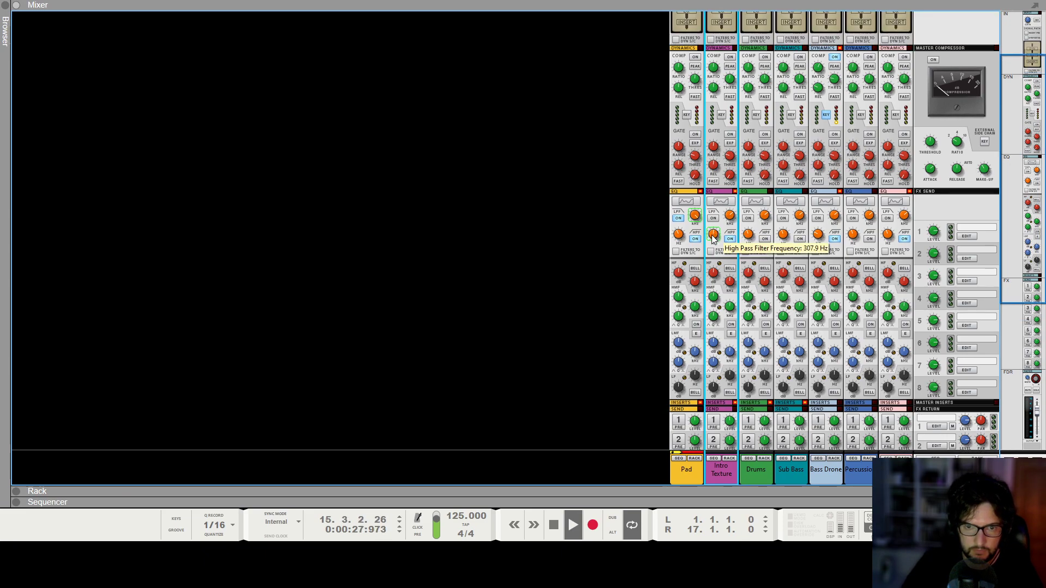
key(space)
right_click(713, 235)
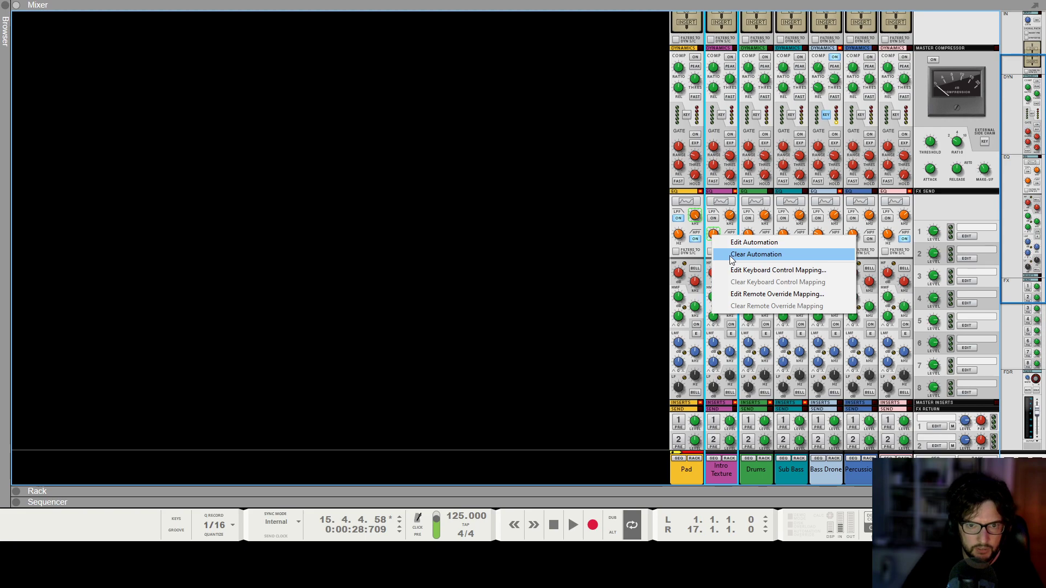
click(731, 260)
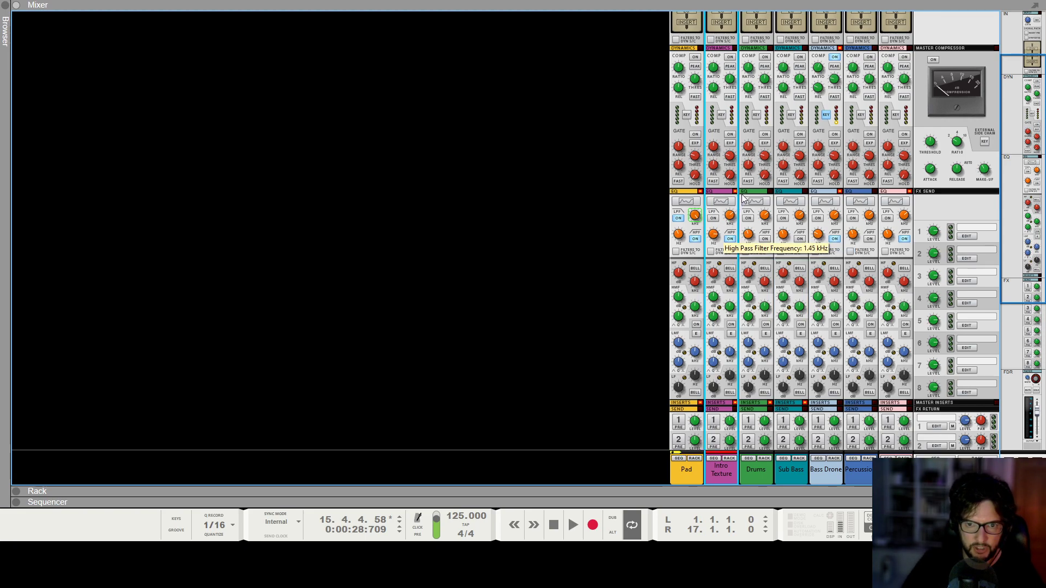
drag(744, 198, 746, 193)
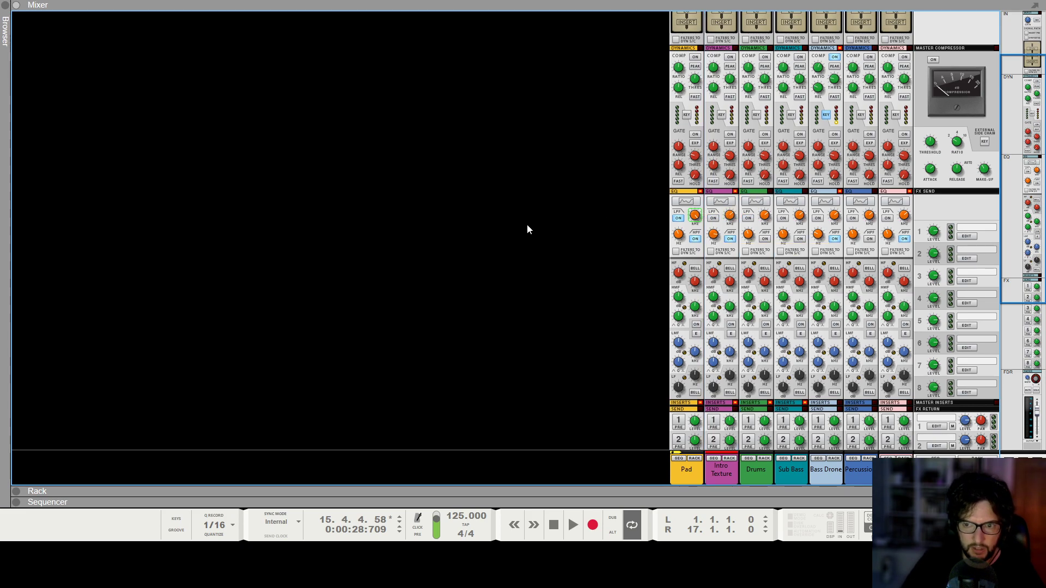
Play the song from the start while checking the Intro Texture reverb's Dry/Wet and Grain's automated Grain Length and Rate-Spacing.
key(F6)
click(336, 354)
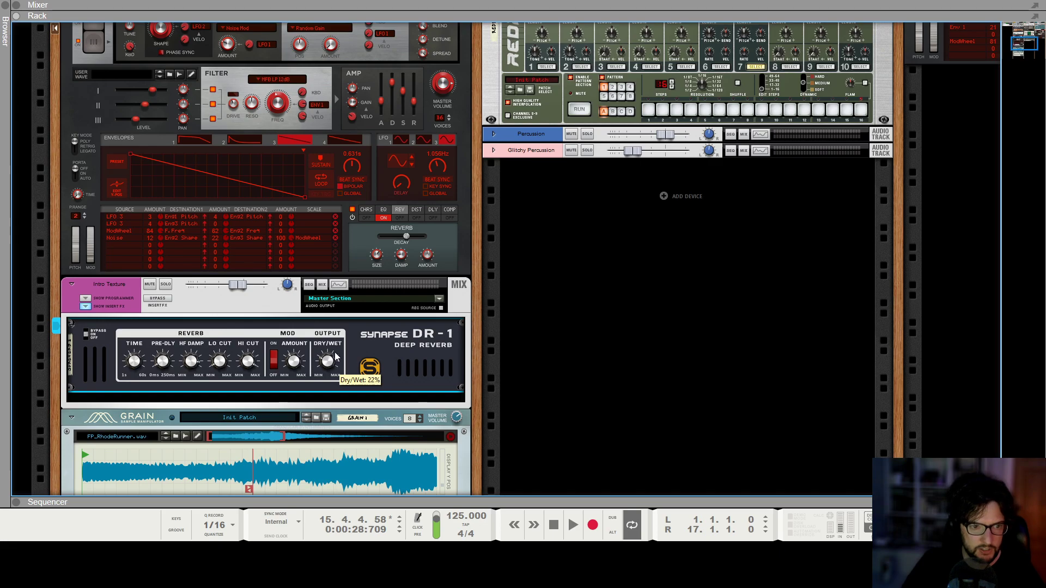
click(631, 349)
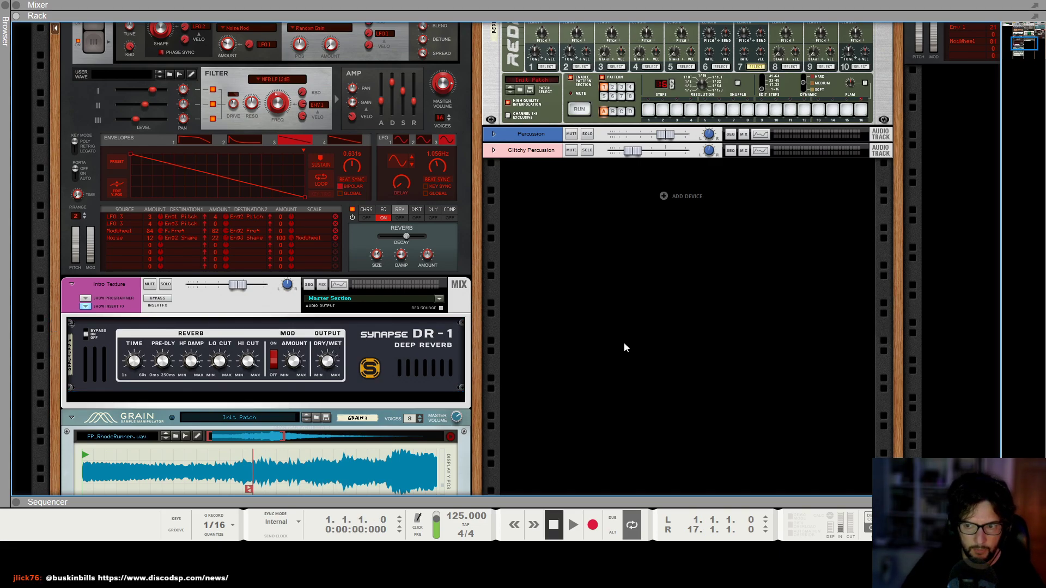
key(space)
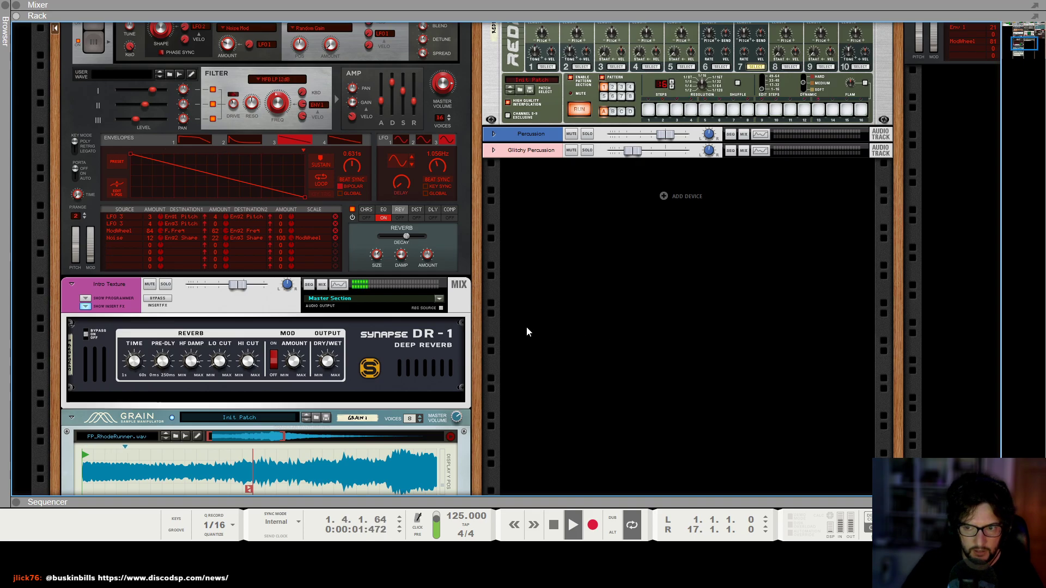
scroll(240, 328, down, 5)
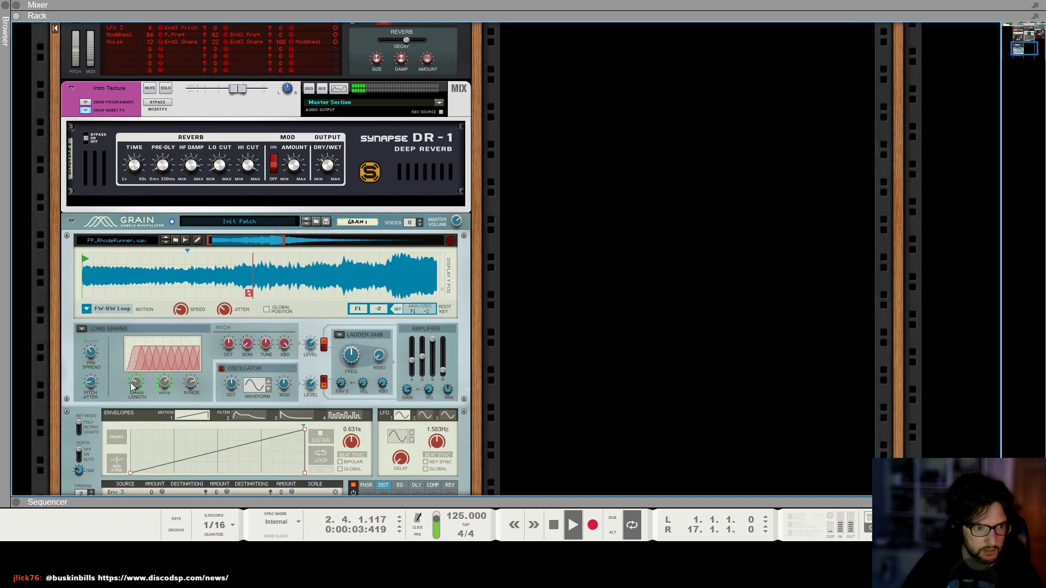
mouse_move(137, 386)
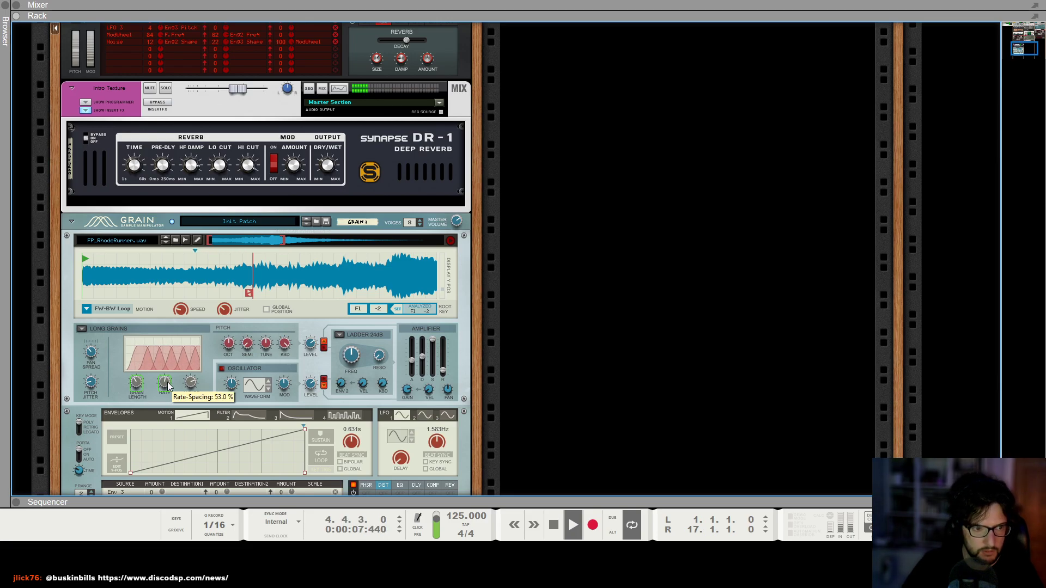
Set the bar 13 point in Grain 1's Rate-Spacing automation clip to 60%.
key(F7)
click(471, 377)
double_click(289, 268)
click(297, 274)
double_click(390, 47)
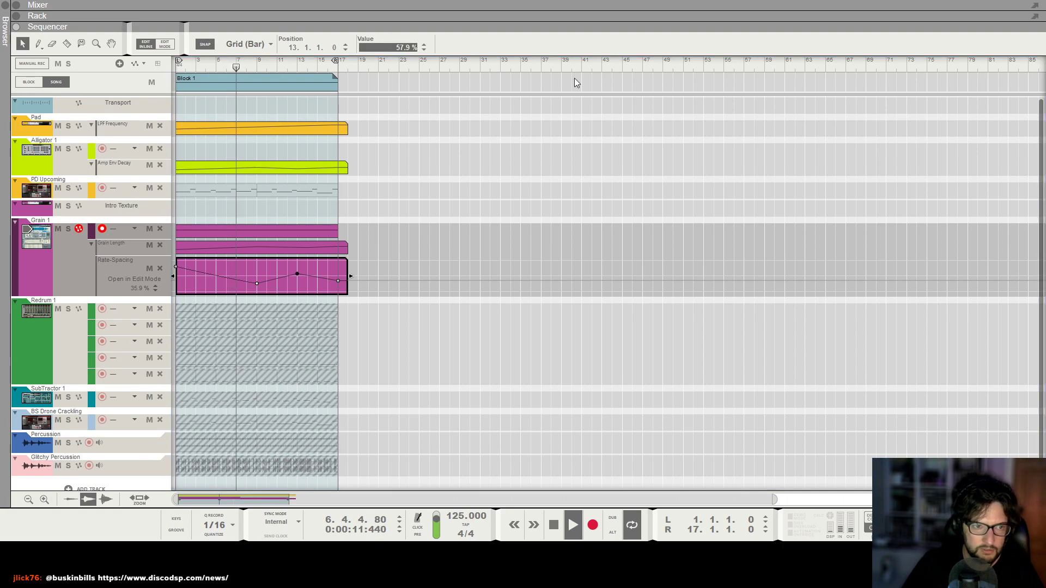
text(60)
key(Return)
click(548, 361)
Raise the Intro Texture channel's mixer level to about 0.35 dB during playback.
key(g)
key(g)
key(h)
key(h)
key(h)
key(h)
key(F5)
scroll(642, 377, down, 5)
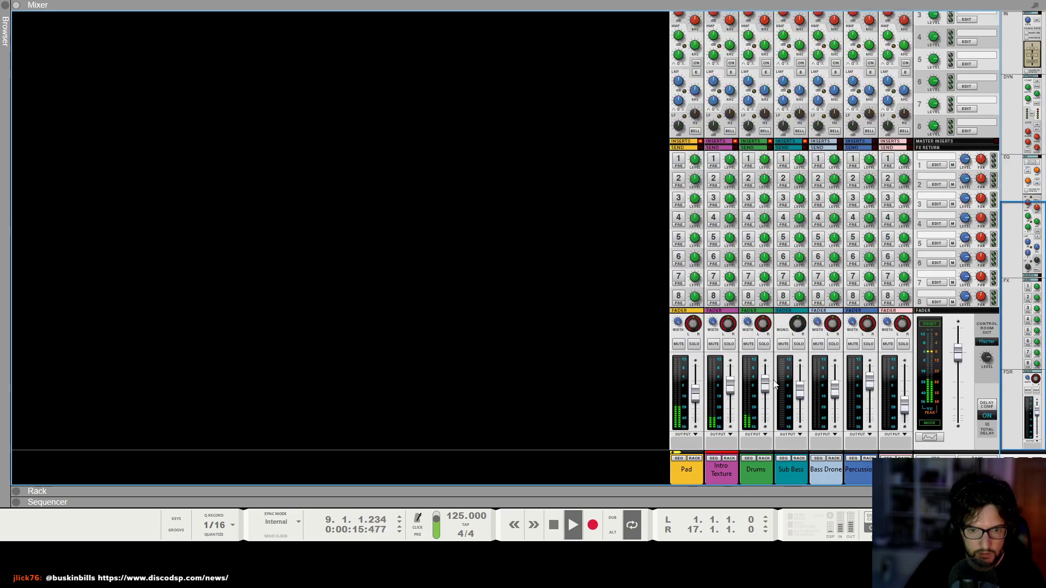
click(728, 392)
drag(727, 389, 730, 384)
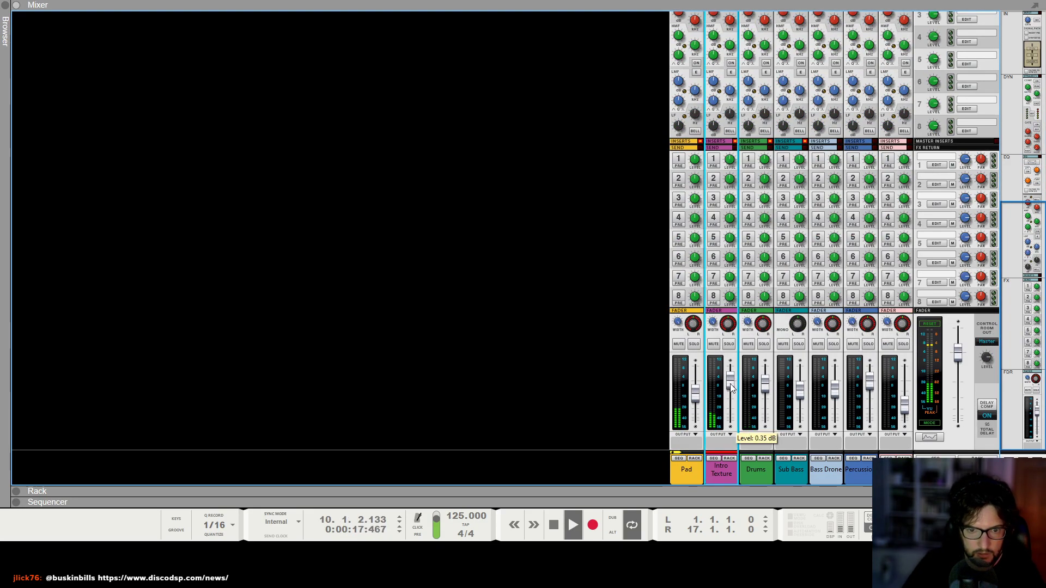
click(389, 370)
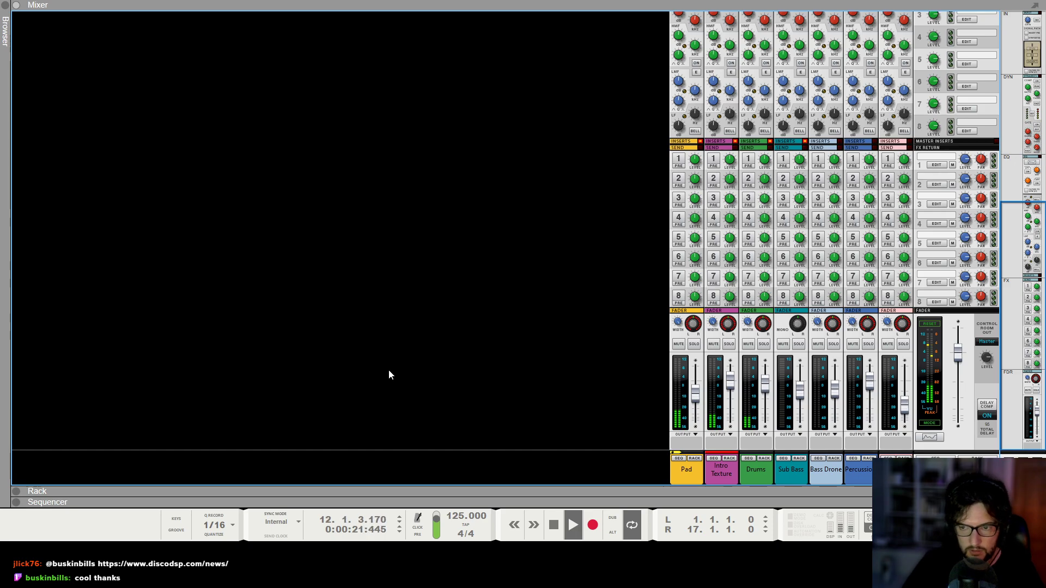
Listen through to the end of the intro, stop playback and return the song position to the start.
key(F6)
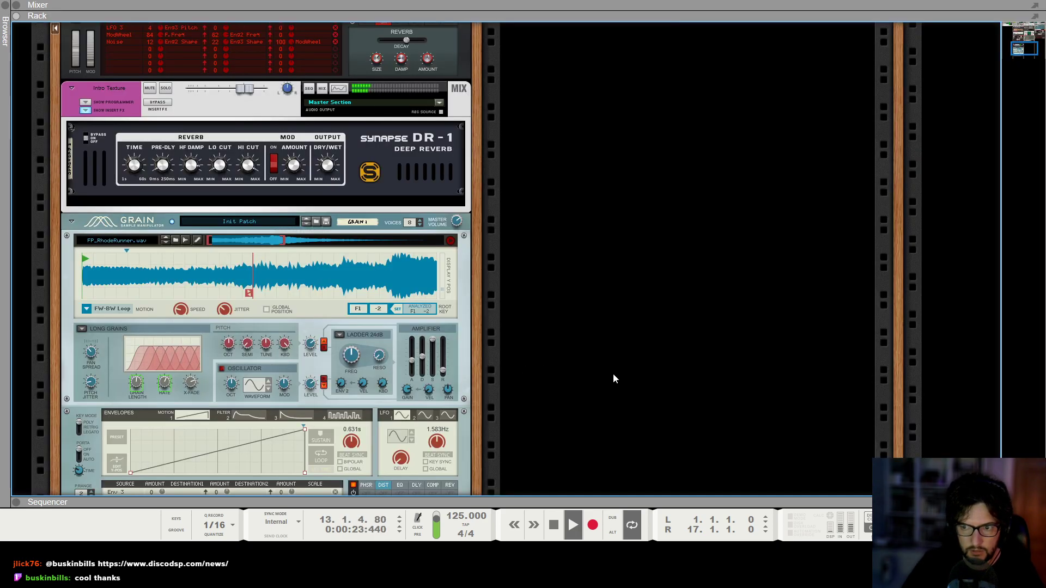
key(F7)
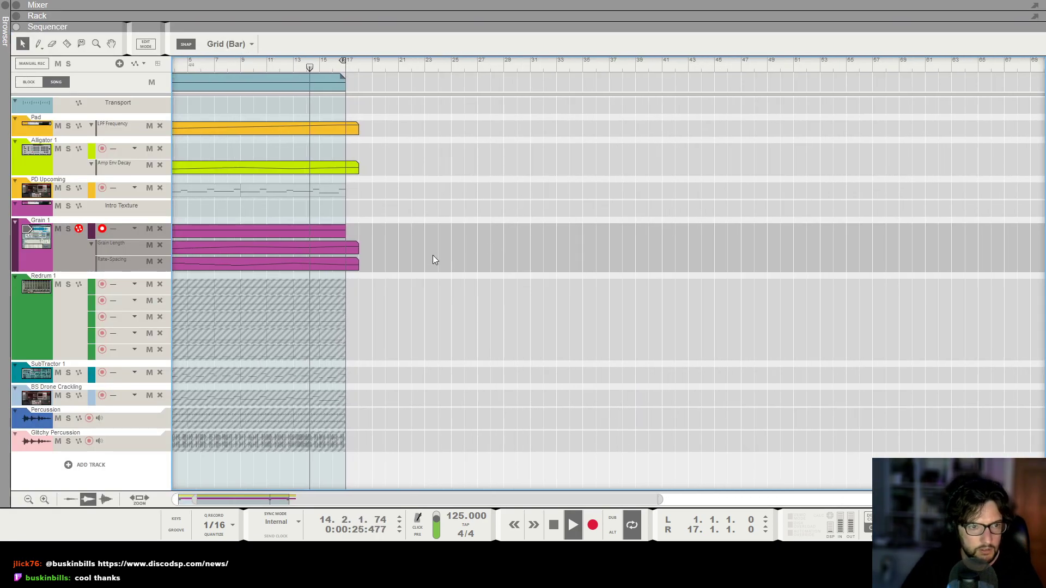
key(g)
key(g)
key(g)
key(g)
key(h)
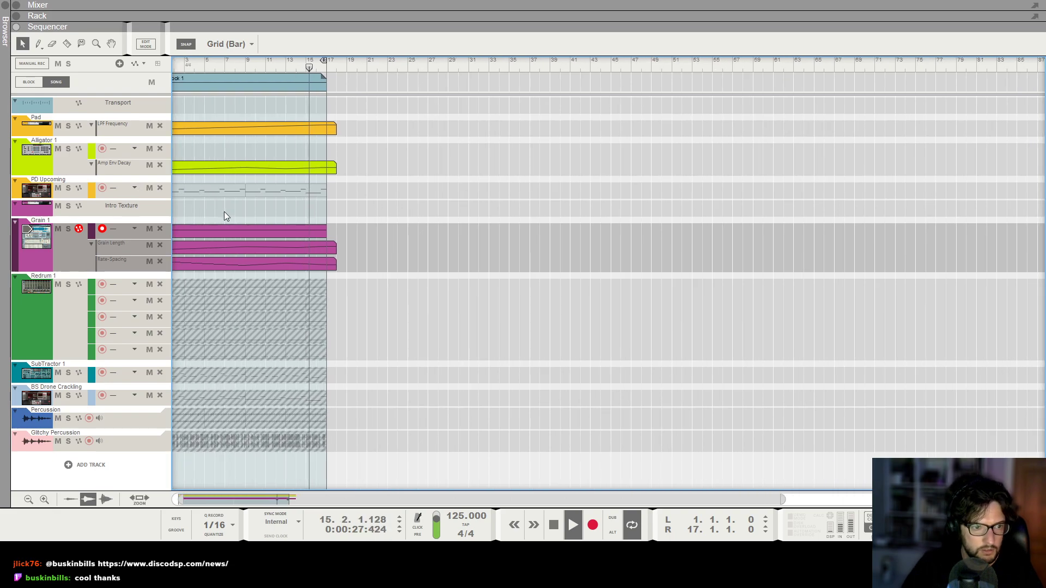
key(g)
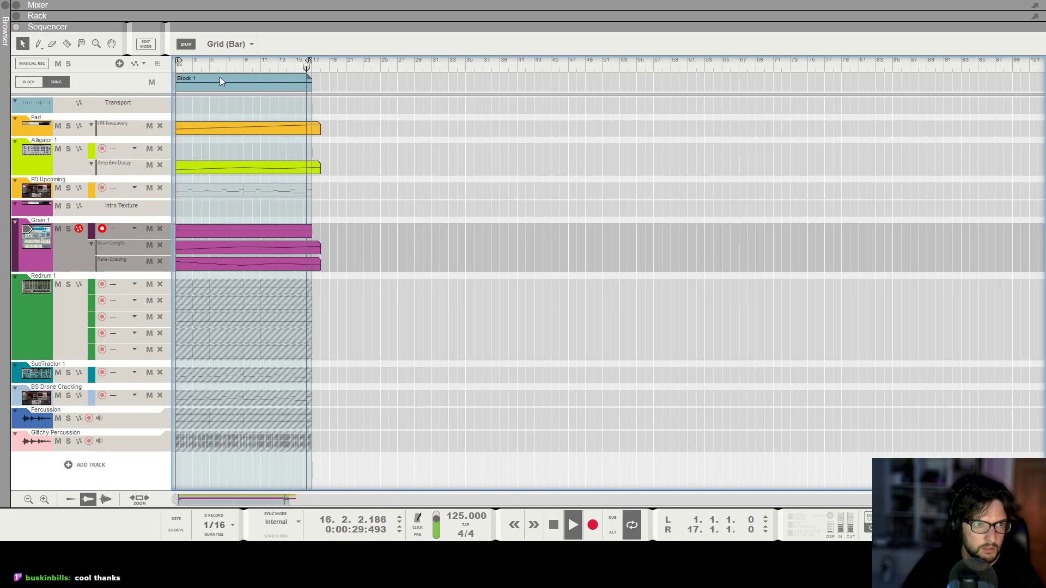
key(space)
key(Home)
key(F4)
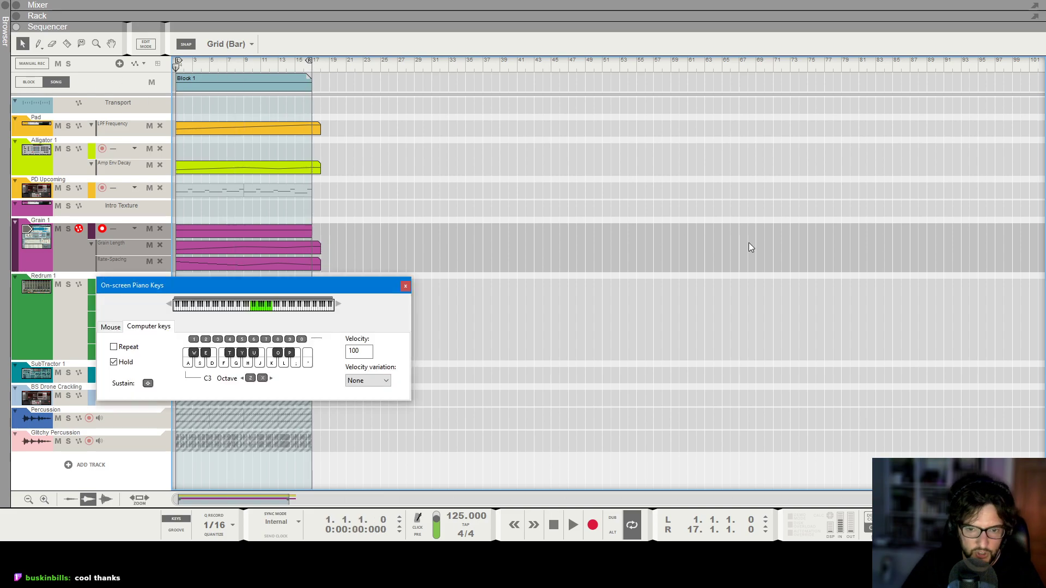
click(406, 286)
Create automation lanes for the Hat Density and Perc Density of the BeatMap player on the drums.
key(F6)
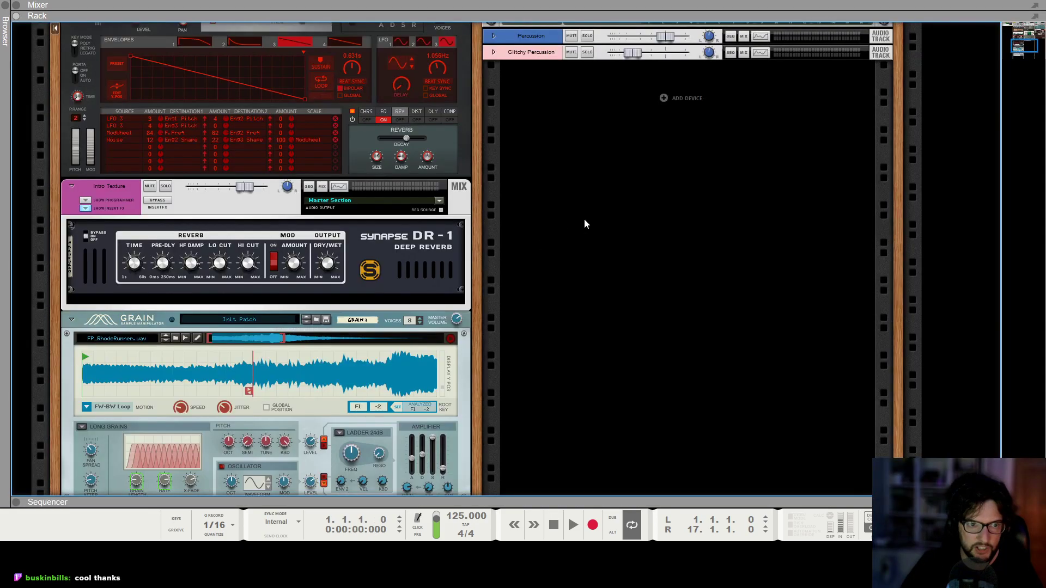
scroll(393, 215, up, 3)
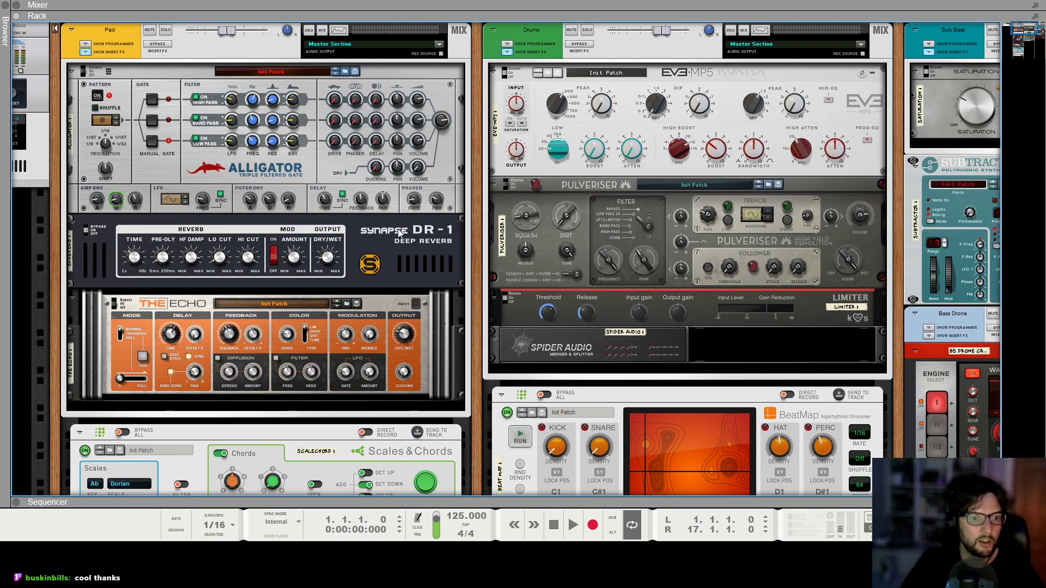
scroll(404, 223, down, 3)
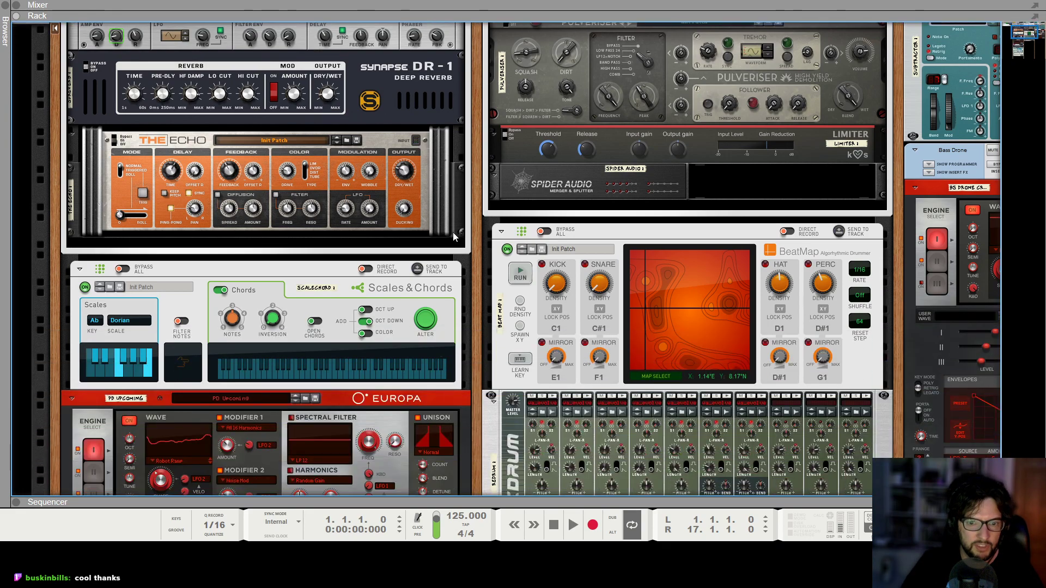
alt+click(781, 287)
scroll(836, 226, down, 2)
alt+click(821, 194)
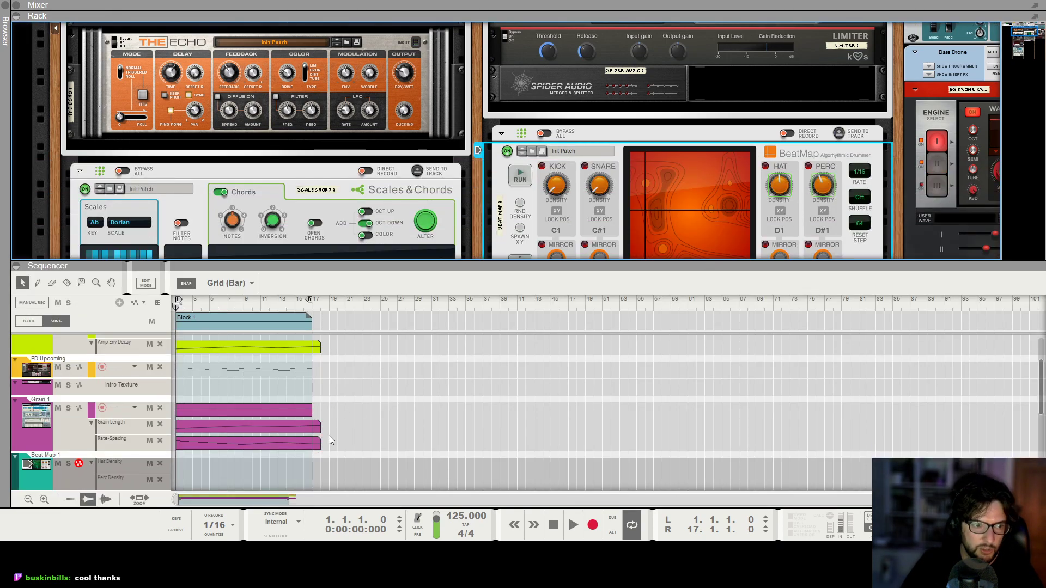
Create a 17-bar Hat Density automation clip on Beat Map 1, rising from 7% at bar 1 to a higher value at bar 17.
scroll(328, 438, down, 1)
drag(322, 435, 189, 437)
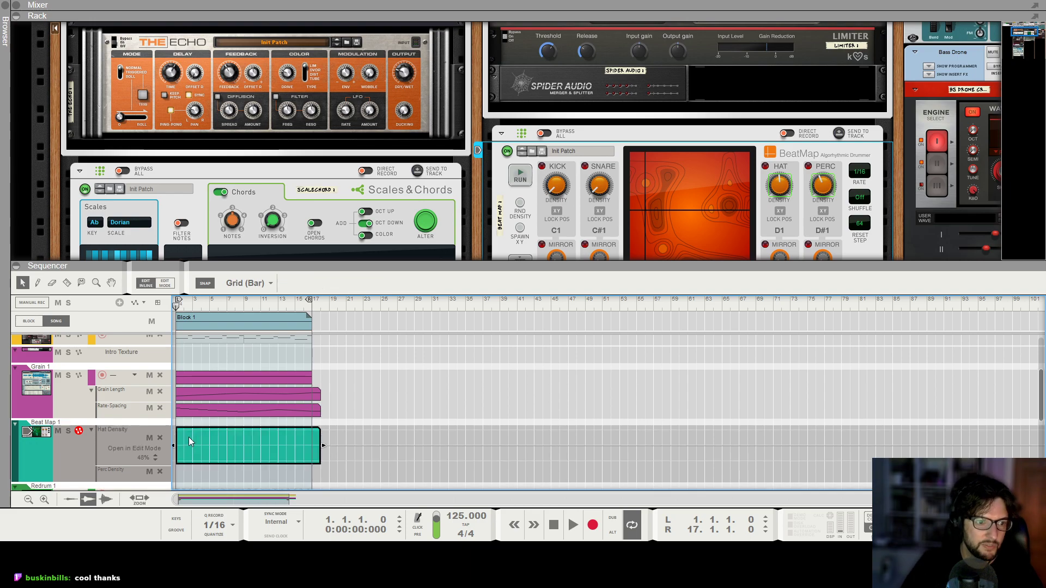
click(176, 459)
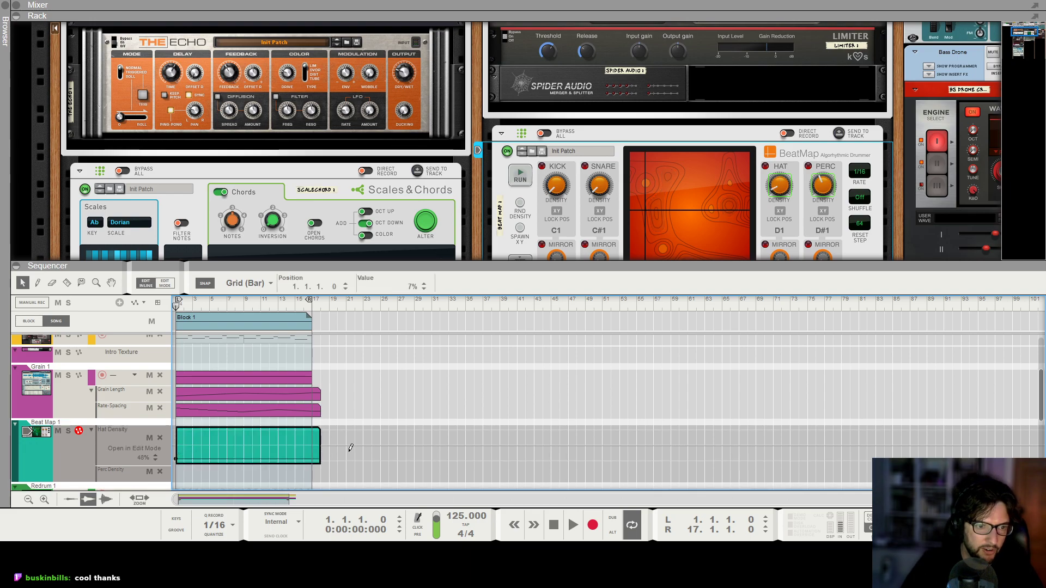
click(354, 410)
Create a 17-bar Perc Density automation clip with a curved rise from a low value at bar 1 to 39% at bar 17.
scroll(256, 436, down, 1)
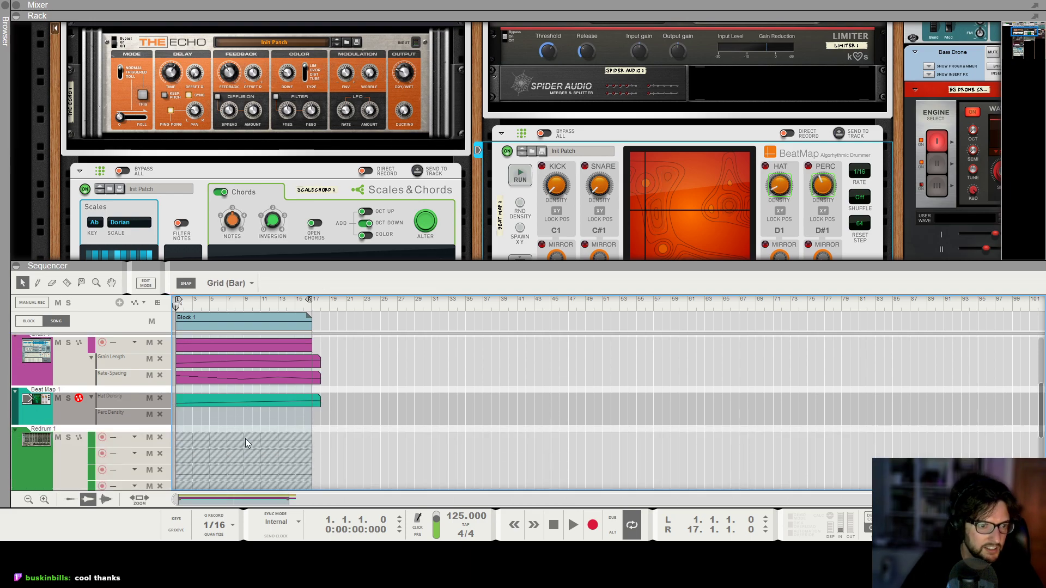
ctrl+drag(196, 401, 201, 419)
double_click(202, 421)
drag(311, 430, 311, 433)
drag(240, 440, 249, 445)
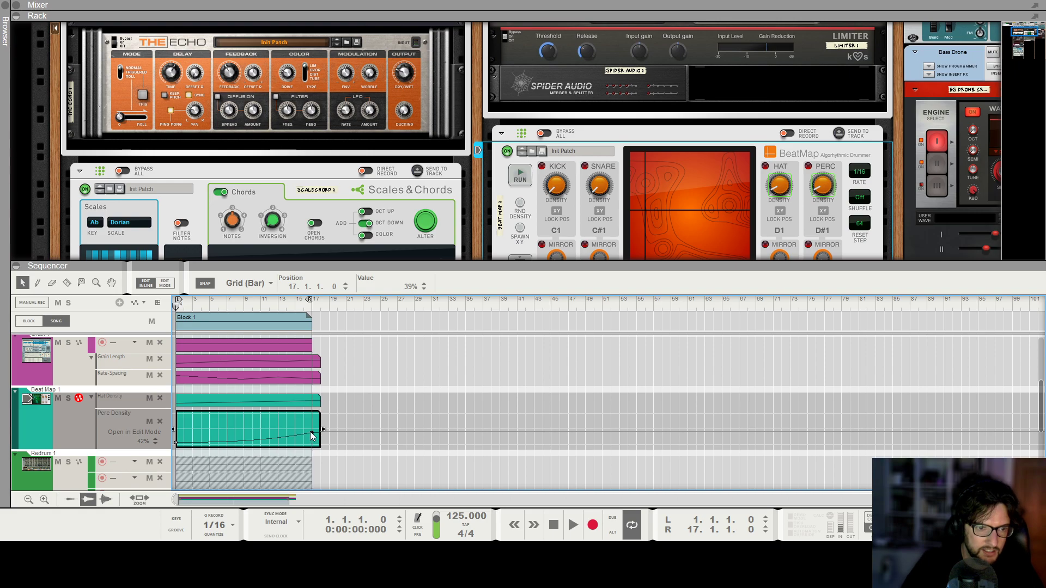
click(389, 393)
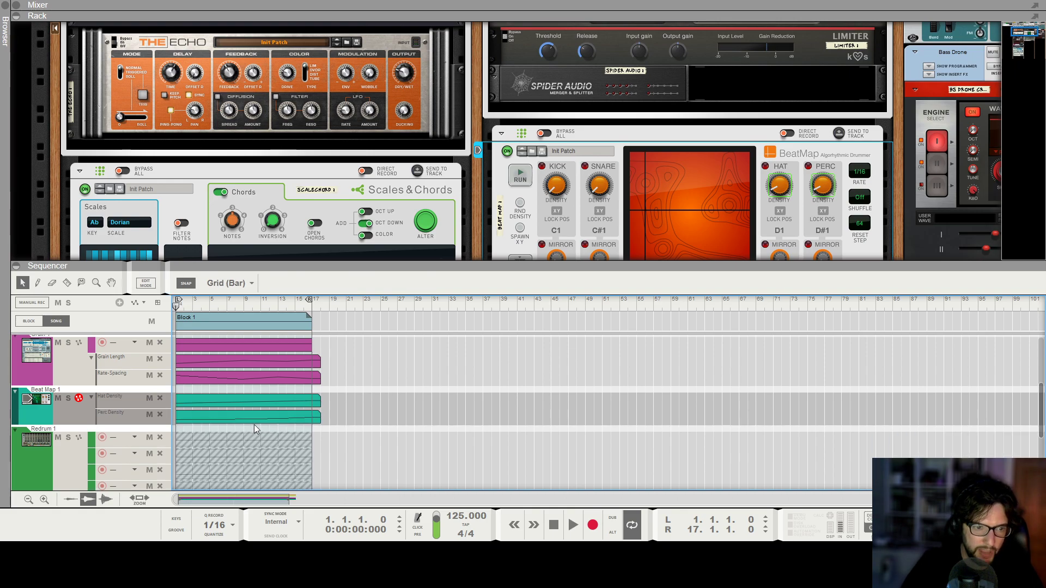
Set the bar 1 point of Beat Map 1's Hat Density automation to 37% while playing the intro.
scroll(490, 440, down, 2)
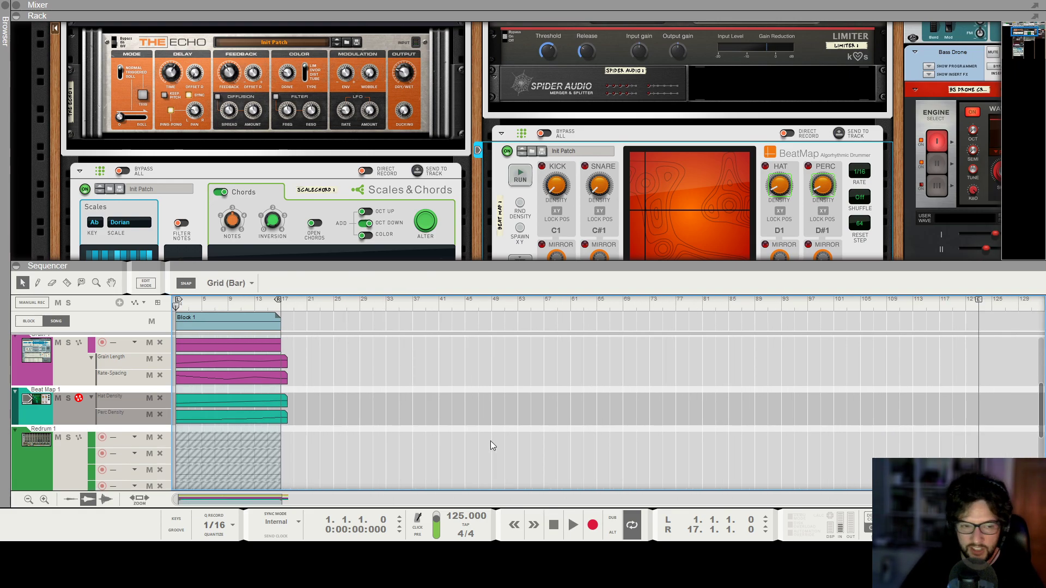
key(space)
scroll(490, 440, down, 3)
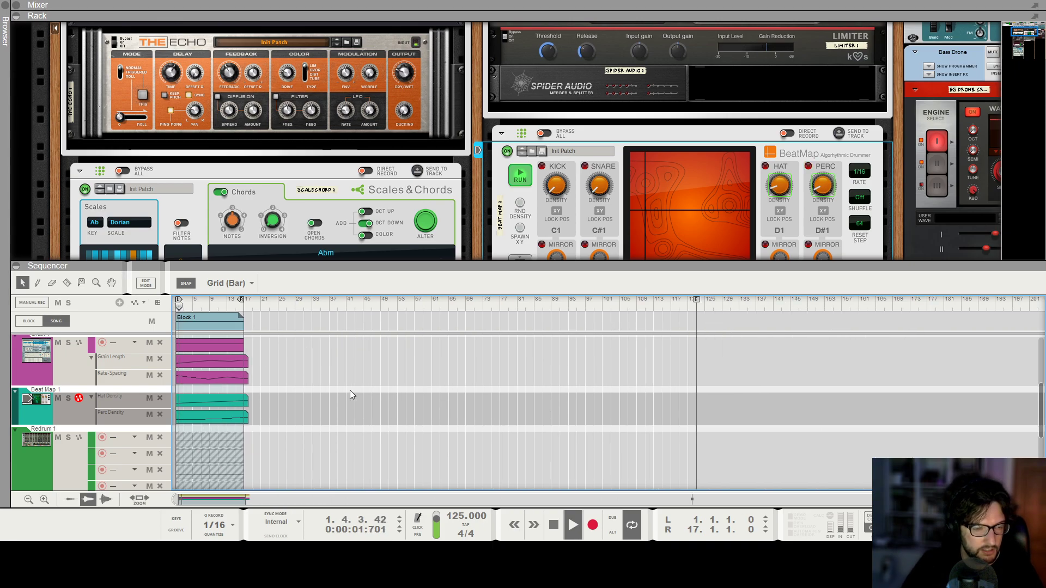
scroll(352, 390, up, 2)
scroll(211, 416, up, 1)
double_click(204, 402)
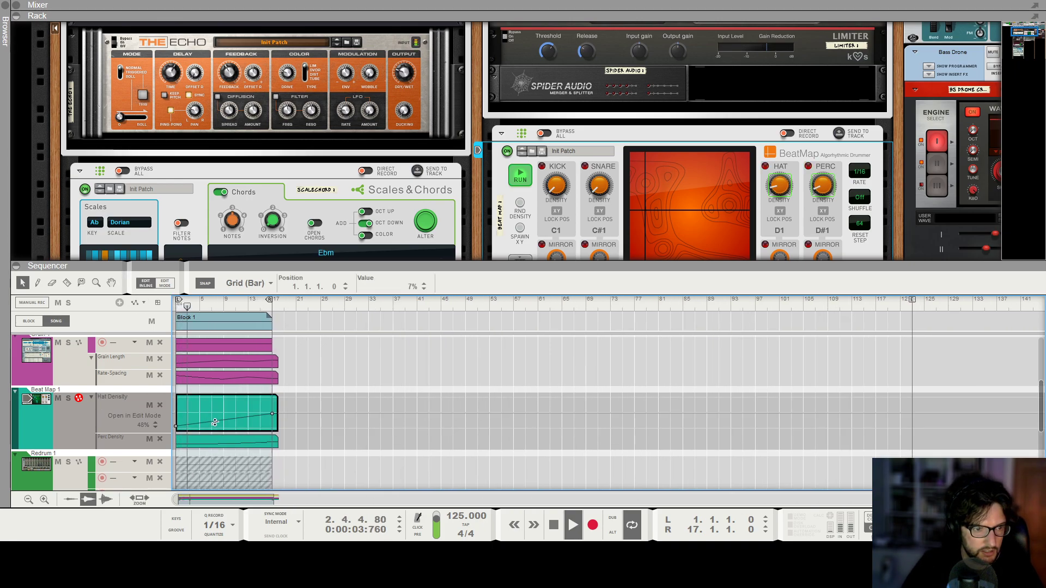
drag(211, 418, 174, 421)
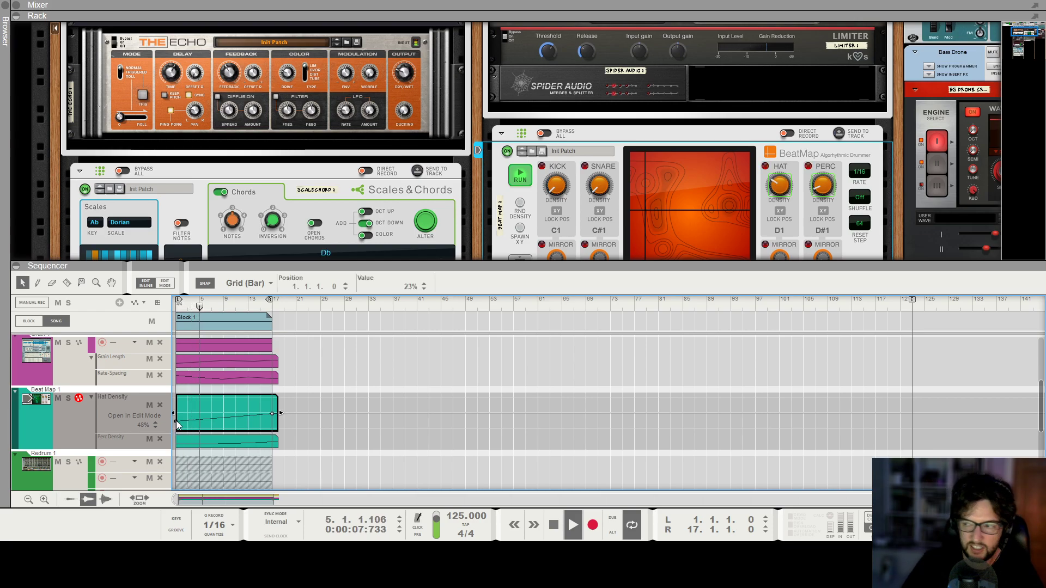
key(space)
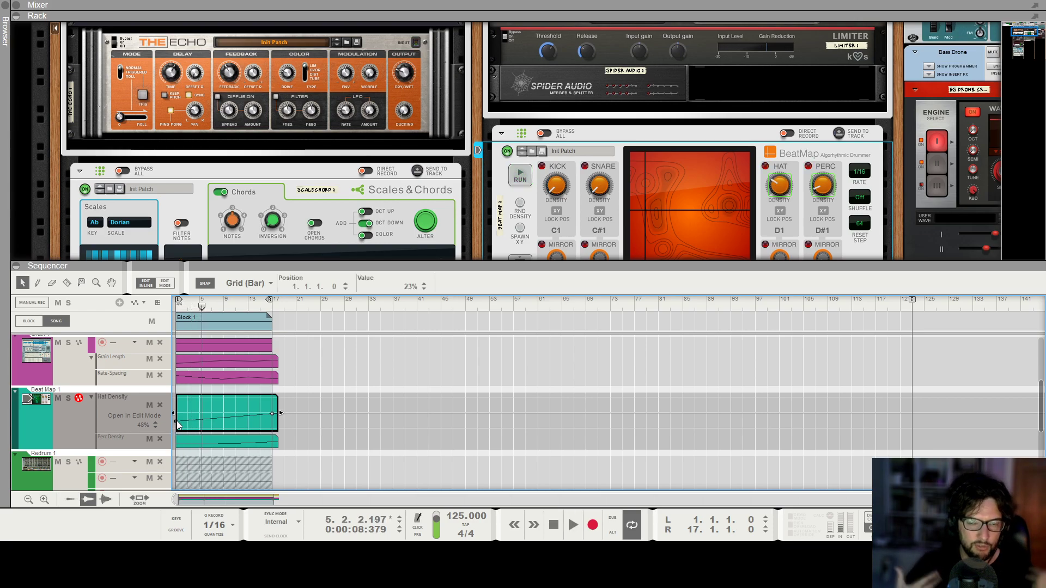
key(KP_0)
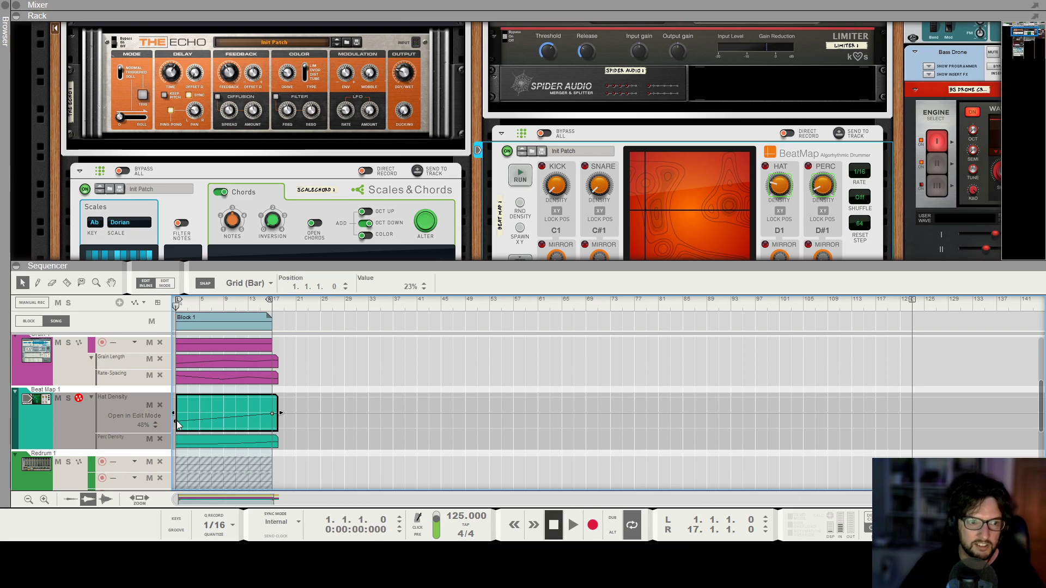
key(space)
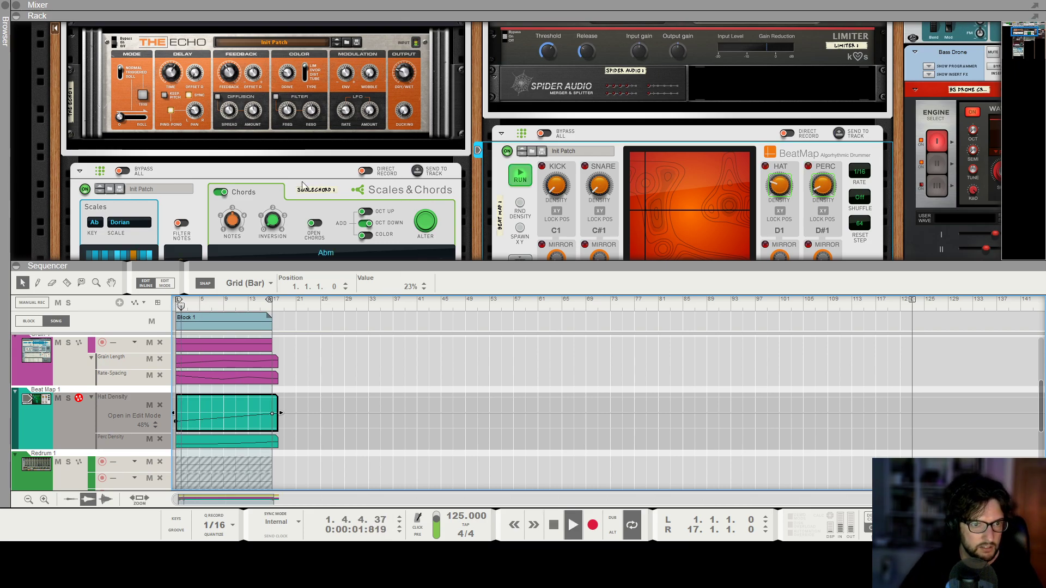
drag(175, 424, 175, 416)
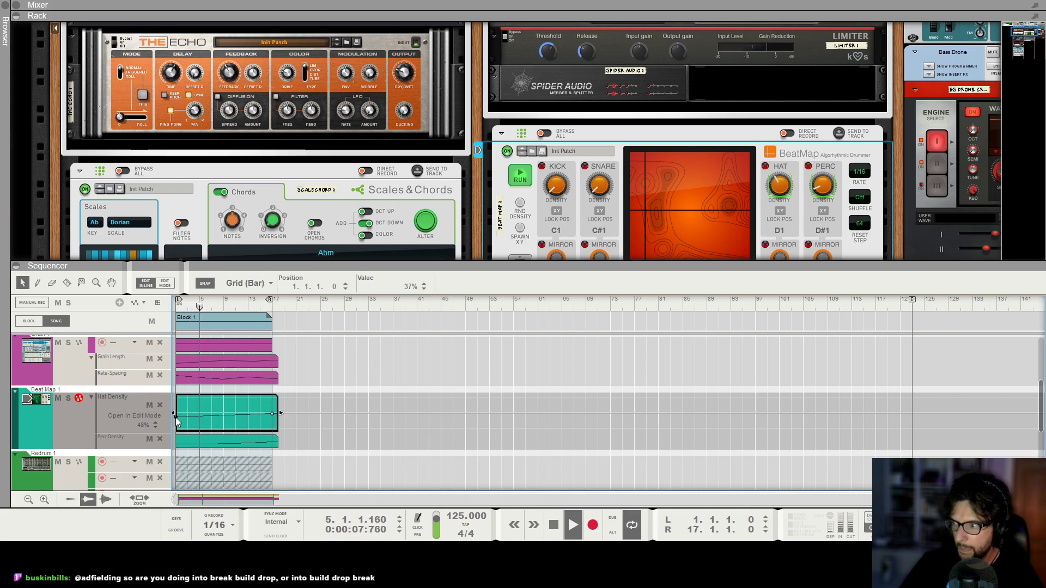
click(550, 390)
Play the intro from the start and check the BeatMap player's Hat and Perc density in the rack.
key(F7)
key(space)
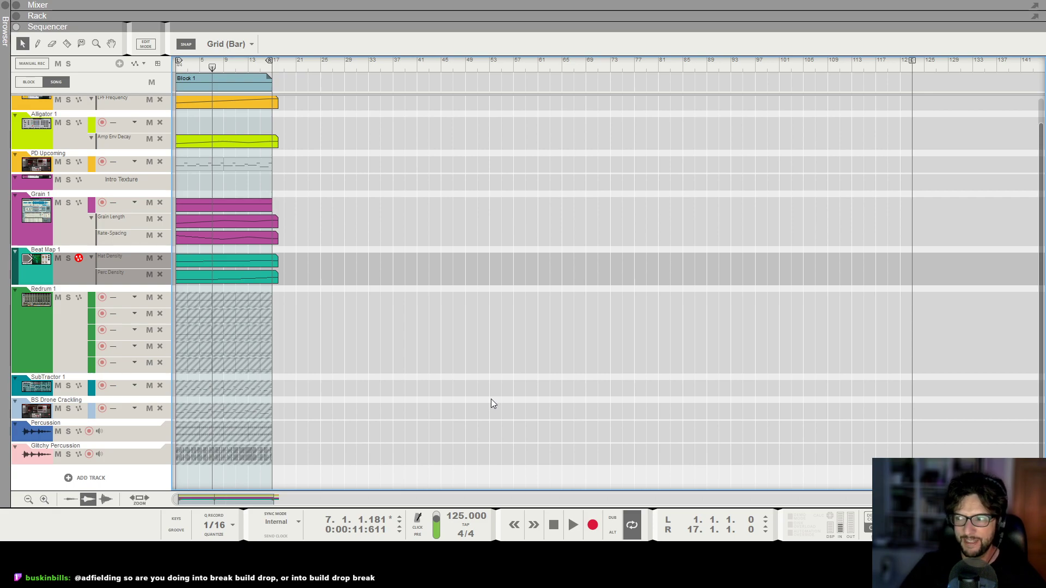
key(shift+Return)
key(shift+Return)
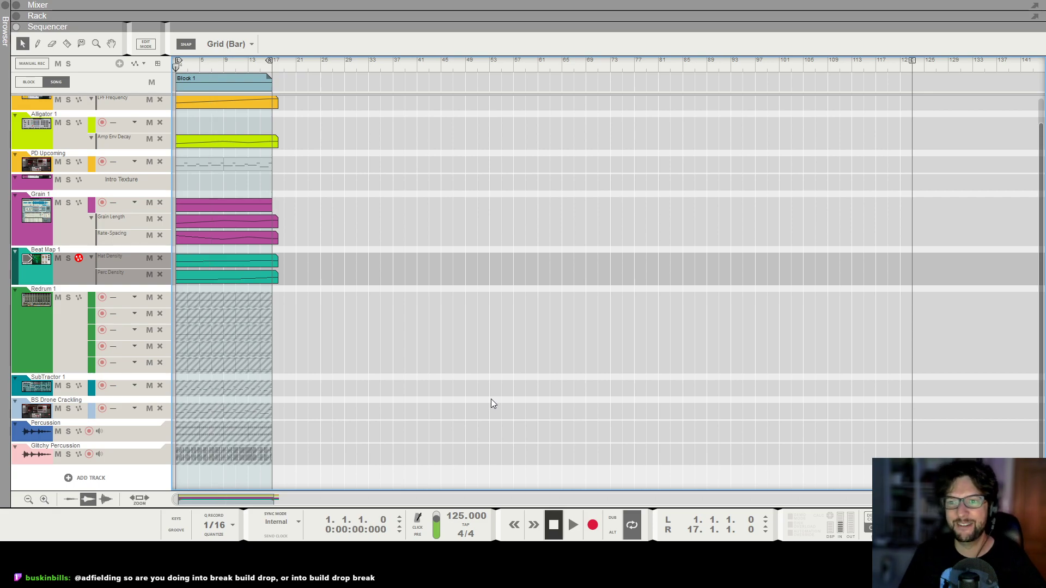
key(space)
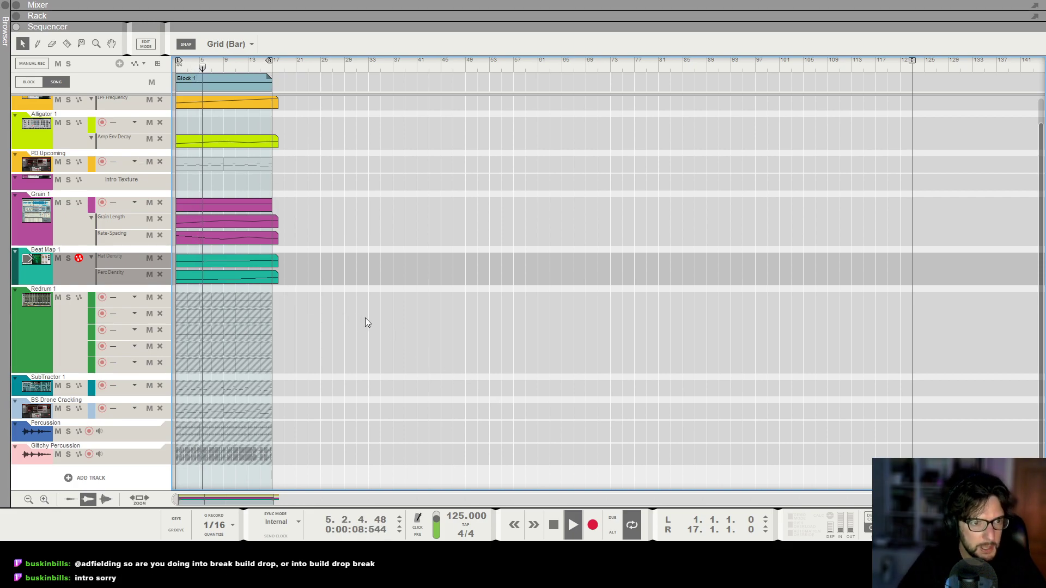
key(F6)
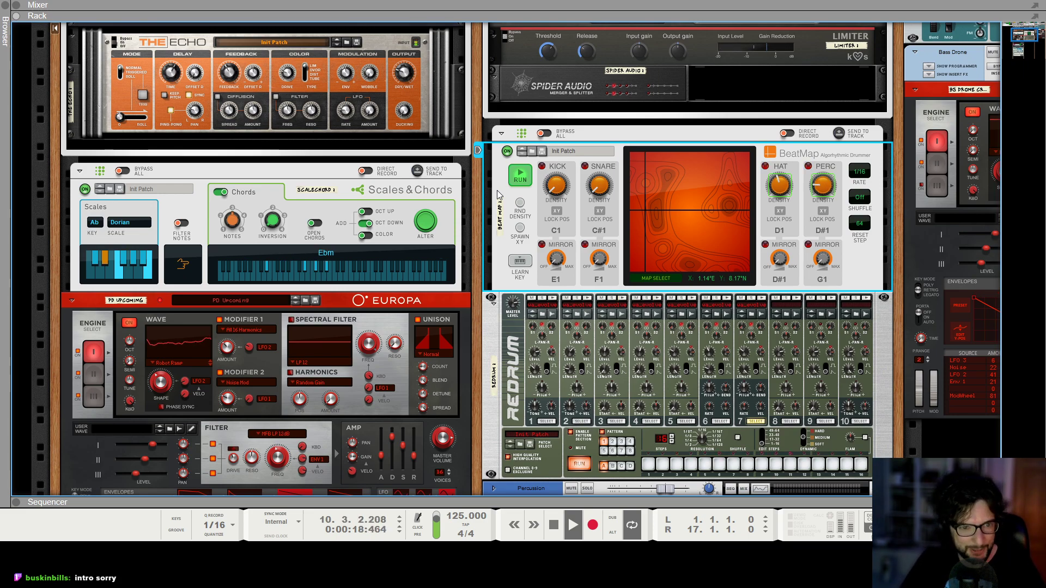
key(space)
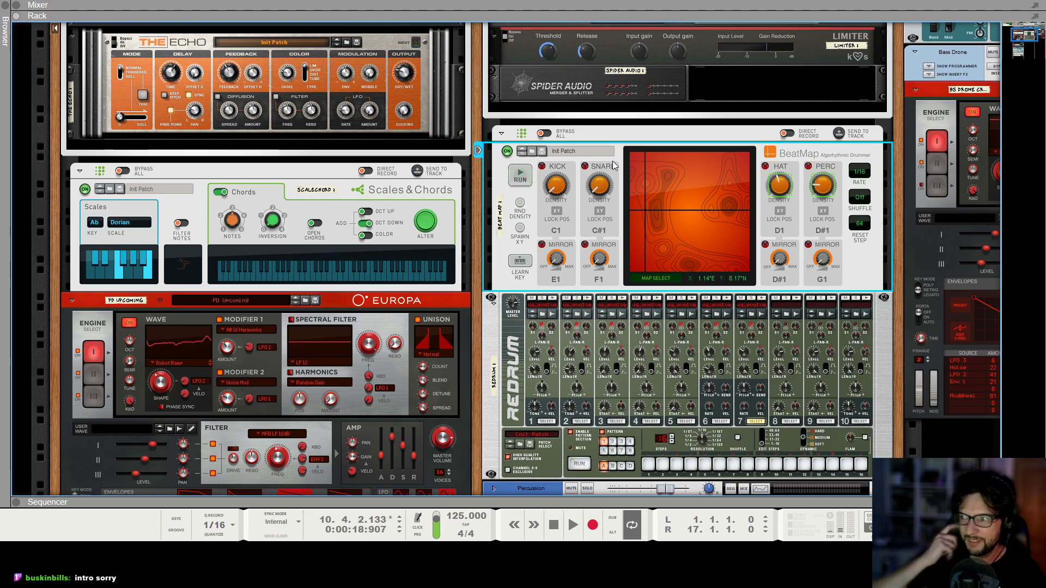
key(KP_0)
key(space)
Add a second Block 1 over bars 17 to 33 and set the loop to the same range.
key(F7)
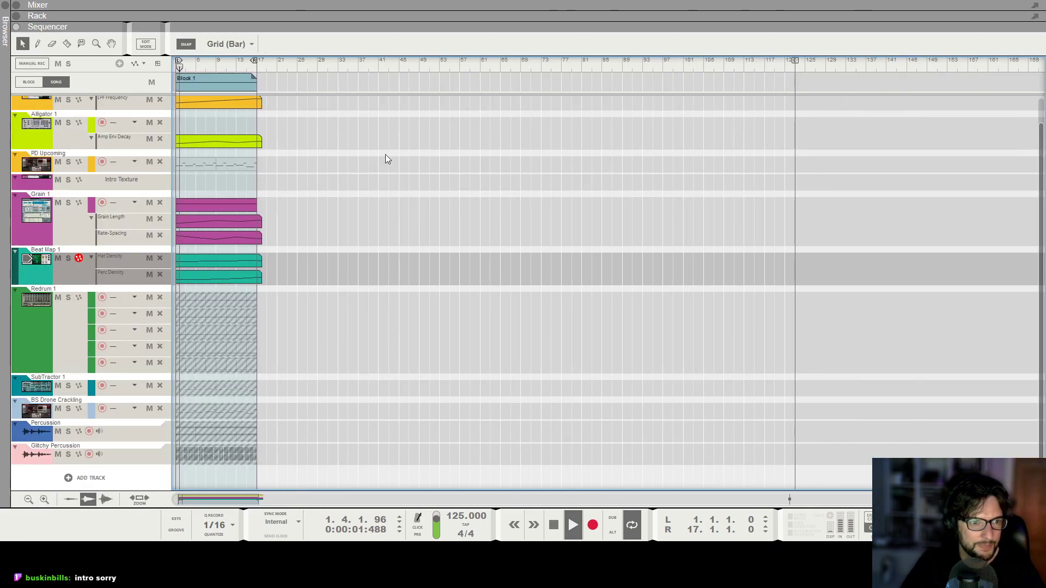
scroll(385, 159, up, 3)
drag(213, 83, 404, 88)
scroll(474, 171, up, 2)
alt+click(557, 65)
ctrl+click(370, 65)
Unmute the fifth Redrum 1 lane and the SubTractor 1 lane in the second block.
scroll(462, 244, down, 2)
key(t)
click(416, 367)
click(411, 385)
scroll(411, 385, down, 3)
Extend the Grain 1 note clip to a length of 32 bars, up to bar 33.
key(q)
click(309, 207)
drag(413, 217, 448, 217)
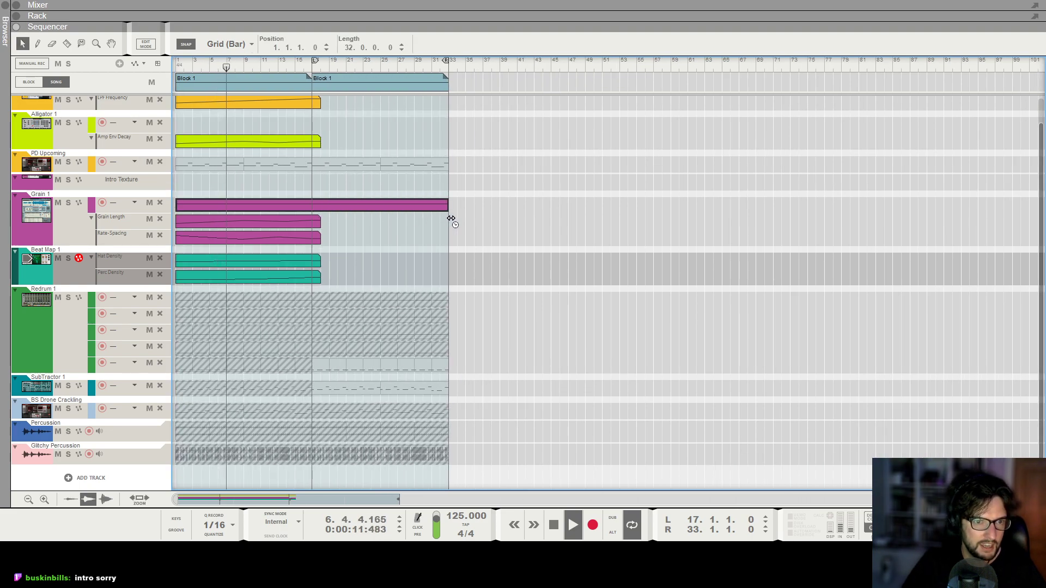
Create an automation lane for the LPF Frequency of the Intro Texture mixer channel.
click(75, 228)
key(F5)
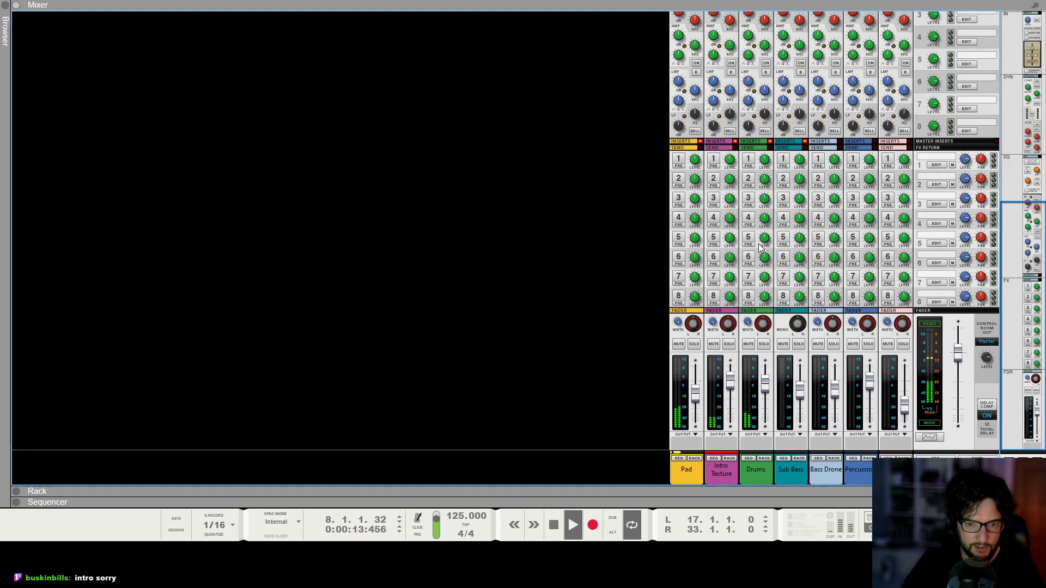
scroll(790, 241, up, 5)
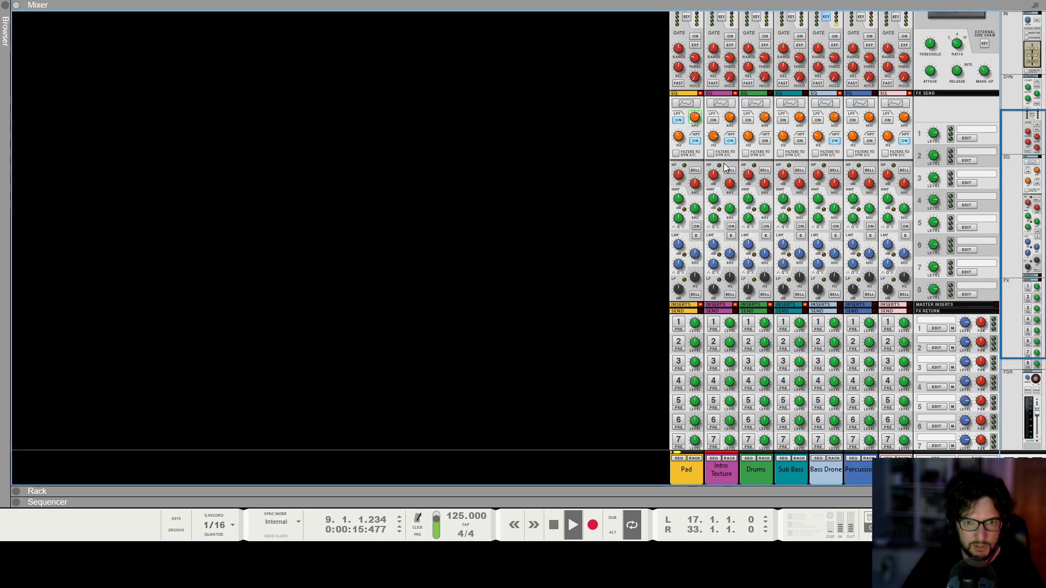
scroll(724, 167, up, 1)
key(F7)
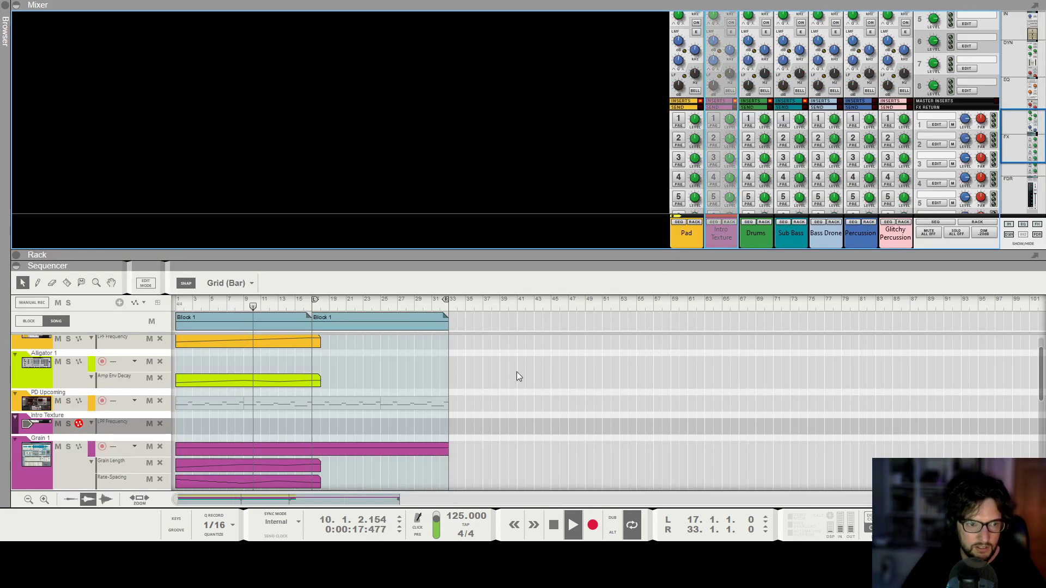
Create a 19-bar LPF Frequency clip from bar 15 on Intro Texture, falling from a high value near bar 16 to 0 at bar 33.
drag(295, 426, 456, 426)
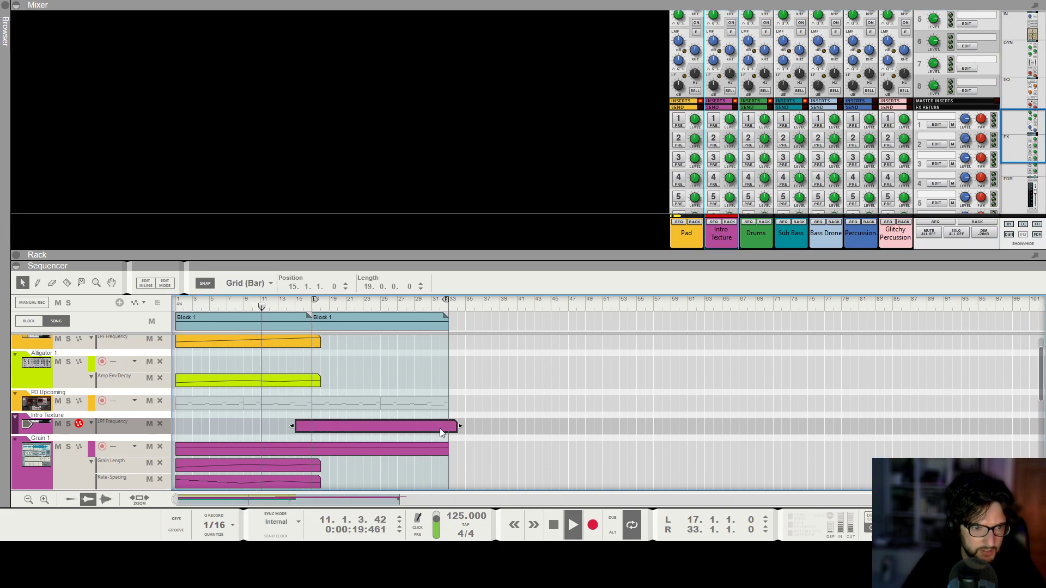
double_click(440, 432)
click(451, 452)
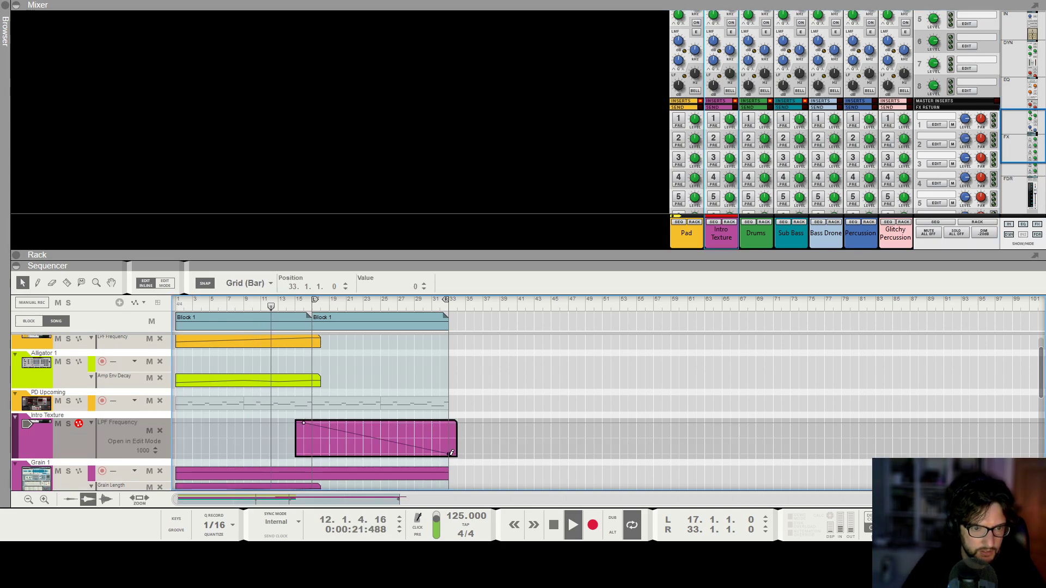
click(507, 361)
Listen to the transition from the first block into the second while examining the arrangement around bar 17.
scroll(508, 360, down, 1)
key(F6)
key(F7)
key(h)
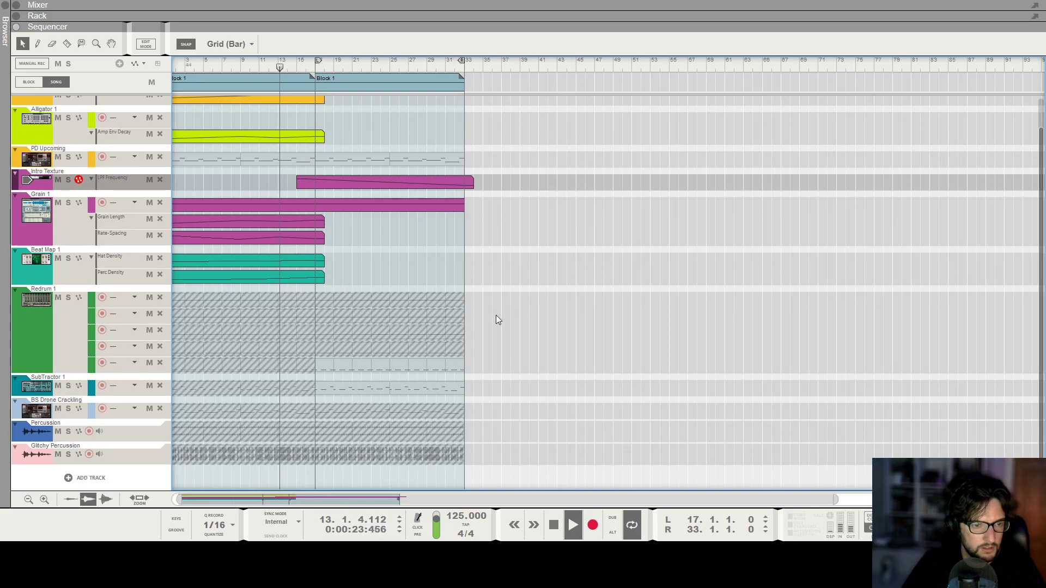
scroll(408, 306, up, 10)
scroll(407, 309, down, 4)
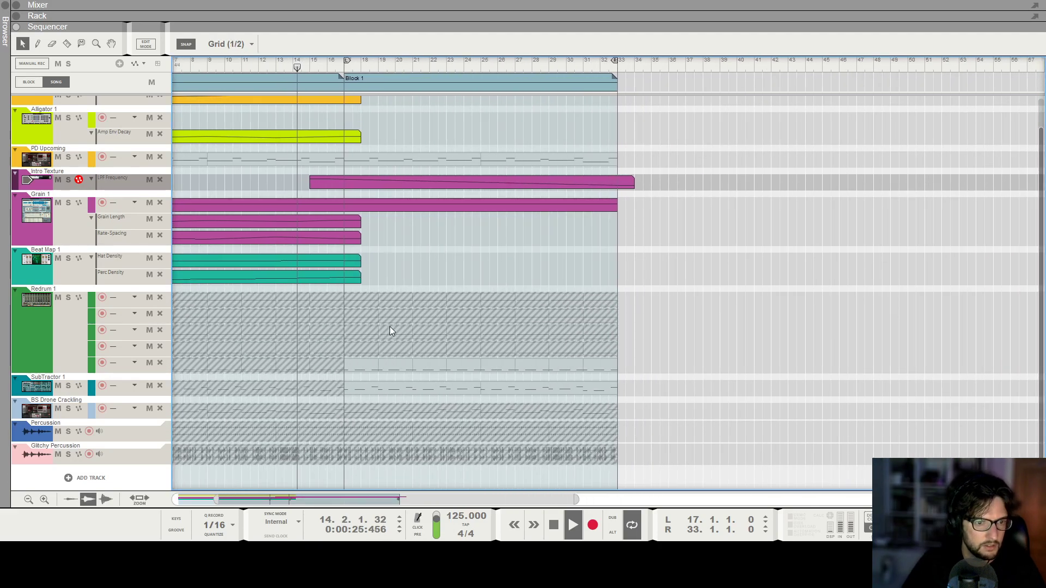
scroll(414, 294, up, 2)
scroll(420, 289, up, 1)
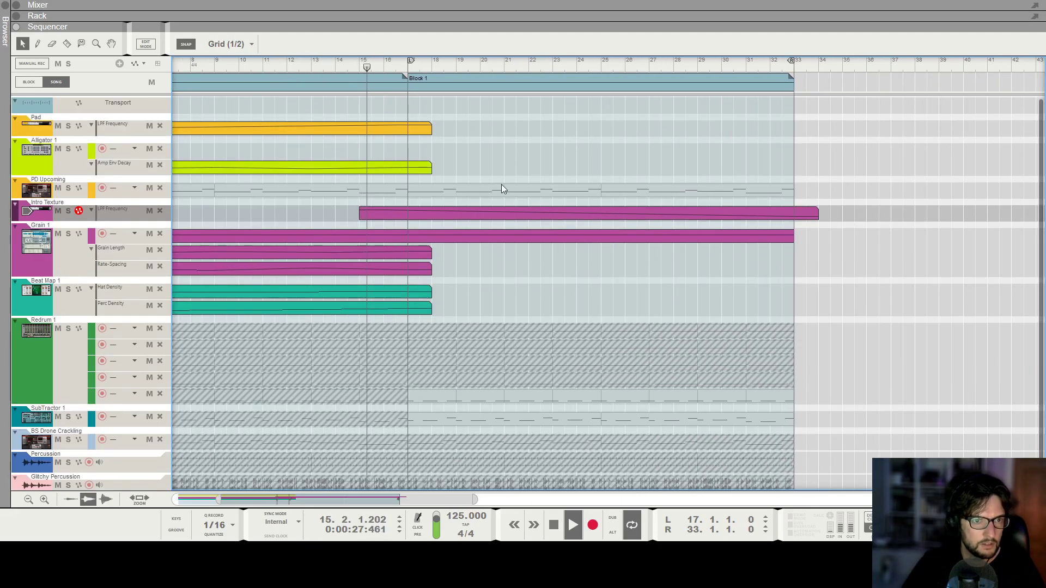
scroll(435, 174, down, 4)
scroll(426, 177, down, 2)
scroll(426, 177, down, 2)
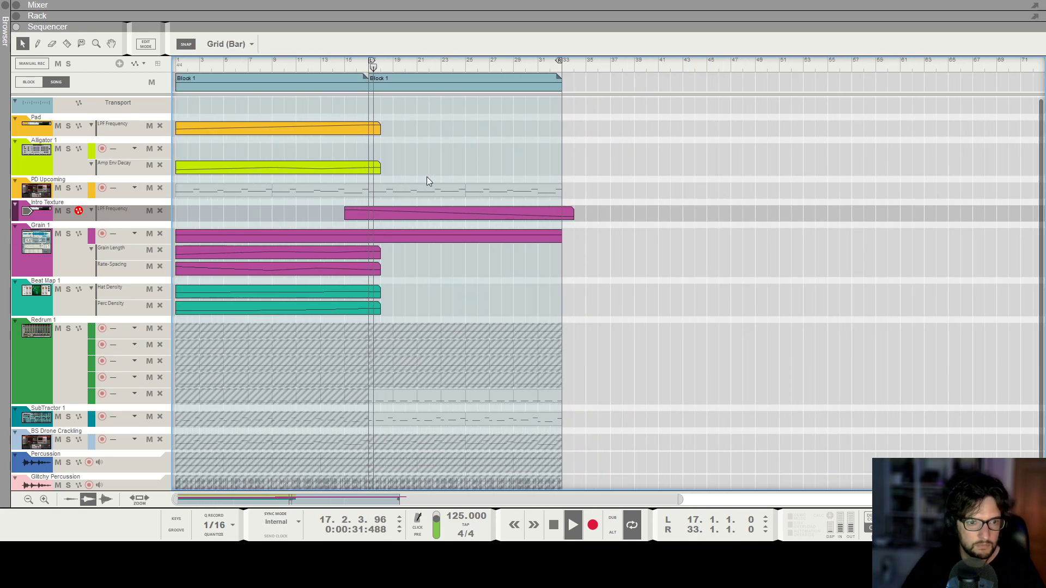
scroll(427, 177, down, 2)
scroll(427, 177, up, 1)
scroll(425, 182, up, 4)
scroll(425, 181, down, 4)
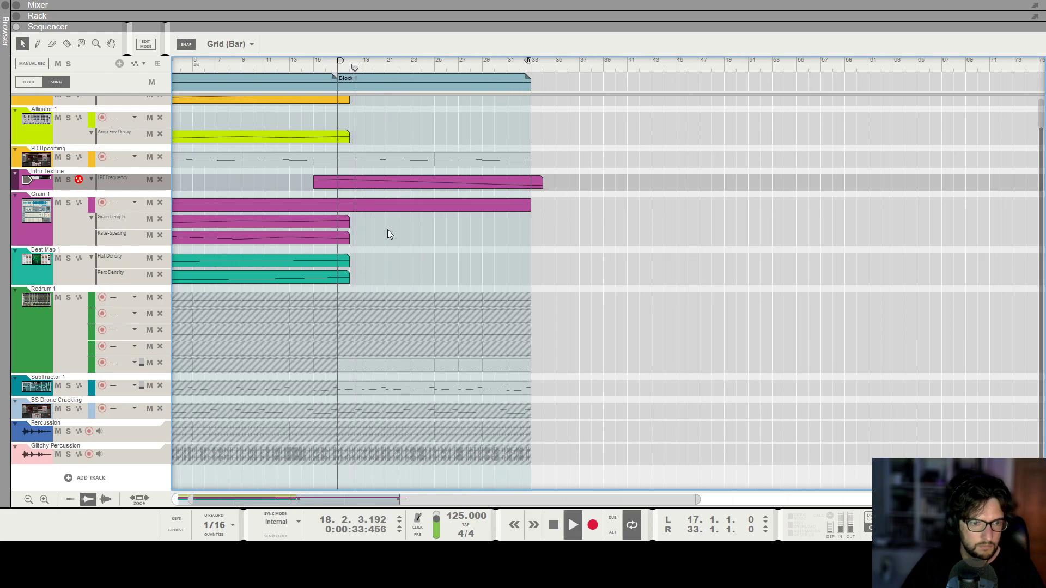
scroll(391, 344, down, 2)
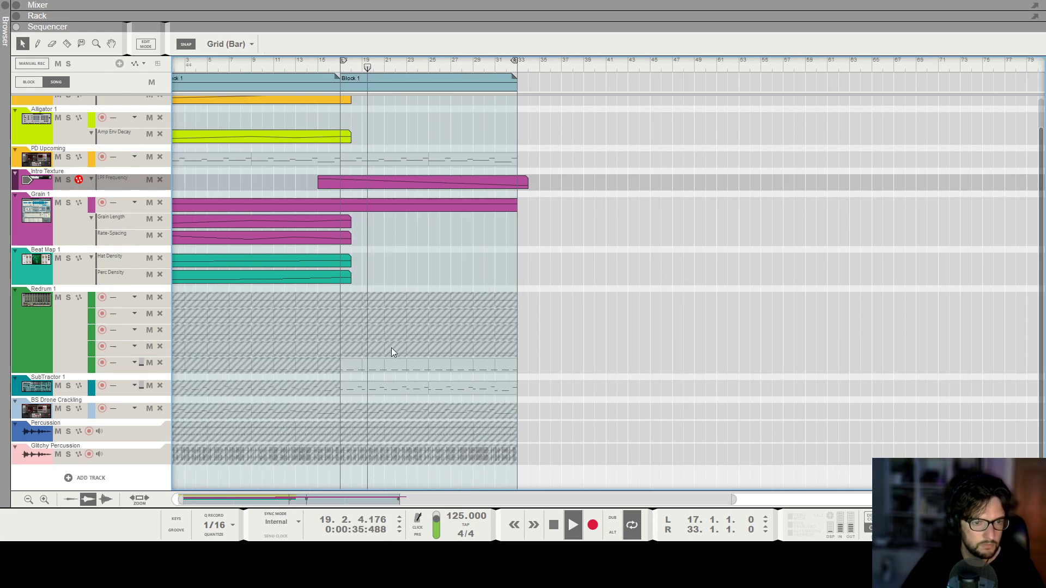
Unmute the fourth Redrum 1 lane in the second block.
key(t)
scroll(276, 228, down, 3)
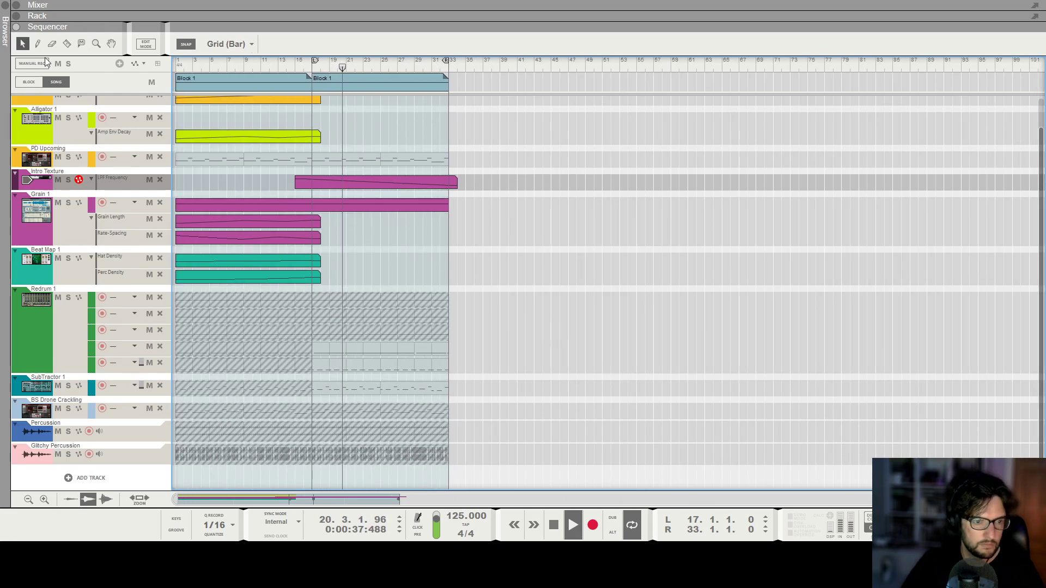
key(q)
scroll(572, 305, up, 2)
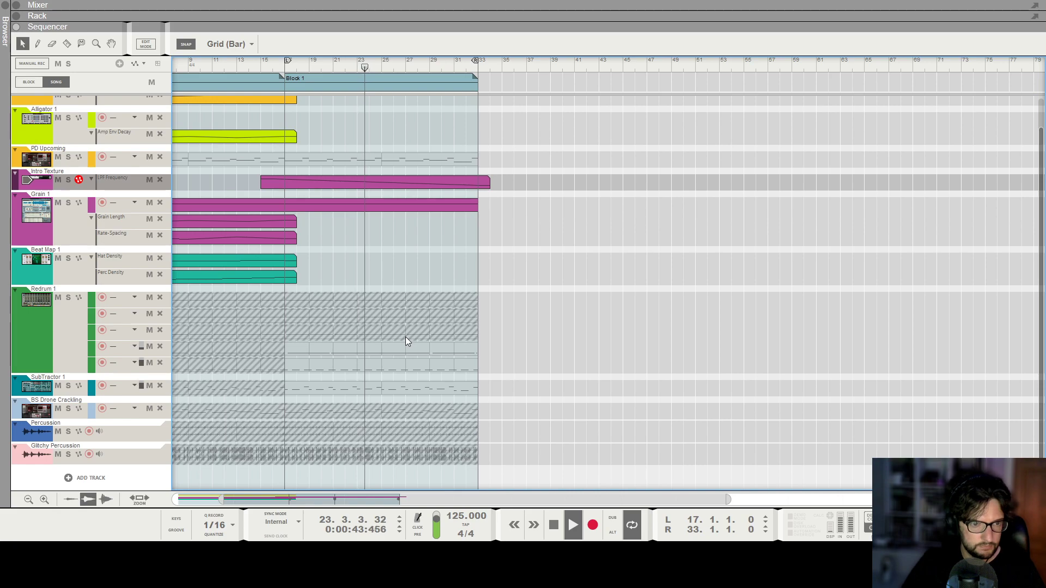
Unmute the third Redrum 1 lane in the second block and cover it with an empty 8-bar clip from bar 17.
key(t)
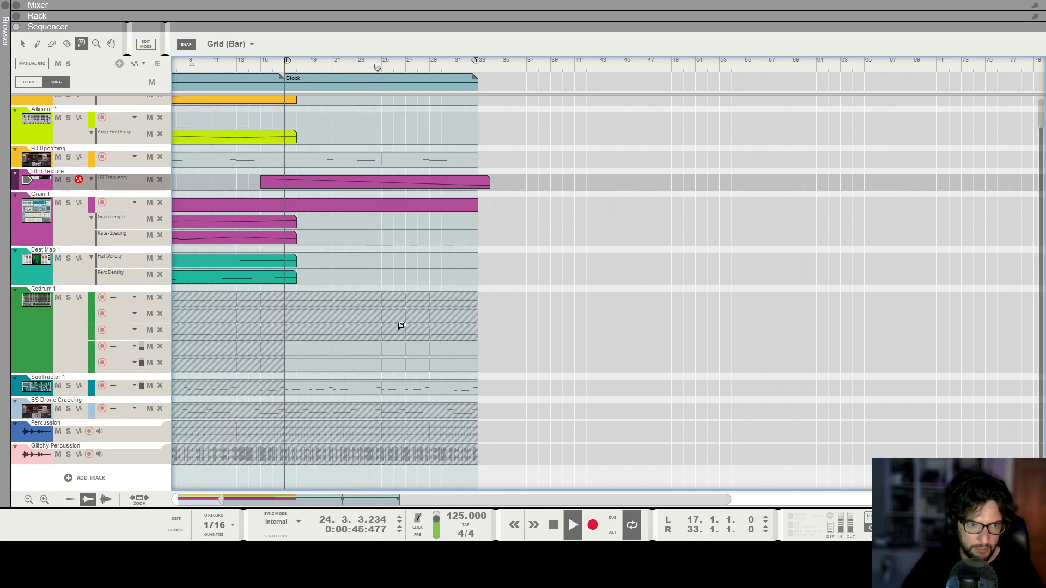
key(q)
drag(292, 330, 381, 331)
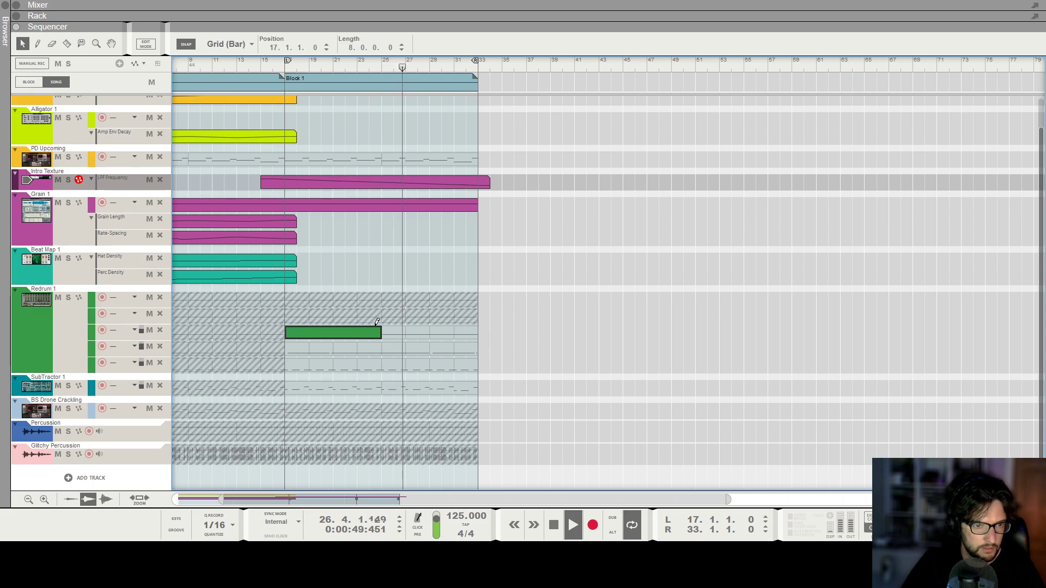
click(375, 272)
click(57, 351)
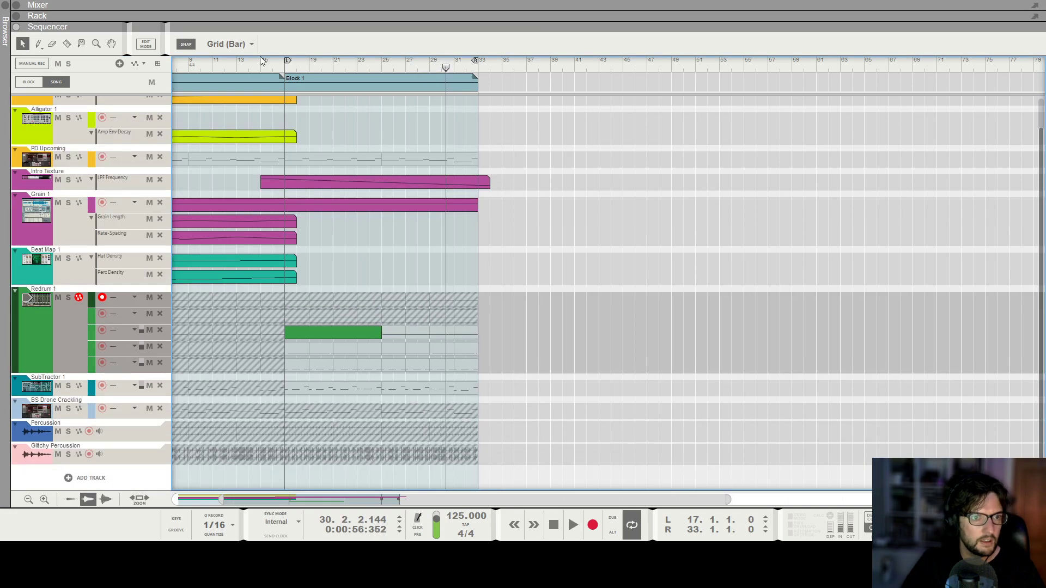
Draw a 16-bar Amp Env Decay clip from bar 17 on Alligator 1 and open it for editing.
click(283, 61)
scroll(299, 123, up, 1)
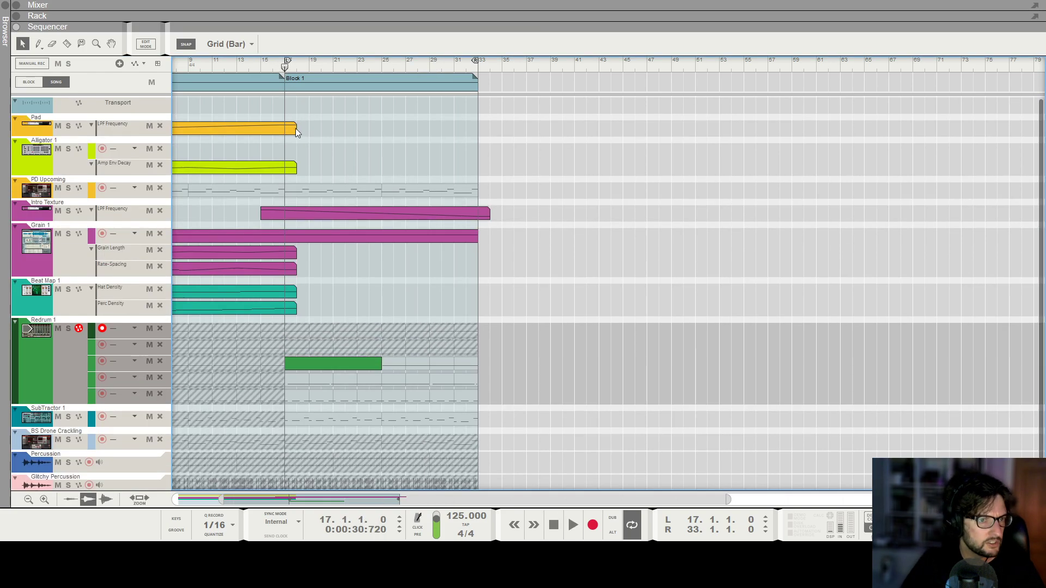
click(299, 166)
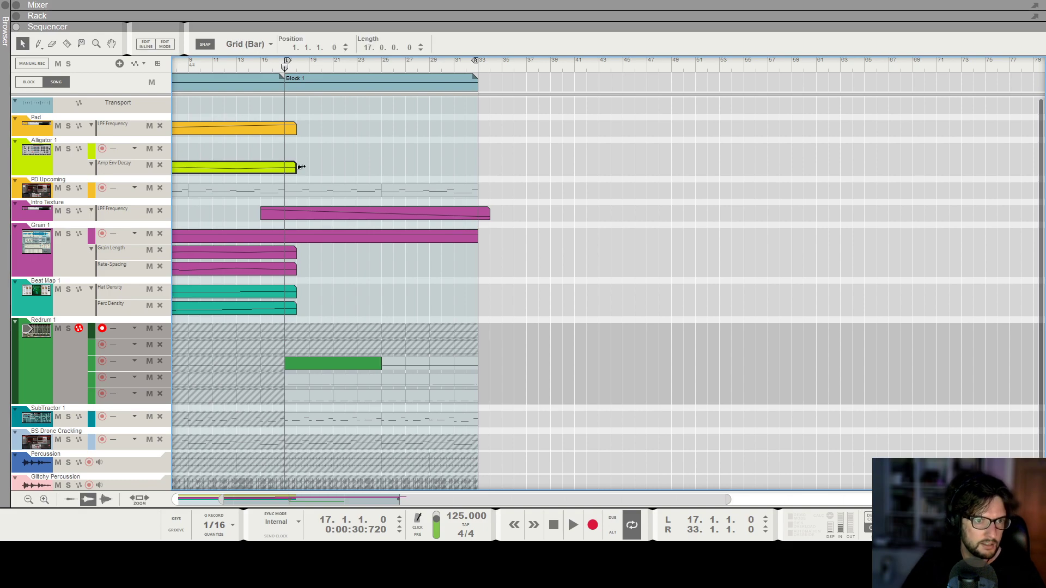
drag(292, 168, 473, 168)
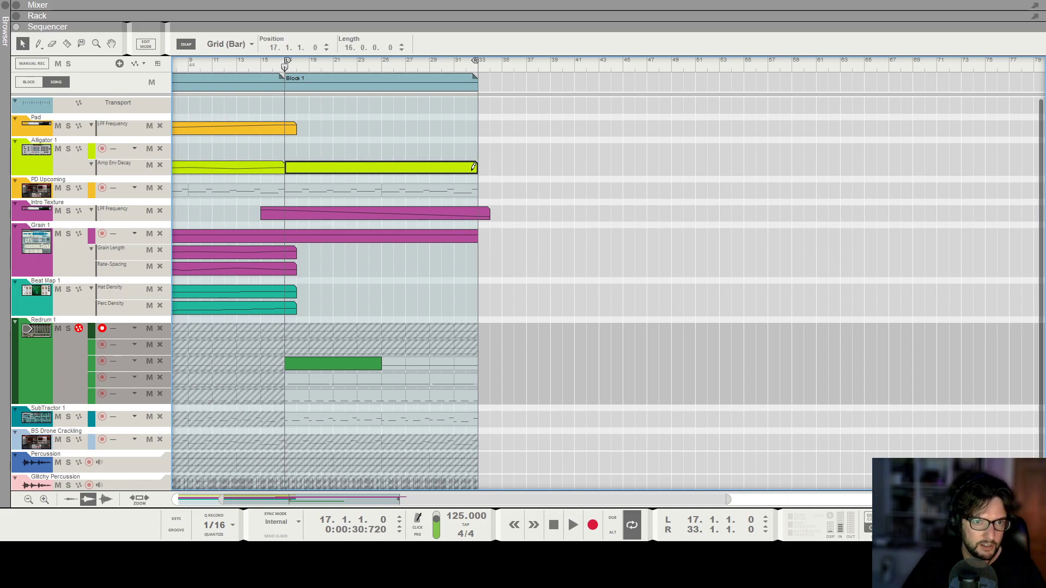
double_click(456, 171)
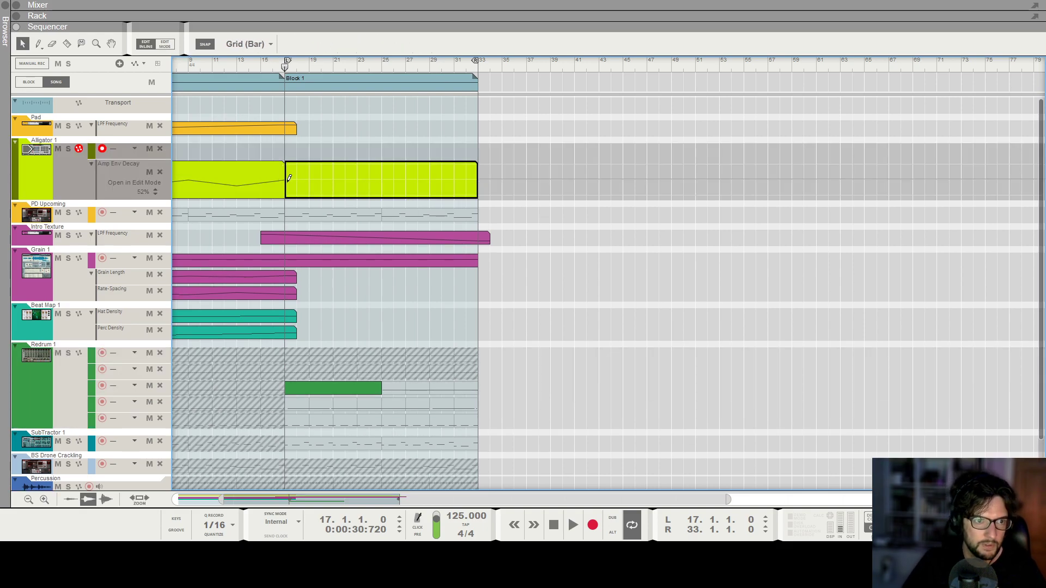
Shape the second Amp Env Decay clip to rise from bar 17 to 77% at bar 25 and fall back by bar 33.
click(288, 178)
click(381, 170)
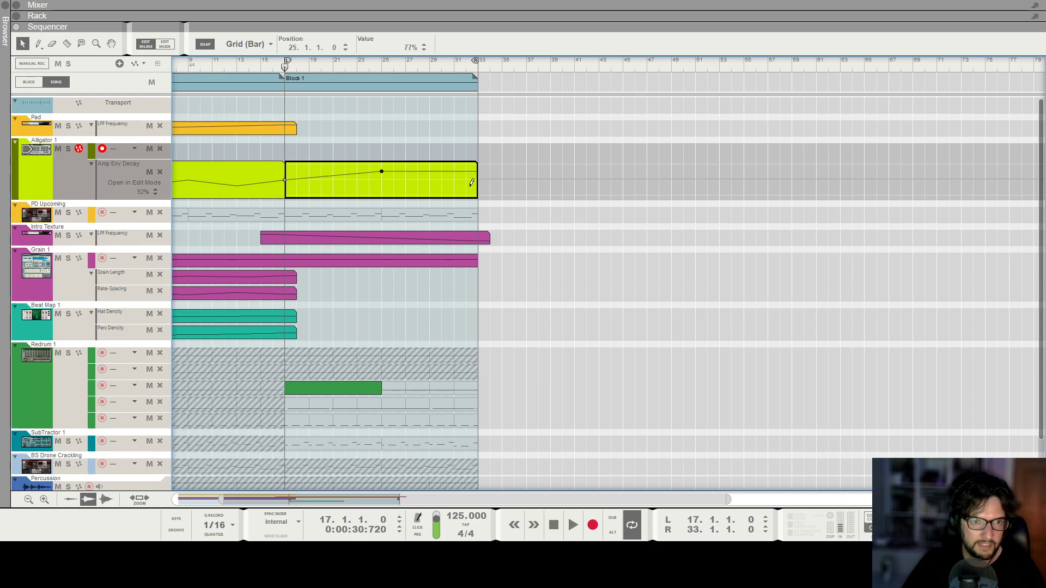
click(515, 234)
key(space)
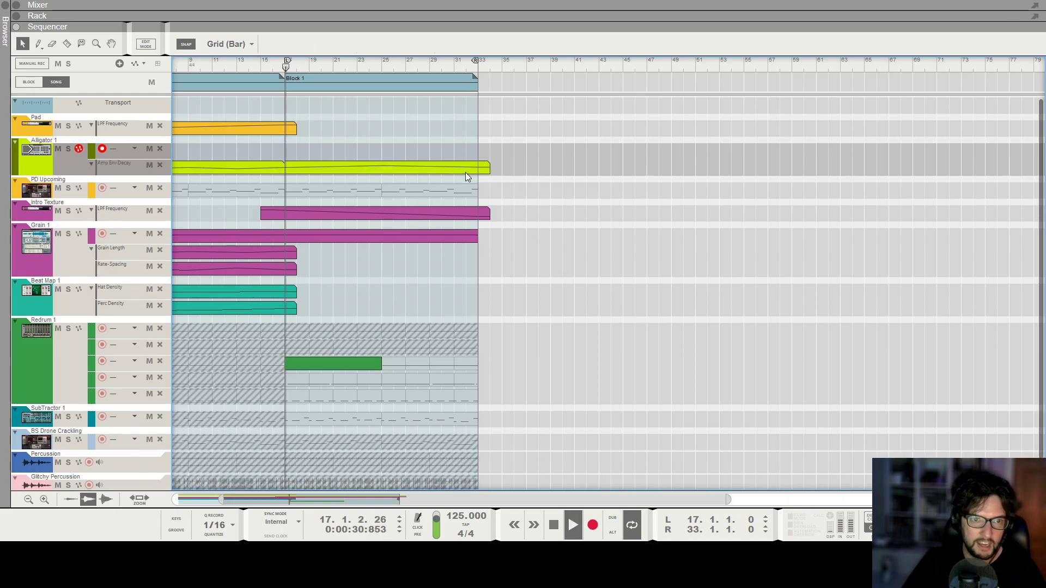
click(465, 172)
double_click(472, 166)
click(607, 361)
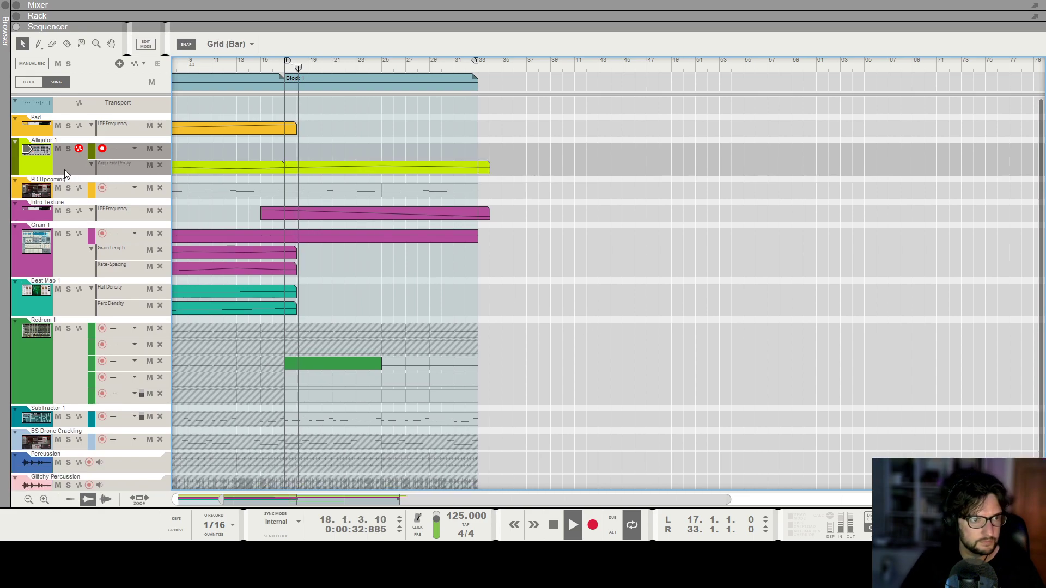
Locate the Alligator device in the rack and create an automation lane for its Amp Env Release.
double_click(36, 149)
scroll(295, 198, up, 1)
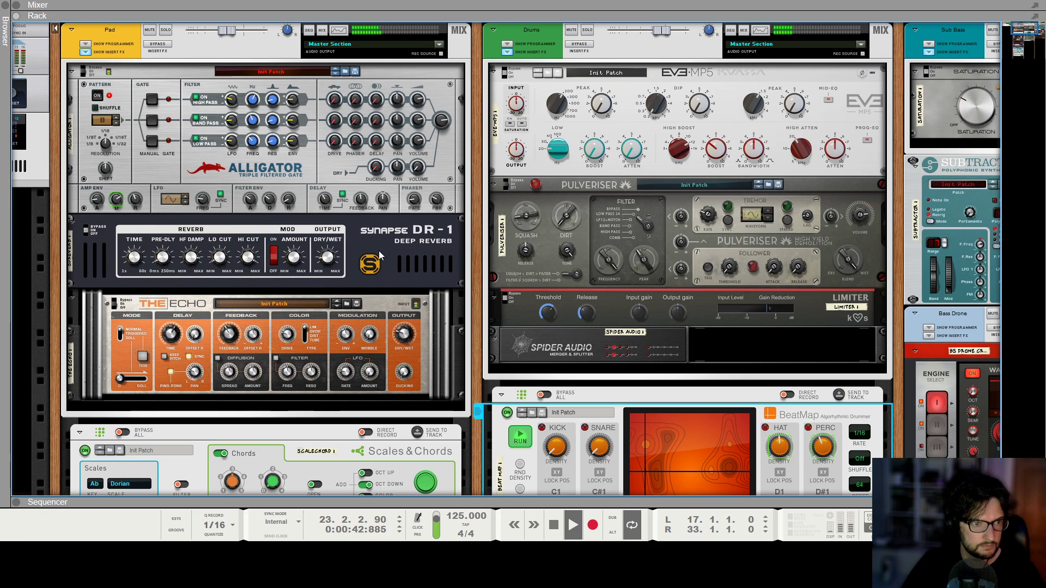
key(space)
alt+click(136, 200)
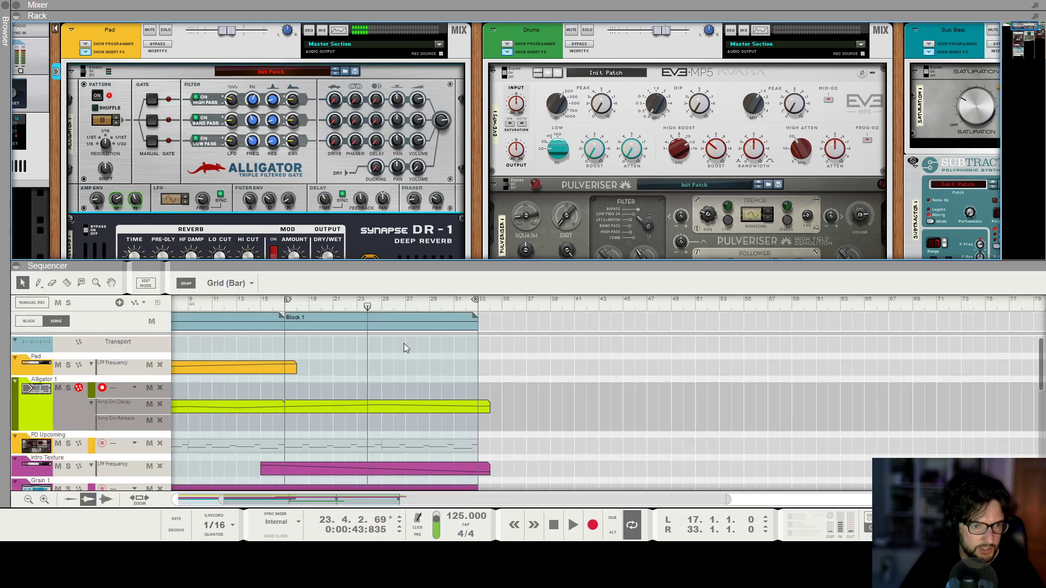
Draw a 14-bar Amp Env Release clip from bar 19 on Alligator 1 and open it for editing.
scroll(392, 403, down, 1)
mouse_move(330, 391)
mouse_down()
mouse_move(483, 392)
mouse_move(447, 390)
mouse_up()
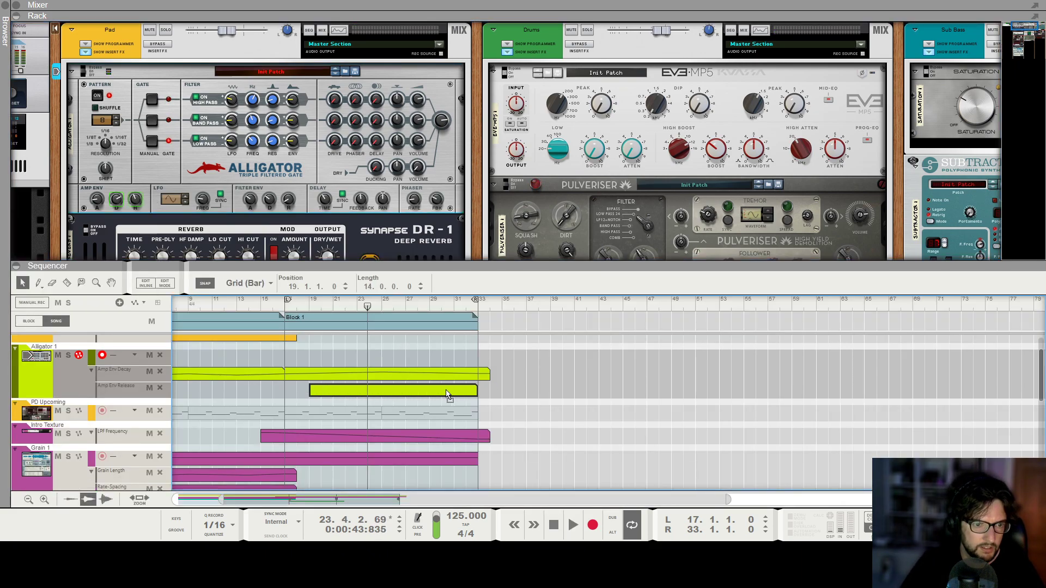
double_click(447, 390)
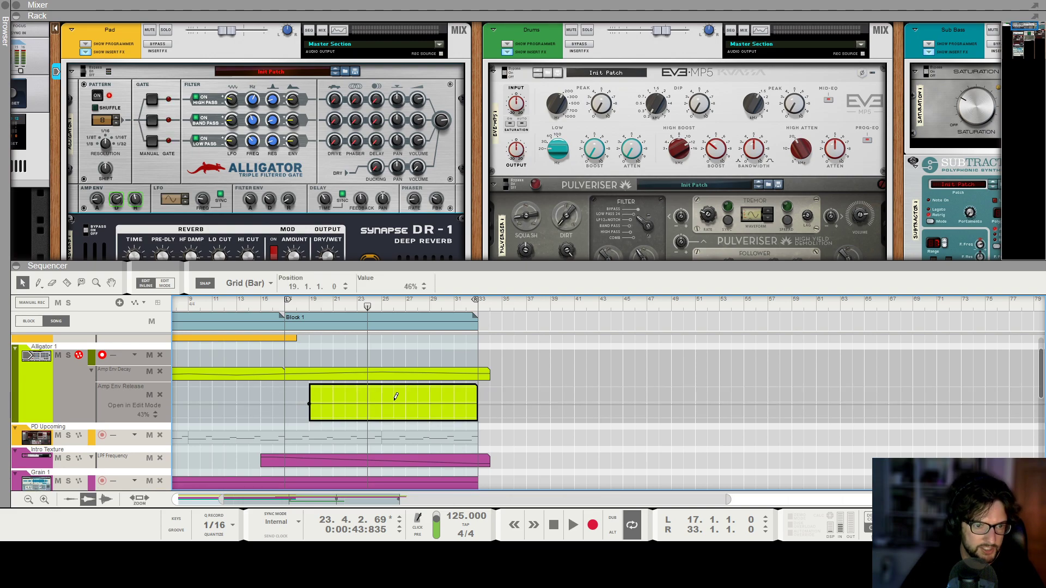
Shape the Amp Env Release automation from 46% at bar 19 to a slight peak near bar 24, falling back by bar 33.
key(space)
click(478, 406)
click(369, 397)
click(478, 406)
drag(393, 399, 368, 401)
click(343, 360)
click(313, 391)
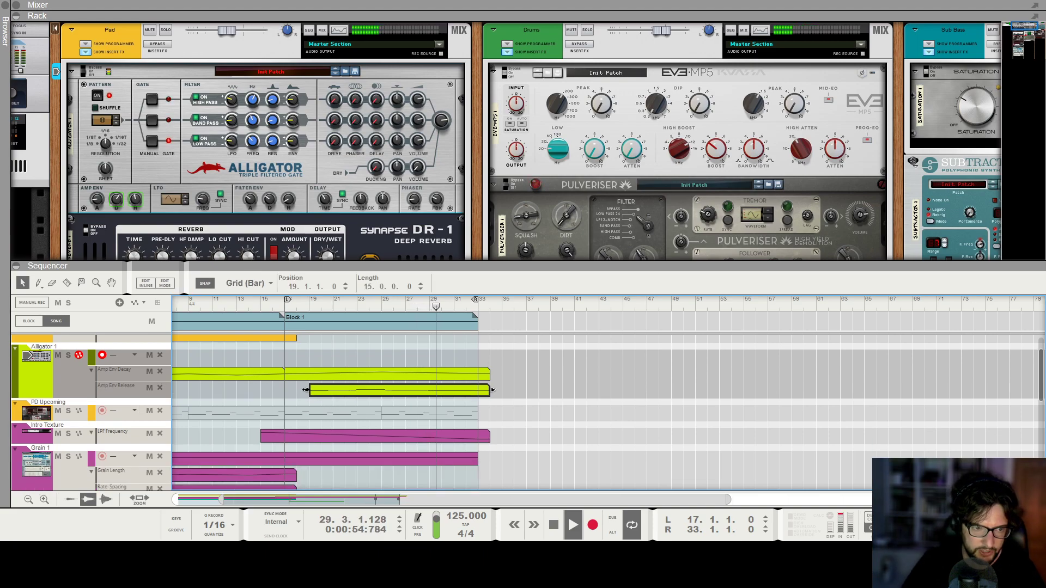
Extend the start of the Amp Env Release clip back to bar 16 and check its curve.
drag(306, 390, 270, 390)
double_click(374, 390)
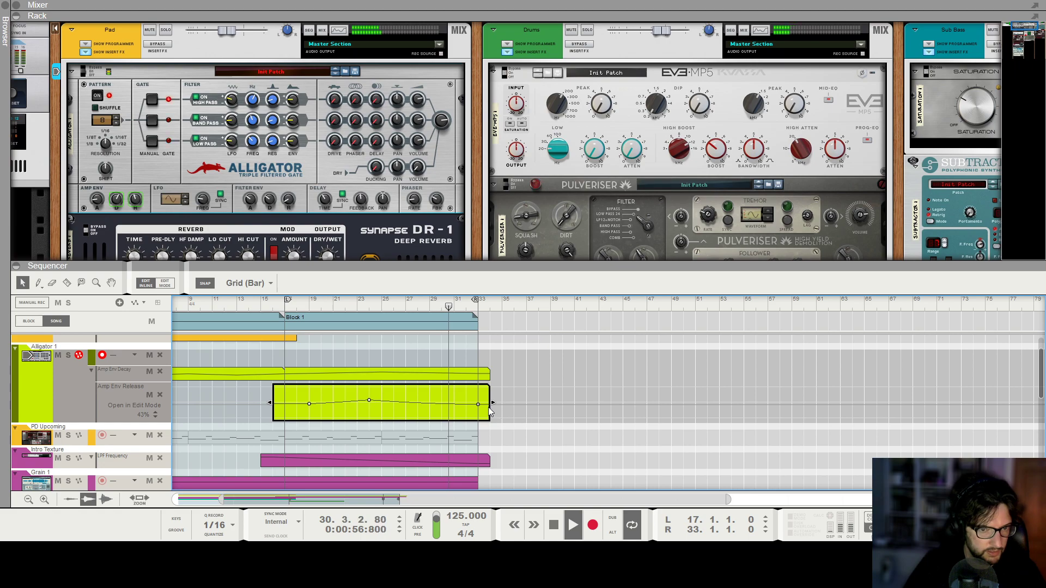
click(607, 454)
scroll(606, 453, down, 4)
Show the full sequencer and play the song from bar 1, with the loop covering bars 1 to 33.
key(F7)
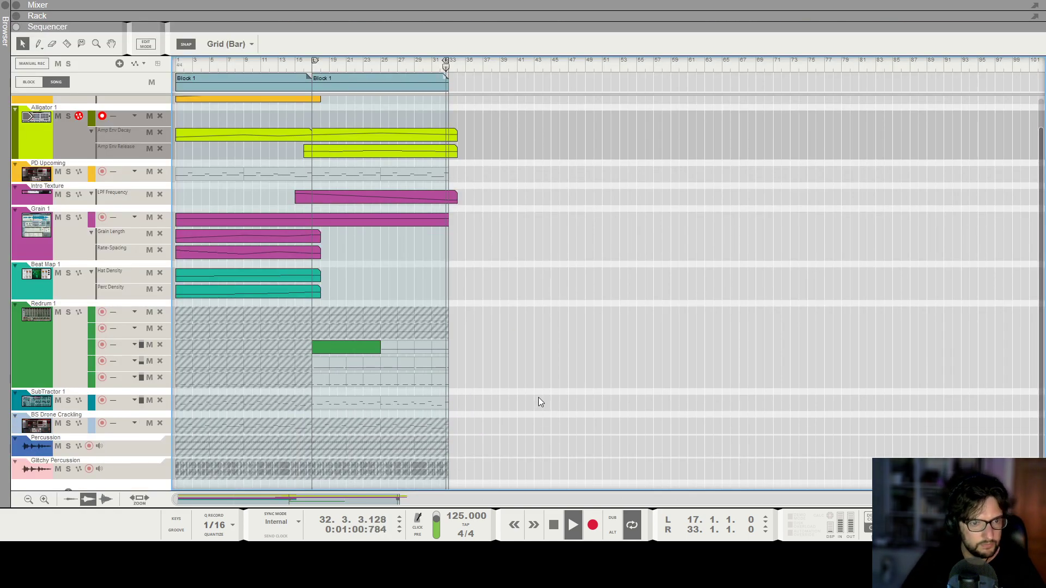
key(KP_0)
key(KP_0)
key(KP_0)
key(space)
scroll(539, 397, up, 3)
scroll(538, 397, down, 1)
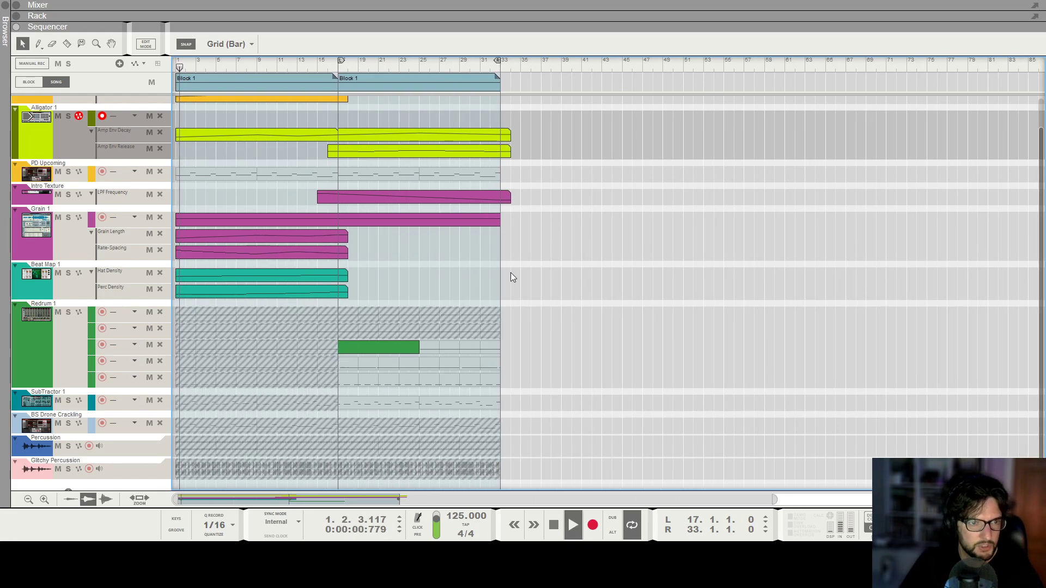
scroll(529, 312, down, 1)
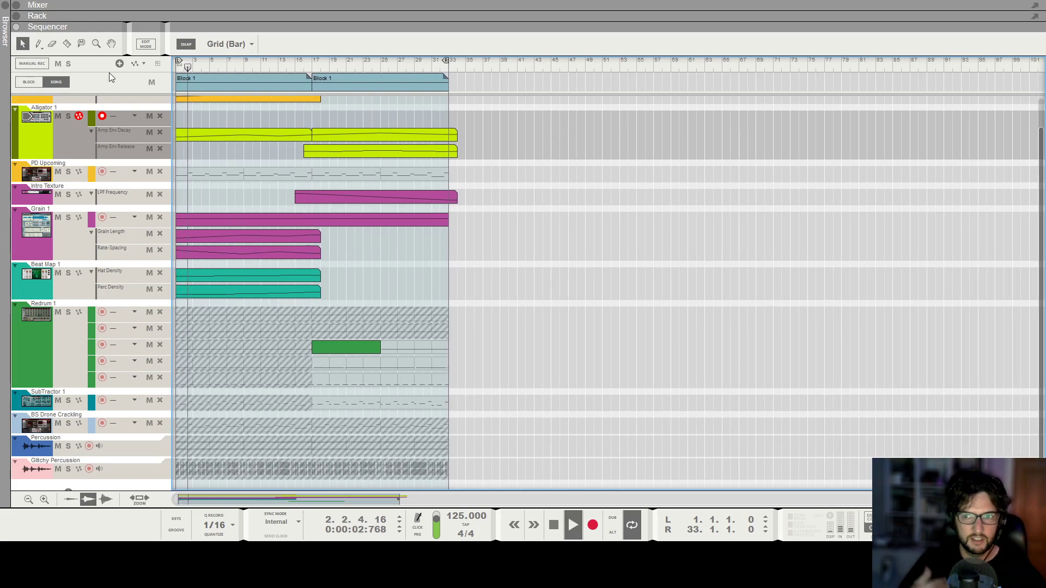
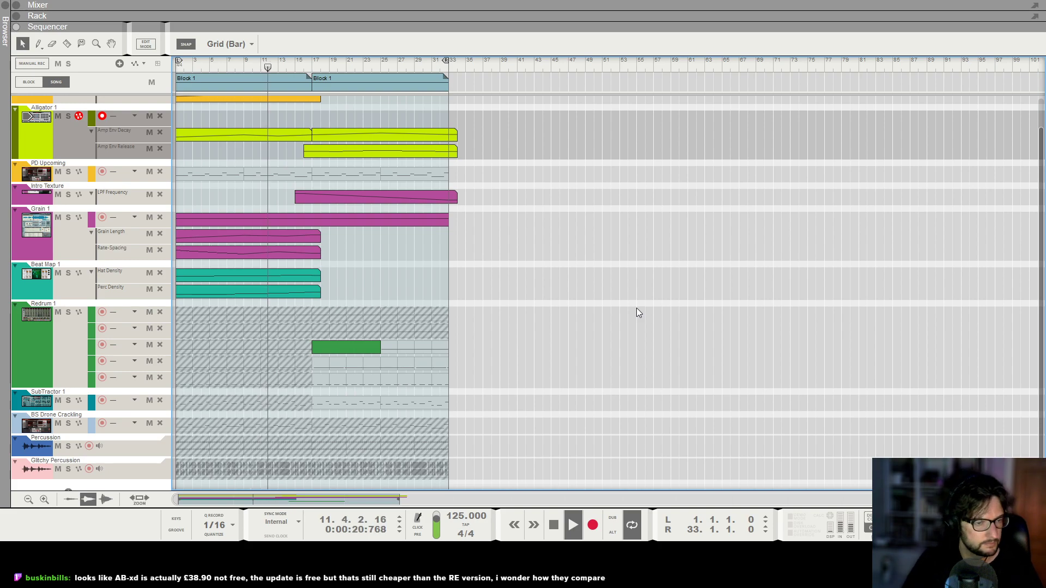
scroll(578, 302, up, 3)
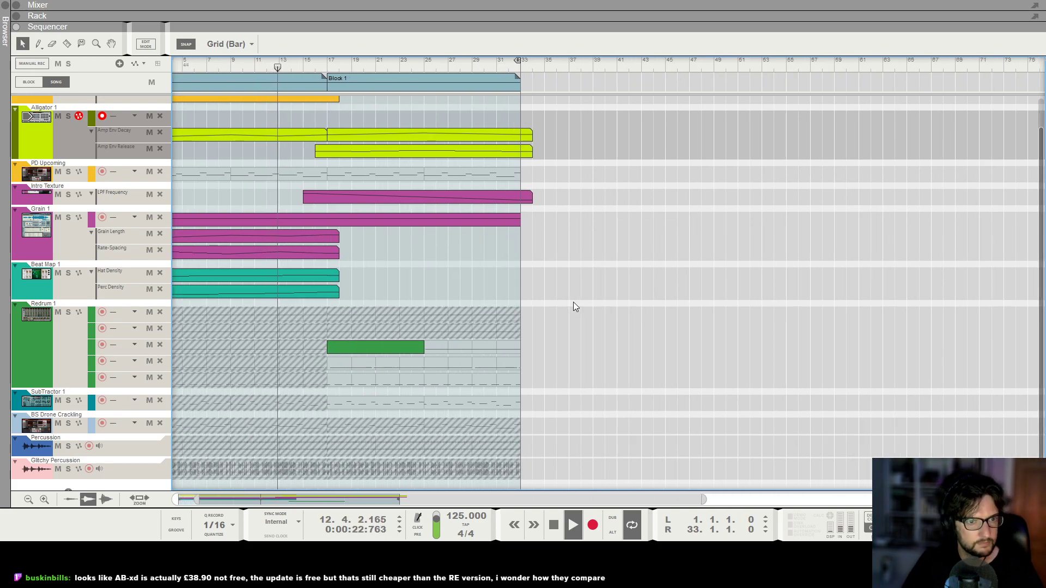
scroll(573, 307, up, 2)
scroll(573, 307, up, 2)
scroll(550, 308, down, 2)
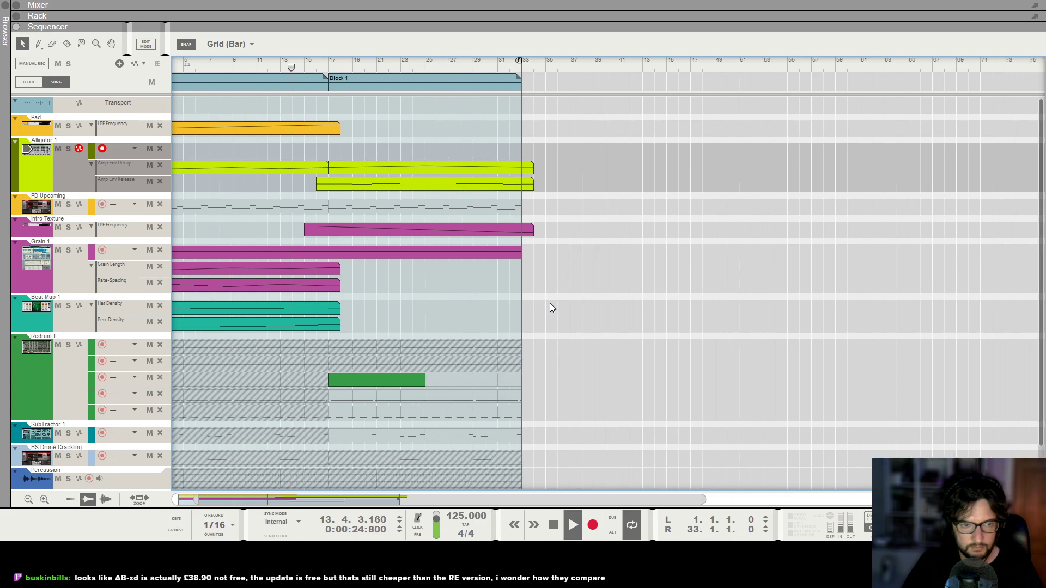
scroll(550, 303, down, 2)
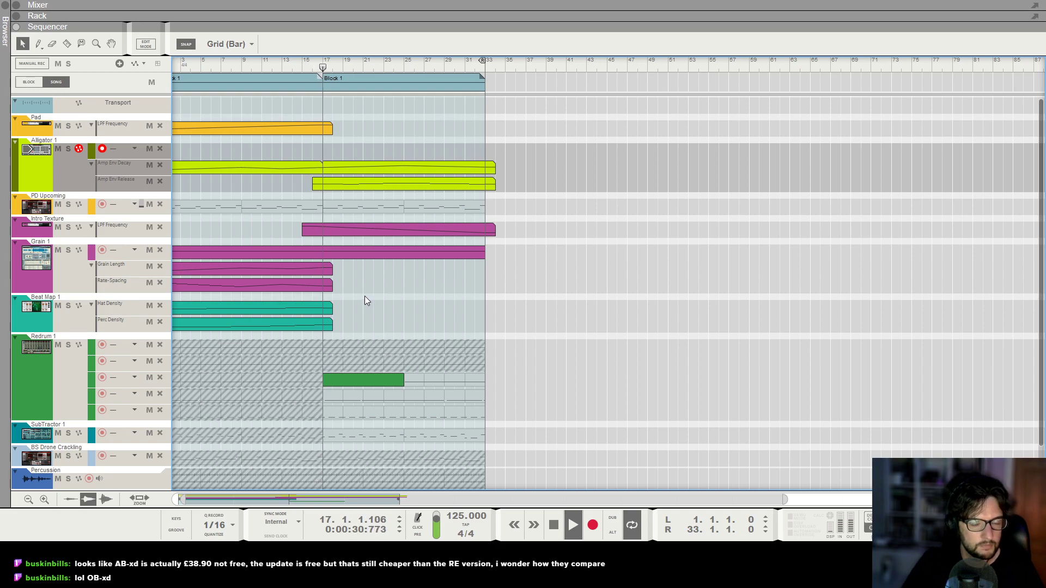
scroll(380, 290, down, 1)
scroll(390, 287, up, 2)
scroll(401, 283, down, 2)
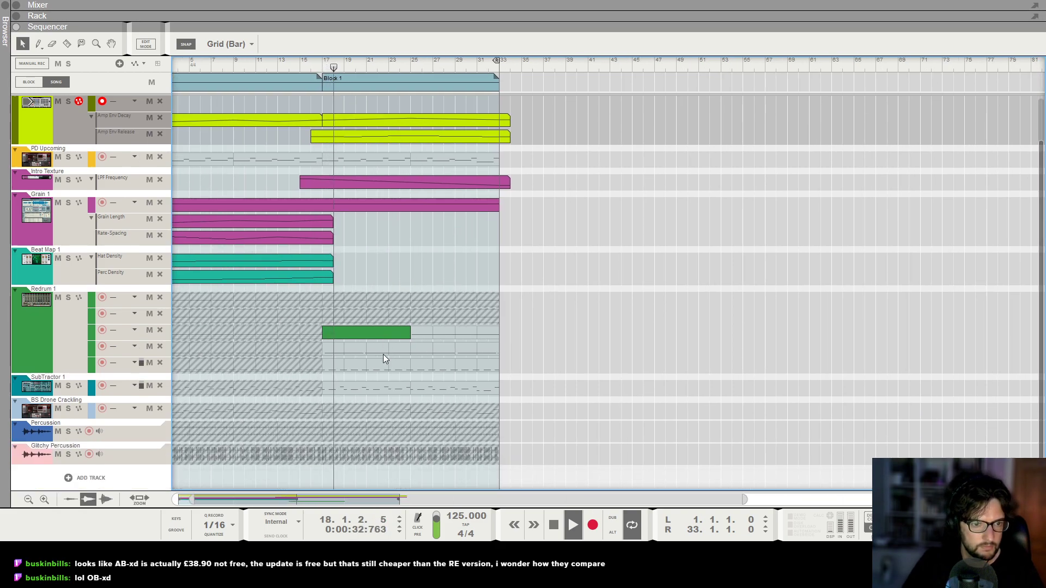
scroll(389, 370, down, 3)
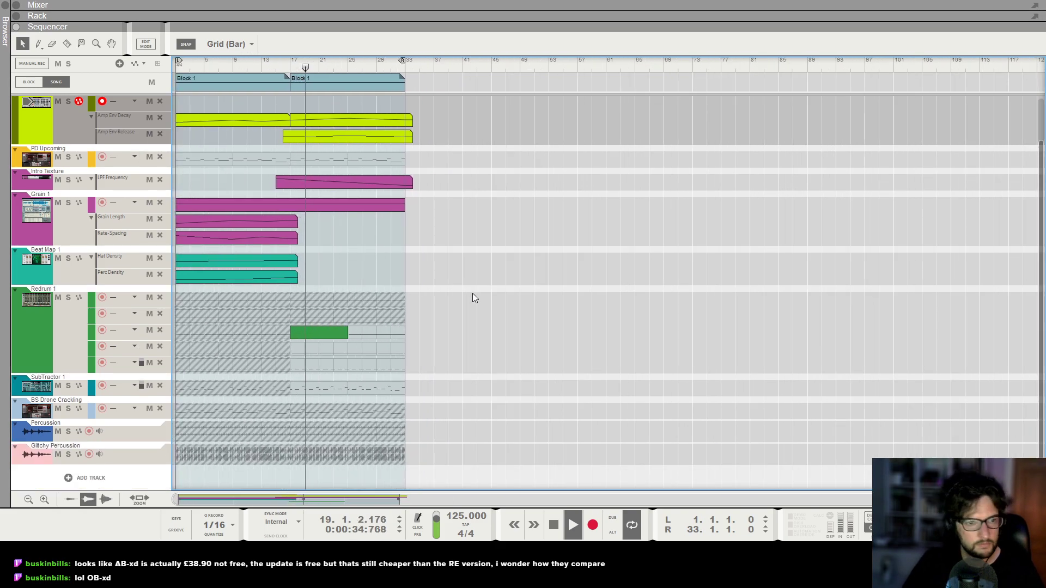
scroll(479, 289, up, 1)
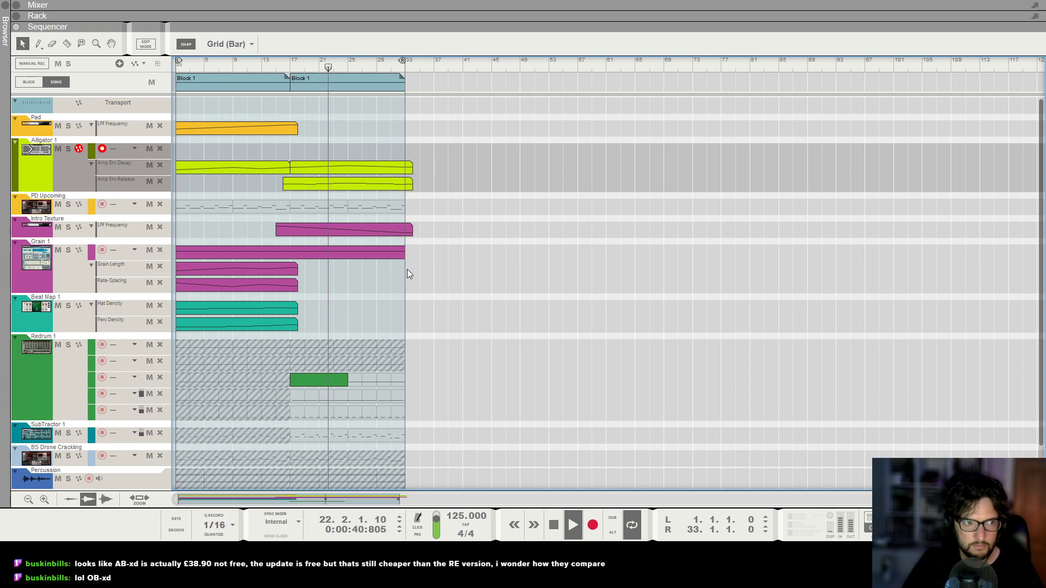
Extend the Intro Texture LPF Frequency automation clip to about 26 bars long.
click(358, 231)
drag(412, 229, 462, 230)
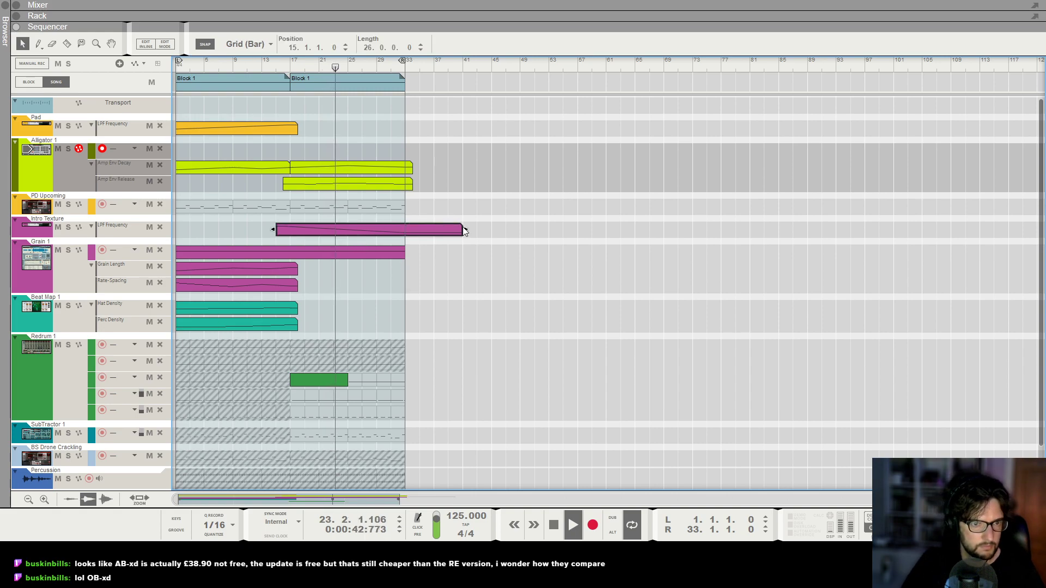
click(464, 191)
Open the Alligator Amp Env Decay automation clip for editing and set the playhead to about bar 25.
scroll(494, 185, up, 4)
scroll(474, 182, down, 2)
scroll(403, 287, down, 1)
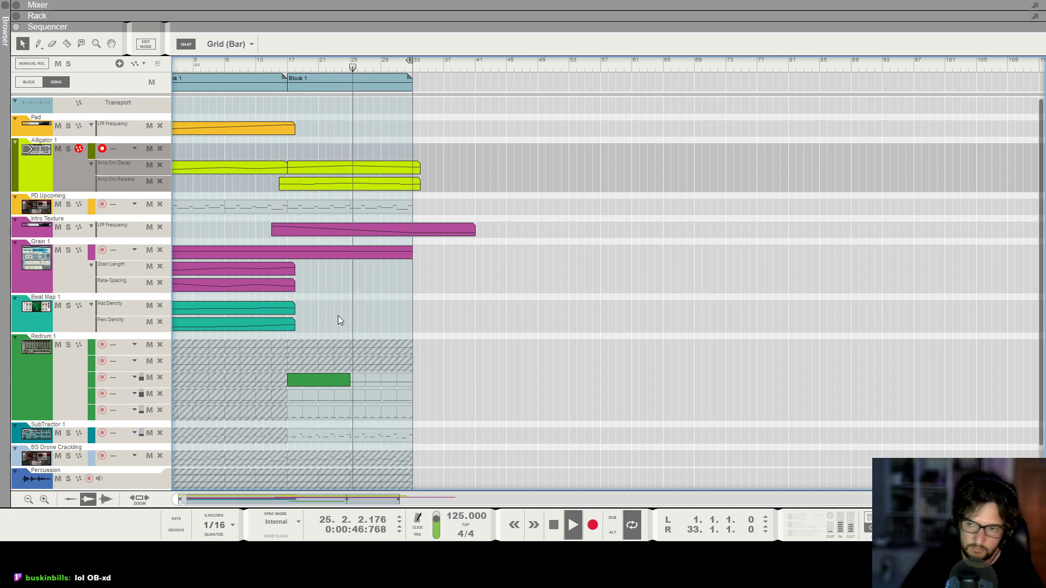
scroll(342, 313, down, 1)
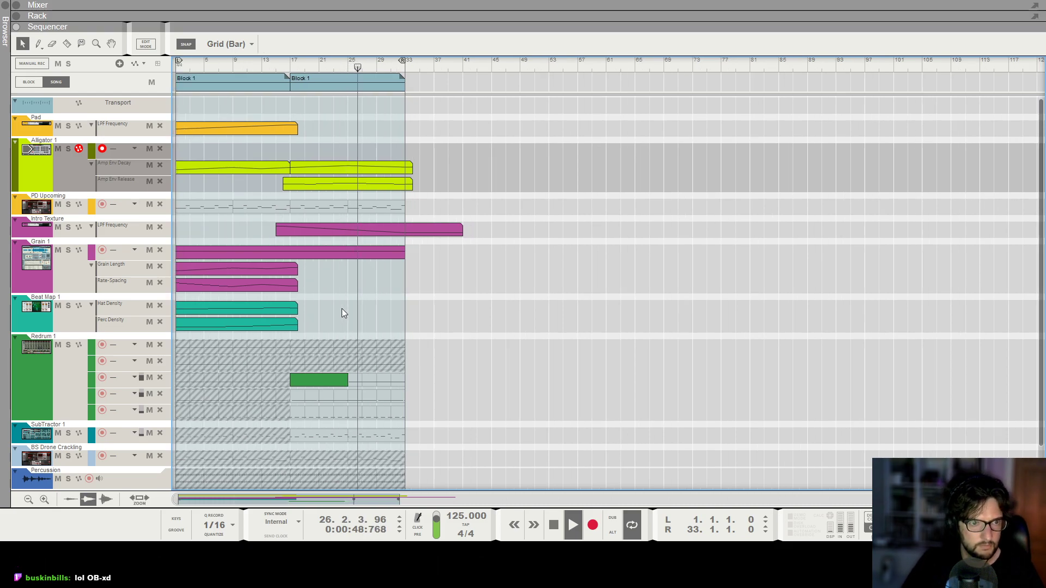
scroll(342, 313, down, 1)
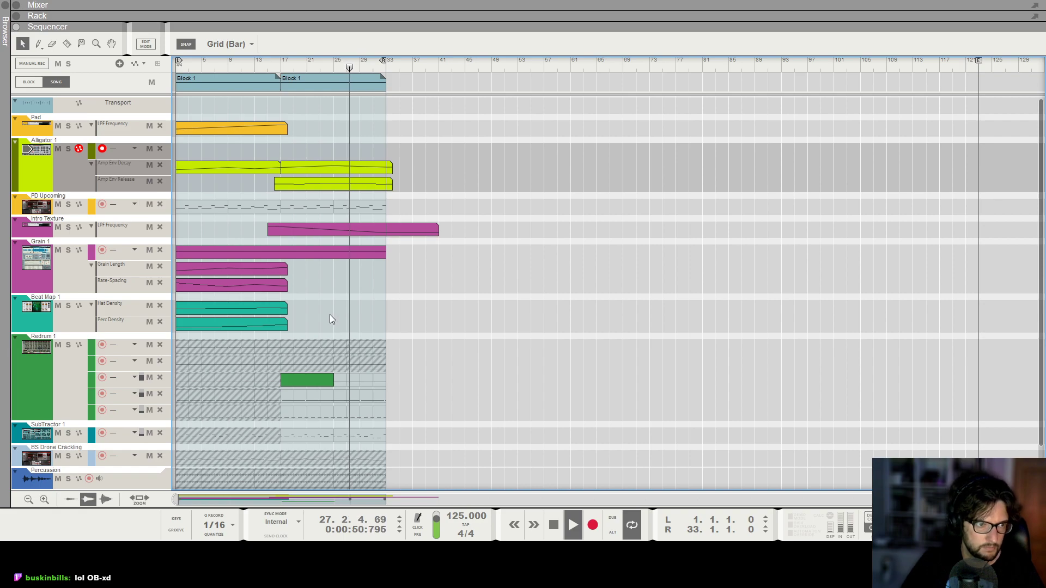
scroll(329, 315, up, 4)
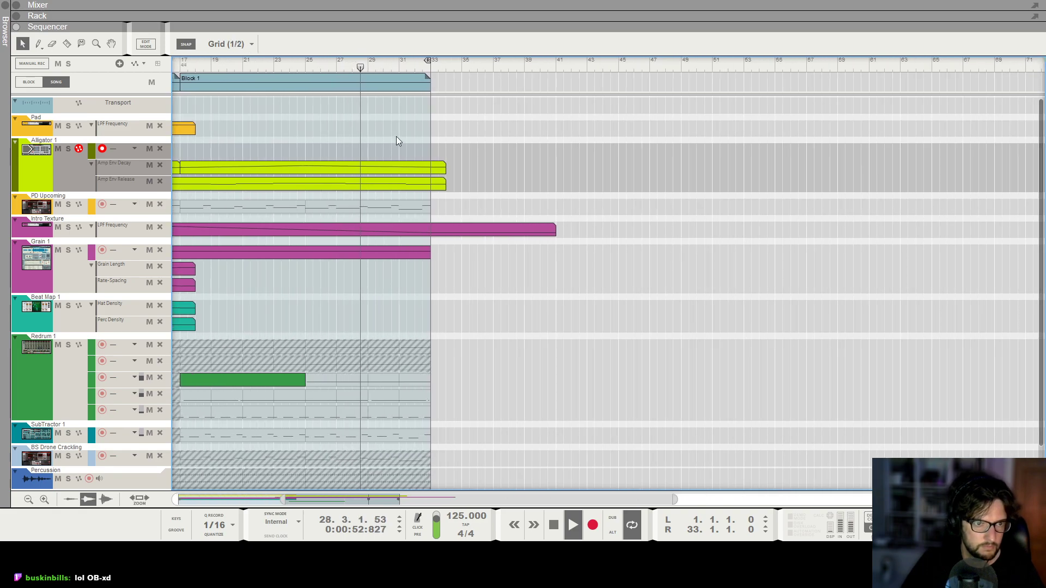
click(363, 169)
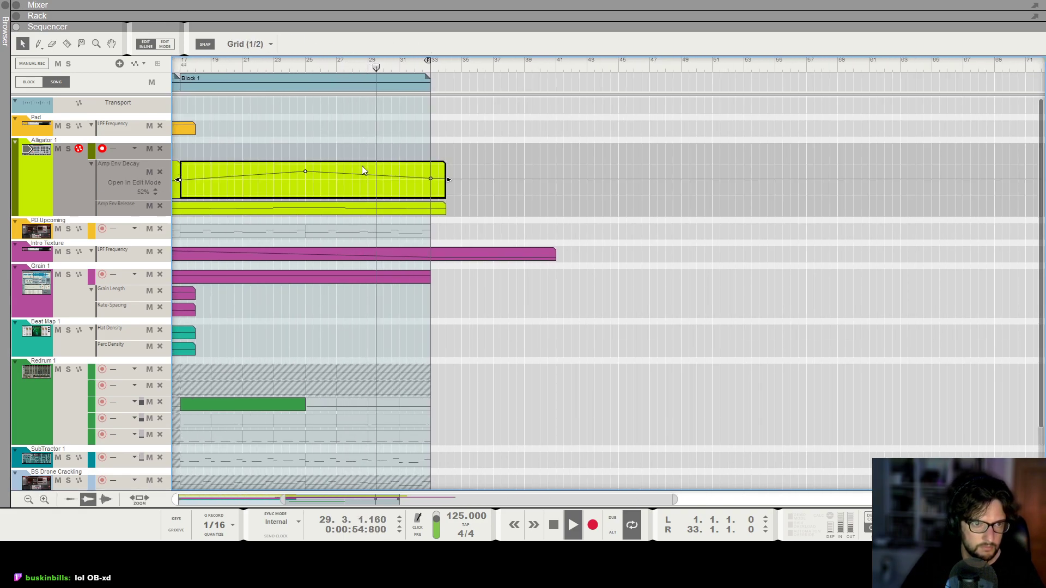
click(368, 181)
click(303, 64)
Add automation points to the Alligator Amp Env Release clip at bar 29 with 43% and at bar 31 with 53%.
click(357, 207)
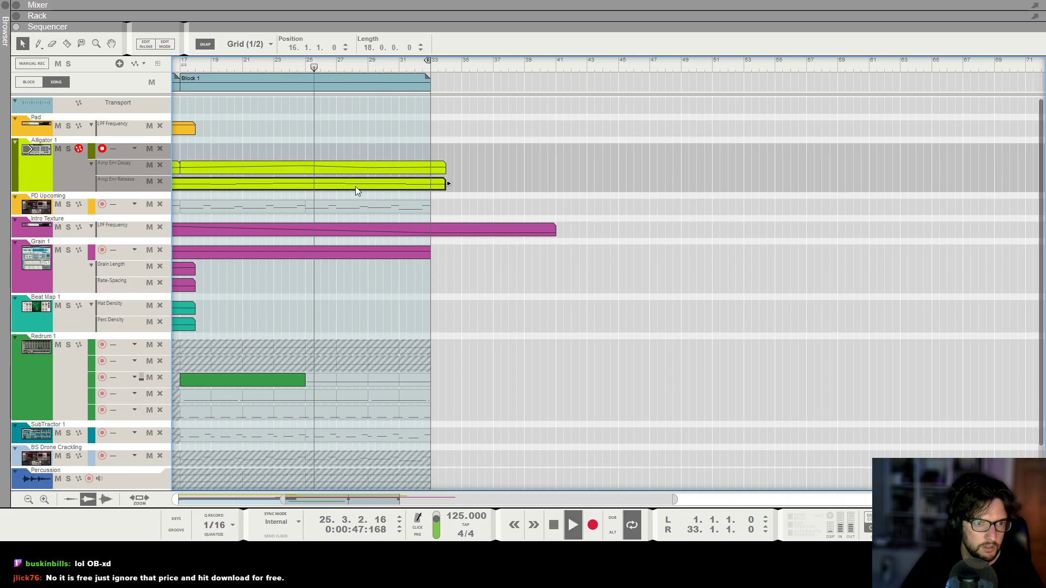
click(372, 202)
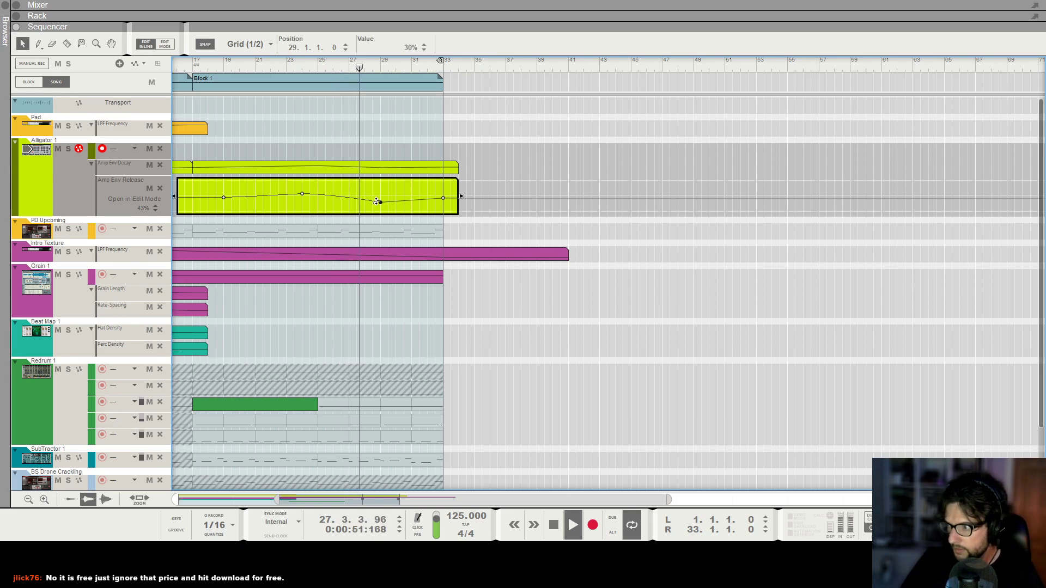
drag(380, 200, 381, 199)
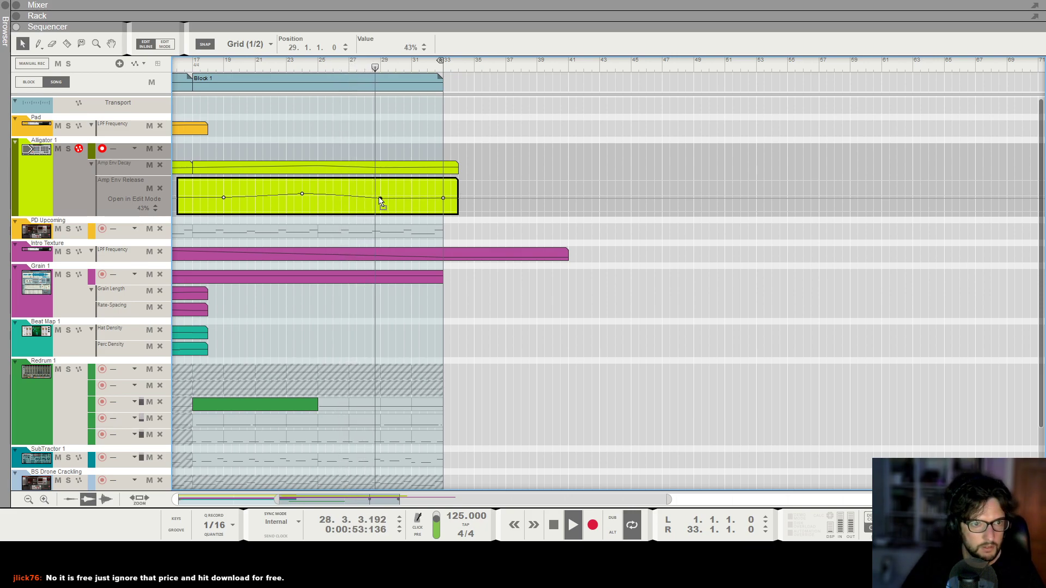
click(419, 195)
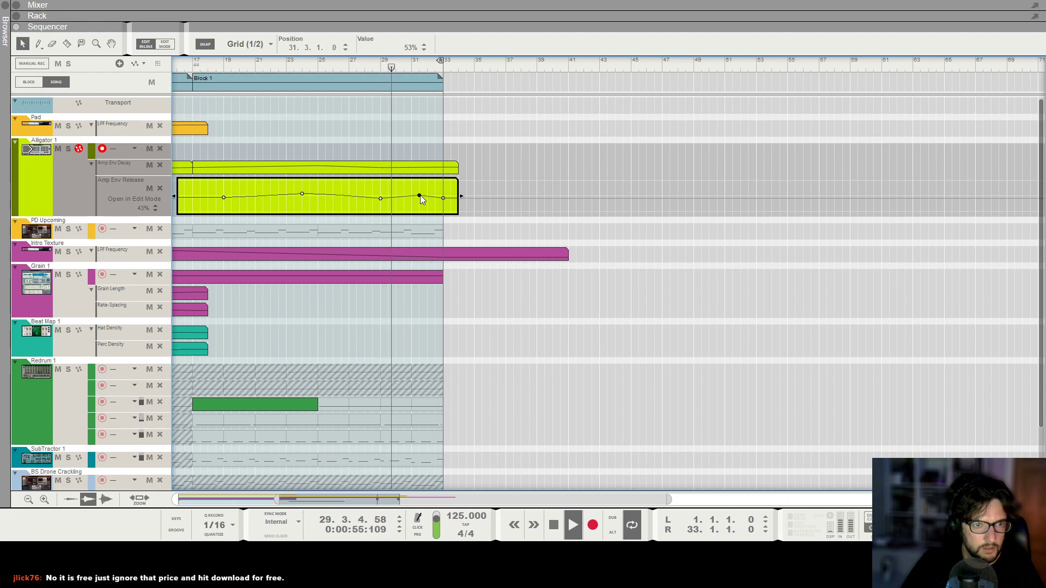
Try to resize the end of the Grain 1 clip at the block boundary around bar 33.
click(509, 308)
click(434, 252)
mouse_move(446, 251)
mouse_down()
mouse_move(486, 252)
mouse_move(439, 252)
mouse_up()
click(519, 303)
key(g)
key(g)
key(g)
click(437, 253)
click(449, 289)
scroll(449, 289, down, 3)
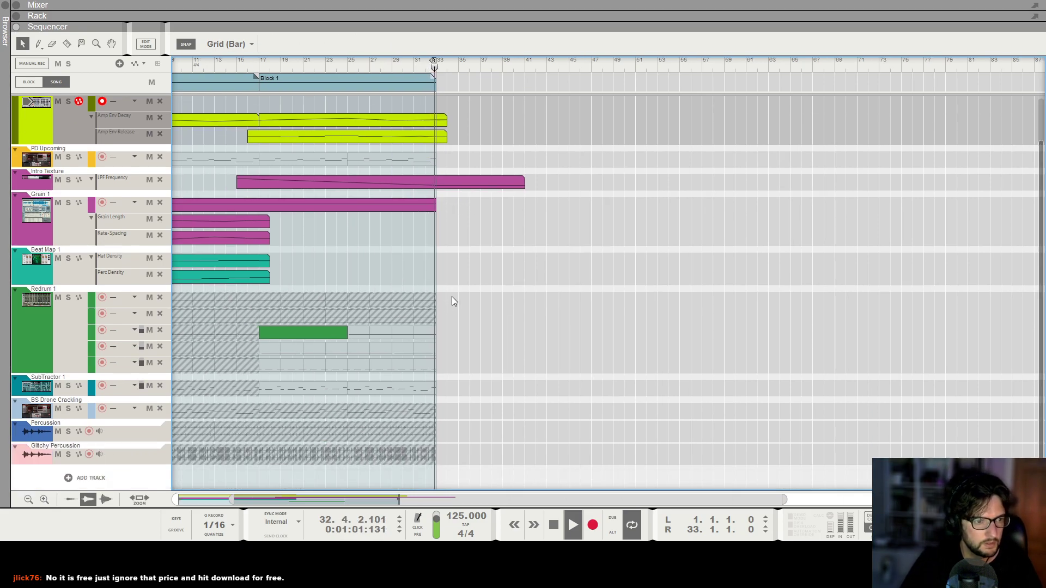
Add another 16-bar Block 1 instance starting at bar 33 and move the song end to bar 49.
key(space)
key(g)
key(g)
scroll(352, 146, up, 3)
drag(321, 87, 470, 90)
ctrl+click(582, 65)
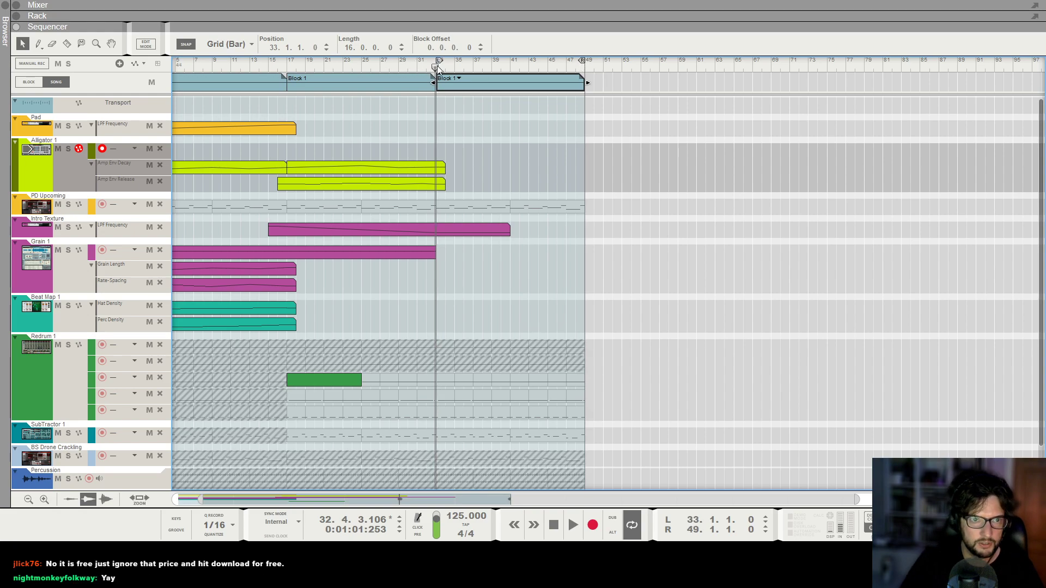
scroll(541, 253, down, 2)
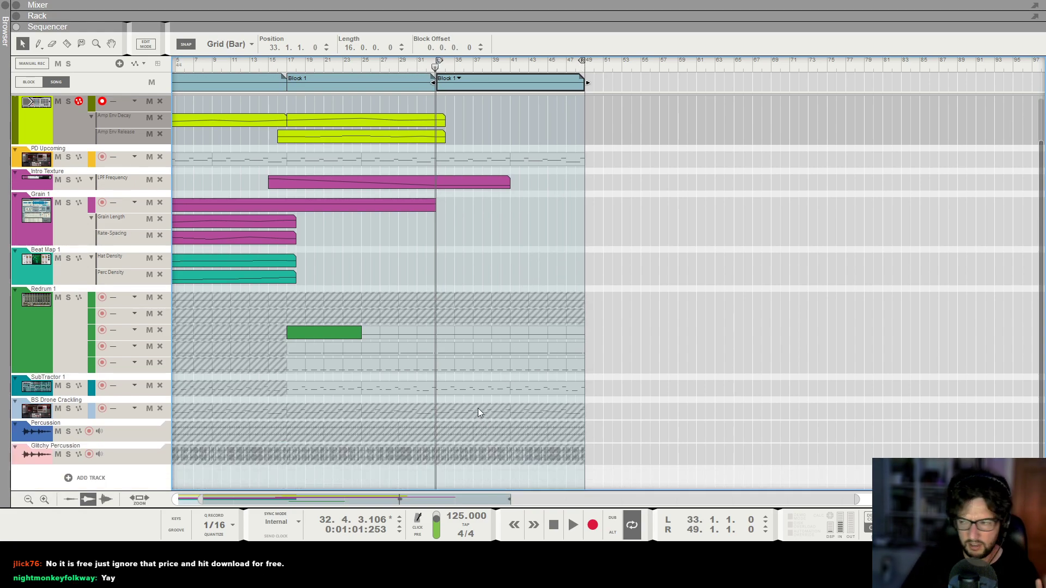
key(t)
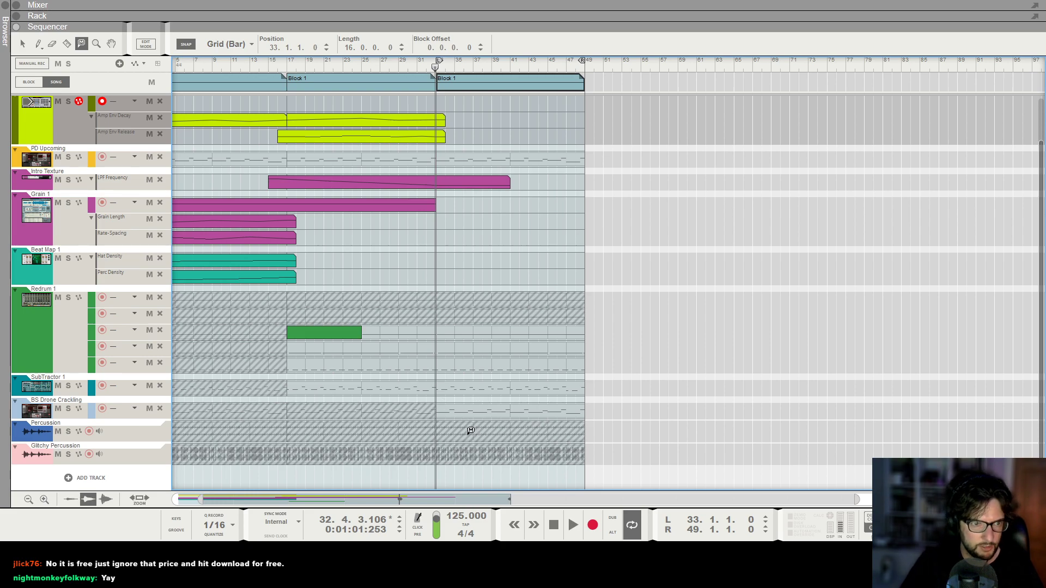
scroll(501, 313, up, 2)
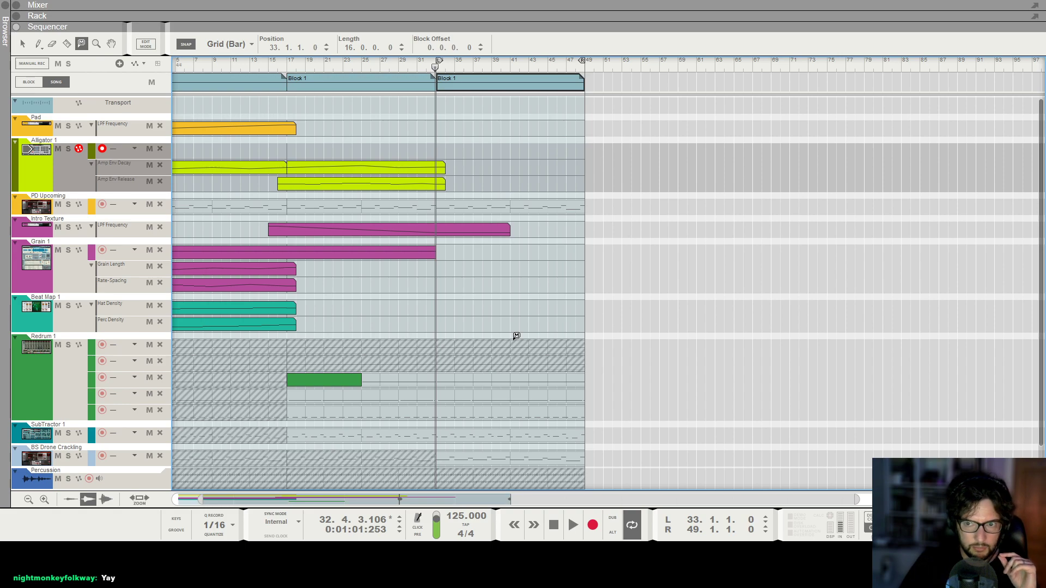
scroll(516, 336, down, 3)
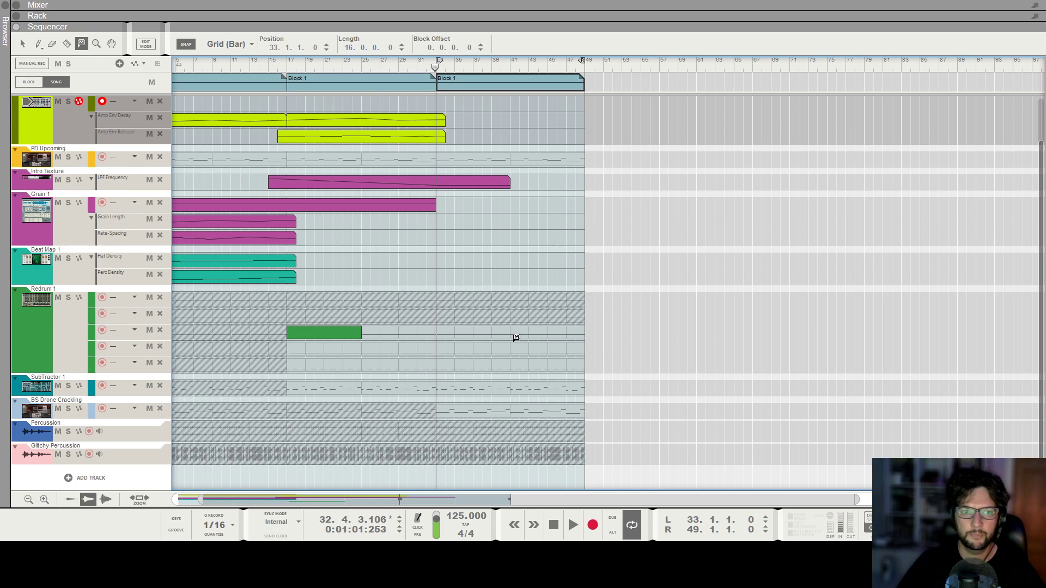
key(Home)
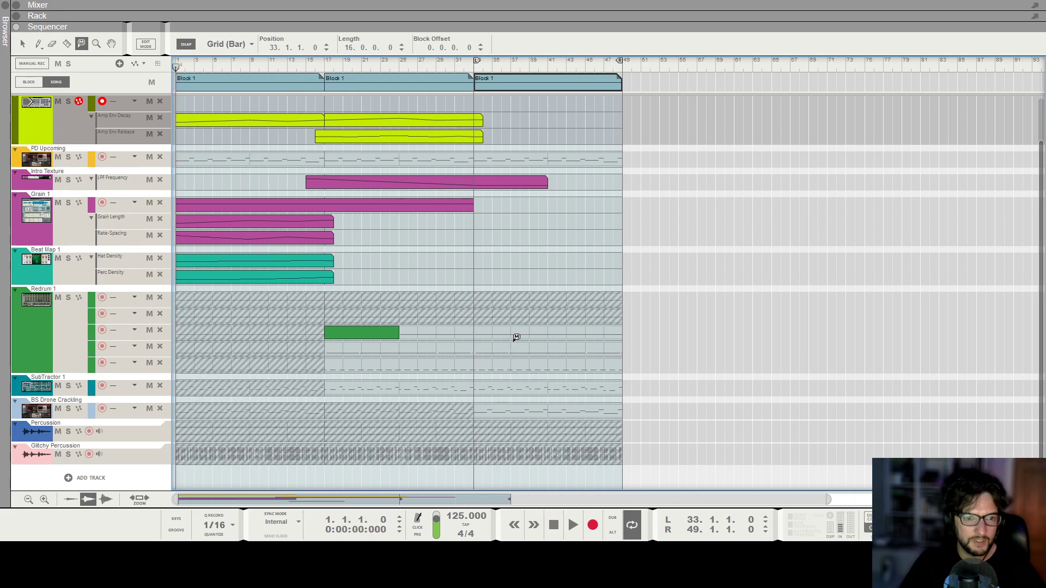
key(q)
click(671, 278)
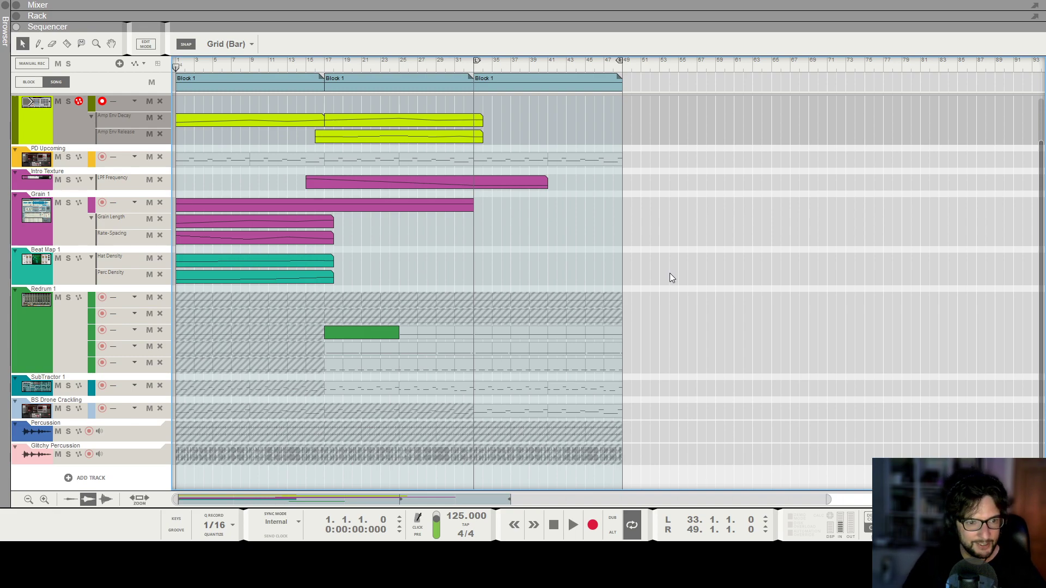
scroll(681, 253, up, 1)
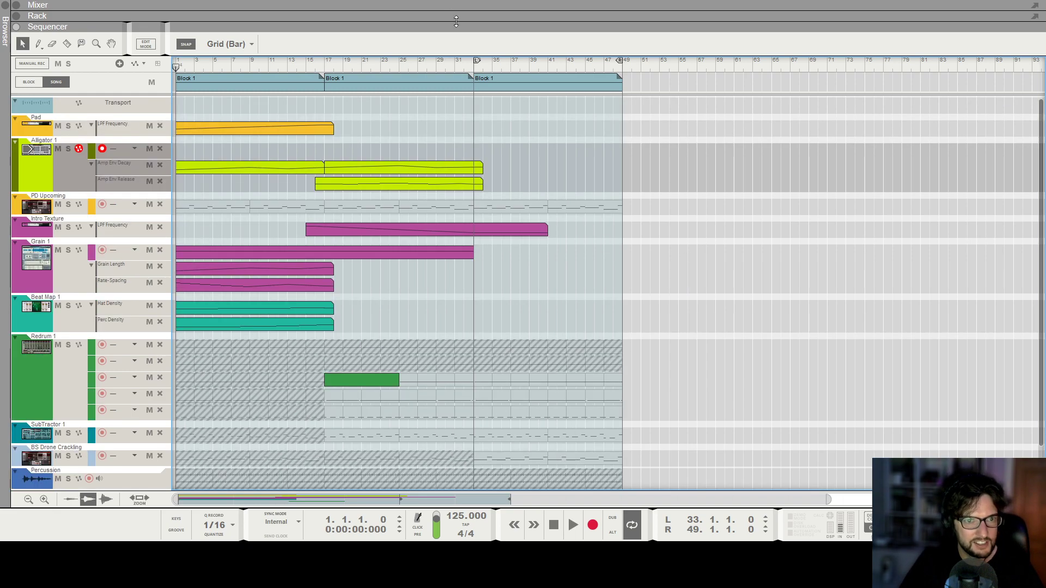
Play the song from bar 33 and zoom in horizontally on the arrangement.
click(474, 70)
key(space)
scroll(573, 237, down, 1)
key(h)
key(h)
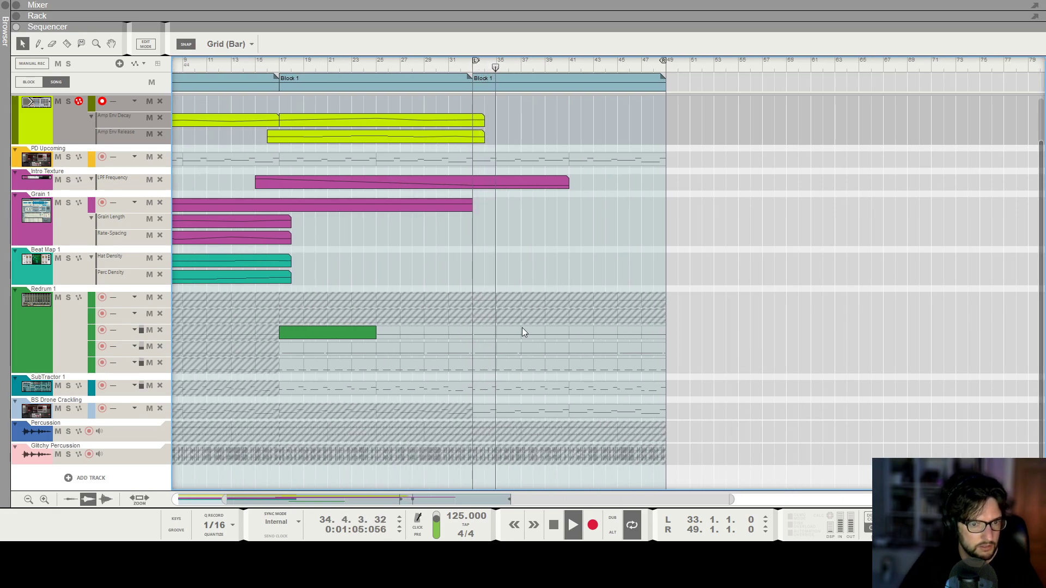
Use the Mute tool on the Percussion lane and the green Redrum clip, then return to the selection tool.
key(t)
key(space)
click(398, 431)
click(543, 425)
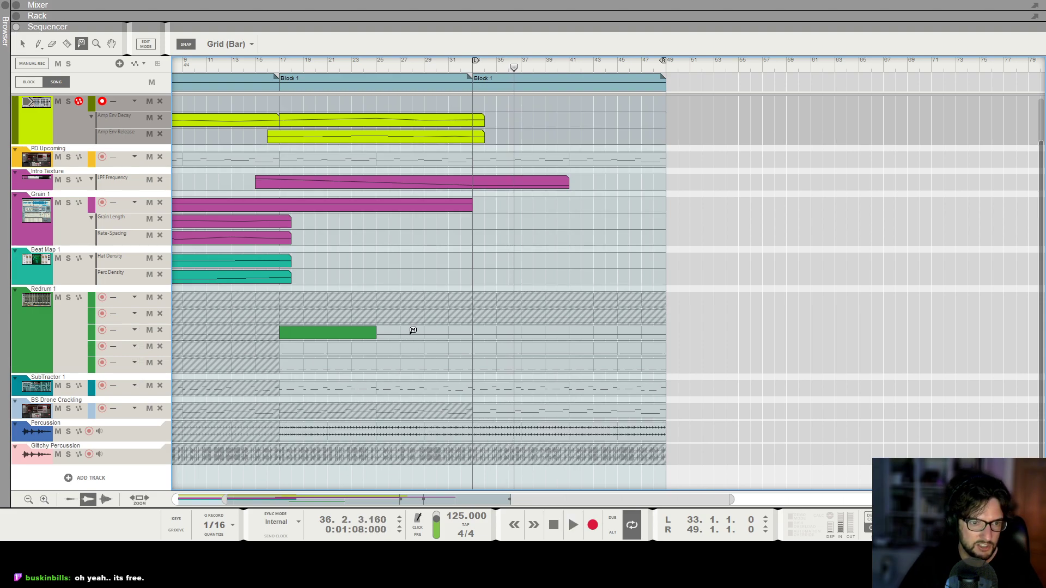
click(413, 331)
click(23, 44)
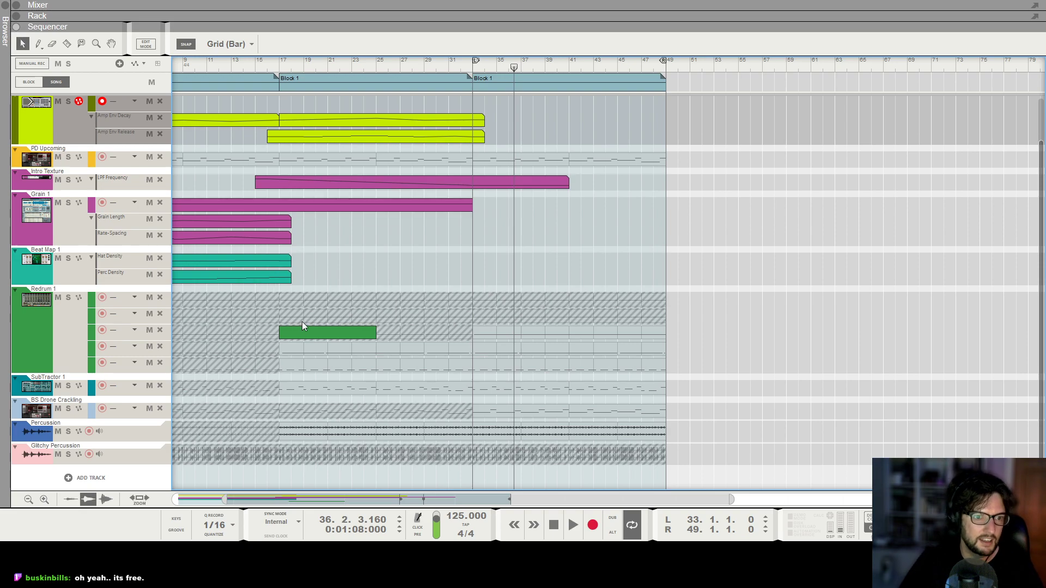
Create an LPF Frequency automation clip on the Percussion track spanning about bars 16 to 33.
click(279, 66)
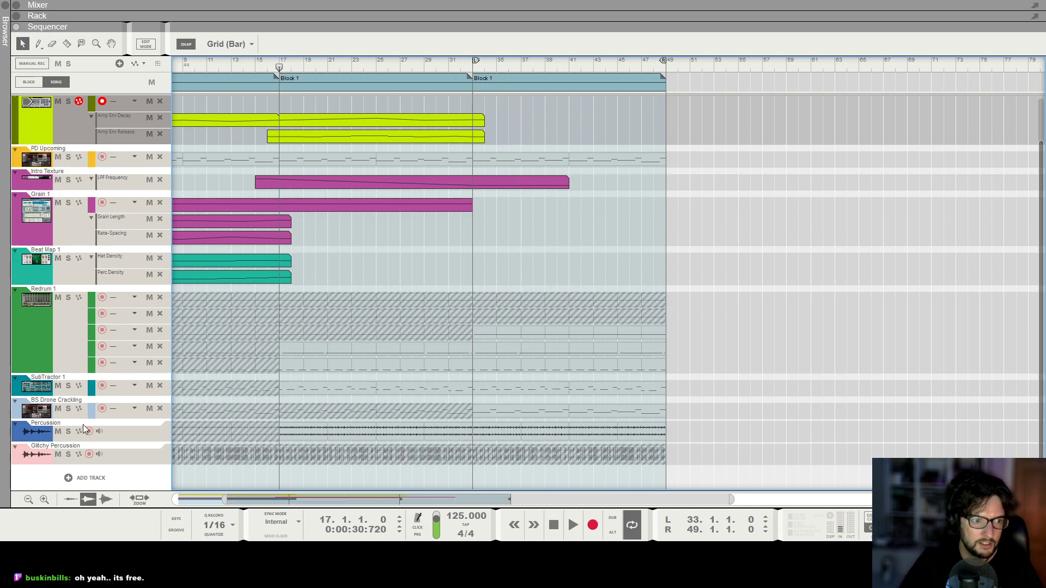
key(F5)
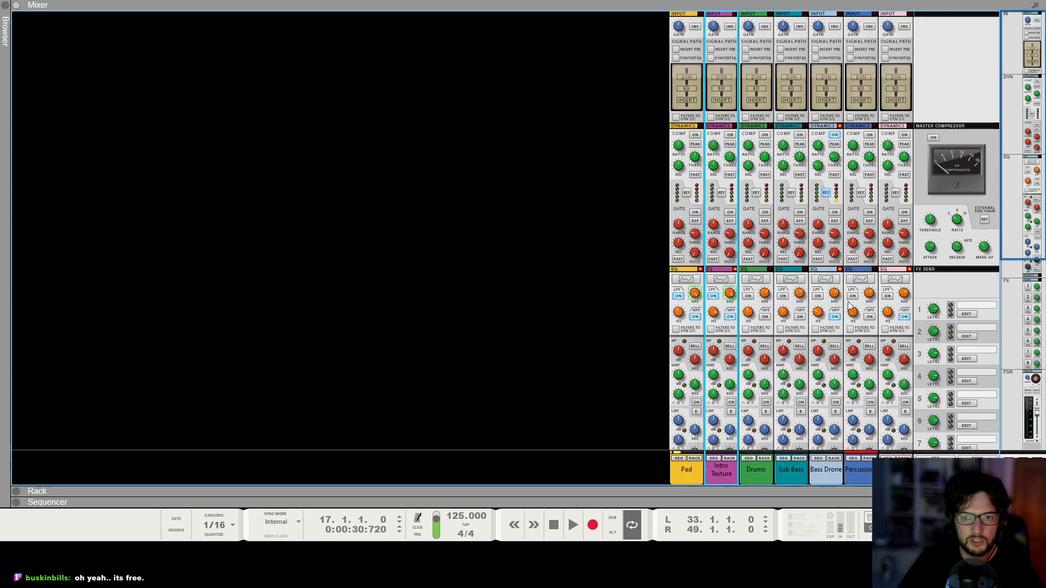
key(F7)
scroll(282, 428, down, 2)
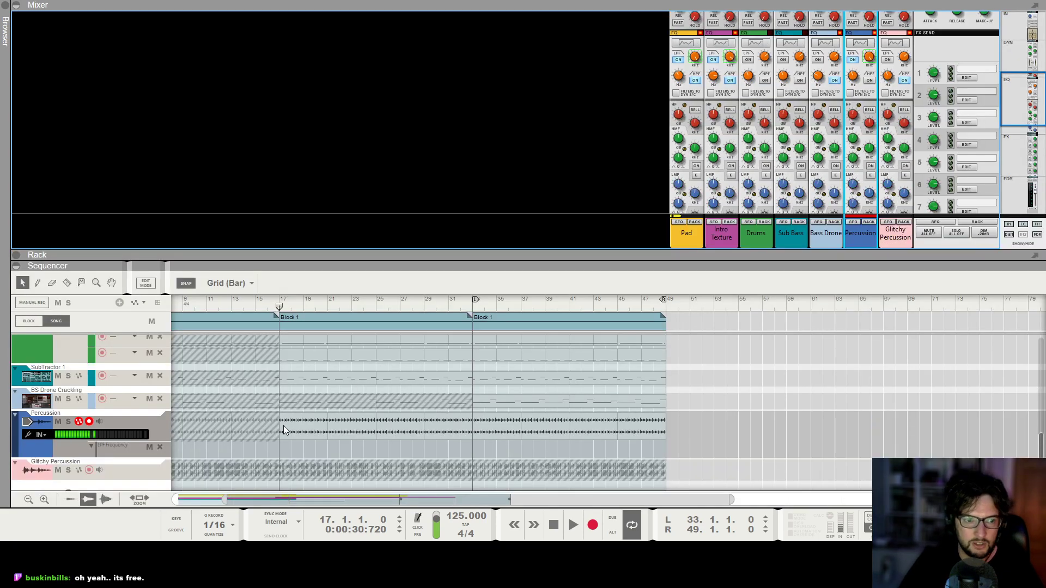
drag(278, 446, 470, 446)
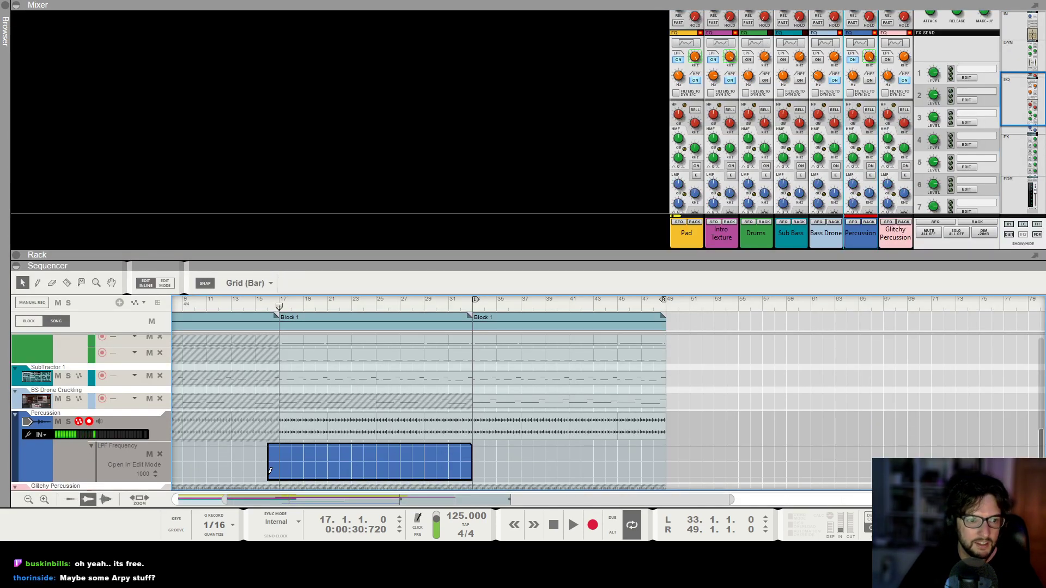
Draw a rising LPF Frequency ramp from 175 at bar 17 to 1000 at bar 33 and play it back.
drag(279, 471, 472, 446)
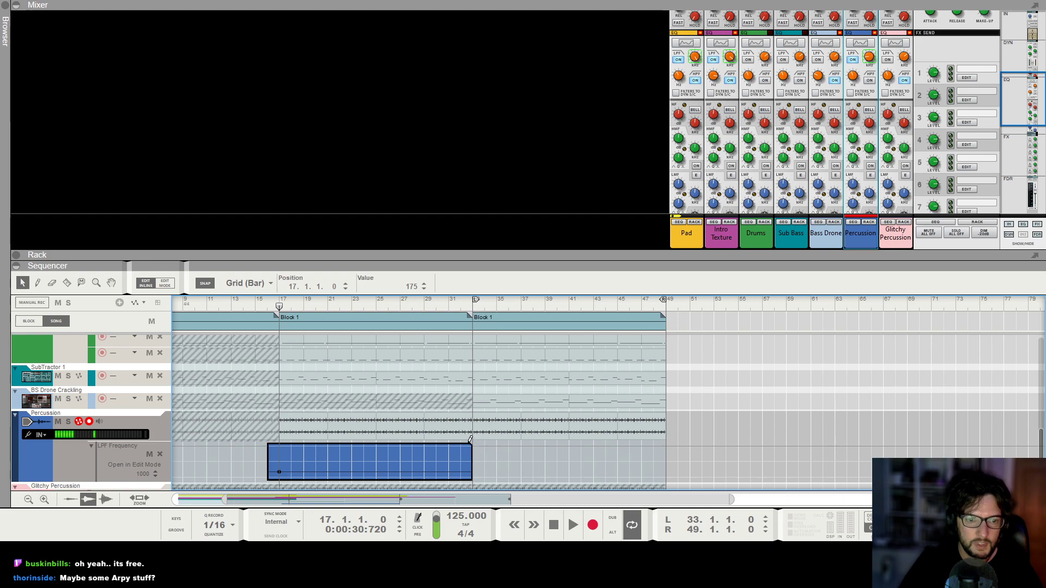
key(space)
key(F6)
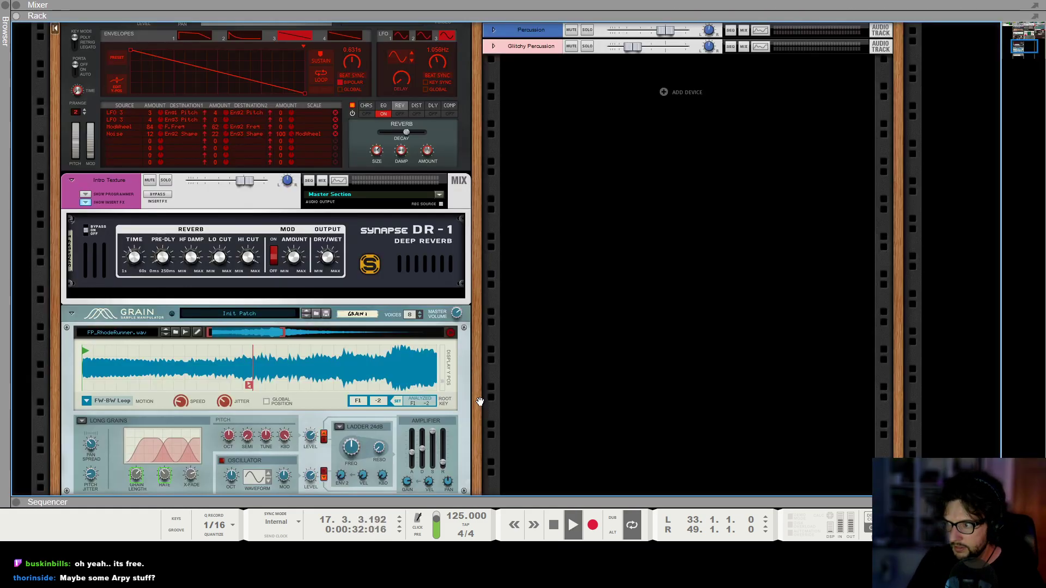
key(F7)
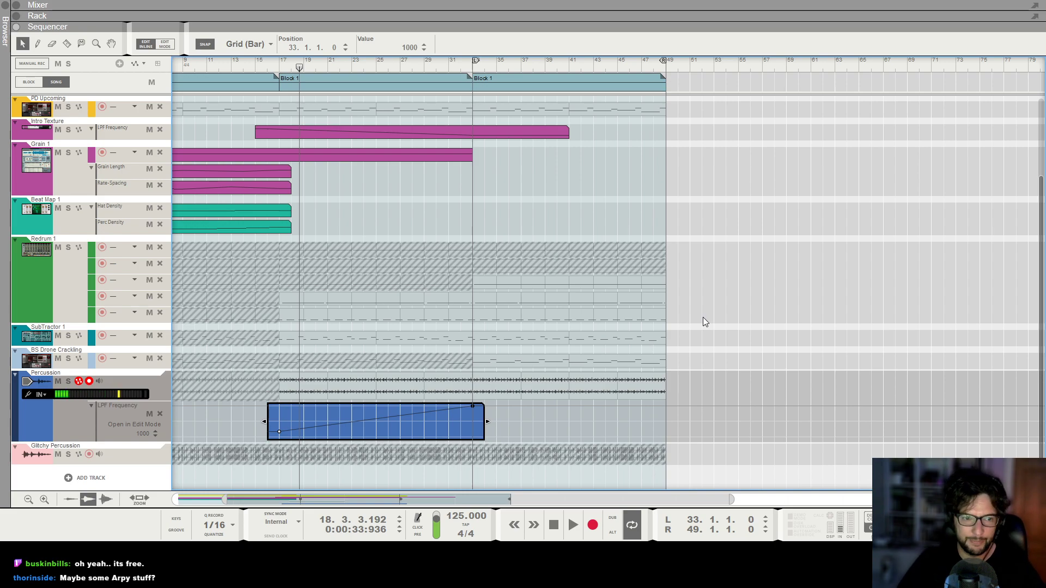
Play the song from the start and scroll through the sequencer's track lanes while listening.
key(shift+Return)
key(space)
scroll(400, 83, down, 4)
click(405, 204)
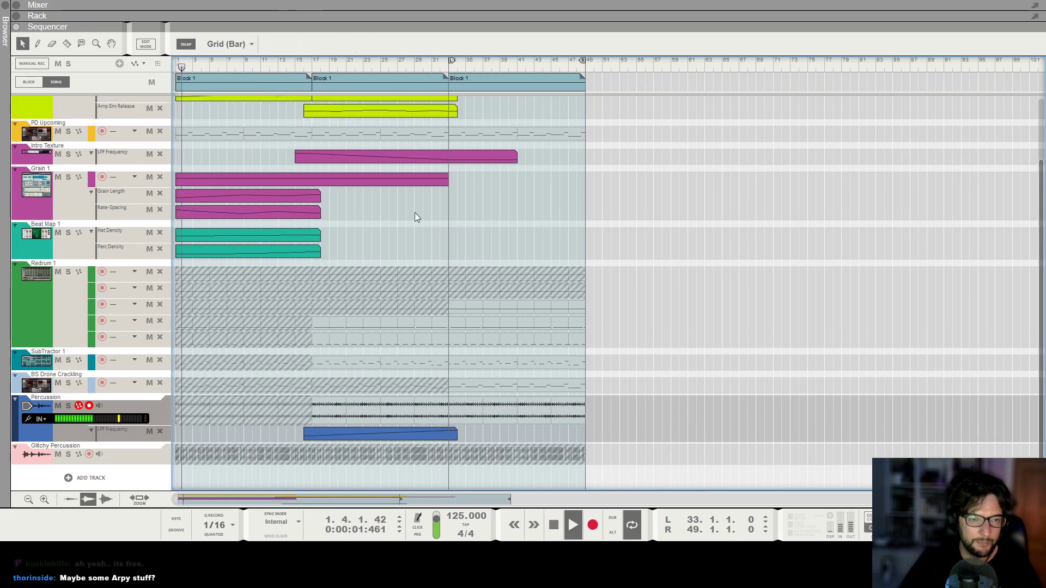
scroll(424, 219, up, 3)
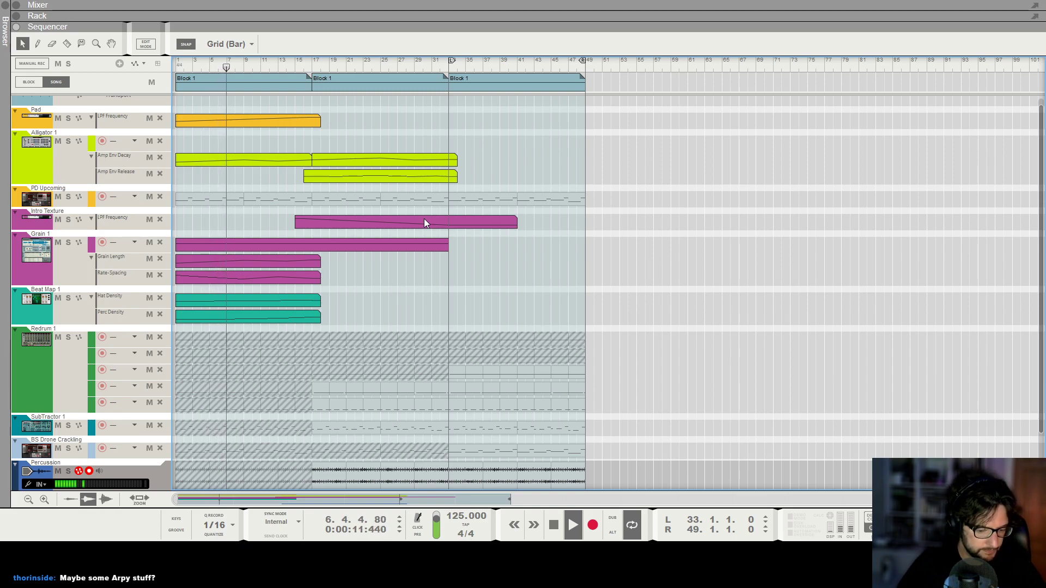
scroll(409, 222, up, 1)
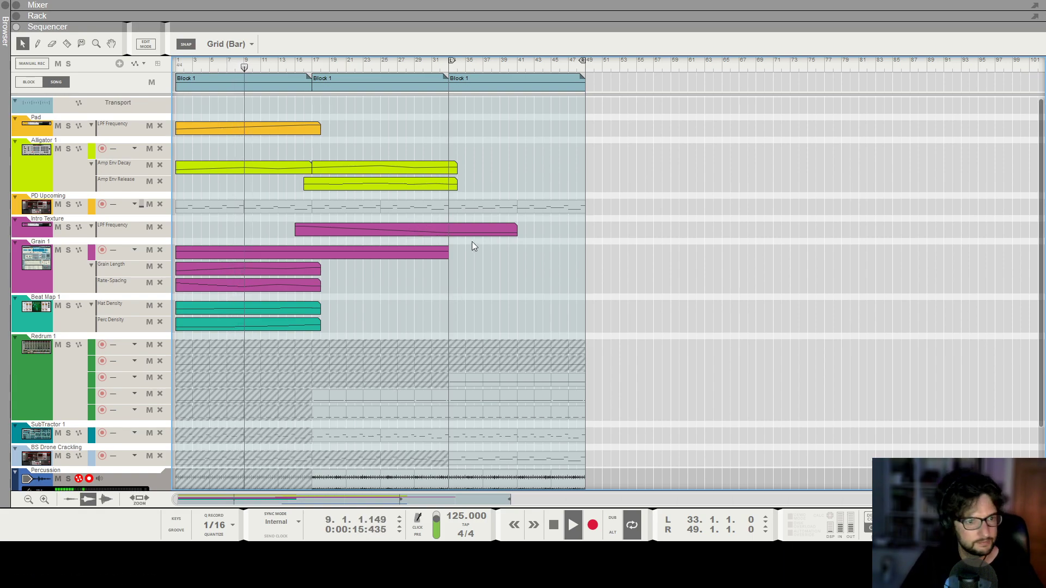
scroll(473, 242, down, 3)
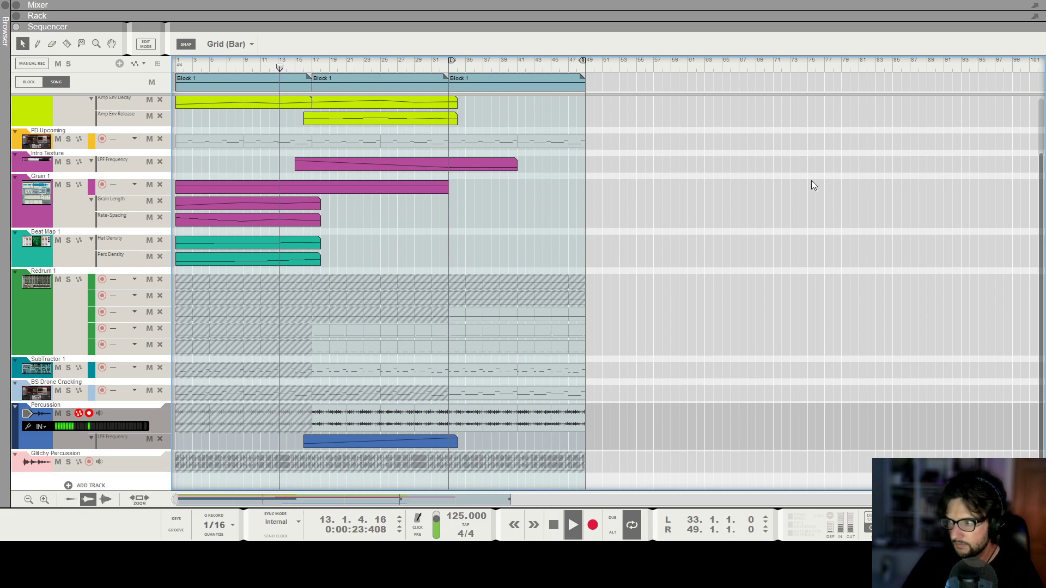
scroll(606, 285, up, 3)
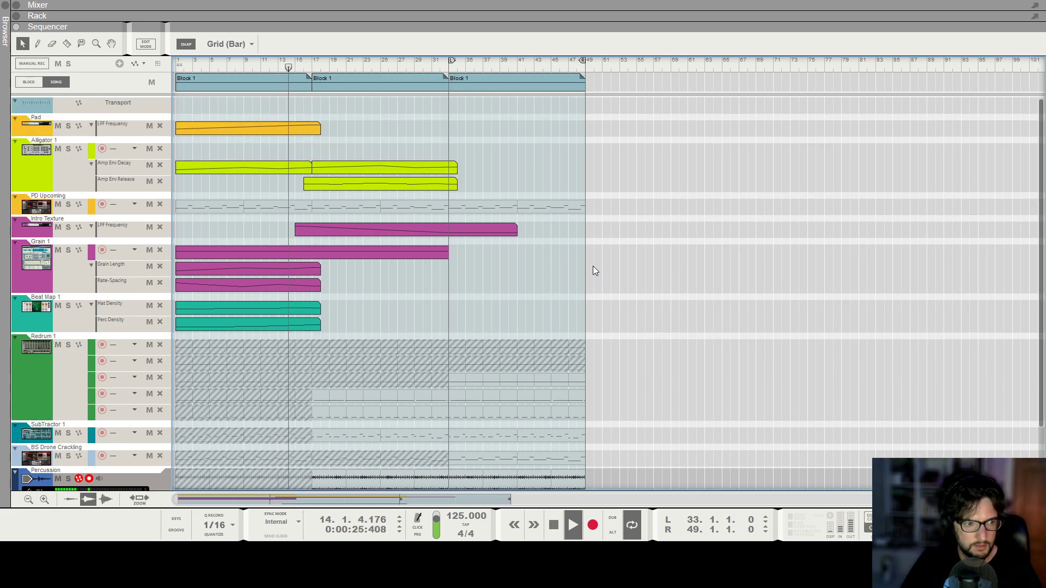
Switch to the rack to browse the devices, then return to the sequencer and scroll back to the top lanes.
key(F6)
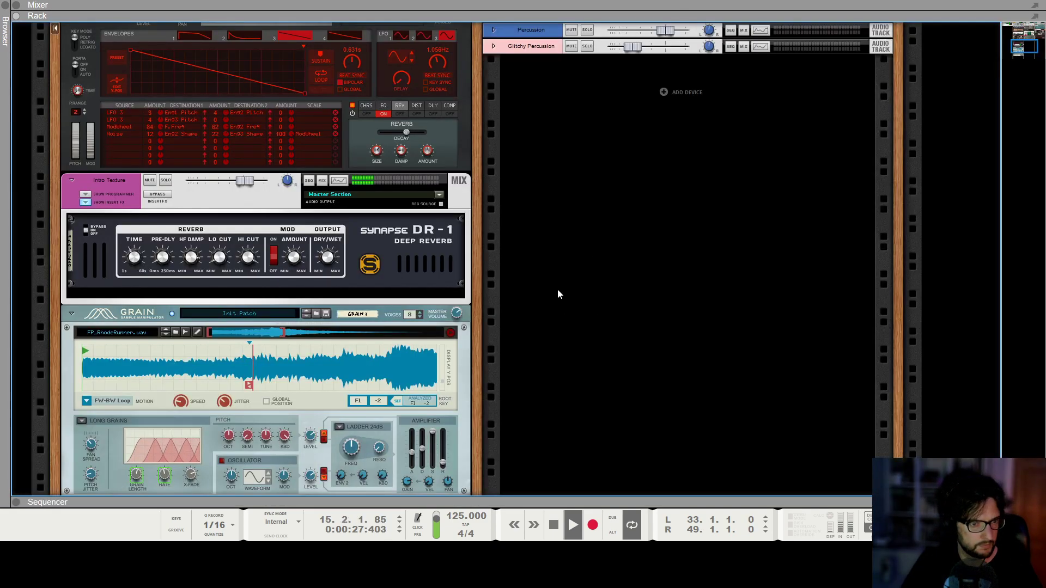
scroll(546, 282, up, 15)
scroll(390, 232, up, 5)
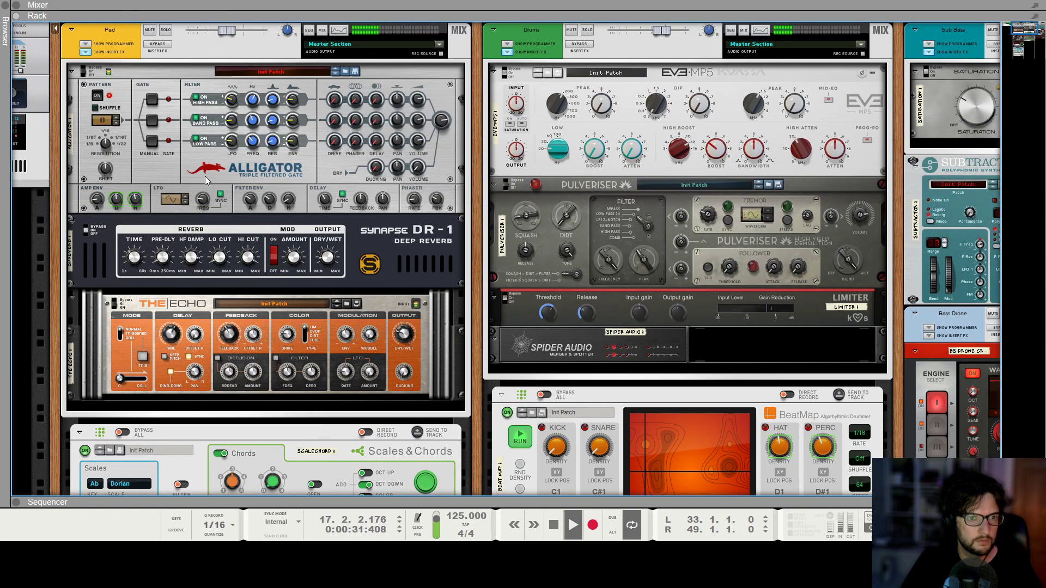
scroll(199, 172, left, 1)
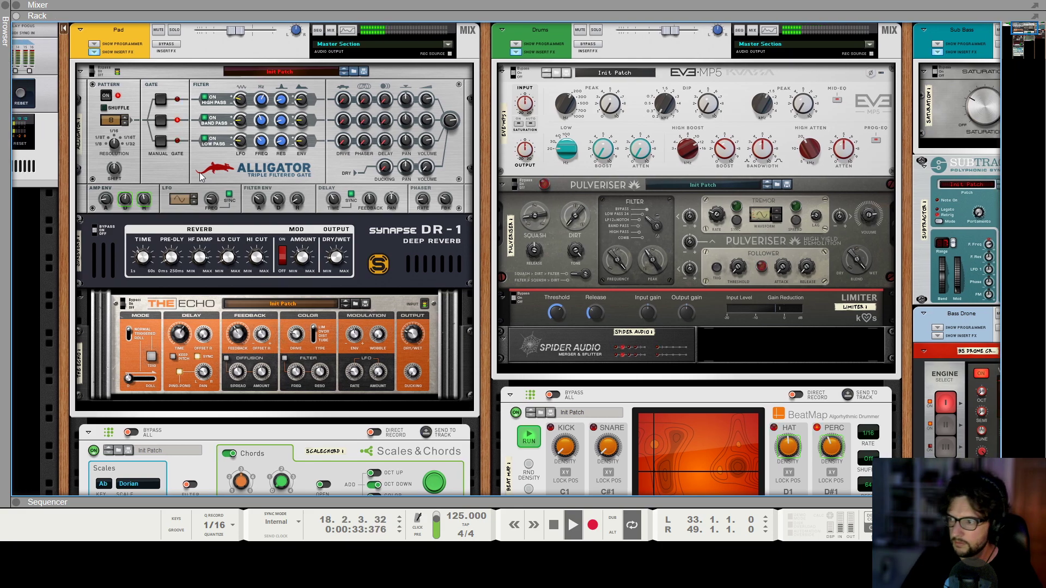
scroll(247, 156, left, 5)
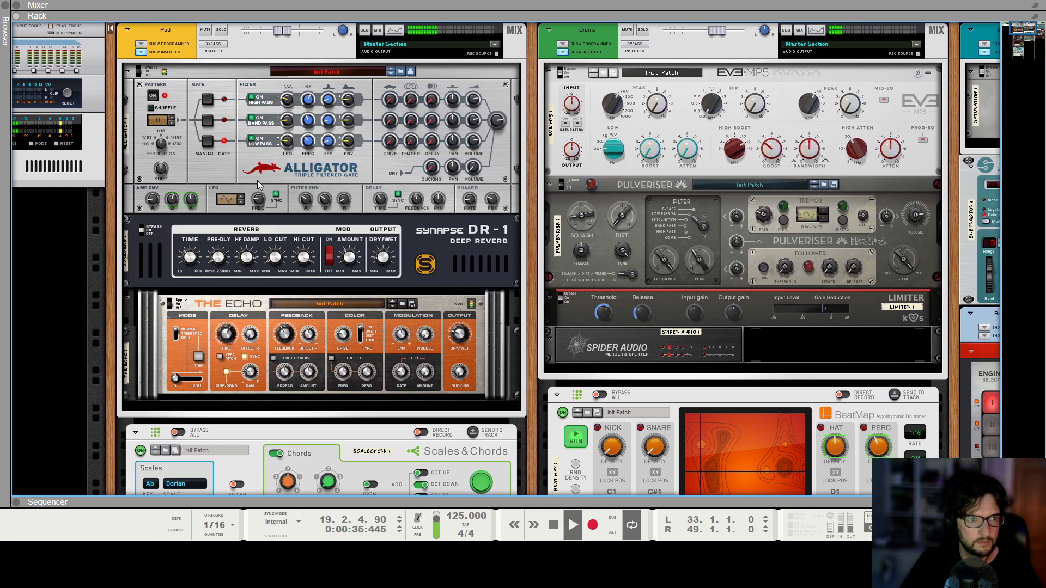
key(F7)
scroll(335, 238, down, 3)
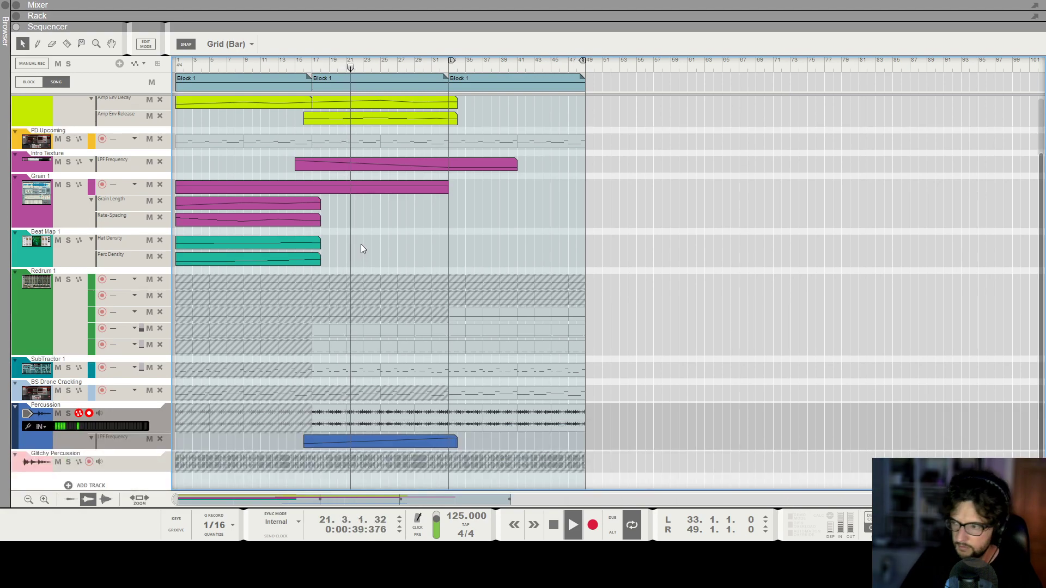
scroll(386, 212, up, 3)
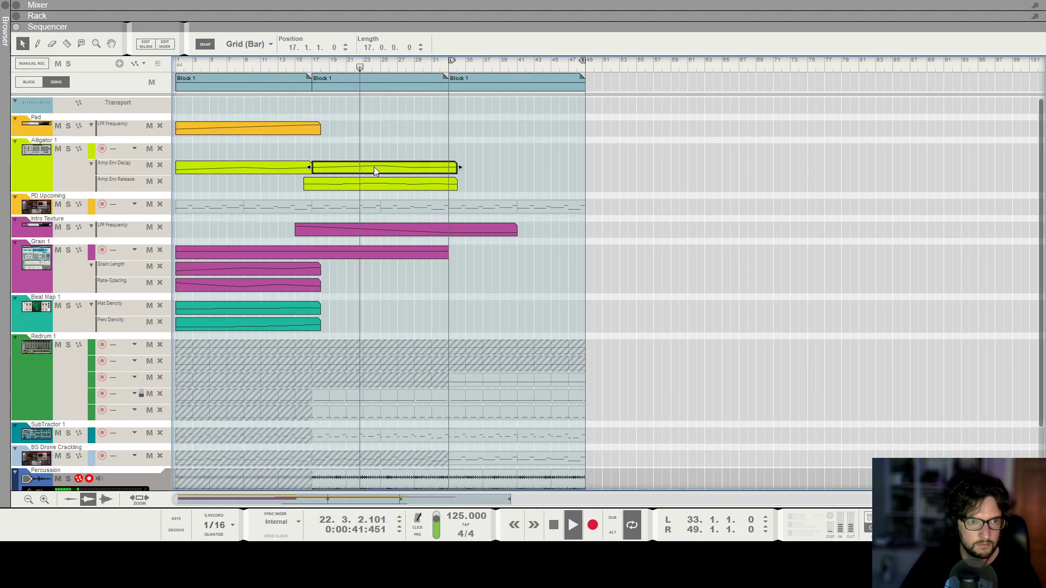
Open the Alligator Amp Env Release automation clip and delete a selected point from its curve.
click(374, 167)
drag(380, 171, 380, 178)
click(376, 203)
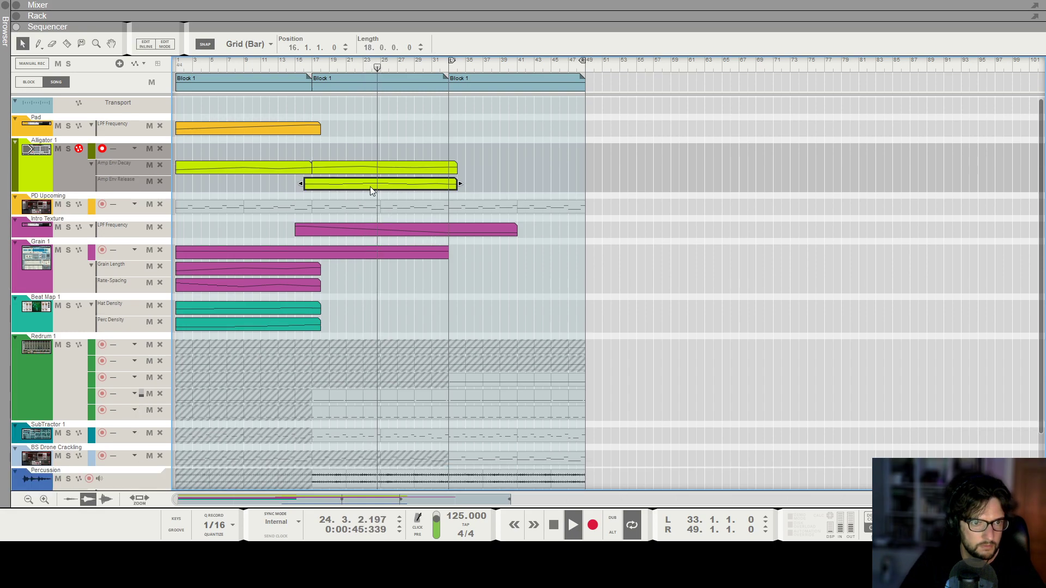
alt+click(363, 193)
click(371, 193)
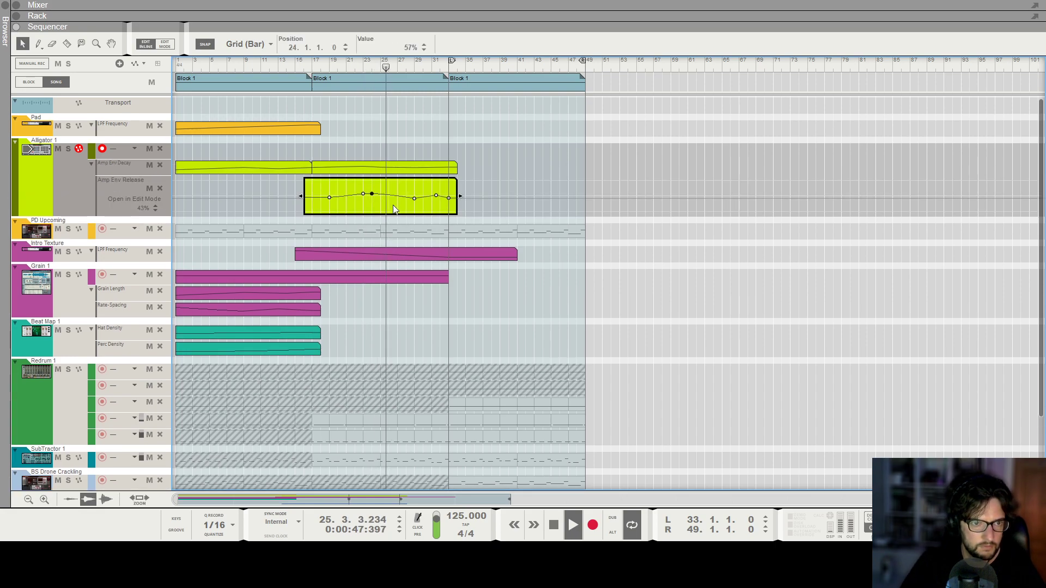
key(Delete)
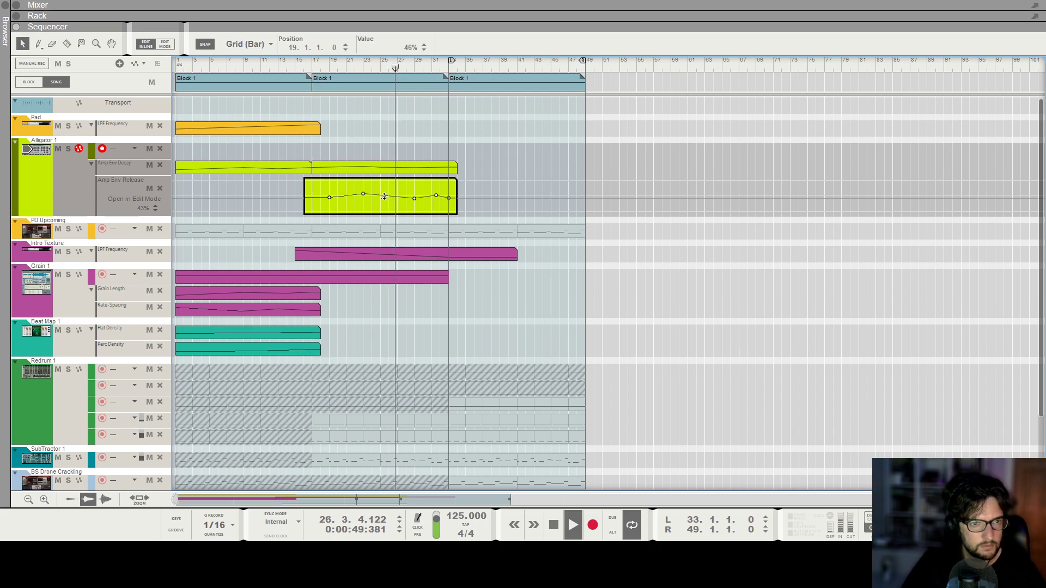
click(534, 321)
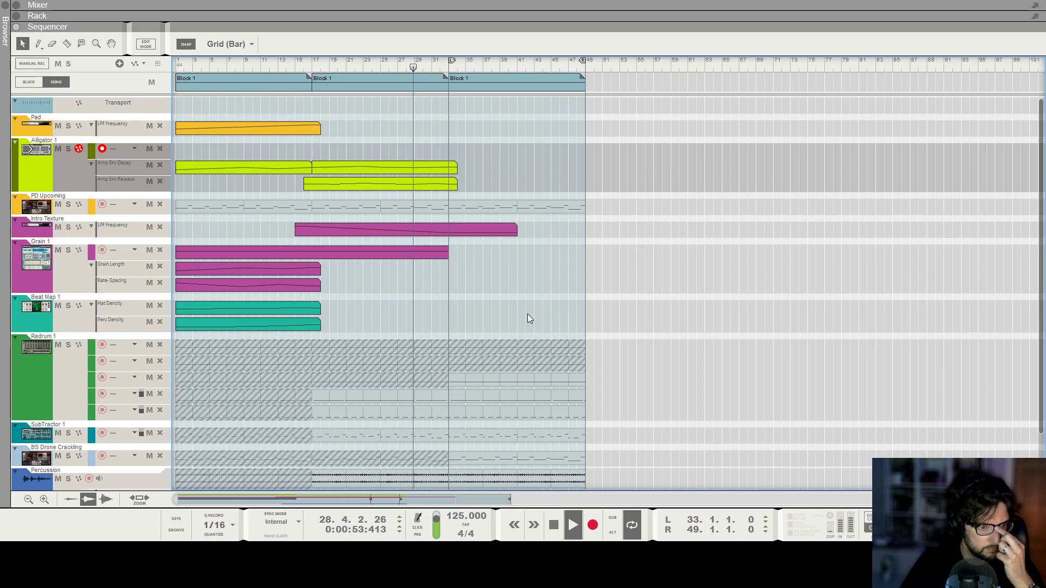
Use the Mute tool to unmute the Glitchy Percussion clip and a Redrum lane clip, then return to the selection tool.
scroll(526, 313, down, 3)
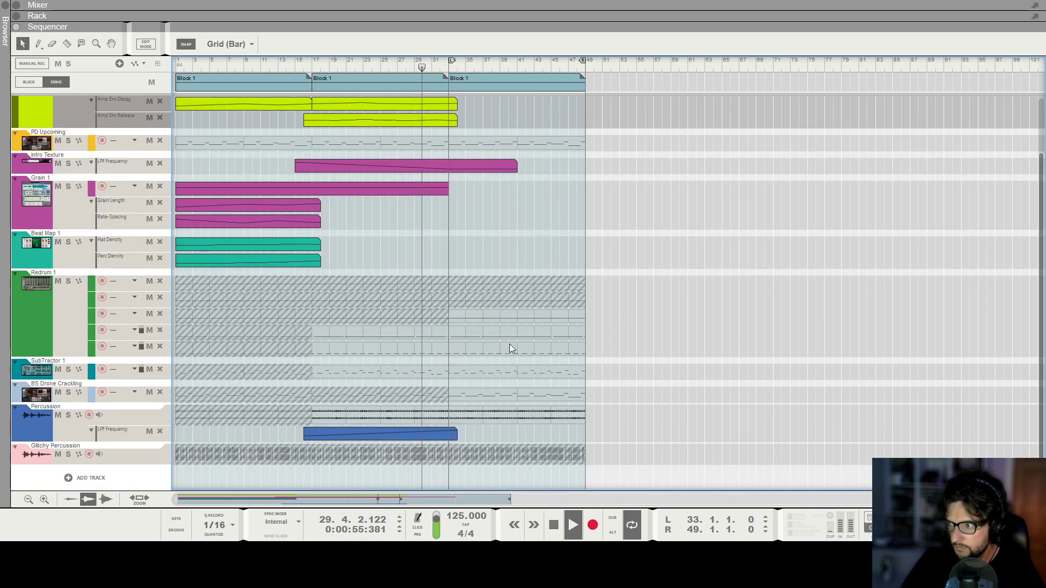
scroll(502, 343, up, 3)
scroll(495, 346, down, 2)
scroll(487, 441, down, 1)
key(t)
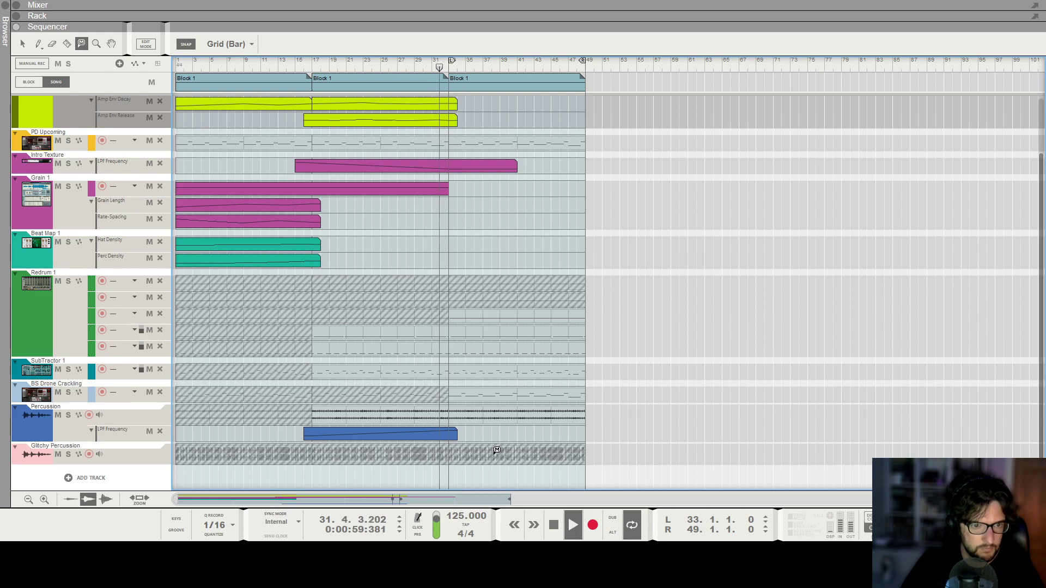
click(502, 452)
click(502, 313)
click(24, 43)
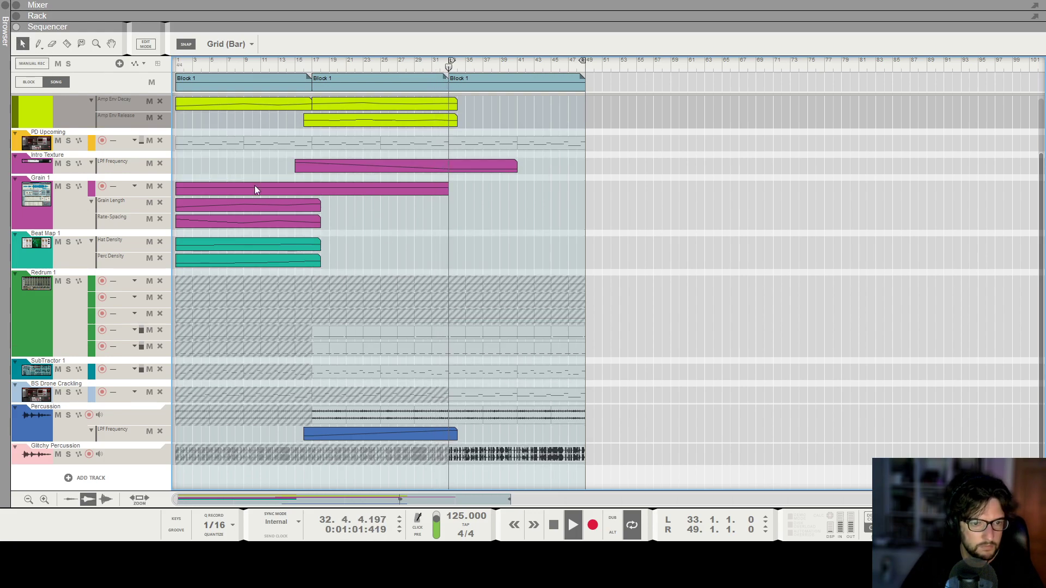
Zoom in on the second block, move the playhead to bar 33 and play from there.
scroll(626, 378, up, 3)
scroll(646, 391, down, 5)
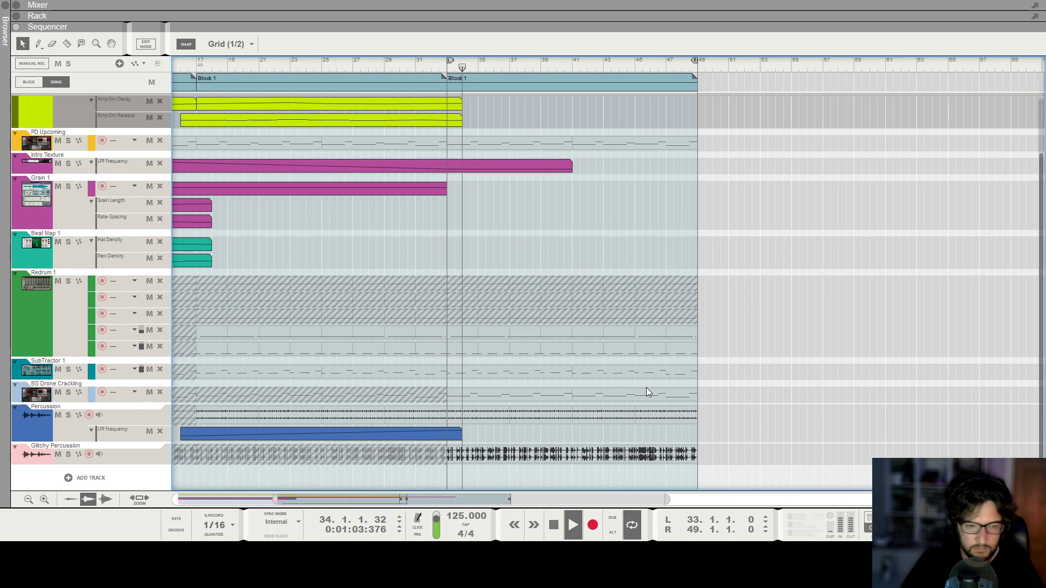
scroll(646, 388, up, 5)
scroll(646, 388, down, 6)
scroll(652, 364, up, 3)
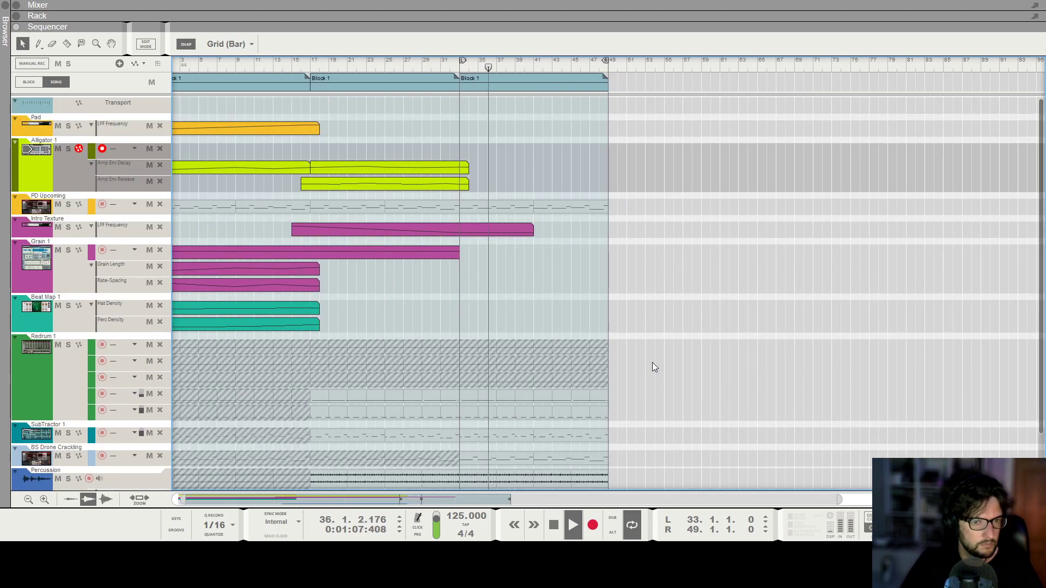
scroll(523, 172, up, 4)
key(space)
click(448, 63)
scroll(489, 338, up, 1)
scroll(497, 382, up, 1)
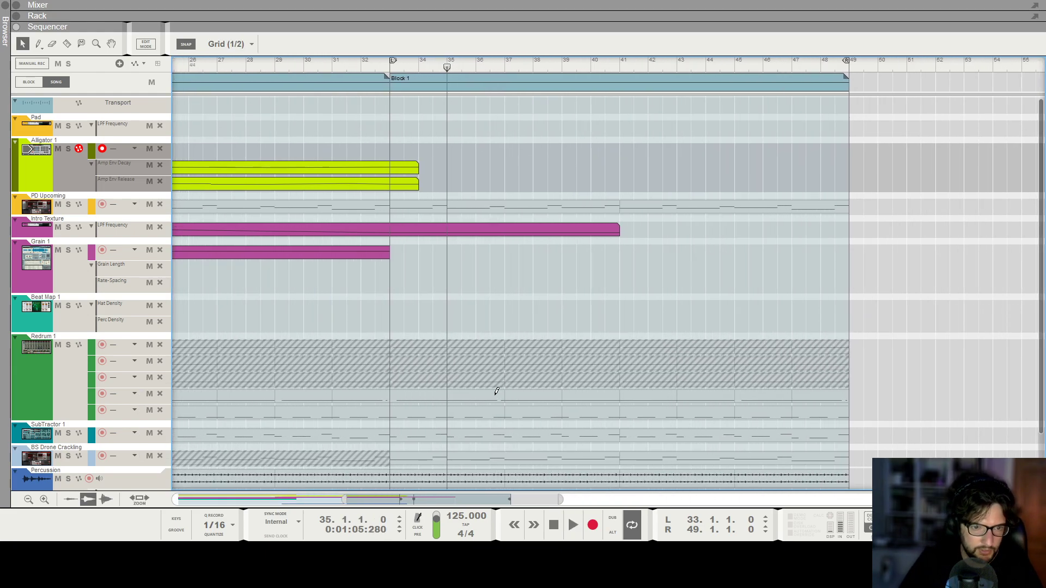
click(391, 61)
scroll(554, 277, down, 2)
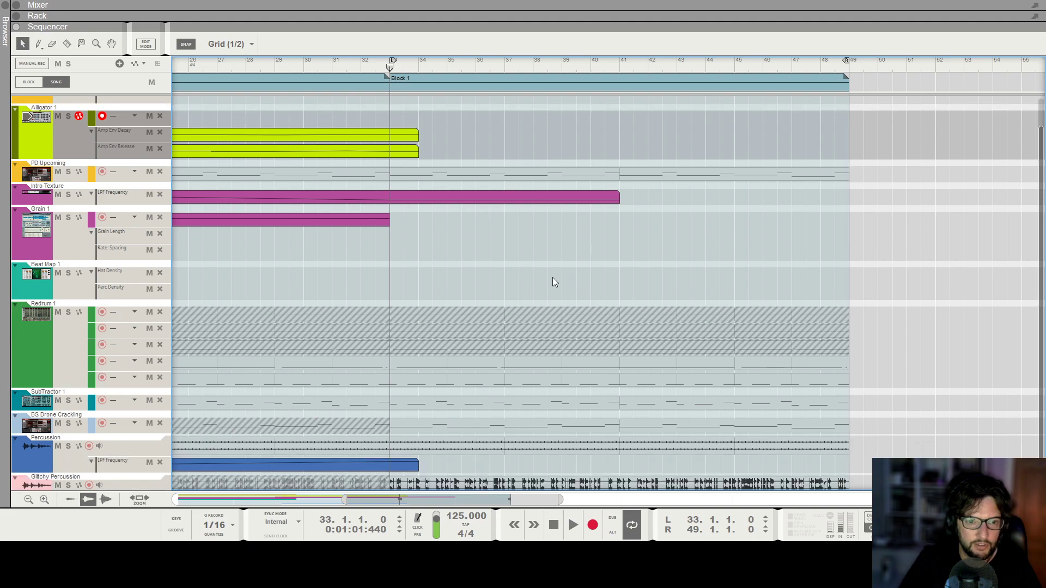
key(space)
scroll(505, 360, up, 1)
scroll(508, 370, up, 1)
Draw short note clips on a Redrum lane and the SubTractor lane at about bars 36 and 40.
mouse_move(530, 380)
mouse_down()
mouse_move(549, 381)
mouse_move(547, 402)
mouse_up()
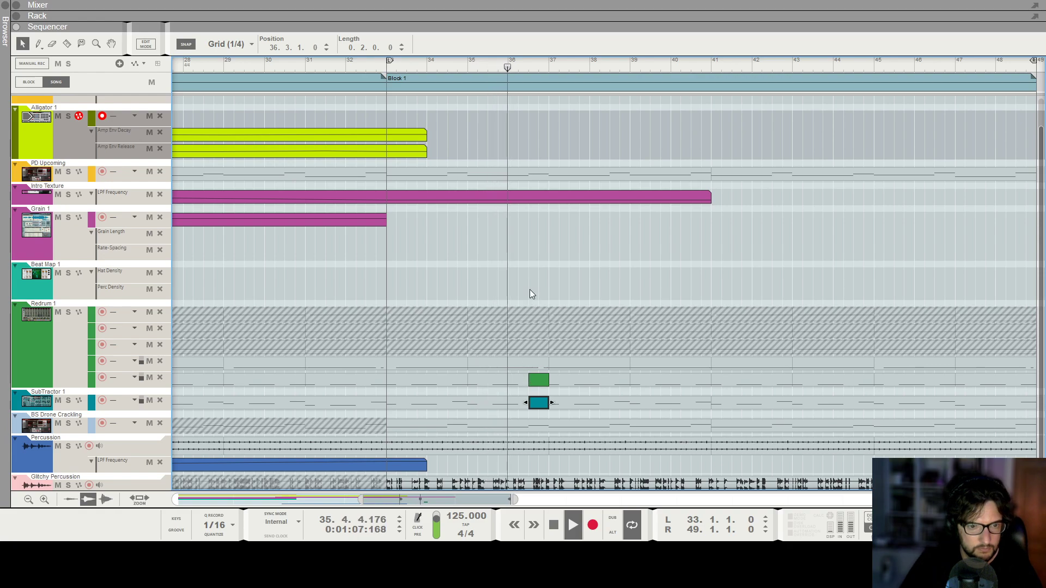
click(676, 379)
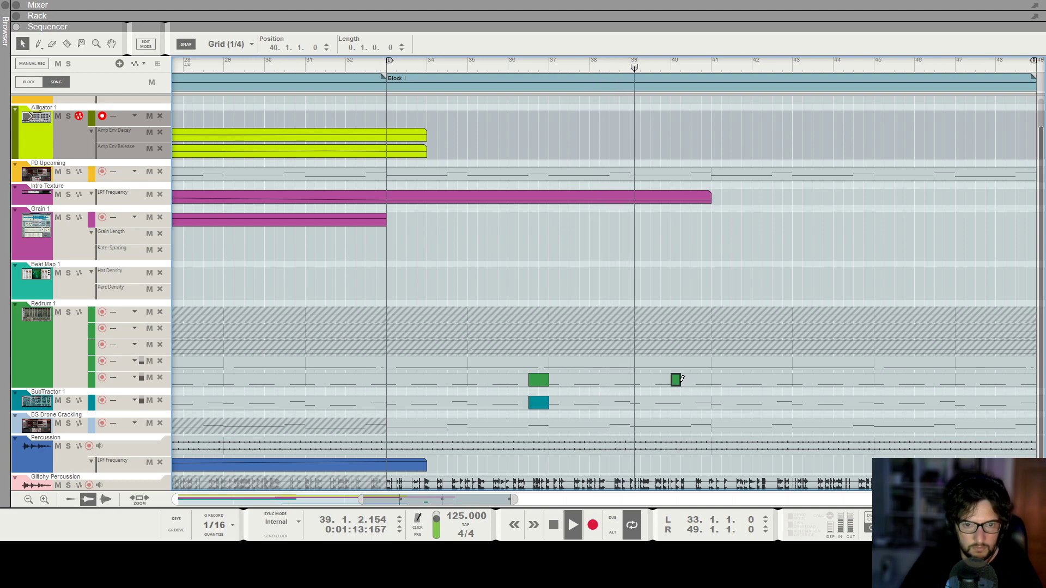
mouse_move(675, 403)
mouse_down()
mouse_move(697, 403)
mouse_move(682, 402)
mouse_up()
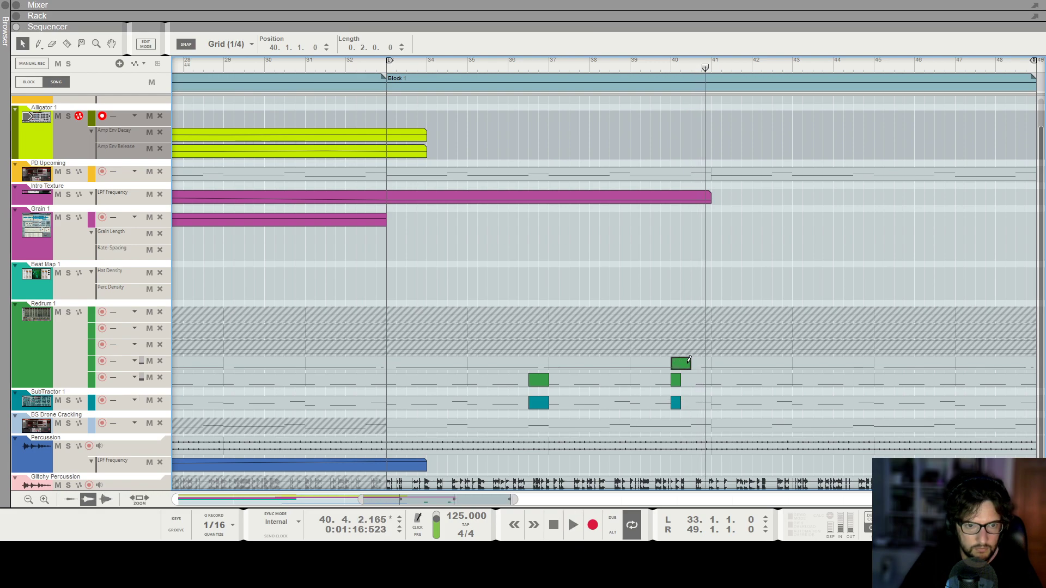
Lengthen the clip on the upper Redrum lane at bar 40 to three beats.
click(653, 85)
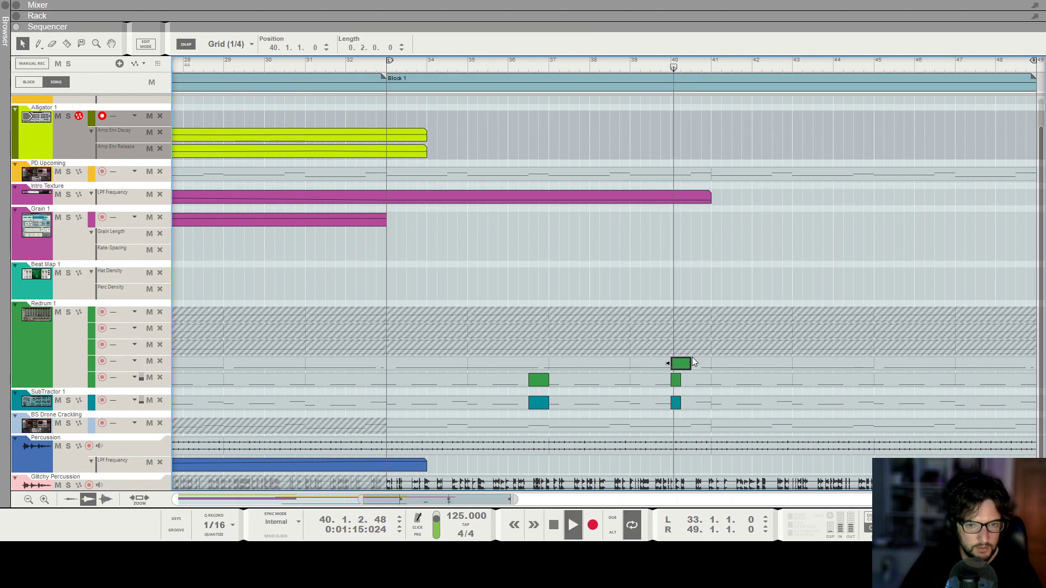
drag(696, 364, 701, 364)
click(630, 68)
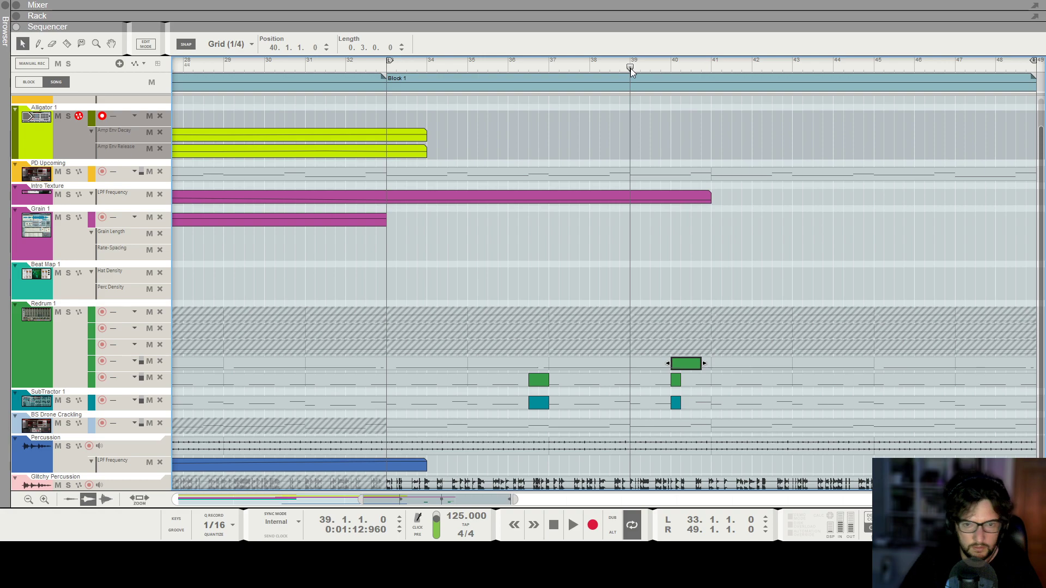
Select the new Redrum and SubTractor clips and copy them four bars later to around bar 44.
scroll(630, 70, down, 1)
scroll(630, 70, down, 1)
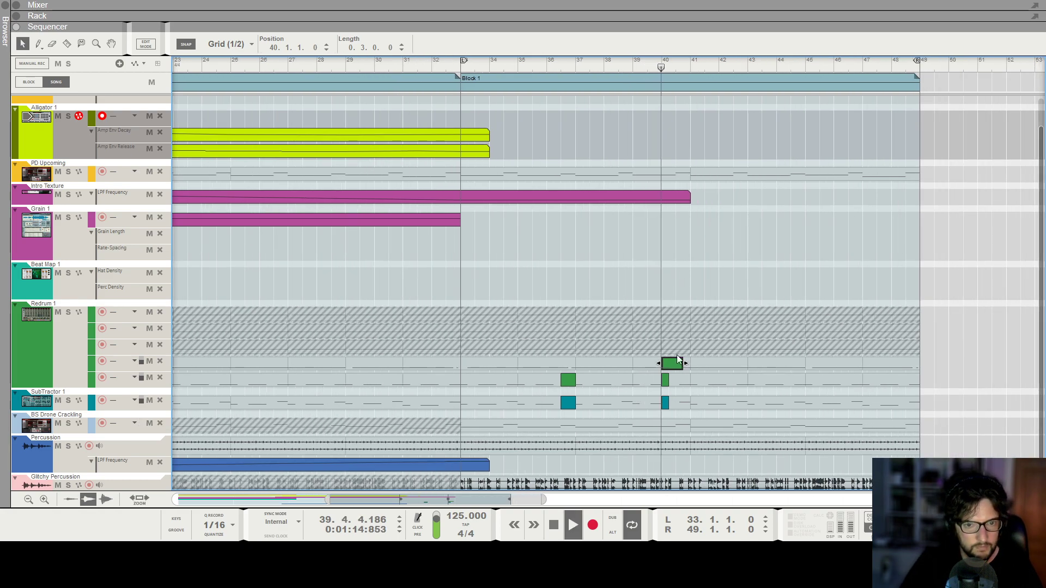
scroll(674, 375, down, 1)
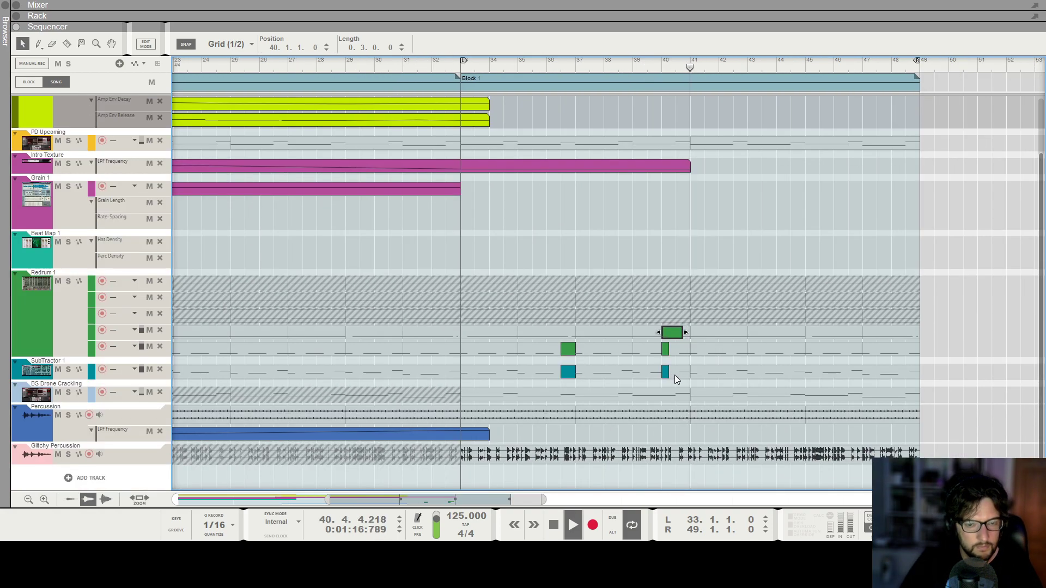
scroll(676, 375, down, 1)
scroll(700, 397, down, 1)
click(703, 347)
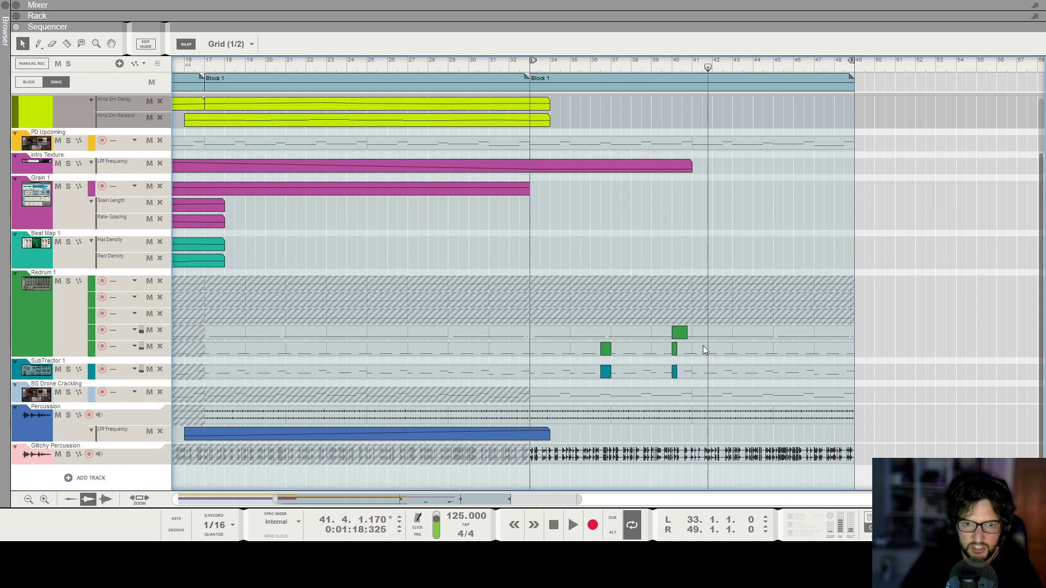
drag(603, 377, 601, 379)
drag(606, 375, 748, 381)
click(722, 117)
Play the arrangement and zoom out to review the new drum and bass hits.
key(space)
scroll(760, 239, up, 3)
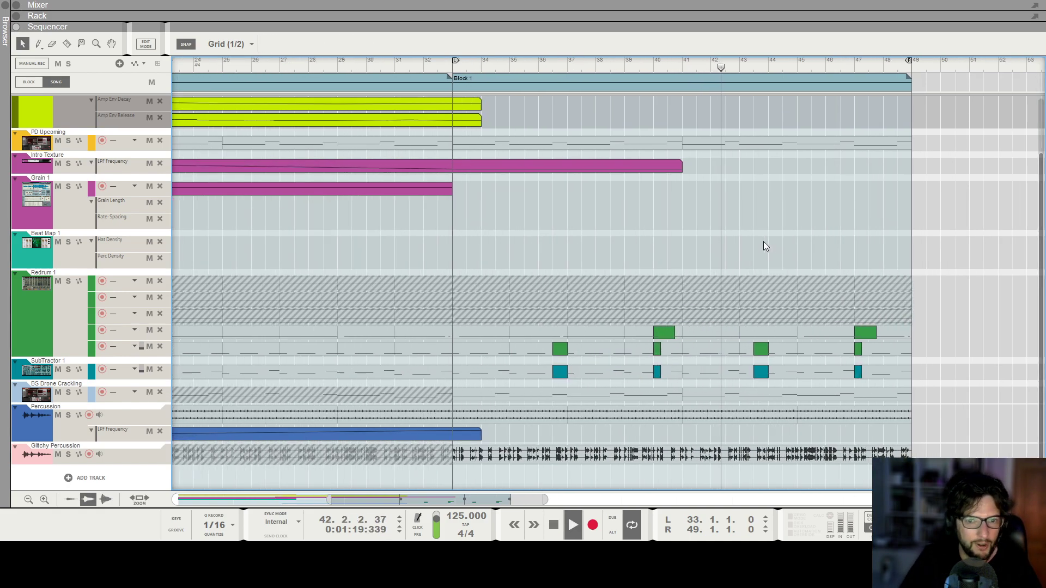
scroll(774, 280, down, 1)
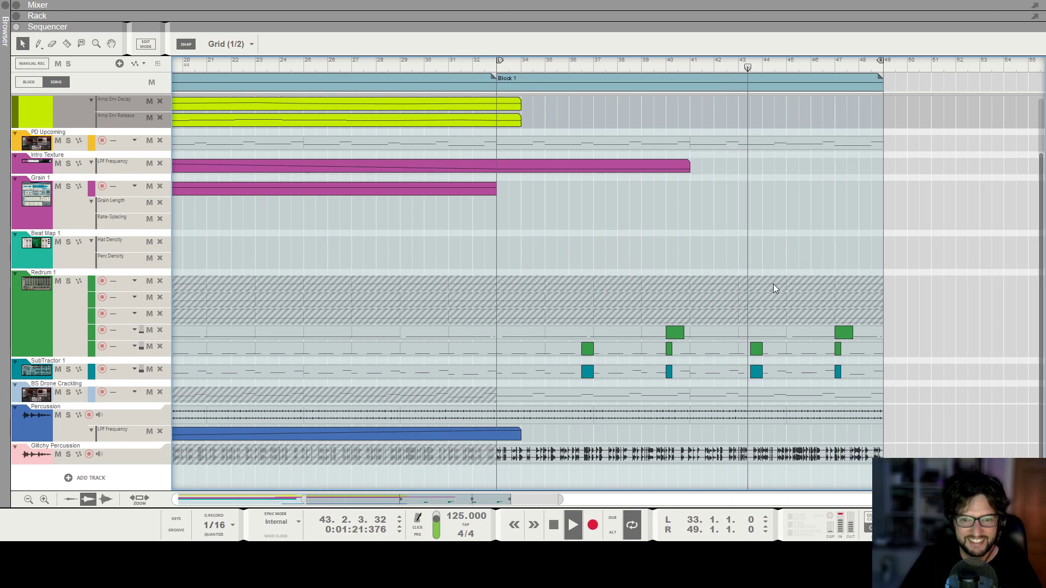
scroll(773, 283, down, 4)
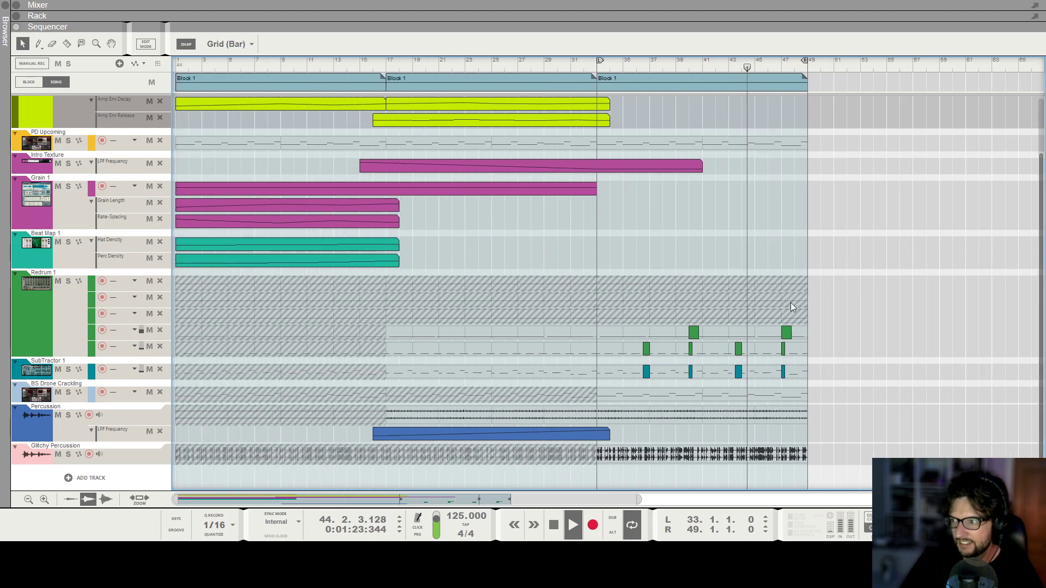
scroll(660, 292, up, 4)
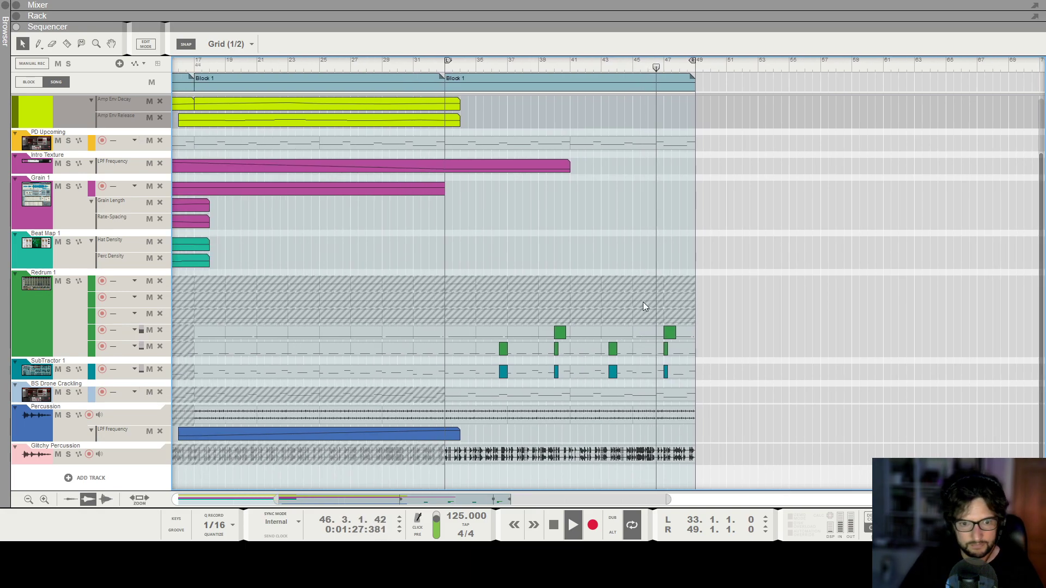
scroll(565, 272, down, 1)
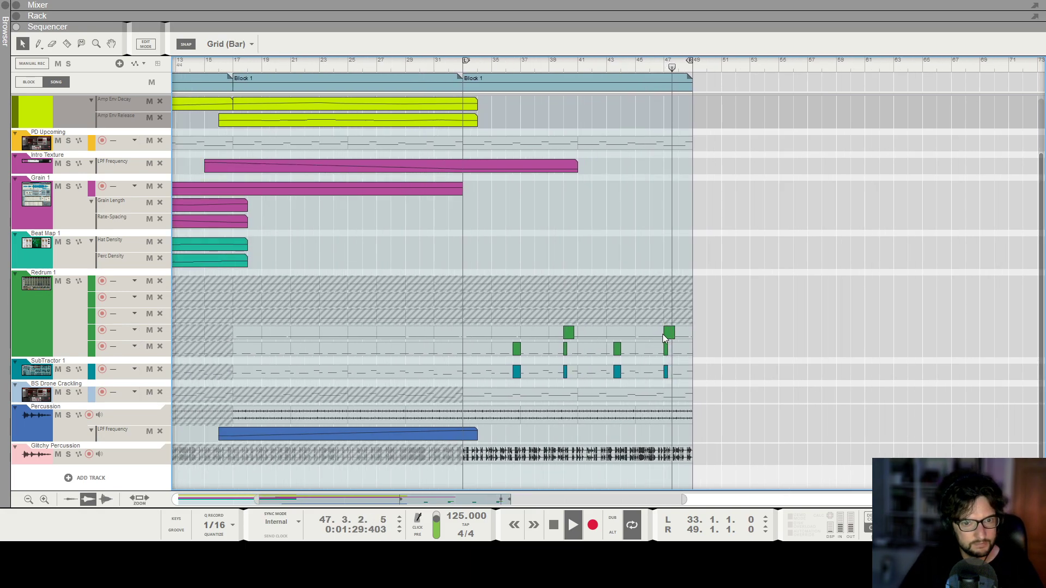
Shift the last Redrum and SubTractor clips to start at bar 47, beat 3, and play from there.
scroll(666, 327, up, 4)
drag(643, 310, 676, 381)
drag(664, 337, 675, 338)
click(656, 61)
key(space)
scroll(651, 67, up, 1)
scroll(652, 66, up, 2)
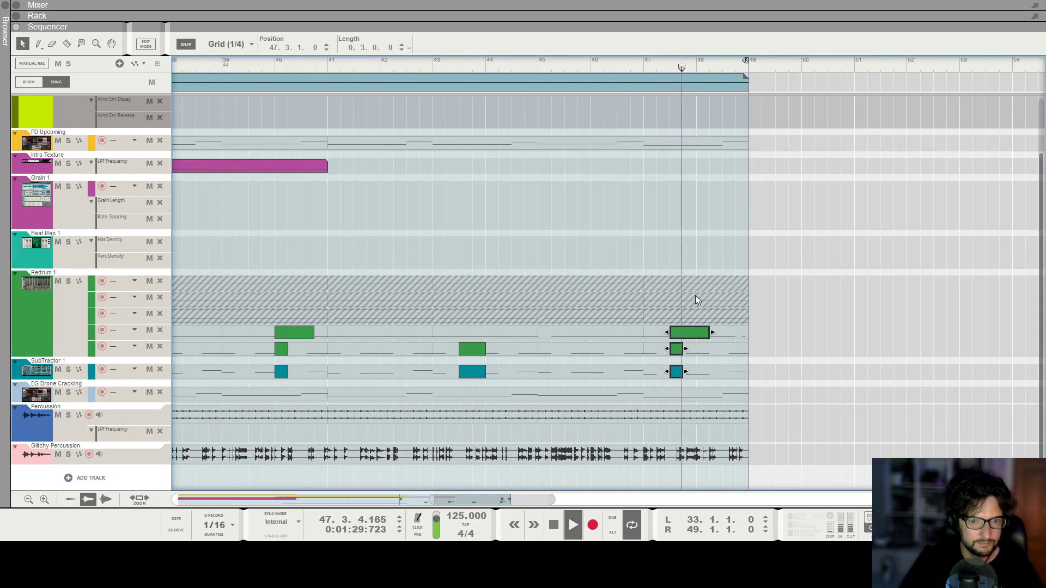
scroll(652, 170, down, 5)
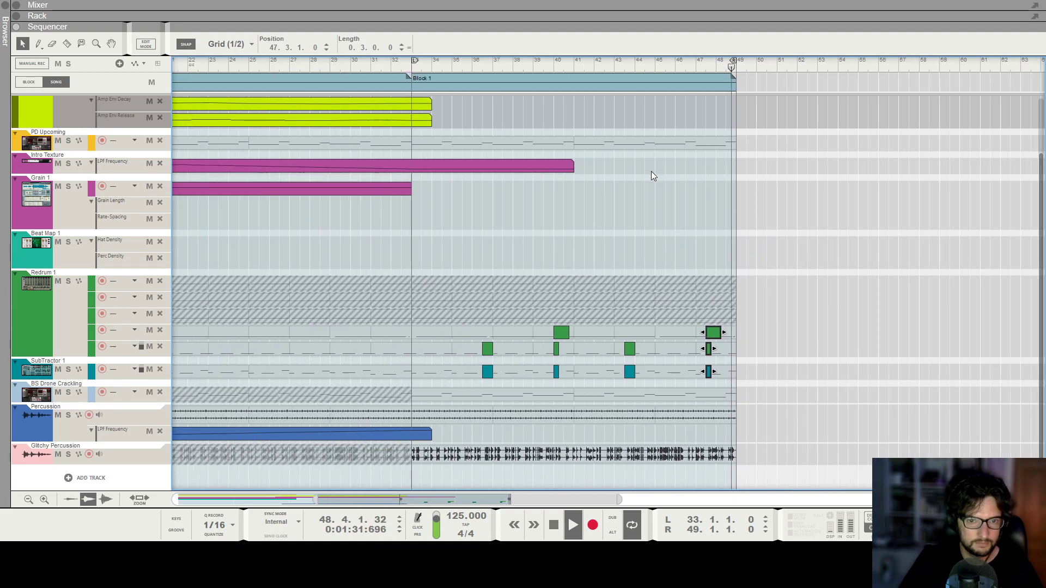
scroll(699, 278, down, 1)
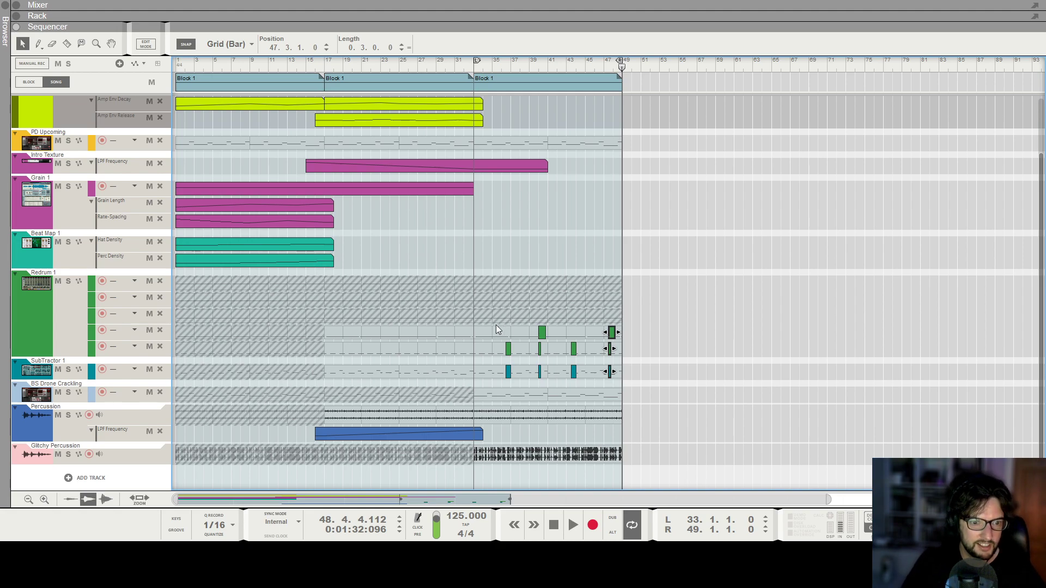
Return to the song start, zoom out and play the whole arrangement from the beginning.
click(518, 271)
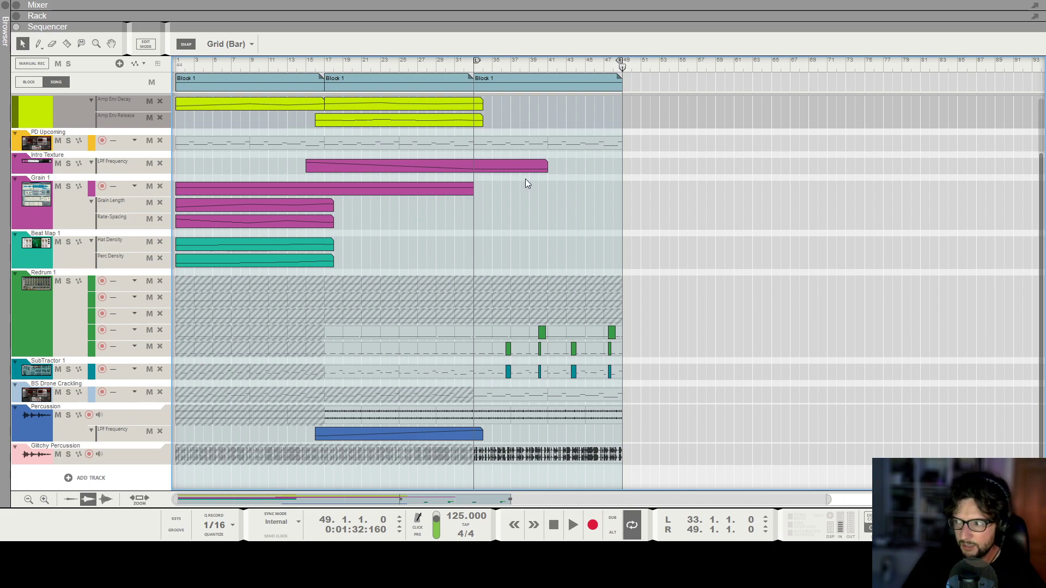
scroll(545, 174, up, 2)
scroll(492, 237, down, 2)
scroll(540, 242, up, 2)
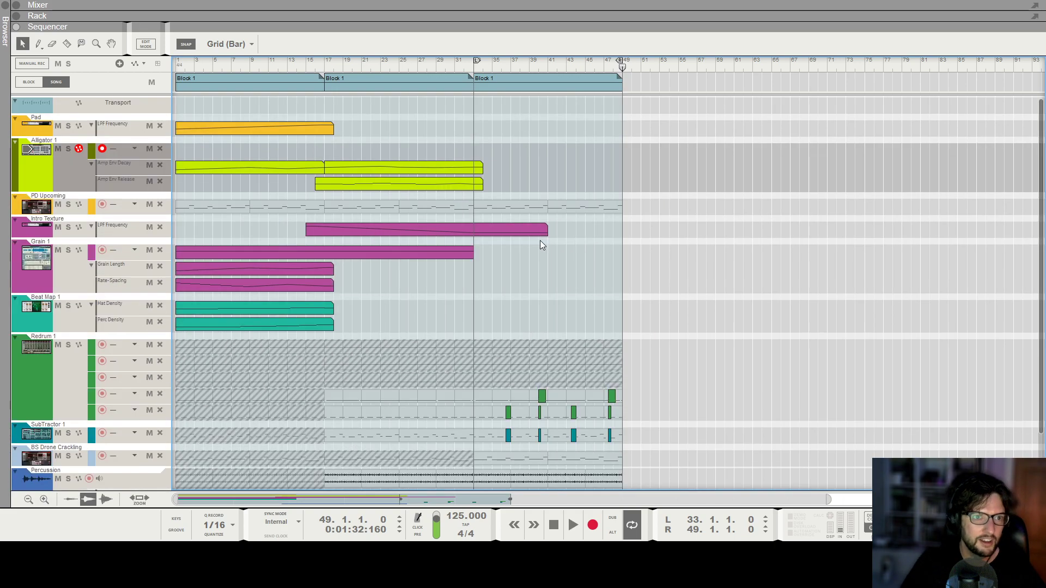
key(KP_0)
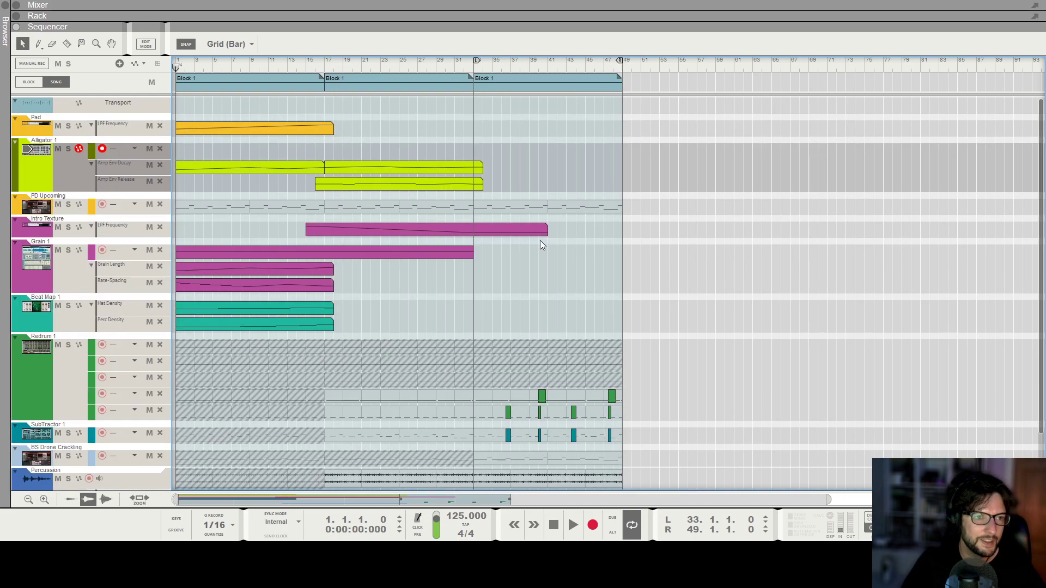
scroll(541, 241, up, 1)
scroll(491, 210, down, 3)
drag(429, 60, 113, 84)
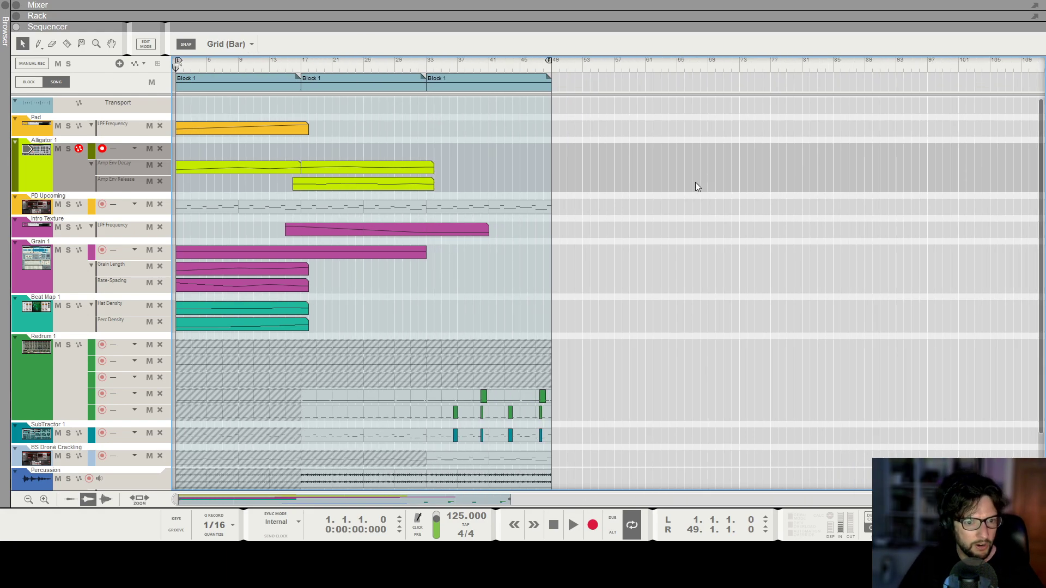
scroll(695, 182, down, 2)
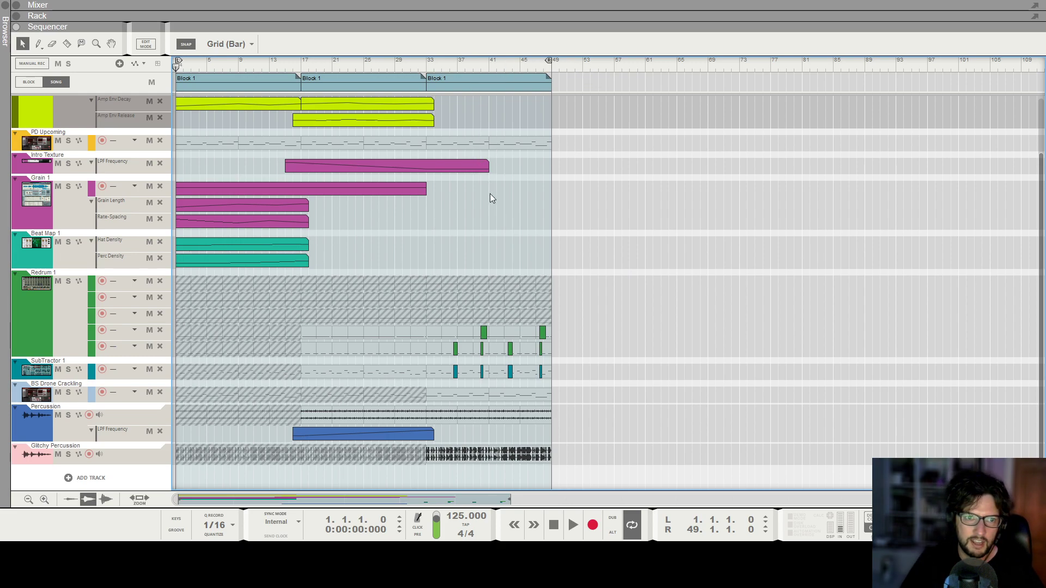
key(space)
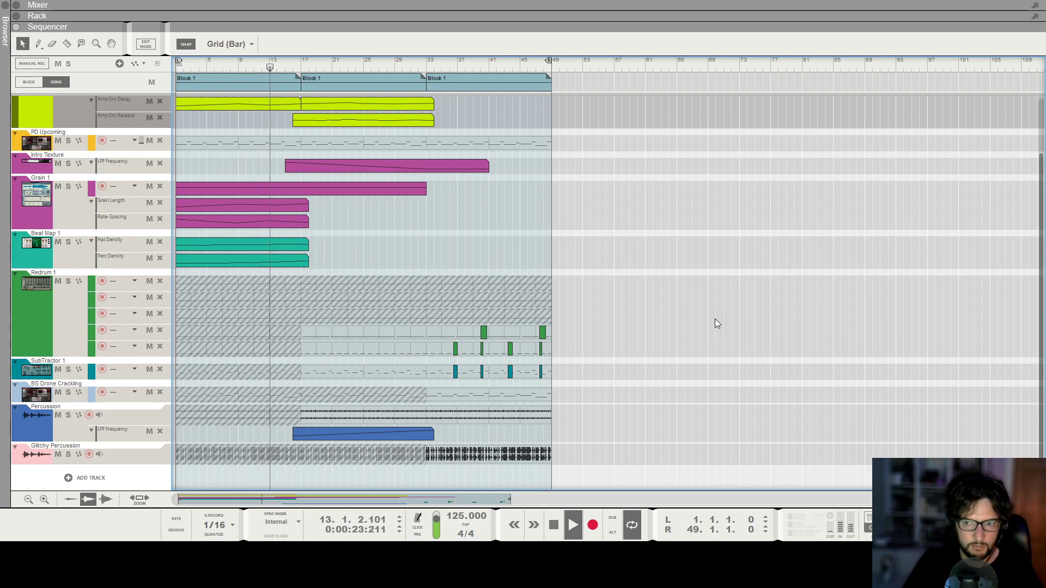
Add an Open Chords automation lane for the ScaleChord device from the rack.
key(F6)
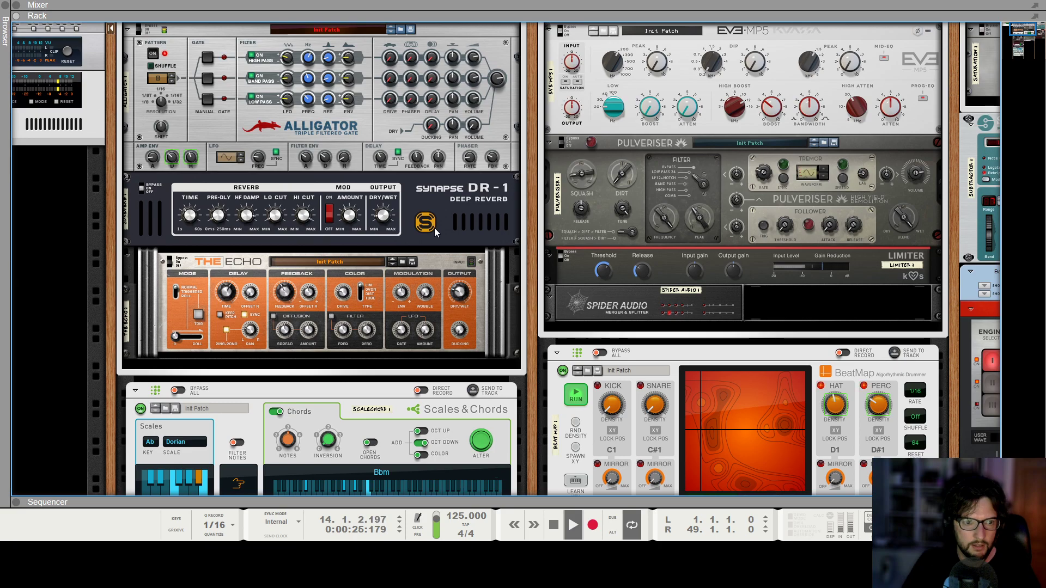
scroll(433, 227, down, 4)
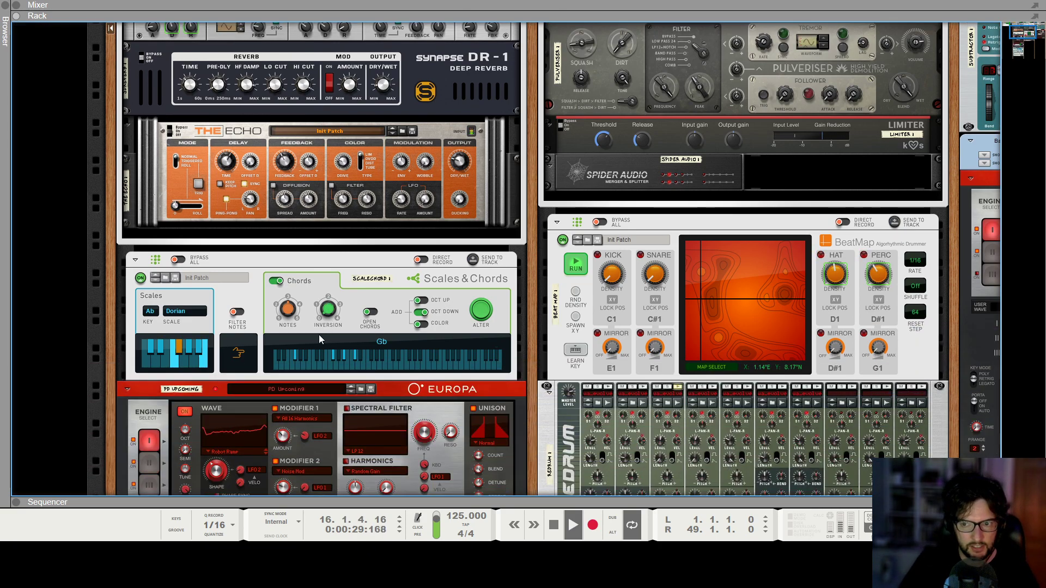
key(F7)
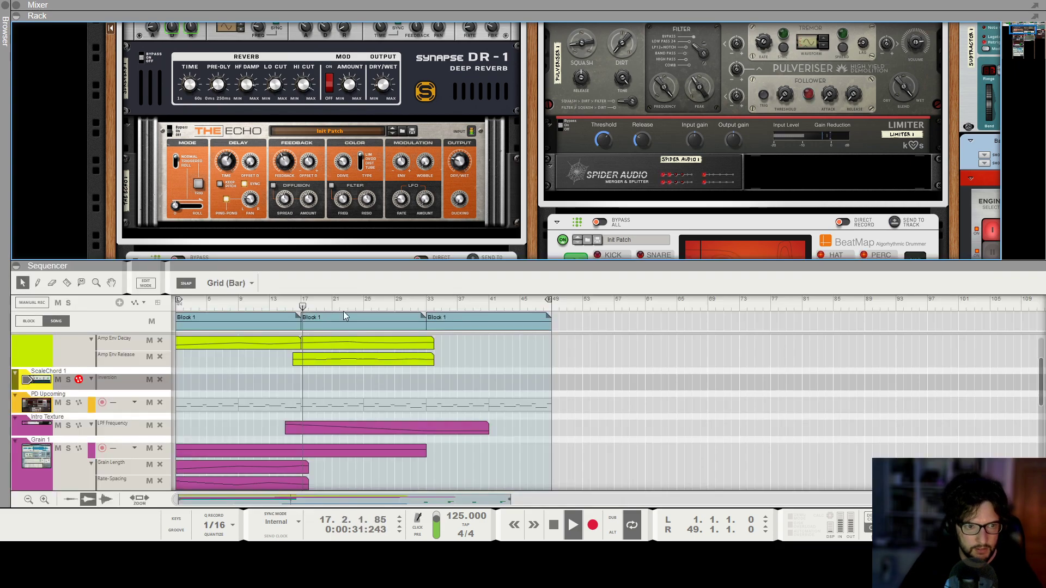
scroll(389, 119, down, 4)
click(371, 120)
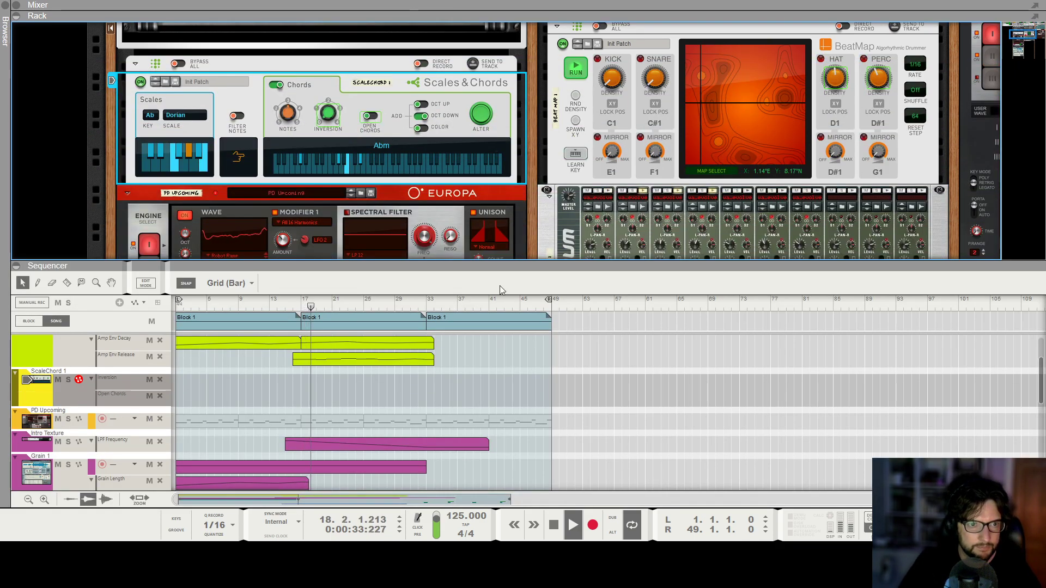
key(F6)
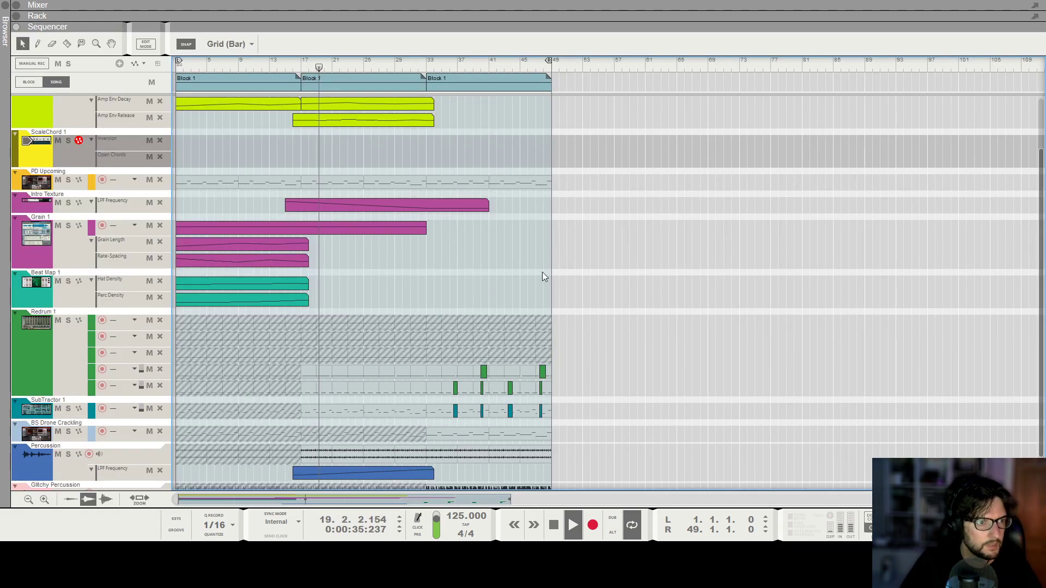
Draw automation clips on the ScaleChord Inversion and Open Chords lanes from bar 33 to the song end.
scroll(541, 273, up, 3)
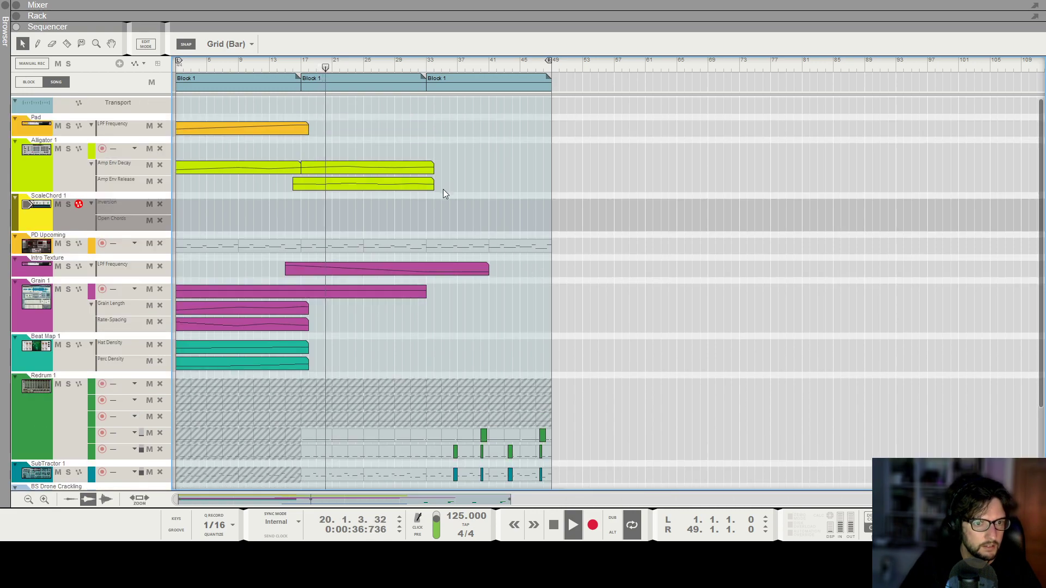
drag(430, 205, 532, 204)
alt+click(441, 219)
click(503, 161)
drag(434, 219, 545, 219)
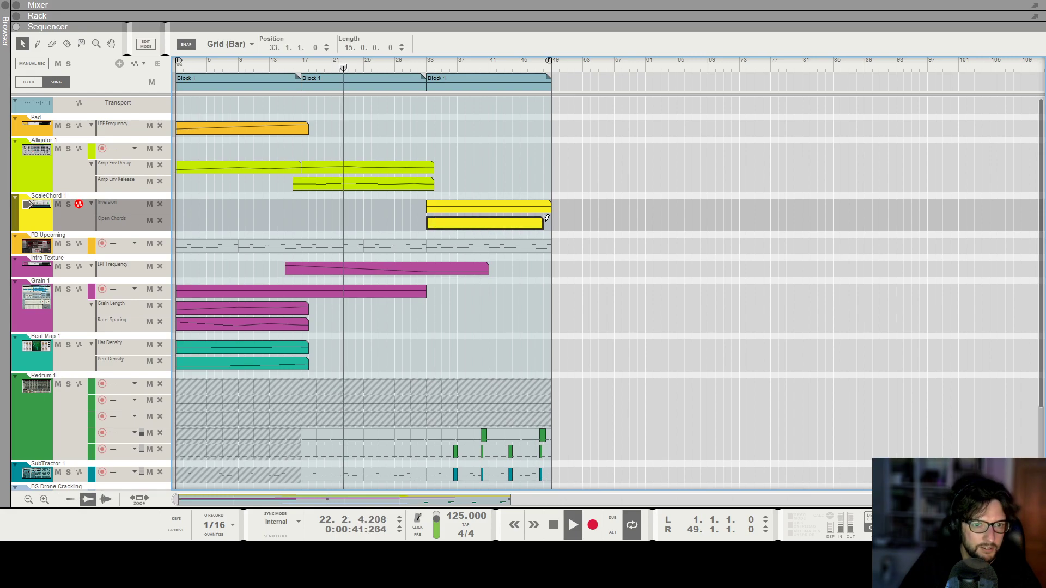
click(511, 443)
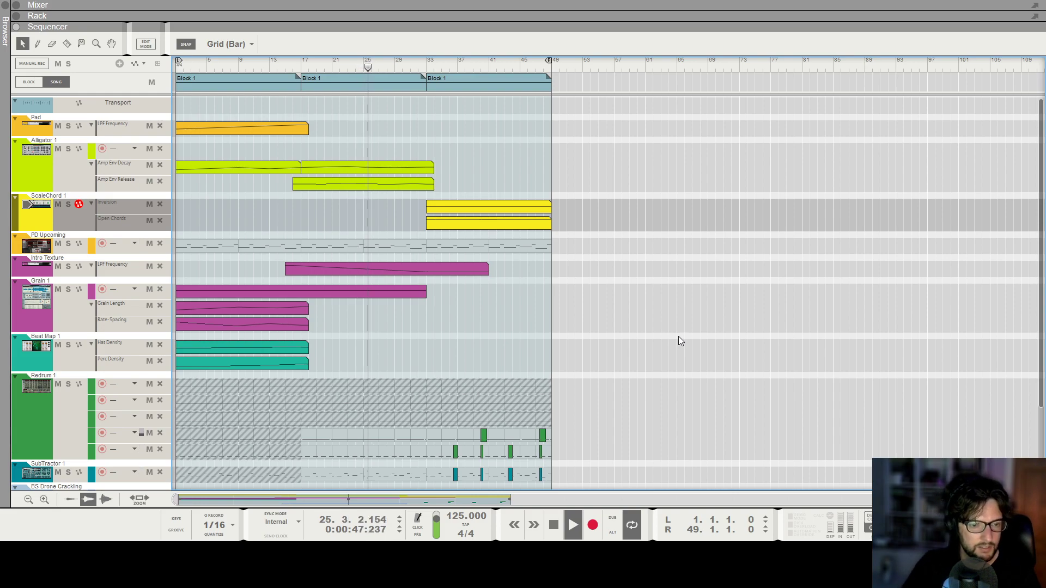
Zoom in on the section from bar 33 to review the ScaleChord and drum clips.
scroll(447, 275, down, 3)
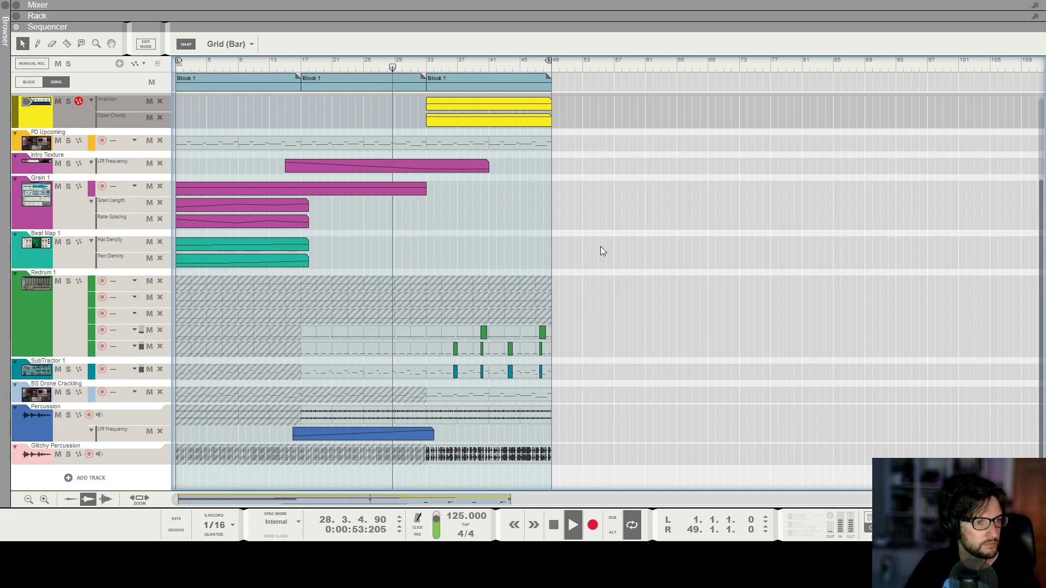
scroll(602, 247, up, 3)
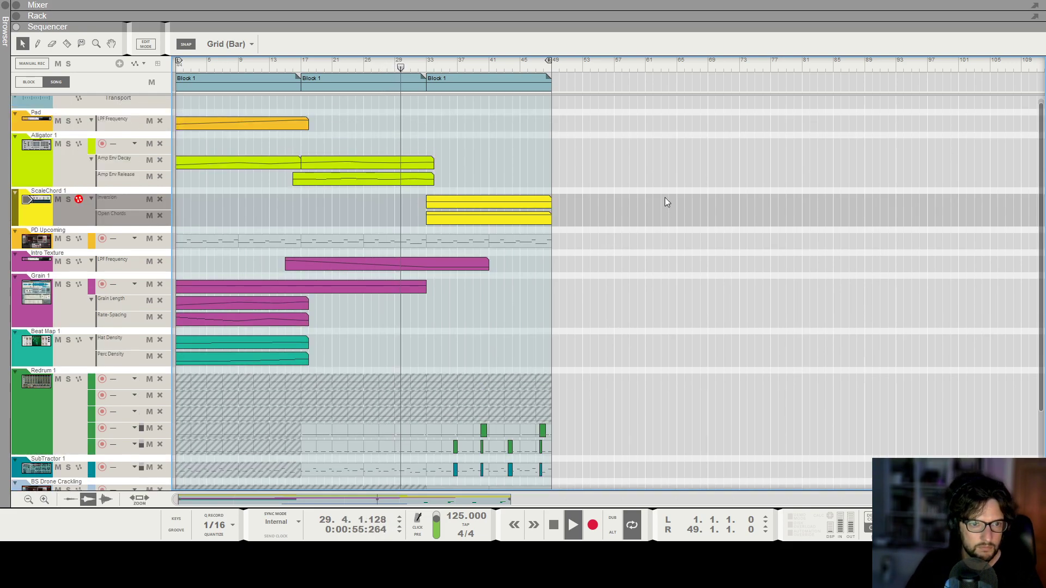
scroll(444, 313, down, 3)
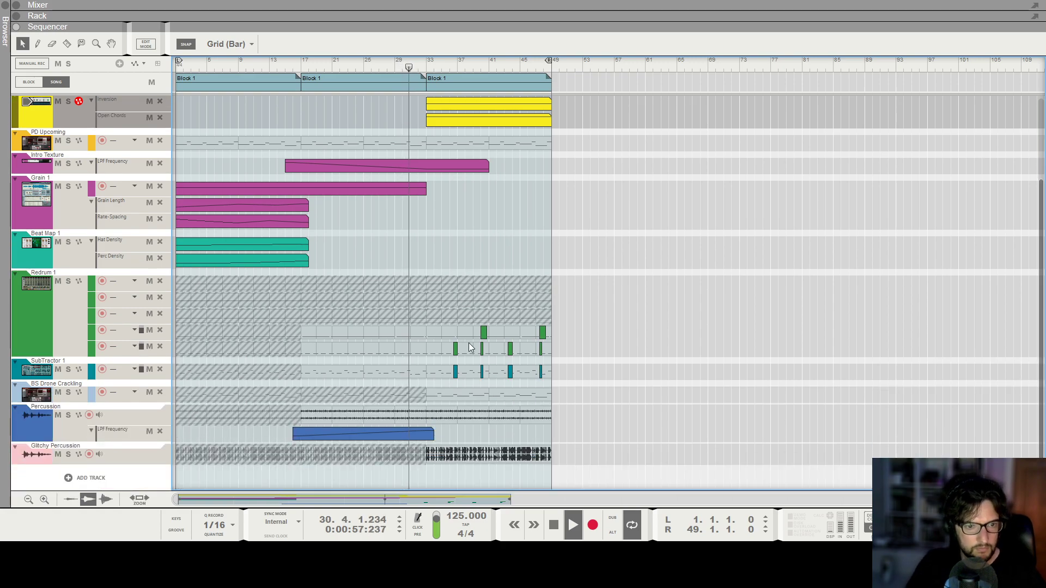
scroll(468, 342, up, 1)
scroll(468, 336, up, 6)
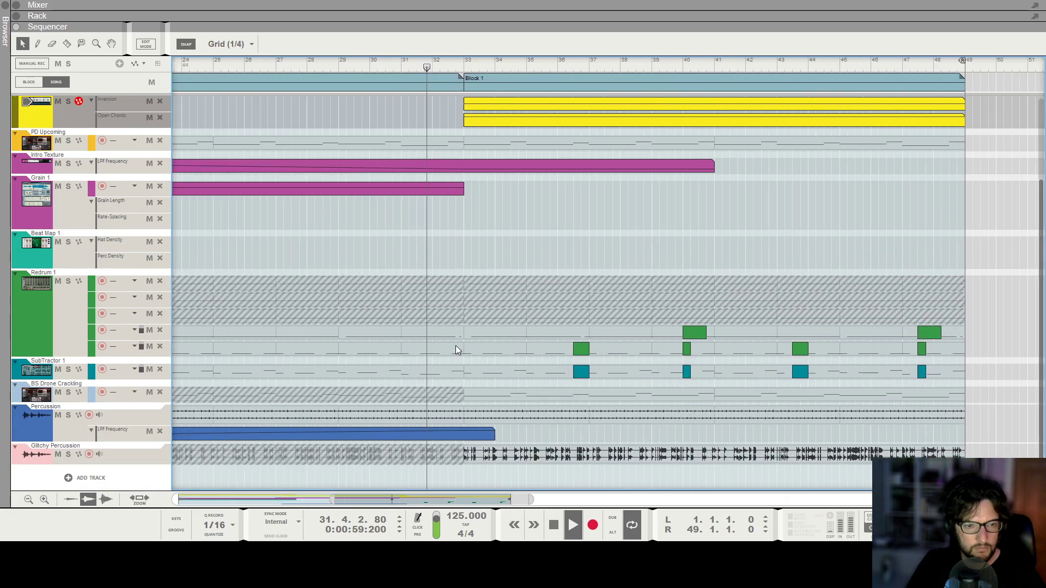
scroll(467, 365, down, 3)
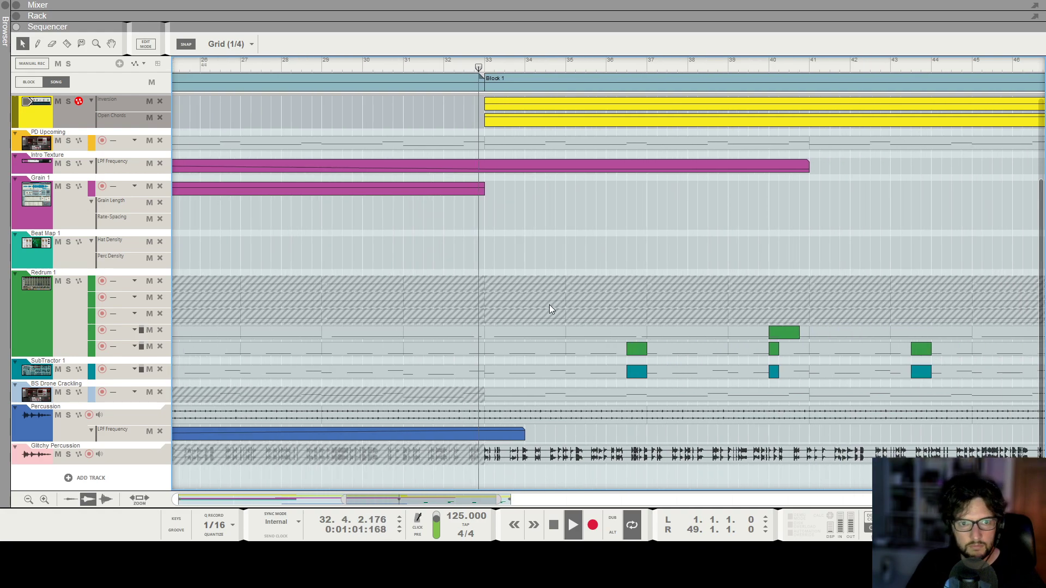
scroll(549, 305, up, 3)
scroll(549, 305, down, 3)
scroll(548, 305, up, 1)
Cut both ScaleChord automation clips with the Razor between bars 37 and 41.
key(r)
scroll(599, 223, down, 2)
scroll(621, 228, up, 1)
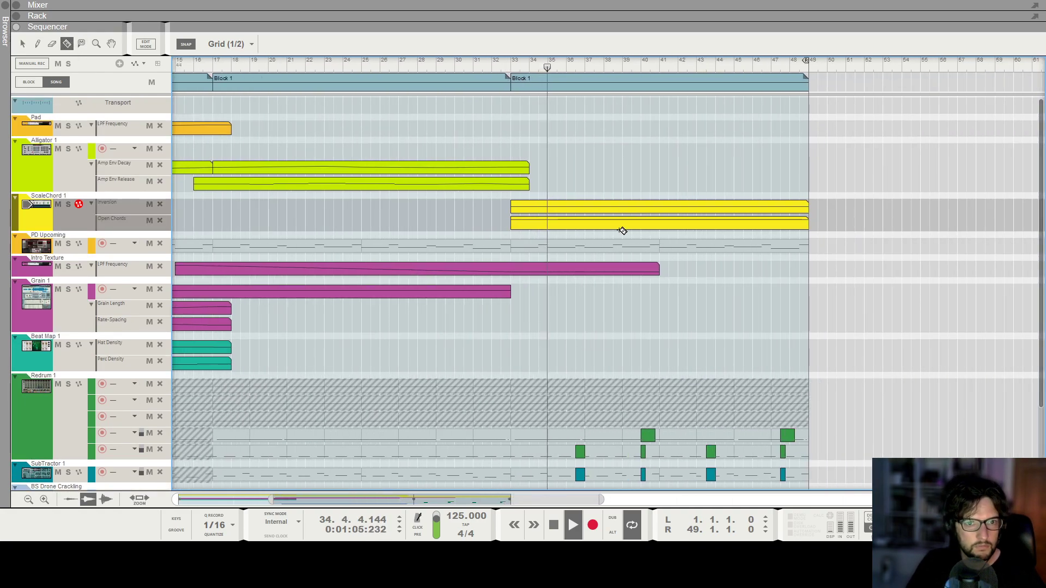
drag(606, 212, 719, 231)
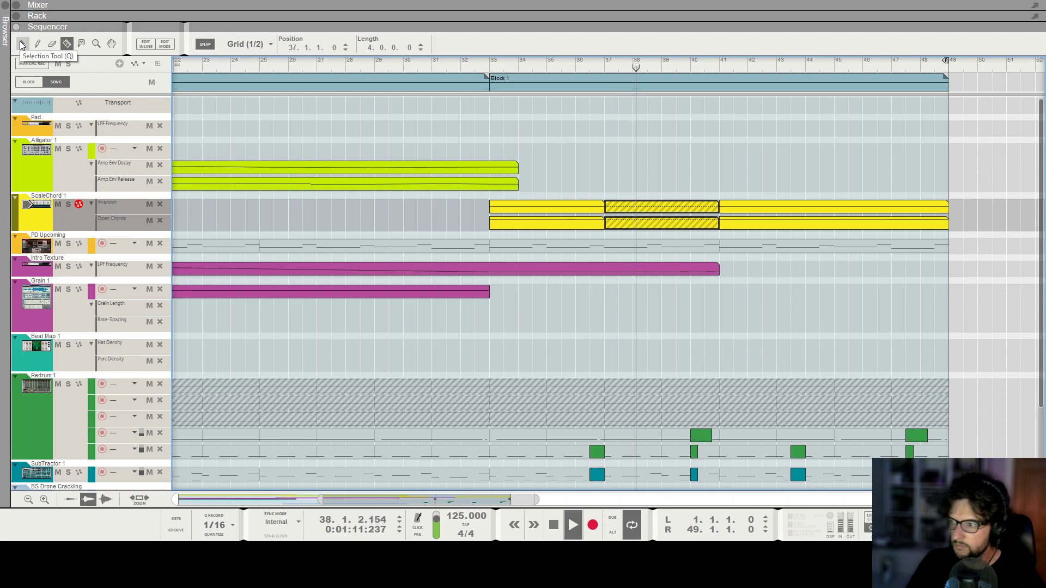
Cut the ScaleChord clips again between bars 41 and 45 and mute the cut segments.
click(21, 46)
key(g)
key(g)
key(g)
key(g)
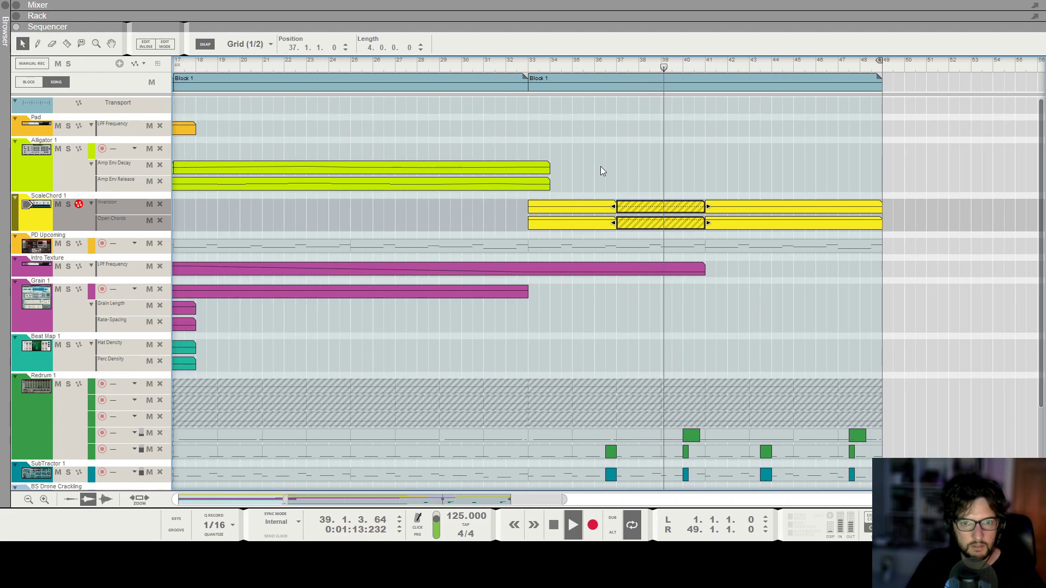
click(67, 43)
drag(707, 210, 783, 228)
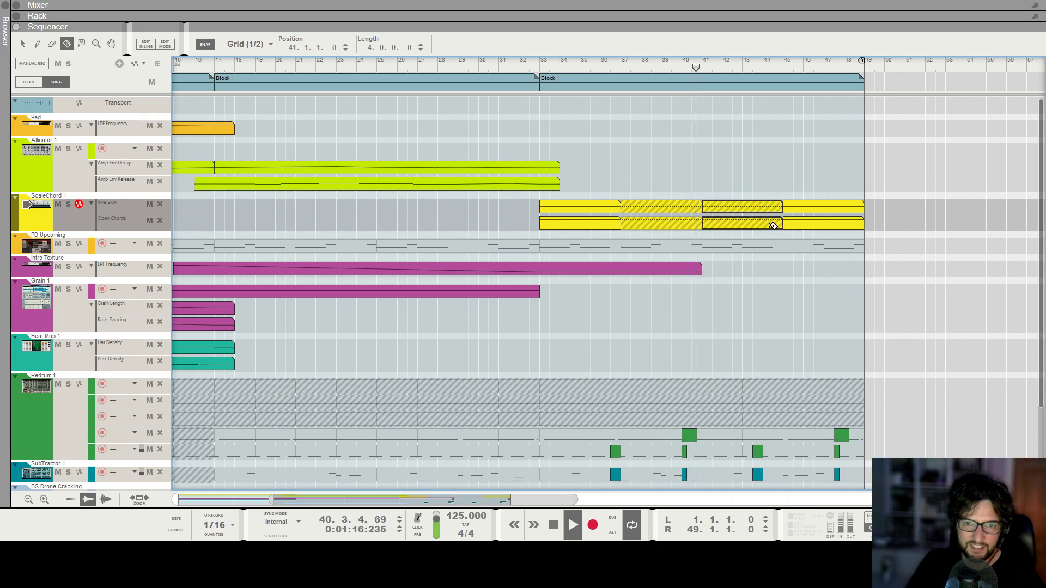
click(23, 44)
key(m)
Draw a clip on the third Redrum lane from bar 33 to bar 41.
key(g)
scroll(804, 153, down, 4)
key(t)
click(752, 313)
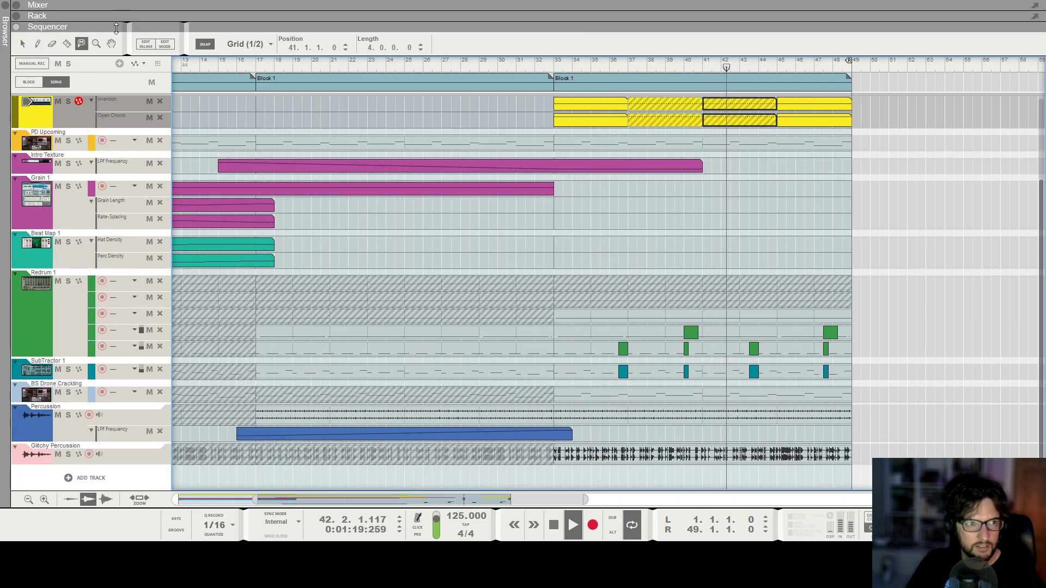
click(22, 44)
drag(555, 316, 702, 316)
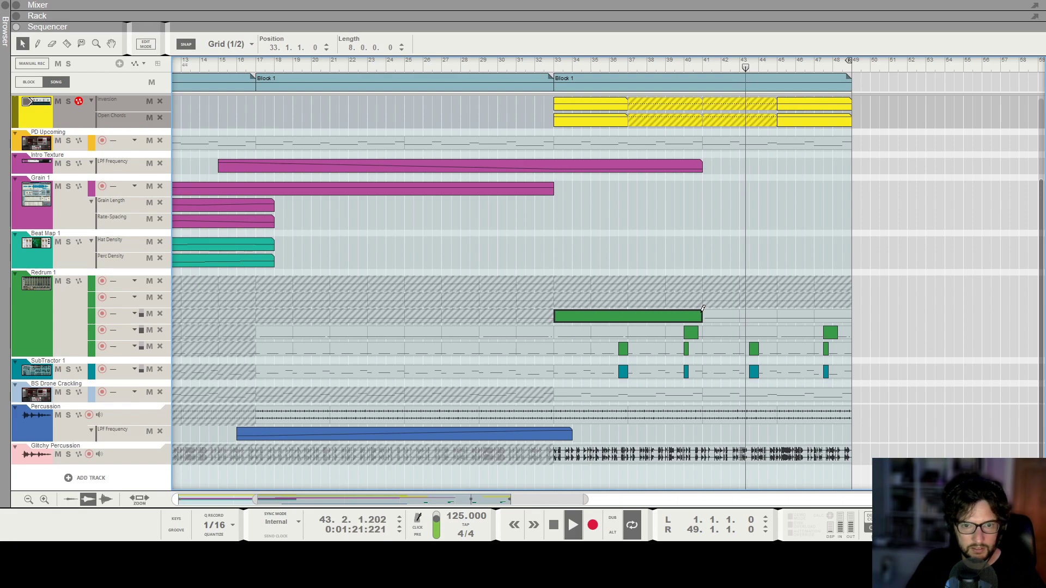
Zoom the sequencer around the ScaleChord, Alligator and Redrum clips from bar 33 onward.
click(781, 256)
key(g)
key(g)
key(g)
scroll(783, 256, up, 4)
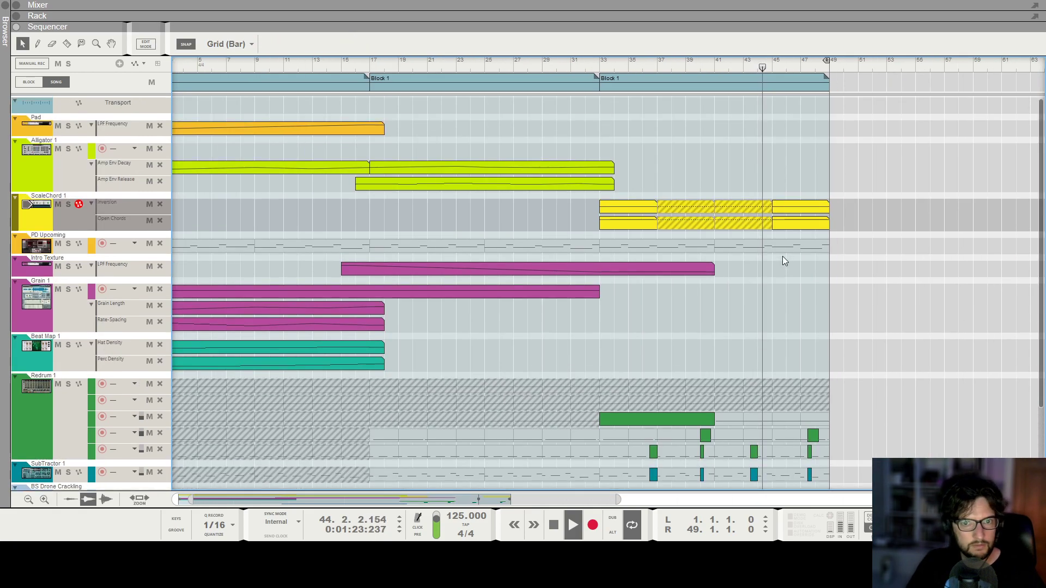
key(h)
key(h)
key(h)
key(h)
key(h)
key(g)
key(g)
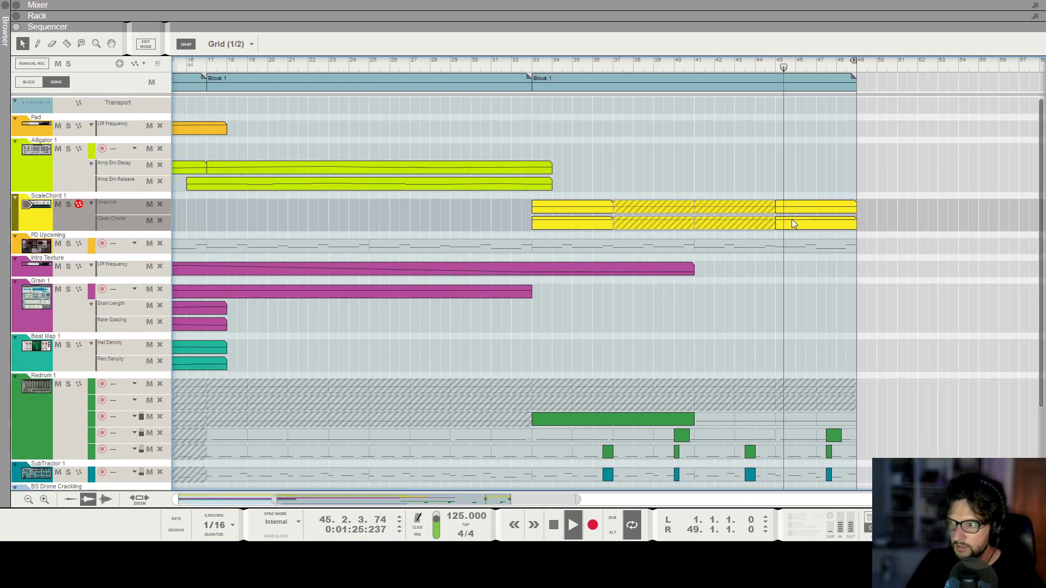
key(g)
key(g)
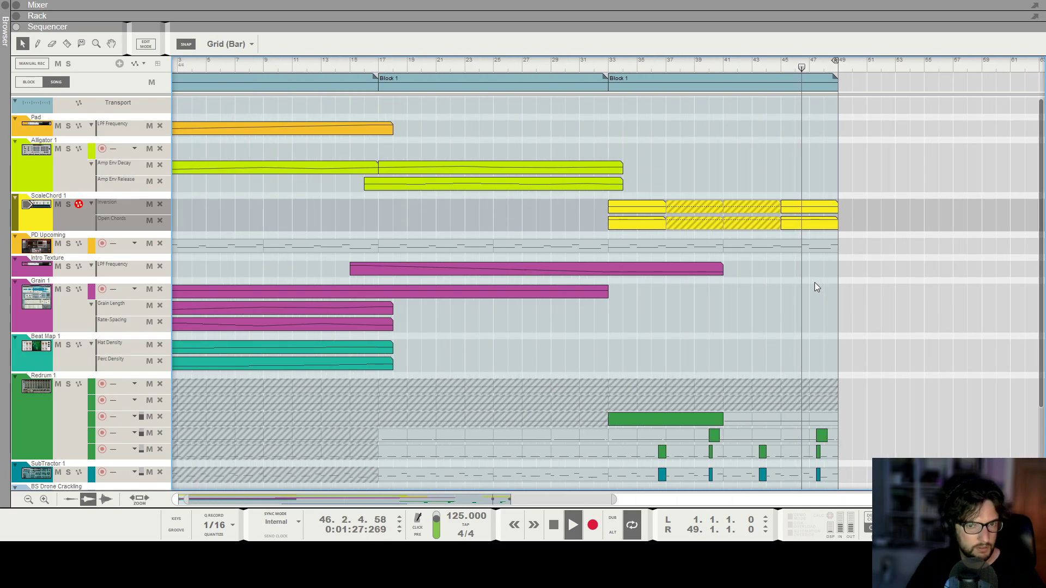
Try to extend the Alligator Amp Env Decay automation to the song end.
click(621, 169)
drag(631, 159, 777, 175)
click(602, 171)
key(space)
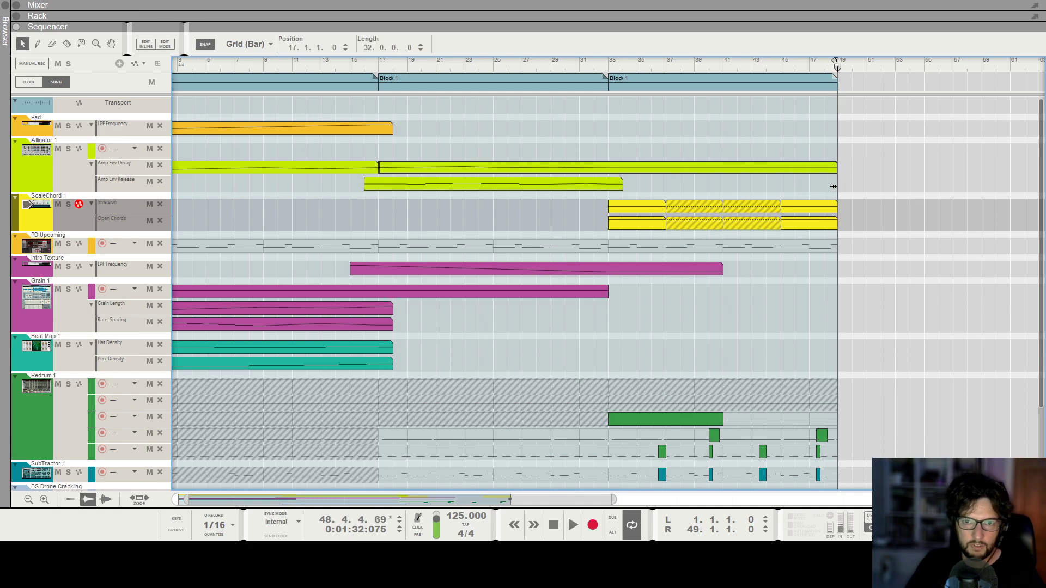
drag(633, 168, 836, 168)
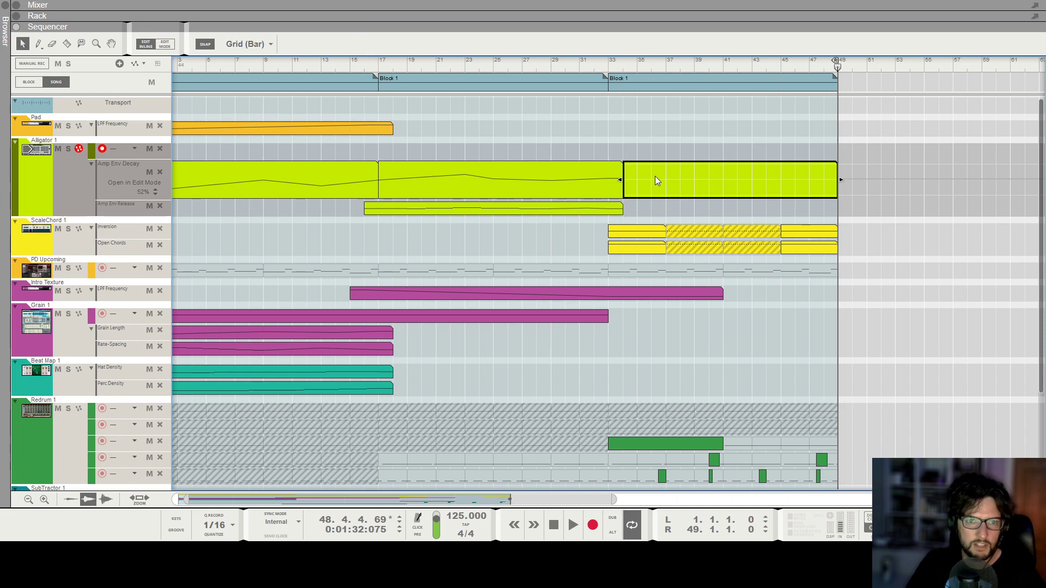
key(Escape)
click(652, 172)
key(Delete)
Move the extended Alligator automation clip onto the Amp Env Release lane and add points dipping to 25% at bar 41.
click(623, 182)
drag(629, 183, 847, 186)
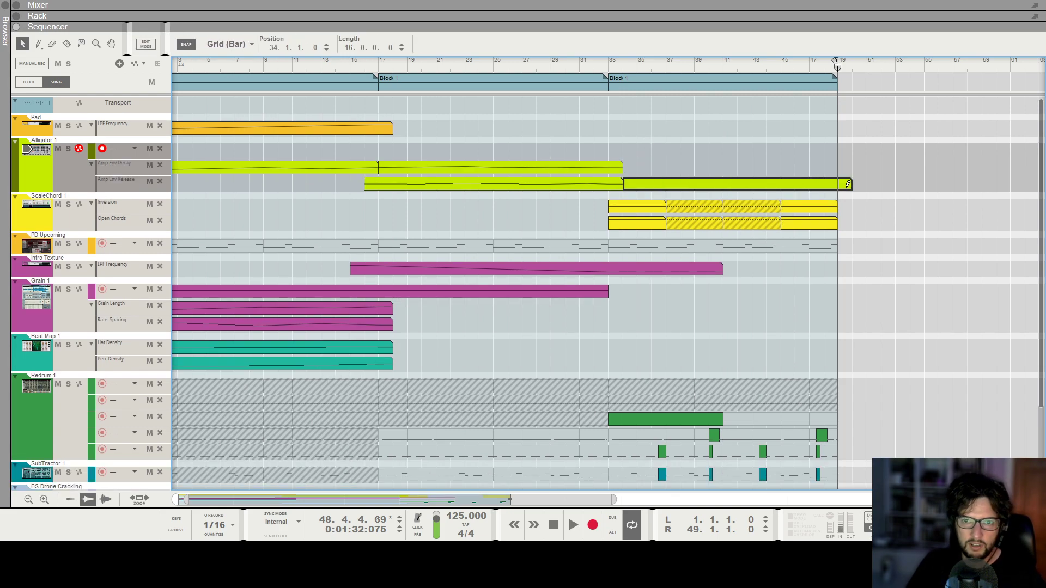
double_click(632, 185)
click(624, 197)
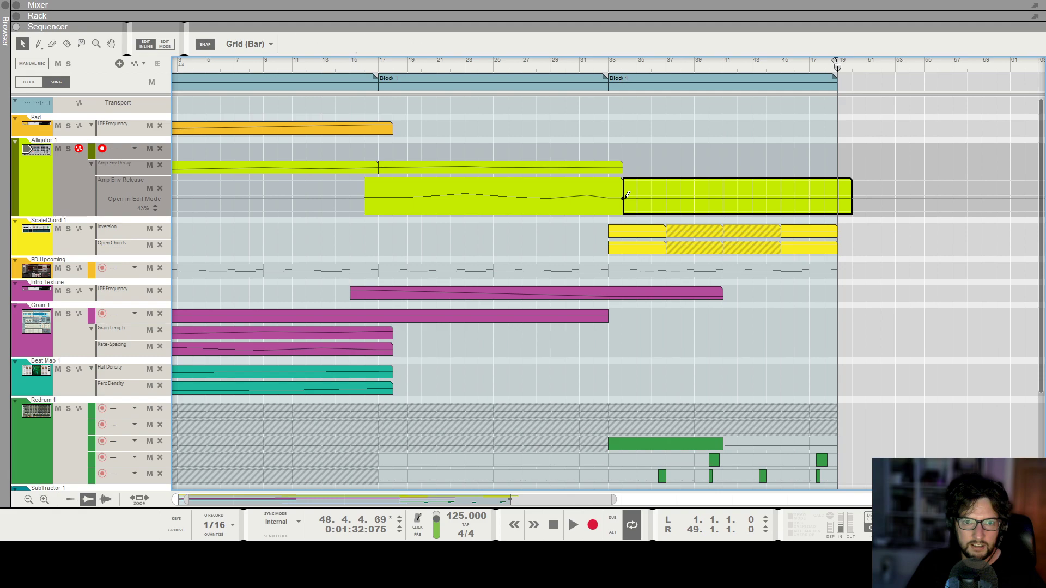
alt+click(838, 197)
click(763, 78)
click(723, 64)
key(space)
scroll(728, 185, up, 2)
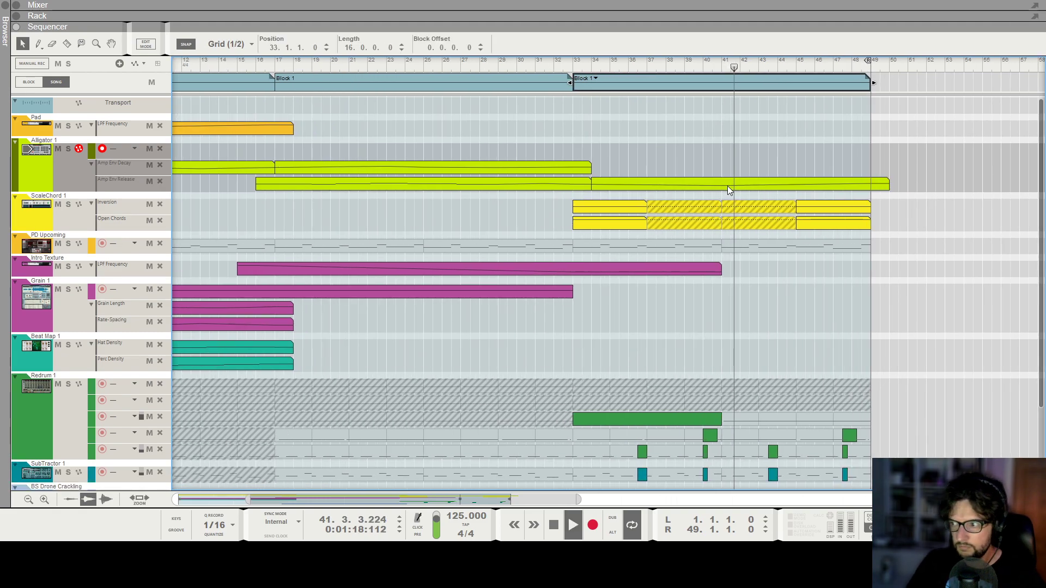
scroll(727, 185, down, 1)
double_click(713, 185)
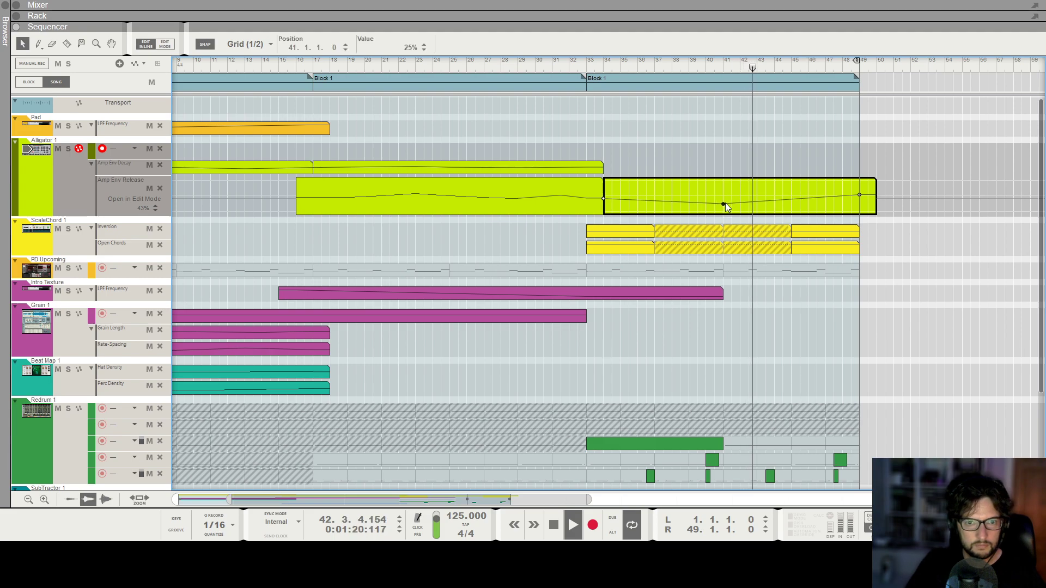
click(726, 161)
Trim the start of the ScaleChord Inversion clip so it begins at bar 35, leaving Open Chords starting at bar 33.
scroll(726, 165, down, 4)
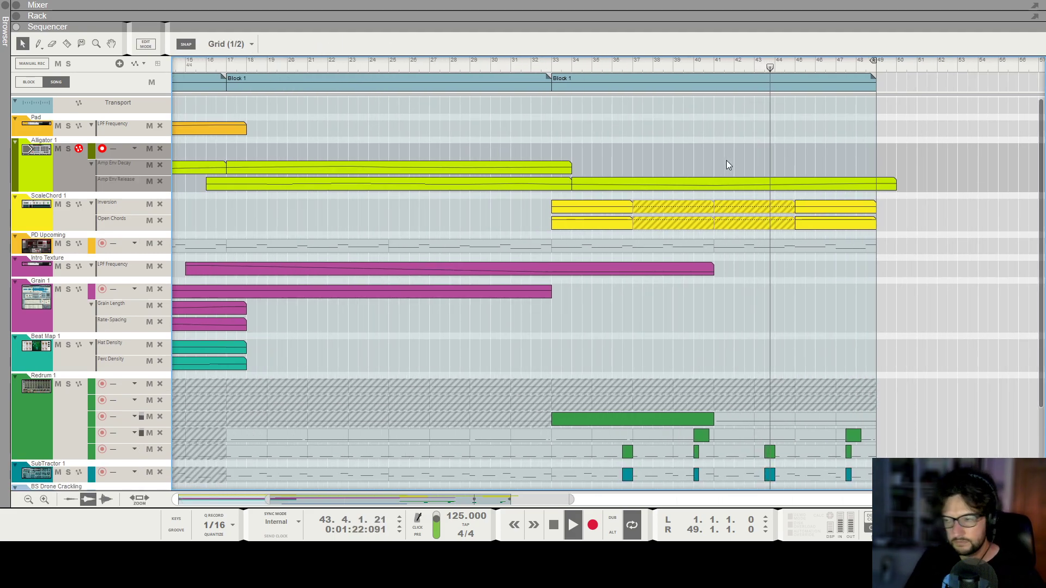
scroll(842, 265, down, 3)
scroll(837, 264, up, 2)
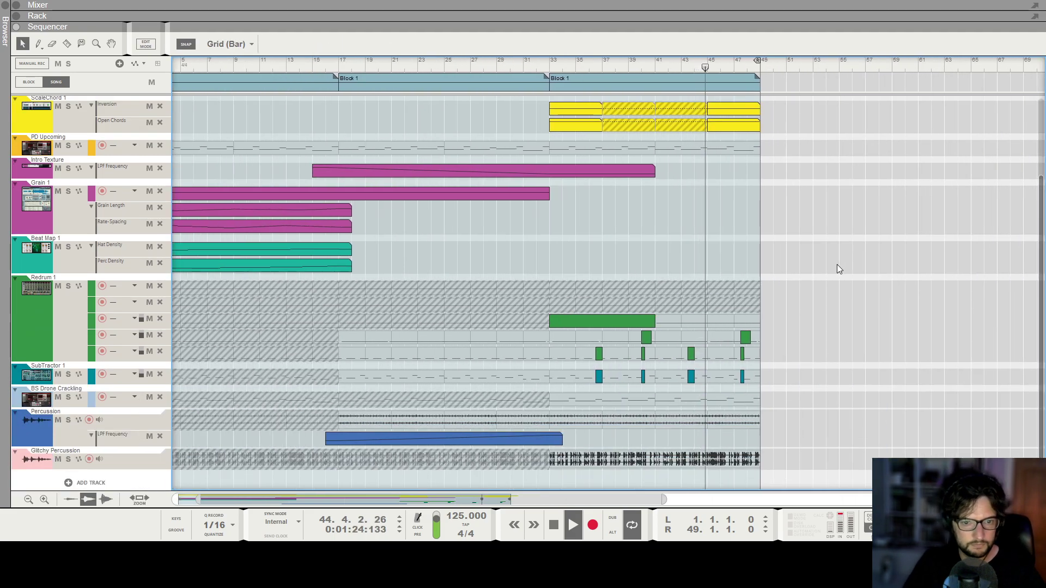
scroll(836, 243, up, 4)
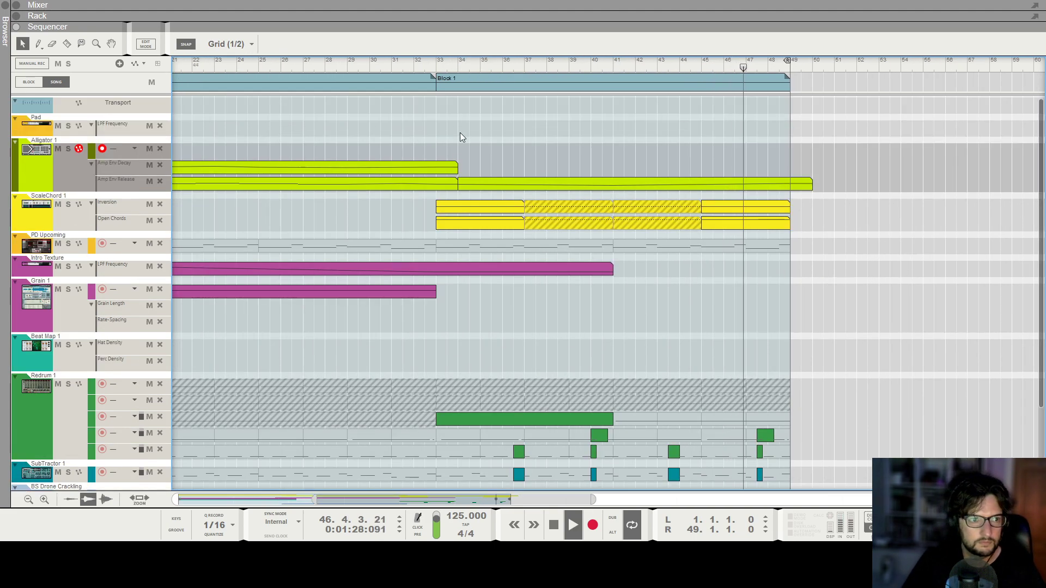
drag(413, 201, 479, 207)
key(space)
click(436, 68)
click(482, 222)
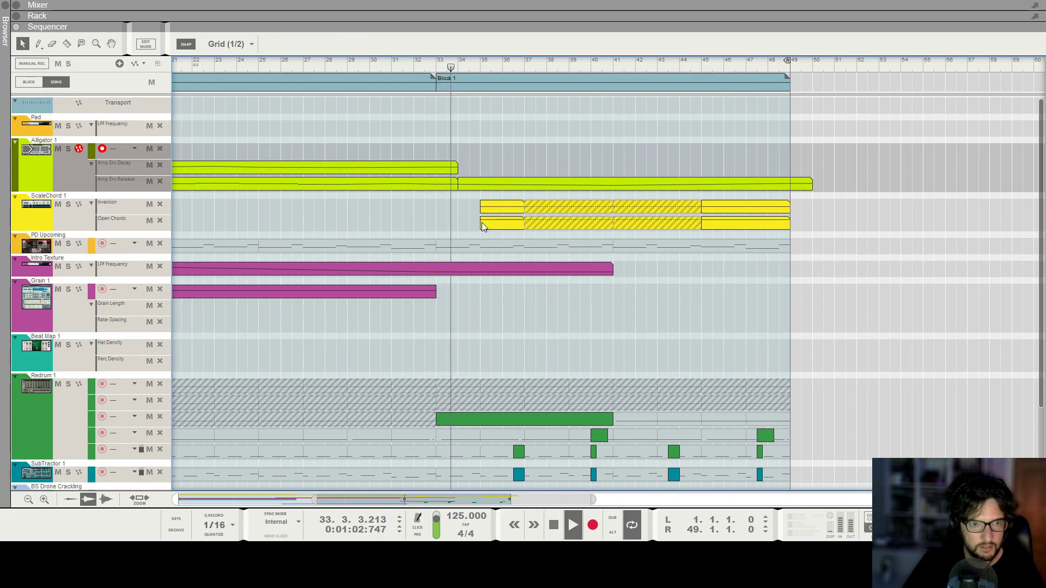
key(space)
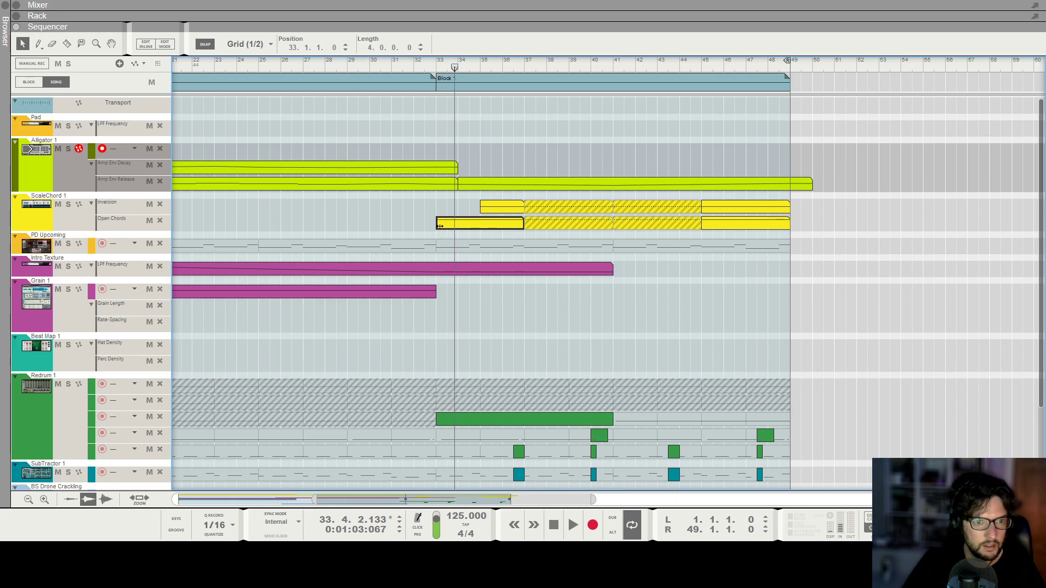
click(437, 64)
key(space)
click(420, 207)
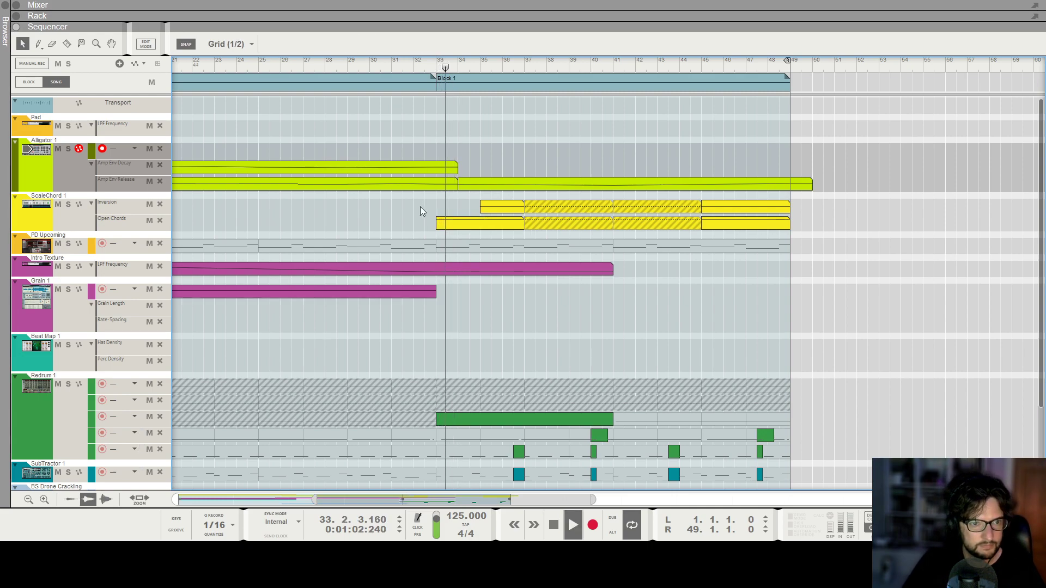
click(468, 223)
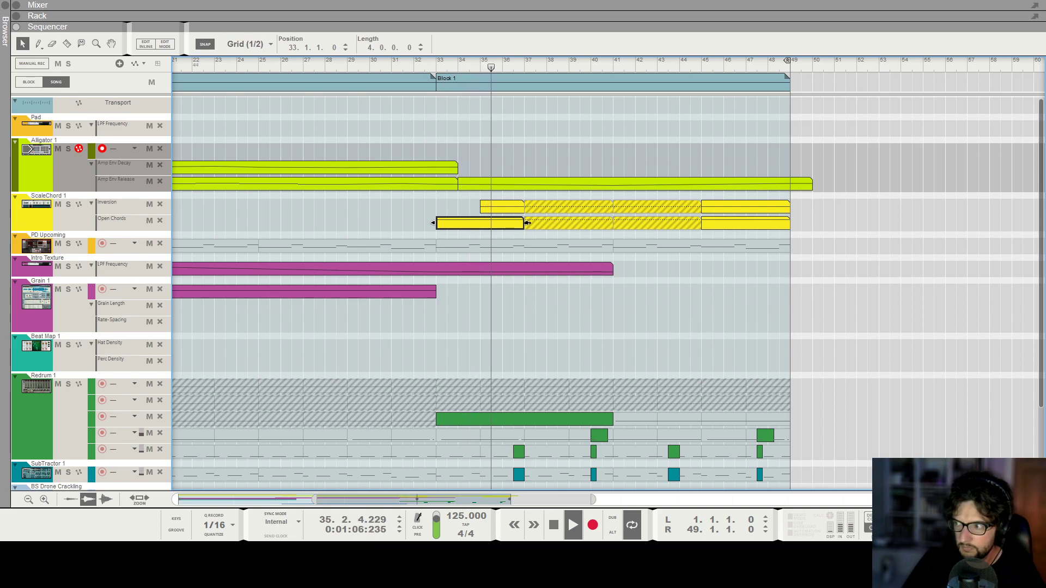
Create an automation lane for The Echo's Feedback knob from the rack.
key(g)
key(g)
key(g)
key(g)
key(g)
key(g)
key(g)
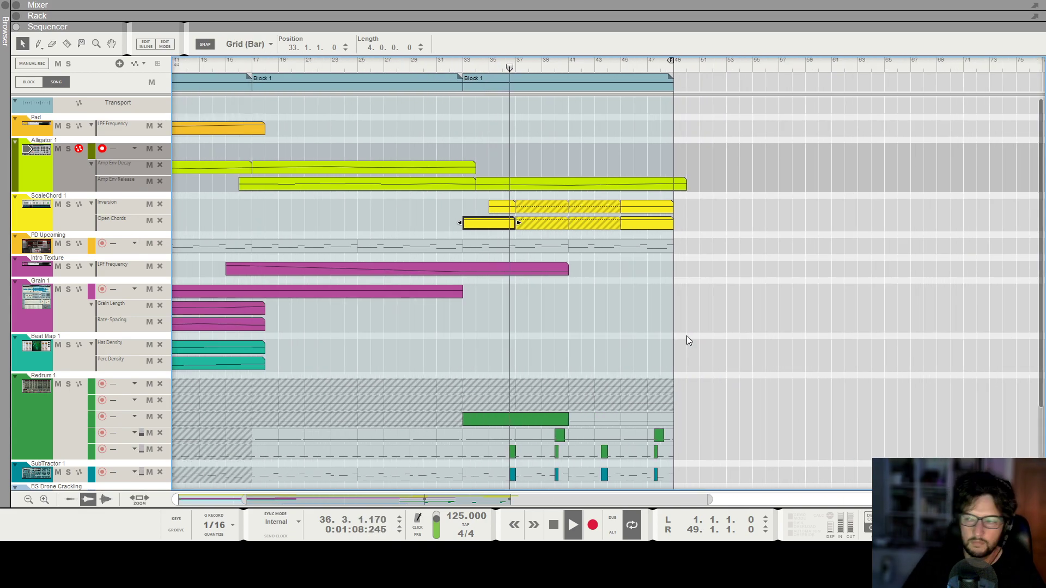
key(g)
key(g)
scroll(683, 330, down, 3)
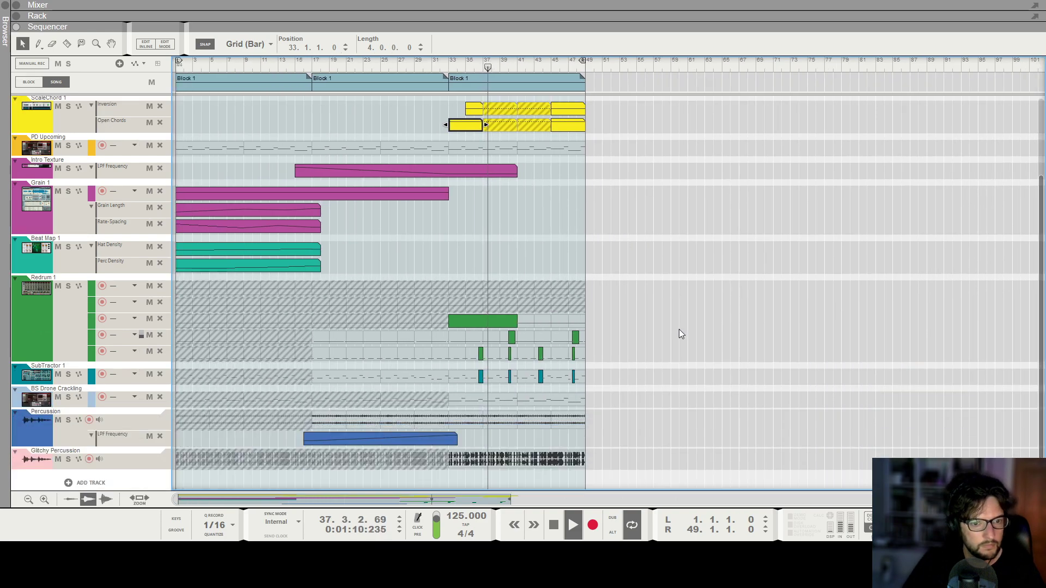
scroll(679, 329, up, 3)
click(77, 224)
key(F6)
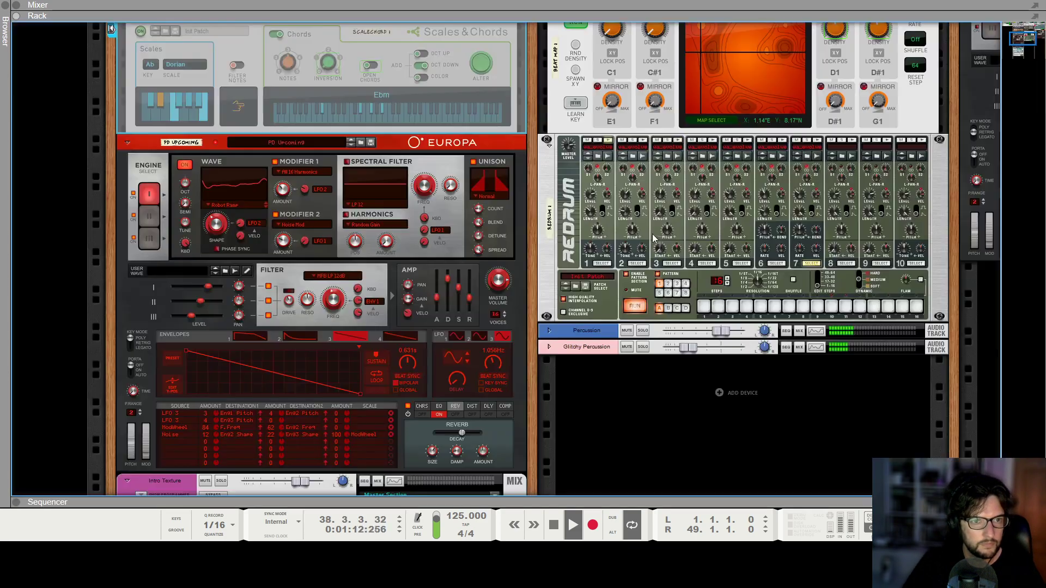
scroll(583, 244, up, 3)
scroll(445, 229, up, 3)
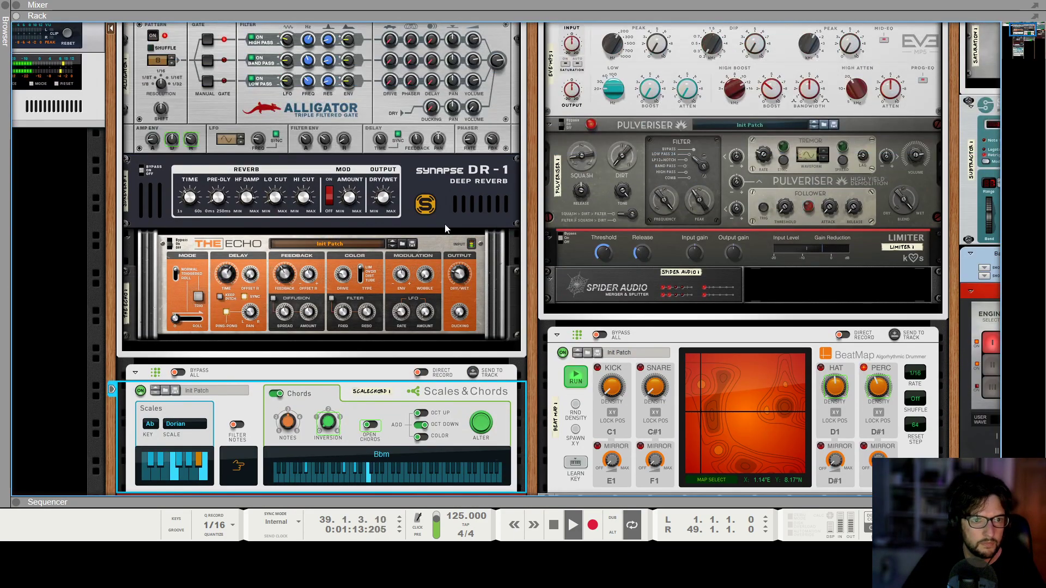
click(288, 277)
key(space)
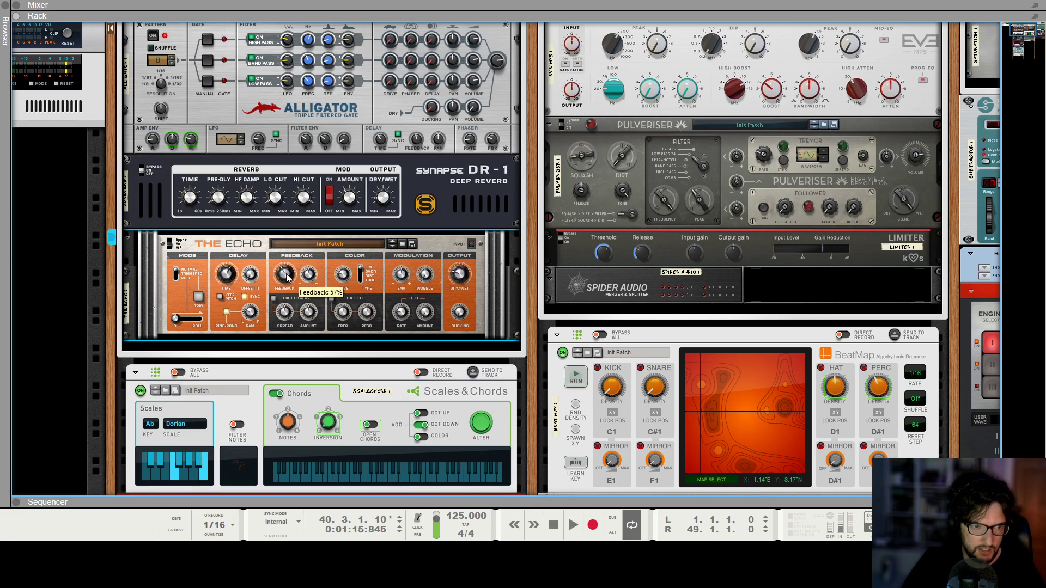
alt+click(286, 274)
key(F6)
Draw a Feedback automation clip from bar 32 to about bar 42, with a 92% point at bar 37, 56% at bar 41, curved.
click(426, 67)
drag(431, 206, 523, 206)
double_click(433, 210)
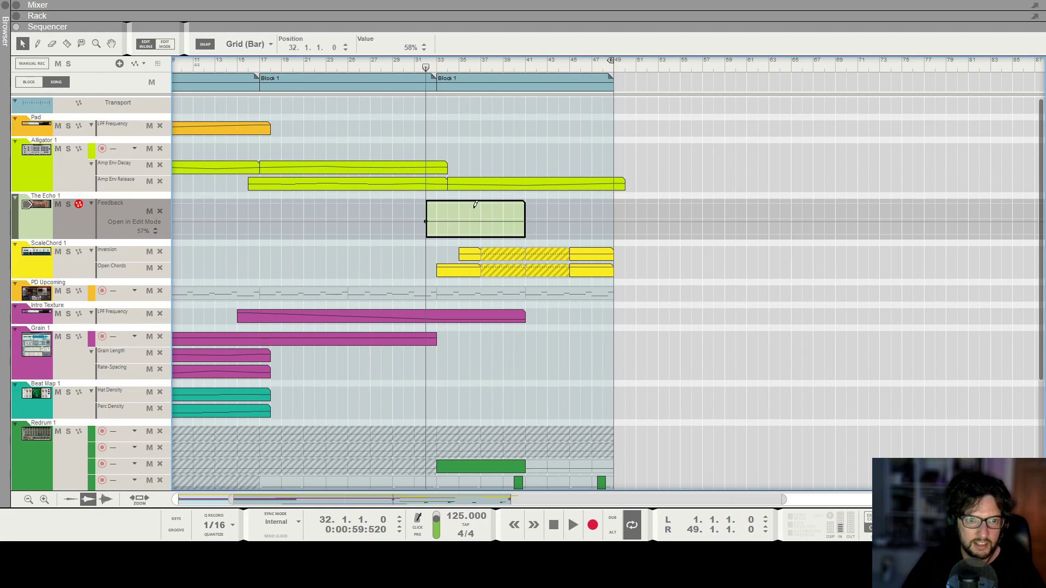
key(space)
drag(480, 209, 481, 214)
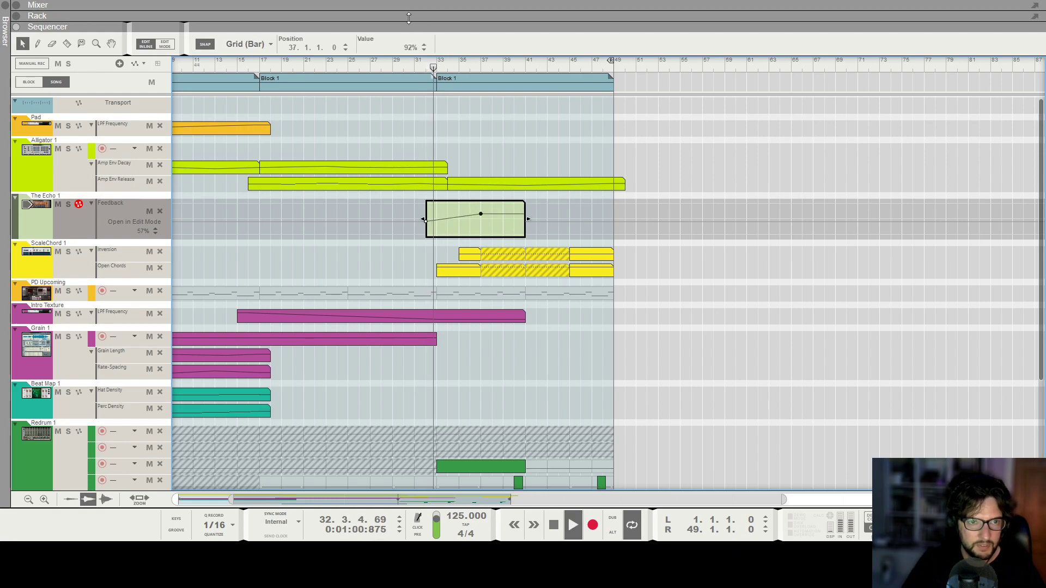
click(526, 221)
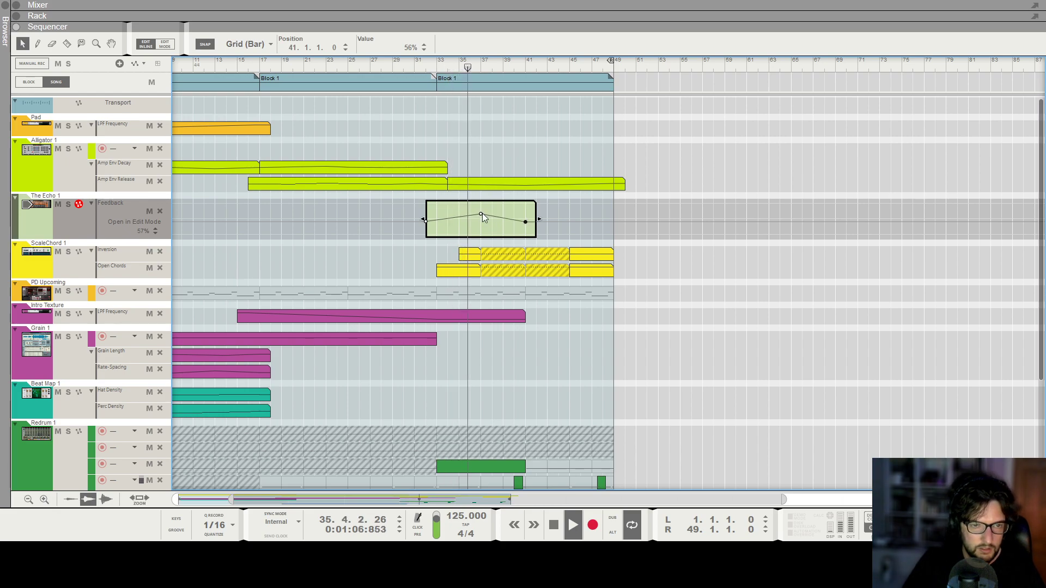
drag(517, 220, 527, 228)
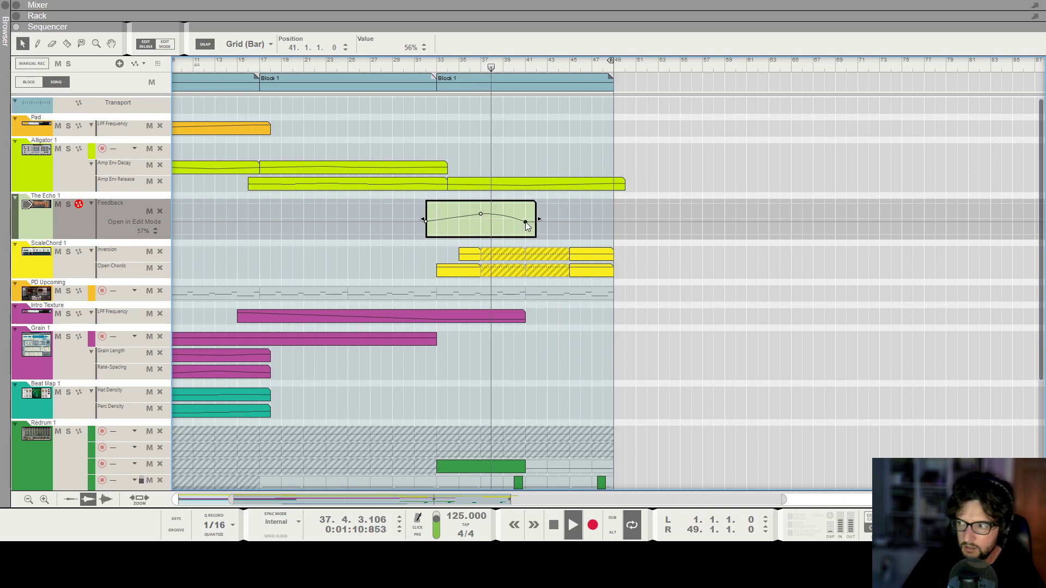
click(526, 165)
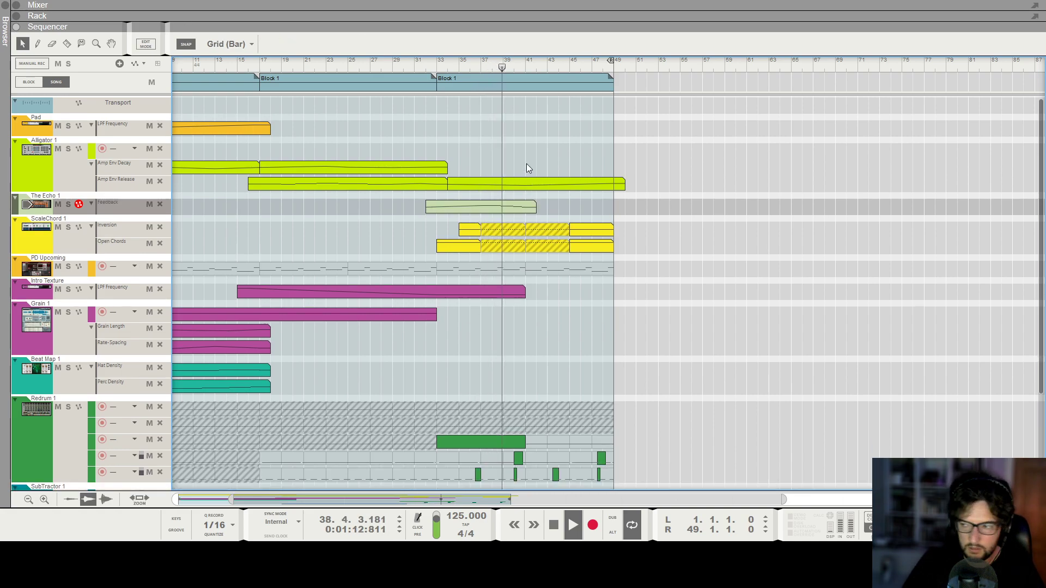
Review the arrangement from bar 33 to the song end across all tracks.
scroll(526, 163, down, 3)
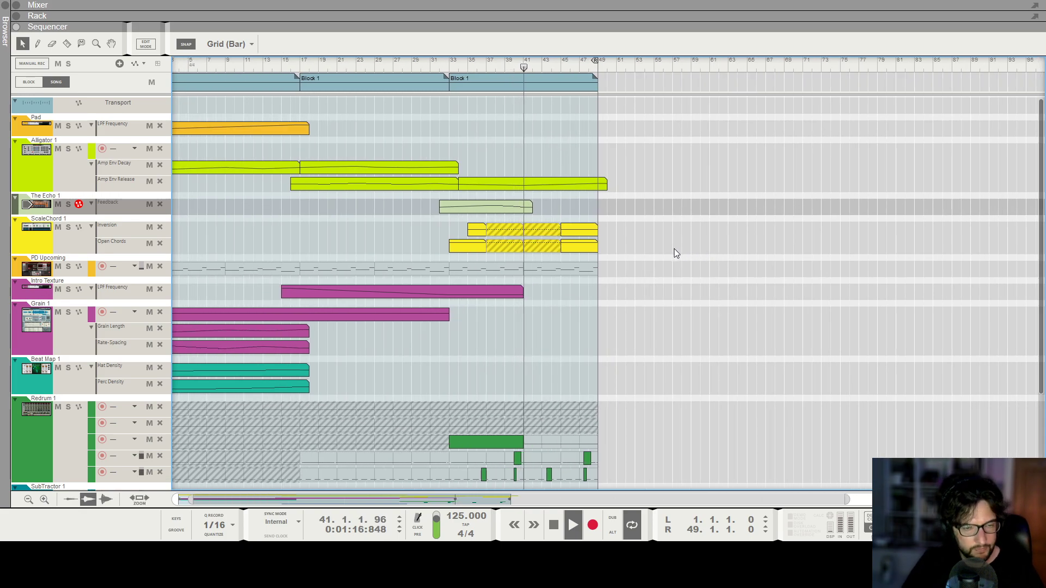
scroll(671, 247, down, 1)
scroll(615, 282, down, 2)
scroll(615, 283, down, 2)
scroll(616, 283, up, 4)
scroll(625, 265, up, 4)
scroll(517, 228, down, 1)
scroll(511, 246, up, 2)
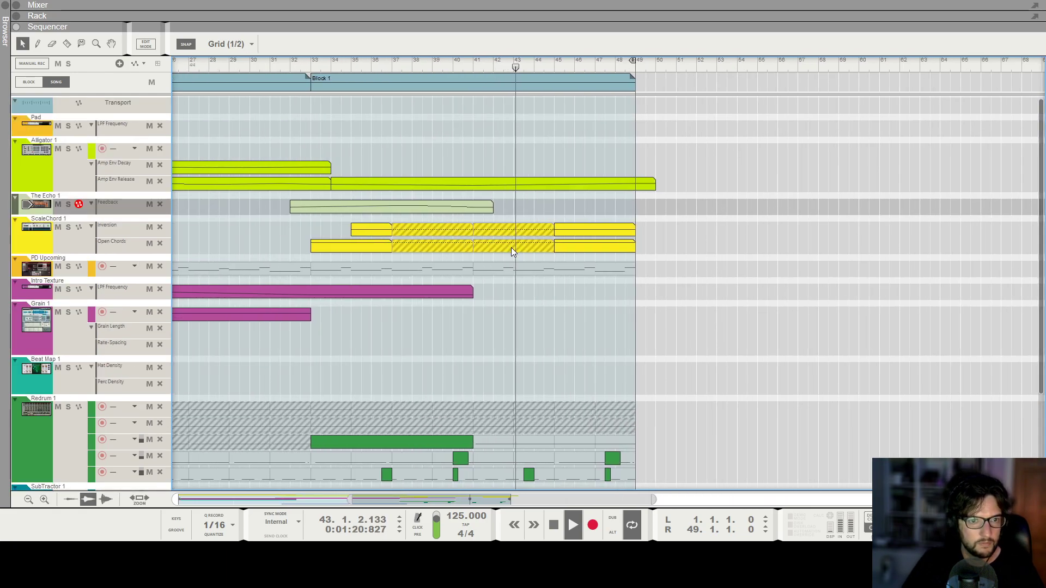
scroll(511, 247, down, 3)
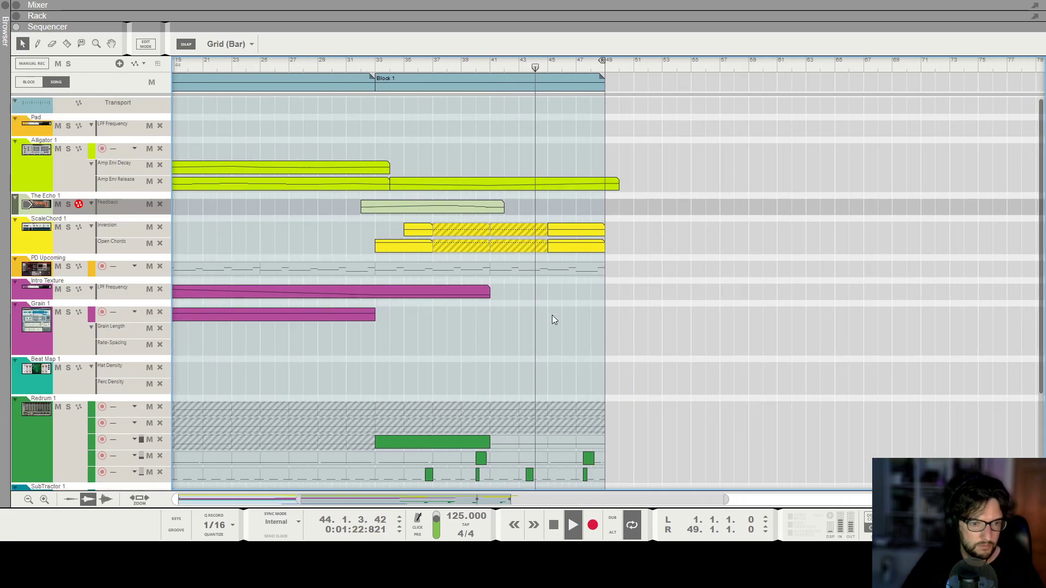
scroll(549, 319, down, 4)
scroll(669, 280, up, 1)
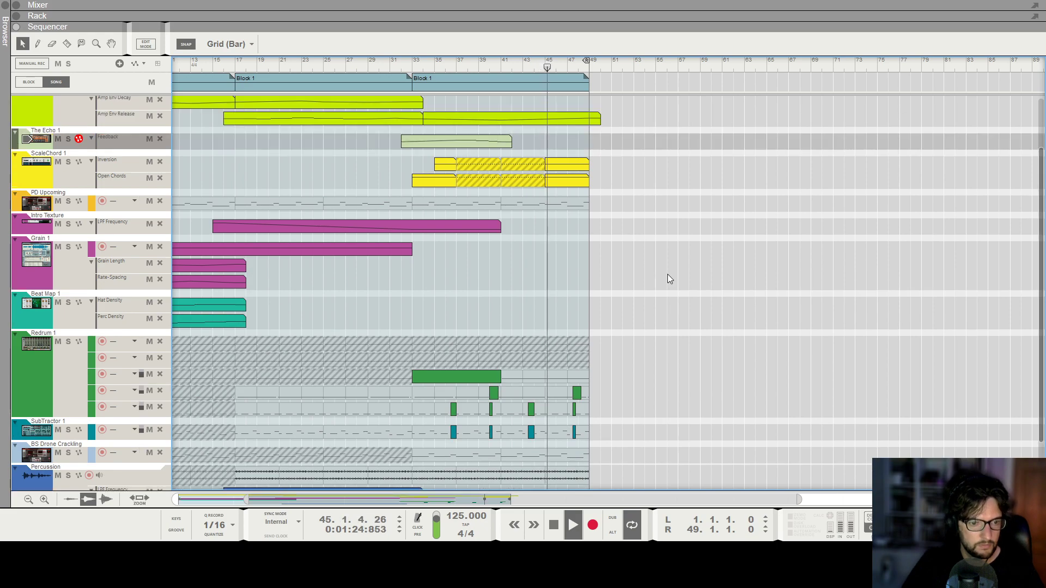
scroll(668, 280, down, 2)
scroll(666, 275, up, 3)
scroll(660, 276, up, 1)
scroll(660, 277, down, 3)
scroll(643, 302, up, 4)
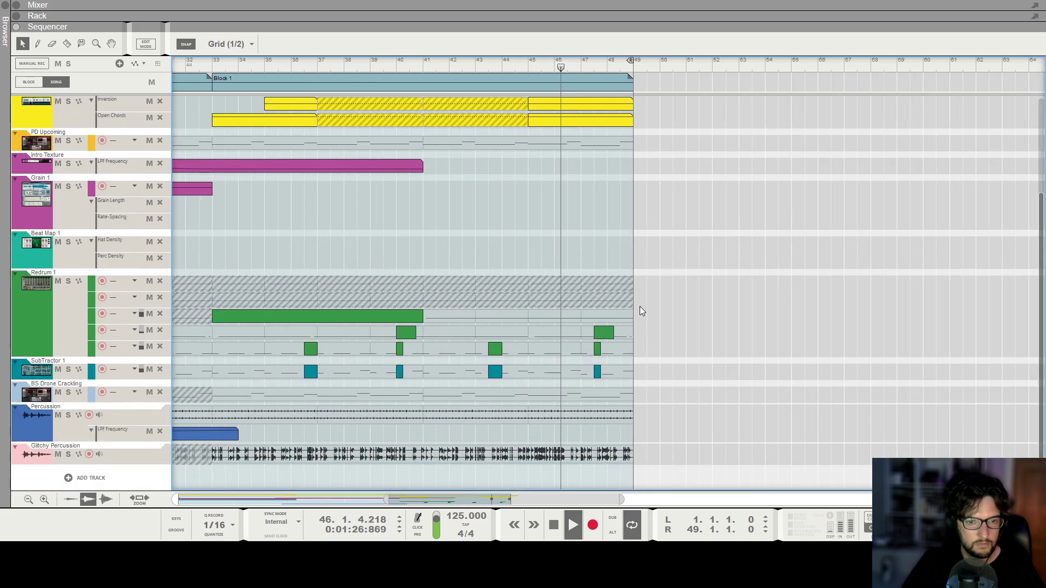
scroll(646, 360, down, 3)
Draw short clips from bar 48.2 to the song end on Redrum lanes and the SubTractor track.
click(645, 332)
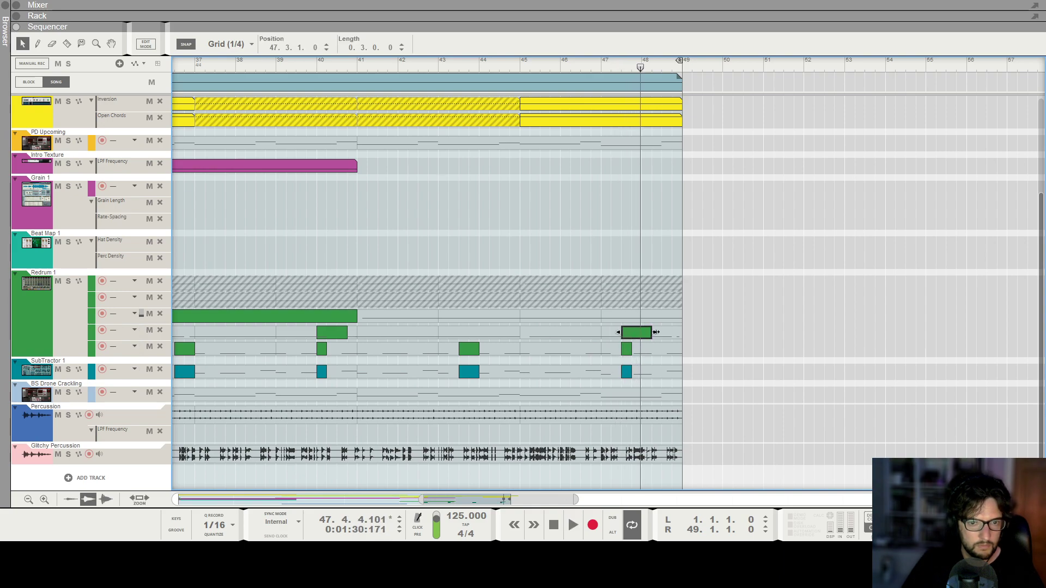
scroll(666, 365, up, 1)
click(720, 353)
scroll(750, 279, up, 3)
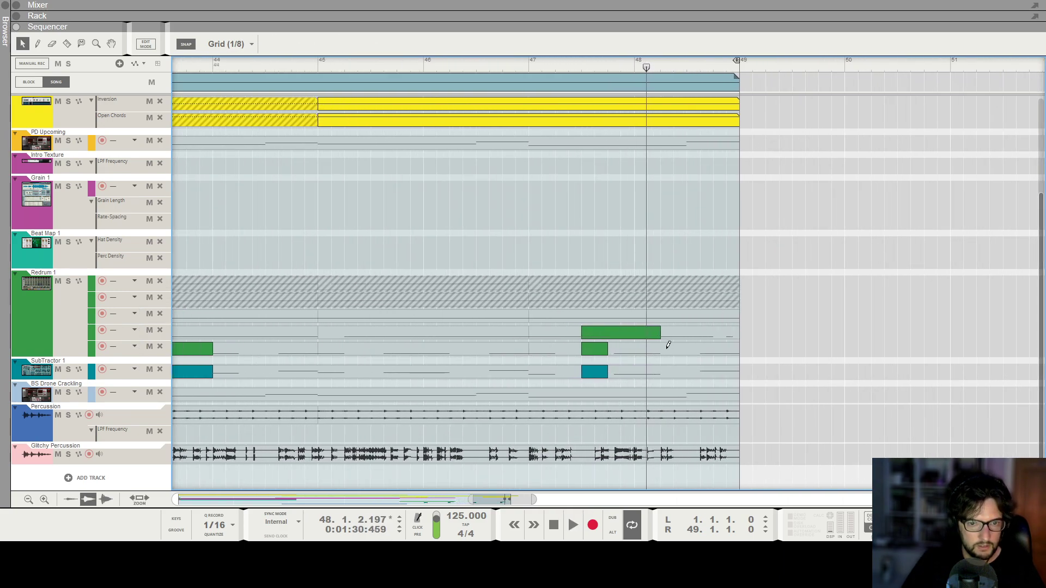
drag(663, 376, 733, 370)
drag(673, 311, 736, 316)
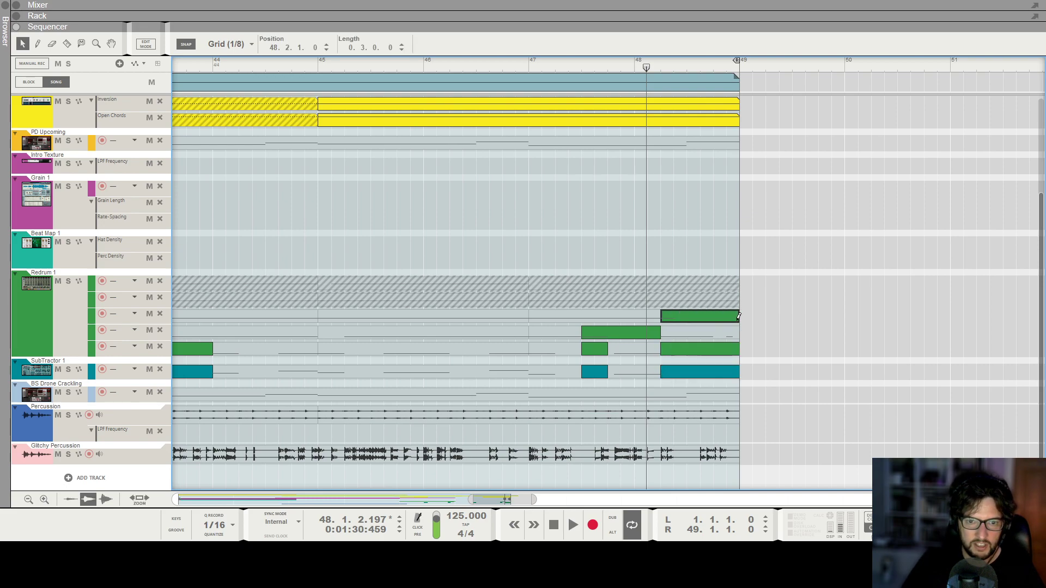
key(space)
Draw clips from about bar 48.2 to the song end on the Percussion and Glitchy Percussion tracks.
scroll(624, 173, down, 3)
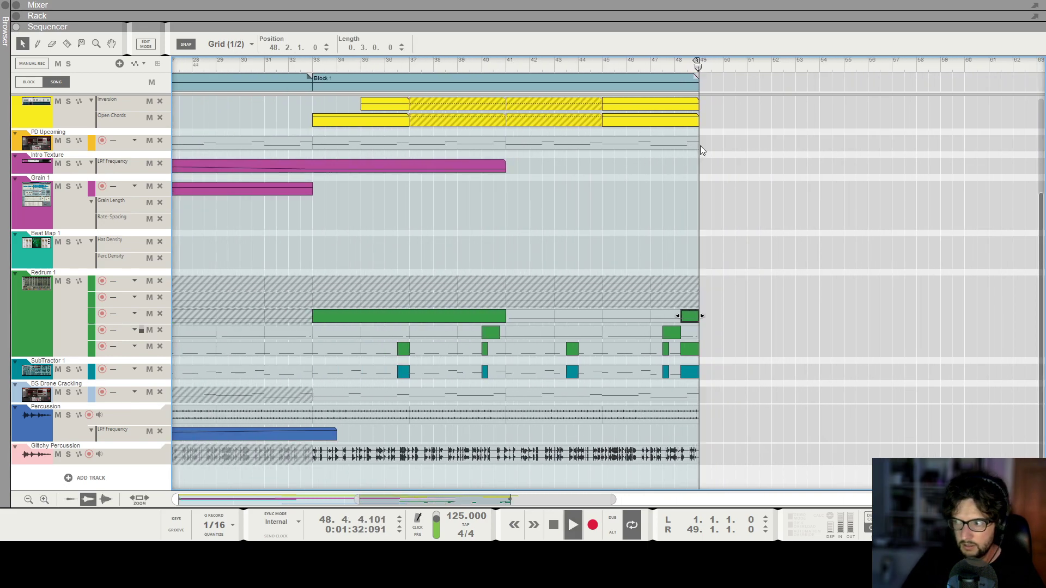
scroll(644, 84, down, 4)
scroll(757, 76, down, 2)
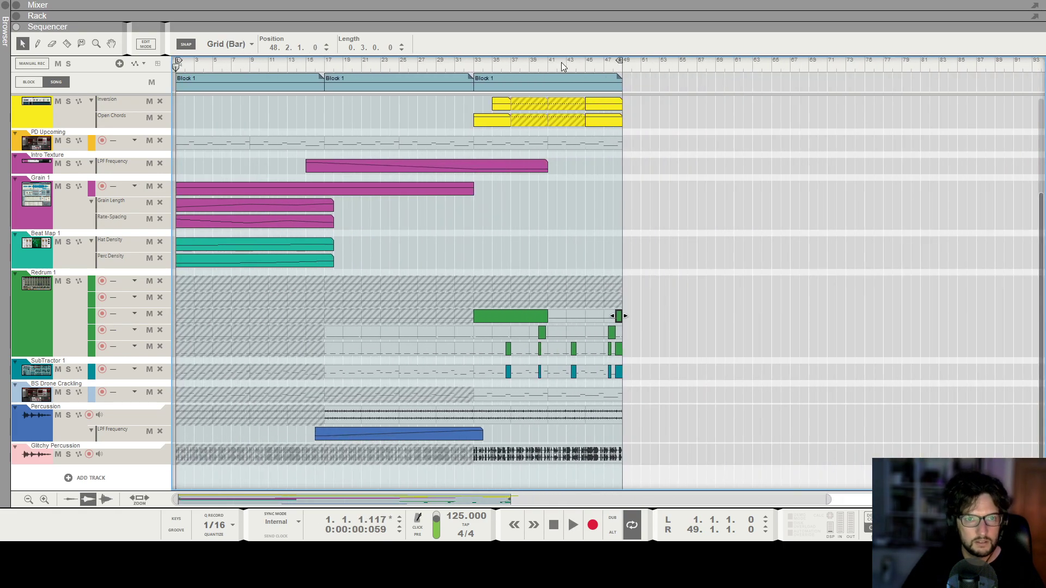
click(573, 62)
scroll(636, 165, up, 6)
scroll(844, 360, up, 2)
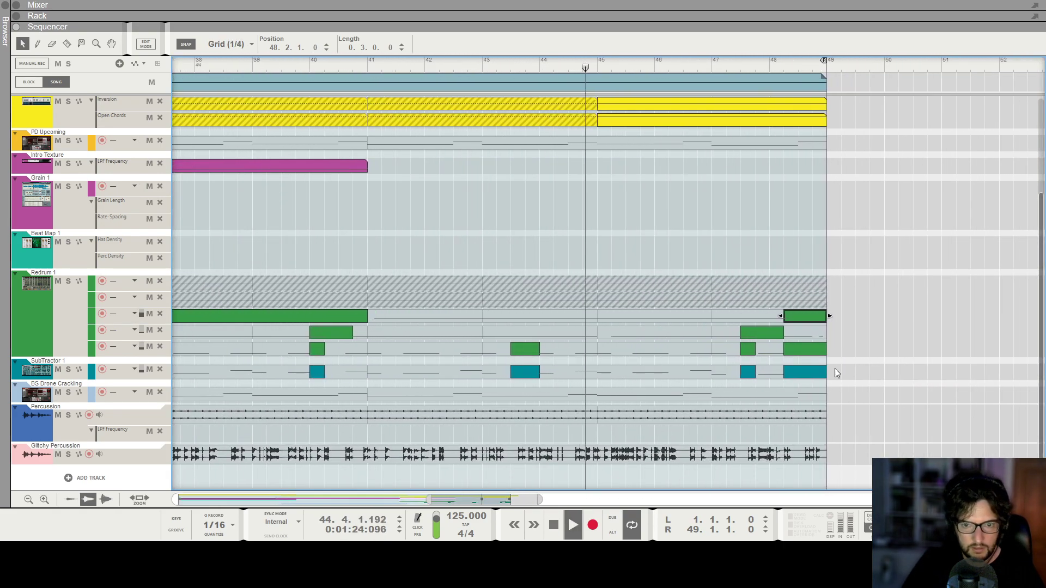
drag(785, 415, 823, 417)
drag(786, 454, 824, 453)
click(894, 385)
Play back the song ending and select the Percussion and Glitchy Percussion clips at bar 48.
scroll(894, 385, down, 1)
scroll(894, 384, down, 4)
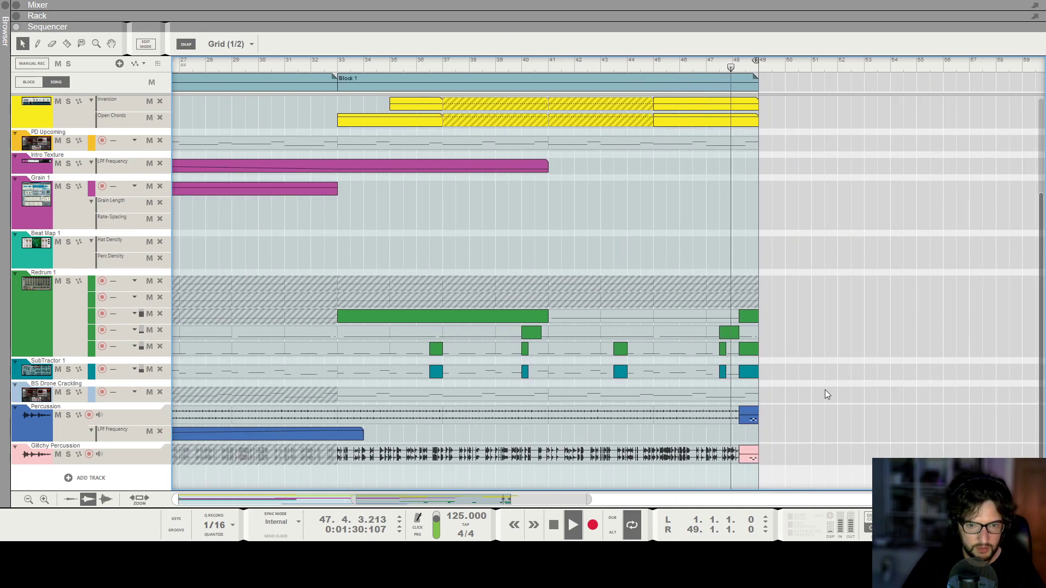
scroll(825, 390, up, 8)
key(space)
drag(708, 418, 727, 455)
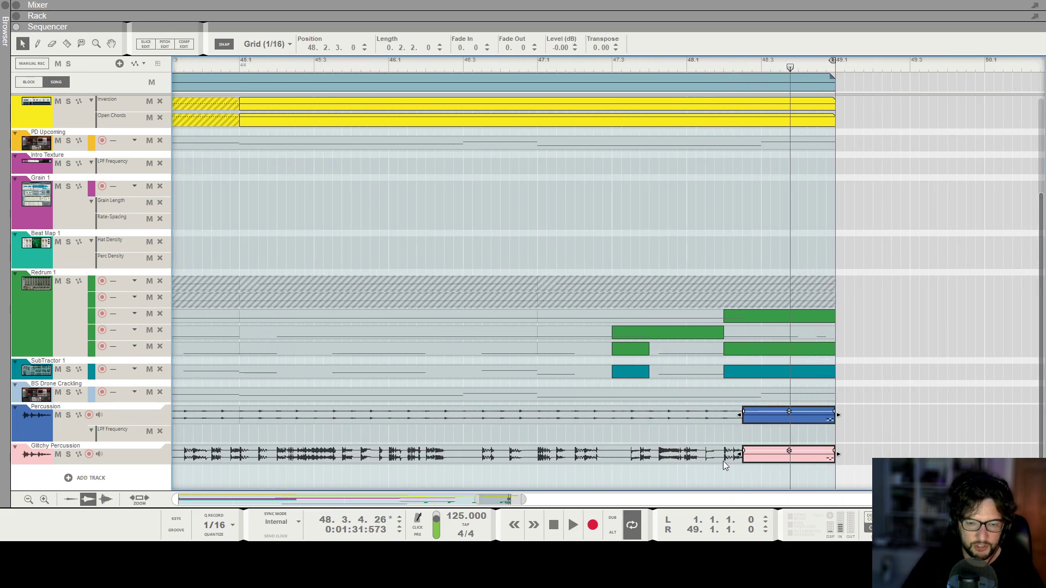
scroll(750, 454, down, 6)
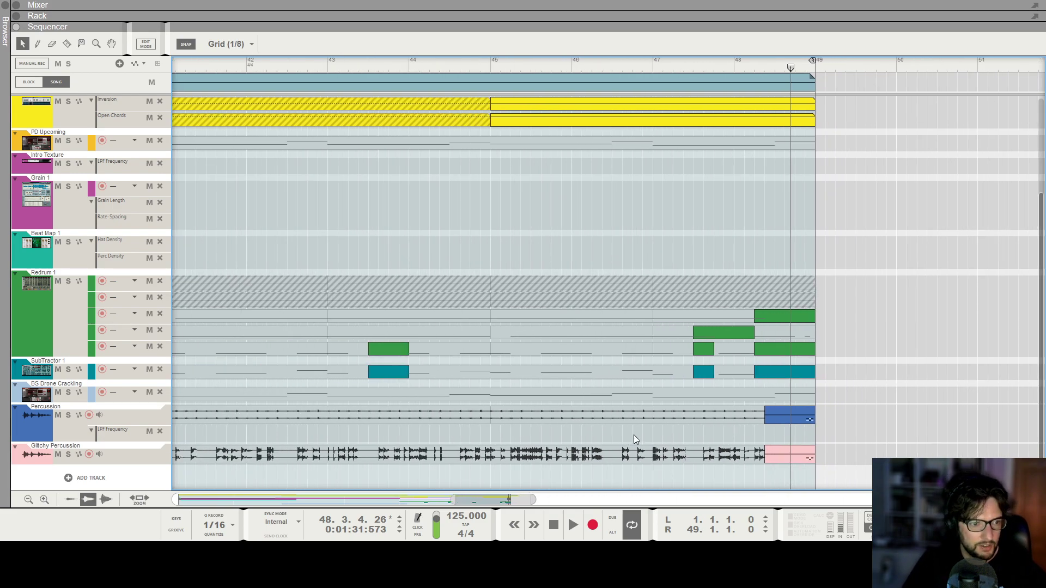
click(83, 428)
click(128, 471)
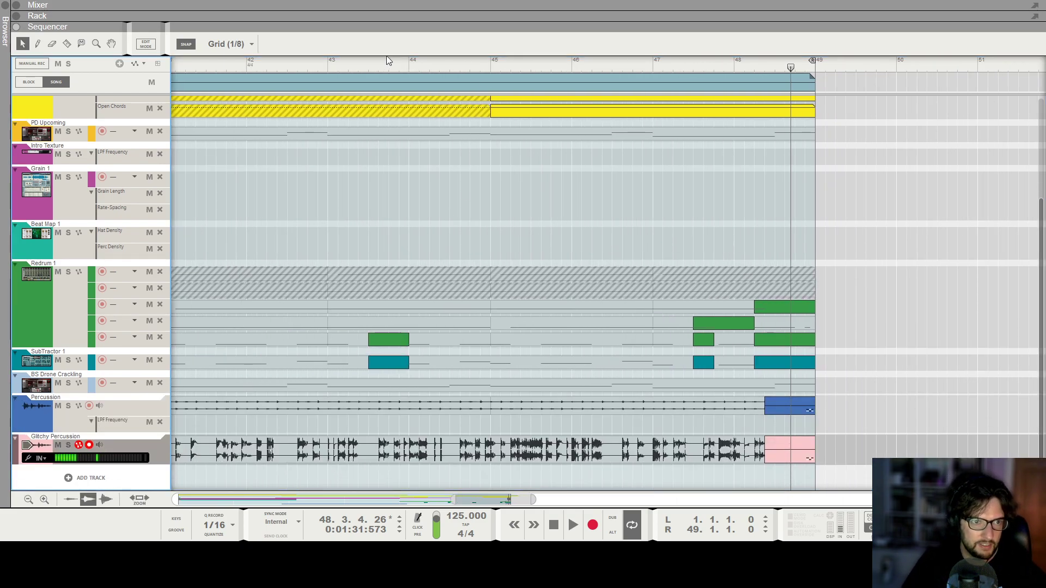
Open Block 1 to inspect its Glitchy Percussion clip, and return to the song view.
click(457, 82)
double_click(457, 83)
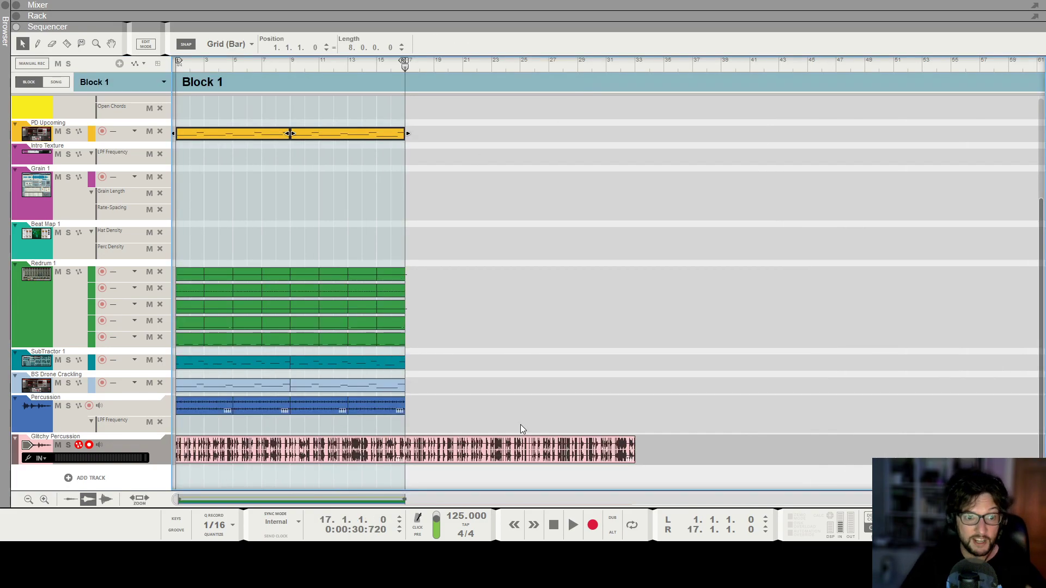
click(431, 452)
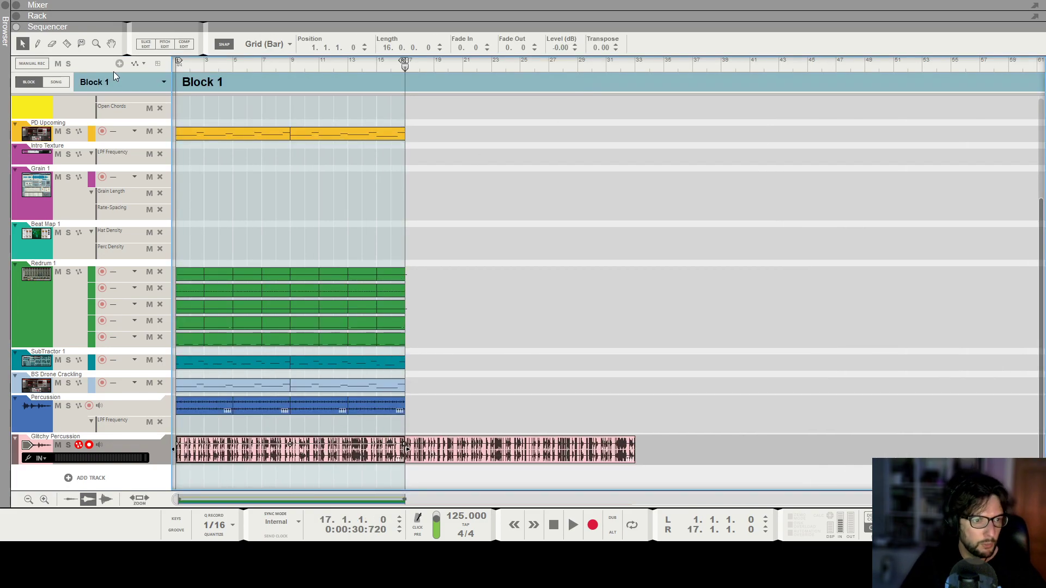
click(56, 82)
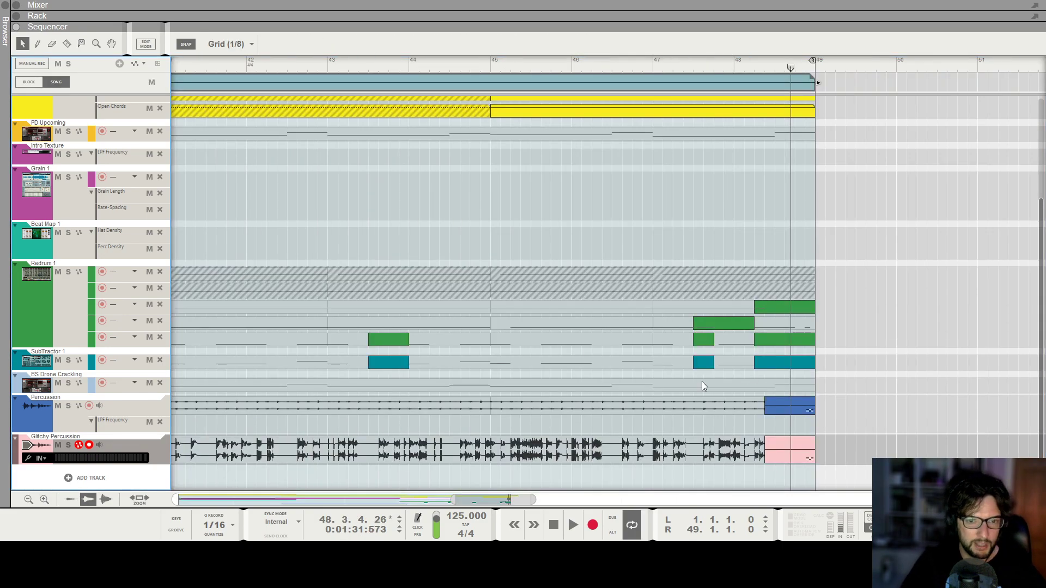
Play back the section from bar 47 to the song end to review the new clips.
click(790, 453)
click(881, 441)
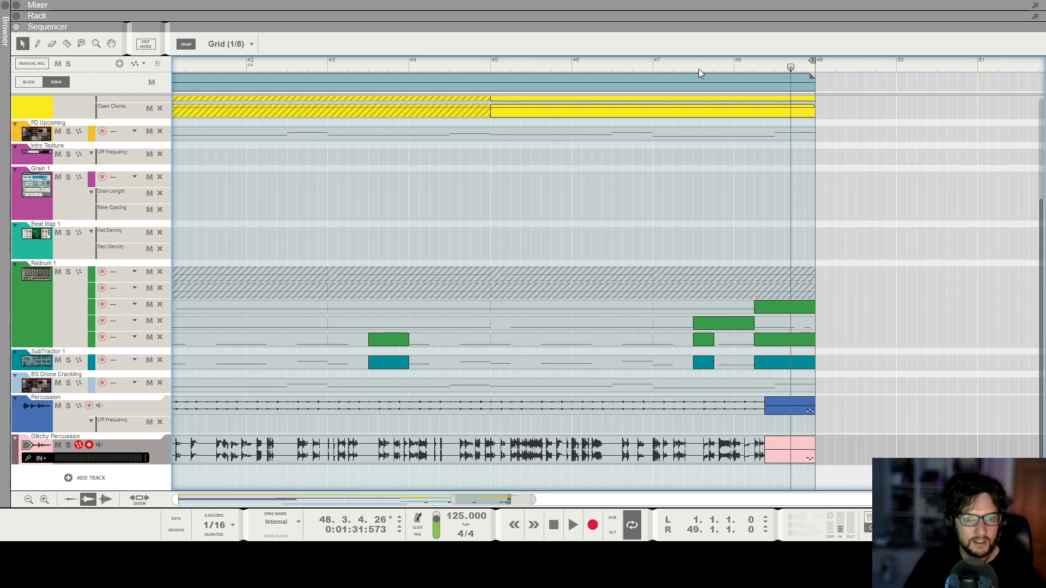
click(656, 63)
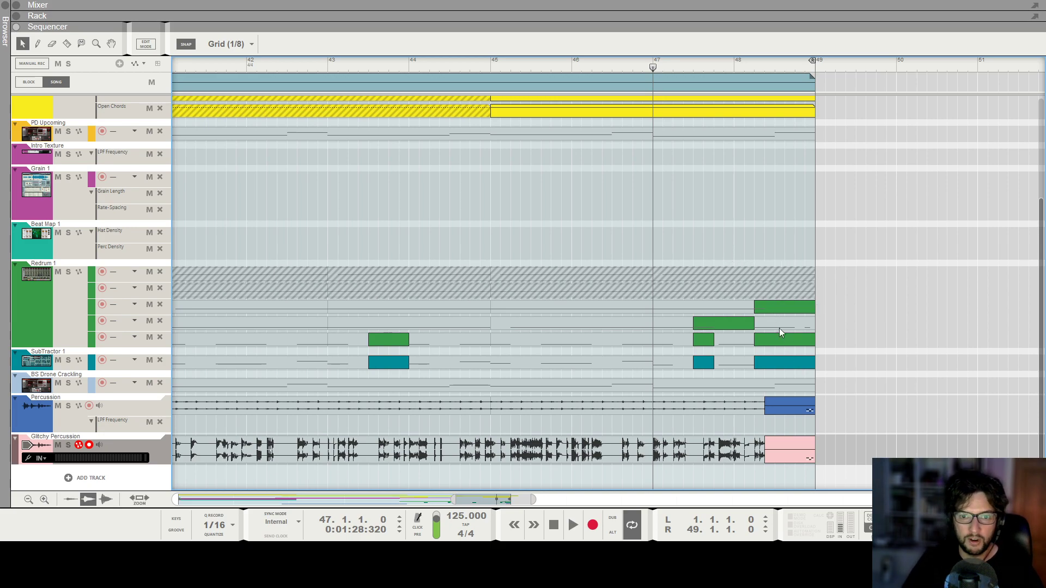
key(space)
scroll(851, 316, down, 4)
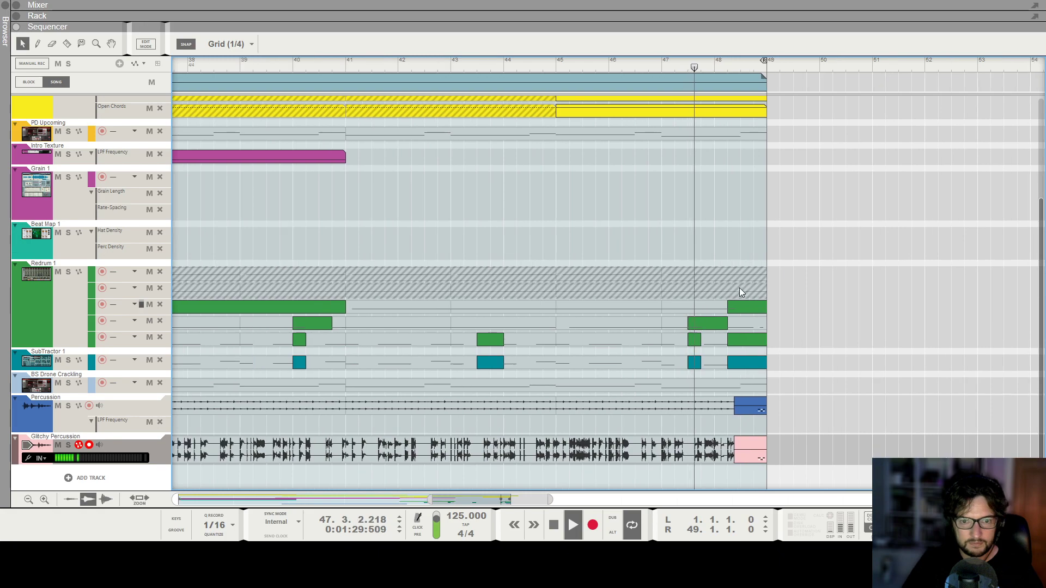
scroll(761, 290, down, 1)
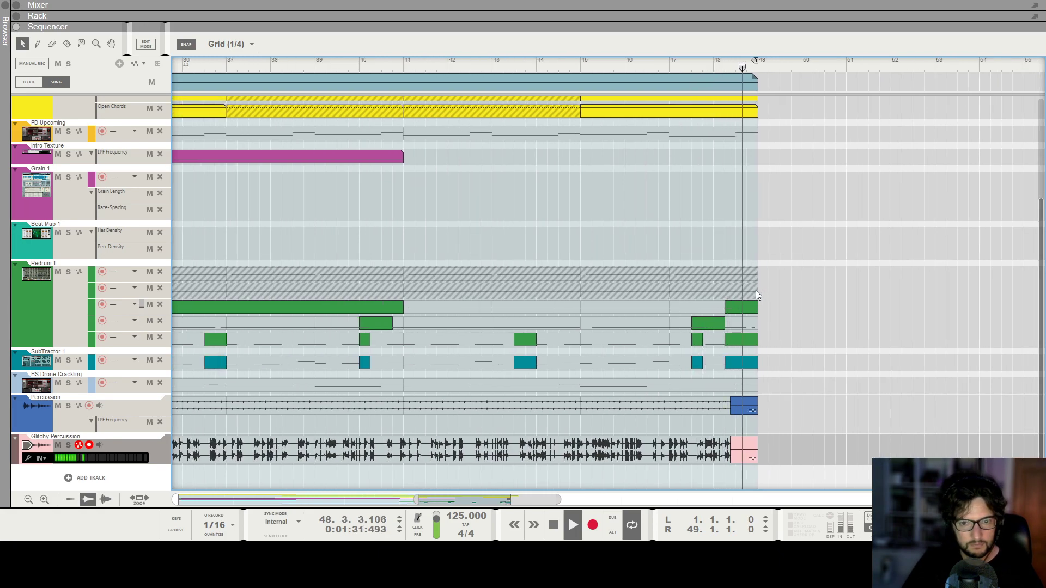
key(space)
scroll(803, 72, down, 5)
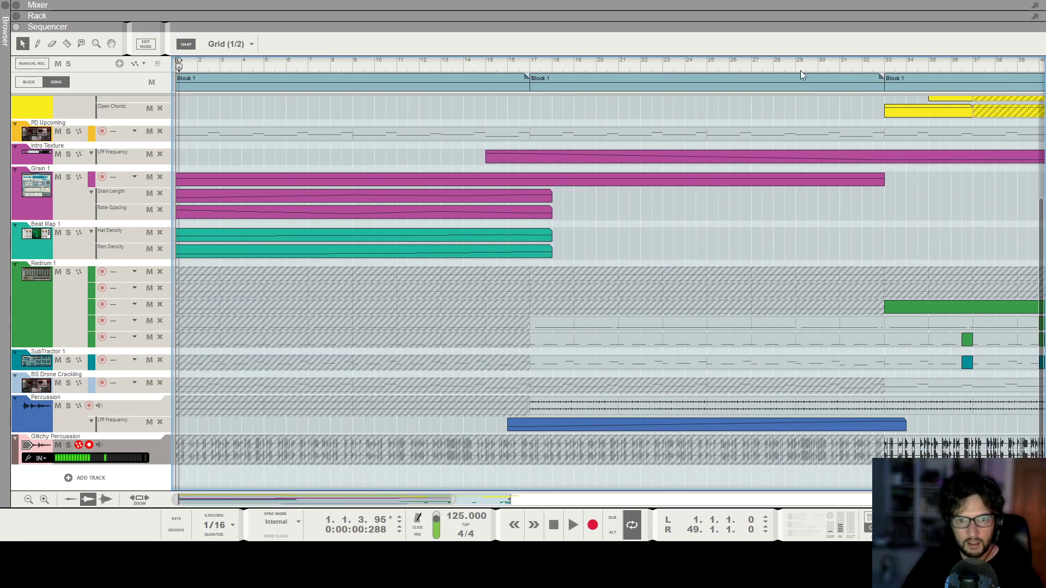
scroll(885, 71, down, 4)
click(604, 66)
scroll(605, 66, up, 1)
key(space)
scroll(714, 278, up, 5)
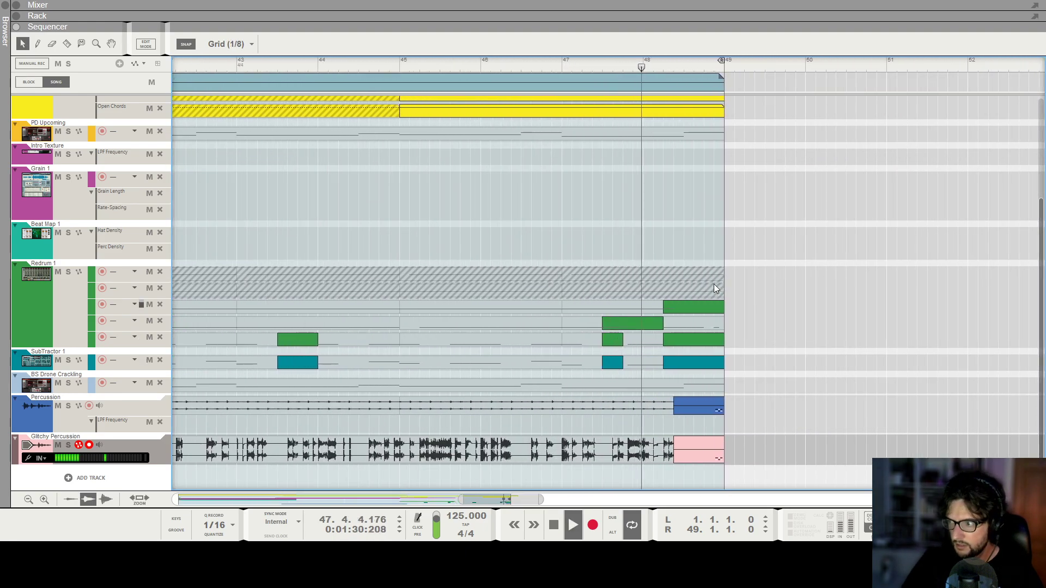
scroll(715, 286, up, 2)
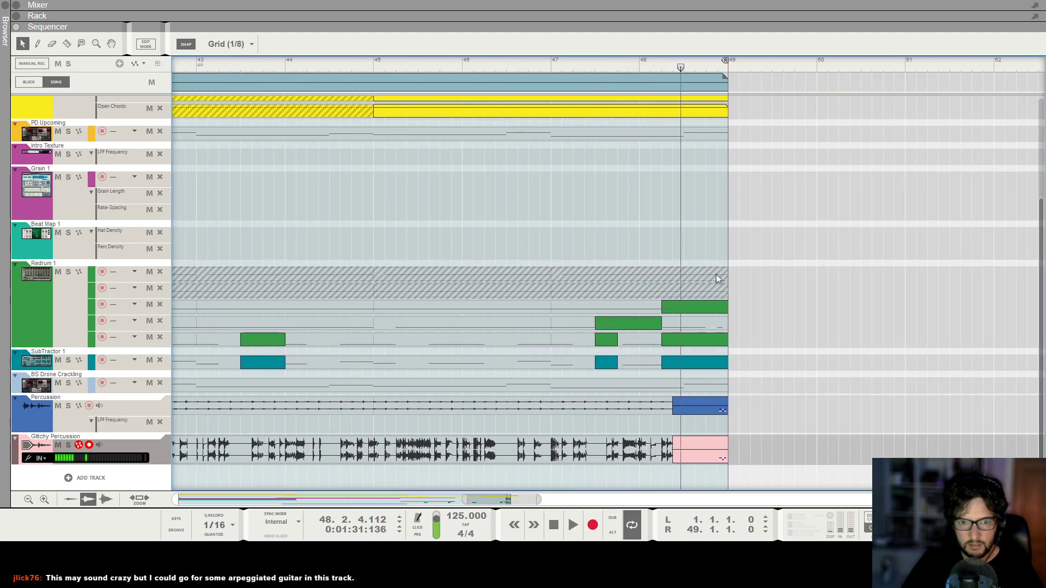
click(631, 76)
key(space)
Select the Redrum and SubTractor clips at bar 48.2 and zoom in on the transition.
drag(666, 269, 674, 363)
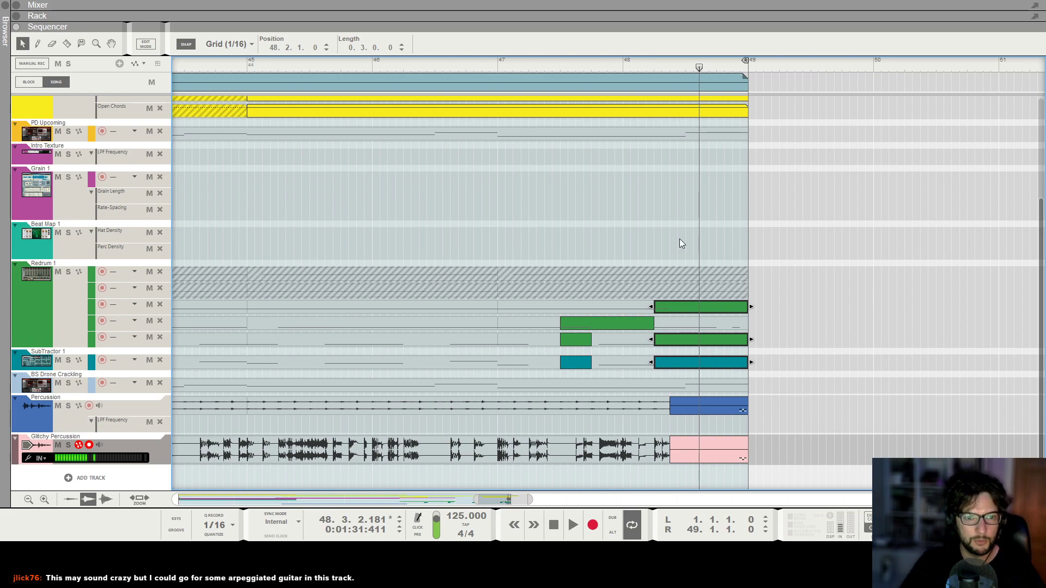
click(500, 67)
key(space)
key(g)
key(g)
key(h)
key(h)
click(806, 365)
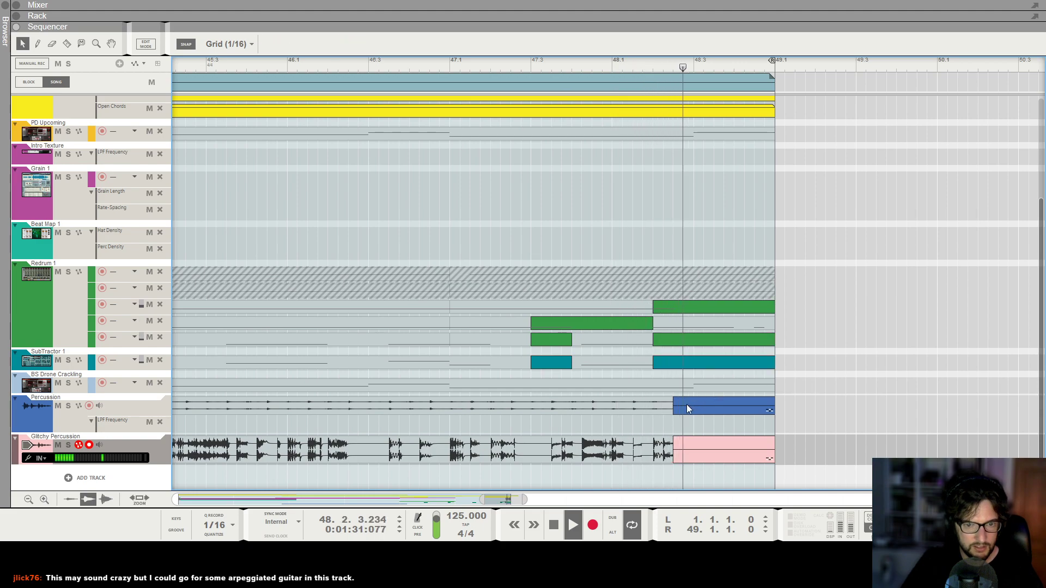
Move the start of the Percussion and Glitchy Percussion end clips earlier to about 48.2.4.120.
key(space)
drag(694, 473, 694, 404)
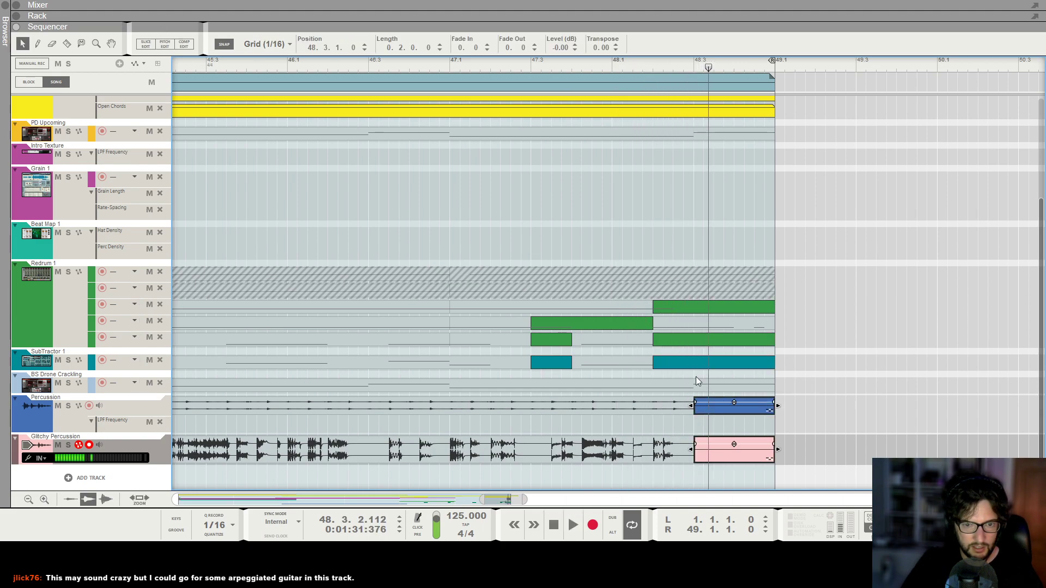
click(649, 63)
key(space)
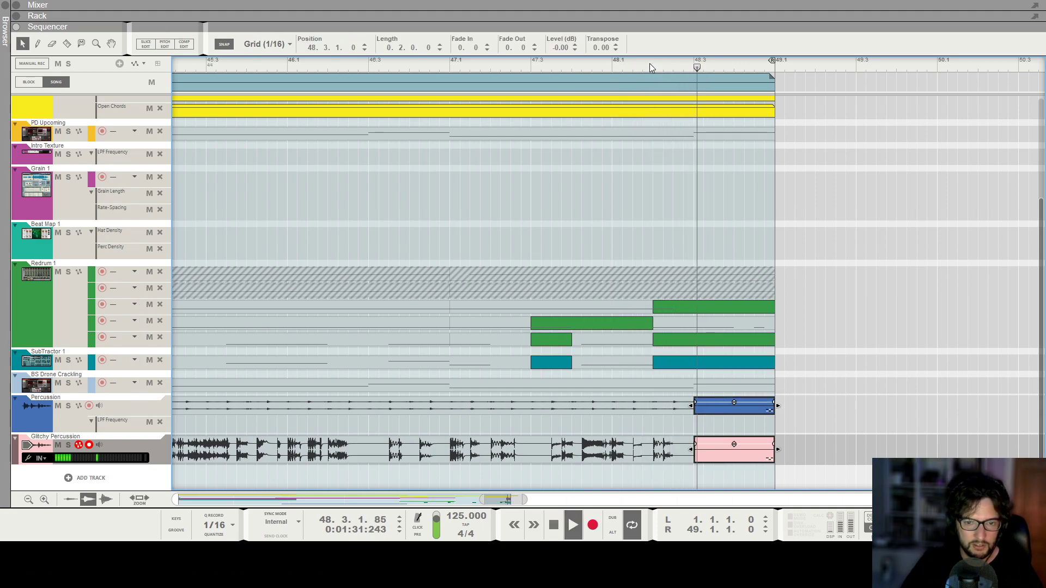
click(649, 63)
key(space)
key(h)
key(h)
key(h)
key(h)
key(h)
key(h)
key(h)
key(space)
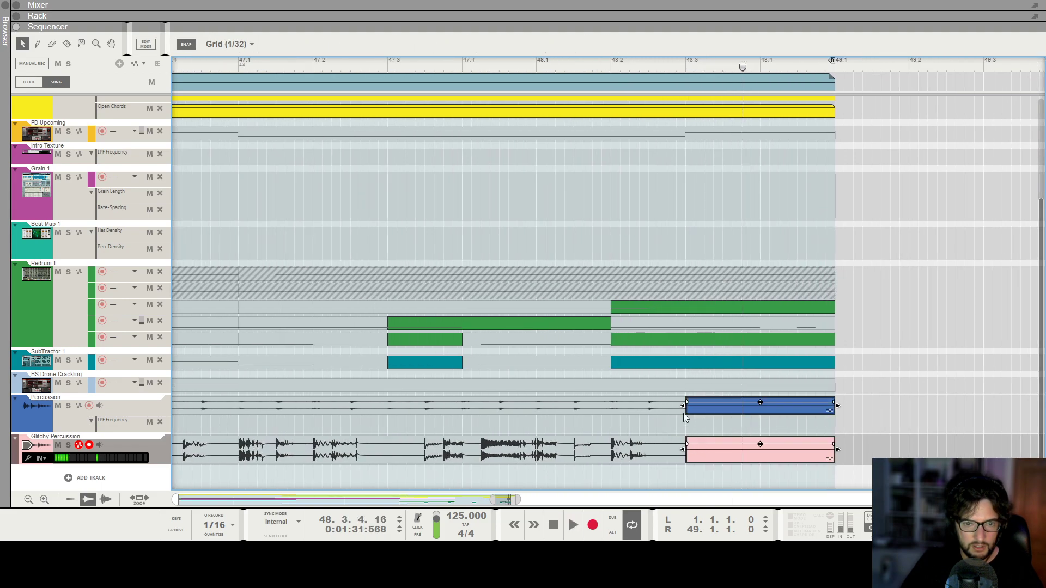
drag(682, 406, 673, 406)
click(610, 64)
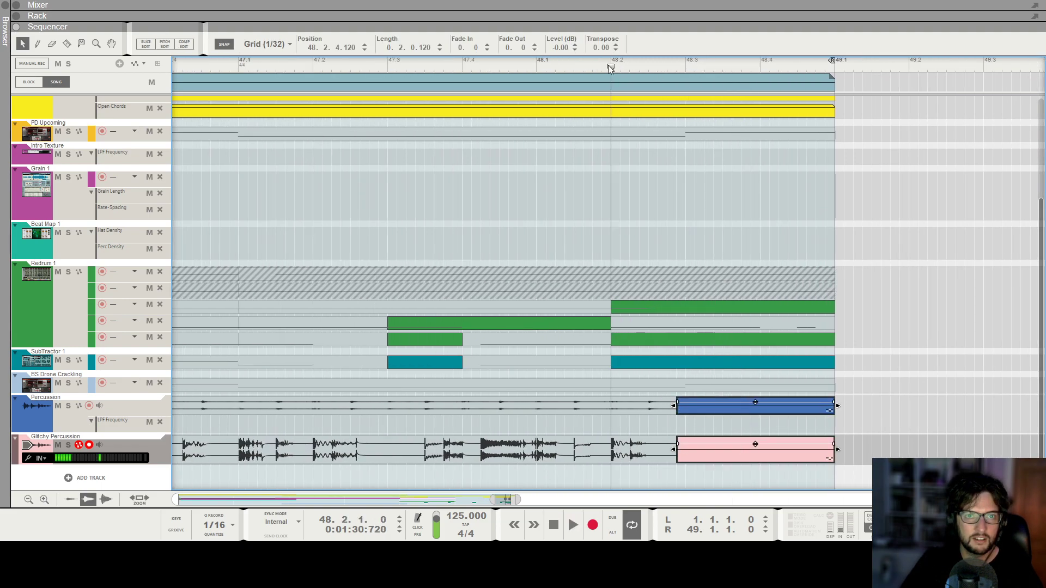
Draw a clip from bar 48.3 to the song end on another Redrum lane.
key(space)
key(space)
click(610, 66)
click(685, 80)
drag(696, 323, 836, 323)
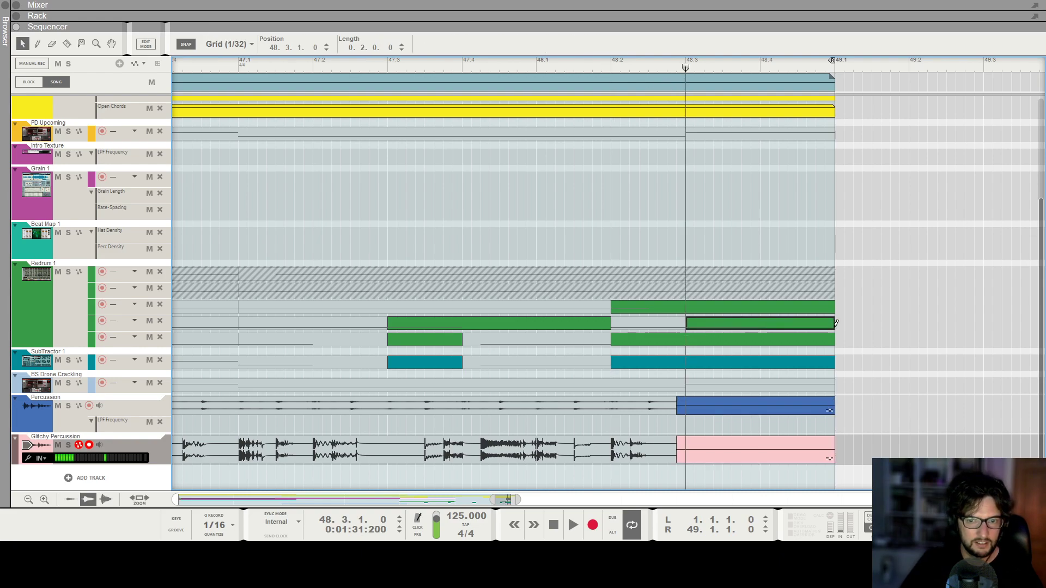
scroll(593, 61, down, 3)
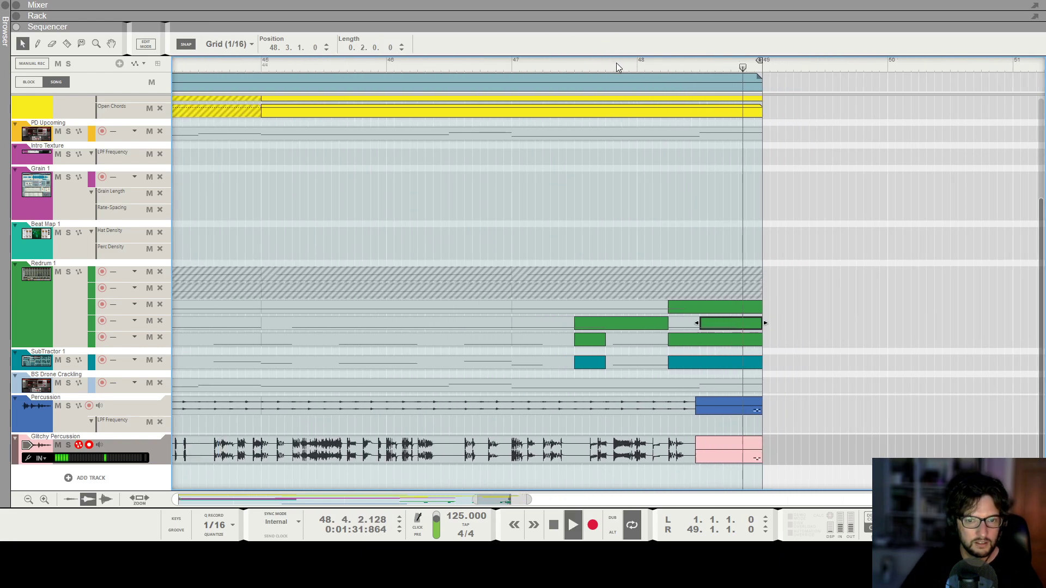
click(616, 64)
click(666, 64)
click(676, 63)
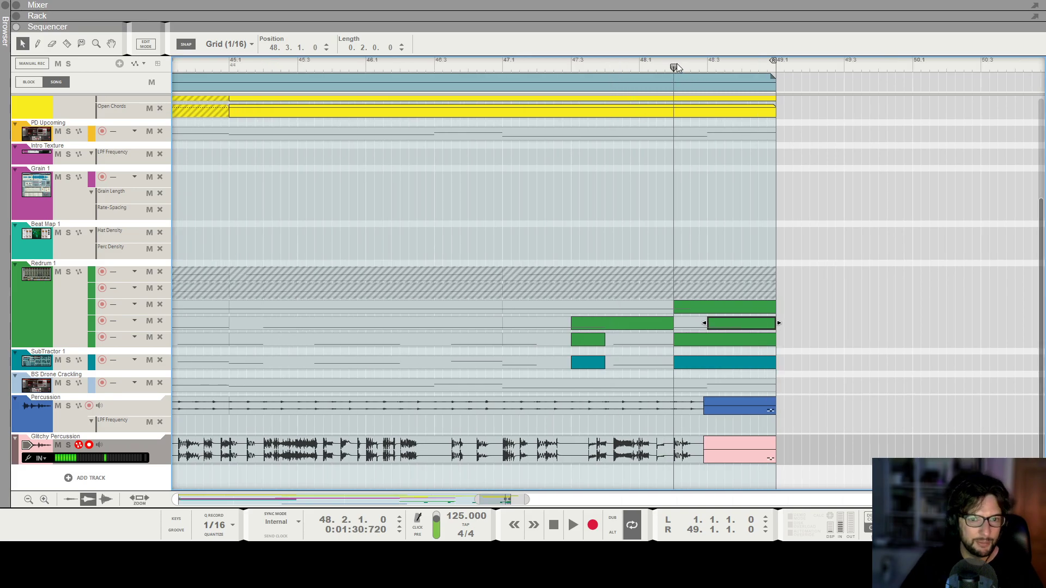
Automate Beat Map 1's On switch to Off from about bar 48.2 to the song end.
key(F6)
scroll(199, 234, up, 10)
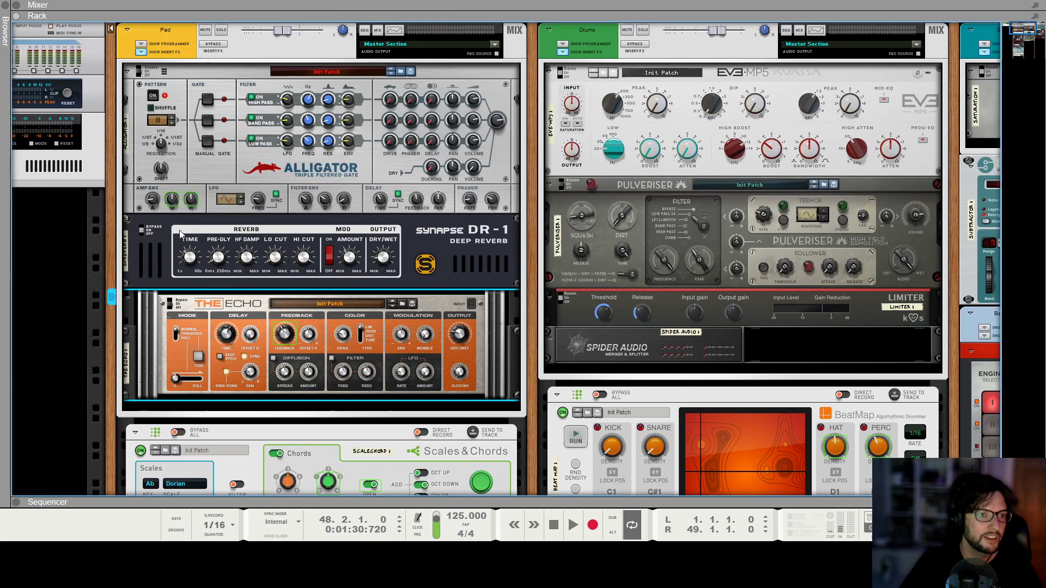
scroll(174, 243, down, 3)
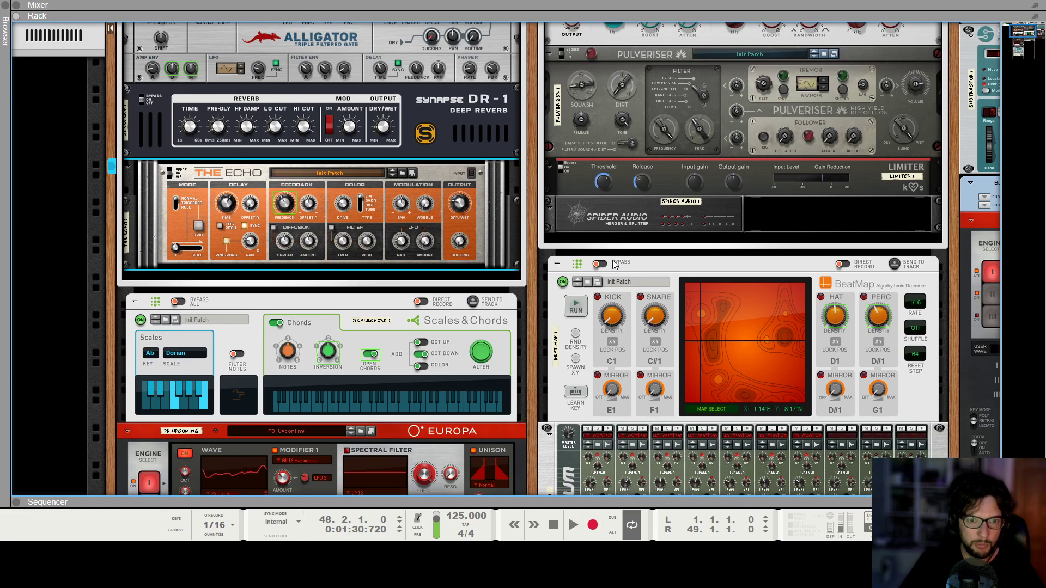
alt+click(561, 282)
scroll(784, 384, down, 2)
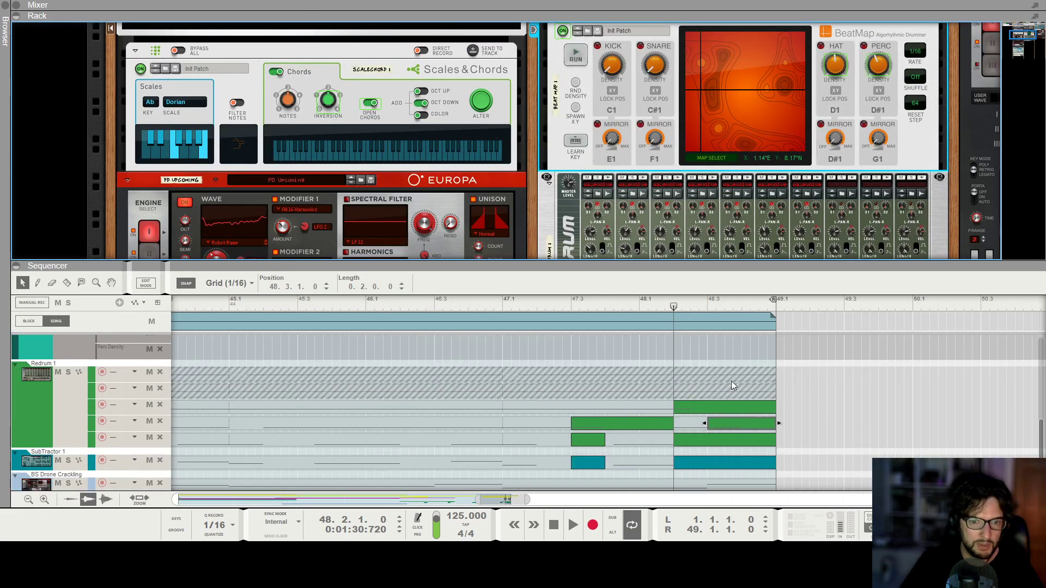
scroll(713, 371, up, 1)
drag(675, 380, 775, 381)
Play back the ending while zooming the sequencer out and in.
key(space)
key(g)
key(g)
key(g)
key(g)
key(g)
key(g)
key(g)
key(g)
key(g)
key(g)
key(g)
key(g)
key(g)
key(g)
key(g)
key(g)
key(g)
key(g)
key(g)
key(g)
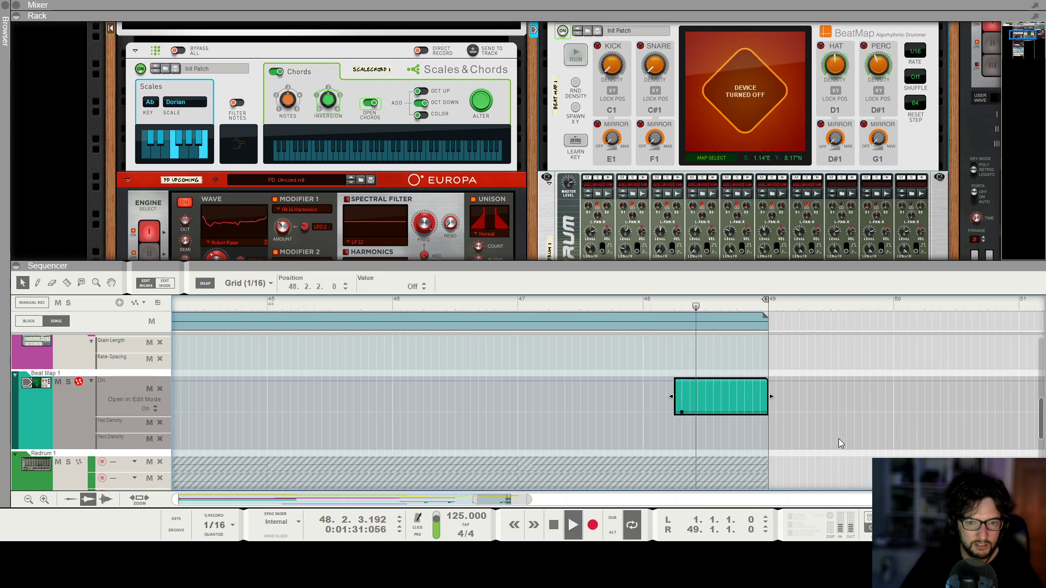
key(space)
key(g)
key(g)
key(g)
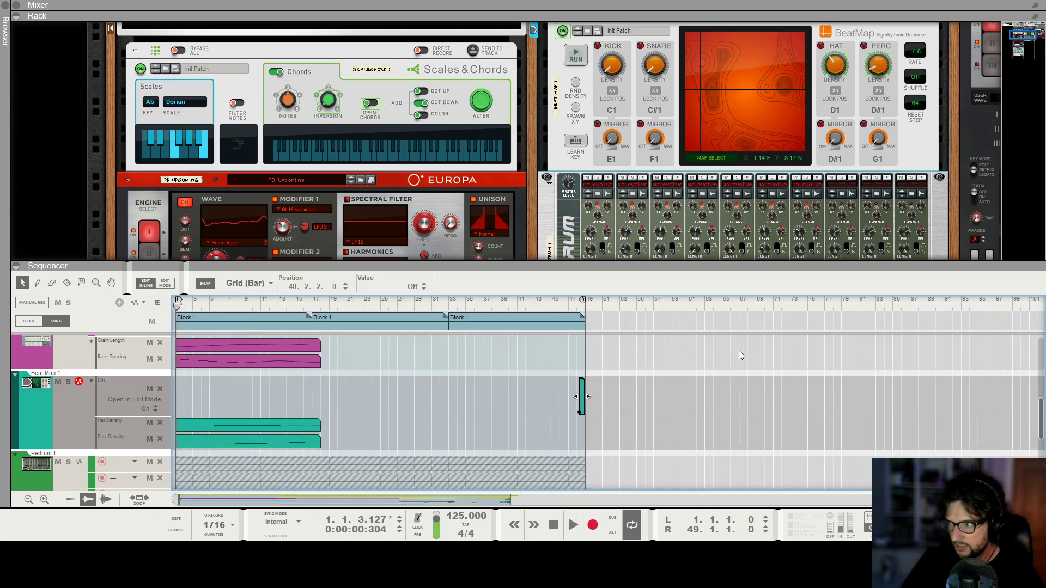
click(407, 303)
key(space)
Scroll through the rack devices and return to the sequencer.
key(F6)
key(F7)
key(g)
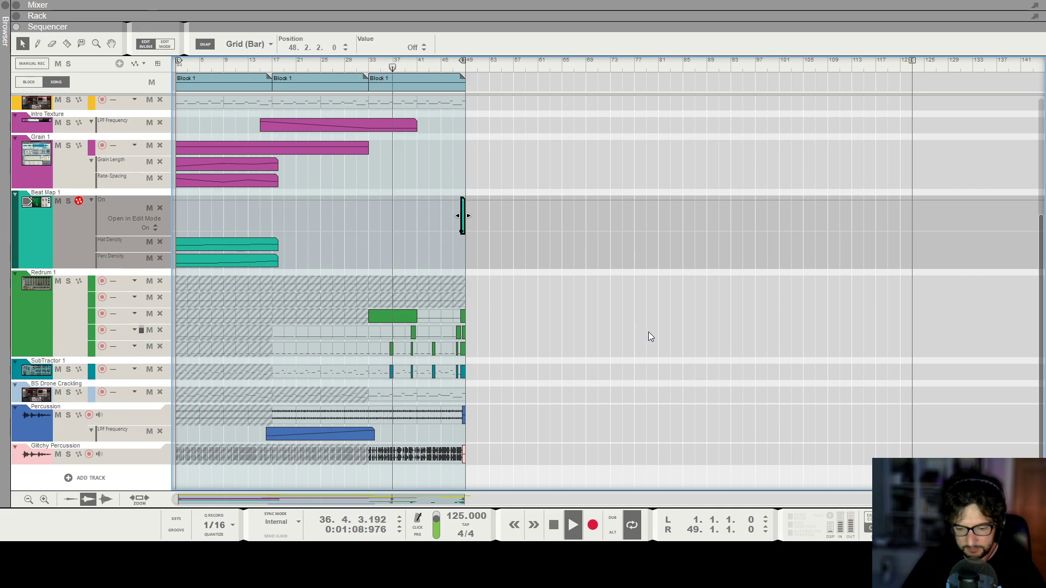
key(F6)
scroll(364, 146, up, 3)
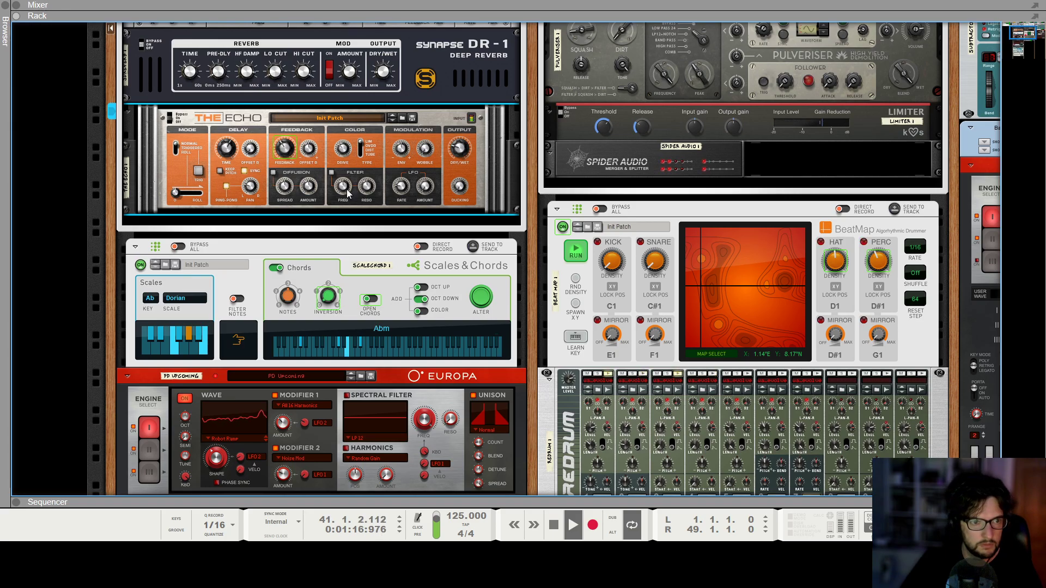
scroll(348, 193, down, 12)
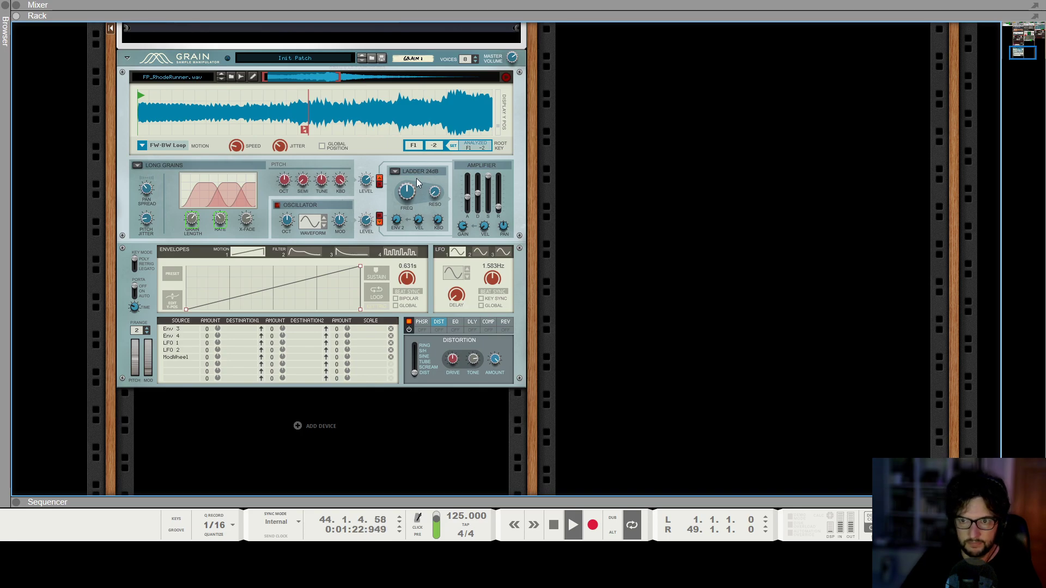
scroll(665, 289, up, 3)
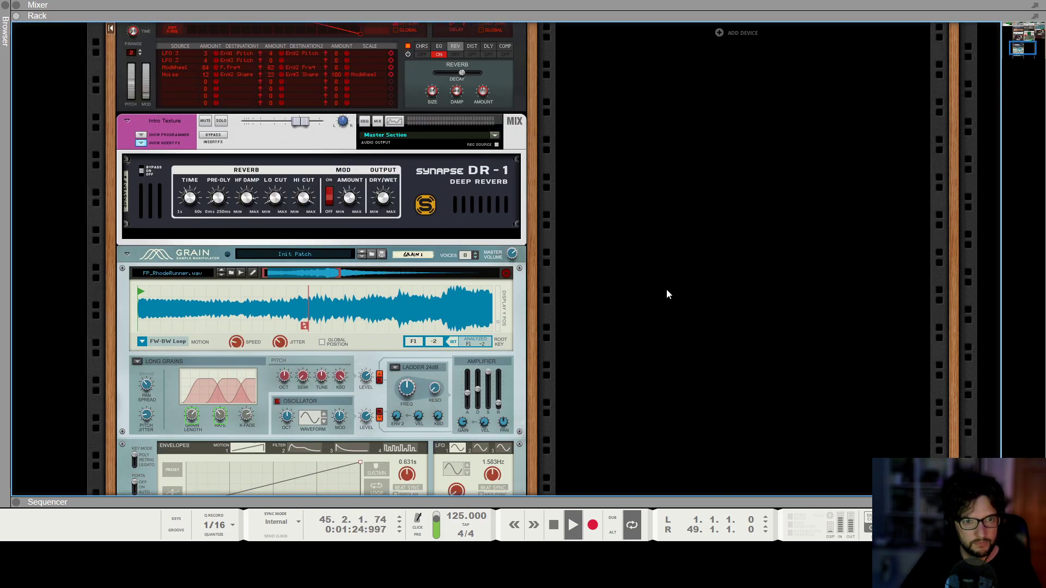
key(F7)
click(758, 277)
scroll(675, 82, up, 5)
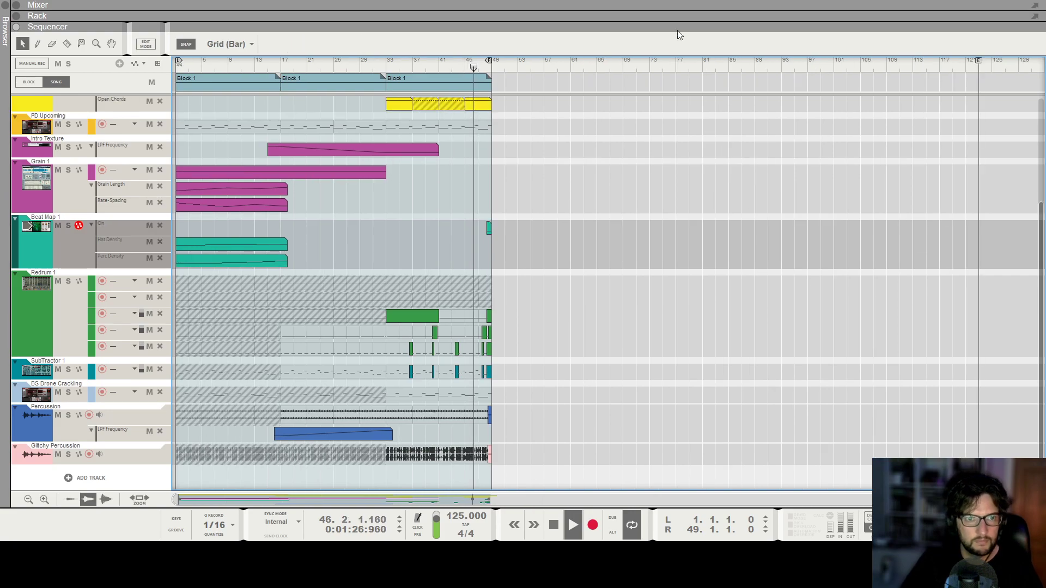
scroll(665, 65, up, 3)
Set the loop locators from bar 49 to bar 62 and play back from bar 48.
drag(719, 65, 762, 61)
alt+click(527, 65)
scroll(527, 65, up, 1)
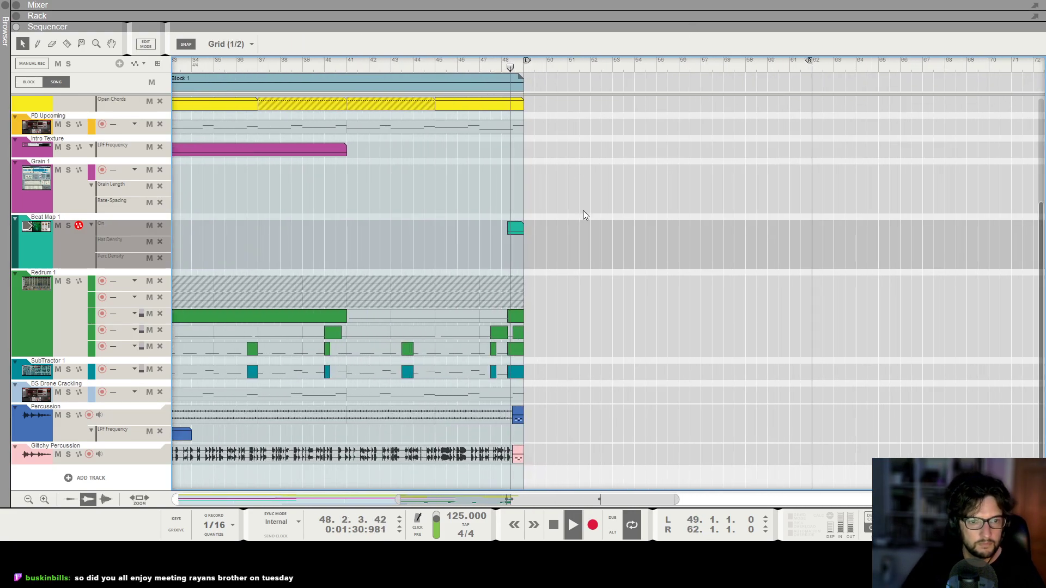
click(436, 64)
scroll(436, 64, up, 1)
key(h)
key(space)
click(521, 65)
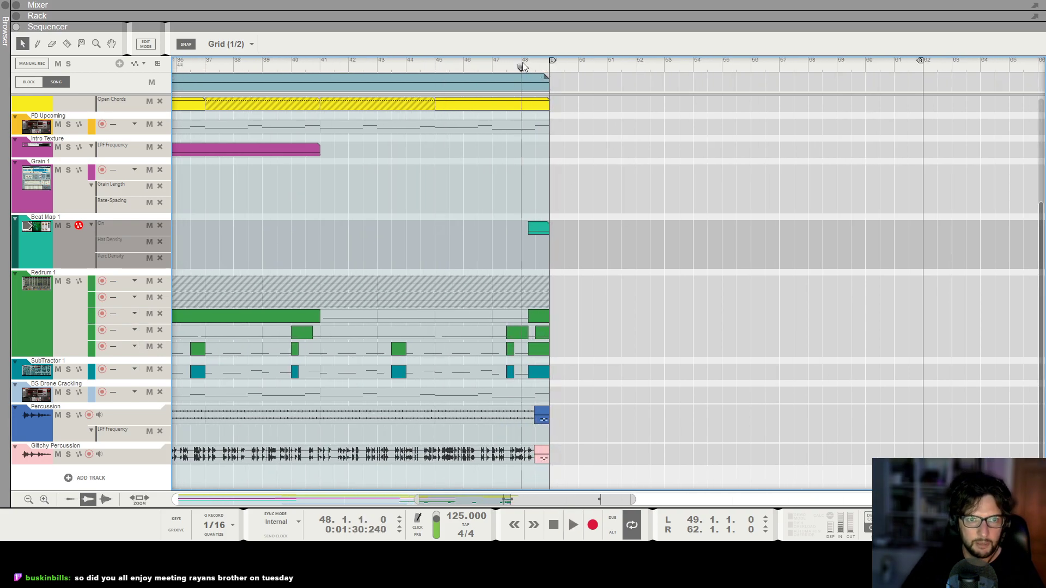
Zoom in on the song ending around bar 48 and play it back.
key(h)
key(h)
key(h)
key(h)
key(h)
key(h)
key(h)
key(h)
key(h)
key(h)
key(h)
key(h)
key(h)
key(h)
key(h)
key(h)
key(h)
key(space)
key(h)
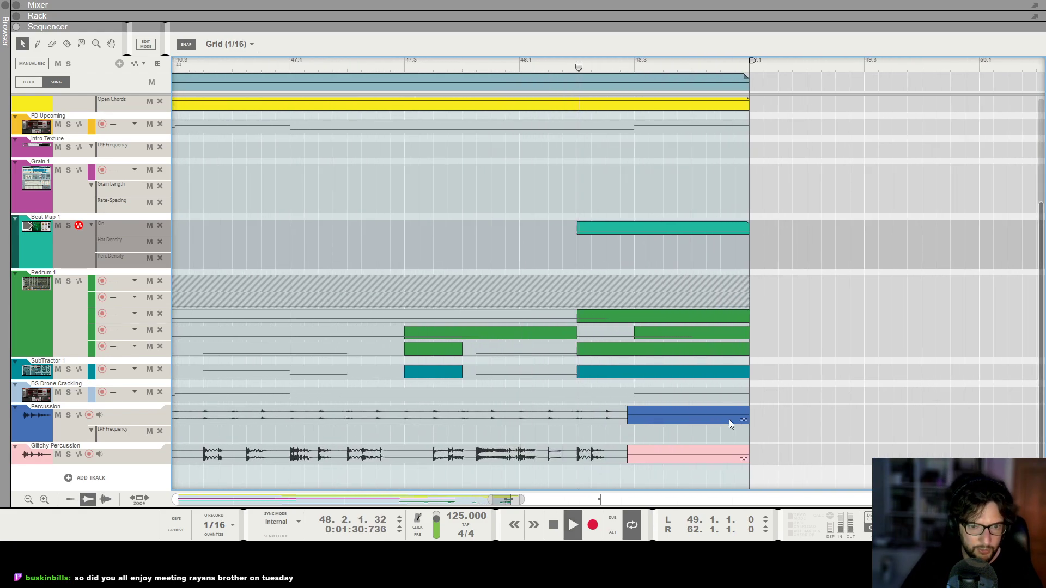
key(h)
key(h)
key(h)
key(space)
Select the ending's percussion, SubTractor and Redrum clips and play from about bar 48.3.
drag(616, 415, 649, 452)
click(536, 67)
key(space)
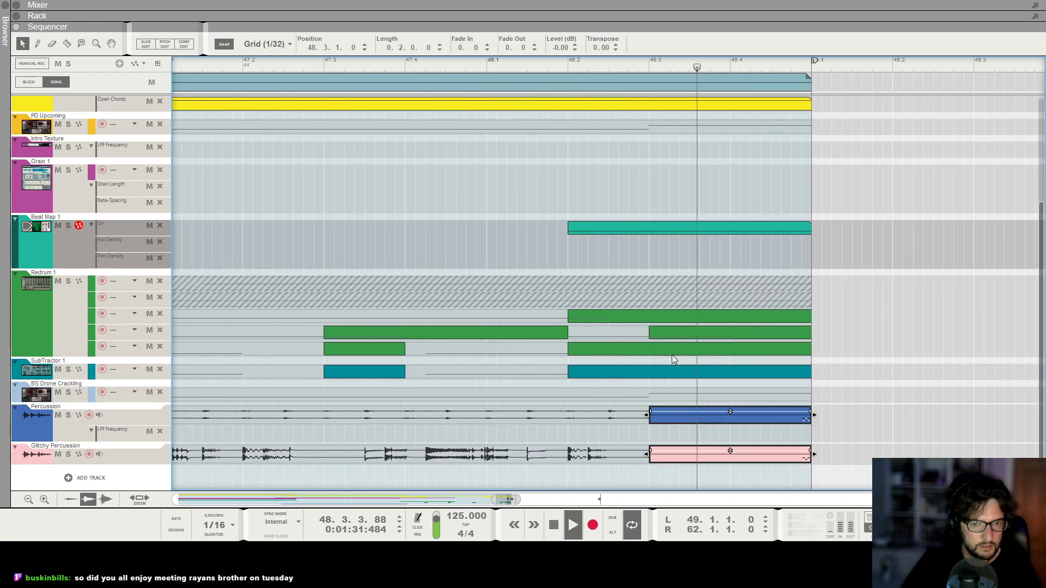
click(678, 373)
click(754, 349)
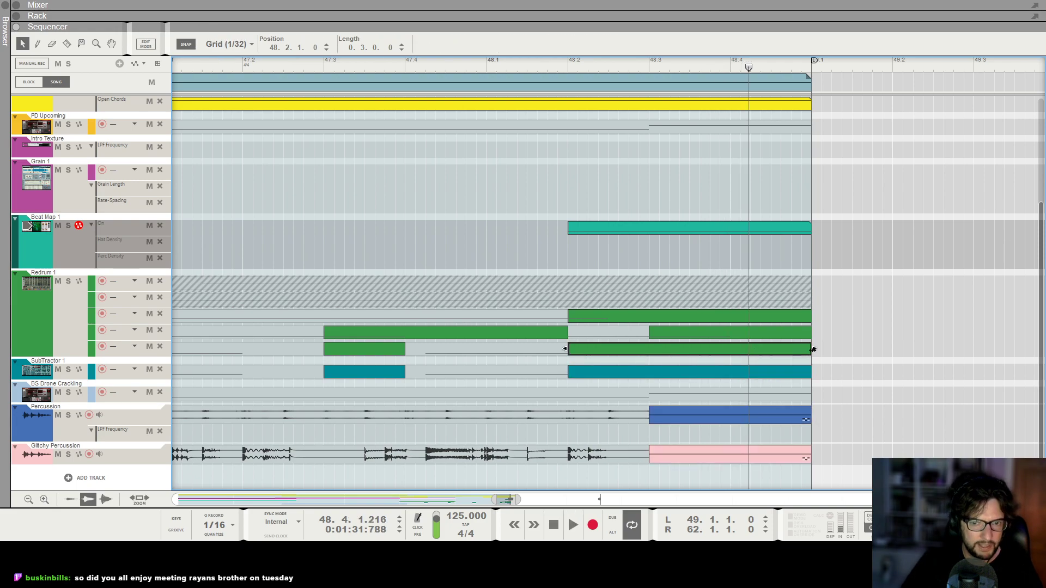
mouse_move(814, 349)
mouse_down()
mouse_move(648, 350)
mouse_move(805, 358)
mouse_up()
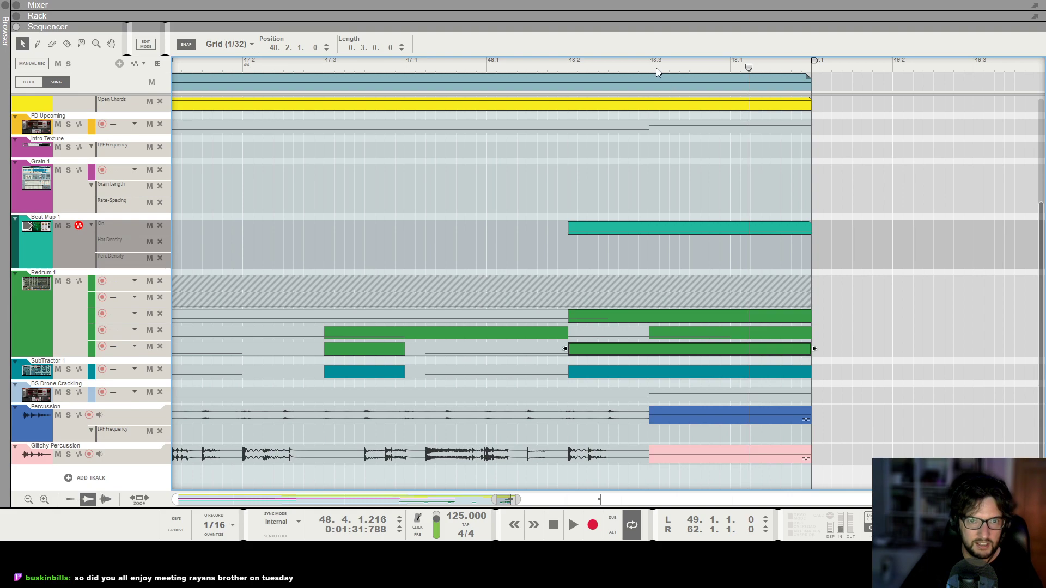
Open the Redrum ending clip and draw a note on its bottom drum lane at bar 48.1, then lengthen it.
double_click(668, 349)
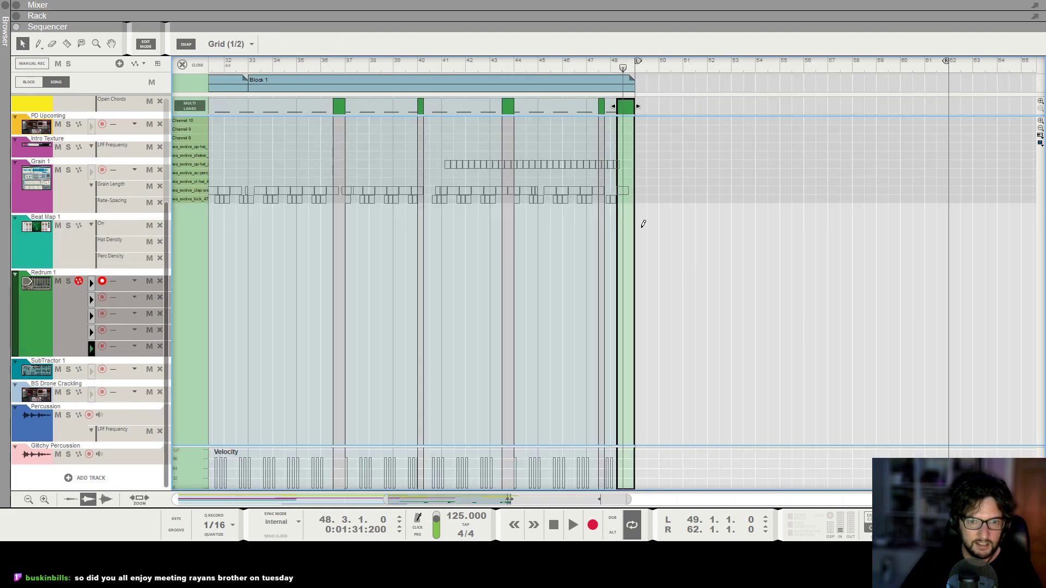
alt+click(617, 199)
key(KP_7)
key(space)
key(h)
key(h)
key(h)
key(h)
key(h)
key(h)
key(h)
key(h)
key(h)
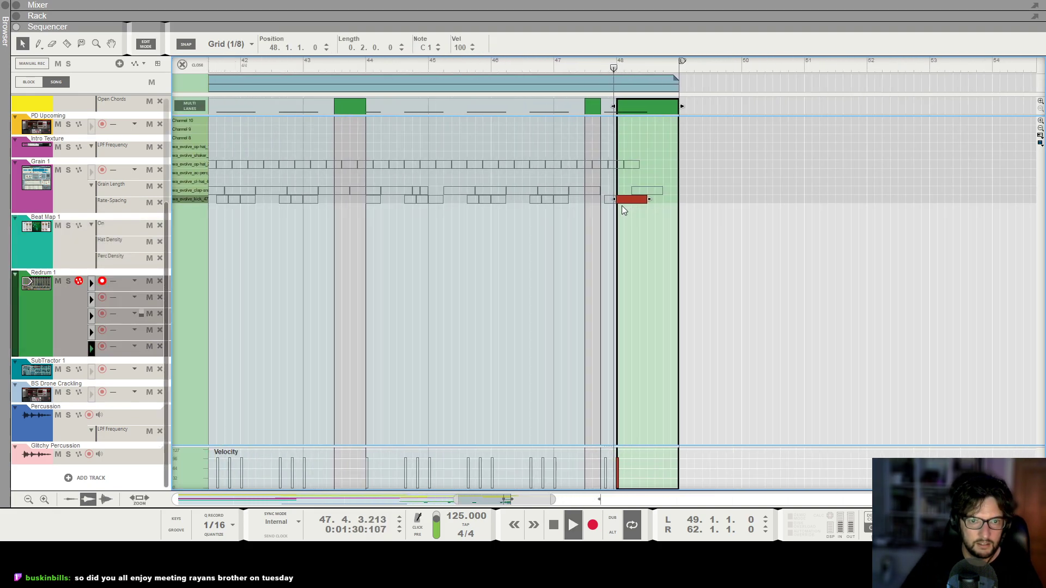
key(h)
key(h)
key(h)
key(h)
key(h)
drag(630, 200, 780, 207)
Play back the edited drum clip and close the clip editor.
click(538, 61)
key(space)
drag(581, 106, 730, 129)
click(505, 65)
key(g)
key(g)
key(g)
key(space)
click(182, 64)
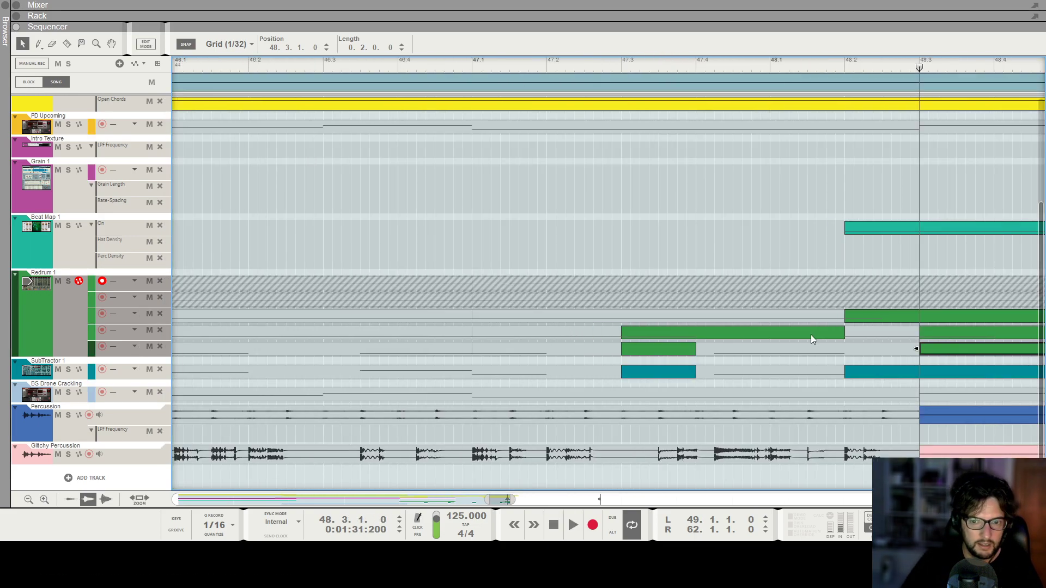
Trim the SubTractor ending clip so it starts at bar 48.3.
key(g)
key(g)
click(947, 372)
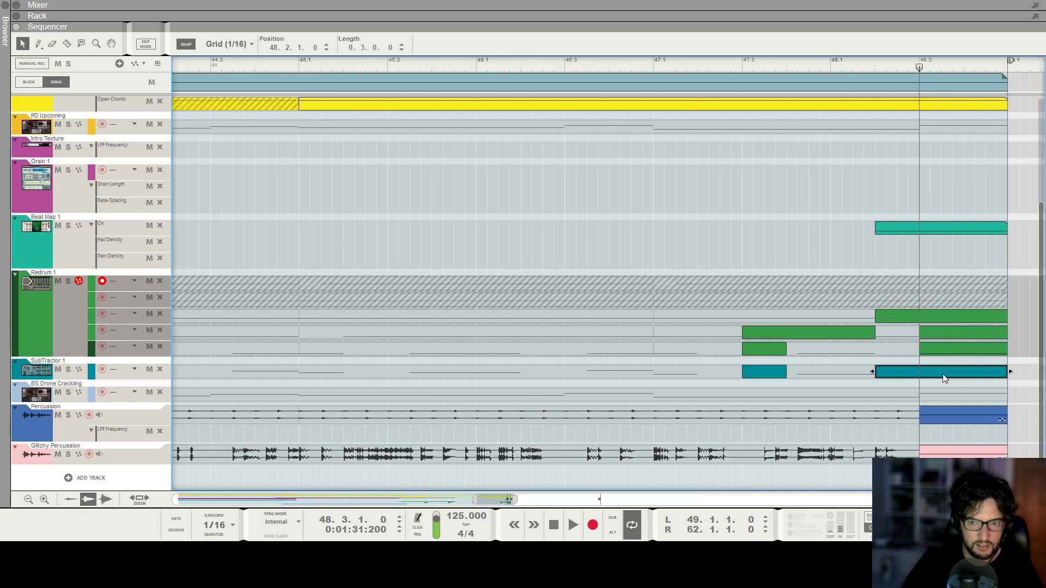
drag(873, 371, 937, 384)
Open the SubTractor ending clip and draw a D3 note at 48.3.1, two sixteenths long.
double_click(930, 377)
key(h)
key(h)
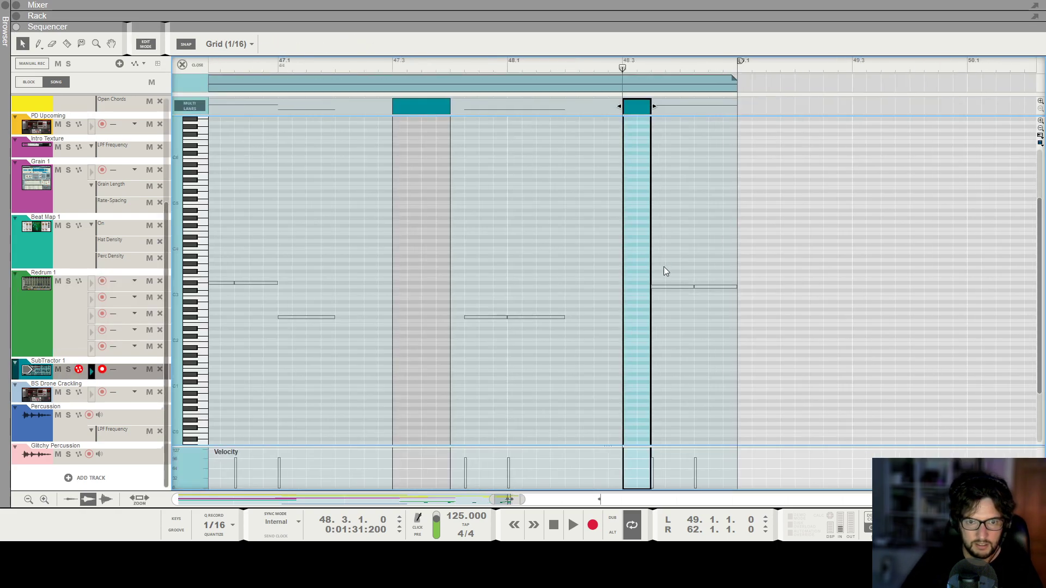
drag(629, 286, 669, 286)
key(space)
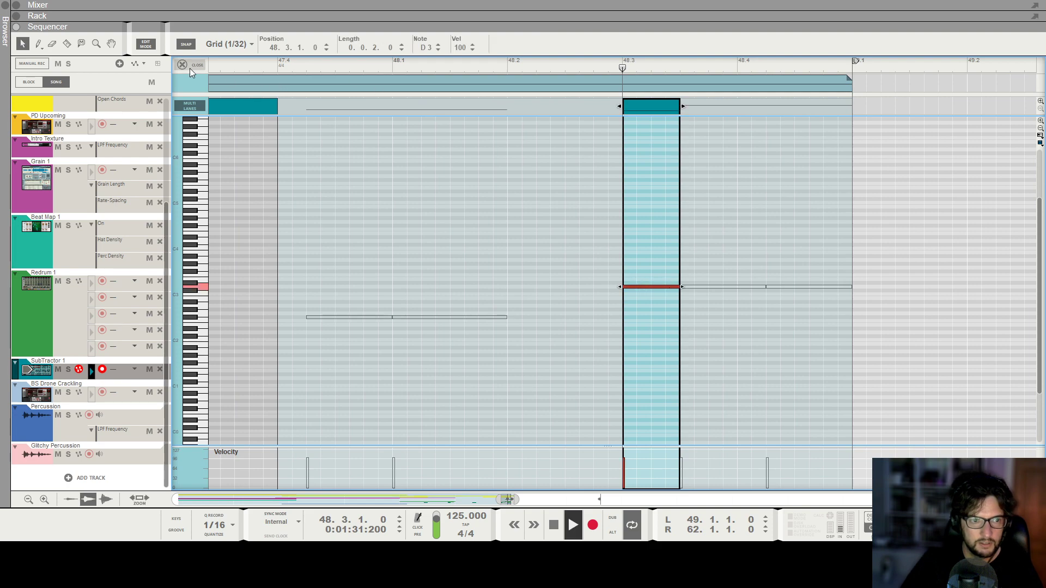
Close the clip editor and play back the song's ending.
click(185, 65)
key(space)
drag(349, 372, 420, 374)
key(g)
key(g)
click(278, 65)
key(g)
key(space)
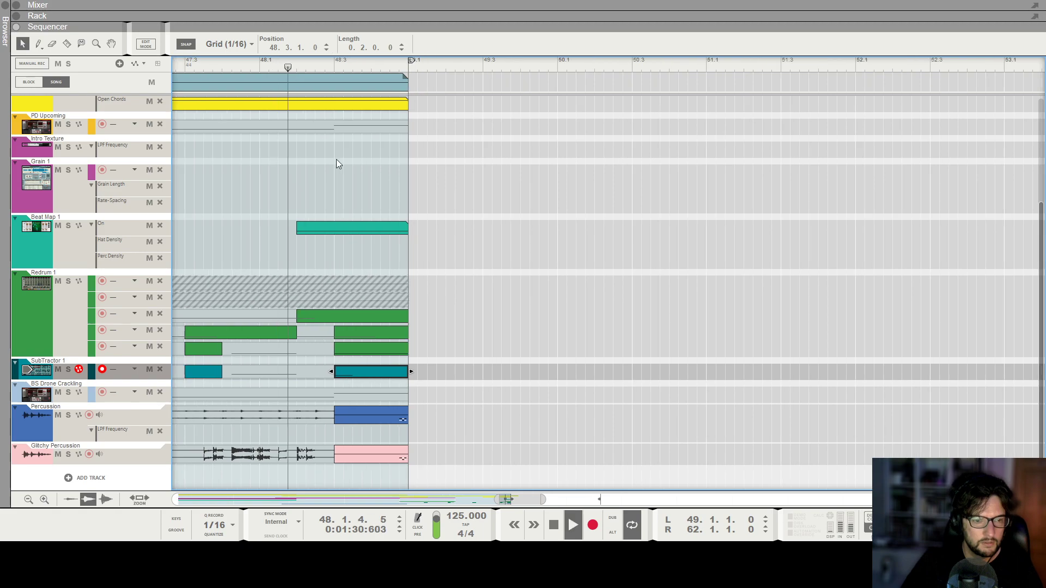
key(g)
key(space)
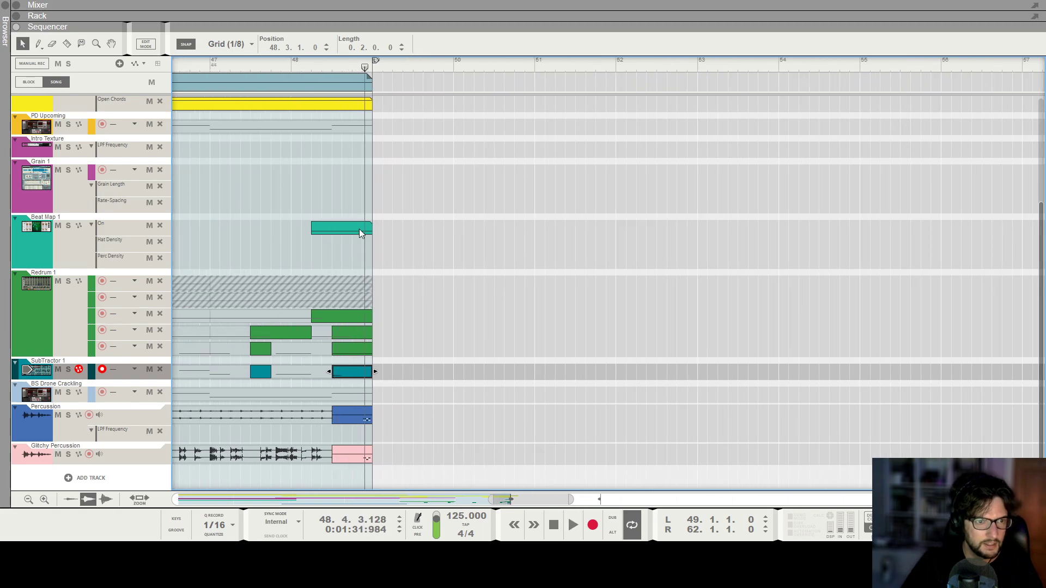
Create a two-sixteenth clip on the PD Upcoming track at 48.3.3.
scroll(360, 259, up, 3)
key(g)
scroll(265, 185, up, 1)
click(321, 227)
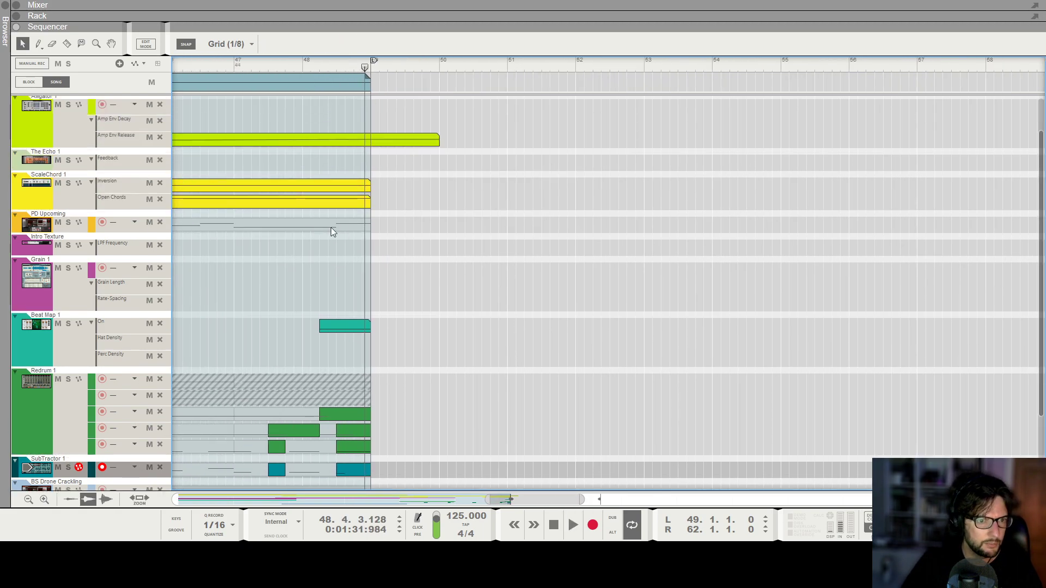
double_click(350, 225)
double_click(349, 225)
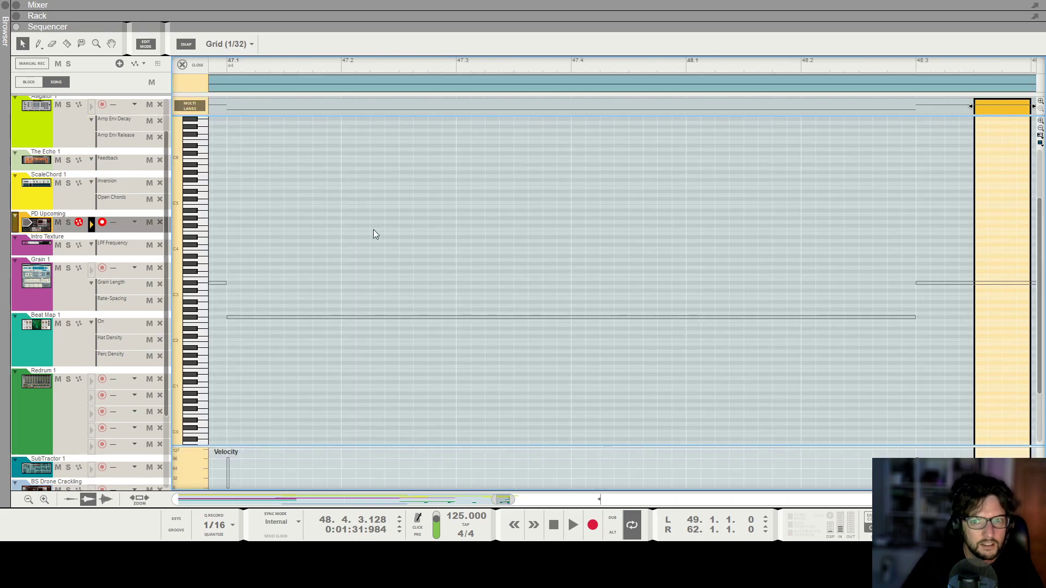
key(ctrl+e)
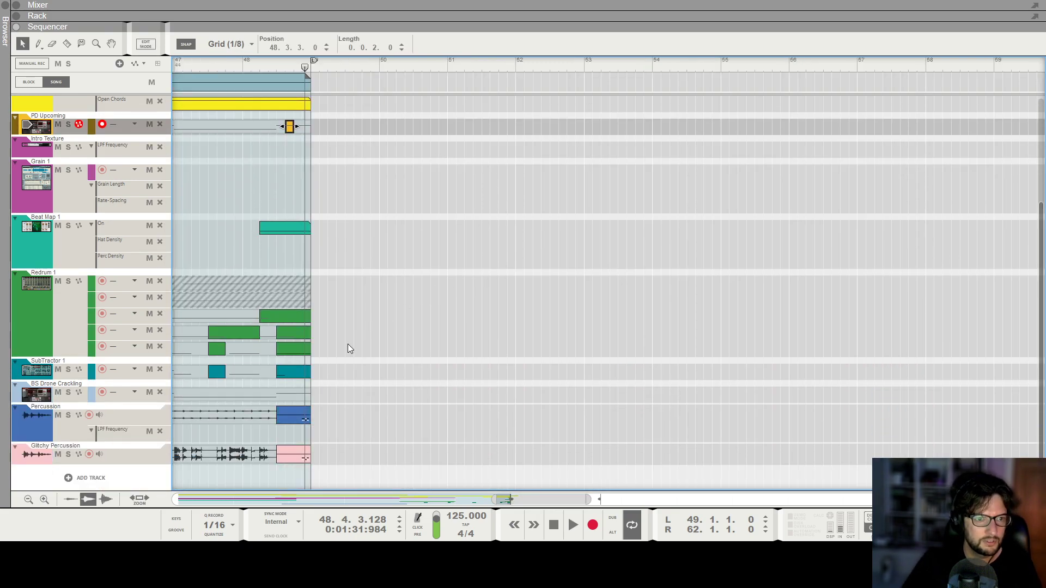
Open the SubTractor ending clip and raise its note to D#3.
double_click(292, 374)
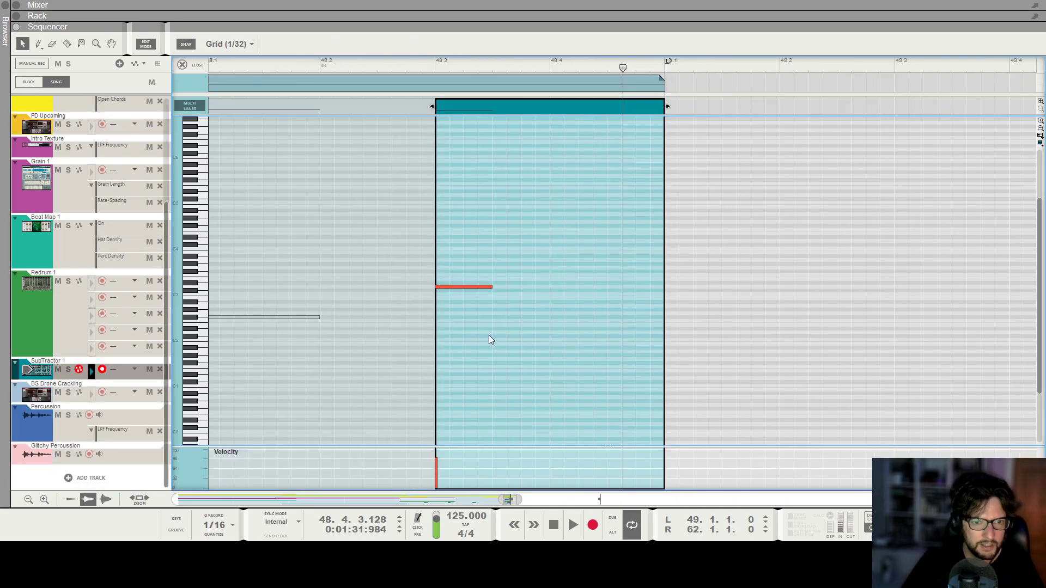
drag(430, 106, 434, 289)
click(446, 286)
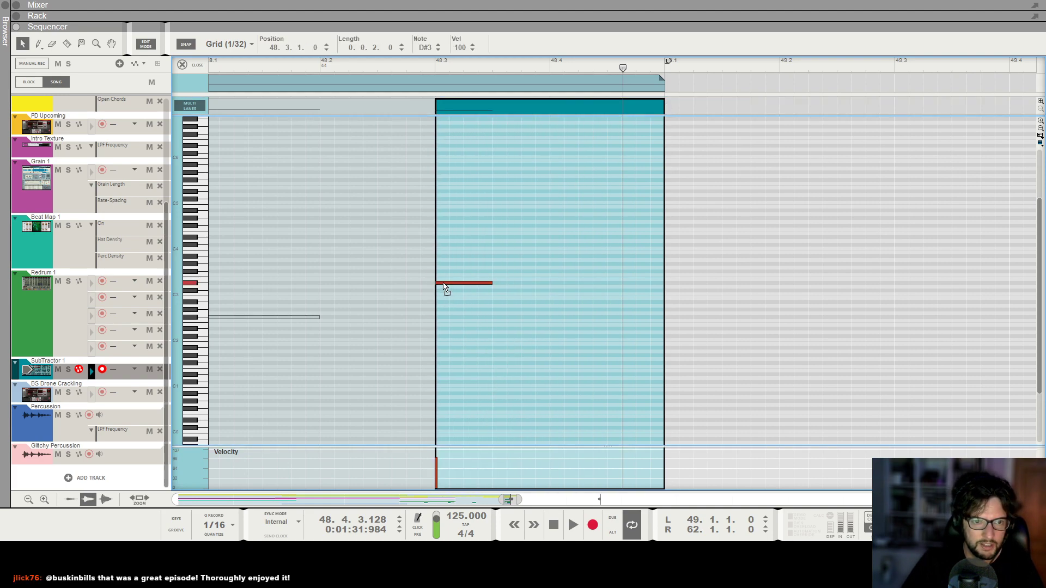
click(443, 285)
Switch to Blocks mode and open Block 1's BS Drone Crackling and SubTractor notes to compare them.
click(35, 81)
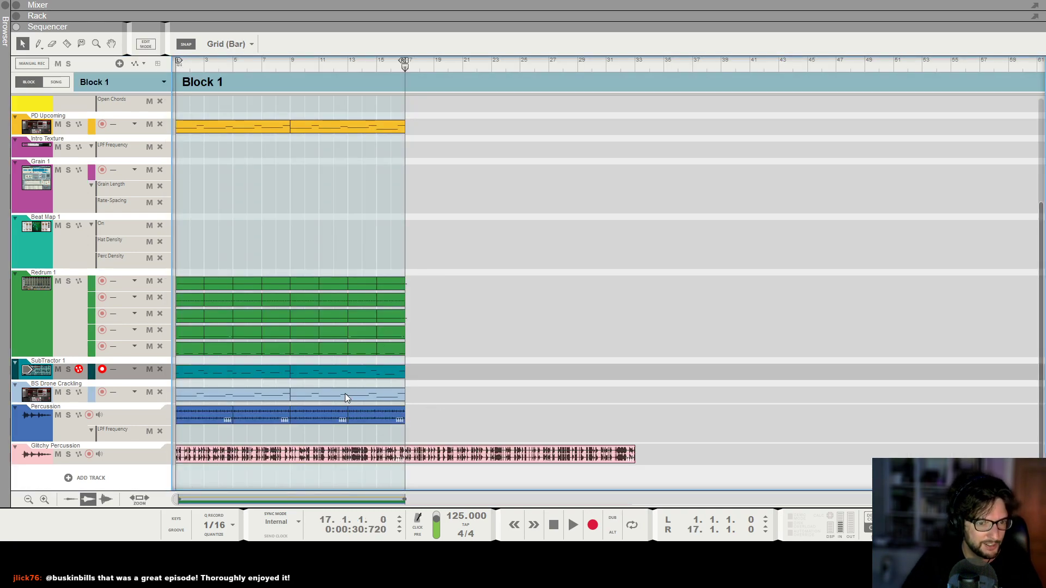
double_click(345, 393)
click(399, 283)
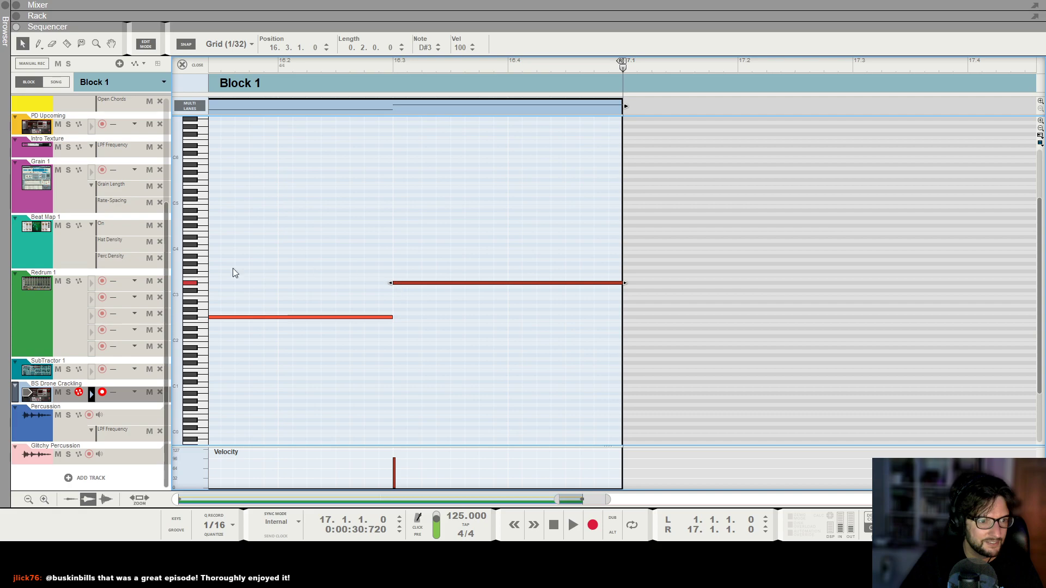
click(66, 366)
drag(462, 271, 745, 403)
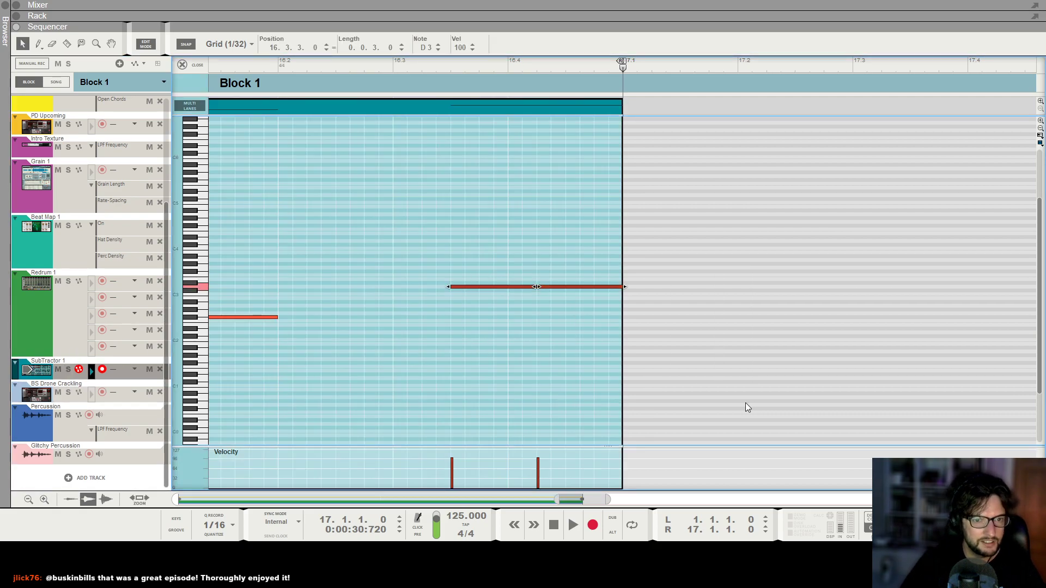
Zoom out on Block 1's SubTractor notes and play from bar 12.
scroll(308, 243, down, 10)
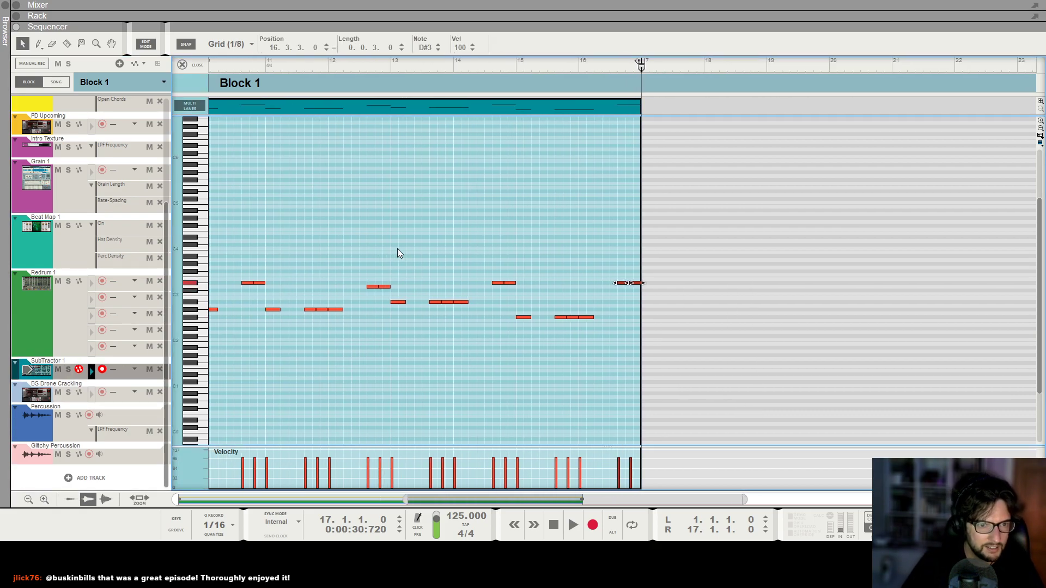
scroll(380, 271, down, 1)
click(407, 62)
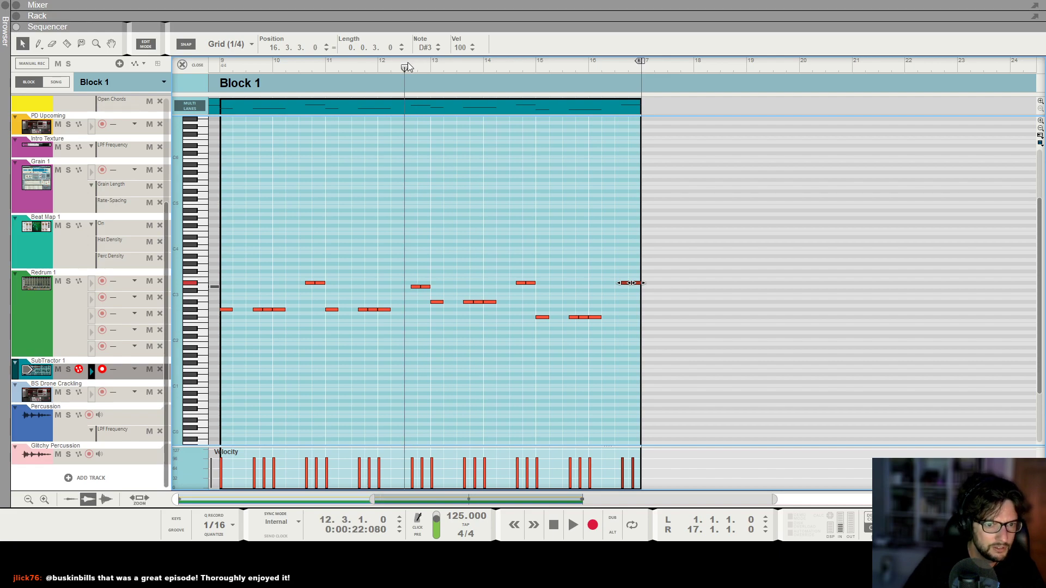
key(space)
scroll(357, 182, up, 5)
scroll(660, 159, down, 8)
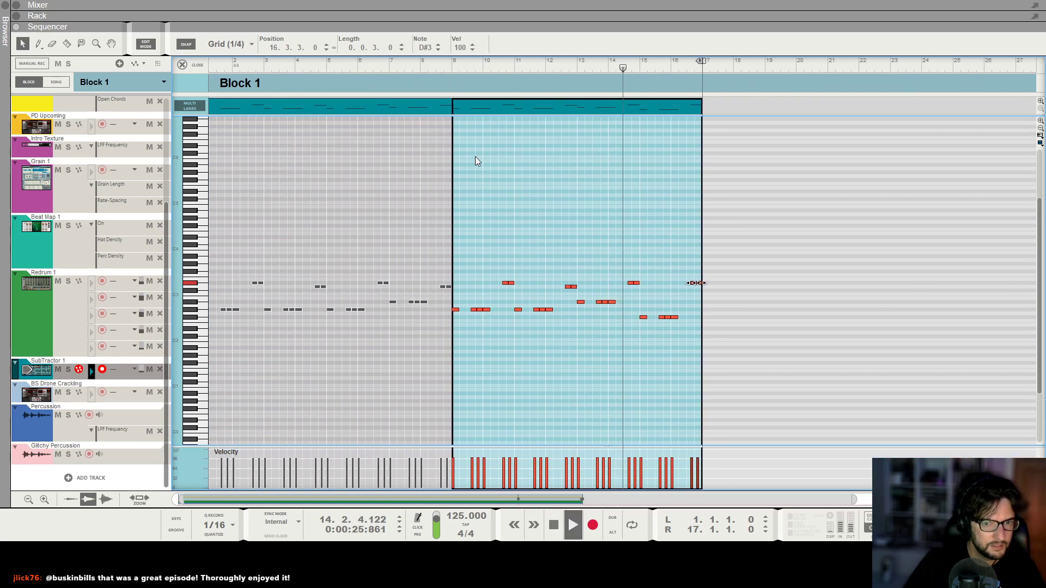
View Block 1's BS Drone Crackling notes and play the block.
click(61, 388)
key(h)
key(h)
key(h)
key(h)
key(h)
key(h)
key(h)
key(h)
key(h)
key(h)
key(h)
key(h)
key(g)
key(g)
key(g)
key(g)
key(g)
key(g)
key(g)
key(g)
key(g)
key(g)
key(g)
key(g)
key(g)
key(g)
key(g)
key(g)
key(g)
key(g)
key(space)
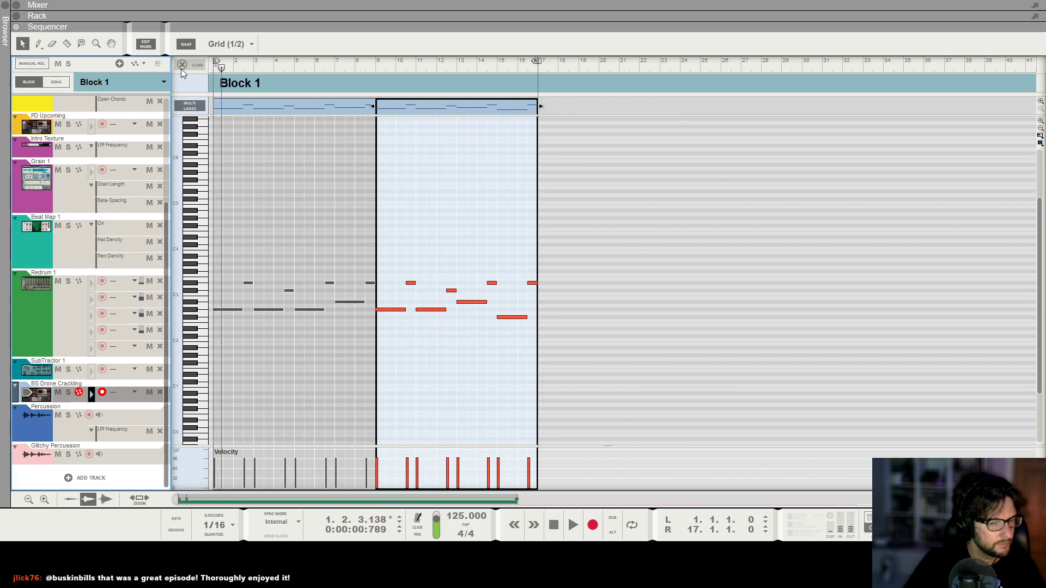
Play Block 1 from bar 12 while zoomed in on the drone notes.
click(478, 65)
key(space)
key(h)
key(h)
key(h)
key(h)
key(h)
key(h)
key(h)
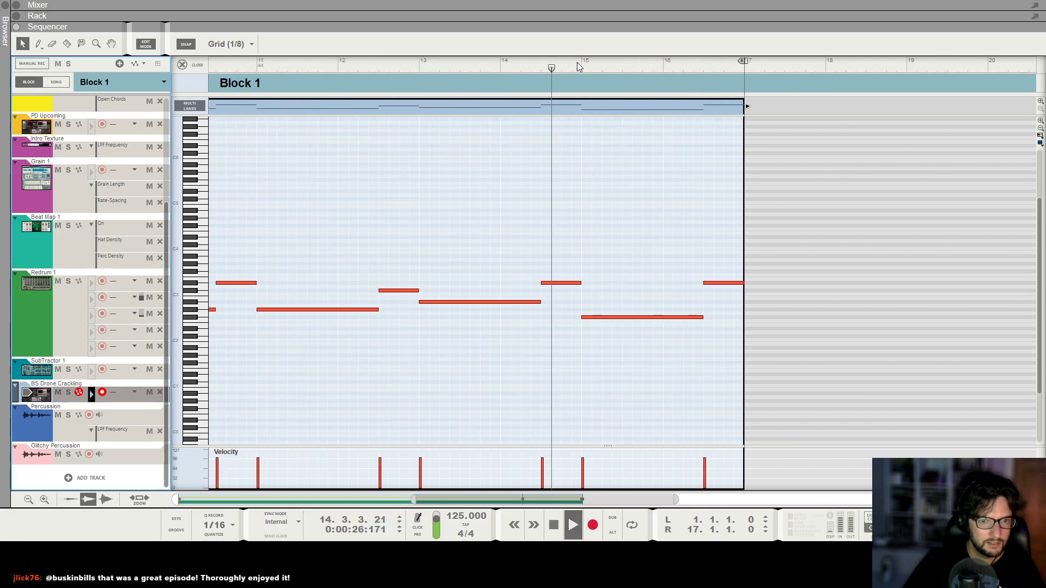
key(space)
Compare the SubTractor and BS Drone Crackling notes around bar 12.3.
click(53, 366)
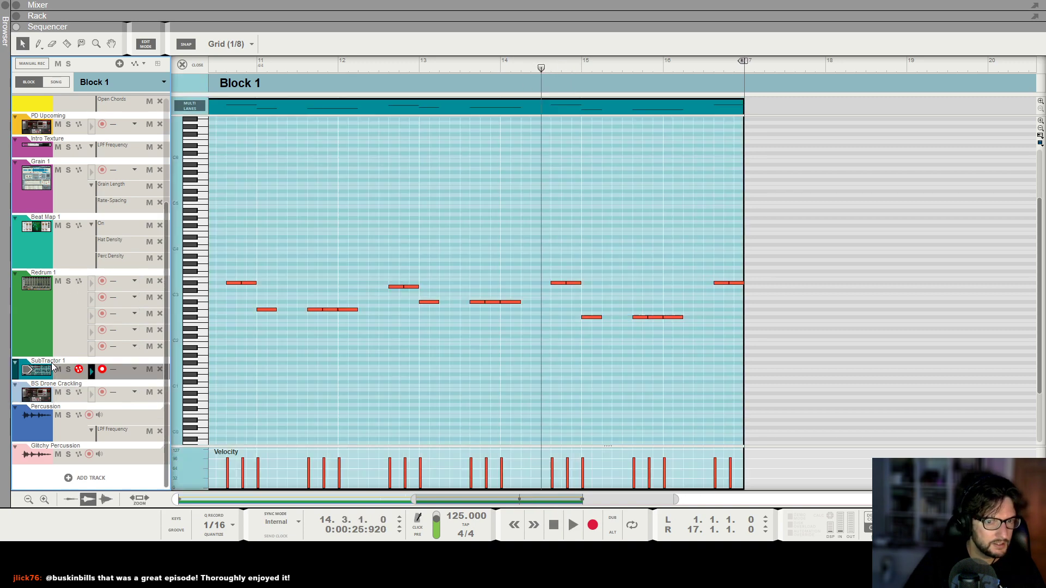
key(g)
key(g)
click(436, 65)
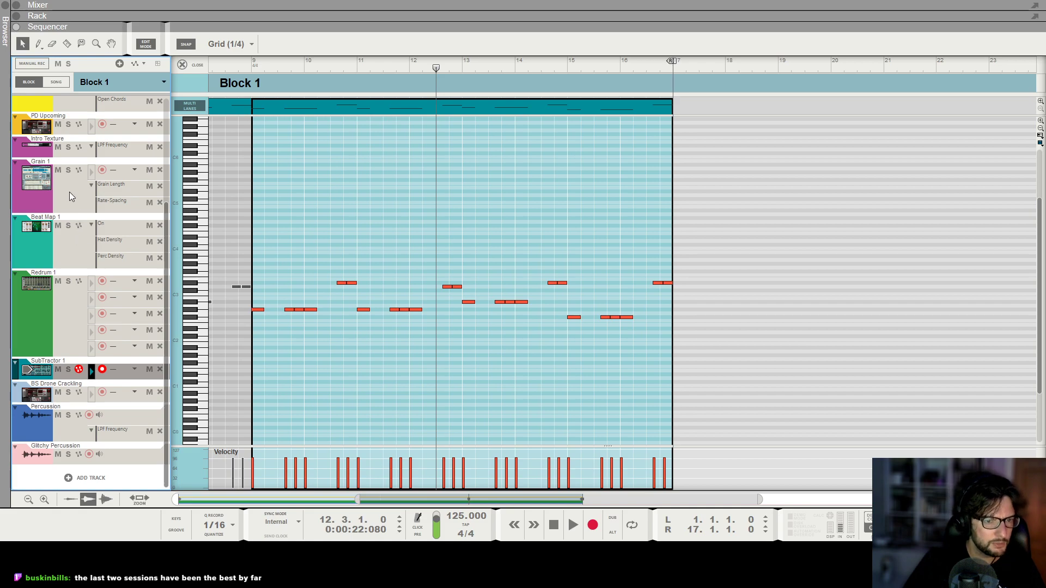
click(53, 390)
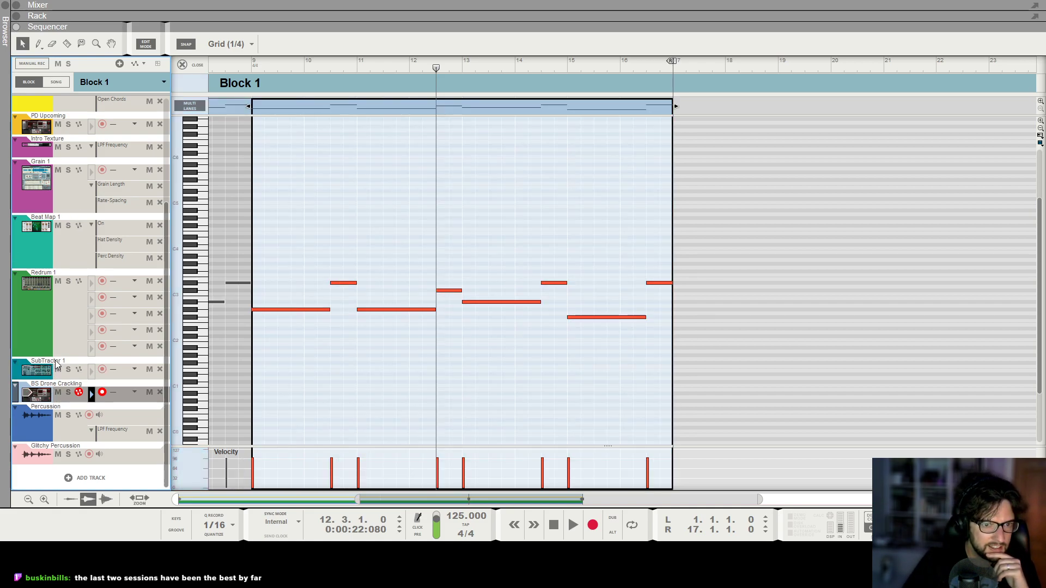
click(57, 365)
click(61, 387)
click(450, 292)
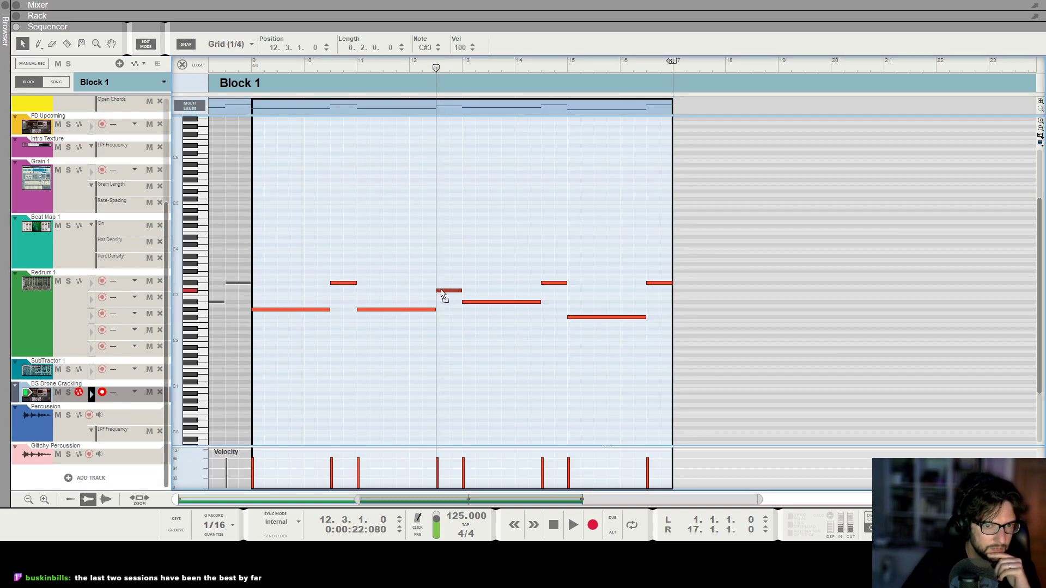
Lower the SubTractor notes at 12.3.3, 4.3.3 and 8.3.3 to C#3.
click(67, 364)
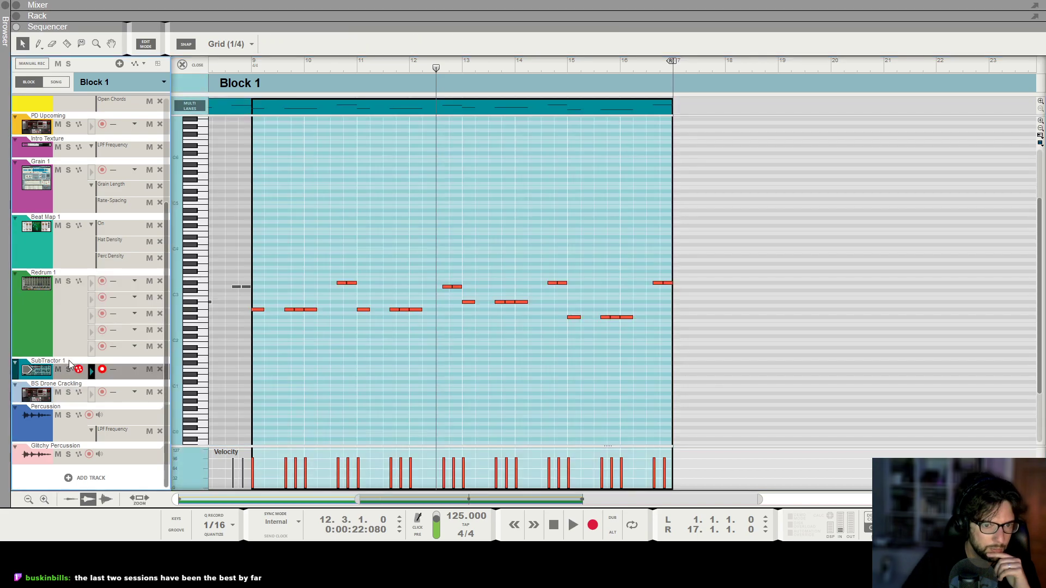
drag(440, 235, 491, 297)
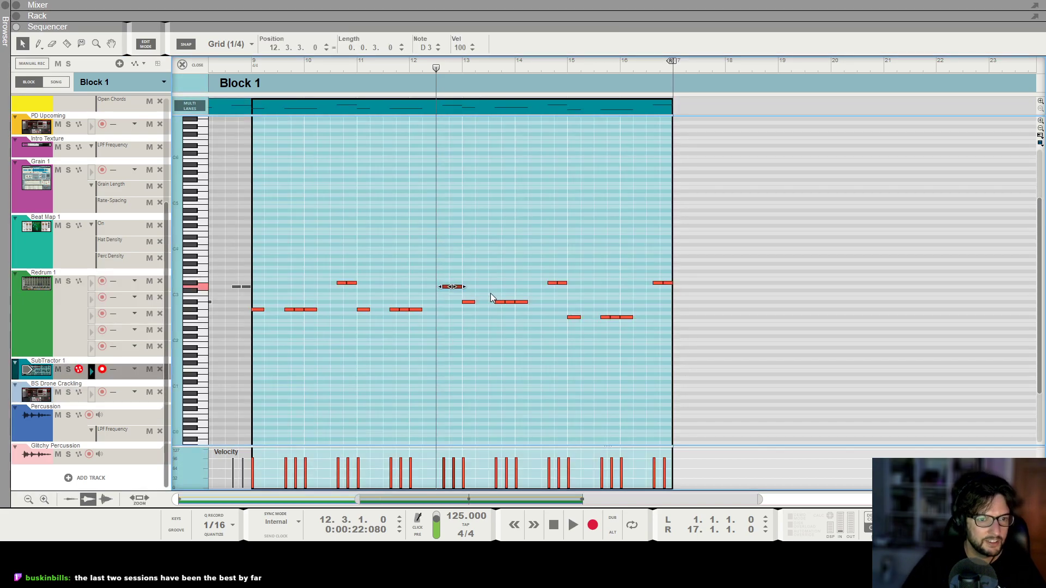
key(shift+Return)
scroll(490, 294, down, 4)
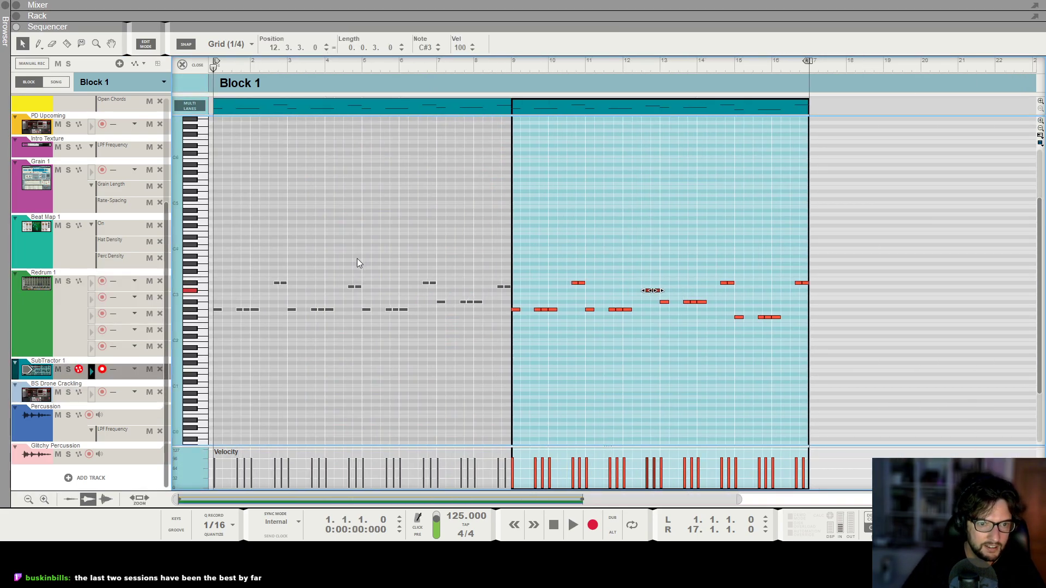
click(341, 263)
key(Down)
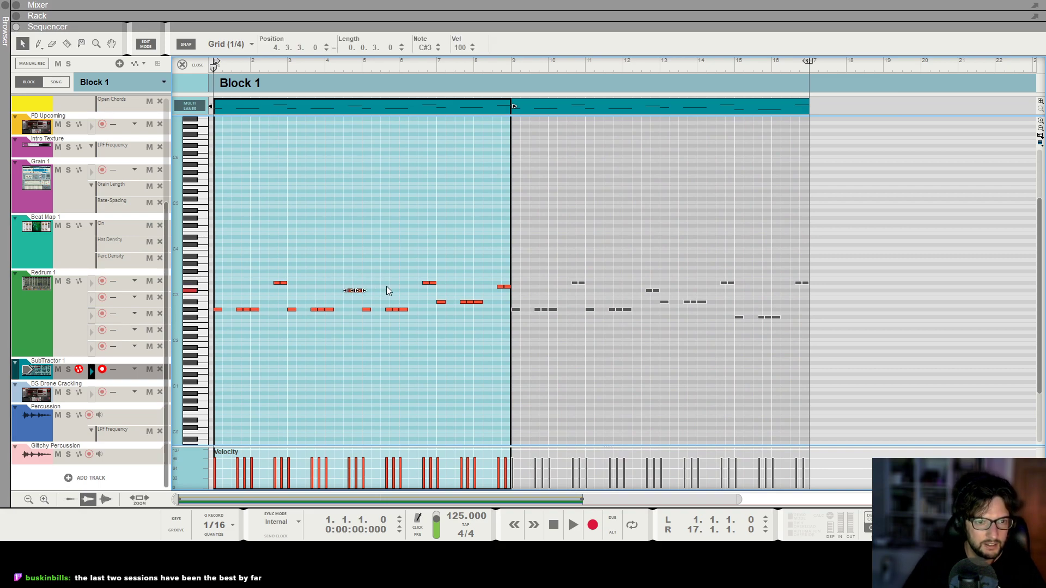
drag(499, 270, 526, 286)
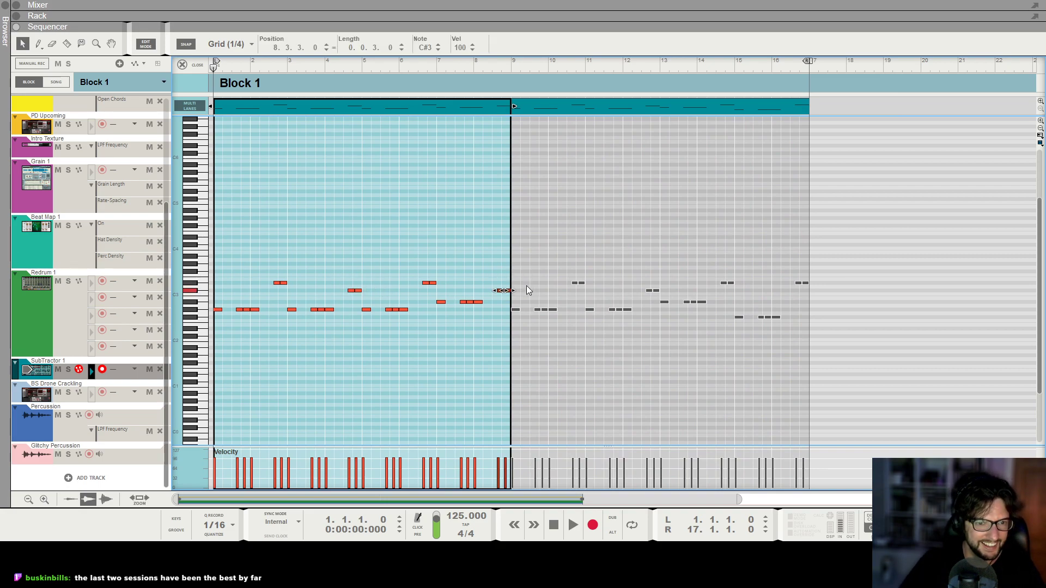
Play Block 1 back from about bar 9.
scroll(527, 287, down, 2)
key(space)
click(441, 66)
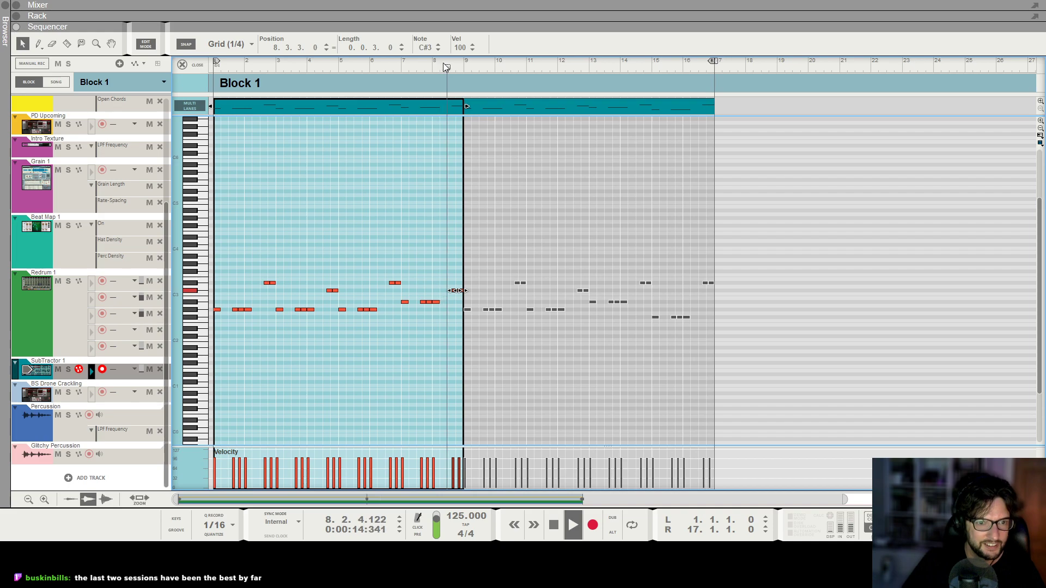
Play Block 1 from about bar 8 to listen to the edited bass notes.
scroll(459, 216, up, 1)
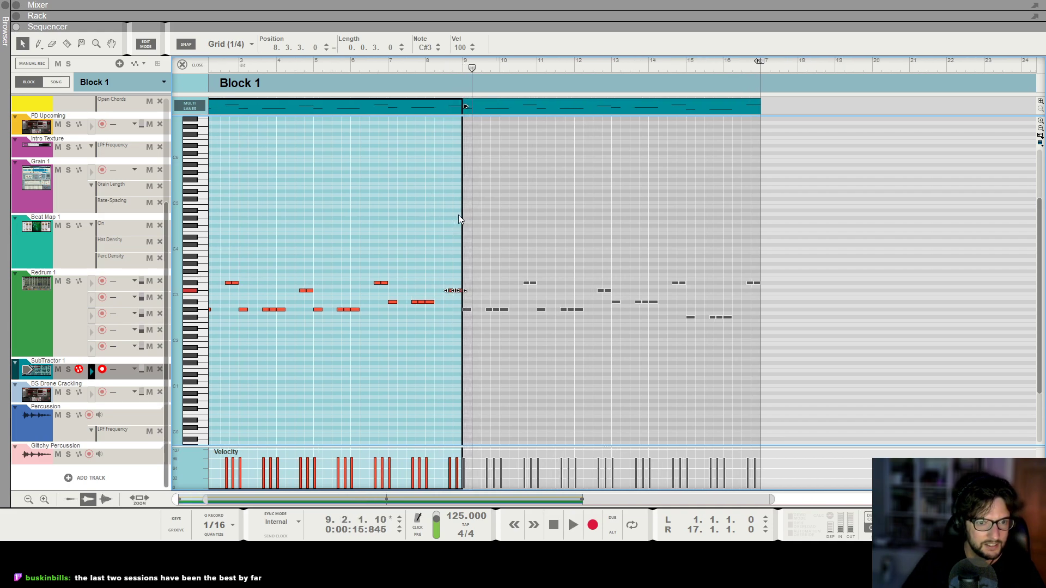
scroll(458, 214, up, 1)
key(Up)
key(Up)
click(430, 71)
key(space)
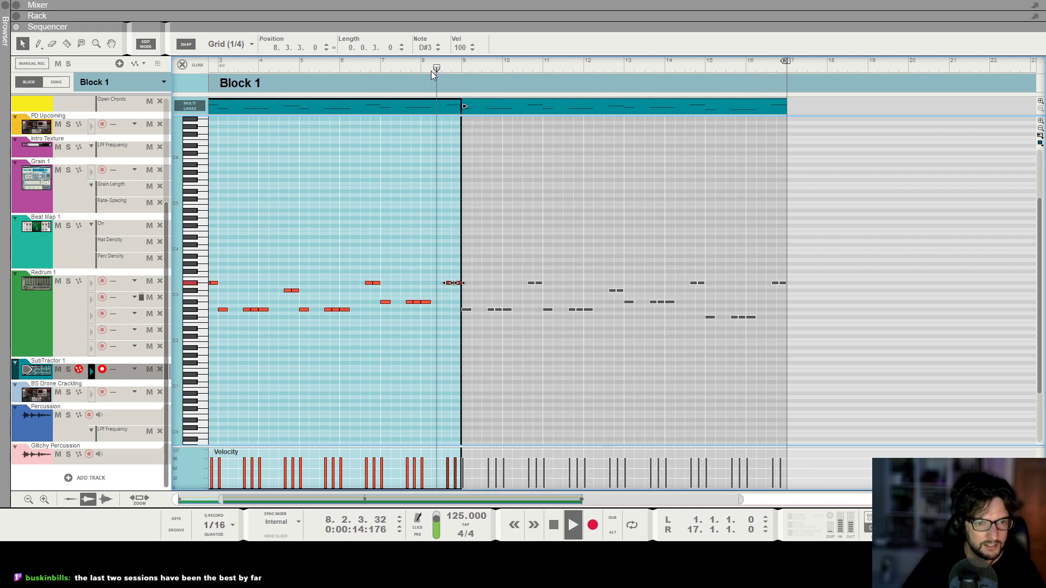
scroll(431, 70, down, 1)
scroll(329, 66, down, 2)
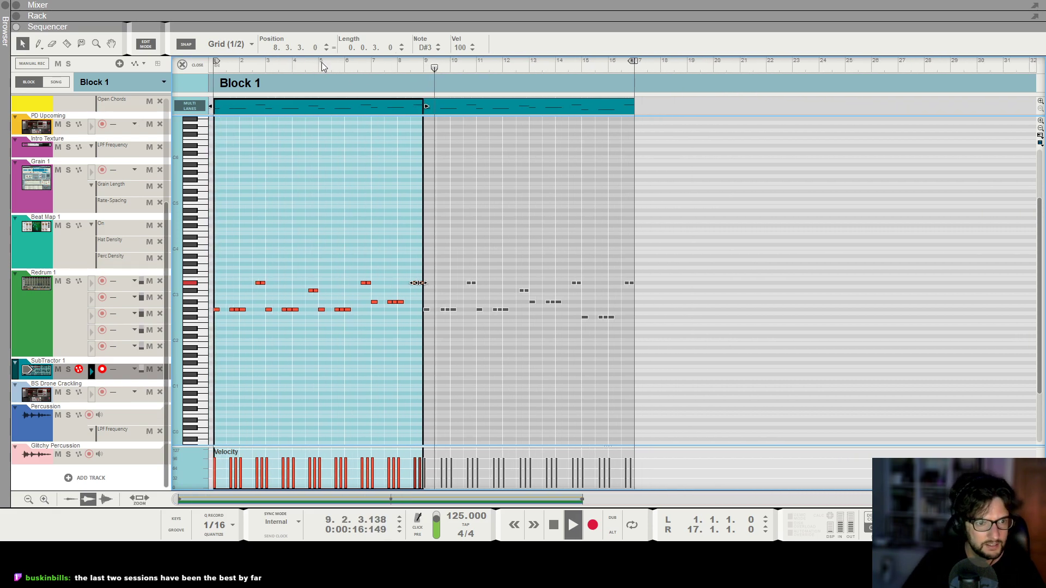
Replay Block 1 from about bar 4 and again from about bar 10.
click(292, 65)
scroll(293, 65, up, 2)
scroll(293, 65, up, 5)
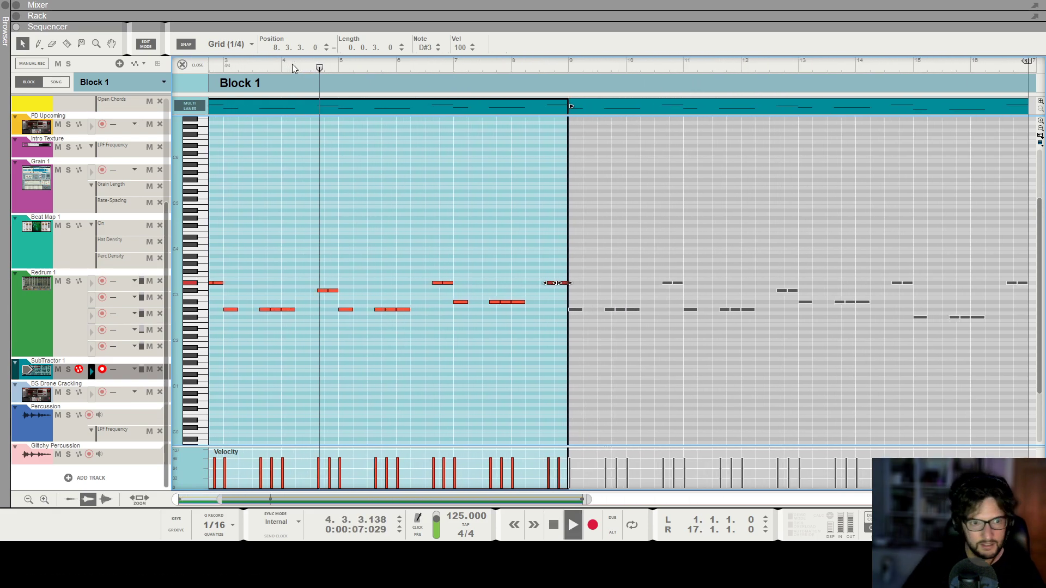
scroll(574, 195, down, 5)
key(space)
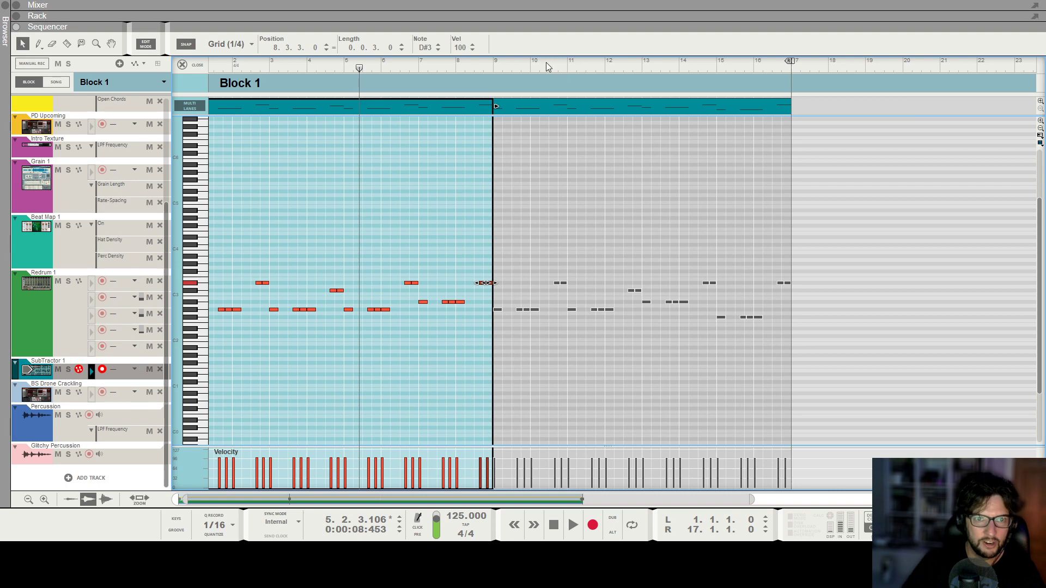
click(547, 63)
scroll(648, 179, down, 2)
key(space)
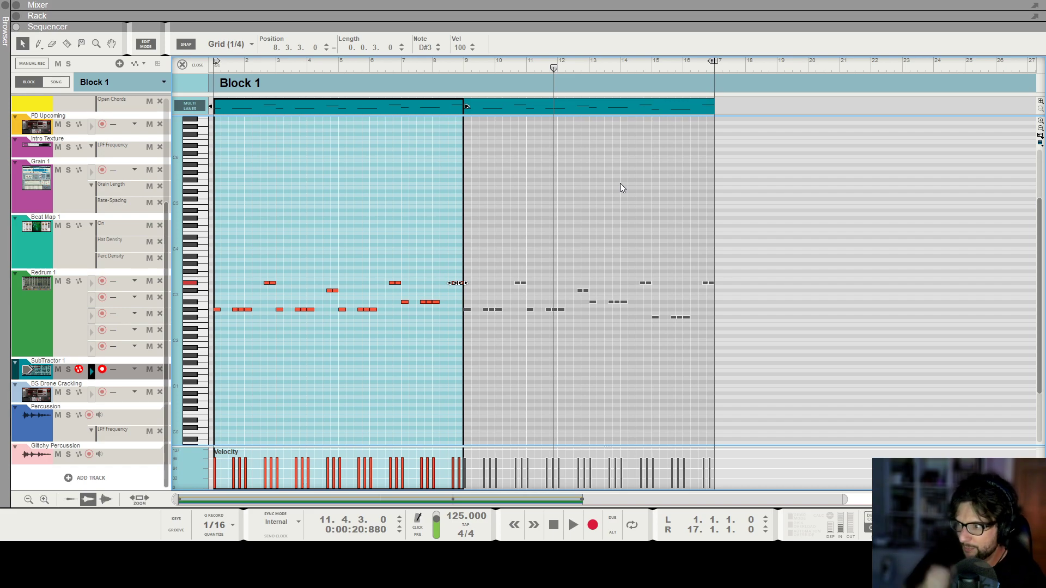
scroll(623, 188, down, 2)
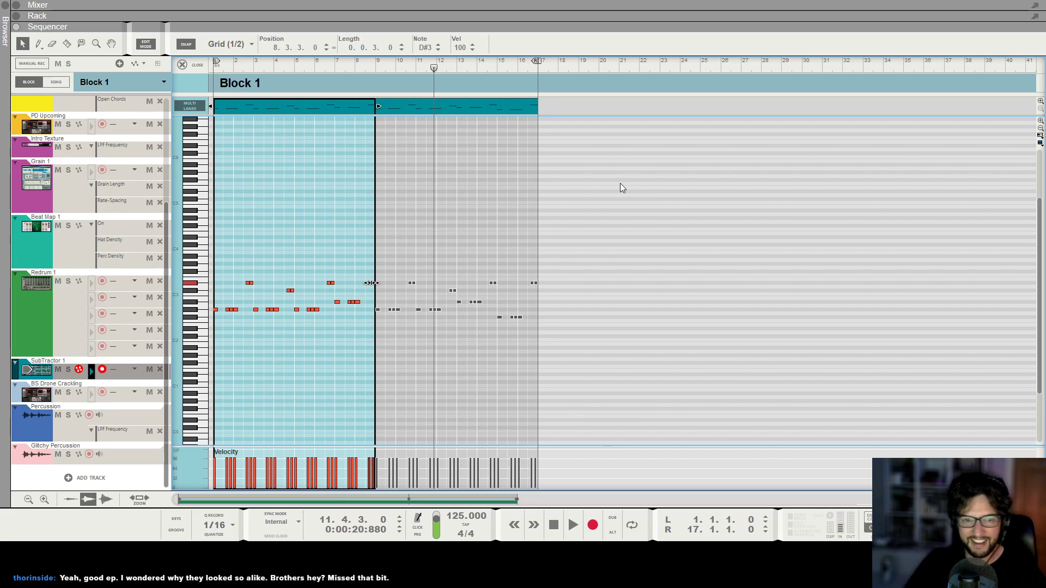
Play Block 1 again from about bar 6 and then near its end around bar 16.
key(shift+Return)
key(shift+Return)
key(space)
scroll(619, 183, down, 2)
click(308, 67)
scroll(288, 158, up, 4)
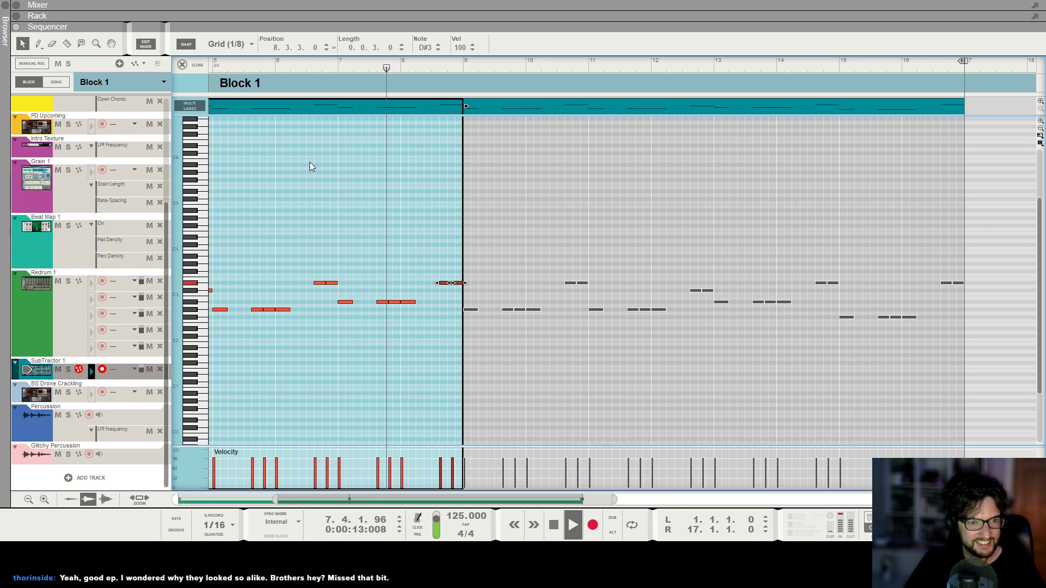
scroll(310, 161, down, 2)
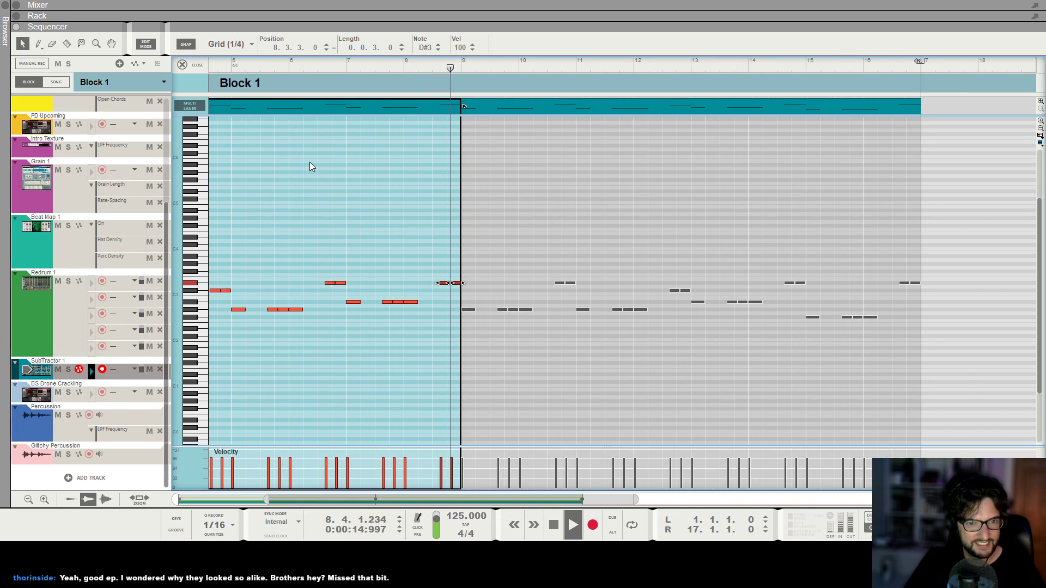
click(718, 64)
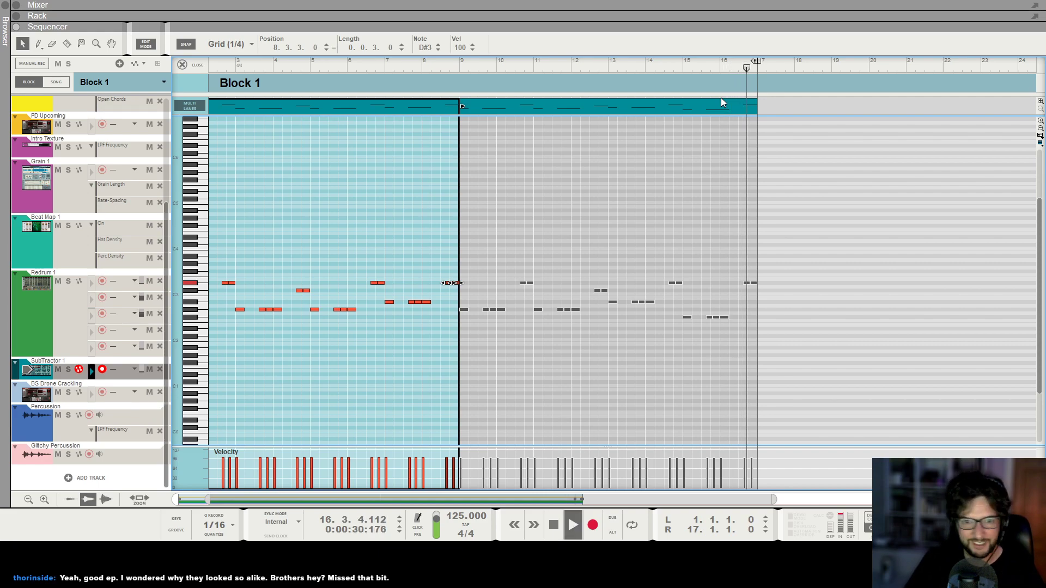
Leave the Block 1 note editor, switch to Song view, and play the song from about bar 33.
click(182, 64)
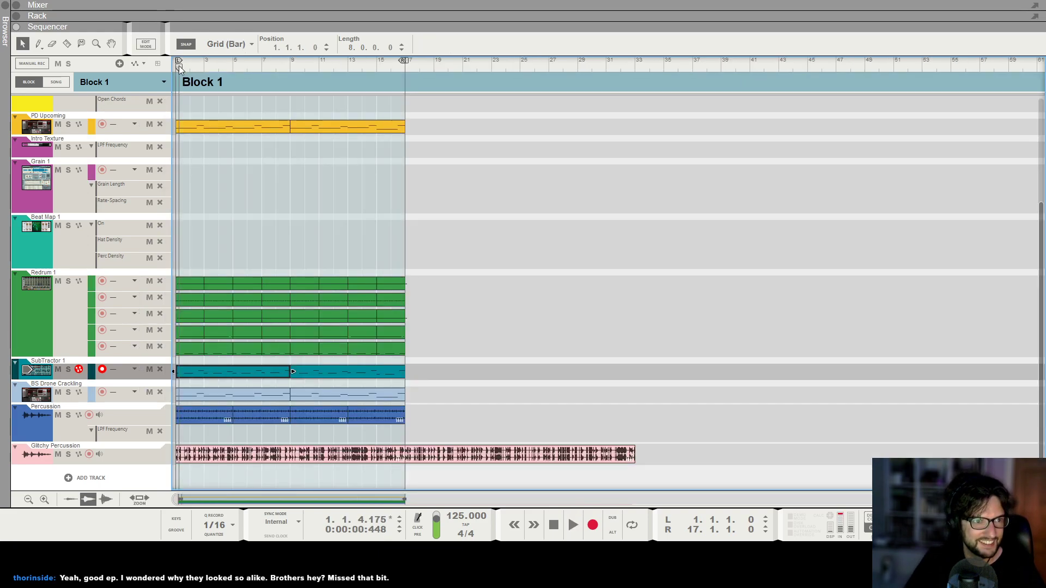
click(58, 82)
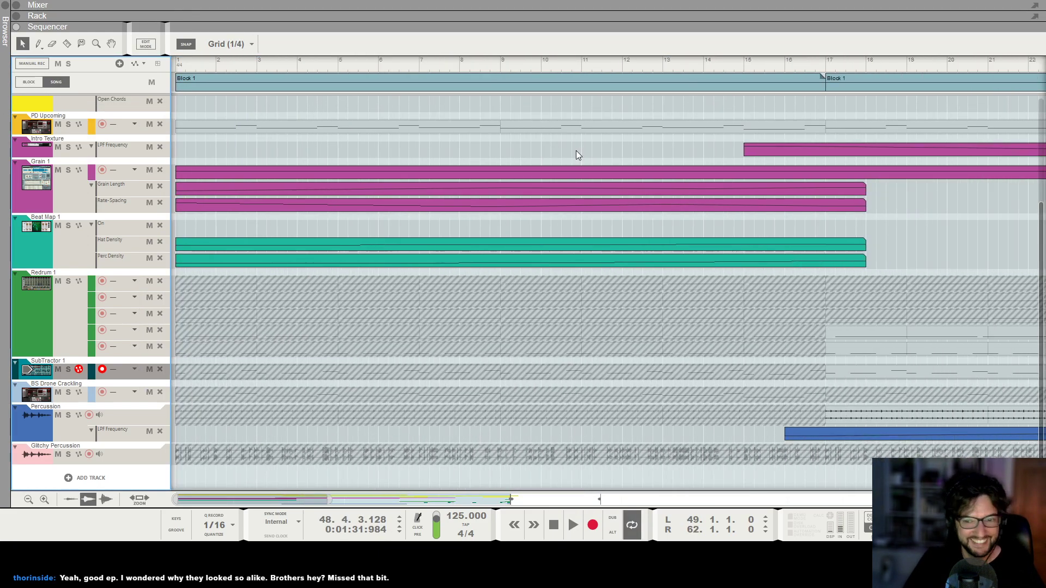
scroll(621, 102, down, 2)
key(space)
click(502, 66)
key(space)
scroll(548, 119, up, 1)
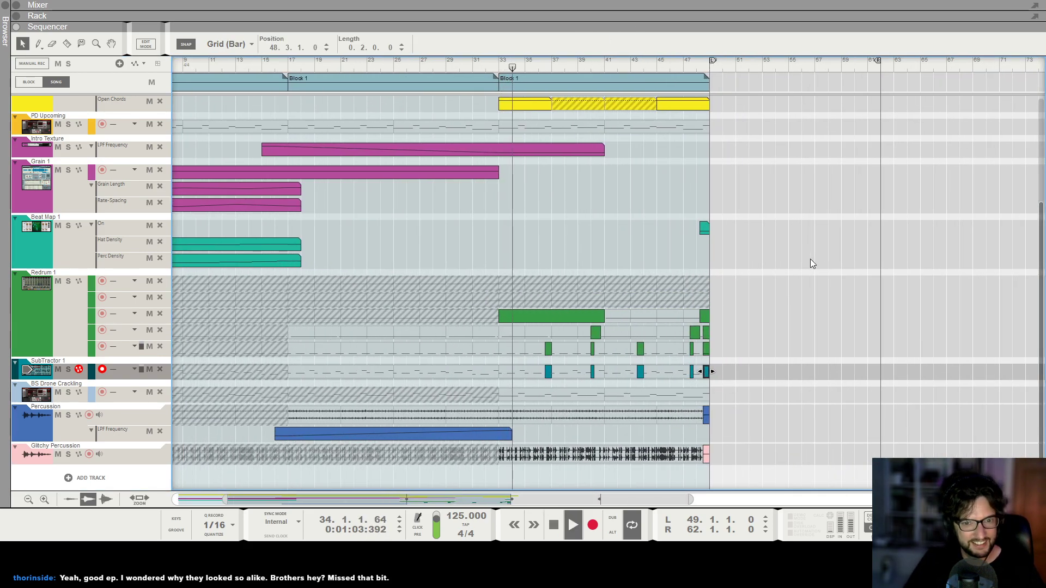
scroll(810, 265, down, 1)
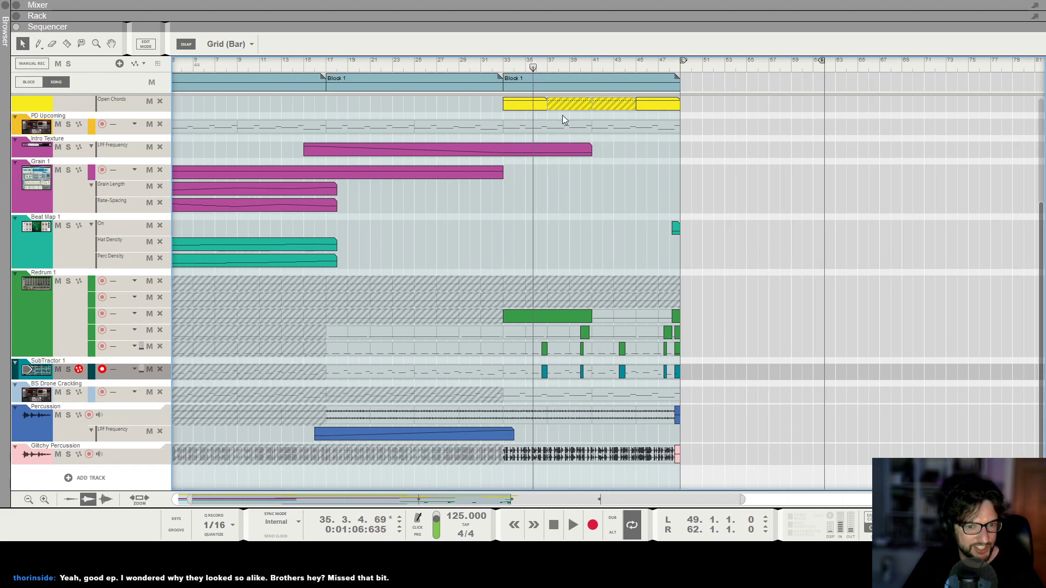
Play the song from bar 33 and then from bar 41.
click(505, 63)
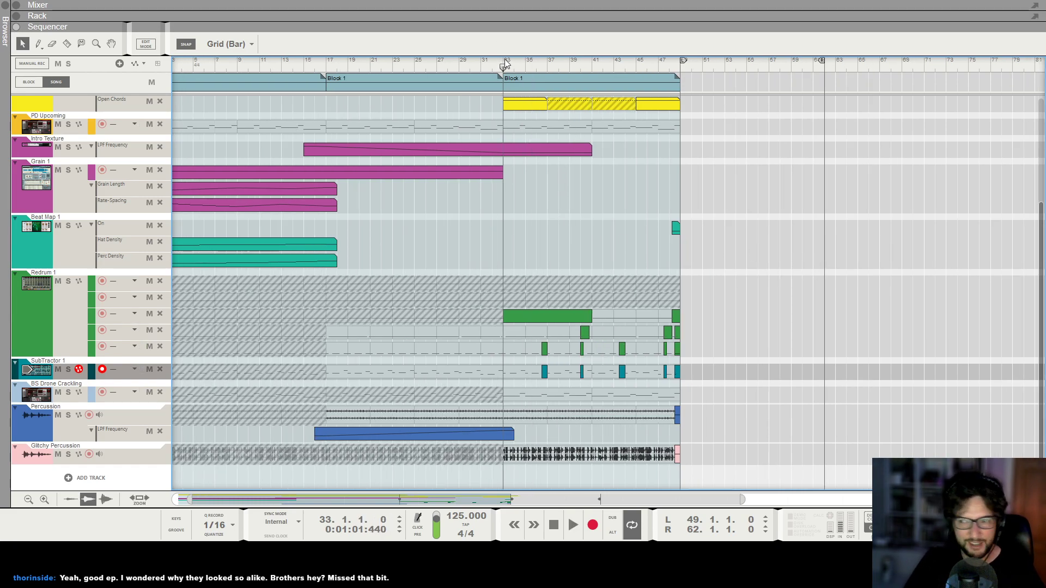
key(space)
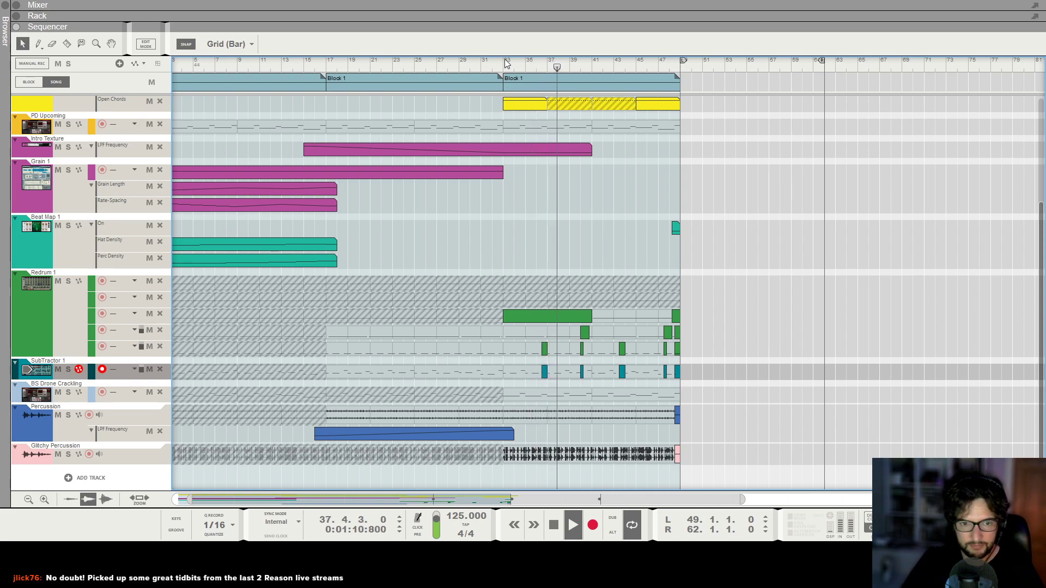
key(space)
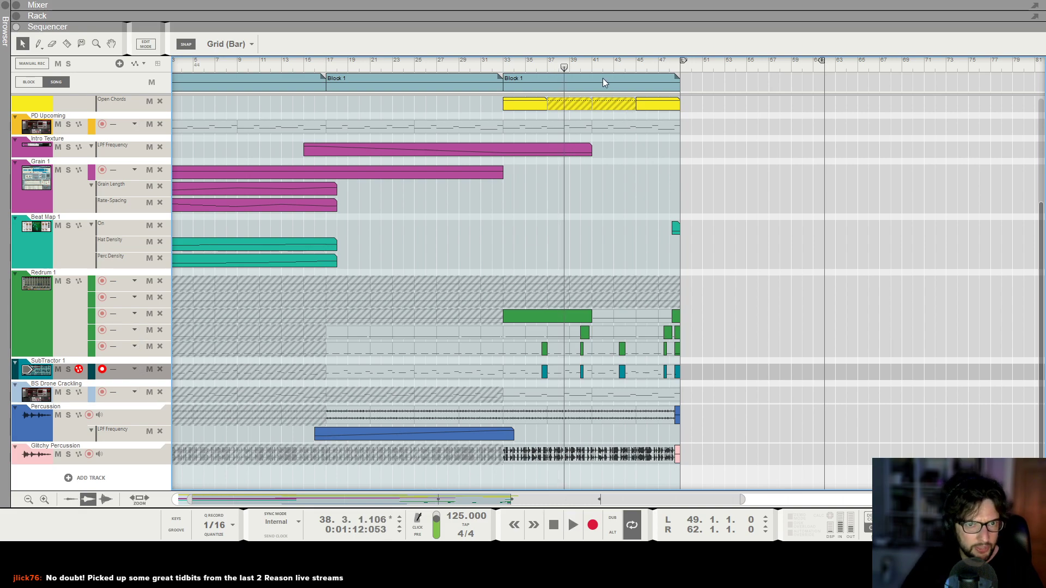
click(593, 68)
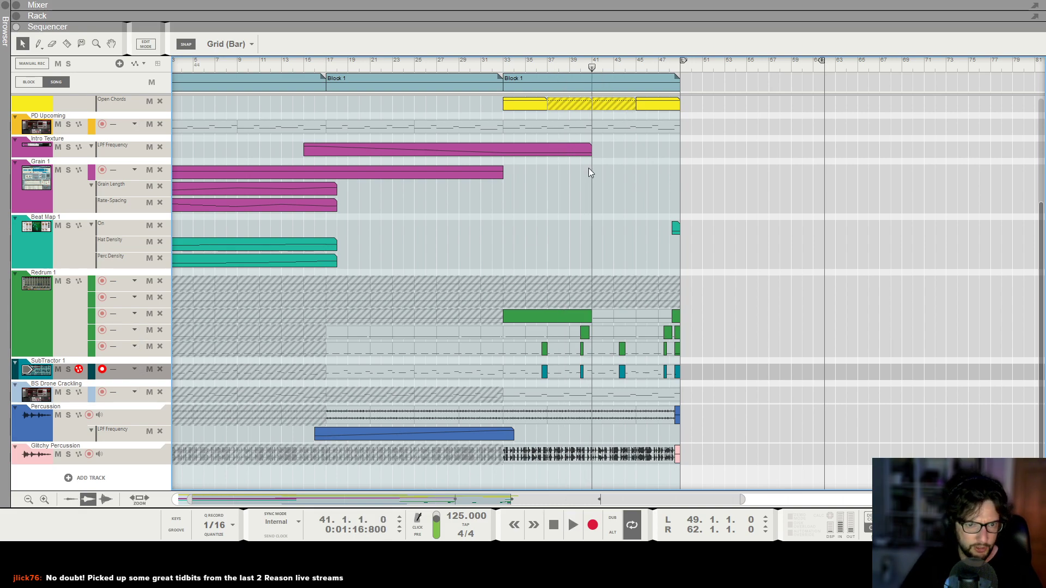
key(space)
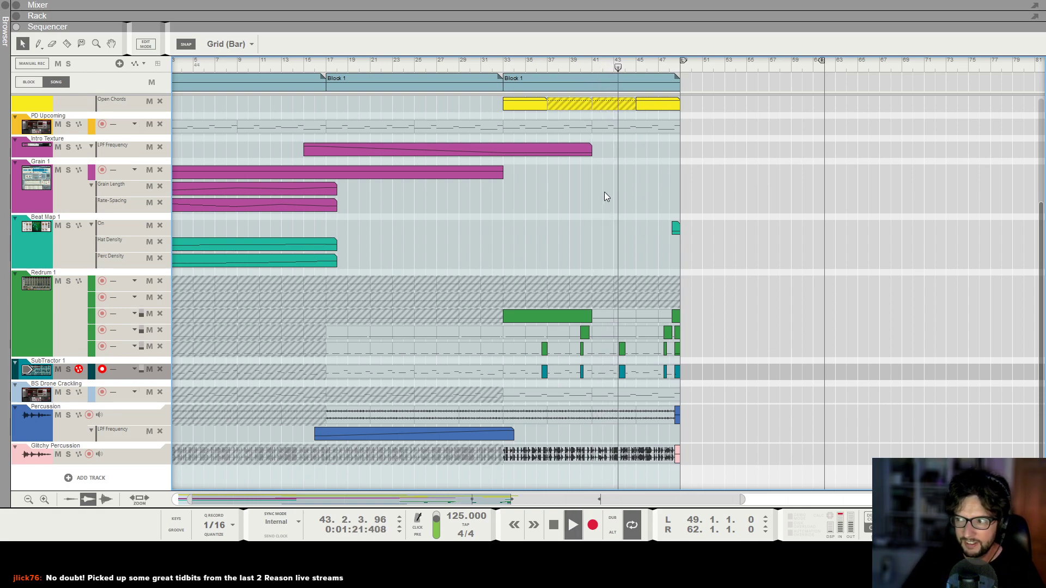
key(h)
key(h)
key(h)
key(h)
key(h)
key(h)
key(h)
key(h)
key(h)
key(h)
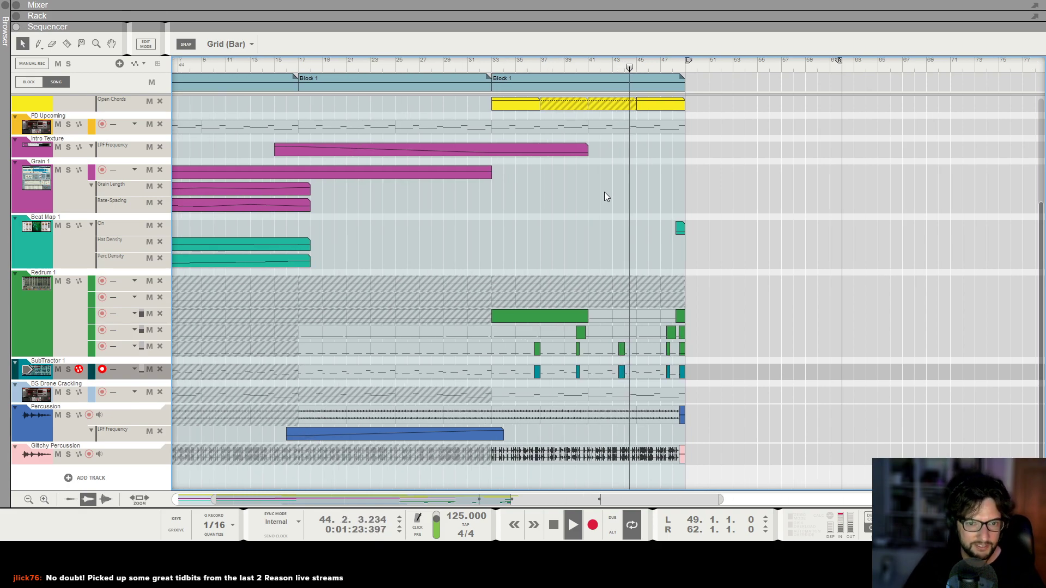
key(h)
key(h)
key(g)
key(g)
key(g)
key(g)
key(g)
key(g)
scroll(802, 185, up, 3)
key(g)
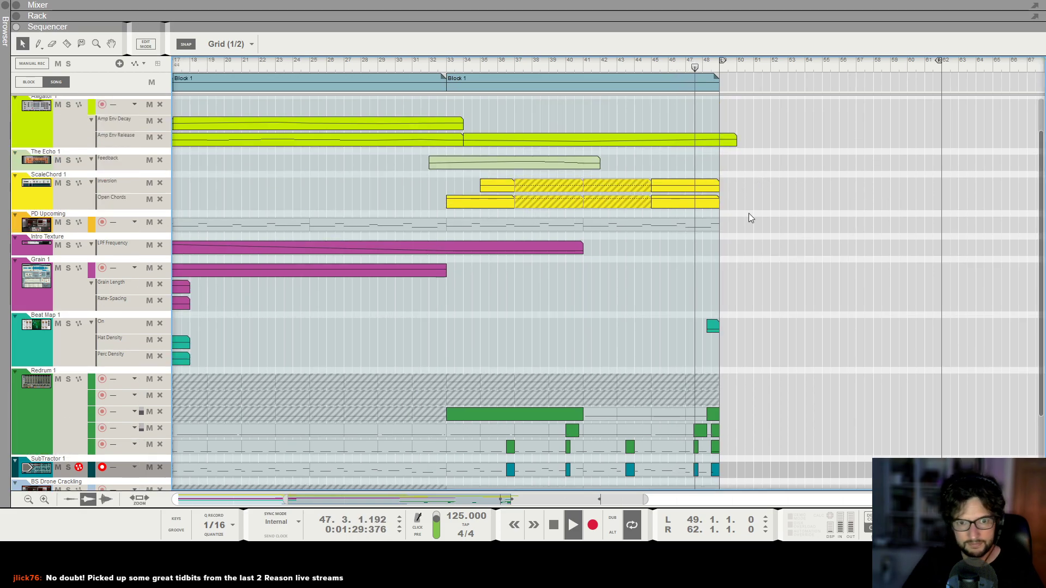
scroll(714, 232, down, 3)
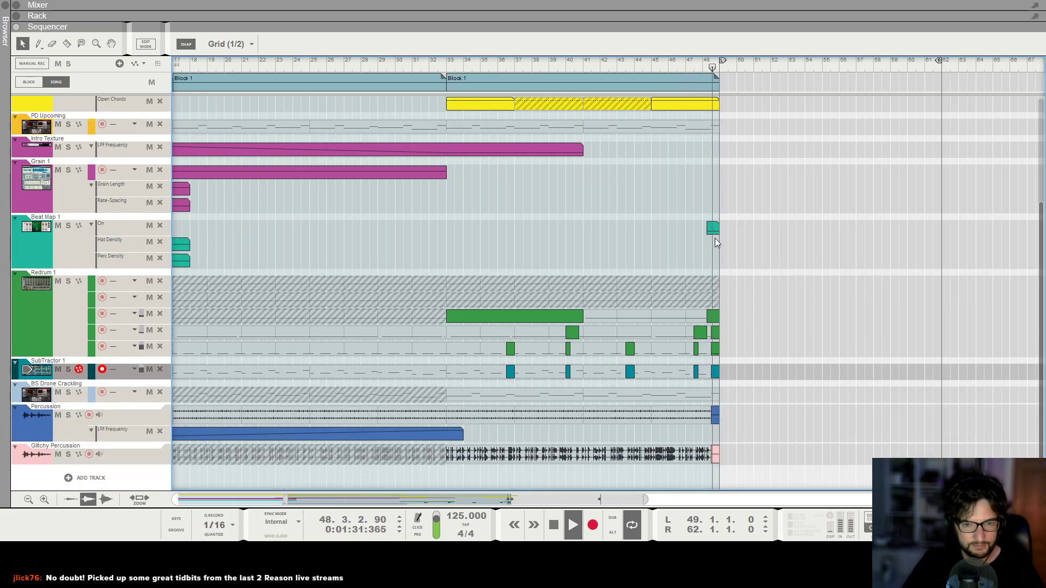
Add a 16-bar Block 1 instance in the song's block lane starting at bar 49.
key(h)
key(h)
key(h)
key(space)
key(g)
key(g)
key(g)
drag(476, 89, 773, 85)
key(g)
key(g)
key(g)
key(g)
alt+click(953, 65)
scroll(884, 202, up, 5)
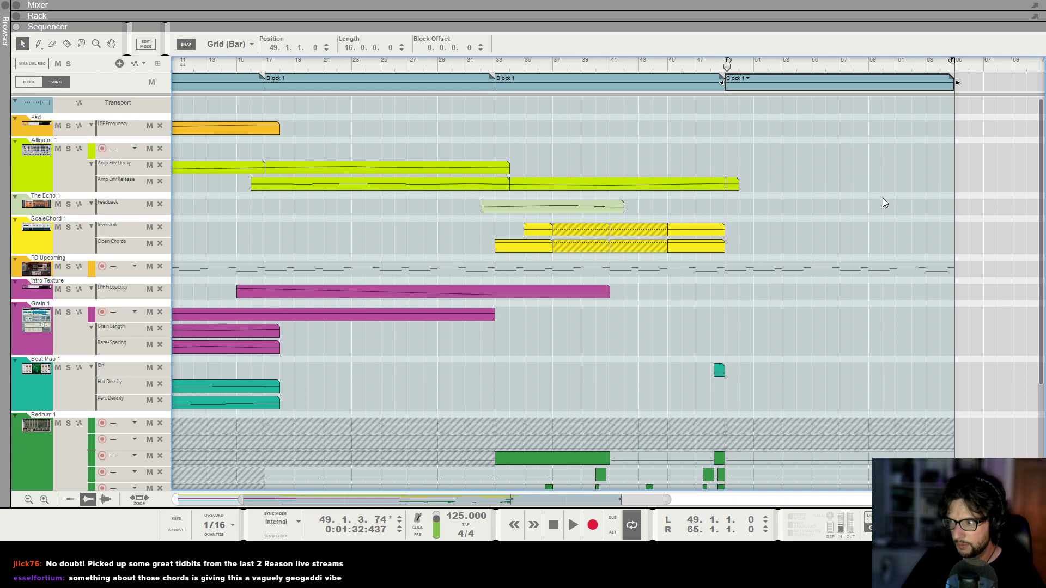
drag(717, 65, 730, 70)
key(g)
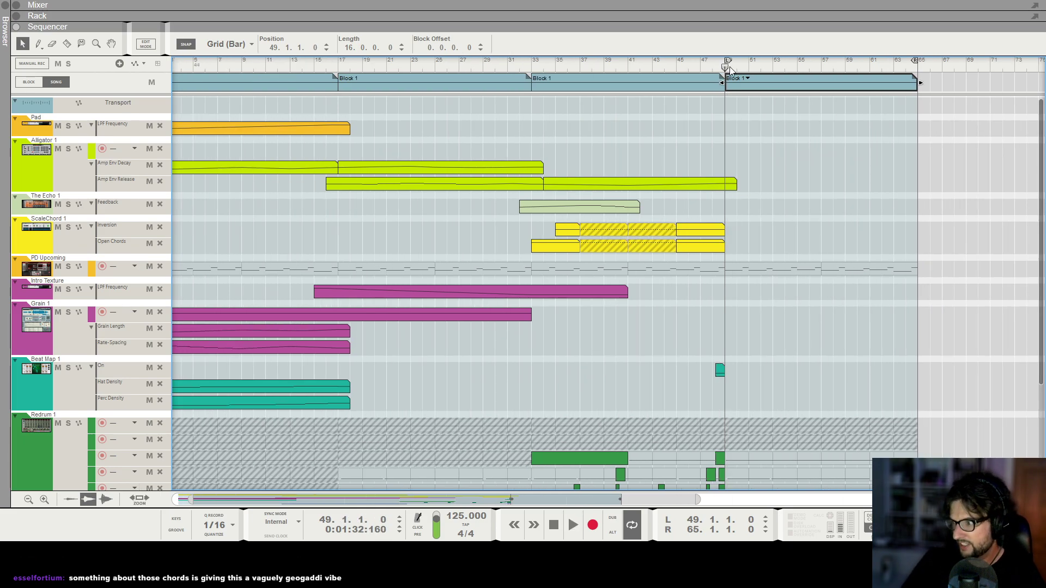
key(g)
Play the song from about bar 45 into the new Block 1 instance, returning to the selection tool.
scroll(737, 143, down, 2)
key(h)
key(h)
key(h)
key(h)
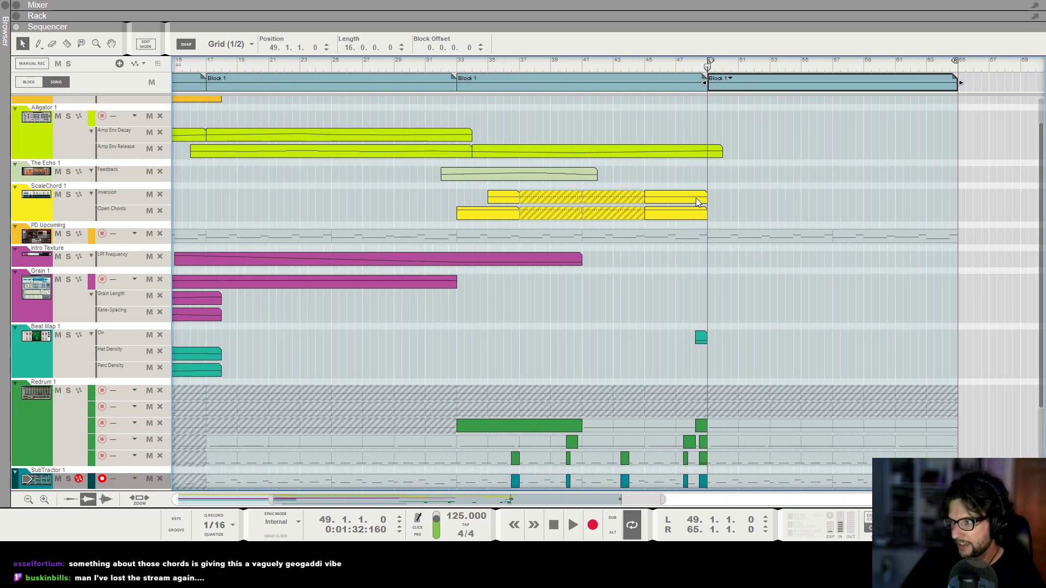
scroll(696, 199, right, 2)
scroll(633, 218, up, 2)
scroll(633, 218, right, 1)
drag(631, 65, 569, 65)
key(space)
key(g)
key(g)
scroll(631, 187, down, 5)
key(h)
key(h)
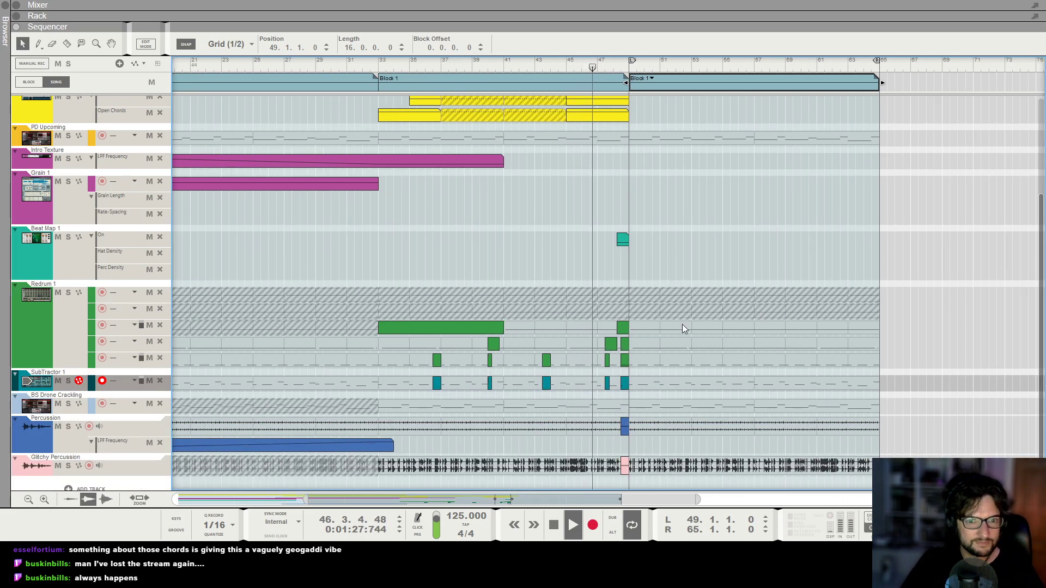
key(t)
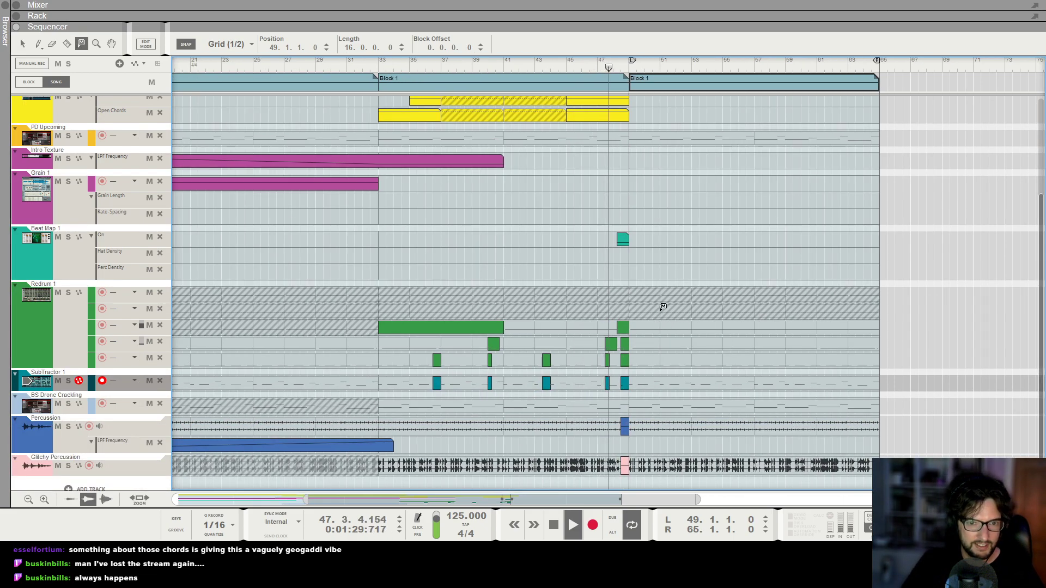
click(22, 45)
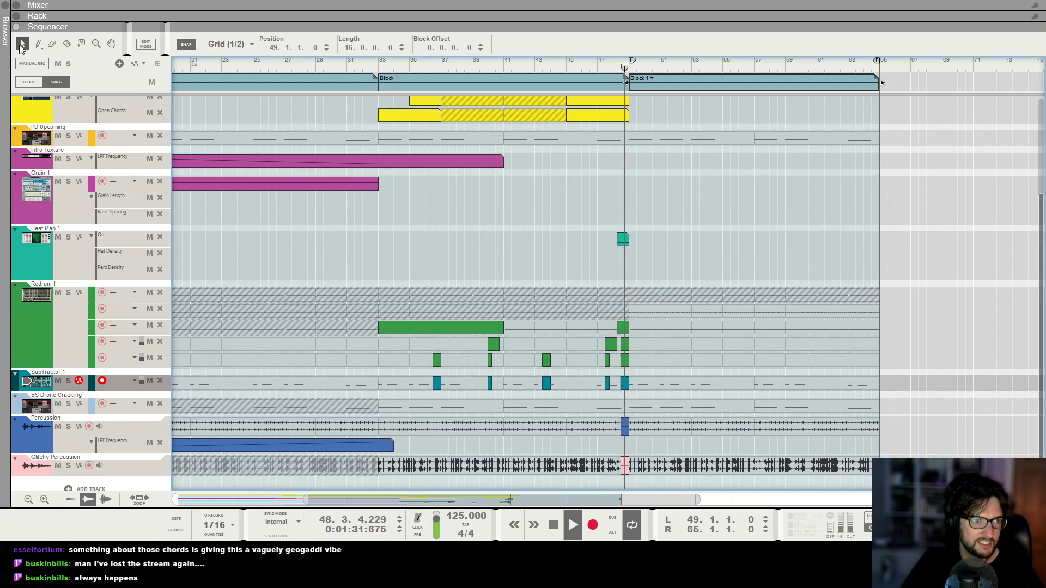
Extend the Alligator Amp Env Release automation clip to end at bar 65.
key(h)
key(h)
key(h)
key(g)
key(g)
key(g)
scroll(754, 233, up, 4)
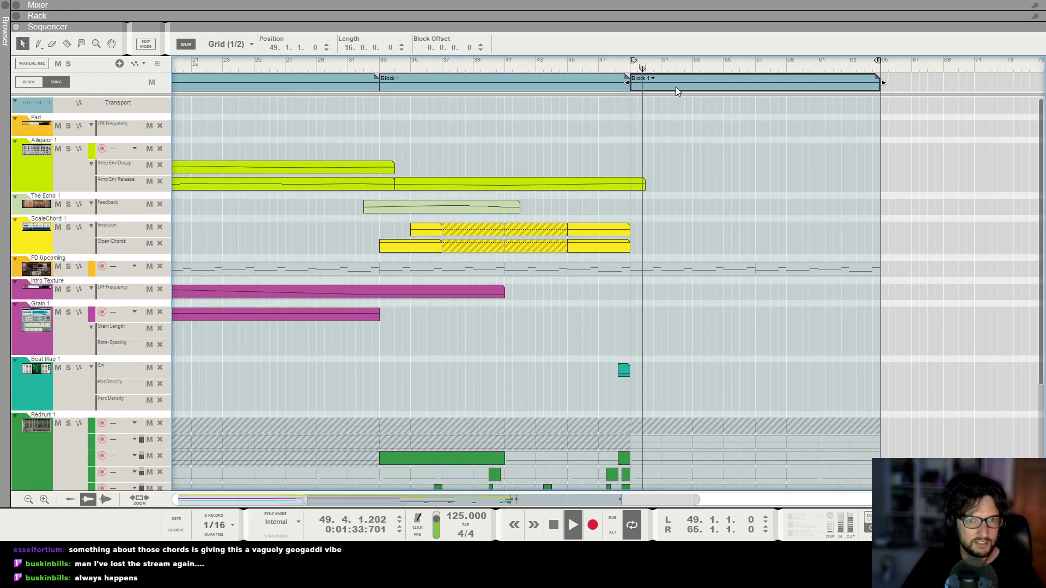
click(645, 184)
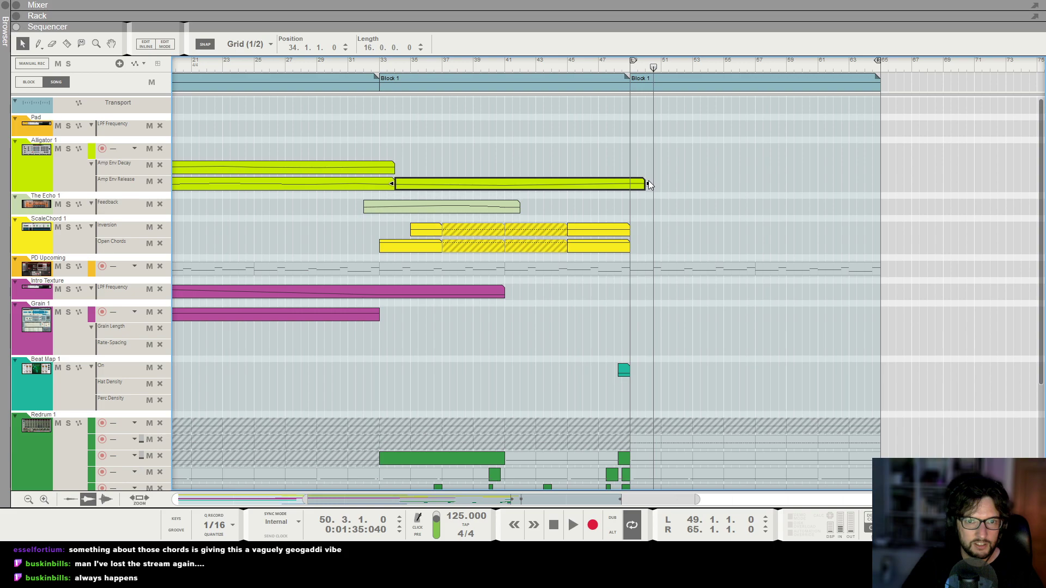
drag(648, 184, 887, 208)
Add Amp Env Release automation points at bar 57 (58%) and bar 65 (42%) in the extended clip.
double_click(861, 184)
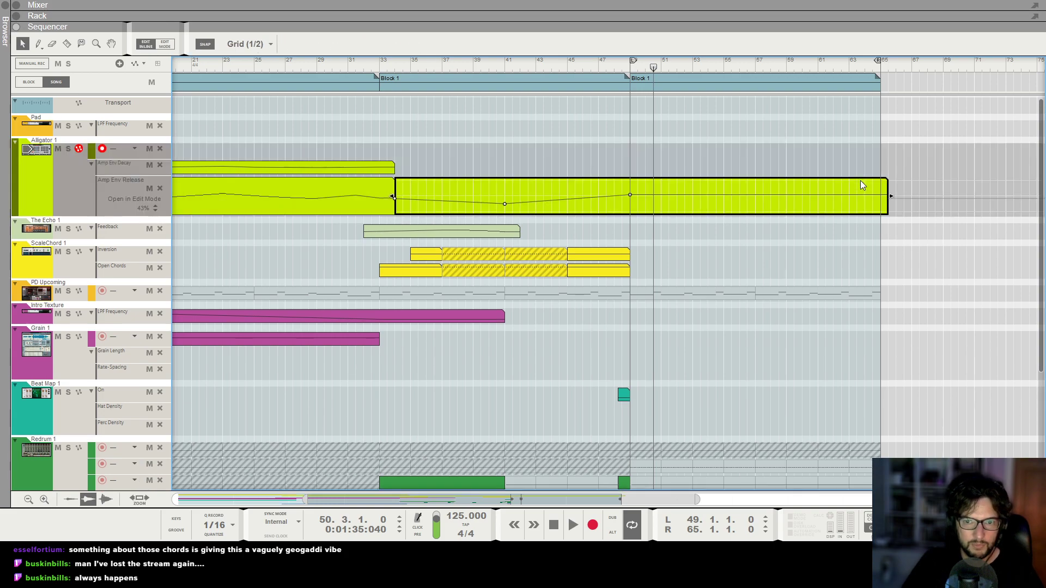
click(759, 192)
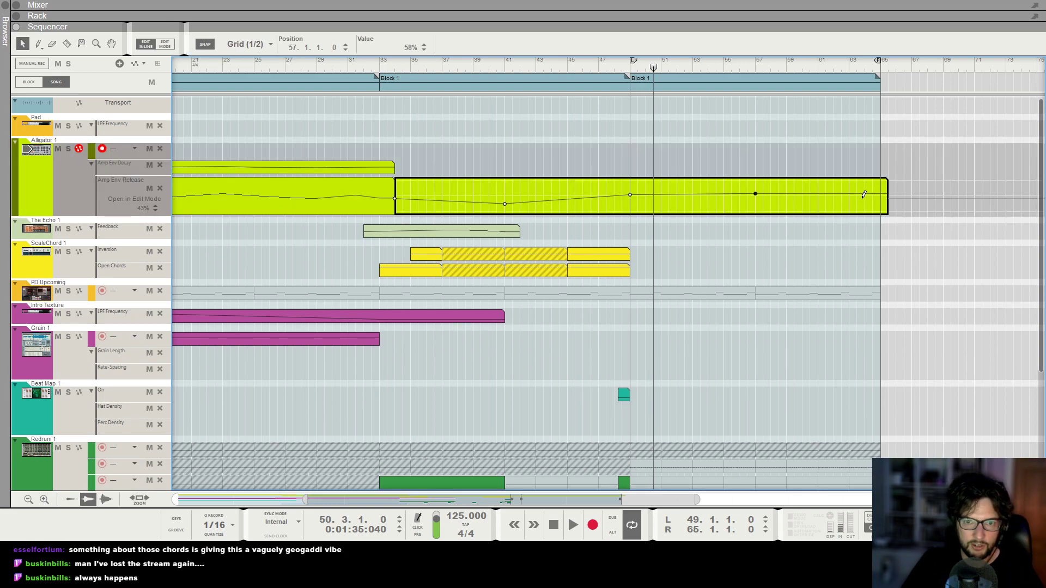
click(880, 196)
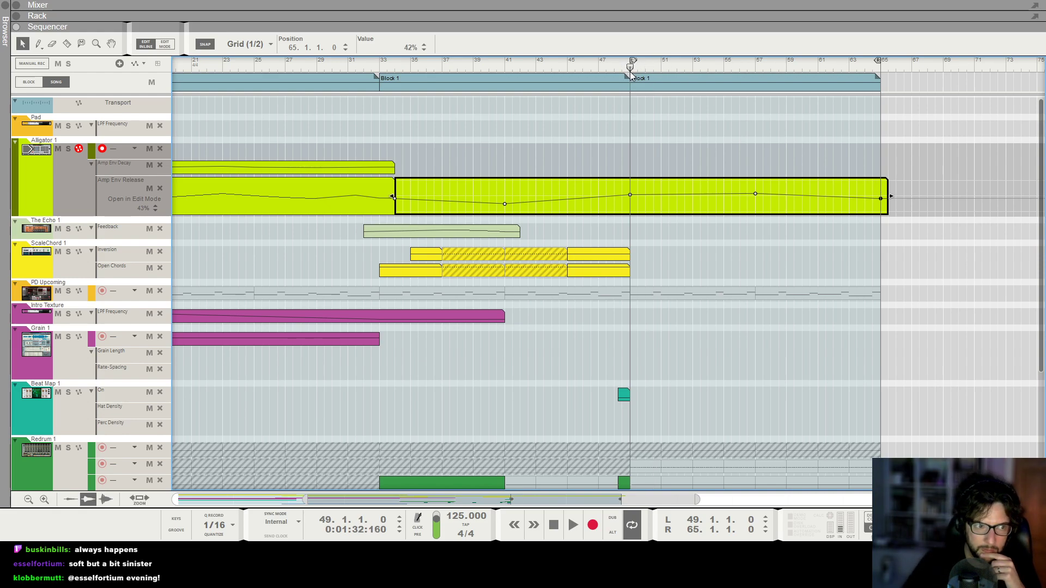
click(676, 306)
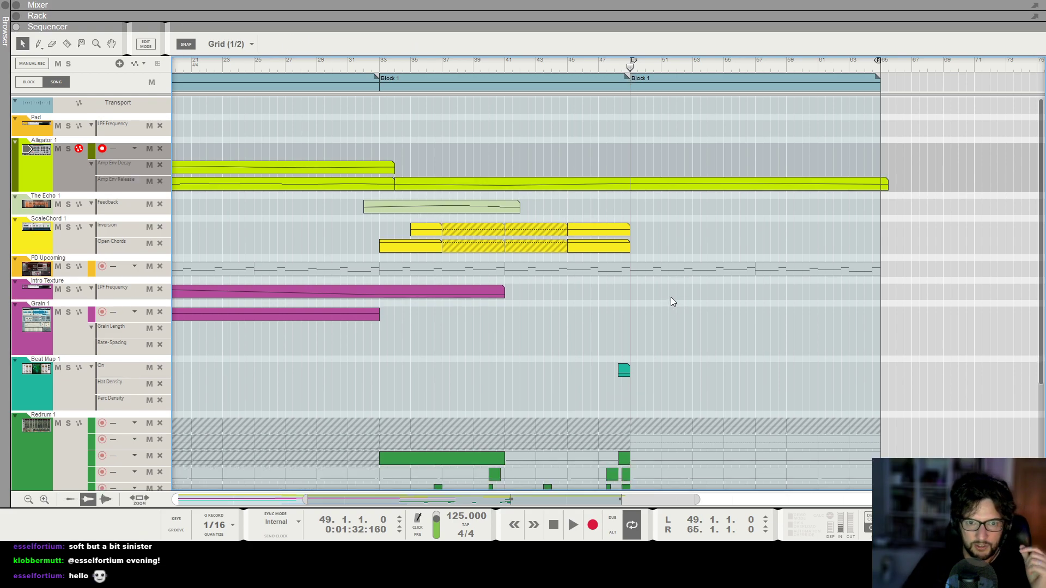
scroll(675, 356, down, 2)
scroll(672, 339, up, 1)
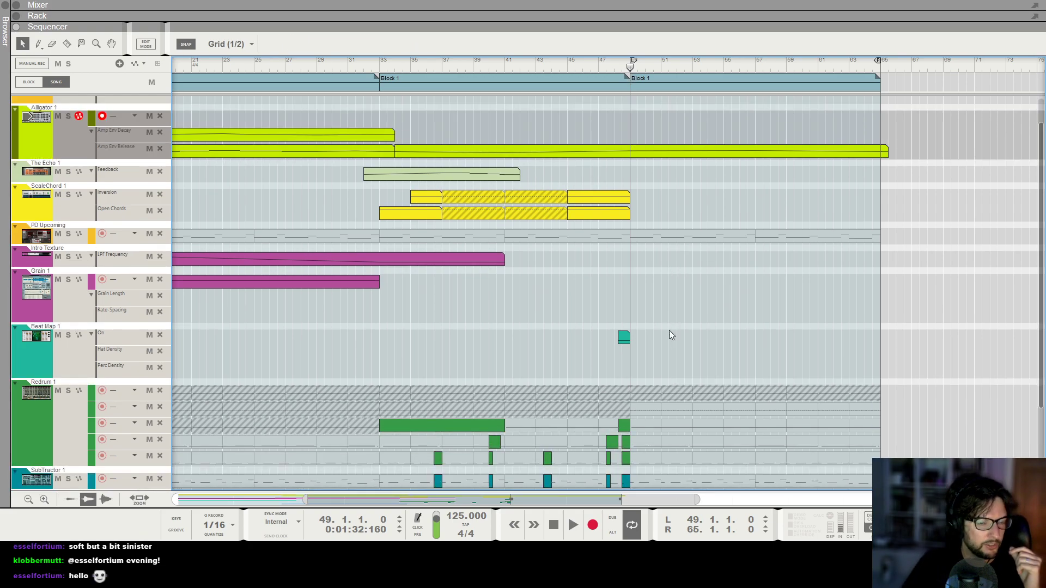
Create a Monotone Bass Synthesizer instrument in an empty part of the rack.
key(t)
click(681, 233)
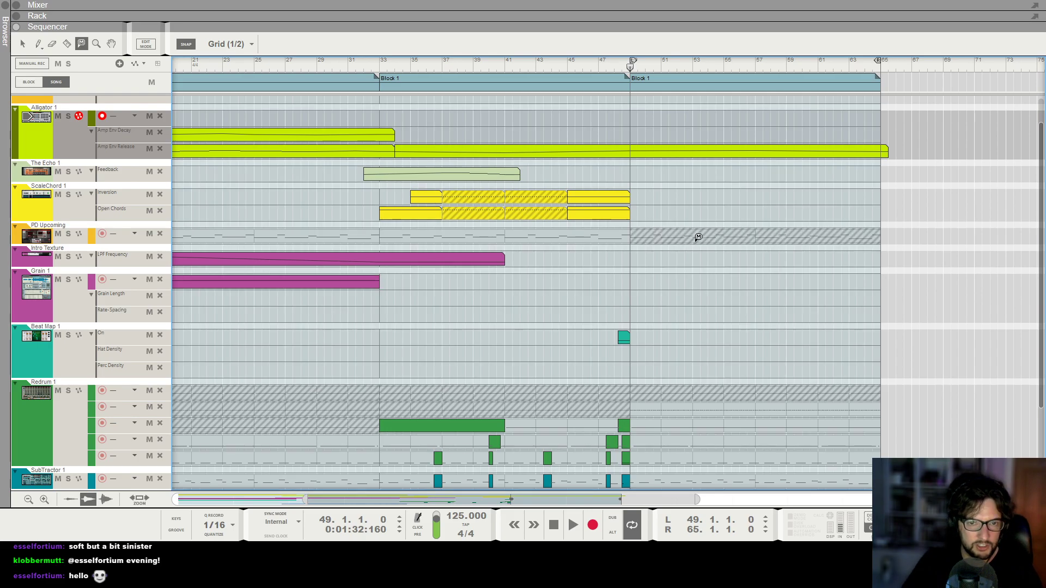
key(F6)
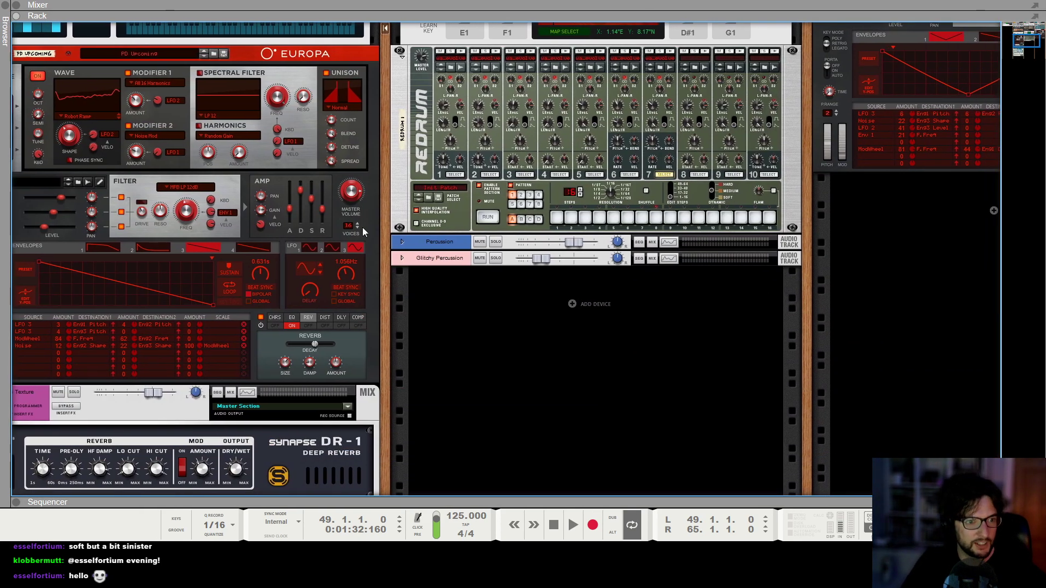
scroll(413, 237, left, 2)
scroll(81, 168, up, 6)
scroll(104, 165, up, 3)
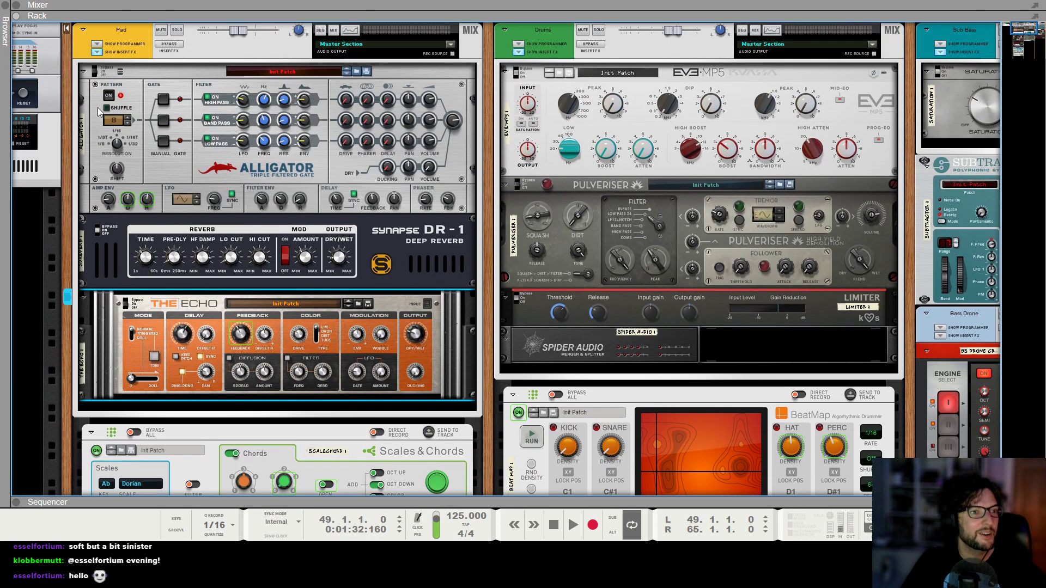
scroll(136, 143, down, 8)
scroll(266, 397, down, 3)
right_click(272, 431)
mouse_move(352, 390)
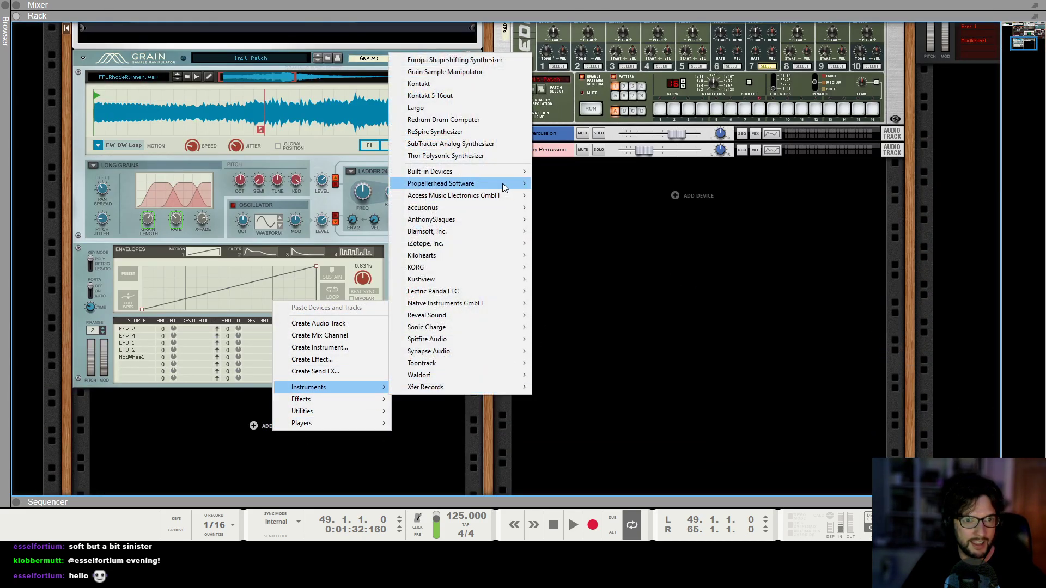
mouse_move(494, 173)
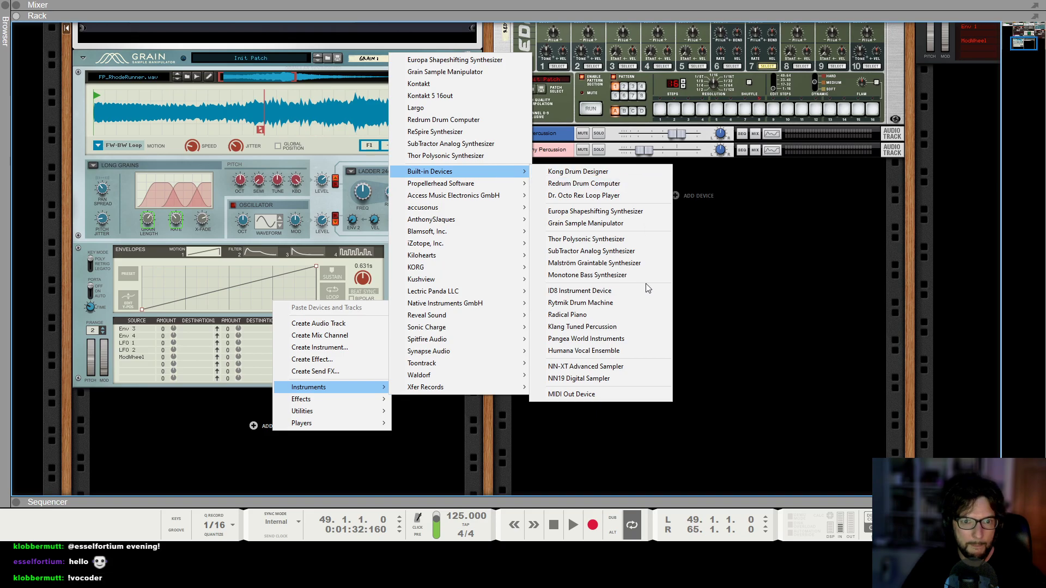
click(631, 277)
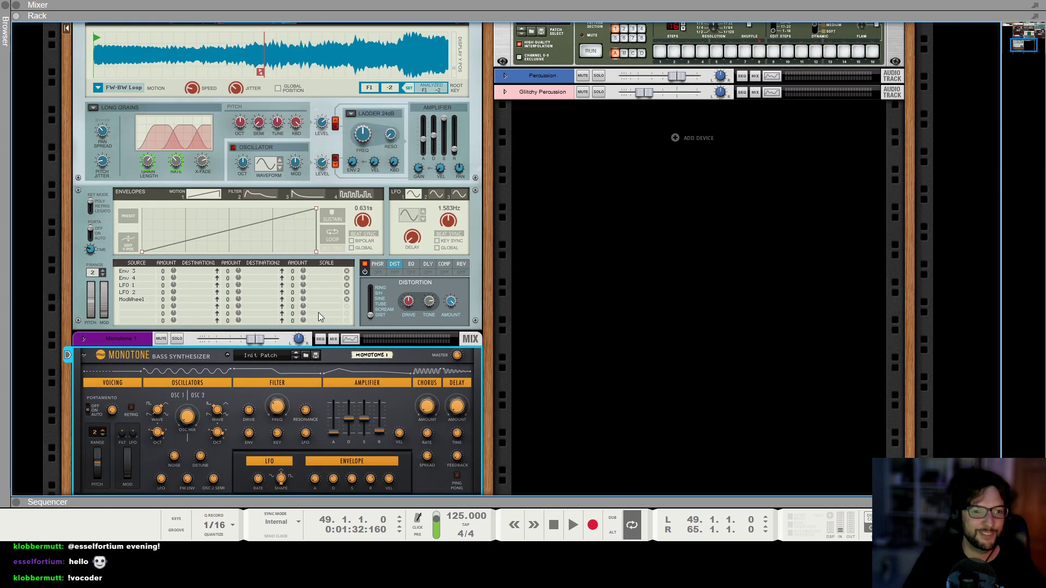
scroll(254, 342, down, 2)
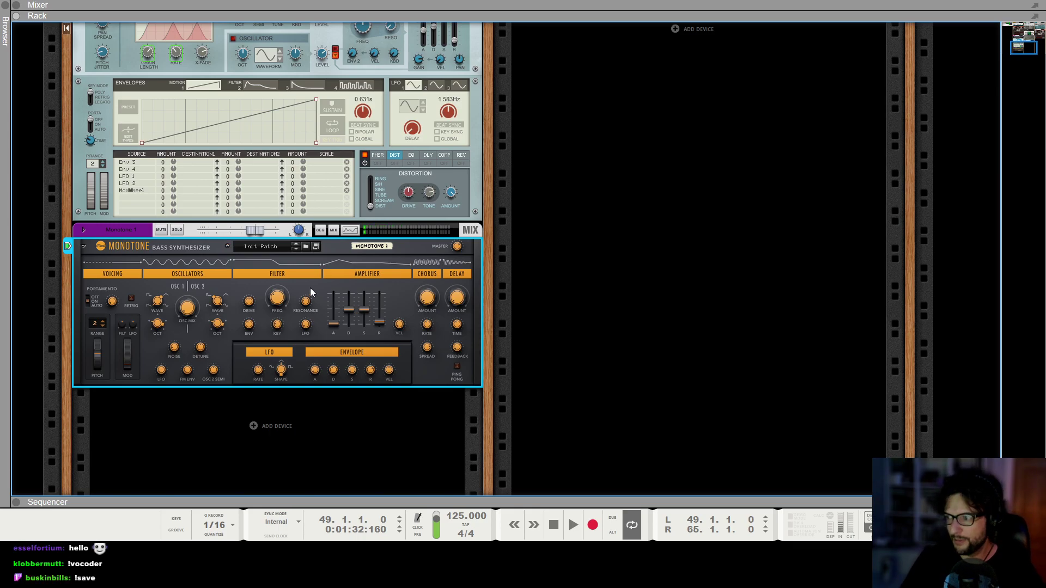
click(692, 293)
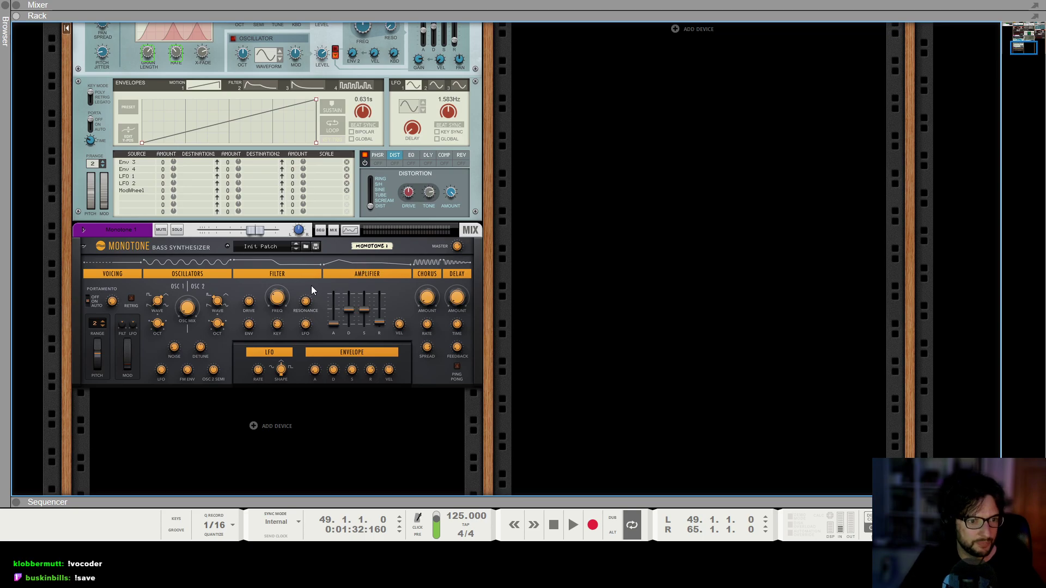
click(252, 328)
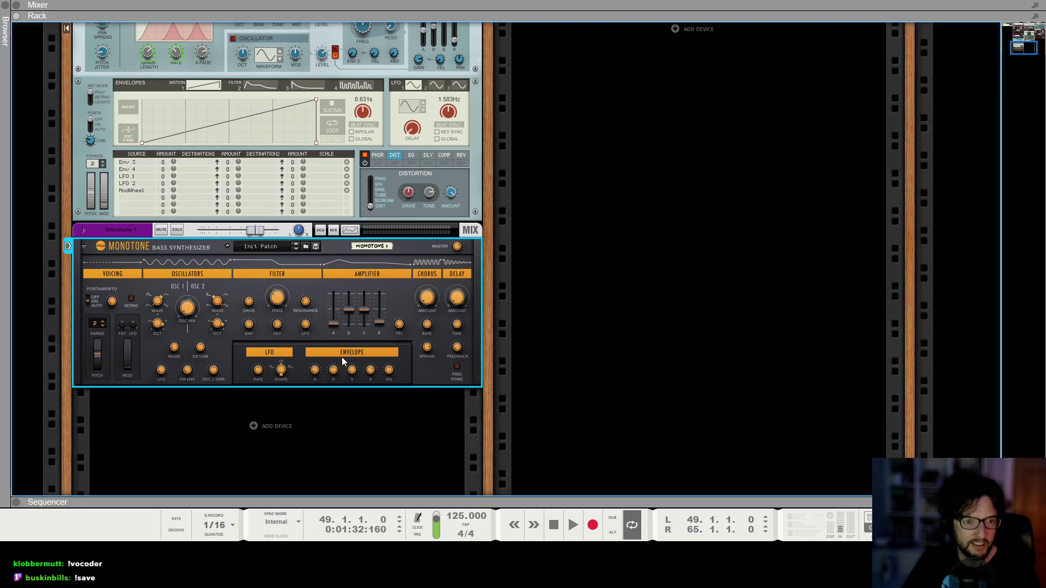
click(636, 333)
Rename the new Monotone's mixer channel to Keys.
key(F5)
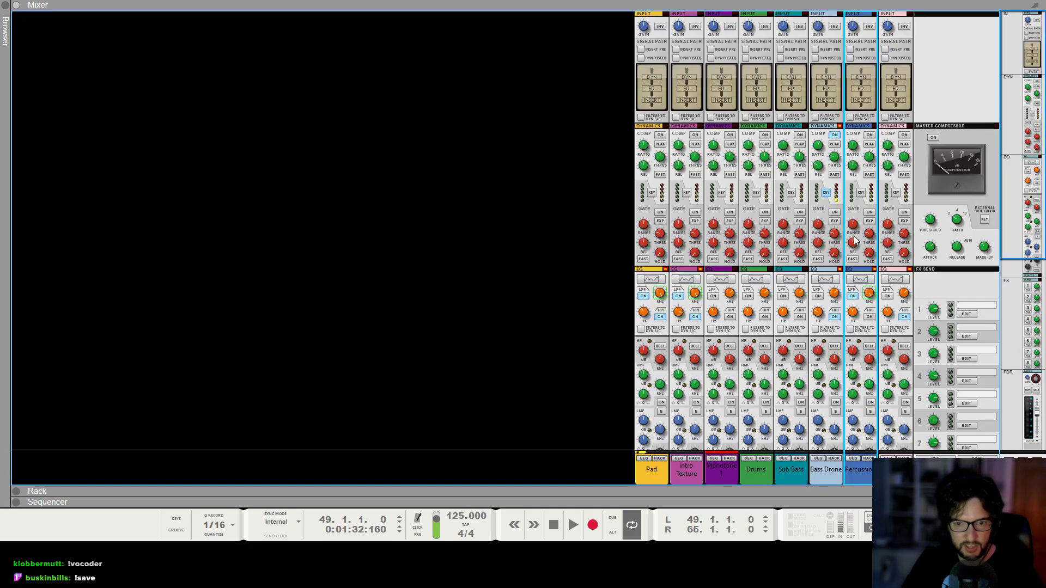
scroll(790, 321, down, 1)
scroll(714, 303, up, 1)
click(722, 322)
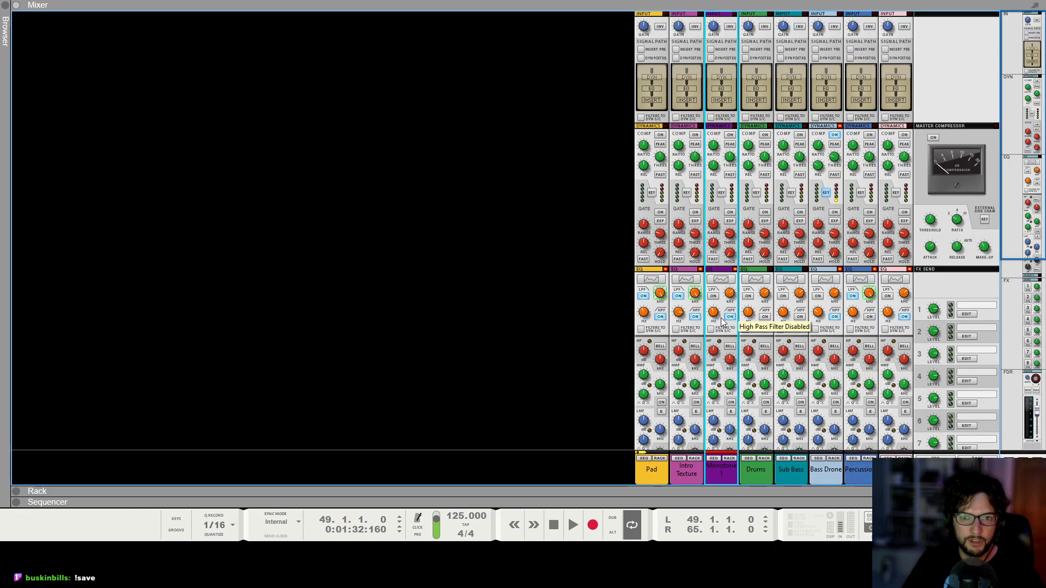
double_click(733, 474)
text(Keys)
key(Return)
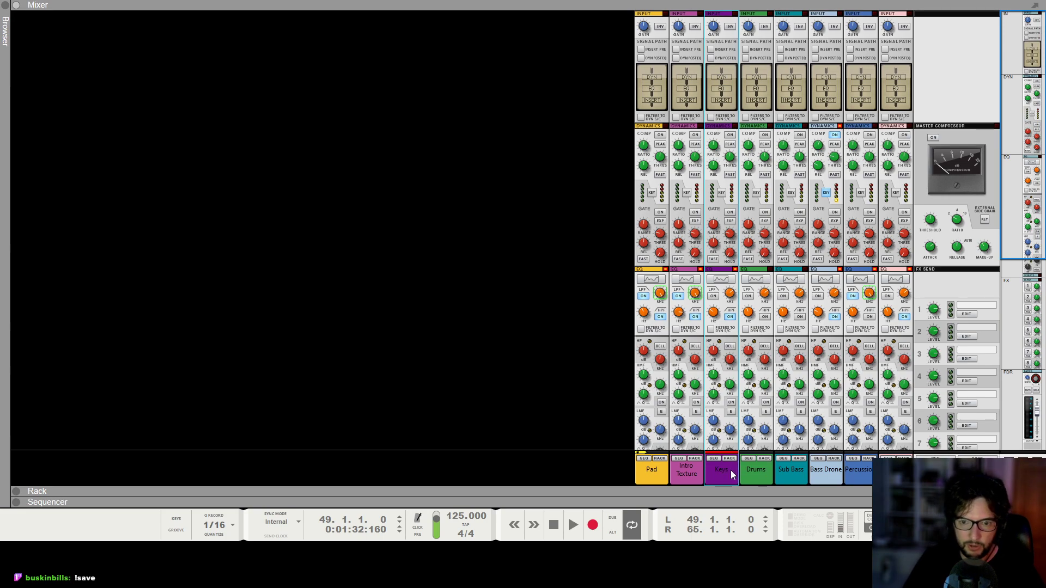
Adjust the Monotone's amplifier sustain, envelope sustain and oscillator 2 octave controls.
key(F6)
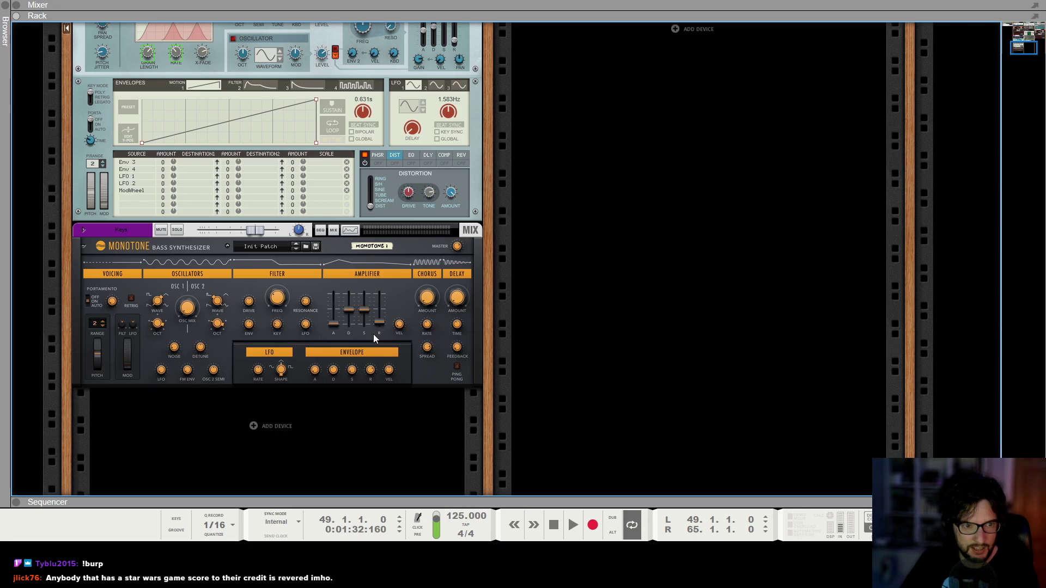
drag(378, 325, 379, 319)
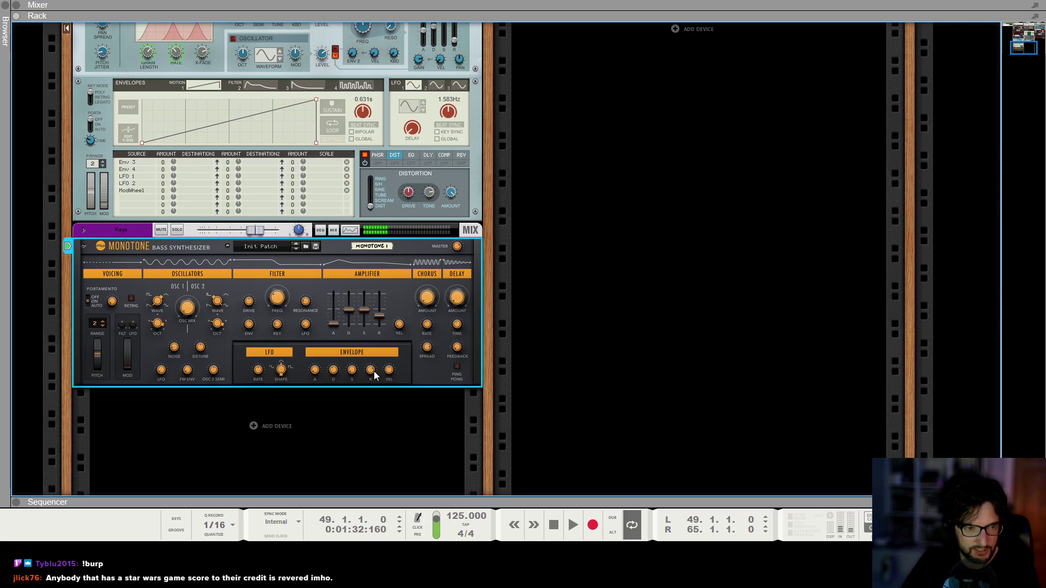
drag(358, 371, 351, 368)
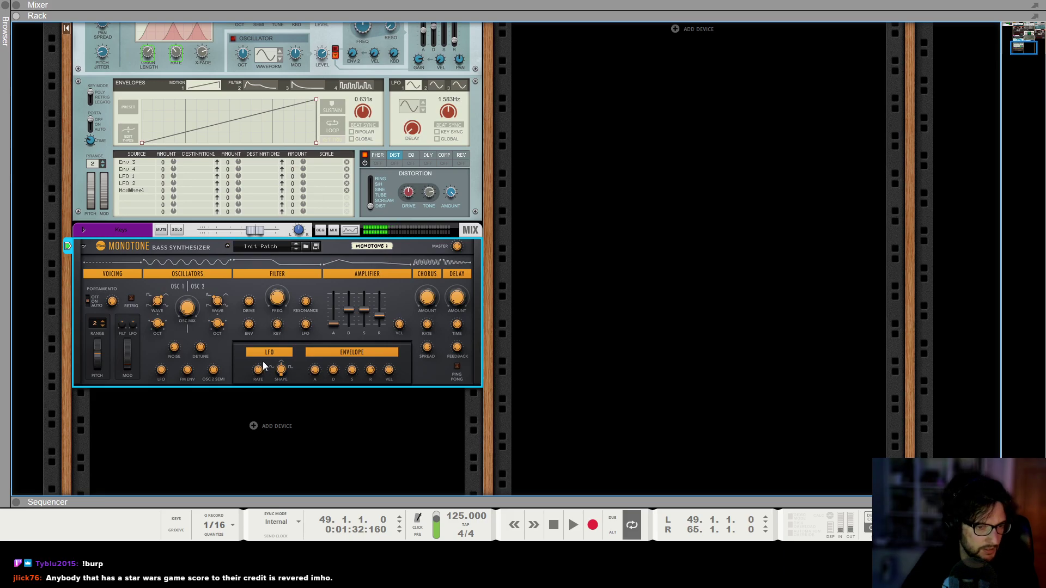
scroll(431, 284, right, 1)
scroll(103, 312, left, 2)
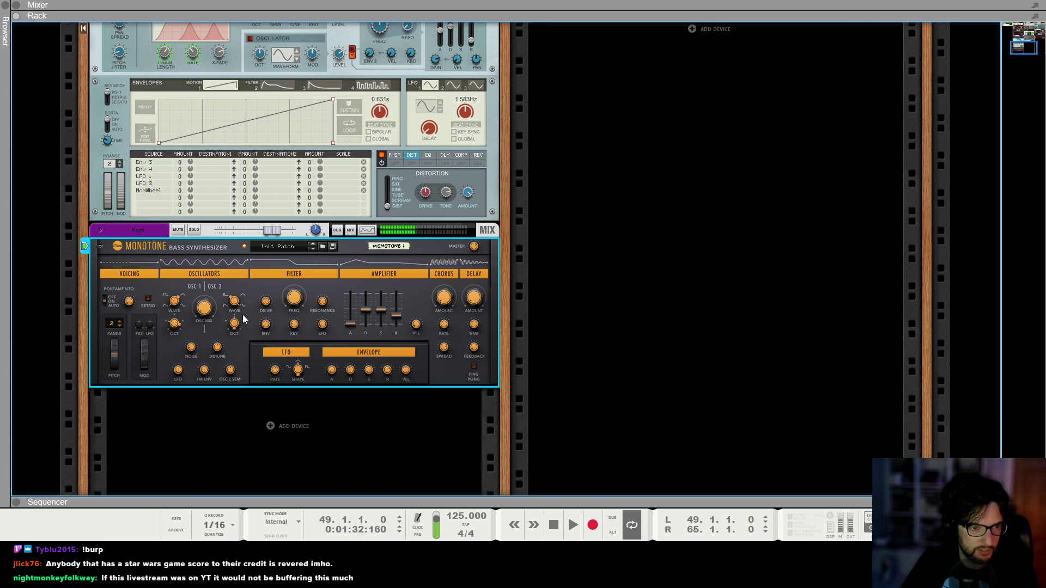
drag(235, 325, 238, 337)
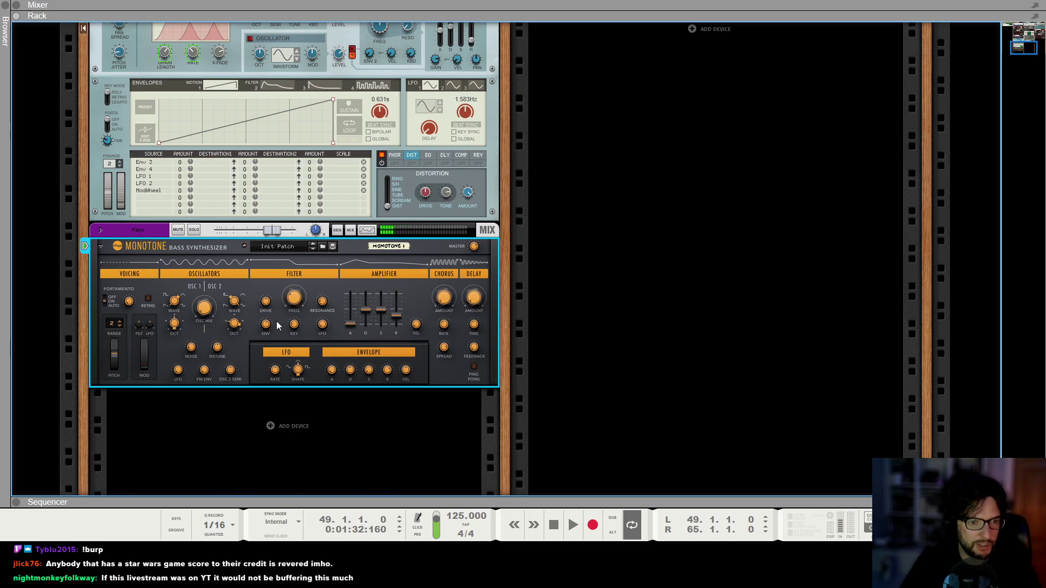
Insert The Echo effect into the Keys channel's insert FX.
click(100, 230)
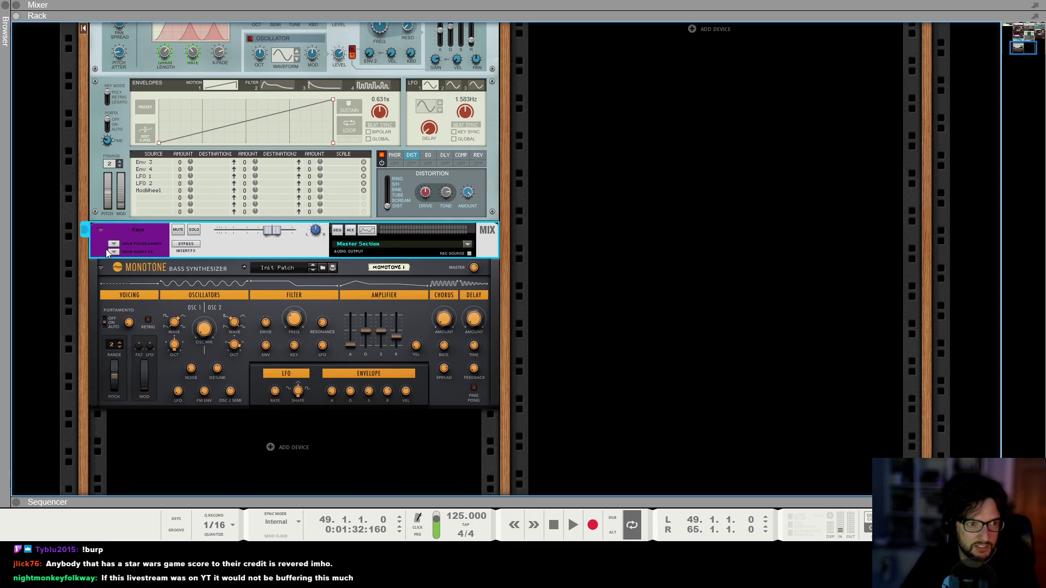
right_click(125, 256)
mouse_move(224, 302)
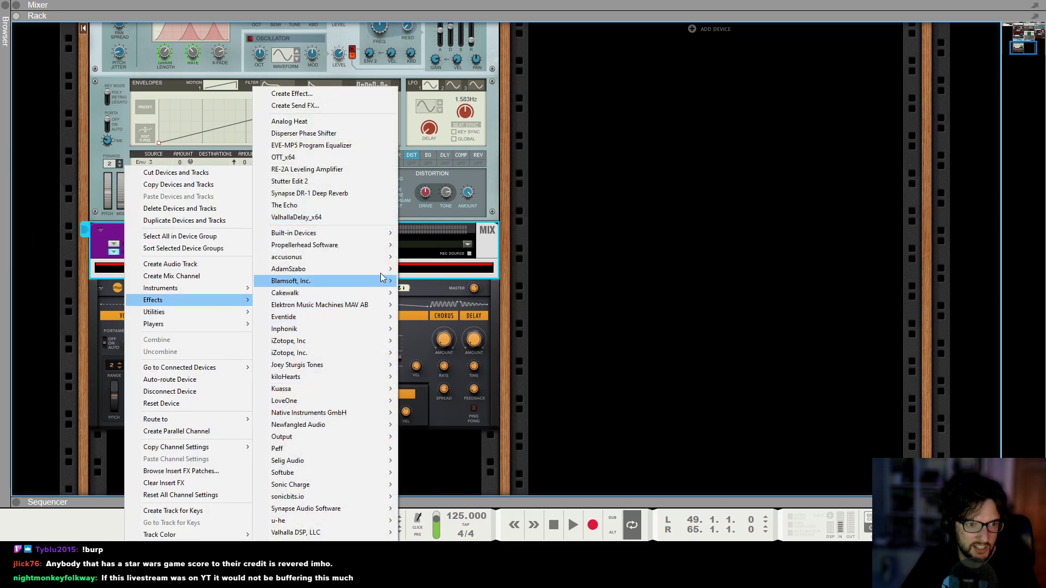
click(358, 205)
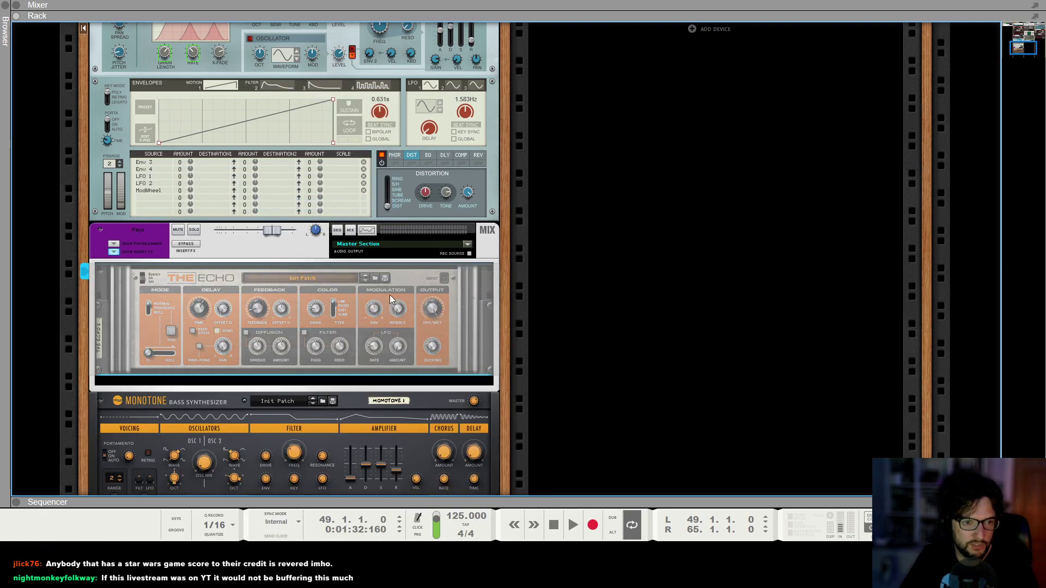
Enable The Echo's diffusion and raise its diffusion amount.
click(246, 333)
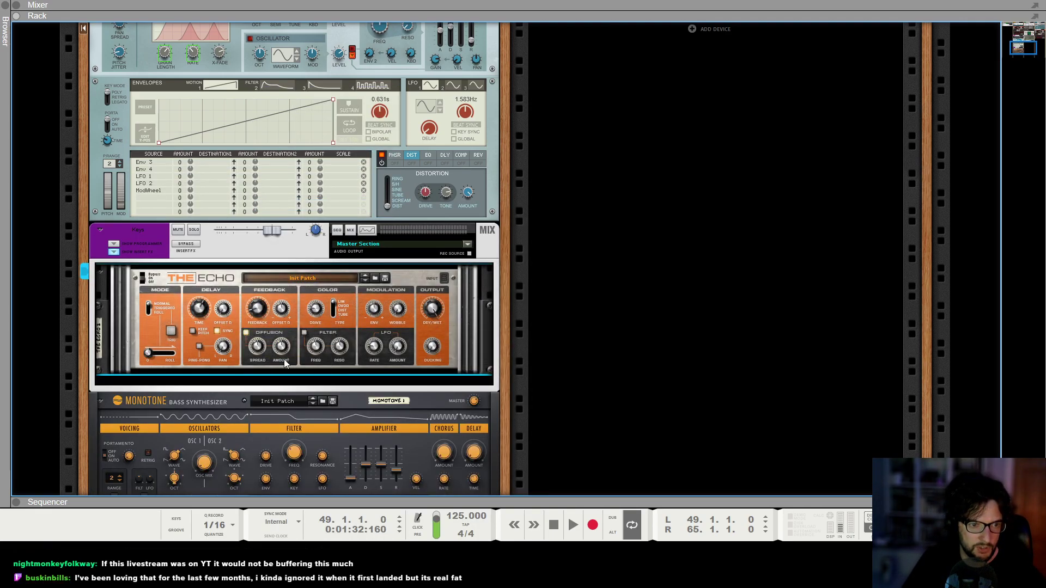
drag(281, 351, 287, 347)
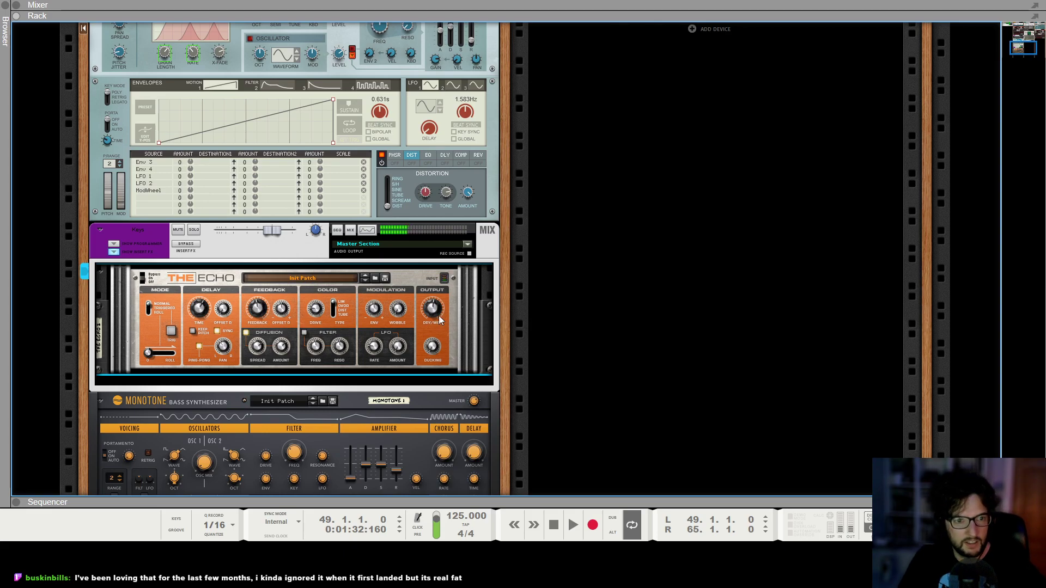
mouse_move(438, 311)
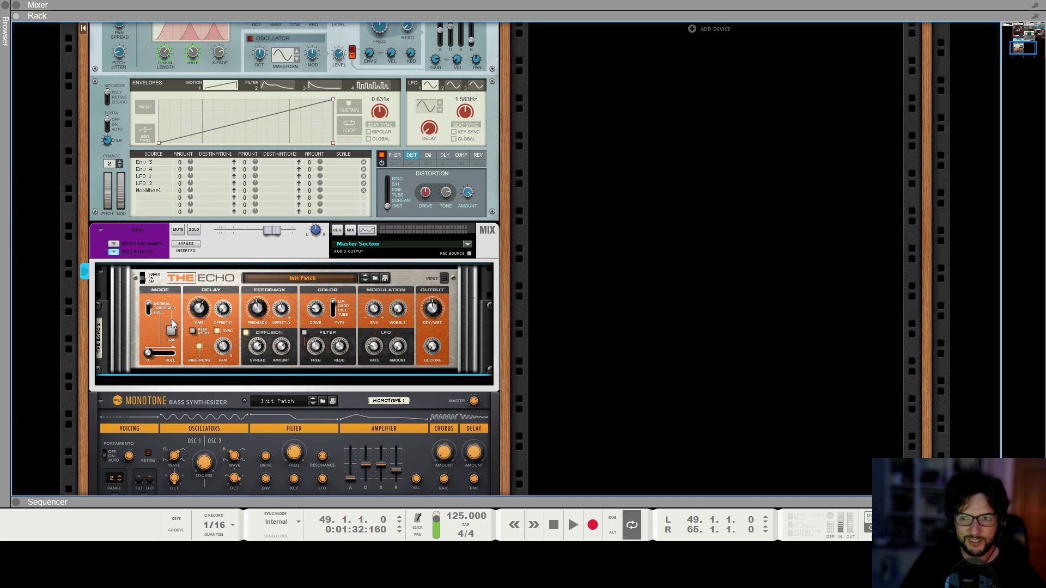
Add a Synapse DR-1 Deep Reverb below The Echo, lowering its dry/wet and raising the low cut.
right_click(129, 328)
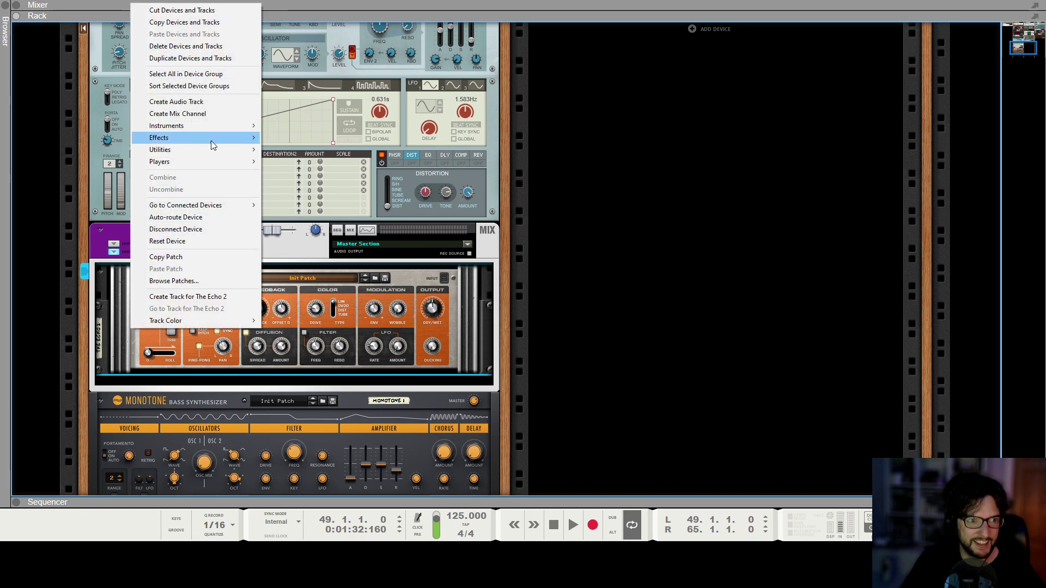
mouse_move(210, 140)
mouse_move(383, 512)
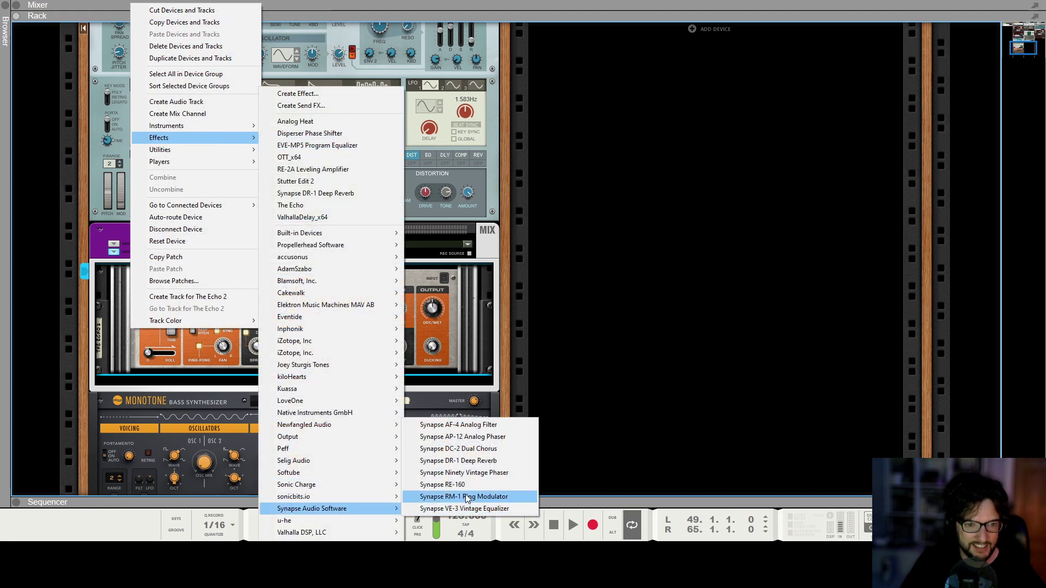
click(468, 460)
drag(352, 357, 361, 372)
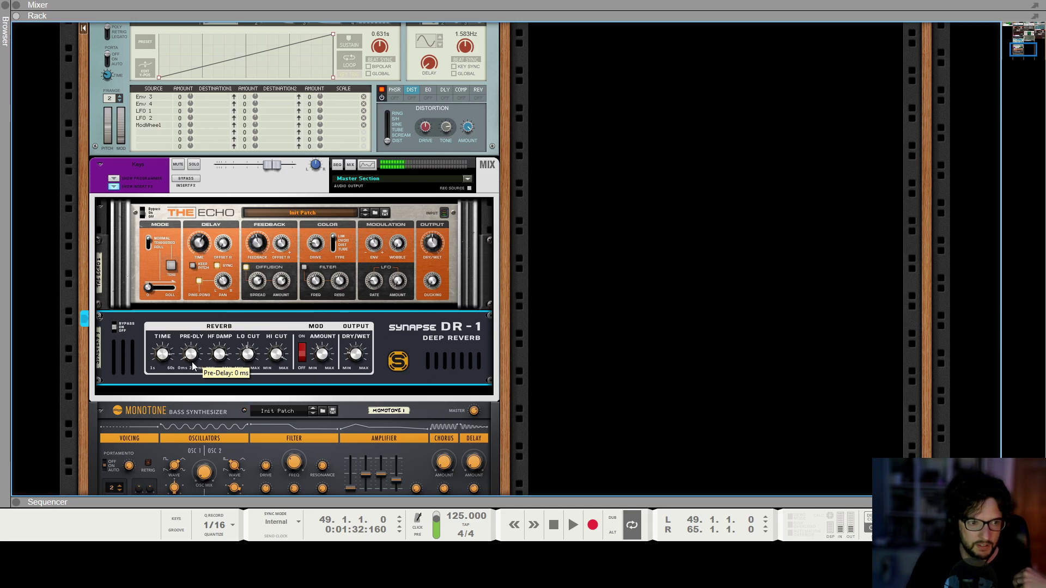
drag(240, 362, 257, 350)
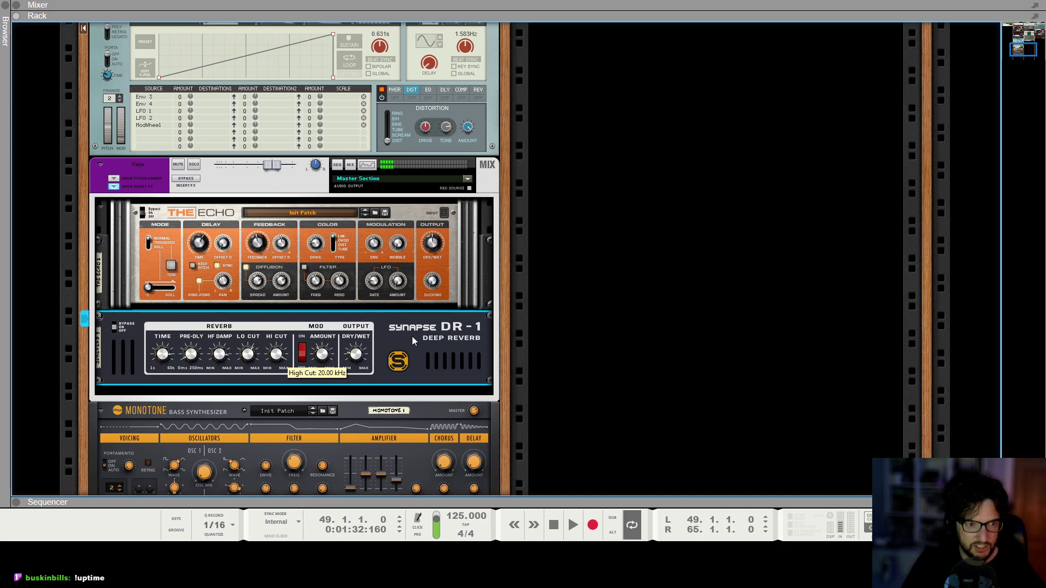
Play the song from bar 47 using the selection tool in the sequencer.
key(F7)
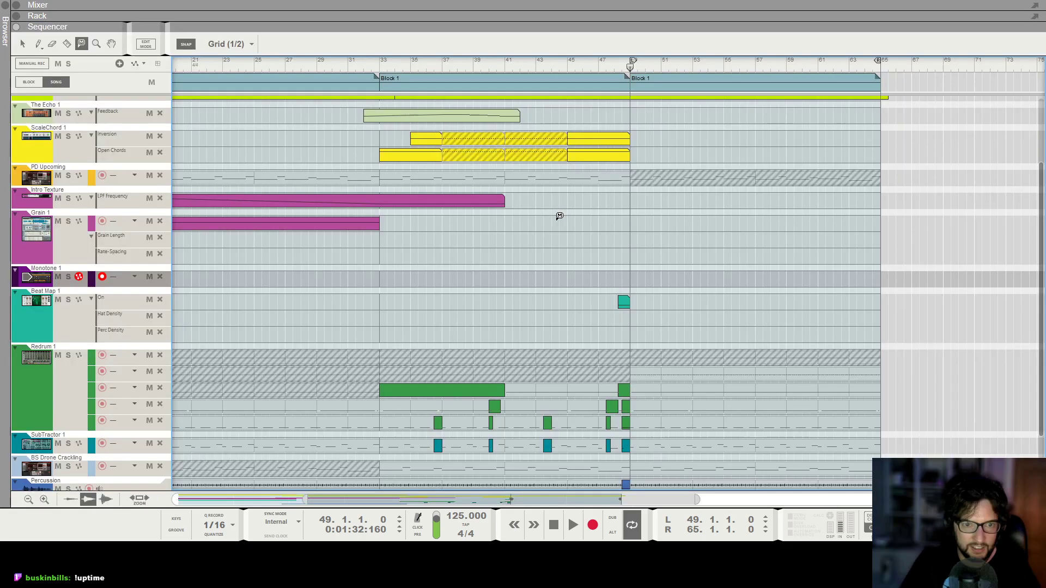
click(23, 45)
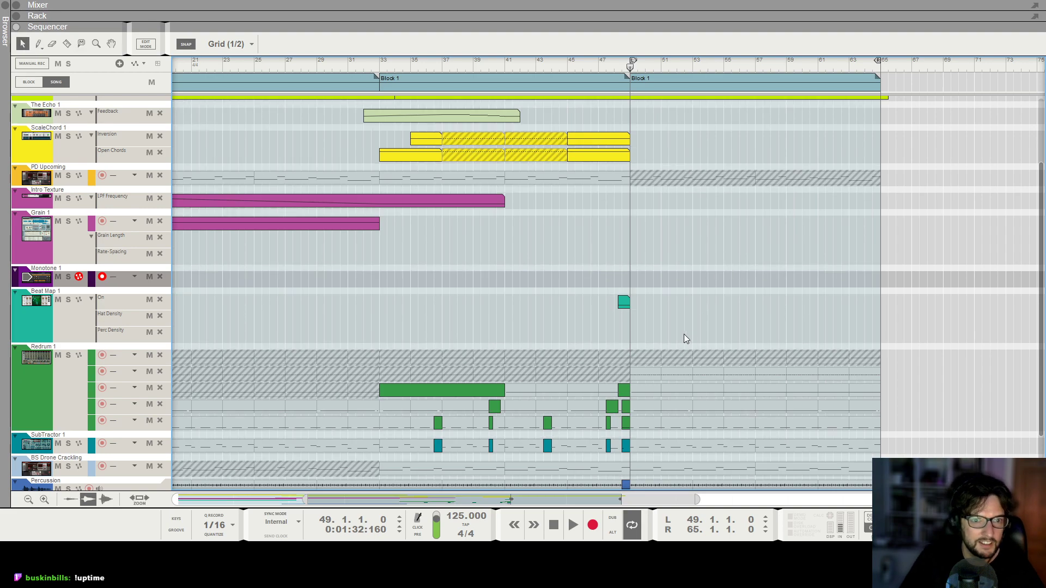
drag(624, 66, 598, 66)
key(ctrl+Return)
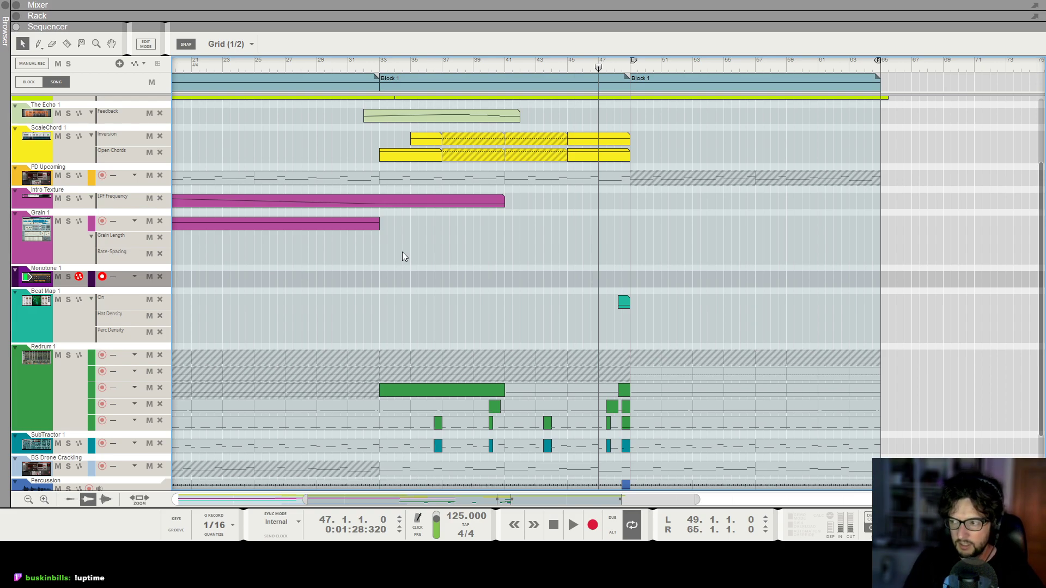
key(F5)
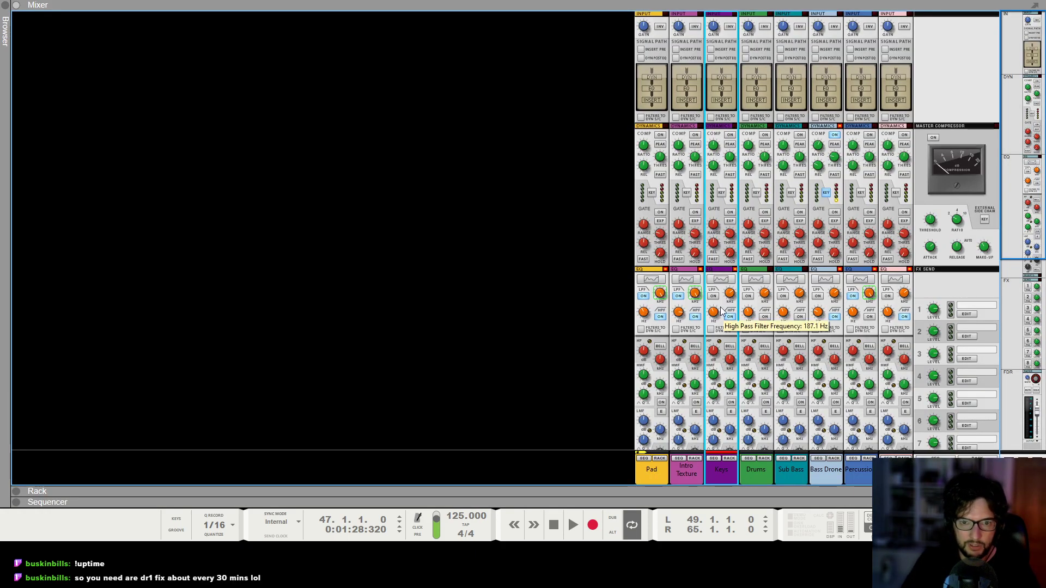
key(F6)
key(F7)
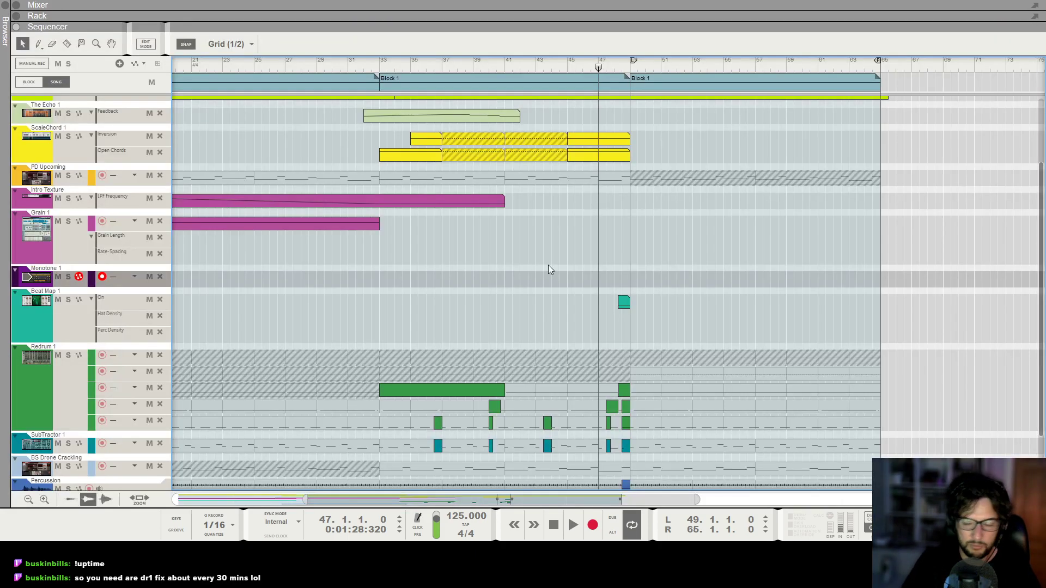
key(space)
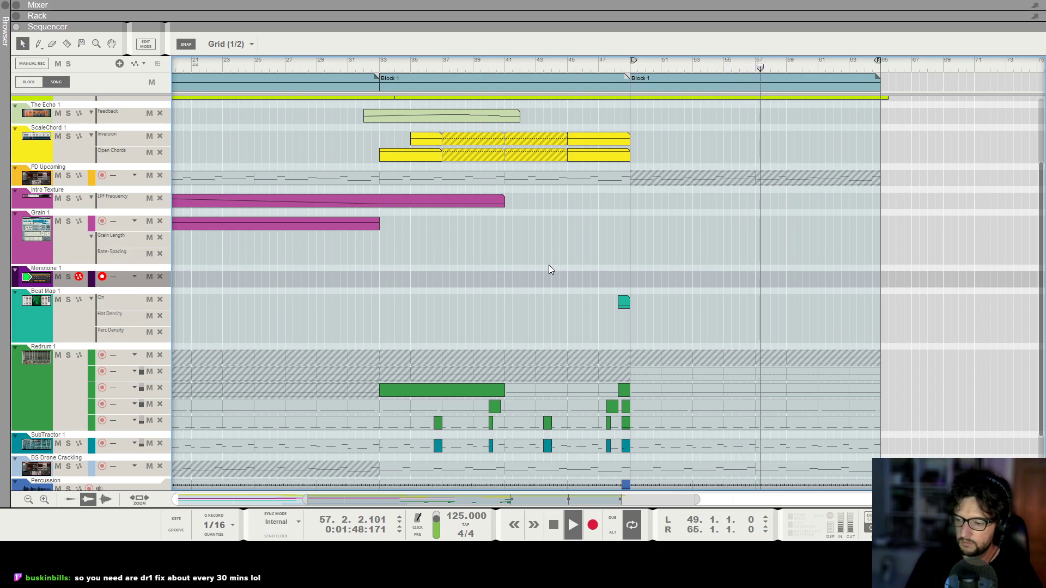
Lower the Monotone's filter frequency slightly during playback.
key(F6)
scroll(549, 268, down, 2)
click(295, 398)
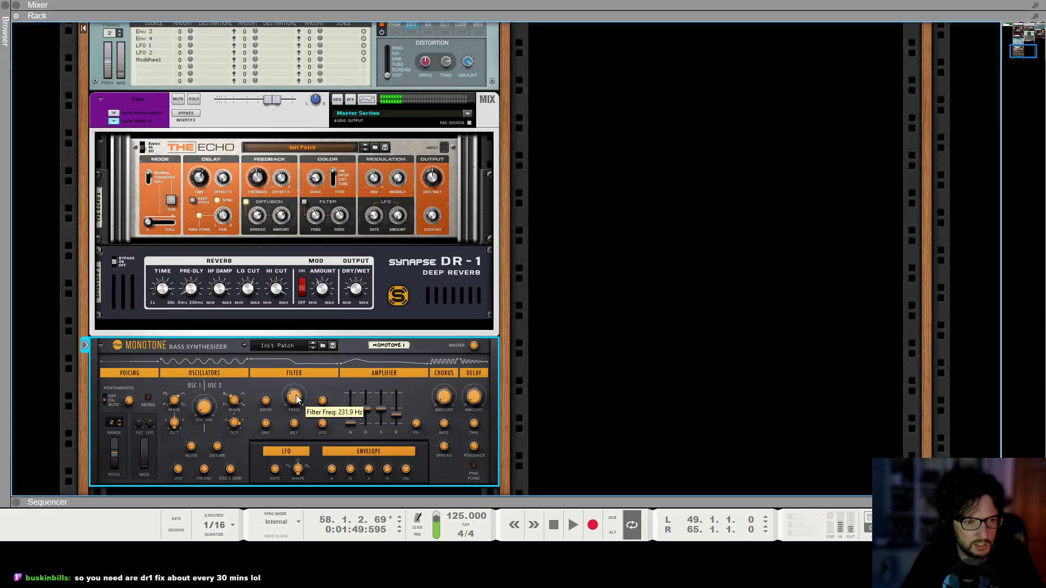
drag(294, 399, 294, 403)
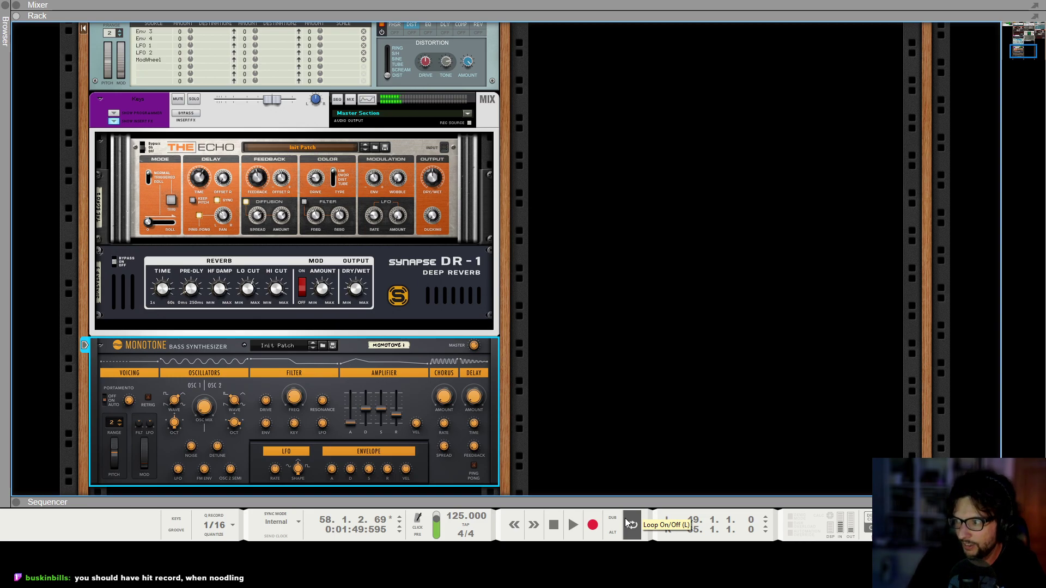
Check the channel levels in the mixer.
click(659, 400)
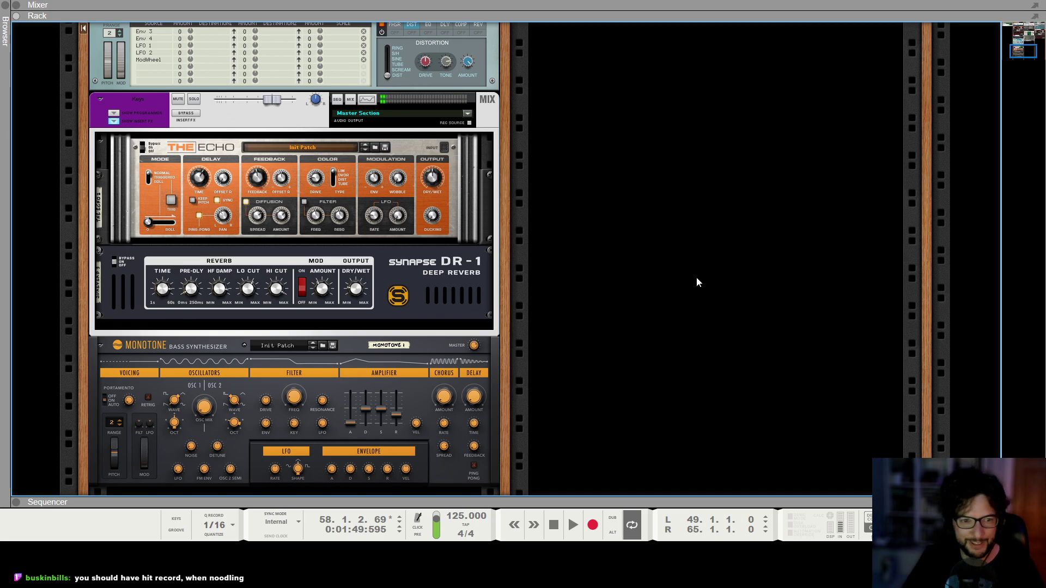
key(F5)
scroll(744, 387, down, 10)
click(728, 388)
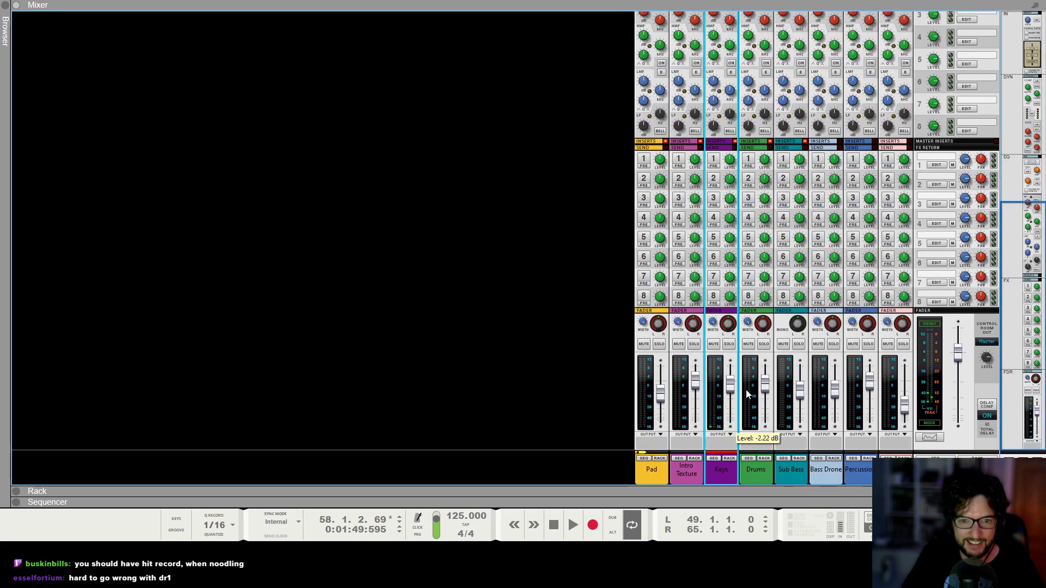
Try recording a Monotone take from bar 47, then delete the recorded clip.
key(F7)
click(592, 58)
click(598, 58)
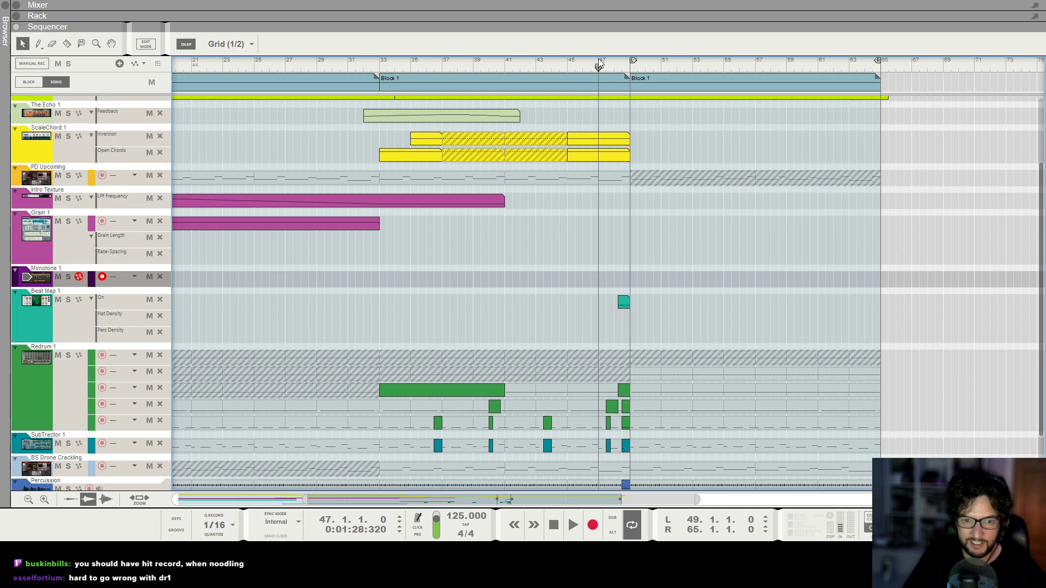
click(592, 524)
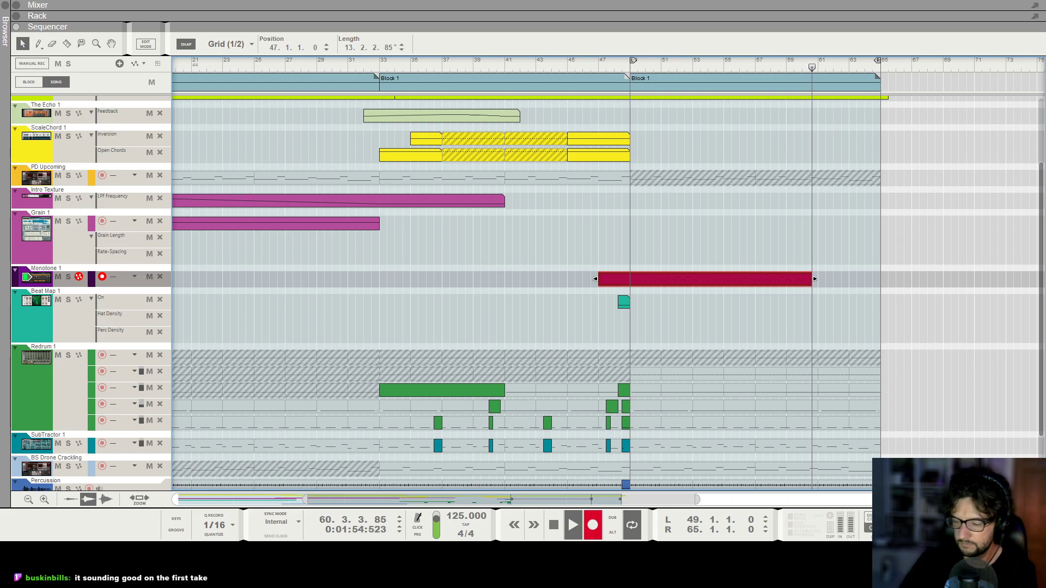
key(space)
key(Delete)
Return the song position to bar 47 and select the Monotone device in the rack for recording.
click(605, 64)
key(F6)
scroll(398, 392, down, 1)
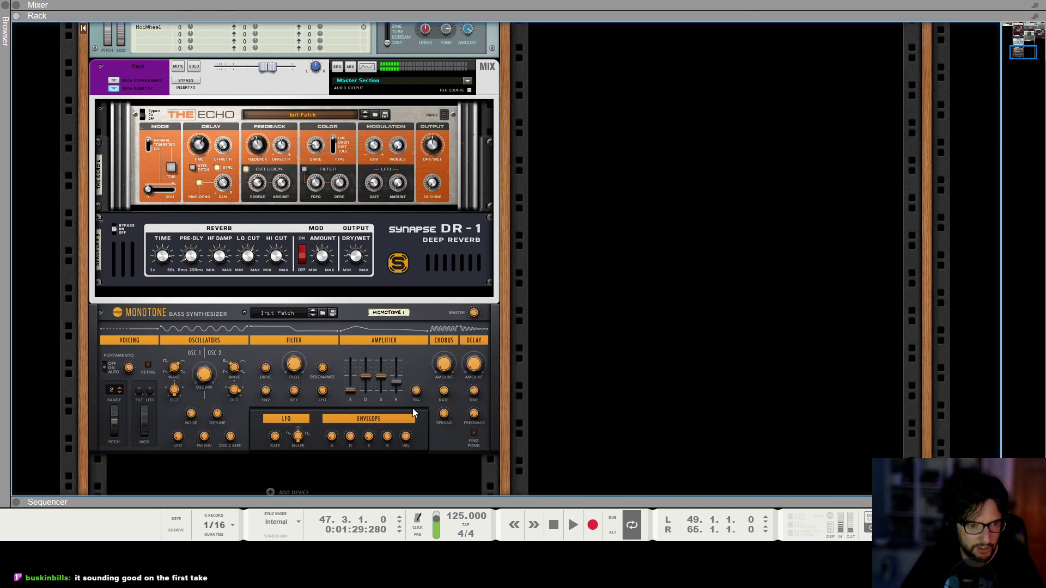
click(406, 437)
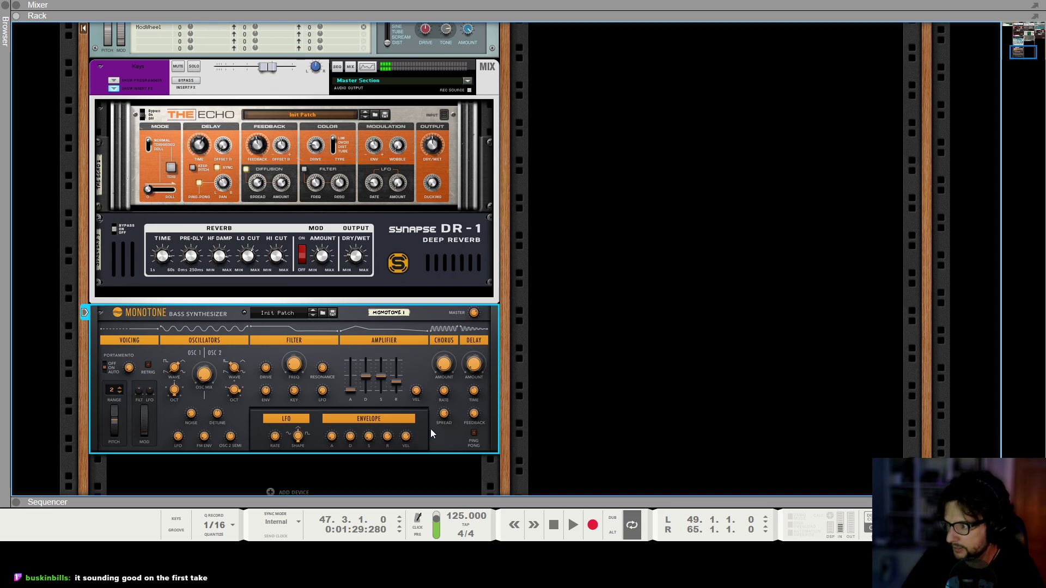
key(F7)
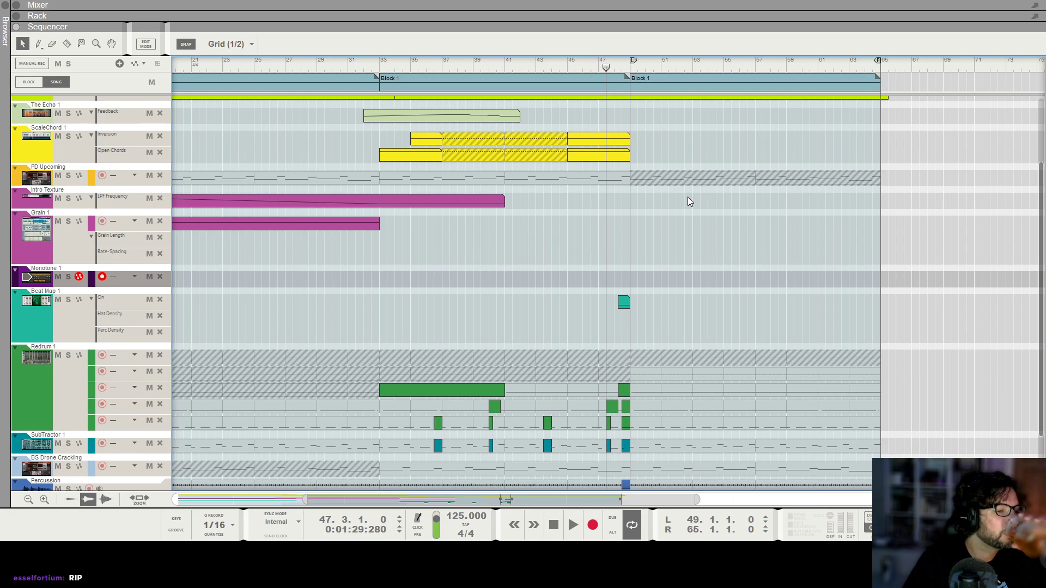
Record a Monotone take from bar 47 to about bar 64, then trim the clip to start at bar 49.
click(593, 525)
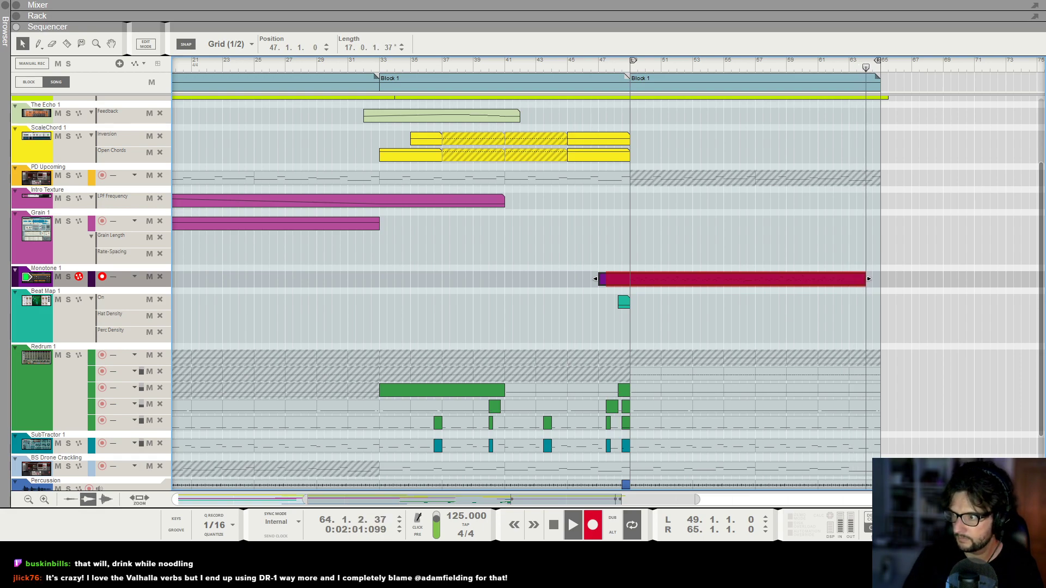
key(space)
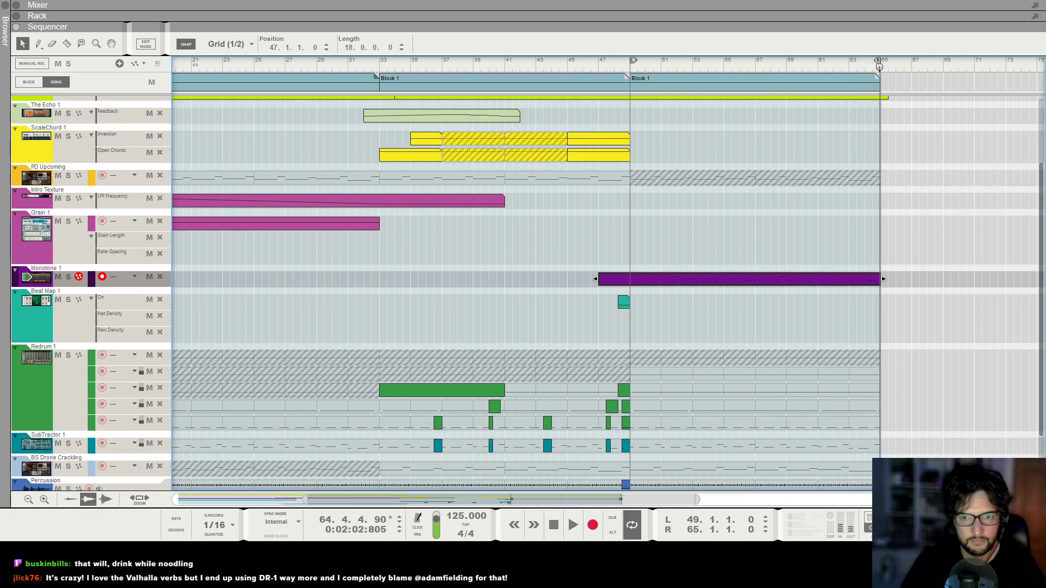
drag(593, 279, 629, 279)
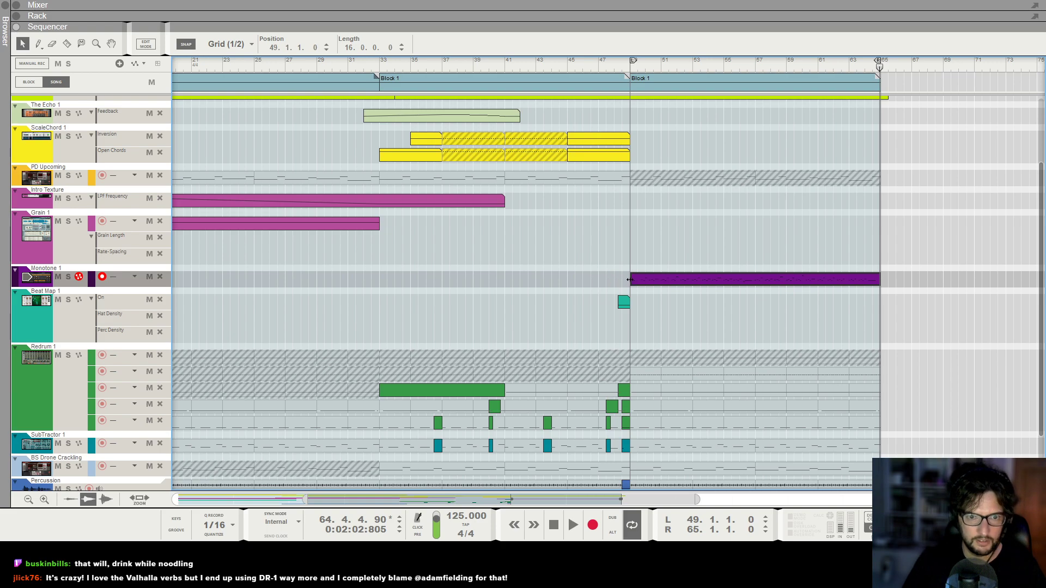
click(629, 70)
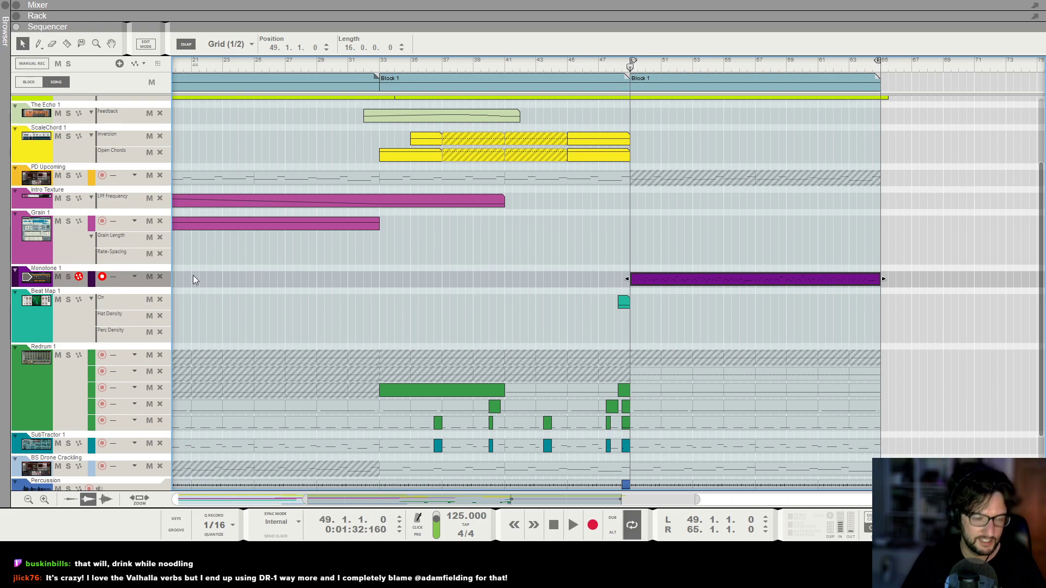
Adjust the Monotone's Filter Decay automation clip from bar 49 onward and play it back.
key(F6)
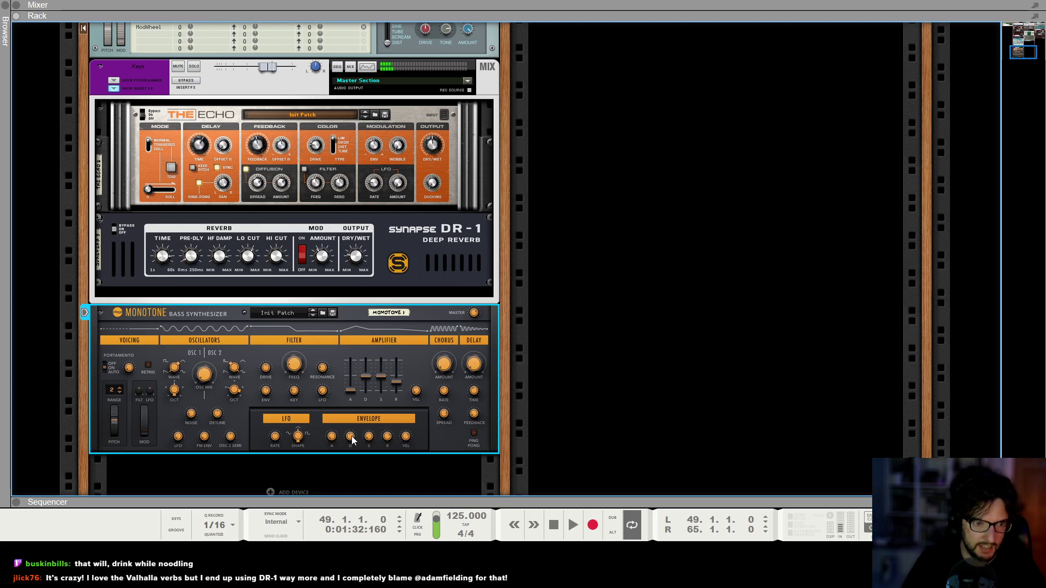
key(F7)
scroll(669, 400, down, 1)
drag(624, 453, 888, 455)
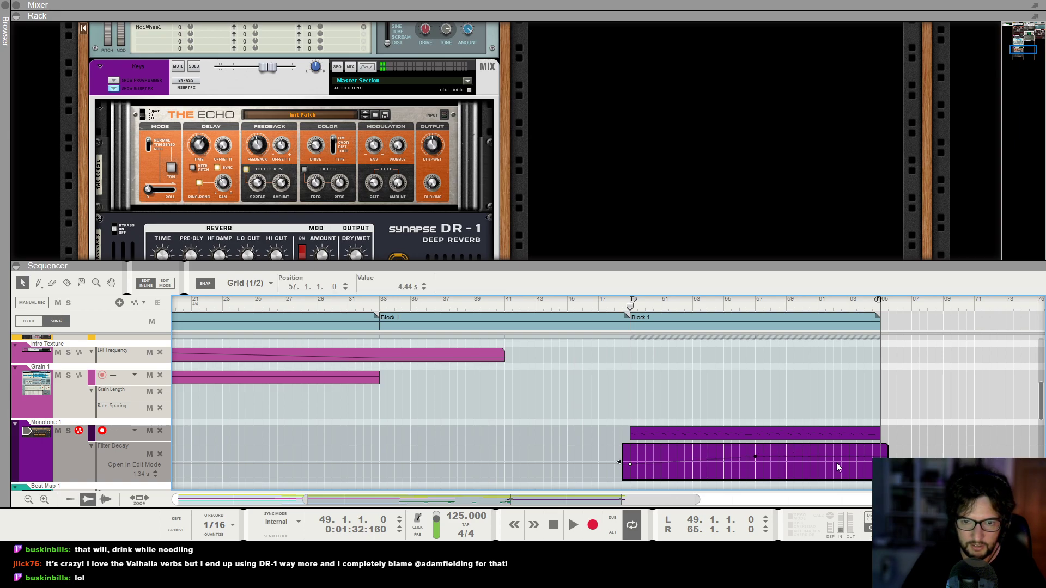
key(space)
click(630, 465)
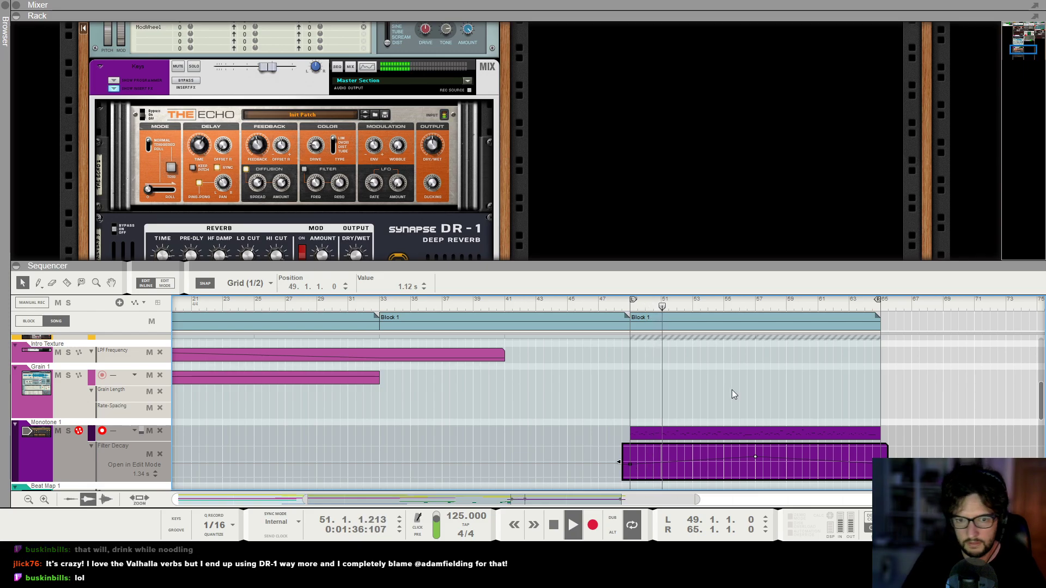
Quantize the Monotone note clip to 1/16 and play the song from bar 48.
click(685, 436)
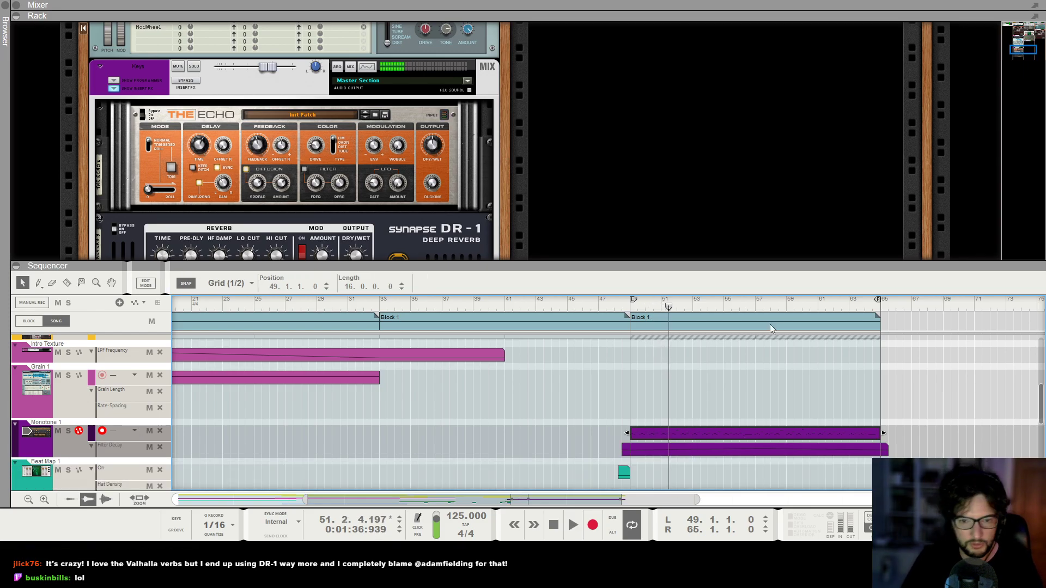
key(F8)
click(922, 139)
click(614, 301)
key(space)
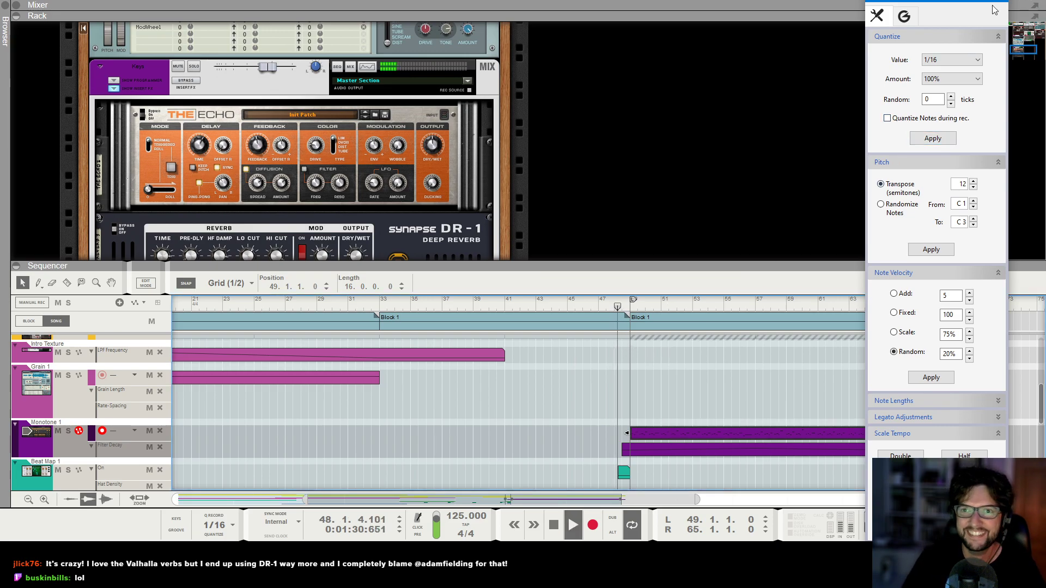
key(F8)
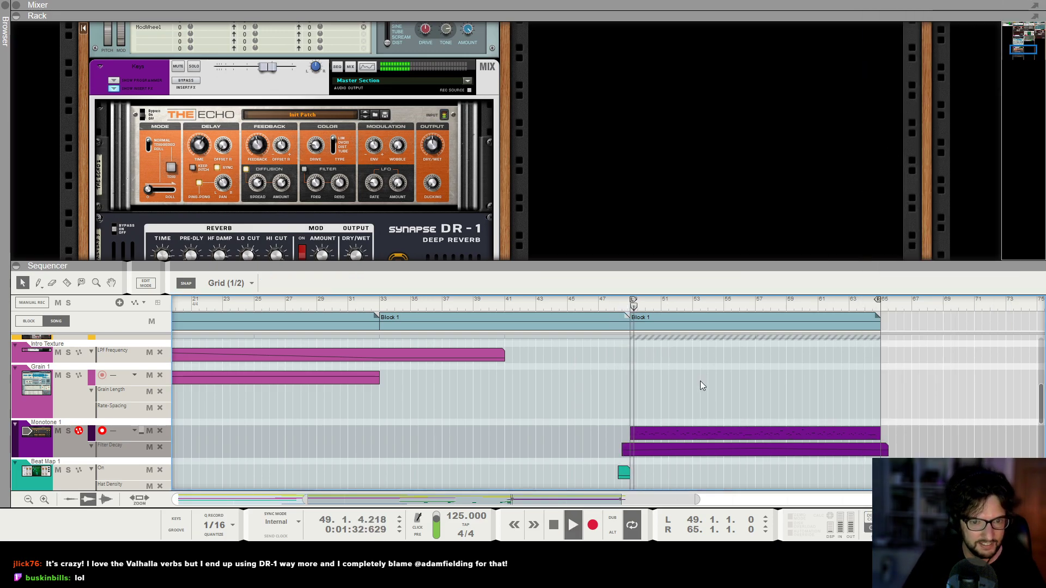
key(F6)
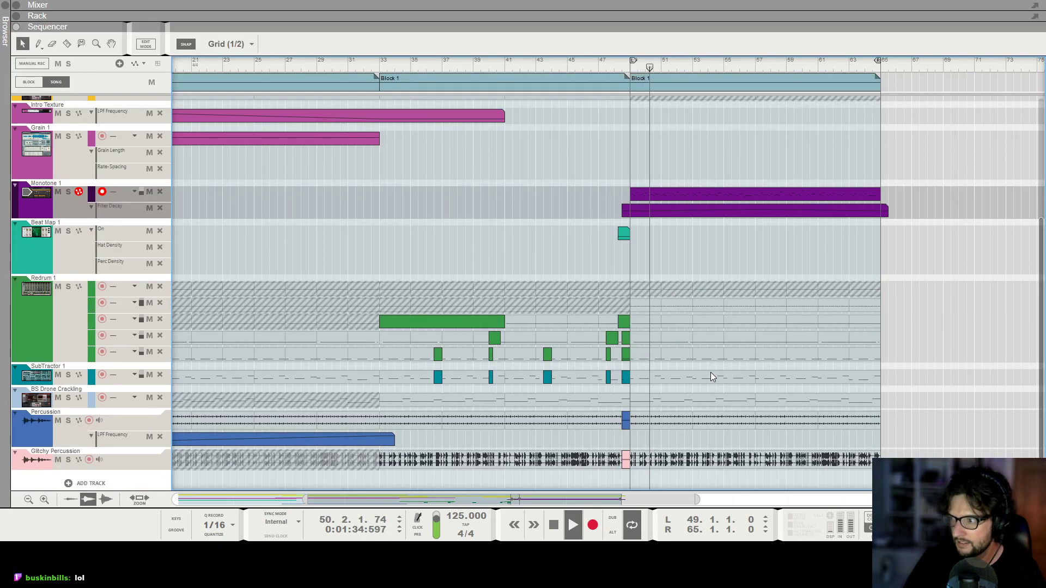
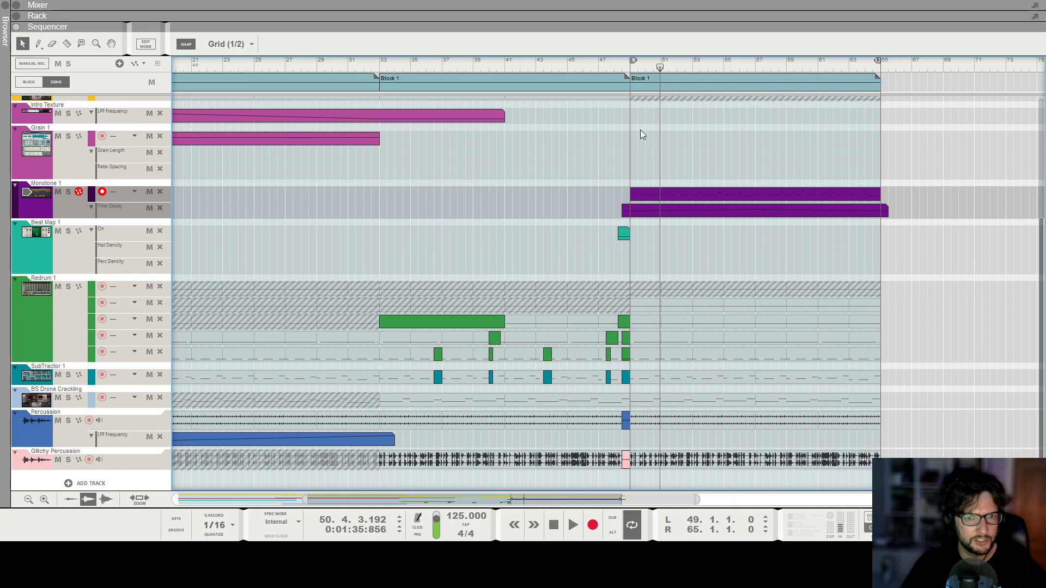
Play the song from about bar 48 and look through the rack devices and mixer channels.
click(615, 66)
key(space)
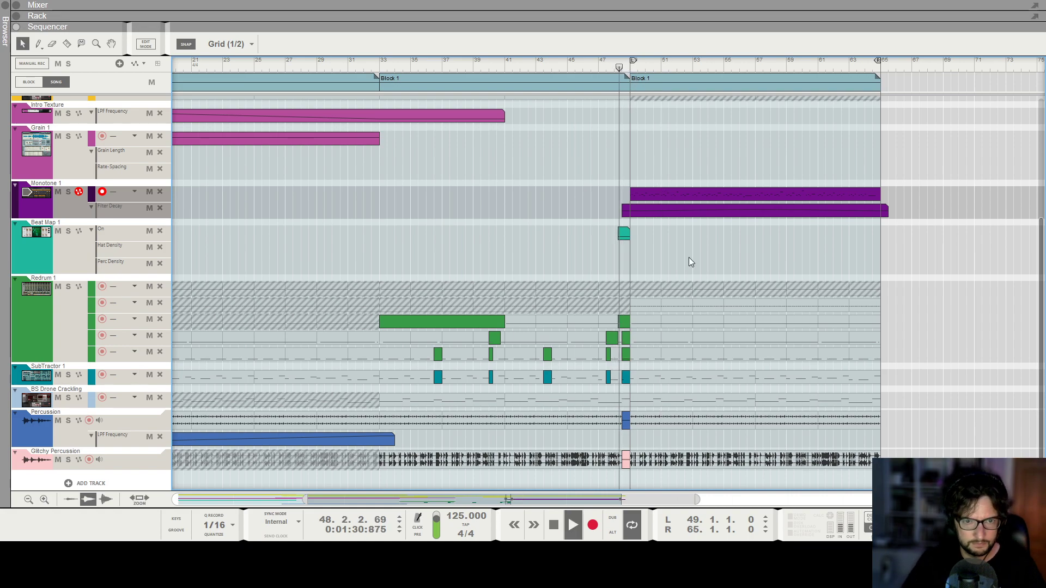
key(F6)
scroll(279, 238, up, 4)
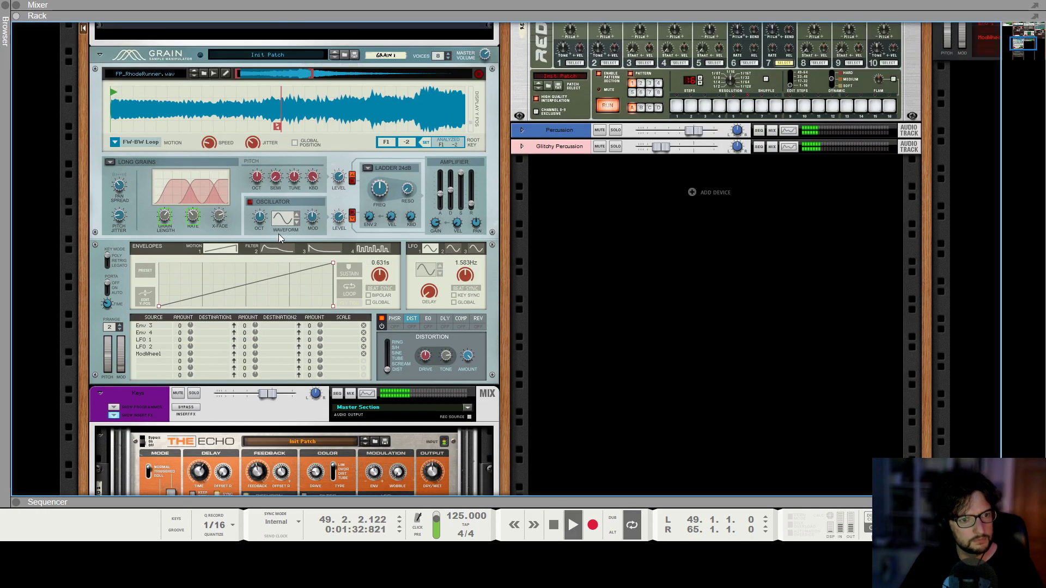
scroll(330, 185, up, 3)
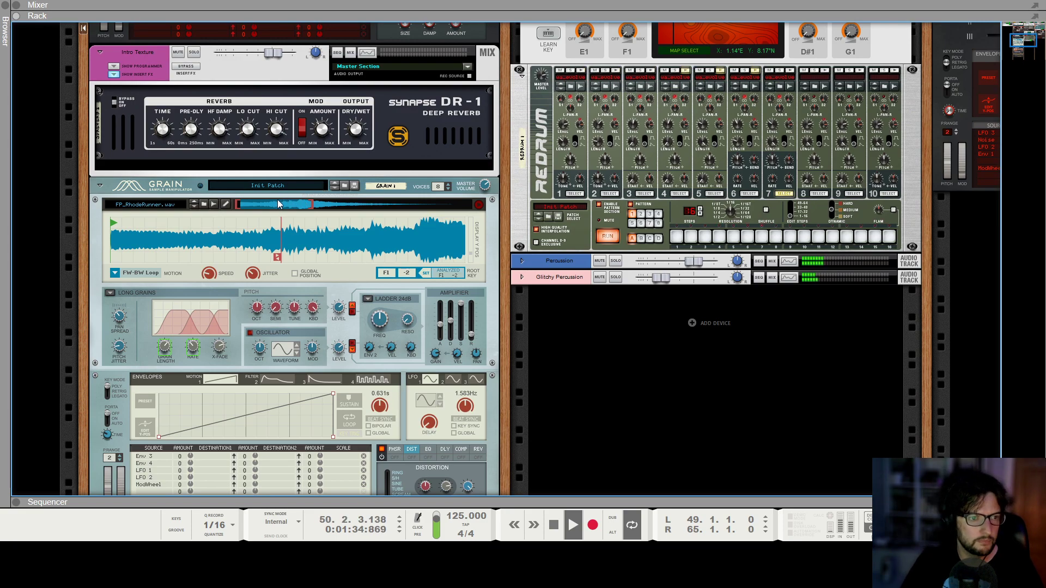
key(F5)
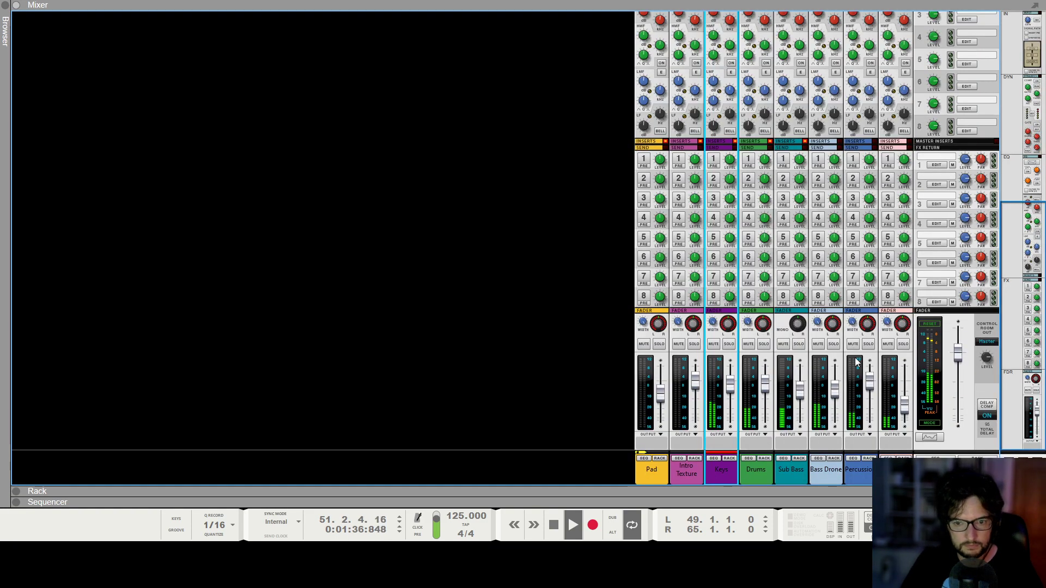
Locate the Bass Drone's Europa in the rack, add a Filter Freq automation lane for it, and stop playback.
click(834, 458)
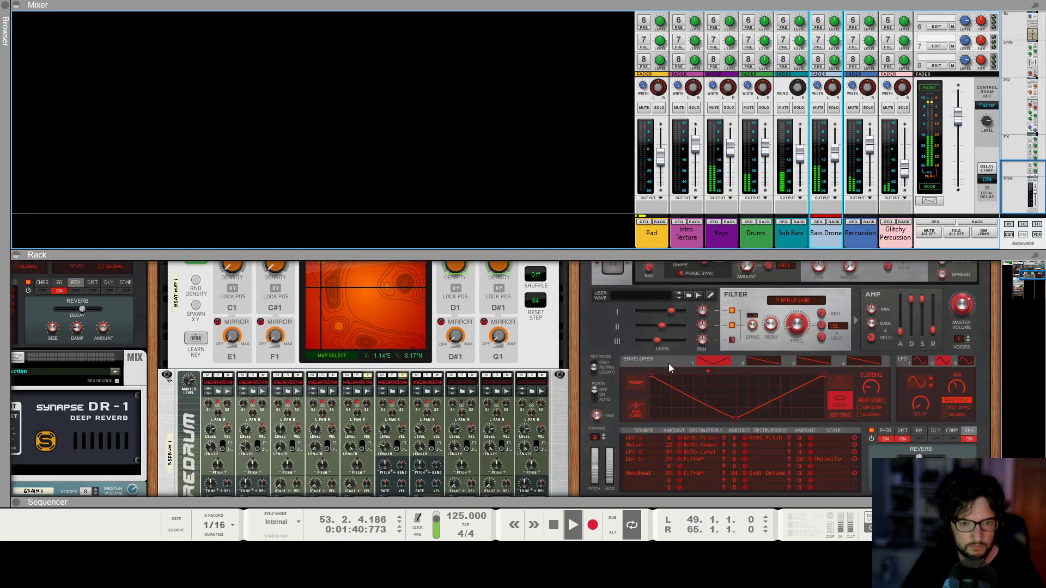
drag(797, 328, 804, 323)
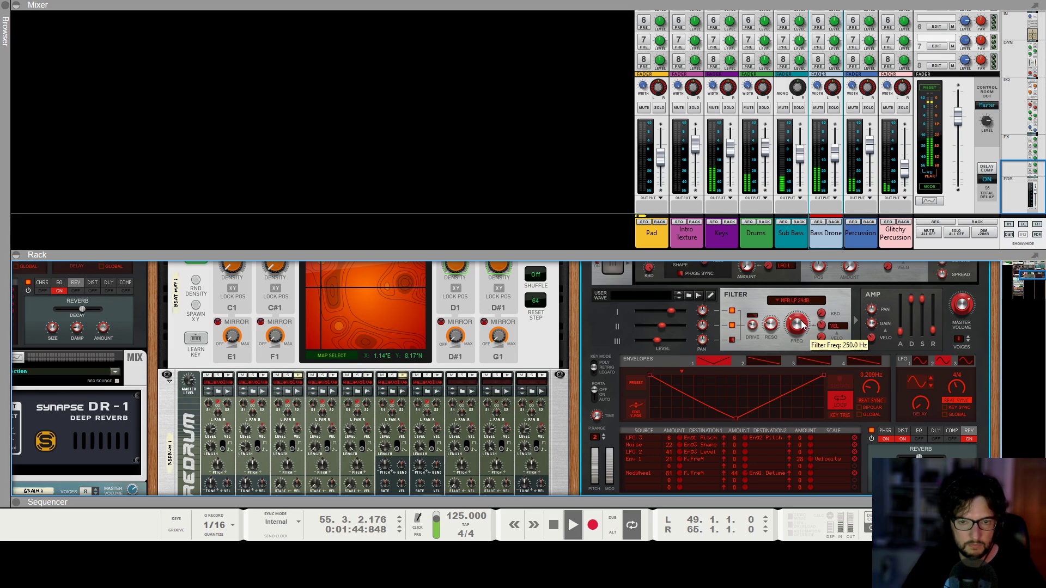
key(space)
key(F6+F7)
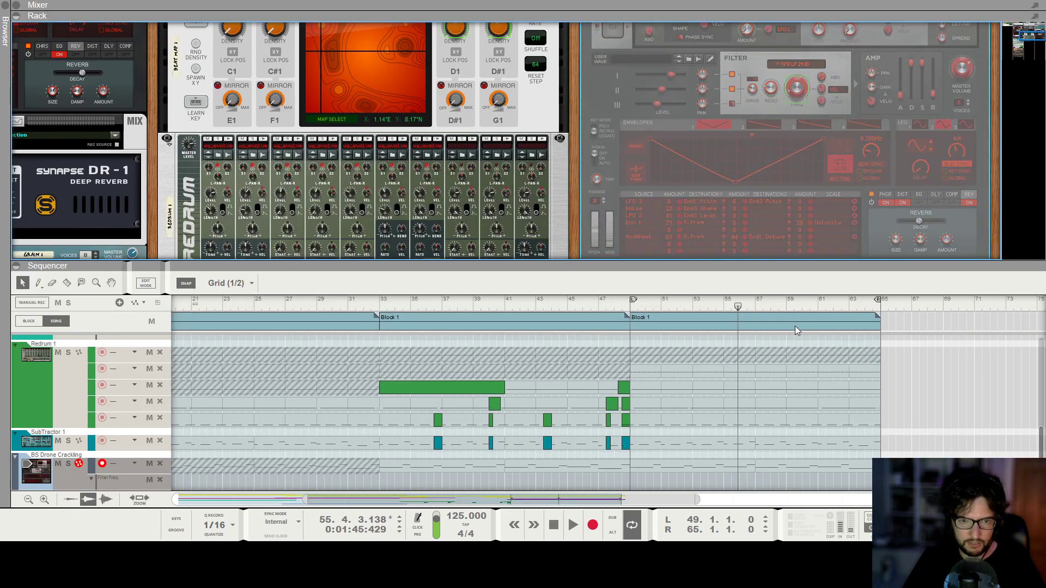
key(F7)
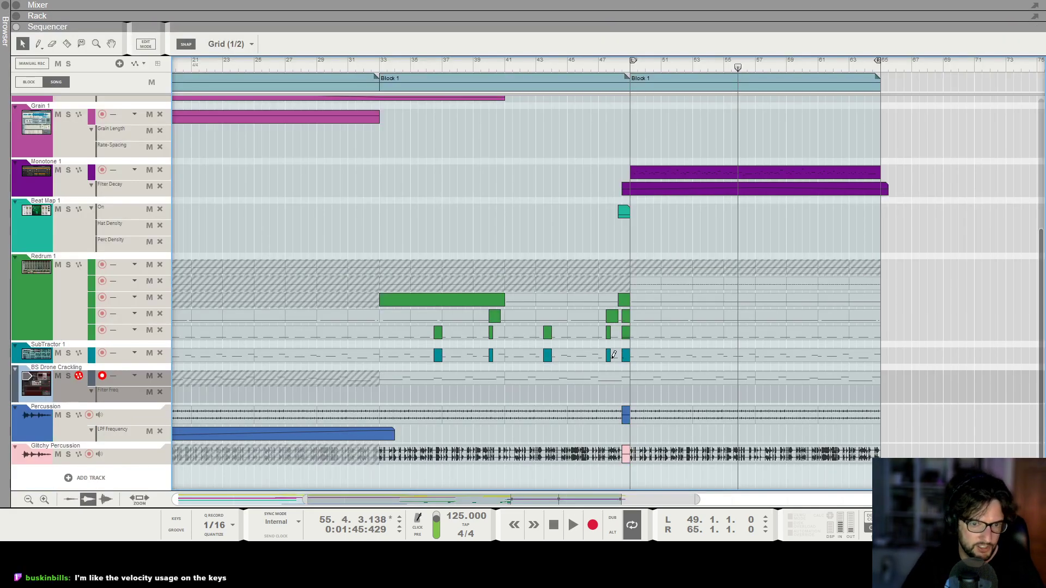
Draw a Filter Freq clip from just before bar 49 to bar 66, rising to 914.4 Hz at bar 57 and falling by bar 65.
drag(631, 388, 894, 390)
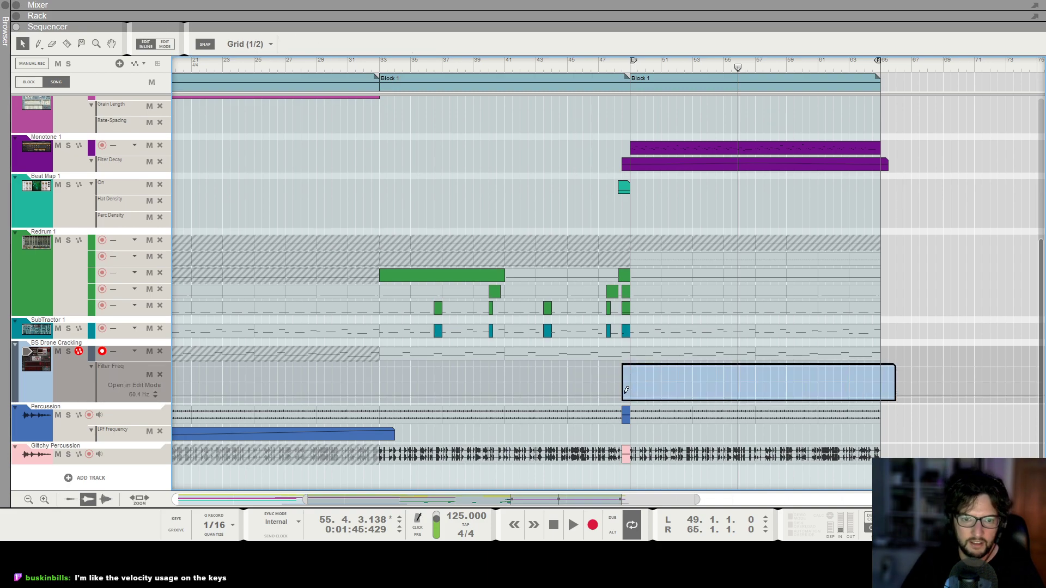
drag(625, 392, 754, 380)
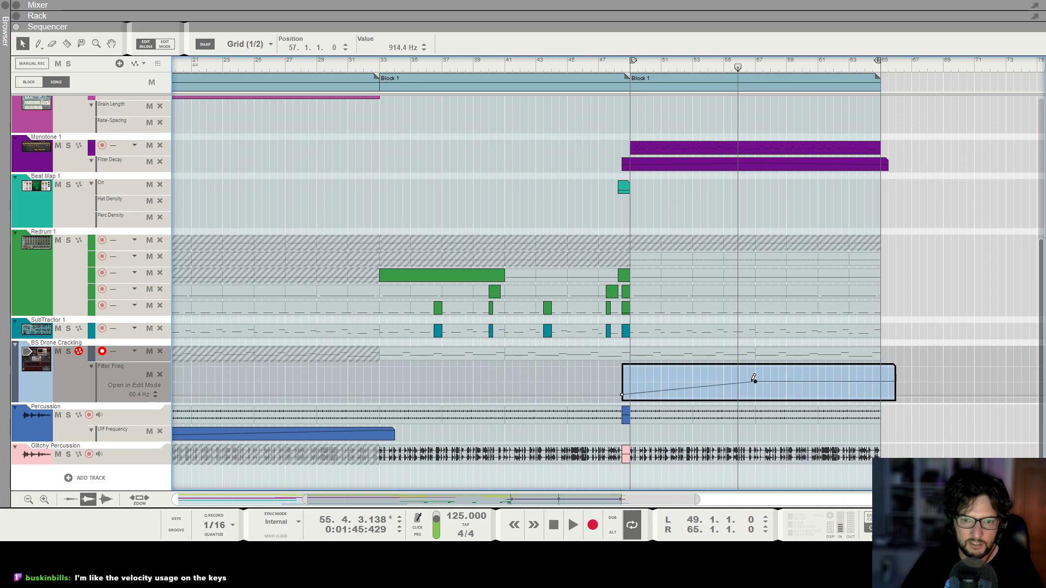
drag(882, 392, 882, 393)
click(929, 318)
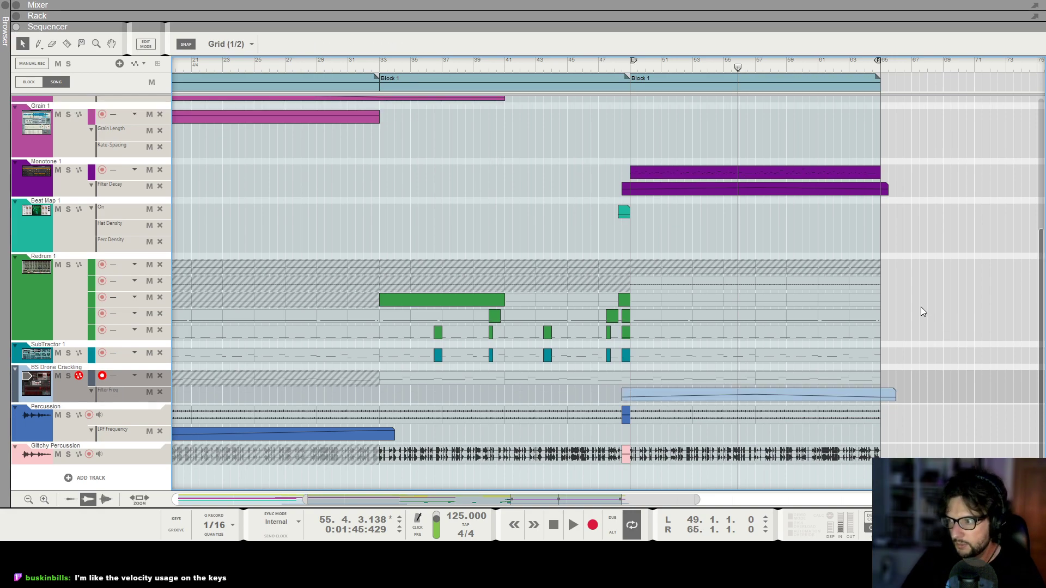
Play from about bar 46 to hear the Bass Drone filter automation, checking its Europa in the rack.
click(589, 69)
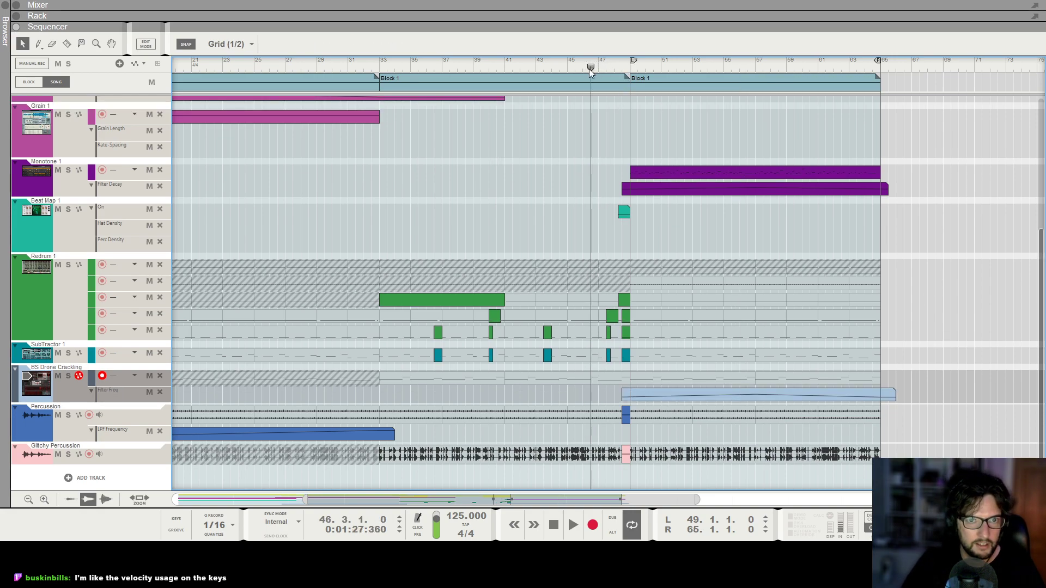
key(space)
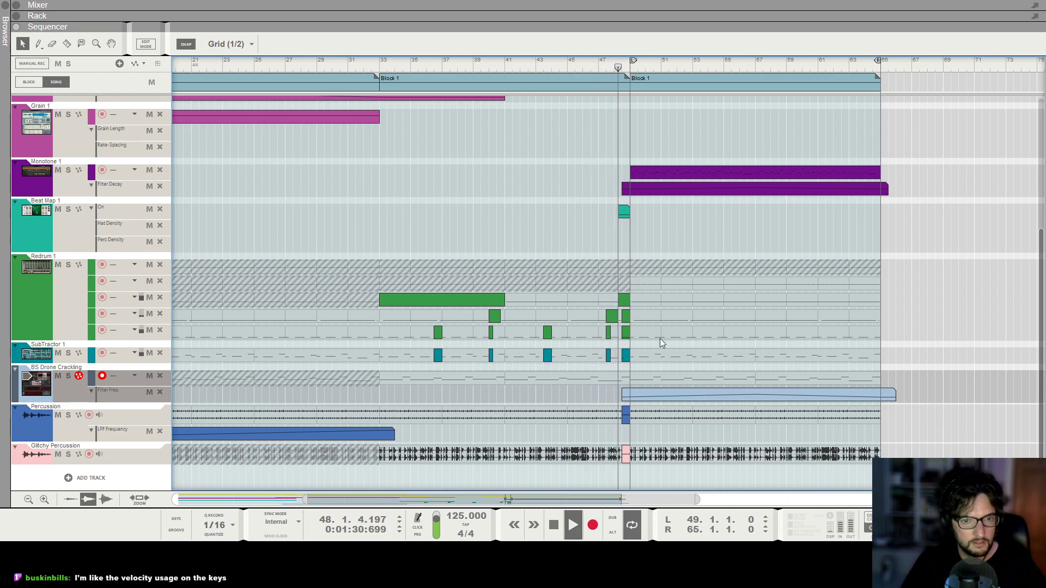
scroll(474, 299, up, 3)
key(F6)
scroll(291, 280, up, 3)
scroll(297, 278, up, 3)
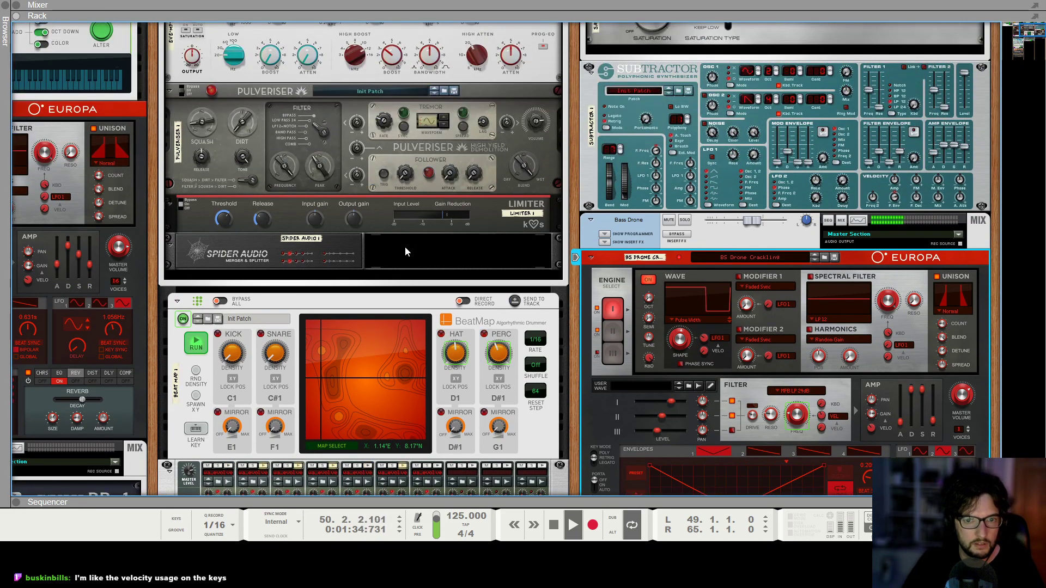
key(F7)
scroll(701, 378, down, 5)
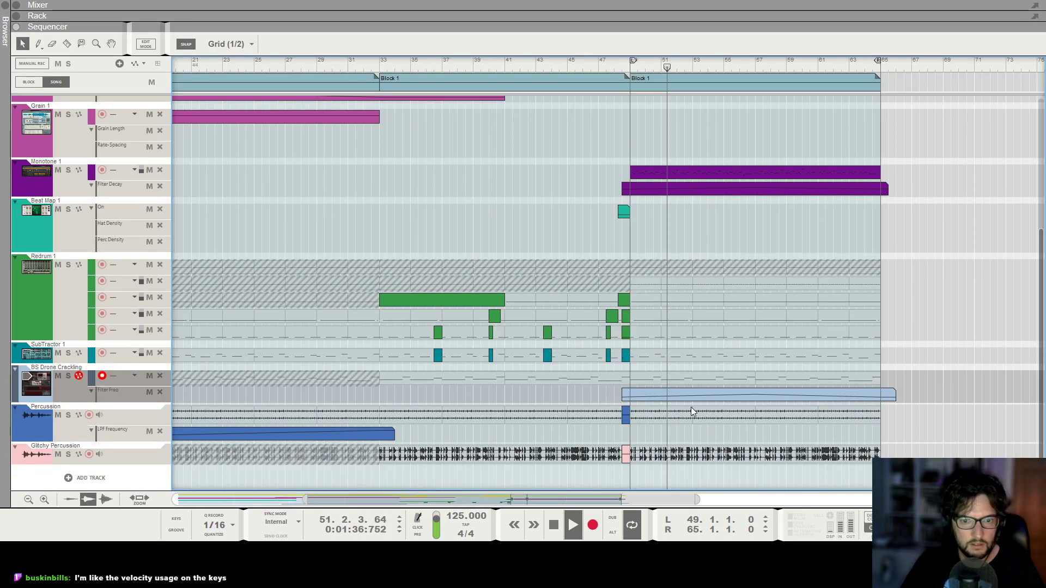
Reshape the Bass Drone Filter Freq curve with peaks at bars 53 and 61, the latter at 434.2 Hz, and a dip at bar 56.
click(684, 402)
click(676, 406)
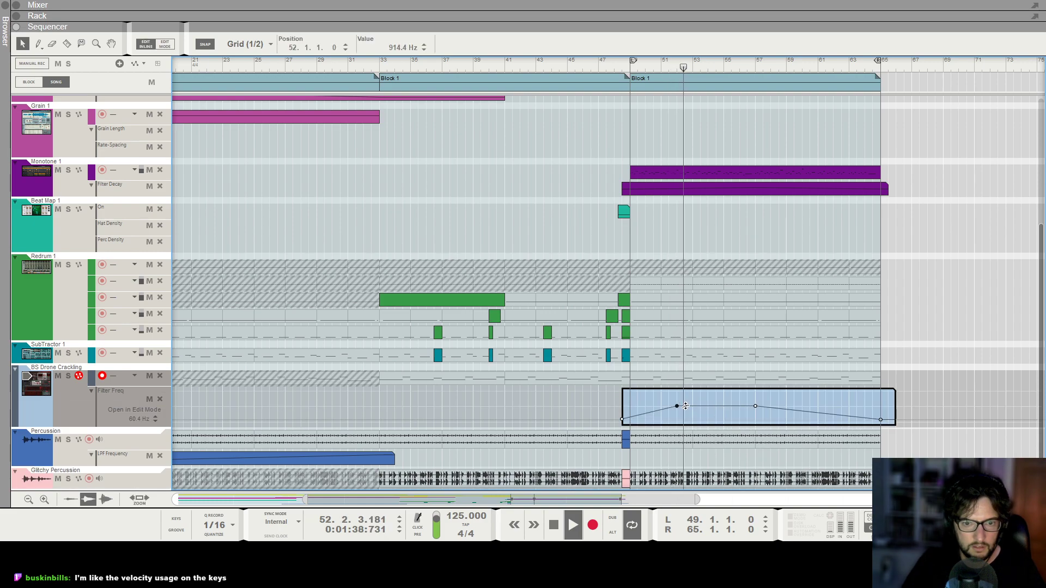
drag(677, 406, 818, 410)
double_click(724, 418)
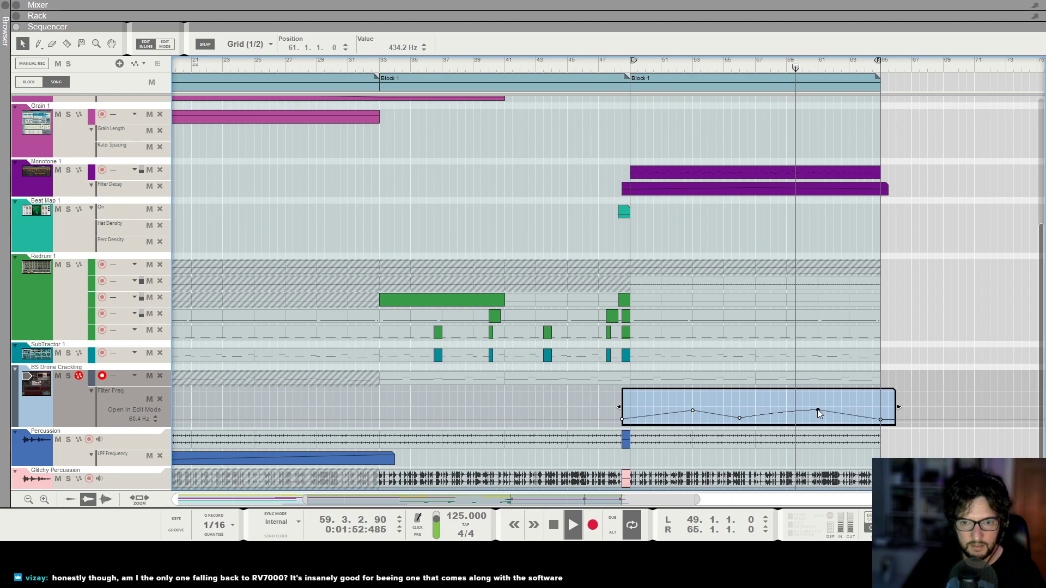
key(space)
click(899, 453)
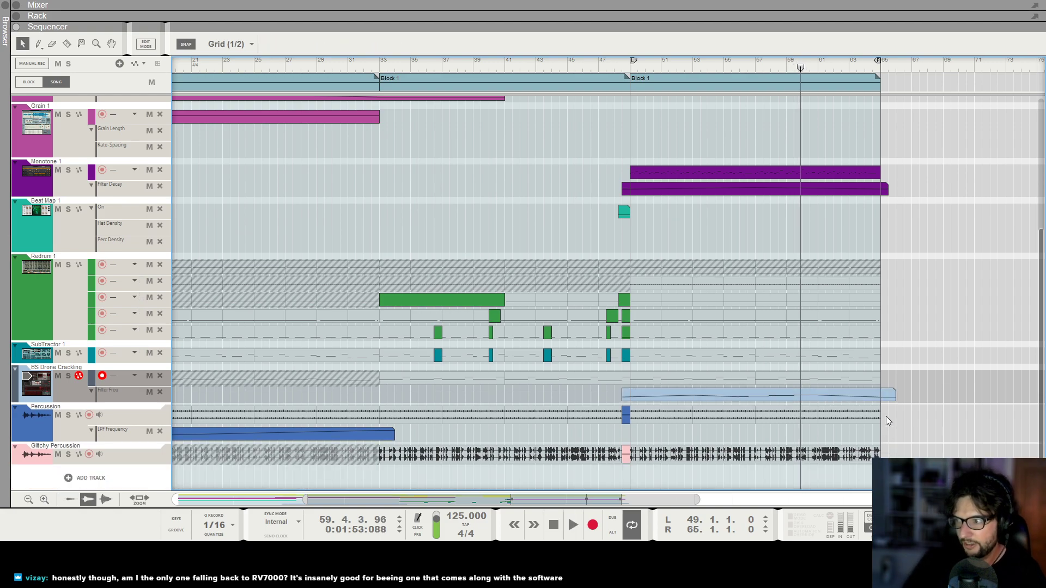
Play from about bar 48 and check the Bass Drone's Europa and the mixer channel levels.
key(ctrl+plus)
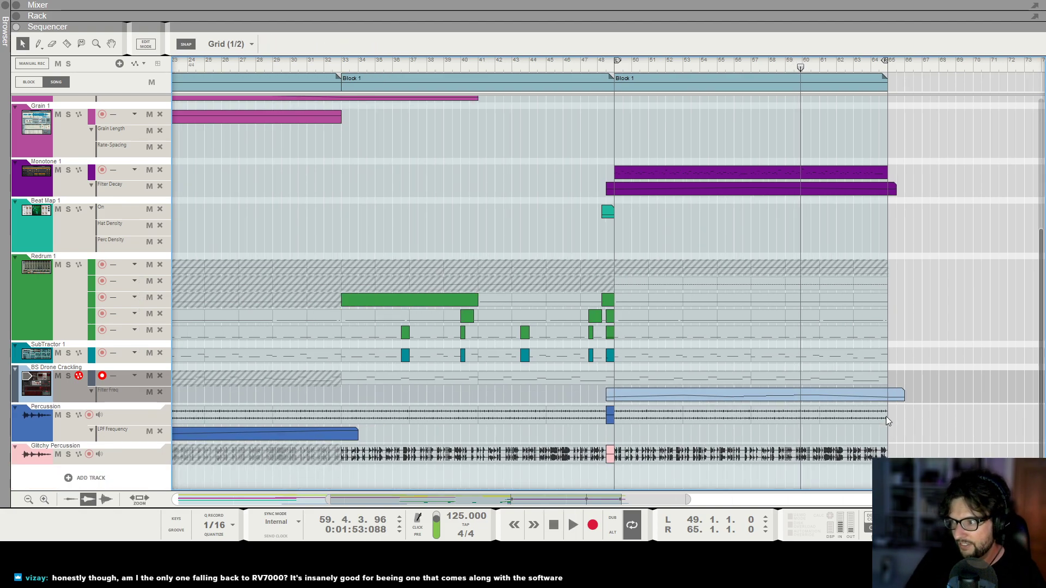
key(ctrl+minus)
key(ctrl+minus)
key(ctrl+minus)
key(ctrl+minus)
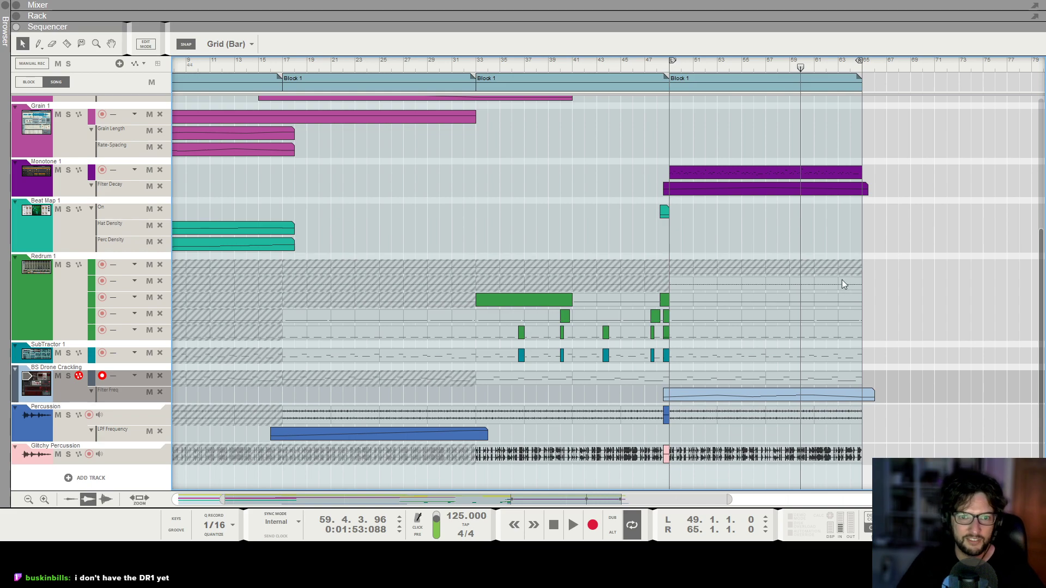
click(654, 67)
key(space)
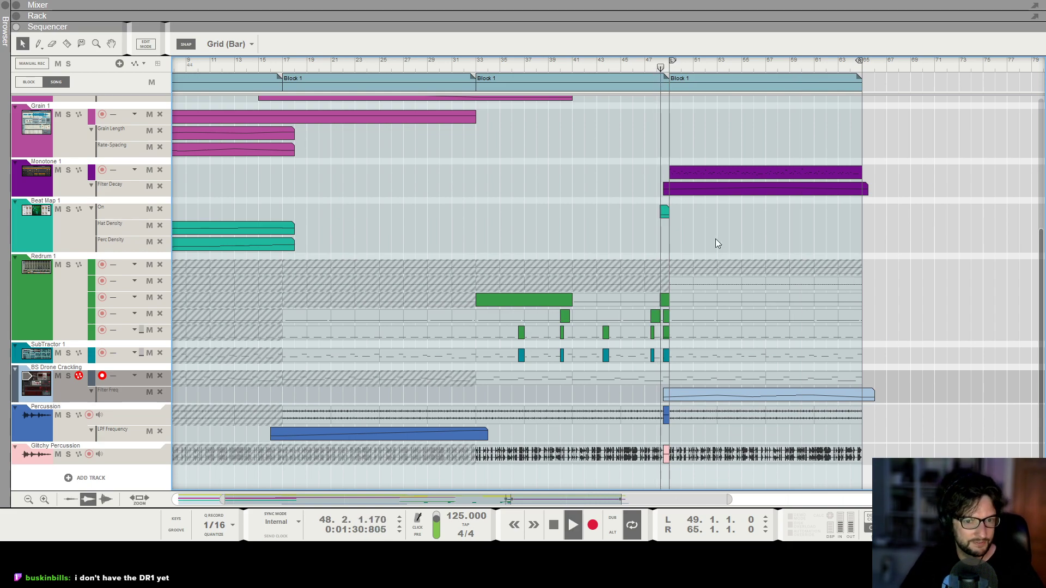
key(F6)
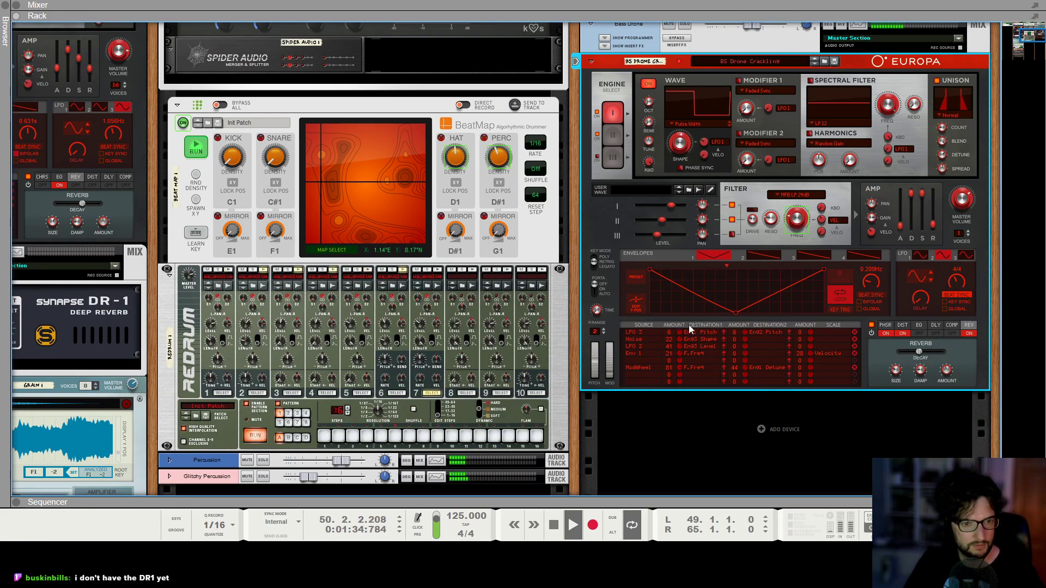
key(F5)
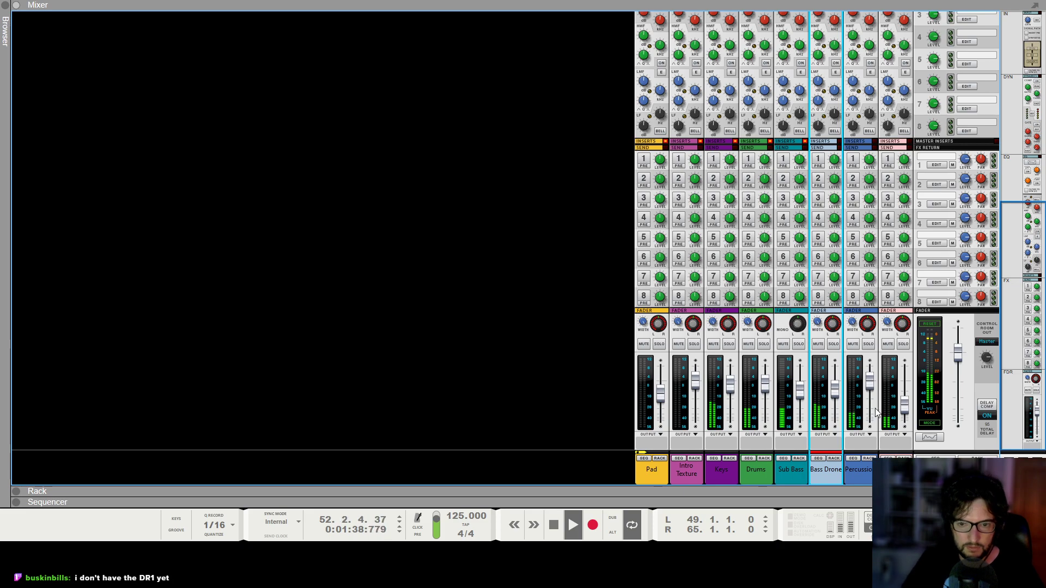
key(F7)
Lower the two peaks of the Bass Drone Filter Freq curve, setting the bar 53 point to 206.1 Hz.
click(692, 397)
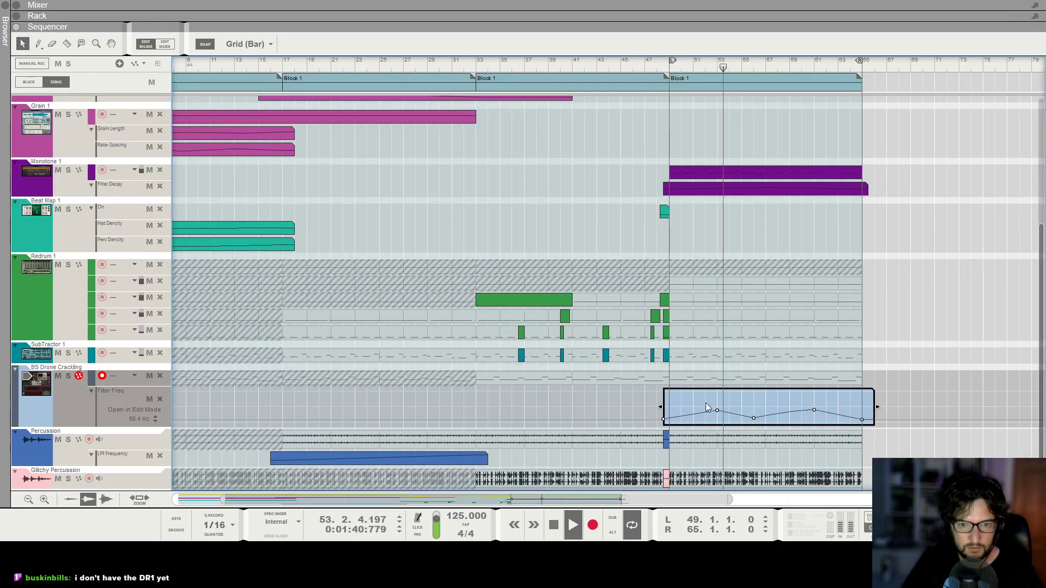
drag(812, 421, 815, 414)
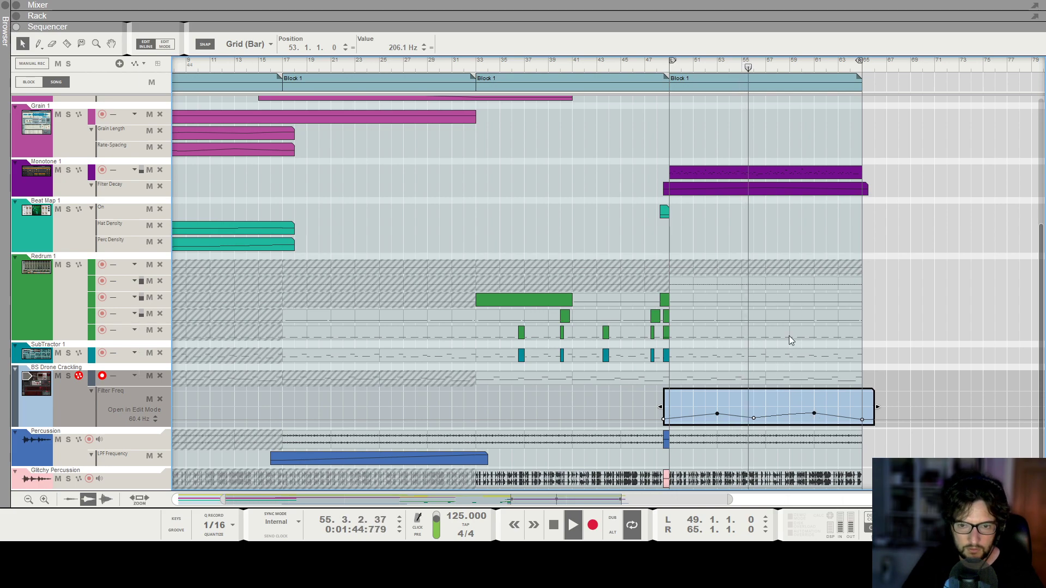
click(754, 292)
Review the whole arrangement's tracks while listening through the last Block 1, then stop playback.
scroll(770, 302, up, 4)
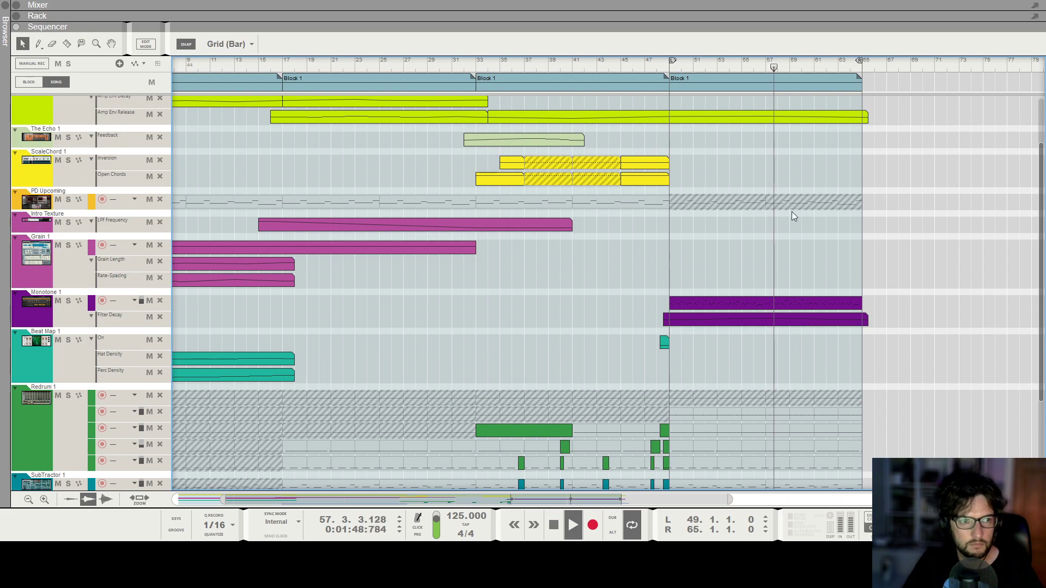
scroll(815, 240, down, 2)
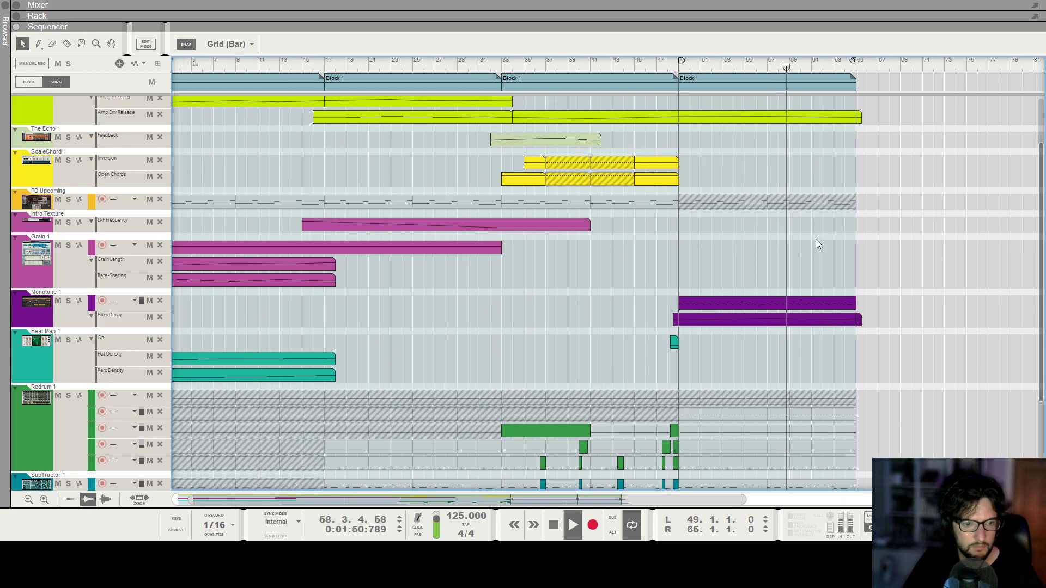
scroll(819, 243, up, 2)
scroll(822, 237, down, 2)
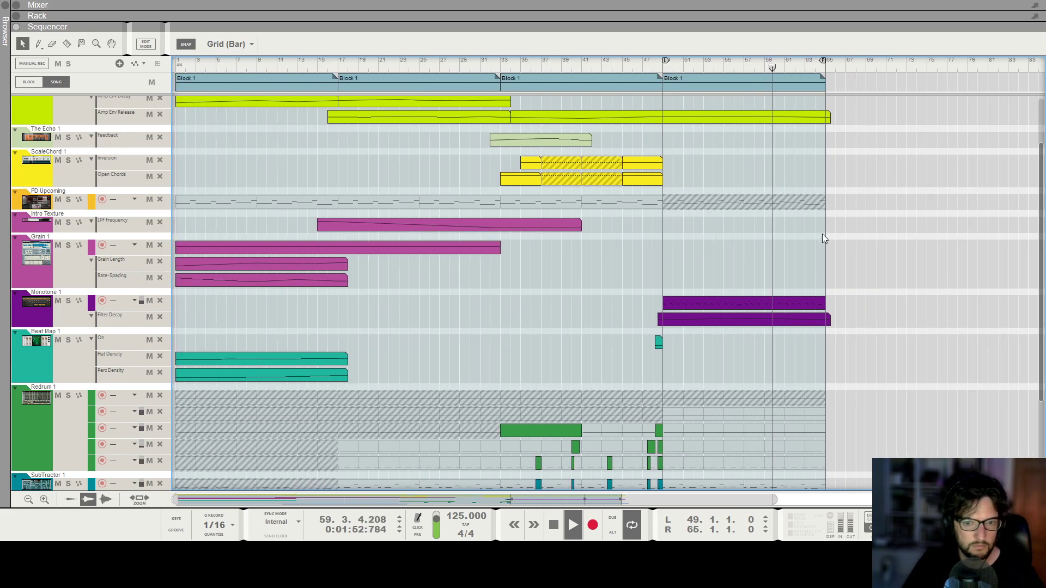
scroll(822, 233, down, 3)
scroll(822, 234, up, 2)
scroll(822, 234, down, 3)
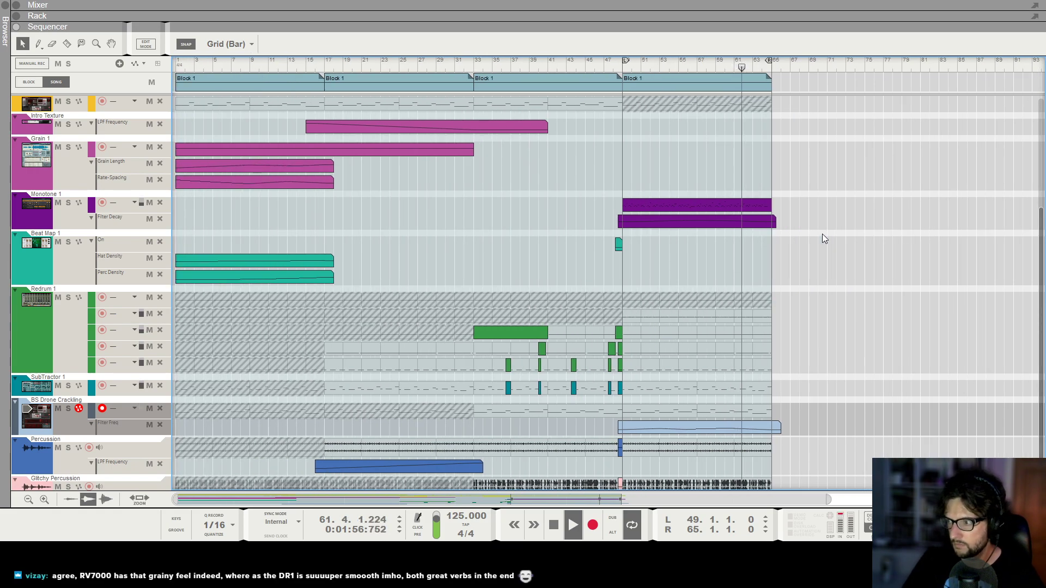
scroll(822, 237, up, 1)
scroll(822, 247, down, 2)
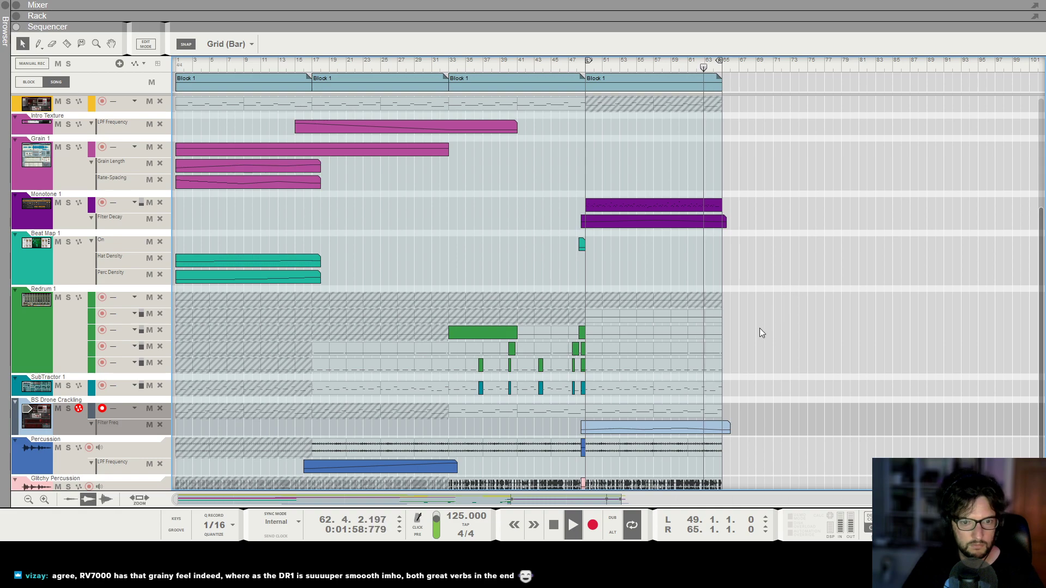
scroll(688, 344, up, 3)
scroll(678, 344, down, 1)
key(space)
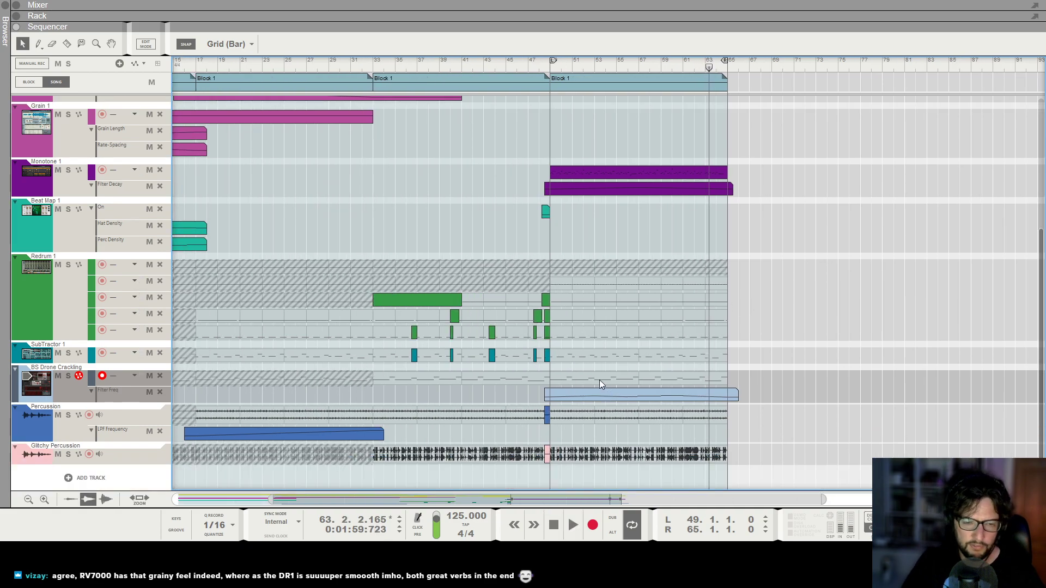
Mute the BS Drone Crackling part in the last Block 1 and play the section from bar 49.
scroll(590, 380, down, 5)
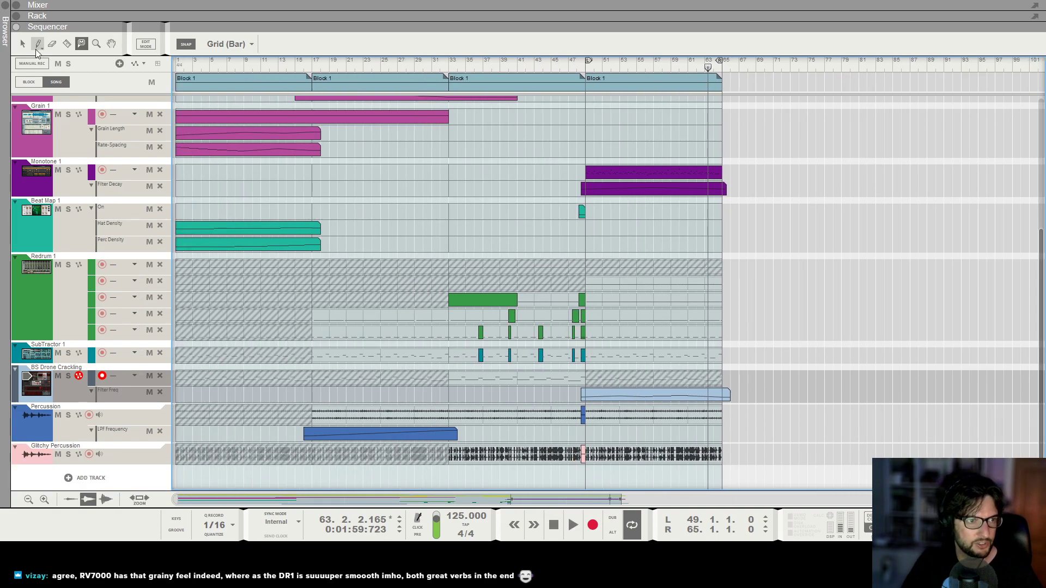
click(584, 65)
key(space)
scroll(582, 72, up, 2)
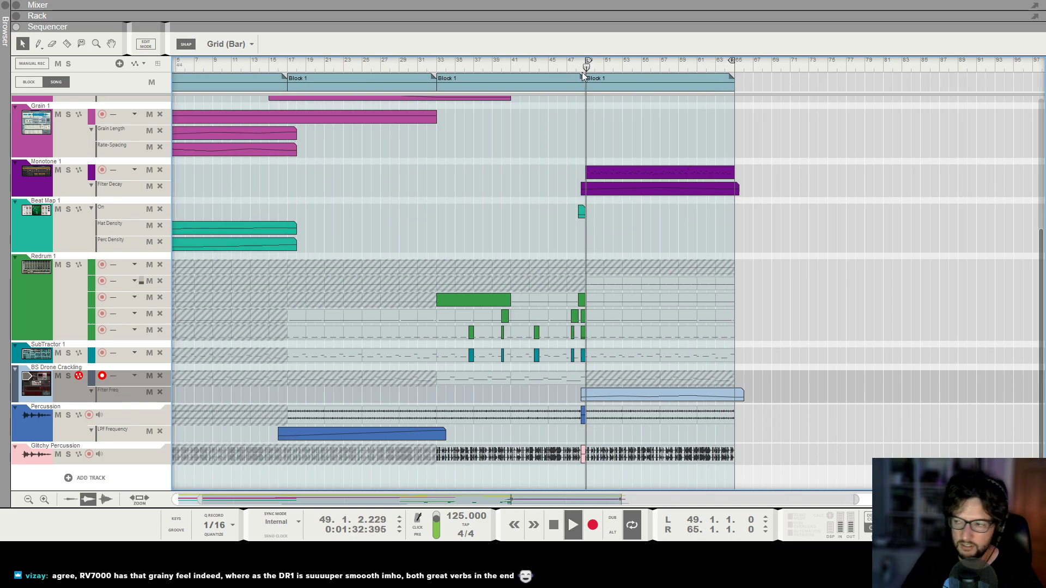
key(h)
key(h)
key(h)
key(h)
key(h)
key(h)
key(h)
key(h)
key(g)
key(g)
key(g)
key(g)
key(h)
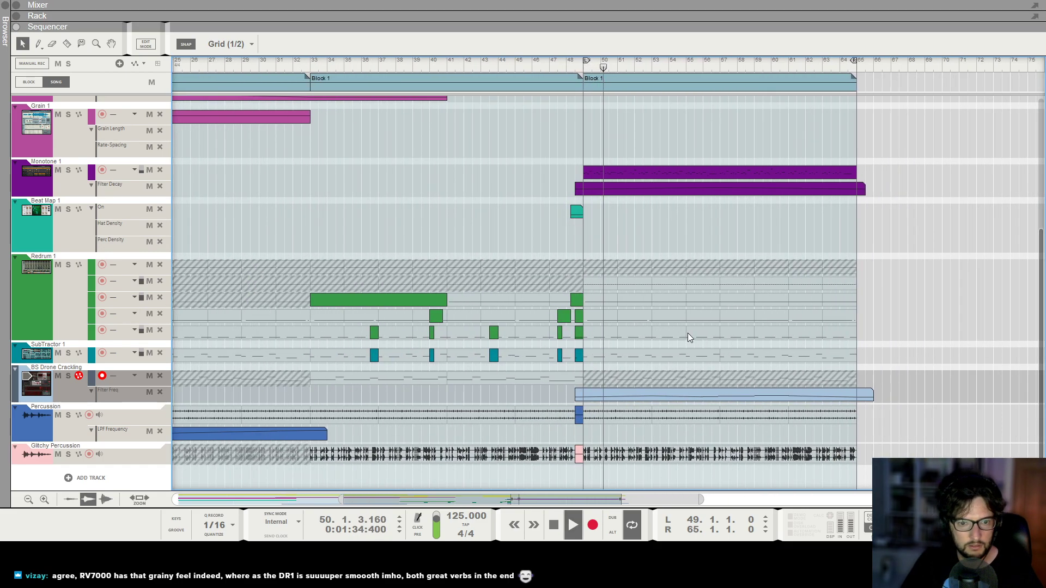
key(space)
Return the song position to bar 49 at the start of the last Block 1.
key(h)
key(h)
key(h)
key(h)
key(h)
key(g)
key(g)
click(579, 66)
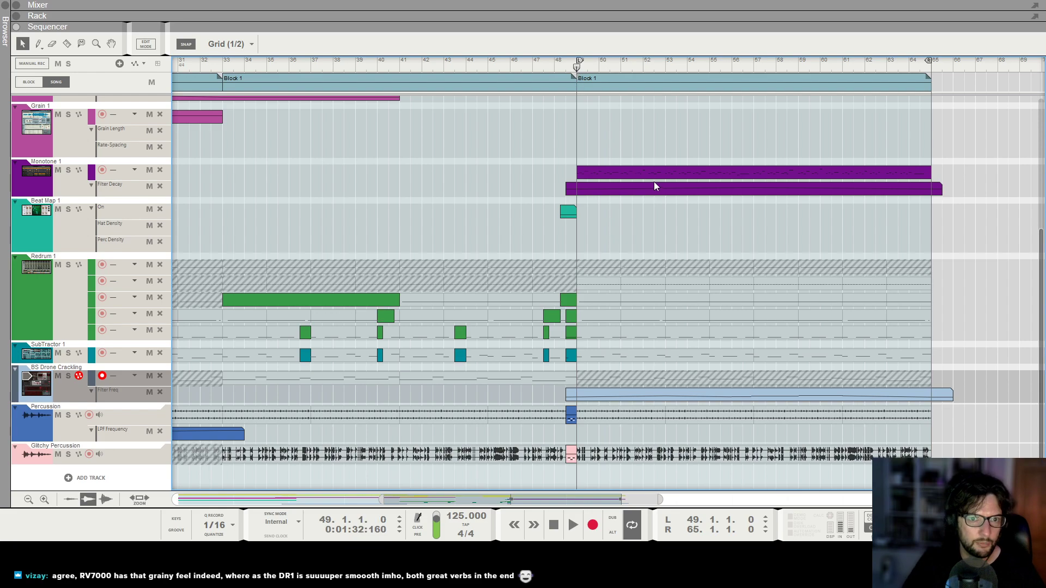
Duplicate the 16-bar Monotone clip so the copy starts at bar 65, and return the song position to bar 49.
click(633, 170)
key(ctrl+c)
key(ctrl+v)
key(g)
key(g)
key(g)
click(493, 71)
key(h)
key(h)
key(h)
key(h)
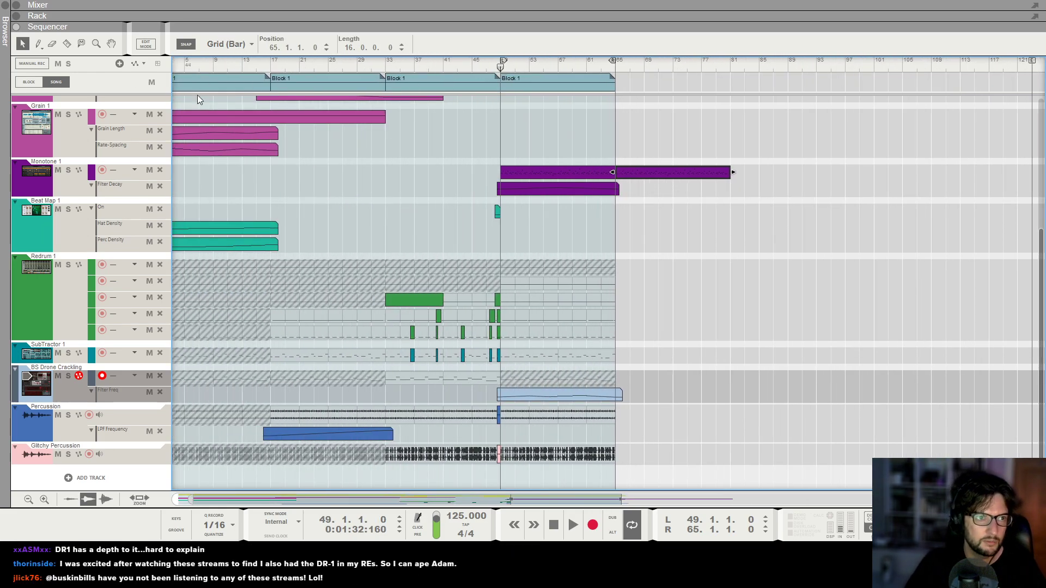
Start playback and draw a three-beat empty clip over the Monotone notes at 50.2.1.0 in the last Block 1.
key(space)
drag(584, 171, 626, 173)
key(g)
Blank out further Monotone notes before bar 55 with short empty clips while the last Block 1 plays.
key(g)
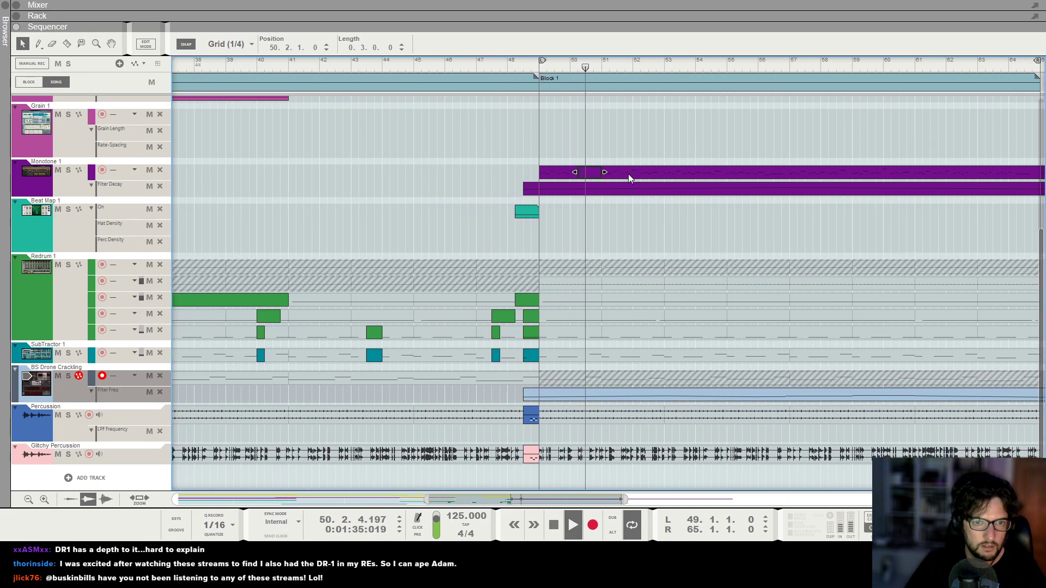
drag(643, 171, 661, 171)
key(g)
shift+click(592, 175)
drag(590, 176, 685, 175)
click(744, 154)
key(h)
Draw a three-beat empty clip over the Monotone notes at 56.2.1.0.
key(g)
key(g)
key(g)
key(g)
key(g)
key(g)
key(g)
key(g)
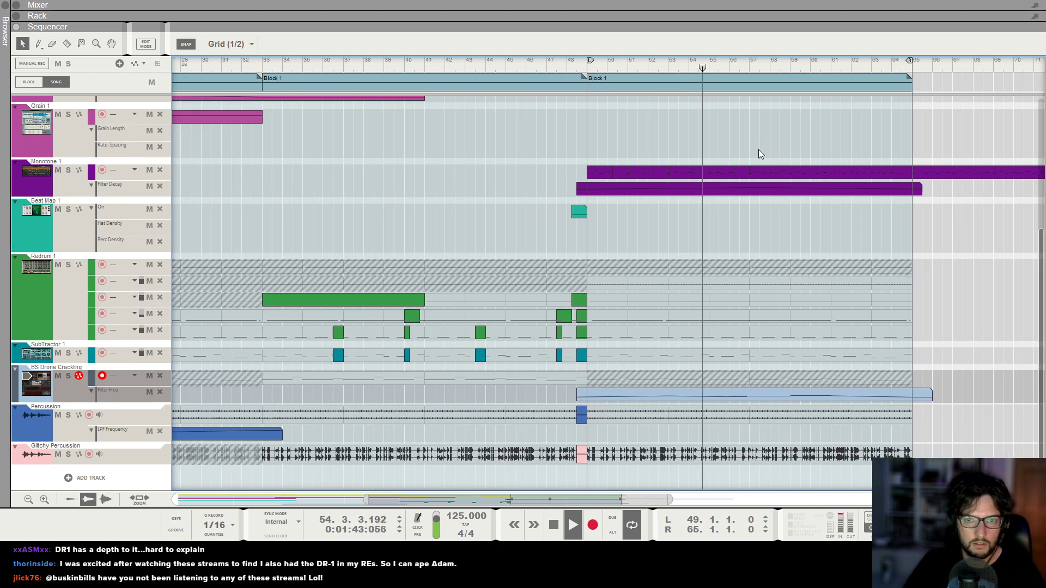
key(h)
key(h)
key(h)
key(h)
scroll(695, 224, right, 1)
key(g)
key(h)
key(g)
key(g)
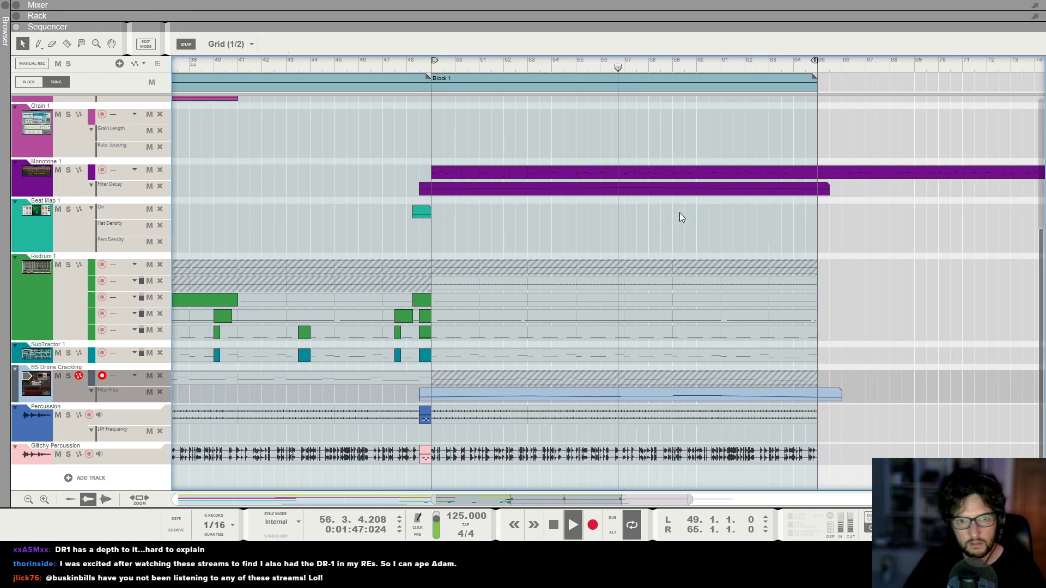
click(607, 173)
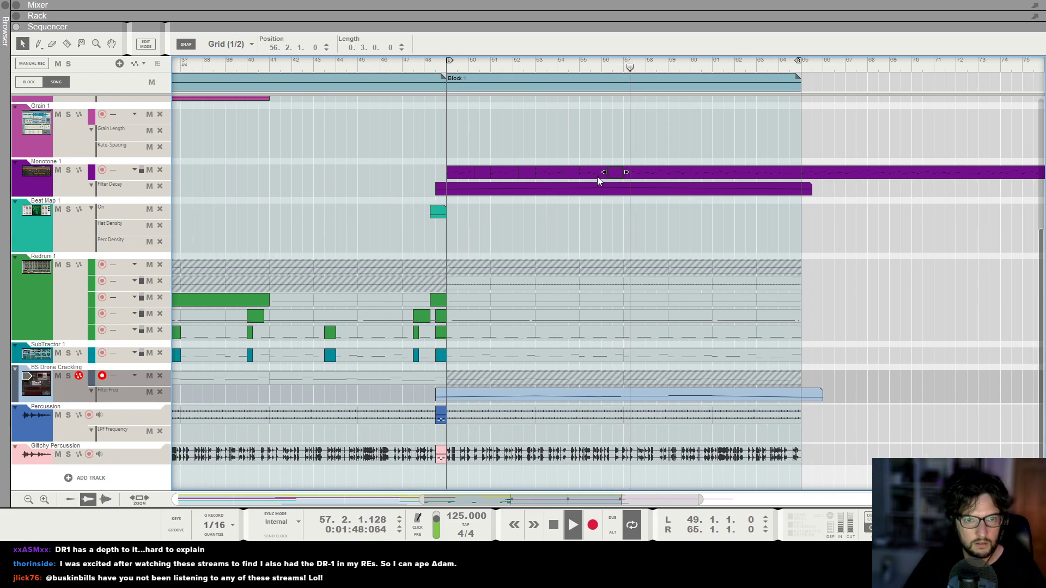
Unmute the BS Drone Crackling part in the last Block 1 and resume playback from around bar 57.
click(597, 225)
key(space)
click(624, 66)
key(t)
click(654, 376)
key(space)
click(22, 44)
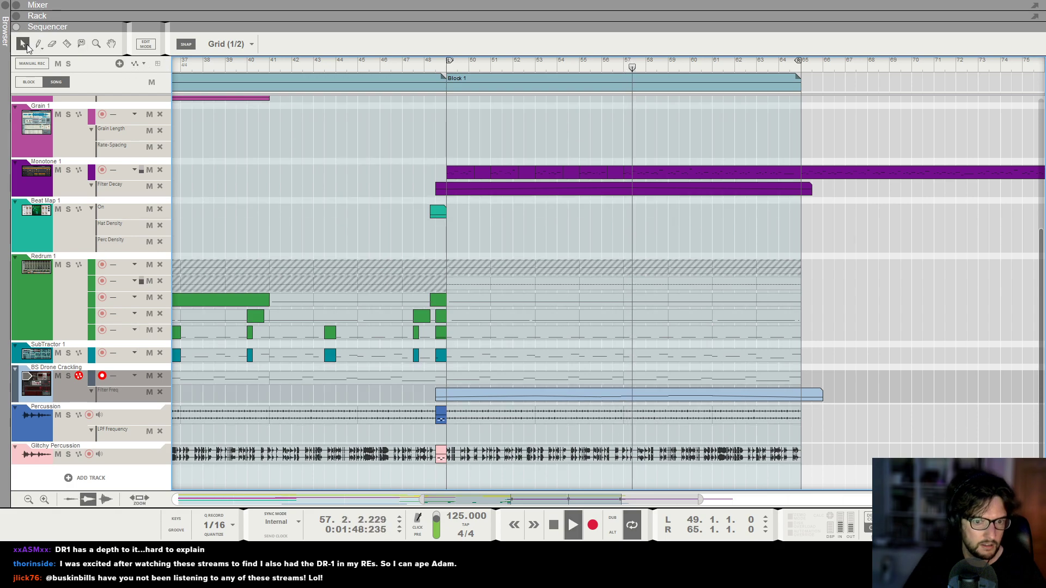
Silence the first eight bars of BS Drone Crackling in the last Block 1 with an empty clip from bar 49.
mouse_move(451, 377)
mouse_down()
mouse_move(655, 377)
mouse_move(623, 378)
mouse_up()
key(h)
key(h)
key(h)
key(h)
key(h)
key(h)
key(h)
key(h)
key(h)
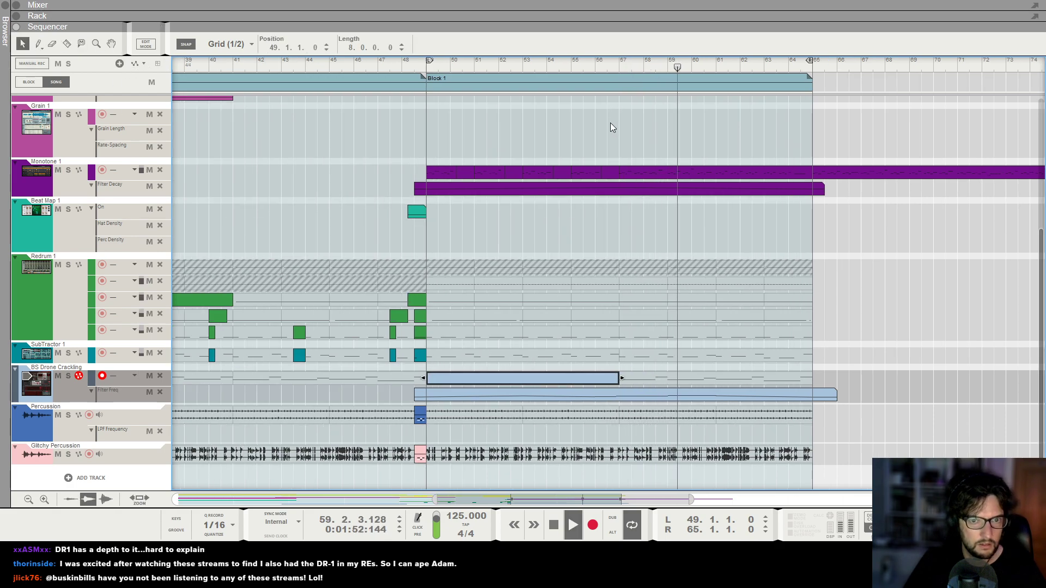
Draw a three-beat empty clip over the Monotone notes at 60.2.1.0.
click(737, 172)
drag(713, 172, 753, 172)
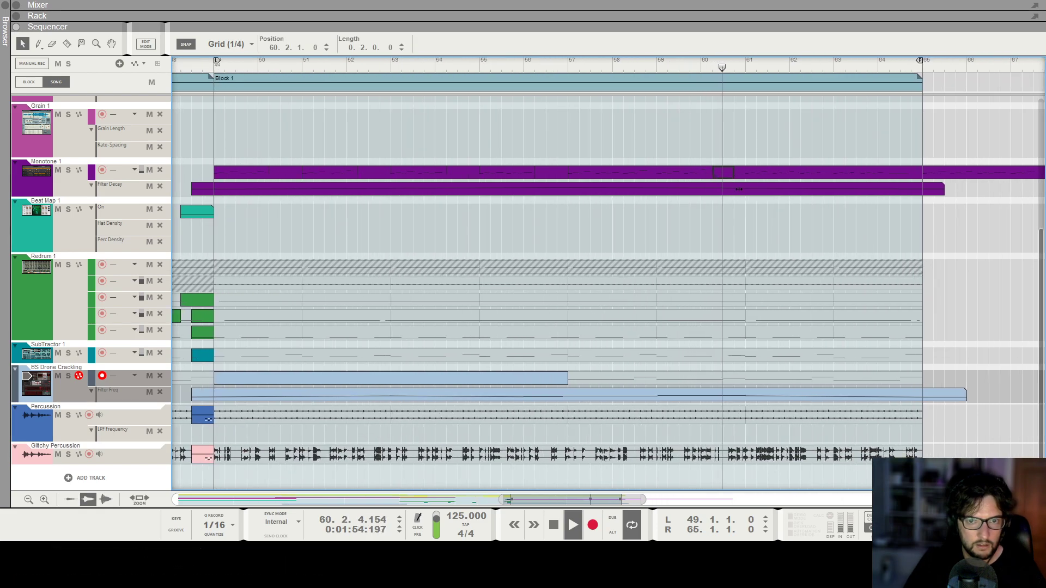
key(g)
Place a one-bar empty clip at 64.2.1.0 over the end of the Monotone part, and stop playback.
key(g)
key(g)
key(g)
key(g)
key(g)
key(g)
key(g)
key(g)
key(g)
key(g)
key(h)
key(h)
key(h)
key(h)
key(h)
key(h)
key(h)
key(h)
key(h)
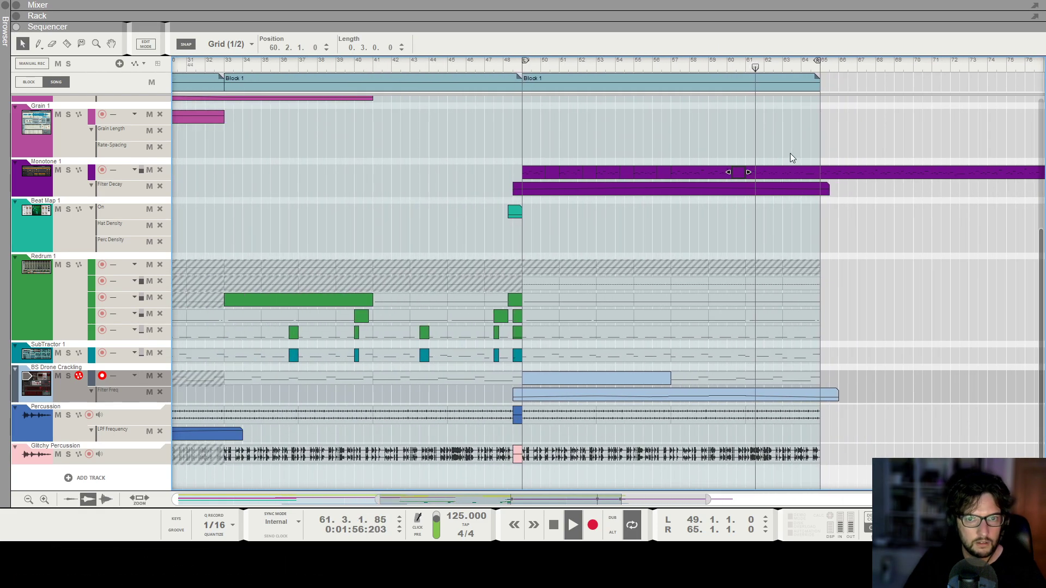
key(g)
key(g)
key(g)
key(g)
key(g)
key(g)
key(h)
key(h)
key(h)
key(h)
key(h)
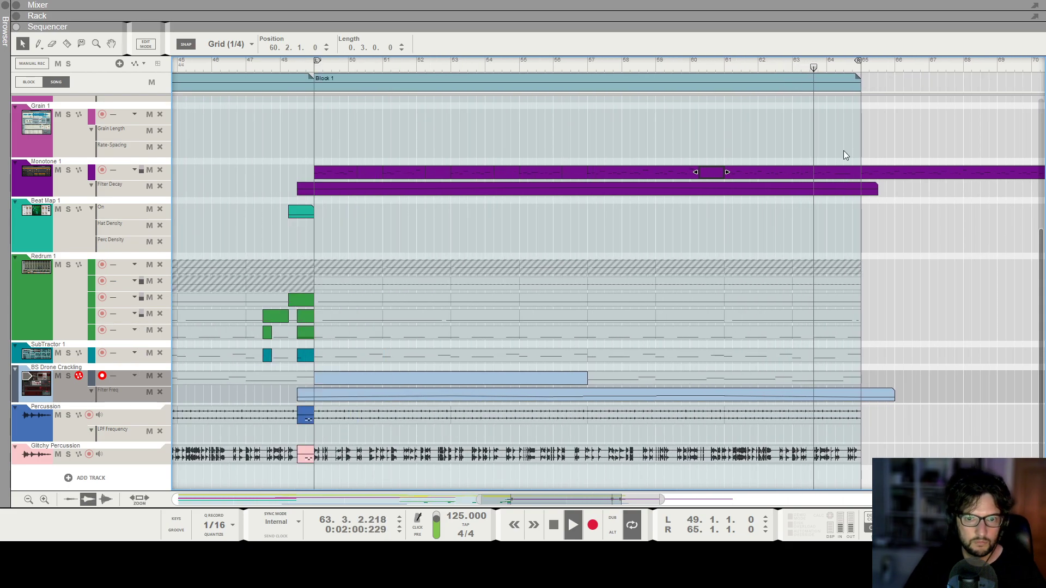
key(g)
key(g)
key(g)
key(h)
key(h)
key(h)
key(h)
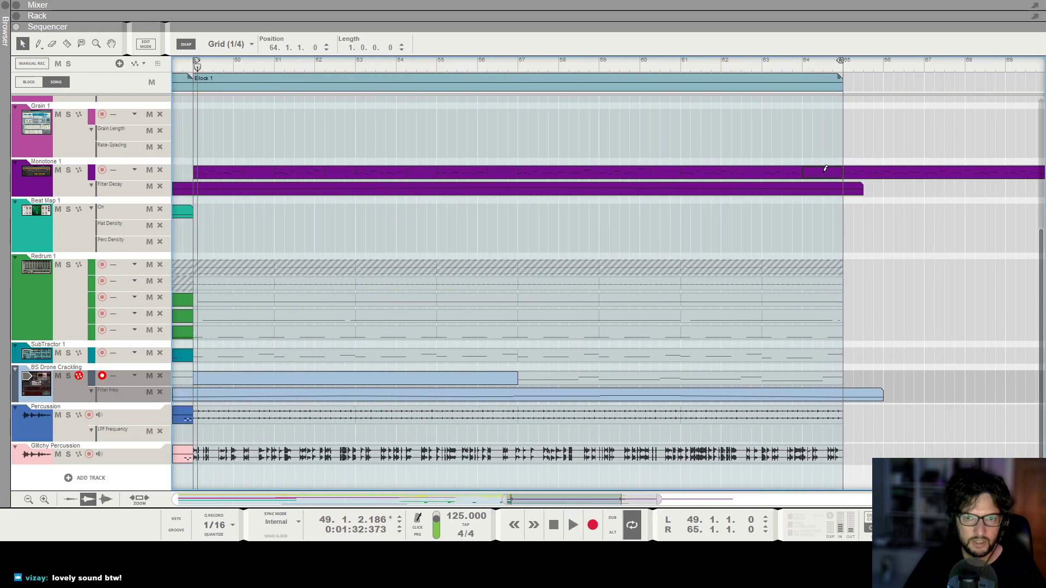
key(g)
key(g)
key(g)
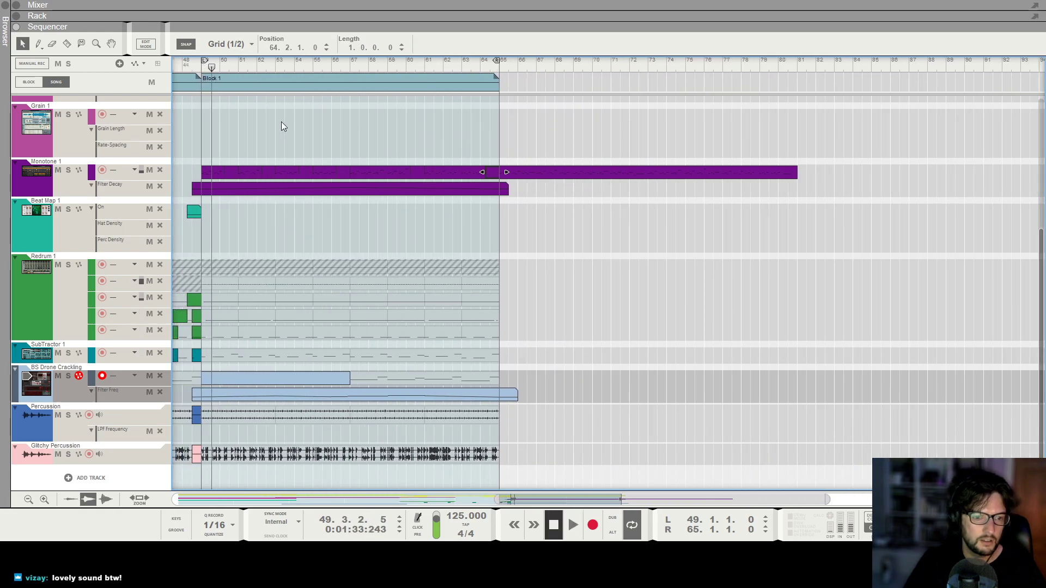
Check the Monotone clips around the last Block 1 and play the arrangement from bar 33.
key(g)
key(g)
click(521, 174)
key(g)
scroll(261, 151, left, 2)
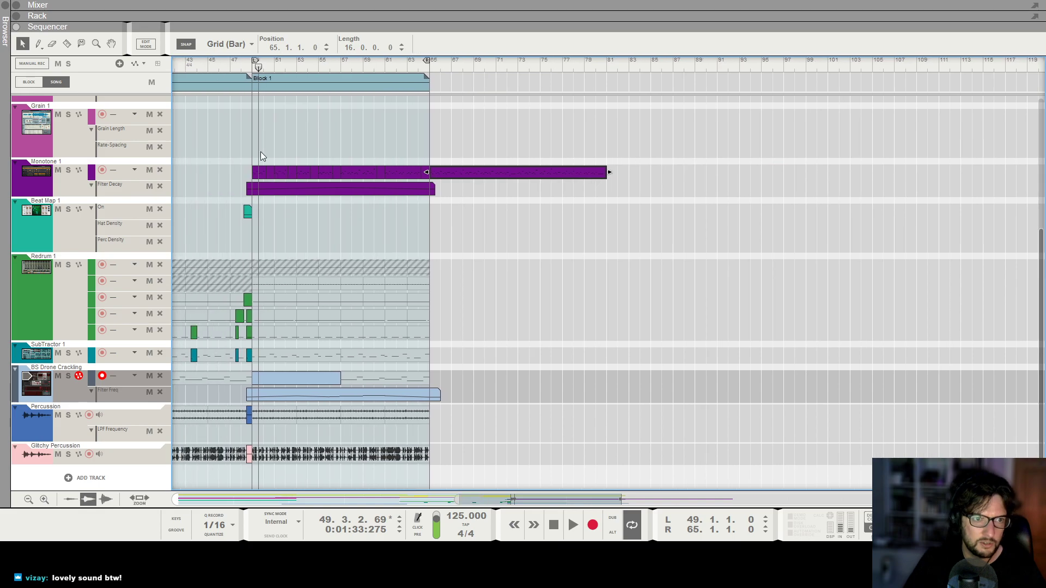
key(g)
scroll(261, 151, left, 4)
scroll(269, 194, left, 4)
click(270, 188)
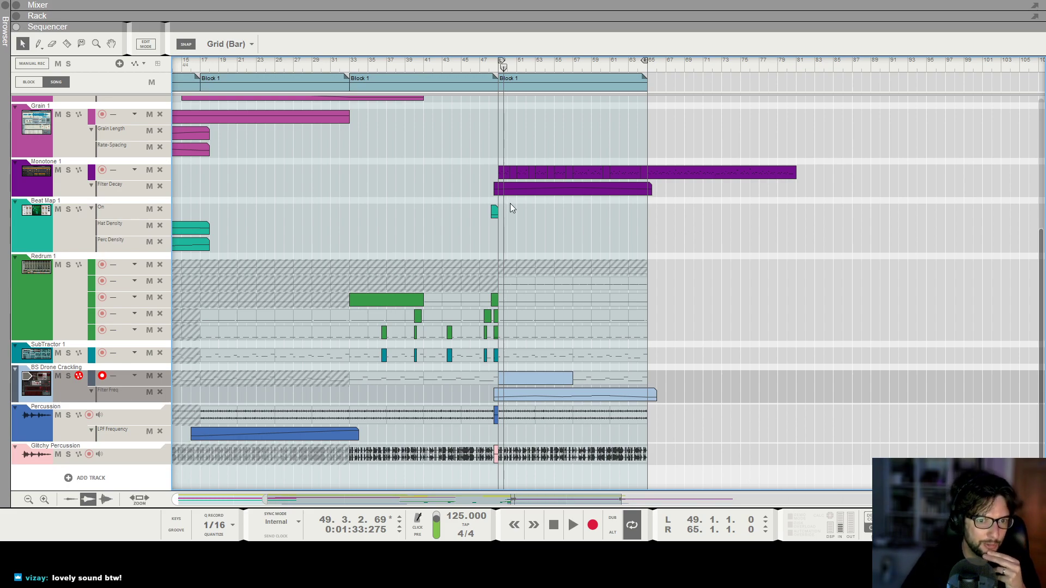
click(350, 68)
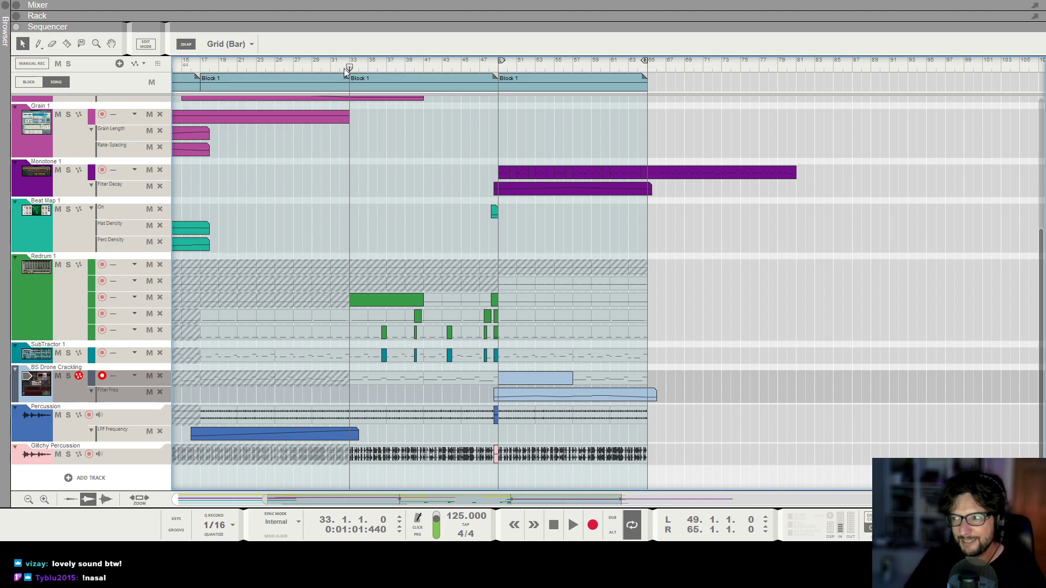
key(space)
Review the arrangement's tracks from the percussion up to the pad while the third Block 1 plays.
scroll(373, 96, down, 2)
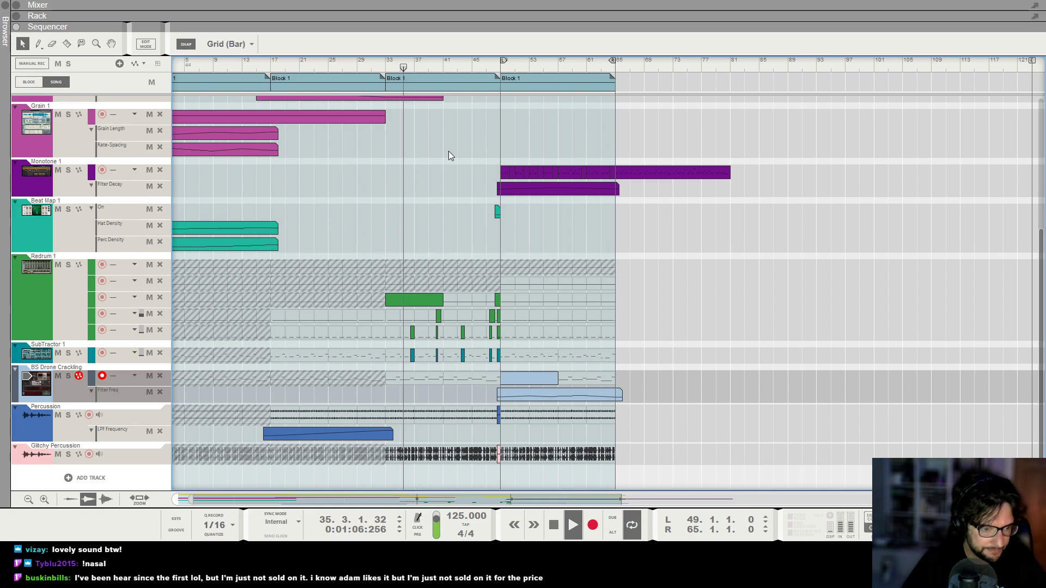
scroll(498, 218, up, 1)
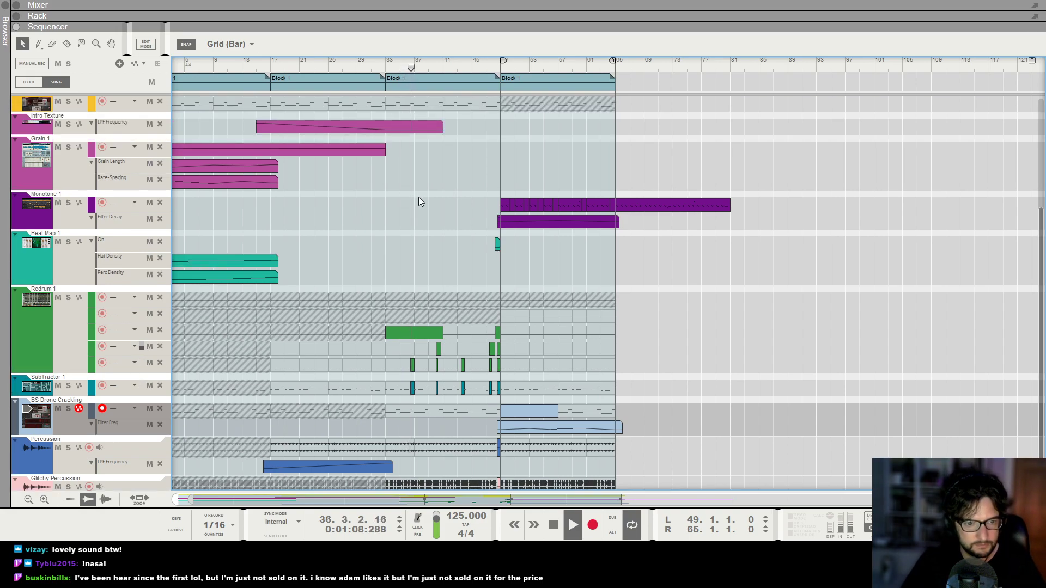
scroll(443, 288, up, 1)
scroll(444, 288, up, 1)
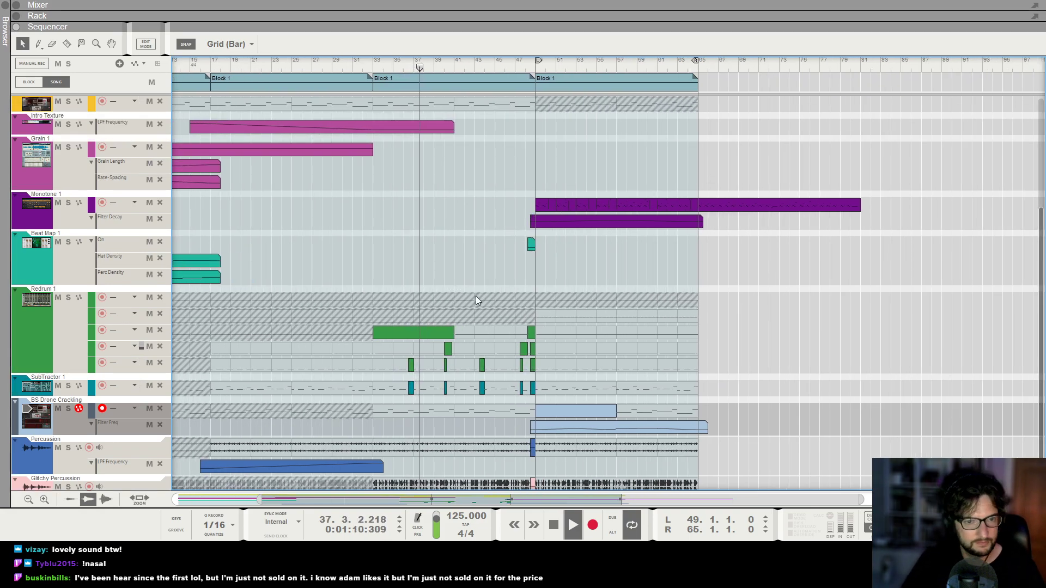
scroll(452, 298, up, 2)
scroll(442, 288, up, 1)
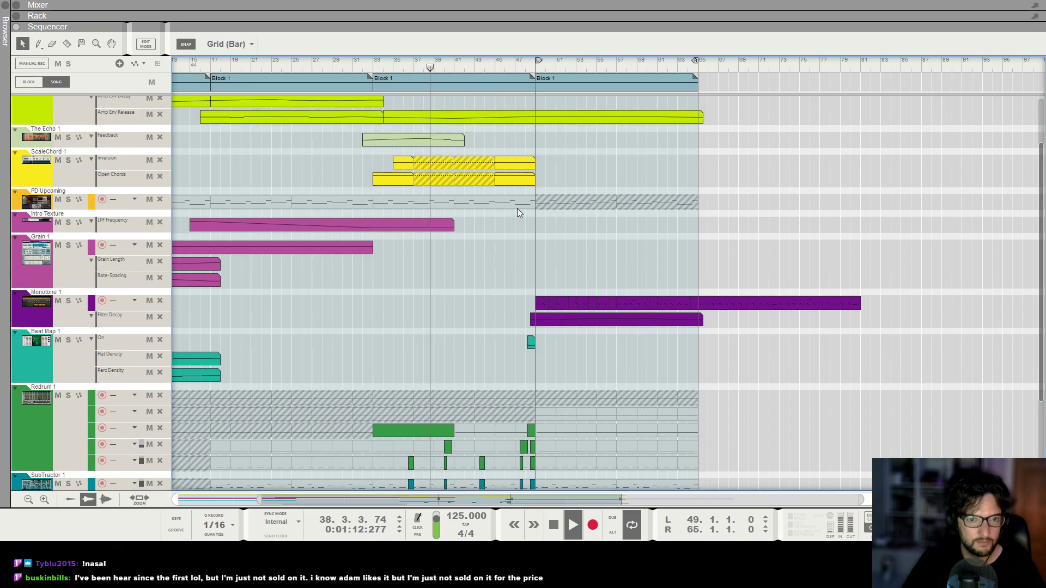
scroll(515, 248, up, 1)
scroll(528, 260, up, 2)
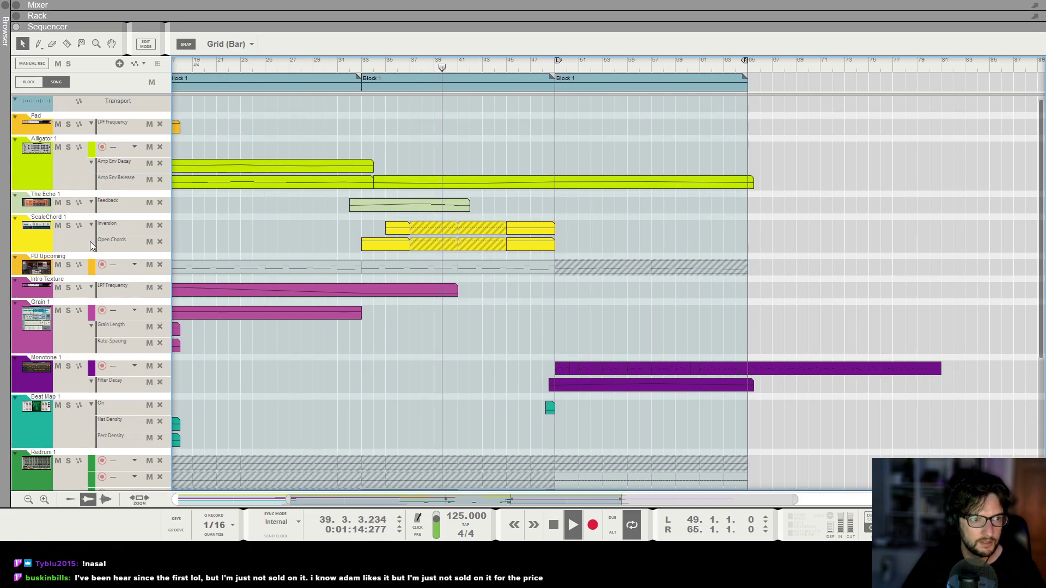
Show the Pad channel's devices in the rack and select The Echo, displaying its Feedback automation in the sequencer.
click(79, 261)
key(F6)
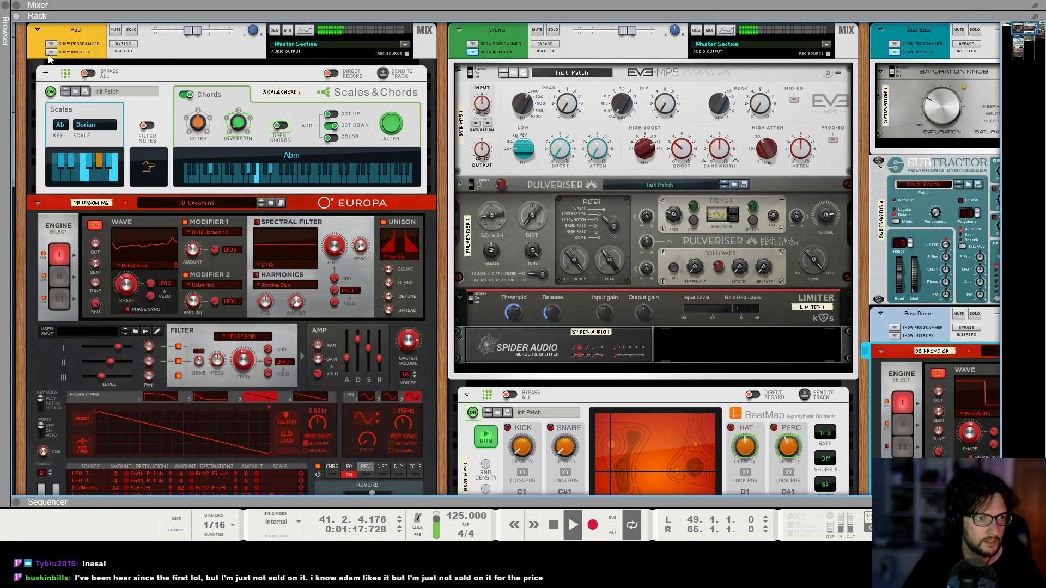
click(50, 53)
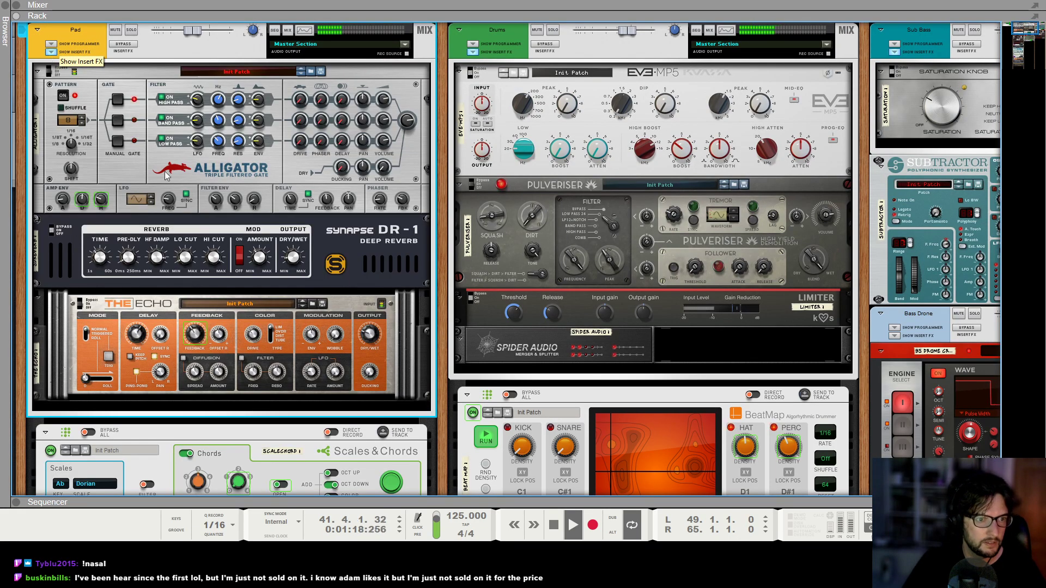
alt+click(199, 335)
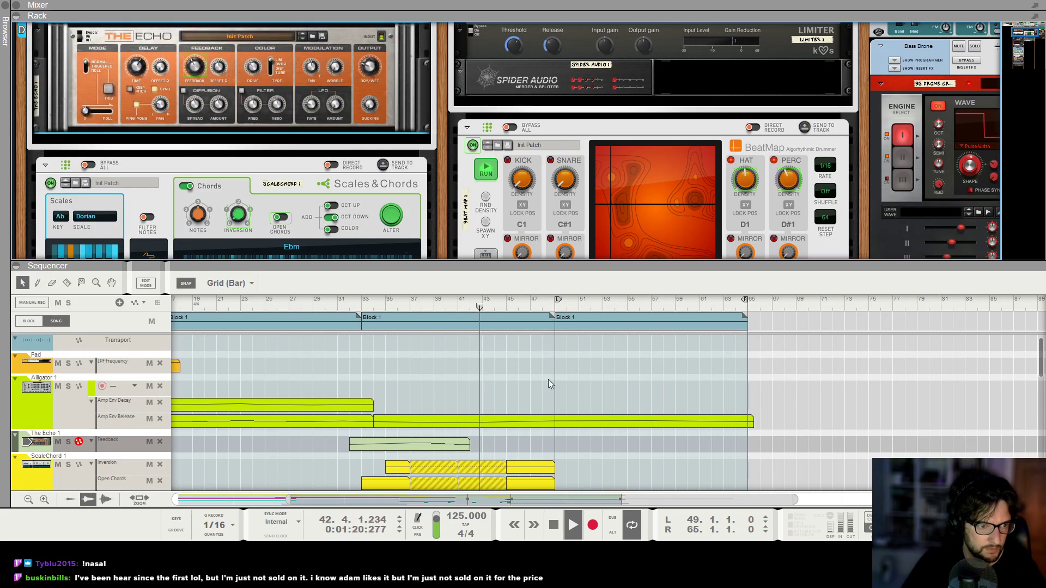
Draw a Feedback automation clip for The Echo from bar 44 to 52, rising from bar 46 to 97% at bar 49.
scroll(550, 376, down, 1)
drag(503, 412, 592, 410)
double_click(561, 414)
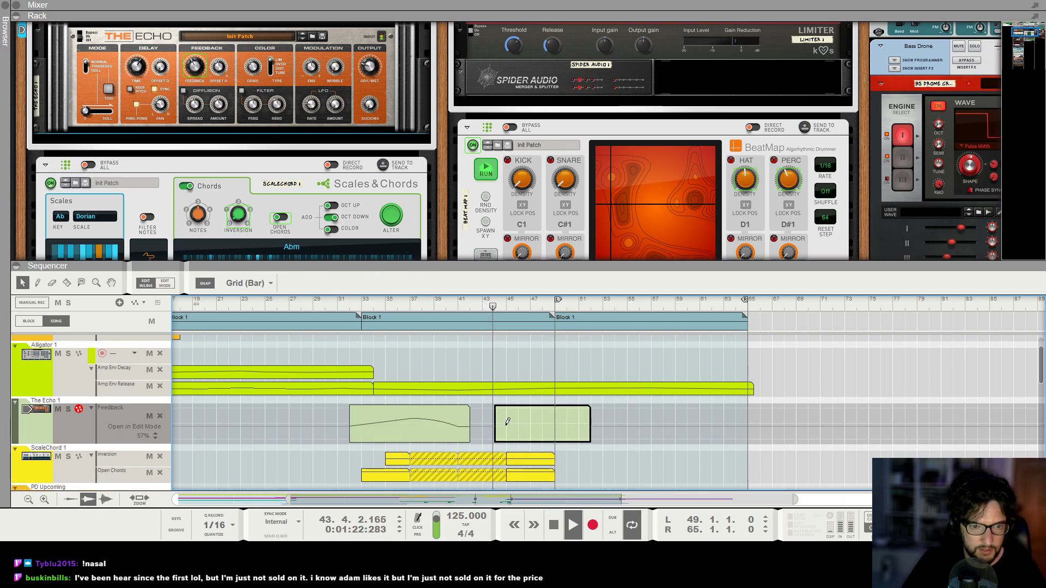
click(517, 427)
click(555, 417)
double_click(412, 288)
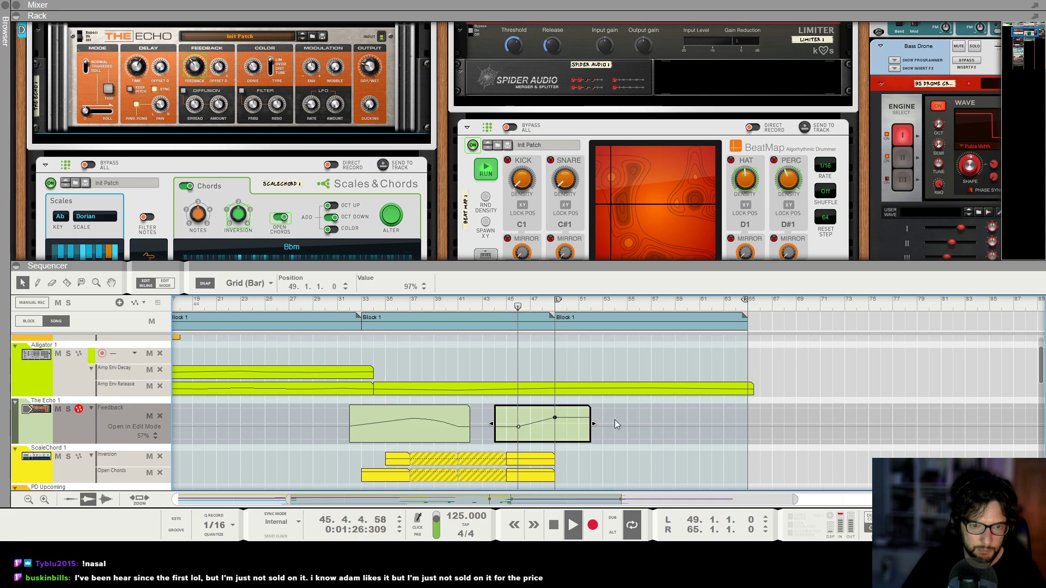
Add a 54% Feedback point at bar 57, set the bar 49 peak to 105%, and finish editing the clip.
click(652, 426)
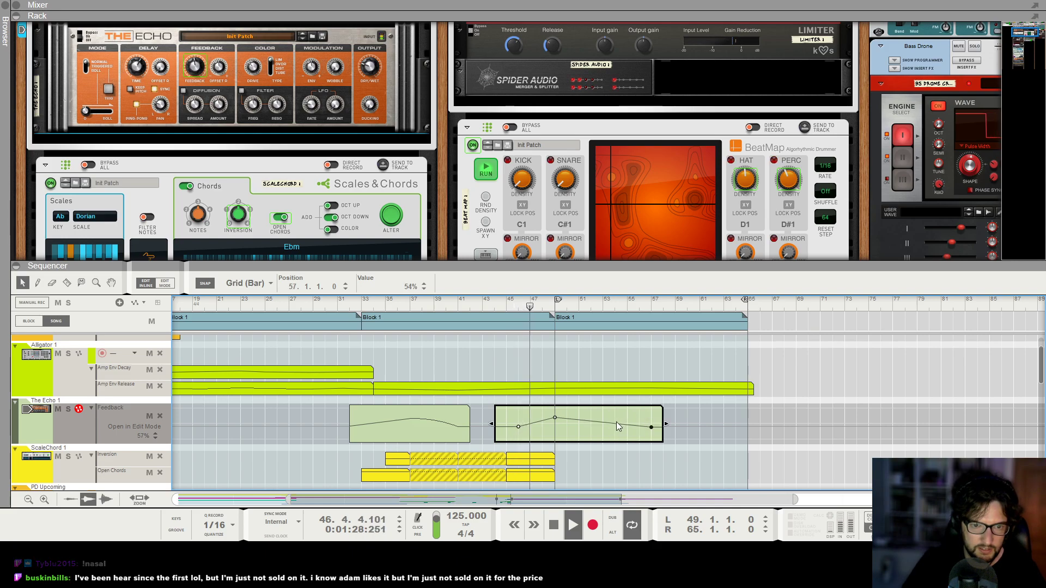
click(555, 417)
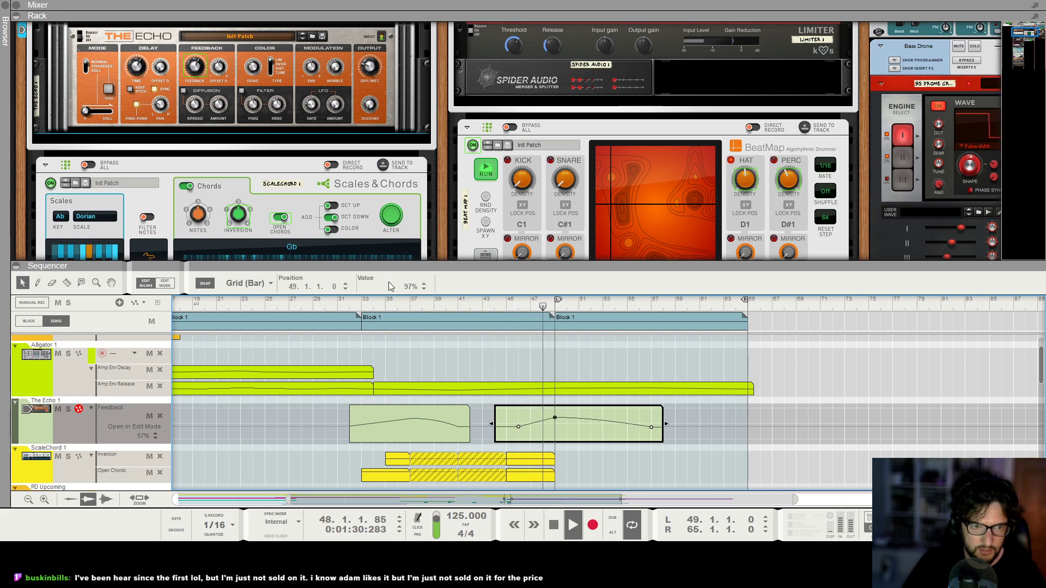
double_click(389, 285)
text(105)
key(Return)
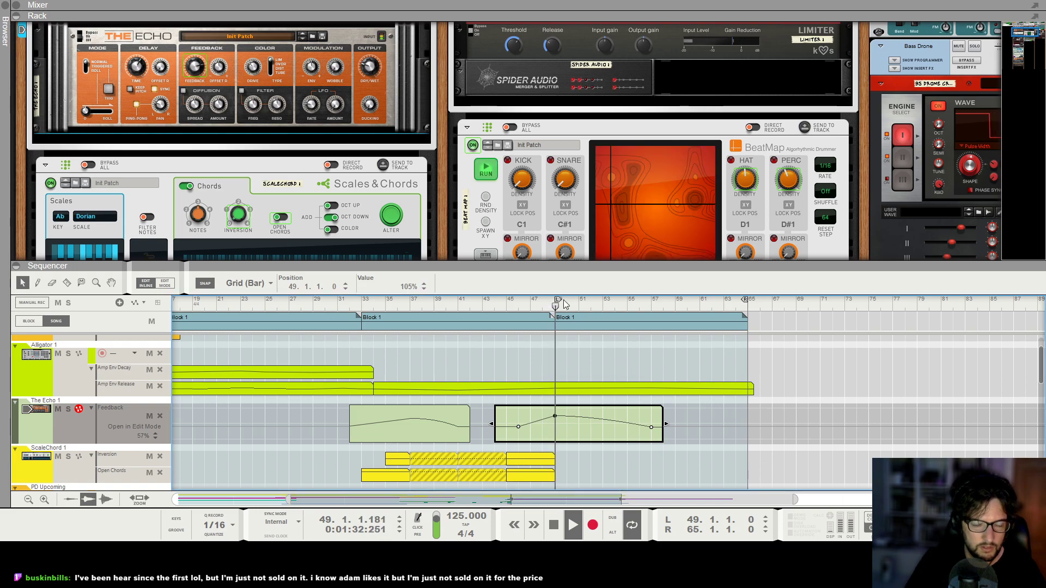
click(651, 427)
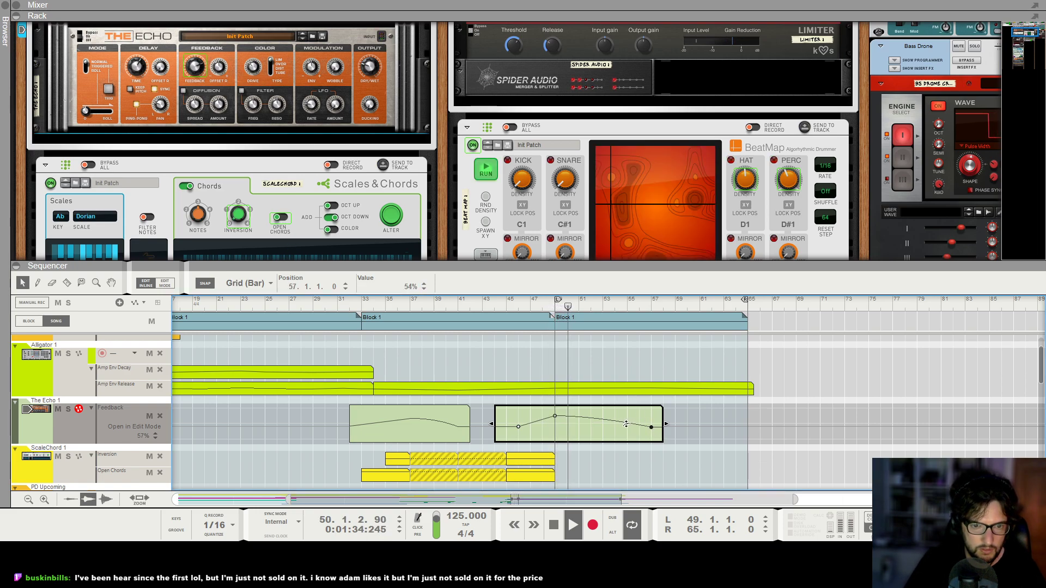
double_click(625, 462)
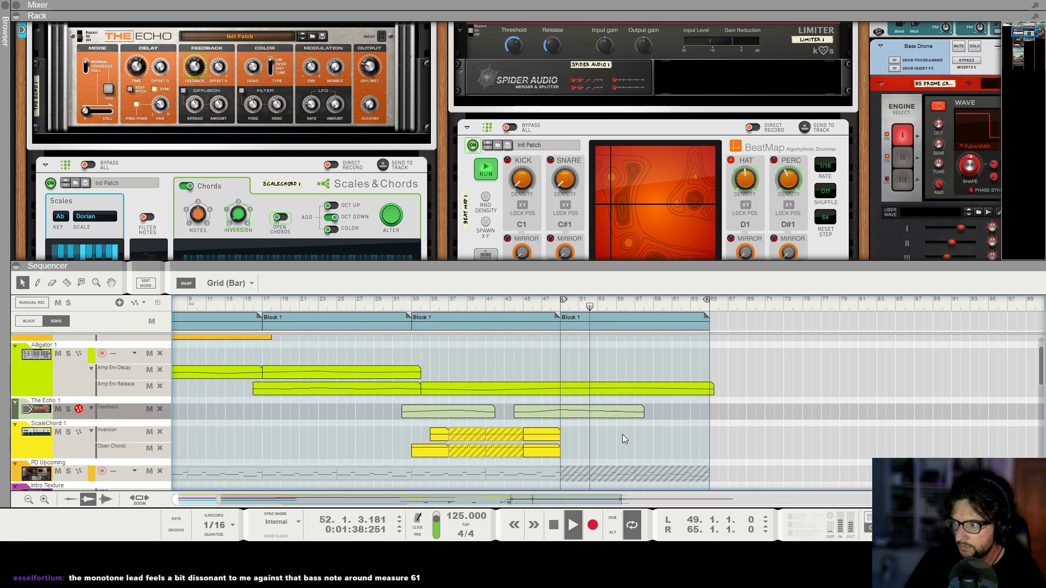
Stop playback and briefly audition the Monotone part from bar 61, examining it against the surrounding tracks.
scroll(622, 434, down, 2)
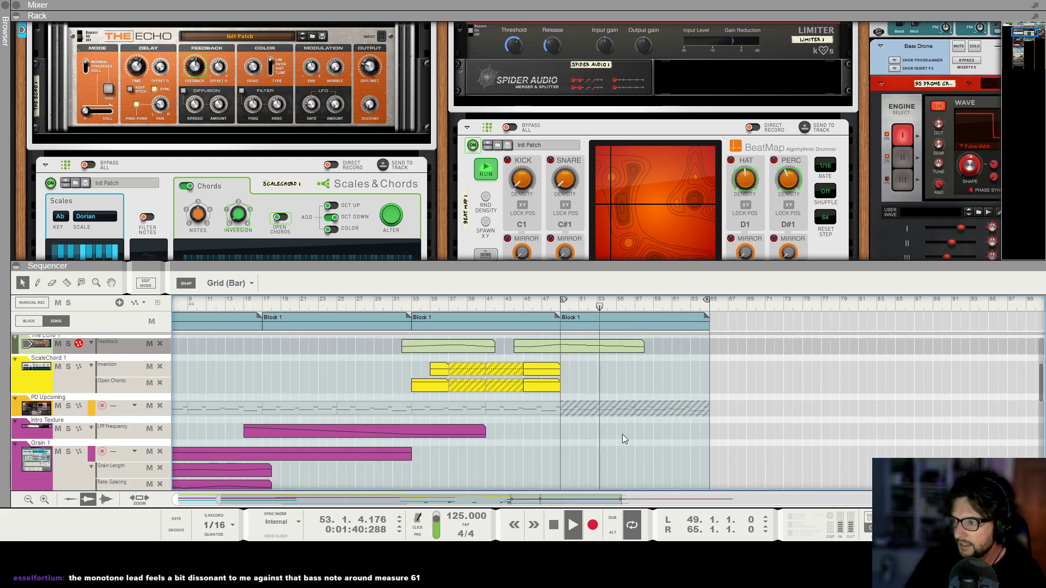
key(space)
scroll(622, 433, up, 3)
scroll(622, 439, up, 1)
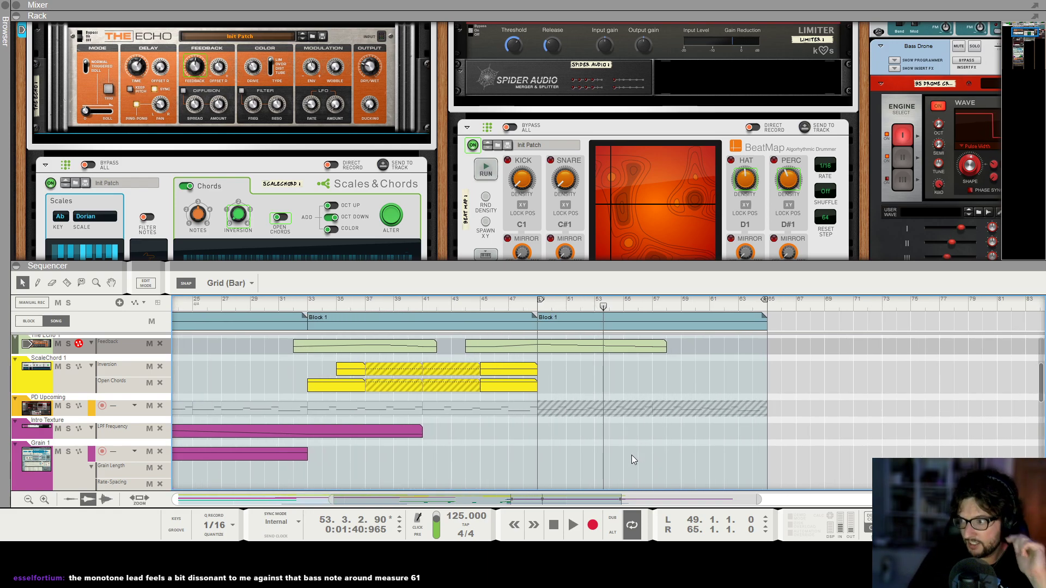
click(710, 304)
scroll(709, 345, down, 3)
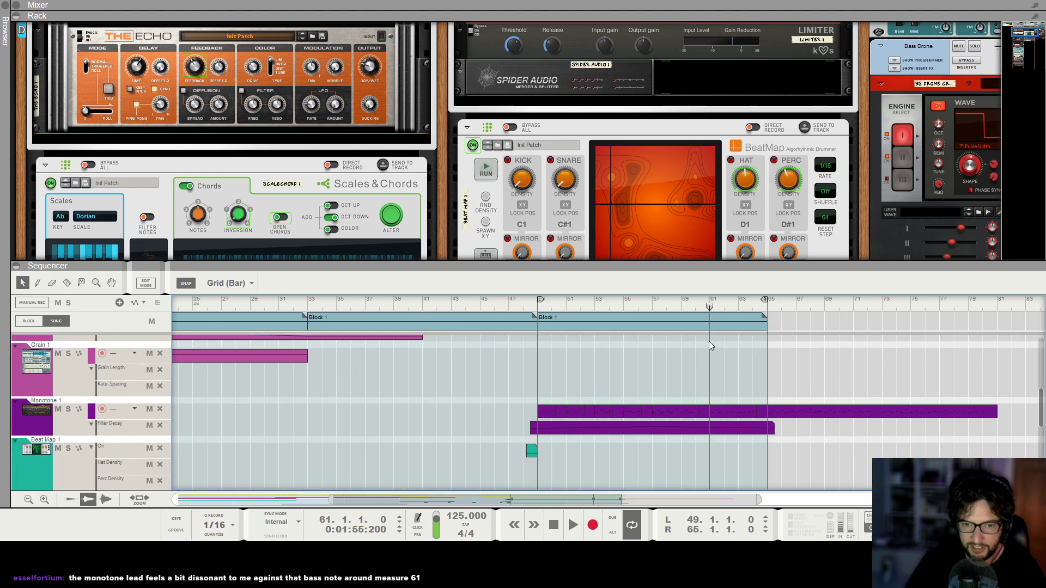
scroll(708, 340, down, 1)
key(space)
scroll(744, 345, up, 7)
key(space)
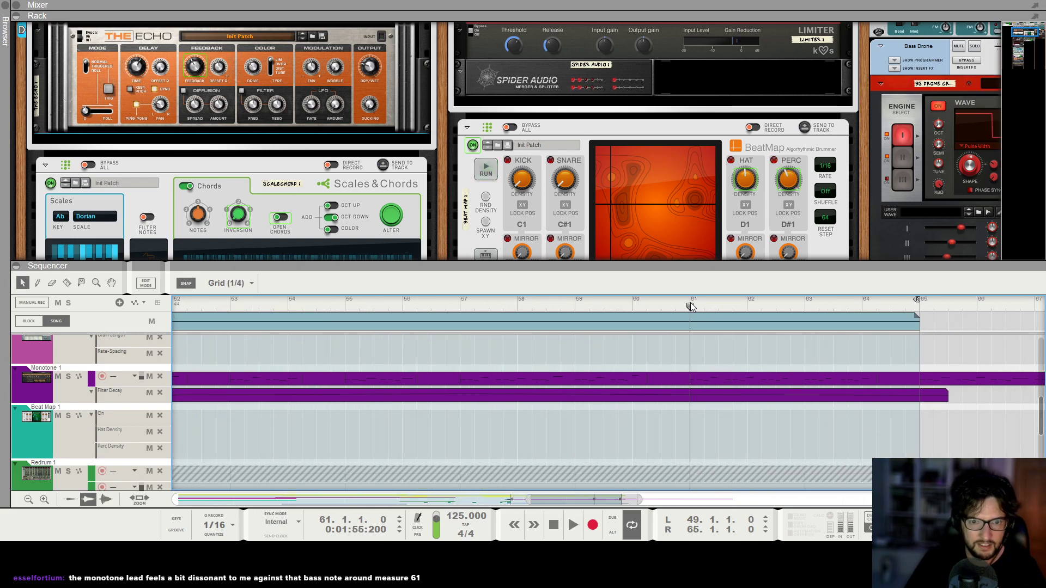
scroll(393, 335, down, 6)
scroll(681, 338, up, 5)
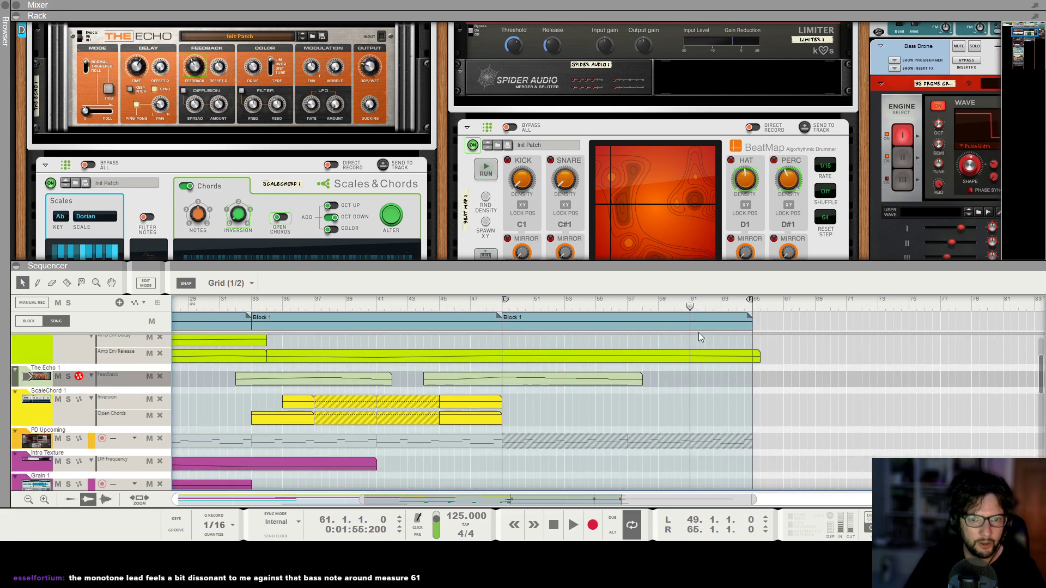
Audition the song from bar 49 and again from bar 43, examining the tracks leading into the final Block 1.
key(space)
scroll(522, 341, down, 3)
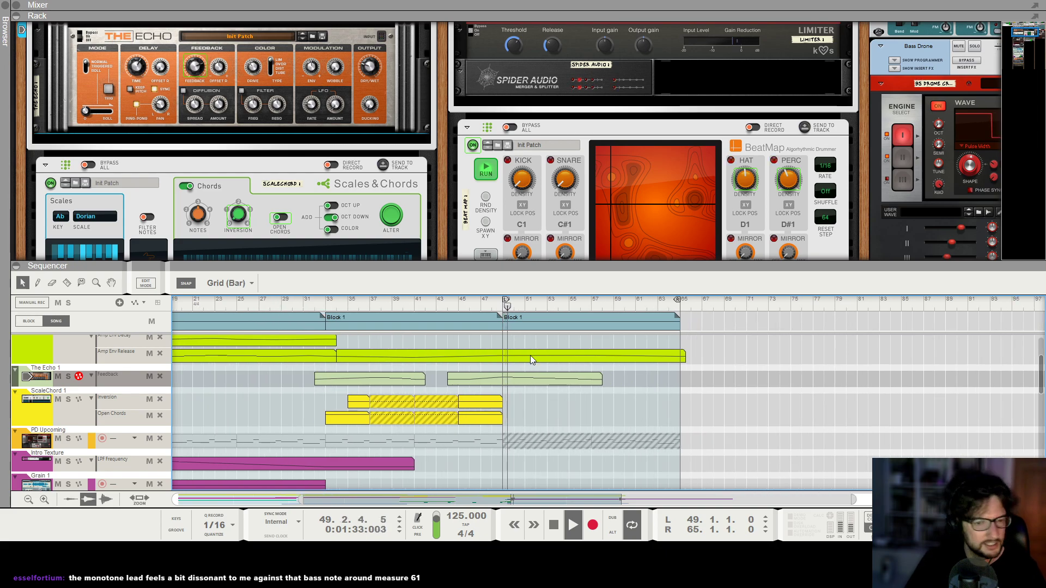
scroll(548, 410, down, 1)
scroll(548, 410, up, 3)
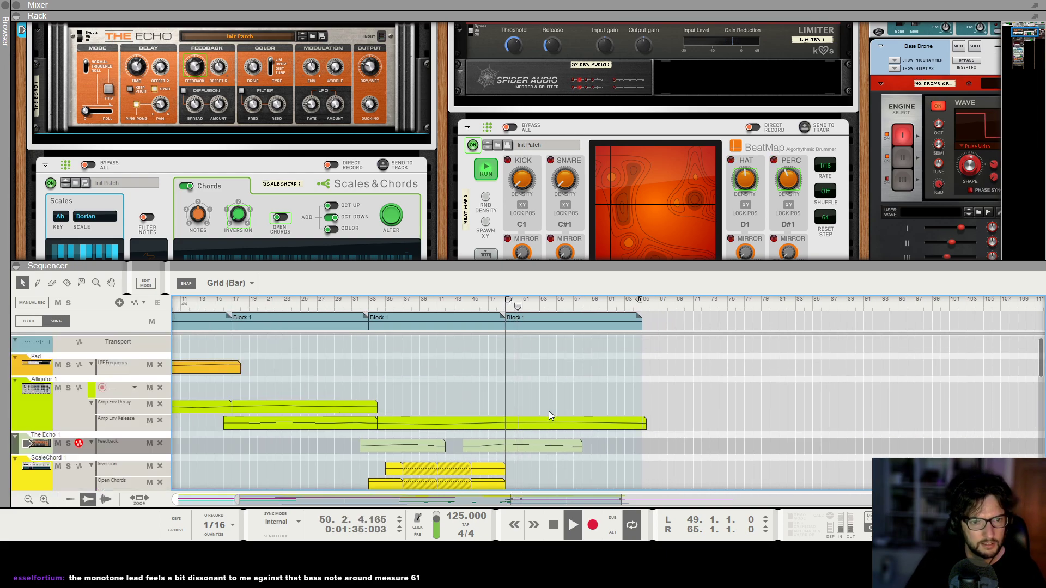
key(space)
drag(436, 299, 453, 299)
key(space)
scroll(490, 381, down, 2)
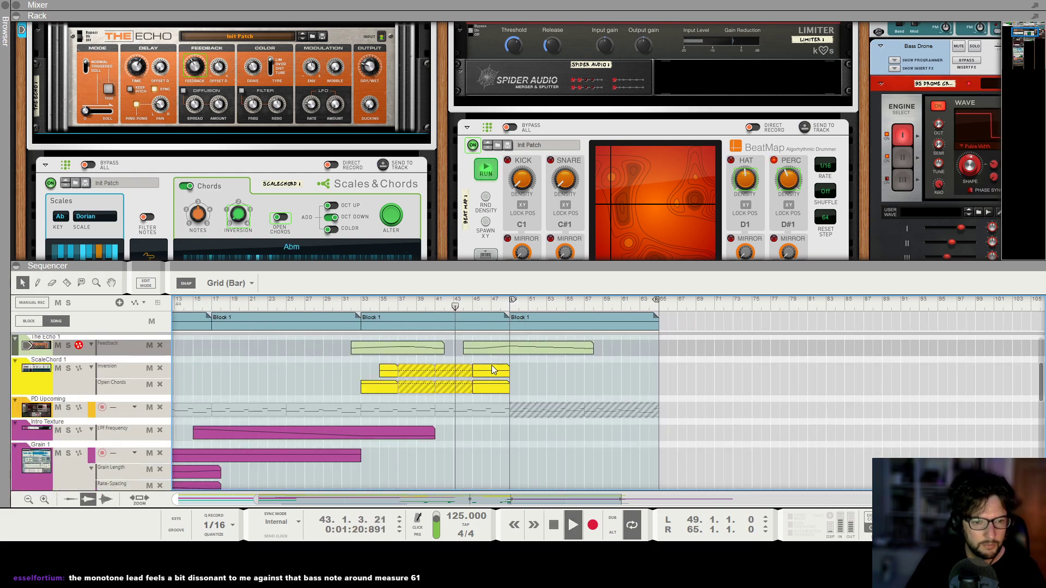
scroll(533, 431, up, 3)
scroll(533, 431, down, 1)
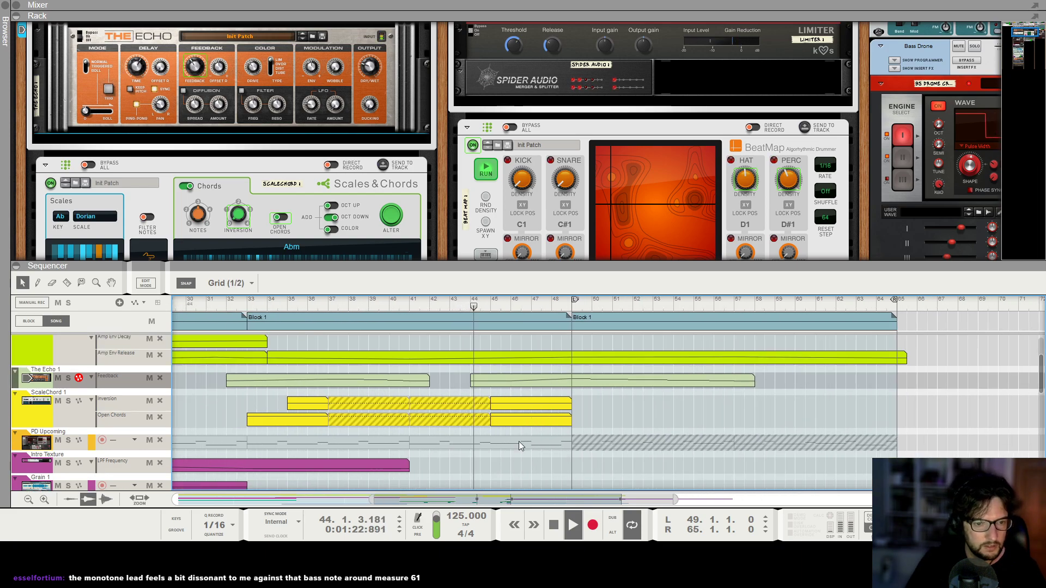
scroll(536, 453, up, 1)
key(space)
scroll(532, 393, up, 1)
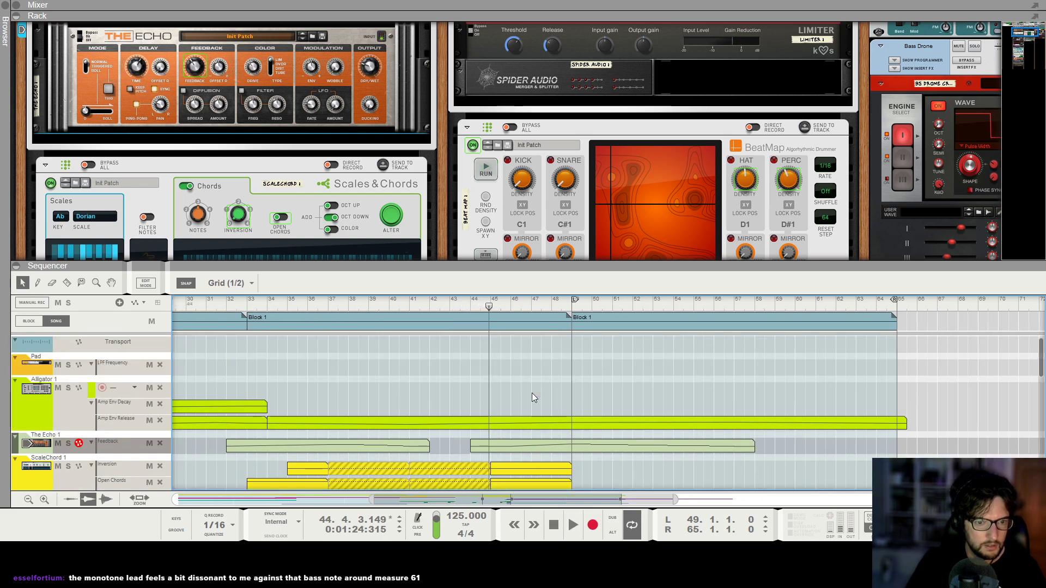
Draw a PD Upcoming clip from bar 45 to 49 and fill it with one four-bar G#2 note.
key(F6)
key(F7)
mouse_move(493, 269)
mouse_down()
mouse_move(567, 258)
mouse_move(561, 267)
mouse_up()
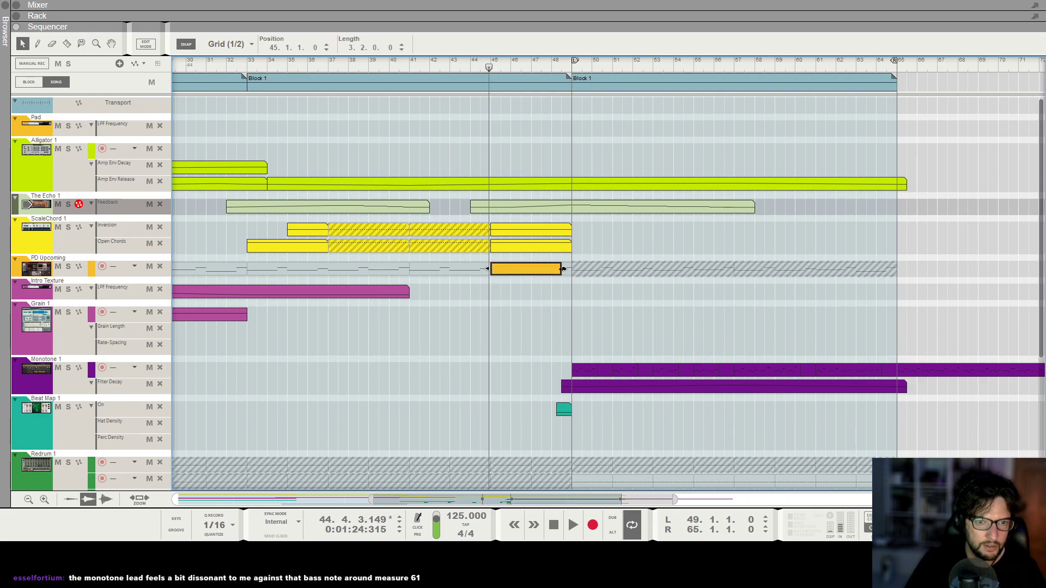
double_click(553, 268)
drag(631, 309, 676, 309)
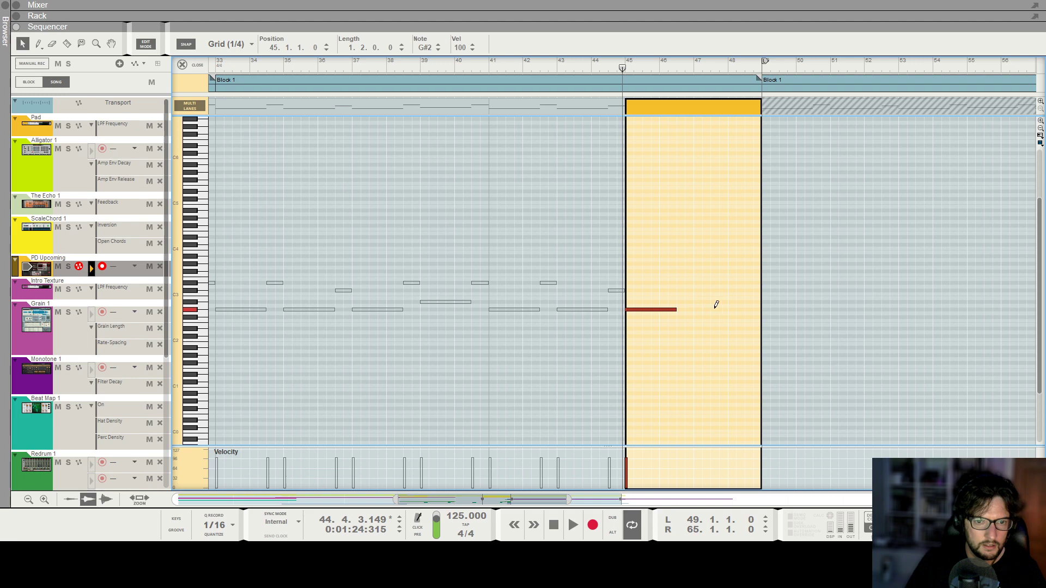
click(206, 58)
Copy the first SubTractor clip from Block 1 into the song at bar 45, ending it at bar 49, and audition it.
ctrl+scroll(463, 250, down, 2)
scroll(468, 283, down, 3)
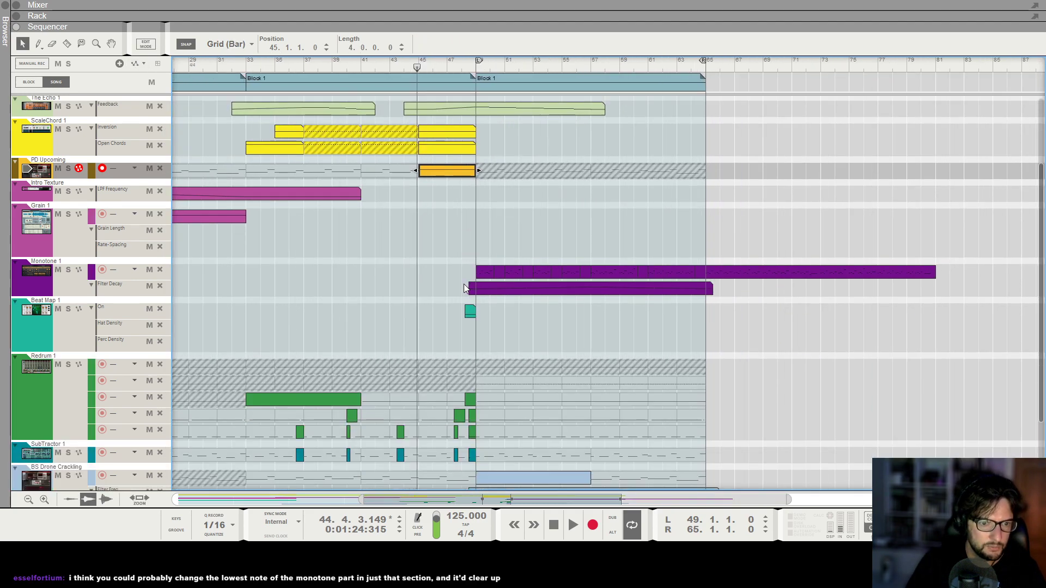
double_click(377, 86)
scroll(220, 460, down, 1)
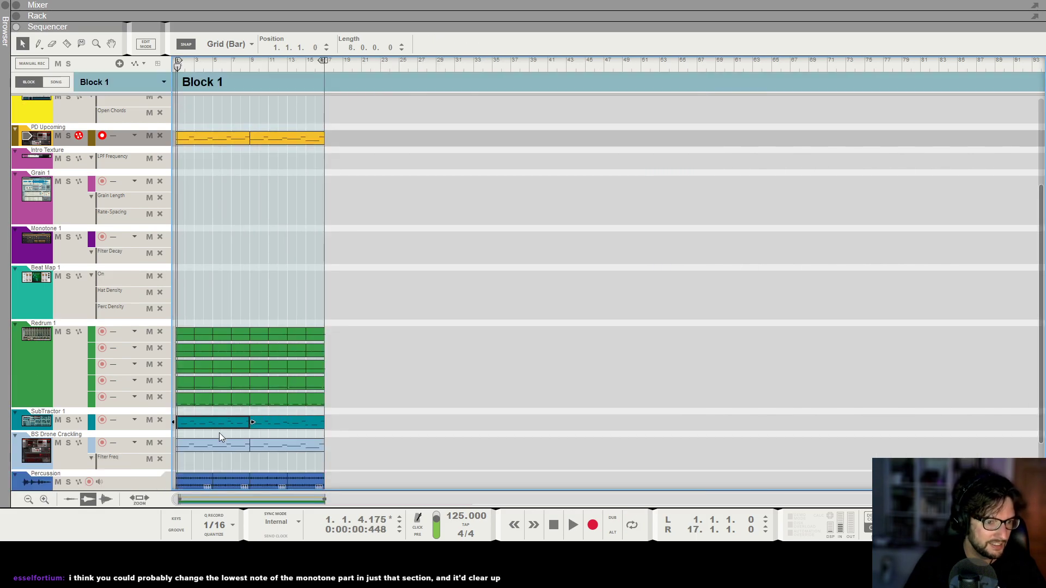
click(56, 82)
drag(417, 423, 473, 442)
key(space)
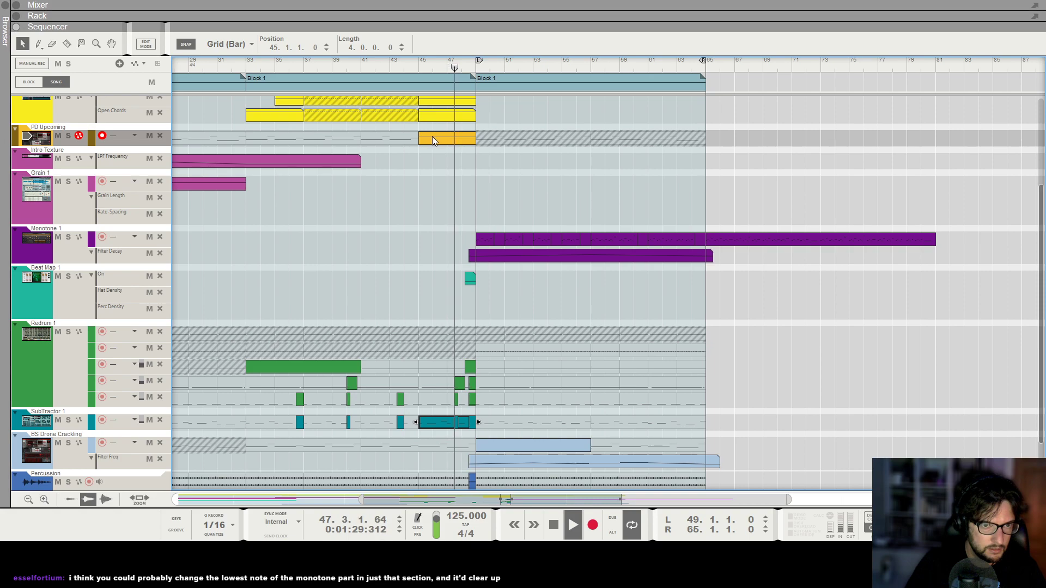
key(space)
click(418, 65)
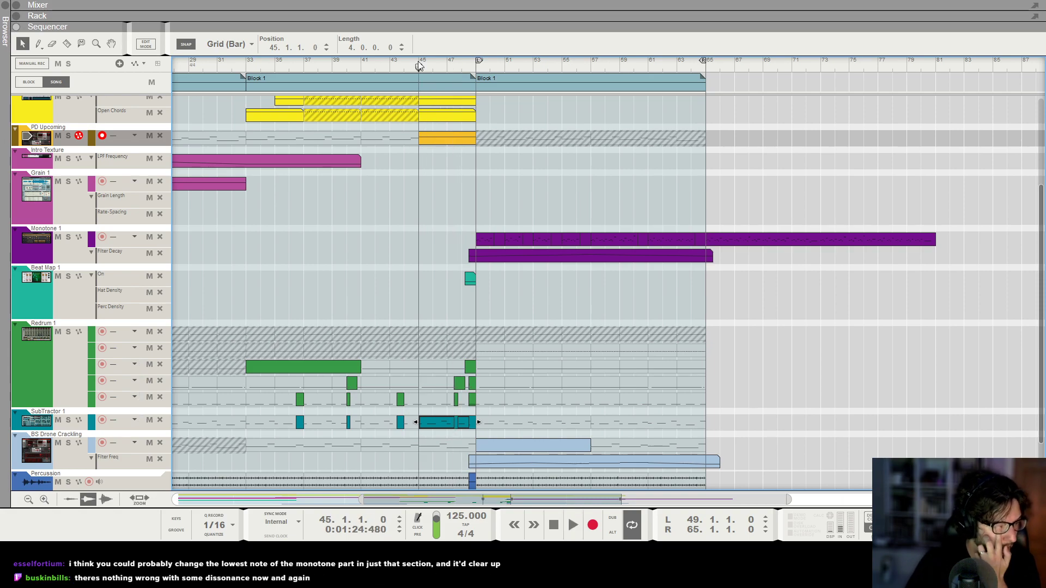
Draw a BS Drone Crackling clip from bar 45 to 49 with one four-bar G#2 note, auditioning it from bar 45.
drag(421, 446, 471, 446)
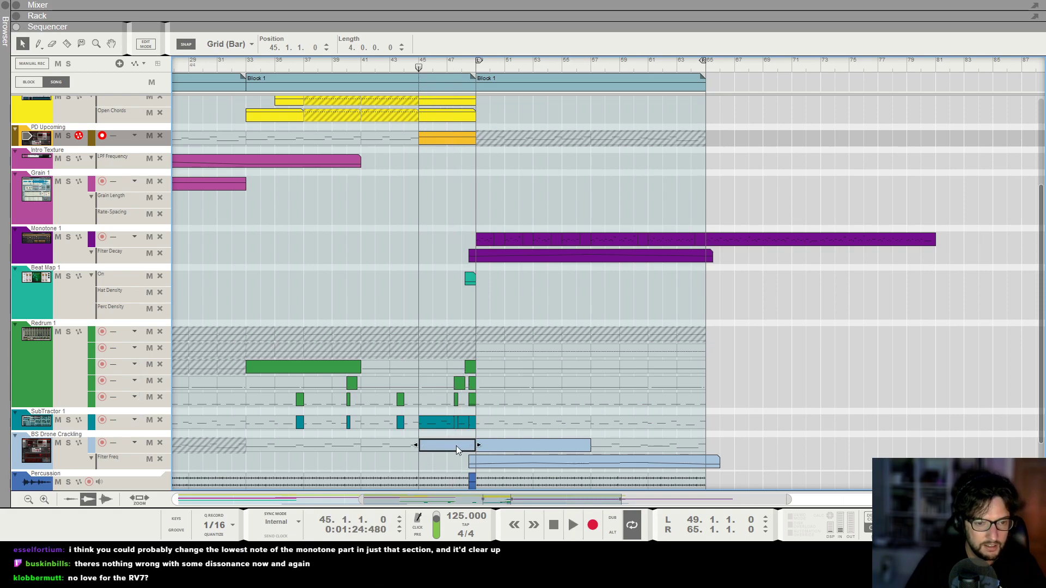
double_click(456, 445)
click(630, 309)
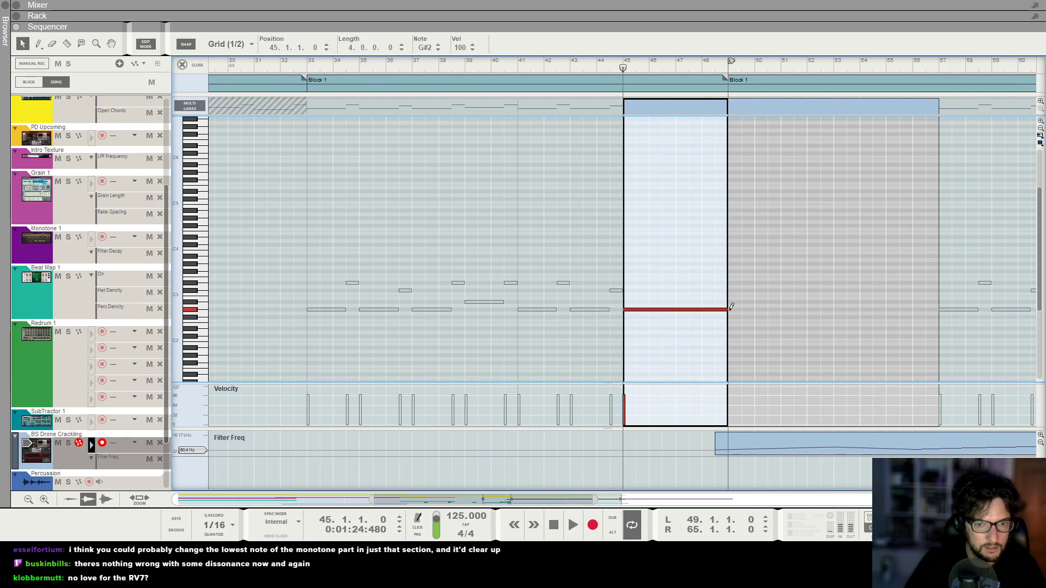
key(space)
key(g)
key(g)
key(g)
key(g)
key(g)
key(g)
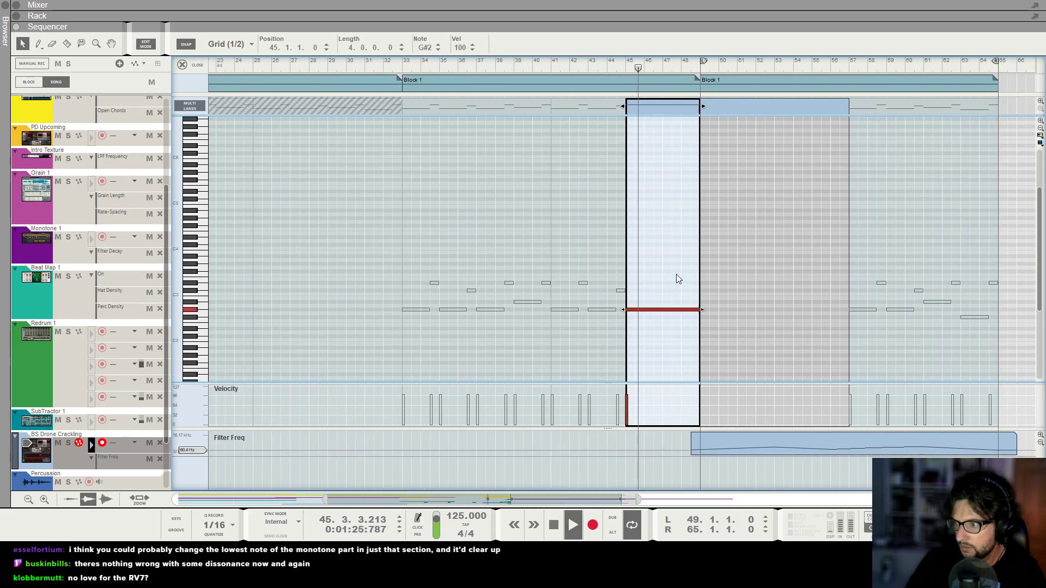
key(F6)
key(F7)
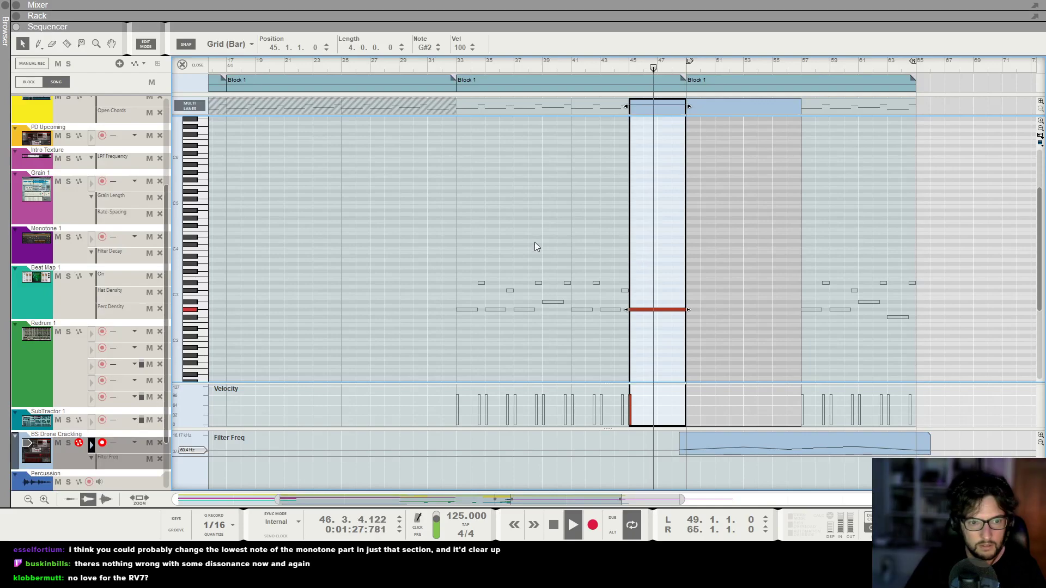
click(190, 66)
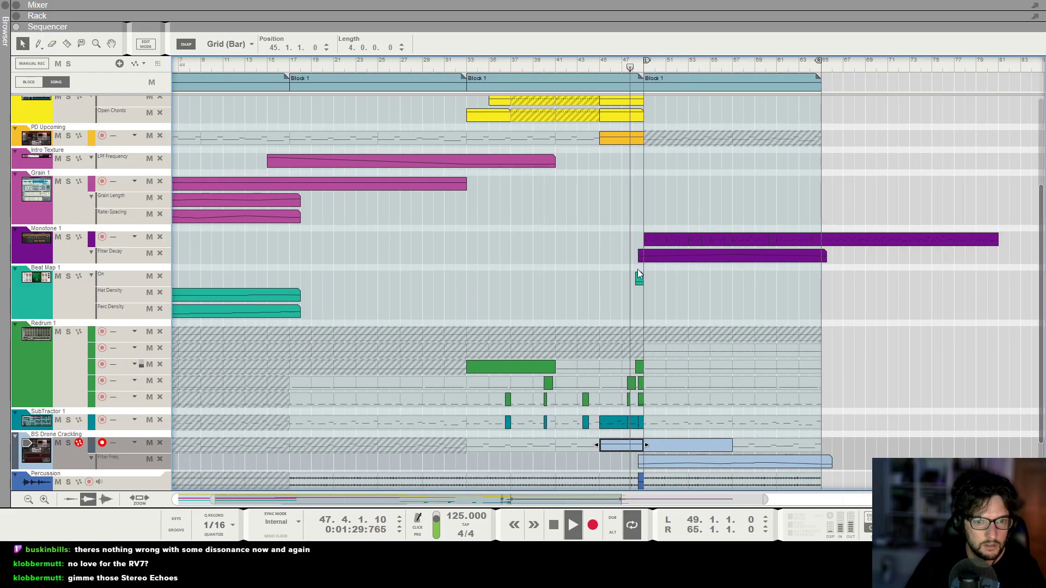
Listen to the entry into the final Block 1 and inspect the short SubTractor clip just before bar 49.
key(h)
key(h)
key(h)
key(h)
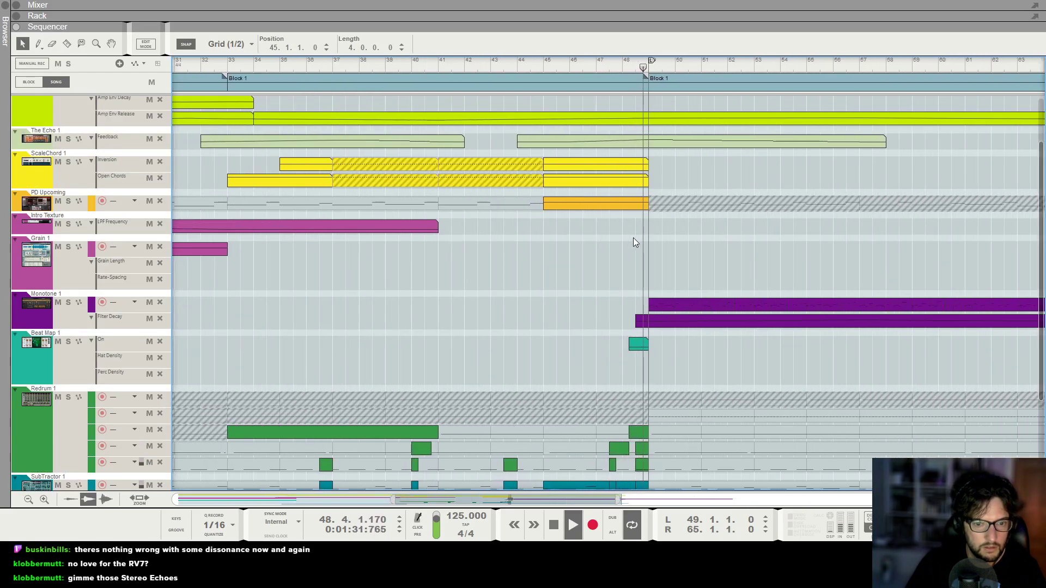
scroll(633, 245, down, 3)
key(g)
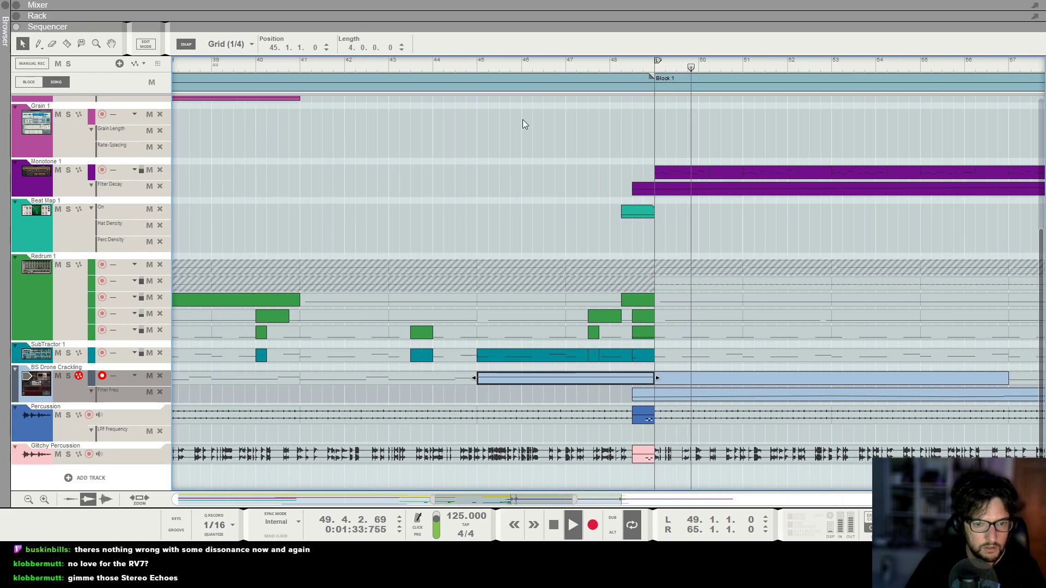
key(g)
double_click(668, 355)
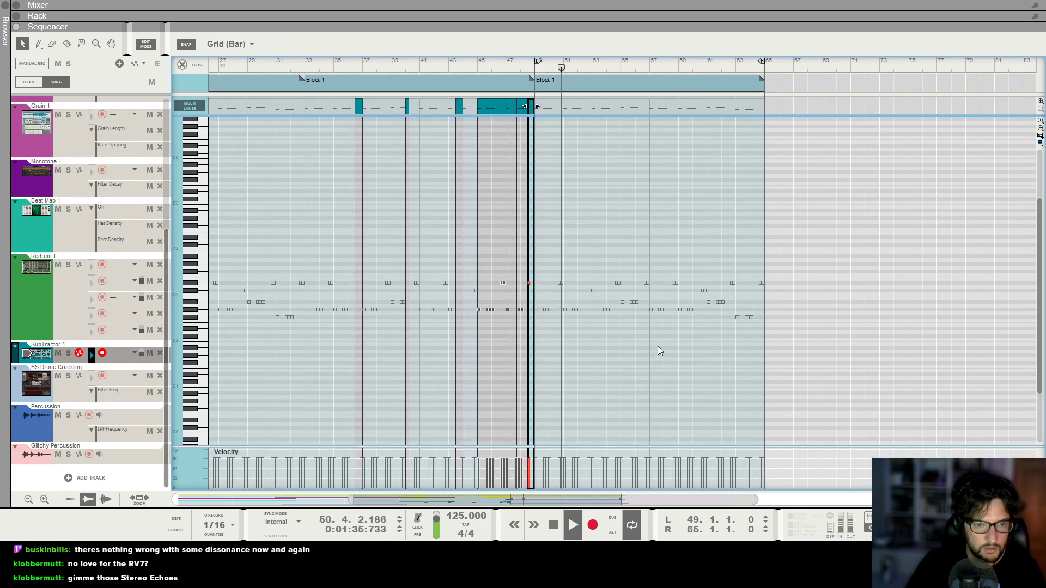
click(193, 64)
key(g)
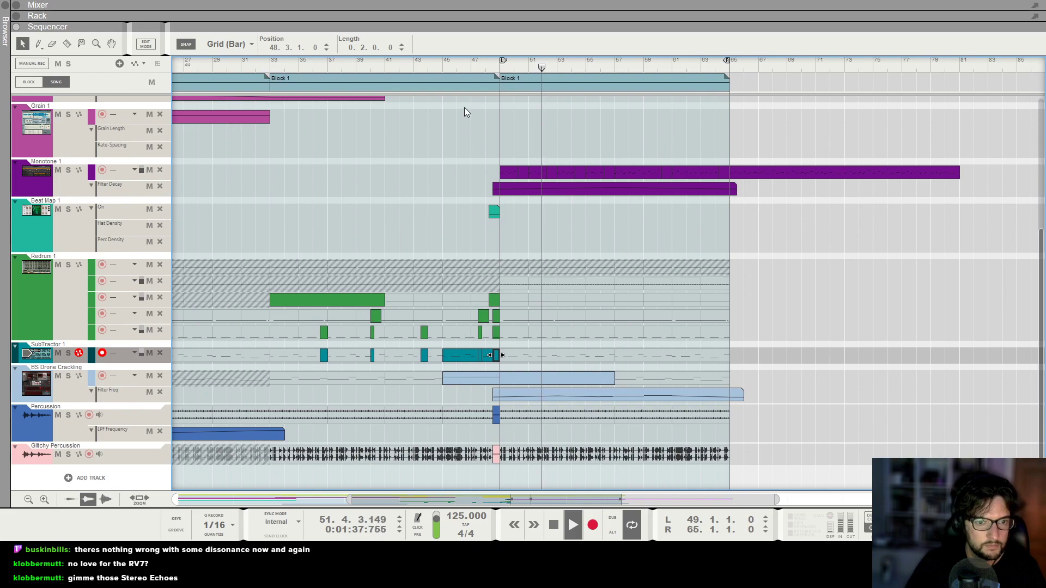
Replay the build-up from bar 43, examining how the tracks lead into bar 49.
click(421, 64)
key(g)
key(g)
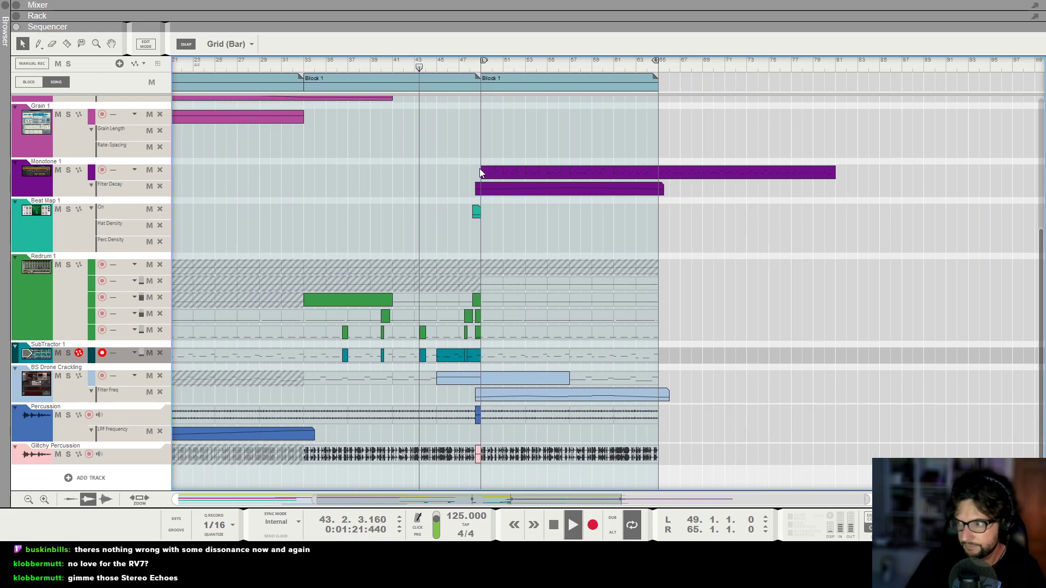
scroll(420, 181, up, 8)
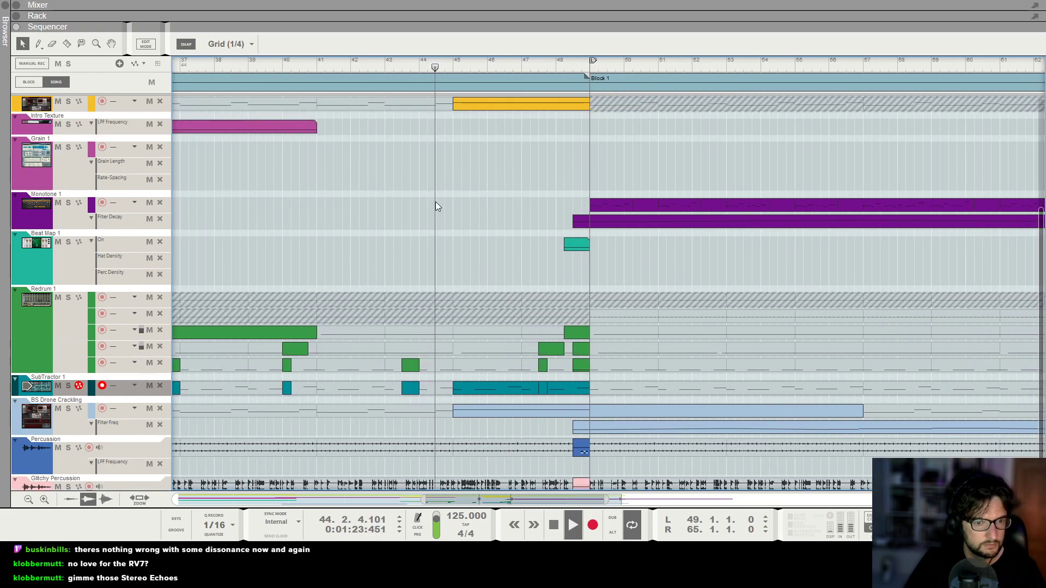
scroll(436, 202, down, 3)
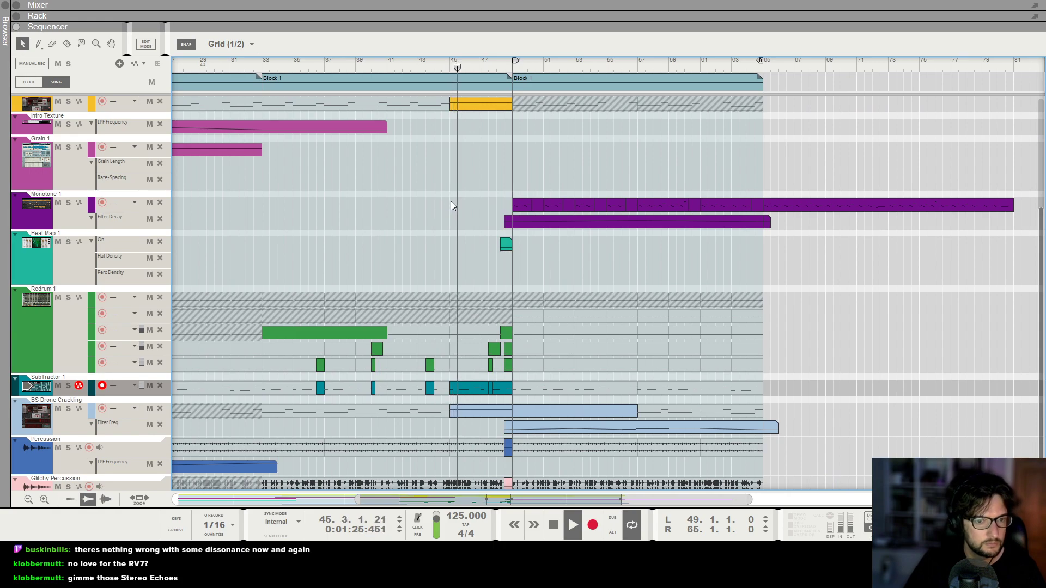
scroll(468, 263, up, 4)
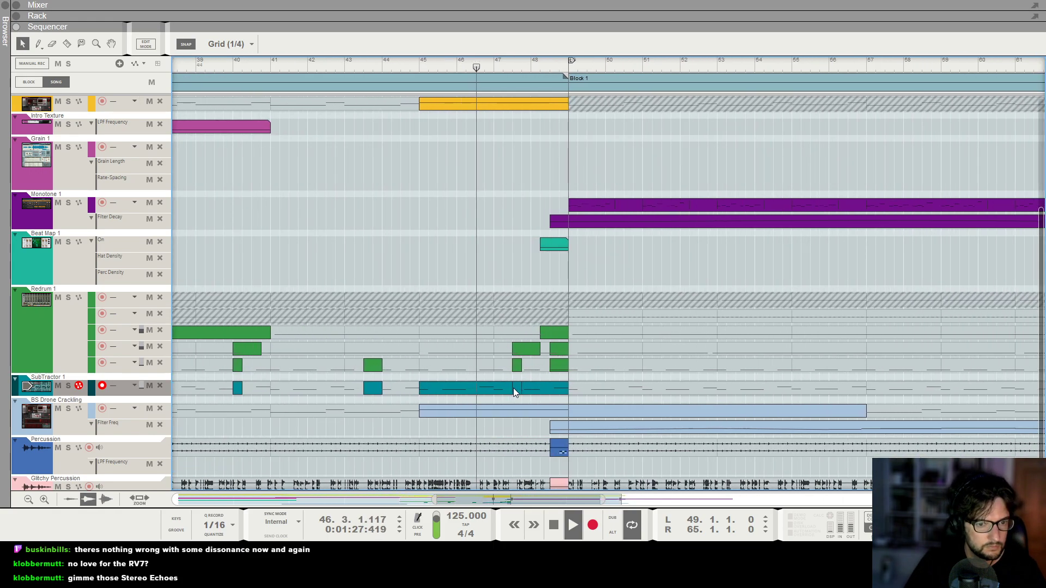
scroll(502, 388, down, 2)
Delete the second of the two C#3 notes just before bar 49 in the SubTractor clip and audition the result.
double_click(520, 391)
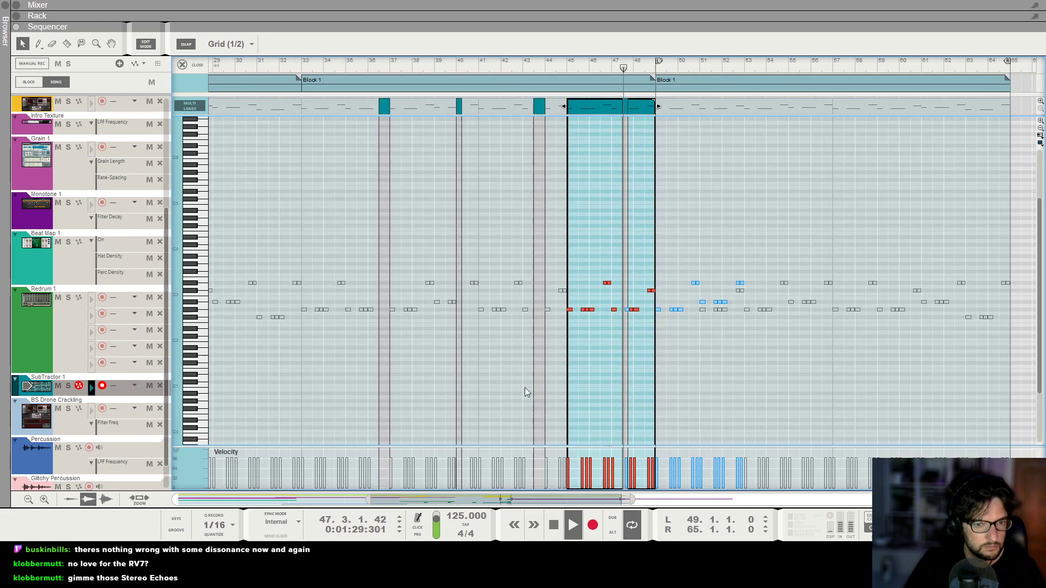
scroll(660, 285, up, 2)
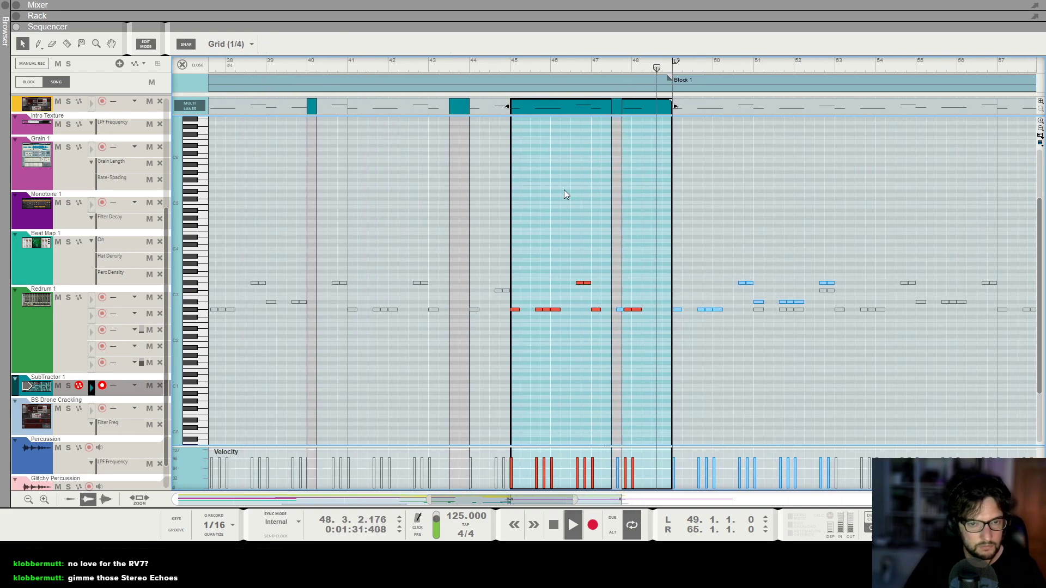
scroll(670, 288, up, 1)
scroll(670, 288, down, 1)
key(ctrl+v)
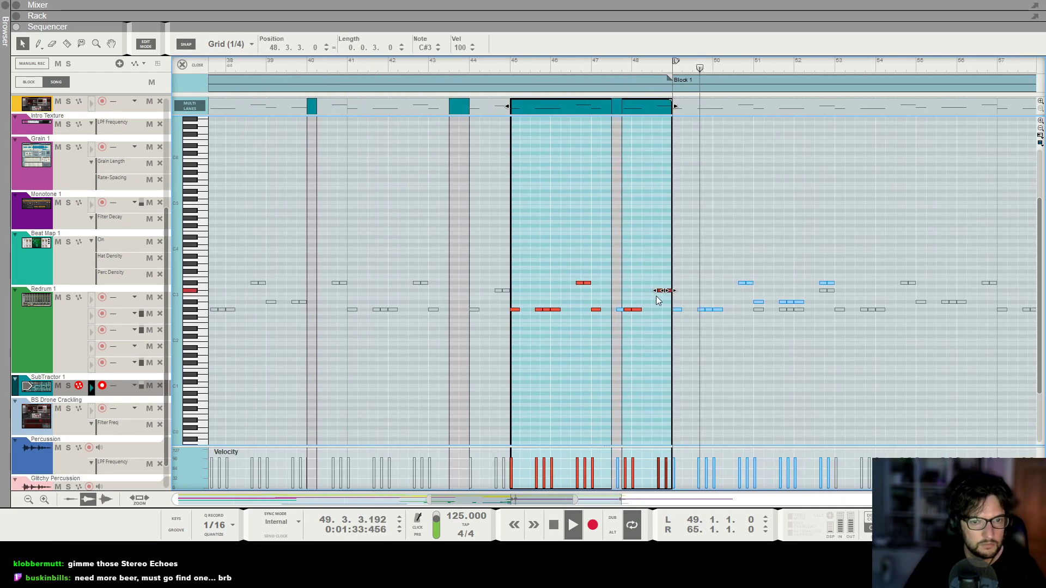
scroll(668, 294, up, 1)
scroll(668, 297, up, 3)
drag(606, 302, 589, 273)
key(Delete)
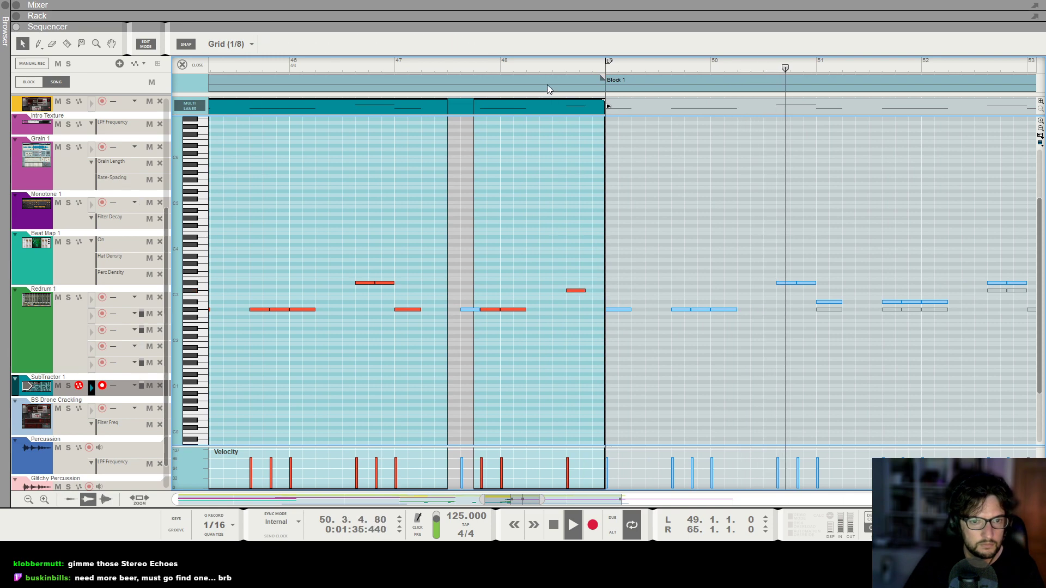
scroll(494, 67, down, 1)
click(493, 67)
scroll(491, 67, down, 1)
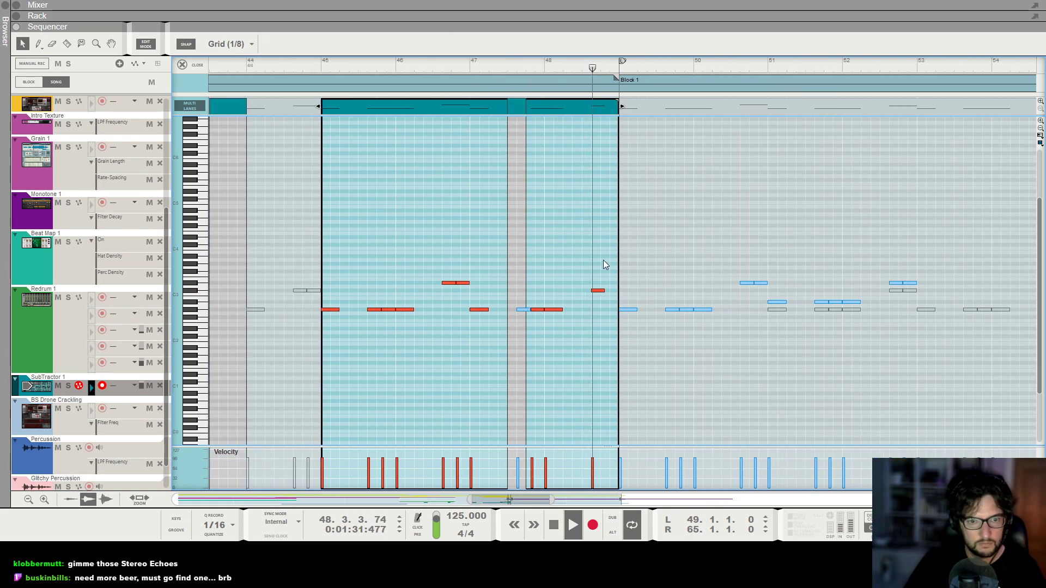
Move the remaining C#3 note before bar 49 to position 48.3.1.0 and finish editing the SubTractor clip.
scroll(584, 69, up, 2)
click(565, 68)
click(582, 291)
click(573, 61)
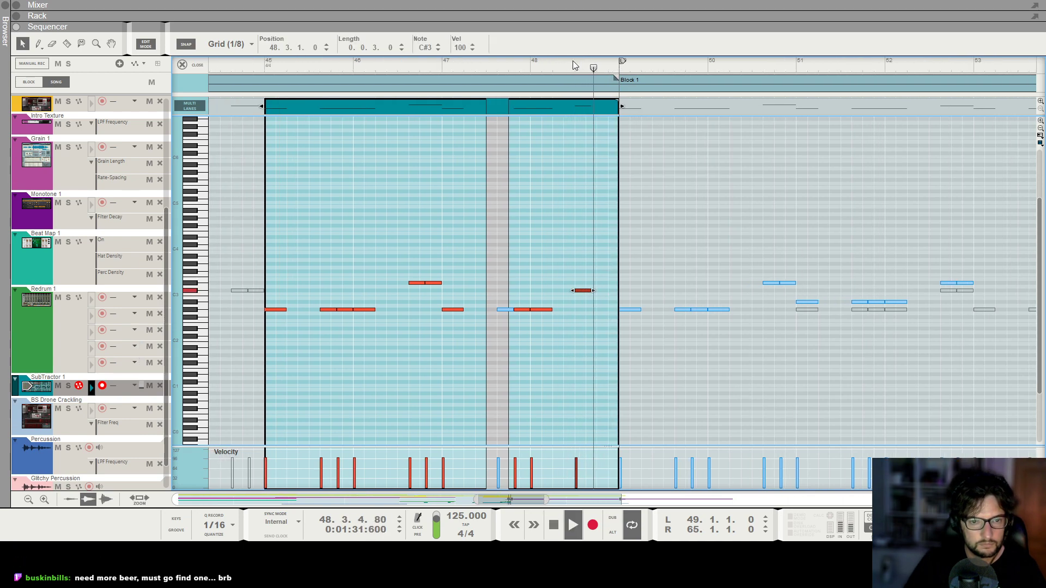
scroll(573, 62, down, 1)
key(g)
key(g)
key(g)
click(185, 65)
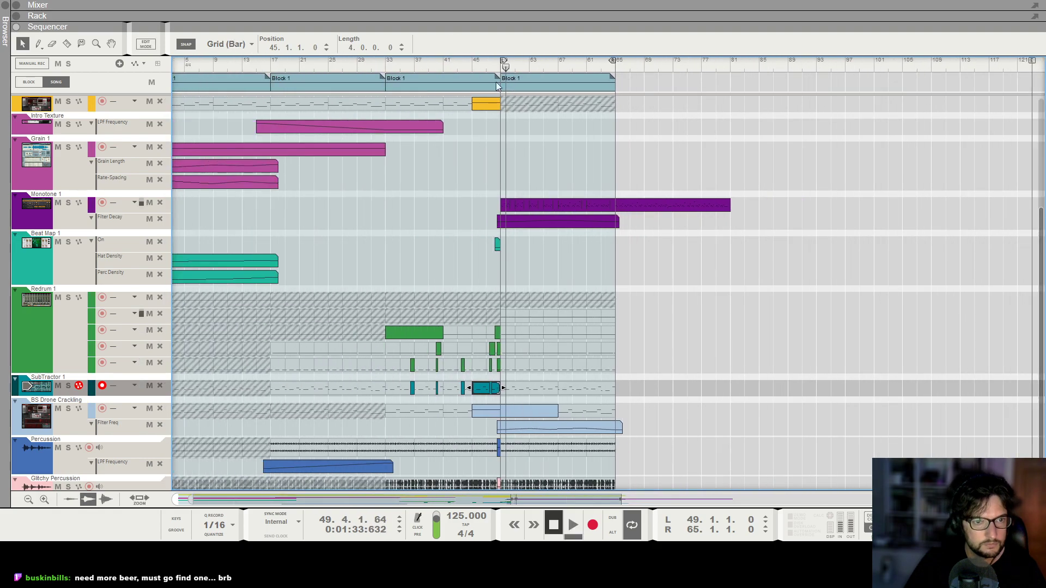
Audition the transition from bar 44 and briefly check the devices in the rack.
click(465, 61)
scroll(466, 61, up, 2)
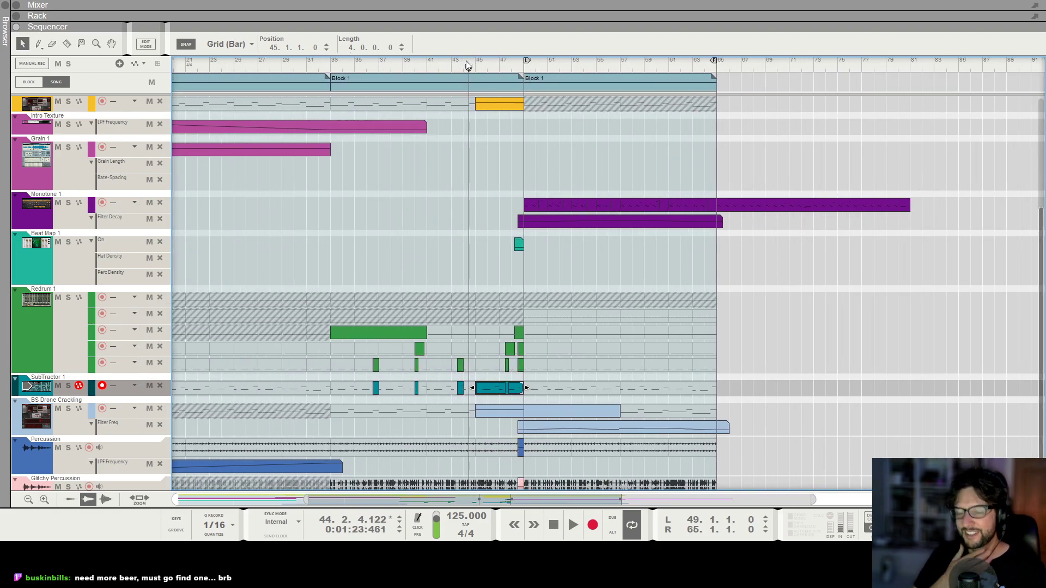
scroll(466, 65, up, 2)
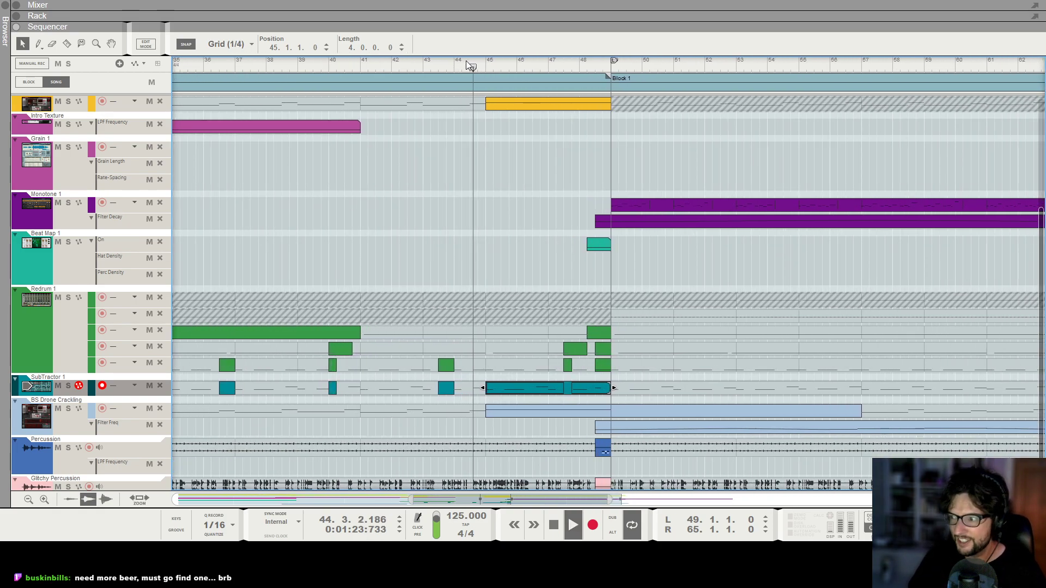
key(F6)
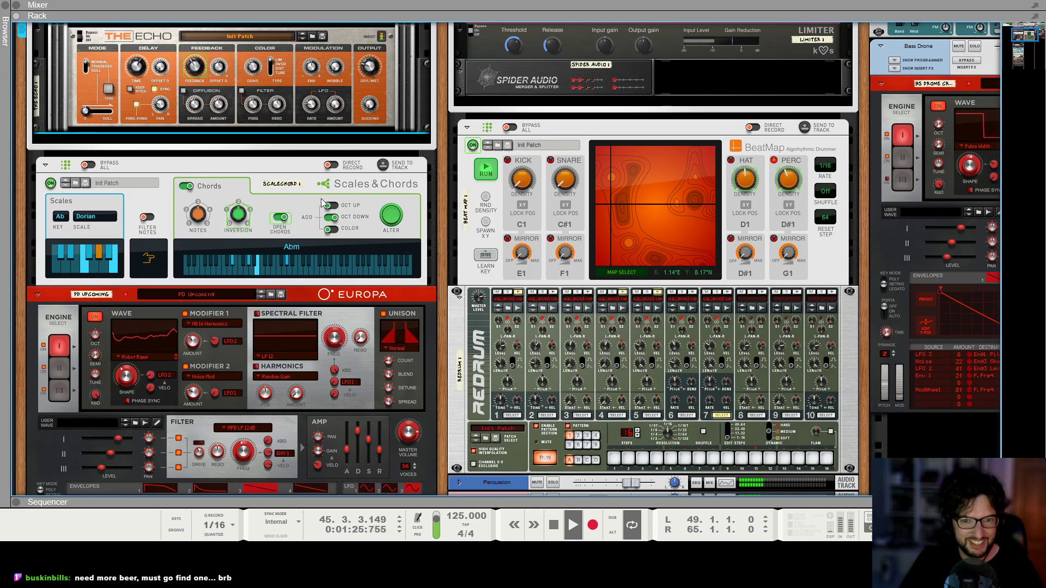
scroll(596, 280, down, 2)
key(F7)
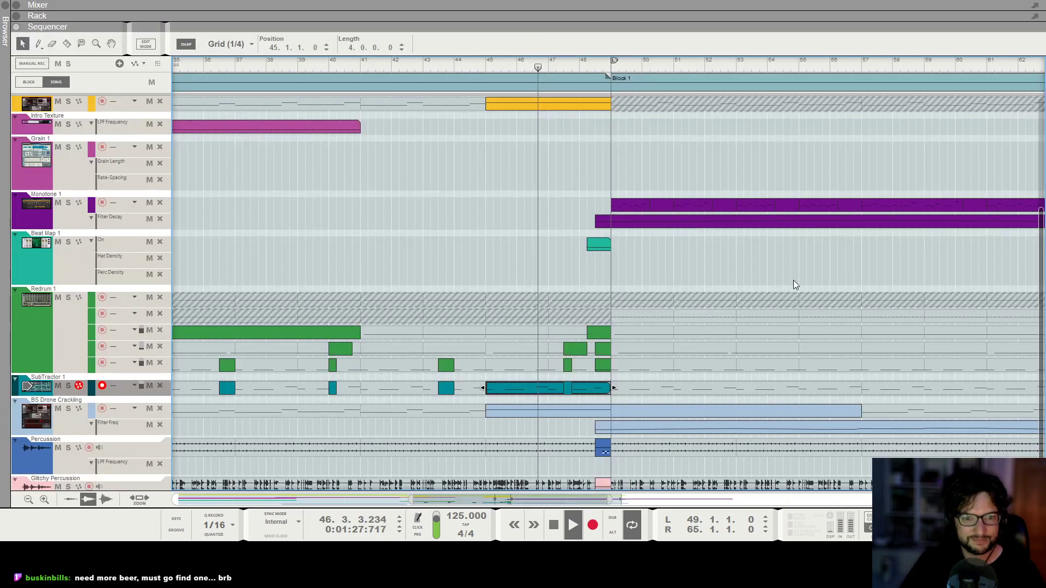
Keep the transition playing and examine how the tracks carry on through the final Block 1 up to bar 60.
scroll(791, 280, down, 1)
scroll(583, 271, down, 2)
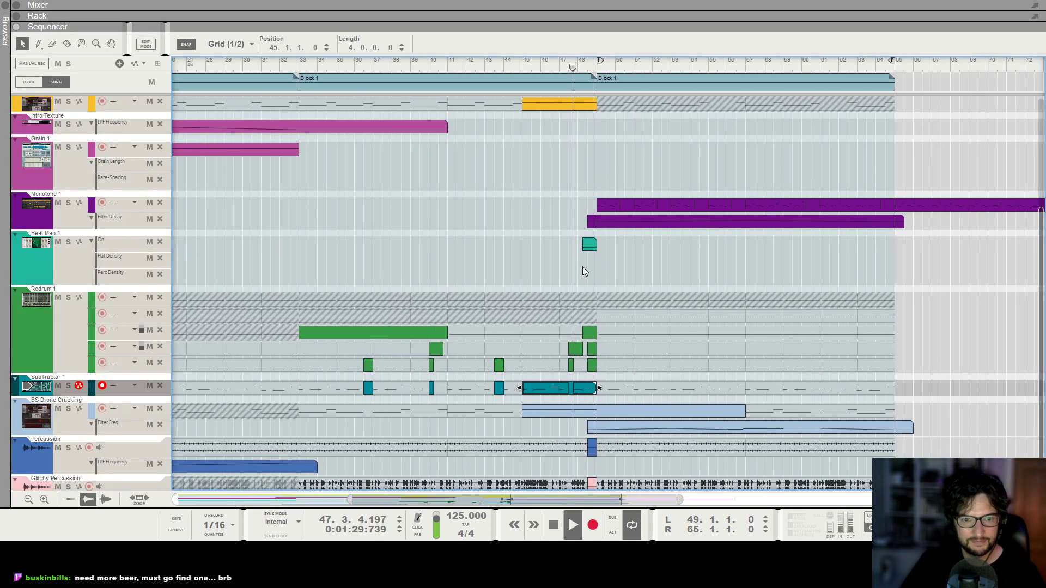
scroll(577, 281, down, 1)
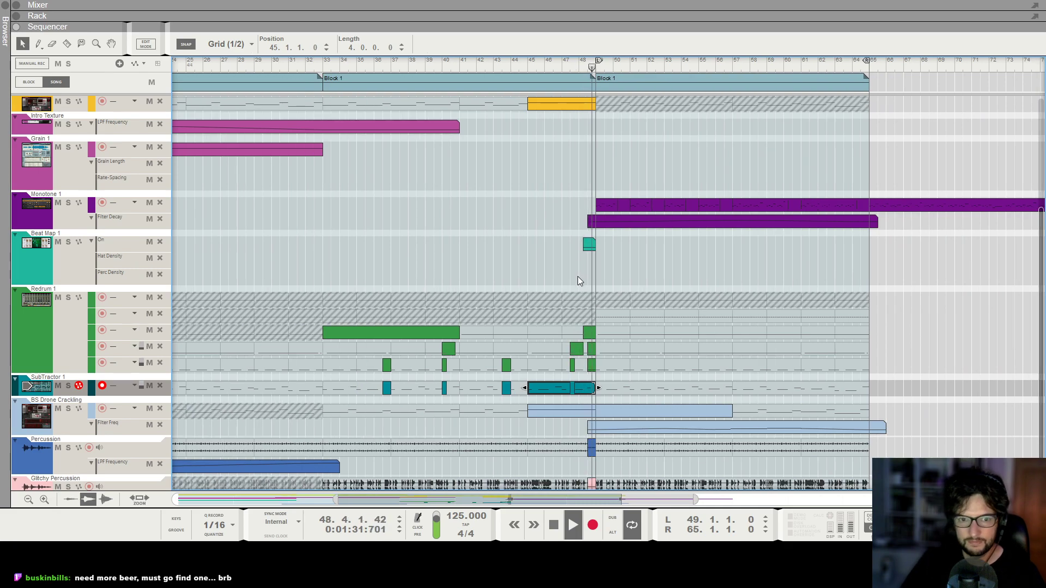
scroll(577, 276, down, 3)
scroll(577, 276, up, 1)
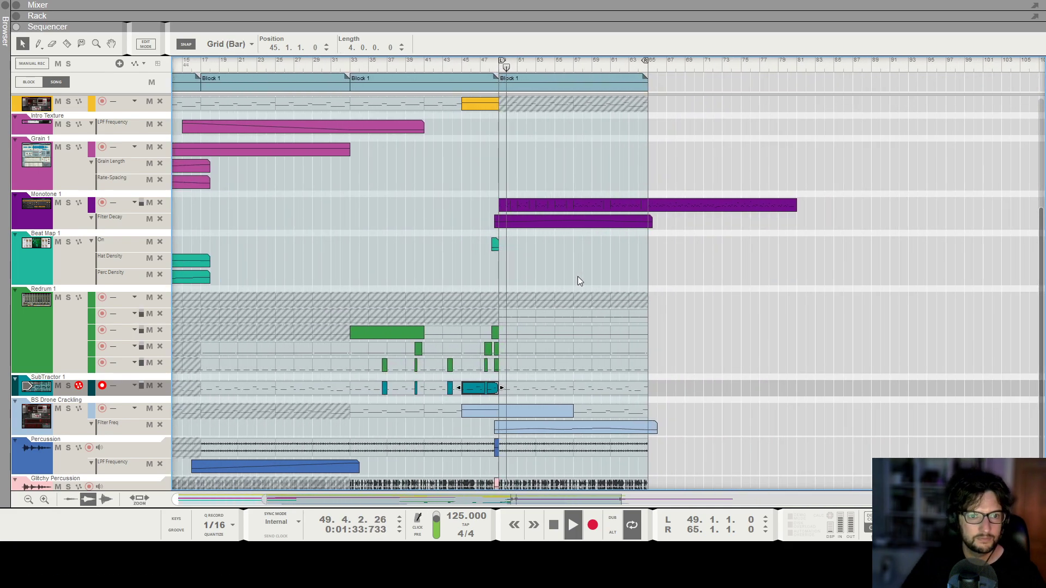
scroll(577, 276, up, 2)
scroll(577, 276, right, 1)
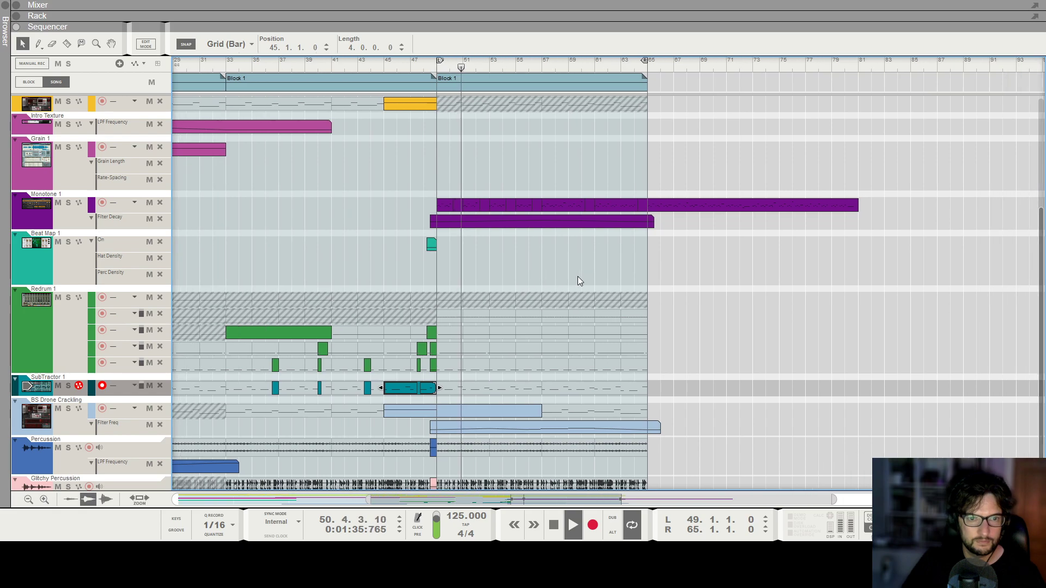
scroll(578, 276, up, 3)
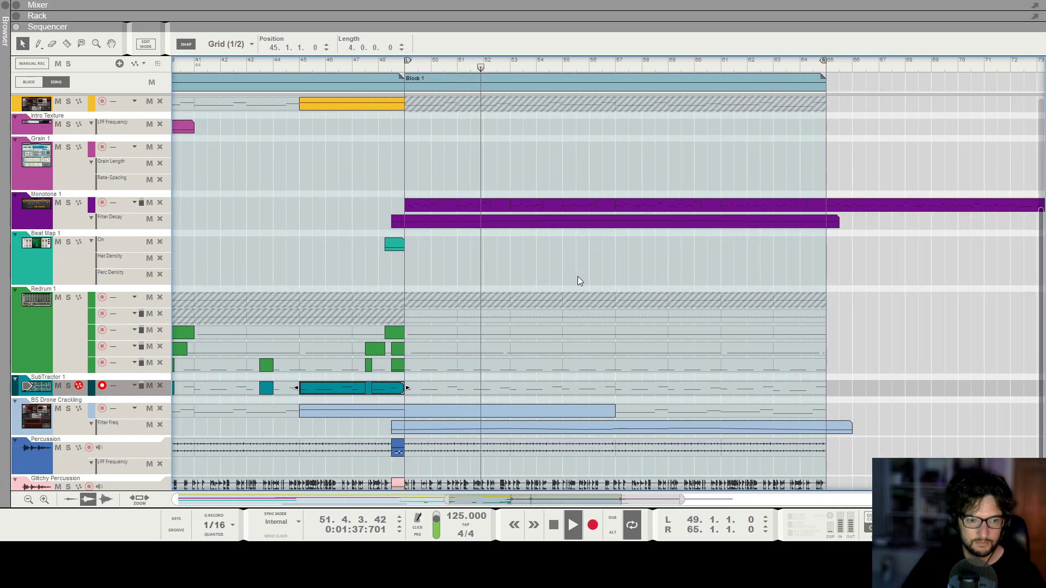
scroll(577, 276, right, 1)
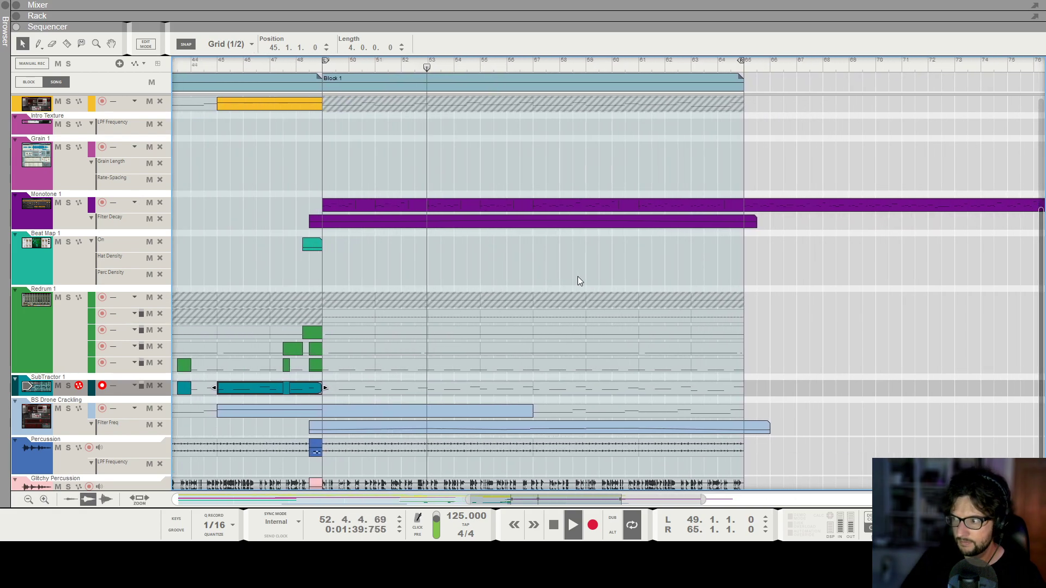
scroll(577, 276, down, 3)
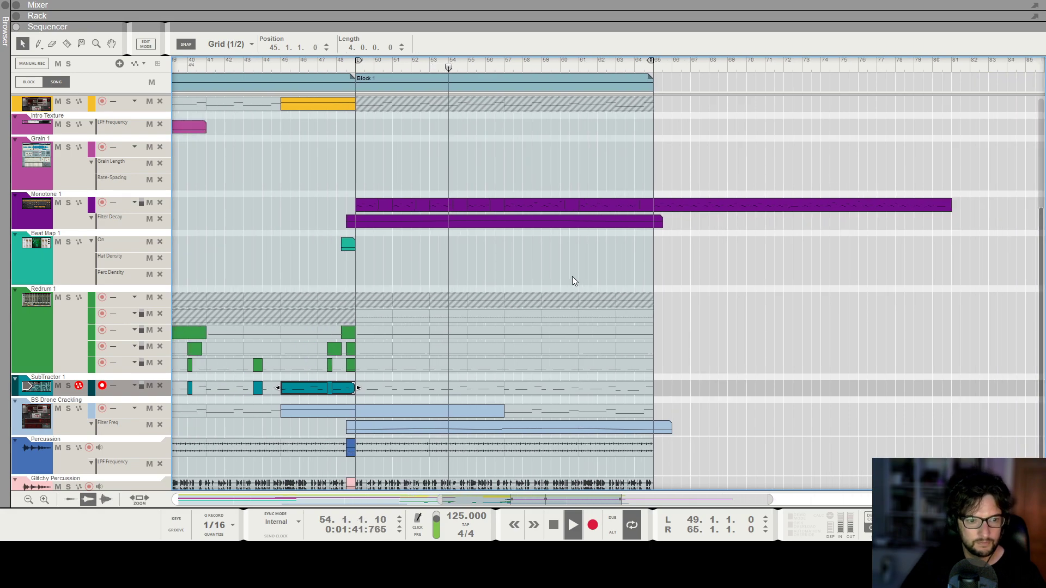
scroll(567, 276, up, 3)
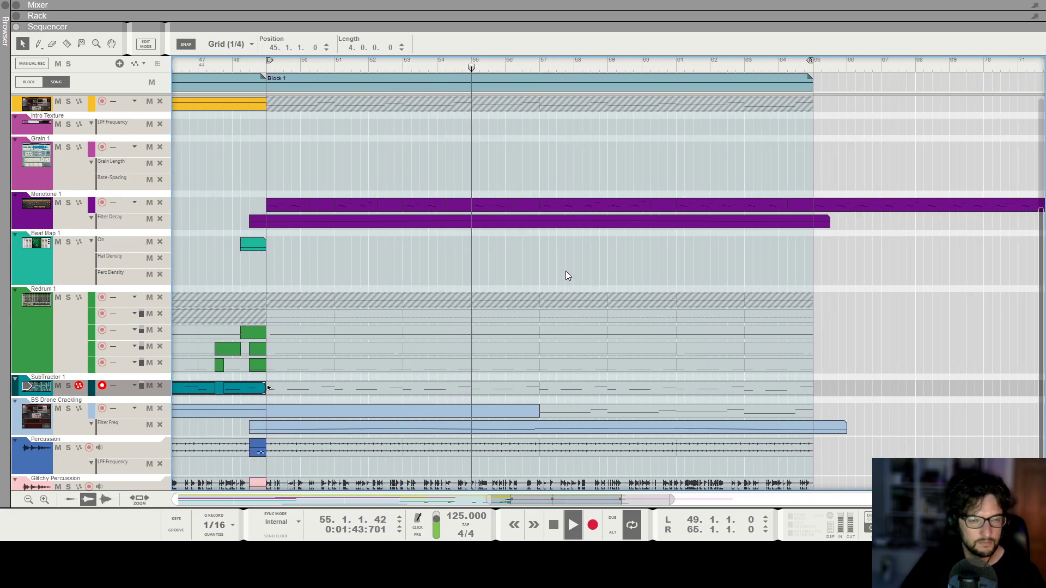
scroll(565, 272, down, 2)
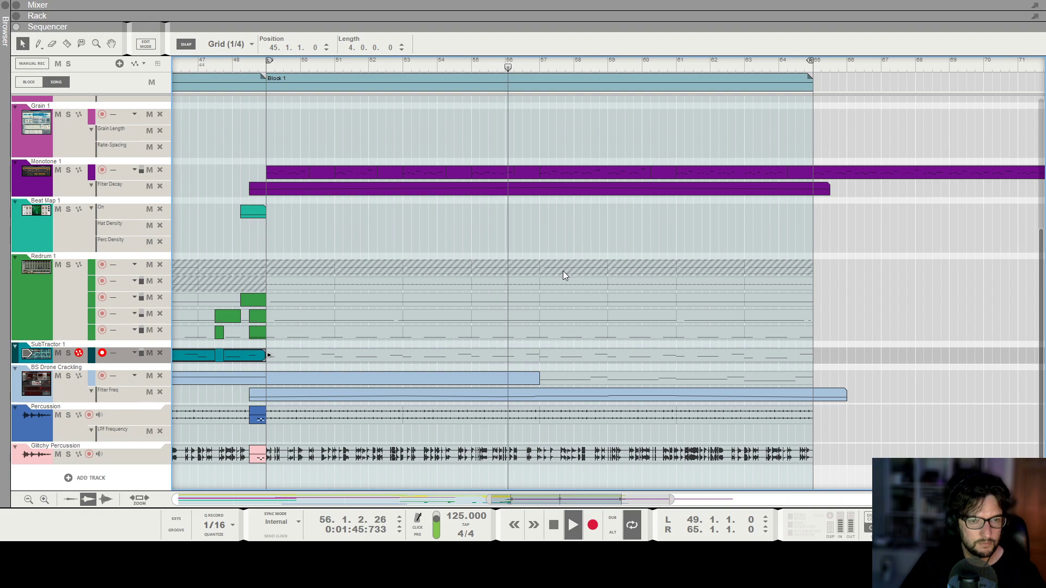
scroll(574, 268, up, 1)
scroll(575, 268, down, 1)
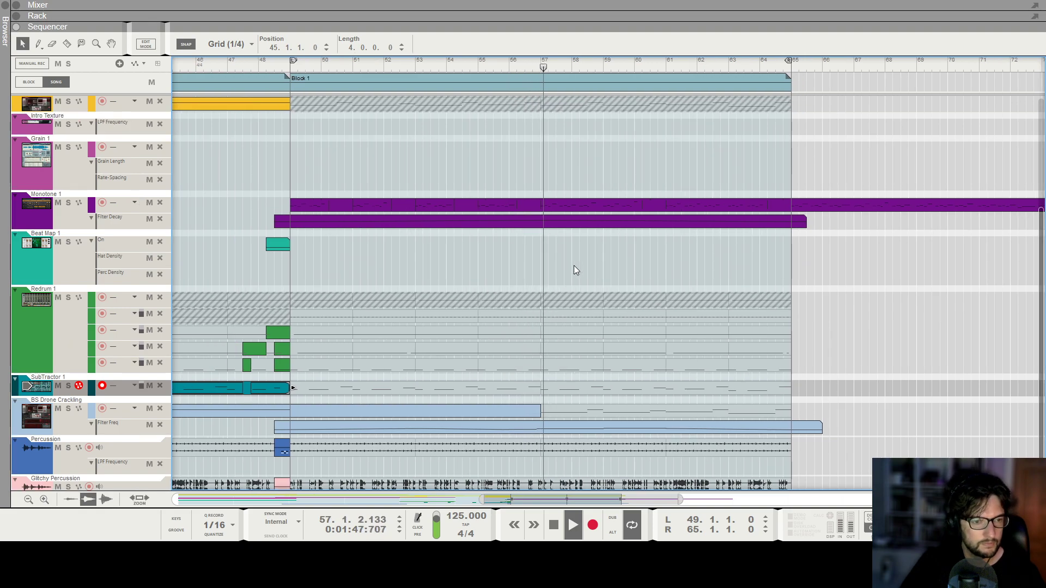
scroll(573, 266, down, 4)
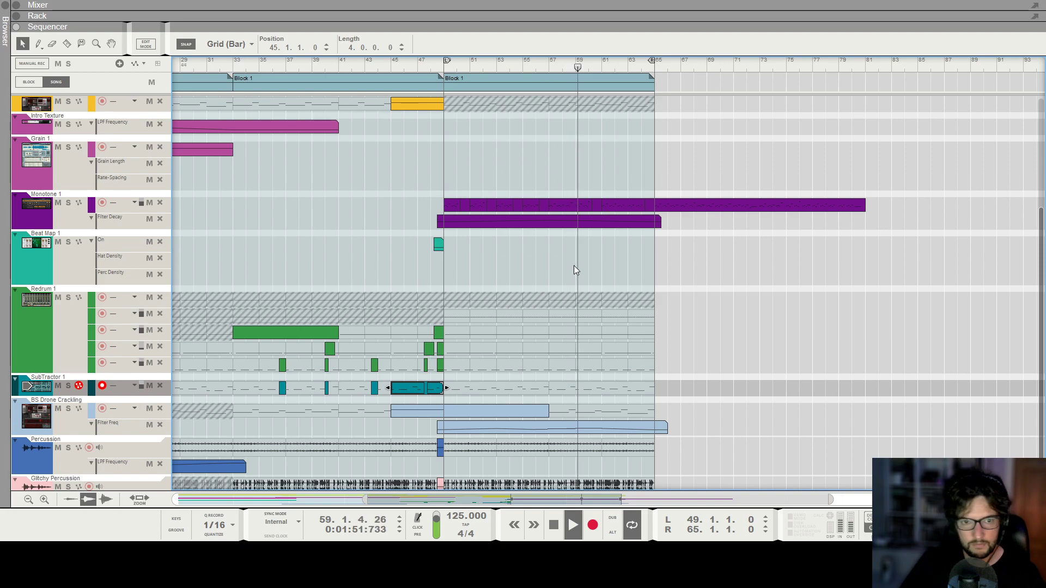
scroll(573, 266, down, 2)
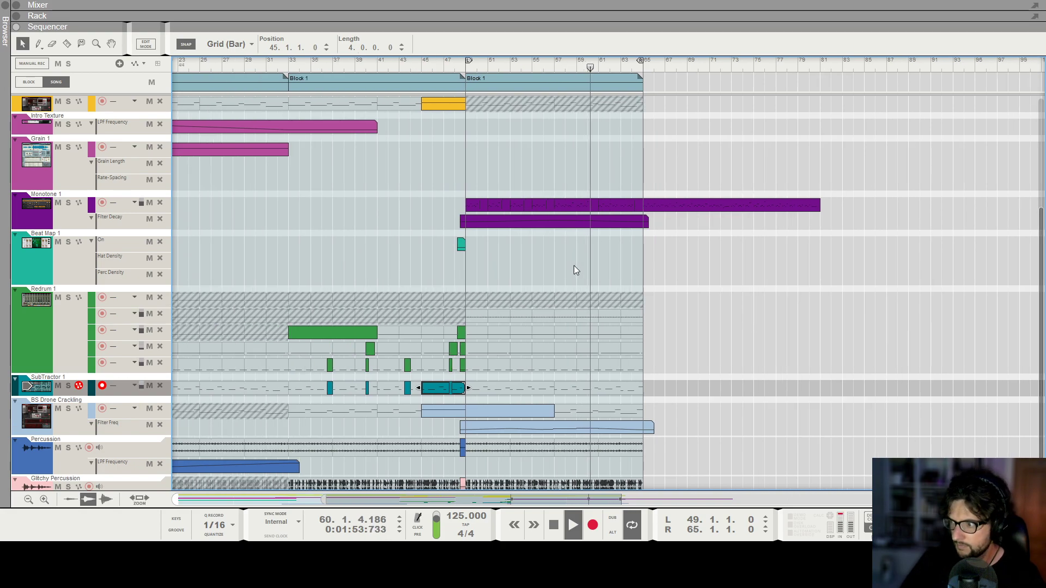
Stop playback with the song position at bar 61 and check the tracks at the start of the list there.
scroll(602, 254, up, 2)
scroll(730, 169, up, 10)
key(space)
click(586, 67)
scroll(571, 248, down, 3)
scroll(573, 242, up, 3)
scroll(573, 242, up, 3)
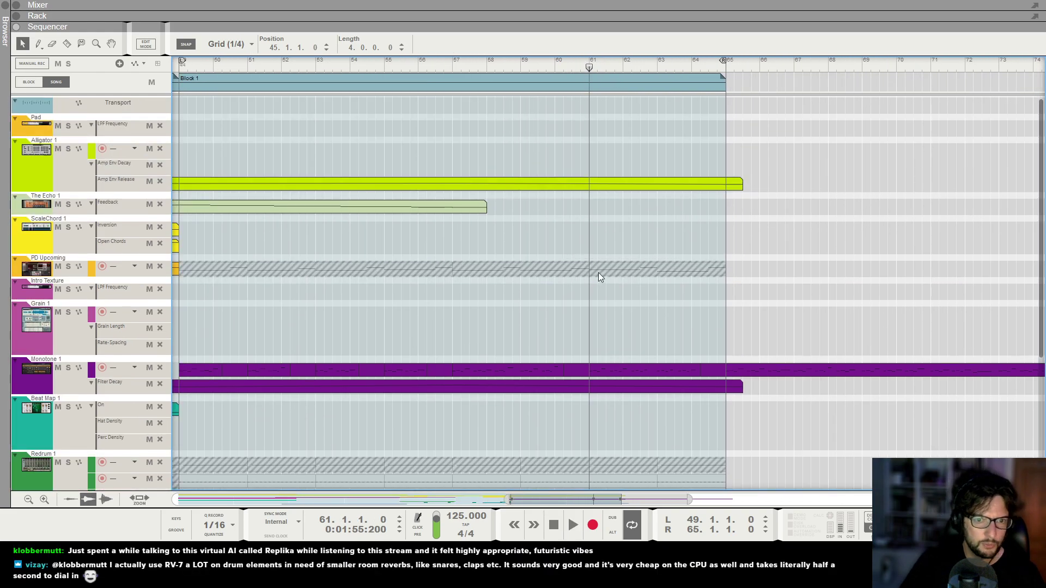
Try a two-bar Open Chords automation clip from bar 61 on the ScaleChord 1 track.
drag(650, 244, 654, 246)
double_click(626, 247)
click(598, 239)
click(612, 213)
key(space)
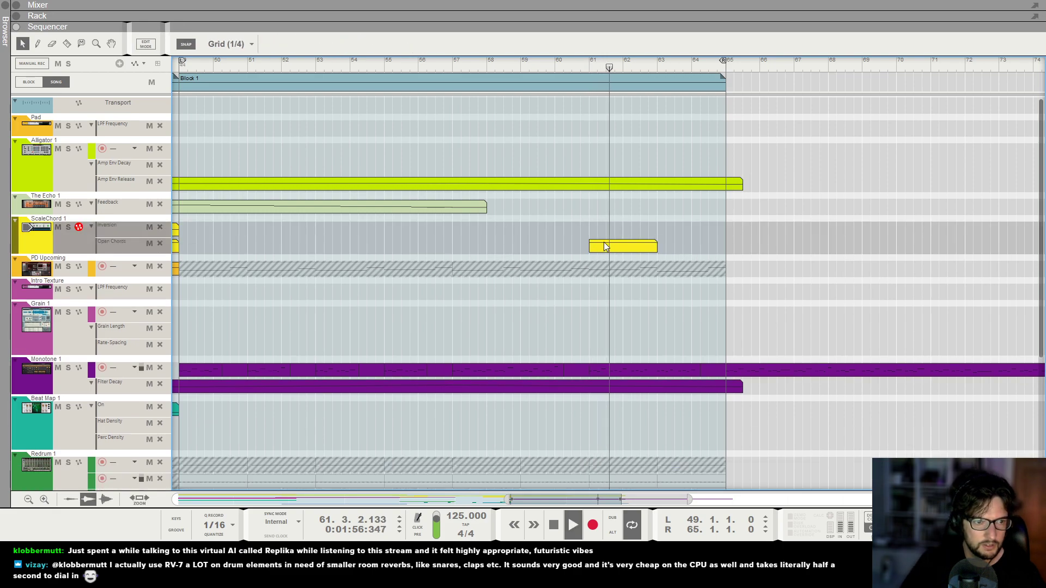
click(588, 66)
click(580, 66)
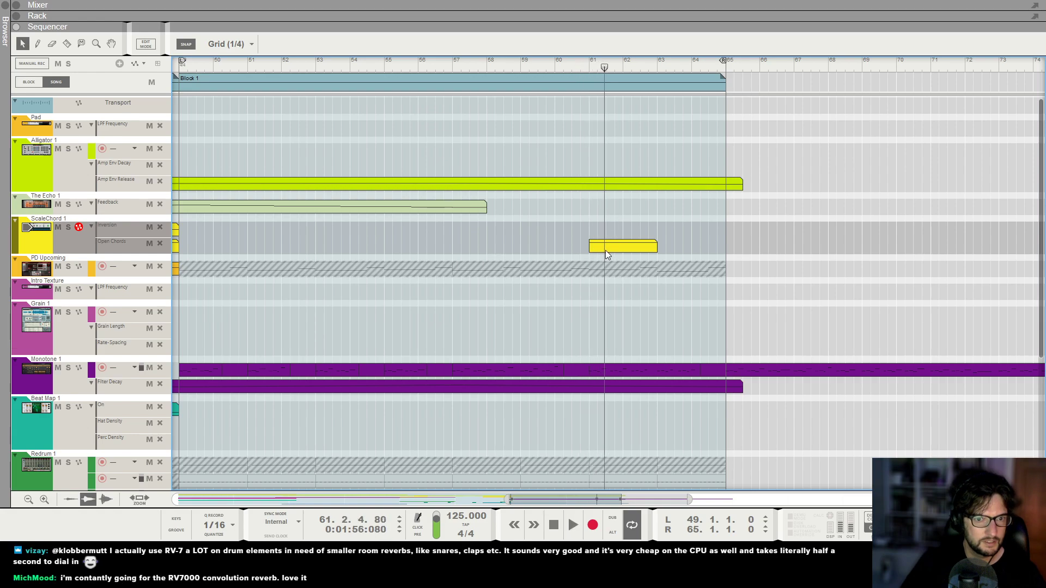
click(606, 250)
key(Delete)
Return to bar 61, open the Monotone 1 clip and examine its notes around that bar with a short playback.
click(588, 67)
key(h)
key(g)
key(g)
key(g)
key(g)
key(g)
key(g)
key(g)
key(g)
key(g)
key(g)
key(g)
key(g)
scroll(496, 263, down, 6)
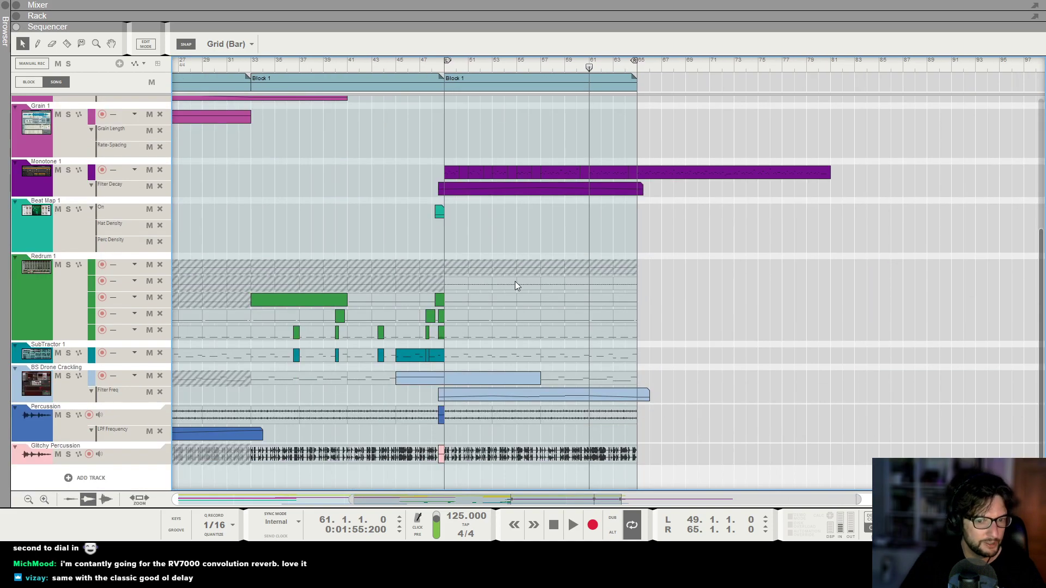
key(h)
key(h)
key(h)
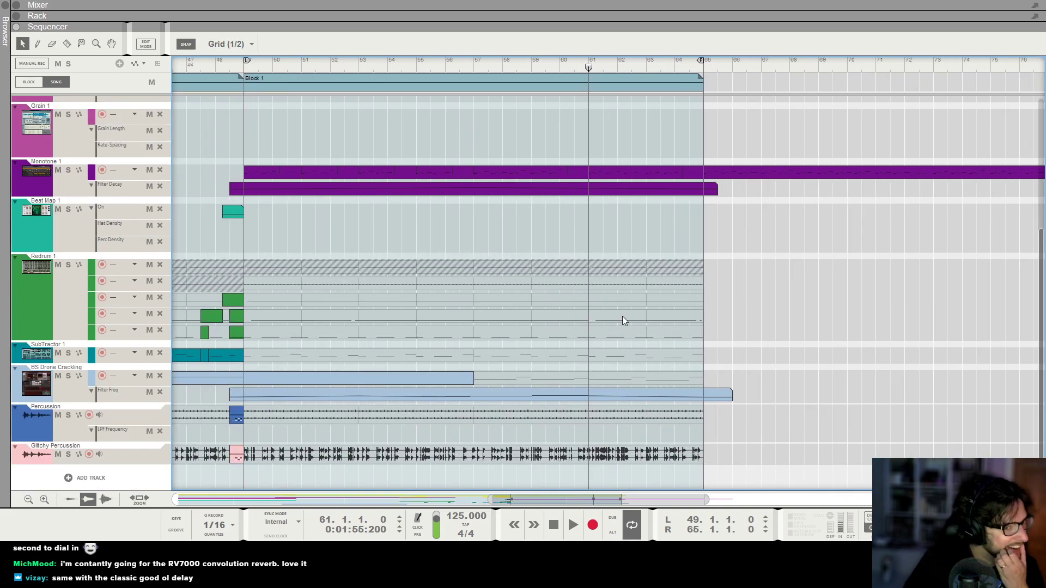
double_click(603, 174)
key(space)
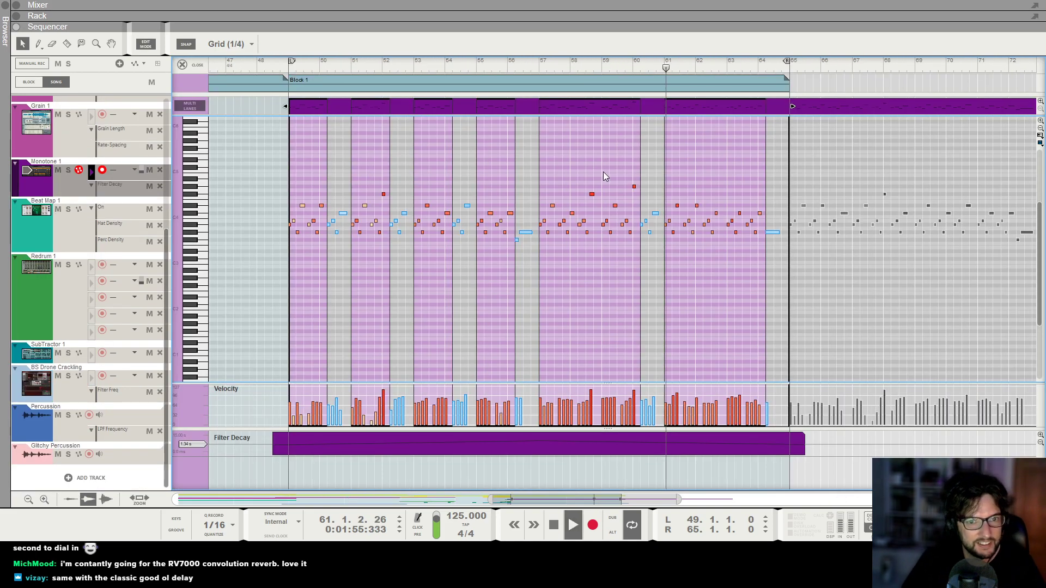
key(h)
key(h)
key(h)
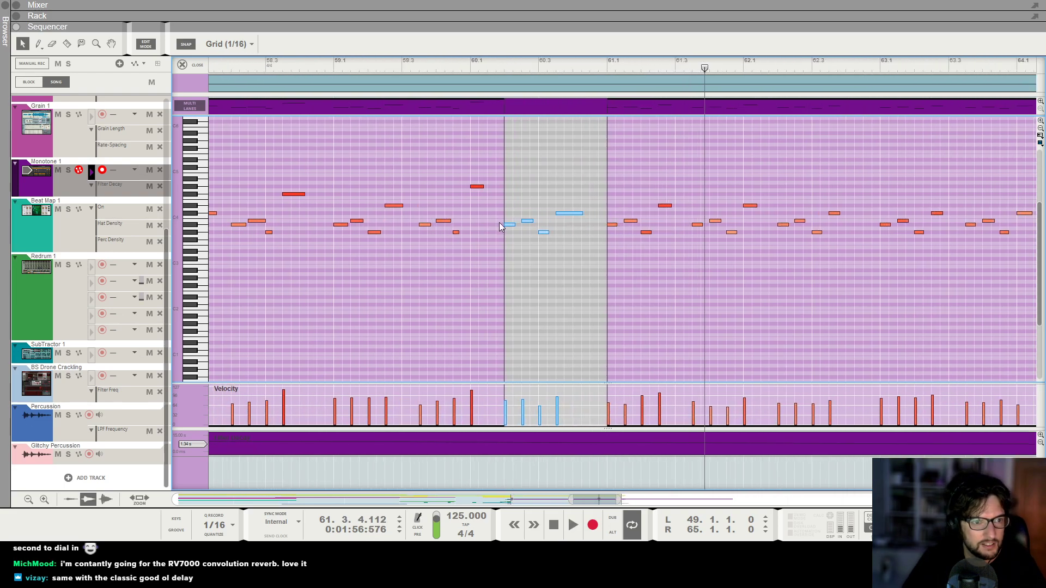
key(h)
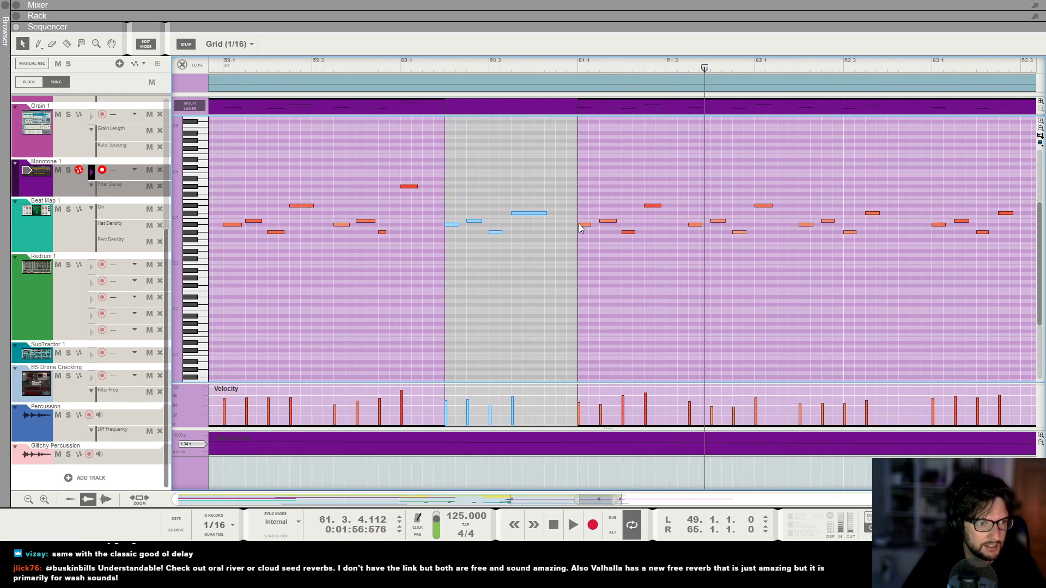
Compare the BS Drone Cracking notes around bar 61 and leave its note editor.
click(62, 393)
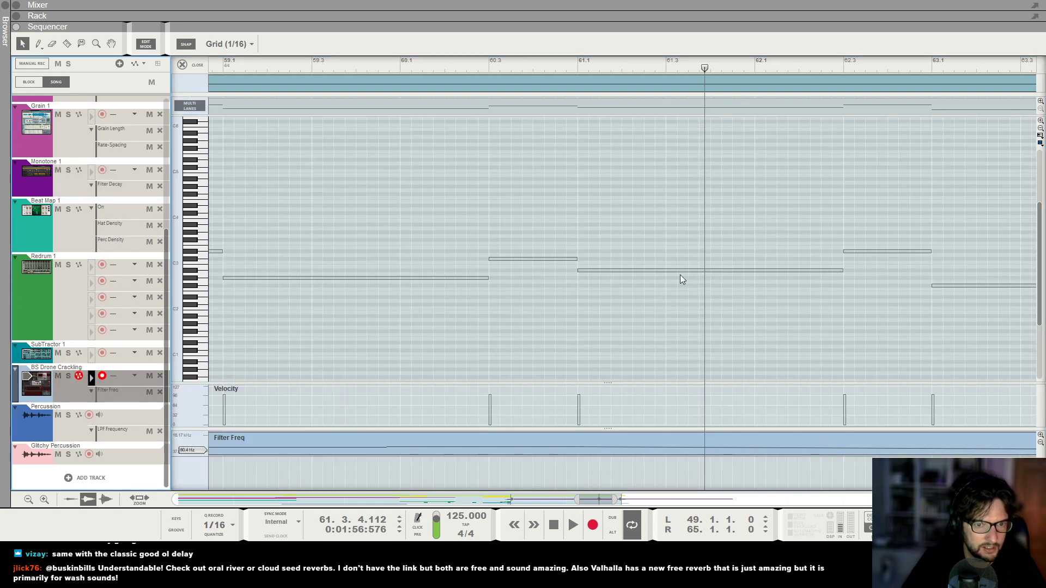
click(643, 270)
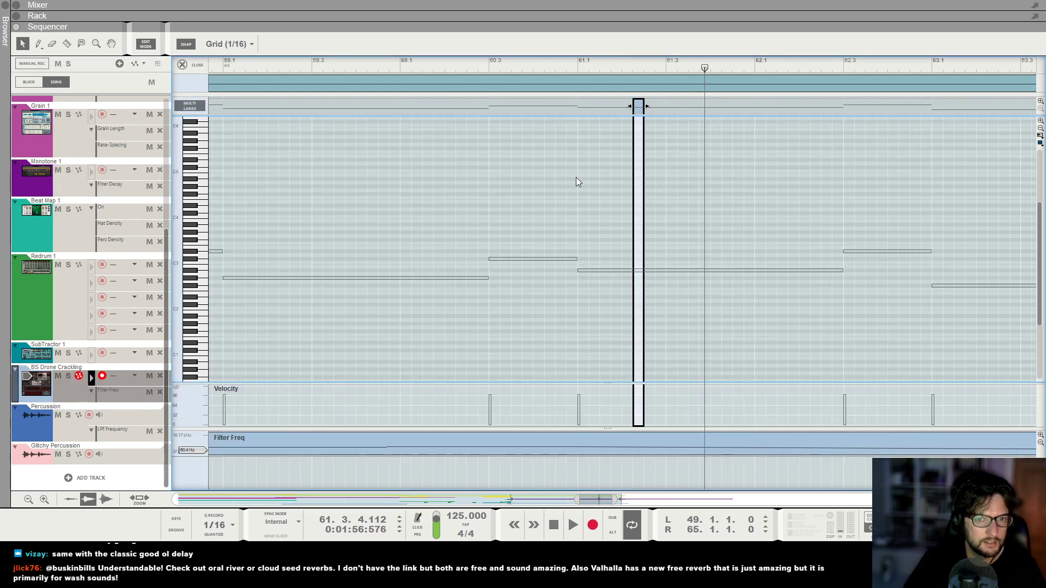
click(383, 84)
click(183, 65)
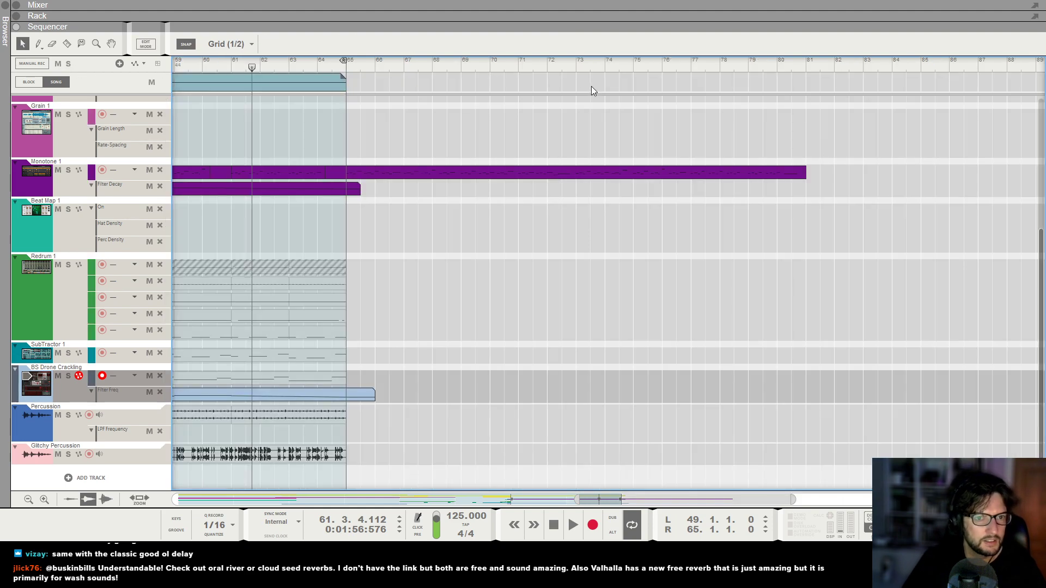
Check bar 61 briefly, reopen the Monotone 1 clip and play it from bar 57, following its notes past bar 60.
drag(250, 68, 236, 65)
key(space)
key(space)
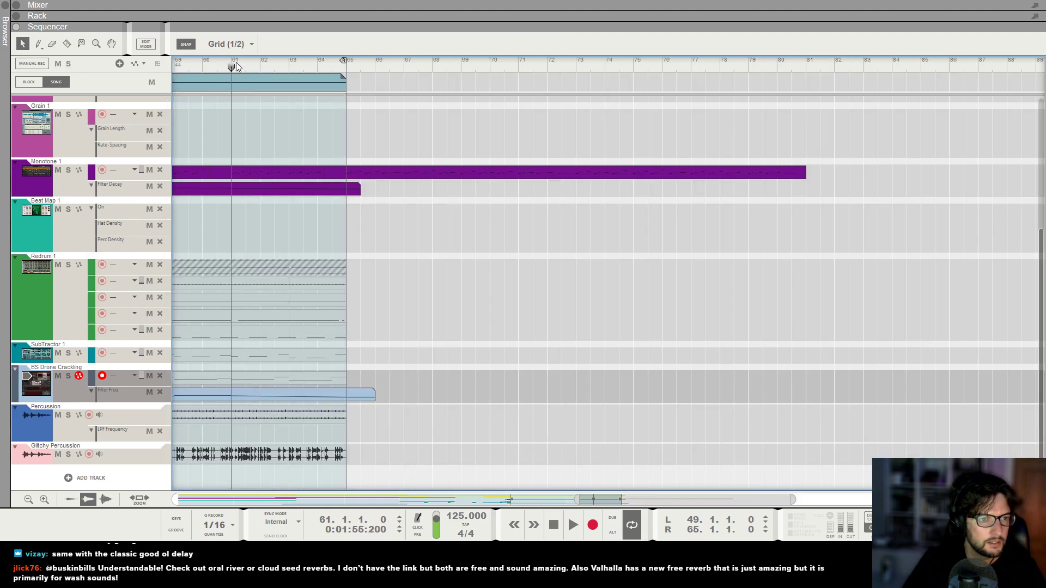
double_click(248, 174)
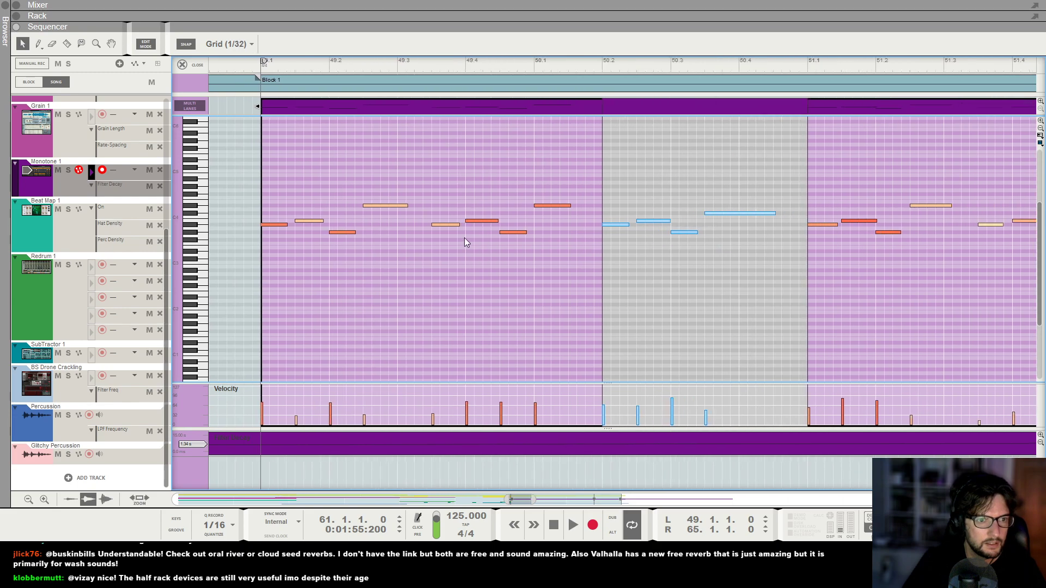
scroll(560, 233, down, 12)
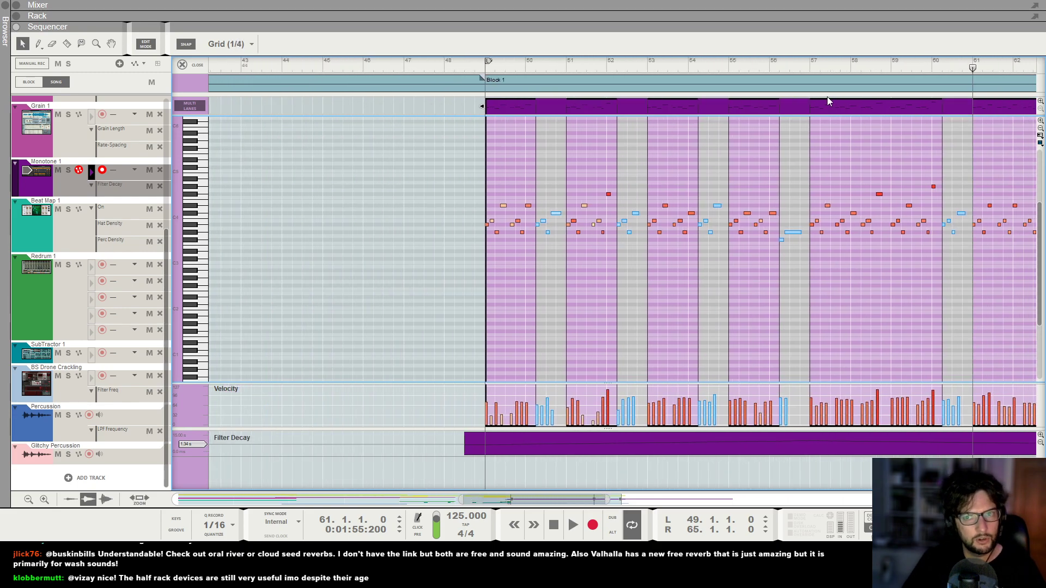
click(809, 63)
key(space)
scroll(838, 99, up, 8)
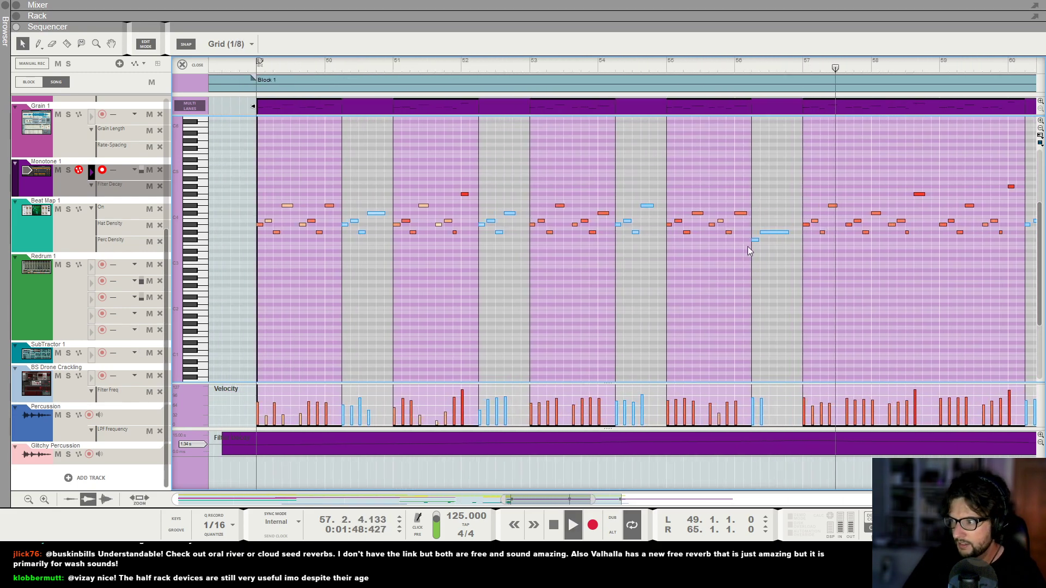
scroll(747, 246, right, 2)
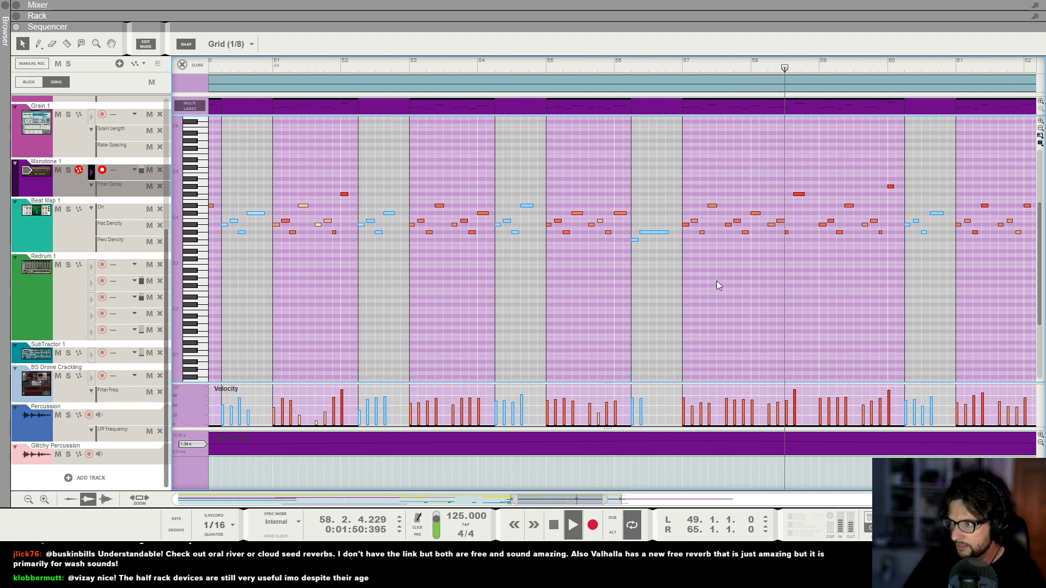
scroll(696, 273, right, 7)
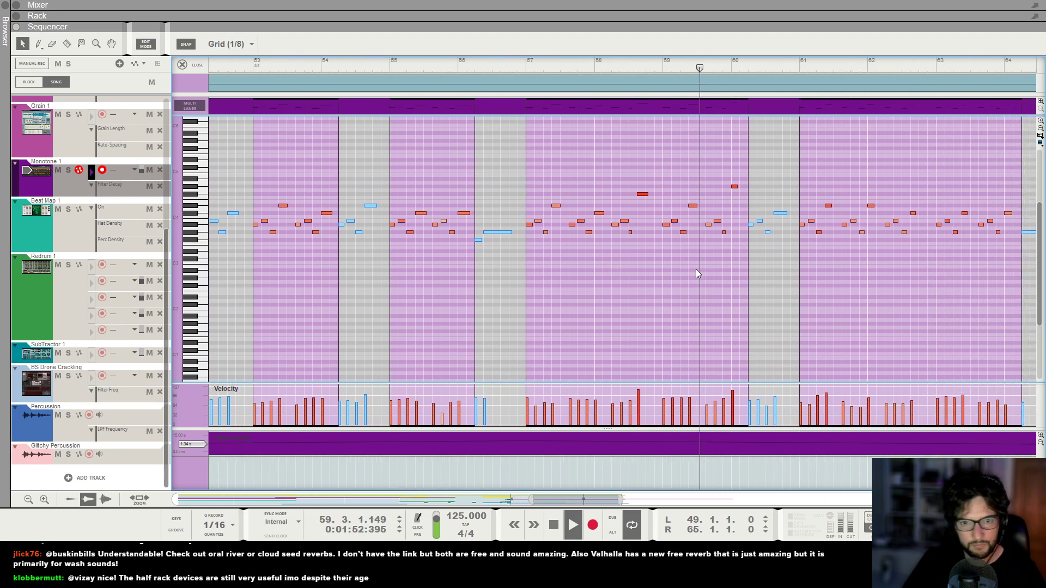
scroll(894, 280, up, 4)
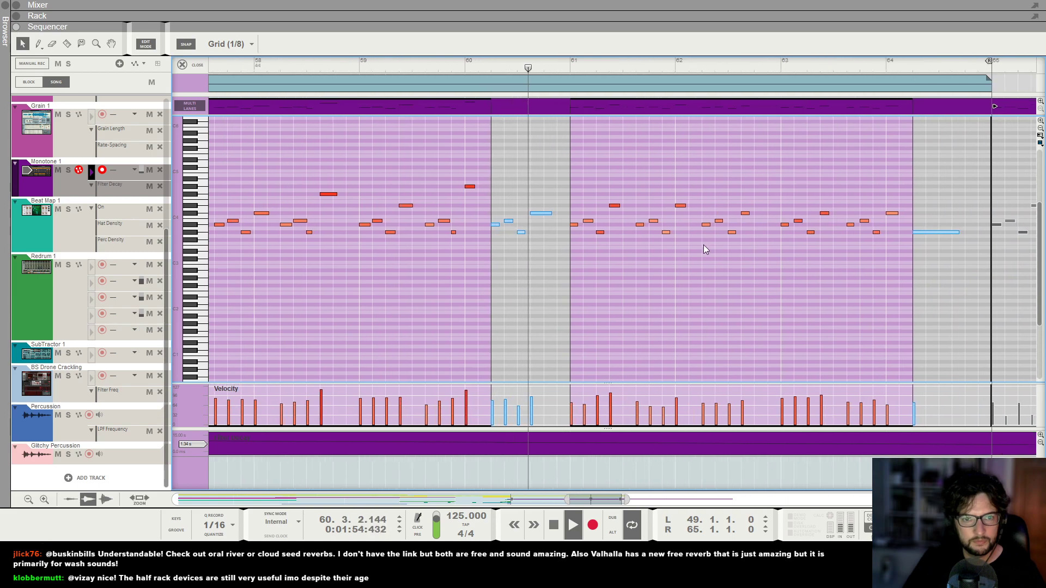
Lower the first Monotone 1 note in bar 61 to G#3 and the second, at 61.1.3.0, to A#3, auditioning the change.
key(space)
drag(542, 220, 543, 225)
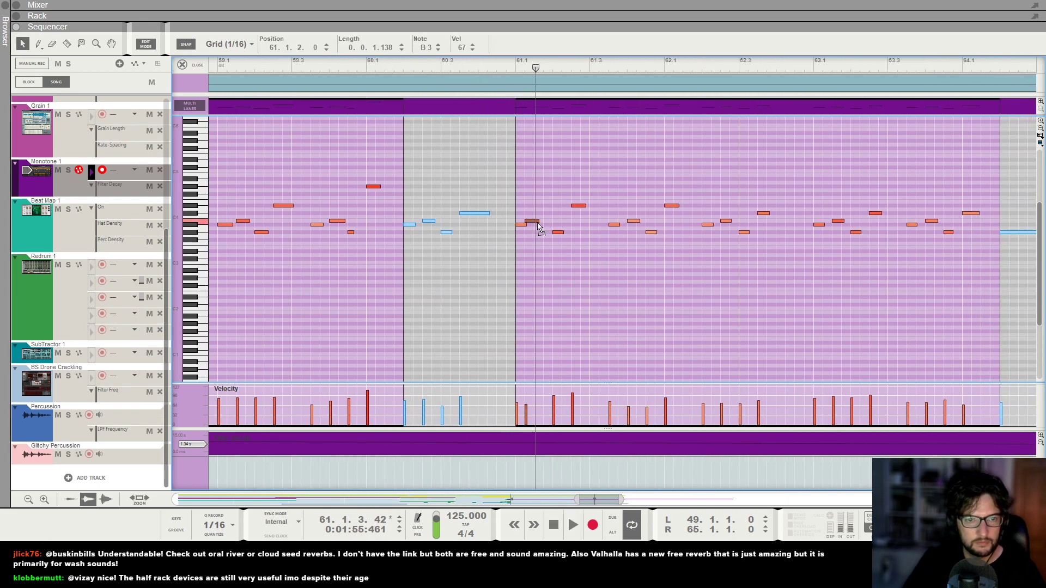
click(514, 61)
key(space)
key(space)
click(514, 61)
click(544, 225)
drag(521, 225, 521, 233)
Audition the edited opening of the Monotone 1 phrase repeatedly from bar 61.
key(space)
key(space)
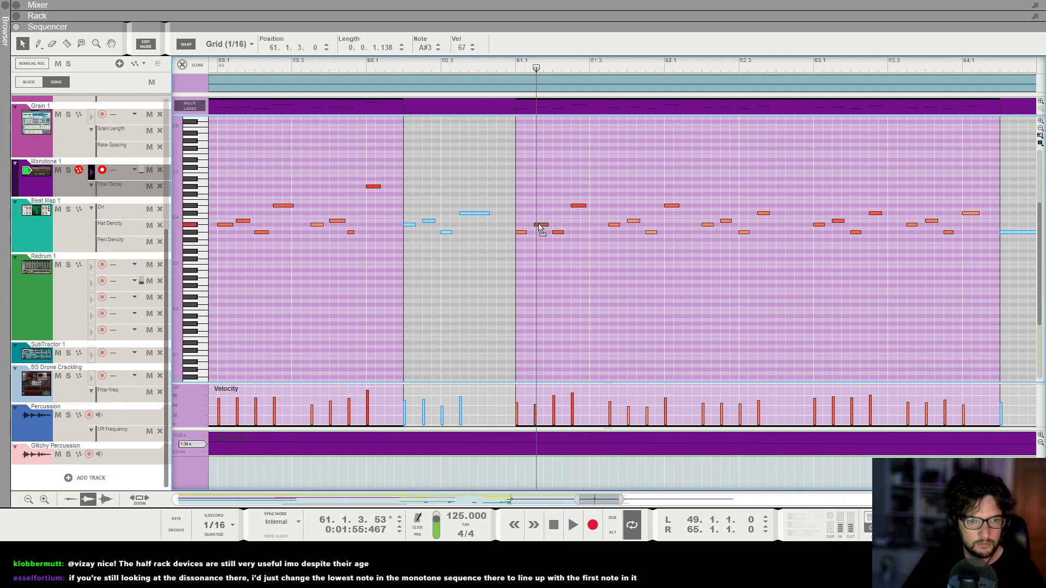
click(518, 67)
key(space)
Lower the Monotone 1 note at 61.4.1.0 to A#3 and the one just before it to G#3, replaying from bar 61.
key(space)
click(518, 66)
key(space)
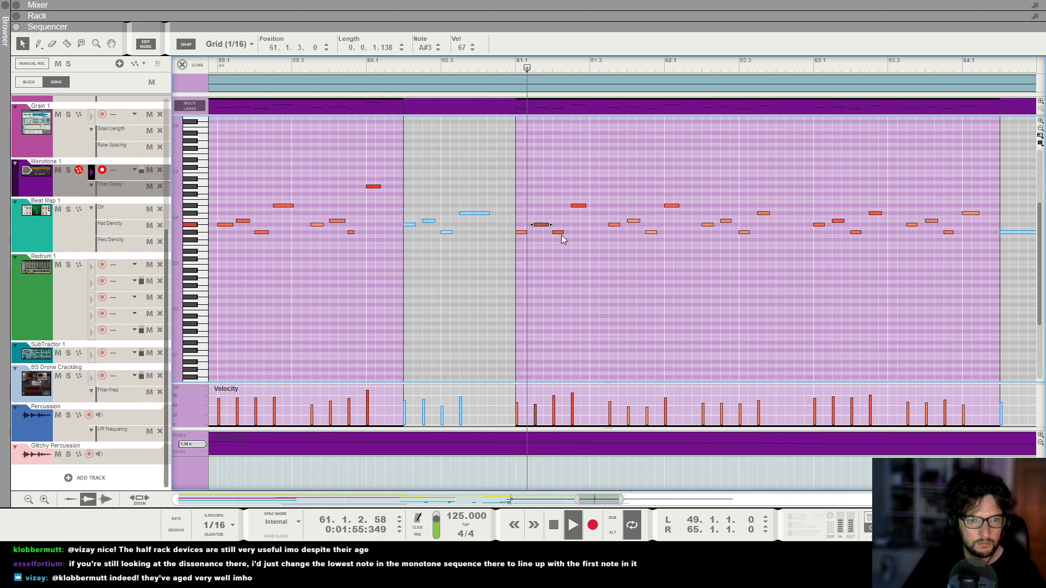
click(519, 66)
key(space)
click(519, 66)
key(space)
key(space)
key(space)
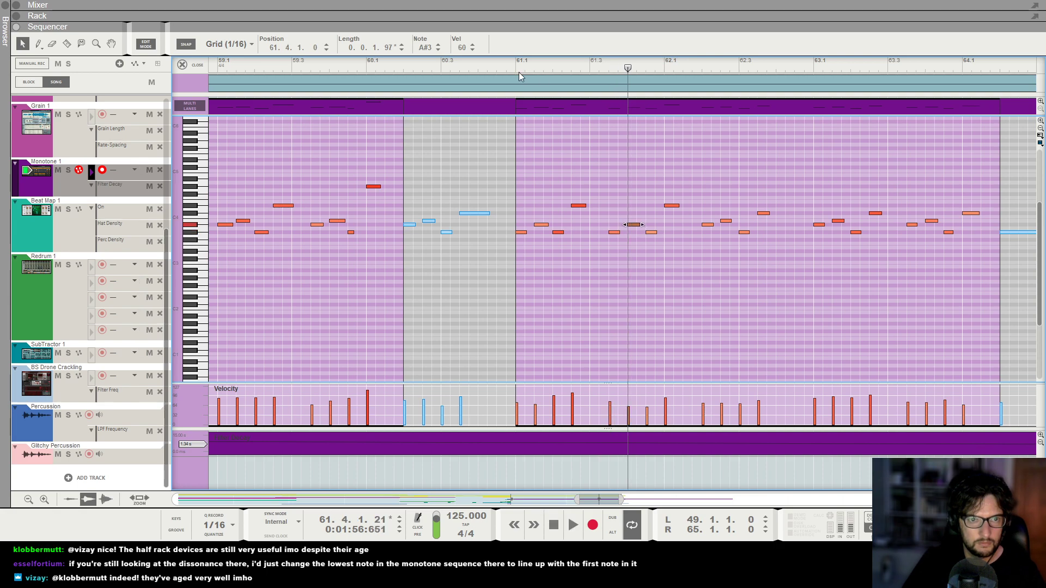
click(508, 68)
key(space)
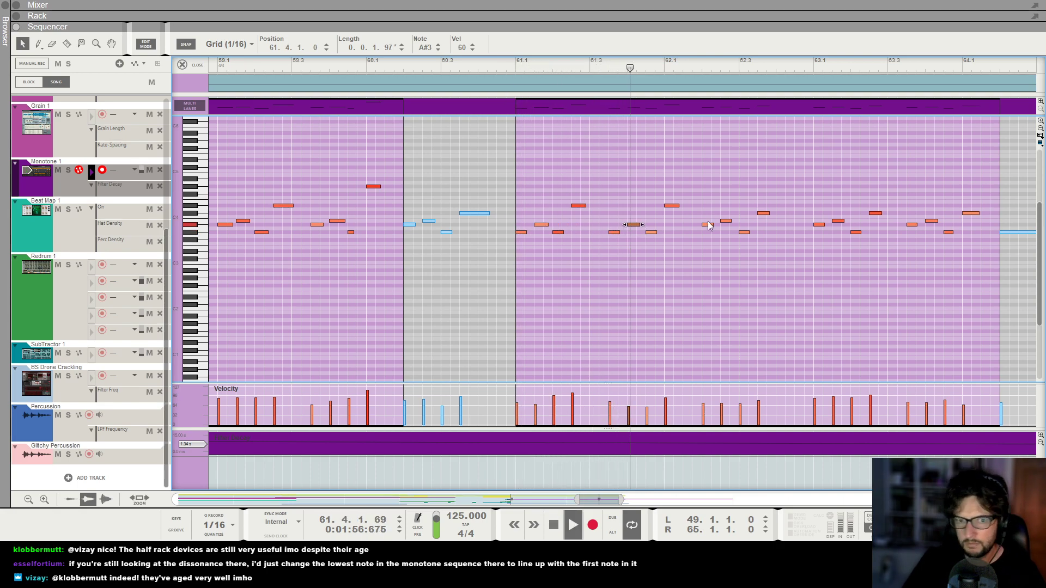
Lower the Monotone 1 note at 62.1.1.0 to C#4 and replay the phrase from bar 61.
key(space)
drag(671, 206, 671, 213)
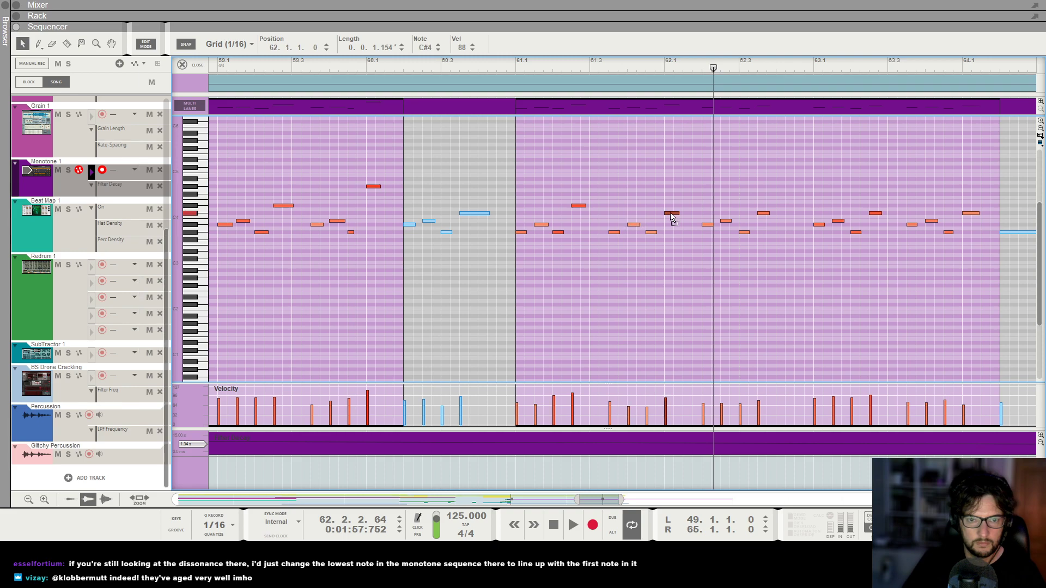
click(507, 66)
key(space)
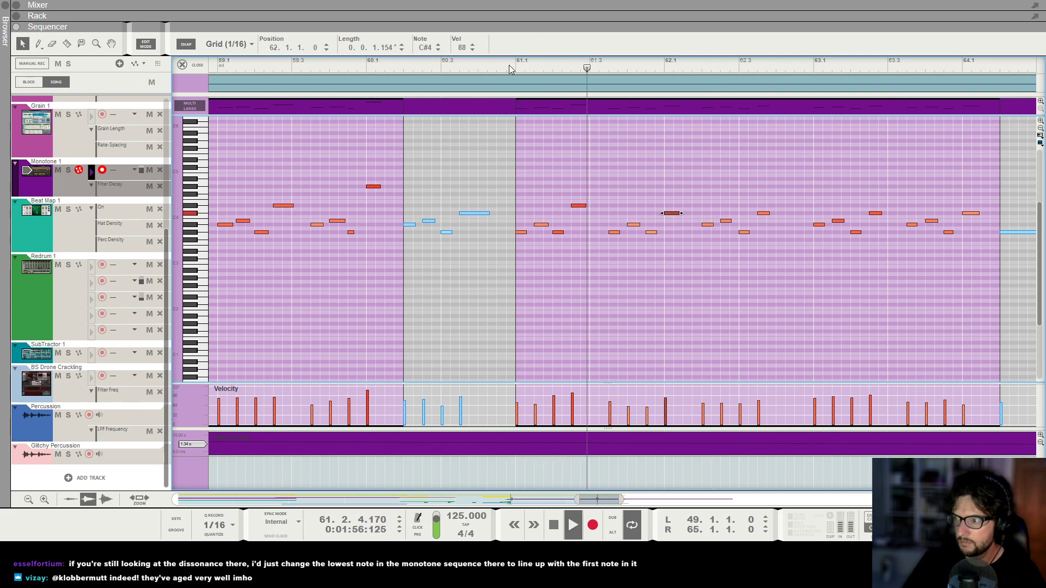
key(space)
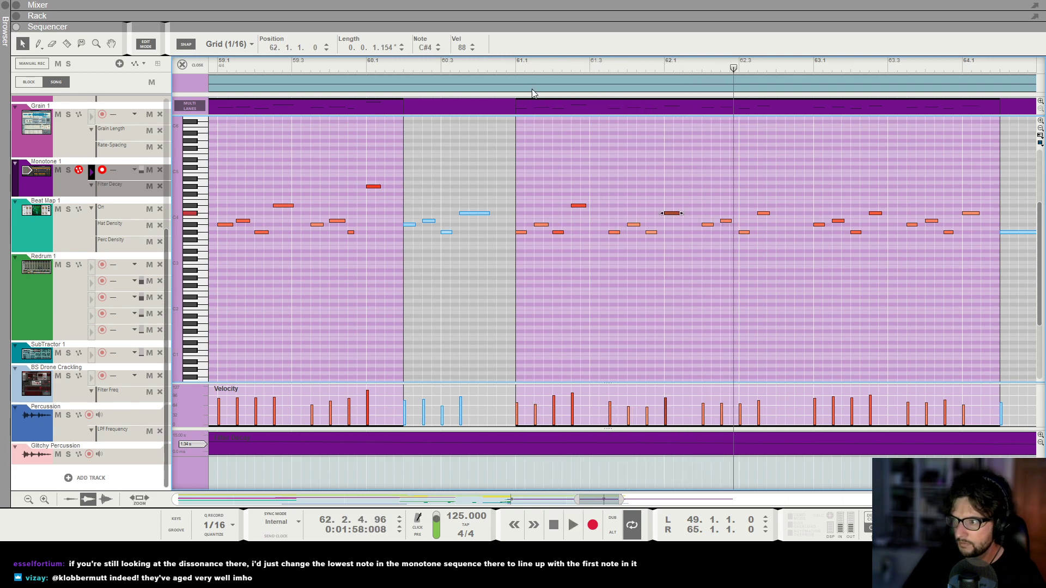
Check the edited Monotone 1 notes across bars 61 to 64, playing them from bar 61.
key(g)
key(g)
key(g)
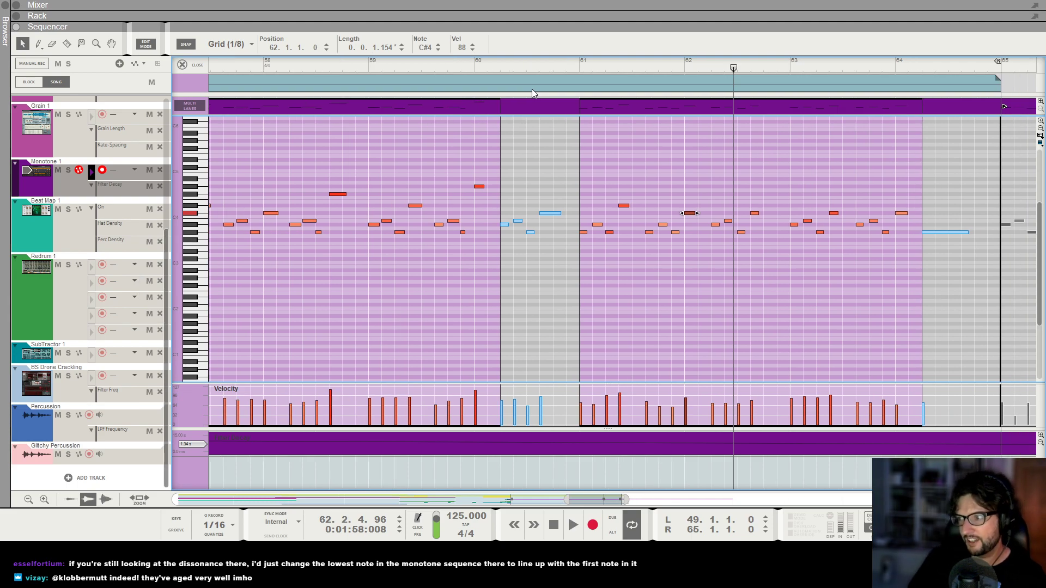
key(h)
key(h)
key(h)
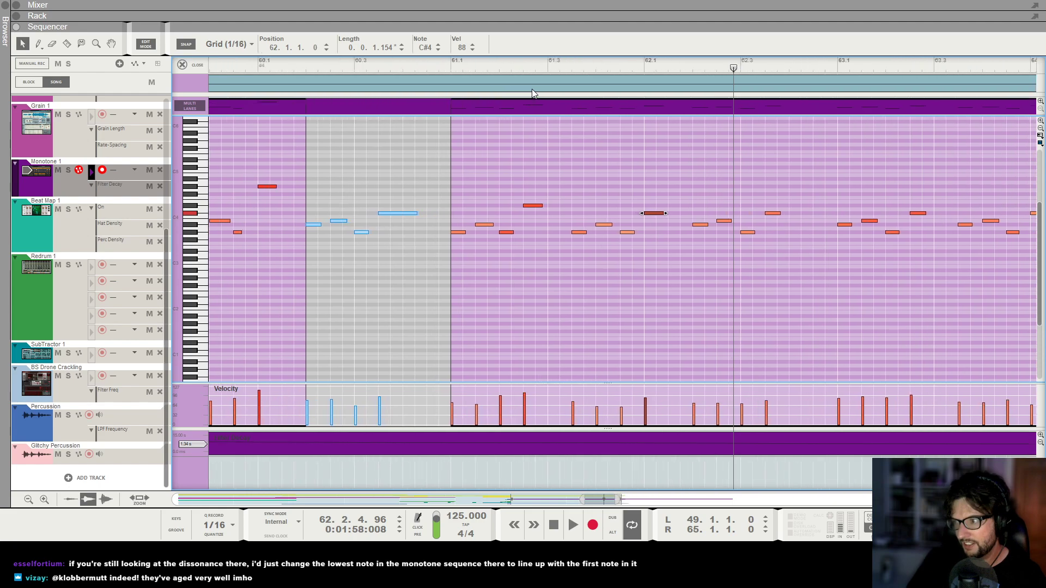
click(453, 67)
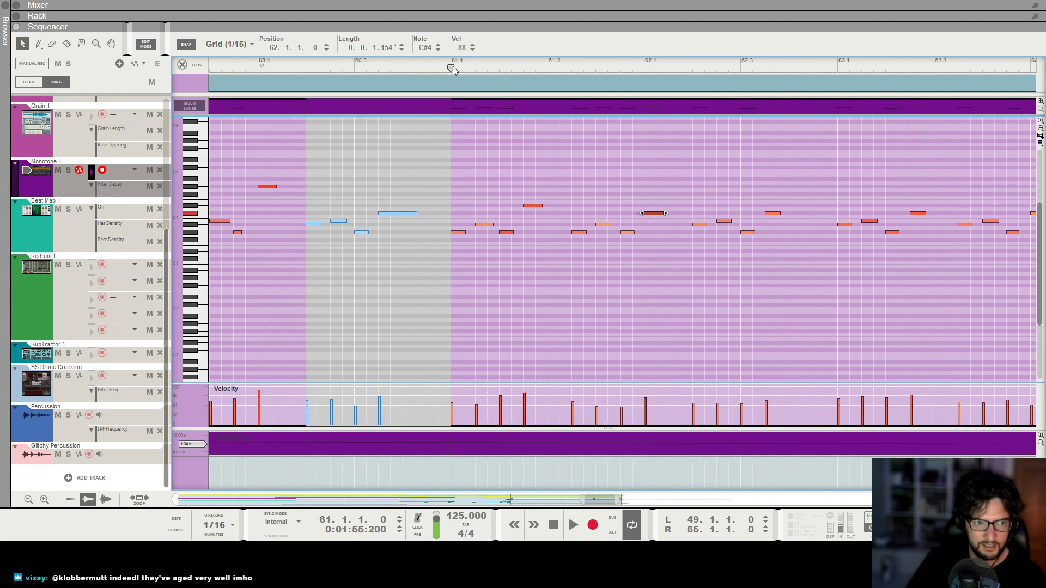
key(g)
key(space)
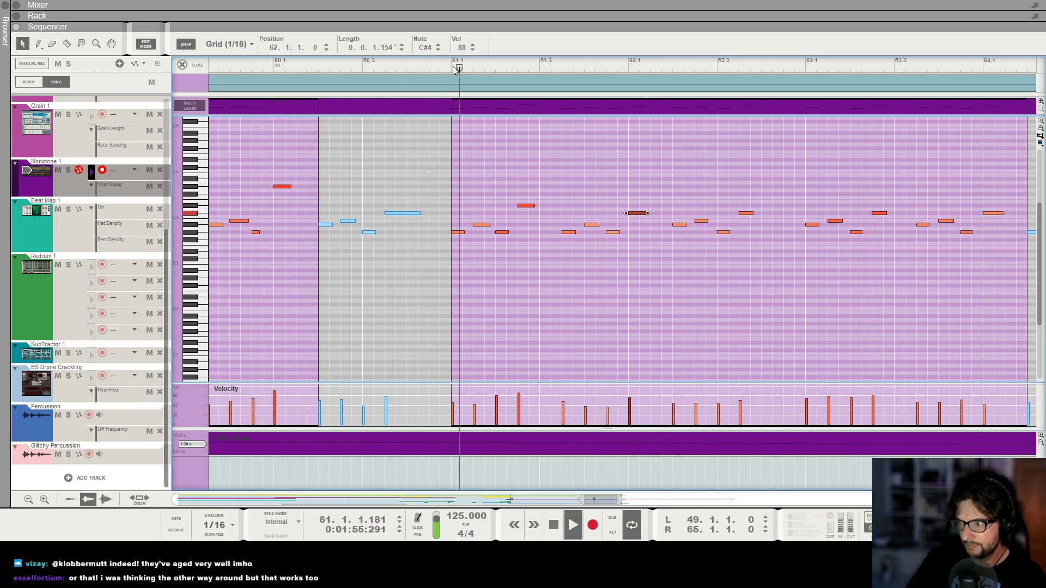
key(g)
key(space)
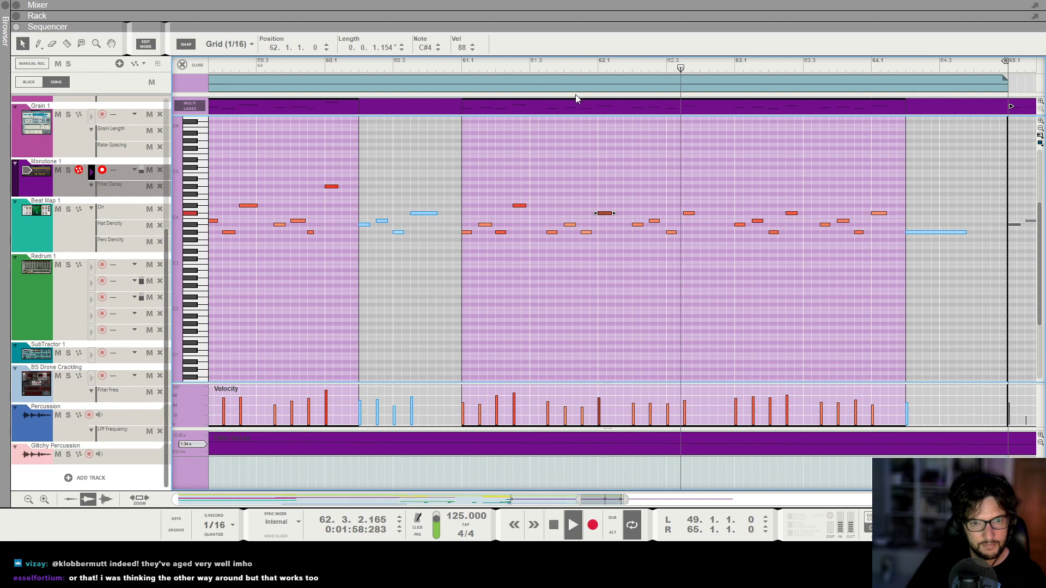
Replay the Monotone 1 clip from just before bar 60 through the edited phrase and return to the arrangement.
key(space)
click(316, 64)
key(space)
key(g)
key(g)
key(g)
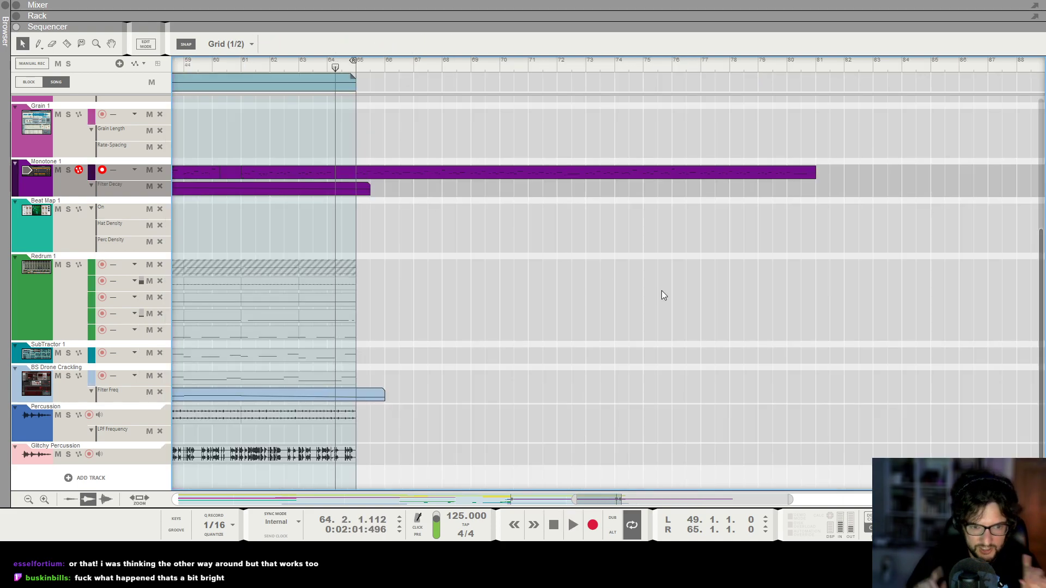
Play the whole song from bar 1 with the full arrangement in view.
scroll(661, 295, down, 10)
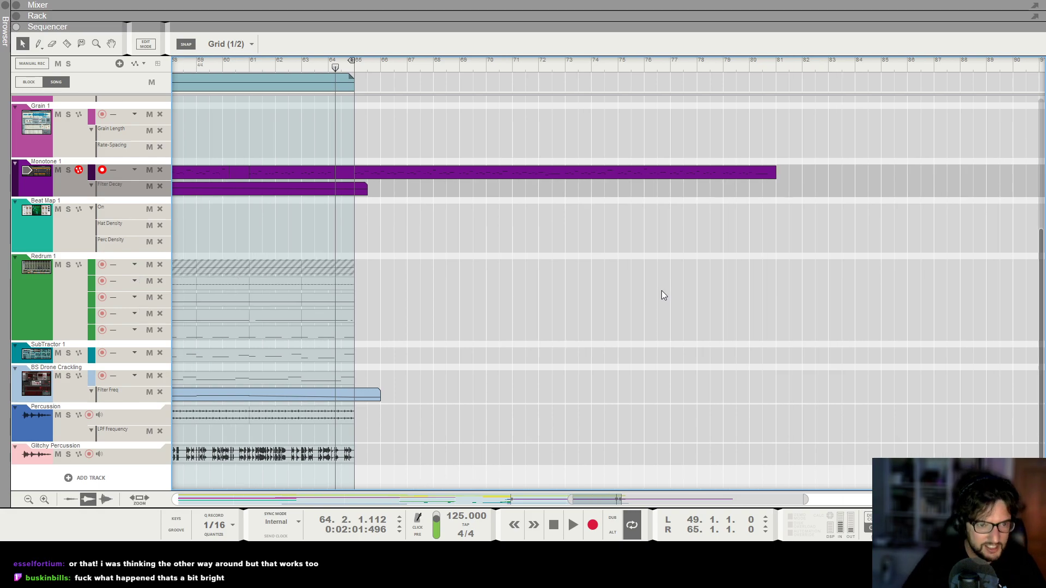
key(KP_0)
key(KP_0)
scroll(661, 290, down, 4)
scroll(549, 147, up, 5)
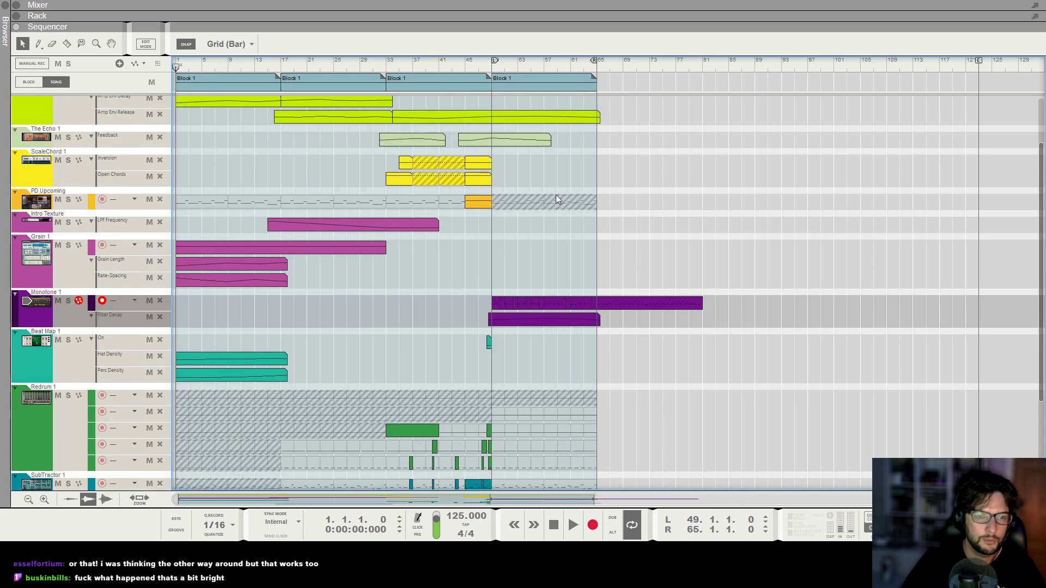
key(space)
scroll(636, 206, up, 5)
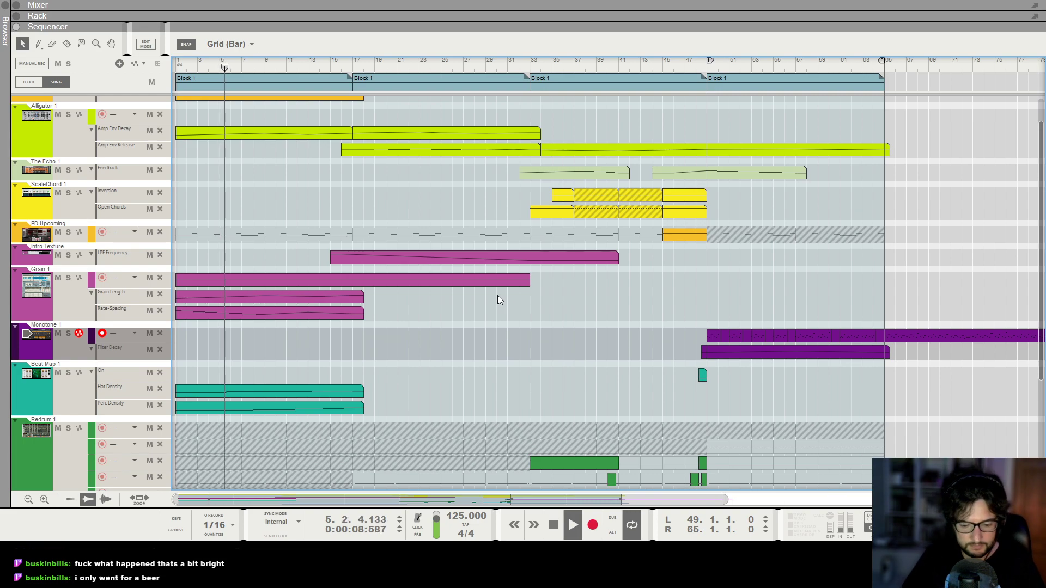
Examine the Intro Texture mixer channel and its Grain device during playback, then return to the sequencer.
key(F5)
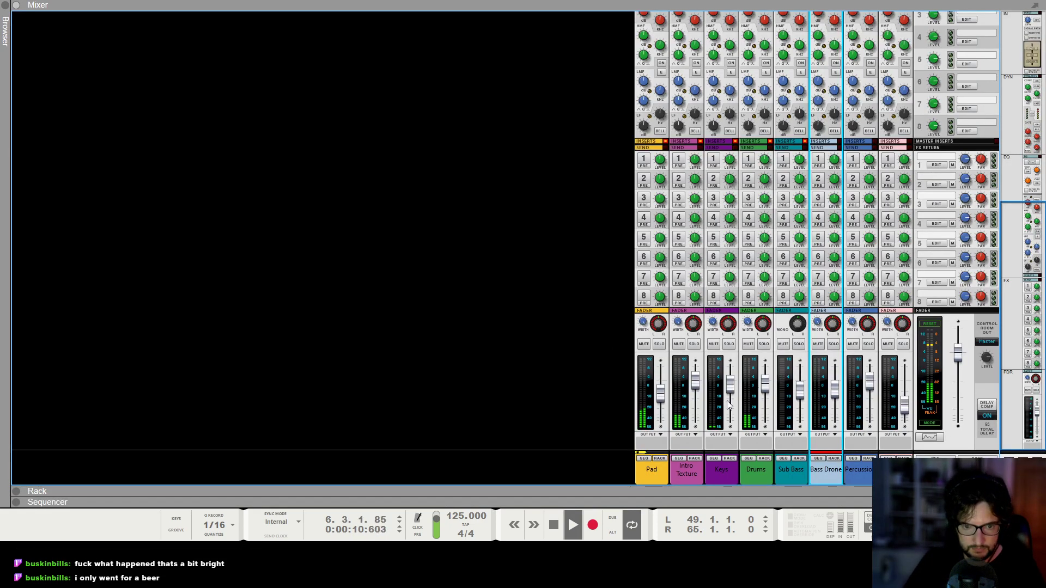
click(694, 393)
scroll(688, 390, up, 5)
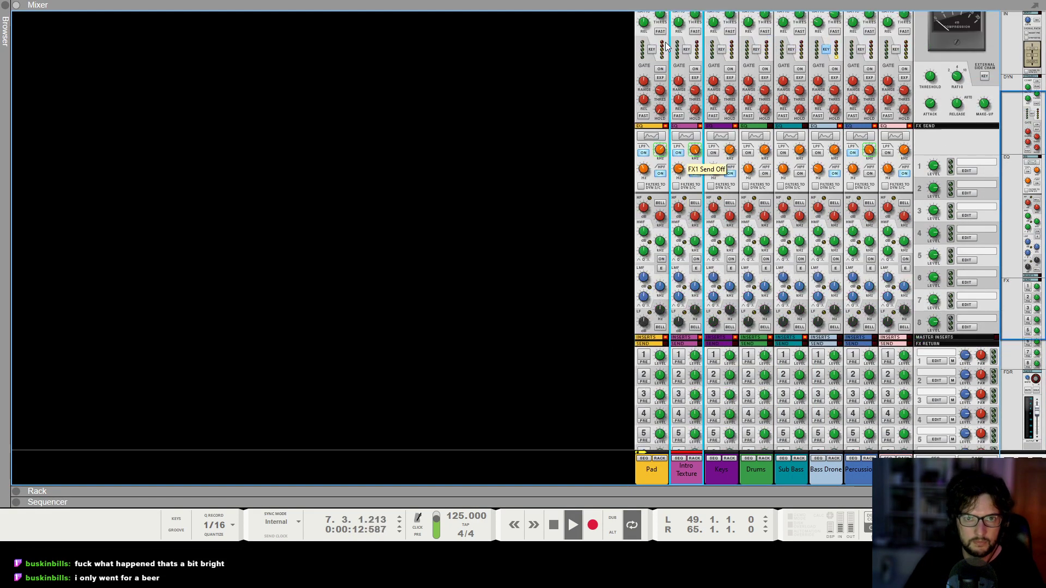
click(694, 459)
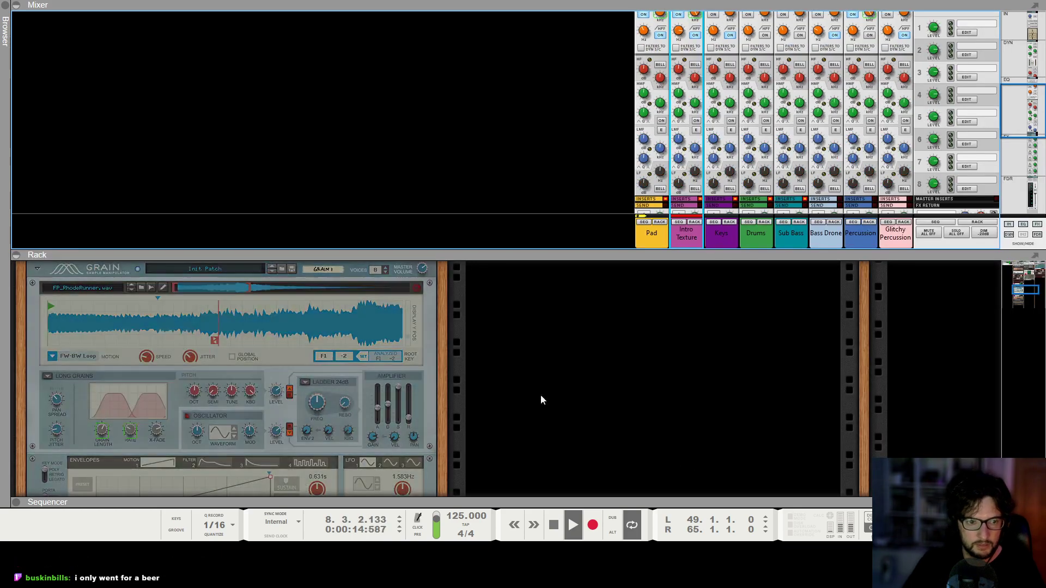
scroll(748, 166, down, 5)
scroll(748, 166, down, 2)
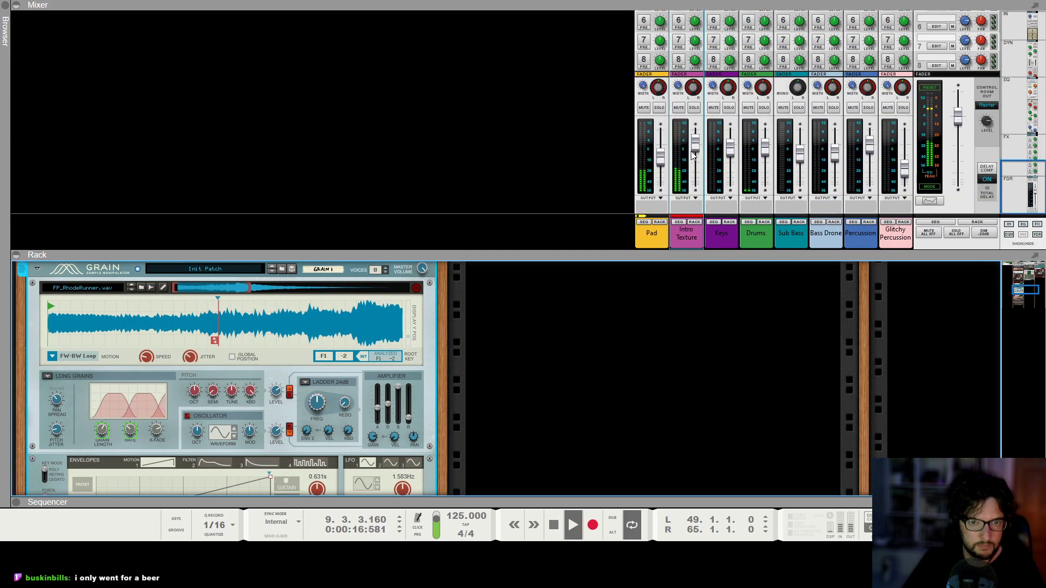
click(674, 265)
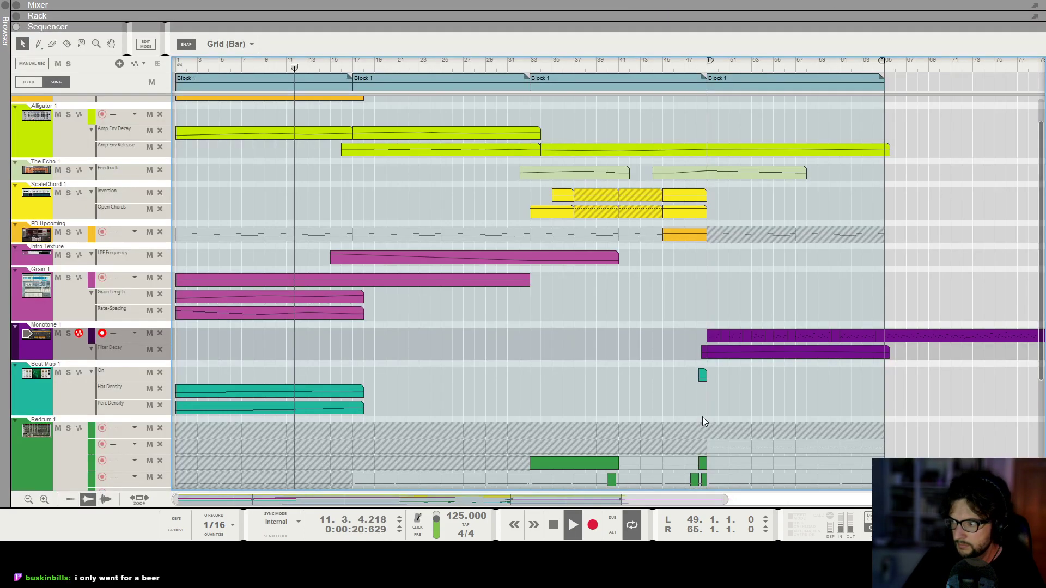
key(F7)
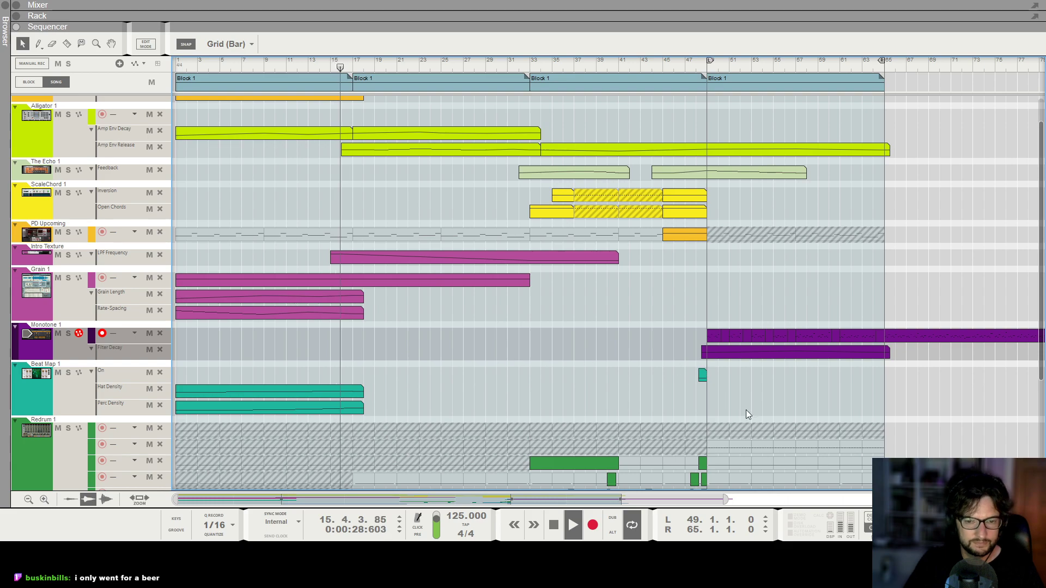
key(F5)
key(F7)
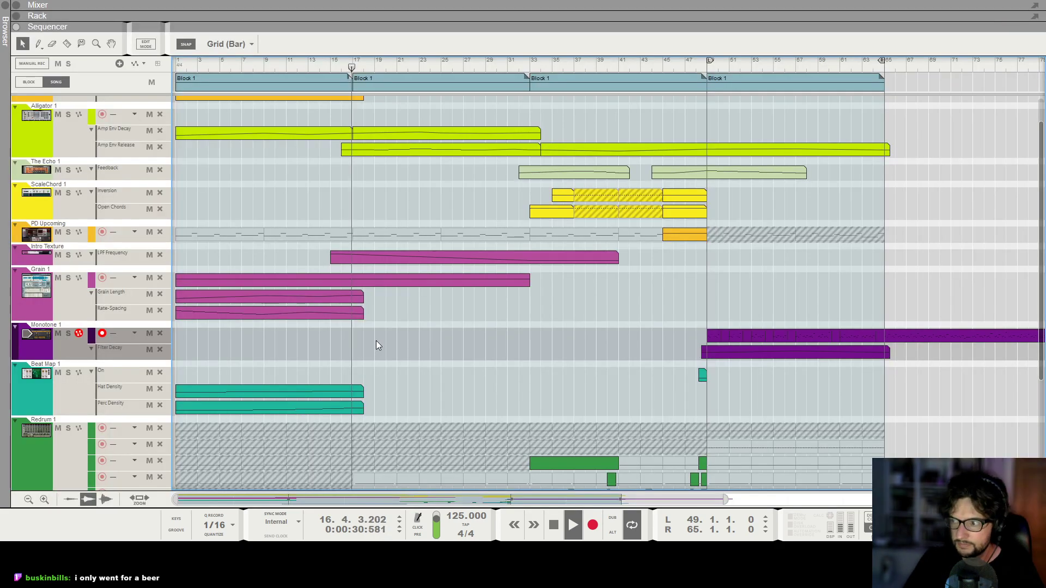
Follow playback into the third Block 1 at bar 33, reviewing the clips across all tracks.
key(g)
key(g)
key(h)
key(h)
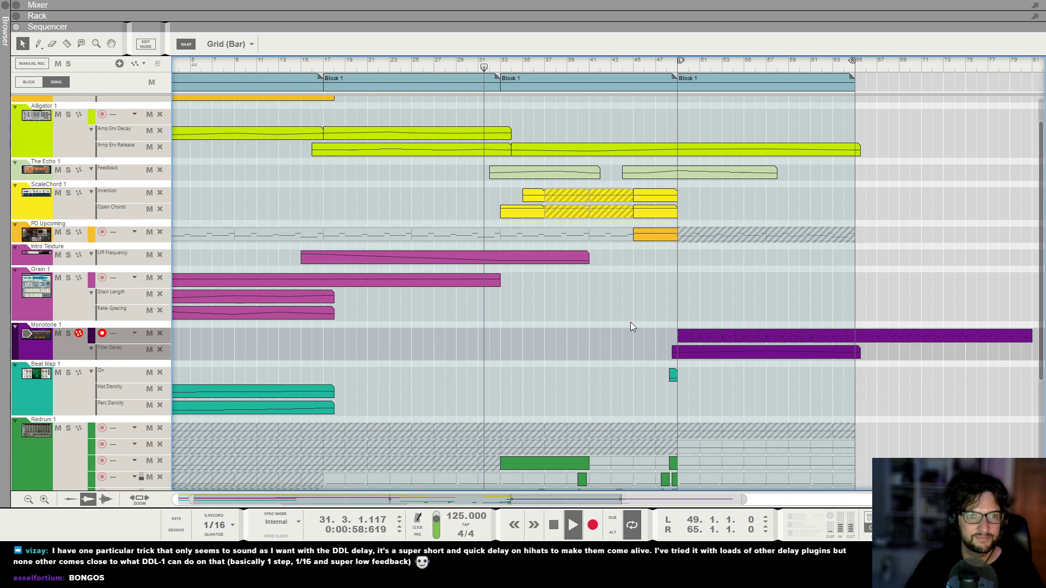
scroll(630, 322, up, 2)
scroll(631, 322, down, 5)
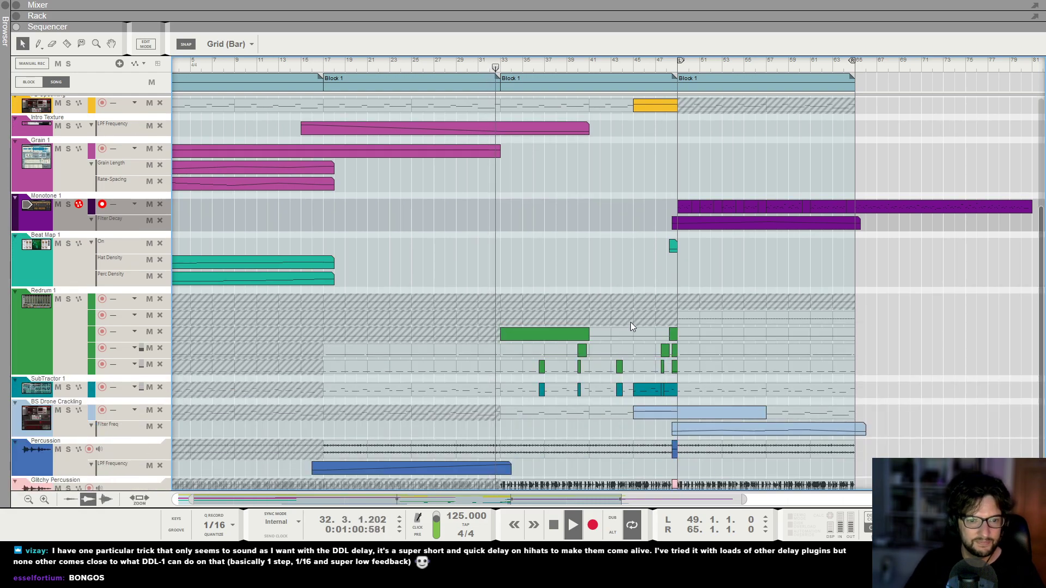
scroll(632, 321, up, 1)
scroll(633, 316, up, 1)
scroll(633, 239, down, 2)
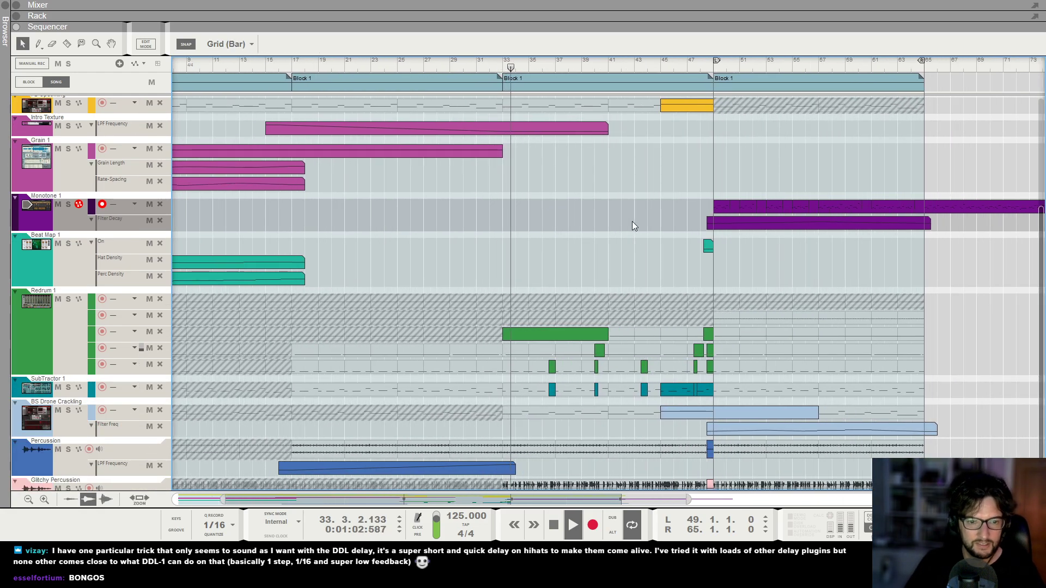
scroll(632, 221, right, 2)
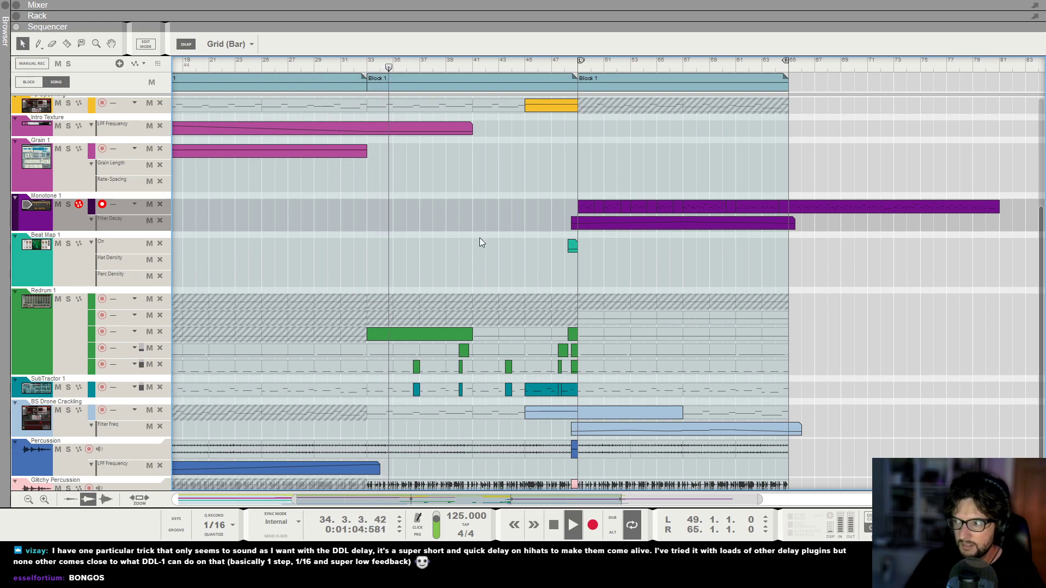
Trim the start of the first ScaleChord 1 Open Chords clip to bar 35, matching the Inversion clip above.
scroll(381, 240, up, 5)
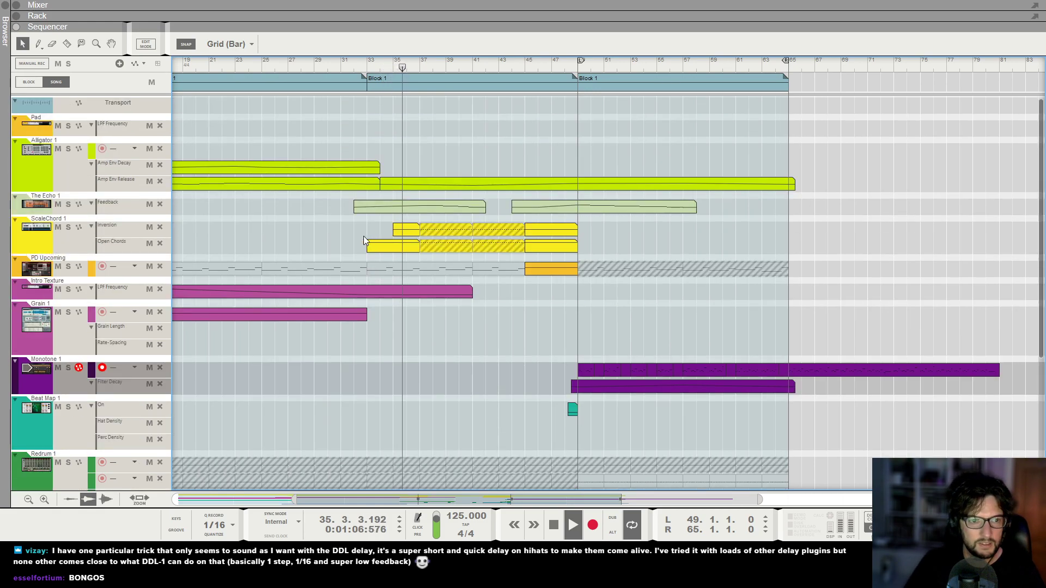
scroll(364, 241, up, 1)
scroll(364, 240, up, 1)
click(364, 246)
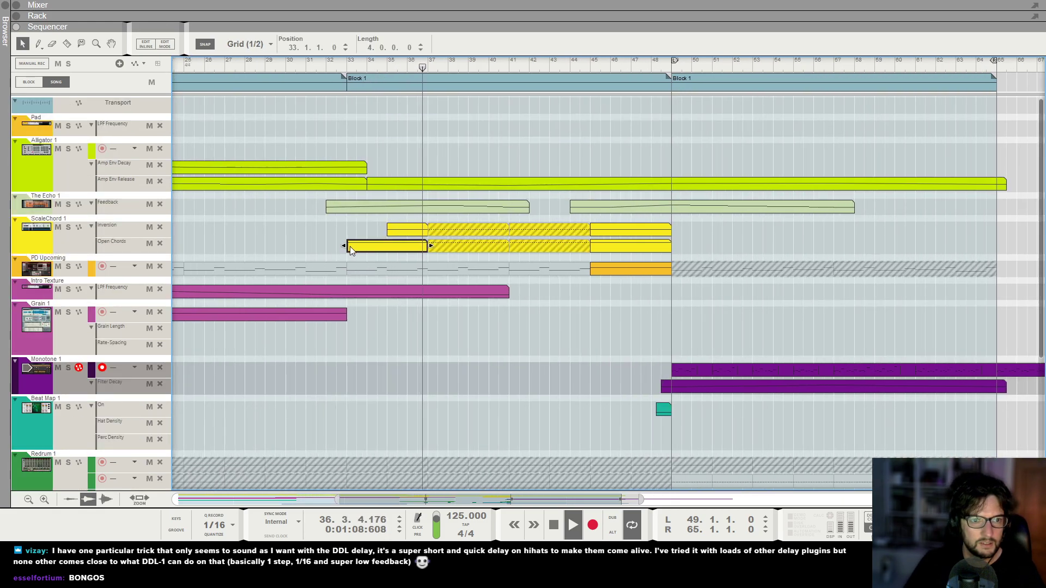
drag(343, 246, 387, 245)
click(319, 366)
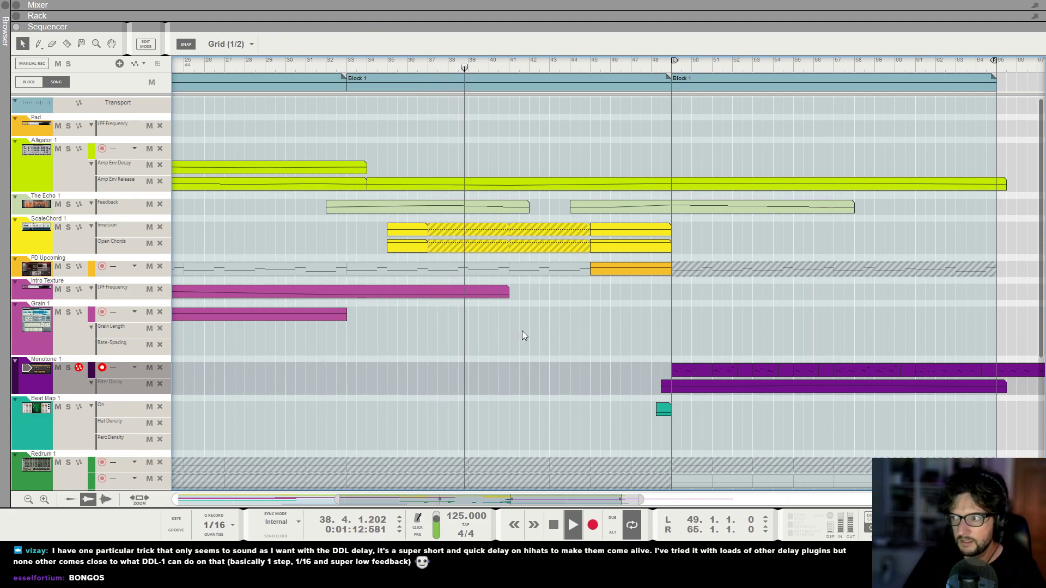
Shorten the ScaleChord 1 Inversion and Open Chords clips starting at bar 41 so both end at bar 43.
click(465, 206)
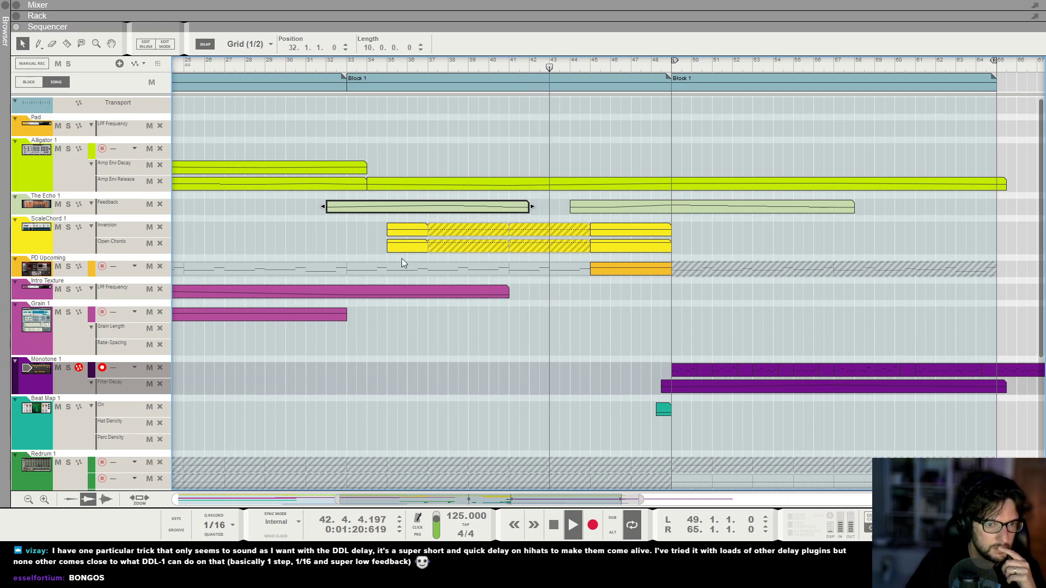
click(518, 247)
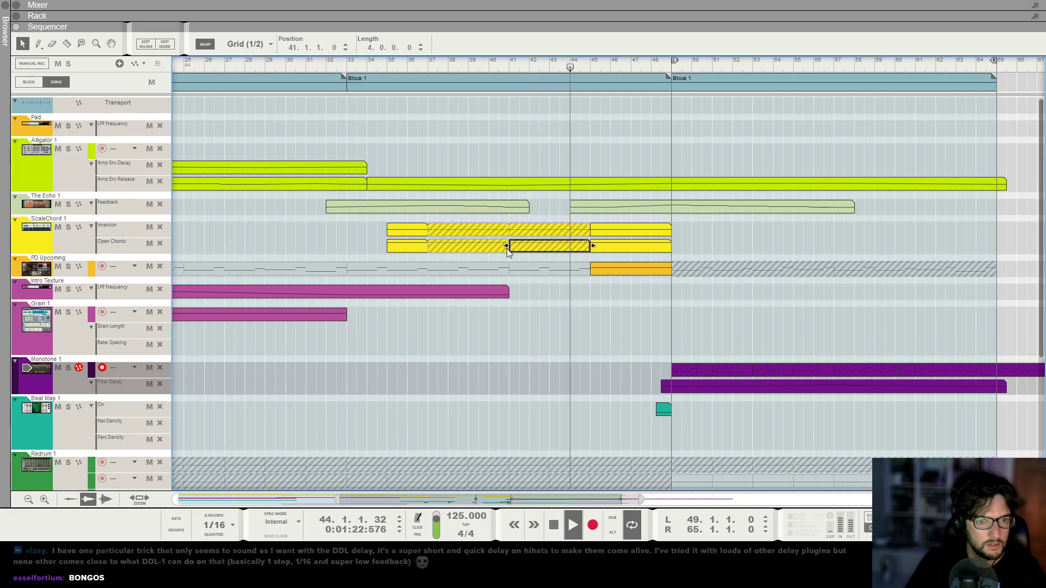
click(532, 232)
click(534, 248)
shift+click(567, 233)
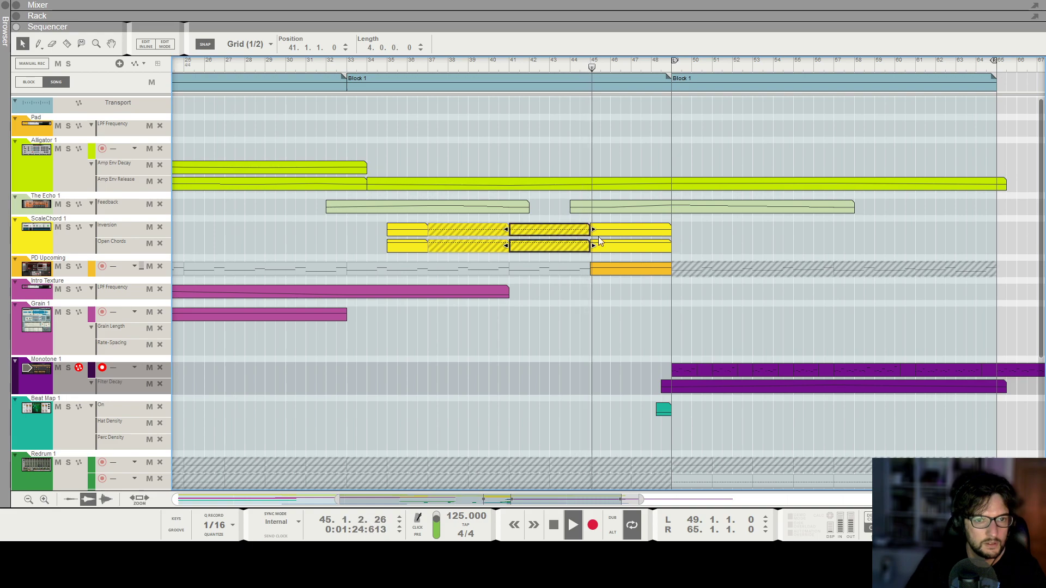
drag(593, 229, 549, 229)
click(549, 211)
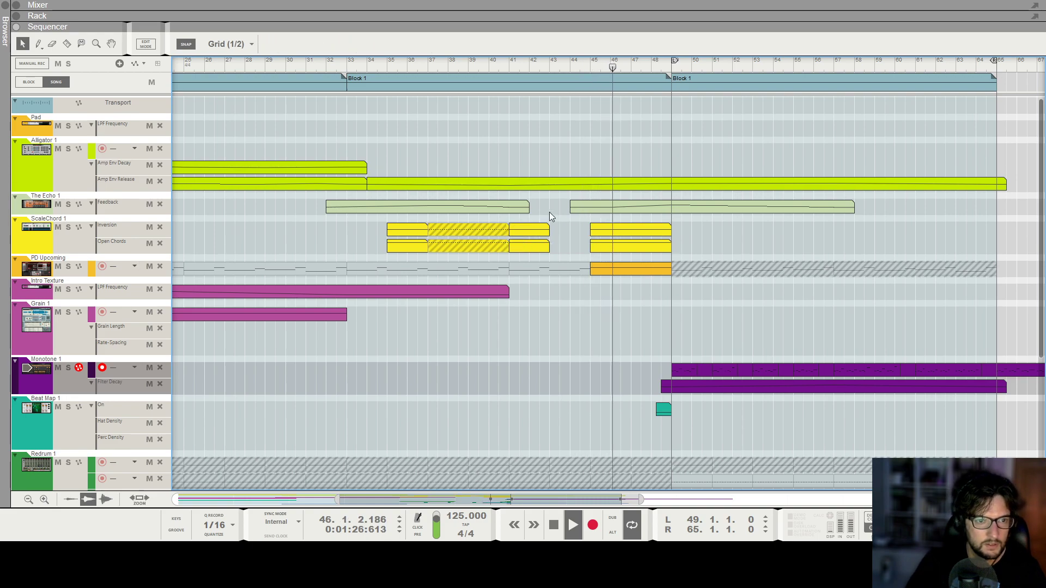
Listen through the transition into the final Block 1, stop playback and move the playhead to bar 33.
scroll(638, 296, down, 3)
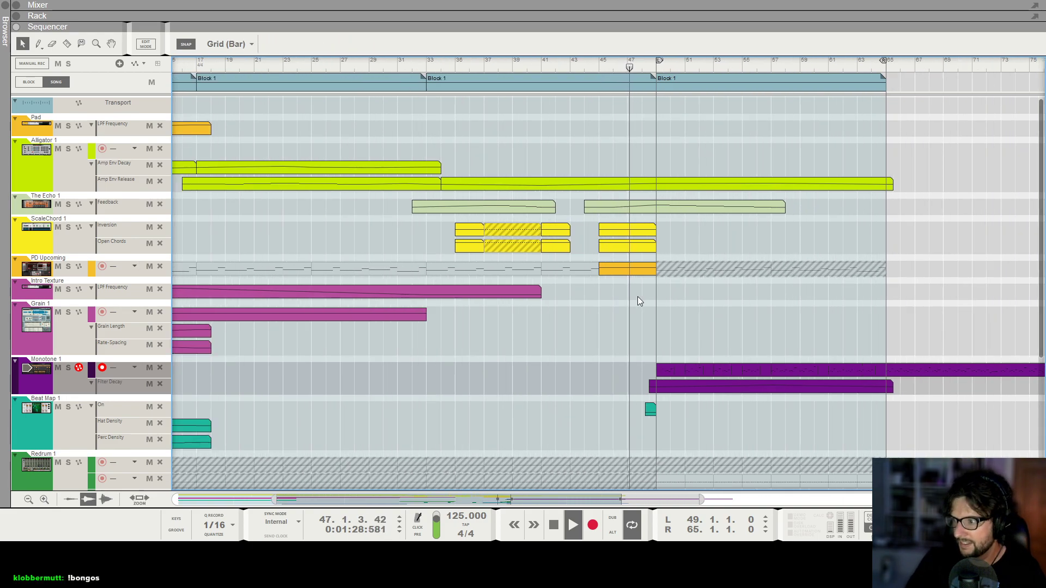
scroll(639, 300, up, 3)
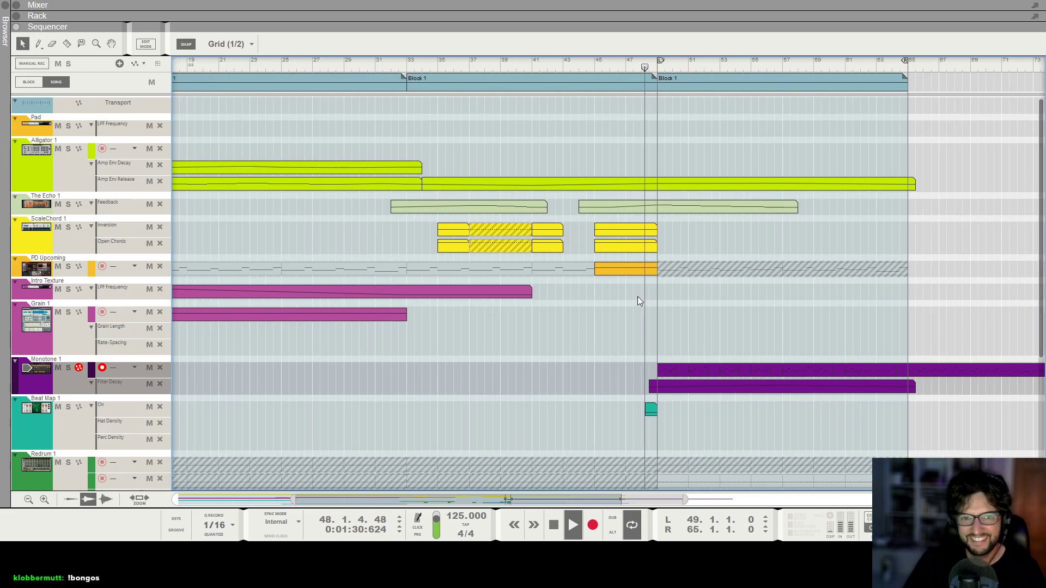
scroll(638, 300, down, 4)
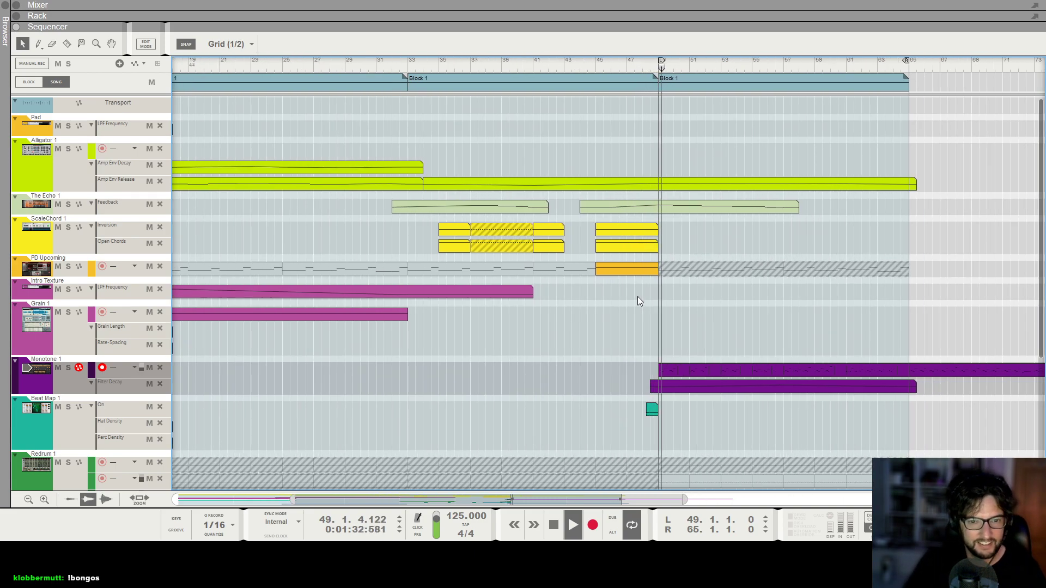
scroll(626, 313, up, 2)
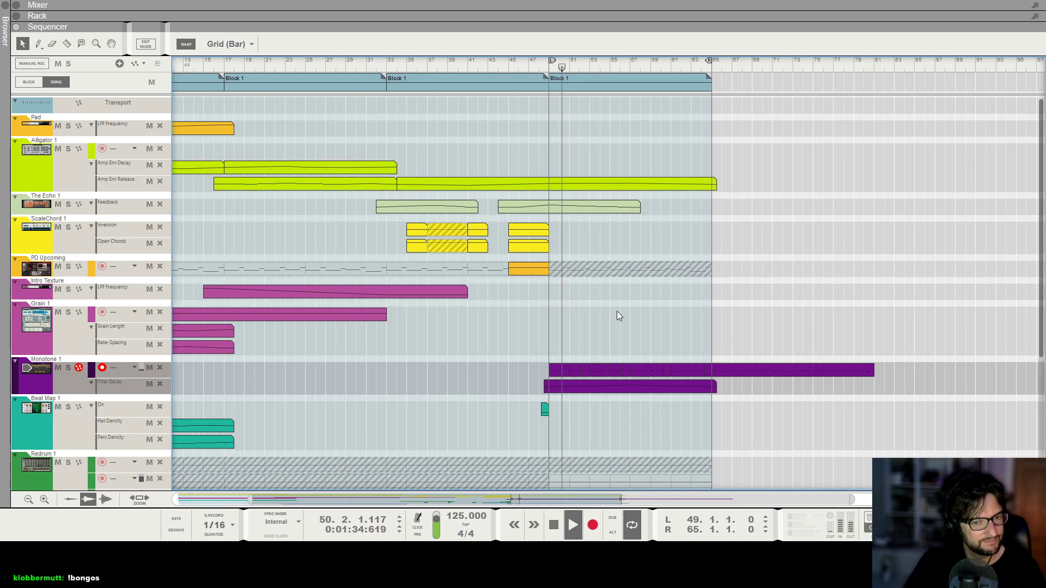
key(space)
click(387, 66)
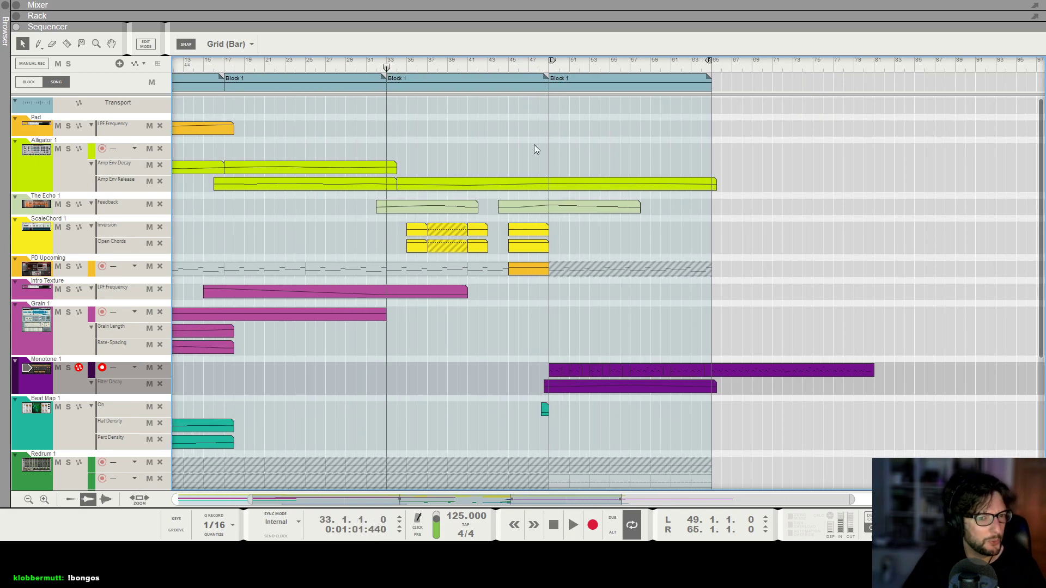
Play from bar 33 and listen to the opening of the third Block 1, stopping playback around bar 39.
key(space)
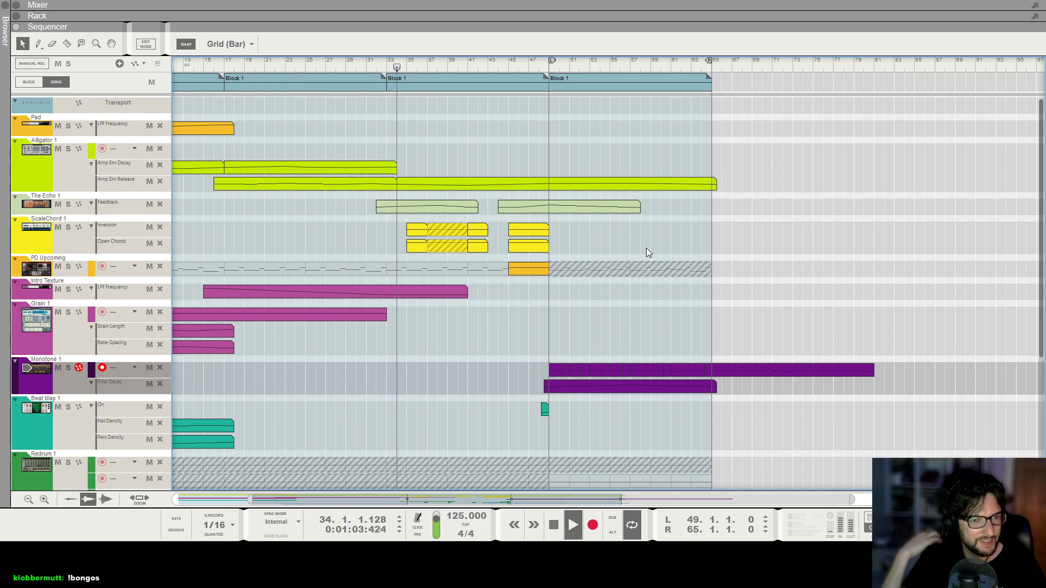
key(g)
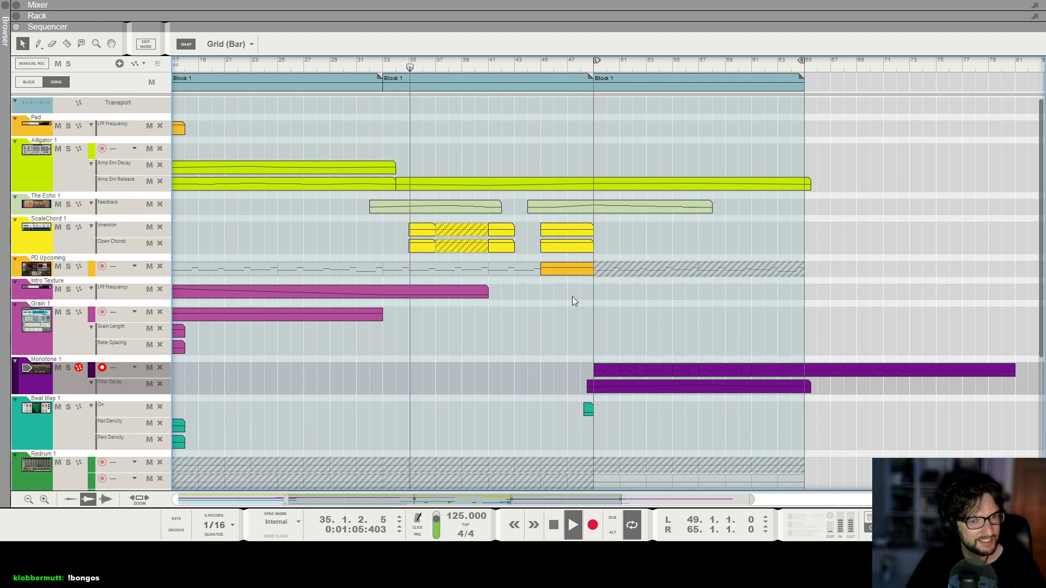
key(h)
key(h)
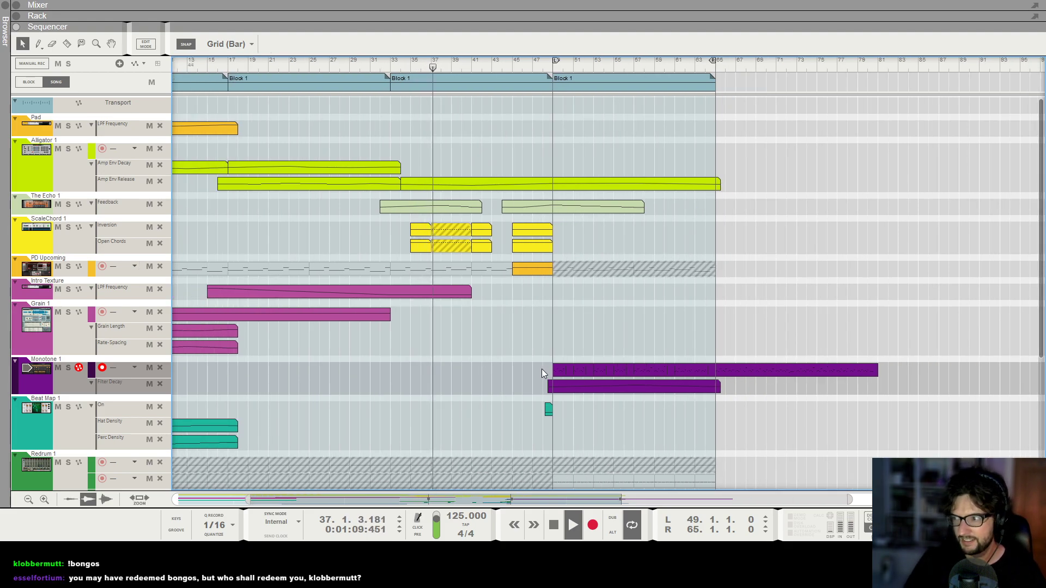
key(h)
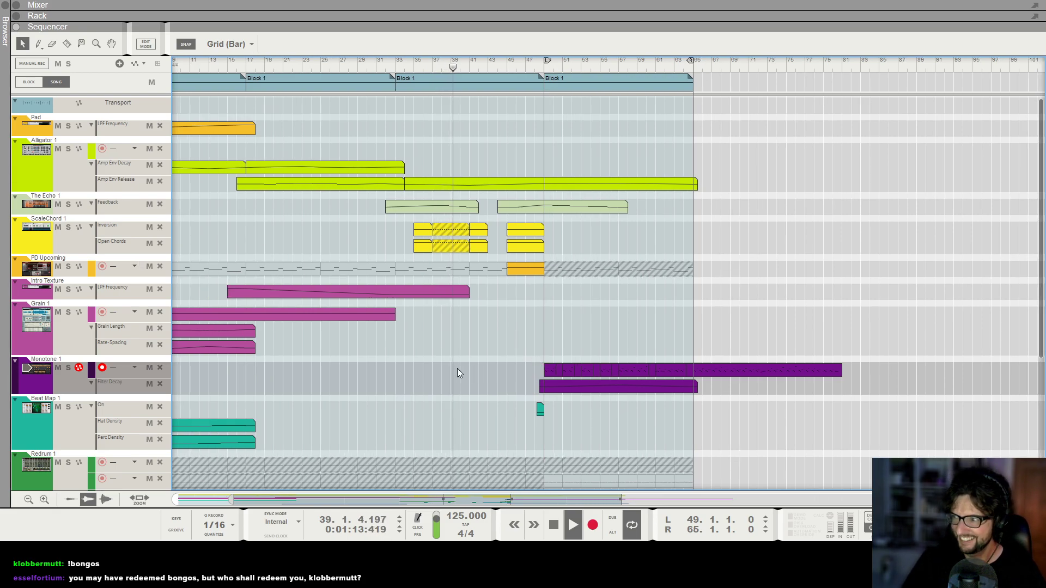
key(space)
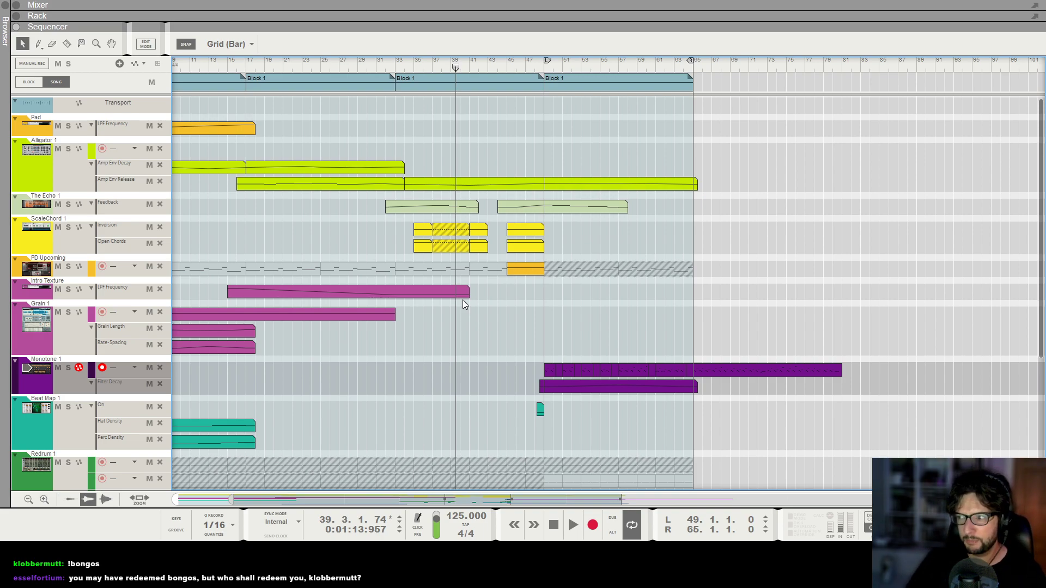
Replay the third Block 1 from about bar 33, listening through the ScaleChord 1 clips into the final Block 1.
key(g)
key(g)
key(h)
key(h)
key(h)
click(393, 64)
key(space)
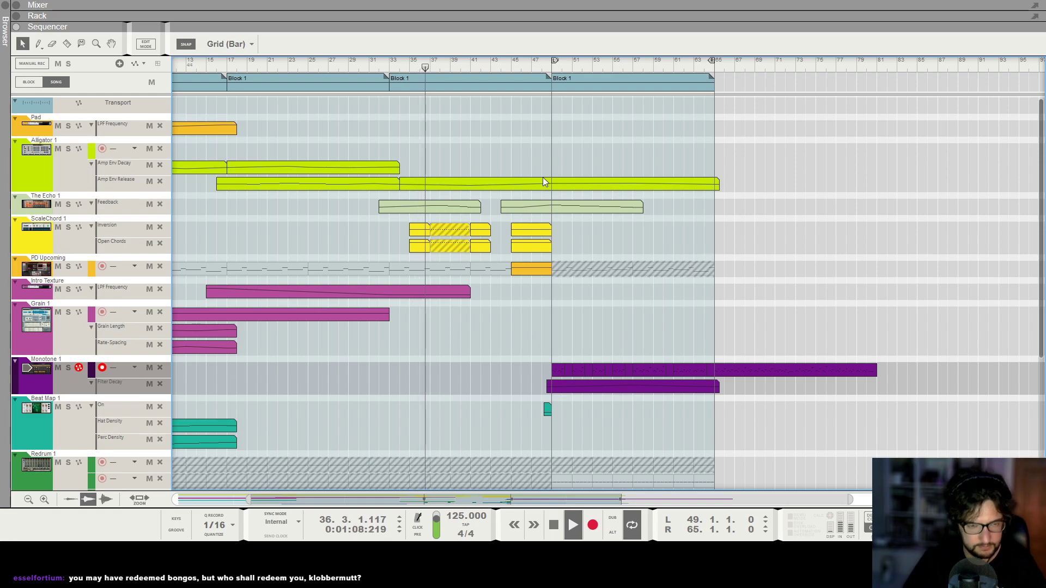
scroll(543, 178, down, 2)
scroll(542, 177, up, 5)
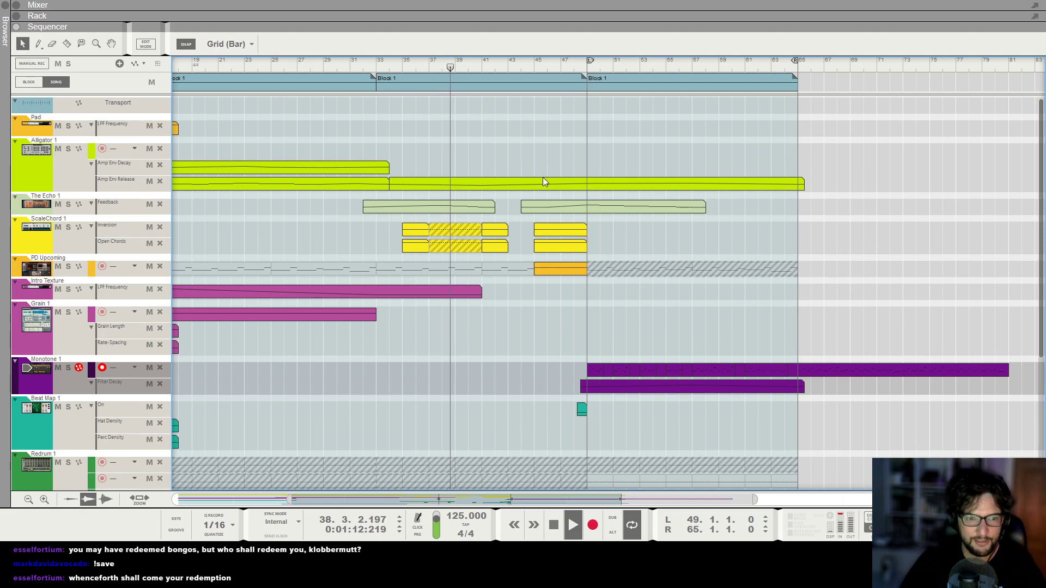
scroll(542, 177, up, 3)
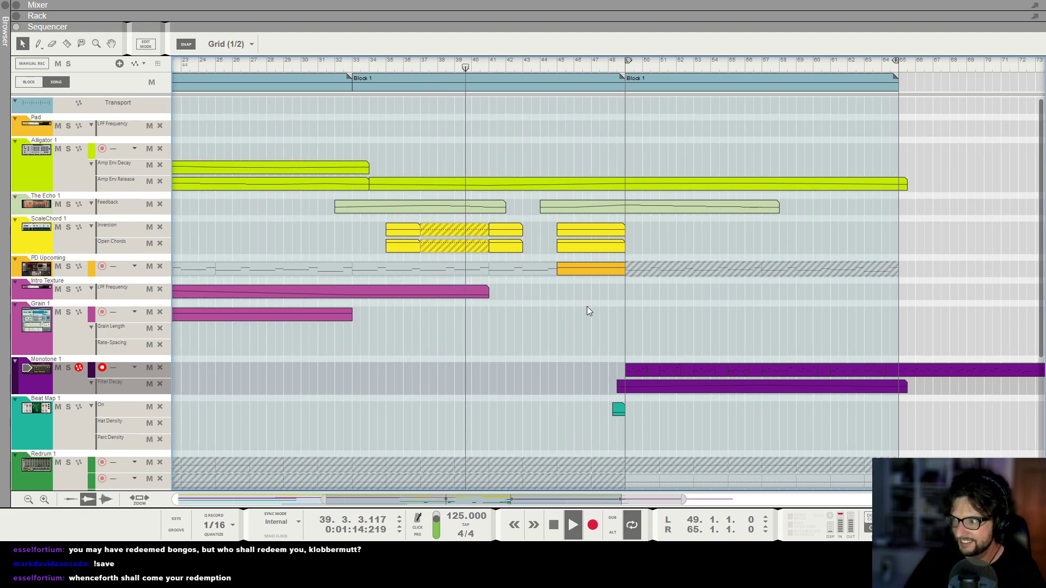
scroll(587, 307, down, 3)
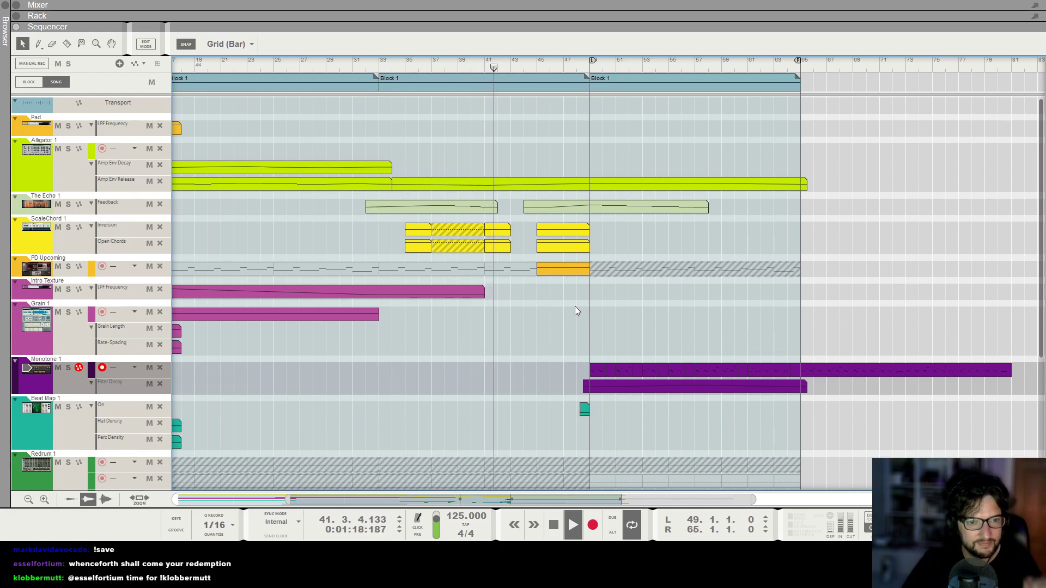
scroll(528, 295, up, 3)
scroll(526, 163, down, 1)
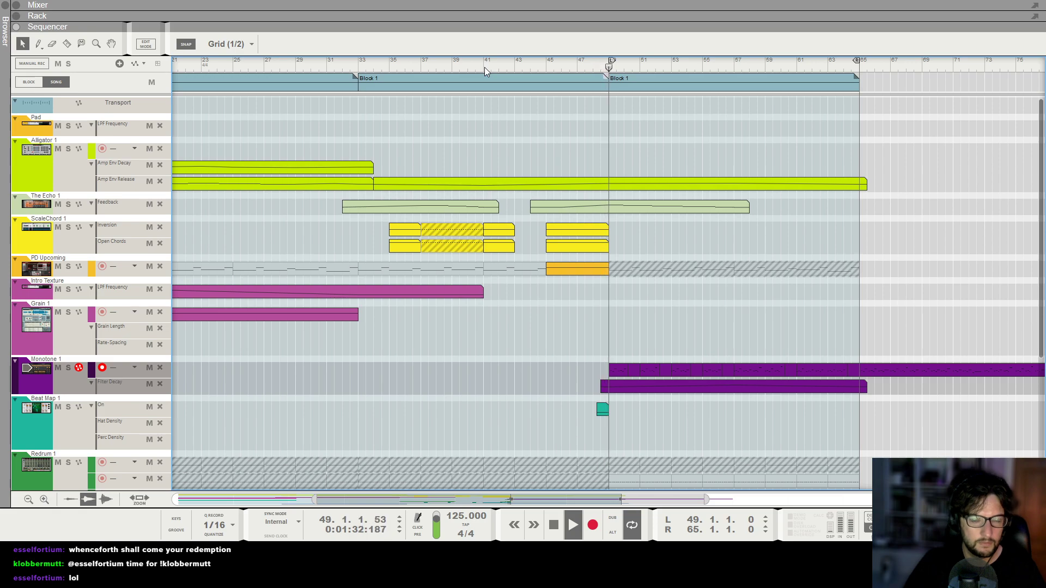
Move the left loop locator to bar 41 and stop playback with the playhead at bar 41.
key(g)
key(h)
key(h)
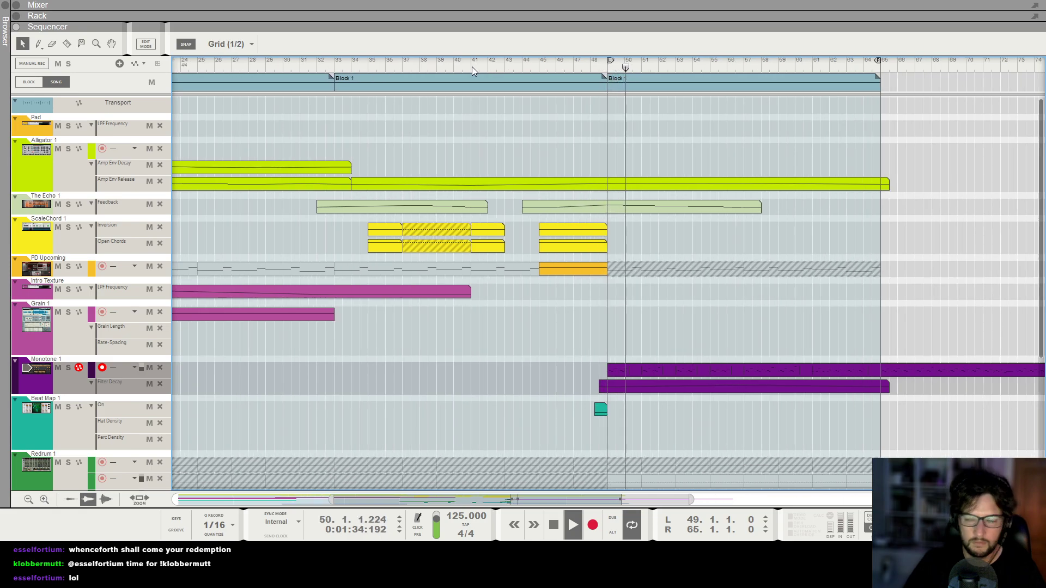
key(g)
key(h)
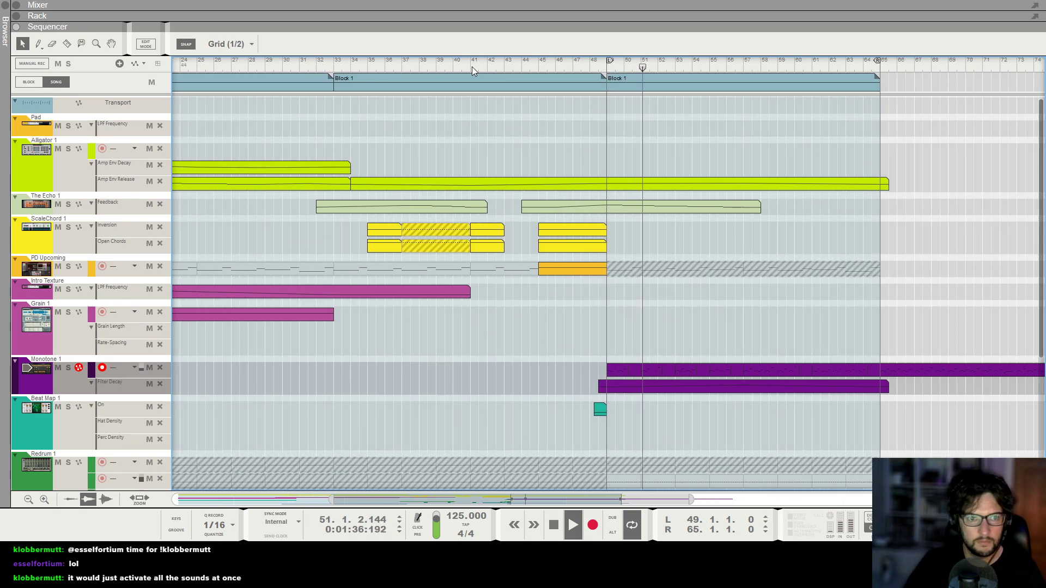
ctrl+click(471, 66)
key(space)
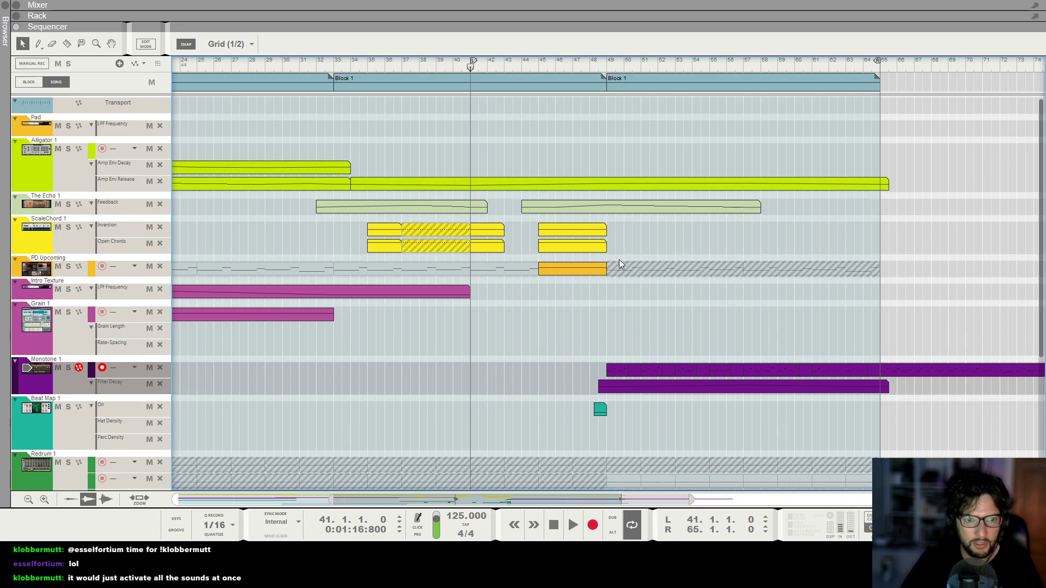
Add a Thor Polysonic Synthesizer to the rack below the BS Drone Crackling Europa.
key(F6)
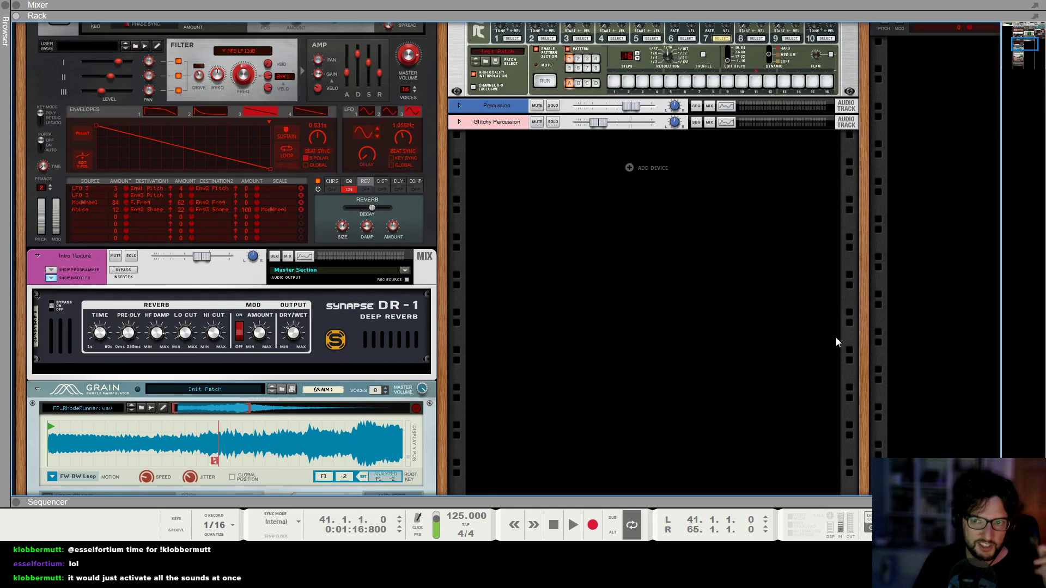
scroll(836, 338, up, 1)
scroll(776, 259, left, 1)
scroll(777, 259, right, 6)
scroll(823, 315, up, 5)
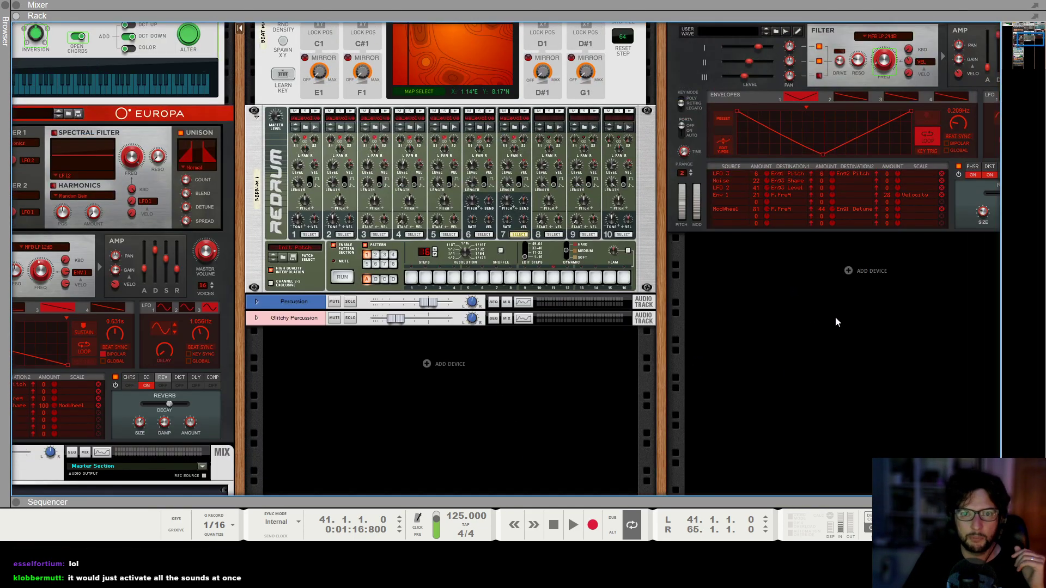
scroll(873, 306, up, 5)
scroll(874, 305, right, 3)
scroll(840, 357, down, 2)
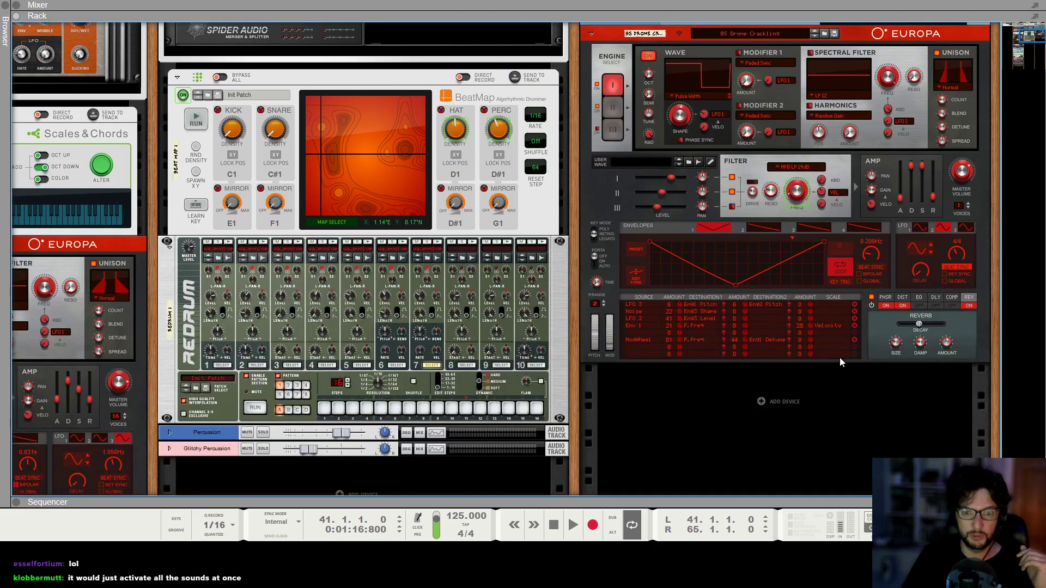
right_click(799, 407)
mouse_move(834, 497)
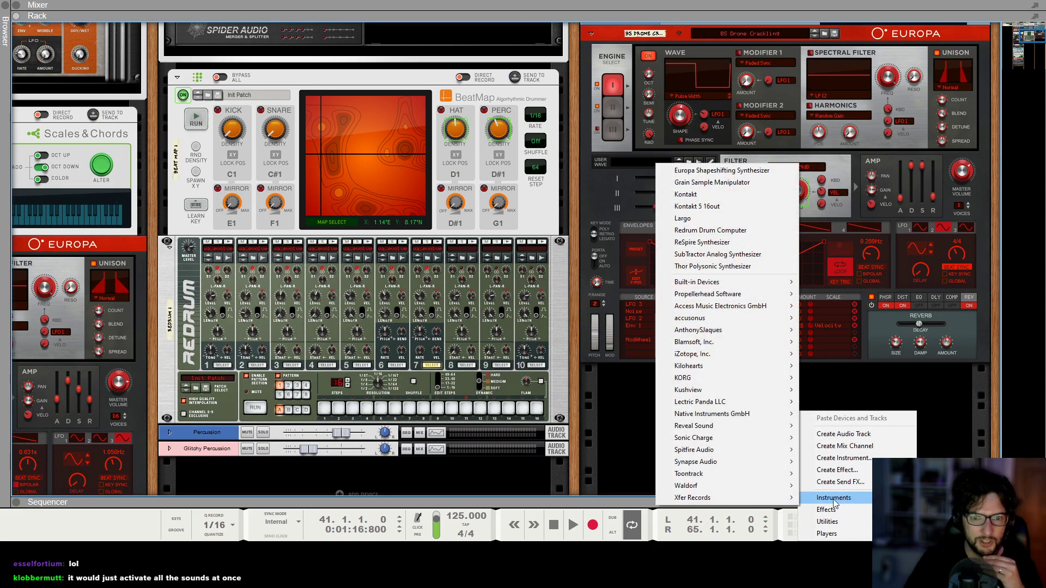
click(708, 266)
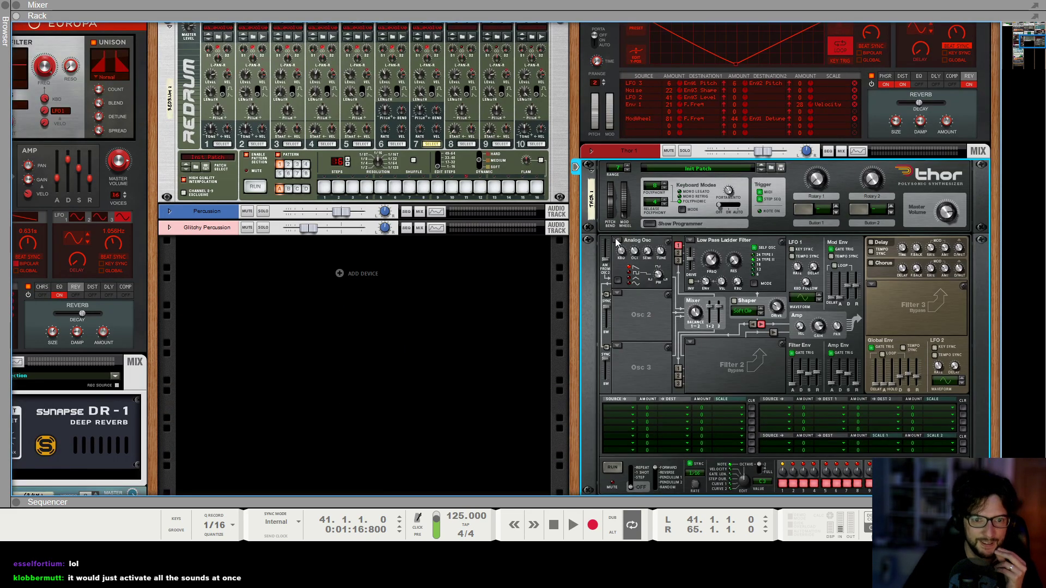
Change Thor's Osc 1 to Noise and set its noise Mod to 18.
click(617, 241)
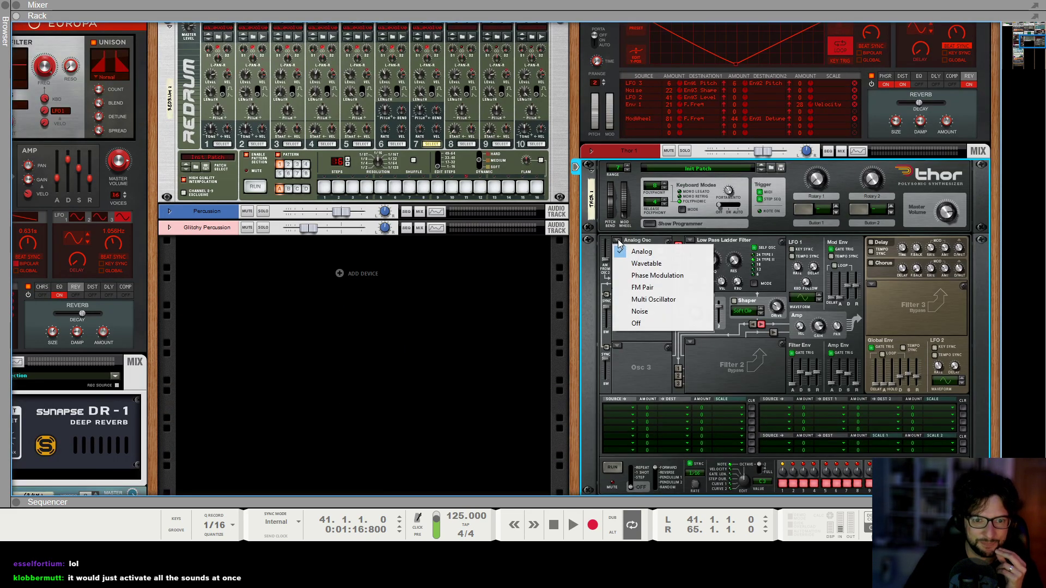
click(640, 317)
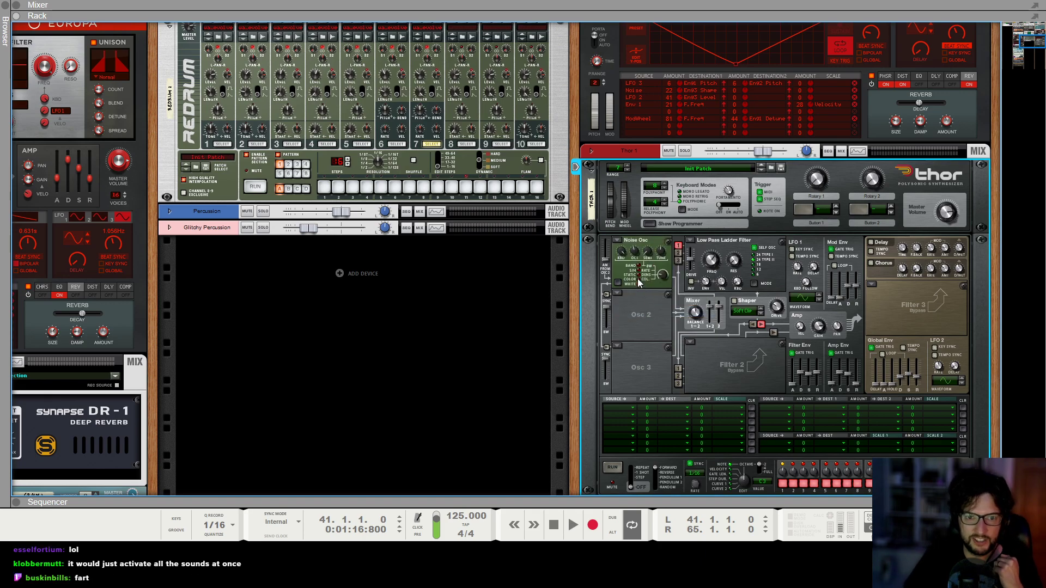
mouse_move(661, 277)
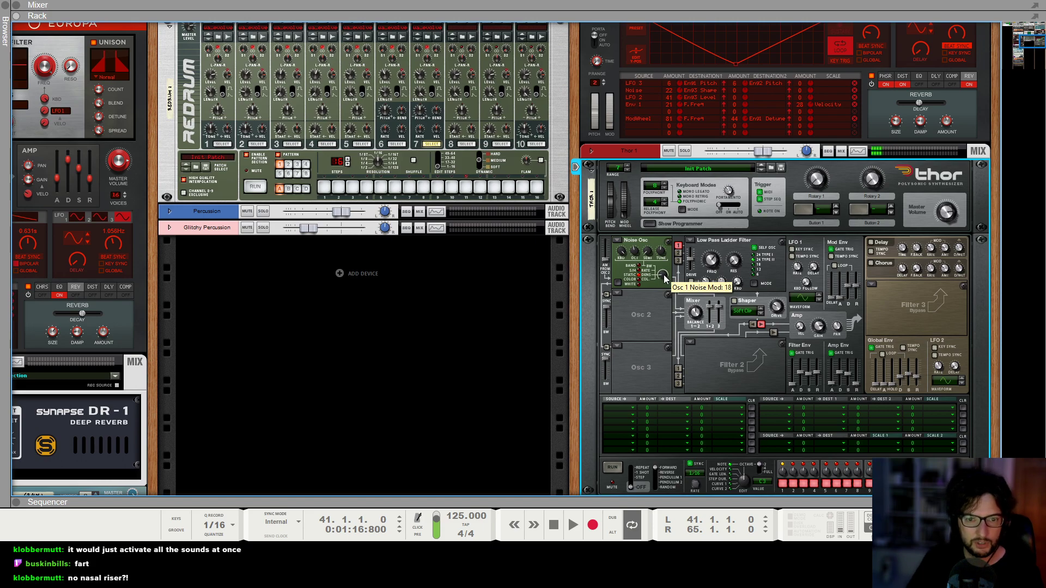
mouse_move(841, 375)
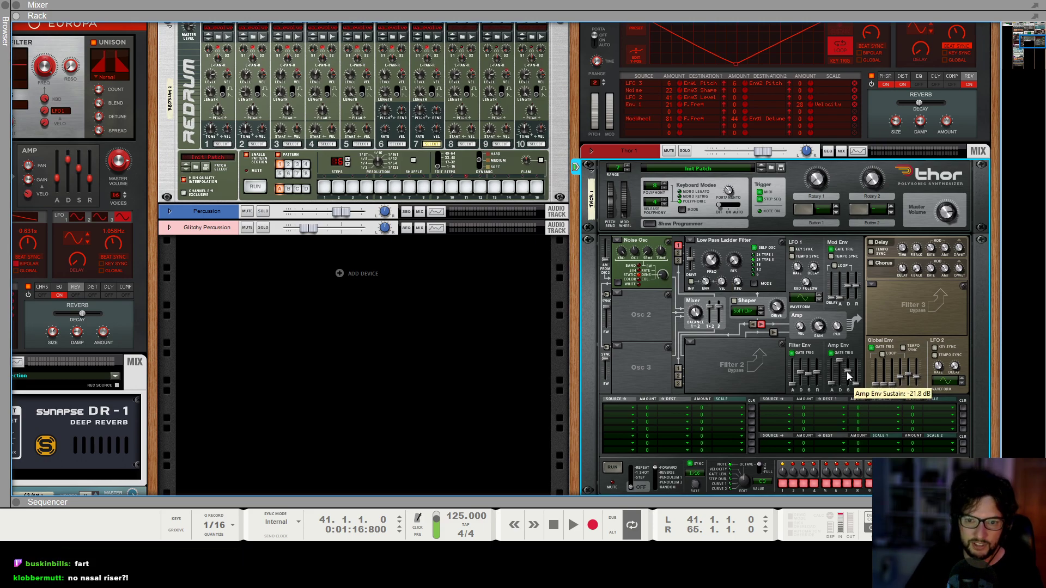
click(691, 241)
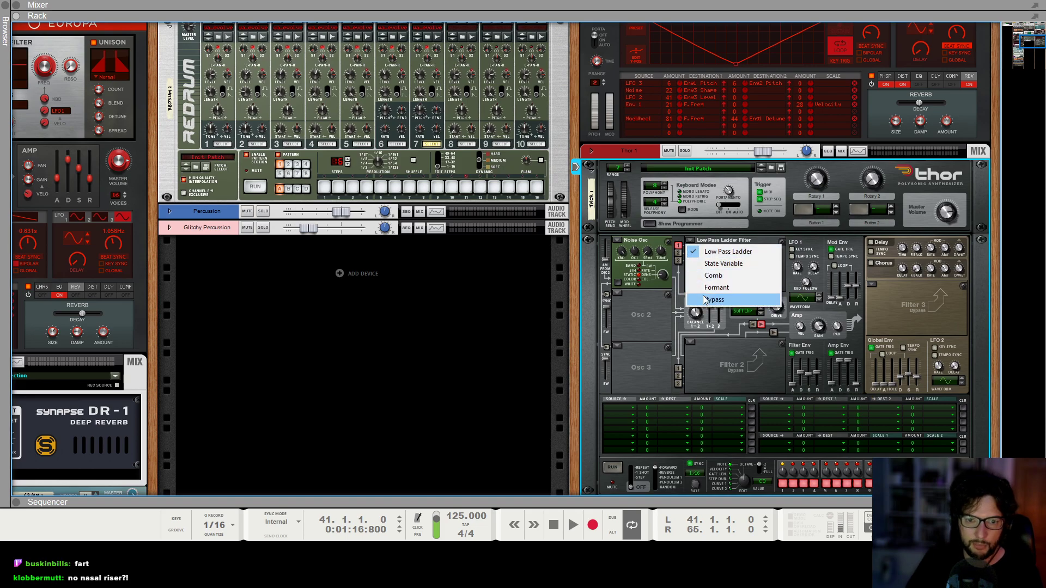
click(721, 372)
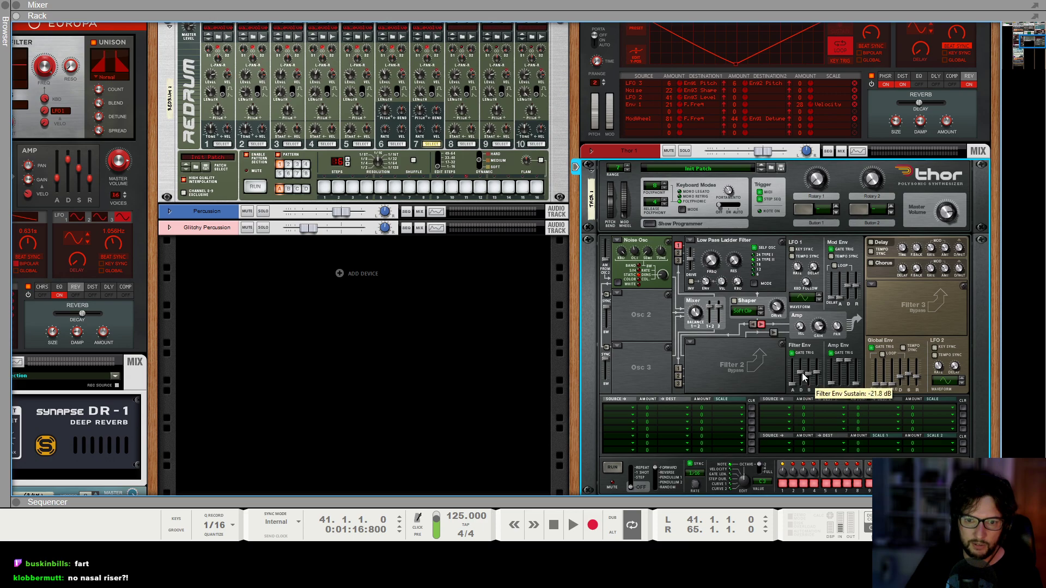
Tempo-sync Thor's Mod Env with a longer attack and set the Osc 1 noise Mod to 68.
drag(802, 378, 800, 357)
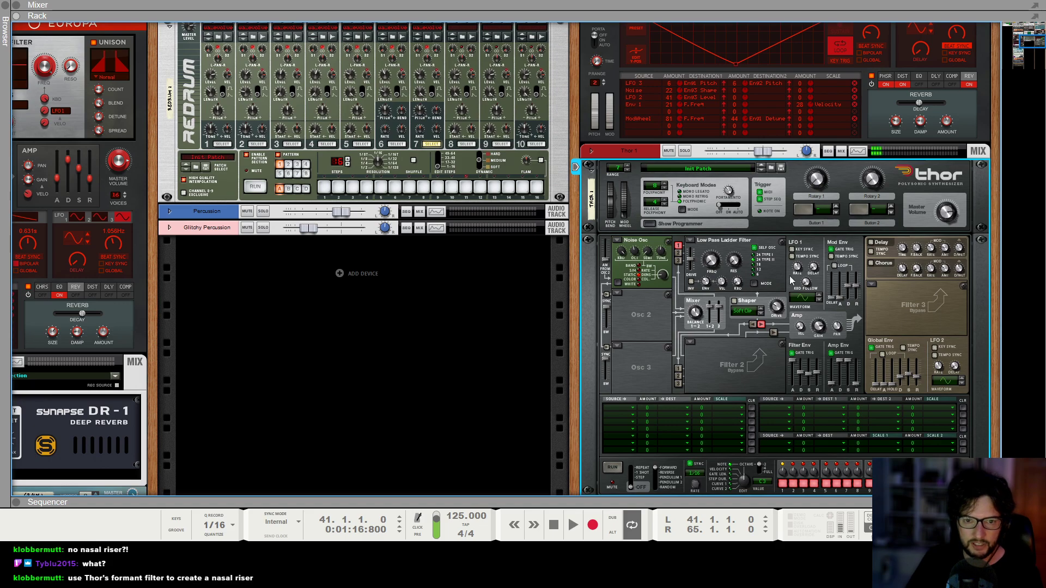
click(832, 256)
drag(840, 304, 846, 266)
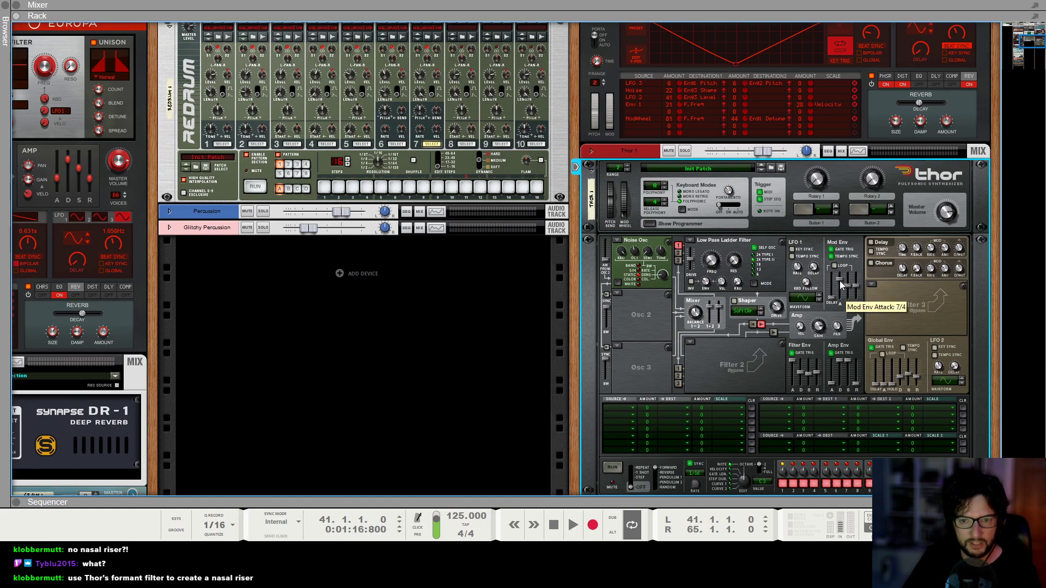
drag(842, 287, 842, 291)
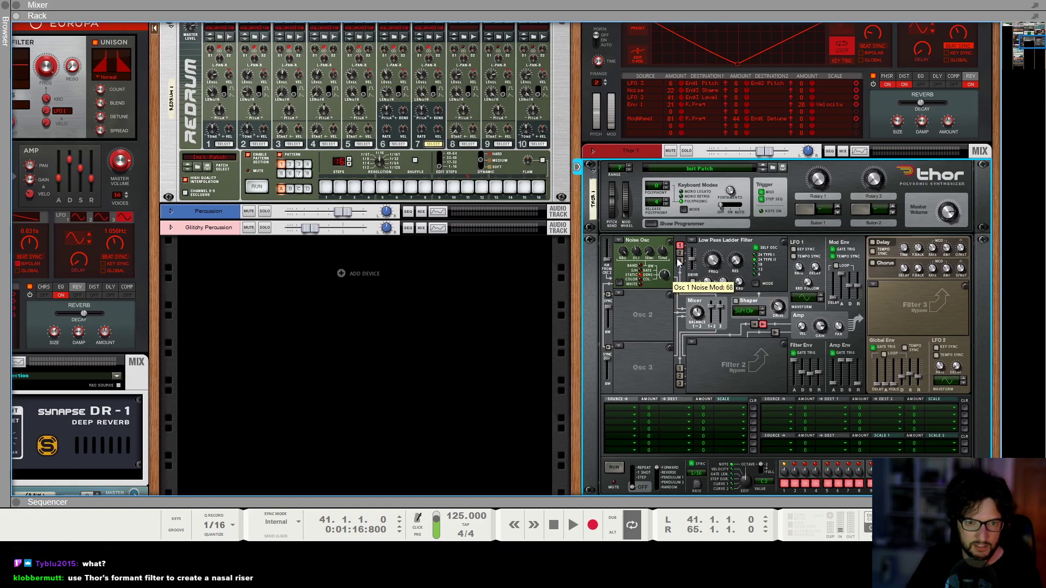
Route Thor's Mod Env to the Filter 1 frequency with an amount of 100, setting Filter 1 Freq to 39.4 Hz.
click(633, 407)
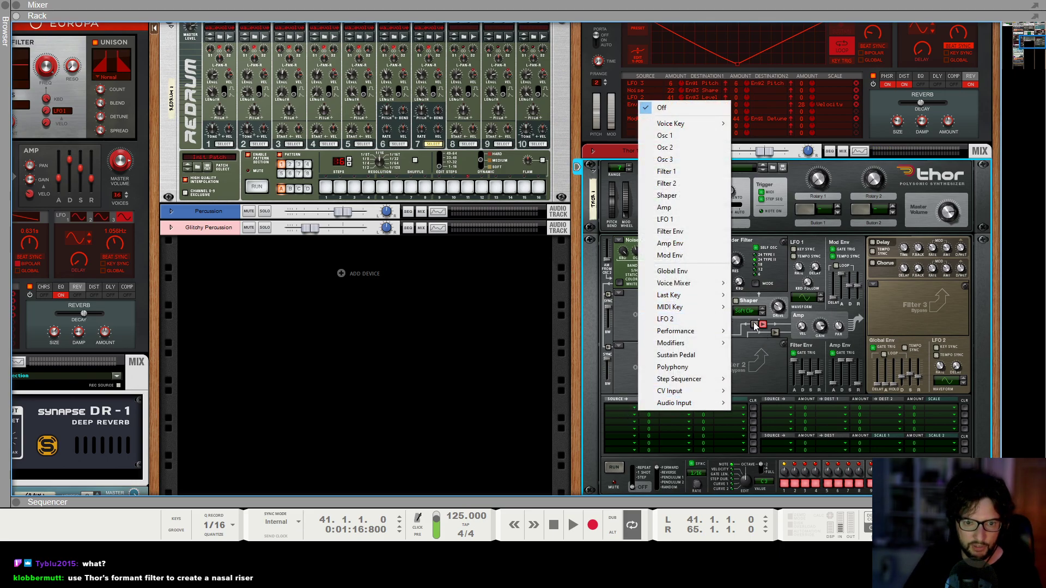
click(691, 255)
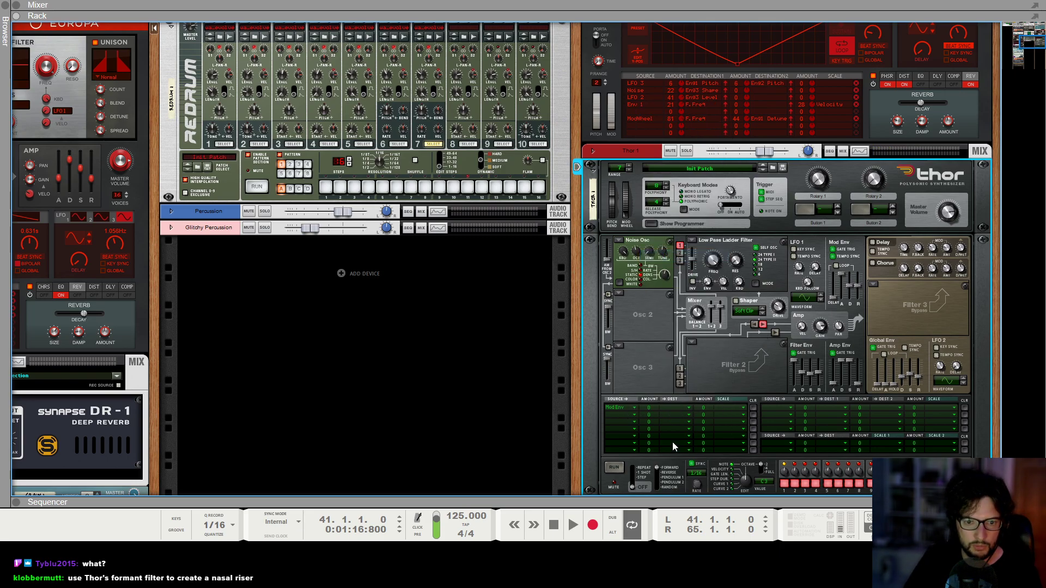
click(670, 410)
mouse_move(768, 196)
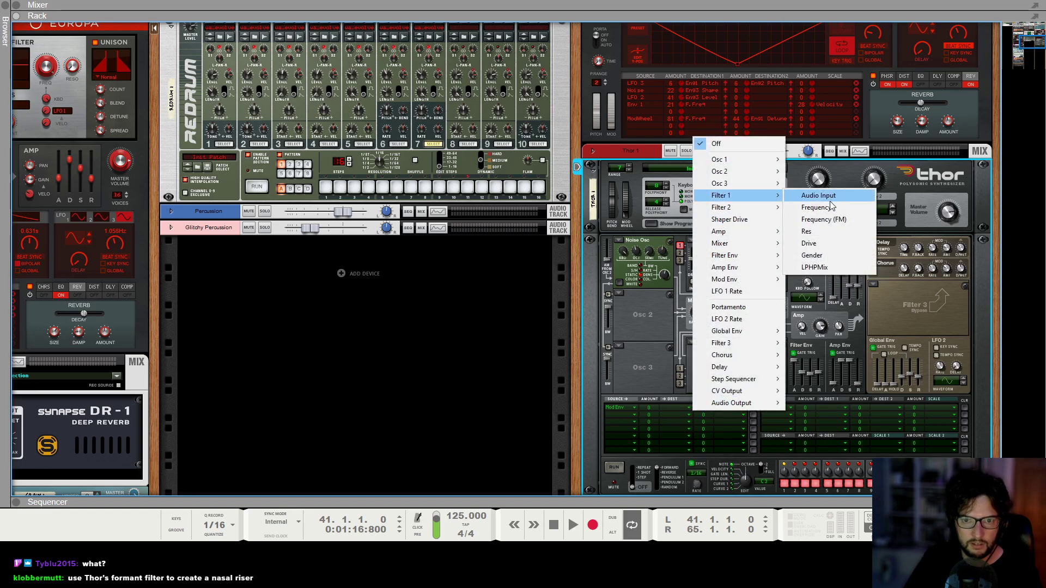
click(830, 207)
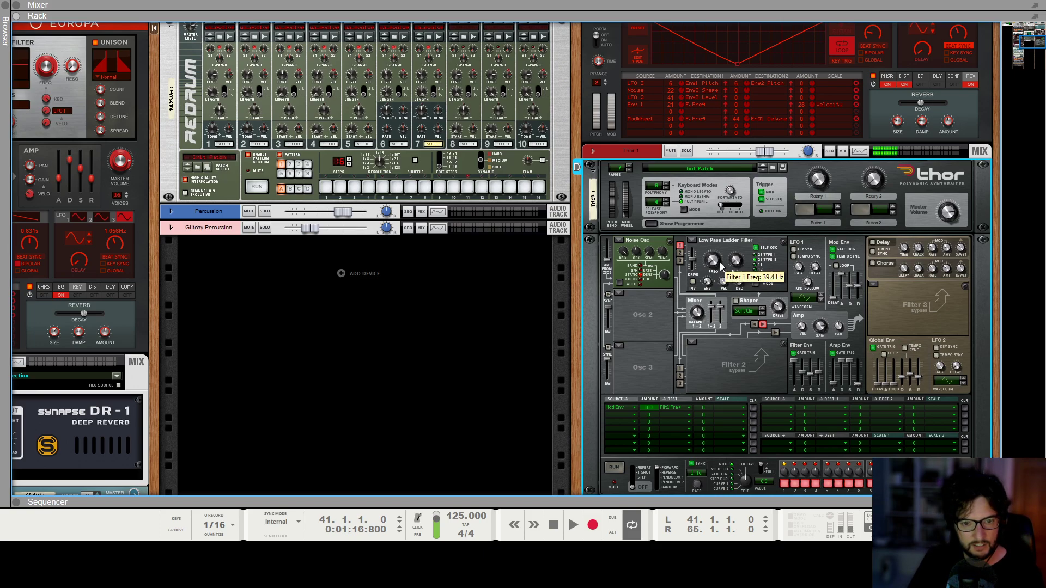
Add a second Thor modulation routing from Mod Env to the Osc 1 Noise Mod and set that noise Mod to 127.
click(628, 417)
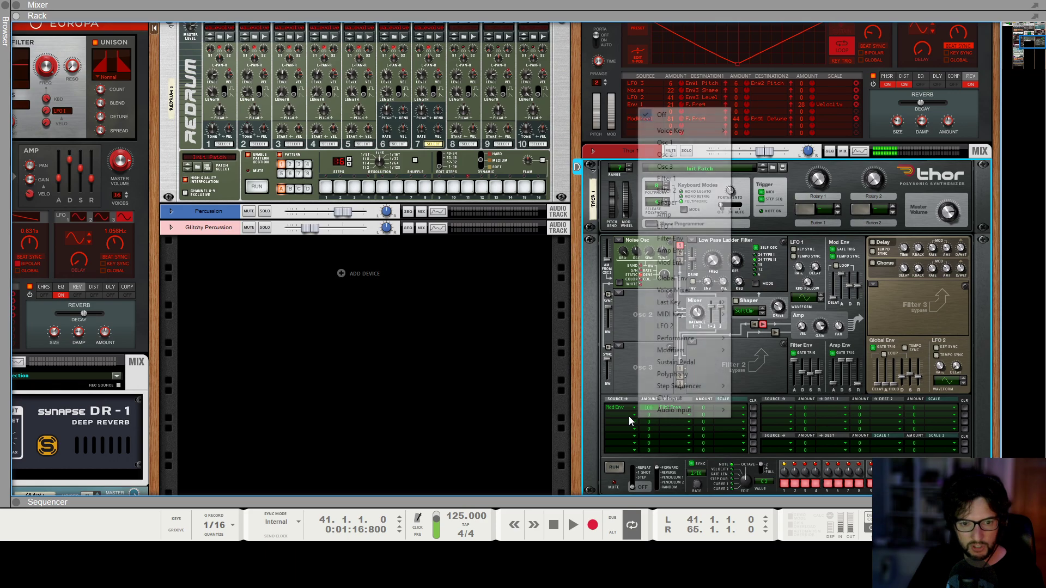
click(759, 371)
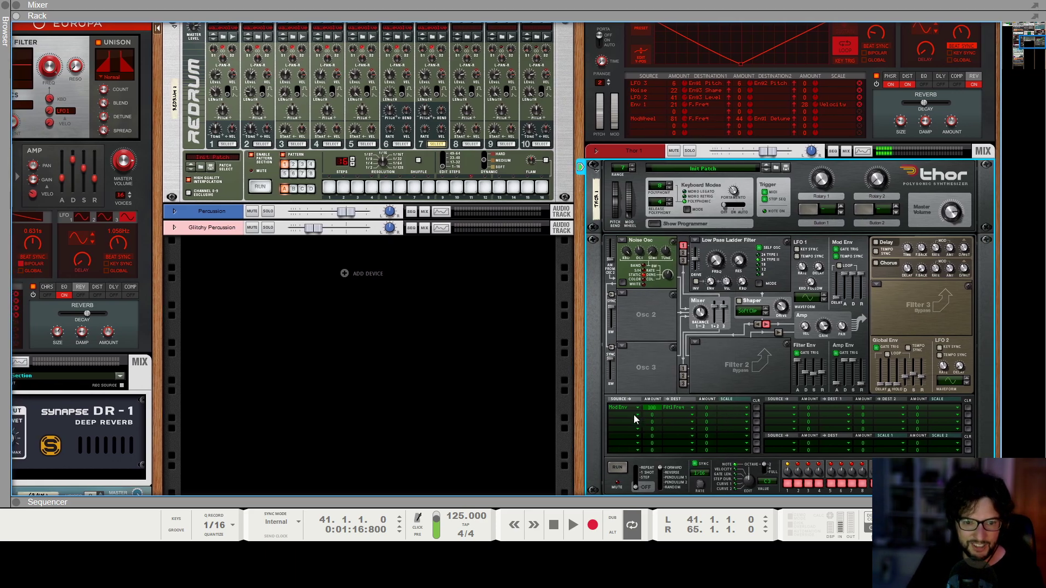
click(631, 415)
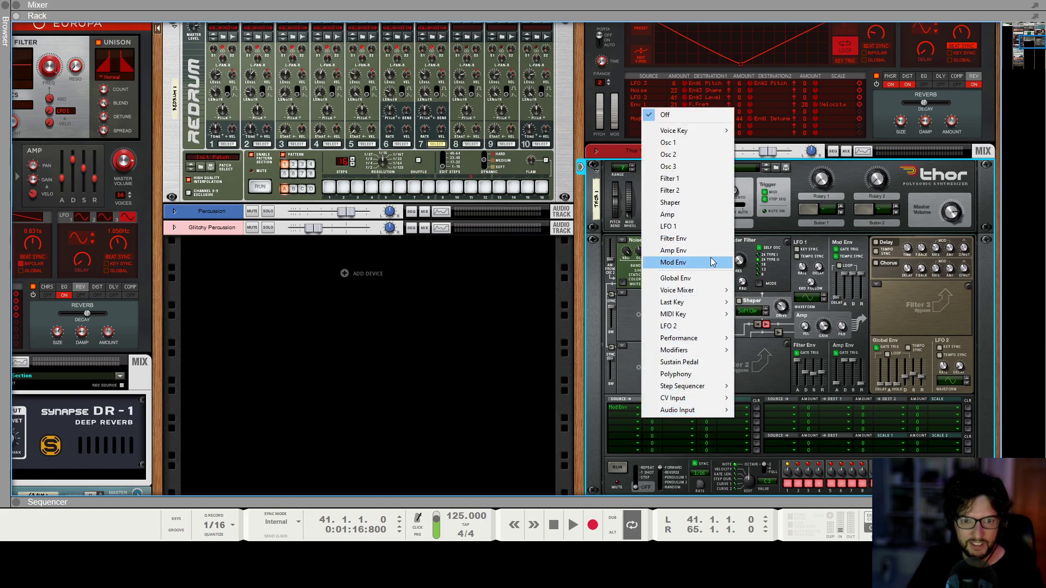
click(673, 262)
click(672, 414)
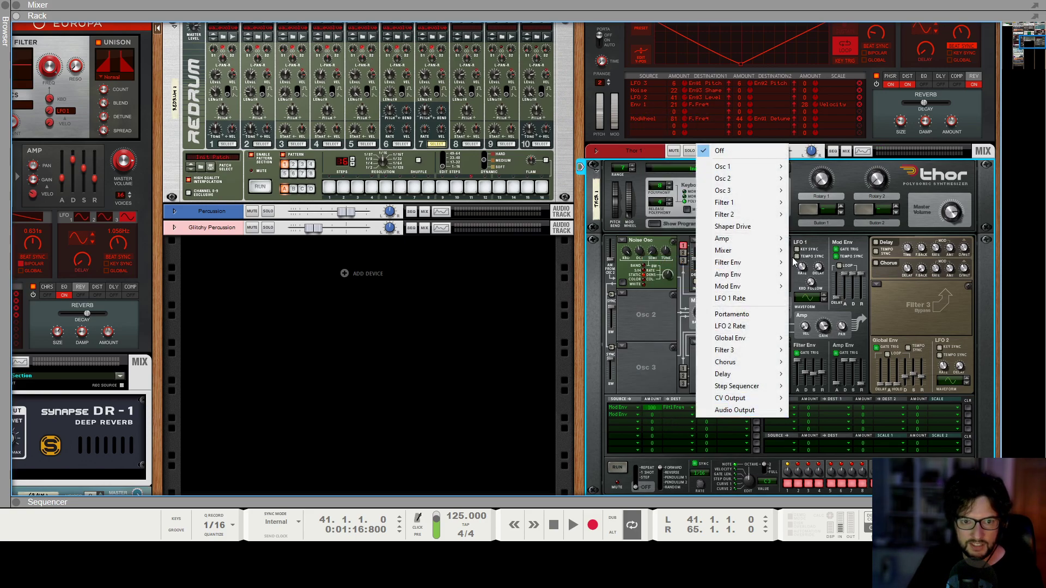
mouse_move(763, 167)
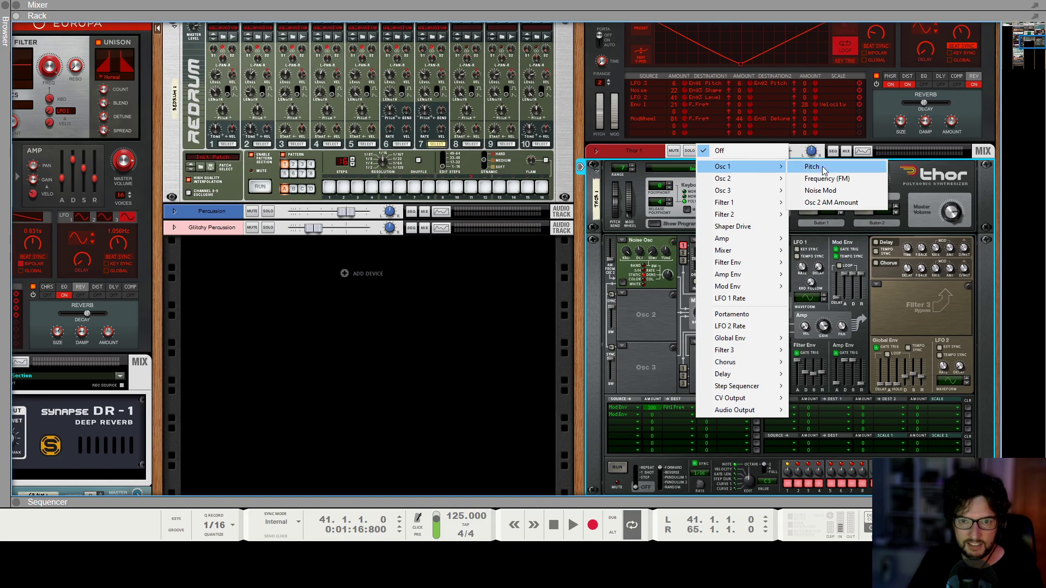
click(838, 191)
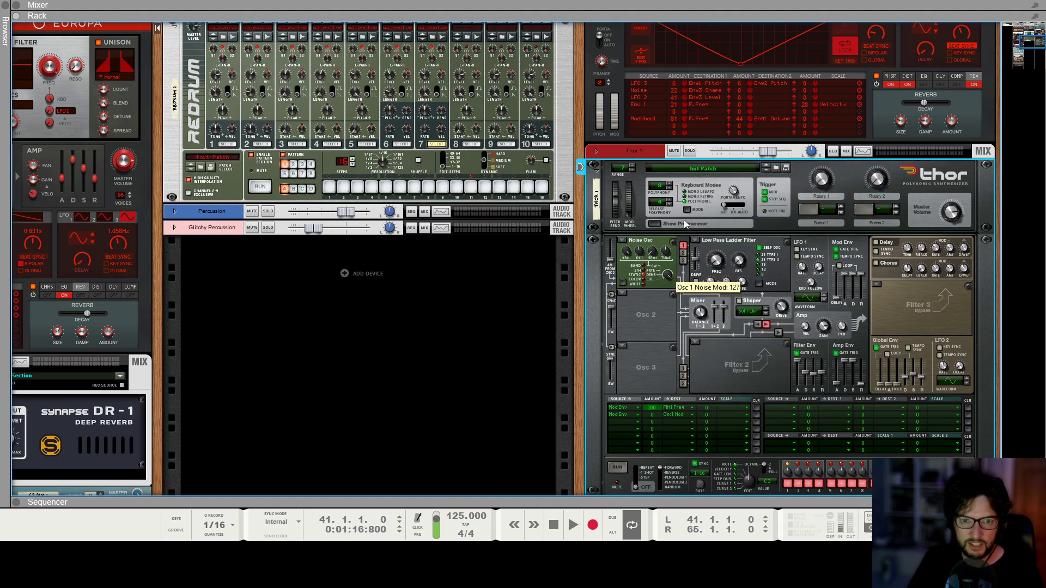
Give the Mod Env to Osc 1 Mod routing a negative amount and turn on Mod Env looping.
drag(652, 414, 653, 431)
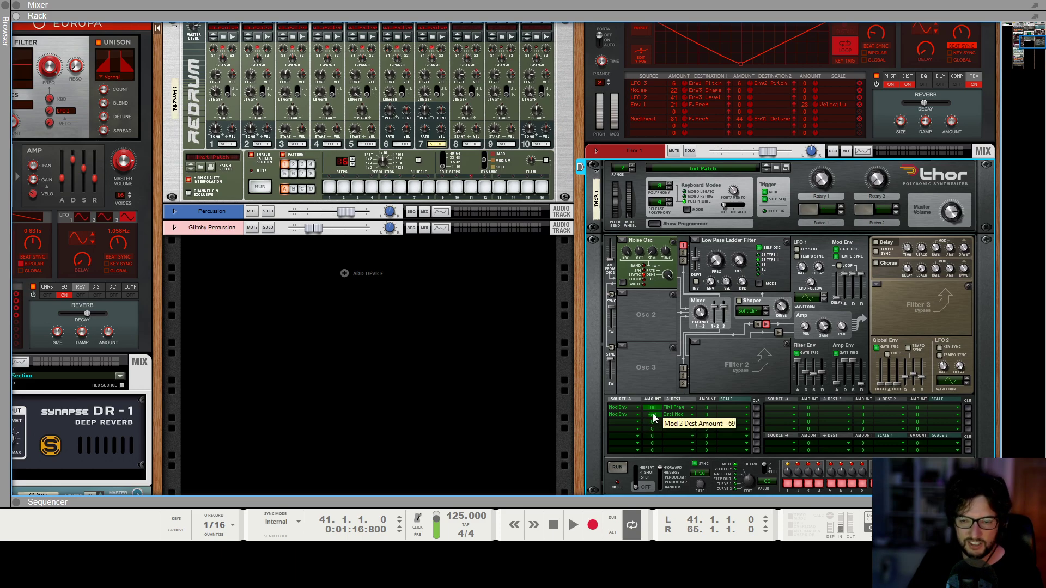
drag(652, 415, 651, 418)
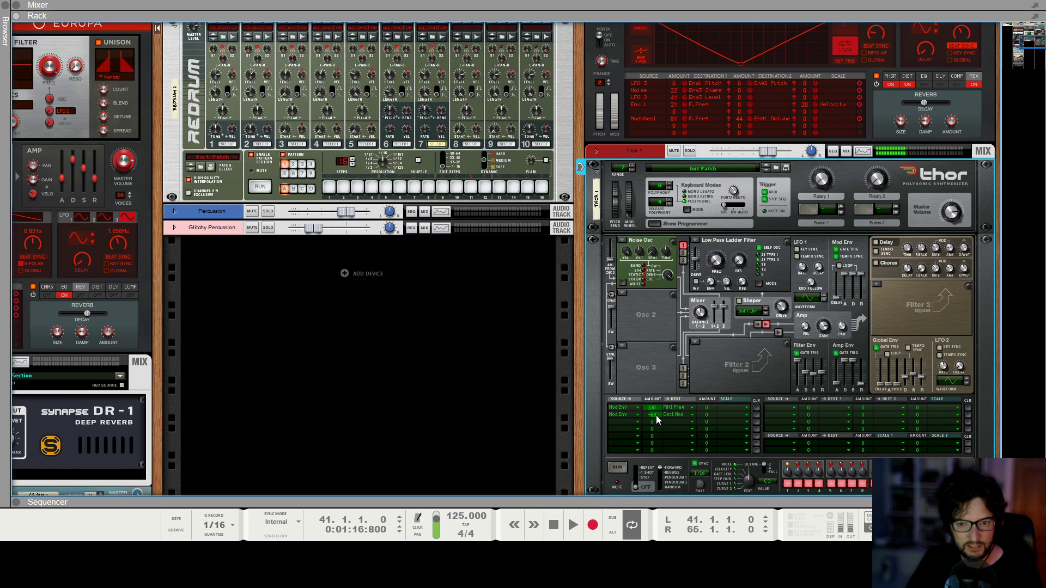
drag(655, 413, 660, 417)
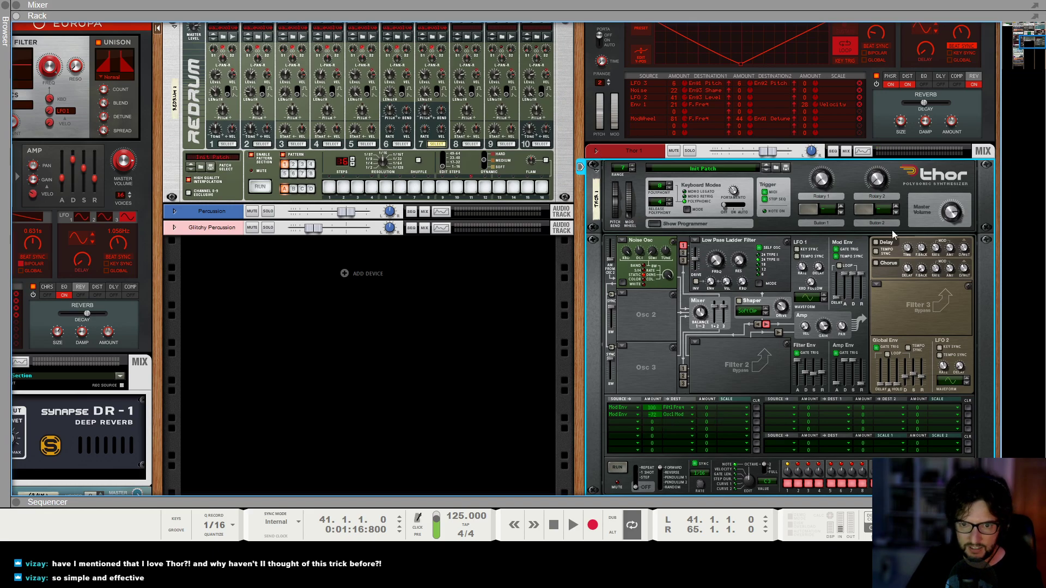
click(839, 266)
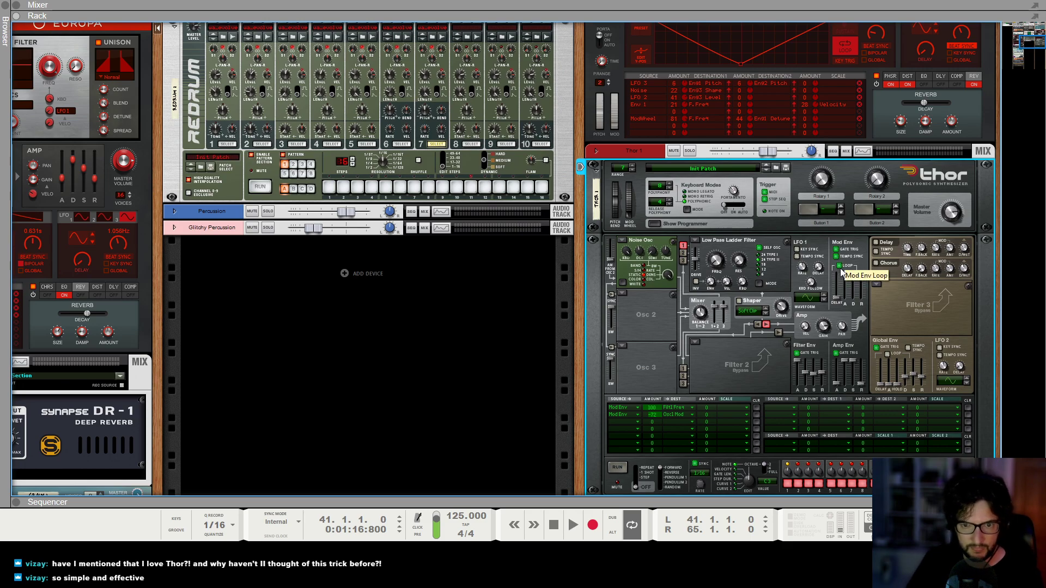
Add a Synapse DR-1 Deep Reverb as an insert effect on the Thor 1 mix channel.
click(594, 151)
click(594, 151)
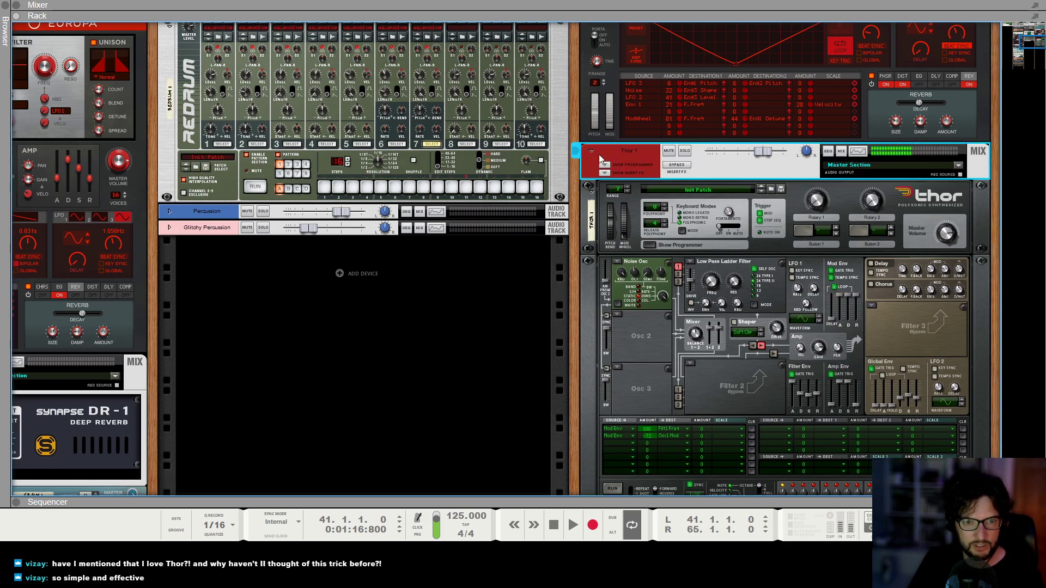
right_click(625, 197)
mouse_move(702, 304)
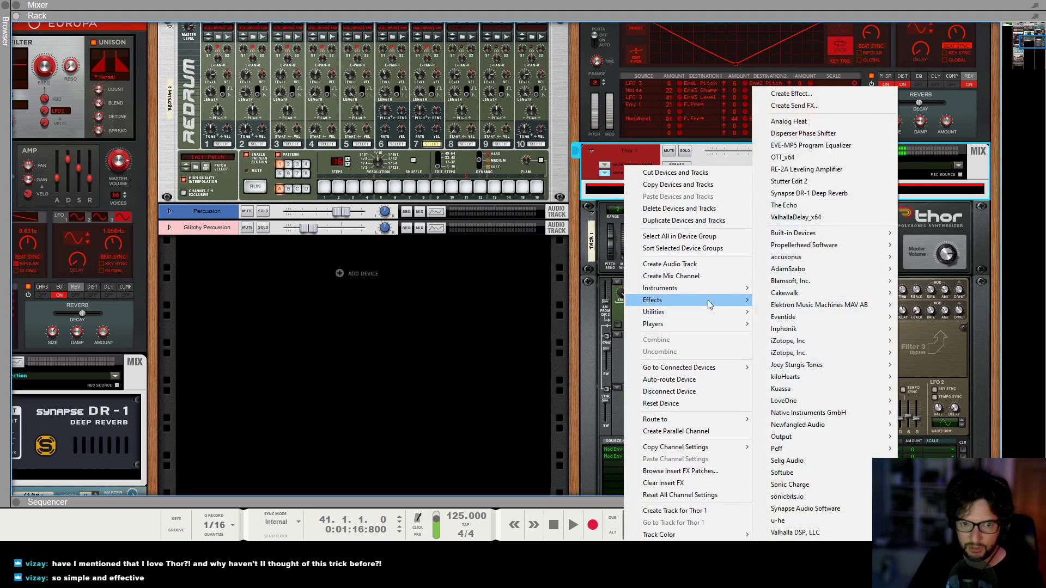
mouse_move(825, 508)
click(953, 461)
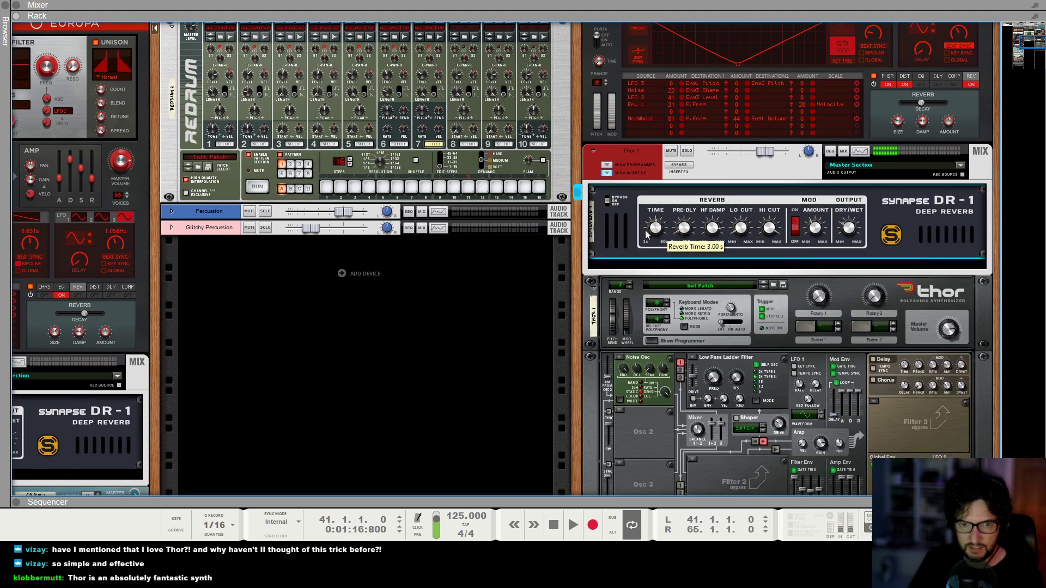
Fine-tune the Mod Env to Osc 1 Mod amount and set the DR-1 reverb's Dry/Wet to 42%.
scroll(668, 398, down, 3)
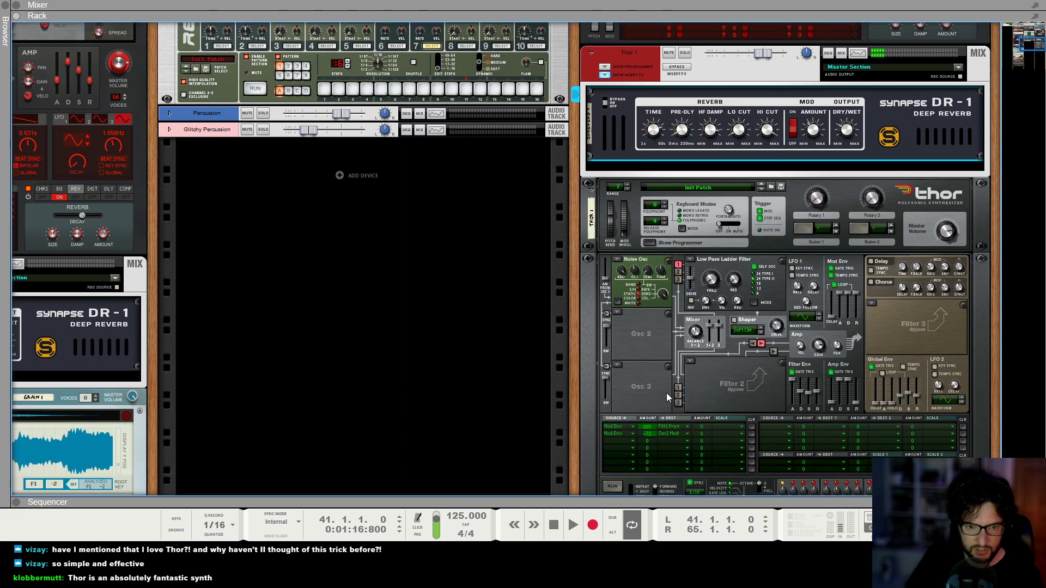
drag(643, 436, 646, 438)
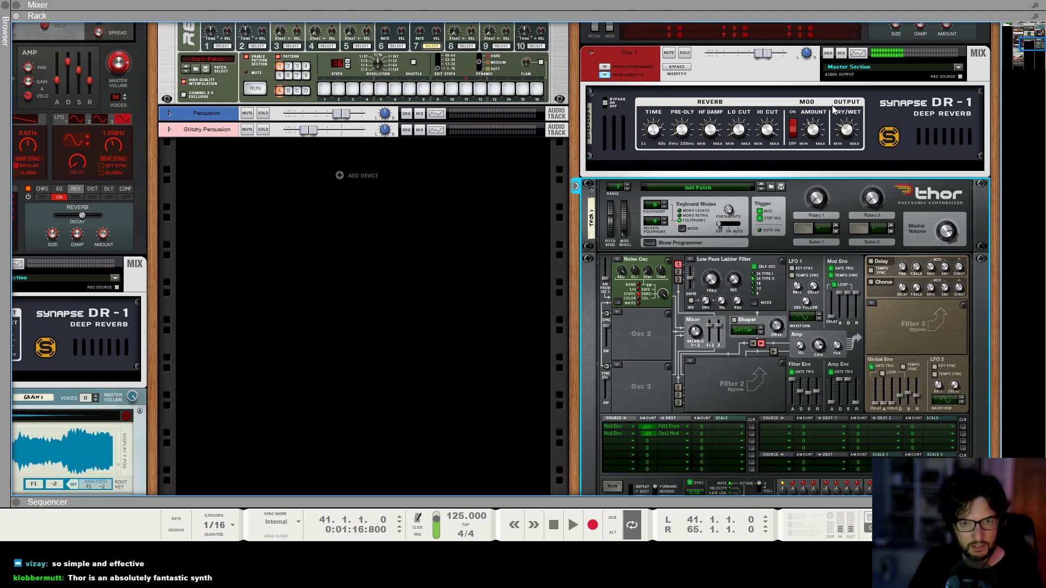
click(737, 133)
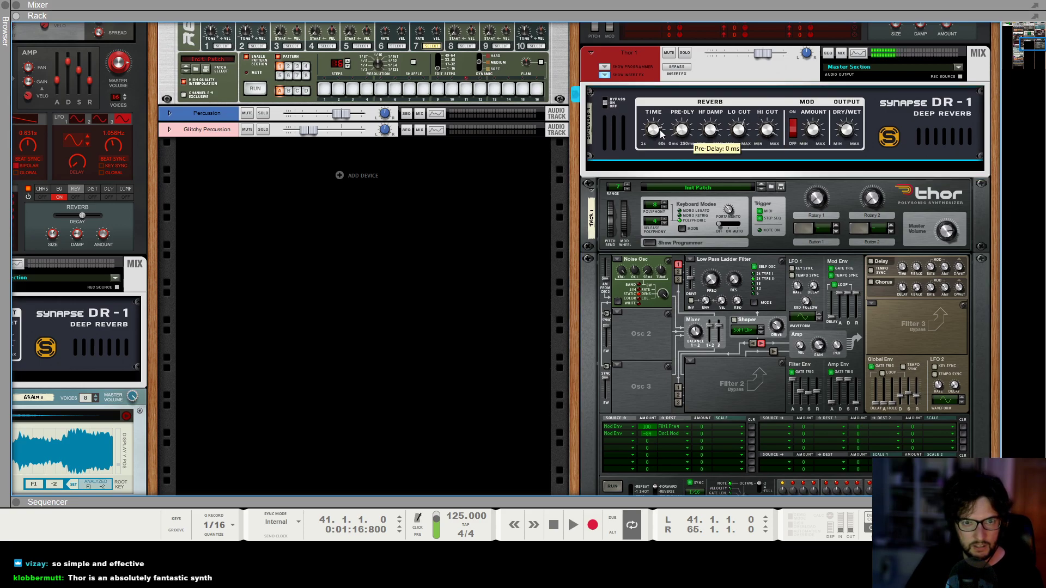
mouse_move(852, 132)
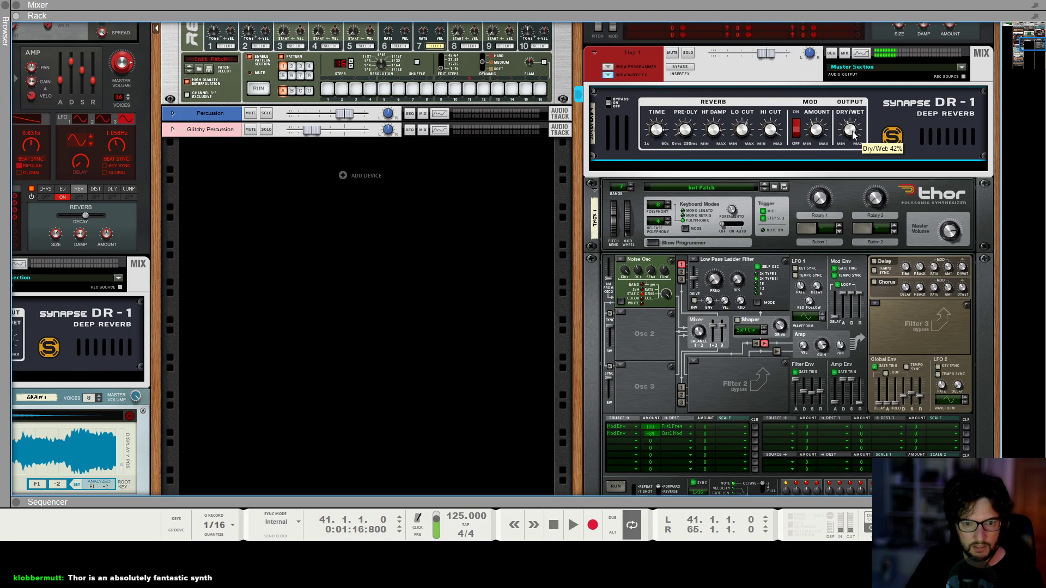
Load a State Variable Filter into Thor's Filter 3 slot with its Freq at 3.80 kHz.
click(874, 304)
click(891, 325)
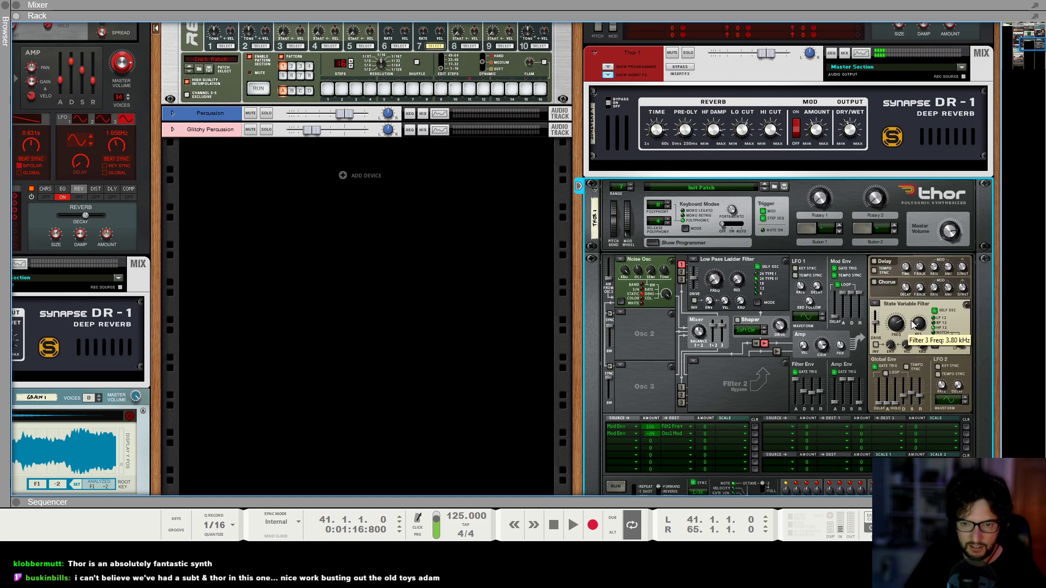
Create a Thor 1 clip from bar 45 to bar 49 and draw a four-bar C3 note filling it.
key(F7)
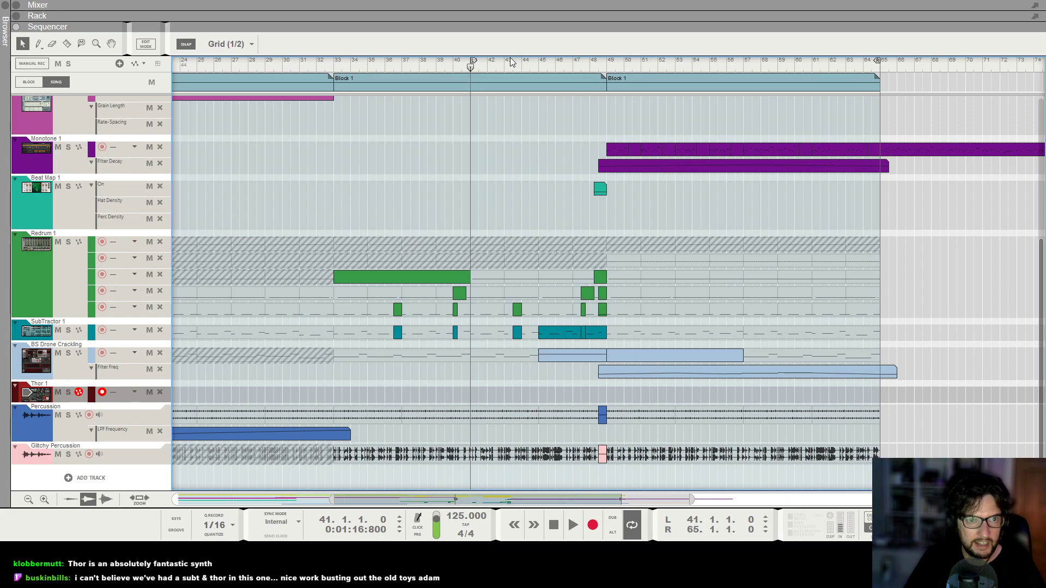
drag(554, 396, 606, 396)
double_click(601, 396)
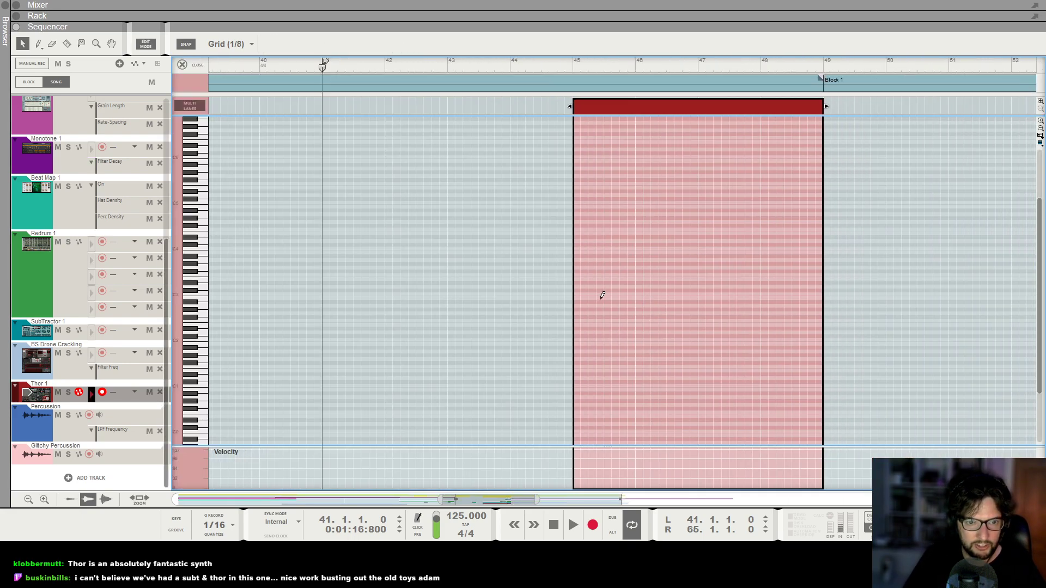
drag(574, 295, 815, 301)
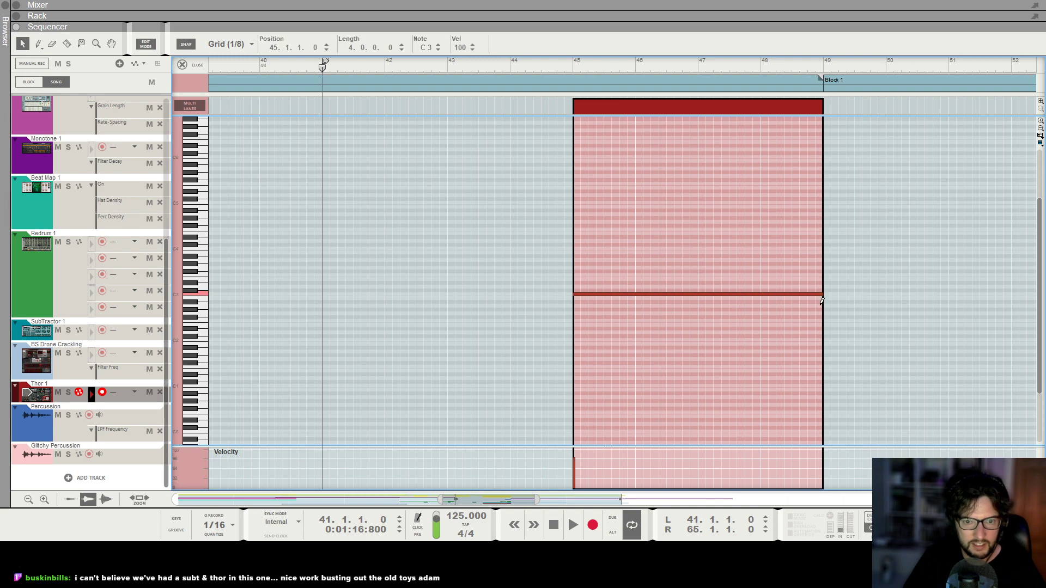
Play the song from bar 45 to judge the Thor riser's sound and level against the other channels.
click(572, 67)
key(space)
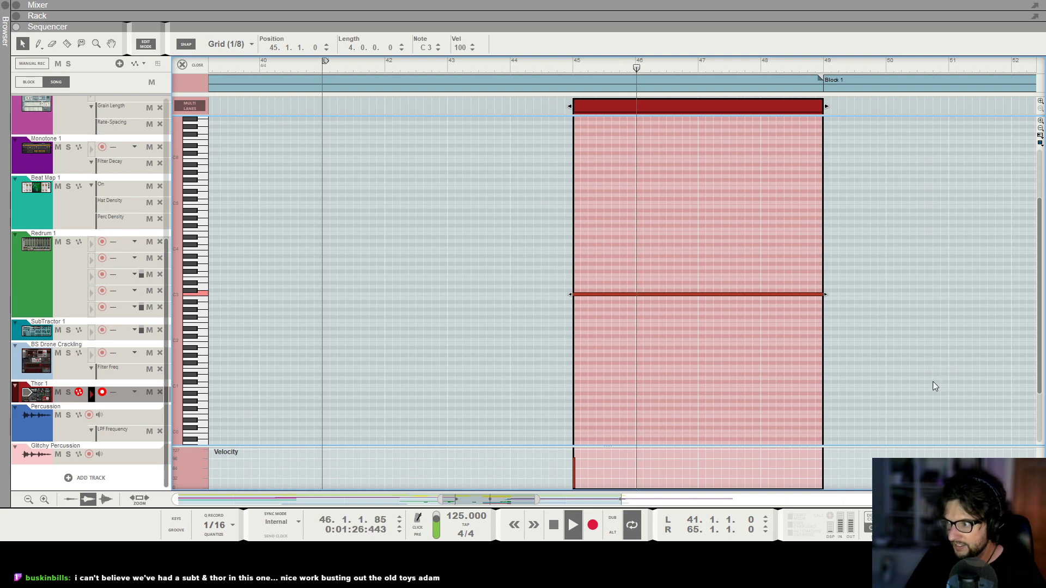
key(F5)
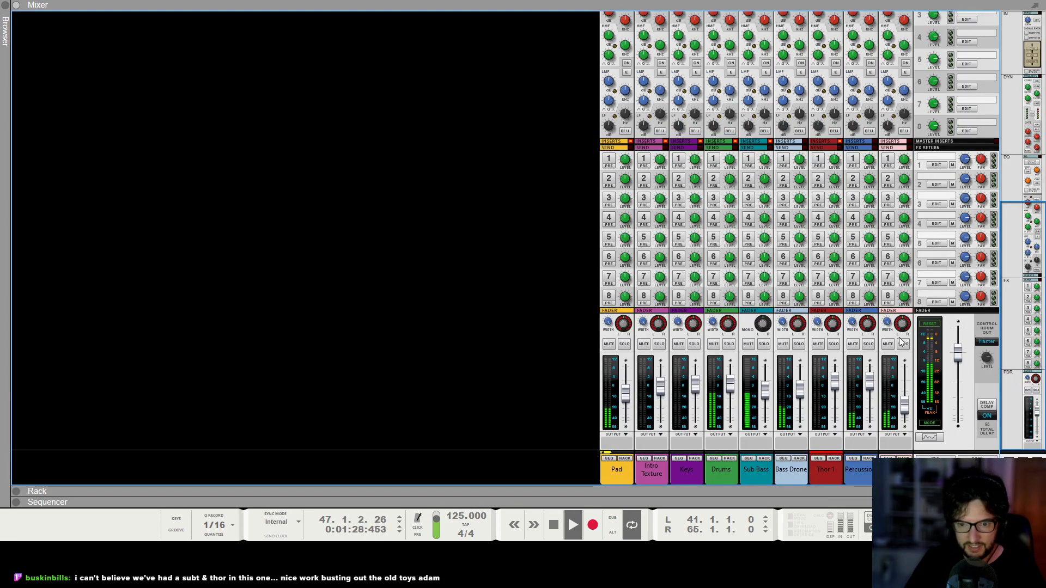
scroll(901, 342, up, 5)
key(F6)
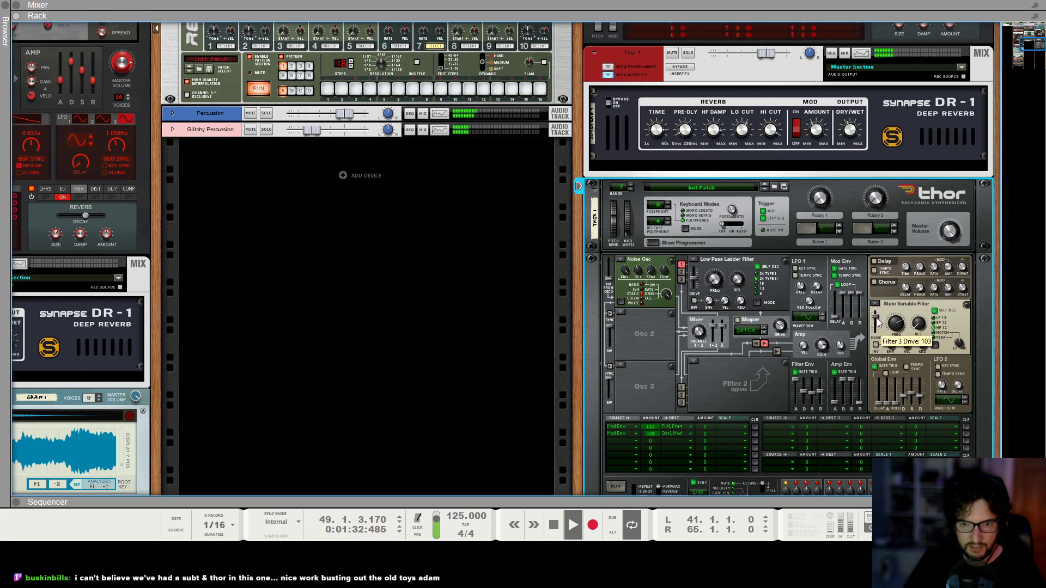
key(F7)
click(574, 67)
key(space)
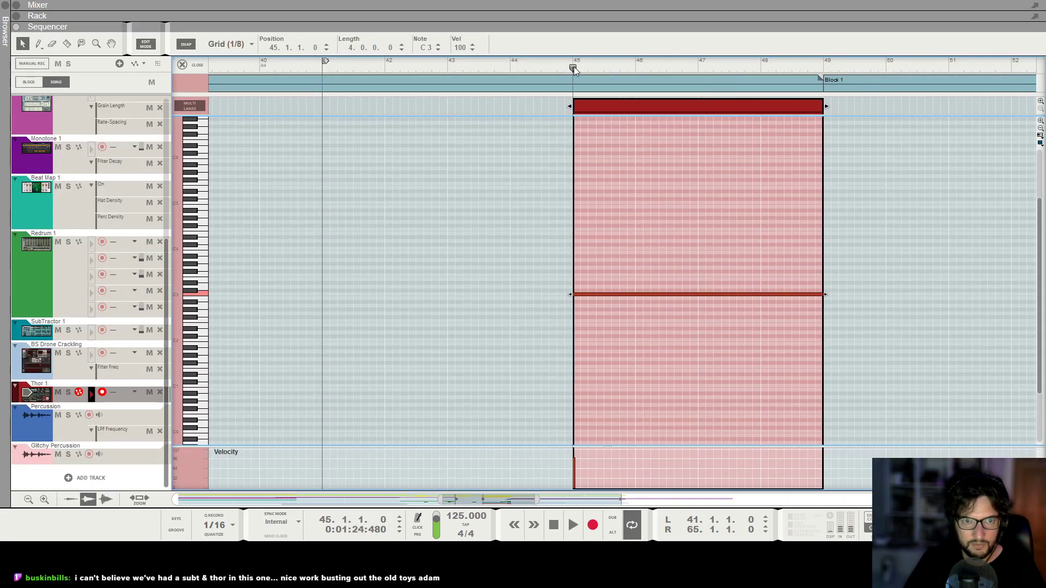
Set Thor's Filter 1 Freq to 43.5 Hz and lower the Thor 1 channel fader while playing from bar 45.
key(F6)
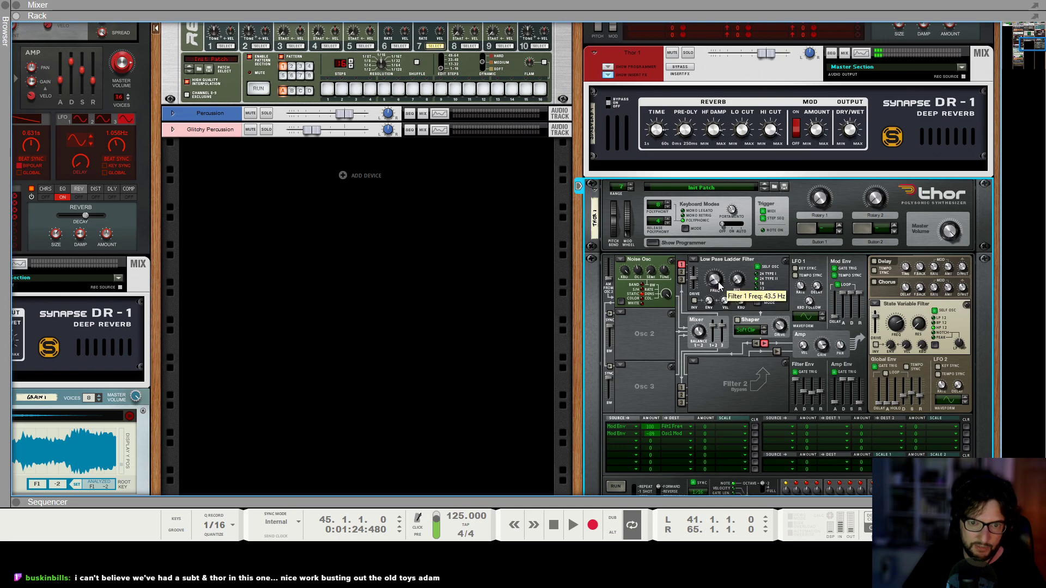
key(space)
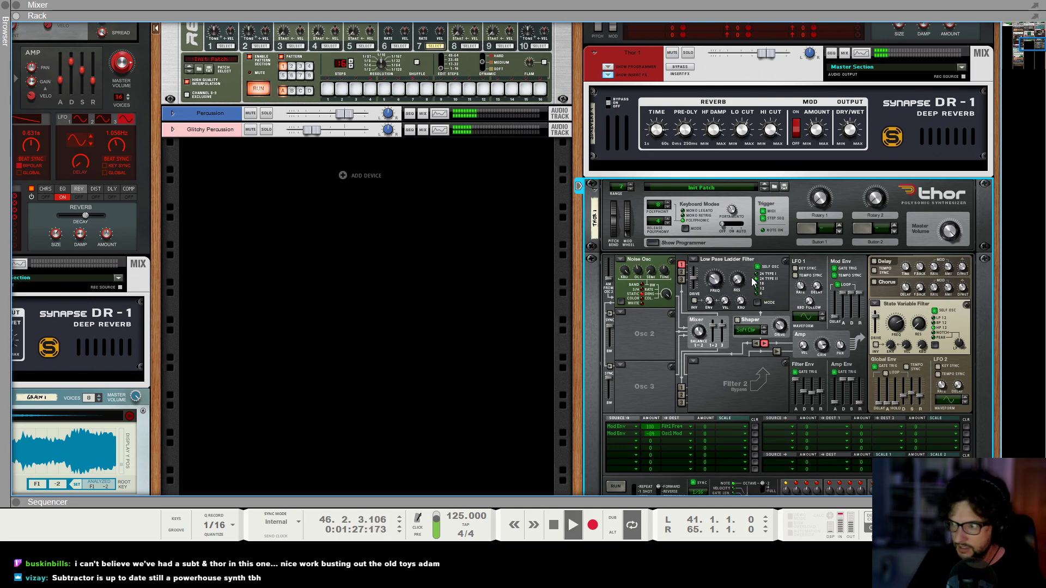
key(F7)
key(F5)
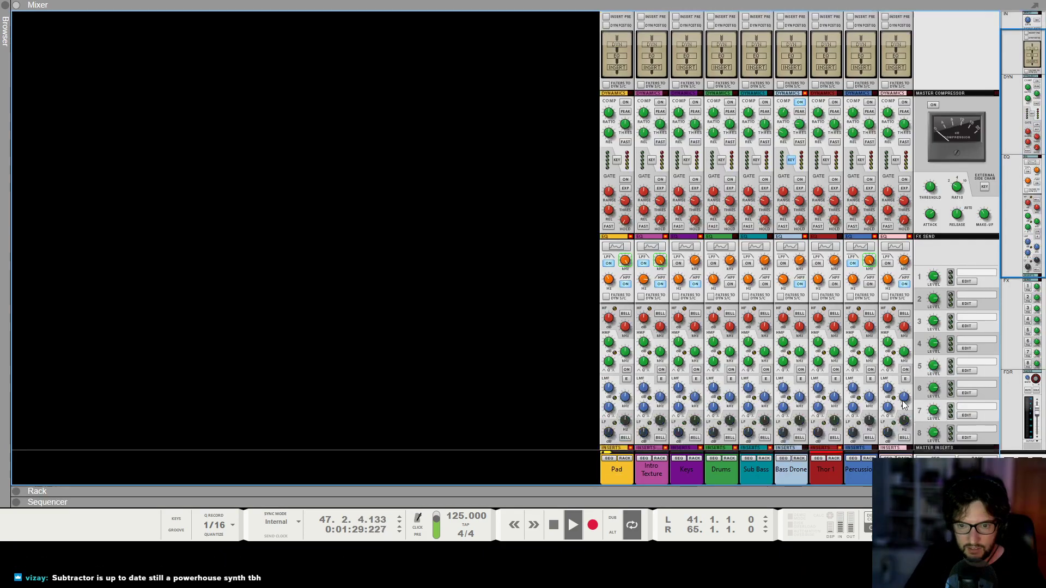
drag(840, 402, 837, 407)
Readjust Thor's Filter 1 frequency and replay the riser from bar 45.
key(F6)
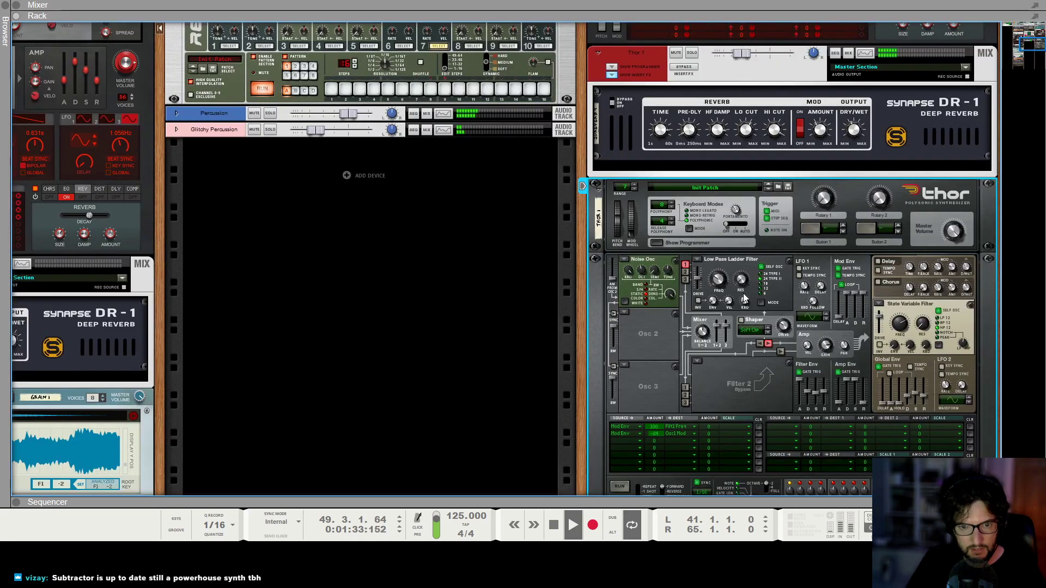
drag(719, 282, 729, 297)
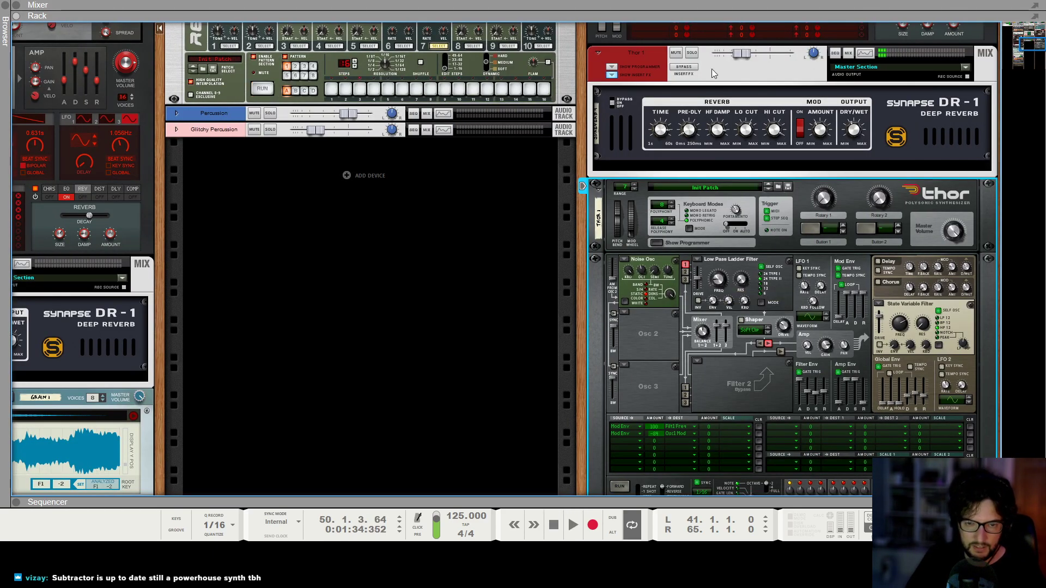
key(F6)
key(F7)
drag(568, 67, 572, 66)
key(space)
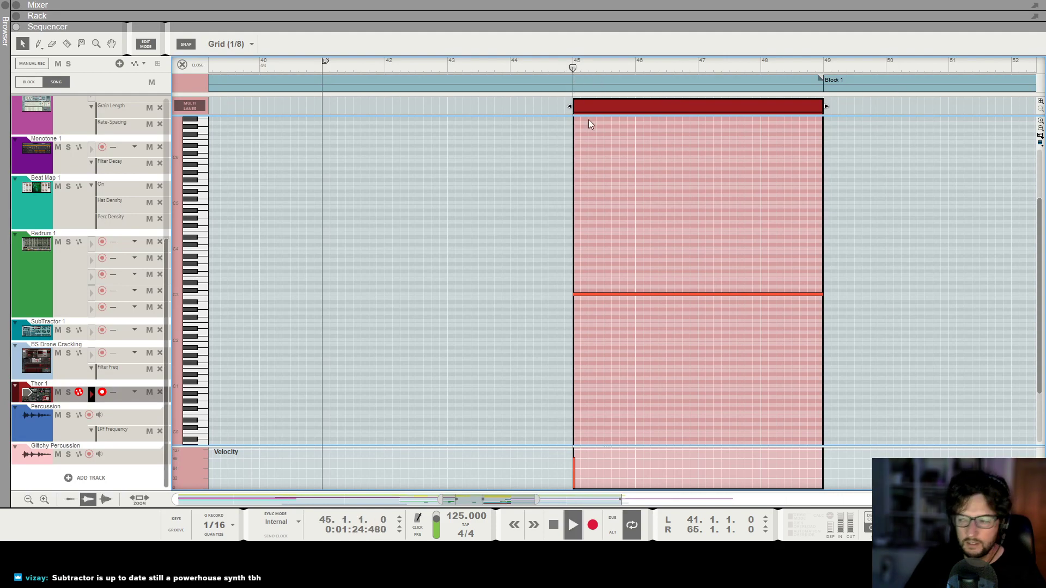
Raise the Thor 1 channel fader to -7.81 dB during playback.
key(F6)
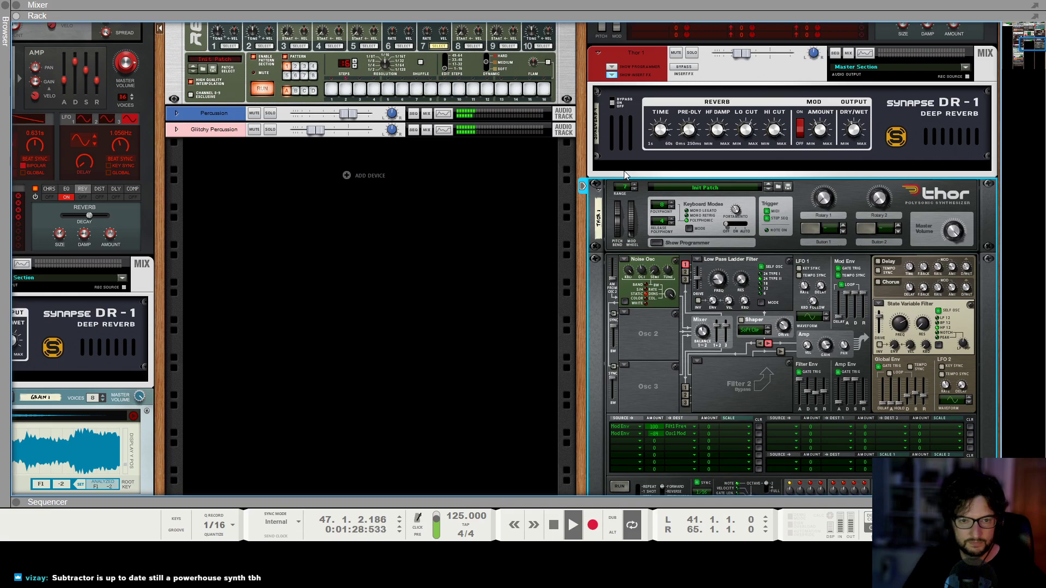
key(F5)
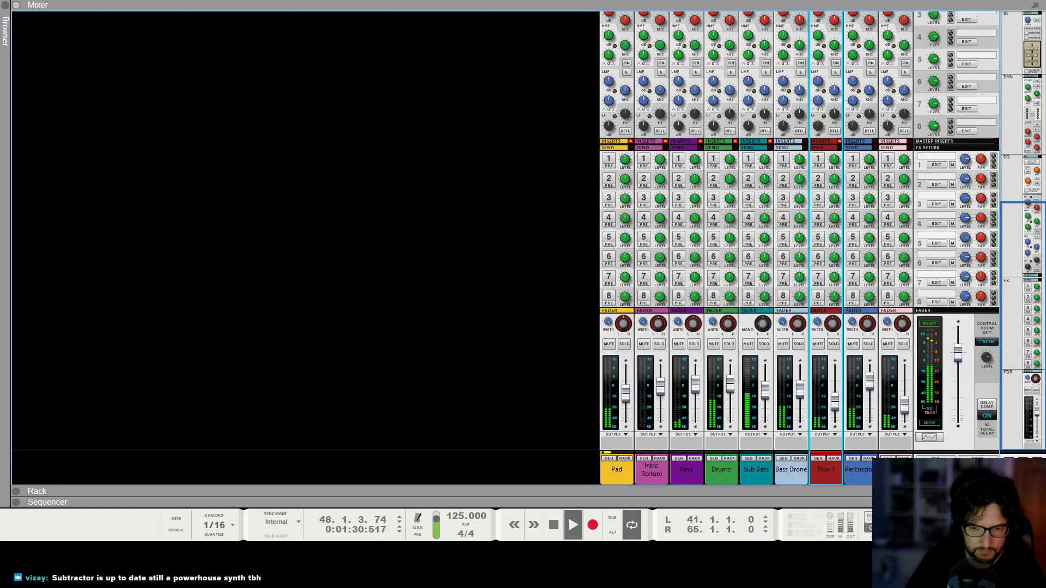
drag(839, 403, 844, 395)
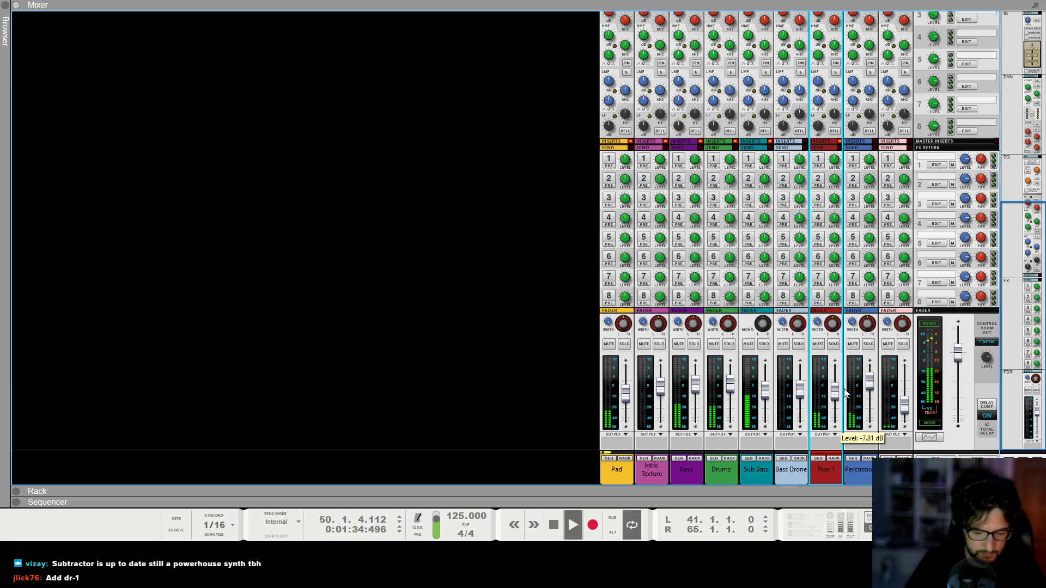
Return to the sequencer and close the Thor clip's note editor to show the whole song arrangement.
key(F7)
key(g)
key(g)
key(g)
key(g)
key(g)
key(g)
key(g)
key(g)
key(g)
key(g)
key(g)
key(g)
key(g)
key(g)
key(g)
key(g)
key(g)
key(g)
key(g)
key(g)
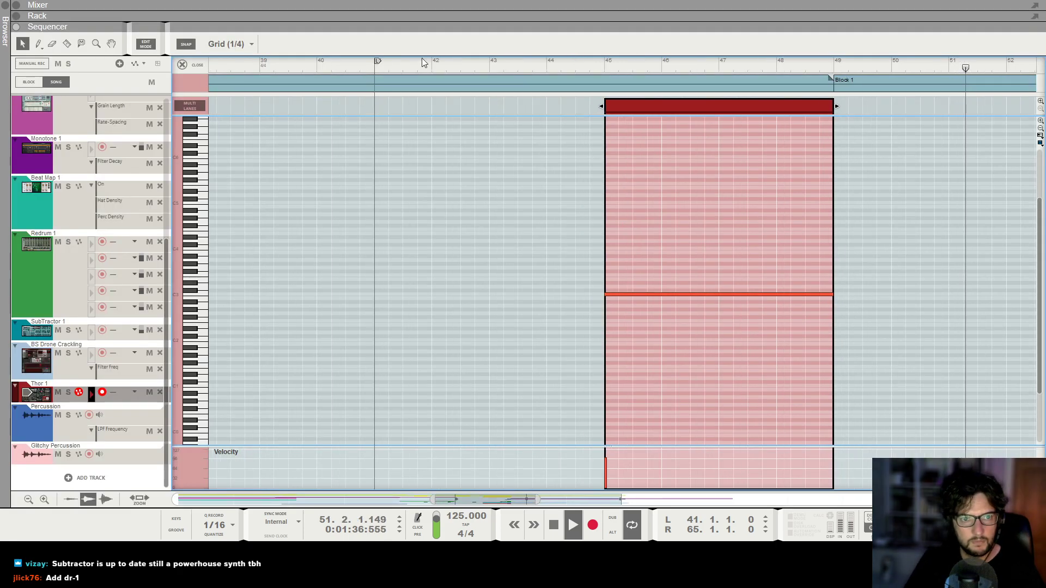
click(186, 64)
key(g)
key(g)
key(g)
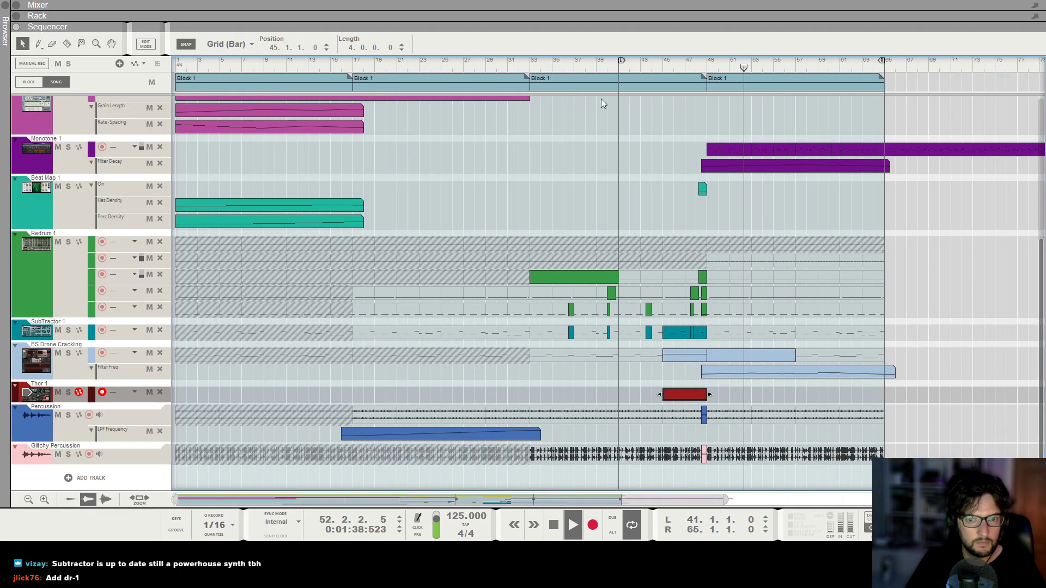
Move the left locator and song position to bar 33, deselect the Thor clip and play from there.
key(space)
click(505, 68)
ctrl+click(505, 67)
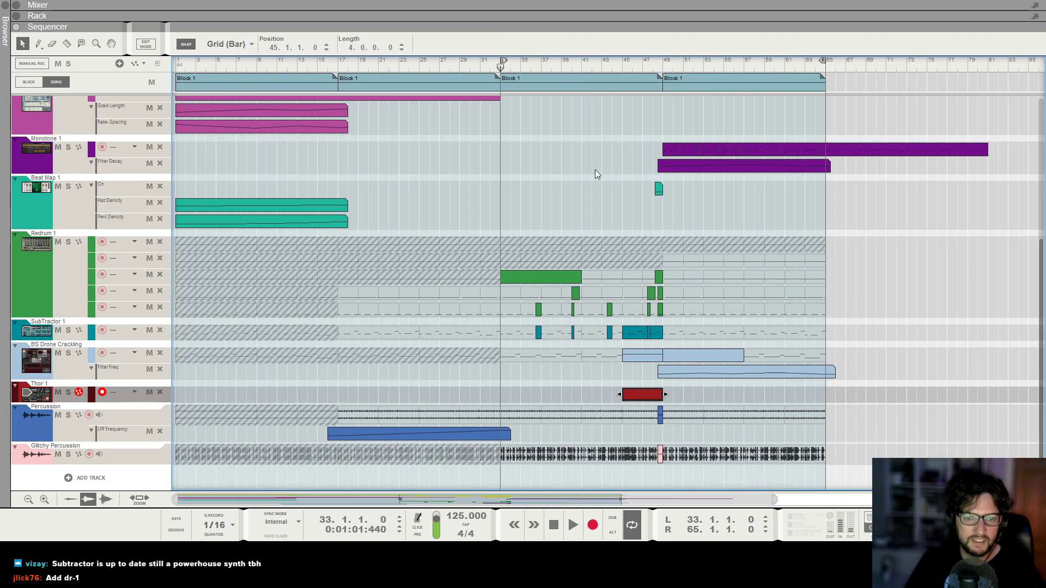
click(655, 385)
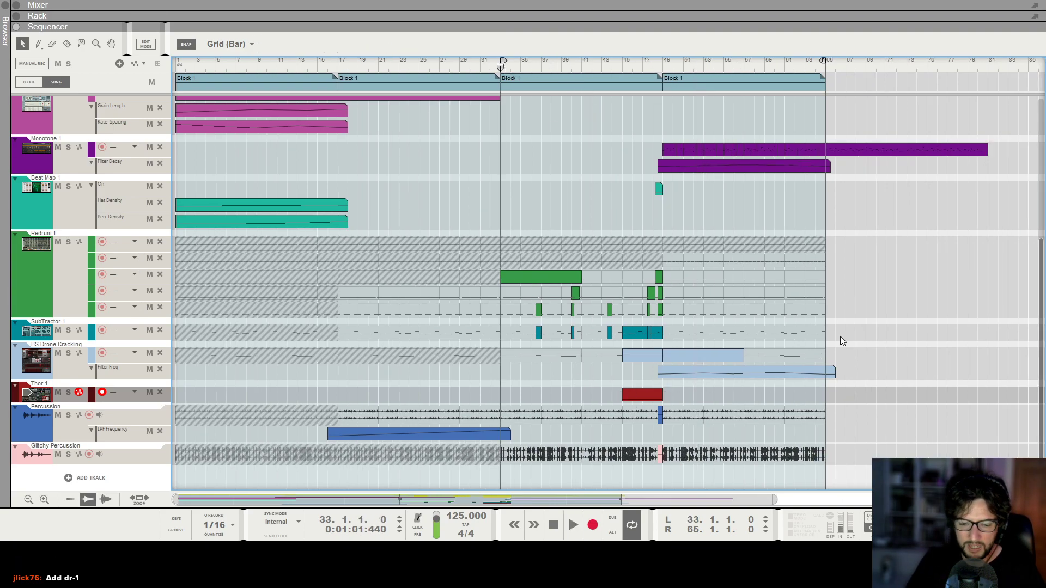
key(space)
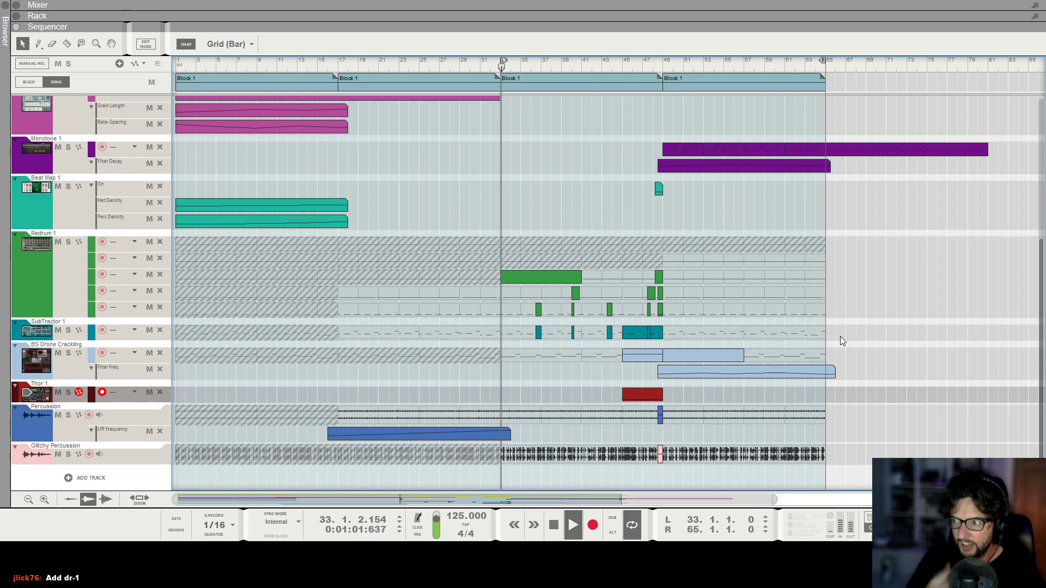
Check the Synapse DR-1 reverb on the Thor 1 channel in the rack during playback and return to the sequencer.
key(F6)
scroll(843, 111, up, 1)
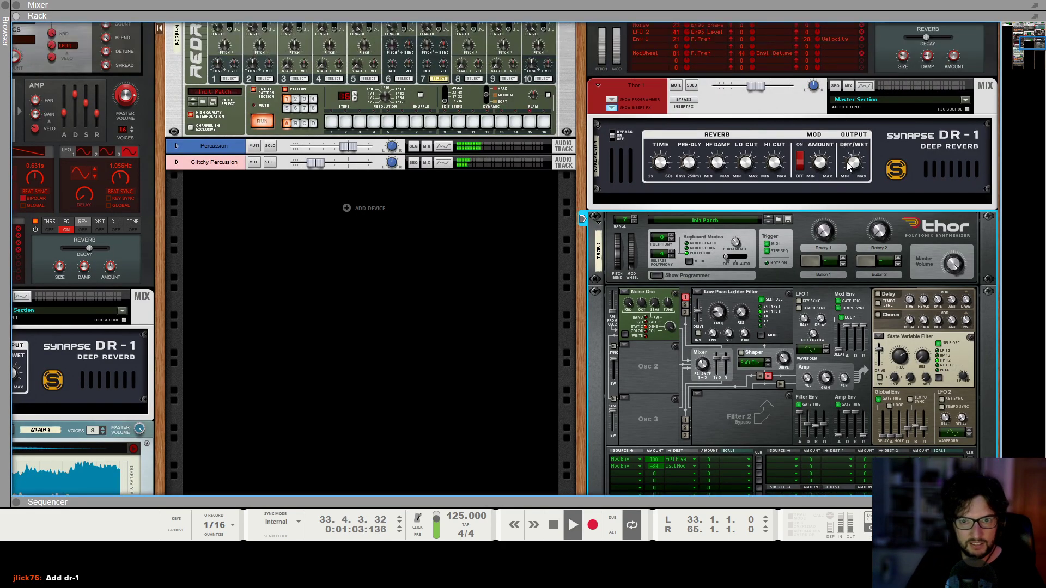
click(659, 171)
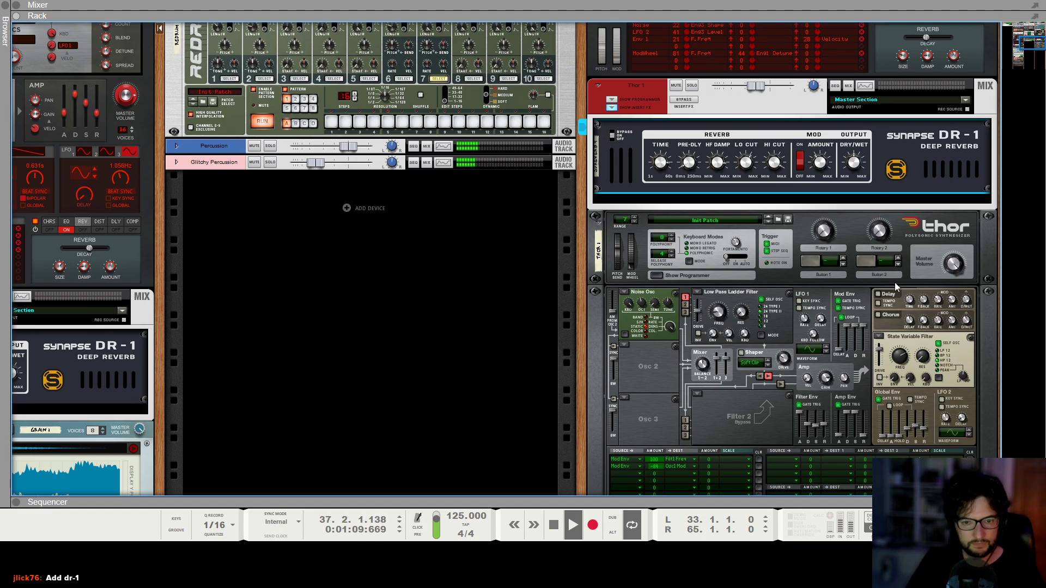
key(F7)
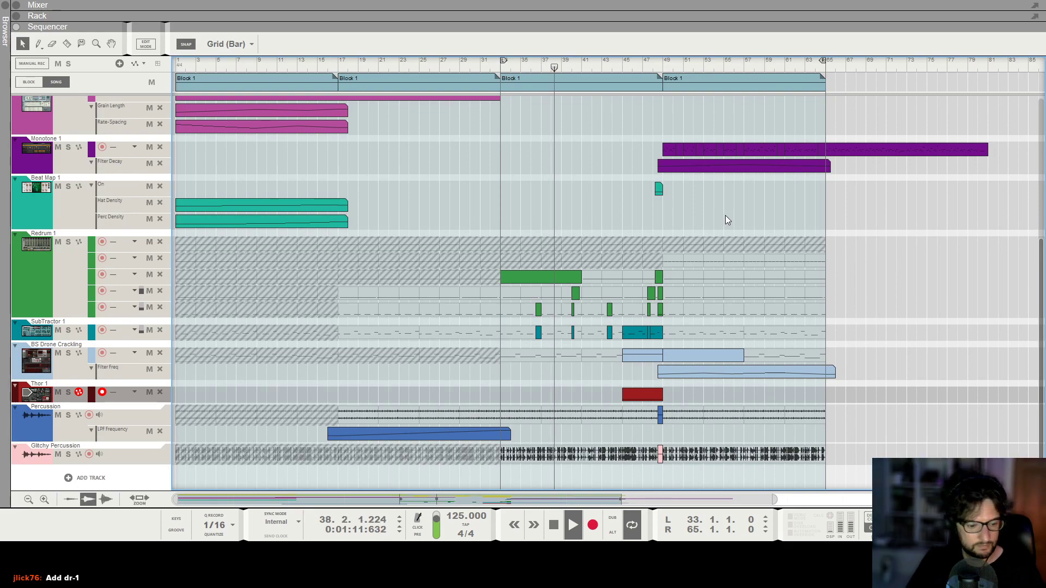
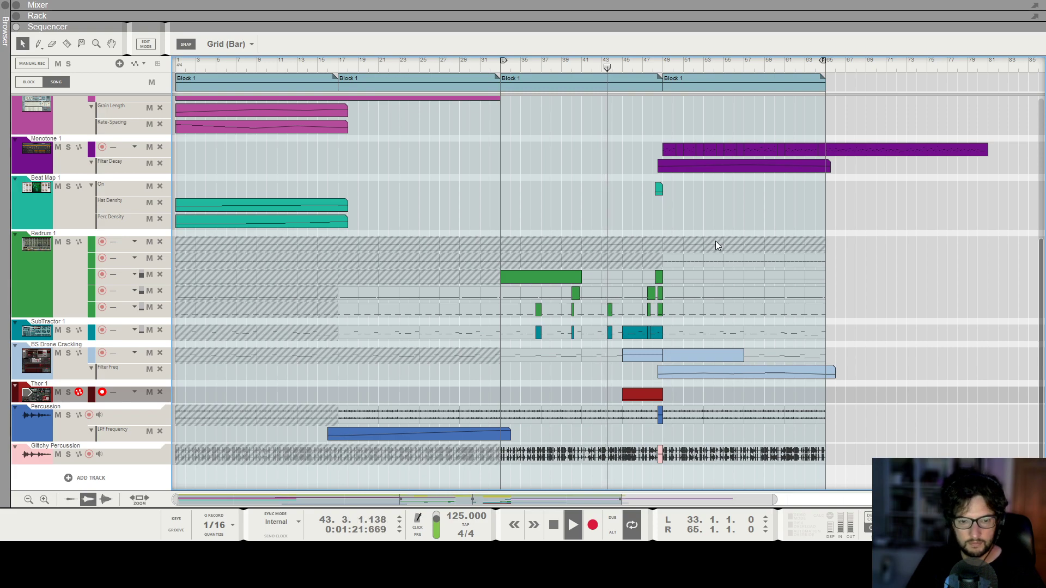
Follow the build-up into the final Block 1 during playback and check the Thor 1 channel fader in the mixer.
ctrl+scroll(714, 241, up, 3)
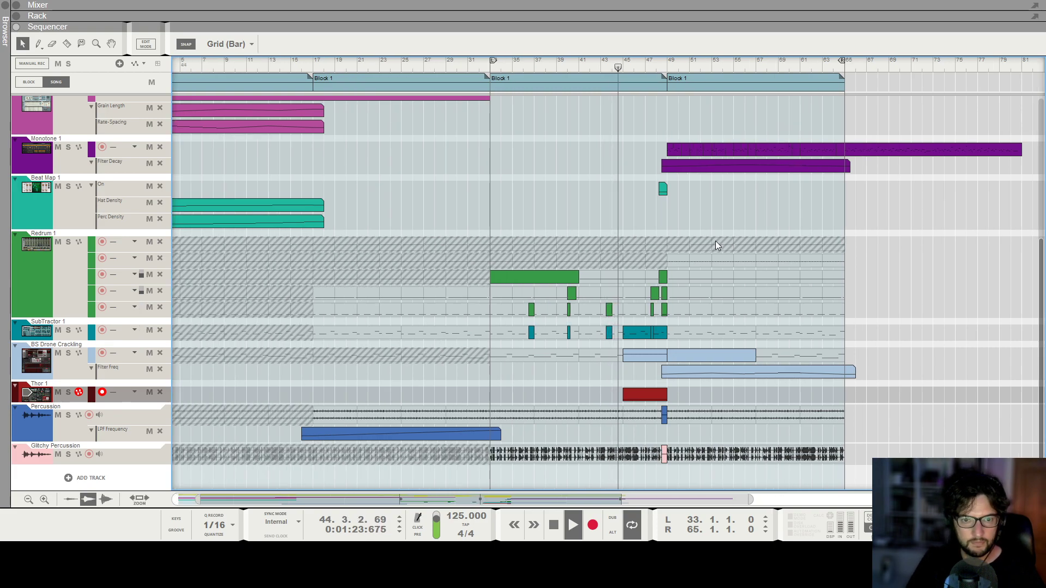
scroll(771, 249, up, 2)
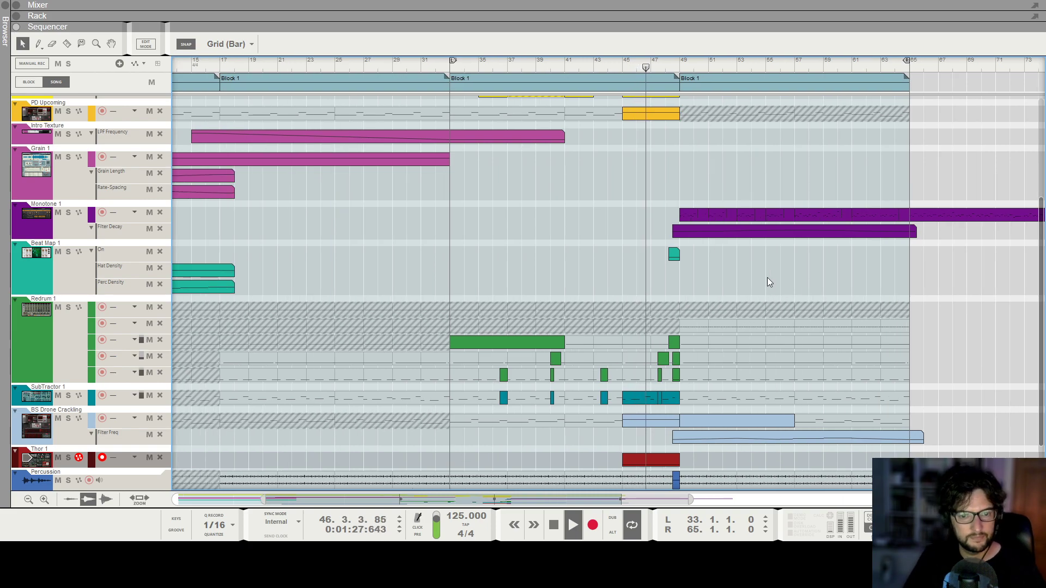
scroll(760, 277, right, 3)
scroll(643, 308, up, 2)
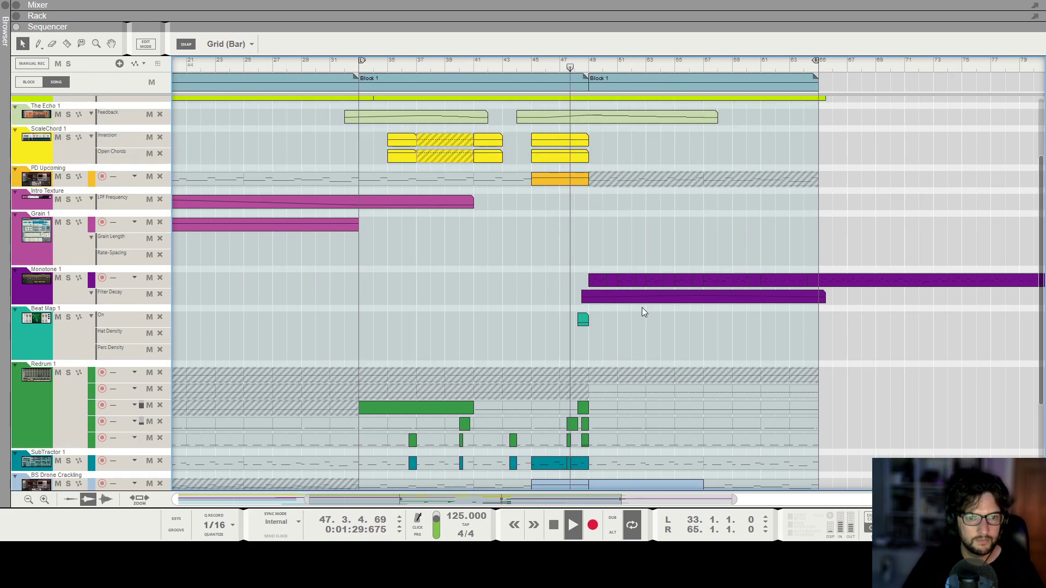
scroll(651, 306, down, 4)
key(F5)
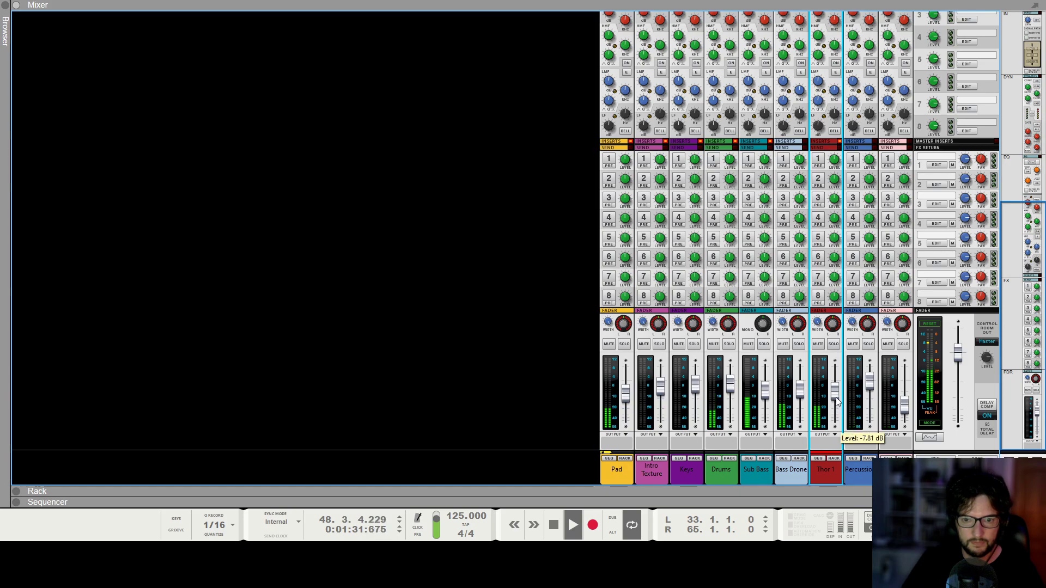
drag(834, 402, 833, 403)
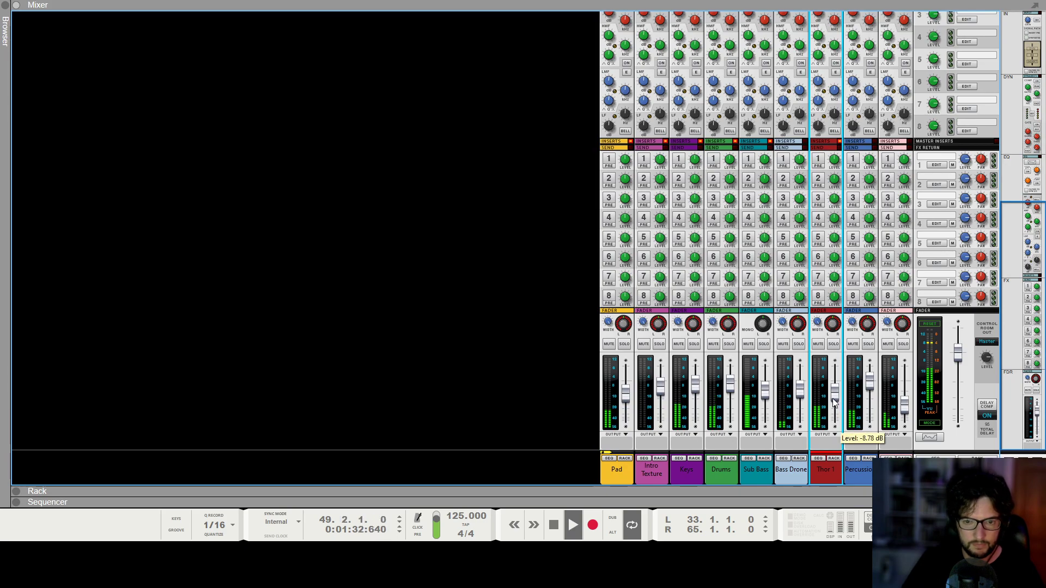
Rename the Thor 1 mixer channel as Noise Riser, correct its capitalisation and stop playback.
double_click(816, 478)
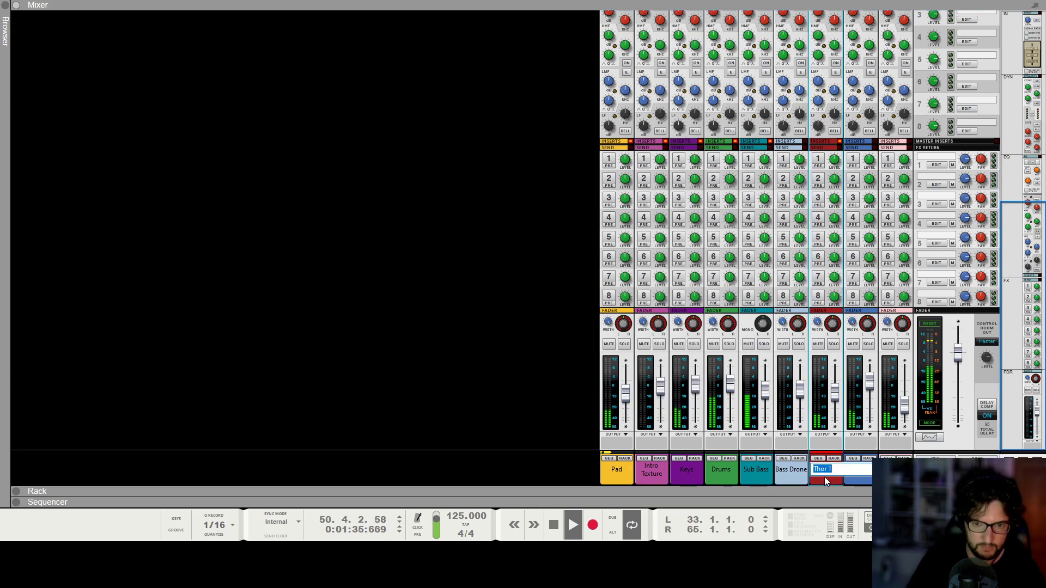
key(Return)
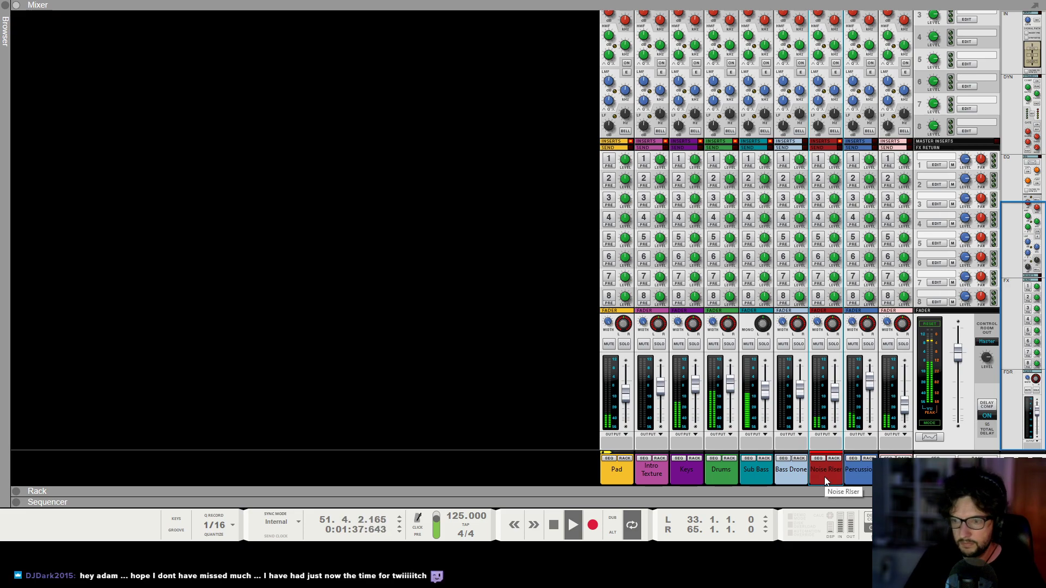
double_click(825, 477)
key(Left)
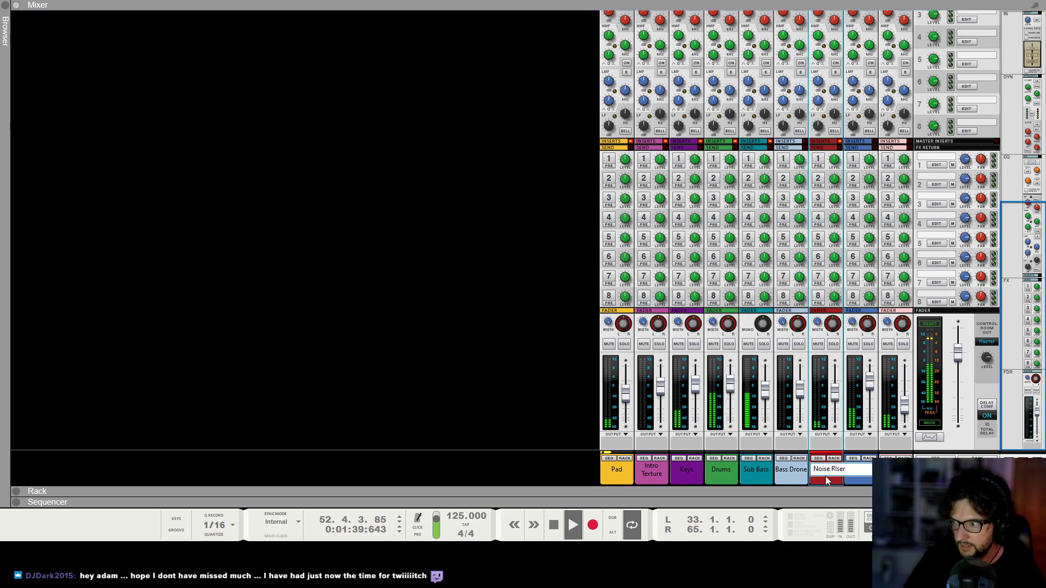
key(Left)
key(Left)
key(BackSpace)
text(i)
key(Return)
key(space)
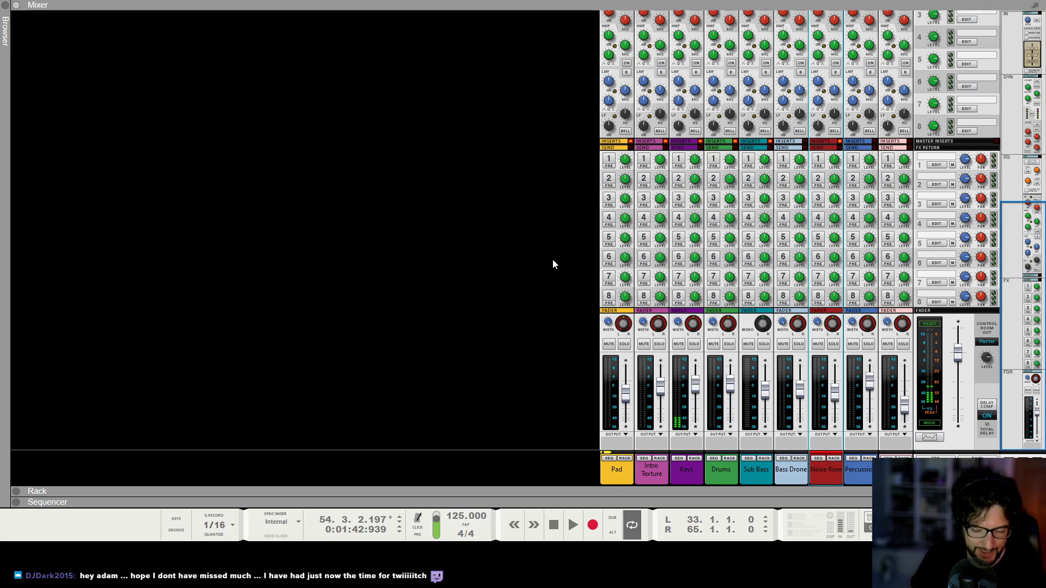
Return to the sequencer, move the song position to bar 45 and play the transition into the final Block 1.
key(F7)
scroll(583, 114, up, 5)
scroll(579, 196, down, 5)
click(532, 62)
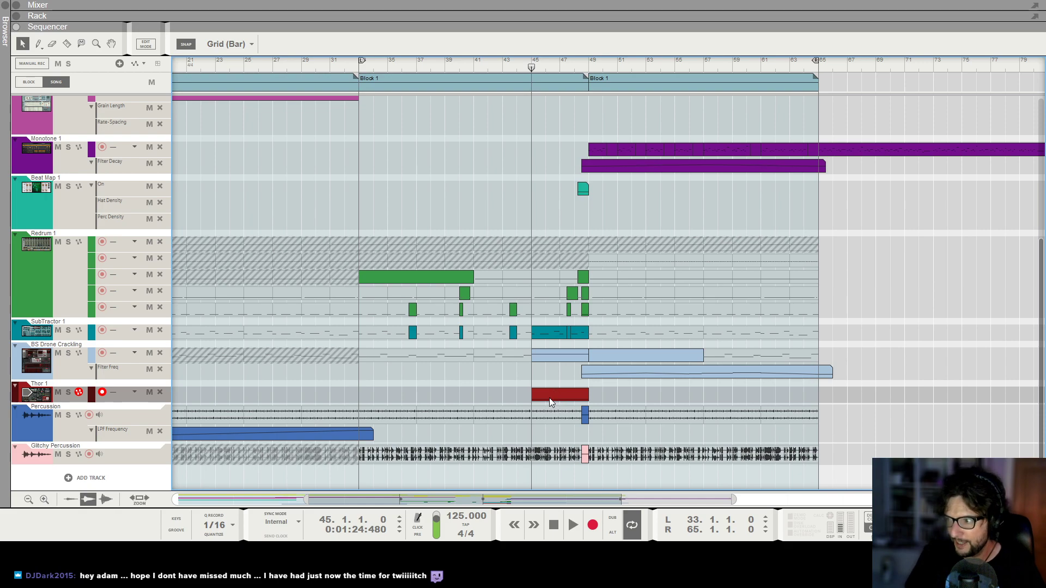
key(space)
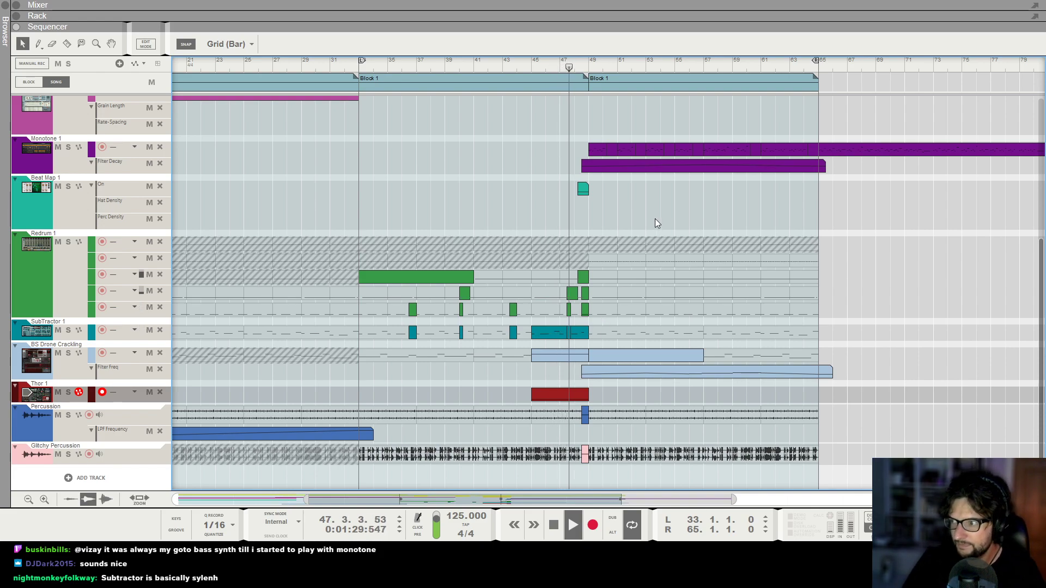
scroll(678, 258, up, 3)
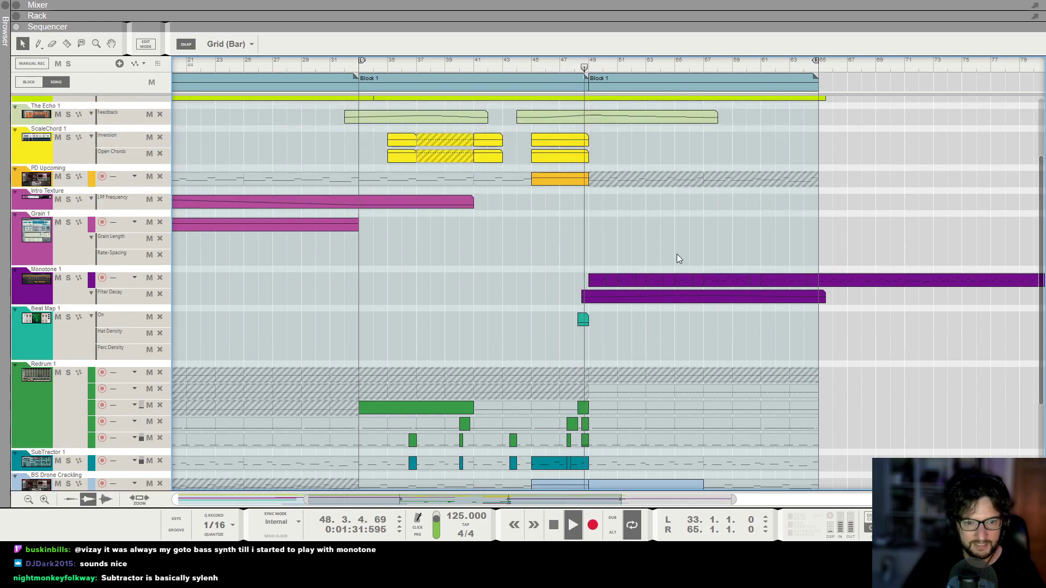
scroll(676, 254, down, 1)
Find the Monotone bass synthesizer in the rack, stop playback and create an automation lane for its Filter Freq.
key(F6)
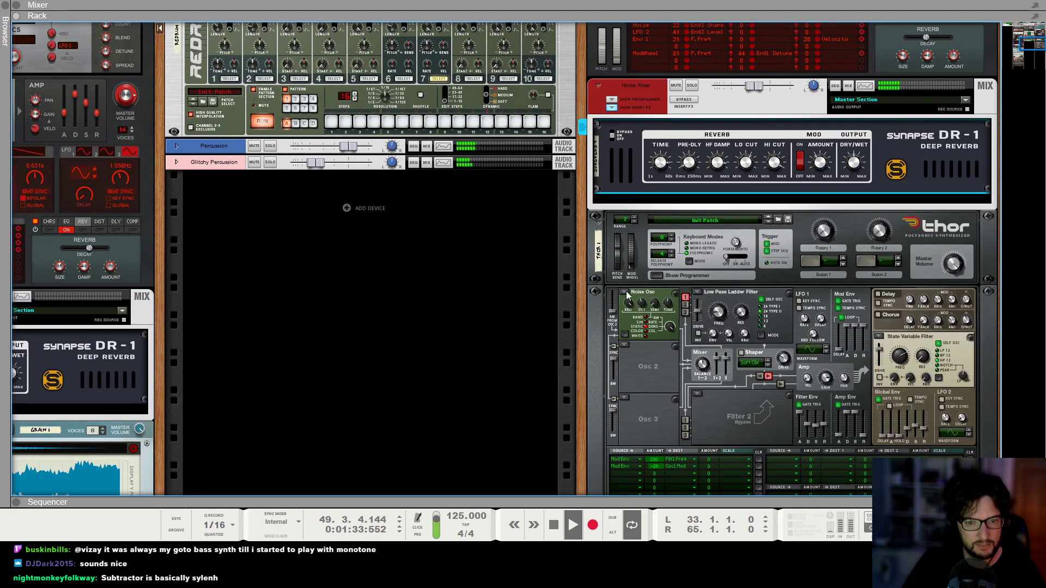
scroll(746, 256, up, 3)
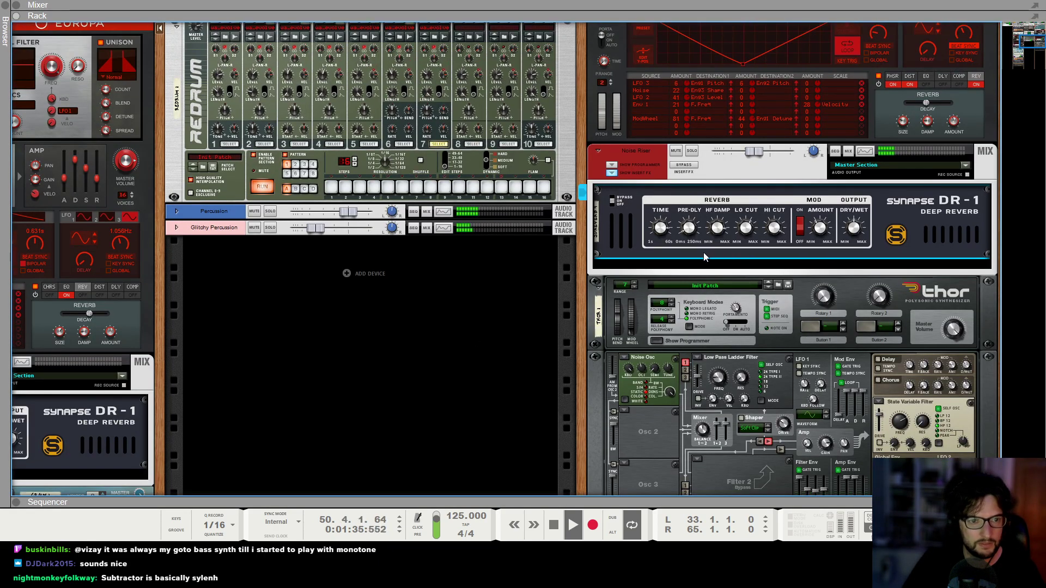
scroll(704, 257, up, 15)
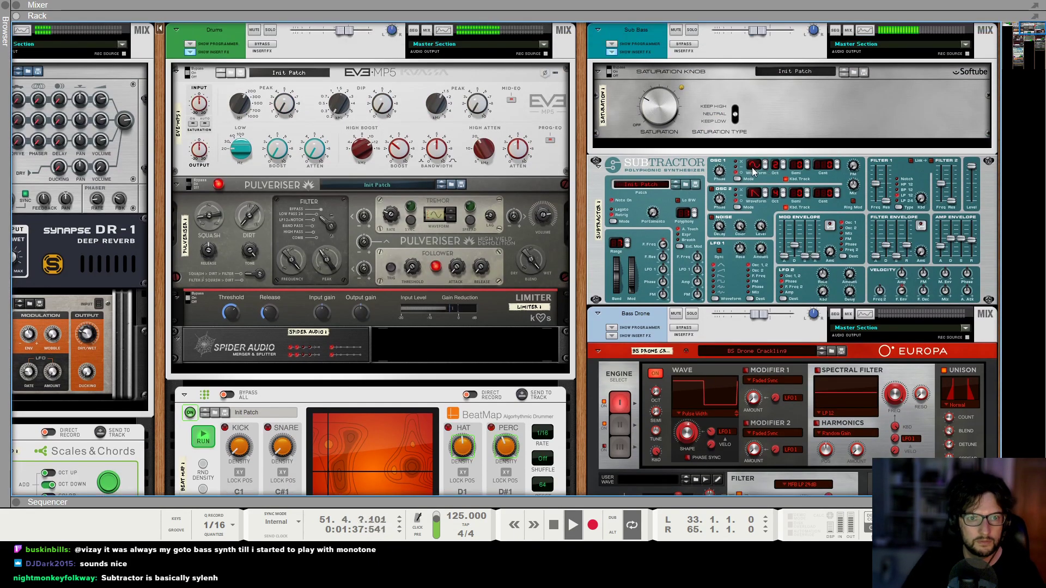
scroll(687, 199, down, 12)
scroll(430, 213, left, 10)
scroll(248, 276, down, 6)
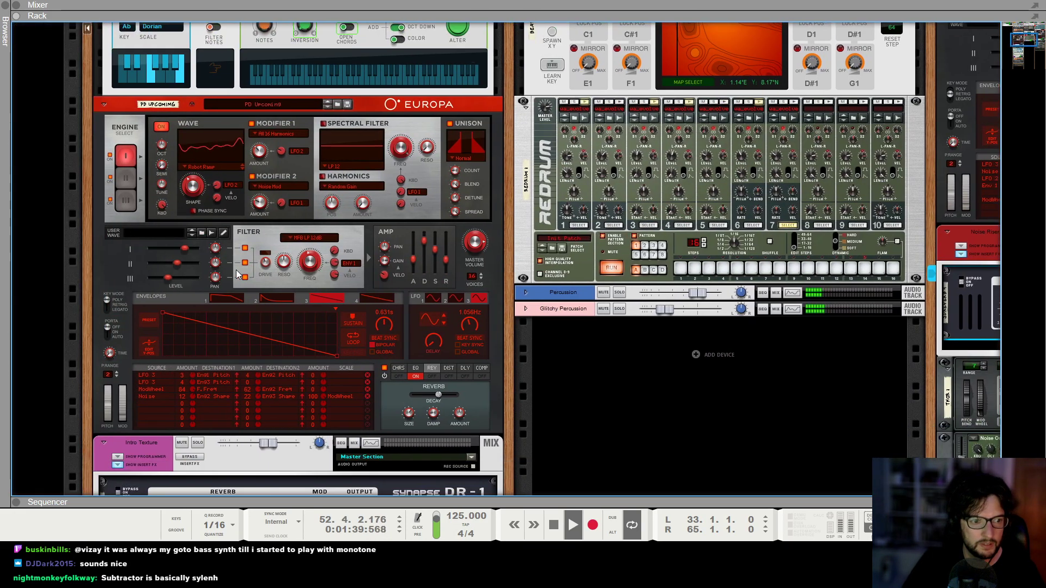
scroll(248, 279, down, 10)
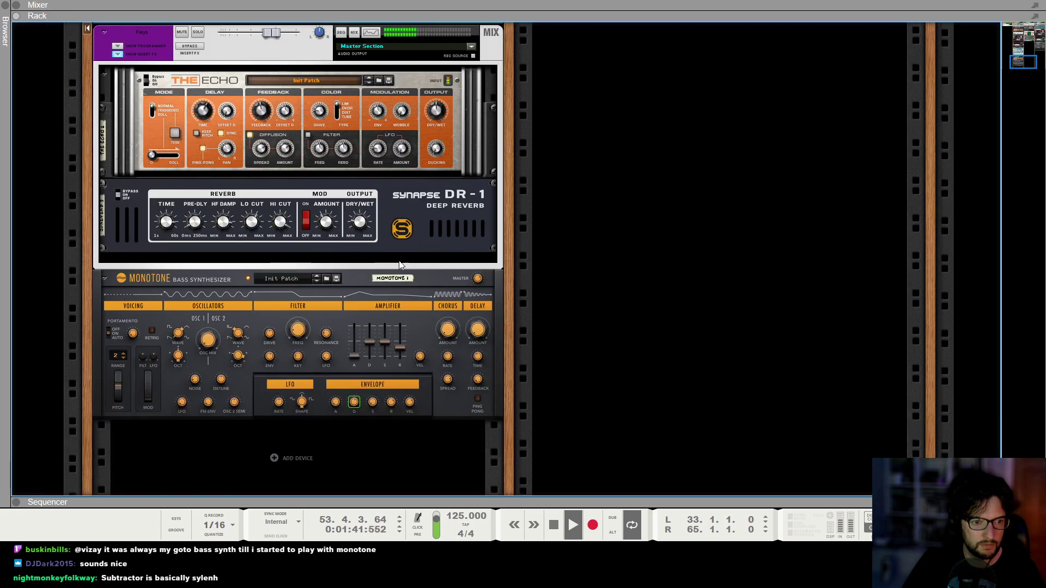
key(space)
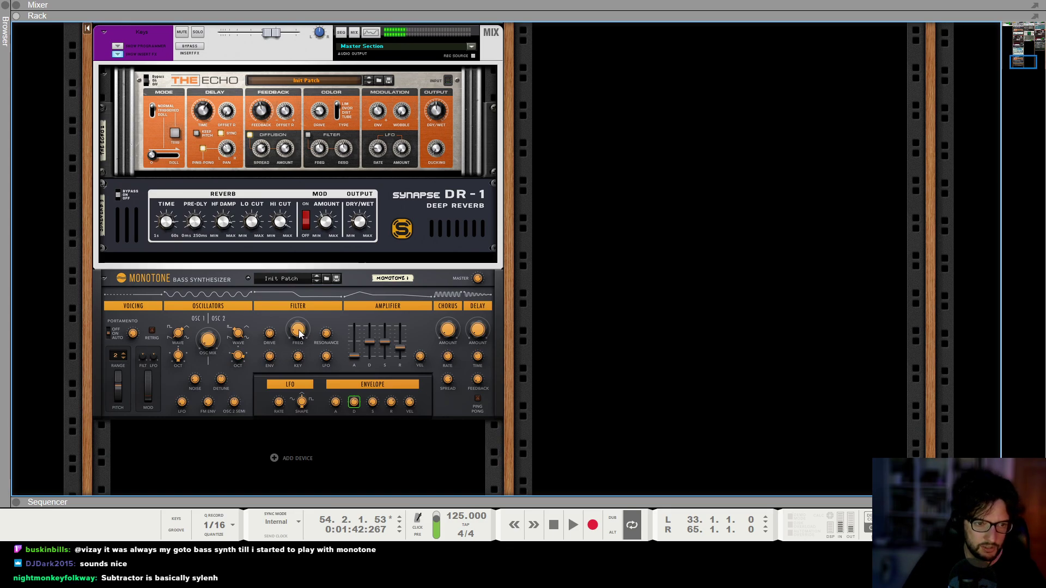
alt+click(299, 334)
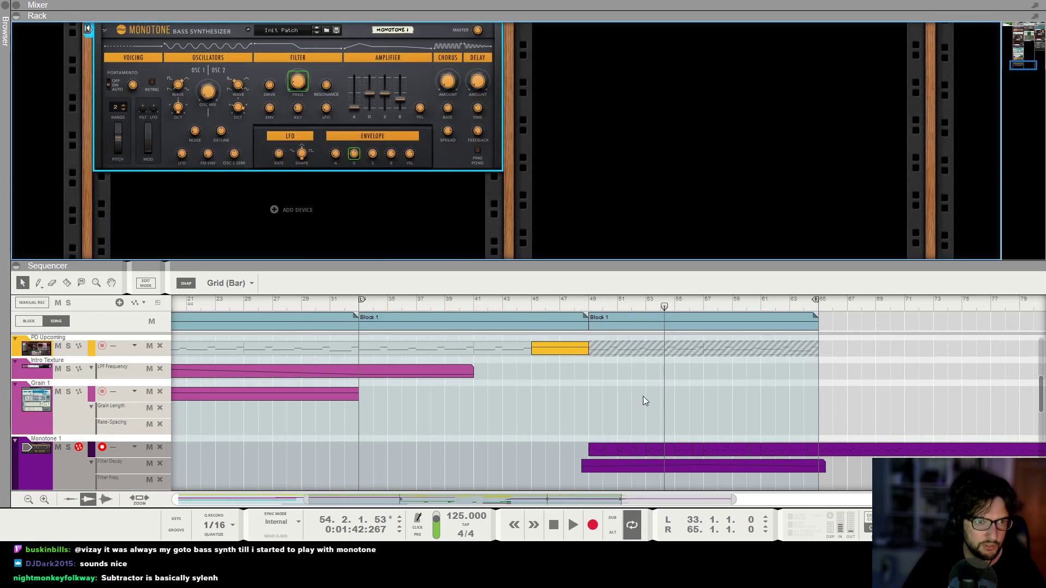
Draw a Monotone 1 Filter Freq clip from about bar 48 to 65 and shape it during playback, with 134.8 Hz at bar 57.
scroll(574, 333, down, 2)
drag(578, 449, 818, 450)
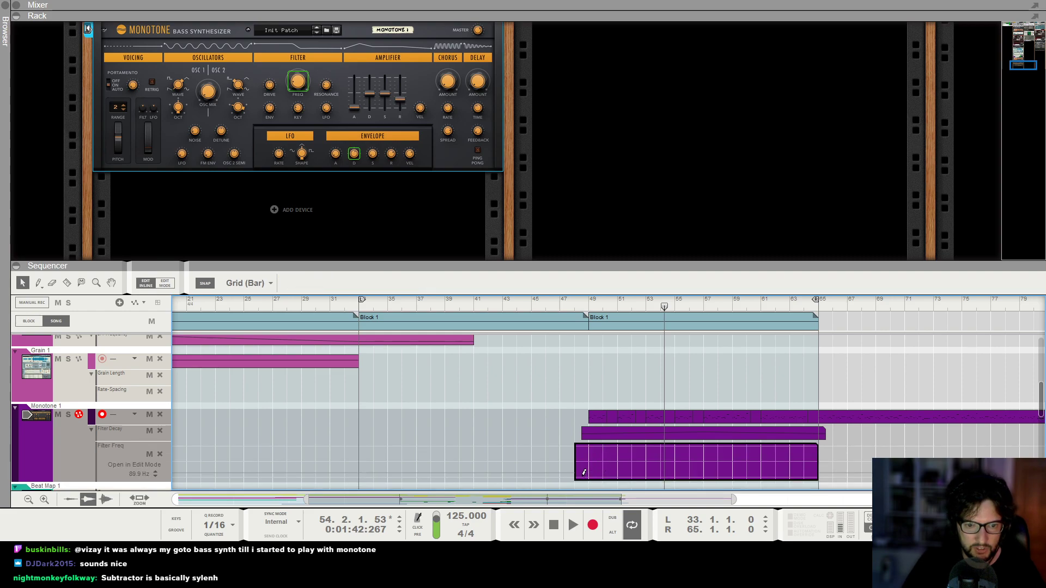
key(space)
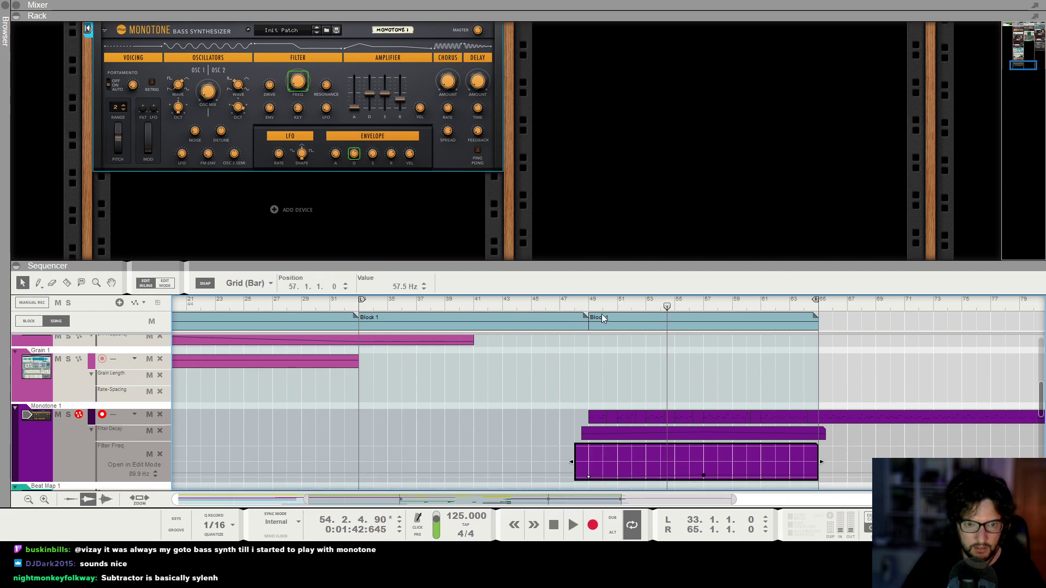
key(space)
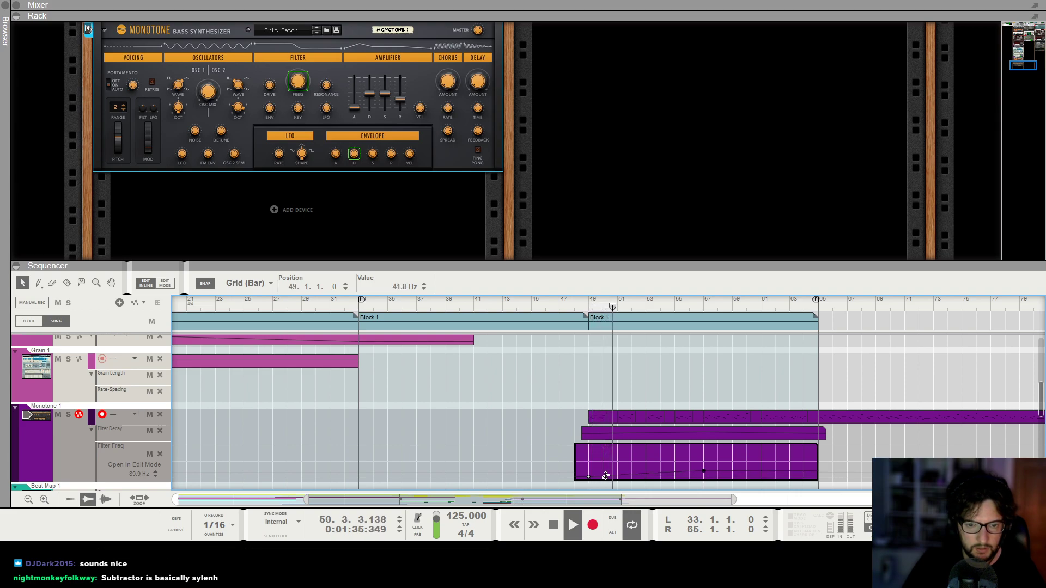
double_click(817, 477)
click(833, 366)
Show only the sequencer with the whole arrangement, stop playback and return the song position to bar 1.
key(g)
key(g)
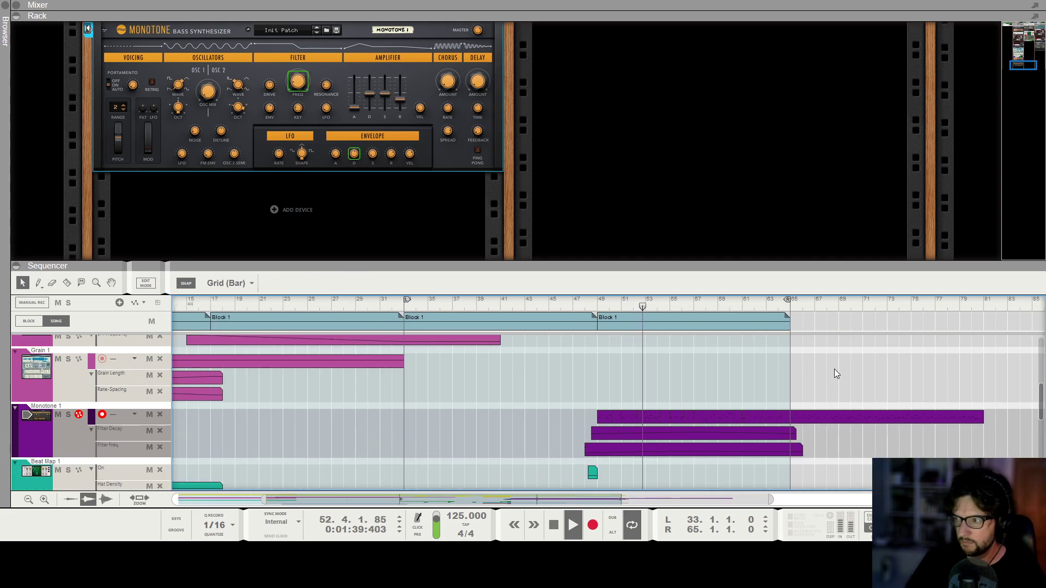
key(g)
key(g)
key(F6)
key(F7)
key(g)
key(space)
key(KP_0)
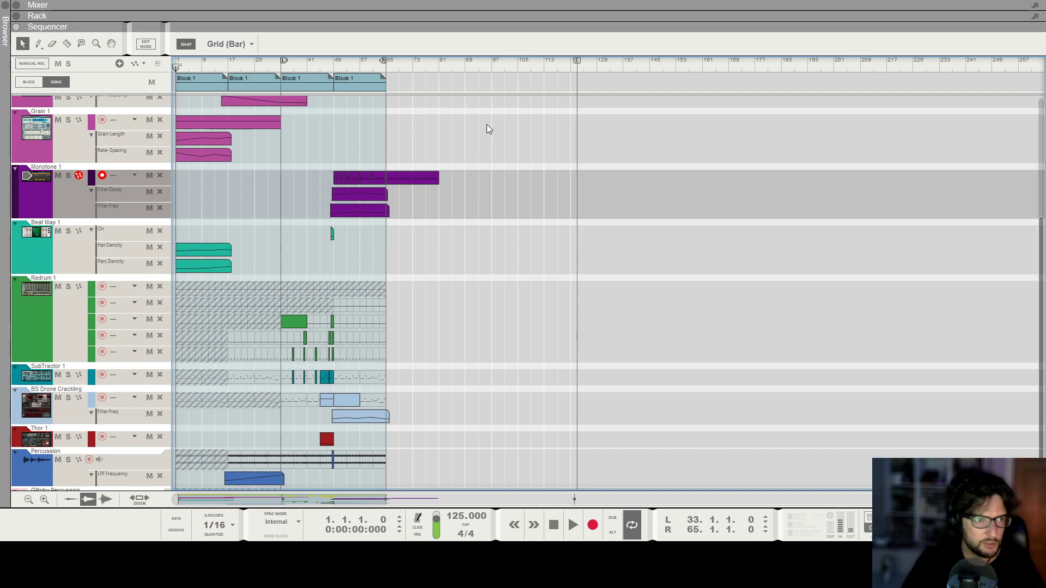
Move the left locator to bar 1, fit the four Block 1 sections in view and play the song from the start.
ctrl+click(176, 63)
key(h)
key(h)
key(g)
key(g)
key(g)
key(g)
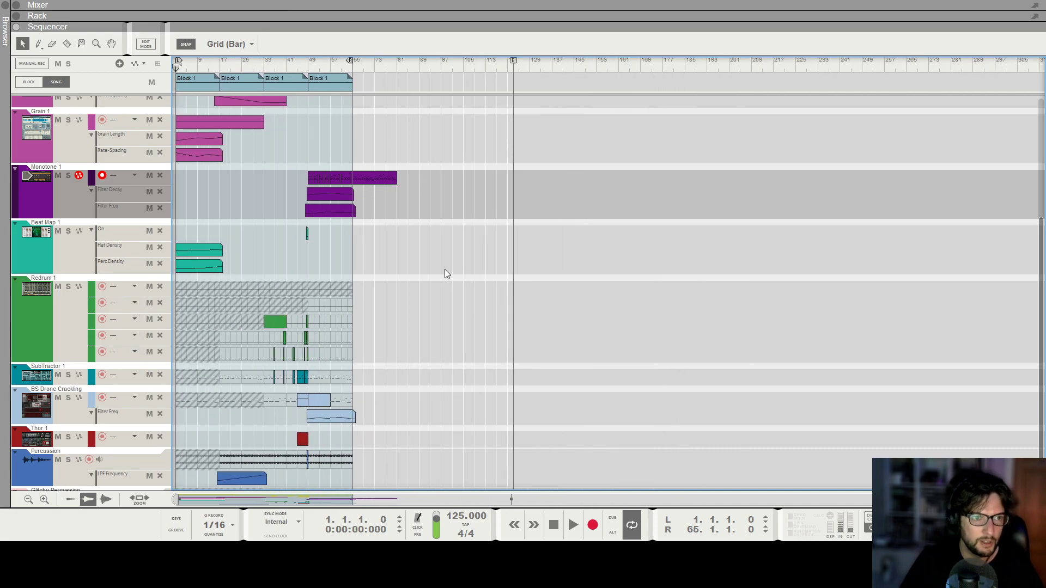
key(h)
key(h)
key(h)
key(h)
key(h)
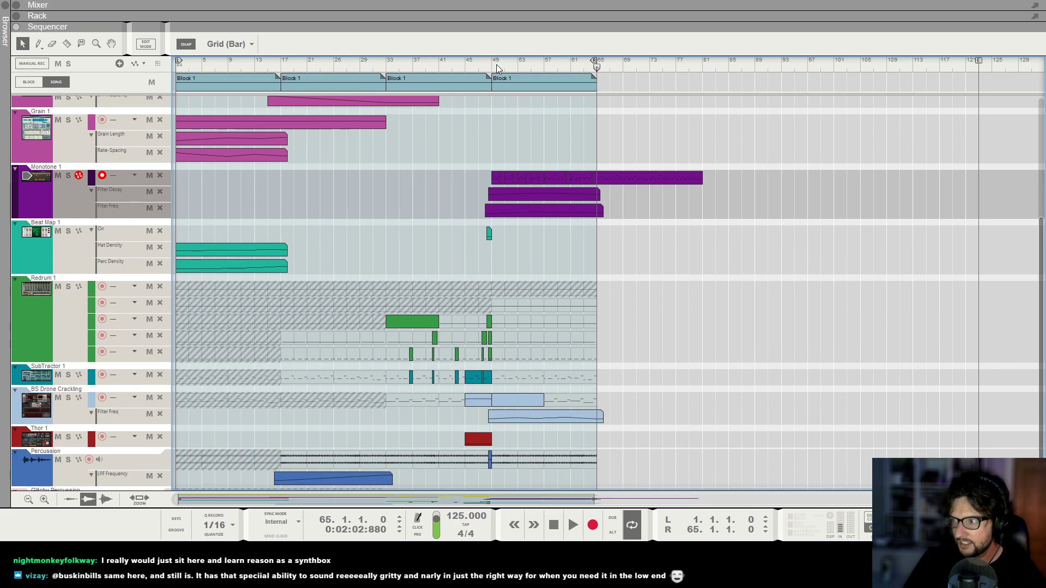
key(shift+Return)
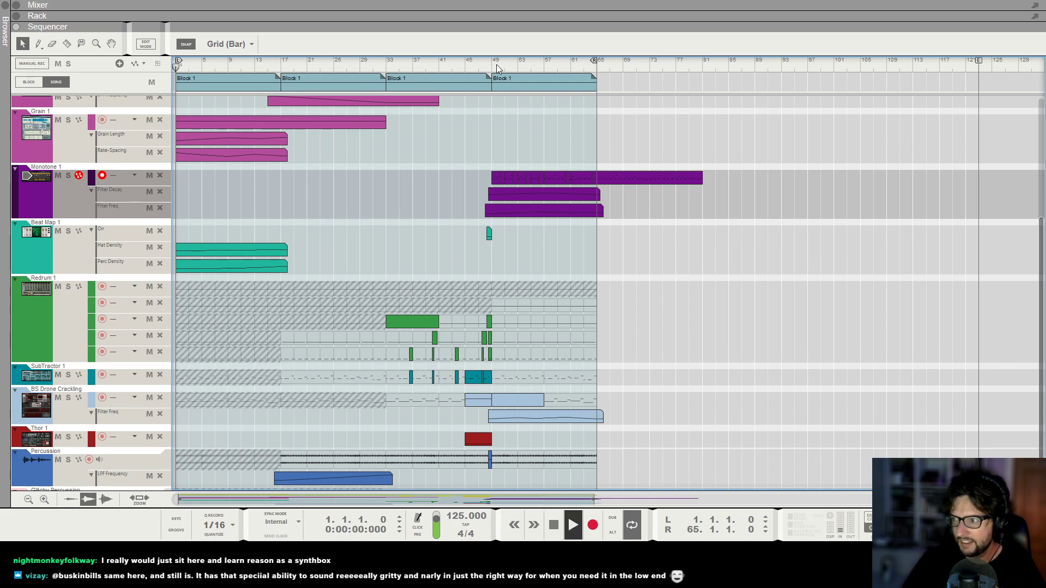
key(space)
Create an automation lane for the Intro Texture channel's HPF Frequency and show it in the sequencer.
scroll(496, 65, up, 5)
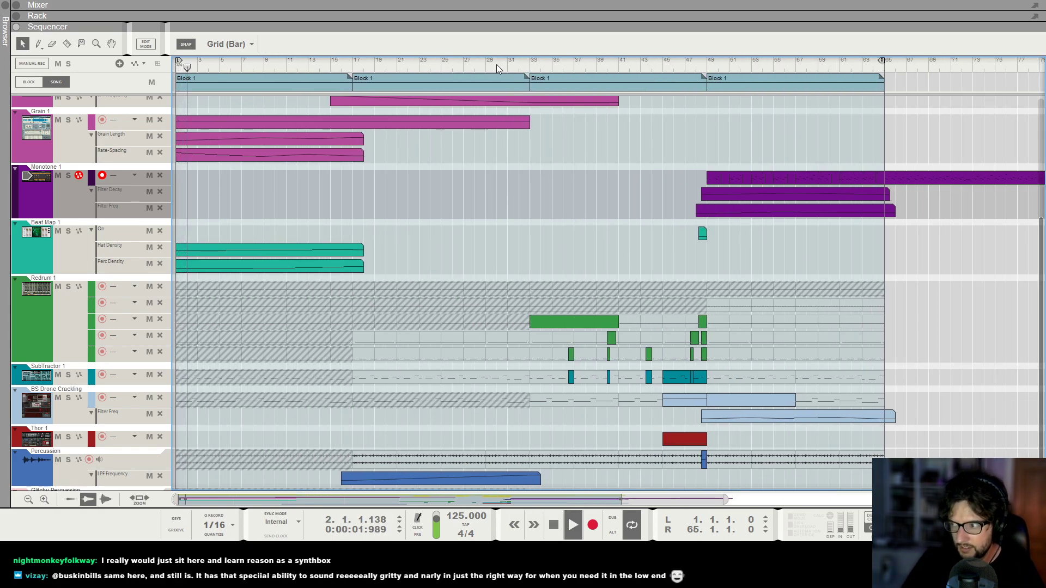
key(F5)
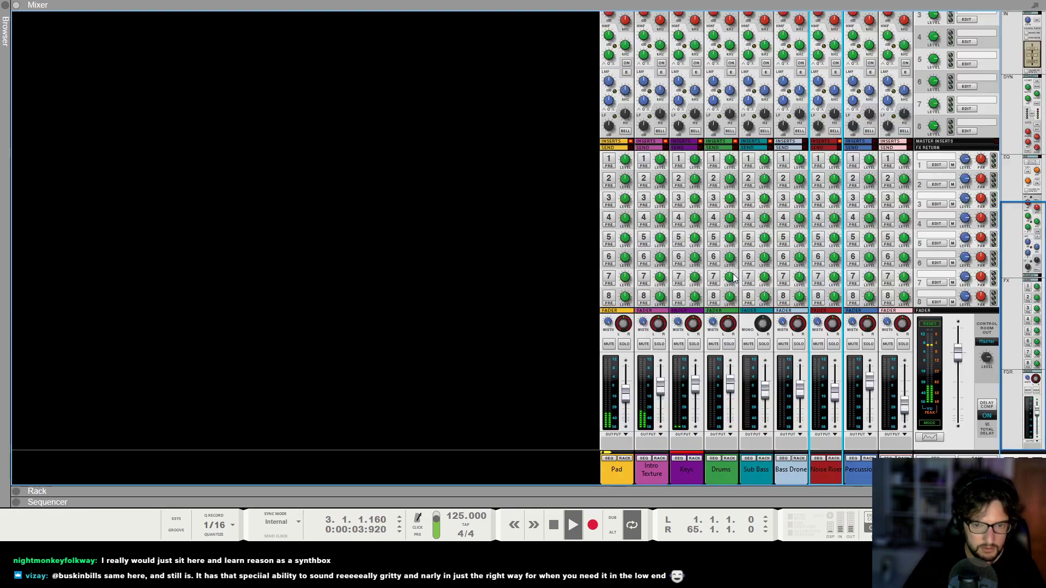
scroll(640, 286, up, 3)
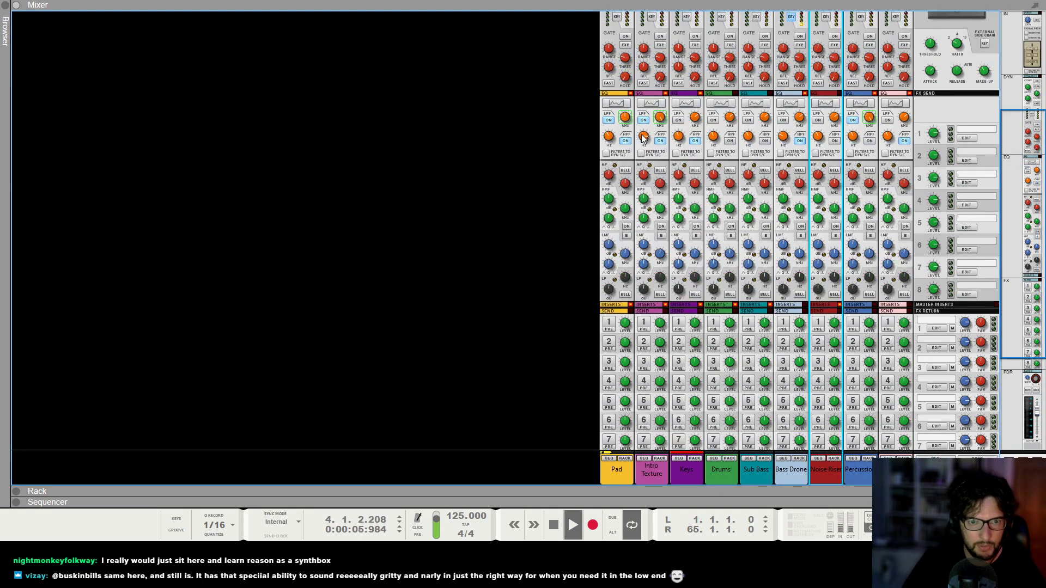
key(F7)
scroll(312, 353, down, 3)
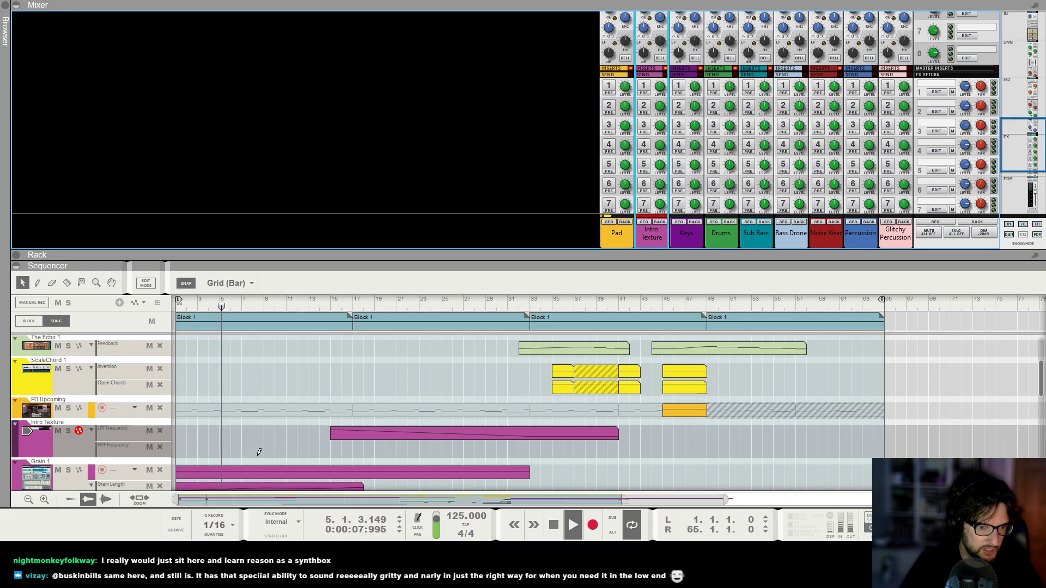
Draw an HPF Frequency clip from bar 1 with points at 1000 on bar 1 and 825 on bar 6, and return to the start.
drag(259, 452, 182, 448)
alt+click(178, 446)
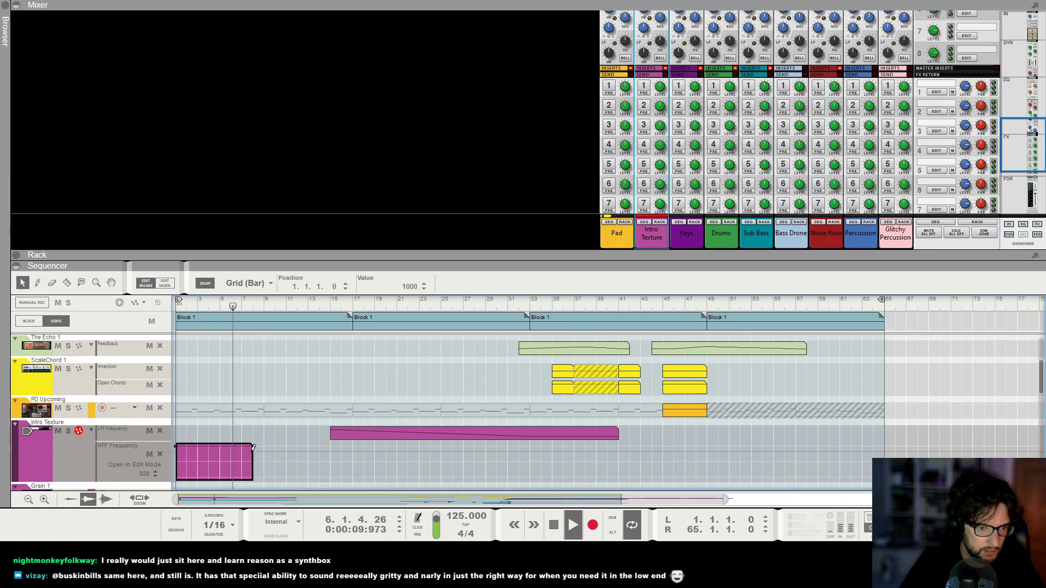
alt+click(252, 452)
drag(252, 452, 230, 452)
key(KP_0)
key(KP_0)
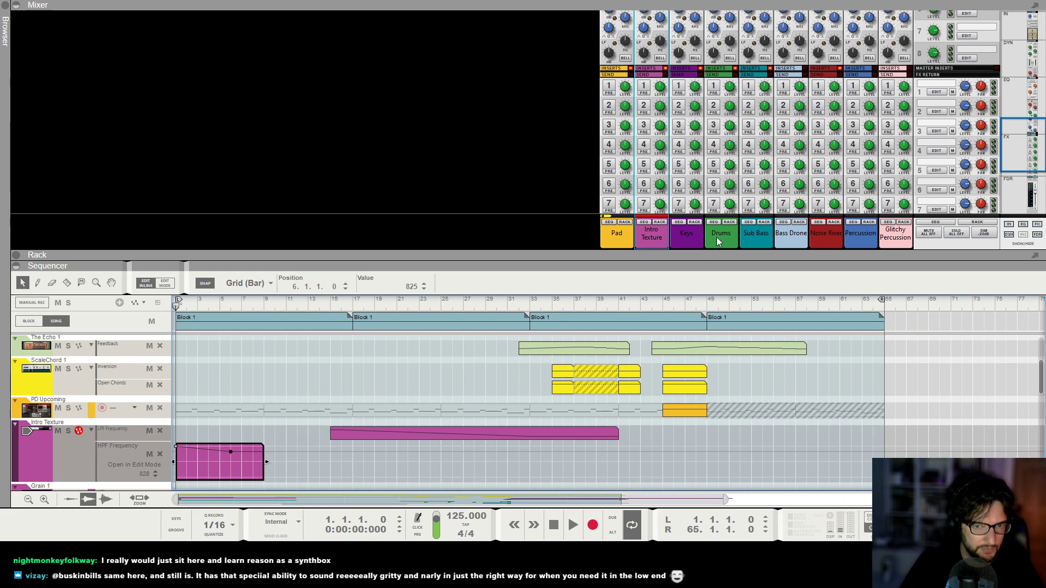
Start playback with the mixer faders in view and slightly lower the Intro Texture HPF Frequency points, the bar 6 point to 808.
scroll(656, 155, down, 5)
click(659, 153)
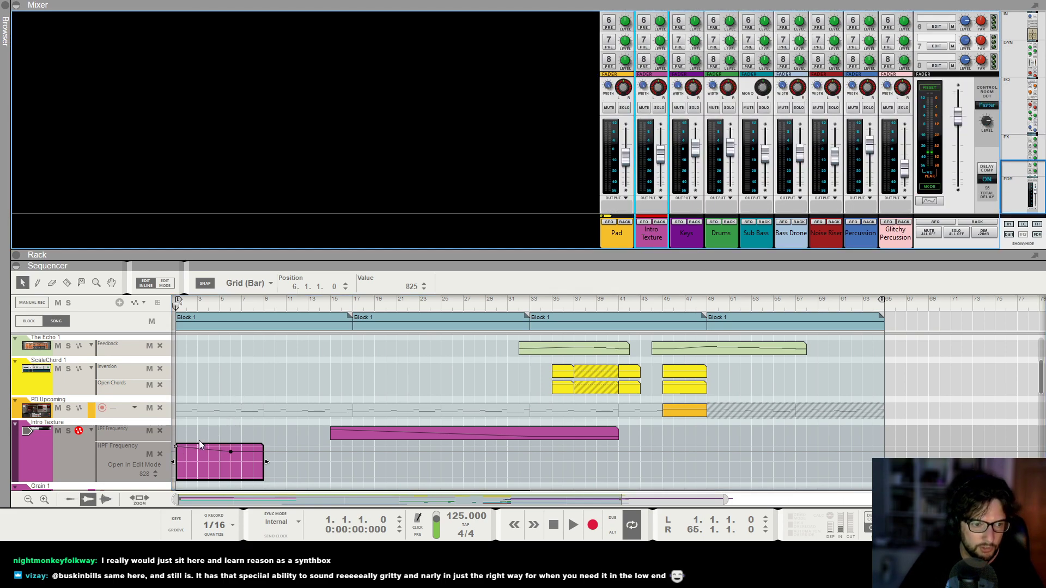
key(space)
click(175, 446)
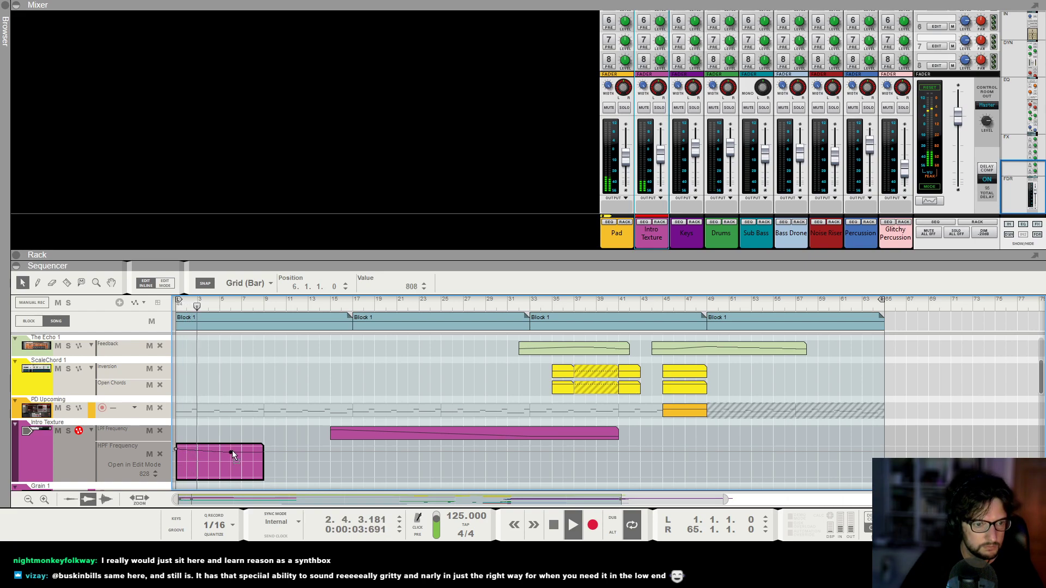
click(360, 394)
Show only the sequencer and look over the arrangement's tracks while the song plays.
scroll(359, 394, down, 1)
scroll(384, 384, up, 2)
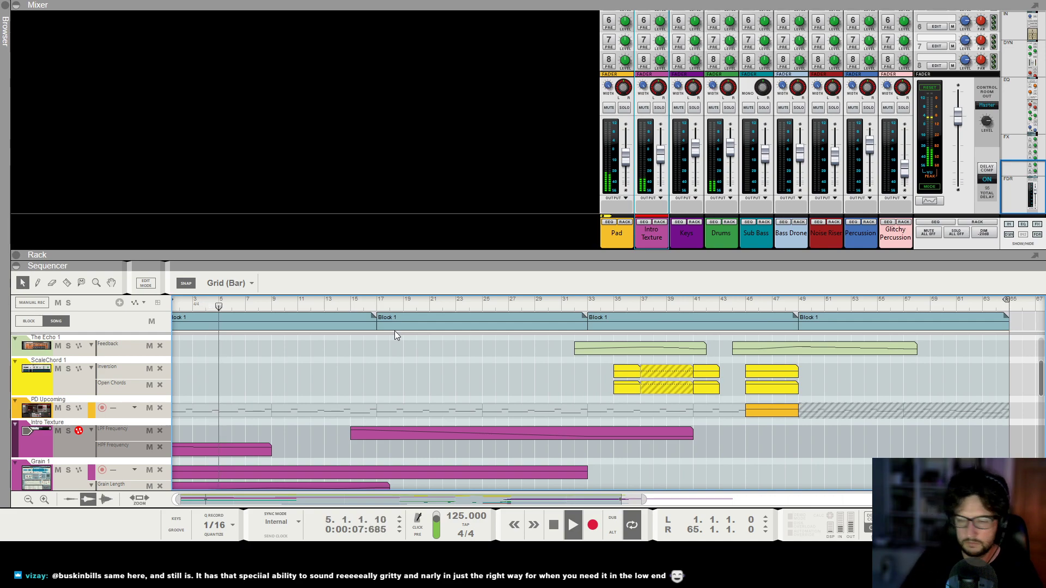
click(350, 205)
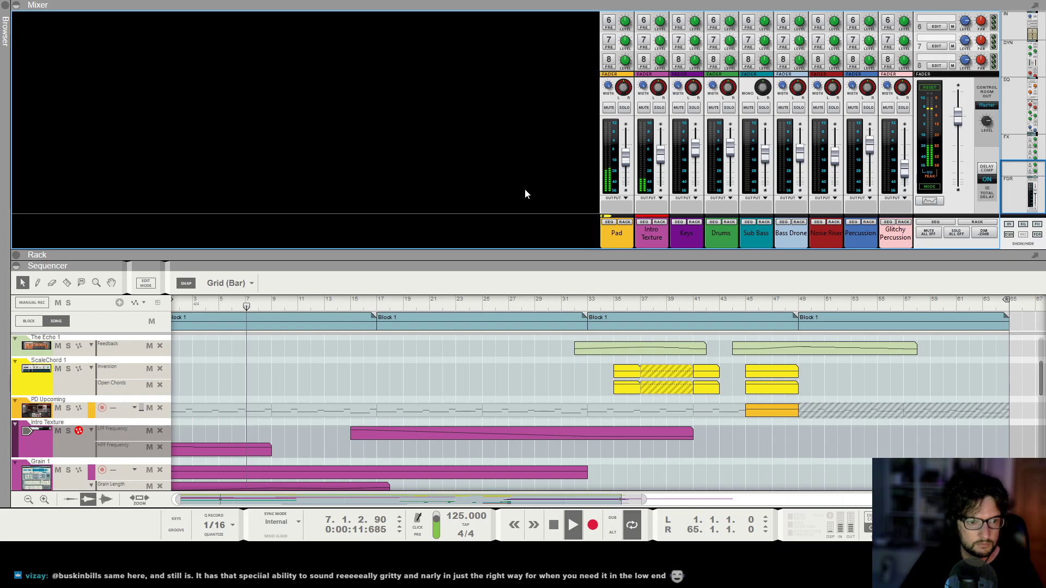
key(F7)
scroll(652, 294, down, 4)
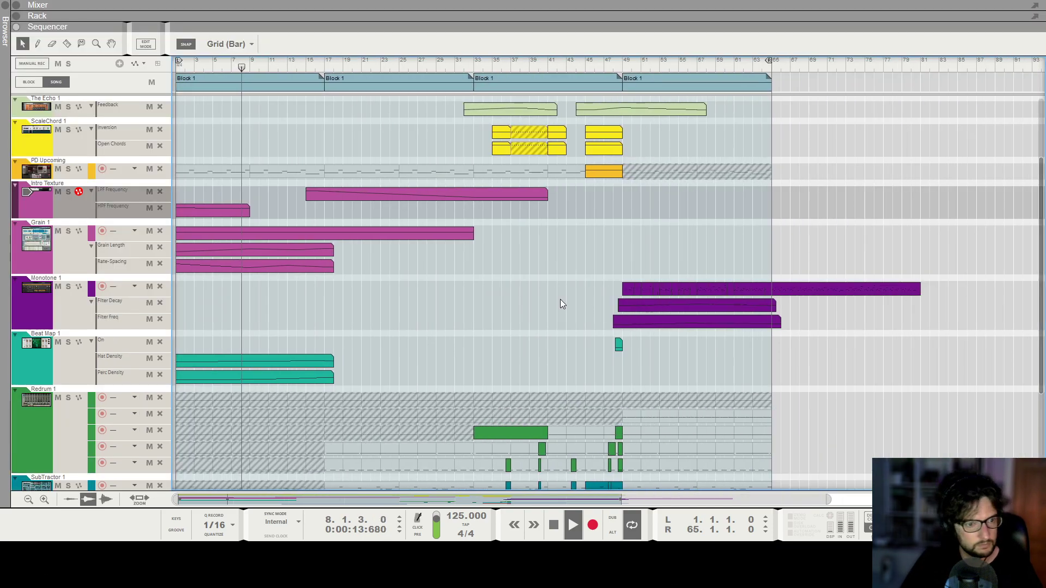
scroll(562, 299, down, 1)
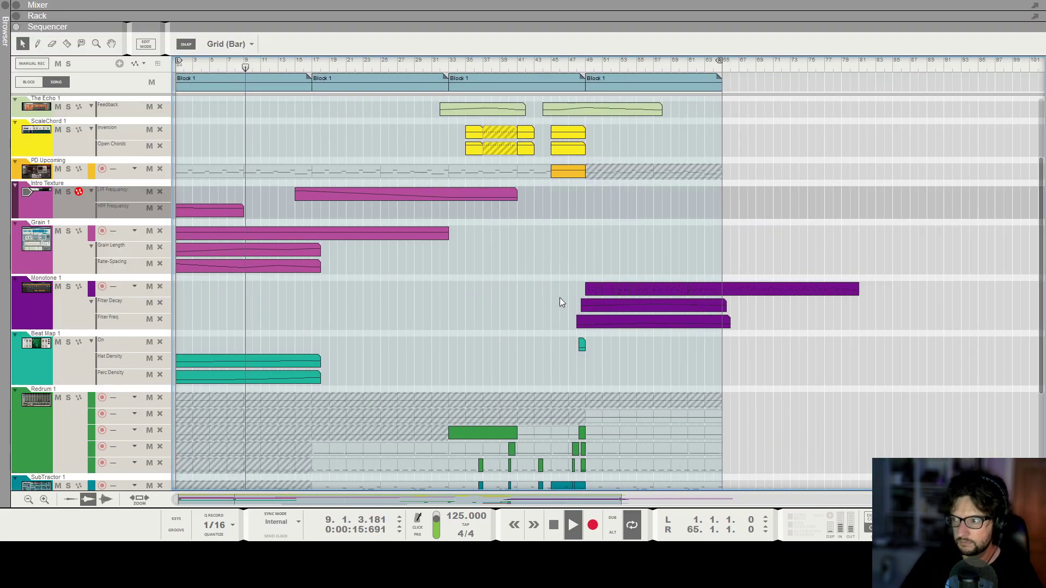
scroll(272, 269, up, 2)
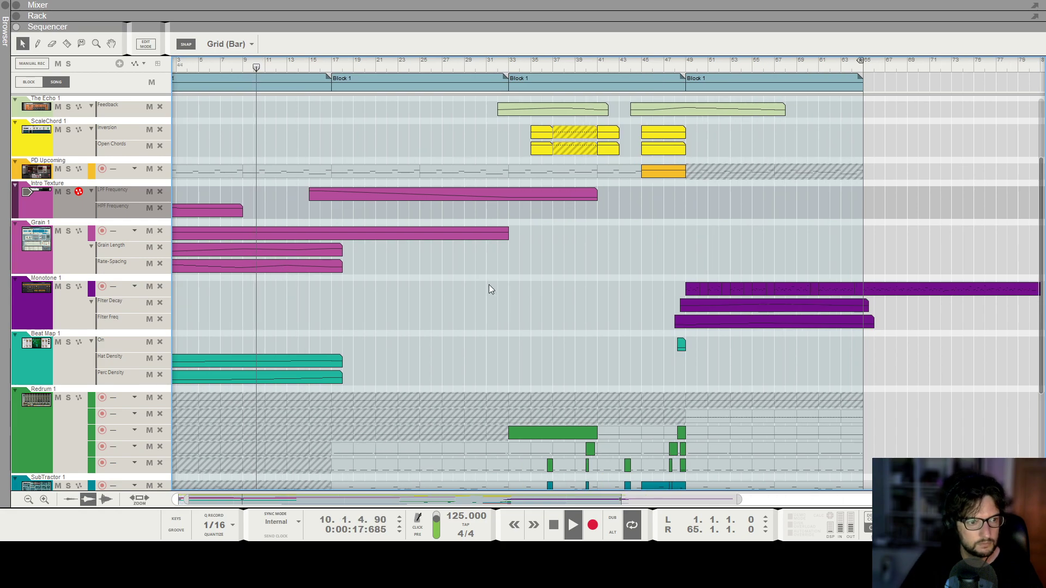
scroll(489, 284, up, 3)
Extend Grain 1's Grain Length automation clip to 40 bars and check its curve.
click(338, 315)
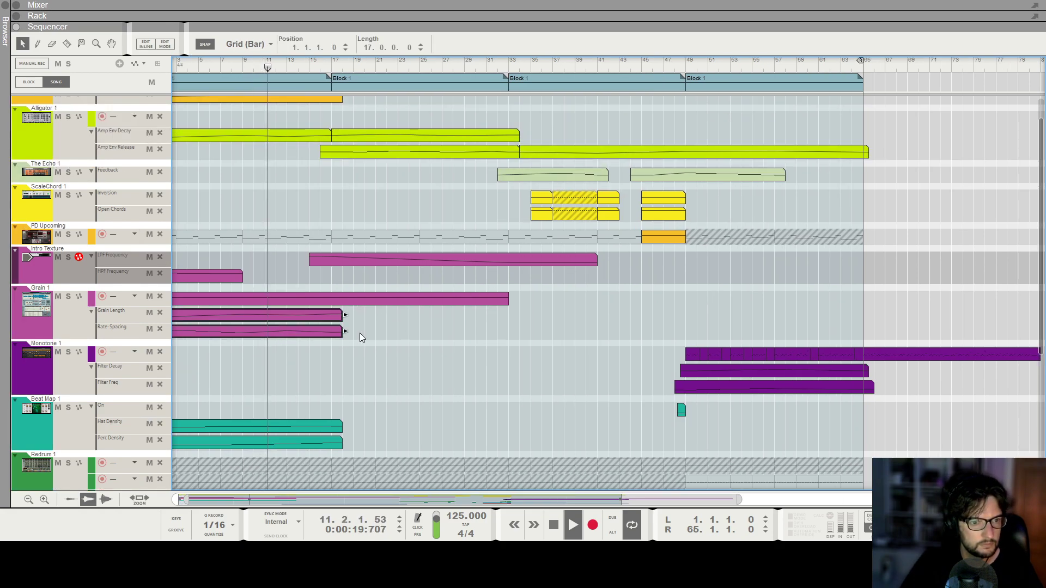
drag(403, 314, 597, 315)
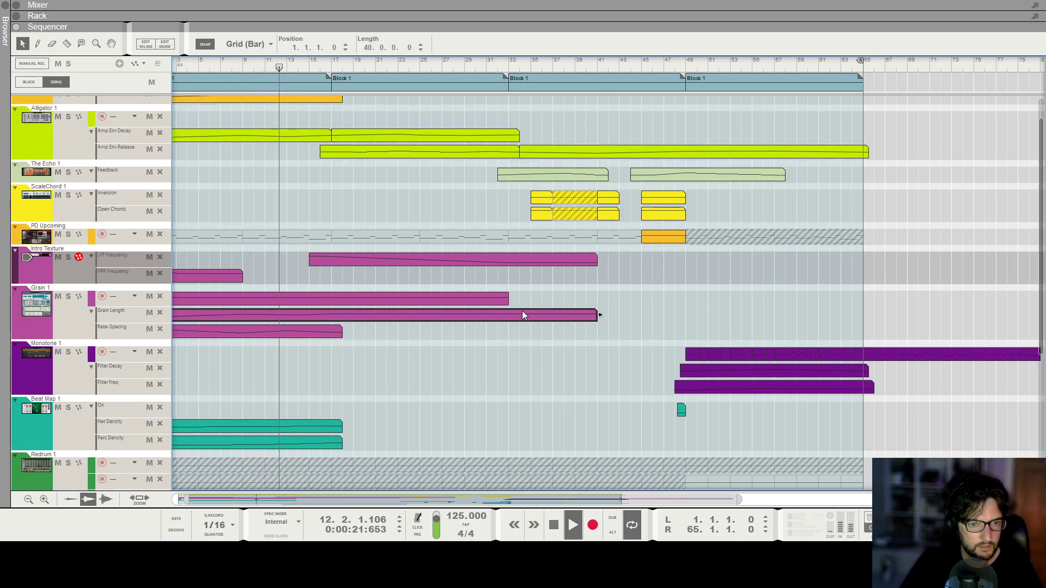
double_click(522, 313)
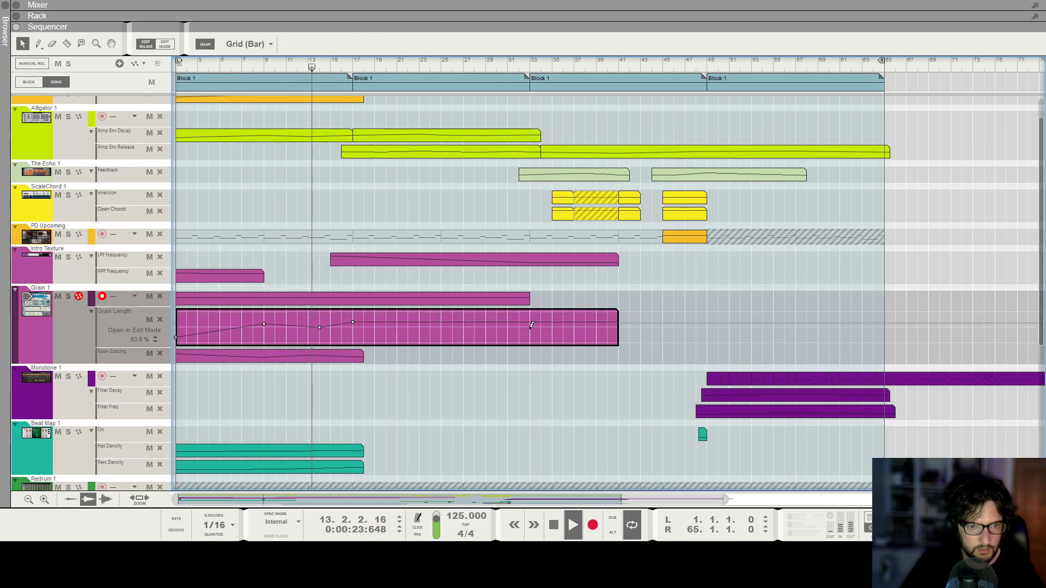
key(Escape)
Extend Grain 1's Rate-Spacing automation clip to 40 bars and inspect its curve.
click(345, 330)
drag(366, 330, 618, 331)
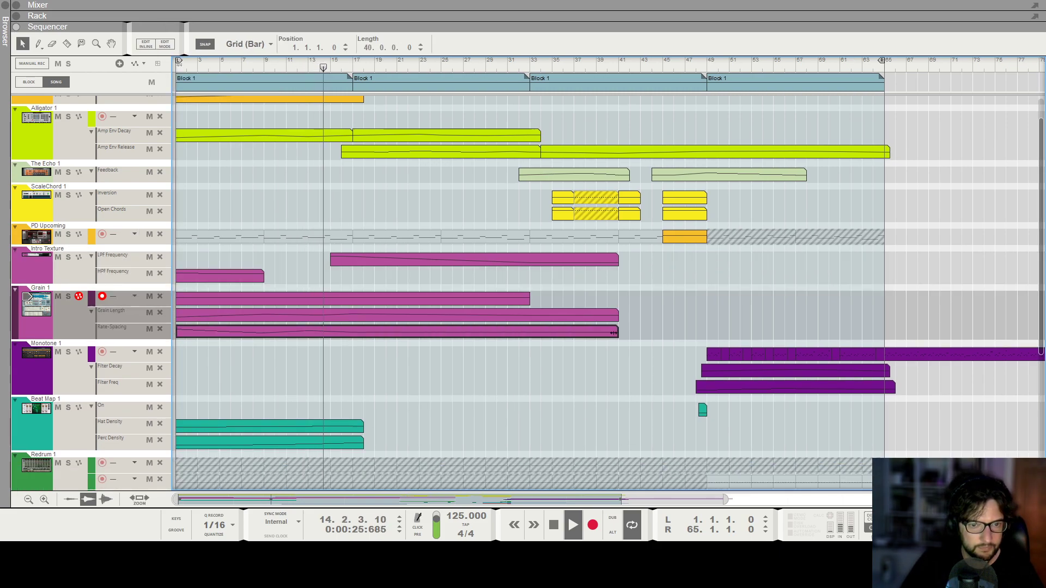
double_click(601, 332)
click(529, 343)
click(584, 296)
double_click(433, 330)
click(547, 393)
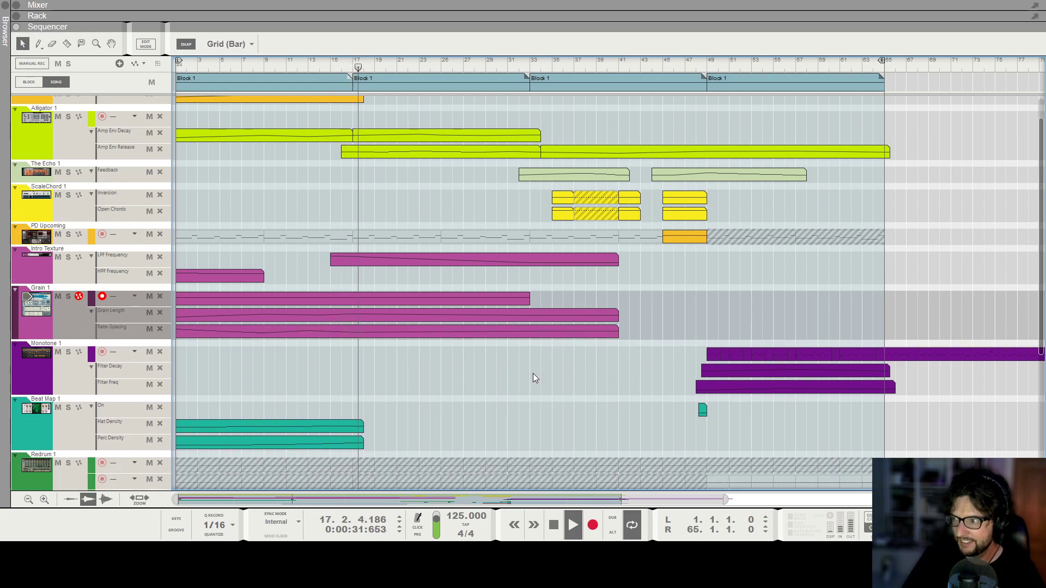
Add two-beat override clips at position 20.3.1 on Redrum's lowest lane and on the SubTractor lane.
scroll(533, 373, down, 1)
scroll(463, 359, down, 4)
scroll(460, 362, down, 1)
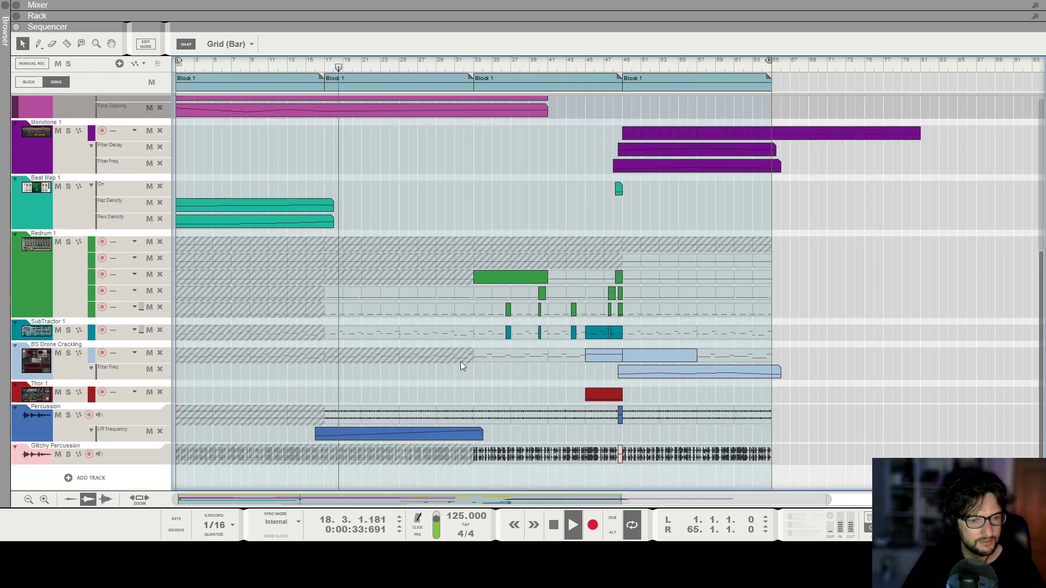
scroll(460, 362, up, 5)
scroll(460, 361, up, 3)
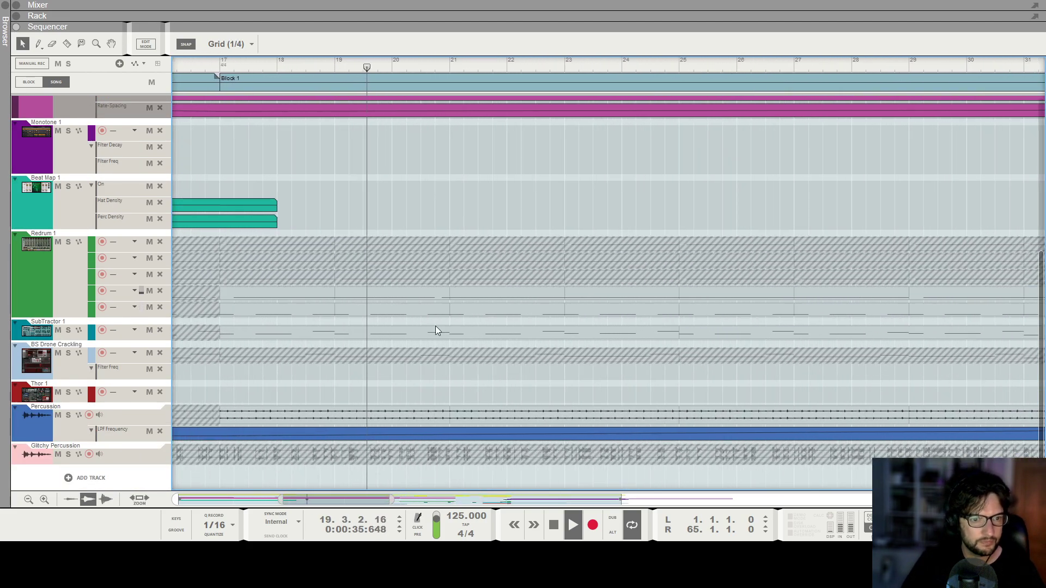
alt+click(447, 330)
alt+click(456, 310)
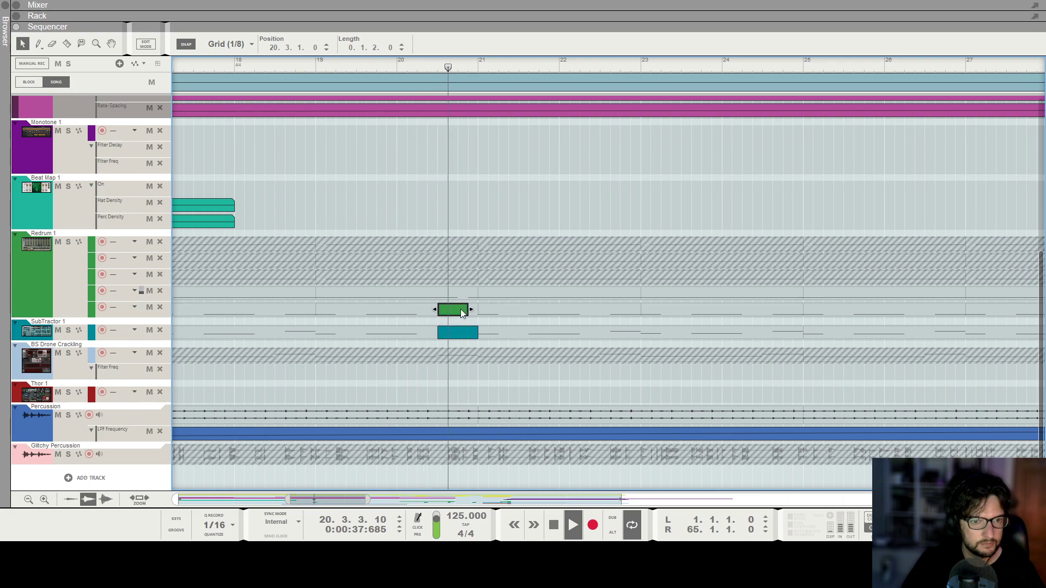
scroll(593, 380, down, 1)
scroll(593, 381, down, 5)
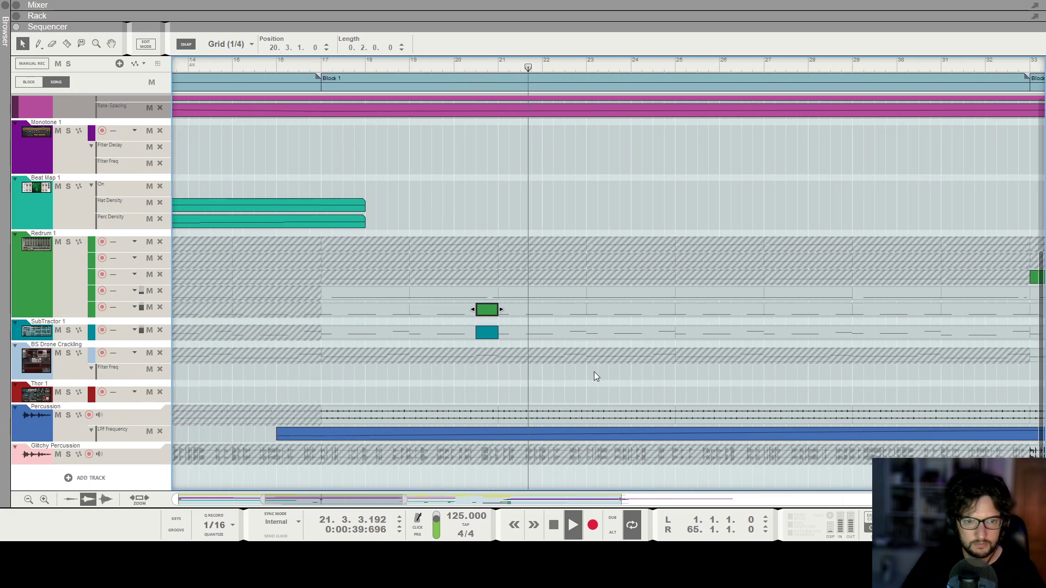
Listen to the song into the final Block 1 while examining the clips and automation across all tracks.
scroll(577, 382, down, 1)
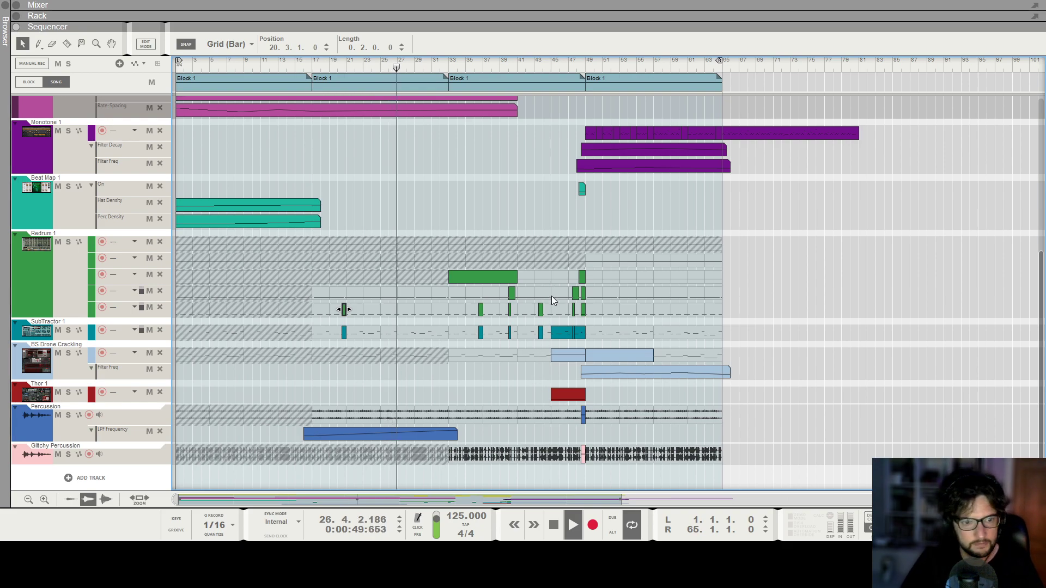
scroll(547, 302, up, 5)
scroll(545, 309, up, 2)
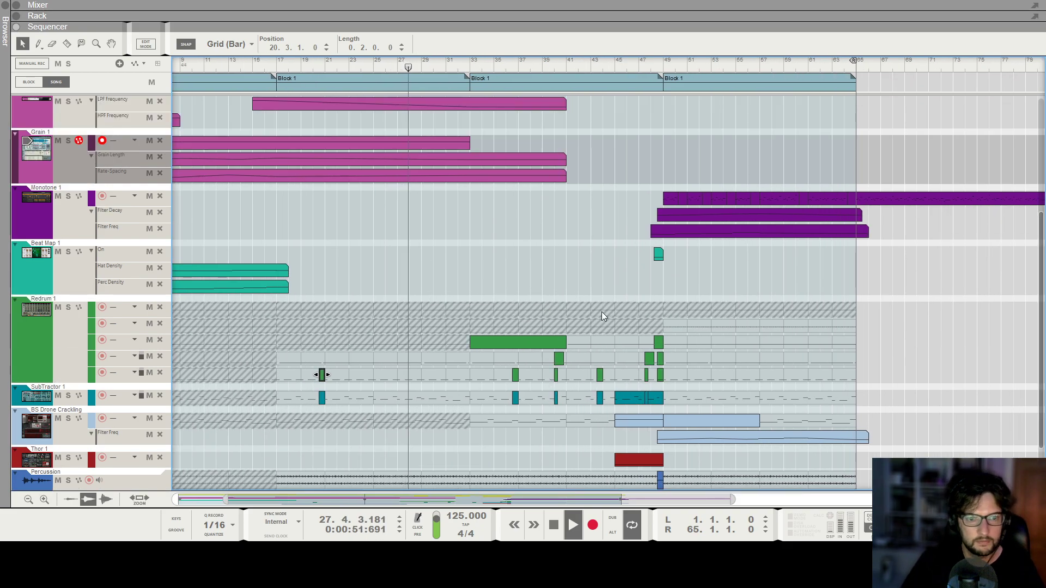
scroll(571, 300, down, 3)
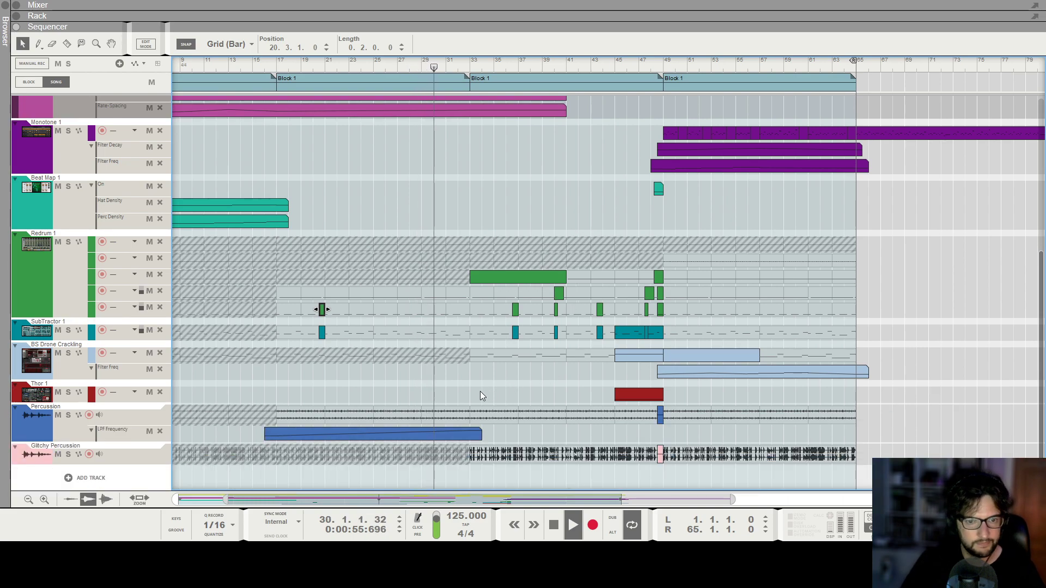
scroll(453, 390, up, 6)
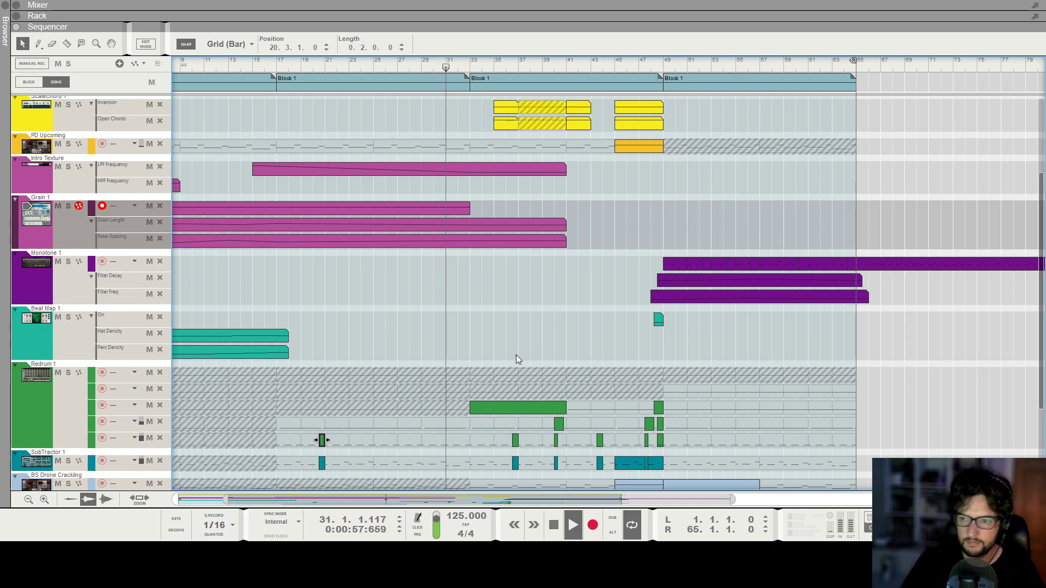
scroll(695, 234, down, 1)
scroll(695, 234, down, 1)
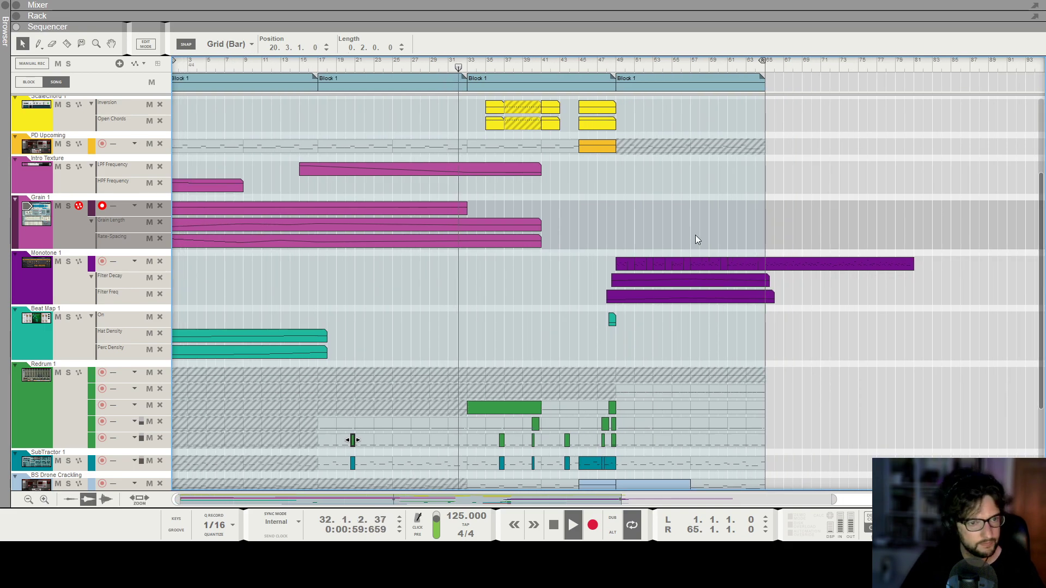
scroll(544, 254, up, 5)
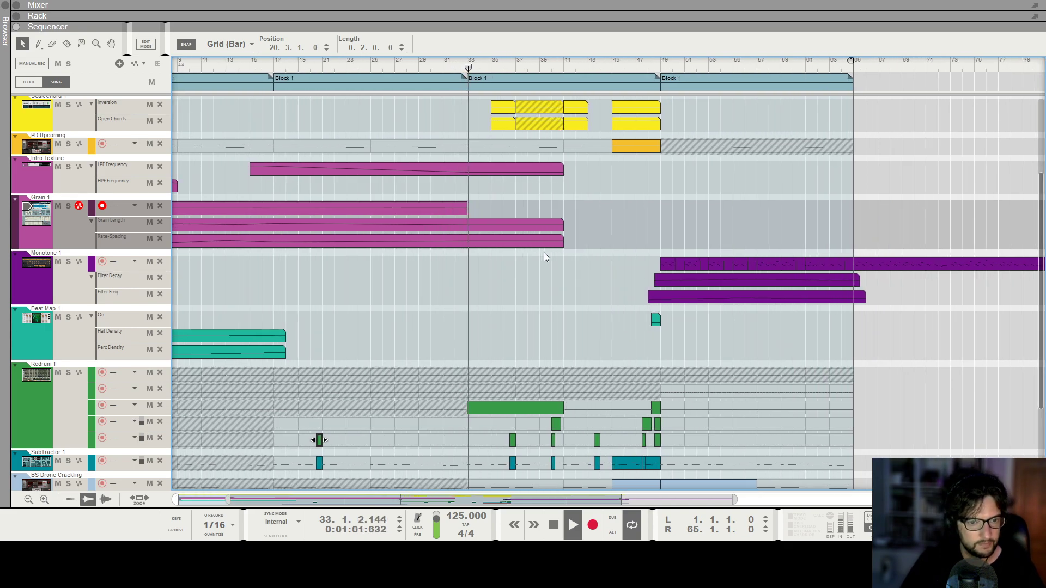
scroll(504, 278, right, 2)
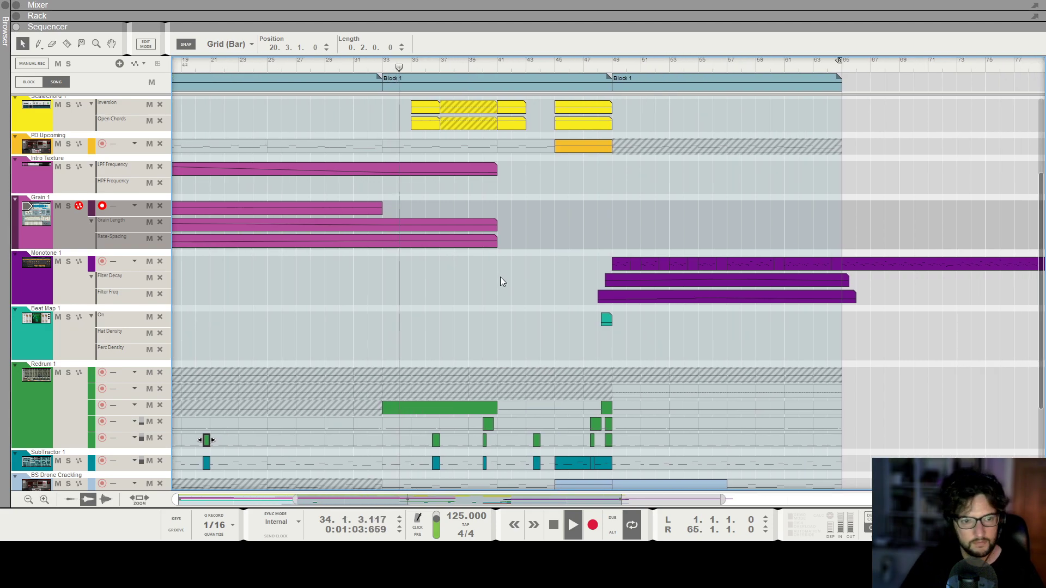
scroll(449, 292, up, 1)
scroll(525, 346, down, 2)
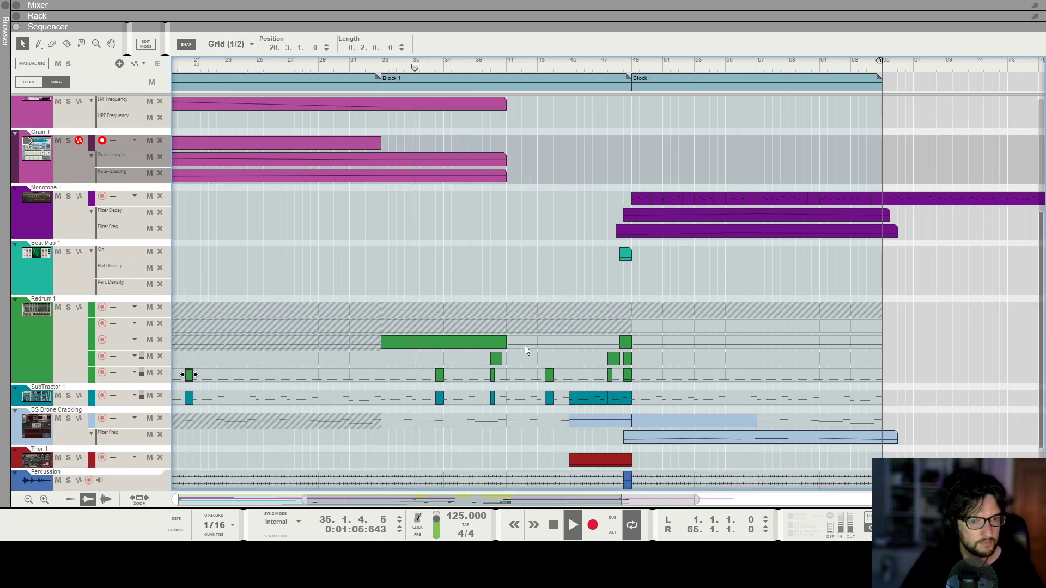
scroll(525, 345, up, 1)
scroll(525, 346, down, 1)
scroll(525, 345, right, 2)
scroll(525, 346, down, 1)
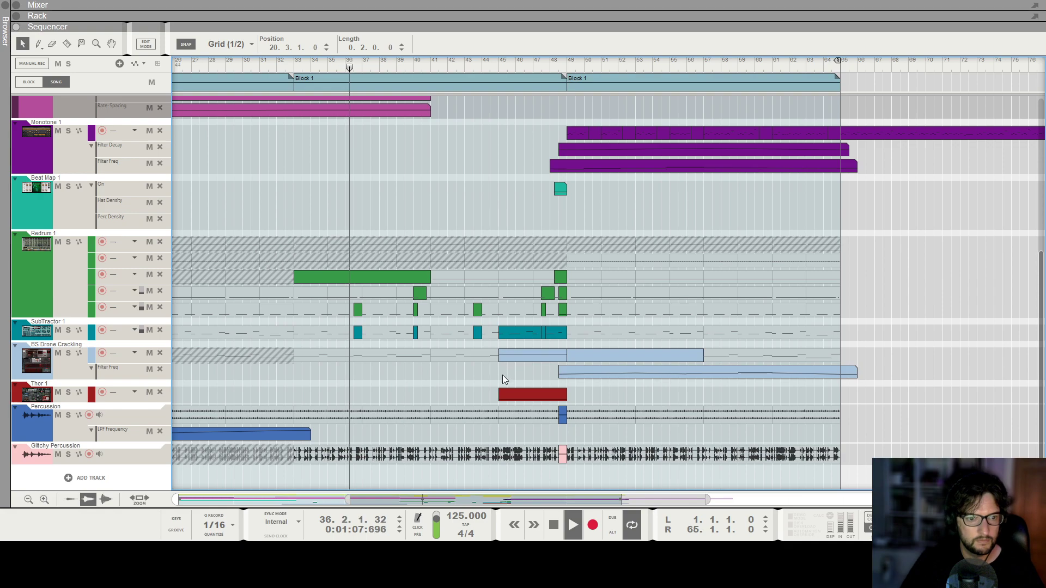
scroll(498, 360, down, 1)
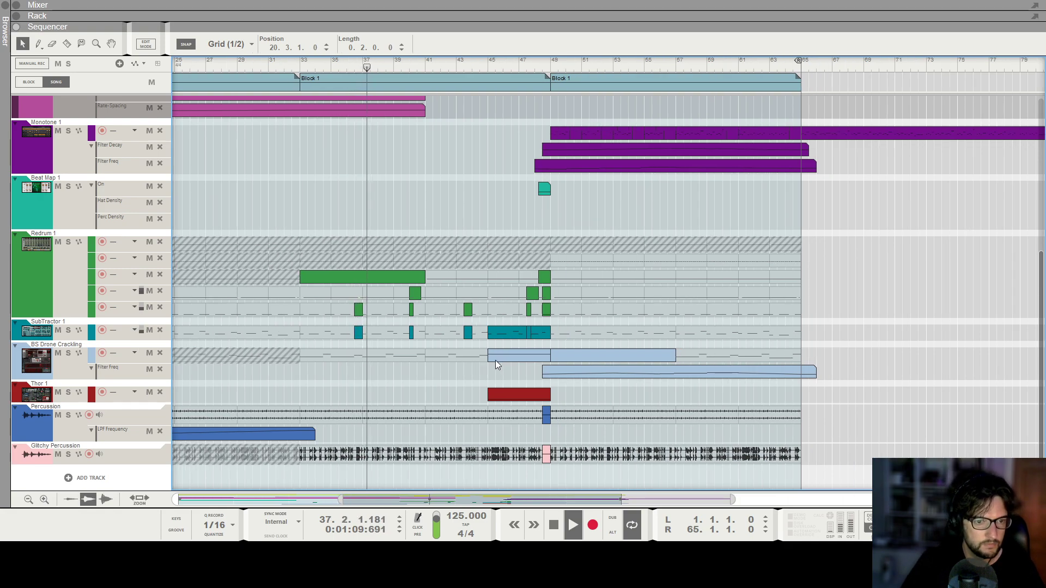
scroll(494, 353, up, 2)
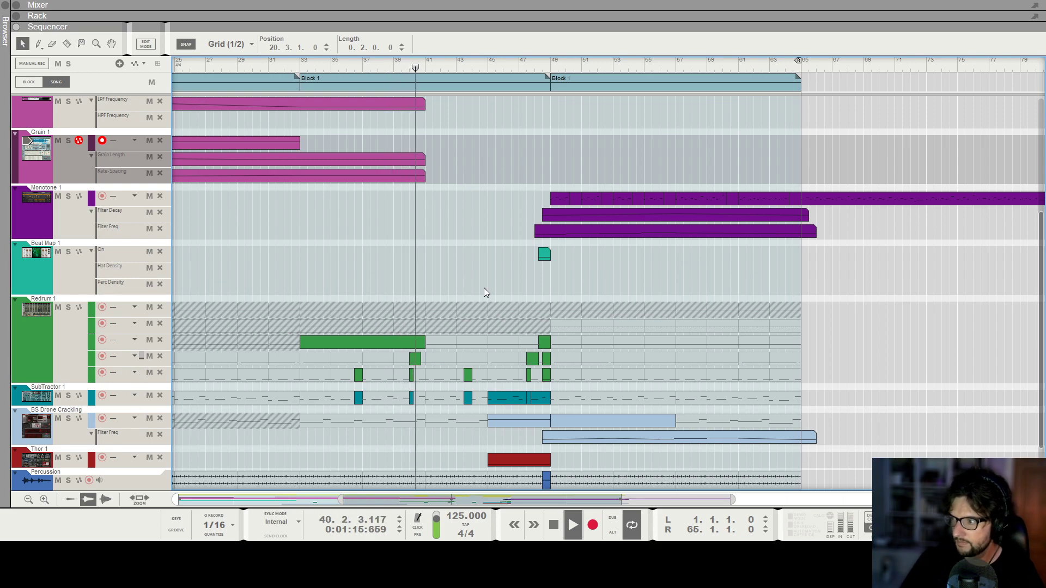
scroll(458, 278, down, 2)
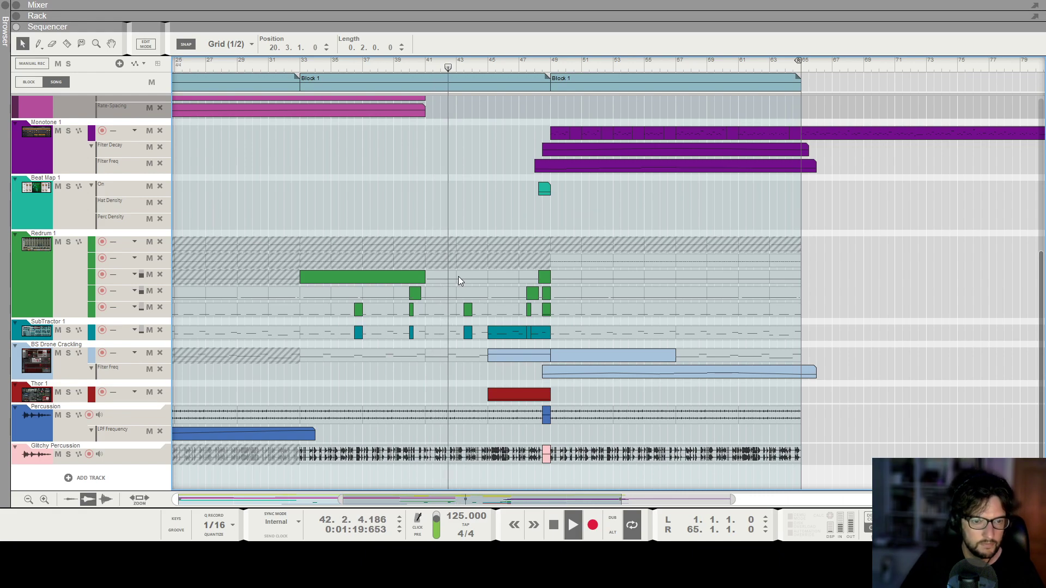
scroll(458, 281, up, 2)
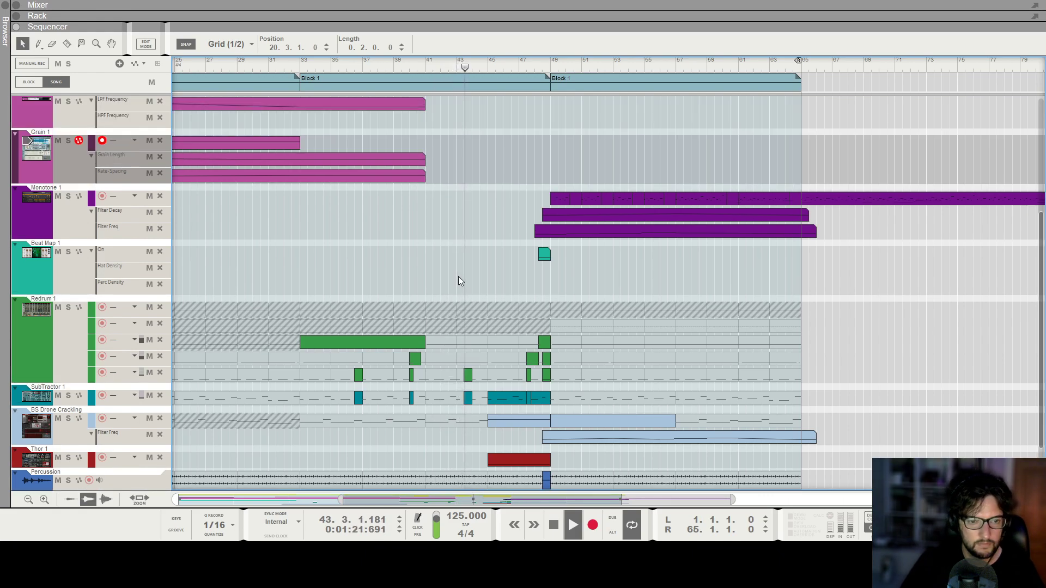
ctrl+scroll(459, 276, up, 1)
ctrl+scroll(459, 276, up, 1)
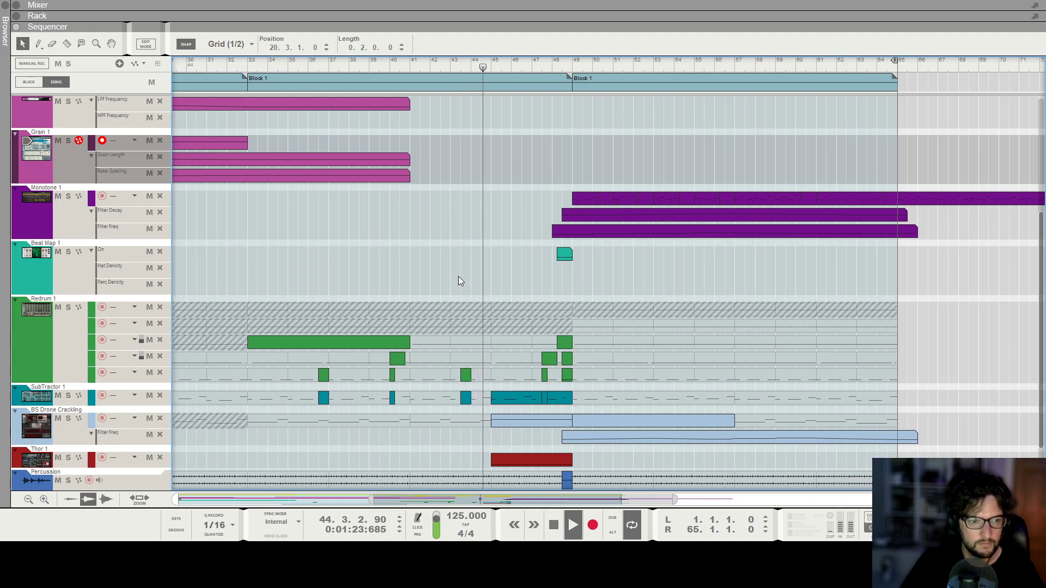
scroll(459, 276, right, 1)
scroll(459, 276, down, 2)
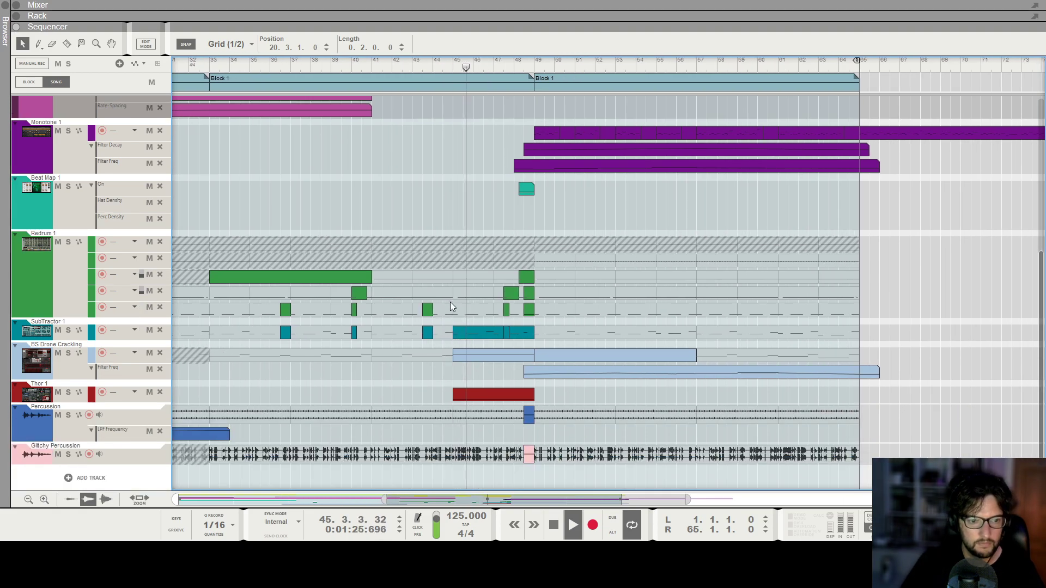
scroll(565, 214, up, 2)
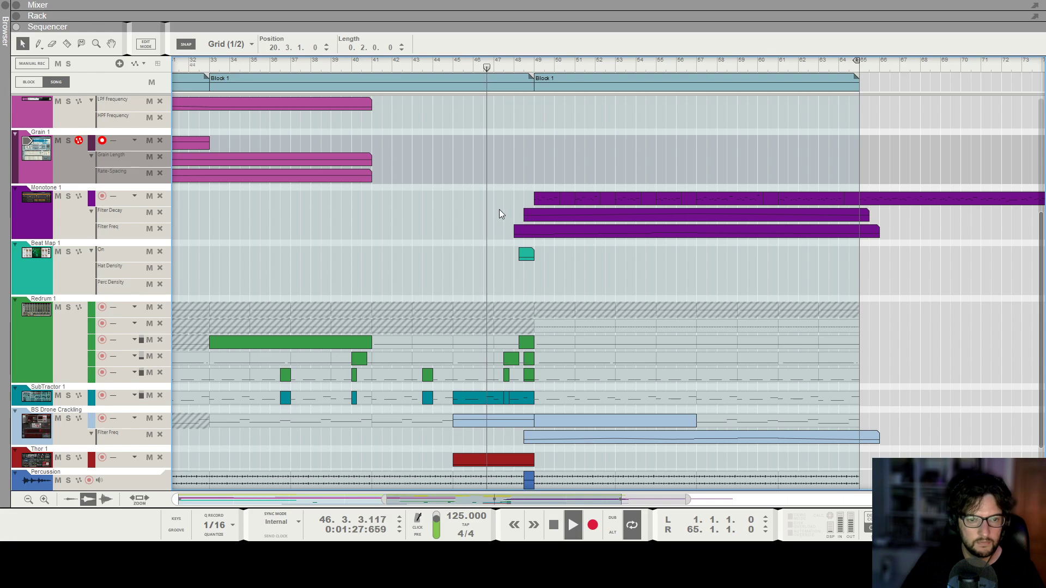
ctrl+scroll(498, 209, down, 1)
scroll(504, 167, down, 1)
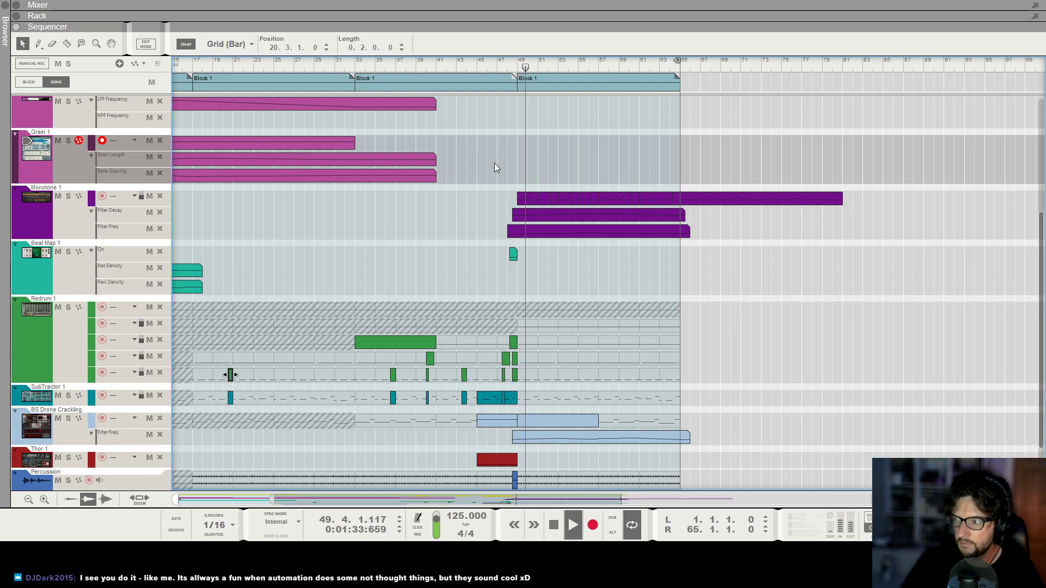
scroll(613, 223, up, 2)
scroll(612, 223, down, 3)
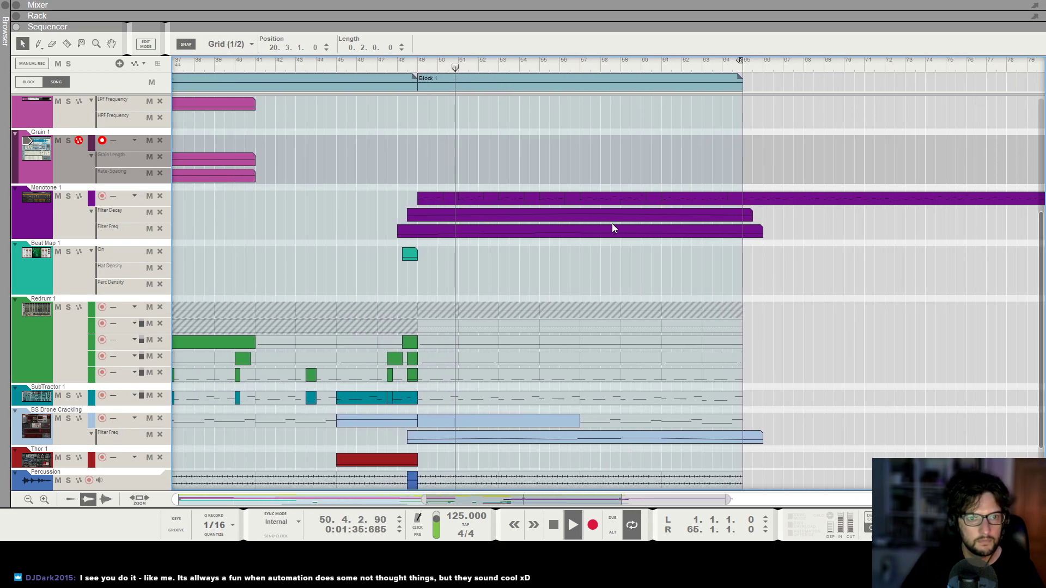
scroll(725, 279, up, 3)
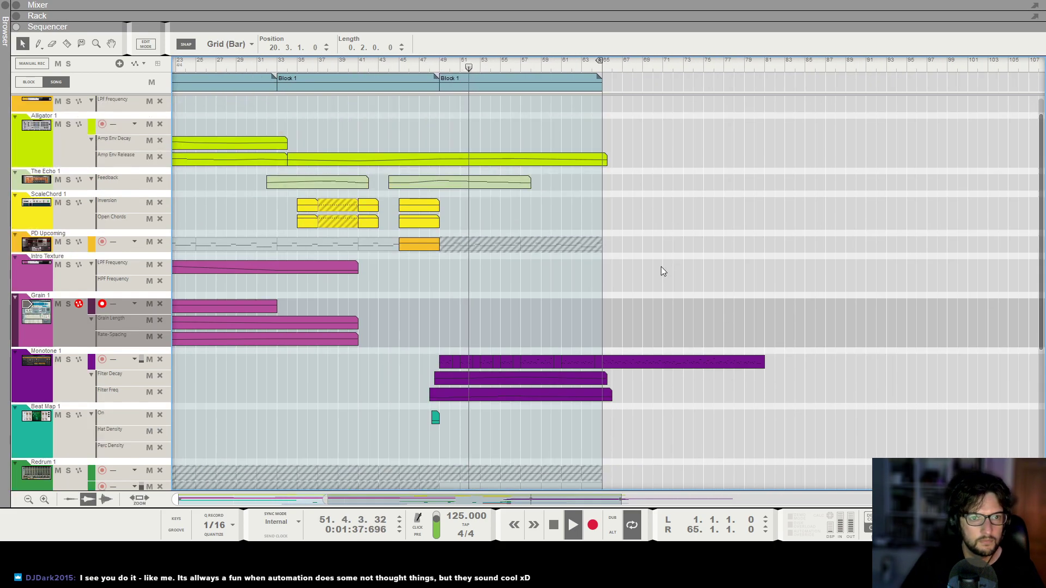
Unmute the second lane of the Redrum 1 track within the final Block 1.
scroll(665, 226, down, 3)
key(t)
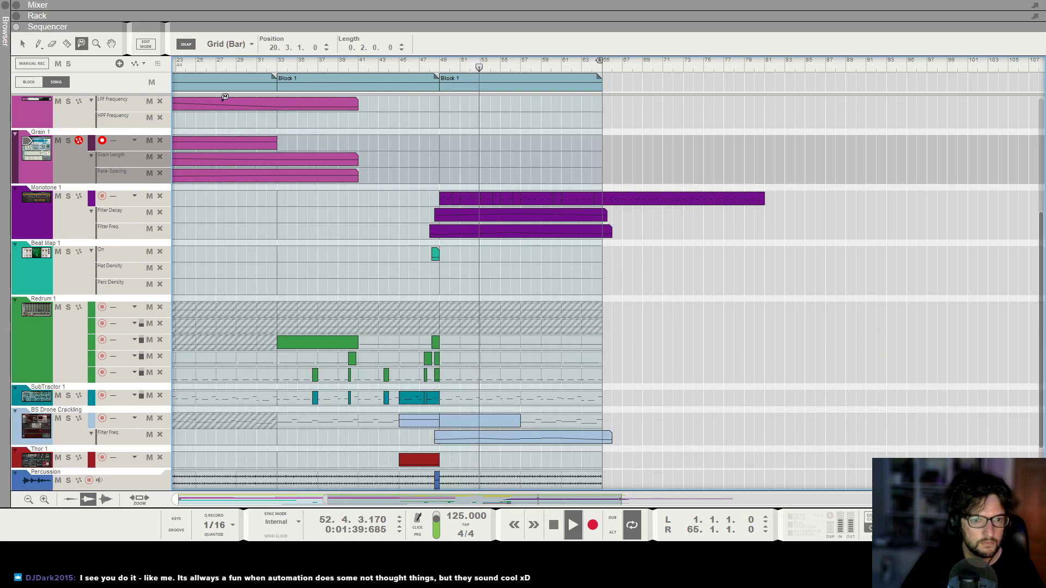
key(q)
scroll(517, 309, up, 3)
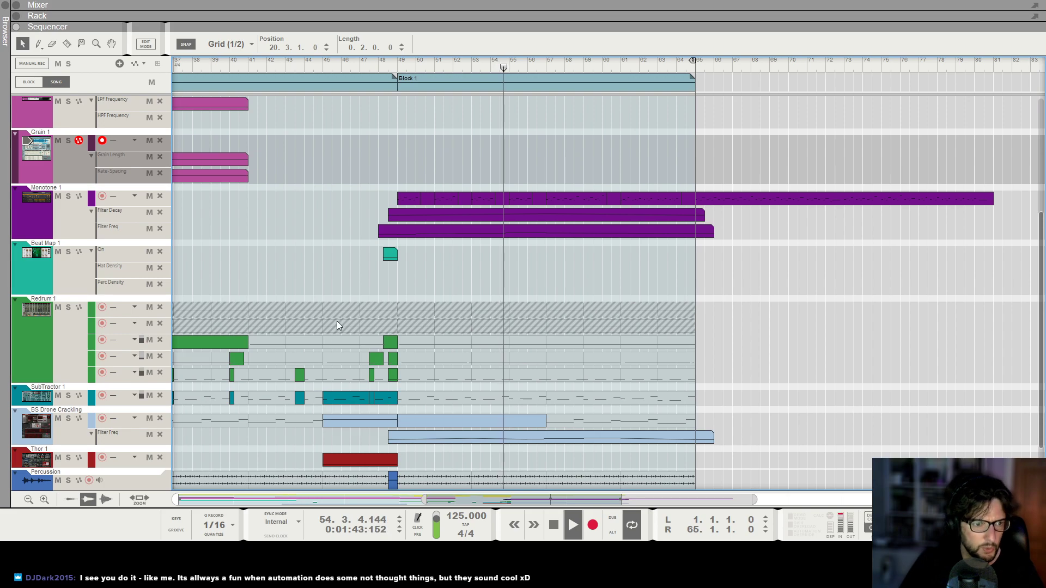
click(37, 355)
key(t)
click(538, 321)
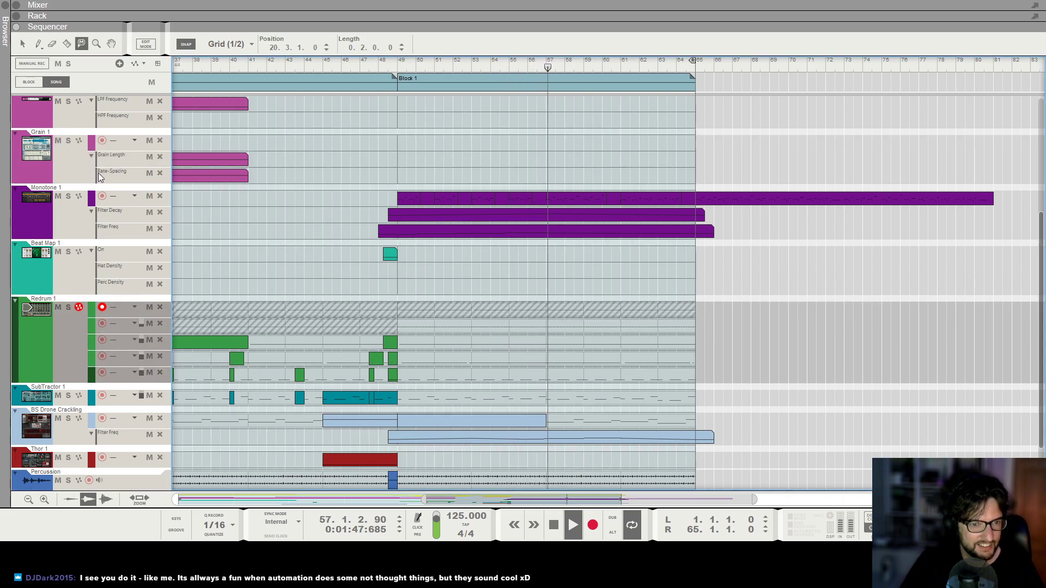
Draw an eight-bar override clip at position 49.1.1 on Redrum's second lane and set the left locator to bar 57.
key(q)
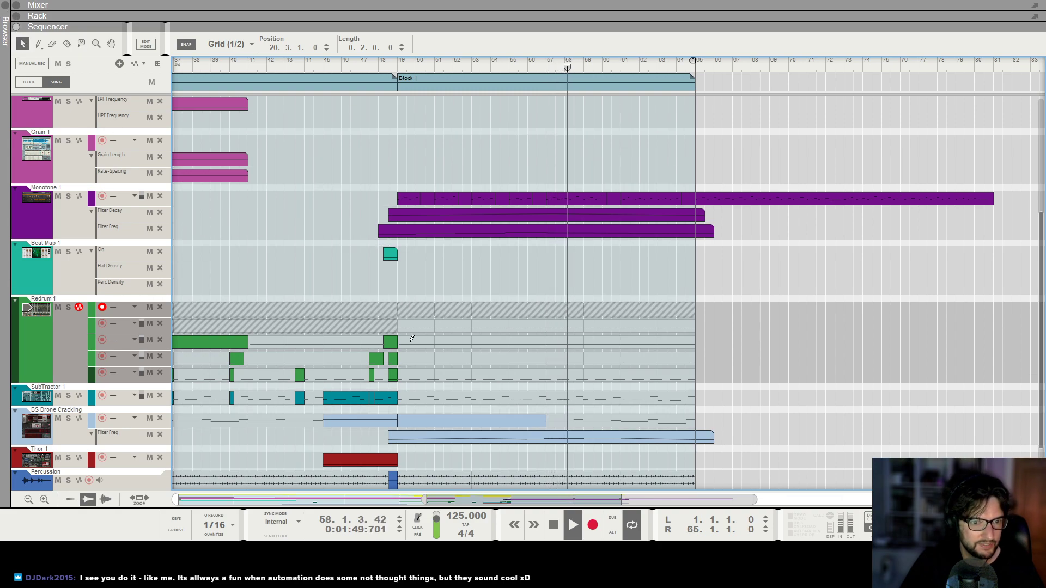
drag(399, 325, 544, 320)
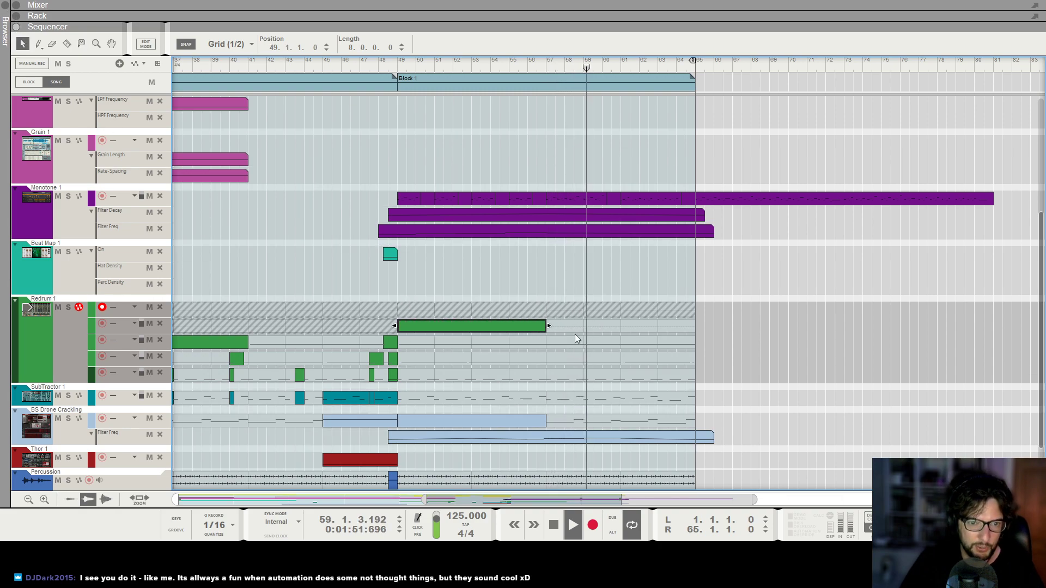
ctrl+click(546, 63)
click(622, 305)
Lower BS Drone Crackling's Filter Freq automation, setting bar 61 to 121.1 Hz and moving bars 53 and 56 down together, bar 53 to 134.7 Hz.
scroll(609, 406, down, 2)
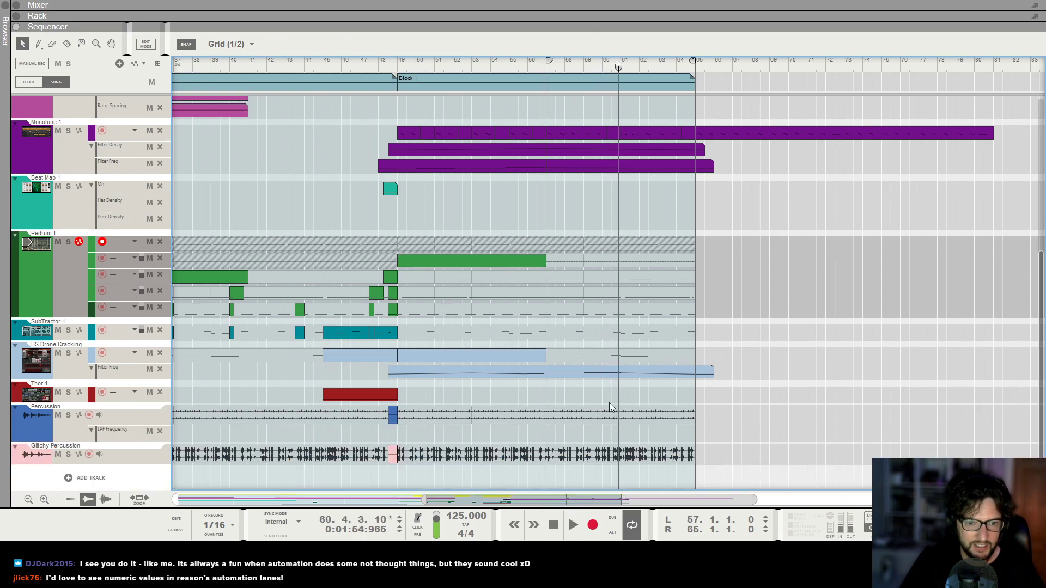
click(599, 371)
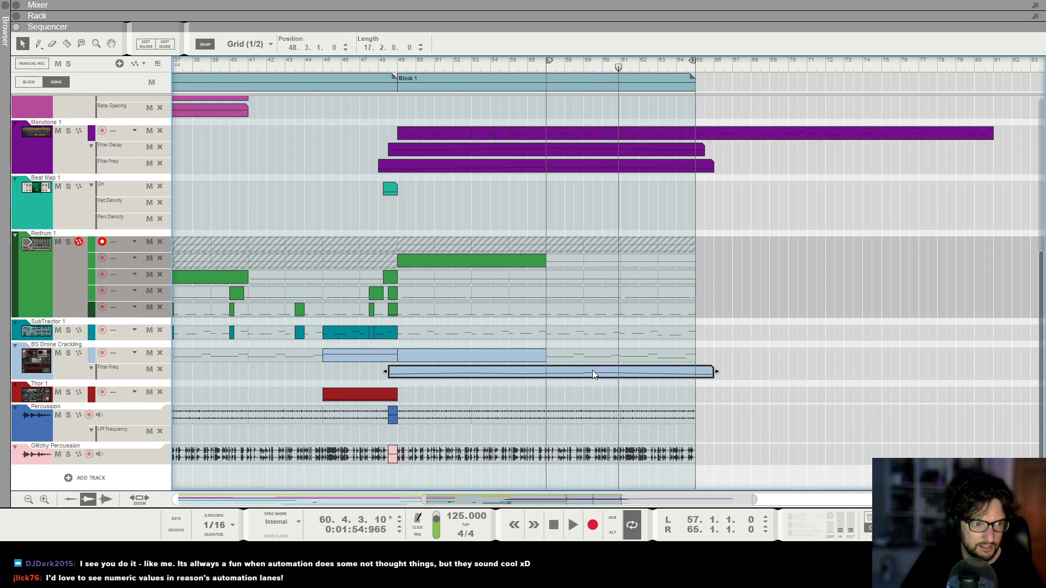
double_click(578, 375)
drag(621, 391, 620, 394)
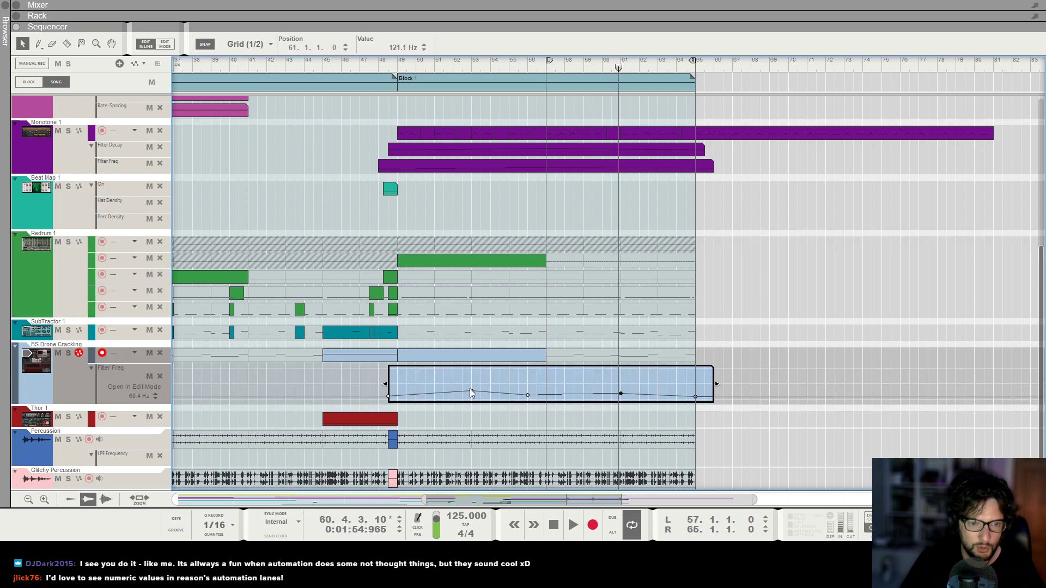
drag(532, 397, 530, 398)
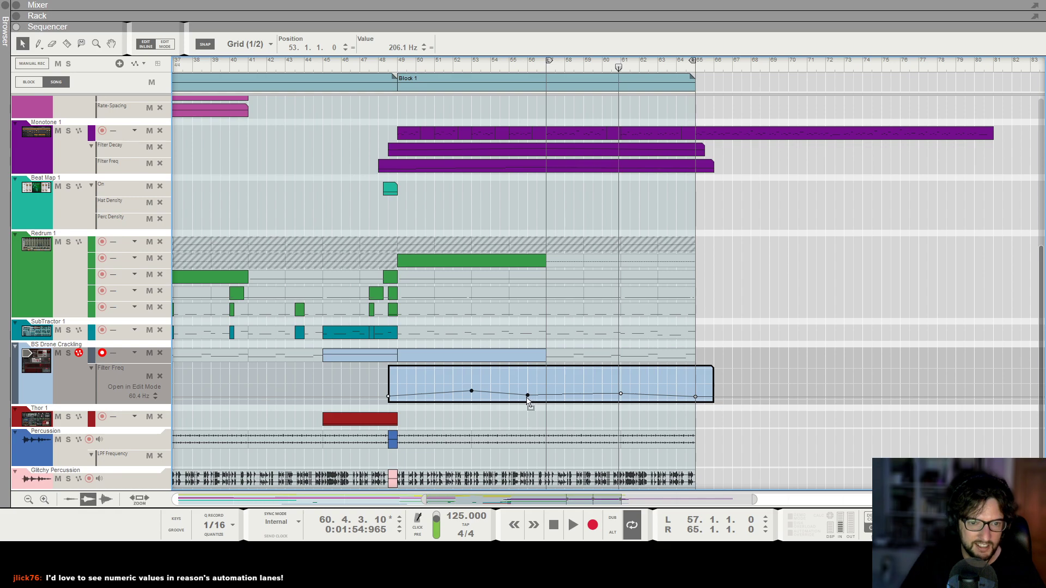
Play the song from bar 57 to hear the adjusted drone filter and check the surrounding arrangement.
click(544, 71)
key(space)
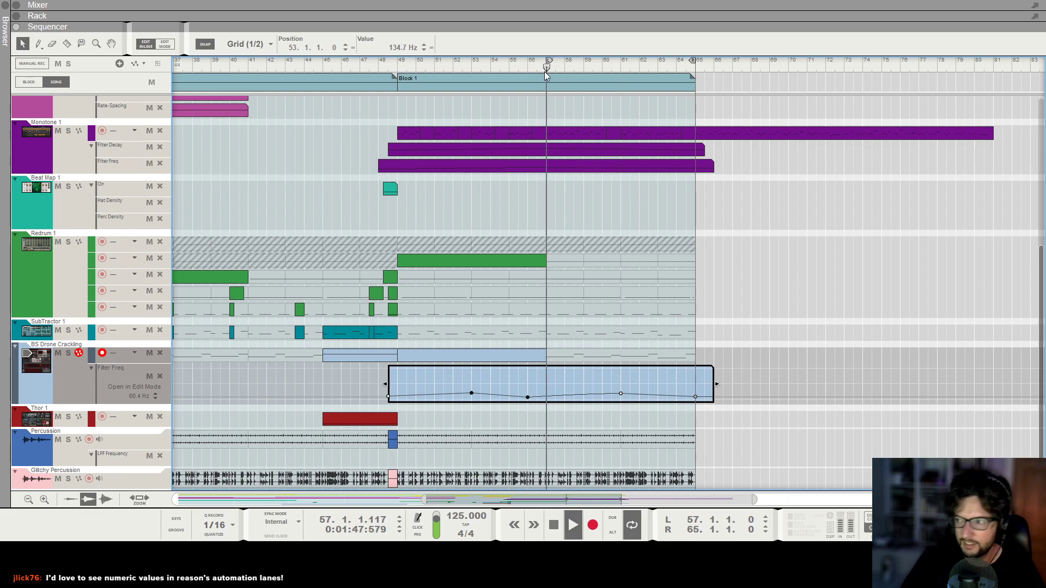
key(g)
key(h)
key(g)
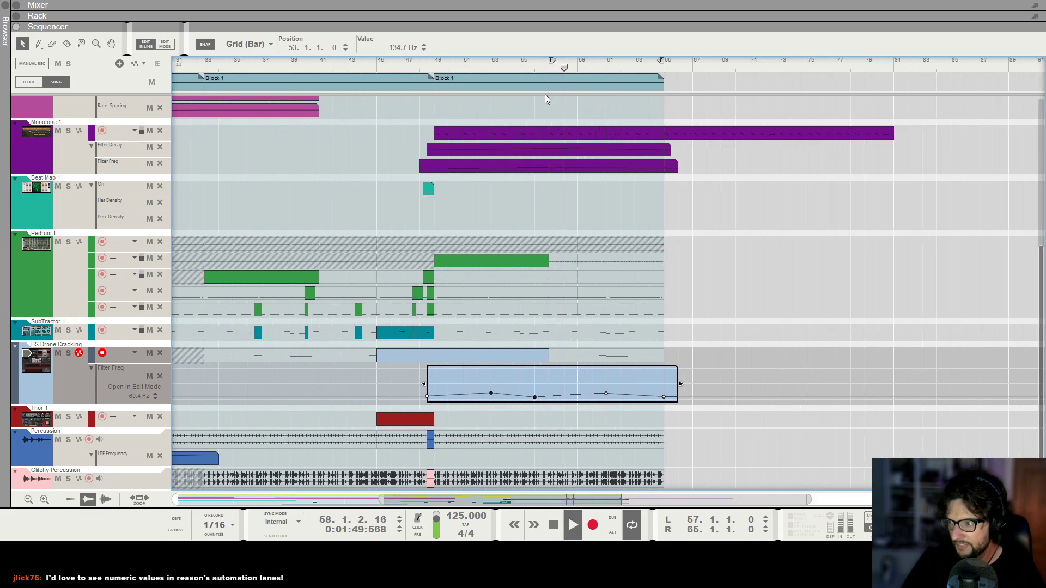
key(g)
key(h)
key(h)
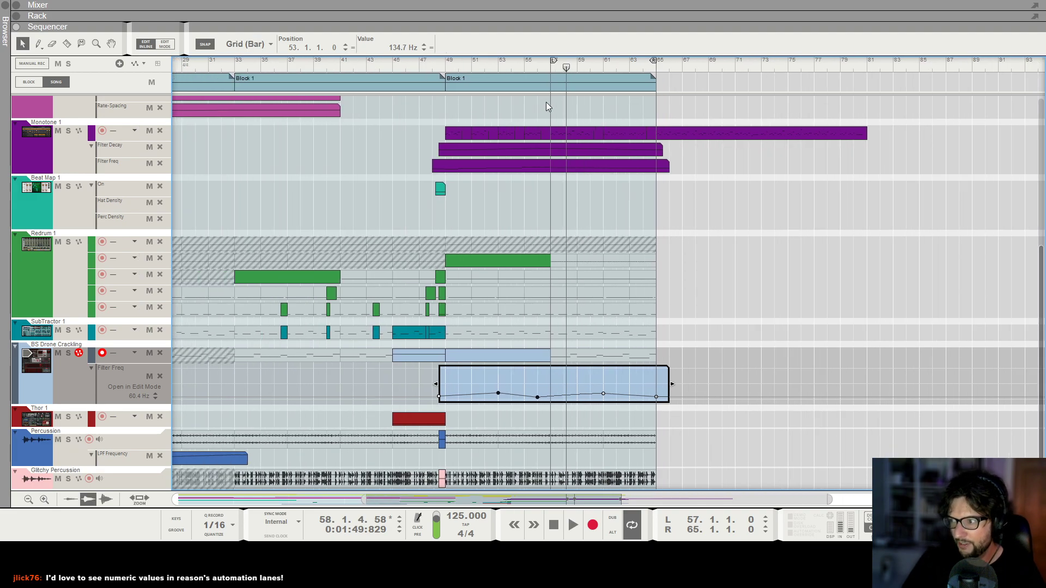
key(g)
key(h)
key(g)
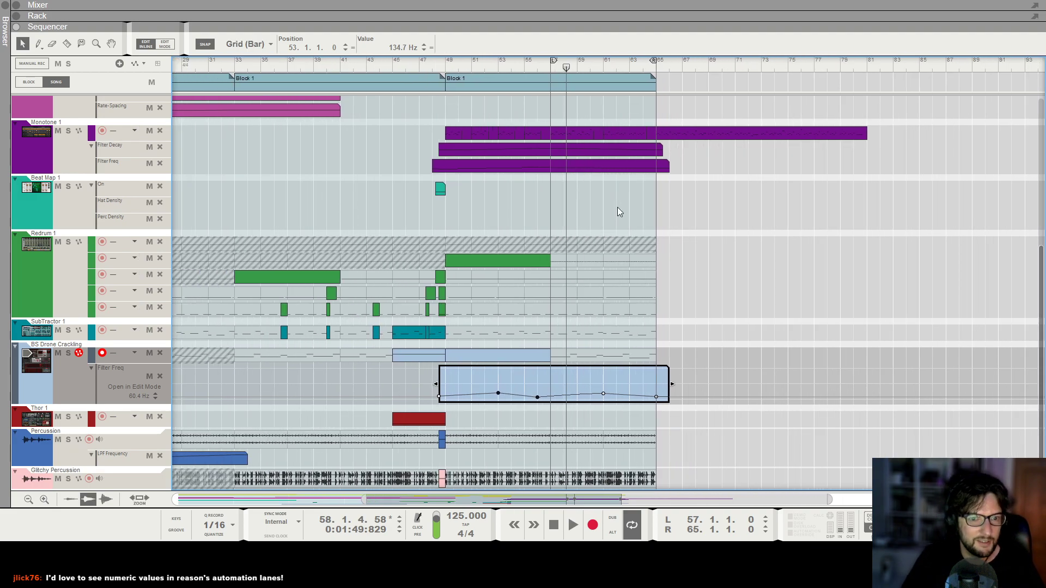
key(g)
key(g)
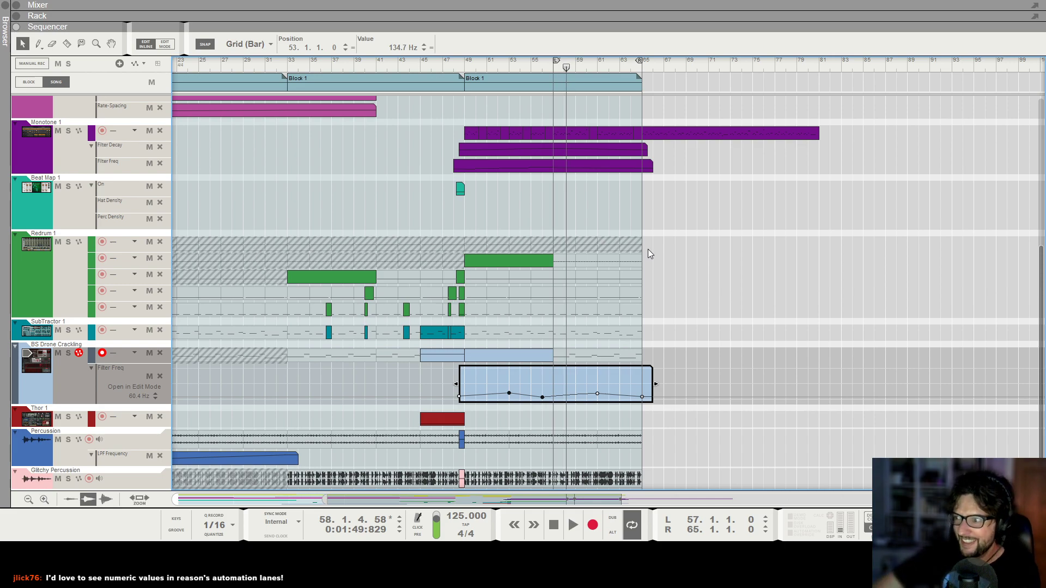
Inspect the points of BS Drone Crackling's Filter Freq automation clip, then close the clip.
scroll(648, 249, right, 1)
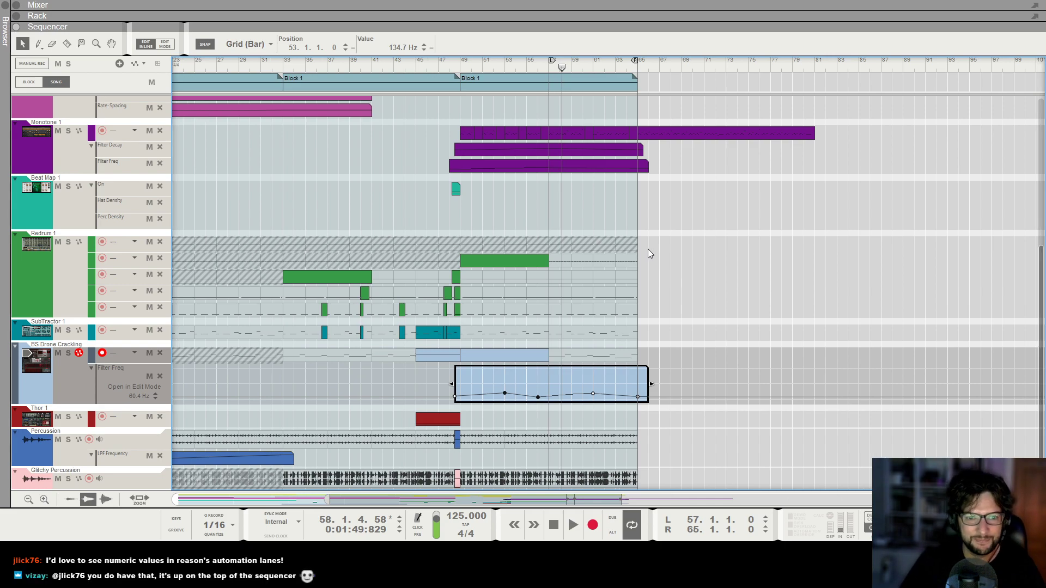
click(649, 249)
scroll(572, 338, left, 1)
double_click(572, 371)
drag(529, 380, 652, 416)
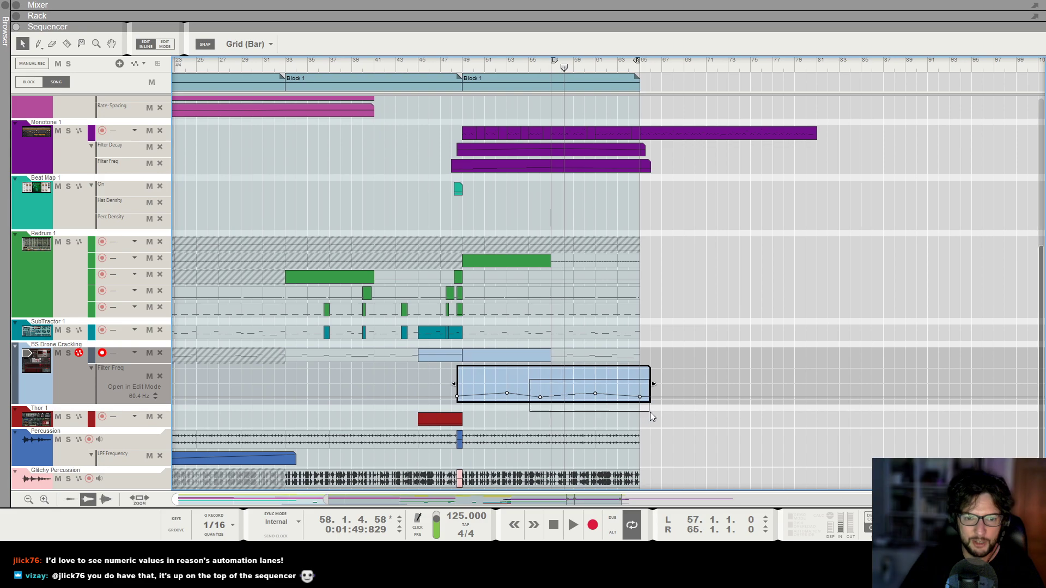
click(661, 286)
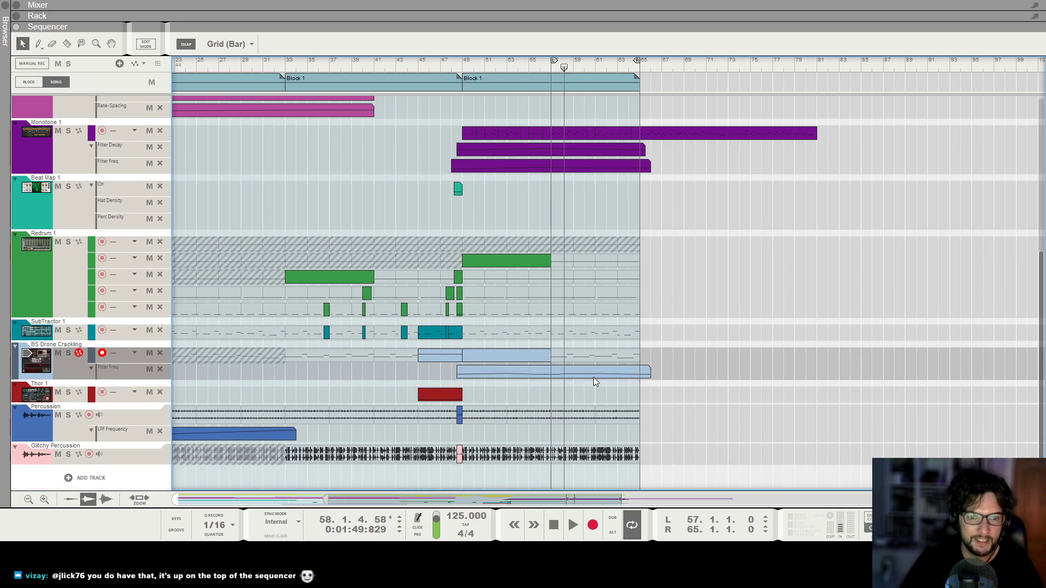
Listen from bar 57 to the end of the final Block 1 while rechecking the drone's Filter Freq curve and the other tracks.
click(550, 68)
key(space)
scroll(564, 381, up, 1)
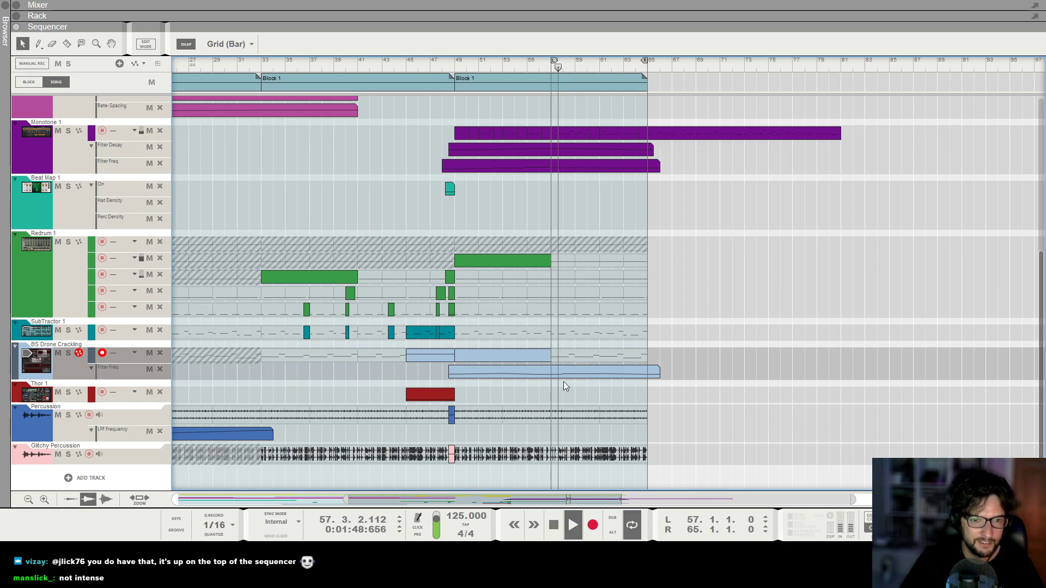
scroll(602, 365, up, 3)
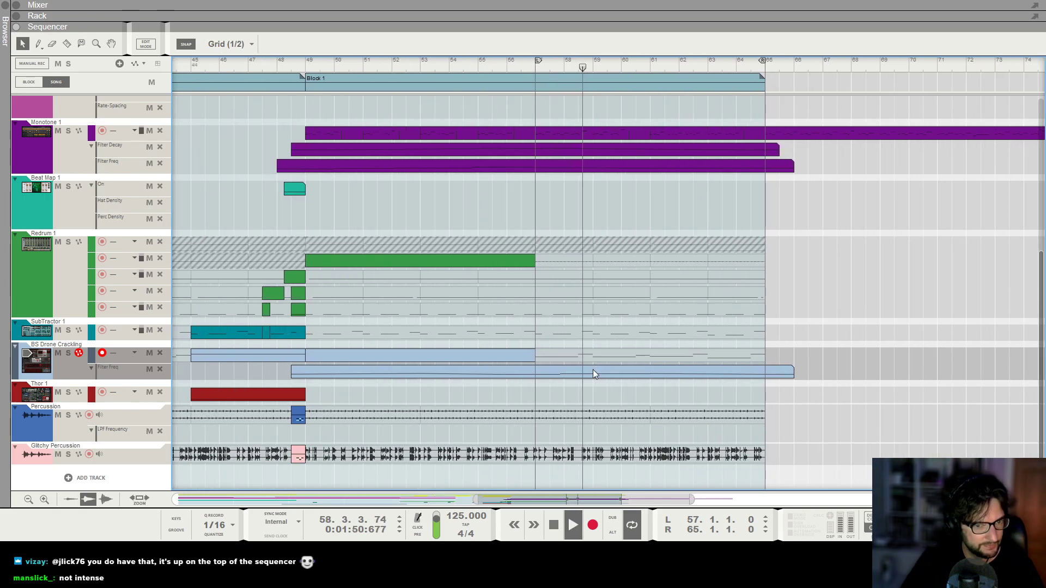
double_click(593, 372)
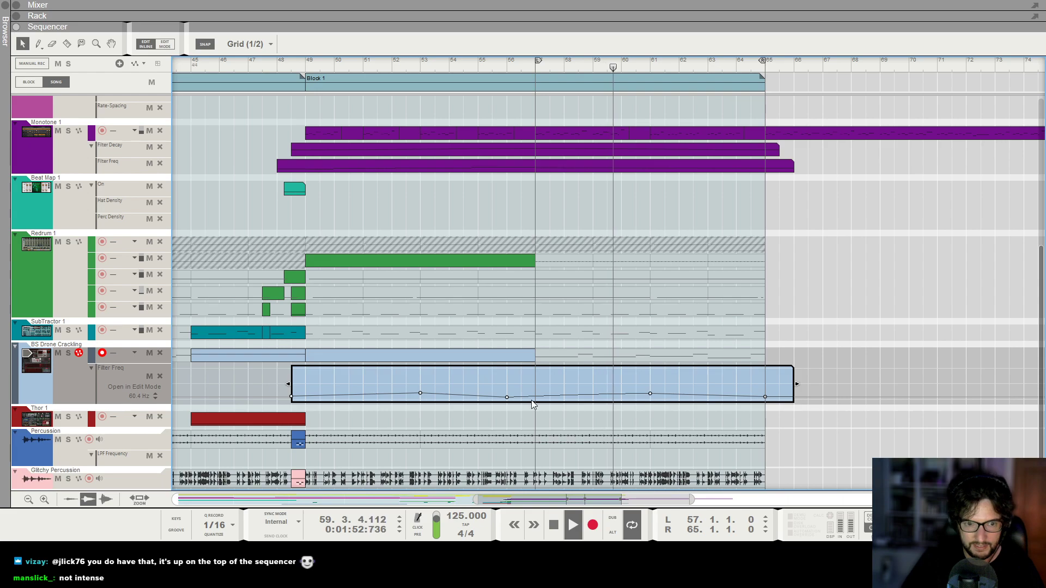
scroll(649, 342, down, 2)
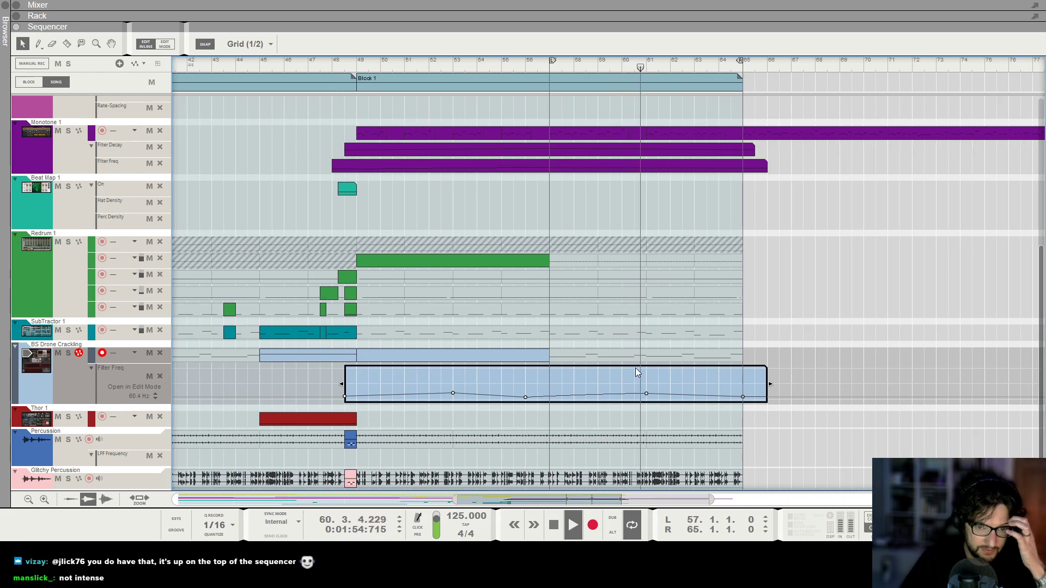
click(641, 293)
scroll(640, 293, down, 3)
scroll(657, 272, up, 4)
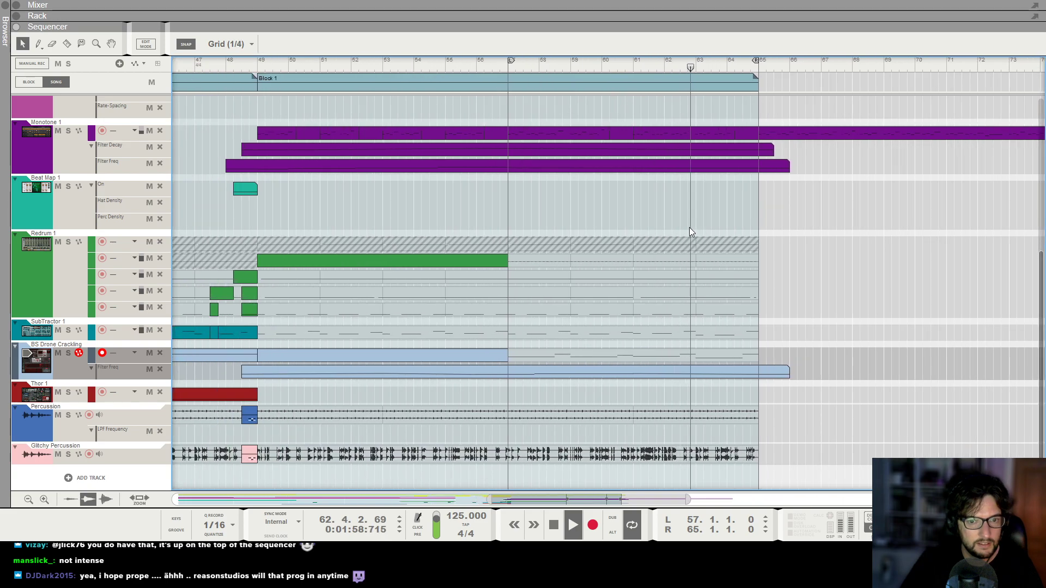
scroll(690, 229, down, 3)
scroll(693, 225, up, 5)
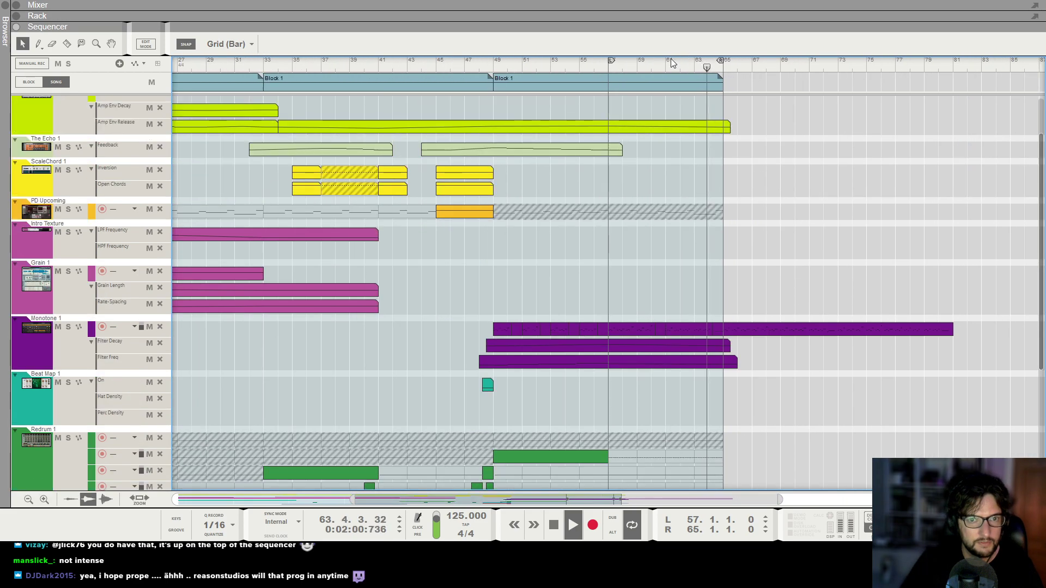
Play the final Block 1 from bar 49 and examine the clips across all tracks.
key(space)
click(668, 62)
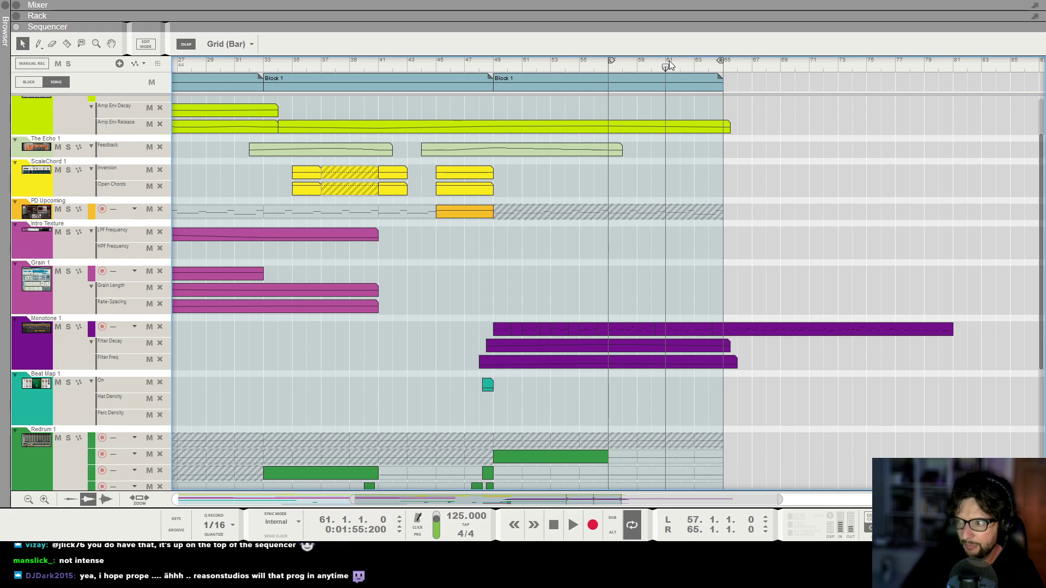
click(495, 61)
key(space)
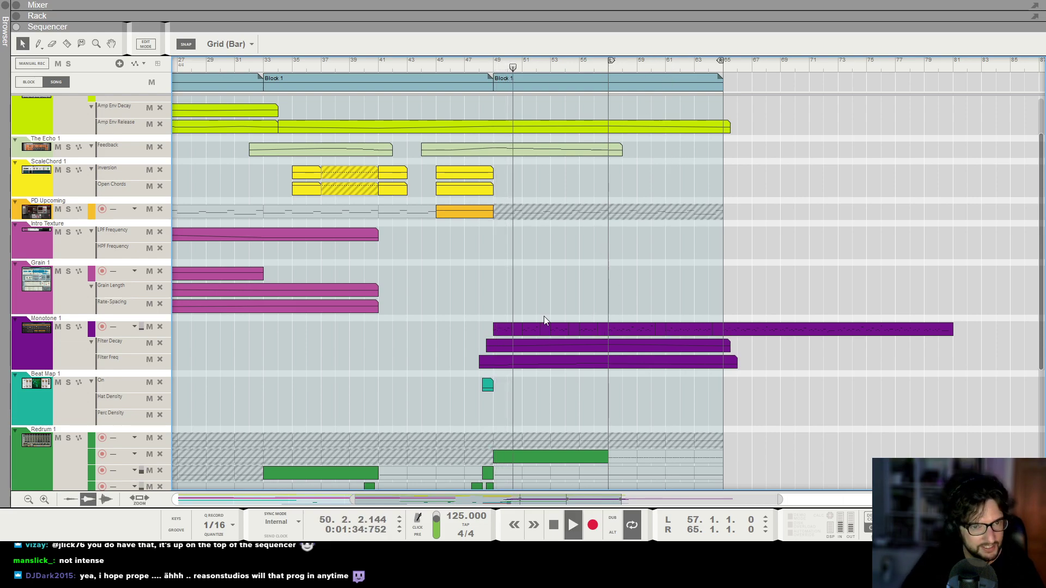
scroll(544, 276, up, 2)
scroll(541, 258, down, 1)
scroll(541, 258, down, 2)
scroll(579, 258, up, 1)
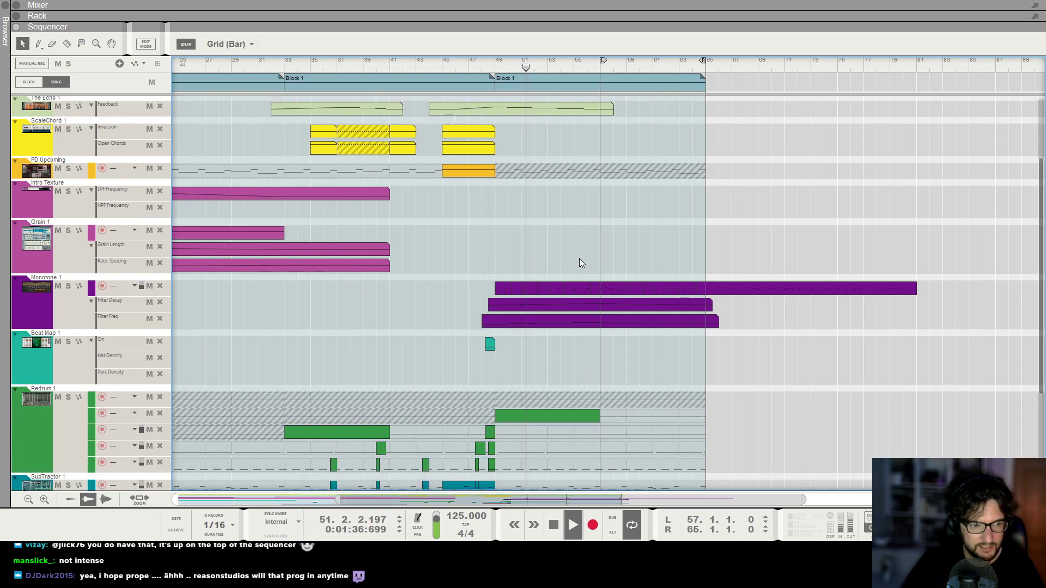
scroll(579, 258, down, 2)
scroll(611, 279, down, 2)
Add an ECF-42 Envelope Controlled Filter beside Spider Audio 1 in the rack column containing Redrum 1.
click(52, 351)
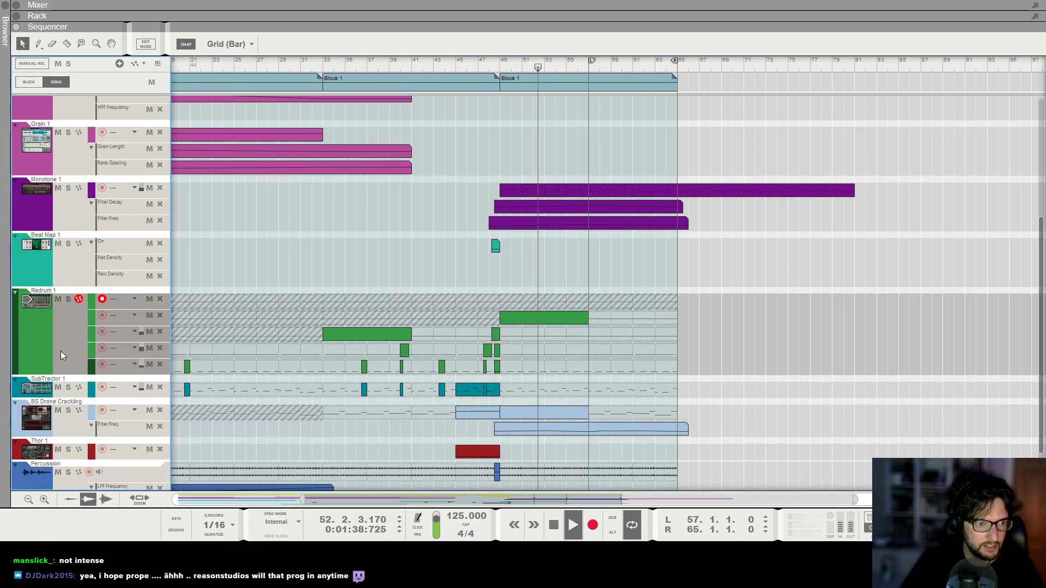
key(F6)
scroll(299, 171, up, 3)
scroll(299, 174, up, 2)
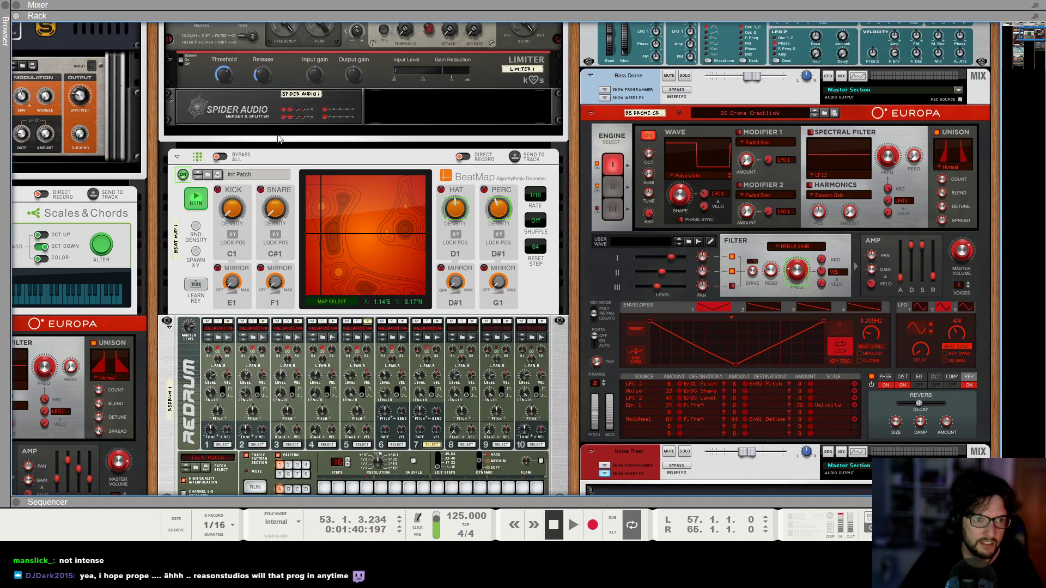
right_click(233, 105)
mouse_move(304, 252)
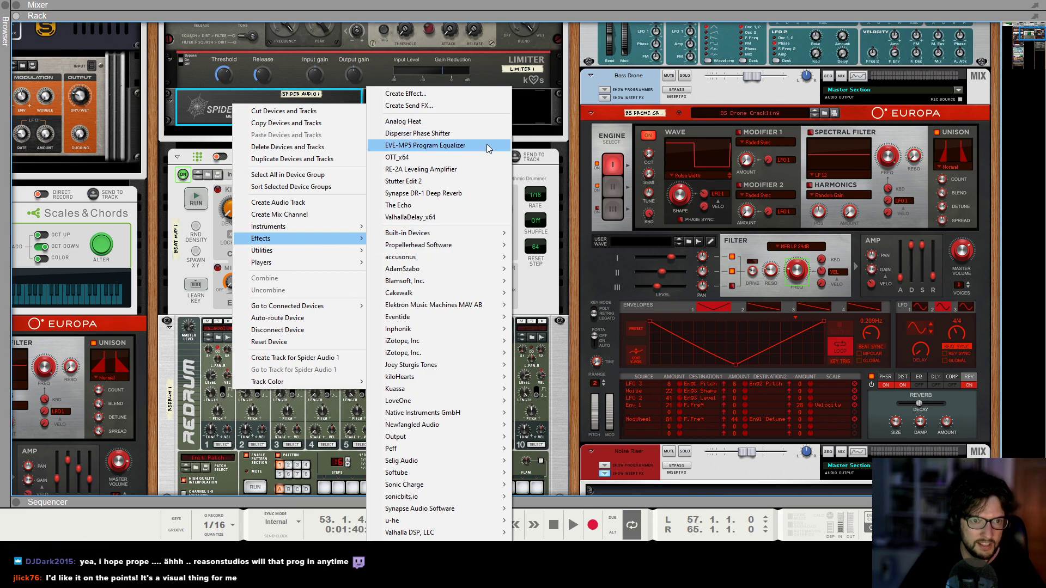
mouse_move(473, 237)
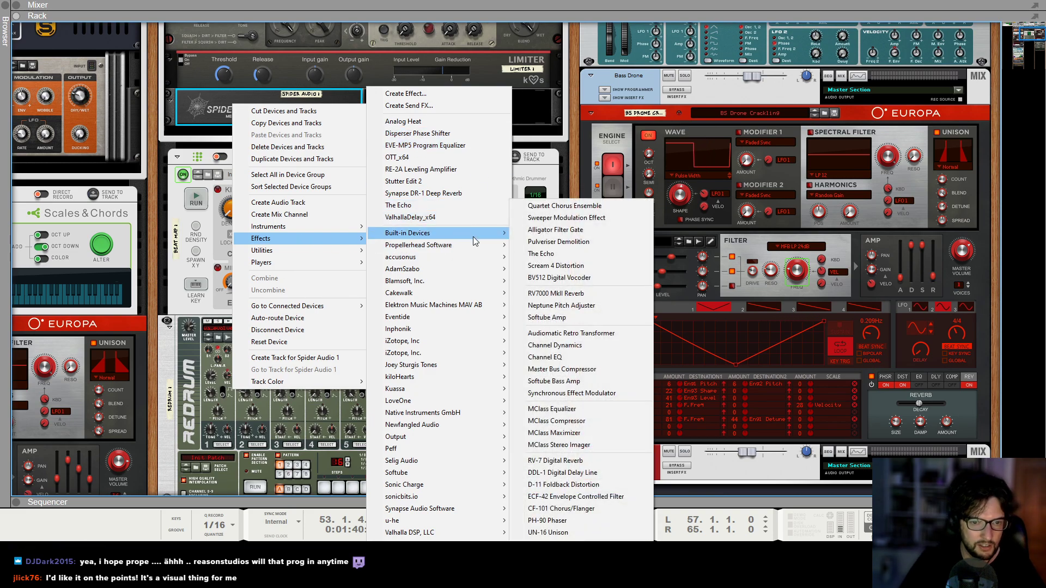
click(585, 501)
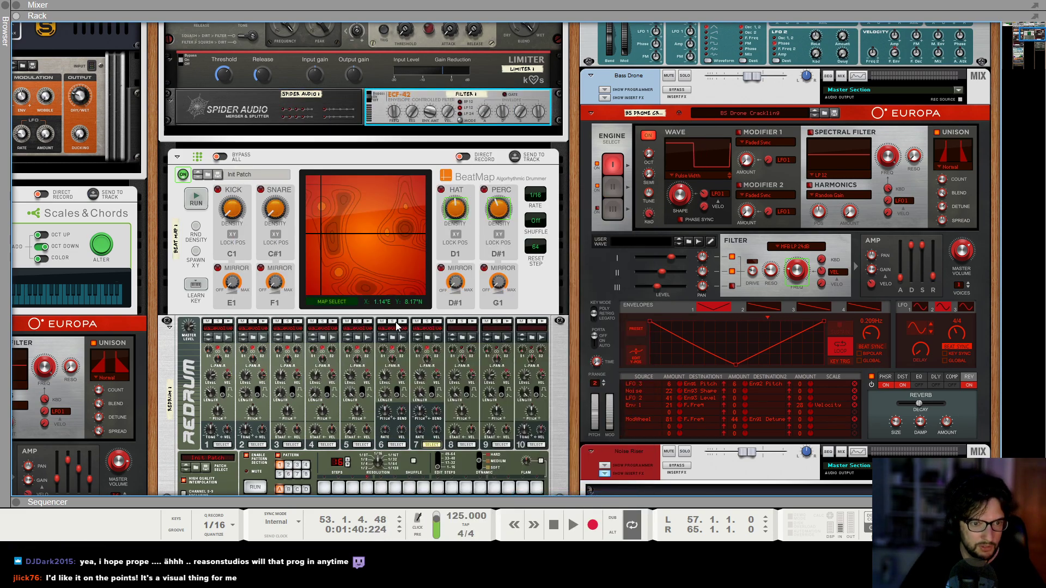
Route Redrum channel 6's output into the ECF-42 filter and the filter's output into a merge input on Spider Audio 1.
click(438, 321)
key(Tab)
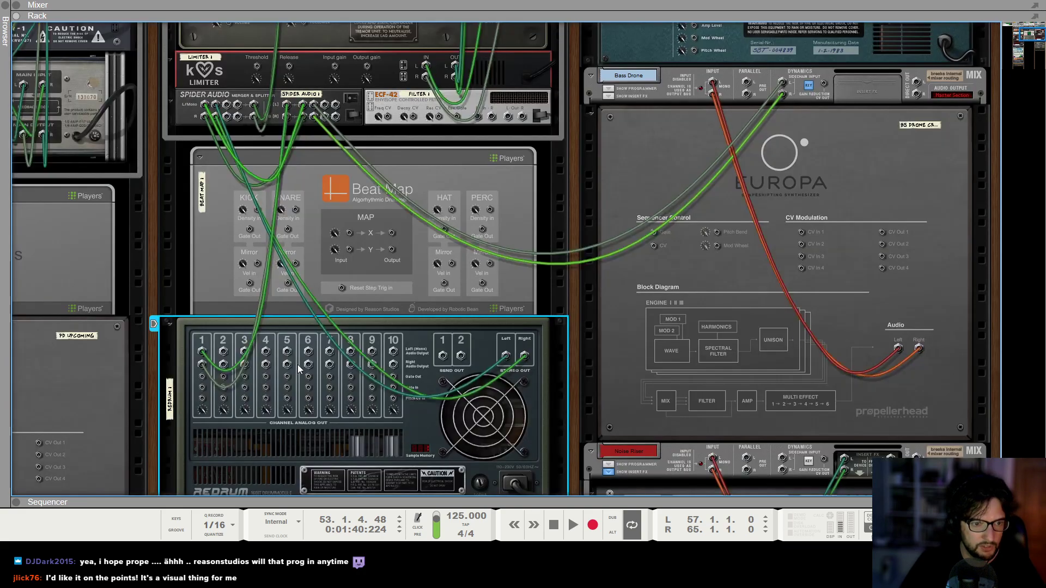
drag(308, 352, 478, 117)
scroll(515, 188, up, 3)
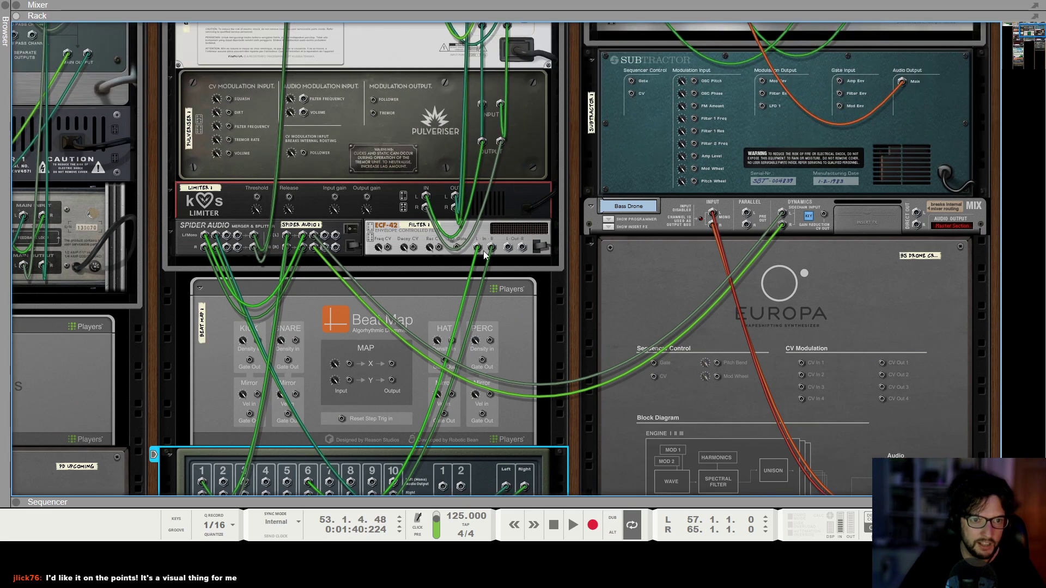
drag(507, 248, 223, 258)
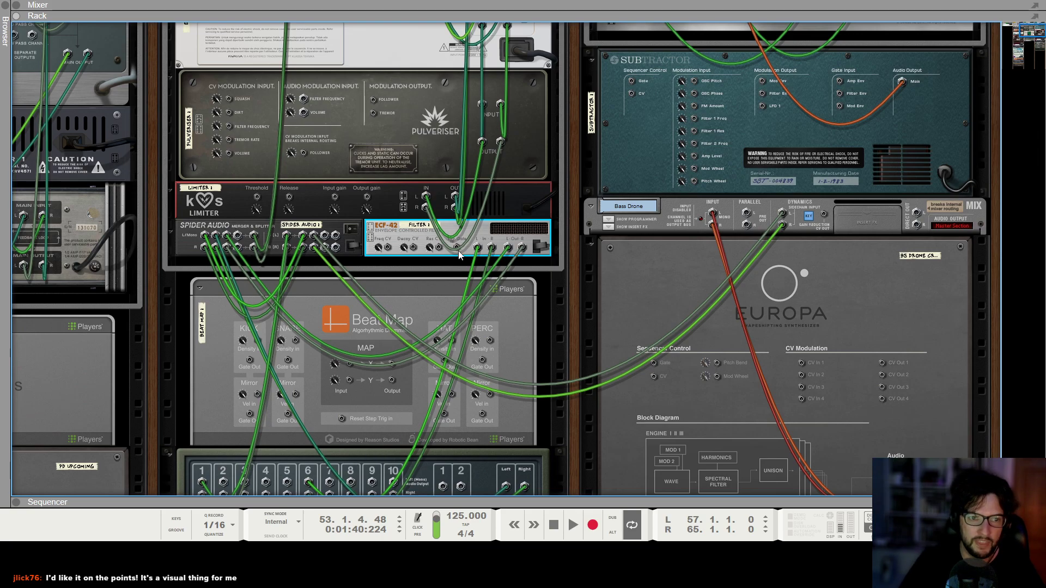
key(Tab)
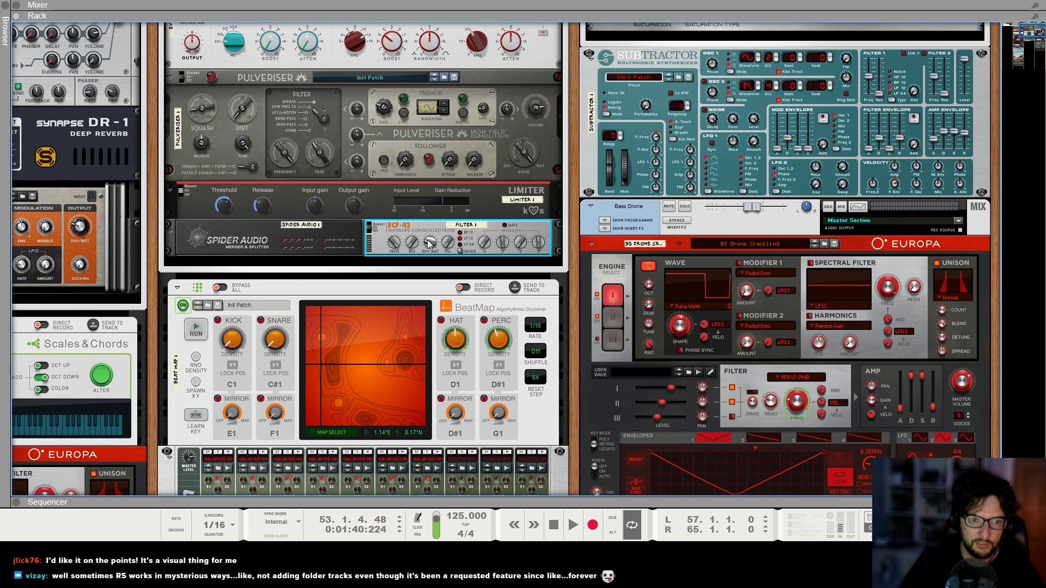
Rename the ECF-42 filter beside Spider Audio 1 as "Shaker Filter".
double_click(472, 227)
text(Shaker Filter)
key(Return)
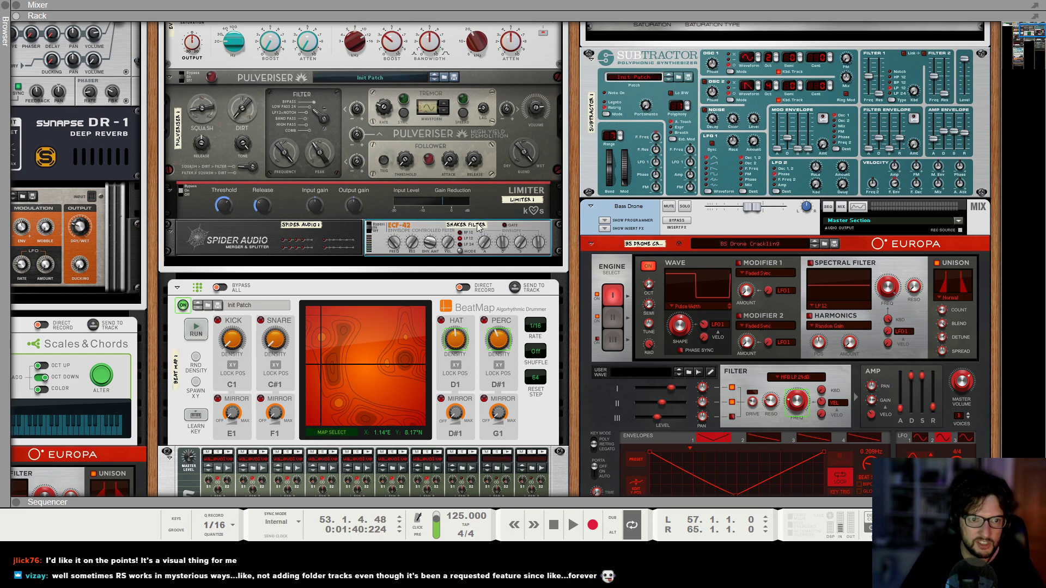
Automate the Shaker Filter's Frequency with a clip from bar 56 to 66, ramping up from bar 57 to 127 at bar 65.
alt+click(399, 240)
click(531, 303)
drag(580, 450, 689, 451)
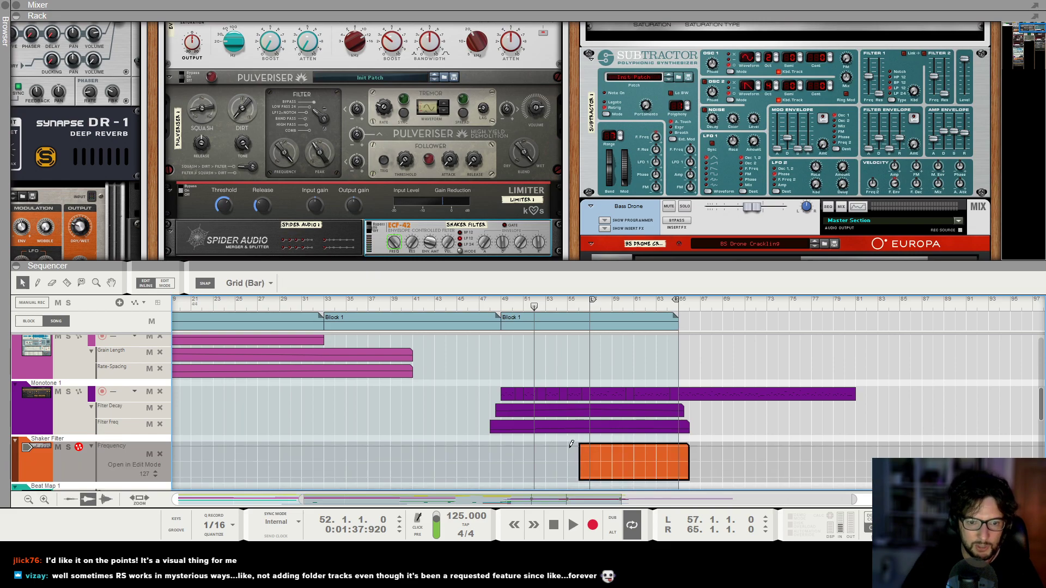
click(587, 463)
click(680, 445)
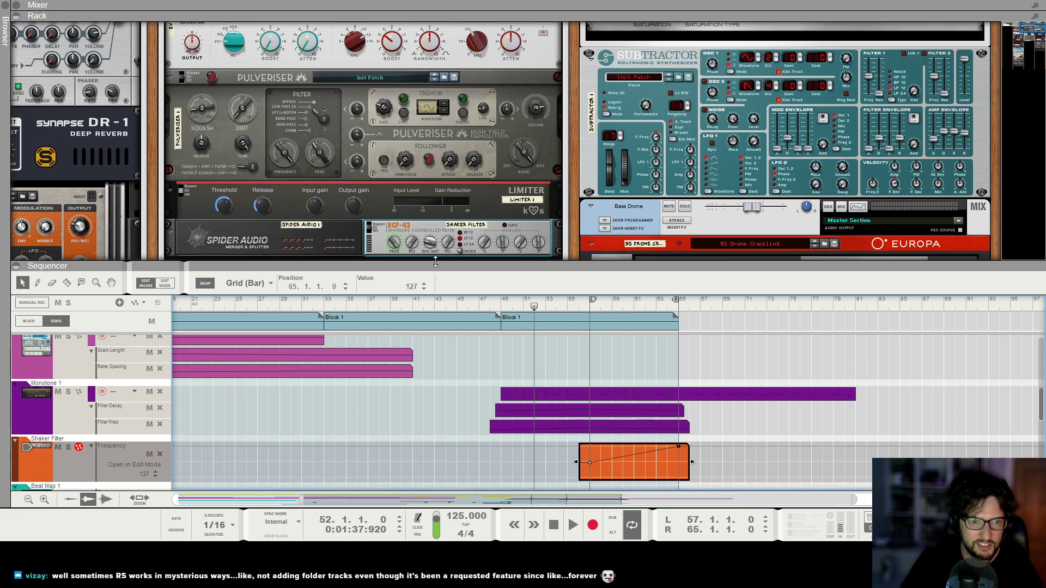
Automate the Shaker Filter's Resonance with an 11-bar clip from bar 56, ramping down from bar 57 to 0 at bar 65.
alt+click(411, 246)
drag(587, 473, 659, 473)
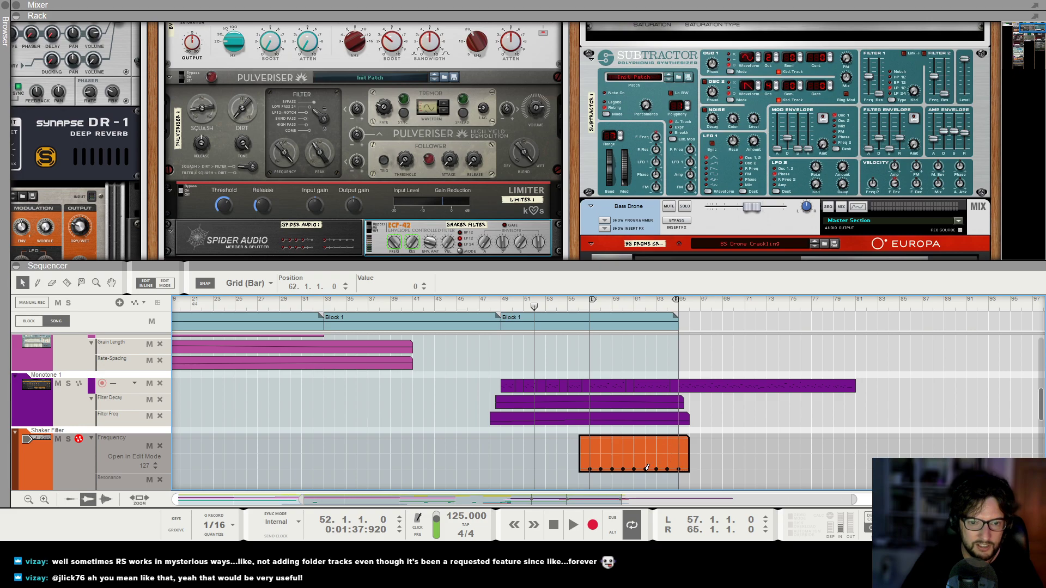
alt+drag(584, 481, 695, 477)
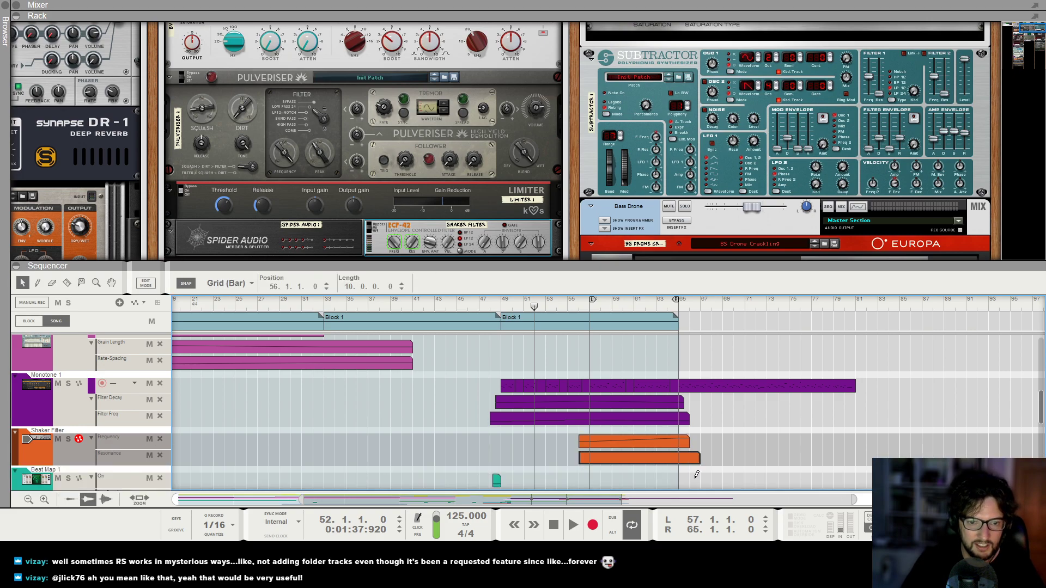
double_click(657, 463)
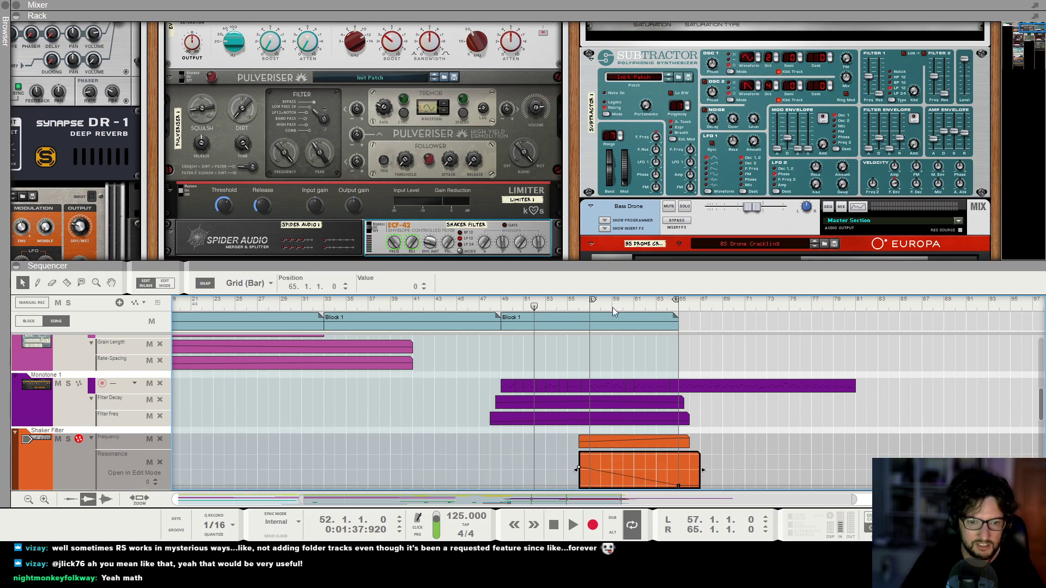
Play from bar 57 to the end of the final Block 1, examining the Shaker Filter automation and Redrum 1 in the rack.
key(space)
scroll(589, 305, down, 7)
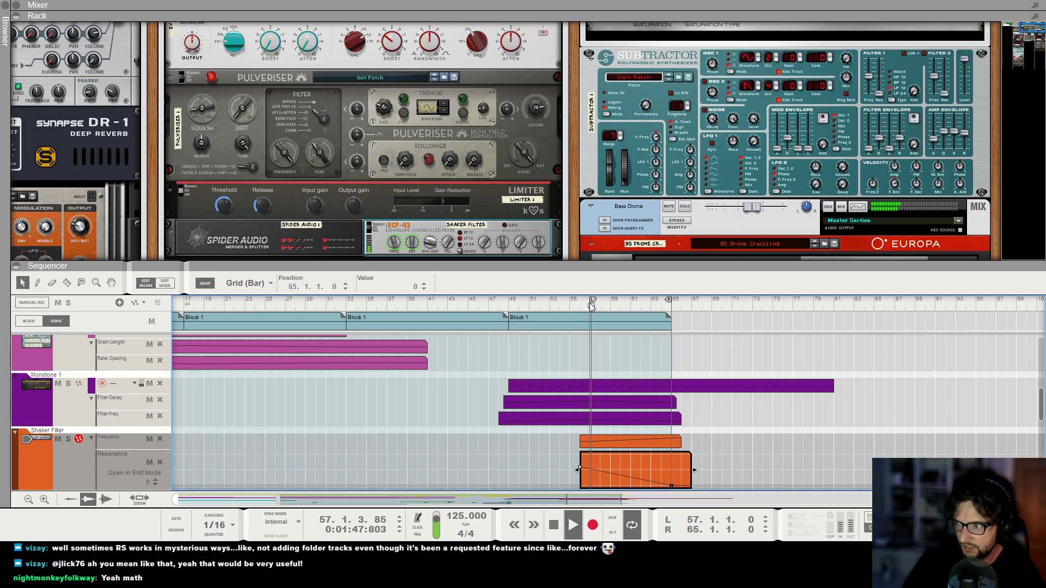
click(617, 441)
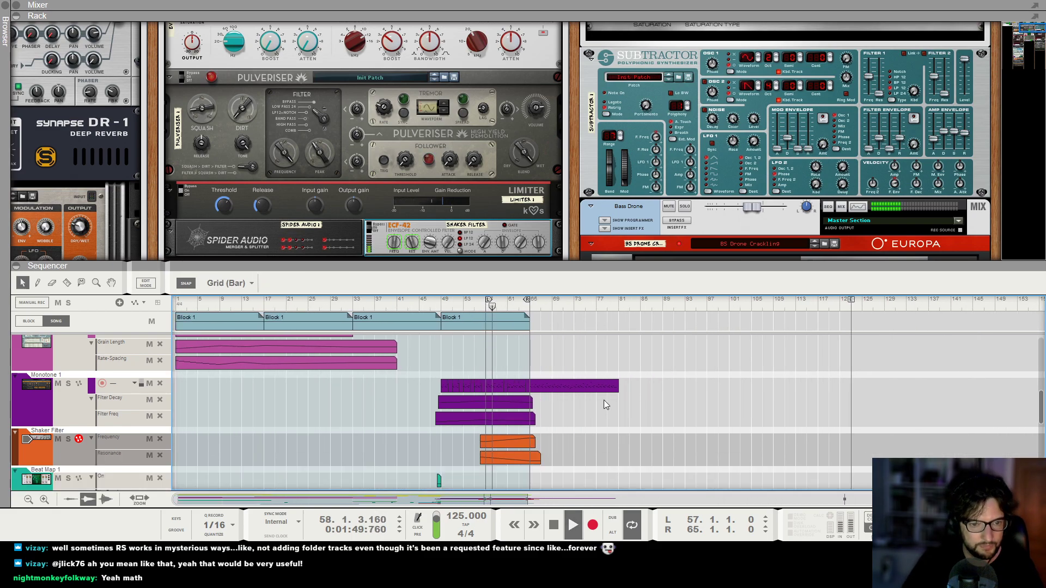
key(F7)
scroll(564, 254, up, 4)
scroll(564, 254, up, 2)
scroll(562, 256, down, 4)
double_click(564, 205)
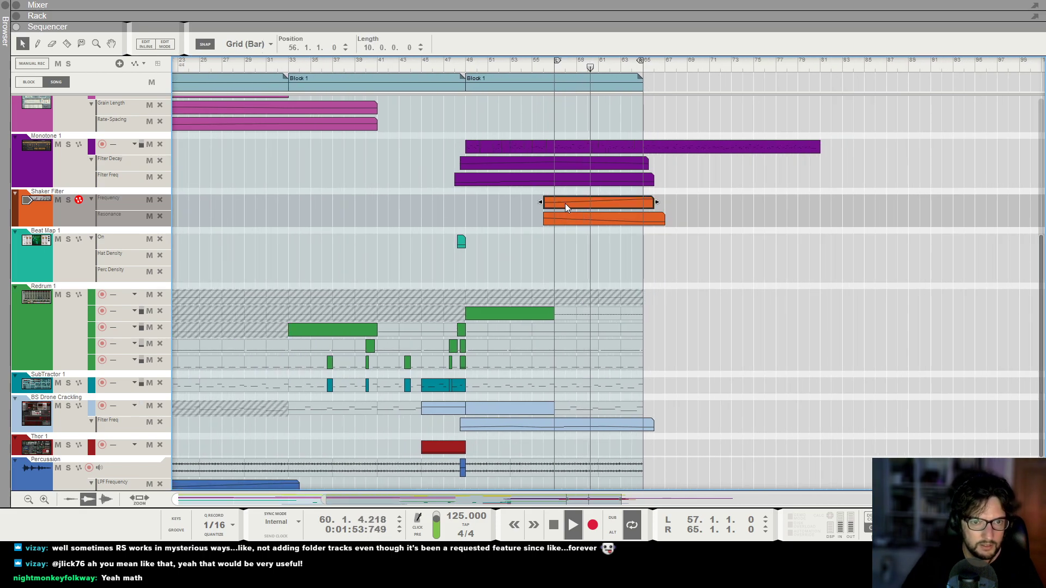
click(582, 268)
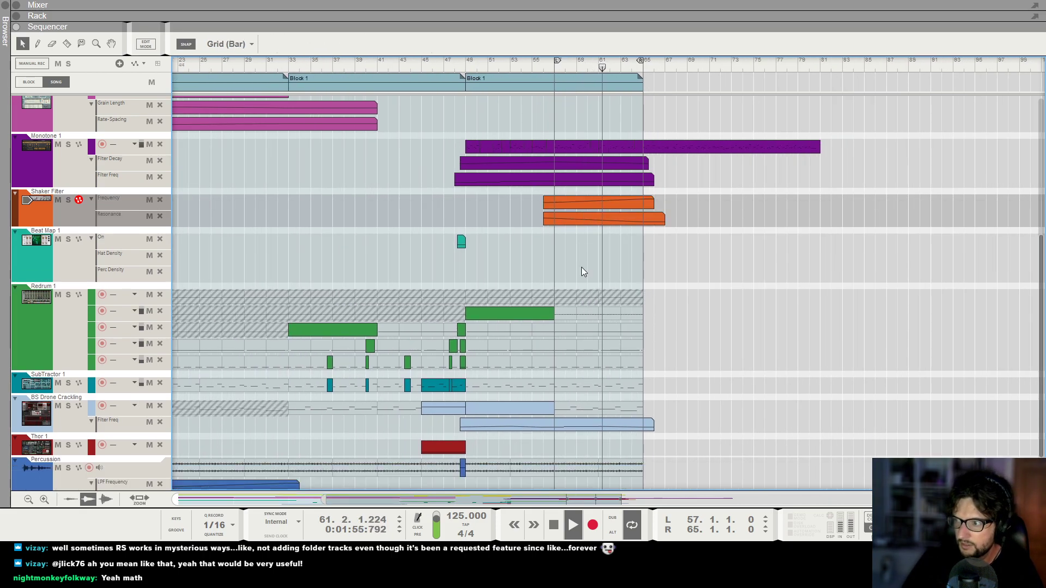
scroll(581, 270, up, 5)
scroll(594, 136, up, 3)
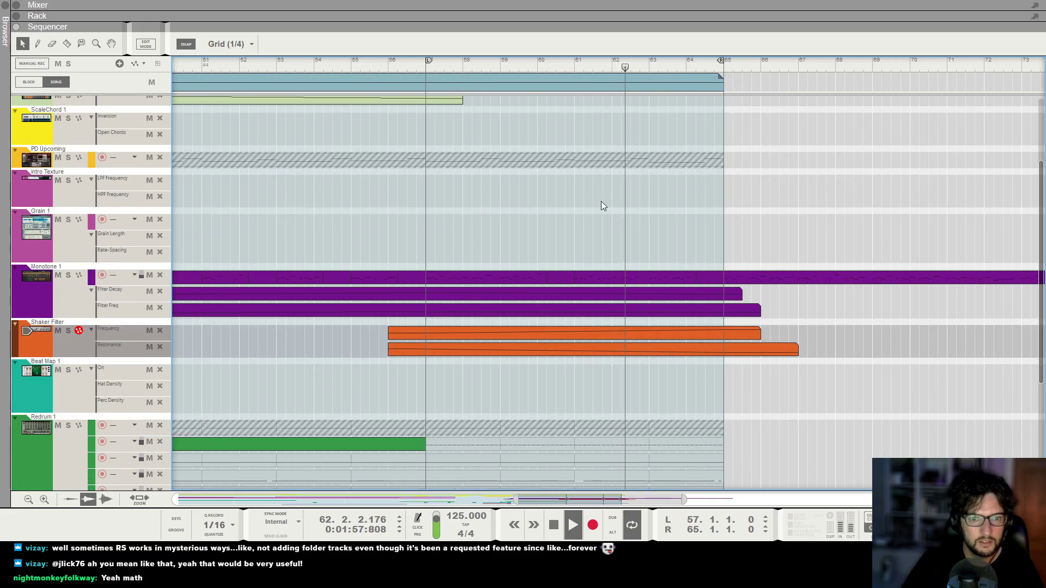
scroll(580, 76, down, 1)
scroll(580, 71, down, 1)
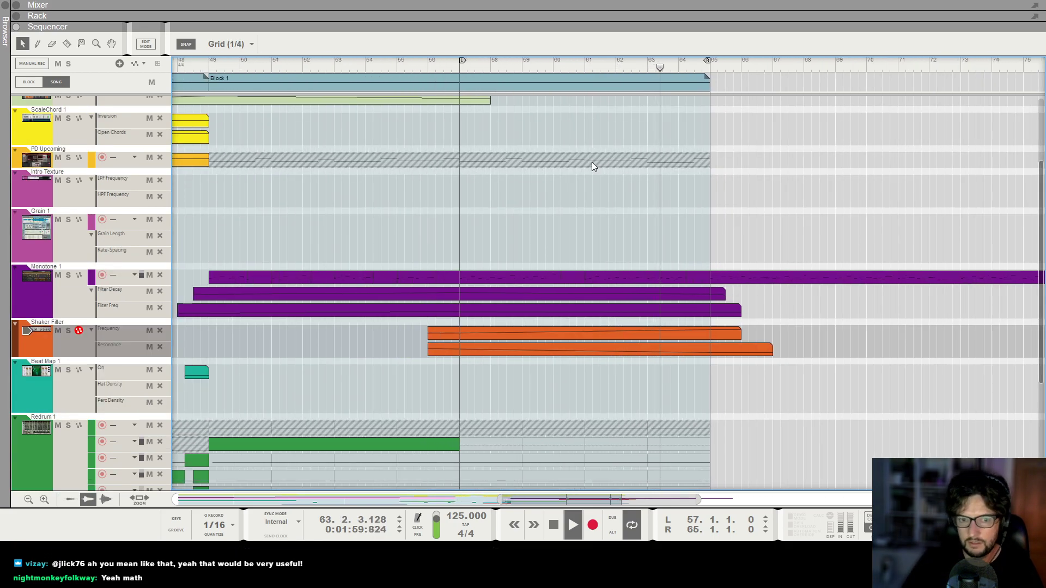
scroll(609, 325, down, 1)
key(F6)
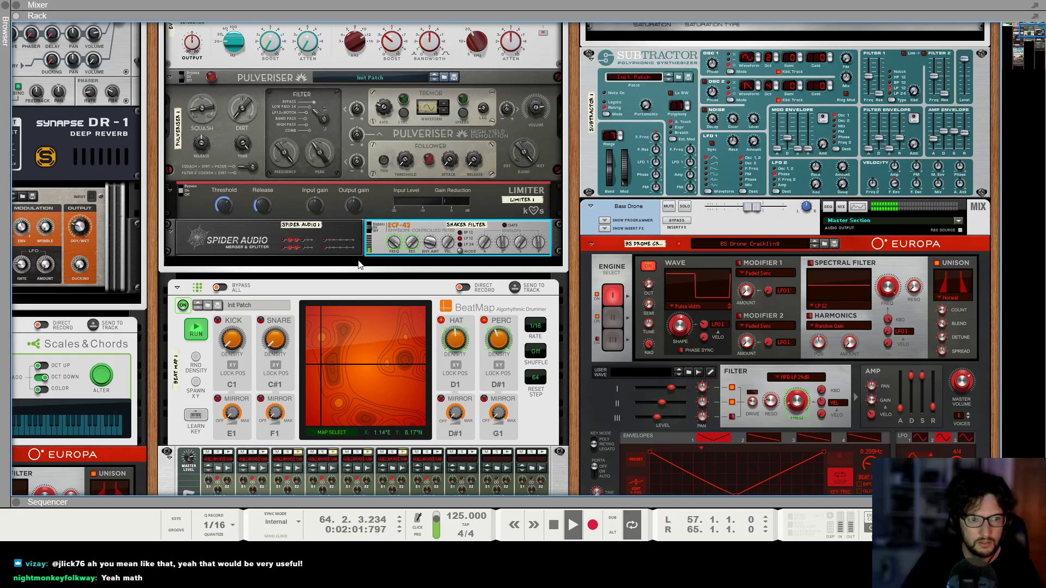
scroll(403, 164, down, 4)
key(space)
click(402, 322)
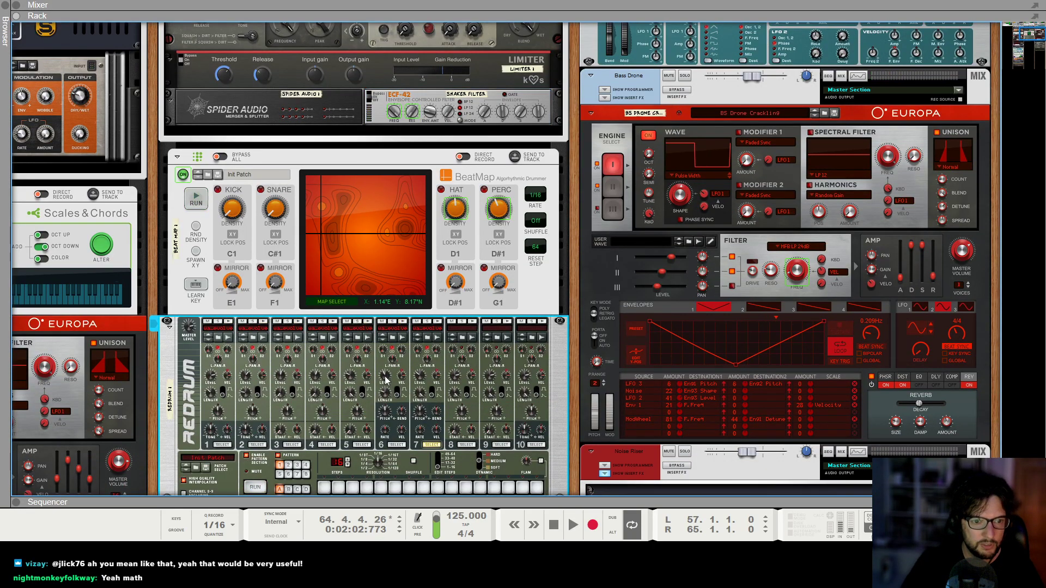
Delete Redrum 1's second-lane clip spanning bars 49 to 57 and extend both Shaker Filter automation clips back to 48.3.
key(F7)
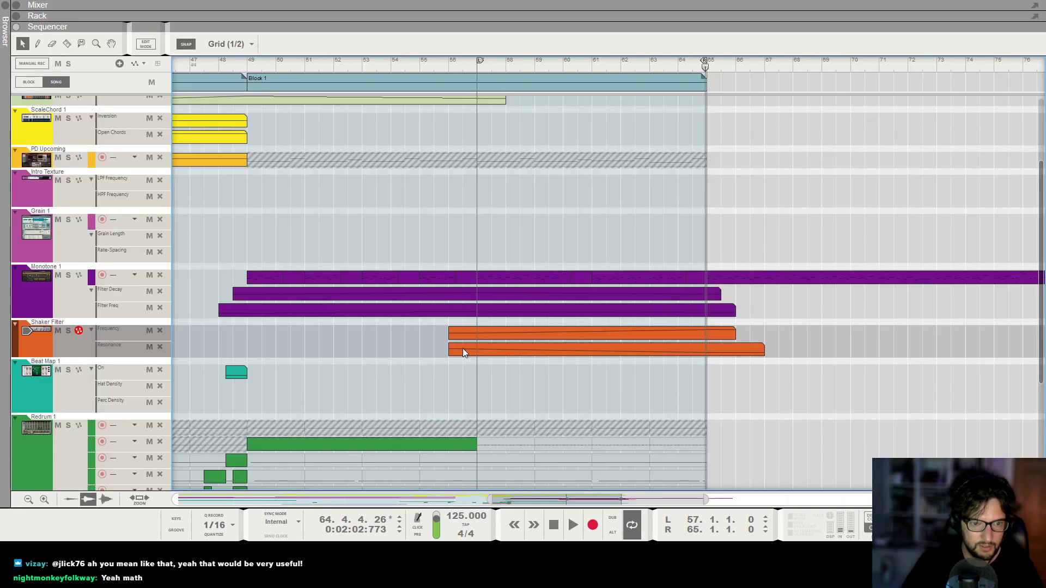
scroll(460, 349, down, 2)
click(436, 384)
key(Delete)
drag(467, 293, 234, 271)
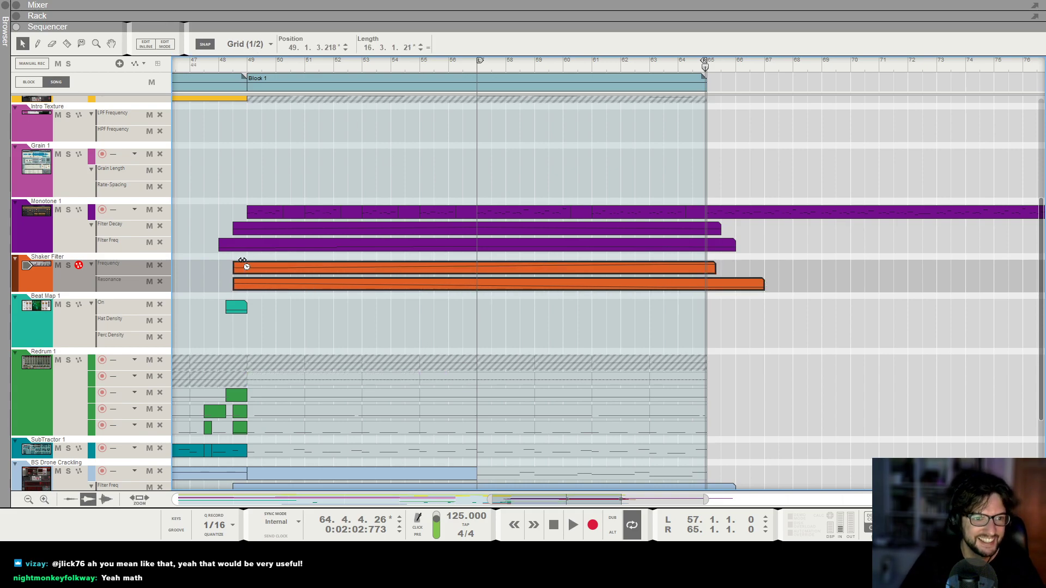
Play the final Block 1 with the extended Shaker Filter automation and examine the clips across all tracks up to about bar 61.
scroll(273, 67, up, 1)
key(space)
scroll(242, 69, down, 3)
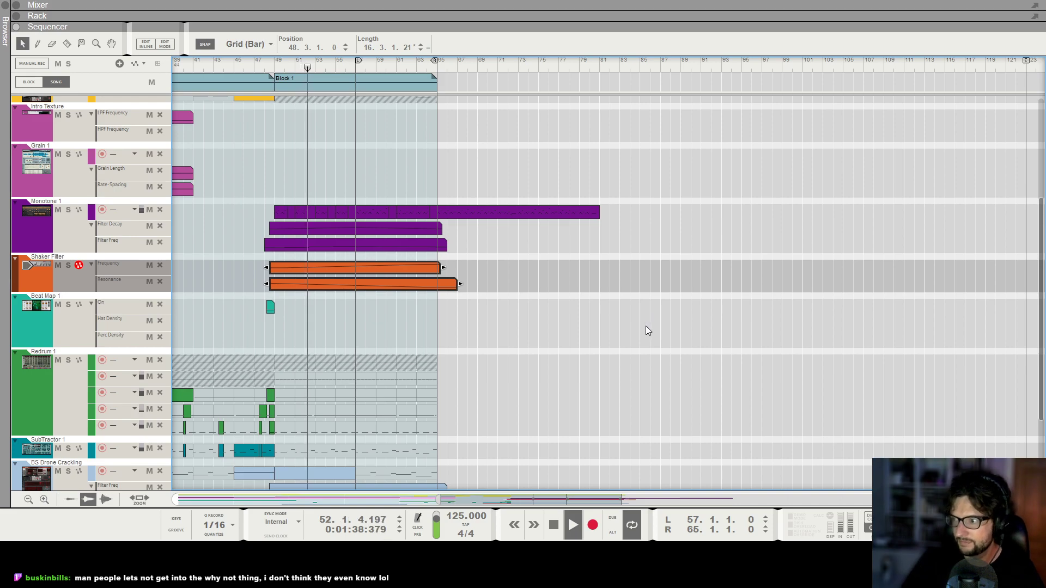
click(353, 333)
key(h)
key(h)
key(h)
key(h)
key(h)
key(h)
key(h)
key(h)
key(h)
key(h)
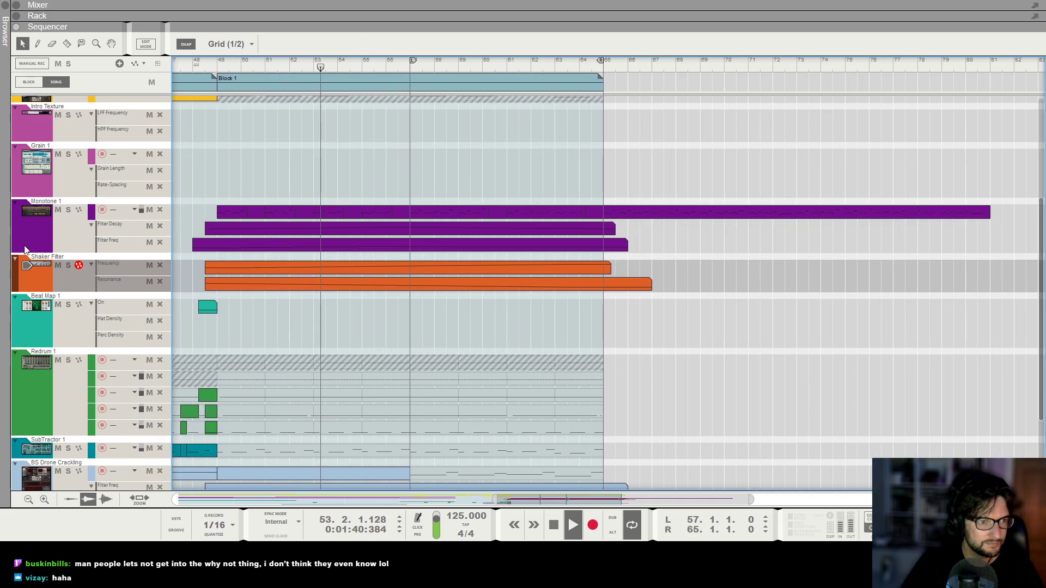
key(g)
key(g)
key(g)
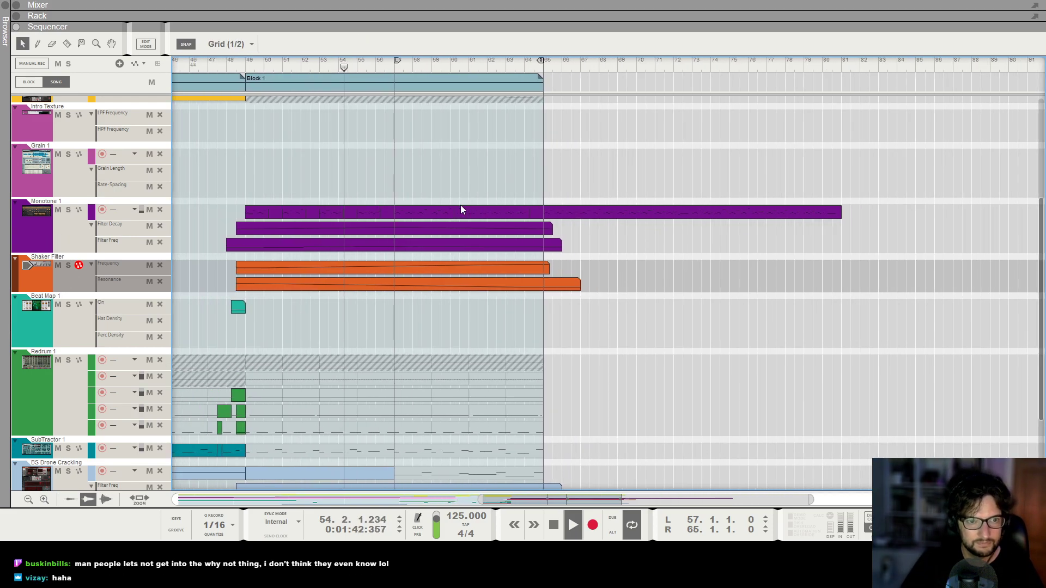
key(g)
key(g)
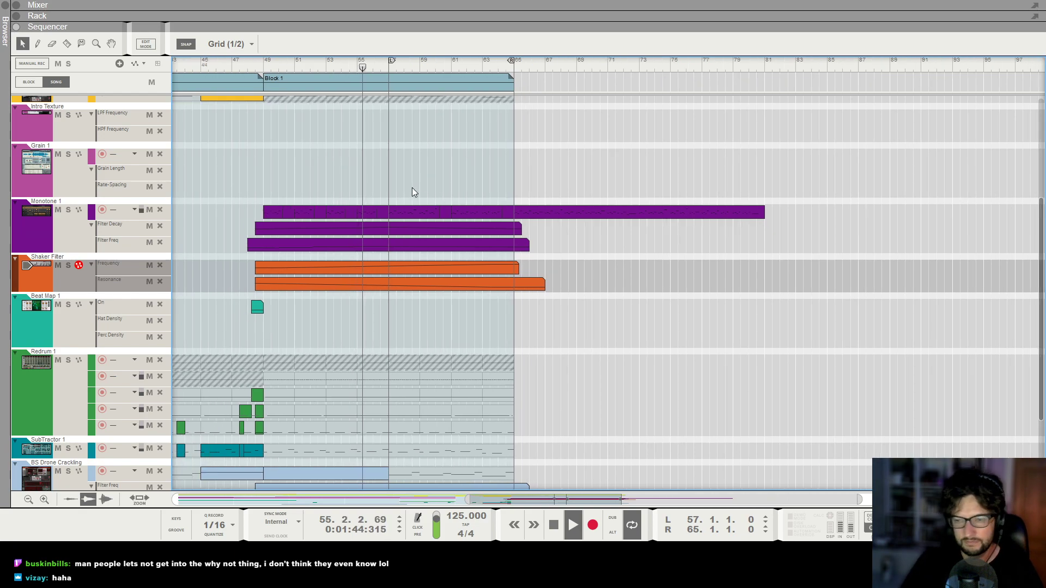
key(h)
key(h)
key(h)
key(h)
key(h)
key(h)
key(h)
key(h)
key(h)
key(h)
key(h)
key(h)
key(g)
key(g)
key(g)
key(g)
key(g)
key(g)
key(g)
key(g)
key(g)
key(g)
key(h)
key(h)
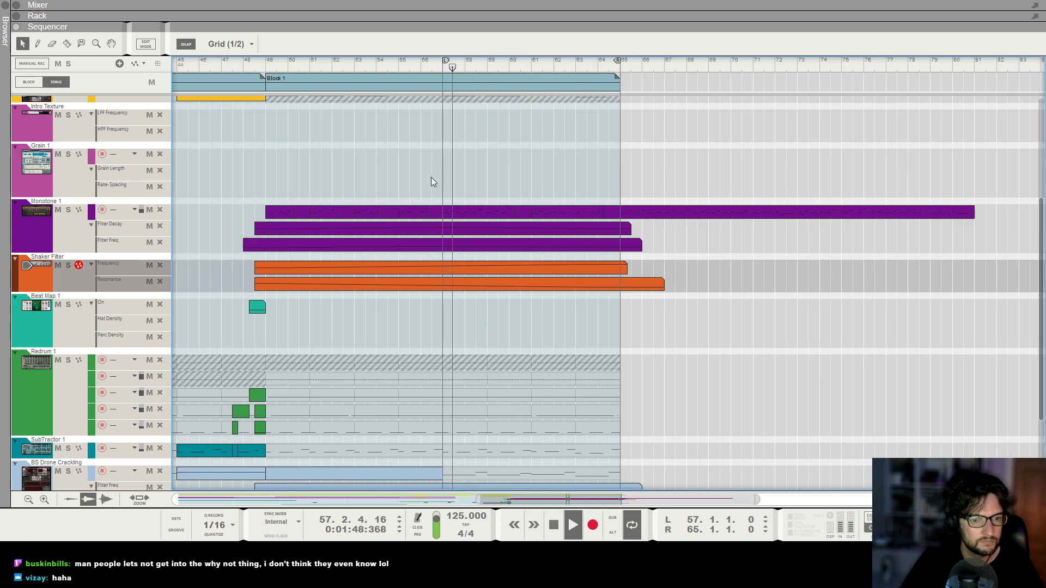
scroll(433, 169, down, 5)
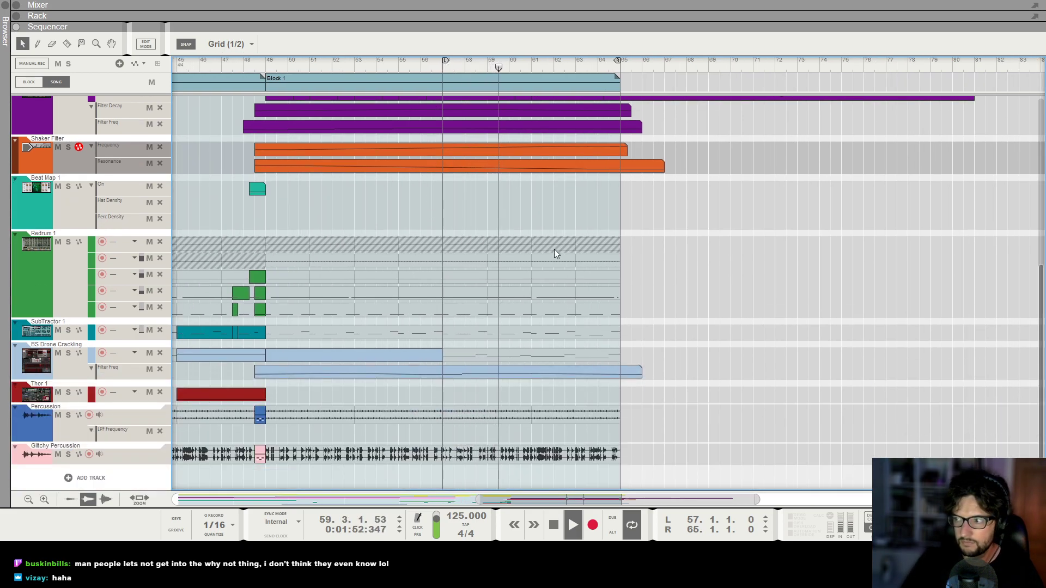
scroll(566, 246, up, 3)
key(h)
key(h)
key(h)
key(h)
key(g)
key(g)
key(g)
key(g)
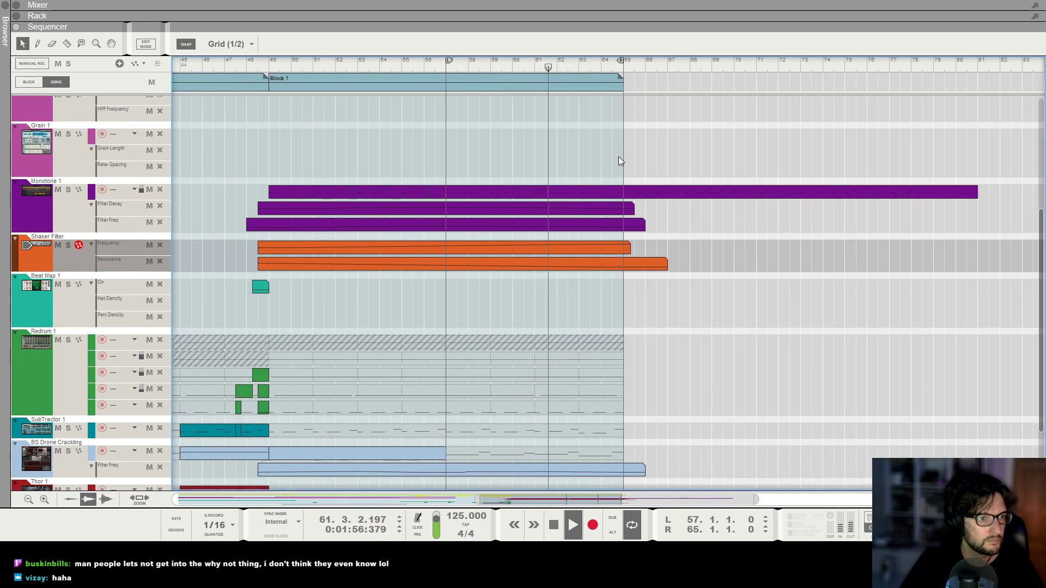
key(h)
key(h)
key(h)
key(space)
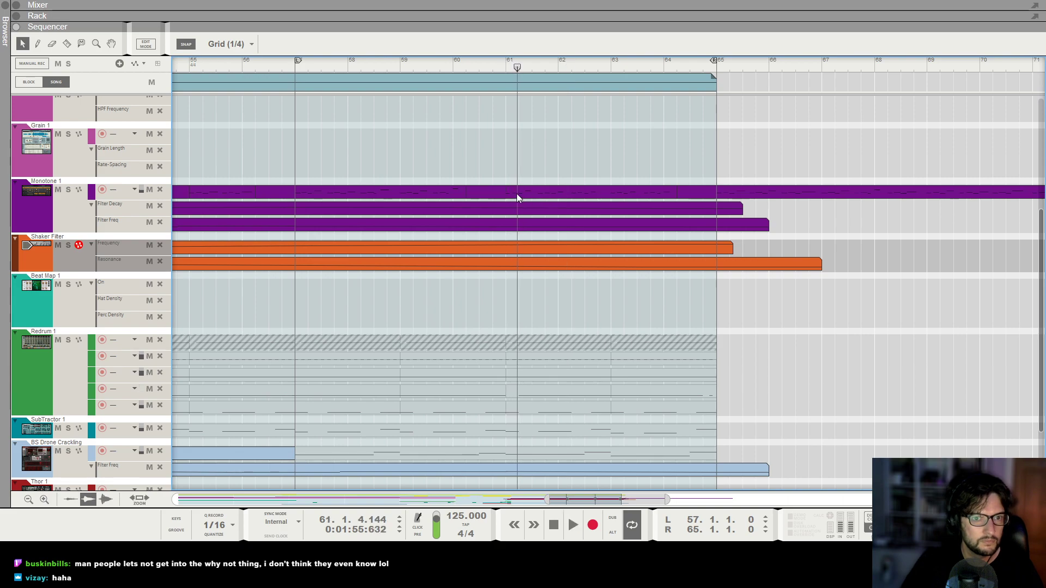
Open the Monotone 1 clip's notes and replay the melody around bar 61, examining the notes there.
double_click(518, 194)
key(h)
key(h)
key(h)
key(h)
key(h)
key(h)
key(h)
key(h)
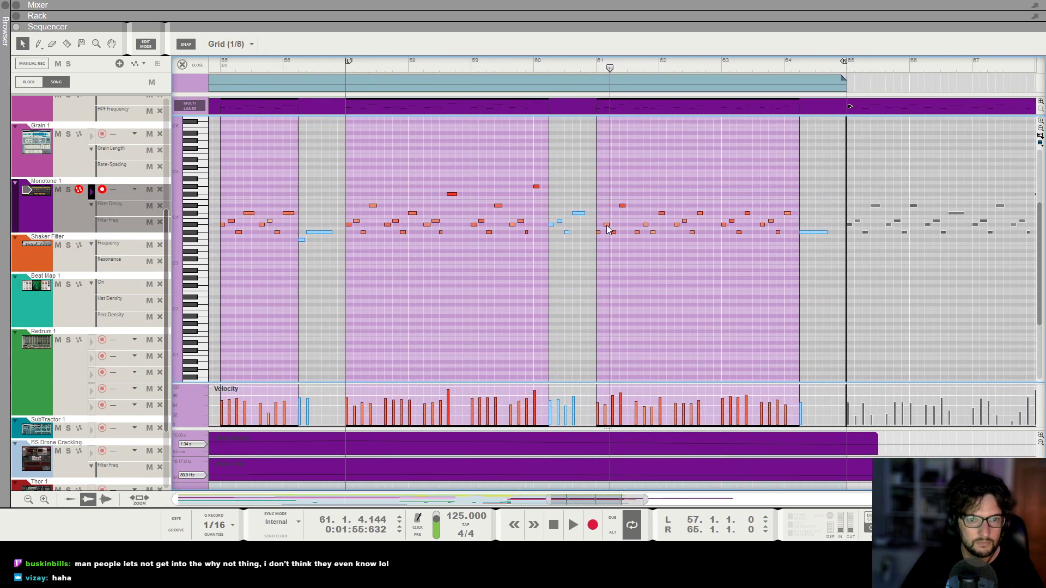
click(603, 221)
click(574, 65)
key(space)
key(space)
key(space)
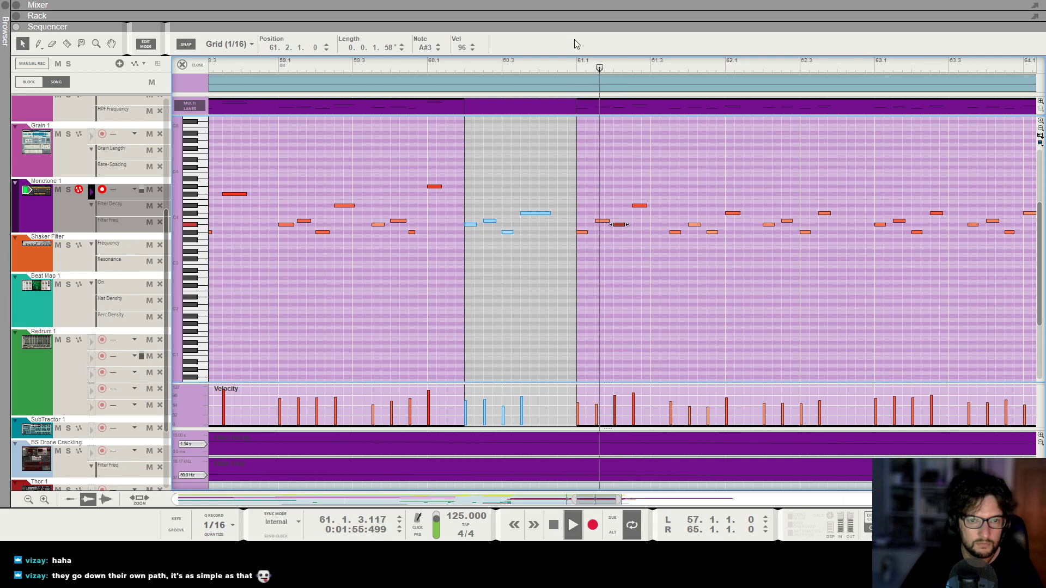
key(space)
click(576, 69)
key(space)
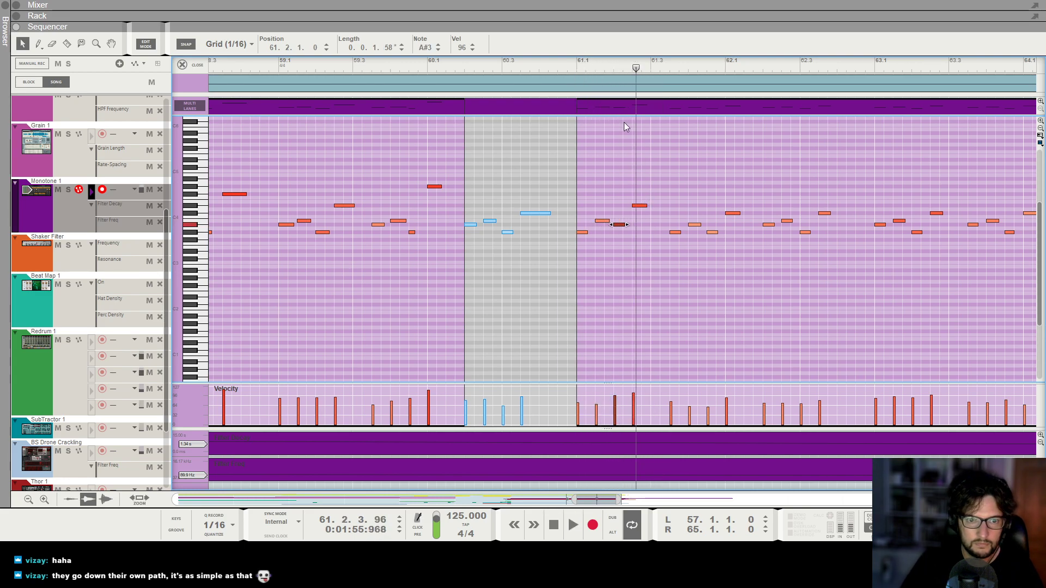
click(511, 66)
key(space)
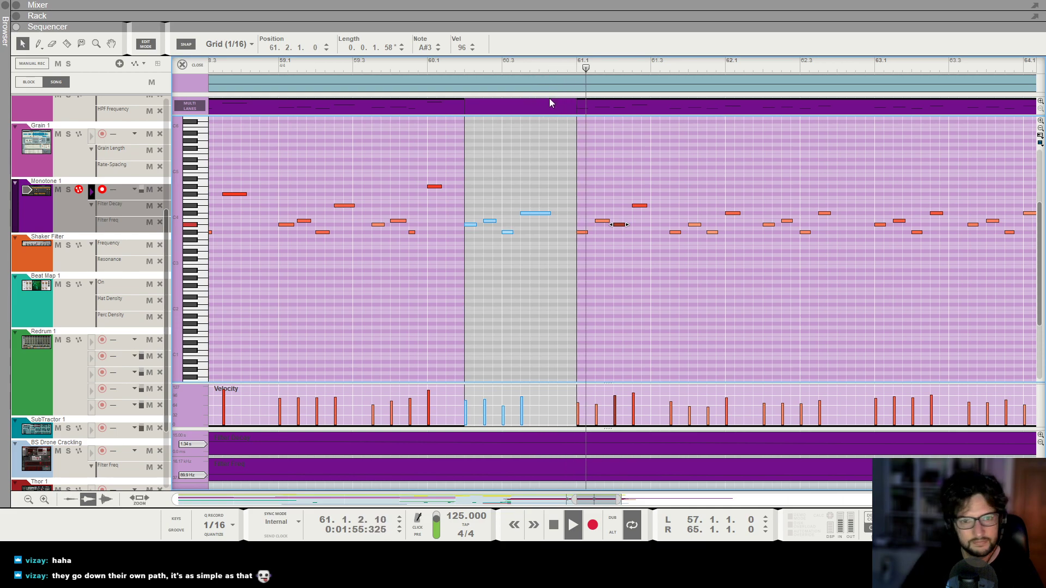
Move the Monotone 1 note at 61.4.1 to B3 and the one at 61.4.3 to A#3, replay the phrase and leave note editing.
drag(695, 225, 695, 221)
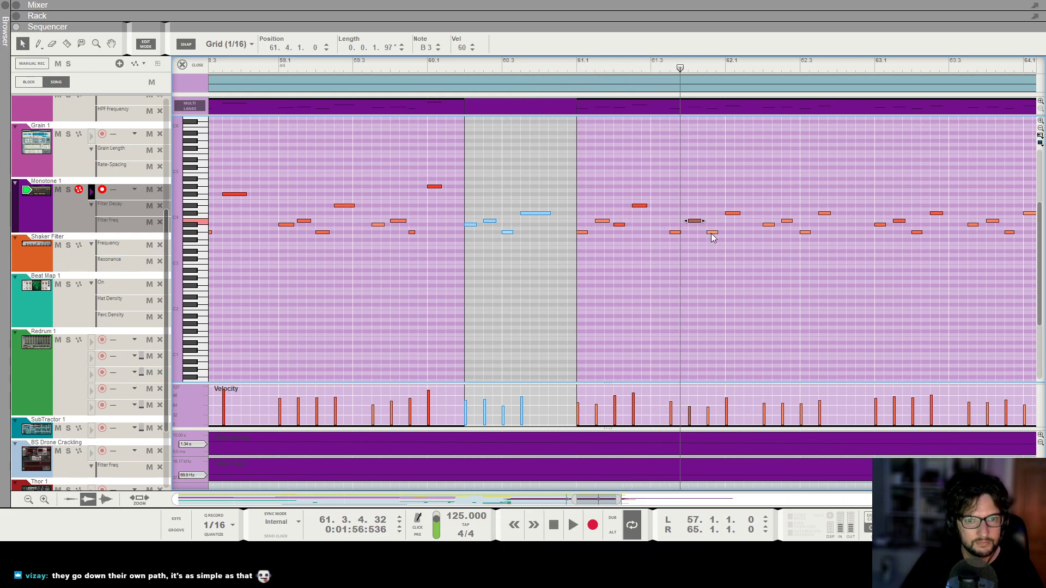
click(549, 66)
key(space)
key(g)
key(g)
key(g)
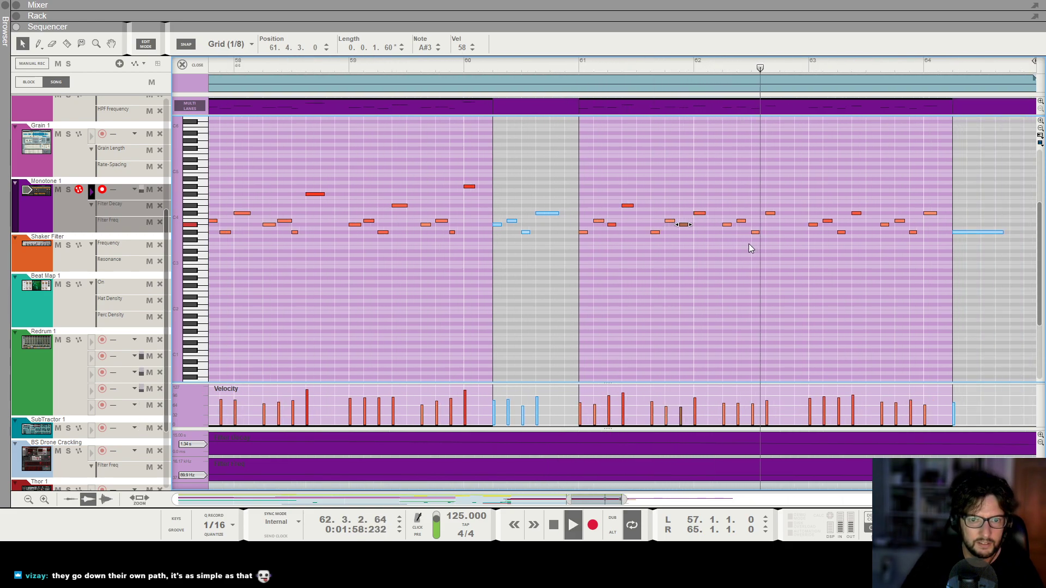
key(space)
click(447, 68)
key(space)
key(ctrl+e)
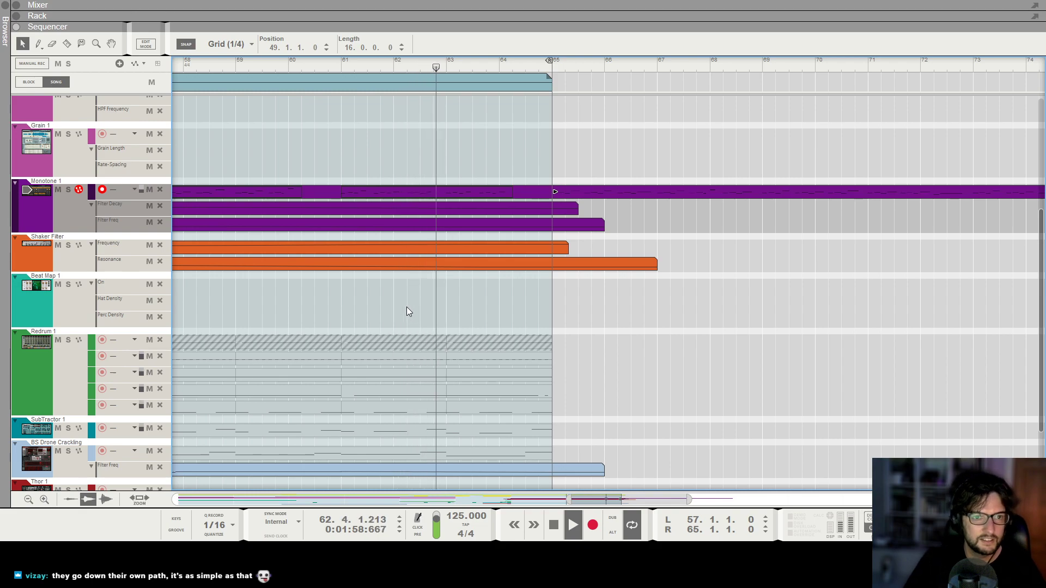
Select the Monotone 1 clip starting at bar 65 and play around the end of the final Block 1.
scroll(413, 307, down, 3)
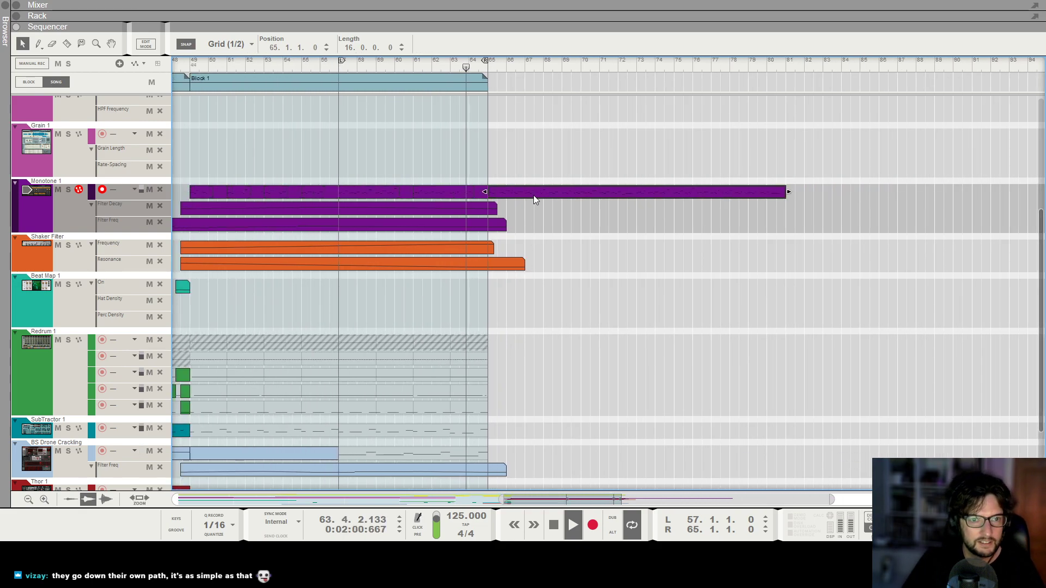
click(532, 195)
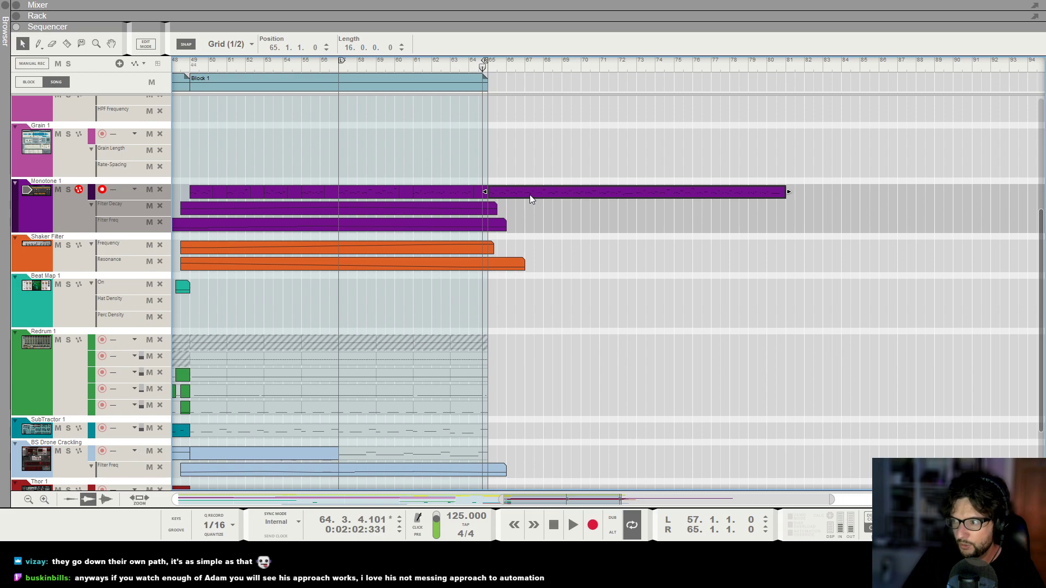
scroll(530, 194, up, 3)
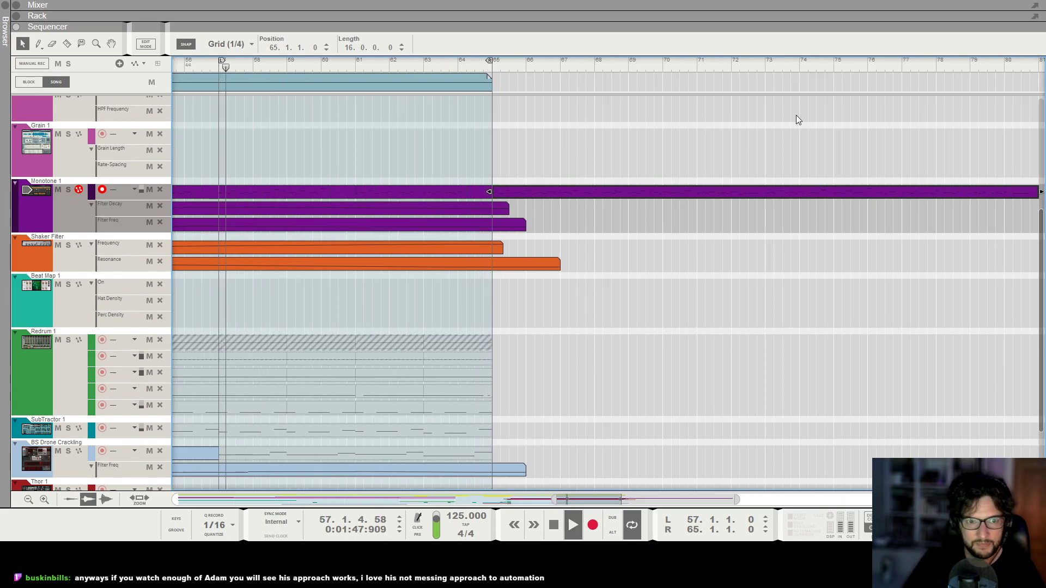
scroll(796, 115, down, 1)
scroll(795, 115, down, 3)
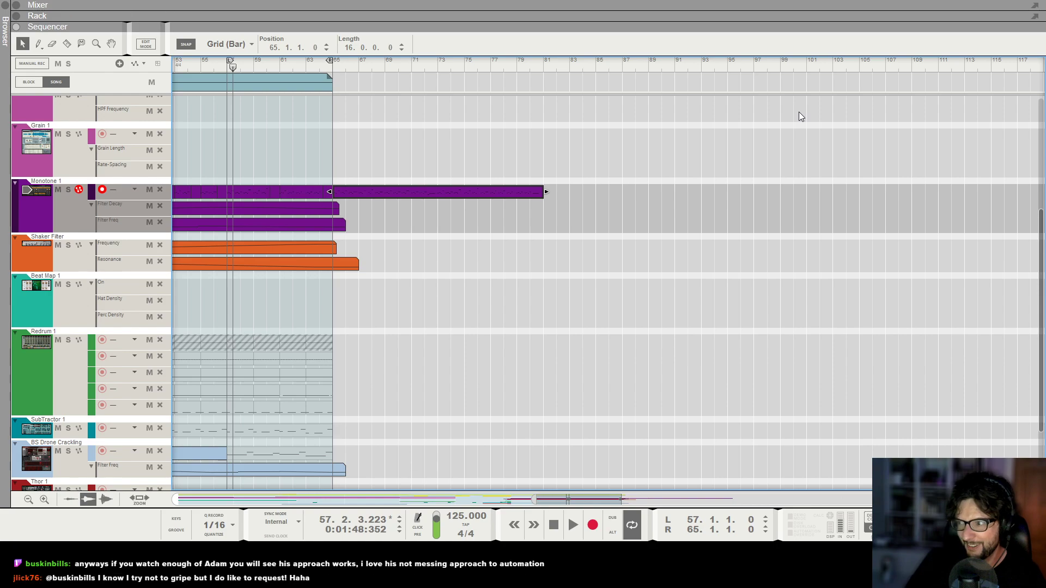
Play the Monotone 1 melody briefly from bar 61 and examine its clip between bars 65 and 81.
scroll(601, 145, left, 2)
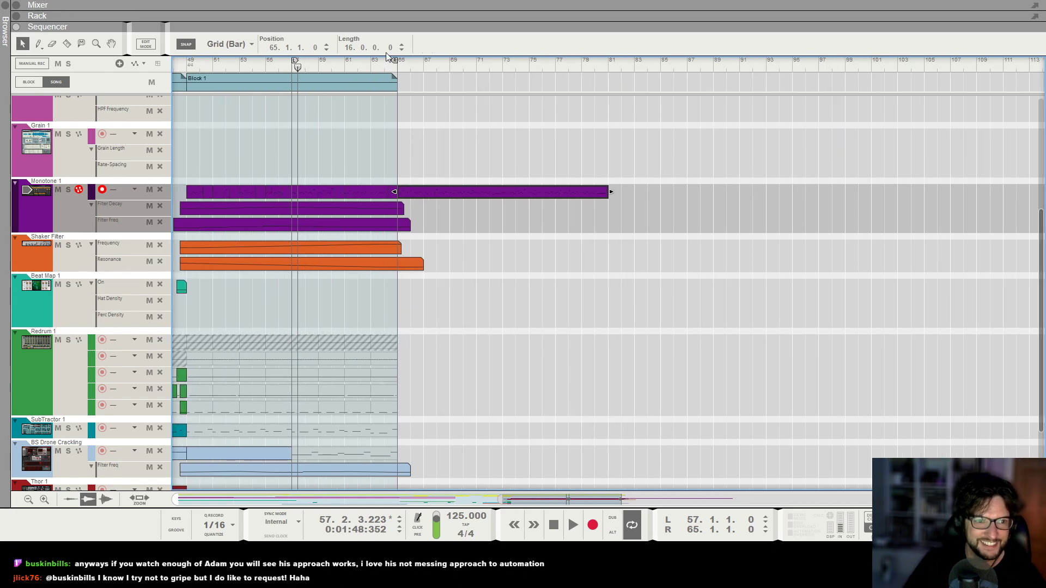
click(345, 57)
key(space)
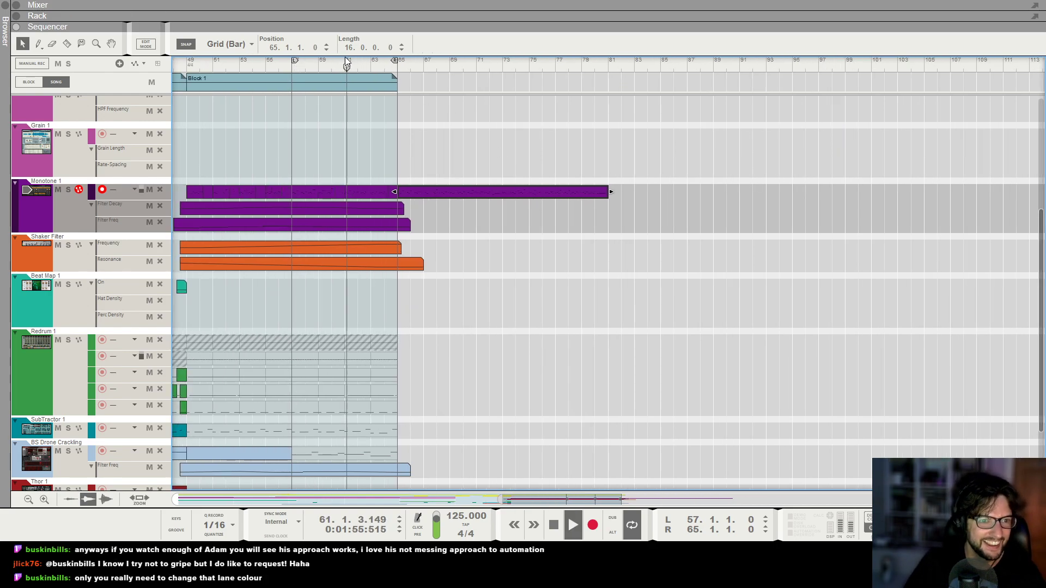
key(space)
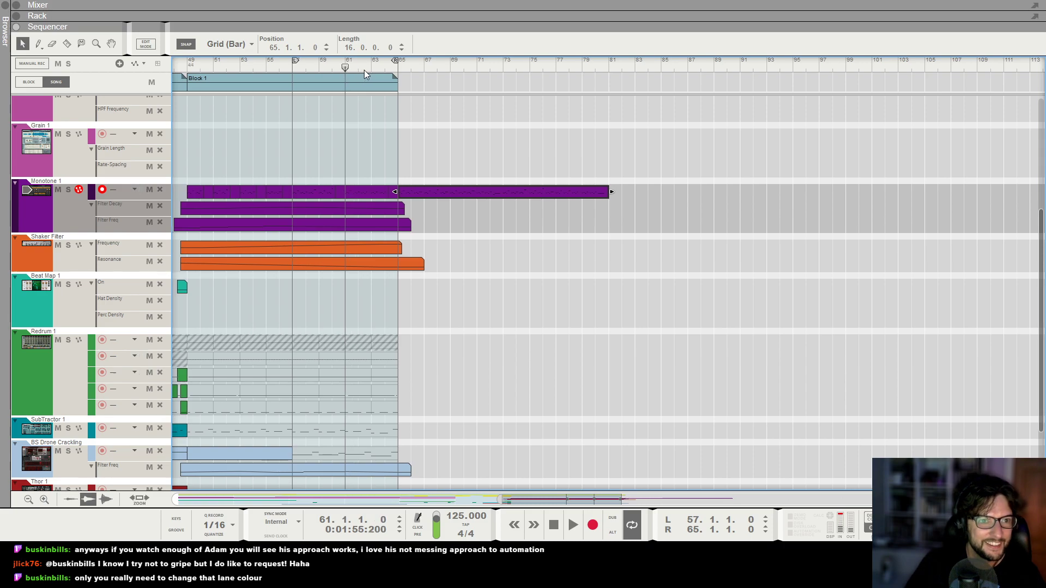
key(h)
key(h)
key(h)
key(h)
key(h)
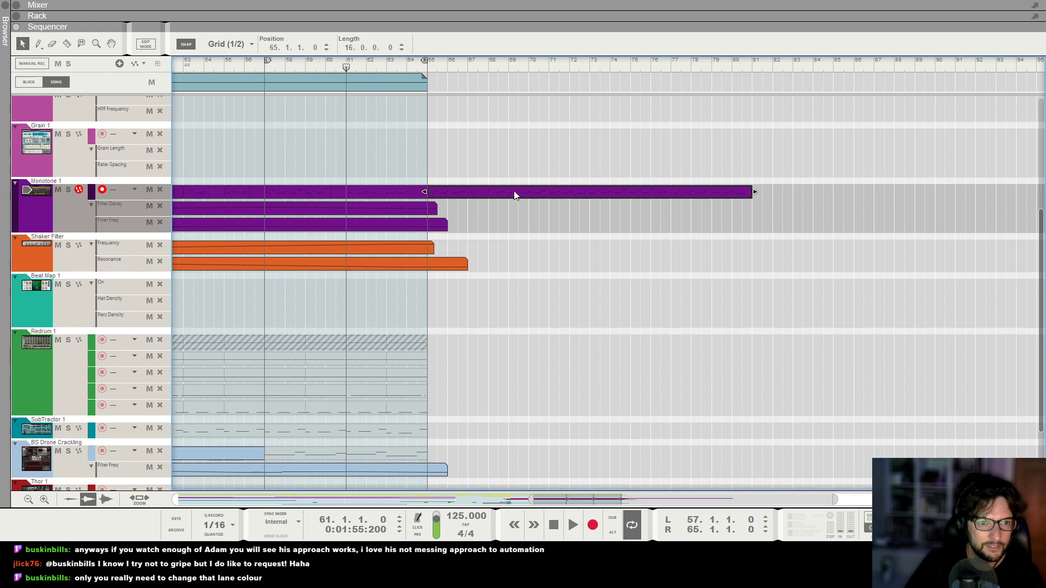
key(ctrl+z)
key(g)
key(g)
key(g)
key(g)
key(g)
key(KP_2)
key(ctrl+d)
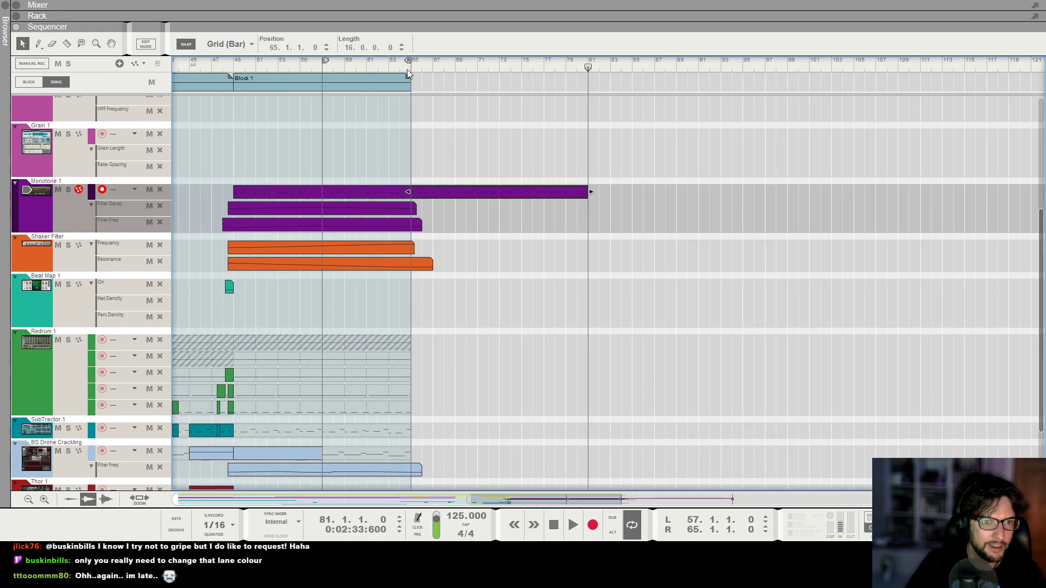
Play the arrangement from bar 49 and examine the clips on all tracks from Transport down to Redrum 1.
key(h)
key(h)
key(g)
key(space)
drag(227, 65, 219, 66)
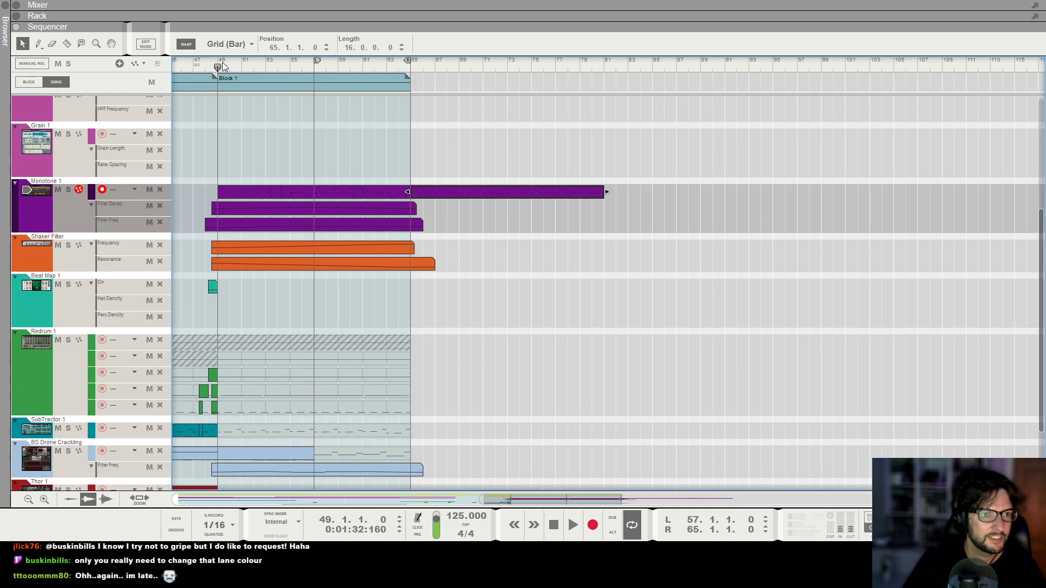
key(space)
key(h)
key(g)
key(g)
key(g)
scroll(374, 139, left, 1)
scroll(390, 163, left, 2)
key(g)
key(g)
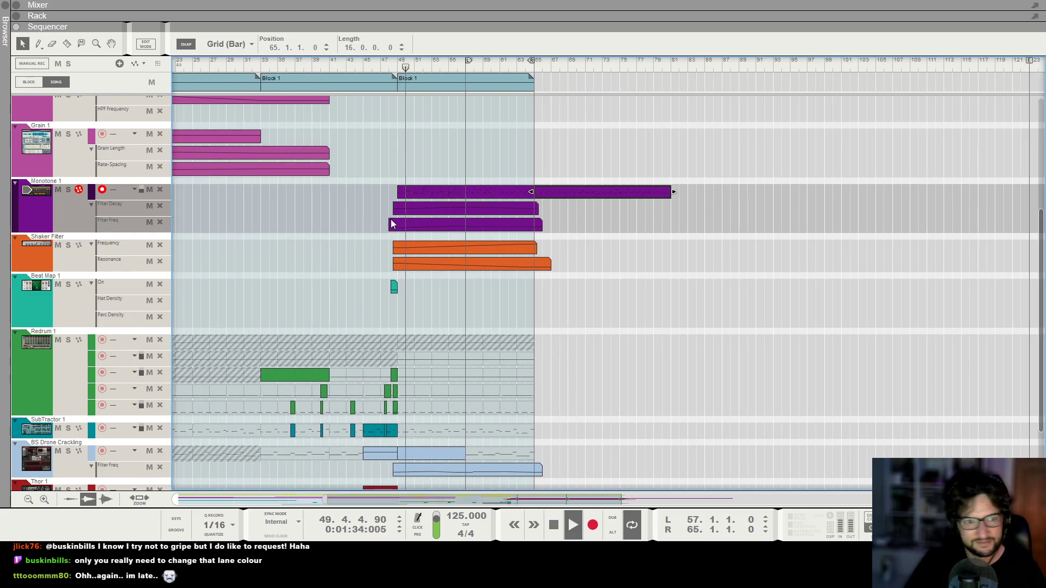
key(g)
scroll(414, 207, left, 1)
scroll(487, 159, up, 5)
click(551, 228)
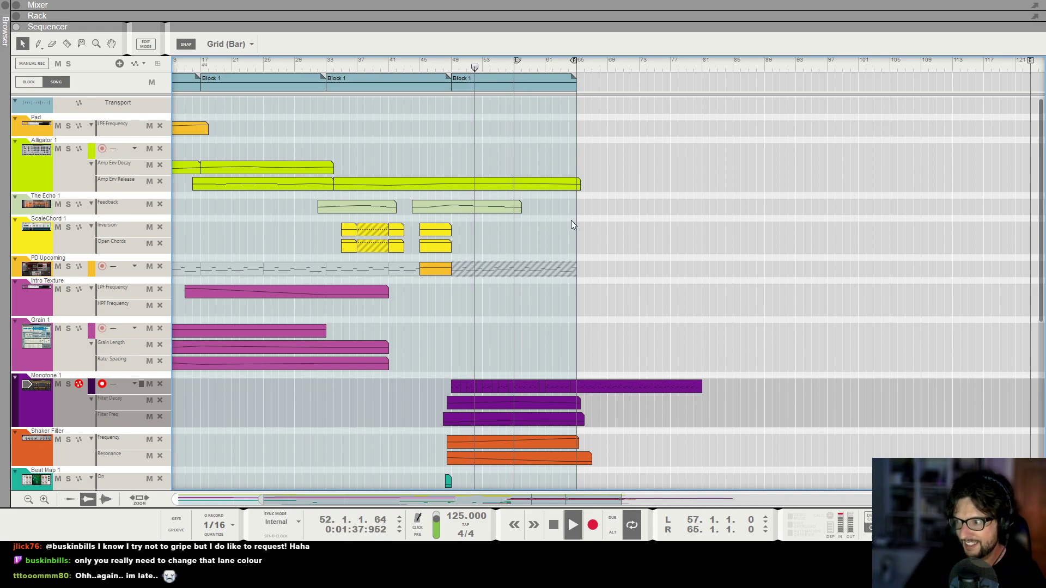
key(g)
key(g)
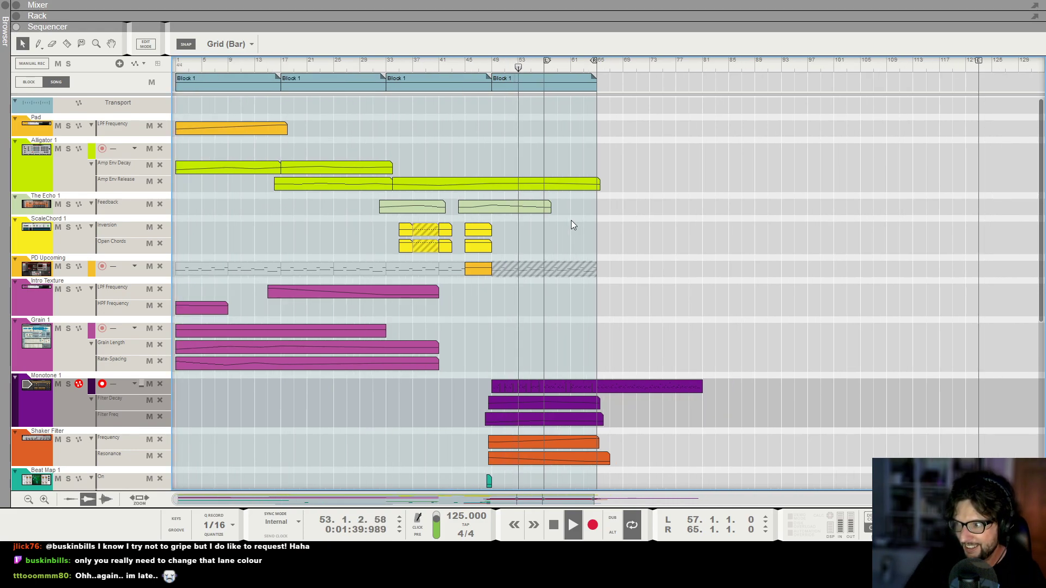
scroll(571, 220, down, 1)
scroll(650, 387, down, 1)
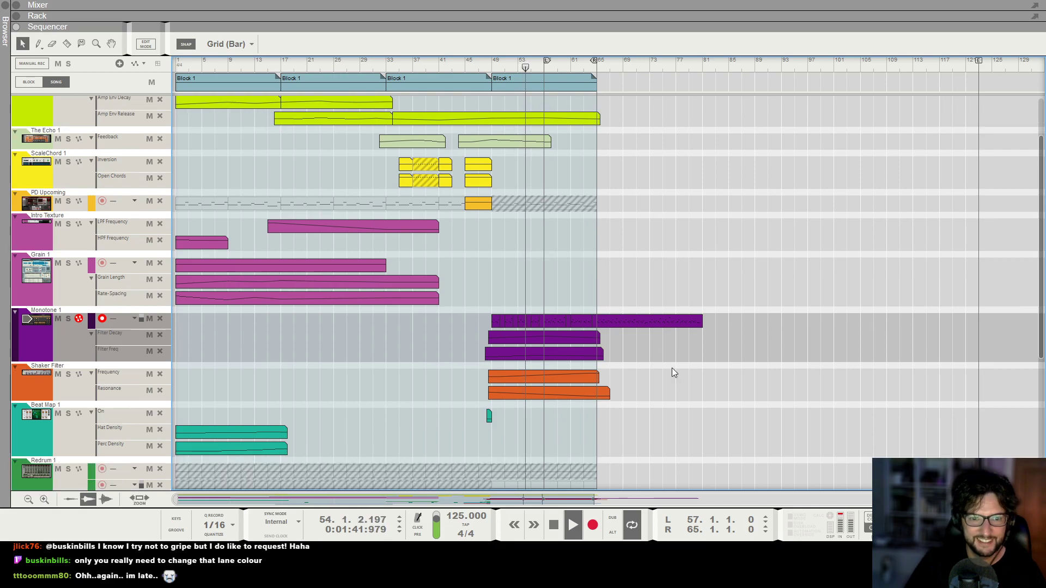
Colour all Monotone 1 note clips and their Filter Decay and Filter Freq automation clips light pink.
click(655, 320)
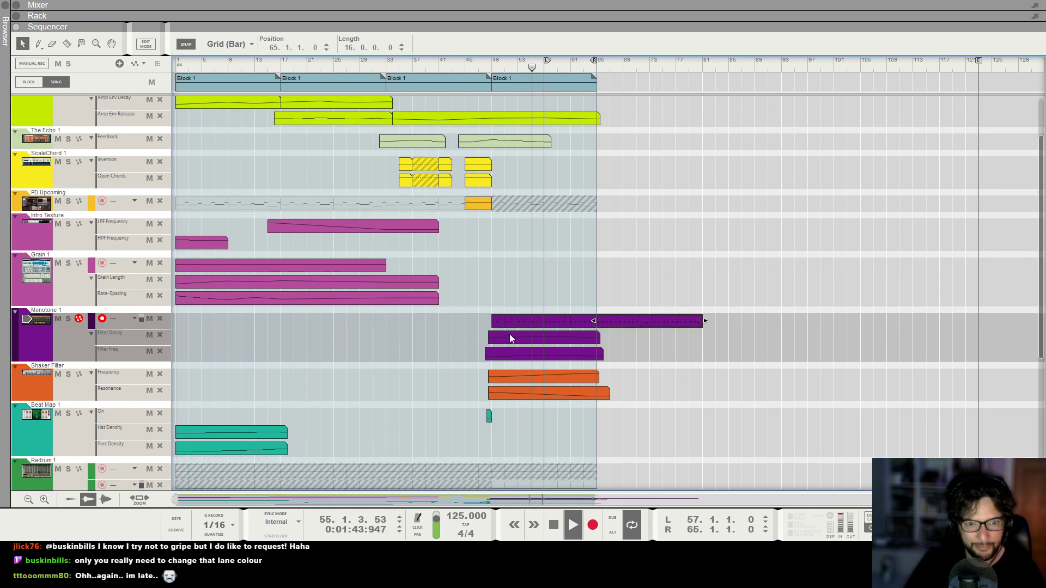
drag(466, 318, 726, 357)
key(h)
key(h)
scroll(550, 309, down, 3)
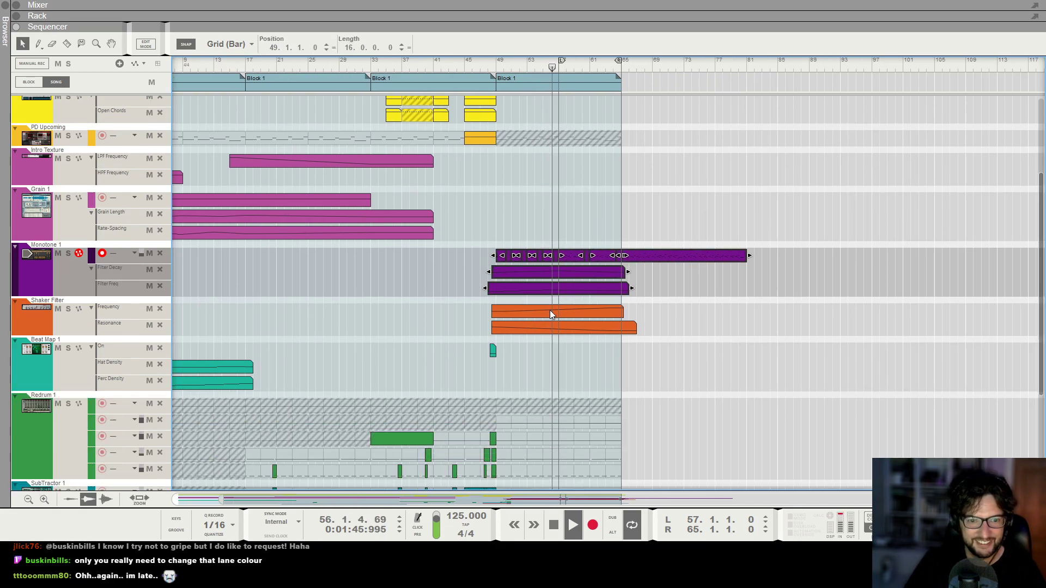
right_click(552, 255)
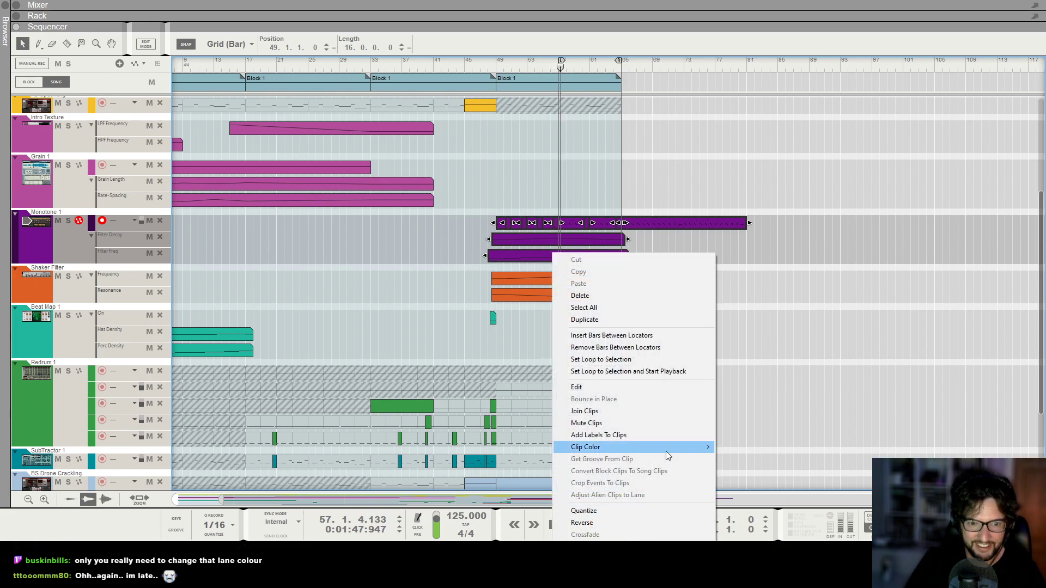
mouse_move(665, 452)
click(737, 379)
click(463, 394)
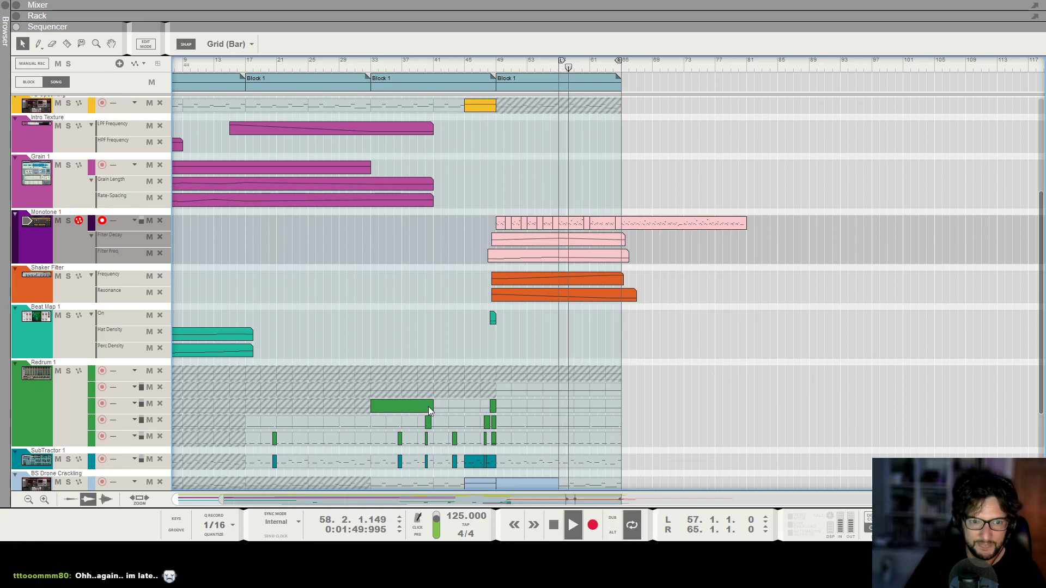
Set the right loop locator to bar 81, at the end of the last Monotone 1 clip.
scroll(736, 245, up, 5)
key(h)
scroll(737, 330, down, 3)
key(g)
key(g)
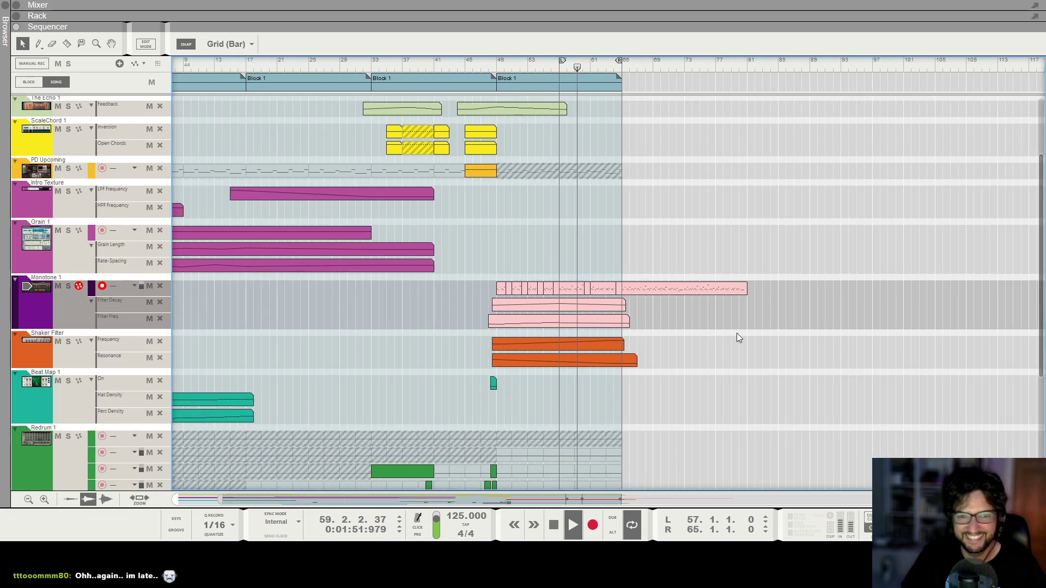
key(h)
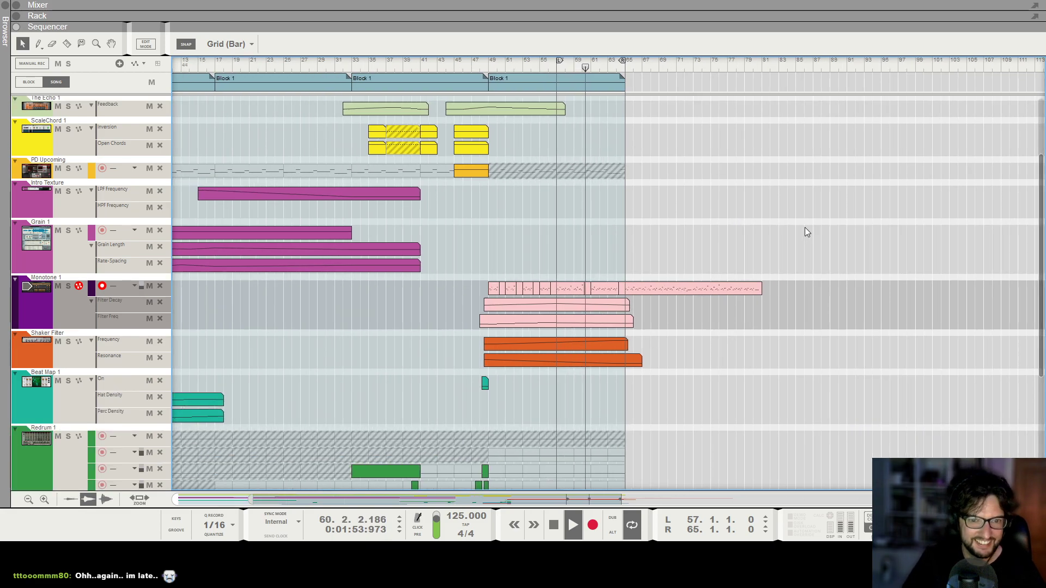
scroll(775, 228, down, 1)
alt+click(791, 67)
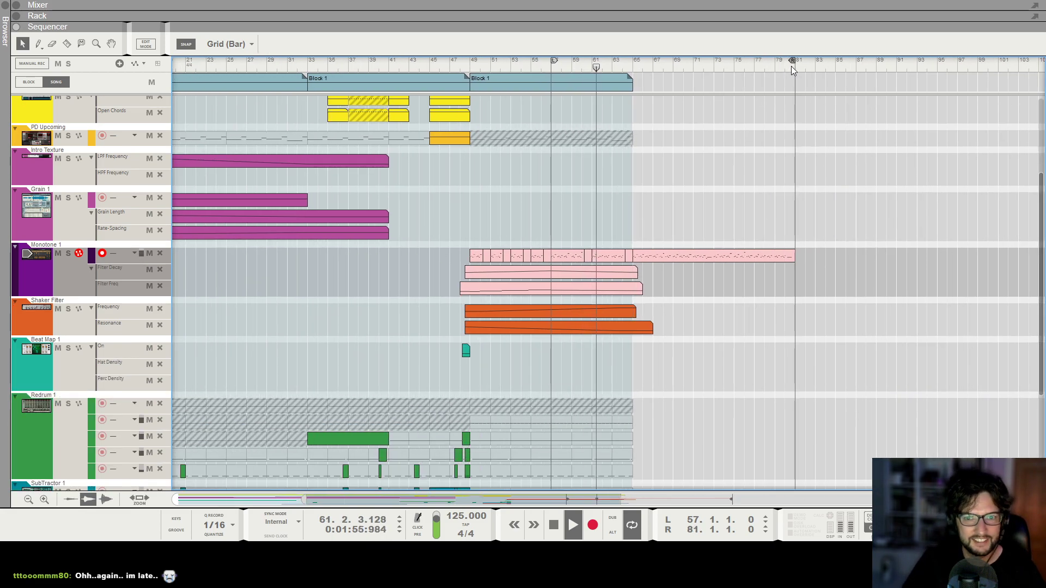
Duplicate the final Block 1 clip to bar 65 so that the copy spans 16 bars.
click(506, 90)
scroll(483, 90, up, 3)
drag(483, 91, 753, 97)
scroll(856, 183, down, 4)
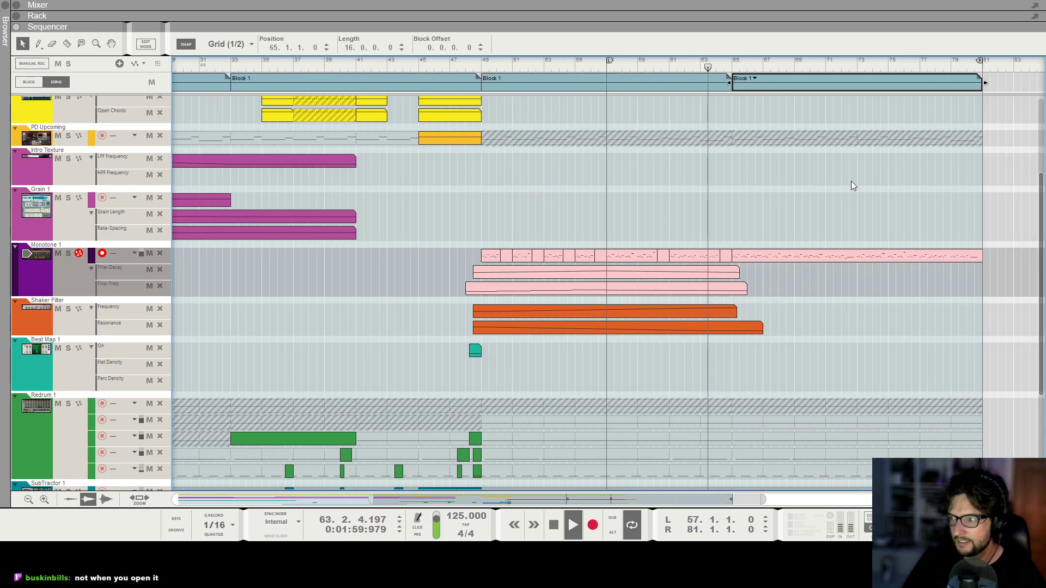
Set the left loop locator to bar 65, at the start of the new Block 1 clip.
ctrl+click(677, 65)
scroll(731, 209, down, 2)
click(731, 209)
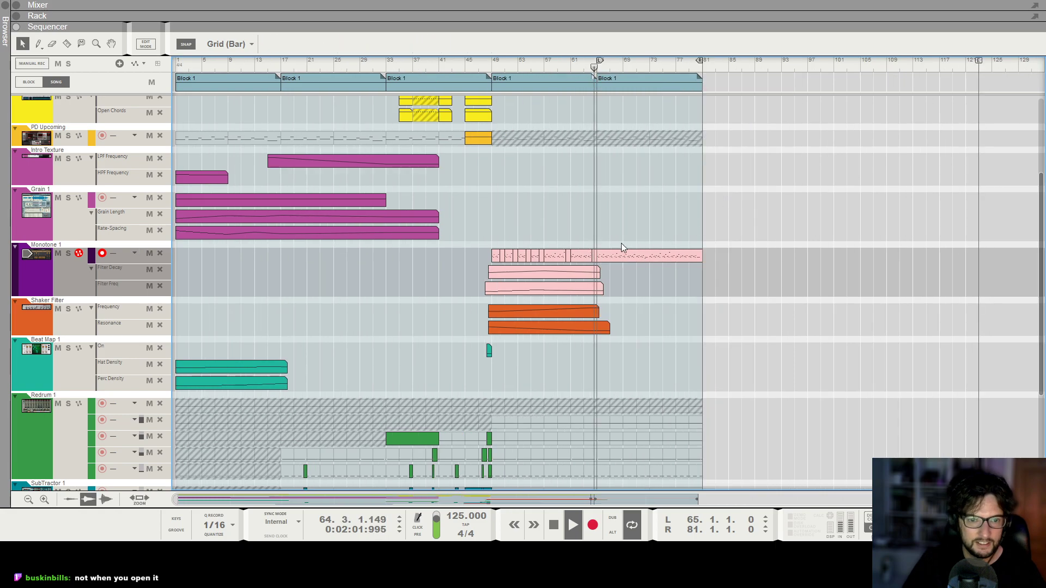
Extend the Monotone 1 Filter Freq automation clip to about bar 82, past the end of the last Block 1.
scroll(610, 234, up, 1)
scroll(609, 233, up, 2)
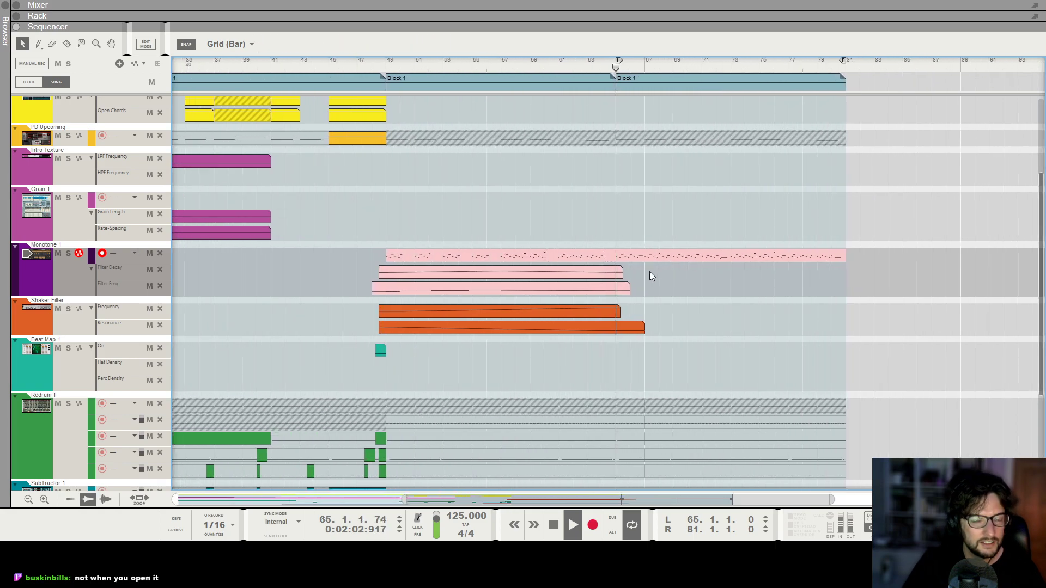
click(614, 273)
drag(626, 292, 829, 297)
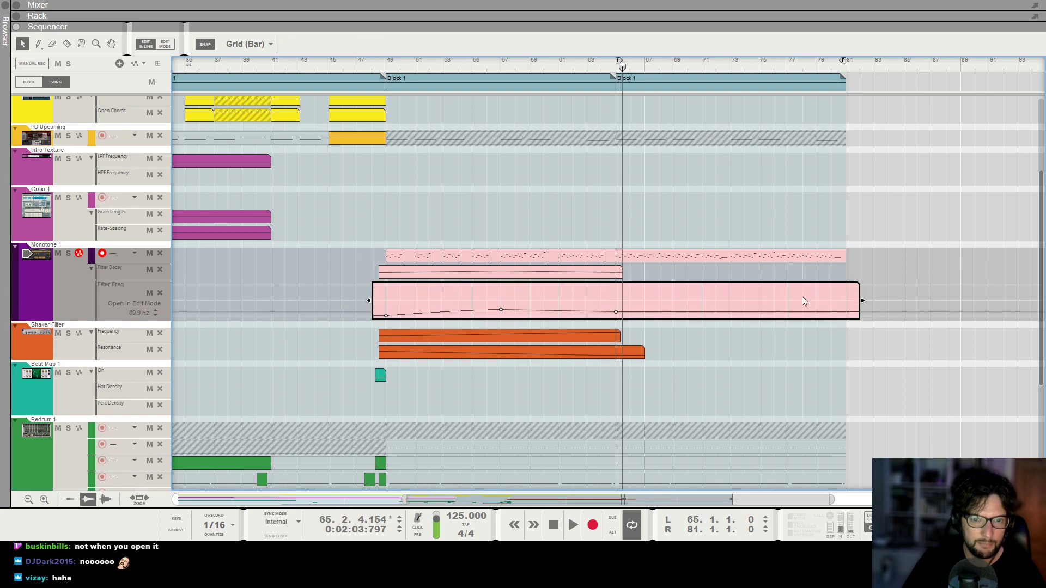
Set the Filter Freq automation at bar 65 to 229.4 Hz, shape the curve at bars 73 and 81, and leave automation editing.
click(616, 307)
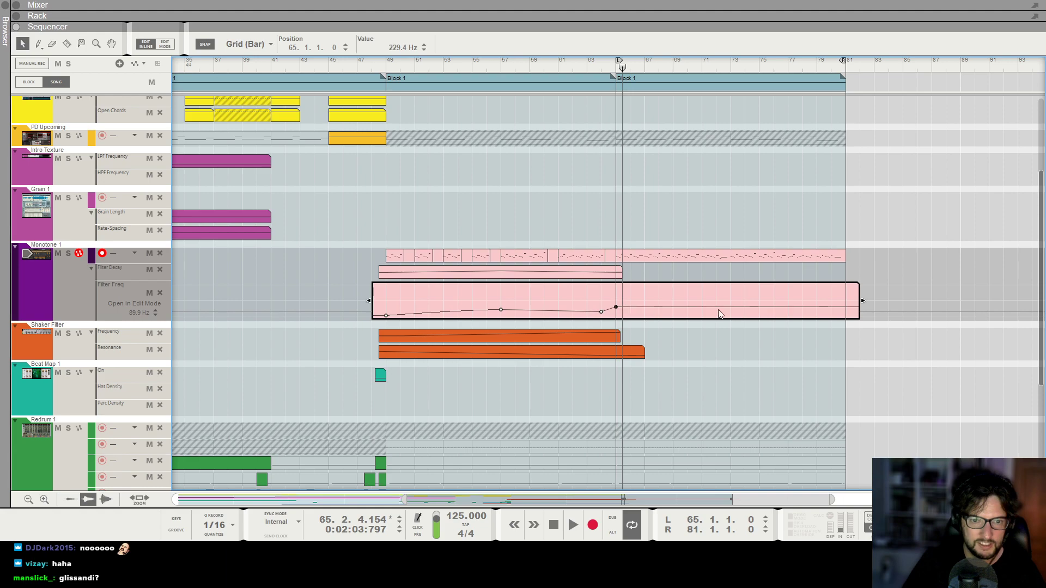
key(space)
click(731, 304)
click(845, 308)
click(878, 258)
key(space)
Unmute the PD Upcoming lane in the last Block 1 and play the section from bar 65.
scroll(670, 194, up, 3)
key(t)
click(673, 267)
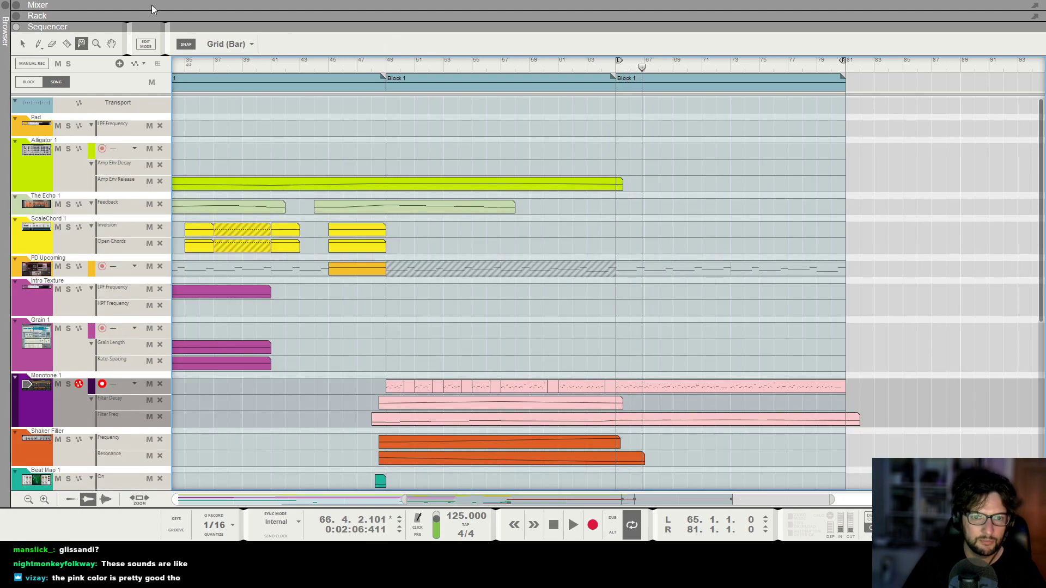
click(24, 45)
key(space)
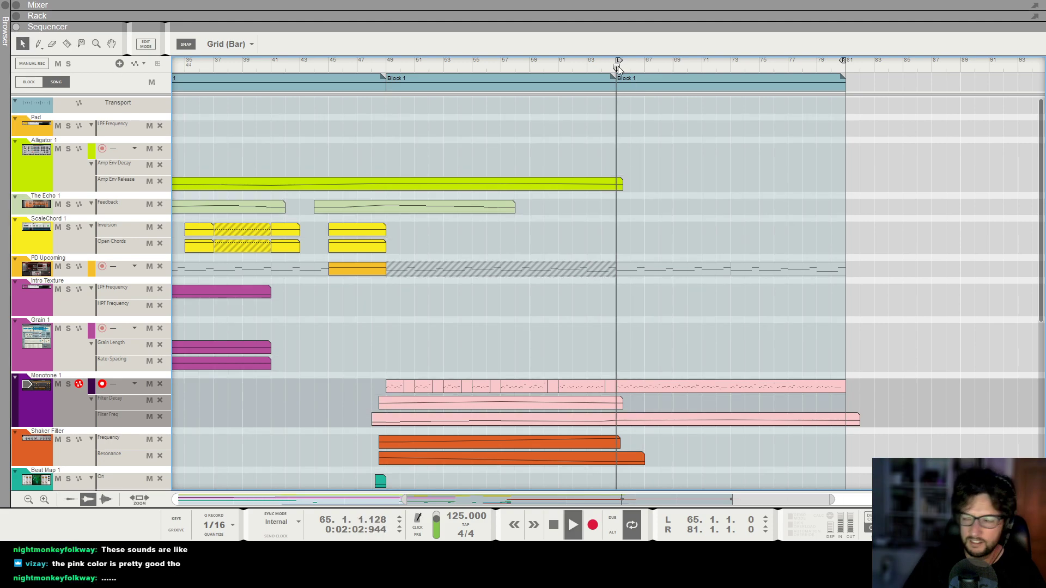
key(g)
key(g)
key(h)
key(h)
key(g)
key(g)
key(g)
key(g)
key(g)
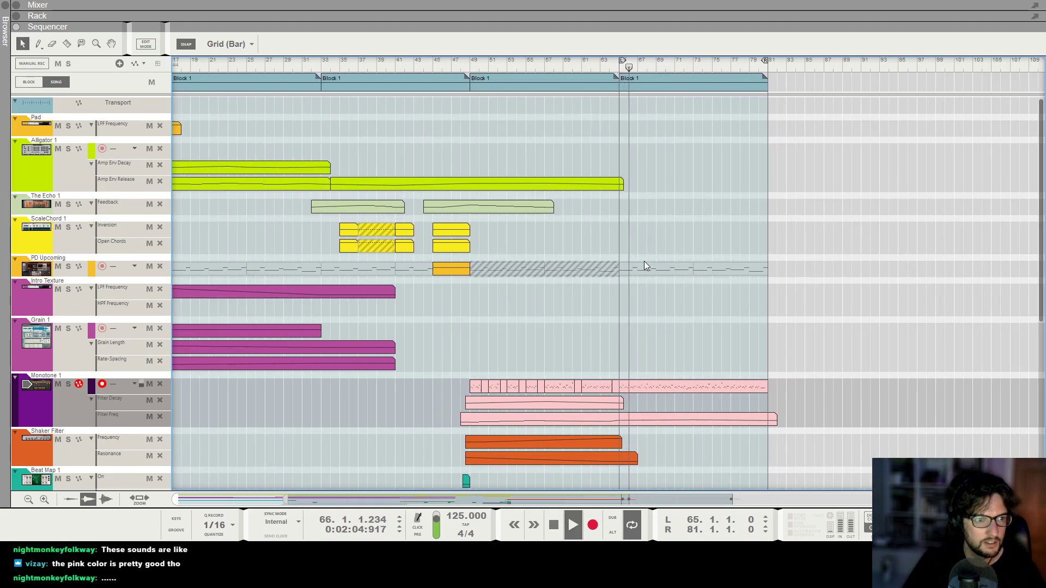
key(g)
key(g)
key(g)
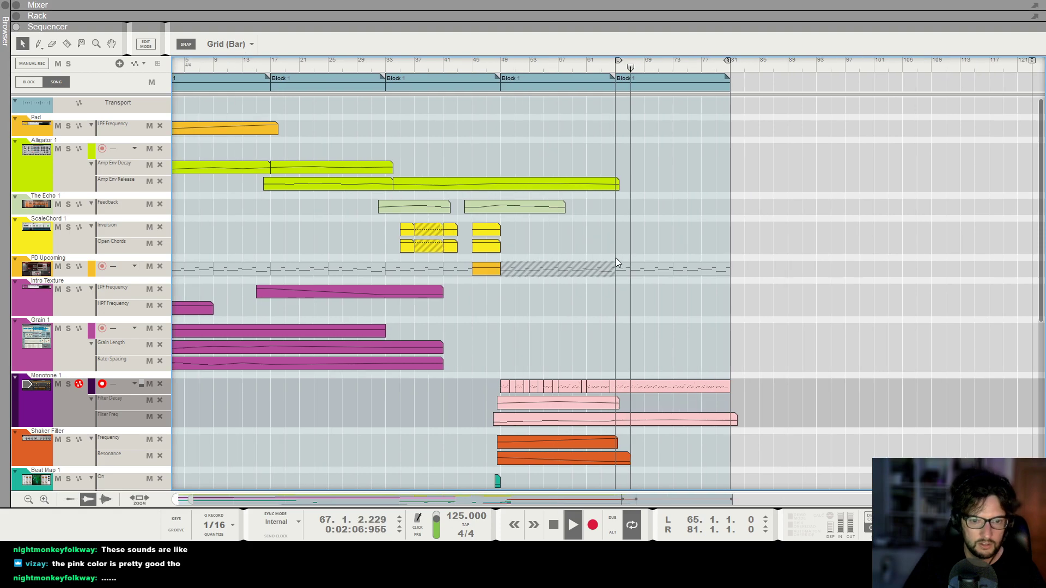
Stop playback and mute the PD Upcoming lane in the last Block 1 again.
key(h)
key(h)
key(space)
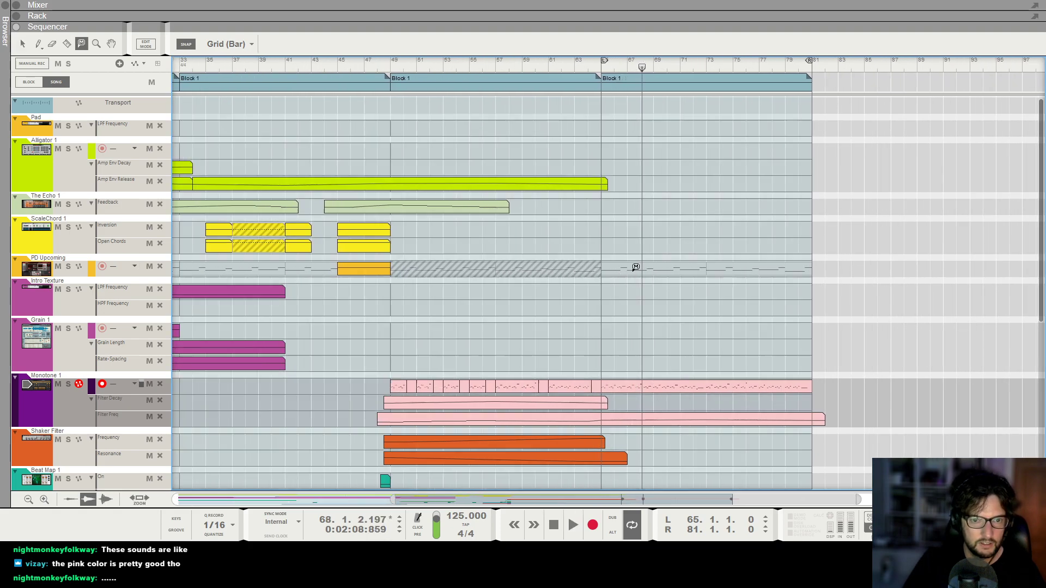
key(g)
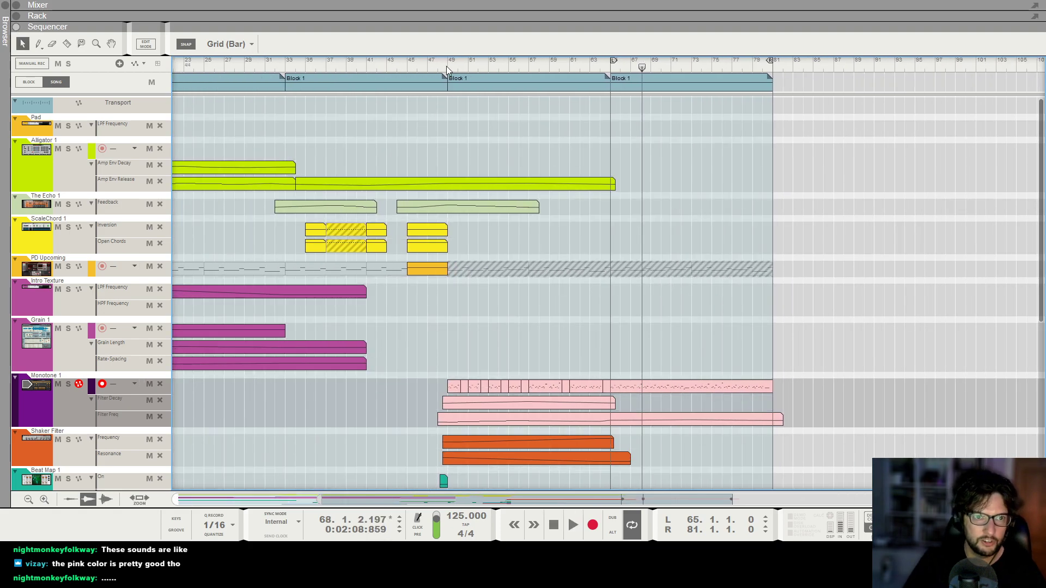
Play the arrangement from bar 49 and review all tracks across the last two Block 1 sections.
click(446, 67)
key(space)
scroll(671, 235, down, 5)
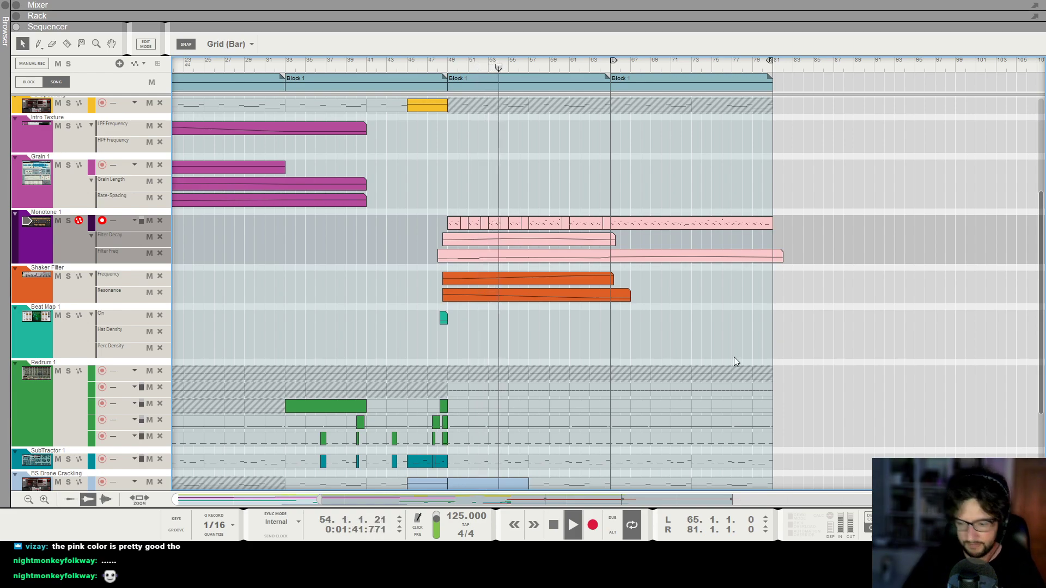
scroll(512, 292, down, 2)
scroll(566, 326, down, 3)
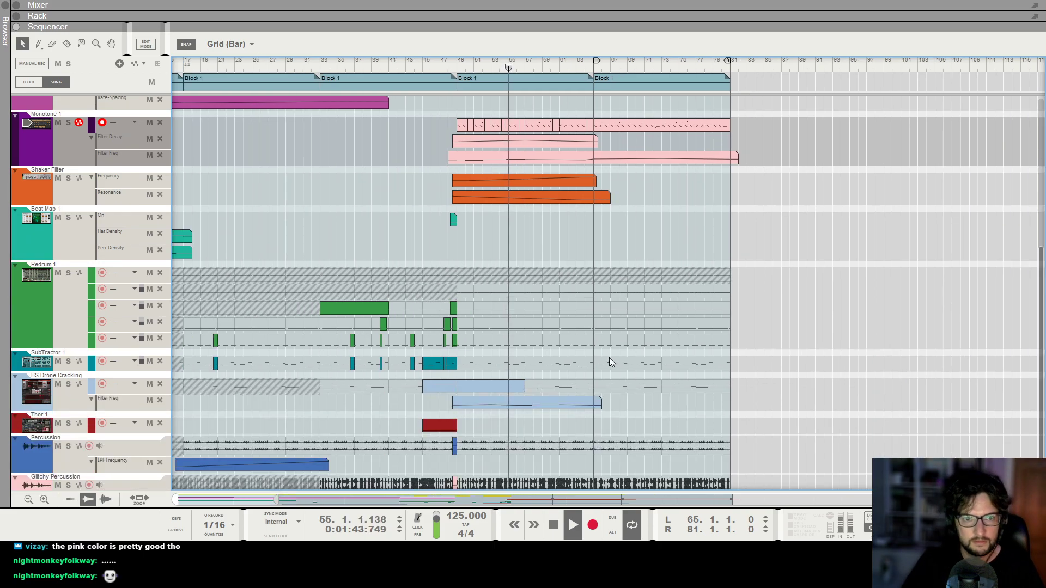
scroll(656, 327, down, 1)
scroll(745, 328, up, 1)
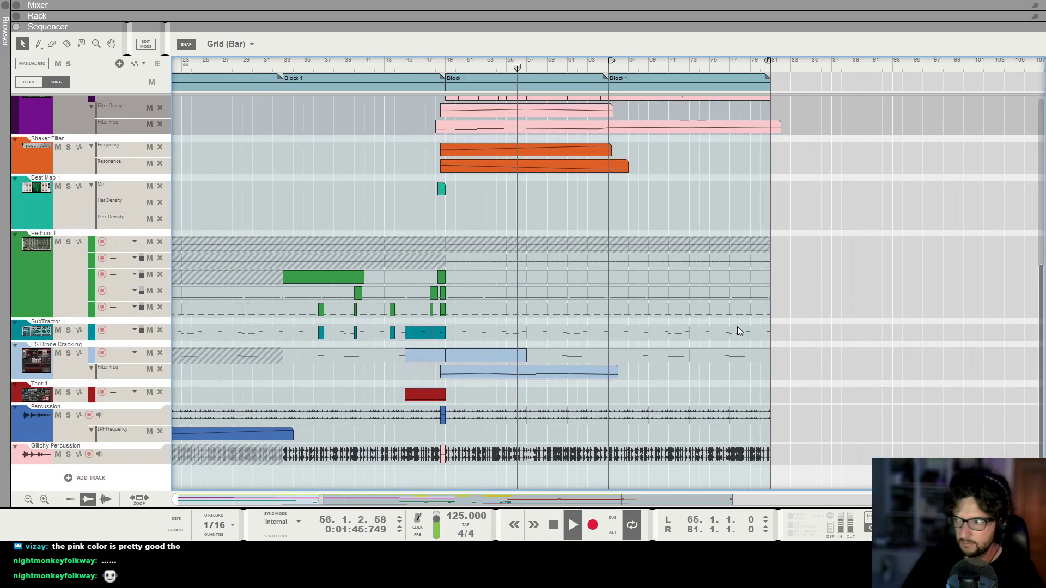
scroll(737, 331, up, 1)
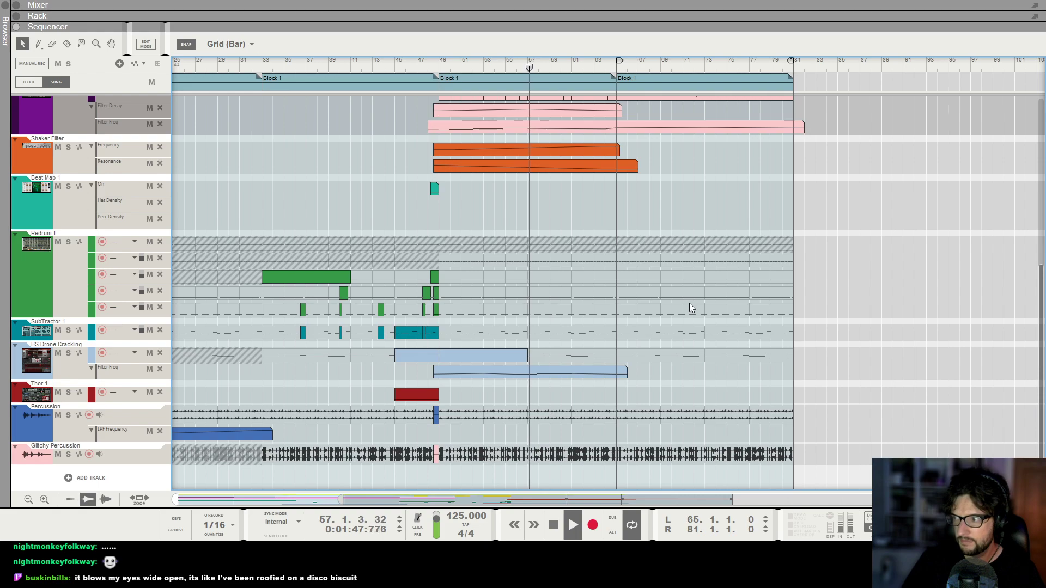
scroll(688, 303, up, 2)
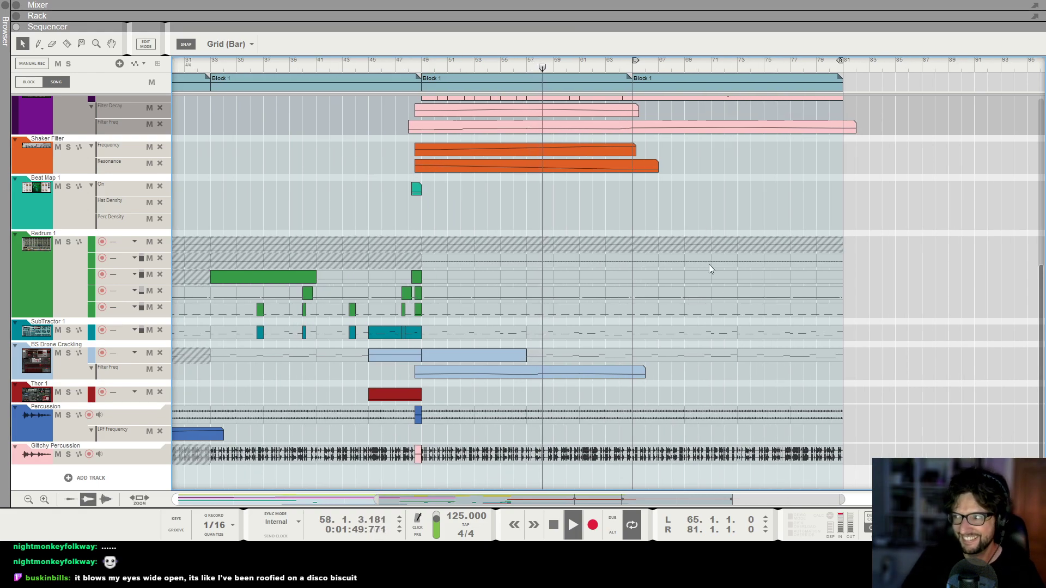
scroll(708, 269, up, 3)
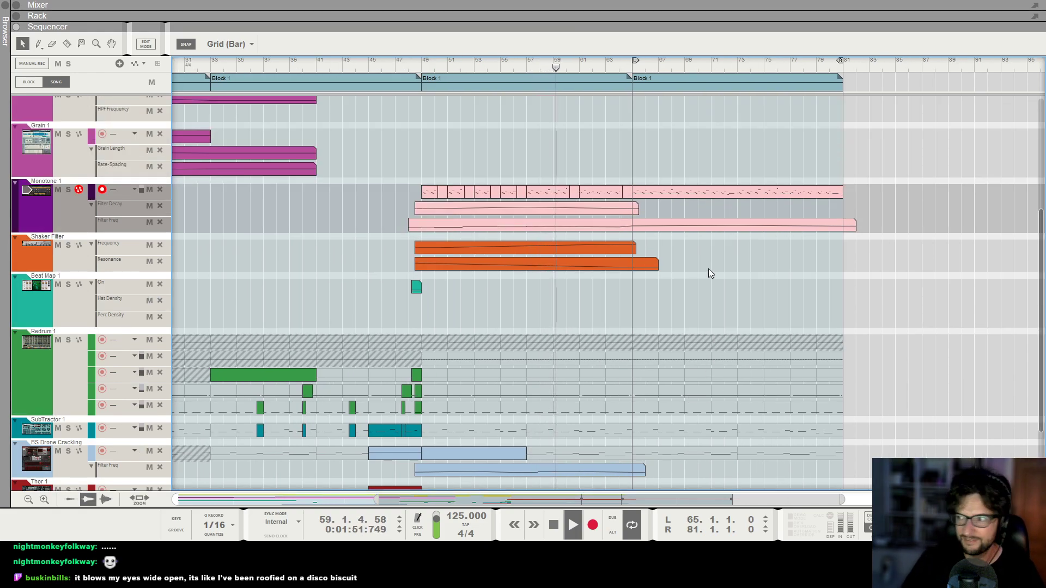
scroll(796, 250, up, 2)
scroll(796, 250, down, 1)
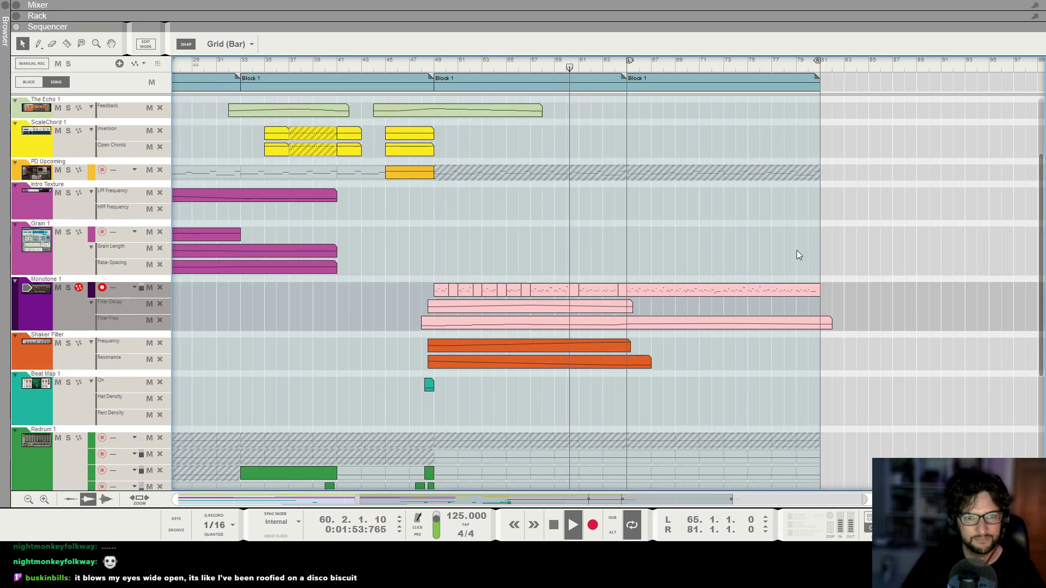
scroll(737, 247, down, 1)
scroll(738, 247, down, 1)
scroll(738, 245, down, 3)
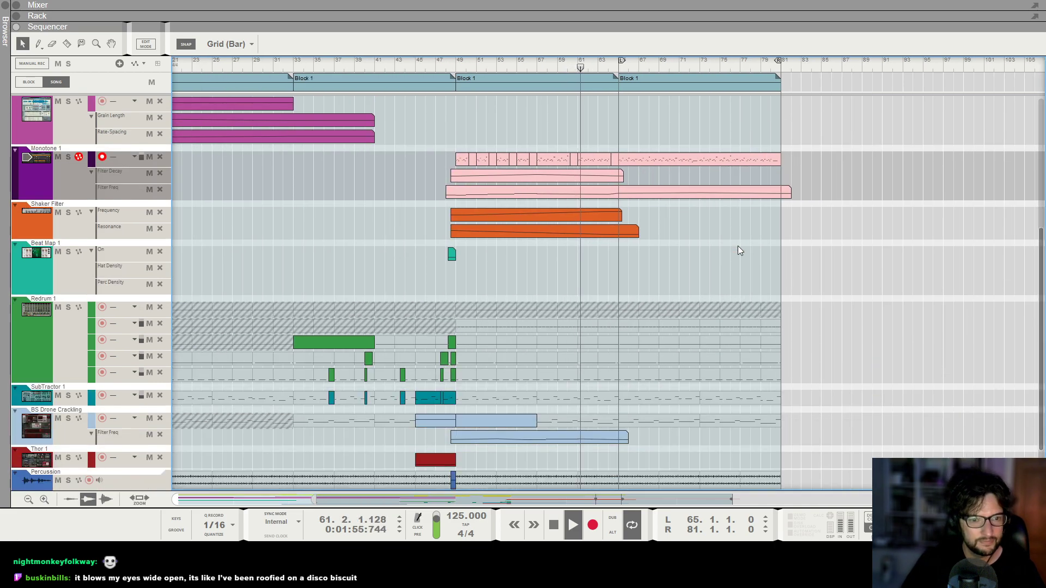
scroll(752, 258, up, 2)
scroll(781, 277, up, 2)
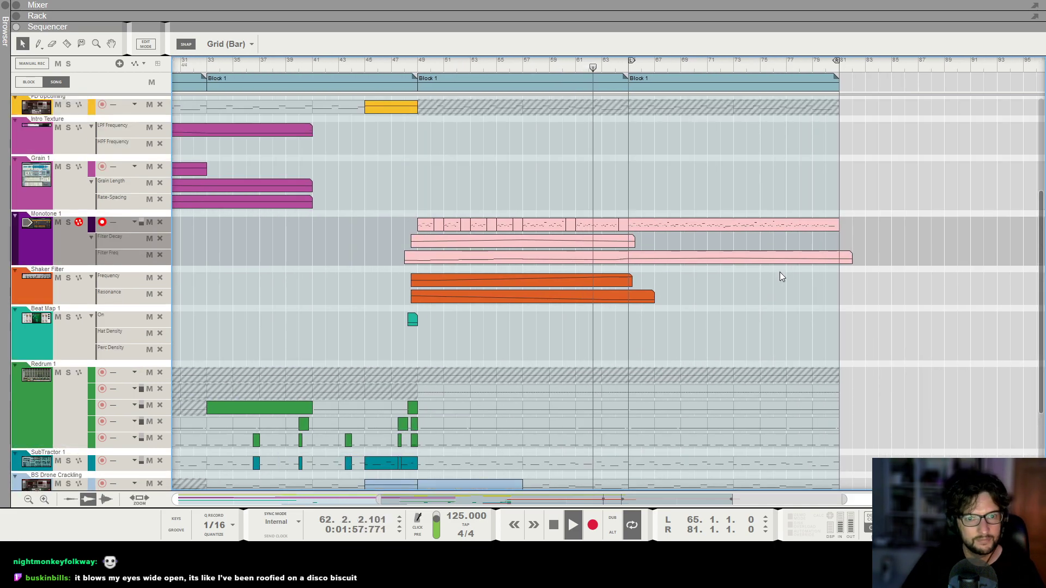
click(636, 224)
scroll(685, 166, up, 2)
scroll(704, 173, up, 2)
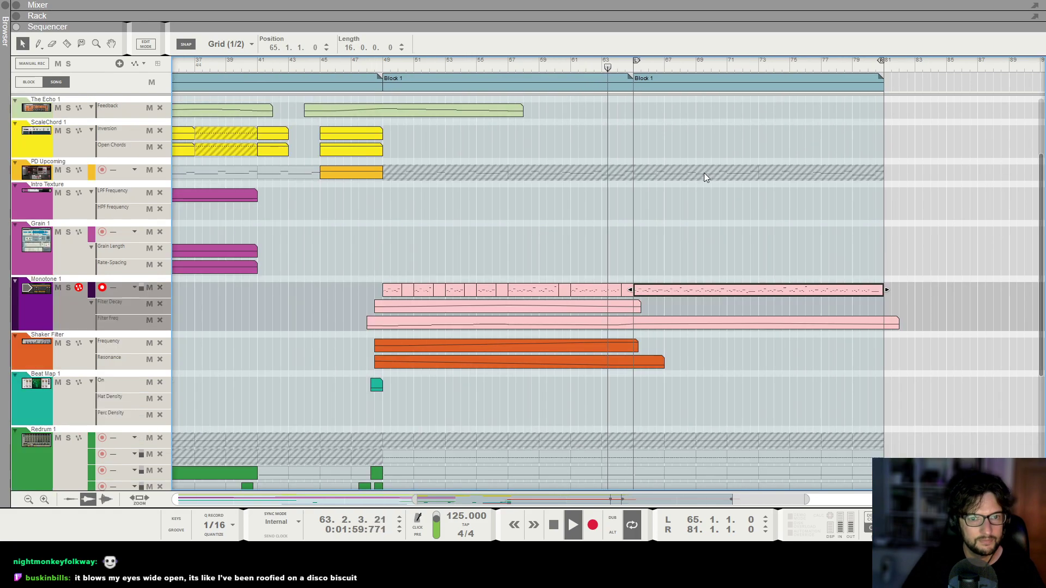
scroll(696, 188, up, 1)
scroll(684, 205, right, 2)
scroll(684, 204, right, 1)
scroll(657, 235, left, 1)
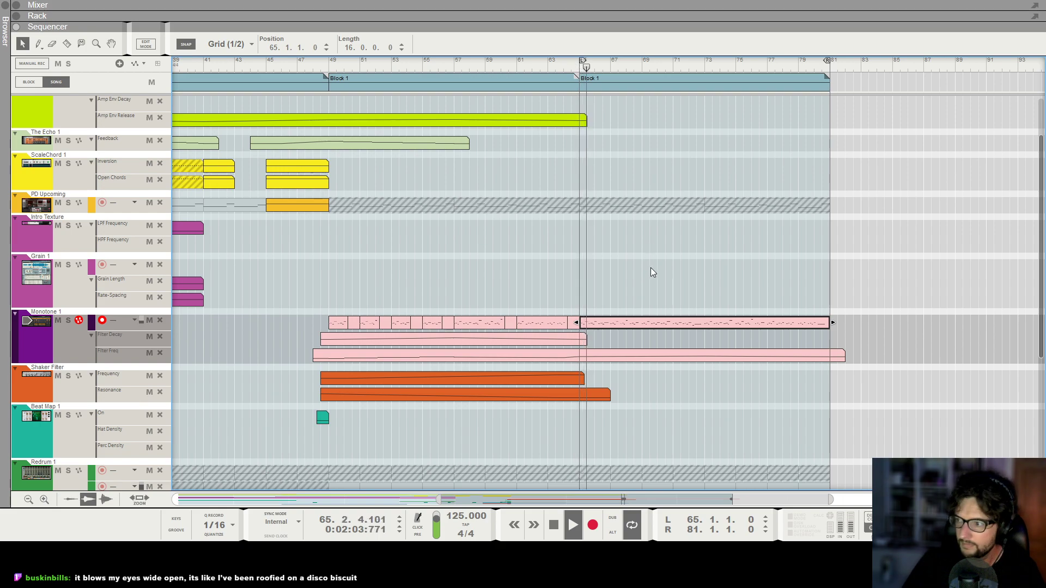
scroll(652, 267, down, 1)
scroll(668, 257, up, 3)
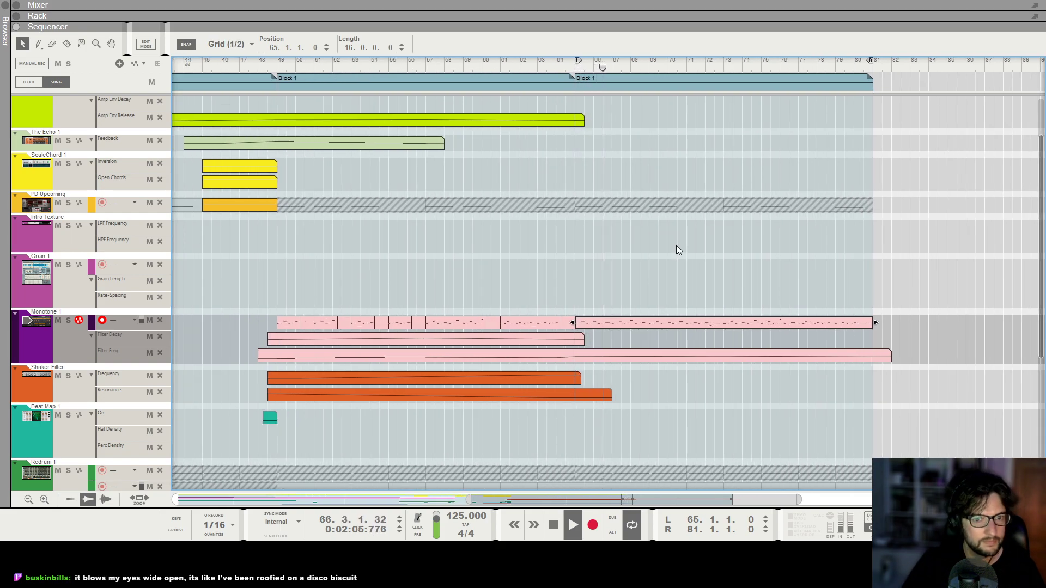
scroll(676, 245, down, 4)
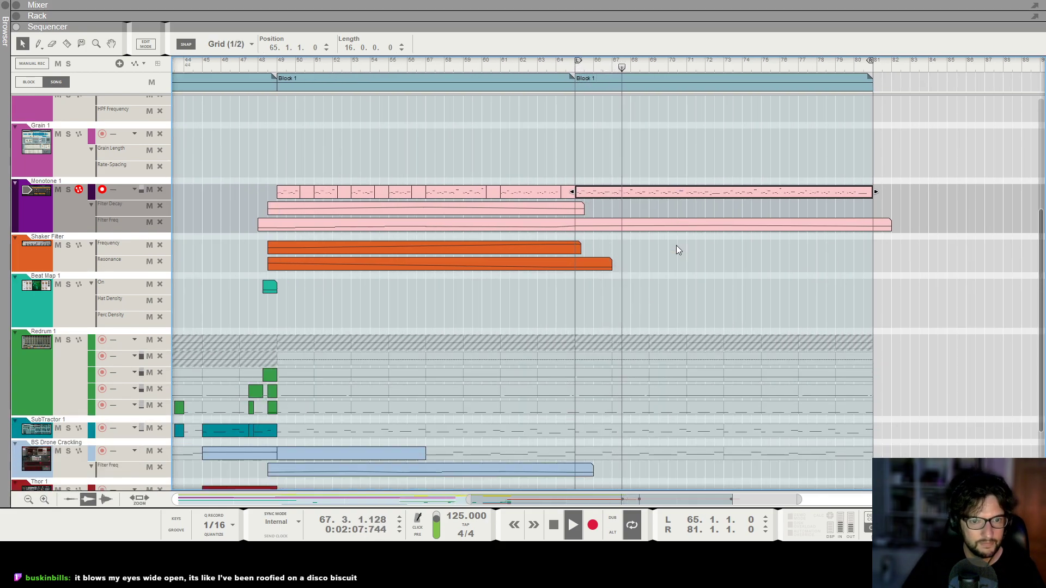
Stop playback and set the song position to bar 61.
key(space)
click(509, 65)
click(500, 66)
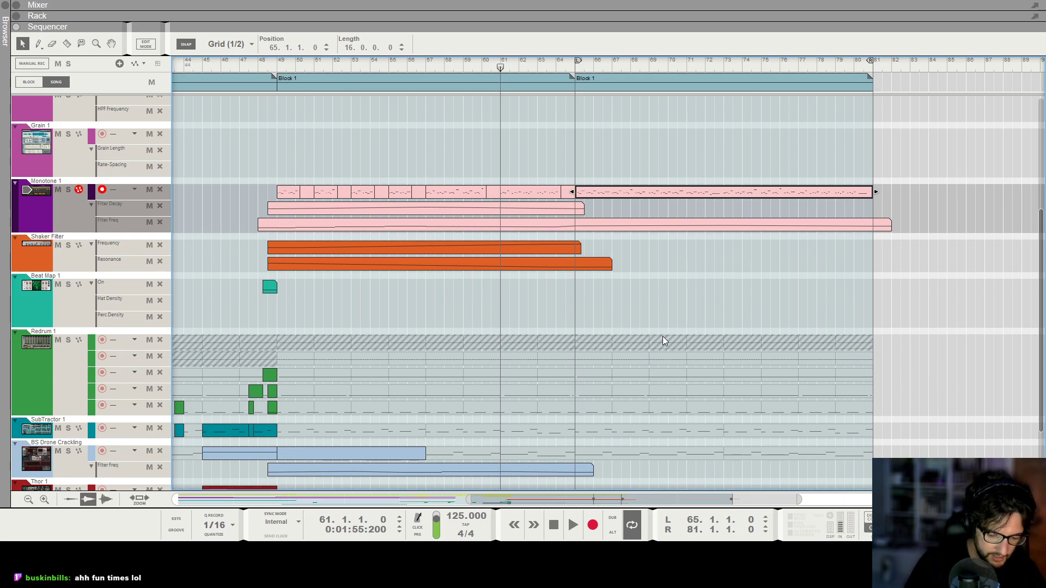
In the rack, fold away Thor's programmer and hide the Noise Riser channel's insert effects.
key(F6)
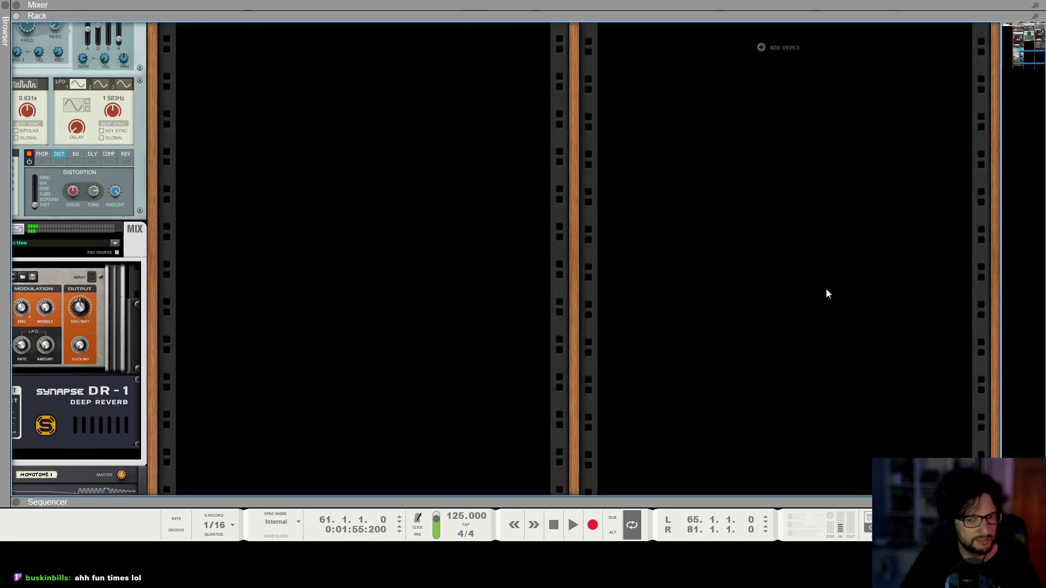
scroll(806, 294, up, 10)
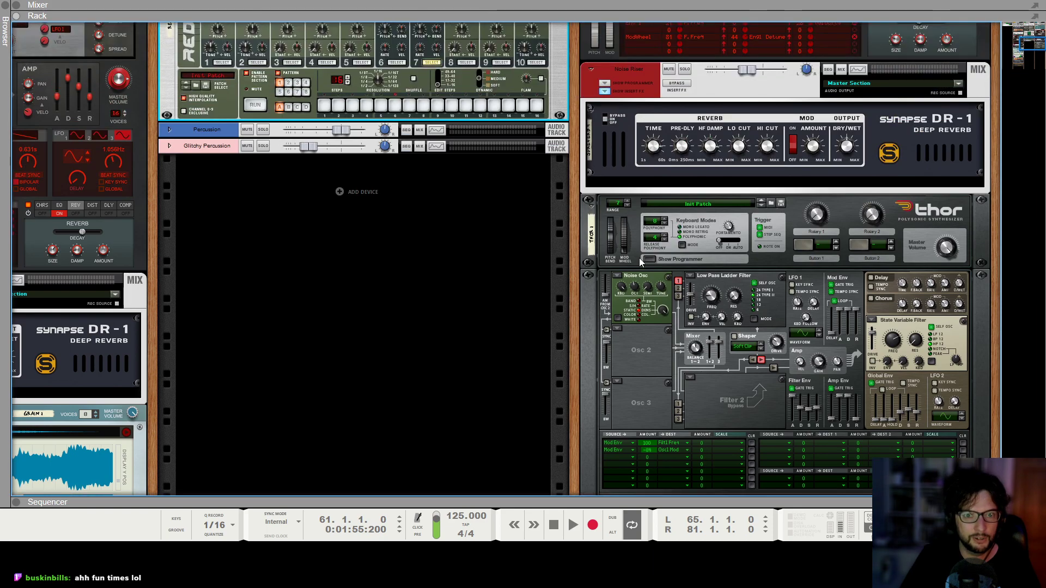
click(643, 258)
scroll(648, 248, up, 3)
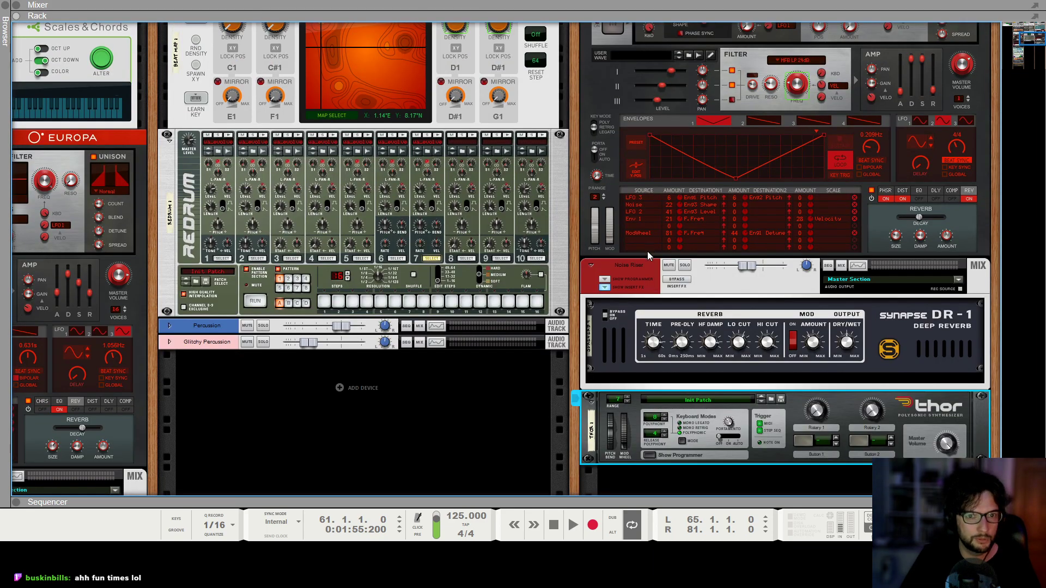
click(604, 288)
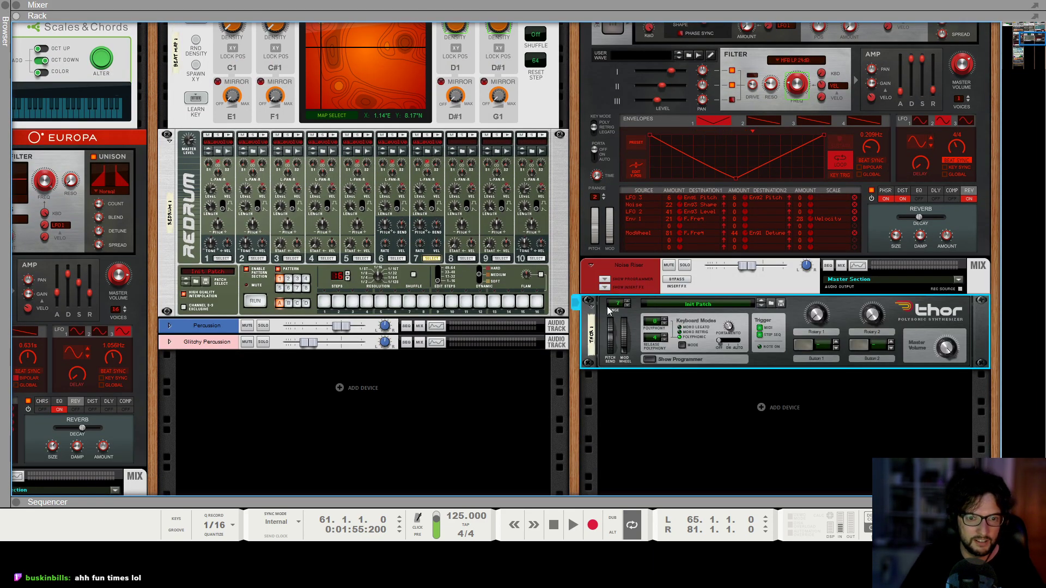
Move the Noise Riser channel and its Thor below the Glitchy Percussion track in the middle rack column.
drag(605, 276, 380, 355)
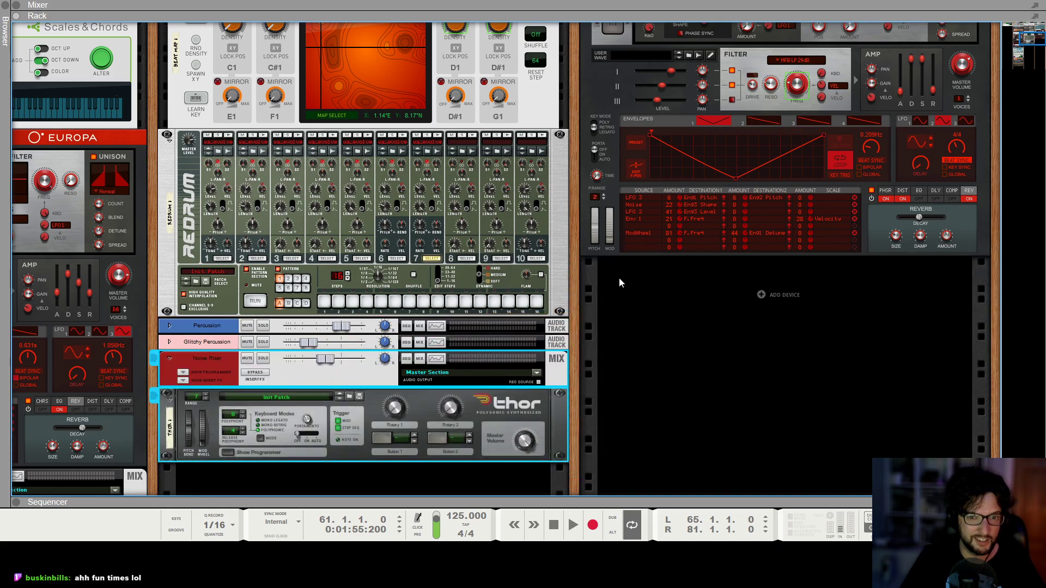
scroll(717, 280, up, 5)
scroll(717, 281, down, 5)
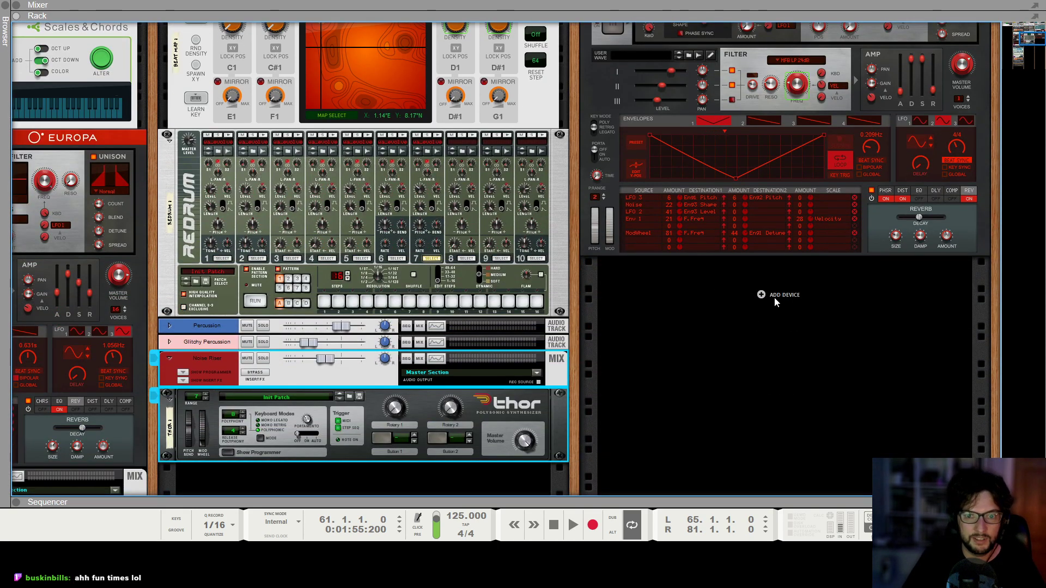
scroll(603, 292, down, 6)
scroll(603, 292, up, 4)
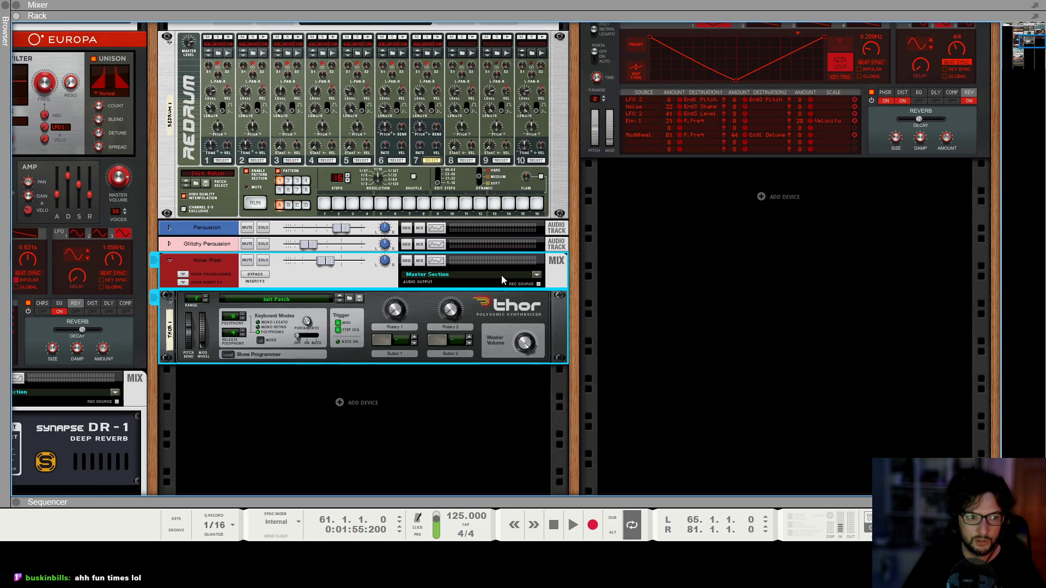
Hide the insert effects of the Intro Texture channel and of the purple mix channel below Grain.
scroll(203, 287, left, 5)
scroll(157, 273, up, 7)
scroll(184, 204, up, 1)
scroll(172, 204, down, 10)
scroll(171, 238, down, 1)
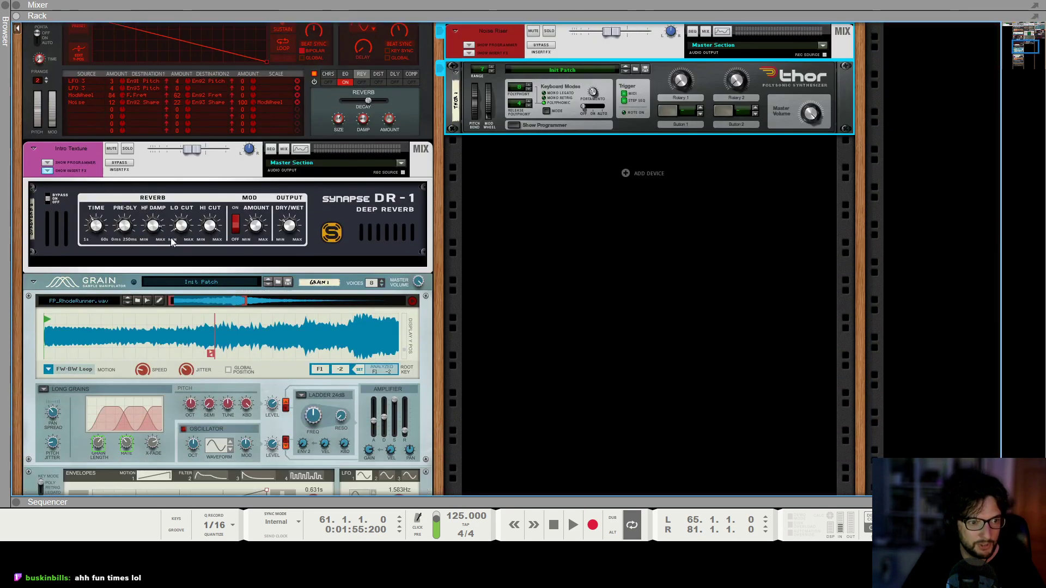
click(47, 171)
scroll(77, 311, down, 7)
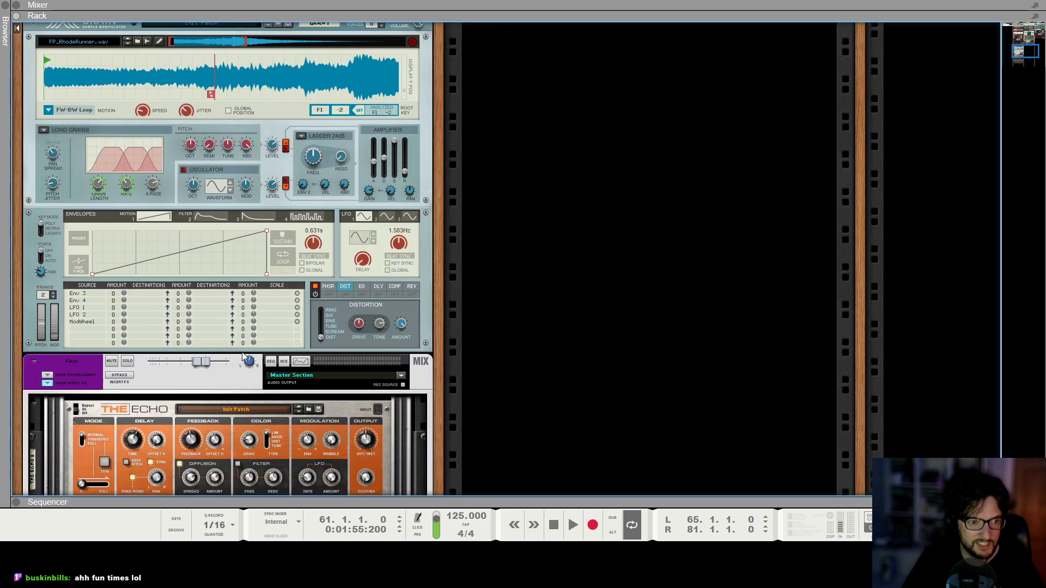
click(48, 318)
scroll(517, 119, up, 10)
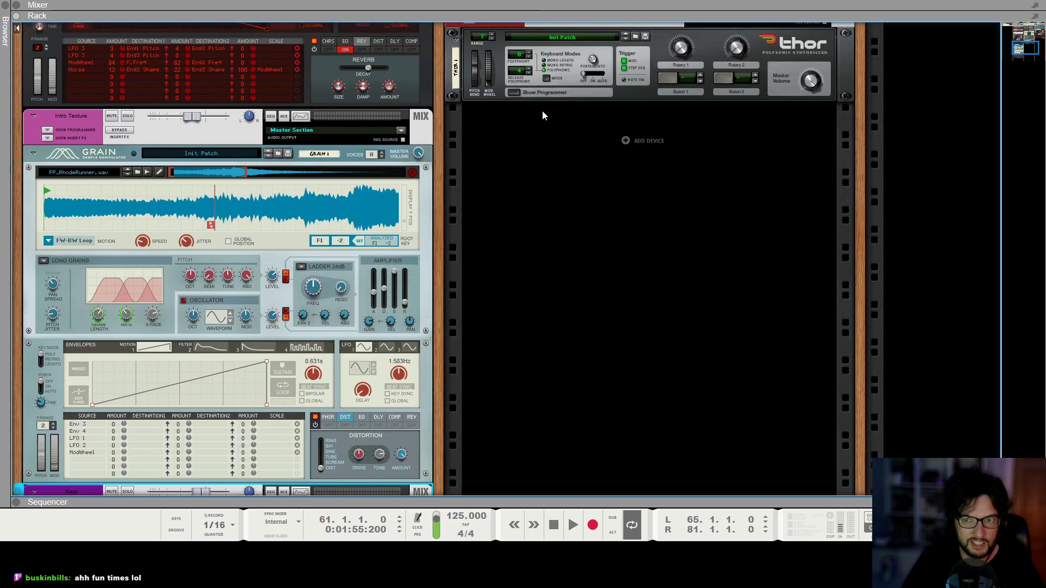
Create a new audio track in the empty rack space below the Bass Drone's Europa.
scroll(860, 107, right, 8)
scroll(744, 99, up, 15)
scroll(518, 234, down, 11)
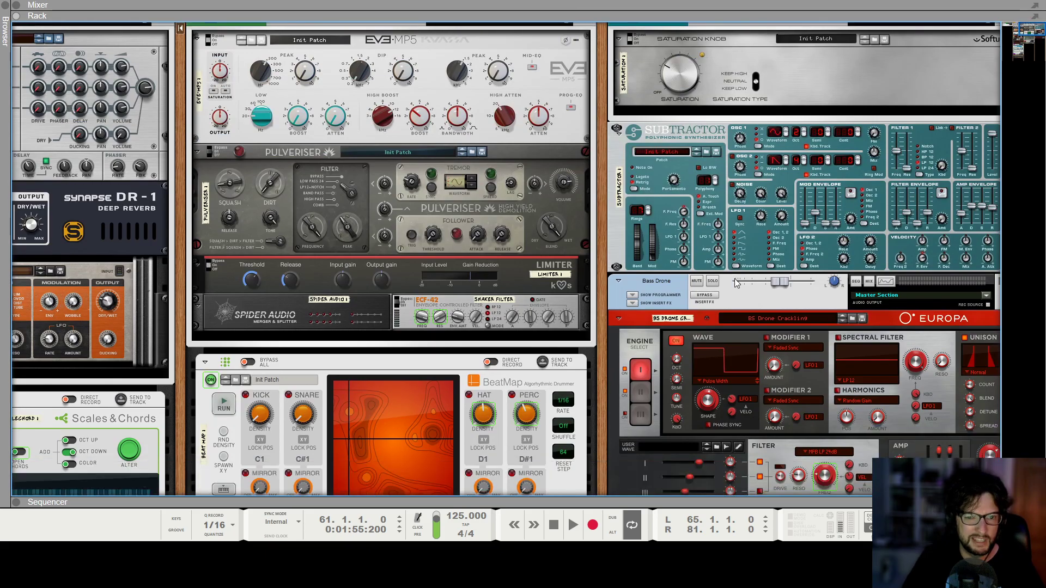
scroll(519, 235, down, 8)
scroll(410, 294, left, 1)
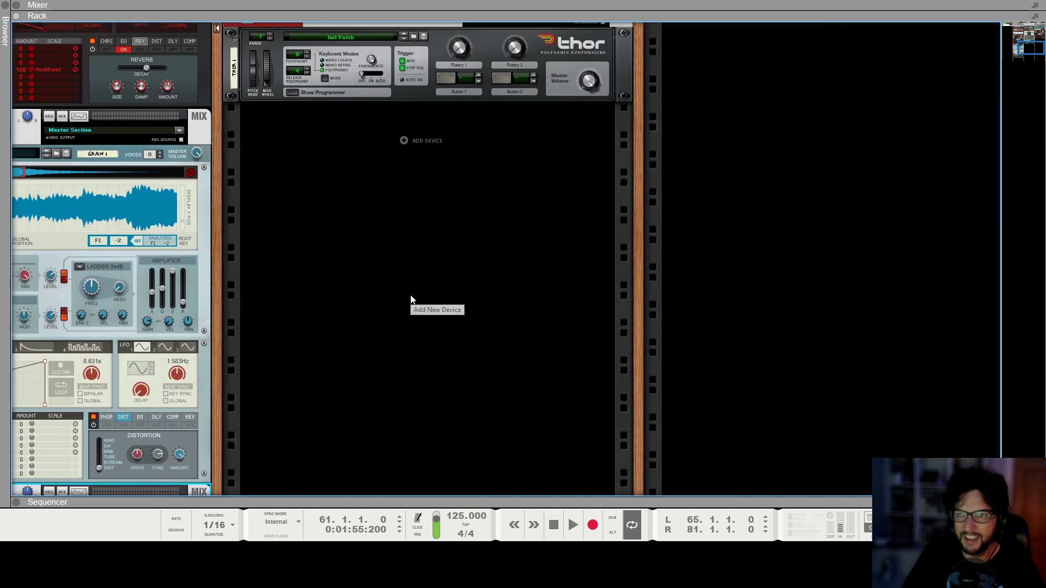
scroll(541, 282, right, 2)
scroll(744, 221, up, 5)
scroll(742, 221, up, 3)
right_click(786, 205)
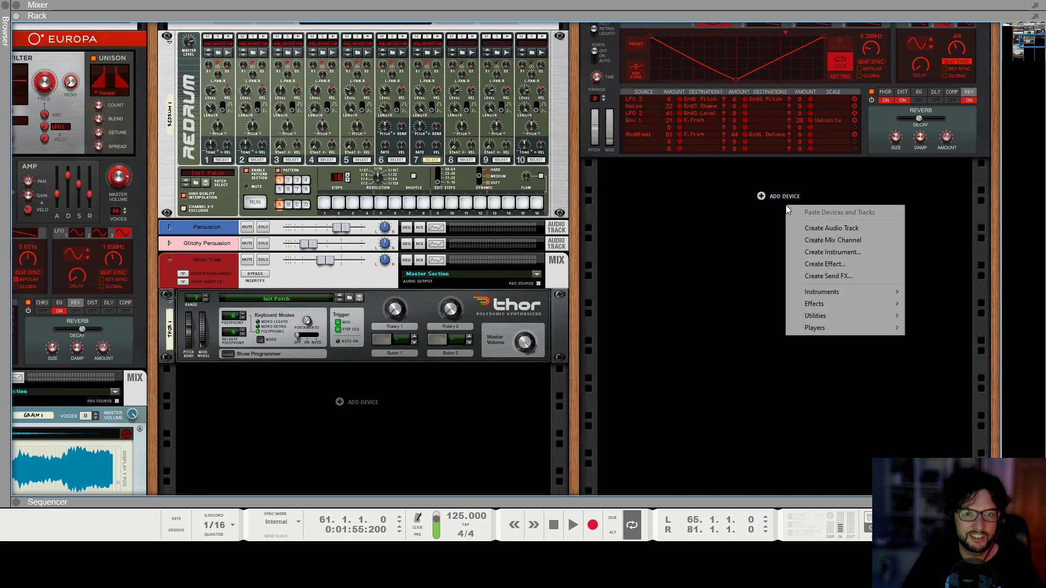
click(843, 228)
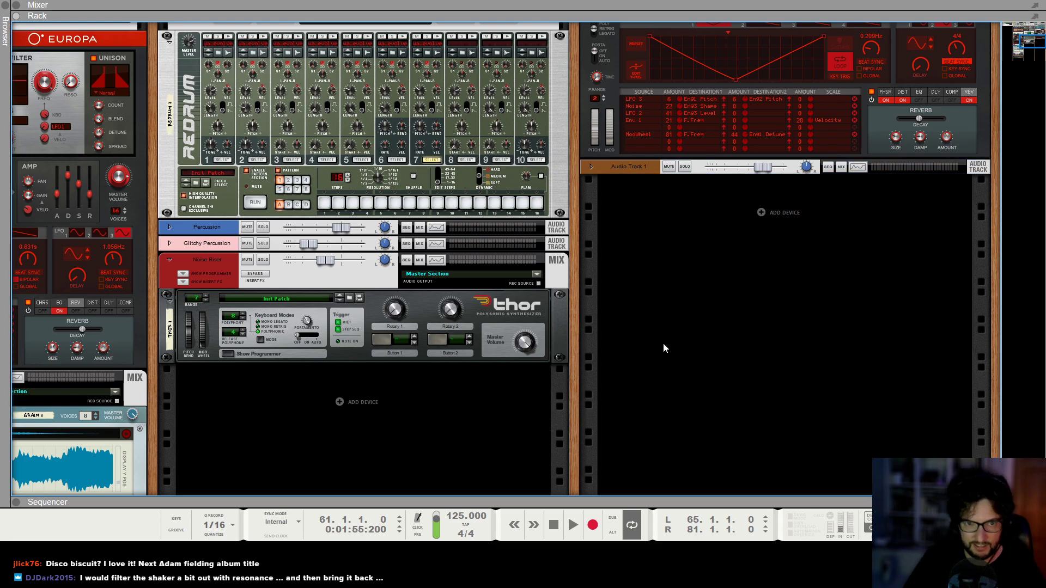
Return to the sequencer and play the song from about bar 53.
key(F7)
drag(378, 65, 361, 65)
key(space)
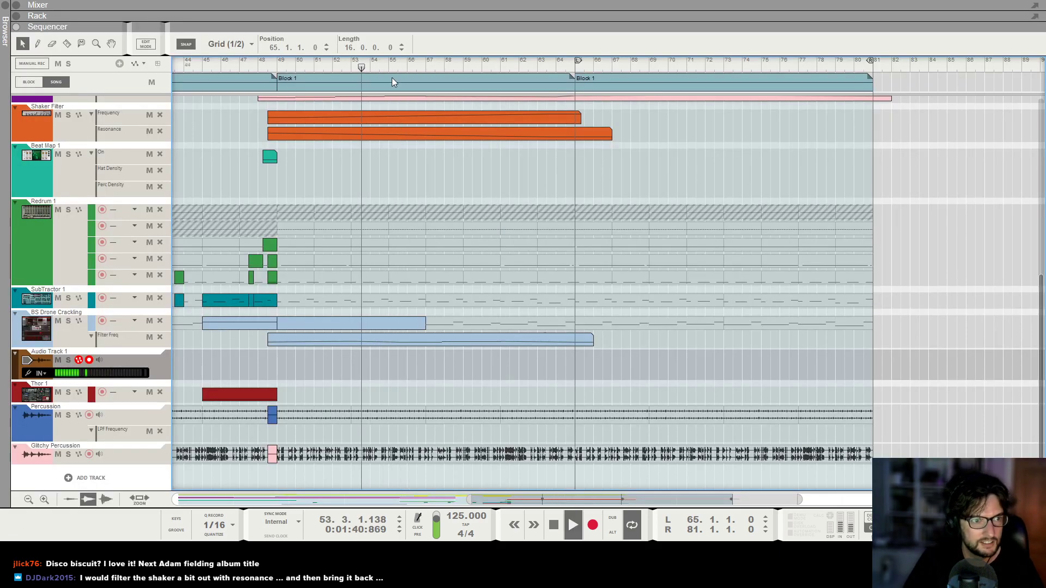
Open the Shaker Filter Frequency clip and move its 127 peak earlier to about bar 61, shaping the curve around it.
scroll(452, 163, down, 4)
scroll(444, 243, up, 1)
scroll(444, 243, up, 3)
click(394, 217)
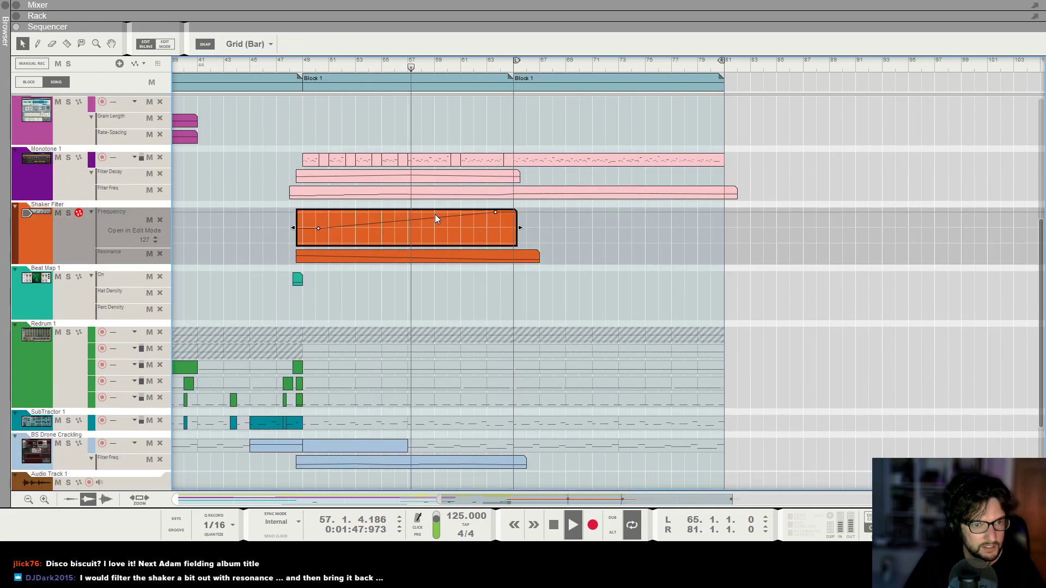
drag(497, 213, 487, 213)
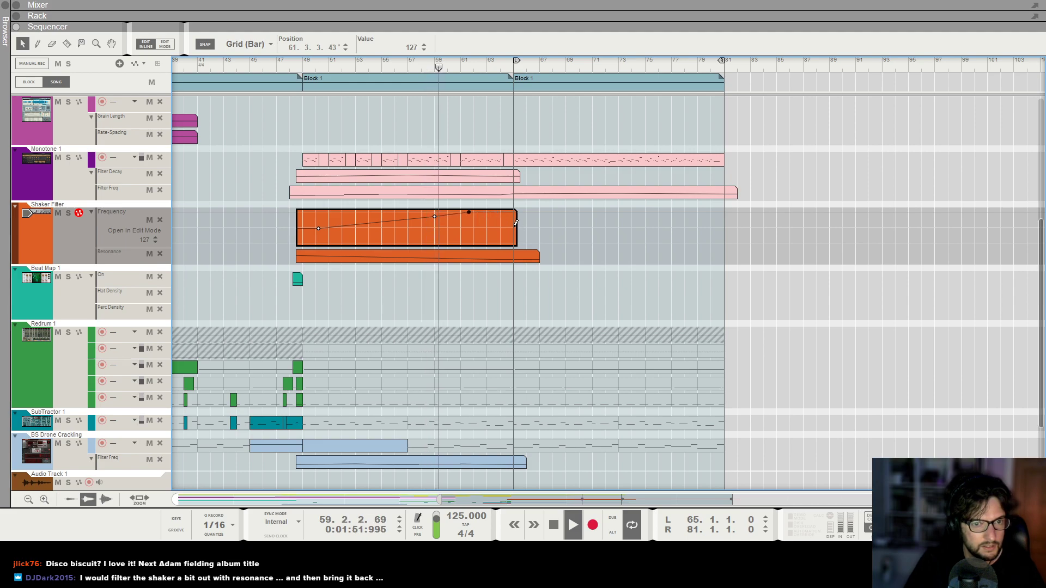
Reshape the Shaker Filter Resonance automation to reach its low near bar 62 and rise again just before bar 65.
click(486, 253)
double_click(472, 234)
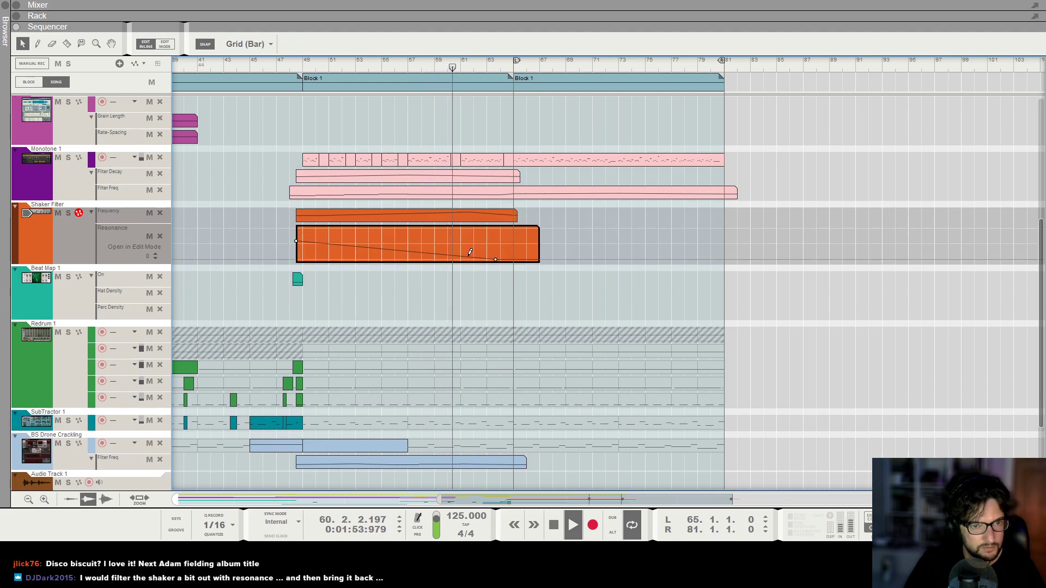
drag(508, 255, 515, 233)
double_click(511, 218)
double_click(511, 236)
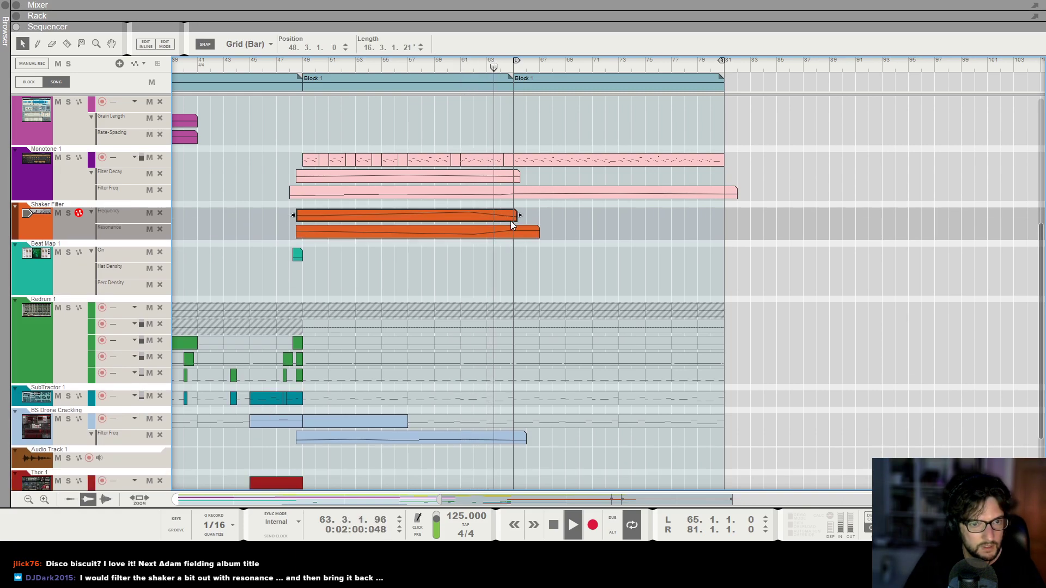
Refine the Shaker Filter Resonance automation's rise to its upper level shortly before bar 65 while playing the section.
key(space)
double_click(514, 231)
drag(514, 231, 514, 227)
key(space)
click(503, 254)
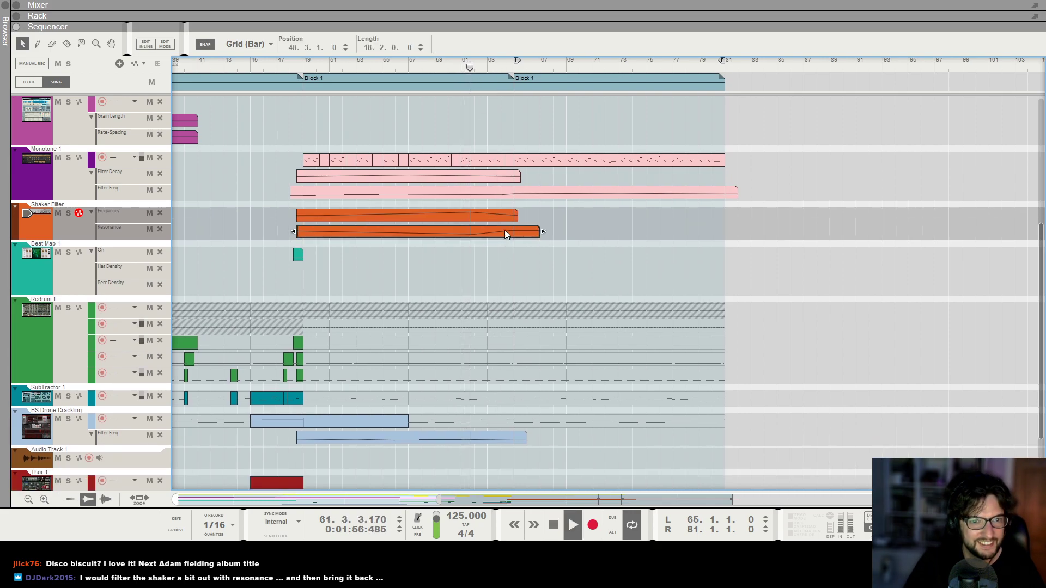
double_click(505, 230)
click(509, 237)
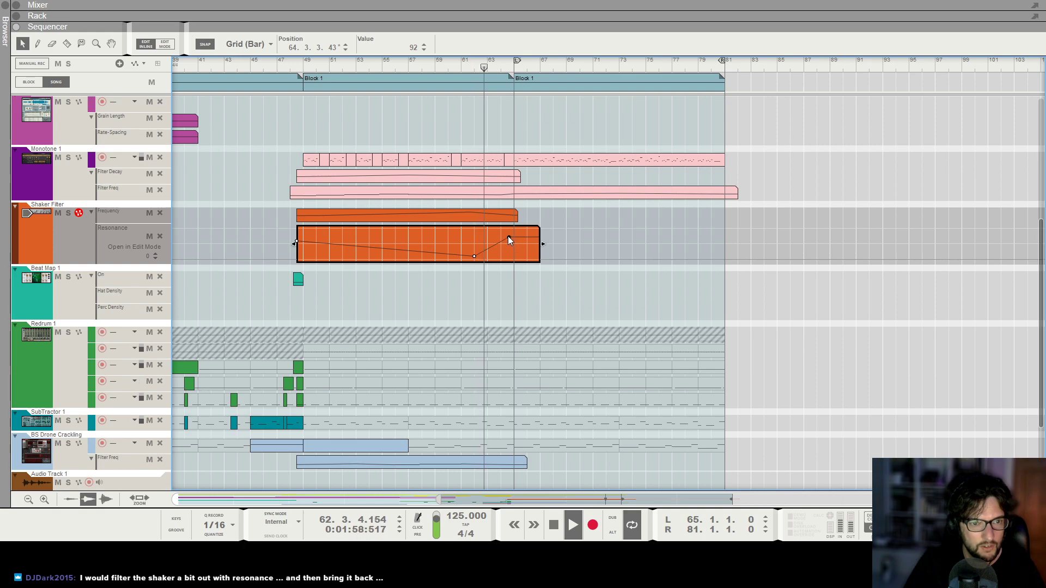
click(512, 275)
Trim the Shaker Filter Frequency and Resonance clips to end at bar 65.
scroll(531, 238, up, 5)
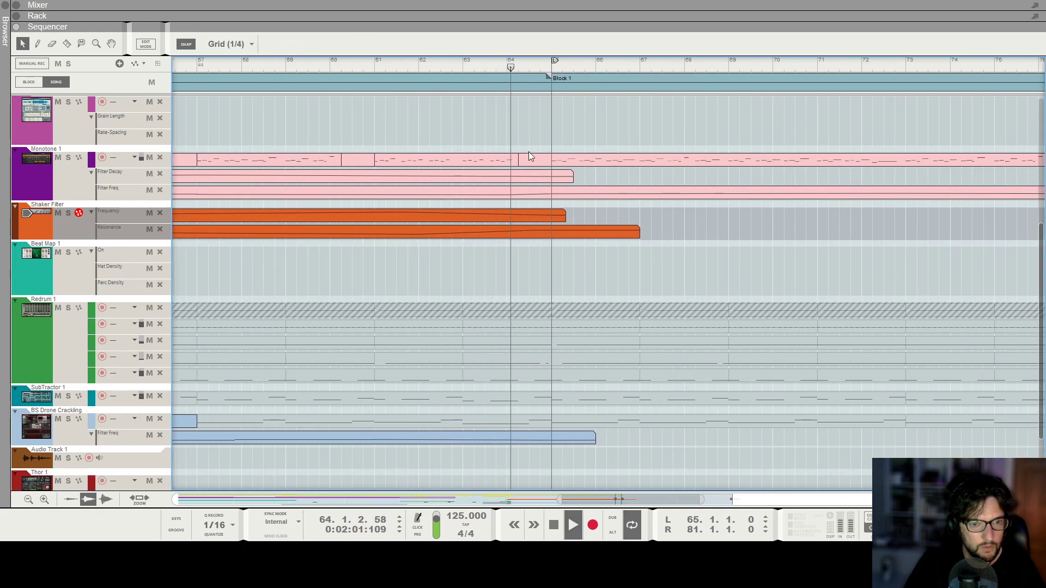
click(553, 214)
drag(639, 234, 553, 237)
scroll(570, 246, down, 10)
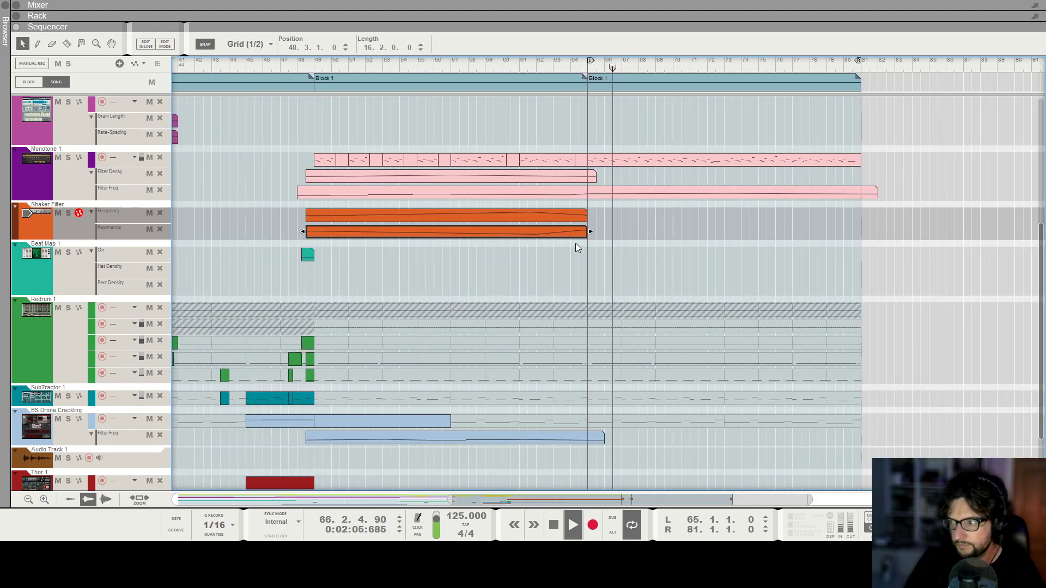
Replay the transition from about bar 61 into bar 65 to check the shaker filter automation.
key(space)
click(569, 67)
key(space)
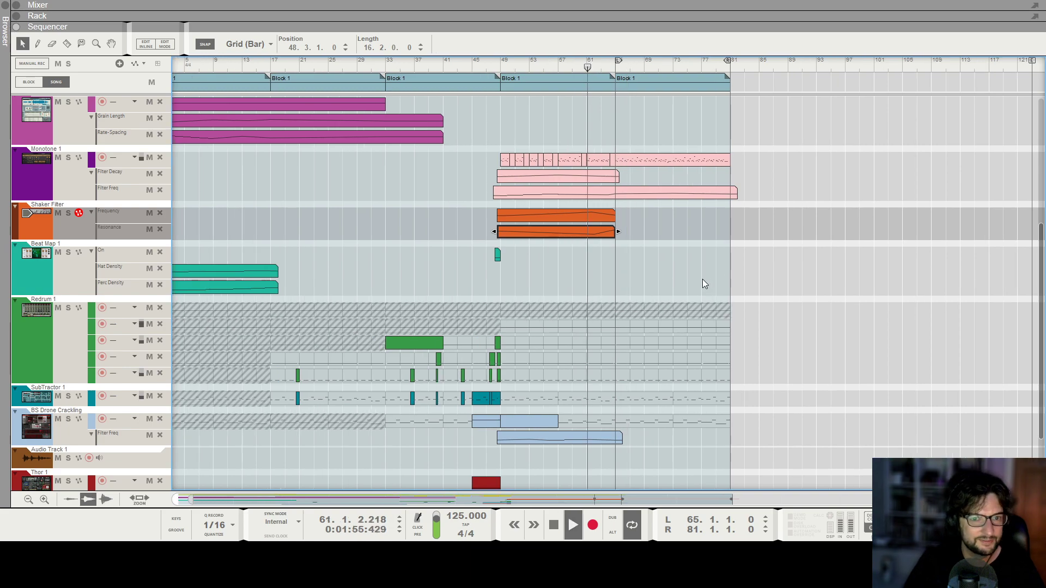
scroll(683, 270, up, 5)
key(space)
scroll(593, 195, down, 1)
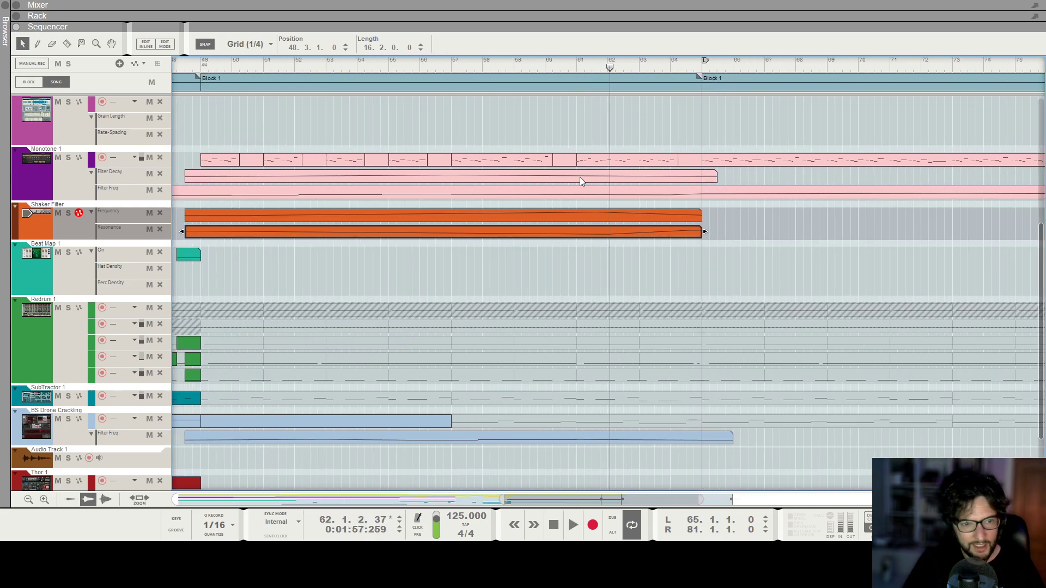
click(557, 66)
key(space)
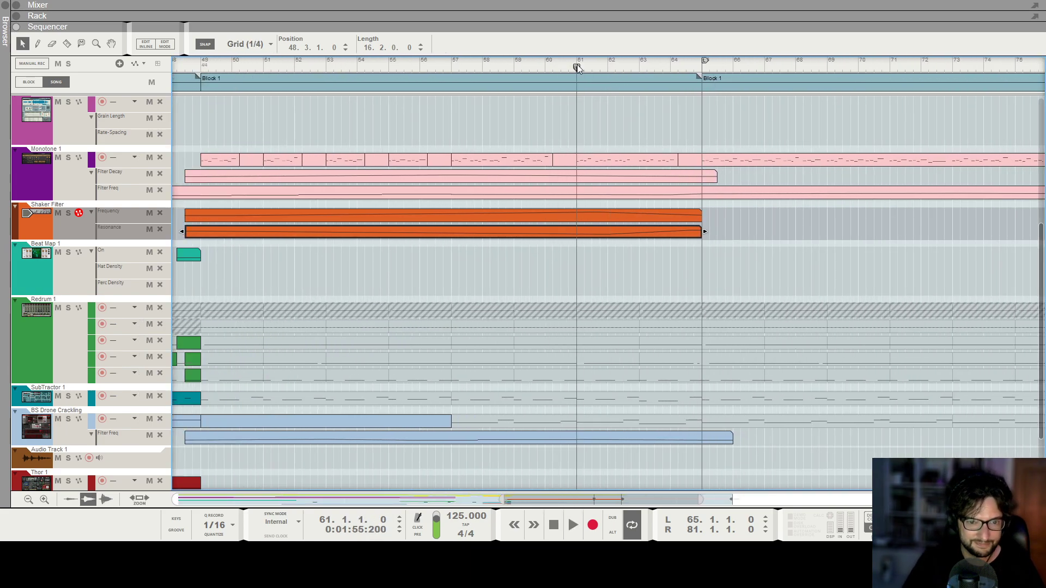
scroll(724, 247, down, 1)
scroll(721, 246, down, 3)
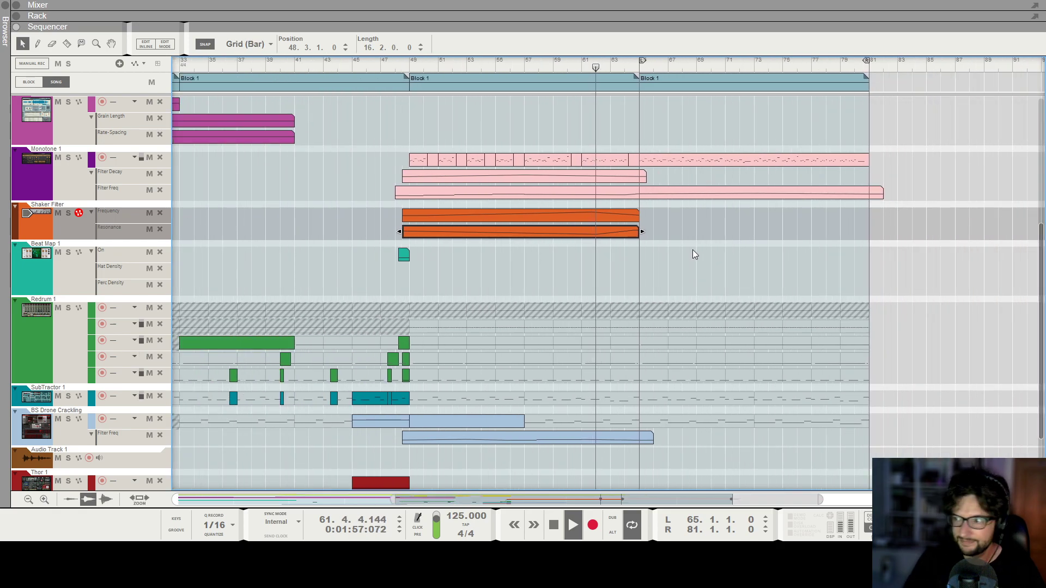
scroll(701, 290, up, 3)
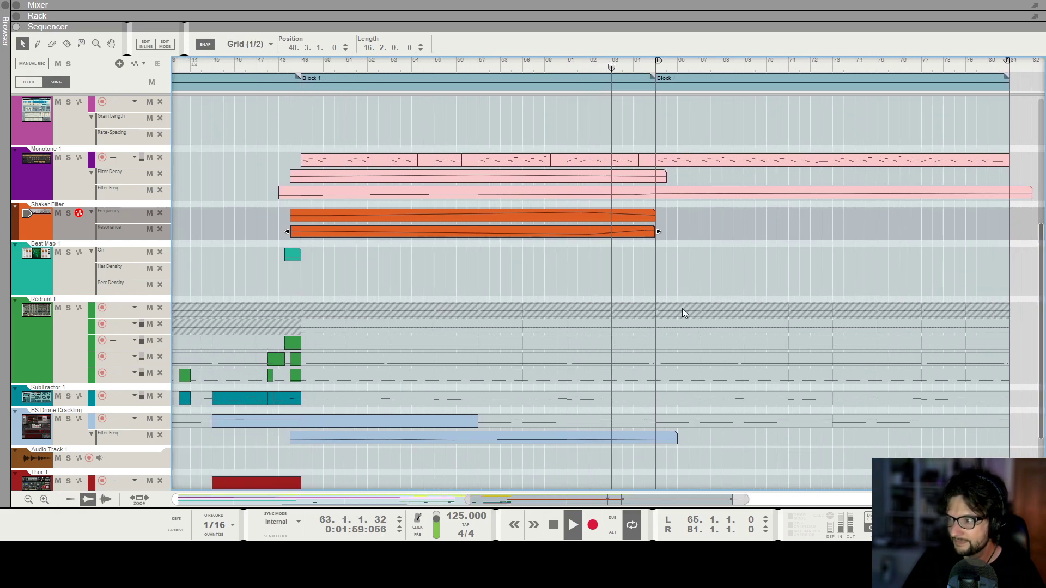
click(638, 281)
scroll(637, 281, down, 5)
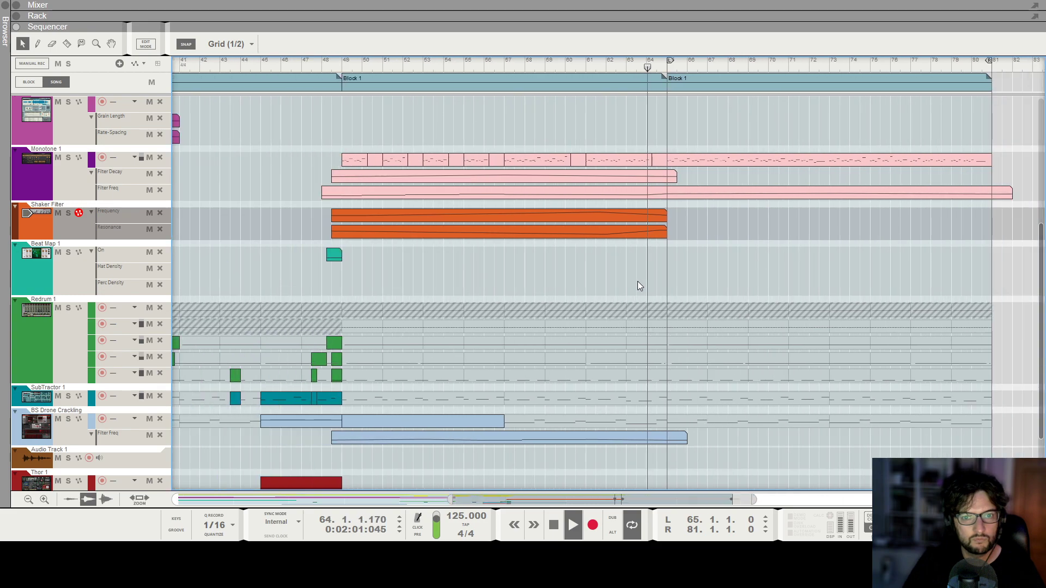
scroll(600, 218, up, 7)
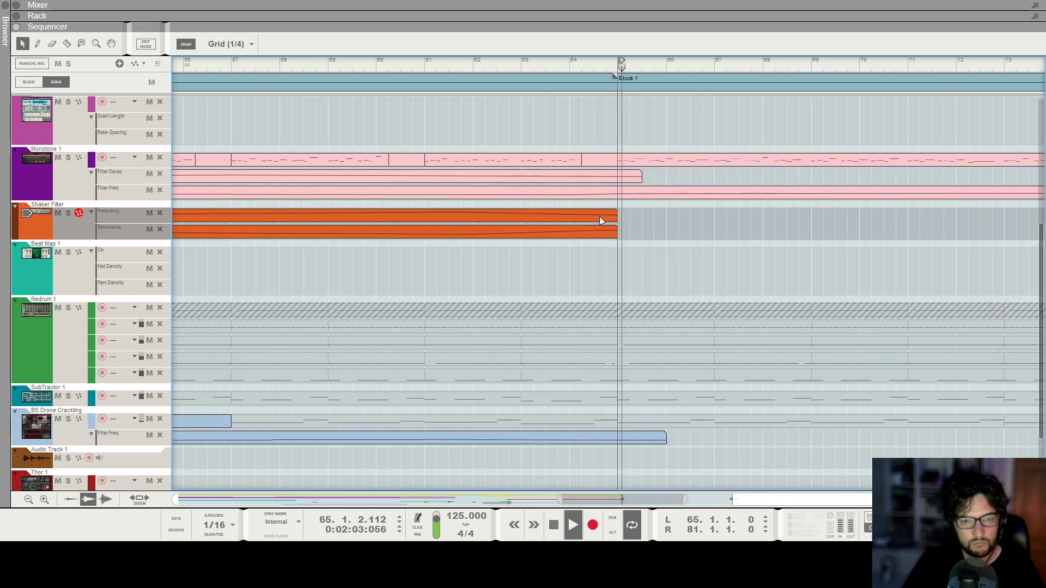
scroll(602, 239, down, 5)
key(space)
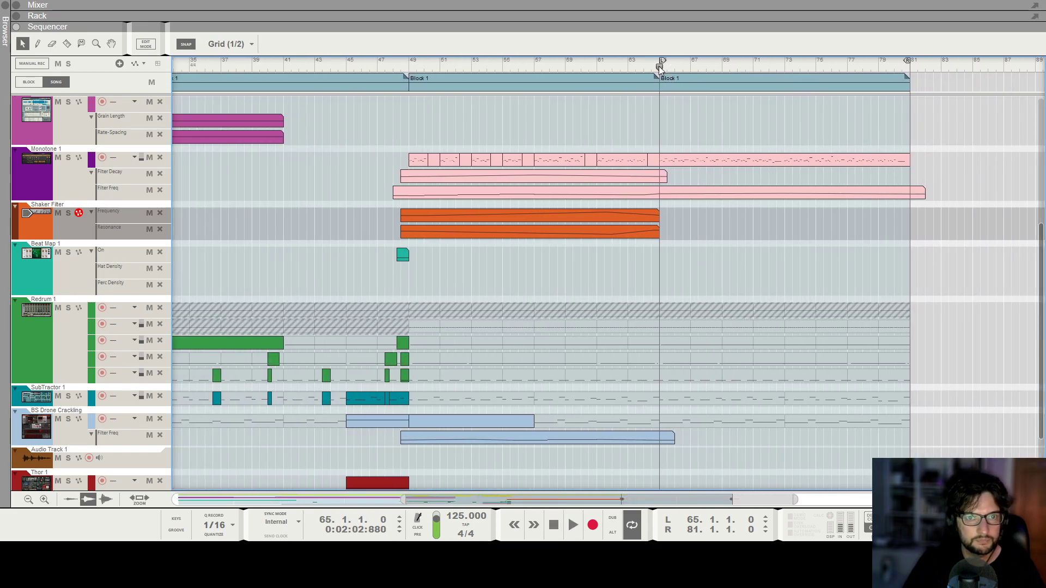
In the rack, reveal Audio Track 1's insert effects and add a Synapse DR-1 Deep Reverb.
key(F6)
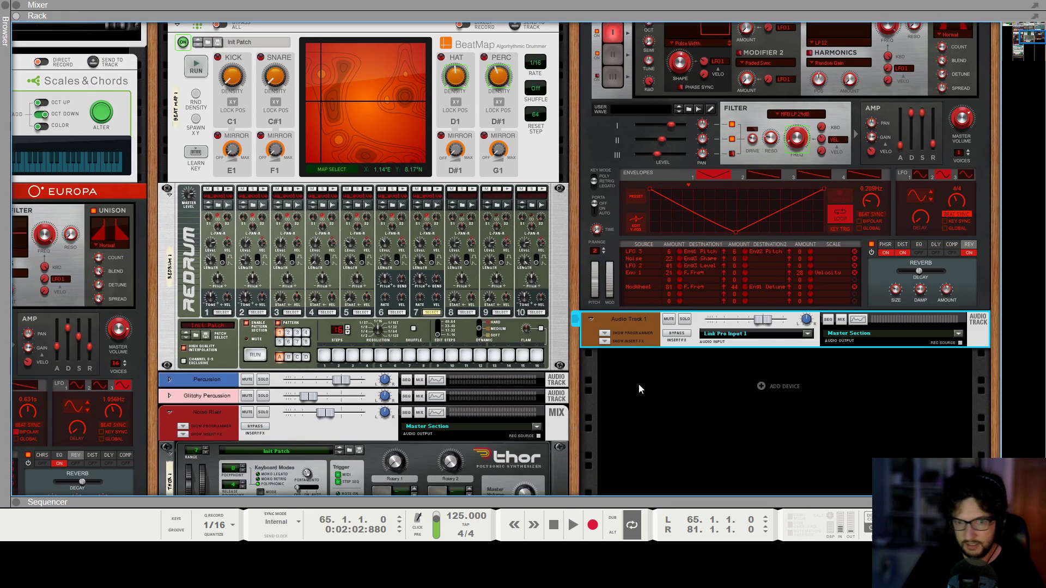
click(604, 340)
right_click(616, 357)
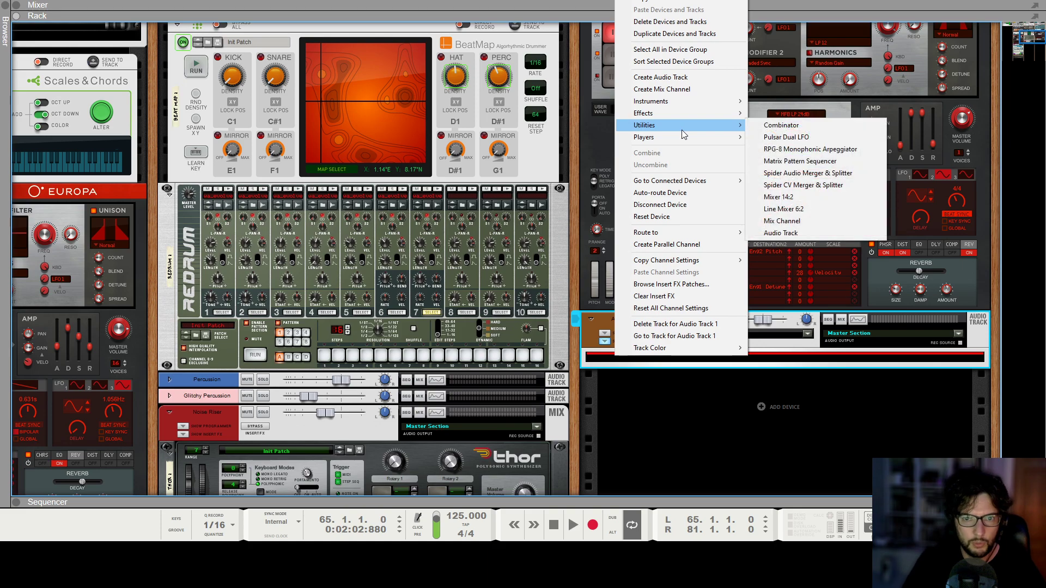
mouse_move(673, 115)
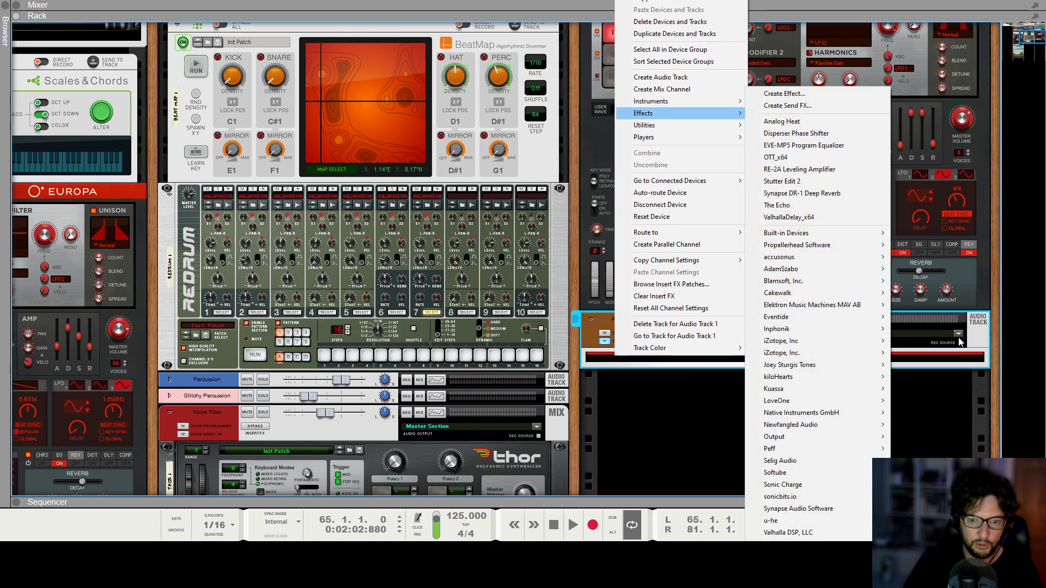
mouse_move(852, 509)
click(936, 461)
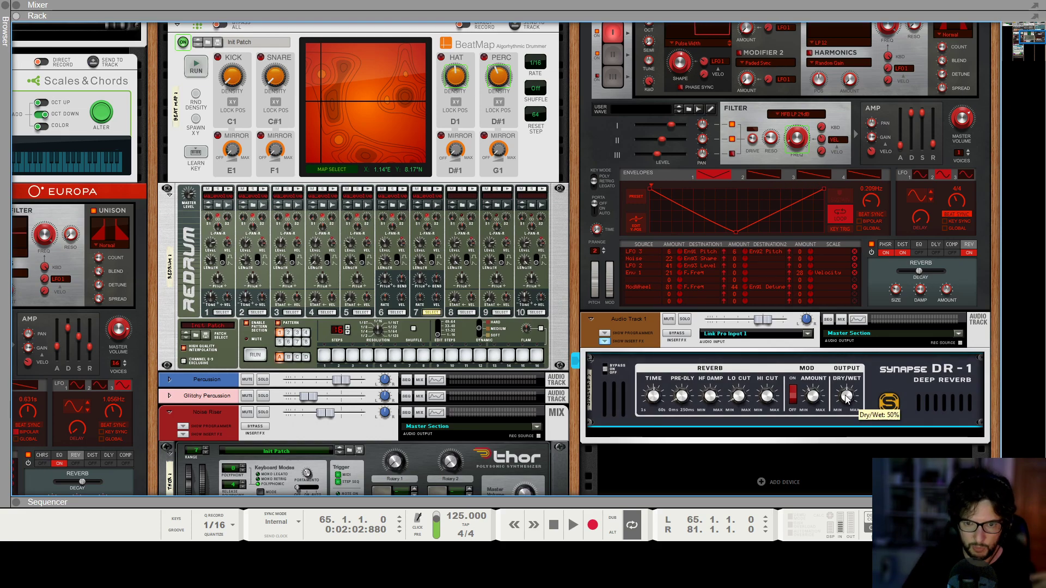
Add an ECF-42 Envelope Controlled Filter below the DR-1 reverb in Audio Track 1's insert effects.
right_click(879, 401)
mouse_move(899, 218)
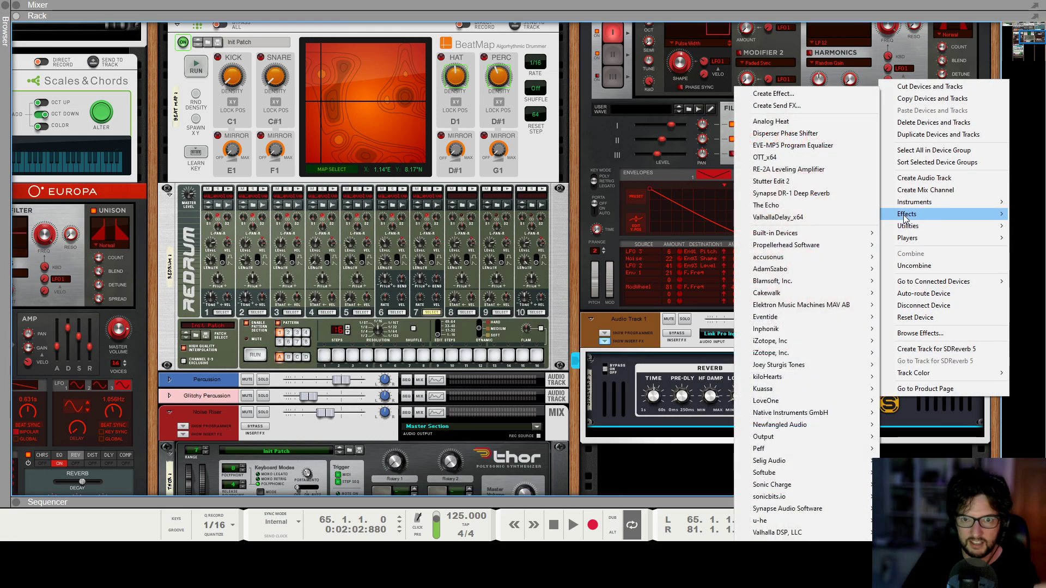
mouse_move(780, 240)
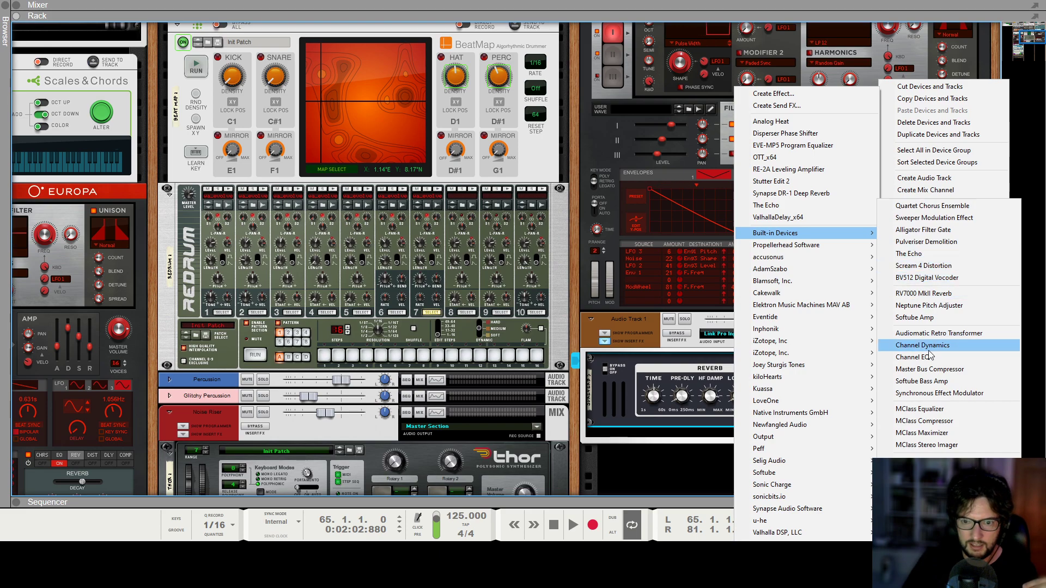
click(929, 497)
scroll(651, 405, down, 1)
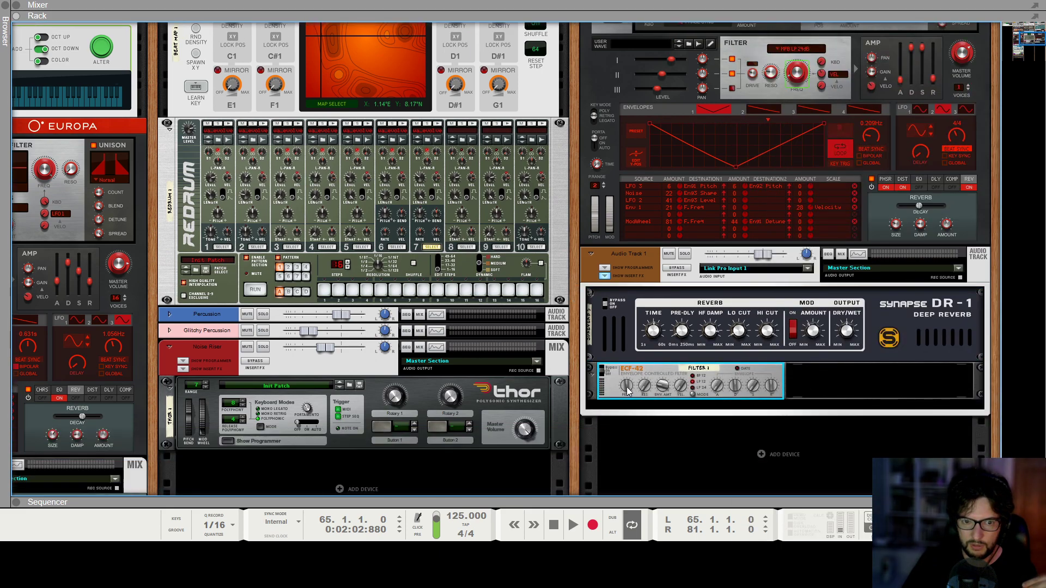
click(657, 335)
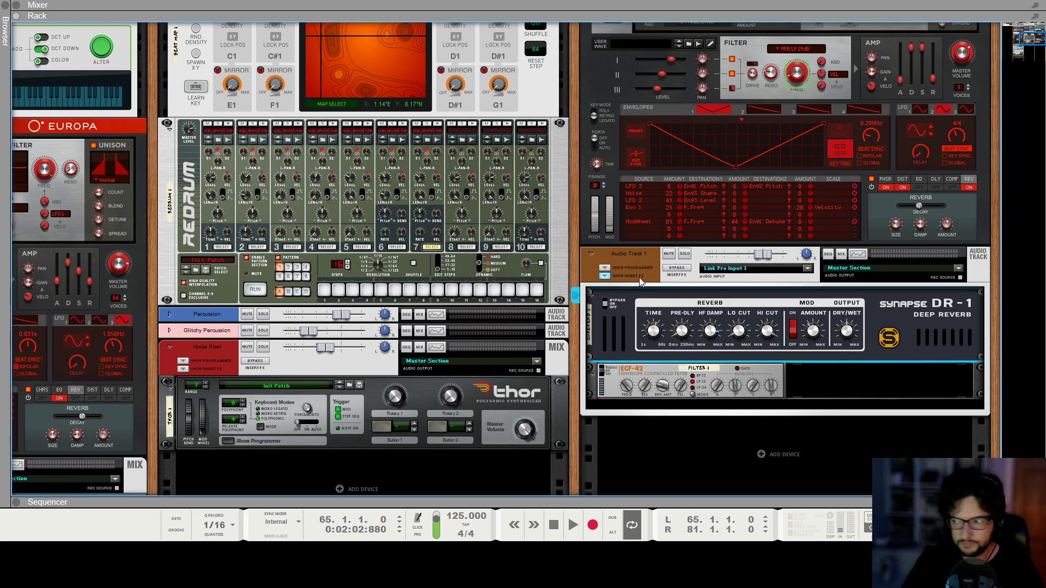
Look through the sequencer's track list for the new audio track.
key(F7)
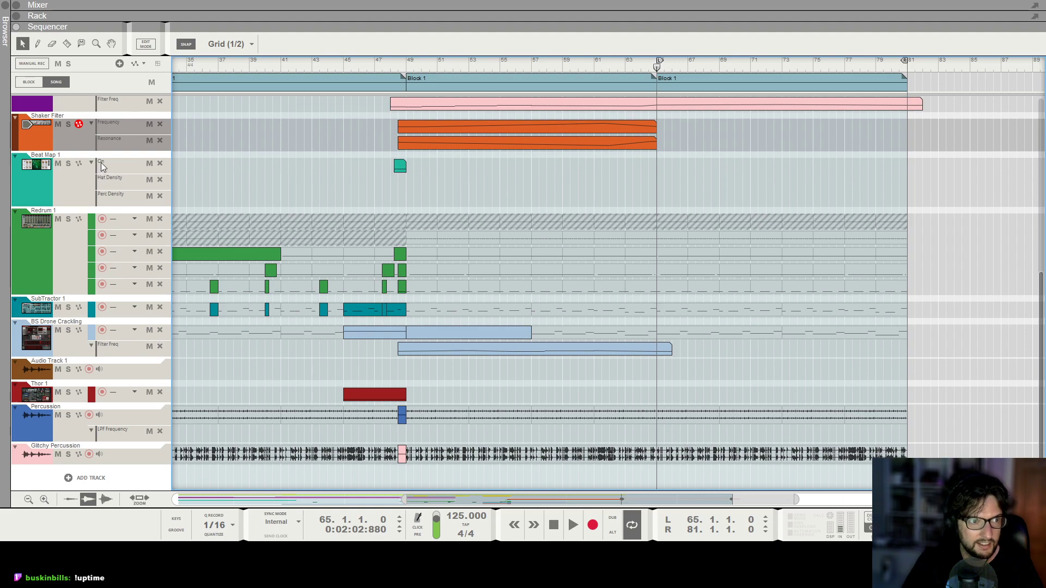
scroll(103, 172, up, 2)
scroll(105, 175, up, 4)
scroll(113, 179, down, 6)
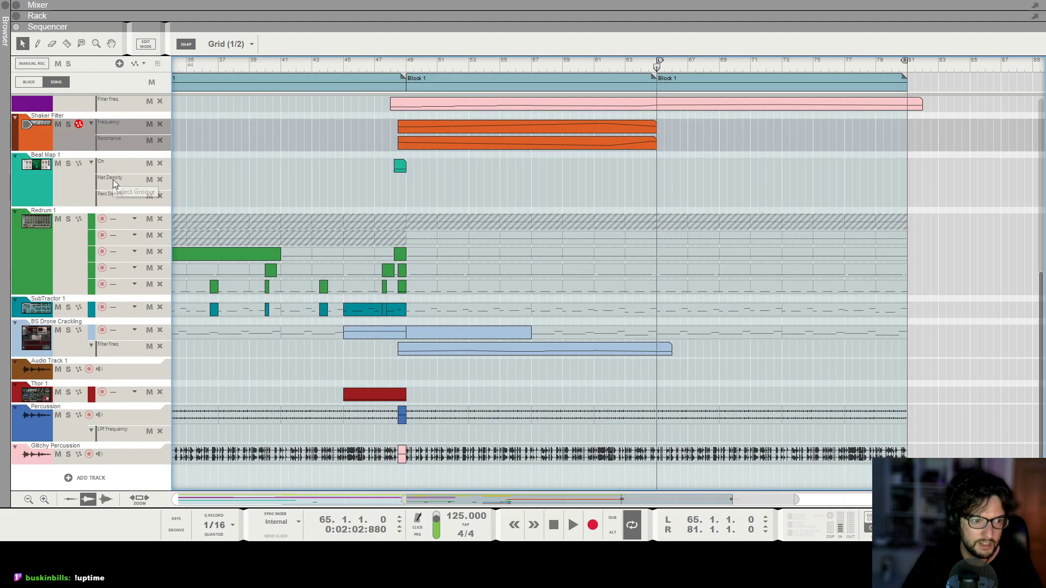
scroll(112, 190, up, 10)
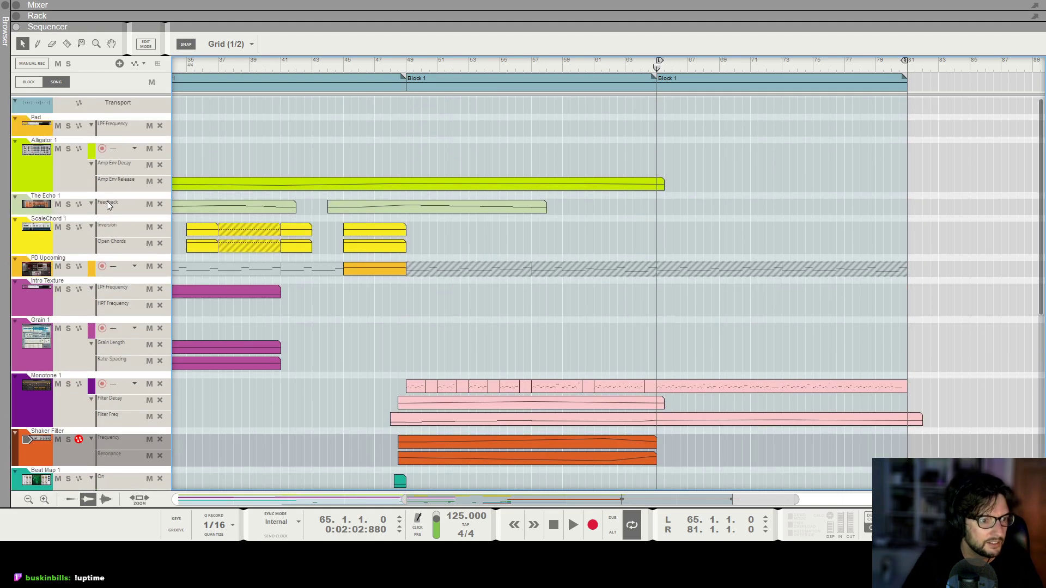
scroll(107, 205, down, 10)
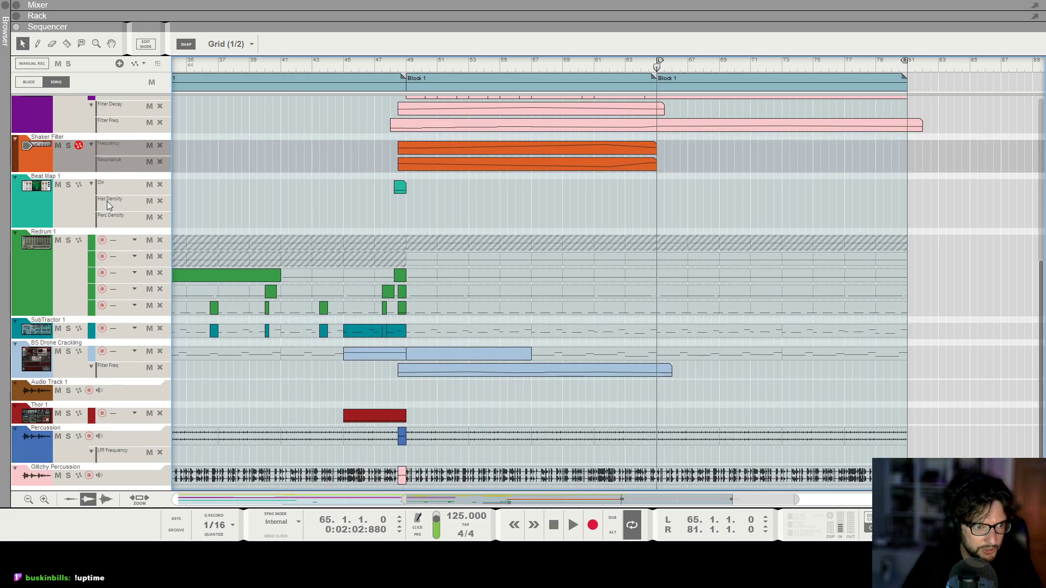
scroll(107, 205, up, 10)
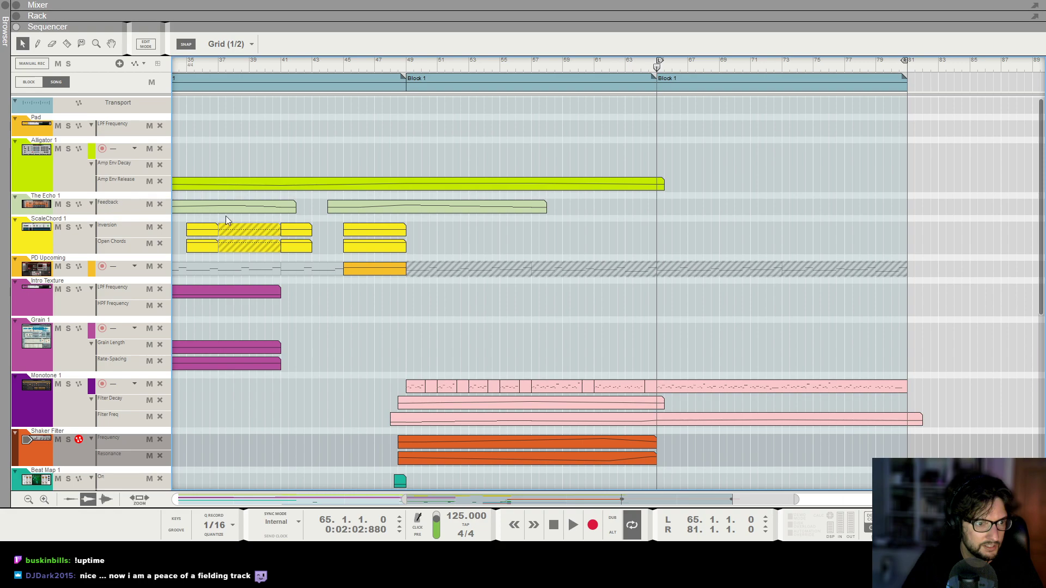
Go from the Audio Track 1 device to its sequencer track and rename it Vox.
key(F6)
click(642, 255)
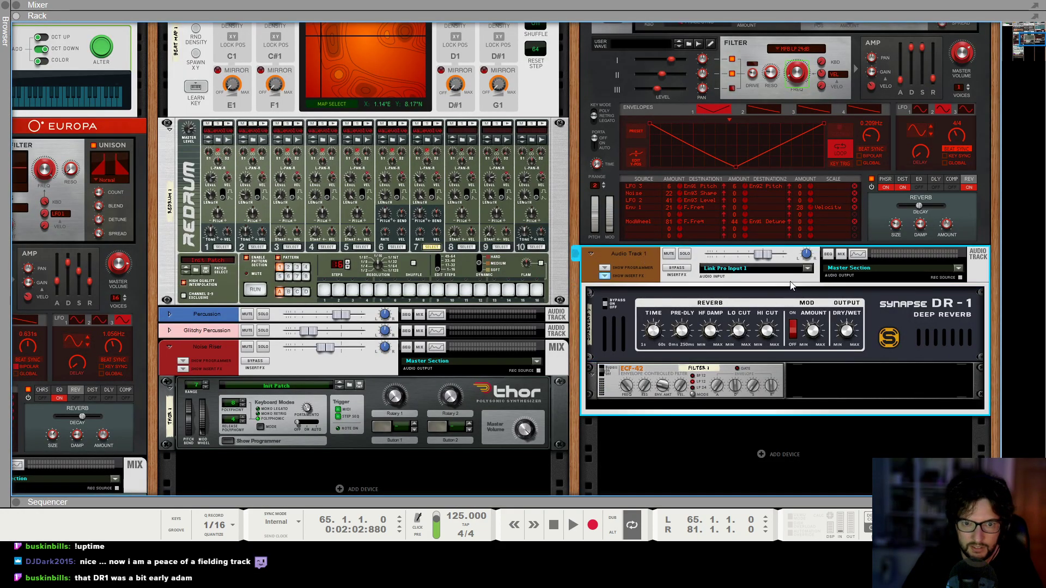
right_click(622, 259)
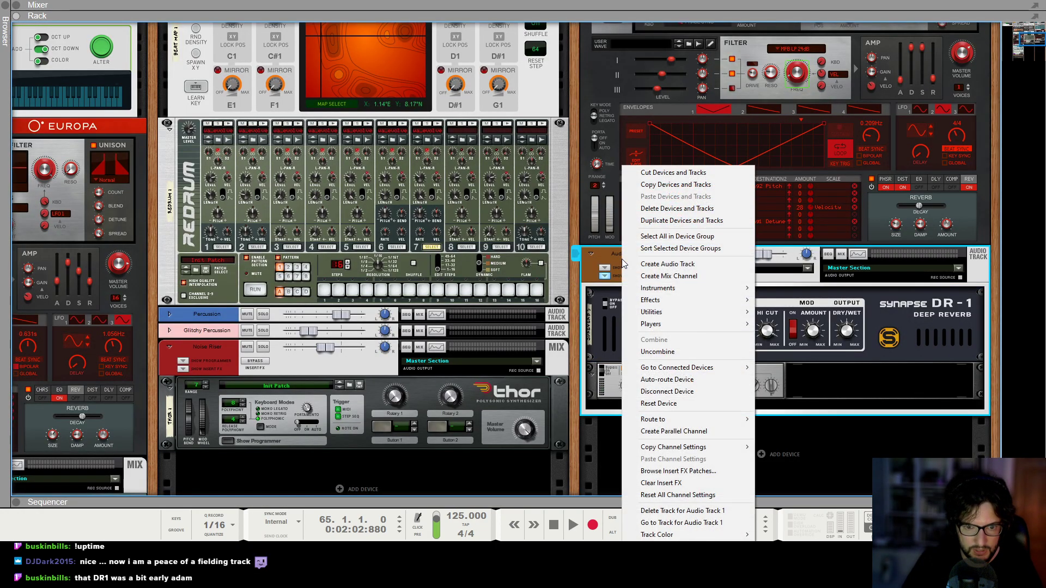
click(681, 522)
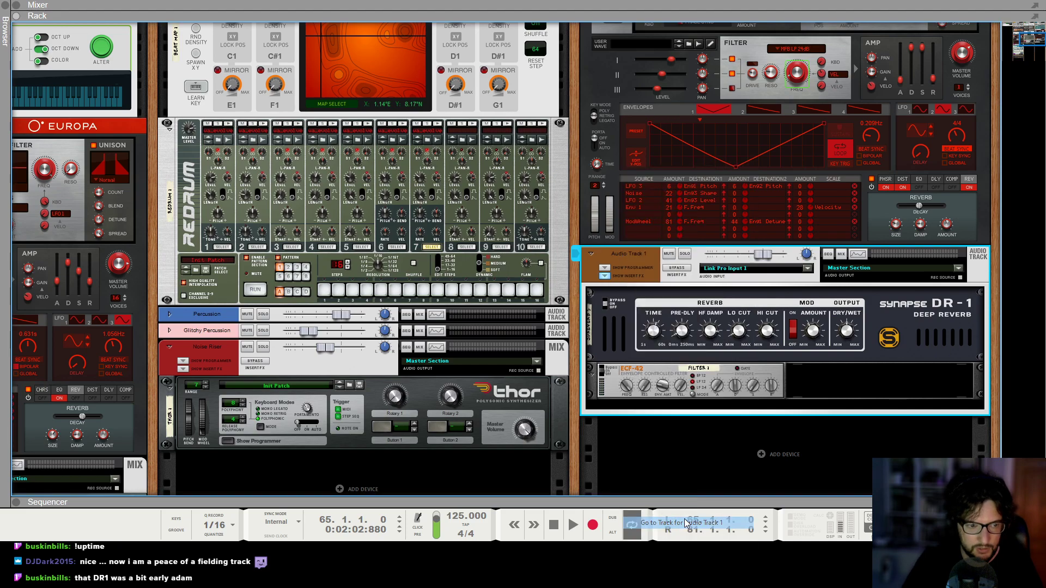
scroll(109, 436, down, 4)
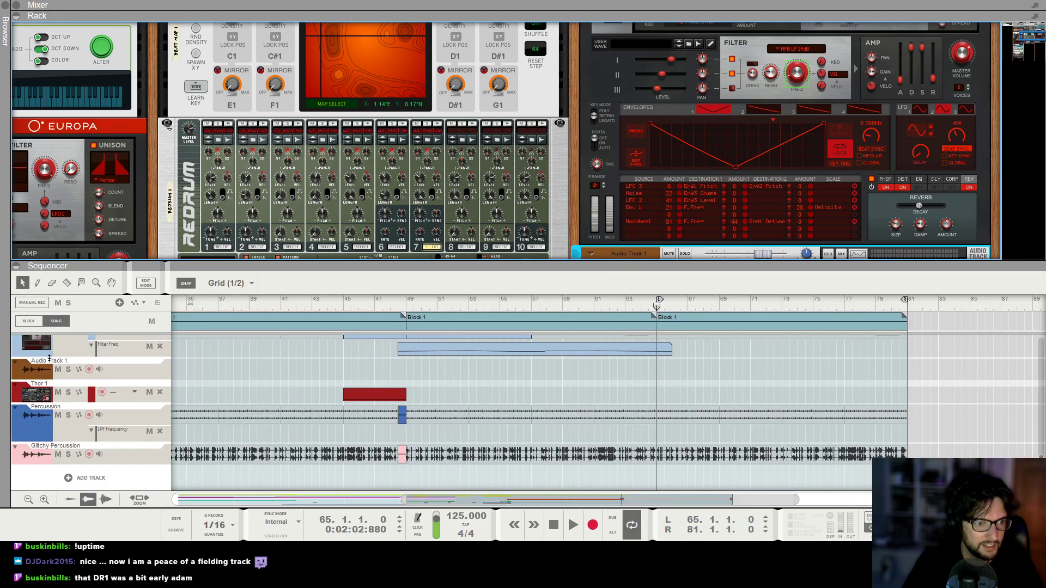
double_click(49, 360)
text(Vox)
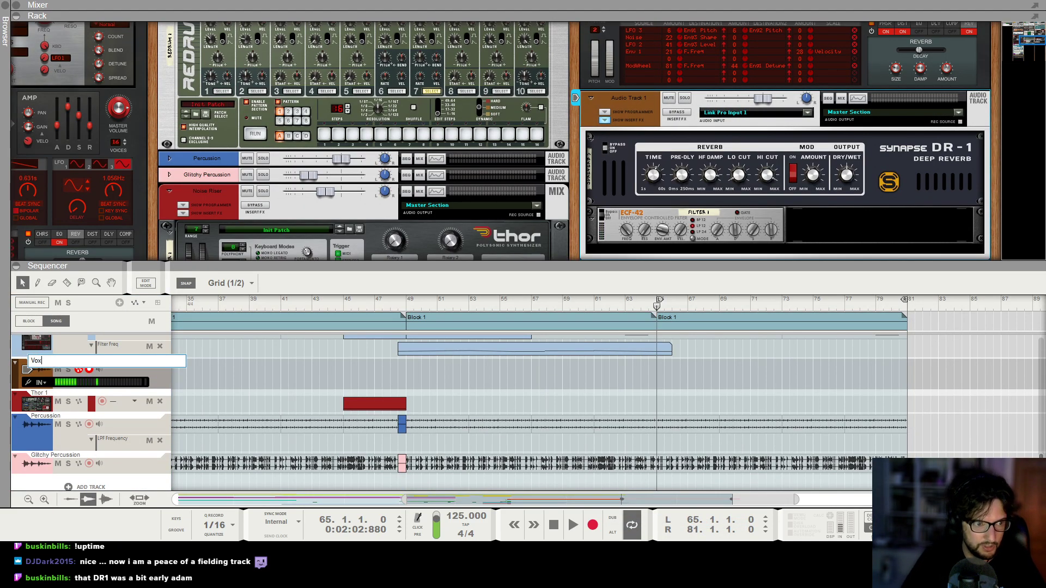
key(Return)
Turn on input monitoring for the Vox track and lower its mixer fader slightly.
scroll(776, 201, down, 2)
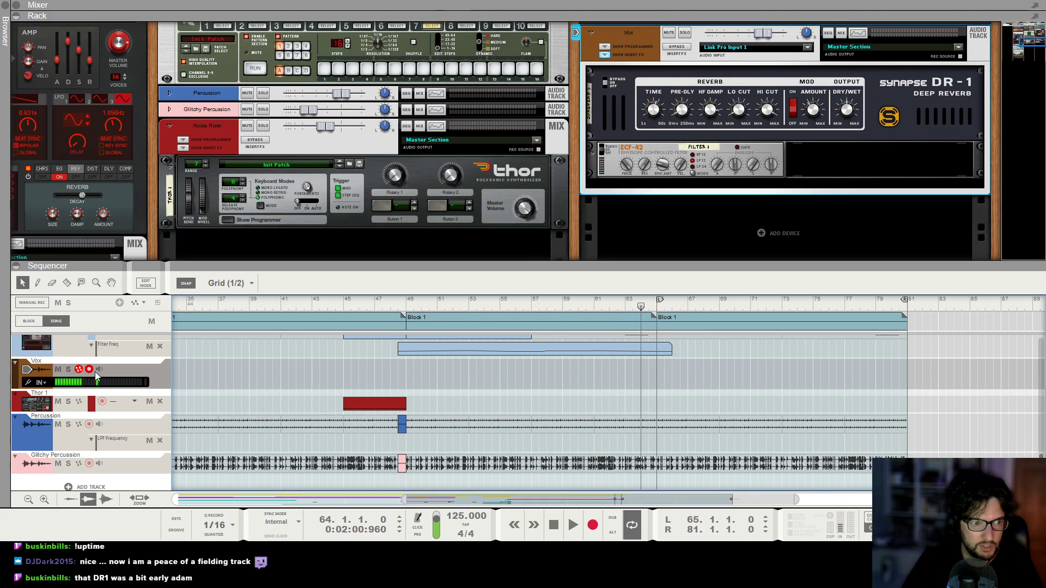
key(F5)
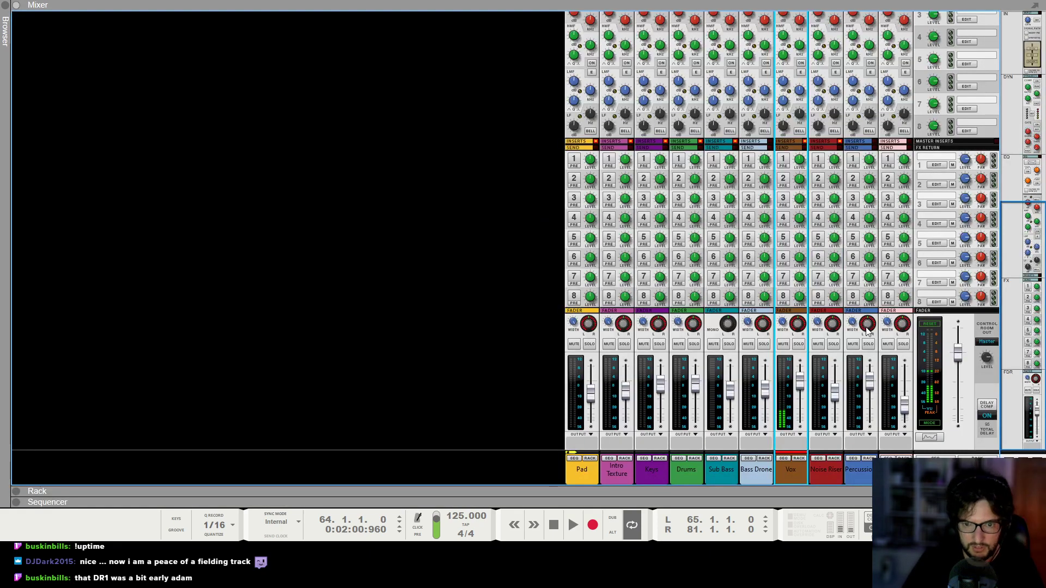
mouse_move(805, 385)
drag(802, 389, 798, 388)
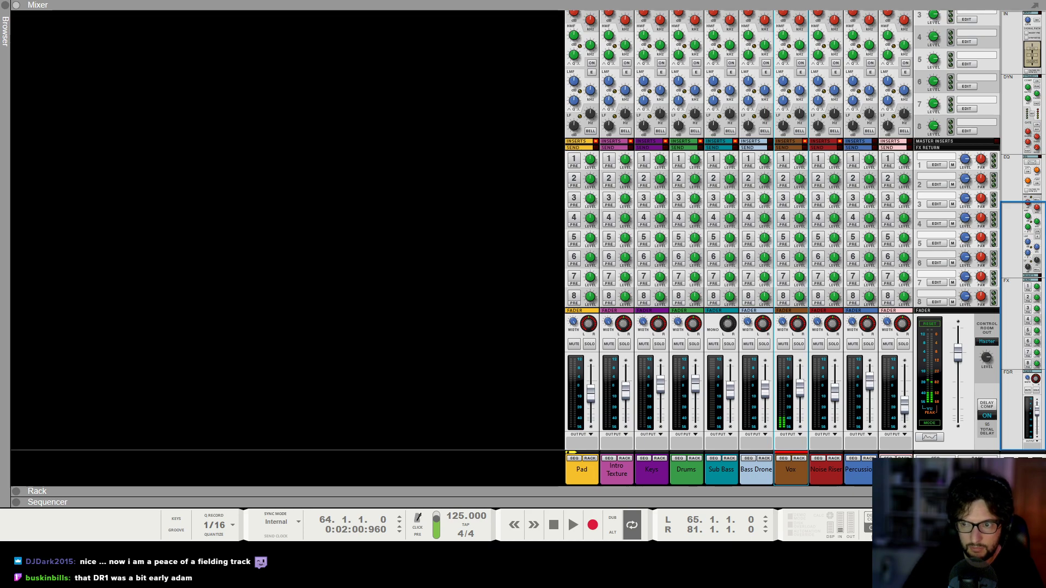
Return to the sequencer, place the playhead at bar 63 and start recording on the Vox track.
key(F7)
click(625, 62)
click(592, 524)
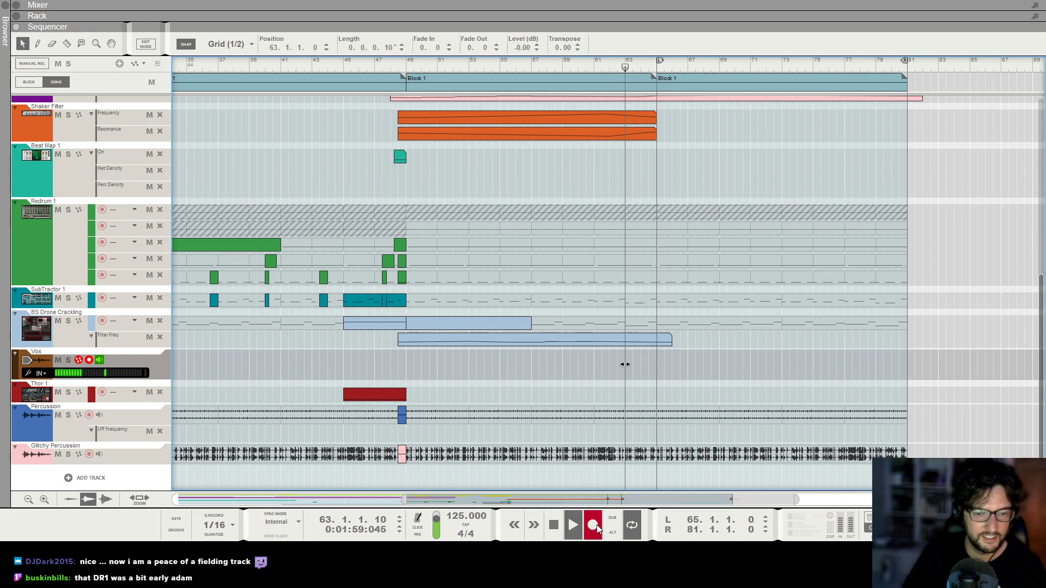
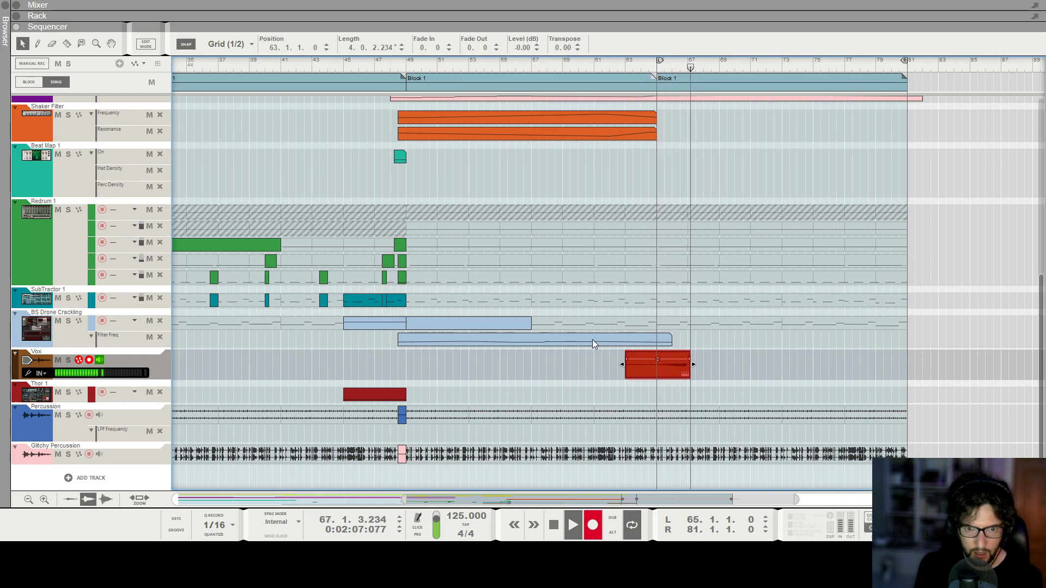
Undo the current Vox take and record a new one from bar 63 to past bar 68.
key(space)
key(ctrl+z)
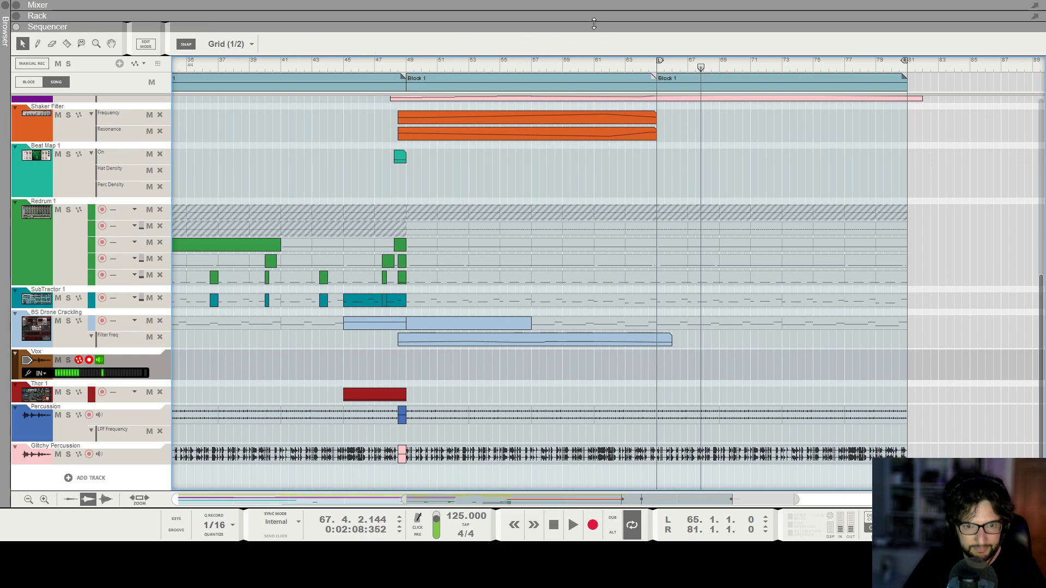
click(619, 61)
click(625, 61)
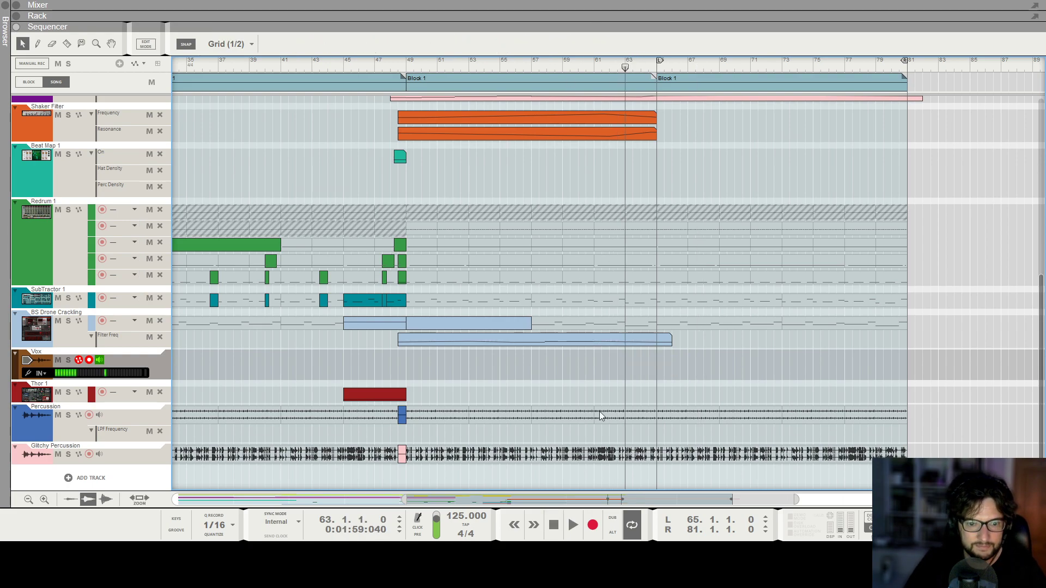
click(592, 524)
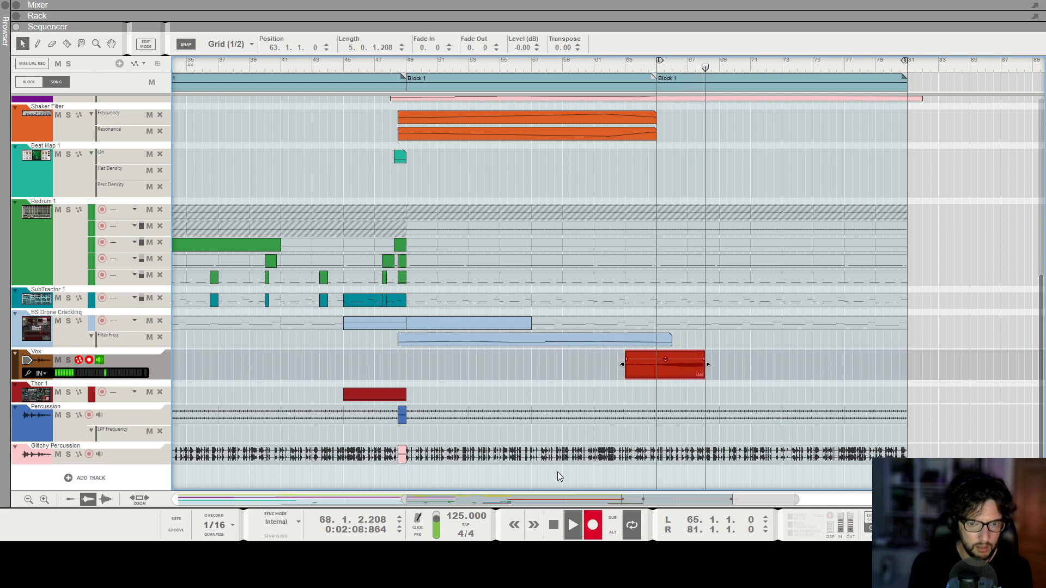
key(space)
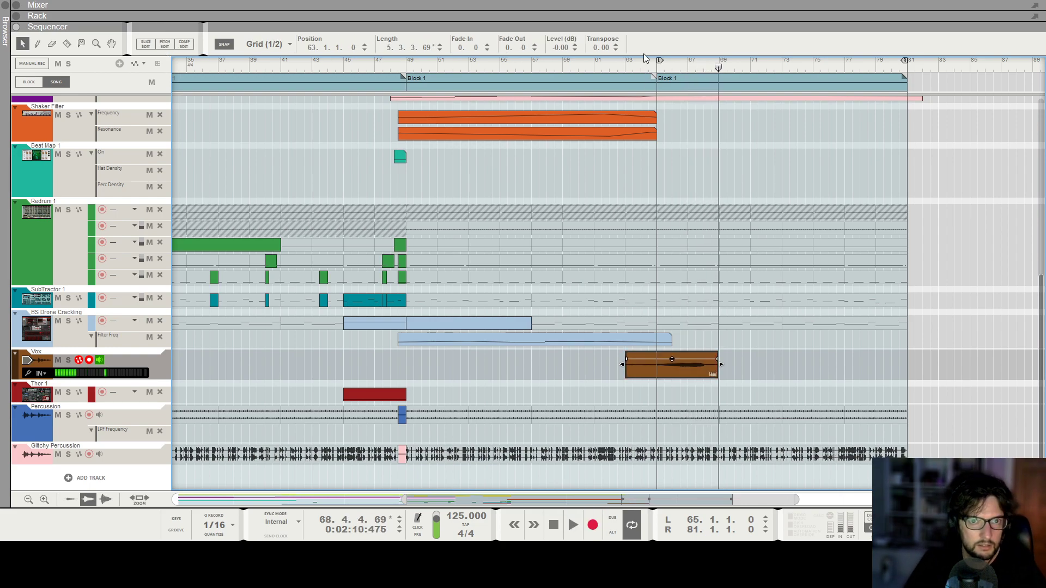
Pitch-edit the Vox recording, reducing its drift to 38% and raising the short notes at bar 65 to match the long note.
click(160, 47)
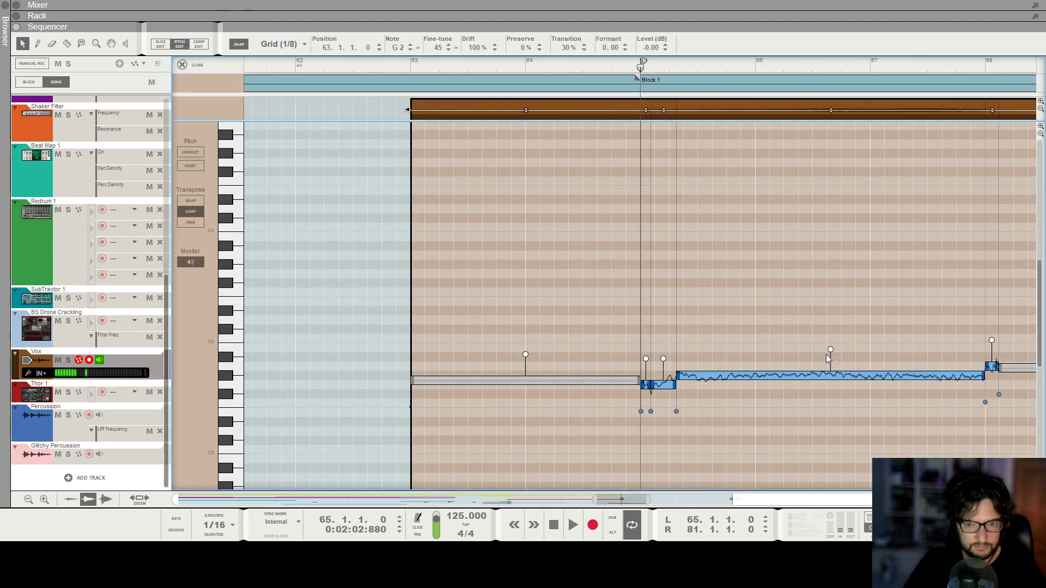
drag(830, 349, 833, 371)
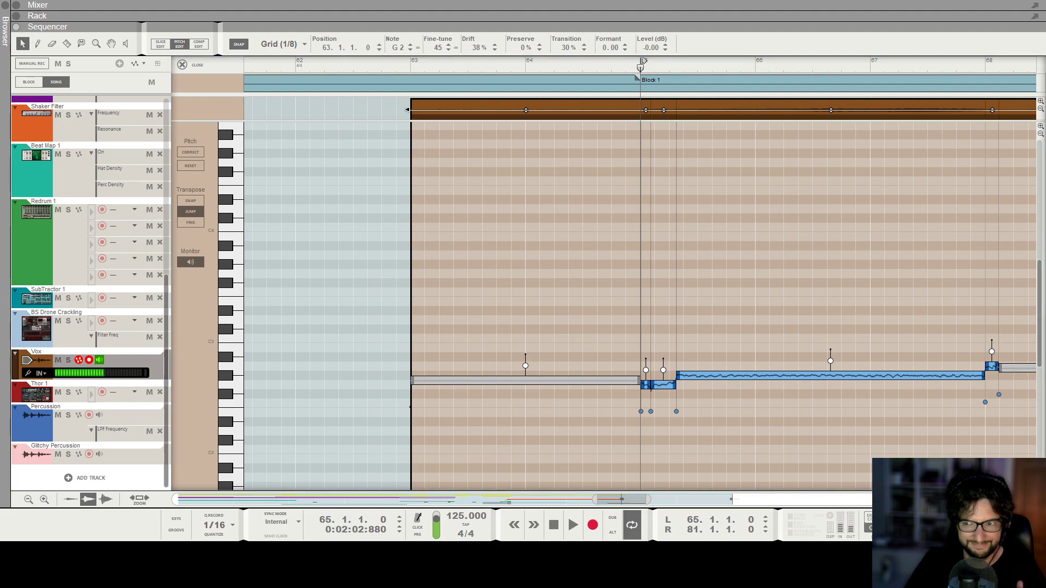
click(679, 299)
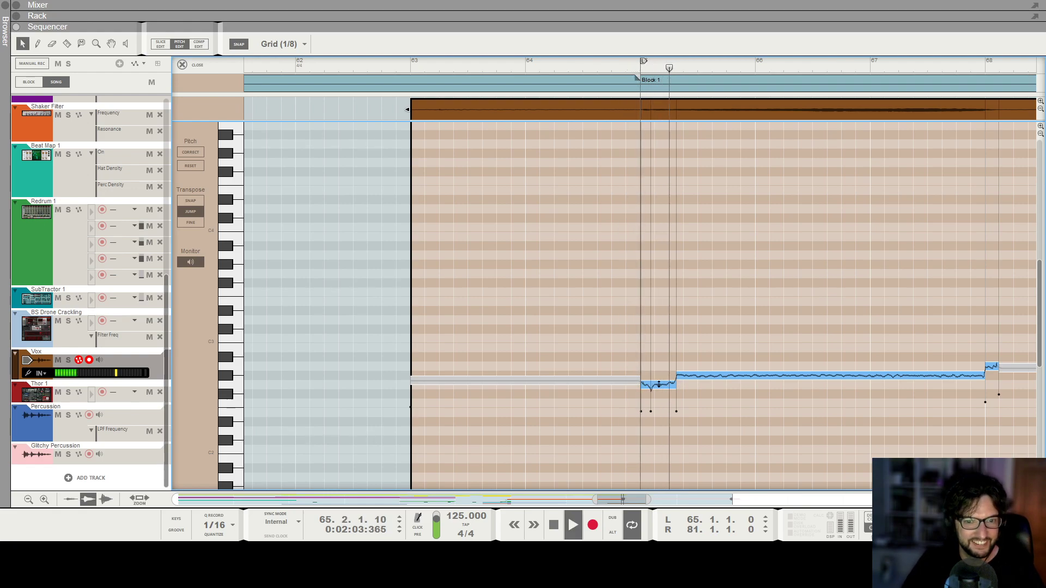
drag(663, 381, 663, 374)
click(700, 298)
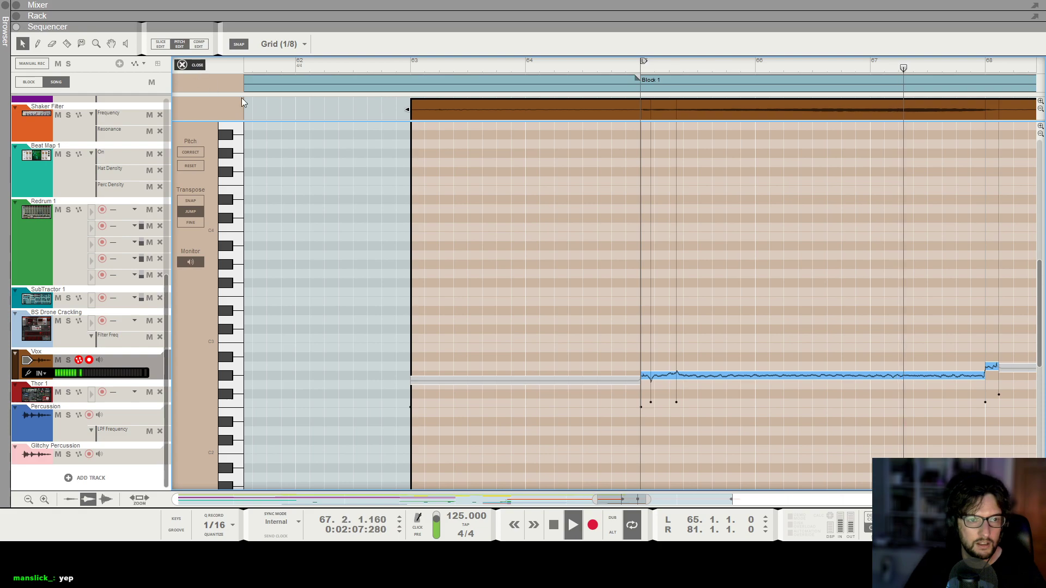
click(184, 65)
Stop playback and trim the start of the Vox clip to bar 64.
scroll(564, 295, down, 1)
scroll(328, 351, left, 2)
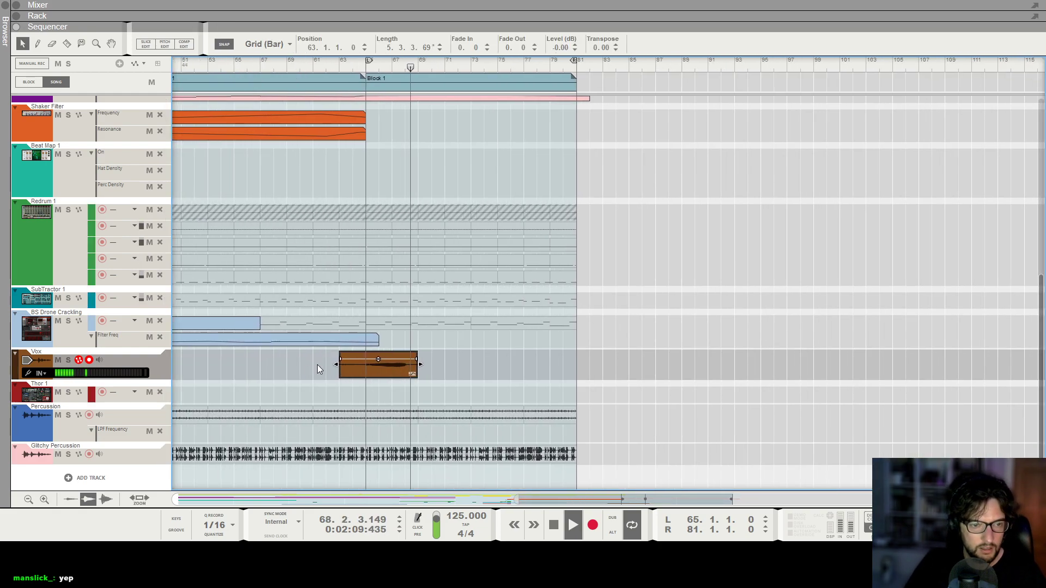
key(space)
drag(336, 364, 349, 364)
Play the section from bar 65 and set the Vox channel's fader to about -5.08 dB.
key(F6)
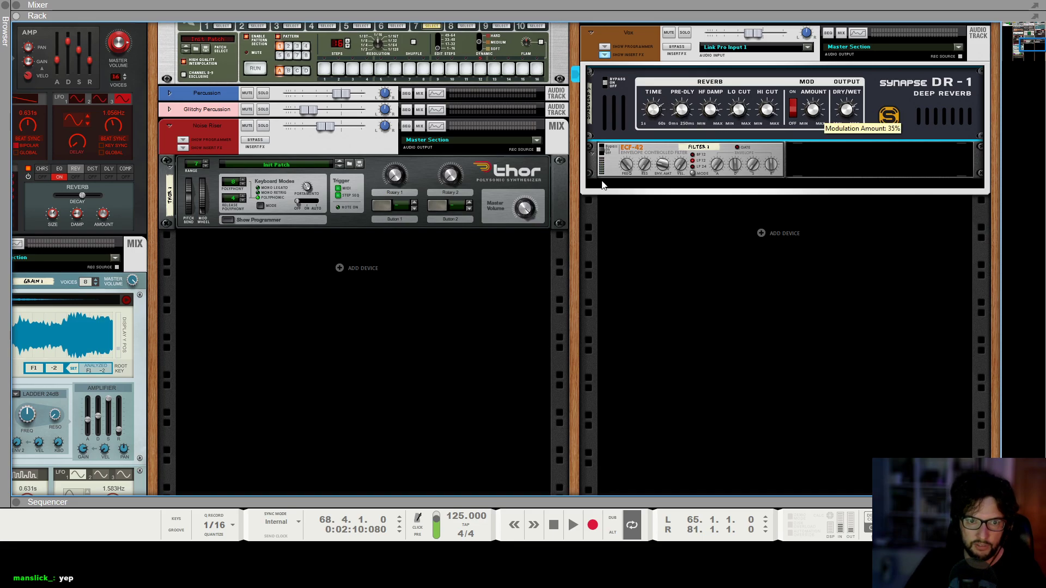
key(F7)
key(space)
key(F6)
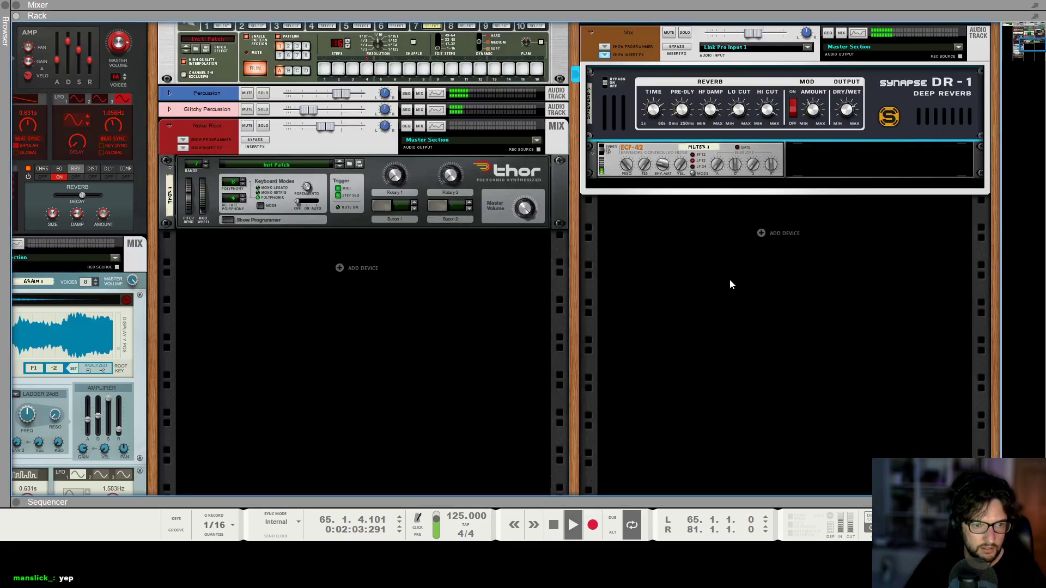
key(F5)
click(801, 395)
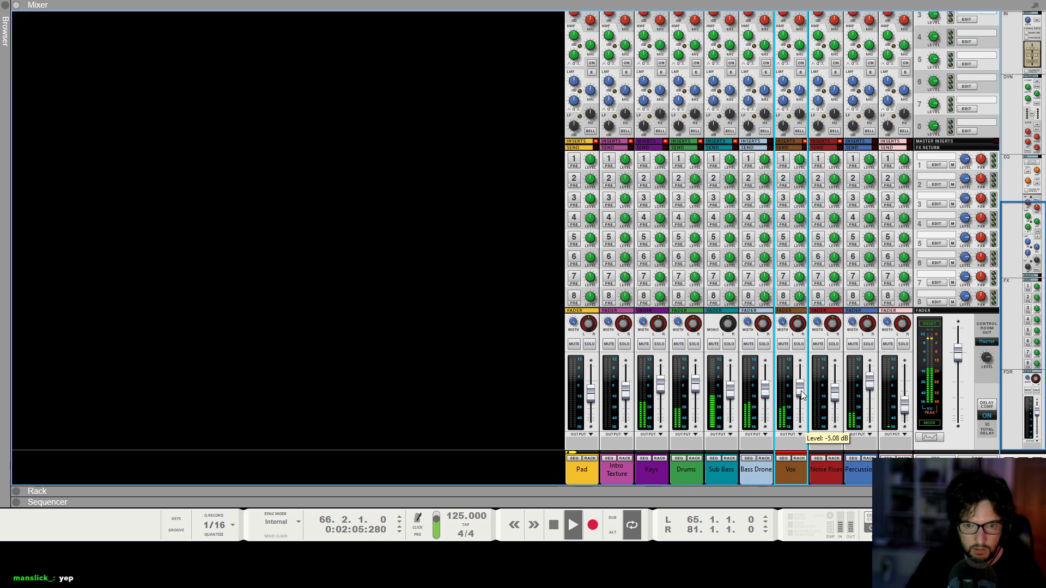
key(F7)
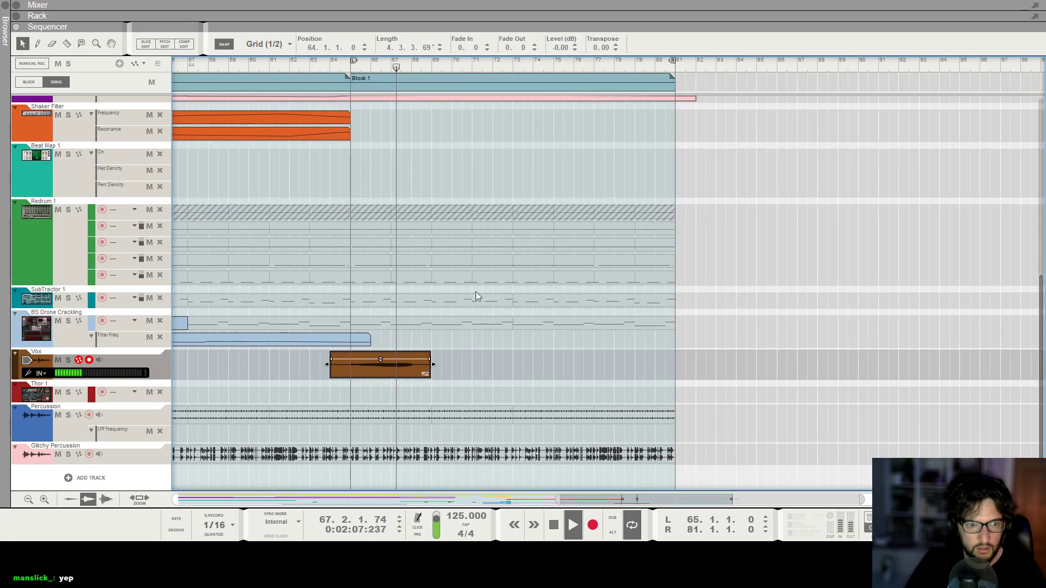
Automate the Vox filter's frequency from bar 65, rising to a peak at bar 67 and falling to 0 at bar 68.3.
key(F6)
alt+click(625, 166)
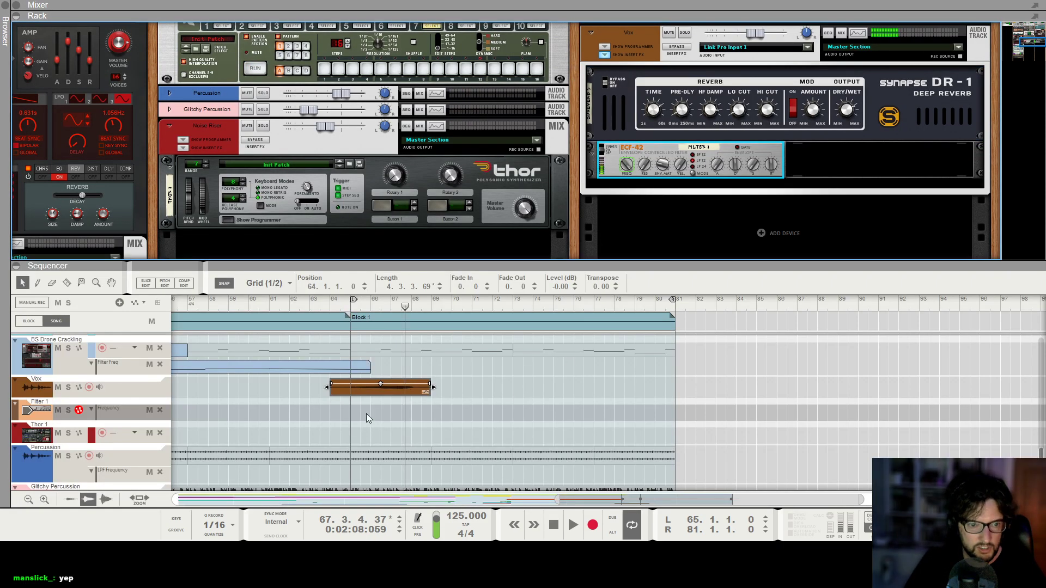
click(358, 412)
double_click(377, 413)
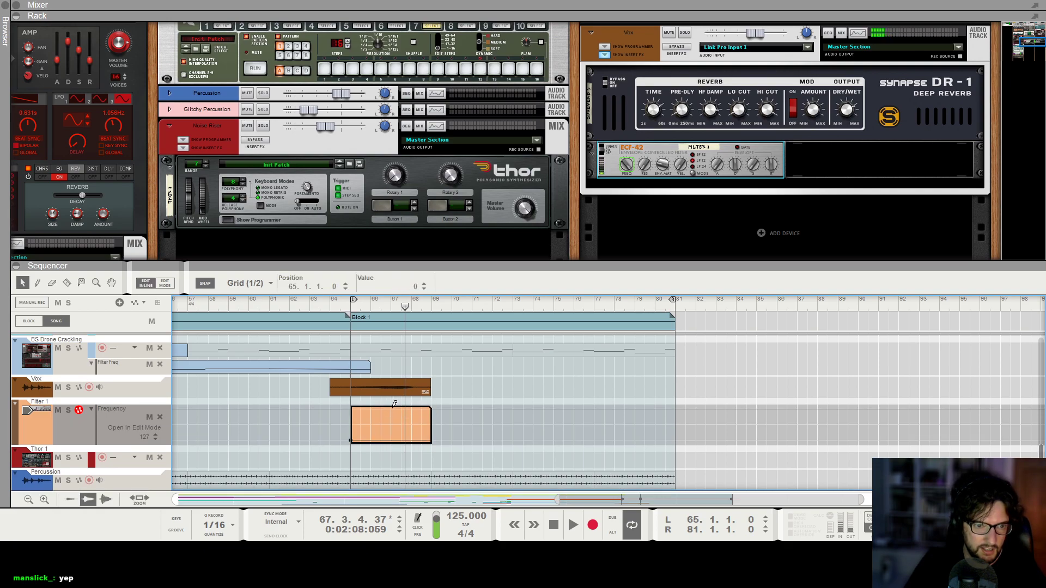
Play from bar 65 and set the filter frequency automation's peak at bar 67 to 127.
click(352, 311)
key(space)
scroll(395, 451, up, 5)
mouse_move(410, 409)
mouse_down()
mouse_move(396, 409)
mouse_move(408, 408)
mouse_up()
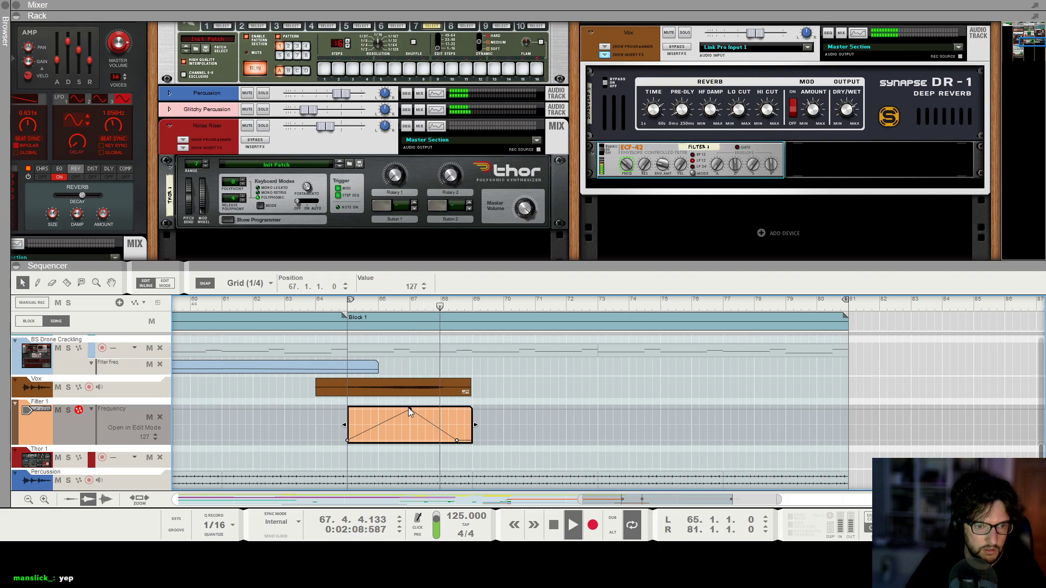
key(space)
key(space)
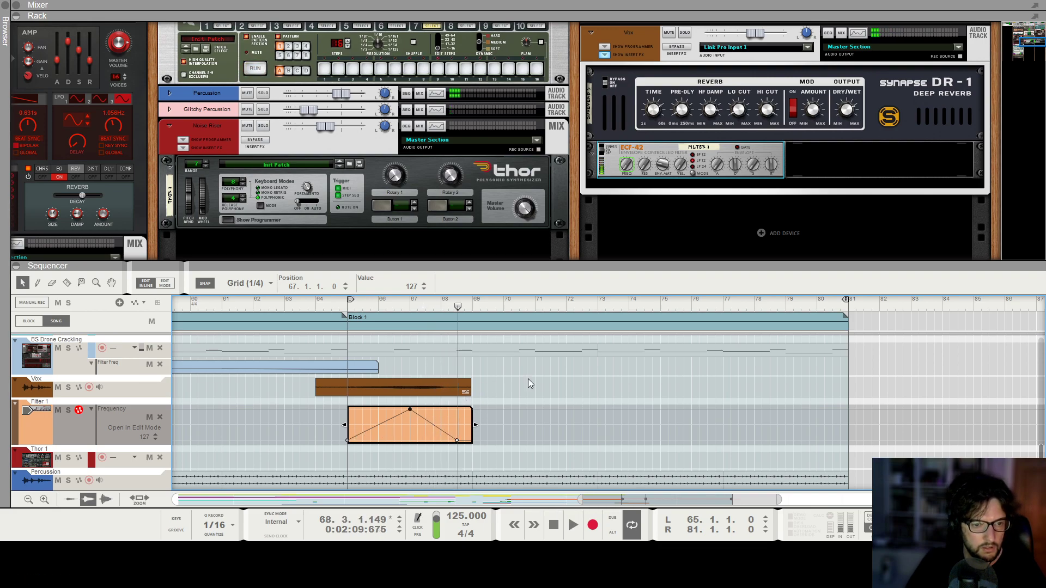
Lower the Vox channel's fader to about -11.95 dB and return to the sequencer.
click(506, 384)
key(F5)
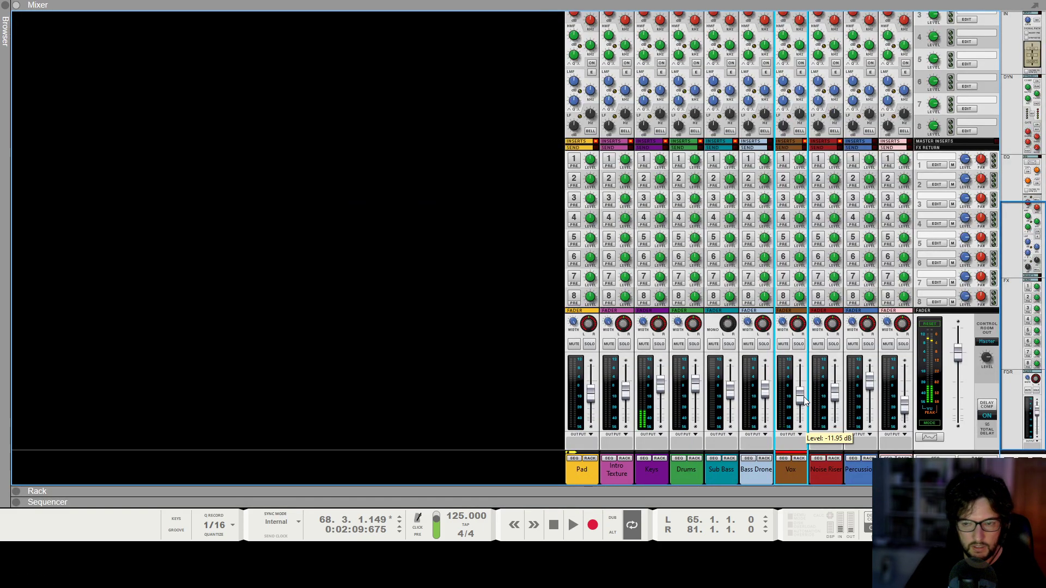
key(F7)
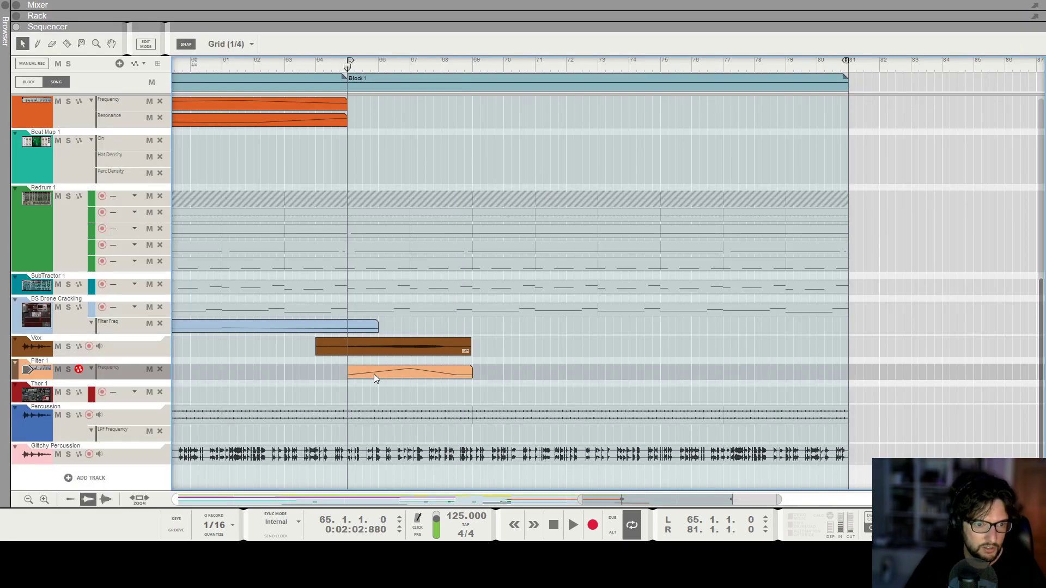
Raise the filter automation's start to 49, lift its low point at bar 68.3 and add a point of 0 at bar 71.
double_click(375, 373)
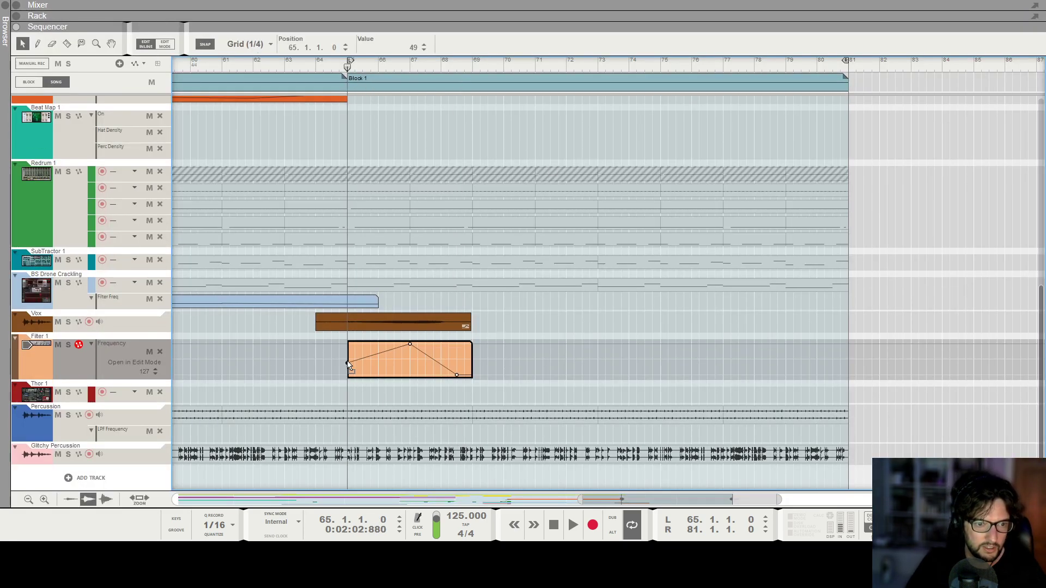
drag(456, 374, 457, 364)
click(536, 375)
key(space)
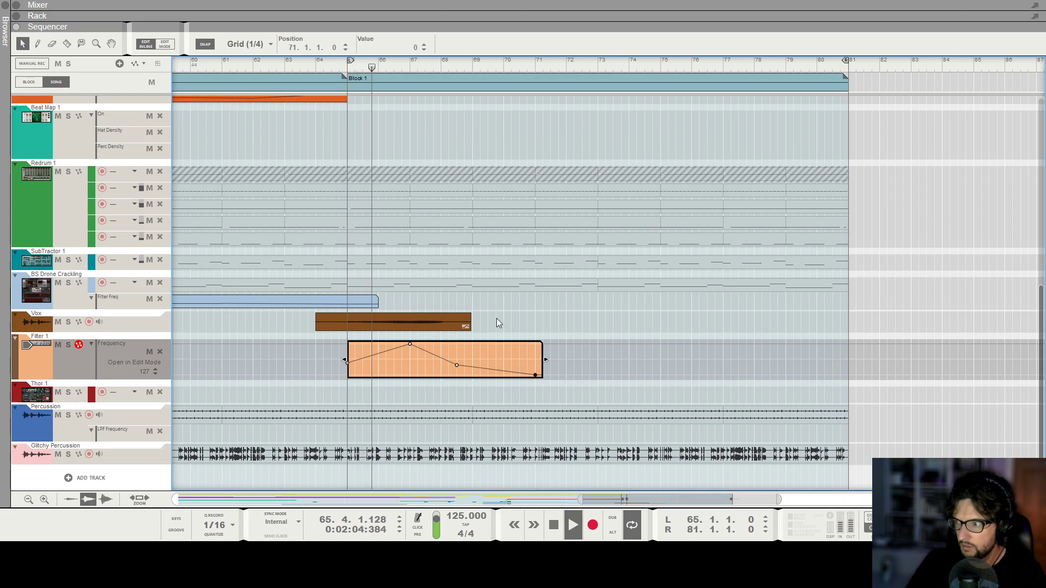
Extend the filter automation clip's start back to bar 64 and trim the Vox clip's start to bar 64.3.
click(337, 366)
drag(348, 372, 333, 347)
click(322, 347)
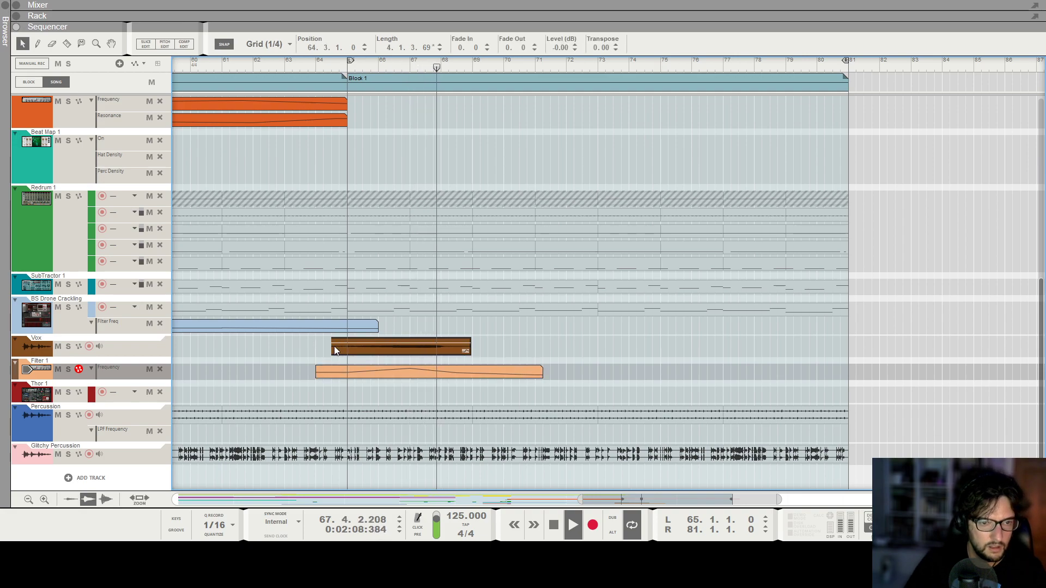
Duplicate the Vox track together with its devices.
key(F5)
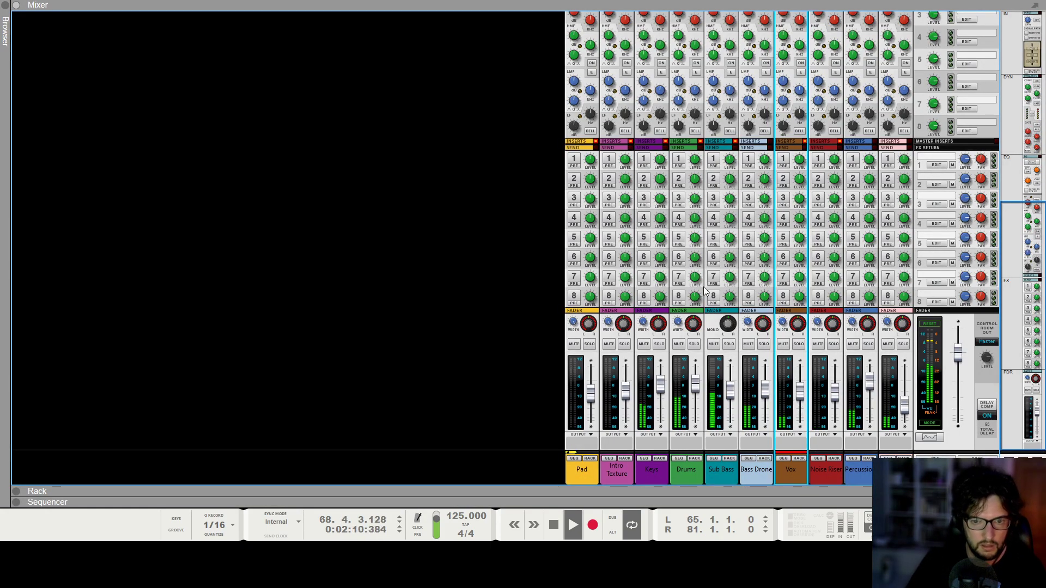
key(F7)
shift+click(119, 371)
right_click(120, 361)
click(180, 184)
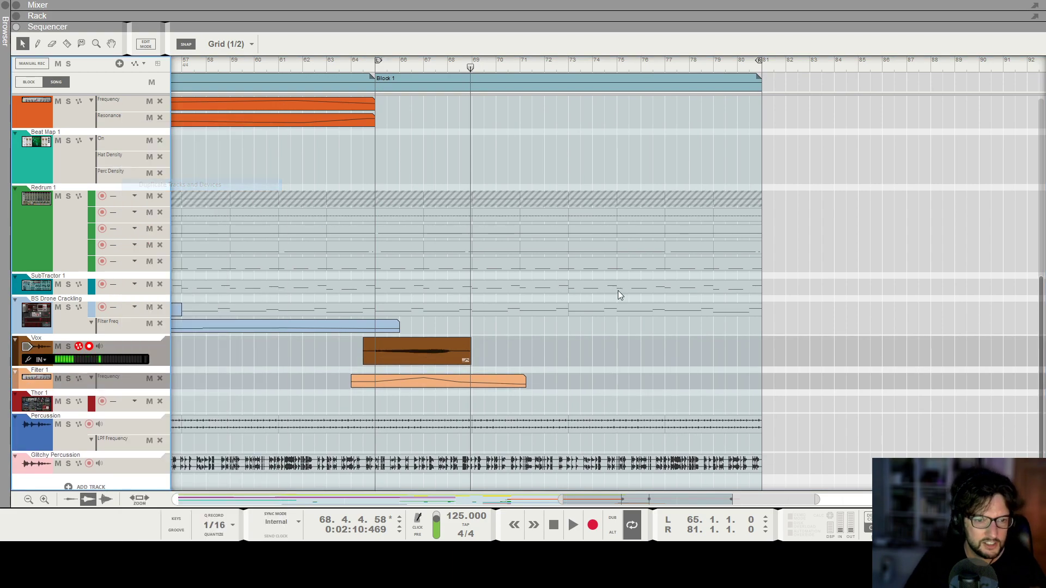
click(350, 68)
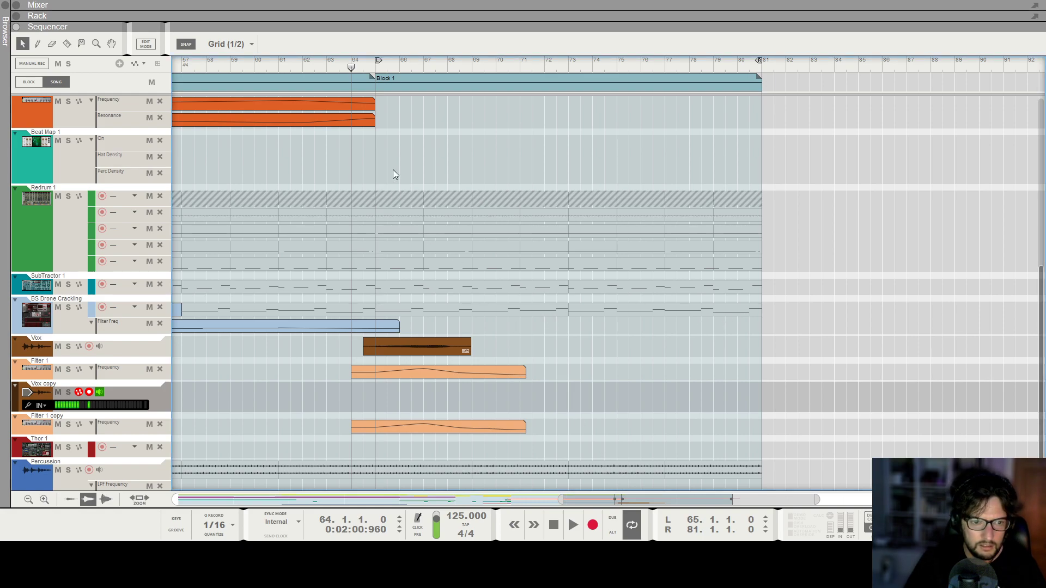
click(340, 71)
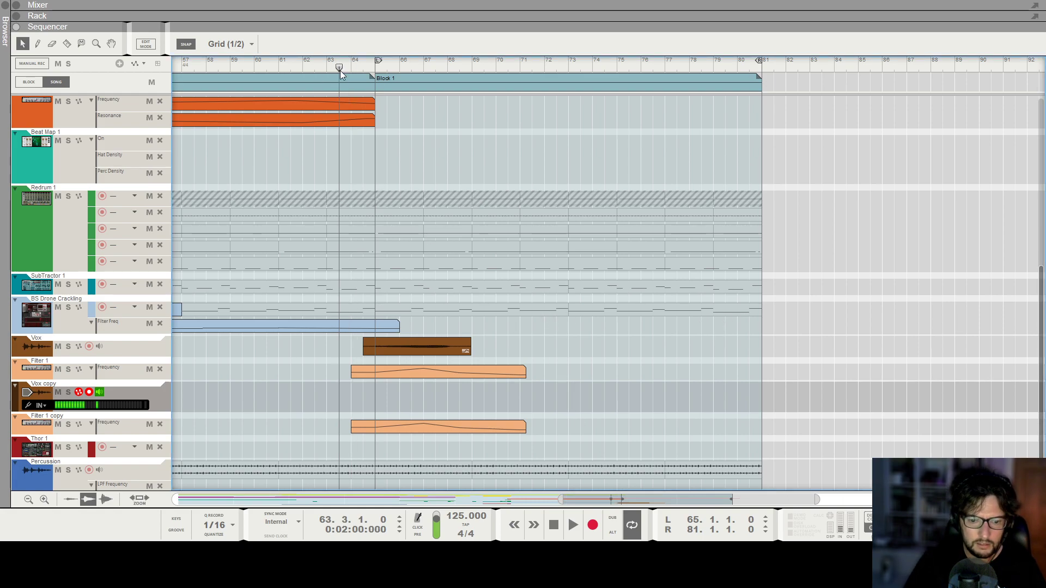
click(590, 526)
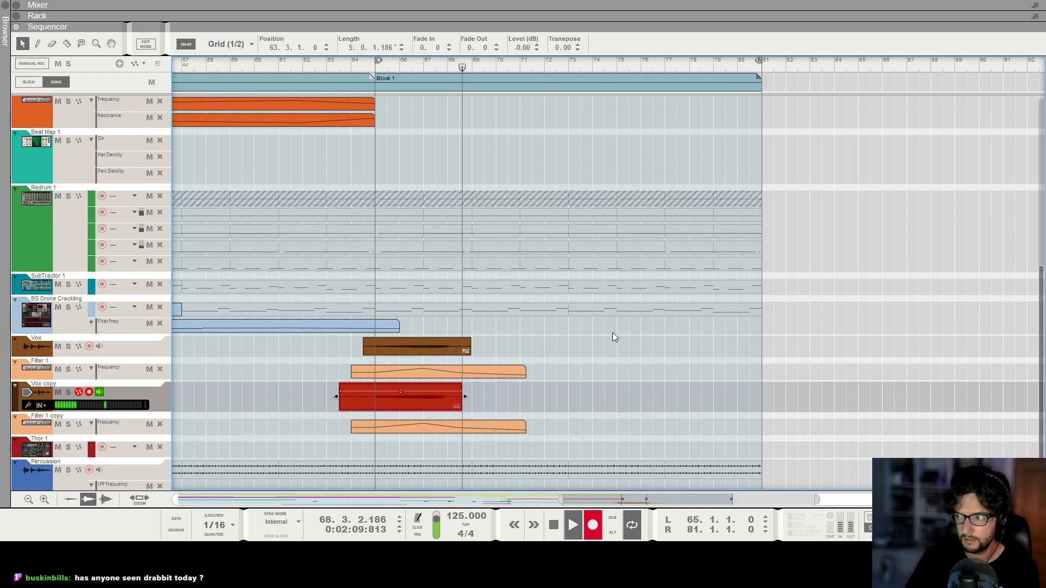
key(space)
key(ctrl+z)
Record a take on the Vox copy track from bar 64 to past bar 69 and turn off its input monitoring.
click(355, 63)
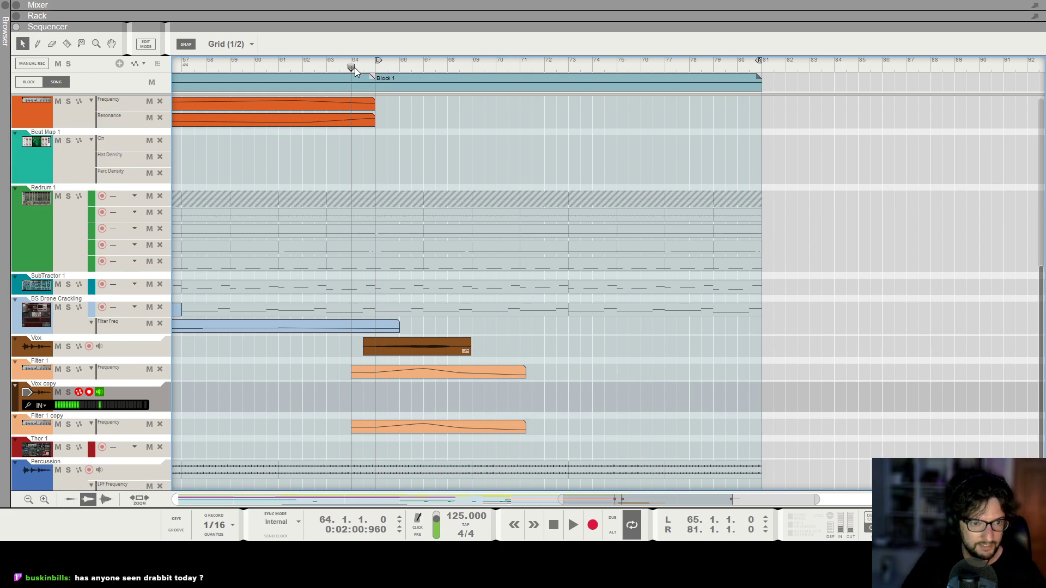
click(592, 525)
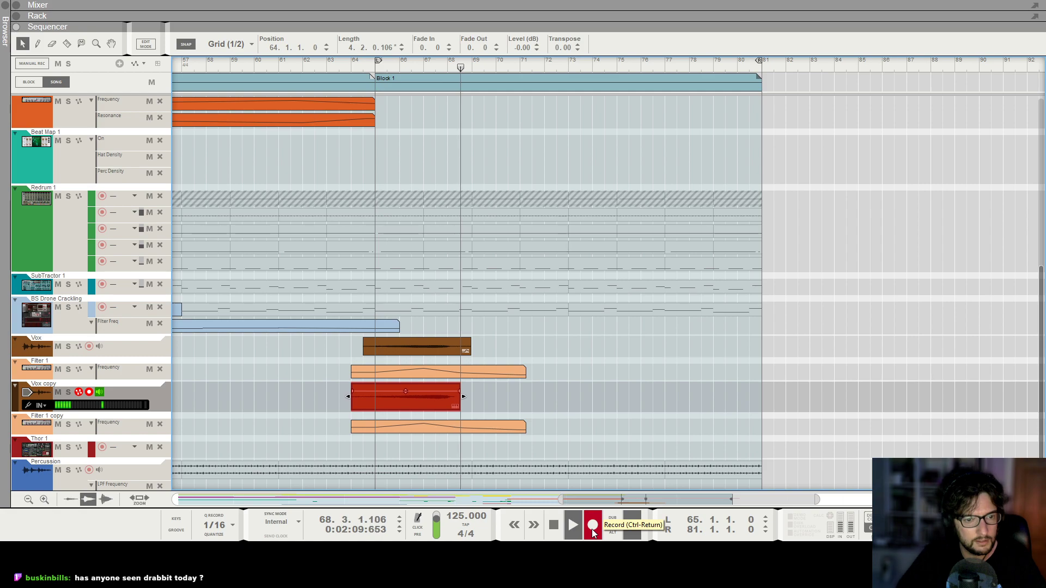
key(space)
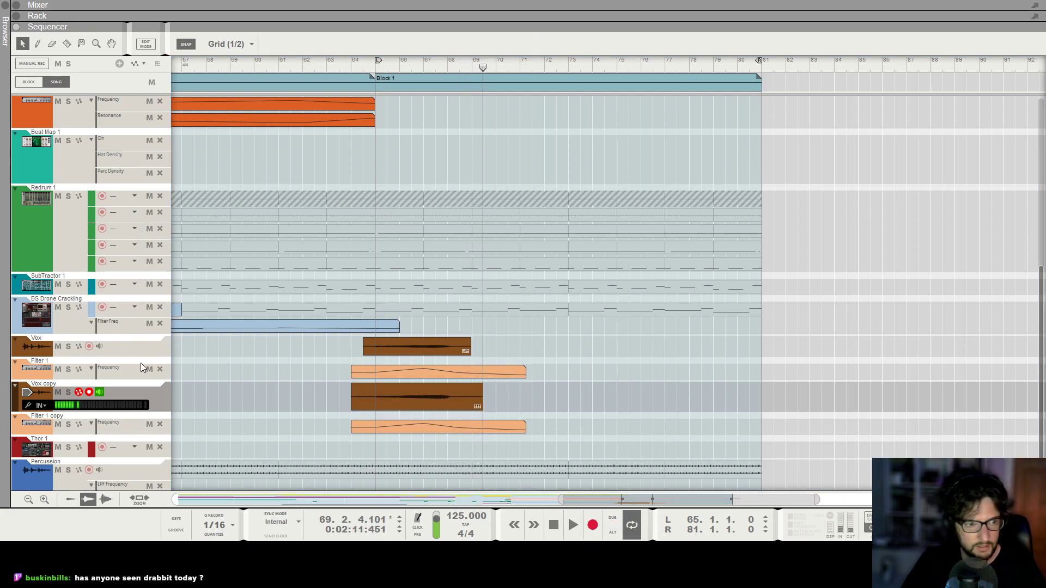
click(100, 393)
click(289, 401)
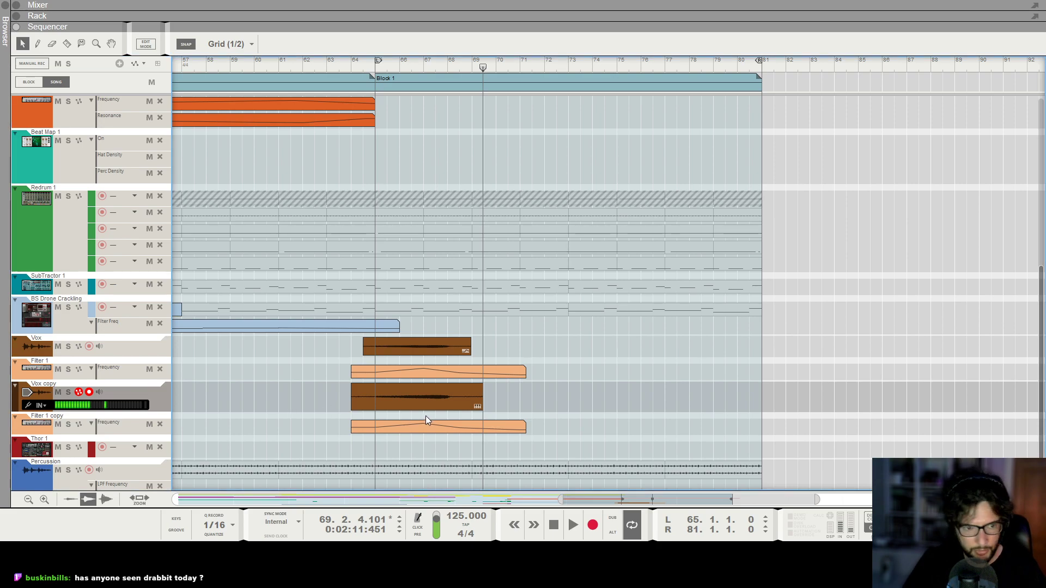
Open the Vox copy recording in pitch editing and correct the pitch of its notes.
click(417, 403)
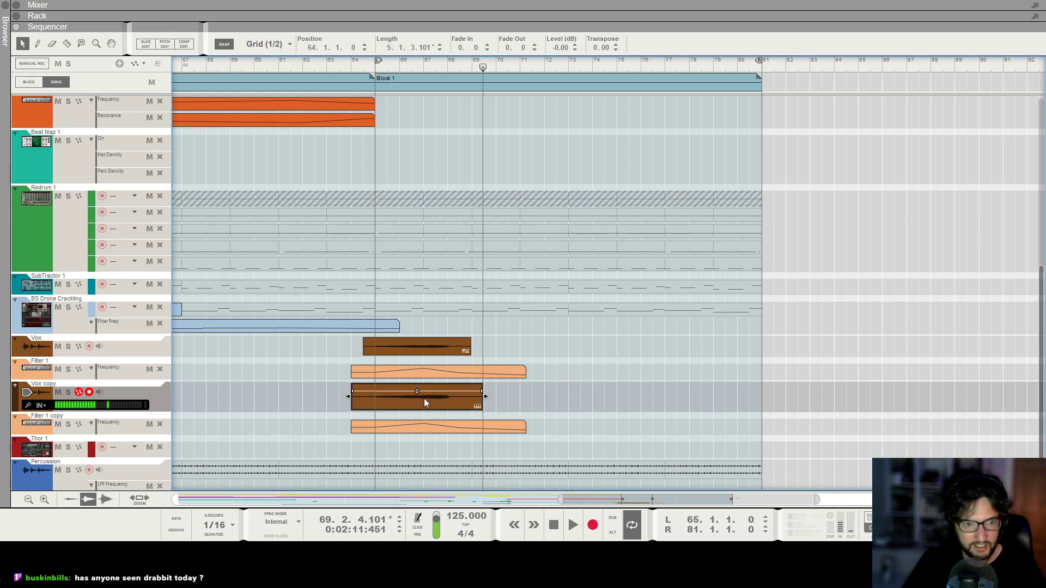
double_click(426, 403)
click(179, 44)
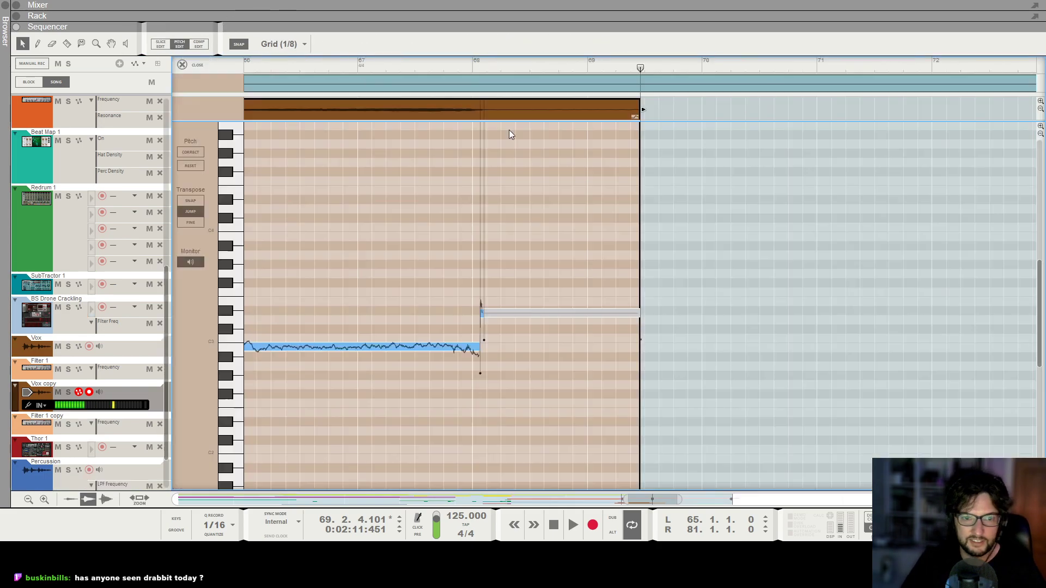
click(184, 157)
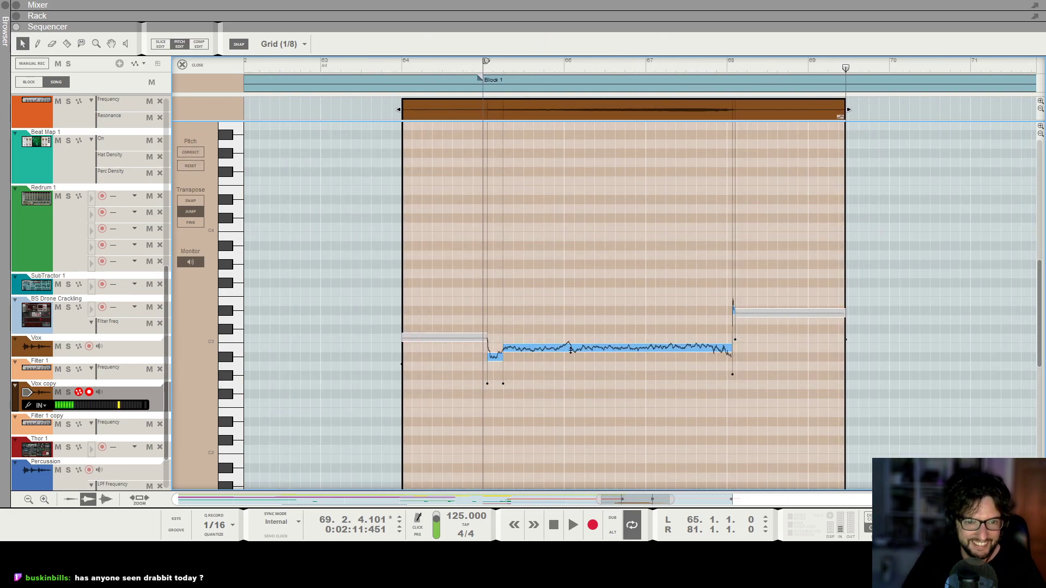
Raise the short low note just after bar 65 to the pitch of the long note following it.
click(571, 349)
drag(490, 358, 492, 347)
drag(502, 309, 629, 409)
click(562, 298)
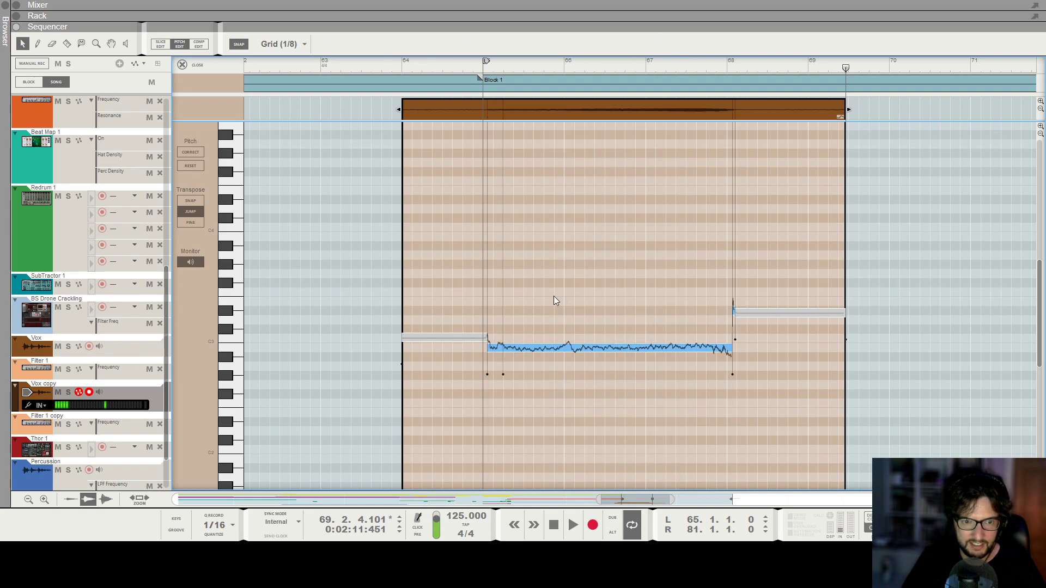
Reduce the drift of the Vox copy notes after bar 65 to 31% and play the correction back.
drag(494, 322, 599, 384)
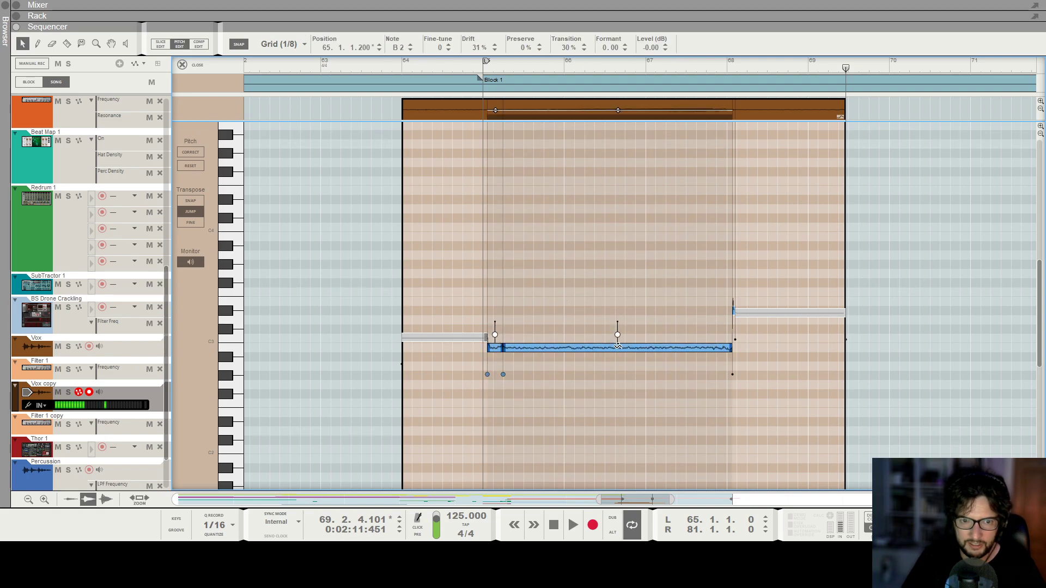
click(550, 234)
click(443, 66)
key(space)
Trim the Vox copy clip to start at 64.3 with a length of 4.2.0.0, adding a fade-in and fade-out of 8.
key(h)
click(194, 62)
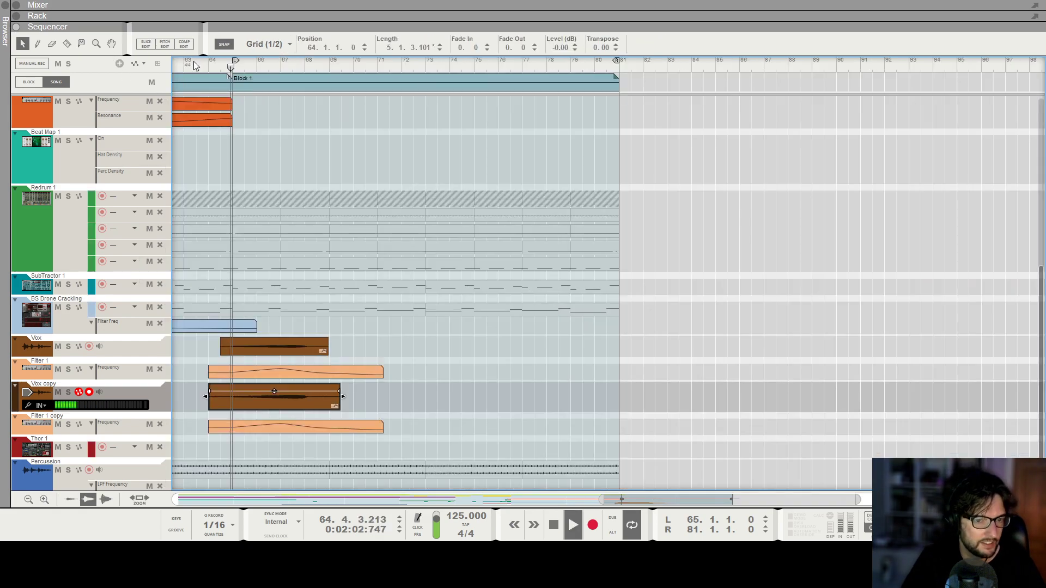
key(g)
key(g)
key(g)
key(h)
key(h)
drag(205, 396, 216, 397)
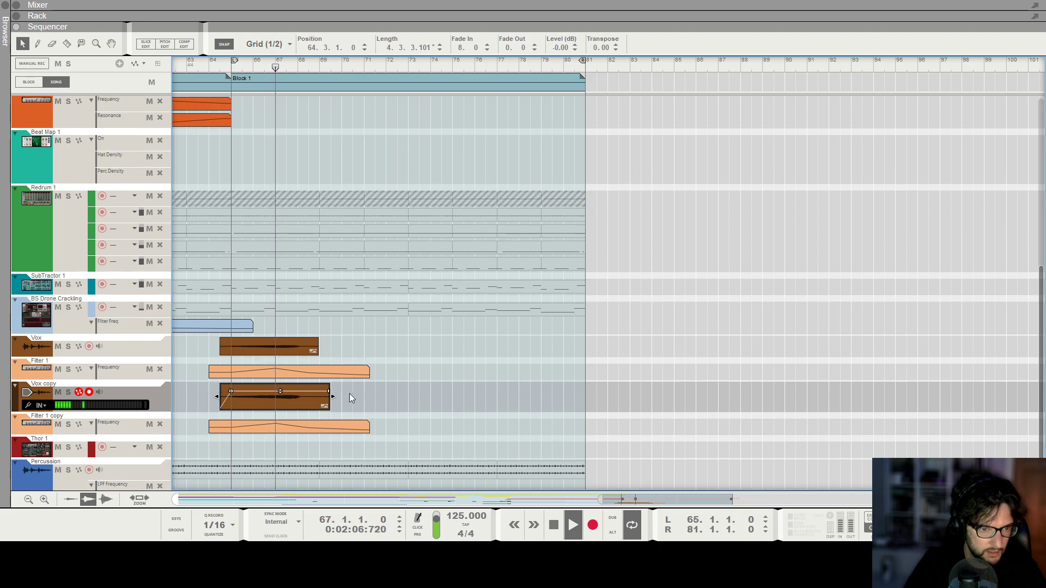
drag(332, 396, 324, 398)
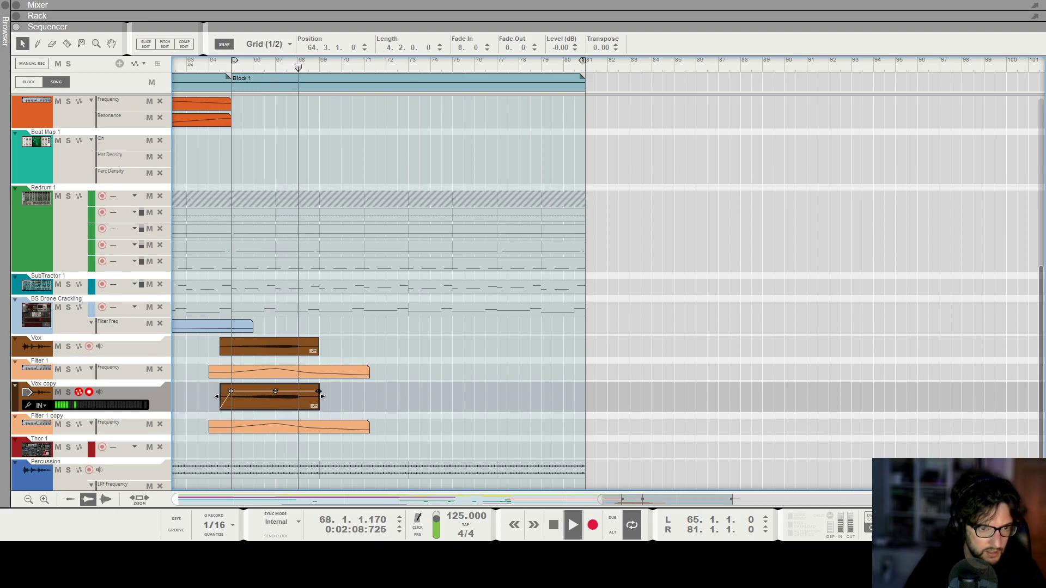
click(357, 401)
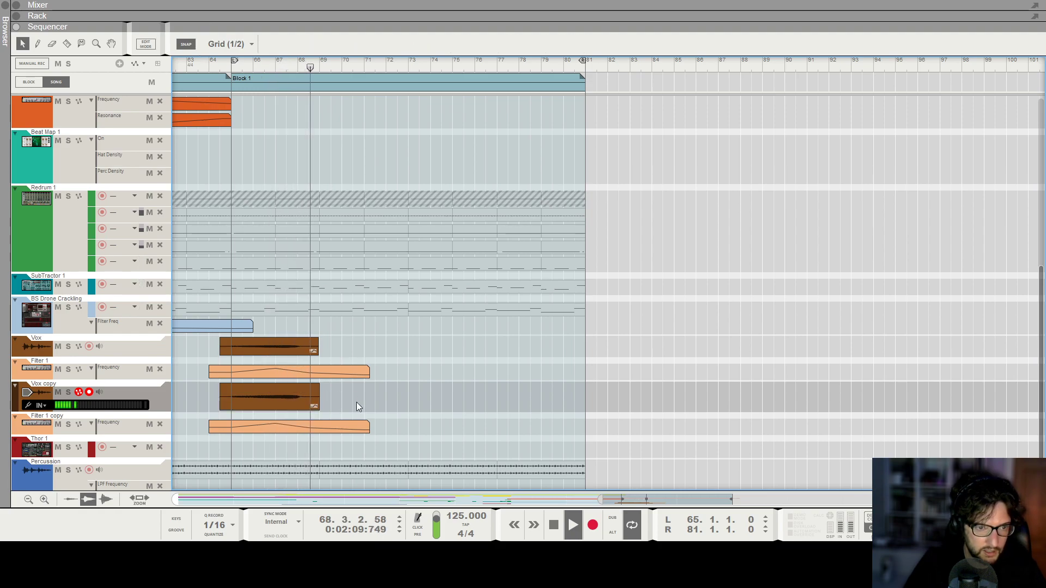
Open the Filter 1 copy and Filter 1 frequency automation clips to compare their curves.
click(320, 427)
double_click(311, 428)
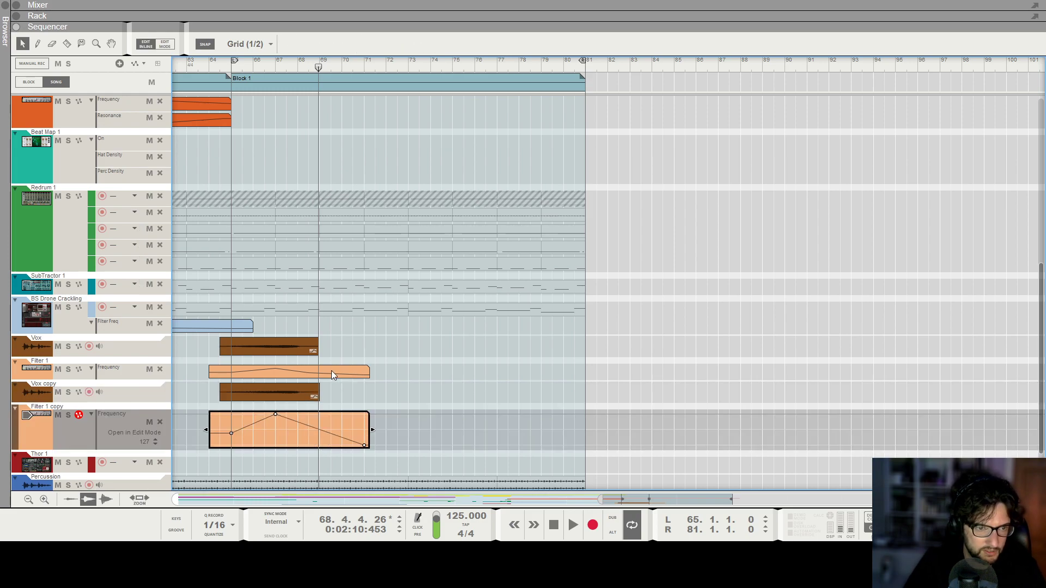
double_click(331, 371)
click(324, 397)
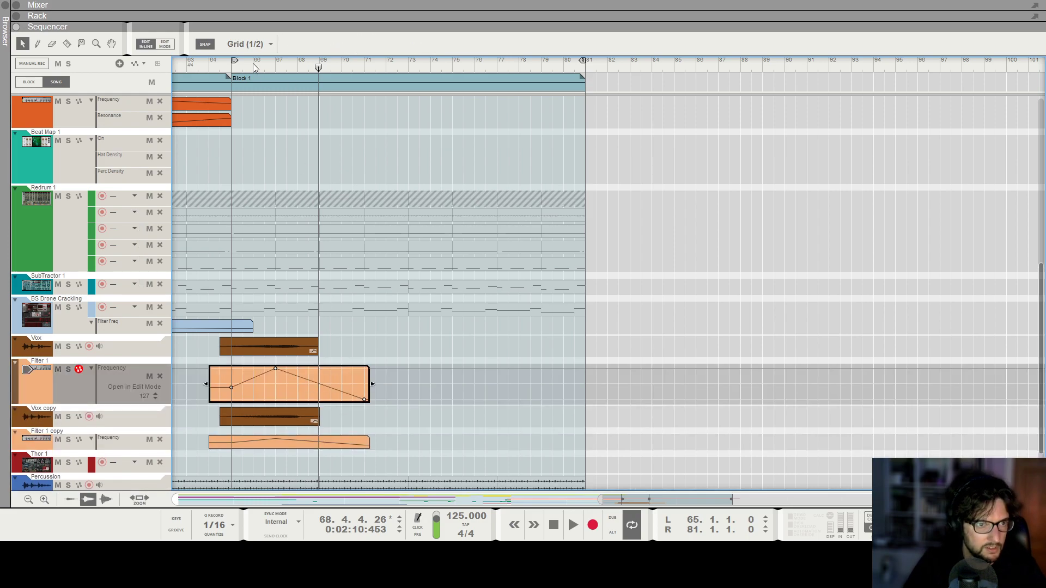
Play the section, enable Insert Pre on the Vox and Vox copy mixer channels and turn on the Vox channel's high-pass filter.
key(space)
key(F5)
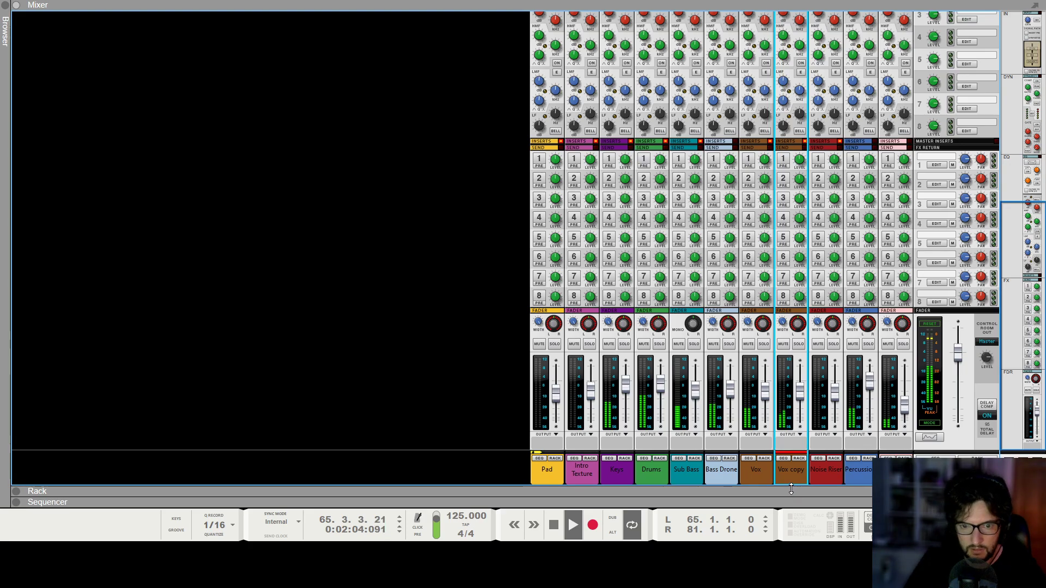
scroll(774, 163, up, 10)
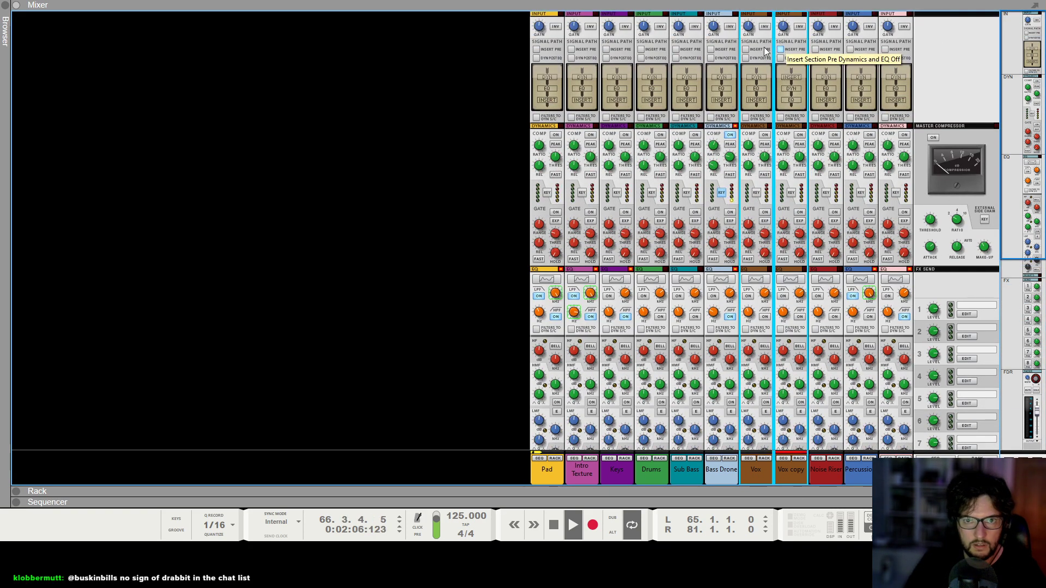
click(745, 49)
click(764, 317)
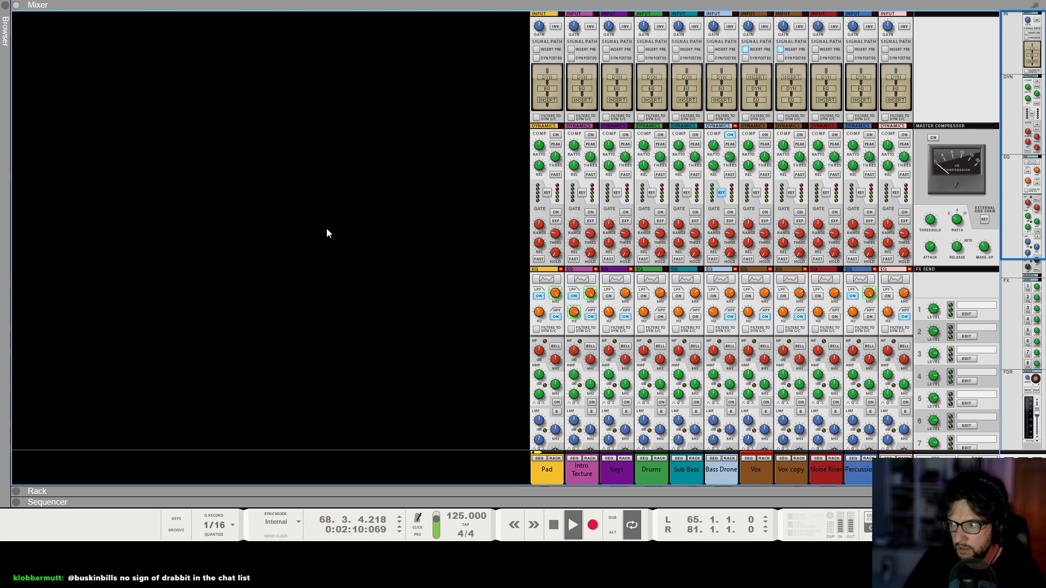
Return to the sequencer and close the Filter 1 automation clip.
key(F7)
scroll(452, 415, down, 4)
scroll(418, 403, up, 1)
scroll(420, 400, down, 2)
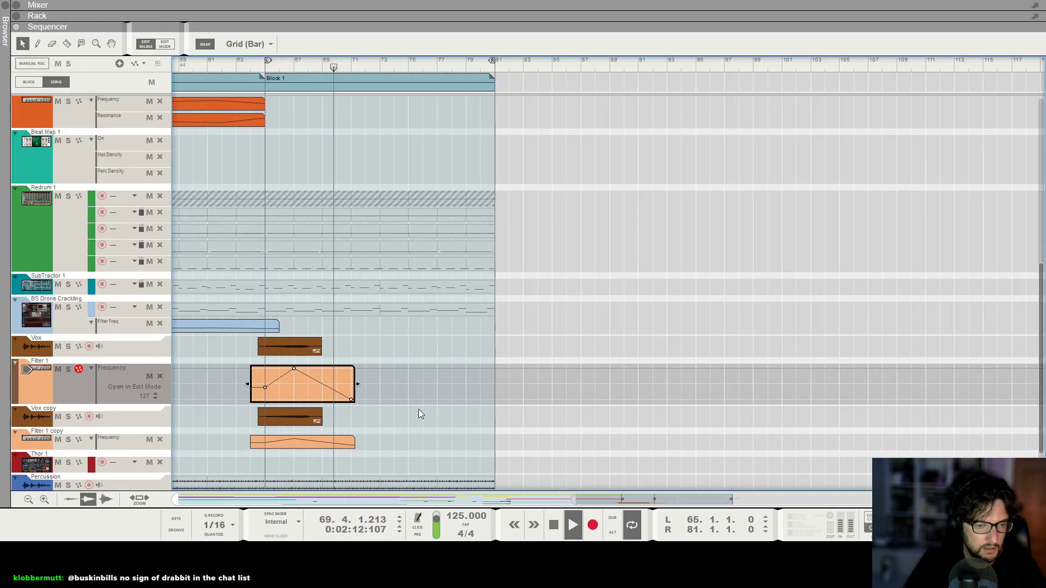
click(420, 411)
click(331, 374)
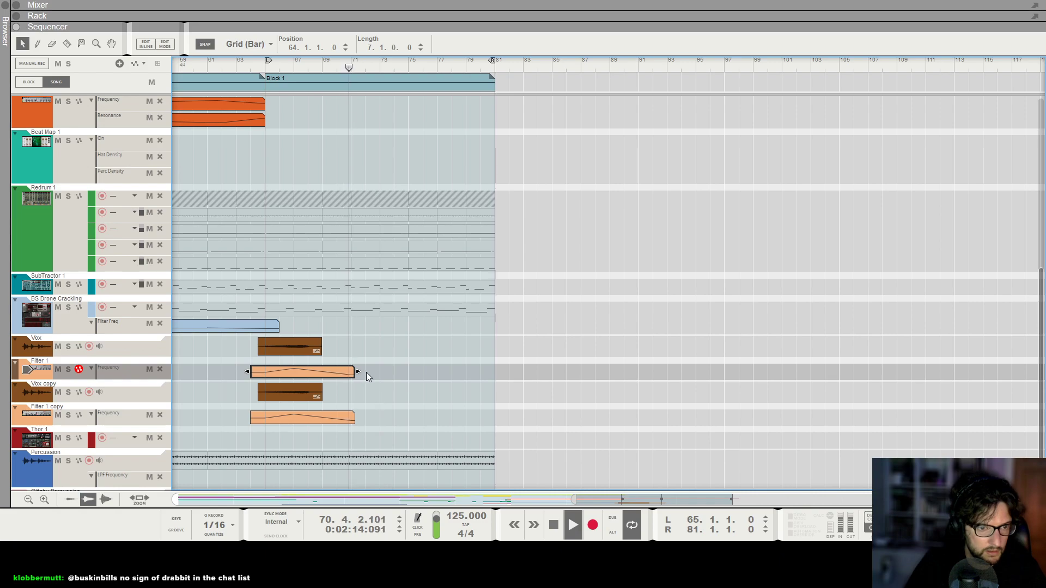
double_click(338, 372)
click(377, 410)
Select all Vox, Vox copy and filter automation clips and play the section from just before bar 65.
key(space)
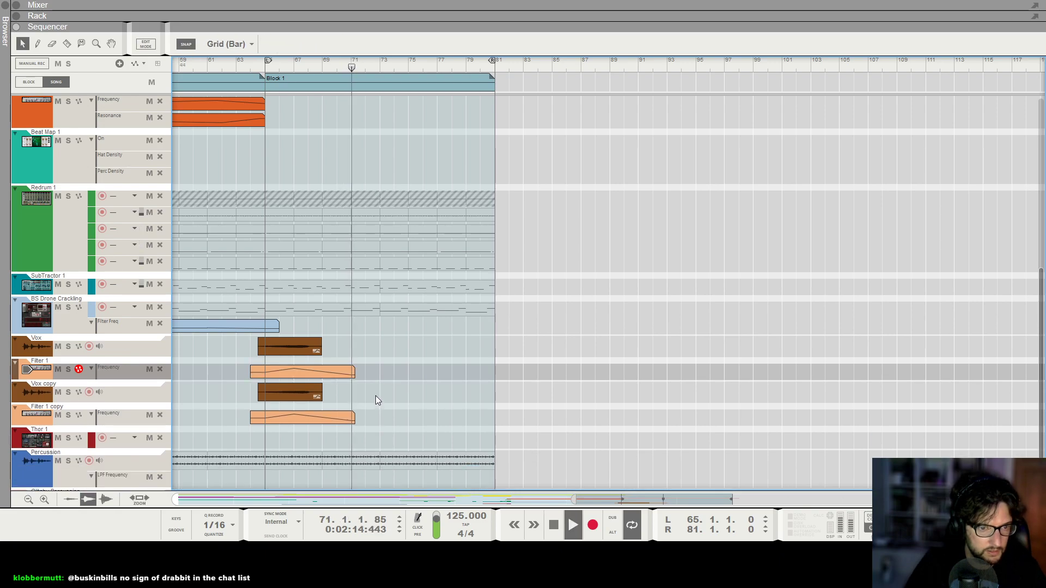
scroll(360, 272, down, 1)
scroll(384, 338, up, 2)
drag(379, 336, 234, 426)
key(space)
click(242, 66)
key(space)
scroll(243, 67, up, 4)
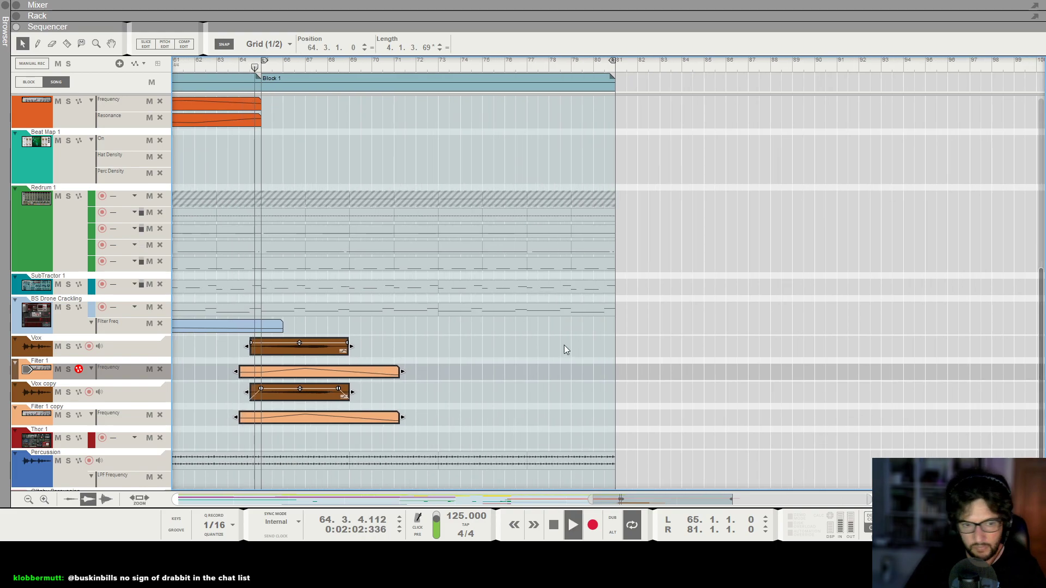
Pan the Vox mixer channel to -16 and adjust the pan of the Vox copy channel.
key(F5)
click(762, 332)
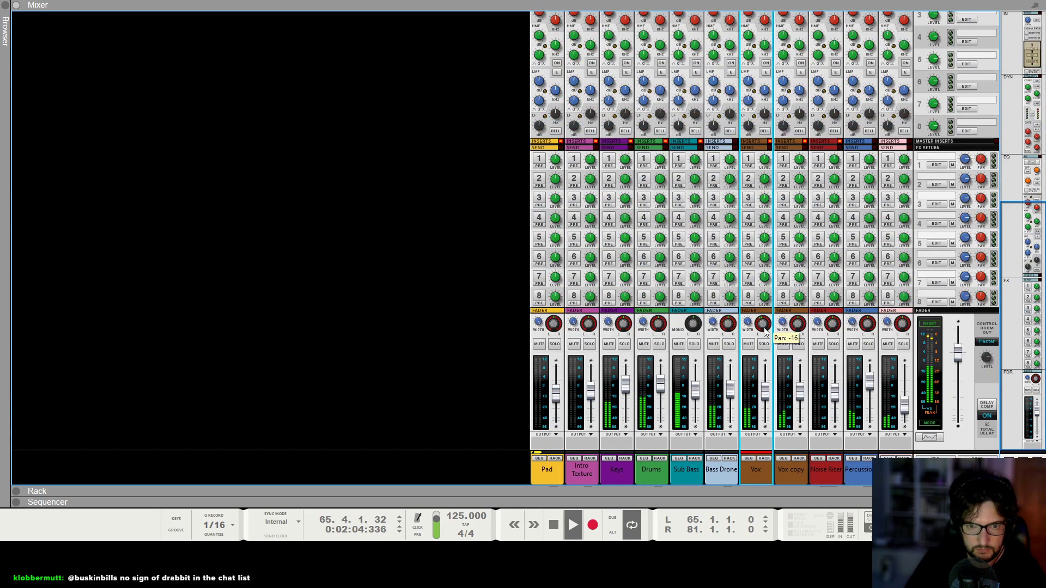
click(796, 325)
click(764, 325)
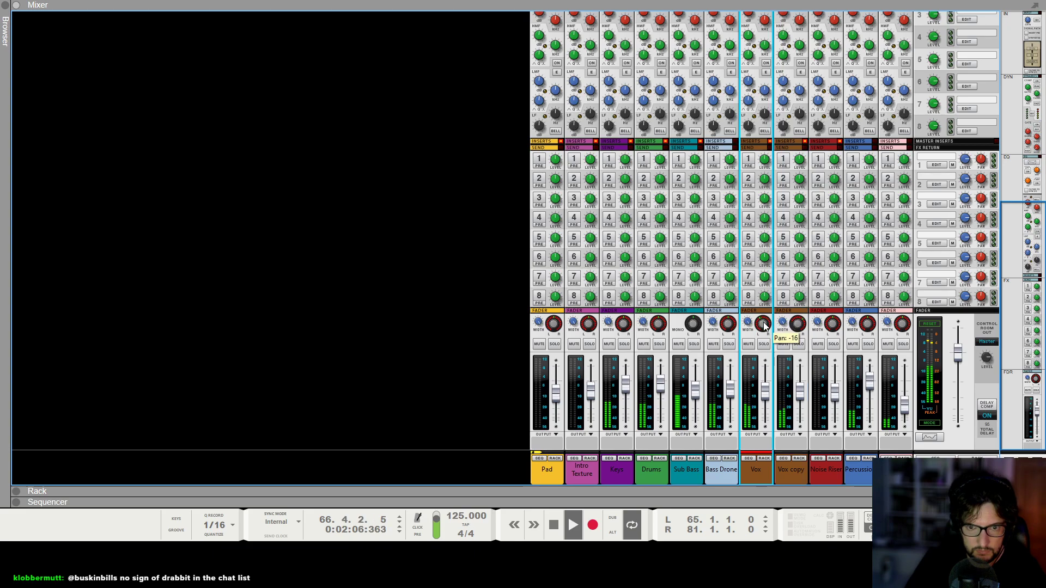
key(F7)
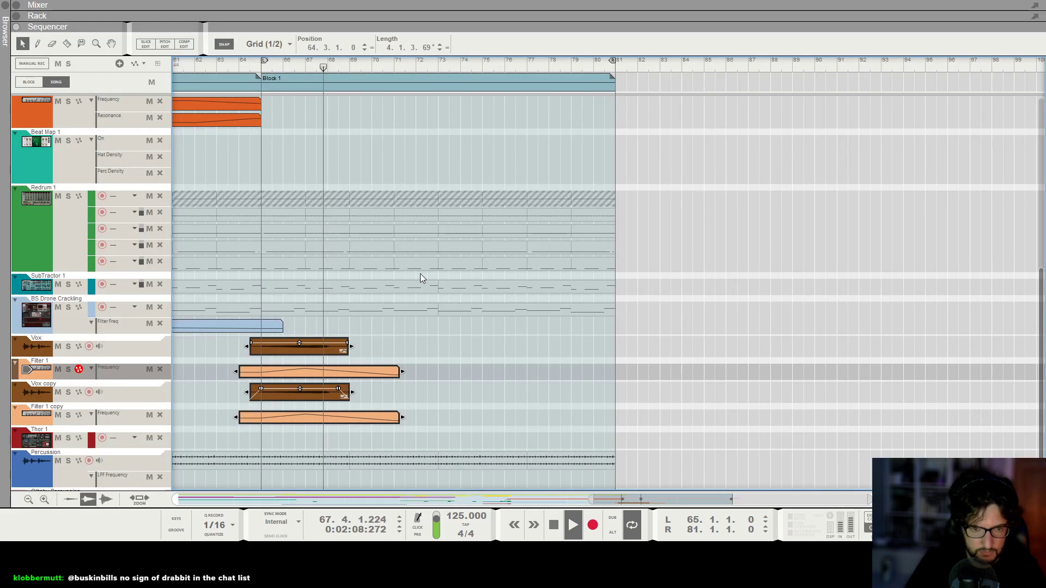
Reshape the falling part of the Filter 1 frequency automation into a curve and shorten the clip to end at bar 70.
click(576, 338)
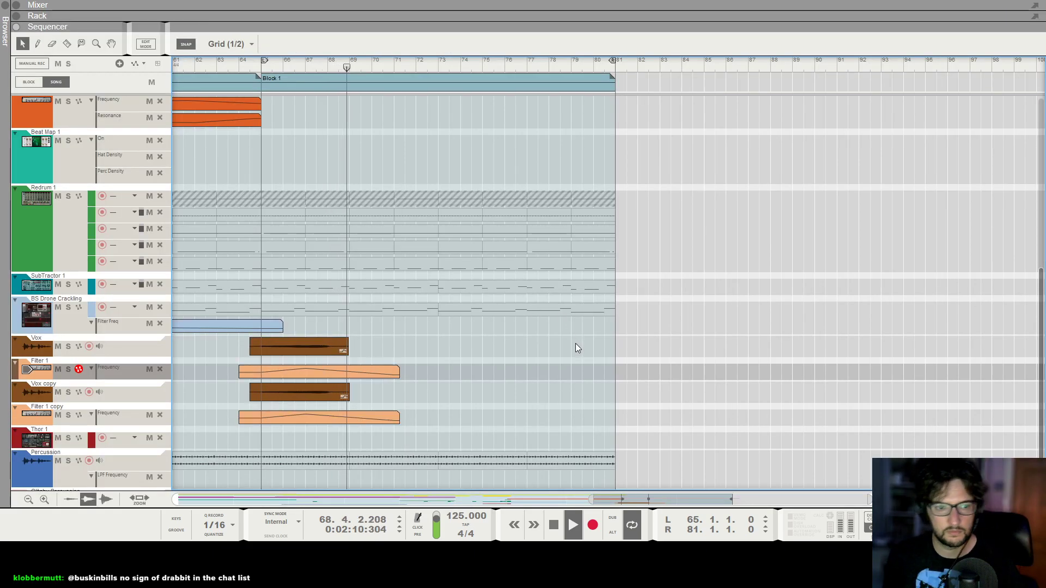
scroll(499, 299, up, 3)
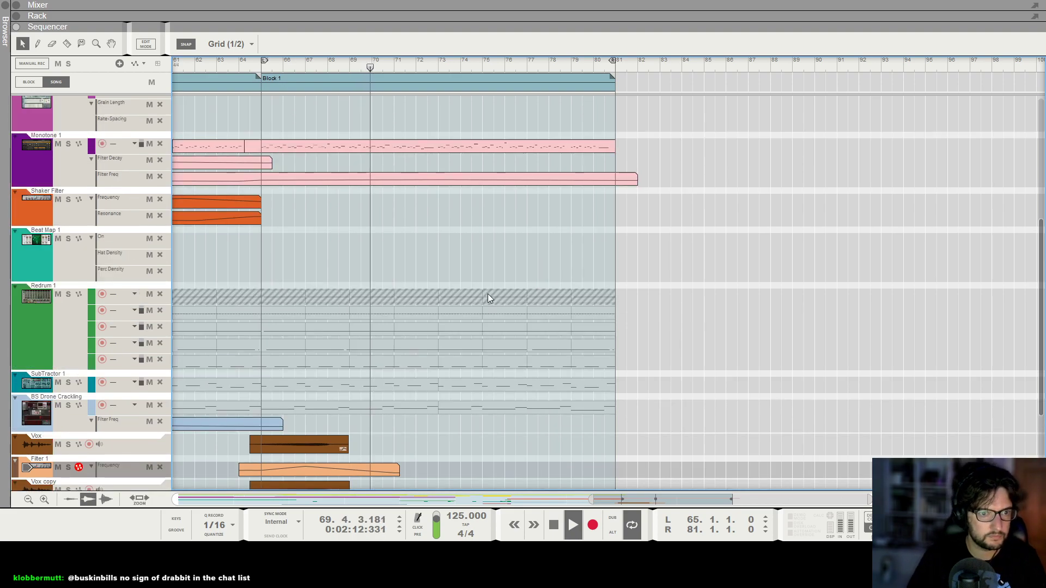
scroll(479, 299, down, 4)
scroll(463, 337, left, 2)
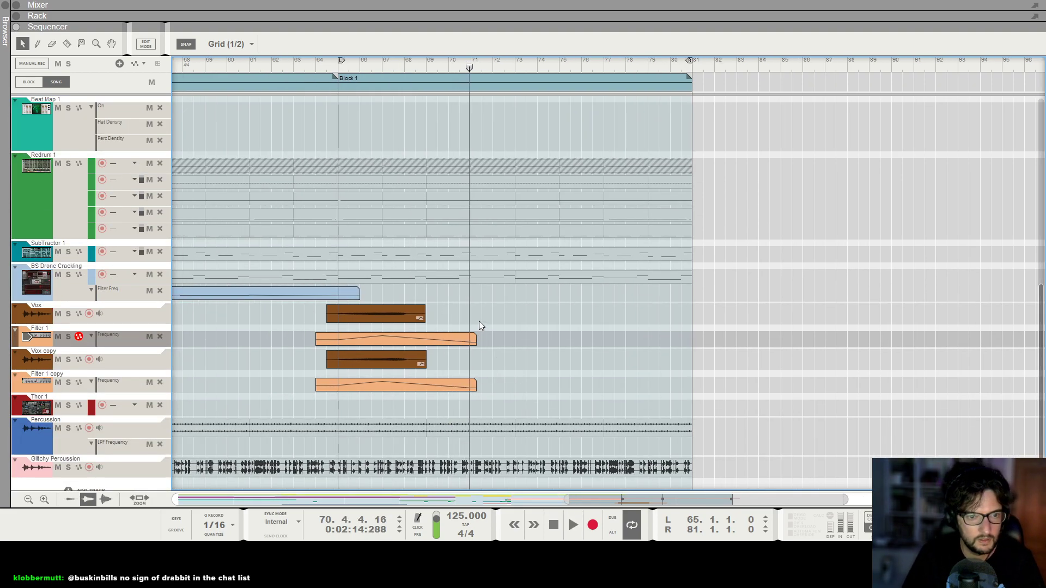
drag(488, 370, 485, 365)
double_click(453, 342)
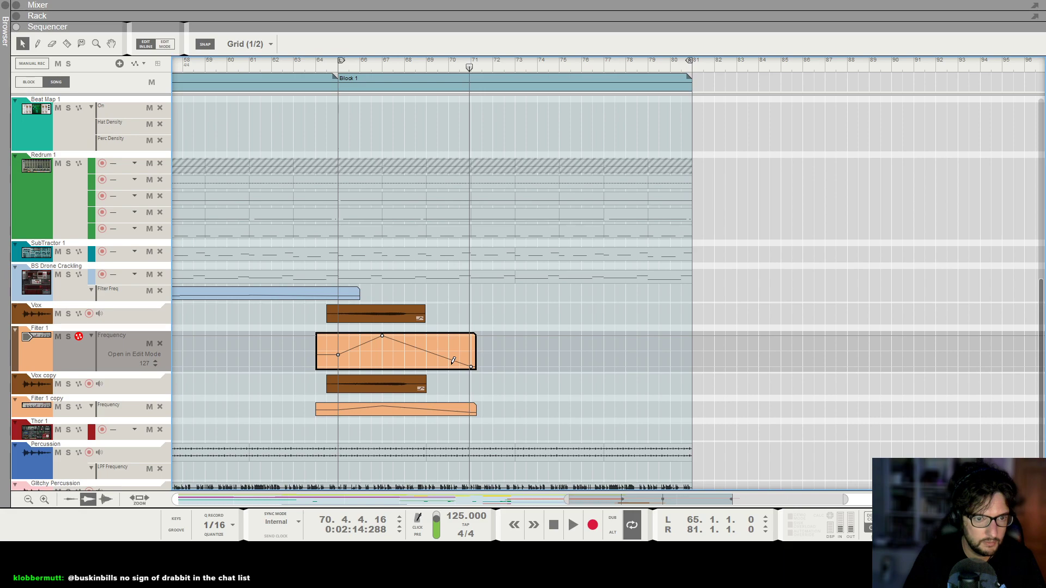
drag(429, 357, 449, 352)
click(453, 407)
click(463, 339)
Replace the Filter 1 copy automation clip with a duplicate of the reshaped Filter 1 clip.
click(443, 388)
key(Delete)
drag(354, 337, 355, 383)
click(582, 378)
Play from before bar 65 and duplicate the two vocal clips and both filter automation clips right after the originals, from bar 70.
key(g)
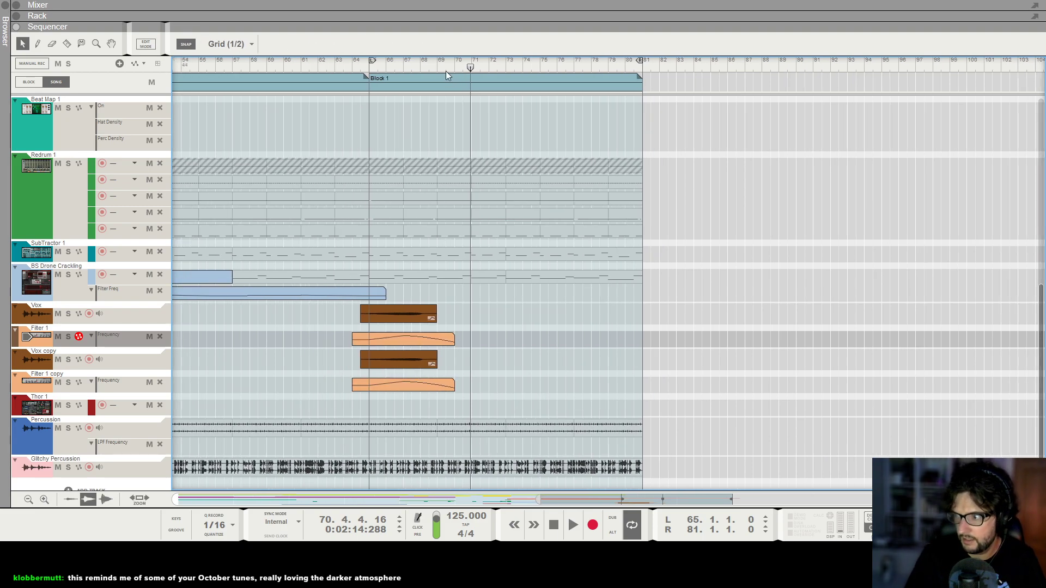
click(363, 68)
key(space)
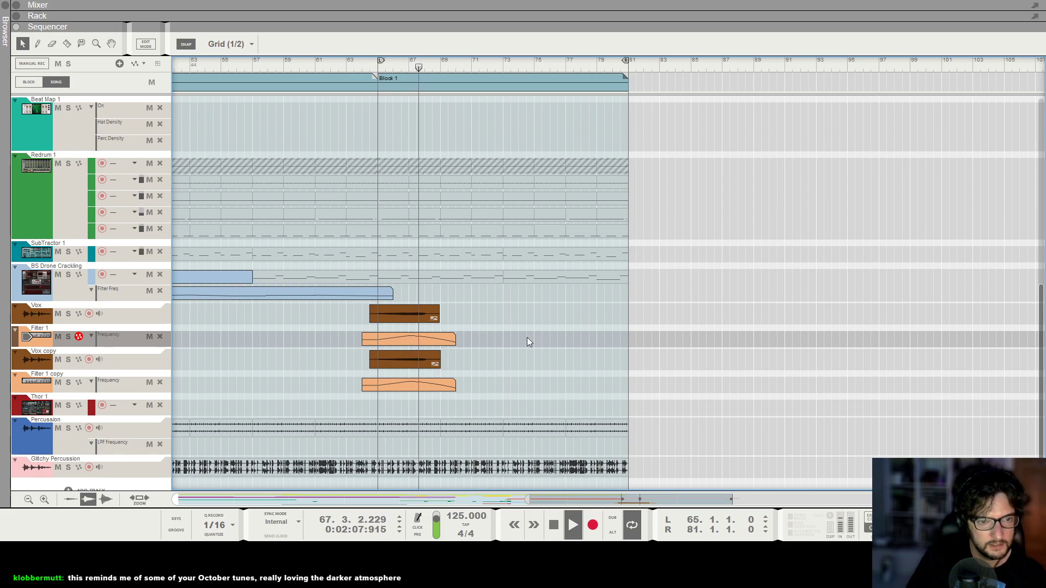
drag(507, 393, 475, 313)
click(623, 331)
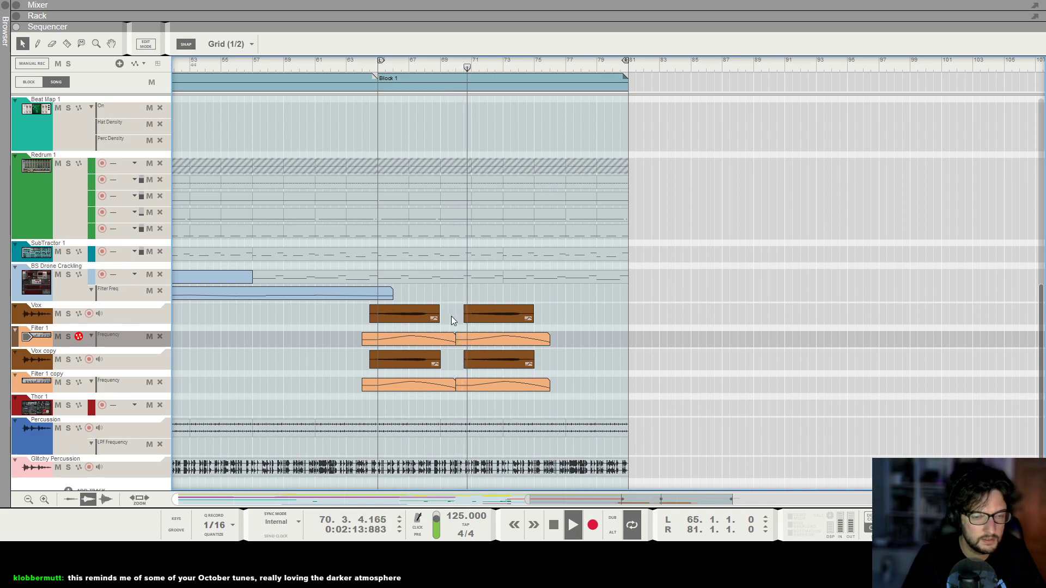
Give both clips on the Vox track a fade-in of 8.
click(473, 317)
shift+click(416, 318)
shift+click(417, 359)
click(456, 294)
drag(328, 318, 525, 310)
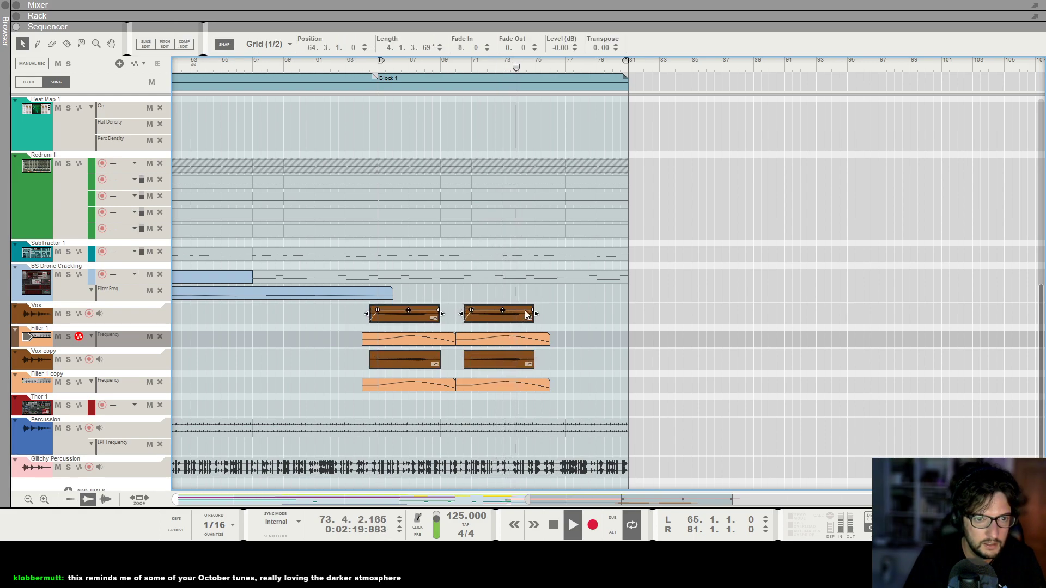
click(635, 339)
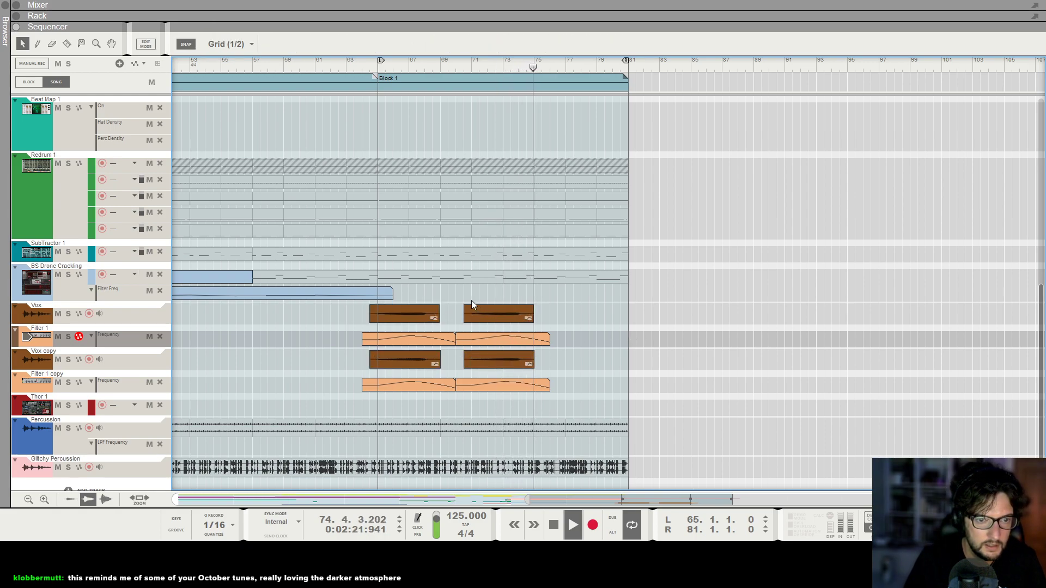
Raise the end point at bar 70 in the first Filter 1 and Filter 1 copy clips, to 43 on the copy, and play from 64.3.
click(463, 339)
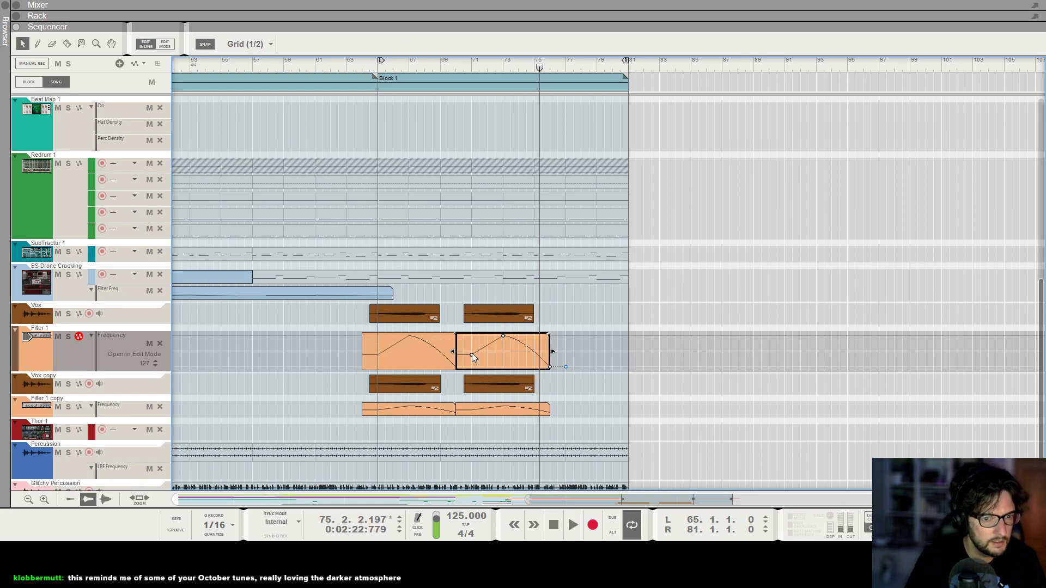
click(405, 351)
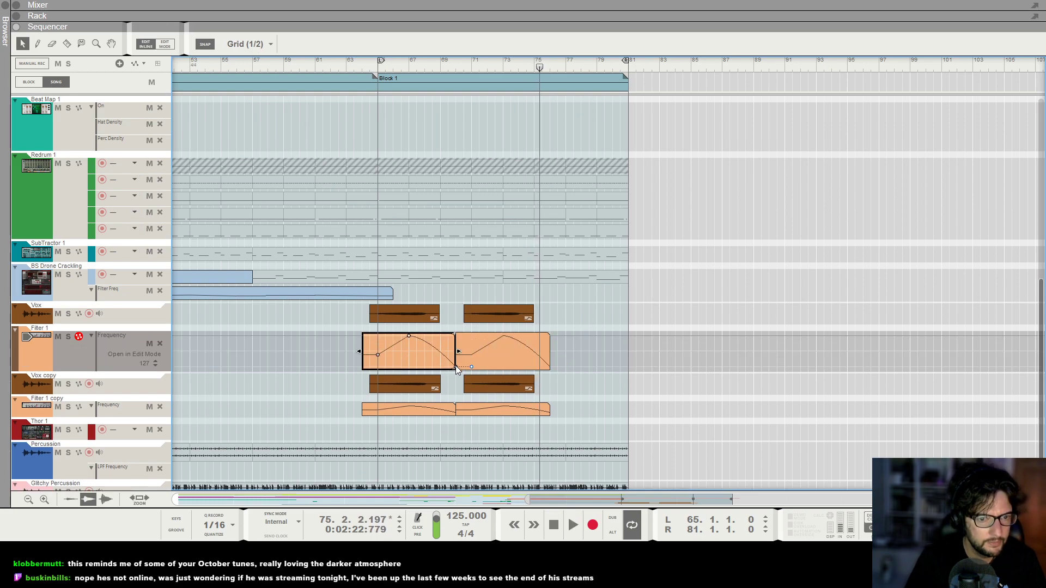
click(681, 394)
double_click(435, 383)
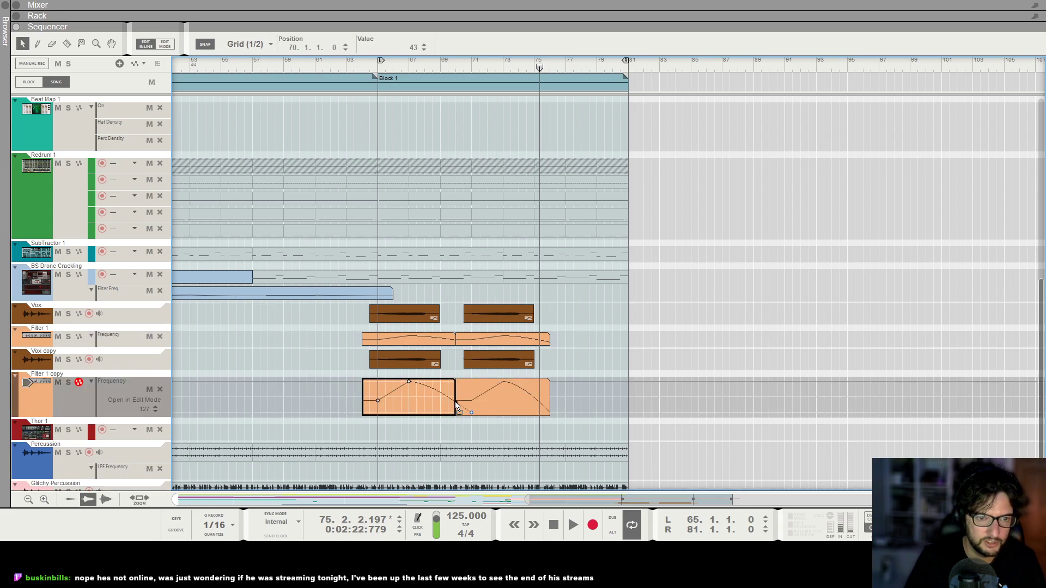
click(547, 310)
click(372, 67)
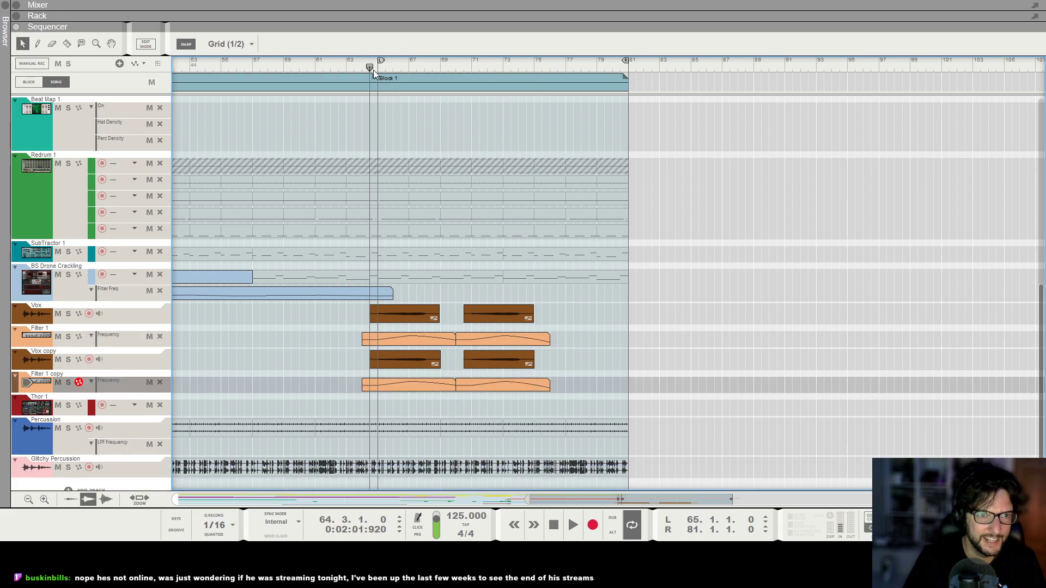
key(space)
Replace the second automation clips on Filter 1 and Filter 1 copy with duplicates of the first ones at bar 70.
click(508, 386)
key(Delete)
click(480, 341)
key(Delete)
click(442, 340)
shift+click(434, 384)
drag(392, 339, 483, 338)
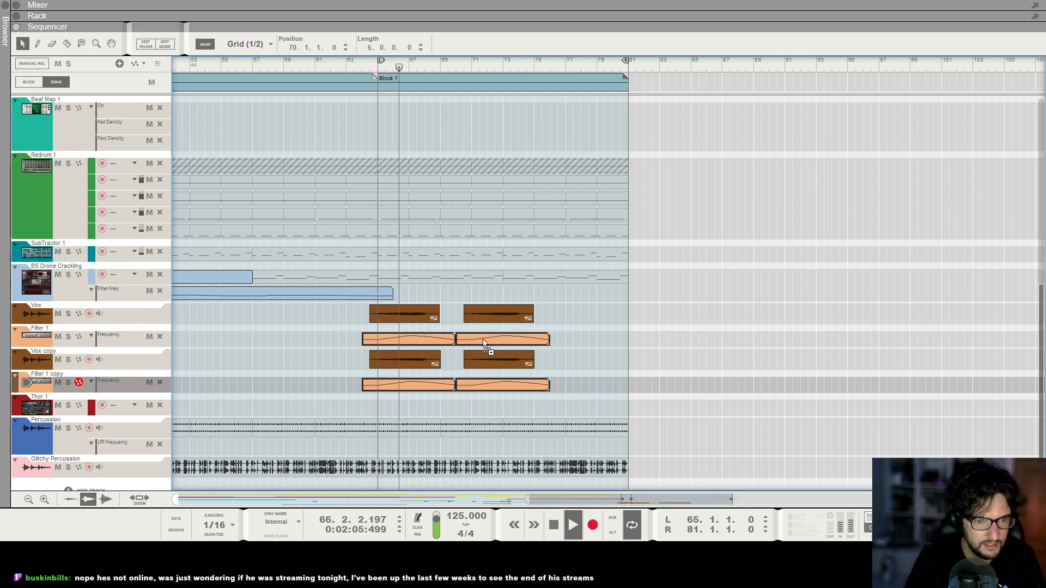
Undo the replacement of the second filter automation clips, including their deletion.
key(ctrl+z)
key(ctrl+z)
key(ctrl+z)
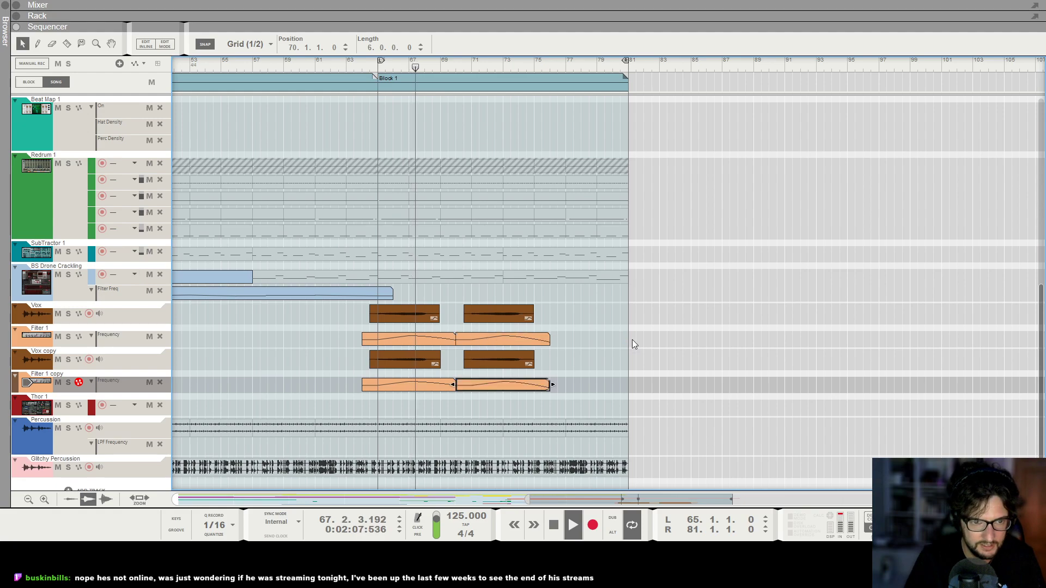
Listen through the repeated vocals, select the second Vox copy clip and stop playback with the position at bar 70.
click(614, 343)
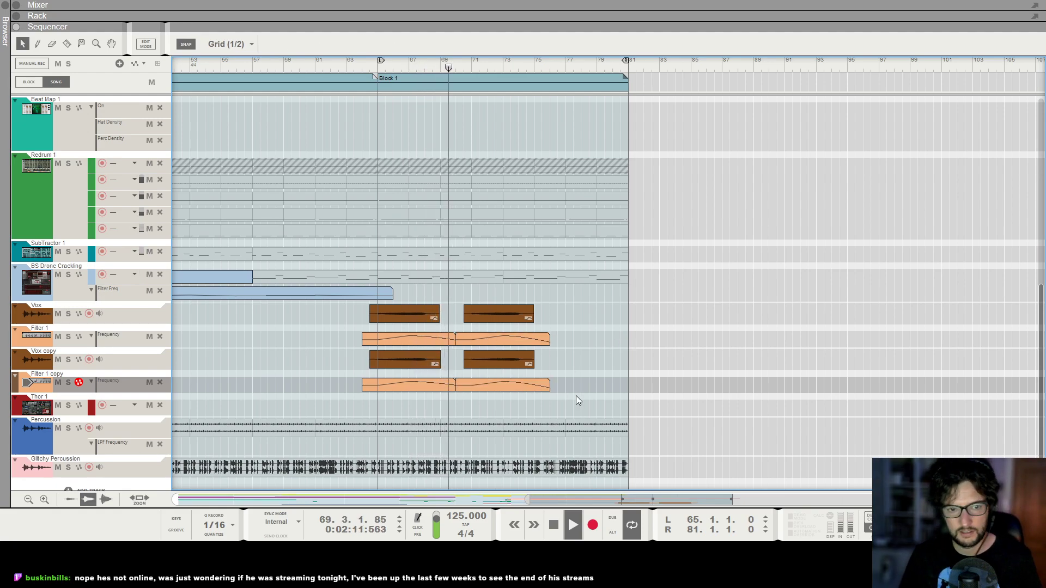
click(478, 361)
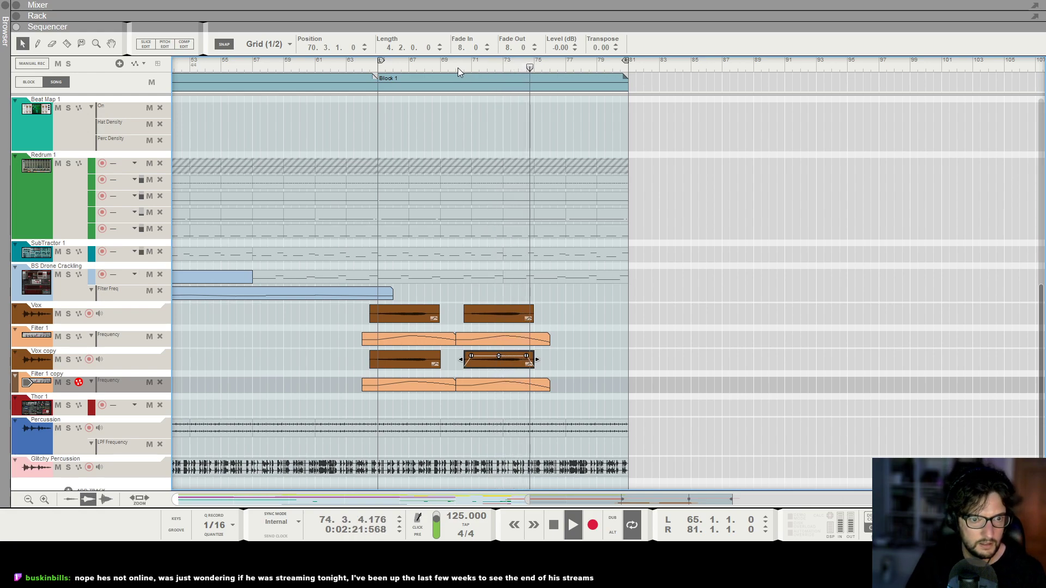
key(space)
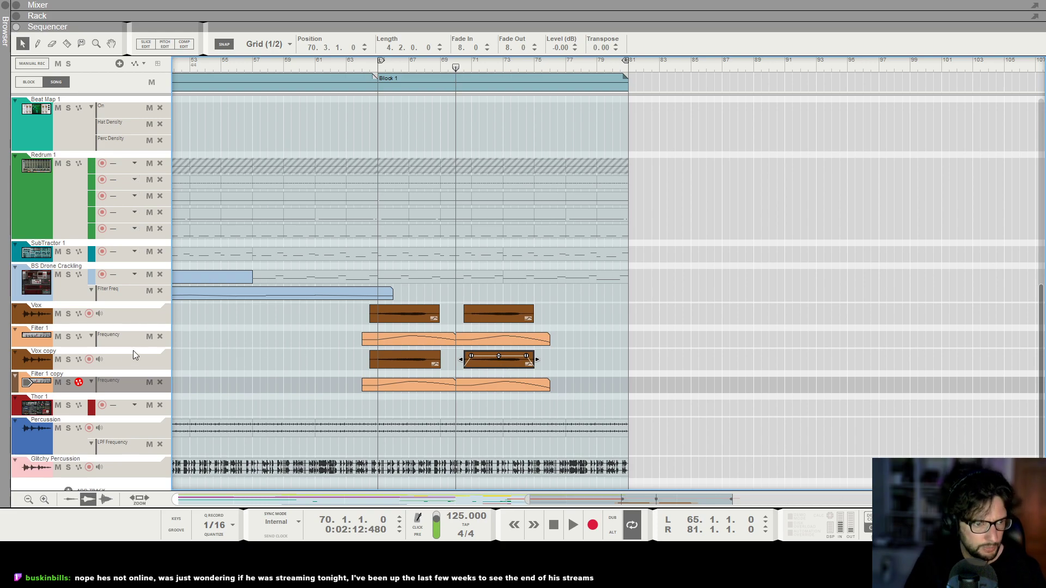
Transpose the long note in the second Vox copy clip up to C#3 and play from just before bar 71.
click(118, 362)
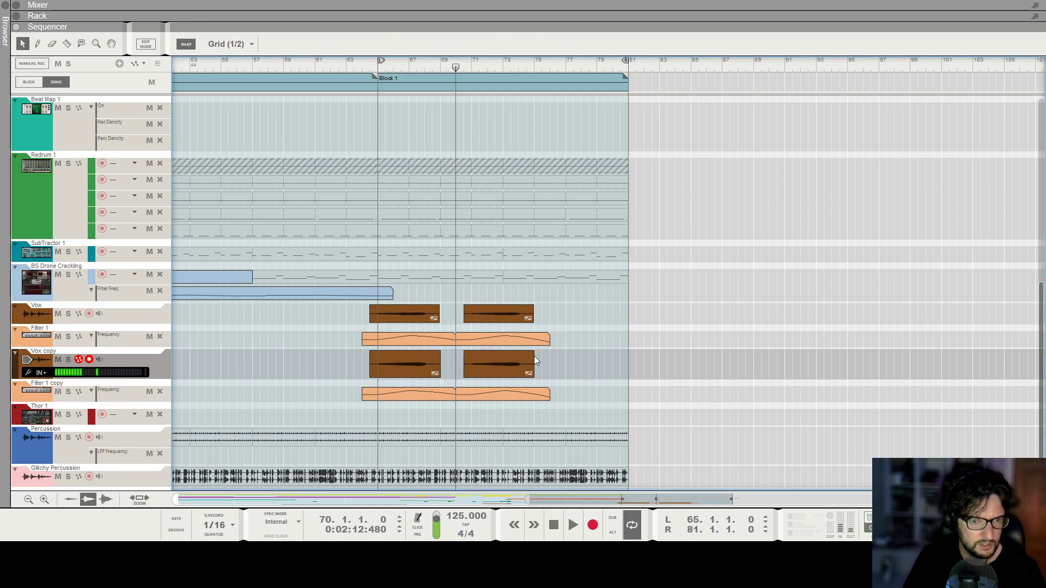
click(164, 44)
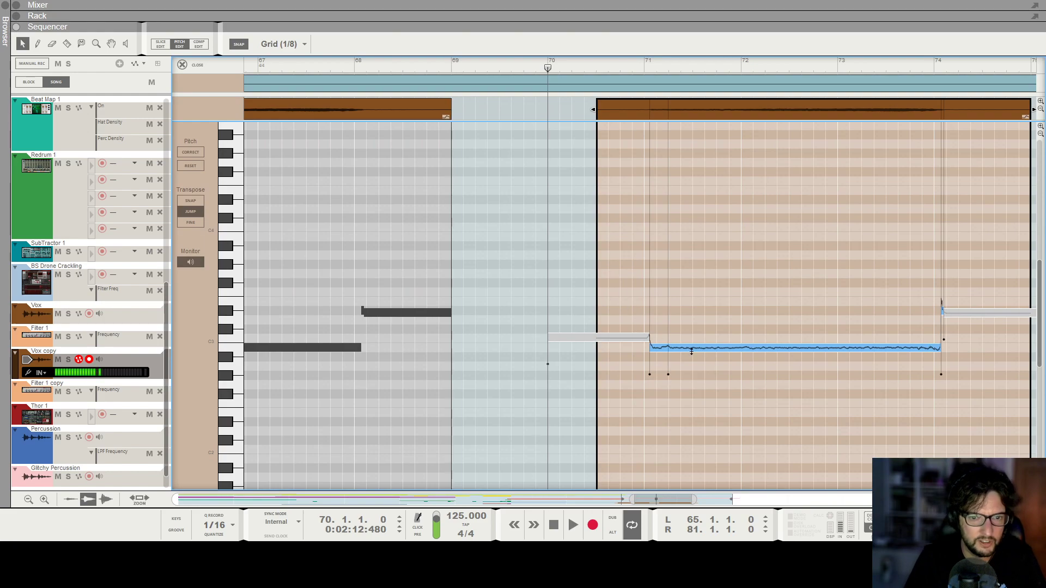
drag(691, 351, 659, 330)
key(space)
click(637, 68)
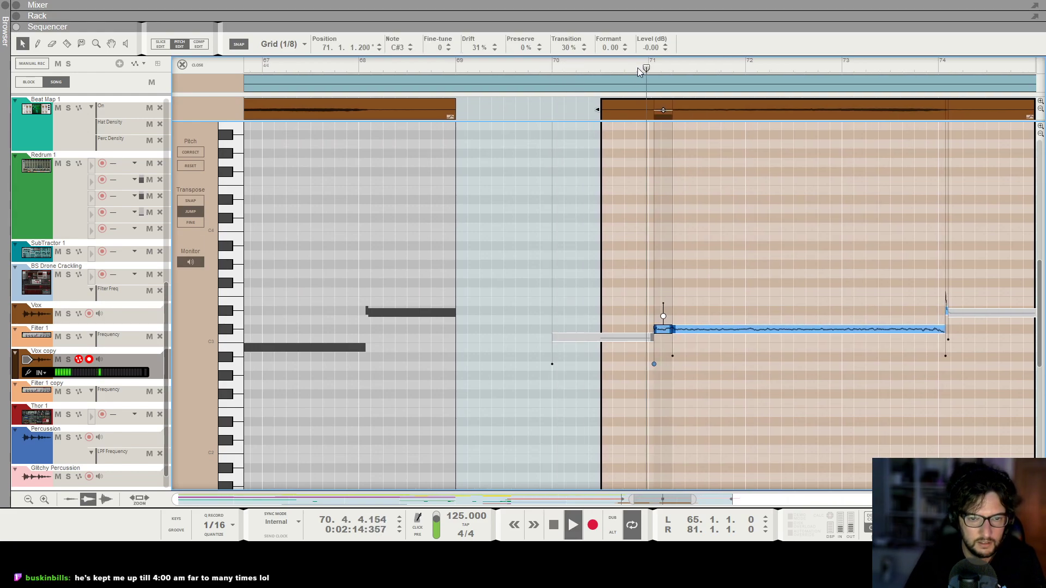
click(197, 64)
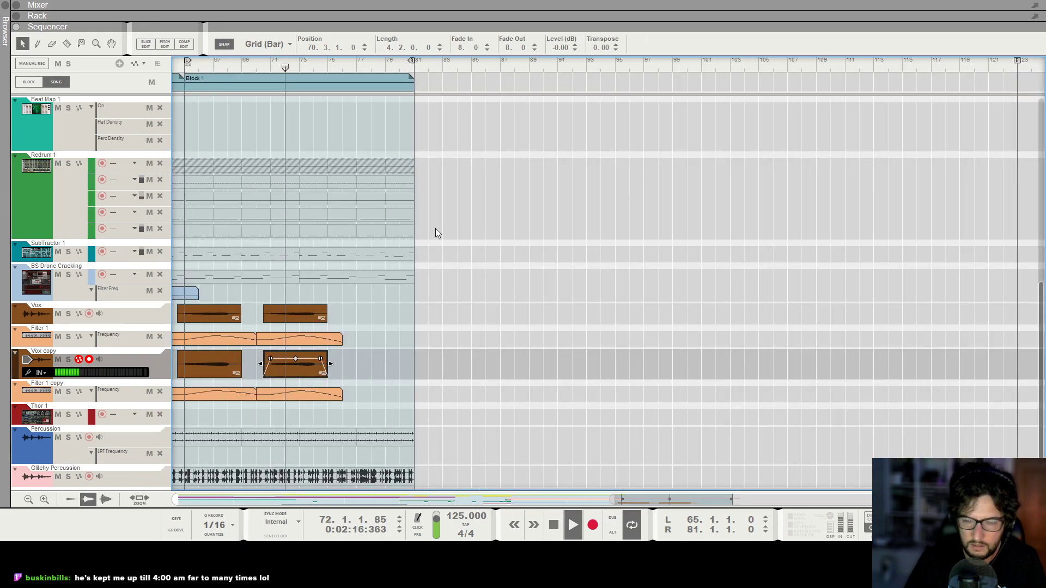
ctrl+scroll(433, 228, up, 4)
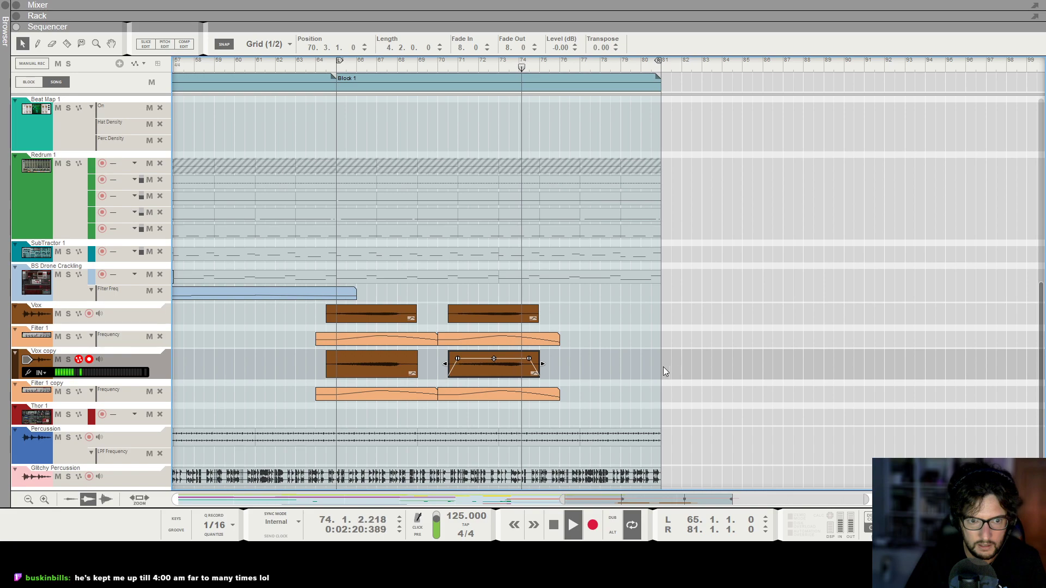
Replace the second Vox copy clip with a duplicate of the first at 70.3 and move playback to bar 65.
double_click(489, 367)
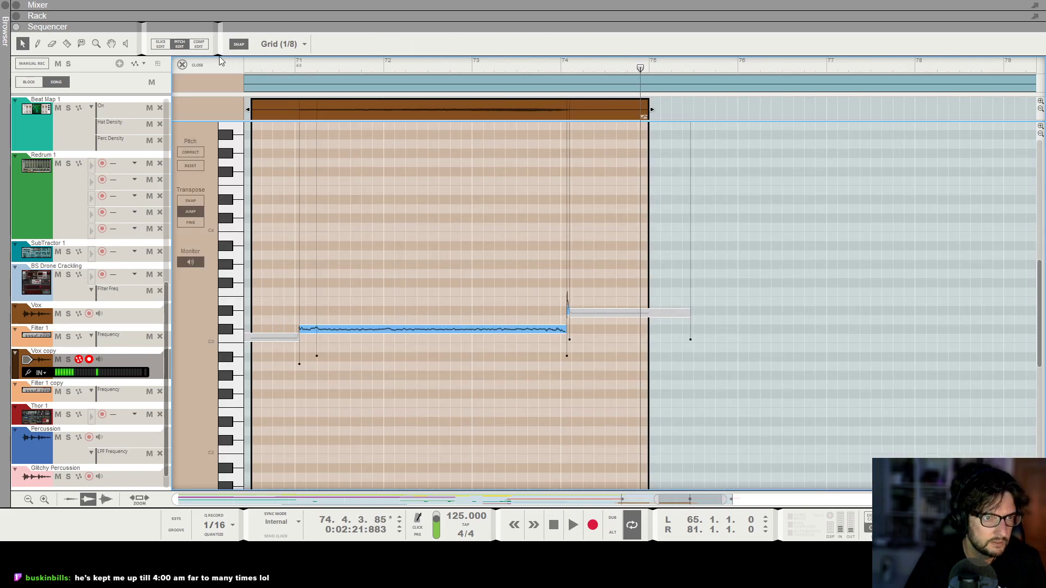
click(182, 64)
scroll(239, 364, left, 2)
key(Delete)
drag(286, 372, 402, 376)
click(256, 66)
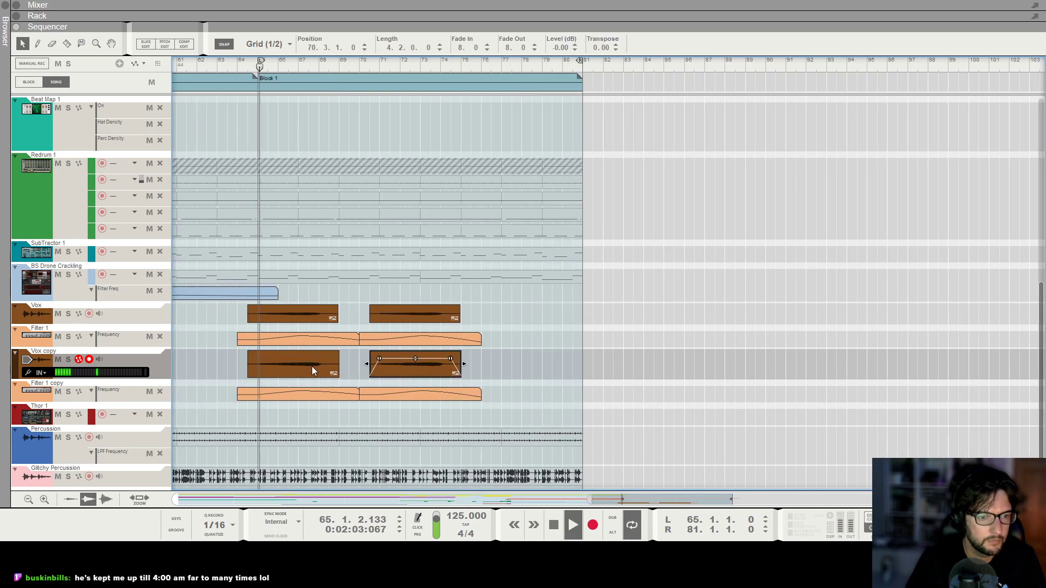
Lower the long note in the first Vox copy clip to A#2 and listen through both vocal phrases.
double_click(312, 366)
drag(658, 347, 647, 357)
click(636, 352)
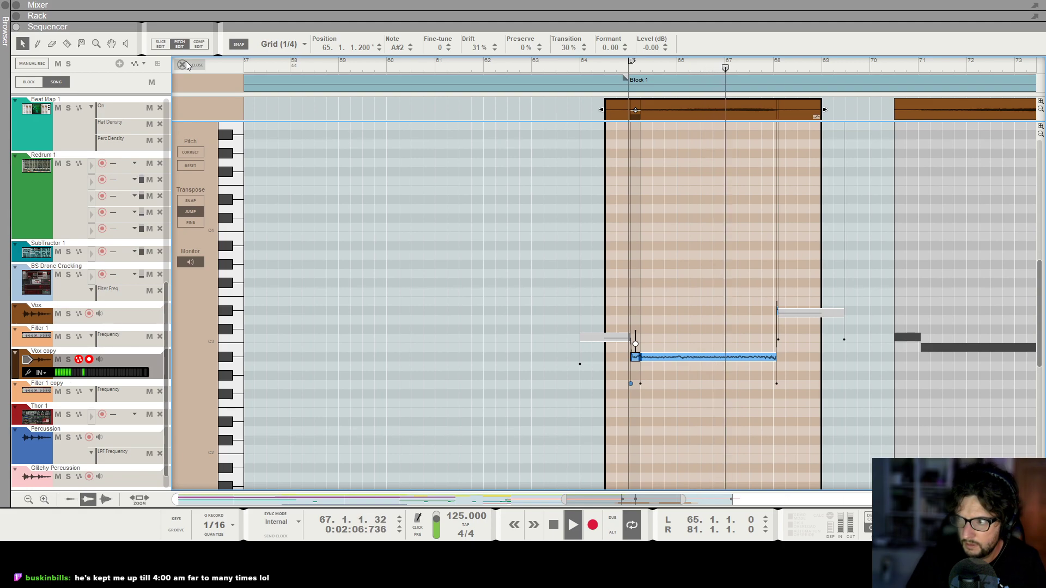
key(g)
key(g)
key(g)
key(g)
key(g)
key(g)
key(g)
key(g)
key(g)
key(g)
key(g)
key(g)
key(g)
key(g)
key(g)
key(g)
key(g)
key(g)
key(g)
key(g)
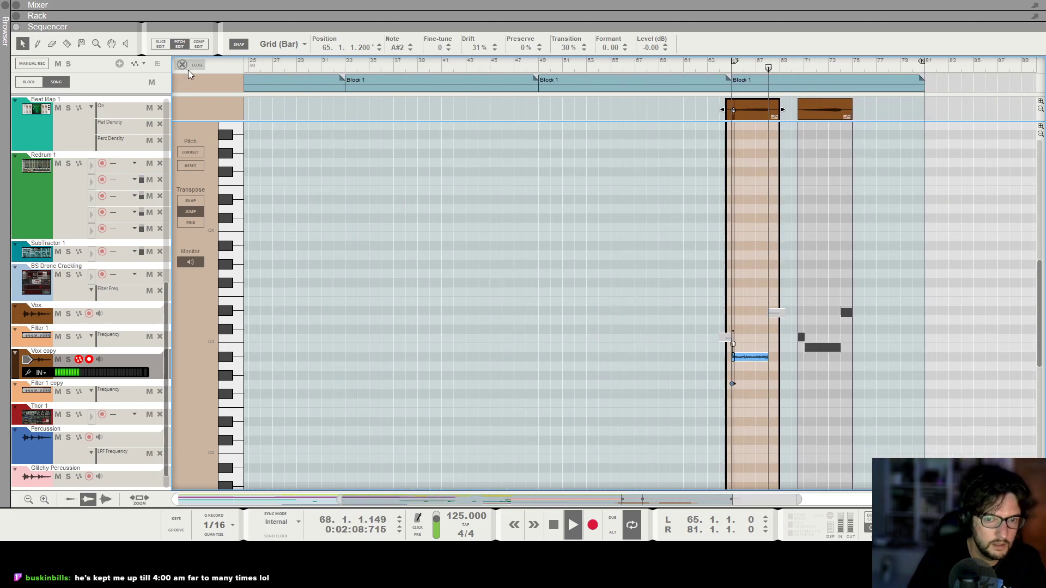
key(h)
key(h)
key(h)
key(h)
key(h)
key(h)
key(h)
key(h)
key(h)
key(h)
key(h)
key(h)
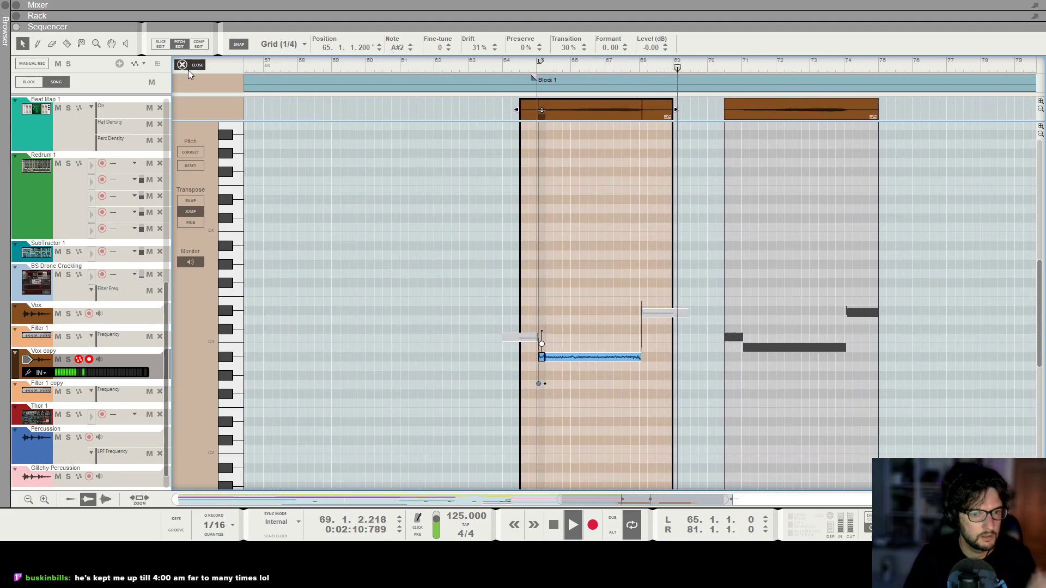
click(188, 70)
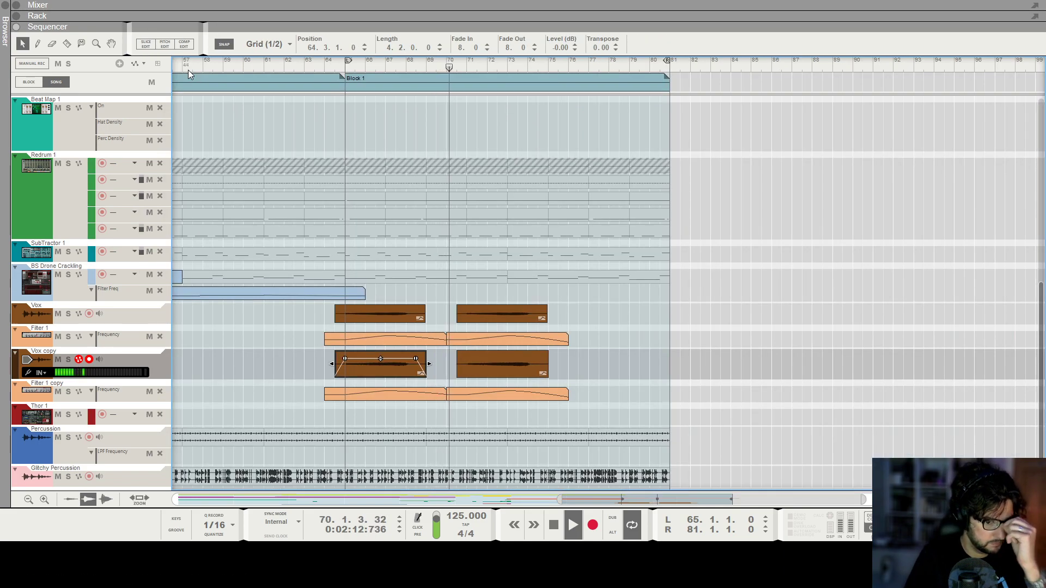
drag(597, 402, 453, 317)
click(440, 316)
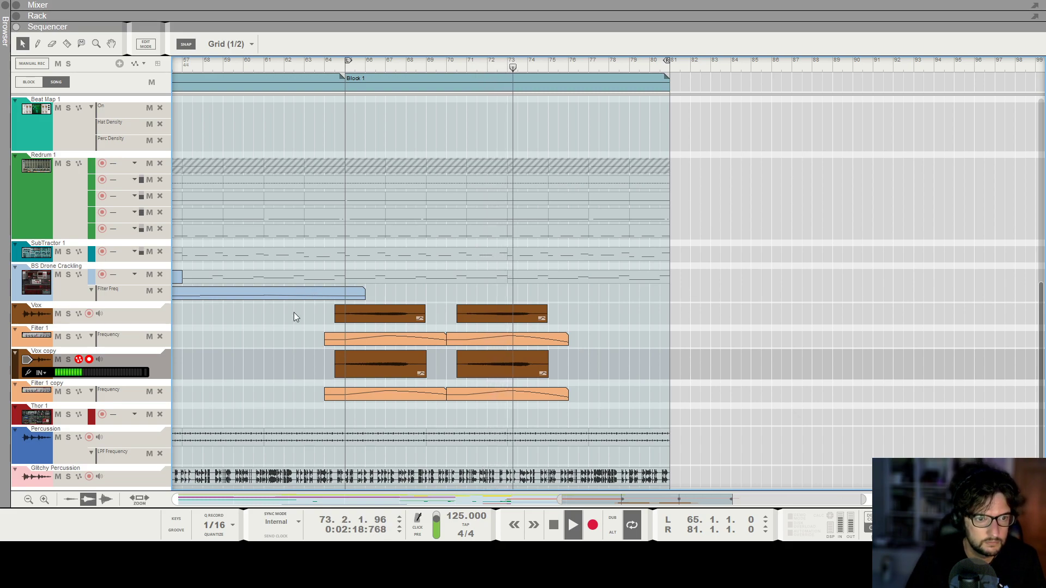
Stop playback, unmute the PD Upcoming block notes from bar 65 to 81 and return the position to bar 65.
scroll(604, 265, up, 4)
key(space)
scroll(570, 179, up, 5)
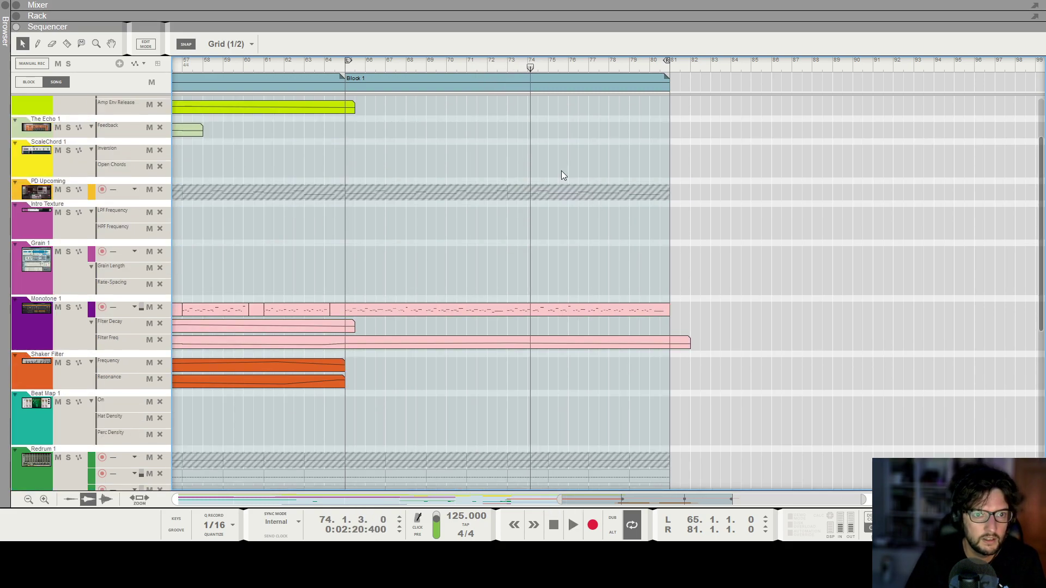
key(t)
click(23, 45)
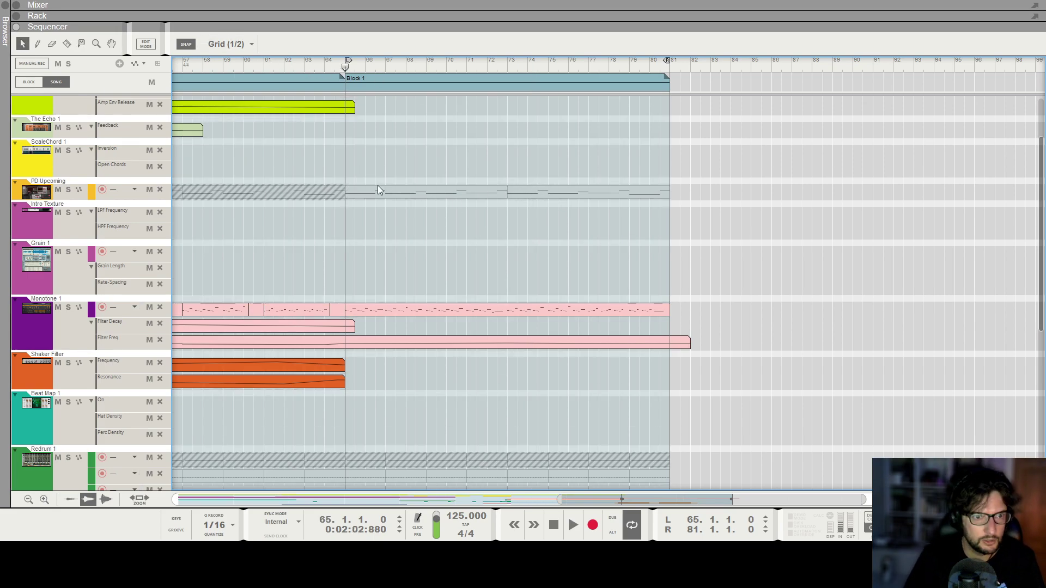
Draw an empty 8-bar clip on PD Upcoming at bar 65 and play from there.
drag(357, 186, 506, 190)
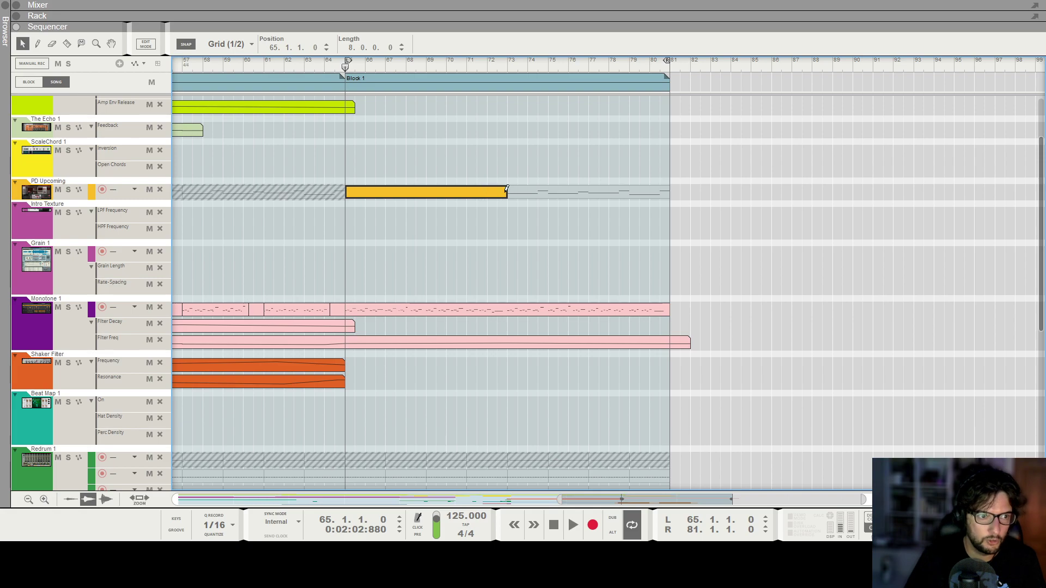
key(space)
scroll(524, 230, down, 5)
scroll(431, 237, down, 3)
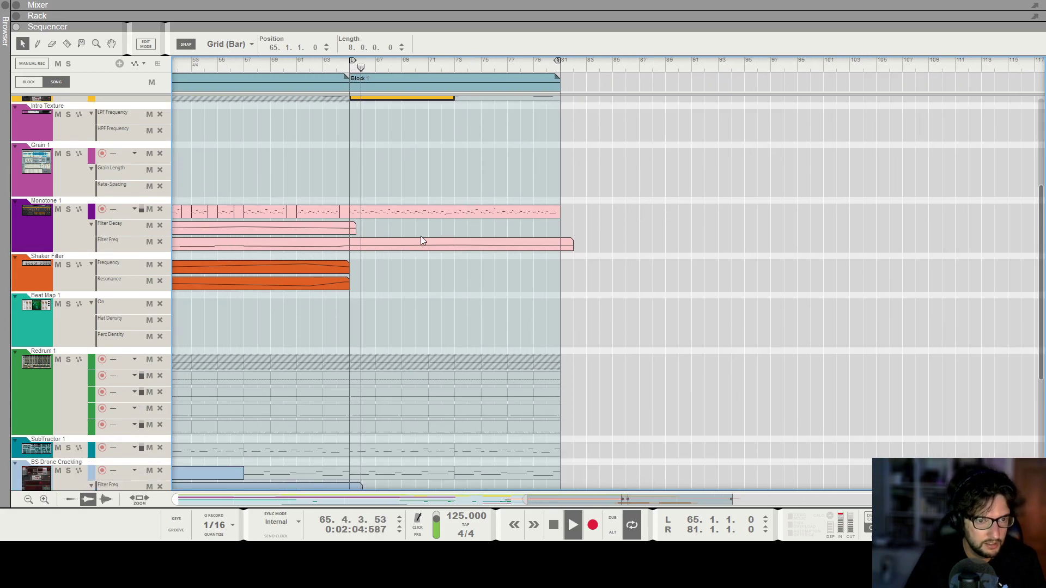
scroll(338, 234, down, 2)
scroll(337, 235, left, 4)
scroll(416, 253, down, 5)
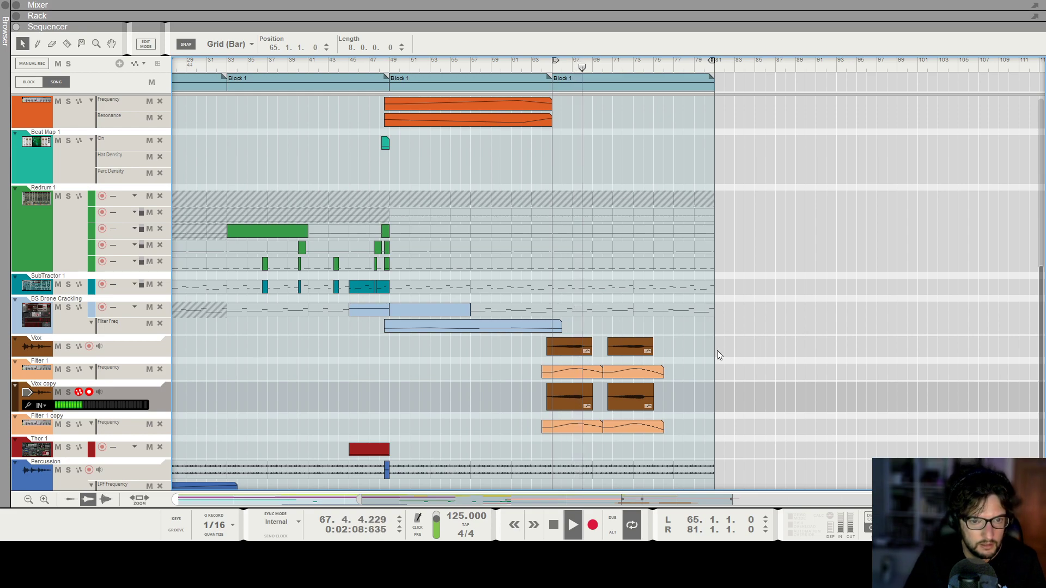
Rename the two vocal mixer channels as Vox 1 and Vox 2.
key(F5)
shift+click(756, 473)
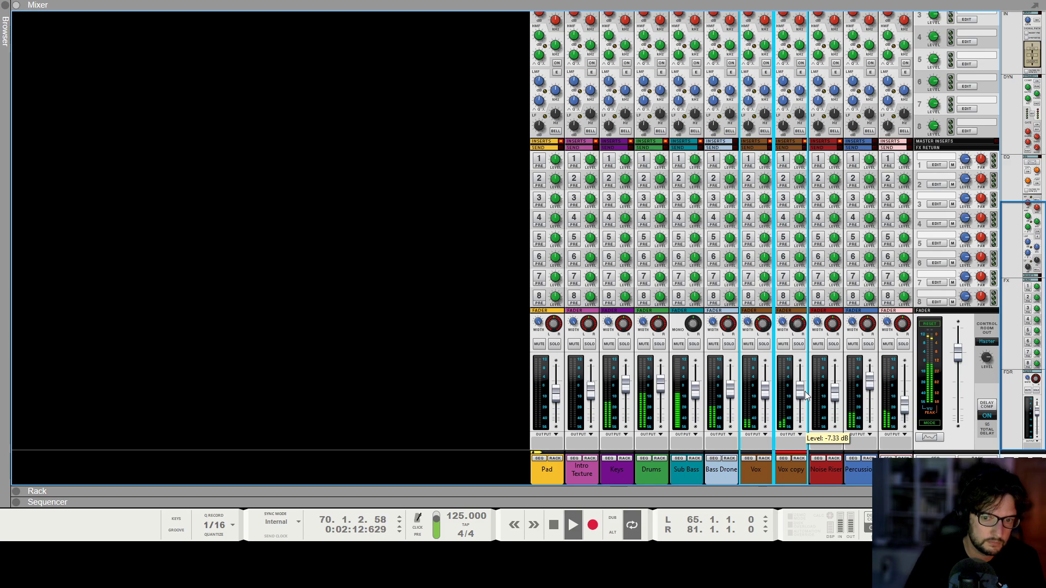
double_click(754, 472)
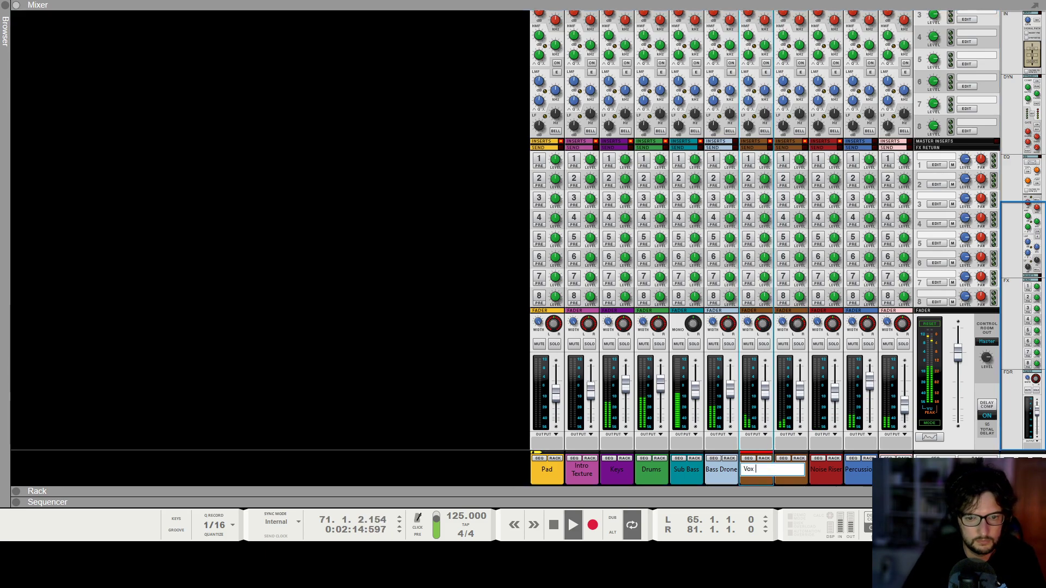
double_click(785, 476)
text(Vox 2)
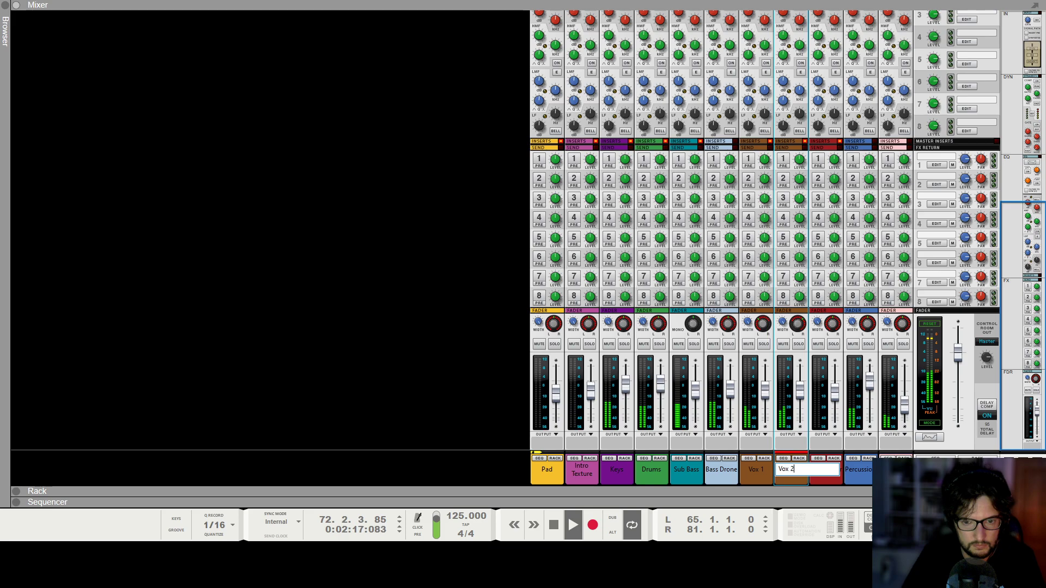
key(Return)
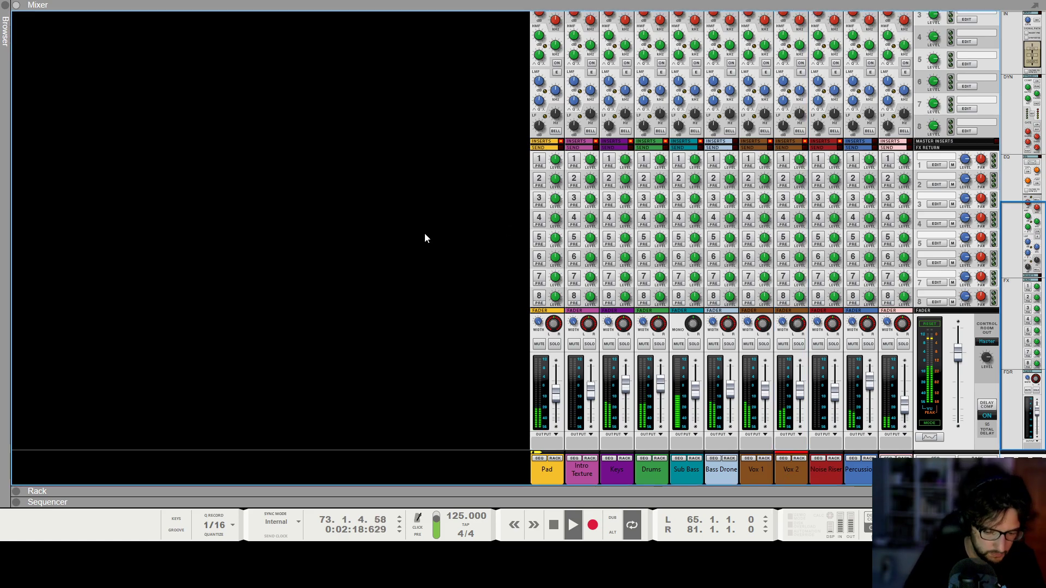
Try an Intro Texture LPF Frequency automation clip from bar 71 to 83, reaching 1000 at bar 81.
key(F7)
scroll(721, 222, up, 5)
scroll(721, 221, up, 5)
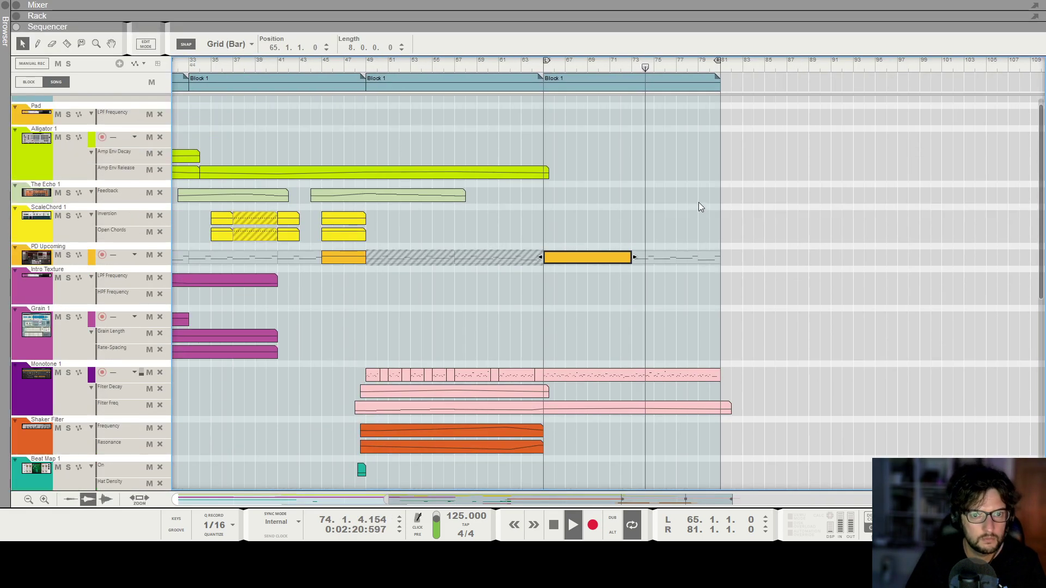
drag(622, 277, 703, 279)
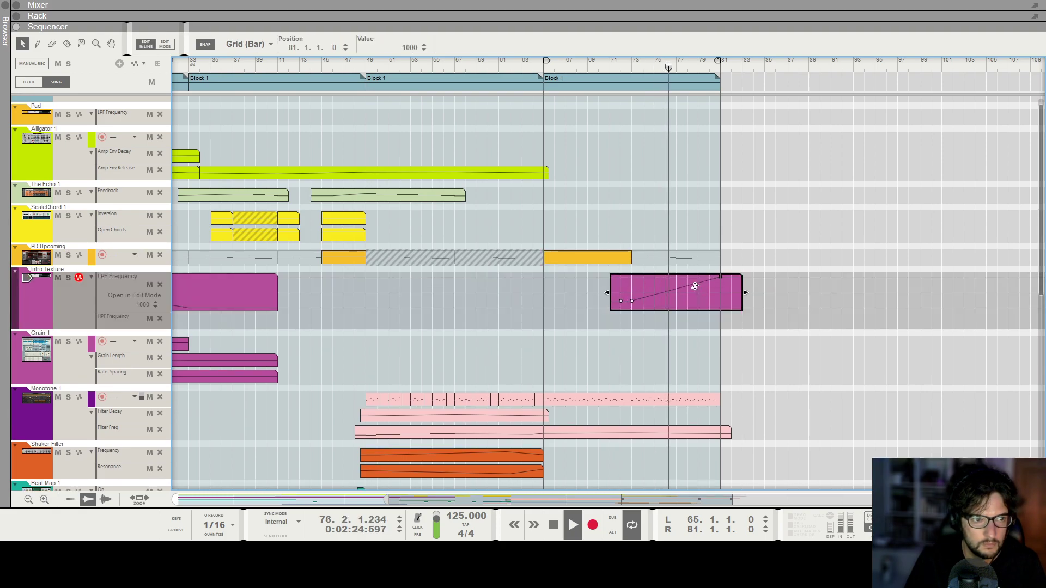
key(ctrl+z)
Undo the PD Upcoming clip at bar 65 and try a 19-bar Intro Texture LPF Frequency clip from bar 64.
key(ctrl+z)
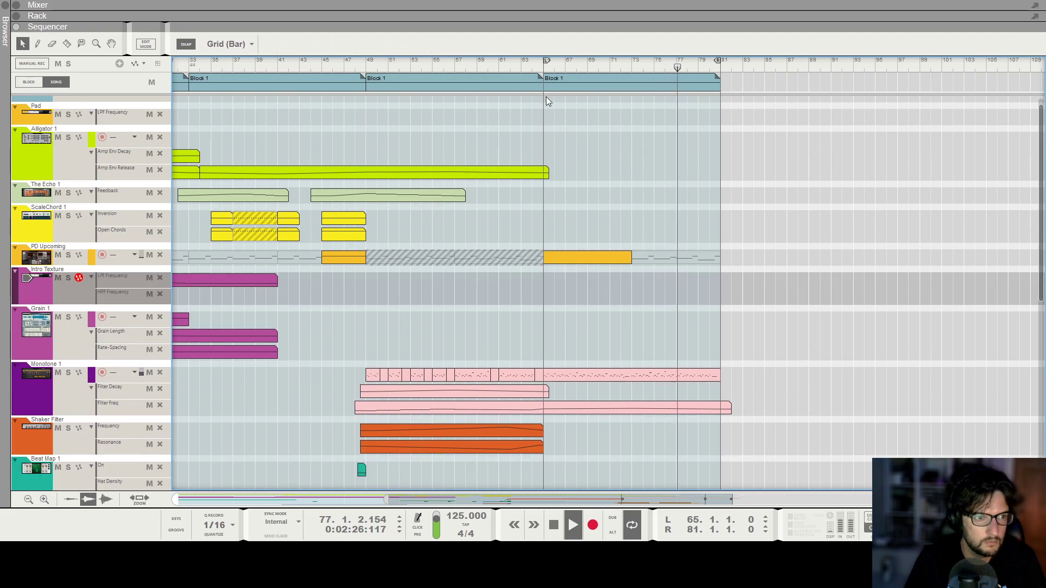
click(544, 68)
key(ctrl+z)
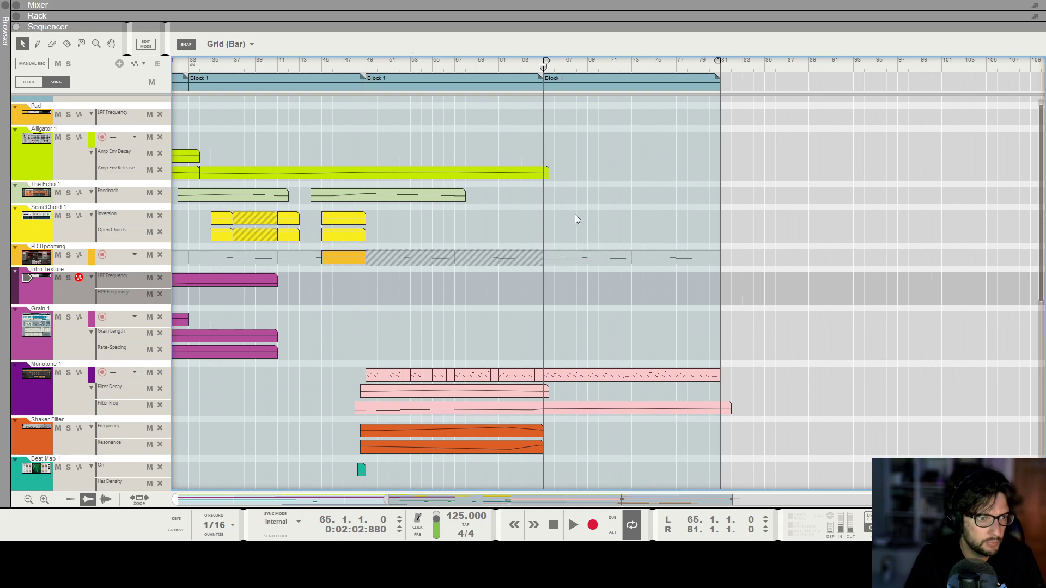
drag(535, 276, 757, 278)
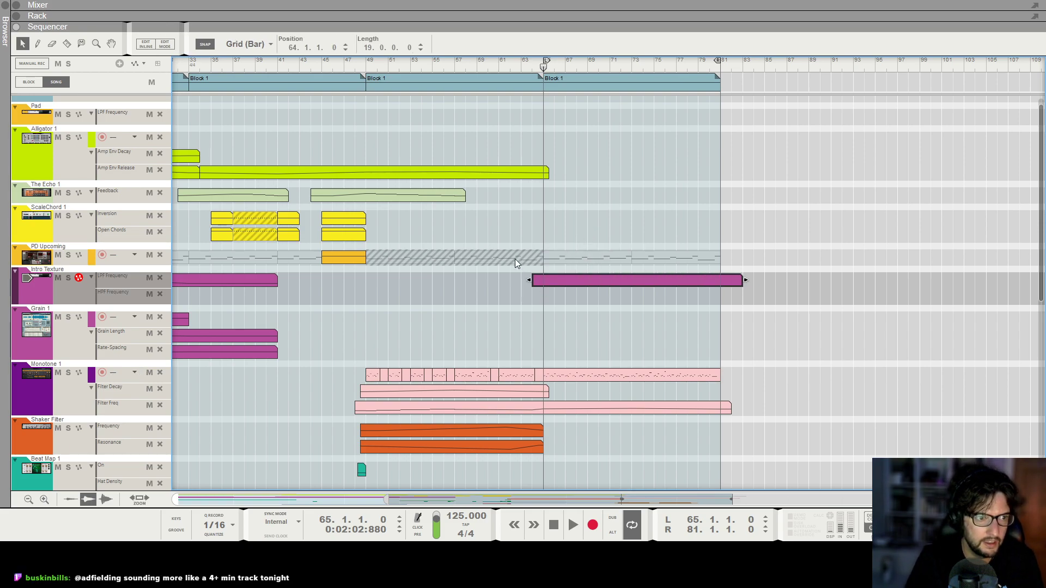
key(ctrl+z)
Create a Pad LPF Frequency automation clip from bar 64 to 82, rising from a low point at bar 65 to 1000 at bar 81.
scroll(534, 246, up, 1)
drag(535, 129, 711, 127)
click(544, 157)
click(551, 134)
click(543, 155)
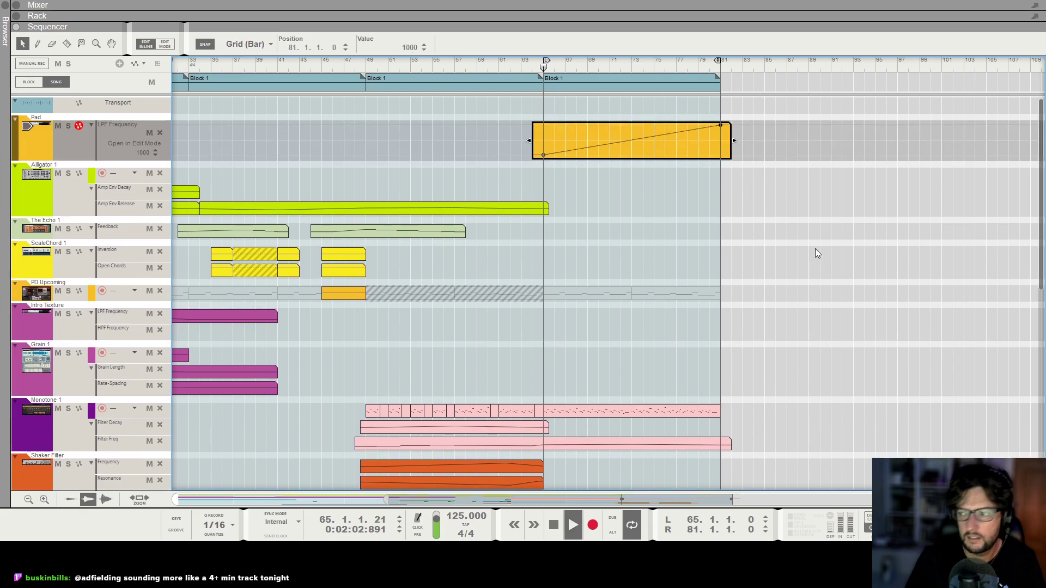
click(815, 249)
Duplicate the second Vox 1, Vox 2, Filter 1 and Filter 1 copy clips so the filter copies start at bar 76.
scroll(815, 249, down, 1)
scroll(815, 249, down, 1)
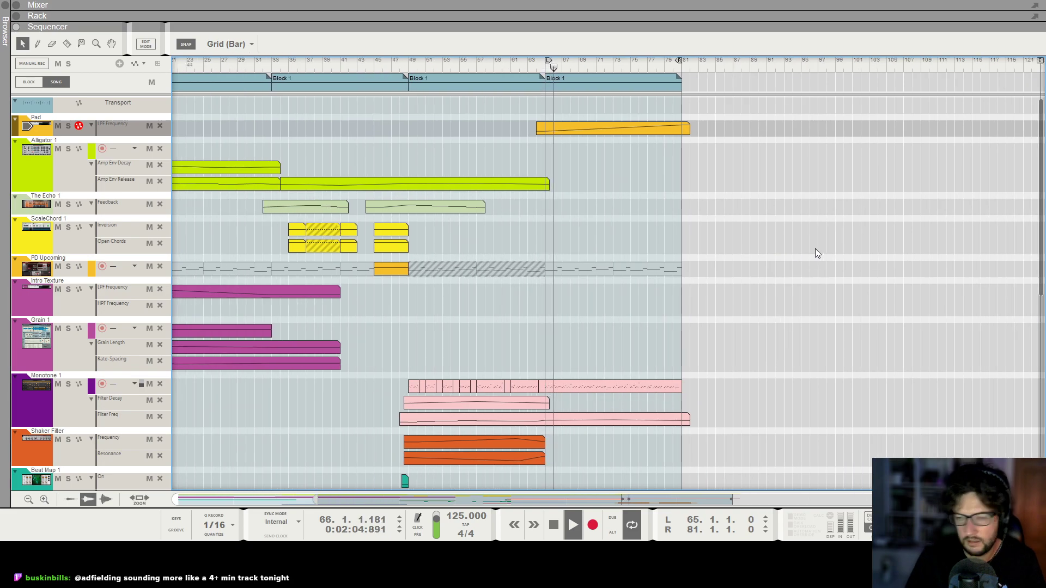
scroll(812, 256, down, 1)
scroll(795, 260, down, 3)
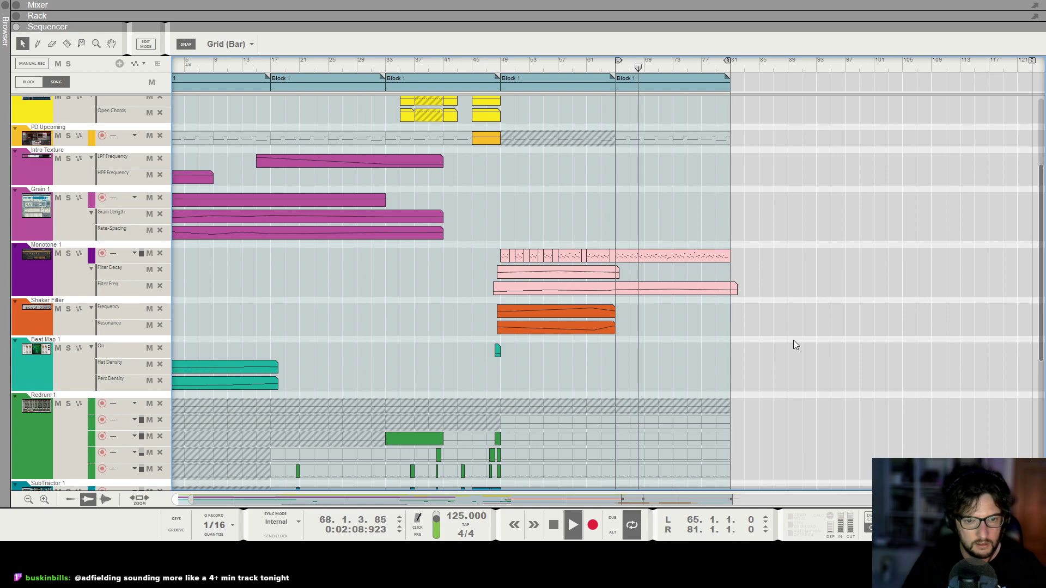
scroll(793, 340, down, 4)
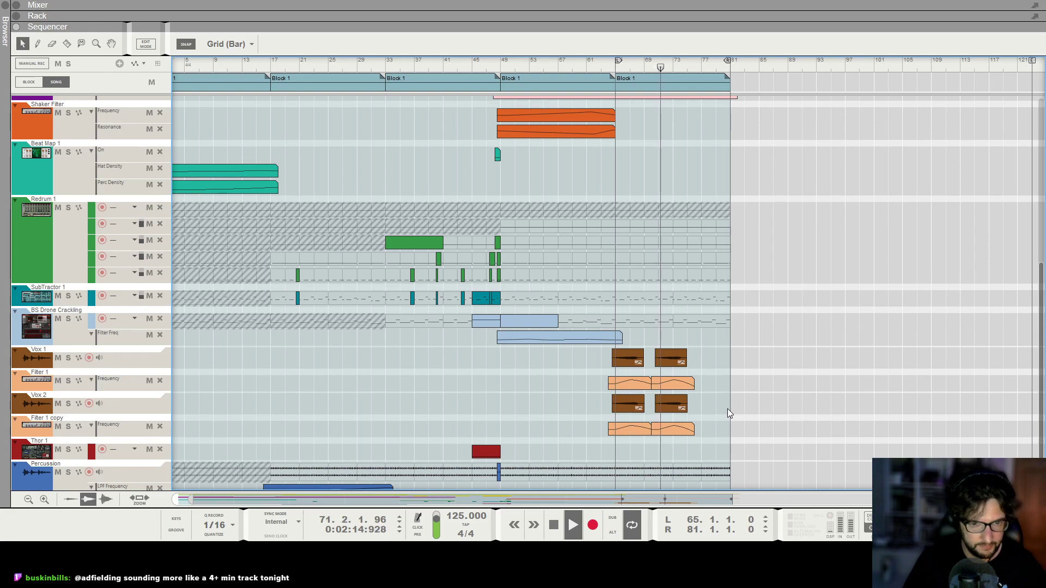
key(h)
key(h)
key(h)
key(h)
key(h)
key(h)
key(h)
key(h)
key(h)
key(h)
key(h)
key(h)
key(h)
key(h)
drag(454, 347, 551, 408)
drag(545, 364, 842, 355)
Raise the end points at bar 76 in the second Filter 1 and Filter 1 copy automation clips.
double_click(748, 384)
drag(769, 399, 769, 398)
click(770, 338)
double_click(758, 428)
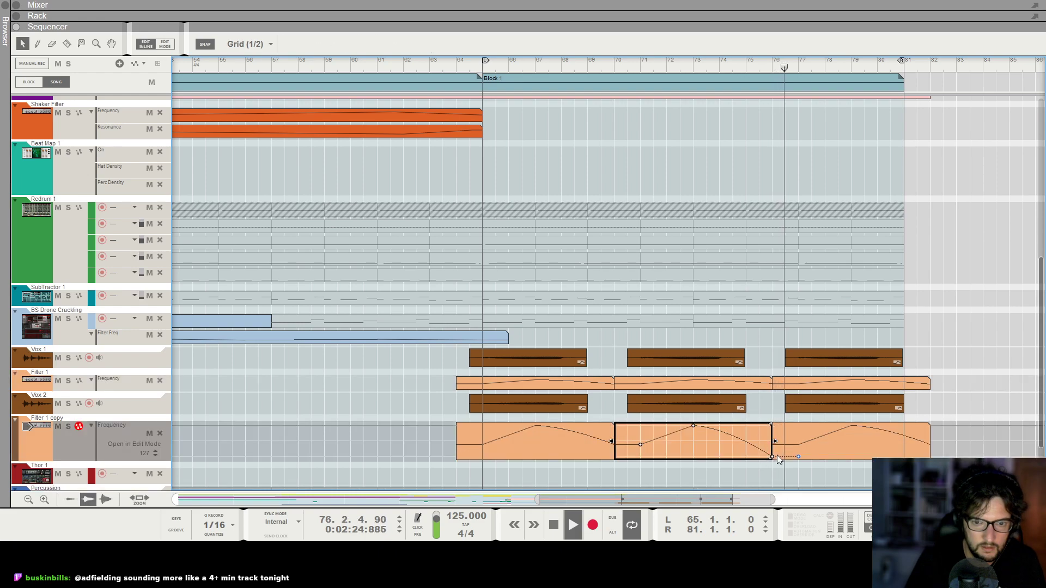
click(949, 314)
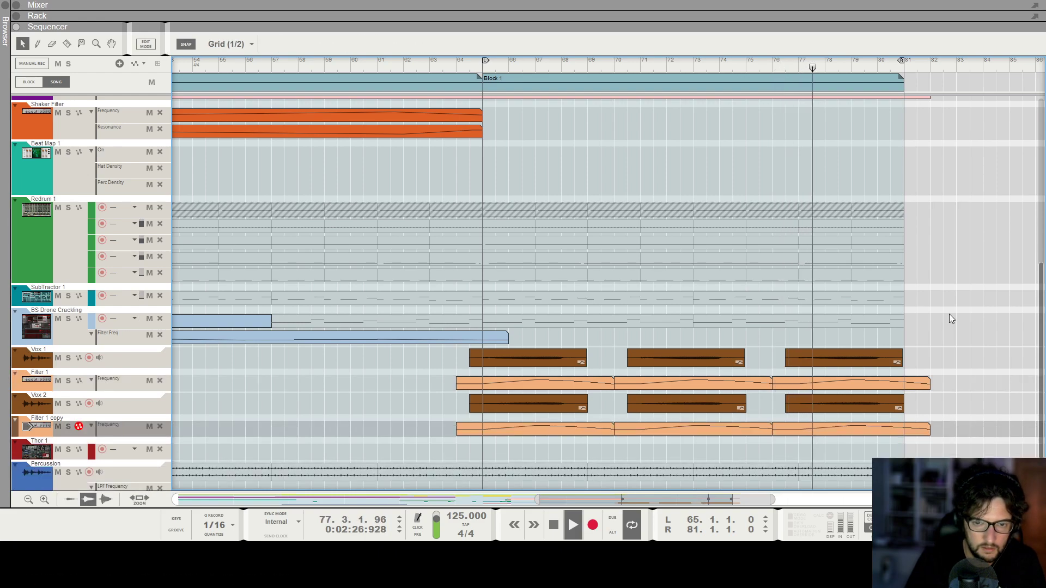
Examine the arrangement across the tracks, including the Monotone and vocal clips, while listening up to bar 81.
key(g)
key(g)
key(g)
key(g)
key(g)
key(g)
key(g)
key(g)
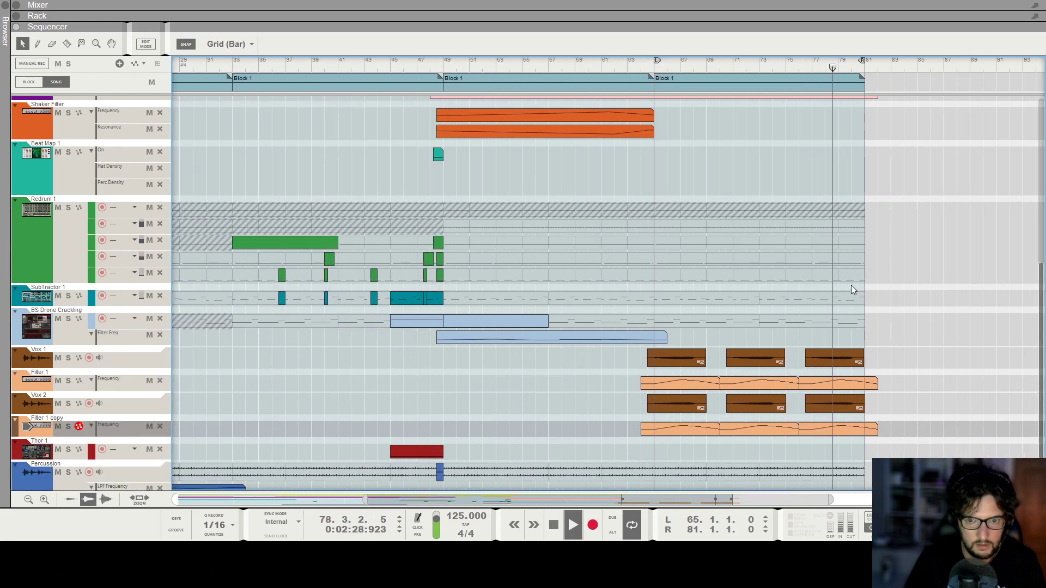
key(h)
key(h)
key(h)
key(h)
key(h)
key(h)
key(h)
key(h)
scroll(885, 289, up, 3)
scroll(890, 290, up, 1)
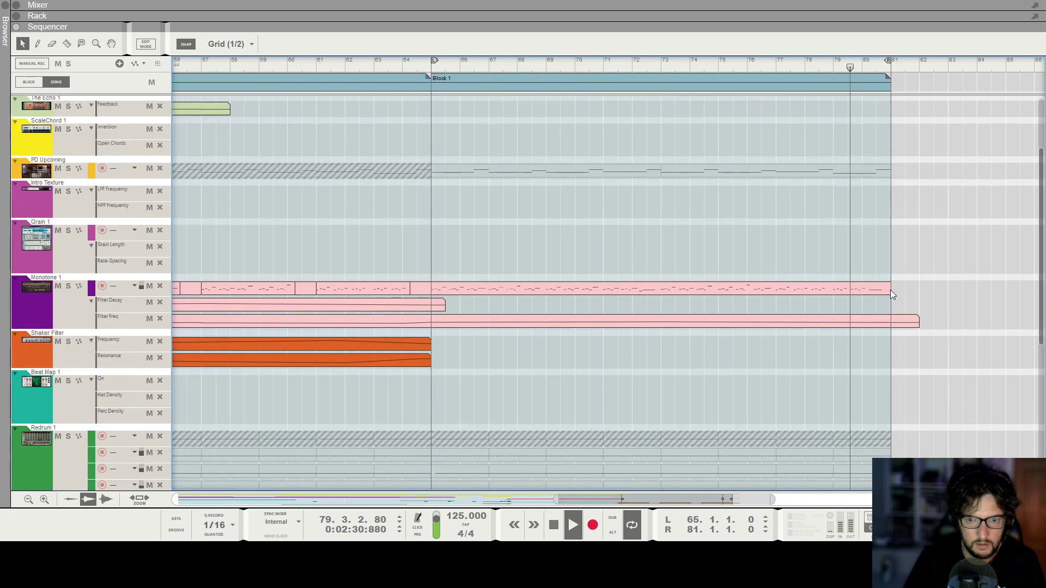
key(g)
key(g)
key(g)
key(g)
key(g)
key(g)
key(g)
key(g)
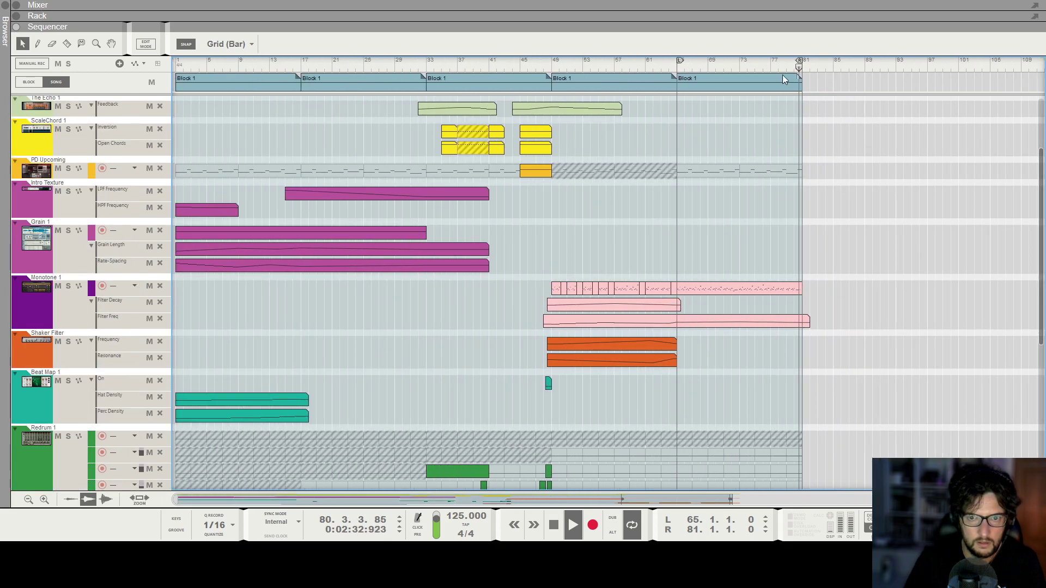
Play from bar 49 and examine the arrangement across all tracks up to the section starting at bar 65.
drag(545, 65, 552, 65)
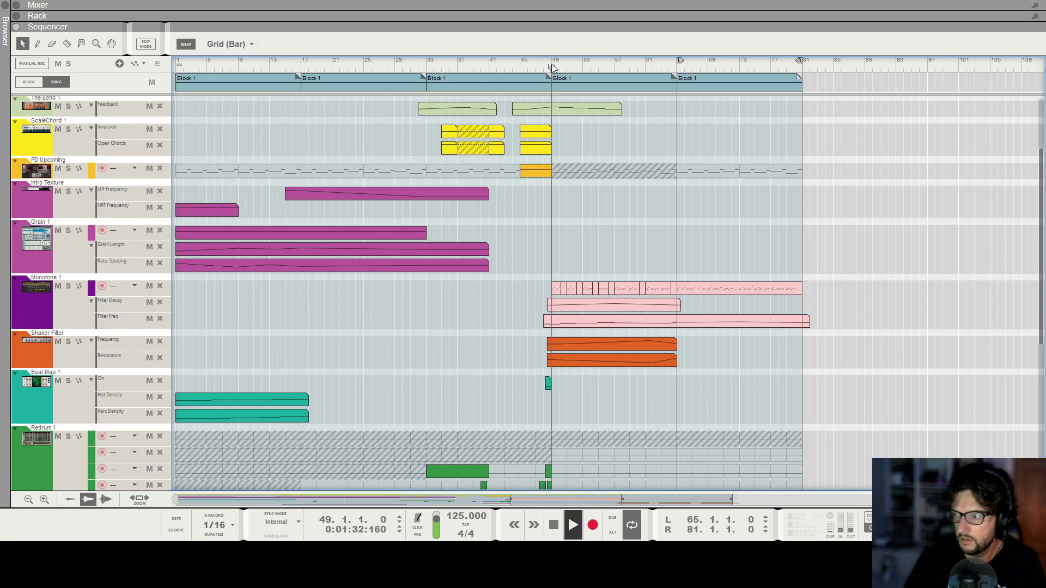
key(g)
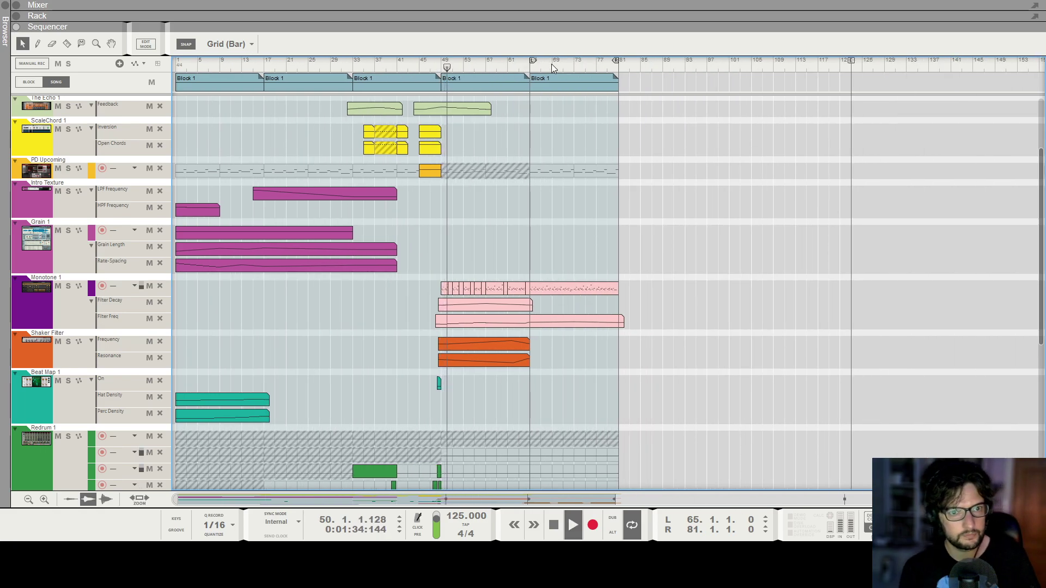
key(h)
key(h)
key(h)
key(g)
key(g)
key(g)
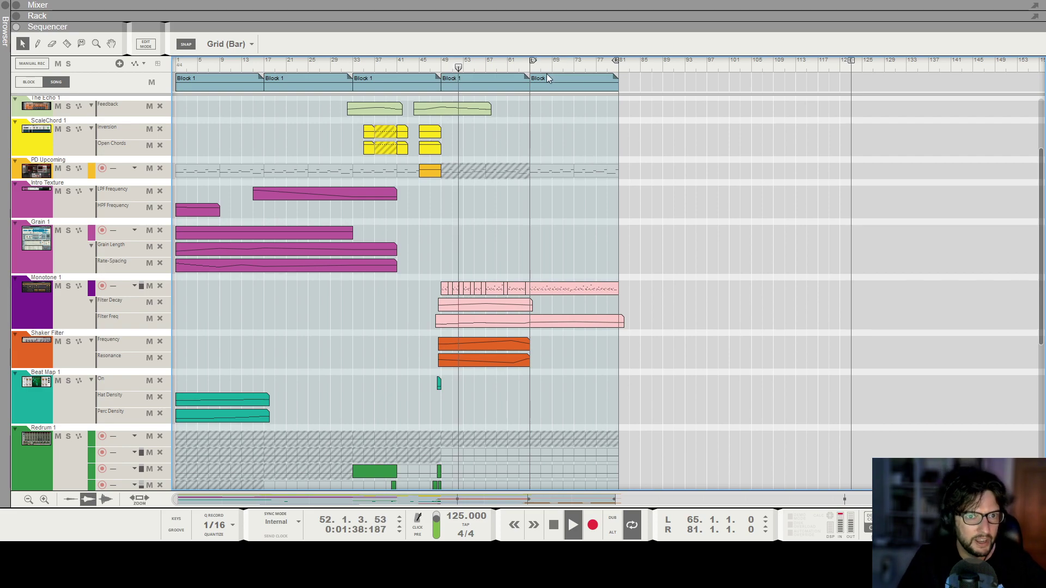
scroll(584, 184, down, 4)
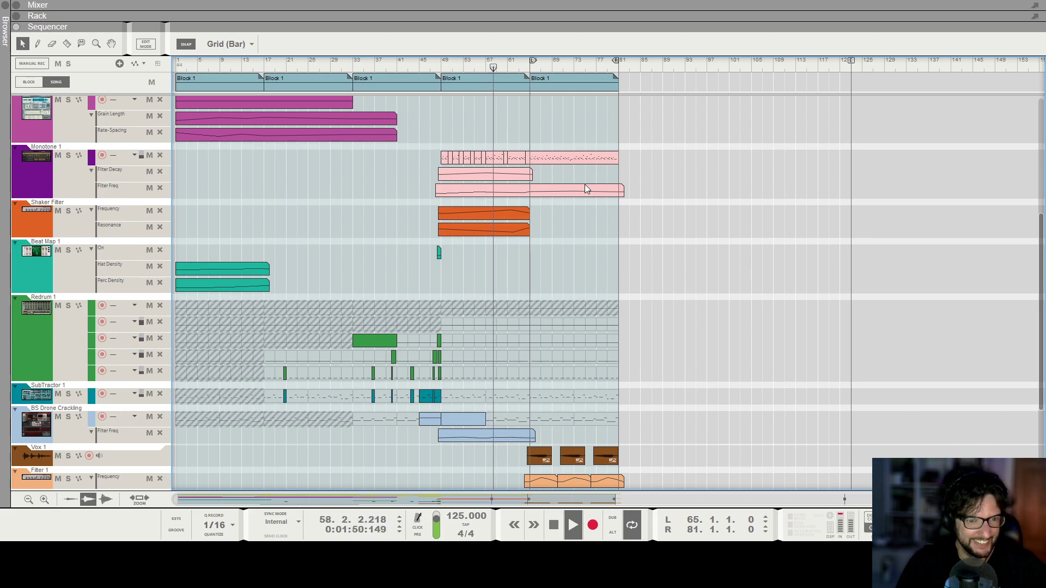
scroll(567, 203, down, 3)
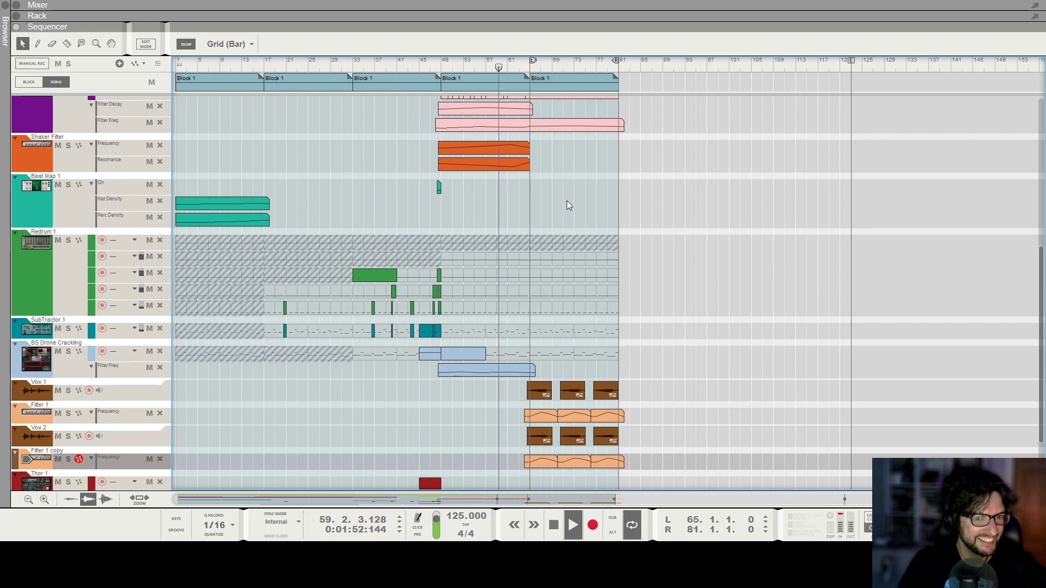
scroll(566, 206, down, 4)
scroll(560, 215, up, 2)
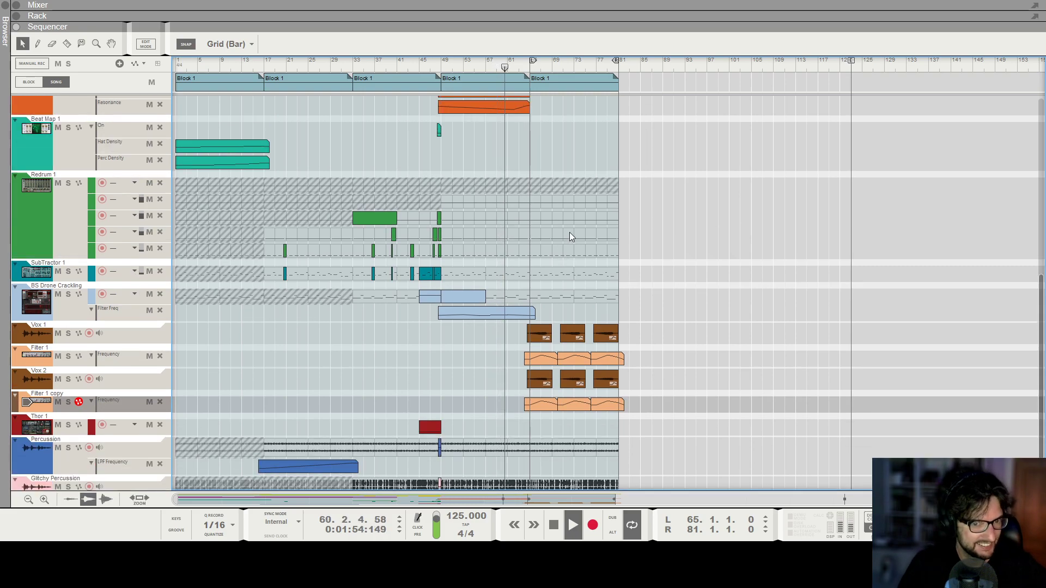
scroll(569, 235, up, 7)
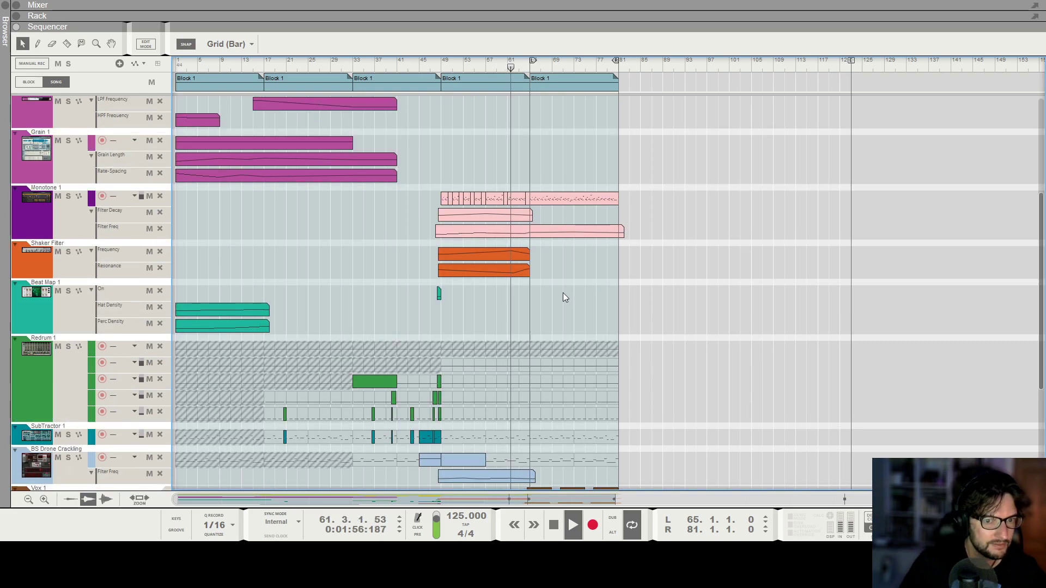
scroll(531, 160, up, 7)
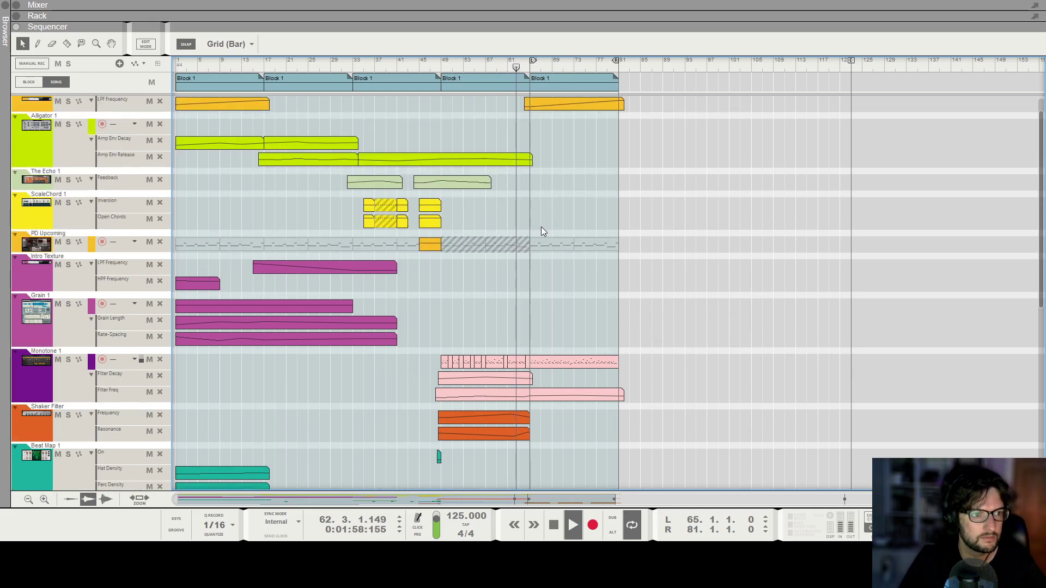
scroll(547, 237, up, 1)
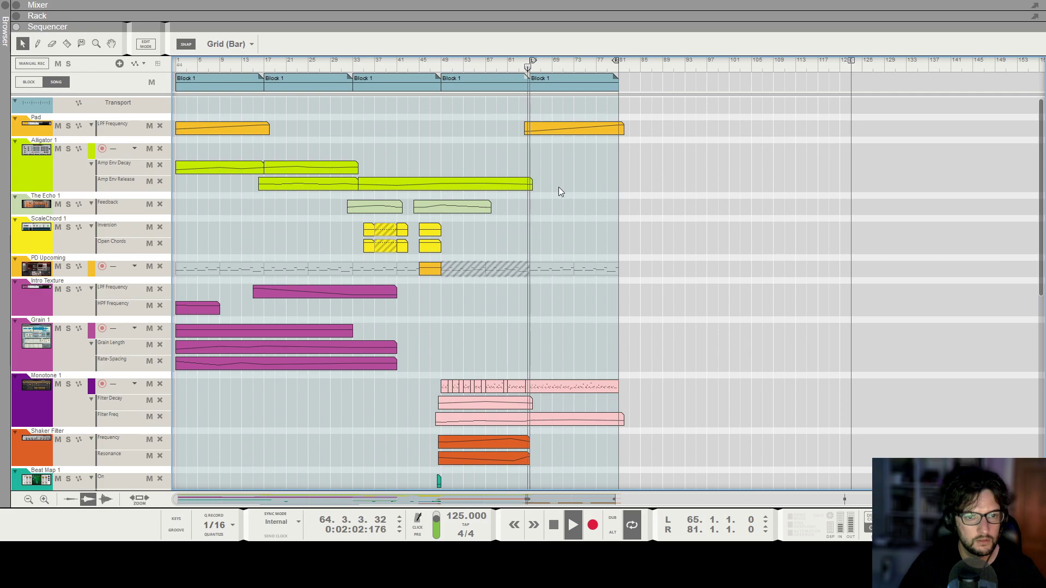
scroll(559, 187, down, 10)
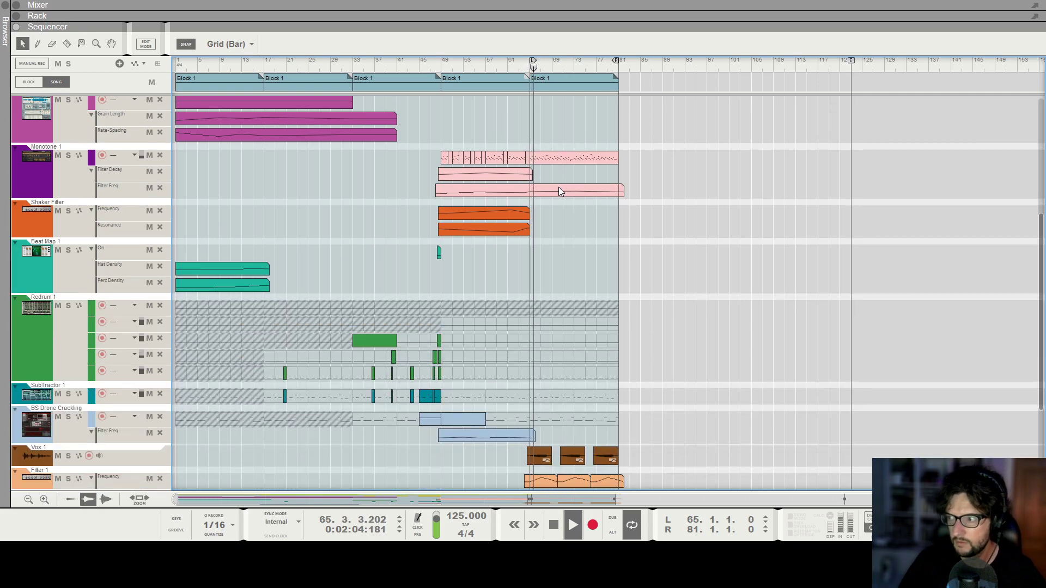
scroll(561, 233, up, 1)
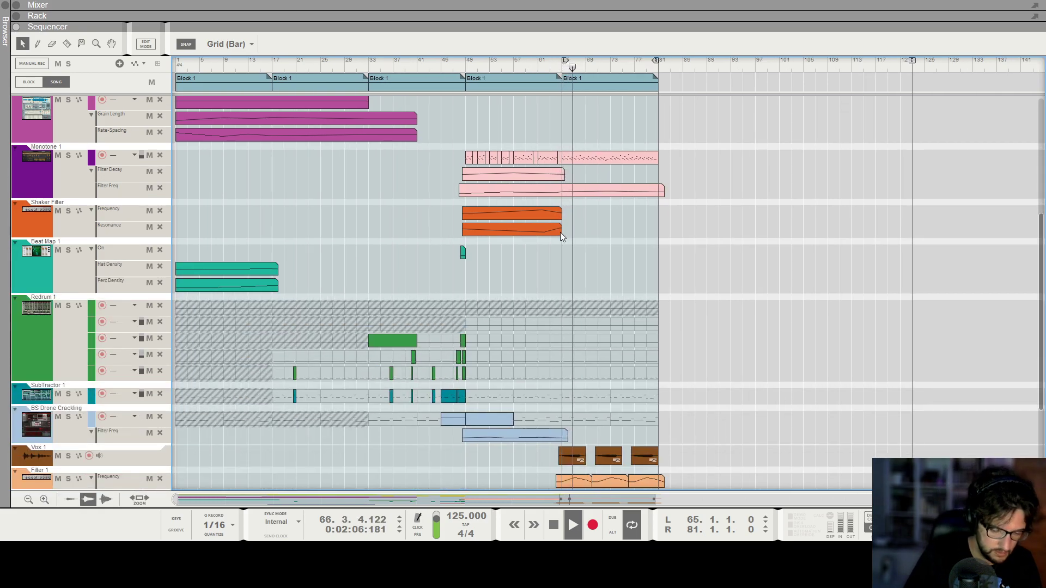
scroll(594, 262, up, 4)
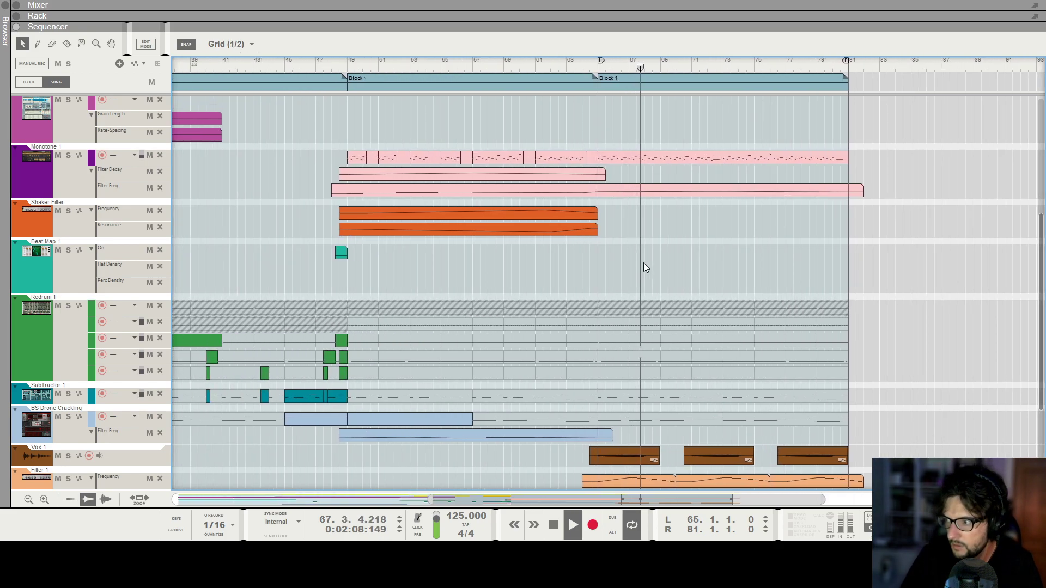
Check the channel levels in the mixer, and look over the drum, percussion and vocal tracks around bars 65 to 81.
key(F5)
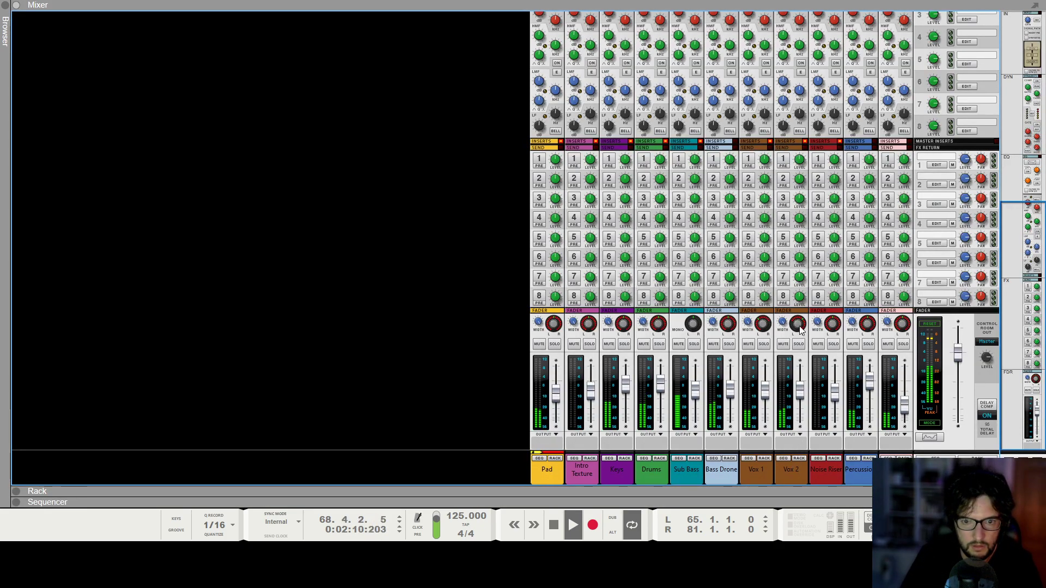
key(F7)
scroll(724, 296, down, 3)
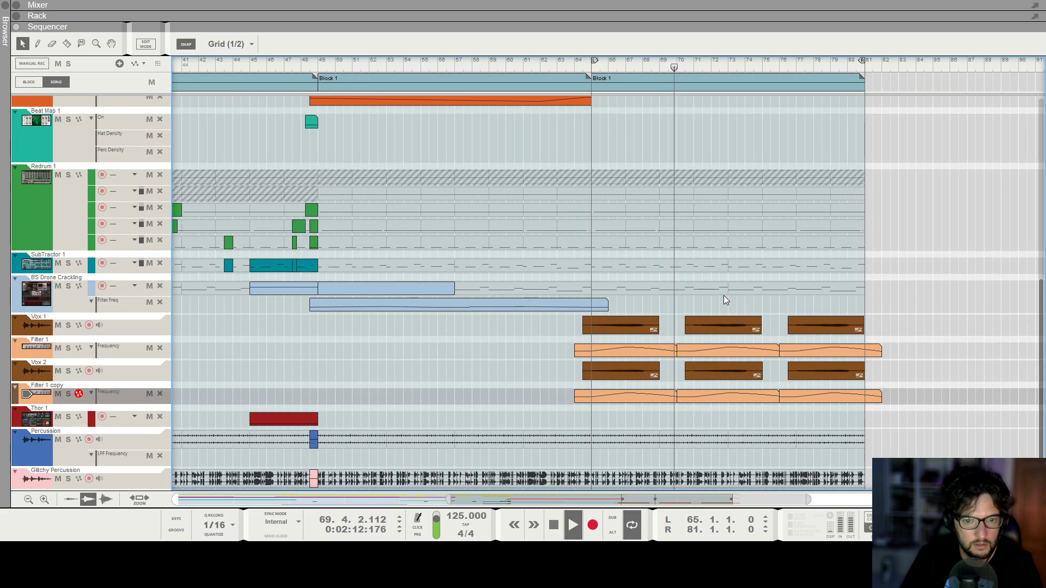
key(g)
key(g)
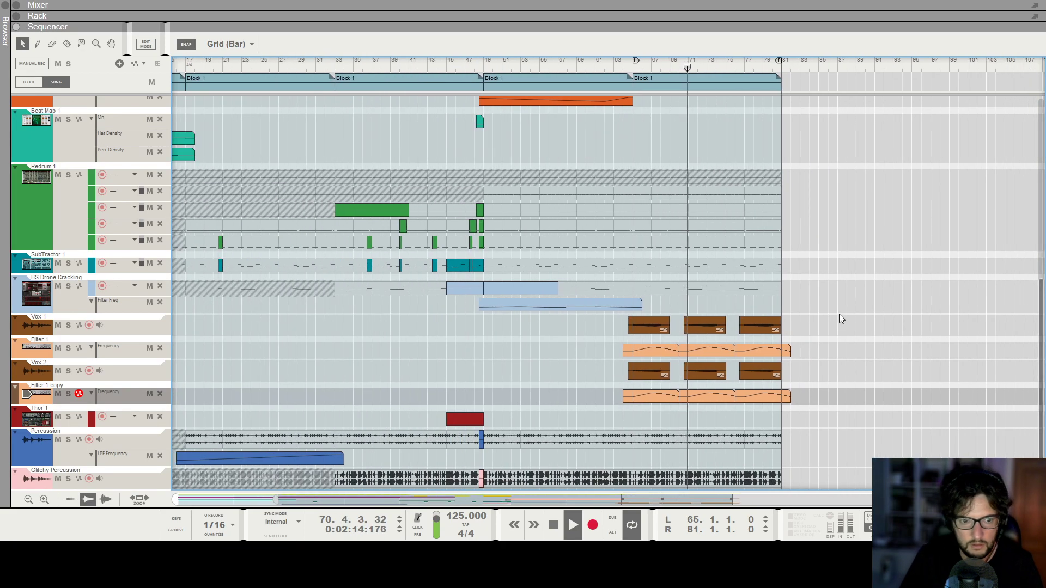
scroll(839, 314, up, 1)
key(g)
key(g)
key(g)
scroll(839, 314, up, 3)
key(g)
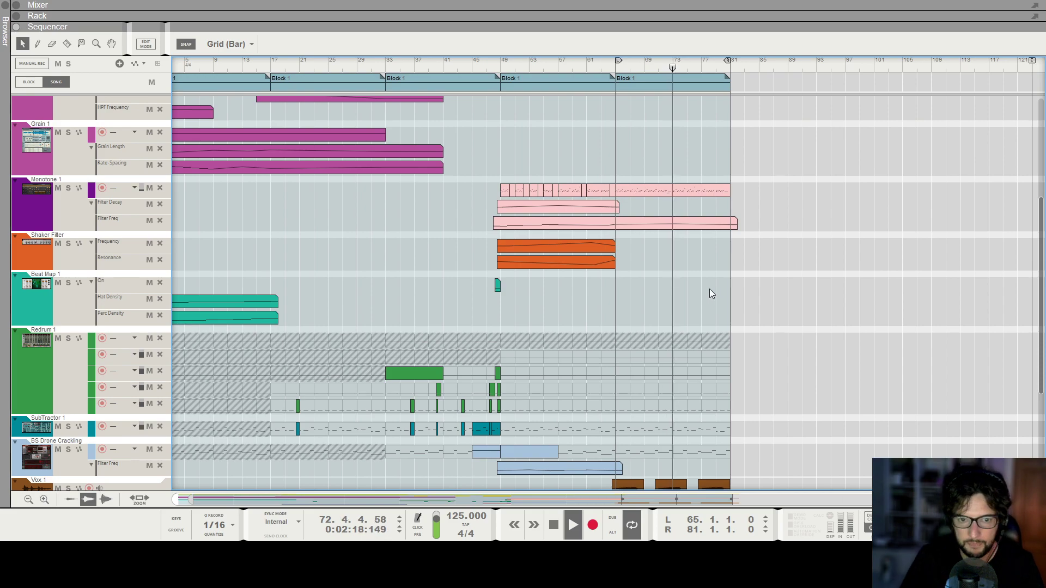
Unmute the first Redrum lane's block content in bars 65–81 and add an empty clip over bars 65 to 73.
scroll(709, 294, down, 5)
key(h)
key(h)
key(h)
scroll(708, 294, up, 3)
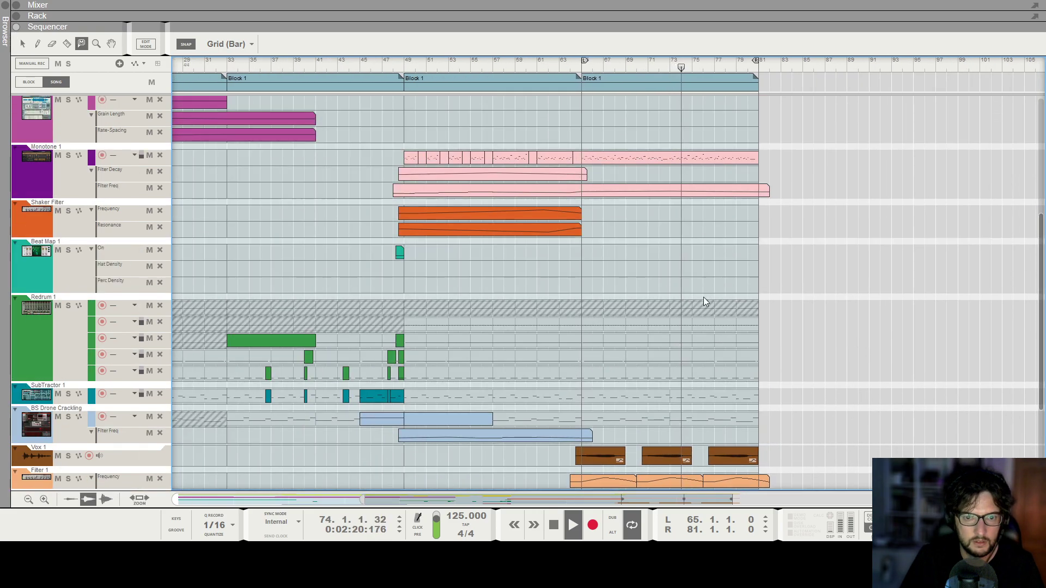
click(23, 43)
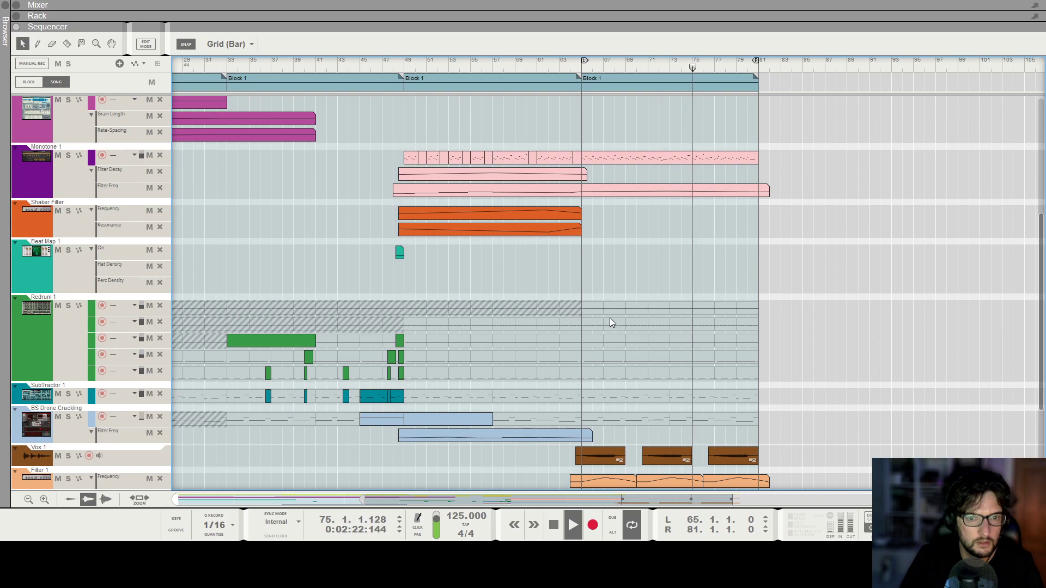
drag(584, 307, 673, 302)
click(691, 257)
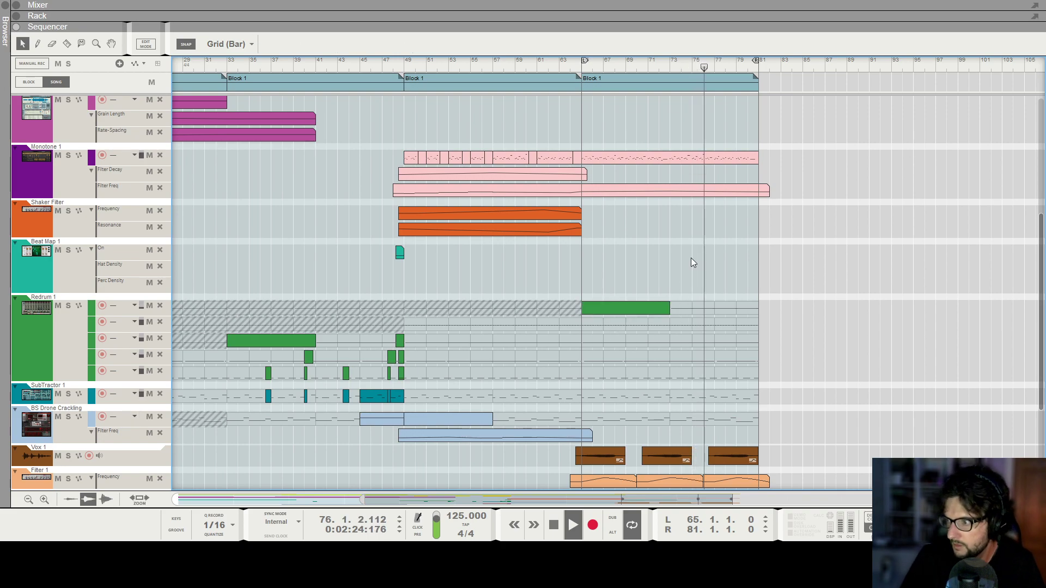
Review the tracks from the Pad down to the Vox layers while listening to the end of bar 80.
key(g)
key(g)
scroll(725, 264, up, 3)
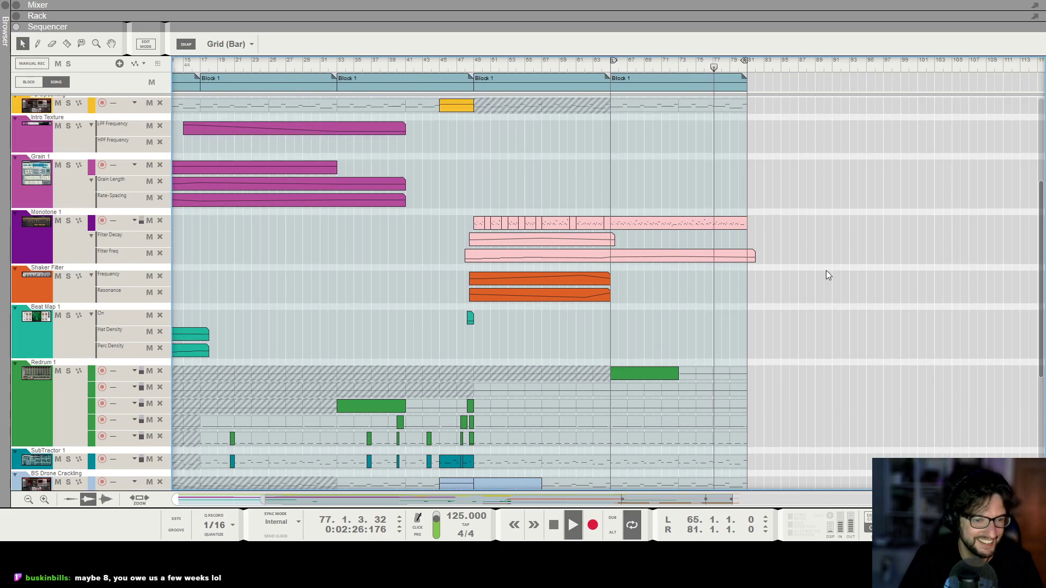
scroll(825, 270, up, 5)
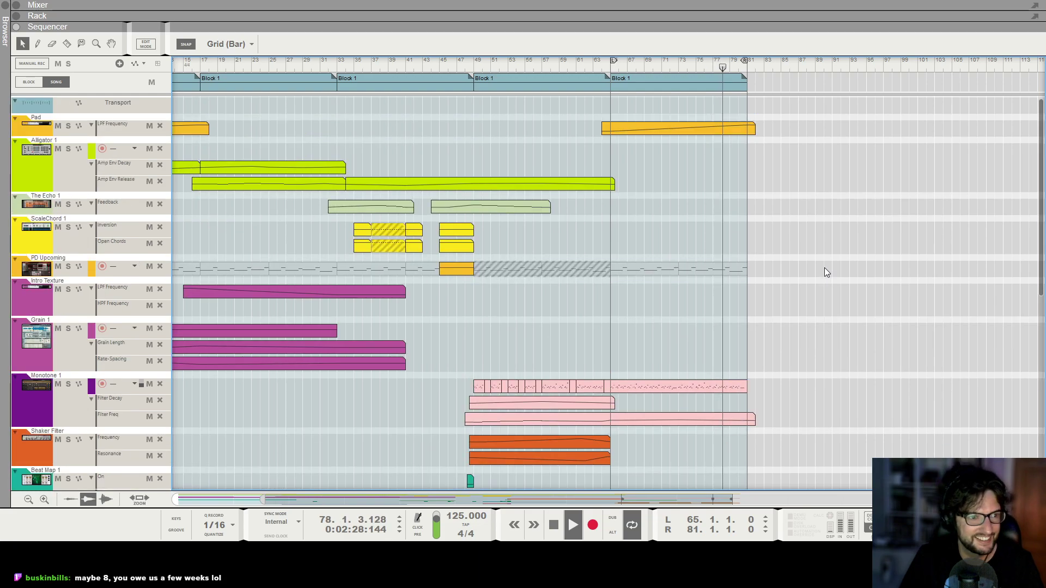
scroll(824, 268, down, 5)
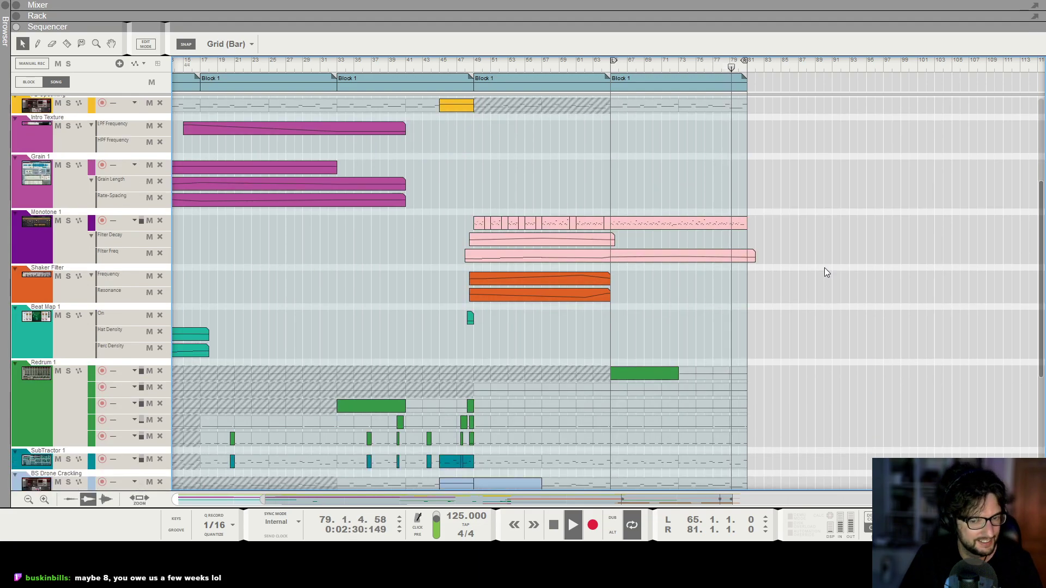
scroll(825, 268, down, 4)
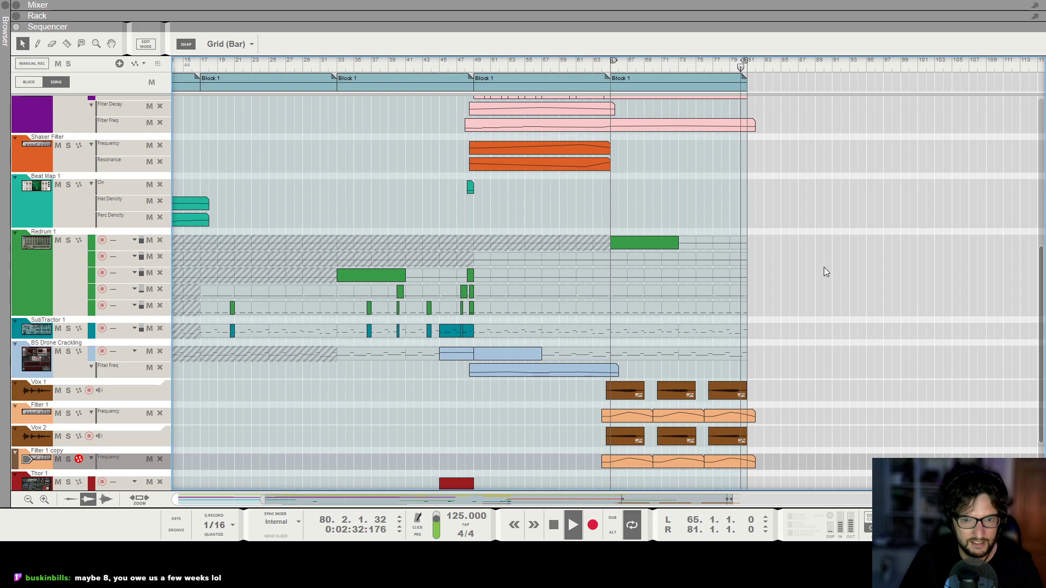
scroll(708, 157, up, 6)
scroll(658, 124, up, 3)
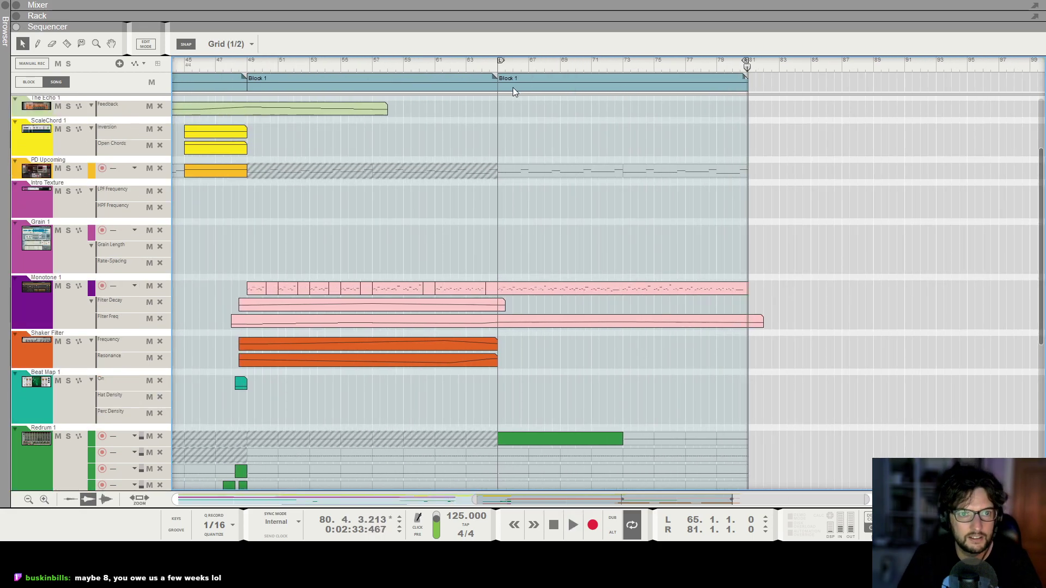
Add another Block 1 clip from bar 81 to 97, extend the loop's end to bar 97 and play from bar 65.
scroll(512, 88, down, 5)
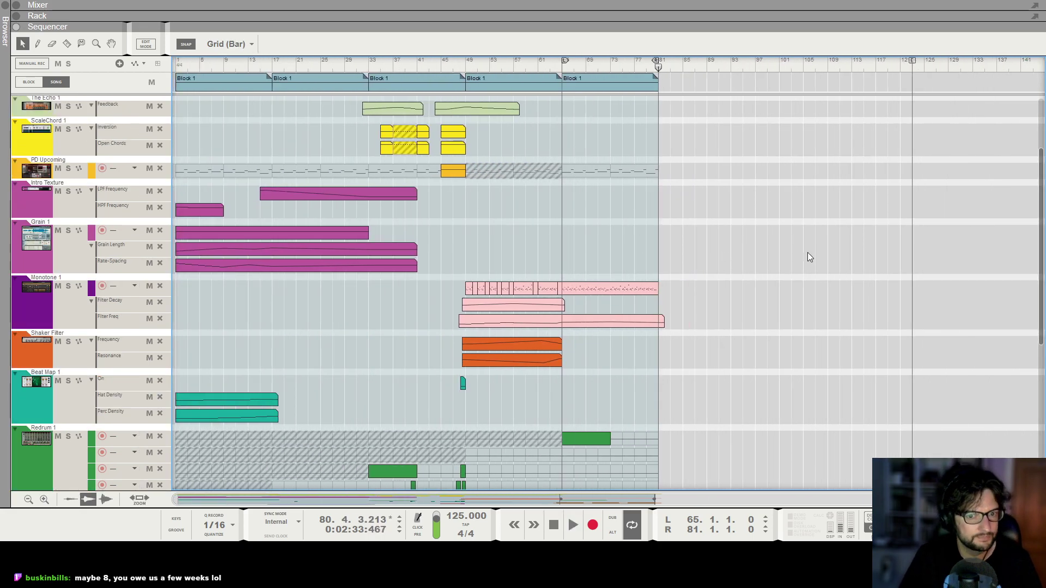
mouse_move(571, 84)
mouse_down()
mouse_move(567, 92)
mouse_move(666, 91)
mouse_move(554, 68)
mouse_up()
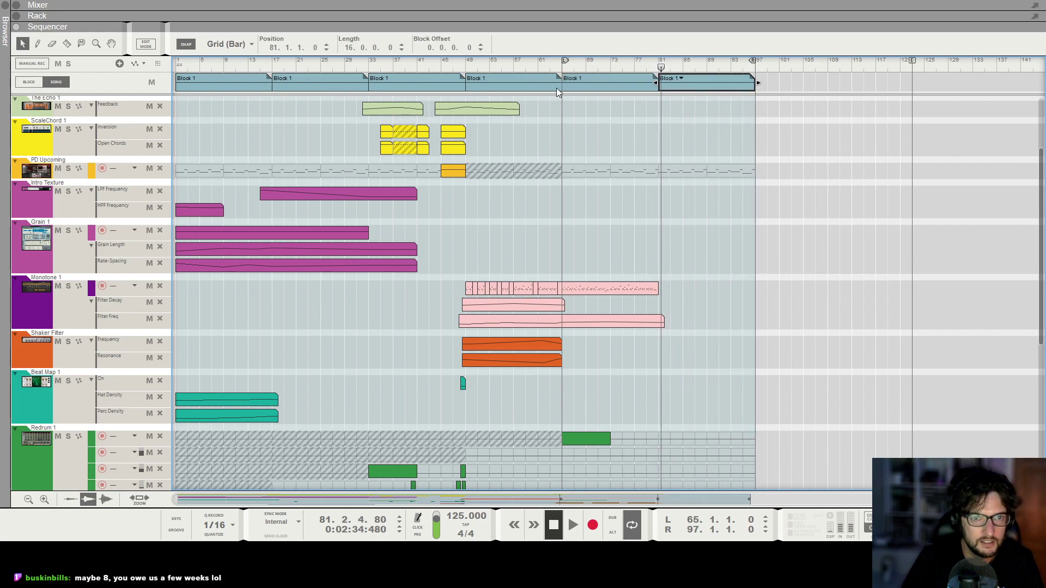
key(space)
Show the insert effects of the Monotone's Keys channel in the rack and create a Feedback automation lane for its Echo.
scroll(583, 257, up, 1)
scroll(583, 257, down, 2)
click(17, 317)
key(F6)
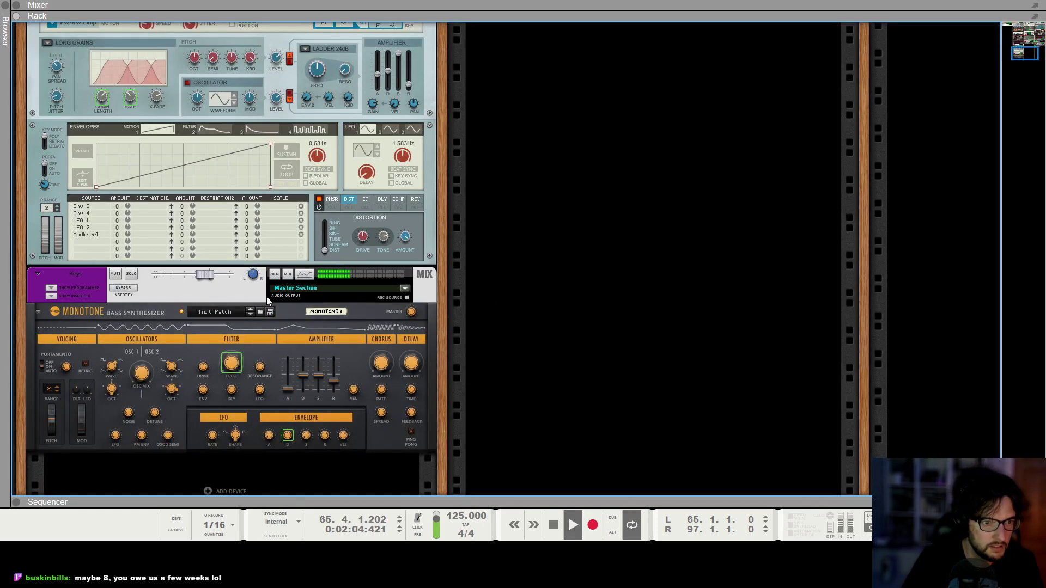
scroll(270, 299, up, 1)
click(52, 329)
scroll(216, 302, down, 2)
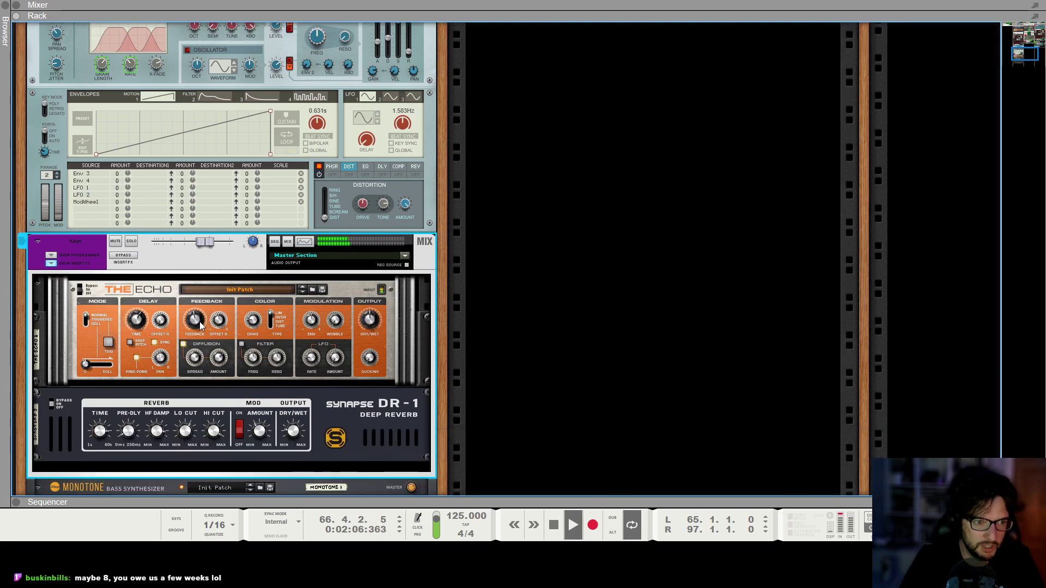
key(F7)
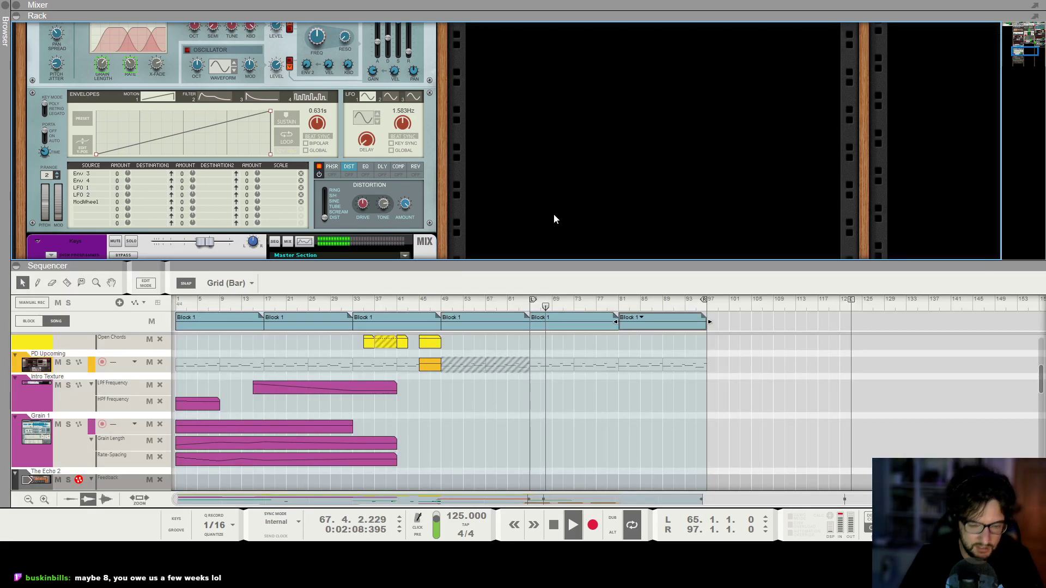
key(F6)
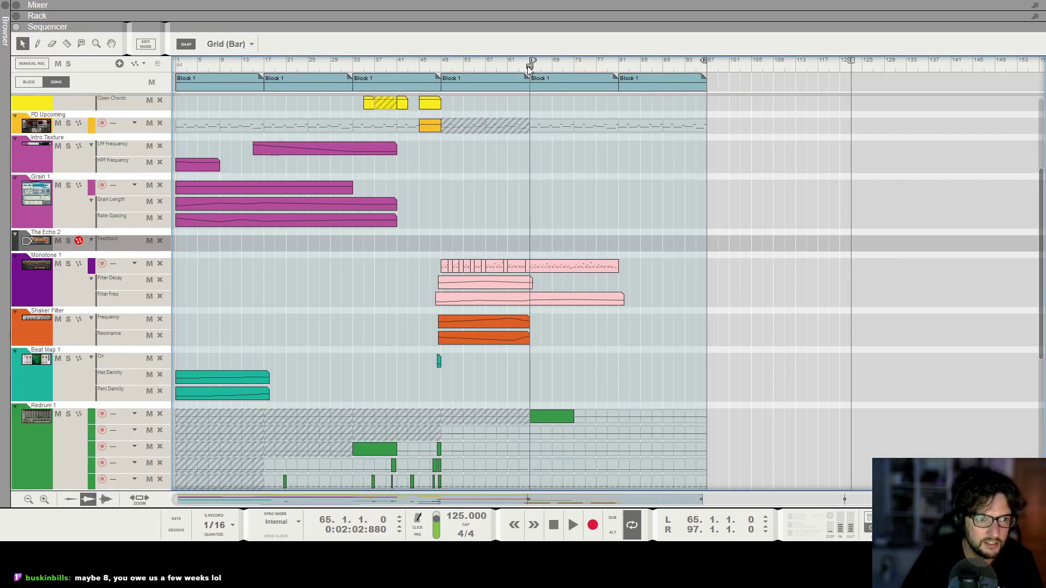
Draw The Echo 2 Feedback automation from bar 77, peaking at bar 81 and falling to 66% at bar 90, and play it.
click(602, 243)
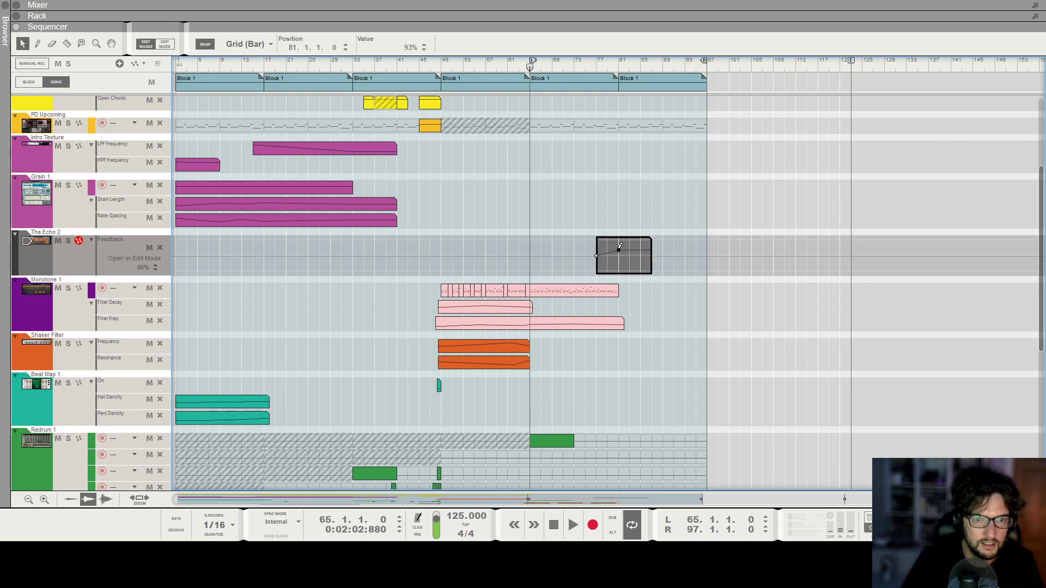
drag(618, 251, 618, 246)
click(613, 159)
key(space)
Inspect The Echo 2 Feedback automation curve around bar 81 during playback, and restart playback from bar 64.
scroll(629, 201, up, 12)
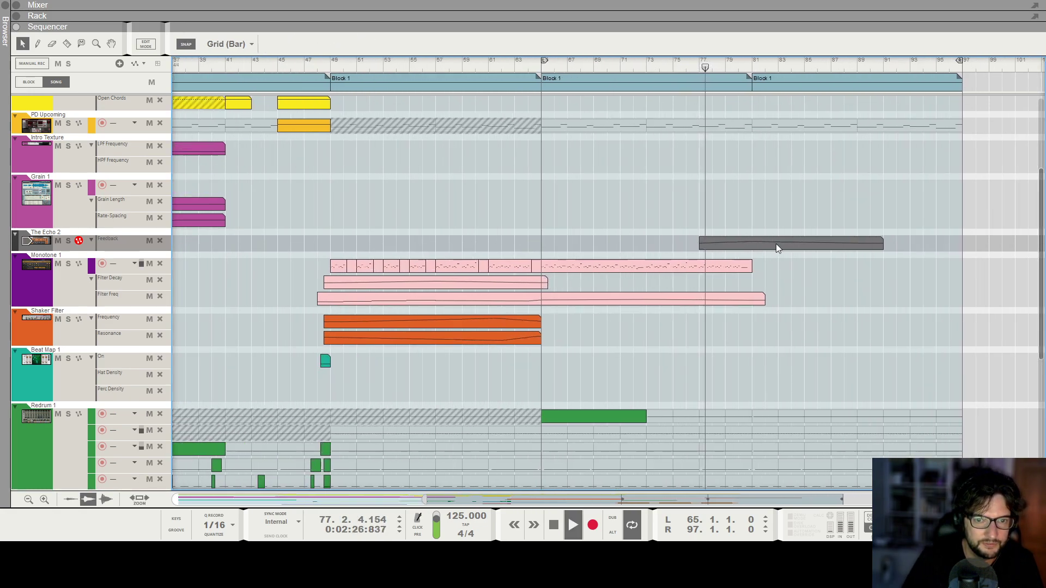
scroll(767, 247, down, 2)
scroll(767, 246, up, 5)
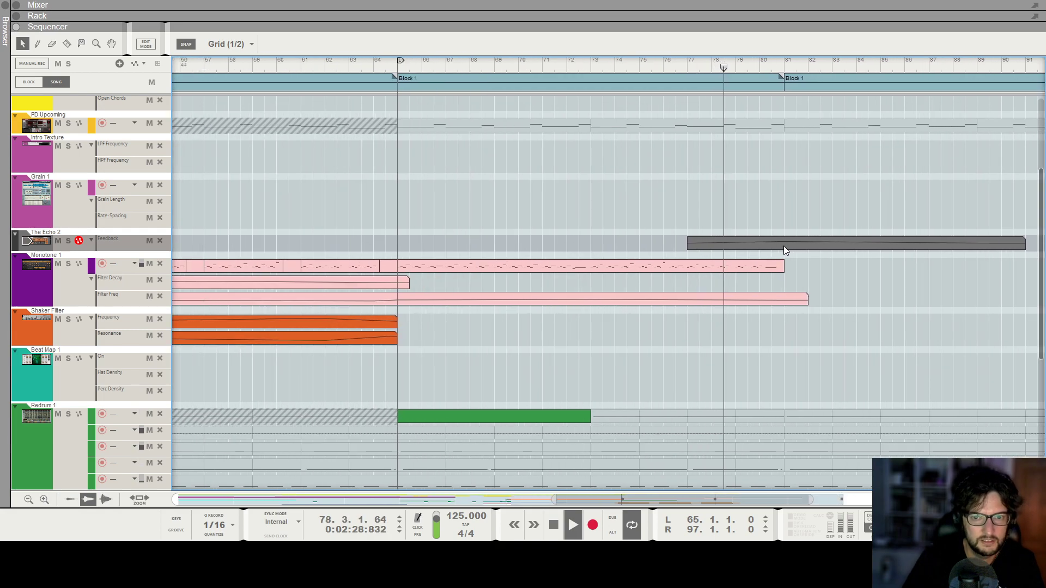
double_click(783, 247)
scroll(783, 256, down, 4)
scroll(773, 250, down, 2)
click(765, 248)
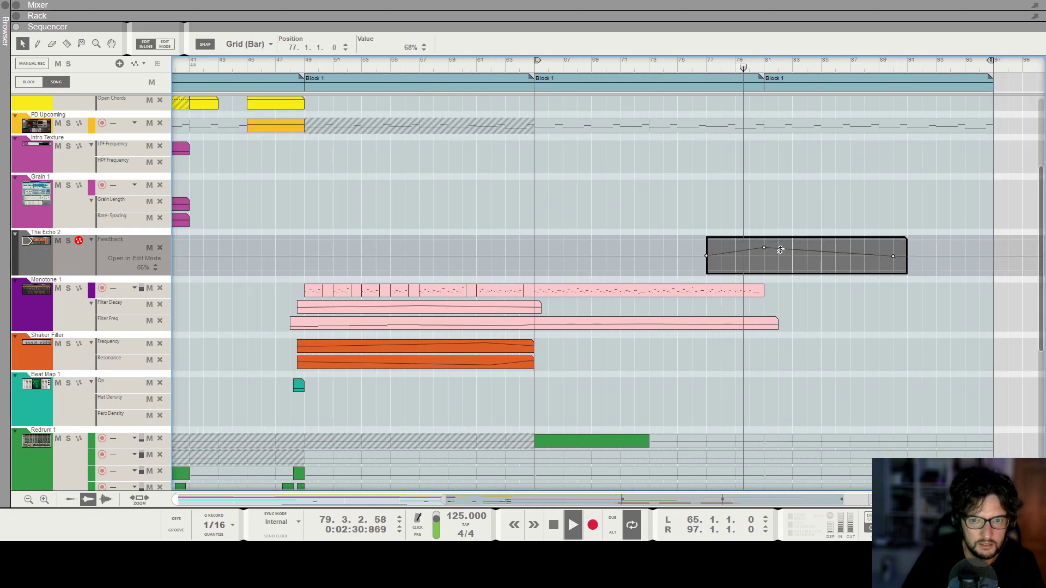
click(788, 196)
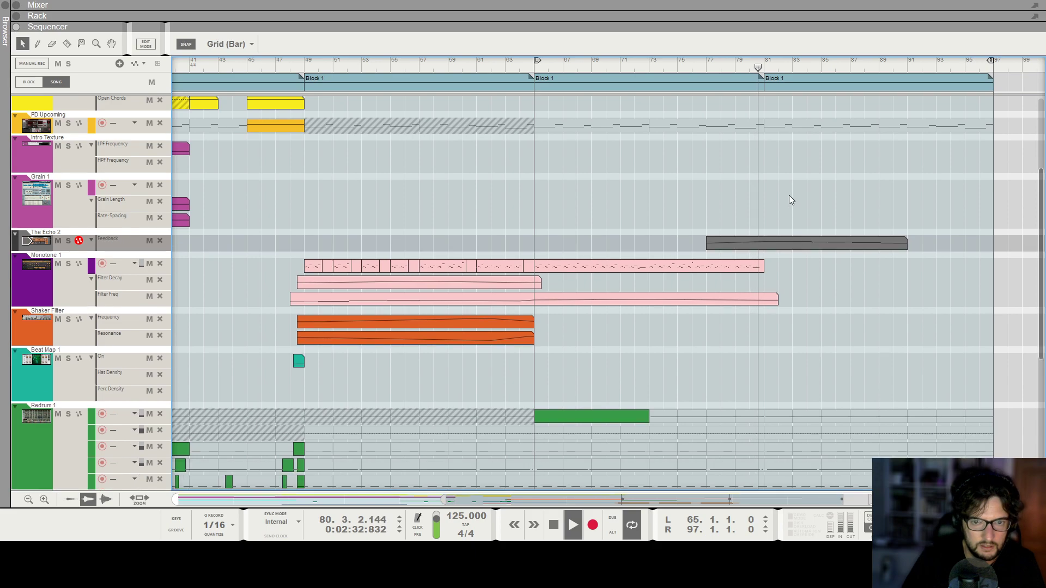
scroll(790, 199, down, 3)
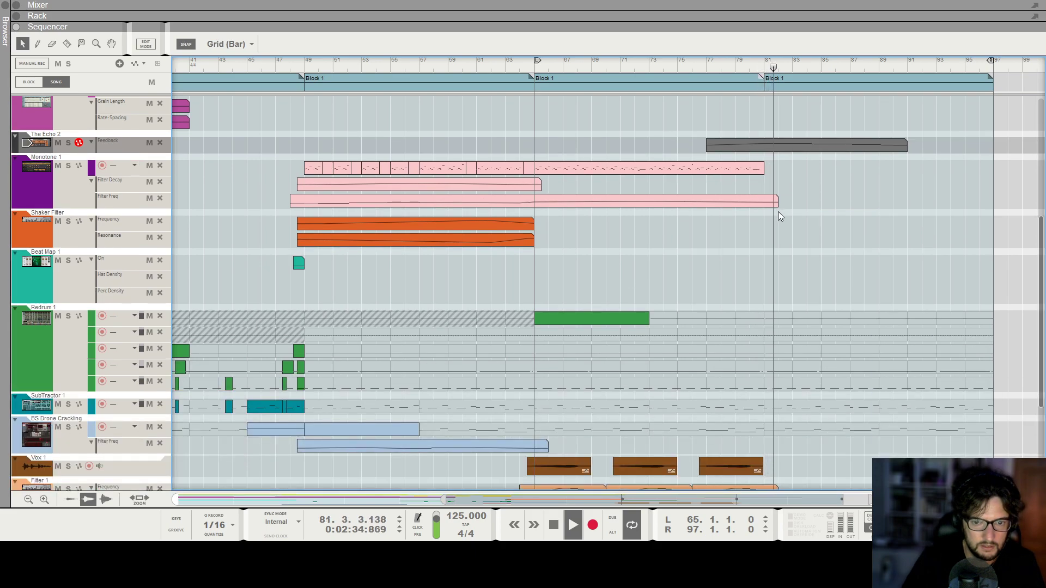
double_click(776, 146)
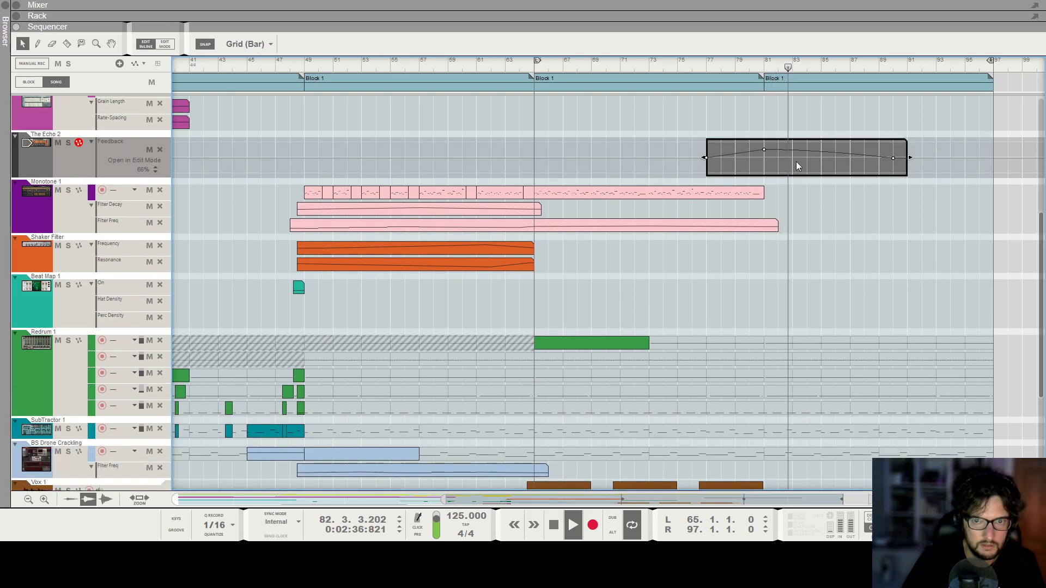
click(759, 121)
click(515, 67)
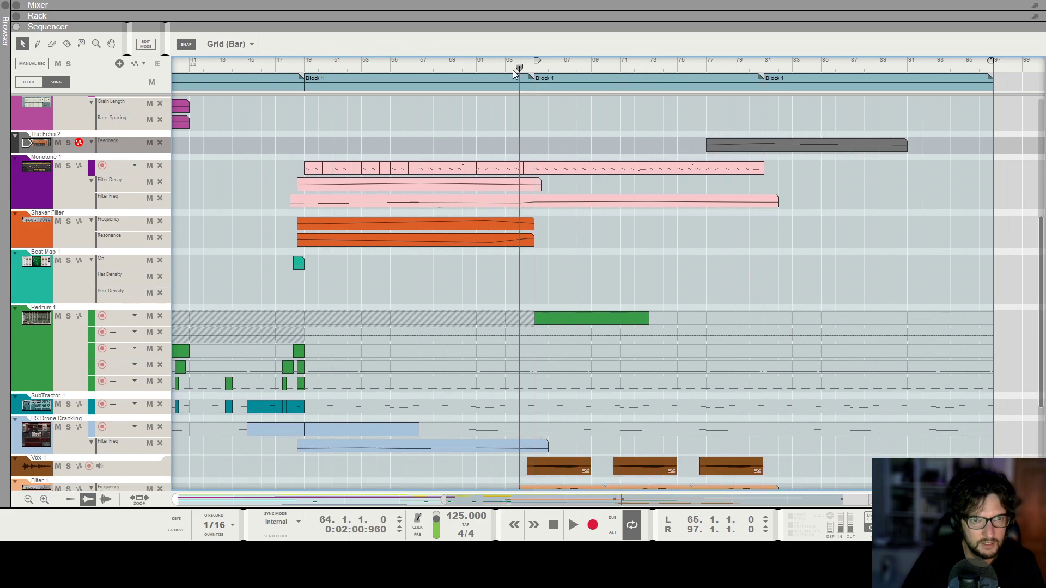
key(space)
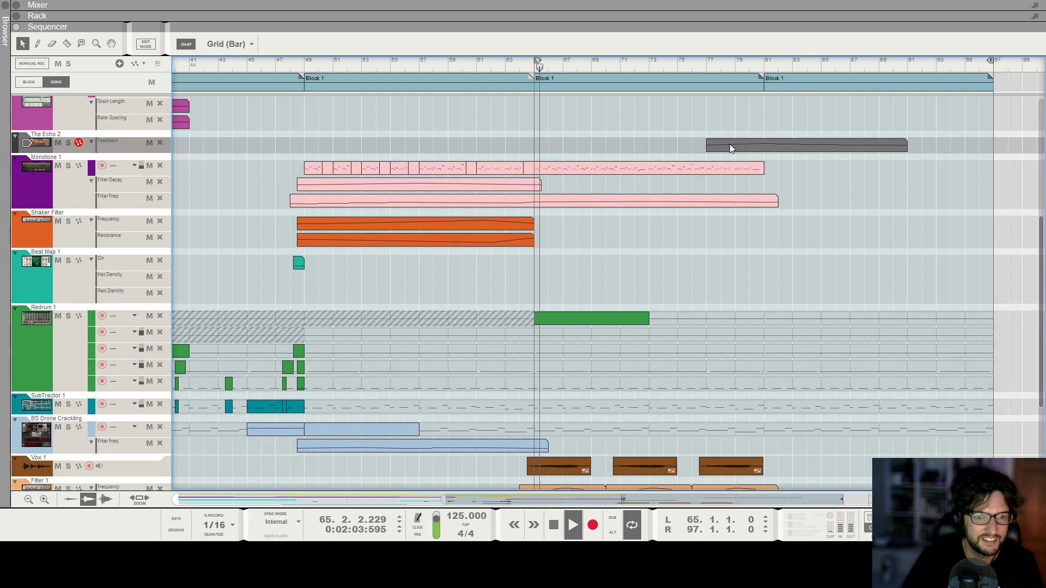
Copy the four-bar Thor 1 clip from bar 45 to bar 77 and play the song from around there.
scroll(547, 263, down, 1)
scroll(479, 307, down, 3)
Check the Keys channel's Echo and reverb insert effects in the rack during playback and return to the sequencer.
scroll(332, 374, down, 2)
drag(314, 397, 694, 402)
click(682, 65)
key(space)
scroll(693, 396, up, 2)
scroll(704, 401, down, 2)
key(F6)
Review the tracks from ScaleChord 1 down to Glitchy Percussion while listening through bars 79 to 86.
scroll(531, 305, down, 7)
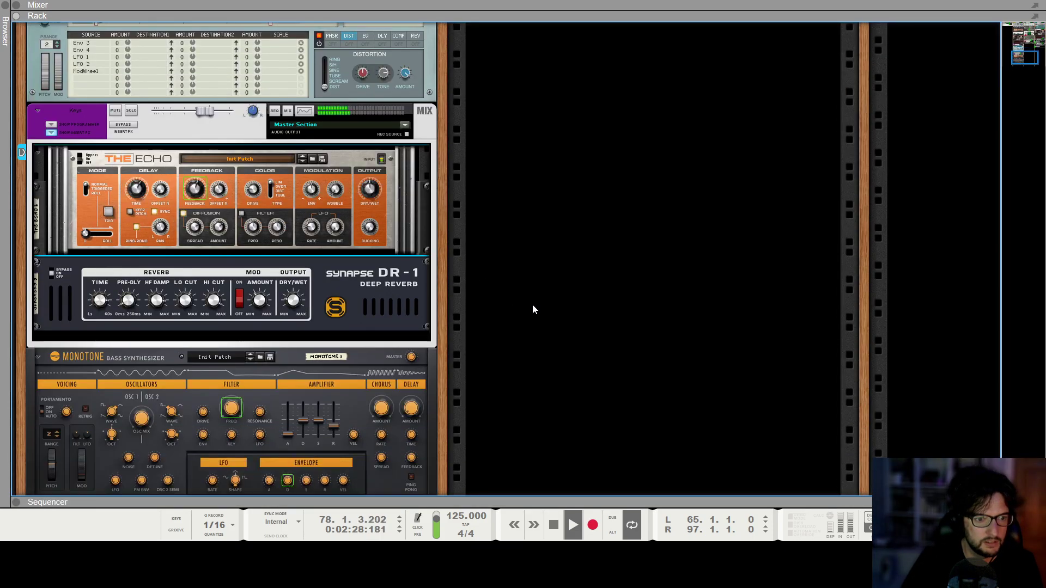
scroll(521, 313, up, 16)
key(F7)
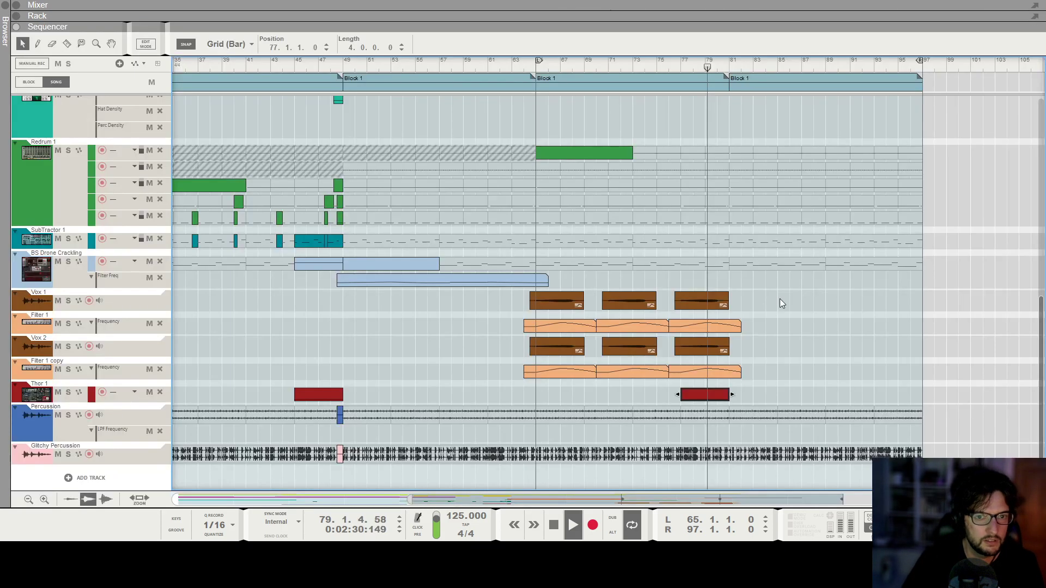
scroll(758, 300, down, 3)
scroll(808, 296, up, 4)
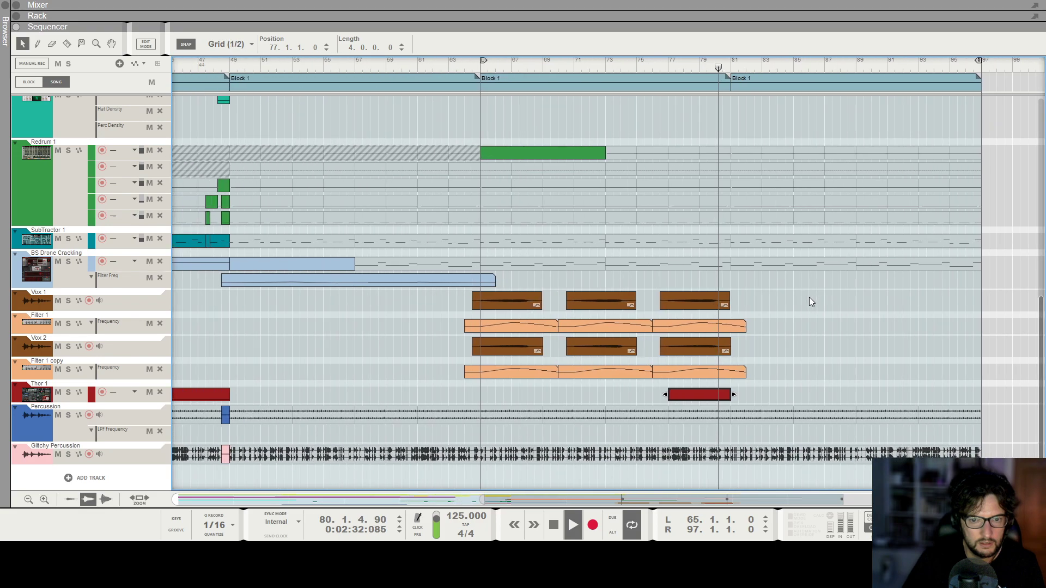
scroll(839, 321, down, 2)
scroll(821, 336, up, 5)
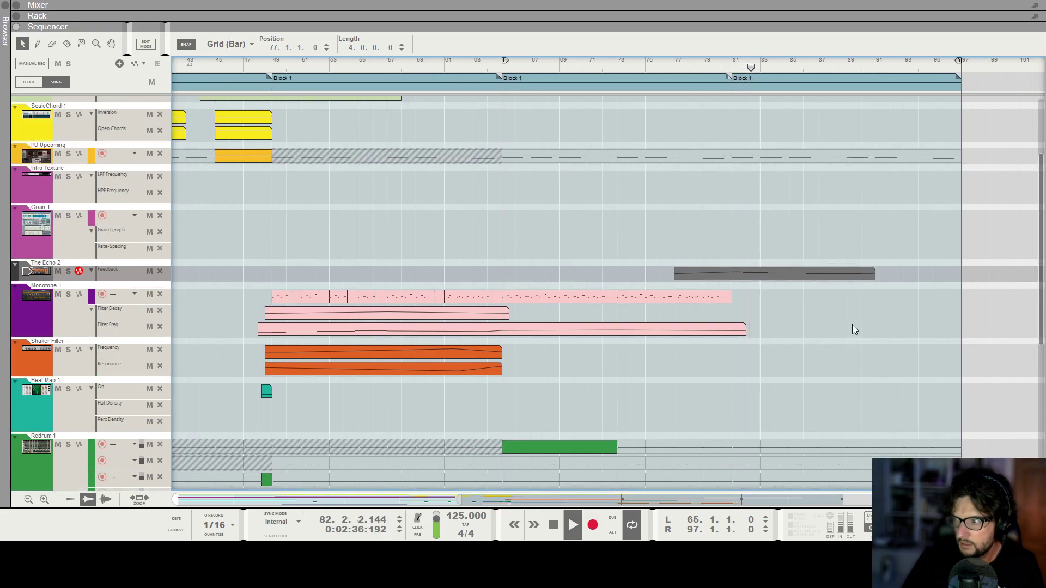
scroll(851, 321, down, 3)
scroll(841, 313, up, 3)
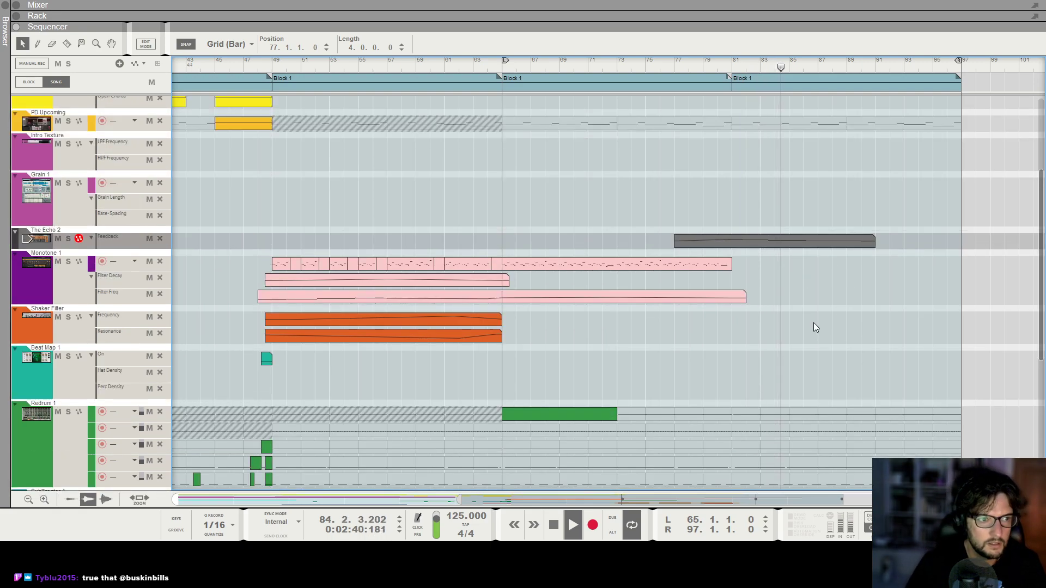
scroll(811, 311, down, 5)
scroll(813, 283, down, 2)
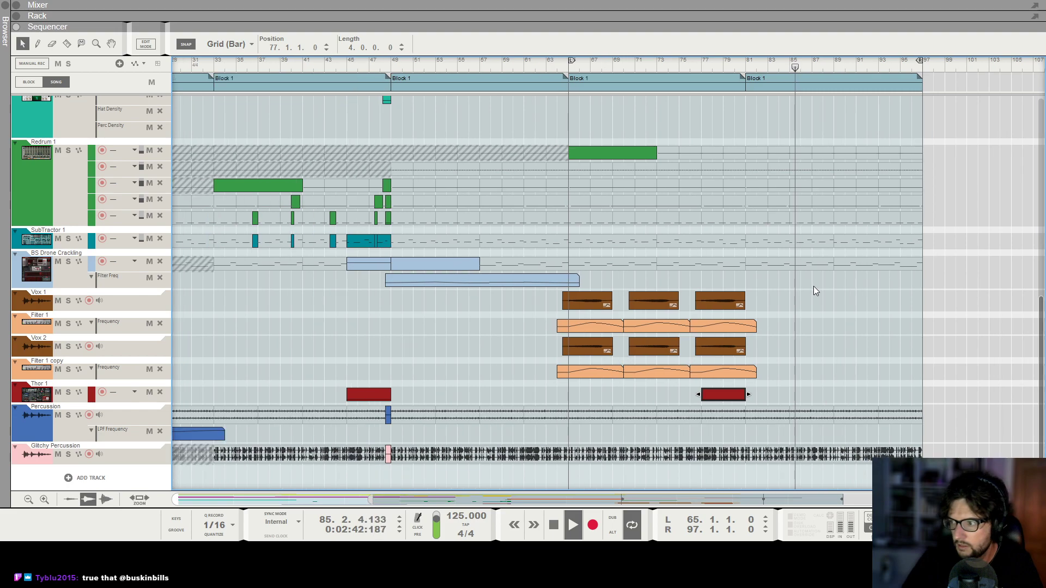
scroll(805, 333, down, 1)
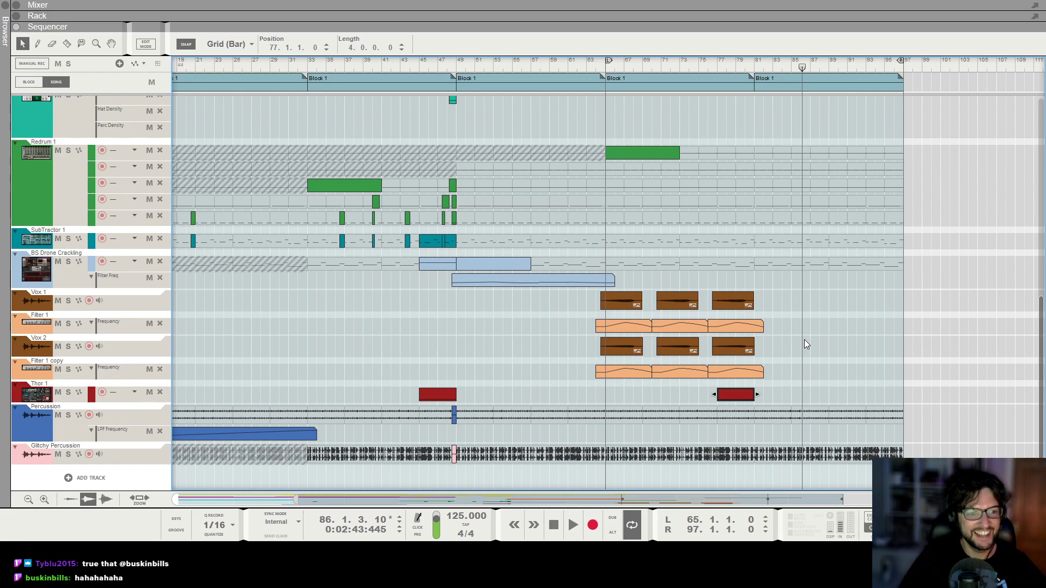
Play again from bar 65 and look over all tracks from the Pad down to Glitchy Percussion.
click(902, 70)
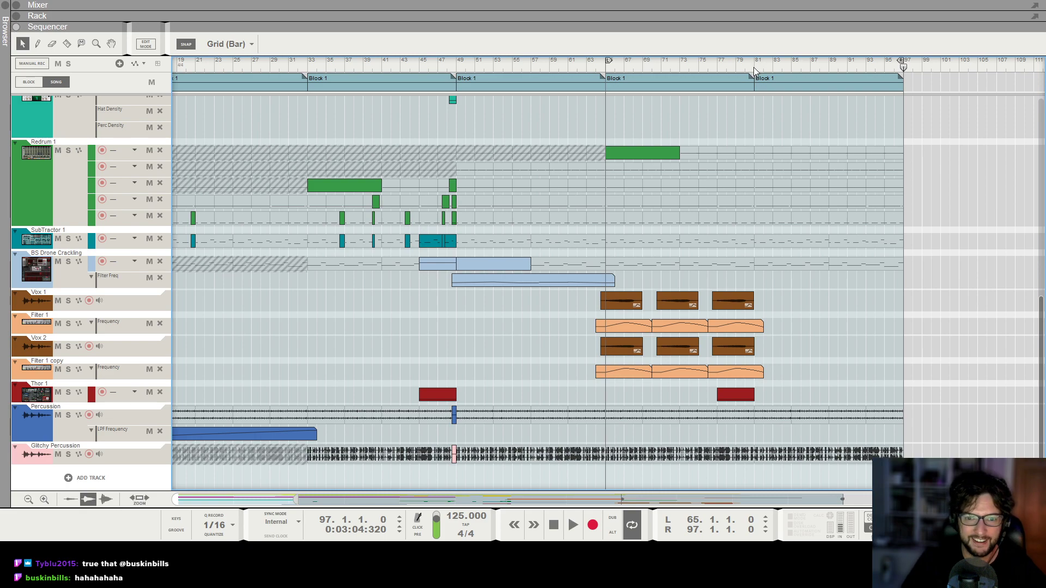
click(607, 69)
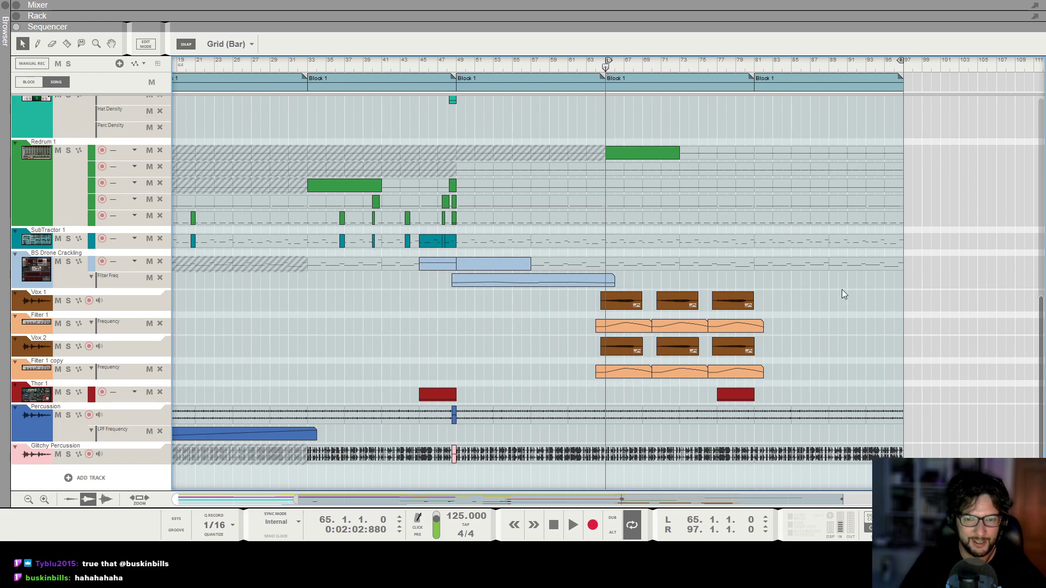
key(space)
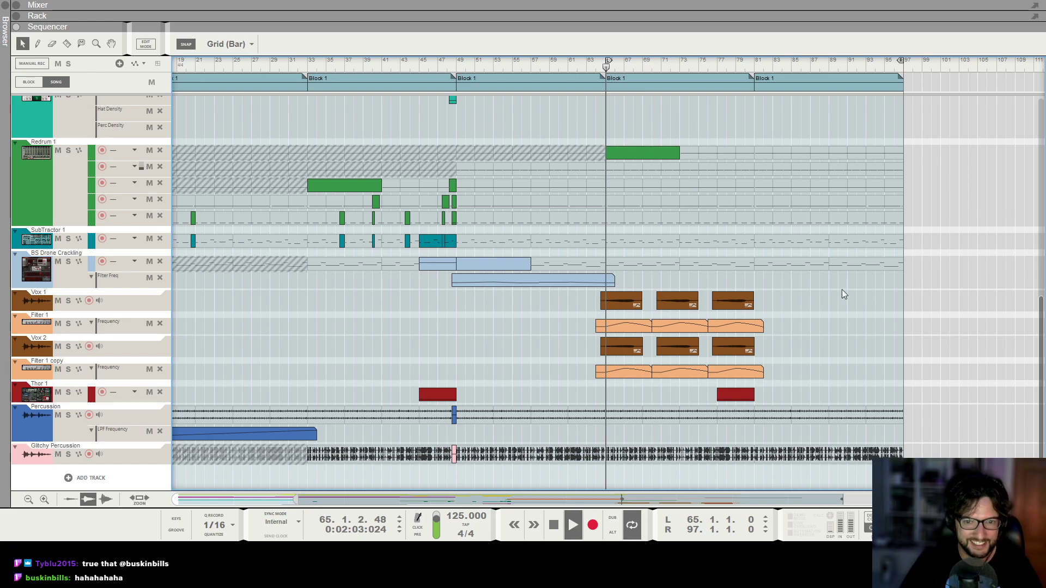
scroll(841, 290, up, 5)
scroll(841, 289, down, 3)
scroll(849, 354, up, 3)
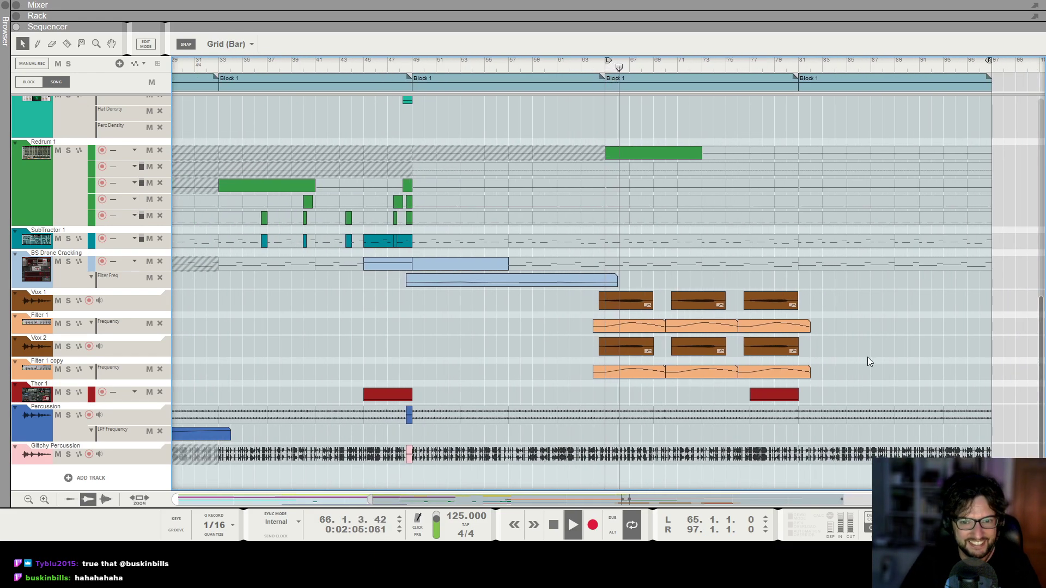
scroll(893, 359, right, 2)
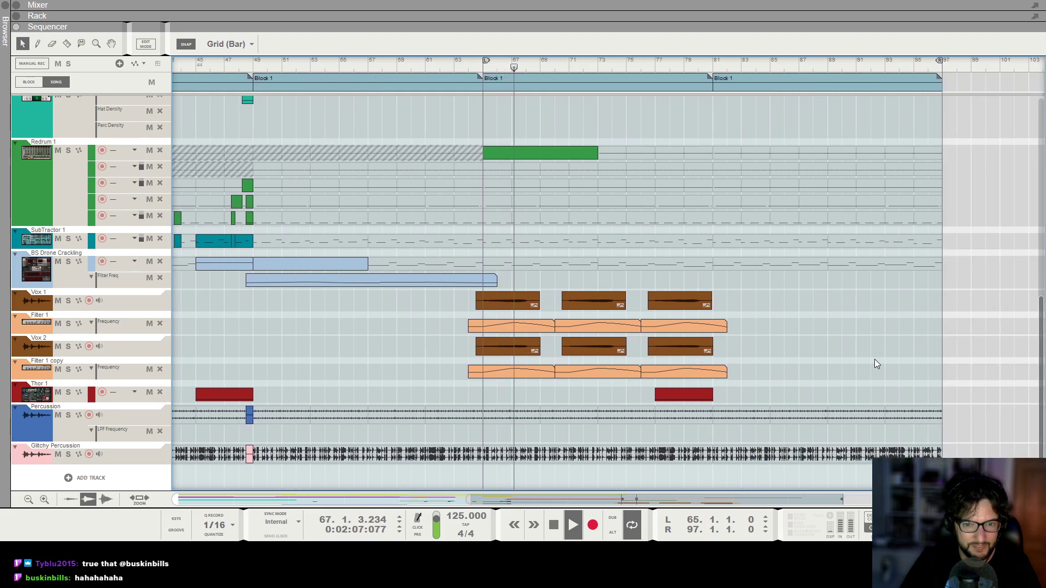
scroll(877, 358, down, 1)
scroll(802, 298, up, 4)
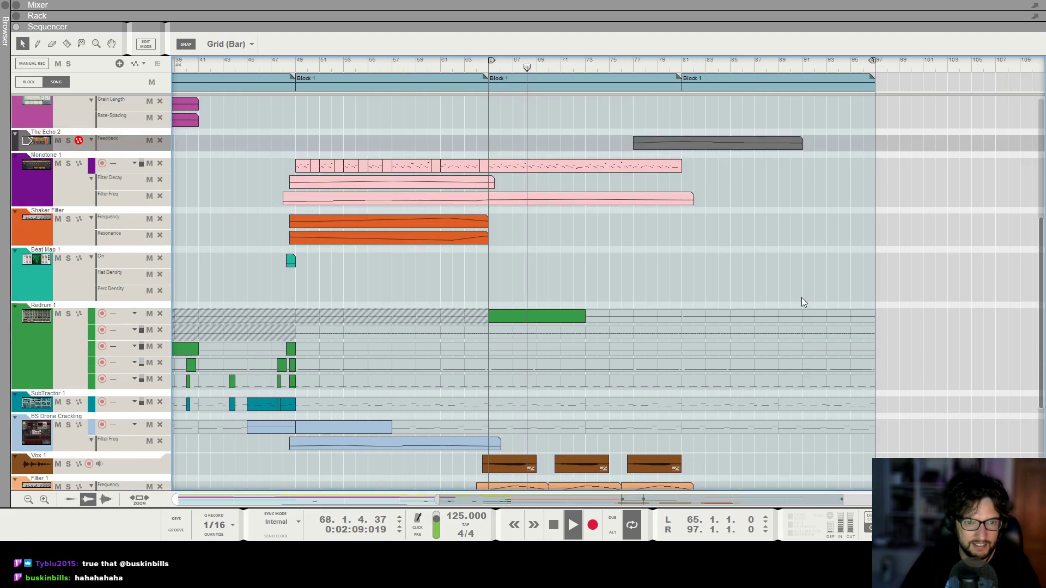
scroll(816, 301, up, 1)
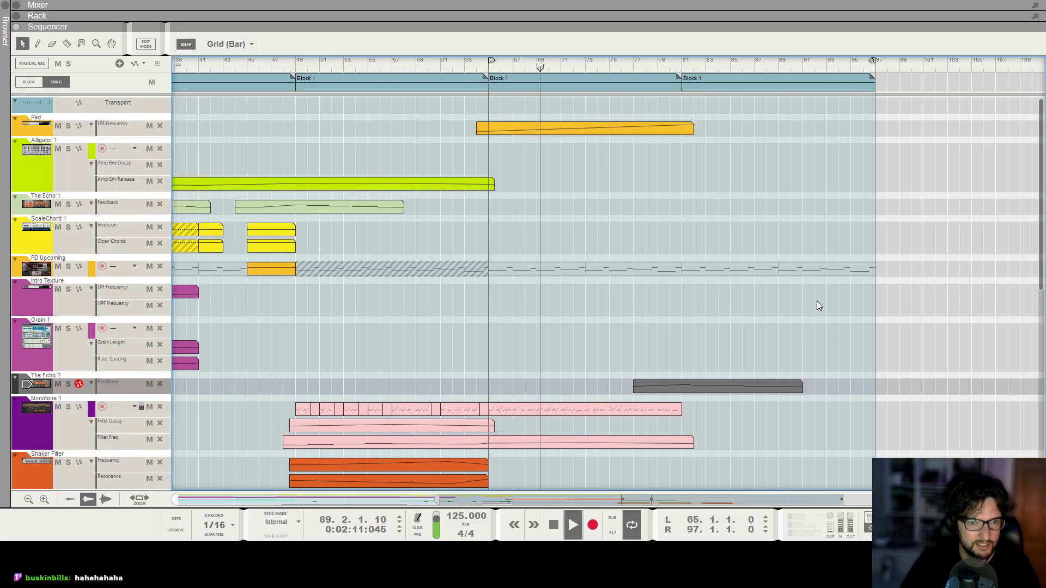
scroll(681, 234, down, 3)
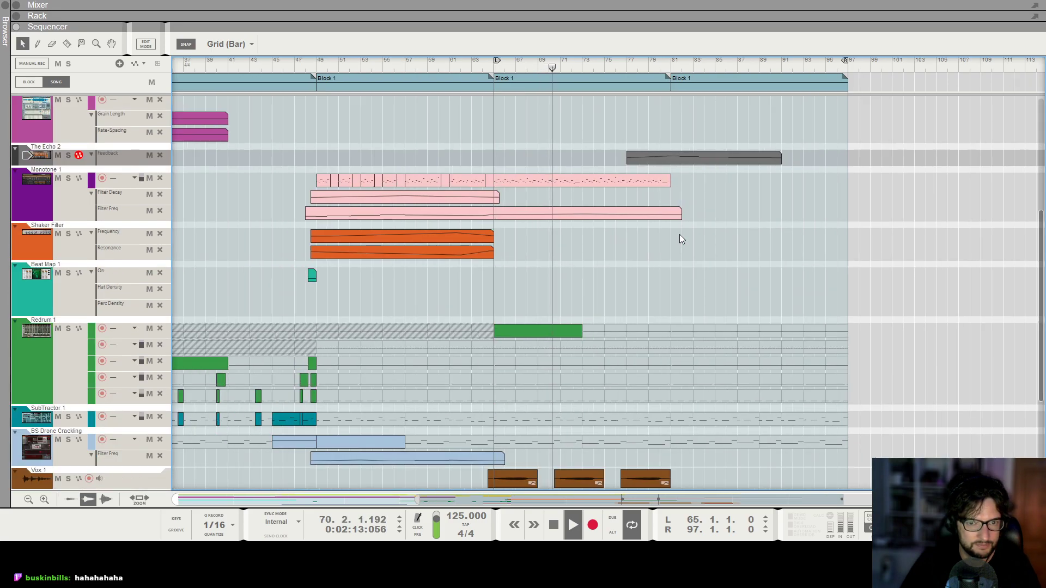
scroll(678, 233, down, 3)
drag(684, 395, 701, 373)
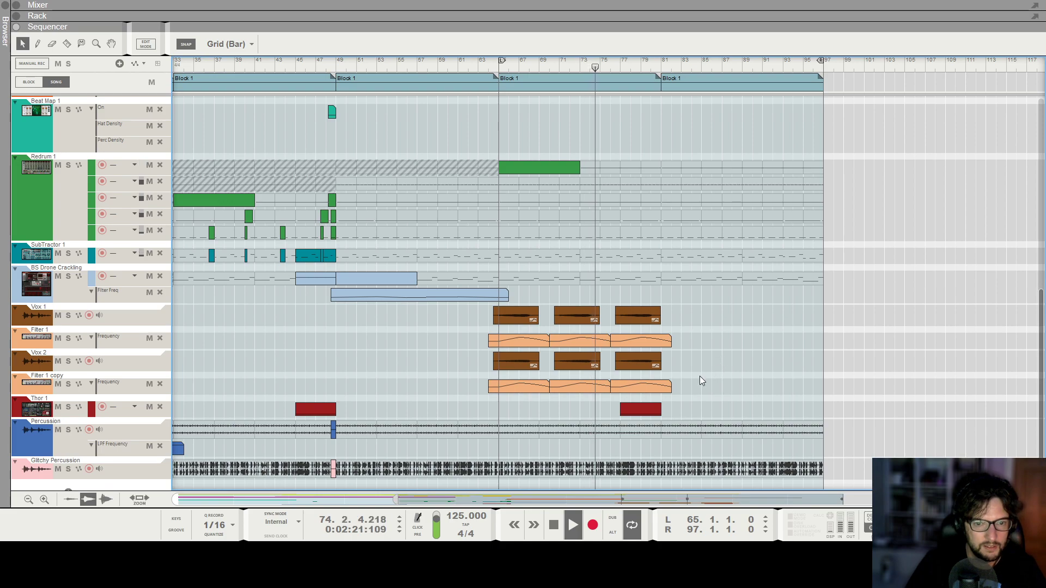
scroll(701, 384, up, 9)
scroll(757, 391, down, 1)
scroll(760, 396, down, 1)
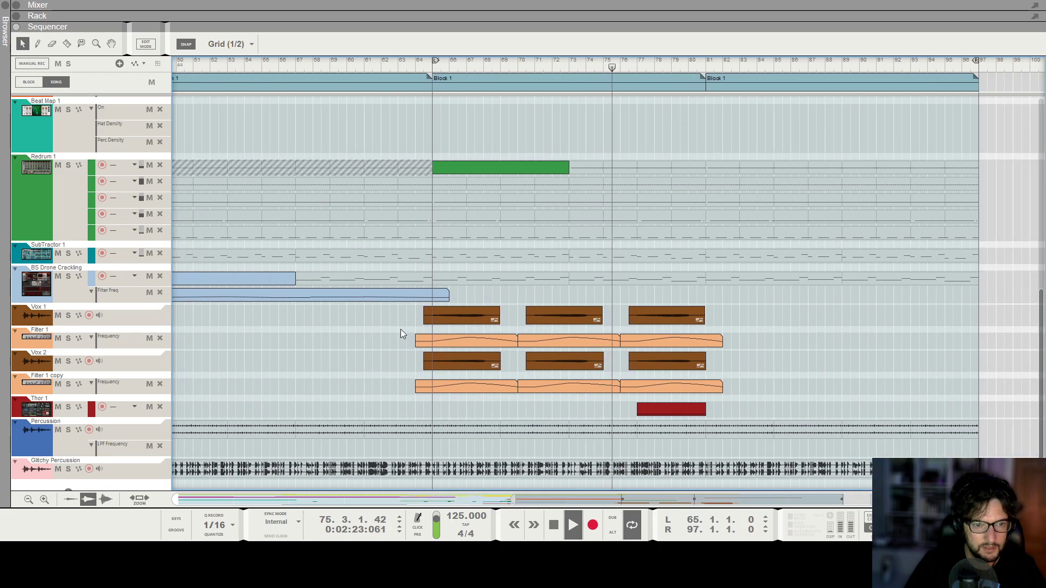
Paste copies of the Vox 1 and Vox 2 clips and their filter automation at bar 81, and shift them one bar earlier.
key(space)
drag(391, 304, 730, 396)
click(717, 66)
click(707, 67)
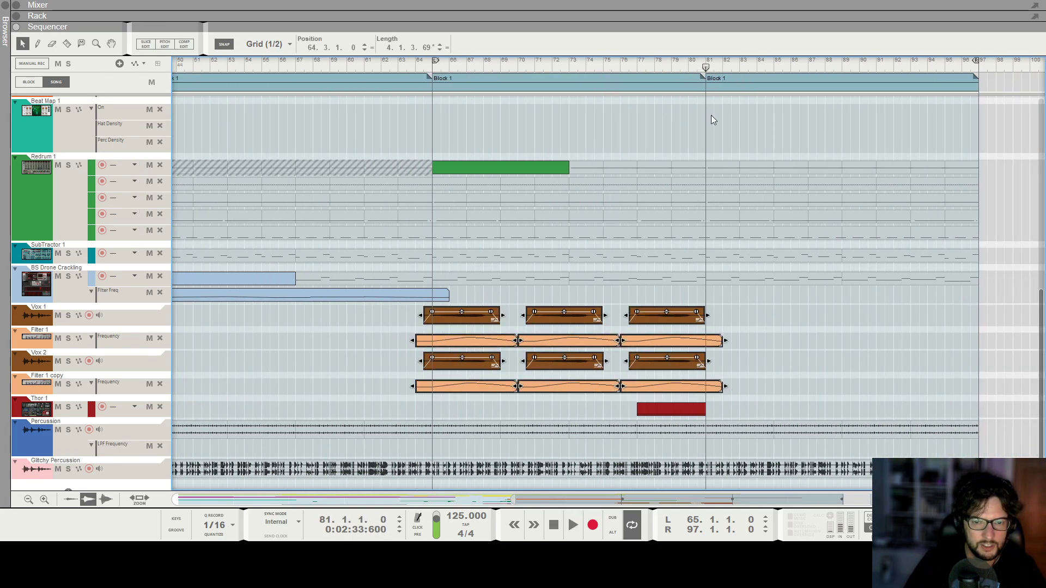
key(ctrl+v)
drag(728, 321, 714, 320)
Trim the starts of the first copied Vox 1 and Vox 2 clips to bar 81.
click(696, 316)
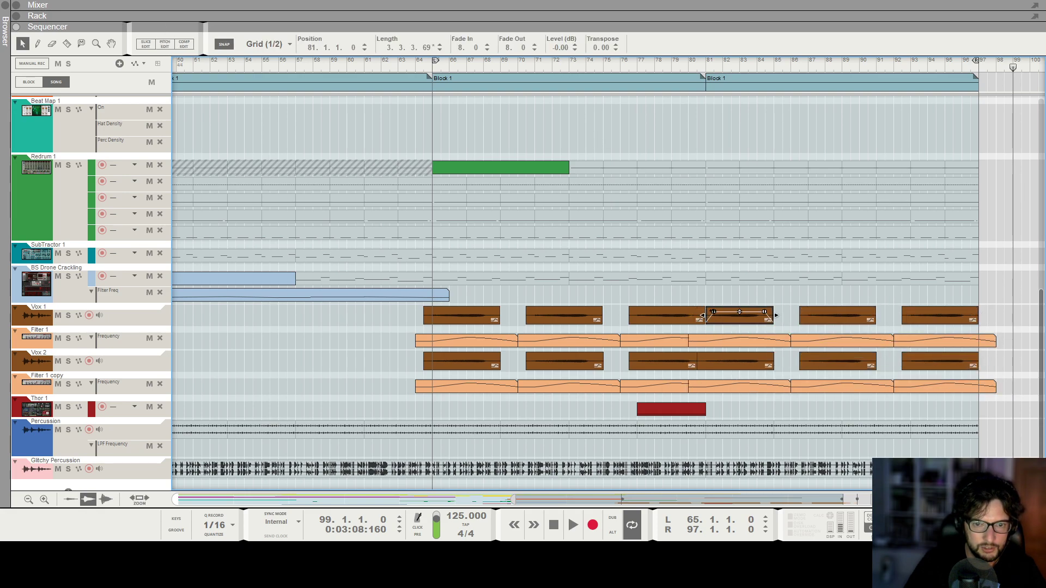
key(h)
key(h)
key(h)
key(h)
key(h)
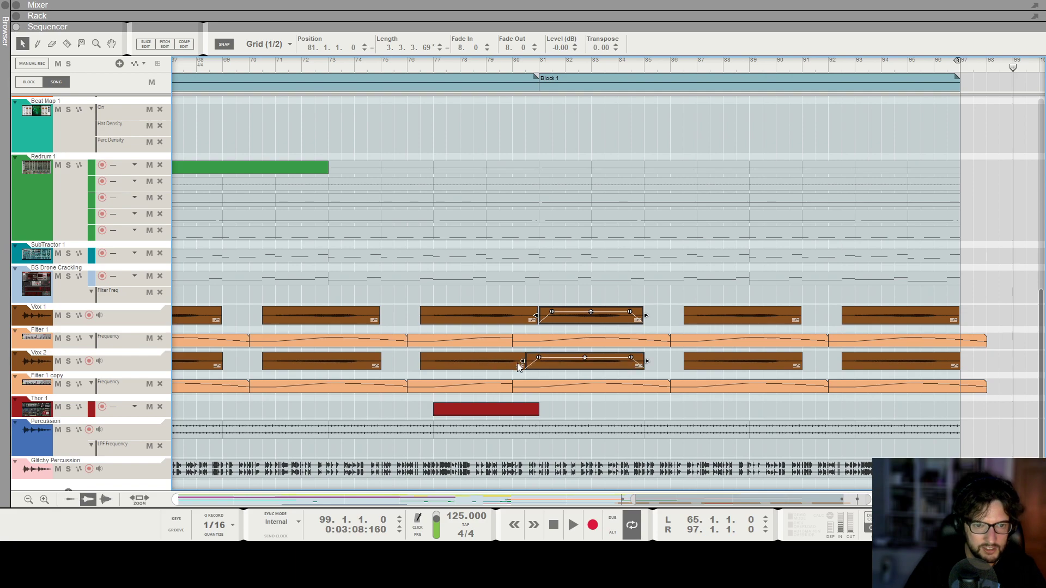
click(535, 356)
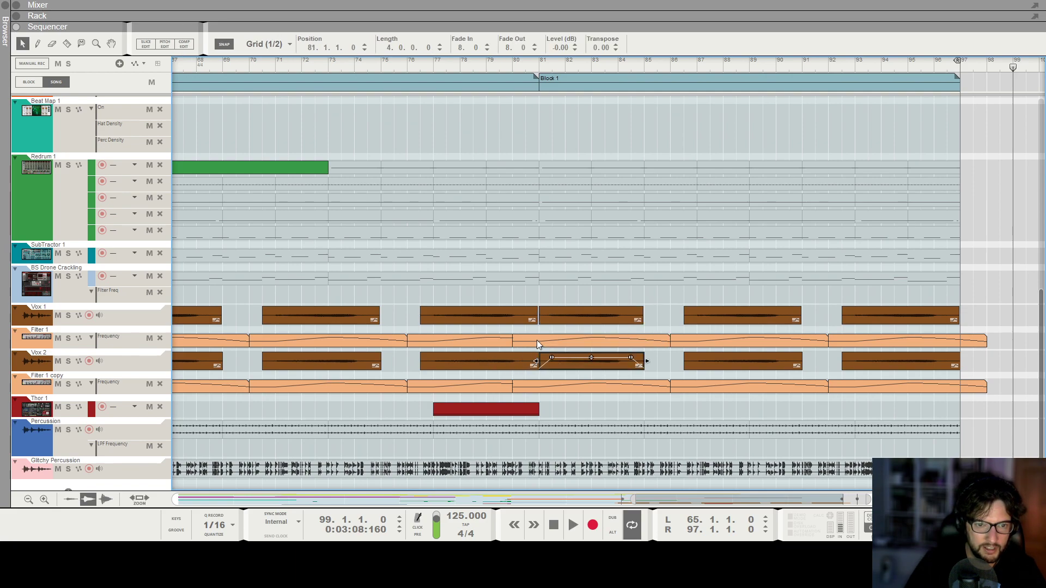
Trim the first copied Filter 1 and Filter 1 copy automation clips to start at bar 81 and inspect their curves.
click(537, 341)
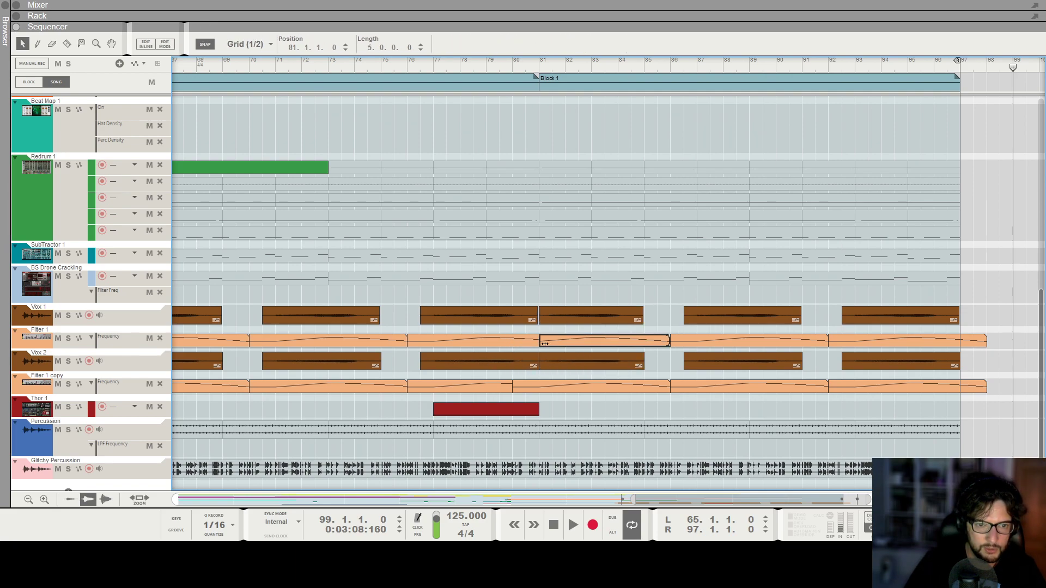
click(514, 387)
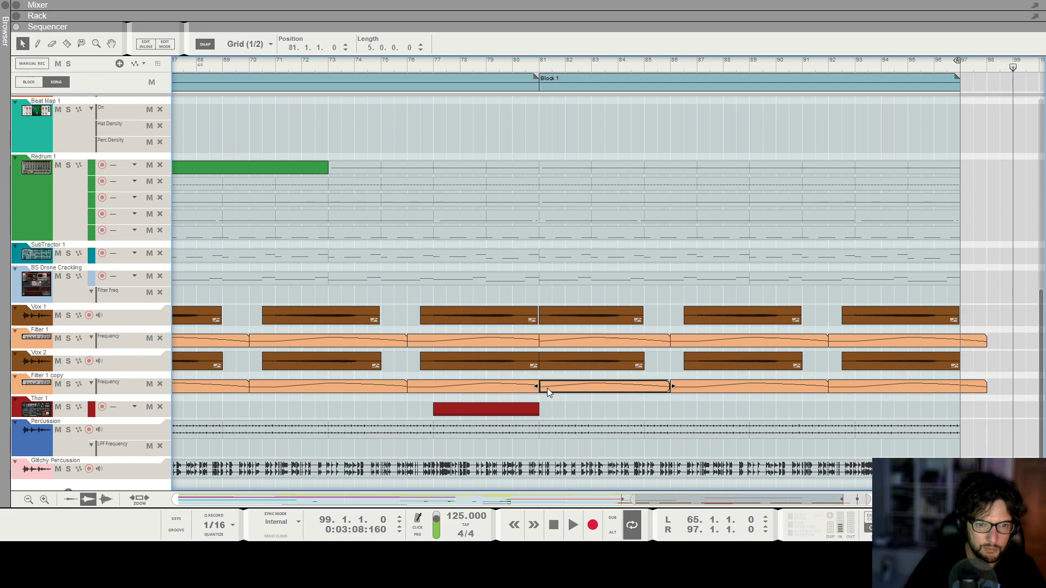
double_click(547, 388)
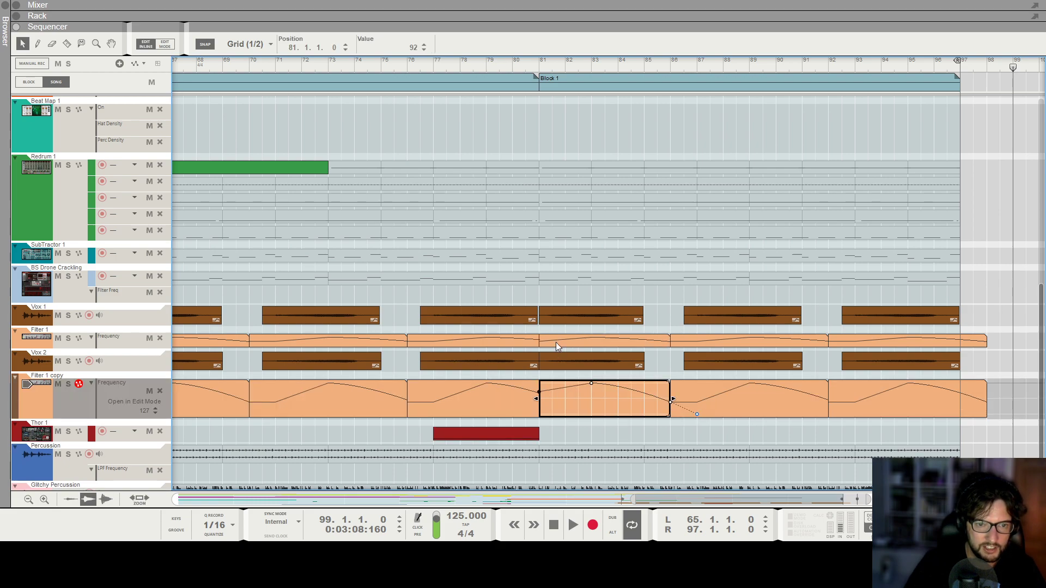
double_click(556, 343)
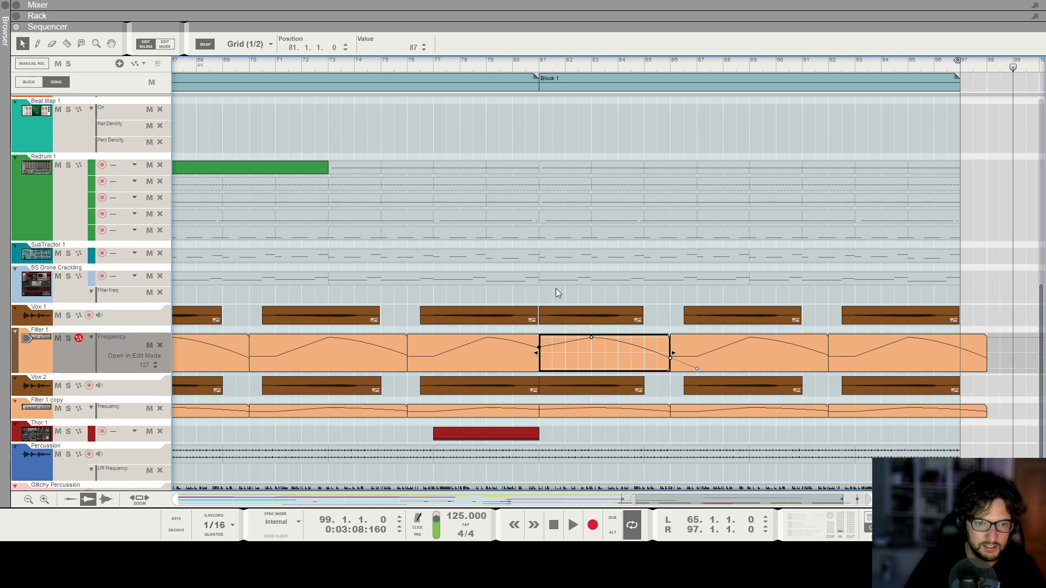
double_click(560, 303)
Check how the Vox 1 and Vox 2 clips and their filter automation join around bar 81.
click(455, 361)
click(522, 310)
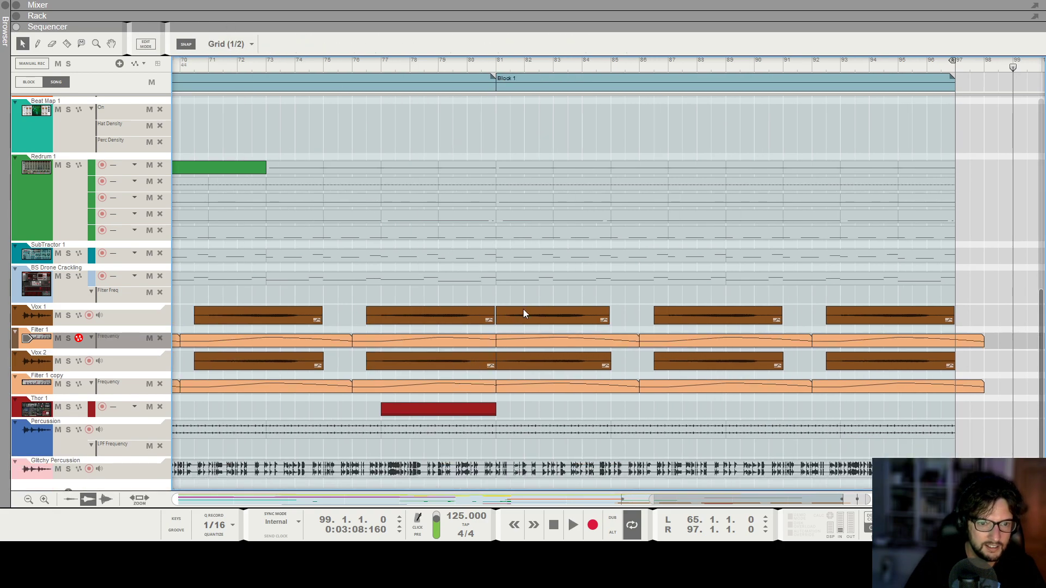
click(552, 364)
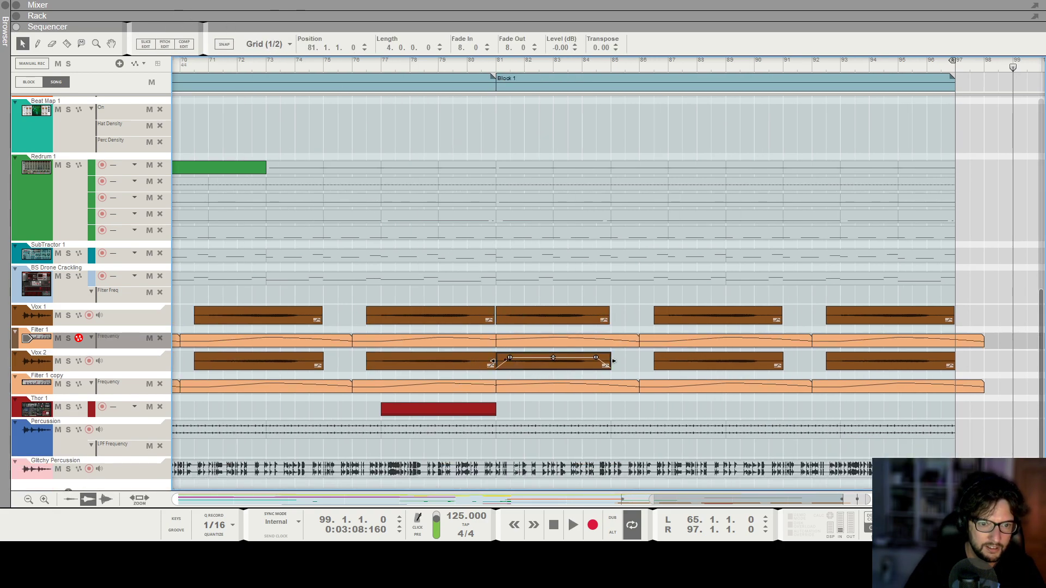
click(548, 269)
click(462, 359)
key(g)
key(g)
key(g)
key(g)
key(g)
key(g)
key(g)
key(g)
key(g)
key(g)
key(g)
key(g)
key(g)
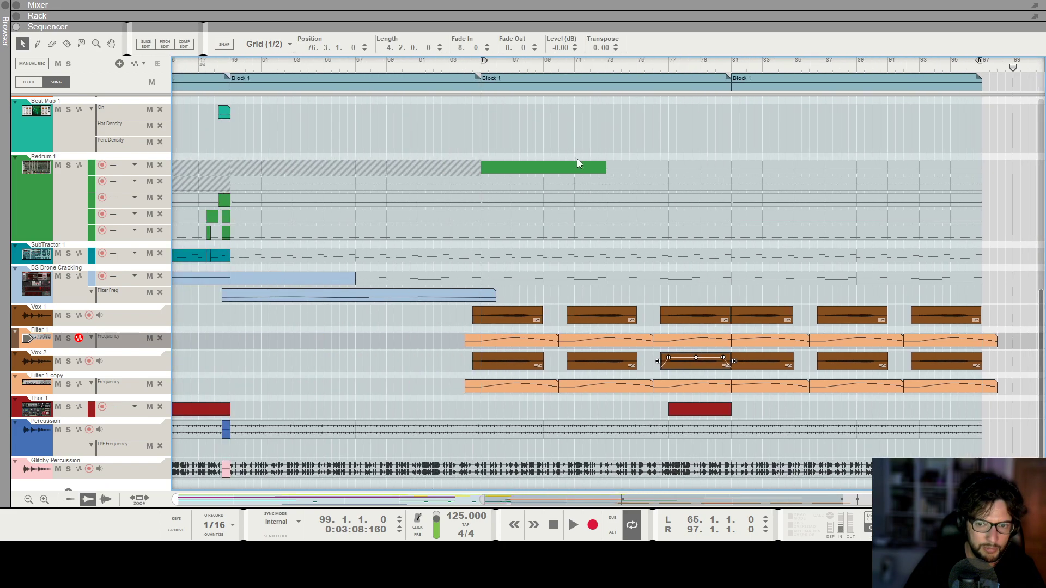
scroll(691, 60, up, 3)
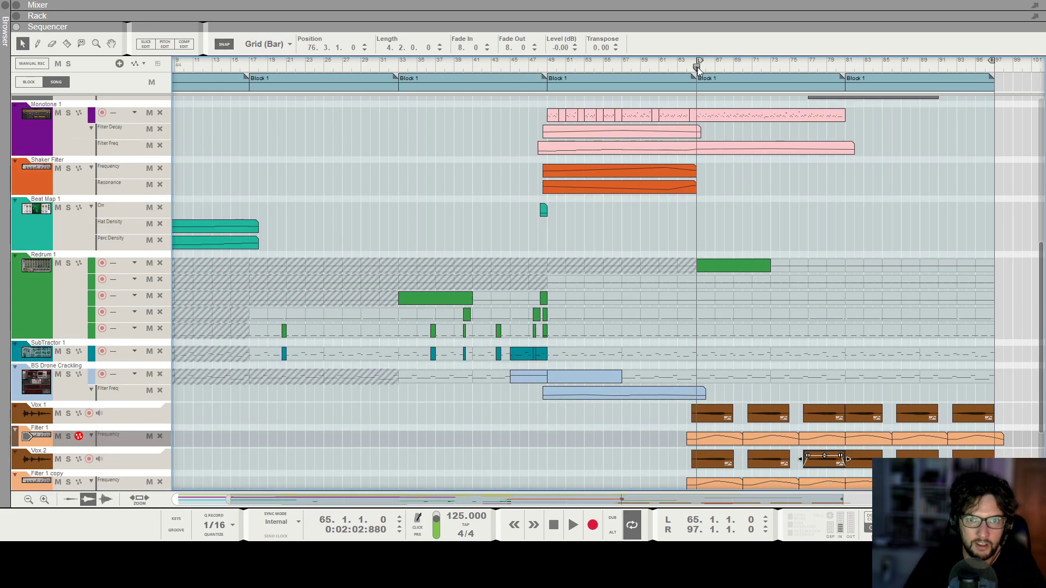
Play the arrangement from bar 65 and look over the drum, bass and Vox tracks.
click(697, 68)
key(space)
key(h)
key(h)
key(h)
key(h)
key(h)
key(h)
key(h)
key(g)
key(g)
key(g)
scroll(886, 218, down, 2)
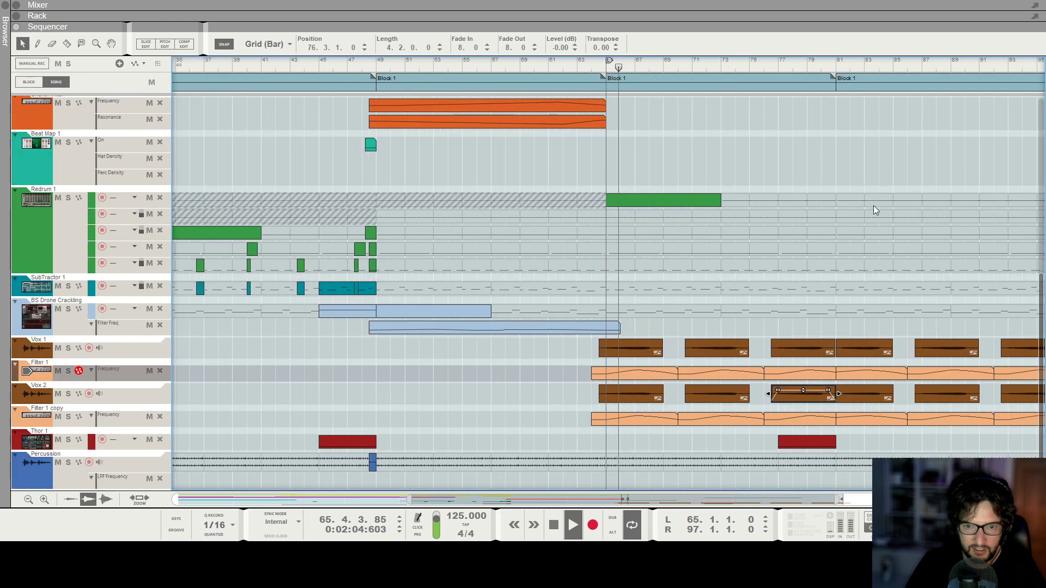
key(g)
Play the passage leading across bar 81 while looking over the tracks from Monotone 1 downward, and stop playback.
click(793, 67)
key(h)
key(h)
scroll(832, 277, right, 2)
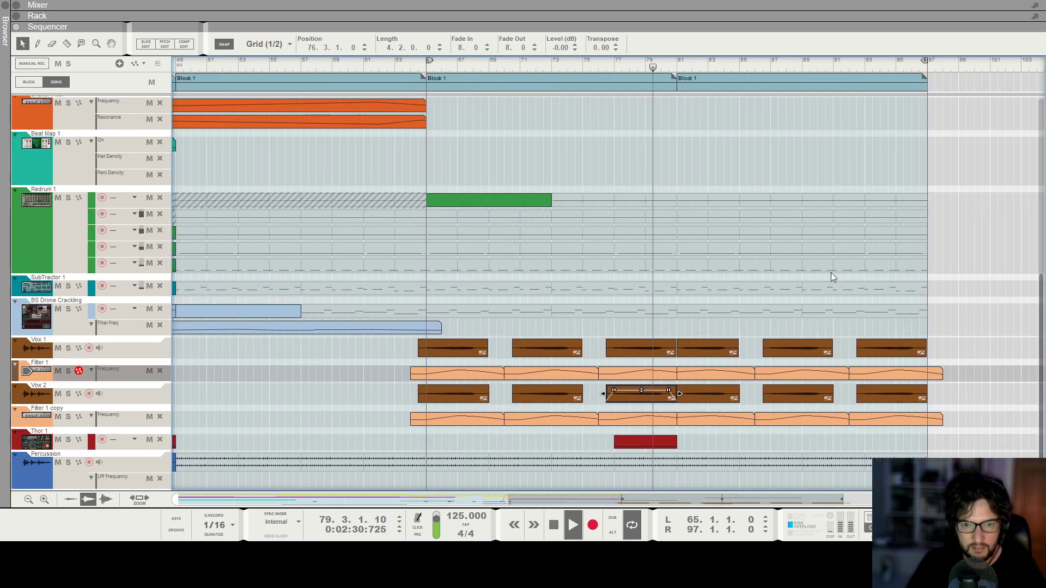
key(h)
key(h)
key(g)
key(g)
key(g)
scroll(822, 281, up, 2)
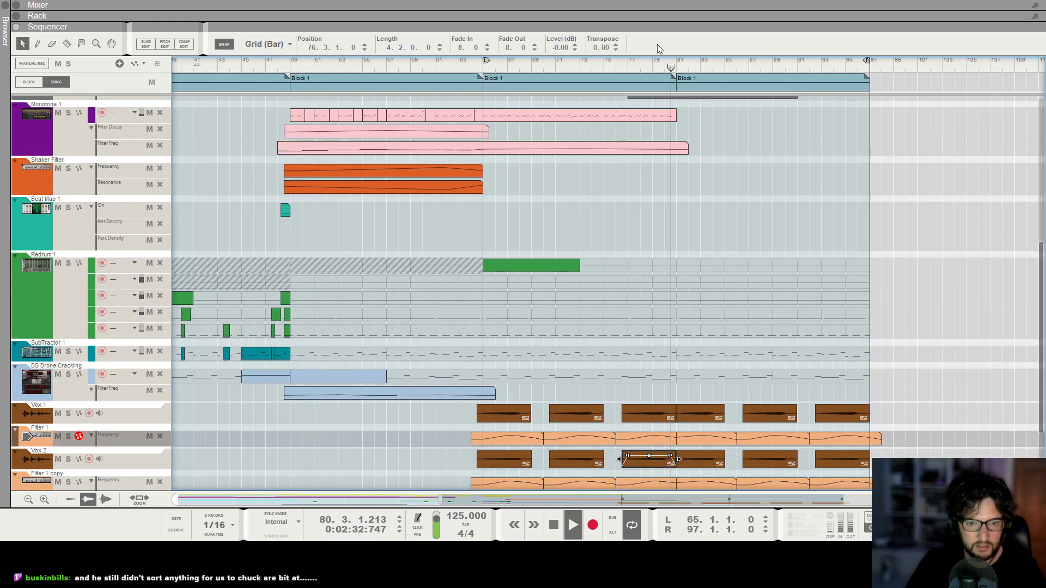
key(h)
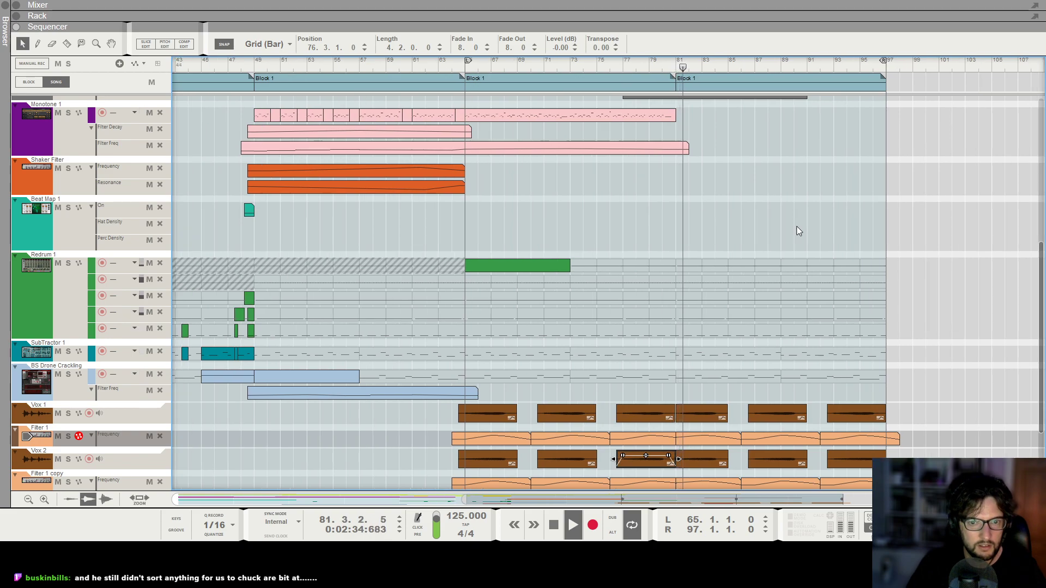
key(h)
scroll(789, 276, up, 3)
scroll(765, 243, down, 3)
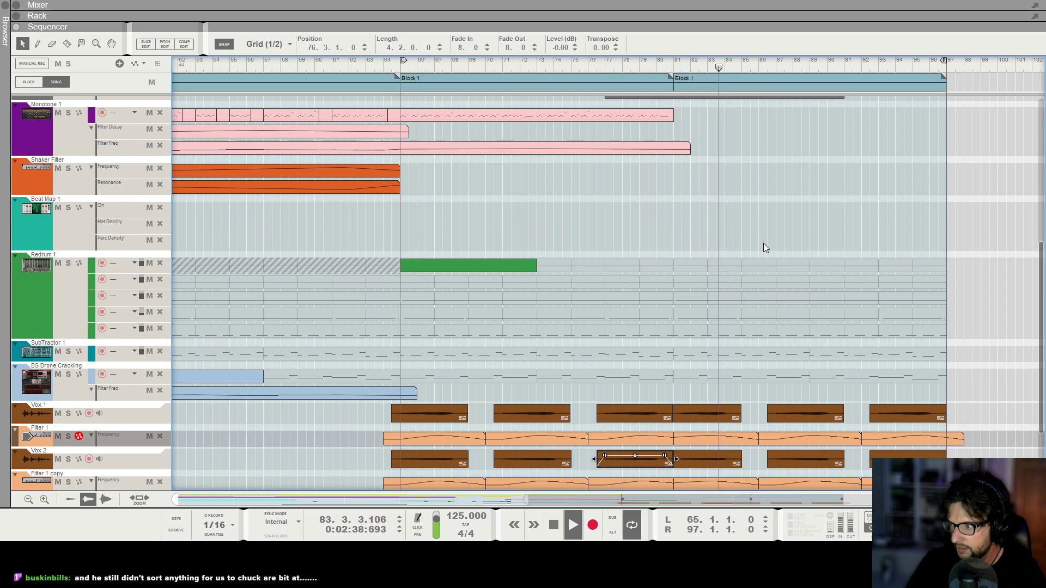
key(g)
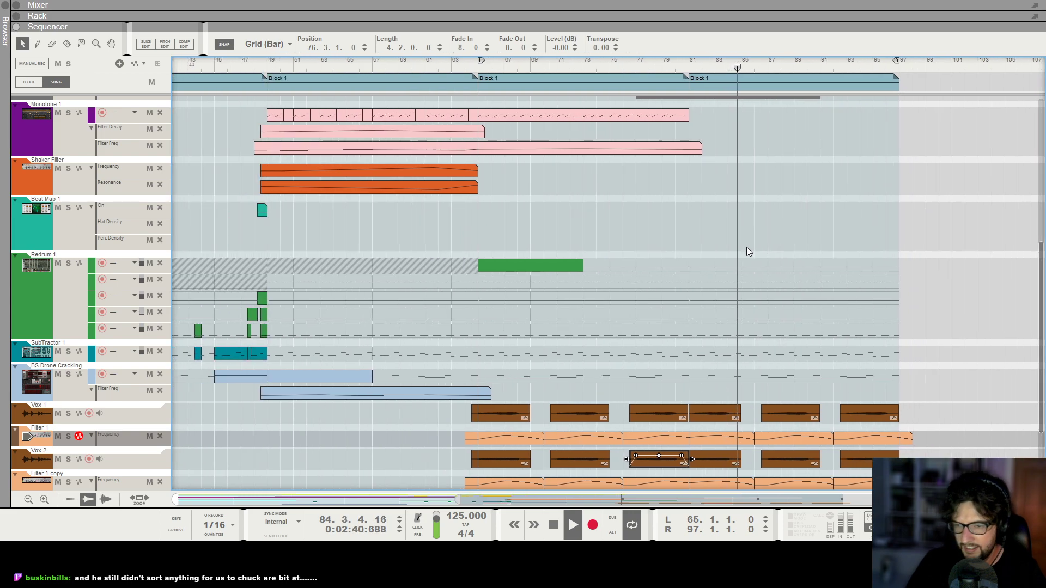
scroll(746, 246, right, 3)
key(space)
key(g)
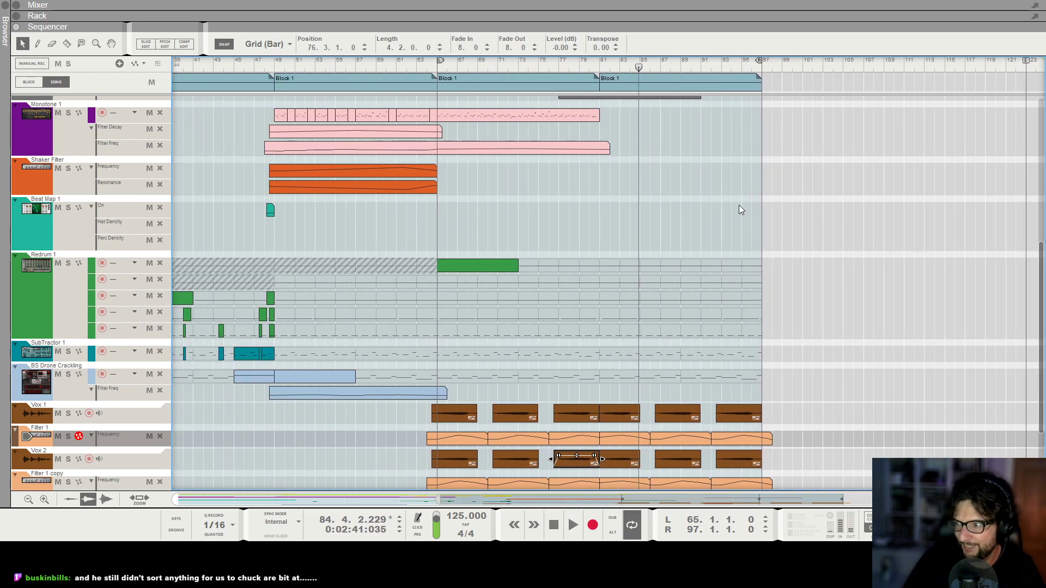
Listen to the transition into bar 81, starting from bar 80, and stop playback.
click(770, 219)
scroll(659, 139, down, 3)
click(590, 67)
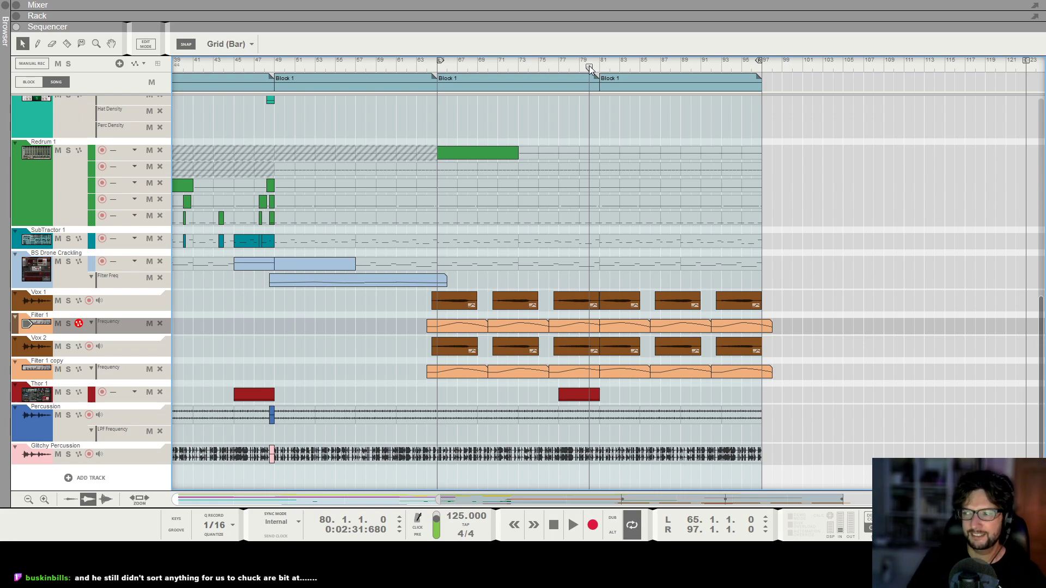
key(space)
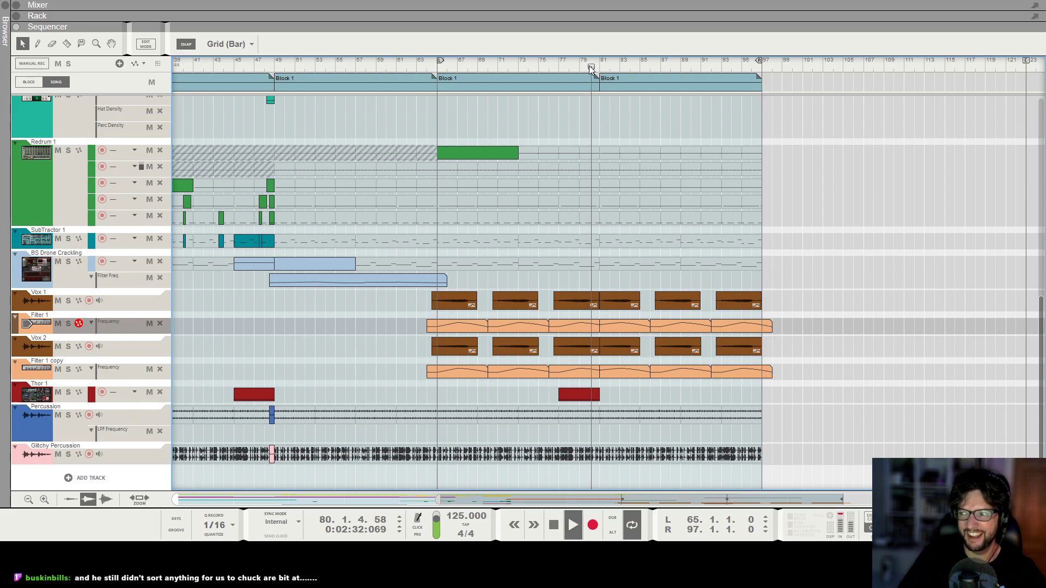
key(h)
key(h)
key(h)
key(h)
key(h)
key(h)
key(h)
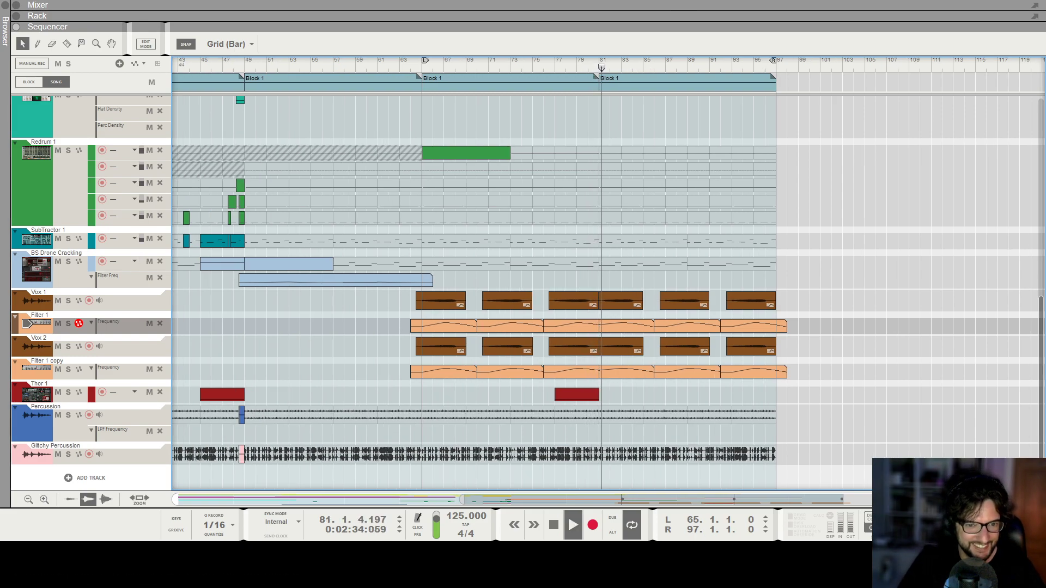
key(space)
Set the song position to bar 65 and duplicate the Vox 2 audio track with its devices in the rack.
click(151, 340)
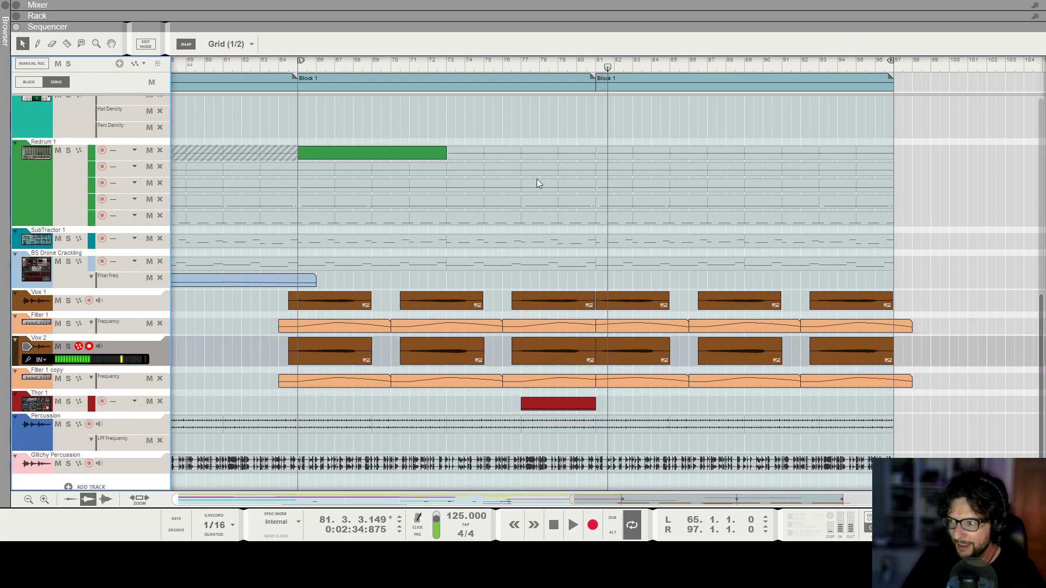
click(298, 67)
key(F6)
scroll(801, 258, up, 1)
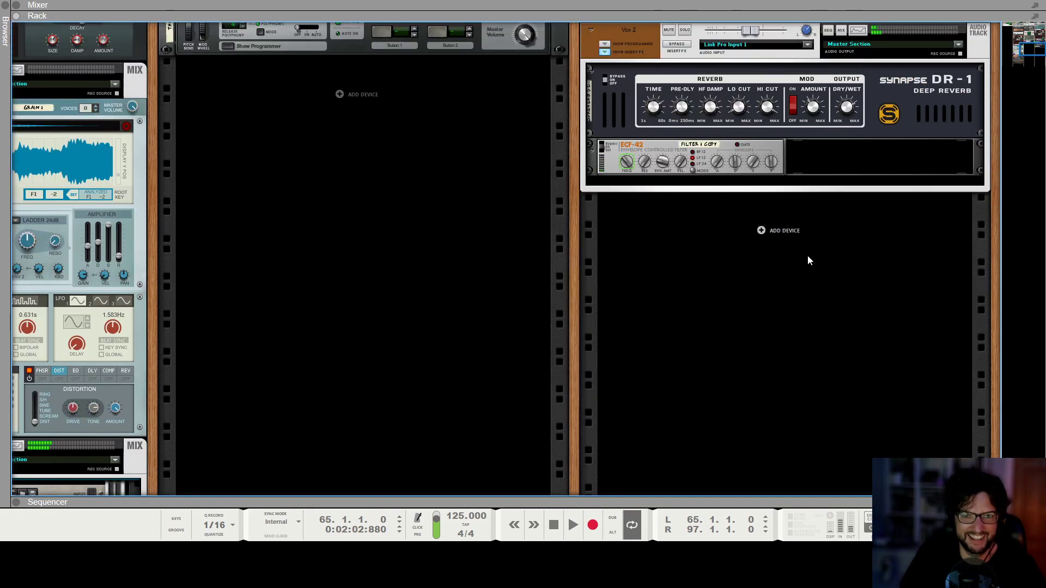
scroll(771, 232, up, 1)
right_click(636, 92)
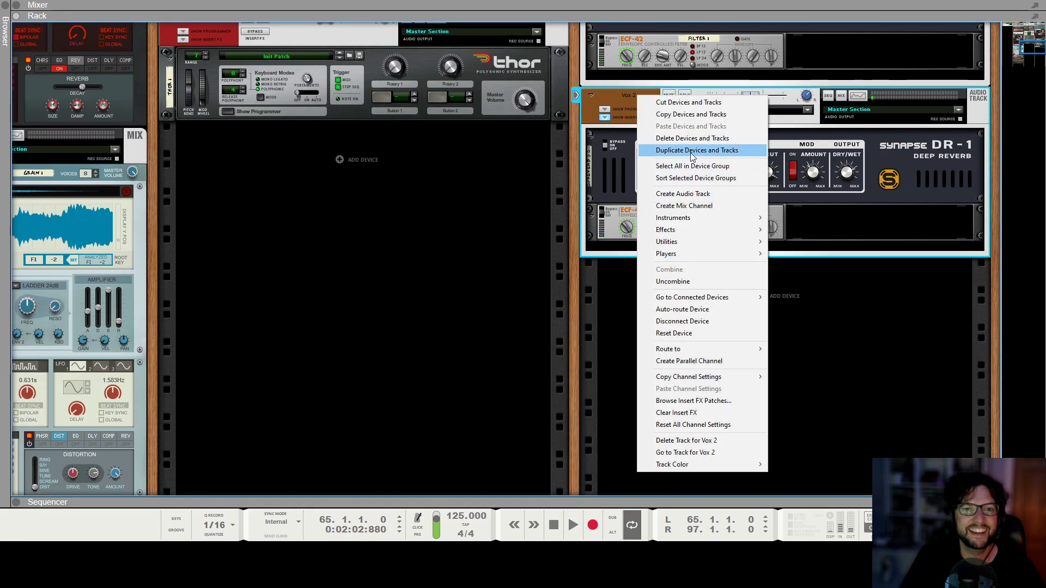
click(659, 147)
Delete the ECF-42 filter from the duplicated Vox 2 channel, leaving only the DR-1 reverb as its insert effect.
click(625, 398)
right_click(627, 397)
click(674, 417)
right_click(626, 396)
click(656, 128)
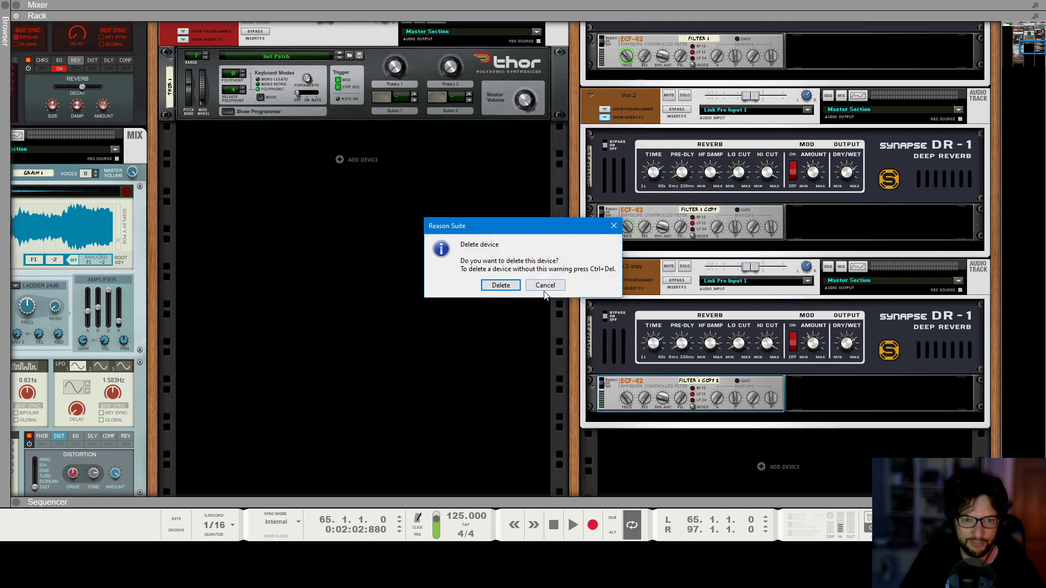
click(501, 290)
click(840, 351)
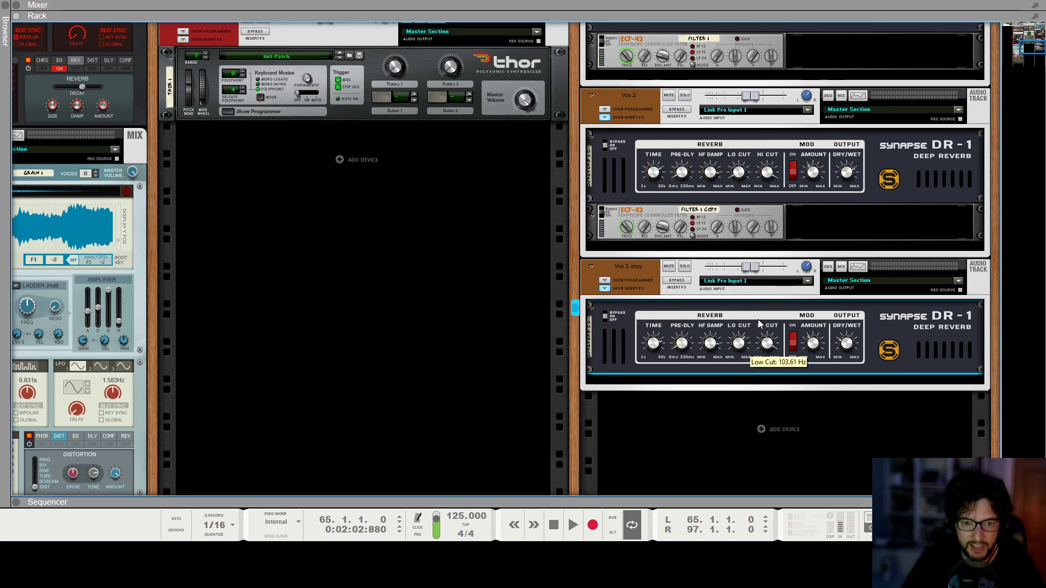
Rename the duplicated track Vox 3 and check its channel settings in the mixer.
double_click(626, 270)
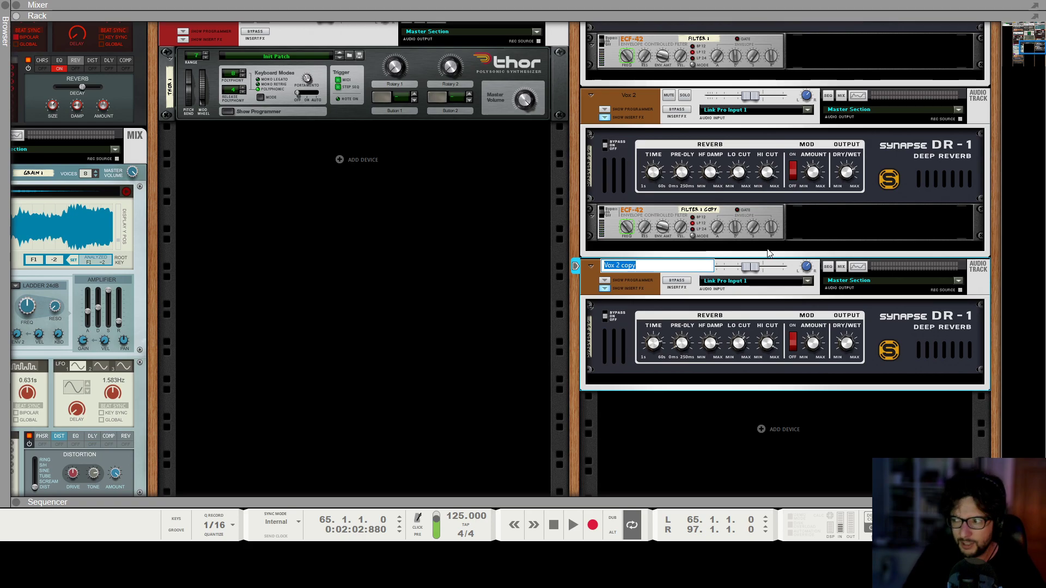
text(V)
key(Escape)
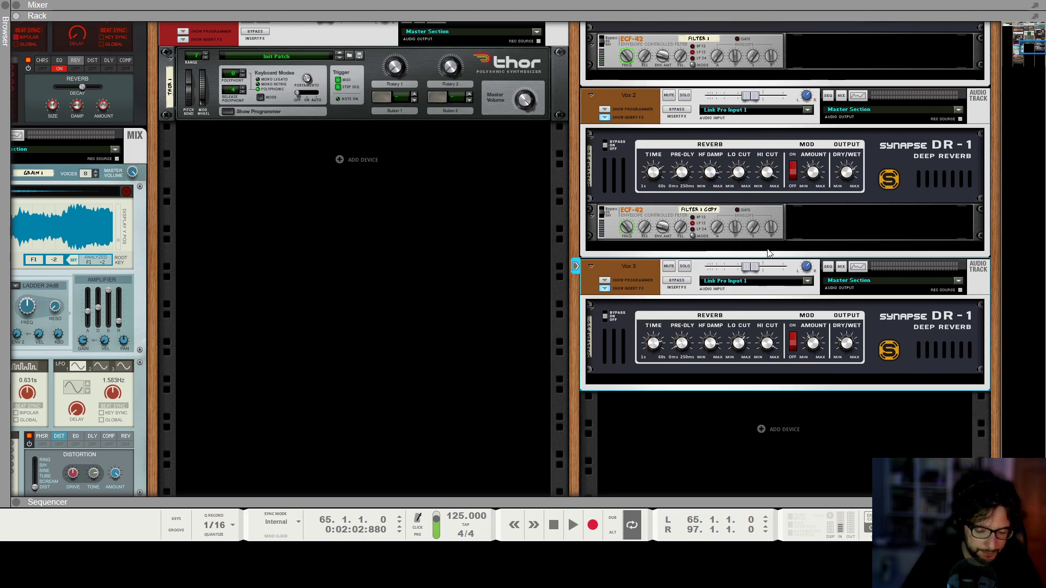
key(F5)
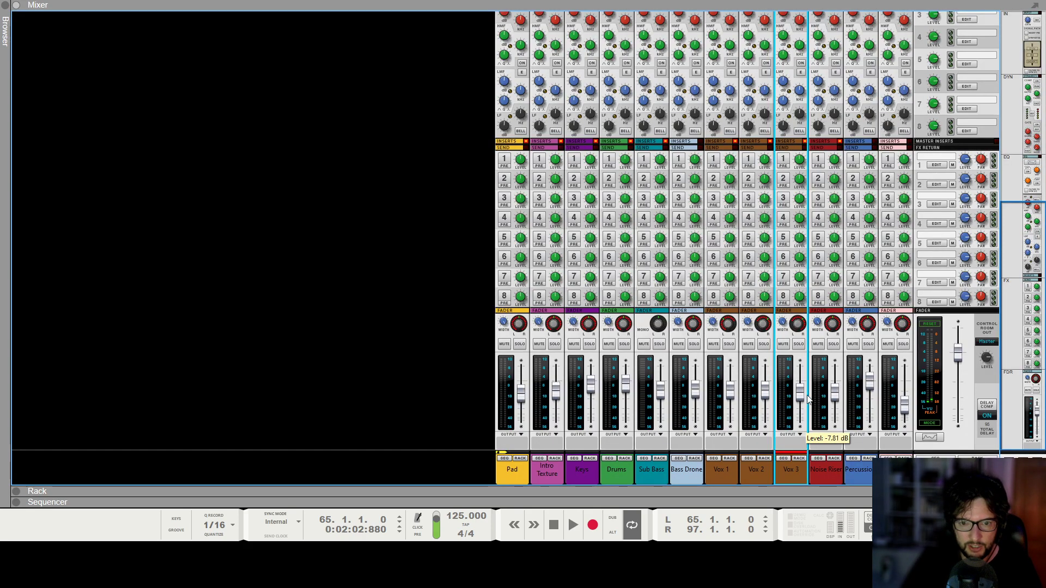
scroll(790, 273, up, 10)
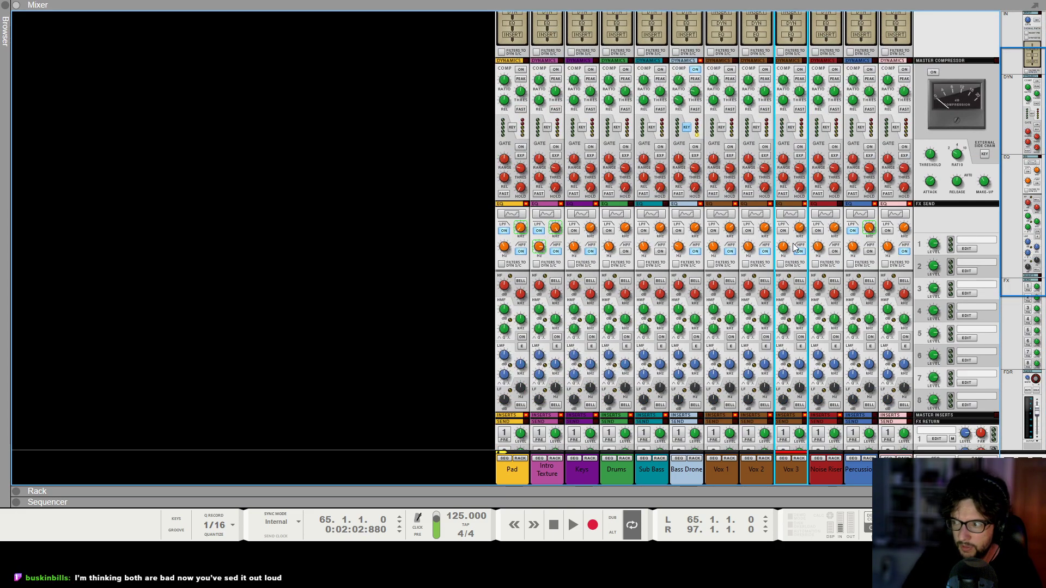
key(F7)
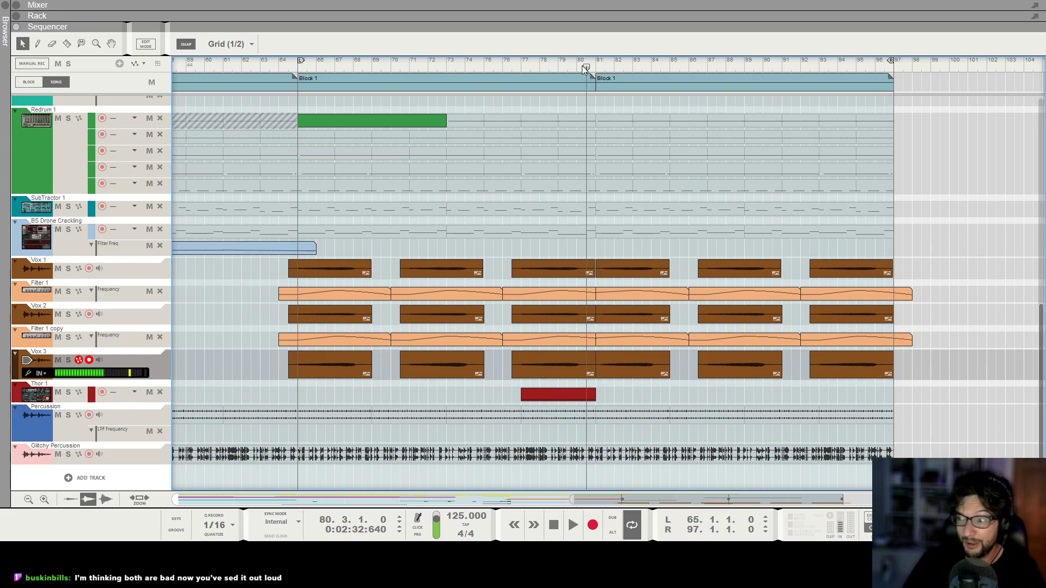
Delete all the duplicated clips on the Vox 3 track in the sequencer.
drag(912, 357, 363, 354)
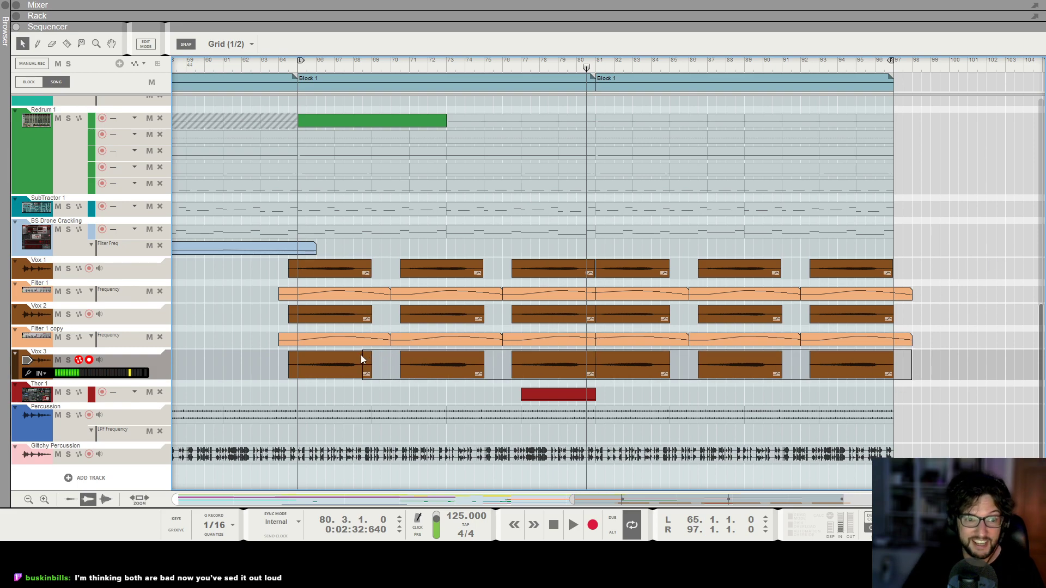
key(Delete)
drag(952, 305, 617, 320)
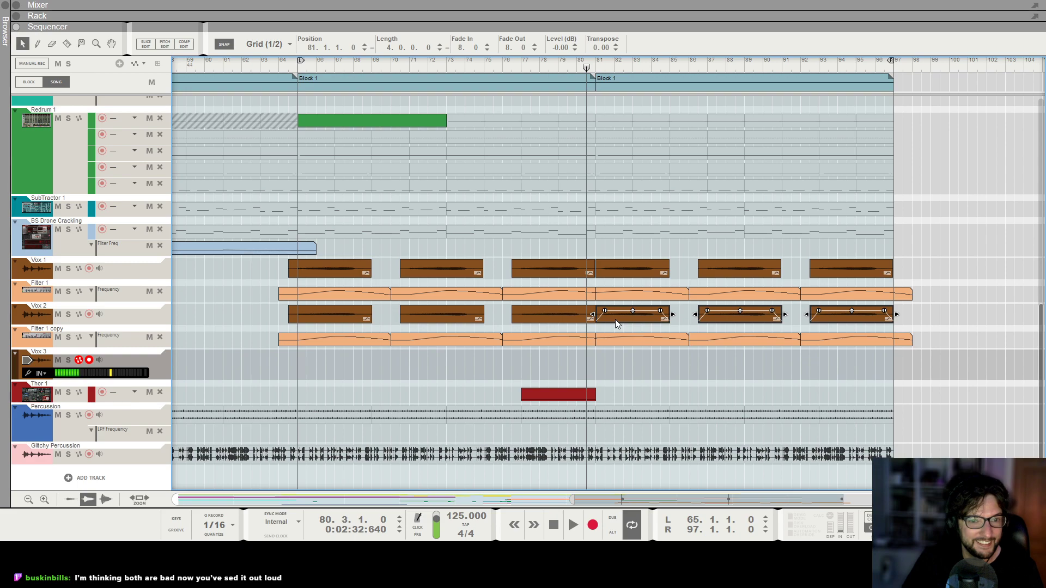
click(619, 370)
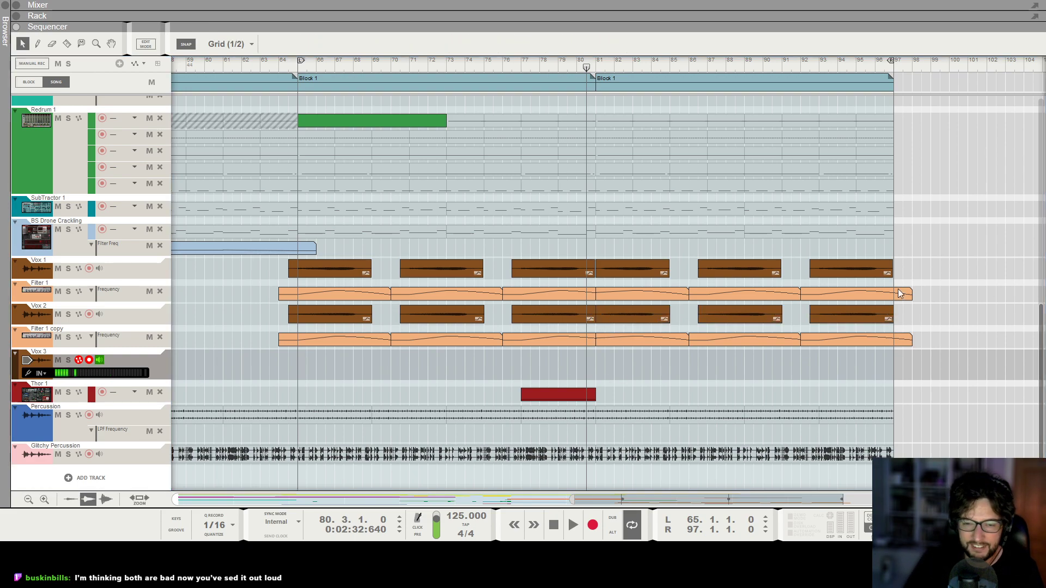
Record a take on Vox 3 from bar 79 and move the recorded clip to start at bar 59.
click(563, 70)
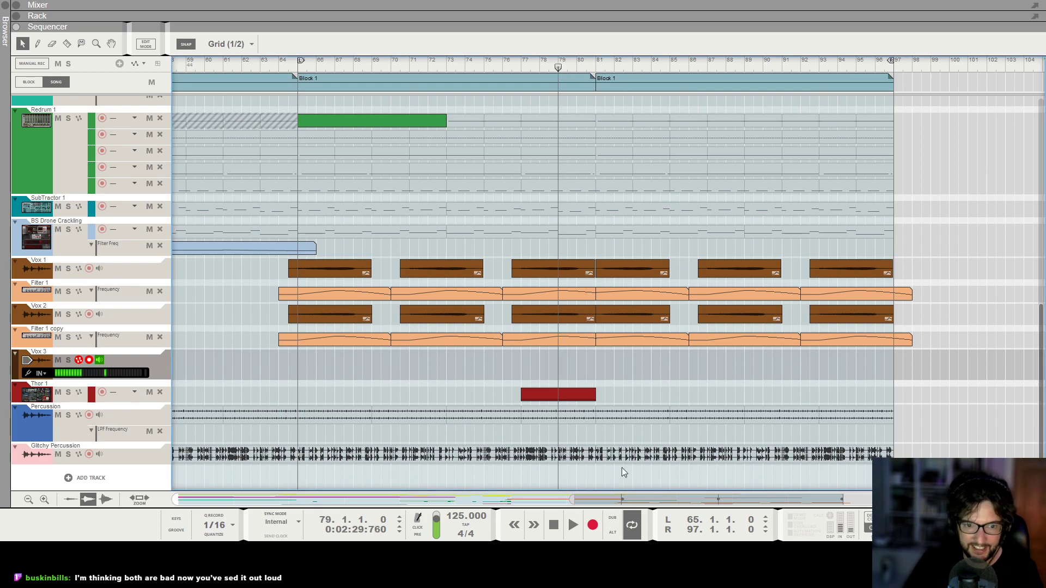
click(593, 524)
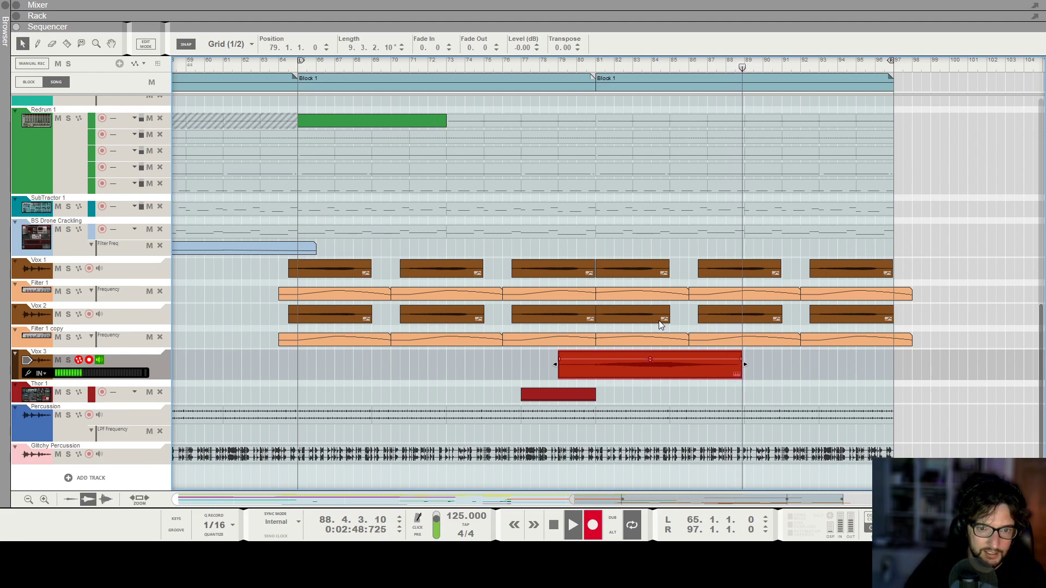
key(space)
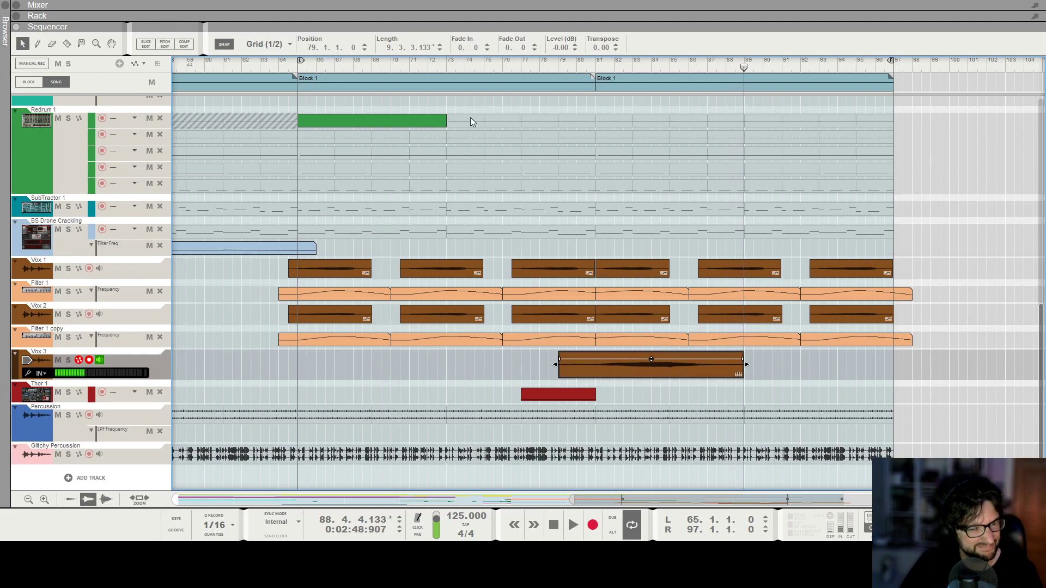
drag(652, 378, 201, 359)
Try recording another Vox 3 take from bar 80 and discard it.
click(579, 69)
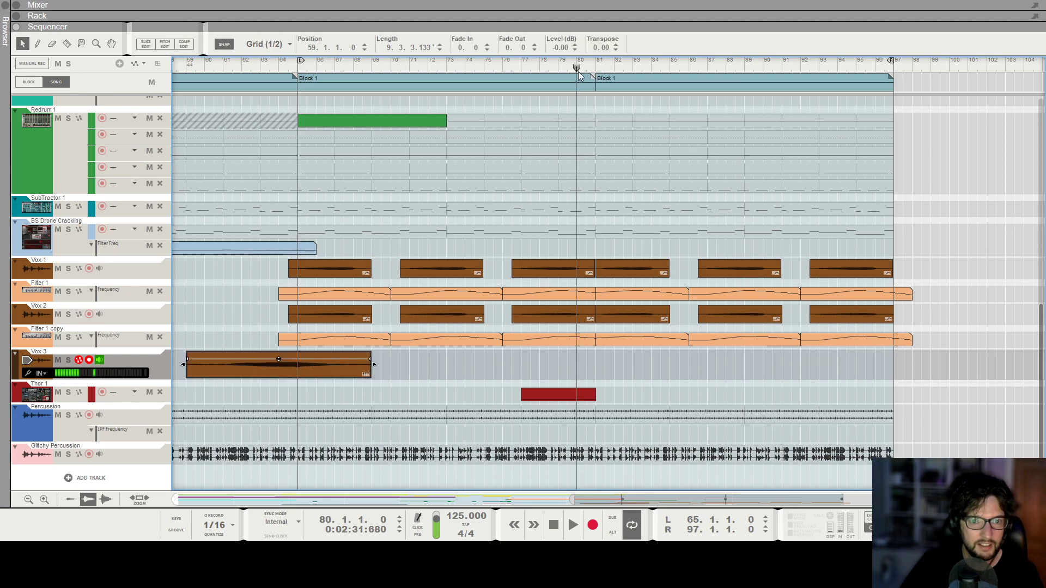
key(ctrl+Return)
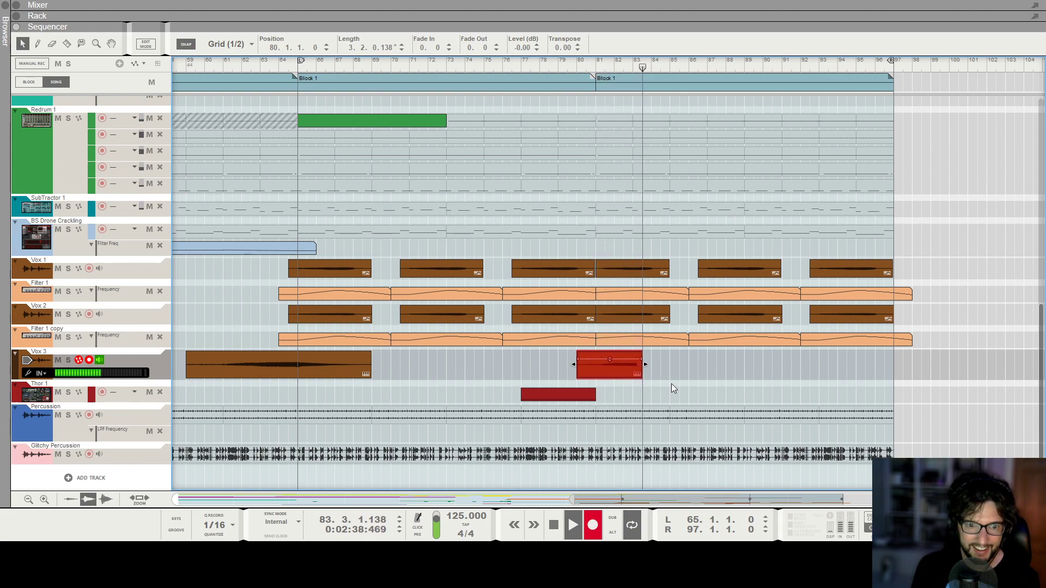
key(space)
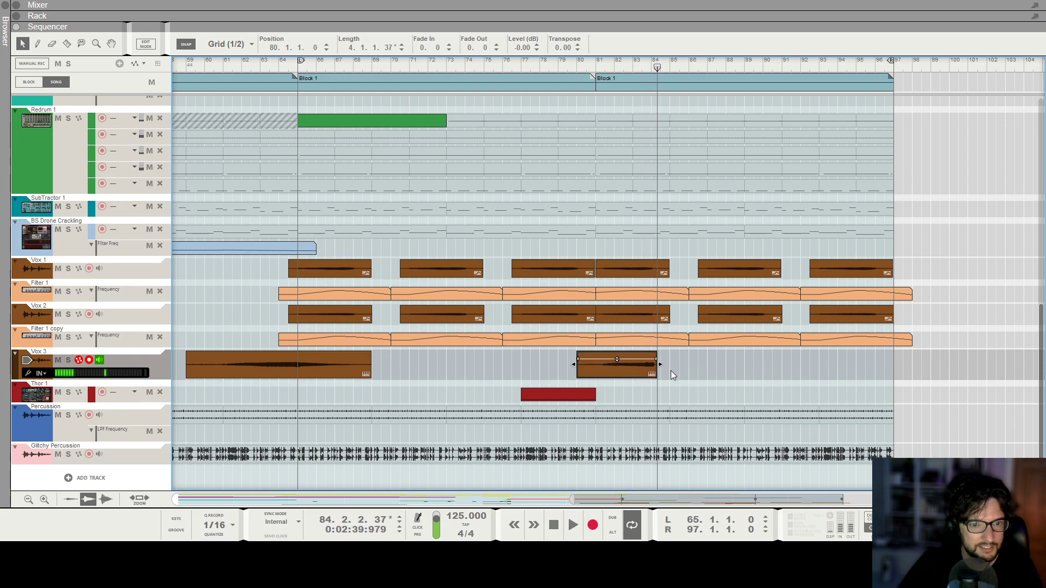
key(Delete)
Undo the deletion of the first Vox 3 take and set the song position to bar 79.
click(318, 373)
key(Delete)
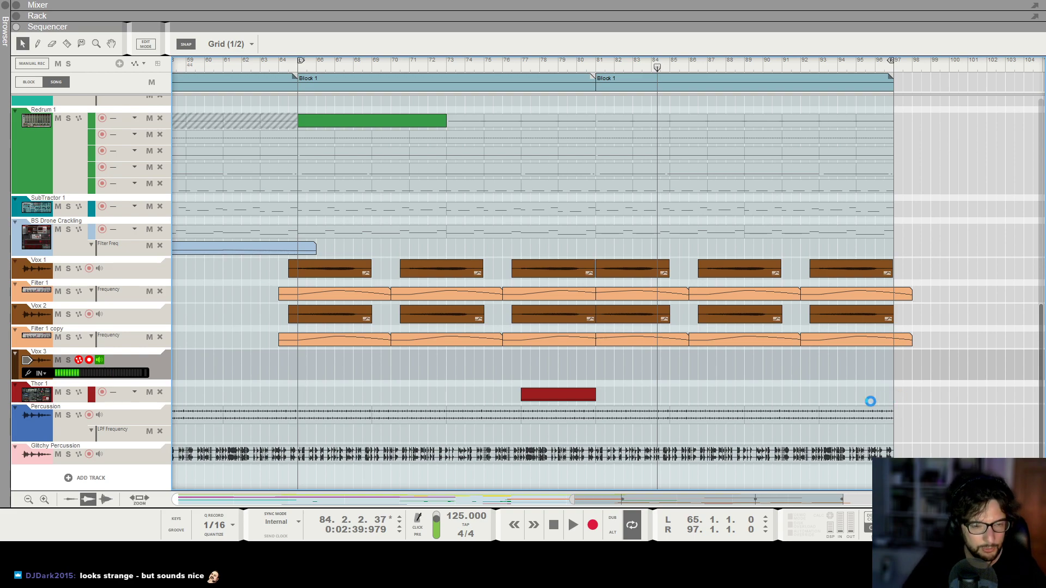
key(ctrl+z)
drag(569, 68, 557, 68)
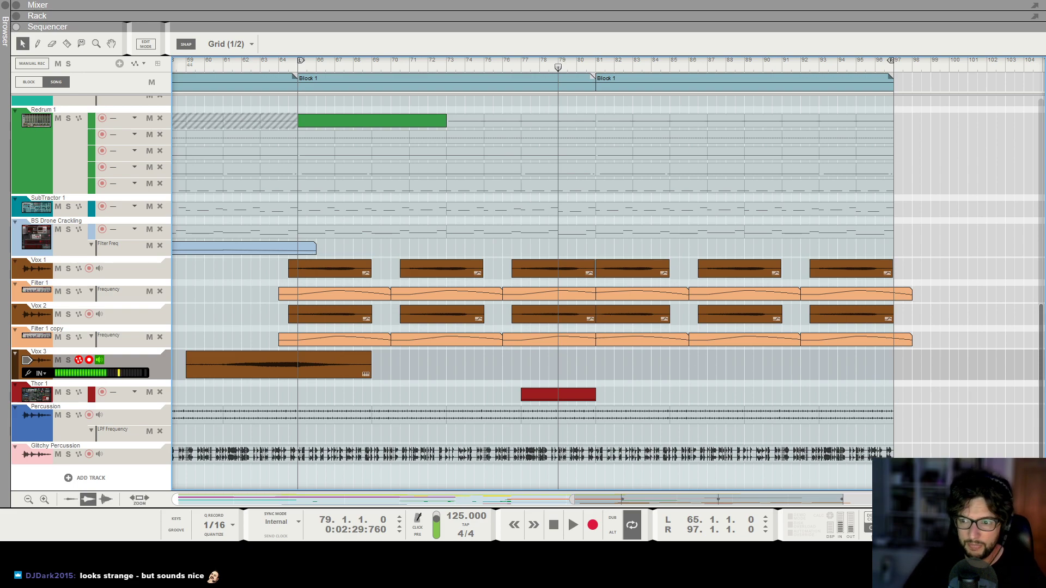
Raise the Vox 3 channel fader slightly and check the track's DR-1 reverb settings.
key(F5)
scroll(811, 406, down, 5)
drag(799, 394, 800, 389)
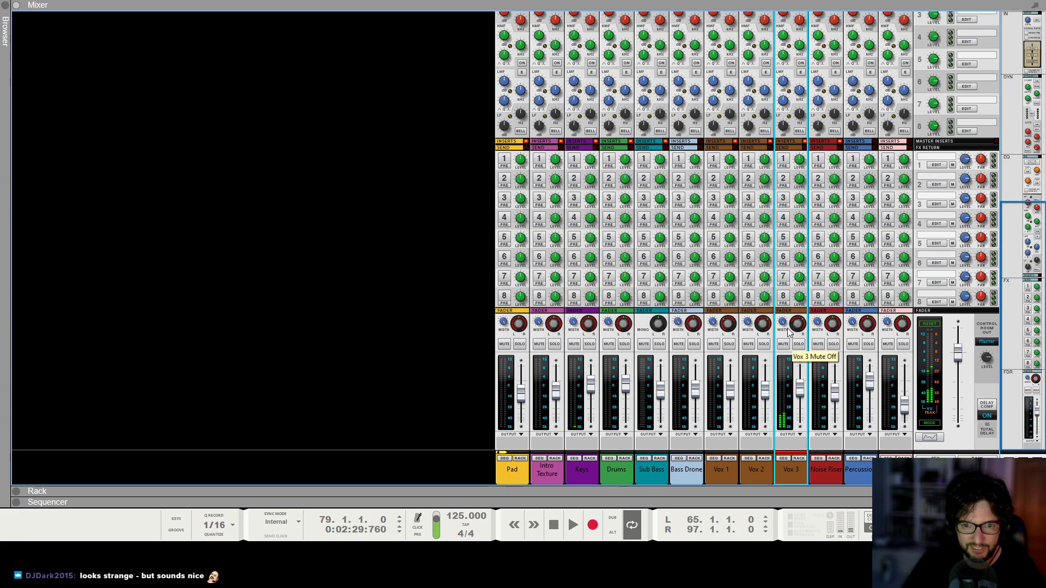
click(425, 315)
key(F6)
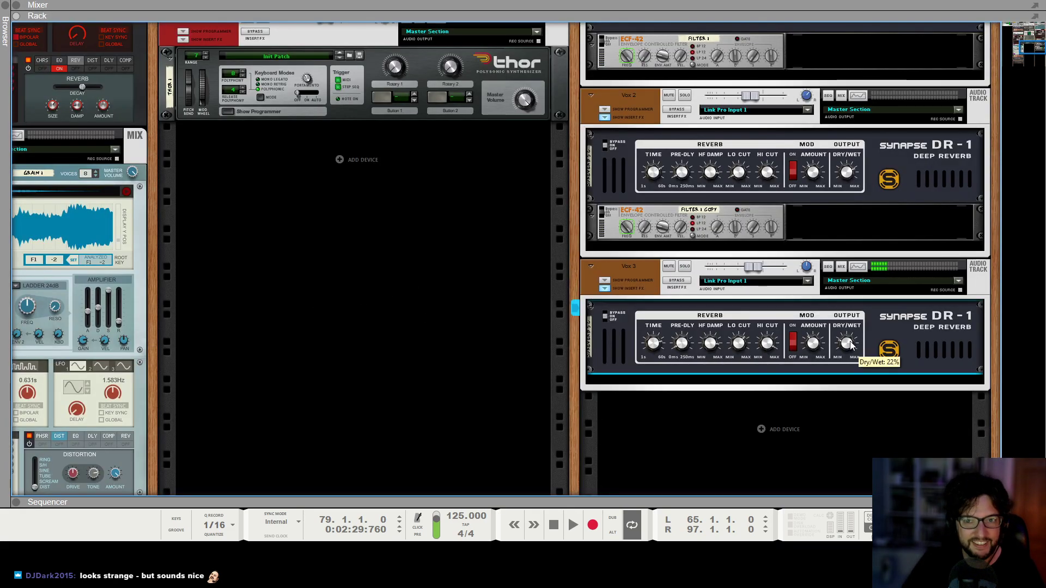
key(F7)
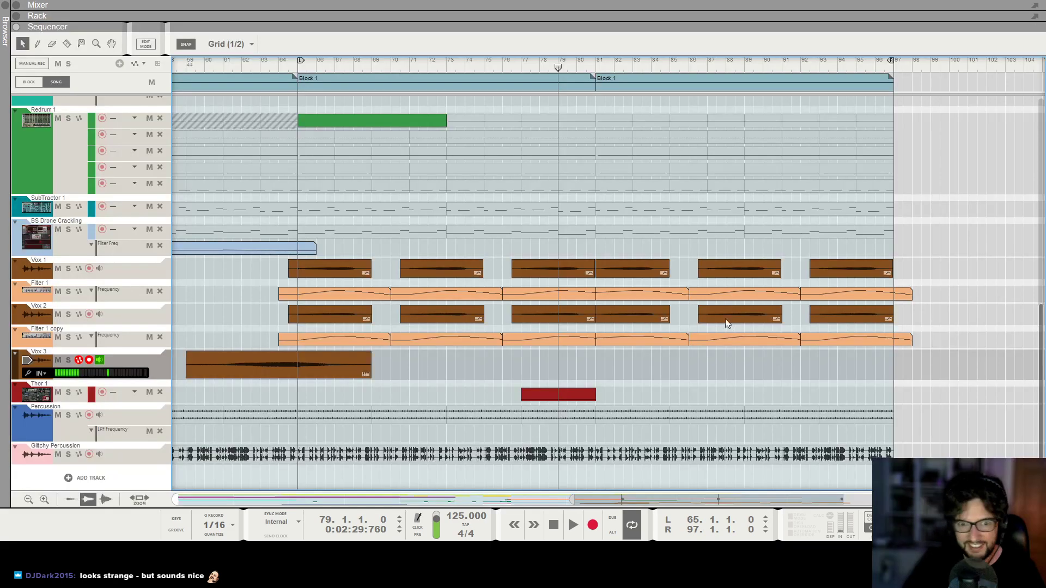
Record a new Vox 3 take from bar 79 to about bar 97 and switch off the track's input monitoring.
click(599, 529)
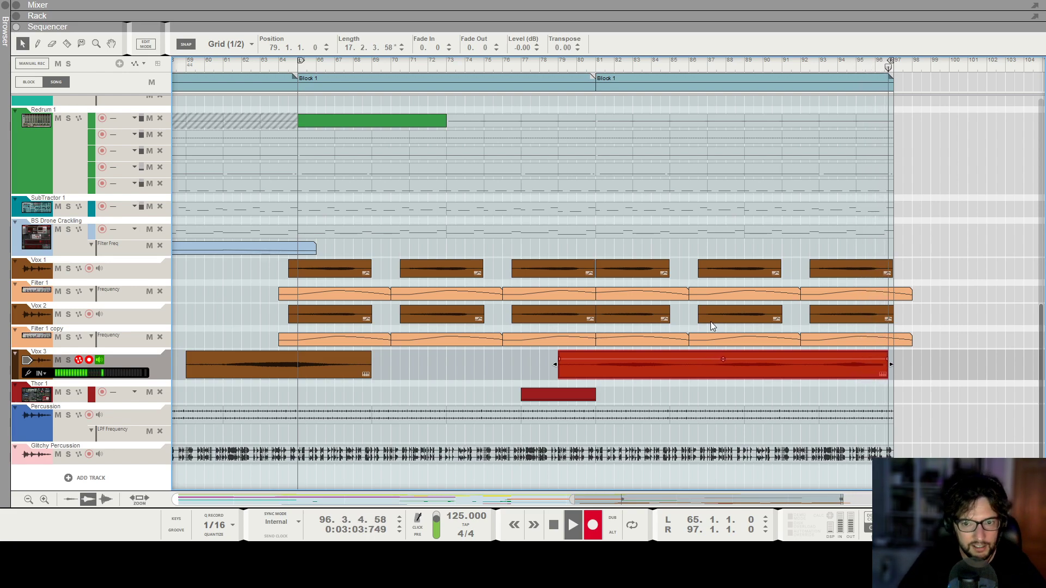
key(space)
click(572, 66)
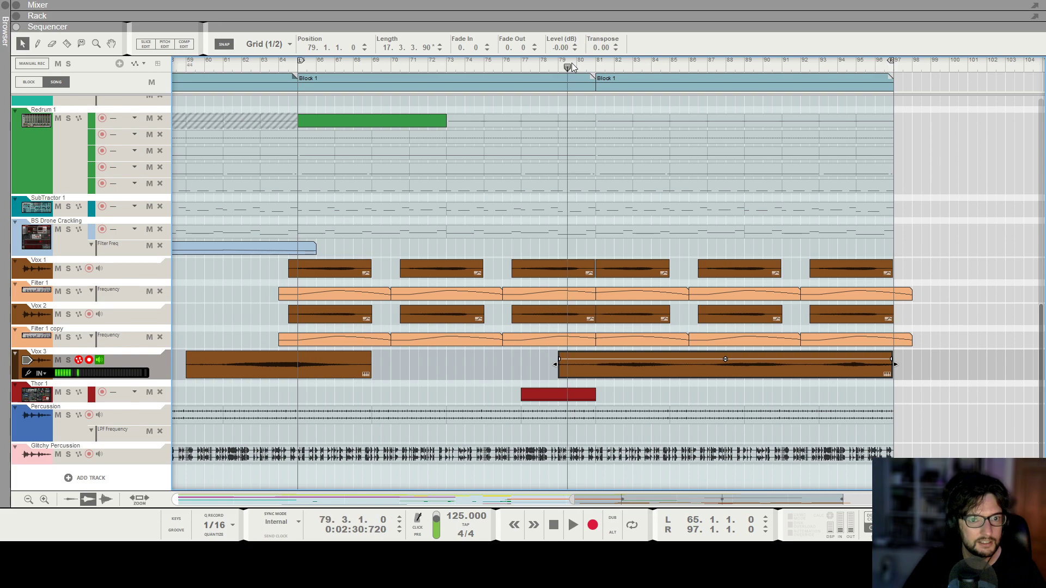
click(98, 362)
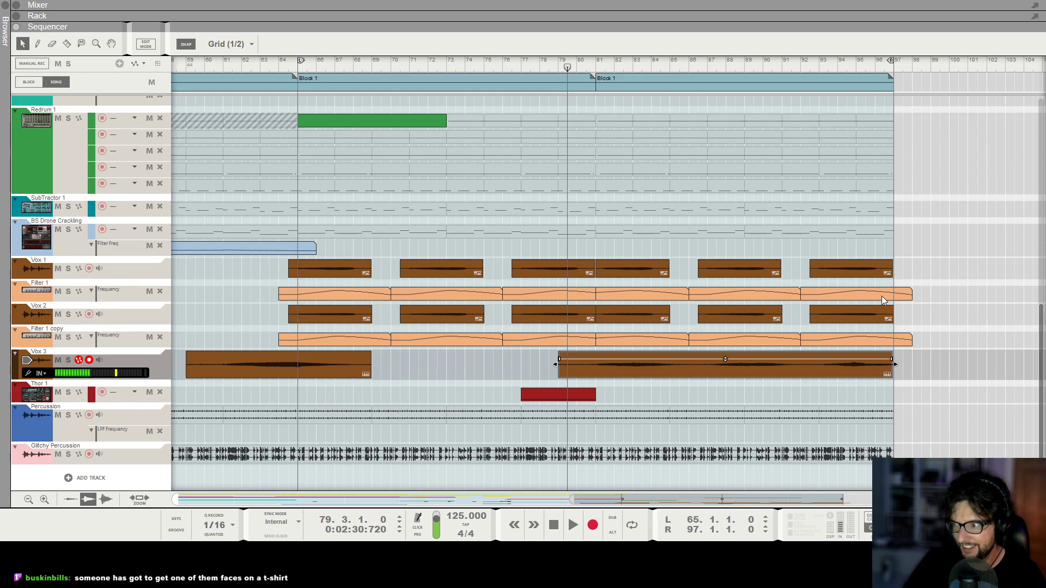
Open the new Vox 3 take for pitch editing.
click(710, 395)
key(g)
key(g)
key(g)
key(g)
key(g)
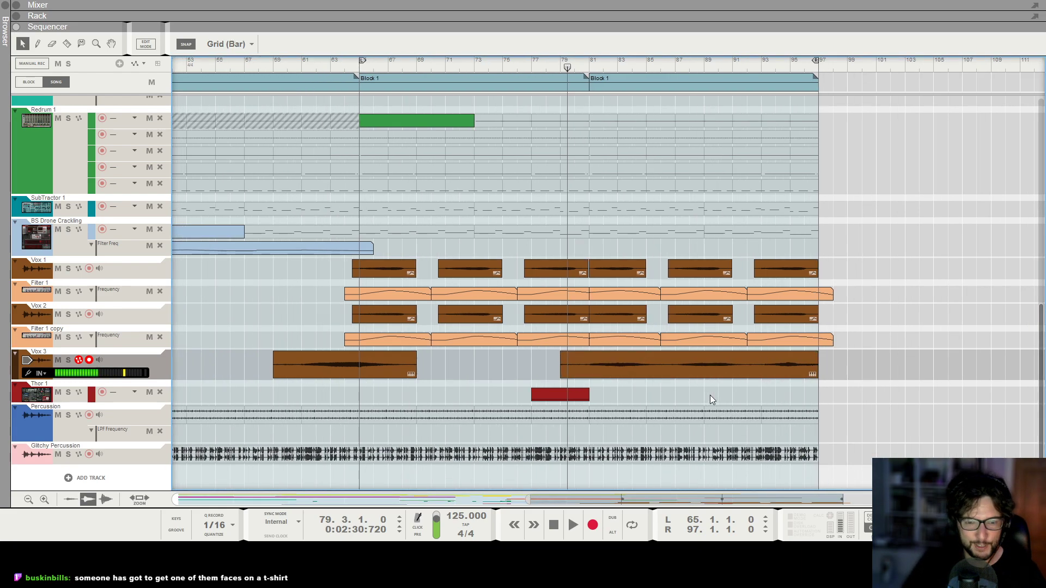
click(667, 371)
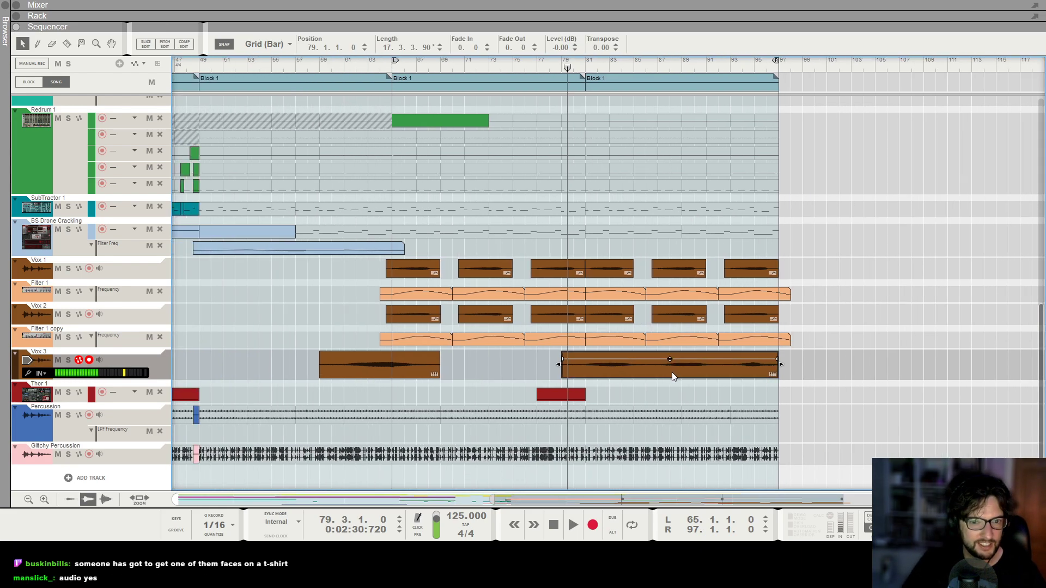
key(h)
key(h)
key(h)
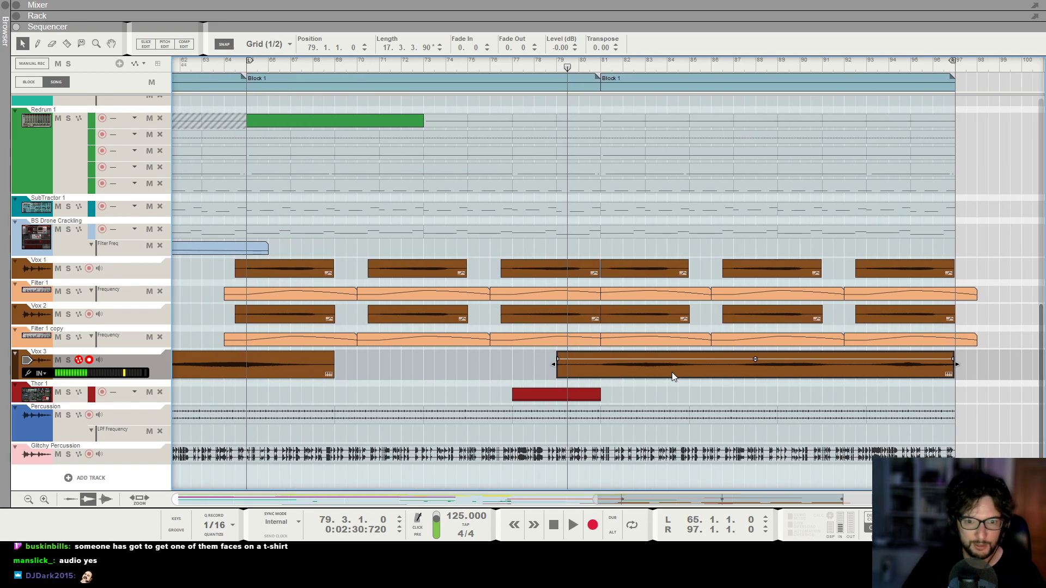
double_click(671, 372)
key(g)
Split the first long sung note of the take at bar 83 with the Razor tool.
click(179, 43)
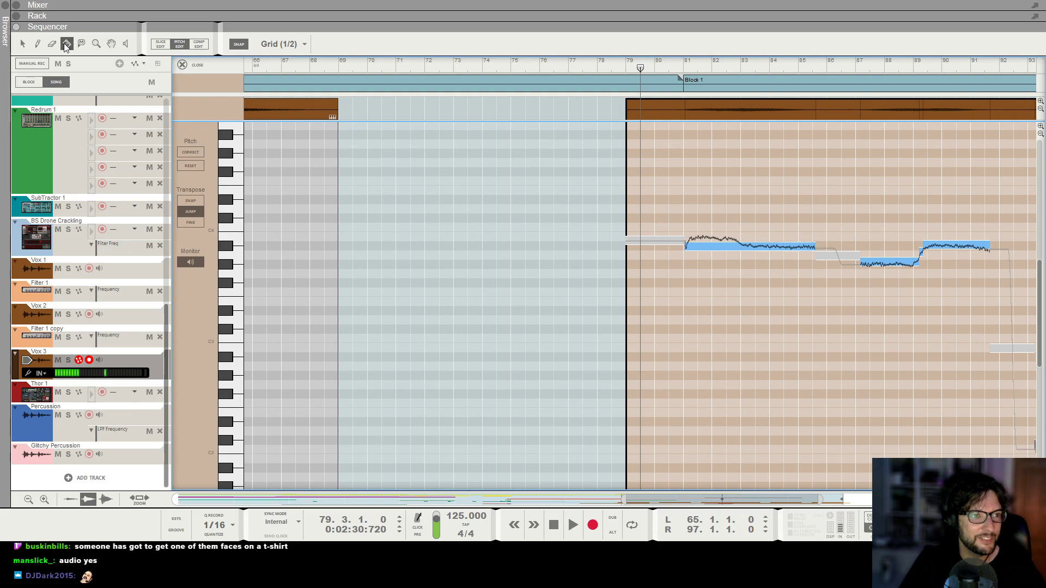
double_click(752, 248)
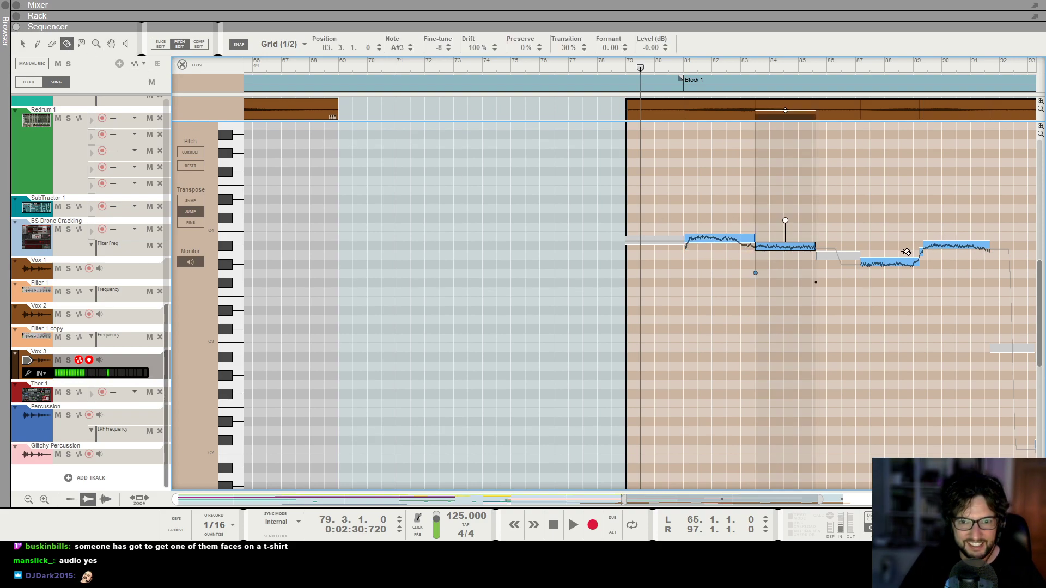
double_click(749, 244)
double_click(742, 254)
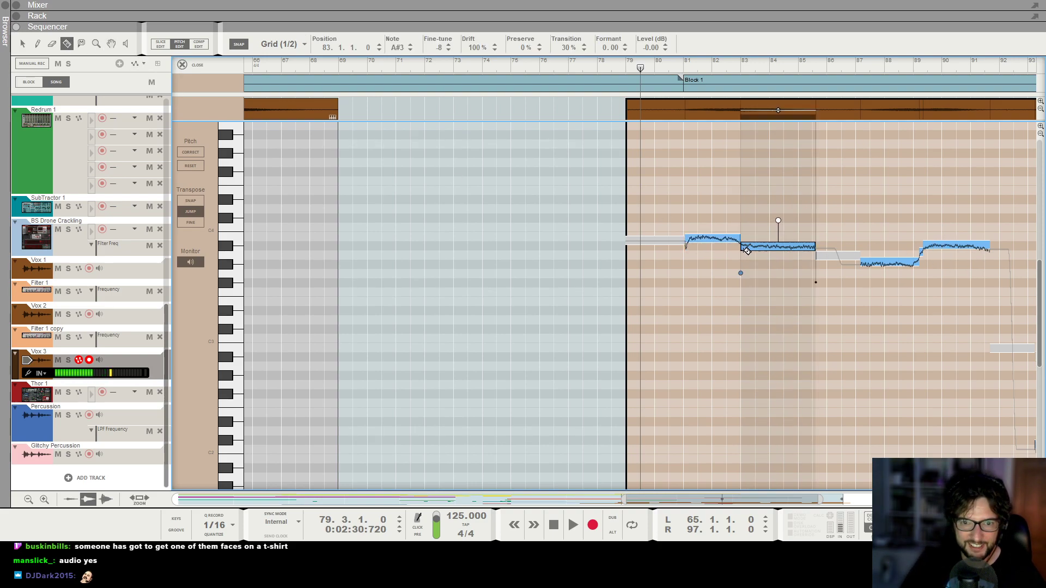
Apply pitch correction to all notes of the Vox 3 take.
key(g)
key(g)
key(g)
key(g)
key(g)
key(g)
key(g)
key(g)
key(g)
key(h)
key(h)
key(h)
click(23, 45)
click(782, 178)
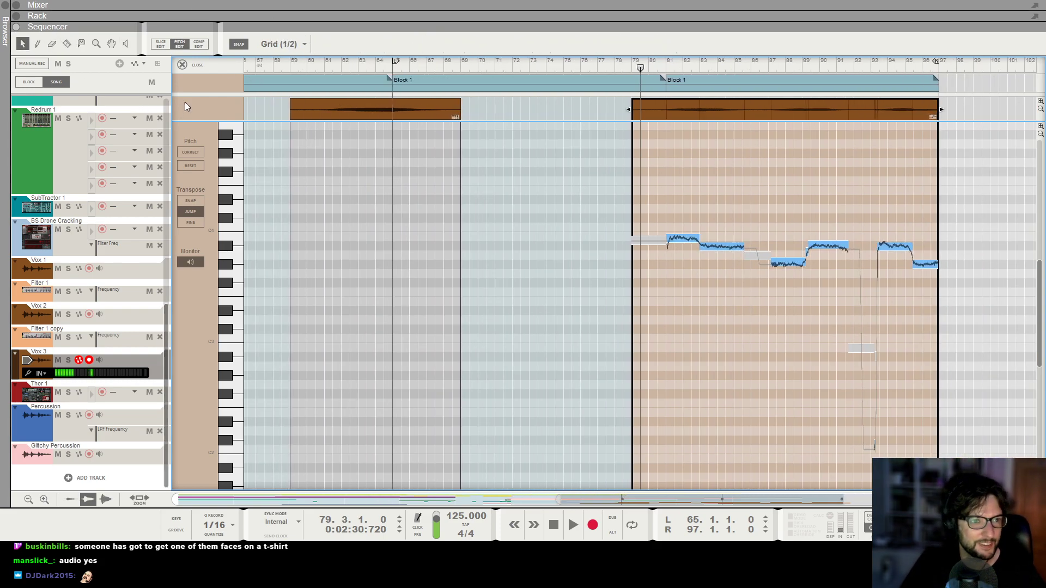
key(ctrl+a)
click(185, 157)
Reduce the pitch drift of all notes in the Vox 3 take.
key(h)
key(h)
key(h)
key(h)
click(664, 66)
click(742, 195)
scroll(741, 200, right, 2)
key(ctrl+a)
drag(610, 210, 610, 218)
click(602, 180)
Play back the pitch-corrected Vox 3 take and check its notes through to the end of the clip.
click(585, 64)
key(space)
key(h)
key(g)
key(h)
key(h)
key(F6)
scroll(708, 164, up, 1)
click(699, 153)
key(F7)
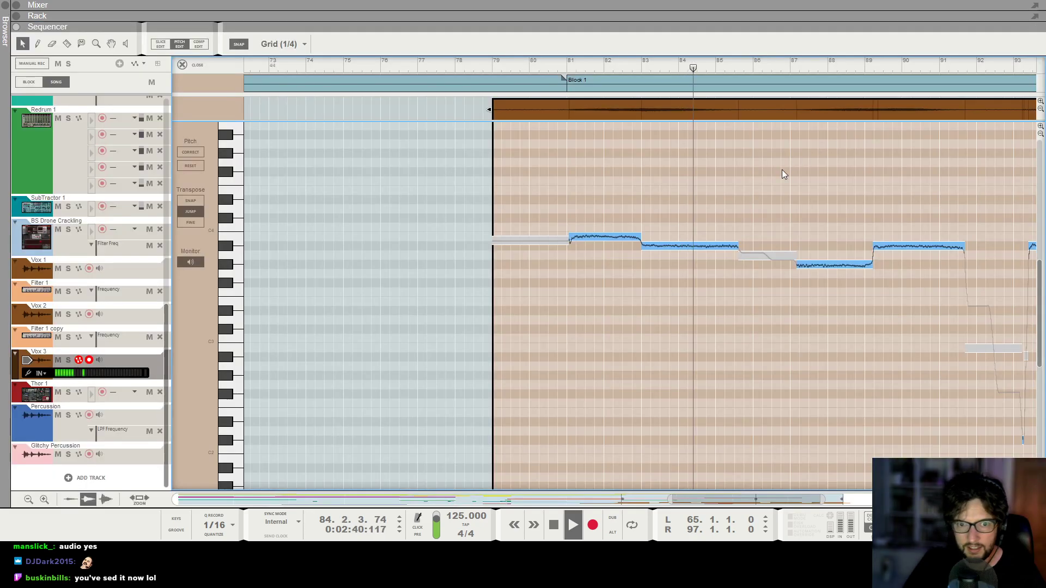
scroll(782, 169, up, 3)
scroll(821, 226, right, 3)
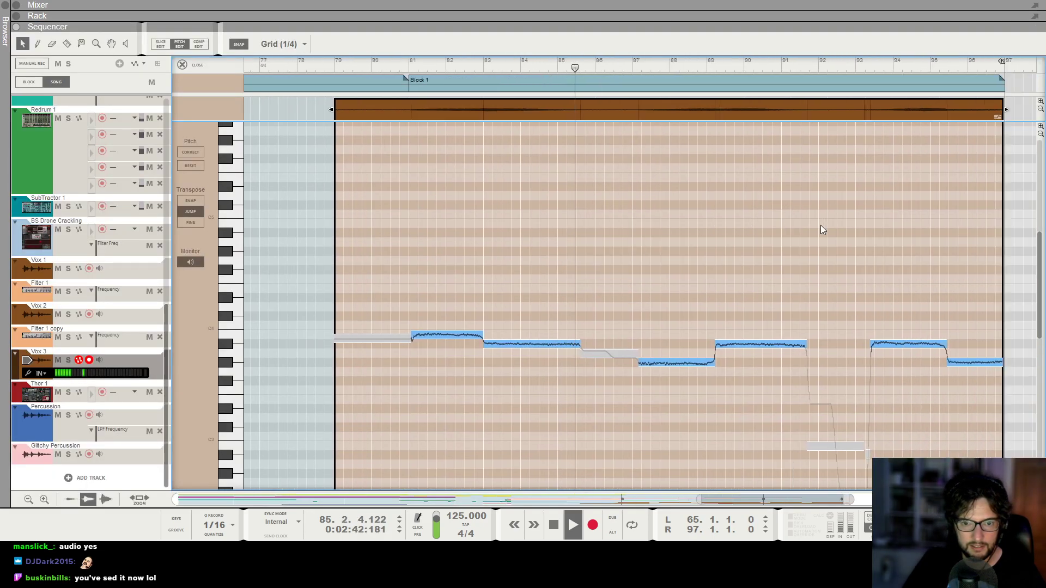
scroll(821, 226, right, 2)
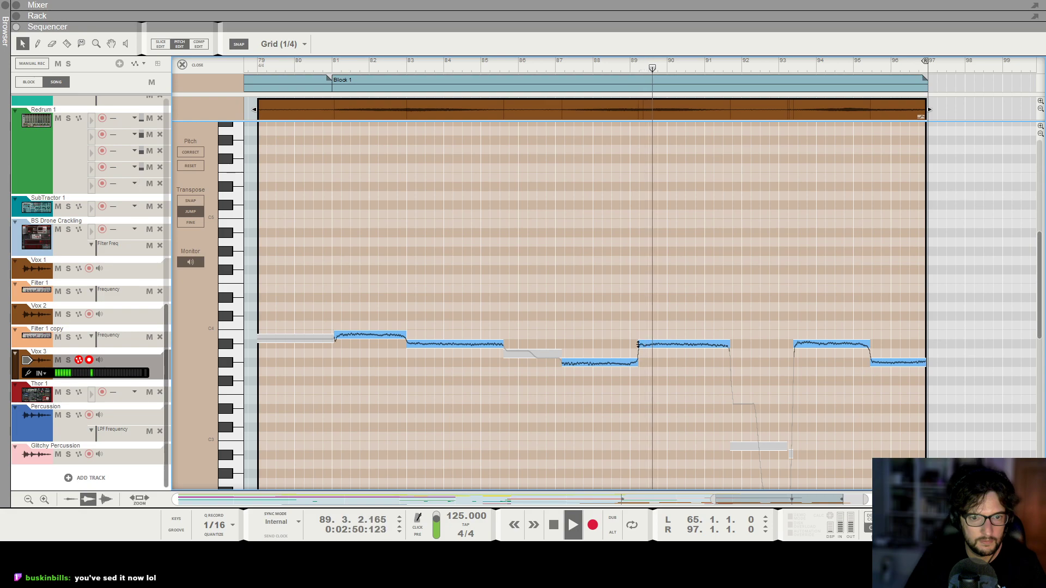
Close the pitch editor and set the Vox 3 take to 18 bars long with a fade-in and fade-out of 8.
click(192, 66)
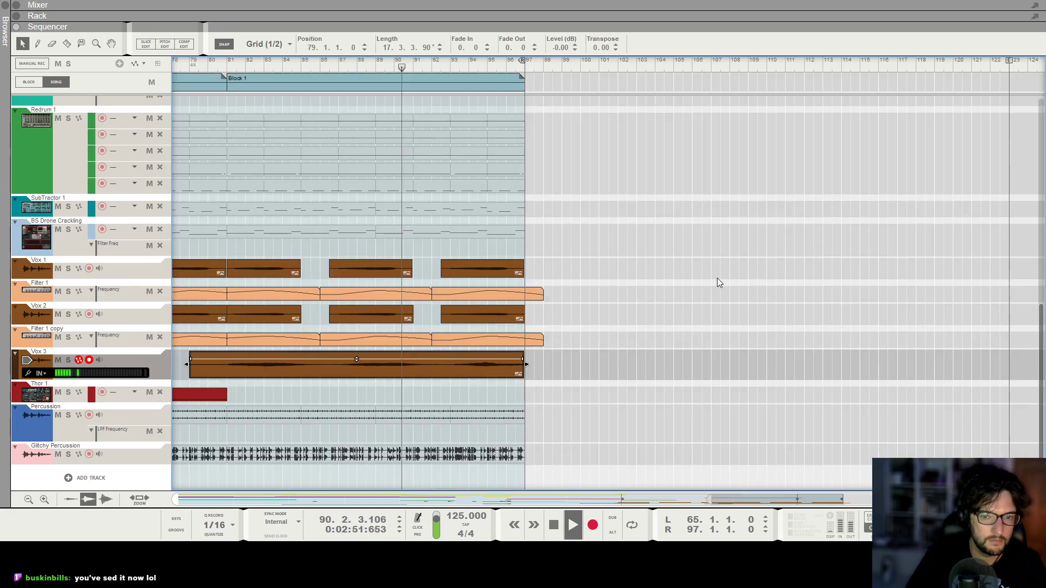
click(685, 388)
scroll(290, 364, down, 2)
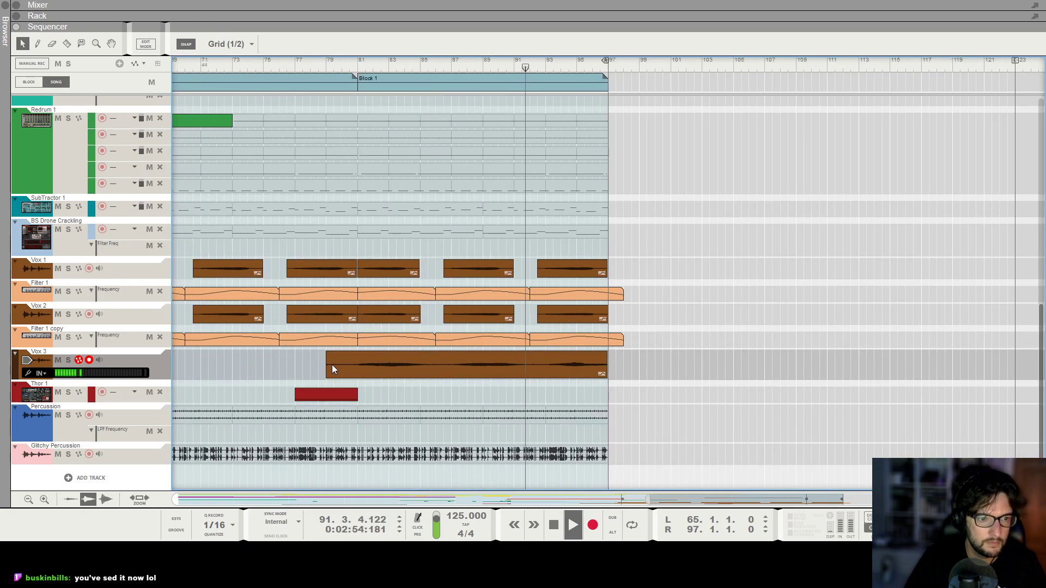
click(330, 364)
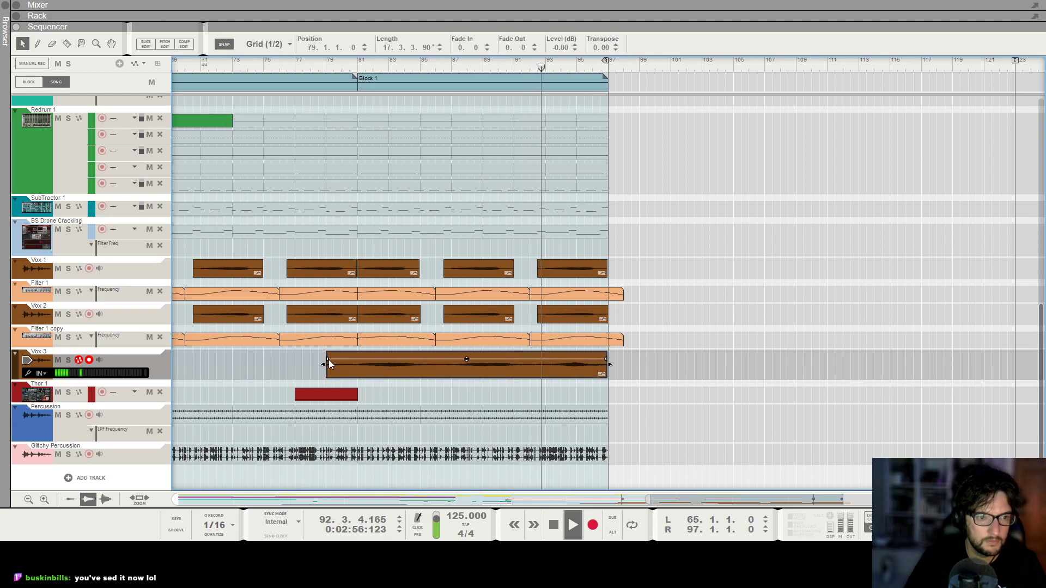
drag(327, 360, 334, 359)
mouse_move(609, 364)
mouse_down()
mouse_move(621, 367)
mouse_move(599, 359)
mouse_up()
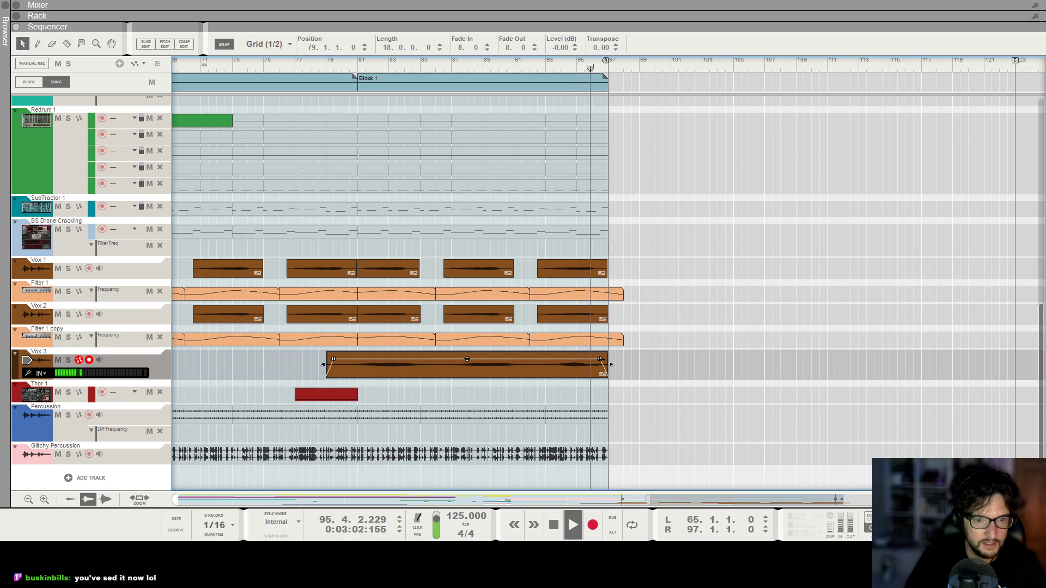
Stop playback and delete the earlier Vox 3 clip at bar 59.
click(704, 365)
scroll(367, 238, down, 6)
key(space)
click(481, 66)
click(547, 374)
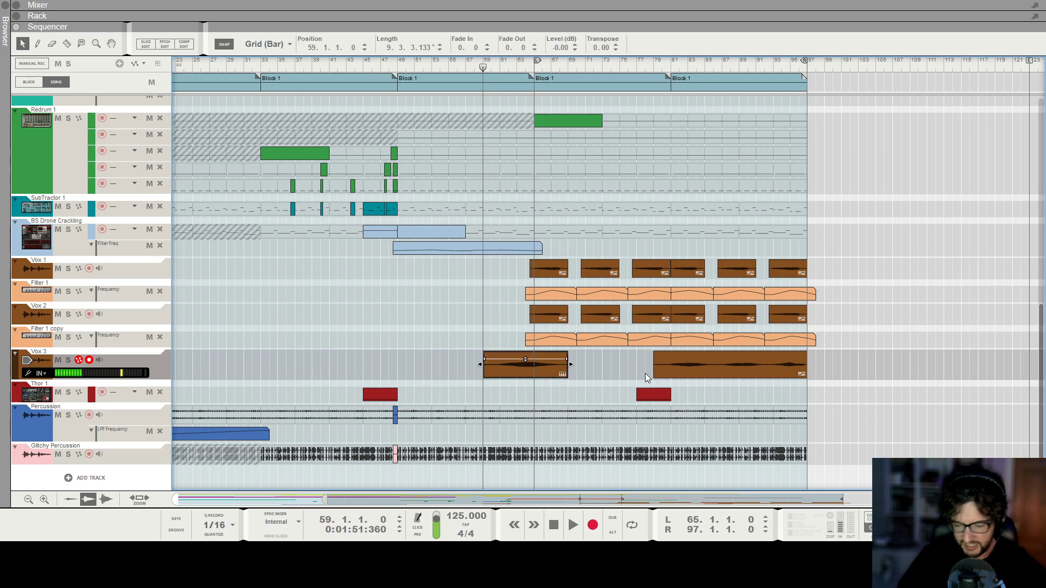
key(Delete)
Play the song from bar 65 and look over the arrangement of the instrument and drum tracks.
drag(671, 67, 542, 71)
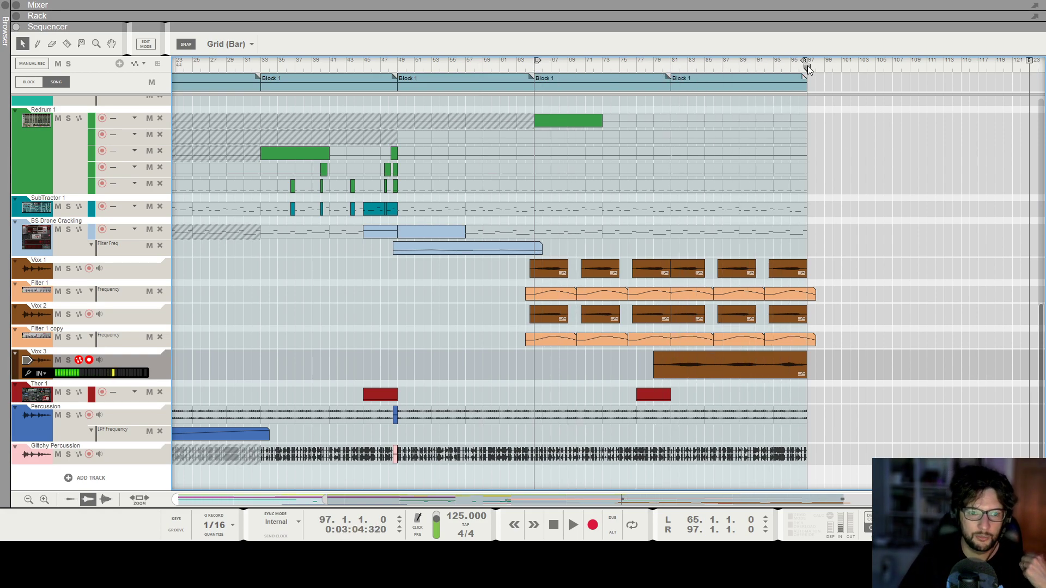
drag(808, 67, 538, 75)
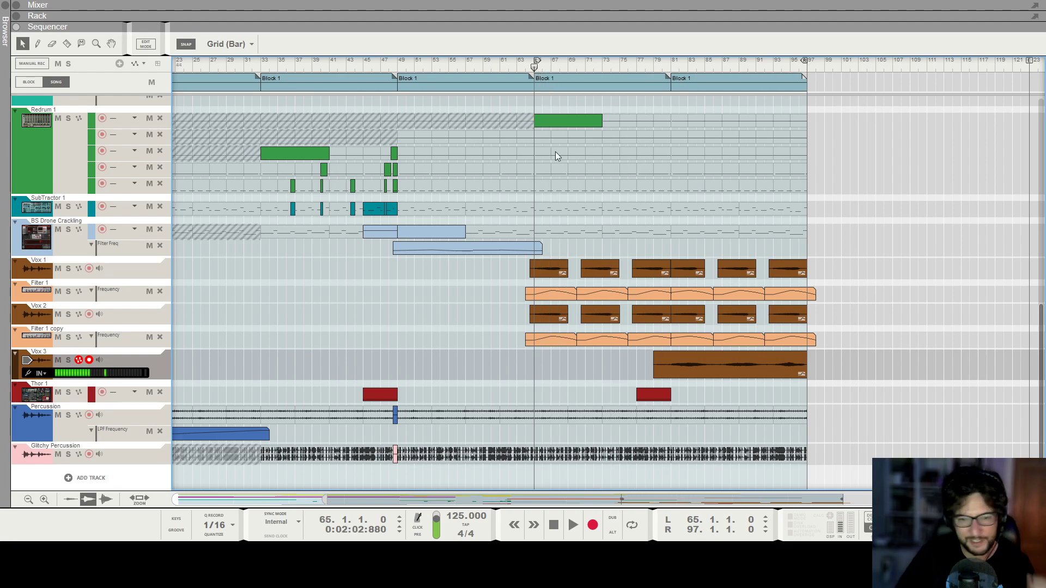
key(space)
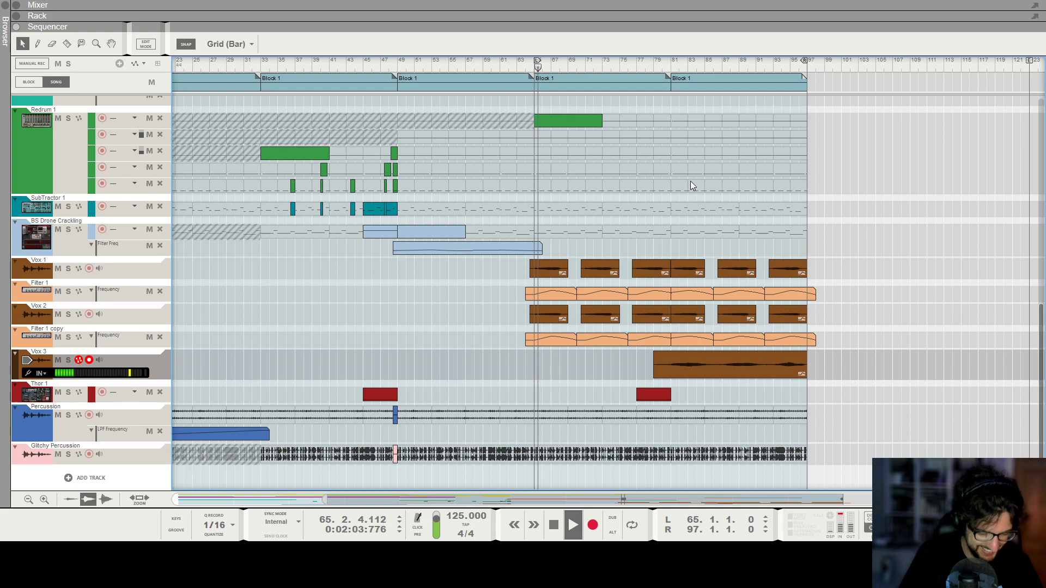
scroll(809, 277, up, 3)
key(h)
key(g)
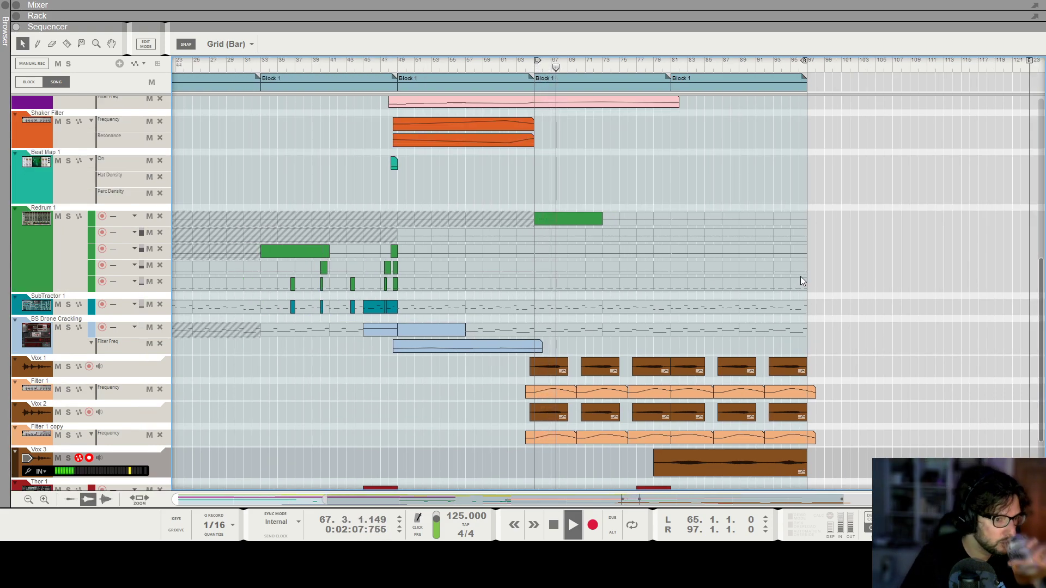
scroll(801, 279, up, 2)
scroll(801, 280, up, 1)
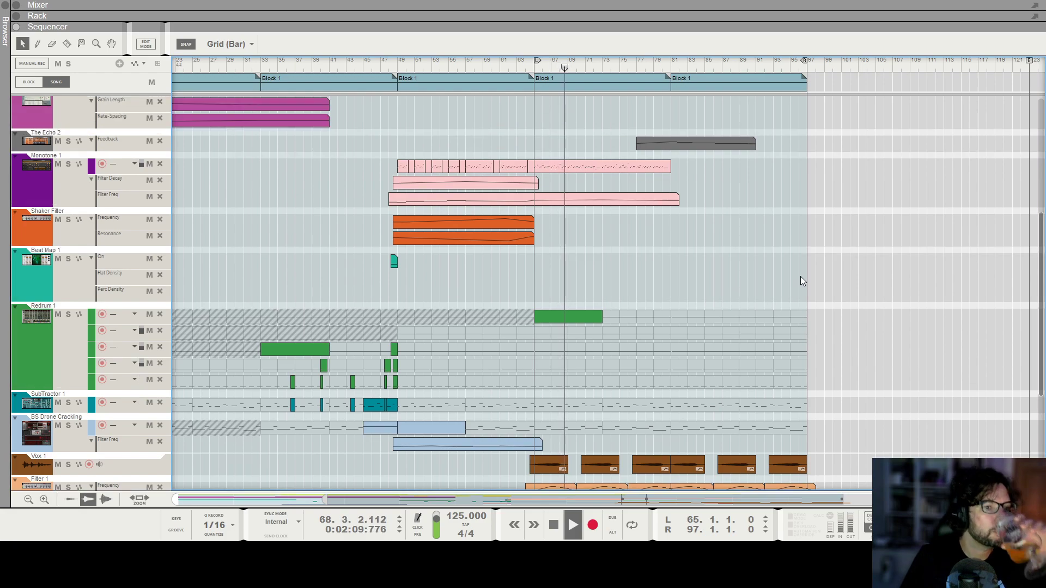
scroll(797, 276, down, 6)
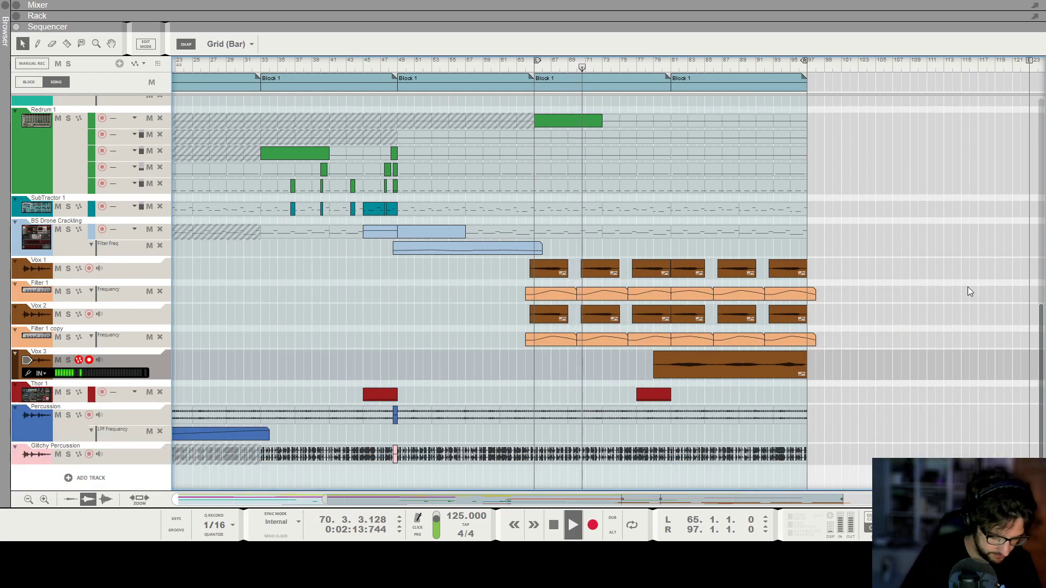
Lengthen the fade-in of the Vox 3 clip to 24.
key(h)
key(h)
key(h)
key(h)
scroll(830, 290, right, 3)
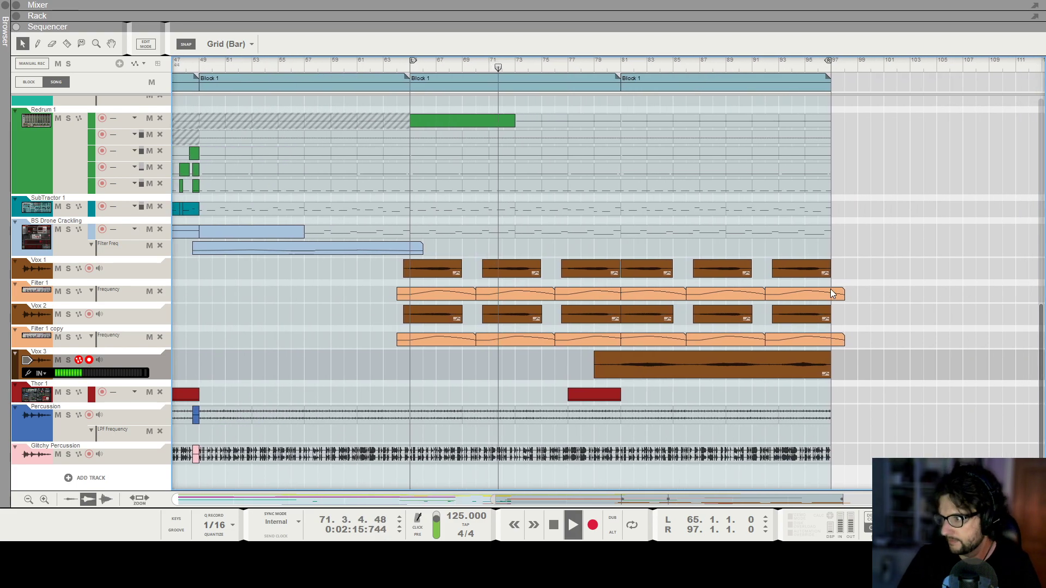
key(g)
key(g)
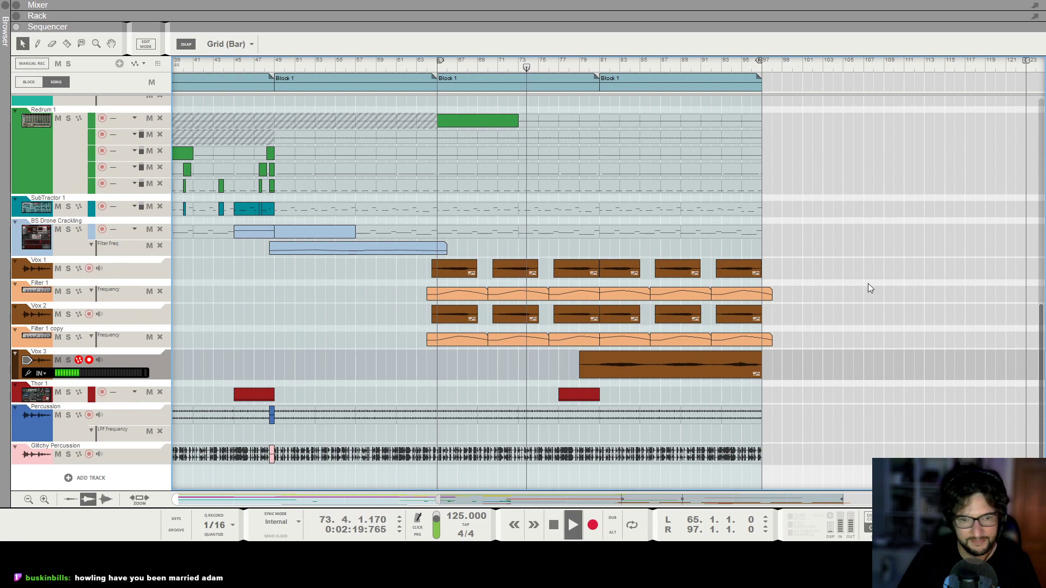
click(606, 366)
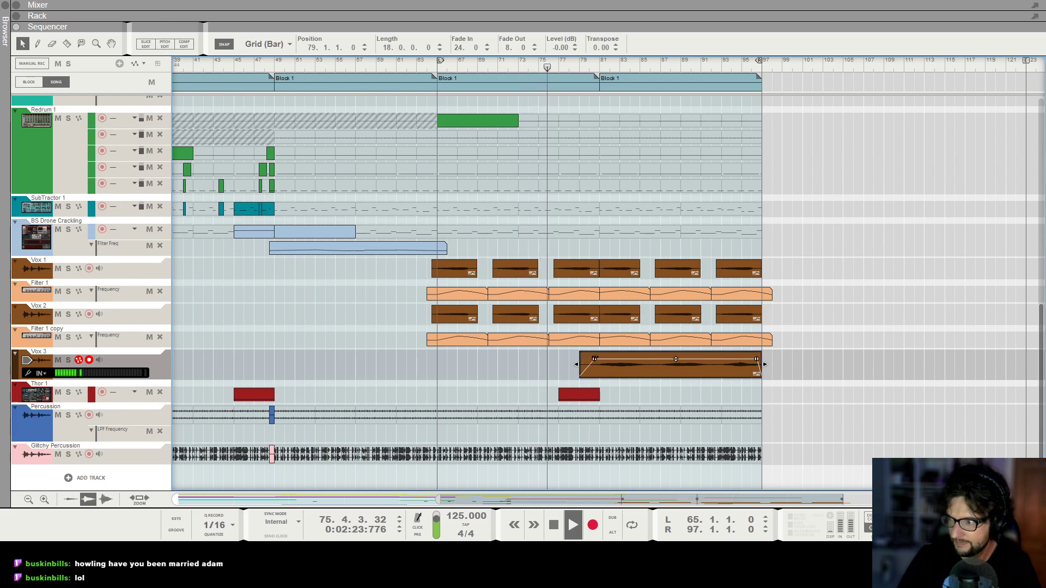
key(g)
key(g)
key(g)
click(735, 398)
click(801, 373)
key(h)
key(h)
key(h)
key(h)
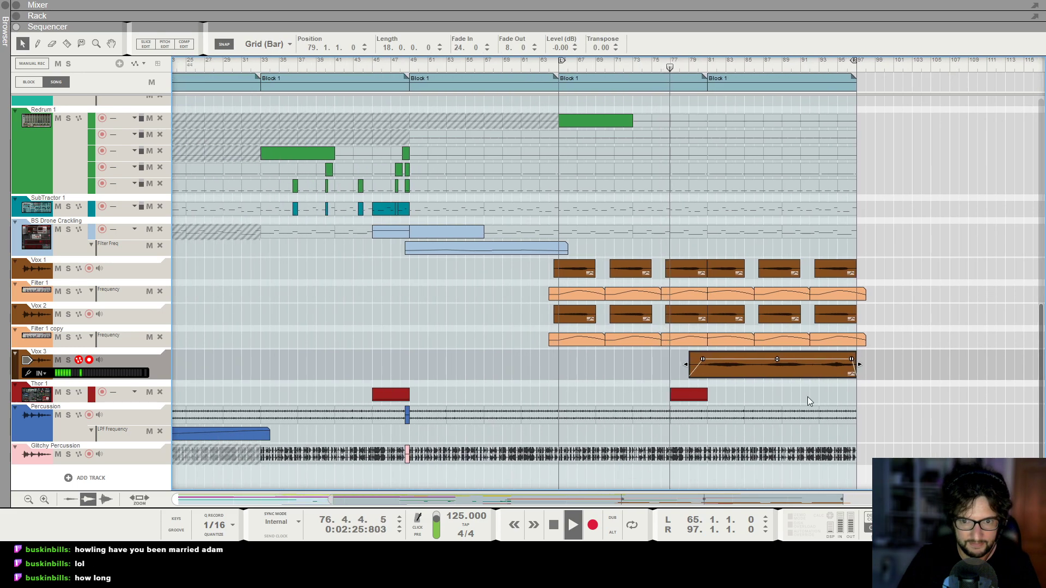
click(805, 398)
key(h)
key(h)
key(h)
key(h)
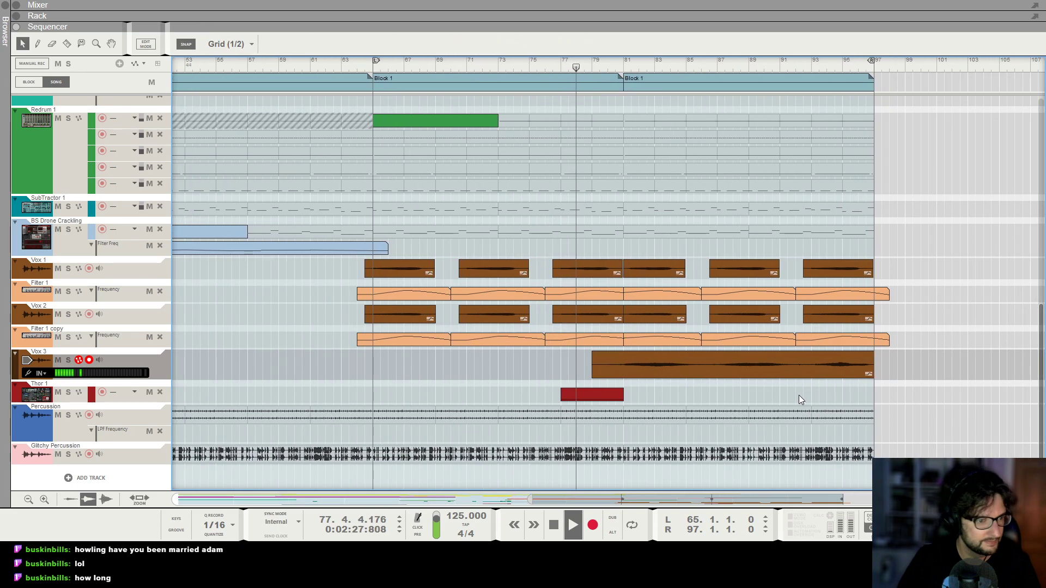
key(g)
key(g)
key(g)
click(641, 366)
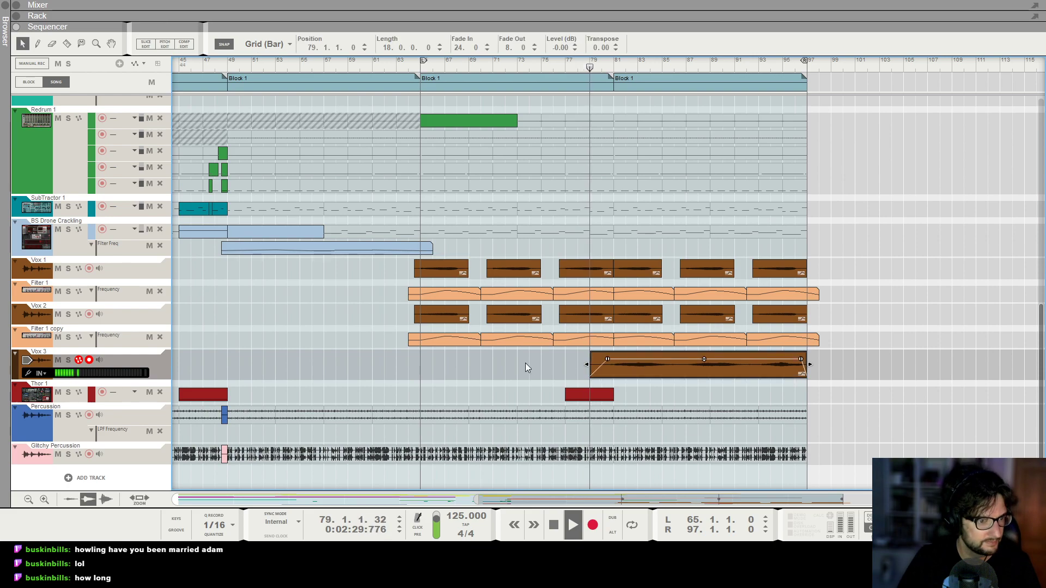
click(526, 367)
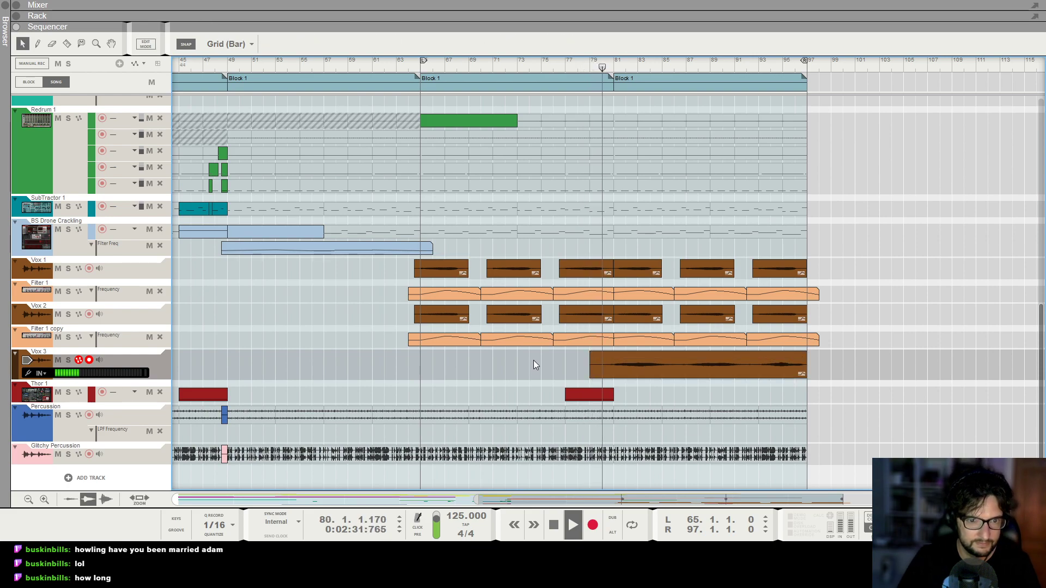
key(g)
key(g)
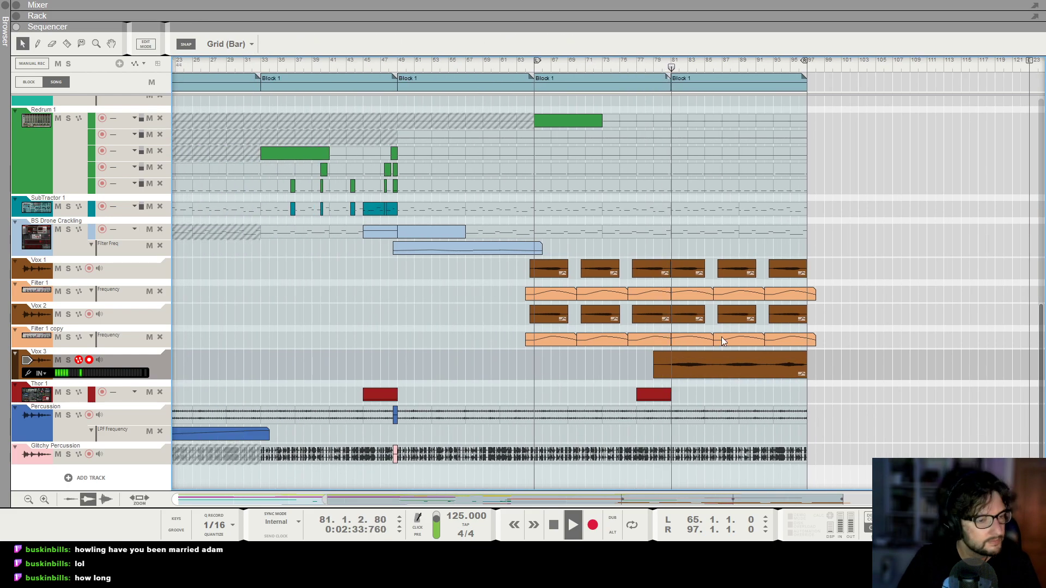
Examine the instrument, drum and vocal tracks across the arrangement up to bar 97 while the section from bar 65 plays.
scroll(823, 334, up, 2)
scroll(819, 312, up, 6)
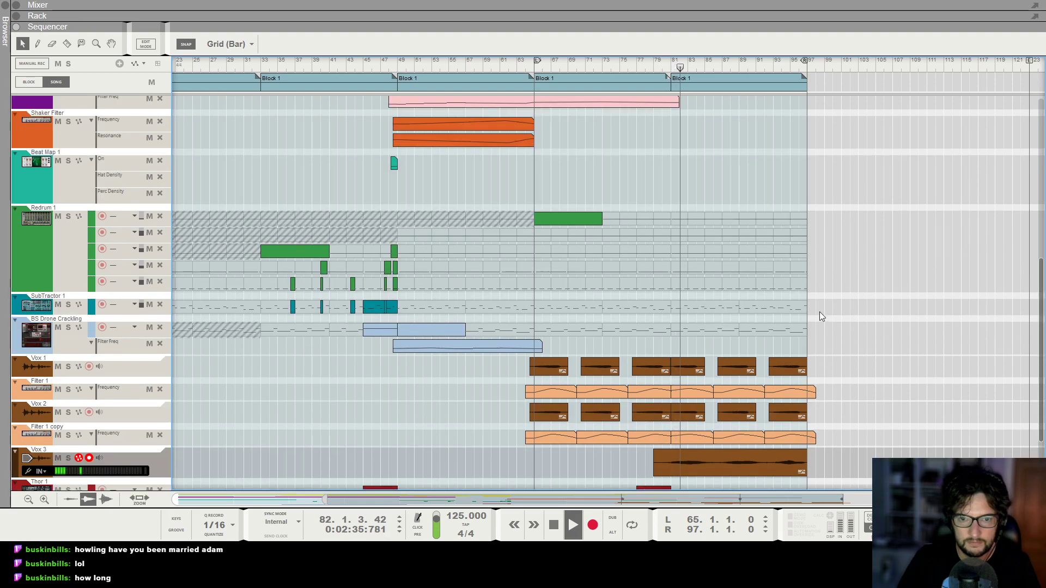
key(h)
key(h)
key(h)
scroll(786, 318, up, 4)
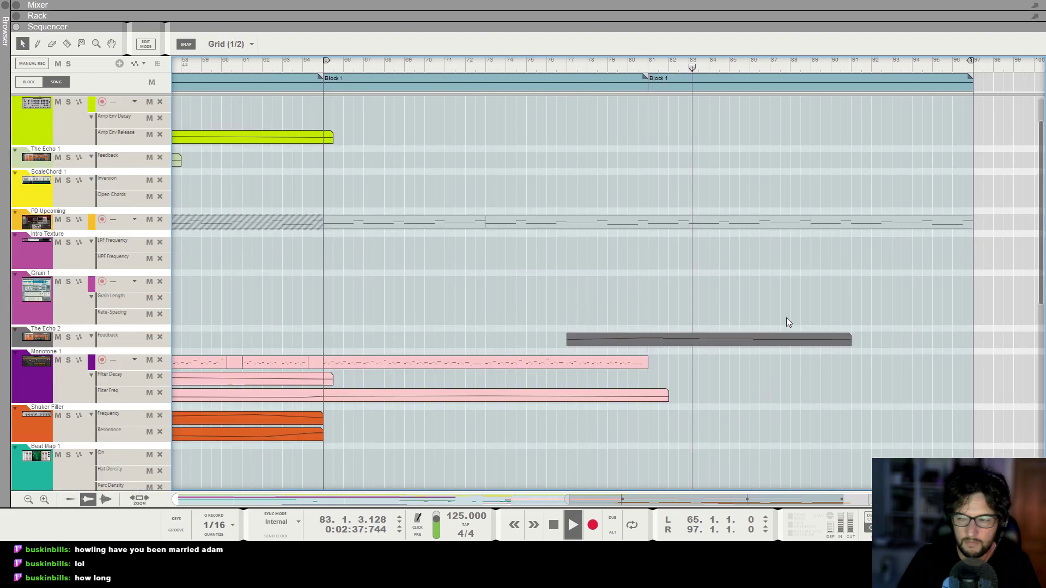
key(g)
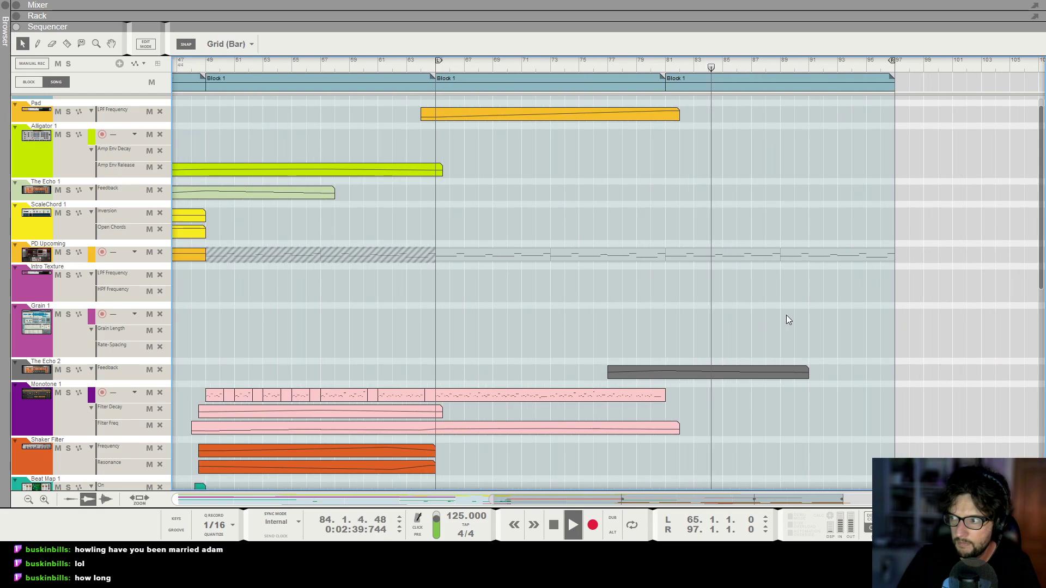
scroll(786, 315, down, 3)
key(g)
scroll(806, 315, right, 2)
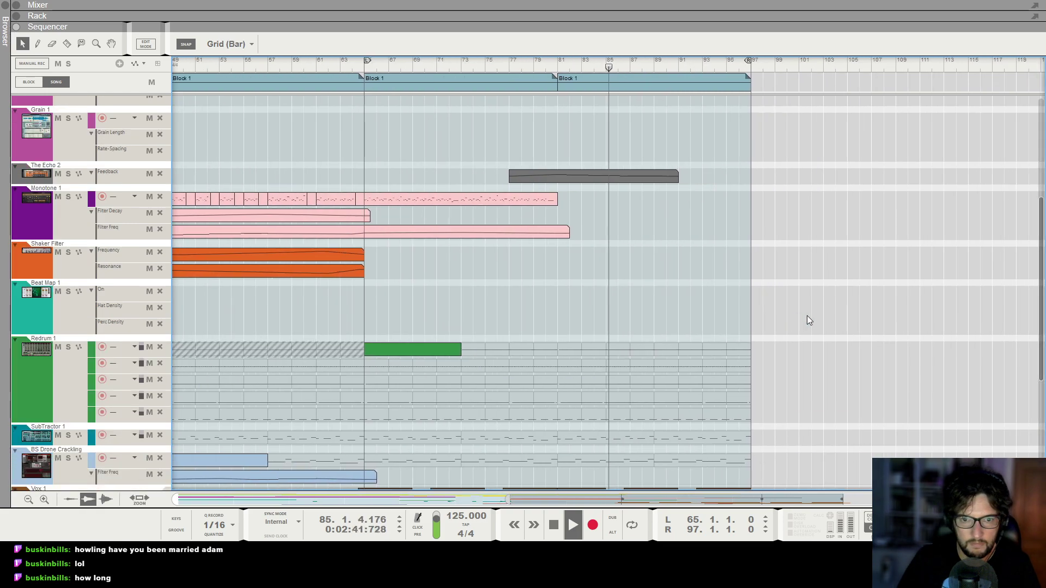
scroll(672, 246, up, 4)
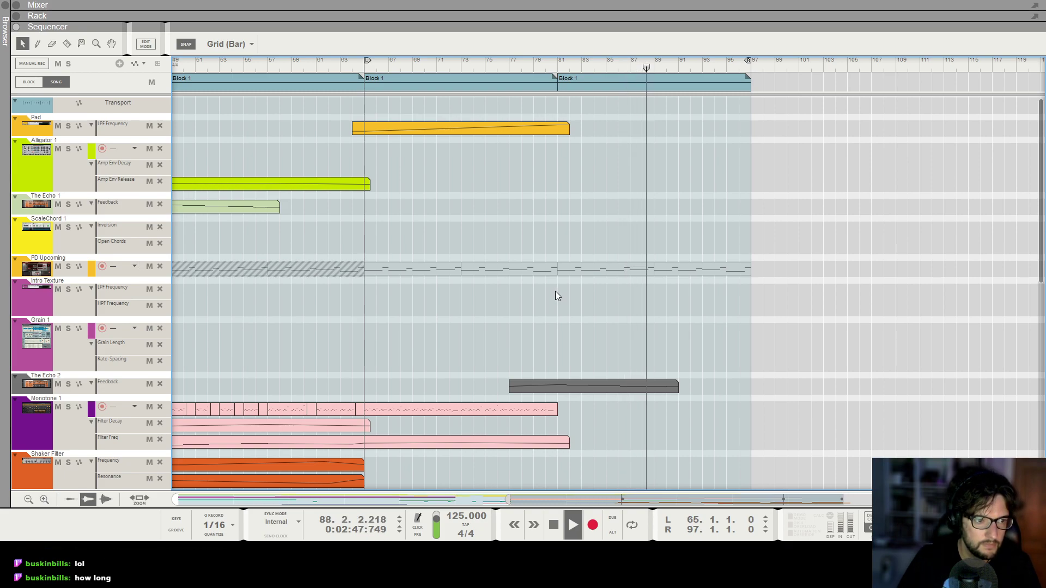
key(g)
scroll(555, 295, left, 1)
scroll(554, 291, down, 1)
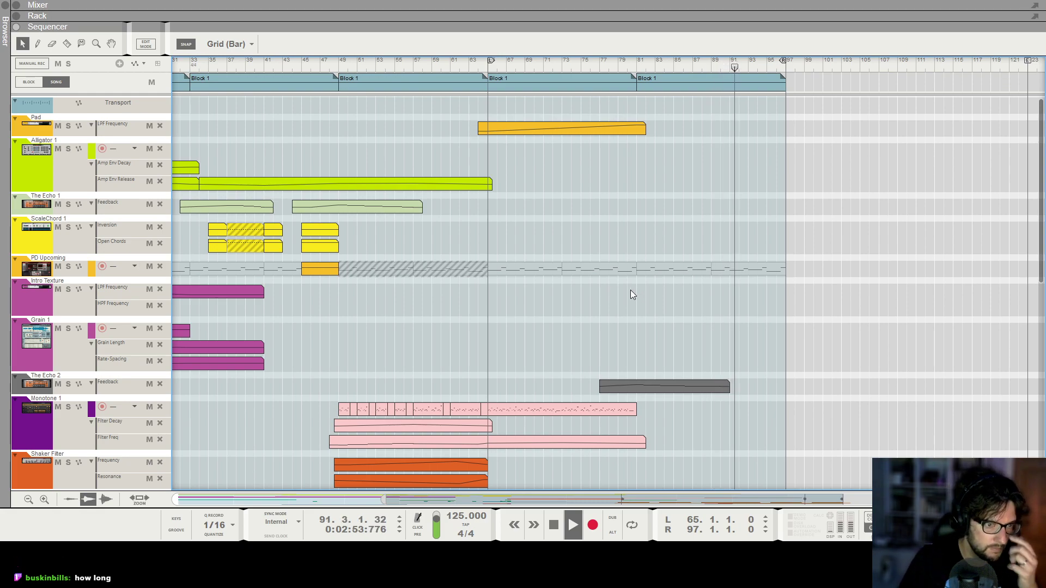
scroll(630, 295, down, 2)
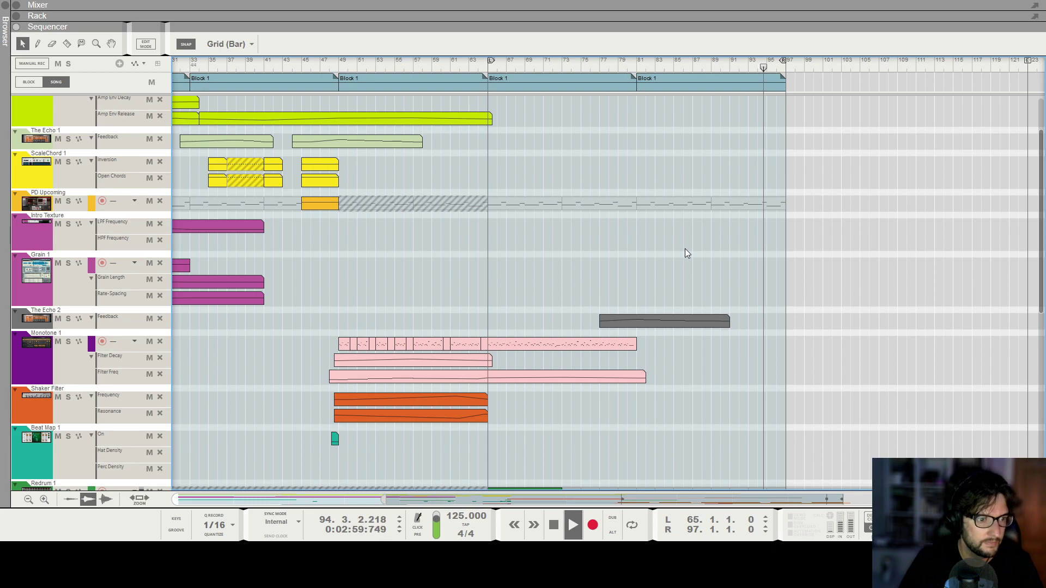
scroll(684, 249, down, 7)
scroll(695, 251, down, 4)
scroll(691, 262, up, 3)
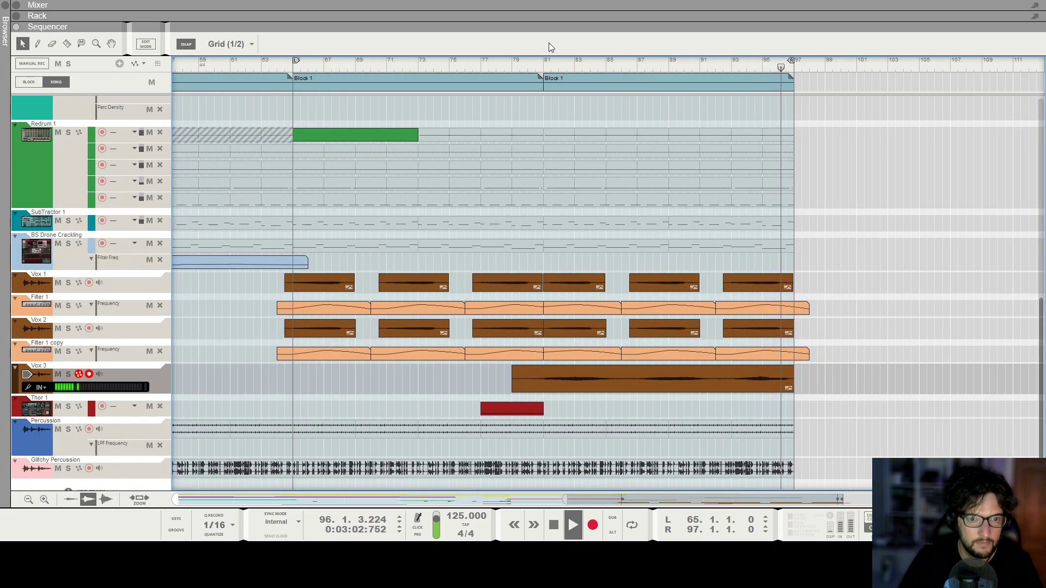
Stop playback, move the left locator to bar 1 and play the song from the start.
click(511, 65)
scroll(583, 191, up, 9)
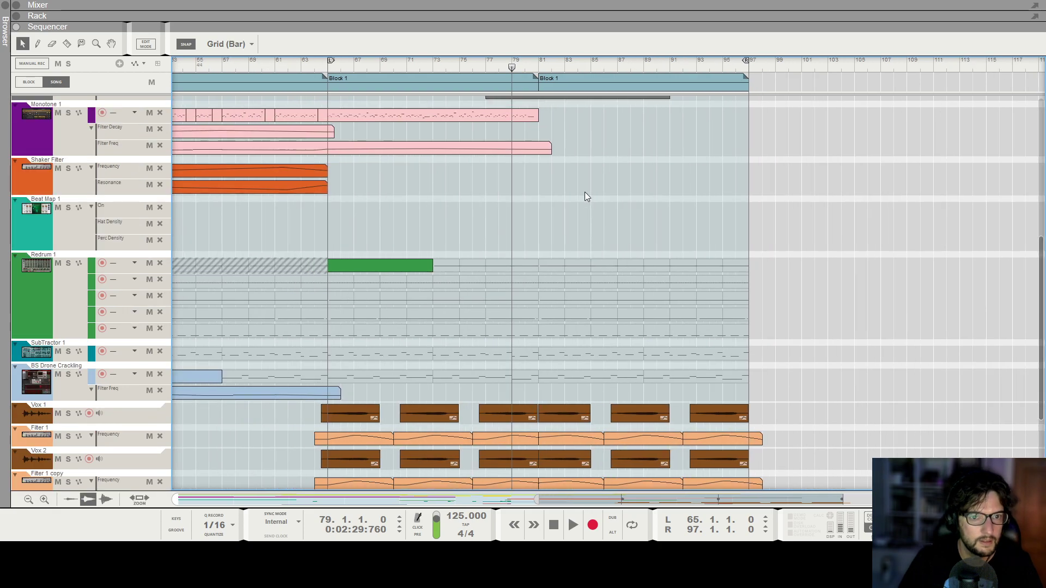
scroll(597, 214, down, 2)
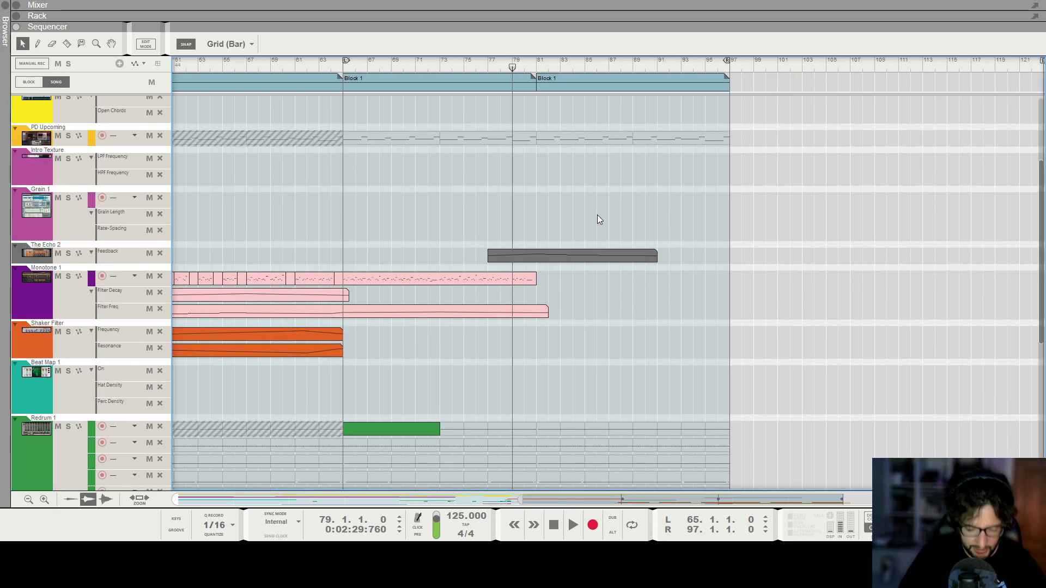
key(shift+Return)
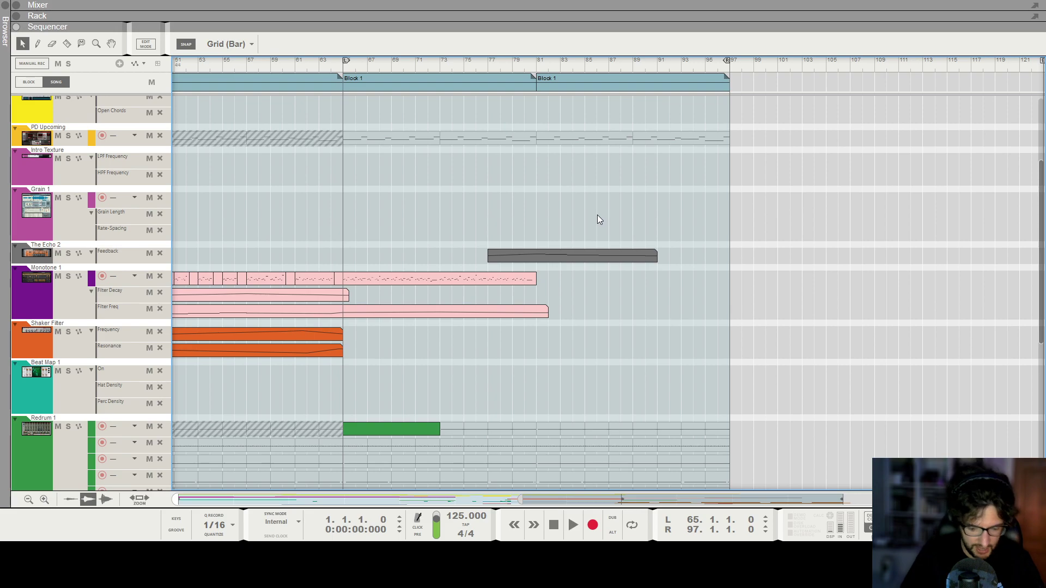
scroll(541, 168, down, 3)
scroll(420, 220, down, 3)
drag(234, 69, 124, 81)
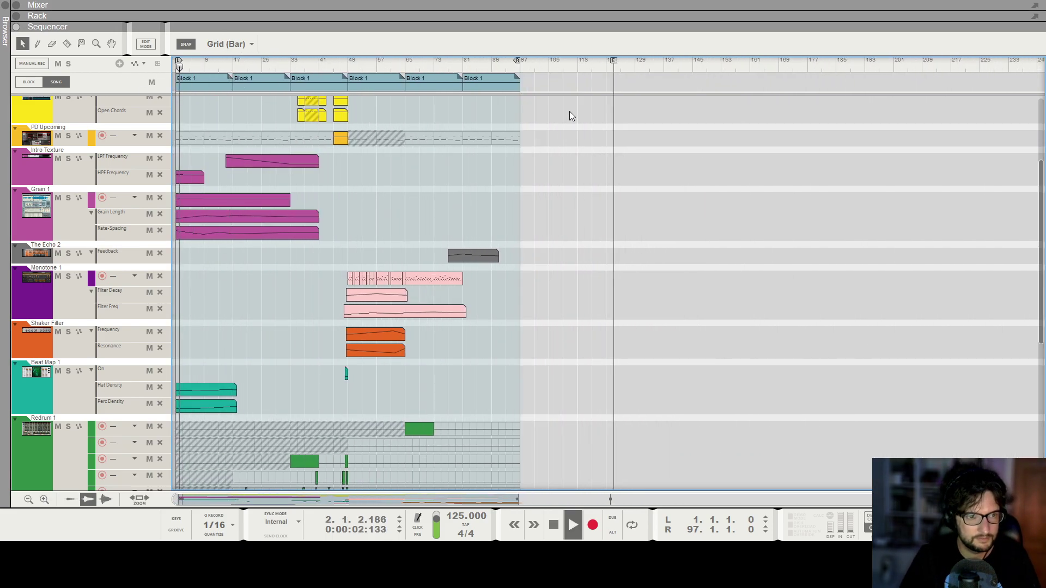
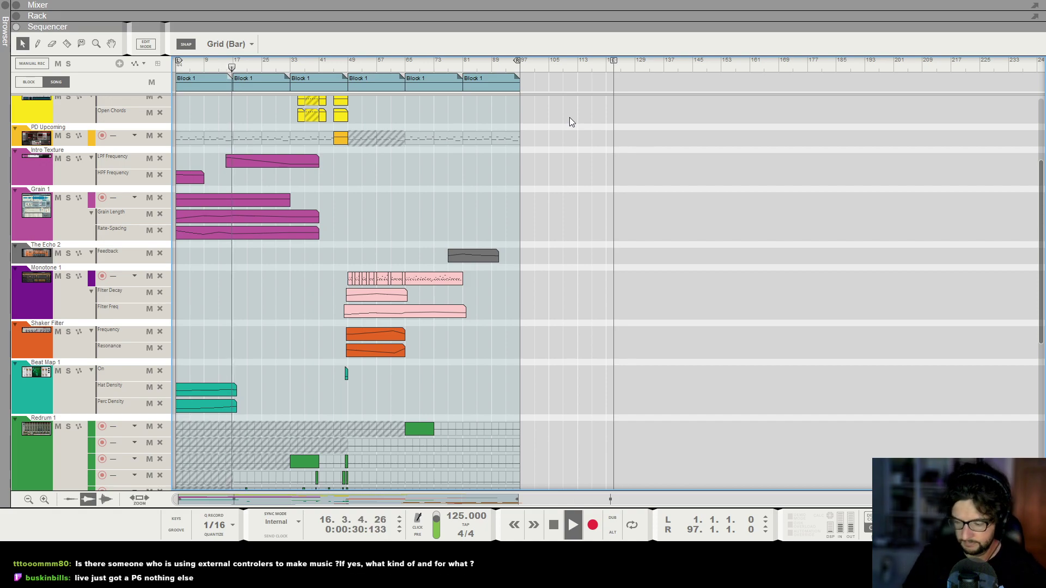
Switch to the rack and inspect the Redrum drum level knobs and the Drums channel EQ settings.
scroll(304, 237, up, 2)
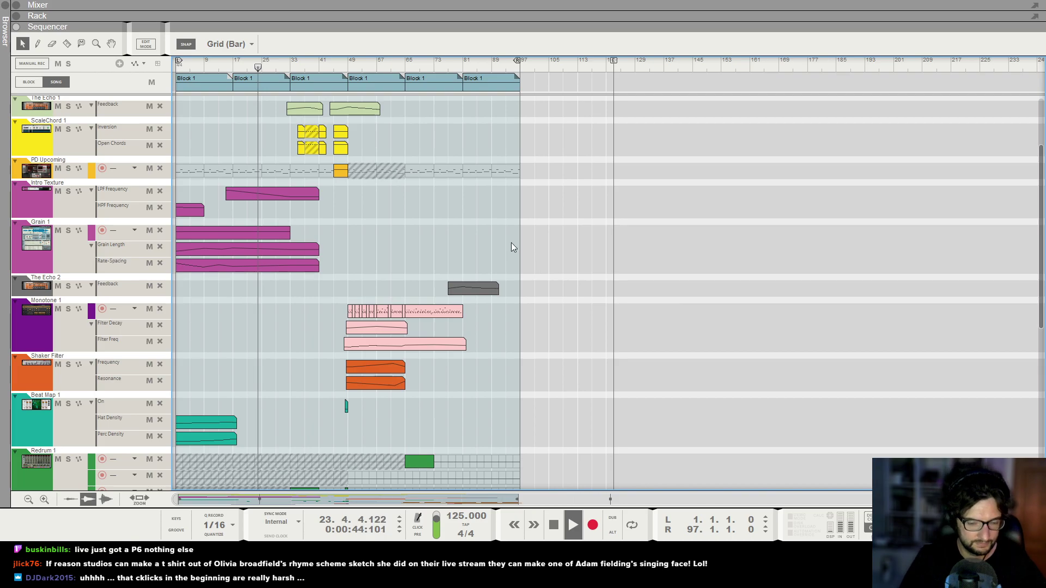
key(F6)
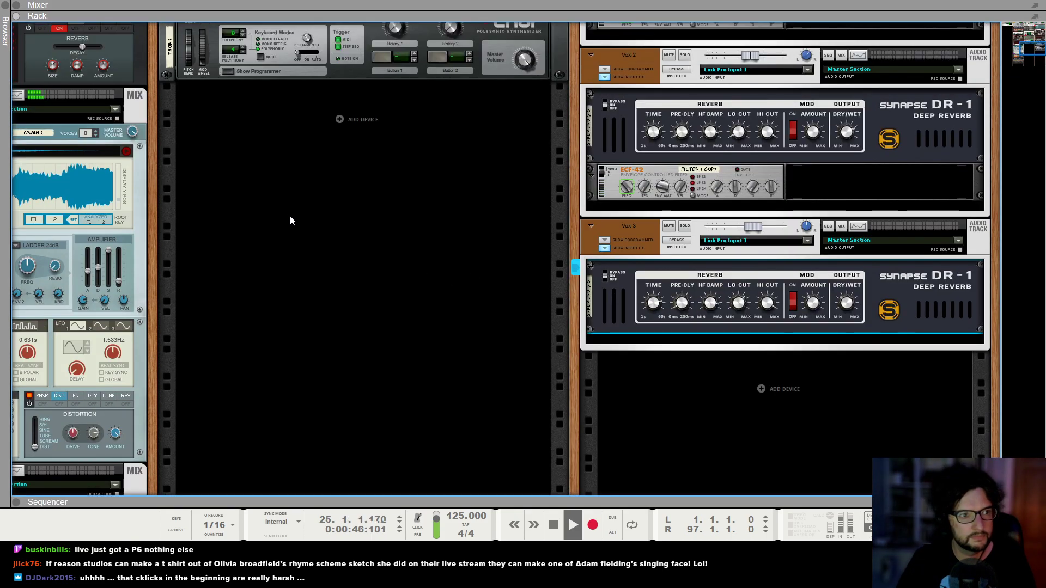
scroll(85, 242, up, 10)
scroll(77, 234, left, 5)
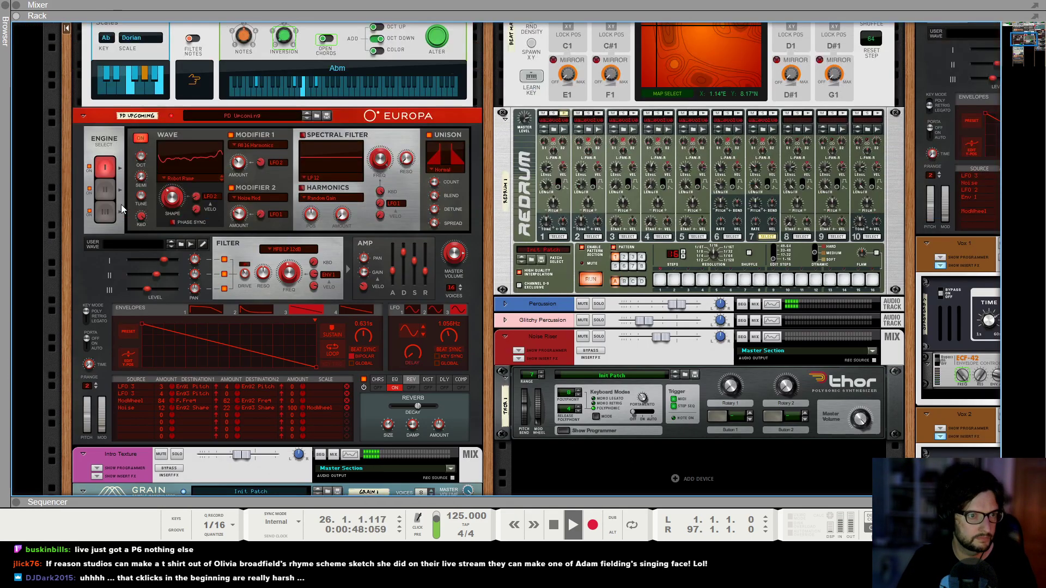
scroll(123, 209, up, 2)
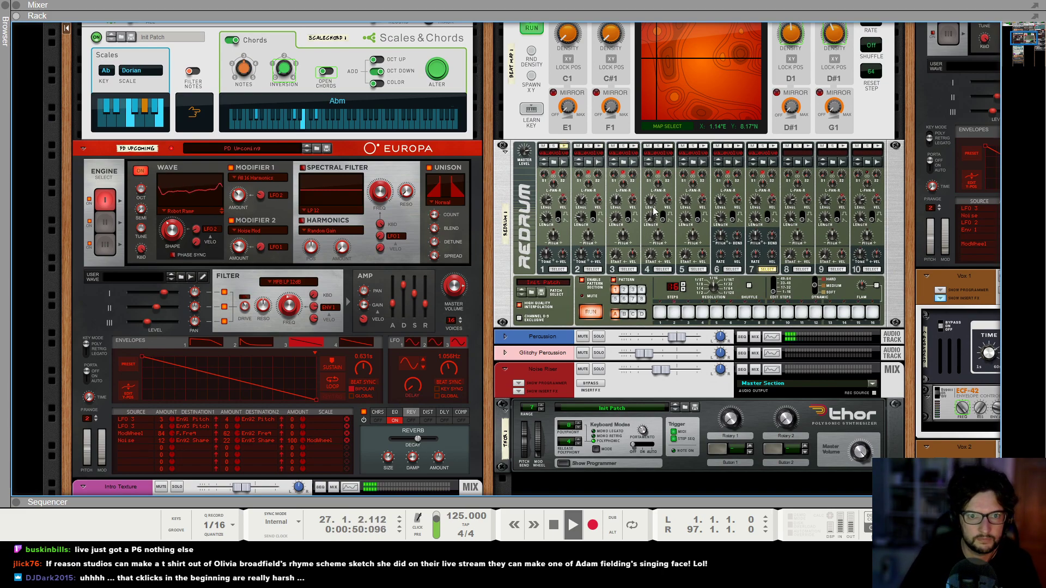
click(619, 201)
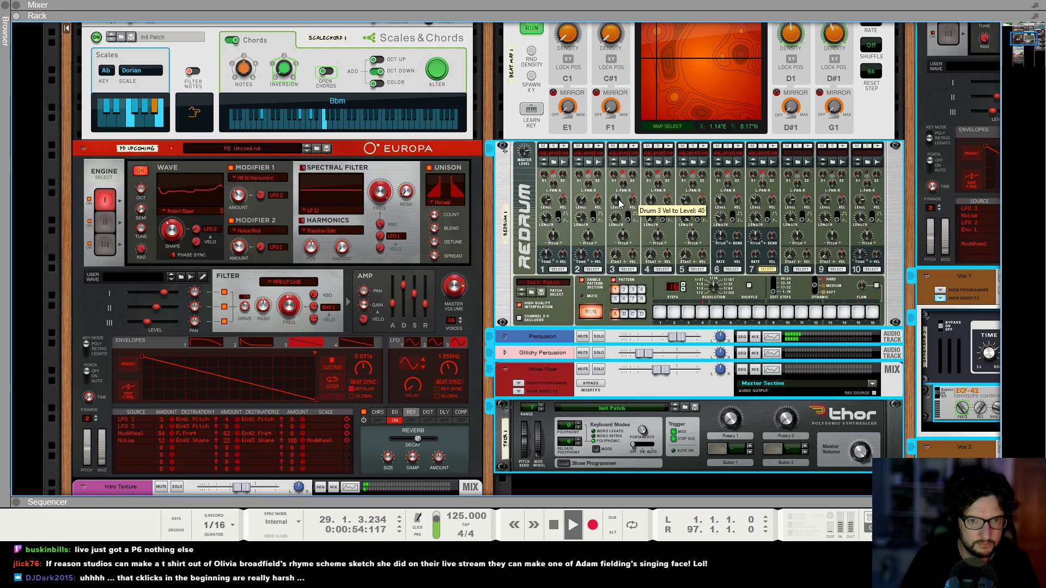
click(578, 200)
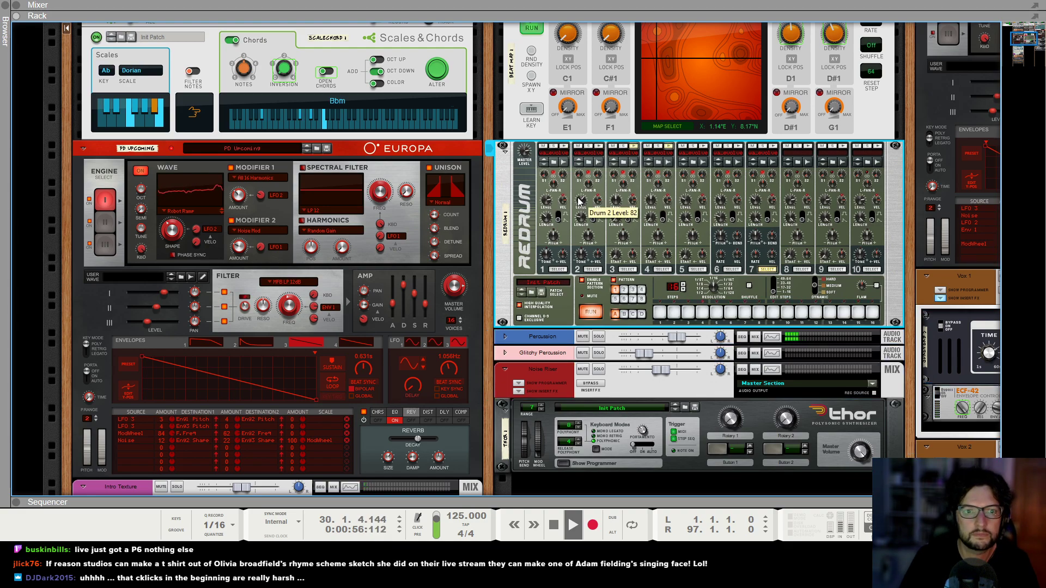
scroll(522, 192, left, 1)
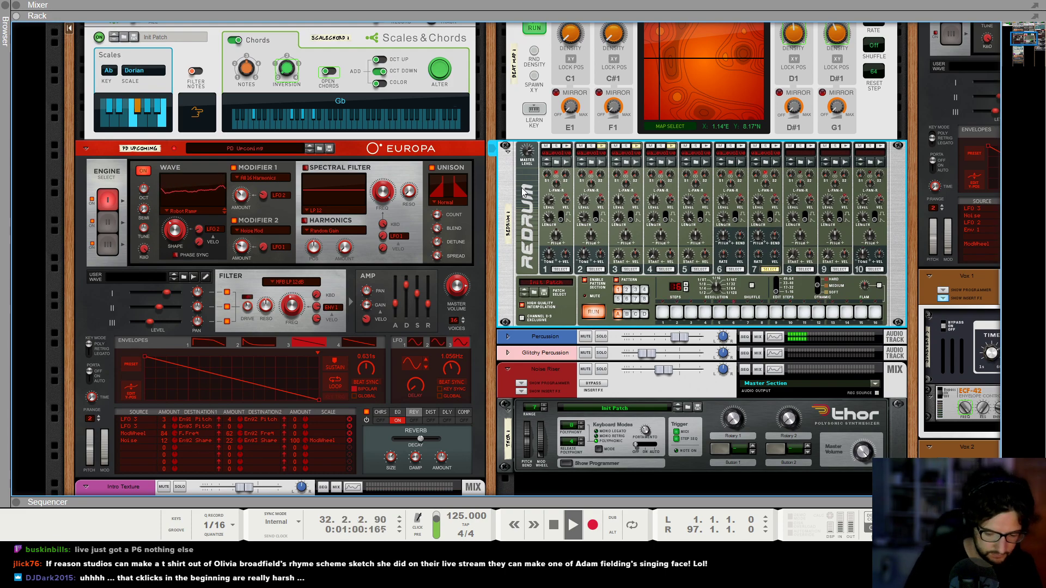
scroll(521, 192, up, 10)
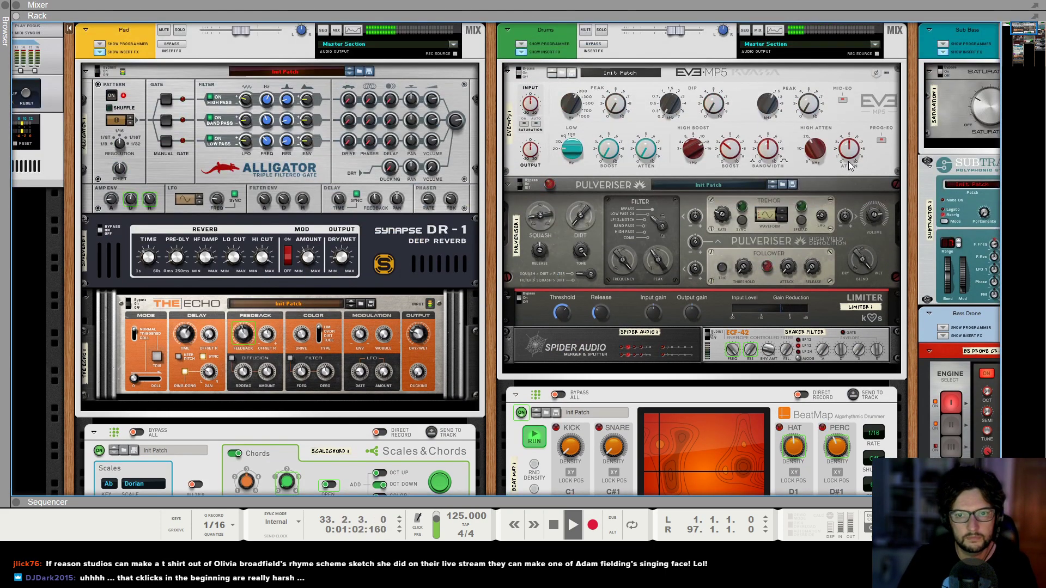
click(853, 155)
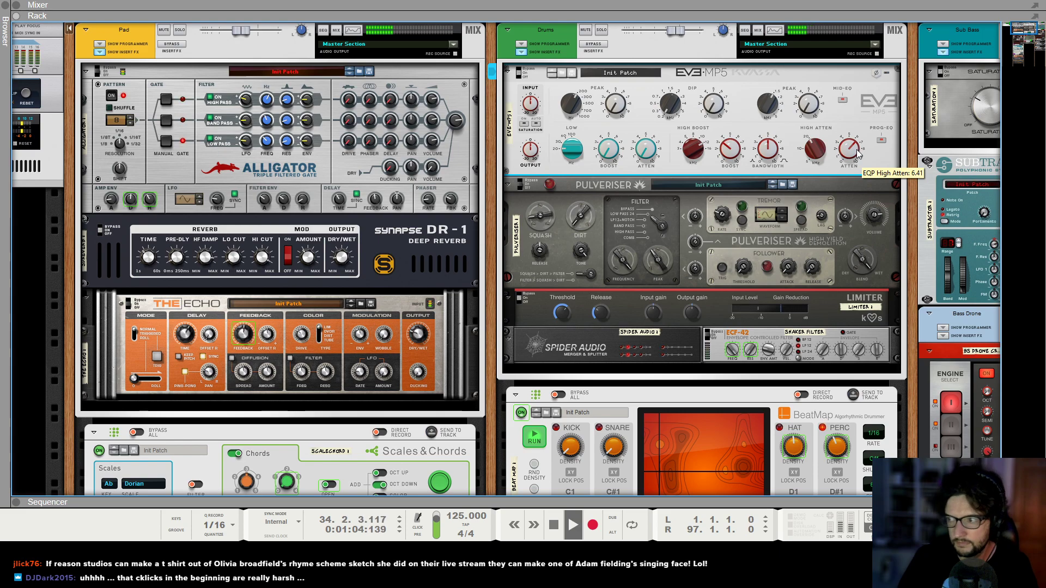
Return to the sequencer and review the arrangement's clips and automation lanes across all tracks.
key(F7)
scroll(521, 240, down, 1)
scroll(488, 262, down, 5)
scroll(488, 261, down, 3)
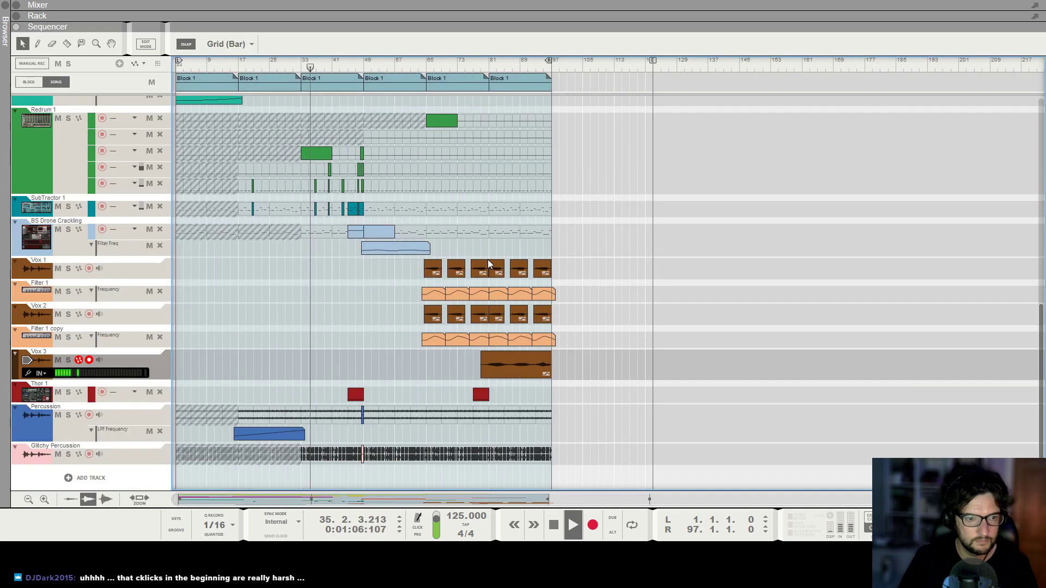
scroll(286, 287, up, 2)
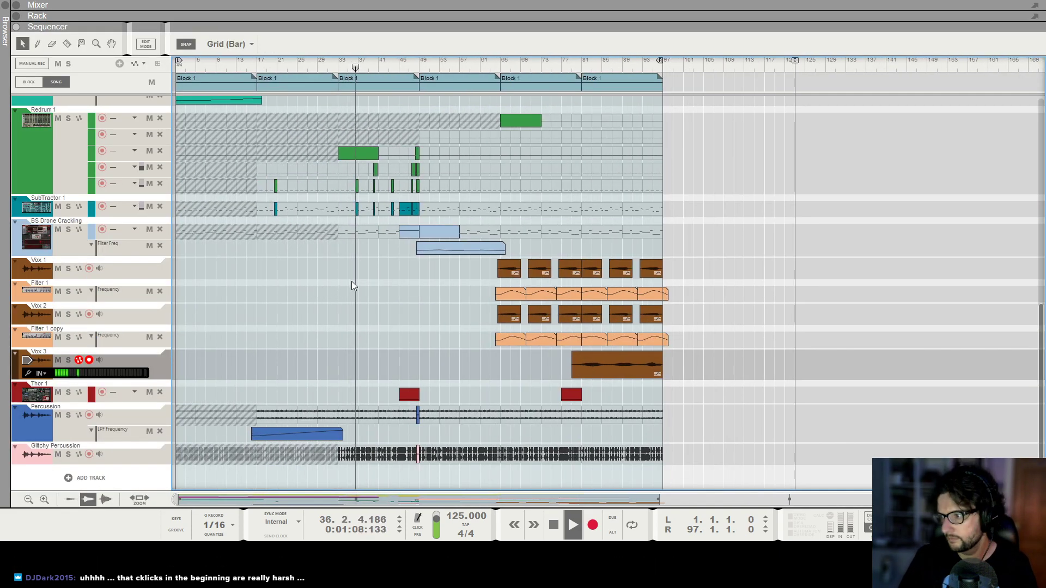
scroll(351, 286, down, 1)
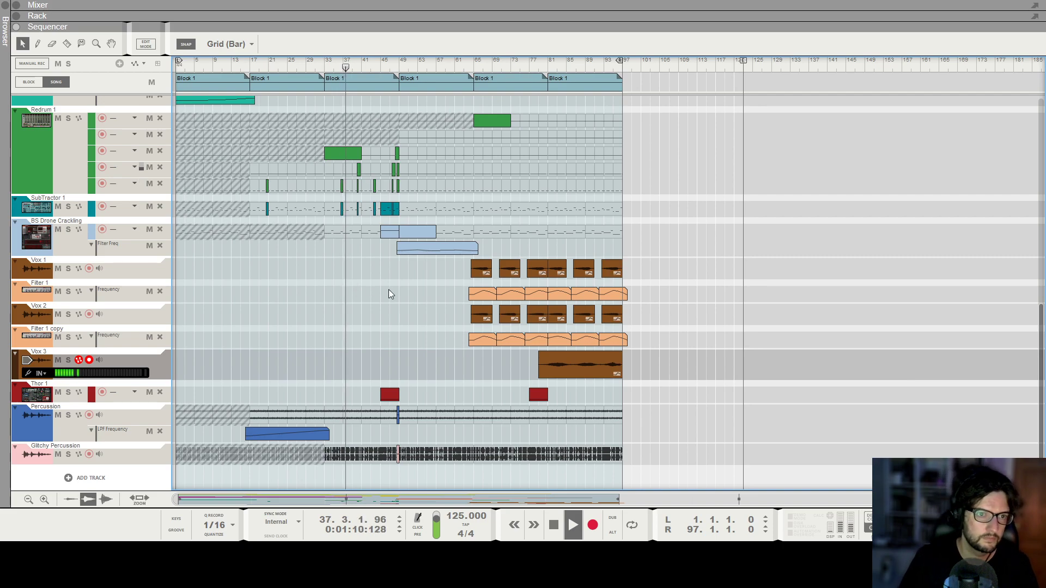
scroll(465, 283, up, 1)
scroll(468, 270, up, 2)
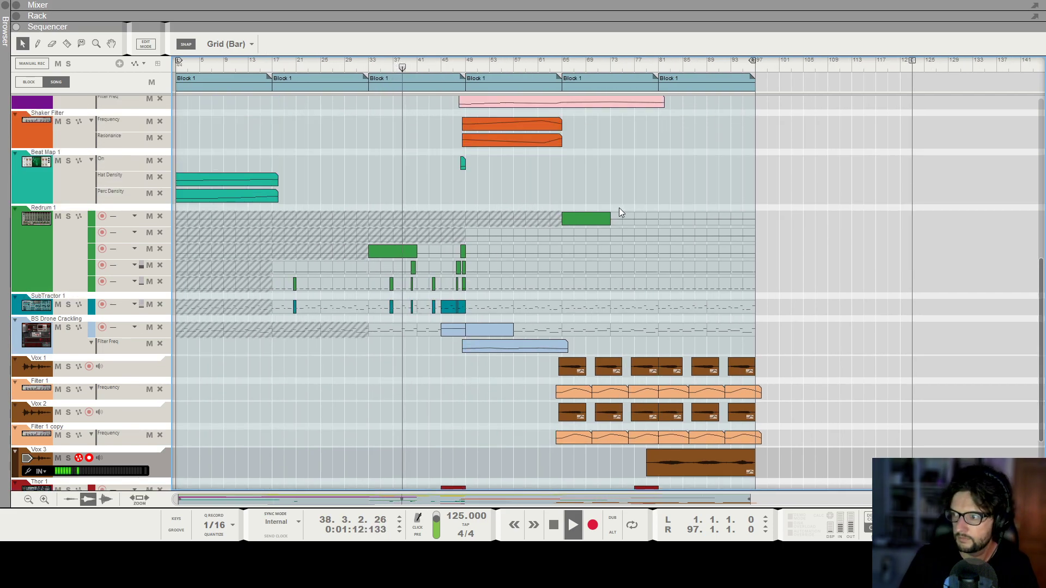
scroll(620, 213, down, 1)
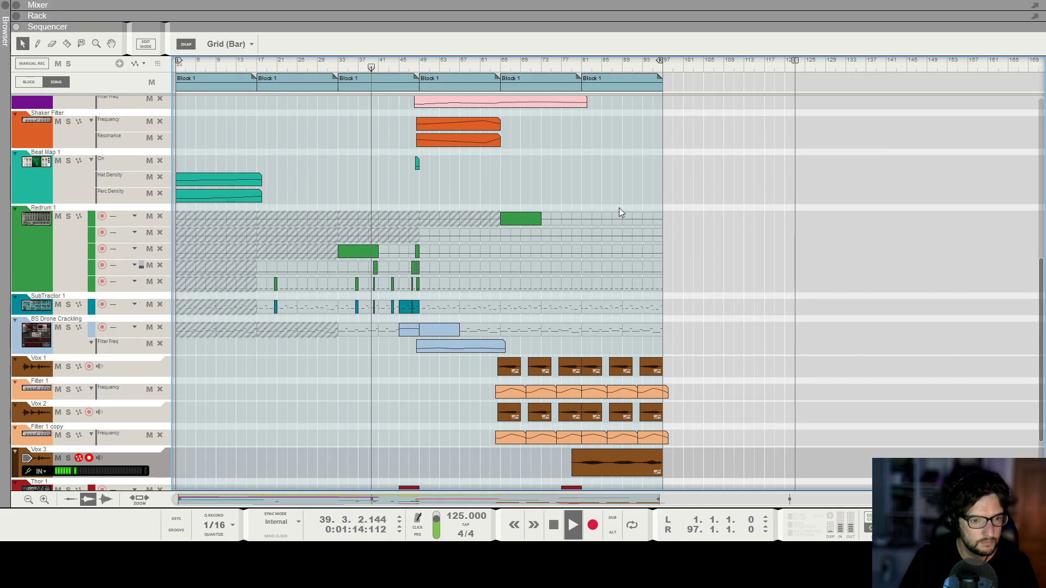
scroll(621, 213, up, 1)
scroll(619, 212, up, 3)
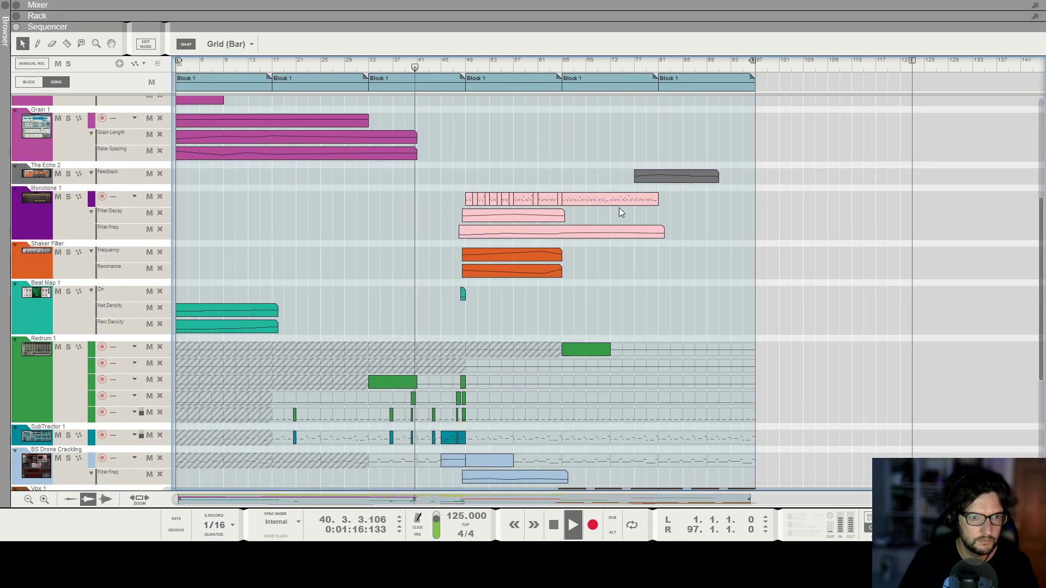
scroll(619, 213, up, 1)
scroll(633, 202, up, 2)
scroll(634, 201, up, 5)
scroll(634, 200, down, 1)
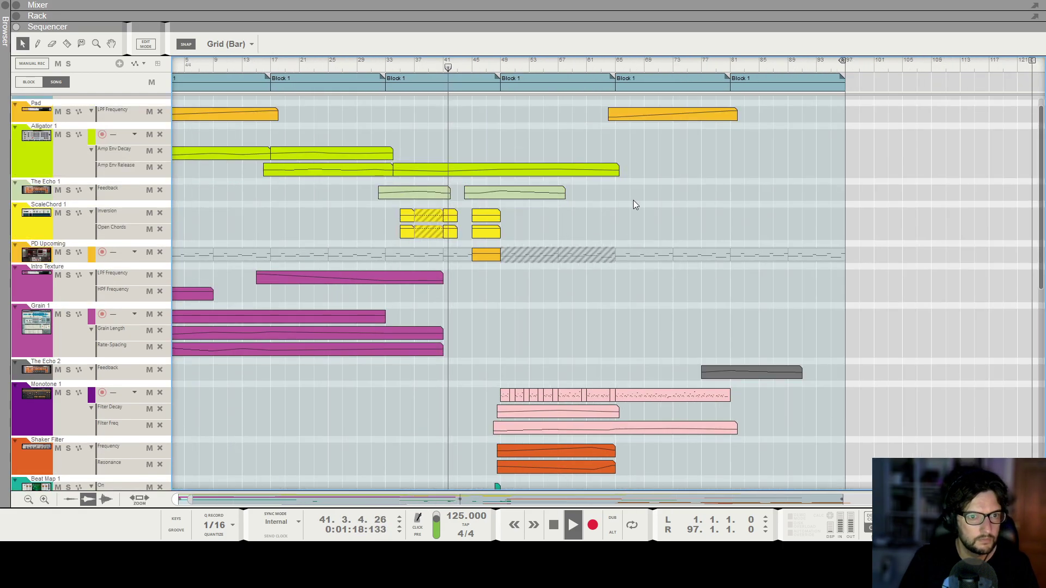
scroll(633, 205, up, 2)
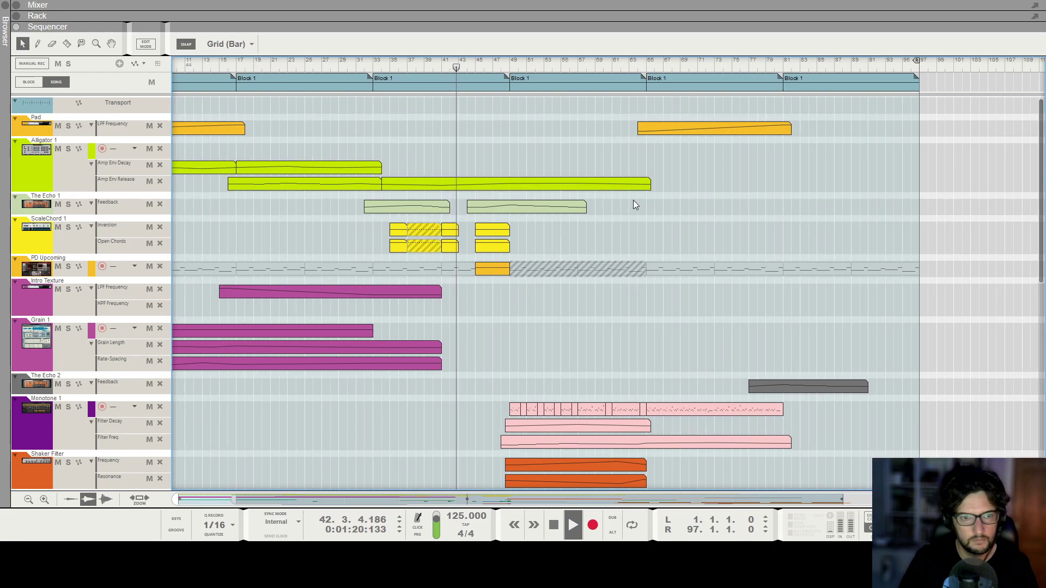
scroll(633, 204, down, 3)
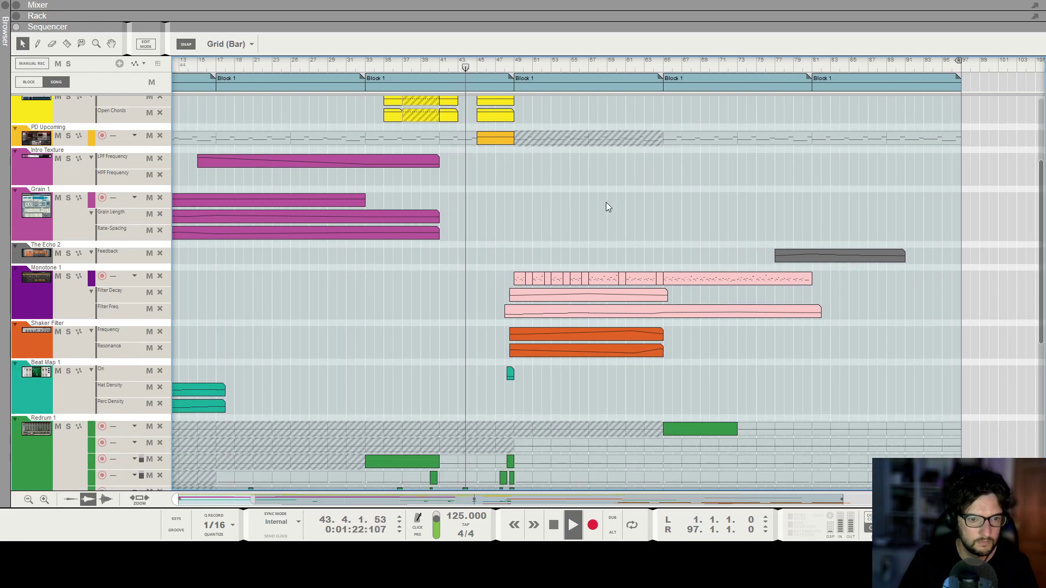
scroll(605, 207, up, 1)
Copy the ScaleChord Inversion and Open Chords clips into the song's final section around bar 85.
scroll(605, 207, right, 1)
scroll(605, 204, down, 10)
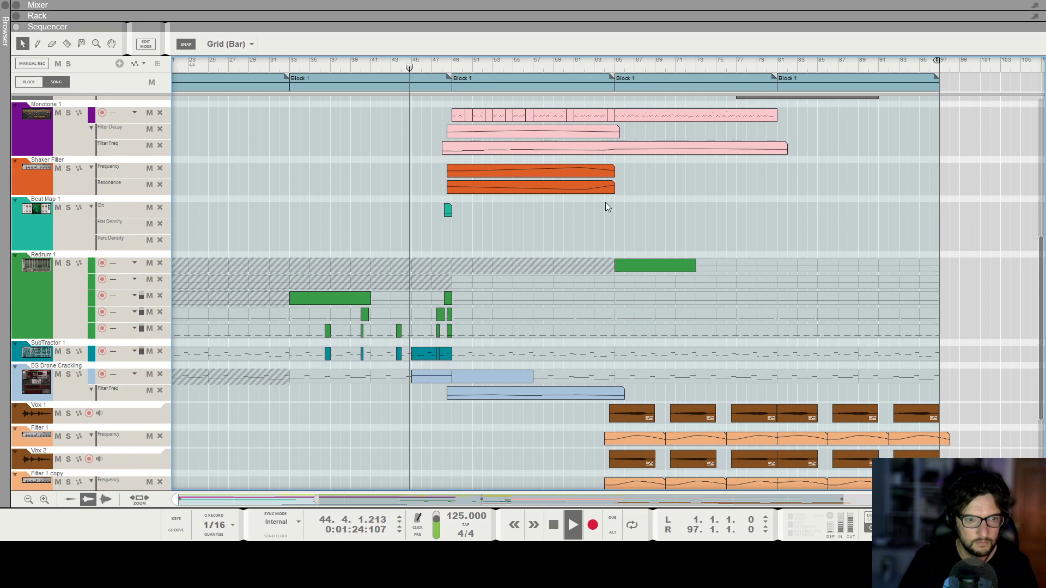
scroll(490, 278, up, 6)
scroll(469, 263, up, 8)
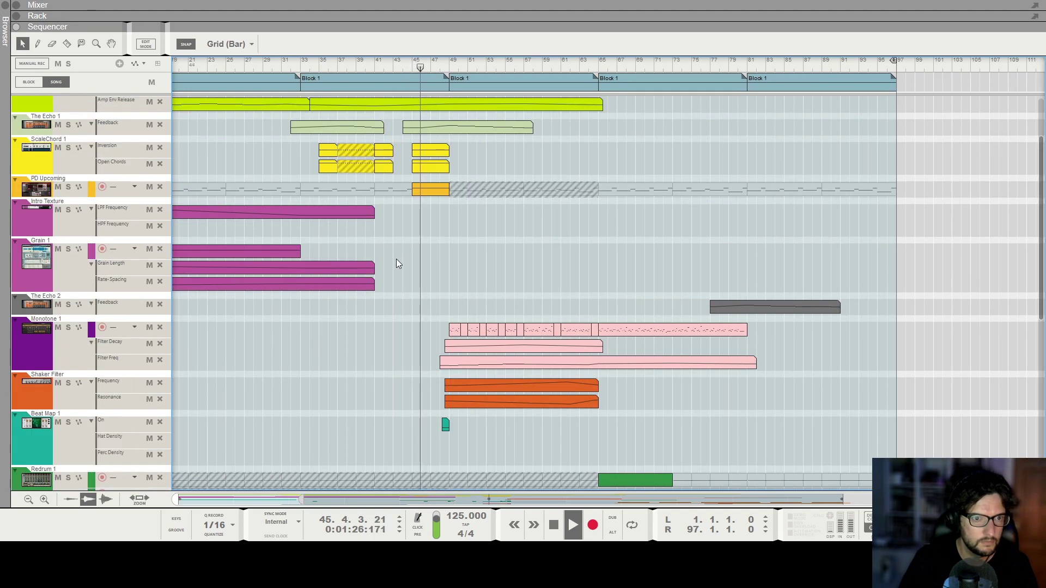
drag(492, 253, 776, 230)
click(753, 184)
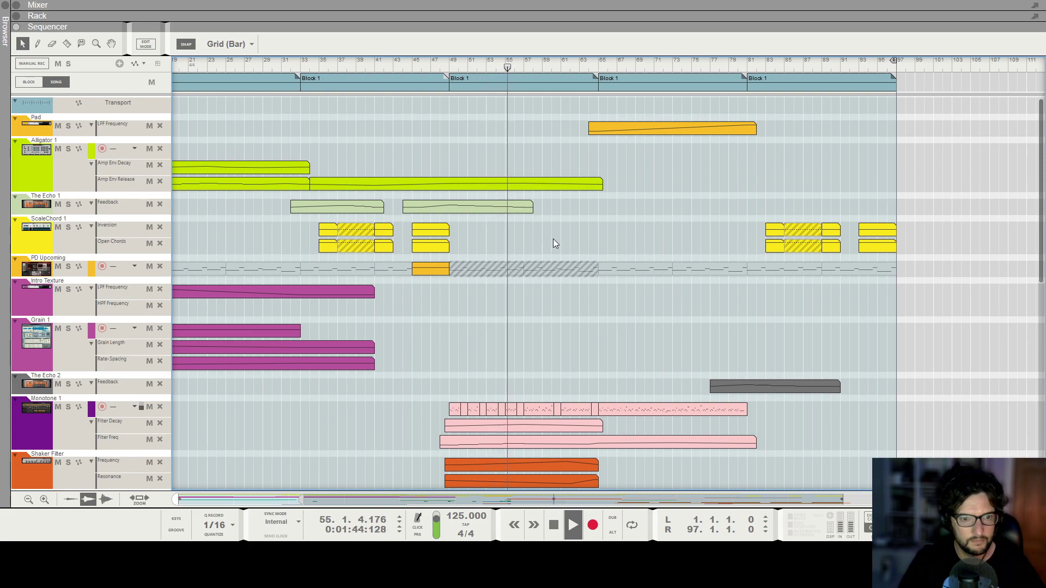
Scroll through the arrangement to review the tracks in the later sections.
scroll(553, 239, down, 2)
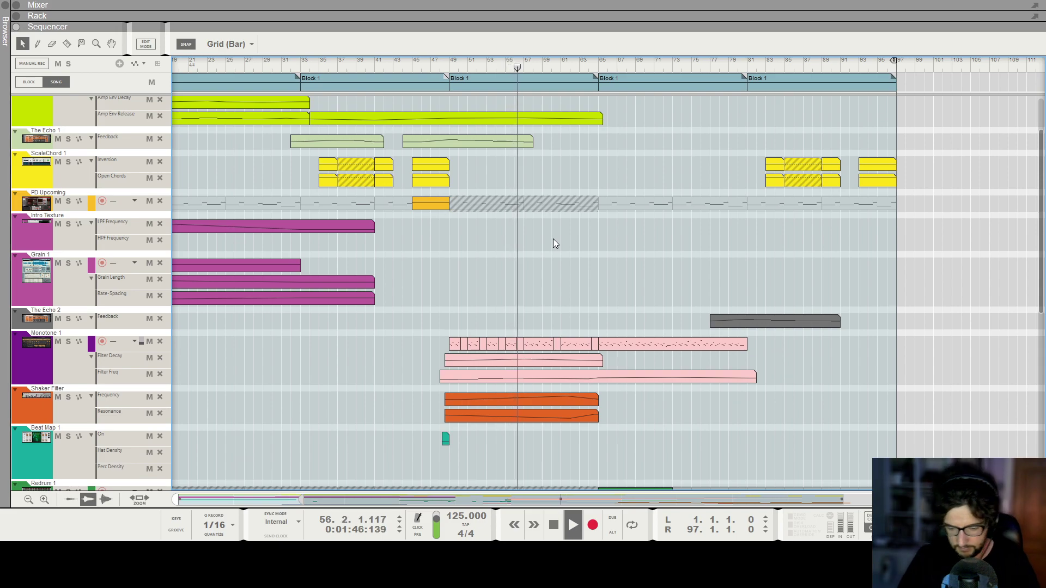
scroll(554, 239, up, 6)
scroll(753, 319, down, 1)
scroll(753, 320, down, 4)
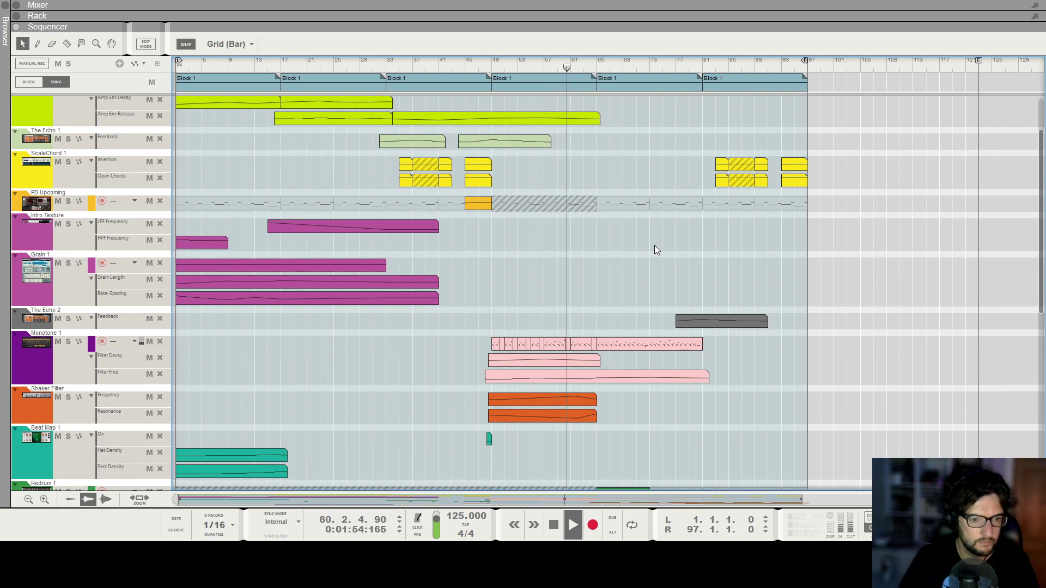
scroll(654, 245, up, 3)
scroll(654, 246, down, 3)
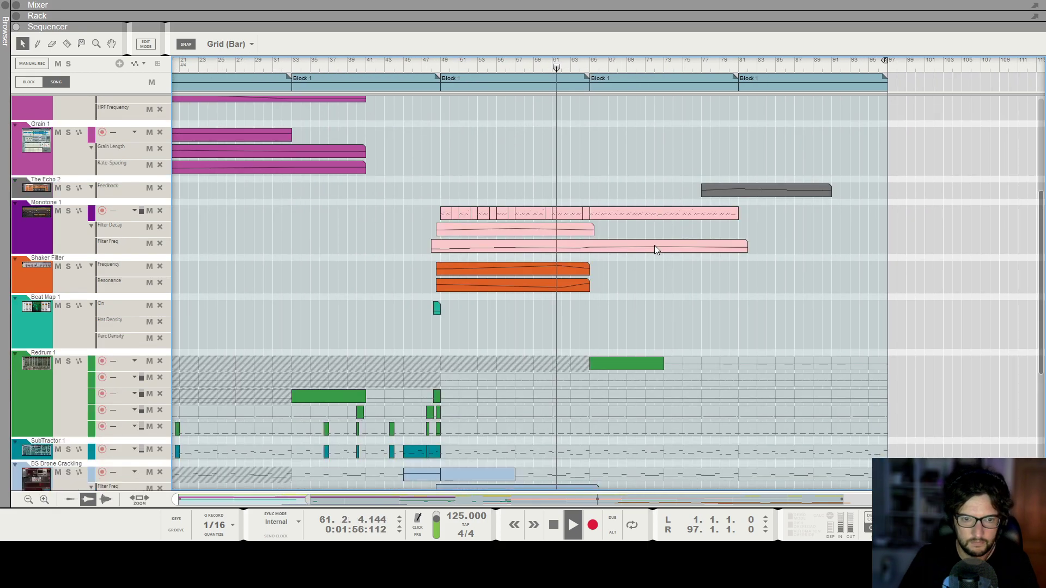
scroll(654, 249, down, 4)
scroll(655, 250, down, 1)
scroll(655, 245, right, 2)
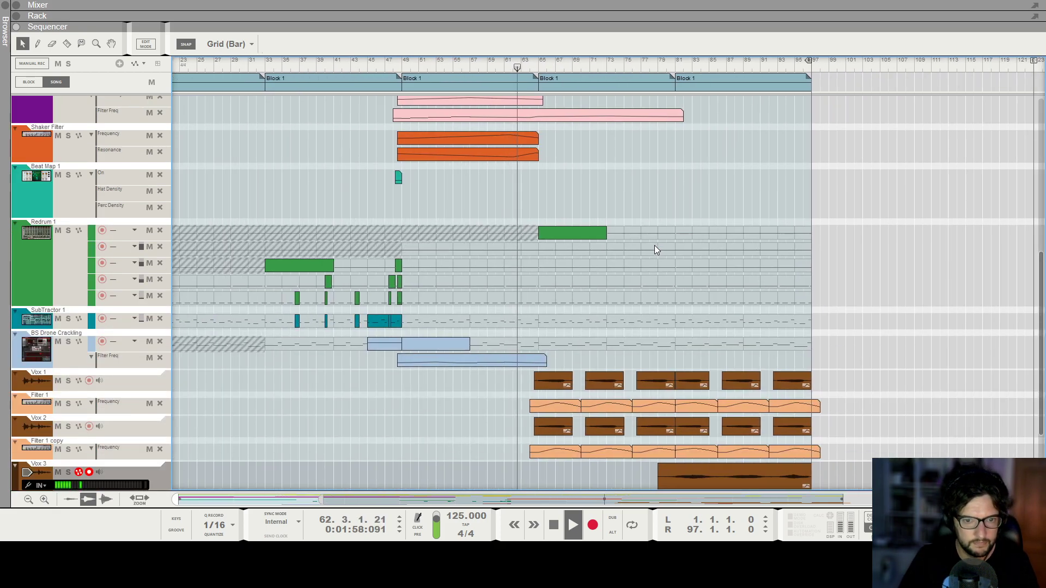
scroll(654, 245, down, 3)
scroll(655, 245, up, 1)
scroll(654, 245, right, 2)
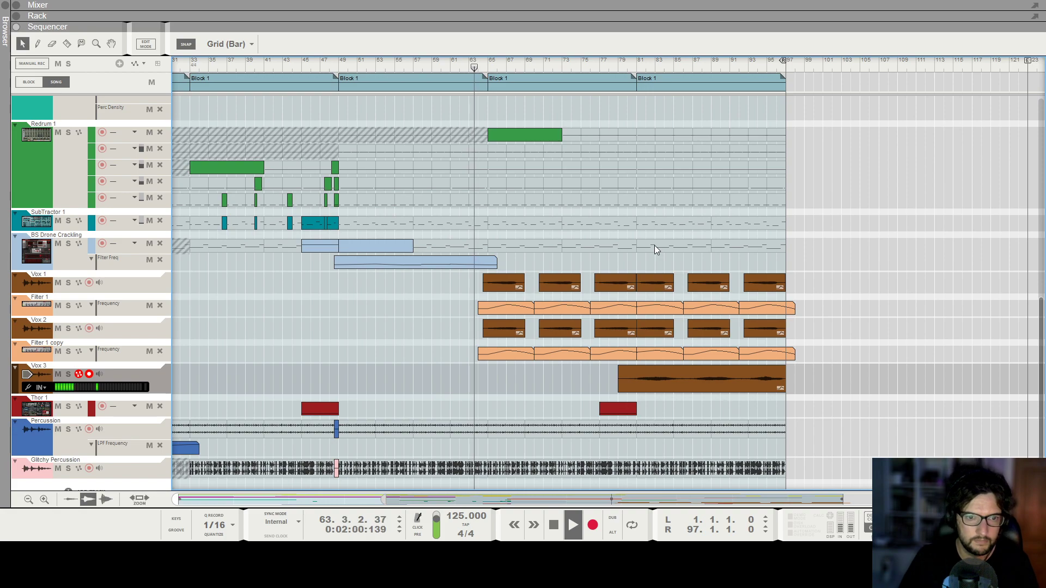
scroll(655, 245, down, 1)
scroll(655, 245, up, 2)
scroll(658, 243, up, 1)
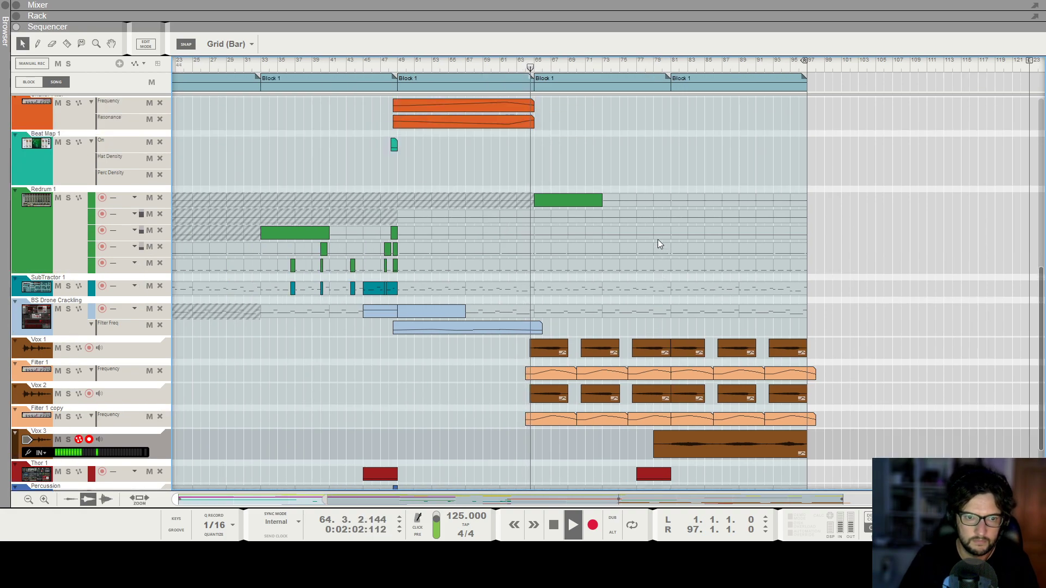
scroll(658, 243, up, 1)
scroll(658, 240, up, 2)
Inspect the Redrum device in the rack, then return to the sequencer.
key(F6)
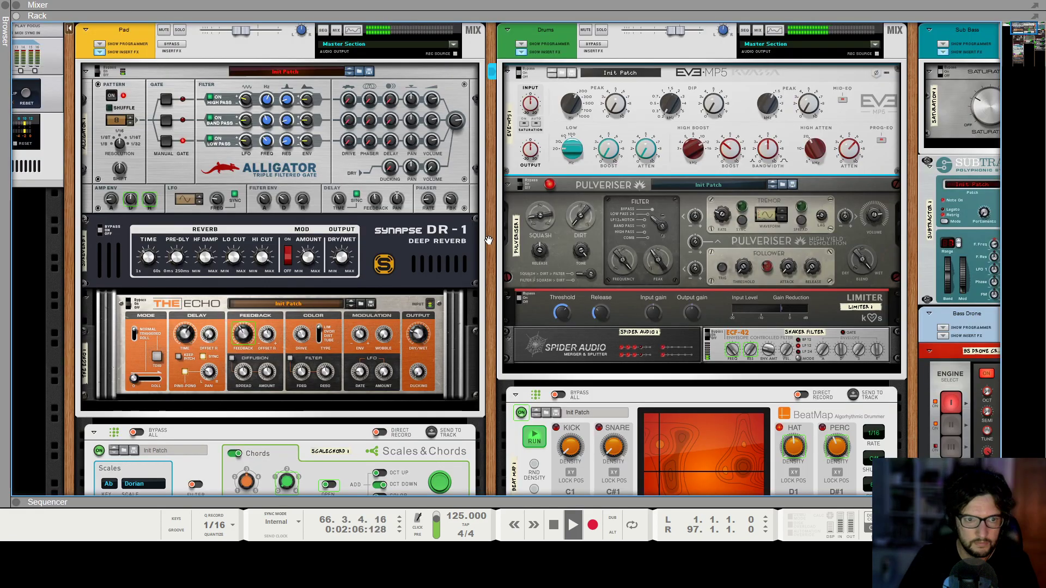
scroll(486, 240, down, 15)
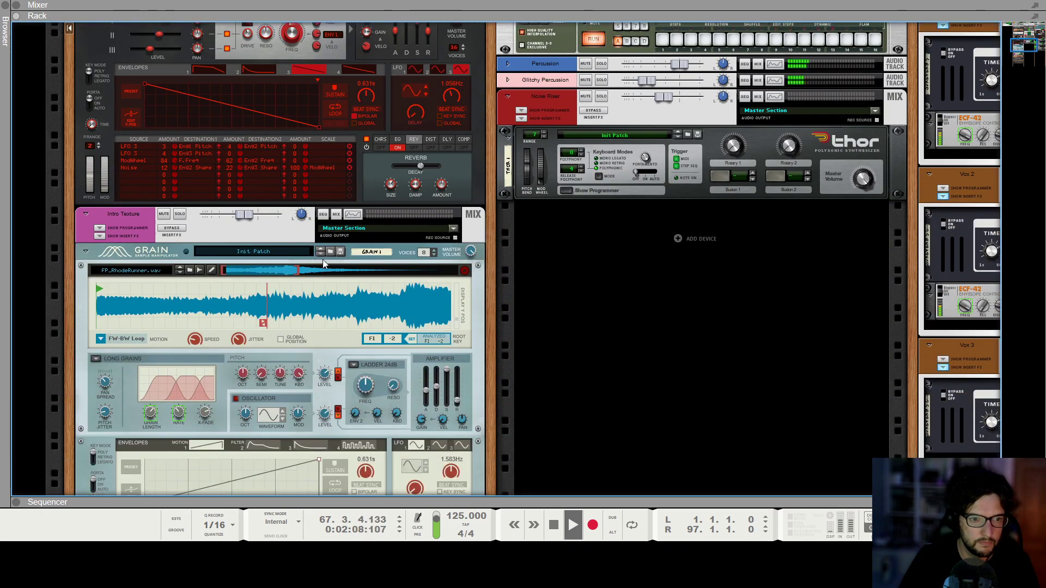
scroll(639, 253, up, 10)
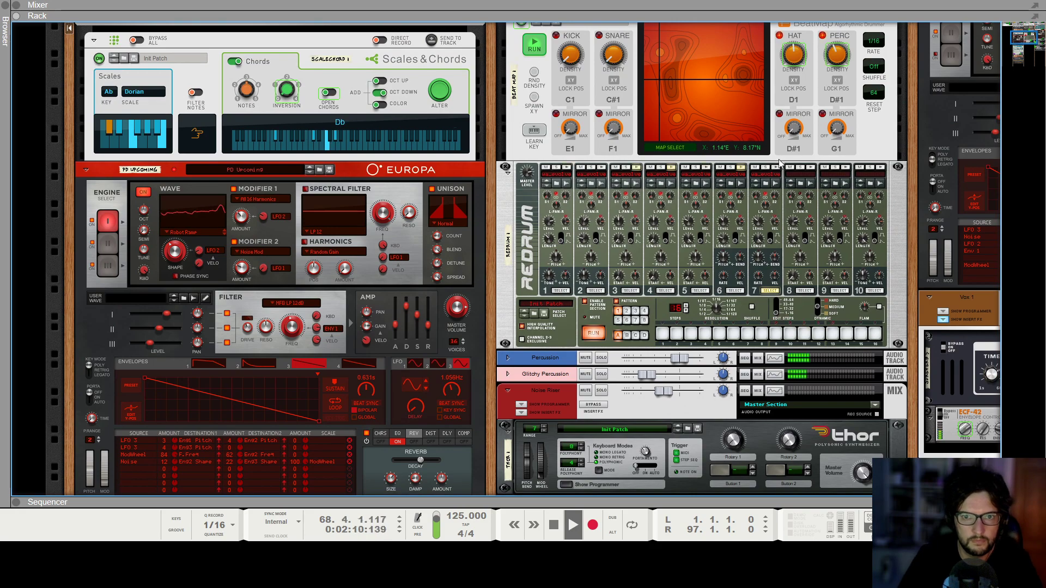
click(737, 183)
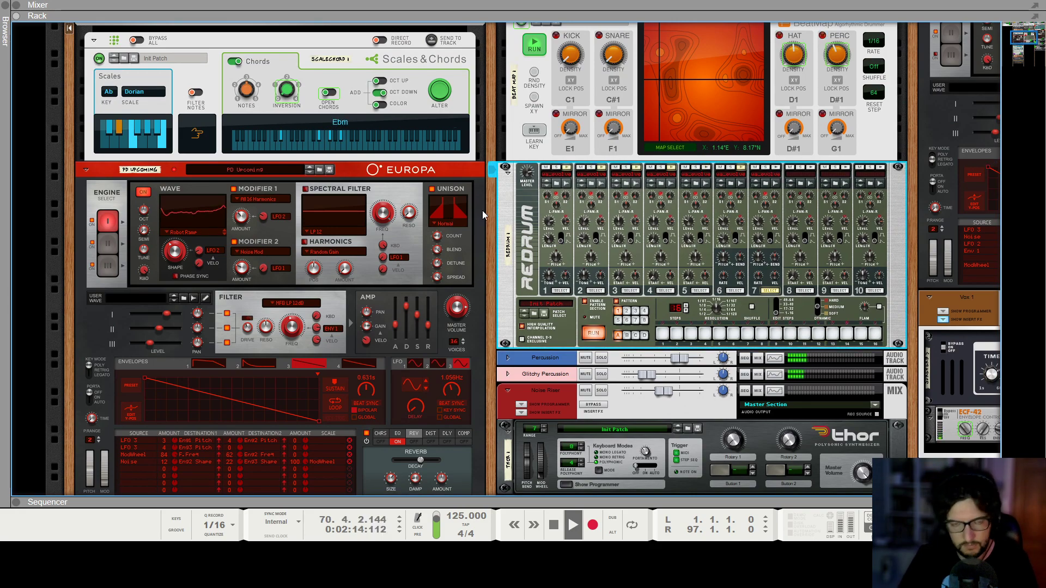
key(F7)
Move the selected ScaleChord clips earlier so they start at bar 75.
scroll(760, 268, right, 3)
scroll(573, 253, up, 1)
scroll(573, 253, down, 4)
scroll(656, 279, up, 6)
scroll(656, 281, up, 6)
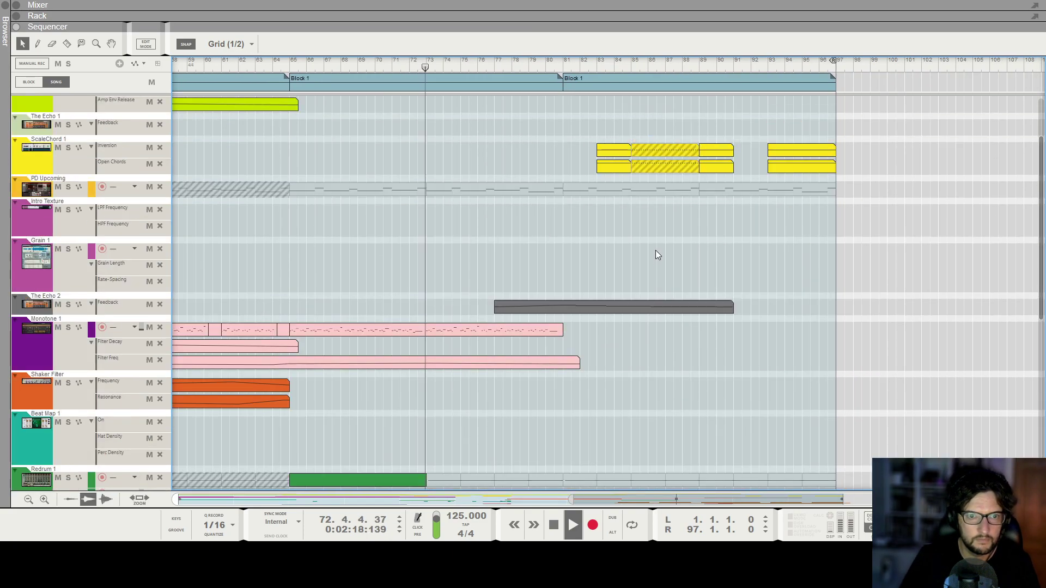
click(621, 181)
drag(618, 183, 474, 183)
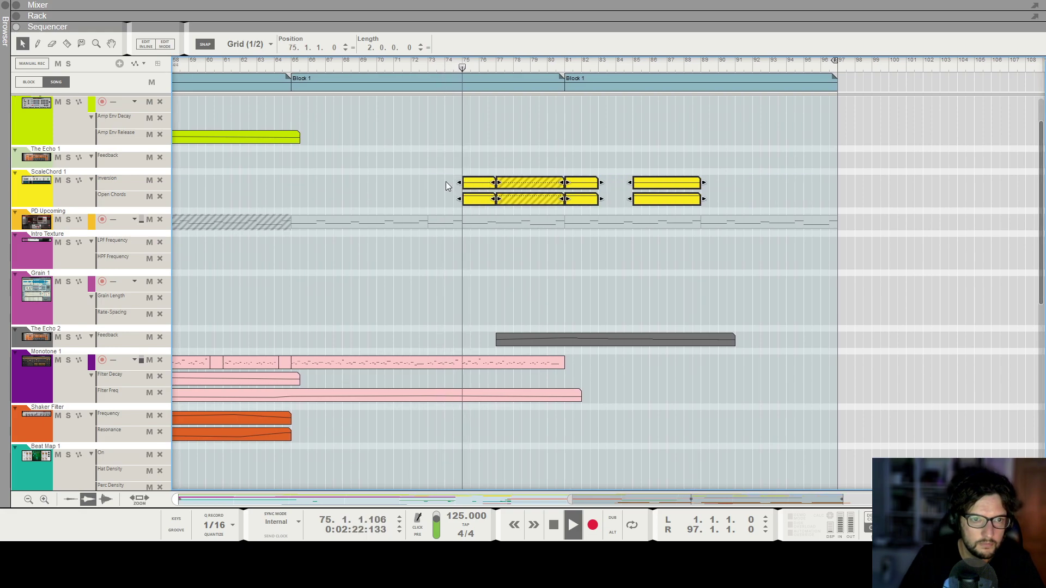
Shorten the middle ScaleChord Inversion and Open Chords clips after bar 76 to two bars.
scroll(446, 181, down, 1)
scroll(561, 159, down, 4)
click(544, 166)
scroll(550, 177, up, 4)
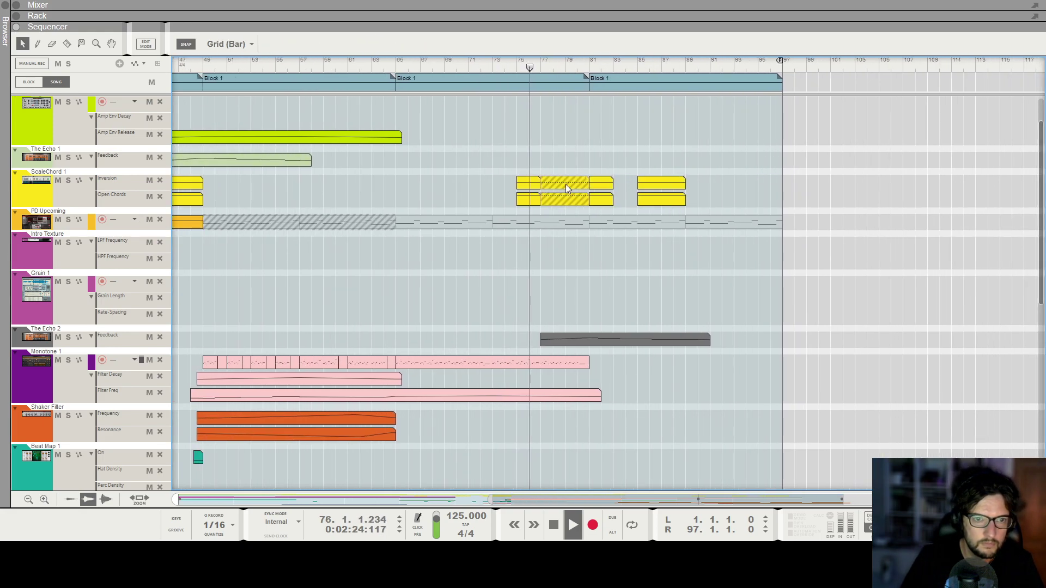
click(567, 196)
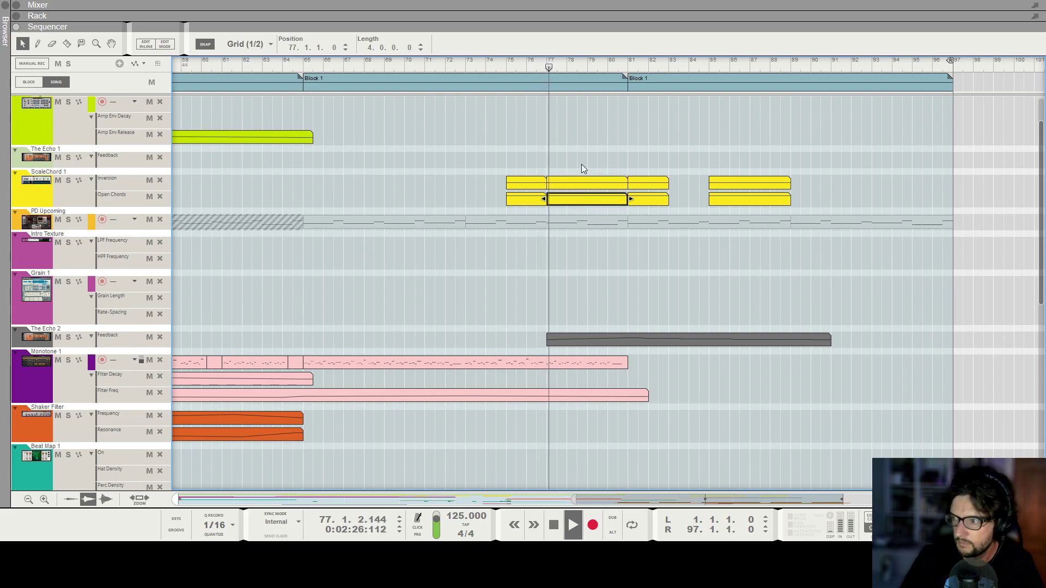
drag(594, 151, 589, 186)
drag(626, 152, 778, 223)
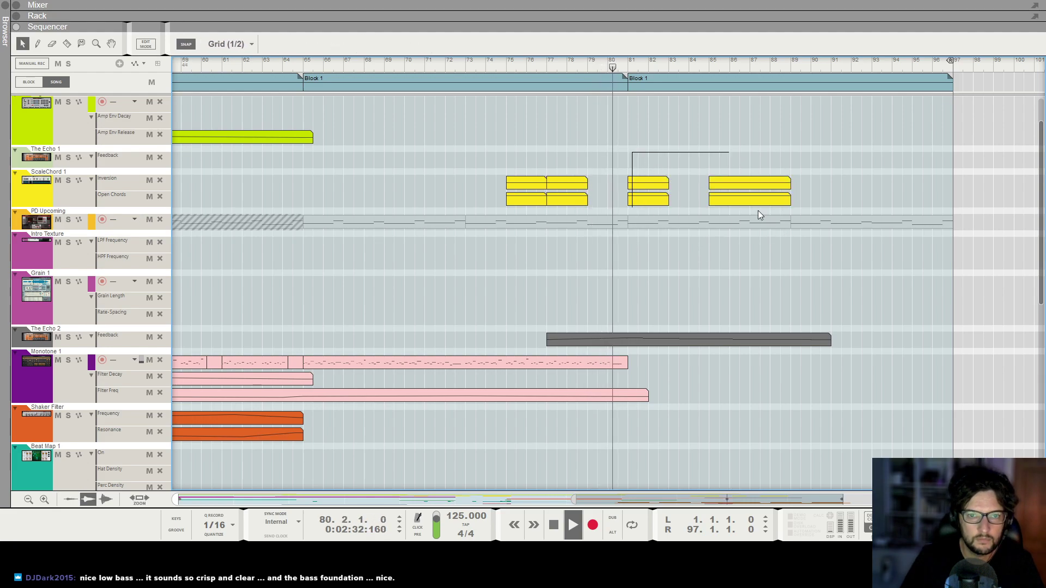
Move the later ScaleChord clip pairs a few bars later, spreading them through the final section.
drag(653, 183, 692, 184)
scroll(692, 184, down, 4)
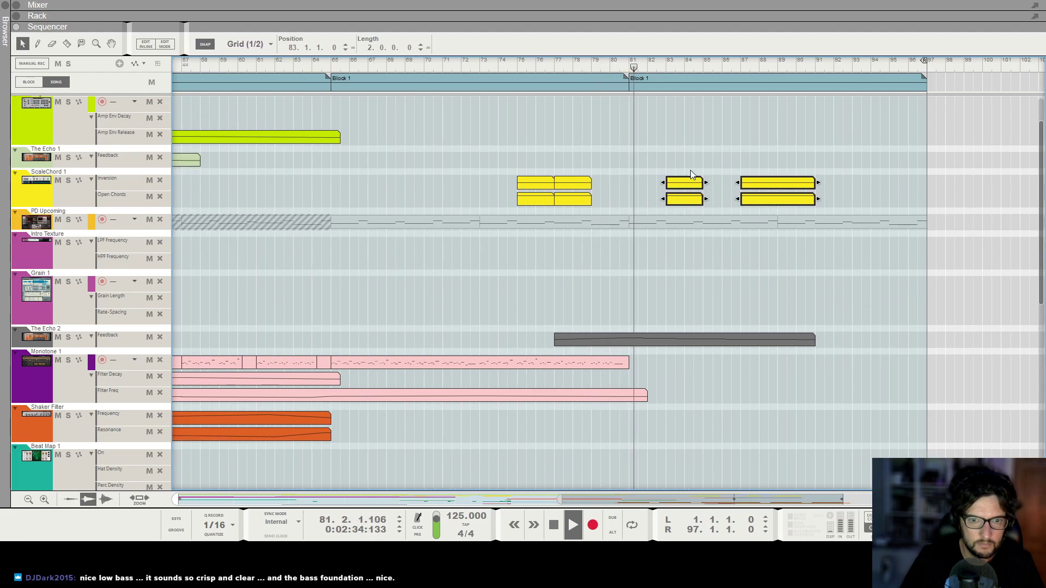
click(663, 188)
drag(663, 188, 825, 183)
click(794, 149)
Set the left locator to bar 81.
scroll(792, 152, down, 5)
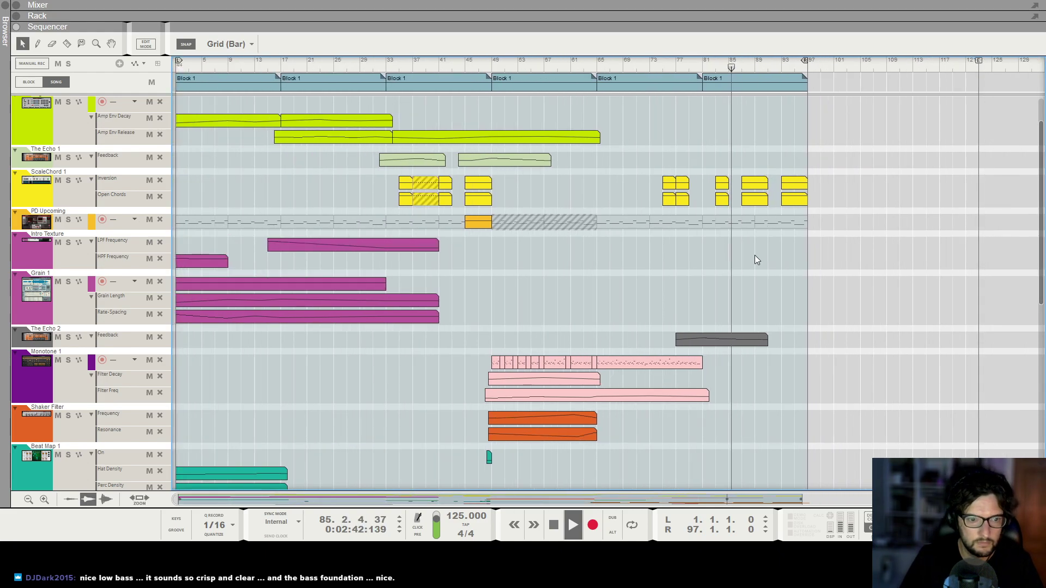
scroll(807, 259, up, 3)
scroll(807, 254, up, 2)
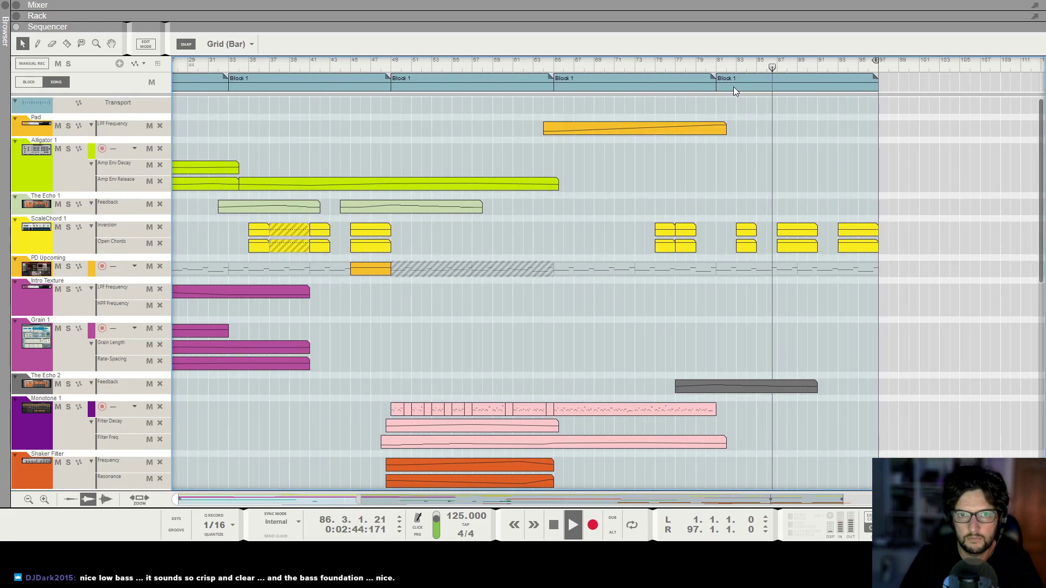
alt+click(721, 63)
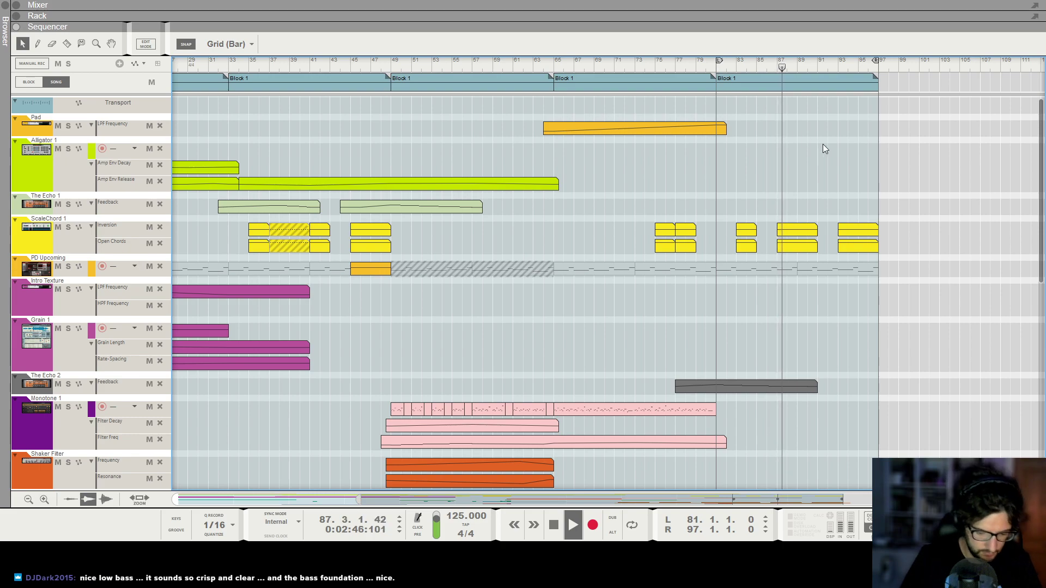
scroll(814, 158, up, 2)
scroll(817, 192, up, 2)
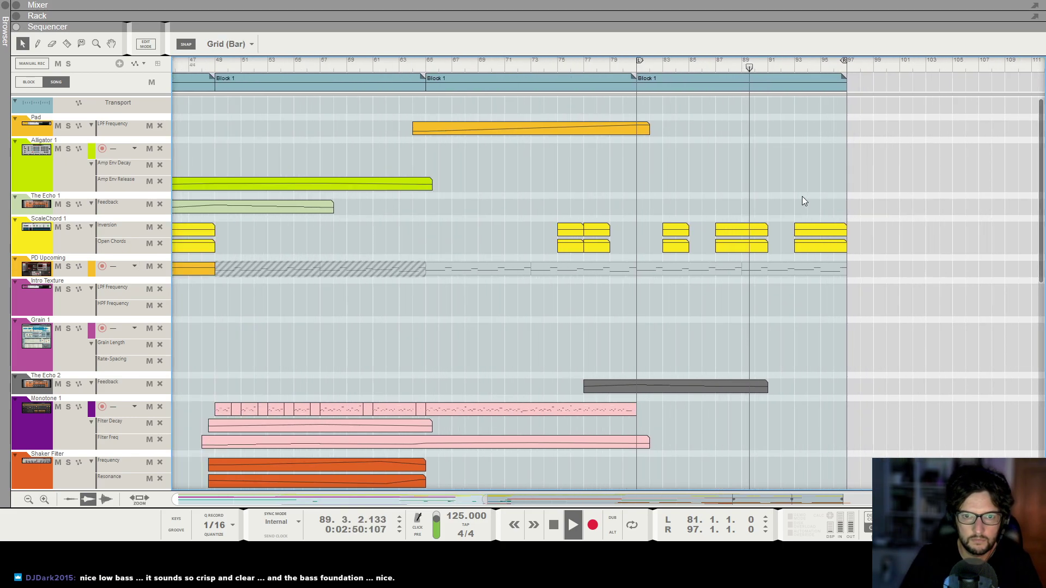
scroll(802, 197, down, 2)
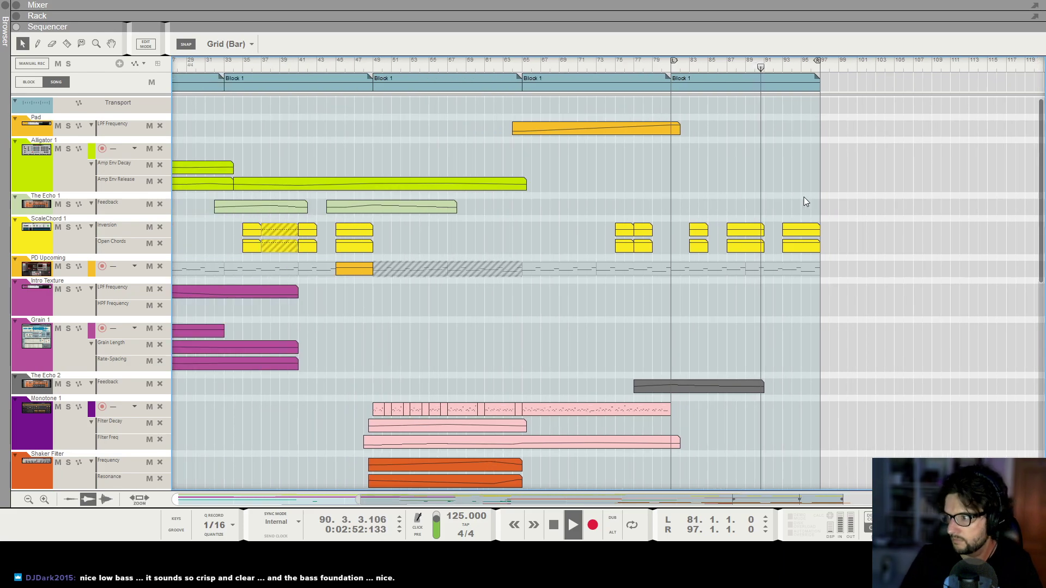
scroll(803, 197, down, 1)
Add another Block 1 from bar 97 to 113 and set the locators to bars 97 and 113.
drag(709, 90, 837, 85)
alt+click(941, 64)
ctrl+click(831, 64)
Copy a Monotone note clip into the new section starting at bar 97.
scroll(890, 244, down, 7)
scroll(874, 279, down, 2)
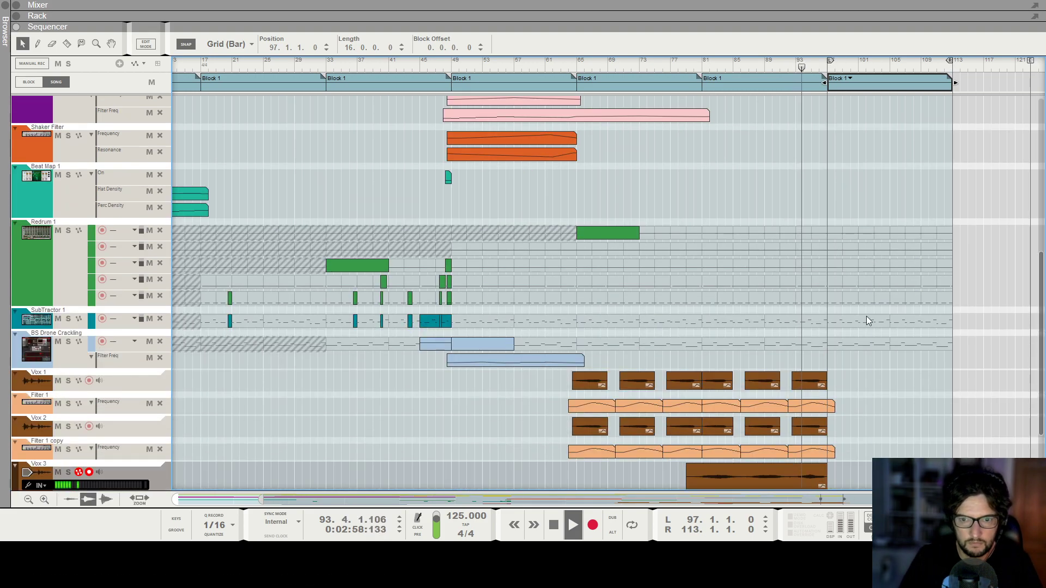
scroll(860, 332, down, 3)
scroll(858, 331, up, 1)
scroll(739, 355, up, 3)
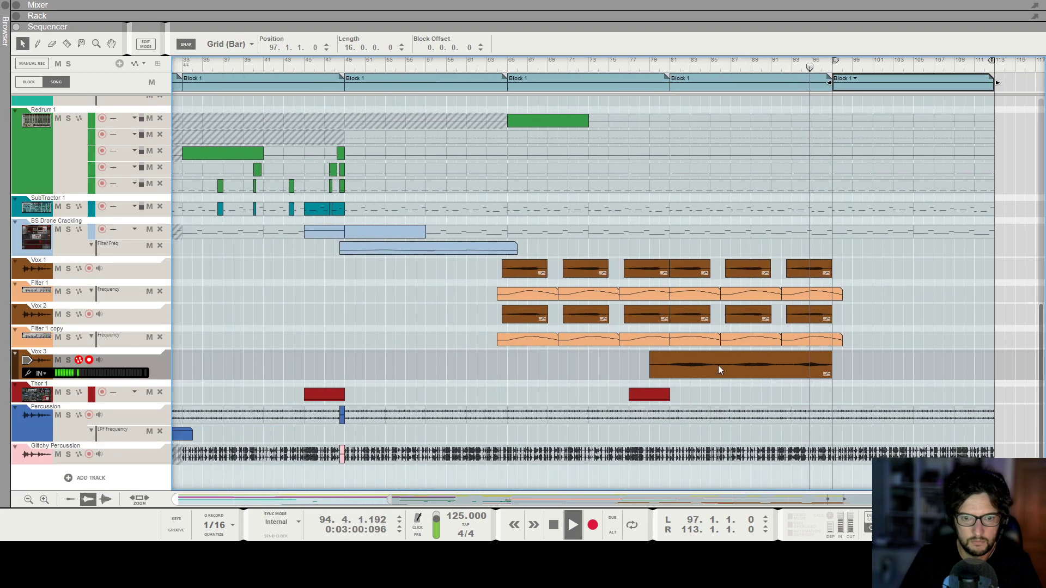
scroll(884, 375, down, 2)
scroll(719, 243, up, 6)
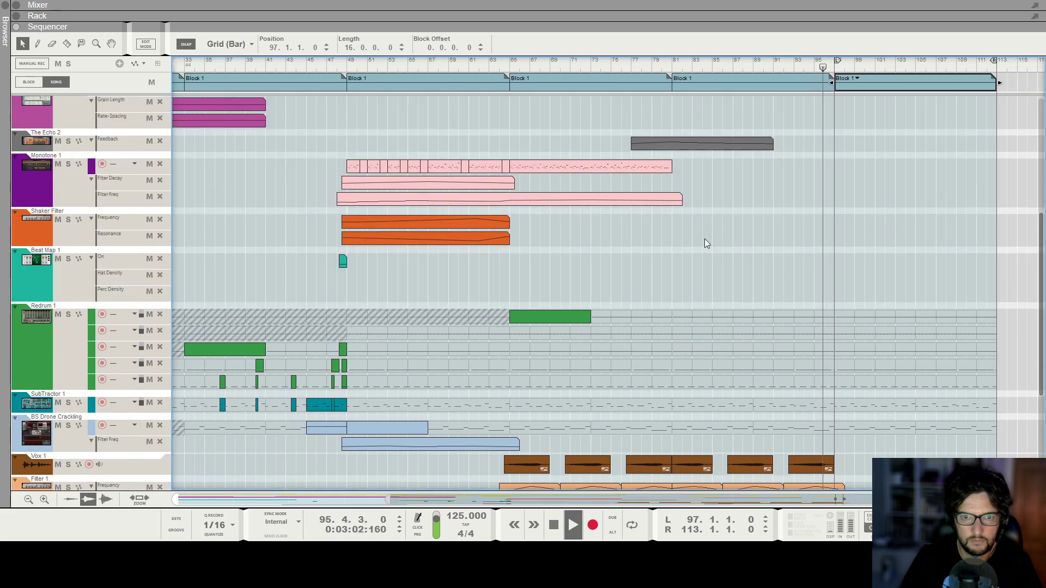
drag(560, 264, 866, 267)
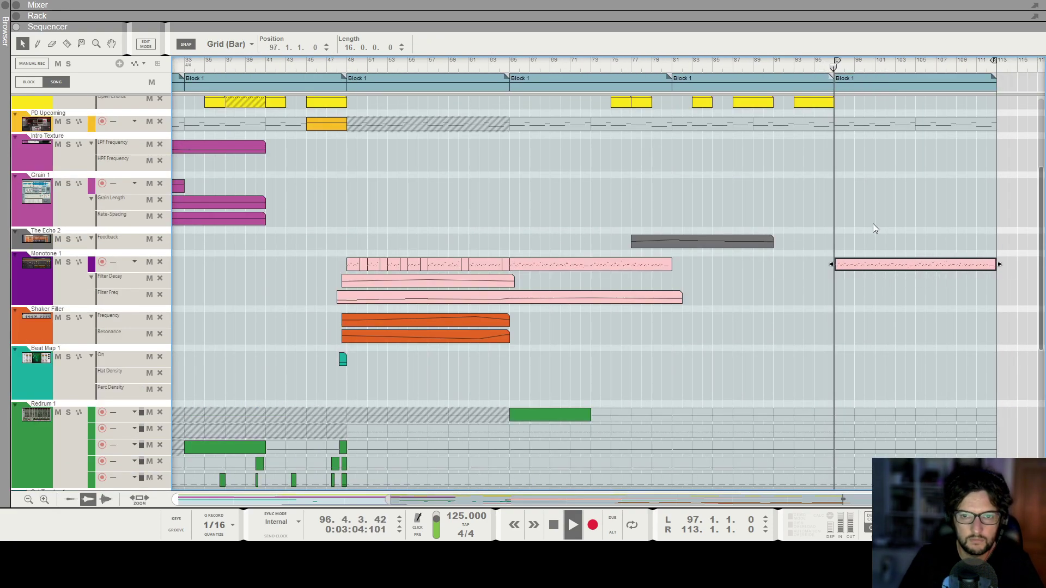
Draw a Monotone Filter Freq automation clip from about bar 96 to 113 and open it for editing.
click(864, 229)
scroll(864, 230, up, 1)
scroll(864, 228, up, 1)
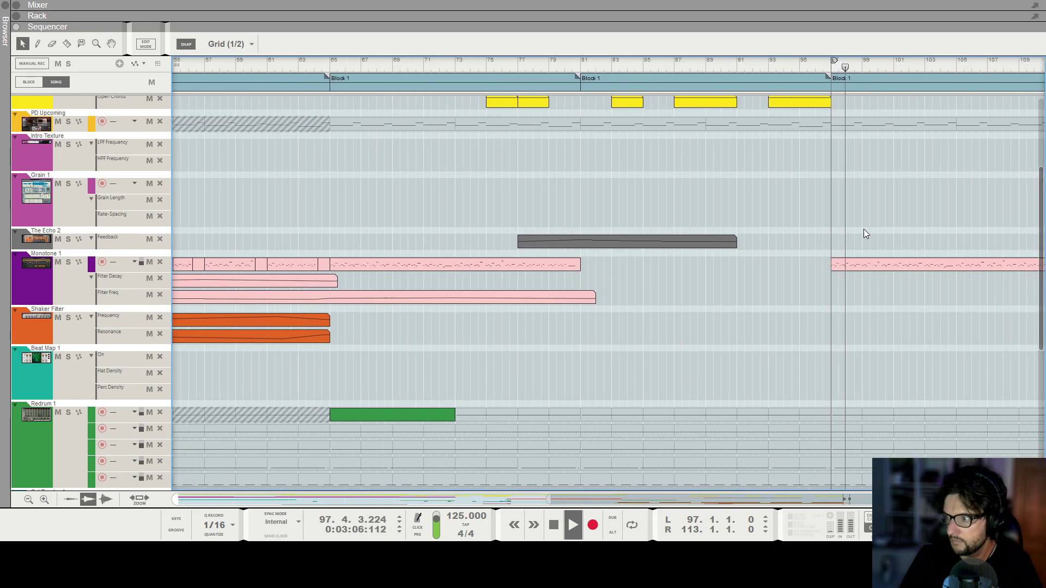
scroll(864, 229, up, 1)
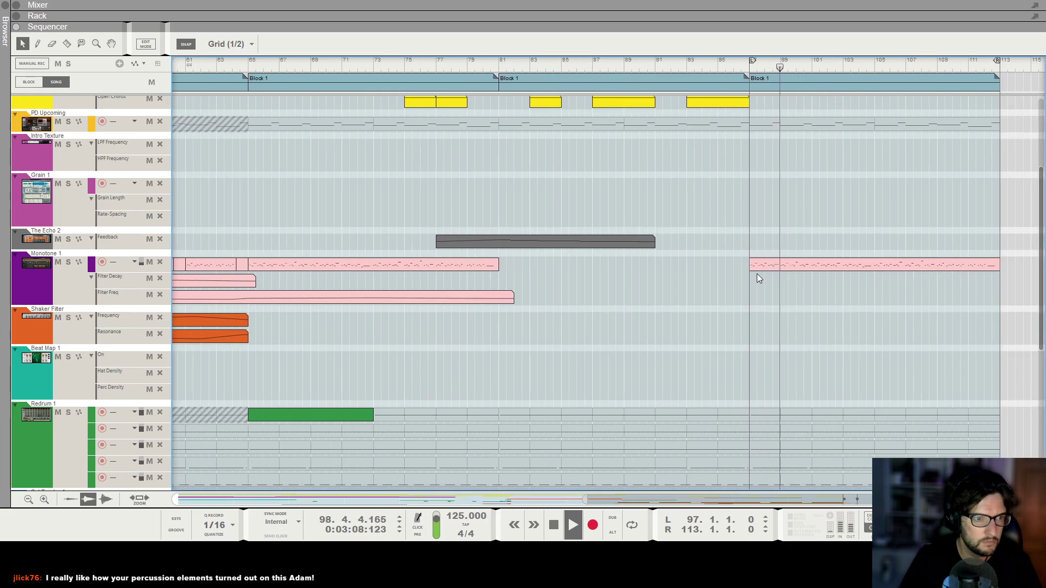
scroll(761, 224, up, 3)
scroll(773, 215, down, 5)
scroll(766, 234, down, 3)
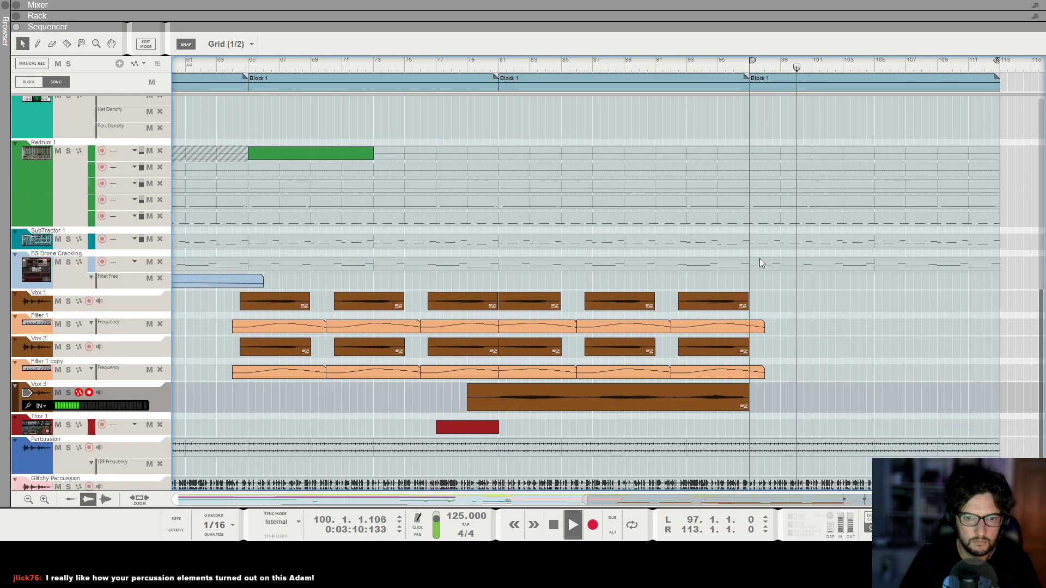
scroll(824, 212, up, 2)
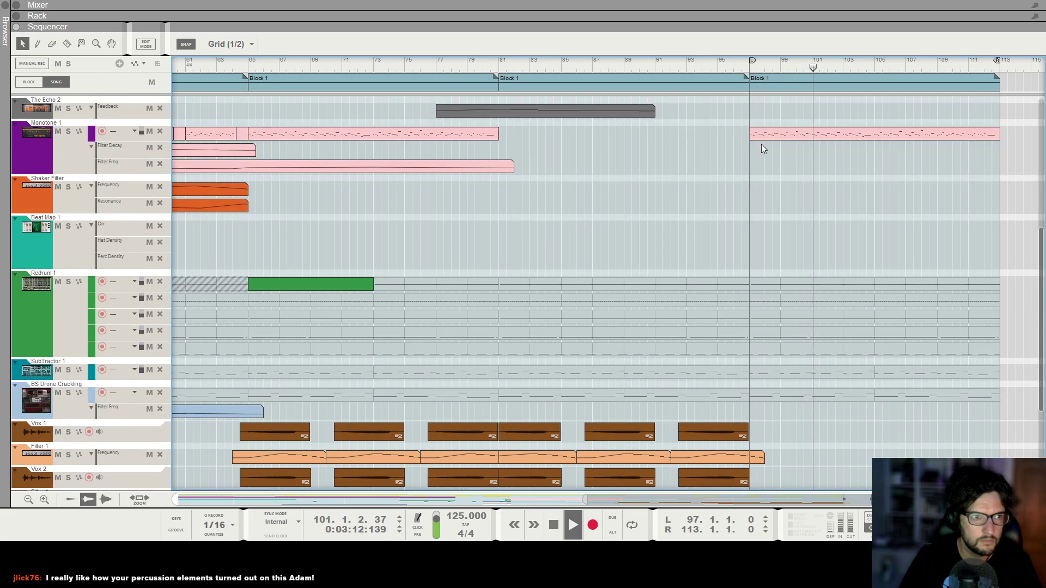
drag(746, 165, 1006, 167)
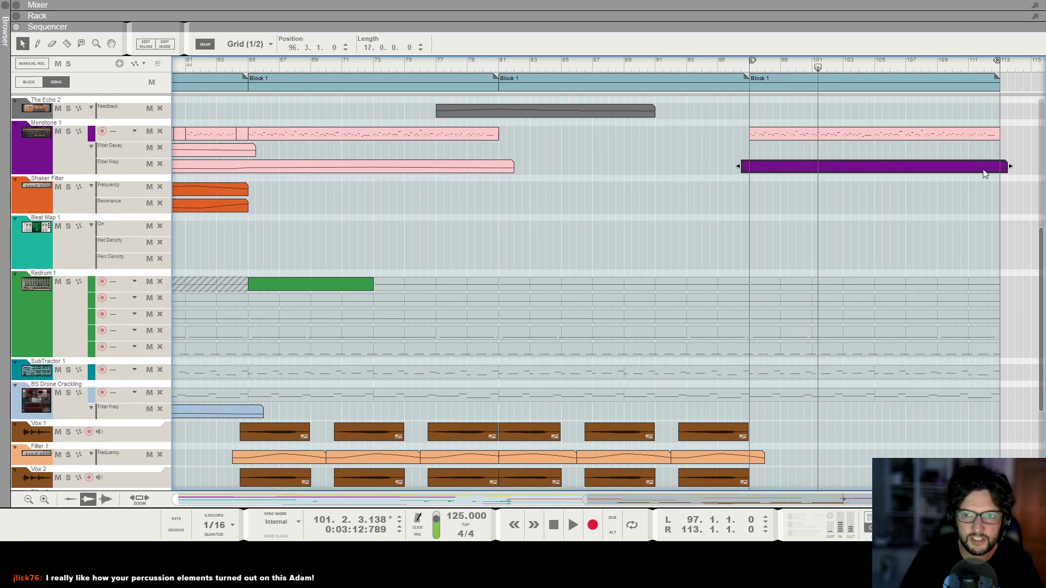
double_click(986, 173)
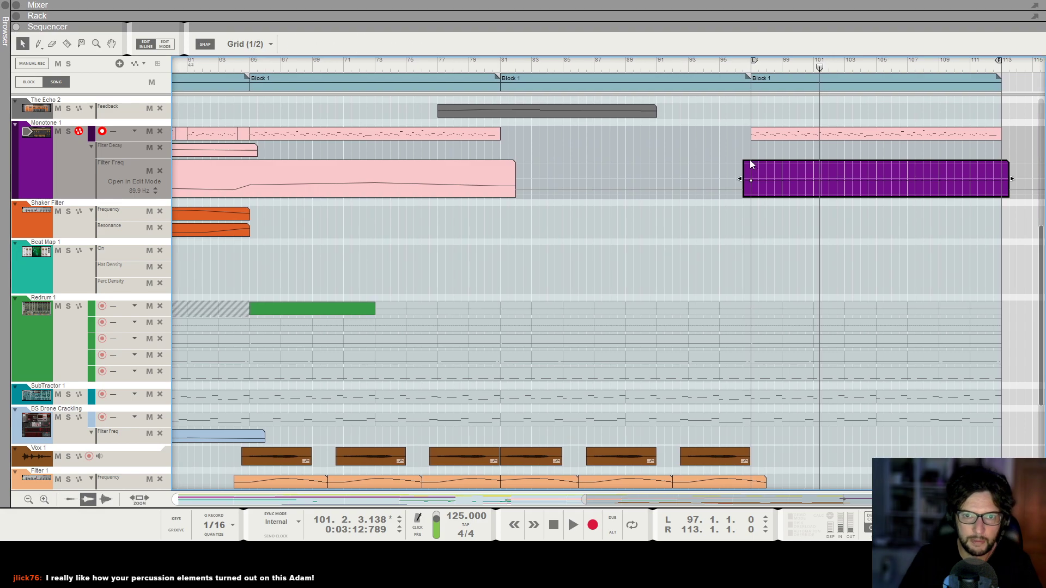
click(749, 139)
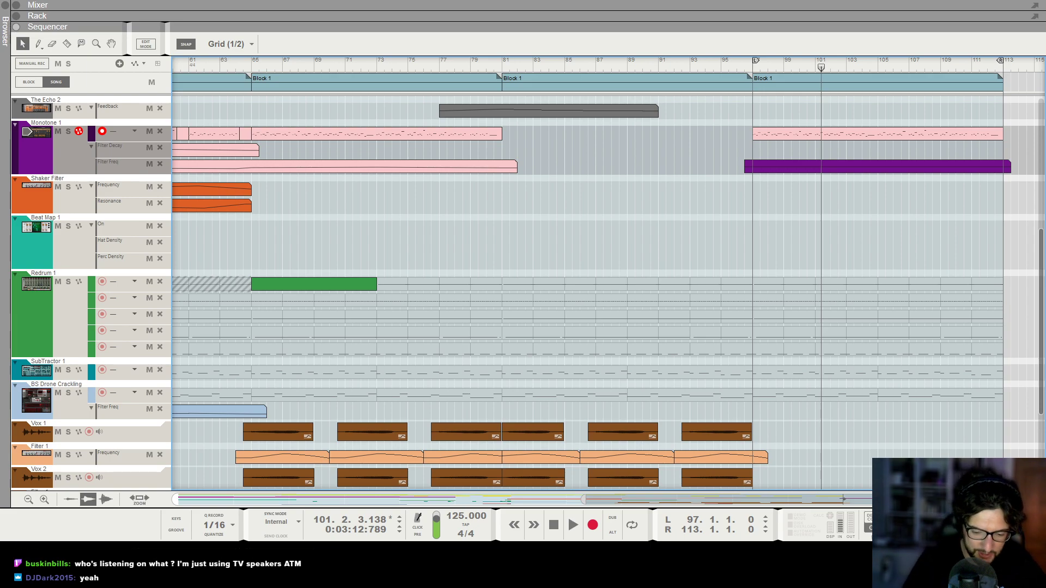
Inspect the BeatMap device in the rack, then return to the sequencer.
key(F6)
scroll(259, 204, up, 15)
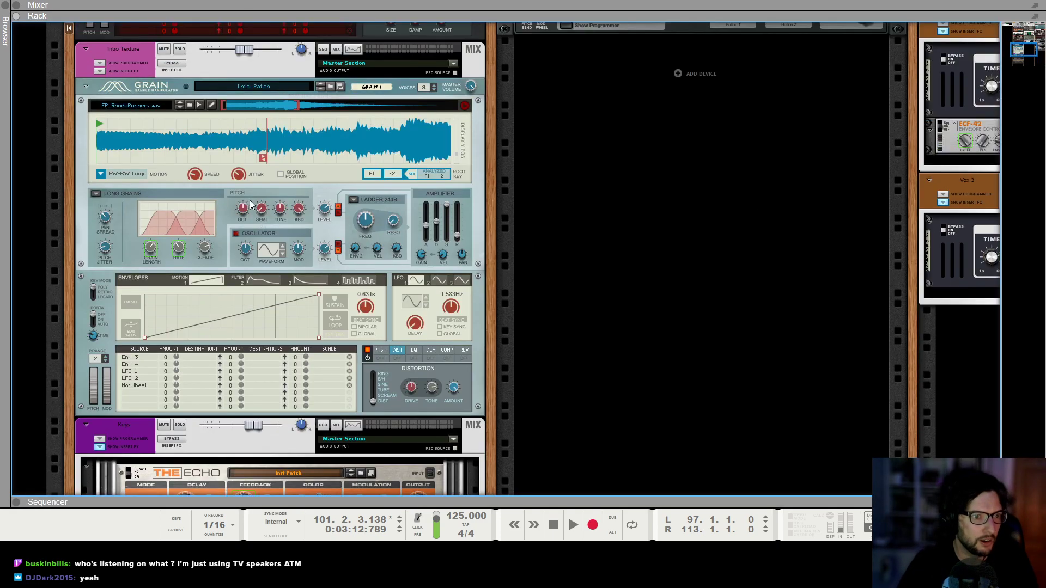
scroll(185, 209, up, 5)
scroll(706, 309, right, 5)
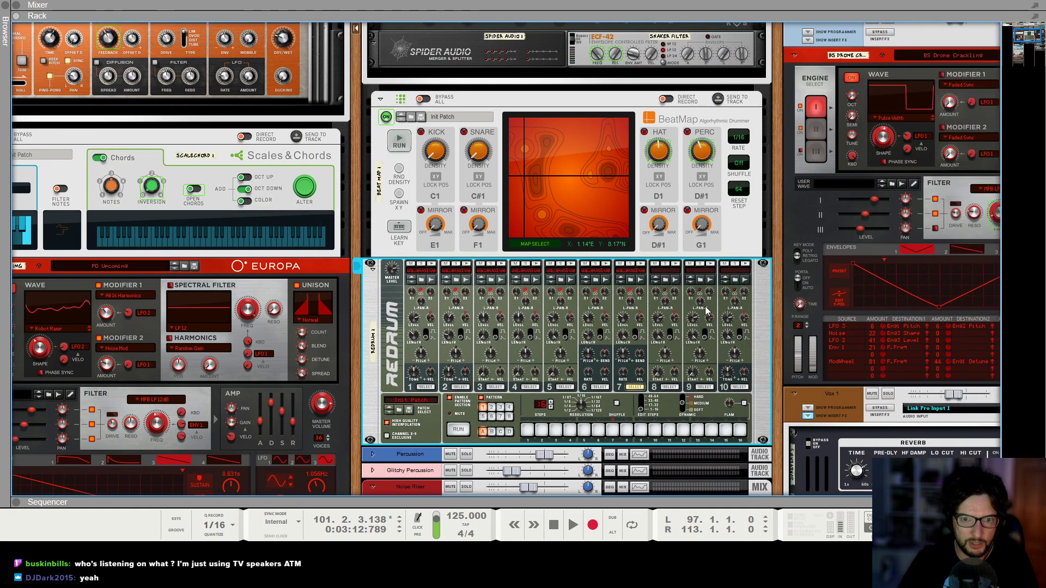
click(638, 251)
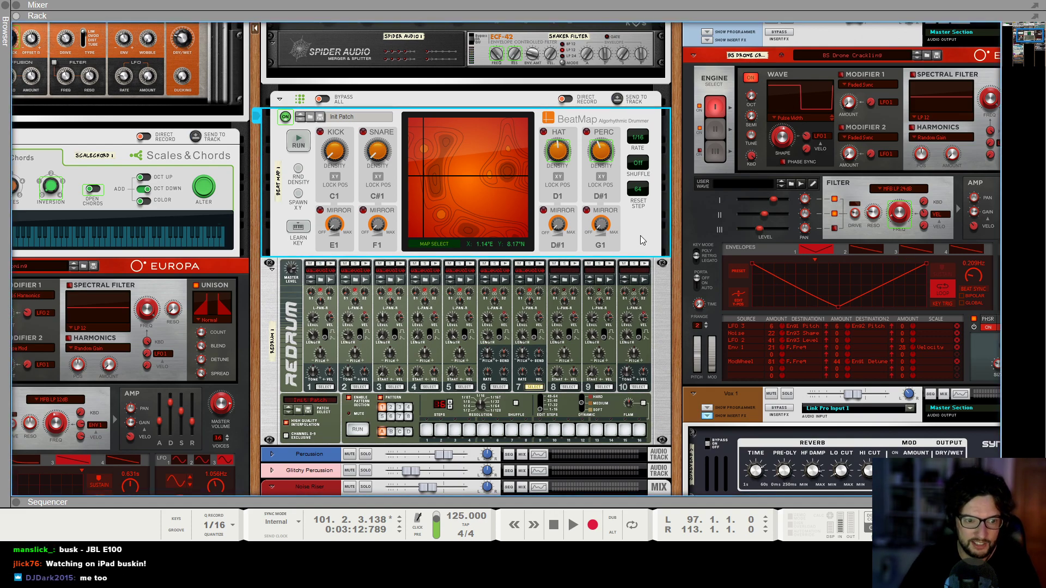
key(F7)
Extend the last Filter 1 and Filter 1 copy automation clips to end at bar 107.
scroll(773, 256, down, 3)
scroll(919, 257, down, 6)
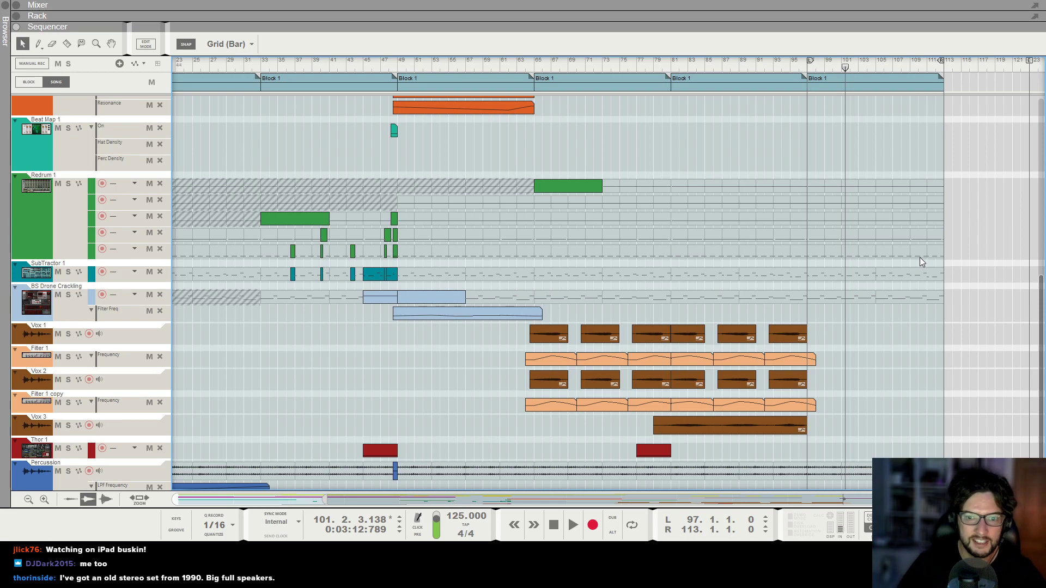
scroll(880, 303, up, 1)
scroll(880, 308, down, 2)
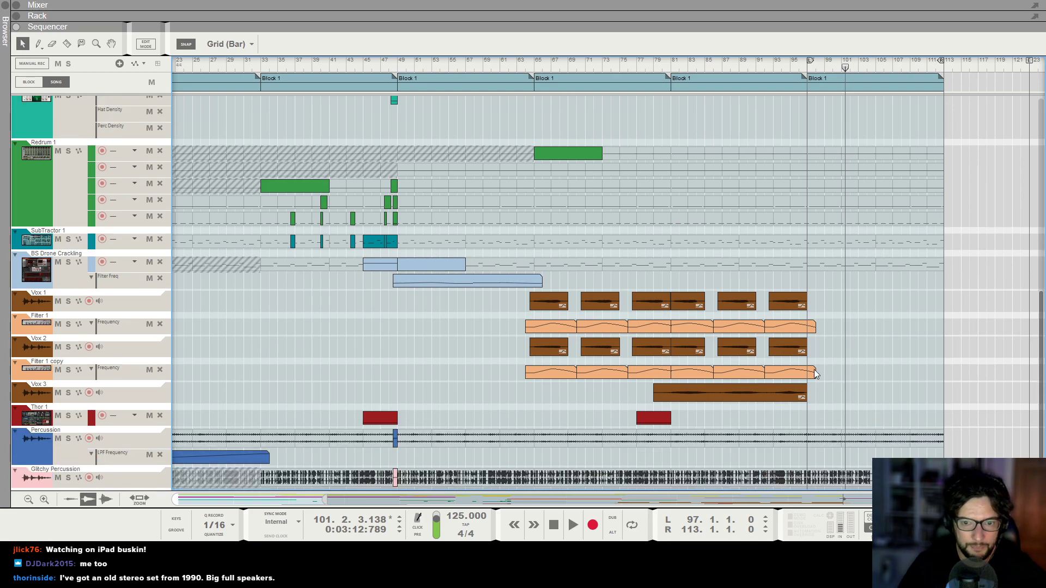
click(814, 373)
drag(814, 327, 852, 330)
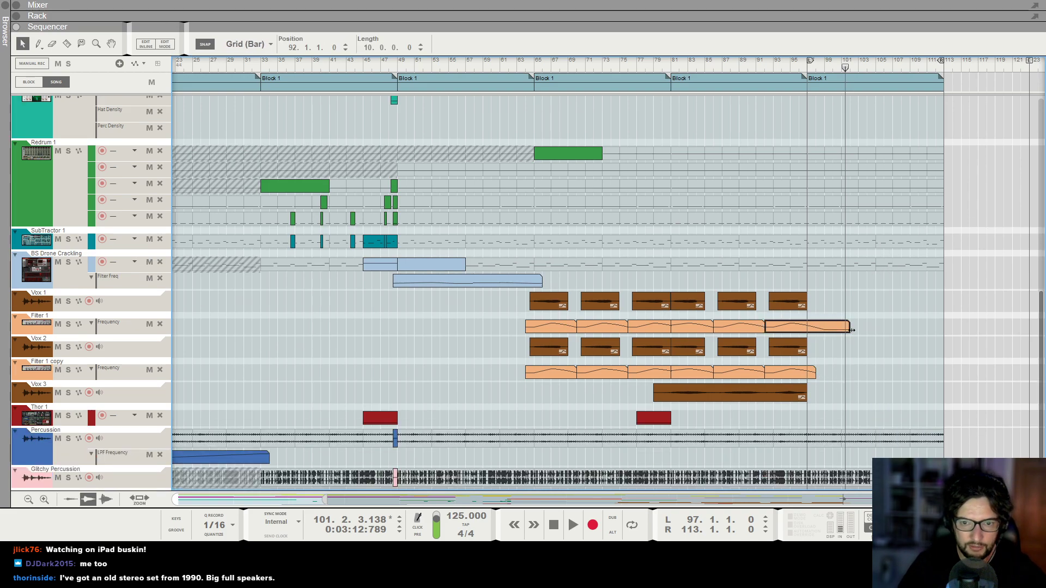
drag(815, 372, 893, 373)
shift+click(848, 326)
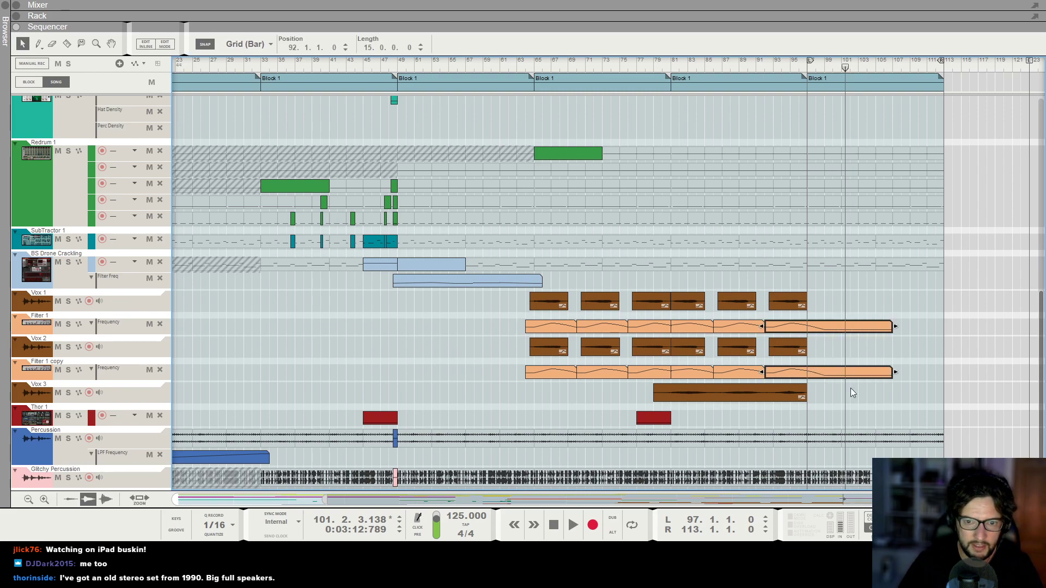
Move the song position to bar 97.
click(793, 394)
click(820, 397)
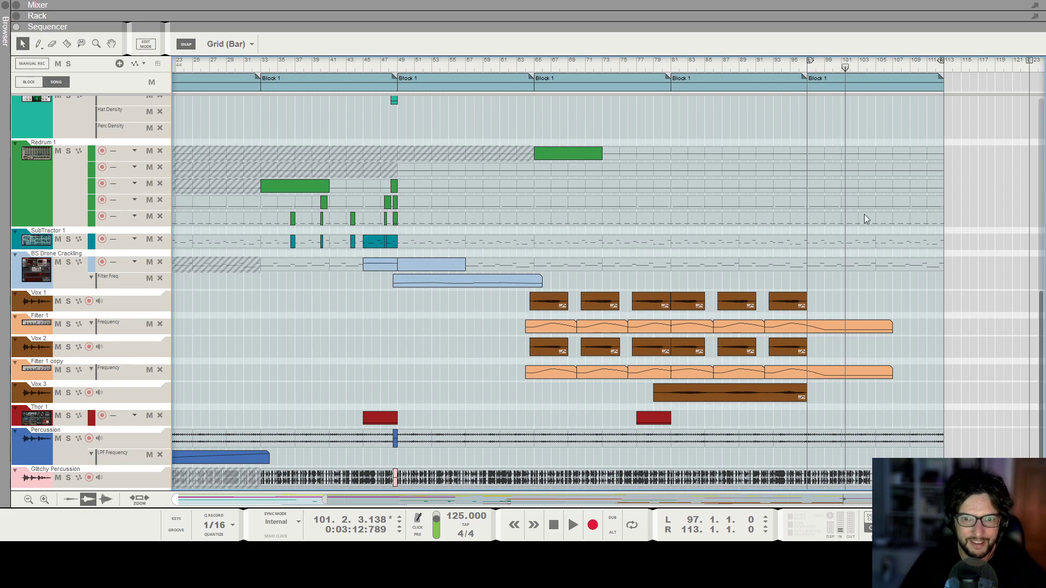
scroll(863, 214, up, 5)
scroll(862, 186, down, 4)
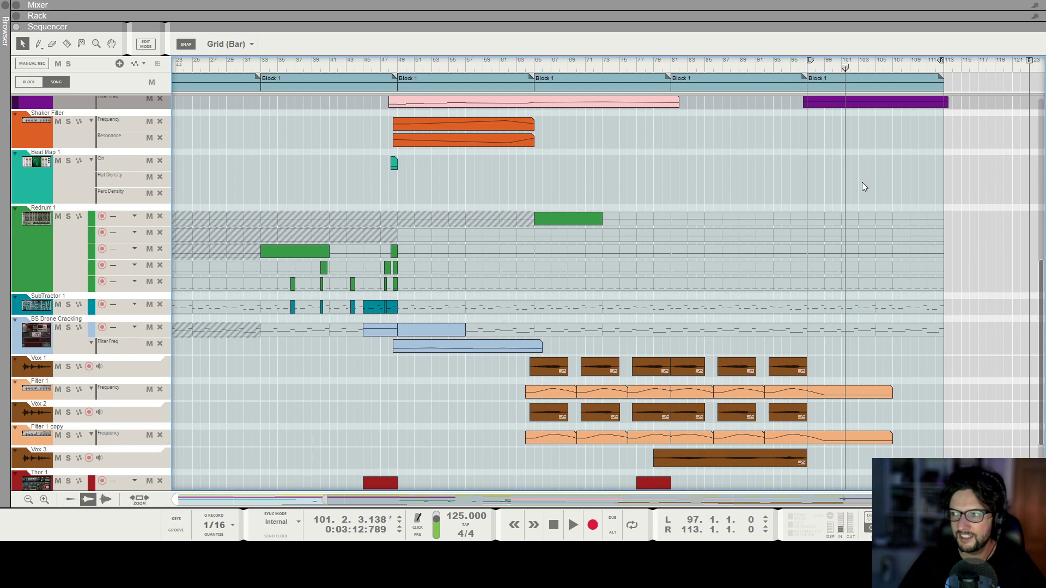
click(809, 67)
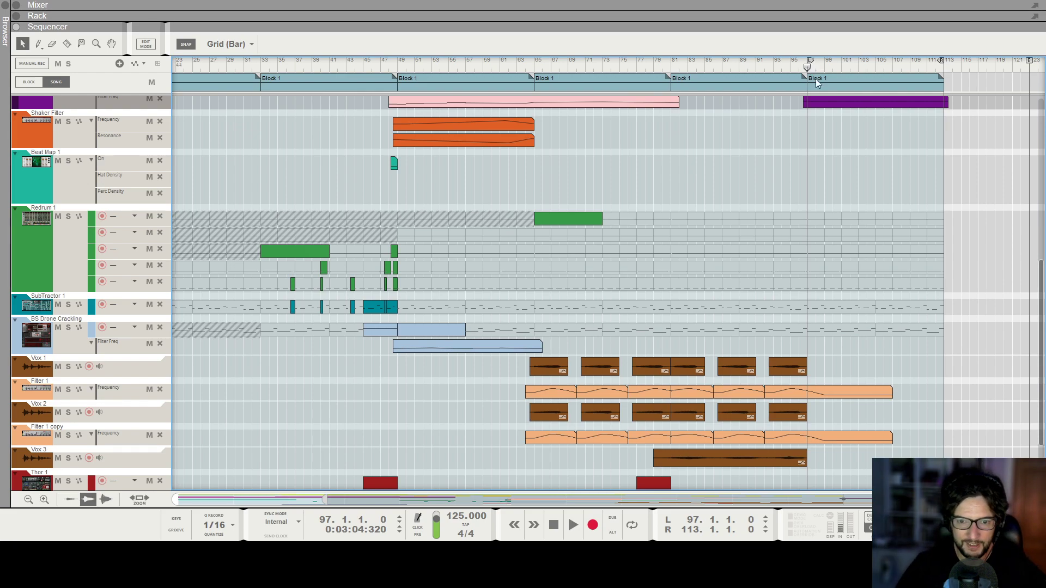
Copy the ScaleChord Inversion and Open Chords clips from around bar 33 into the section at bar 97.
scroll(803, 203, down, 3)
scroll(864, 220, up, 6)
scroll(833, 251, up, 3)
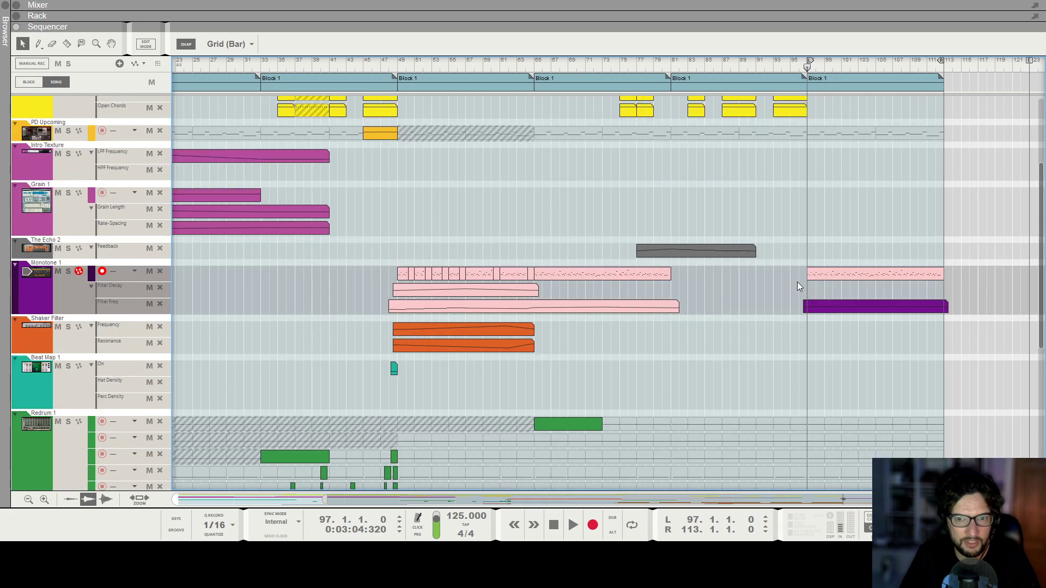
click(834, 301)
scroll(844, 229, up, 3)
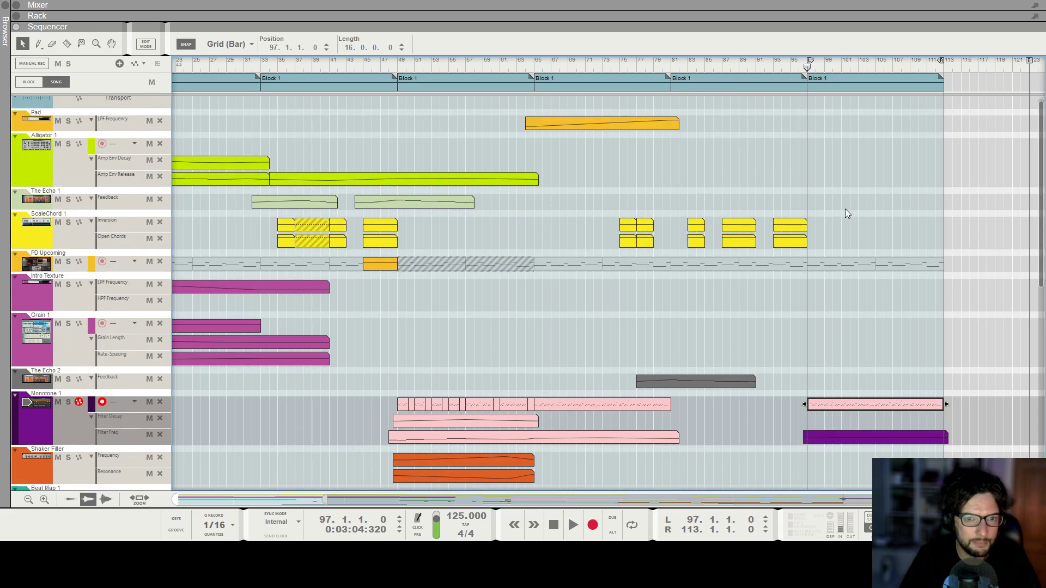
drag(247, 217, 437, 240)
drag(284, 224, 831, 224)
click(842, 251)
click(831, 243)
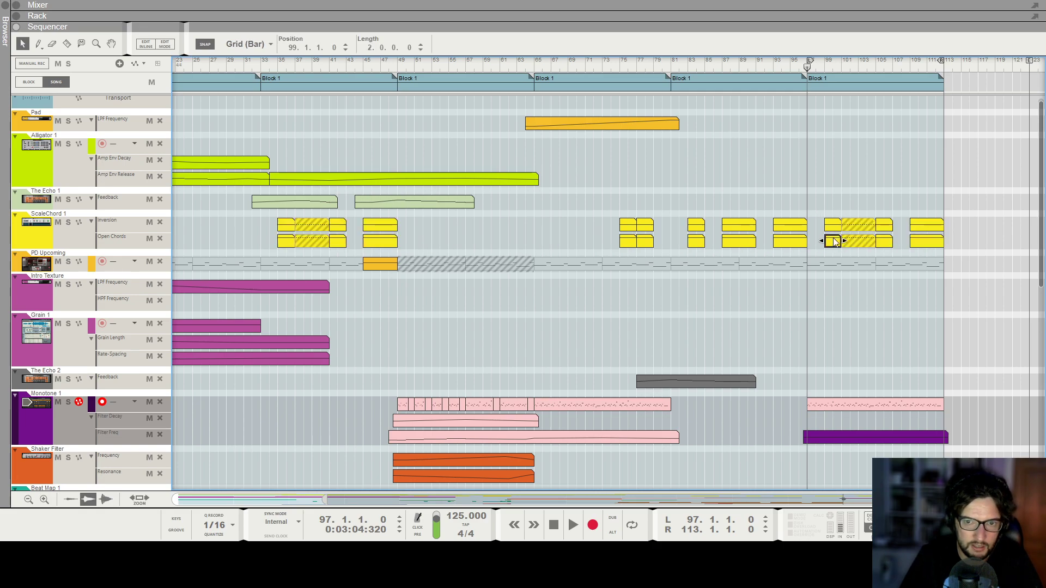
Mute several of the copied ScaleChord clips in the final section.
click(858, 222)
click(857, 240)
key(m)
click(884, 226)
key(m)
click(922, 238)
Open the Block 1 at bar 65 for editing and copy its Glitchy Percussion clip.
scroll(880, 218, down, 5)
double_click(573, 82)
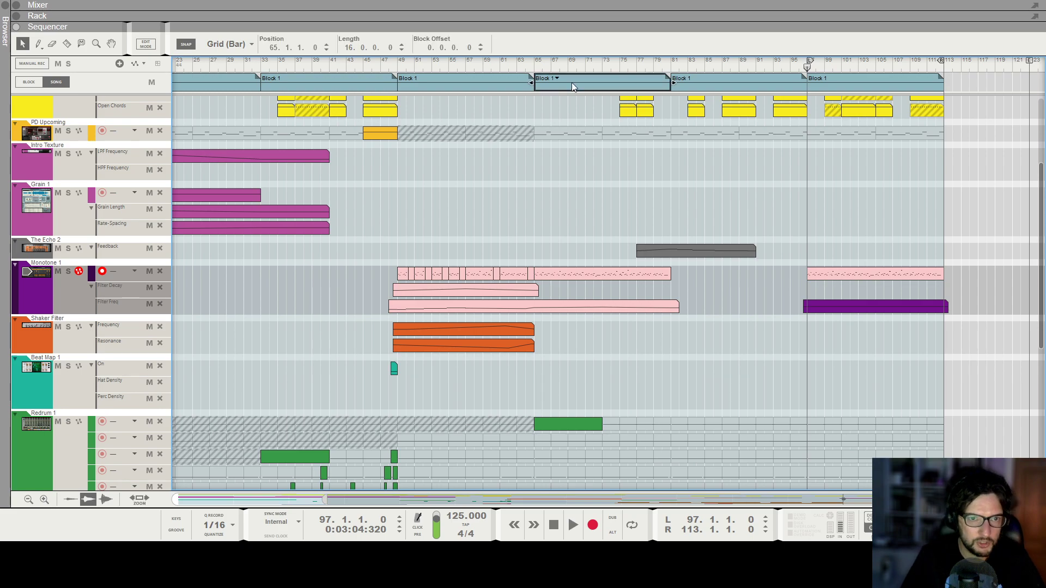
scroll(507, 321, down, 5)
click(458, 449)
drag(517, 452, 223, 451)
key(ctrl+c)
scroll(424, 347, down, 2)
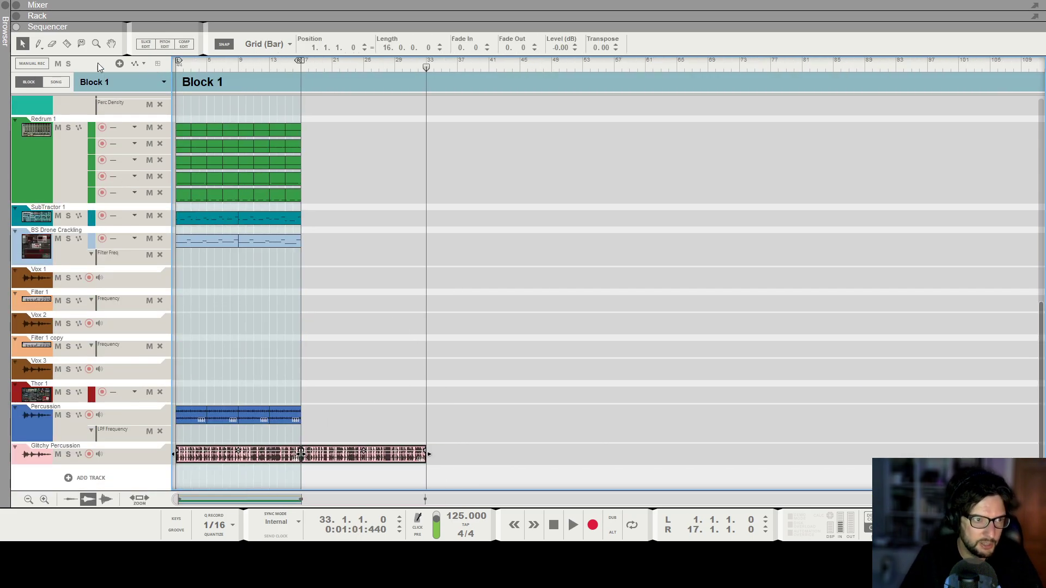
Return to song view and paste the Glitchy Percussion clip three times starting at bar 33.
click(56, 82)
scroll(489, 100, down, 3)
click(347, 67)
drag(347, 68, 338, 69)
key(ctrl+v)
key(ctrl+v)
key(ctrl+v)
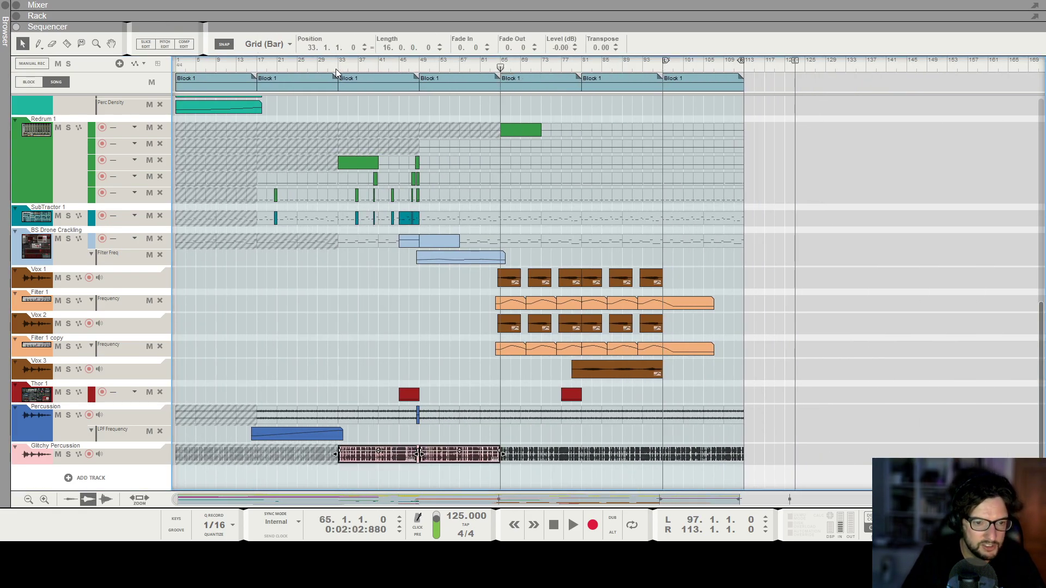
Delete the pasted Glitchy Percussion clip that extends past bar 113.
click(755, 465)
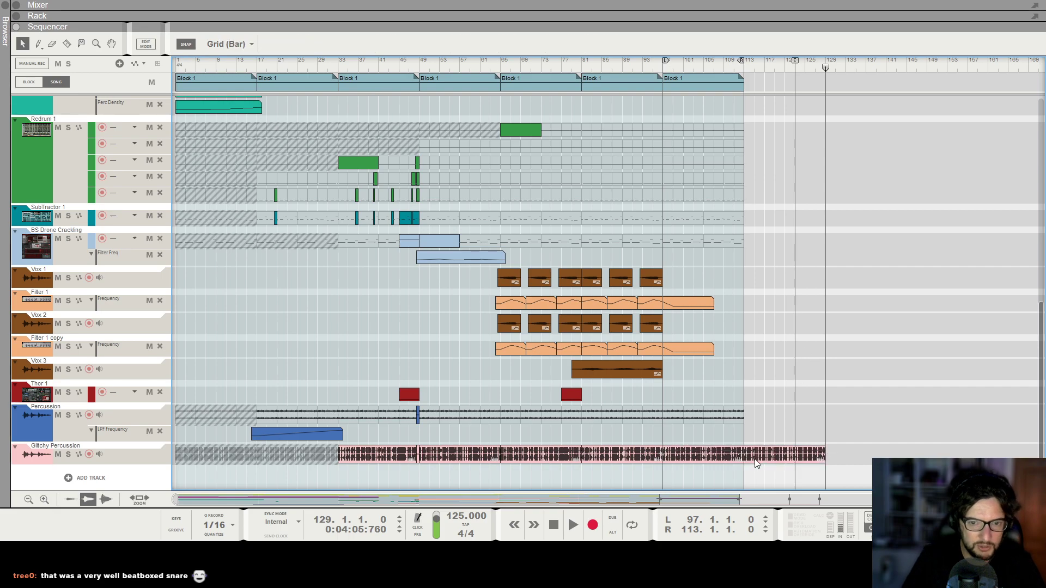
click(756, 459)
key(Delete)
Open the final Block 1 at bar 97 for editing and return to song view.
click(661, 72)
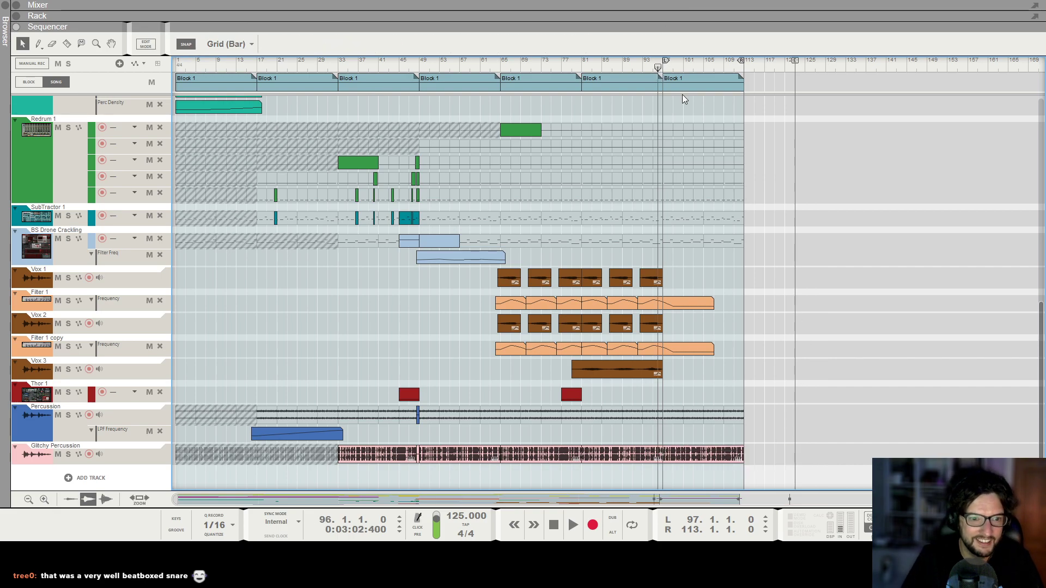
scroll(697, 80, up, 1)
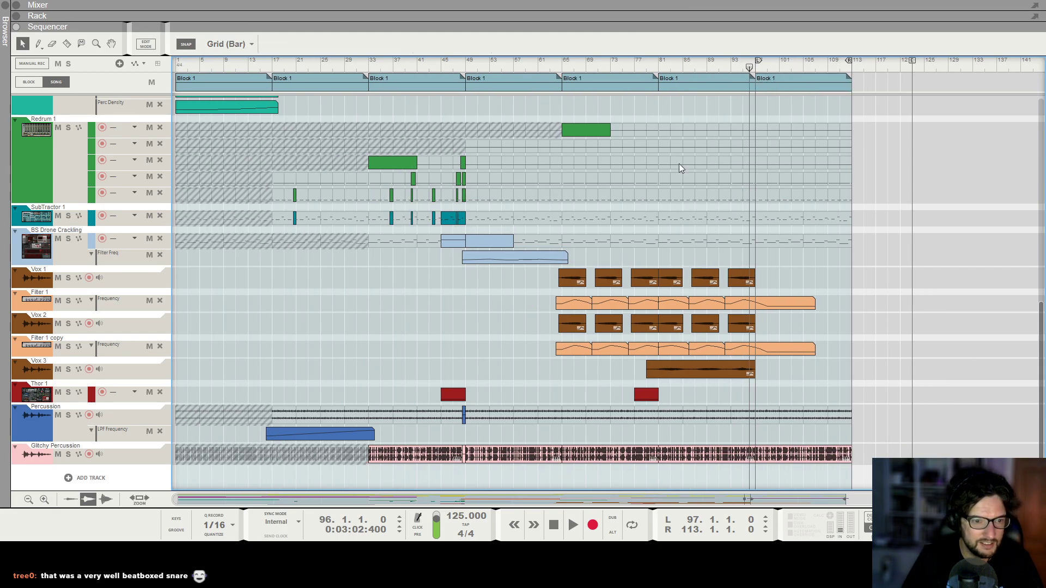
double_click(782, 78)
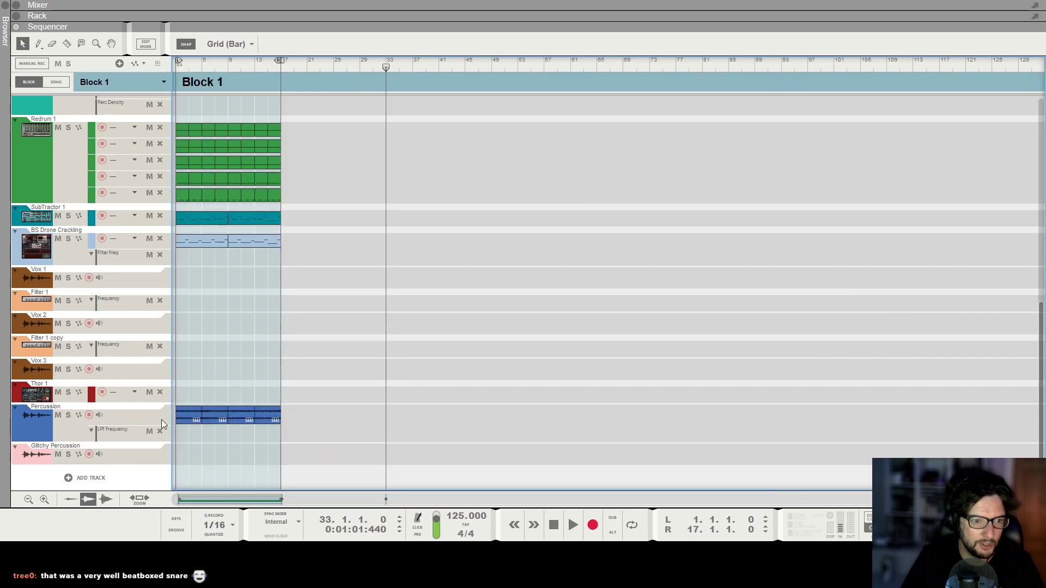
click(57, 82)
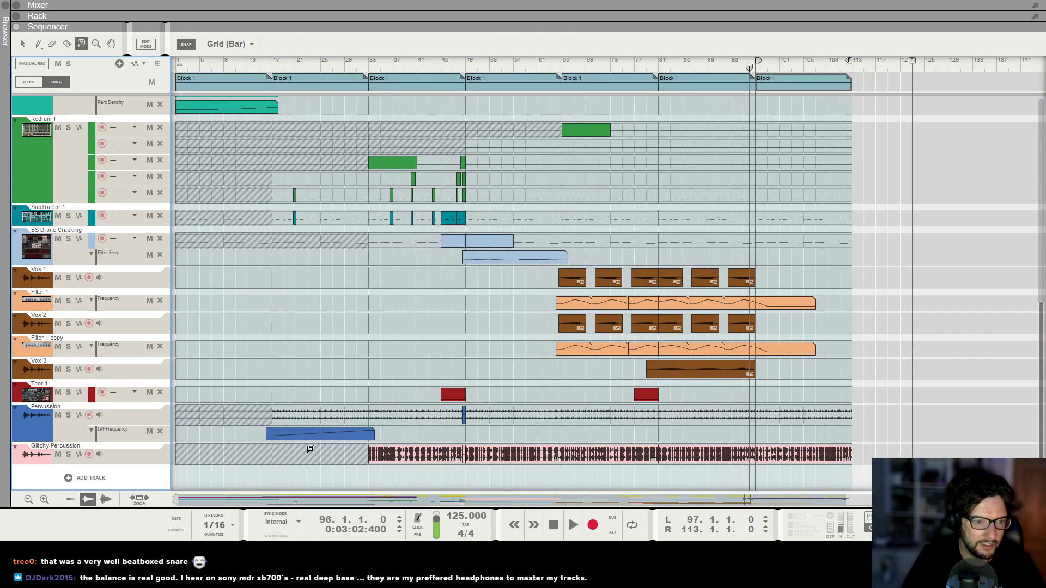
Play the song from bar 97 to audition the final section.
click(24, 42)
click(885, 220)
drag(762, 69, 753, 70)
key(space)
scroll(924, 205, up, 10)
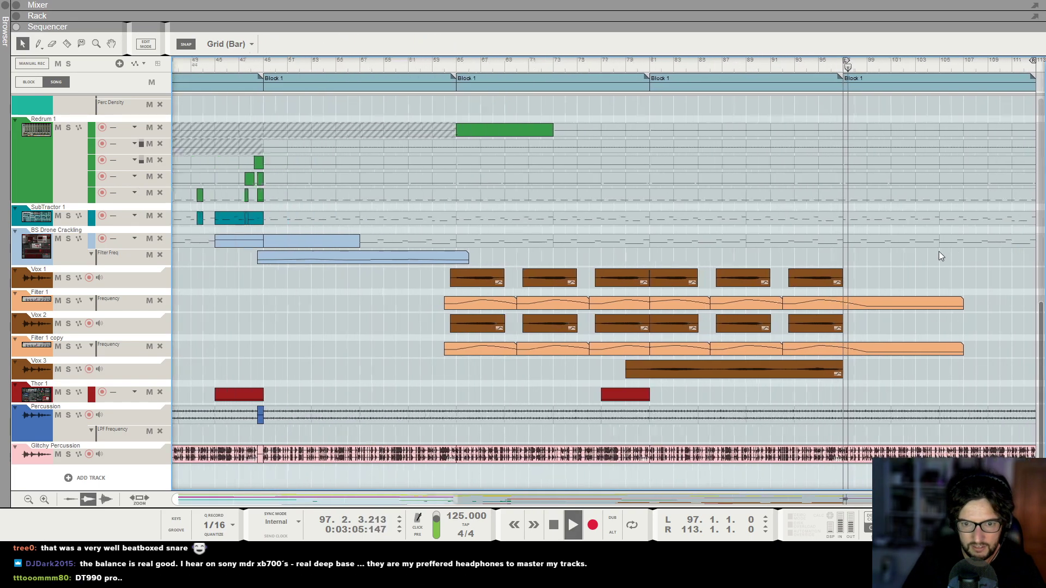
scroll(784, 255, down, 2)
scroll(939, 268, down, 3)
scroll(926, 241, up, 5)
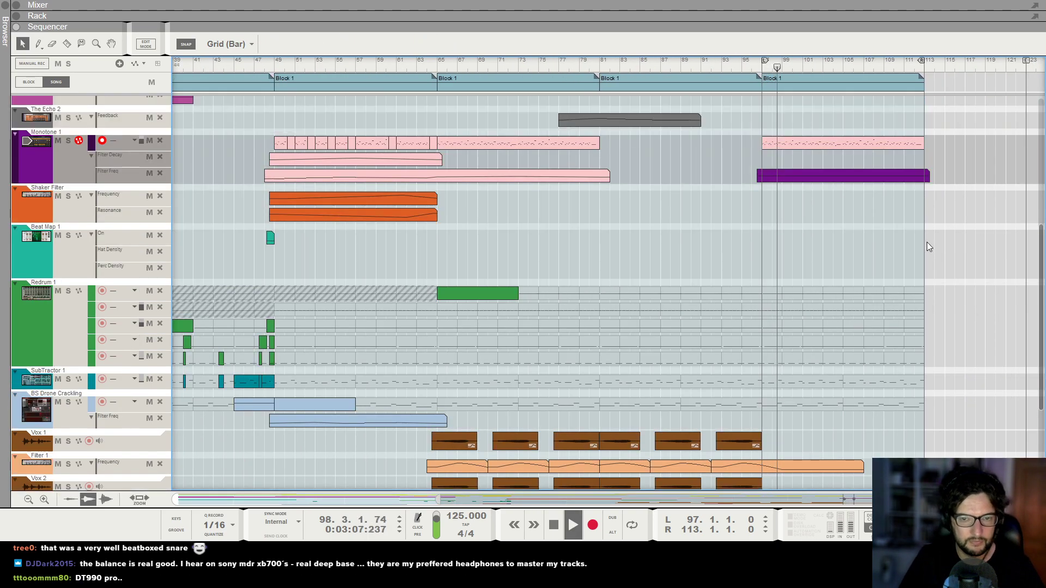
Load the Neutron Fifths combinator patch from the FX patches into the rack below the master section.
key(F5)
key(F6)
scroll(577, 202, up, 5)
scroll(490, 174, left, 8)
scroll(168, 162, left, 6)
click(77, 140)
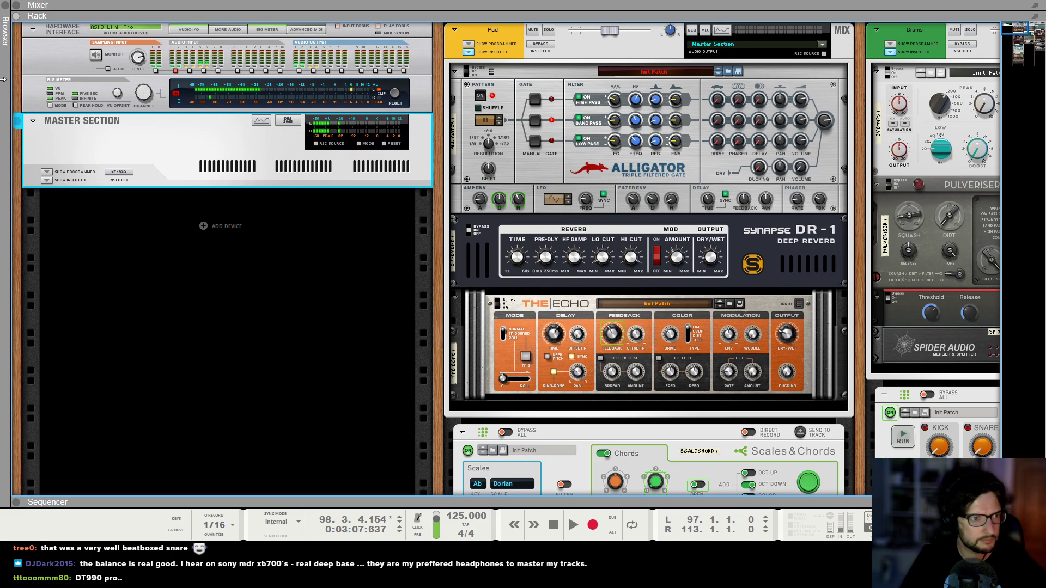
click(7, 21)
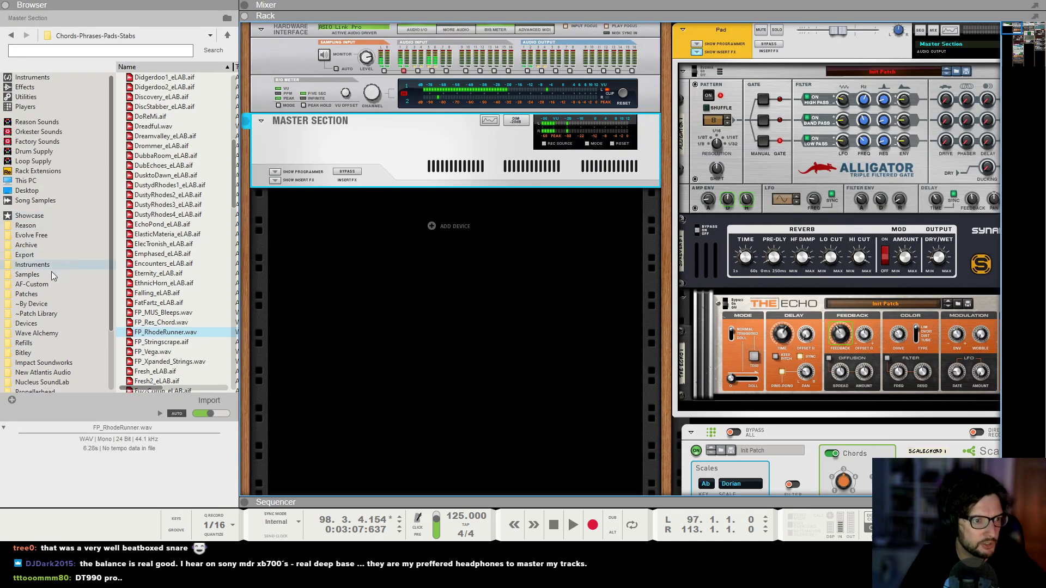
click(59, 293)
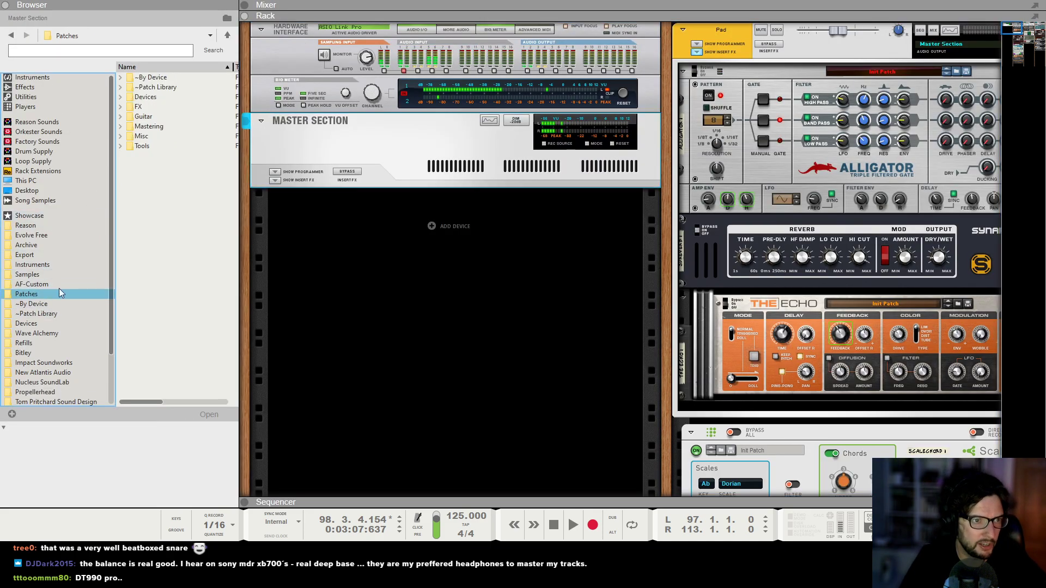
double_click(153, 106)
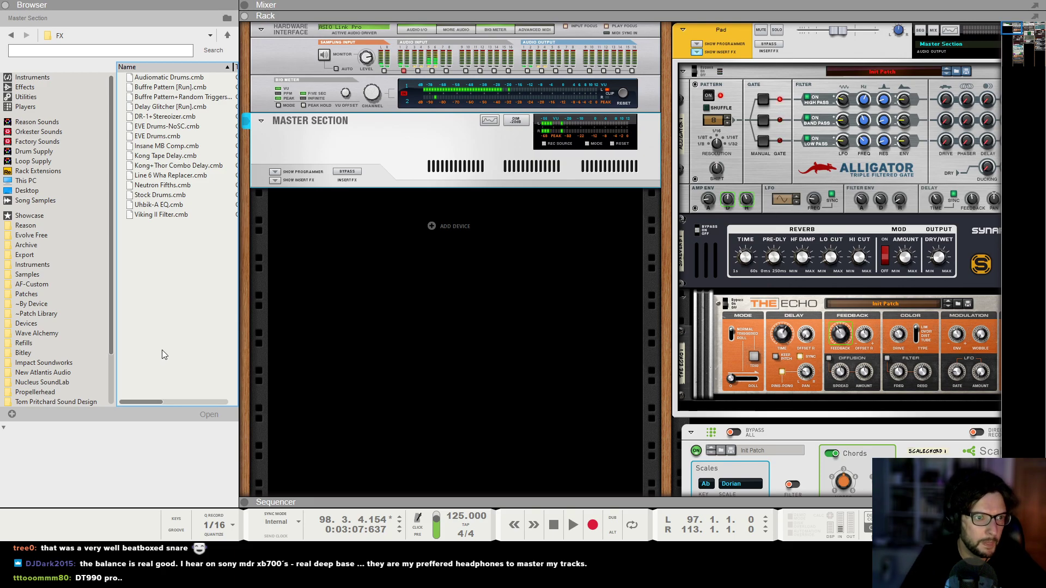
drag(162, 186, 404, 146)
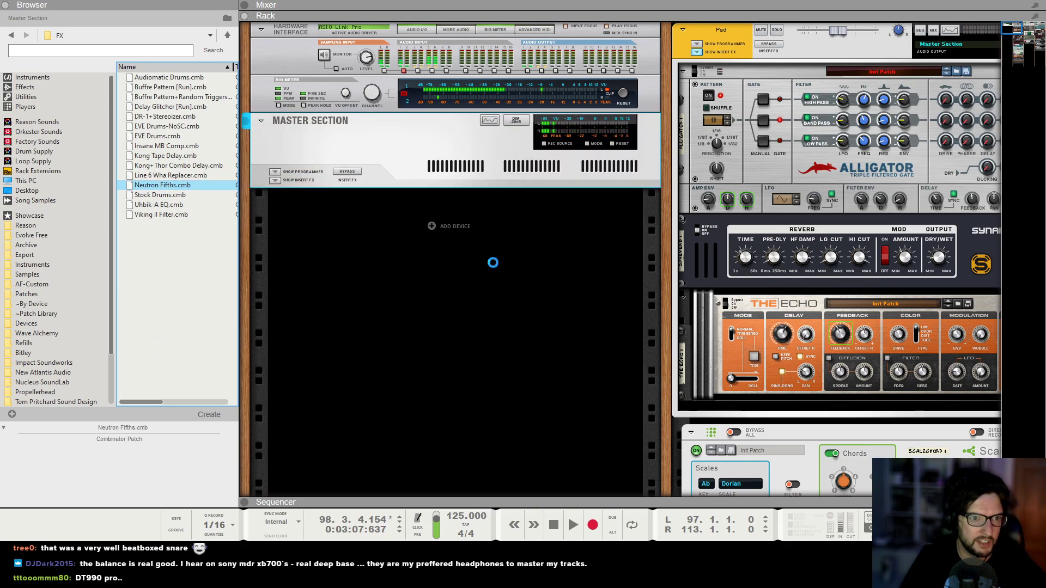
drag(279, 185, 316, 222)
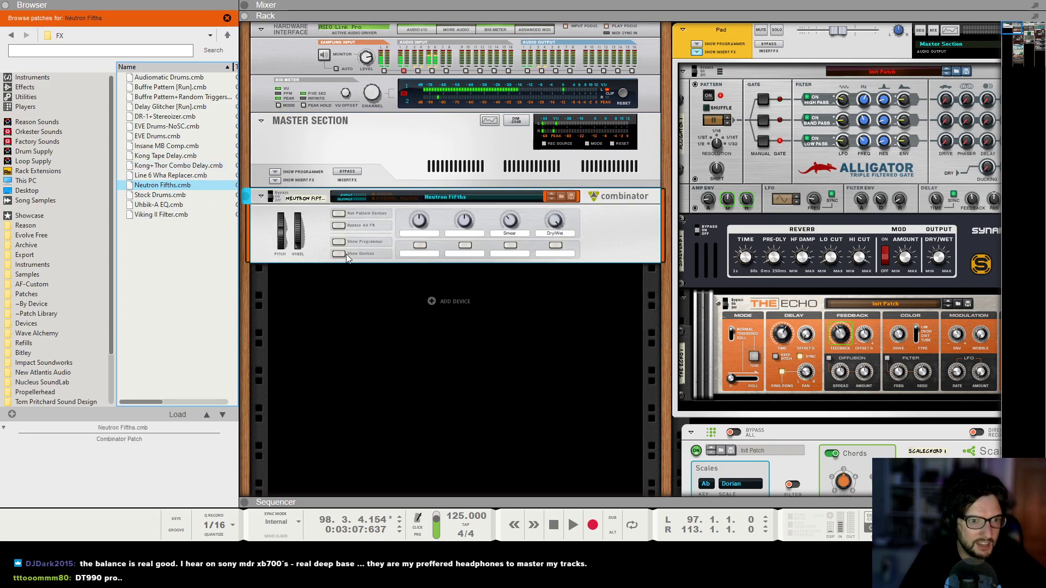
Show the combinator's devices and inspect its rear cabling.
click(345, 254)
key(Tab)
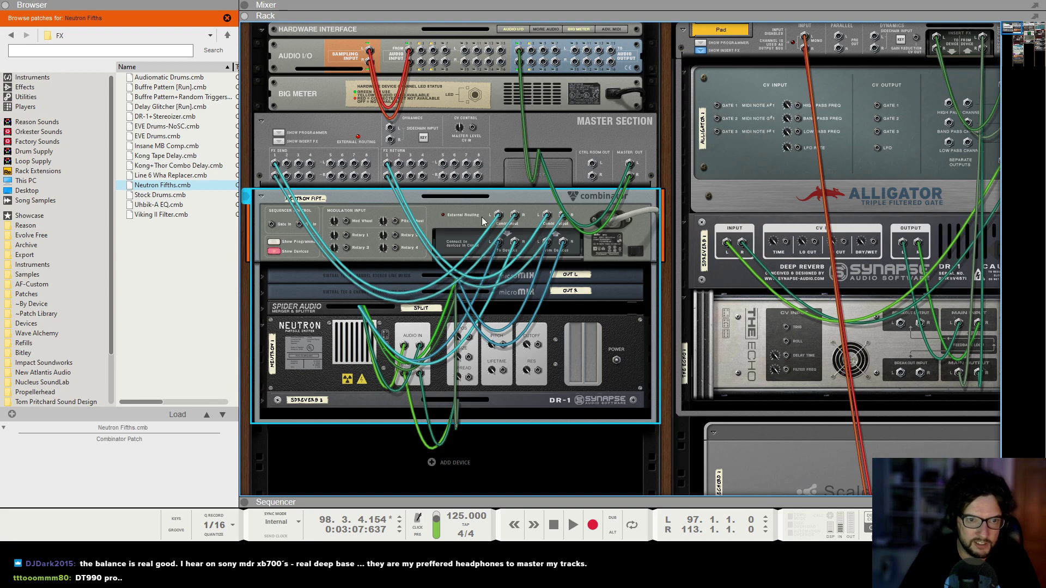
key(Tab)
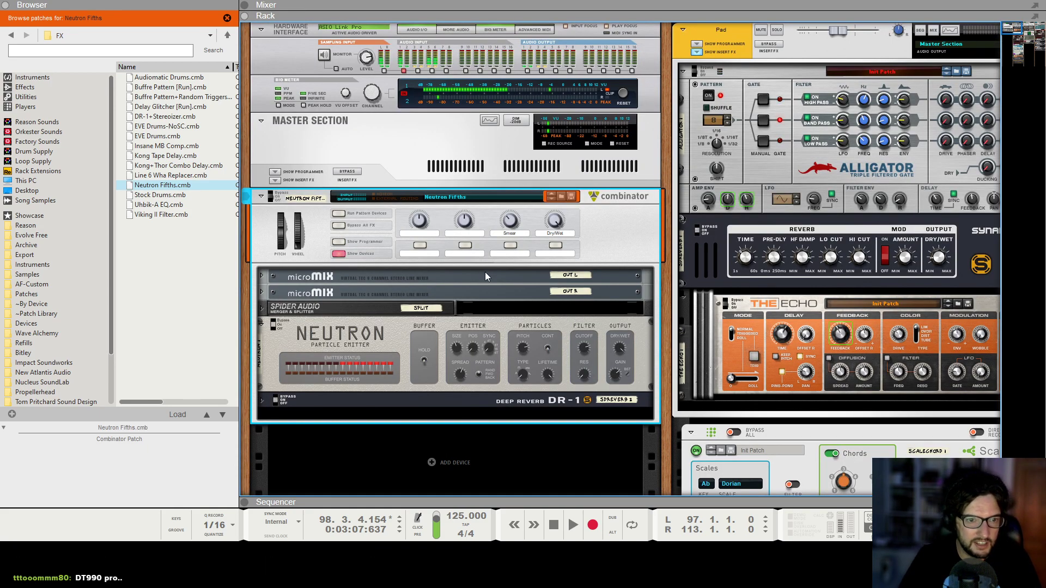
click(403, 338)
scroll(436, 316, down, 3)
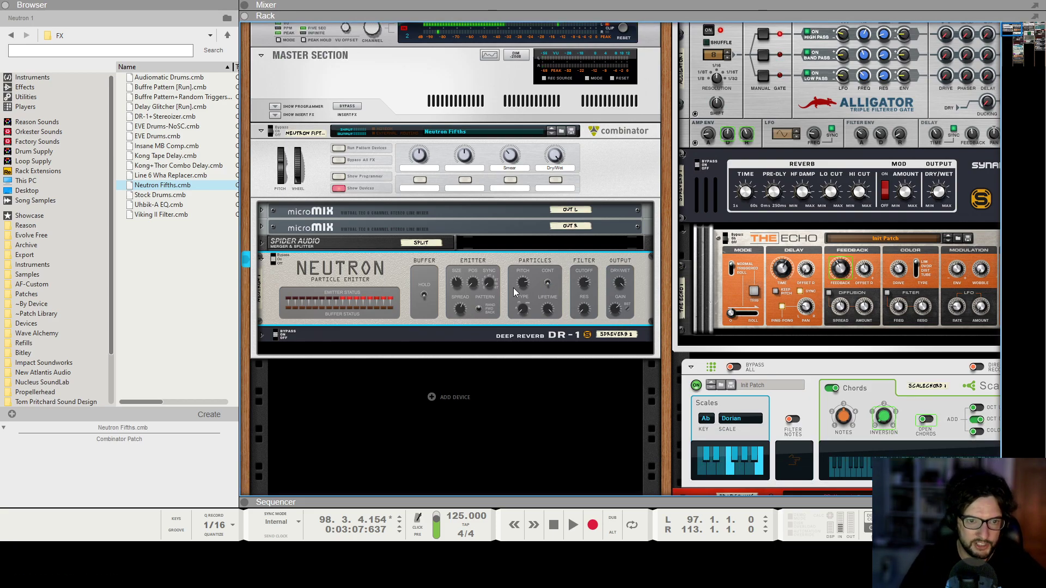
Raise the Neutron particle emitter's Pitch knob.
click(431, 335)
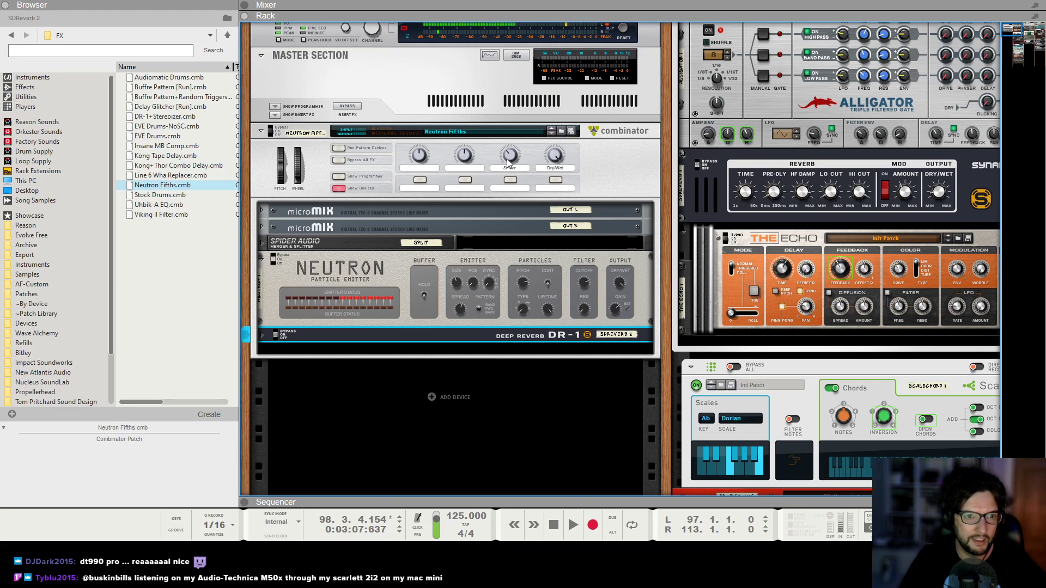
click(508, 271)
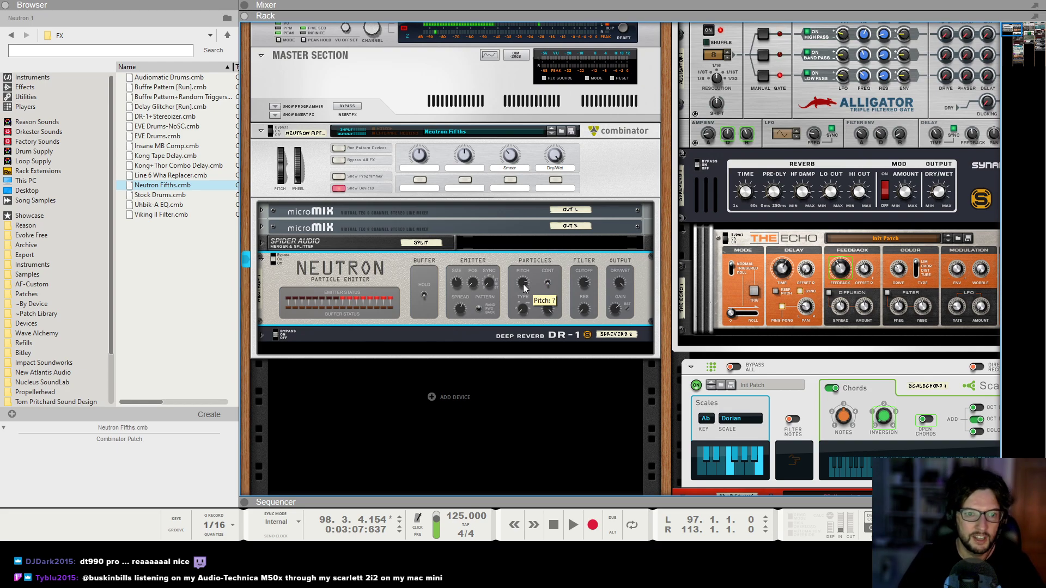
drag(526, 284, 537, 253)
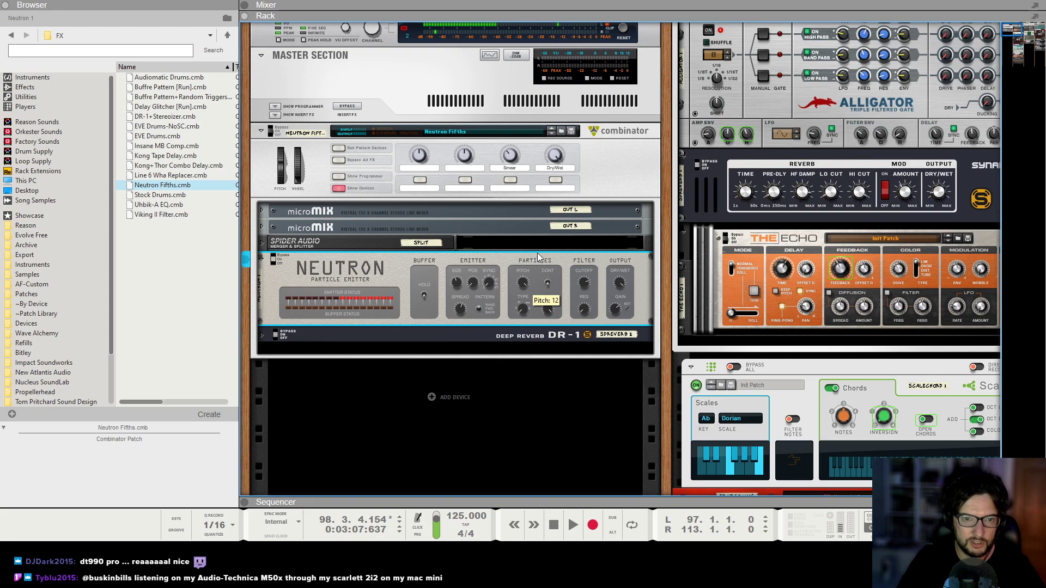
Close the browser, enable the Keys channel's FX 1 send and solo the Keys channel during playback.
click(6, 6)
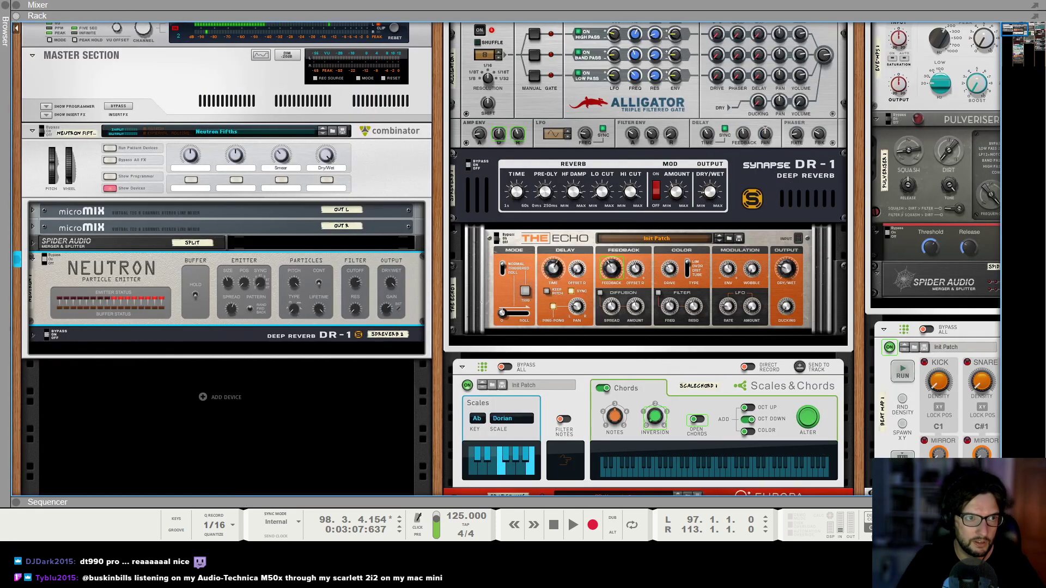
click(330, 16)
click(770, 68)
key(F5)
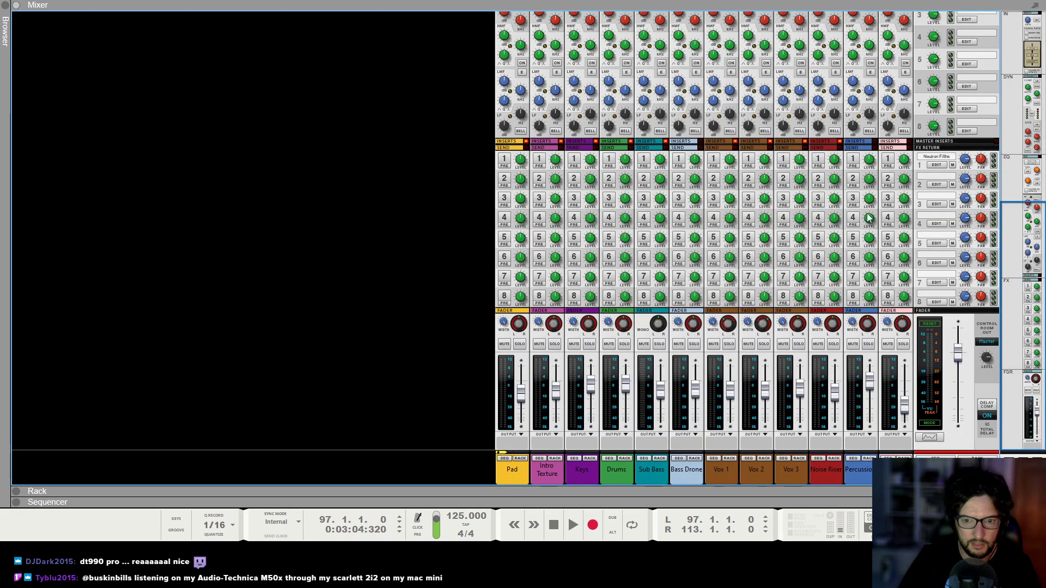
click(573, 158)
click(572, 525)
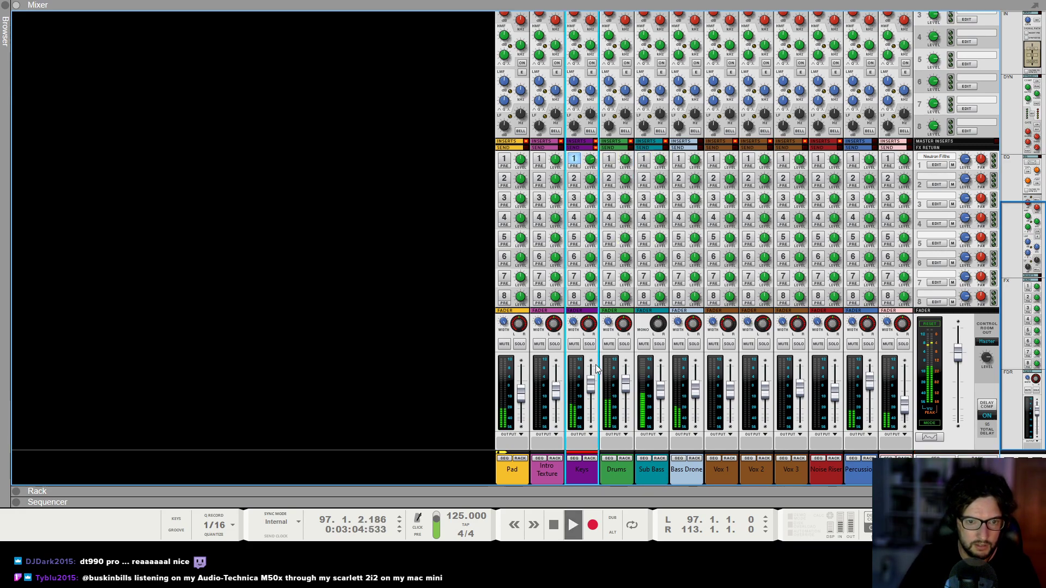
click(589, 344)
Raise the Keys channel's FX 1 send level.
key(F7)
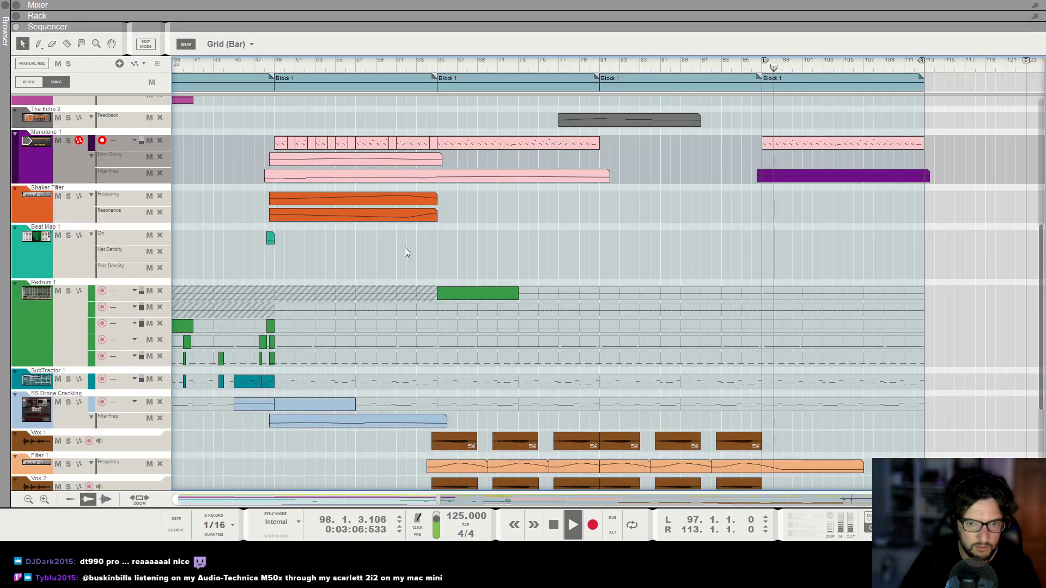
key(F6)
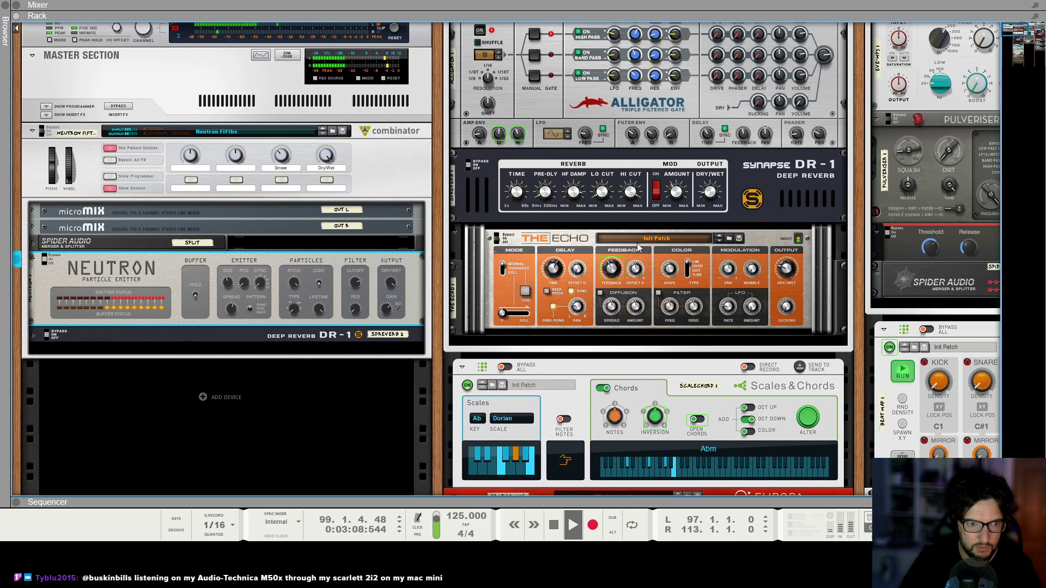
key(F5)
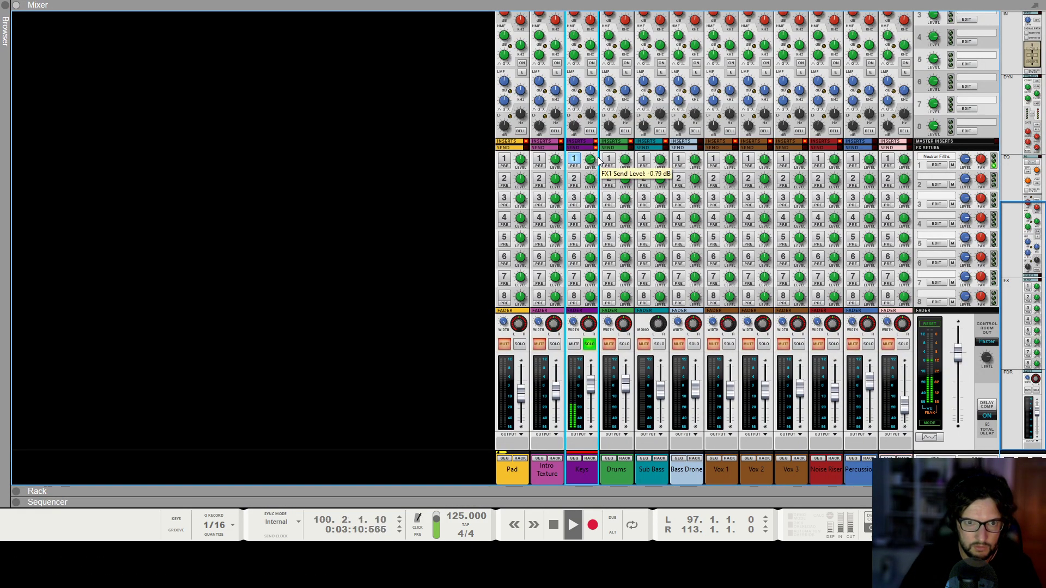
scroll(600, 160, up, 1)
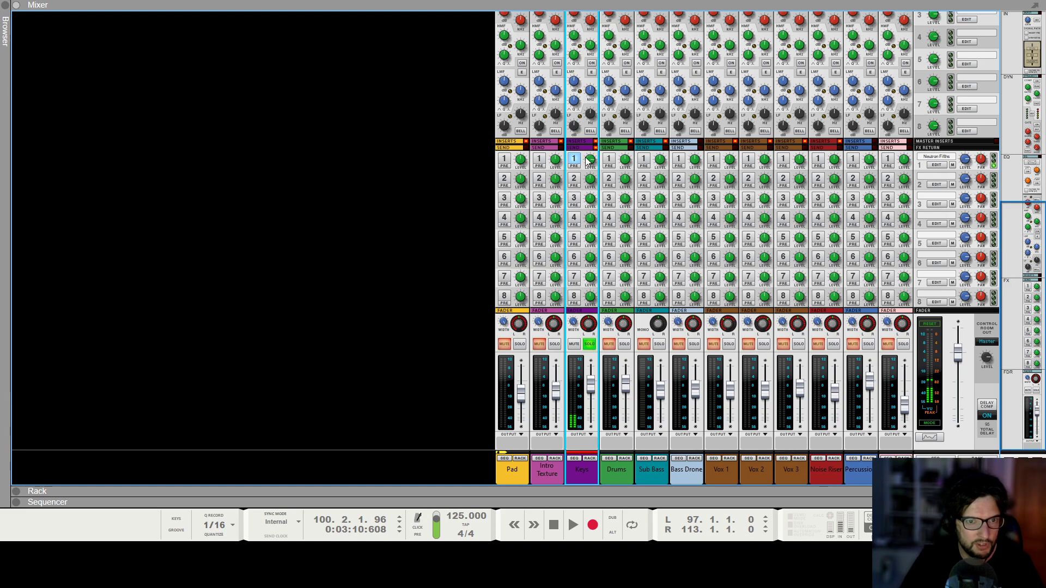
Play the song from around bar 65 to audition the effect.
key(F6)
scroll(276, 236, up, 1)
click(284, 187)
key(F7)
drag(668, 66, 603, 65)
key(F6)
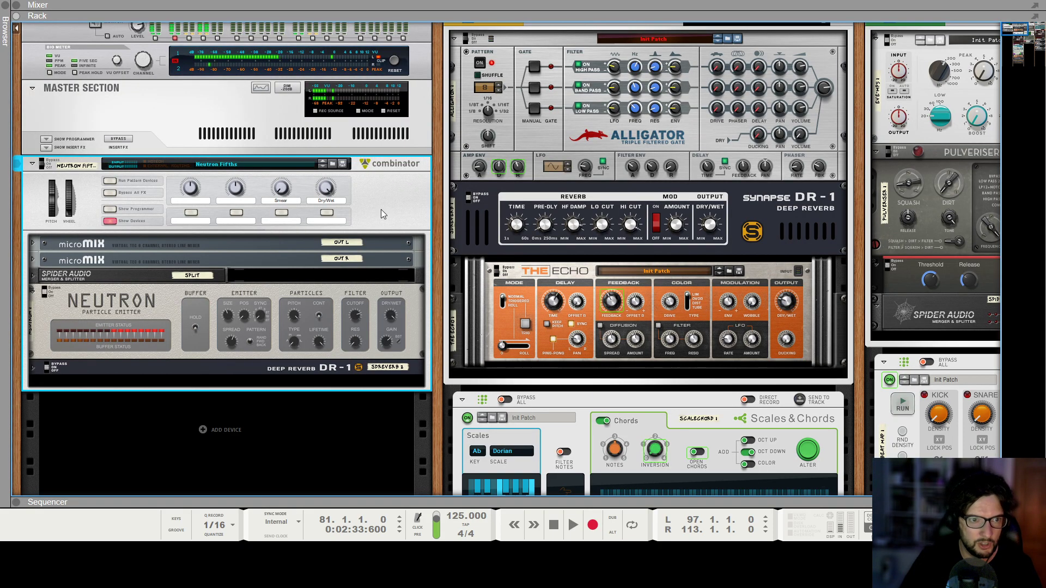
click(181, 134)
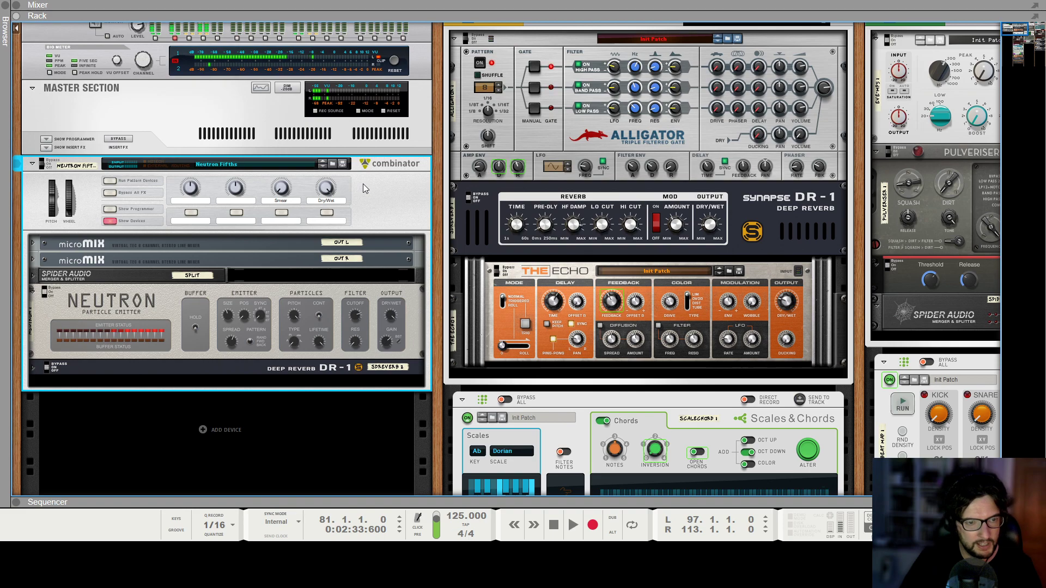
scroll(363, 184, down, 8)
key(F7)
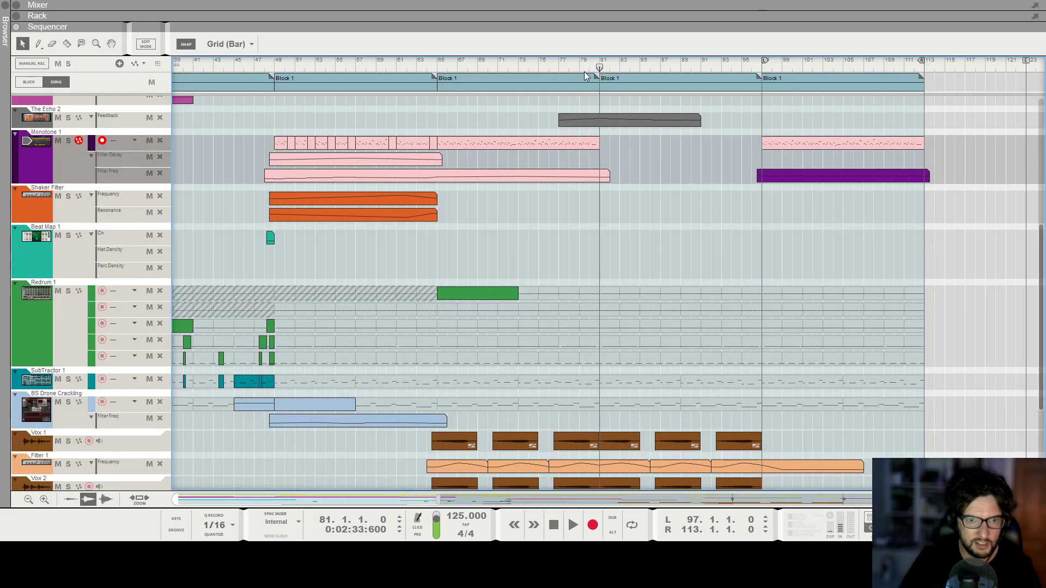
drag(599, 66, 443, 67)
scroll(519, 137, up, 3)
key(space)
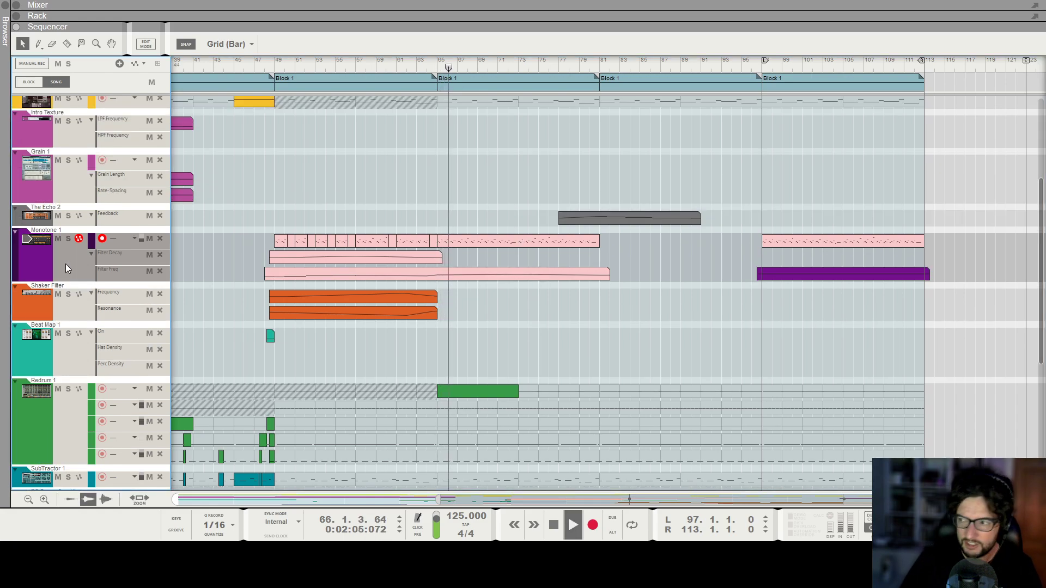
Delete the Neutron Fifths combinator from the rack.
key(F5)
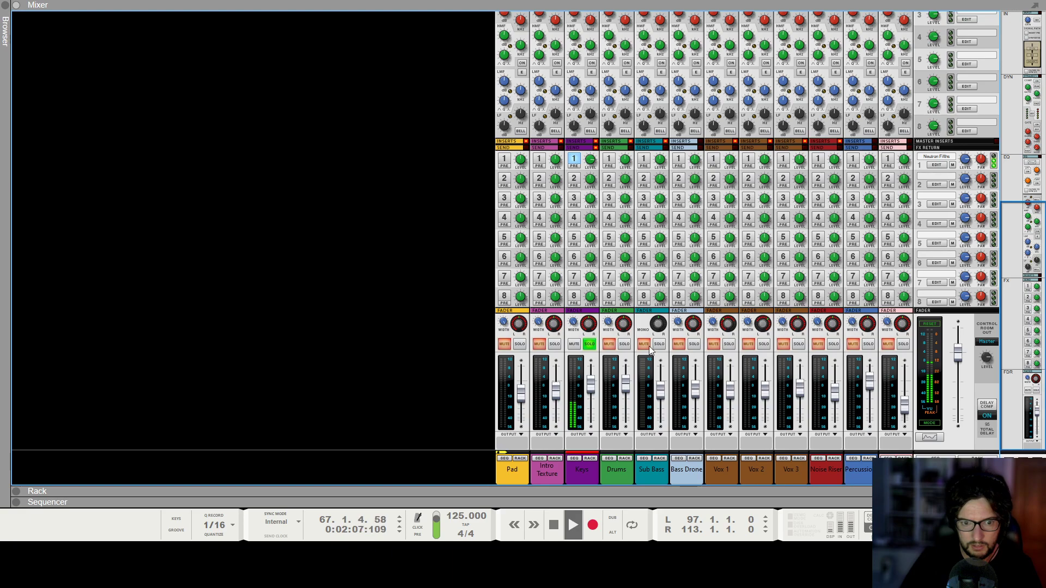
key(F6)
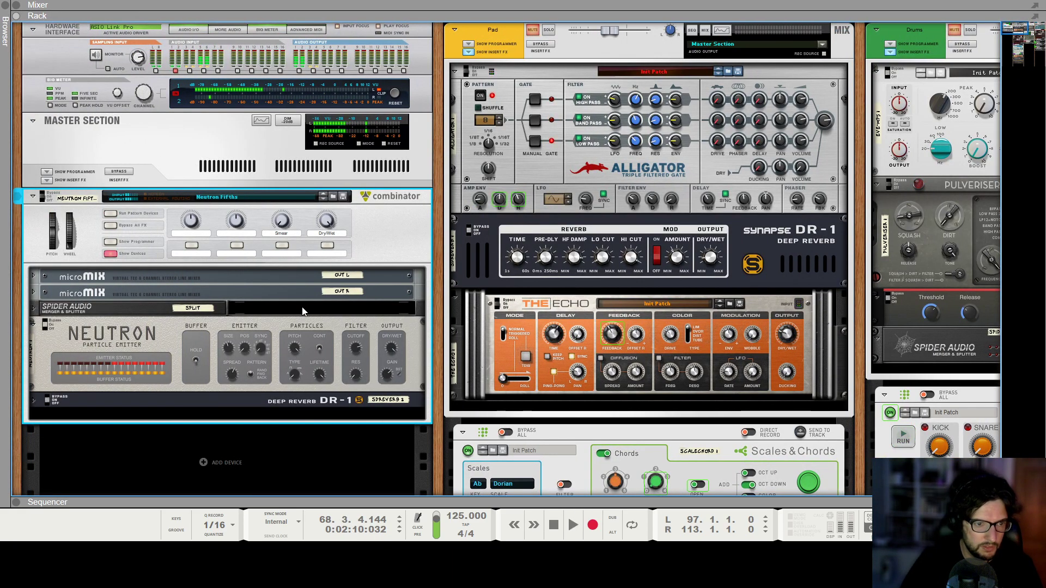
right_click(388, 231)
click(414, 245)
click(500, 285)
Insert a u-he Uhbik-G effect into the master section's insert slot.
right_click(243, 169)
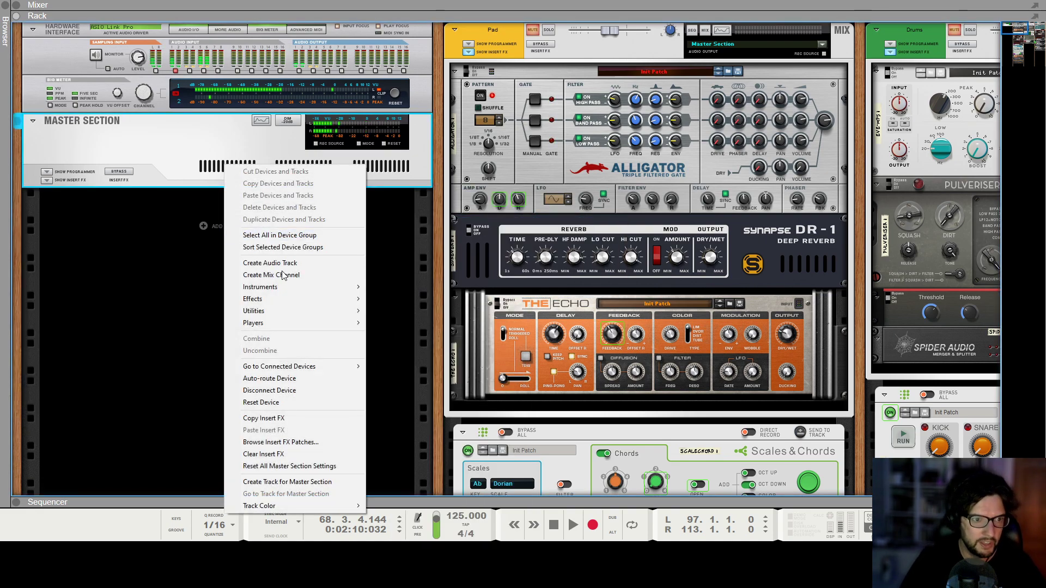
mouse_move(289, 299)
mouse_move(469, 520)
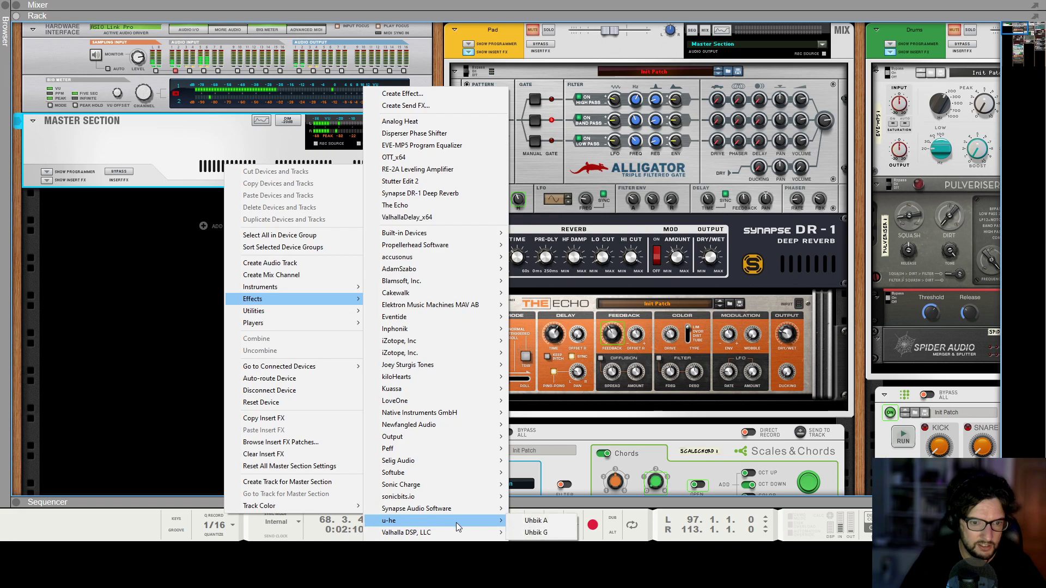
click(537, 533)
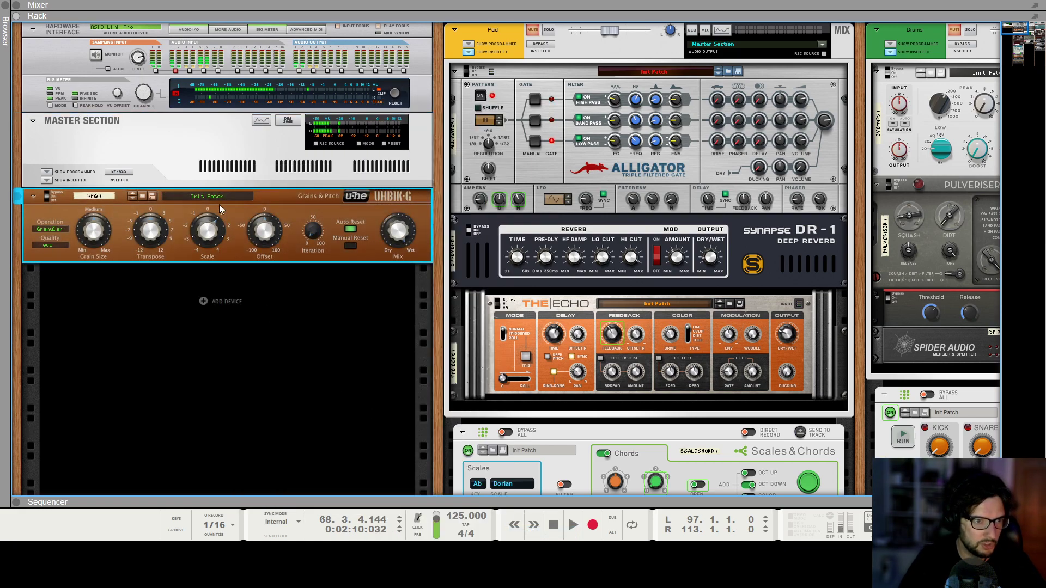
Load the granecho patch into the Uhbik-G.
click(146, 199)
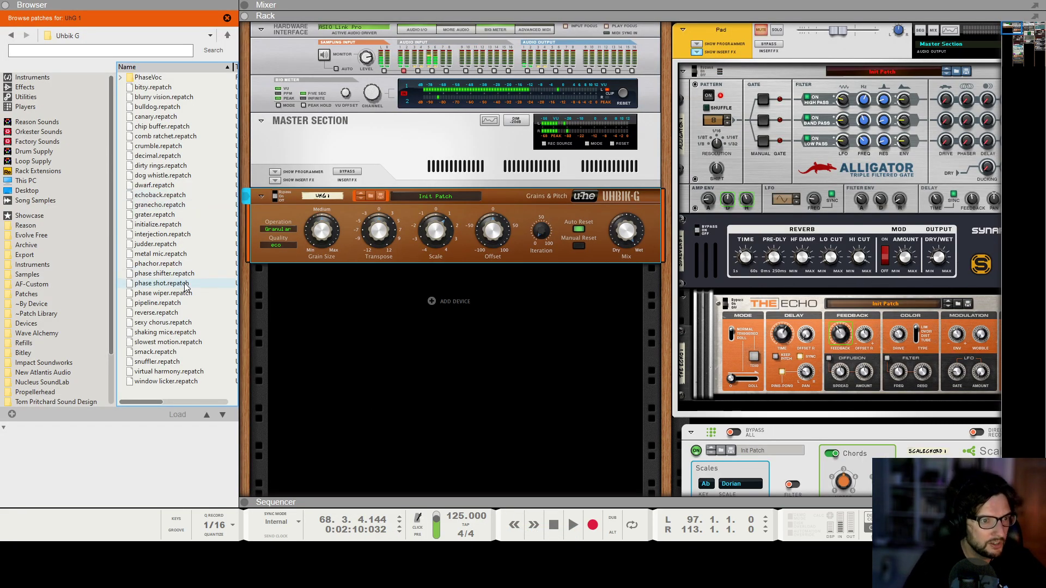
click(148, 204)
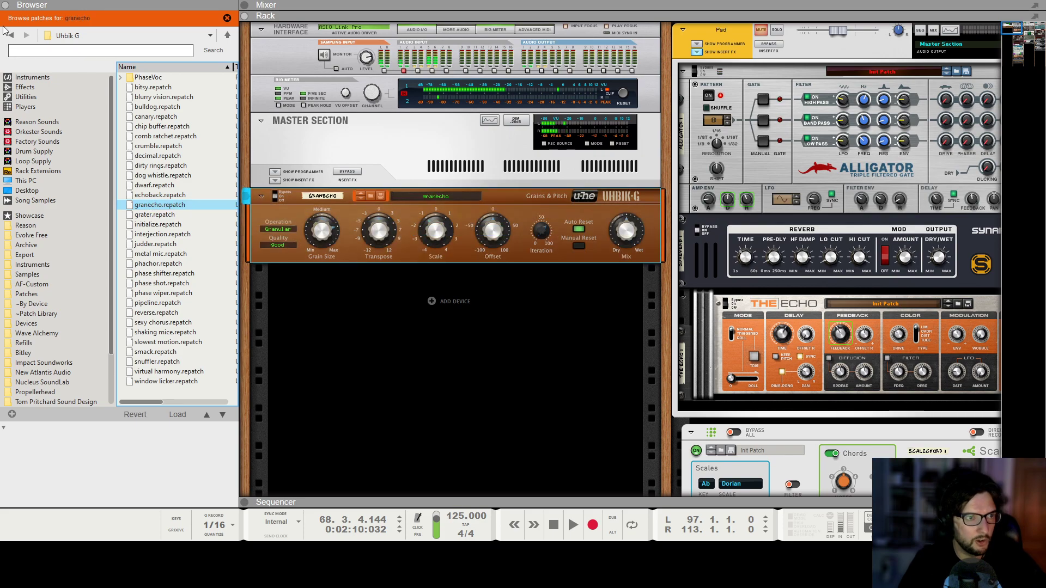
click(9, 6)
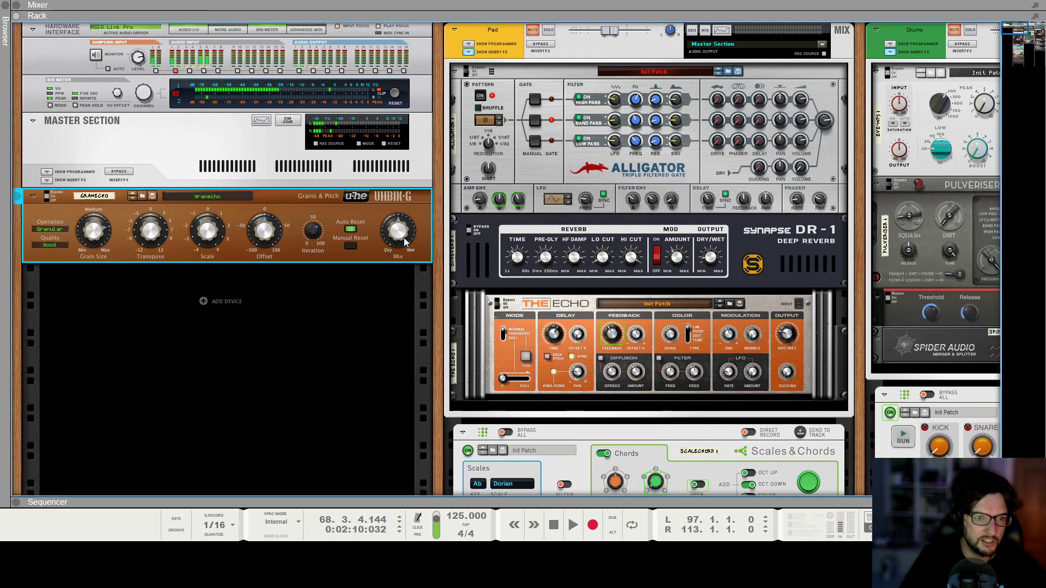
Tweak the Uhbik-G's transpose and grain size controls.
mouse_move(403, 235)
click(159, 145)
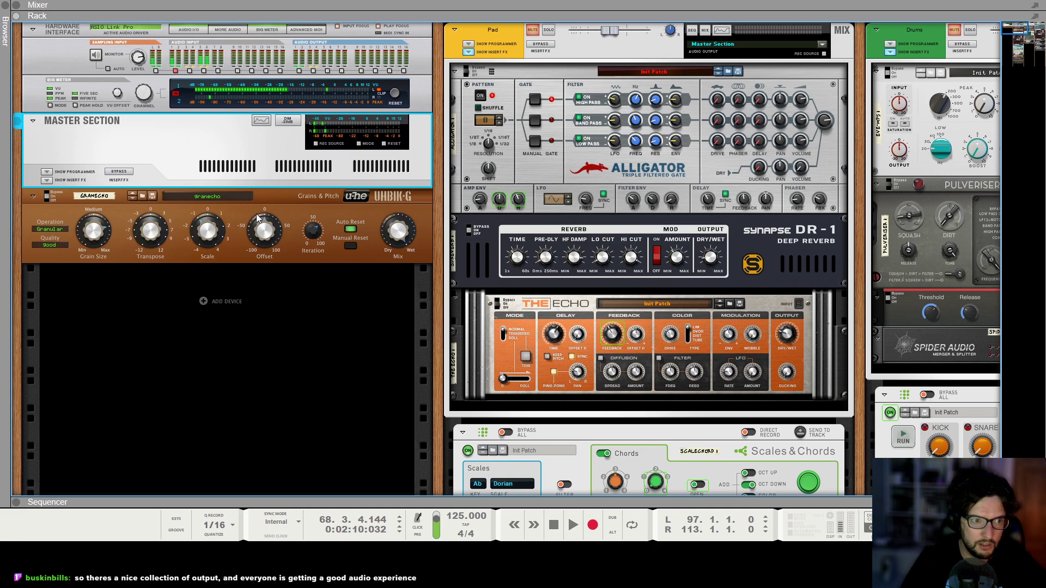
click(162, 234)
drag(168, 232, 195, 190)
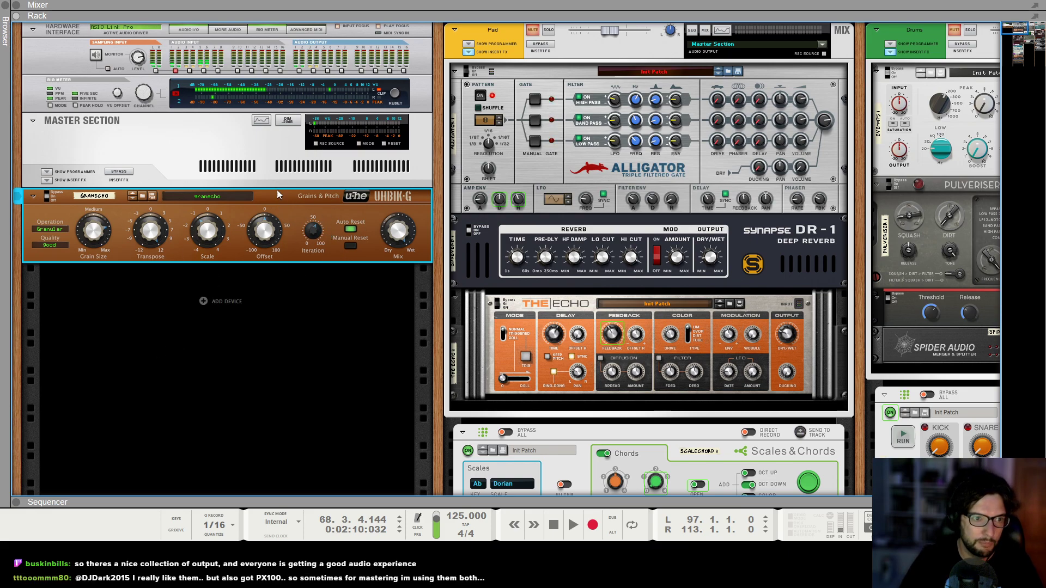
click(175, 379)
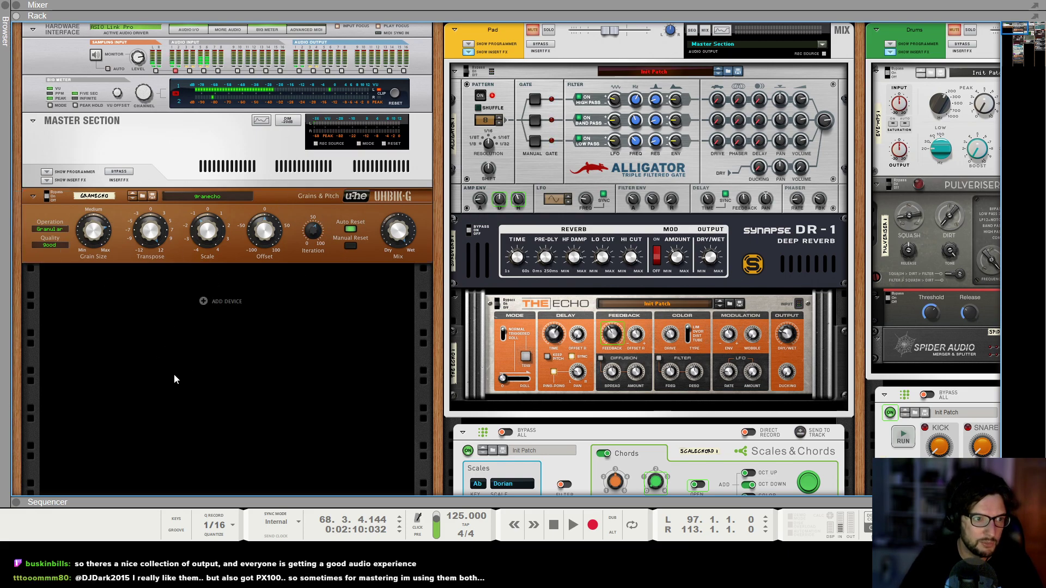
click(104, 230)
Play the song from bar 65 to audition the effect.
key(F5)
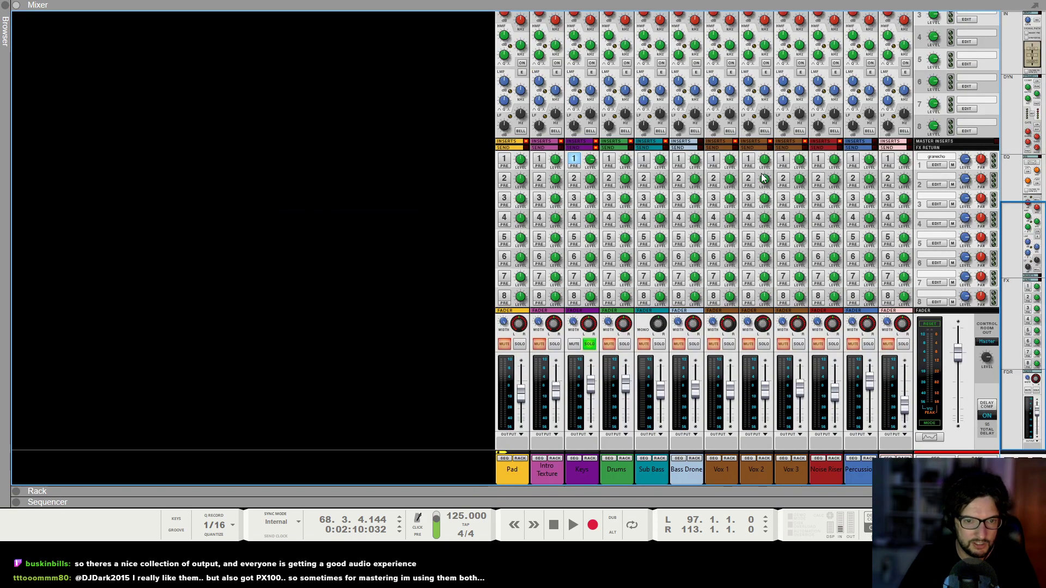
key(F7)
click(440, 66)
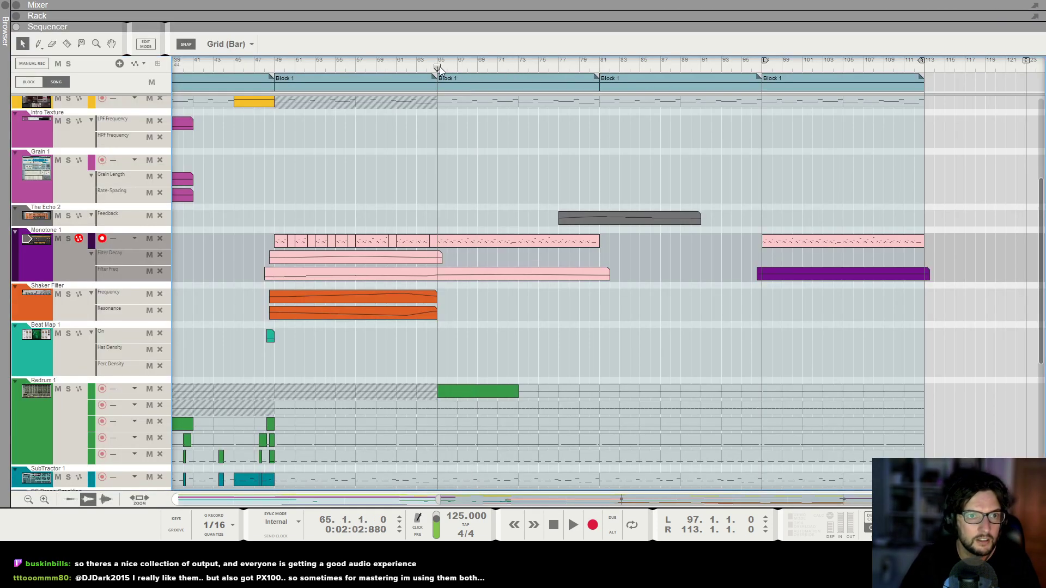
key(space)
Create FX 1 send on/off automation for the Keys channel and draw a clip from bar 96, 18 bars long.
key(F5)
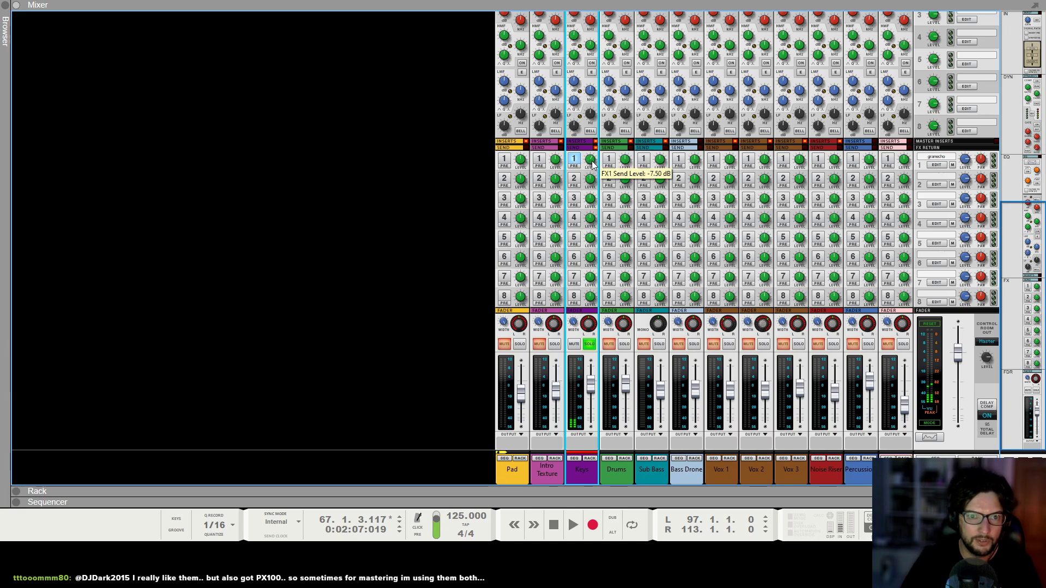
right_click(592, 165)
click(615, 164)
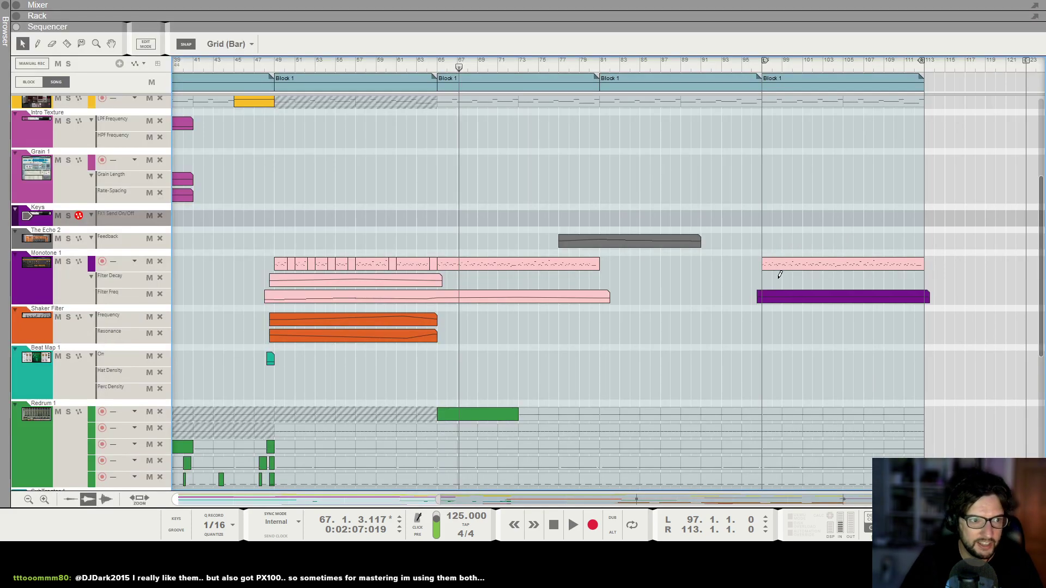
drag(772, 214, 934, 215)
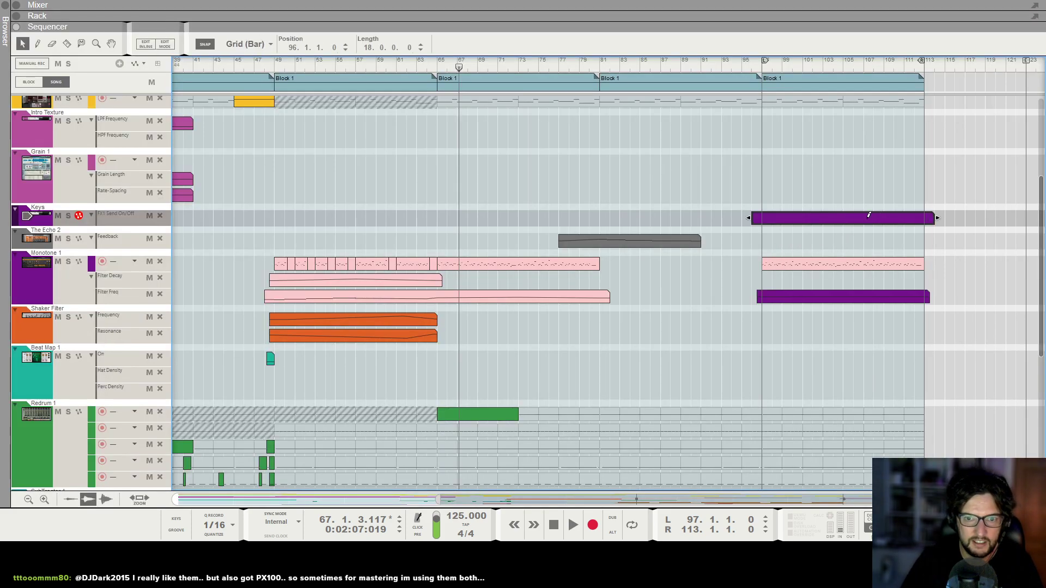
Play the song from bar 96 to audition the send automation.
click(752, 67)
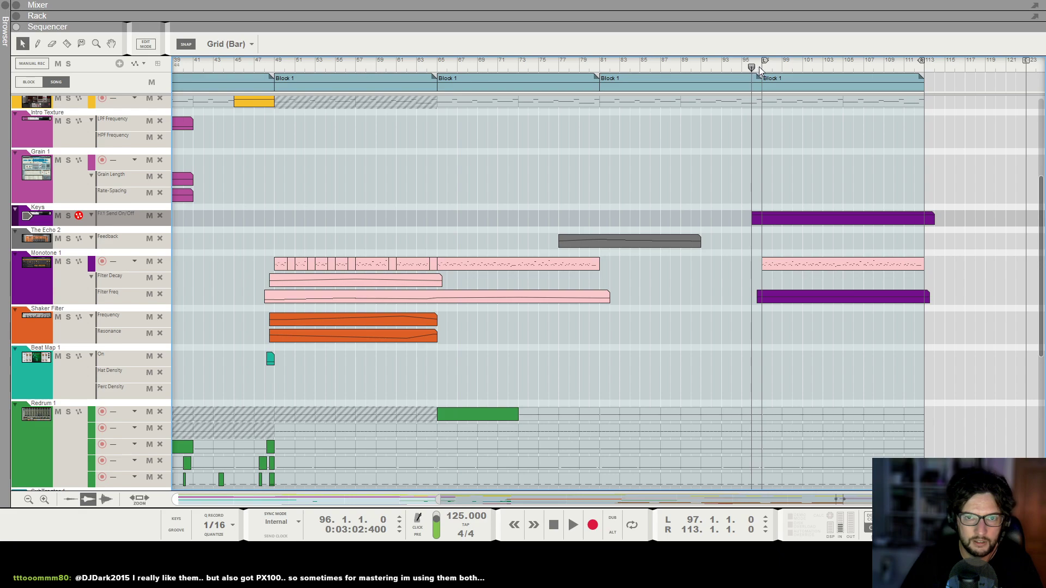
key(space)
key(F5)
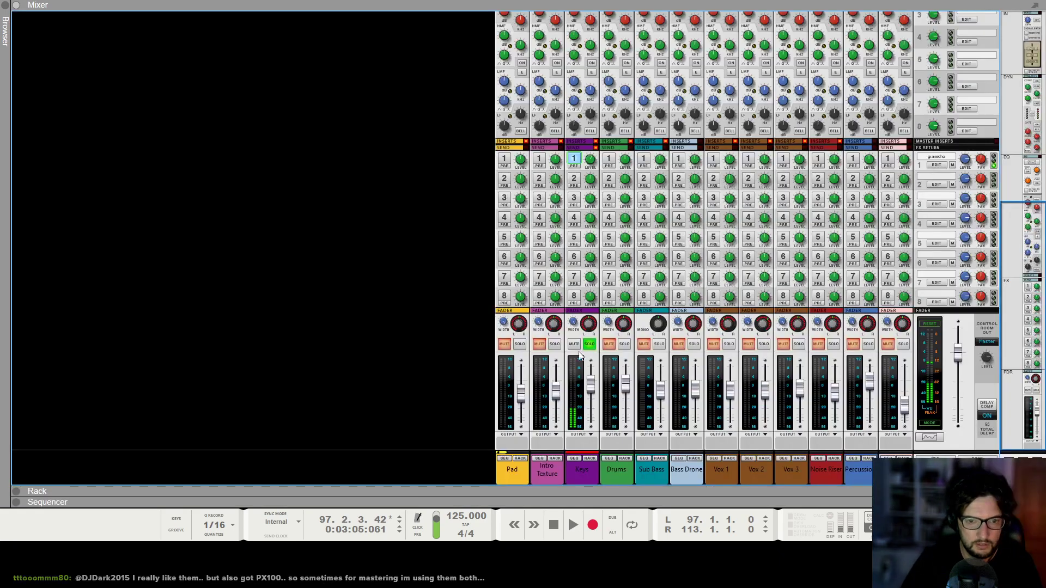
key(F7)
click(755, 69)
key(space)
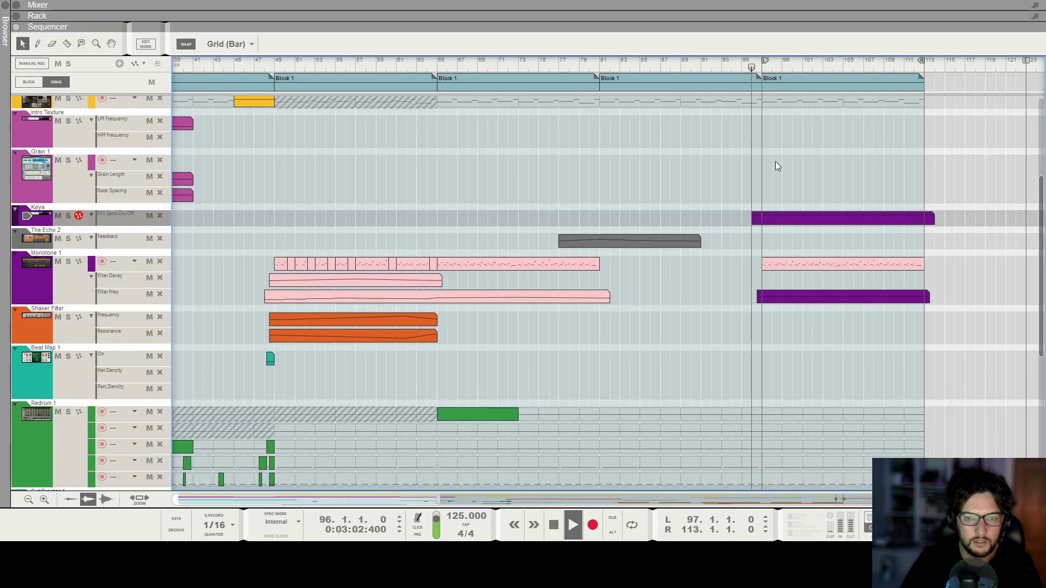
Check the rack and mixer during playback.
key(F6)
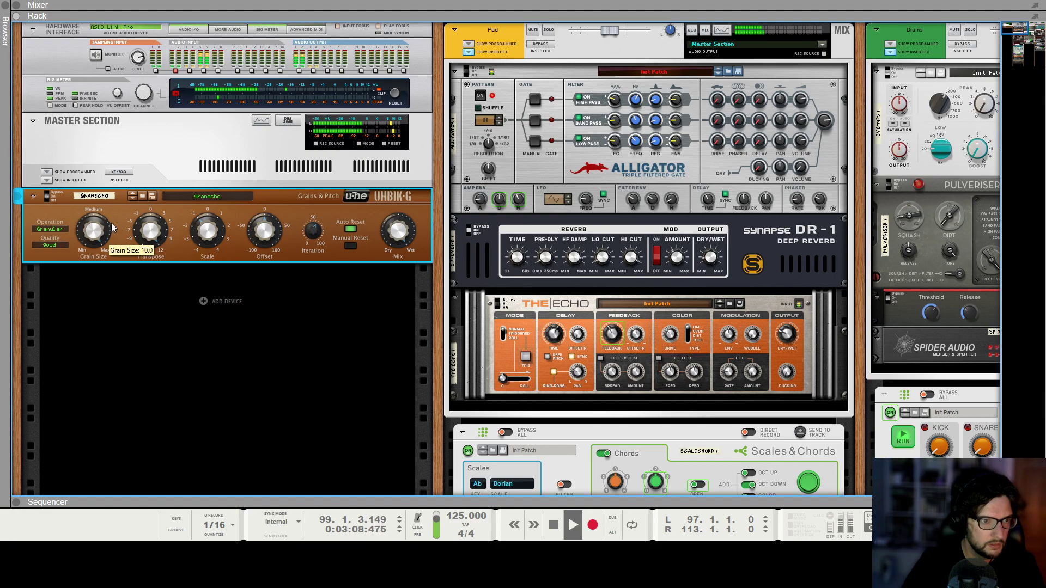
key(F5)
mouse_move(589, 162)
mouse_down()
mouse_move(601, 161)
mouse_move(592, 164)
mouse_up()
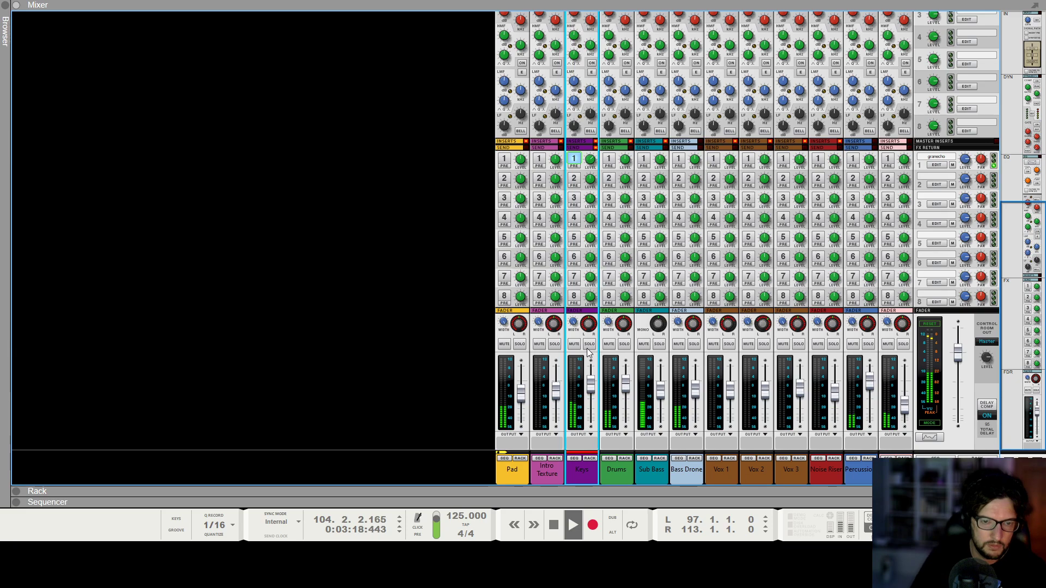
key(F7)
key(F6)
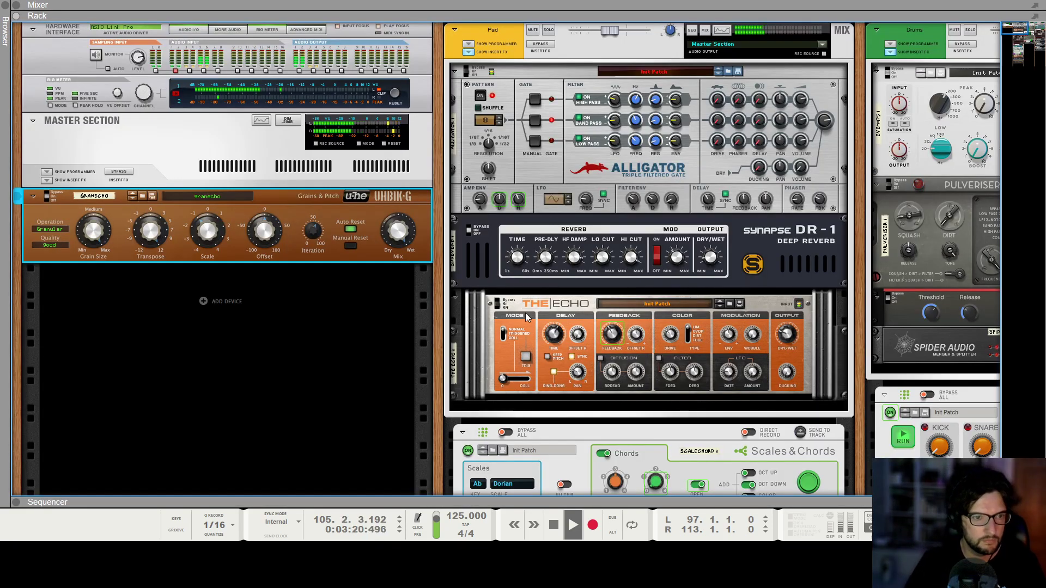
scroll(574, 315, right, 3)
key(F7)
scroll(747, 295, up, 5)
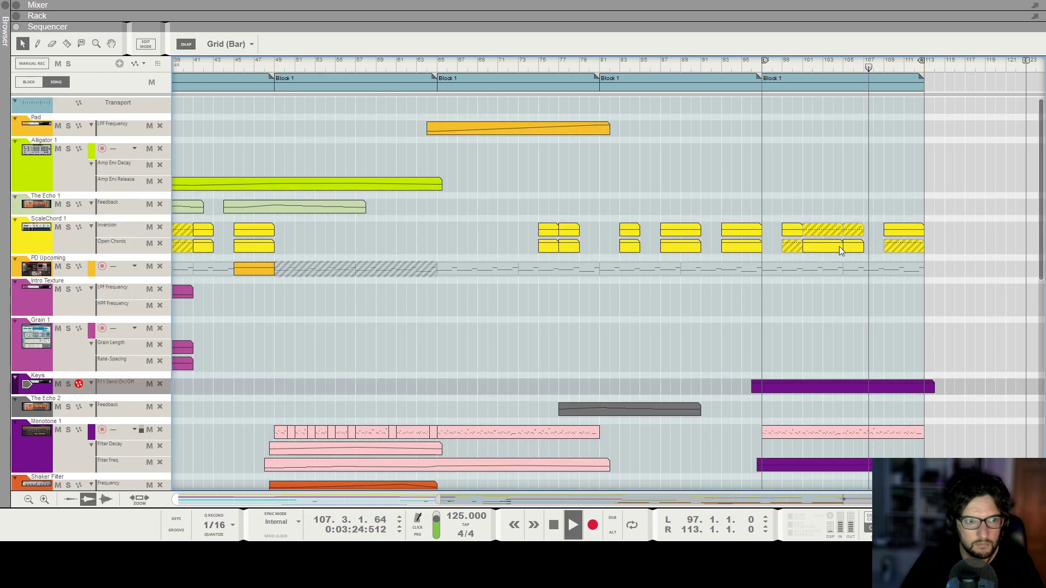
Draw an Alligator Amp Env Release automation clip starting at bar 95, 20 bars long.
key(space)
click(743, 66)
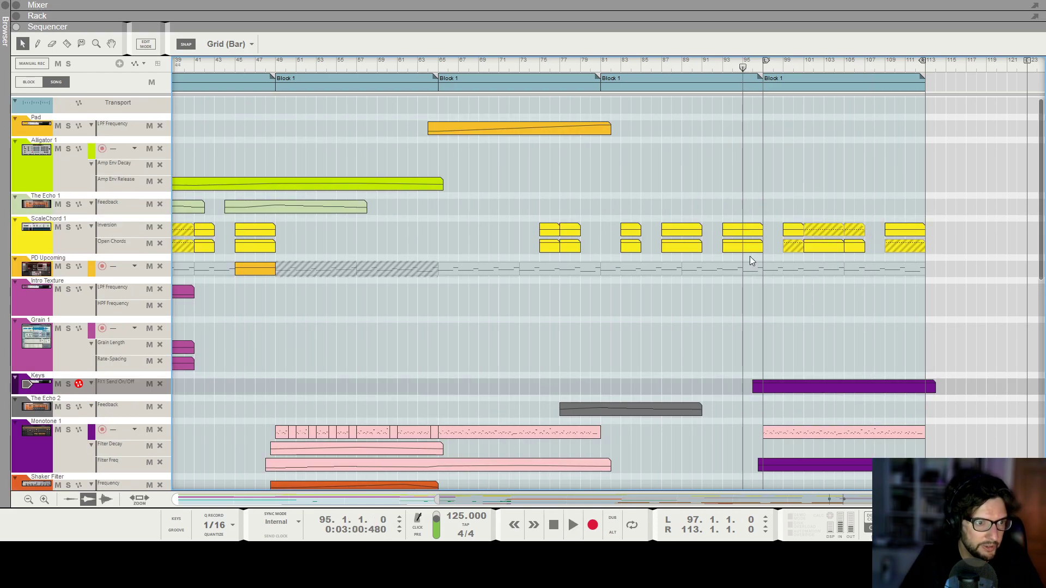
scroll(740, 289, down, 1)
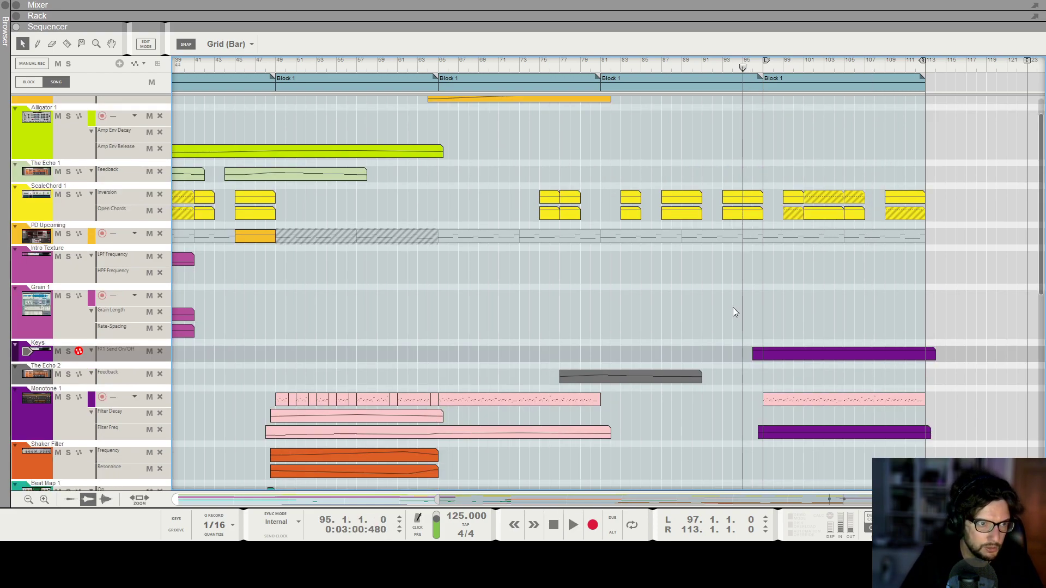
scroll(736, 300, up, 1)
drag(750, 180, 945, 183)
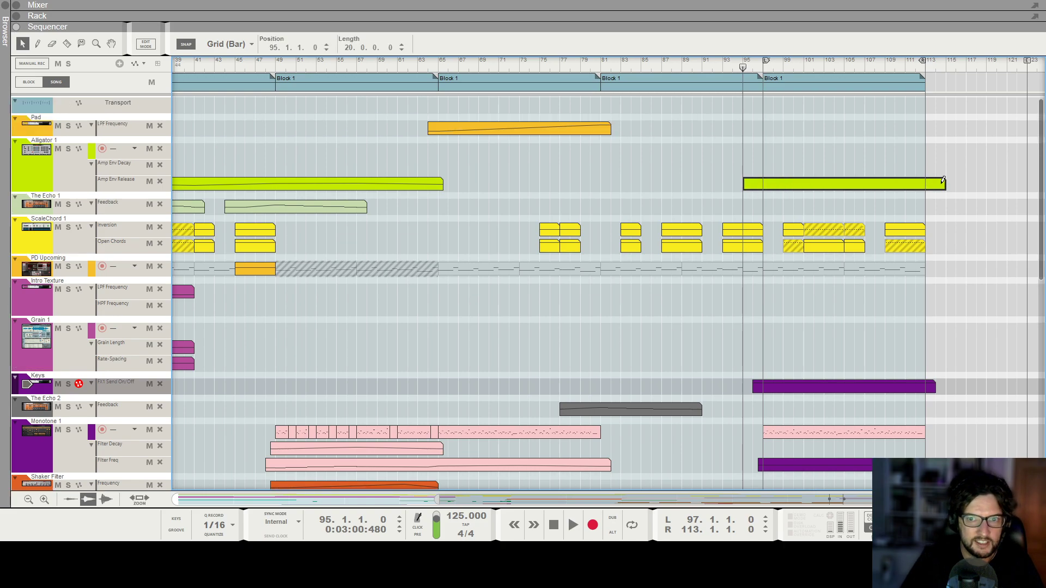
Edit the Amp Env Release automation values inside the new clip.
click(745, 193)
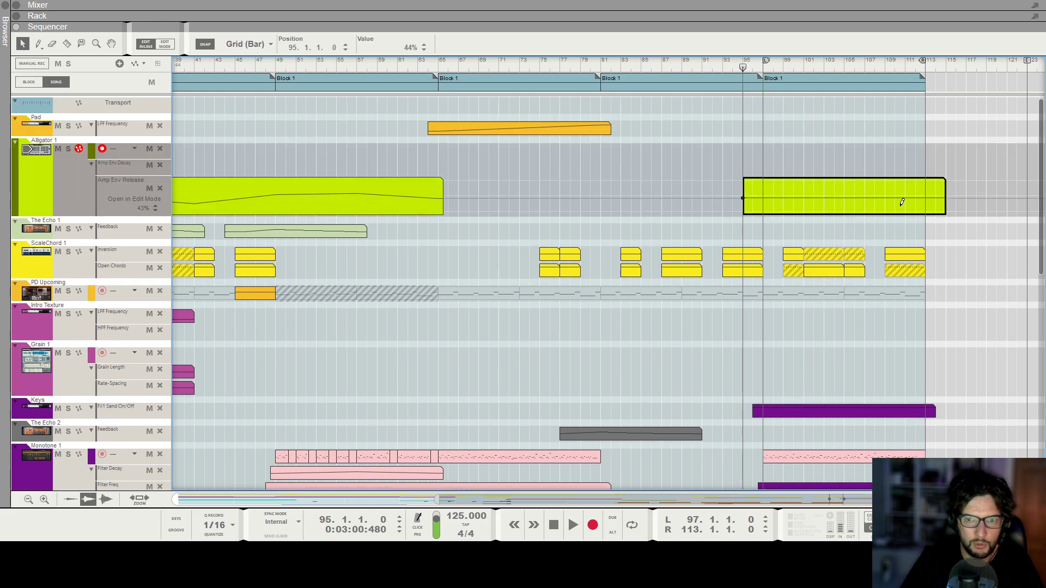
click(924, 206)
click(849, 116)
Draw an Amp Env Decay automation clip from bar 95, 21 bars long, and set its values around 53%.
drag(745, 172, 951, 167)
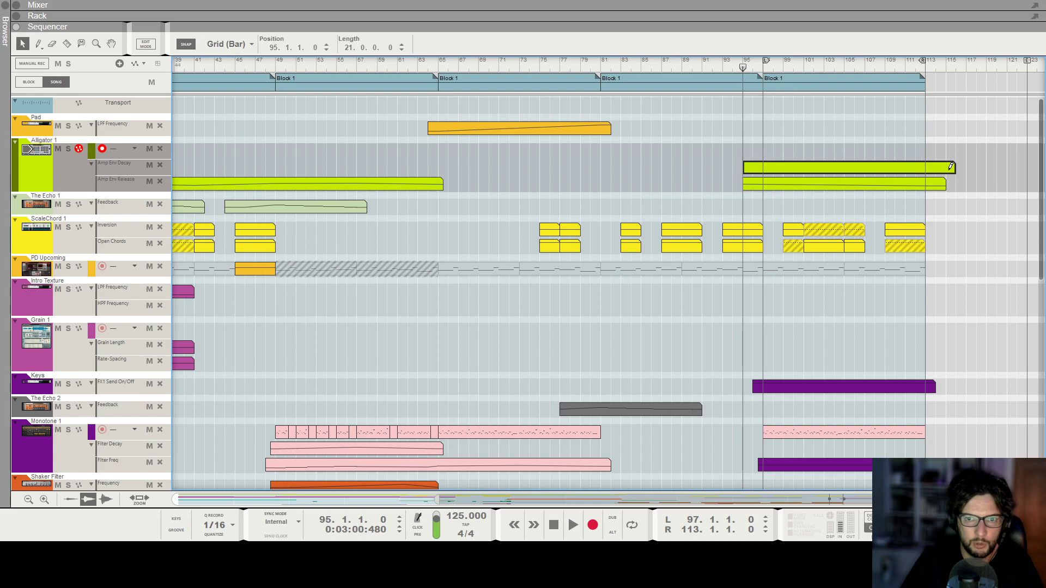
double_click(885, 167)
click(751, 177)
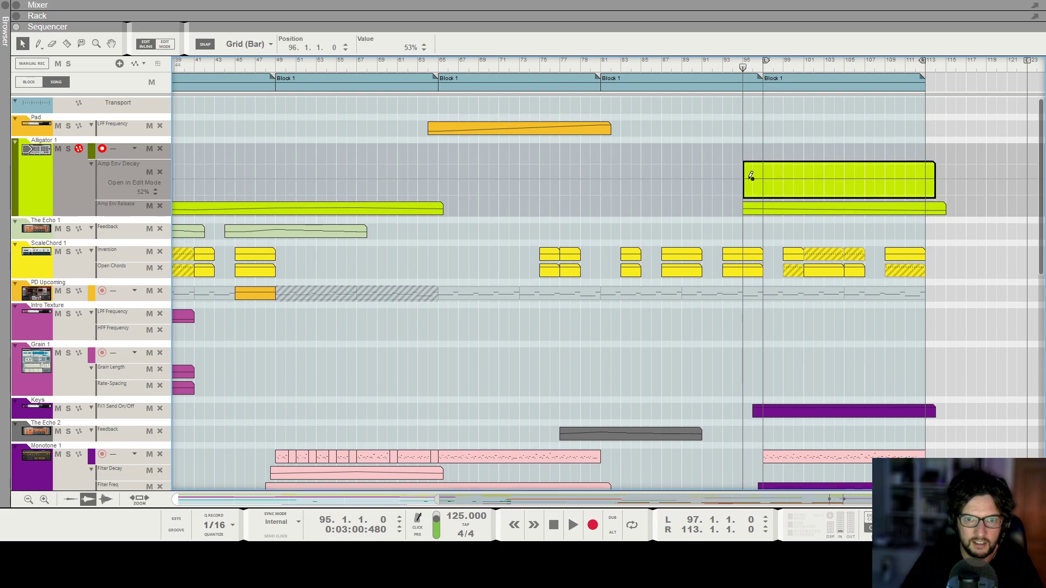
click(854, 183)
click(924, 178)
key(Escape)
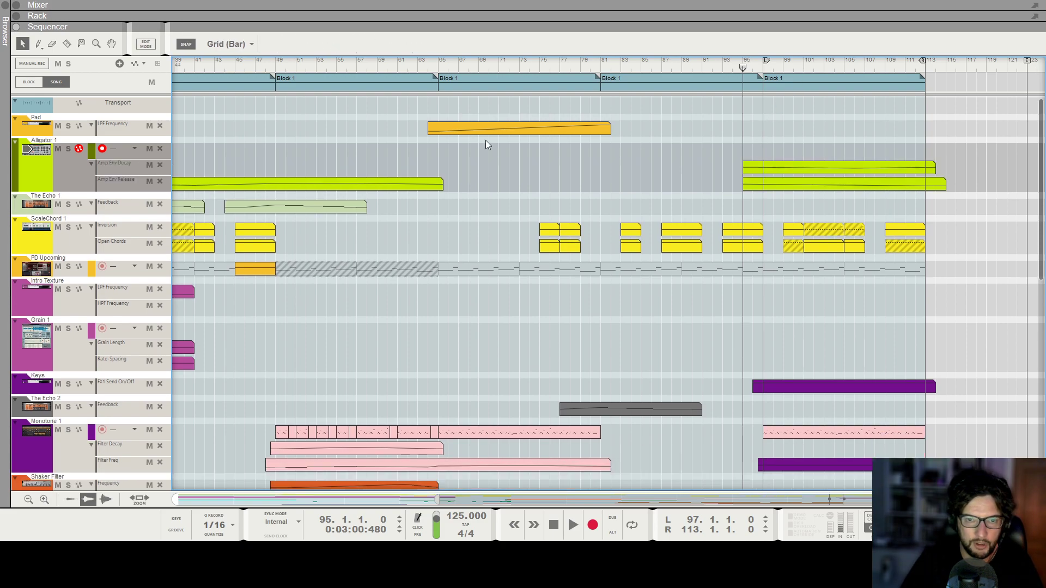
Play the song from bar 97 to listen to the Uhbik-G.
key(F6)
scroll(198, 235, left, 3)
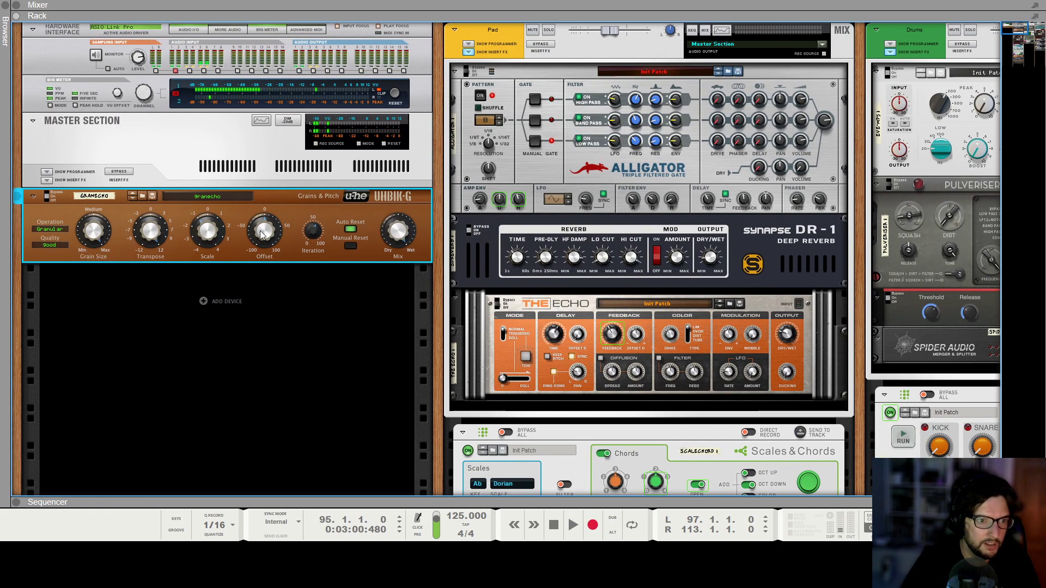
mouse_move(315, 233)
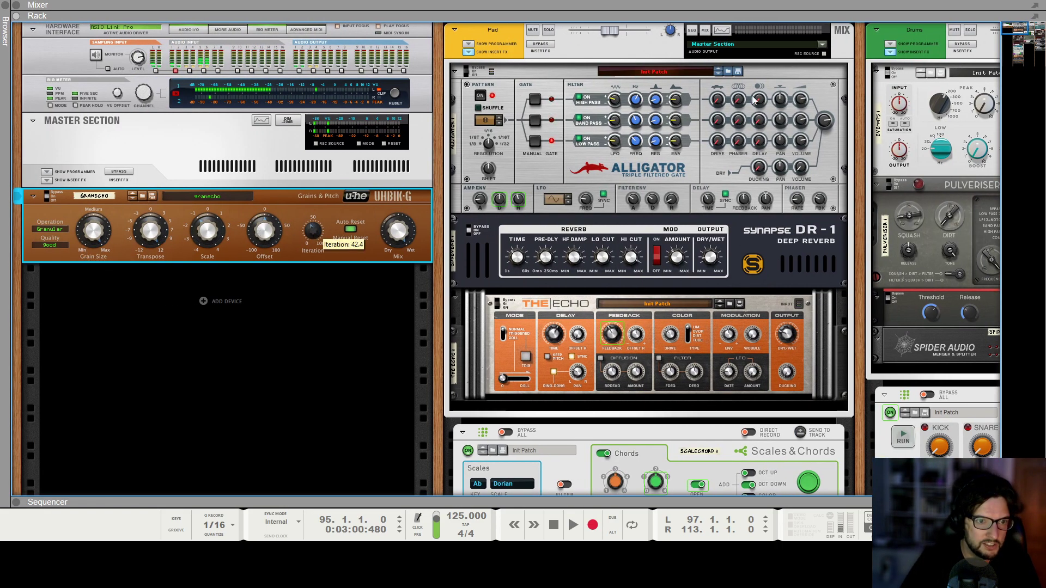
key(F7)
click(767, 62)
key(space)
Create Iteration automation for the granecho Uhbik-G and draw a clip from bar 96, 18 bars long.
key(F6)
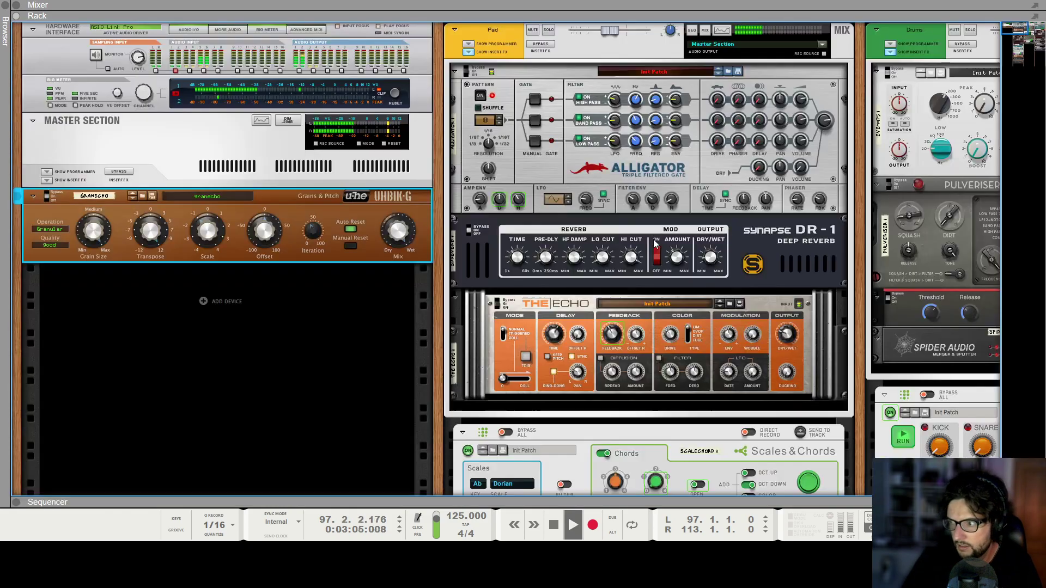
mouse_move(314, 235)
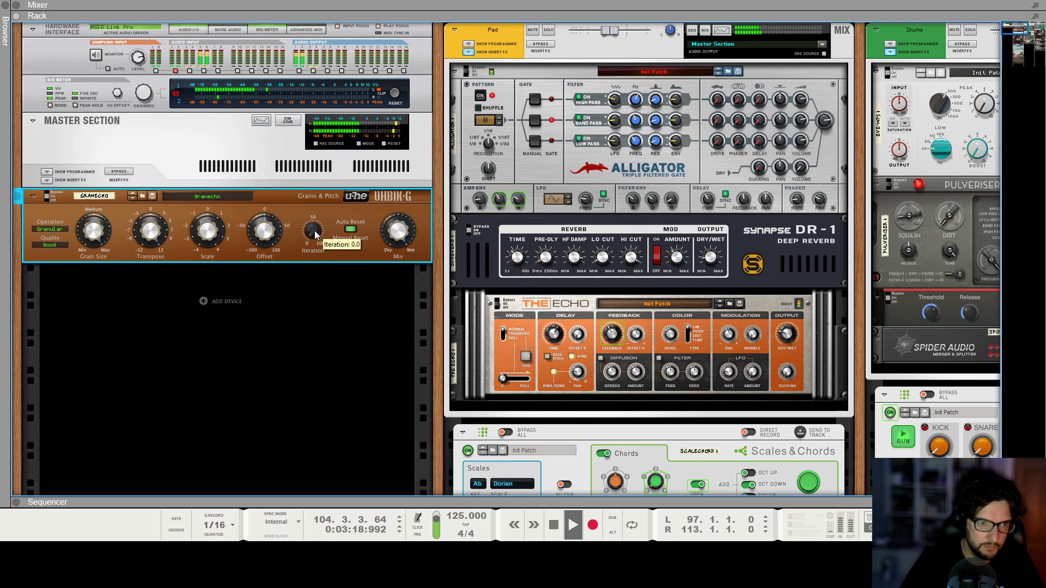
right_click(315, 234)
click(340, 239)
click(754, 70)
drag(770, 128, 914, 122)
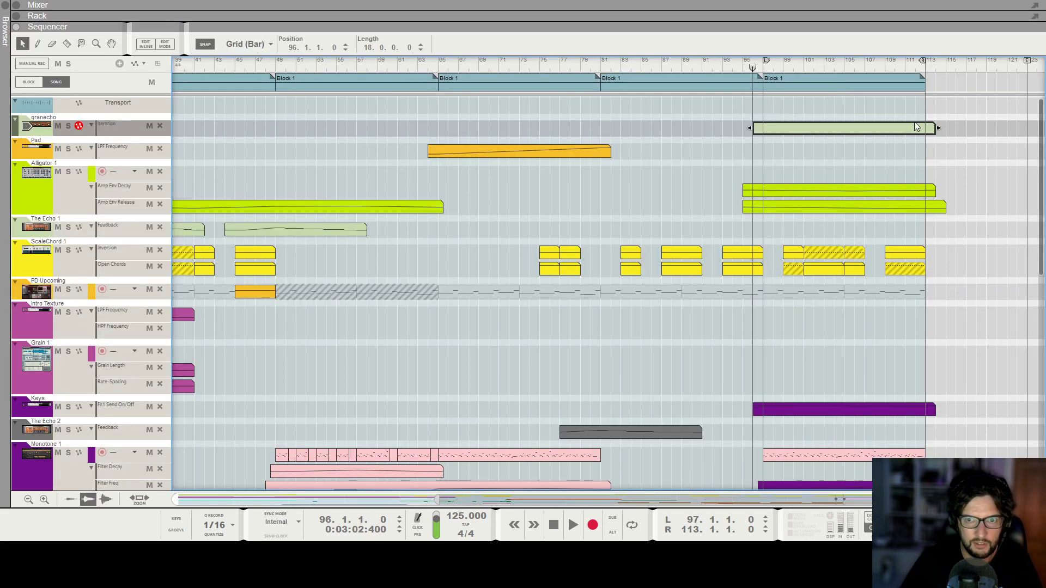
Draw Iteration automation points inside the new clip.
click(760, 156)
click(844, 141)
click(923, 156)
Copy the BS Drone Crackling Filter Freq automation clip to bar 97 and open it for editing.
scroll(741, 327, down, 6)
scroll(733, 338, down, 7)
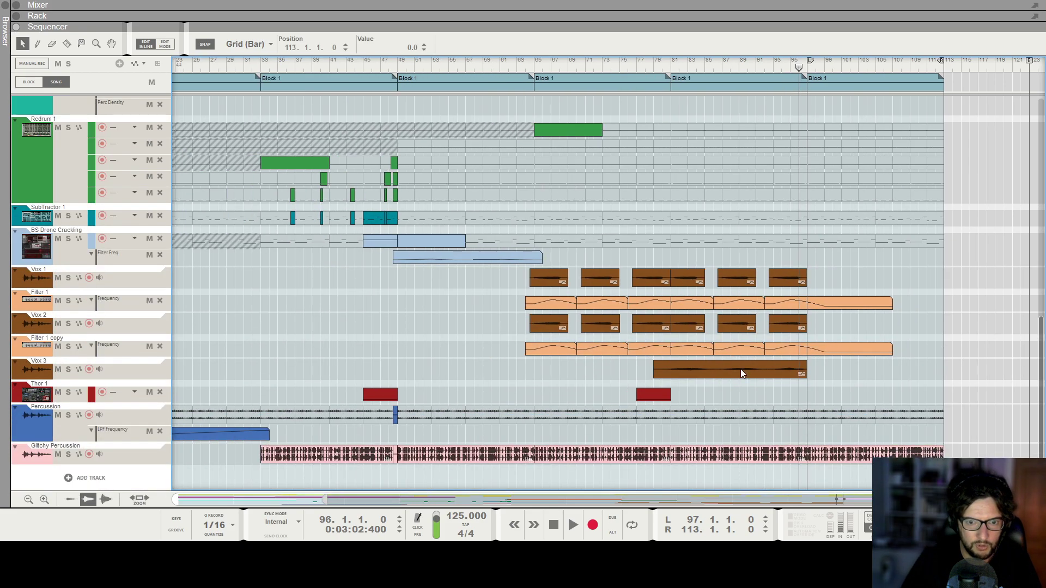
click(691, 398)
drag(428, 257, 817, 261)
double_click(850, 260)
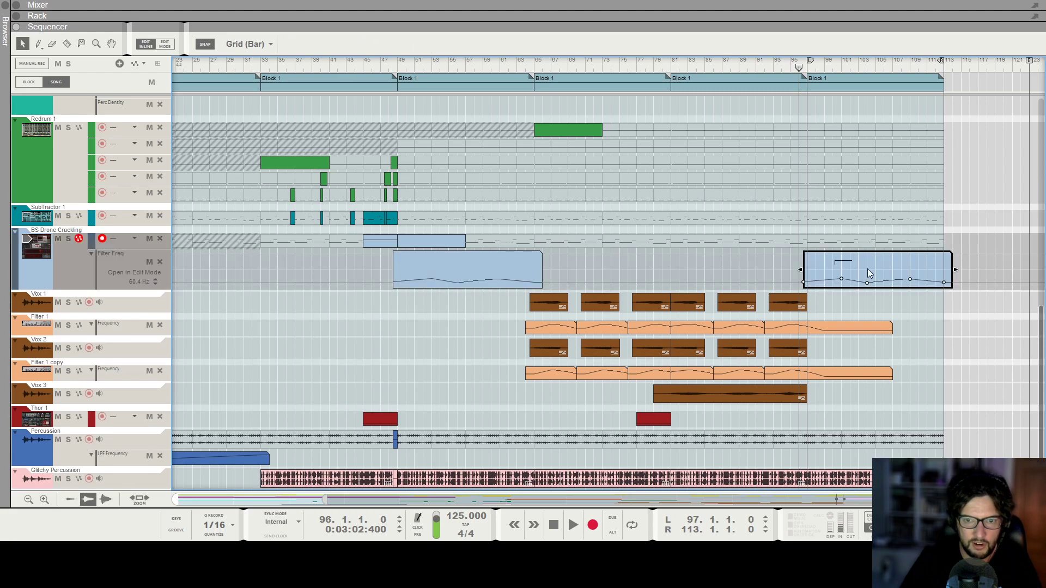
Raise a point in the copied BS Drone Crackling Filter Freq clip to about 284 Hz at bar 101 and play the song.
drag(917, 280, 911, 275)
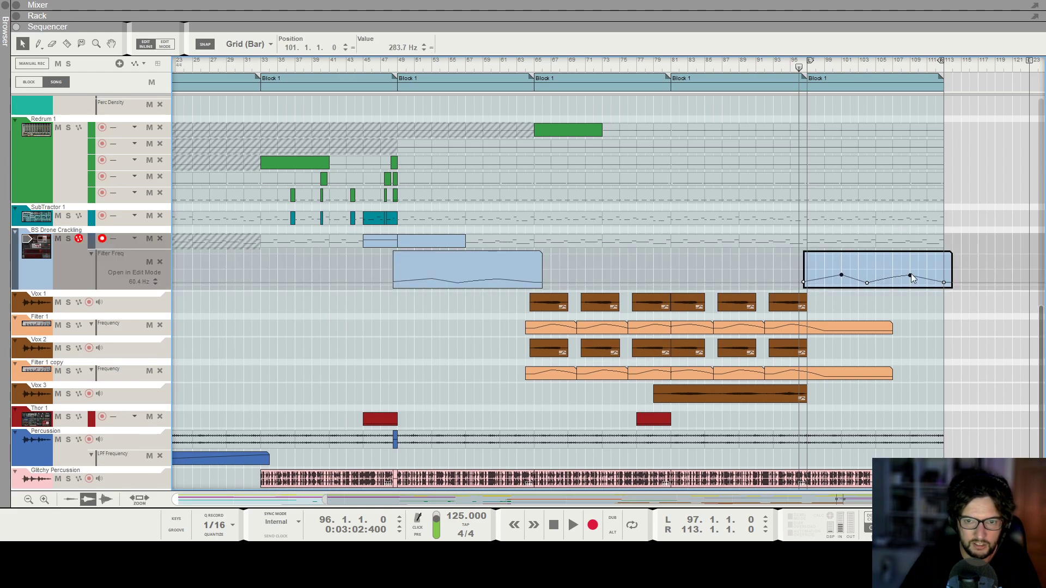
key(space)
click(916, 209)
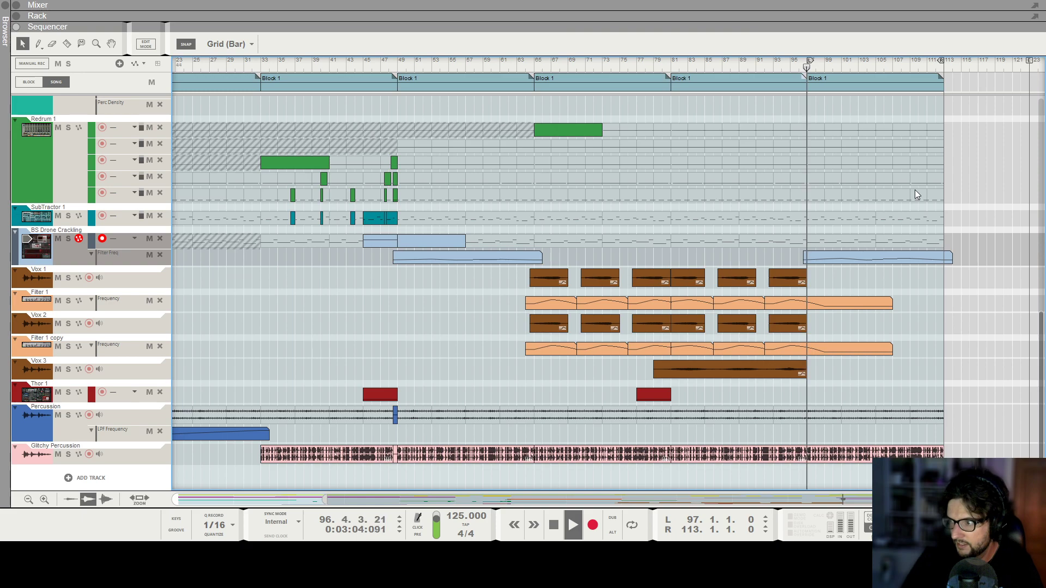
Draw Filter Freq automation points inside Monotone 1's automation clip from bar 97 to bar 113.
scroll(910, 211, up, 3)
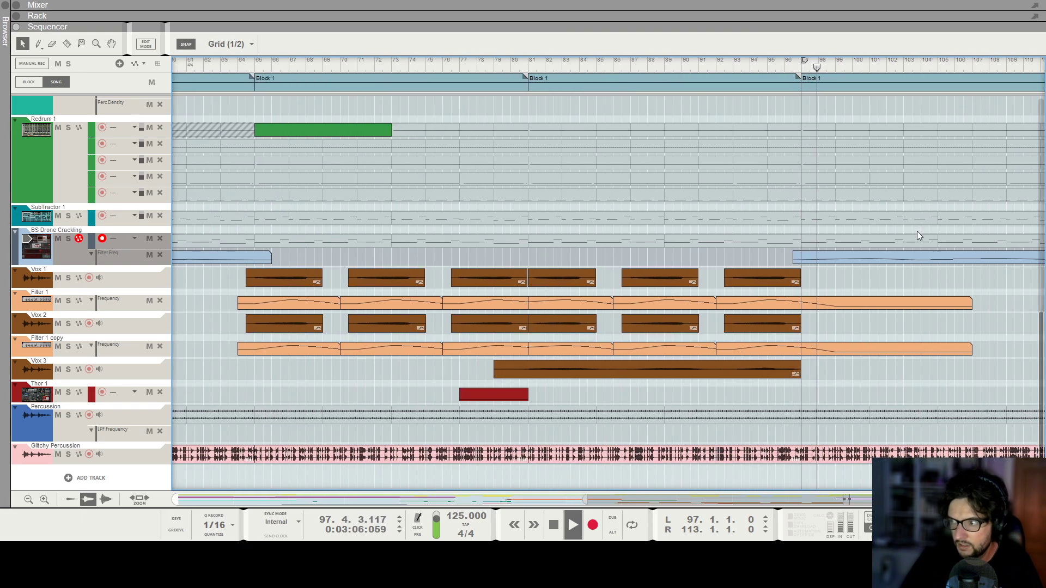
scroll(917, 234, down, 4)
scroll(896, 191, up, 4)
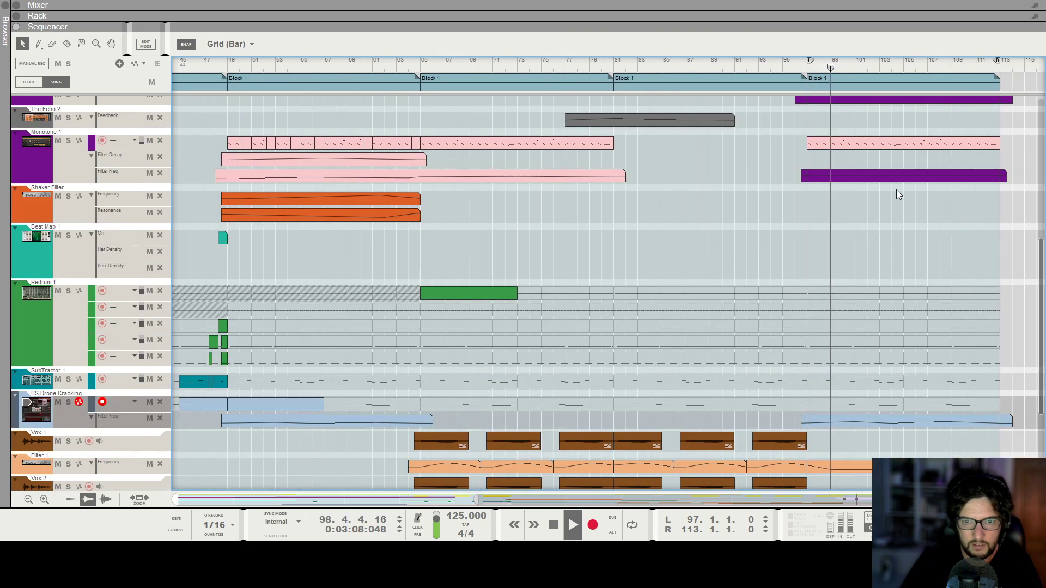
scroll(897, 202, up, 5)
scroll(854, 254, up, 2)
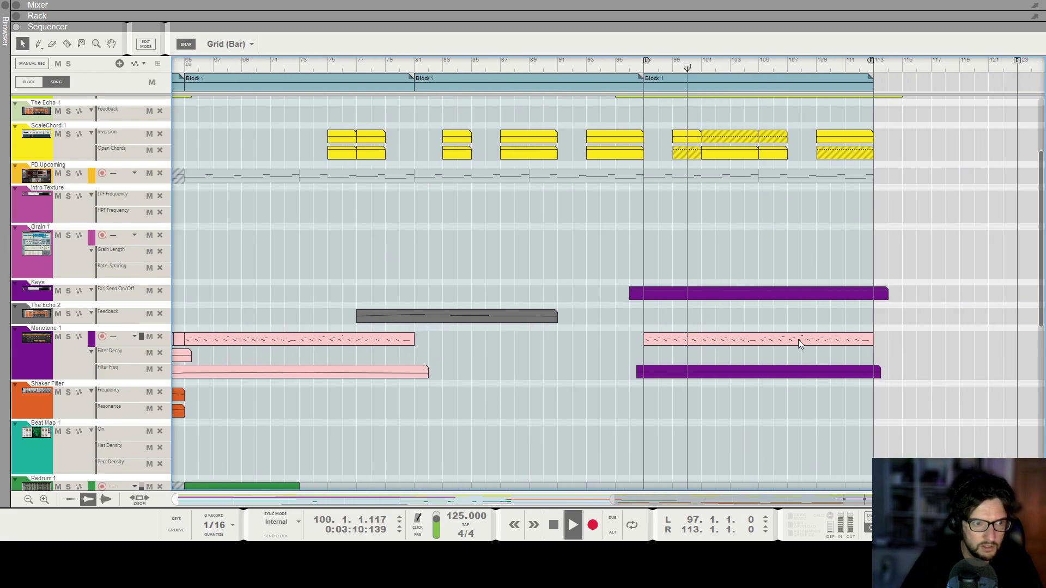
click(778, 371)
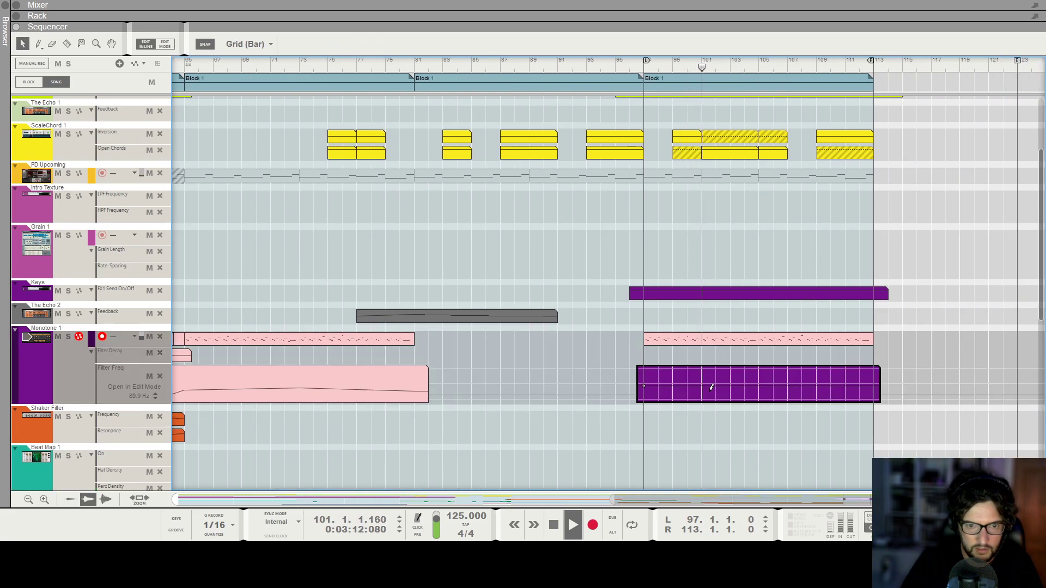
click(758, 392)
click(875, 383)
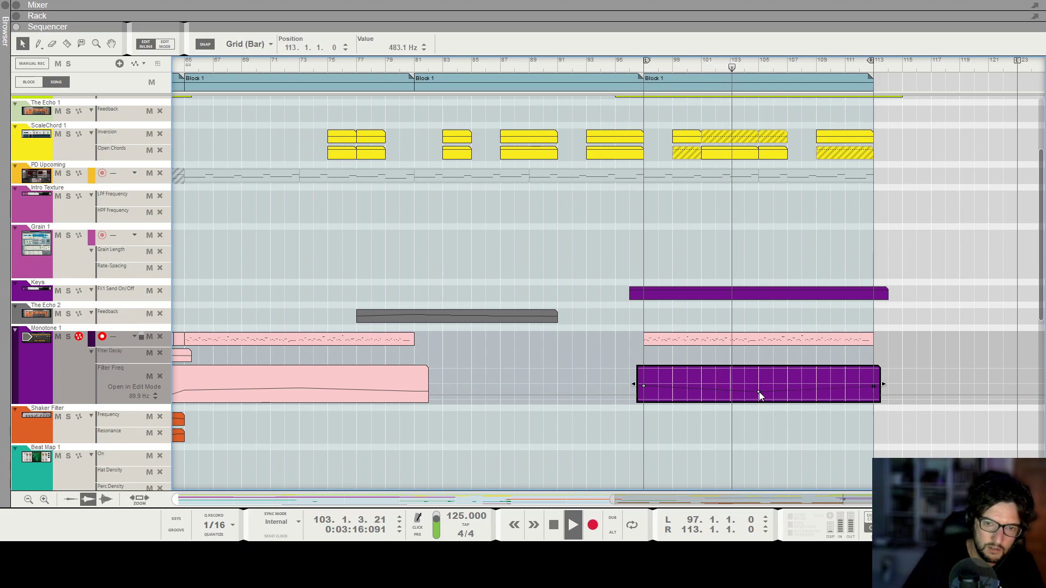
scroll(776, 267, up, 4)
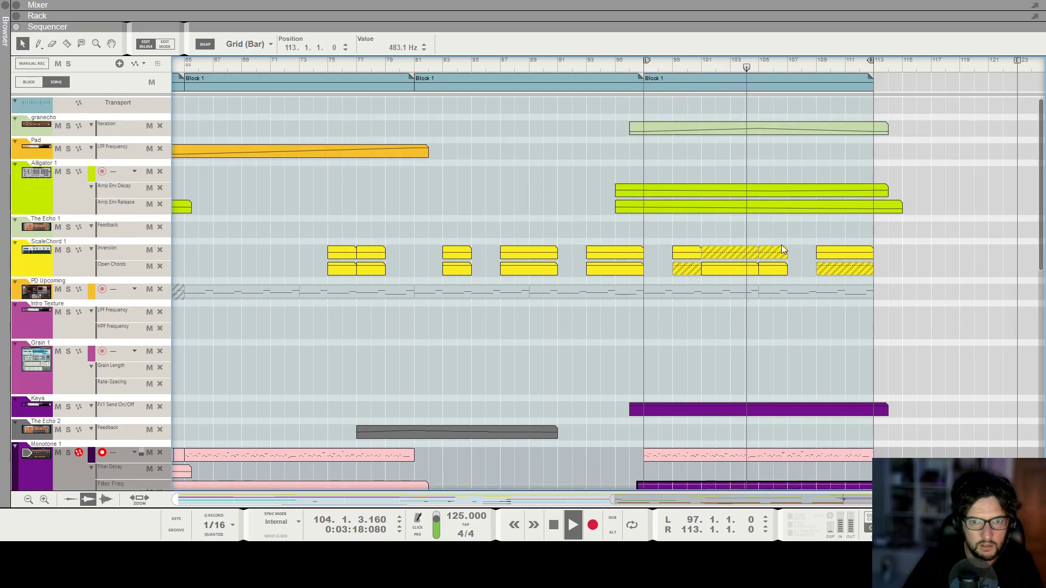
scroll(795, 387, down, 3)
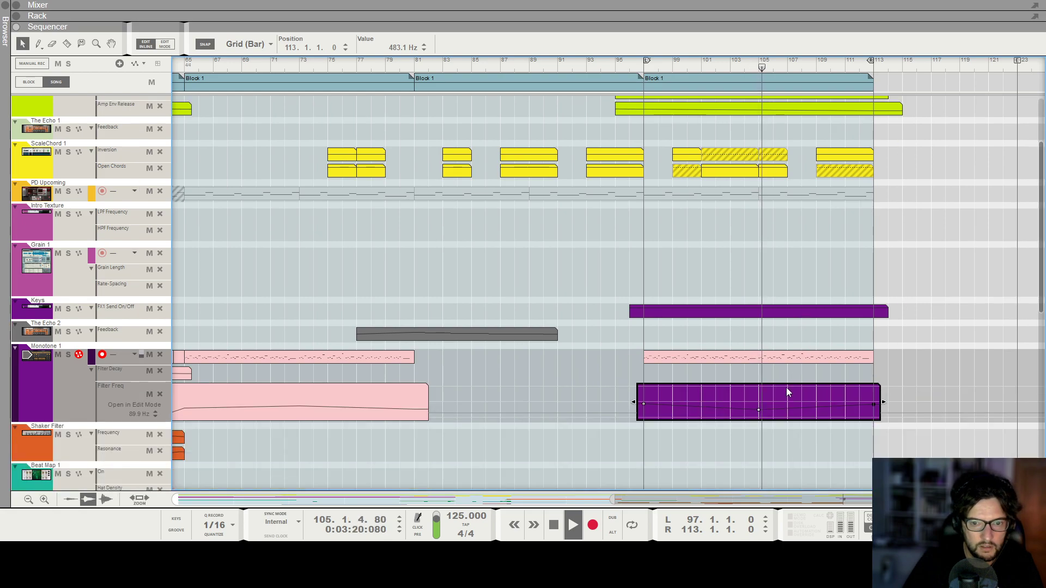
click(787, 401)
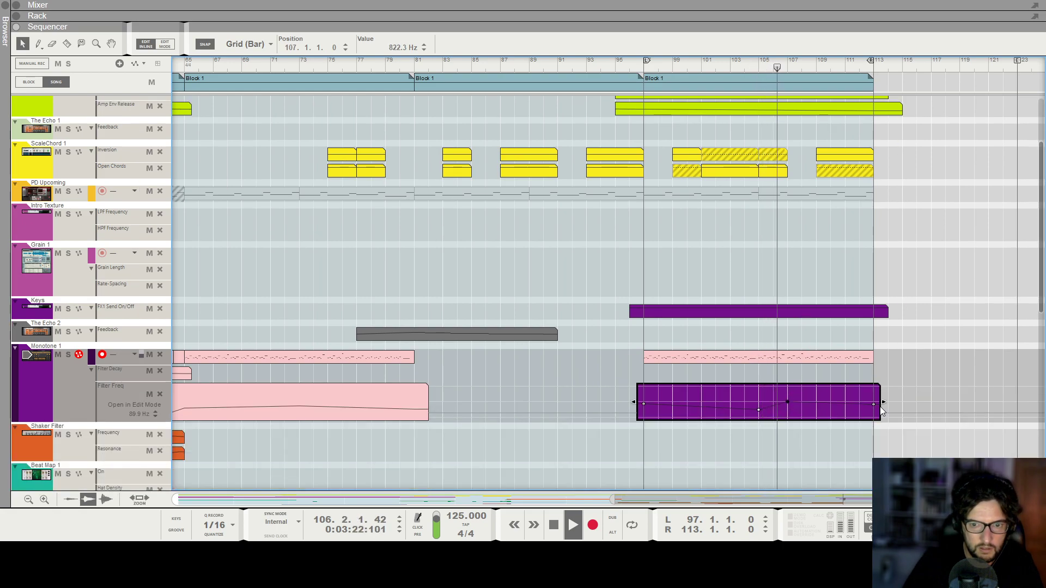
click(846, 403)
click(874, 410)
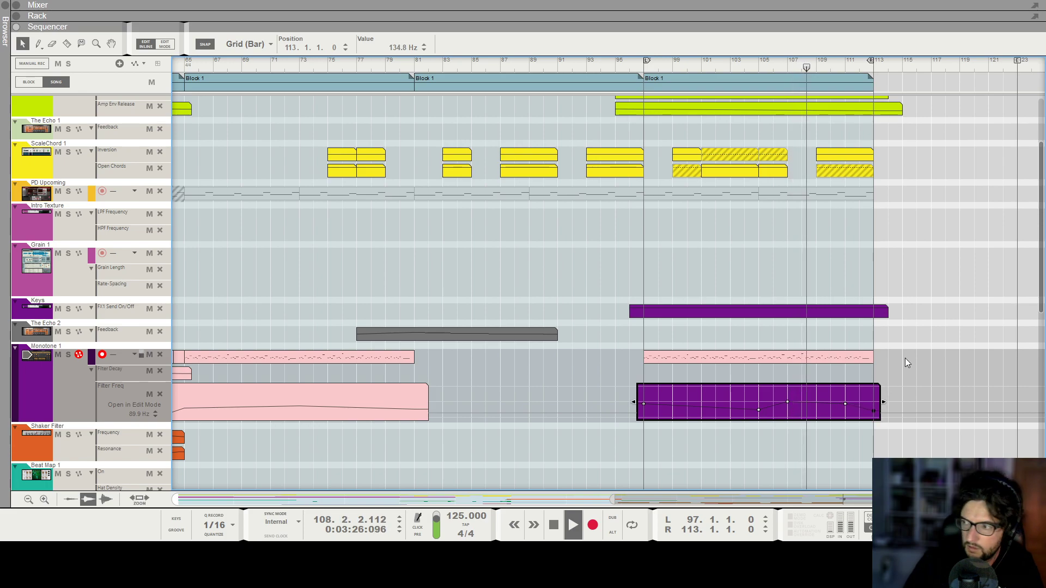
click(975, 333)
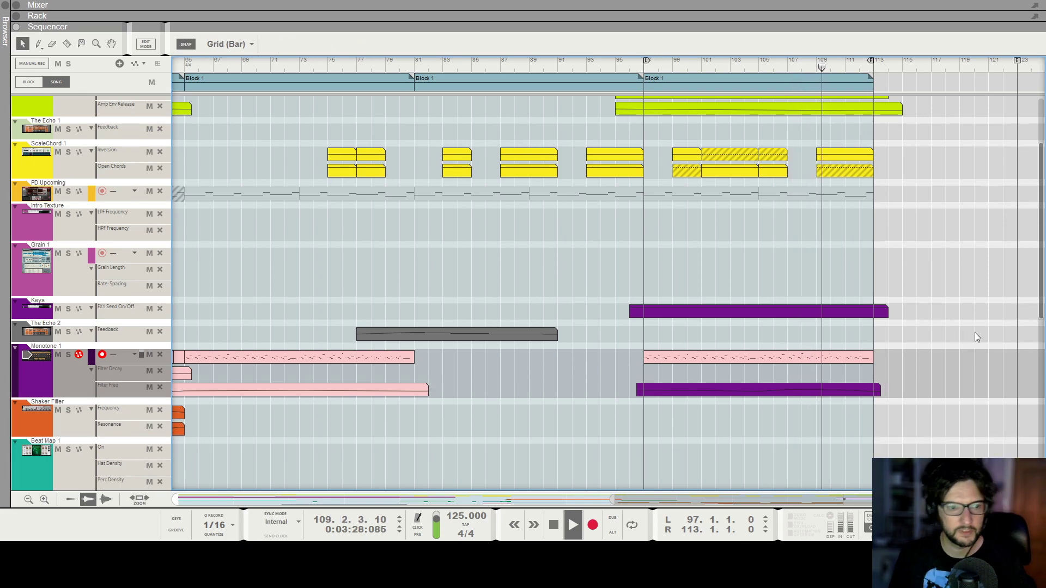
Reopen the Monotone 1 Filter Freq clip to check it, scroll back through the arrangement and stop playback.
click(861, 390)
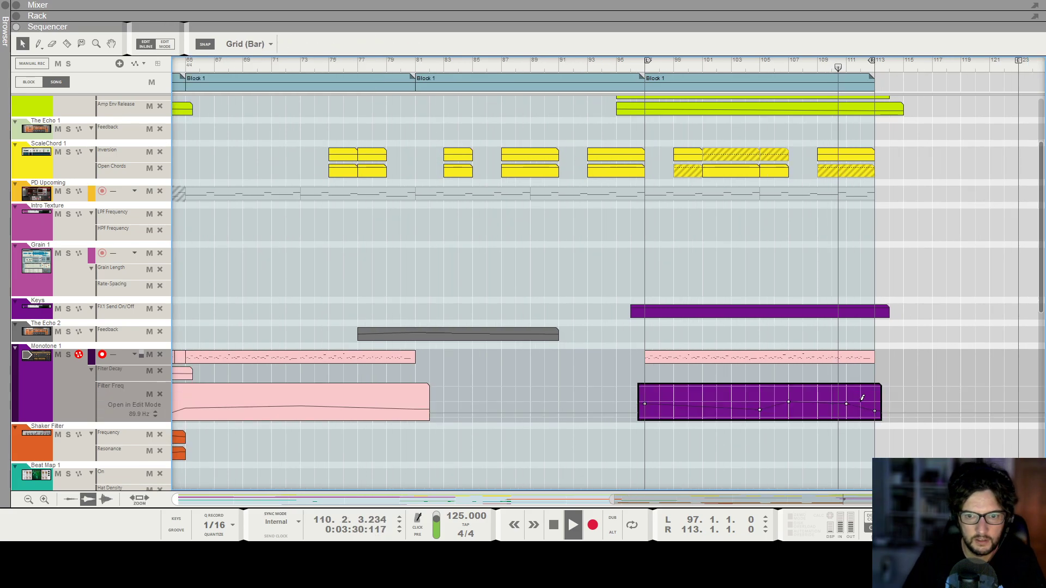
click(915, 314)
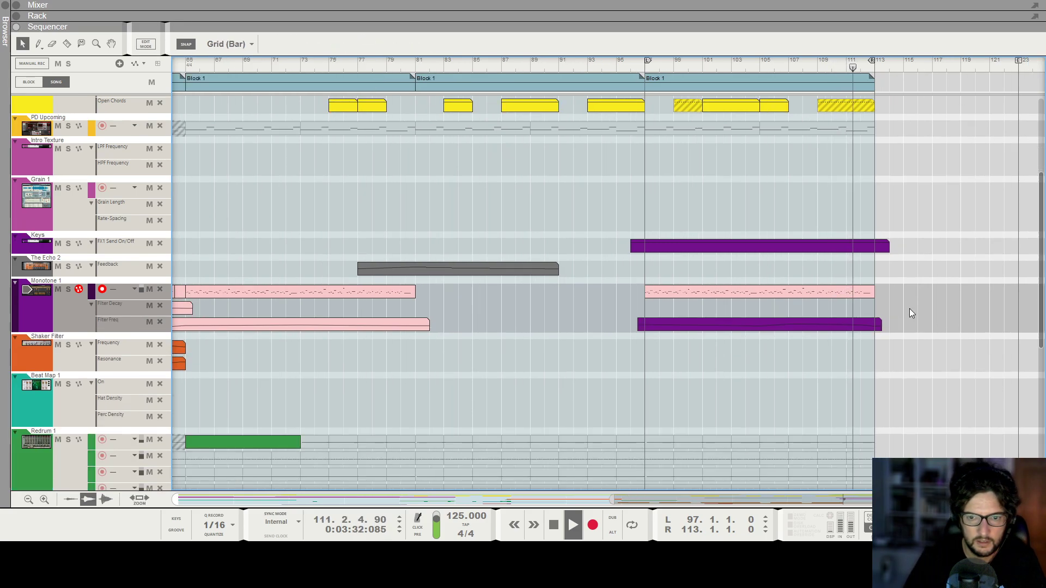
scroll(910, 308, down, 3)
scroll(912, 277, up, 5)
scroll(904, 270, down, 7)
scroll(838, 272, down, 2)
scroll(828, 267, down, 5)
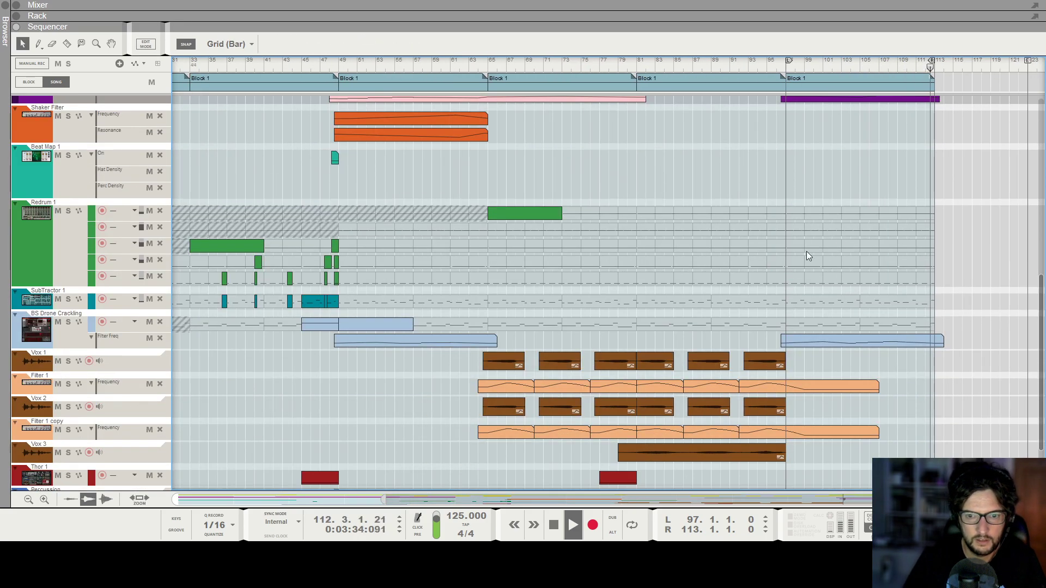
scroll(806, 253, left, 3)
scroll(795, 282, down, 3)
key(space)
scroll(787, 269, down, 4)
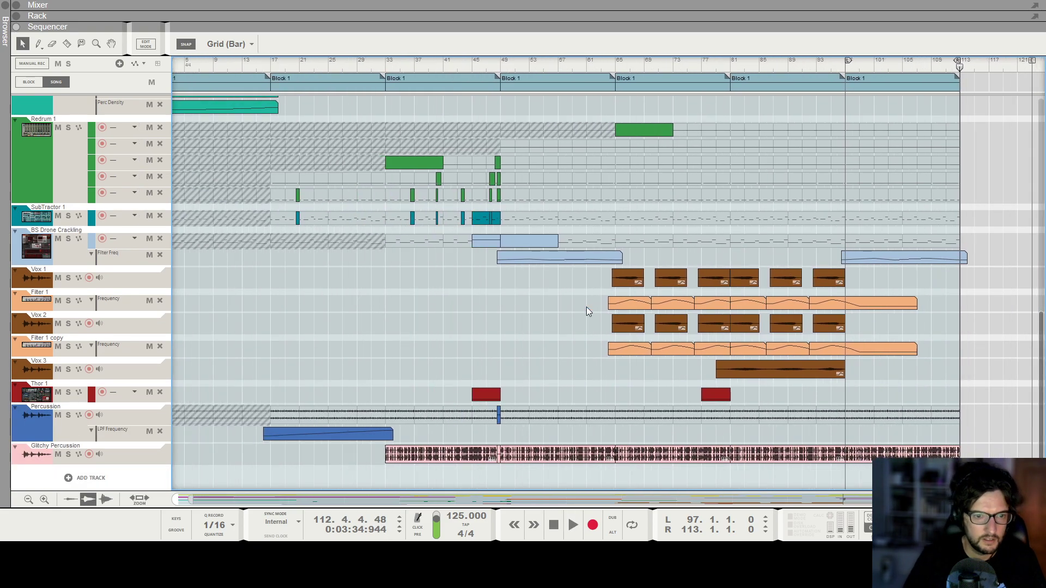
Copy the Thor 1 clip to bar 108.
click(500, 66)
drag(715, 395, 932, 388)
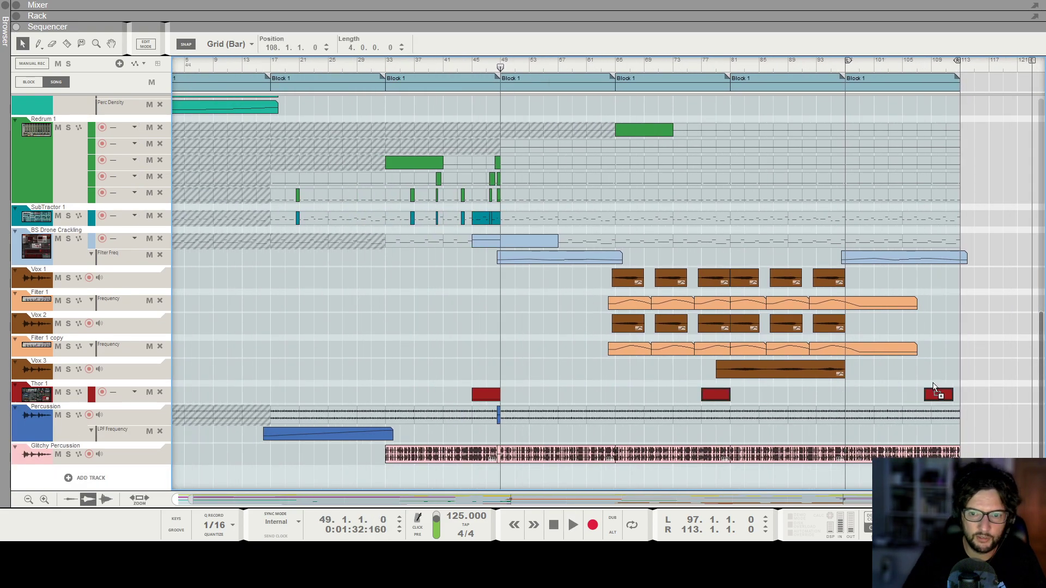
click(229, 397)
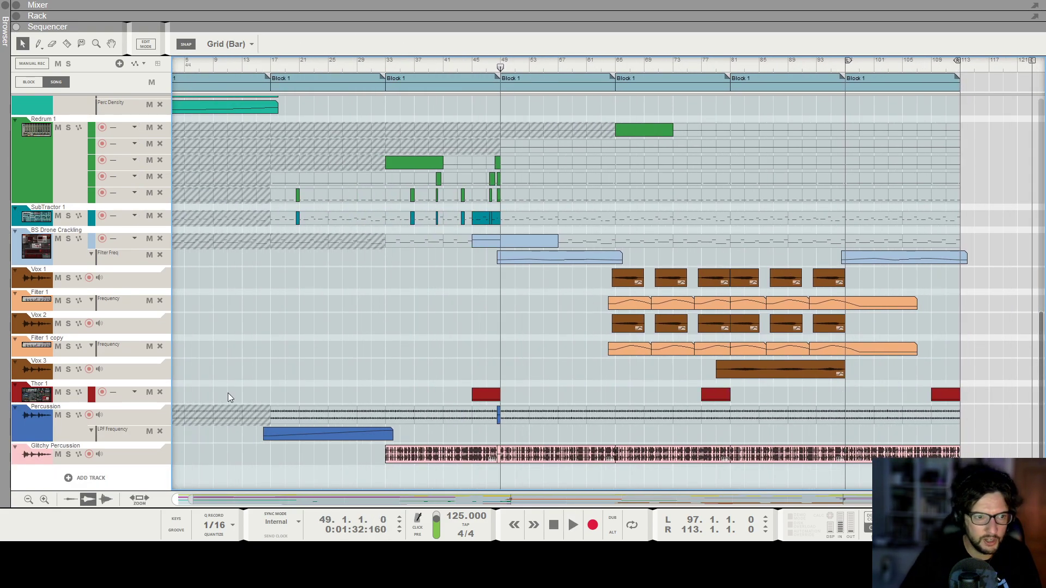
Create Chorus Dry Wet automation for the Thor 1 track from its rack device.
click(69, 384)
key(F6)
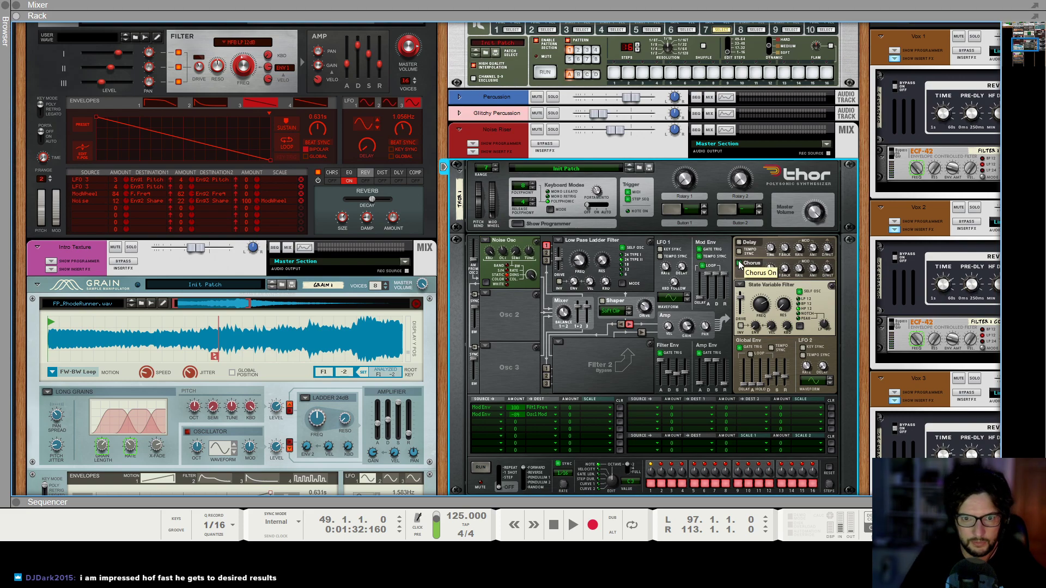
click(552, 538)
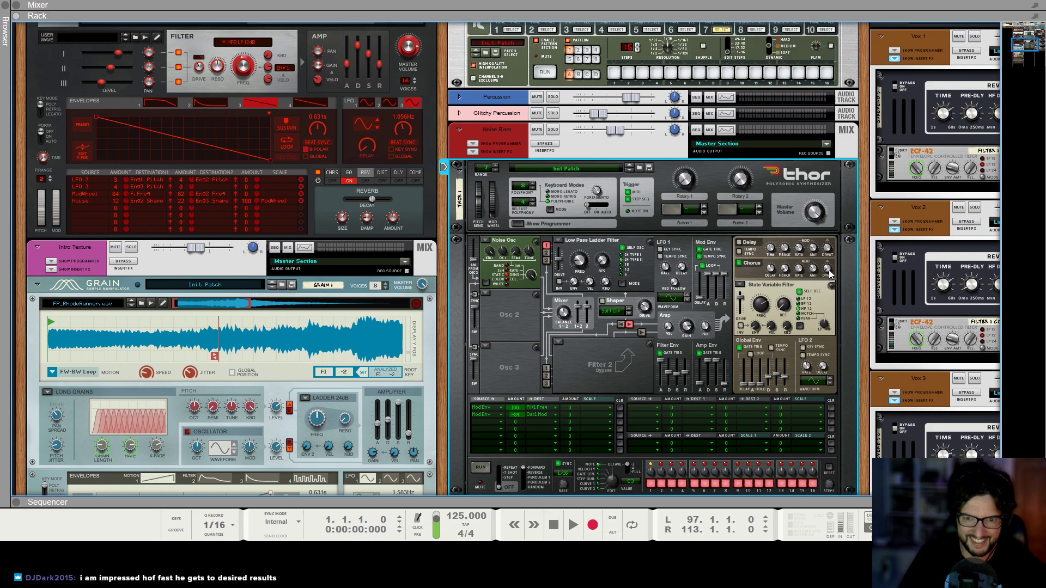
key(F6+F7)
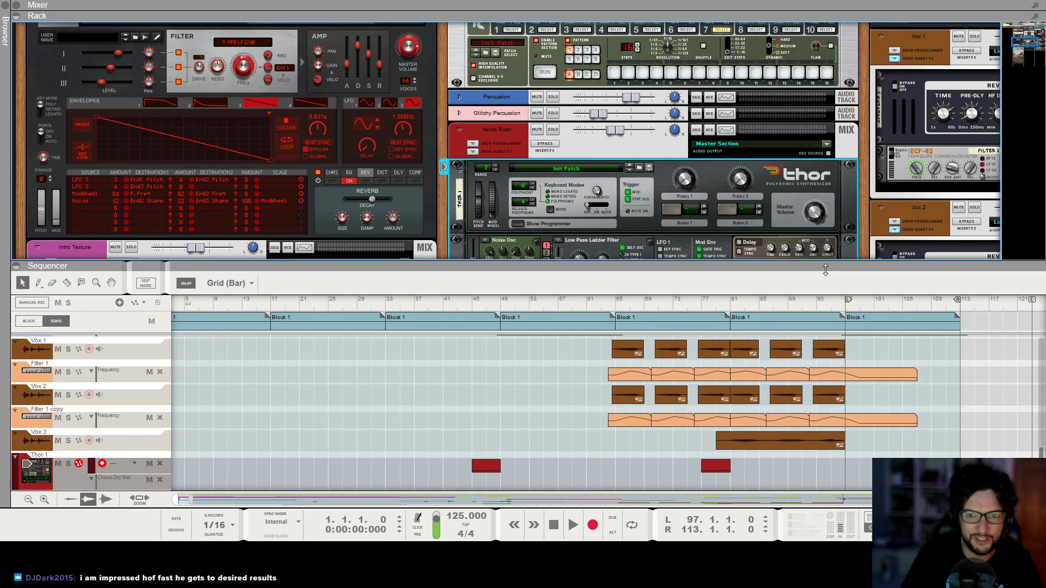
key(F6)
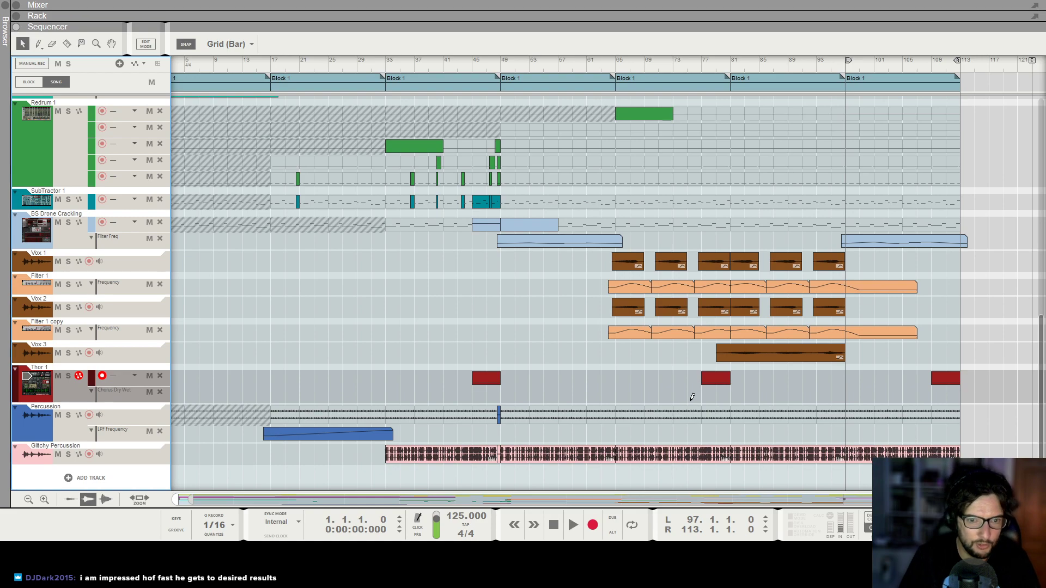
Draw a 13-bar Chorus Dry Wet automation clip on Thor 1 from bar 75 and add points inside it.
drag(691, 397, 727, 397)
double_click(711, 396)
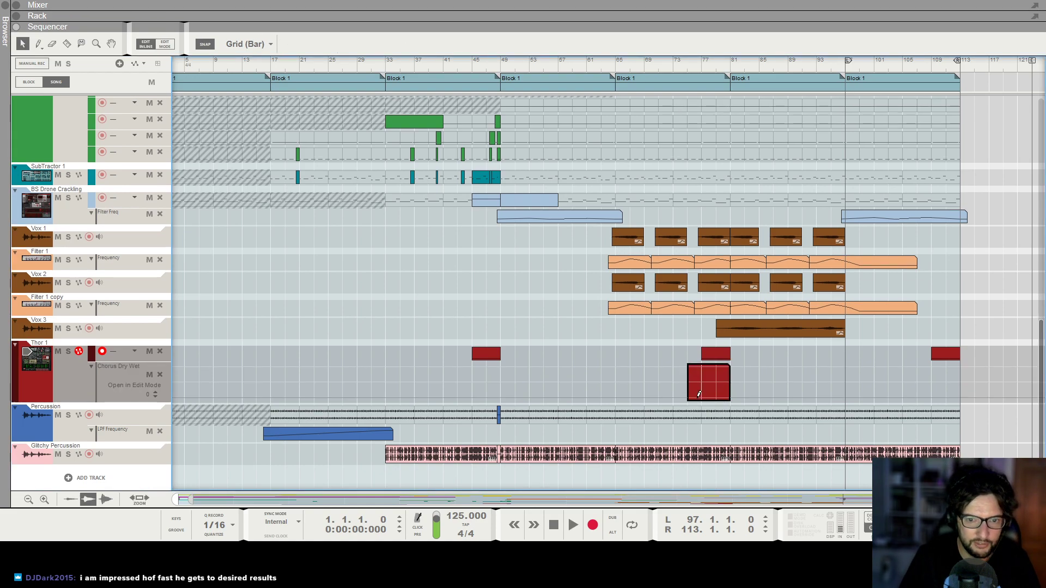
click(723, 380)
click(703, 64)
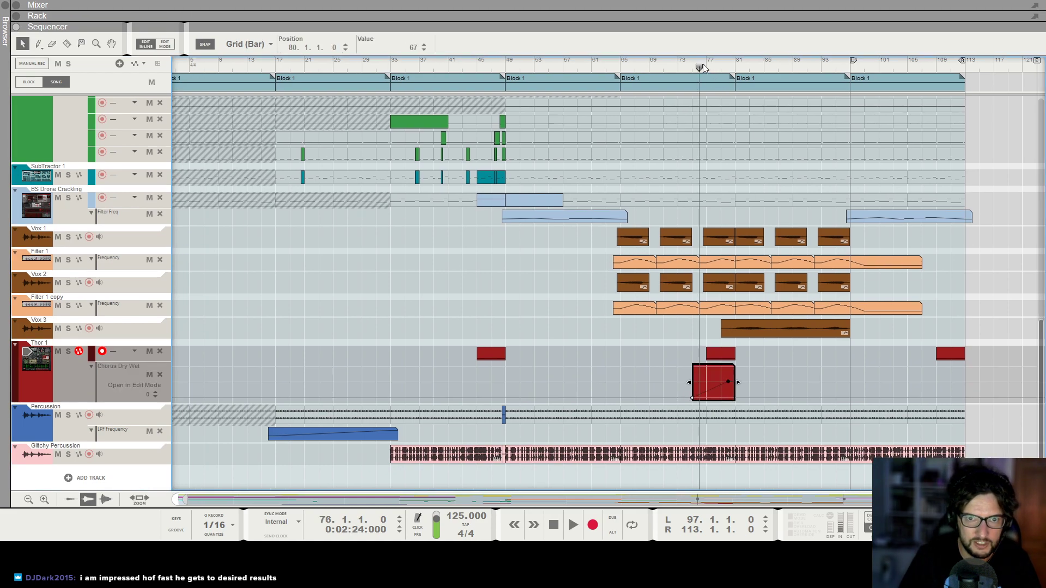
key(space)
key(space)
mouse_move(734, 384)
mouse_down()
mouse_move(774, 384)
mouse_move(728, 384)
mouse_up()
click(764, 398)
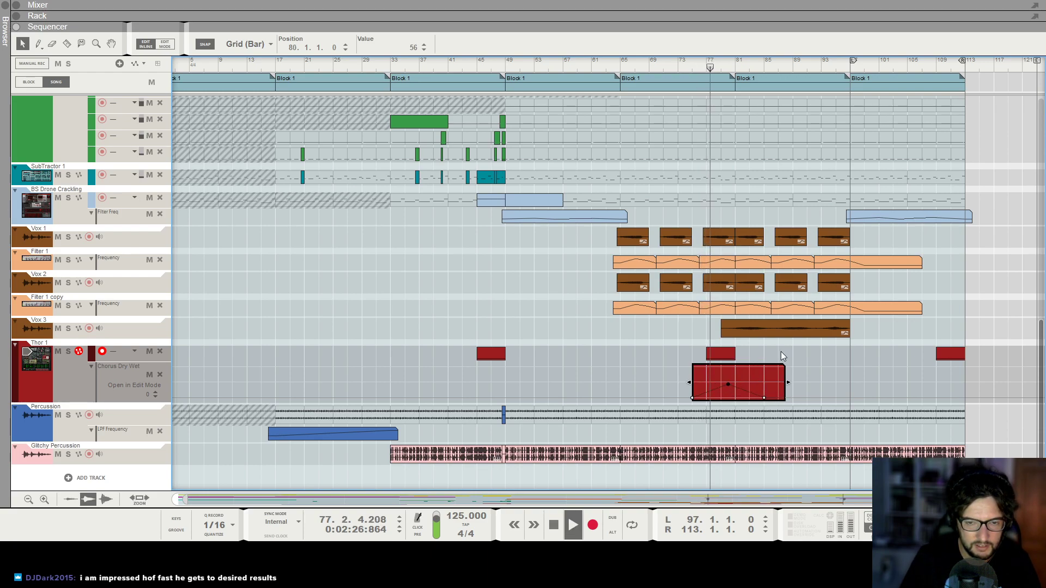
click(779, 354)
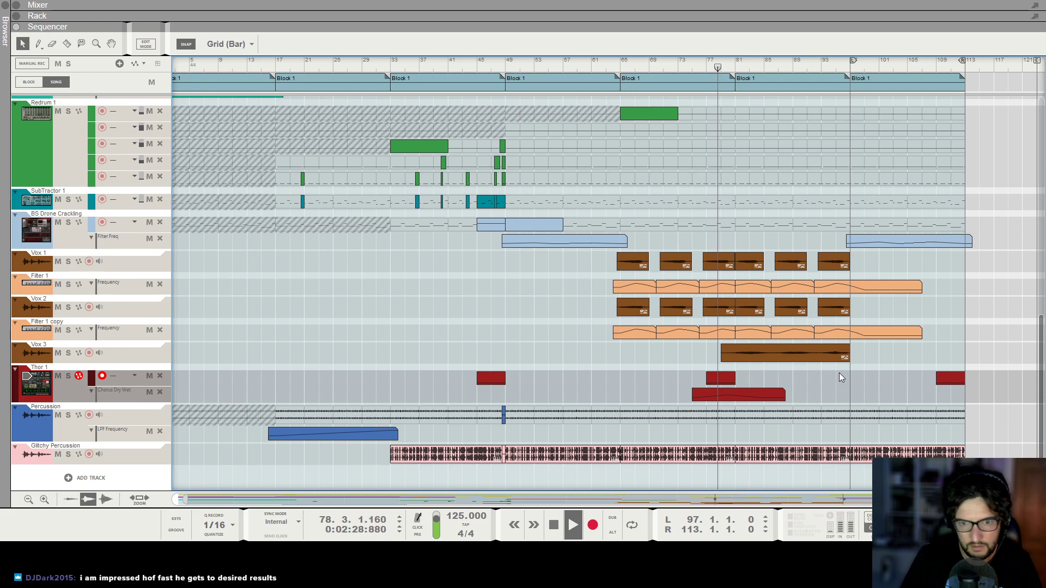
Reopen the Chorus Dry Wet clip and raise its point near bar 81 to 103.
click(745, 396)
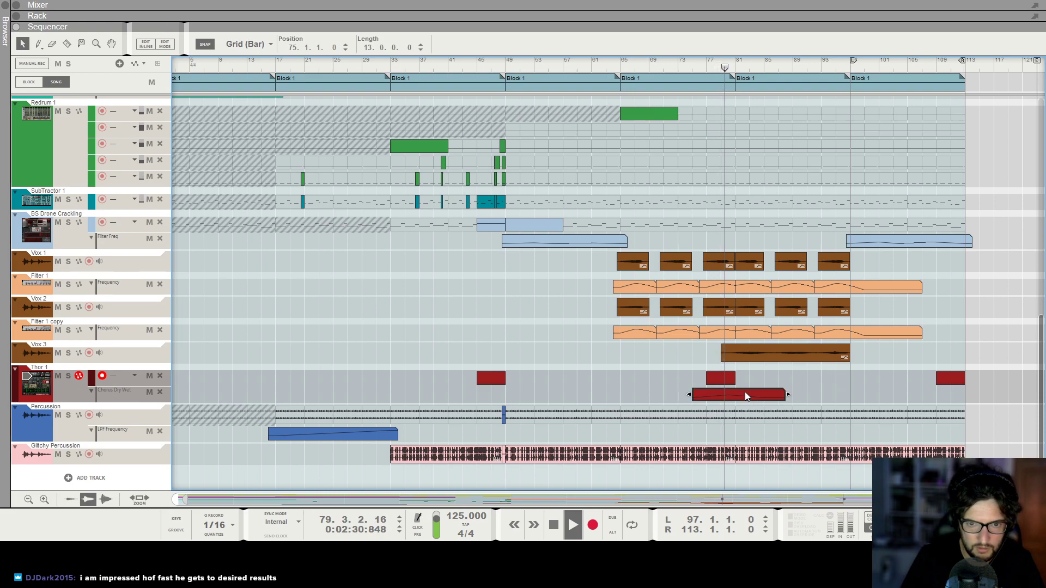
double_click(744, 391)
drag(728, 381, 733, 372)
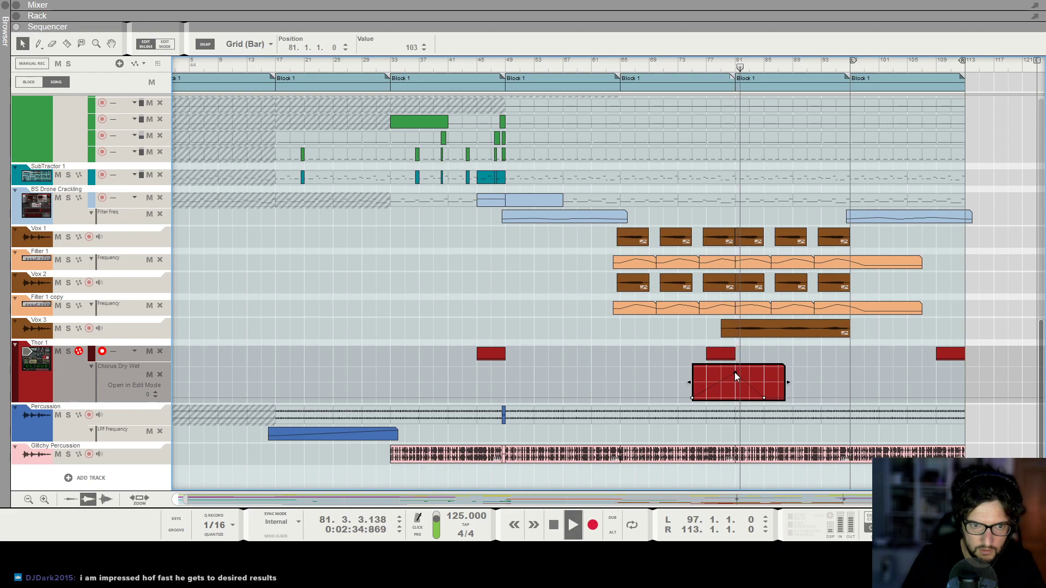
double_click(589, 302)
Switch between the rack and sequencer to check Thor's chorus settings during playback.
key(F6)
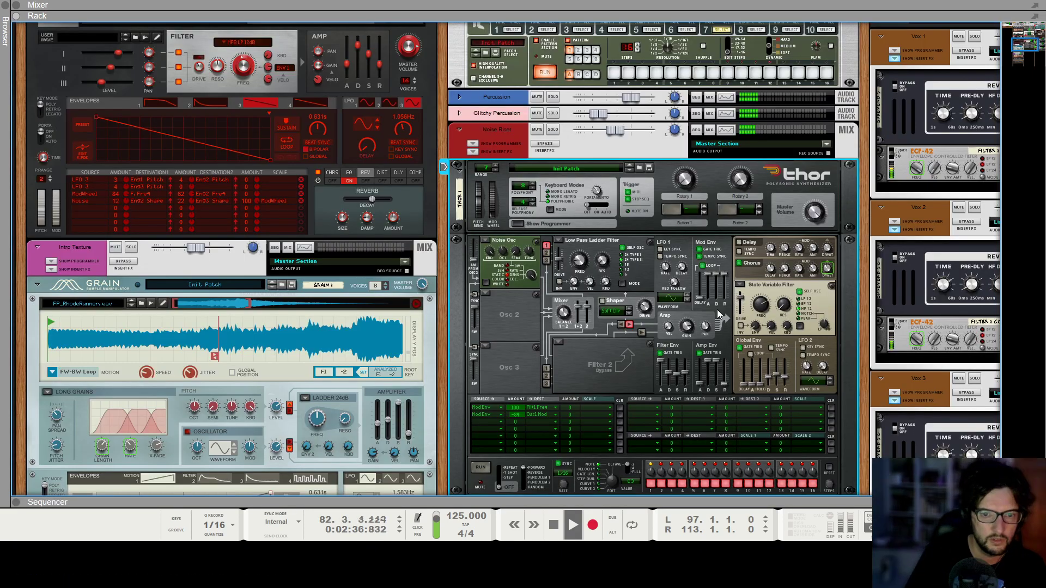
key(F7)
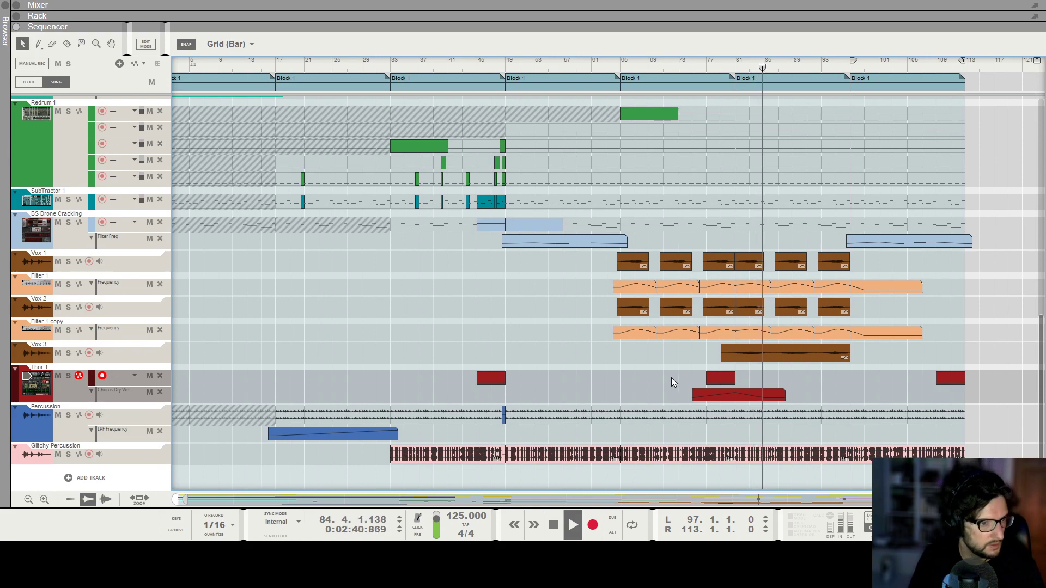
key(F6)
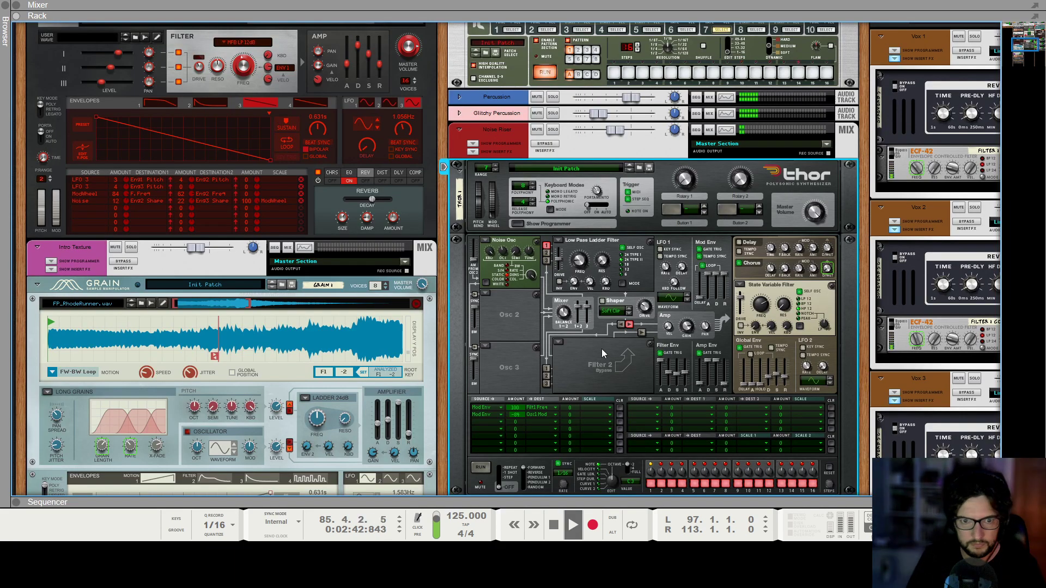
key(F7)
scroll(909, 375, up, 1)
scroll(802, 384, down, 1)
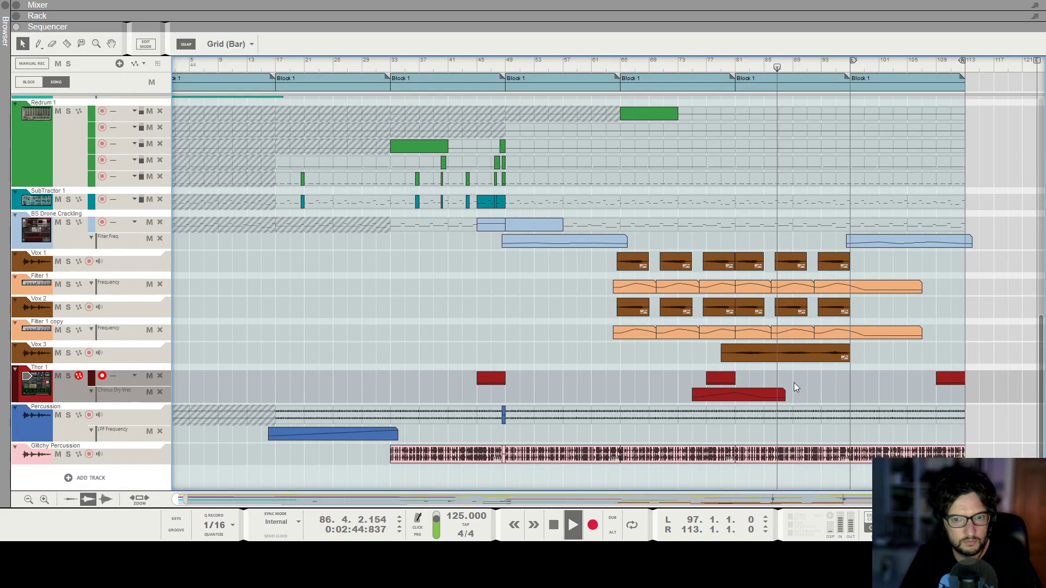
Select Vox 3's Synapse DR-1 reverb in the rack and return to the sequencer.
key(F6)
scroll(684, 260, up, 4)
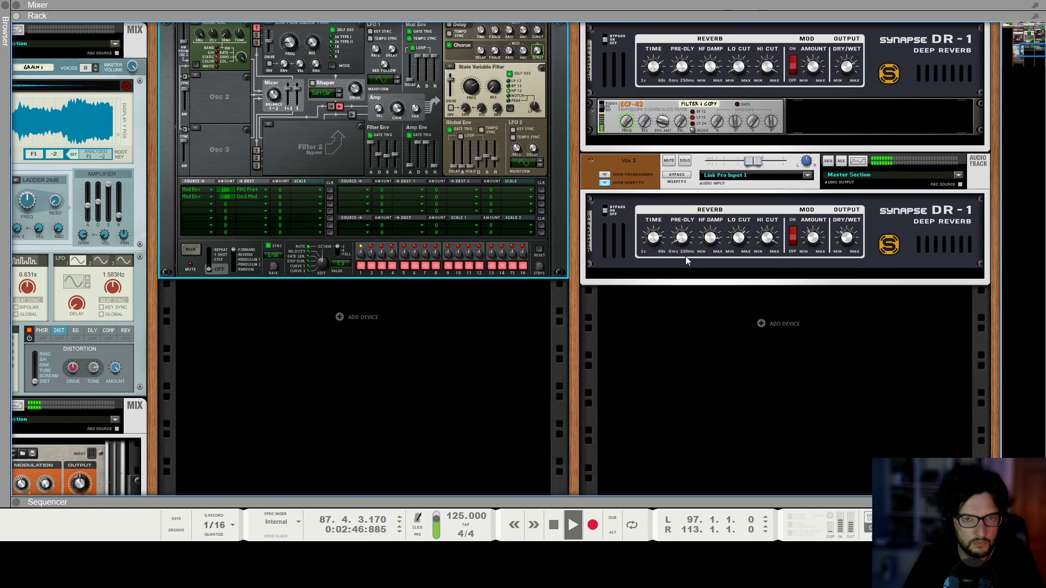
click(850, 276)
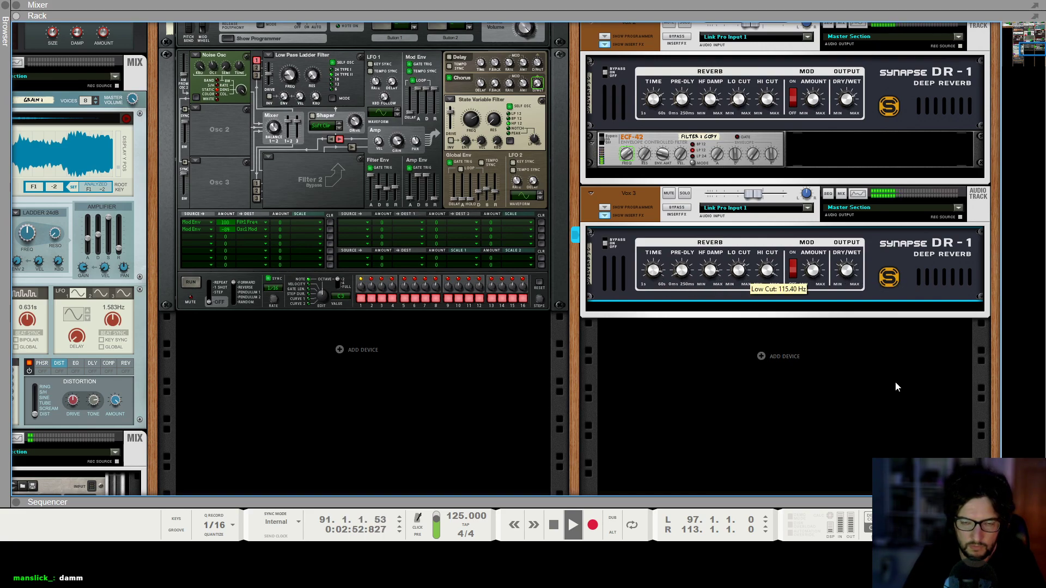
click(874, 388)
key(F7)
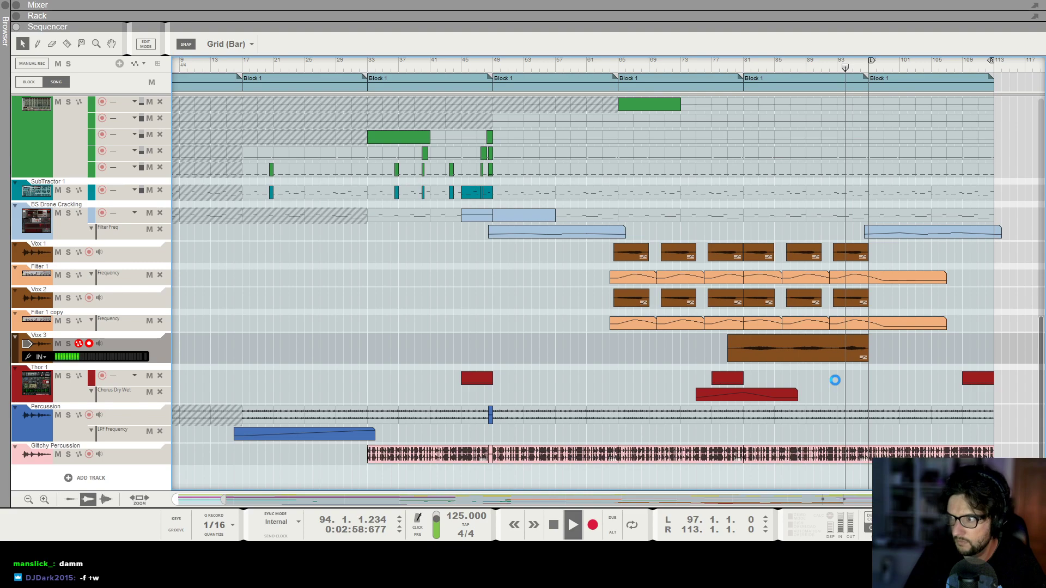
Review the arrangement while switching between the sequencer, rack and mixer views during playback.
scroll(827, 380, down, 1)
scroll(862, 362, up, 4)
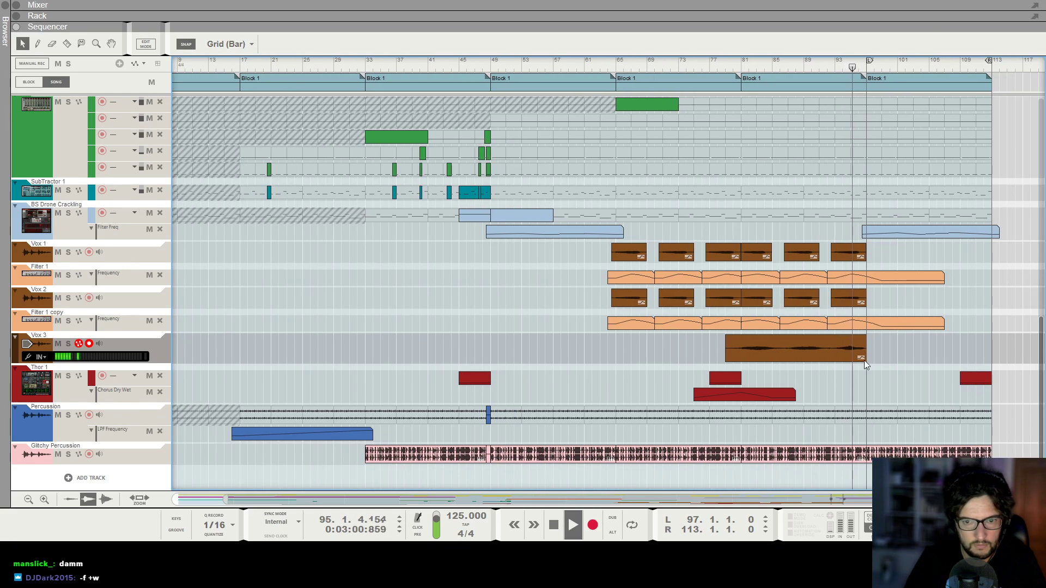
scroll(860, 354, right, 4)
scroll(861, 354, up, 12)
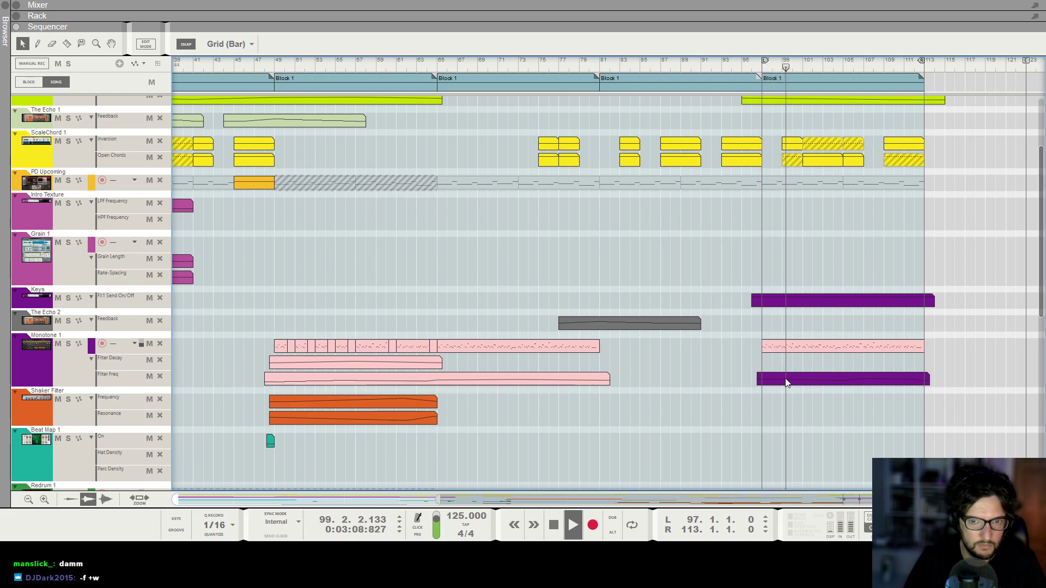
key(F6)
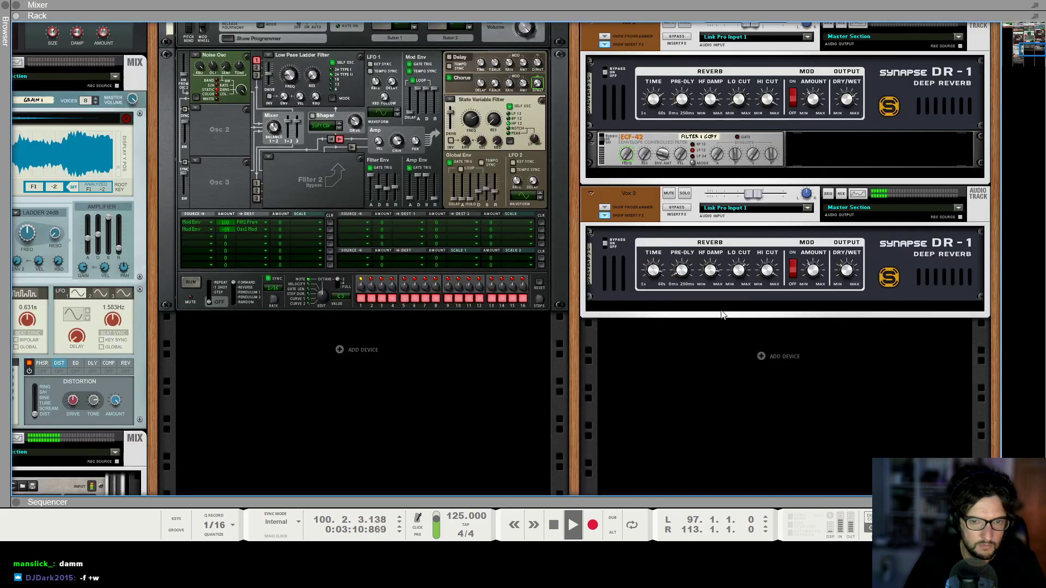
key(F5)
key(space)
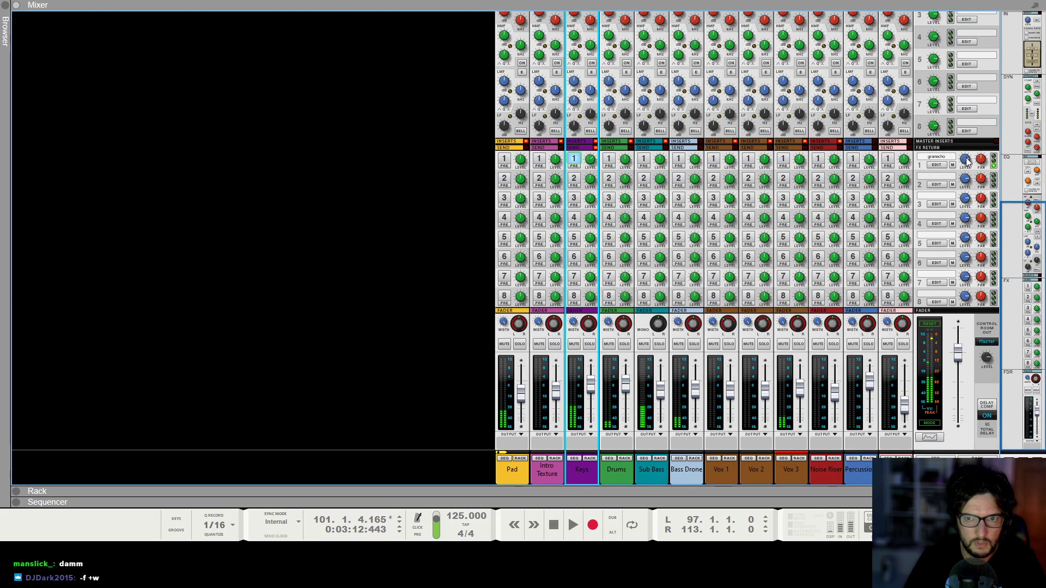
key(F7)
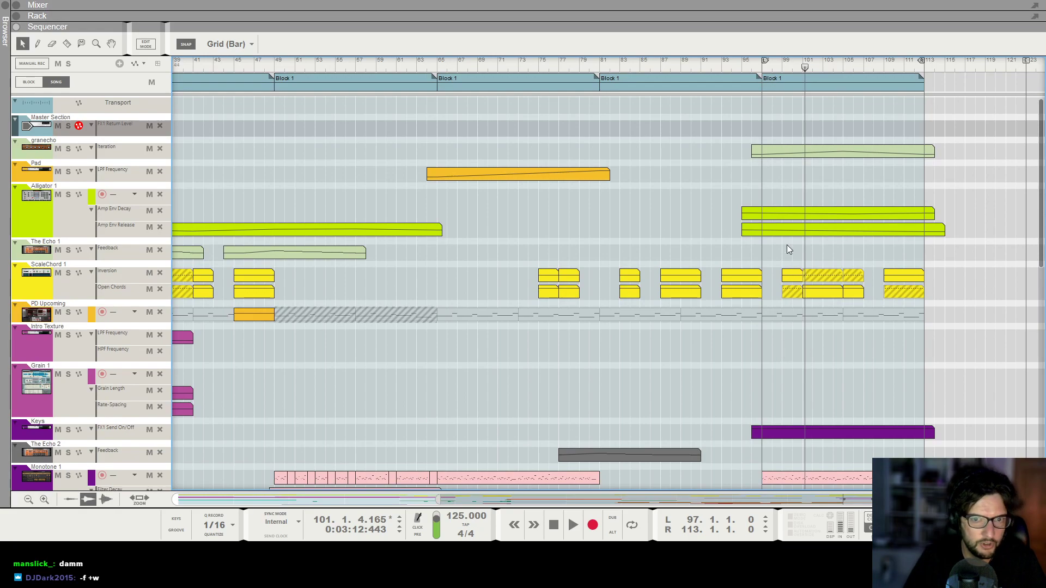
drag(757, 172, 920, 173)
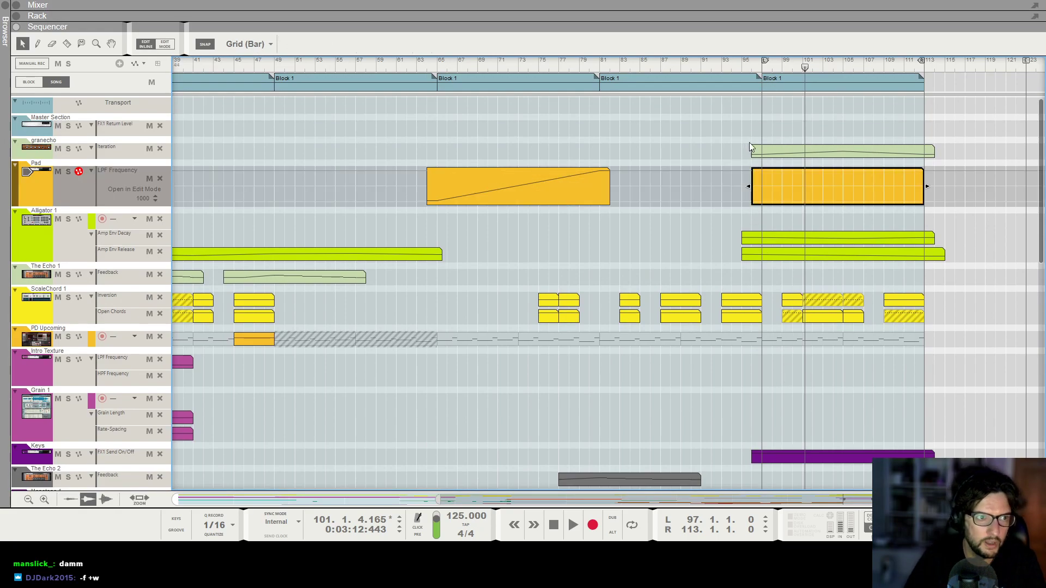
click(796, 173)
key(Delete)
Draw a 15-bar FX1 Return Level automation clip on the Master Section from bar 96 and add a rising point.
drag(772, 126, 904, 127)
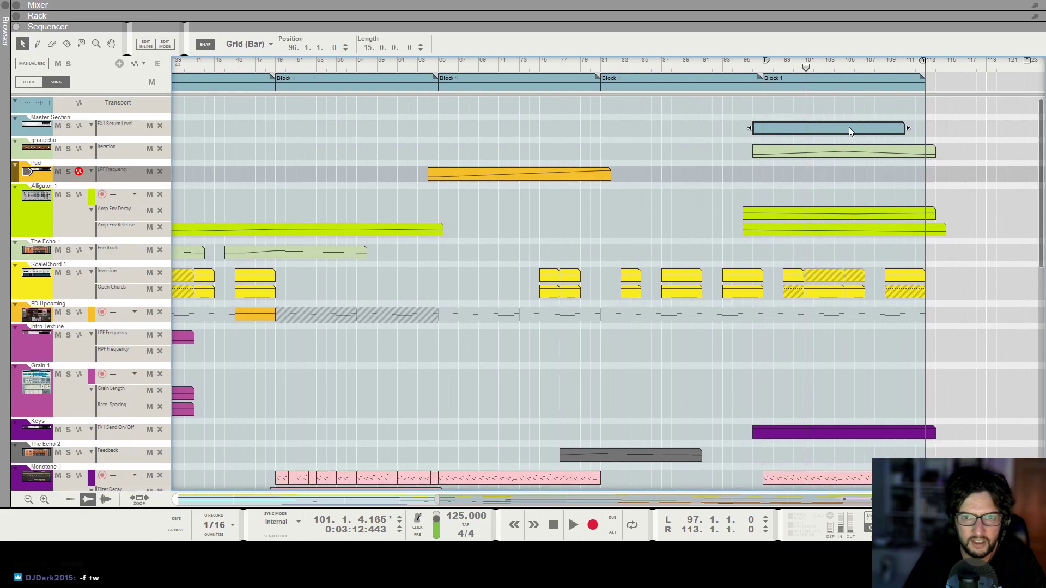
click(837, 133)
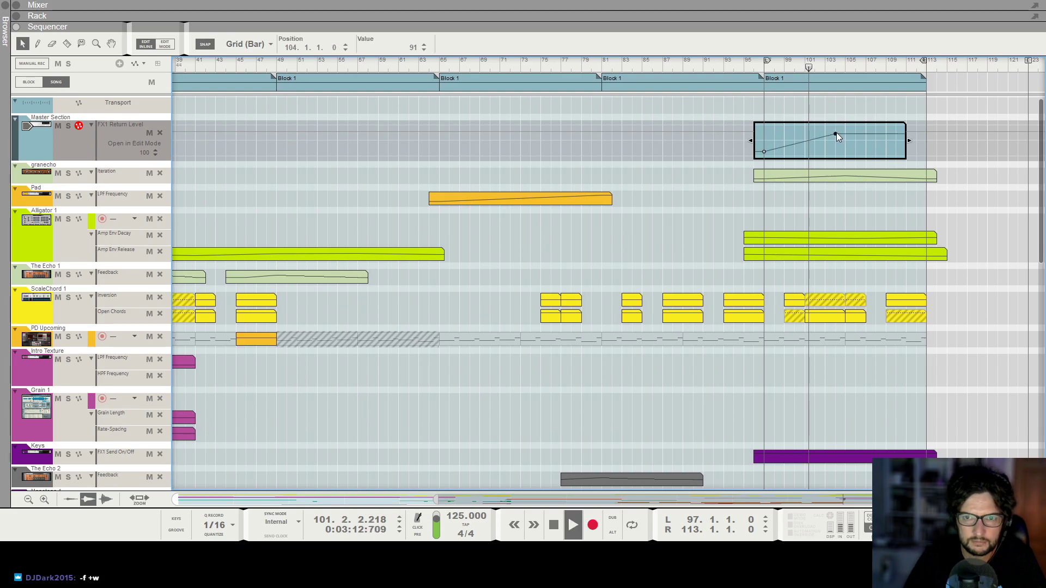
click(843, 131)
click(841, 190)
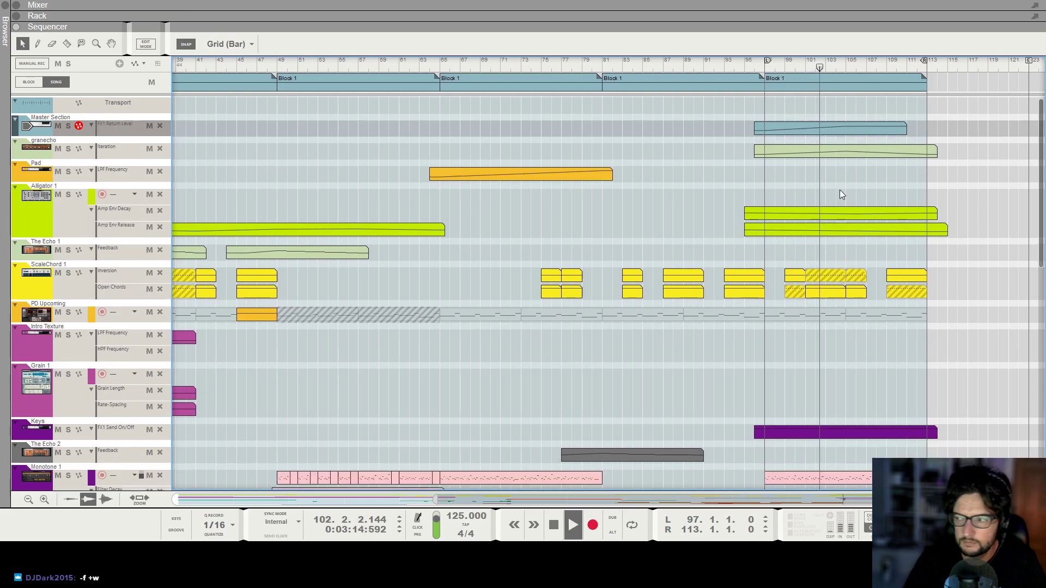
Scroll through the tracks while toggling playback of the final section.
scroll(844, 190, left, 1)
scroll(845, 191, up, 2)
scroll(849, 239, down, 1)
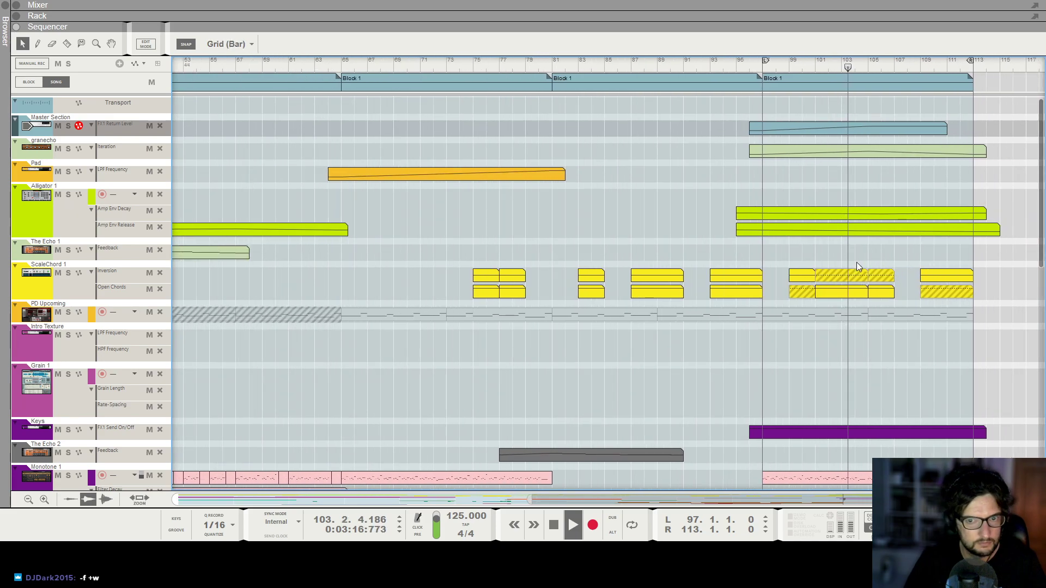
scroll(856, 261, down, 3)
scroll(844, 306, down, 2)
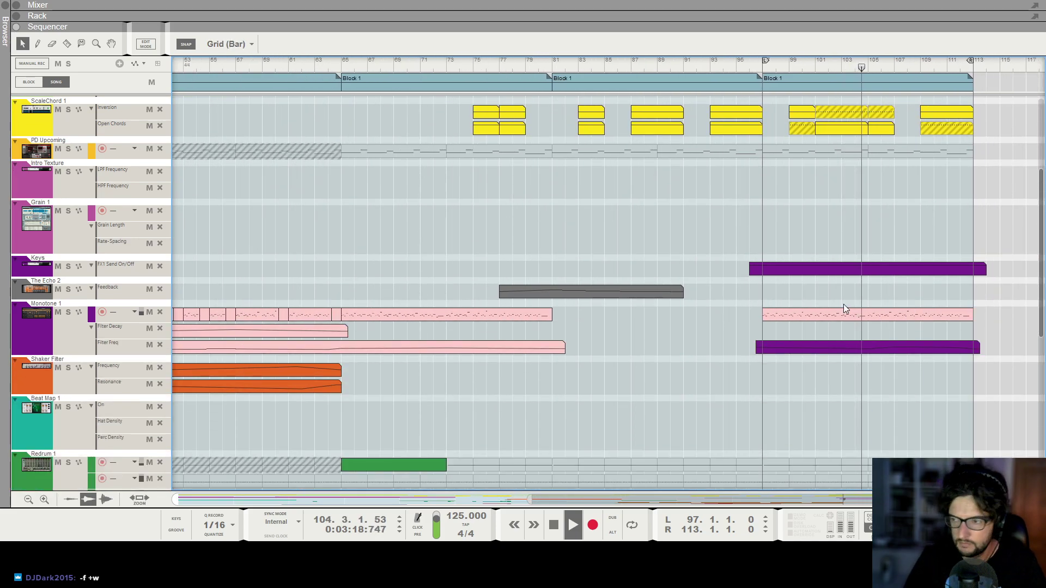
scroll(867, 392, up, 5)
key(space)
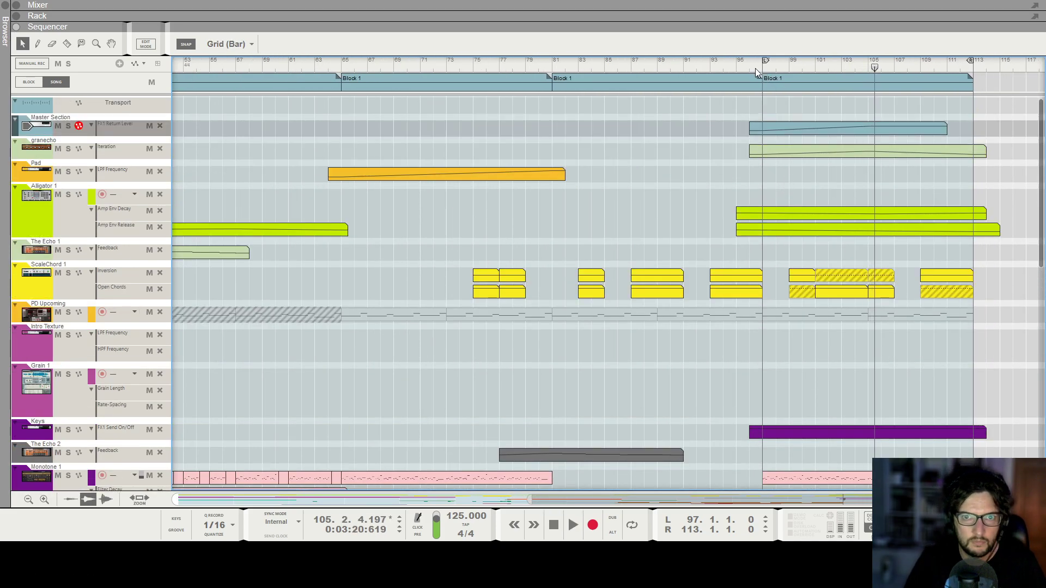
Edit Monotone 1's Filter Freq automation clip, moving its first point to bar 97 at 351.1 Hz.
click(753, 67)
scroll(789, 343, down, 3)
double_click(768, 413)
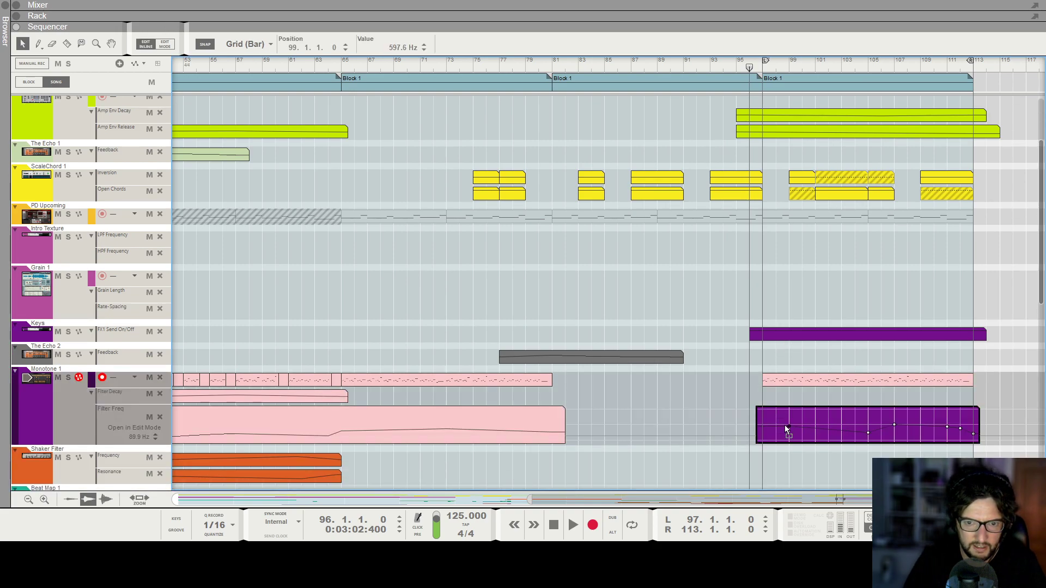
click(763, 435)
key(space)
drag(762, 434, 765, 429)
scroll(771, 433, down, 3)
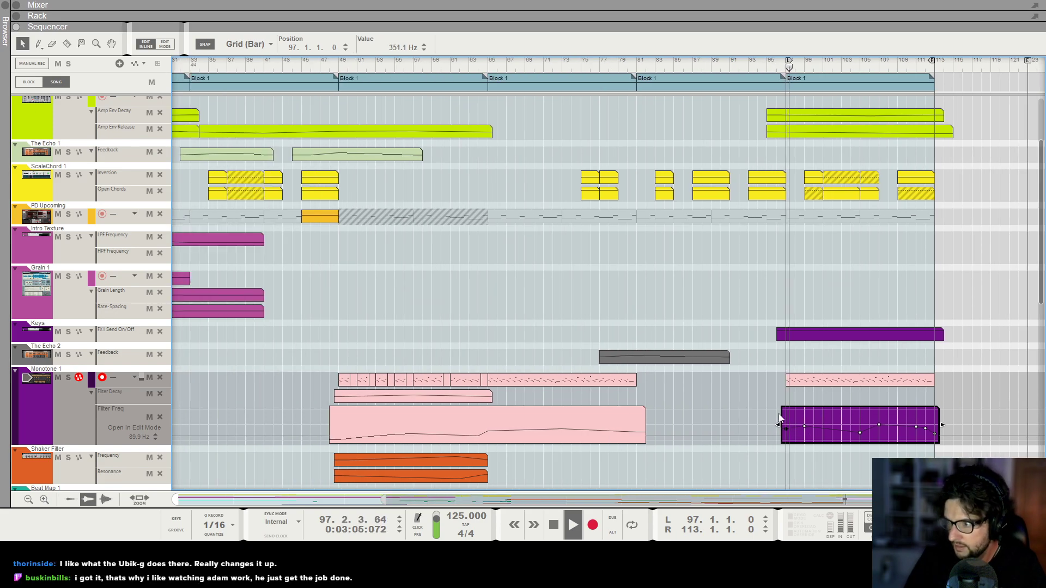
Scroll down through the tracks to the bottom of the arrangement.
scroll(761, 334, down, 1)
scroll(793, 307, down, 3)
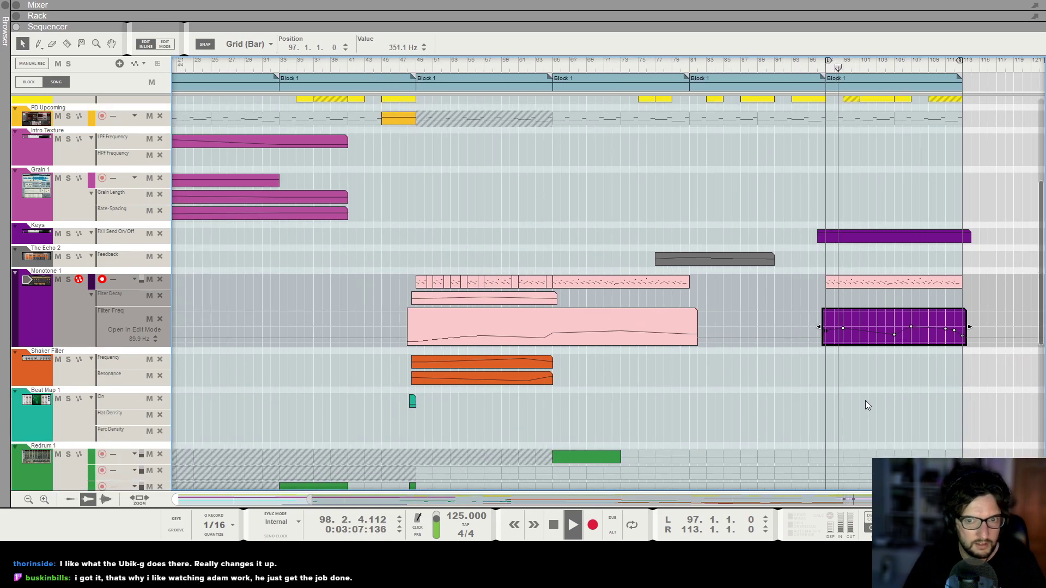
scroll(863, 400, up, 3)
scroll(862, 398, down, 4)
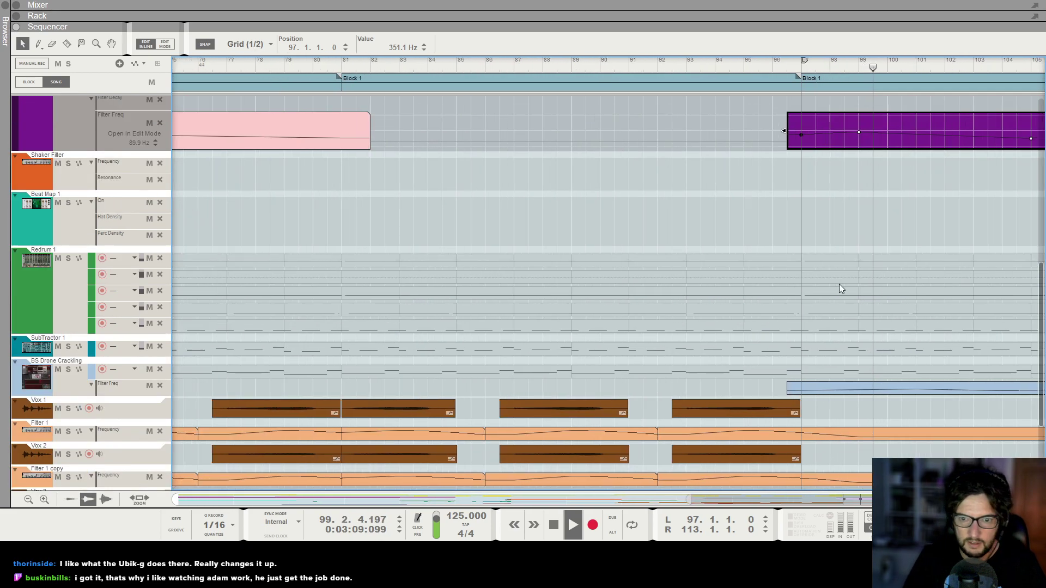
scroll(839, 283, down, 2)
scroll(818, 282, down, 3)
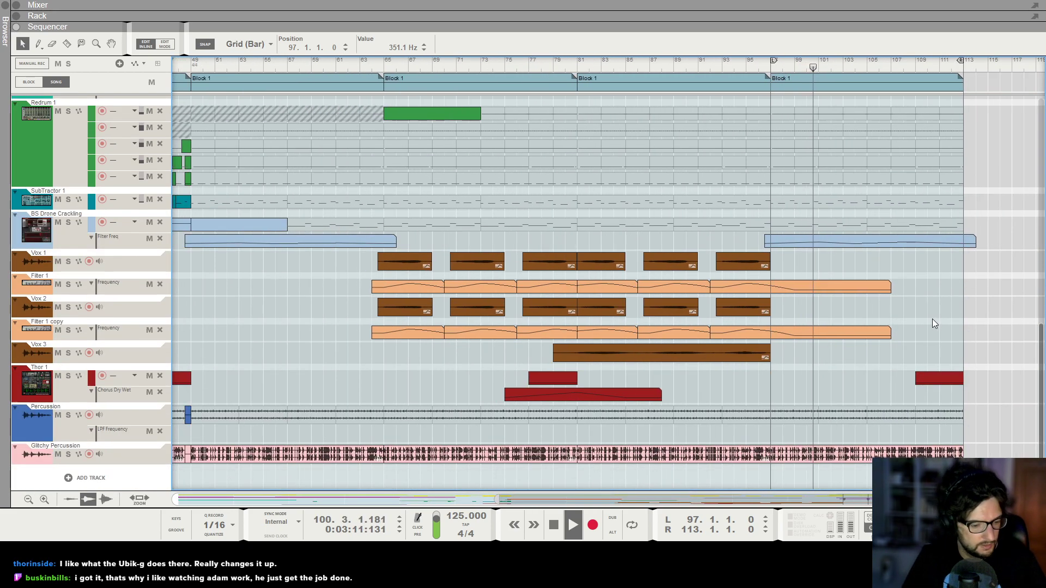
scroll(932, 318, down, 1)
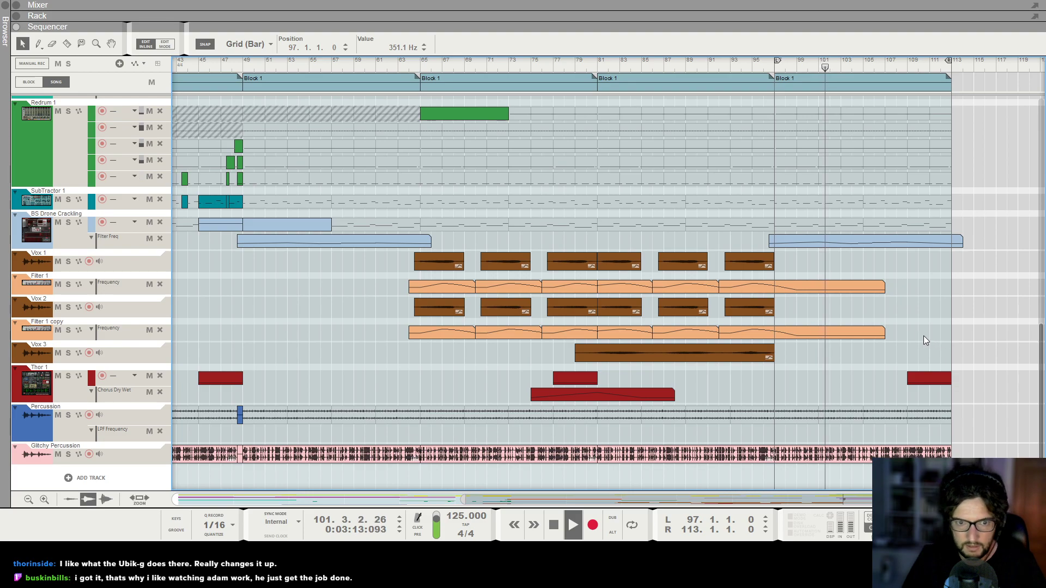
scroll(850, 345, down, 1)
Create a Dry/Wet automation lane for the Synapse DR-1 reverb from its knob in the rack.
click(71, 389)
key(F6)
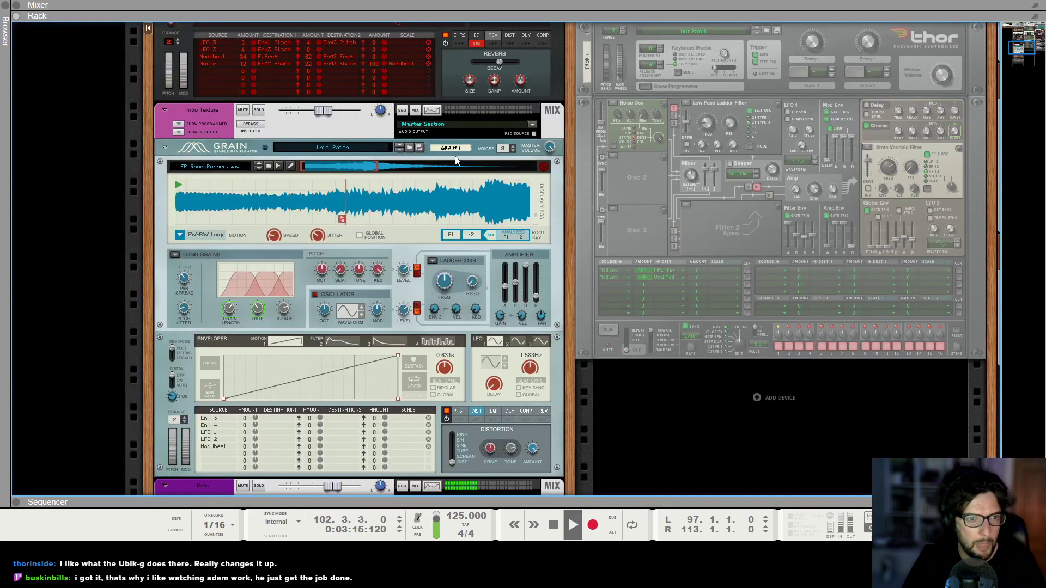
scroll(455, 159, up, 3)
click(600, 210)
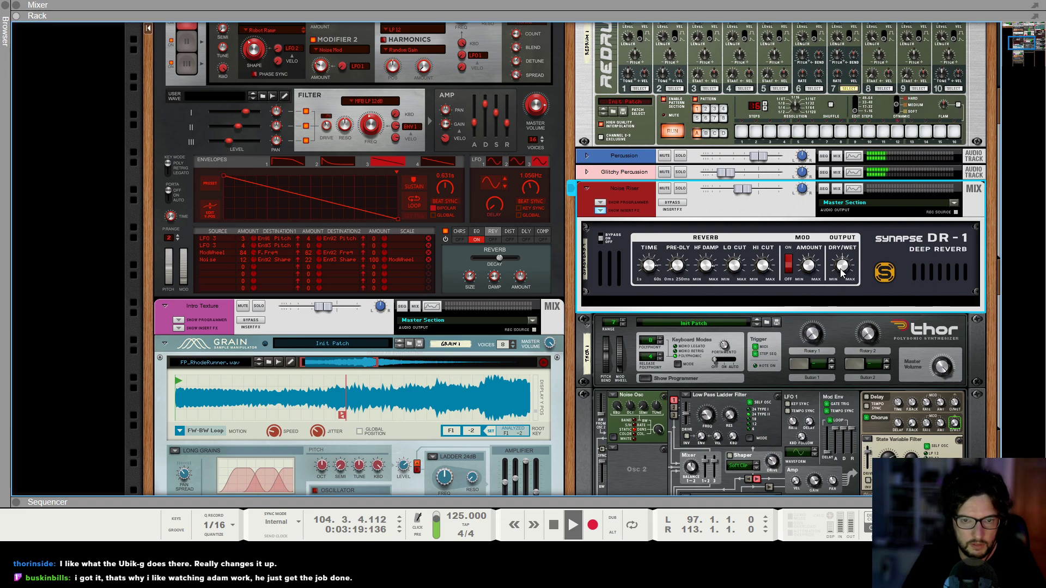
alt+click(841, 269)
key(space)
scroll(643, 342, down, 1)
double_click(632, 271)
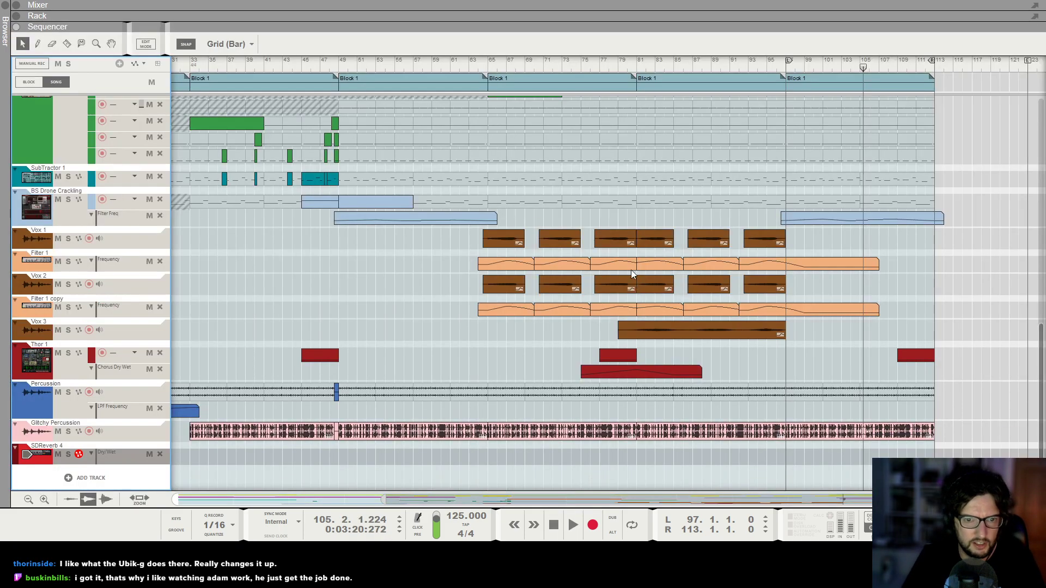
Draw a reverb Dry/Wet automation clip starting at bar 75 and lengthen it to about 16 bars.
click(600, 66)
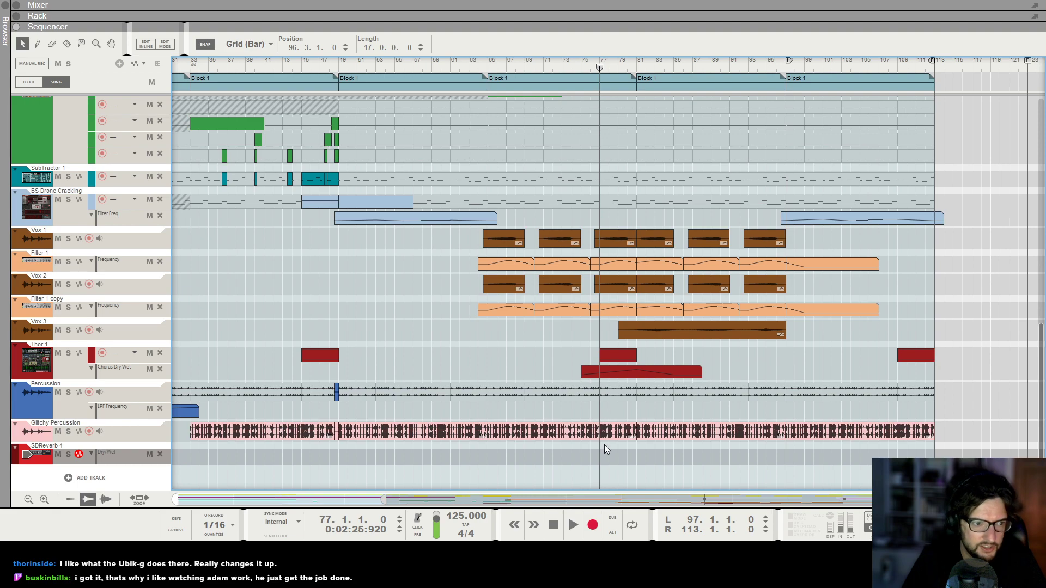
drag(606, 455, 646, 457)
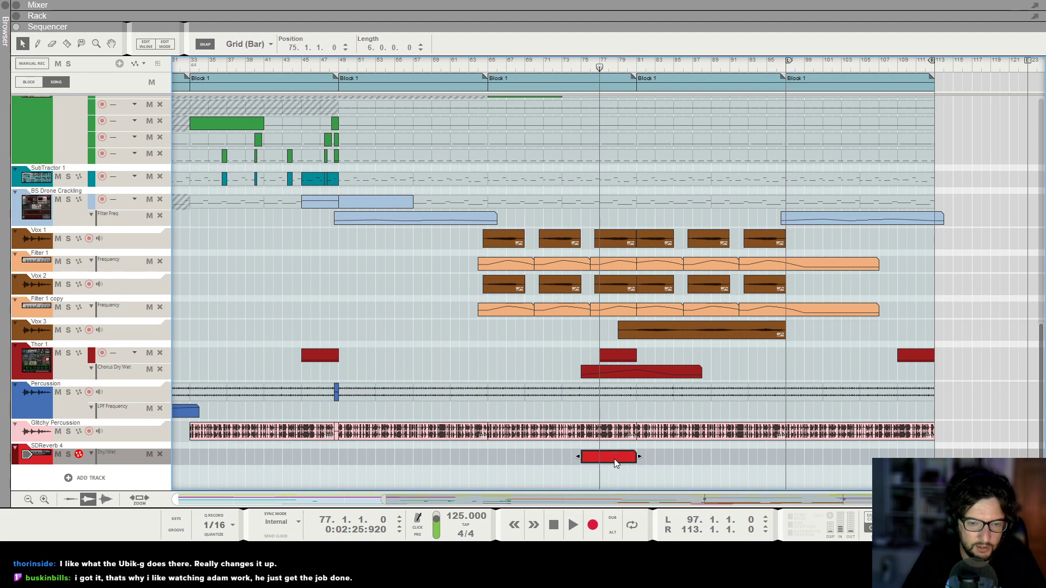
double_click(613, 459)
double_click(594, 426)
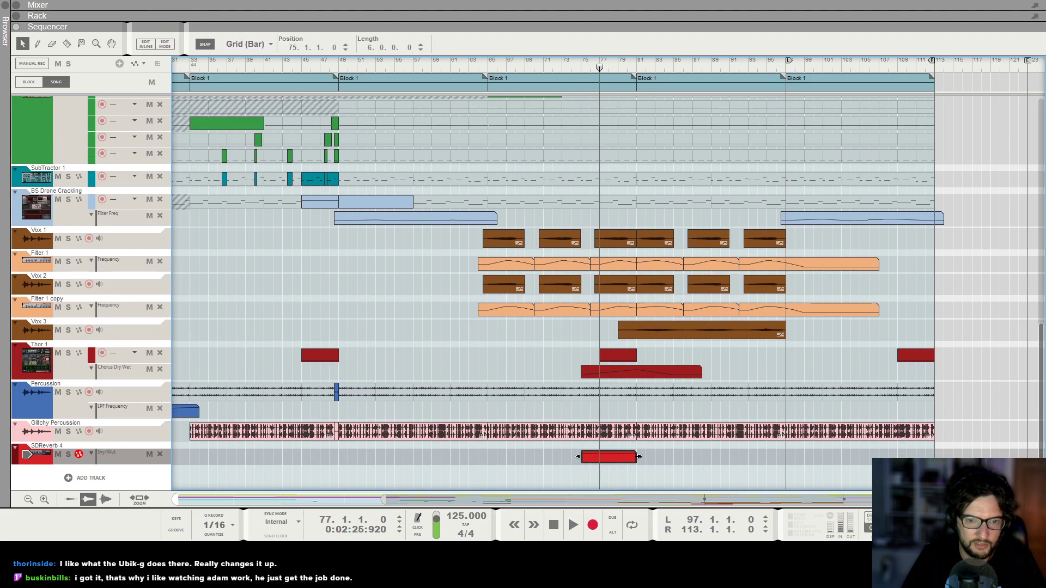
drag(635, 456, 709, 452)
double_click(696, 456)
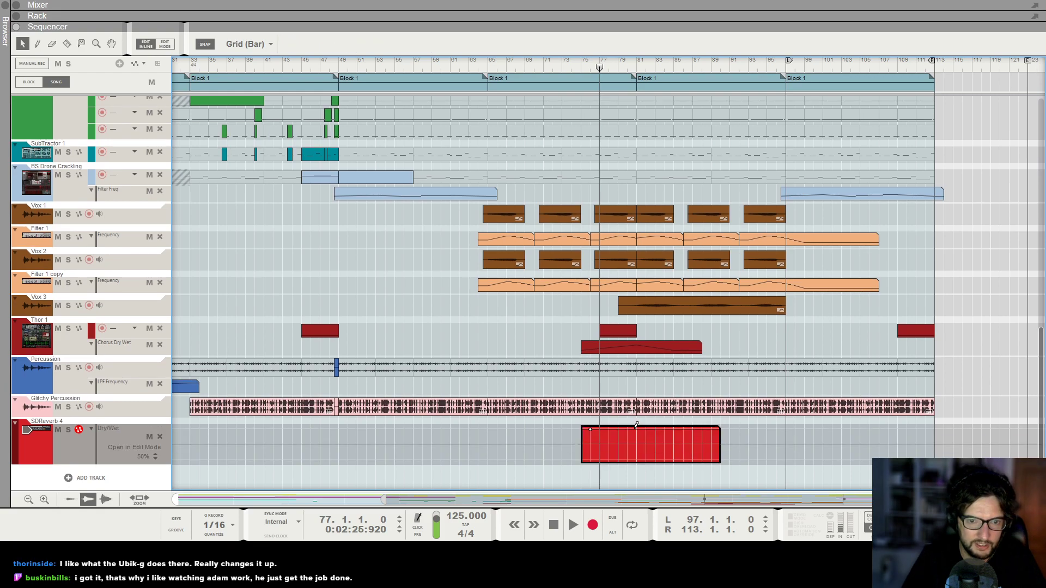
click(770, 358)
key(space)
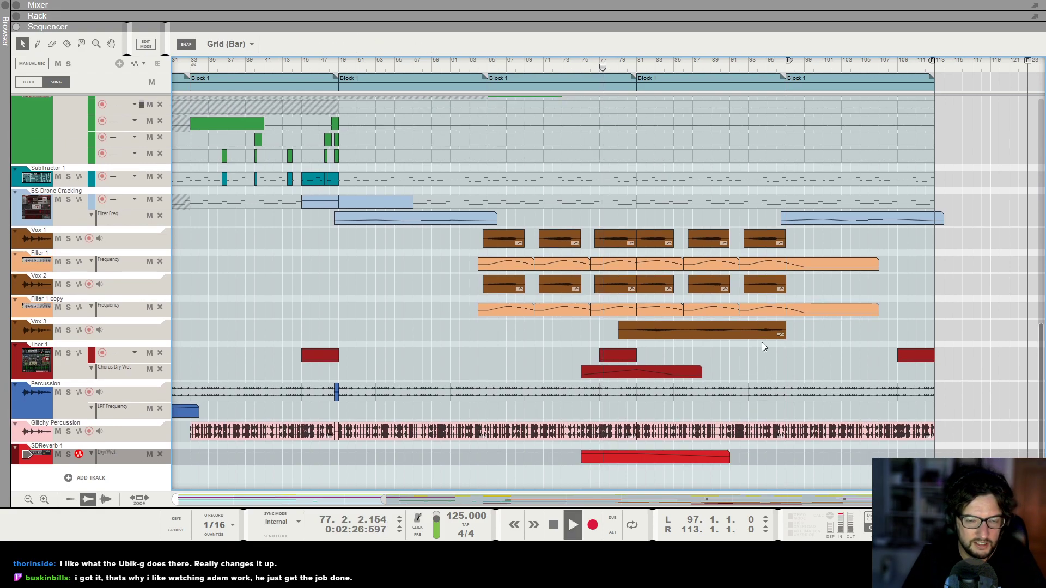
Copy the reverb Dry/Wet clip to about bar 108 and open the copy for editing.
click(626, 368)
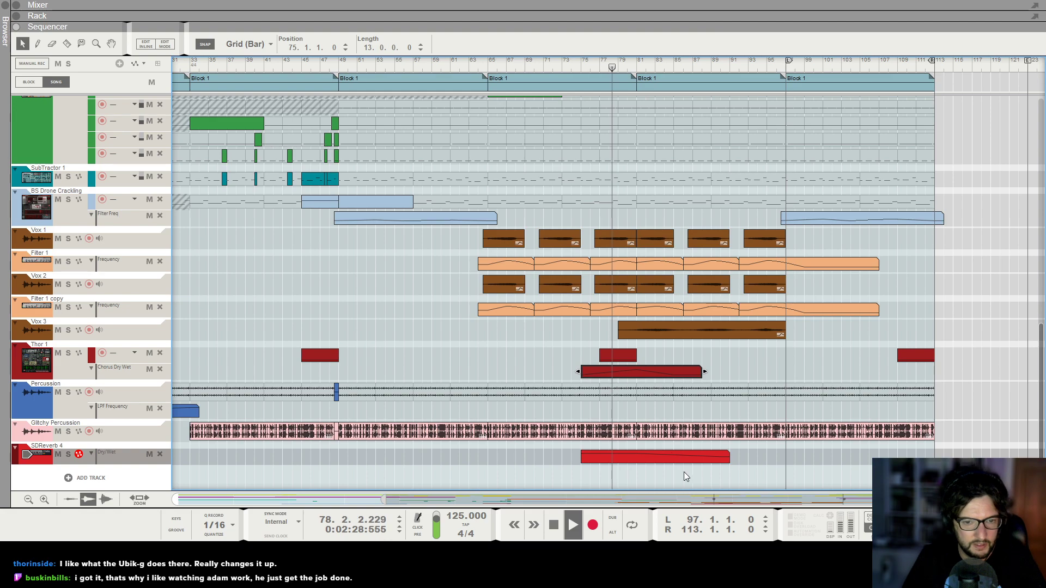
click(604, 454)
ctrl+drag(605, 453, 917, 429)
alt+click(912, 457)
double_click(911, 456)
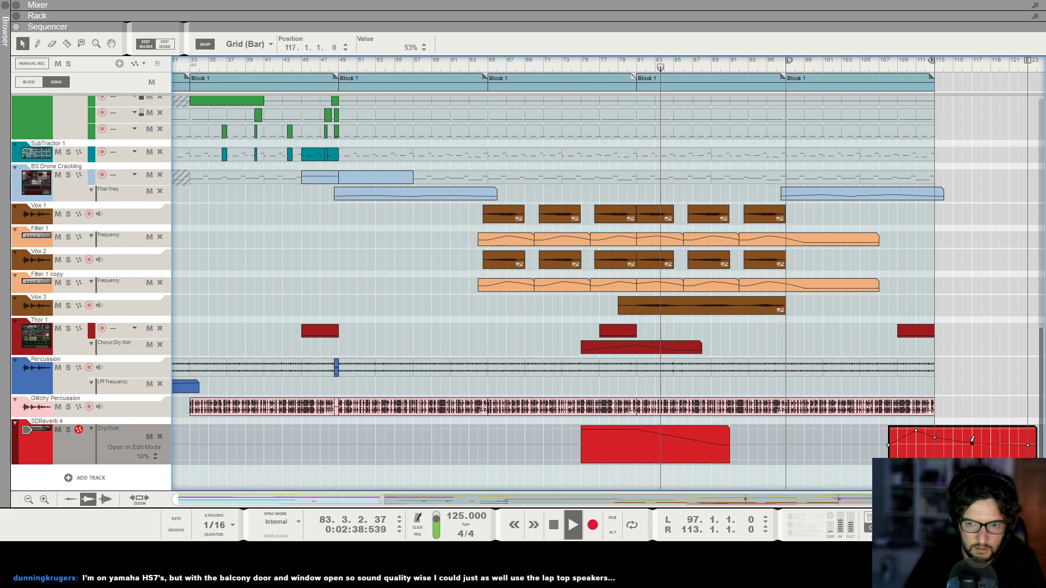
click(974, 335)
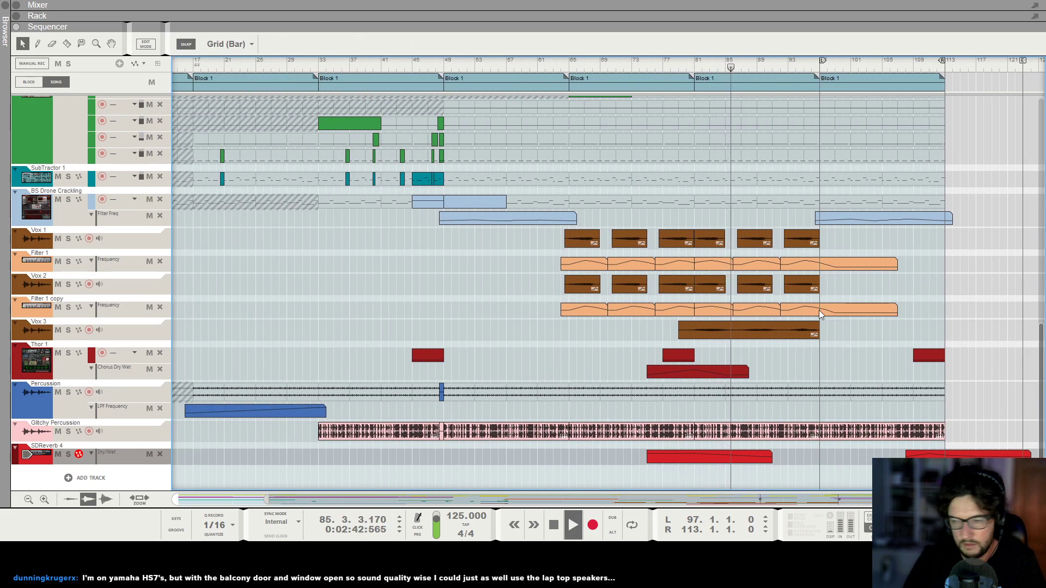
Duplicate the last Vox 1 and Vox 2 clips forward so the vocals continue past bar 97.
scroll(799, 299, up, 3)
scroll(839, 305, up, 4)
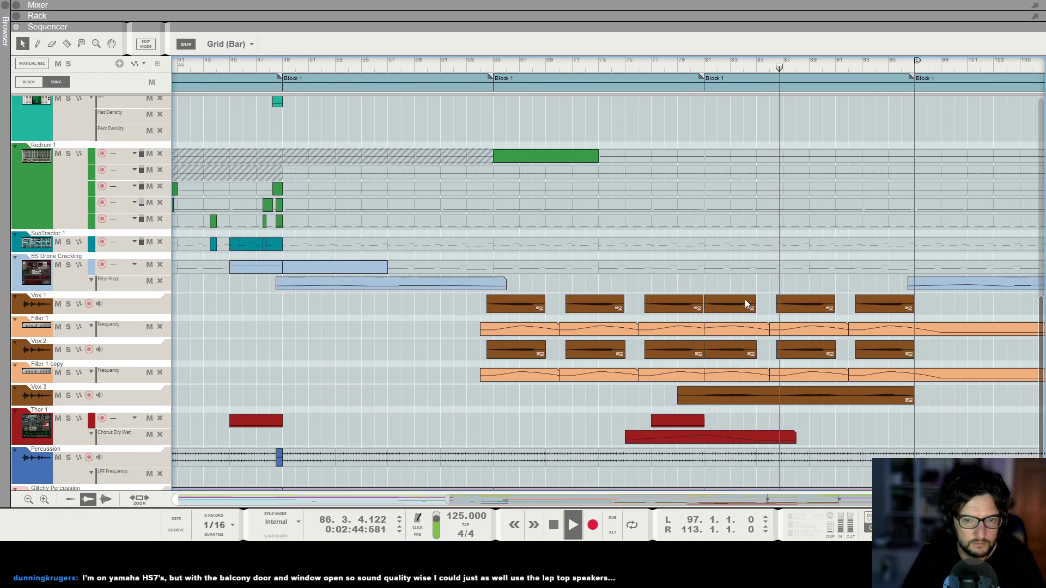
scroll(746, 295, down, 3)
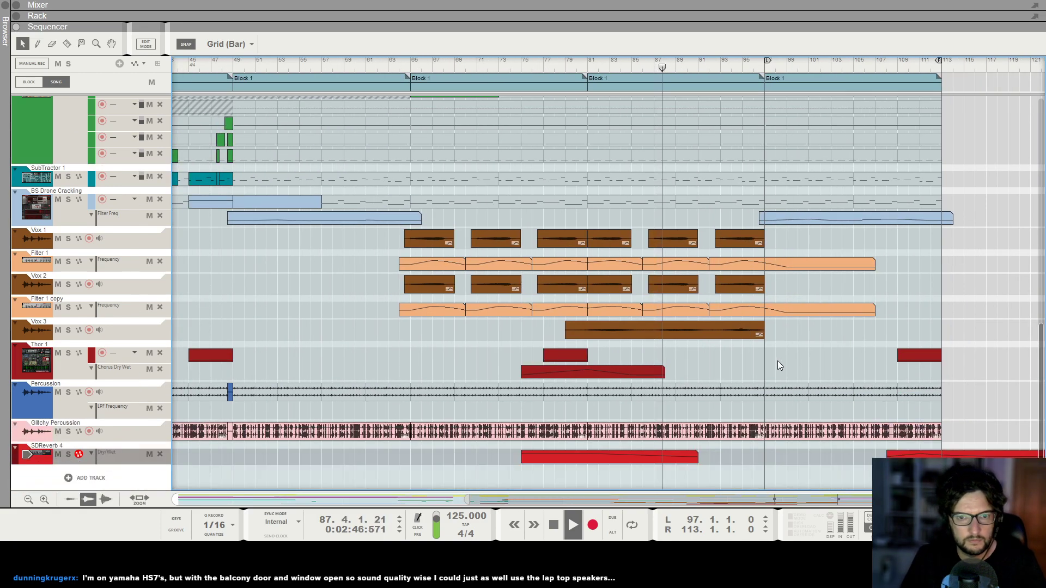
scroll(776, 361, down, 2)
click(496, 243)
shift+click(493, 283)
shift+click(495, 265)
shift+click(495, 310)
click(646, 243)
shift+click(647, 286)
drag(637, 286, 795, 296)
click(795, 306)
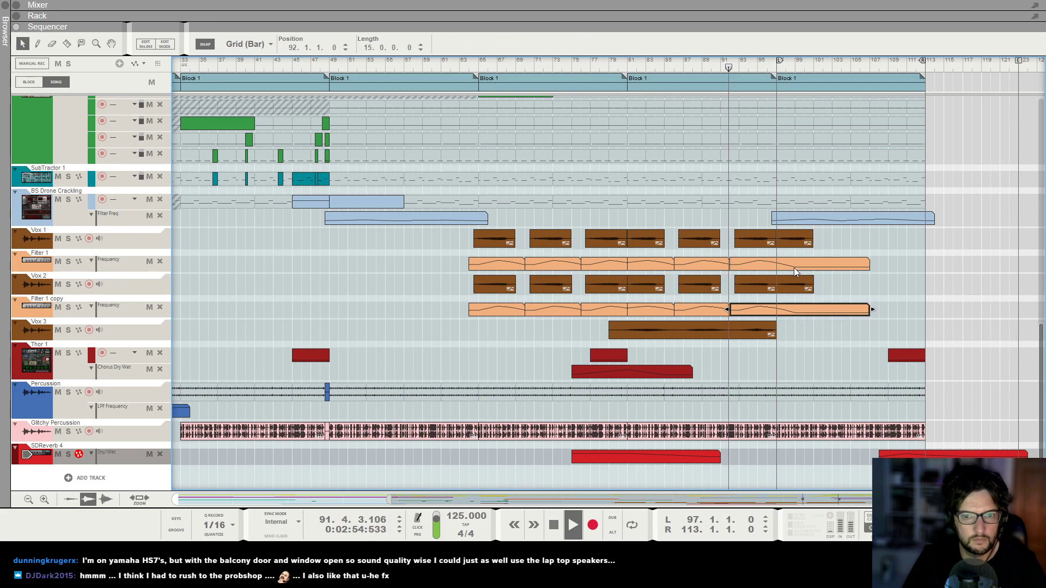
Extend the Filter 1 and Filter 1 copy frequency clips to follow the new vocal clips.
click(640, 310)
shift+click(643, 265)
drag(639, 266, 884, 261)
click(839, 301)
click(812, 308)
shift+click(803, 261)
click(937, 313)
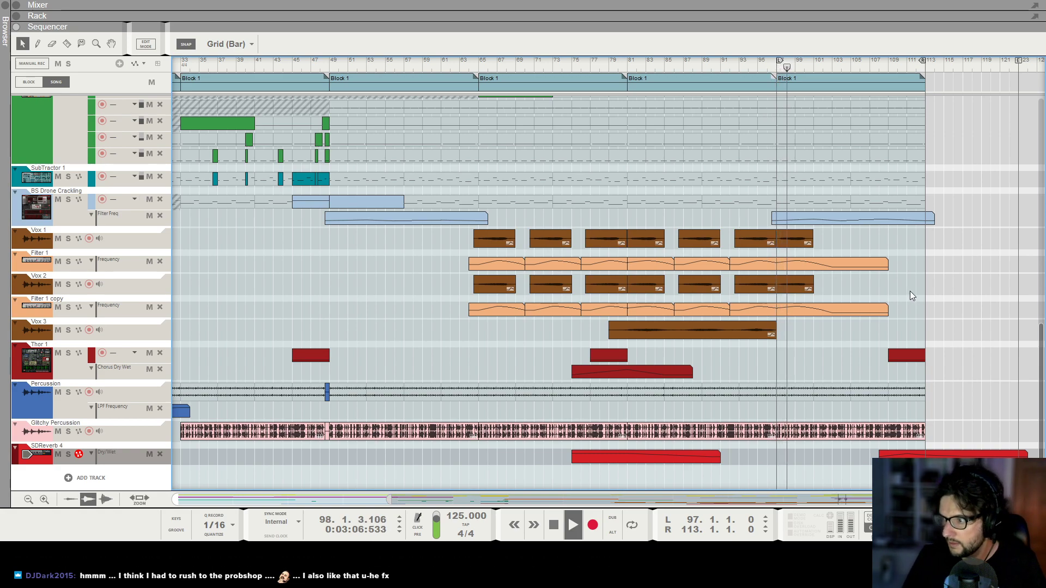
Shorten the Filter 1 and Filter 1 copy clips starting at bar 97 to 8 bars.
click(861, 267)
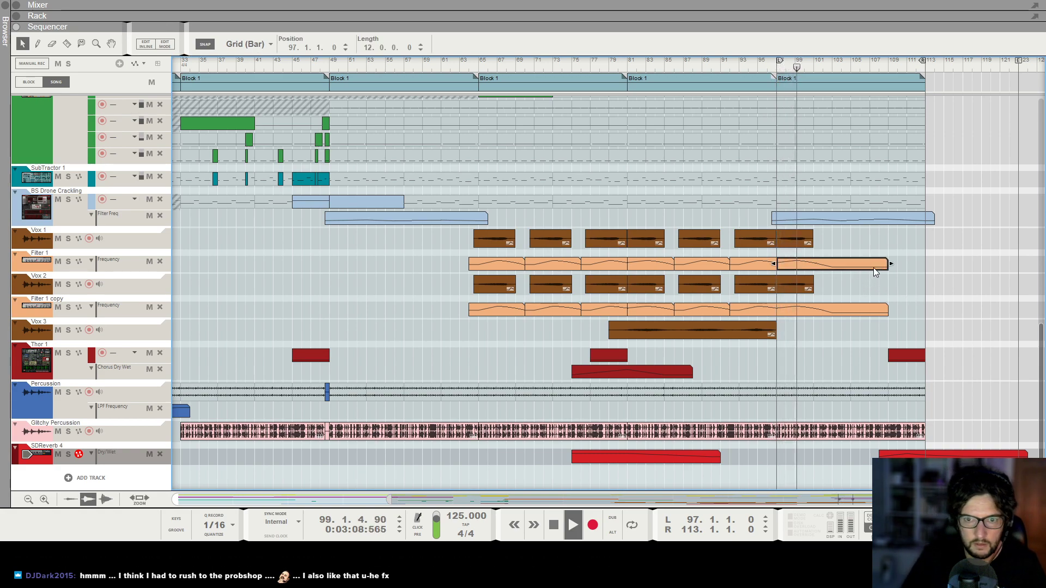
shift+click(871, 313)
drag(891, 312, 851, 313)
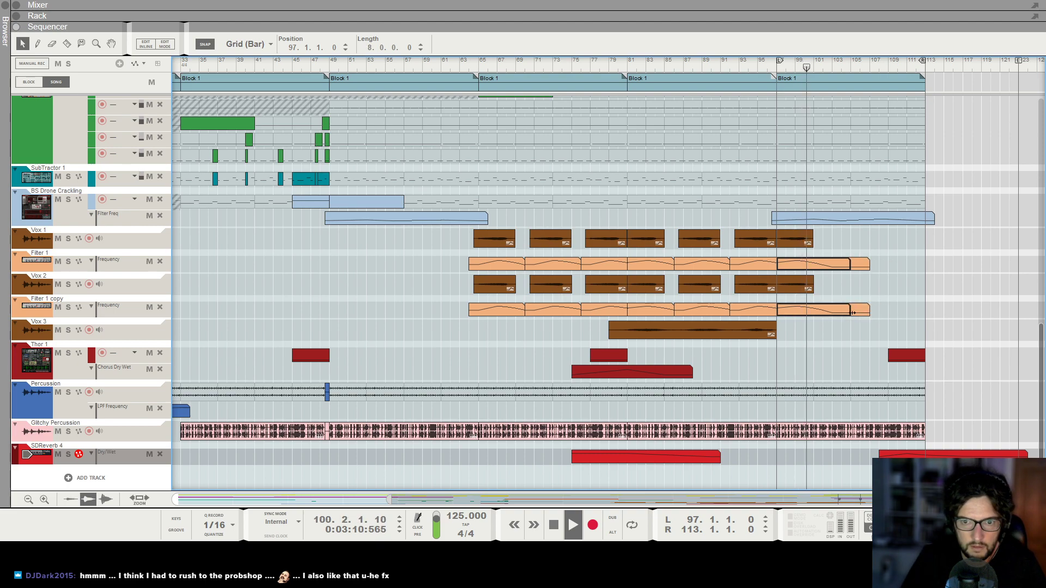
Copy the last Vox 1 and Vox 2 clips forward so they start at bar 105.
shift+click(797, 240)
shift+click(795, 287)
drag(785, 244, 859, 245)
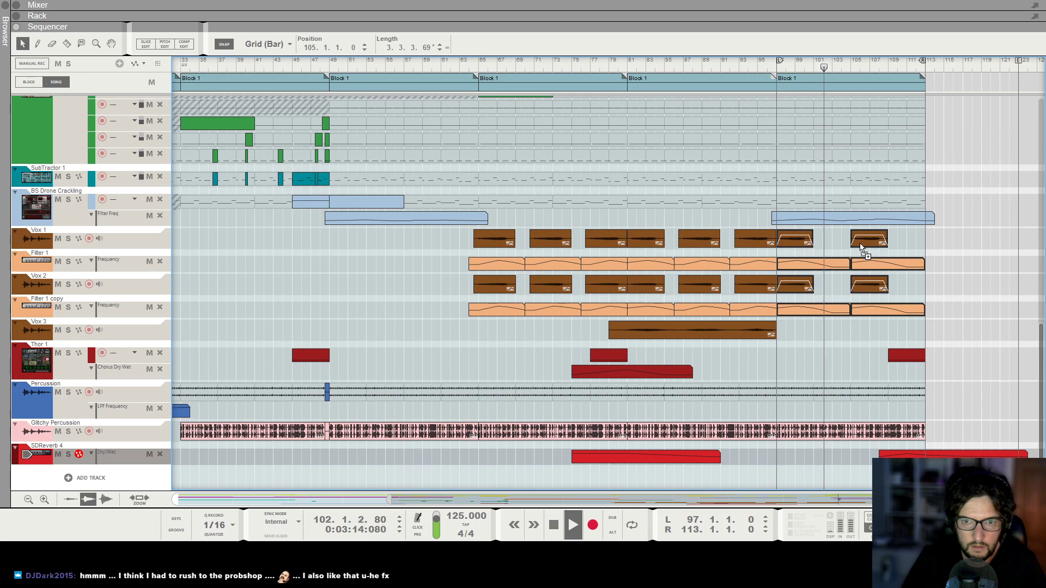
Open the Filter 1 copy frequency clip at bar 97 for editing and add an automation point near its end.
click(961, 285)
click(834, 308)
double_click(833, 309)
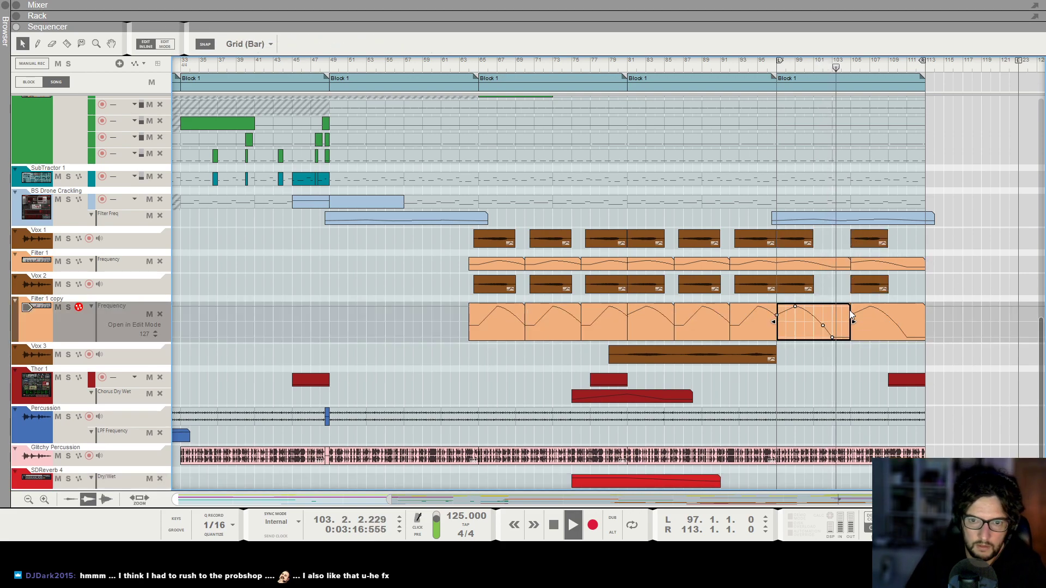
click(841, 316)
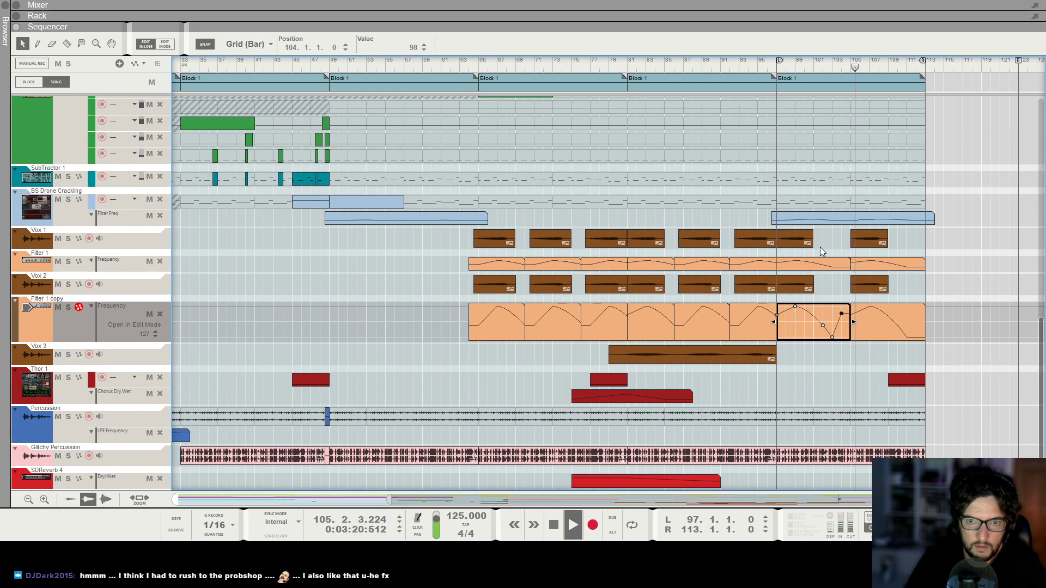
Open the Filter 1 frequency clip at bar 97 for editing and add a matching automation point near its end.
click(820, 248)
double_click(821, 264)
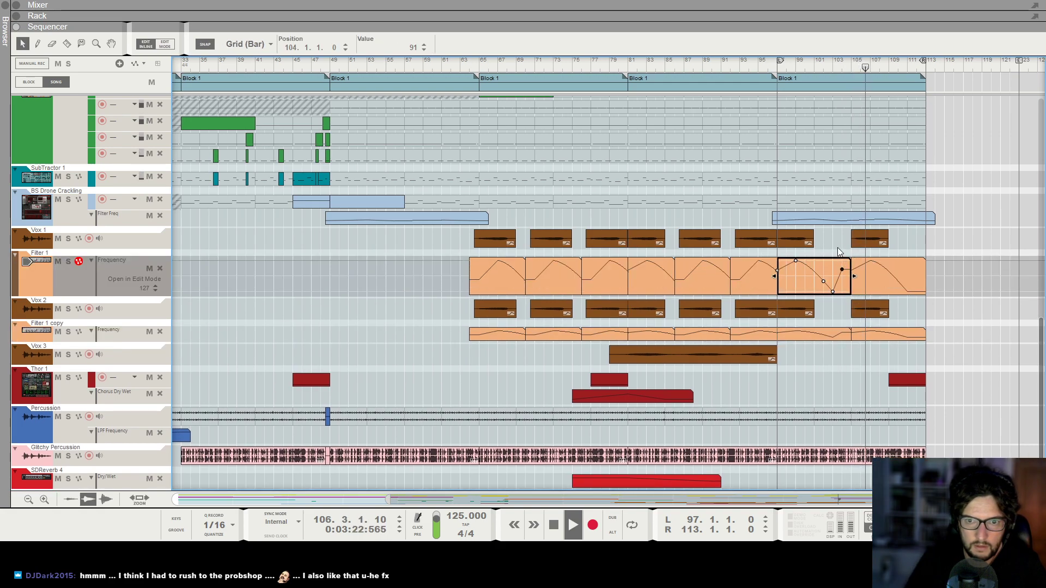
click(838, 245)
Set the loop's left locator to bar 113 and its right locator to bar 130.
scroll(837, 245, down, 4)
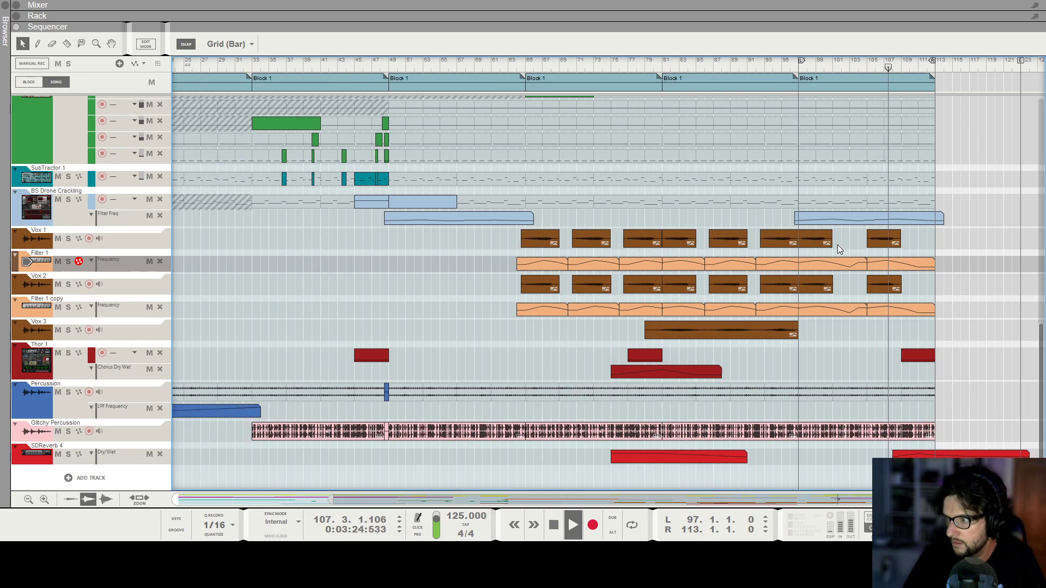
scroll(891, 258, up, 3)
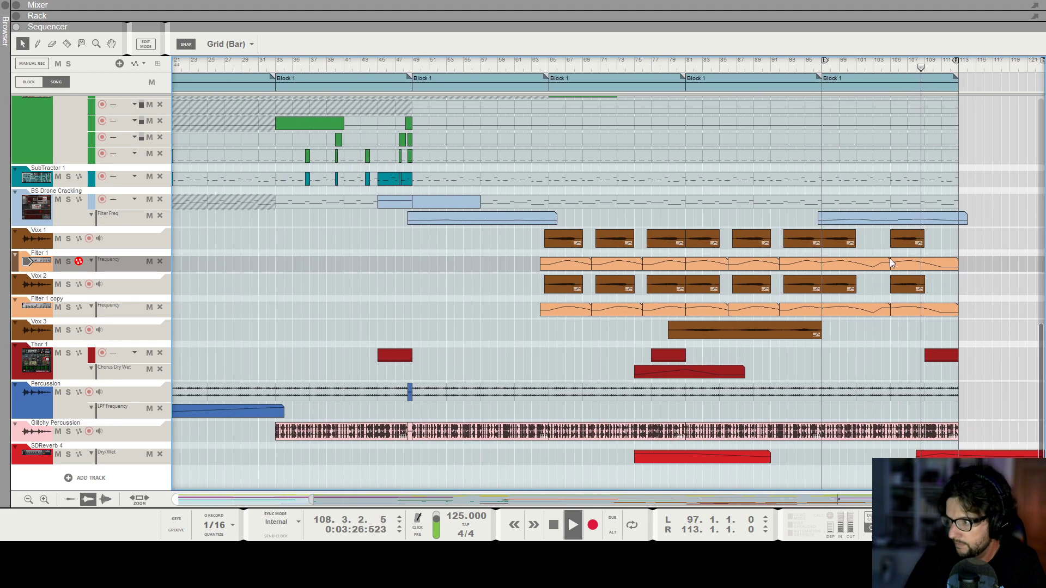
scroll(881, 271, up, 1)
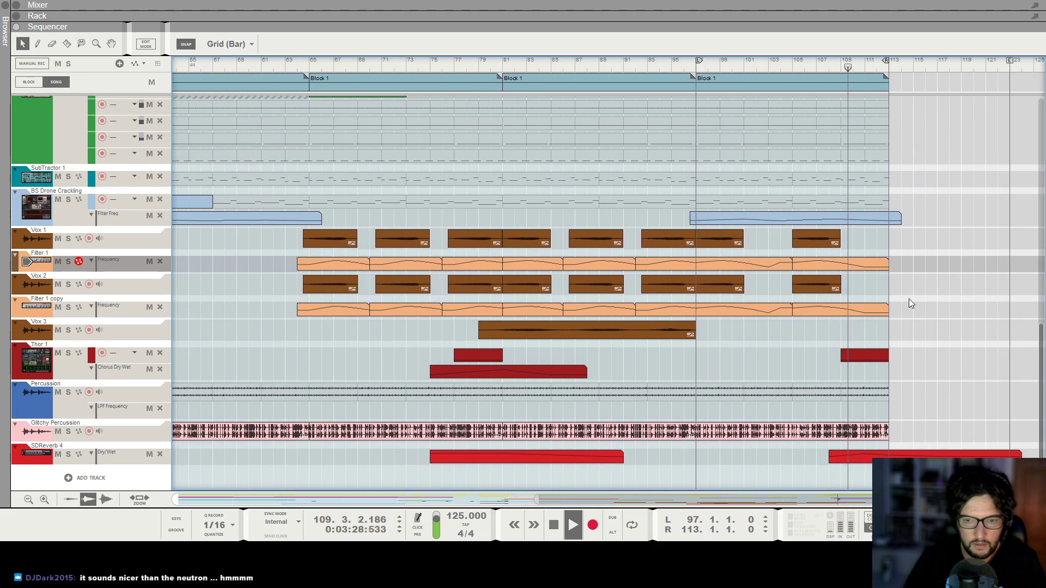
scroll(926, 311, down, 2)
scroll(950, 174, up, 3)
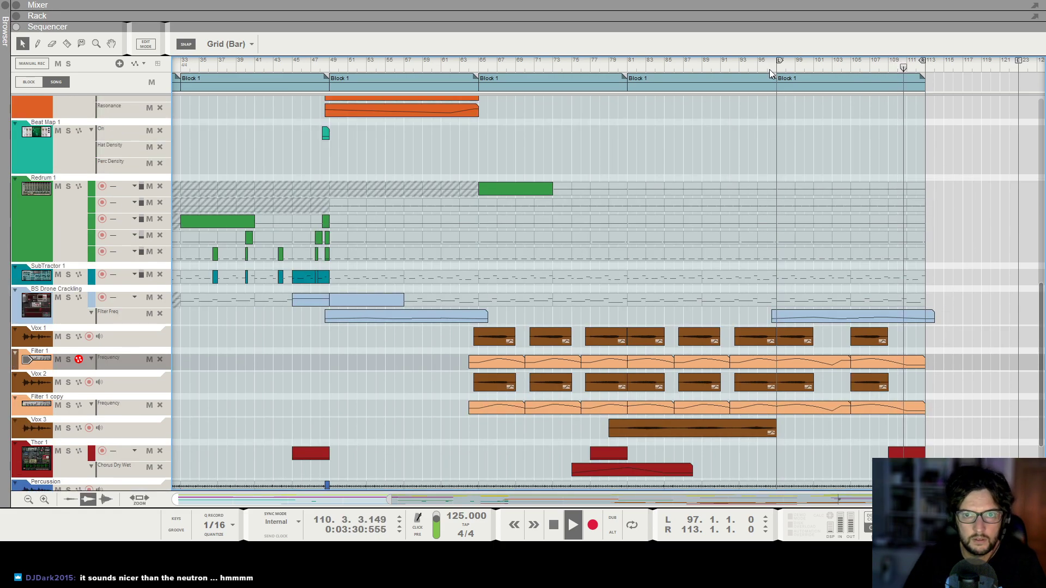
scroll(928, 79, down, 1)
drag(932, 60, 1045, 62)
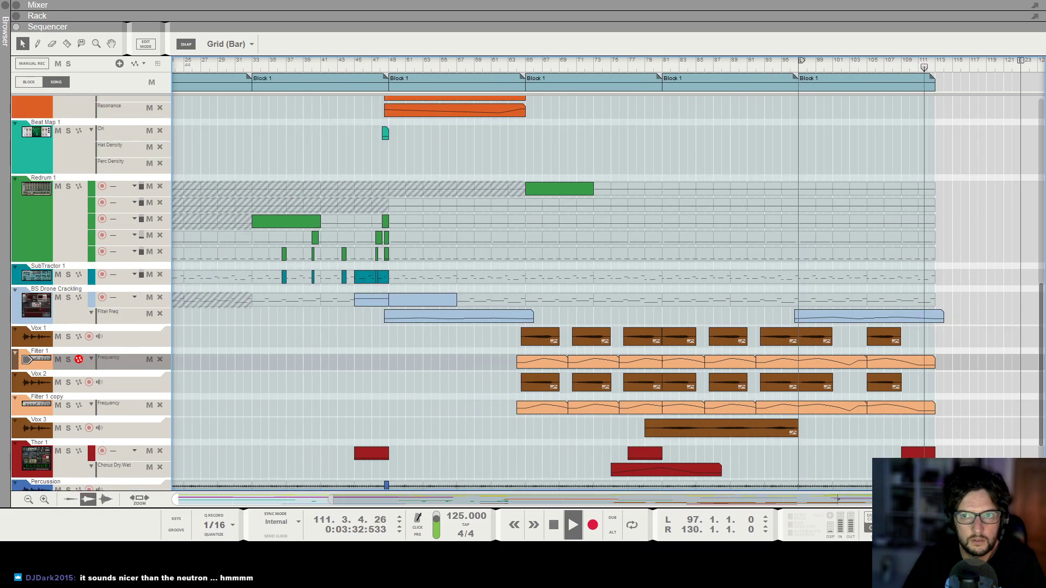
alt+click(934, 66)
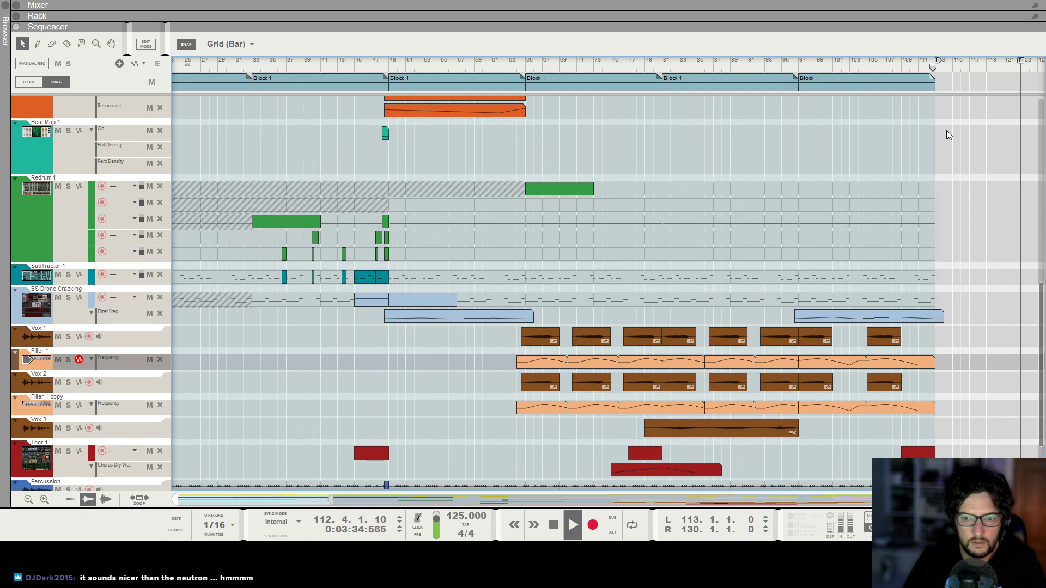
Try moving the reverb Dry/Wet clip to bar 46 during playback, then return it to bar 108.
scroll(946, 129, down, 3)
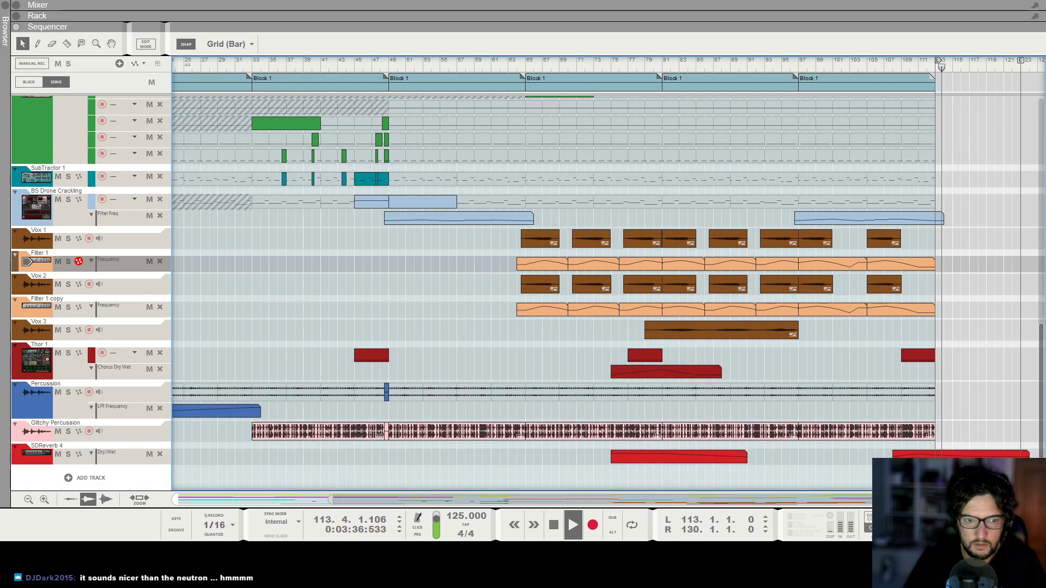
key(space)
scroll(937, 473, down, 1)
drag(933, 454, 448, 469)
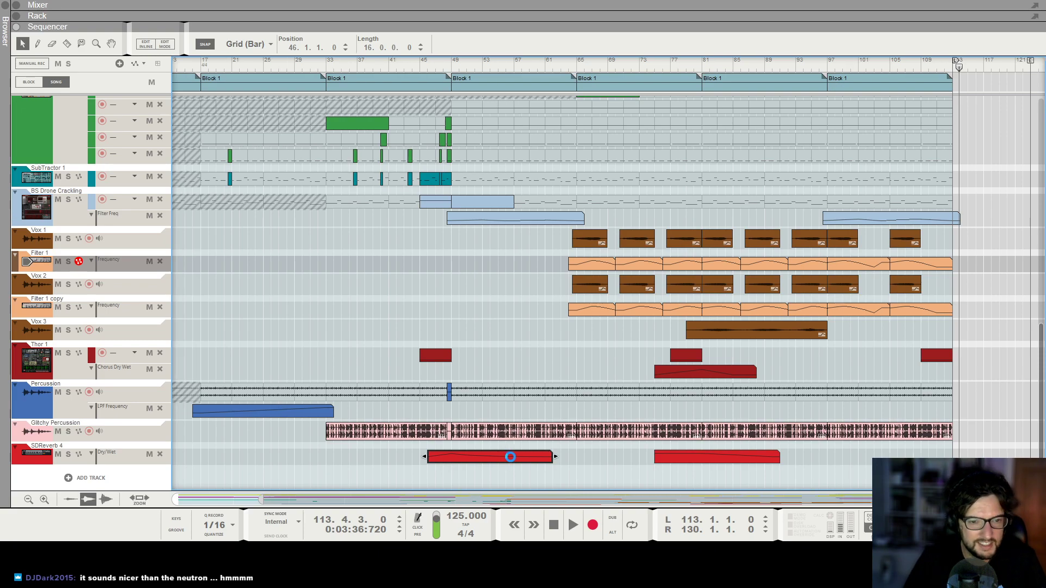
drag(447, 460, 932, 457)
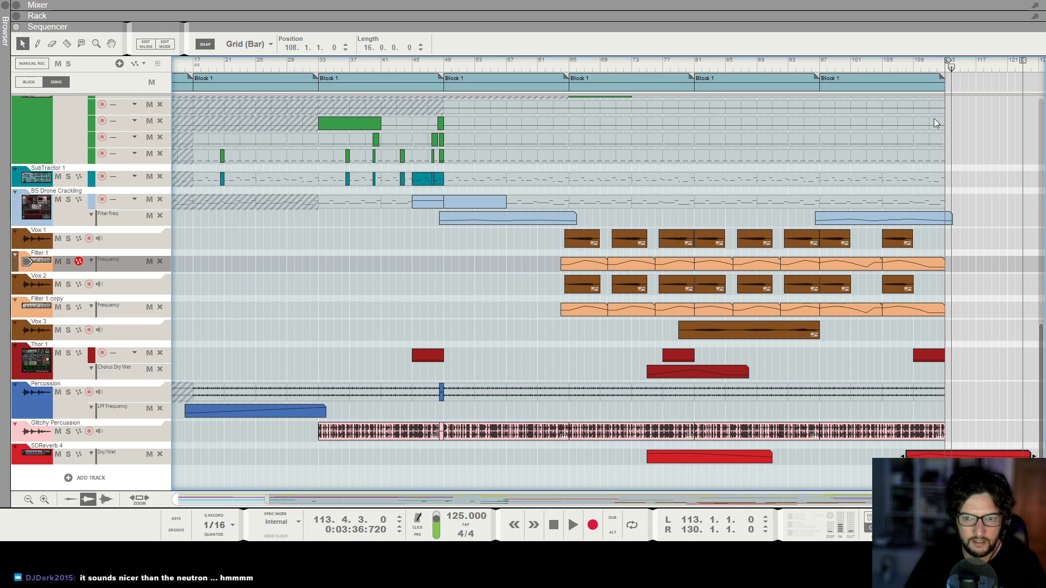
Play the final section from bar 109 and scroll through the tracks to review the arrangement.
click(920, 61)
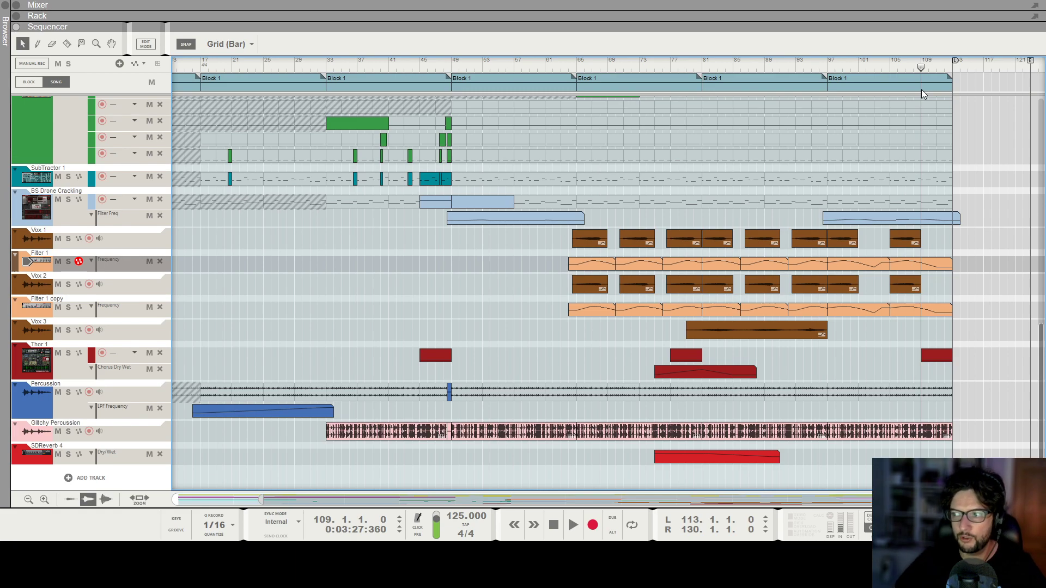
key(space)
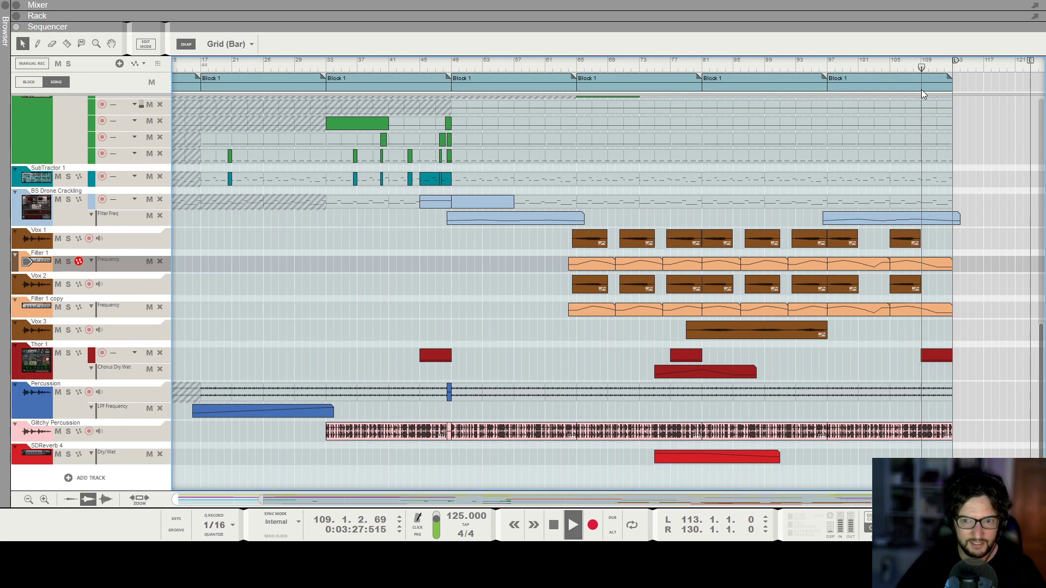
scroll(913, 123, down, 1)
scroll(913, 123, up, 8)
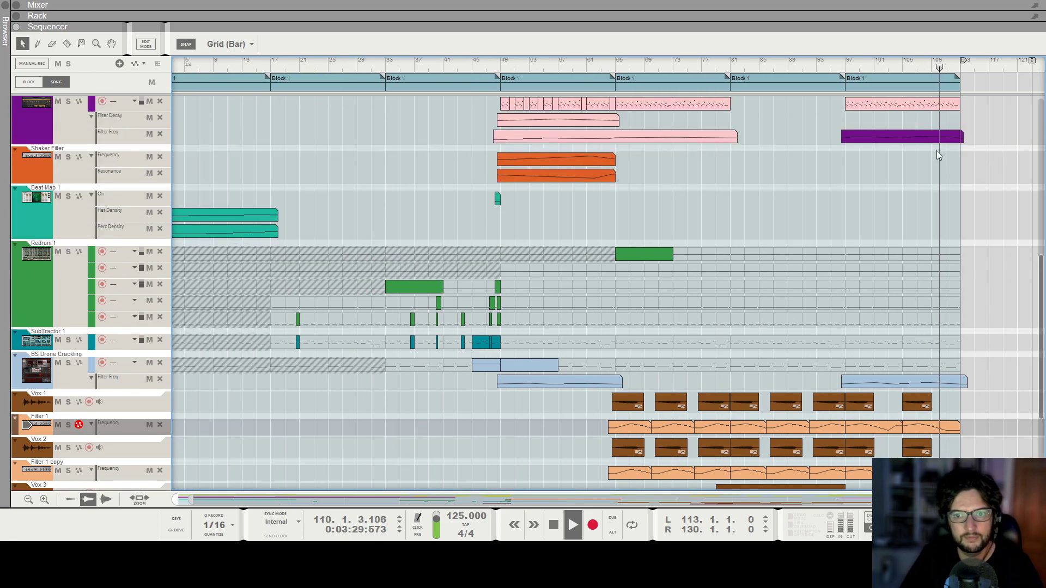
scroll(952, 170, down, 8)
scroll(941, 197, up, 1)
scroll(927, 213, up, 1)
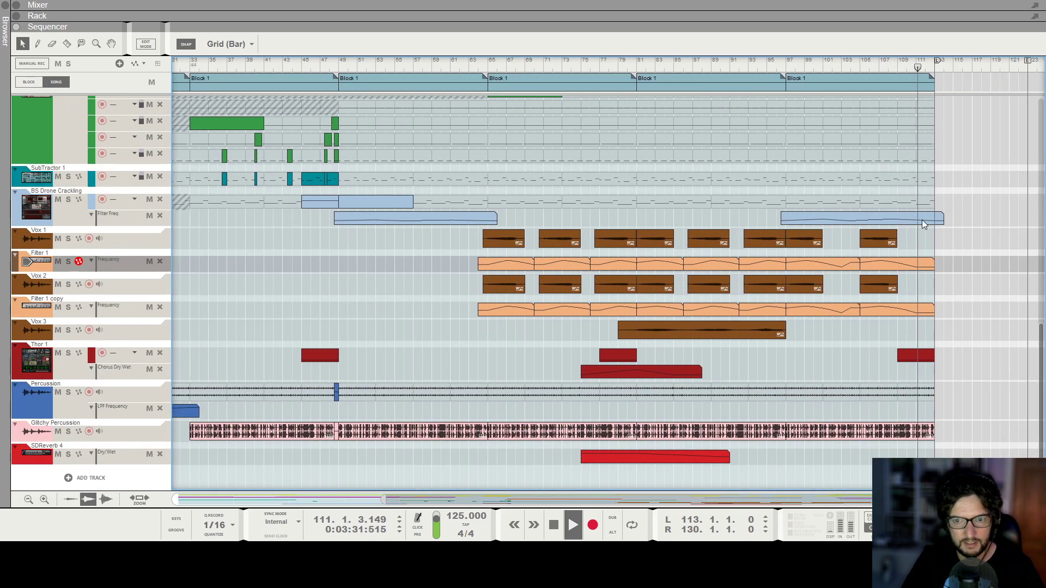
scroll(924, 231, up, 10)
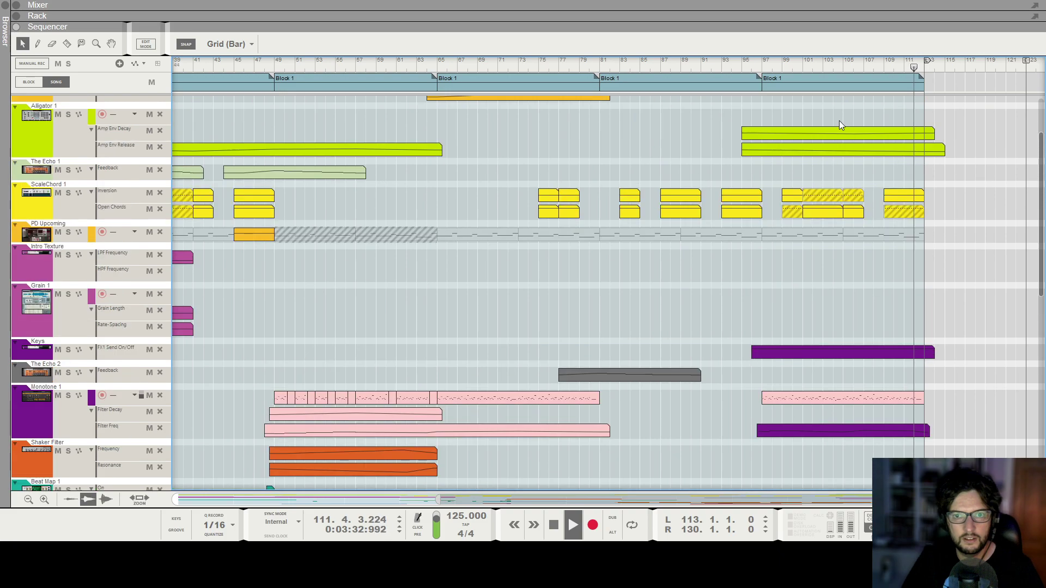
click(773, 81)
scroll(873, 149, down, 1)
scroll(616, 156, down, 4)
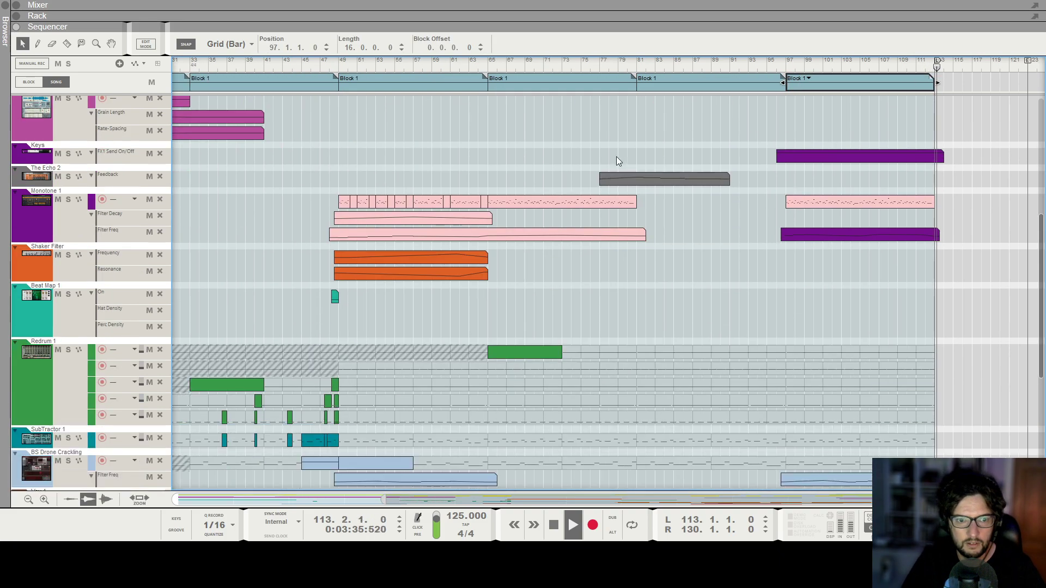
key(space)
scroll(881, 183, down, 5)
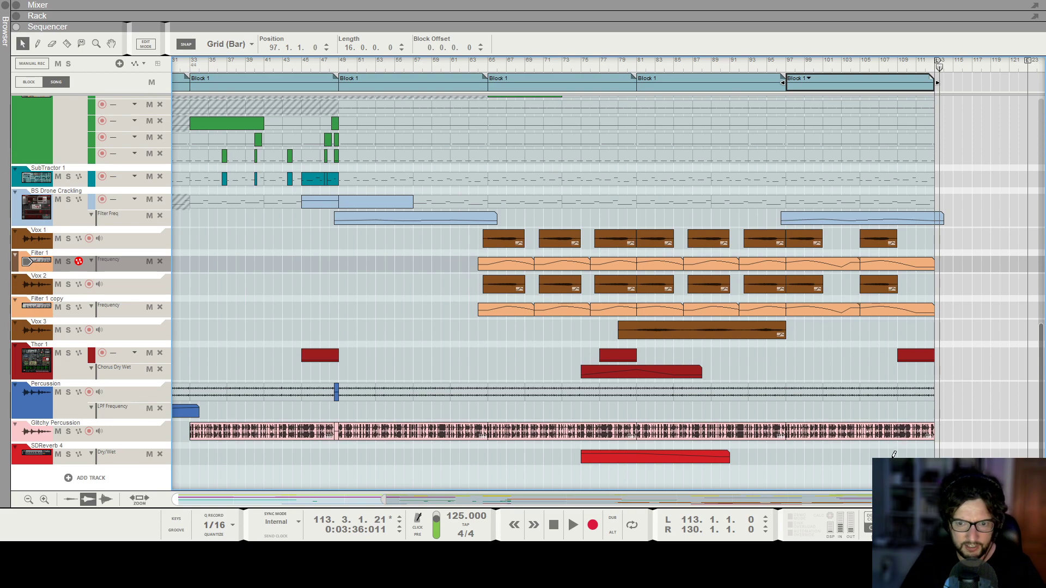
Edit the reverb Dry/Wet clip at bar 108, raising its automation to 82% around bar 115.
drag(893, 454, 948, 453)
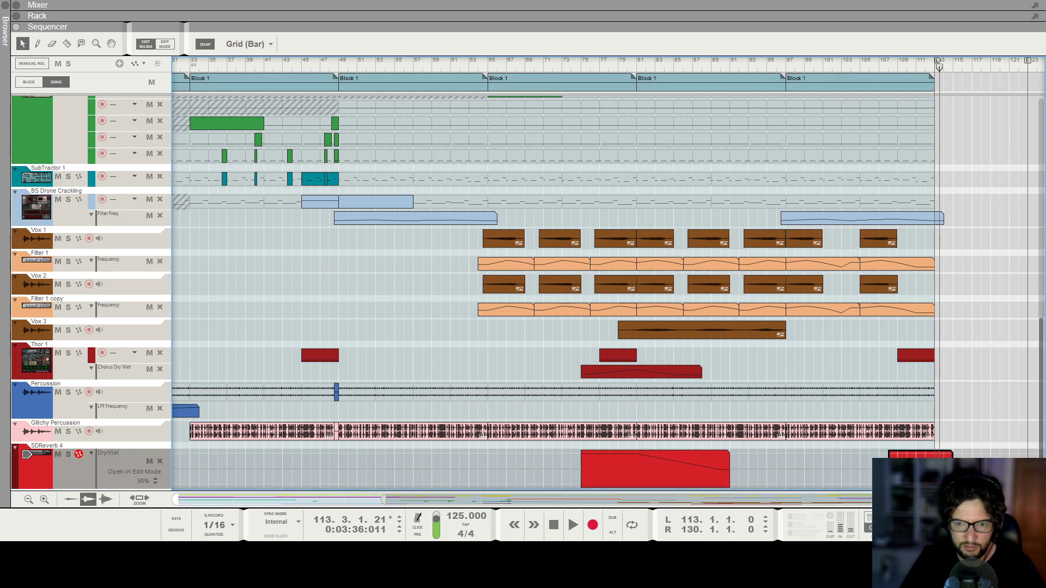
click(896, 67)
key(space)
click(952, 453)
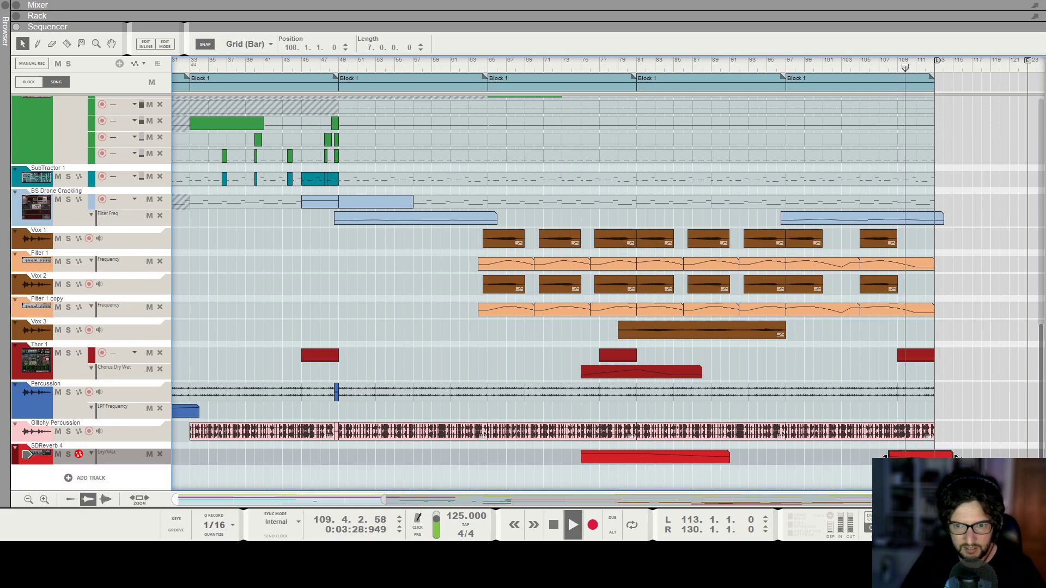
drag(956, 456, 1016, 456)
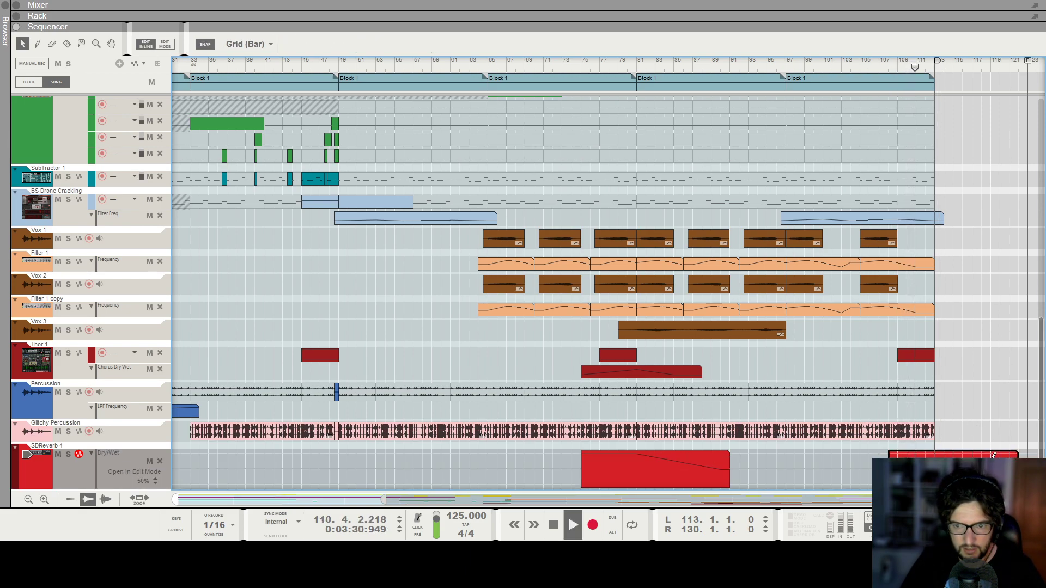
click(989, 386)
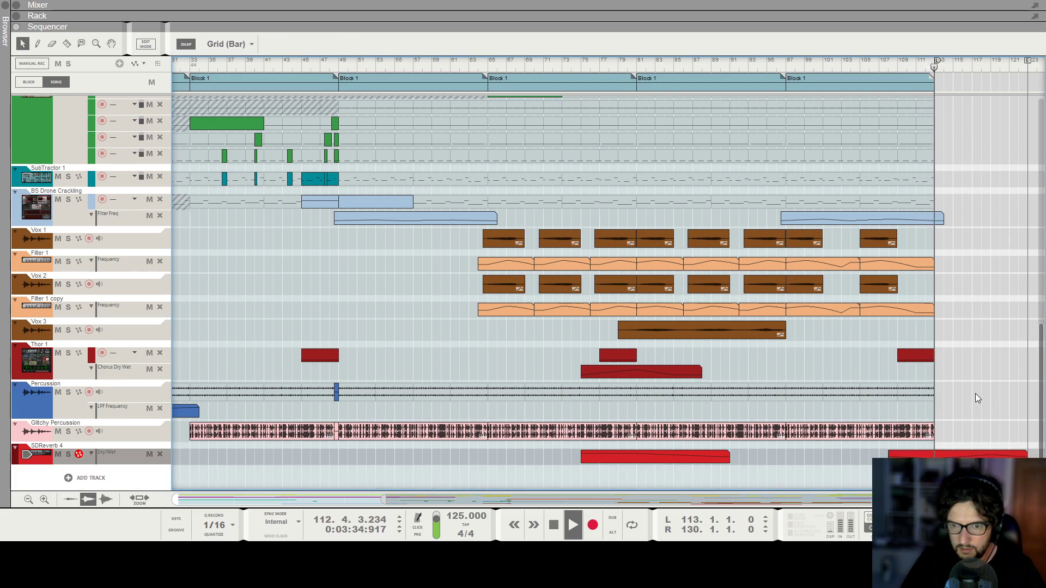
click(959, 454)
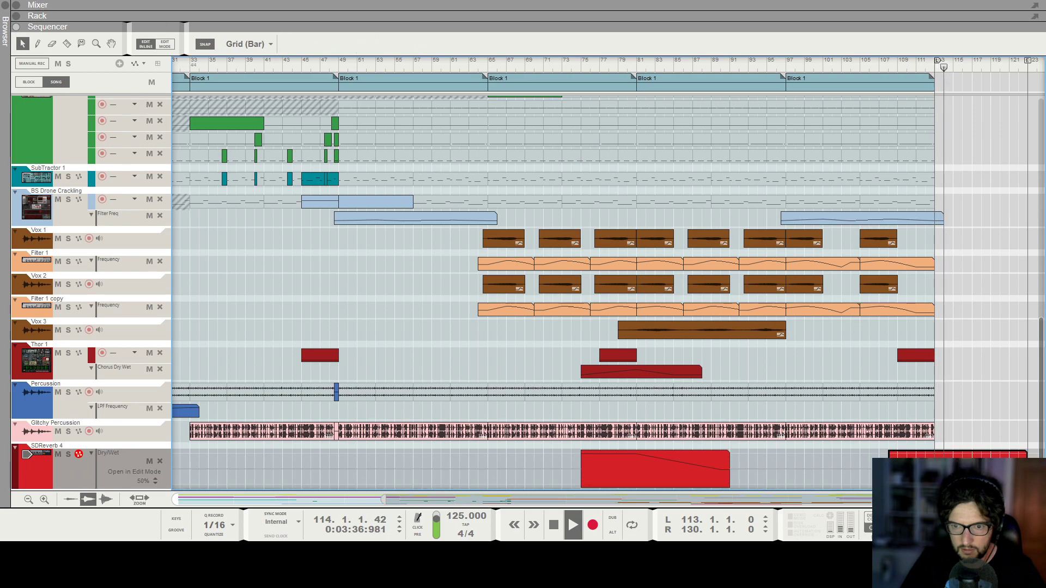
click(953, 457)
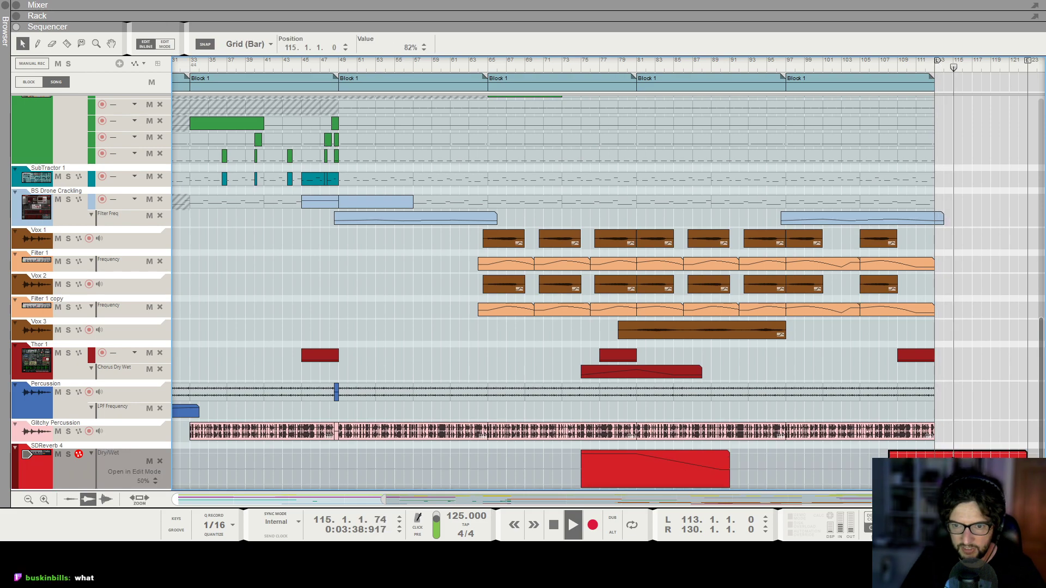
Copy Block 1 from bar 97 to a new block starting at bar 113.
key(space)
click(930, 329)
click(896, 68)
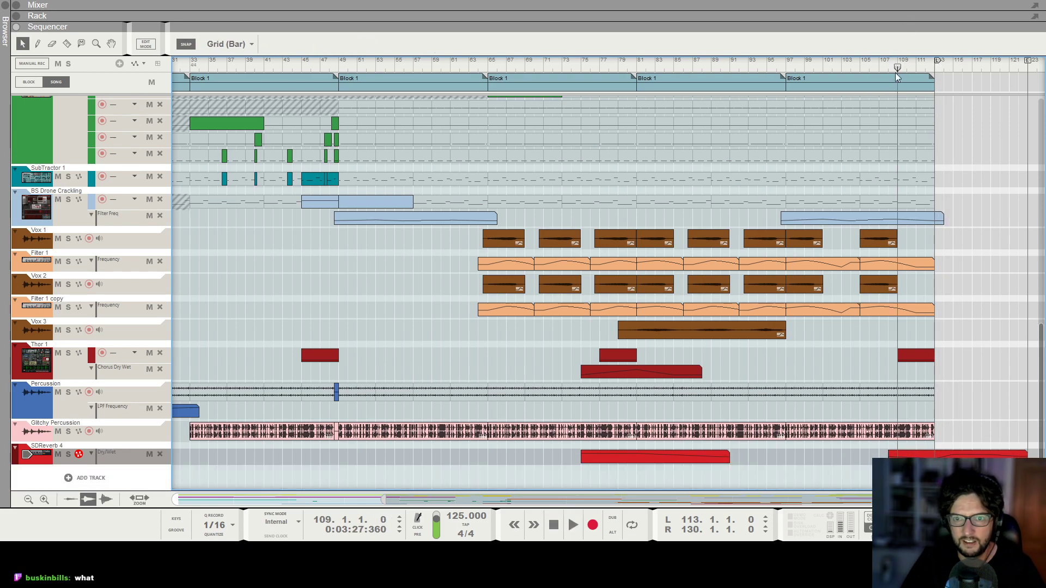
scroll(817, 87, up, 4)
scroll(661, 64, down, 2)
drag(714, 86, 966, 89)
Play the song from bar 113 and scroll through the tracks to review the new block.
click(954, 68)
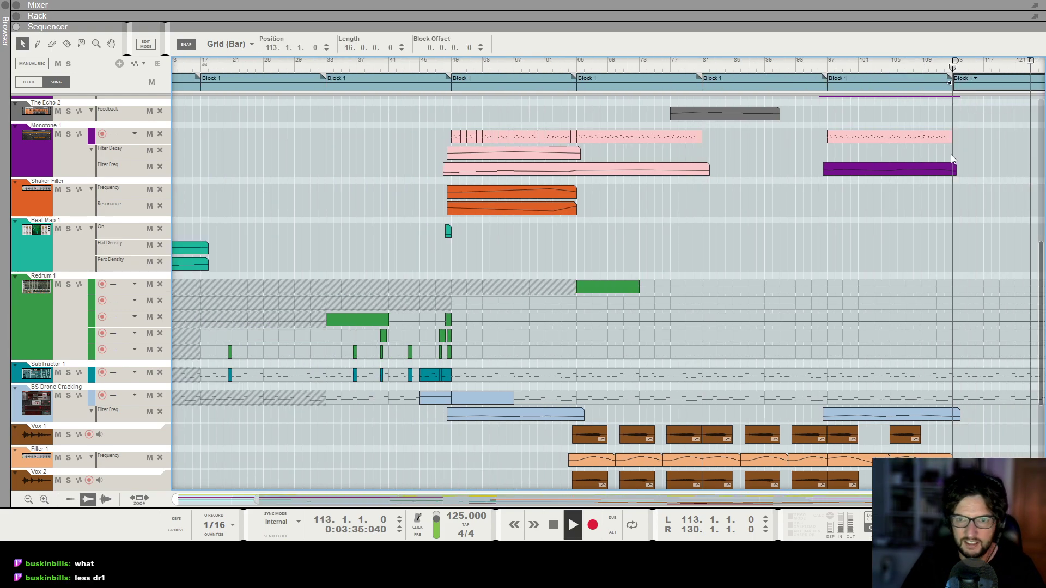
key(space)
scroll(880, 263, down, 2)
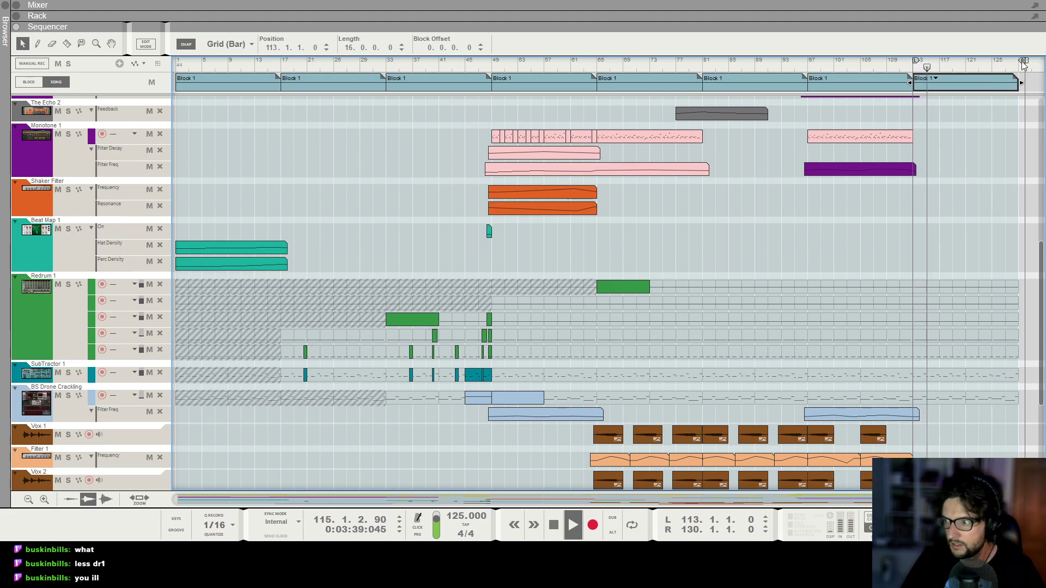
scroll(992, 235, up, 6)
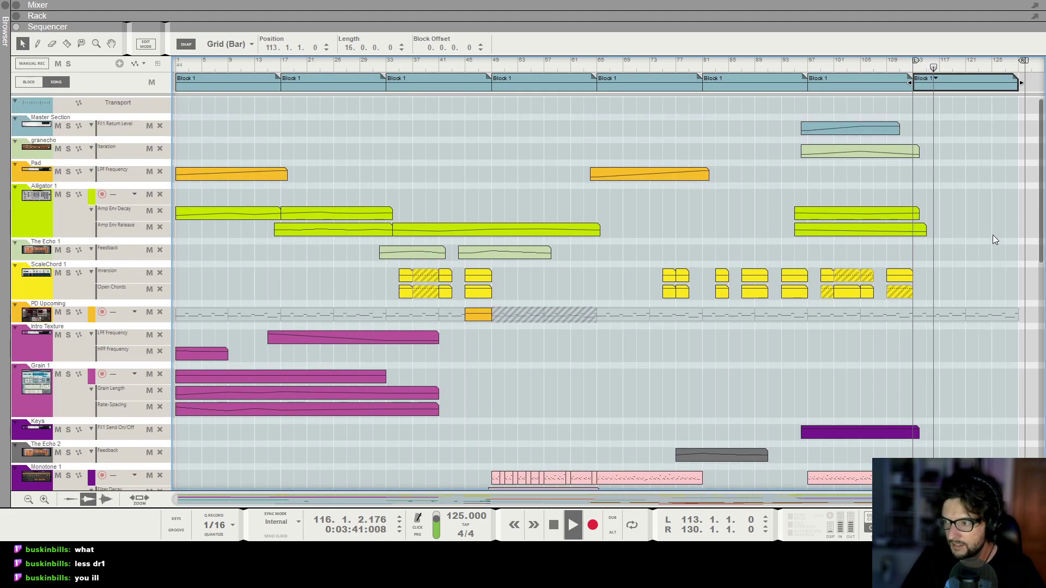
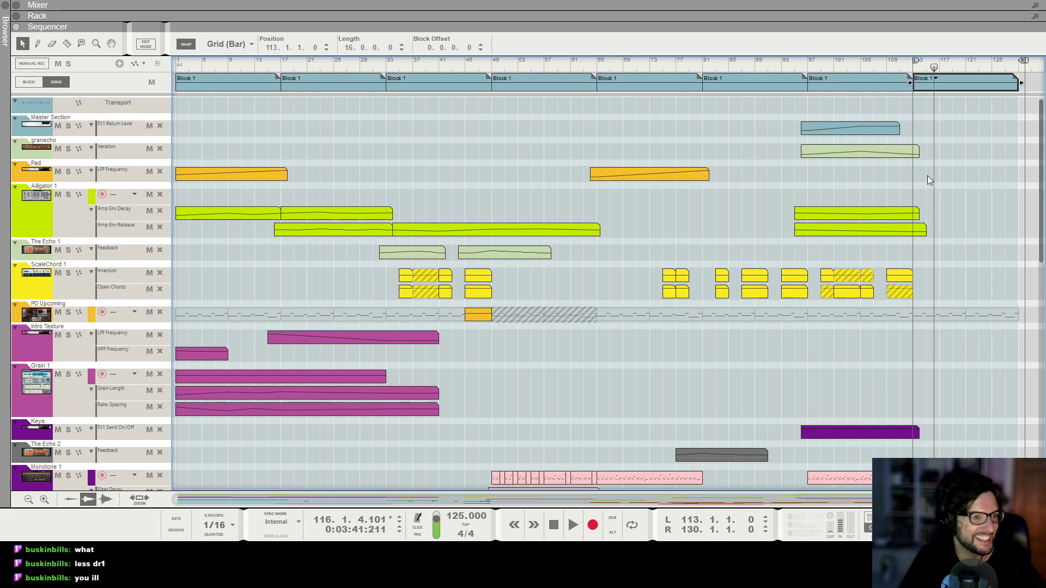
Extend the Alligator Amp Env Decay and Amp Env Release automation clips so they run to bar 129.
scroll(943, 219, down, 6)
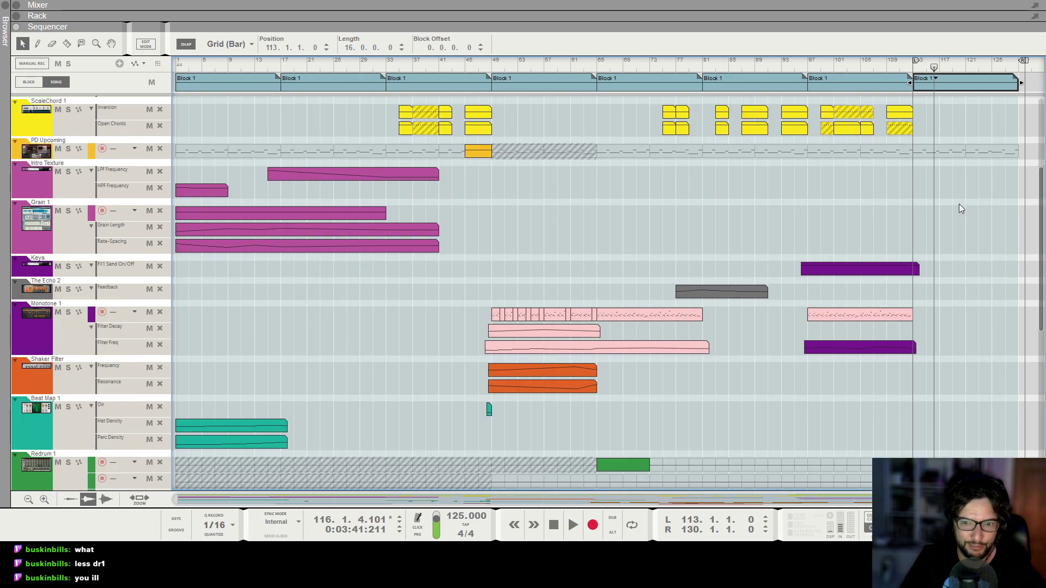
scroll(959, 209, up, 6)
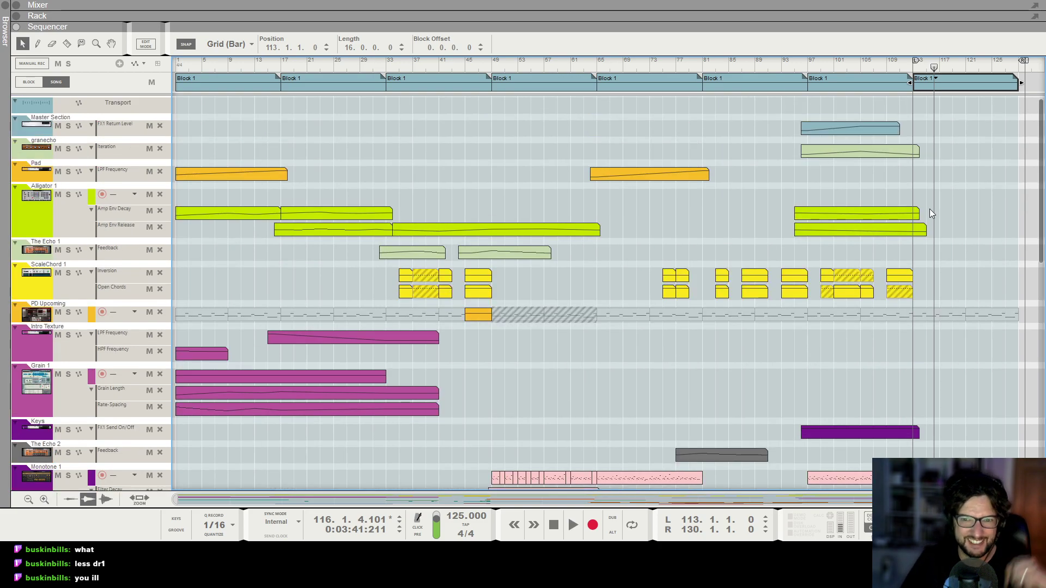
click(909, 218)
shift+click(923, 234)
drag(929, 231, 1027, 229)
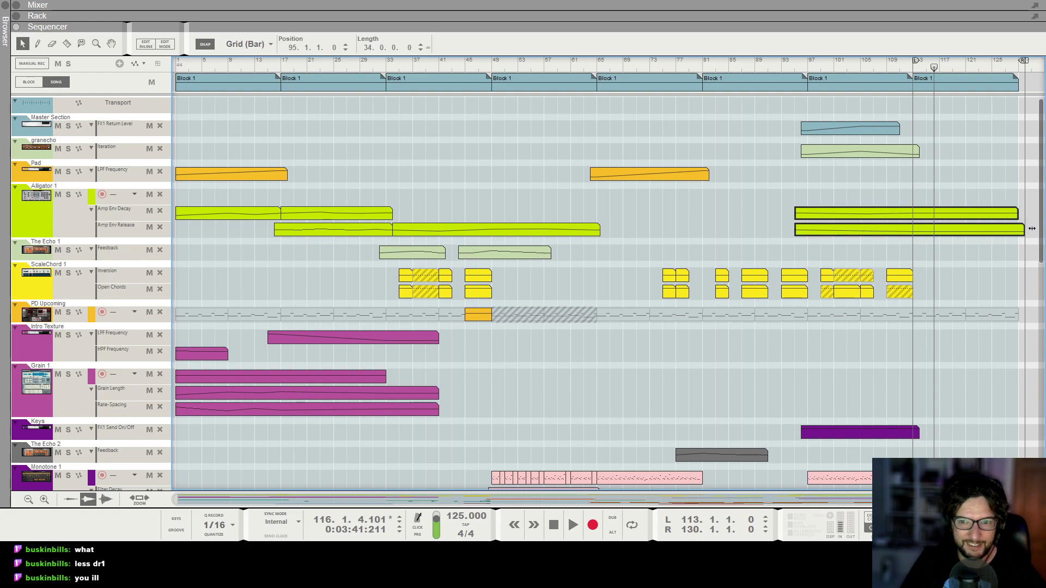
Start playback from around bar 109 to hear the extended clips.
click(904, 62)
scroll(882, 218, down, 15)
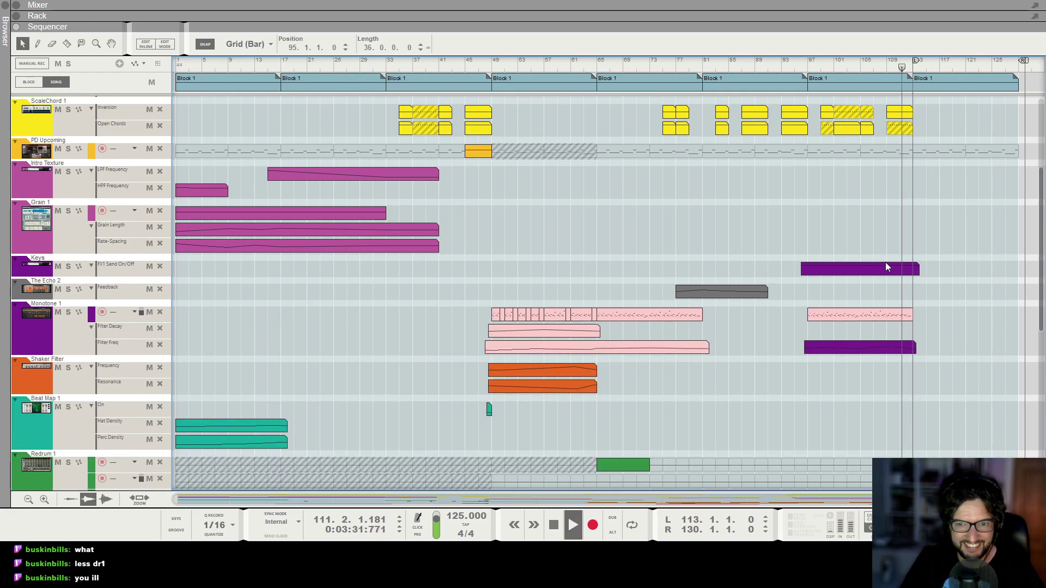
key(space)
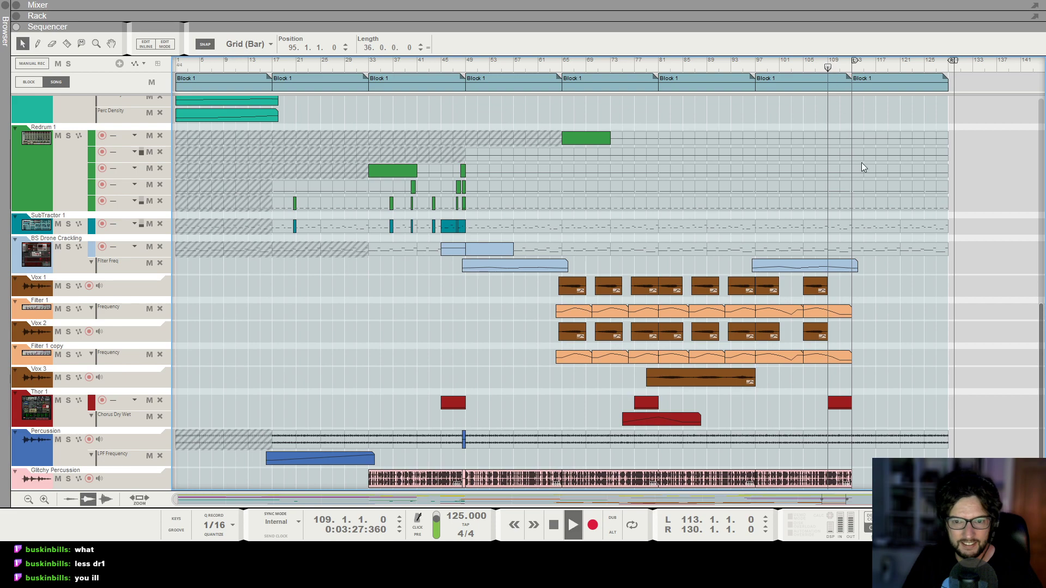
Copy The Echo 2 Feedback automation clip to a new position starting at bar 110.
scroll(887, 254, up, 5)
scroll(887, 258, up, 4)
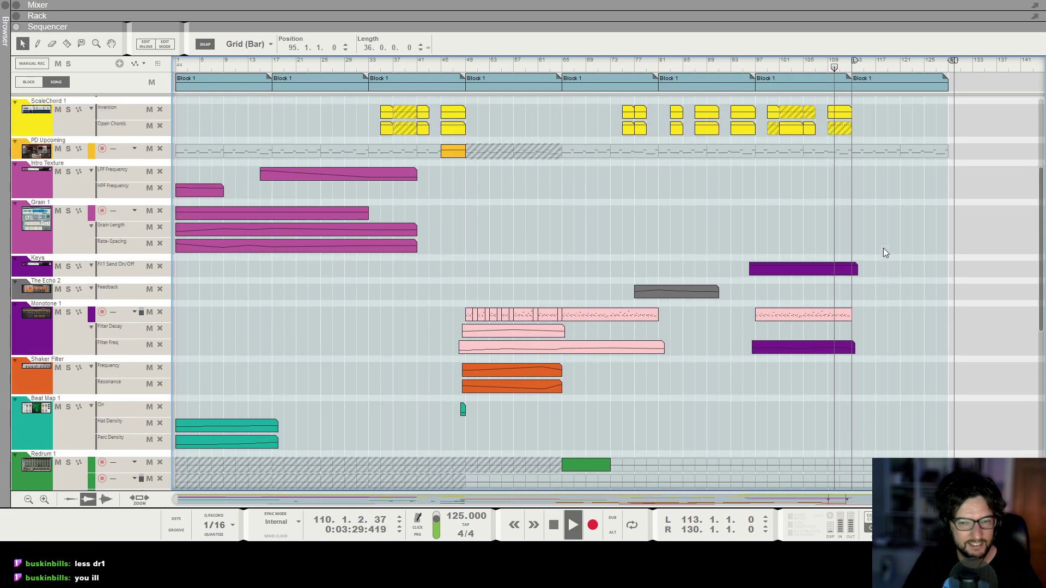
click(822, 349)
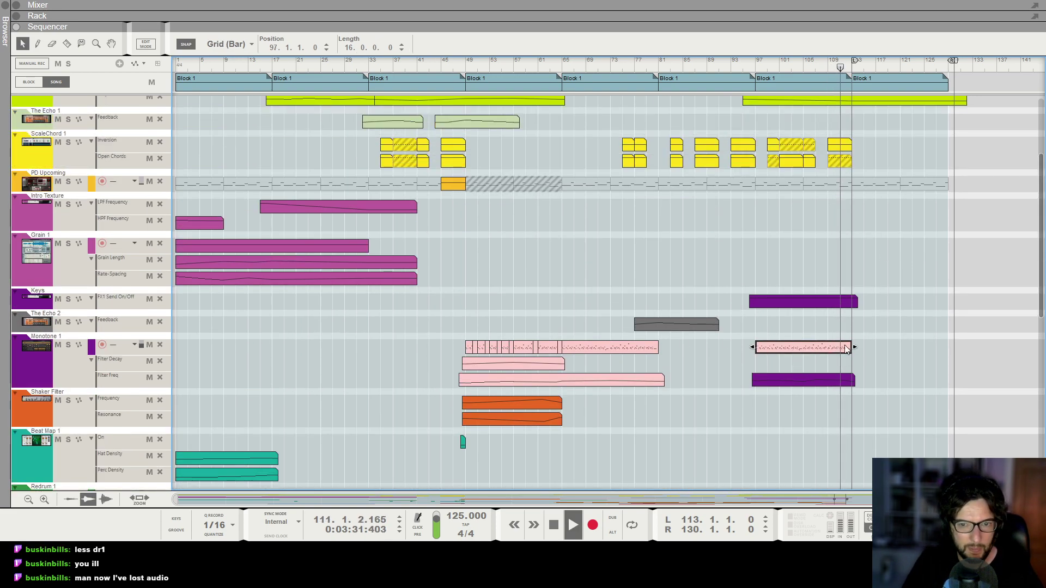
scroll(866, 351, up, 2)
scroll(868, 351, down, 1)
key(space)
drag(694, 325, 902, 334)
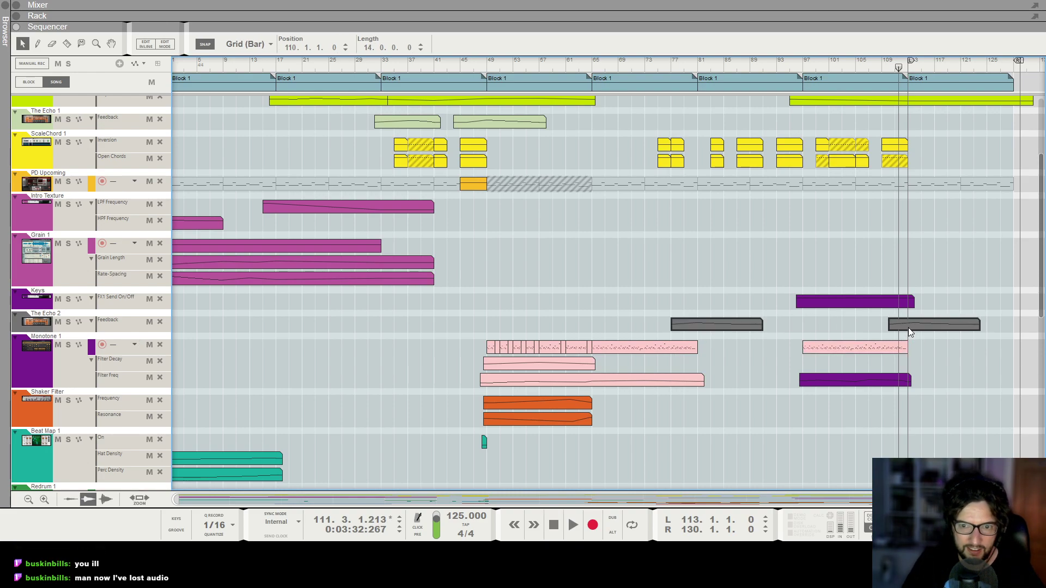
Play the song from bar 109 while zooming and scrolling the arrangement to review the ending.
drag(898, 67, 882, 68)
key(space)
scroll(903, 250, up, 5)
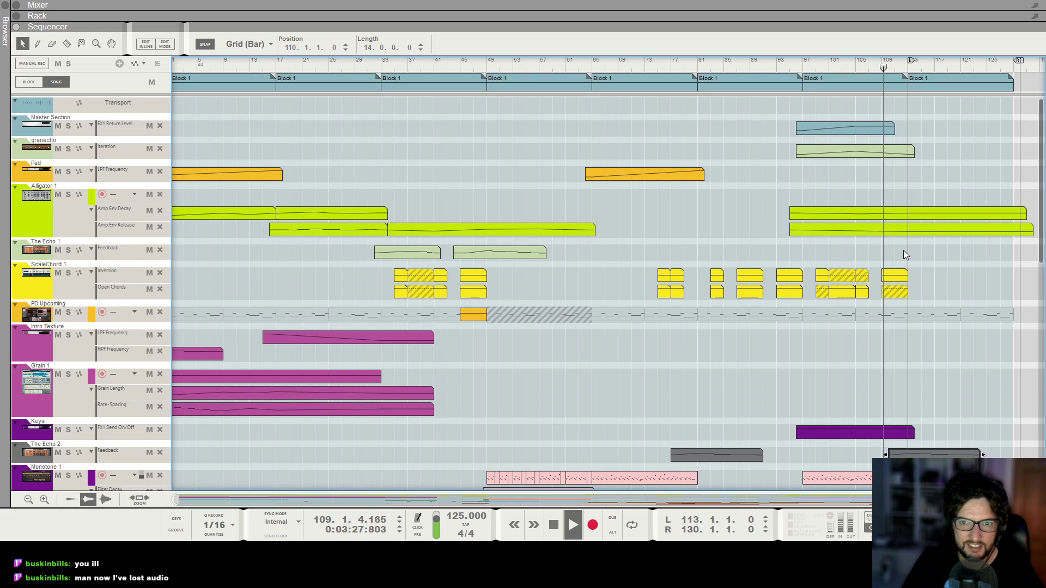
key(ctrl+Left)
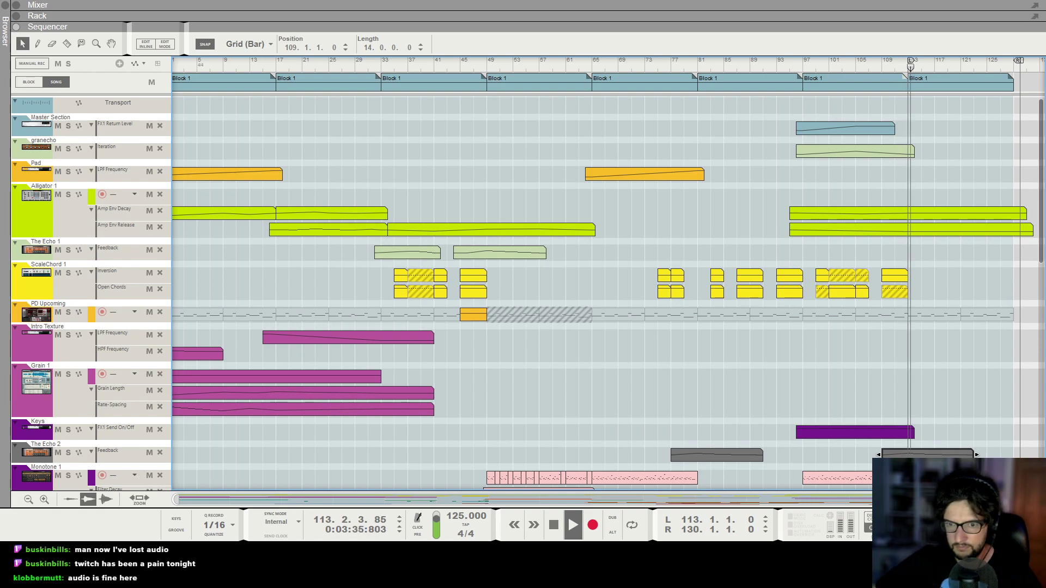
key(g)
key(g)
click(885, 472)
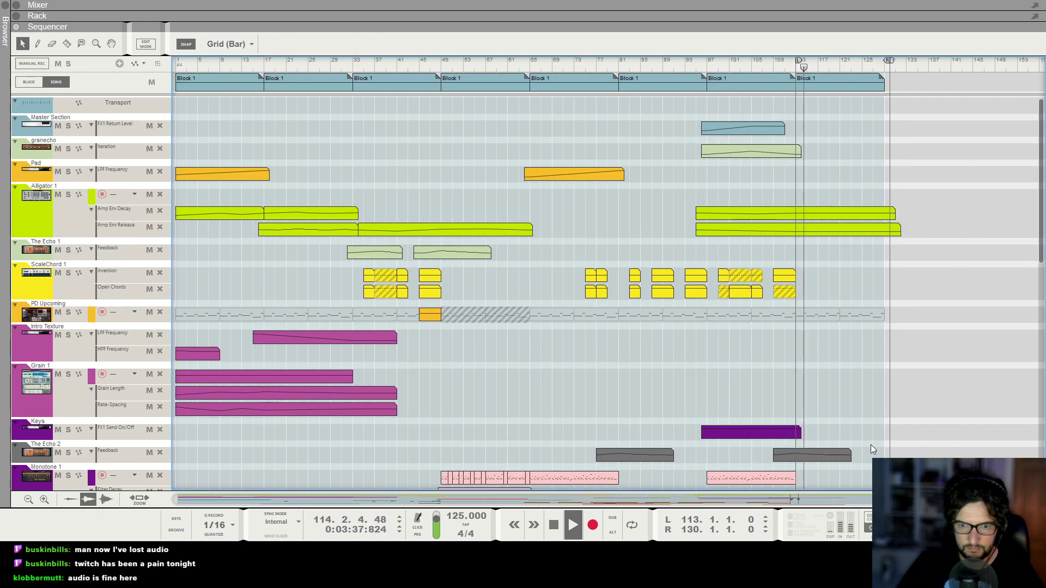
key(h)
key(h)
key(g)
key(g)
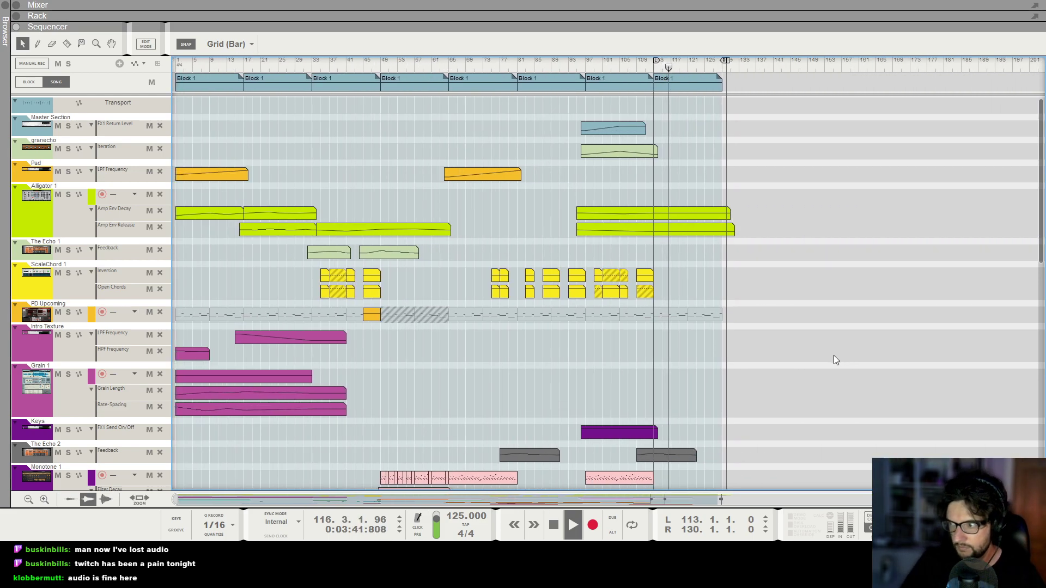
key(g)
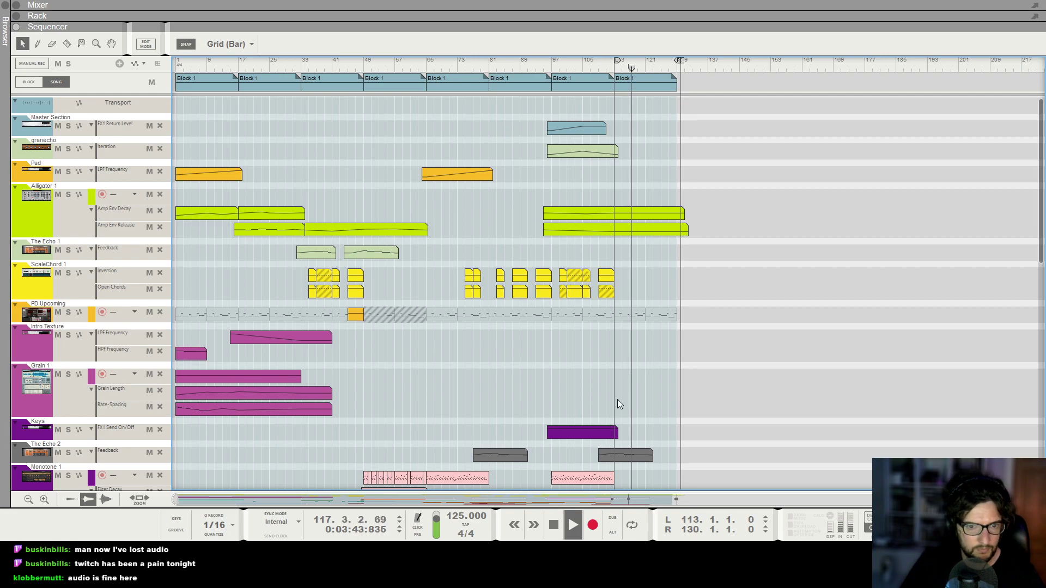
key(h)
key(h)
scroll(698, 351, down, 2)
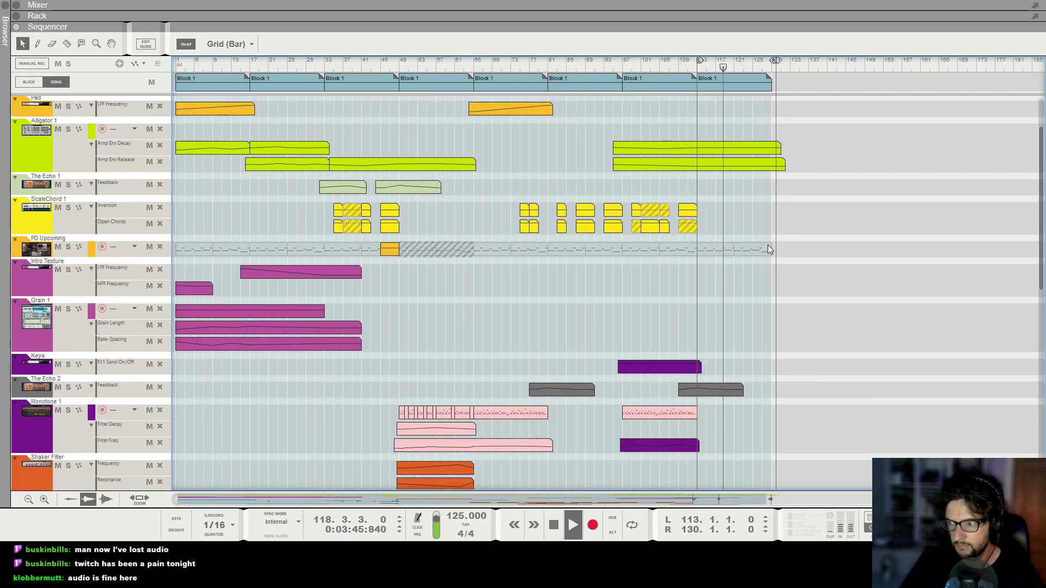
scroll(768, 245, up, 2)
Open the Alligator Amp Env Decay and Amp Env Release clips and add automation points near bar 128.
double_click(720, 212)
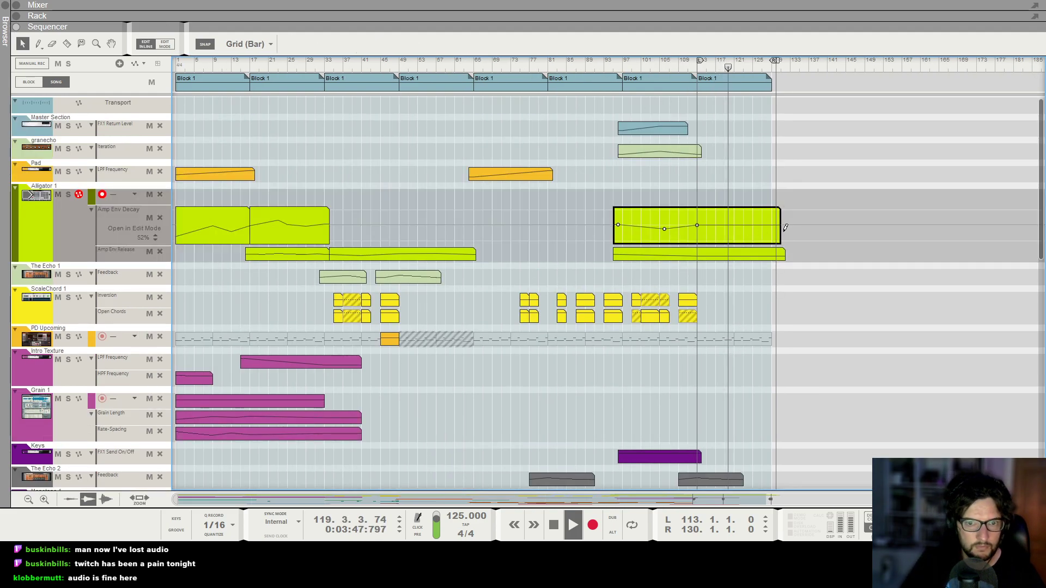
click(772, 198)
double_click(759, 234)
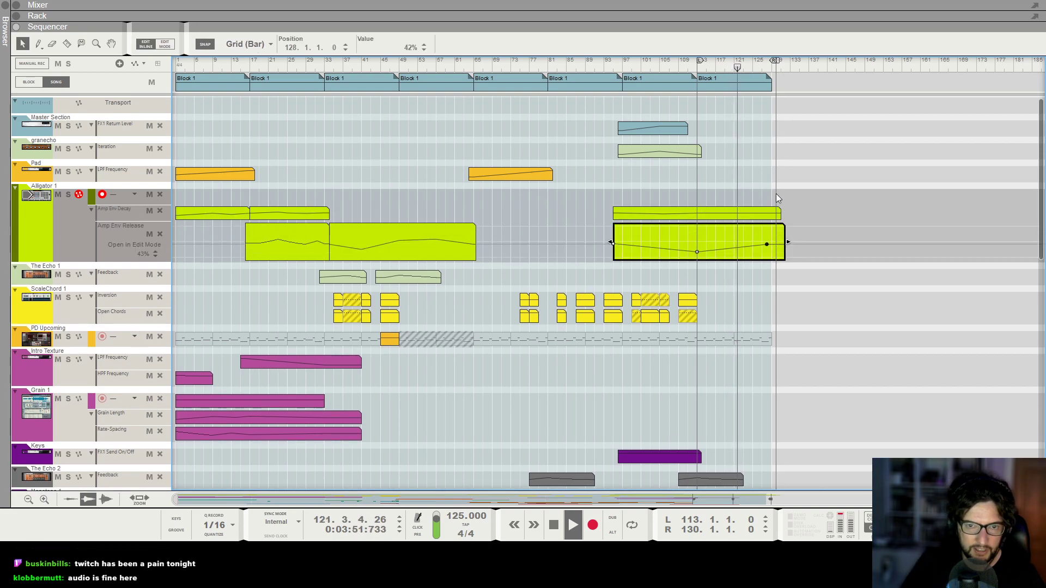
click(795, 195)
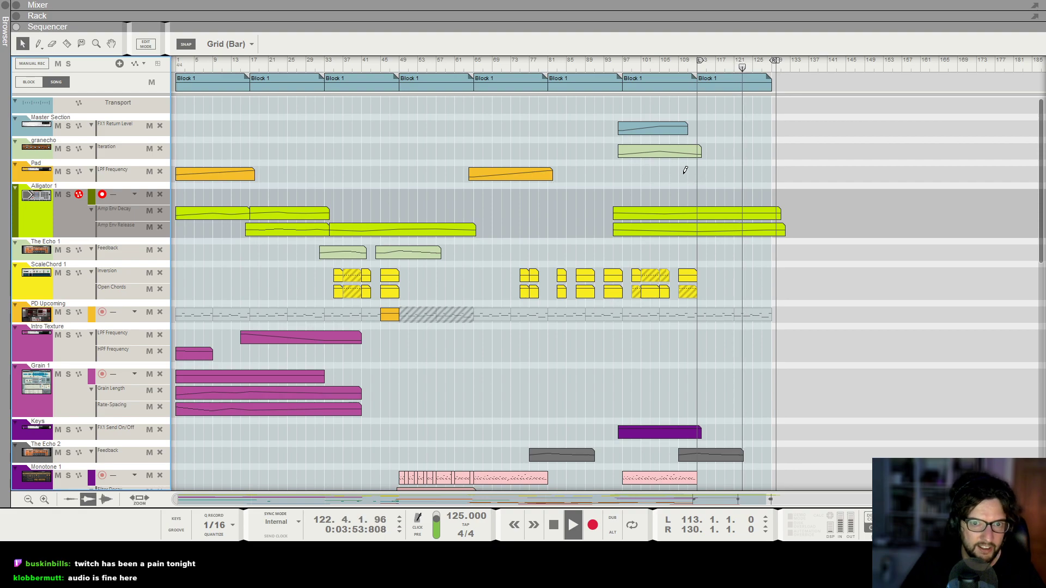
Extend the Pad LPF Frequency clip to bar 156 and add an automation point there at value 53.
drag(681, 174, 937, 175)
double_click(843, 182)
click(896, 200)
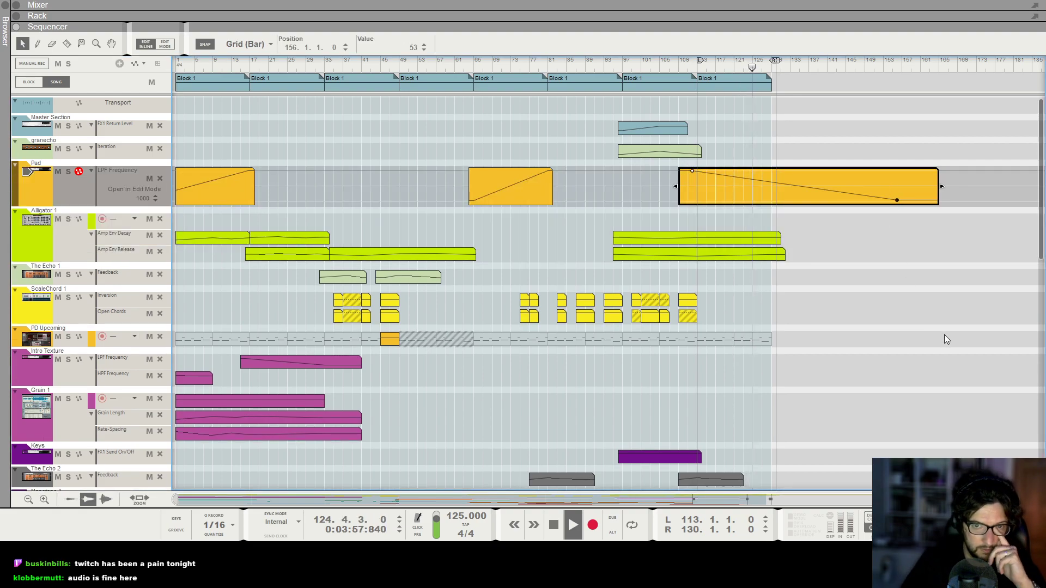
click(815, 163)
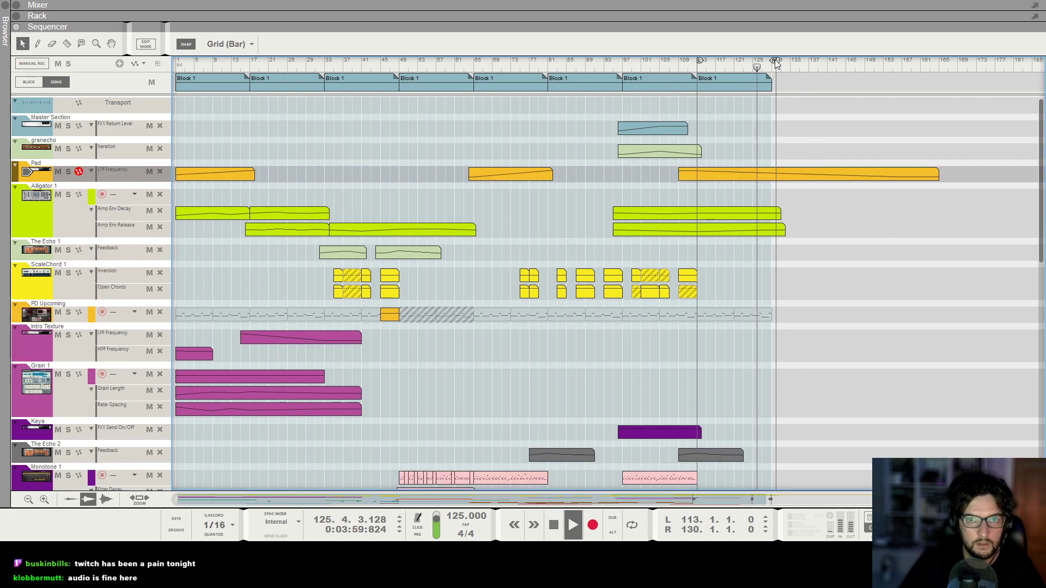
Move the right locator to bar 151 and reopen the Pad LPF Frequency clip.
drag(778, 63, 875, 63)
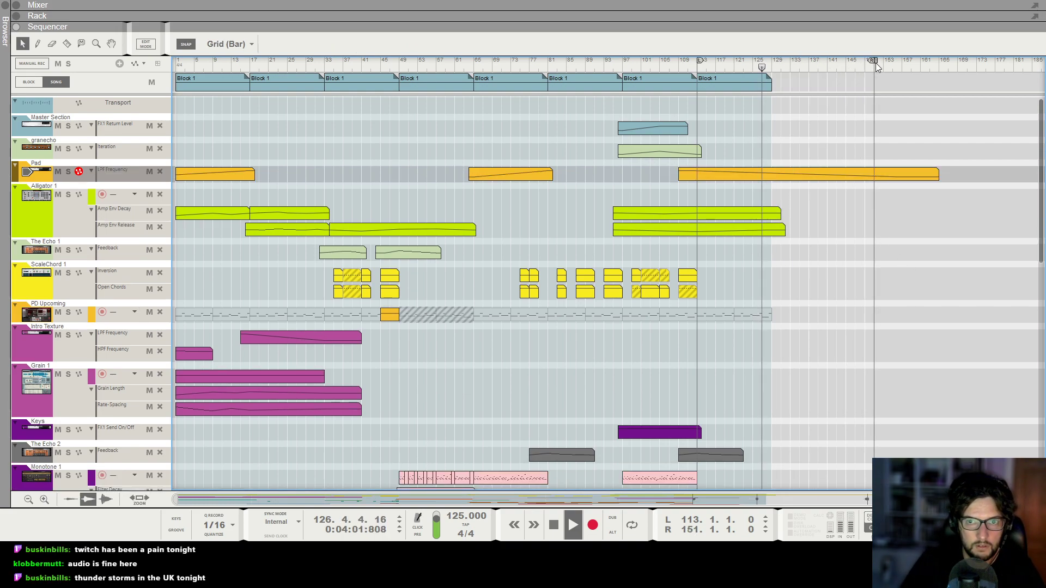
click(771, 175)
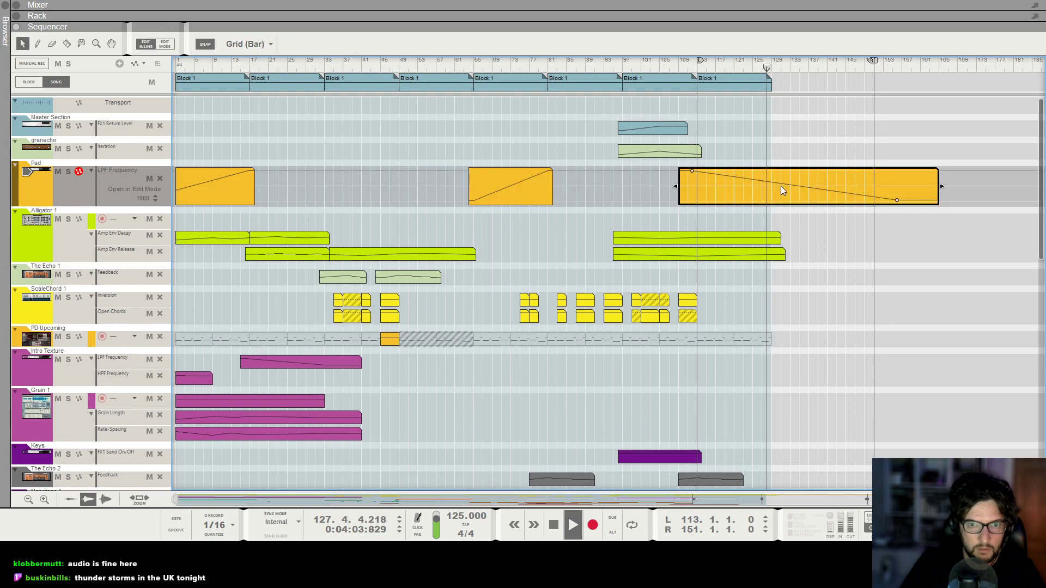
key(space)
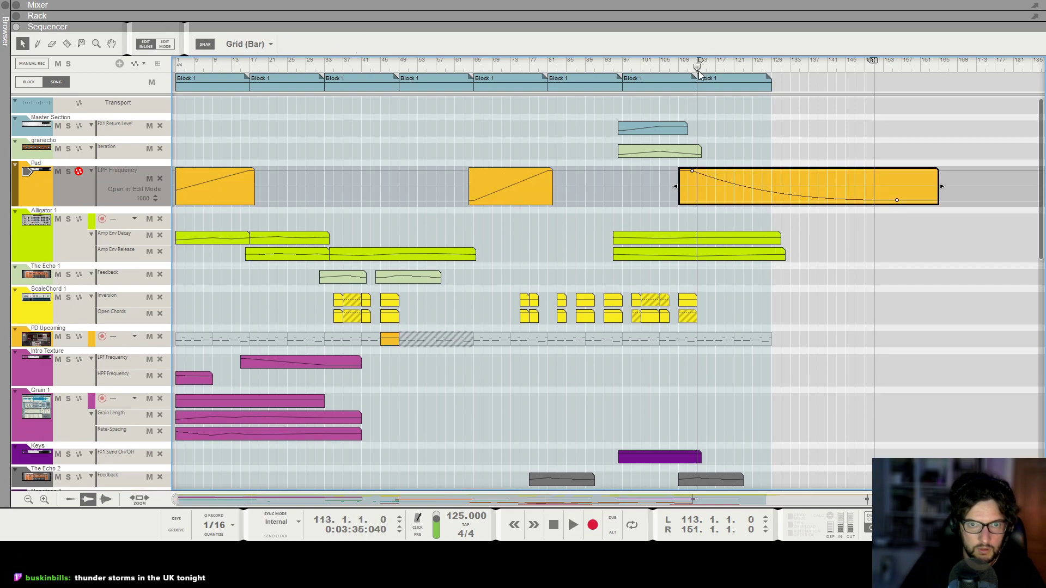
Draw a Shaker Filter Frequency automation clip from bar 111, about 27 bars long, sweeping down to 0 at bar 129.
scroll(783, 297, down, 5)
scroll(782, 297, down, 6)
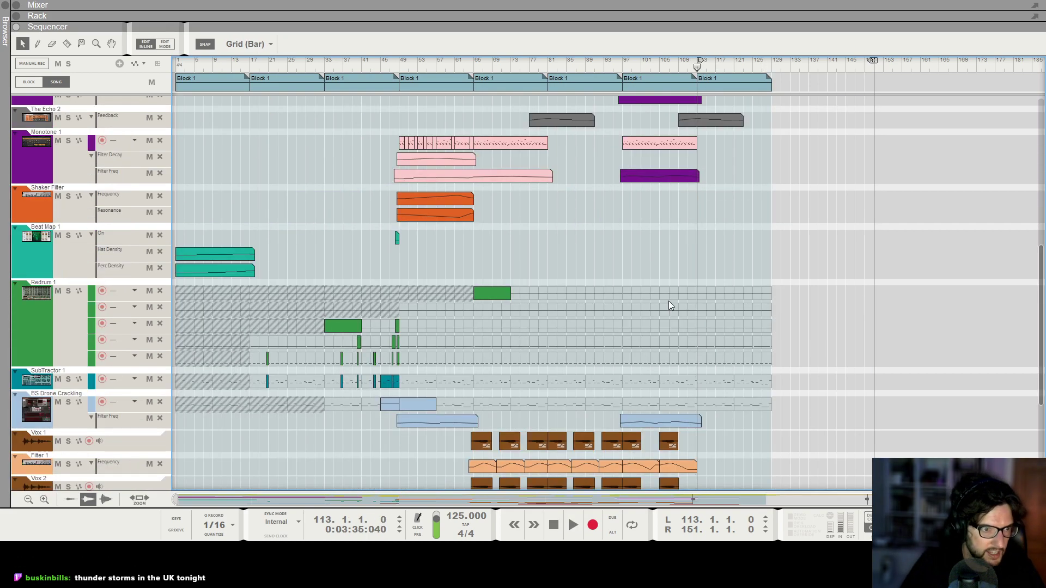
drag(691, 201, 809, 196)
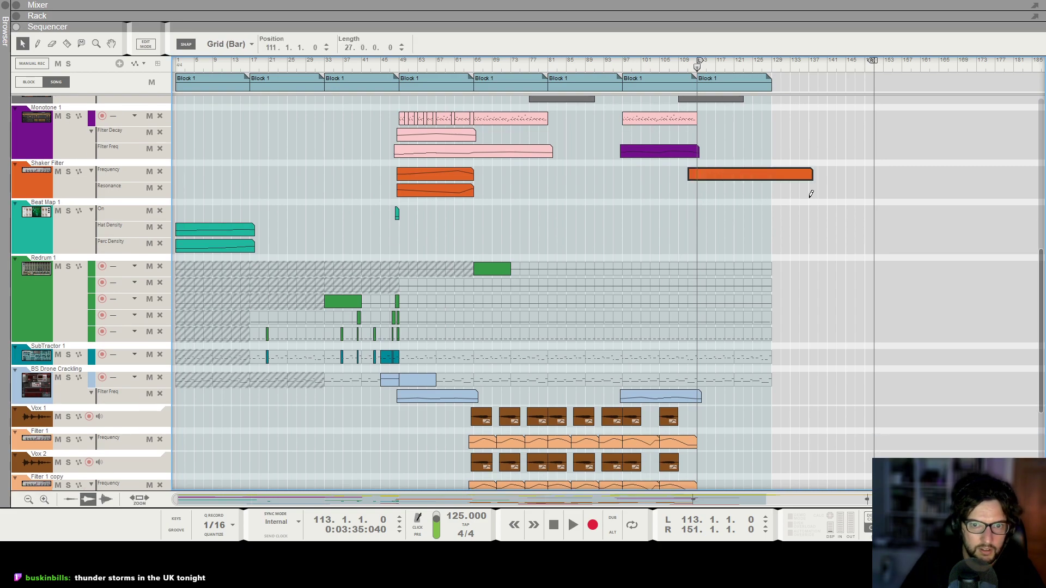
double_click(765, 173)
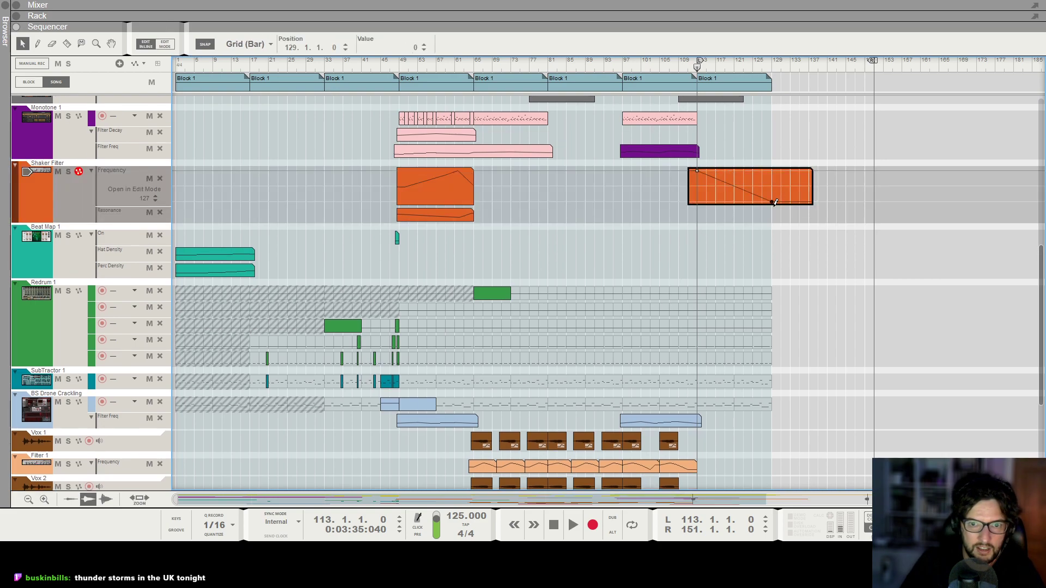
click(749, 216)
Play the song and zoom the arrangement in and out to review the final section.
key(space)
scroll(739, 266, up, 3)
key(t)
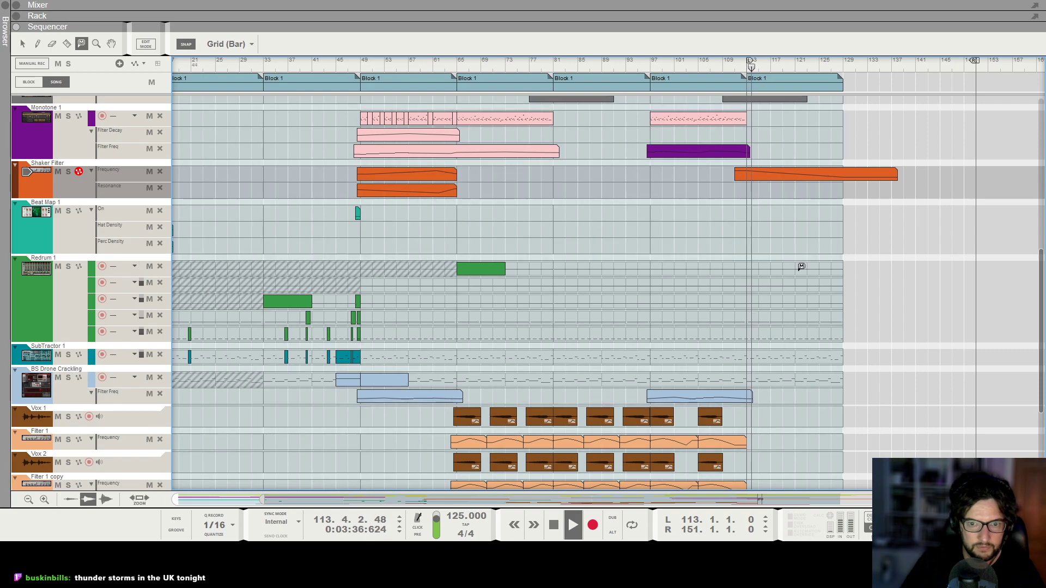
click(801, 266)
key(h)
key(h)
key(h)
key(h)
click(23, 43)
key(g)
key(g)
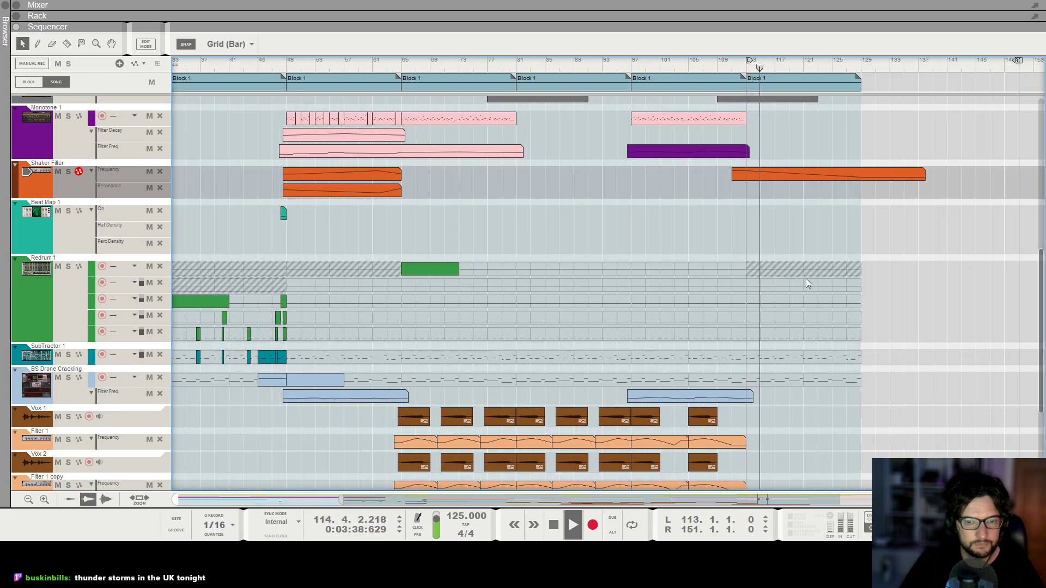
key(g)
key(g)
key(g)
key(h)
key(h)
key(h)
key(h)
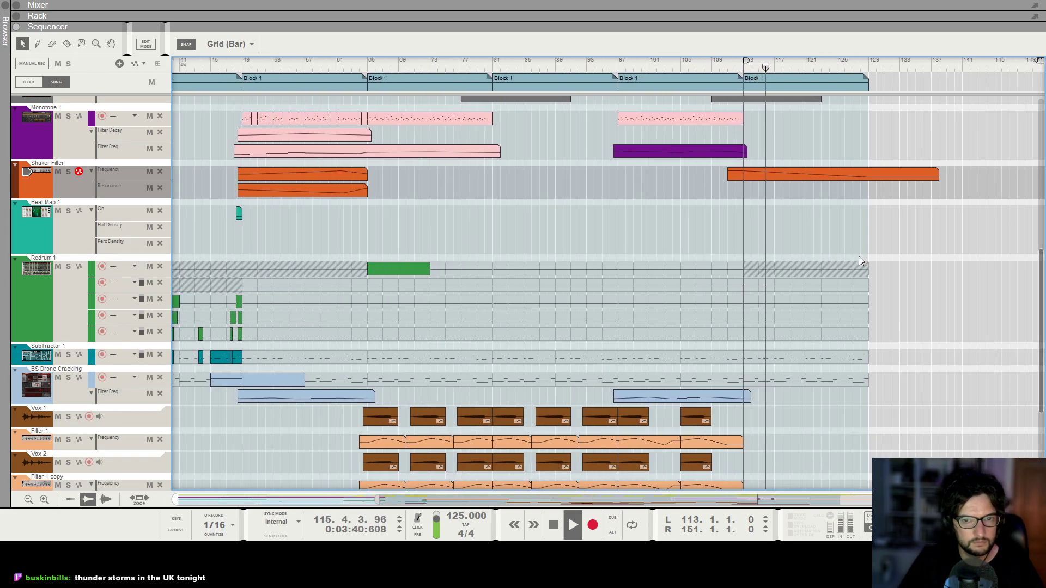
key(g)
scroll(709, 156, up, 10)
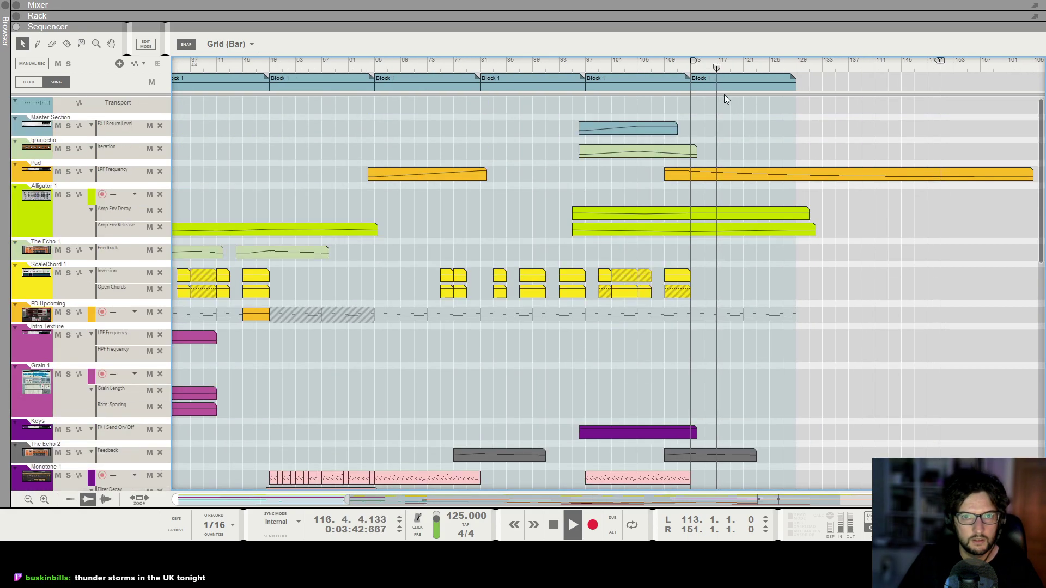
Copy the block at bar 113 to a new block starting at bar 129.
drag(695, 87, 802, 88)
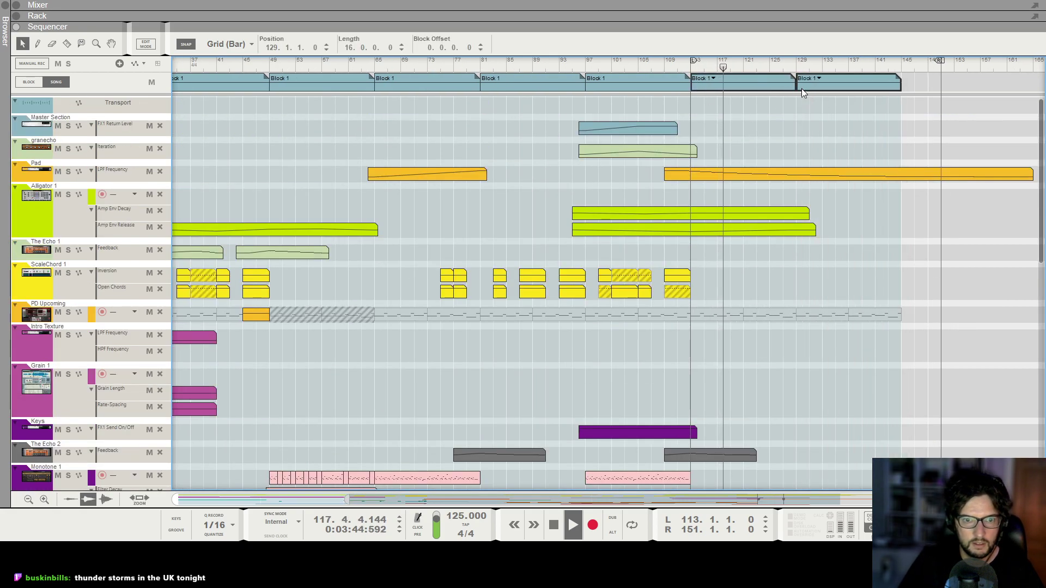
Scroll and zoom the arrangement to review the new block at bar 129.
scroll(605, 299, down, 3)
key(g)
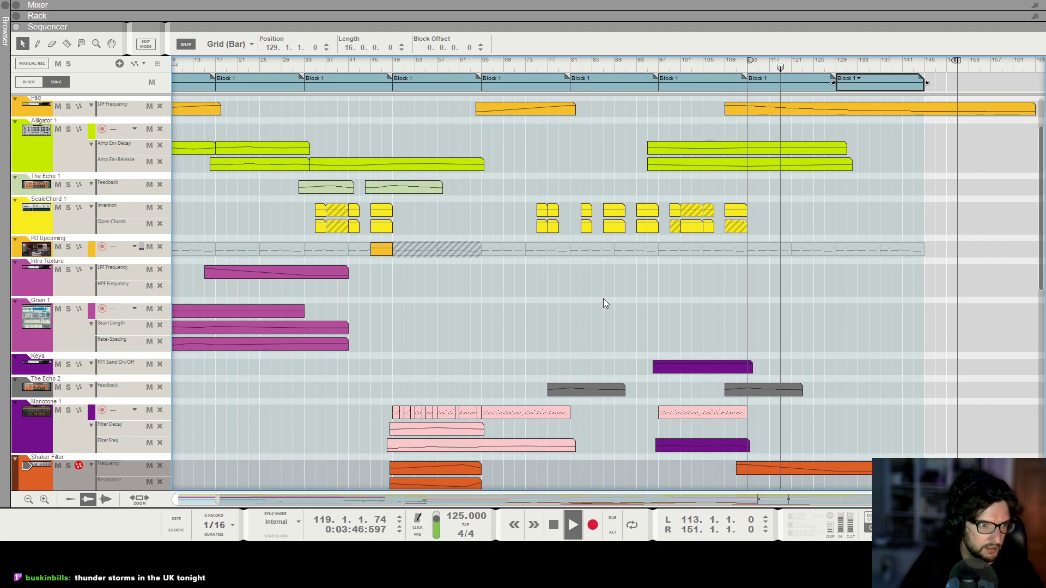
scroll(603, 298, up, 3)
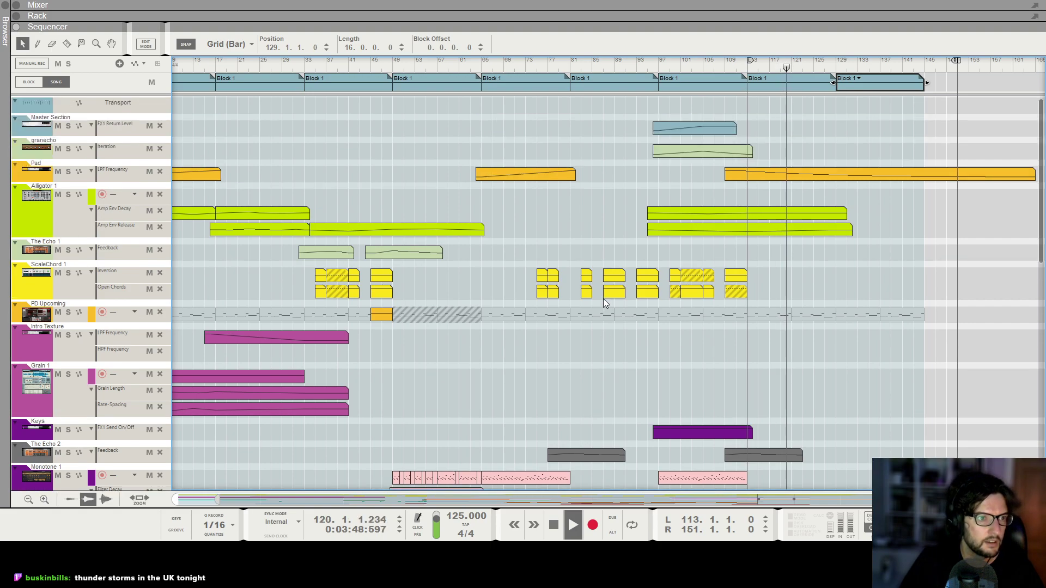
key(g)
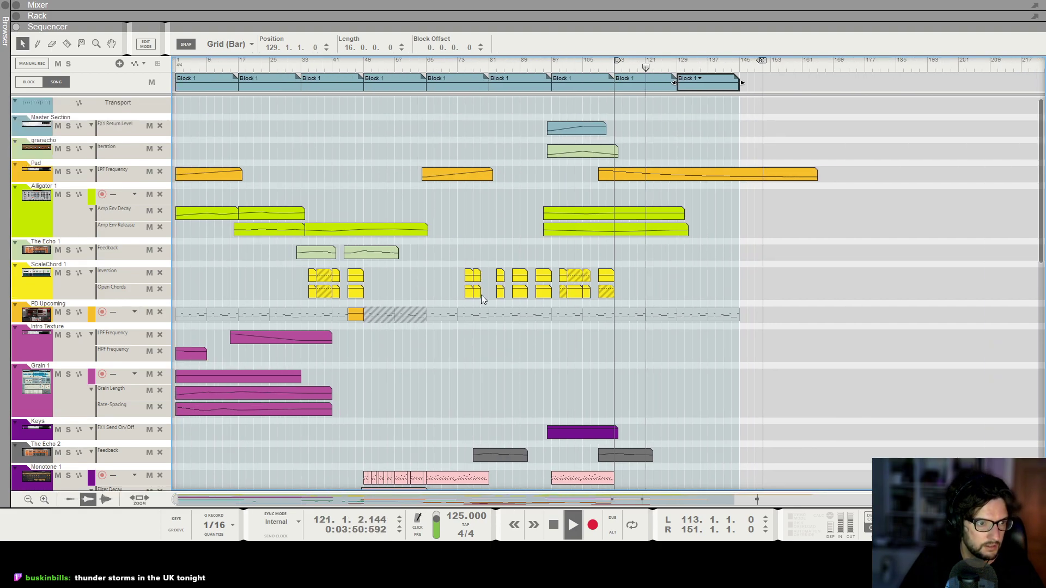
scroll(482, 299, down, 5)
scroll(756, 198, up, 5)
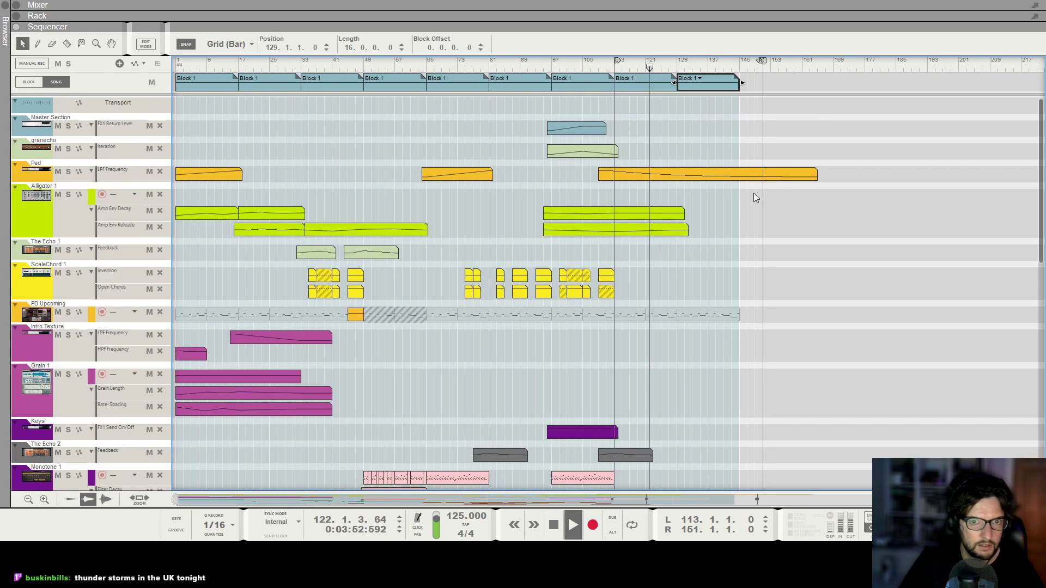
key(h)
key(h)
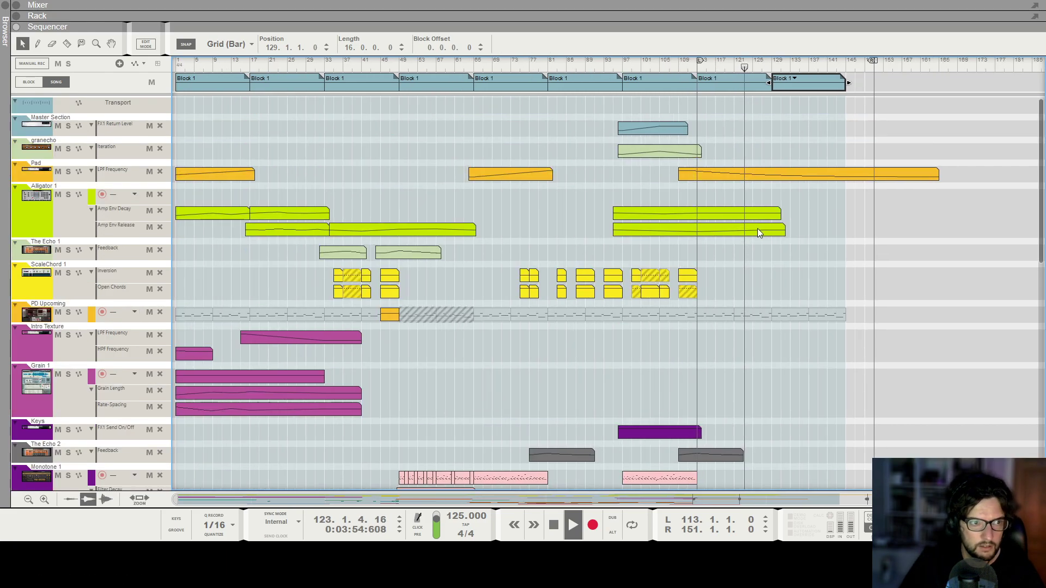
Inspect the Alligator envelope clips near the end and scroll through the track list to review the ending.
double_click(756, 231)
alt+click(777, 235)
drag(767, 244, 749, 247)
click(779, 297)
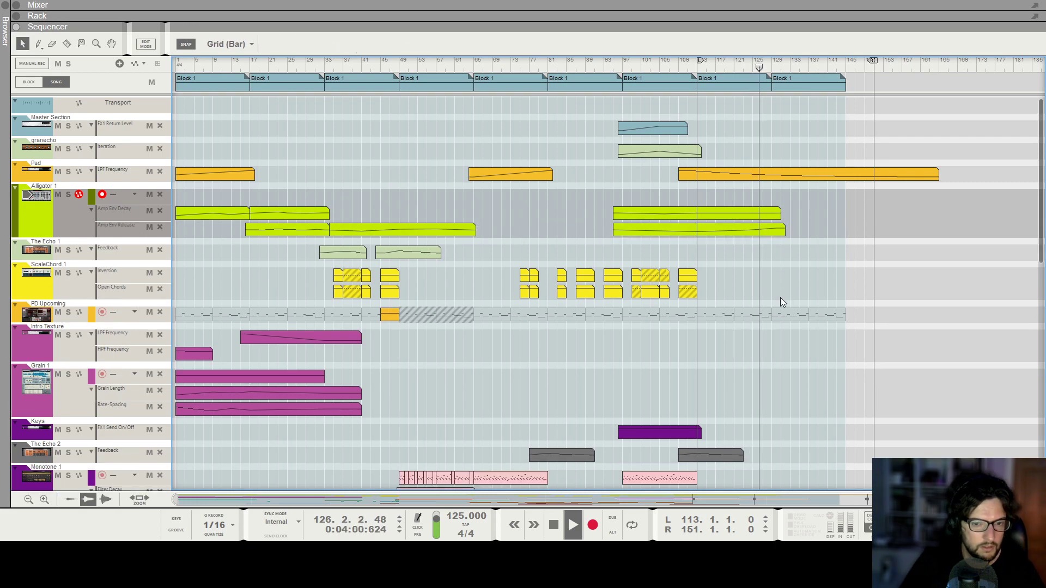
scroll(780, 297, down, 5)
scroll(804, 294, down, 6)
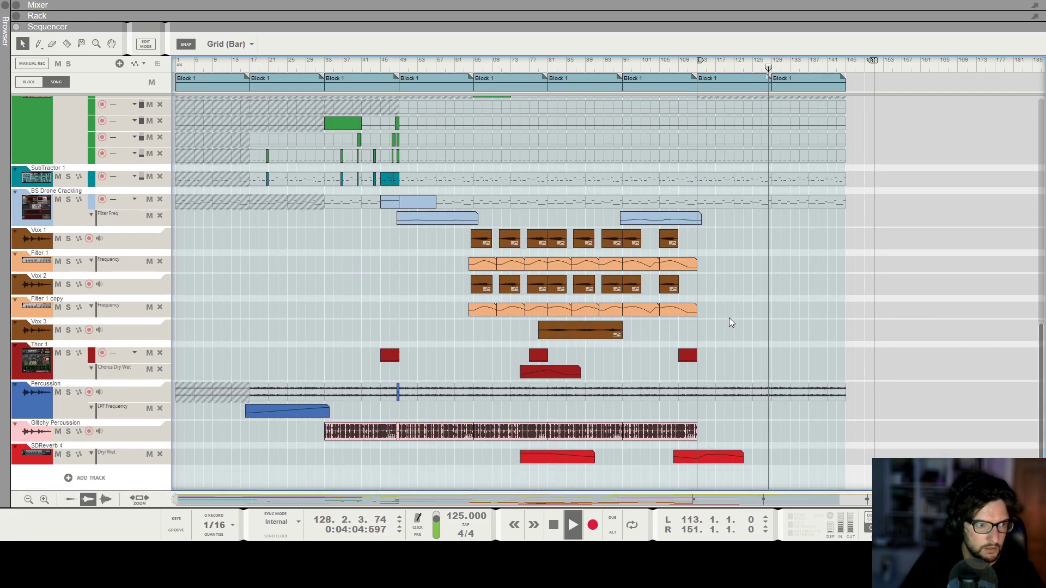
scroll(770, 265, up, 5)
scroll(768, 263, up, 5)
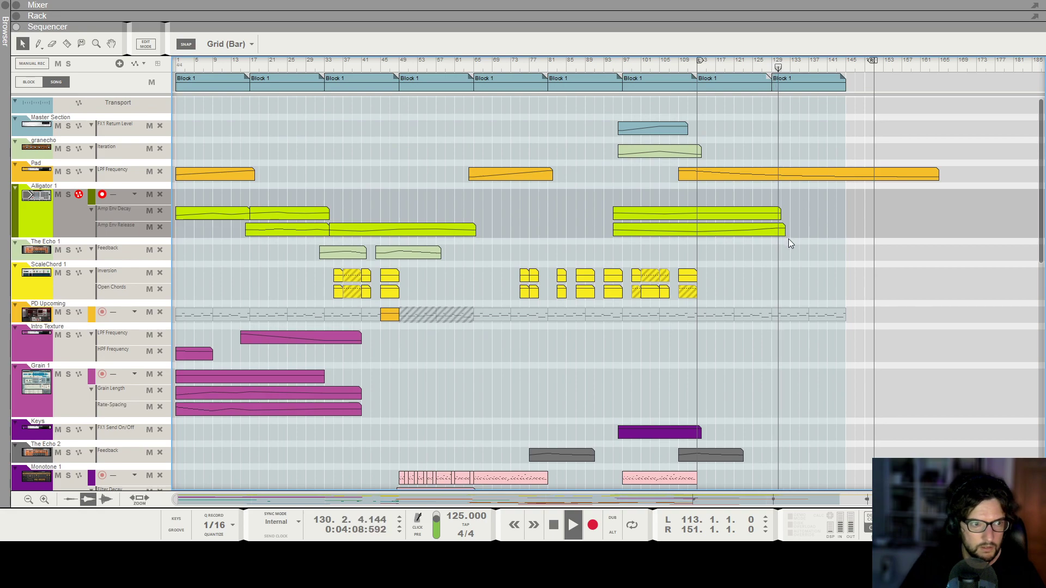
Shorten the block at bar 129 to 4 bars and paste three copies after it, filling up to bar 145.
click(811, 83)
click(877, 84)
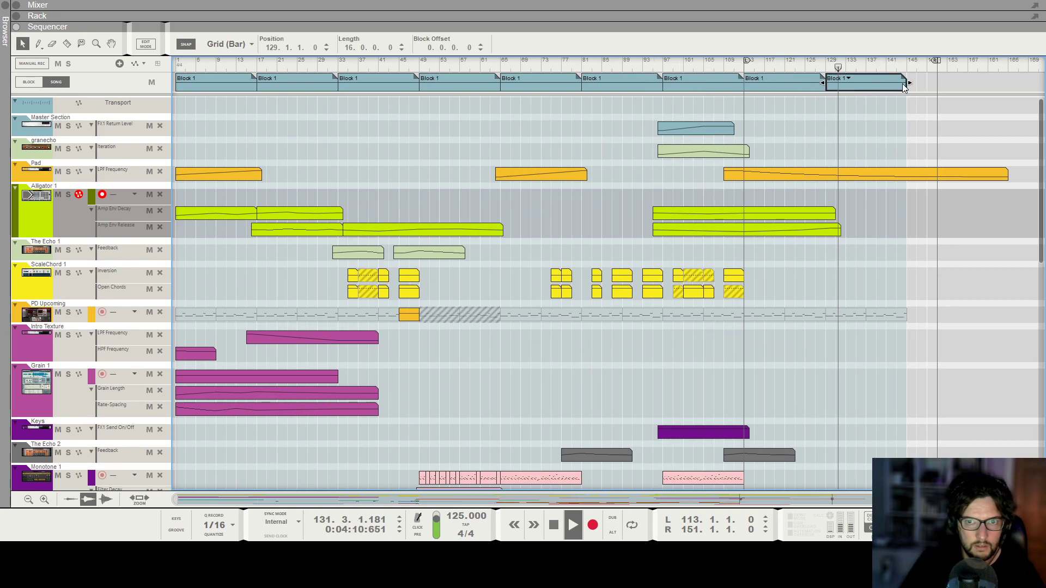
drag(904, 84, 845, 83)
click(841, 79)
click(854, 39)
key(space)
key(ctrl+v)
key(ctrl+v)
key(ctrl+v)
click(827, 65)
key(space)
key(h)
key(h)
key(h)
key(h)
key(h)
key(h)
key(h)
key(h)
key(h)
key(h)
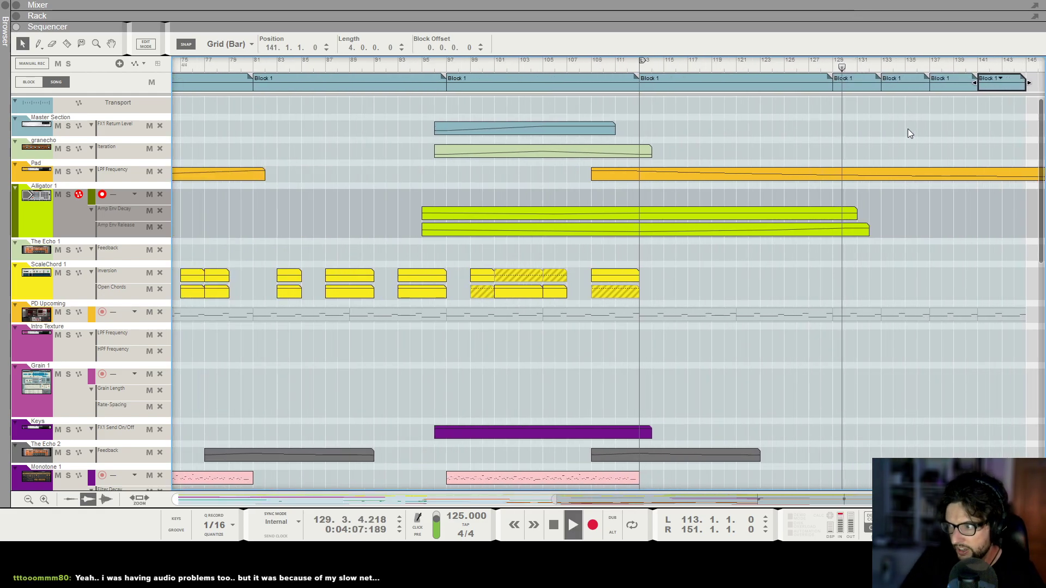
Duplicate the Glitchy Percussion audio clip starting at bar 113 so it continues through bar 145.
scroll(908, 129, right, 4)
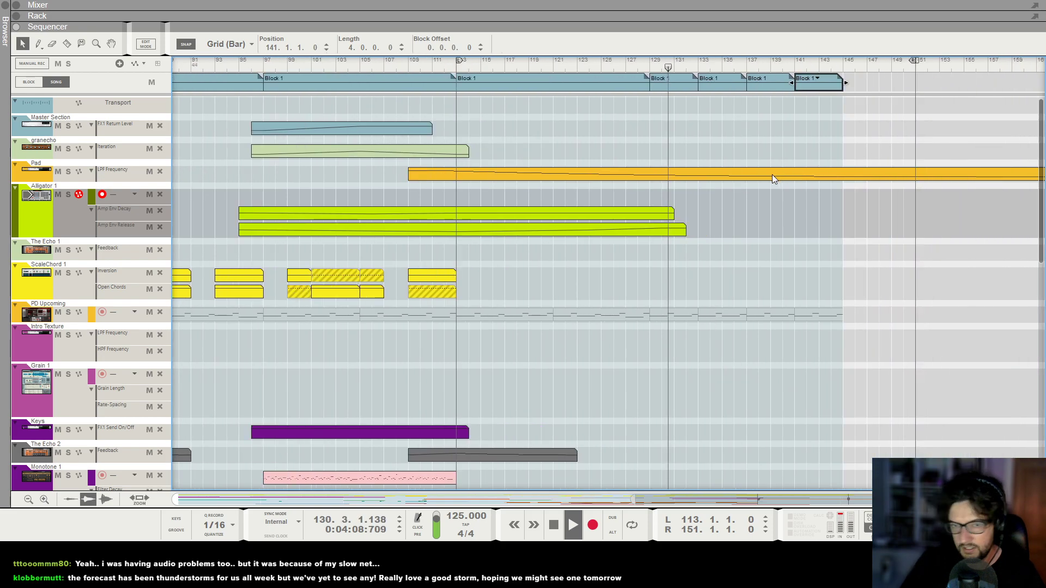
click(809, 144)
key(g)
key(g)
key(g)
scroll(796, 217, down, 6)
scroll(786, 237, down, 3)
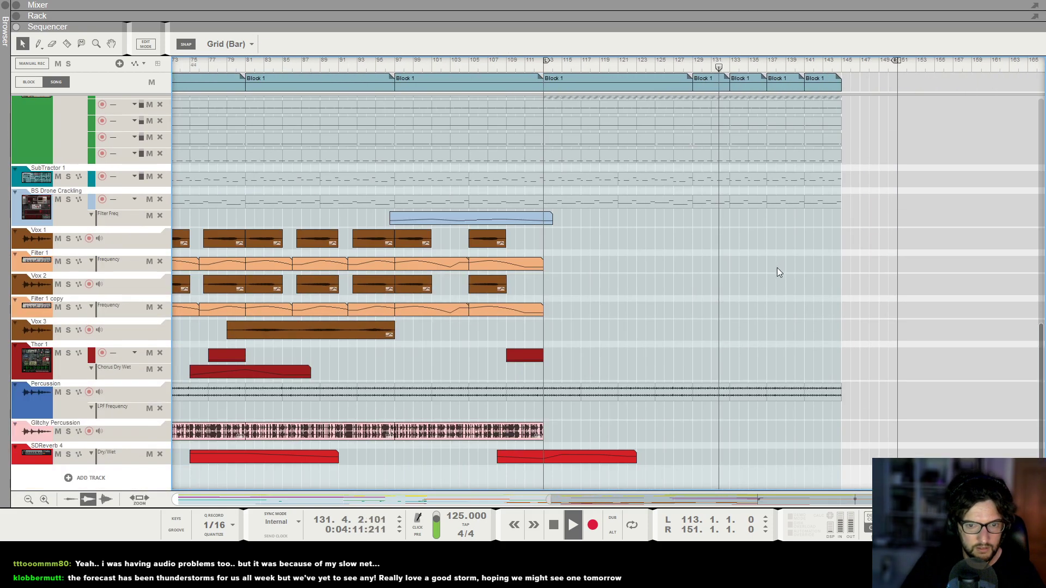
click(487, 433)
key(ctrl+d)
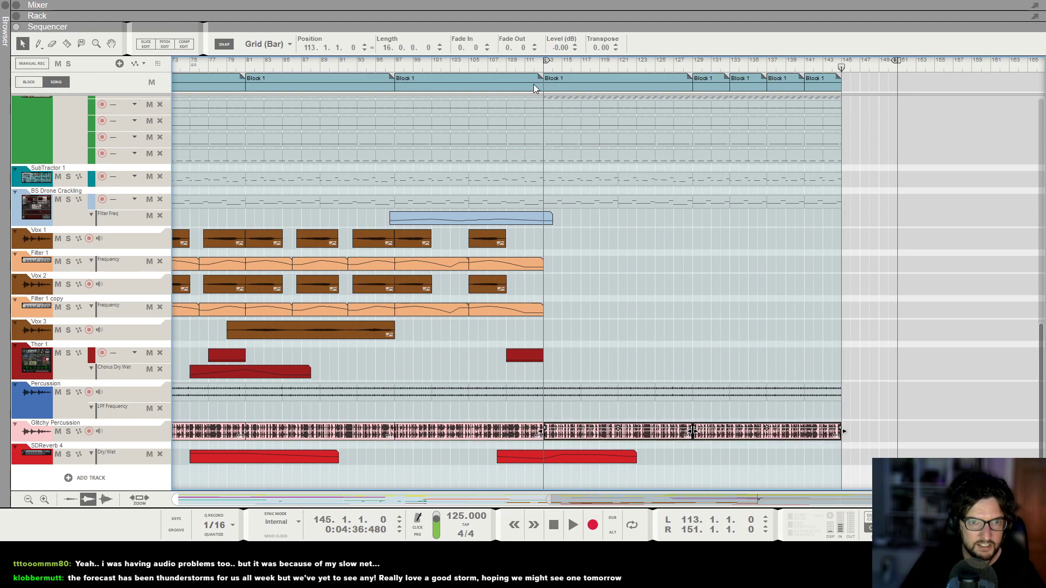
Select the Glitchy Percussion track and set up LPF Frequency automation for it from its mixer channel.
drag(543, 71, 545, 73)
click(116, 435)
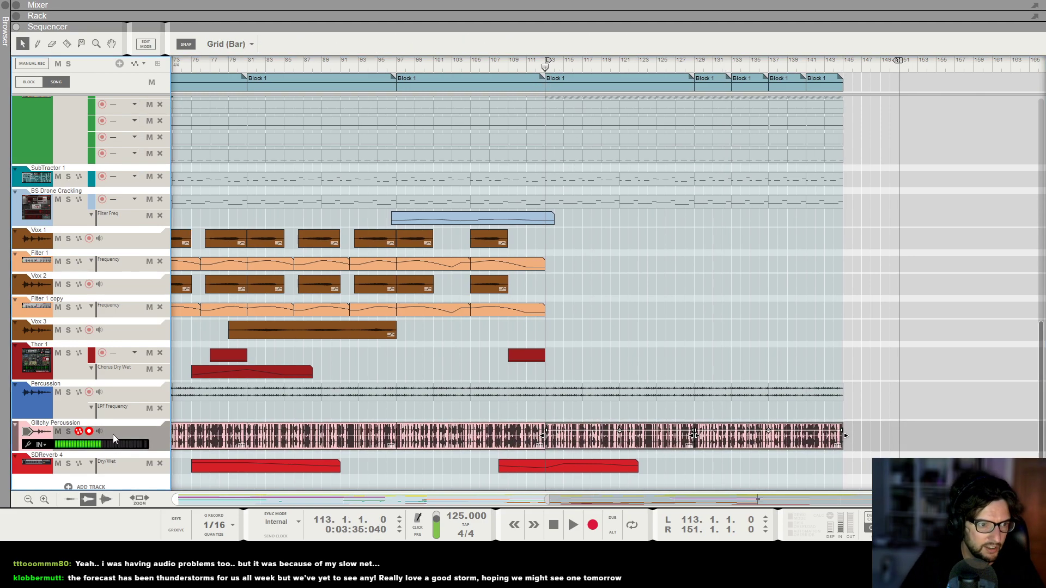
key(F5)
scroll(885, 191, up, 3)
scroll(883, 187, up, 2)
click(886, 152)
drag(904, 150, 911, 116)
key(F7)
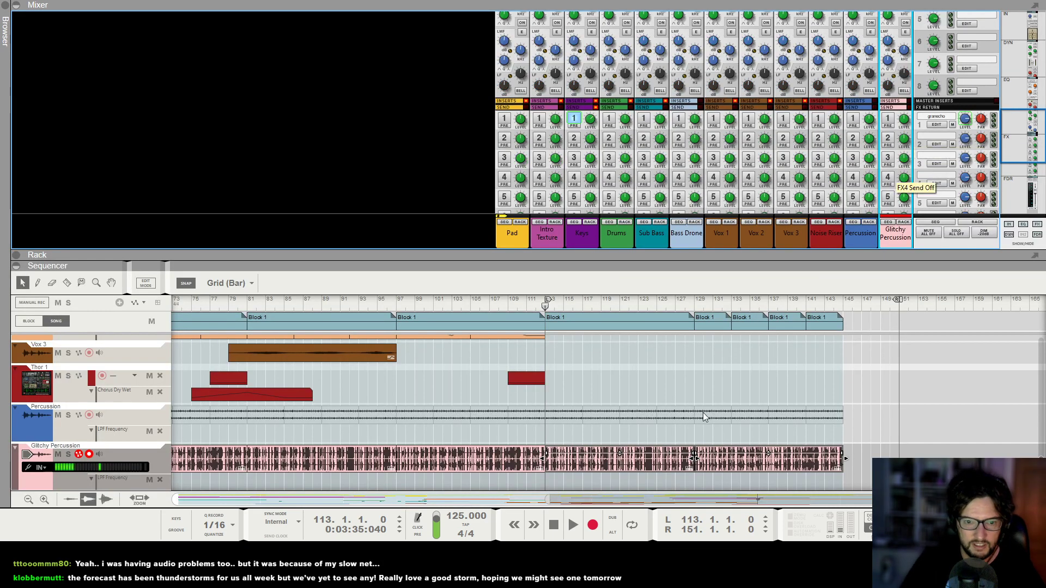
Open the Glitchy Percussion LPF Frequency clip starting at bar 111 and draw a rising filter sweep in it.
click(537, 433)
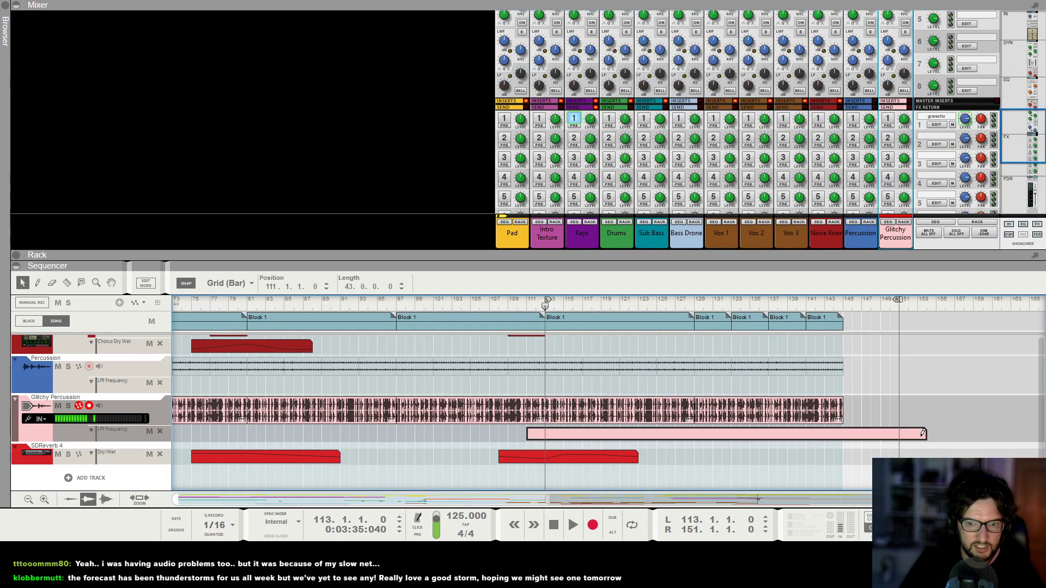
click(537, 430)
key(space)
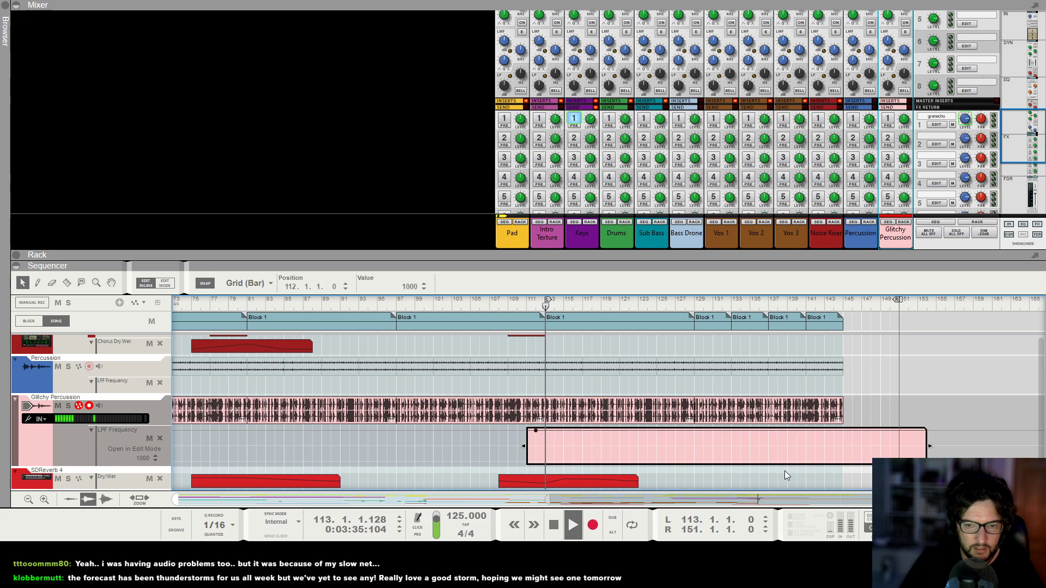
click(843, 462)
drag(768, 453, 774, 457)
click(911, 370)
key(F7)
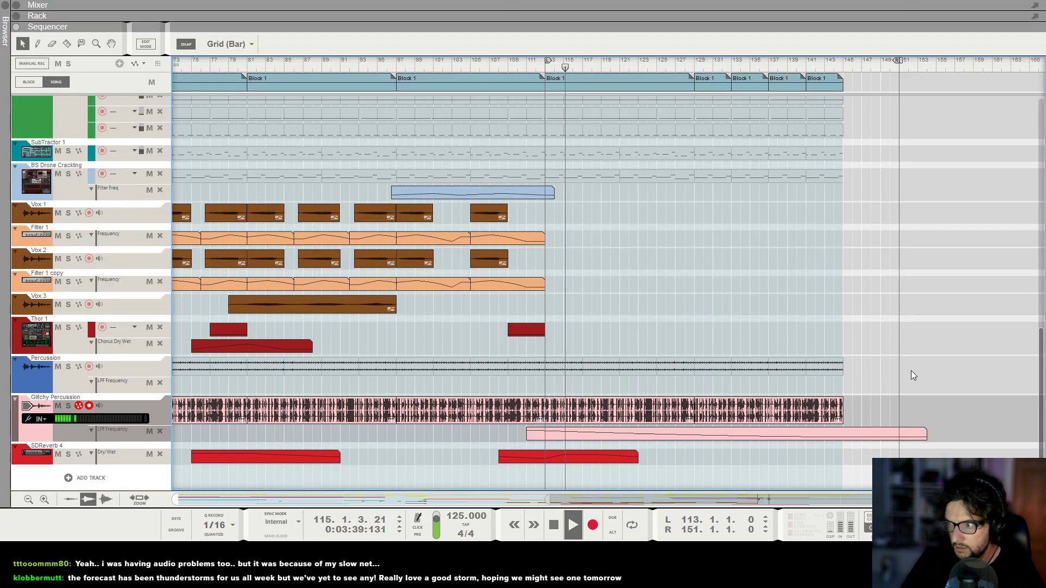
Scroll through all tracks of the arrangement to review the extended ending.
scroll(912, 311, down, 4)
scroll(921, 315, down, 2)
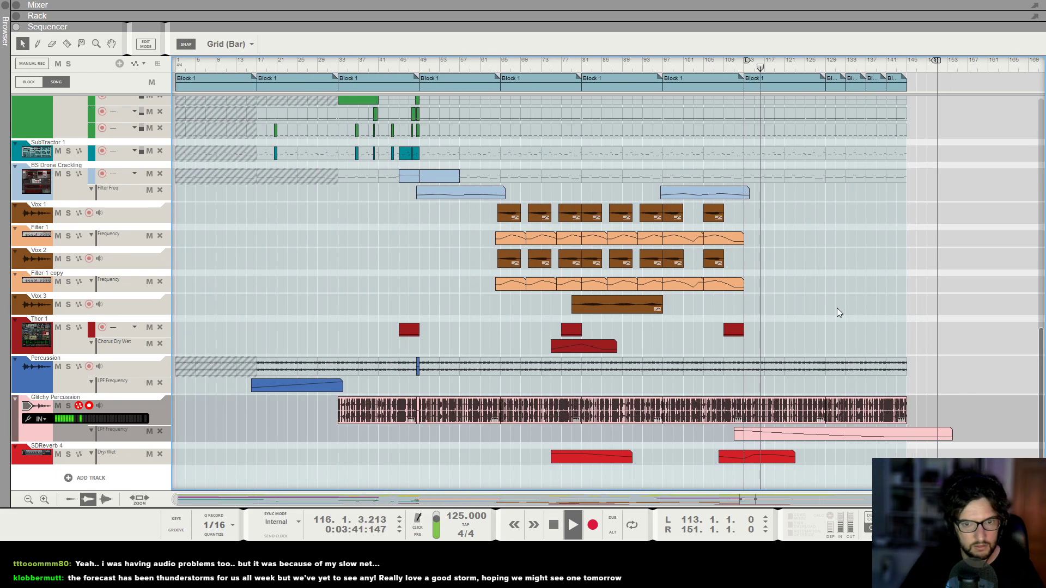
scroll(842, 299, up, 4)
scroll(918, 302, down, 2)
scroll(903, 306, up, 2)
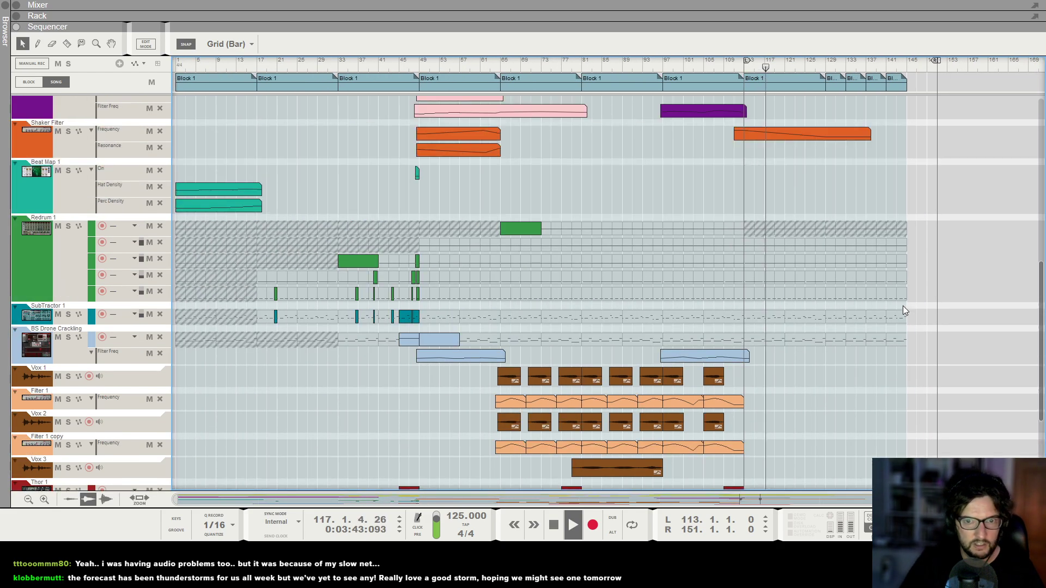
scroll(878, 305, up, 3)
scroll(902, 278, right, 2)
scroll(904, 275, up, 8)
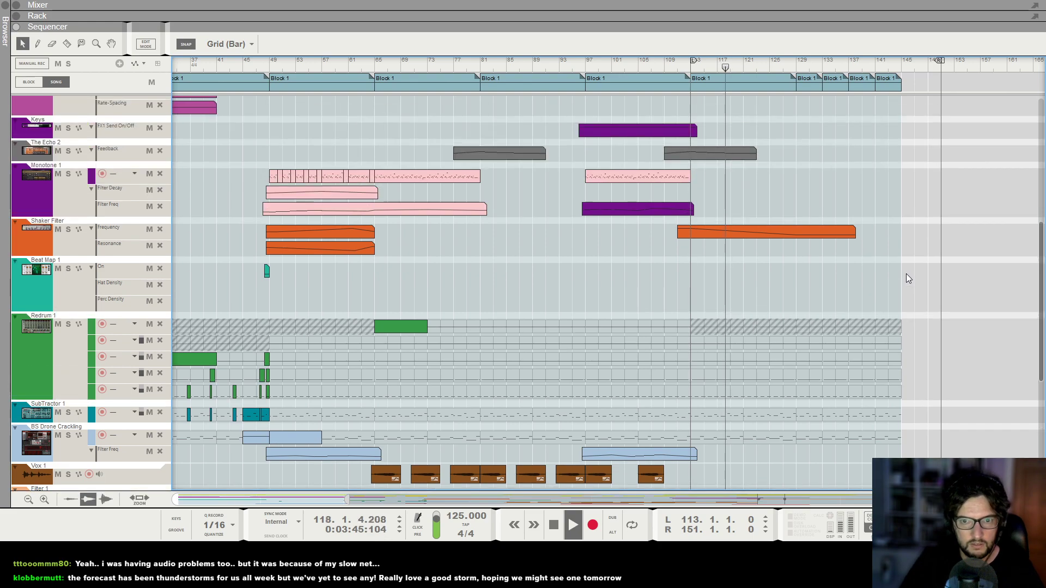
scroll(915, 264, up, 1)
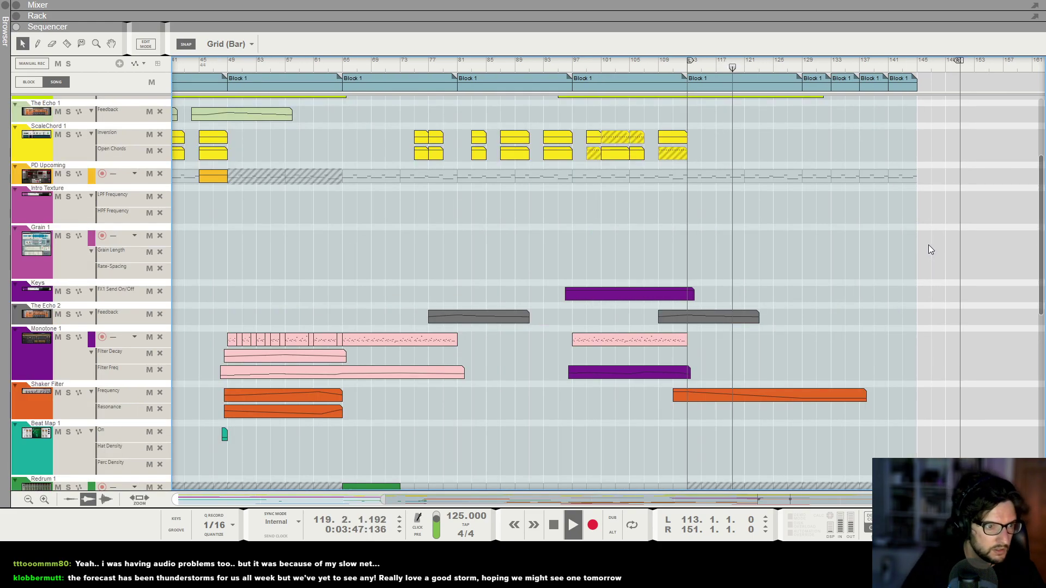
scroll(928, 248, up, 3)
scroll(692, 246, up, 1)
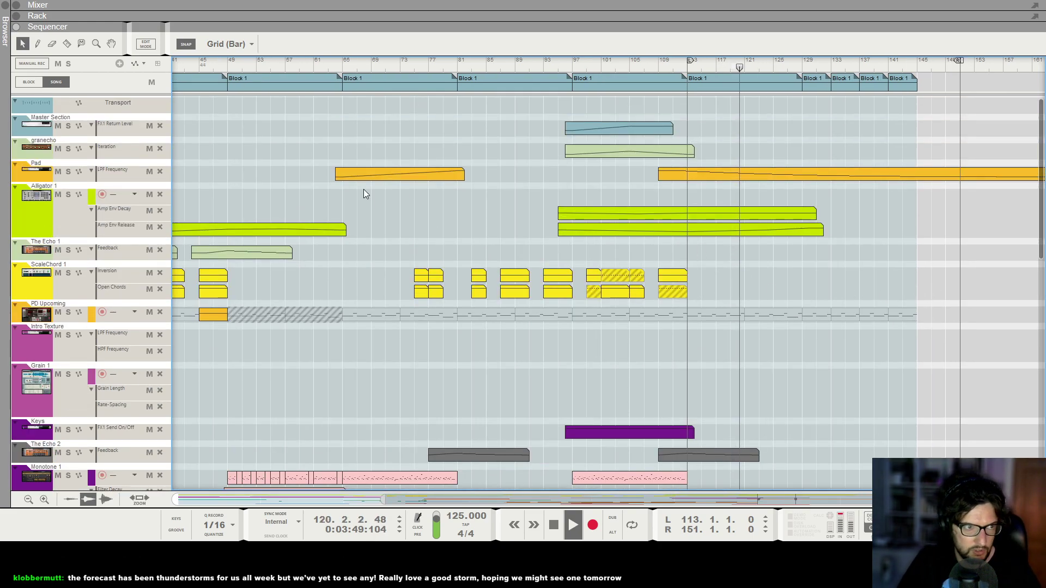
scroll(403, 226, down, 2)
scroll(401, 226, down, 4)
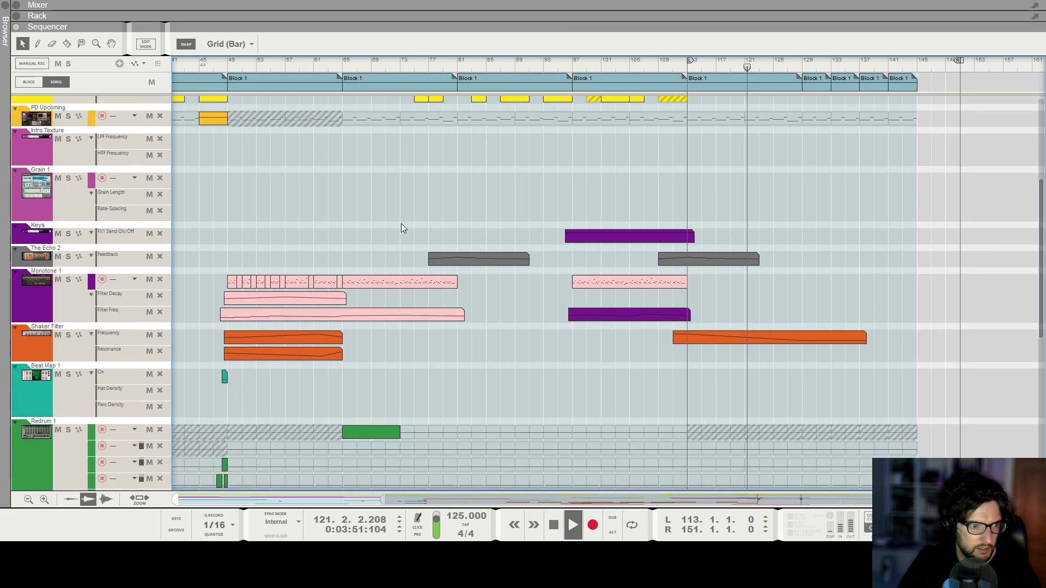
scroll(401, 227, down, 5)
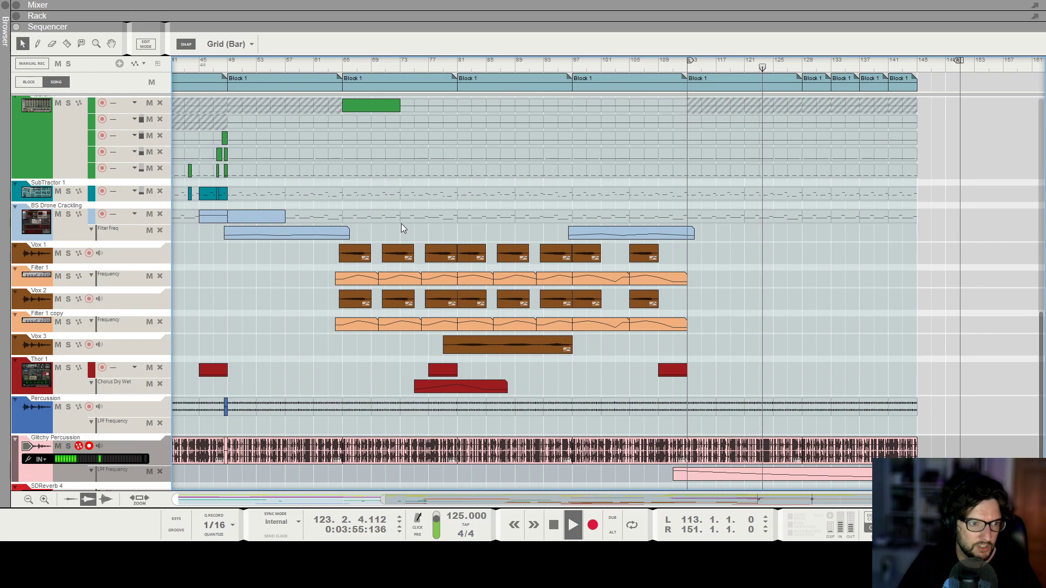
scroll(402, 225, up, 10)
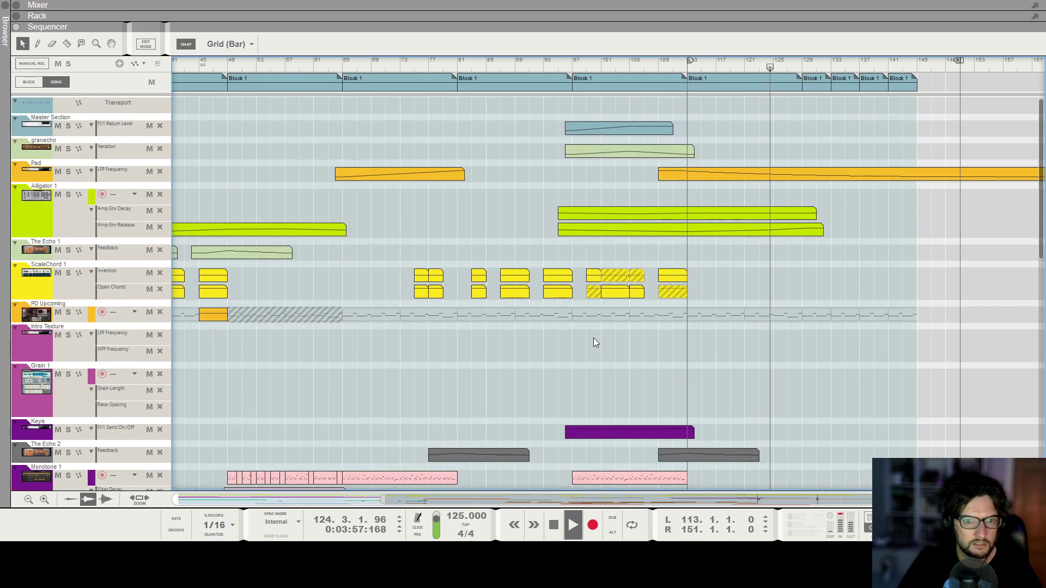
Copy The Echo Feedback automation clip to bar 127.
click(341, 318)
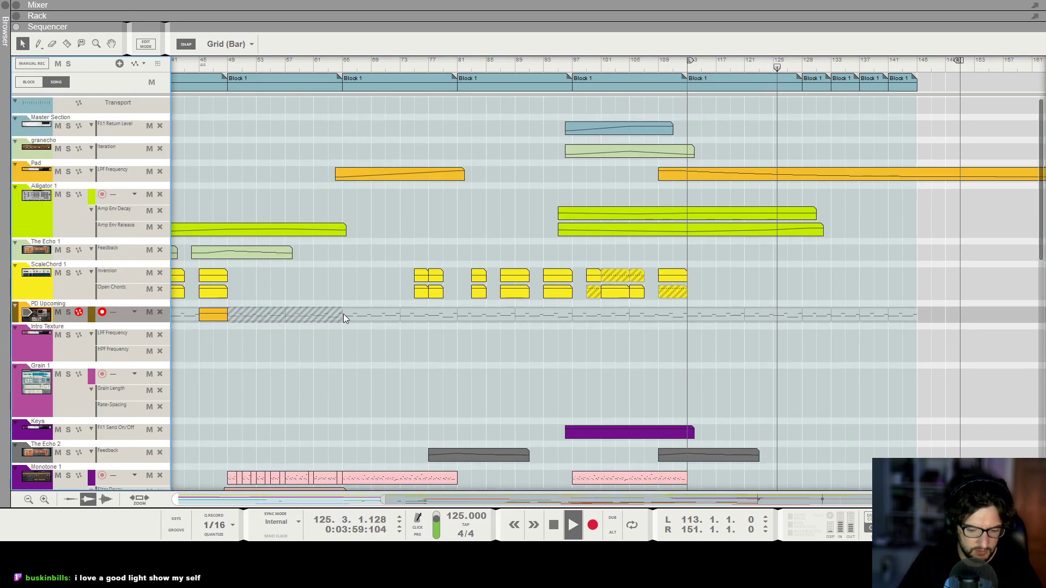
key(F6)
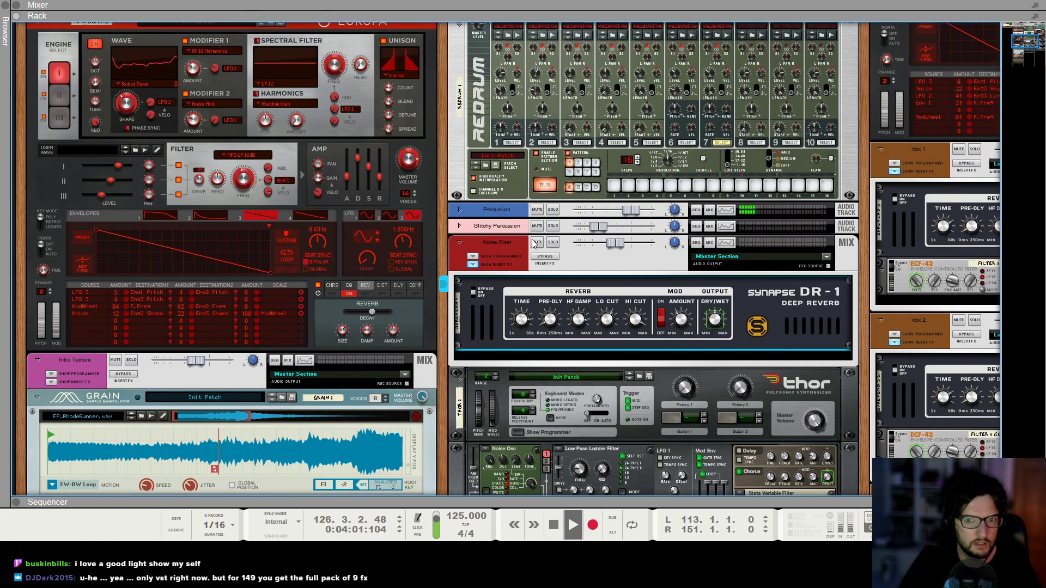
scroll(293, 237, up, 10)
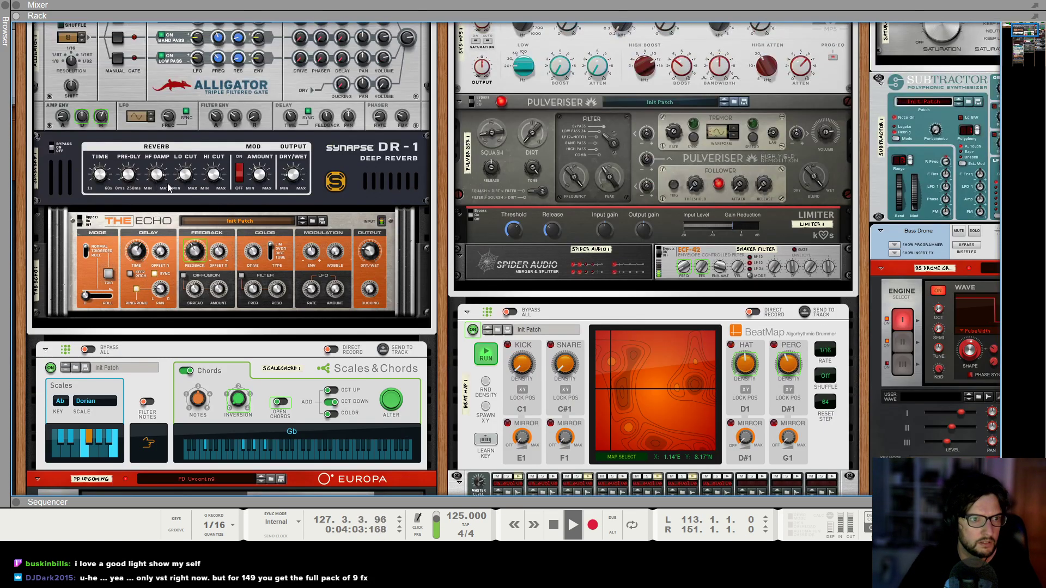
alt+click(197, 257)
scroll(577, 357, down, 2)
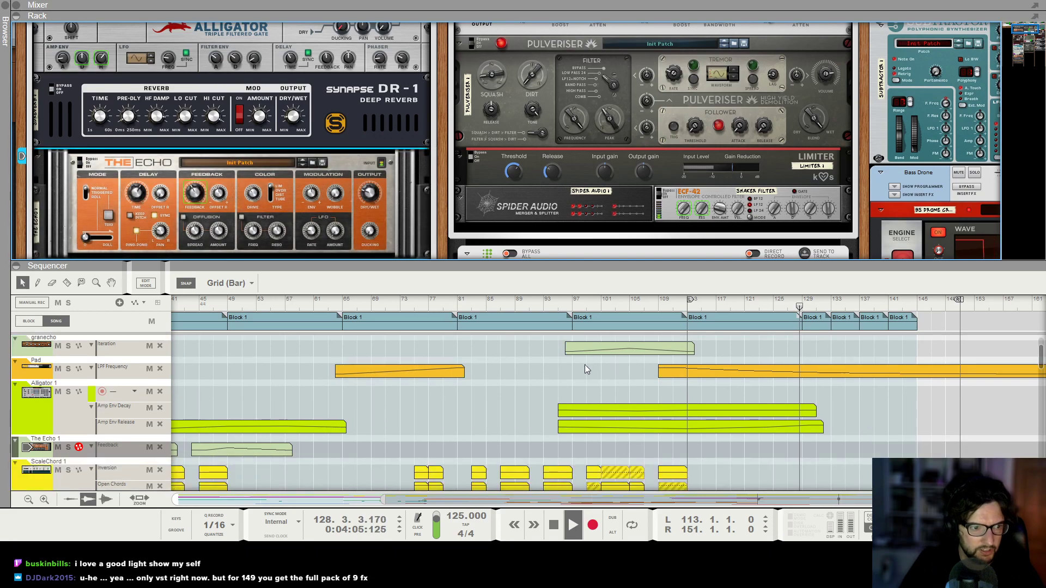
drag(240, 423, 837, 420)
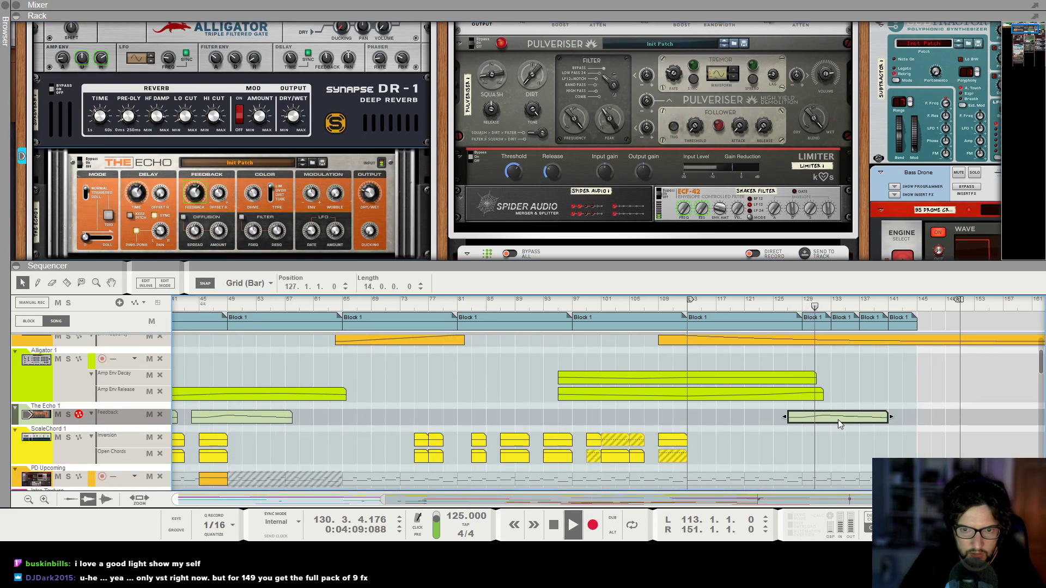
Use the Mute tool on the PD Upcoming lane around bars 131 to 141.
key(F6)
scroll(893, 304, up, 2)
scroll(893, 256, down, 1)
key(t)
click(853, 279)
drag(854, 279, 915, 279)
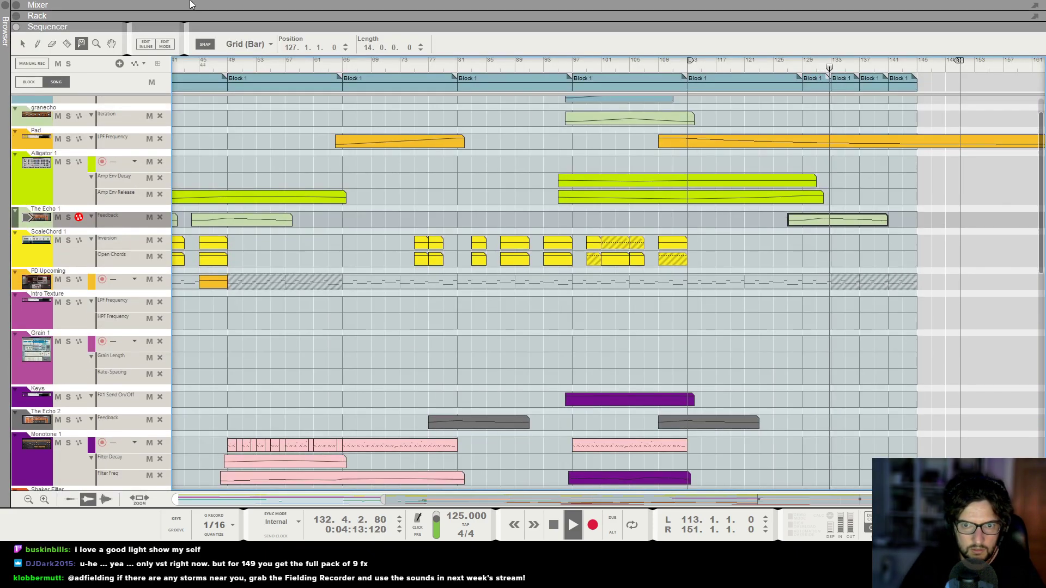
Extend the copied Echo Feedback clip so it ends at about bar 145.
key(q)
drag(891, 219, 917, 235)
double_click(916, 217)
click(919, 198)
Play the ending from around bar 137 and scroll through the tracks to review it.
scroll(909, 218, down, 10)
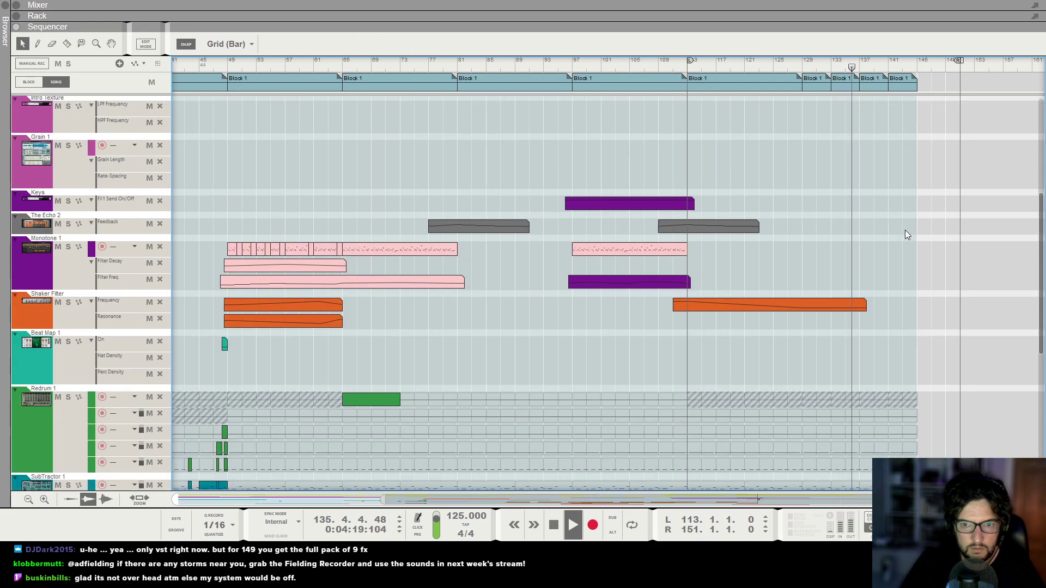
scroll(887, 320, down, 3)
key(space)
drag(689, 66, 860, 79)
scroll(933, 305, down, 1)
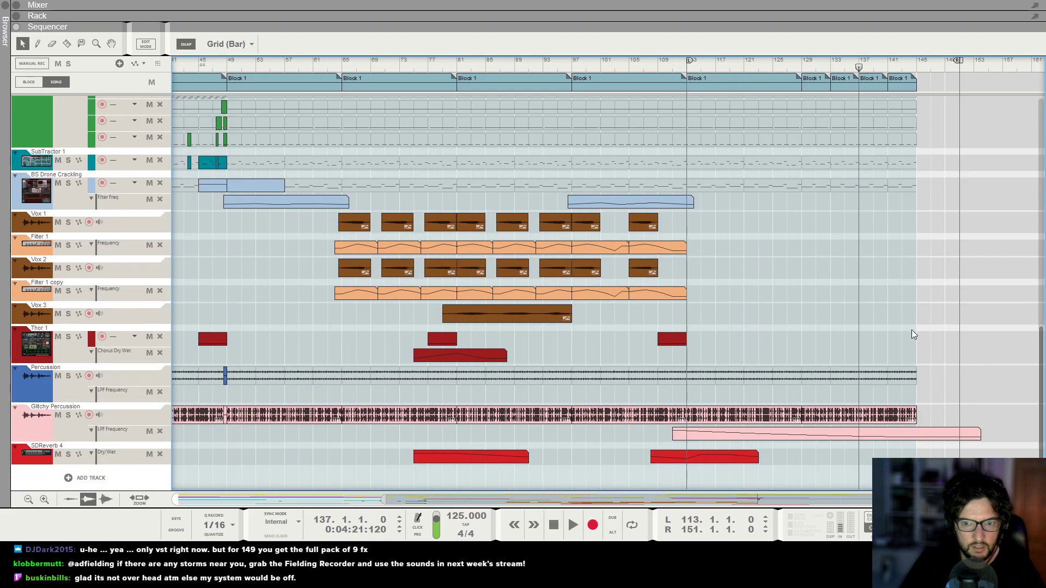
scroll(909, 330, up, 4)
key(t)
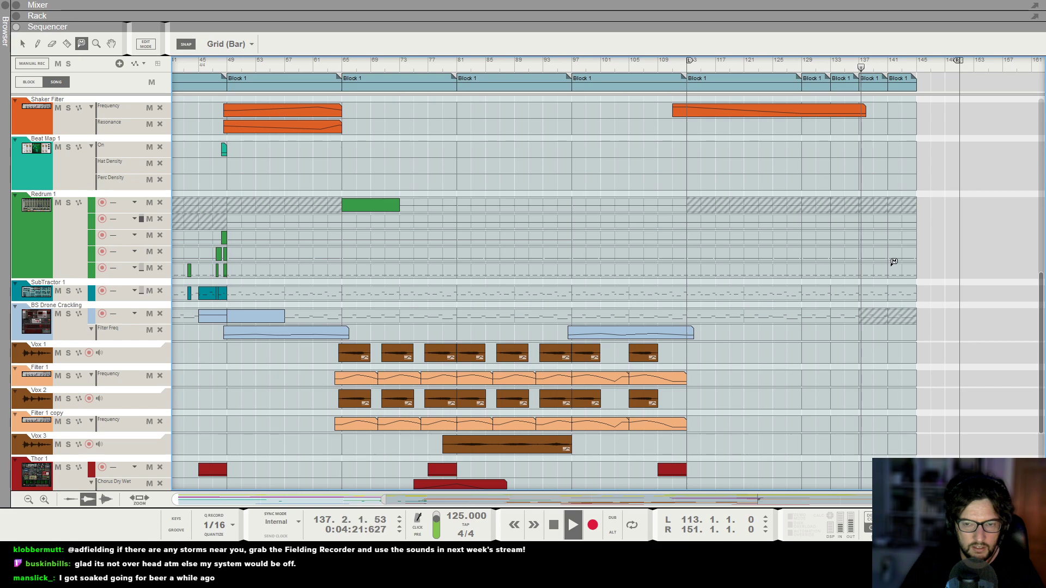
scroll(889, 262, up, 3)
Extend the Shaker Filter Frequency automation clip to 38 bars, ending at bar 149.
key(q)
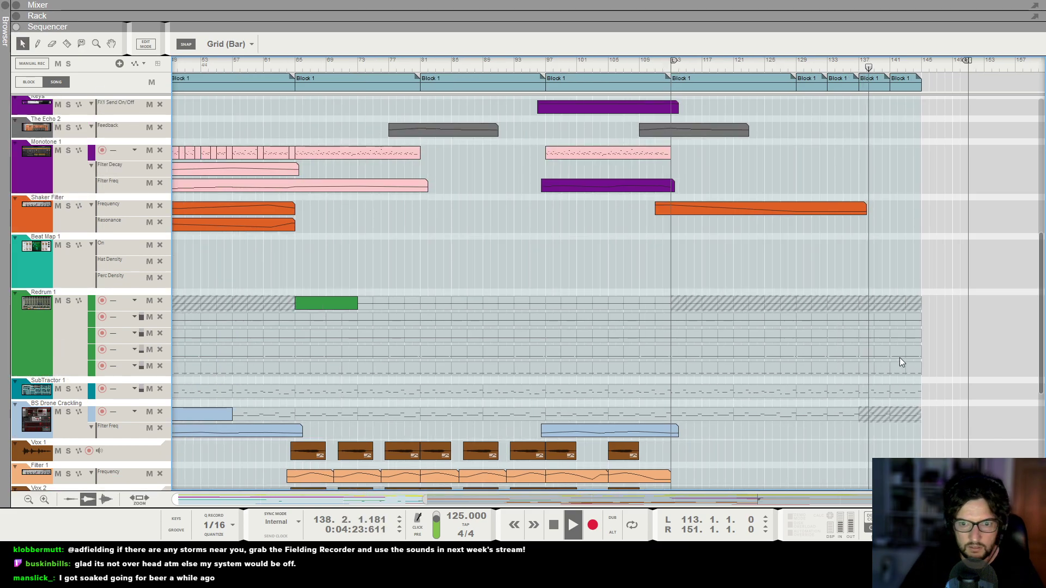
scroll(900, 358, up, 2)
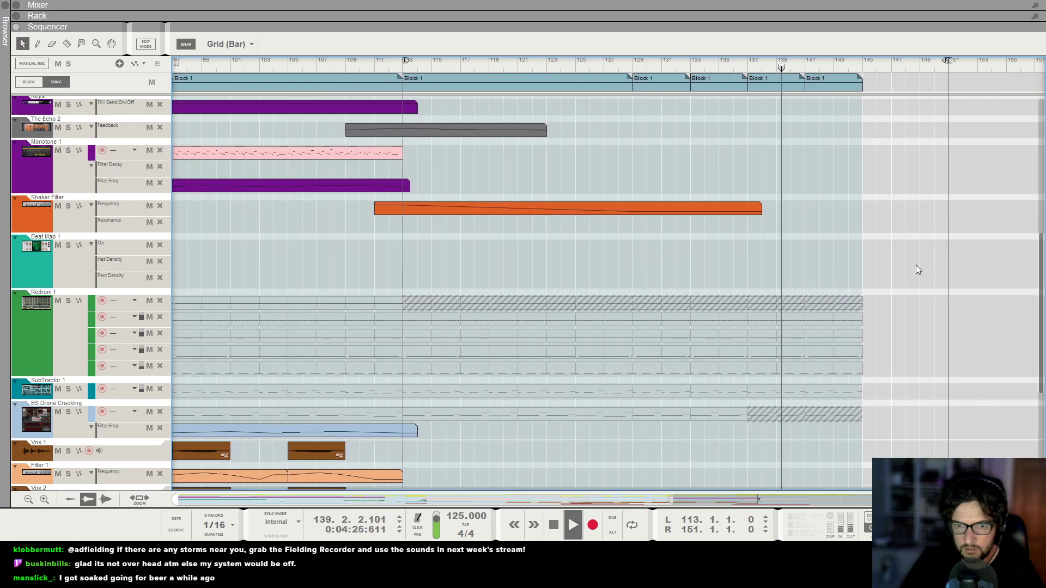
drag(752, 213, 910, 213)
Mute the Redrum lane clip covering bars 137 to 145 with the Mute tool.
key(t)
click(820, 320)
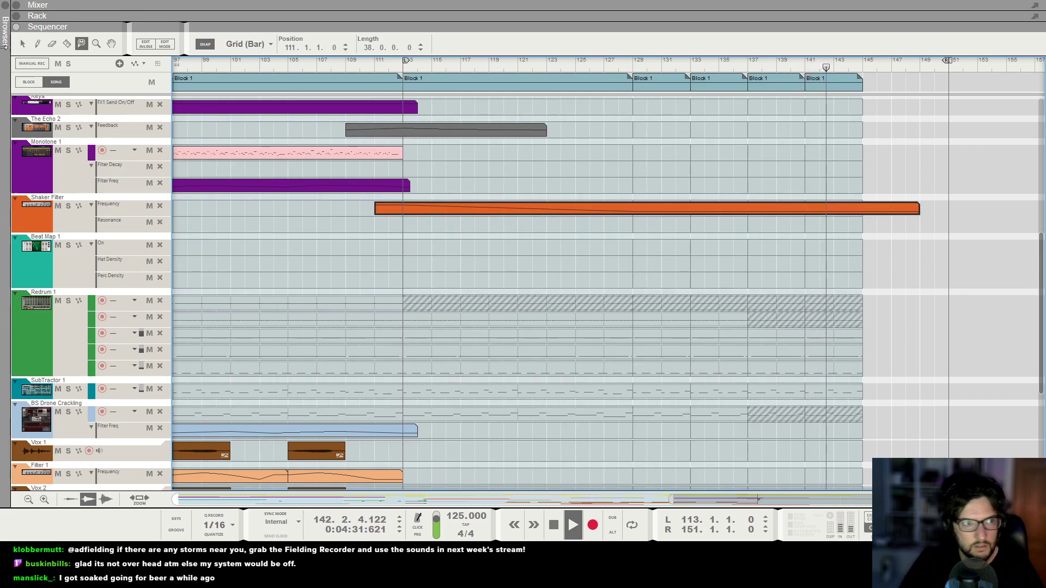
key(space)
key(q)
Play the song from around bar 129 and scroll through the tracks to review the ending.
click(633, 63)
key(space)
scroll(800, 211, up, 2)
scroll(802, 228, down, 3)
scroll(801, 286, down, 1)
scroll(817, 359, down, 1)
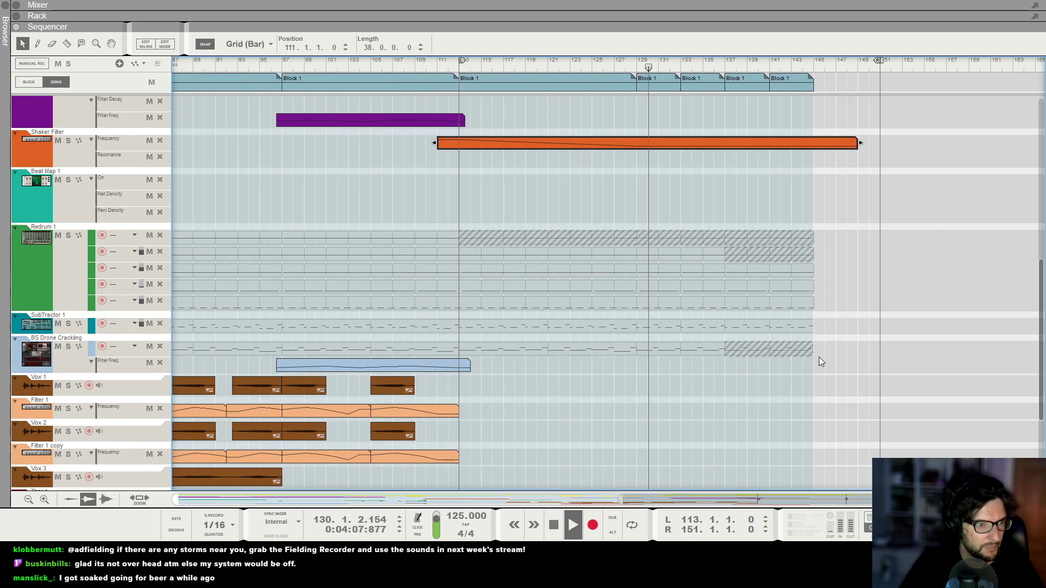
scroll(809, 383, up, 1)
scroll(808, 384, down, 1)
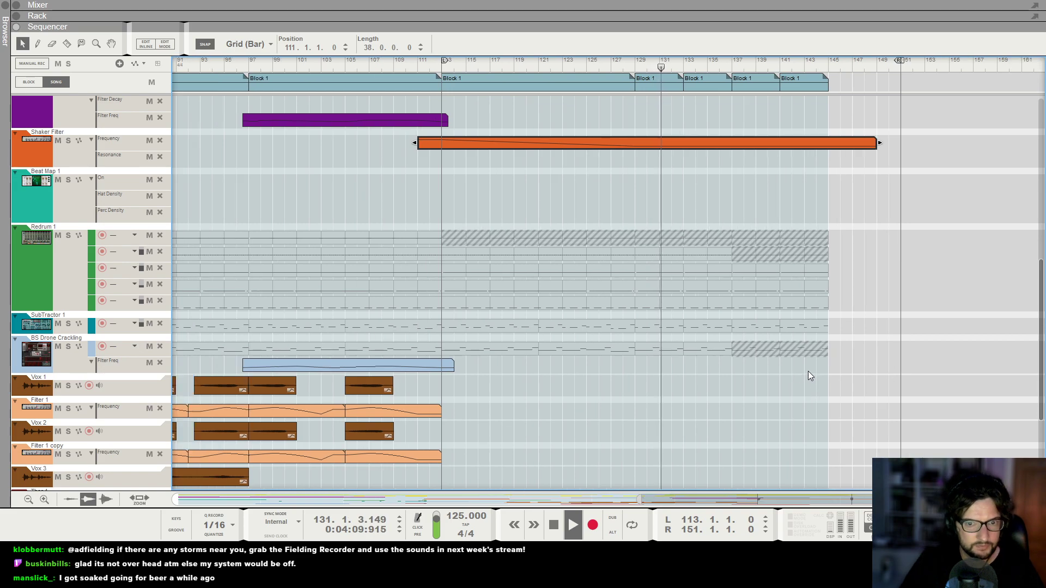
Apply the Mute tool to two more Redrum lane clips between bars 137 and 145.
key(t)
click(769, 271)
click(793, 268)
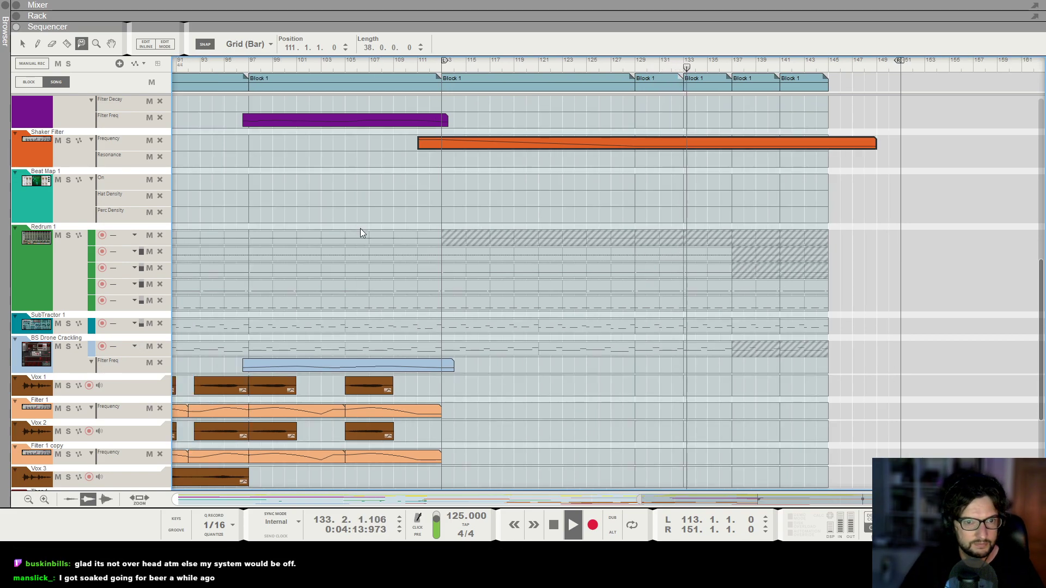
Create a Beat Map Hat Density automation clip from about bar 135 to 151 and draw a falling ramp in it.
key(F6)
scroll(320, 231, up, 2)
scroll(320, 229, down, 3)
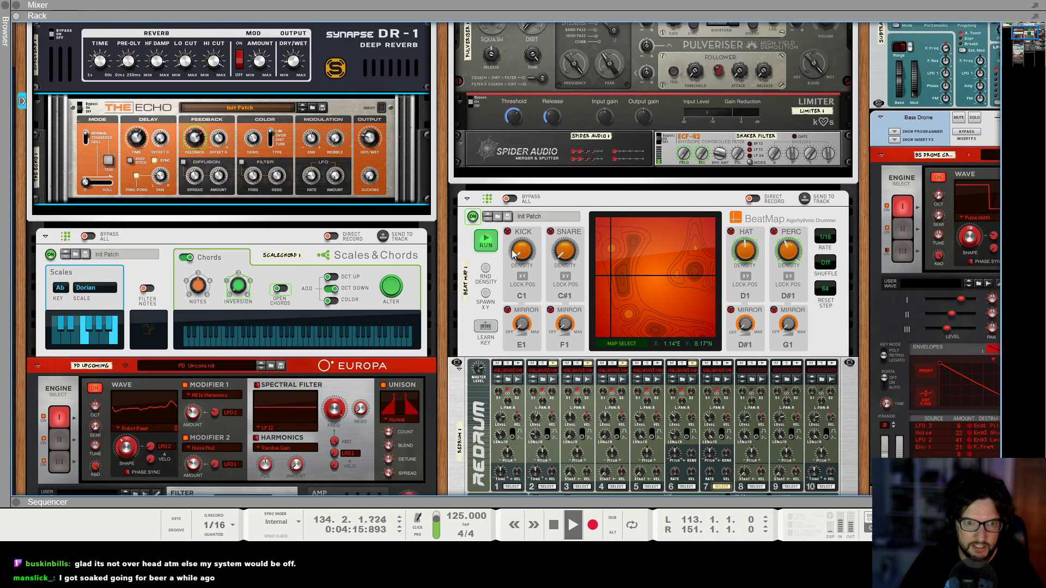
alt+click(745, 254)
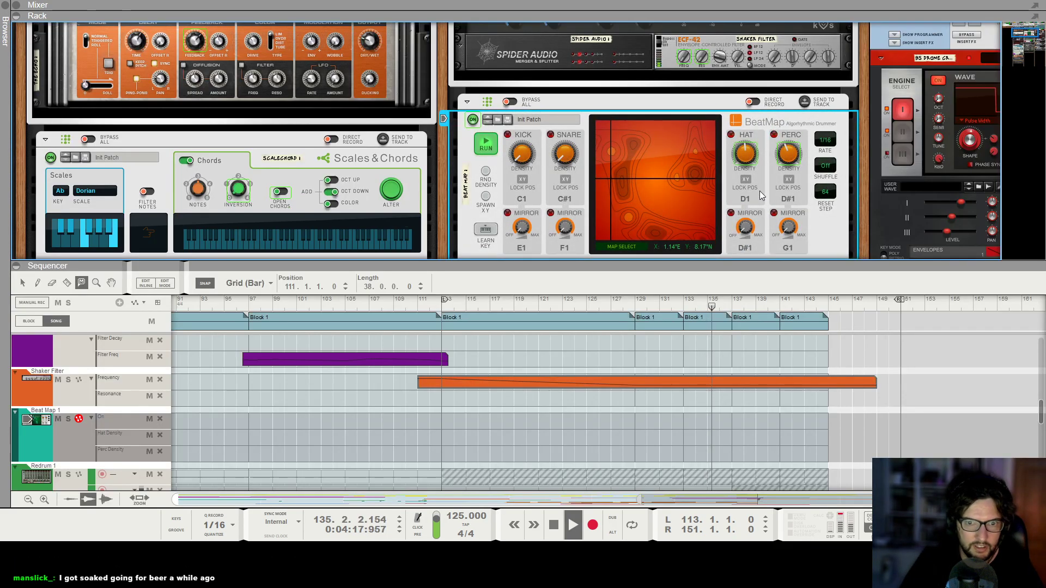
scroll(715, 412, down, 1)
click(24, 286)
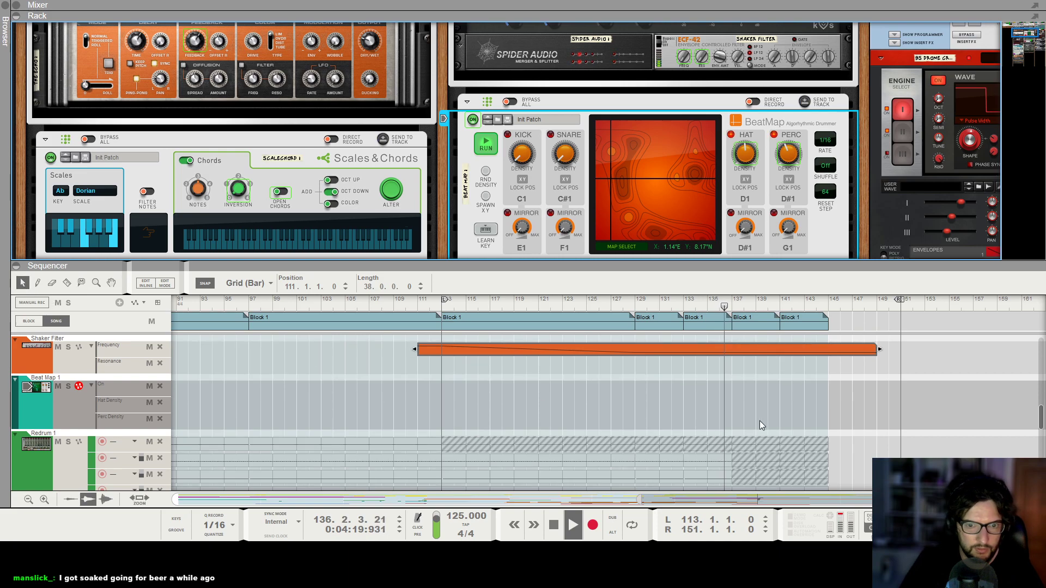
drag(713, 405, 897, 405)
double_click(843, 405)
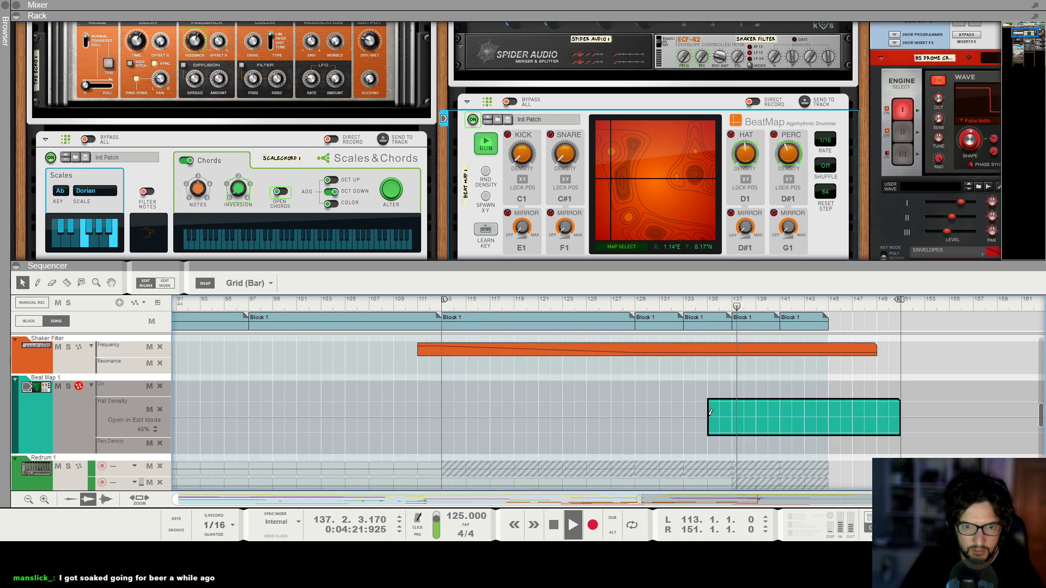
click(708, 417)
click(829, 433)
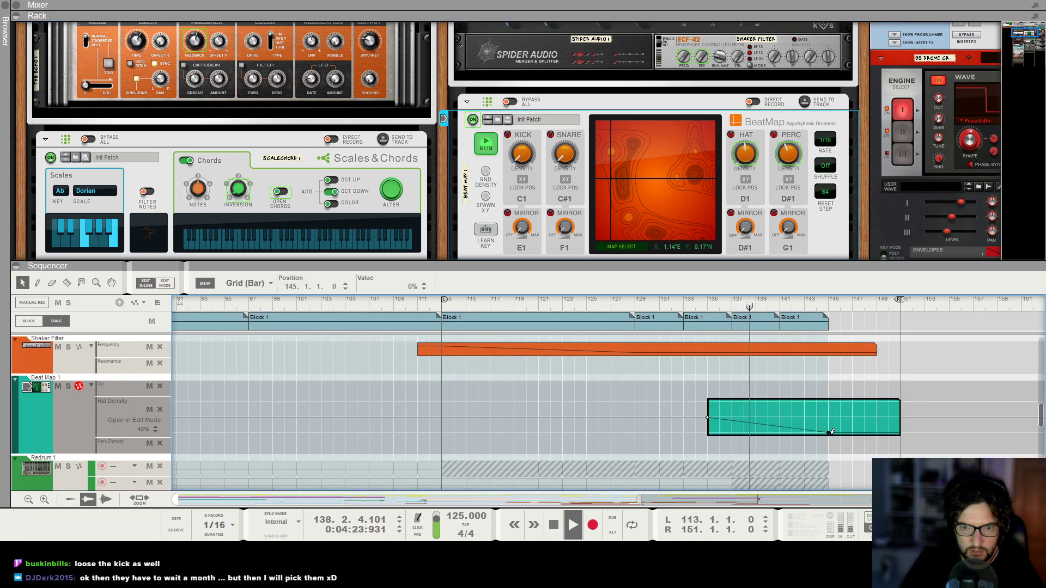
Copy the Hat Density ramp clip onto the Beat Map Perc Density lane at the same position.
click(756, 381)
drag(752, 405, 759, 425)
click(915, 470)
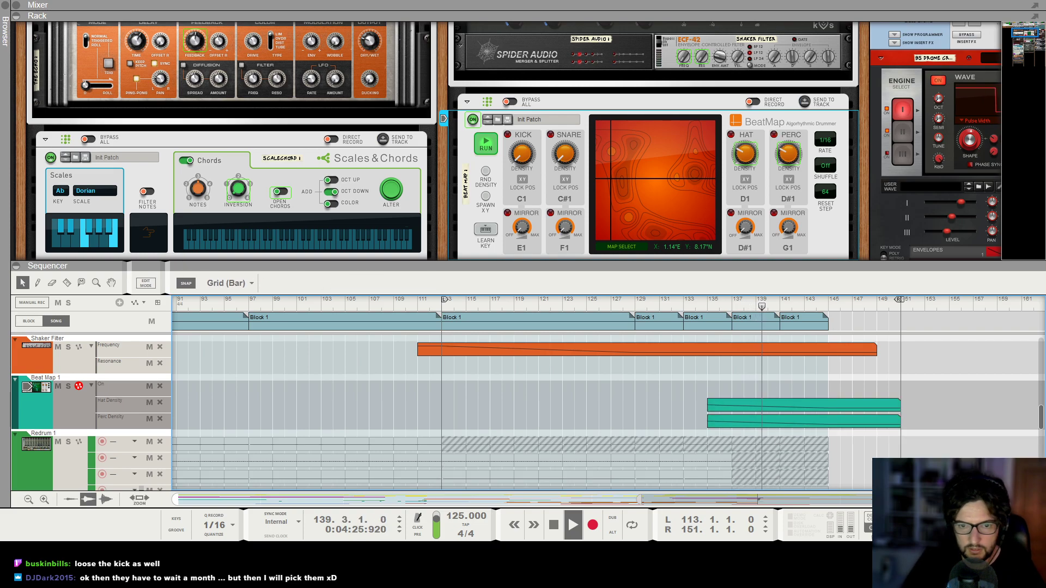
Create a Percussion LPF Frequency automation clip from about bar 127 to 152 with a falling sweep.
key(F6)
key(F7)
scroll(812, 400, down, 4)
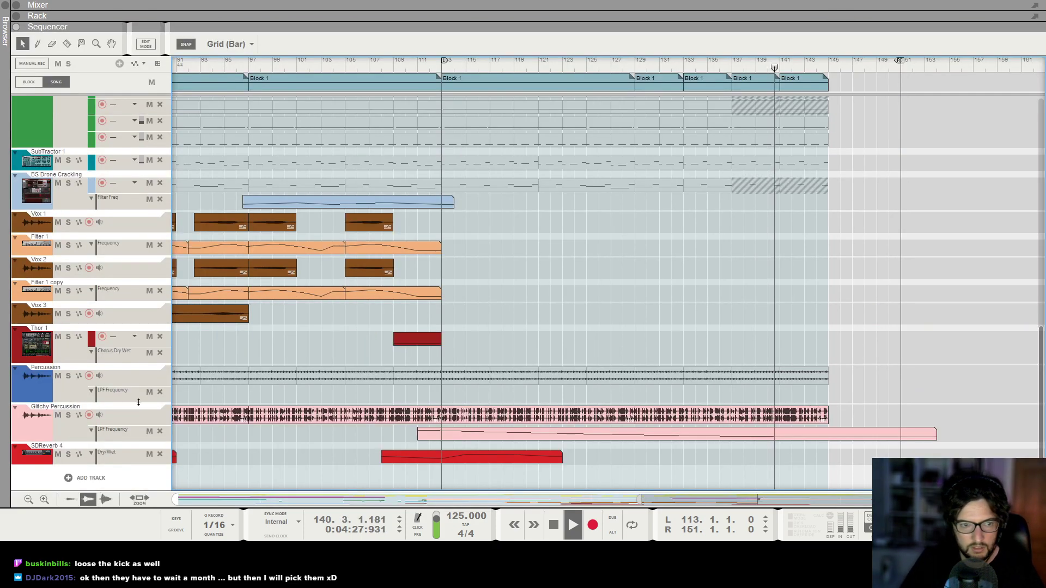
click(61, 396)
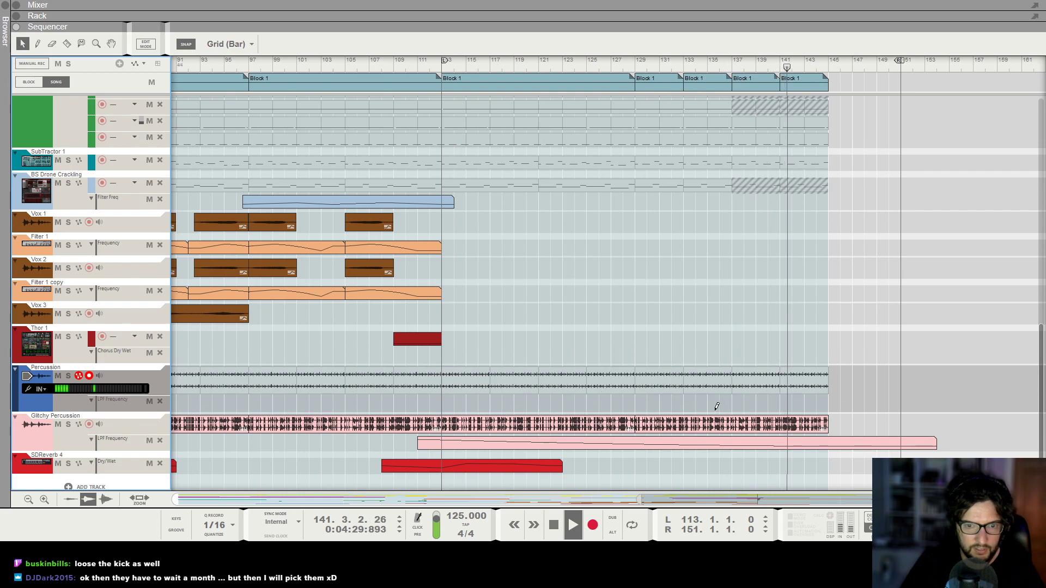
drag(630, 401, 913, 406)
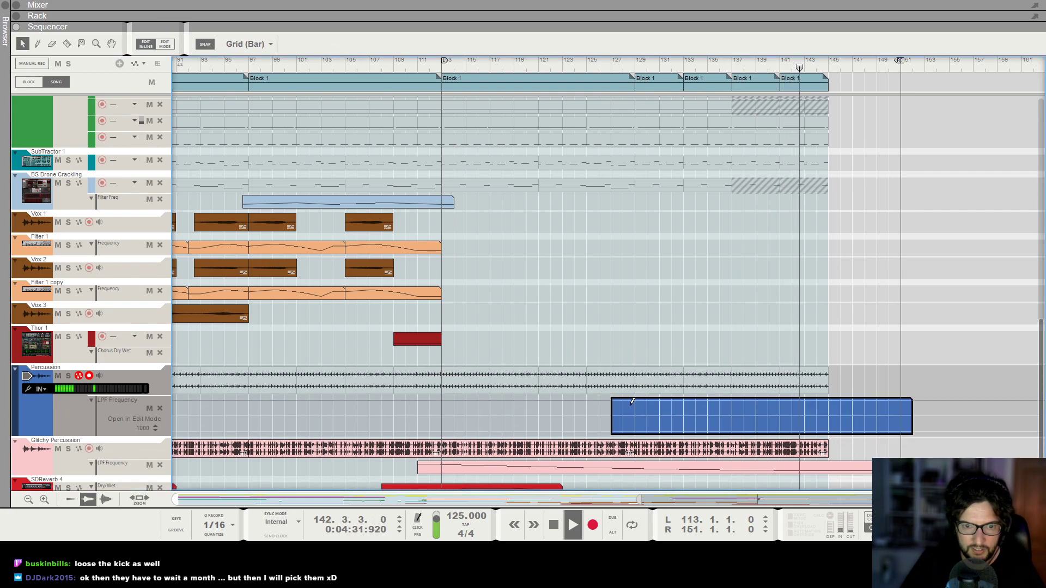
click(614, 401)
click(827, 433)
drag(807, 428, 807, 417)
click(819, 336)
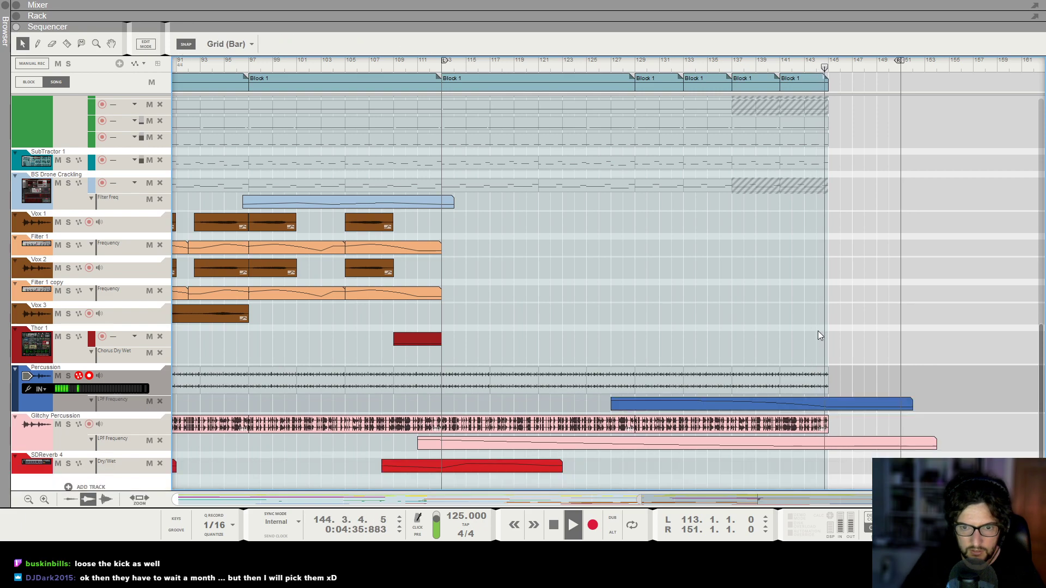
Play from around bar 129 and scroll and zoom through the tracks to review the ending.
scroll(820, 336, up, 5)
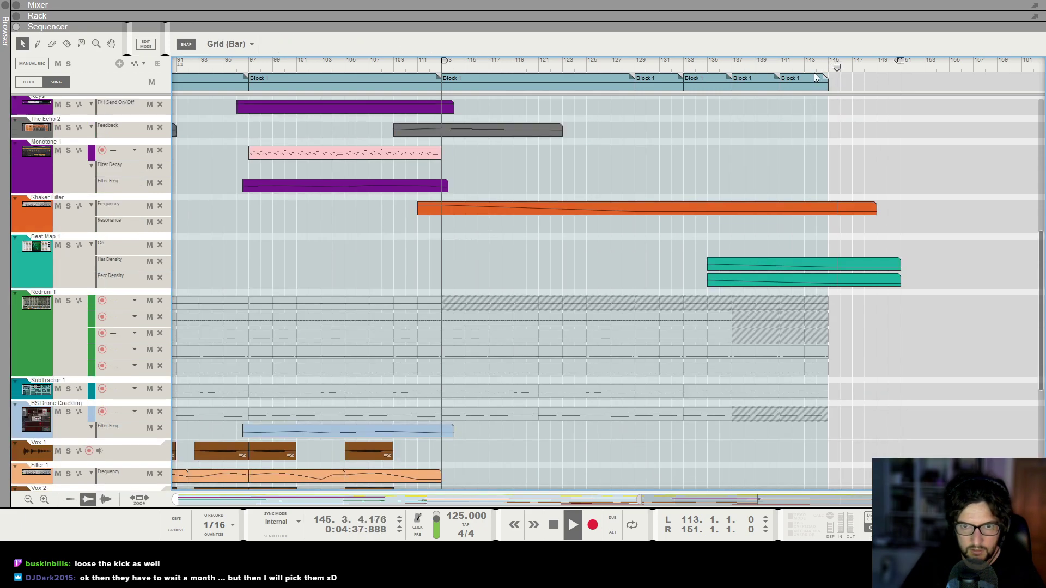
click(622, 65)
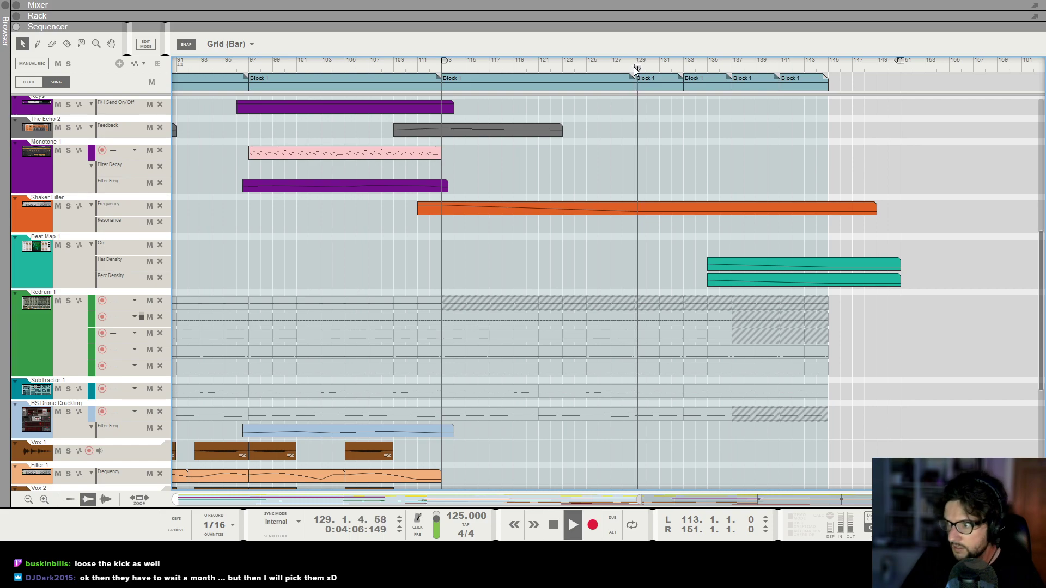
scroll(835, 280, down, 2)
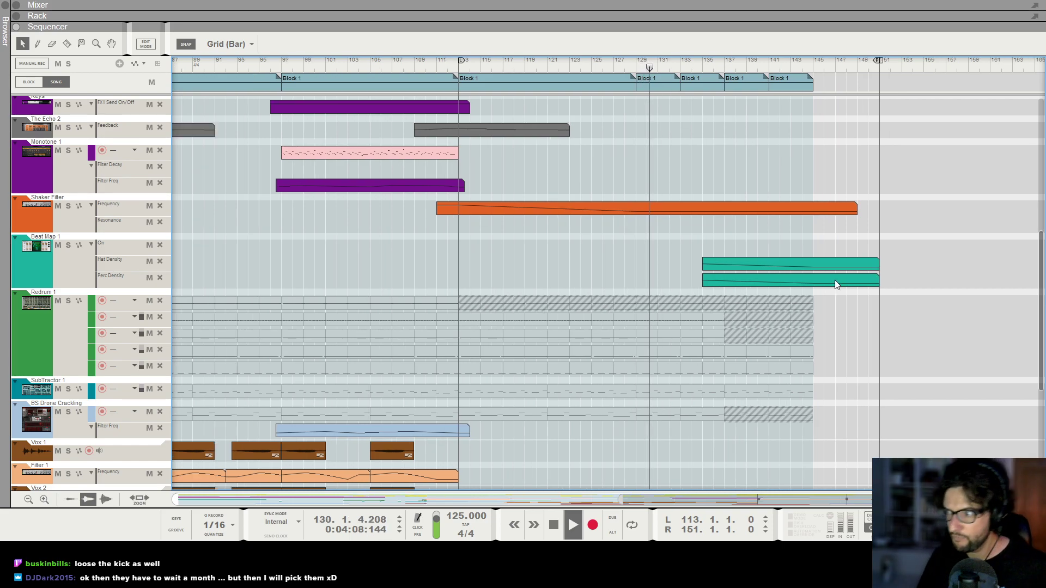
key(h)
key(g)
scroll(872, 245, down, 2)
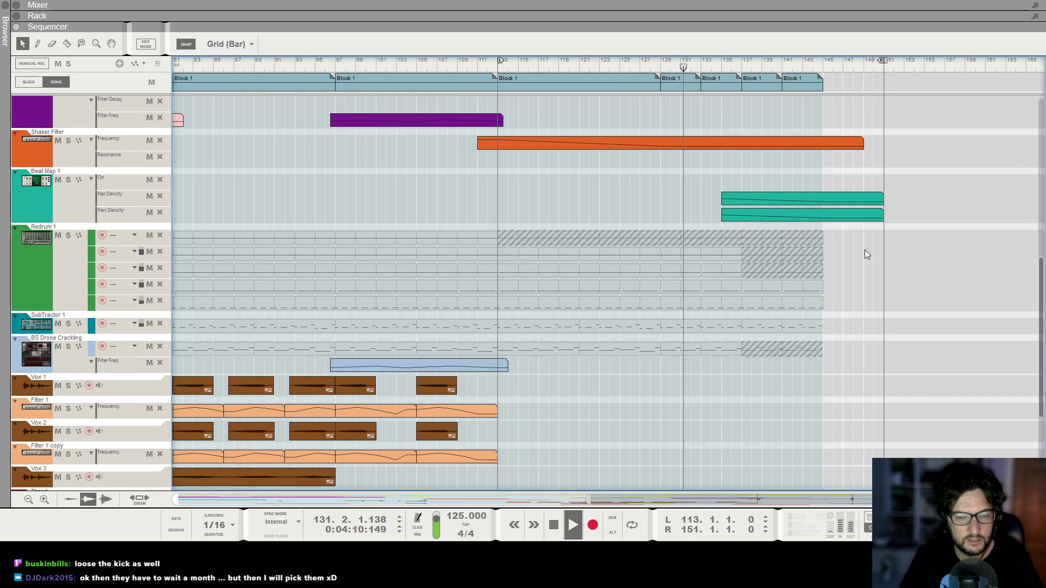
scroll(814, 259, down, 2)
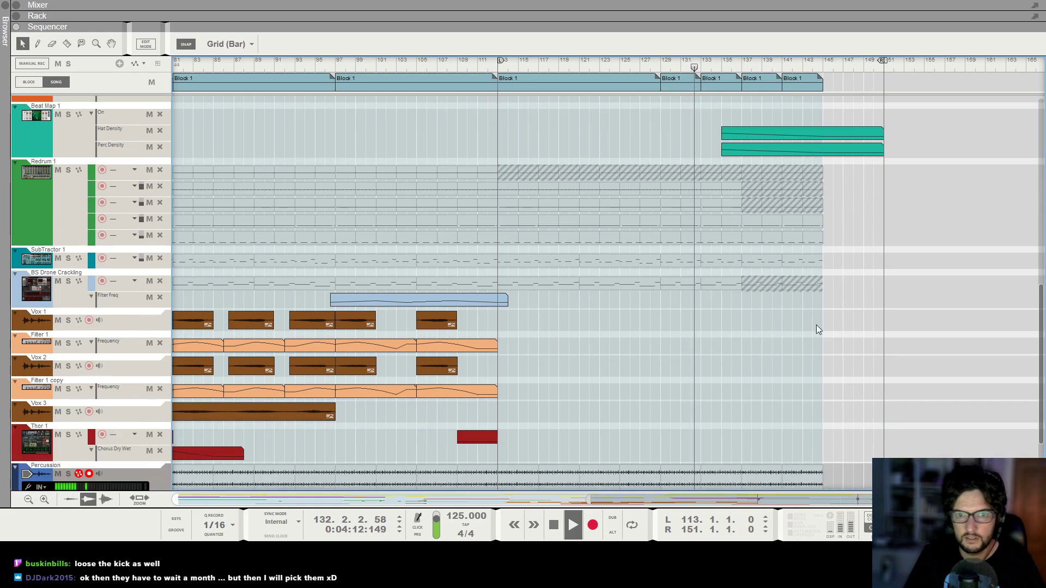
scroll(816, 324, up, 4)
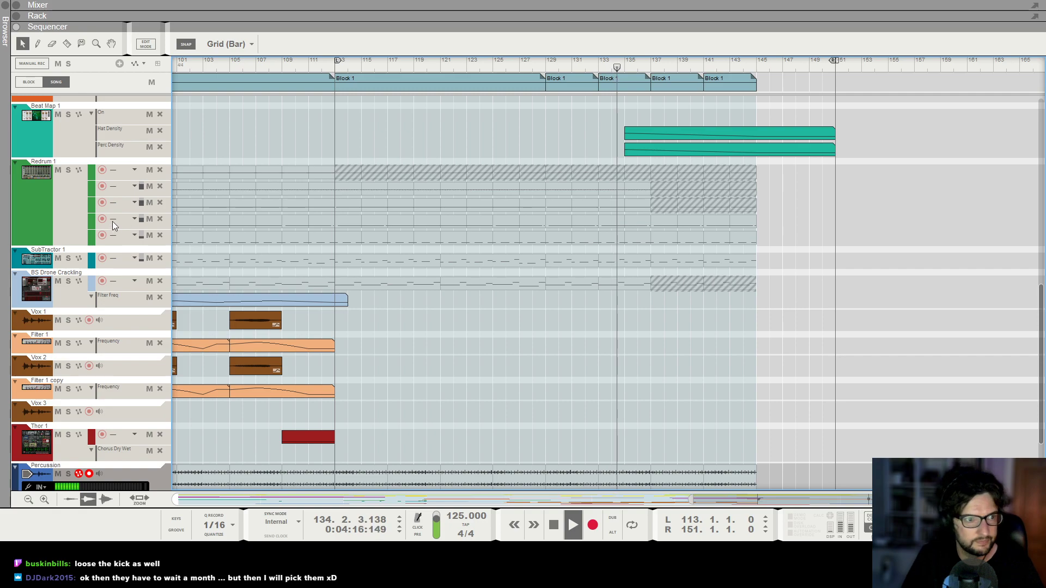
scroll(668, 368, down, 3)
scroll(720, 354, up, 2)
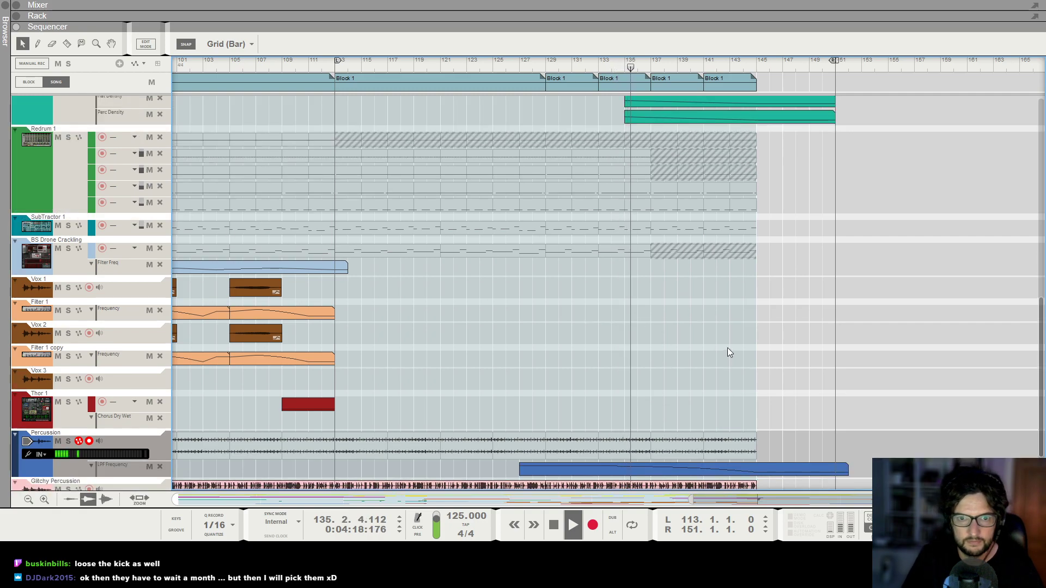
scroll(829, 281, up, 1)
scroll(845, 316, up, 2)
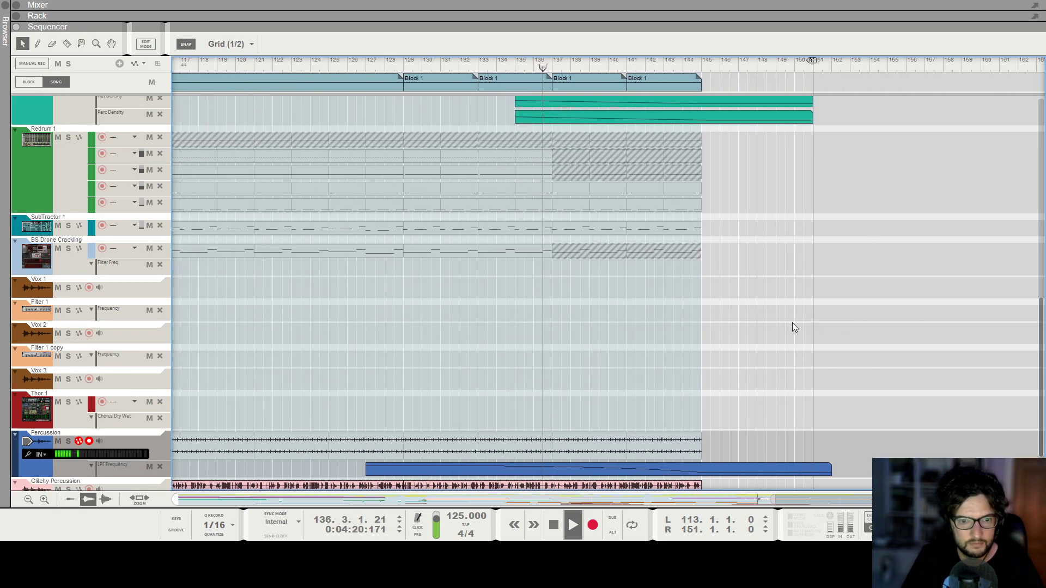
scroll(643, 398, down, 2)
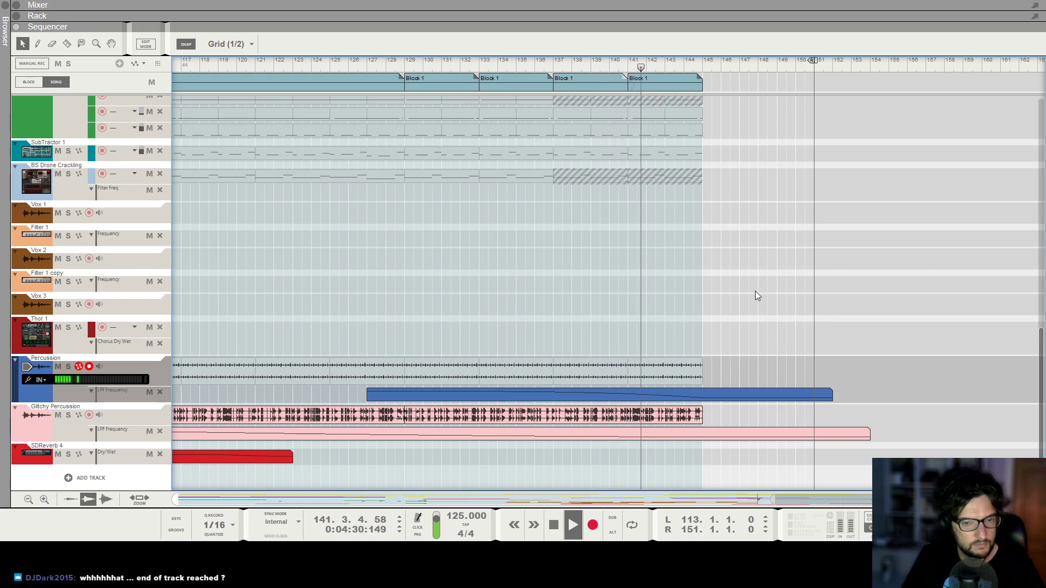
Restart playback near bar 142 and scroll through the final bars of the arrangement.
scroll(763, 305, up, 5)
ctrl+scroll(750, 111, up, 4)
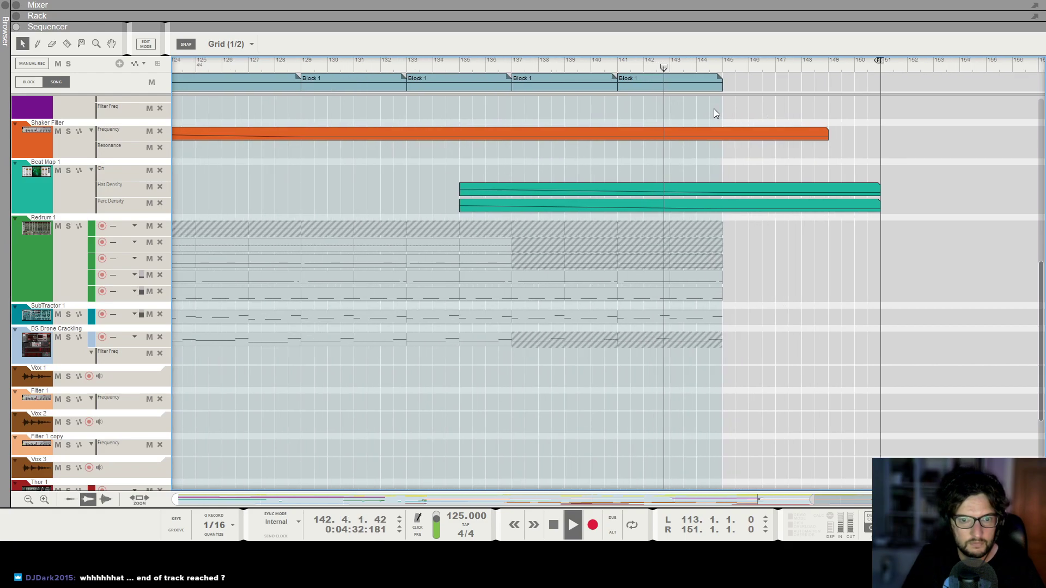
ctrl+scroll(748, 315, up, 3)
mouse_move(747, 317)
alt+mouse_down()
mouse_move(762, 316)
mouse_move(776, 294)
mouse_move(768, 279)
alt+mouse_up()
key(space)
click(666, 67)
key(space)
scroll(769, 286, down, 5)
ctrl+scroll(769, 394, up, 1)
Shorten the Glitchy Percussion audio clip to 15 bars so it ends at bar 144.
click(765, 418)
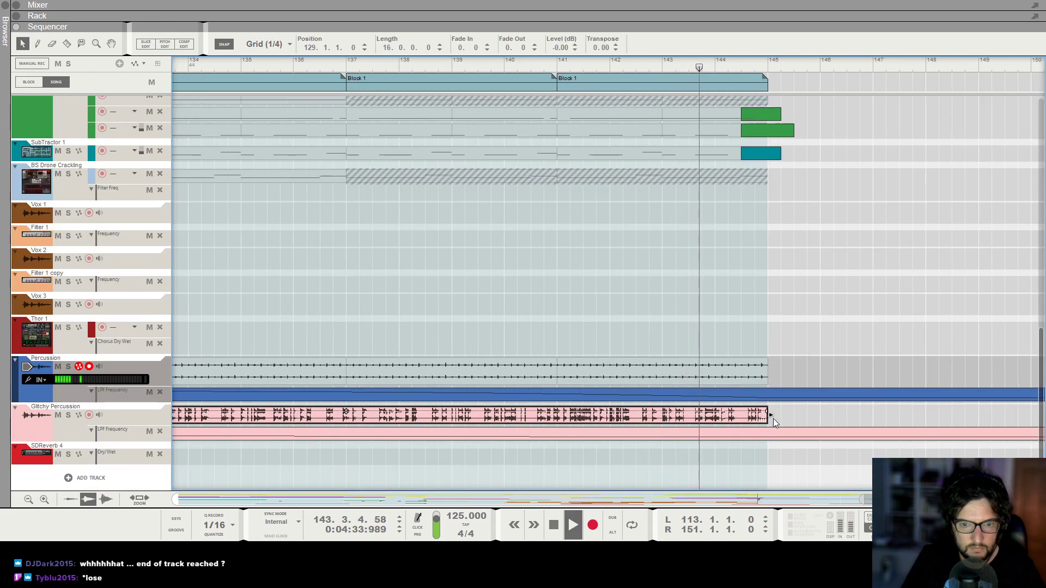
drag(759, 416, 716, 416)
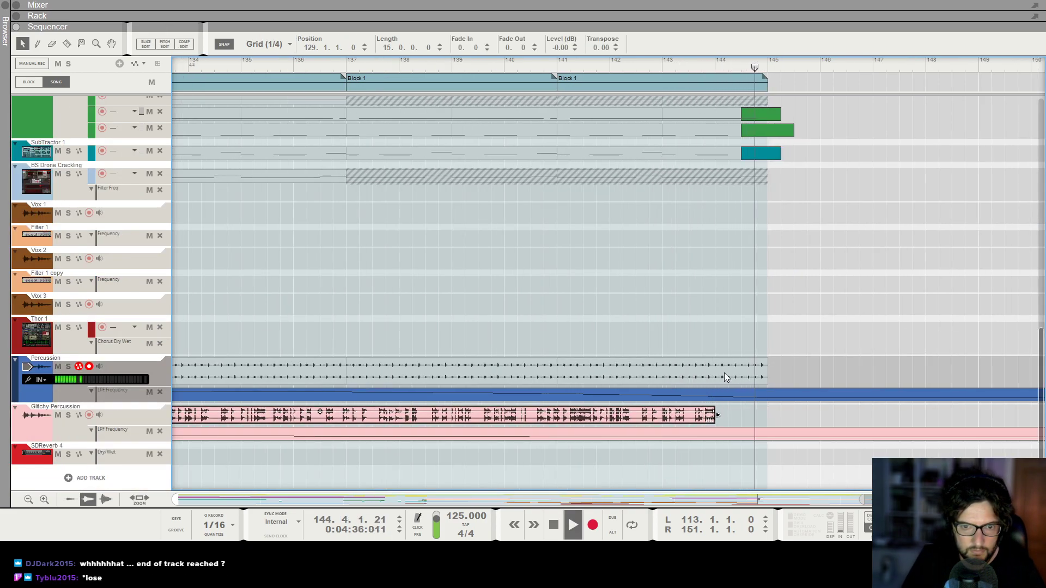
click(718, 67)
key(space)
Play from around bar 143 and zoom in on the last bar to inspect the Percussion and Redrum clip ends.
alt+drag(720, 369, 762, 375)
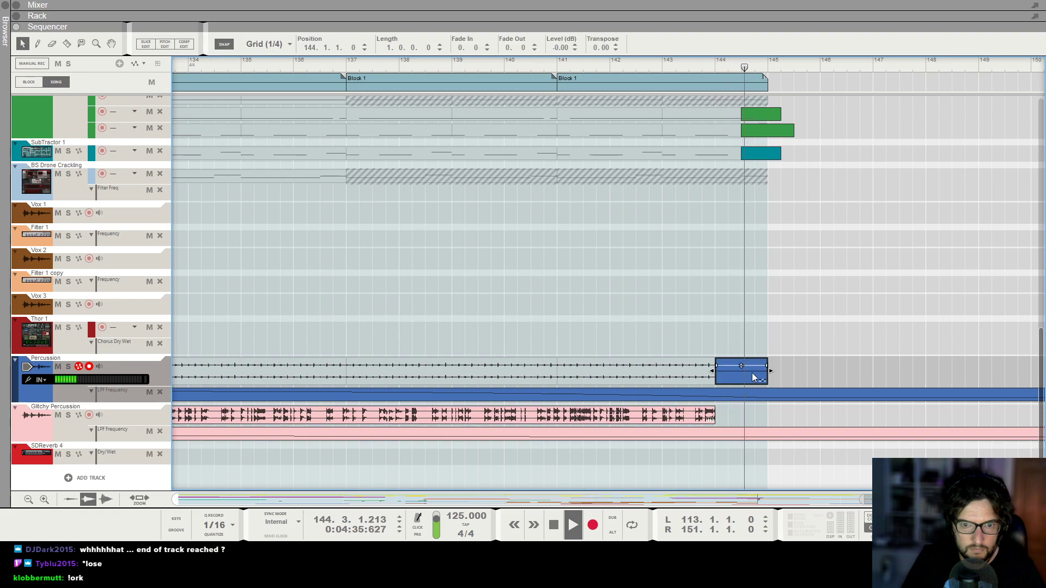
click(555, 63)
ctrl+scroll(553, 63, down, 5)
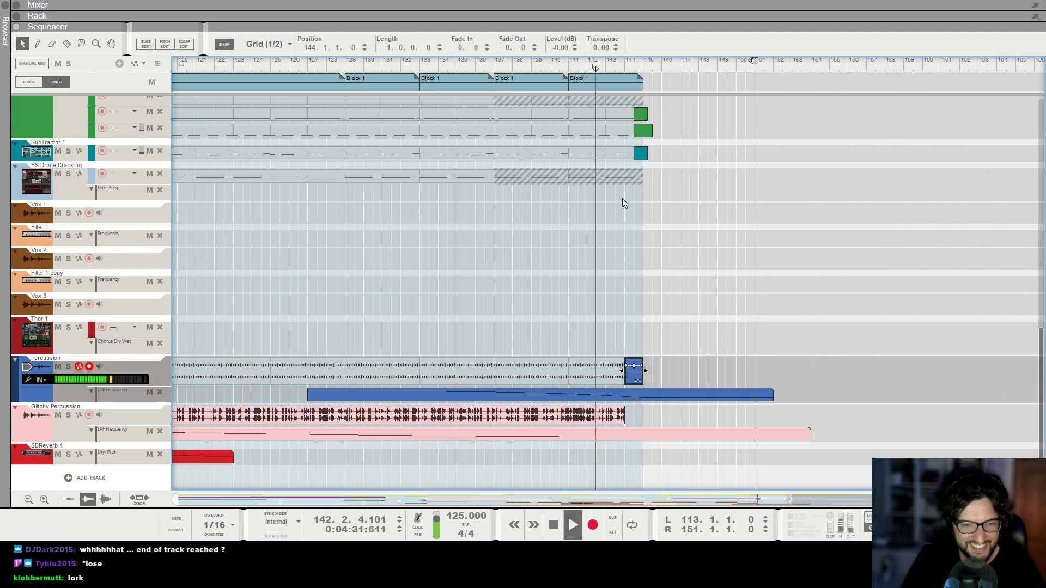
click(637, 218)
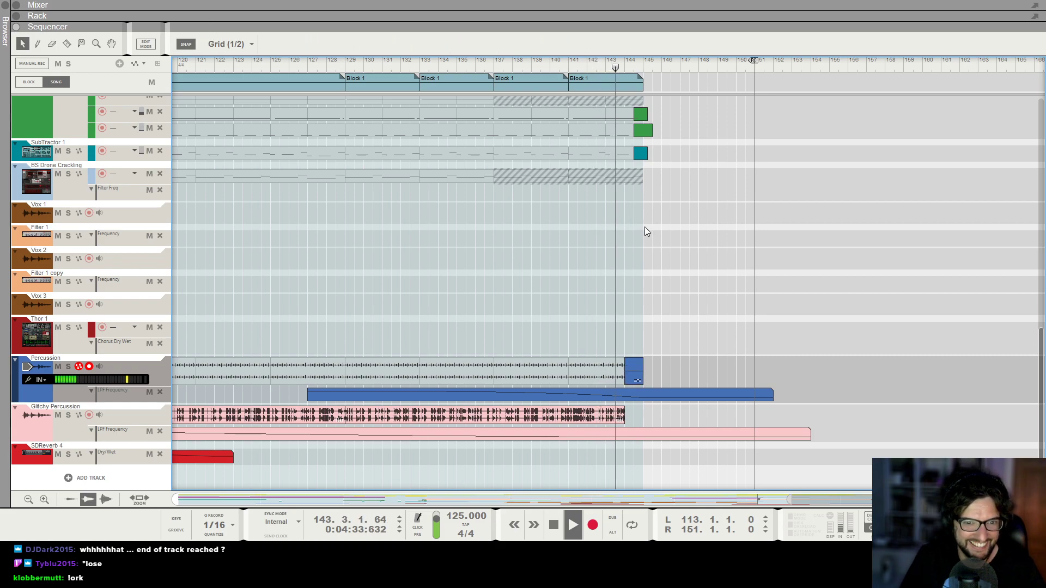
scroll(648, 234, up, 3)
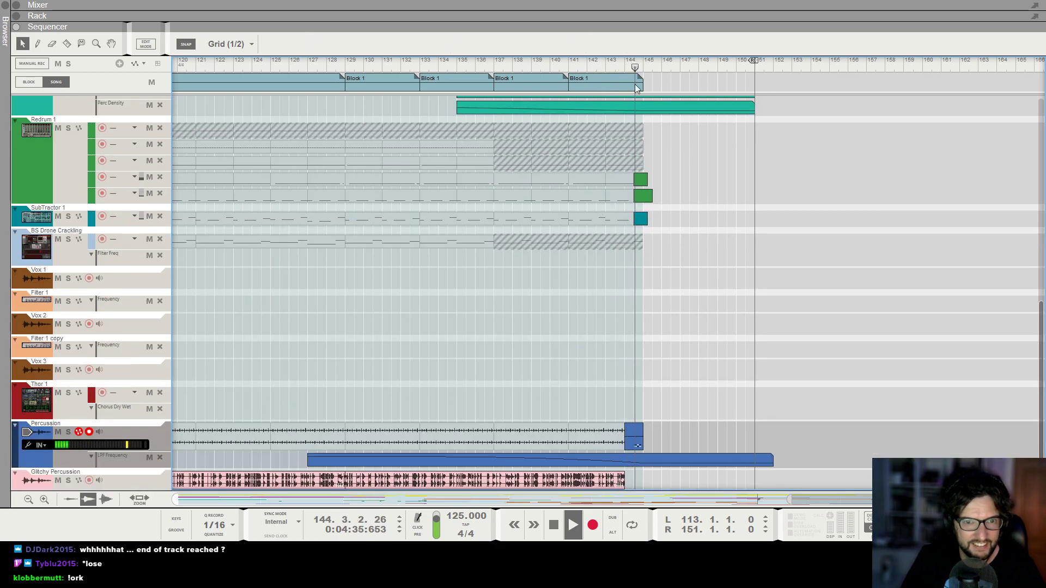
click(616, 65)
key(space)
drag(615, 66, 625, 67)
key(h)
key(h)
key(h)
key(h)
key(h)
key(h)
key(h)
key(h)
key(h)
key(h)
key(h)
key(h)
key(h)
Extend the Redrum lane clip at bar 144 earlier so it starts at 144.2.1 and lasts one bar.
click(646, 177)
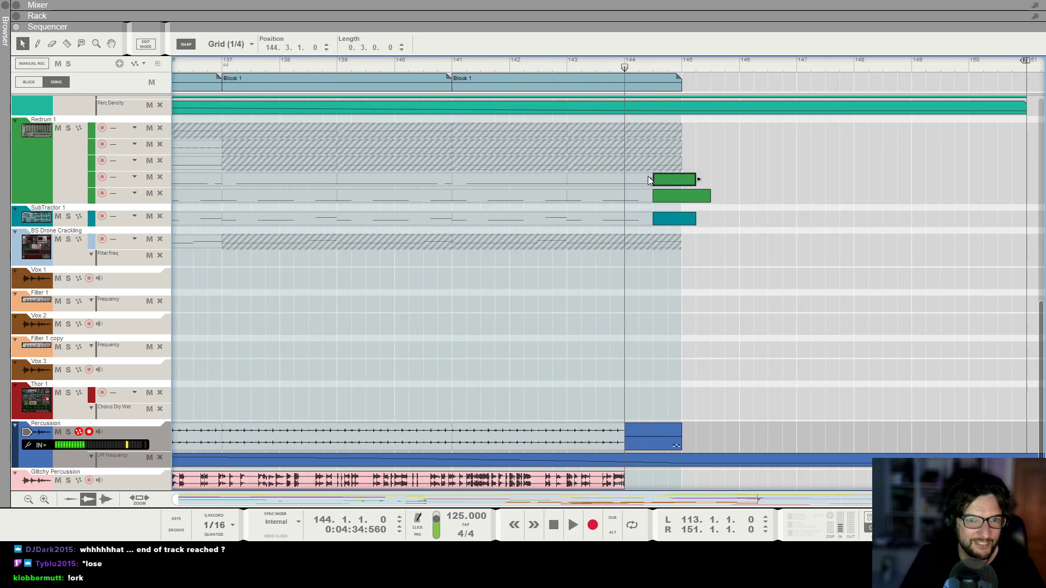
drag(648, 178, 638, 178)
key(space)
key(g)
key(space)
Play the ending from around bar 137 at a zoomed-out view to review it.
click(484, 66)
key(space)
key(g)
key(g)
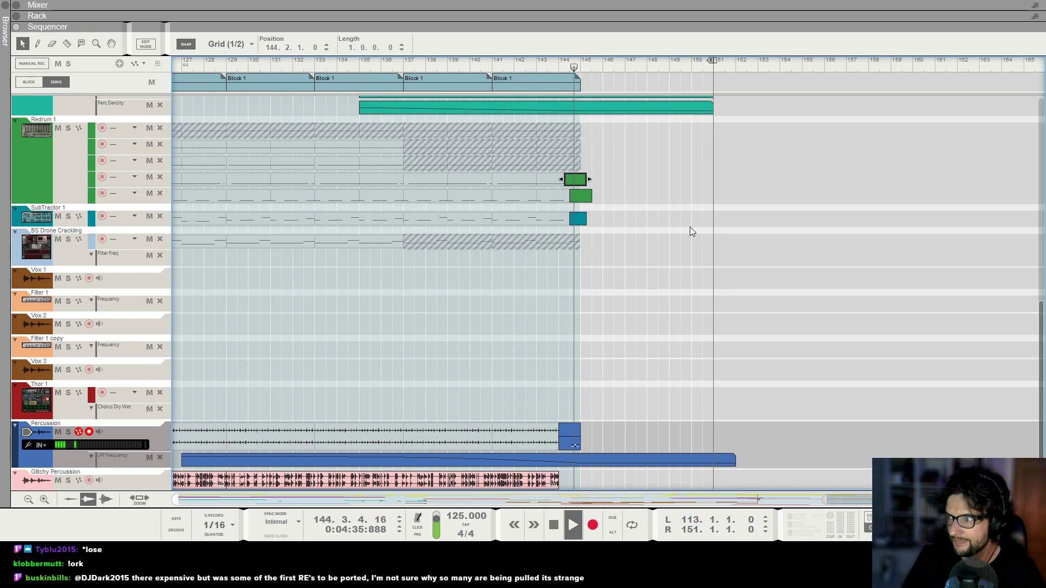
key(space)
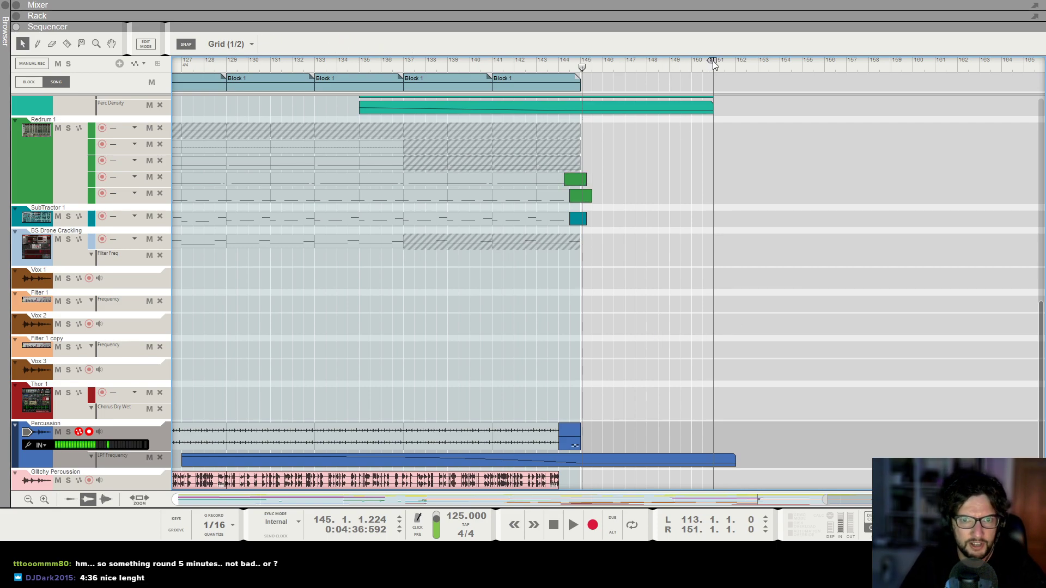
Move the right locator to 147.3.1 and the song end marker to about bar 147, with the playhead at bar 145.
drag(669, 66, 634, 71)
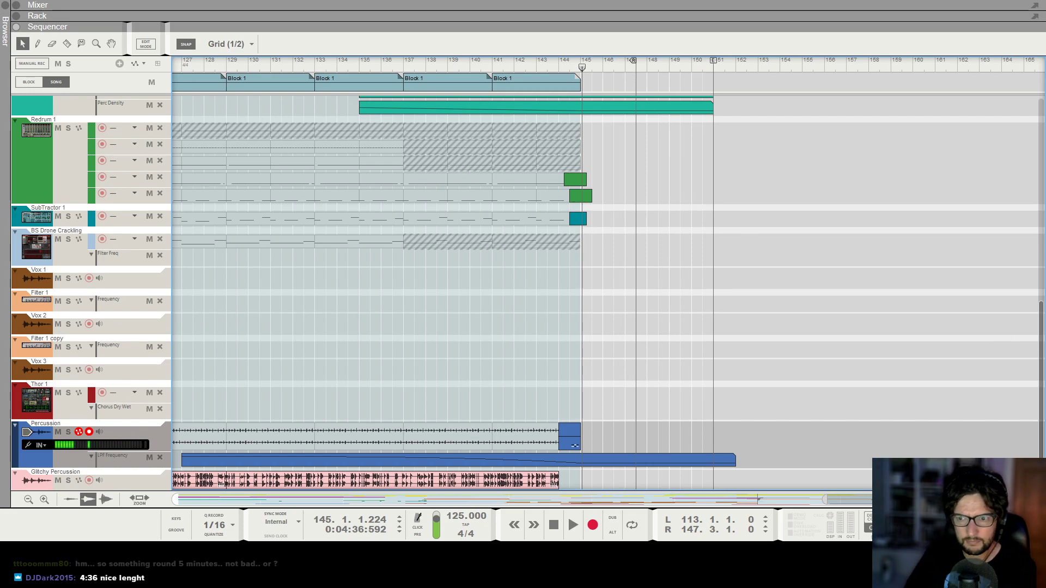
drag(714, 63, 637, 85)
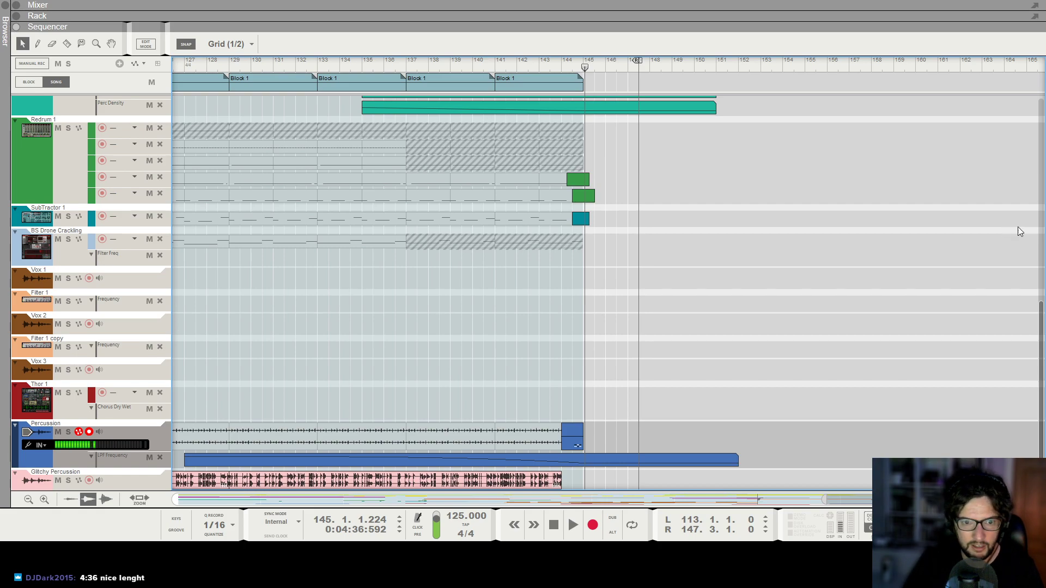
drag(628, 66, 583, 67)
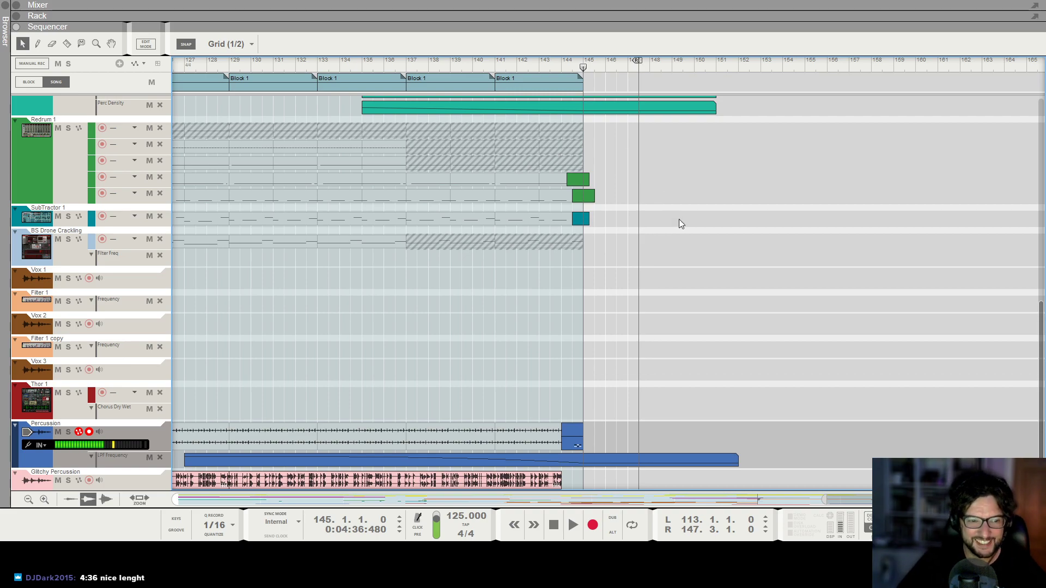
scroll(679, 219, down, 10)
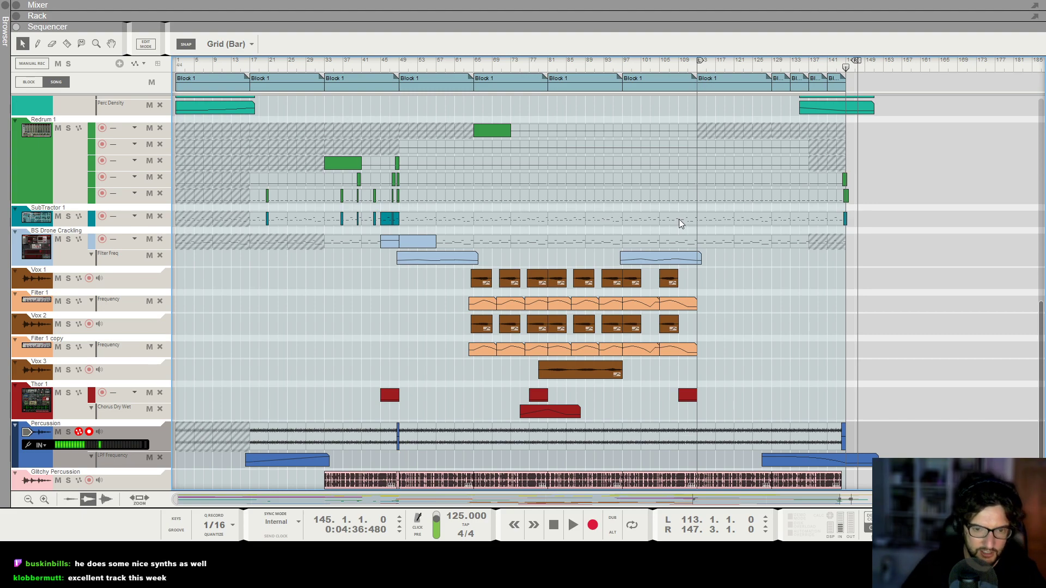
Switch to the mixer view and step through its channels.
key(F5)
key(Down)
key(Down)
key(Down)
key(Down)
key(Down)
key(Down)
key(Down)
key(Down)
key(Down)
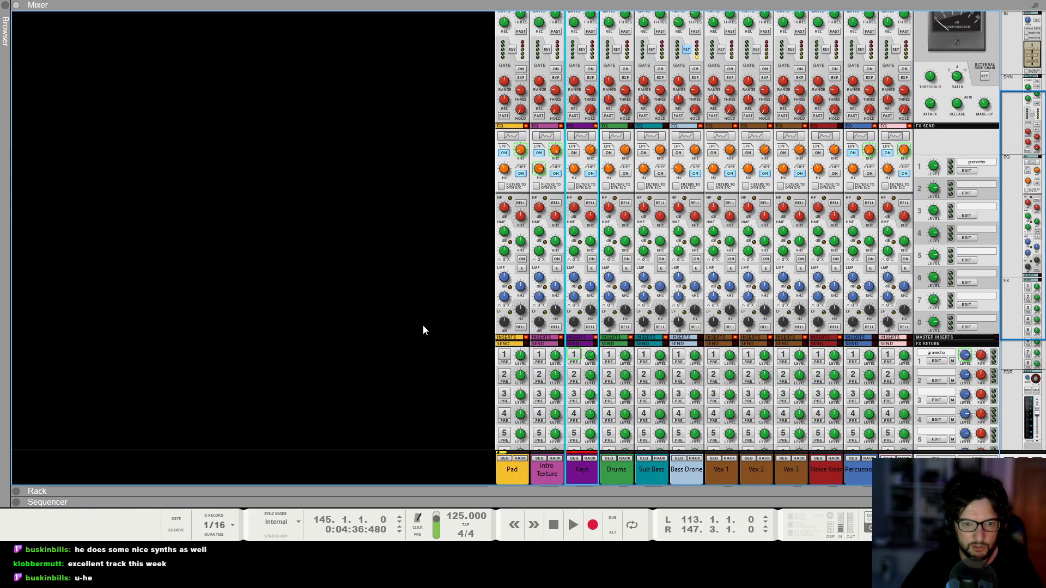
Leave the mixer for the sequencer and play the song from the beginning.
key(Down)
key(Down)
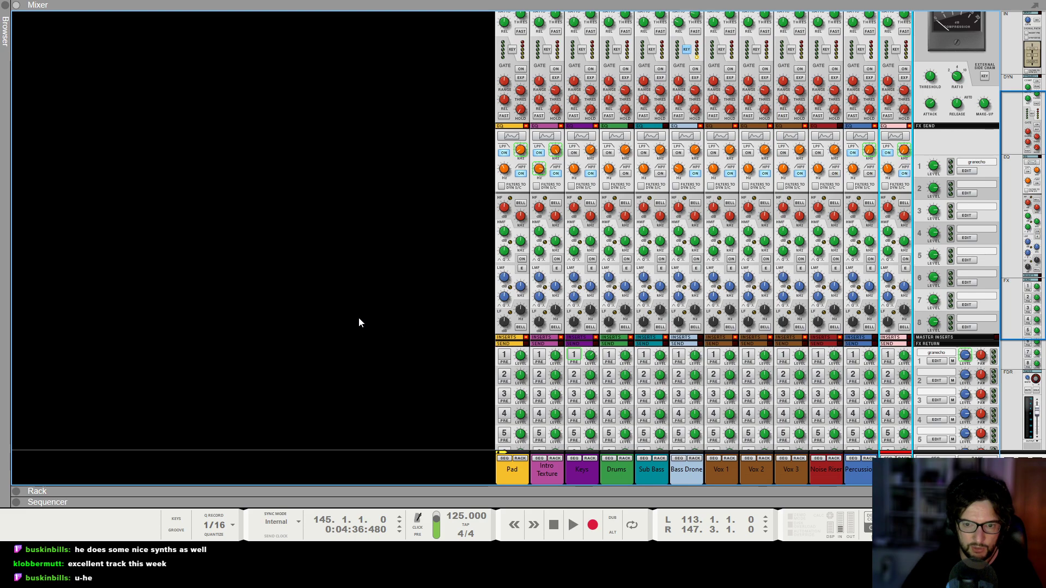
key(F6)
key(F7)
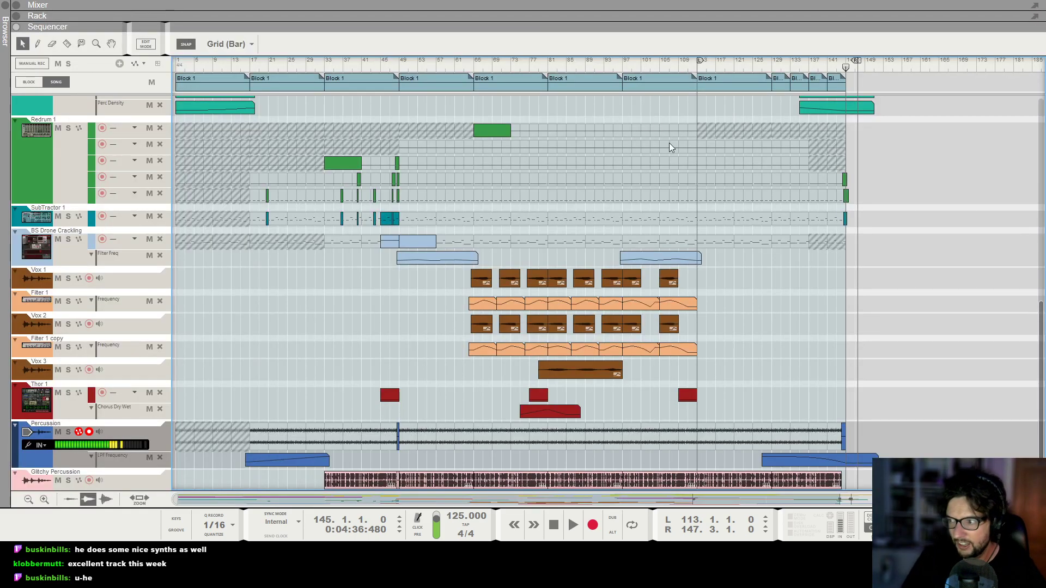
key(Home)
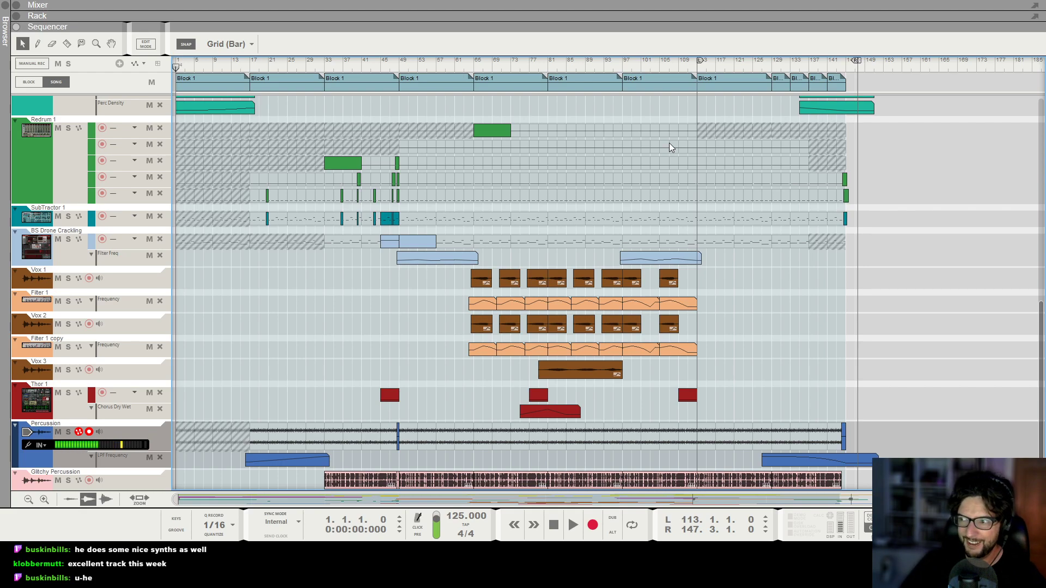
key(space)
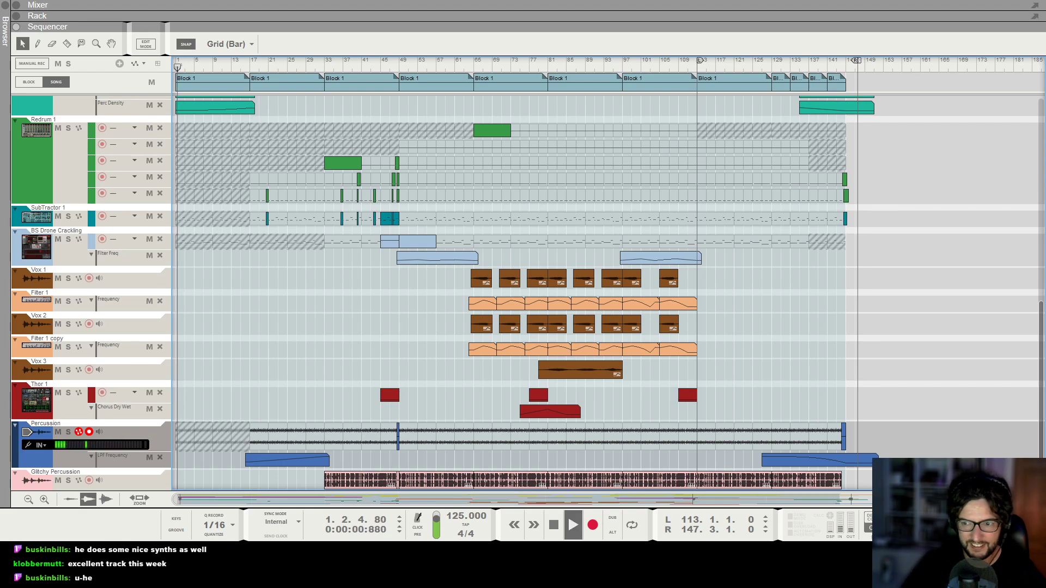
Examine all the track lanes, from the synth and texture tracks to the Redrum and vocal lanes, during playback.
scroll(796, 337, up, 5)
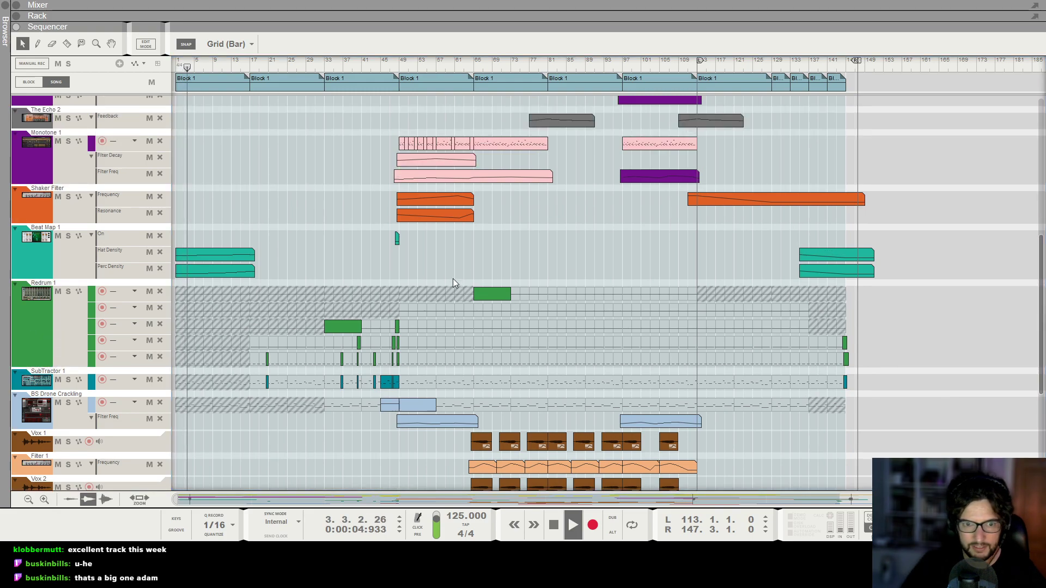
scroll(455, 242, up, 4)
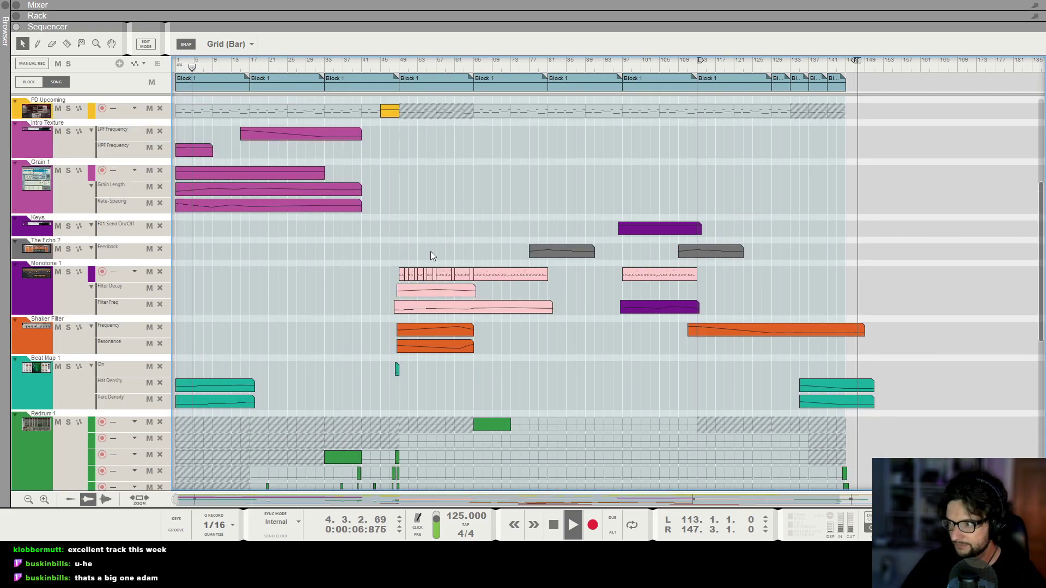
scroll(446, 264, down, 1)
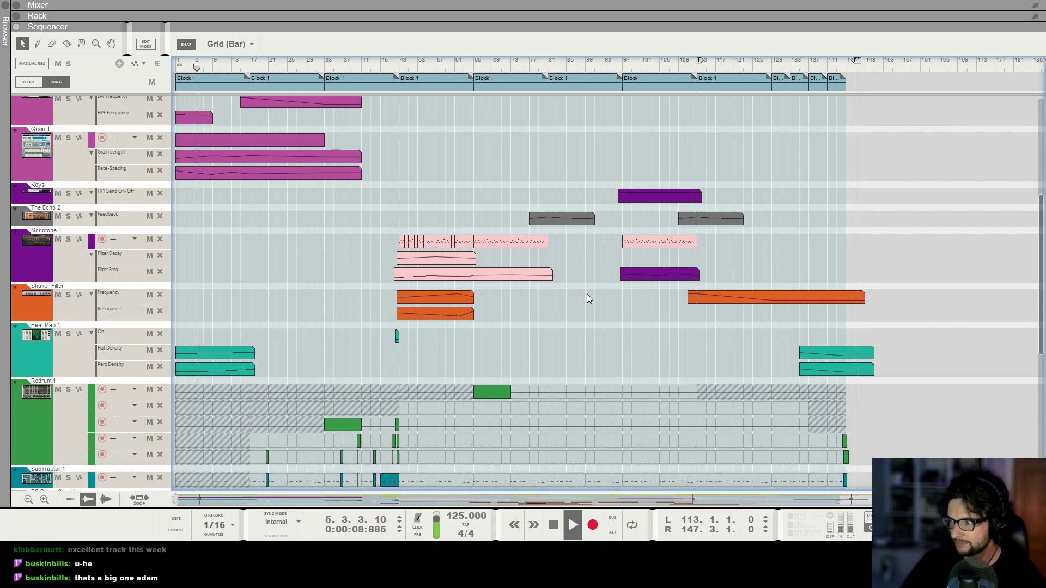
scroll(587, 294, down, 5)
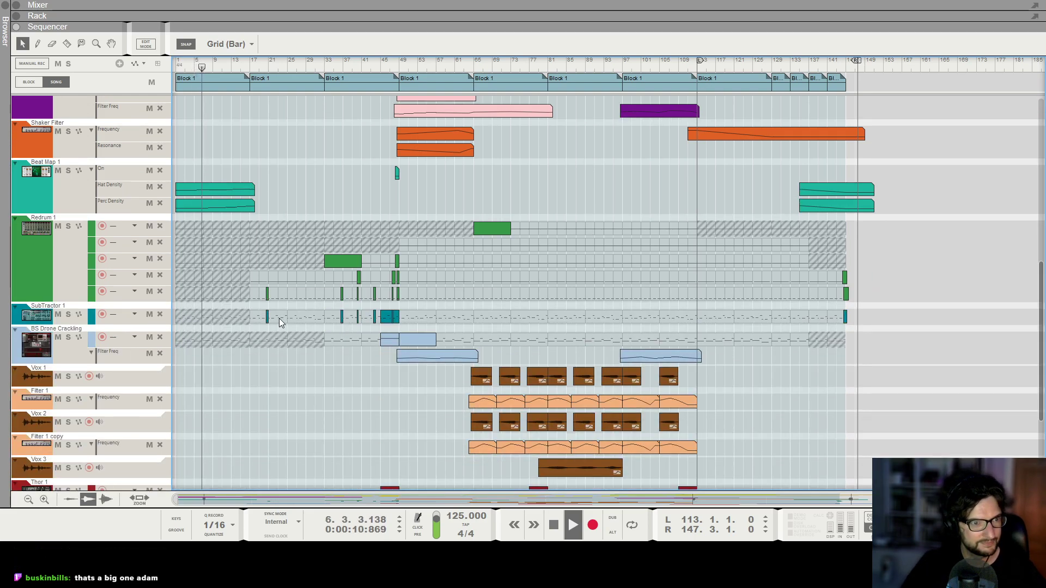
scroll(279, 318, down, 2)
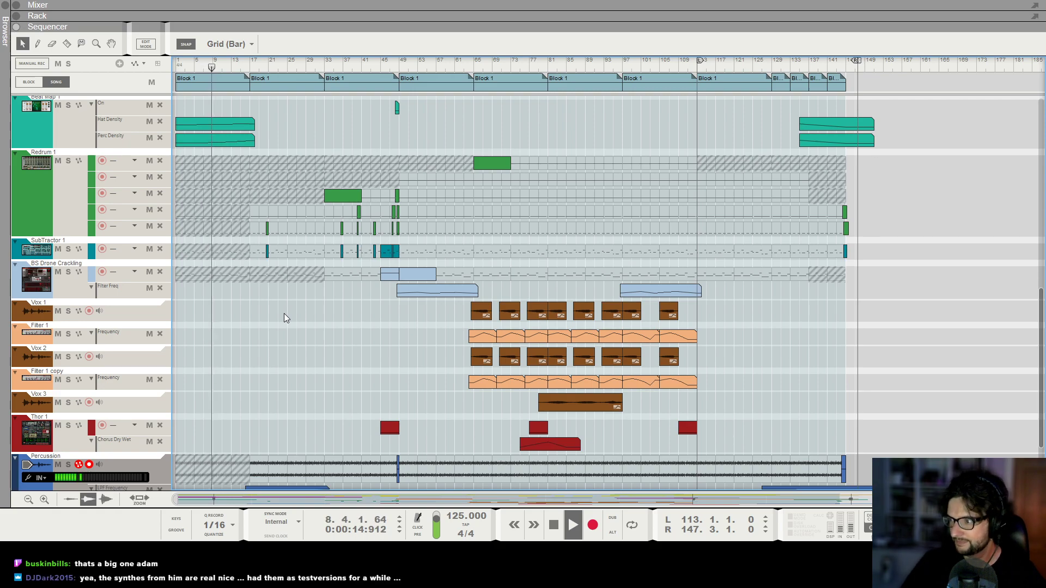
scroll(283, 303, up, 4)
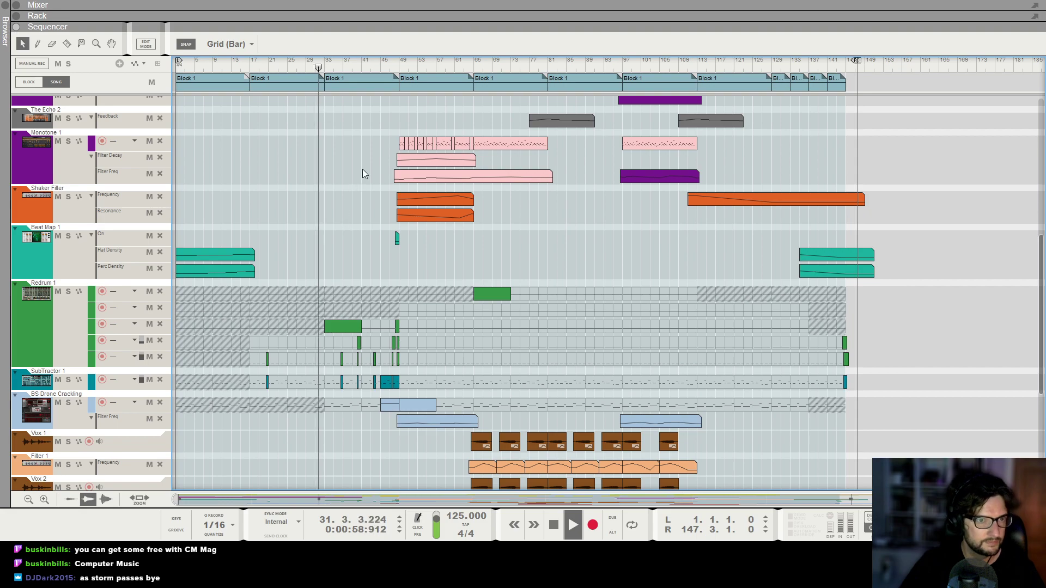
scroll(354, 218, up, 5)
scroll(392, 211, up, 3)
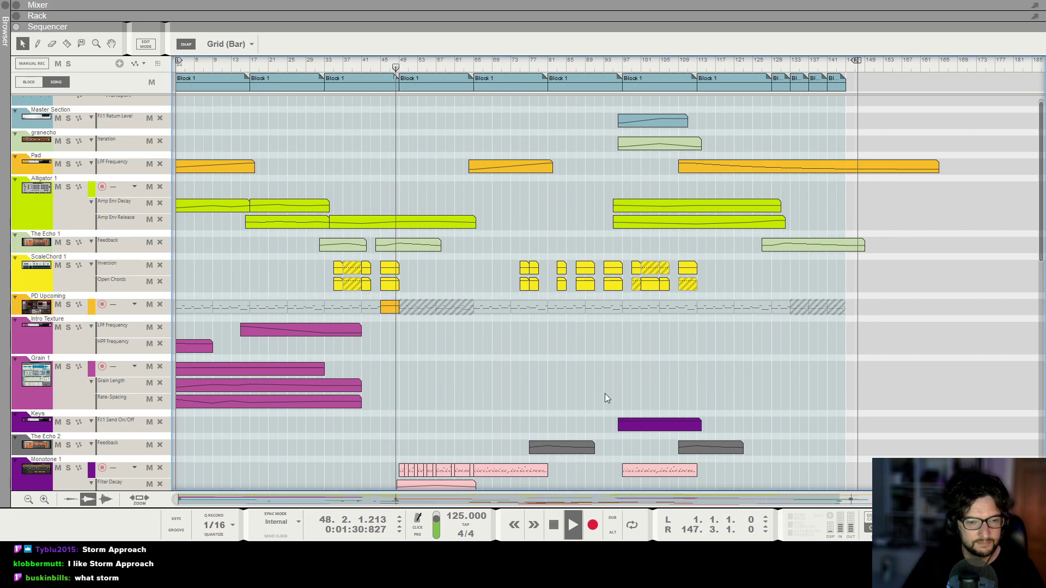
scroll(604, 349, down, 4)
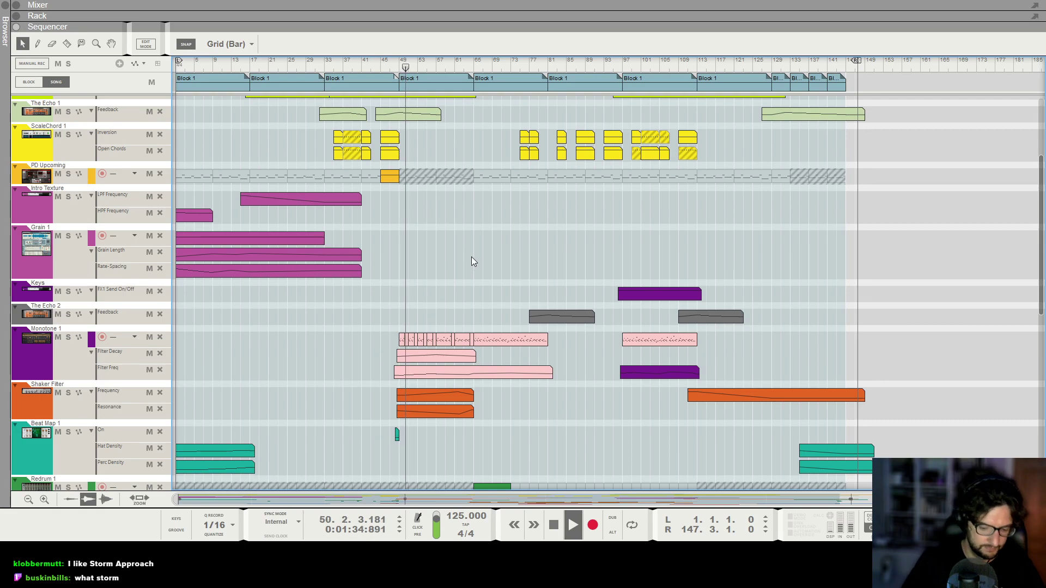
key(h)
key(h)
key(h)
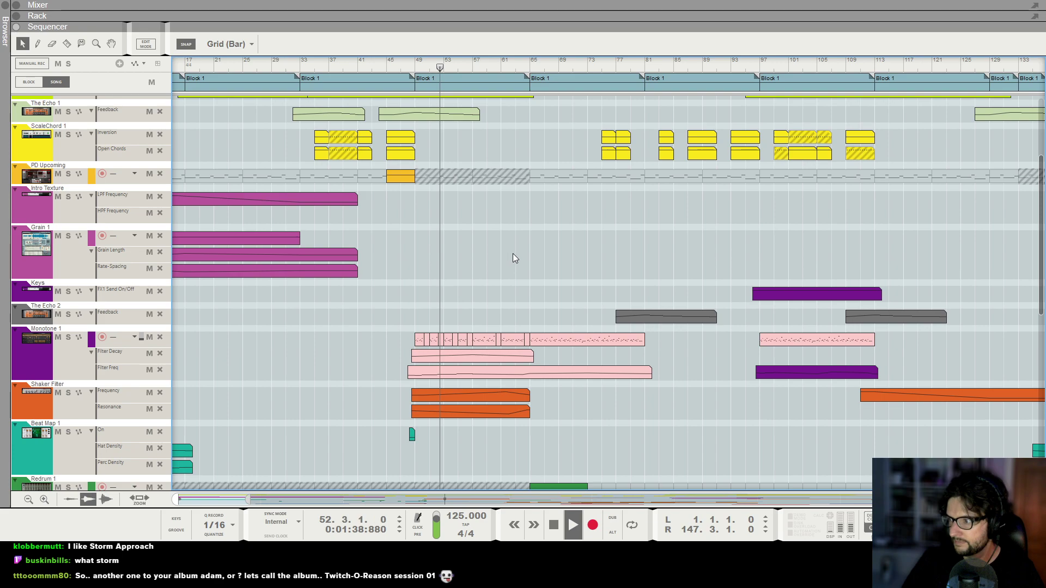
key(g)
key(g)
scroll(602, 243, up, 3)
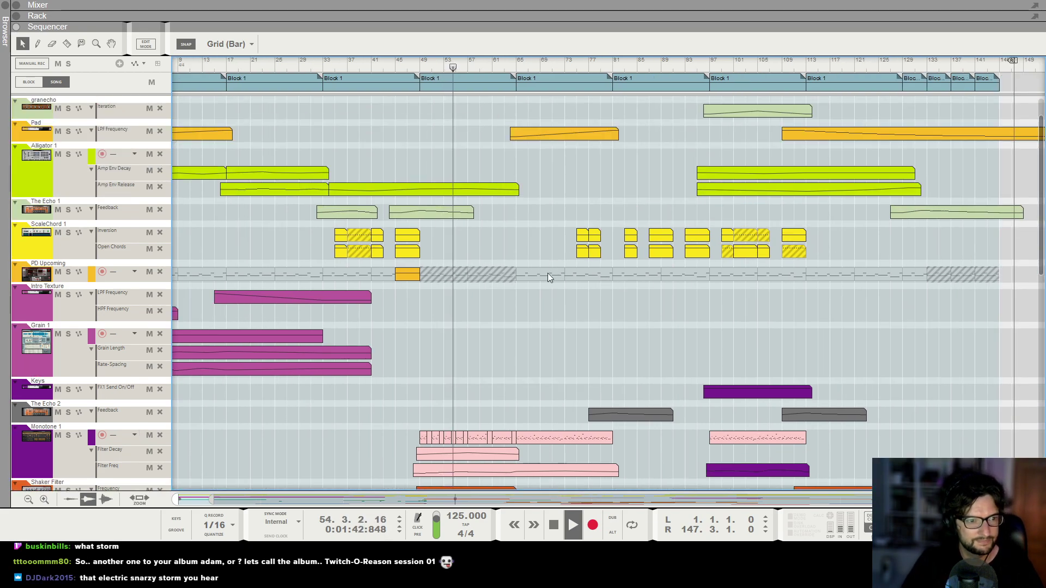
scroll(566, 294, down, 3)
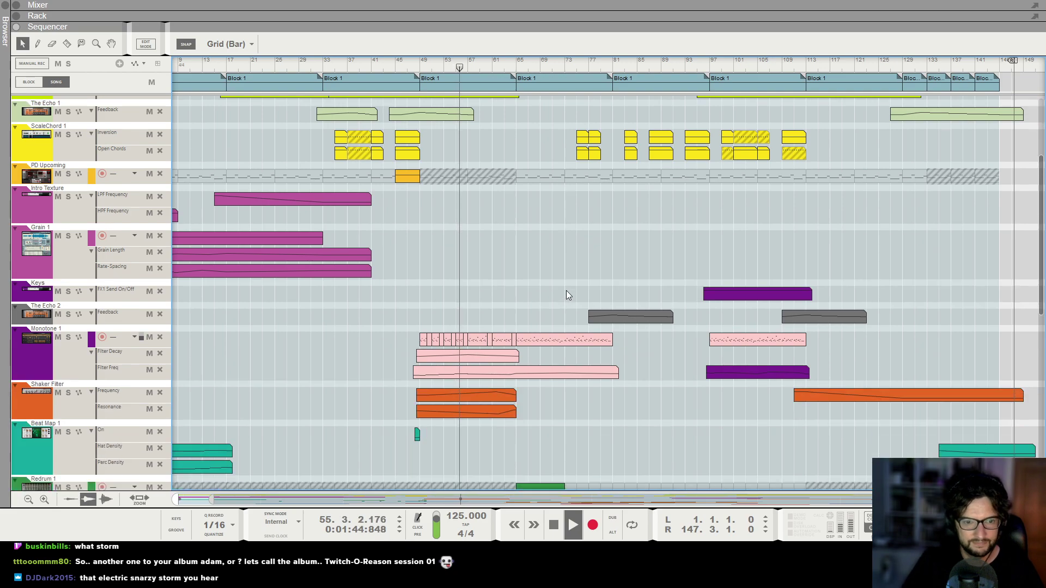
key(g)
key(g)
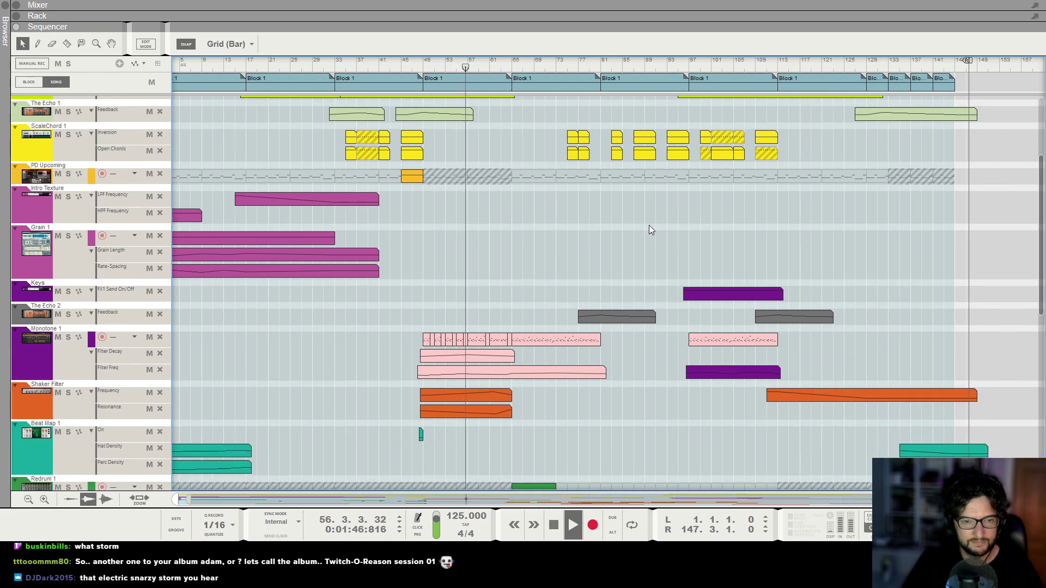
scroll(667, 347, down, 4)
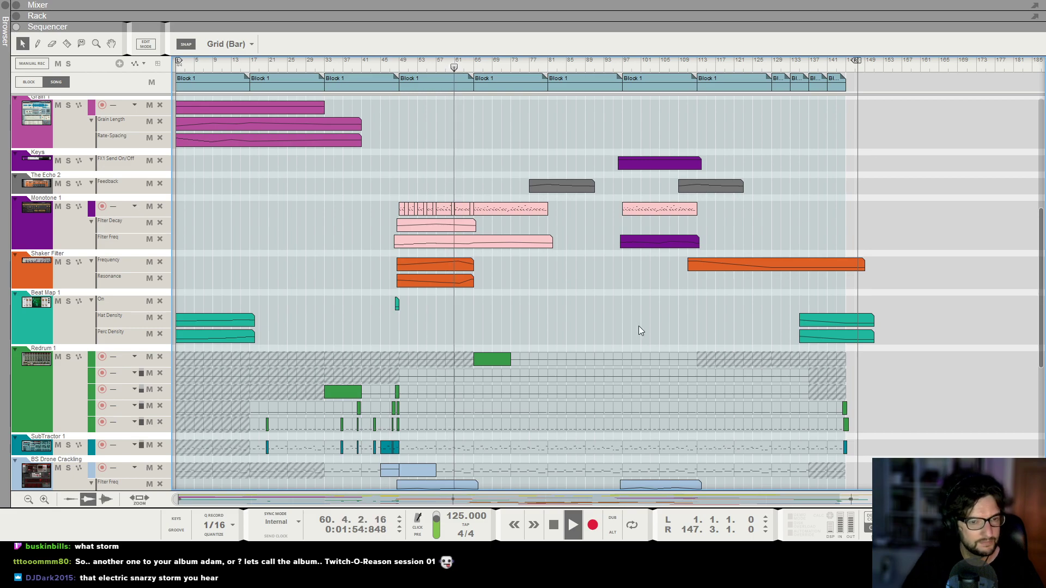
scroll(654, 326, down, 6)
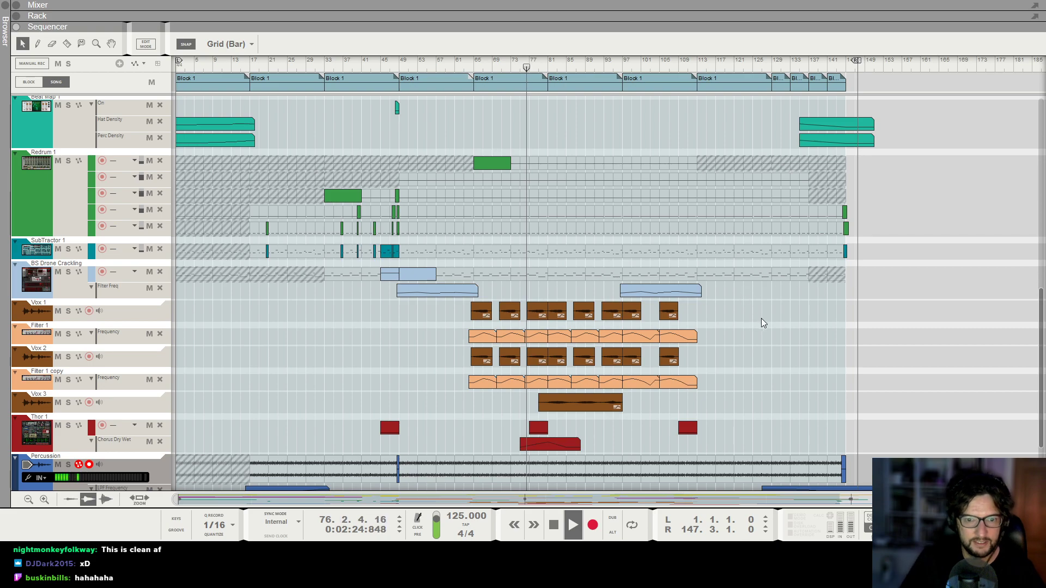
Examine the vocal, Thor and percussion lanes around bars 75 to 90 as the song plays.
scroll(762, 300, up, 1)
scroll(781, 300, up, 1)
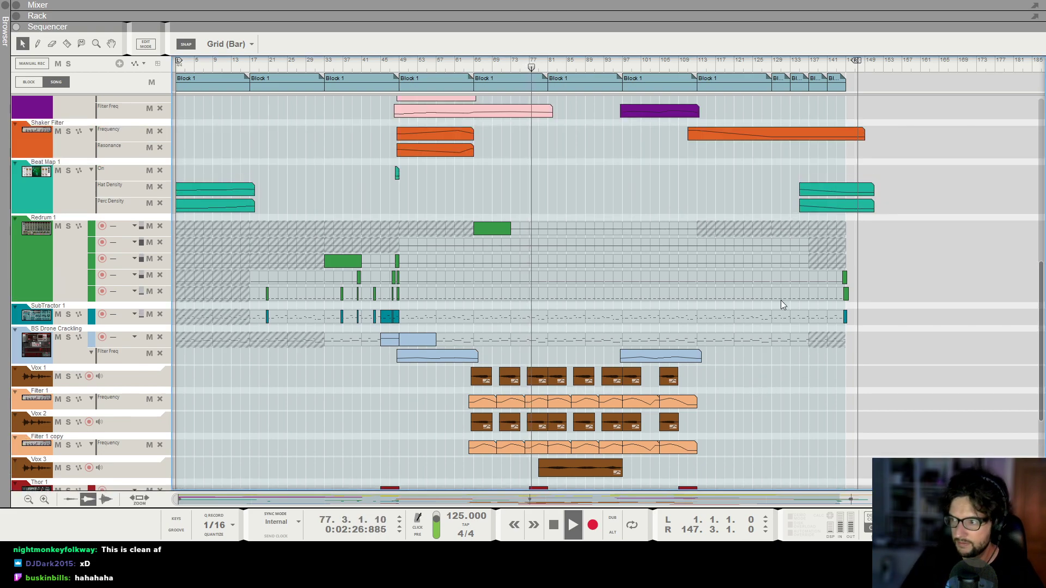
scroll(782, 304, down, 4)
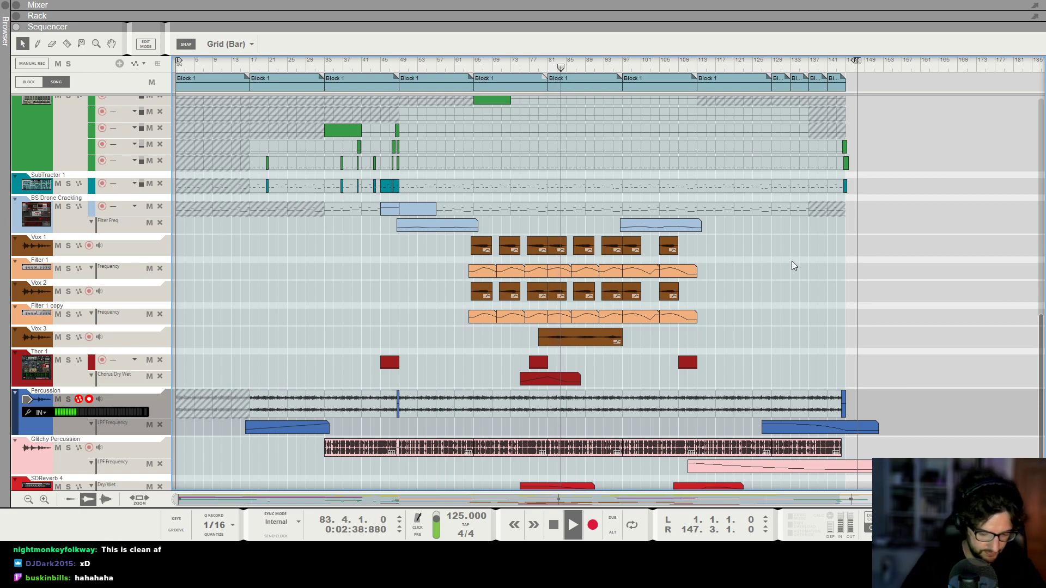
scroll(823, 237, up, 8)
scroll(768, 229, right, 2)
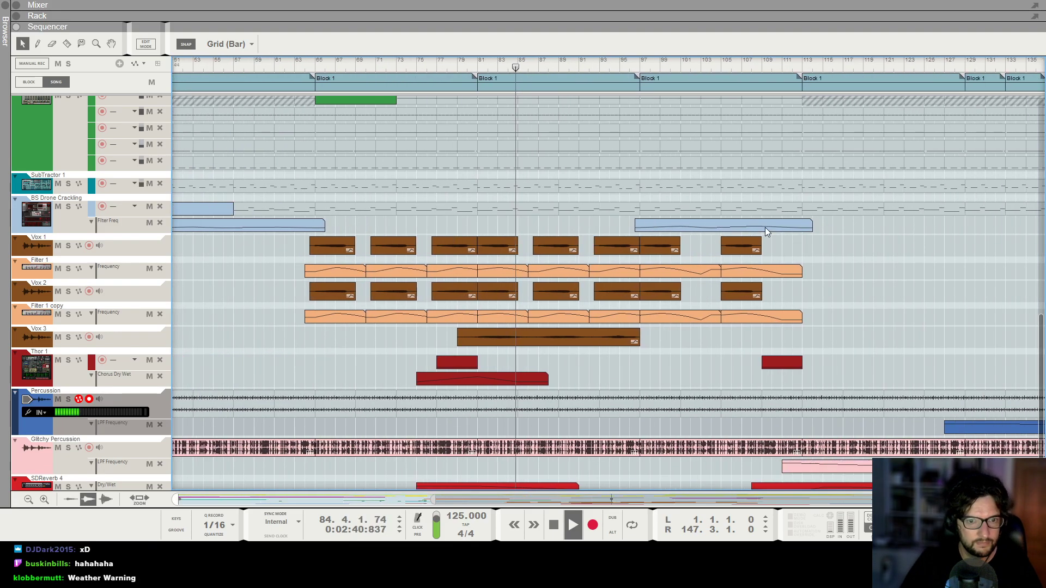
scroll(741, 230, up, 1)
scroll(655, 181, up, 2)
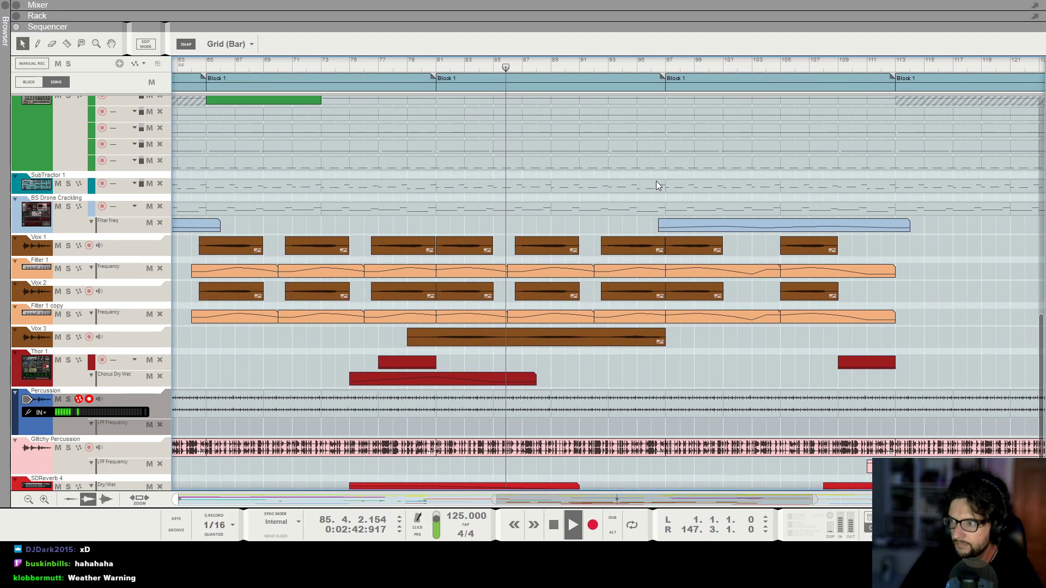
scroll(656, 182, down, 1)
key(g)
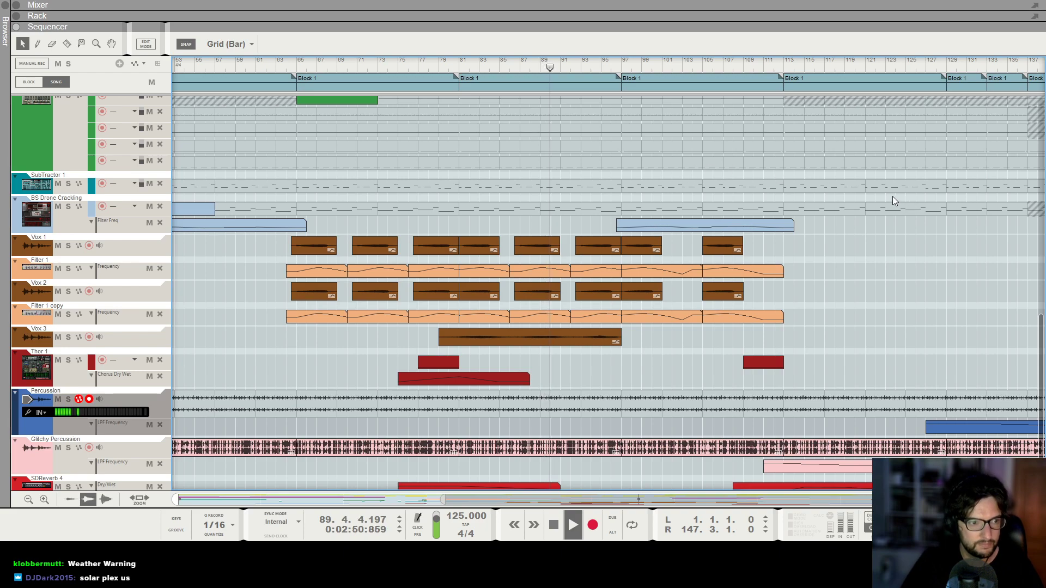
key(g)
key(g)
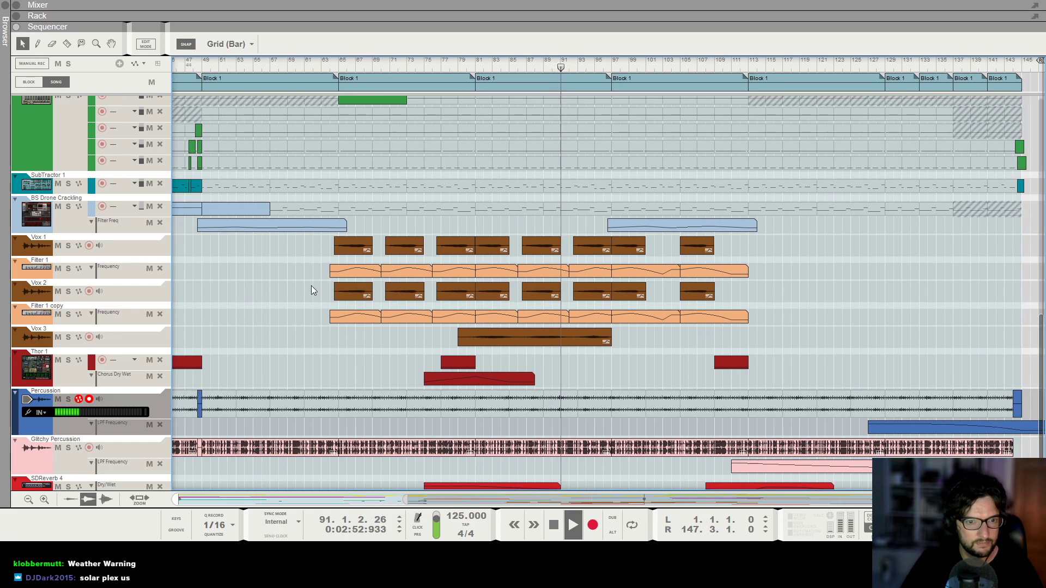
Select the Vox 3 clip to inspect its position, length and fades, then deselect it.
click(596, 342)
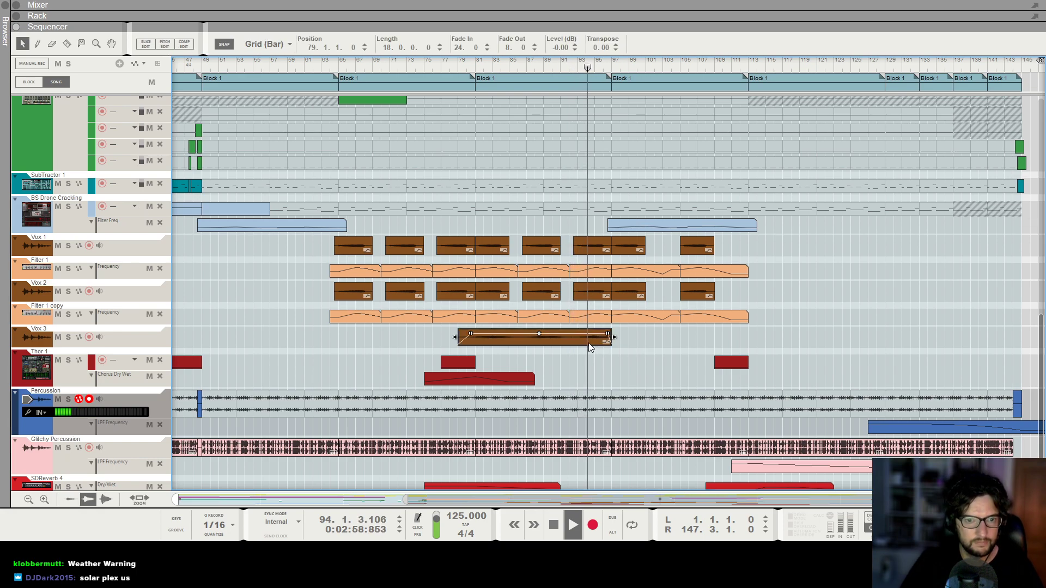
key(g)
click(616, 350)
key(h)
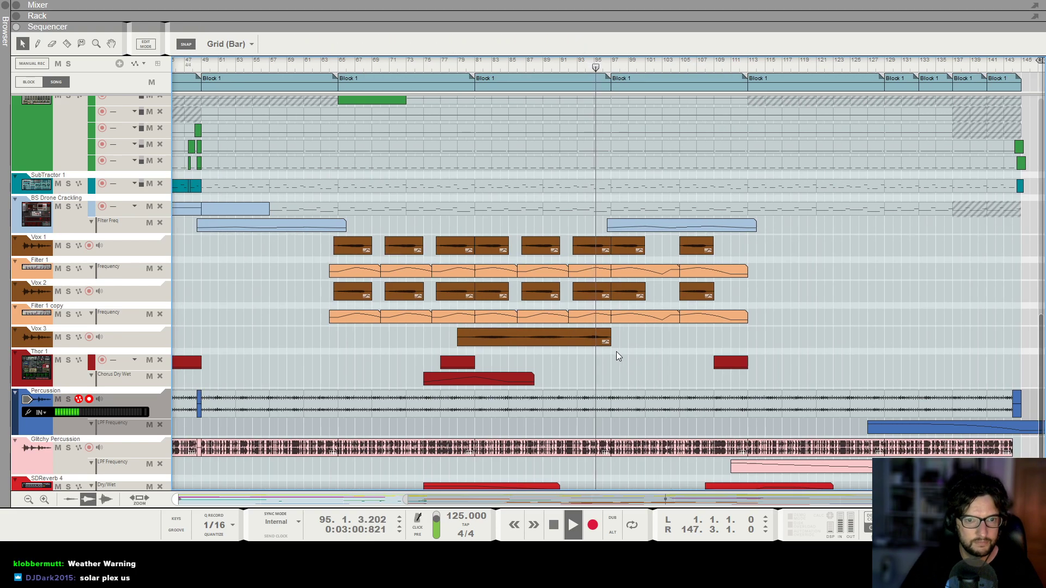
Scroll through the track lanes from the vocal tracks up to the synth lanes while the song plays.
scroll(616, 351, right, 2)
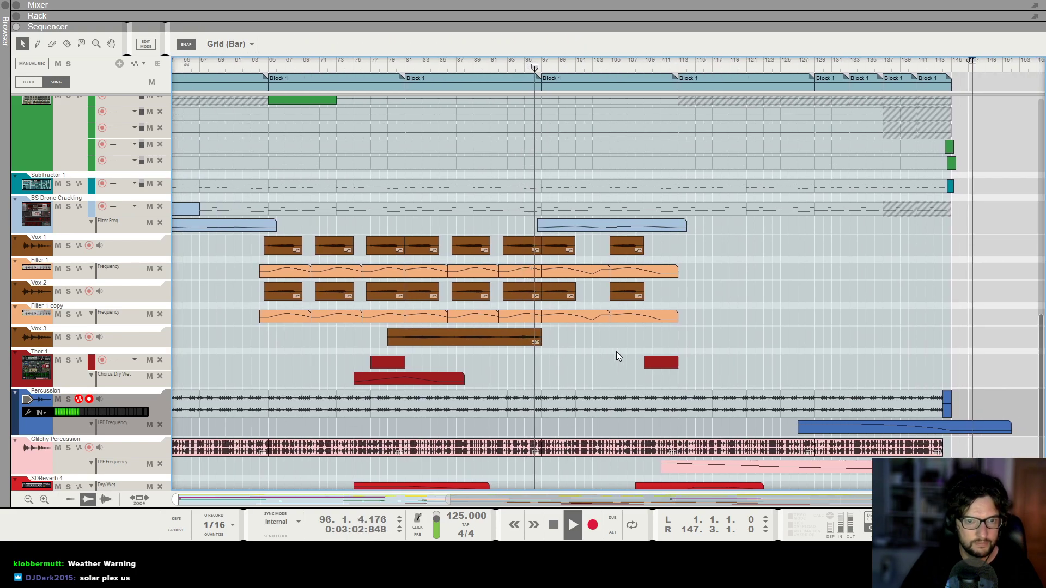
scroll(763, 311, up, 4)
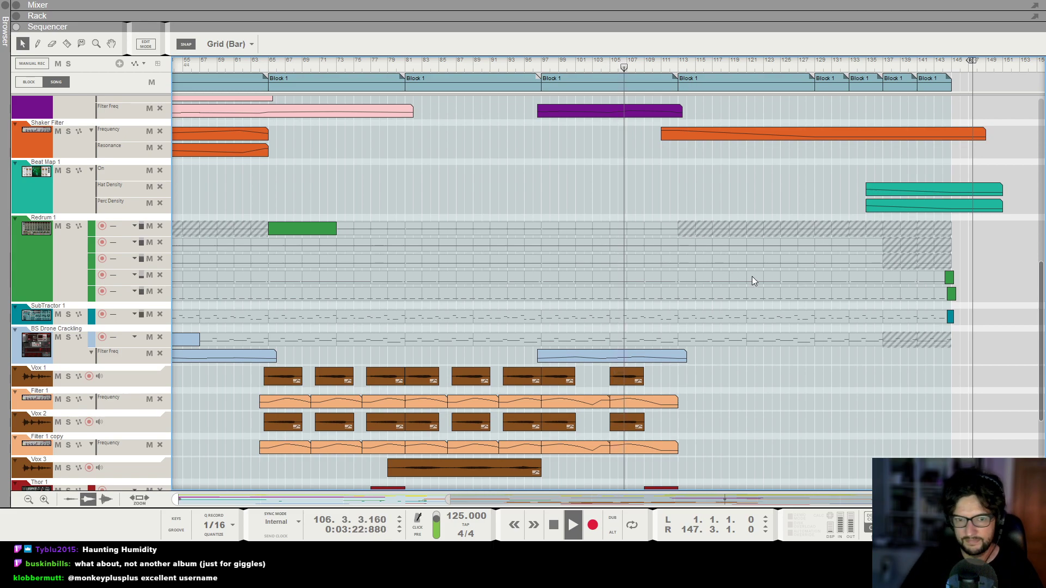
scroll(752, 276, down, 3)
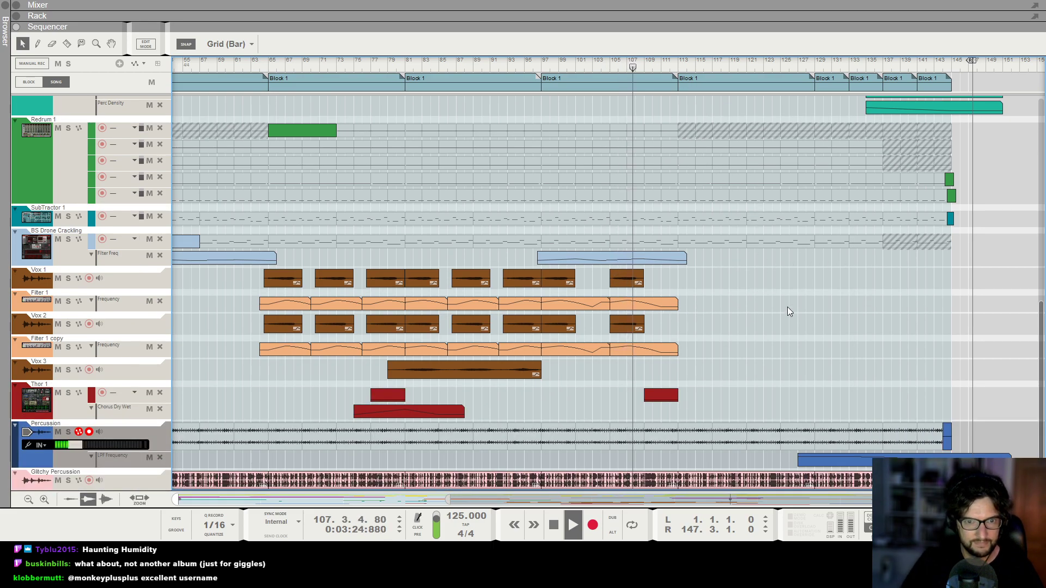
scroll(789, 311, up, 4)
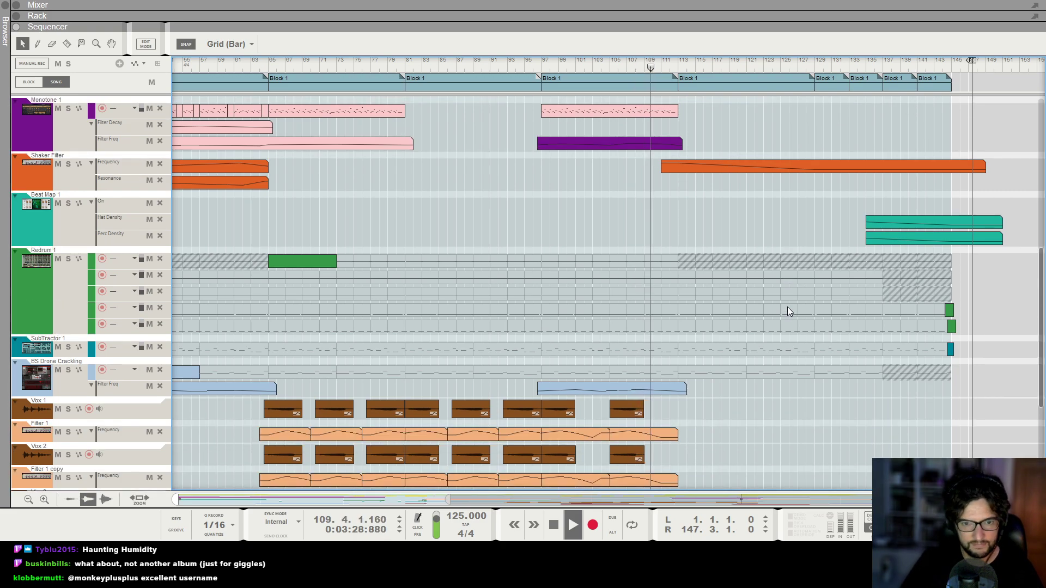
scroll(788, 307, up, 1)
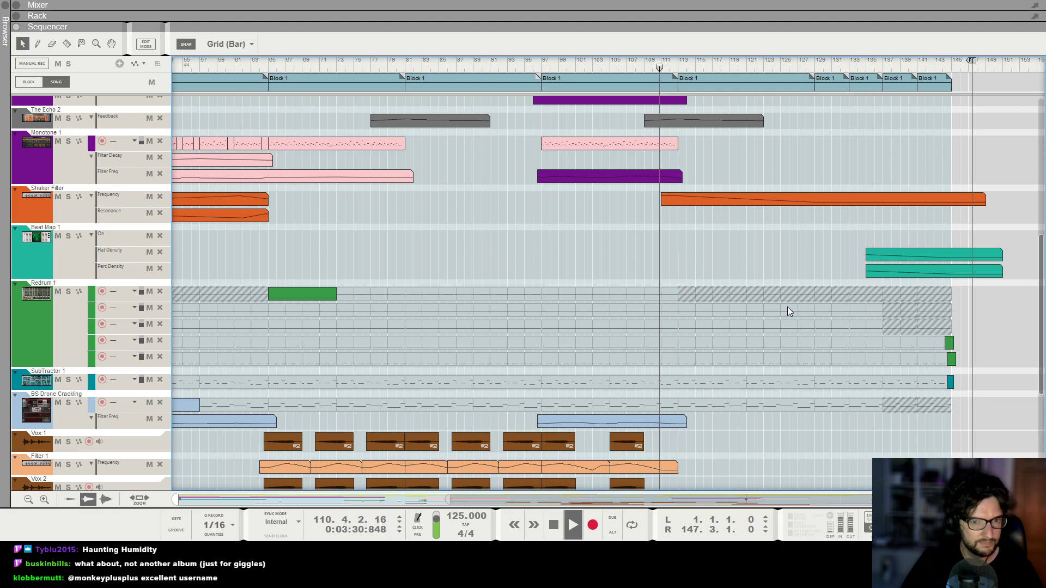
scroll(788, 311, up, 1)
scroll(787, 307, up, 1)
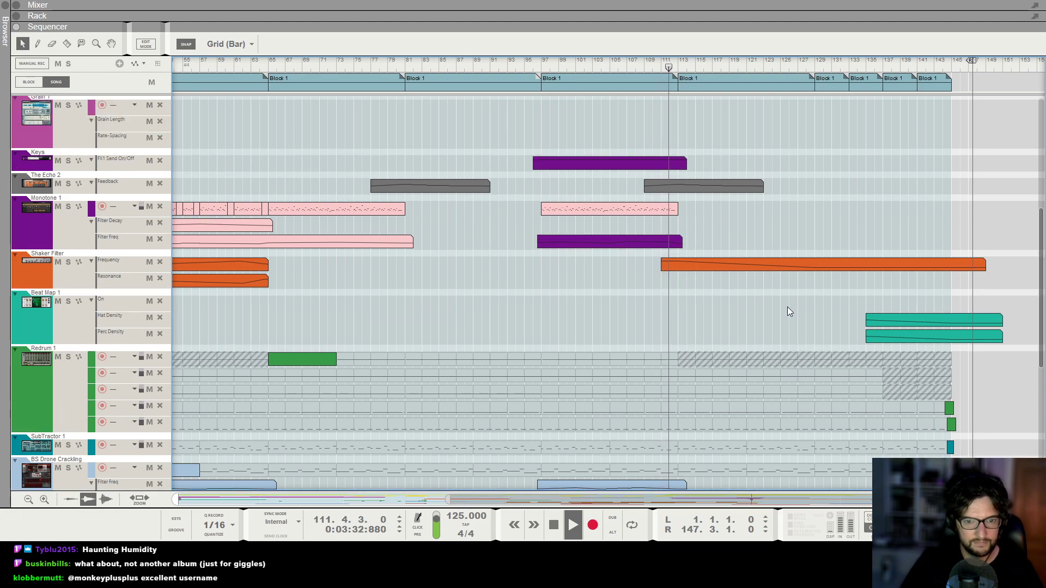
Zoom into the vocal, Thor, percussion and reverb lanes around bars 95 to 120 during playback.
key(g)
scroll(788, 307, down, 3)
key(g)
scroll(787, 307, down, 3)
scroll(787, 311, down, 3)
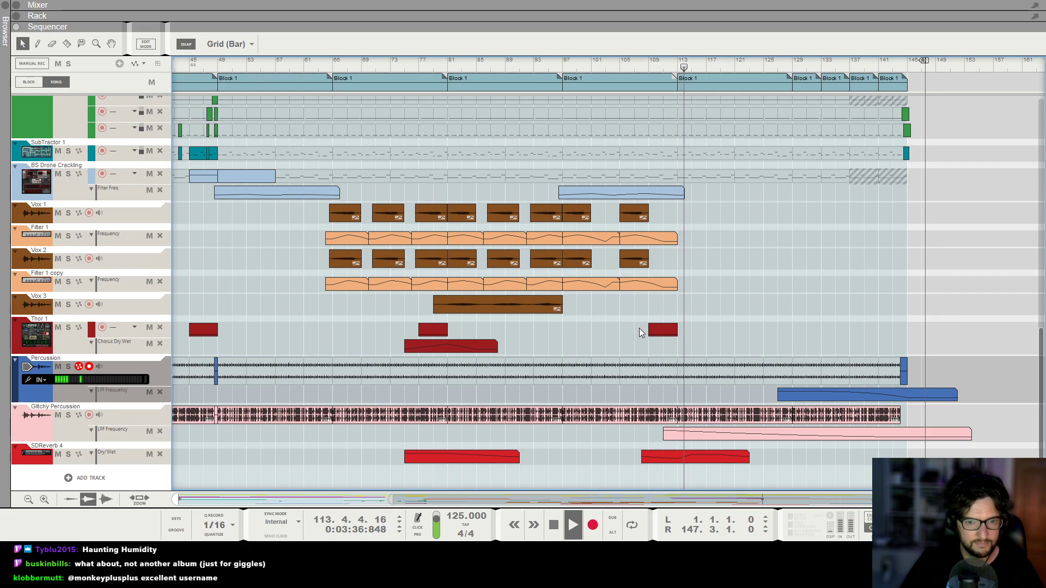
key(h)
key(h)
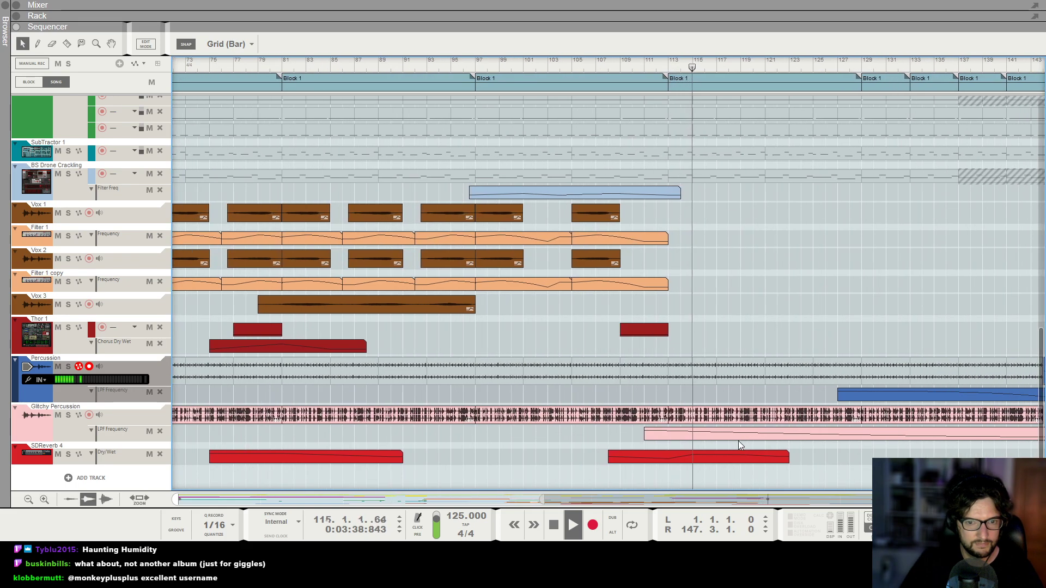
key(h)
key(h)
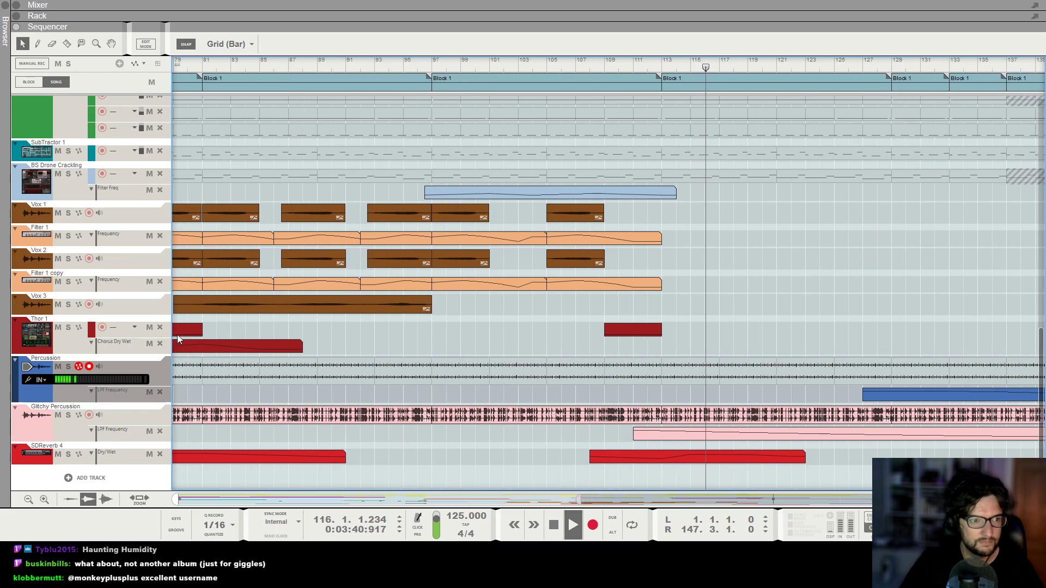
key(g)
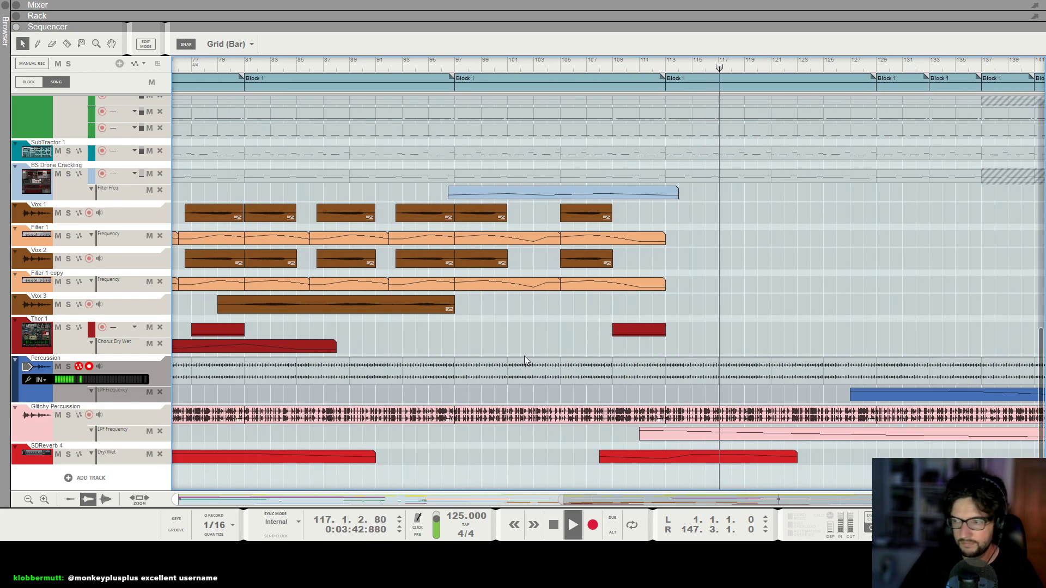
key(g)
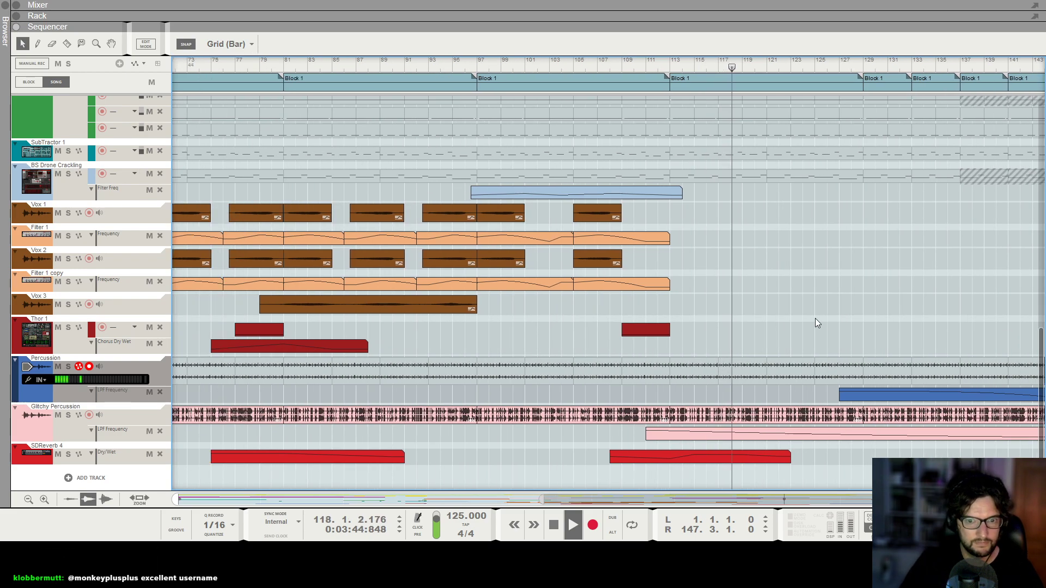
Zoom out and examine the upper synth, chord and texture lanes across the whole song.
scroll(815, 318, up, 9)
key(g)
key(g)
key(g)
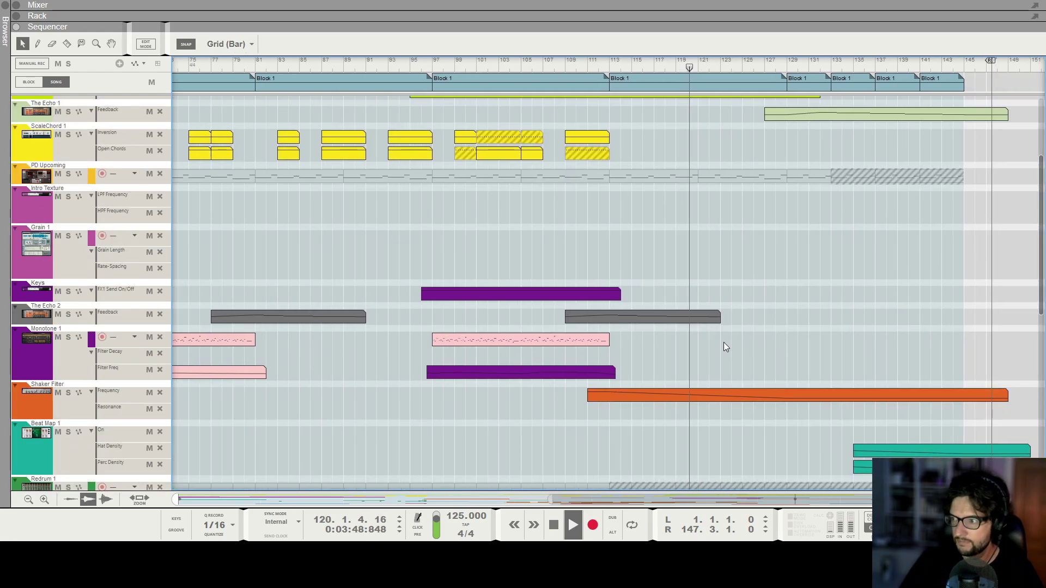
scroll(783, 291, up, 2)
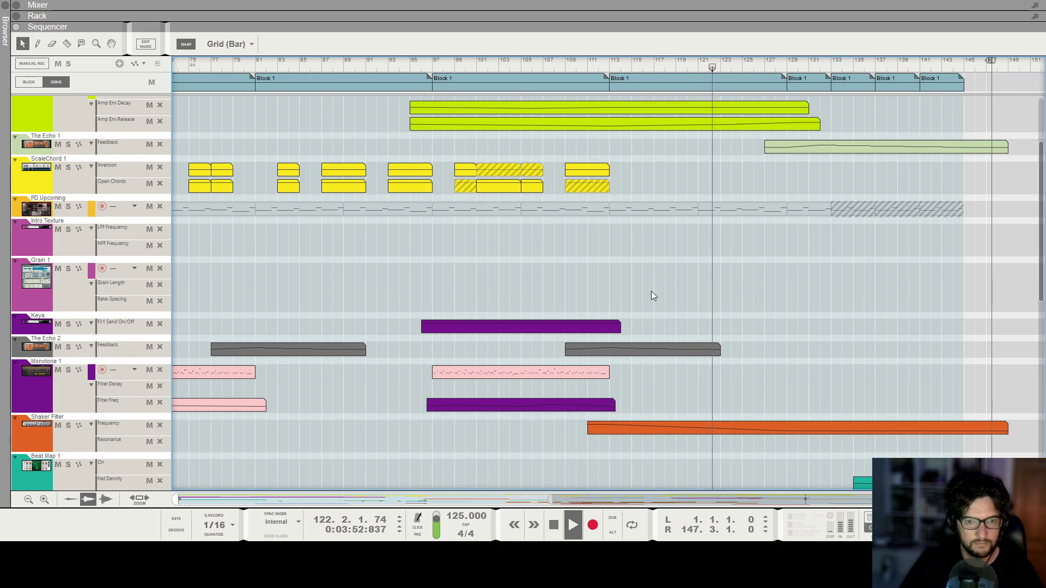
key(g)
key(g)
key(g)
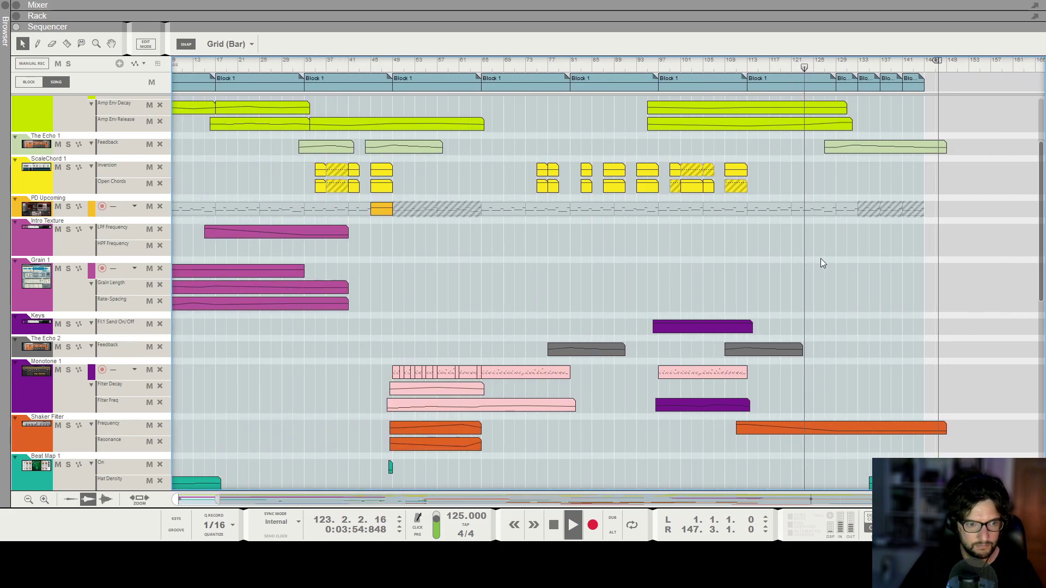
scroll(822, 258, up, 2)
key(g)
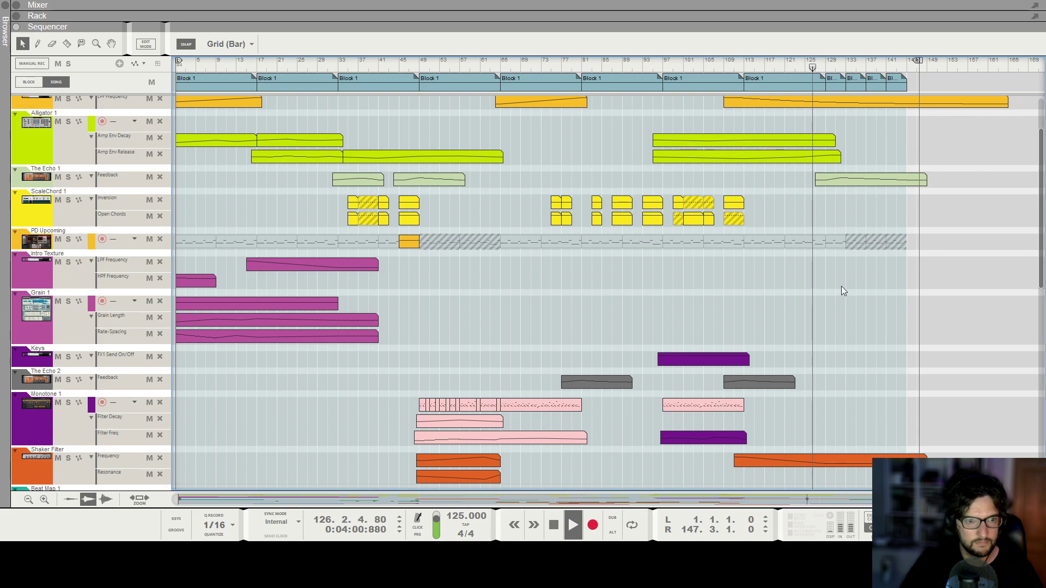
scroll(864, 293, down, 10)
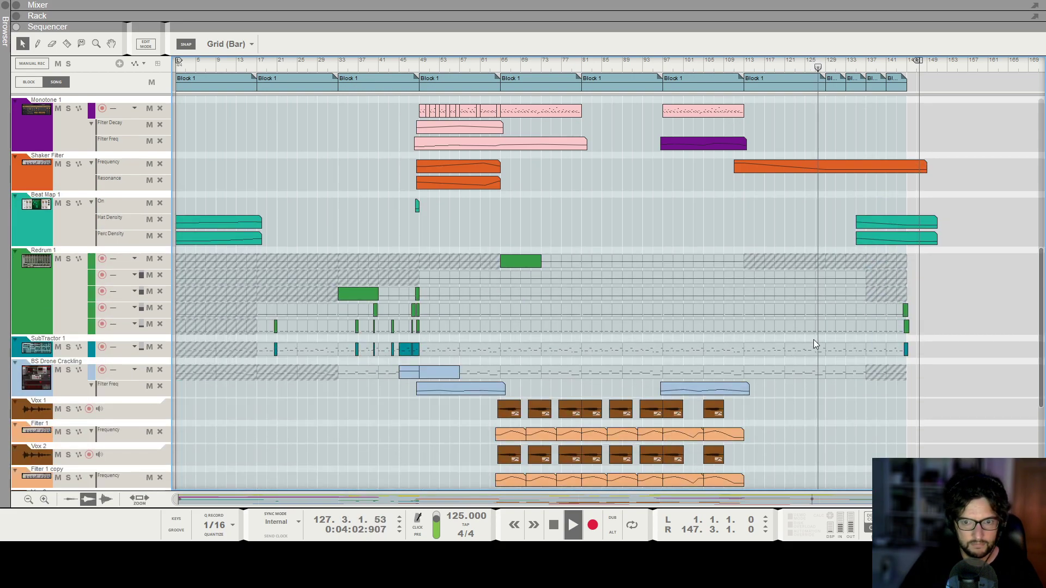
scroll(871, 337, up, 12)
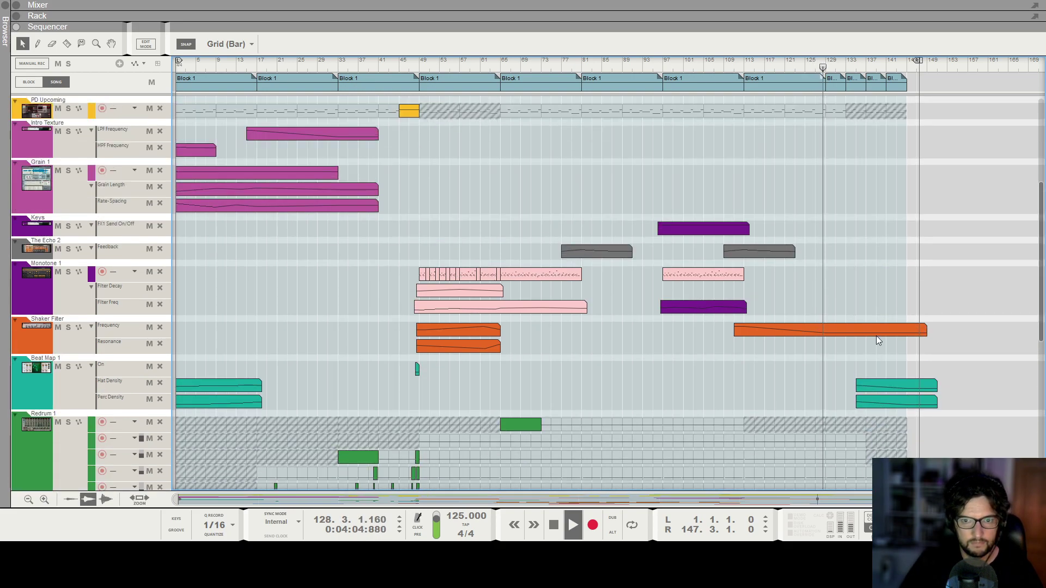
scroll(876, 335, up, 5)
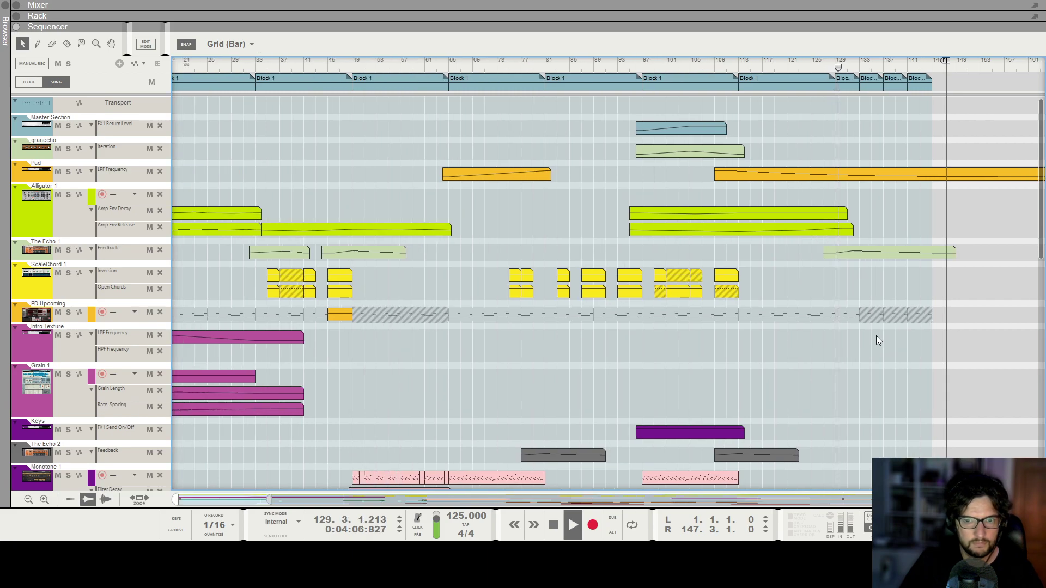
Select The Echo 1 feedback automation clip near the ending to inspect it, then deselect it.
scroll(876, 336, right, 4)
click(825, 250)
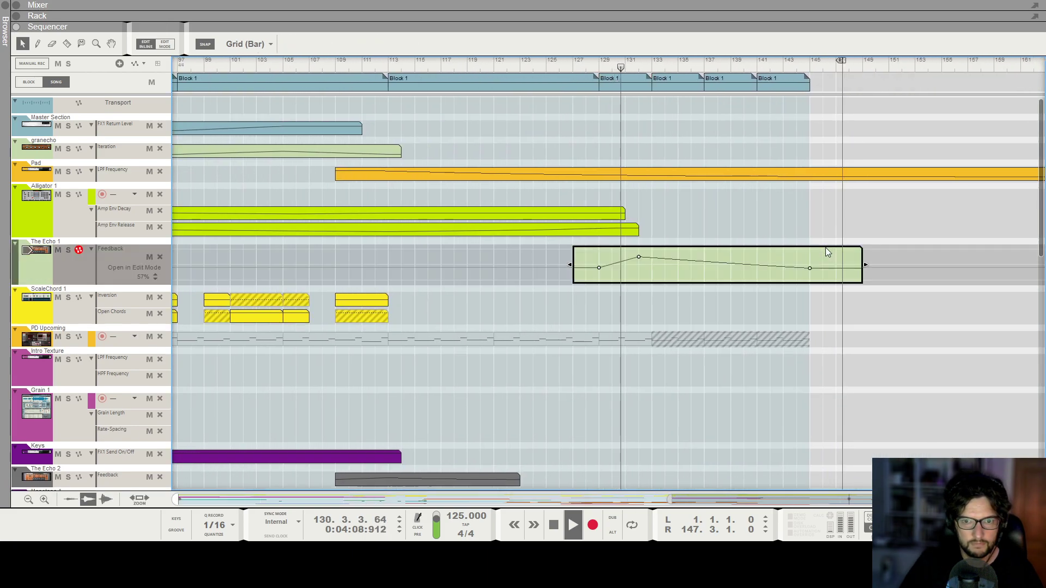
click(838, 341)
Examine the upper track lanes as playback approaches the song's end.
scroll(838, 340, down, 1)
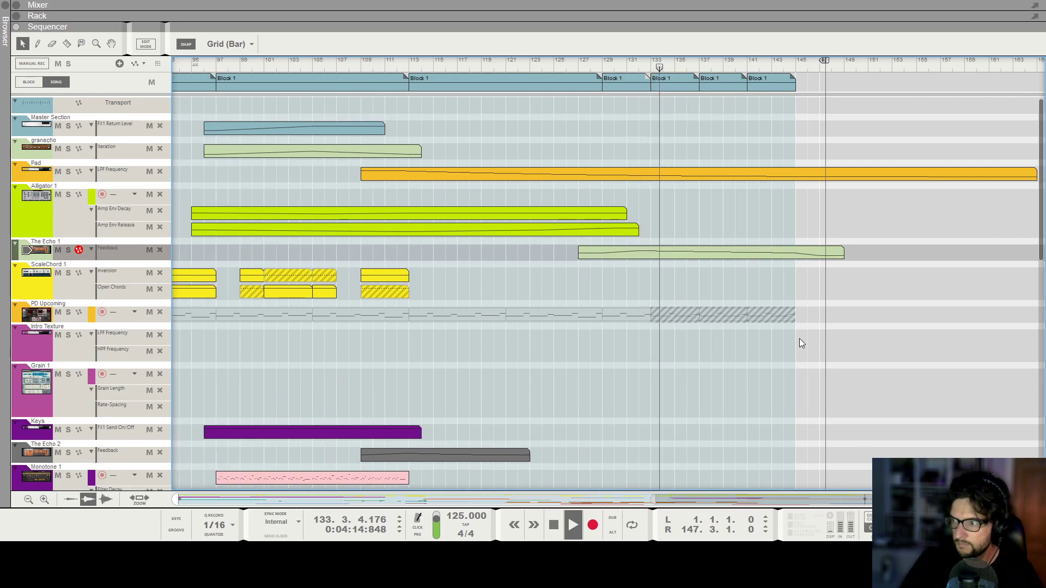
scroll(799, 338, down, 2)
scroll(799, 338, down, 3)
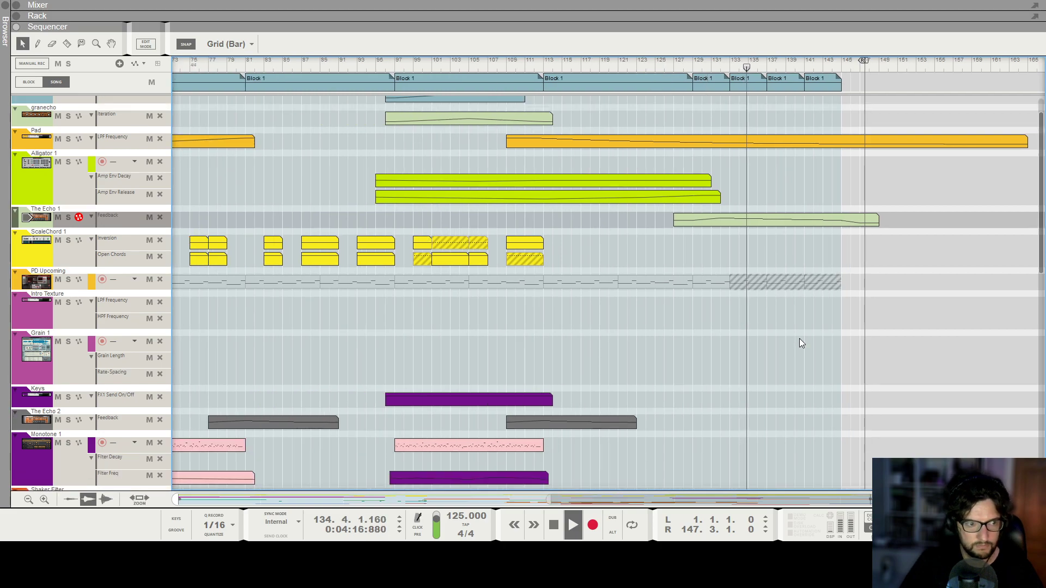
scroll(802, 338, down, 1)
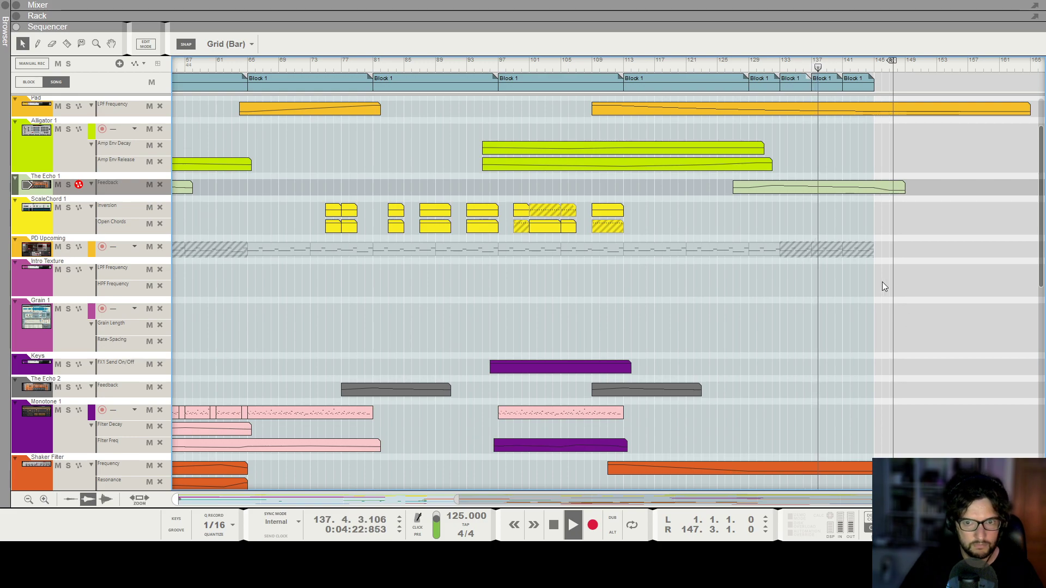
scroll(889, 276, up, 3)
scroll(928, 210, up, 3)
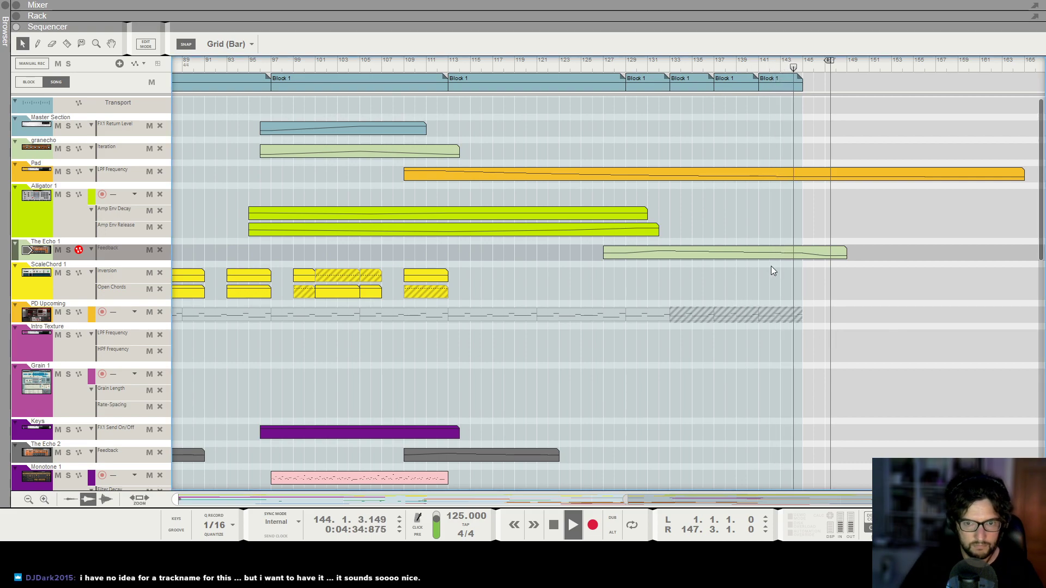
scroll(772, 270, down, 3)
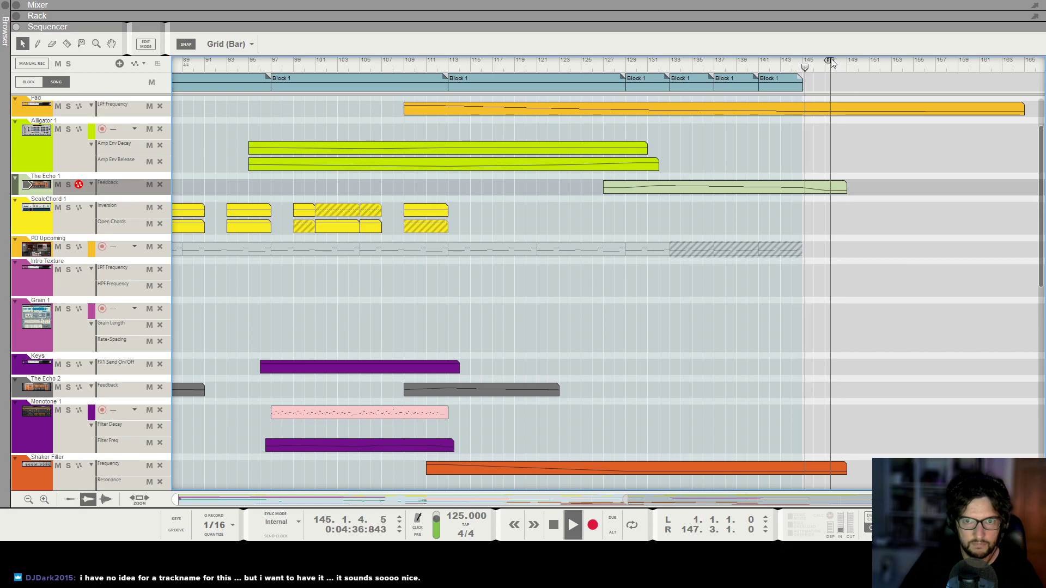
Stop playback, move the right locator to bar 146 and place the song position there.
key(space)
drag(827, 62, 810, 61)
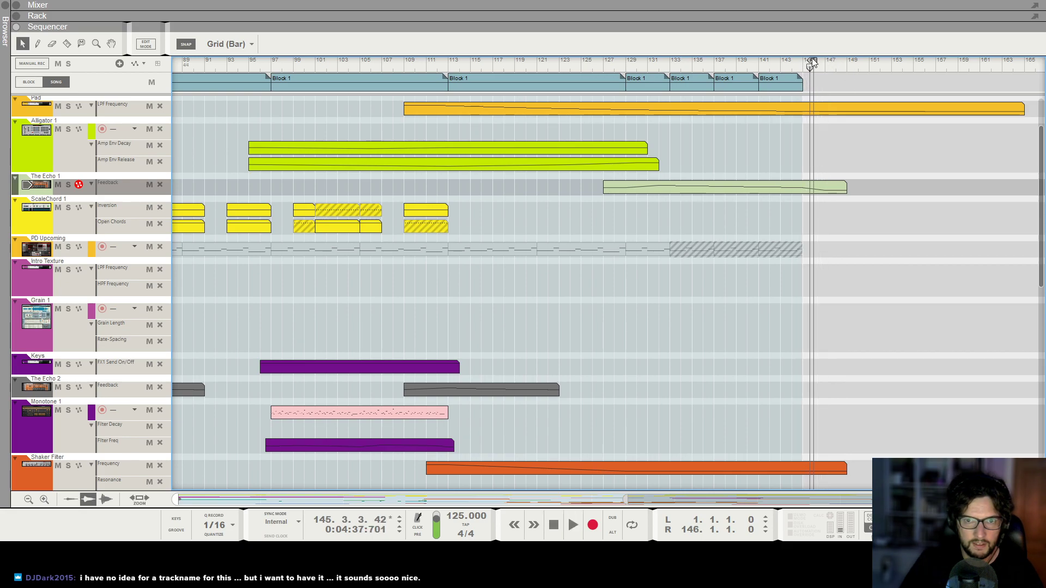
click(810, 64)
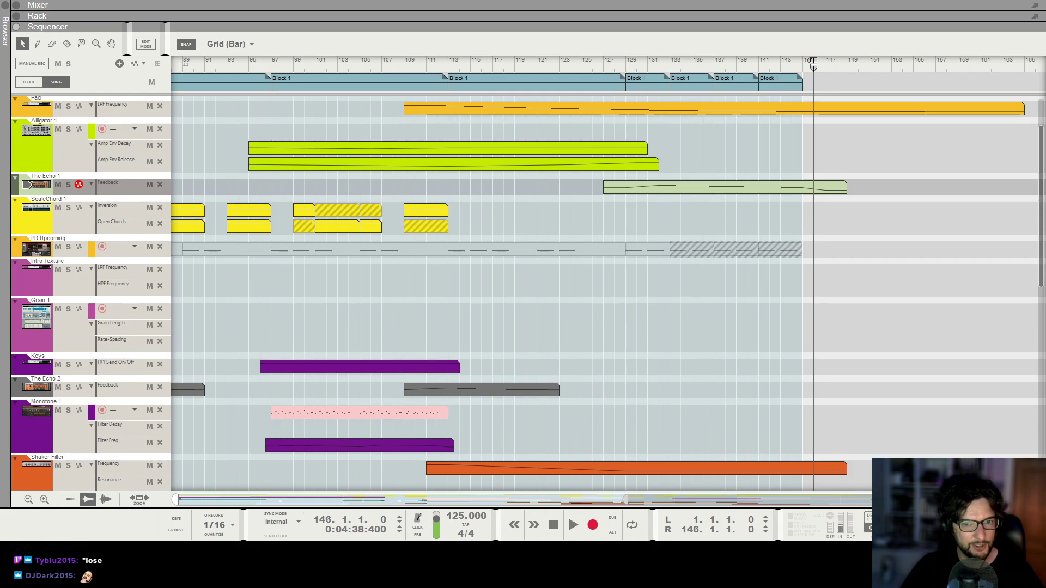
Review where every lane ends near bar 146, then set the song position to bar 137.
scroll(645, 204, up, 2)
scroll(685, 220, down, 6)
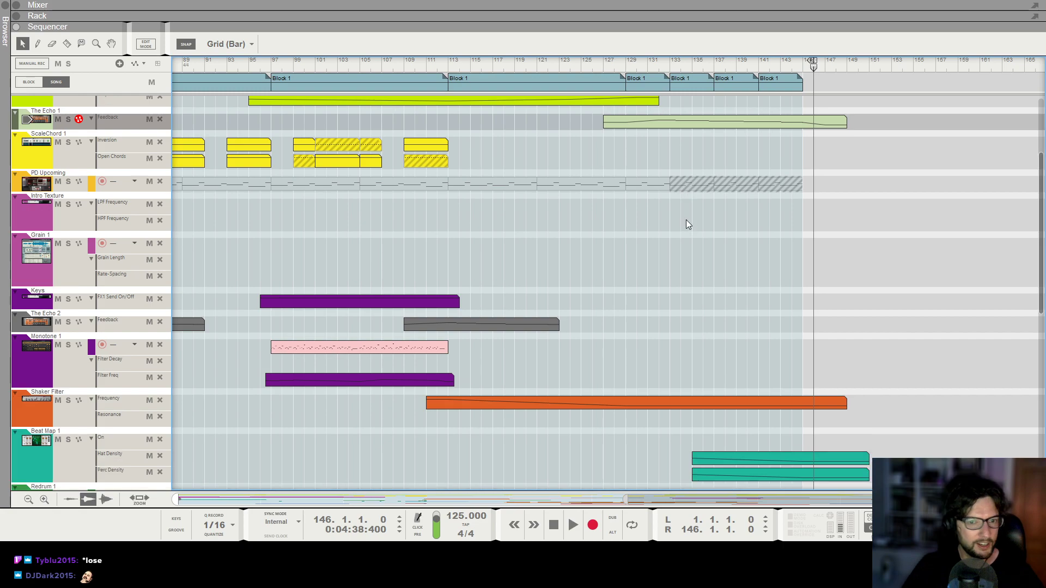
scroll(686, 220, down, 5)
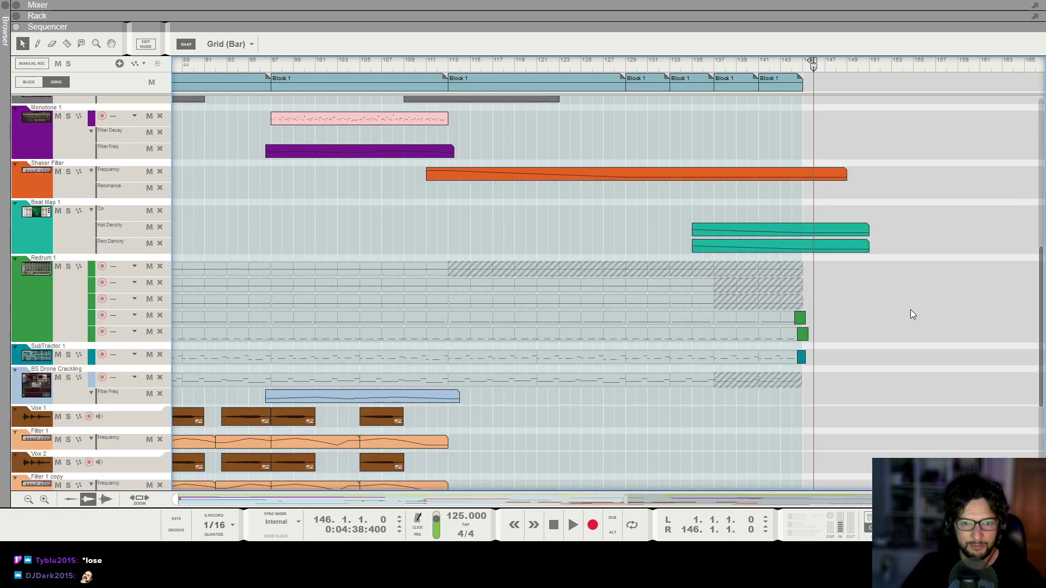
scroll(904, 308, down, 4)
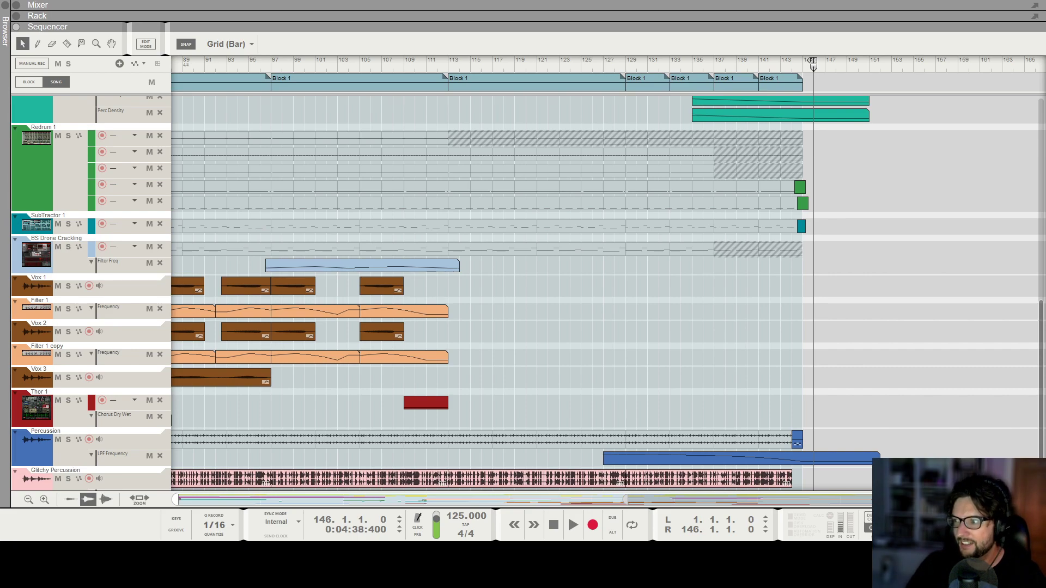
click(676, 309)
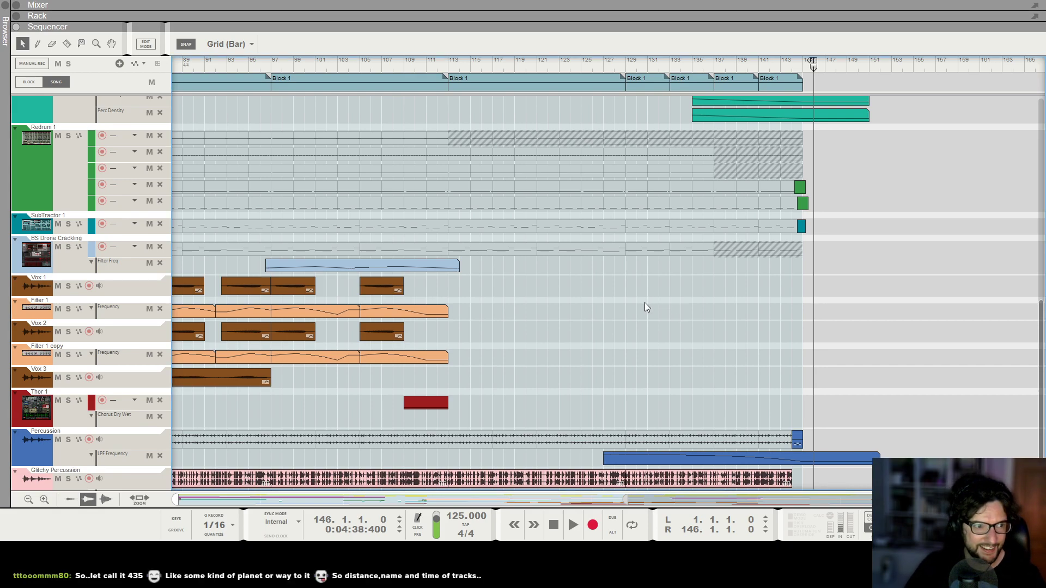
click(714, 61)
Select the Redrum 1 track and switch to the rack view.
scroll(77, 277, up, 3)
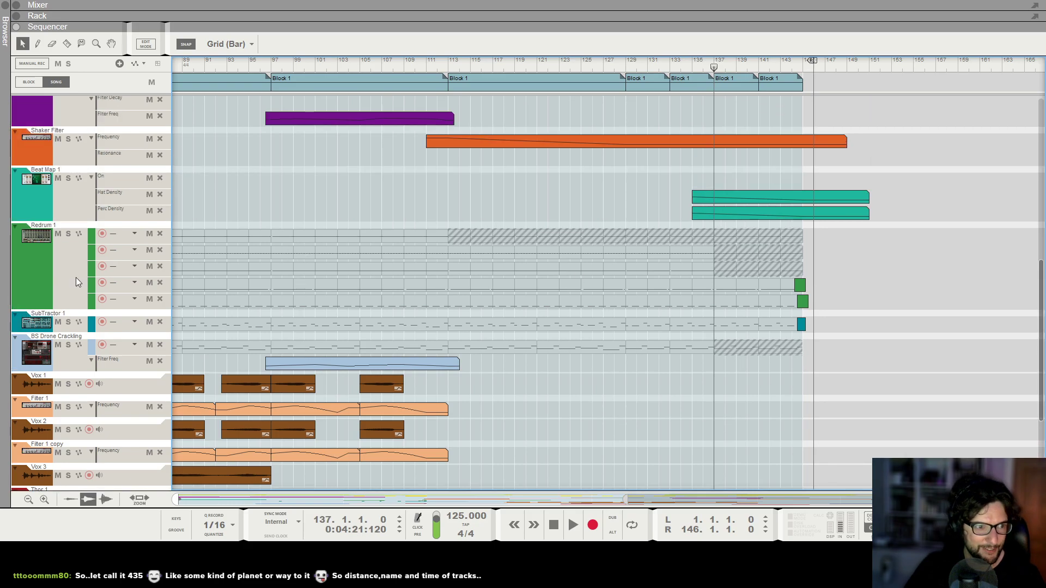
click(91, 279)
key(F6)
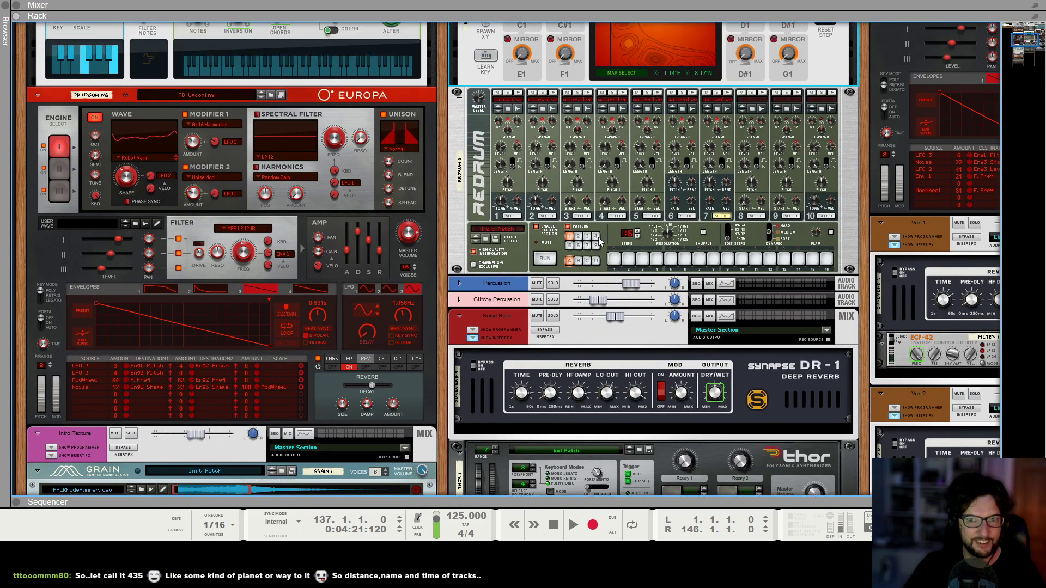
Insert a Synapse DR-1 Deep Reverb after the Limiter in the drum channel's effect chain.
scroll(610, 232, up, 3)
scroll(472, 305, up, 1)
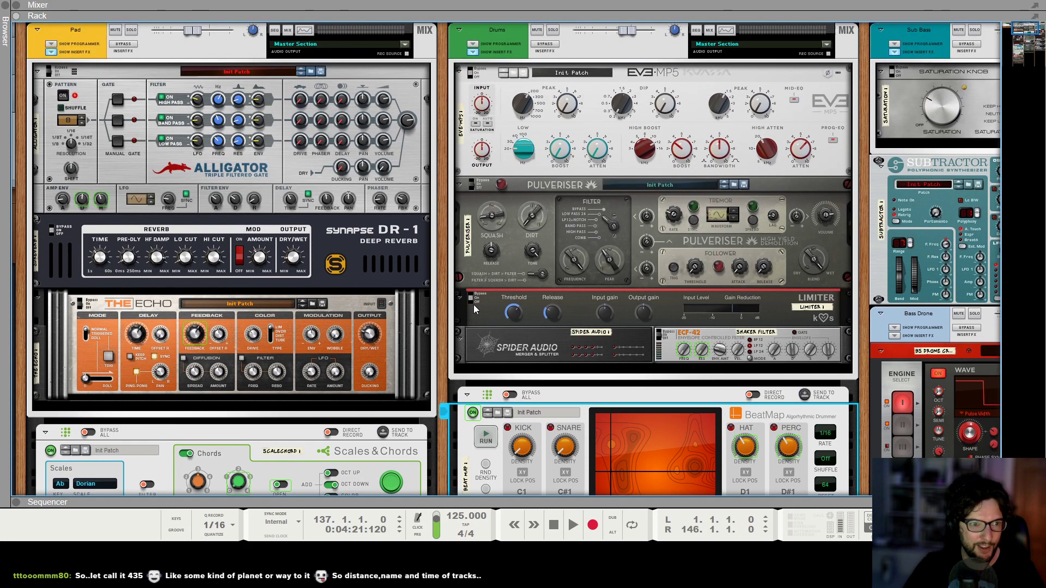
scroll(473, 305, down, 7)
scroll(493, 281, up, 6)
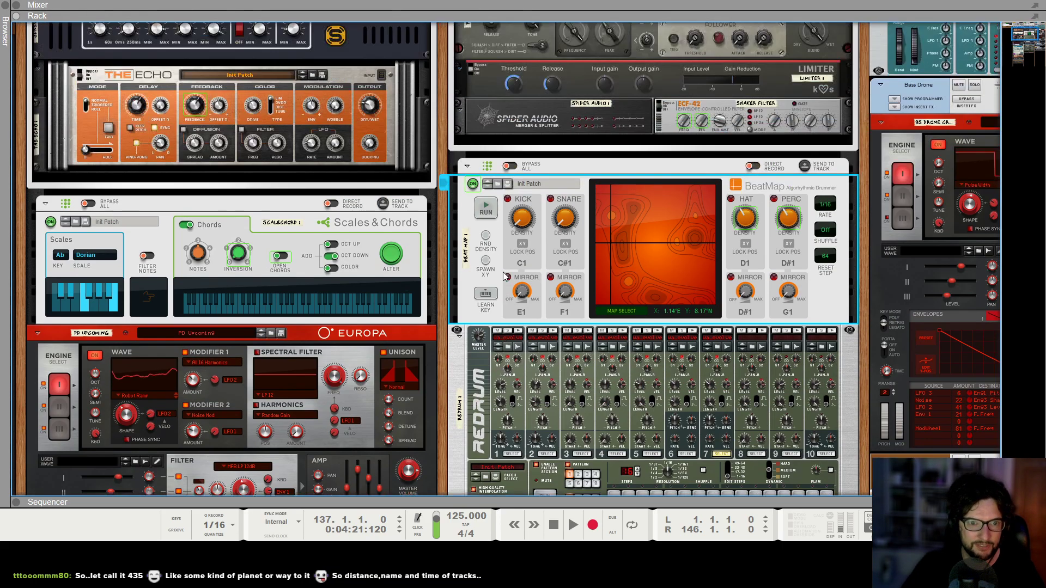
click(554, 282)
click(574, 227)
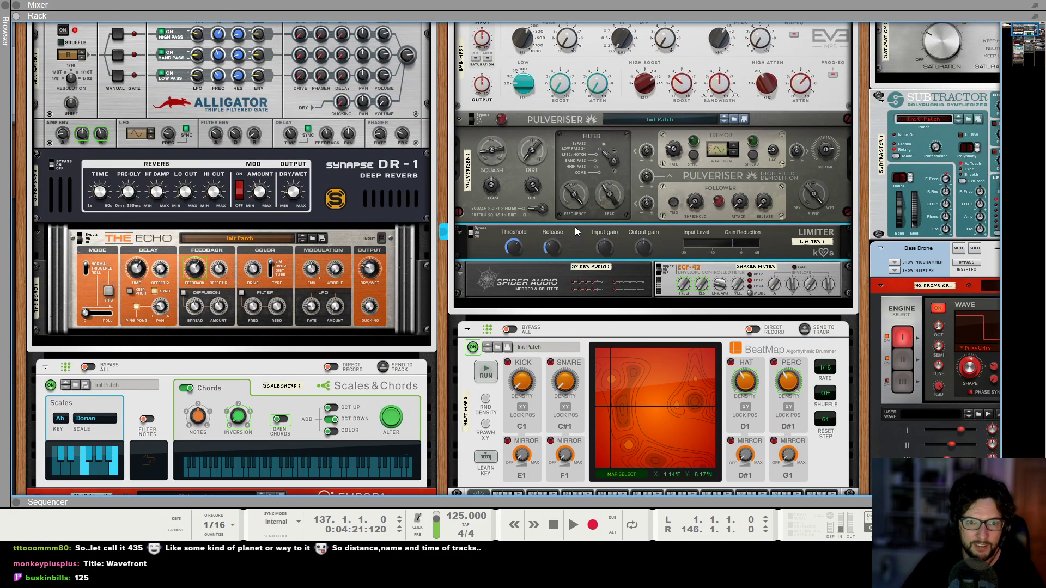
right_click(574, 228)
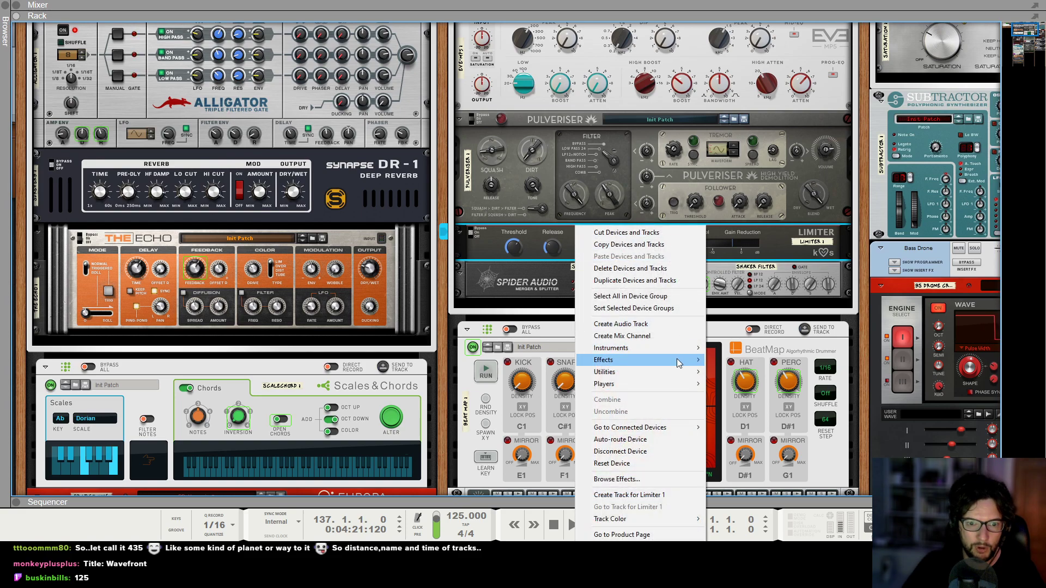
mouse_move(684, 359)
mouse_move(779, 507)
click(899, 472)
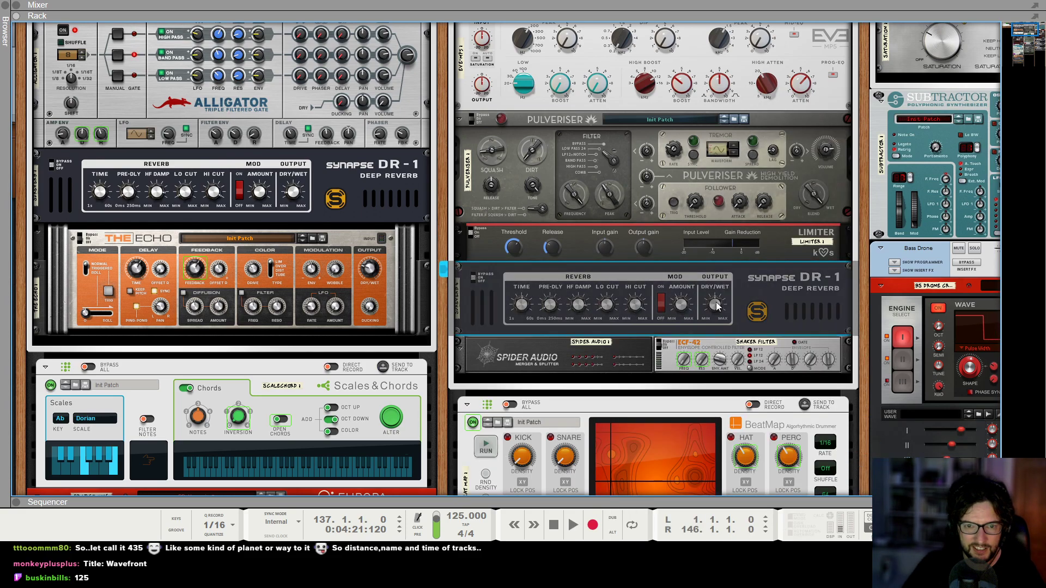
Create an automation clip for the new reverb's Dry/Wet knob spanning bars 137 to 146.
right_click(718, 304)
click(740, 308)
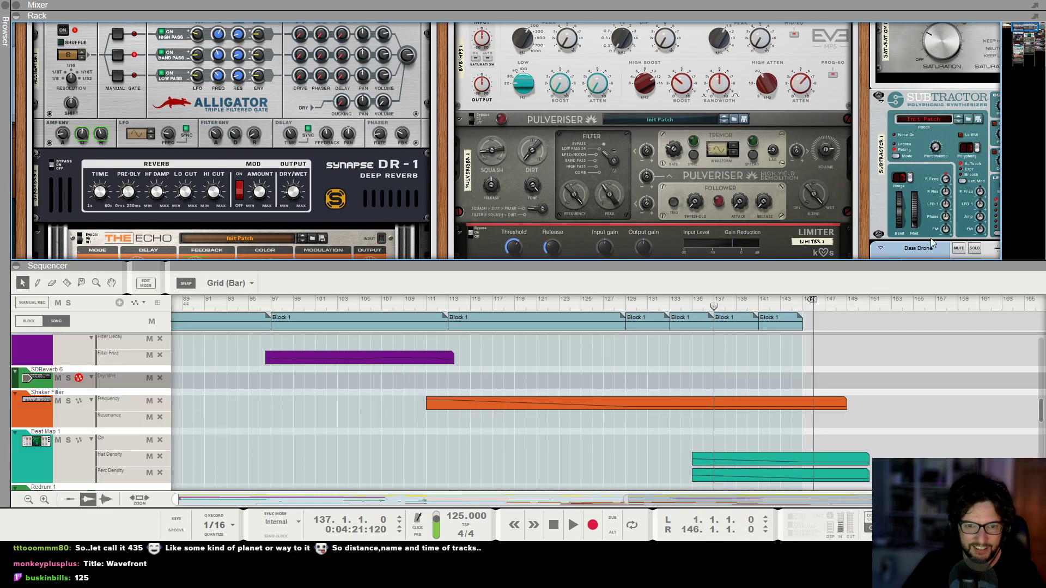
drag(709, 141, 808, 136)
Edit the Dry/Wet automation clip, adding a point and shaping a rising curve toward its end while playback runs.
double_click(789, 142)
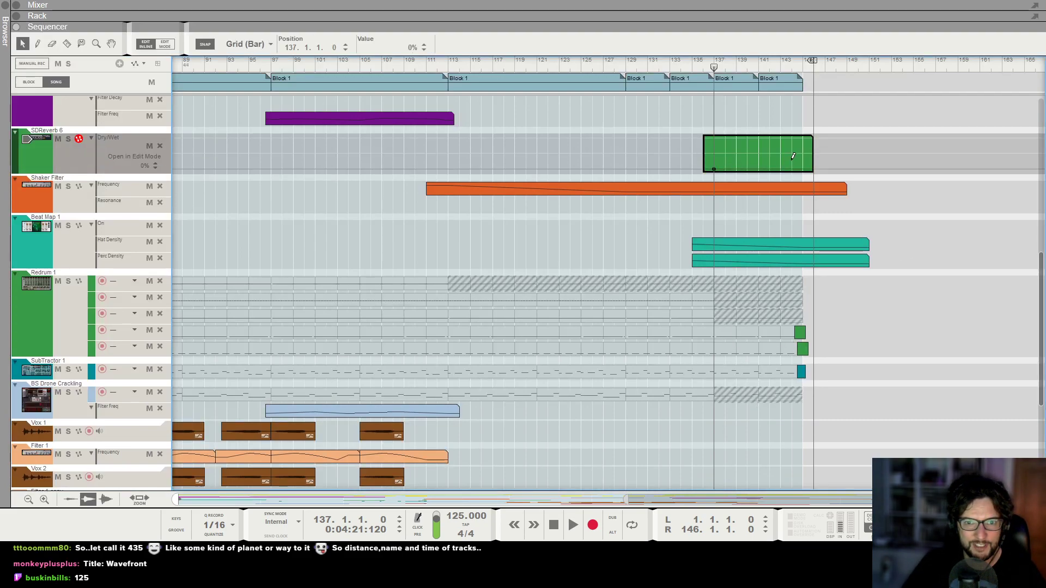
alt+click(801, 155)
key(space)
drag(782, 159, 776, 174)
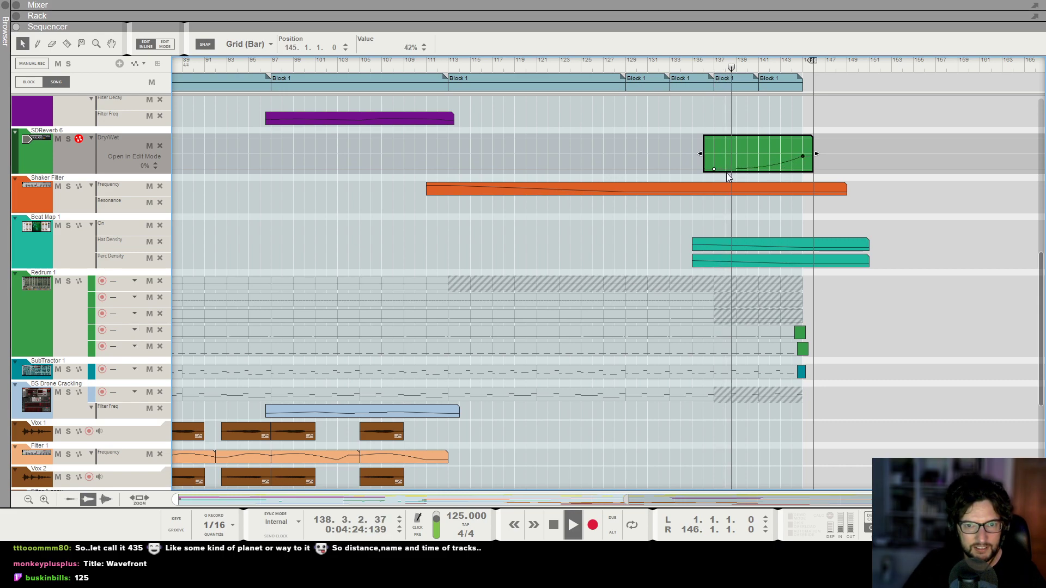
double_click(778, 111)
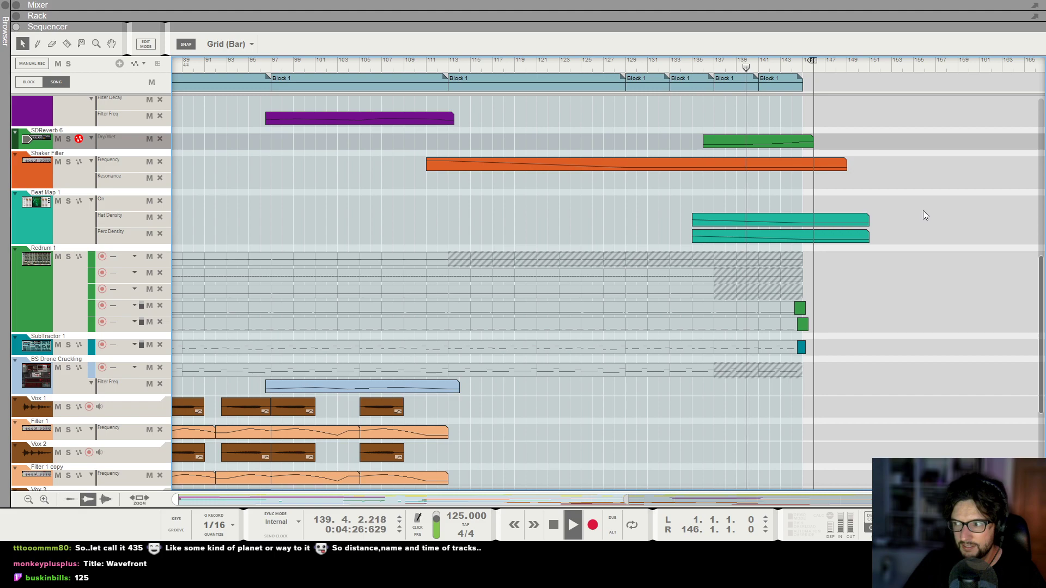
double_click(792, 142)
drag(804, 157, 803, 162)
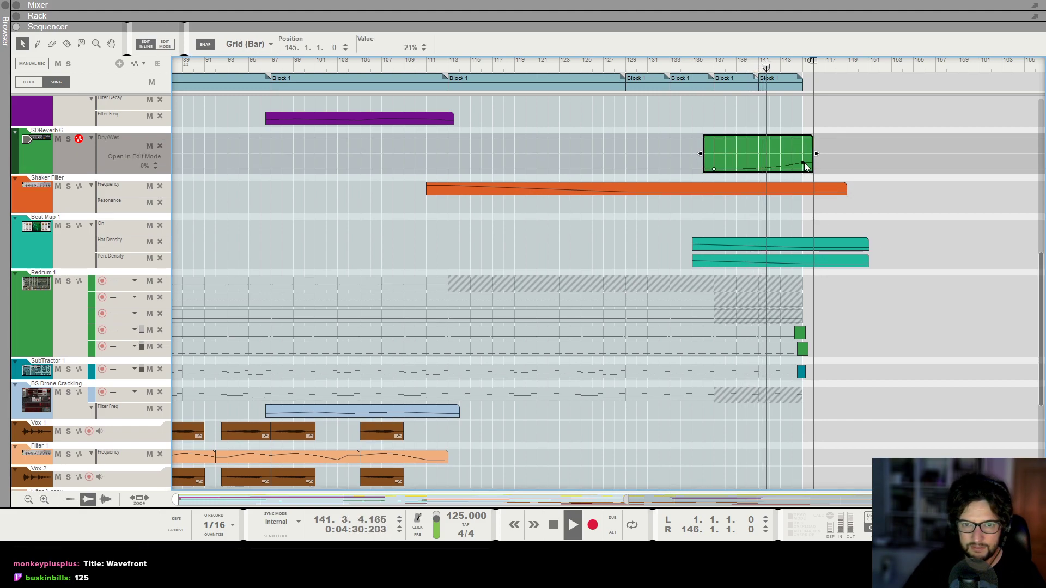
alt+click(814, 169)
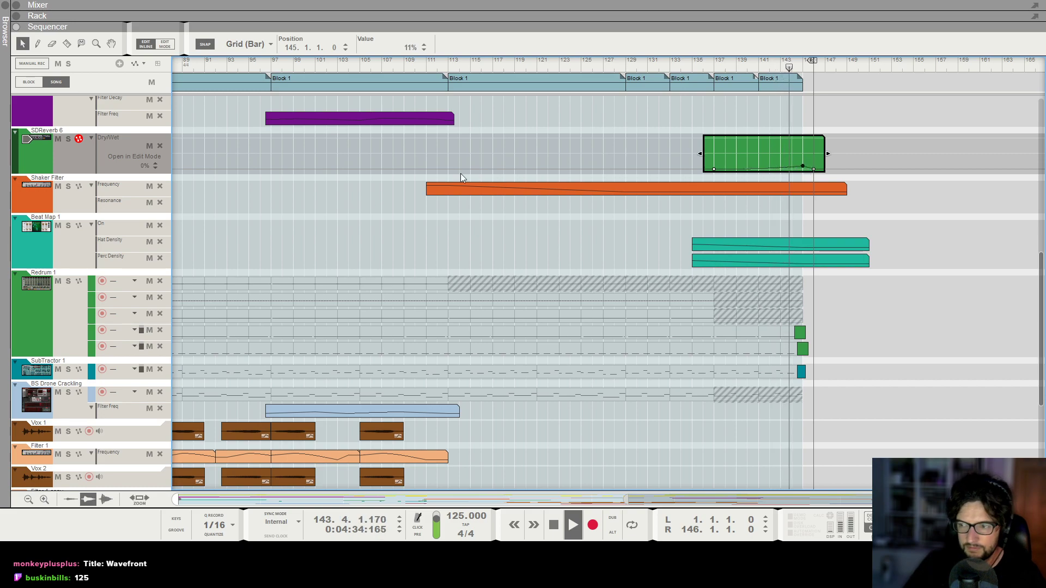
Check the reverb devices in the rack, return to the sequencer and stop playback.
key(F6)
click(196, 171)
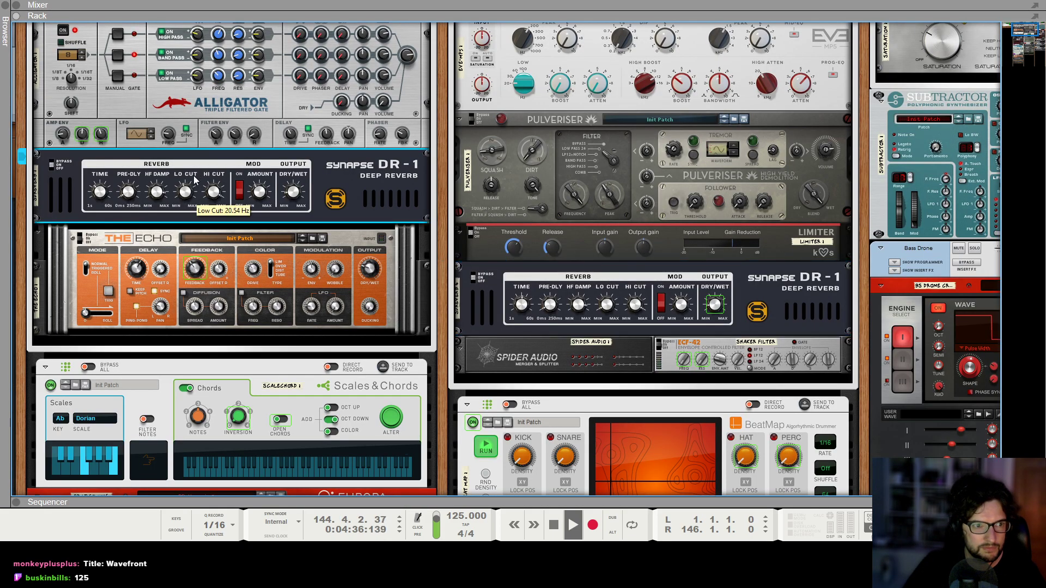
key(F7)
key(space)
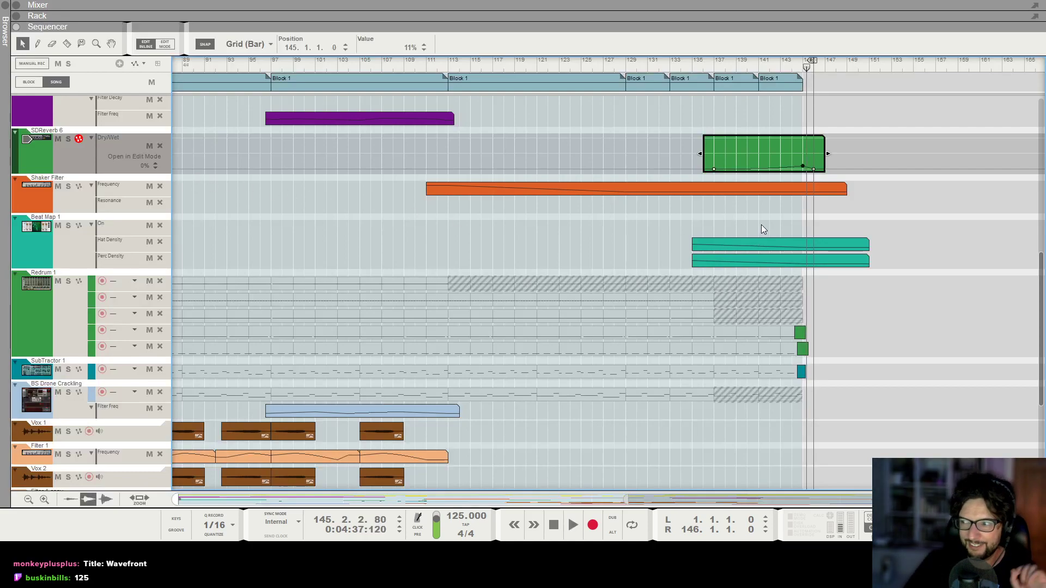
click(864, 210)
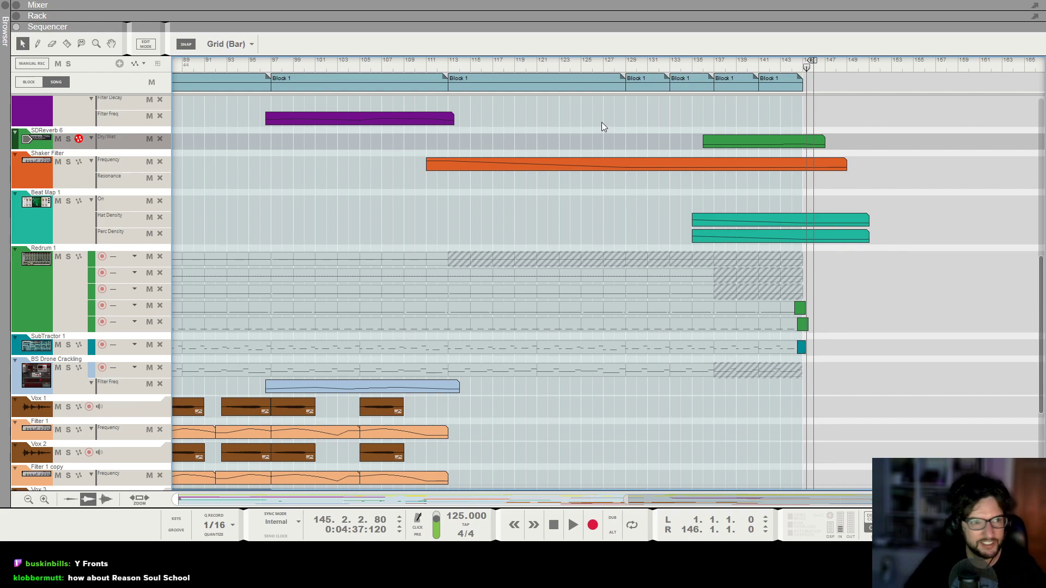
Save the song under the new name Storm Approach.
click(9, 5)
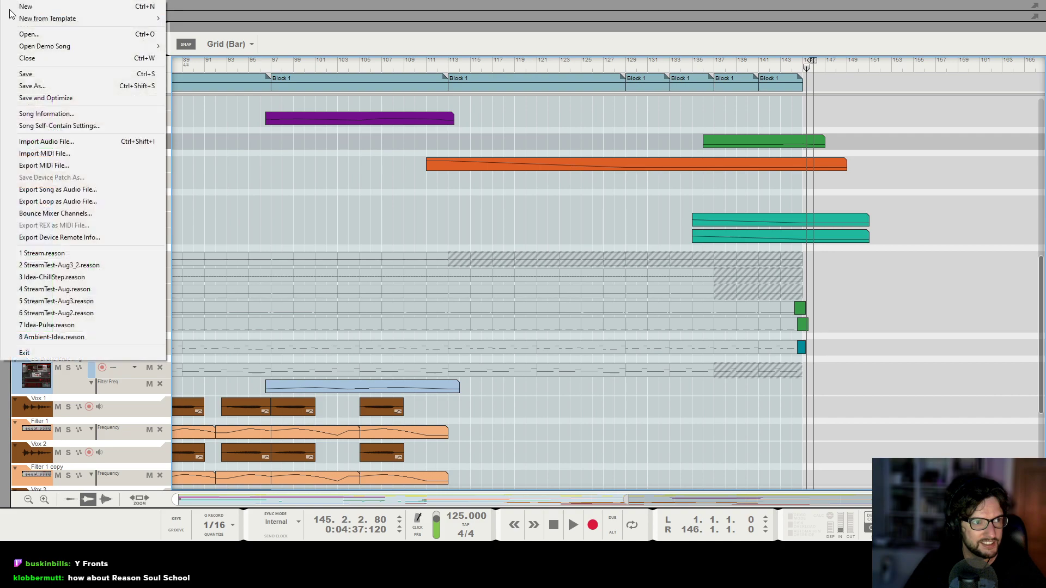
click(41, 85)
key(Return)
text(Storm Approach)
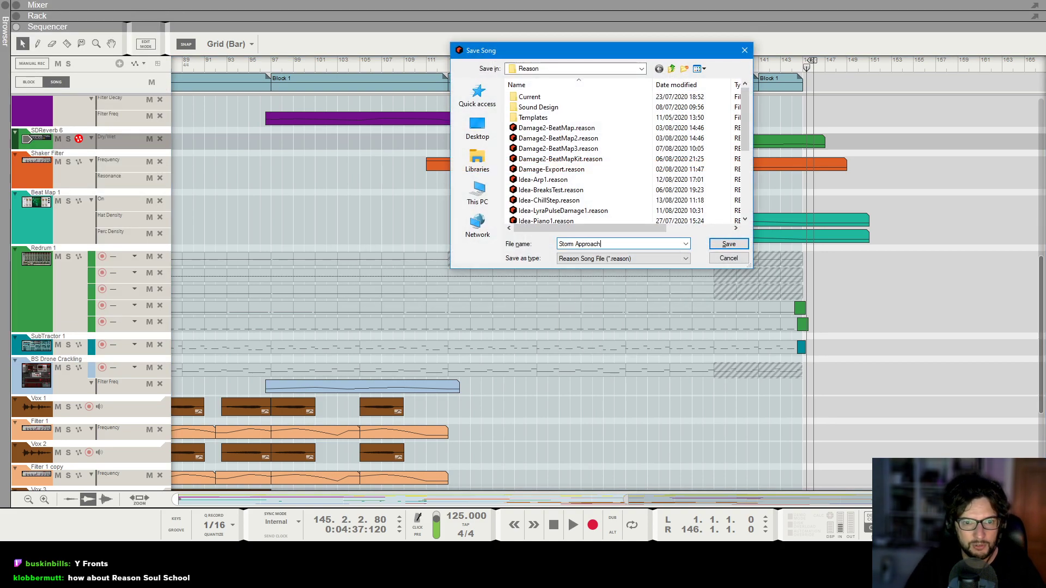
key(Return)
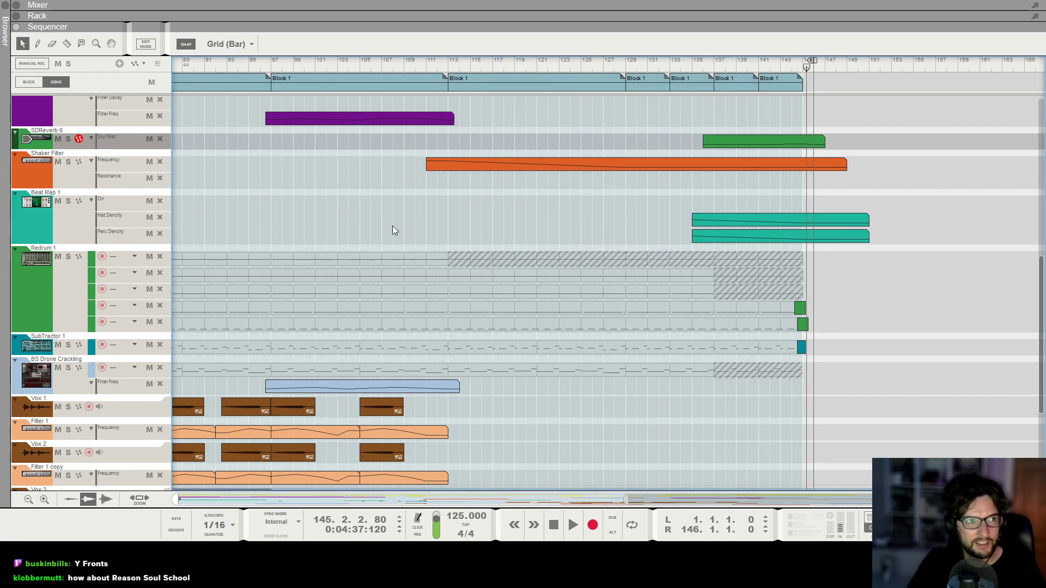